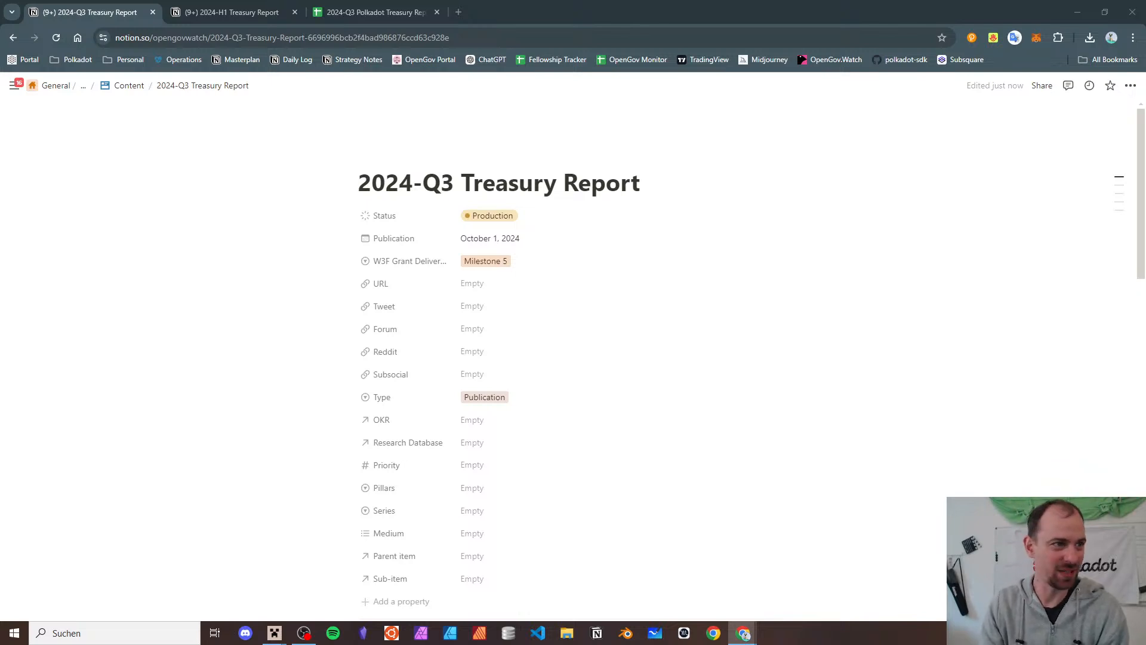
# - From the Notion page's Links, open the 2024-H1 Polkadot Forum treasury report in a new tab
pyautogui.click(393, 19)
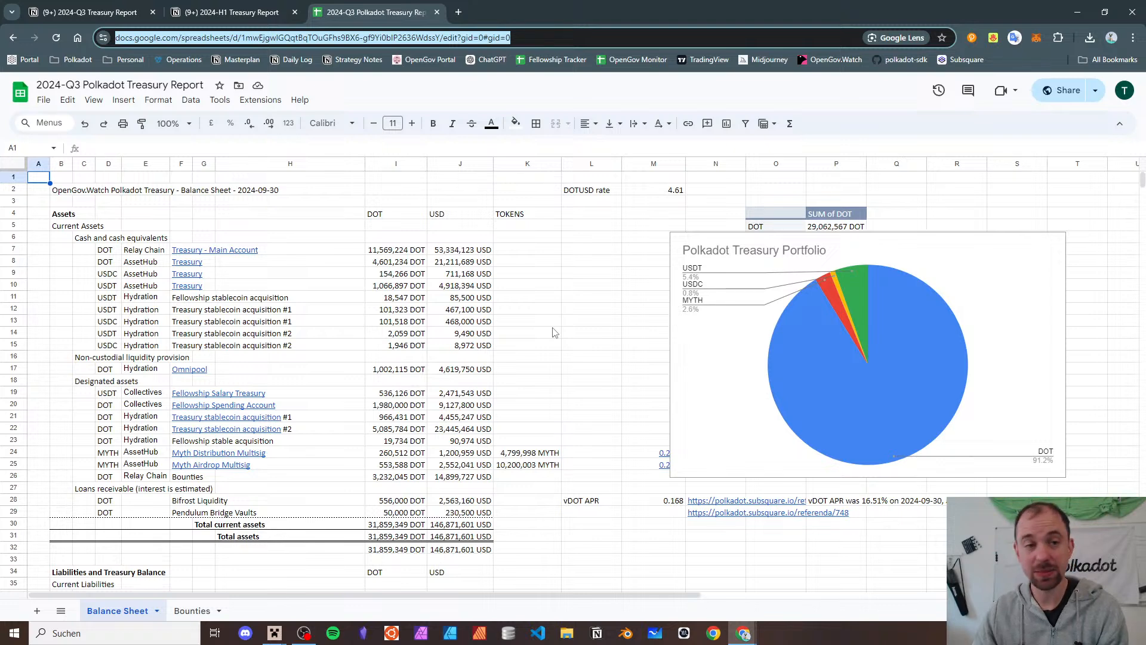
pyautogui.click(107, 11)
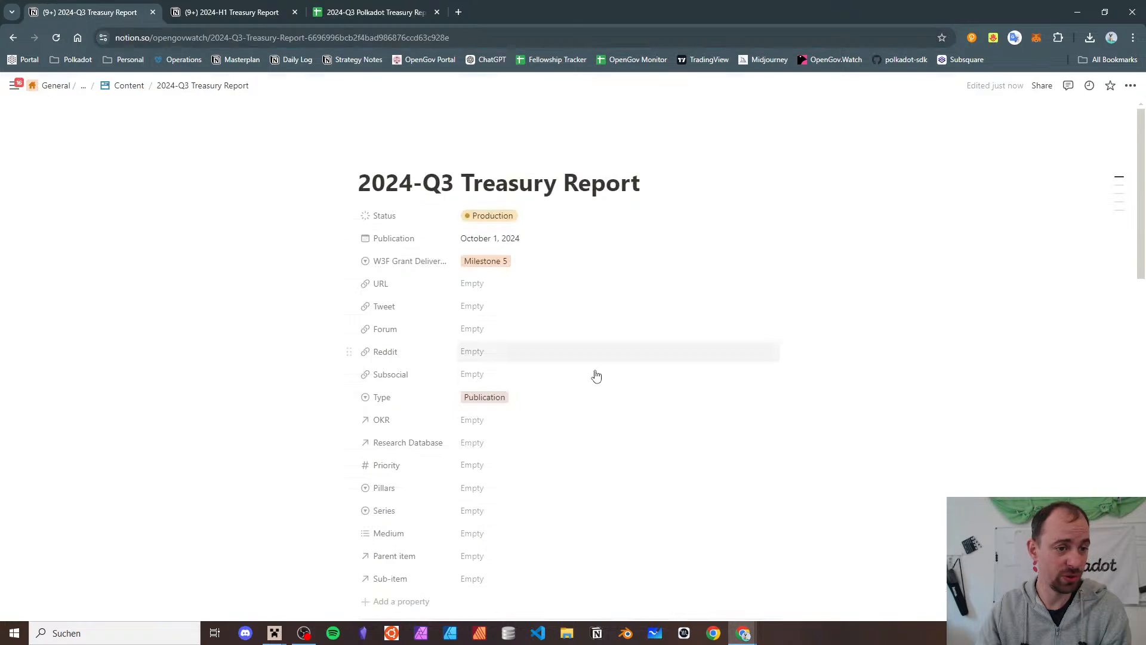
pyautogui.scroll(-8, 593, 374)
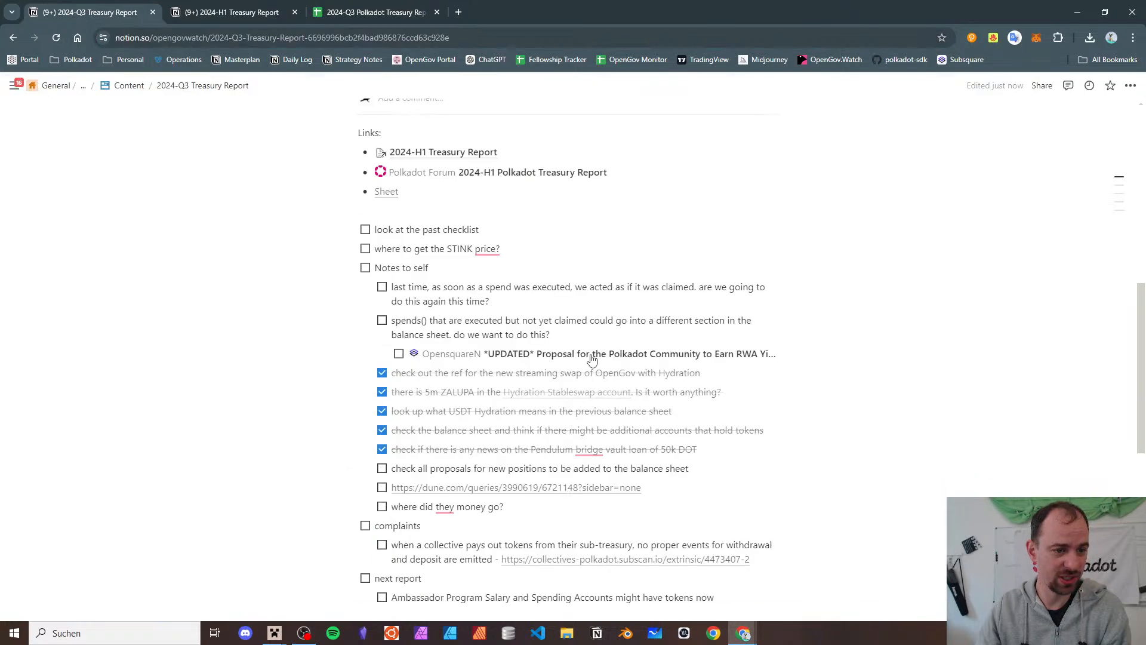
pyautogui.rightClick(505, 173)
pyautogui.click(528, 180)
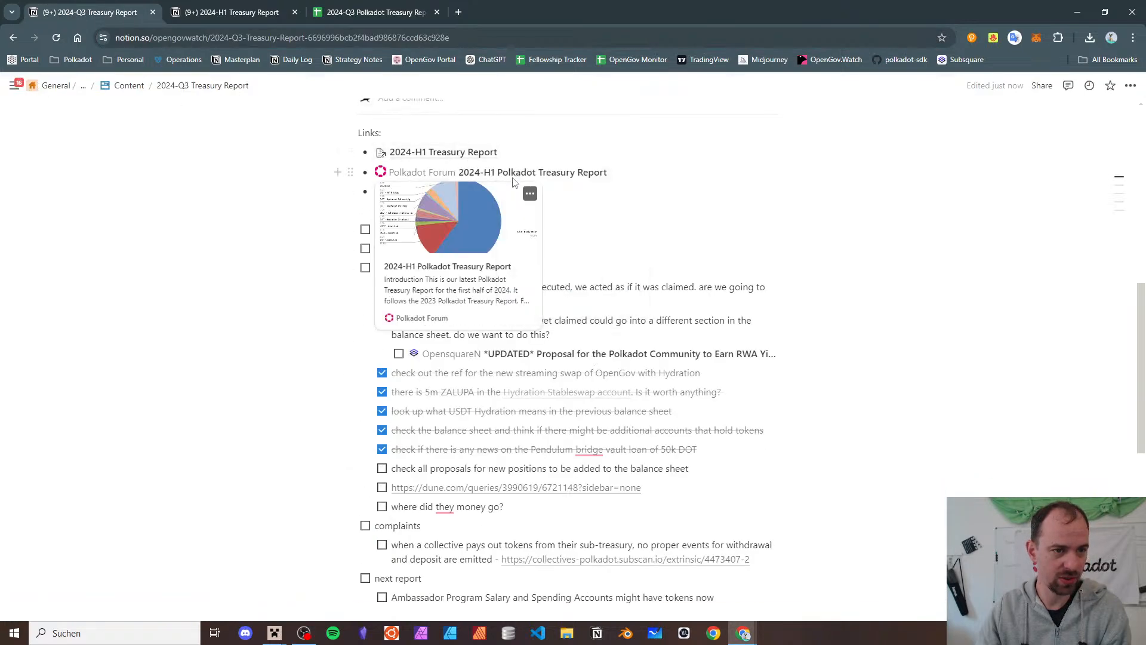
# - Read the forum H1 report's balance sheet and income statement, then return to the Q3 spreadsheet
pyautogui.click(252, 14)
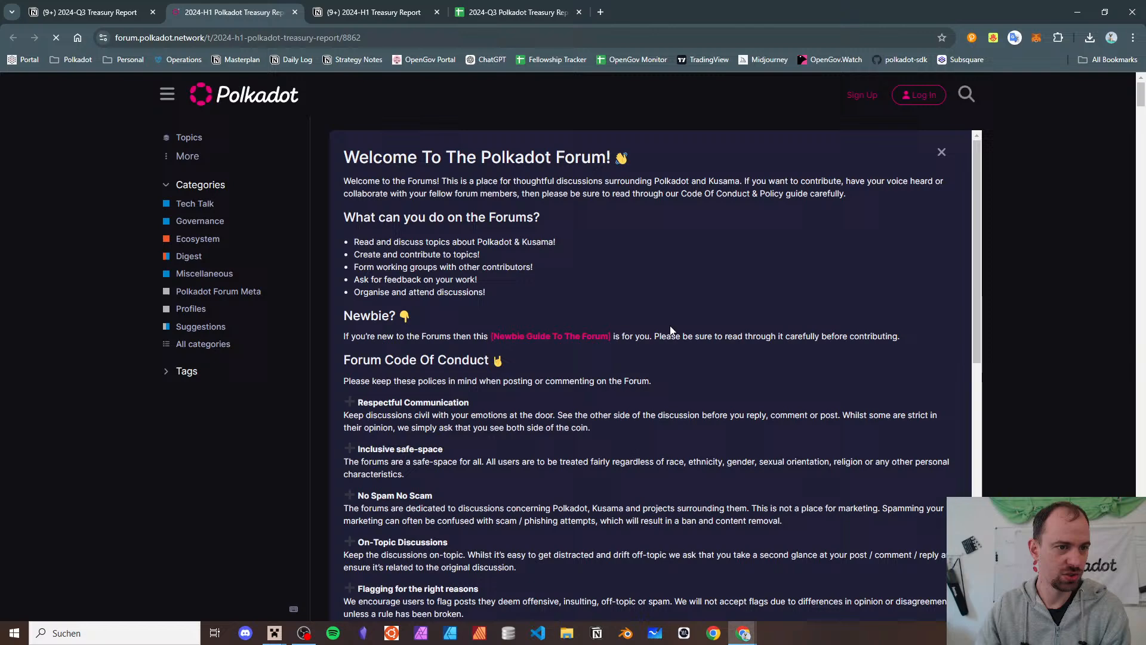
pyautogui.click(941, 152)
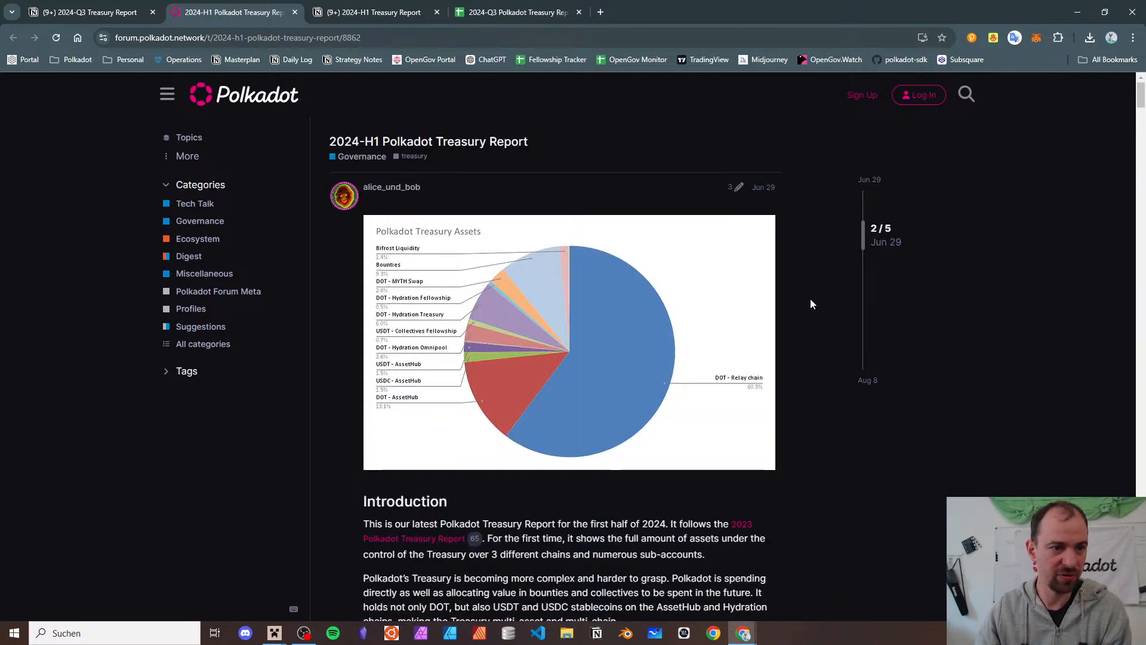
pyautogui.scroll(-20, 810, 299)
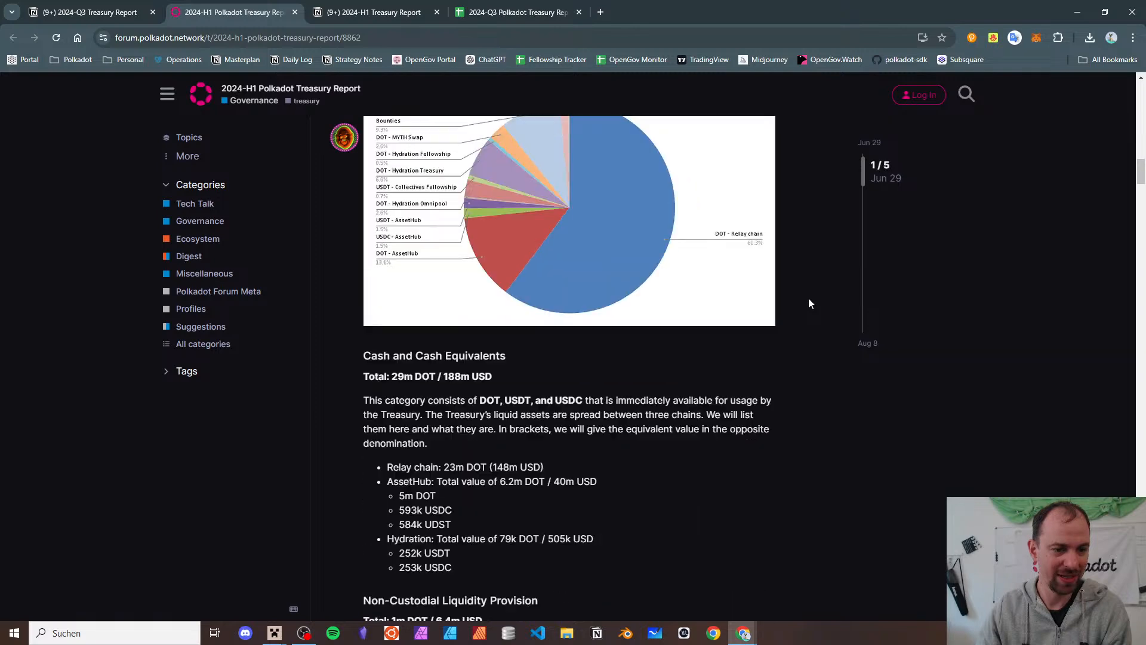
pyautogui.scroll(10, 808, 299)
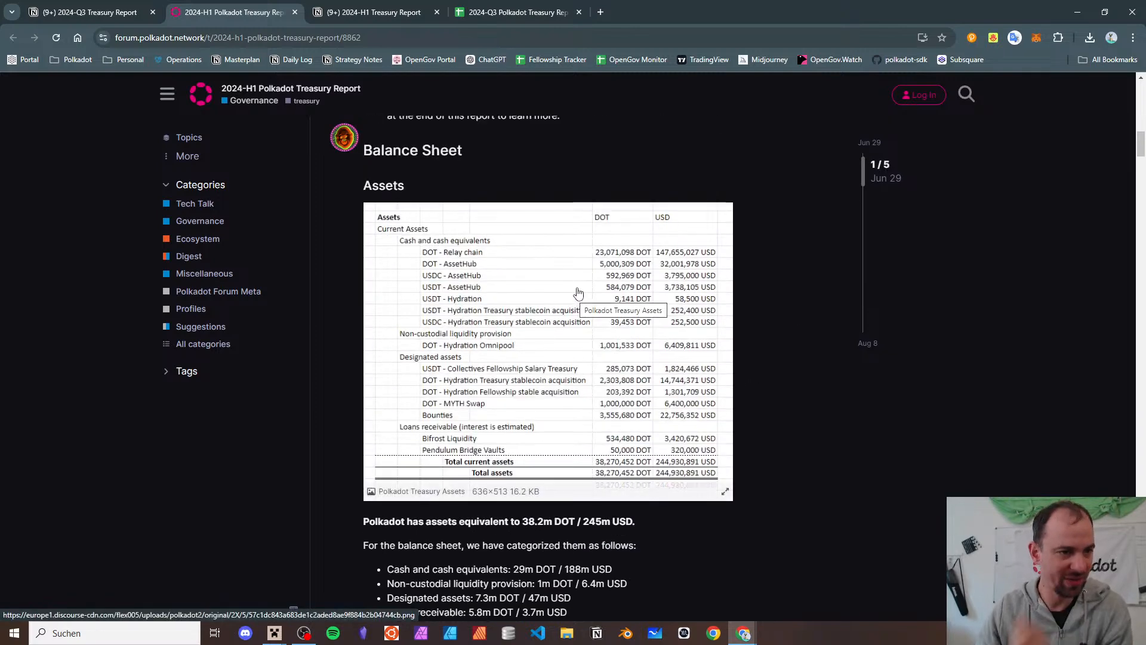
pyautogui.scroll(-7, 578, 292)
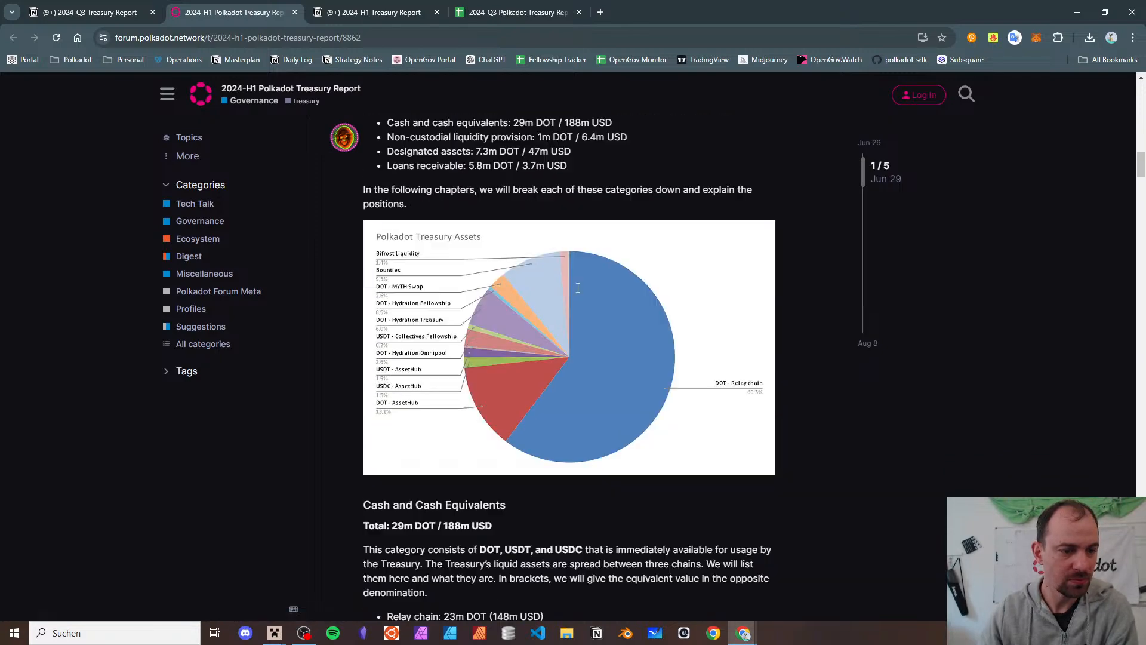
pyautogui.scroll(-20, 578, 288)
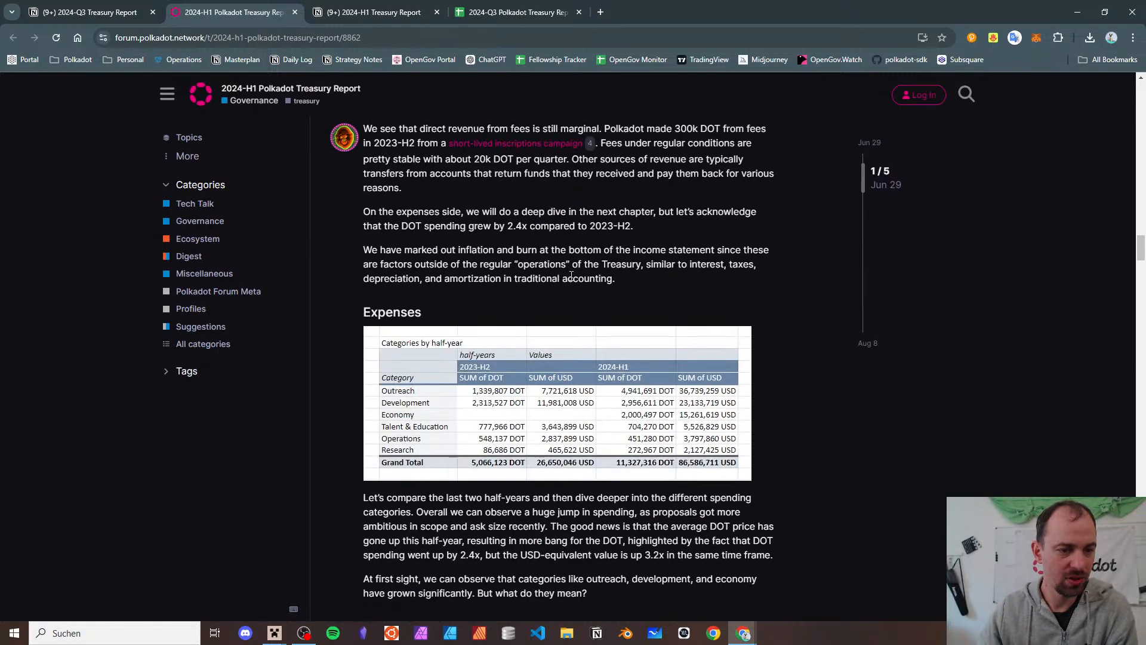
pyautogui.scroll(8, 571, 276)
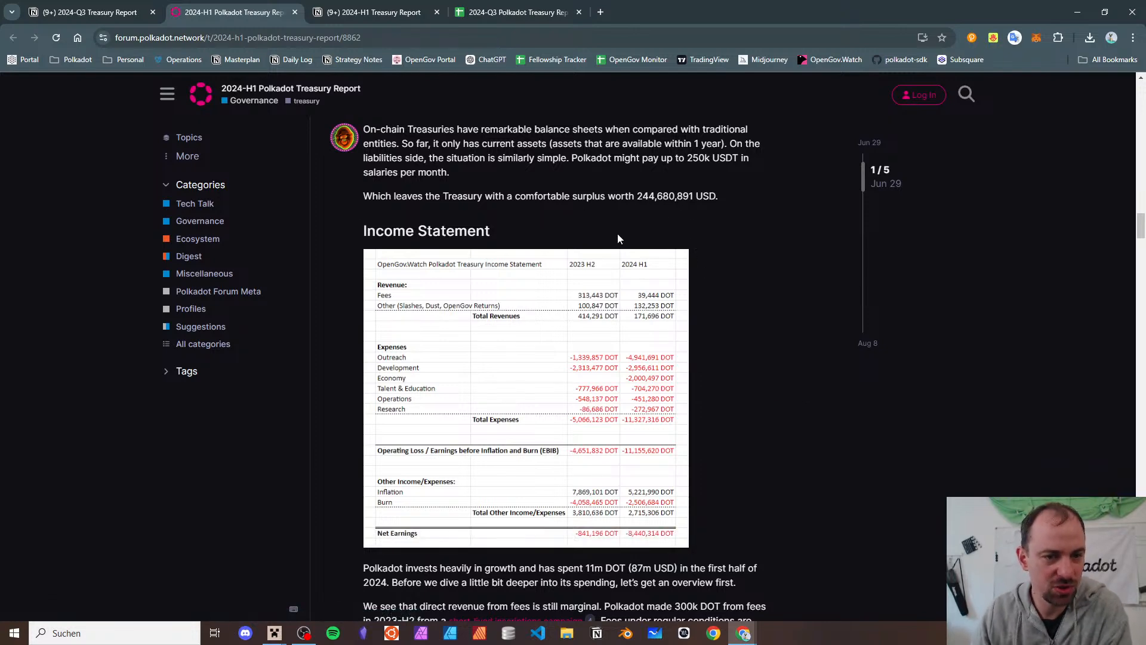
pyautogui.click(514, 12)
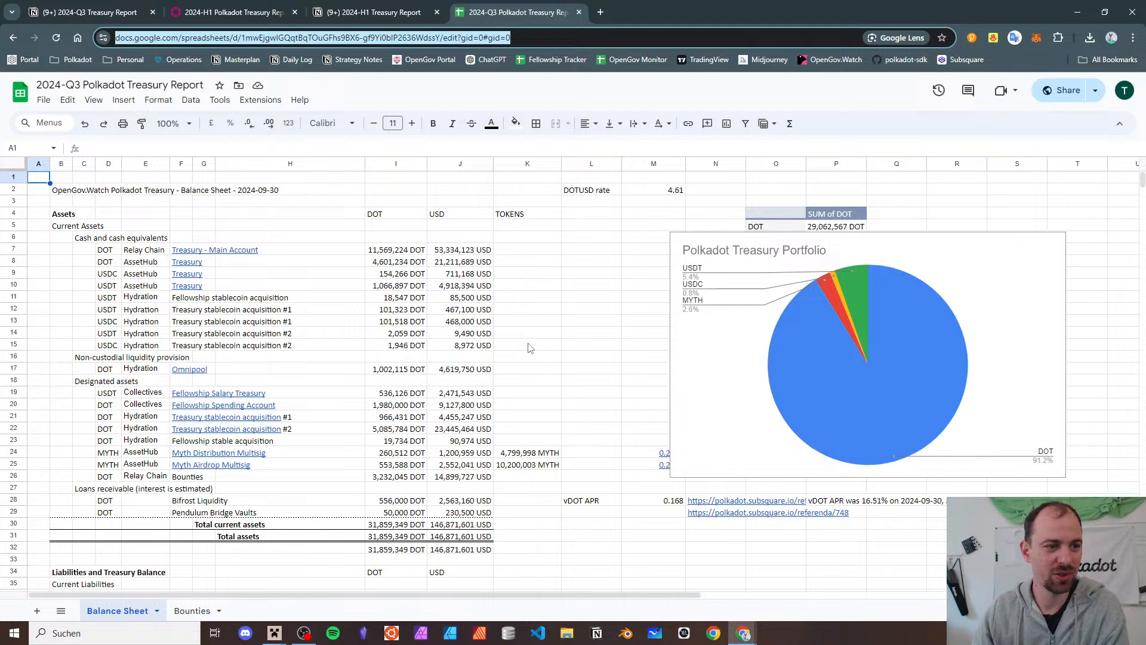
# - Scroll the 2024-Q3 Treasury Report page to its Links and notes-to-self checklist
pyautogui.click(71, 13)
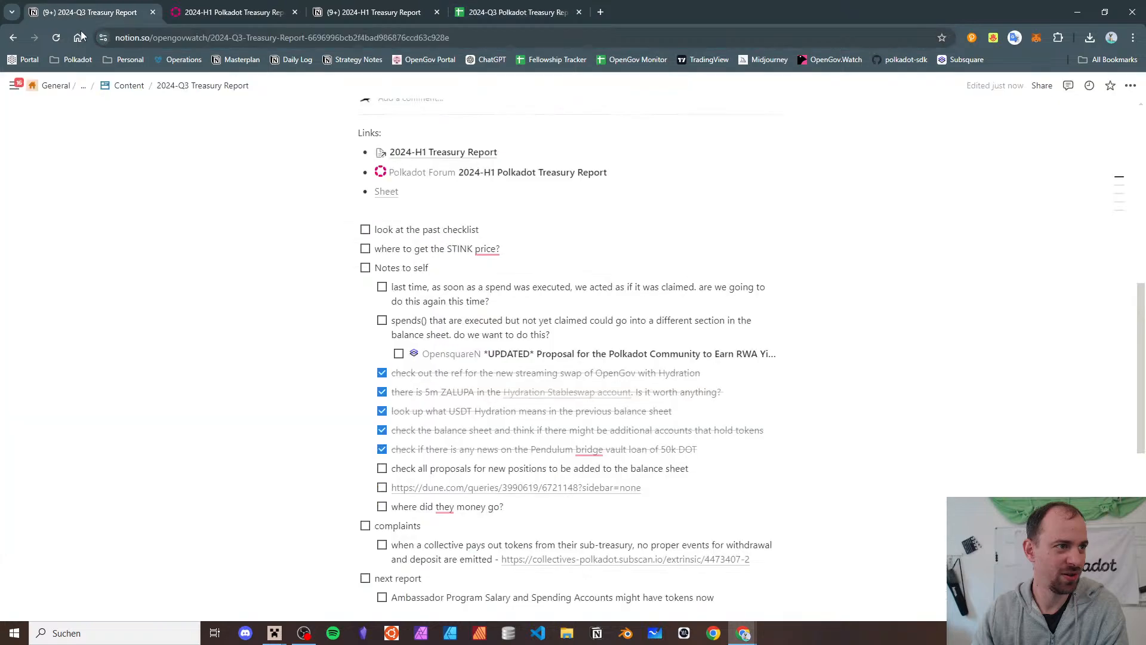
pyautogui.scroll(4, 440, 289)
pyautogui.scroll(-10, 388, 215)
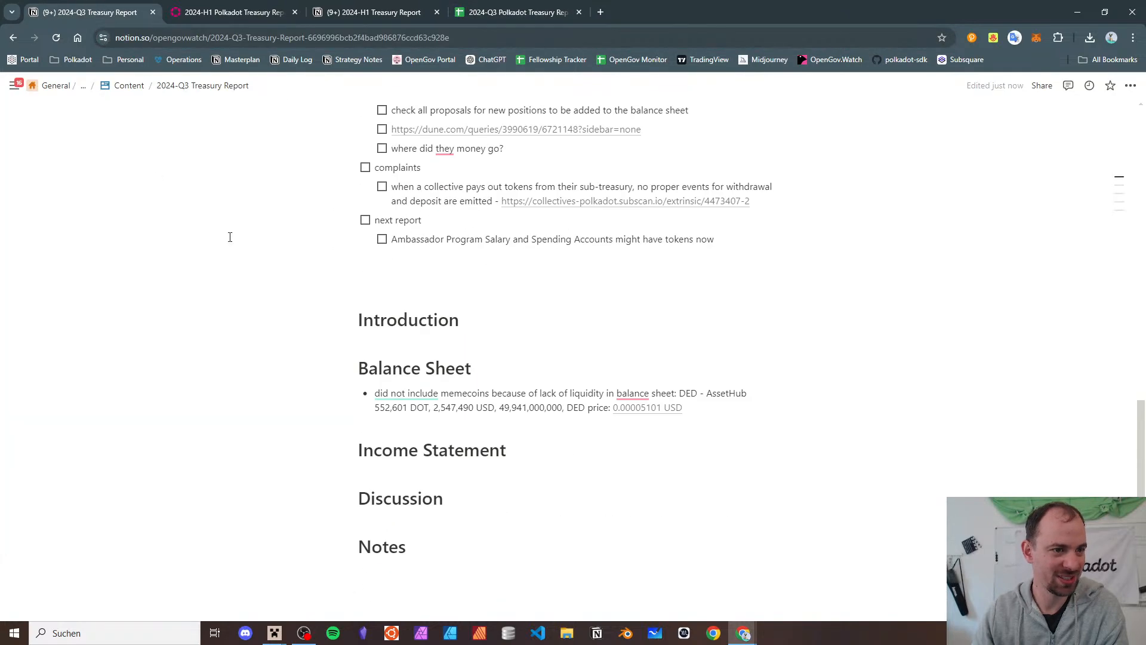
pyautogui.scroll(9, 376, 255)
pyautogui.scroll(-5, 391, 273)
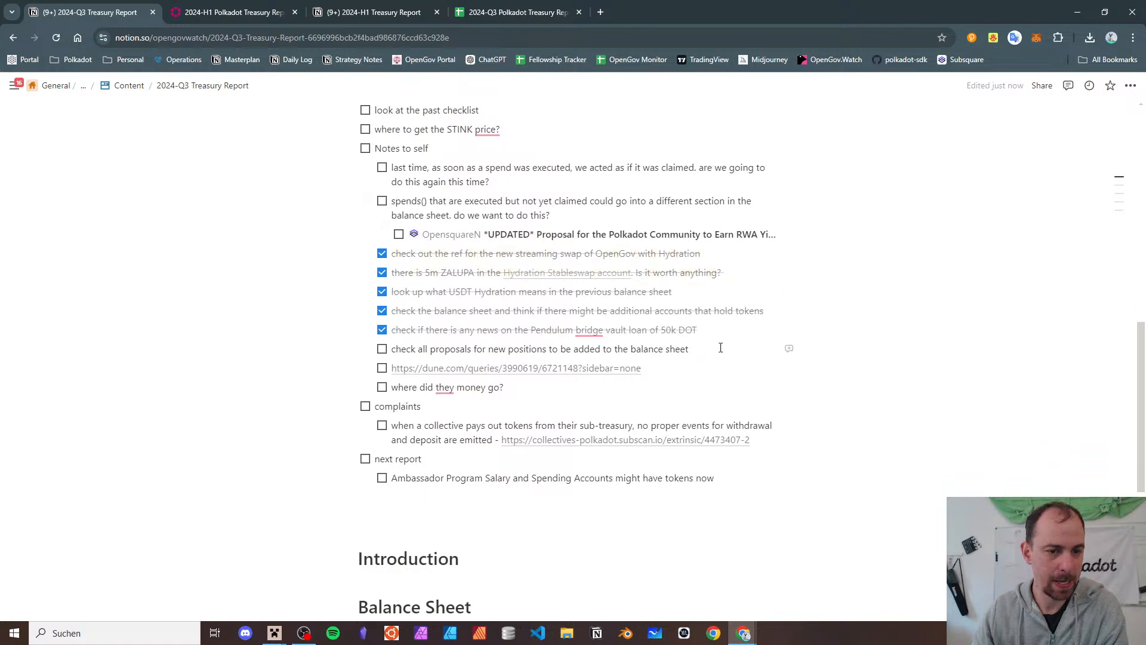
pyautogui.scroll(2, 423, 149)
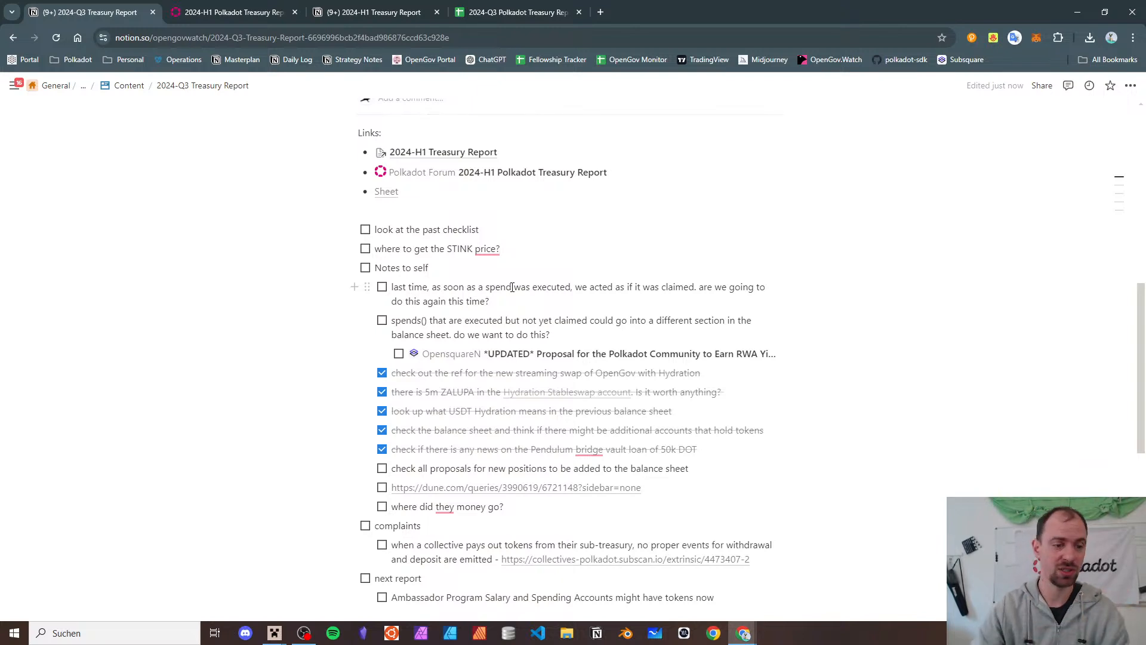
# - Add a 'Balance Sheet' to-do and indent the checked notes and proposals check beneath it
pyautogui.press('Down')
pyautogui.press('Down')
pyautogui.press('Down')
pyautogui.press('Down')
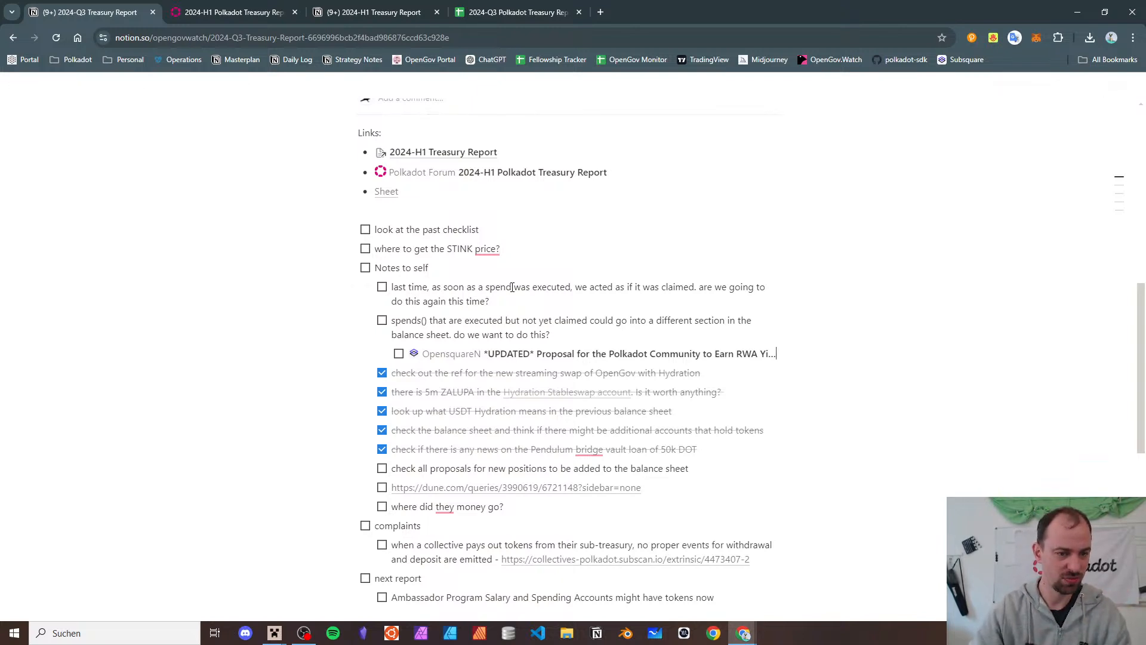
pyautogui.press('Return')
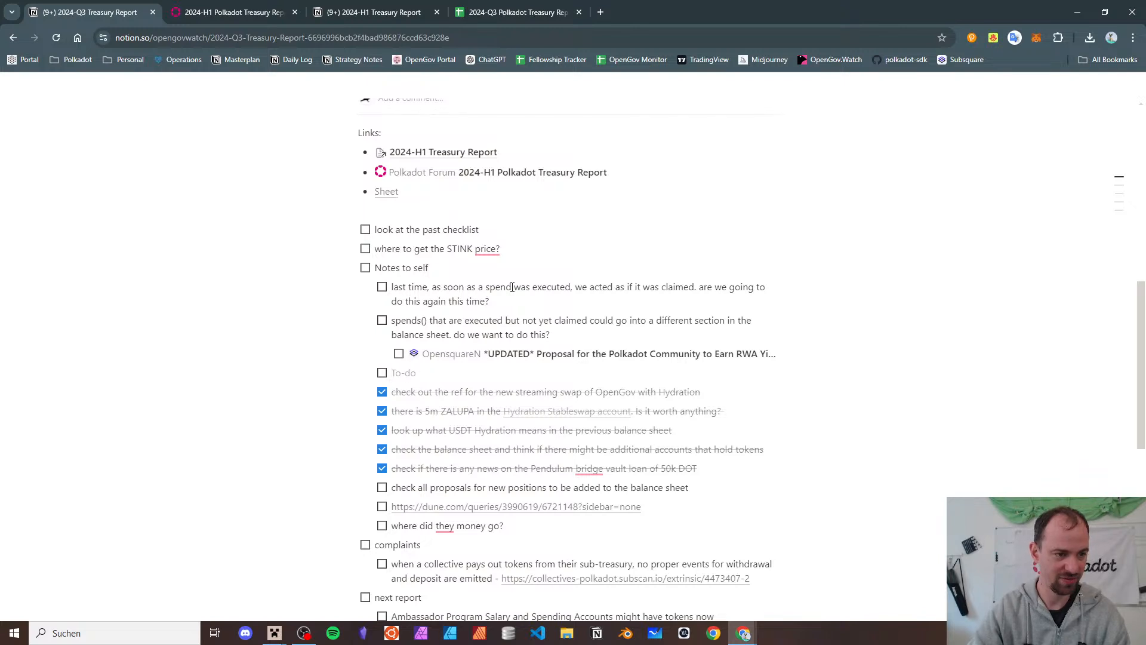
pyautogui.write('Balance Sheet')
pyautogui.hotkey('shift', 'Down')
pyautogui.hotkey('shift', 'Down')
pyautogui.hotkey('shift', 'Down')
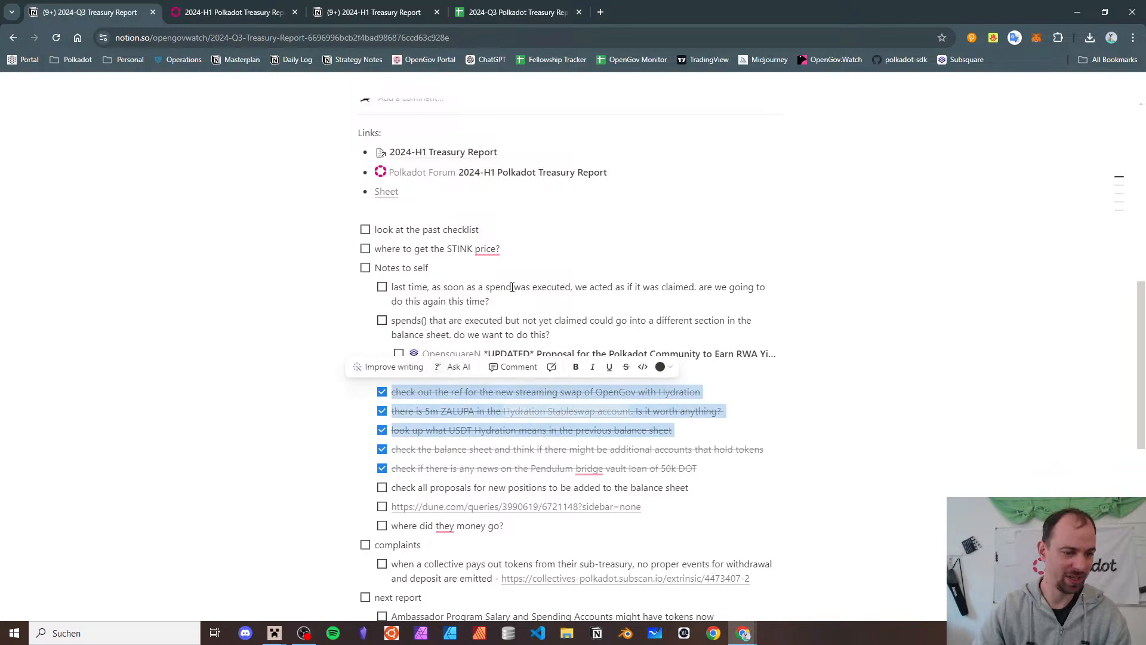
pyautogui.hotkey('shift', 'Down')
pyautogui.hotkey('shift', 'Down')
pyautogui.press('Tab')
pyautogui.press('Down')
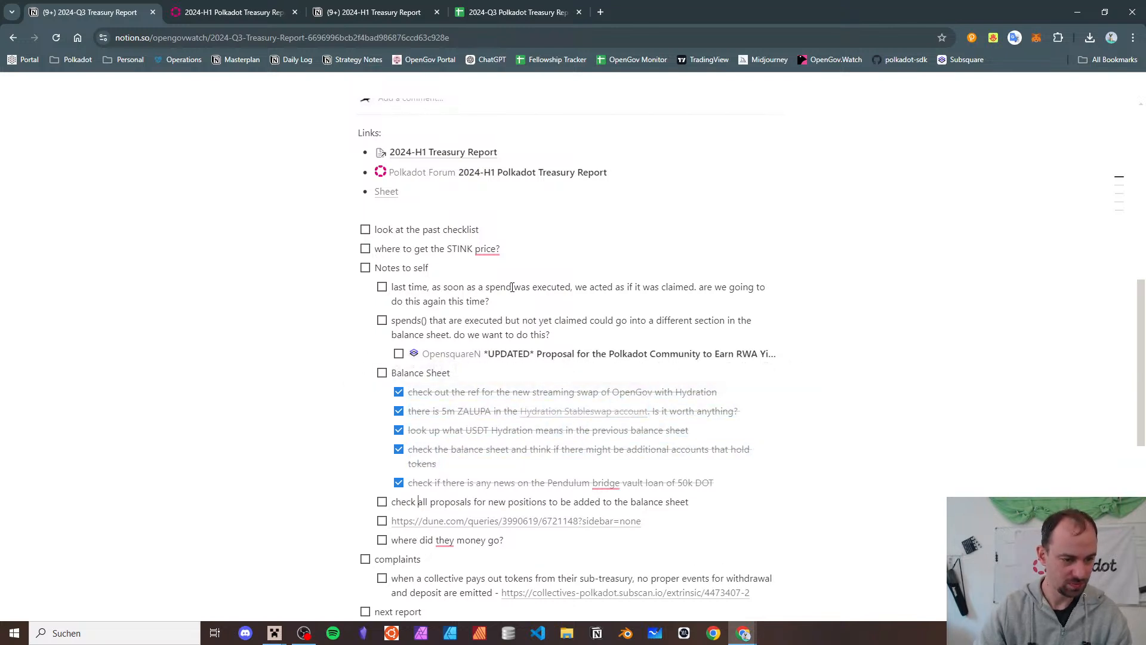
pyautogui.hotkey('shift', 'Down')
pyautogui.hotkey('shift', 'Down')
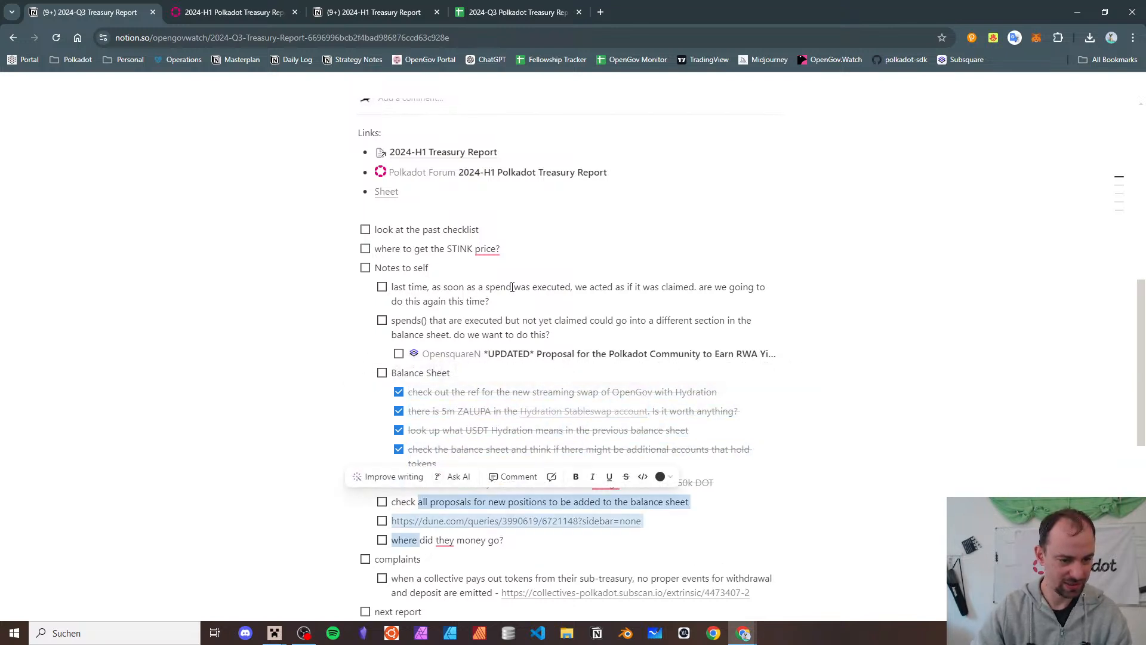
pyautogui.hotkey('shift', 'Up')
pyautogui.hotkey('shift', 'Up')
pyautogui.press('Tab')
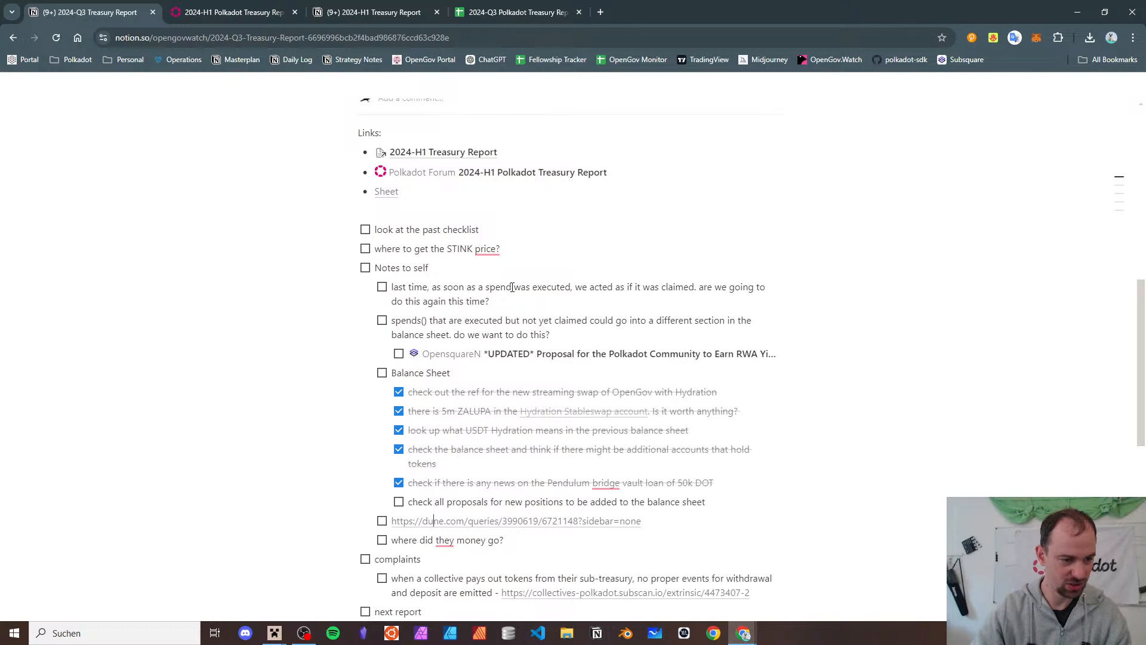
# - Delete the Dune query link and the 'where did they money go?' to-do
pyautogui.hotkey('shift', 'Down')
pyautogui.hotkey('ctrl', 'c')
pyautogui.hotkey('shift', 'Up')
pyautogui.press('Left')
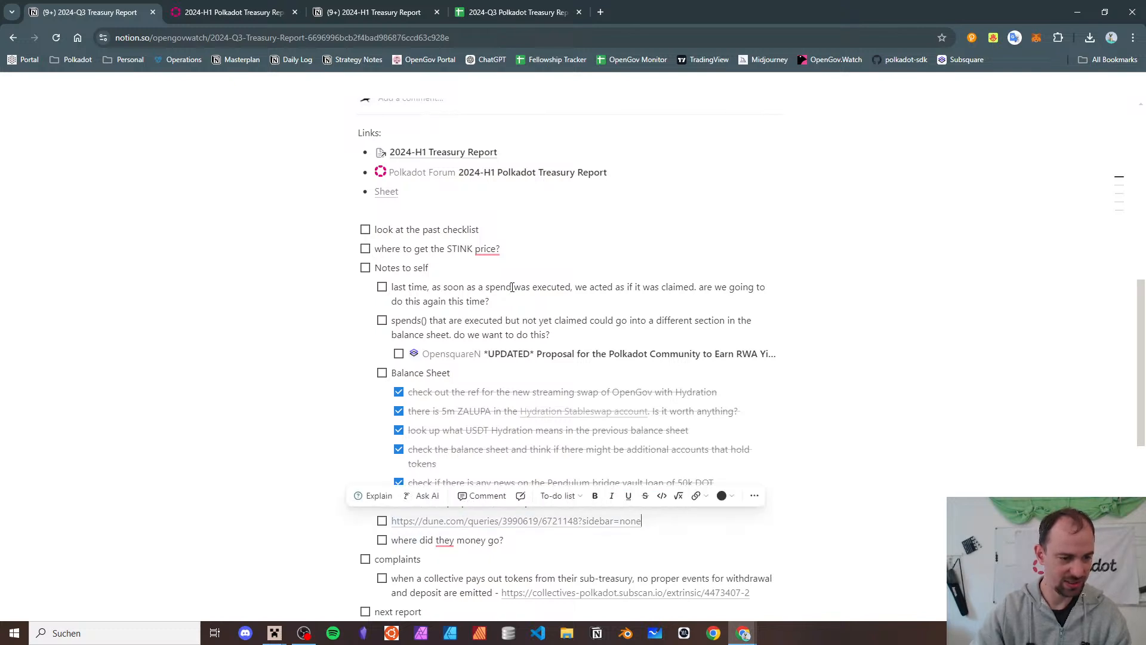
pyautogui.hotkey('shift', 'Down')
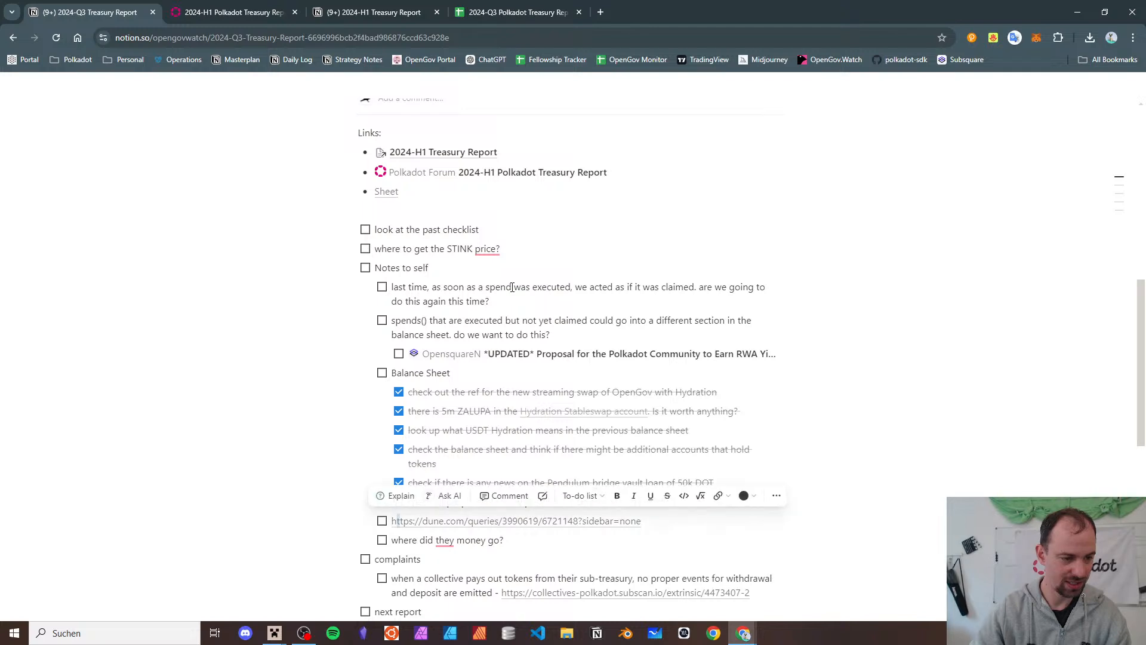
pyautogui.hotkey('shift', 'Down')
pyautogui.press('Right')
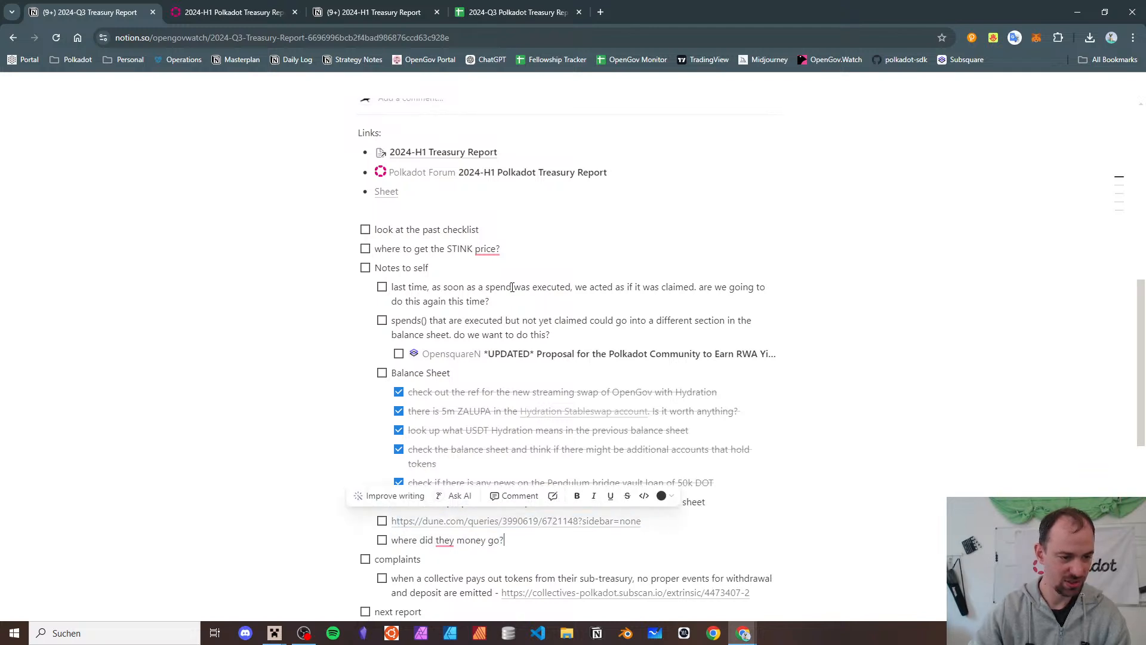
pyautogui.press('Up')
pyautogui.hotkey('shift', 'Down')
pyautogui.hotkey('shift', 'Home')
pyautogui.press('Delete')
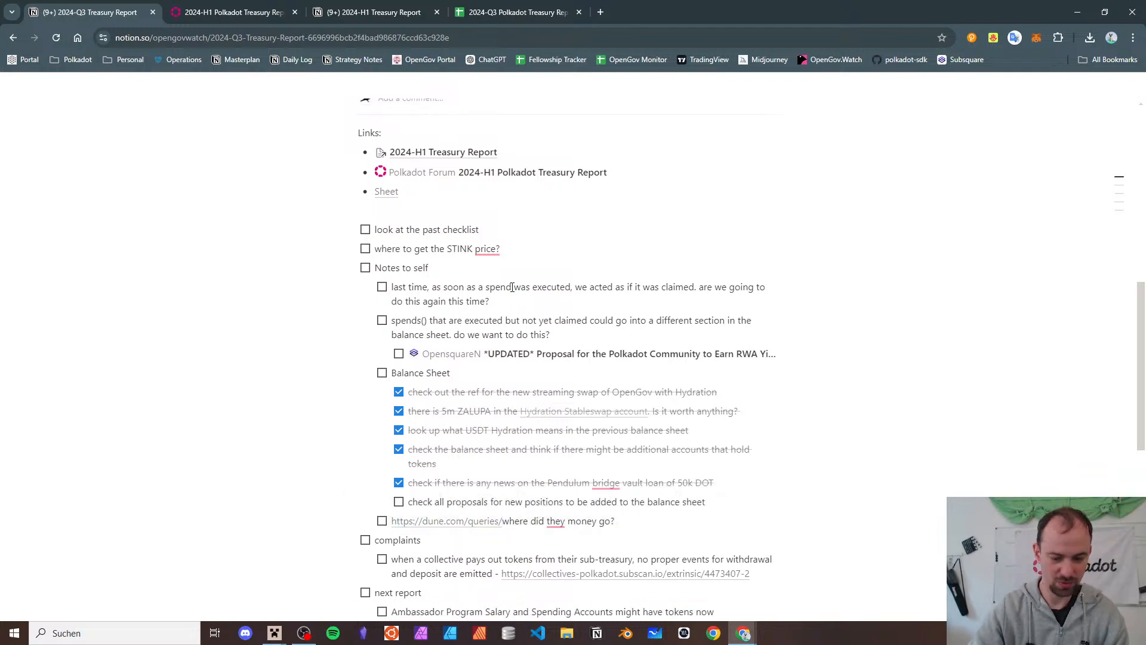
pyautogui.hotkey('ctrl', 'z')
pyautogui.hotkey('shift', 'Down')
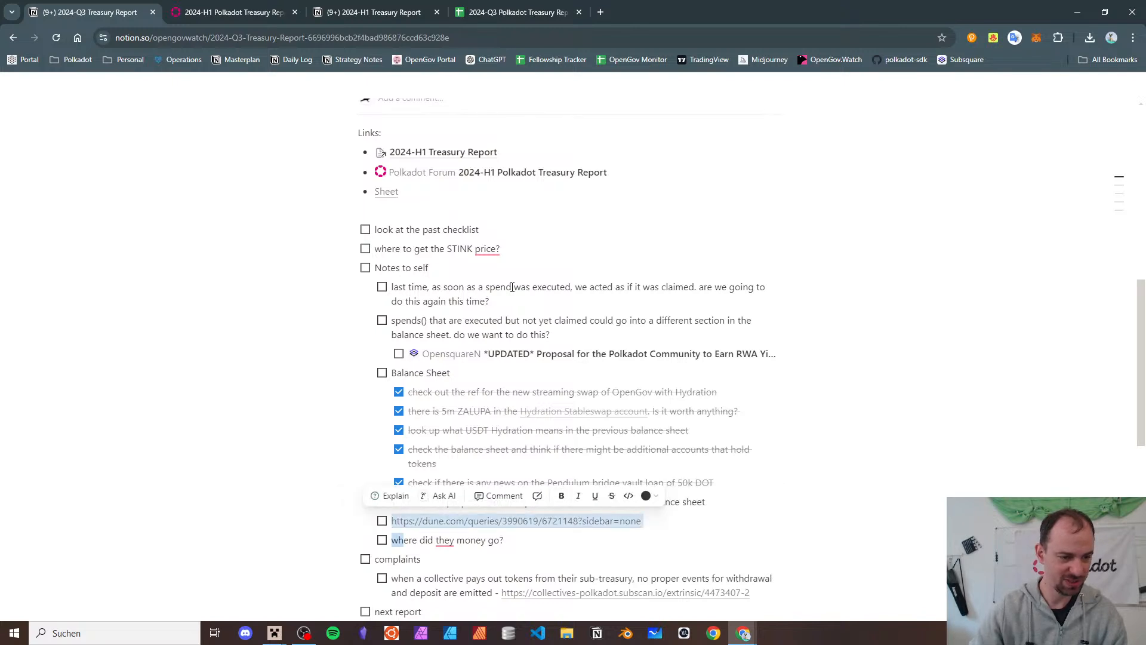
pyautogui.hotkey('shift', 'End')
pyautogui.press('Delete')
pyautogui.press('BackSpace')
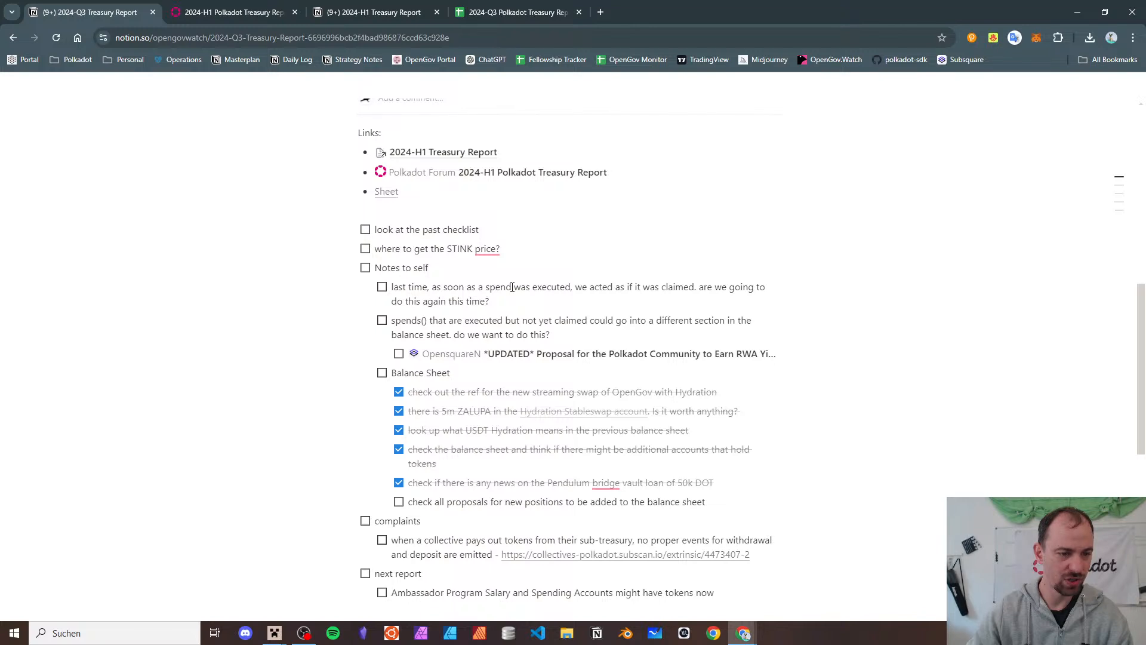
# - Add an 'Income Statement' item with the Dune query link and a to-do indented under it
pyautogui.hotkey('ctrl', 'z')
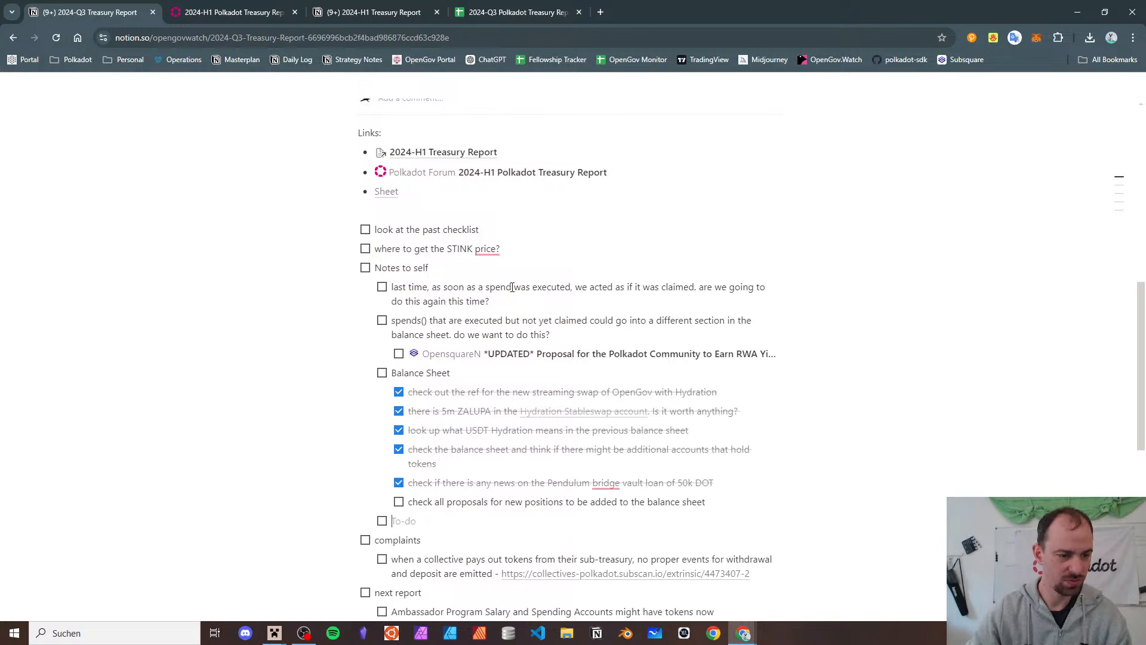
pyautogui.write('Income S')
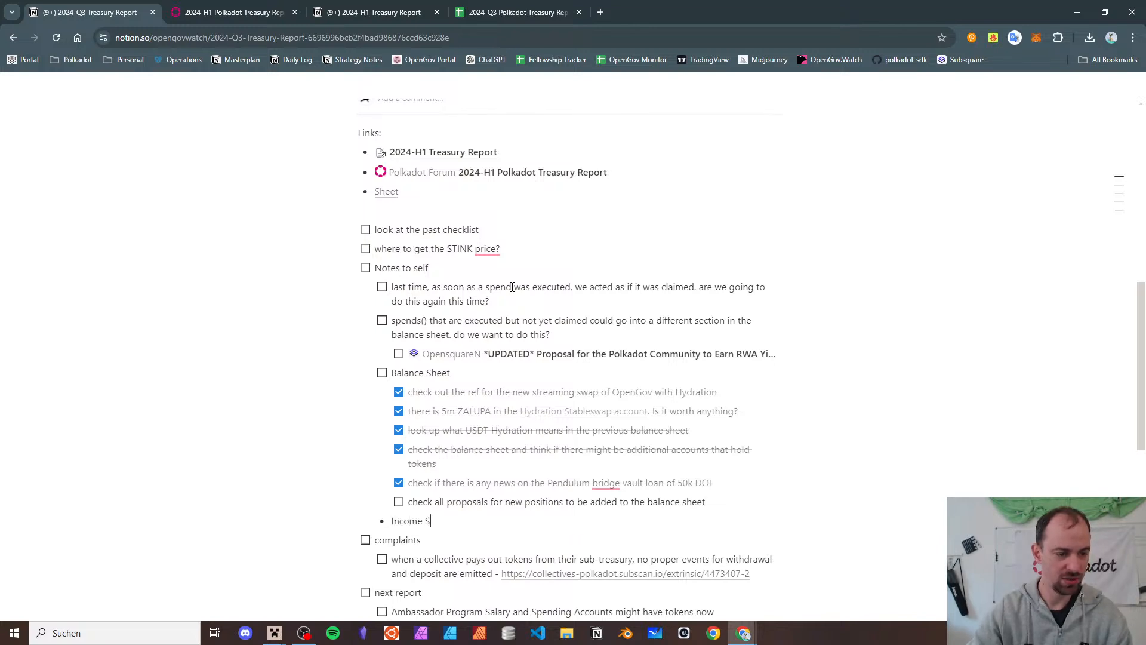
pyautogui.write('tatement')
pyautogui.press('Return')
pyautogui.press('Tab')
pyautogui.hotkey('ctrl', 'v')
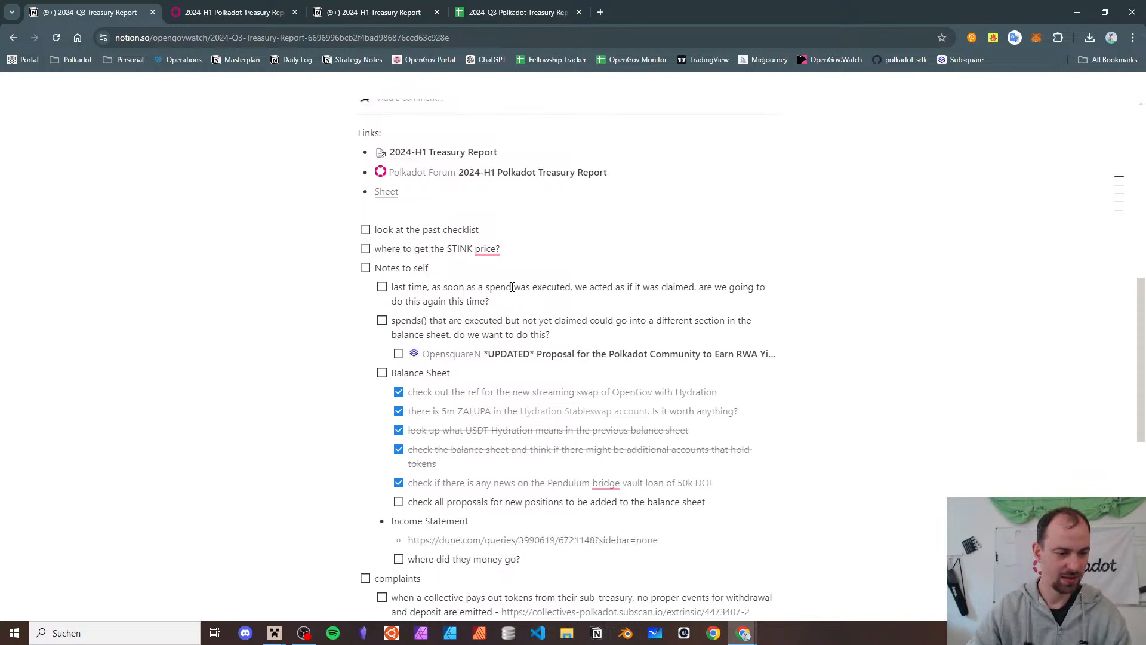
pyautogui.write('[]')
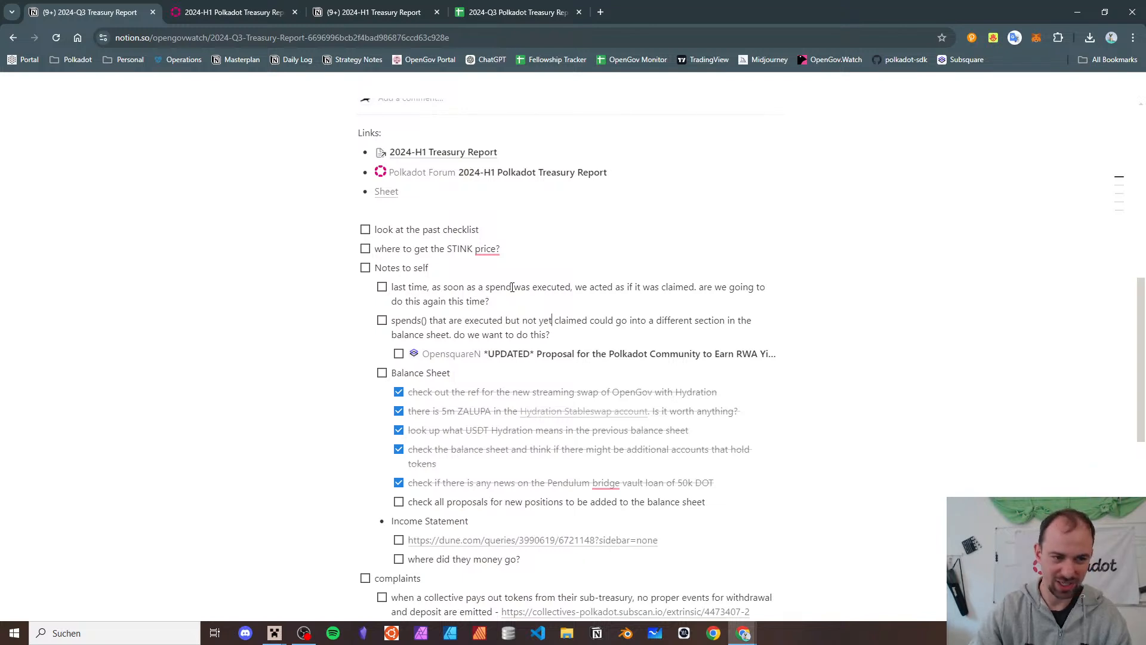
# - Move the two spend notes under Income Statement and insert an empty to-do above the Dune link
pyautogui.hotkey('shift', 'Up')
pyautogui.hotkey('shift', 'Up')
pyautogui.hotkey('shift', 'Up')
pyautogui.hotkey('shift', 'Up')
pyautogui.hotkey('shift', 'Up')
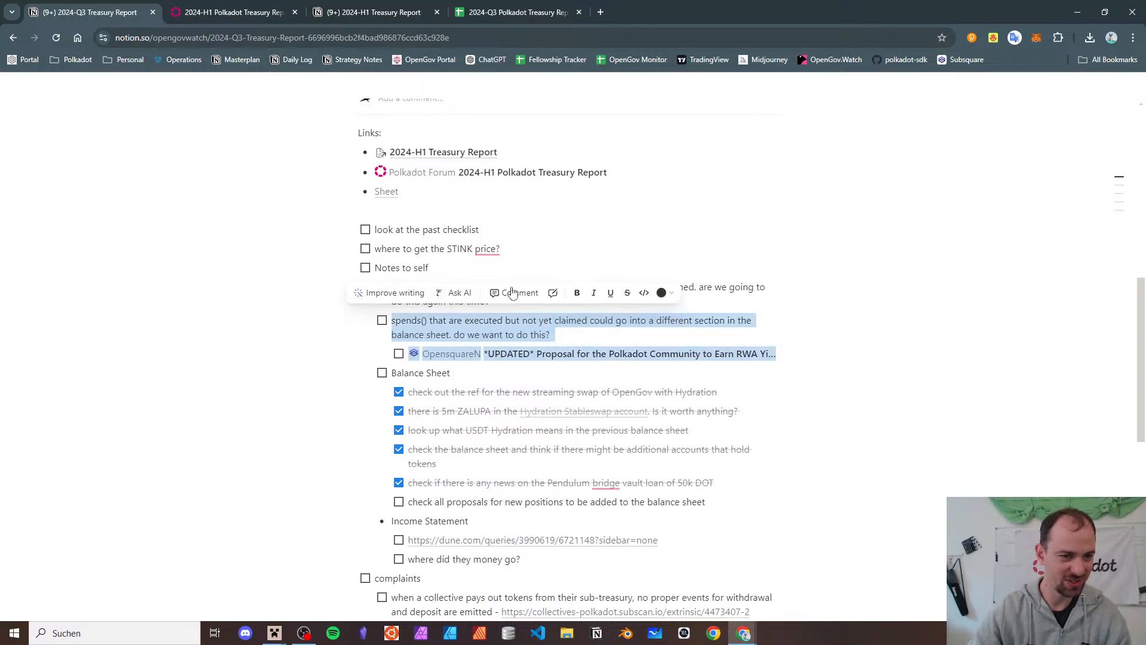
pyautogui.hotkey('shift', 'Up')
pyautogui.press('BackSpace')
pyautogui.press('BackSpace')
pyautogui.press('BackSpace')
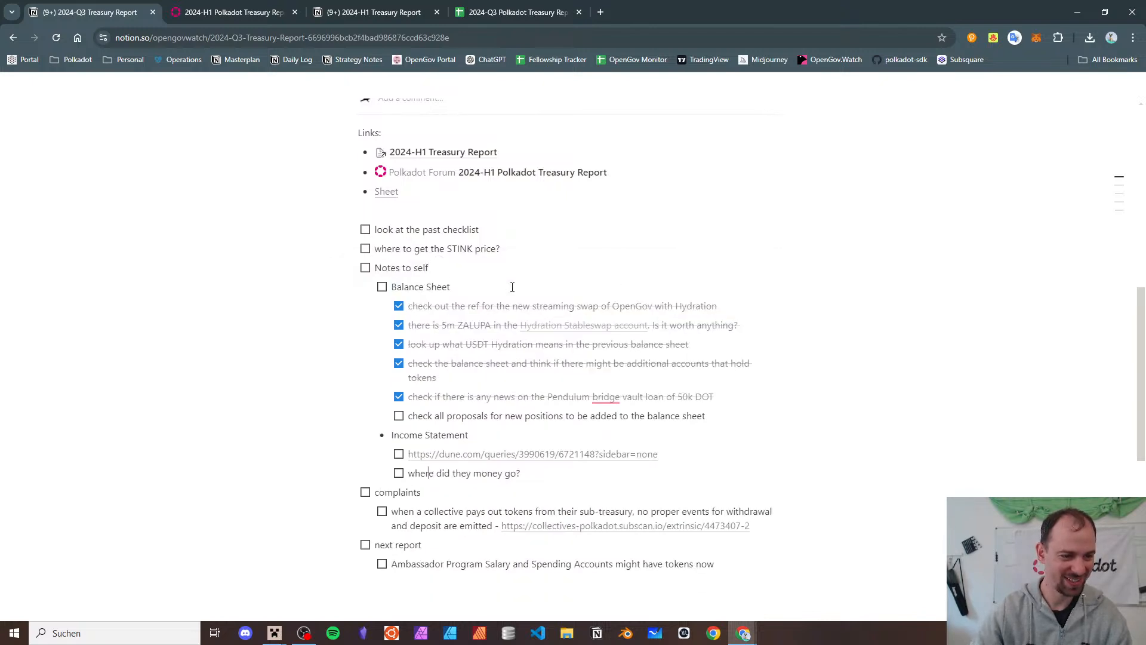
pyautogui.hotkey('ctrl', 'z')
pyautogui.hotkey('ctrl', 'z')
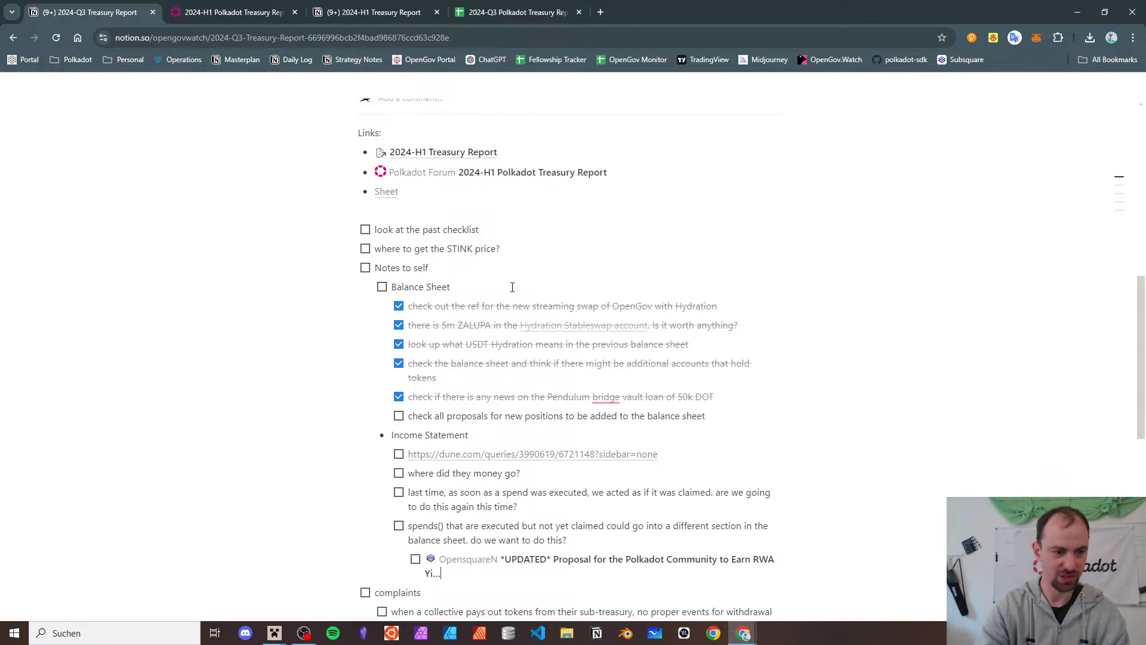
pyautogui.press('Up')
pyautogui.press('Up')
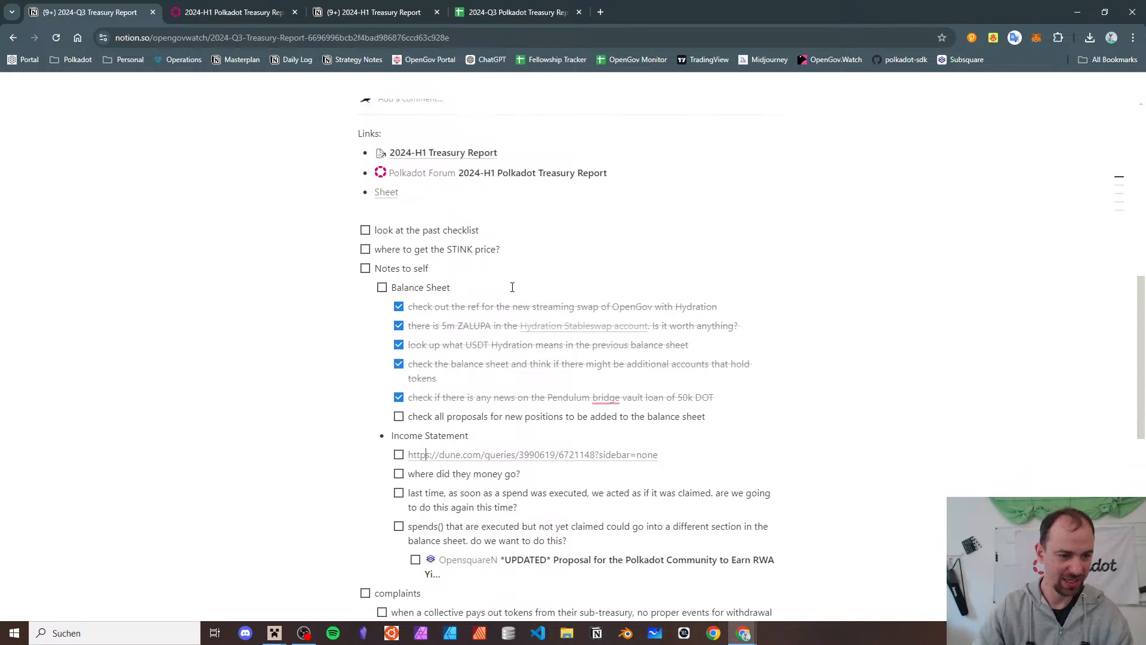
pyautogui.press('Home')
pyautogui.press('Return')
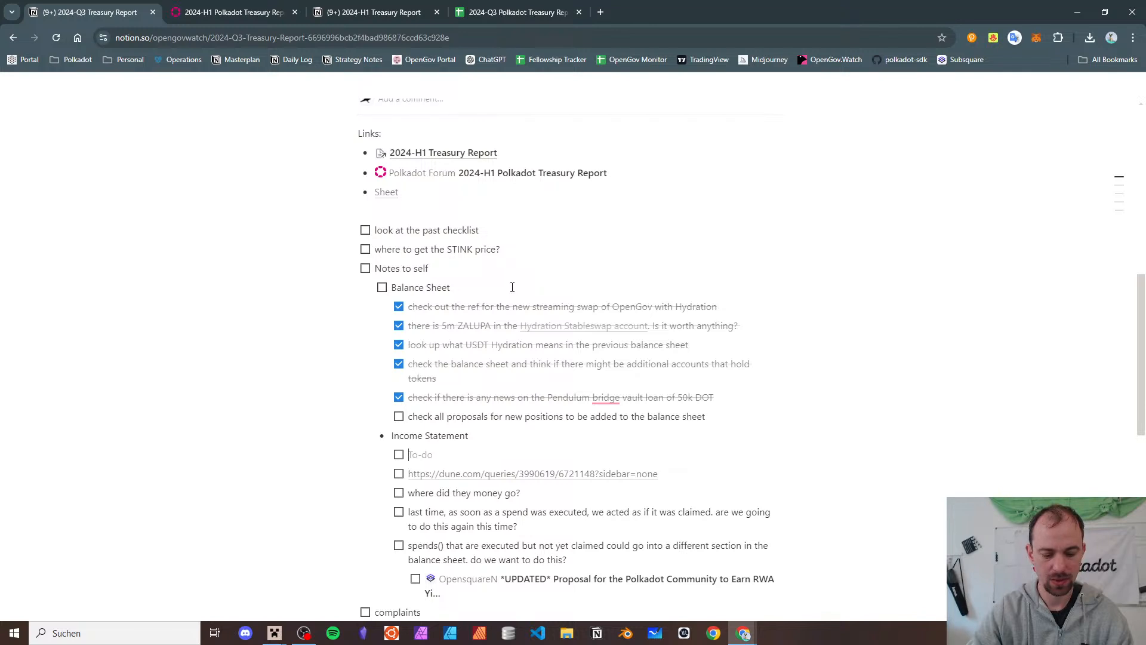
# - Type the to-dos 'fetching a list of all the r…', 'categorize them' and 'look and think through'
pyautogui.write('gener')
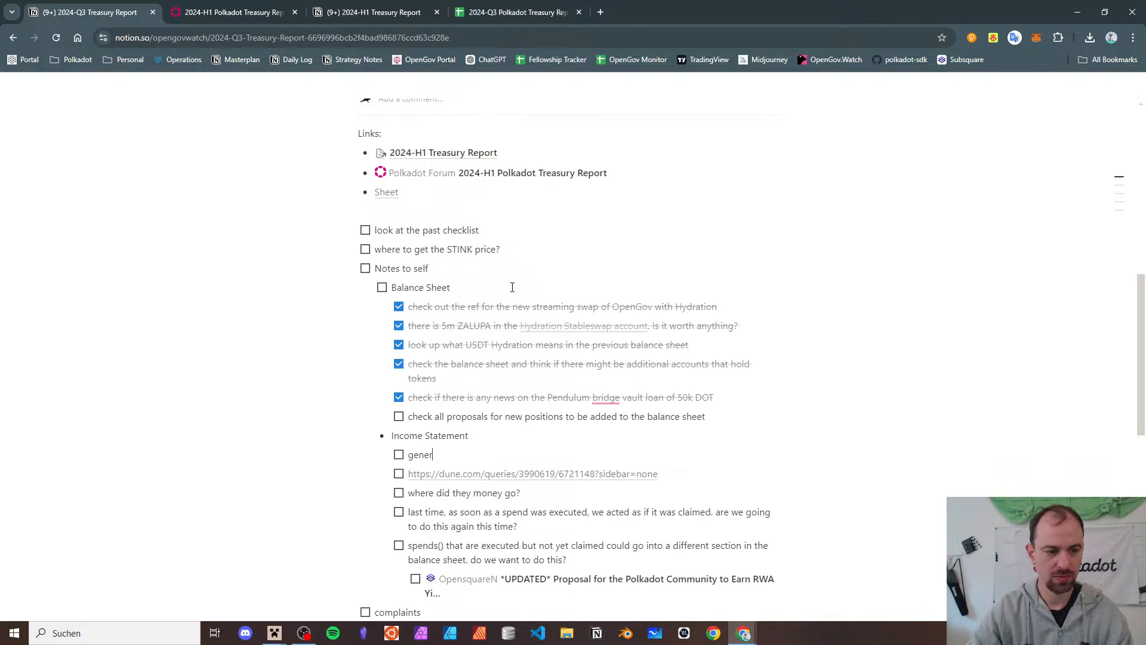
pyautogui.hotkey('shift', 'Home')
pyautogui.write('fet')
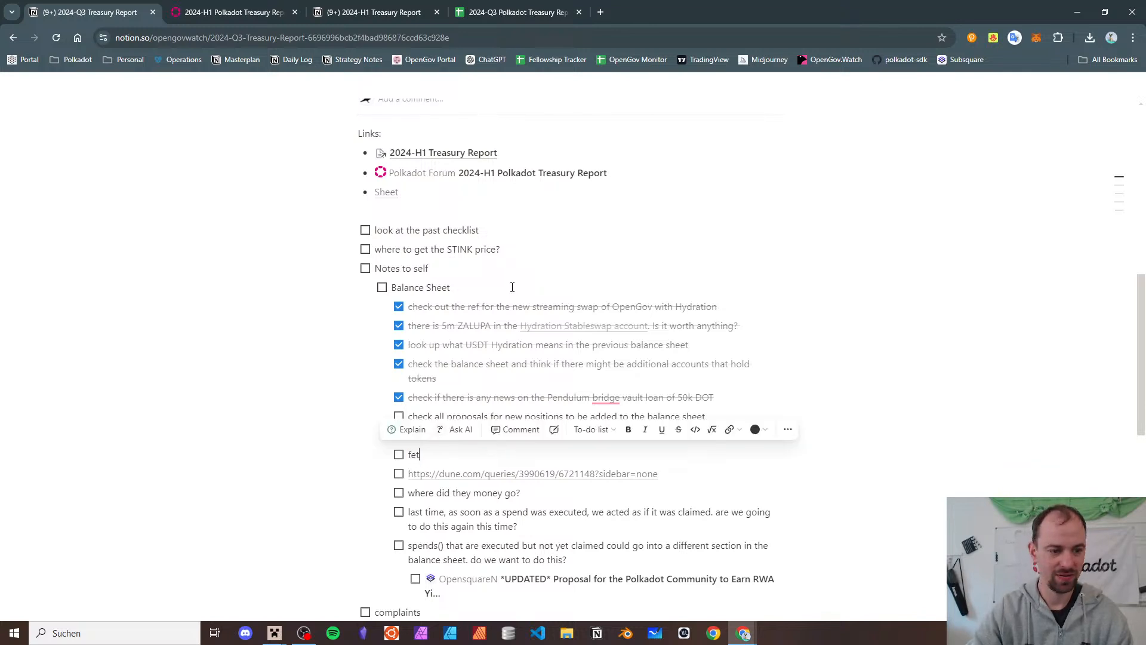
pyautogui.write('ching a list of all ')
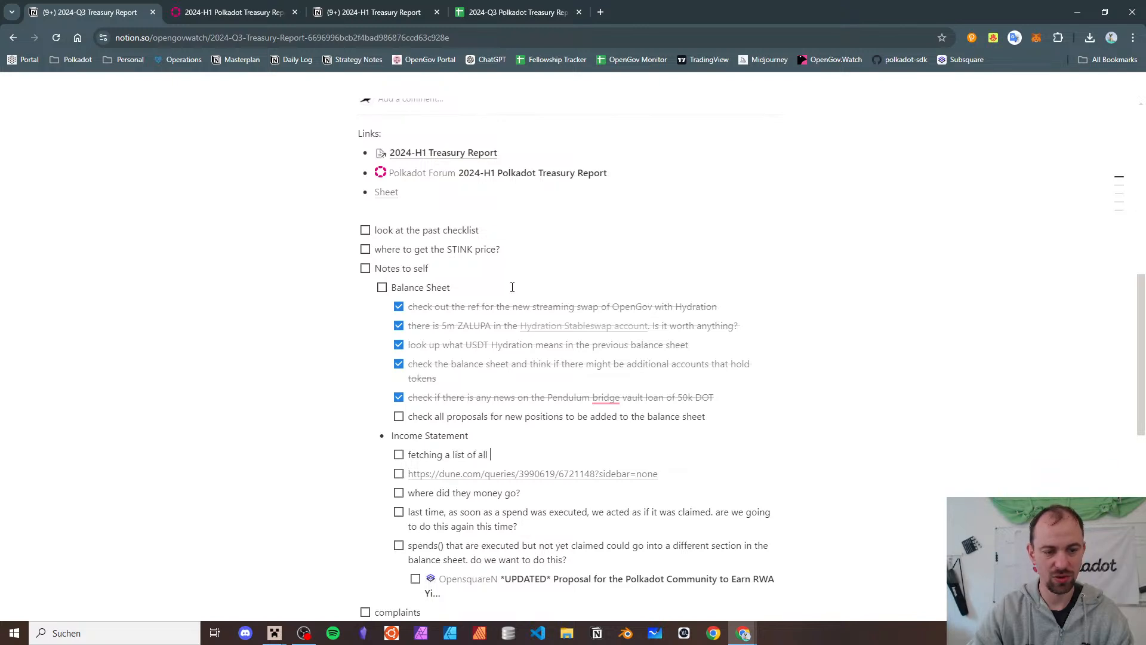
pyautogui.write('the referenda')
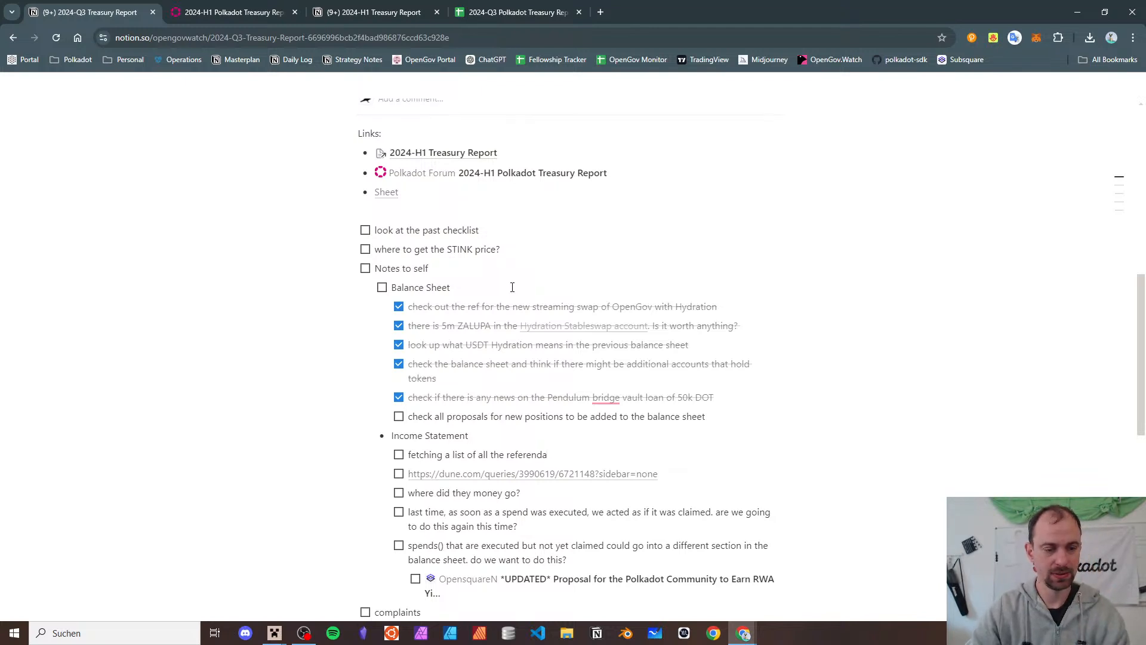
pyautogui.press('Return')
pyautogui.write('categ')
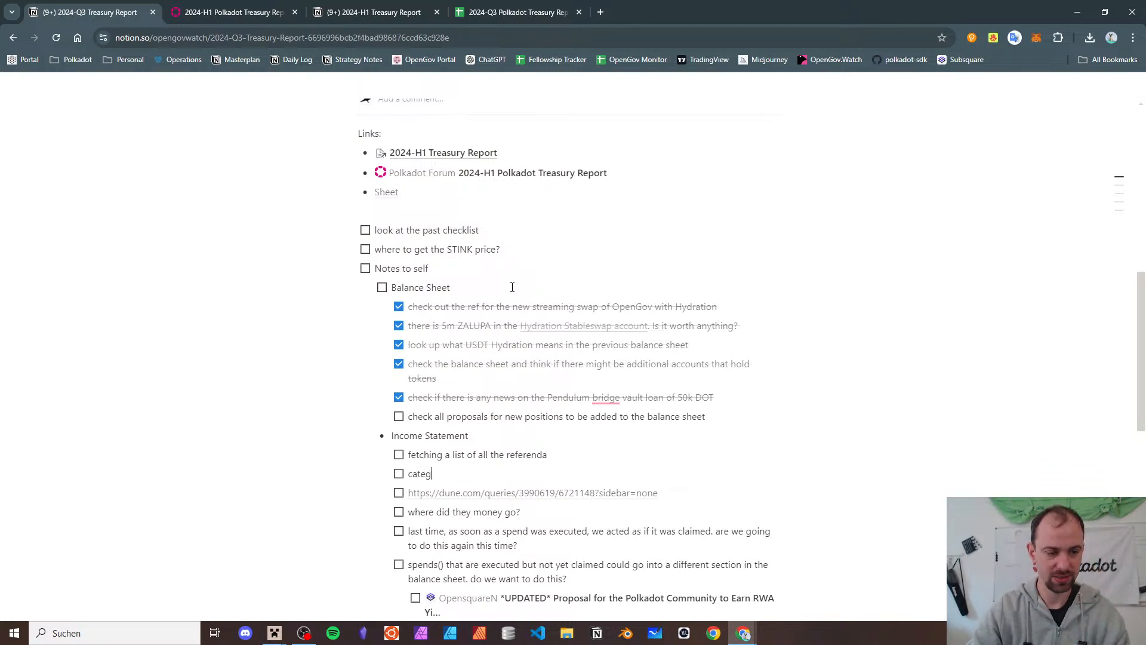
pyautogui.write('orize the')
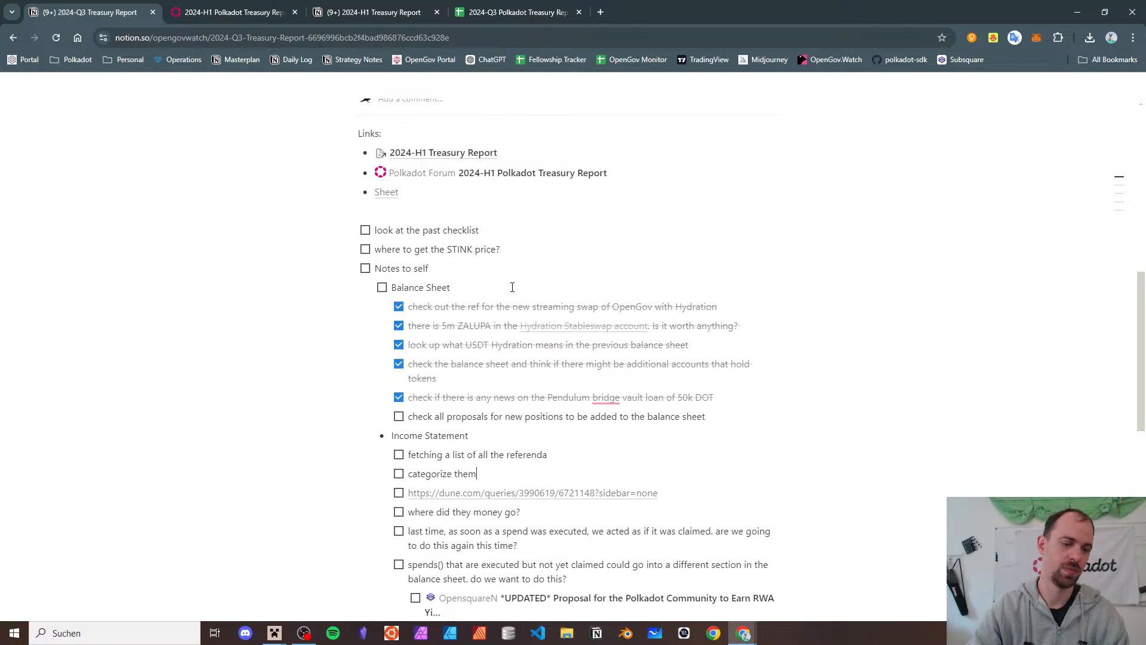
pyautogui.write('m')
pyautogui.press('Return')
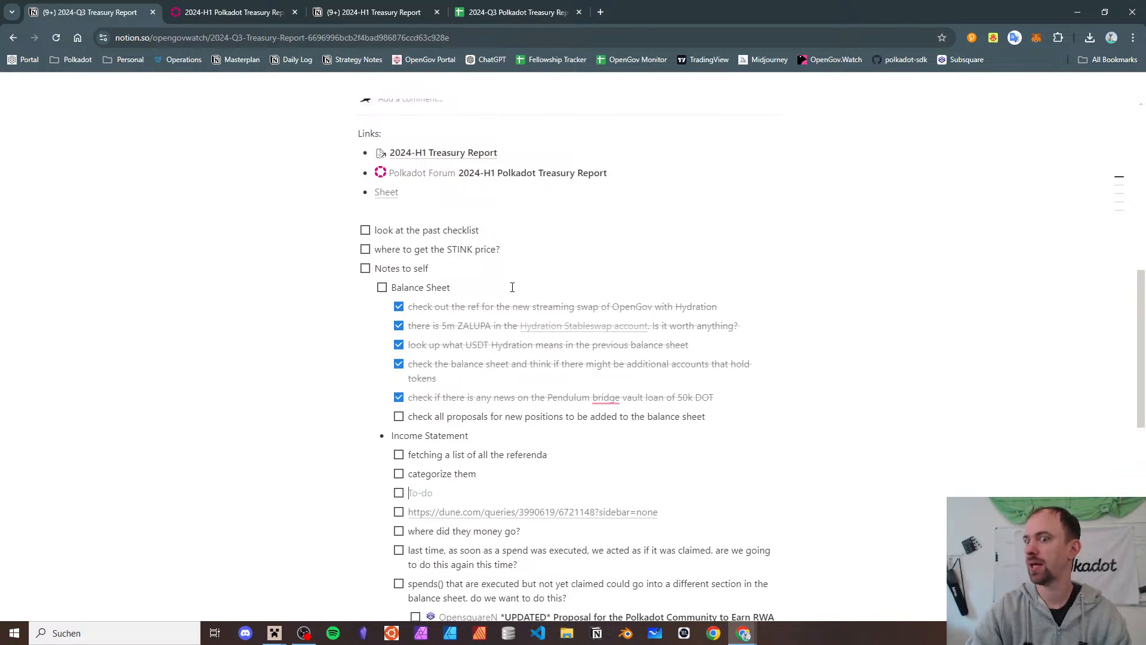
pyautogui.write('look and think th')
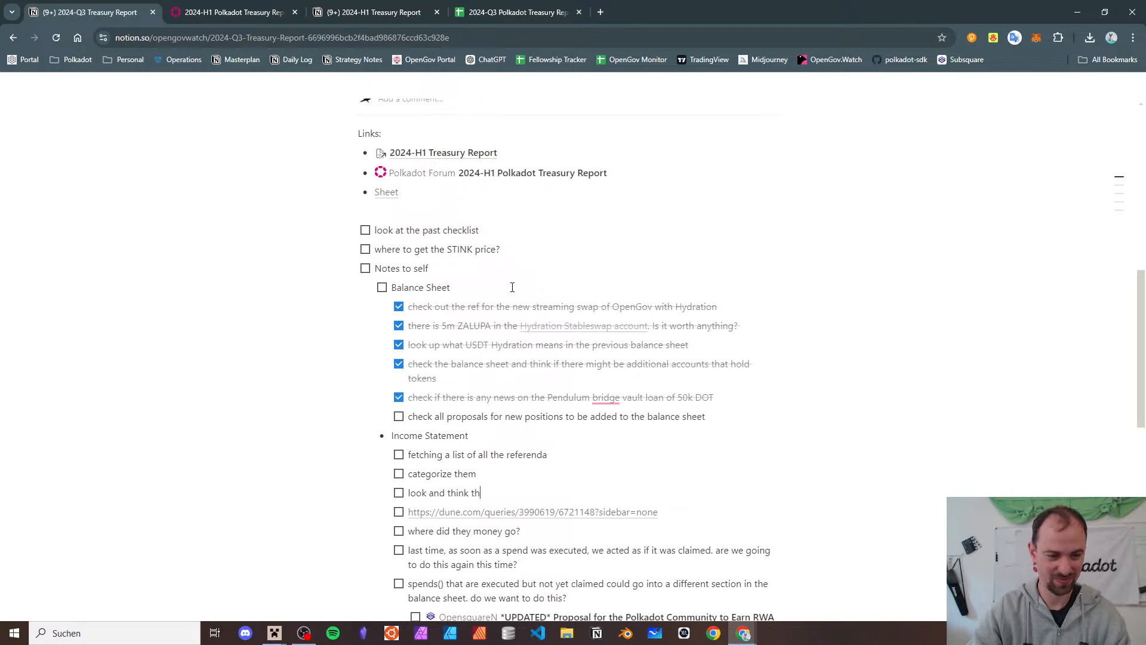
pyautogui.write('rou')
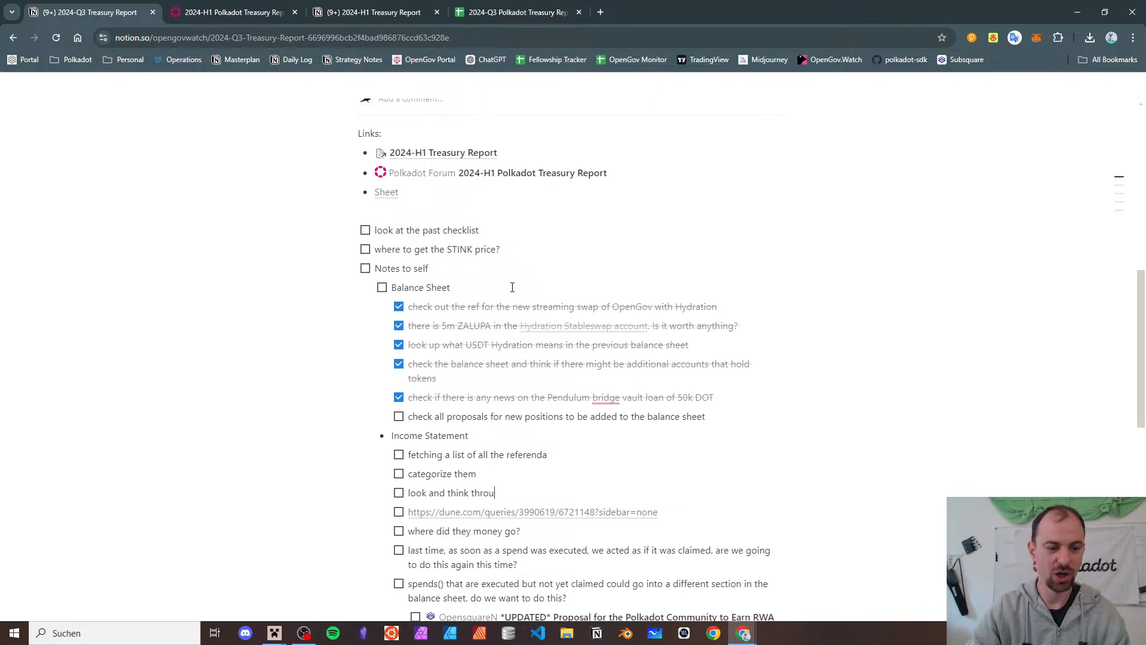
pyautogui.write('gh')
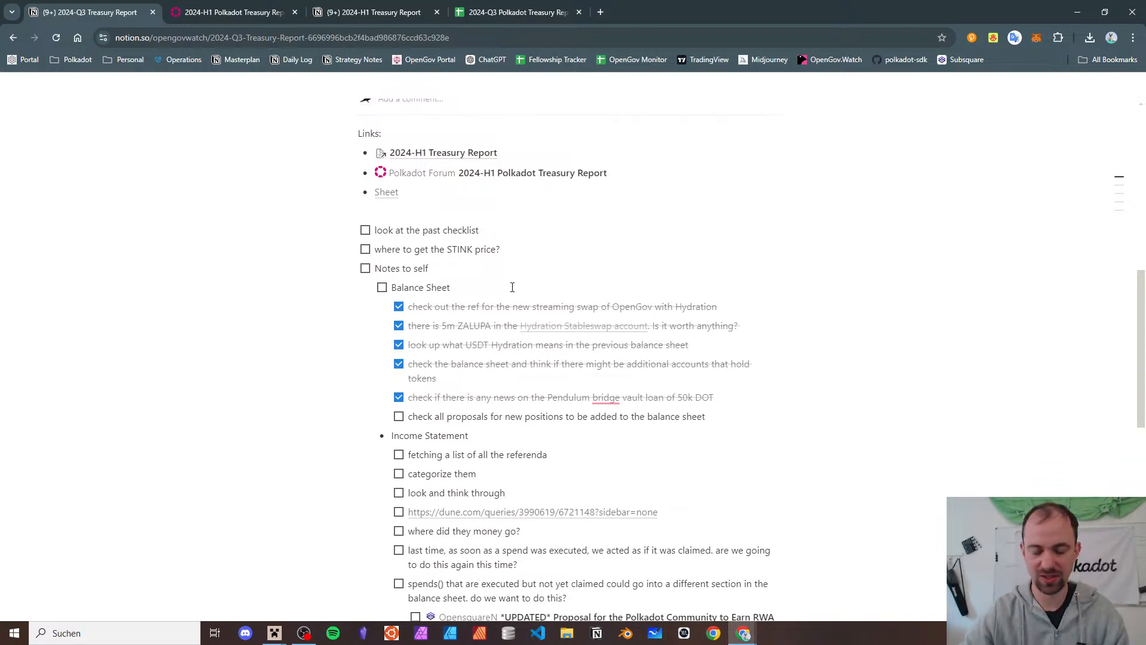
# - Restore the accidentally deleted 'look and think through' to-do and open the Dune Polkadot Inflation query
pyautogui.hotkey('shift', 'Home')
pyautogui.press('BackSpace')
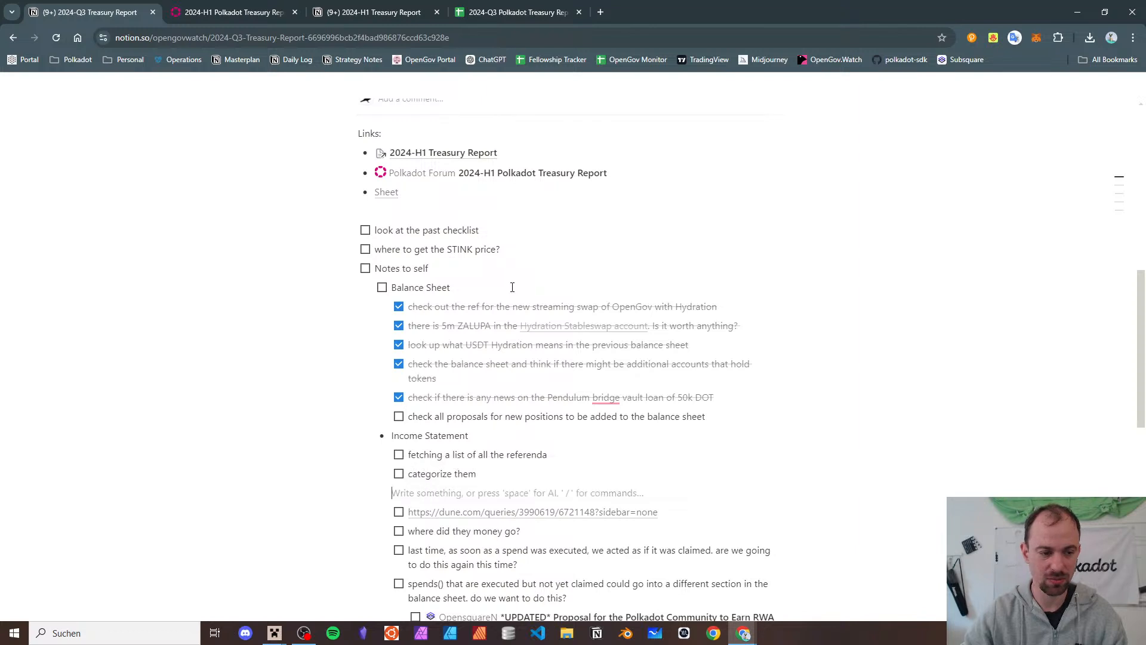
pyautogui.press('BackSpace')
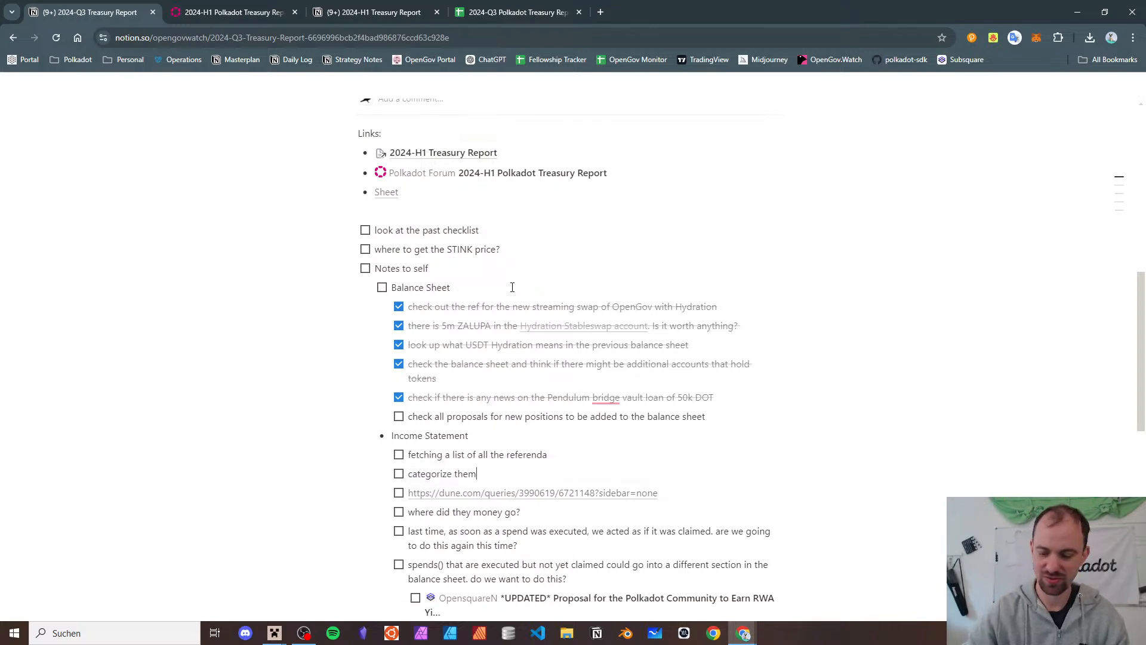
pyautogui.hotkey('ctrl', 'z')
pyautogui.hotkey('ctrl', 'z')
pyautogui.hotkey('shift', 'Up')
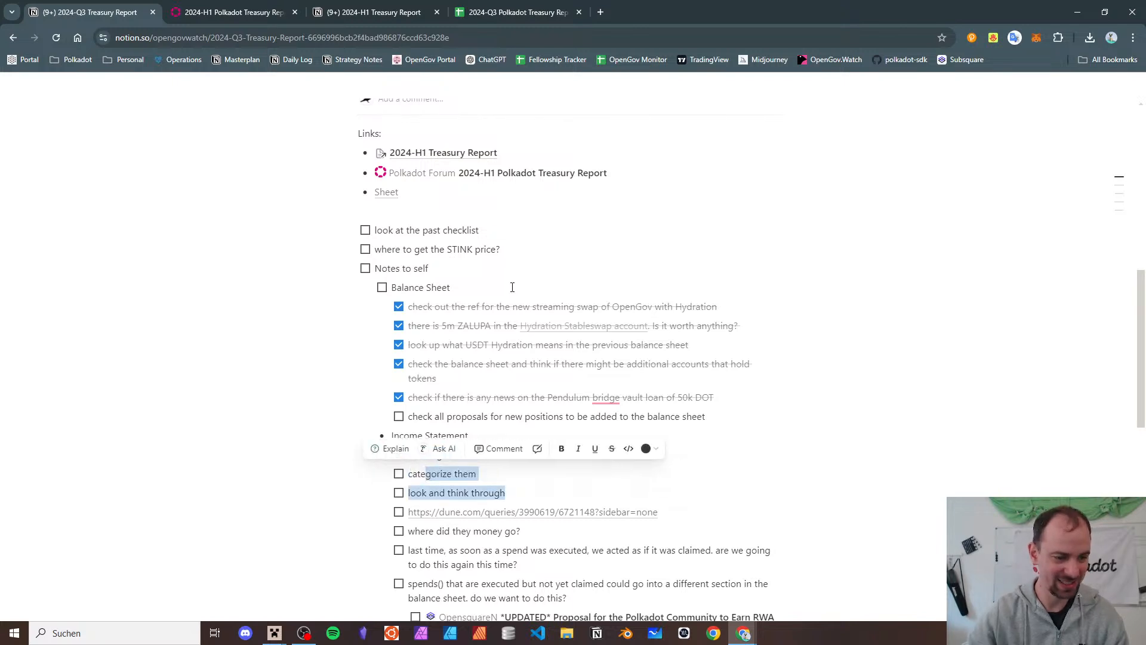
pyautogui.scroll(-3, 531, 310)
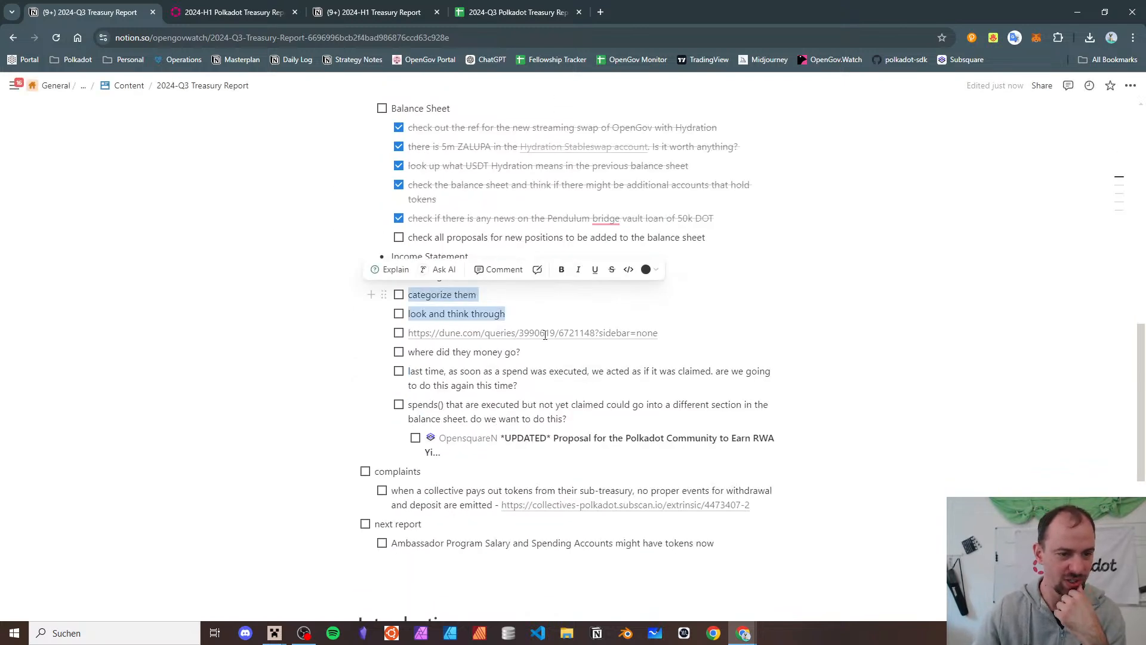
pyautogui.click(552, 331)
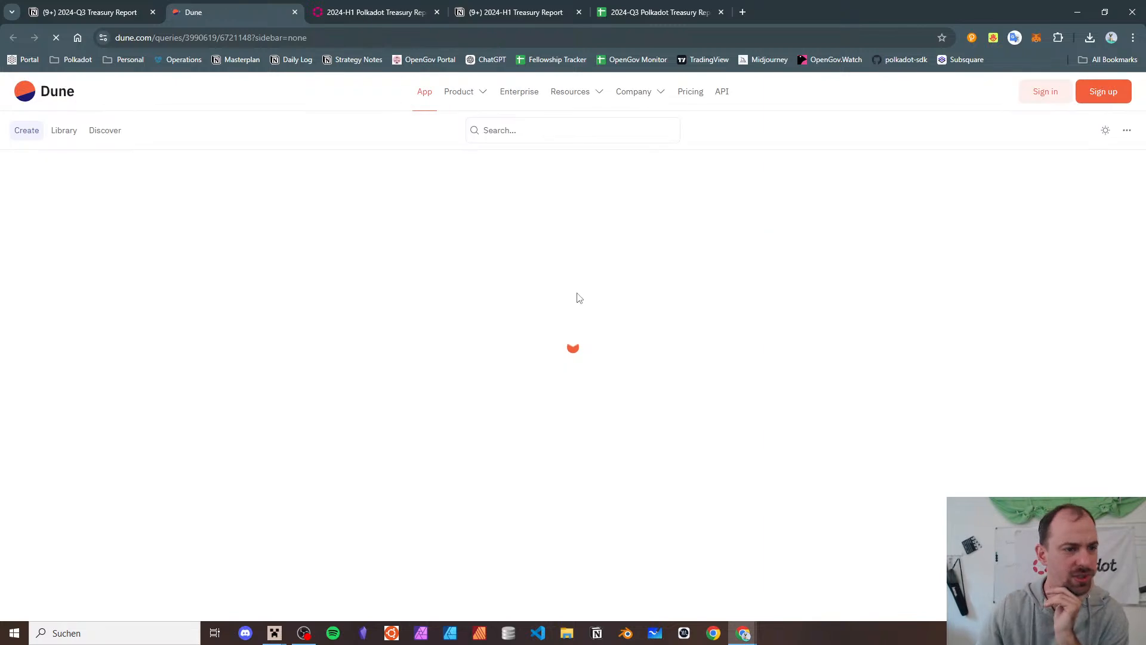
pyautogui.scroll(-1, 555, 358)
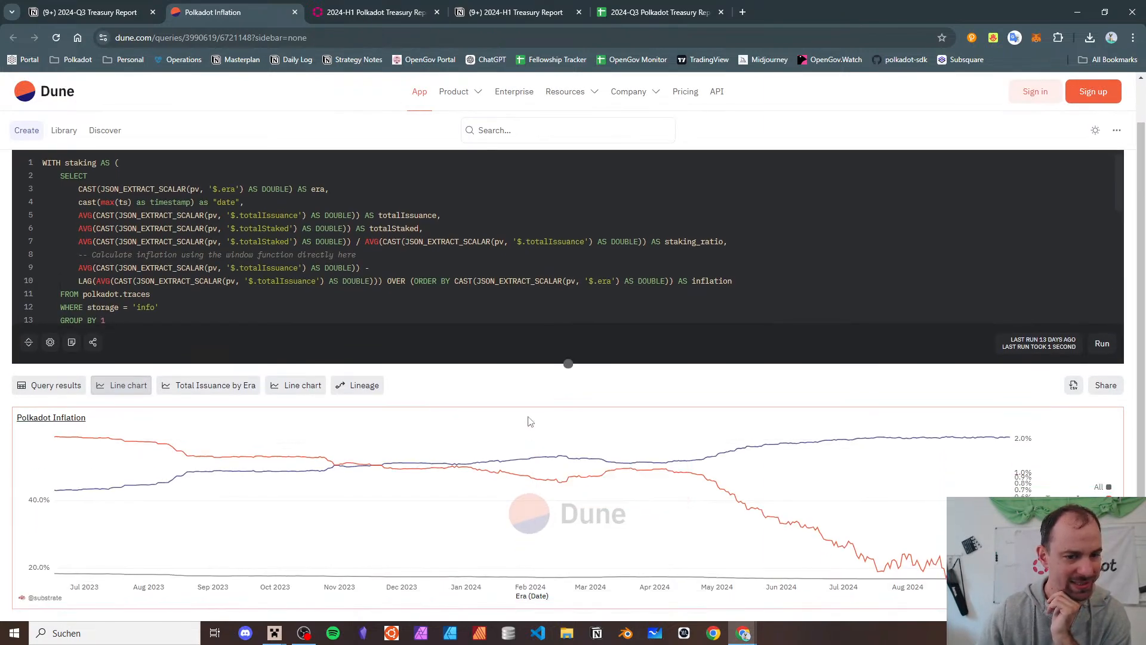
pyautogui.click(224, 37)
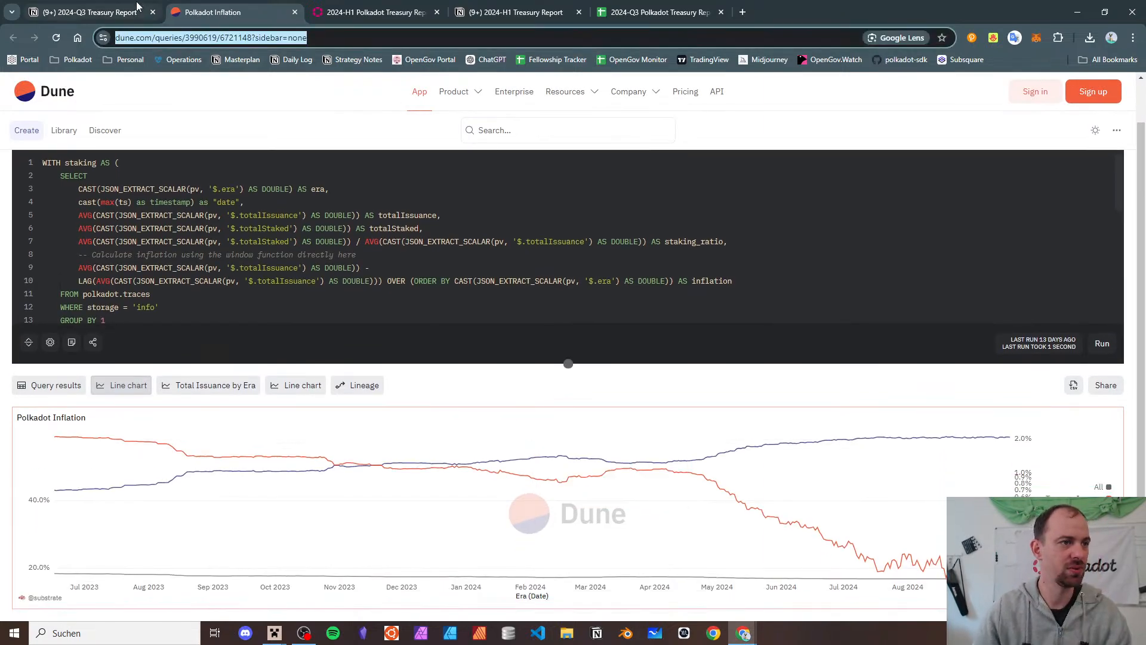
# - Back in Notion, label the Dune link 'Inflation:' and insert a new item above the referenda to-dos
pyautogui.click(295, 12)
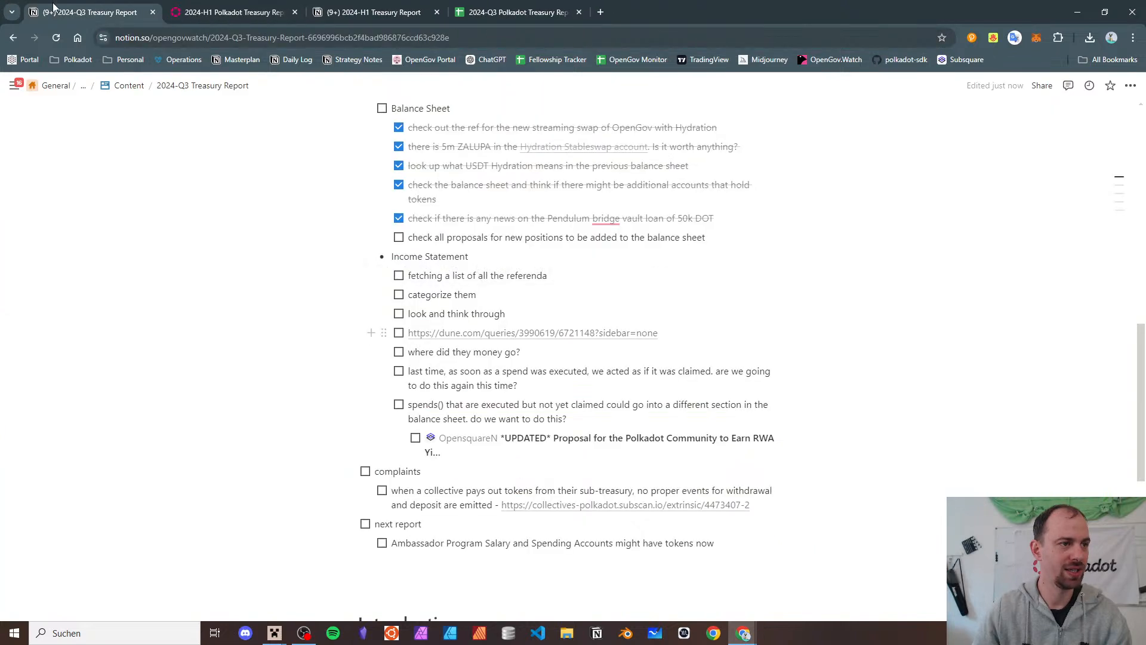
pyautogui.click(527, 316)
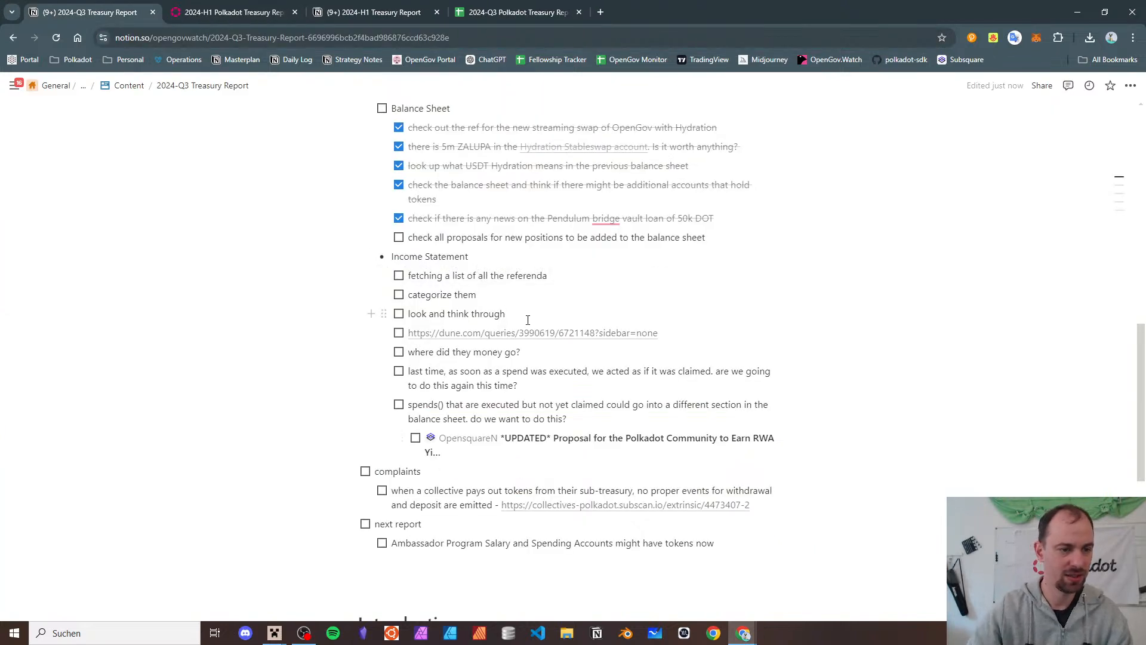
pyautogui.press('Right')
pyautogui.write('Inflation:')
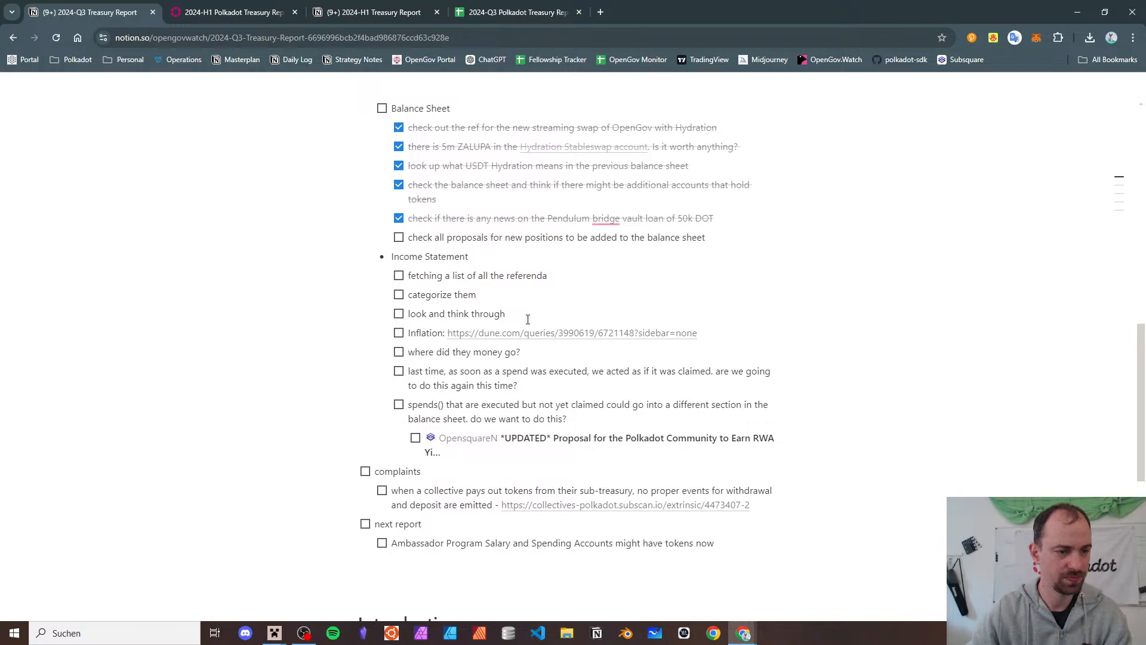
pyautogui.press('Up')
pyautogui.press('Up')
pyautogui.press('Return')
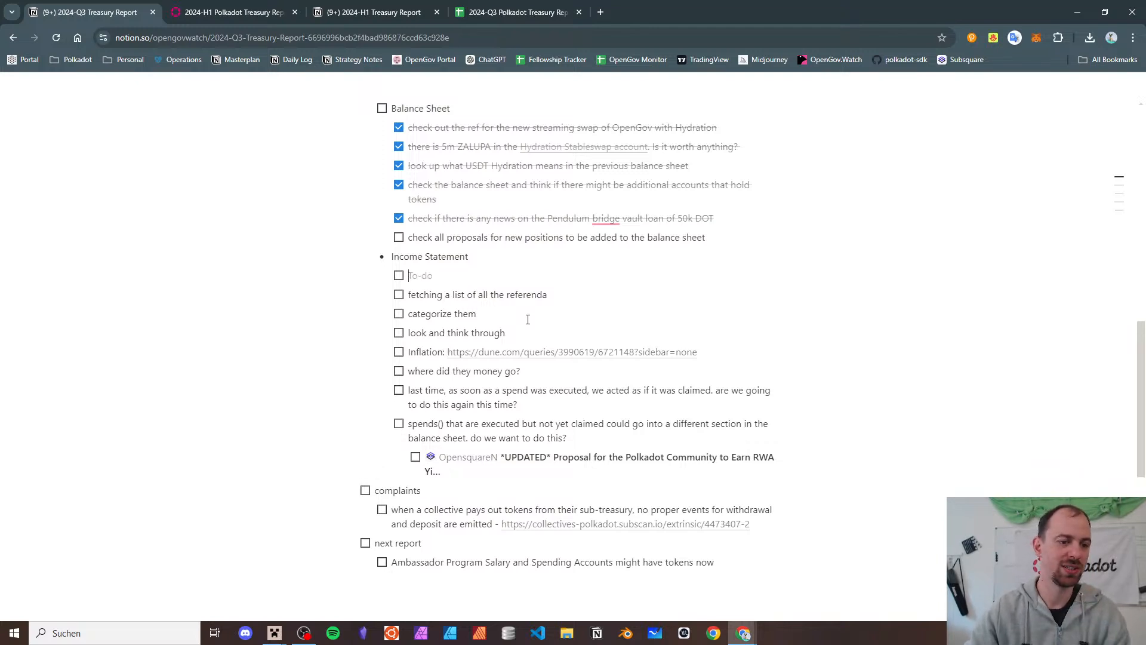
pyautogui.write('C')
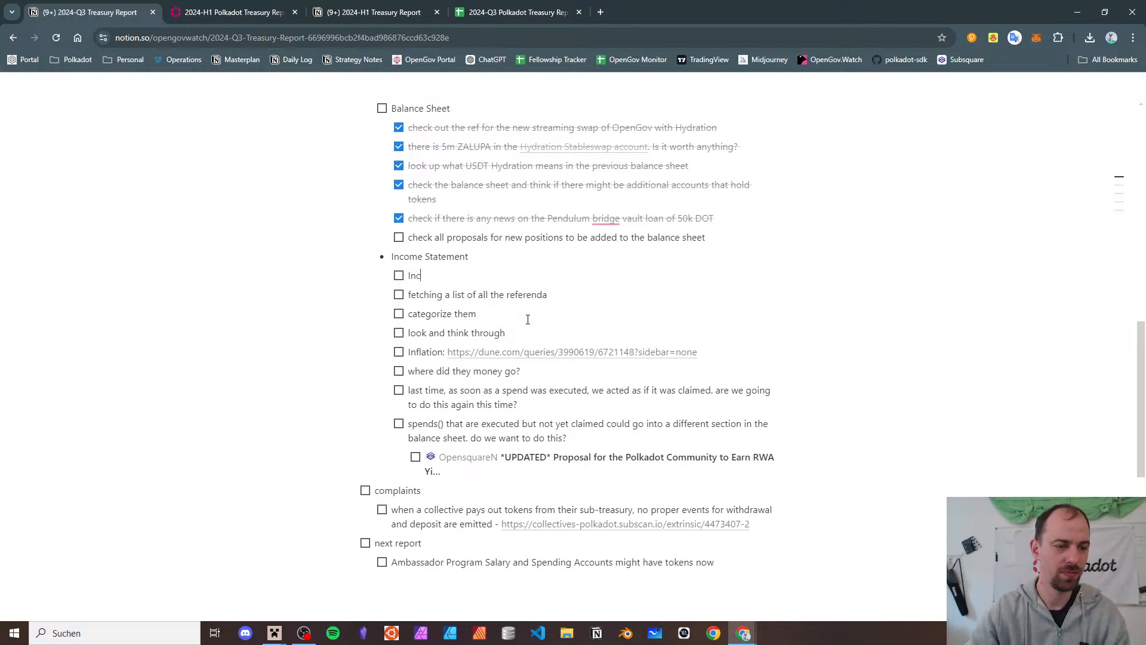
pyautogui.write('-')
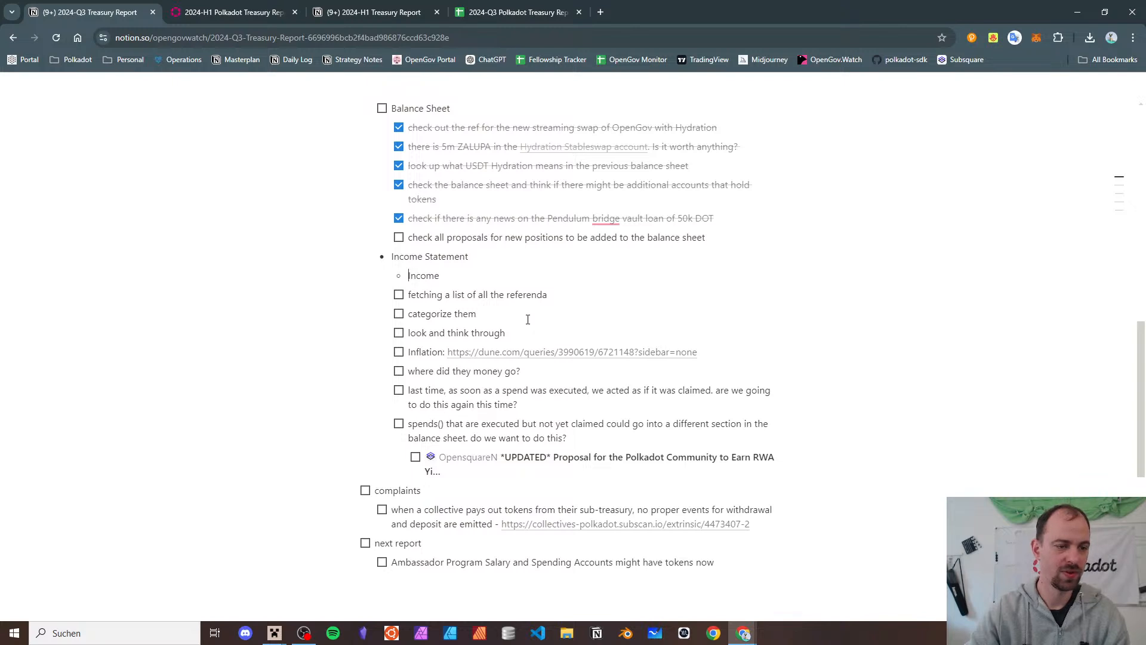
# - Add an 'Expenses' bullet and nest the referenda-fetching and categorize to-dos under it
pyautogui.press('Return')
pyautogui.write('Expenses')
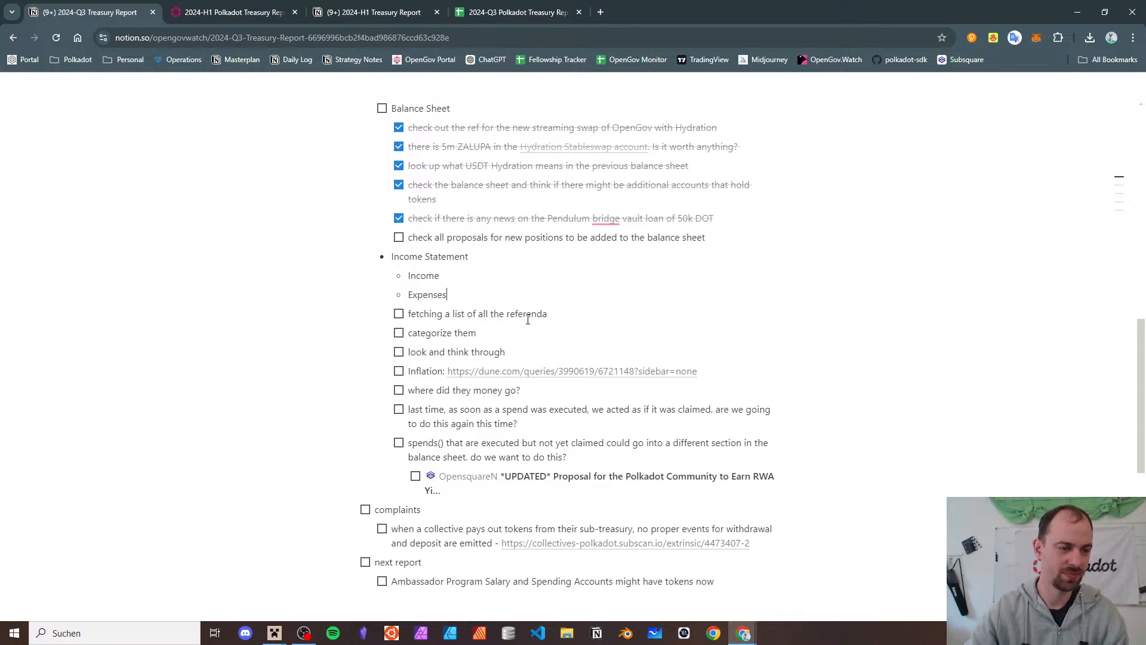
pyautogui.press('Down')
pyautogui.press('Tab')
pyautogui.press('Down')
pyautogui.press('Tab')
pyautogui.press('Down')
pyautogui.press('Tab')
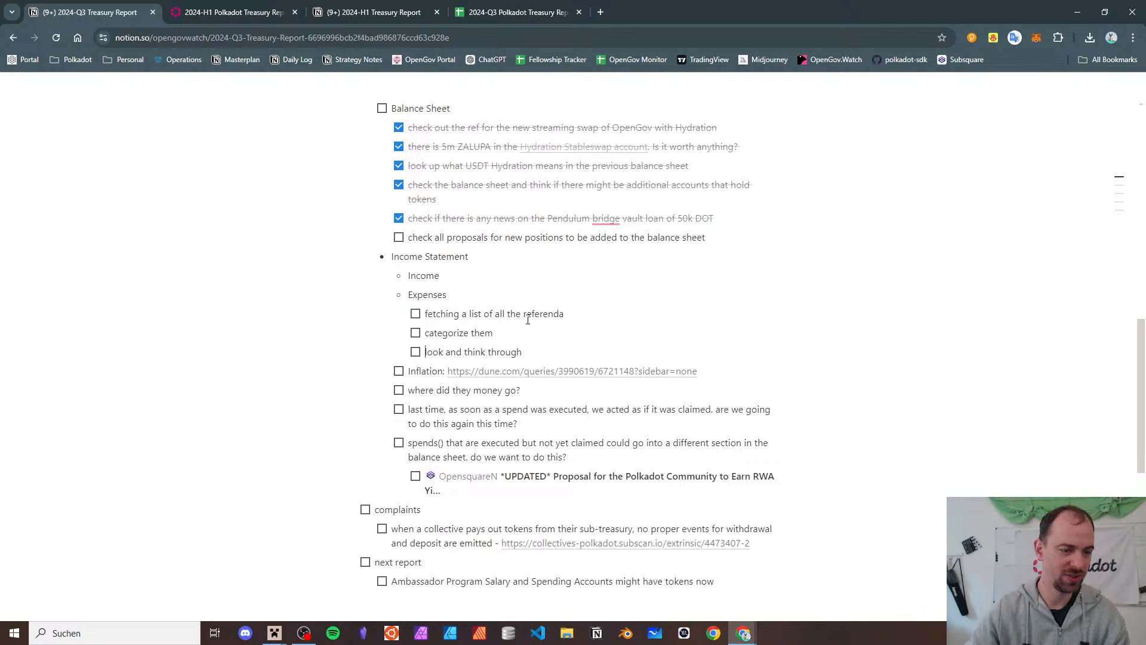
# - Move the Inflation Dune link line to a nested bullet under Income
pyautogui.press('Escape')
pyautogui.press('BackSpace')
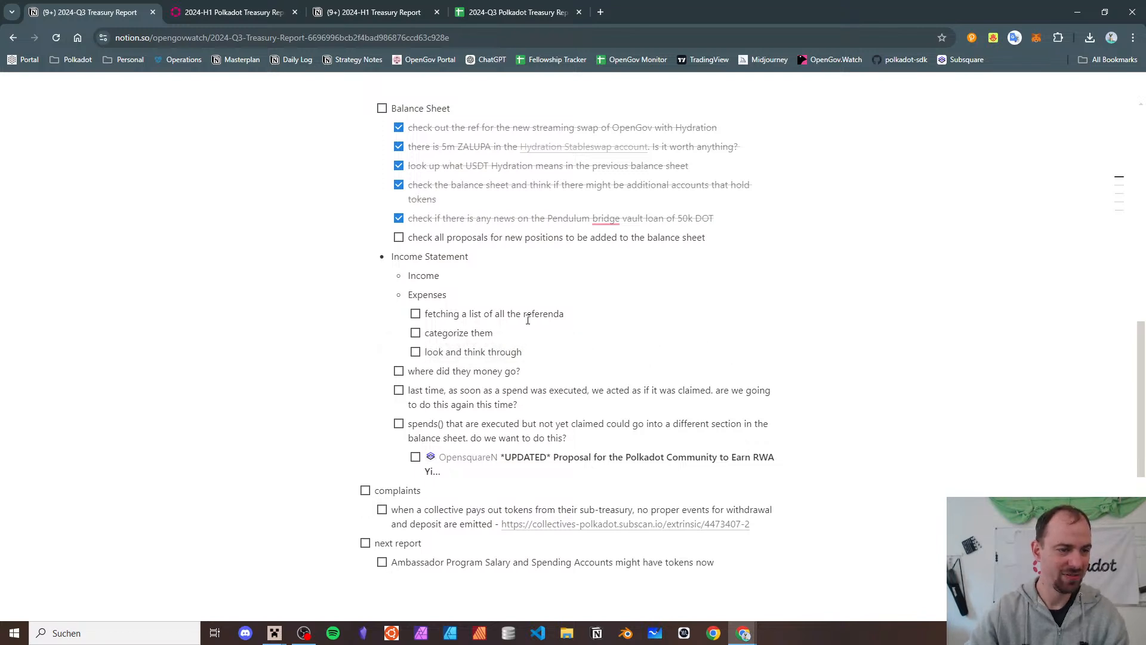
pyautogui.press('Up')
pyautogui.press('Up')
pyautogui.press('Up')
pyautogui.press('Up')
pyautogui.press('Return')
pyautogui.press('Tab')
pyautogui.write('Inflation: https://dune.com/queries/3990619/6721148?sidebar=none')
# - Nest the money, last-time-spend and spends() questions under Expenses, prefixed 'accounting questions -', with OpensquareN beneath spends()
pyautogui.press('Down')
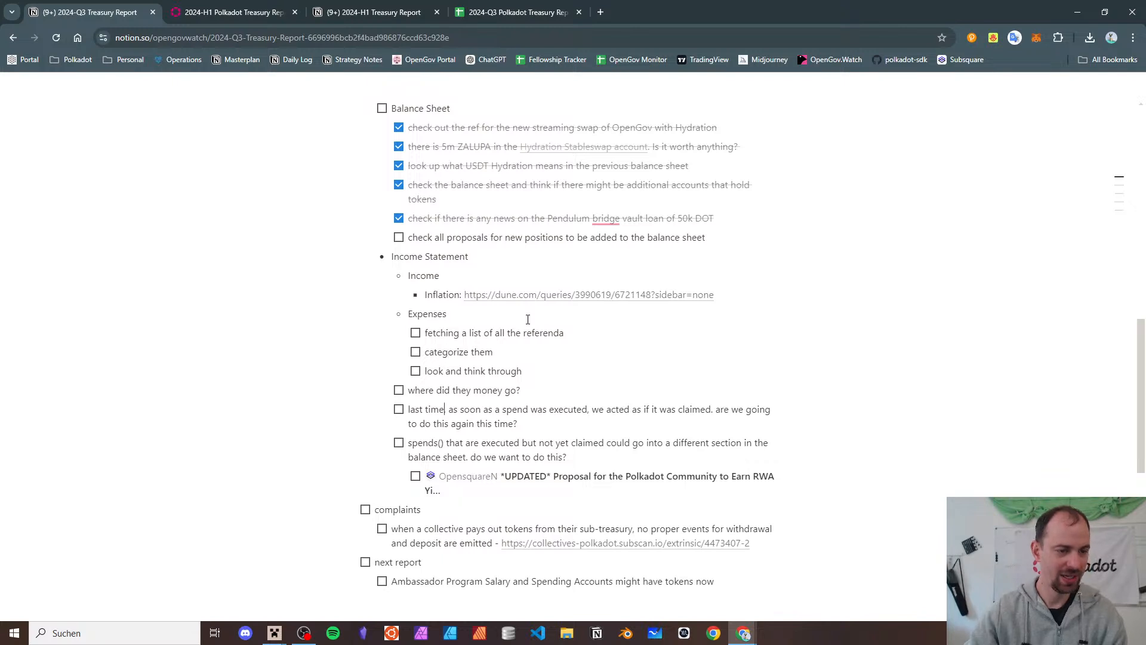
pyautogui.press('Tab')
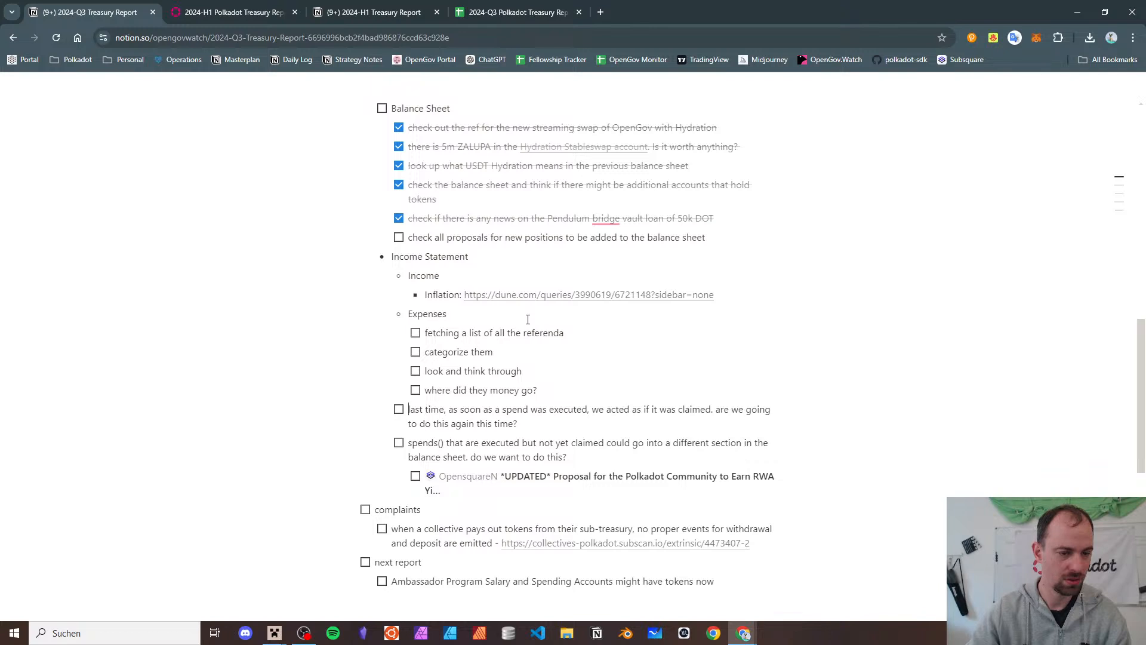
pyautogui.press('Tab')
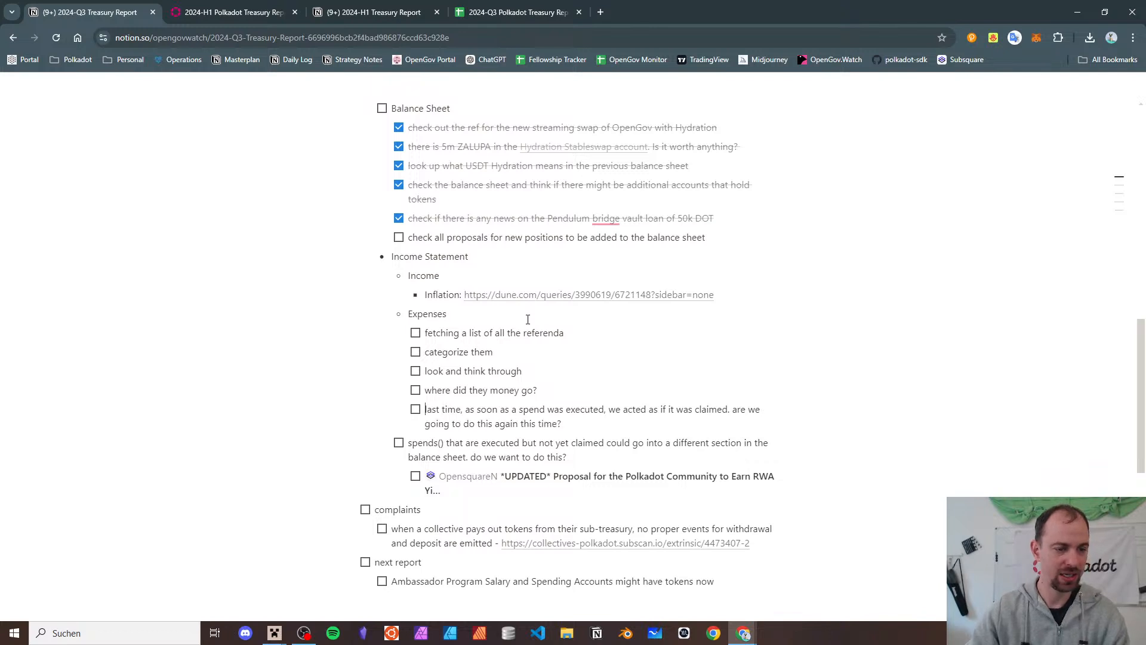
pyautogui.write('accounting ')
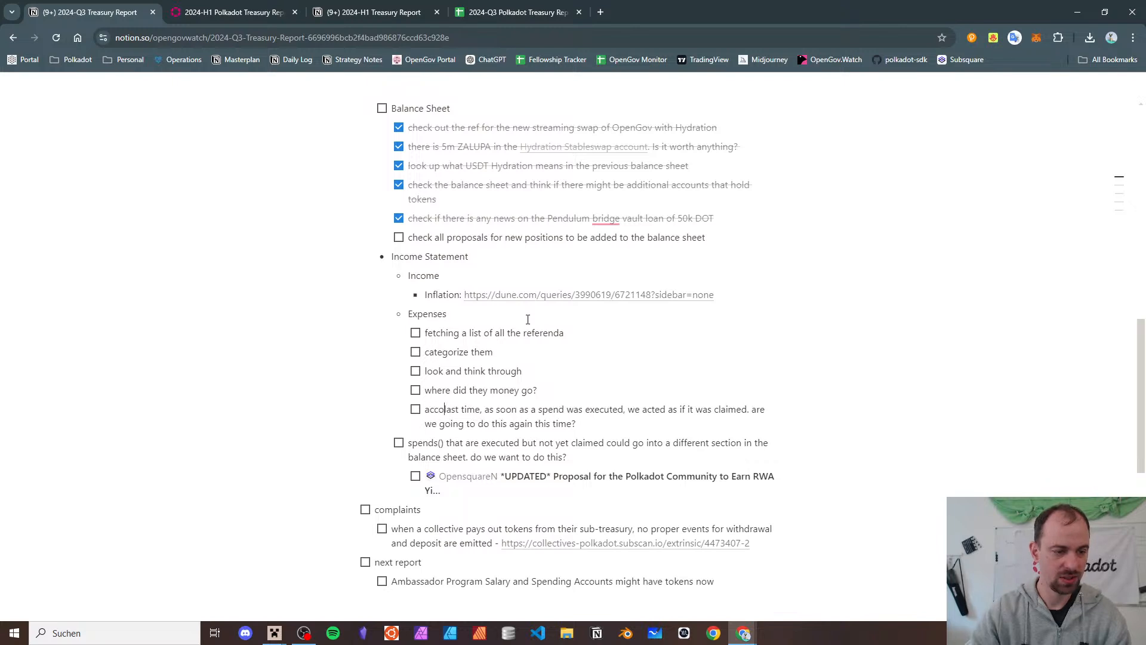
pyautogui.write('questions -')
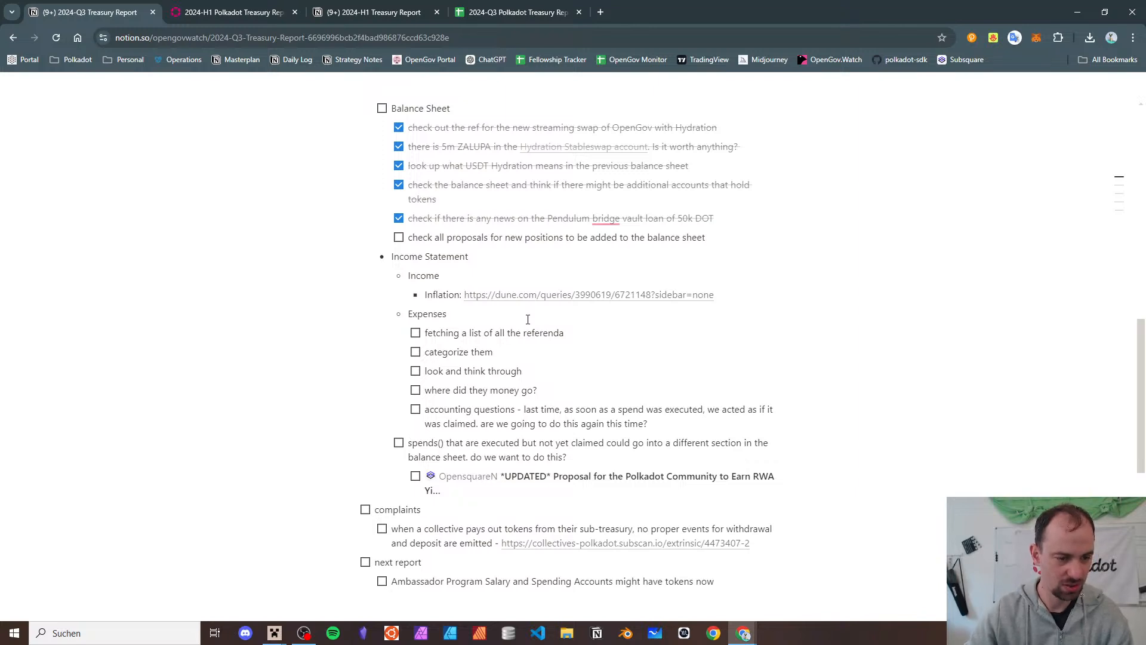
pyautogui.press('Tab')
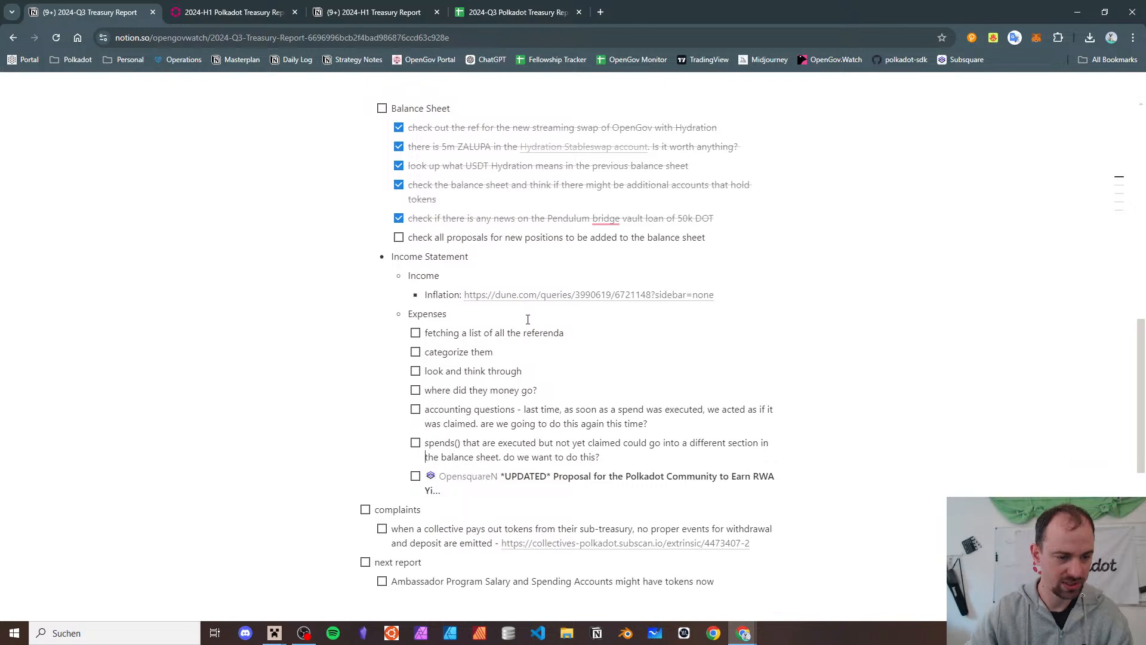
pyautogui.press('Down')
pyautogui.press('Tab')
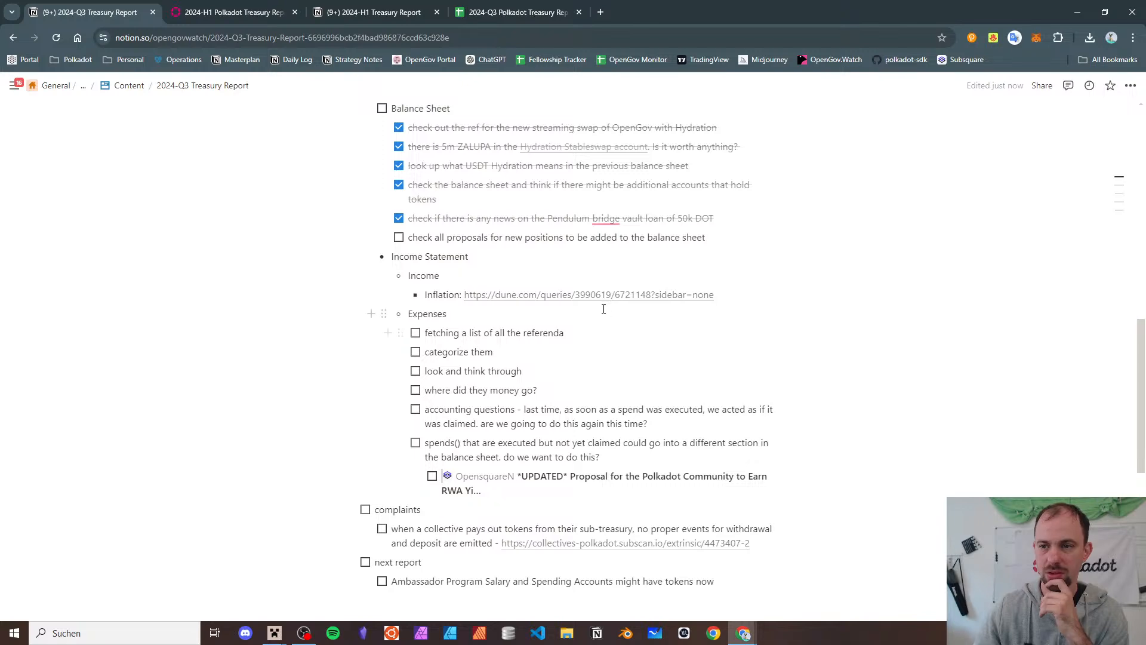
# - Cut the collective payout complaint to-do and delete the 'complaints' checklist item
pyautogui.scroll(-3, 589, 313)
pyautogui.scroll(4, 568, 293)
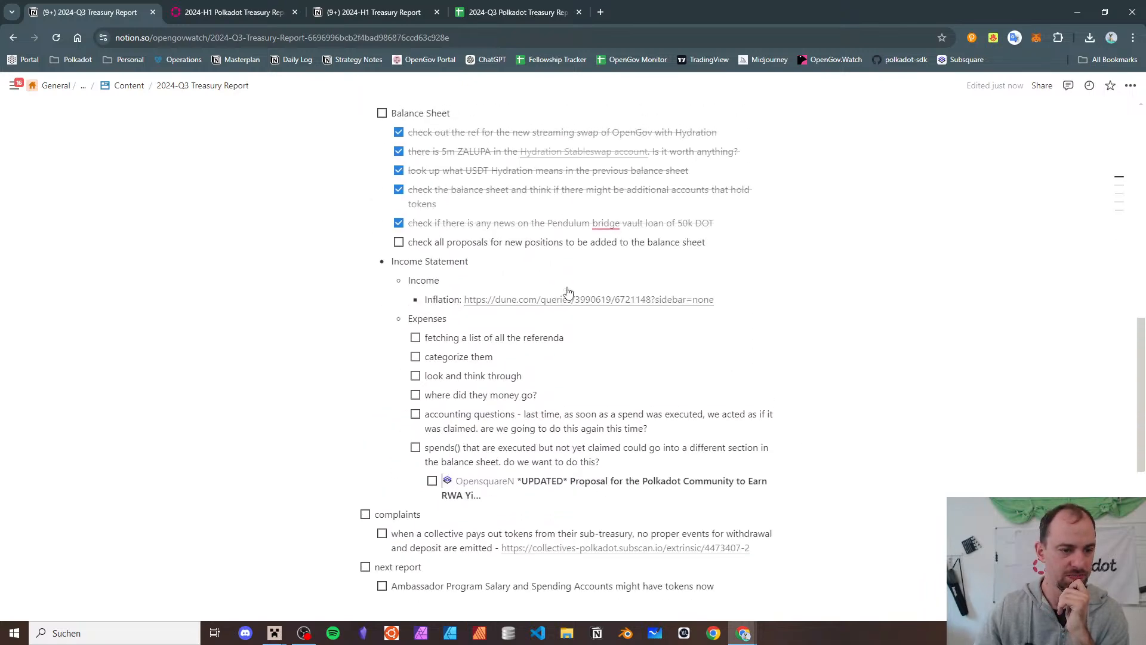
pyautogui.scroll(-1, 568, 287)
pyautogui.scroll(6, 568, 287)
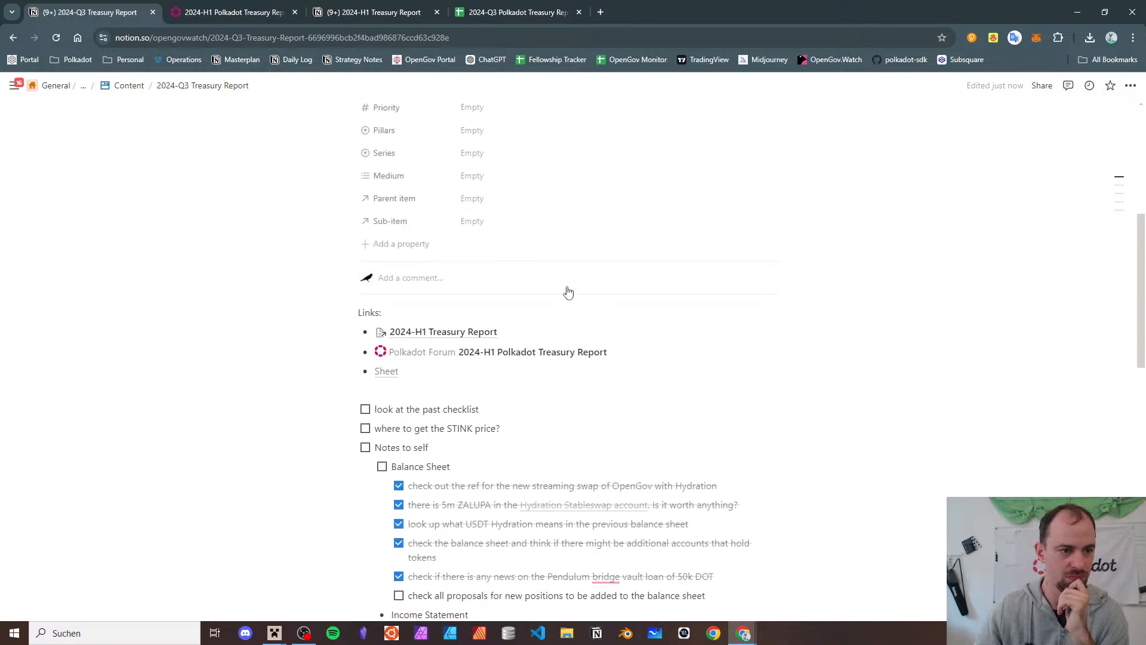
pyautogui.scroll(-8, 568, 292)
pyautogui.click(410, 423)
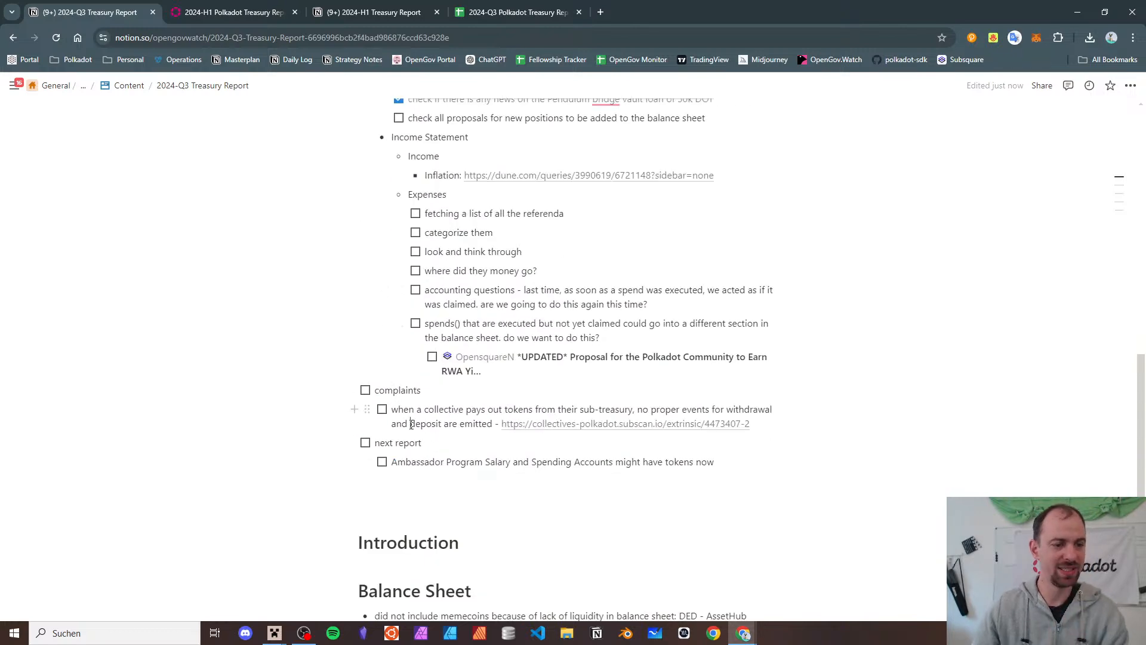
pyautogui.press('Home')
pyautogui.hotkey('shift', 'End')
pyautogui.hotkey('shift', 'Left')
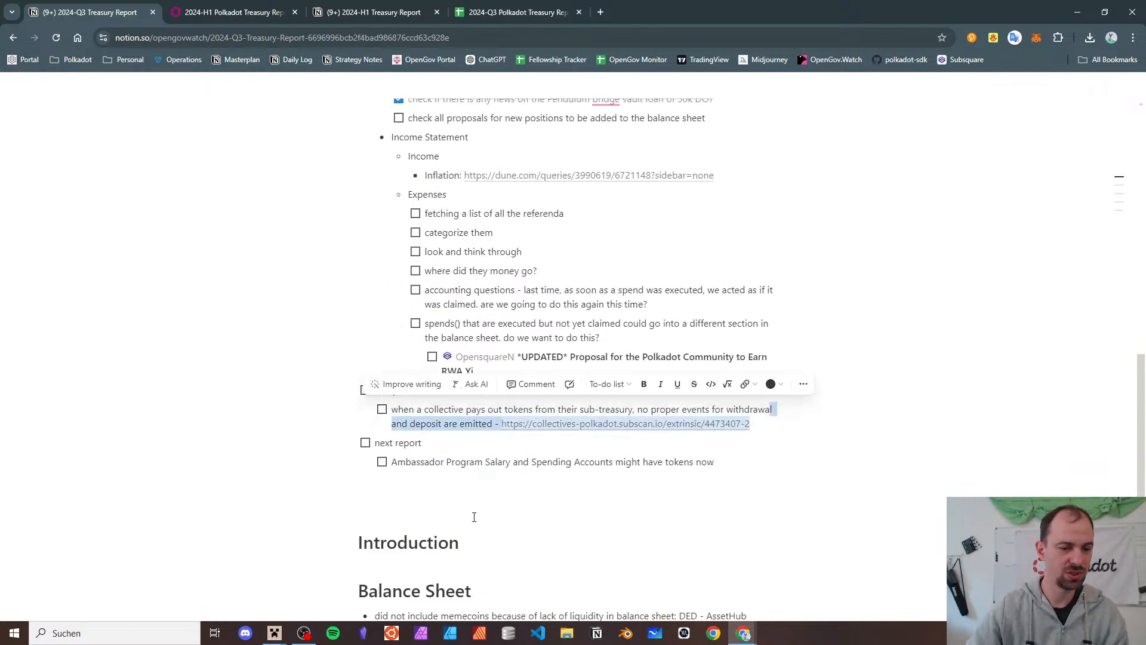
pyautogui.hotkey('shift', 'Home')
pyautogui.hotkey('ctrl', 'c')
pyautogui.press('BackSpace')
pyautogui.press('BackSpace')
pyautogui.press('BackSpace')
pyautogui.press('BackSpace')
pyautogui.hotkey('shift', 'Home')
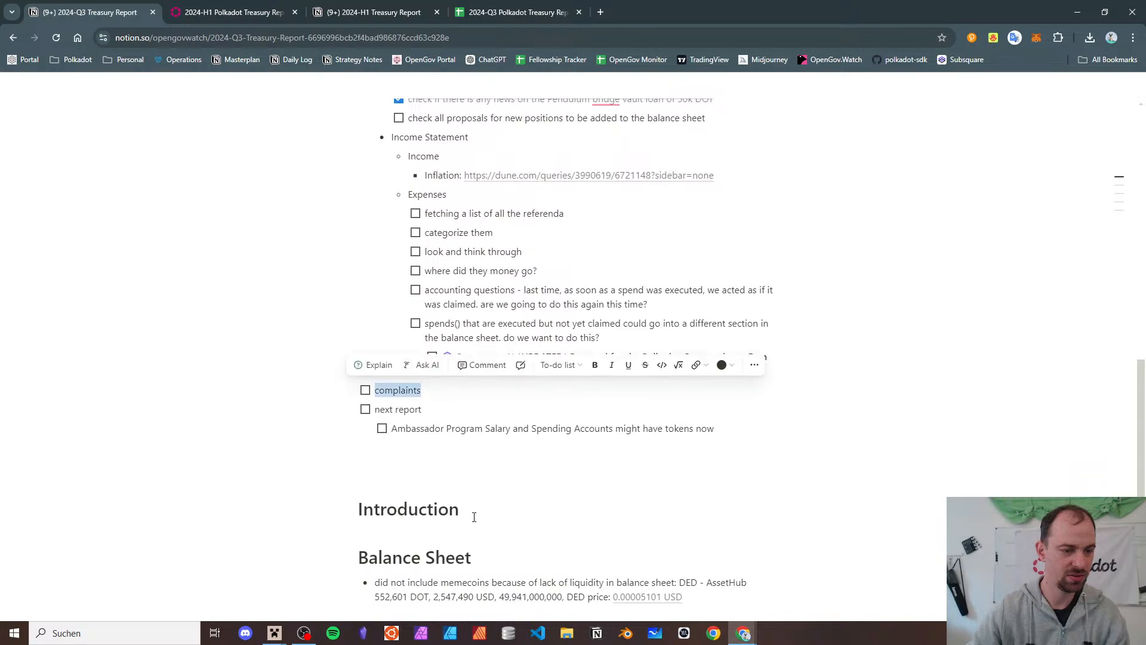
pyautogui.press('BackSpace')
pyautogui.press('BackSpace')
pyautogui.press('BackSpace')
# - Paste the complaint under Notes, nested beneath a new 'complaints' bullet
pyautogui.scroll(-2, 507, 453)
pyautogui.scroll(-3, 544, 390)
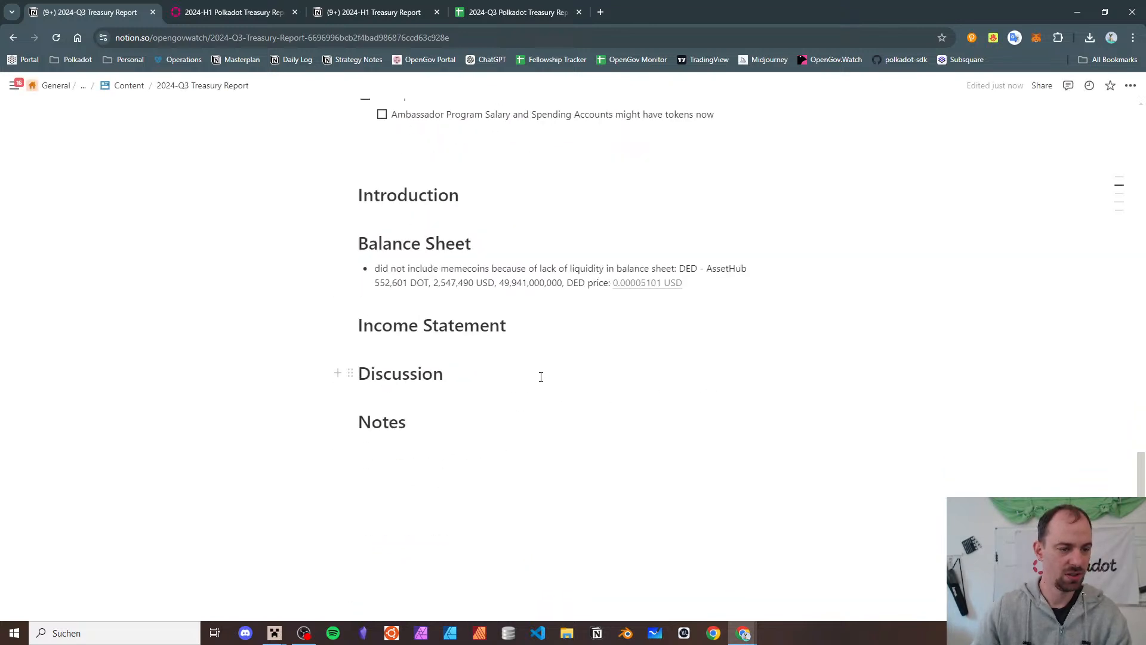
pyautogui.press('Return')
pyautogui.write('-')
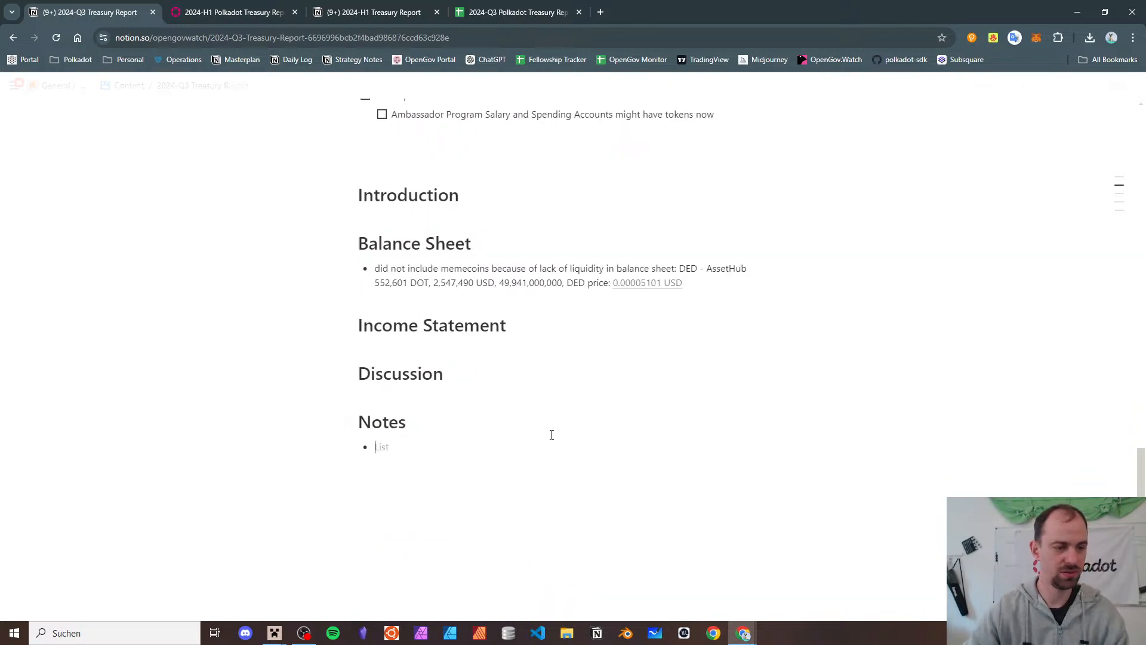
pyautogui.hotkey('ctrl', 'v')
pyautogui.press('Home')
pyautogui.press('Return')
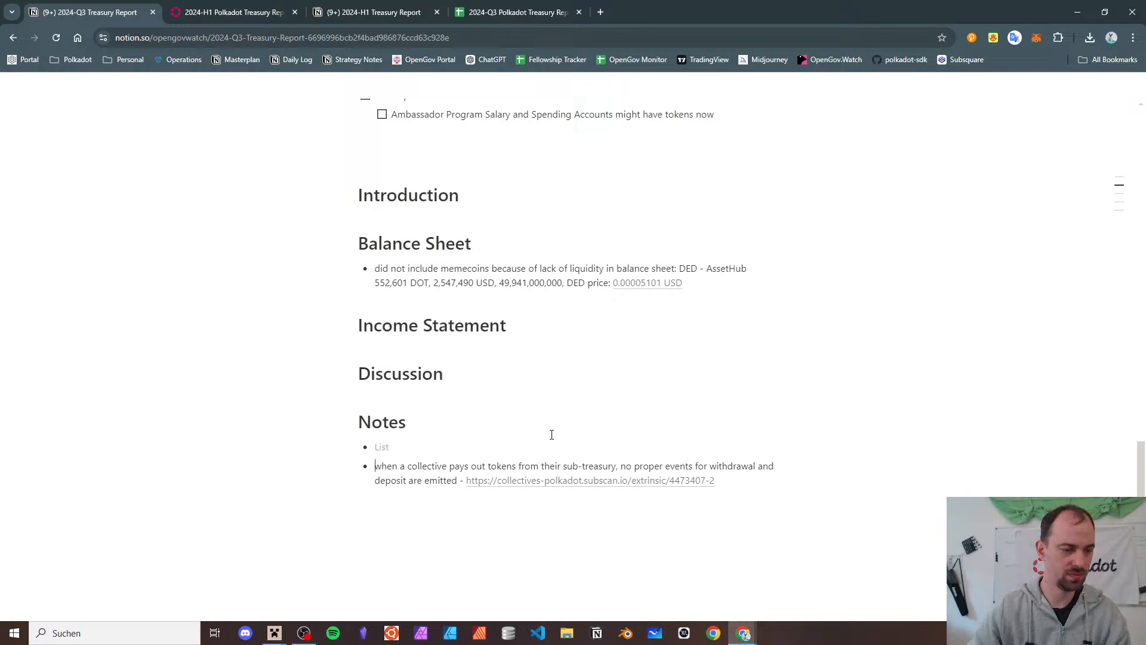
pyautogui.write('complaints')
pyautogui.press('Right')
pyautogui.press('Tab')
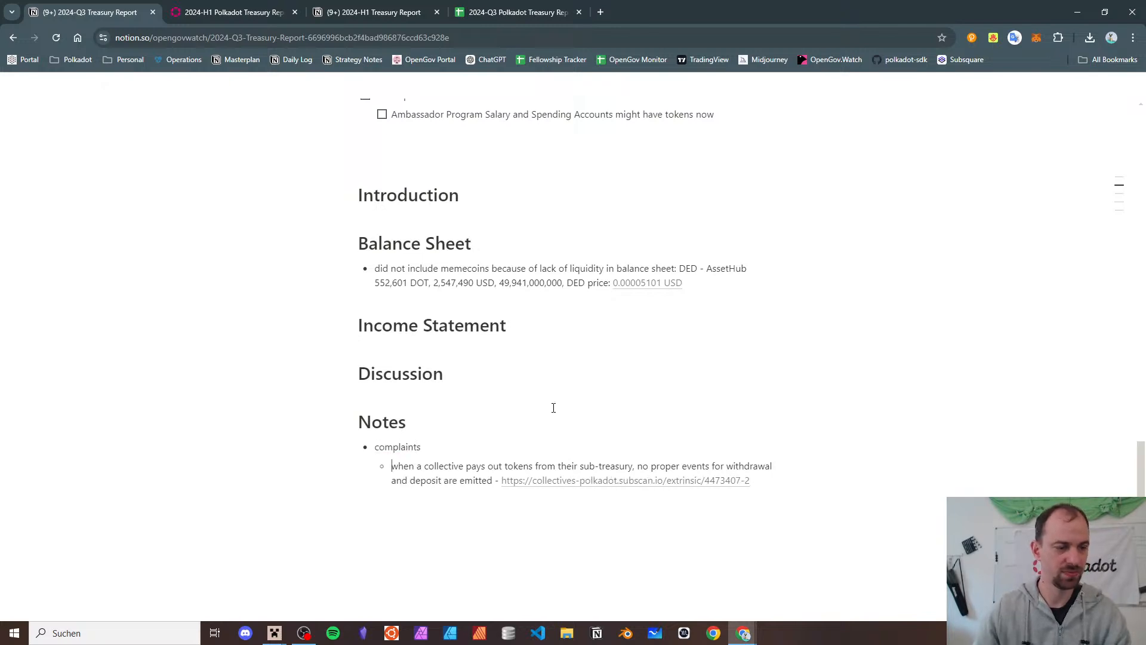
# - Open the OpenGov Monitor bookmark's Google Sheet in a new tab
pyautogui.scroll(10, 553, 289)
pyautogui.scroll(-4, 552, 289)
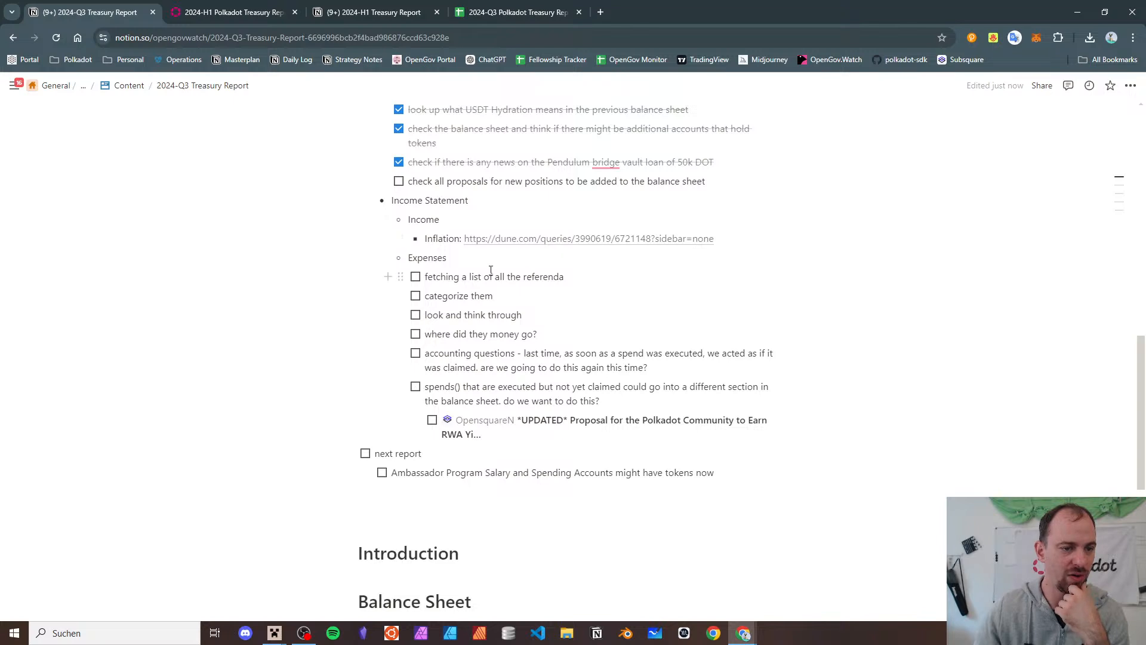
pyautogui.tripleClick(490, 274)
pyautogui.click(475, 311)
pyautogui.scroll(1, 473, 301)
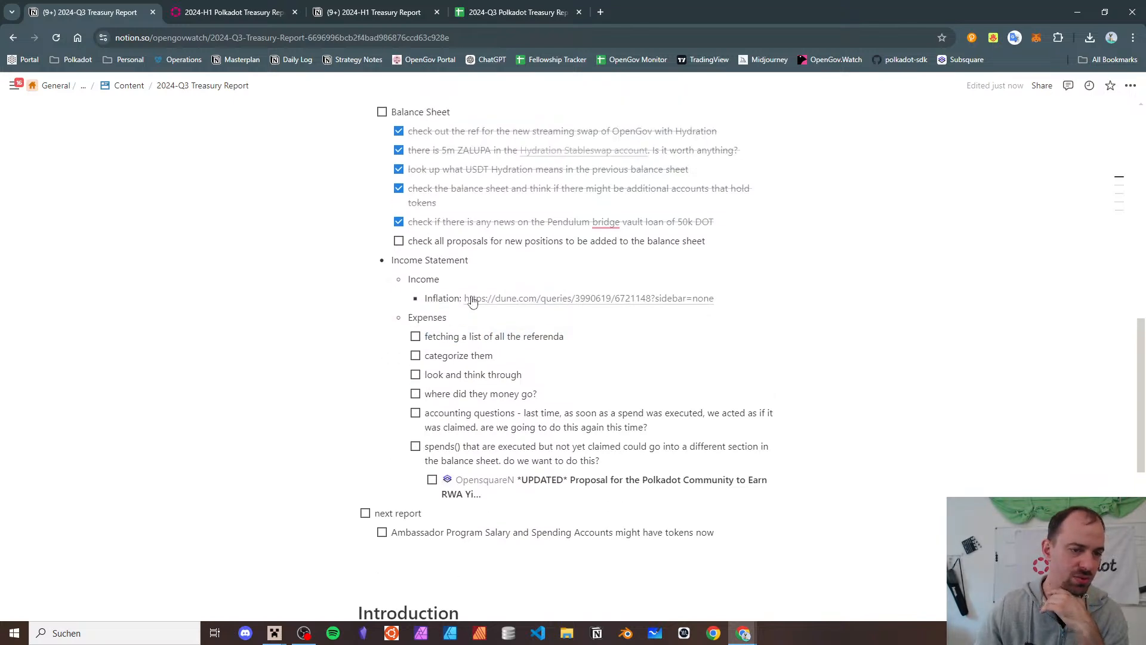
pyautogui.scroll(6, 480, 204)
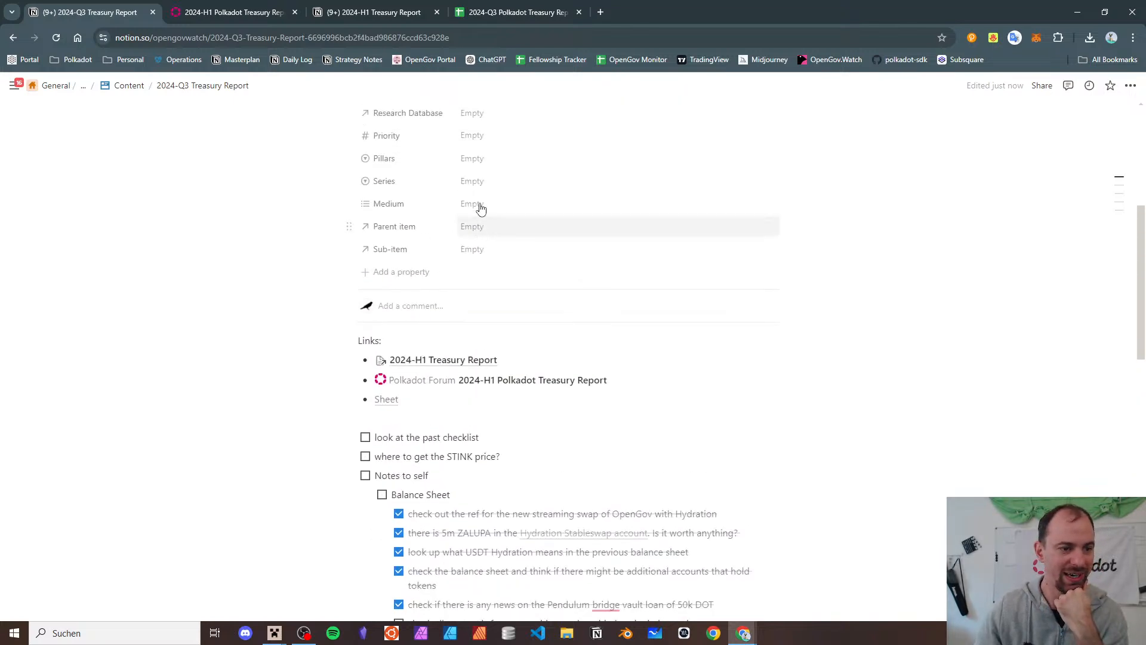
pyautogui.scroll(-2, 481, 209)
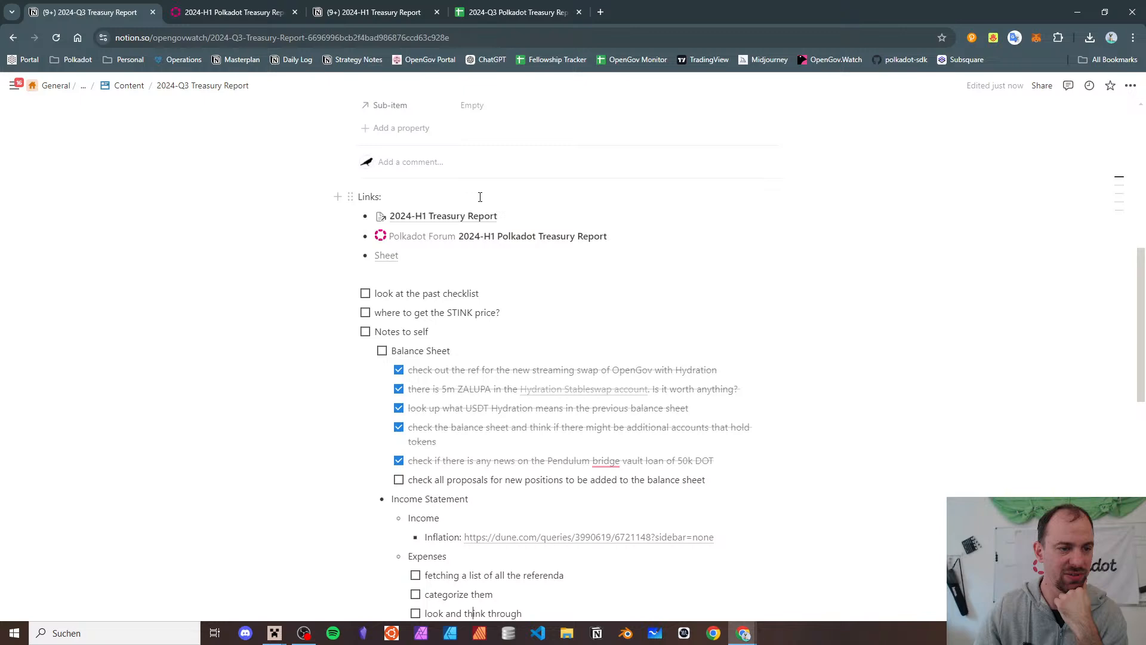
pyautogui.rightClick(621, 56)
pyautogui.click(645, 69)
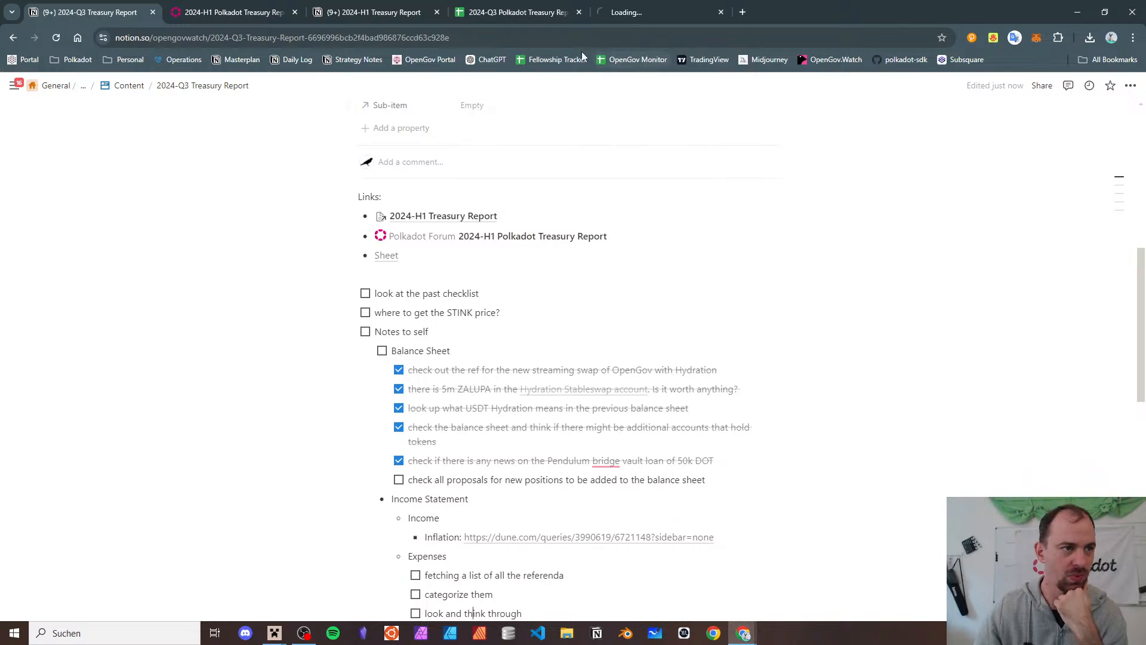
# - Switch to the OpenGov Monitoring spreadsheet and scroll through its Referenda rows
pyautogui.click(661, 12)
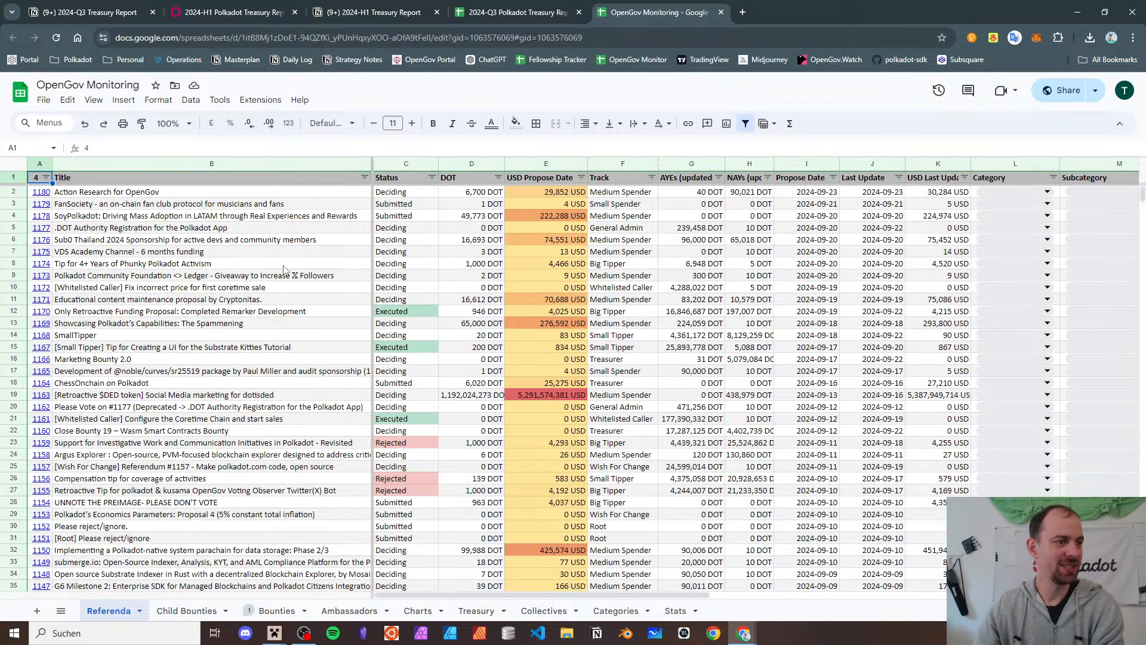
pyautogui.scroll(-20, 278, 264)
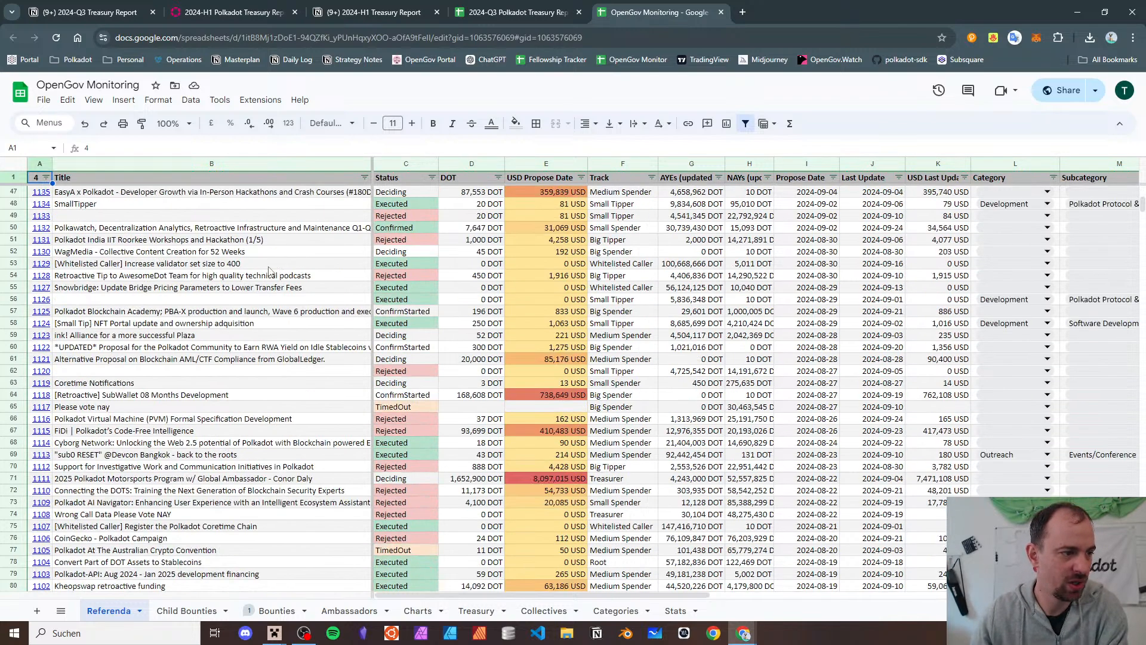
pyautogui.scroll(20, 267, 274)
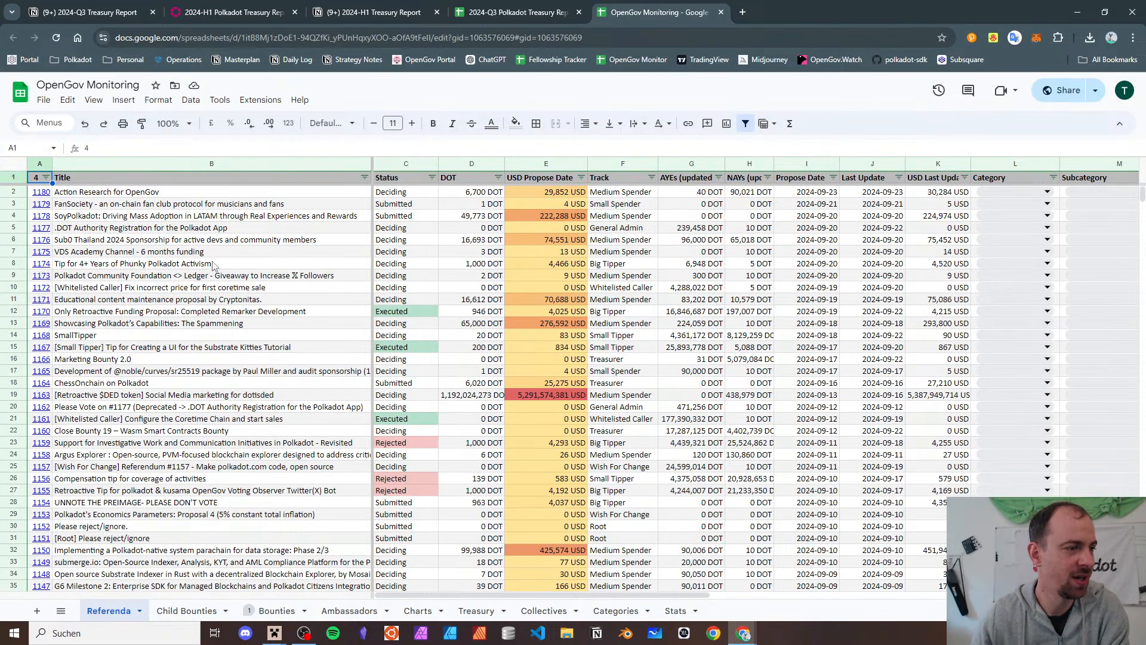
pyautogui.scroll(-20, 215, 267)
pyautogui.scroll(20, 207, 266)
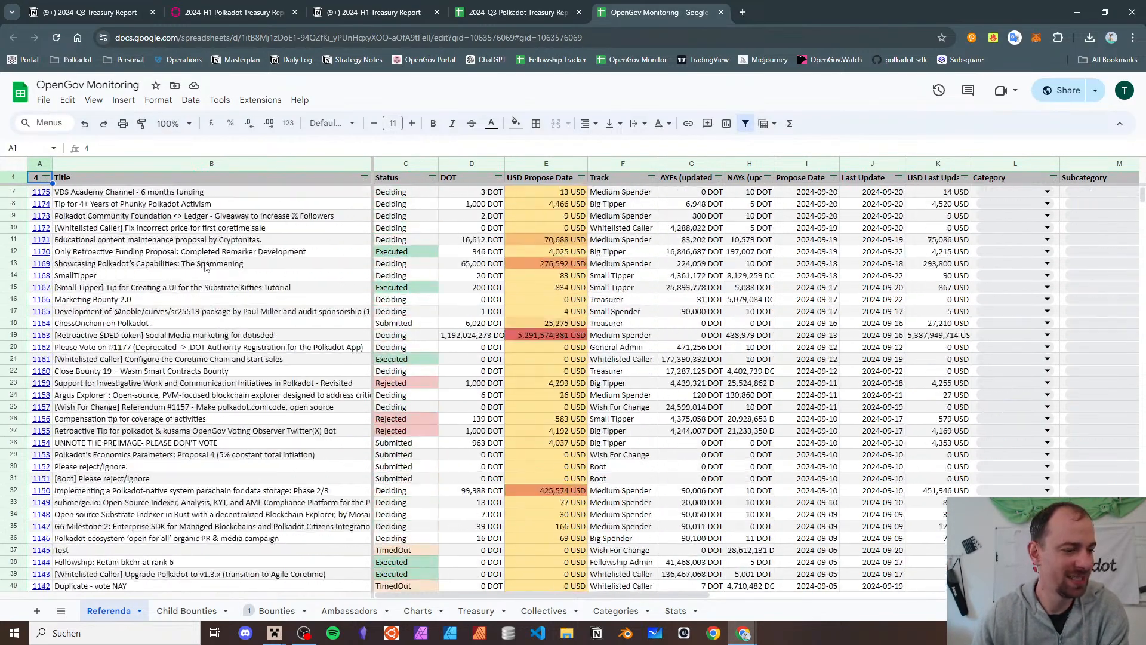
pyautogui.scroll(2, 206, 267)
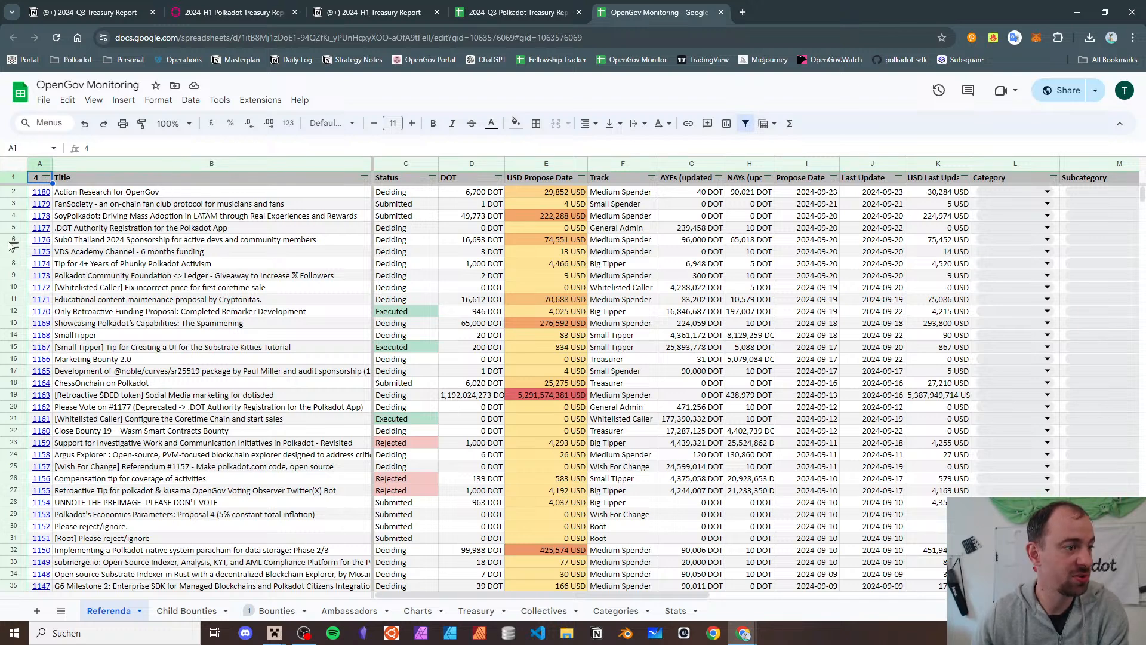
# - Highlight ranges in the Status, DOT, USD, Track, AYEs, NAYs, Propose Date and Last Update columns
pyautogui.moveTo(394, 192); pyautogui.dragTo(440, 457)
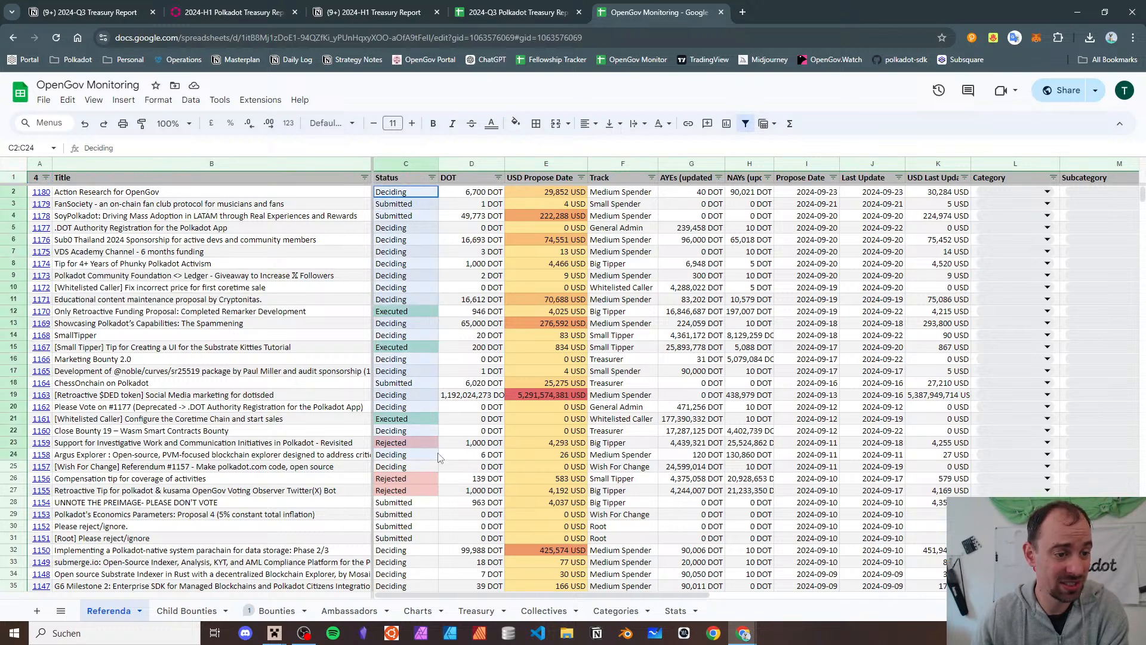
pyautogui.moveTo(471, 191); pyautogui.dragTo(472, 537)
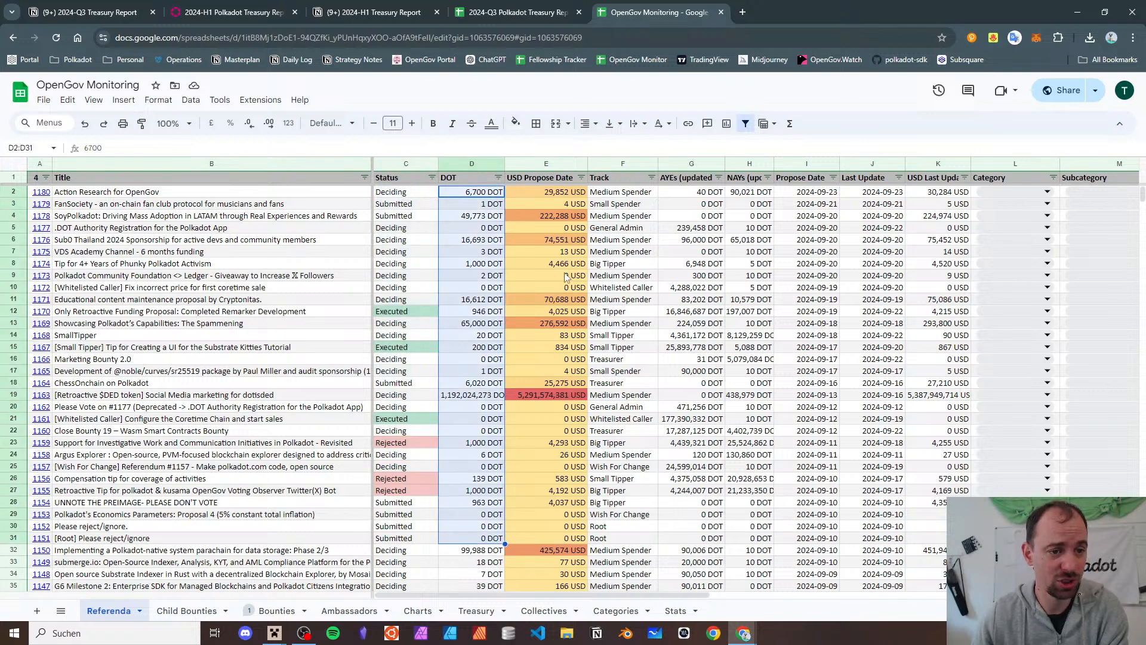
pyautogui.moveTo(540, 191); pyautogui.dragTo(559, 490)
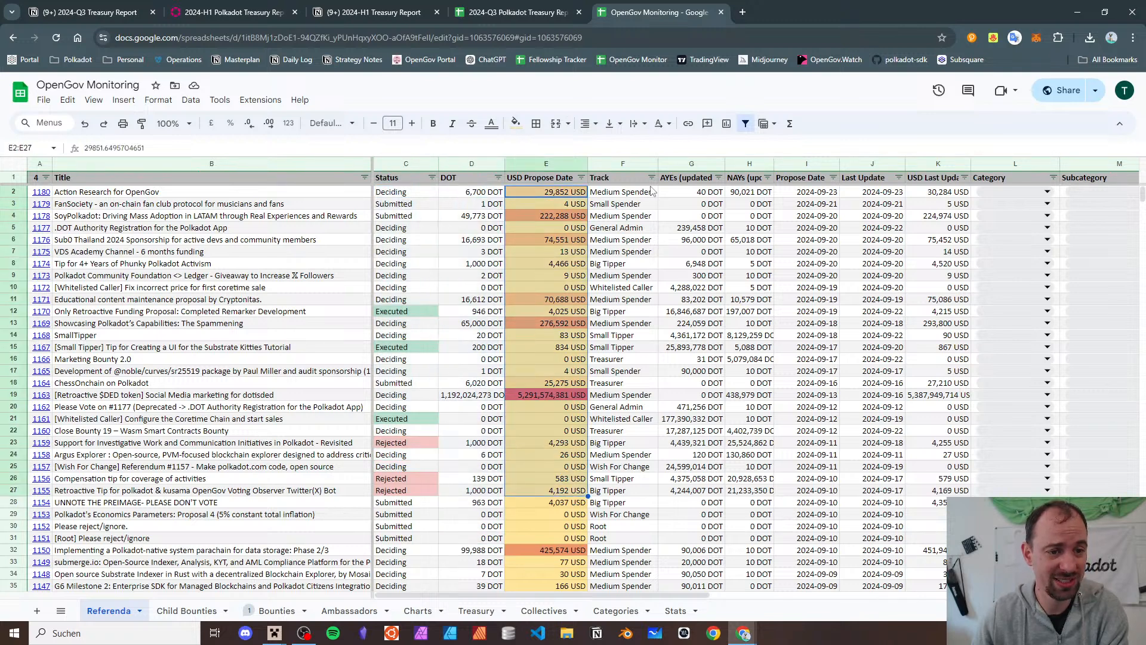
pyautogui.moveTo(621, 190); pyautogui.dragTo(584, 537)
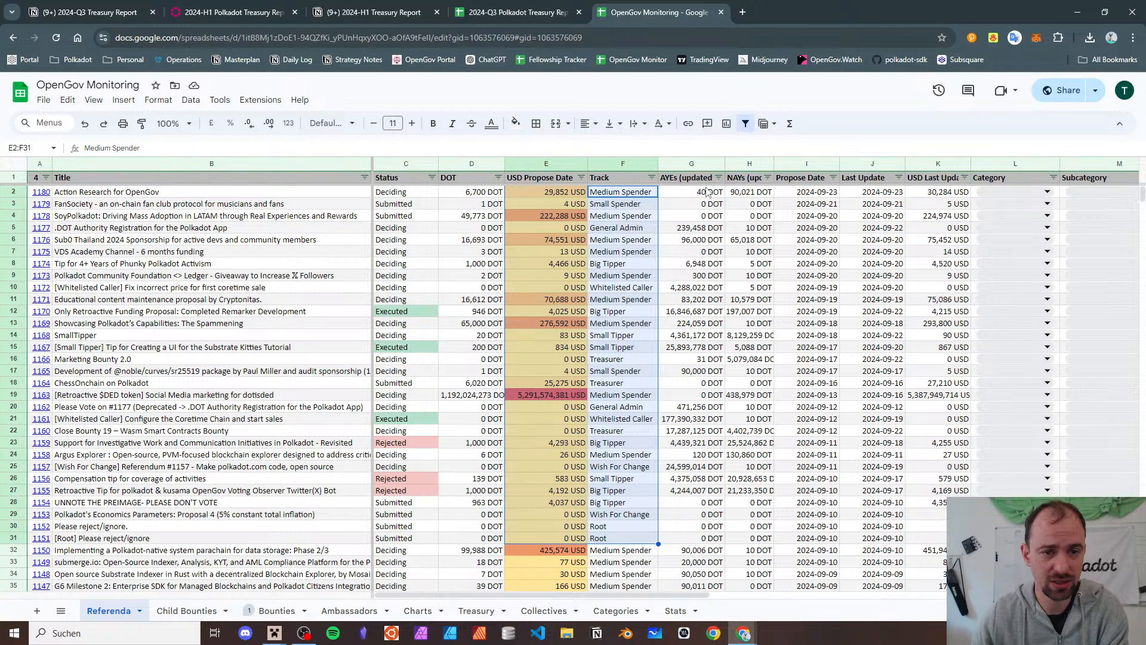
pyautogui.moveTo(706, 189); pyautogui.dragTo(701, 394)
pyautogui.moveTo(758, 206); pyautogui.dragTo(752, 333)
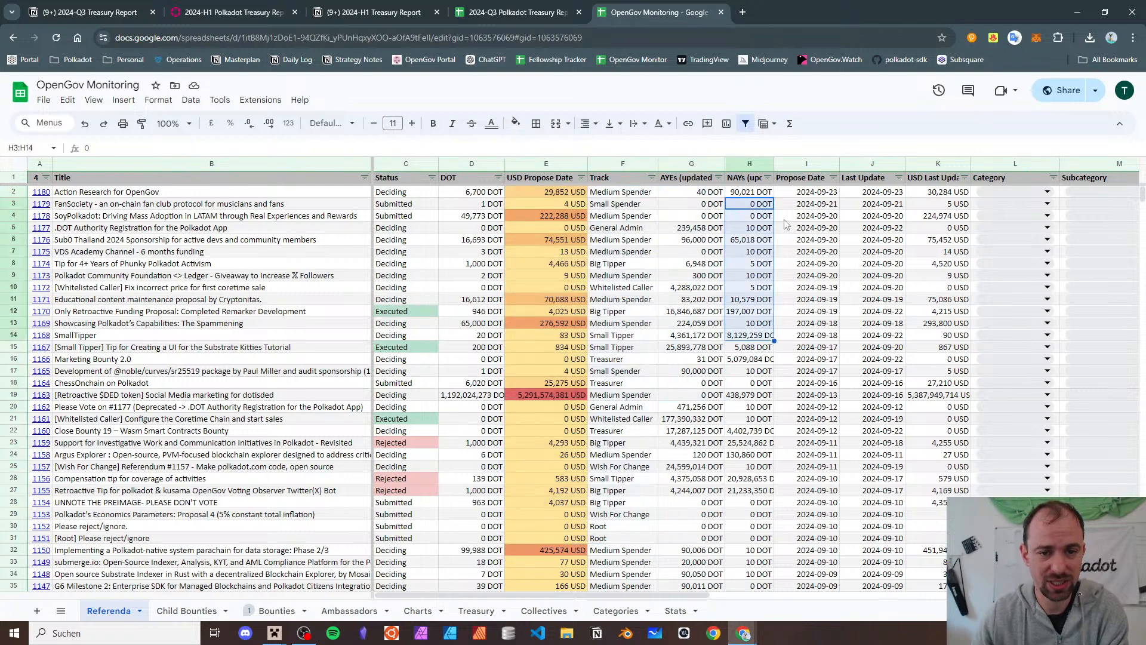
pyautogui.moveTo(796, 204); pyautogui.dragTo(803, 368)
pyautogui.moveTo(892, 220); pyautogui.dragTo(886, 382)
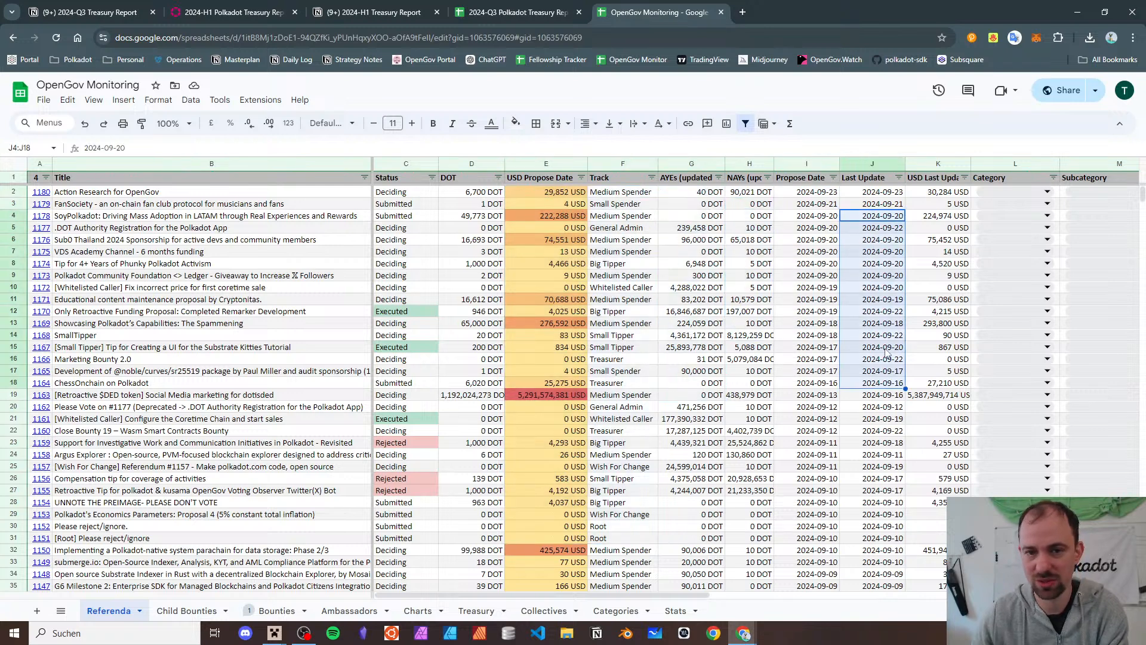
pyautogui.moveTo(937, 229); pyautogui.dragTo(943, 349)
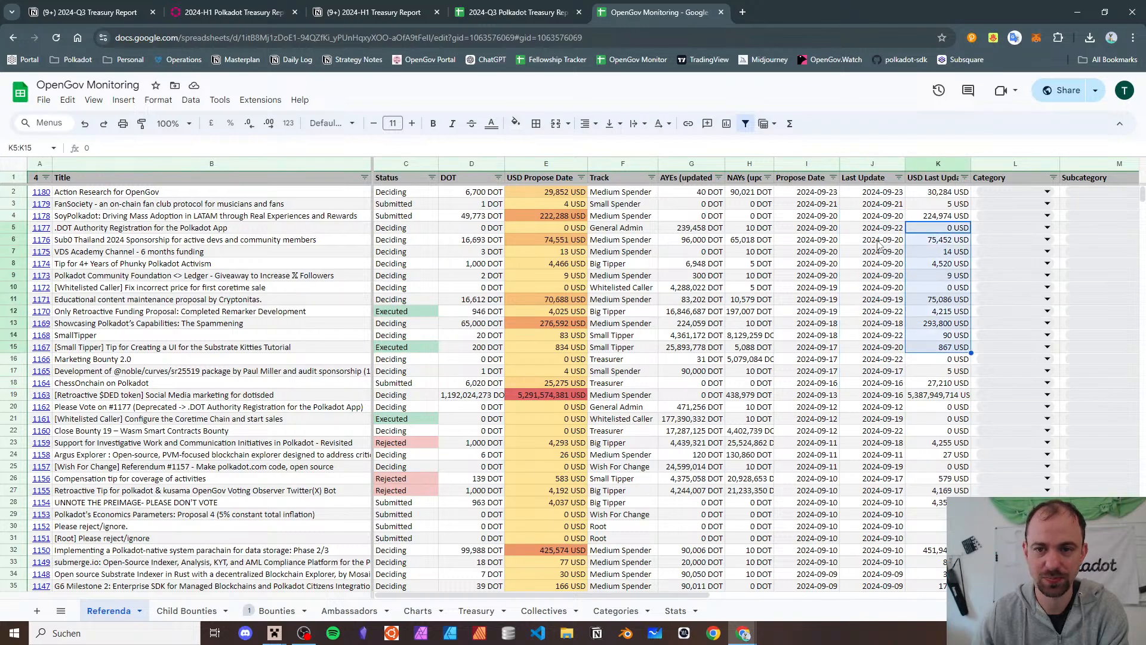
# - Scroll across the remaining columns, then bring up the 2024-Q3 Treasury Report balance sheet
pyautogui.hscroll(3, 874, 239)
pyautogui.scroll(-15, 872, 236)
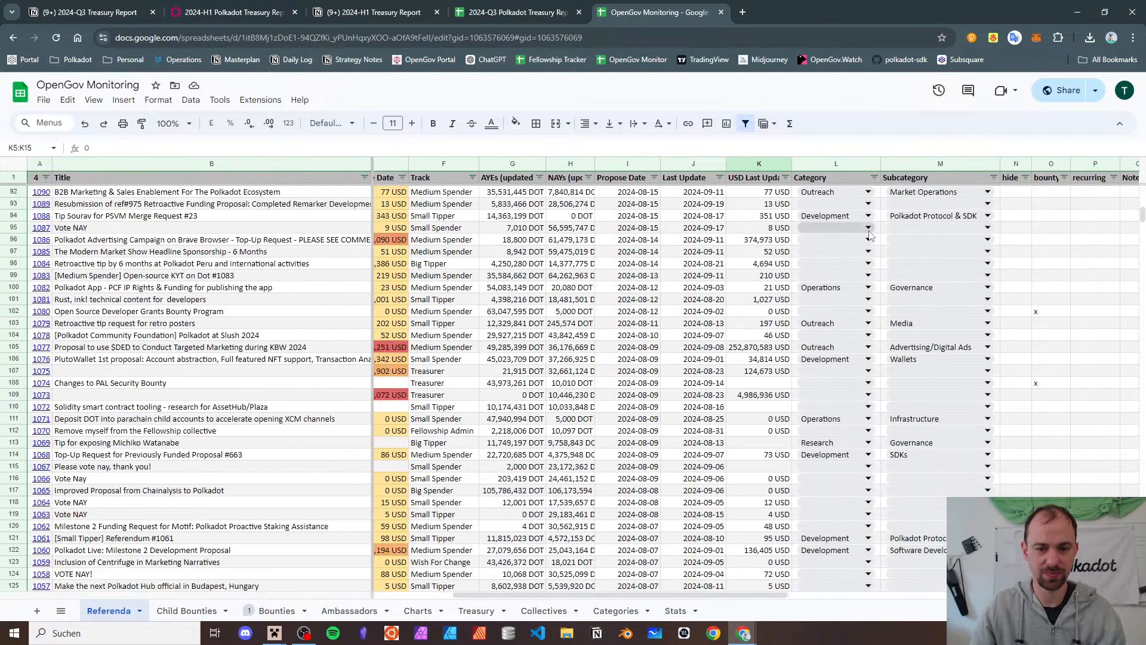
pyautogui.scroll(-20, 865, 269)
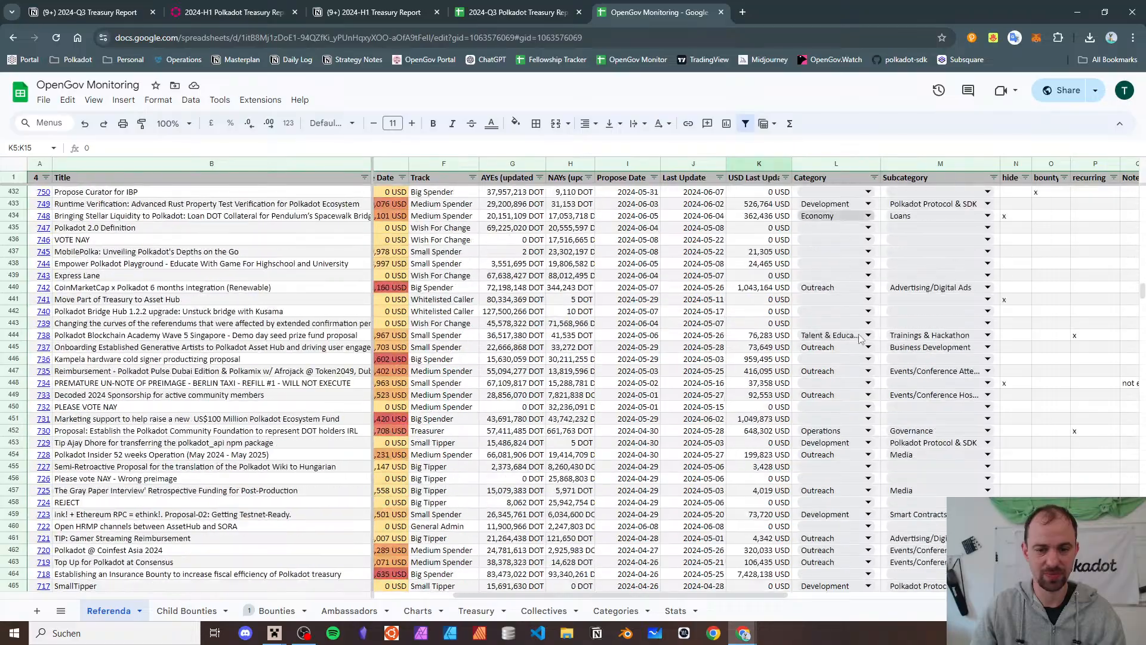
pyautogui.scroll(20, 859, 337)
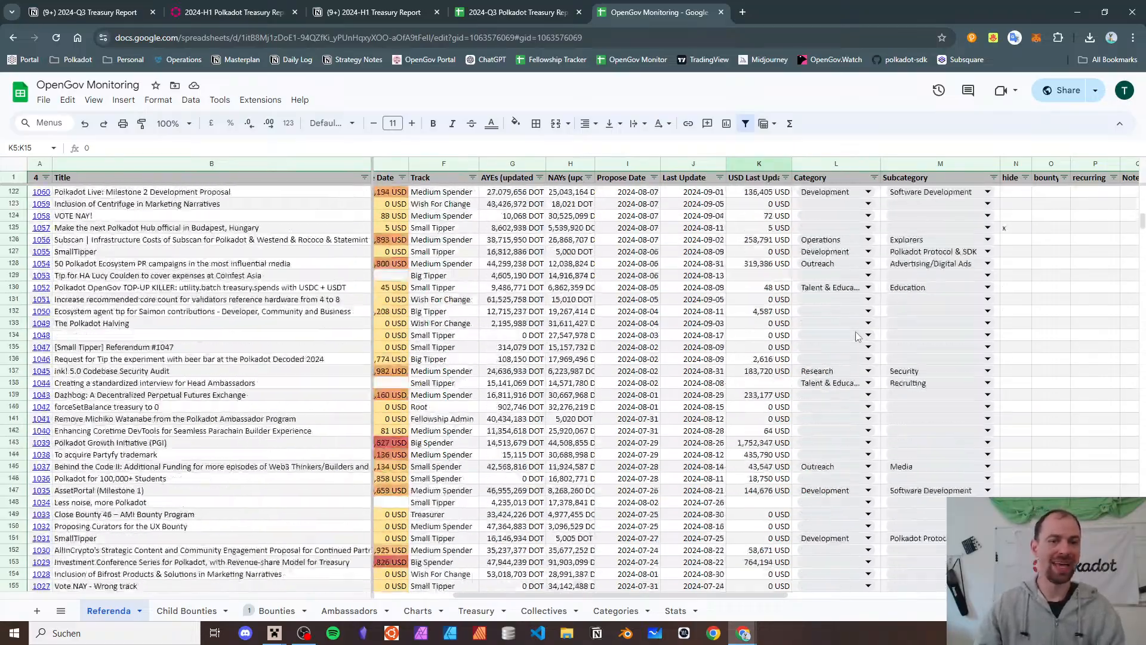
pyautogui.scroll(20, 854, 328)
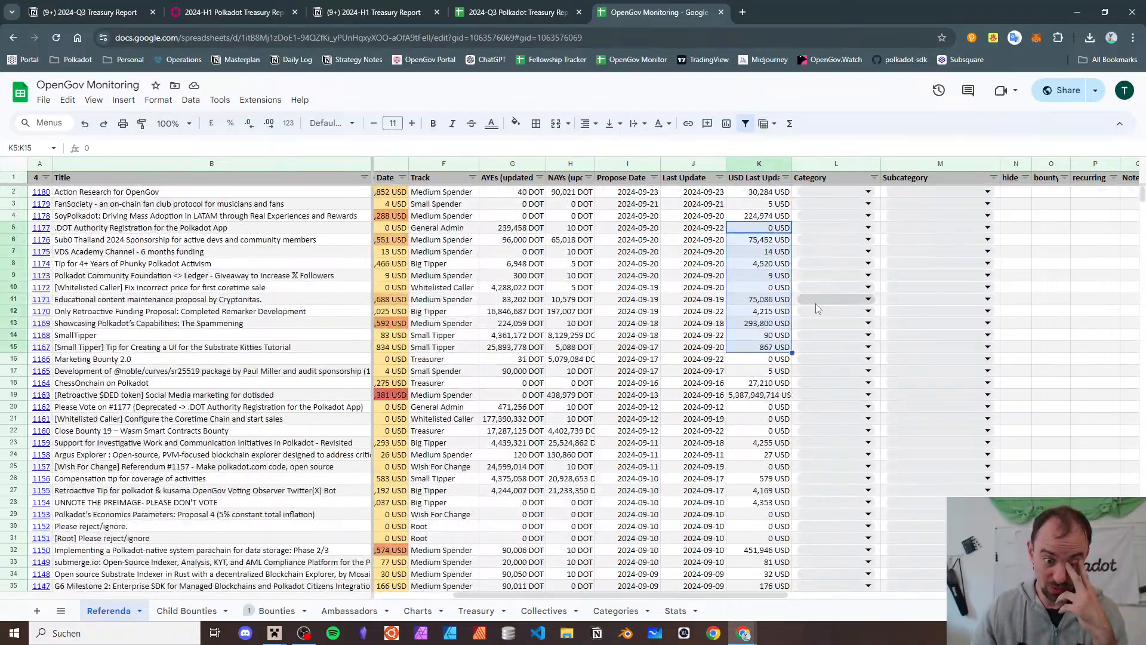
pyautogui.click(552, 6)
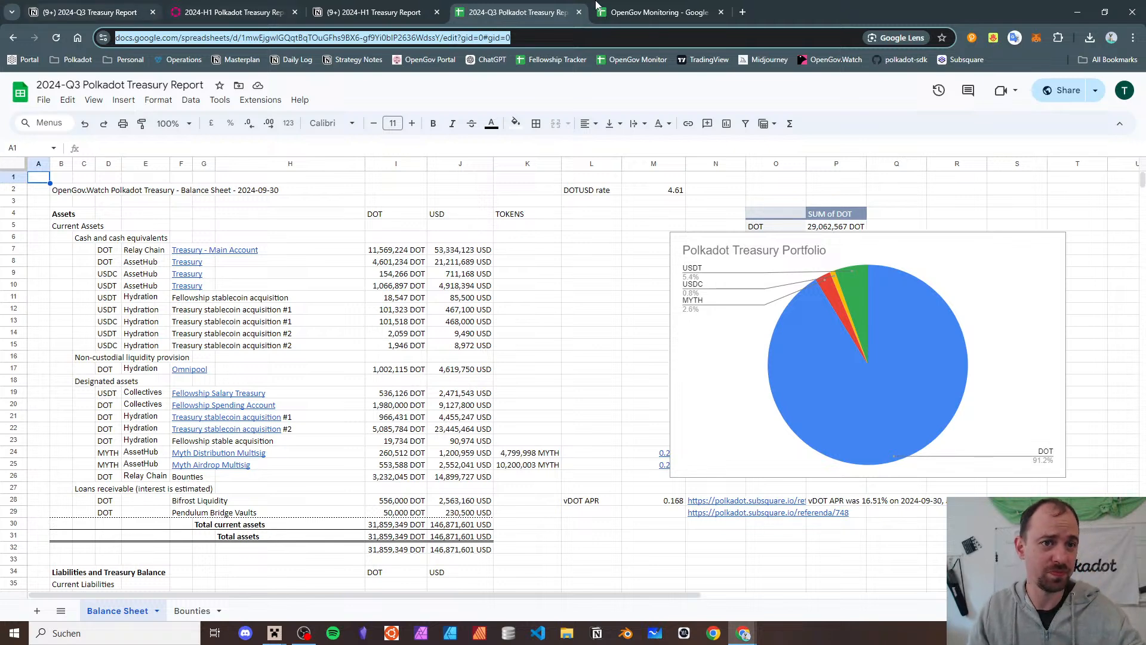
# - Copy the monitoring sheet's URL and add an 'OpenGov Monitor' bullet under Sheet in Notion's Links
pyautogui.hotkey('ctrl', 'Tab')
pyautogui.click(406, 34)
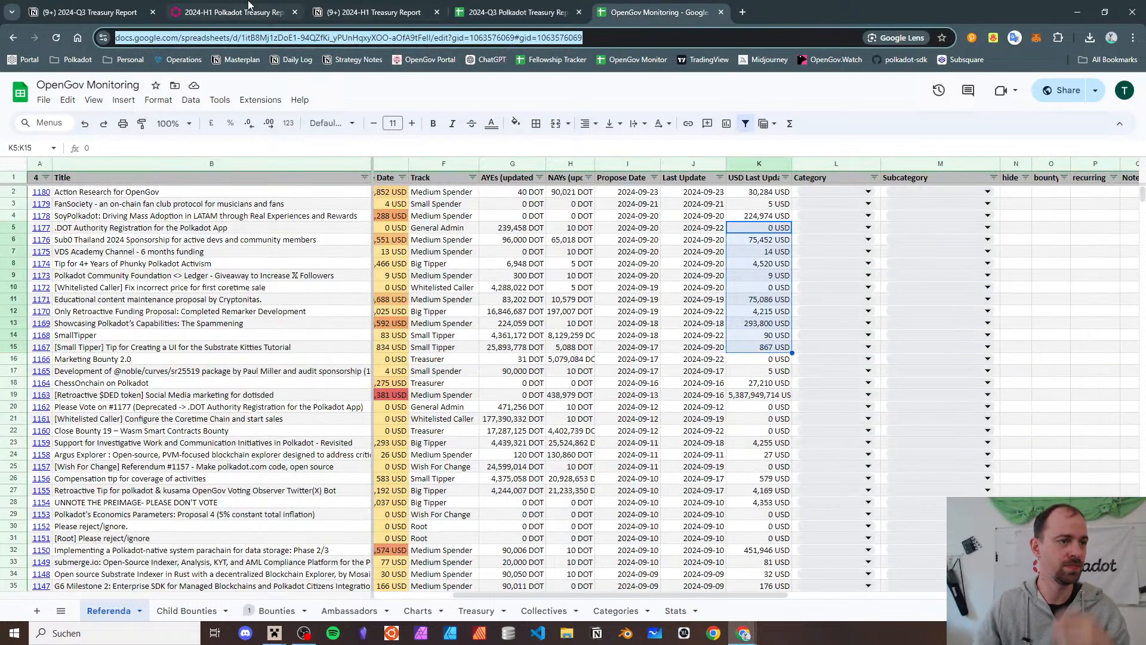
pyautogui.hotkey('ctrl', 'Tab')
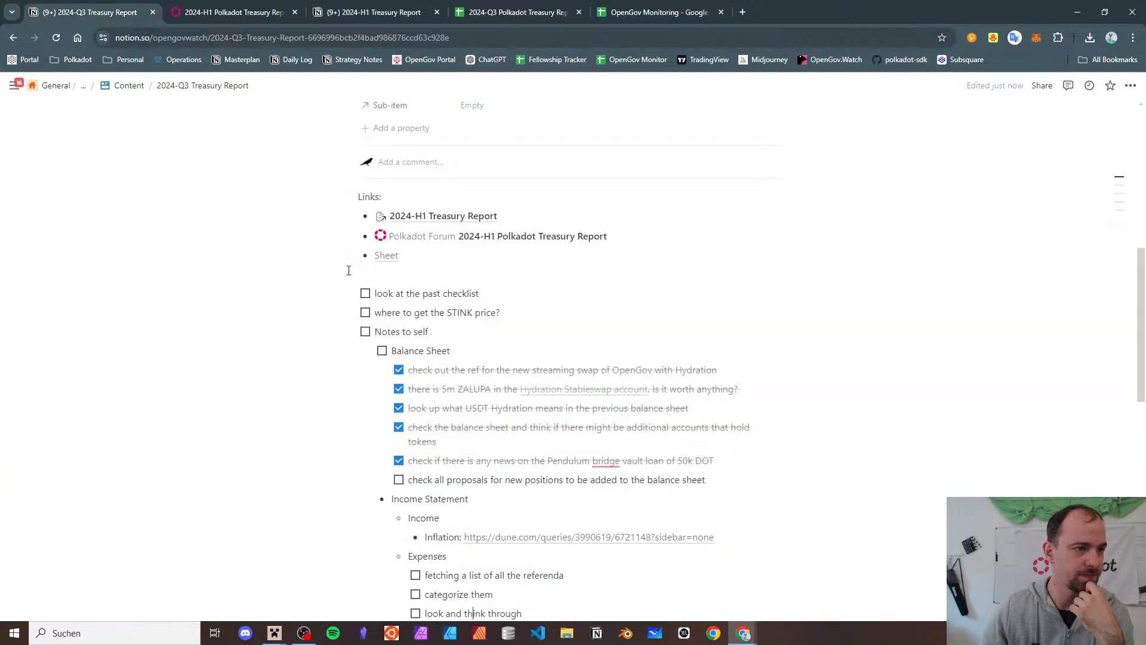
pyautogui.press('Return')
pyautogui.write('OpenGov Monitor')
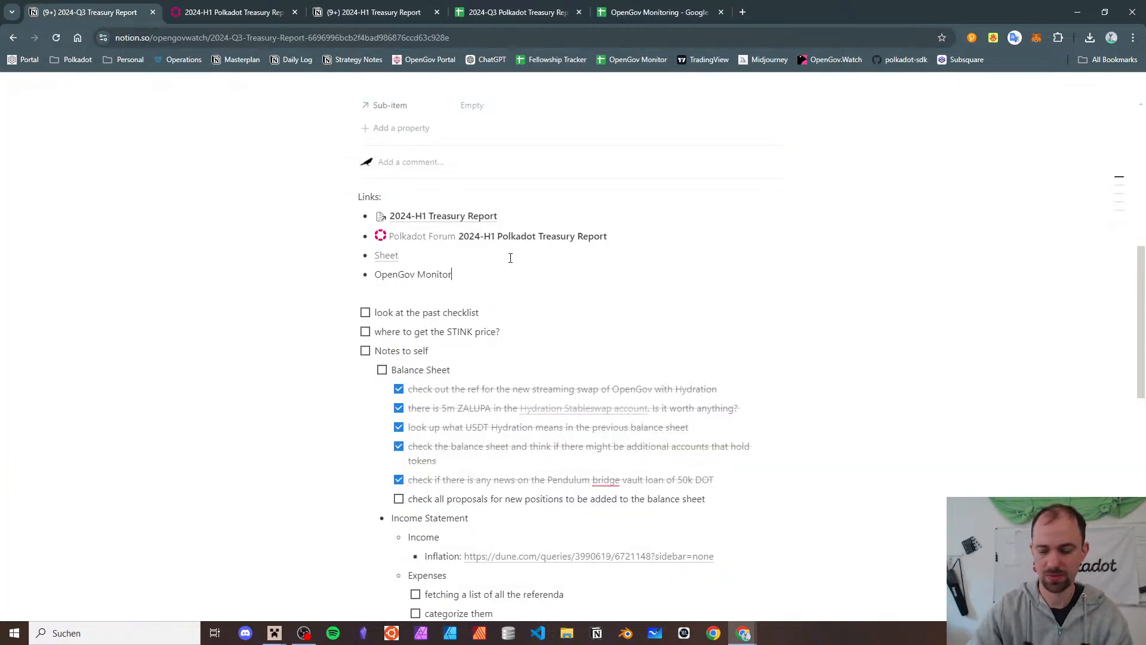
# - Turn 'OpenGov Monitor' into a link to the monitoring sheet and open a blank browser tab
pyautogui.hotkey('shift', 'Home')
pyautogui.hotkey('ctrl', 'v')
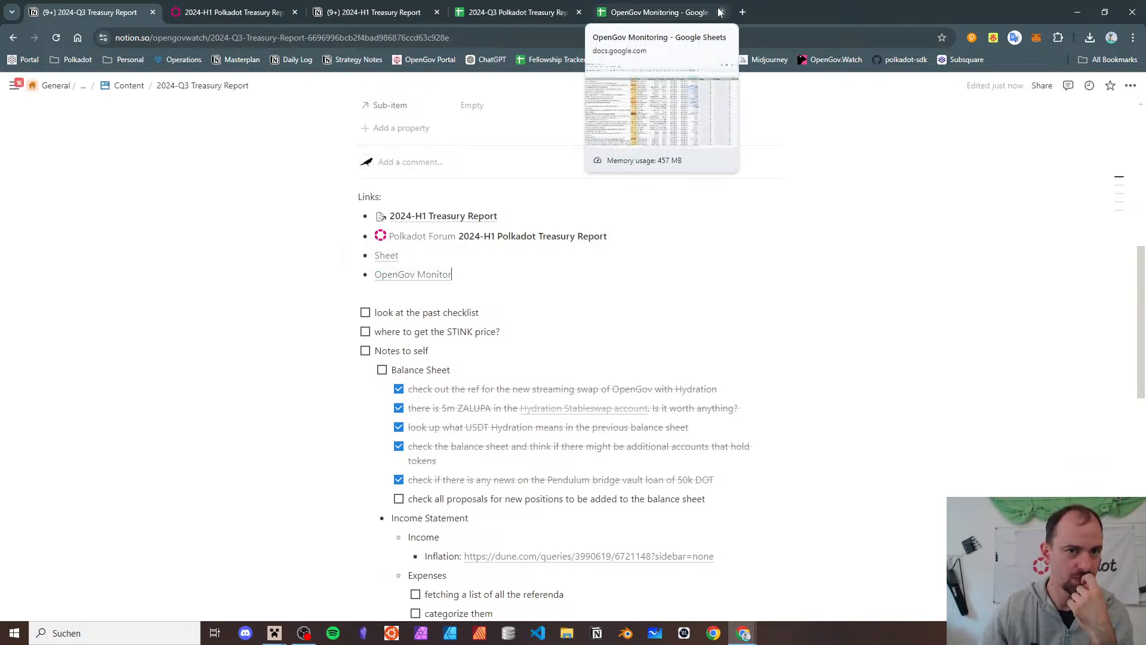
pyautogui.click(741, 13)
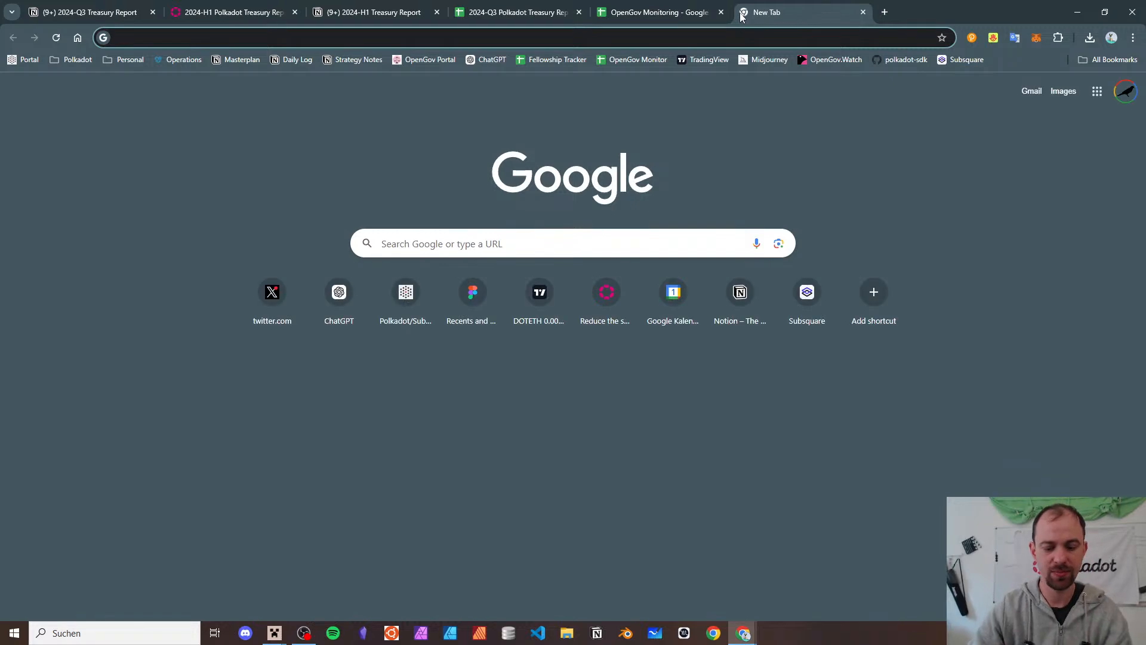
# - Load GitHub and open the OpenGov-Watch/opengov-monitor repository
pyautogui.write('github')
pyautogui.press('Return')
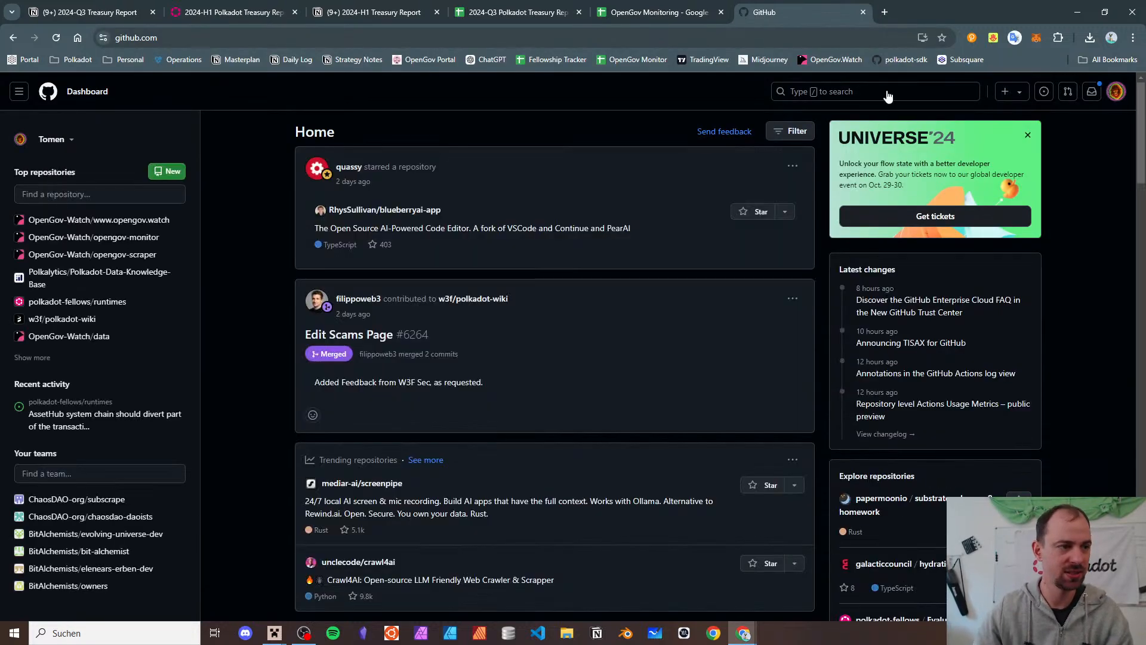
pyautogui.click(877, 91)
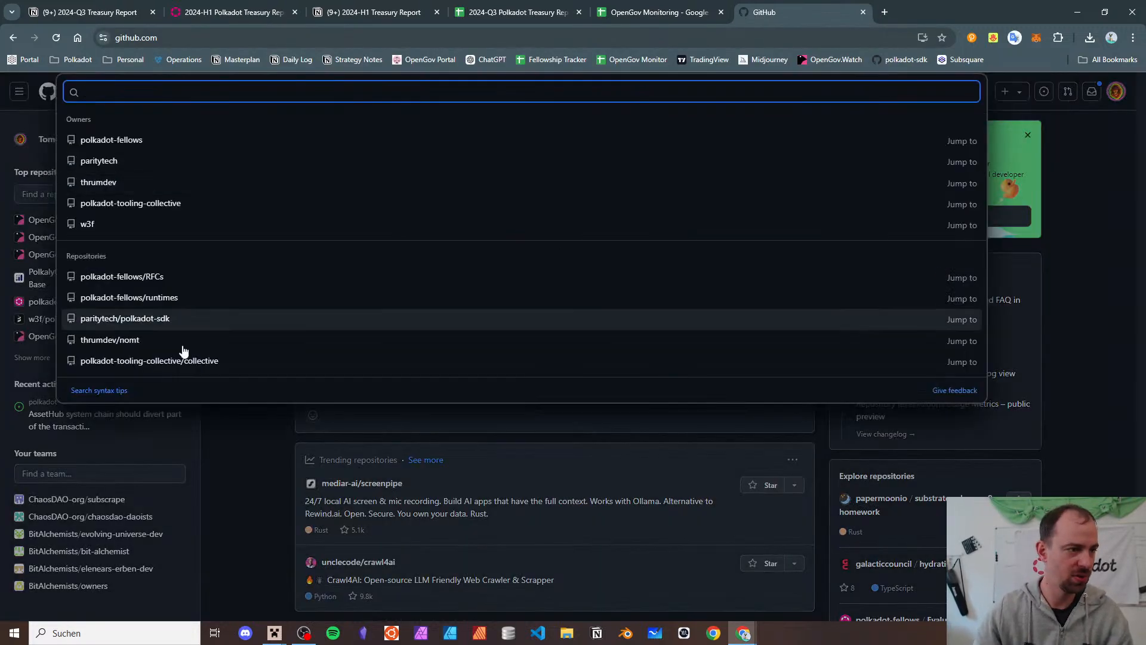
pyautogui.click(269, 464)
pyautogui.click(128, 237)
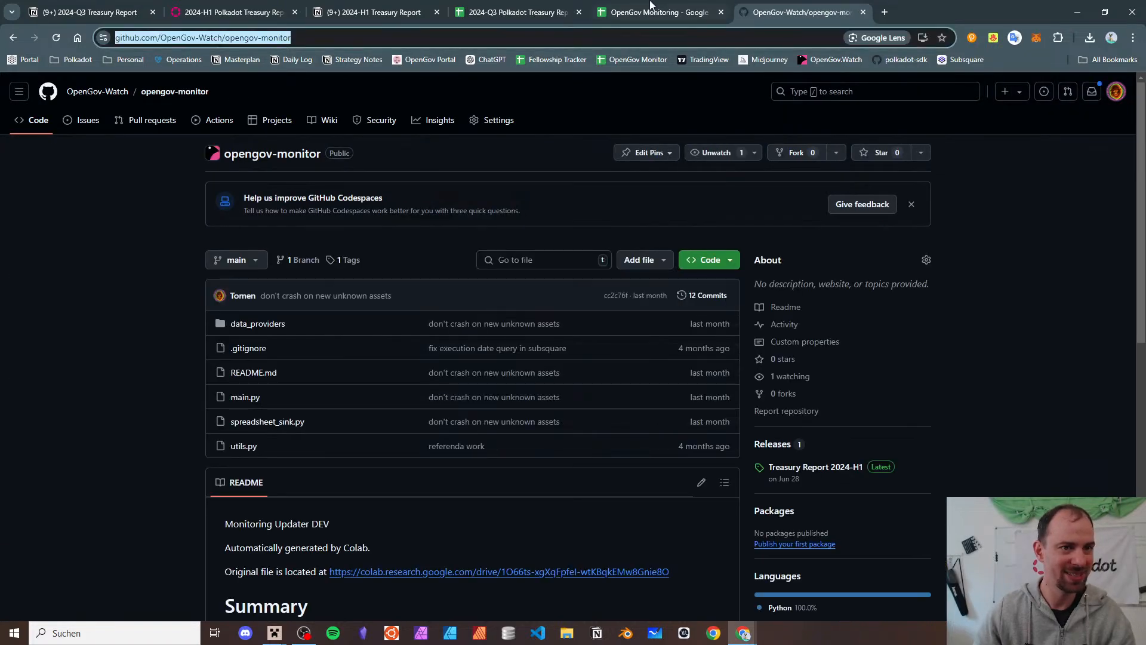
# - Flip through the spreadsheet and repository tabs, then return to the Notion report page
pyautogui.click(653, 9)
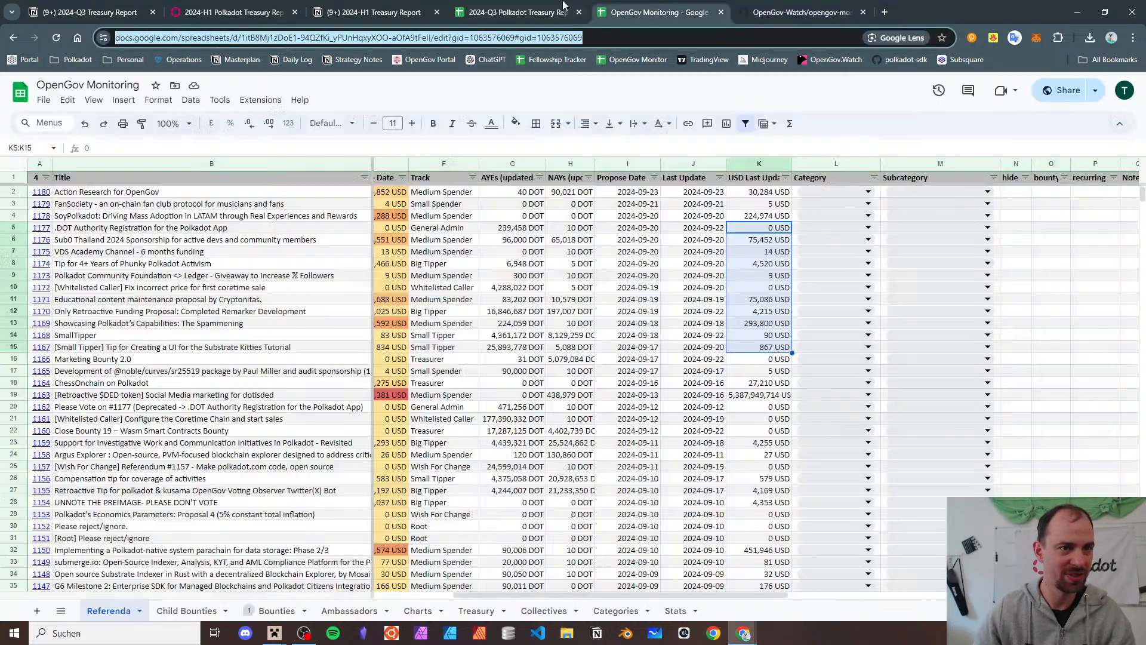
pyautogui.click(562, 5)
pyautogui.click(679, 12)
pyautogui.click(763, 4)
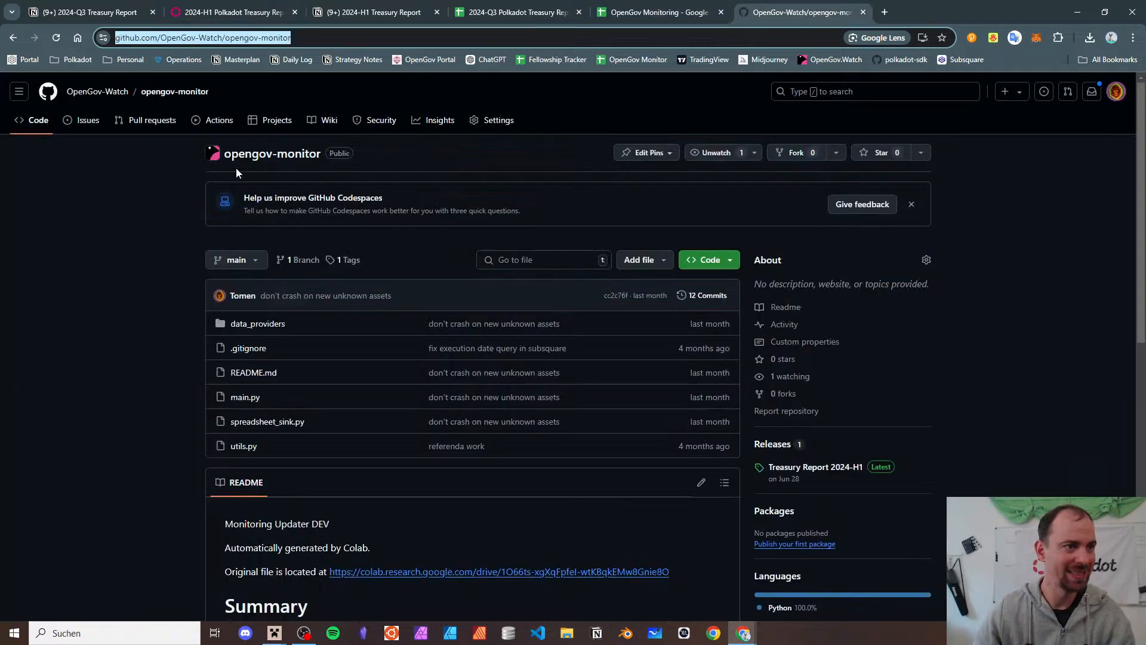
pyautogui.click(57, 4)
# - Rename the link to 'OpenGov Monitor Sheet' and add an 'OpenGov Monitor Code' link to the repository
pyautogui.click(536, 276)
pyautogui.press('Return')
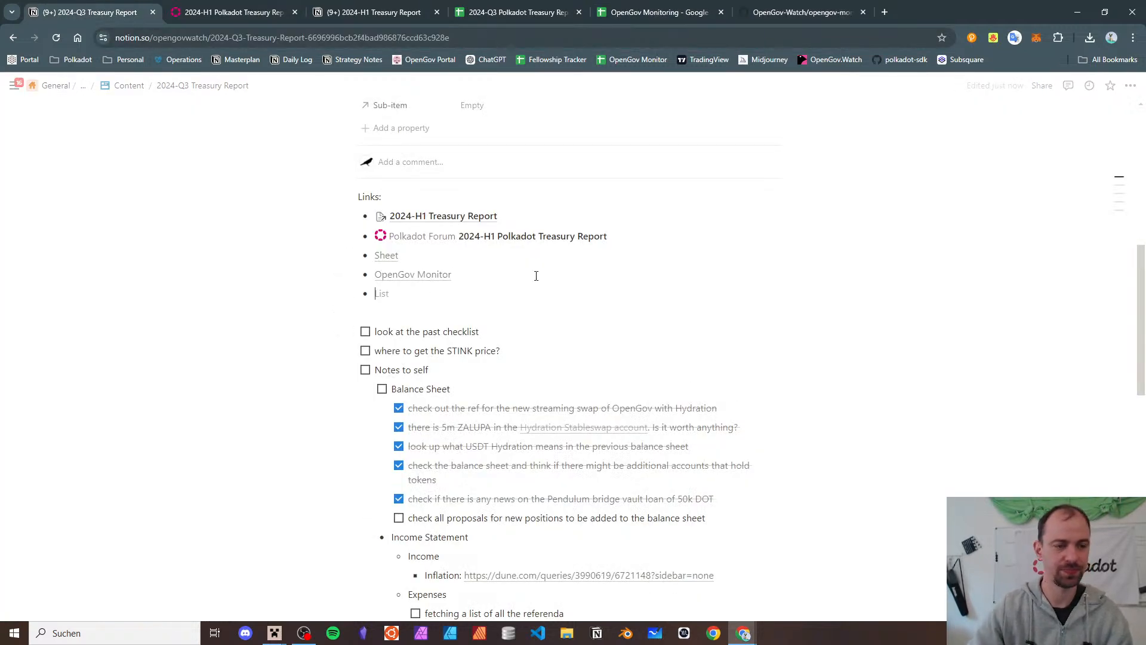
pyautogui.hotkey('ctrl', 'k')
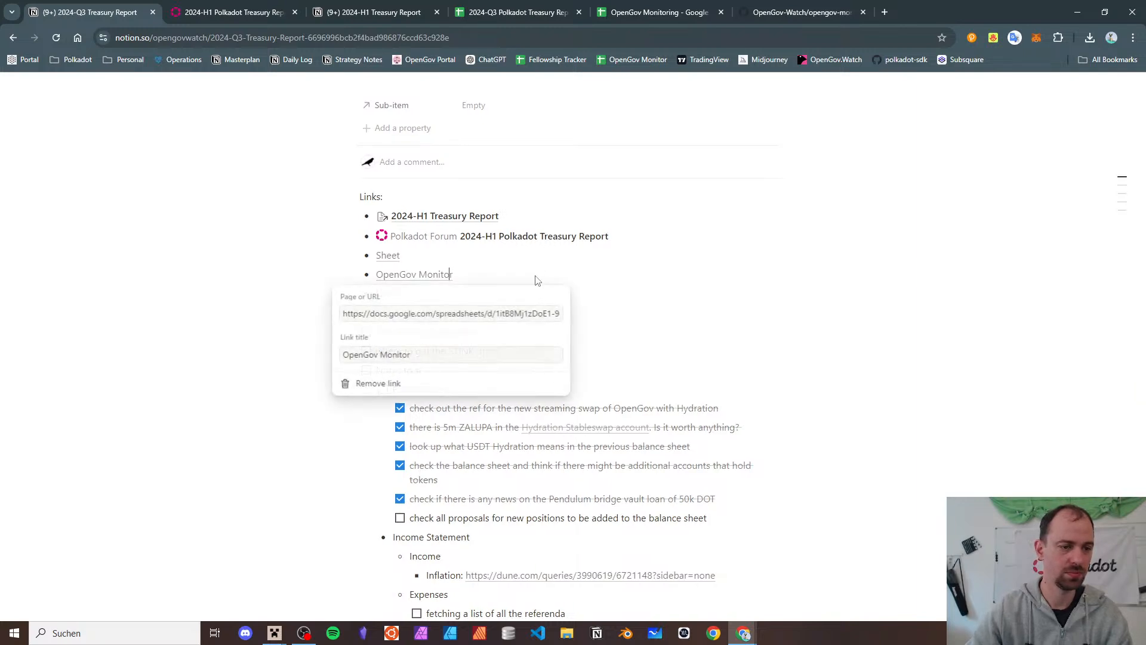
pyautogui.write('heet')
pyautogui.press('Return')
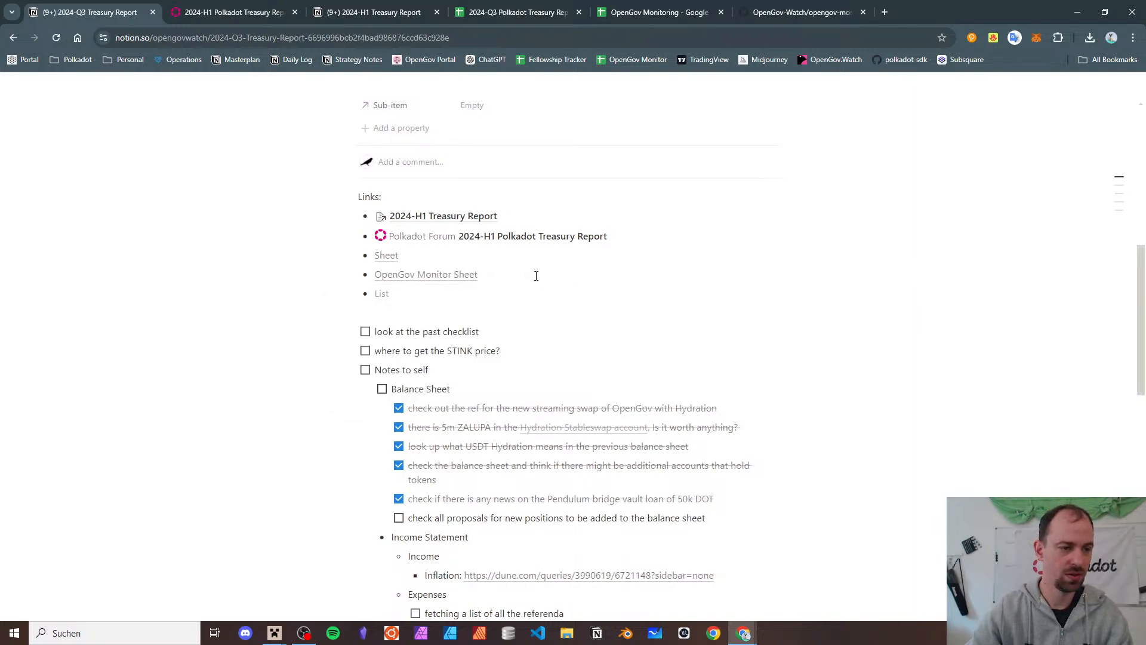
pyautogui.write('OpenGov MOn')
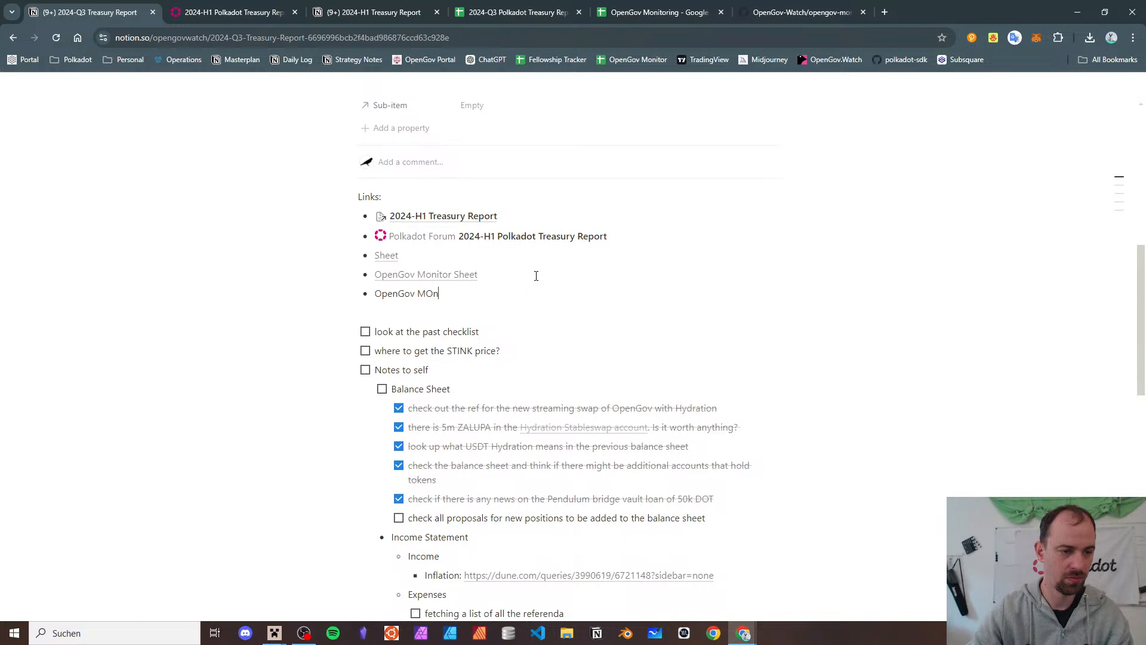
pyautogui.write('itor Code')
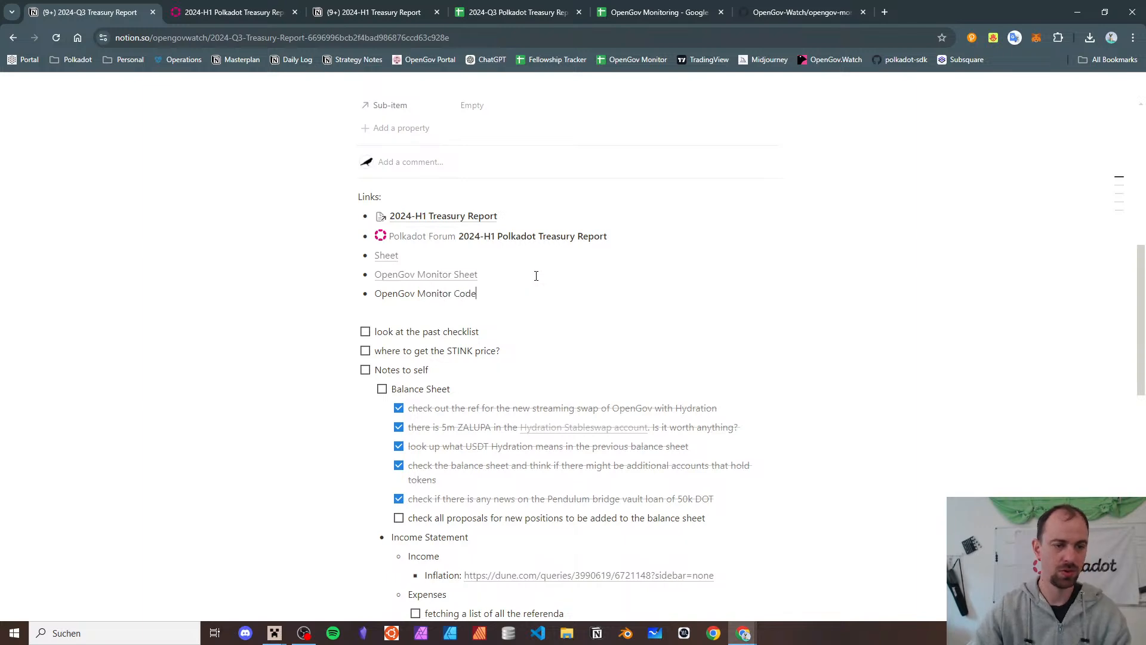
pyautogui.hotkey('shift', 'Home')
pyautogui.hotkey('ctrl', 'v')
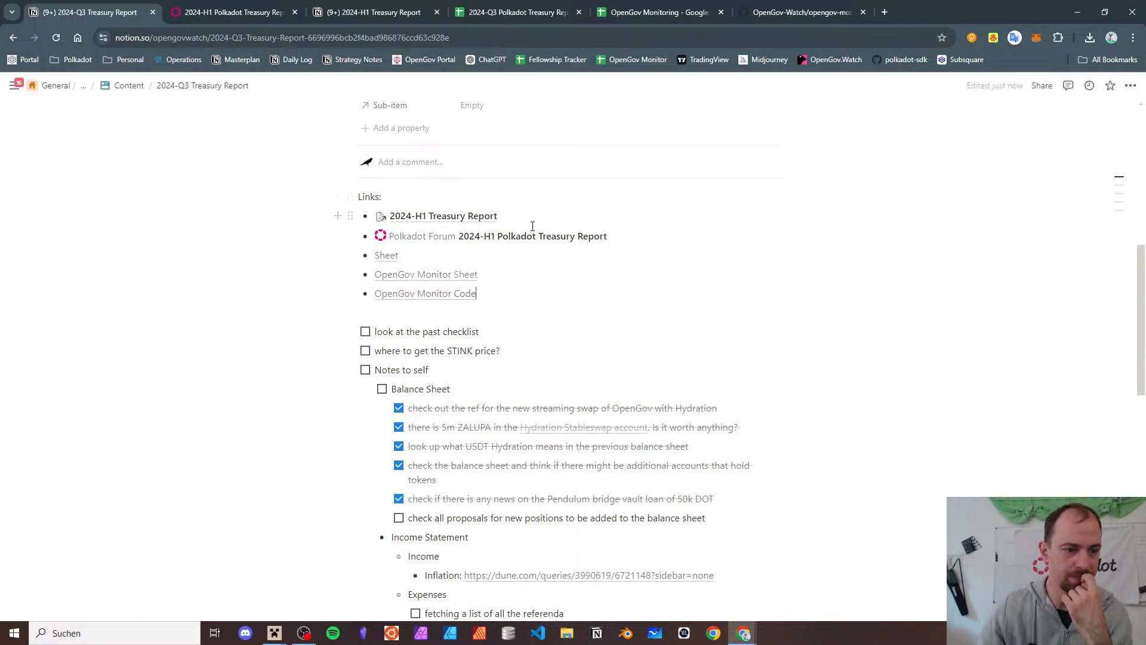
# - Tick off the STINK price to-do, move it below the Pendulum bridge item, and bring up VS Code
pyautogui.click(710, 313)
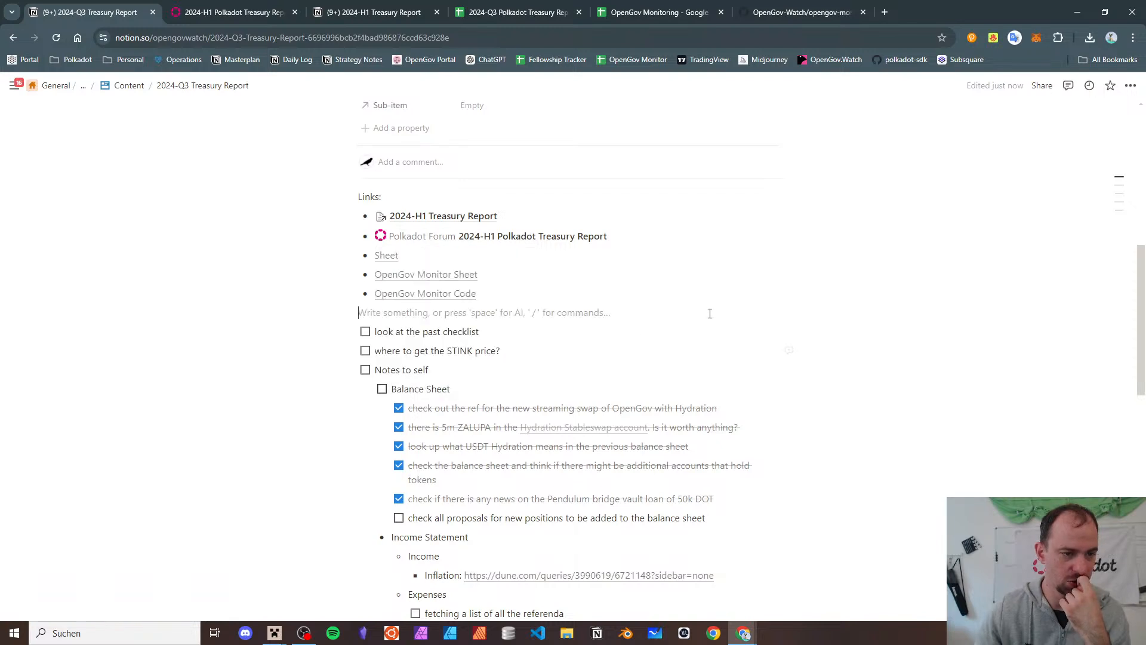
pyautogui.click(571, 339)
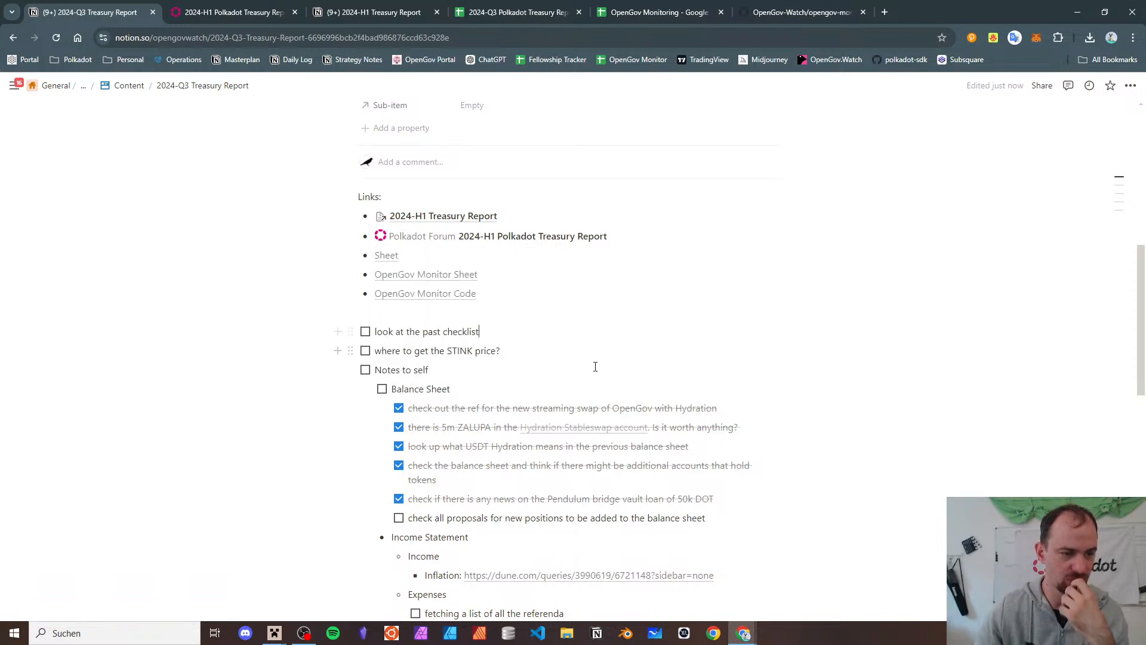
pyautogui.click(606, 360)
pyautogui.hotkey('shift', 'Home')
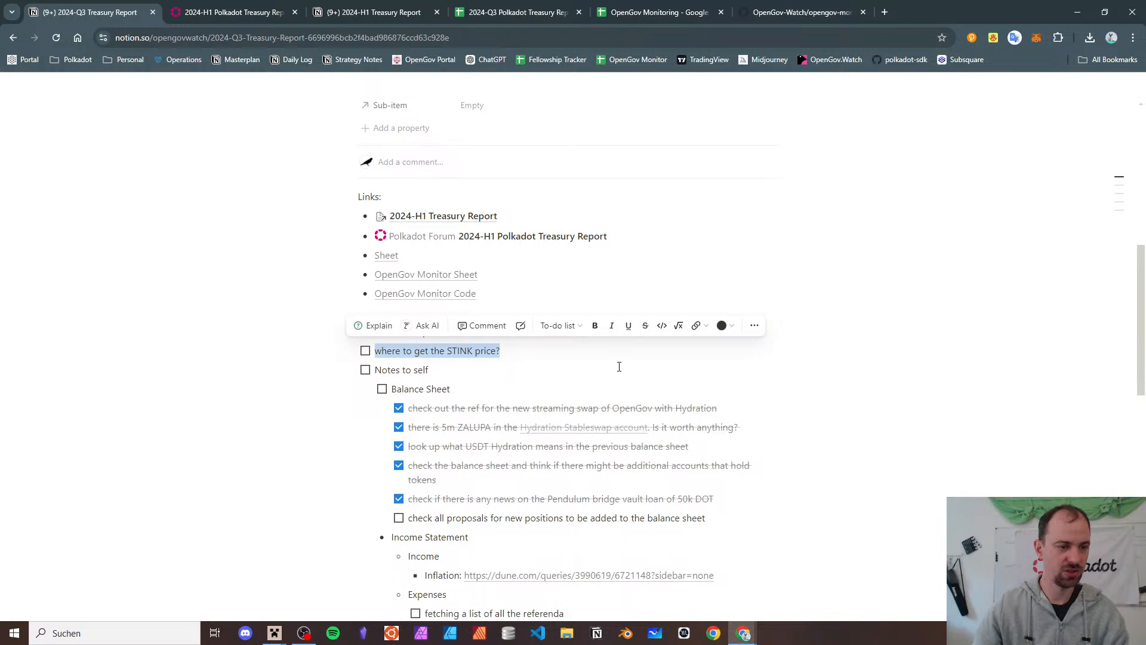
pyautogui.click(367, 355)
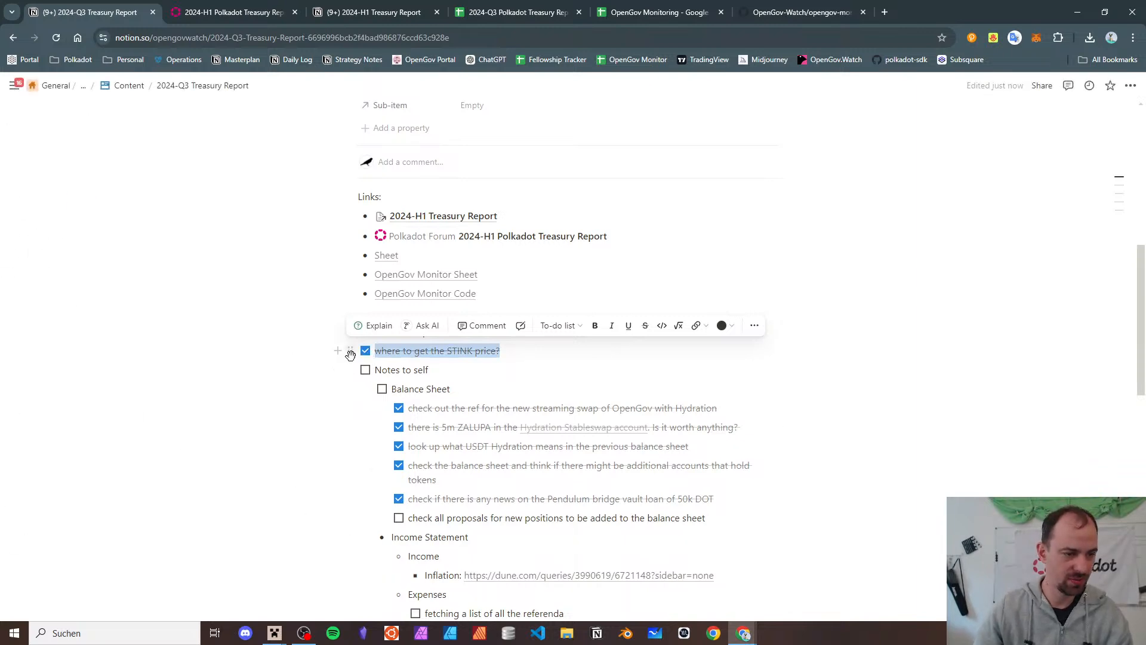
pyautogui.moveTo(351, 351); pyautogui.dragTo(406, 510)
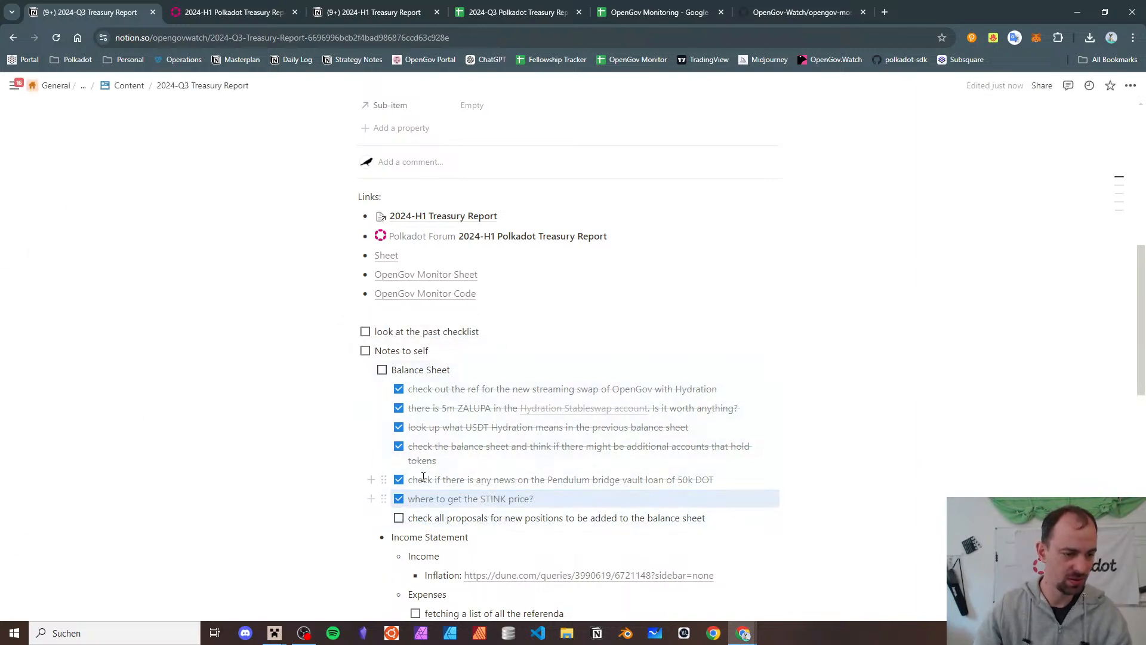
pyautogui.scroll(-3, 505, 352)
pyautogui.scroll(-2, 506, 348)
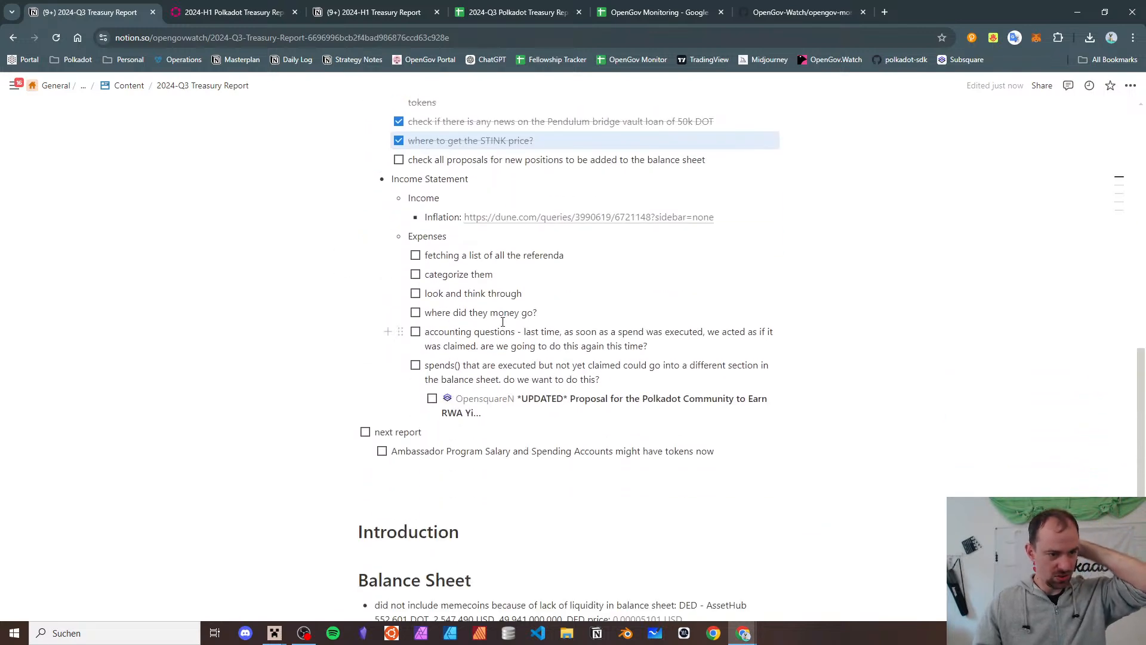
pyautogui.scroll(8, 537, 364)
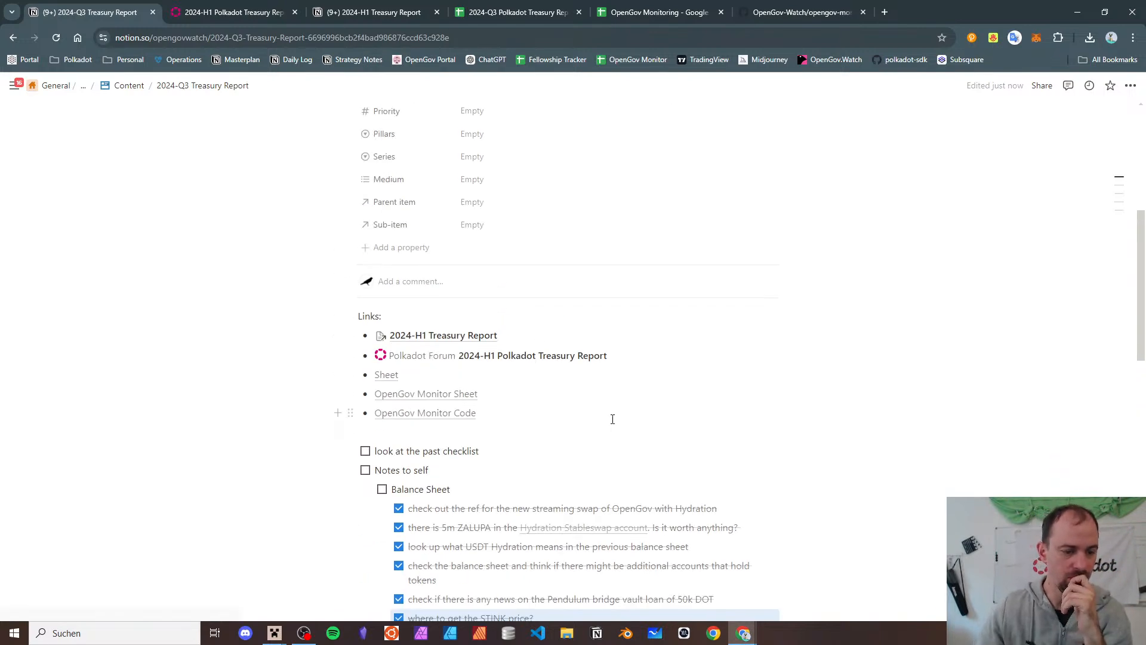
pyautogui.click(539, 634)
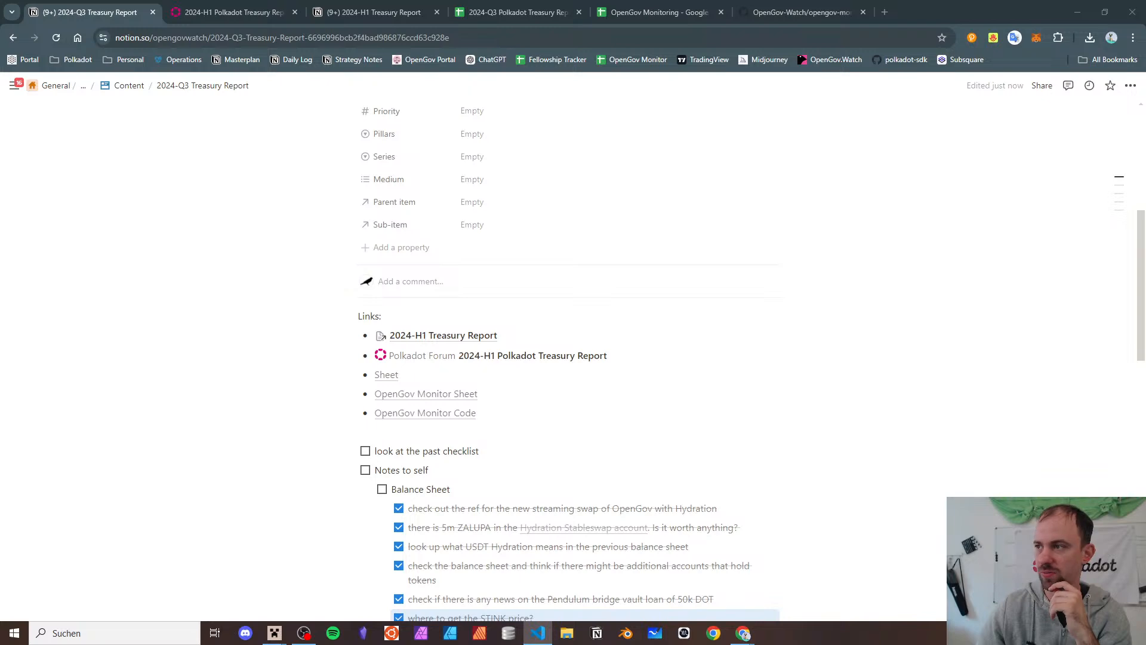
pyautogui.moveTo(1145, 179); pyautogui.dragTo(832, 127)
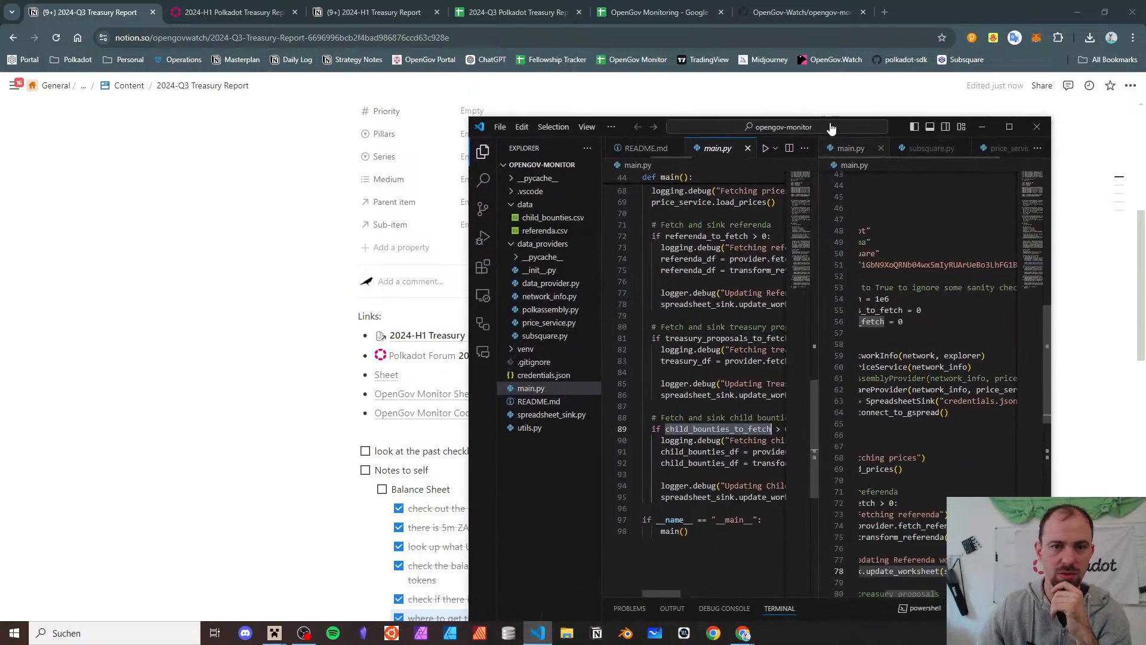
# - Maximize VS Code, run git pull to fetch the new tag, and confirm the branch is main
pyautogui.doubleClick(895, 129)
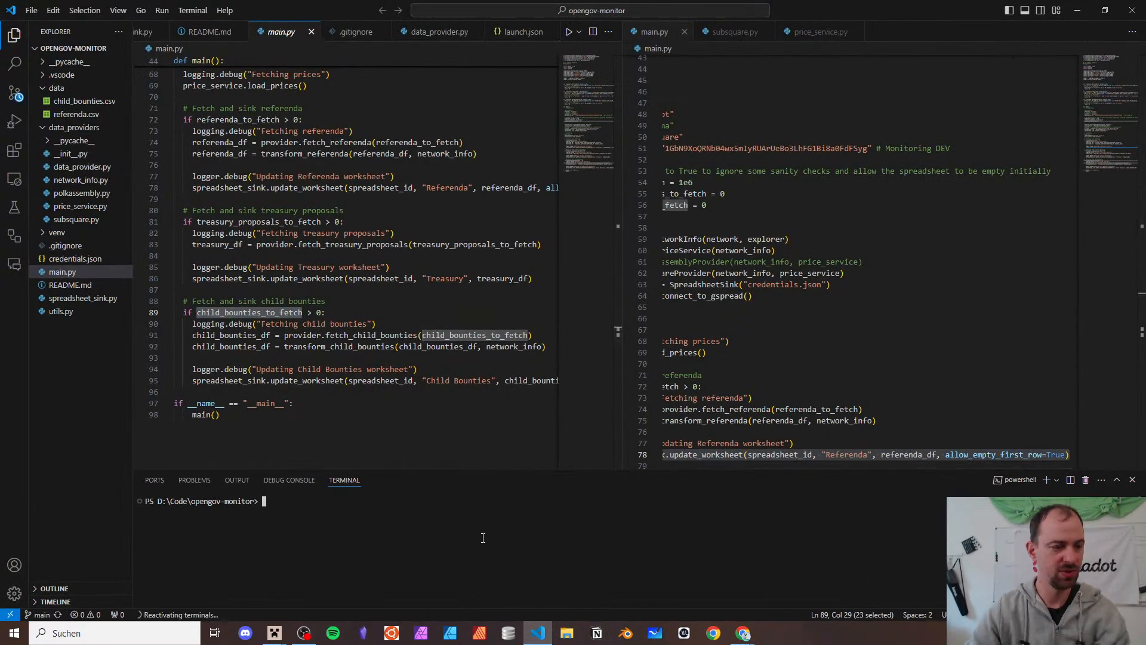
pyautogui.write('git pull')
pyautogui.press('Return')
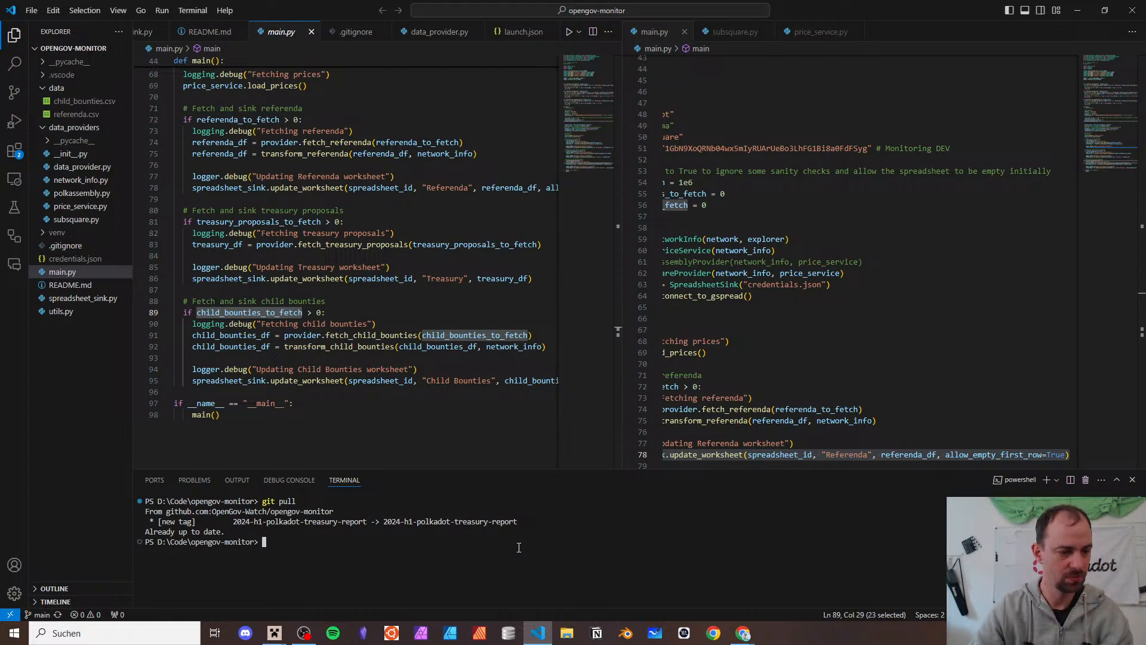
pyautogui.write('git branch')
pyautogui.press('Return')
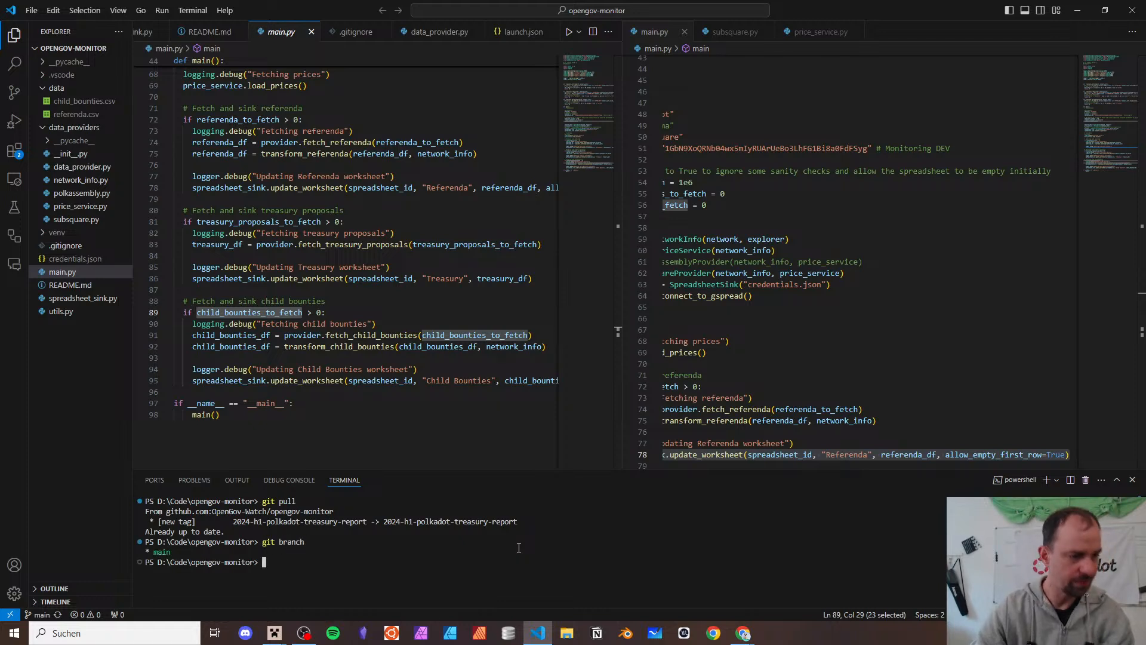
pyautogui.scroll(5, 283, 236)
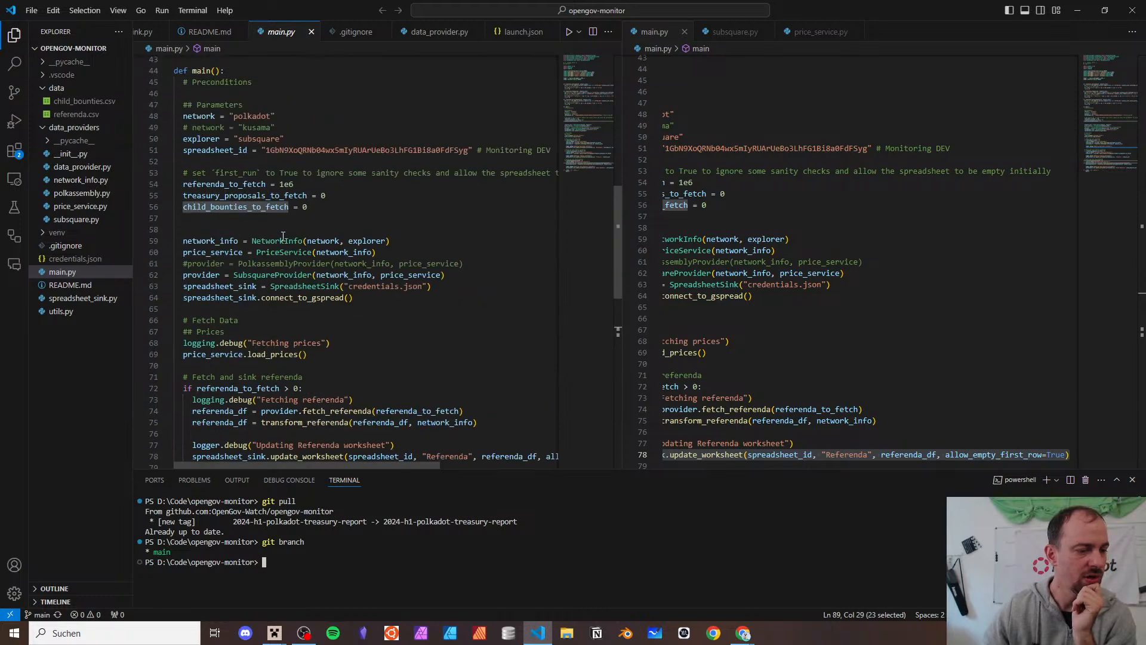
pyautogui.scroll(8, 283, 235)
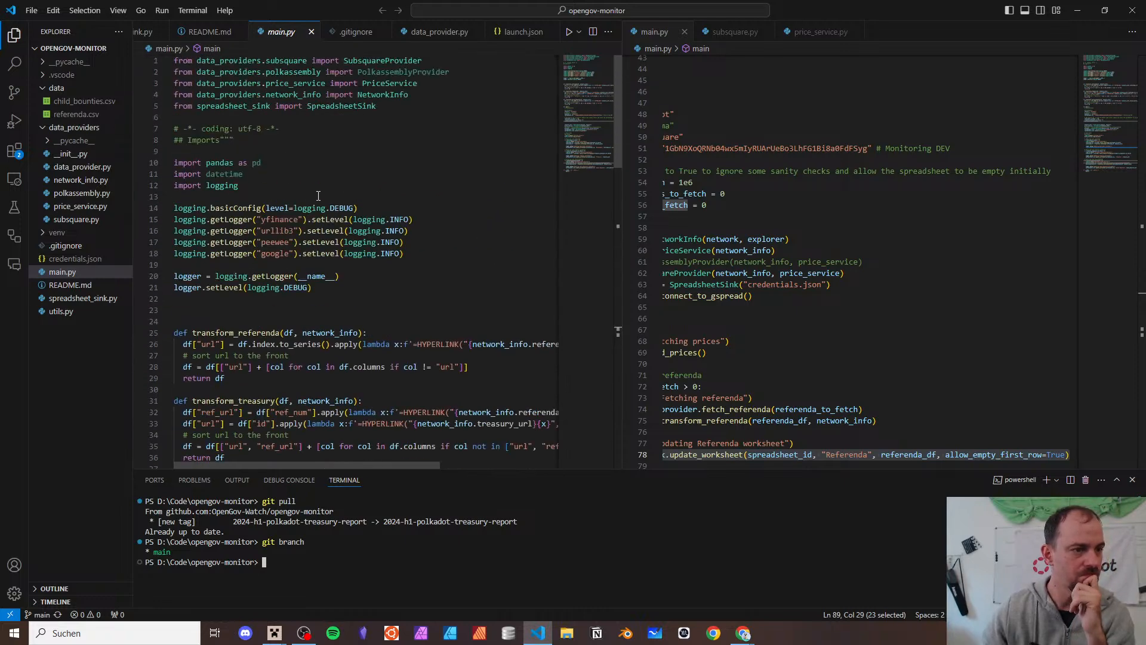
pyautogui.click(318, 196)
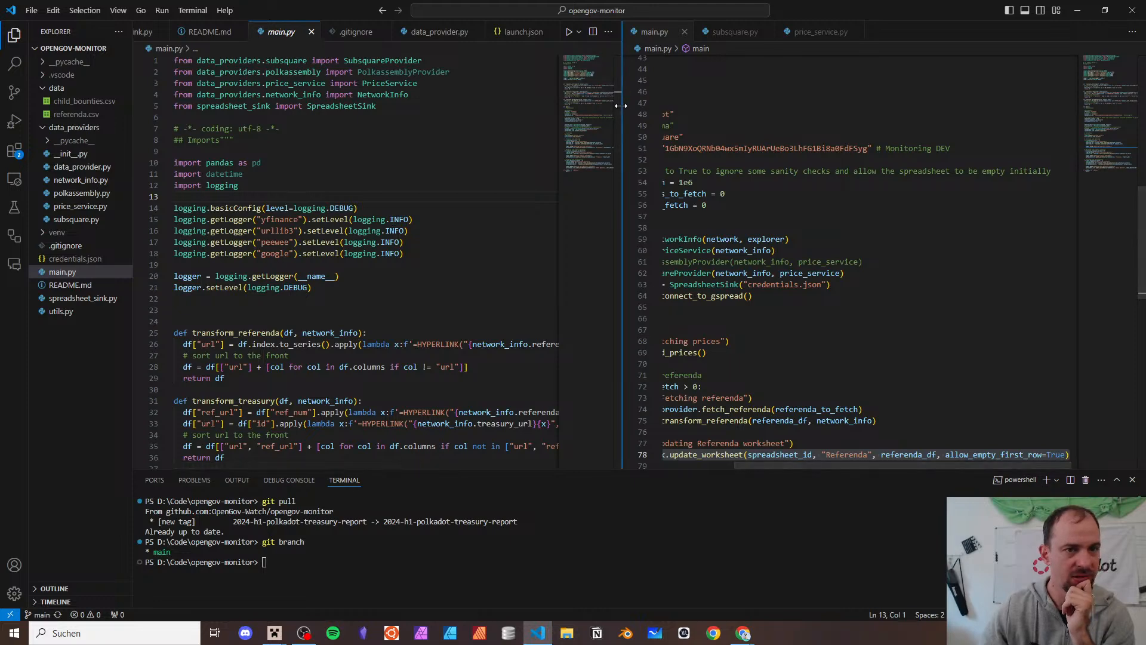
pyautogui.moveTo(623, 127); pyautogui.dragTo(665, 128)
pyautogui.scroll(-8, 412, 251)
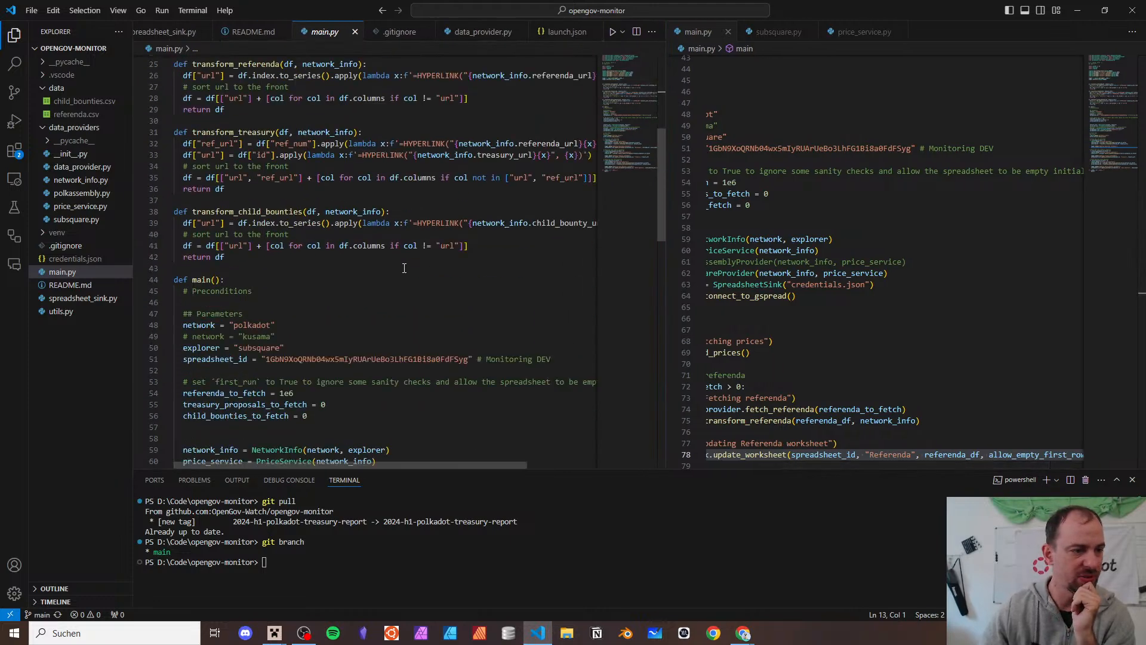
pyautogui.scroll(8, 404, 268)
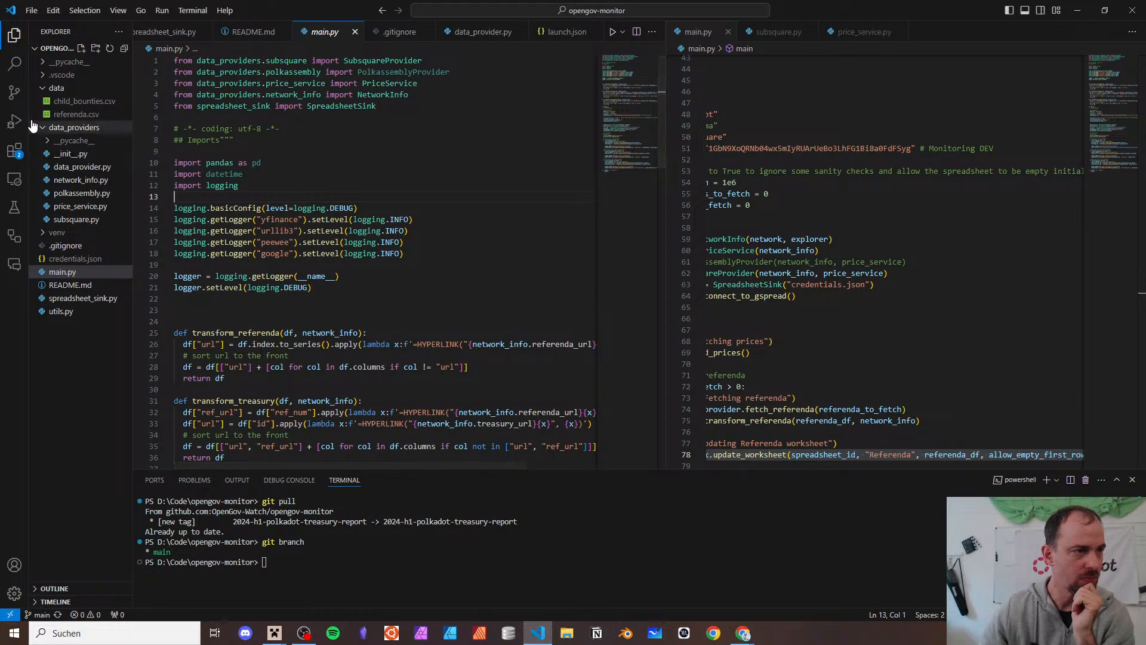
pyautogui.click(46, 87)
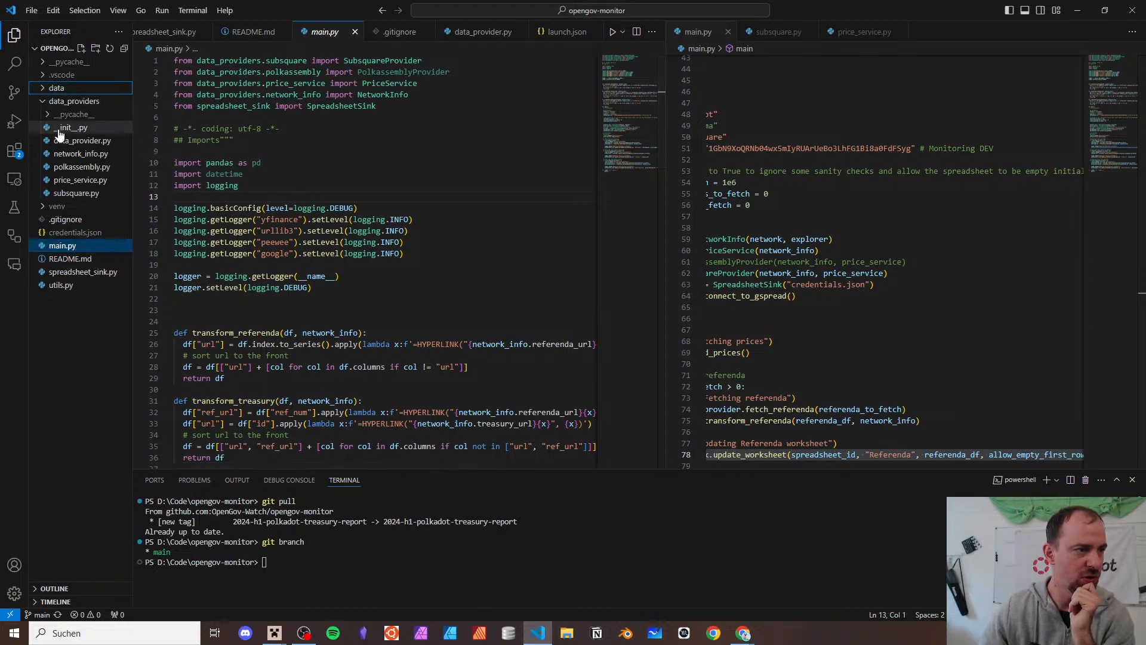
pyautogui.click(63, 246)
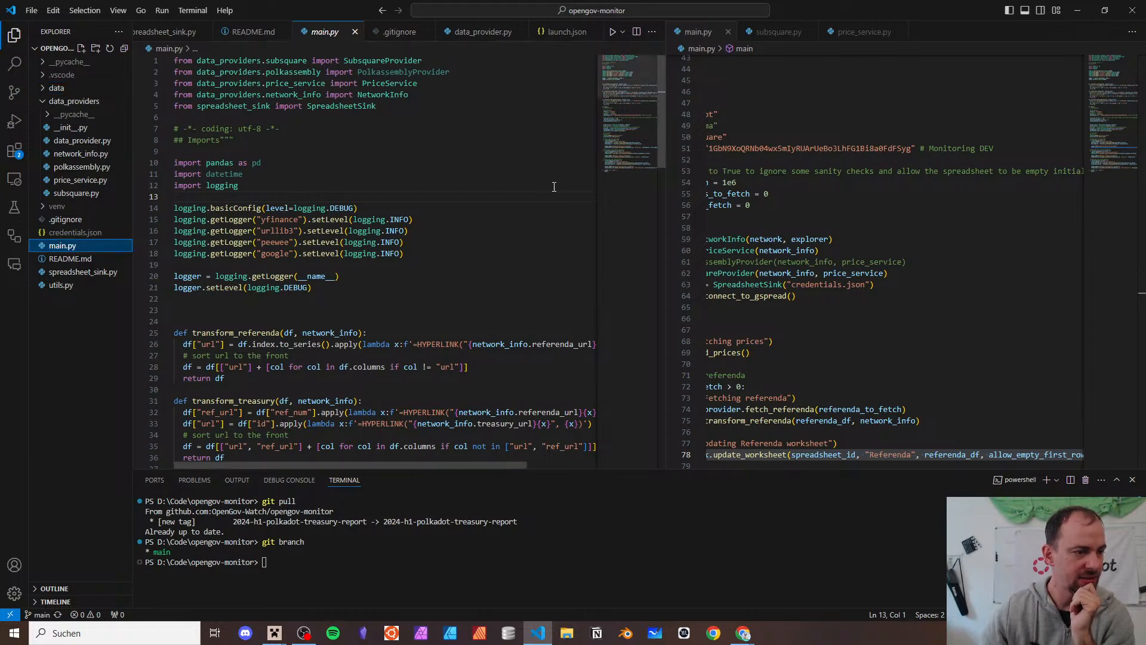
pyautogui.scroll(-20, 446, 190)
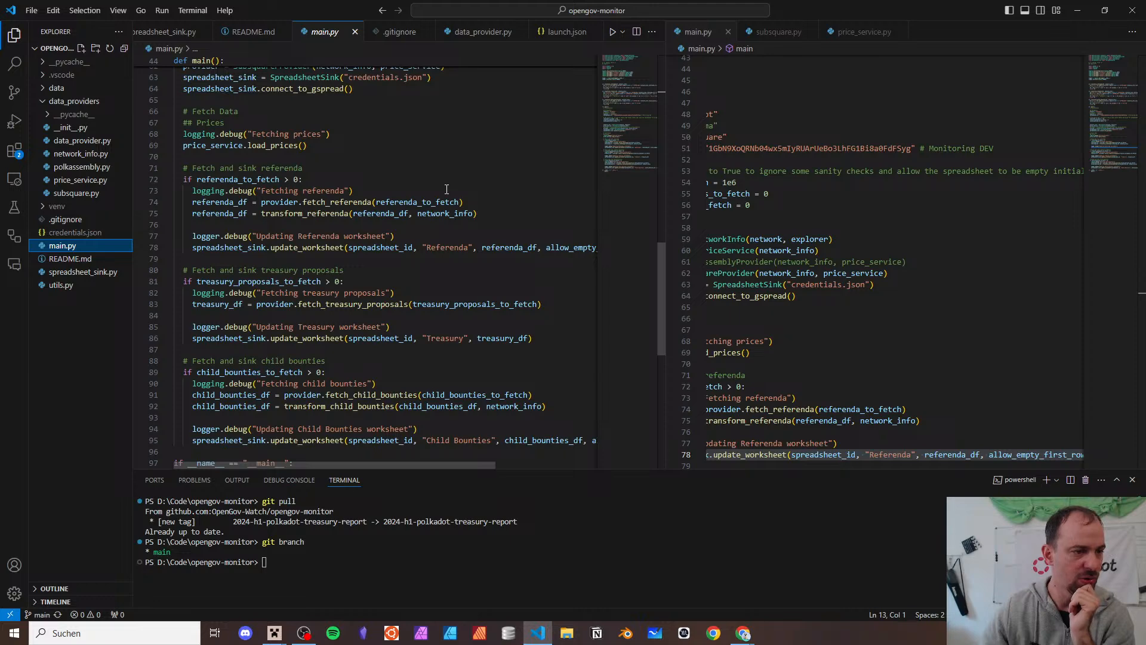
pyautogui.scroll(-9, 446, 189)
pyautogui.scroll(8, 447, 189)
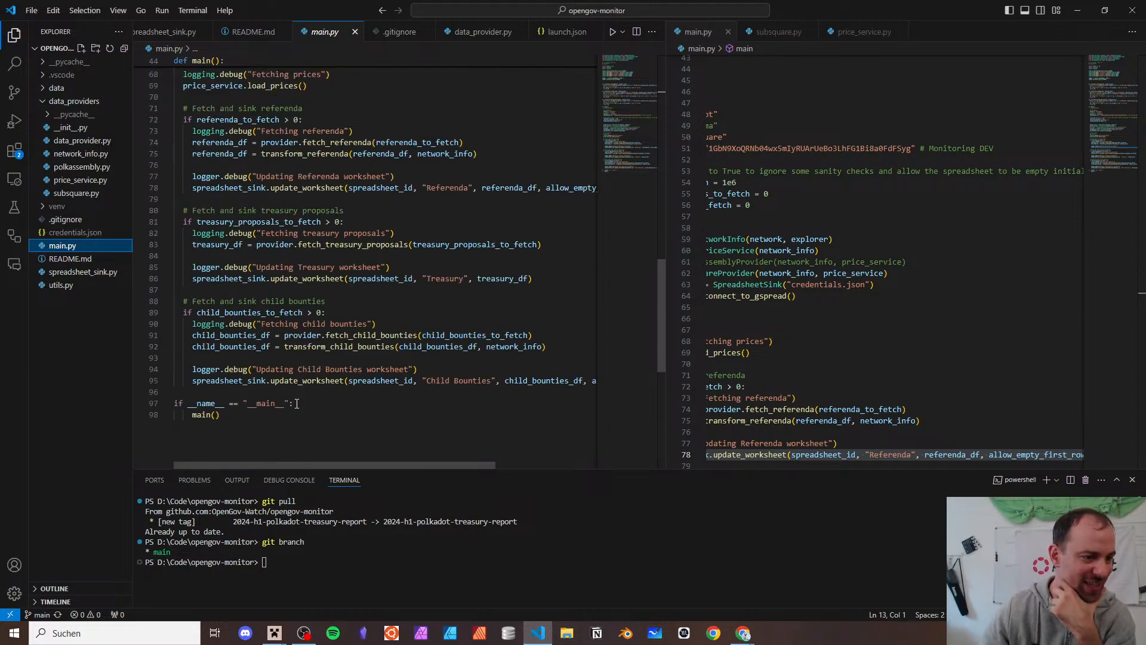
pyautogui.scroll(11, 300, 278)
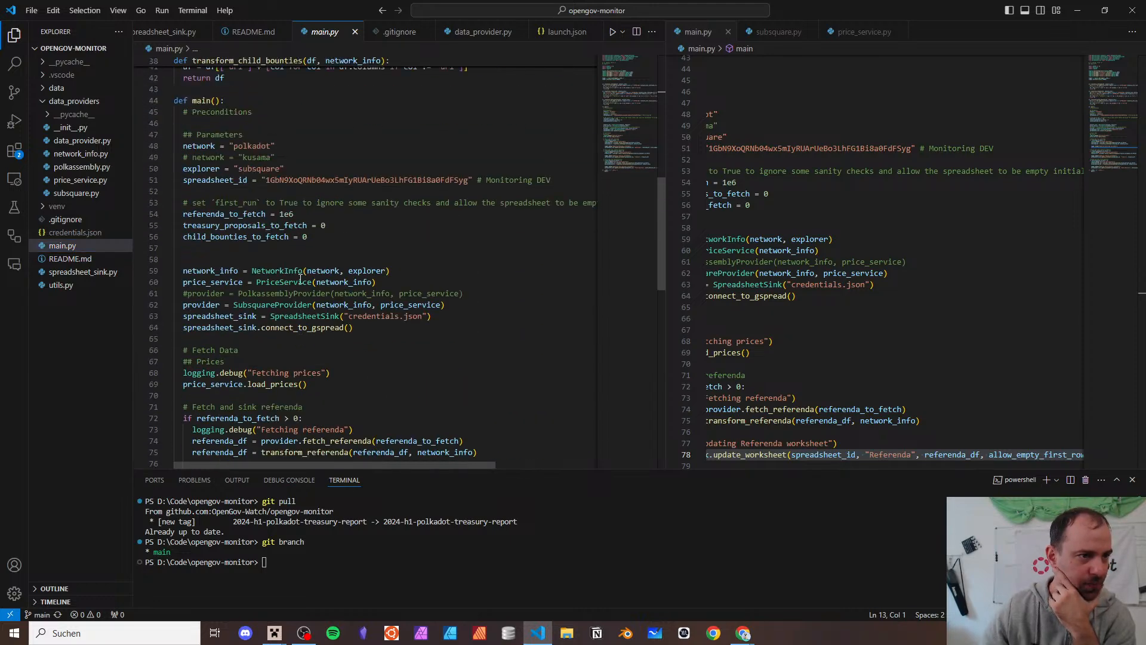
pyautogui.scroll(-2, 302, 231)
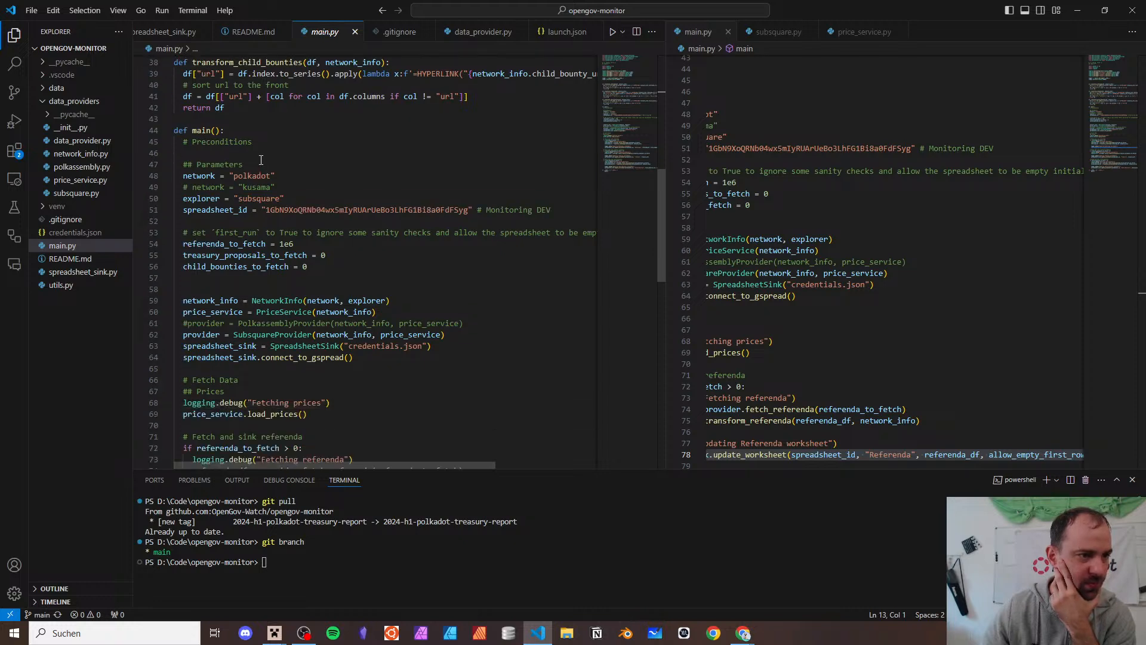
pyautogui.moveTo(261, 163); pyautogui.dragTo(295, 201)
pyautogui.click(295, 210)
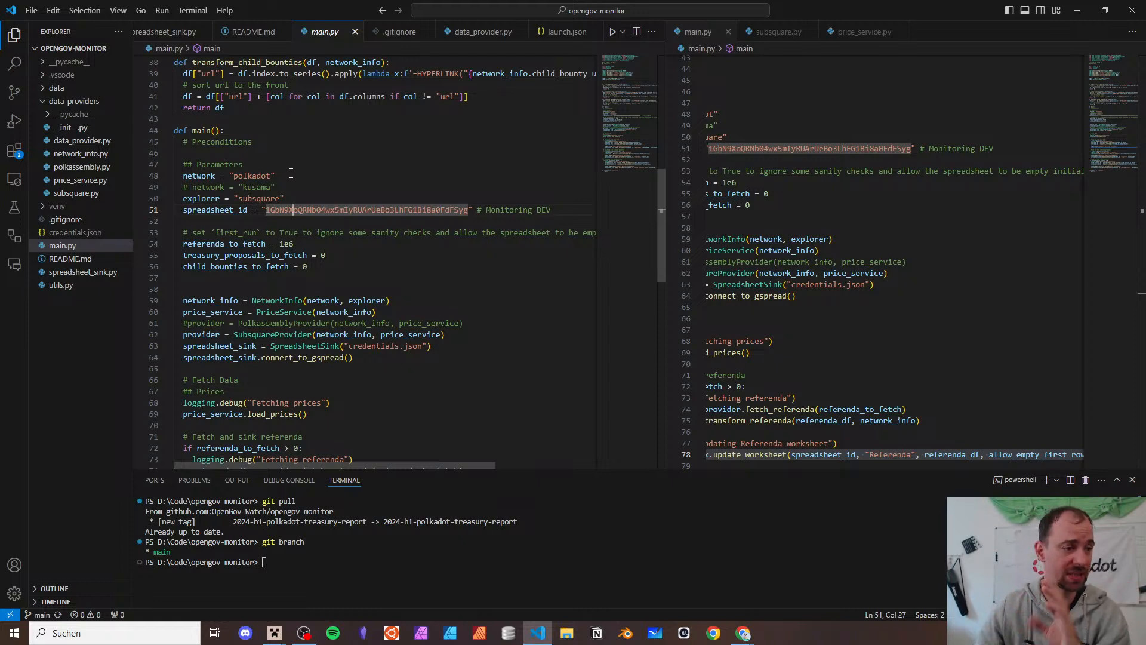
pyautogui.scroll(-3, 291, 169)
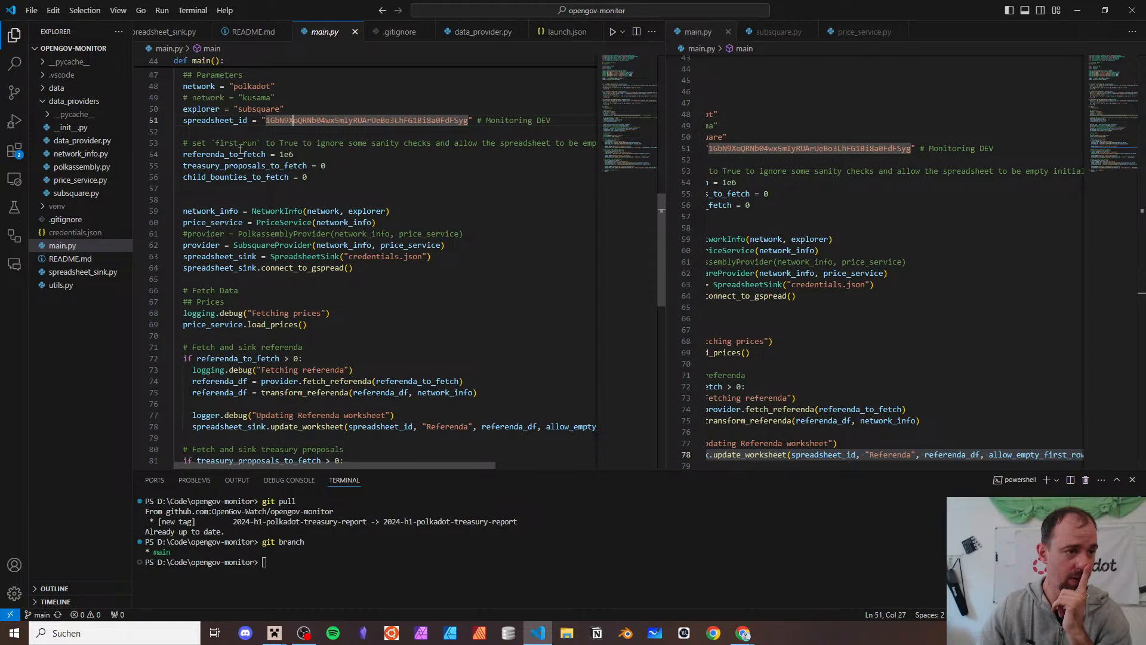
pyautogui.moveTo(231, 155); pyautogui.dragTo(373, 167)
pyautogui.click(382, 179)
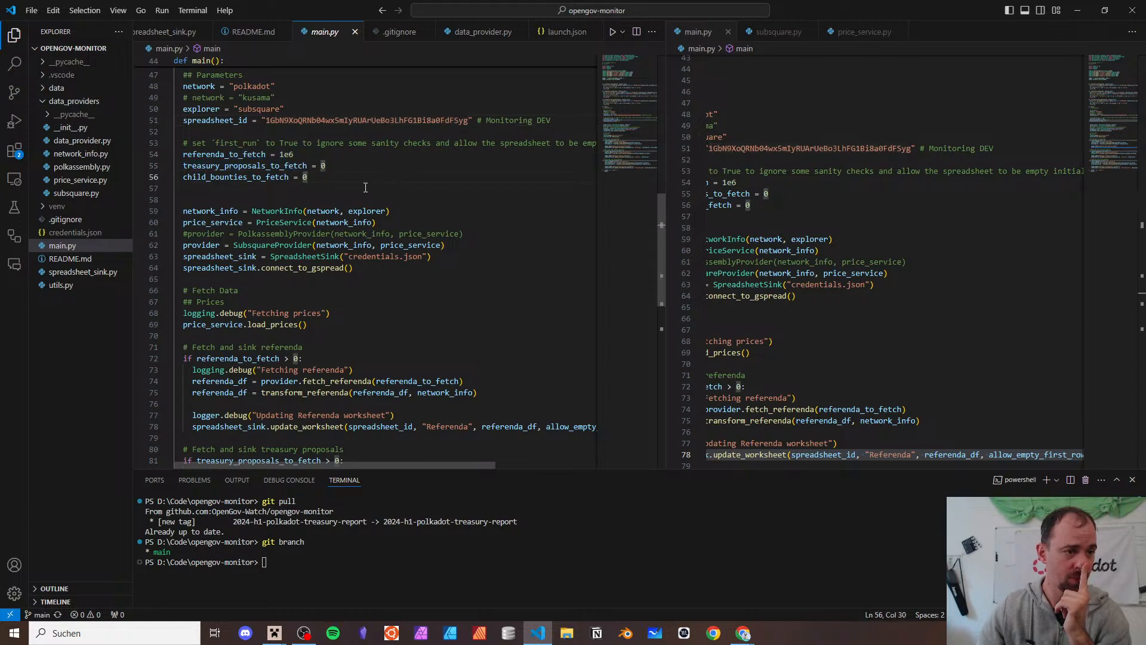
pyautogui.scroll(-1, 365, 187)
pyautogui.moveTo(240, 183); pyautogui.dragTo(246, 239)
pyautogui.click(275, 253)
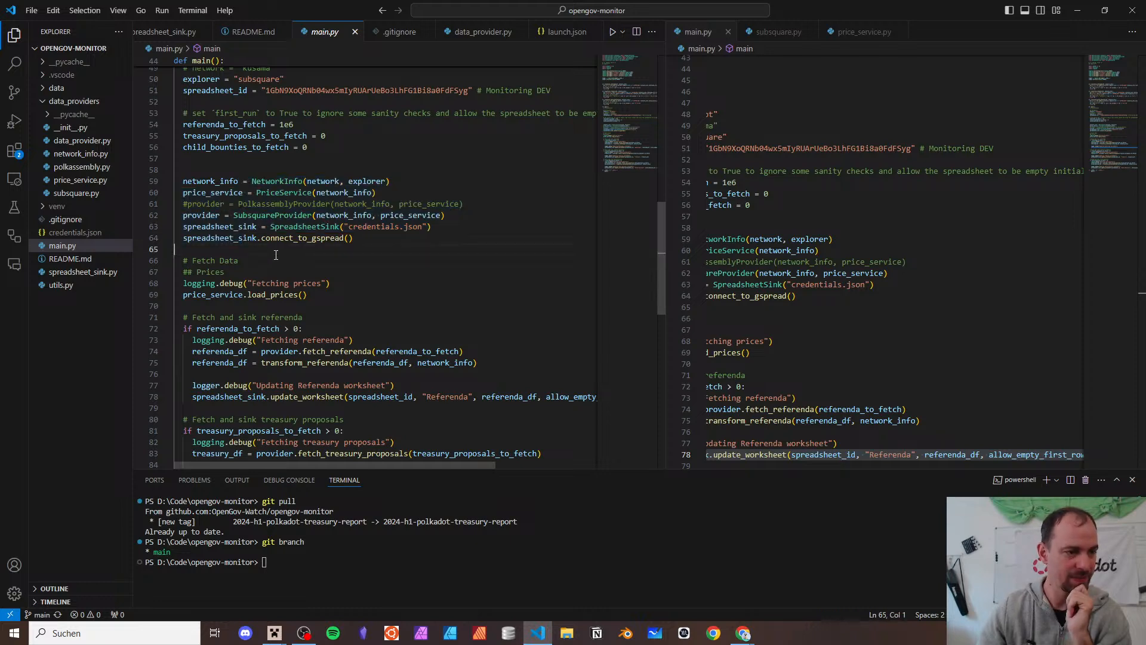
pyautogui.scroll(-2, 276, 255)
pyautogui.scroll(-1, 276, 246)
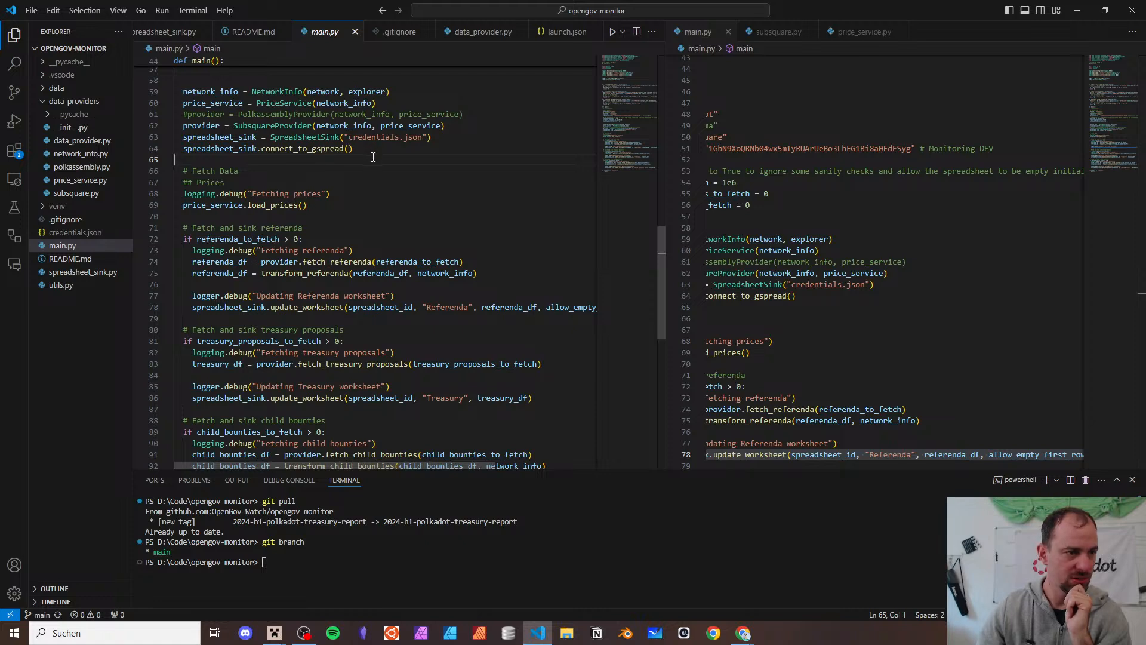
pyautogui.scroll(-1, 359, 182)
pyautogui.moveTo(325, 179); pyautogui.dragTo(184, 173)
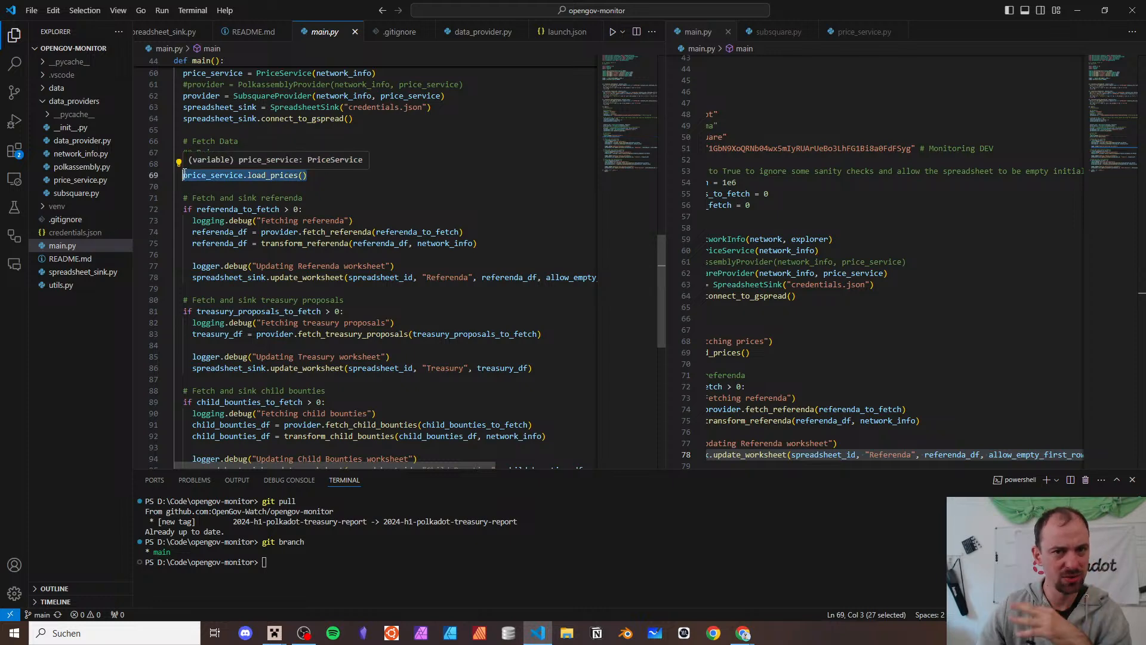
pyautogui.scroll(-2, 443, 208)
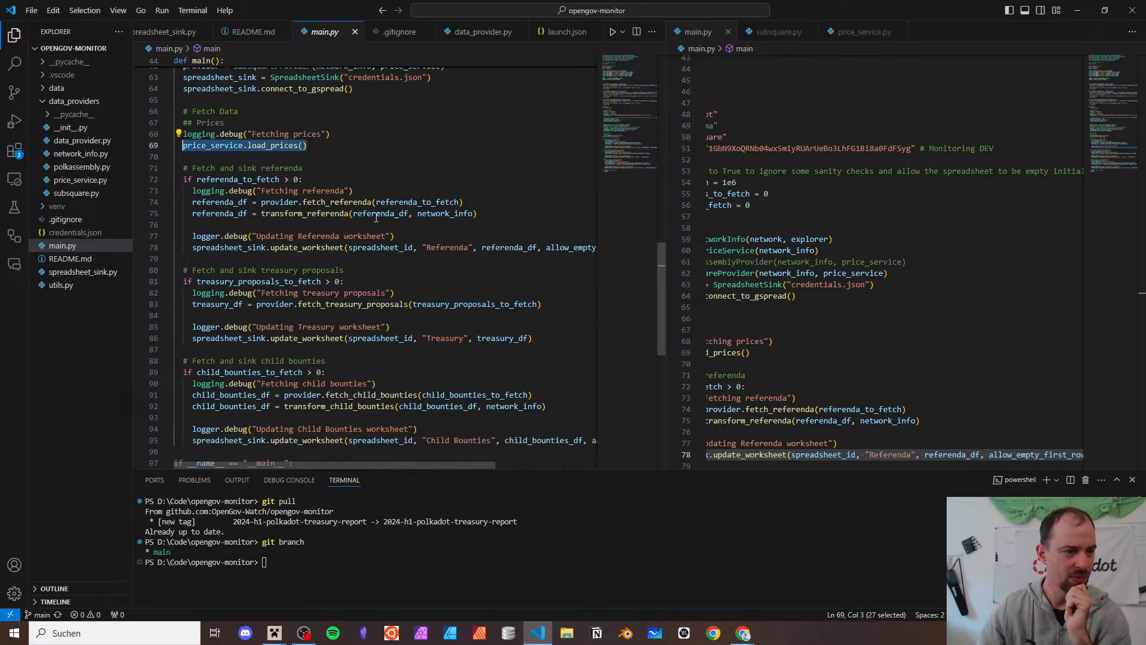
pyautogui.doubleClick(318, 172)
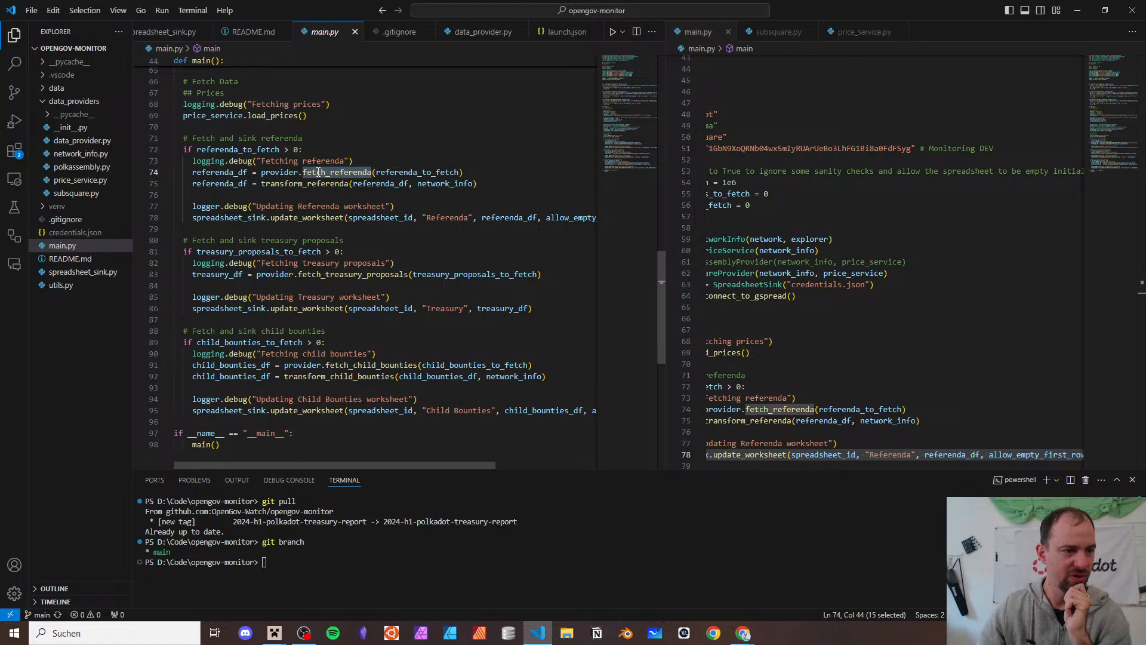
pyautogui.doubleClick(310, 183)
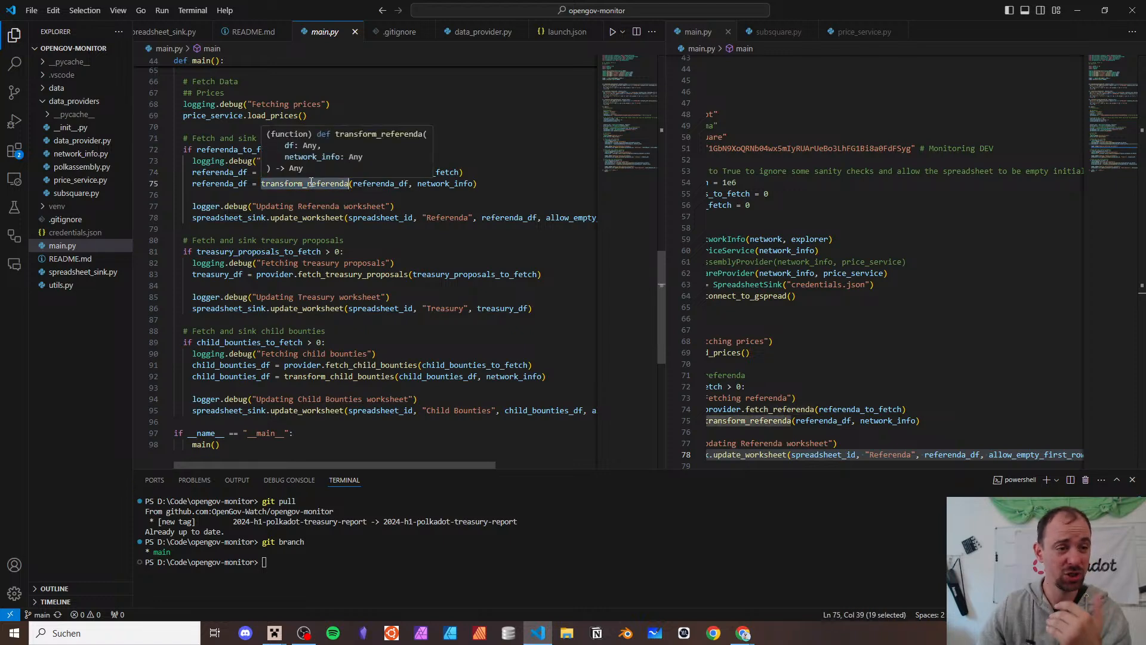
pyautogui.moveTo(318, 185)
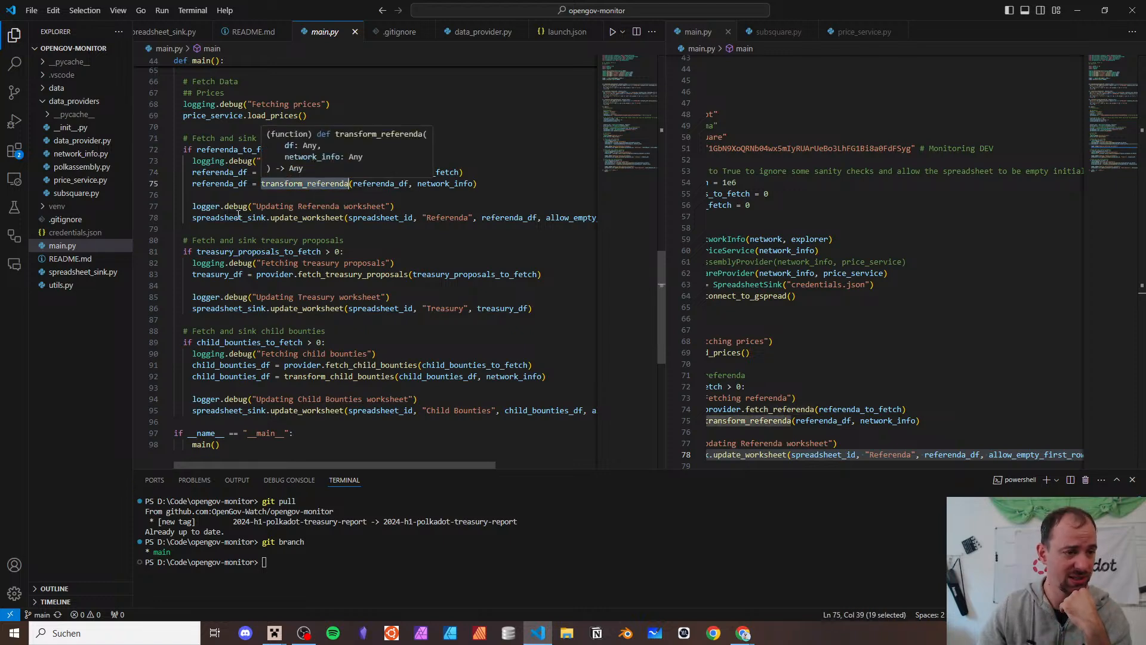
pyautogui.doubleClick(307, 217)
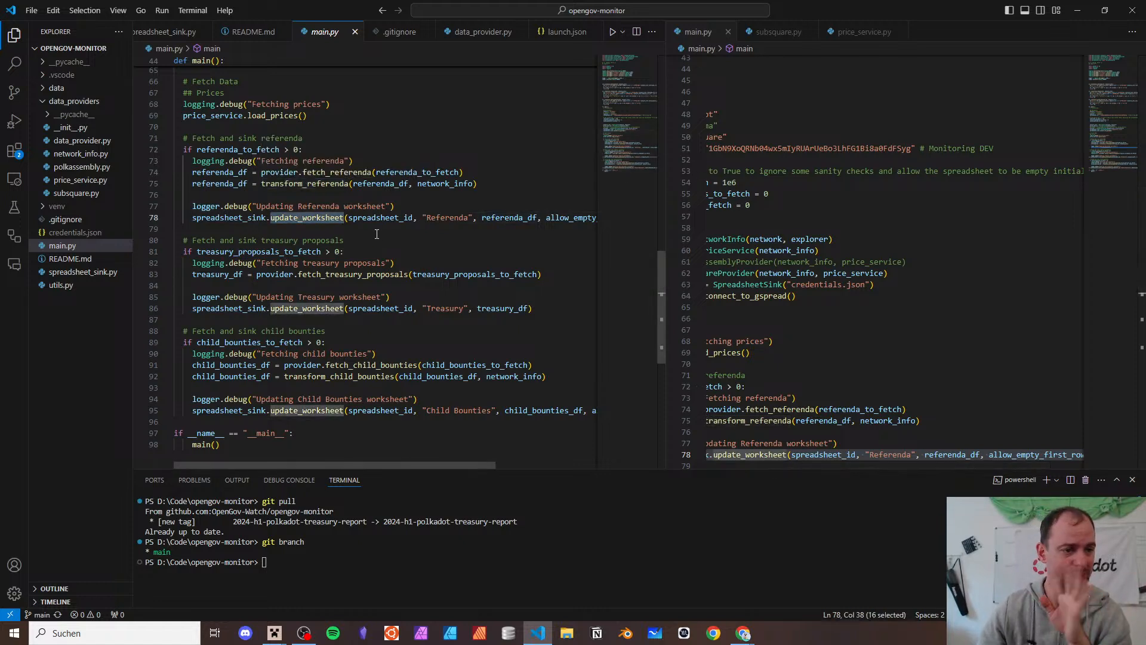
pyautogui.scroll(-2, 324, 216)
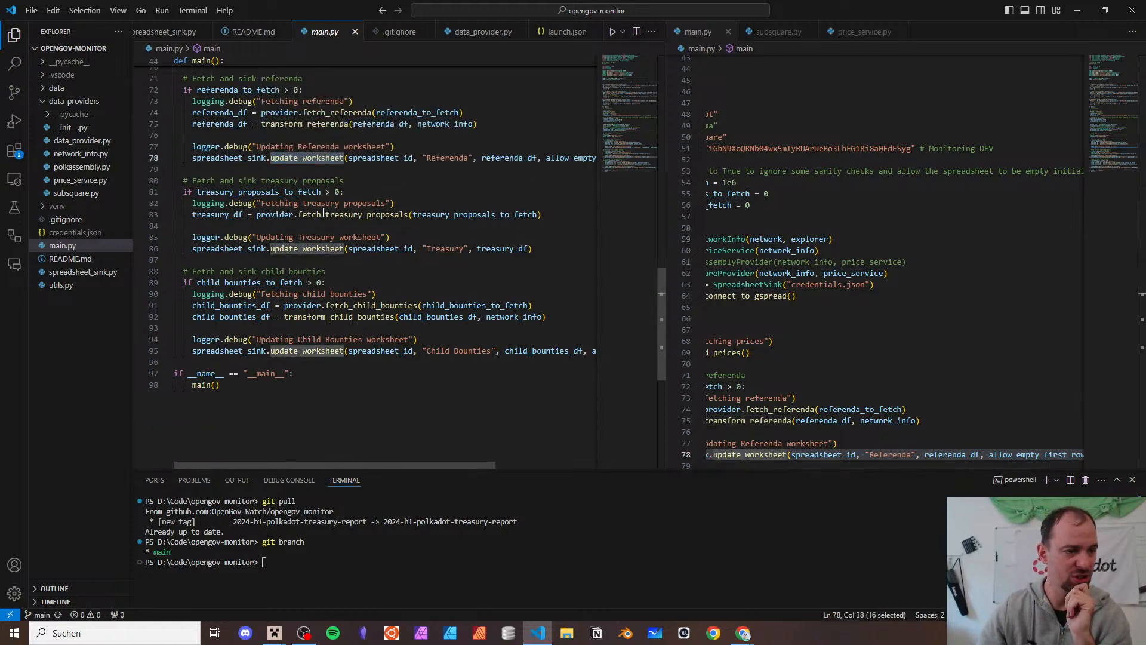
pyautogui.doubleClick(277, 189)
pyautogui.scroll(1, 223, 172)
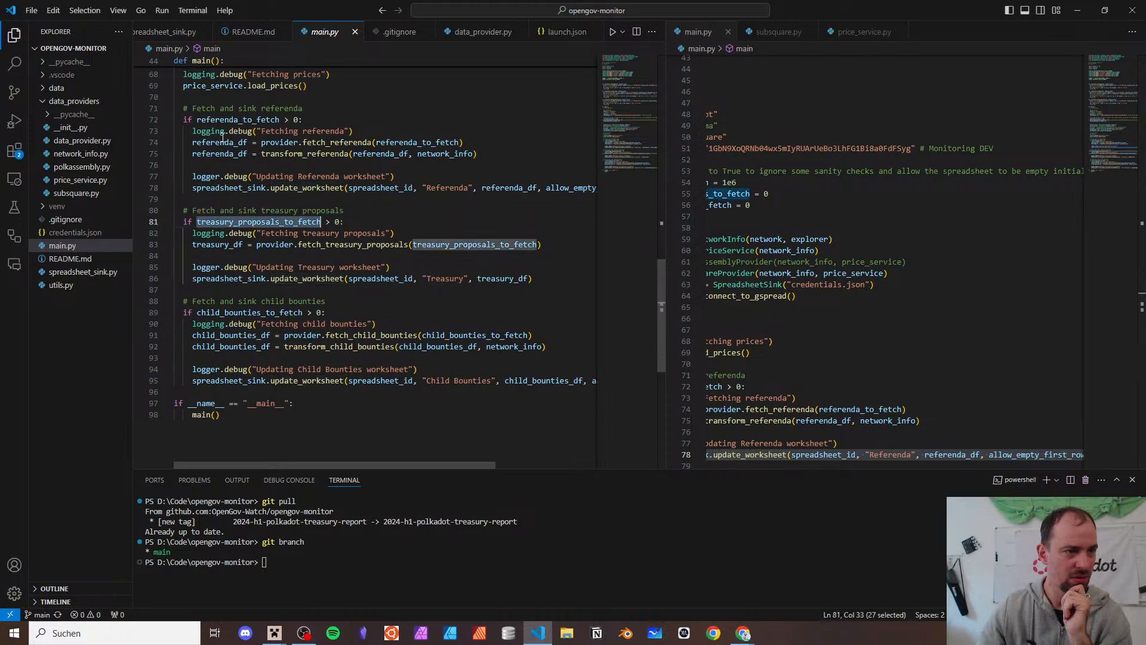
pyautogui.moveTo(175, 210); pyautogui.dragTo(322, 292)
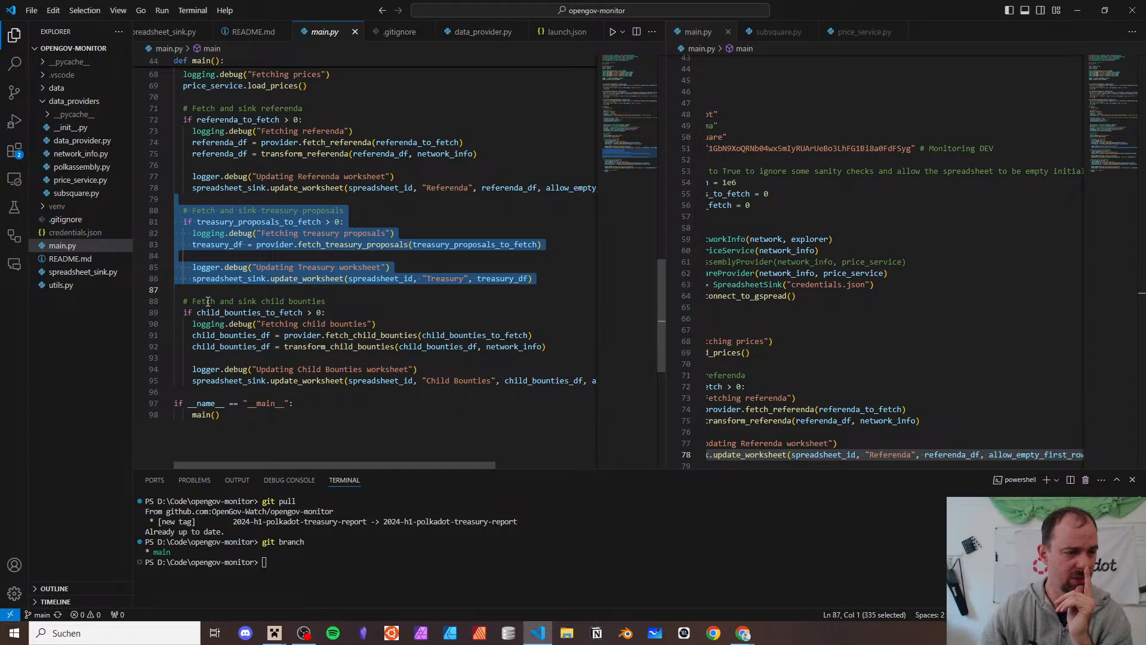
pyautogui.moveTo(207, 301); pyautogui.dragTo(338, 389)
pyautogui.scroll(7, 337, 374)
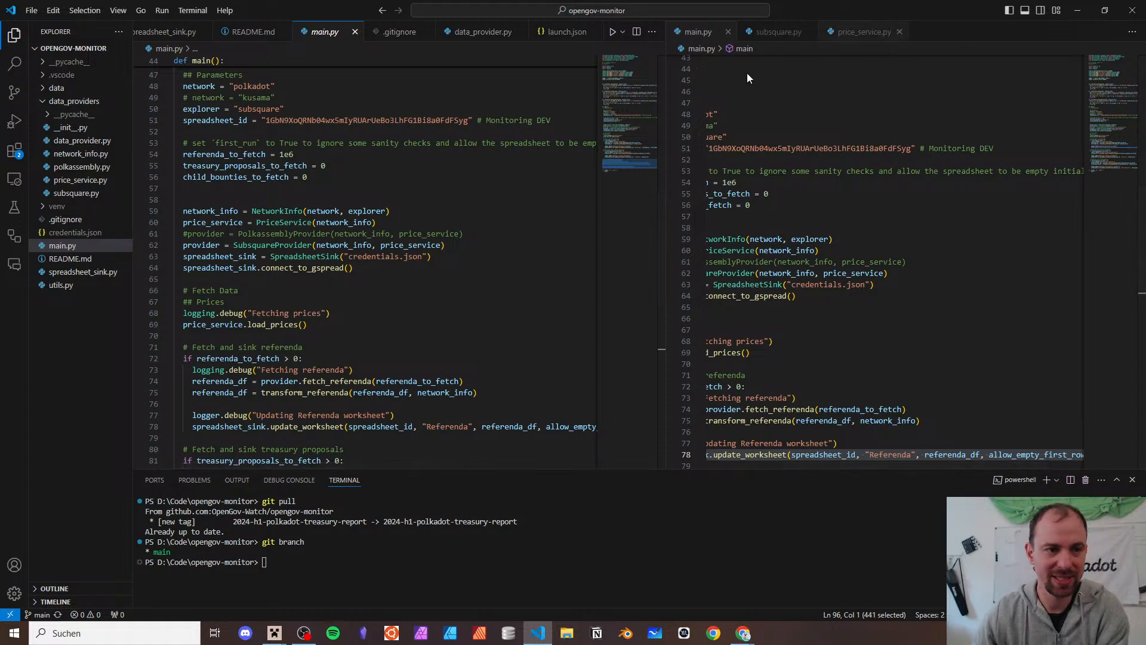
pyautogui.scroll(6, 290, 272)
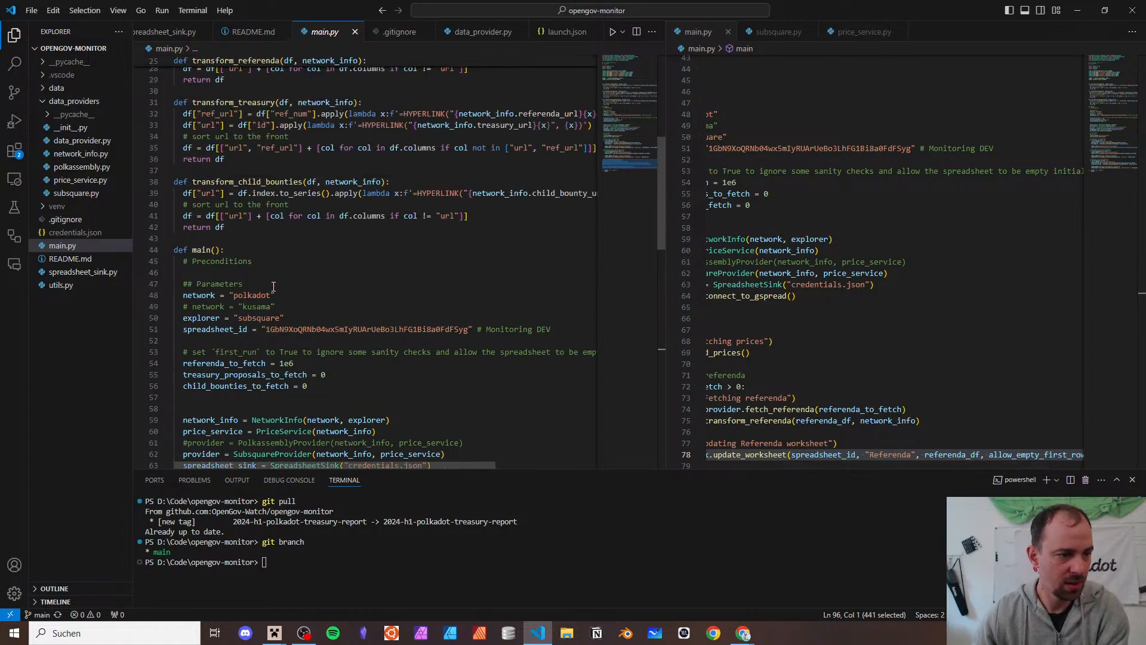
pyautogui.doubleClick(252, 295)
pyautogui.doubleClick(256, 307)
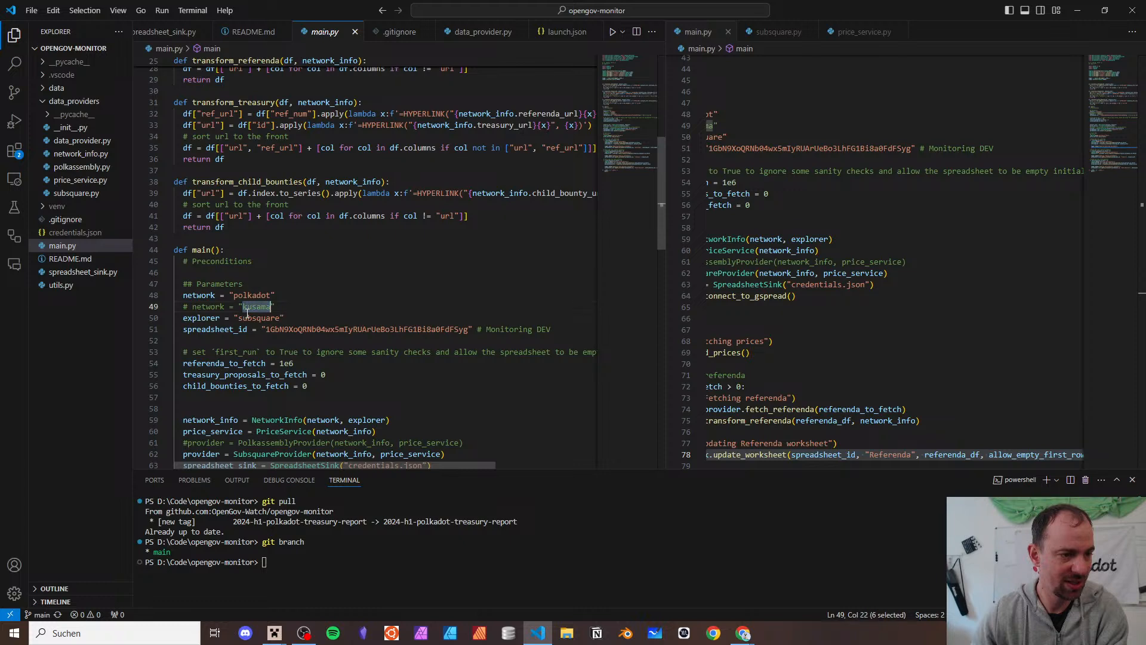
pyautogui.doubleClick(248, 318)
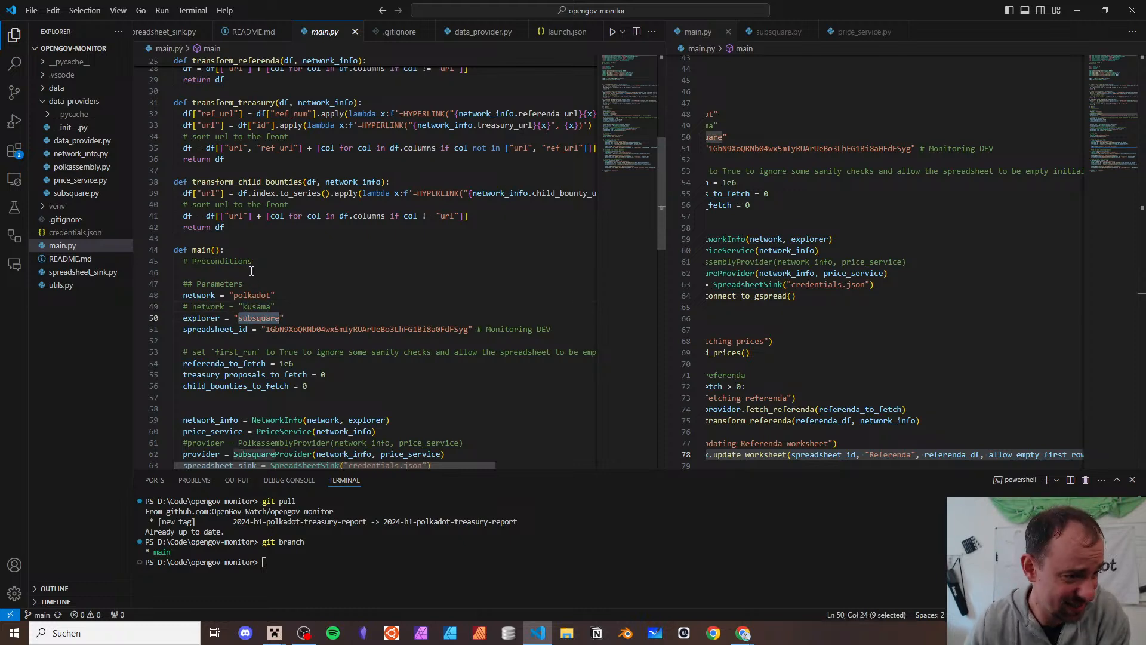
pyautogui.scroll(-3, 251, 272)
pyautogui.scroll(2, 251, 271)
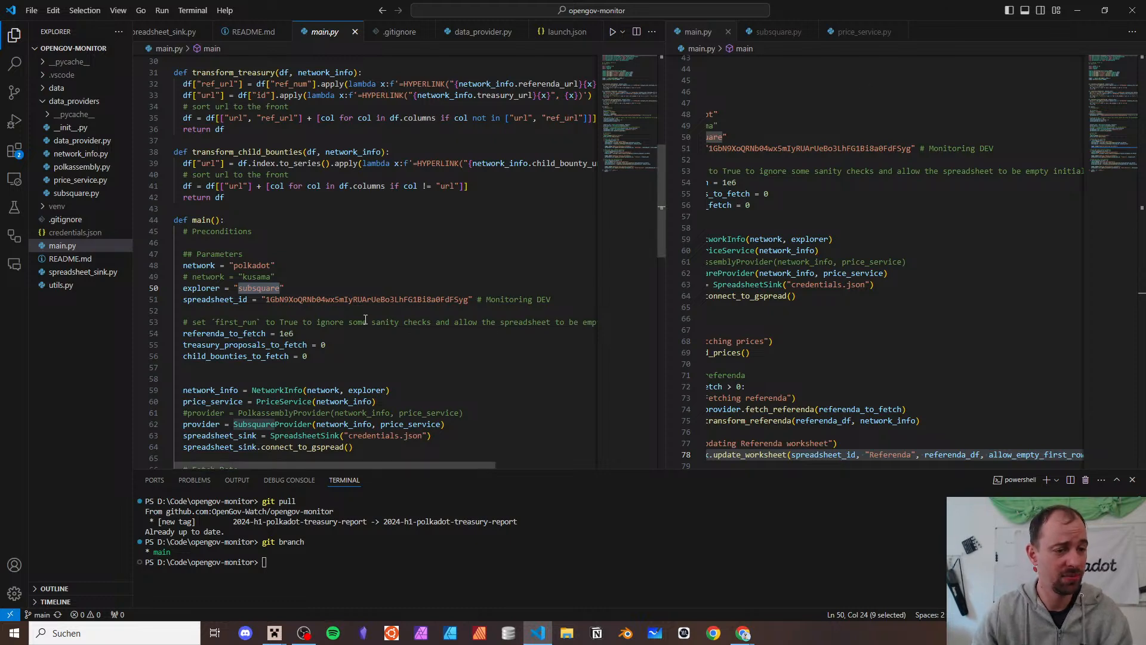
pyautogui.doubleClick(370, 300)
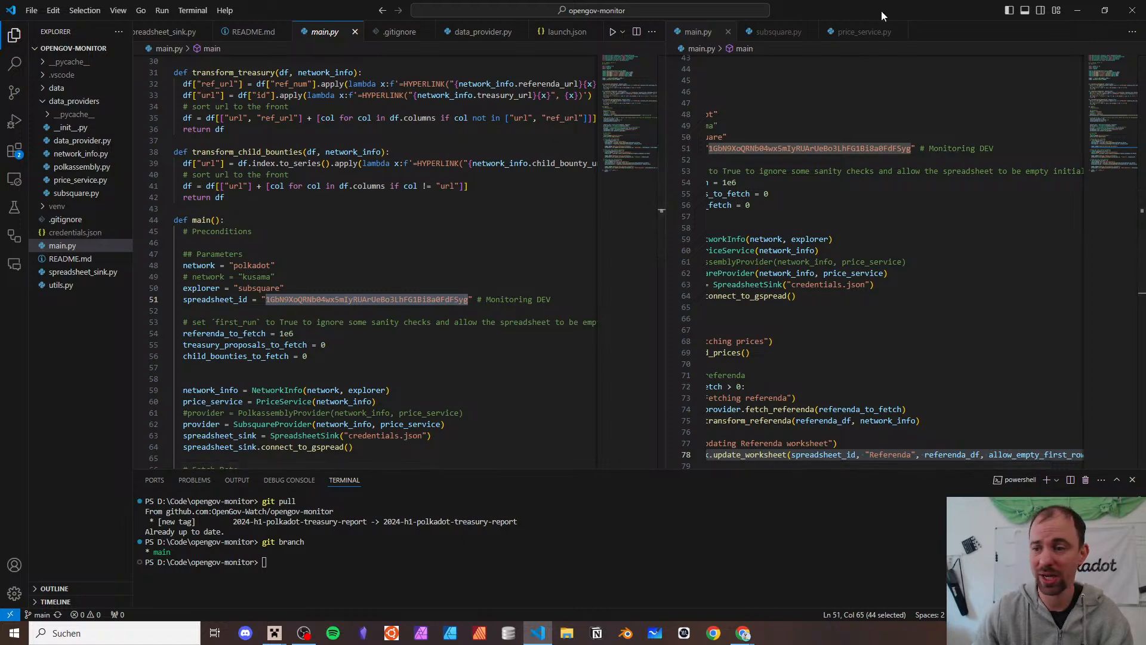
# - Load the Monitoring DEV spreadsheet by its ID in the OpenGov Monitoring tab, review it, then close it
pyautogui.hotkey('alt', 'Tab')
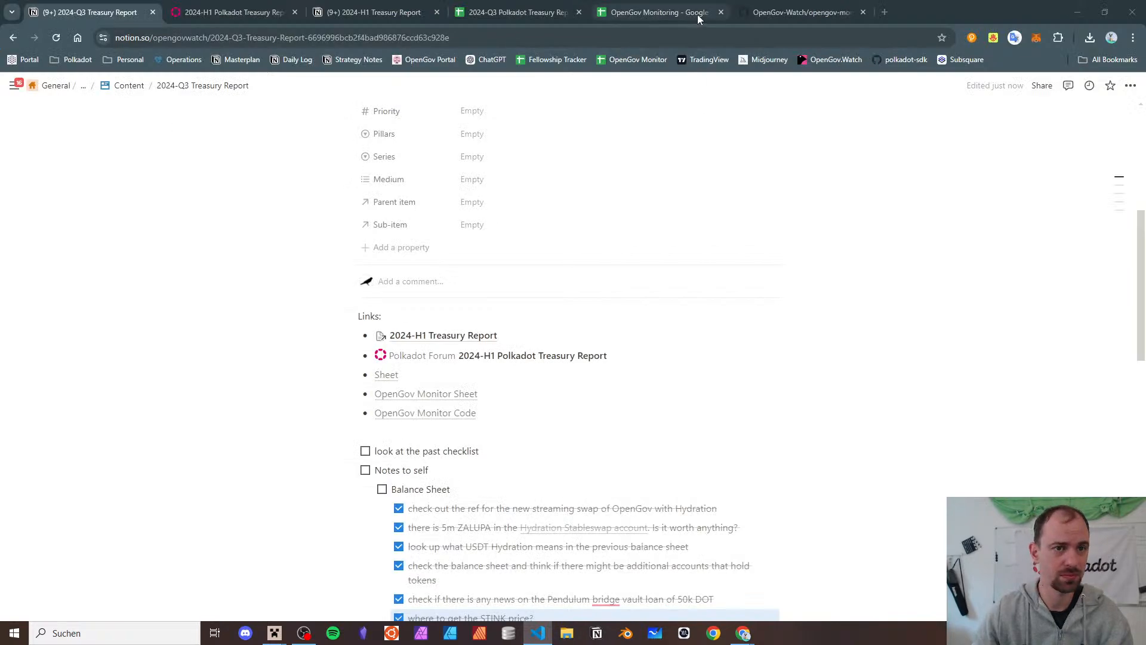
pyautogui.moveTo(497, 4)
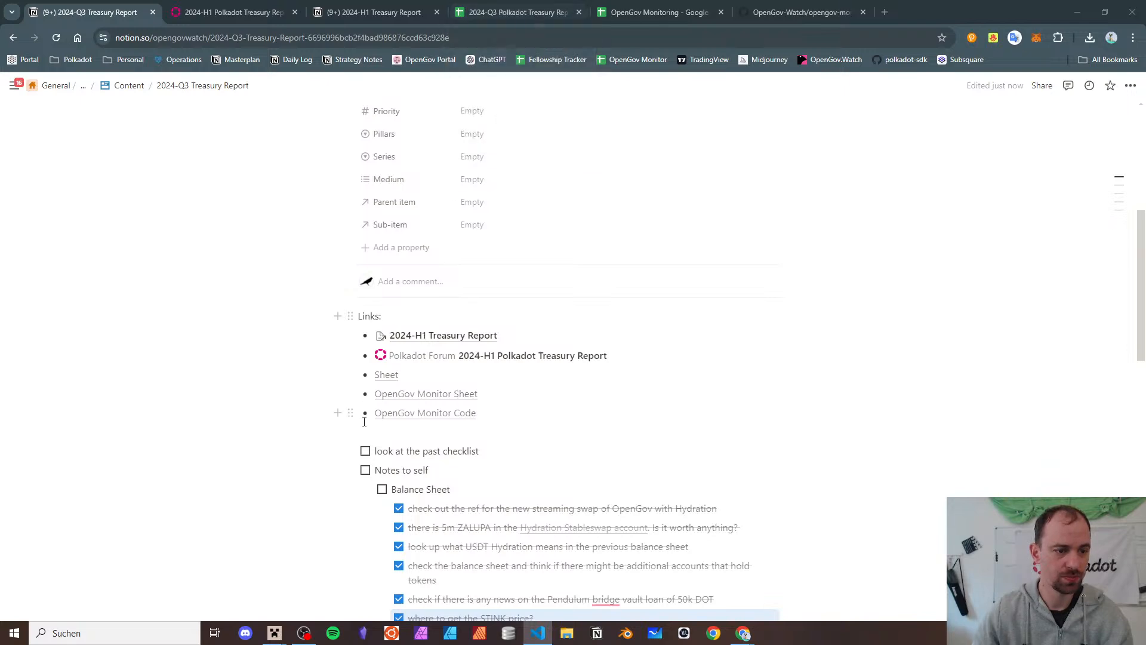
pyautogui.click(665, 8)
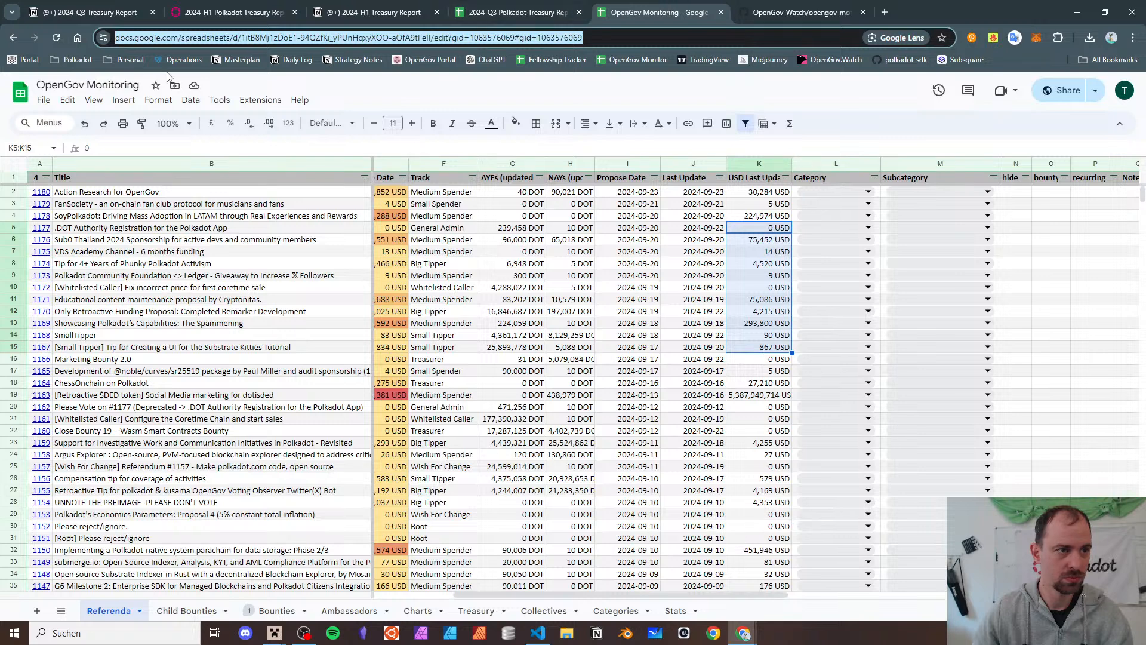
pyautogui.click(250, 38)
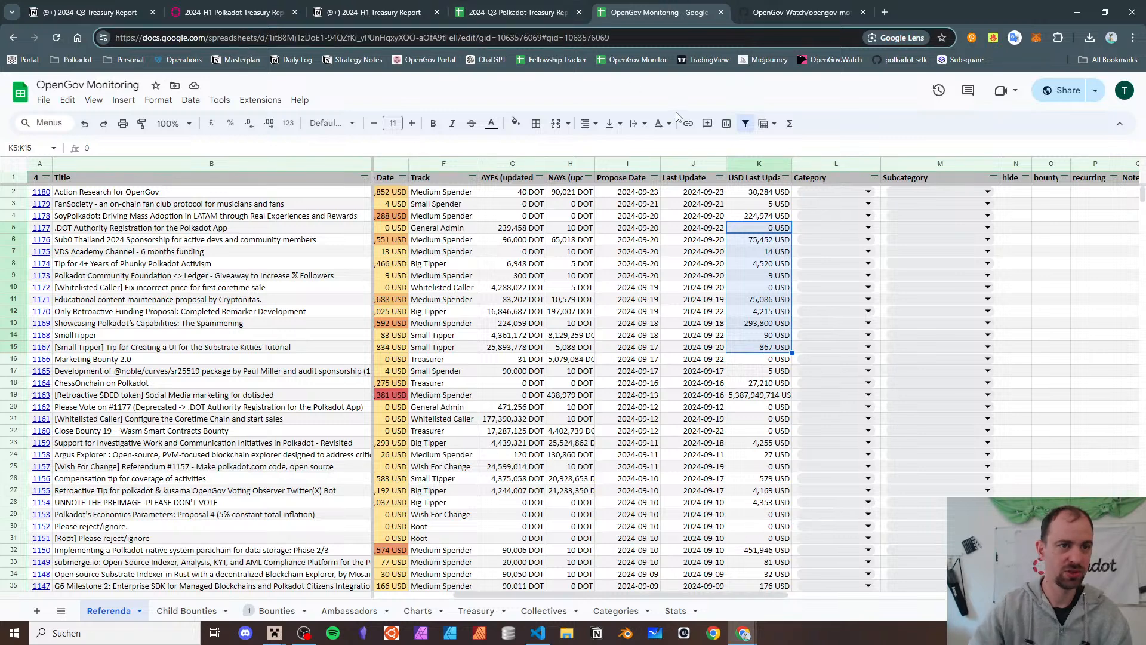
pyautogui.hotkey('shift', 'End')
pyautogui.press('Delete')
pyautogui.press('F5')
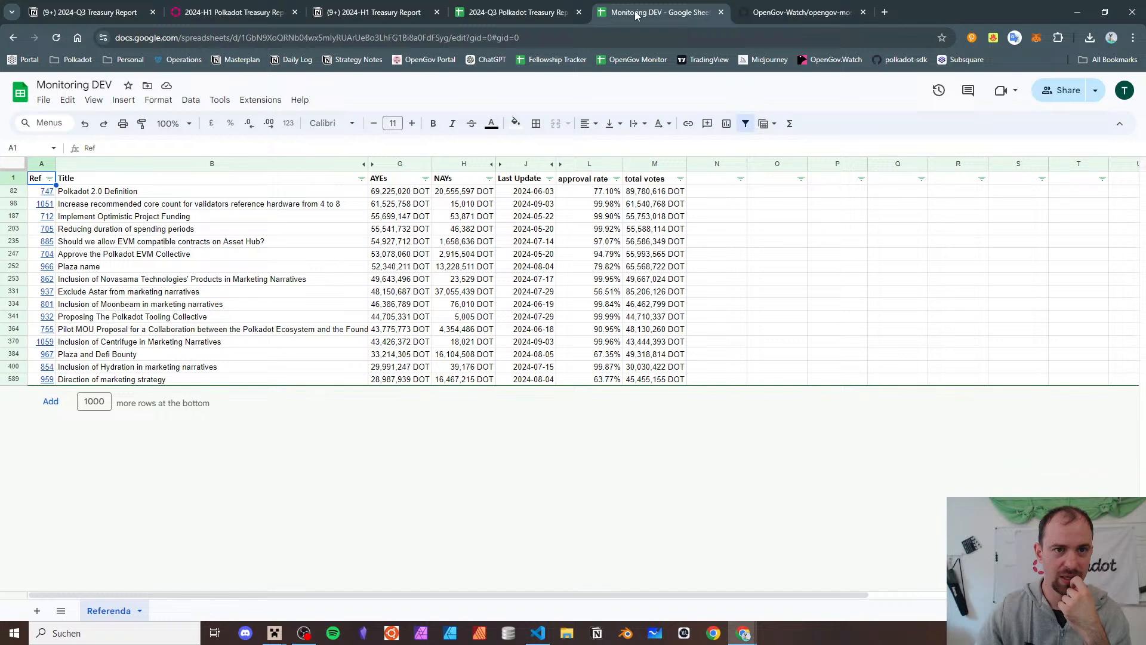
pyautogui.hotkey('ctrl', 'w')
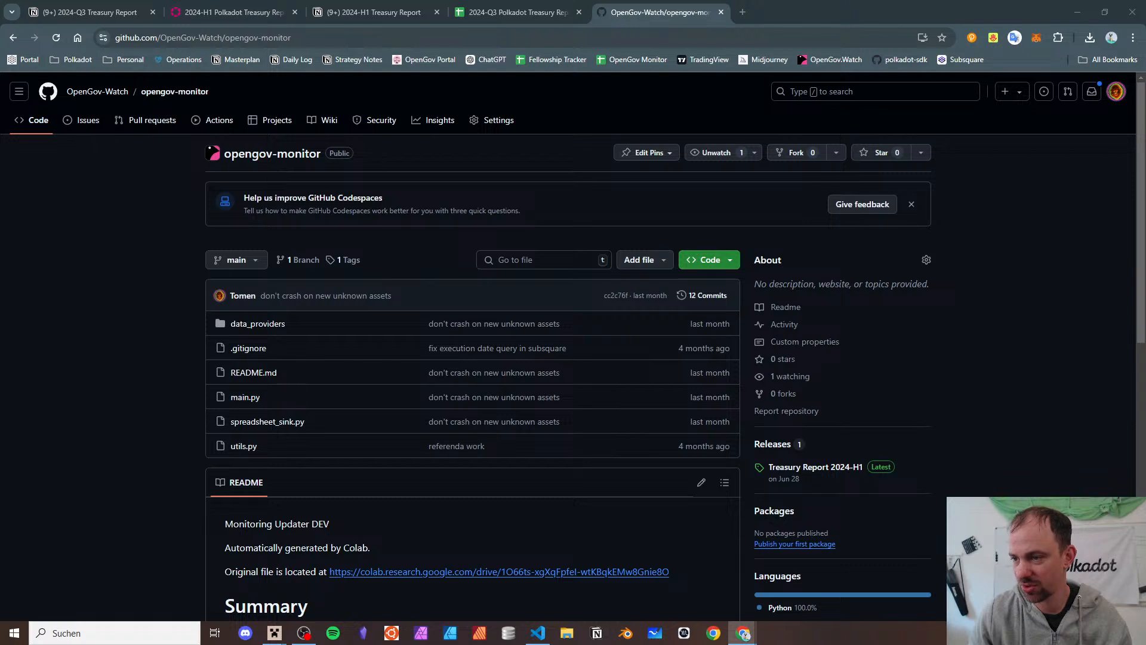
# - Switch to the 2024-Q3 Treasury Report tab and restore it after closing it by mistake
pyautogui.click(473, 39)
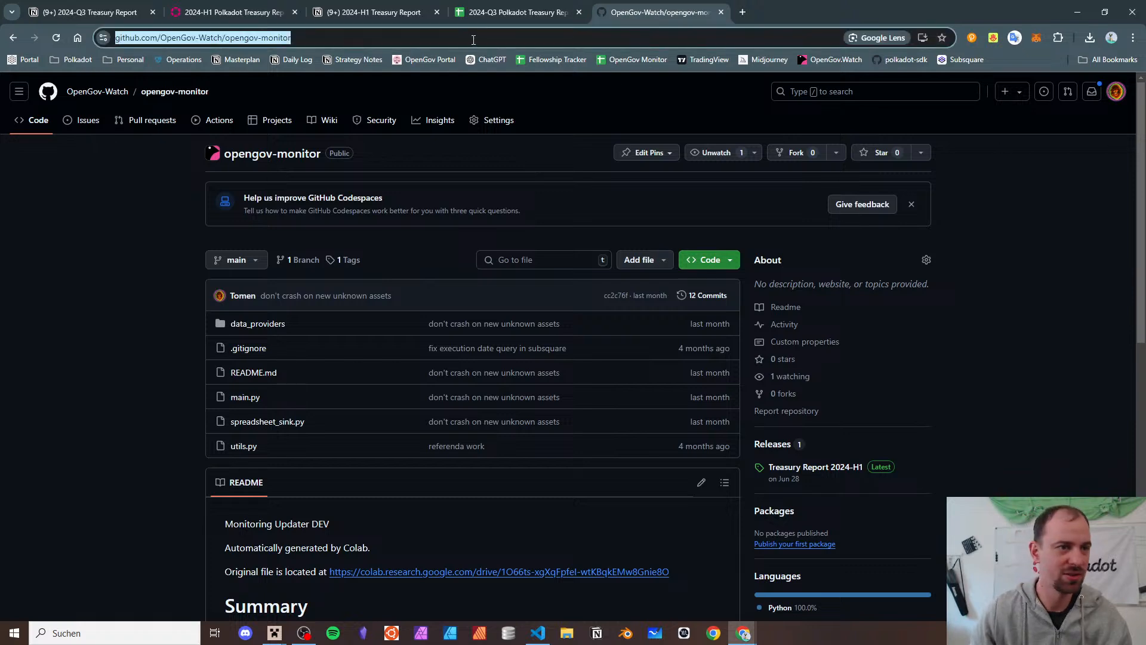
pyautogui.click(488, 10)
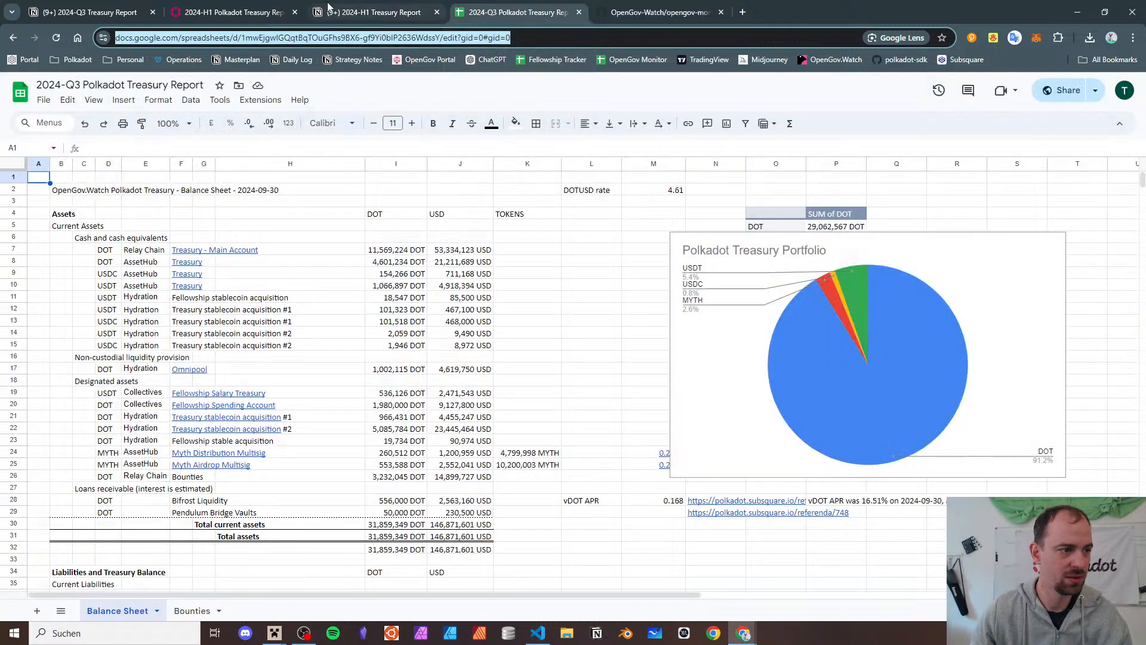
pyautogui.hotkey('ctrl', 'w')
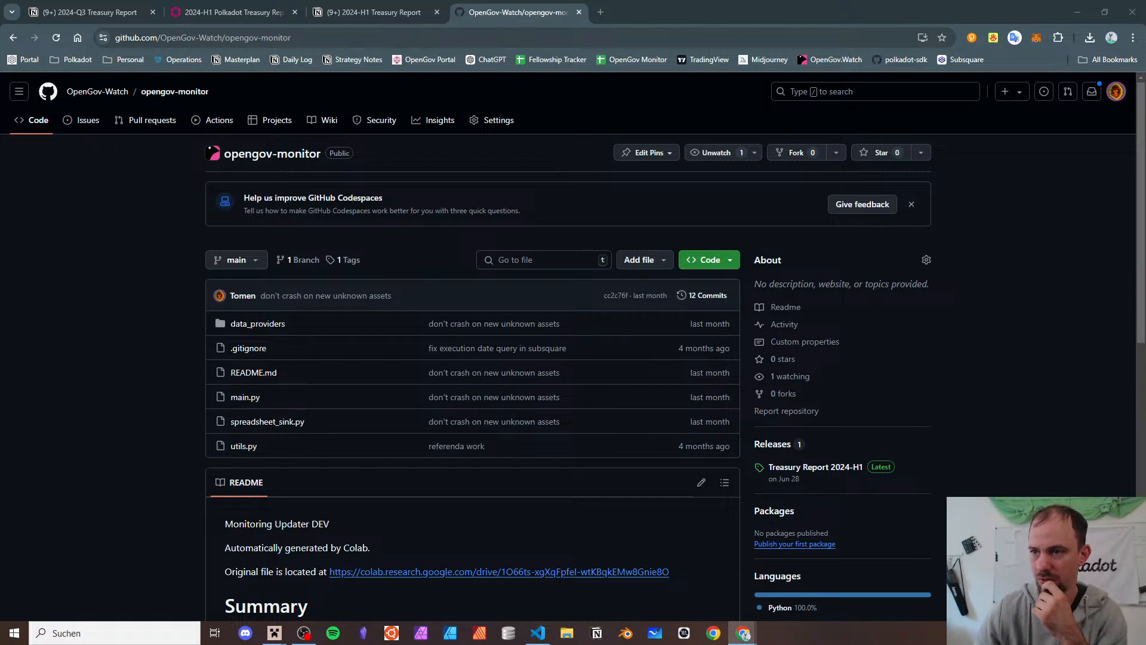
pyautogui.moveTo(604, 0); pyautogui.dragTo(600, 12)
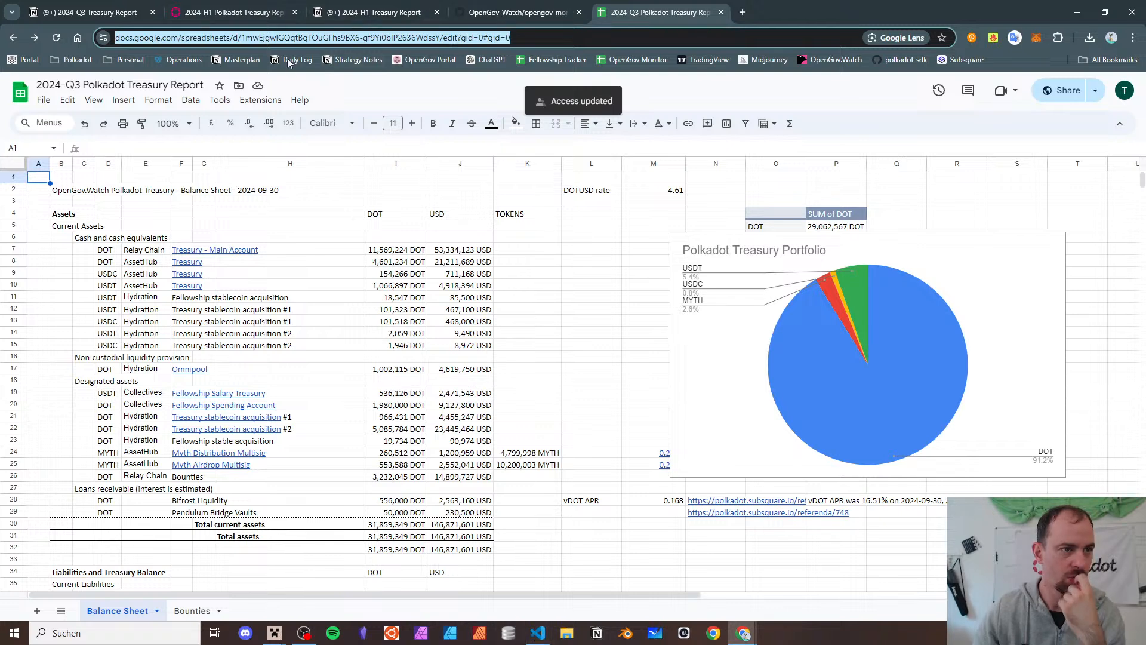
# - Select and copy the report's spreadsheet ID from the address bar, then return to VS Code
pyautogui.click(374, 37)
pyautogui.doubleClick(375, 37)
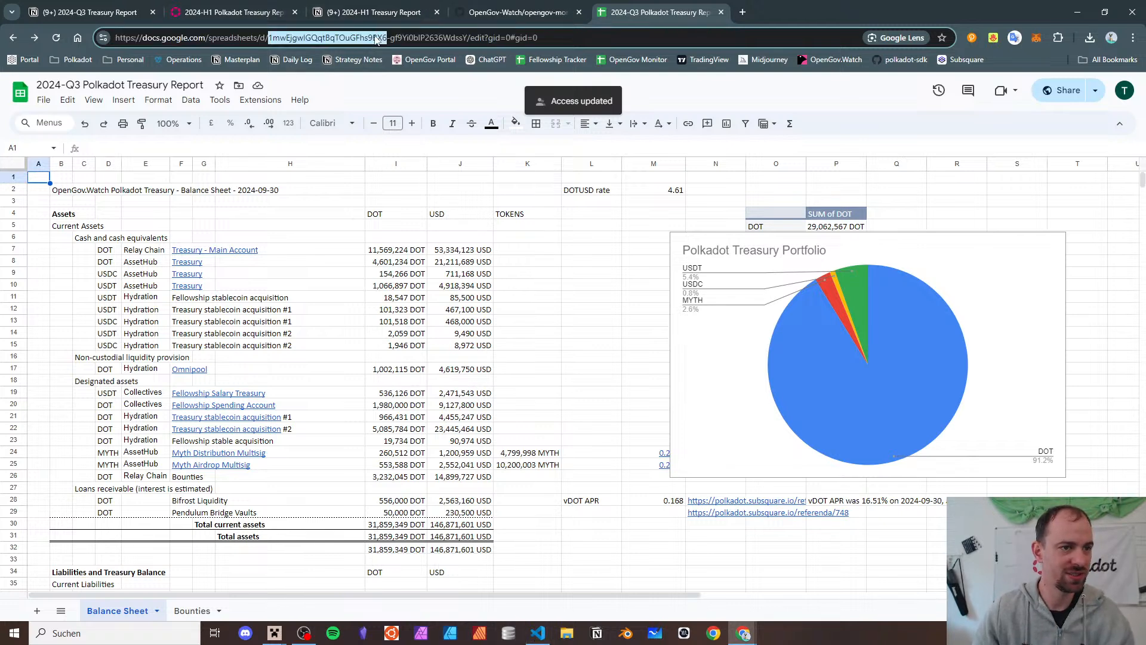
pyautogui.press('Left')
pyautogui.hotkey('shift', 'End')
pyautogui.hotkey('shift', 'Left')
pyautogui.hotkey('shift', 'Left')
pyautogui.hotkey('shift', 'Left')
pyautogui.hotkey('shift', 'Left')
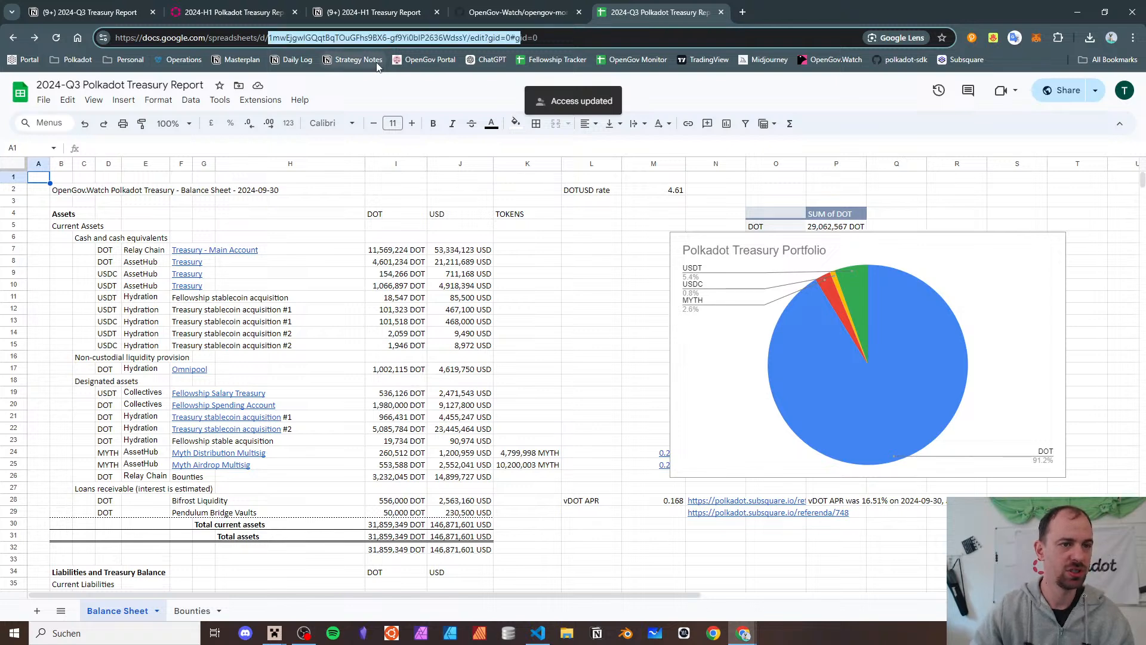
pyautogui.hotkey('shift', 'Left')
pyautogui.hotkey('shift', 'Left')
pyautogui.hotkey('shift', 'Left')
pyautogui.hotkey('shift', 'Left')
pyautogui.hotkey('shift', 'Left')
pyautogui.hotkey('shift', 'Left')
pyautogui.hotkey('shift', 'Left')
pyautogui.hotkey('shift', 'Left')
pyautogui.hotkey('shift', 'Left')
pyautogui.hotkey('shift', 'Left')
pyautogui.hotkey('shift', 'Left')
pyautogui.hotkey('shift', 'Left')
pyautogui.hotkey('shift', 'Left')
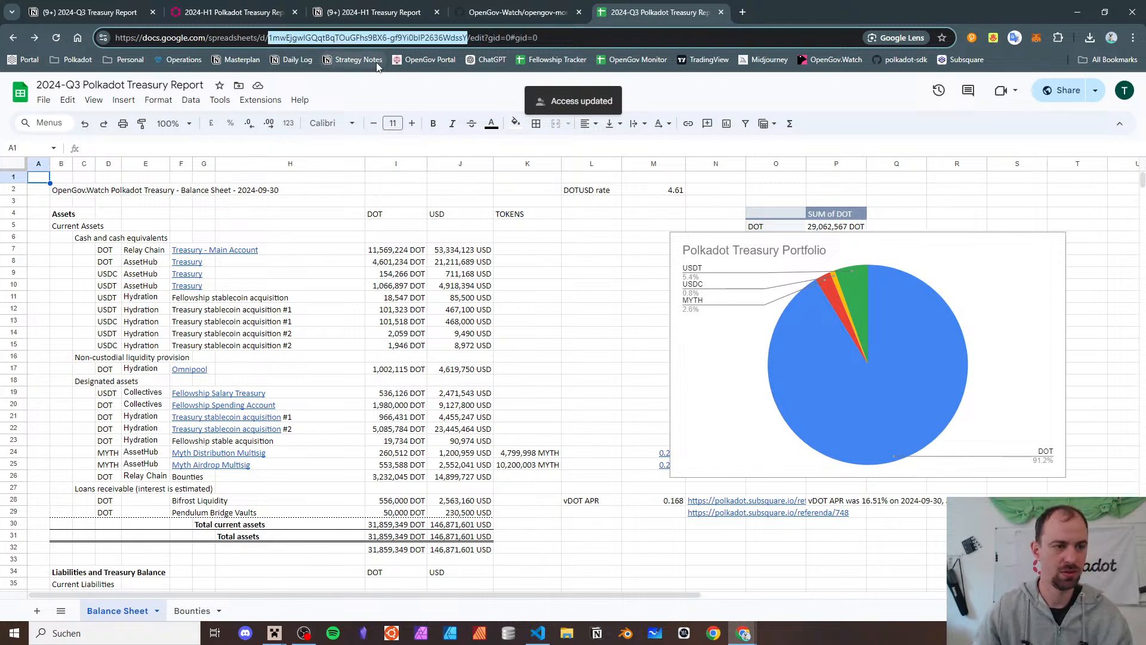
pyautogui.hotkey('alt', 'Tab')
pyautogui.hotkey('alt', 'Tab')
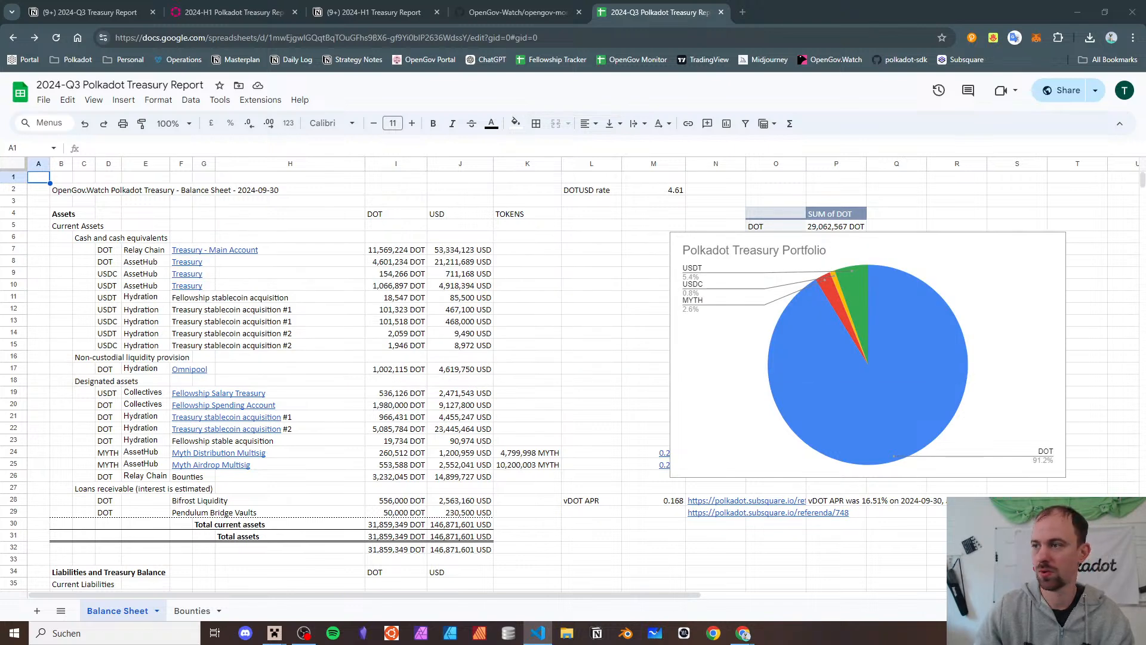
pyautogui.moveTo(0, 138); pyautogui.dragTo(727, 126)
# - Maximize VS Code and paste the 2024-Q3 report's ID into spreadsheet_id, deleting the old prefix
pyautogui.doubleClick(727, 127)
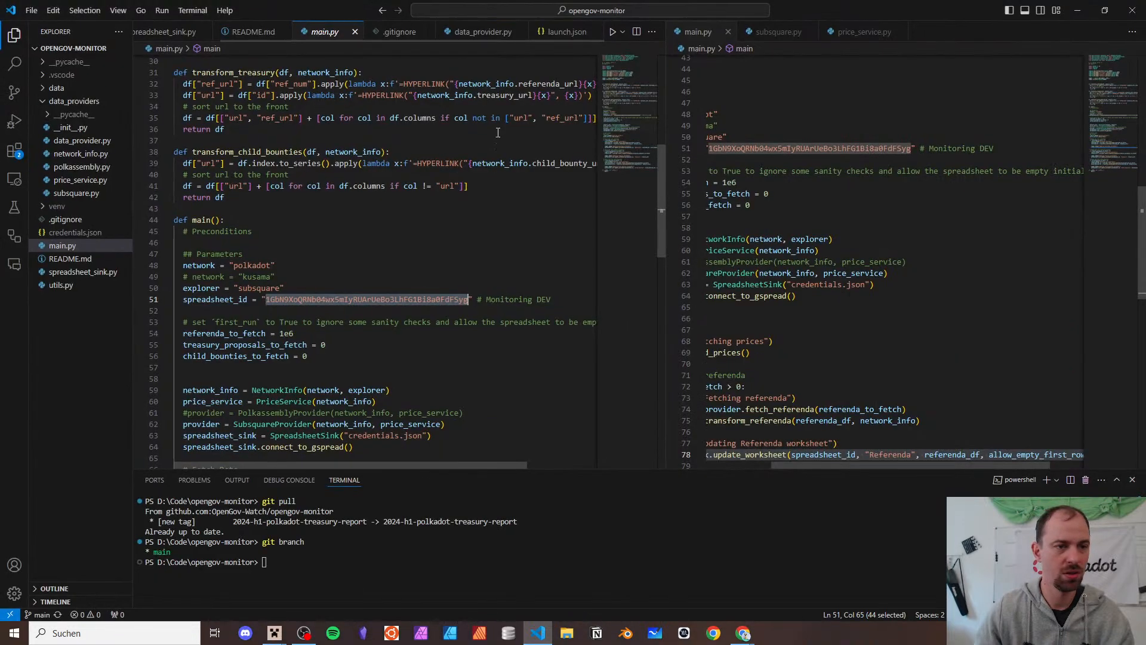
pyautogui.tripleClick(317, 300)
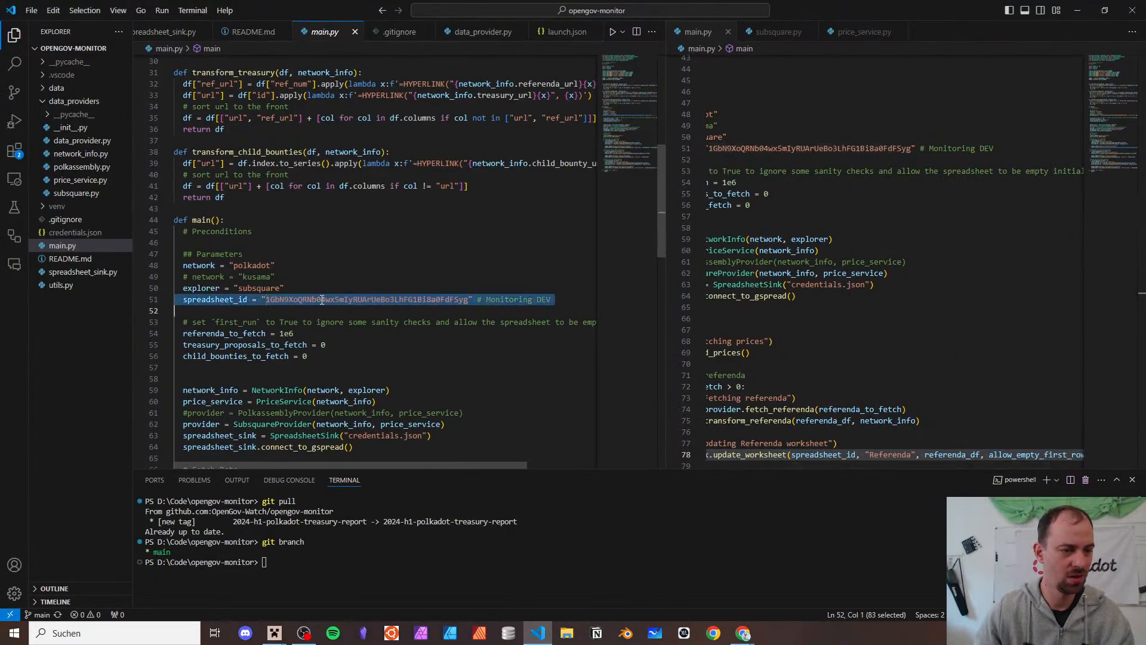
pyautogui.click(321, 299)
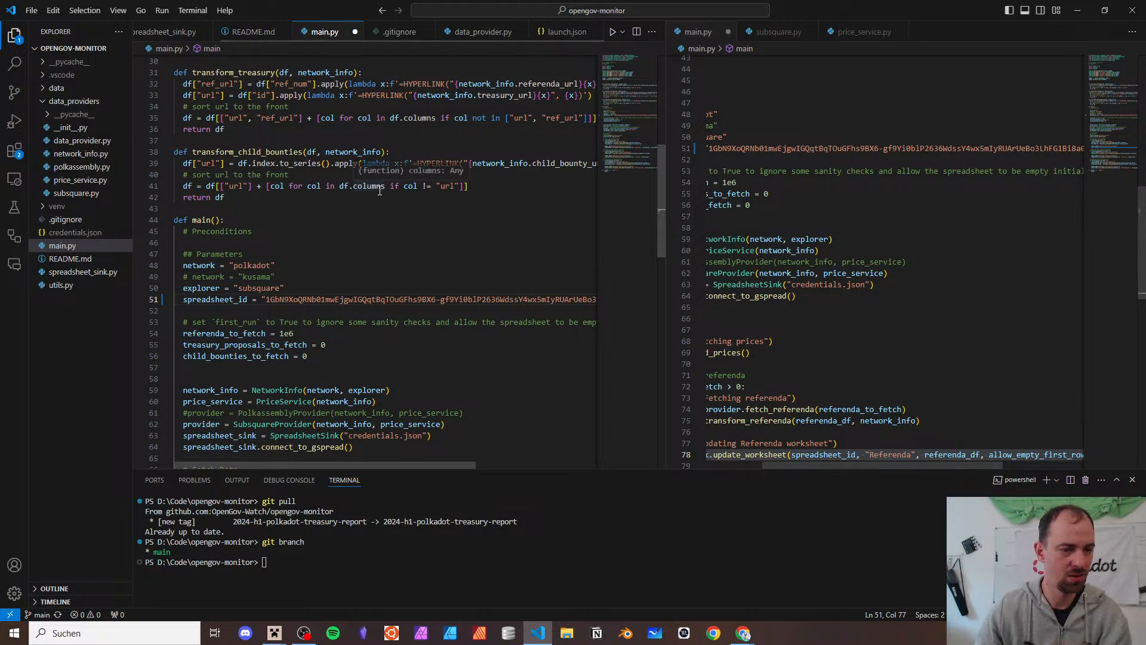
pyautogui.doubleClick(391, 301)
pyautogui.press('Delete')
pyautogui.press('Delete')
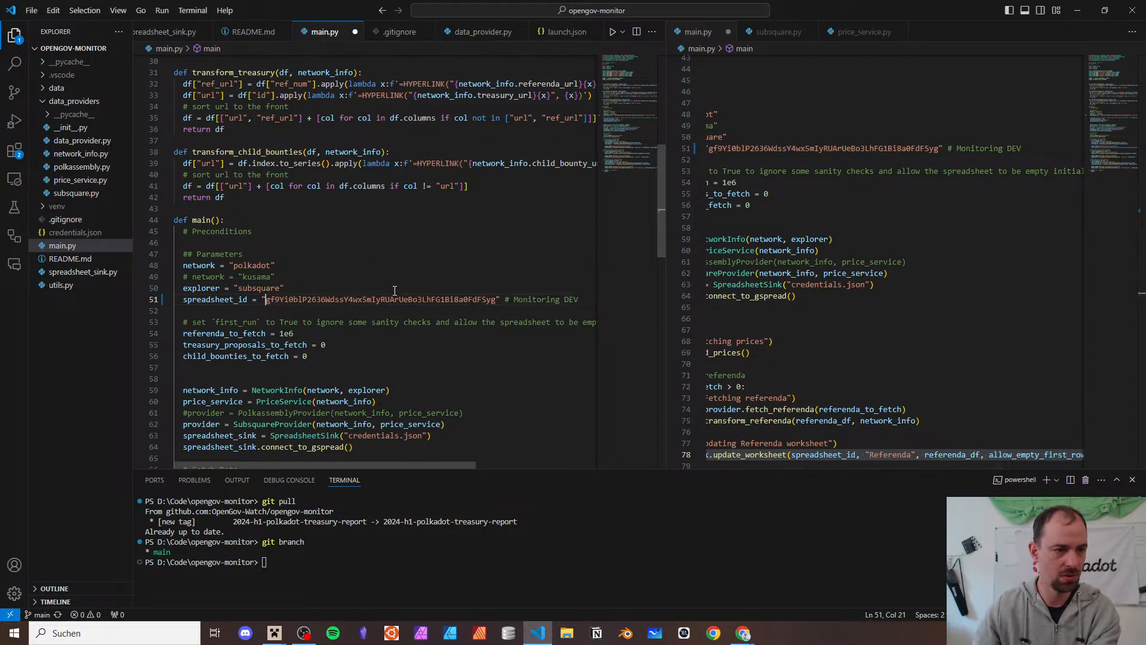
# - Replace the ID on line 51, delete its Monitoring DEV comment, and move the editor aside
pyautogui.click(395, 291)
pyautogui.doubleClick(403, 301)
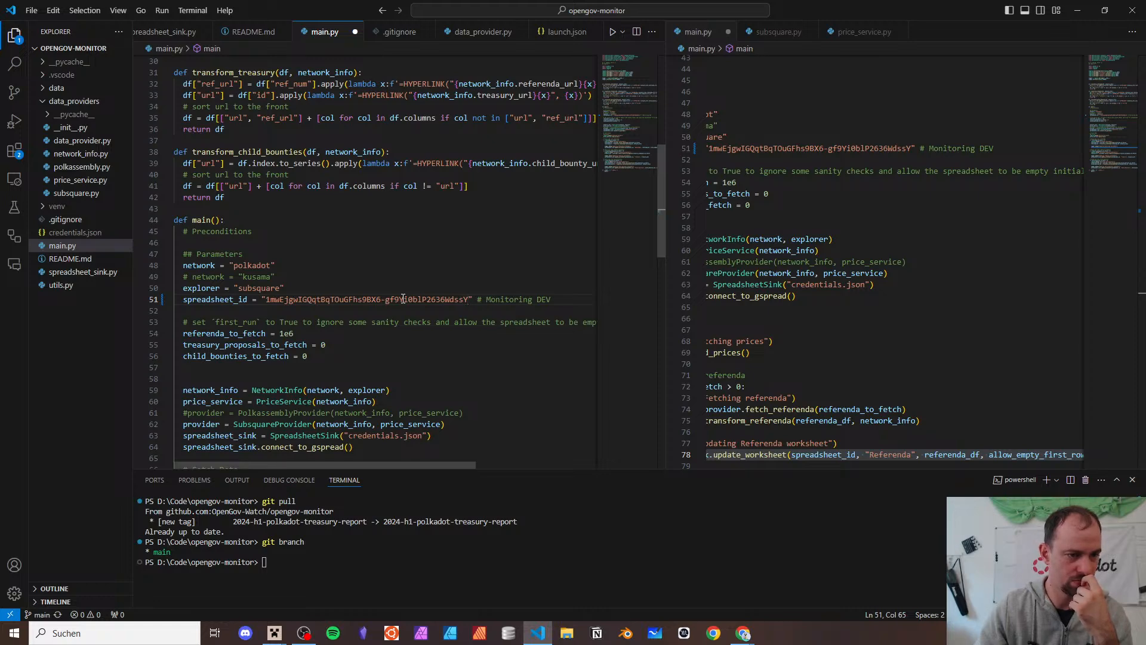
pyautogui.hotkey('shift', 'End')
pyautogui.press('Delete')
pyautogui.scroll(-2, 399, 293)
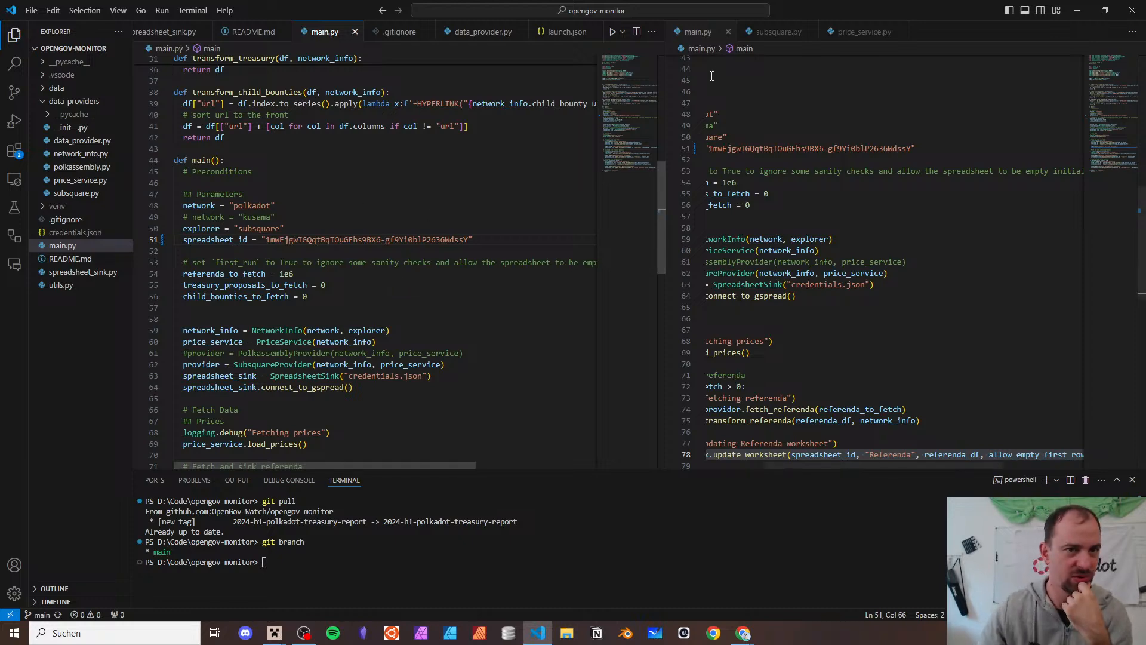
pyautogui.moveTo(839, 10); pyautogui.dragTo(1145, 19)
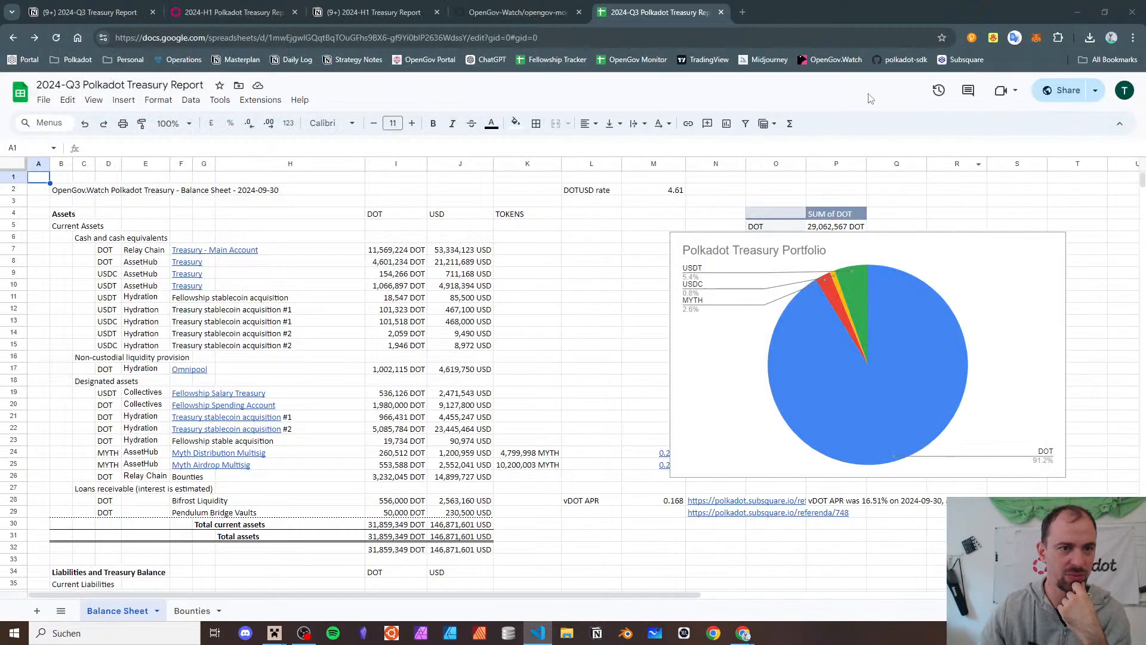
# - Reopen the Monitoring DEV spreadsheet in a new full-screen window
pyautogui.click(853, 4)
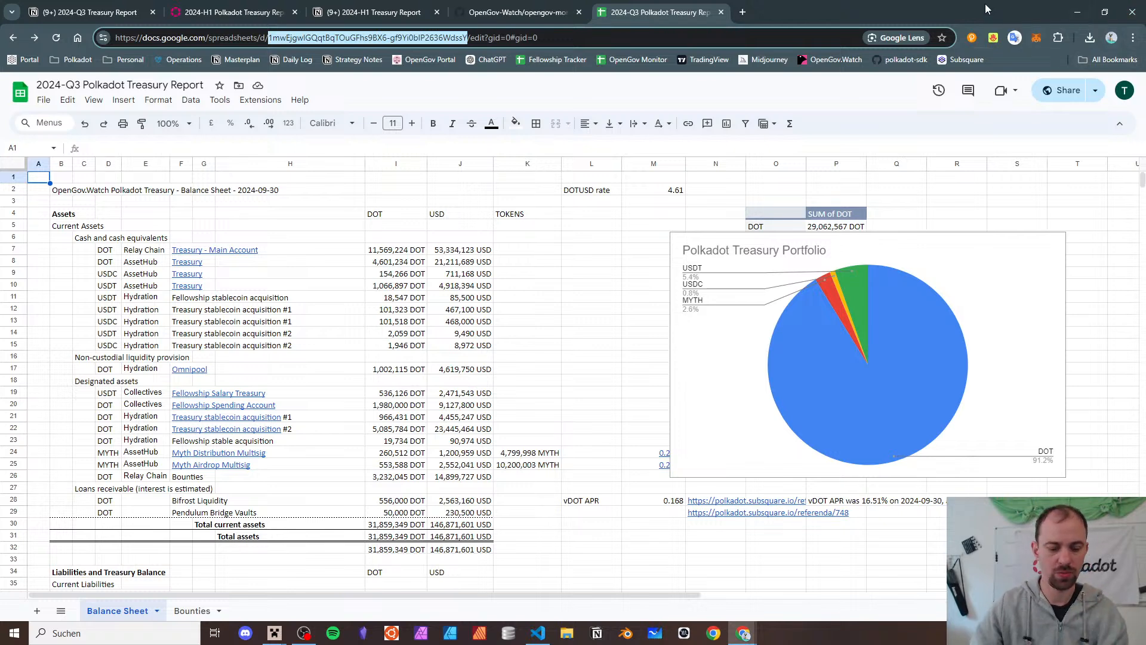
pyautogui.hotkey('ctrl', 'shift', 't')
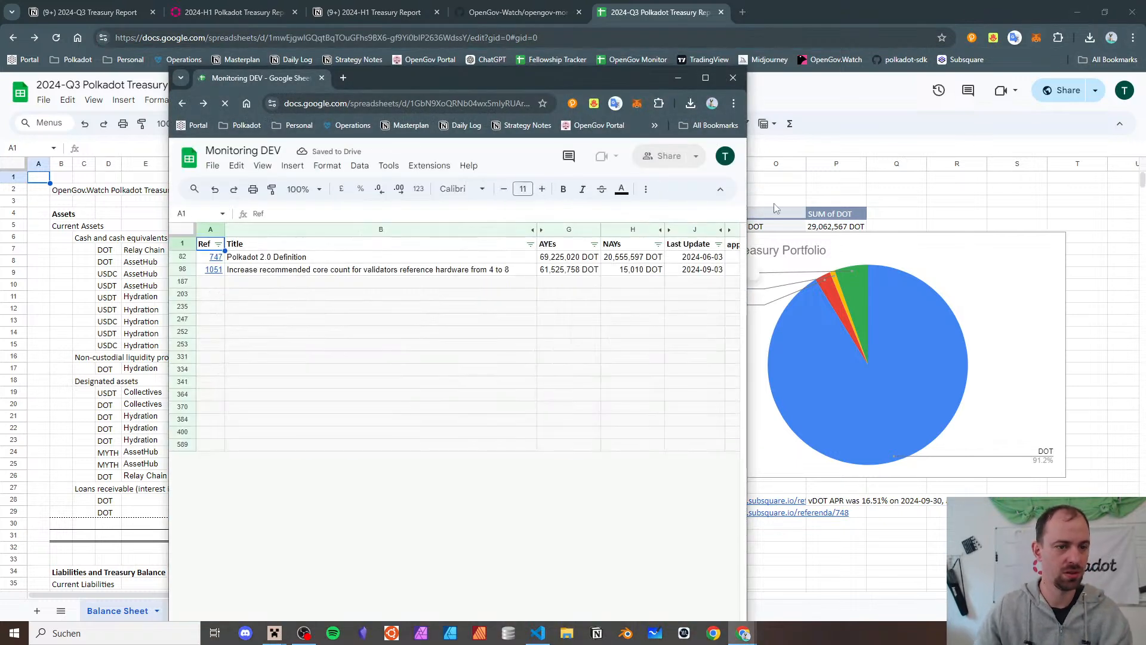
pyautogui.doubleClick(573, 73)
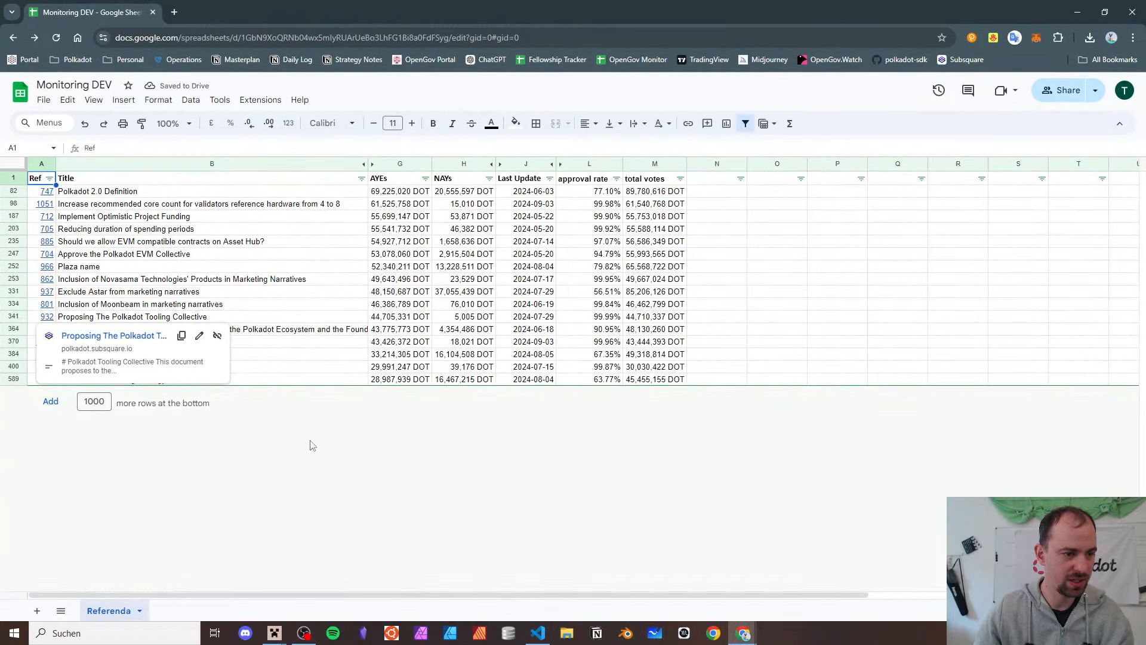
# - Unhide columns Status through USD Last Update, copy header row A1:M1, and close the window
pyautogui.keyDown('shift'); pyautogui.click(651, 182); pyautogui.keyUp('shift')
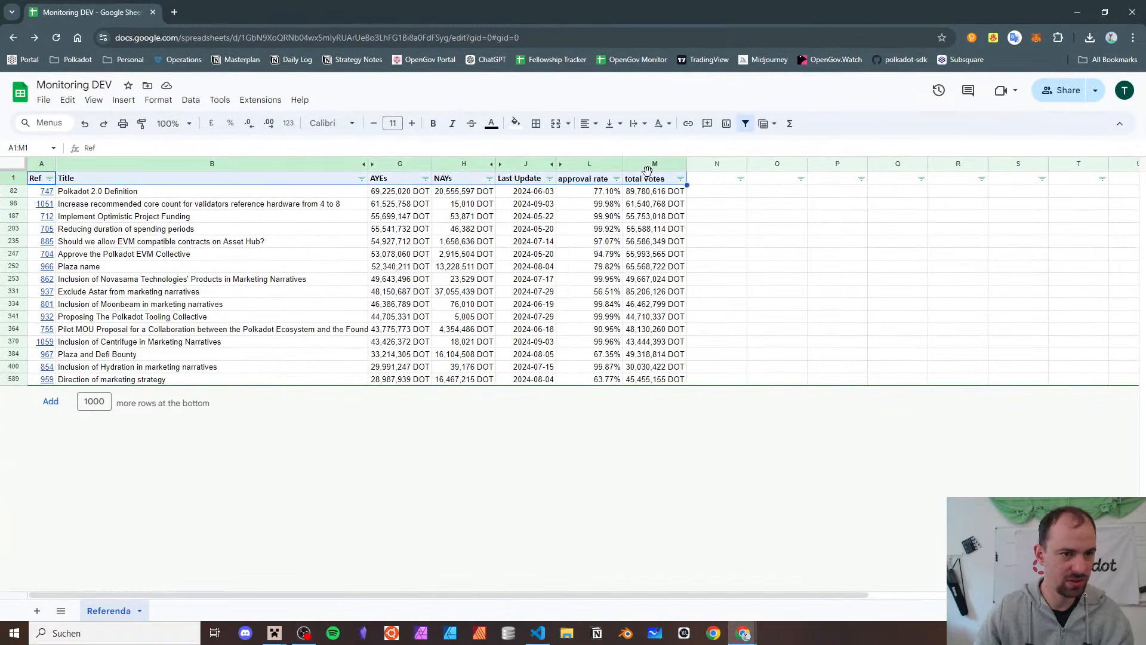
pyautogui.click(368, 163)
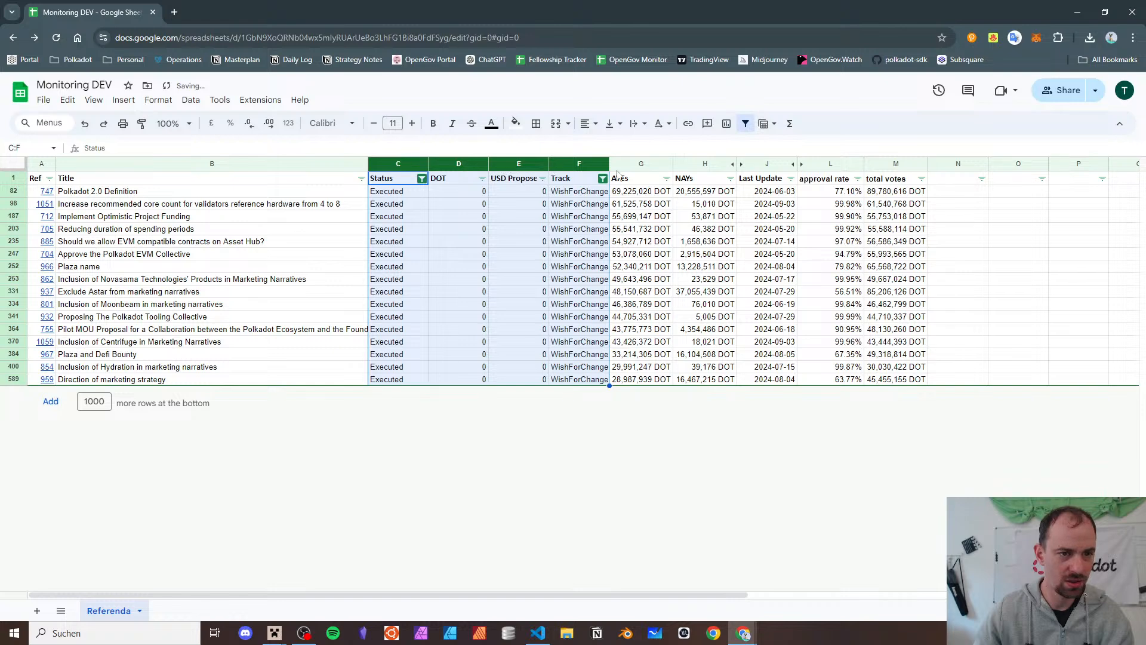
pyautogui.click(738, 164)
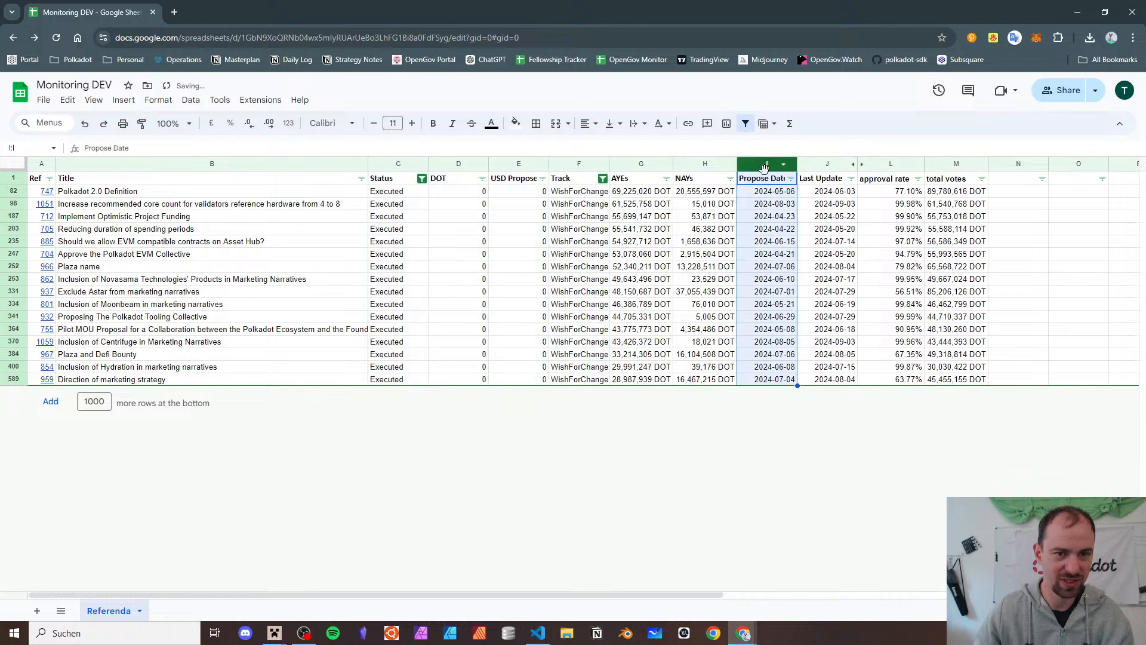
pyautogui.click(862, 165)
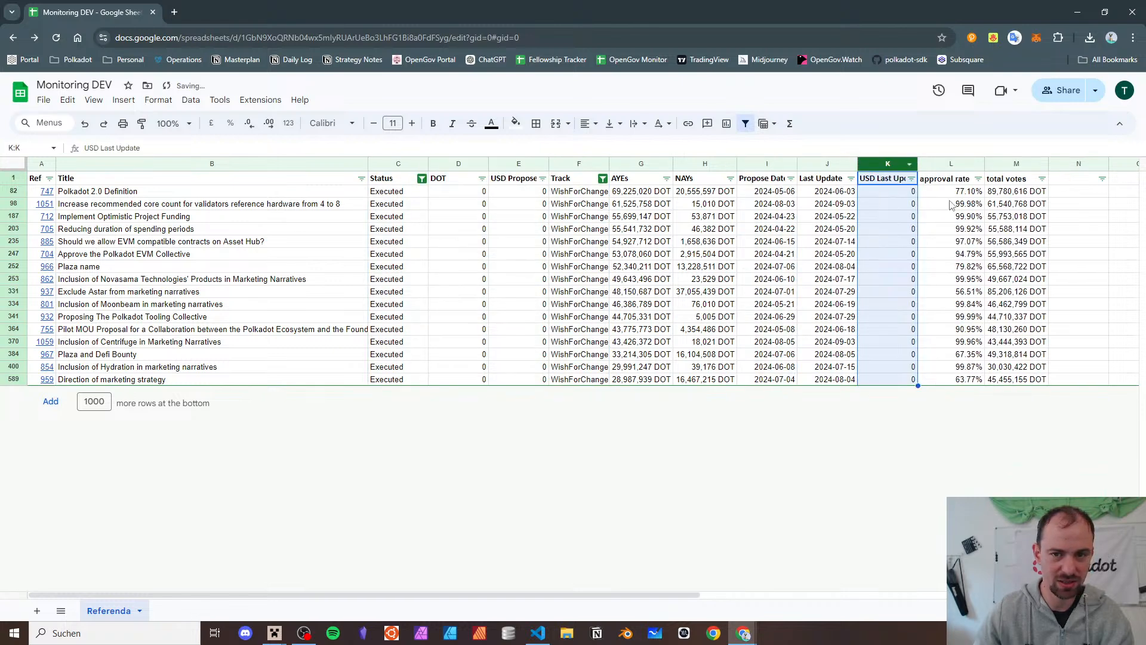
pyautogui.click(1021, 182)
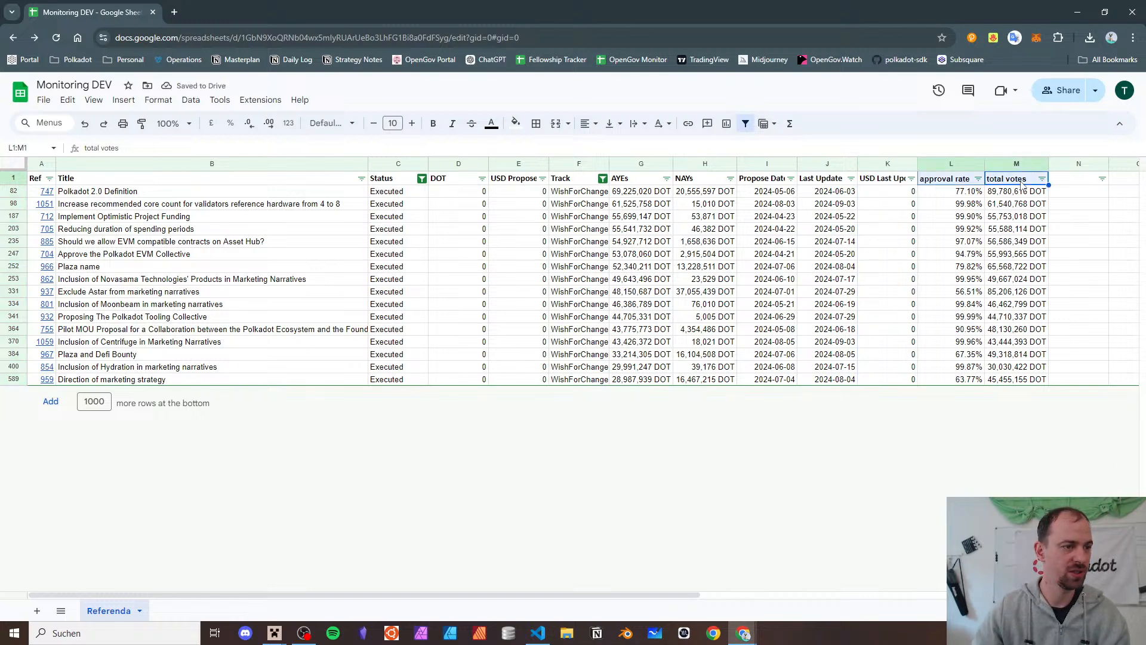
pyautogui.hotkey('shift', 'Left')
pyautogui.hotkey('shift', 'Left')
pyautogui.hotkey('shift', 'Left')
pyautogui.hotkey('shift', 'Left')
pyautogui.hotkey('shift', 'Left')
pyautogui.hotkey('shift', 'Left')
pyautogui.hotkey('shift', 'Left')
pyautogui.hotkey('shift', 'Left')
pyautogui.hotkey('shift', 'Left')
pyautogui.hotkey('shift', 'Left')
pyautogui.hotkey('shift', 'Left')
pyautogui.hotkey('shift', 'Left')
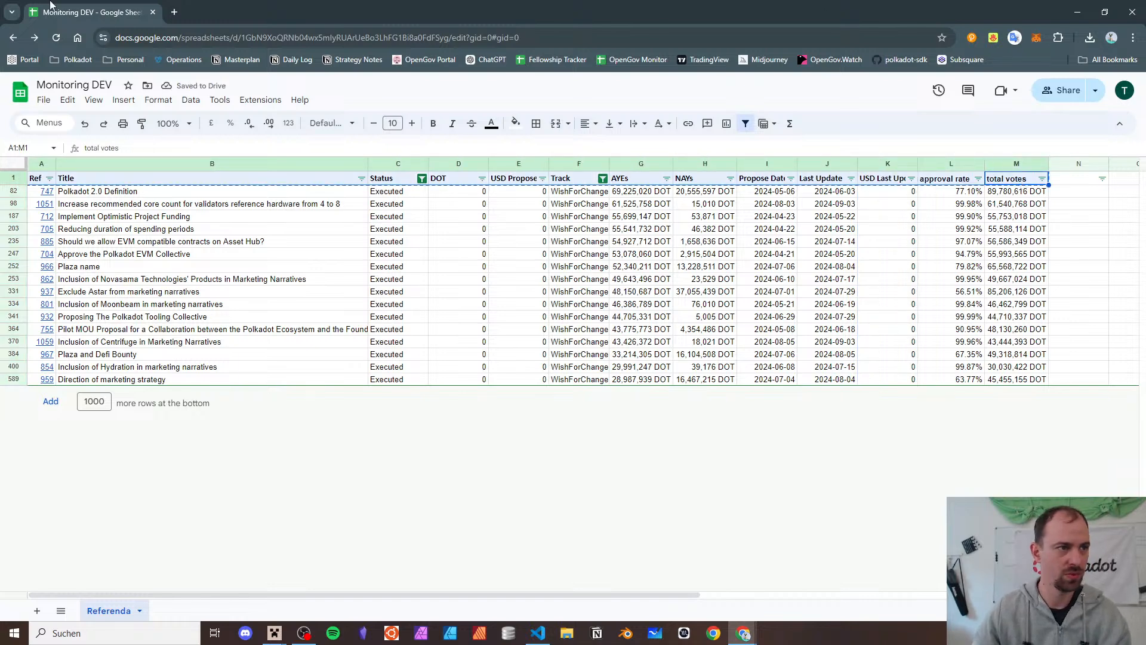
pyautogui.click(1137, 7)
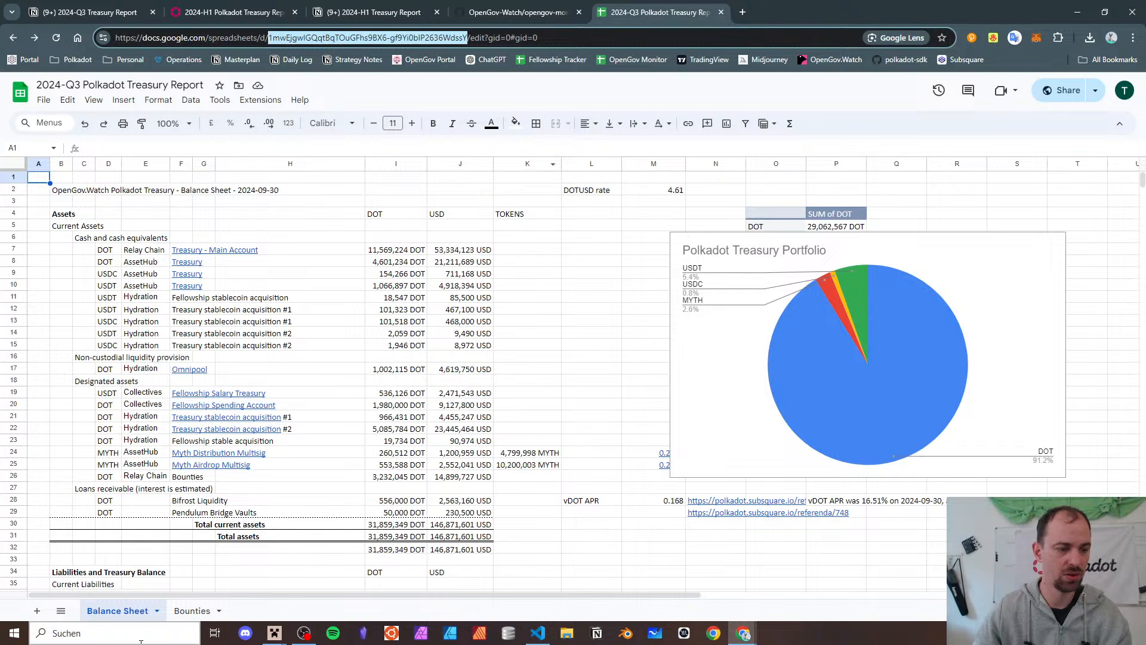
# - Add a 'Referenda' sheet after Bounties and paste the unbolded Ref-to-total-votes header row into row 1
pyautogui.click(37, 610)
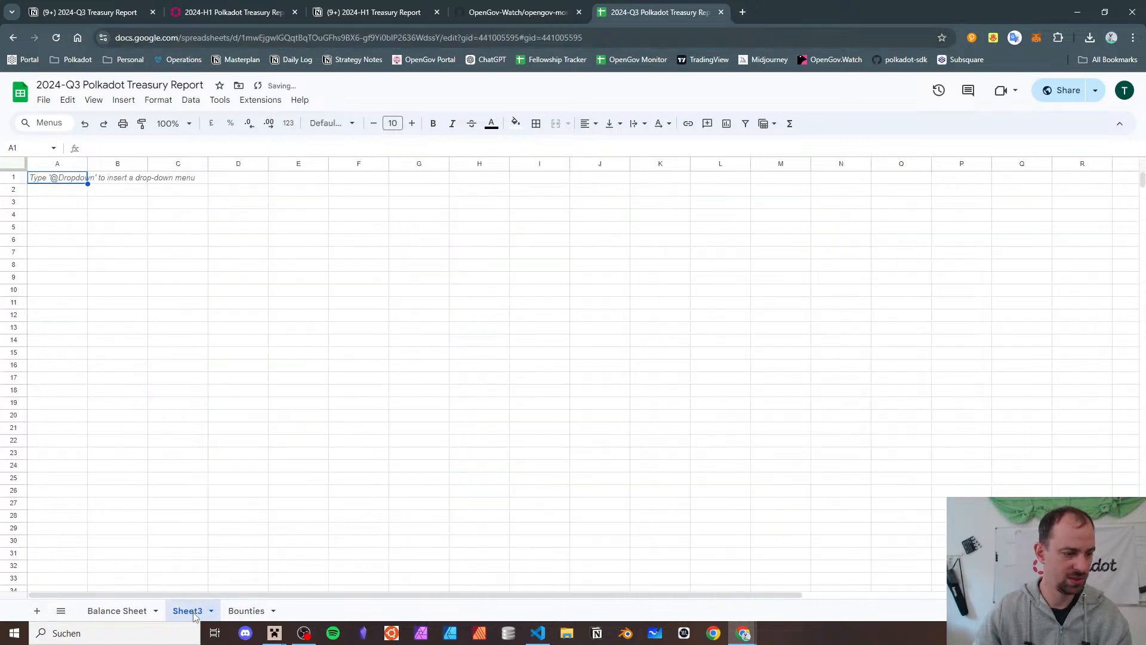
pyautogui.moveTo(190, 610); pyautogui.dragTo(260, 618)
pyautogui.doubleClick(258, 617)
pyautogui.write('Referenda')
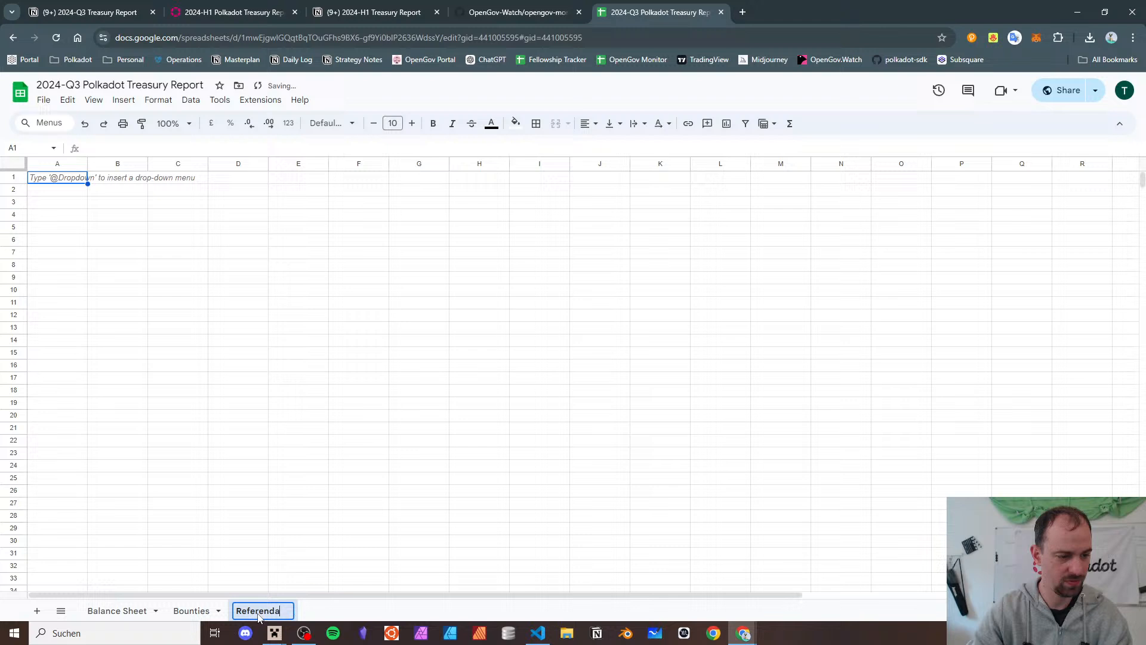
pyautogui.press('Return')
pyautogui.write('Ref\tTitle\tStatus\tDOT\tUSD Propose Date\tTrack\tAYEs\tNAYs\tPropose Date\tLast Update\tUSD Last Update\tapproval rate\ttotal votes')
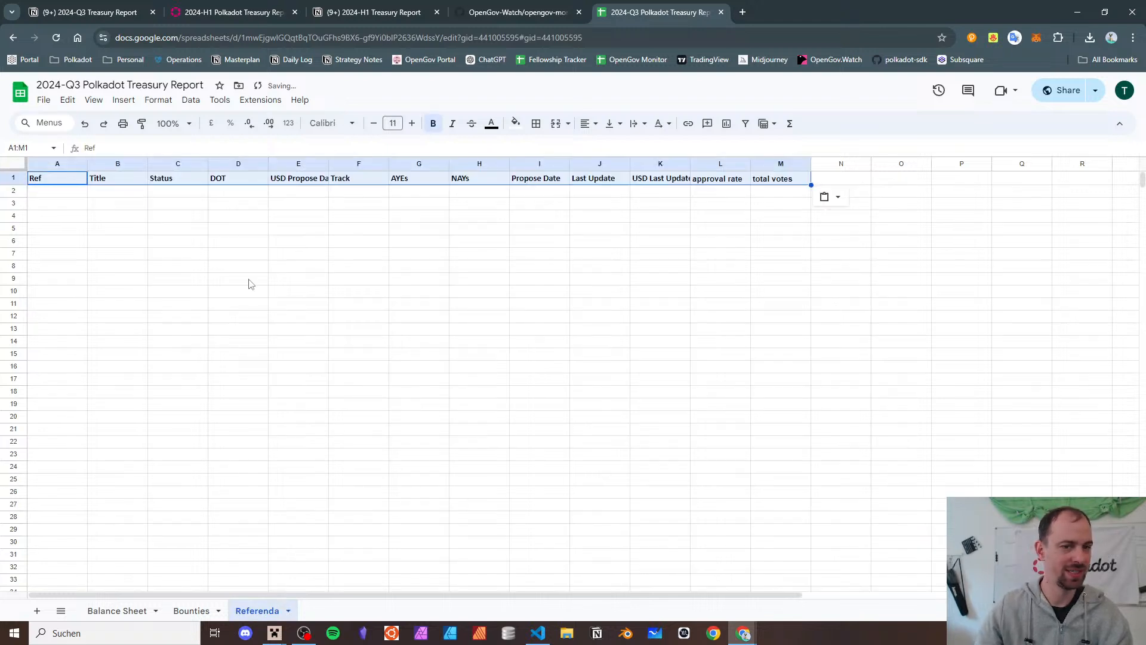
pyautogui.hotkey('ctrl', 'b')
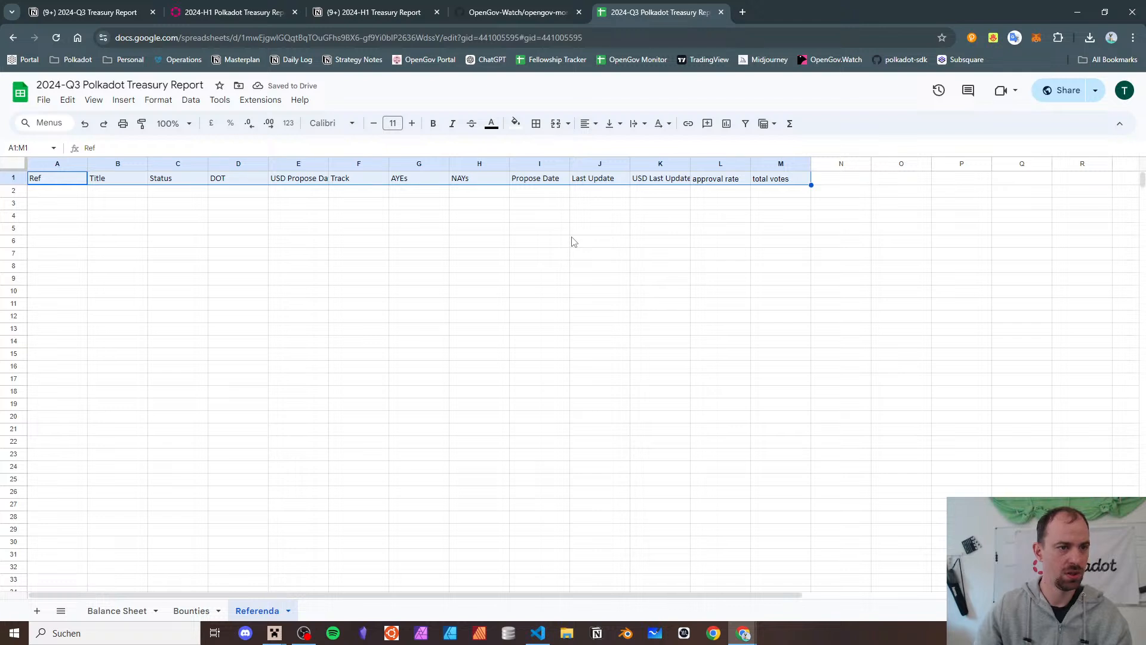
pyautogui.click(539, 632)
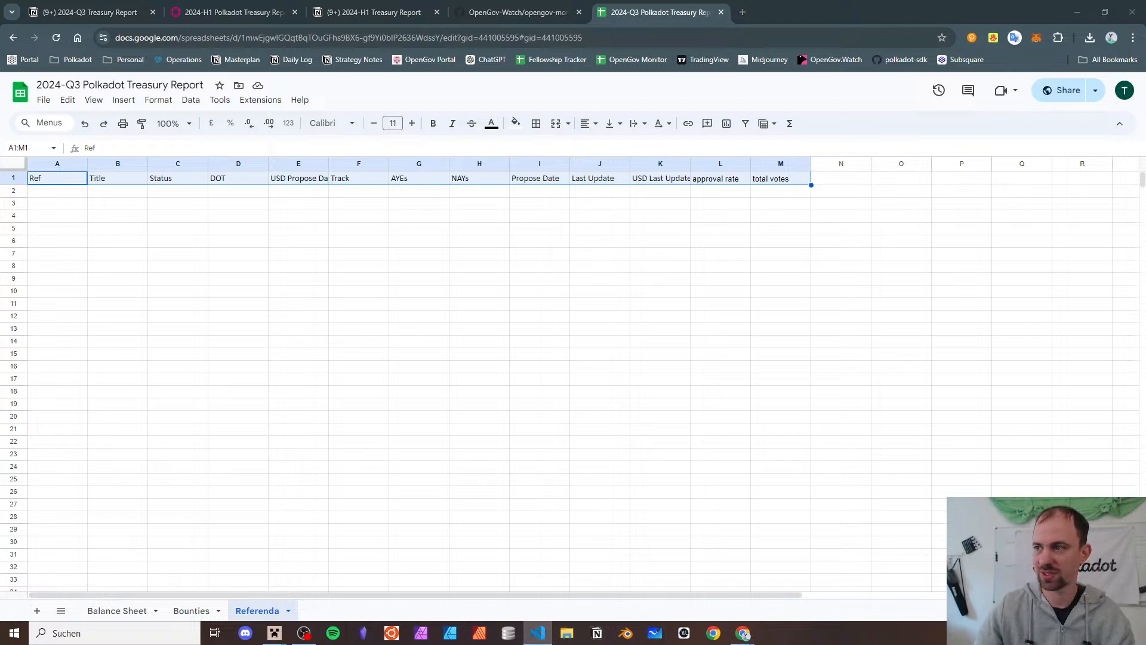
# - Bring VS Code over the sheet, maximize it, and scroll through main.py
pyautogui.moveTo(0, 72); pyautogui.dragTo(632, 120)
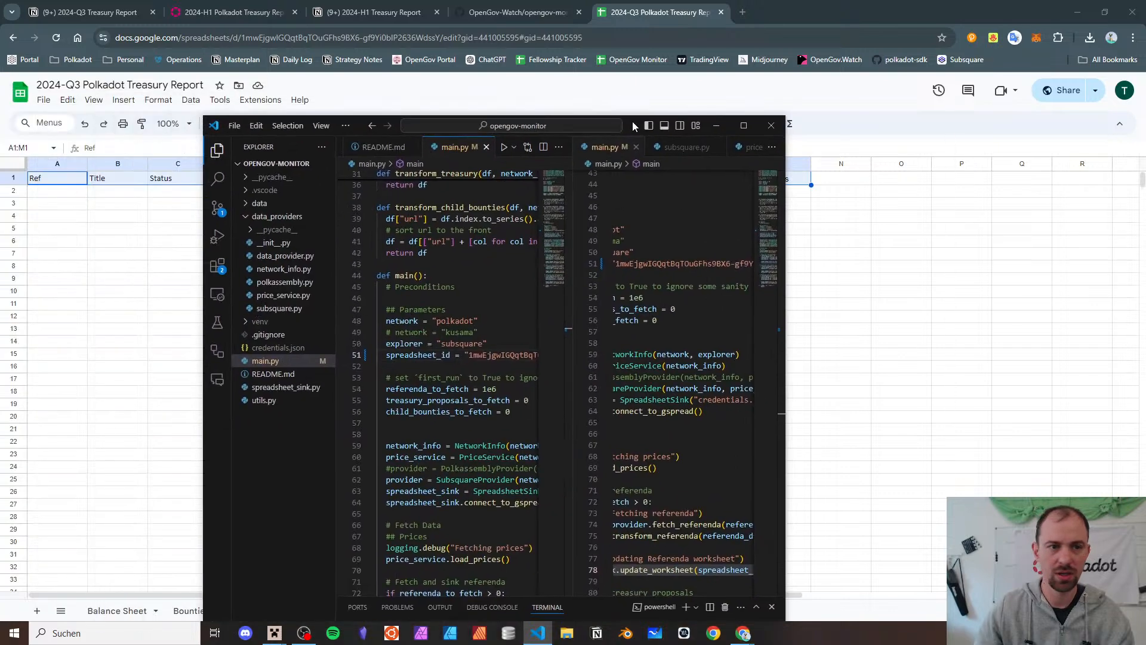
pyautogui.click(751, 120)
pyautogui.scroll(1, 432, 137)
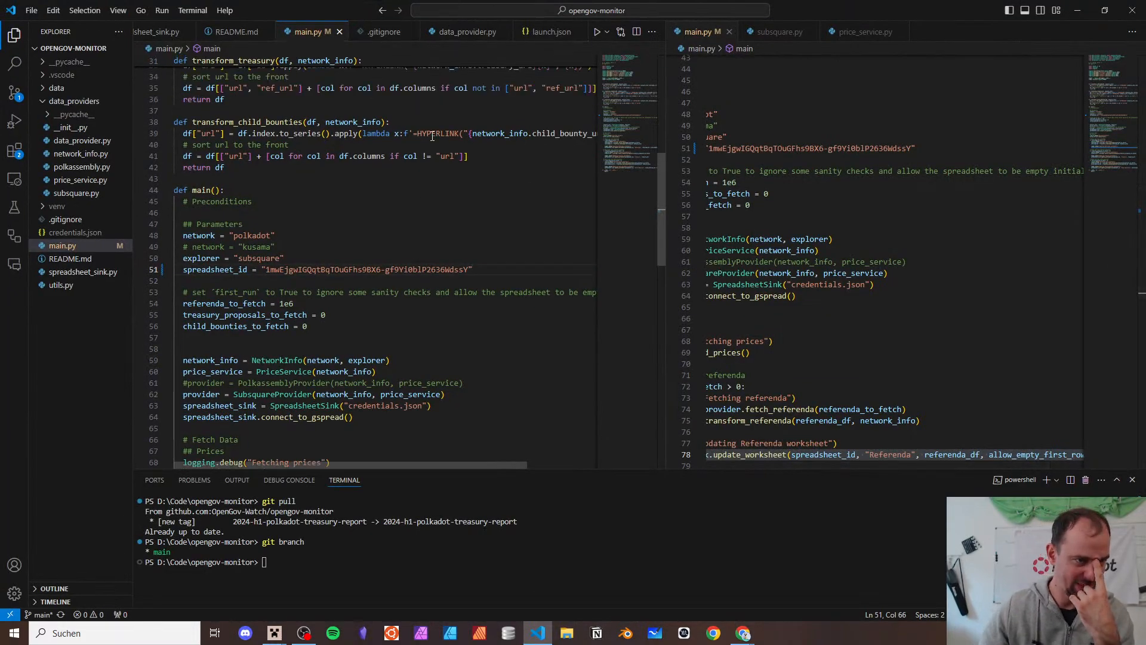
pyautogui.scroll(-2, 432, 136)
pyautogui.scroll(10, 358, 191)
pyautogui.scroll(-10, 359, 191)
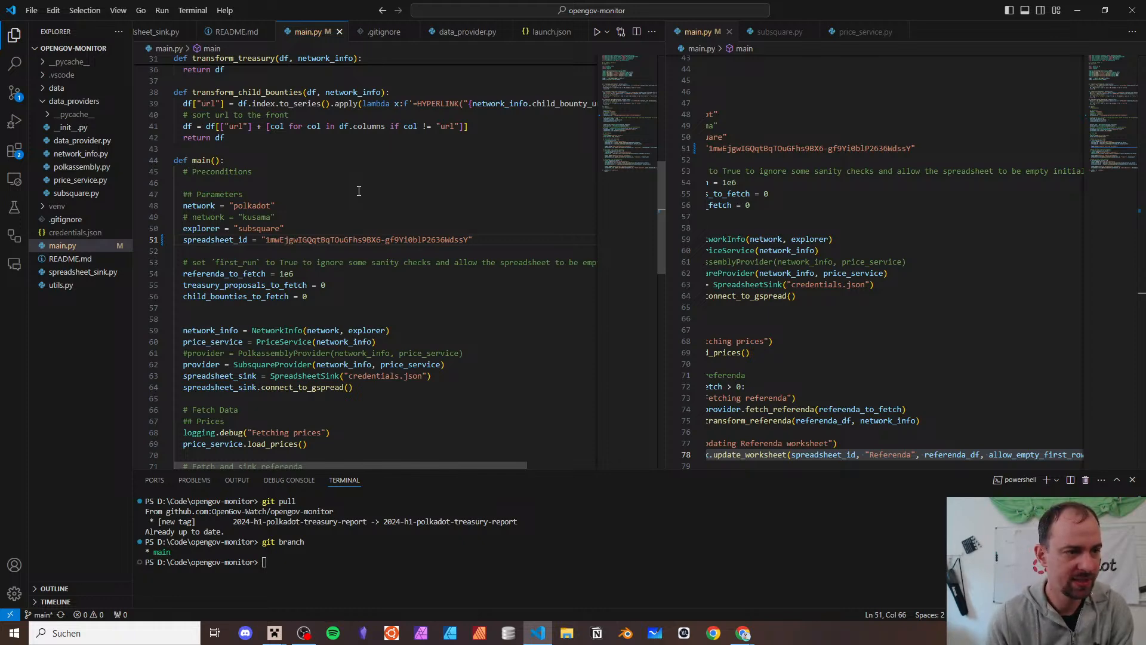
pyautogui.scroll(8, 359, 190)
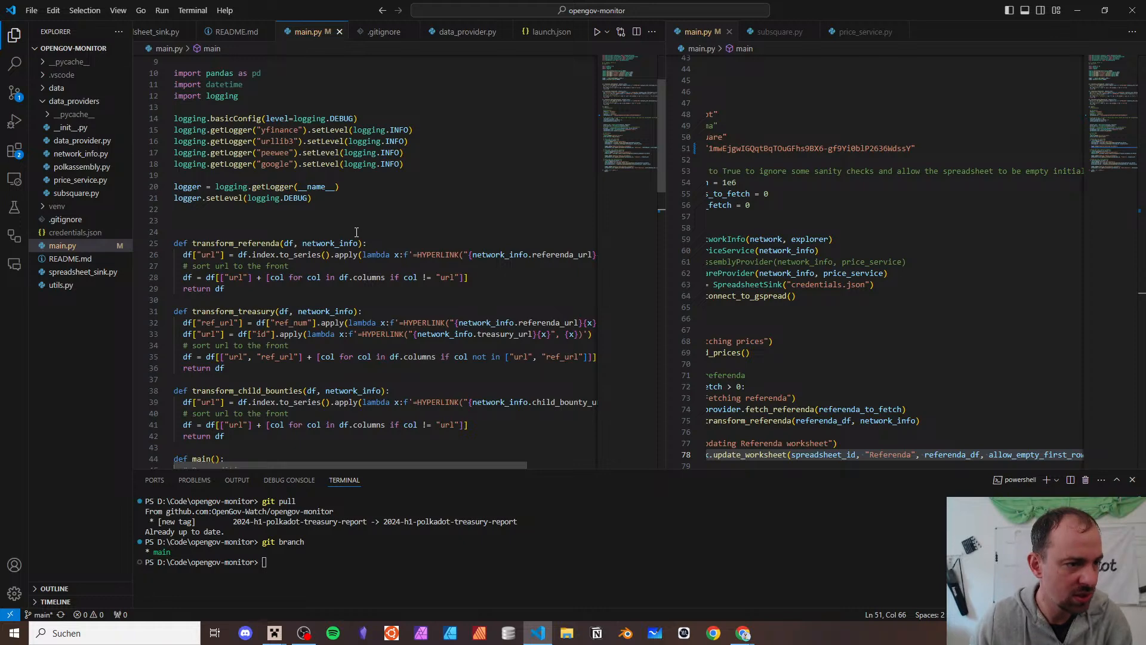
pyautogui.scroll(-10, 356, 231)
# - Change referenda_to_fetch from 1e6 to 10 on line 54 and start debugging with F5
pyautogui.doubleClick(314, 124)
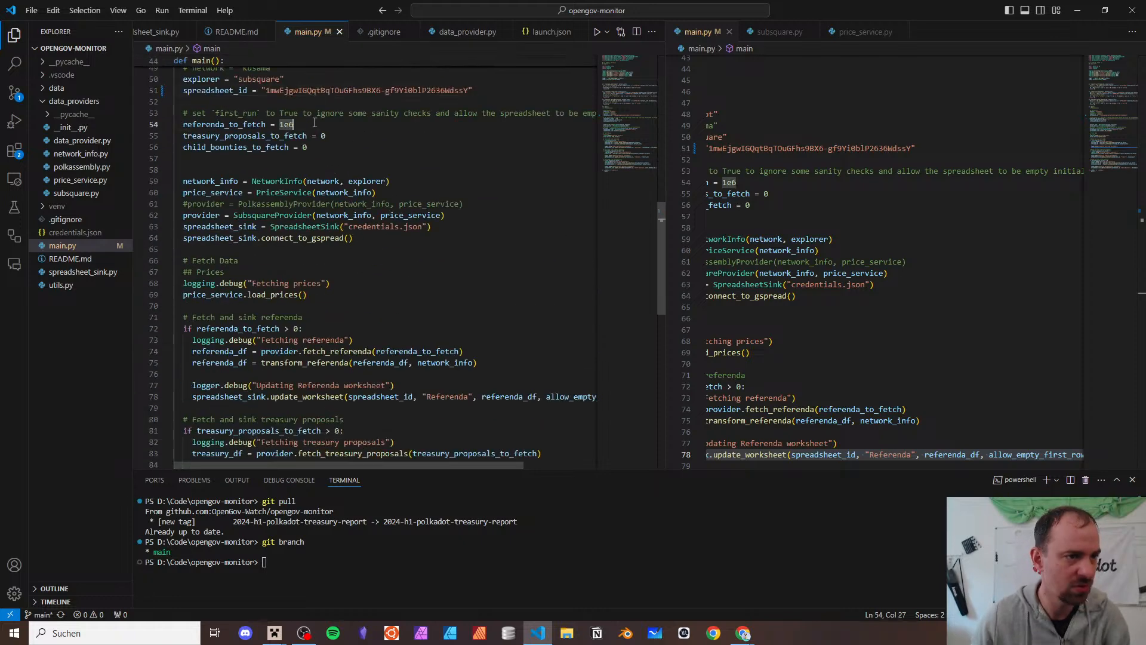
pyautogui.press('BackSpace')
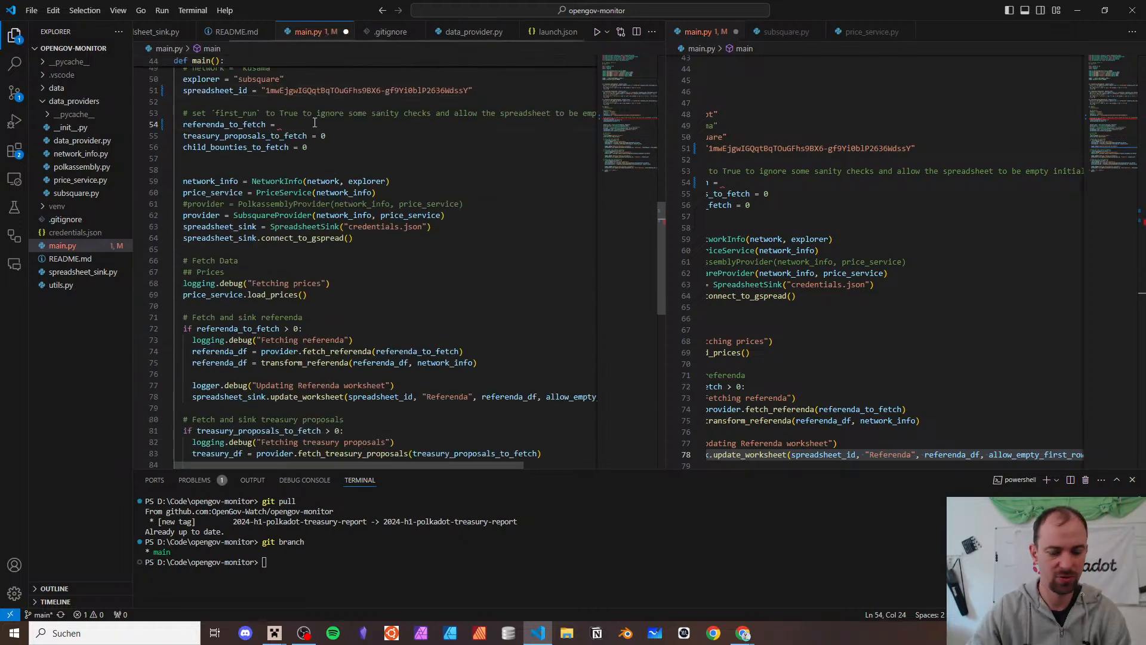
pyautogui.write('10')
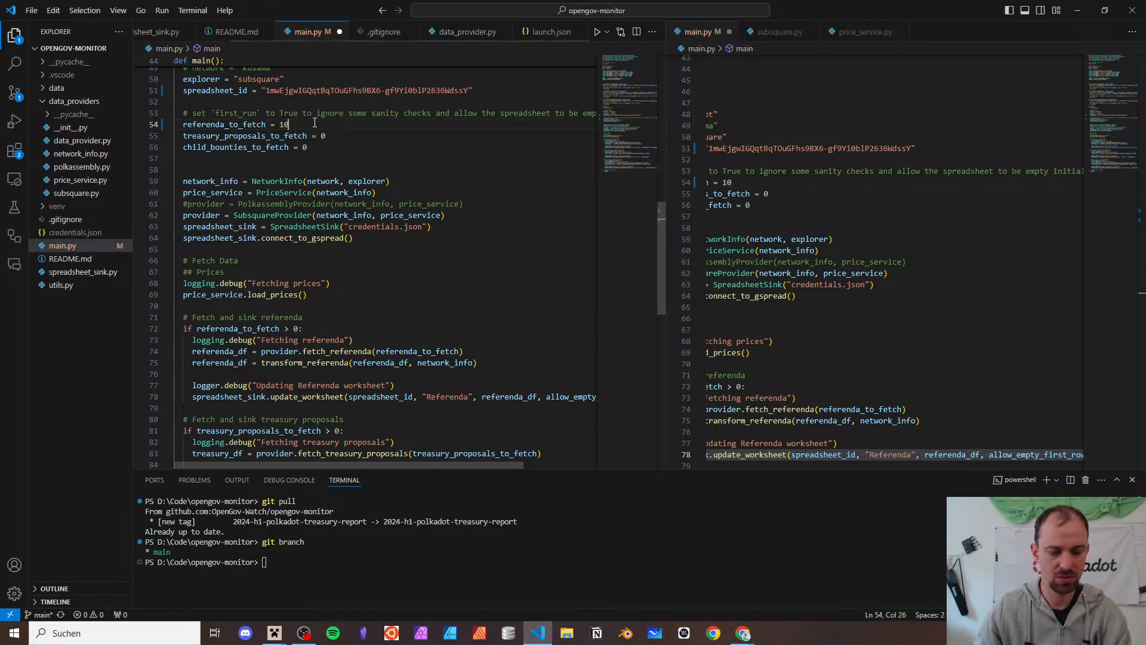
pyautogui.press('F5')
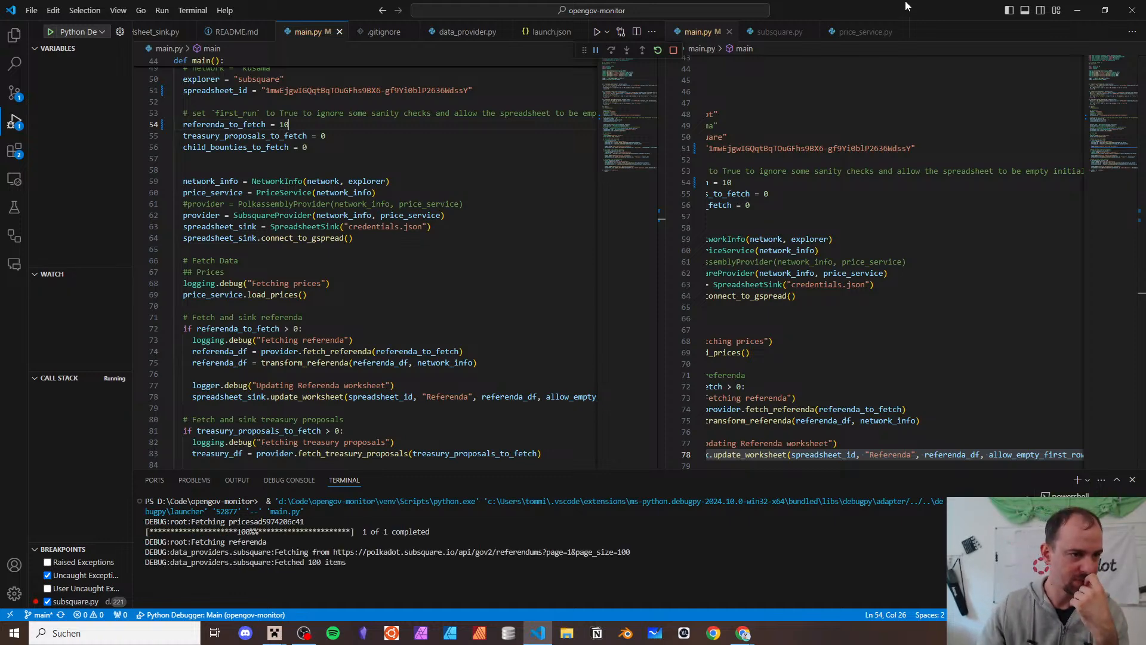
# - Briefly restore, then re-maximize VS Code while the debug run writes the Referenda worksheet
pyautogui.moveTo(912, 10); pyautogui.dragTo(652, 51)
pyautogui.doubleClick(737, 56)
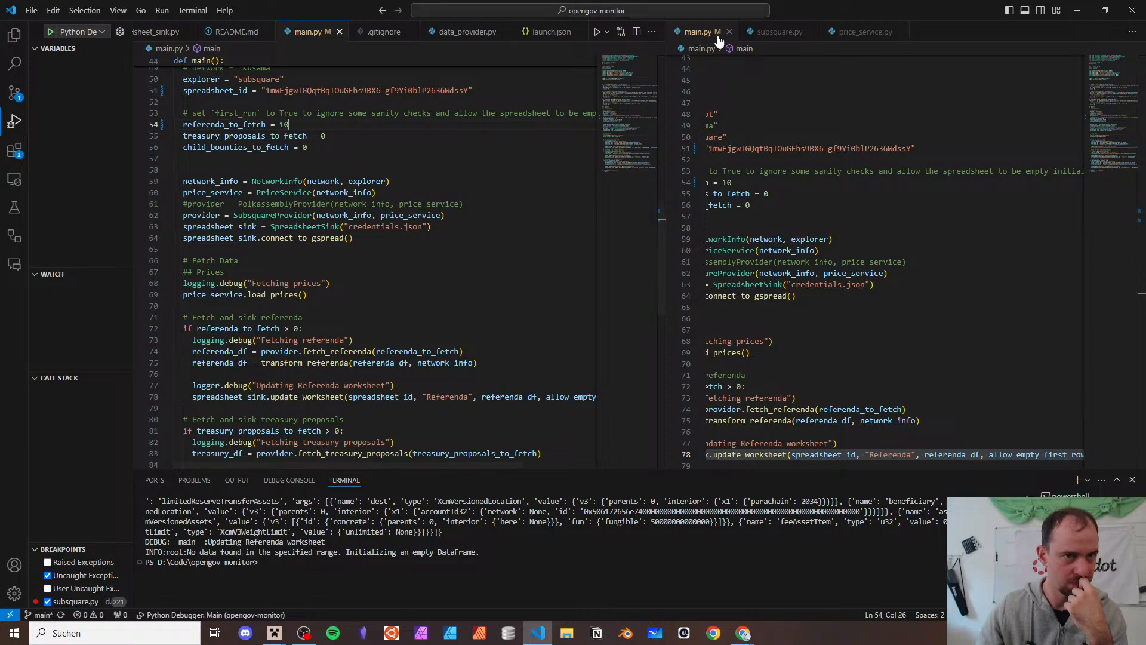
# - In the spreadsheet, scroll the Referenda rows down toward row 1199, then return to row 1
pyautogui.hotkey('alt', 'Tab')
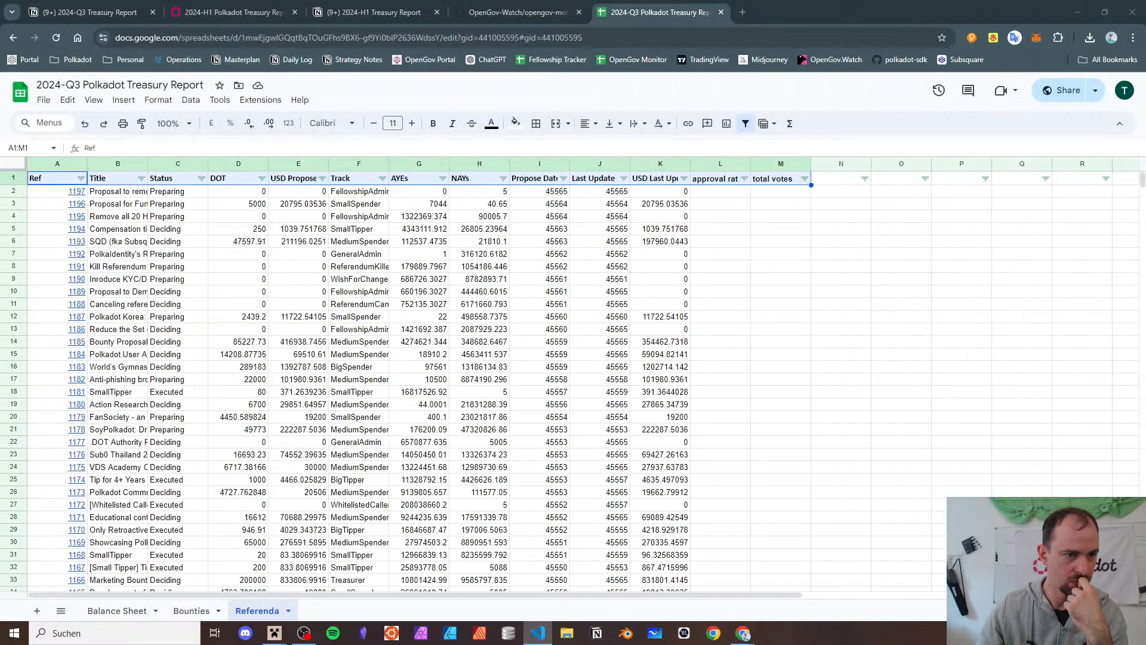
pyautogui.scroll(-20, 544, 422)
pyautogui.scroll(-20, 544, 422)
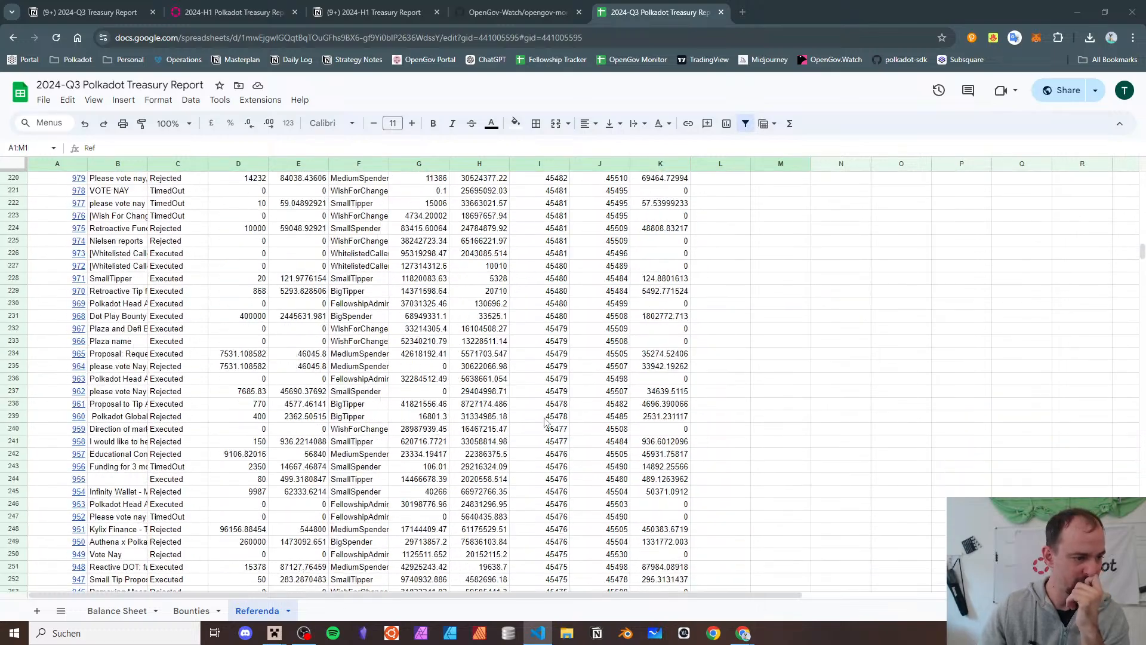
pyautogui.scroll(-11, 544, 422)
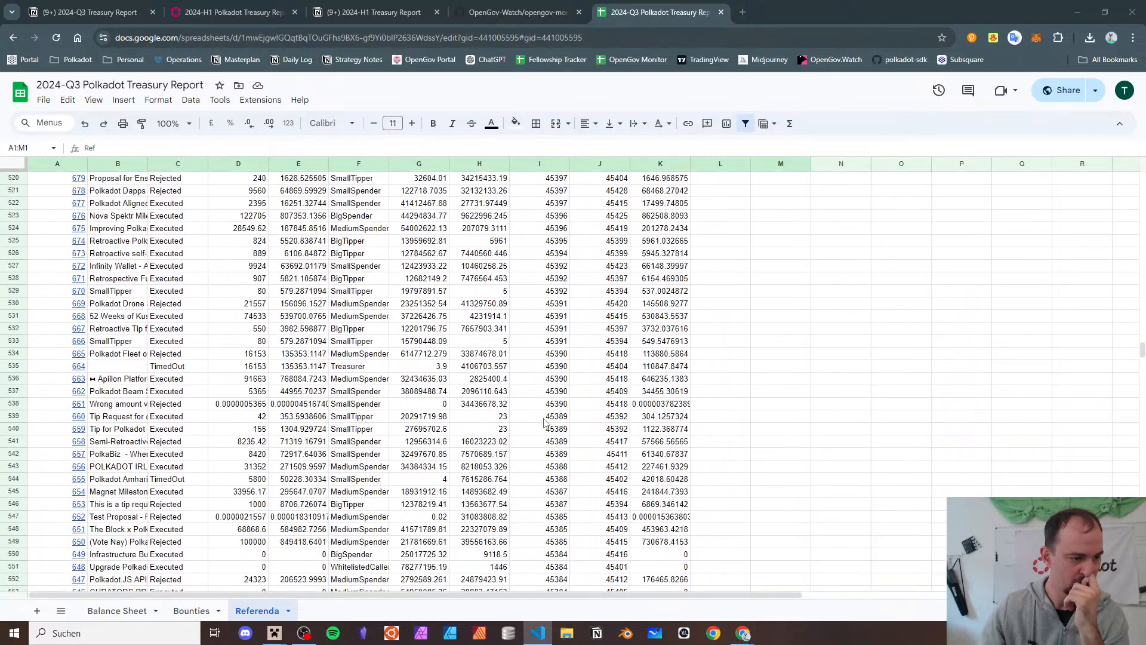
pyautogui.scroll(-20, 544, 422)
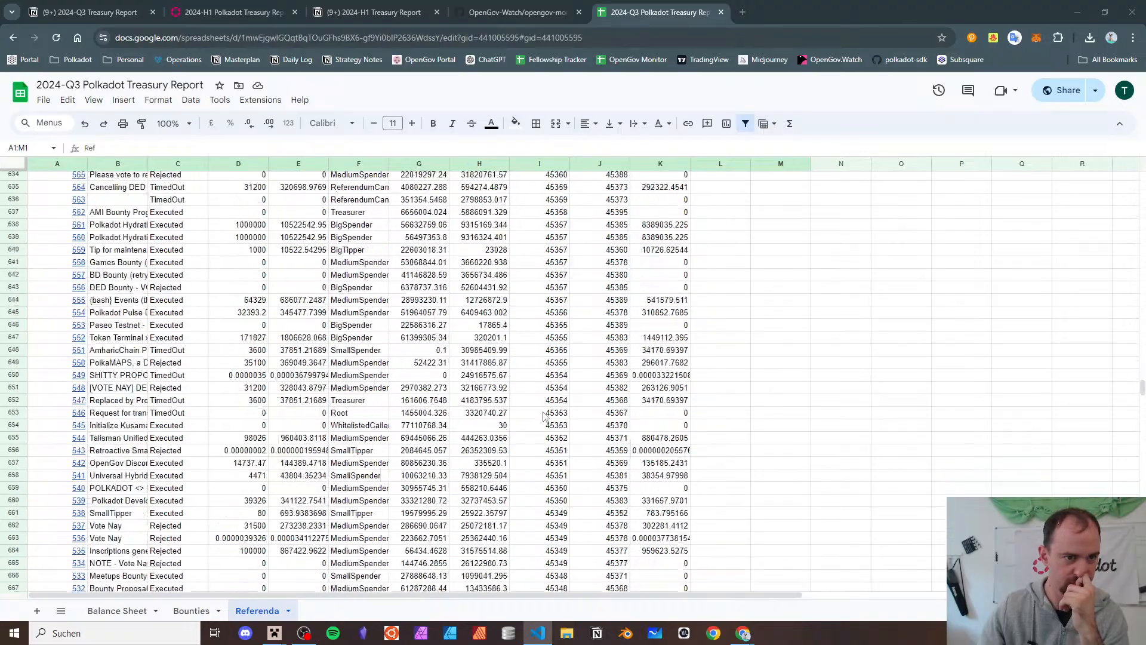
pyautogui.scroll(-20, 543, 413)
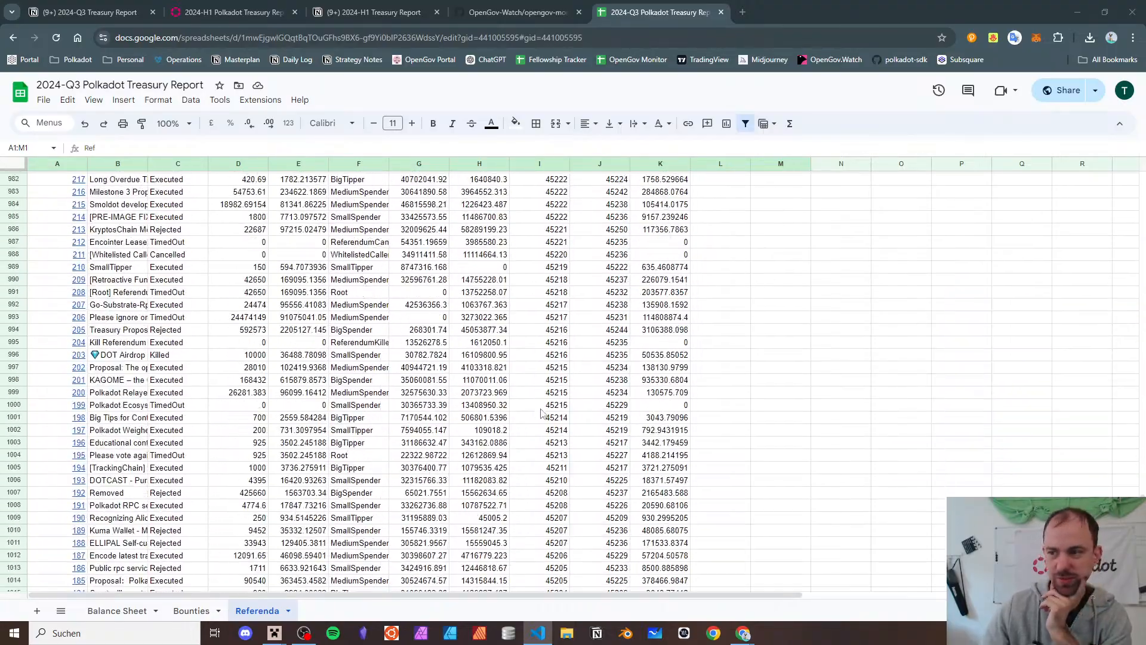
pyautogui.scroll(-12, 543, 413)
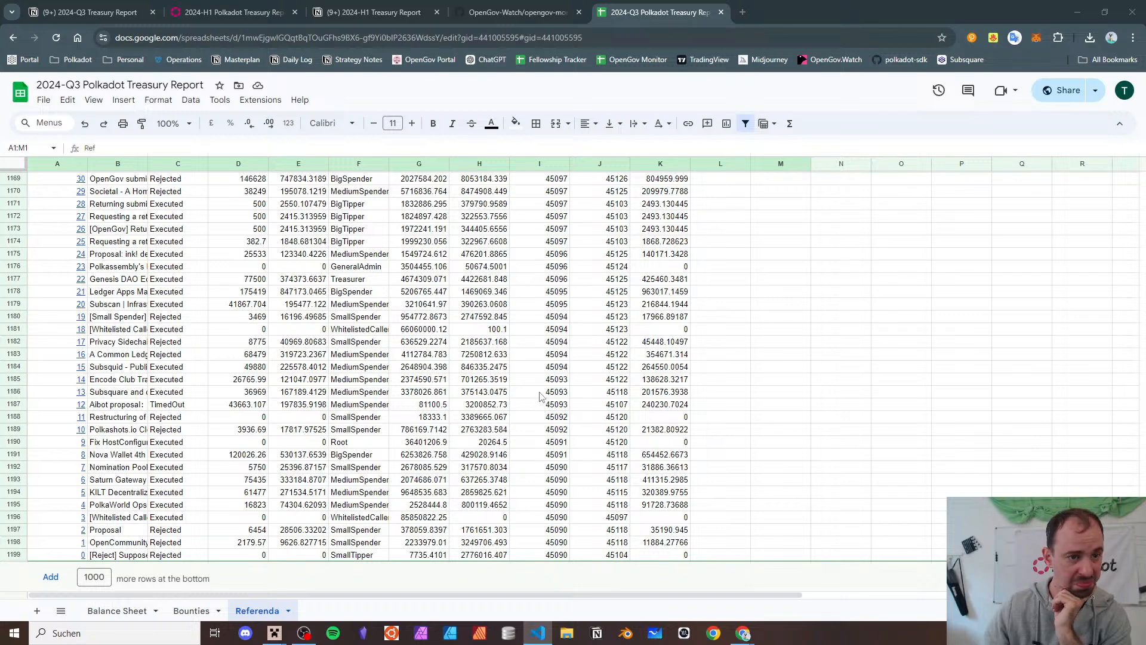
pyautogui.scroll(10, 540, 396)
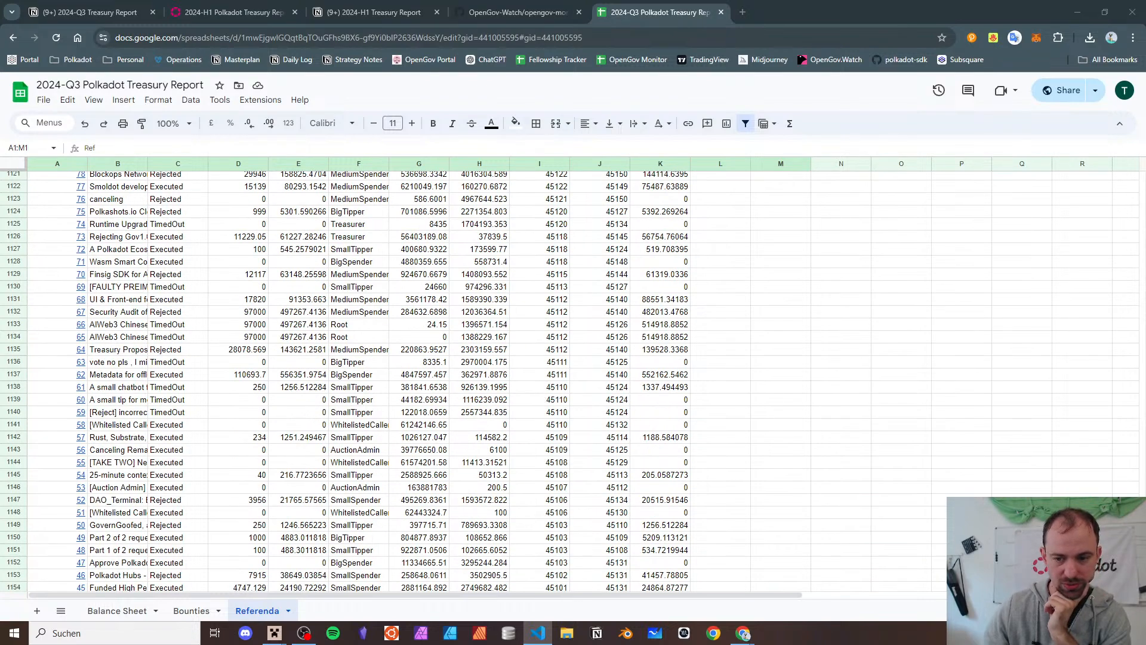
pyautogui.moveTo(1142, 567); pyautogui.dragTo(1101, 127)
pyautogui.click(783, 242)
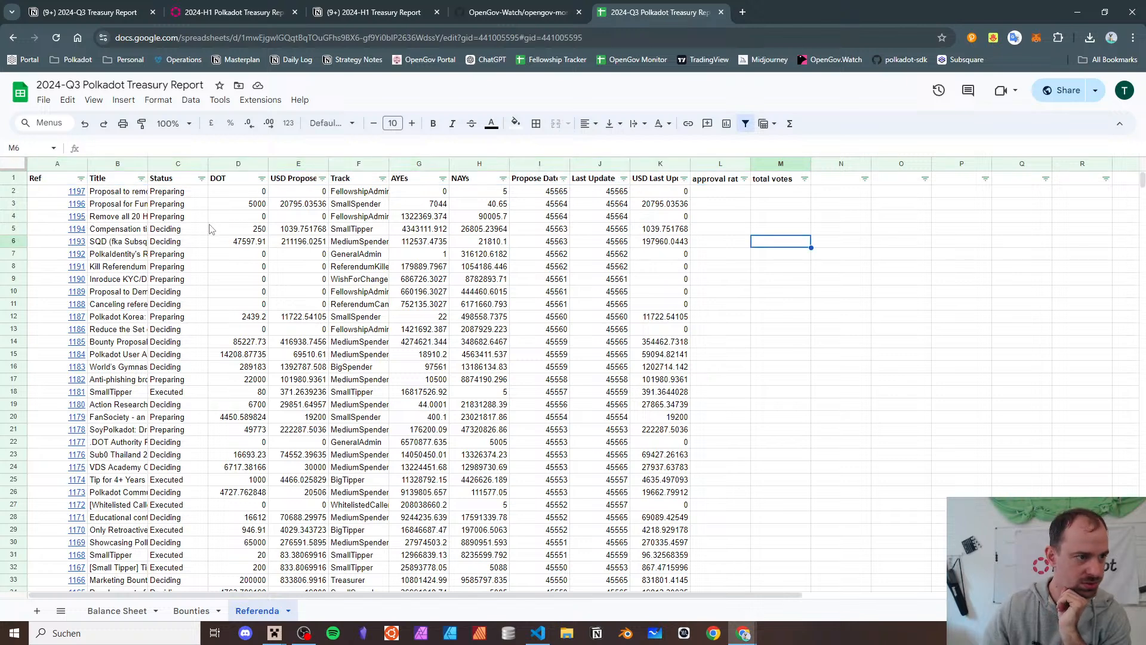
# - Auto-fit column A, then set the Title column to a moderate width
pyautogui.click(215, 194)
pyautogui.click(649, 194)
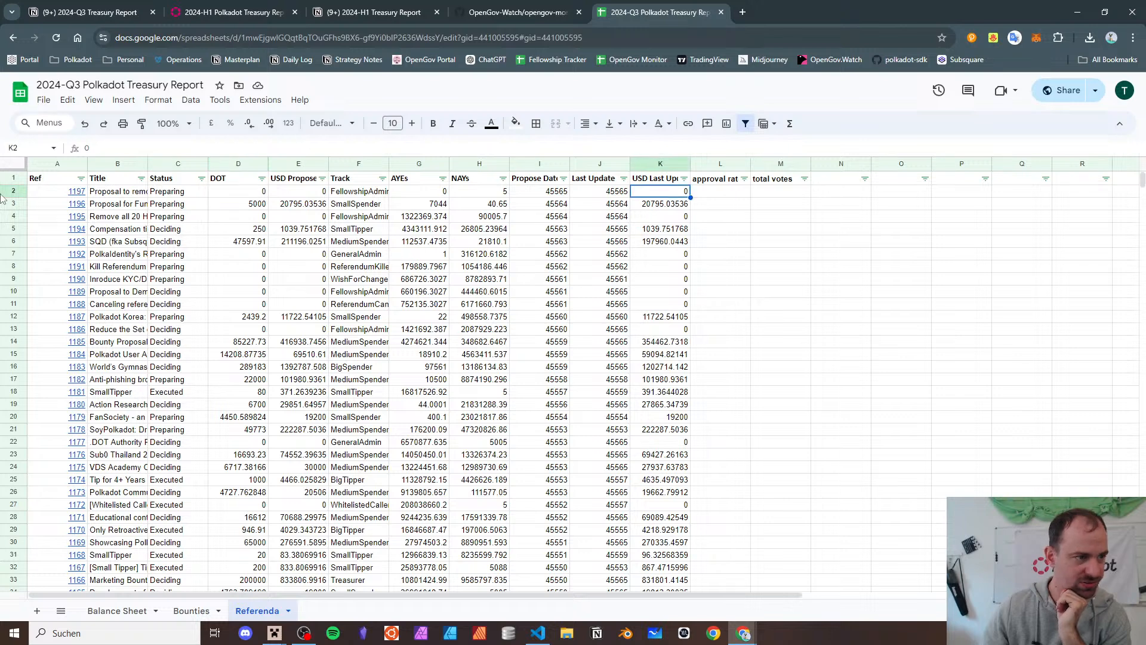
pyautogui.doubleClick(88, 163)
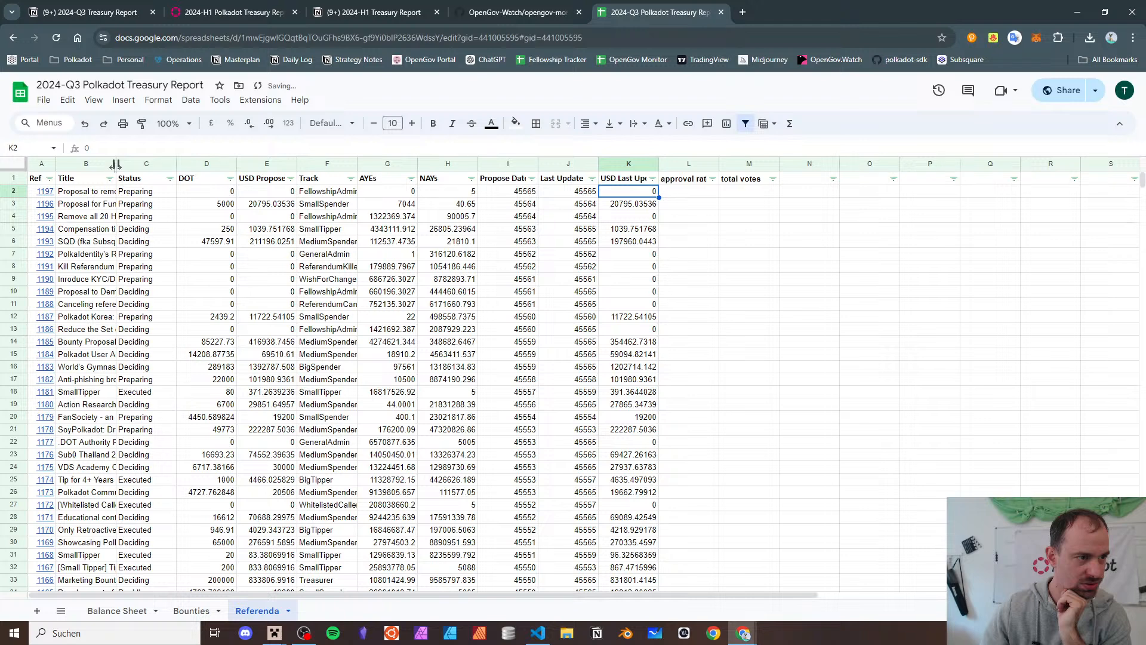
pyautogui.doubleClick(115, 164)
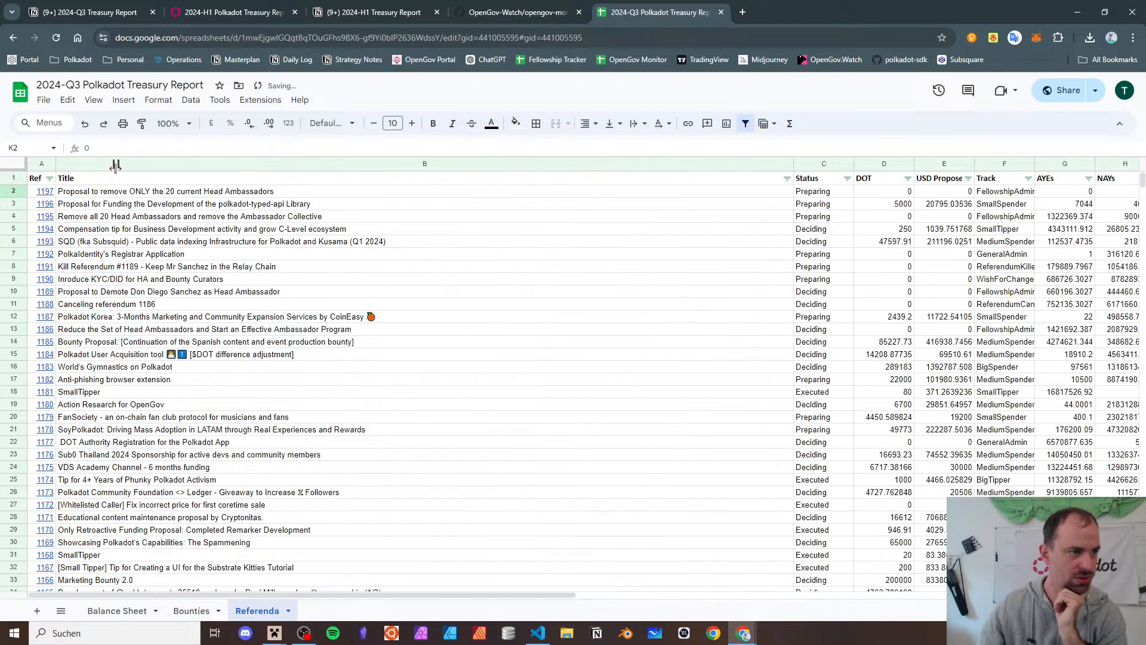
pyautogui.click(787, 168)
pyautogui.moveTo(791, 168); pyautogui.dragTo(359, 226)
pyautogui.click(394, 222)
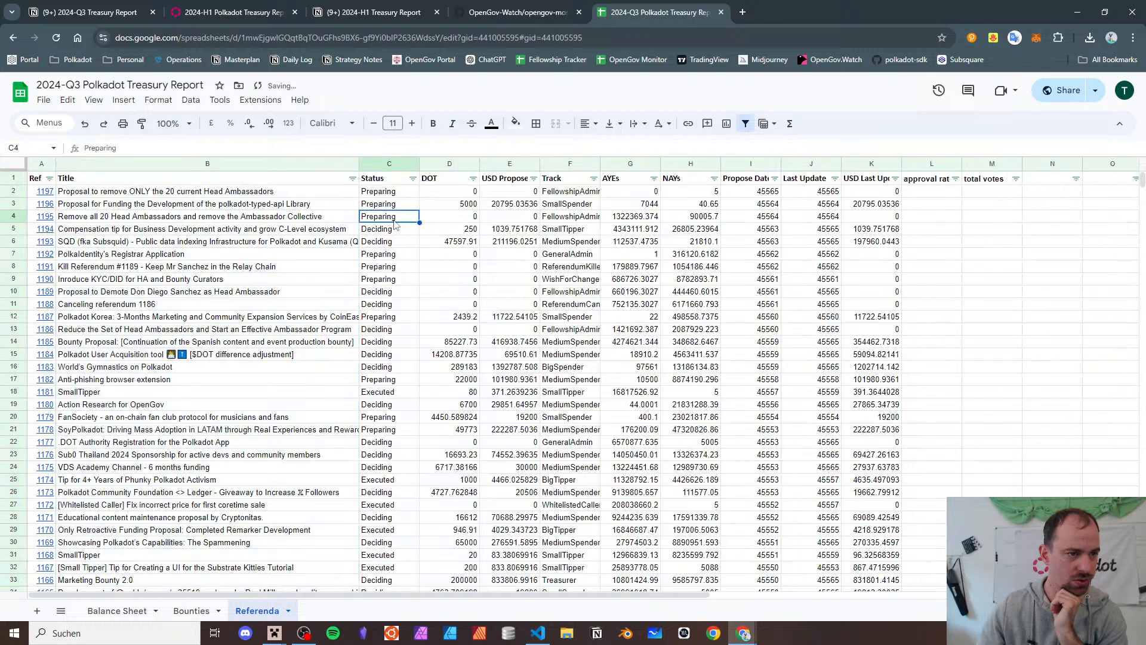
# - Auto-fit columns C through K, from Status to USD Last Update
pyautogui.doubleClick(419, 163)
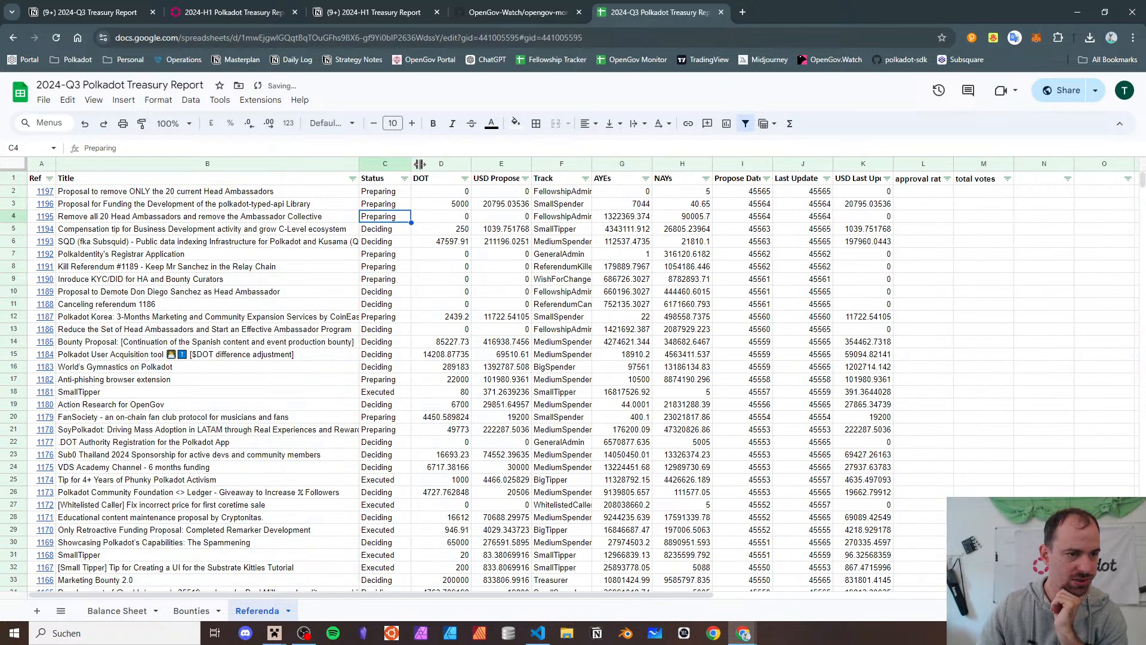
pyautogui.doubleClick(471, 163)
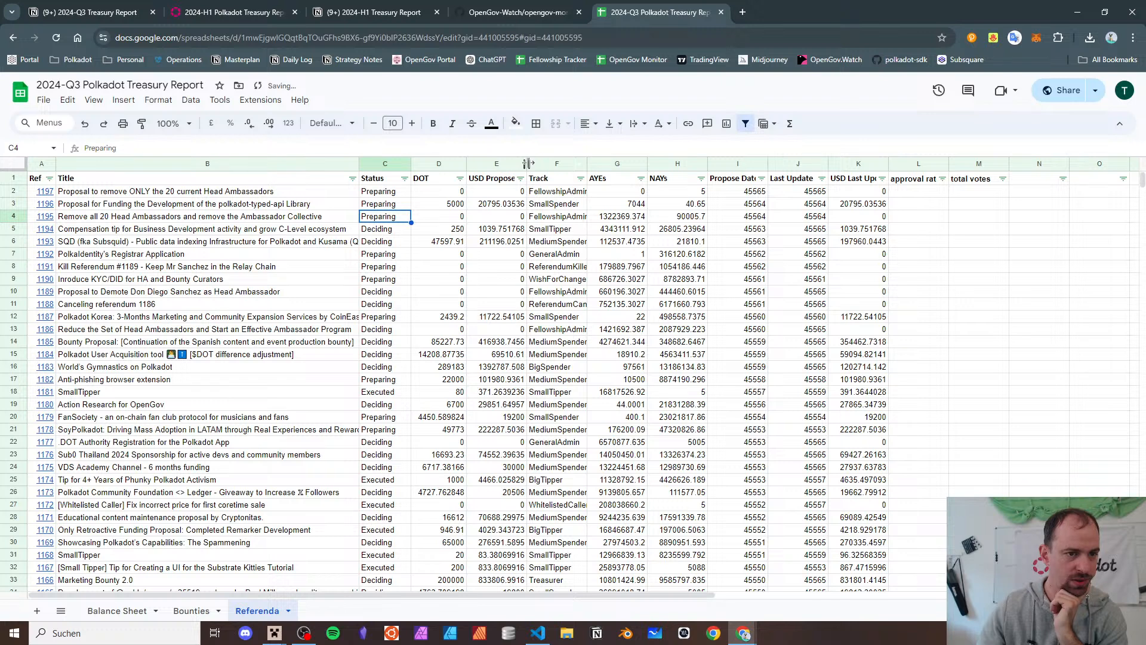
pyautogui.doubleClick(528, 164)
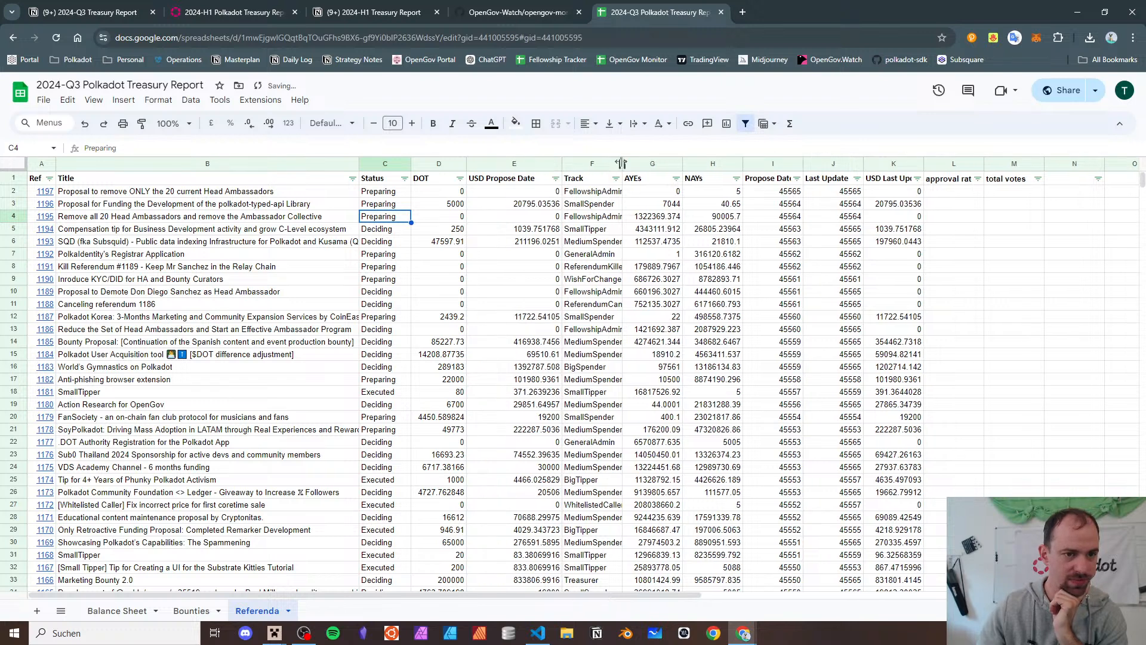
pyautogui.doubleClick(621, 163)
pyautogui.doubleClick(704, 164)
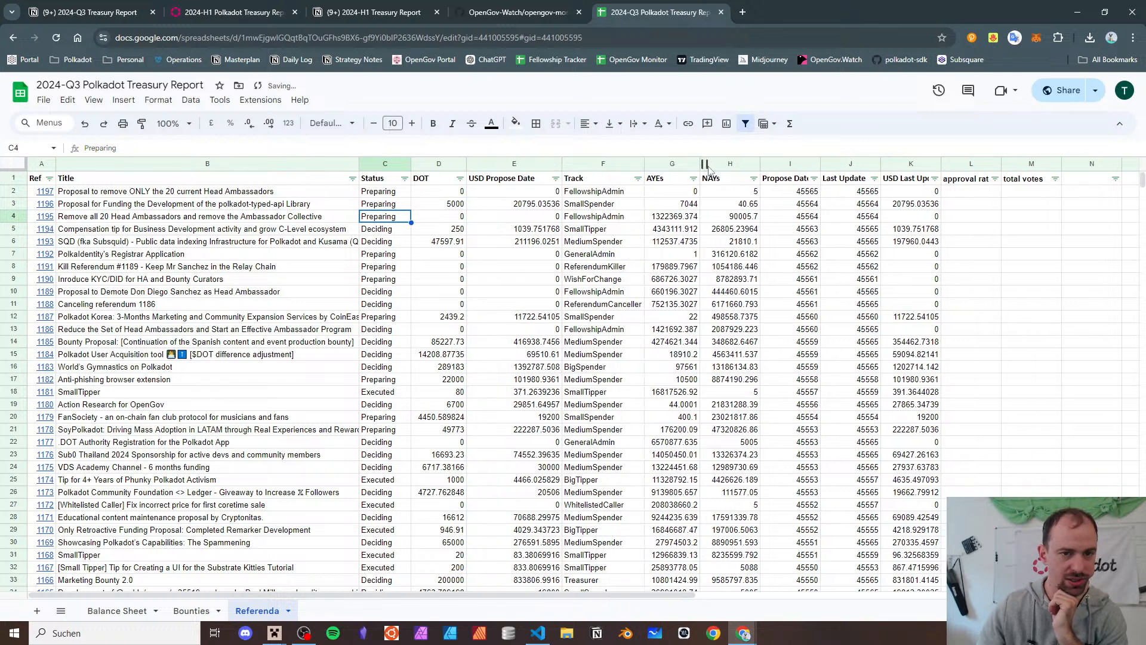
pyautogui.doubleClick(759, 163)
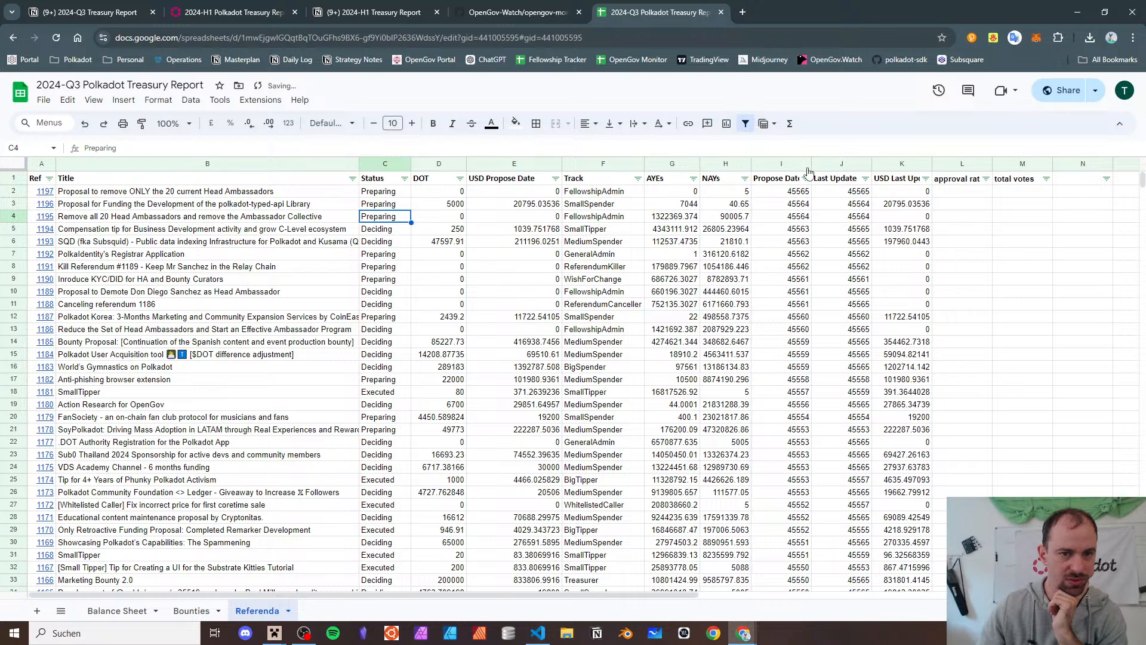
pyautogui.doubleClick(811, 164)
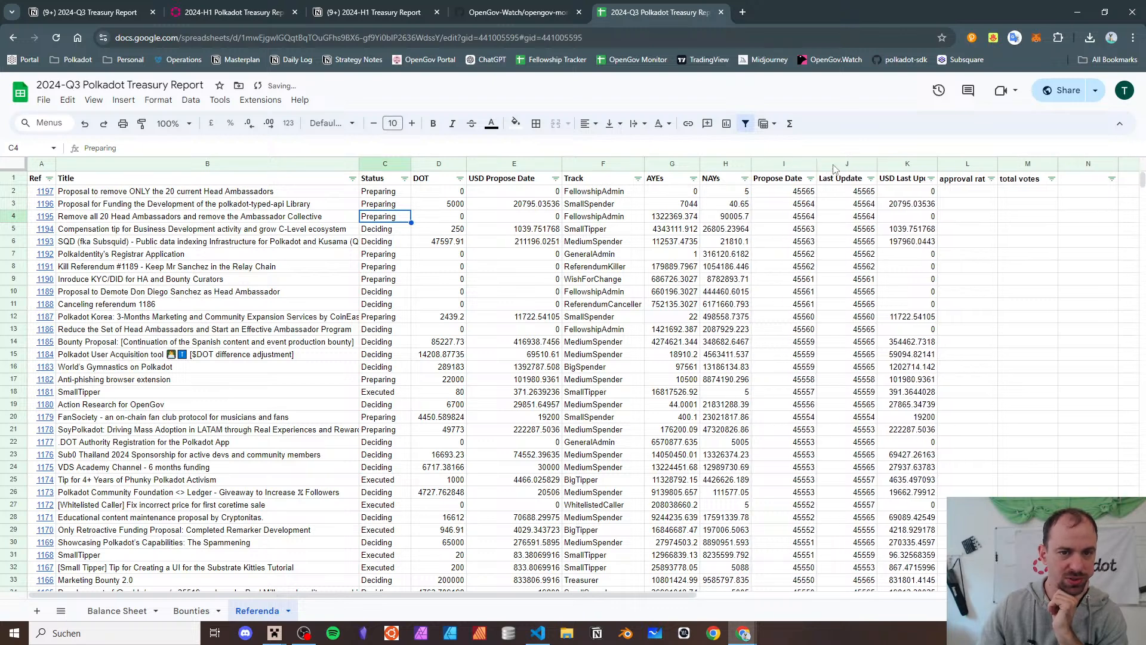
pyautogui.doubleClick(876, 164)
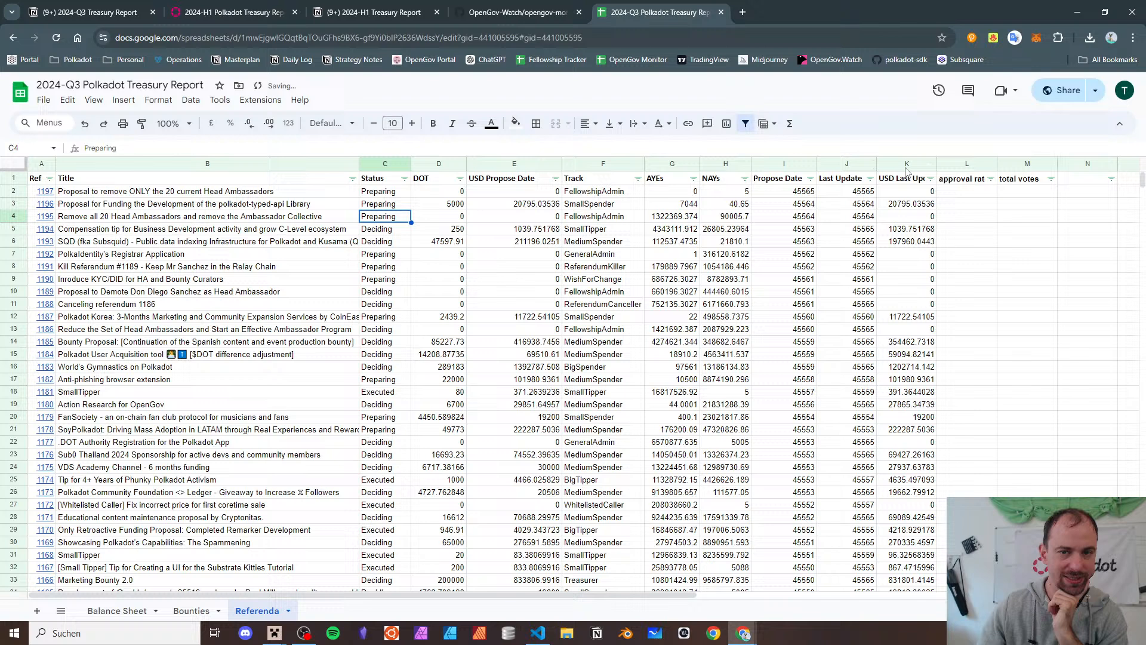
pyautogui.doubleClick(936, 164)
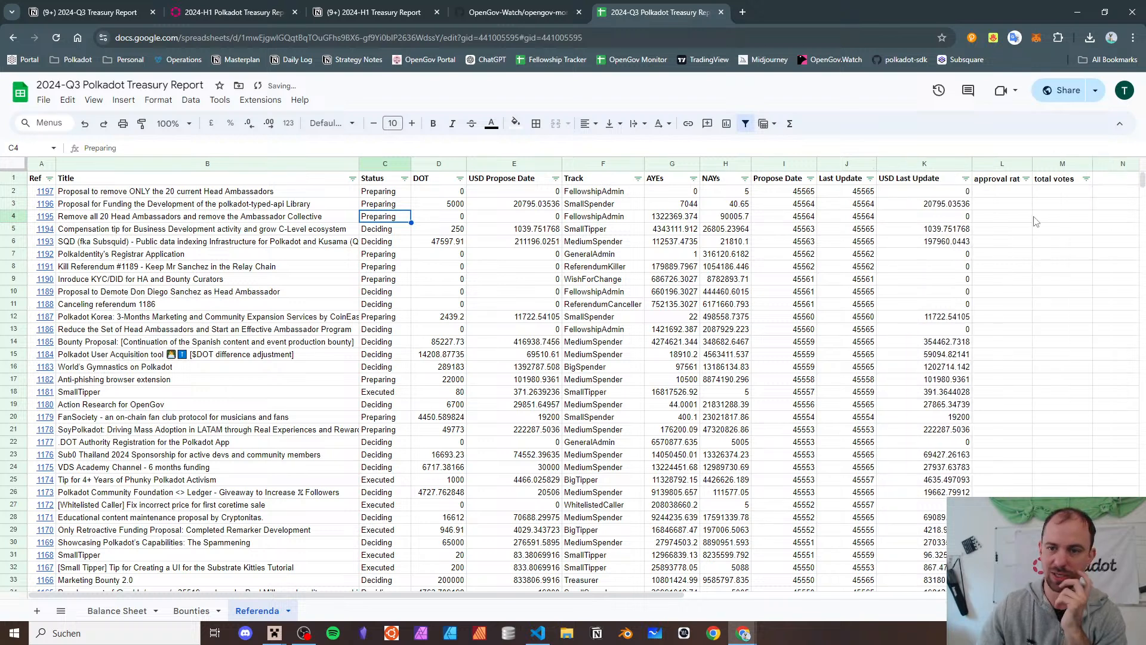
# - Clear the approval rate and total votes headers and recreate the filter over A1:K1199
pyautogui.click(1019, 179)
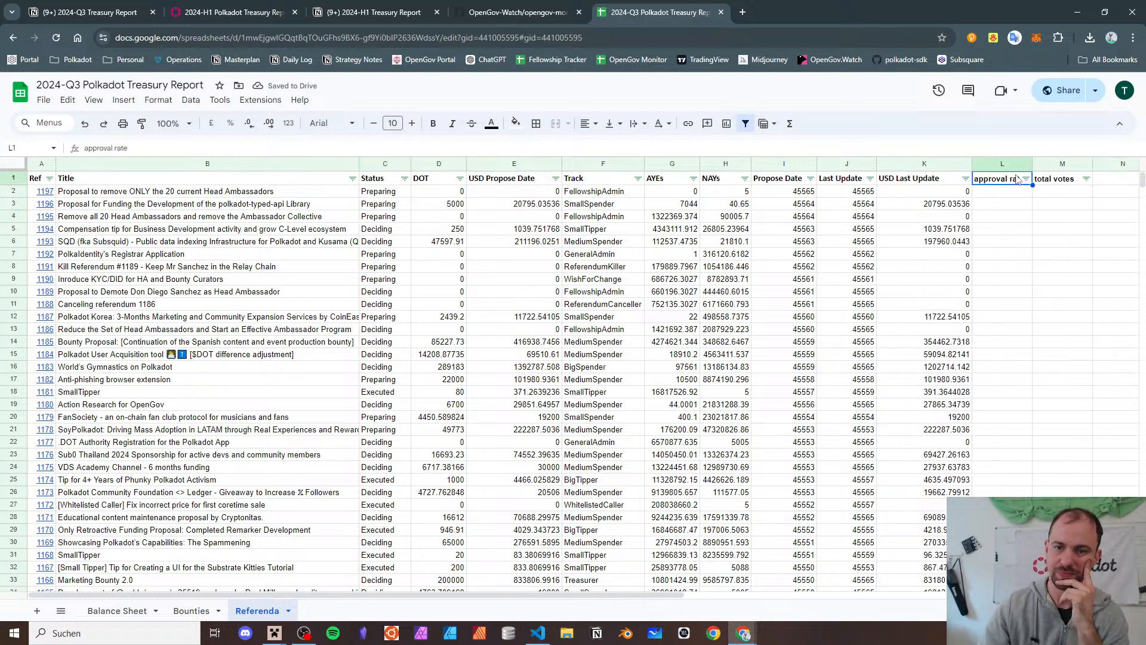
pyautogui.press('Delete')
pyautogui.press('Right')
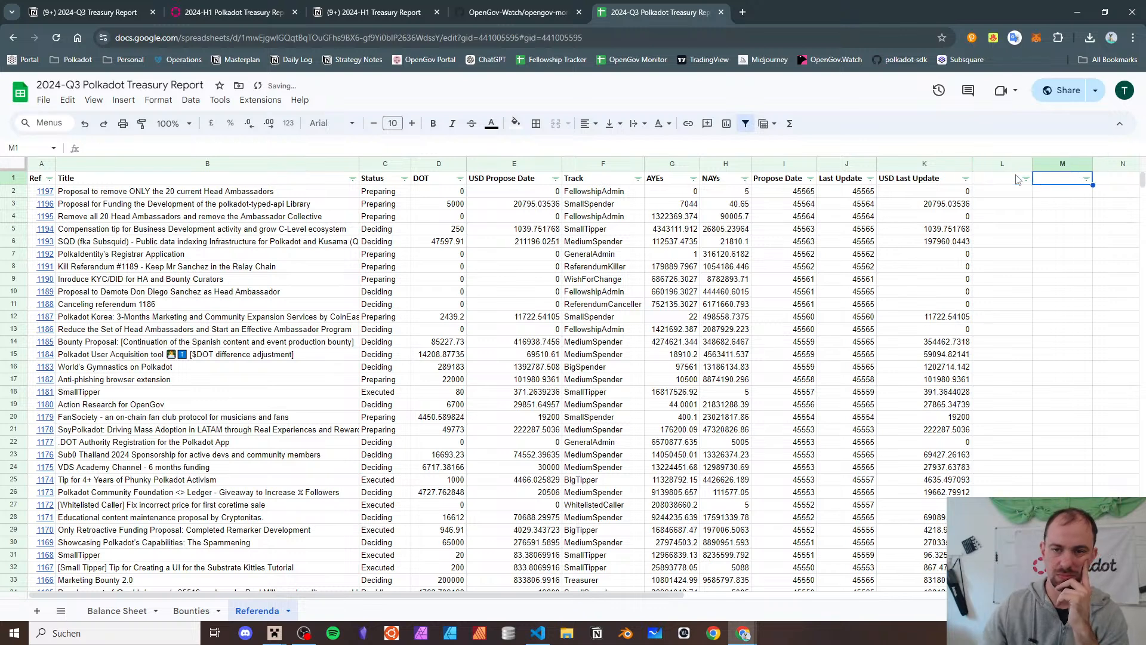
pyautogui.click(916, 184)
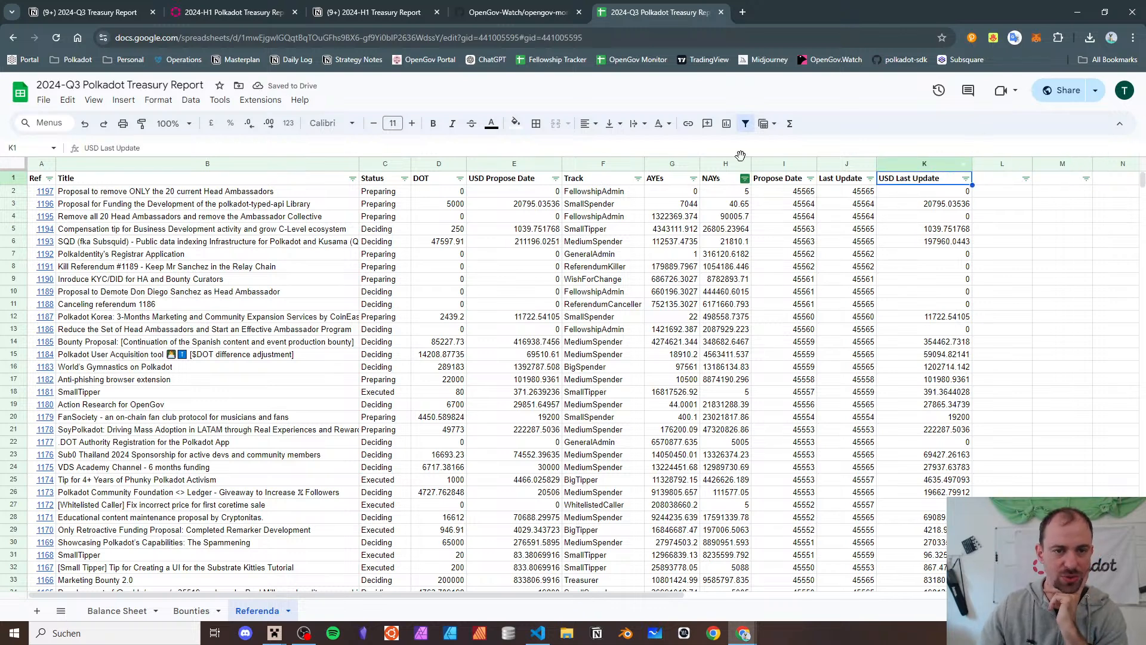
pyautogui.click(744, 123)
pyautogui.click(743, 124)
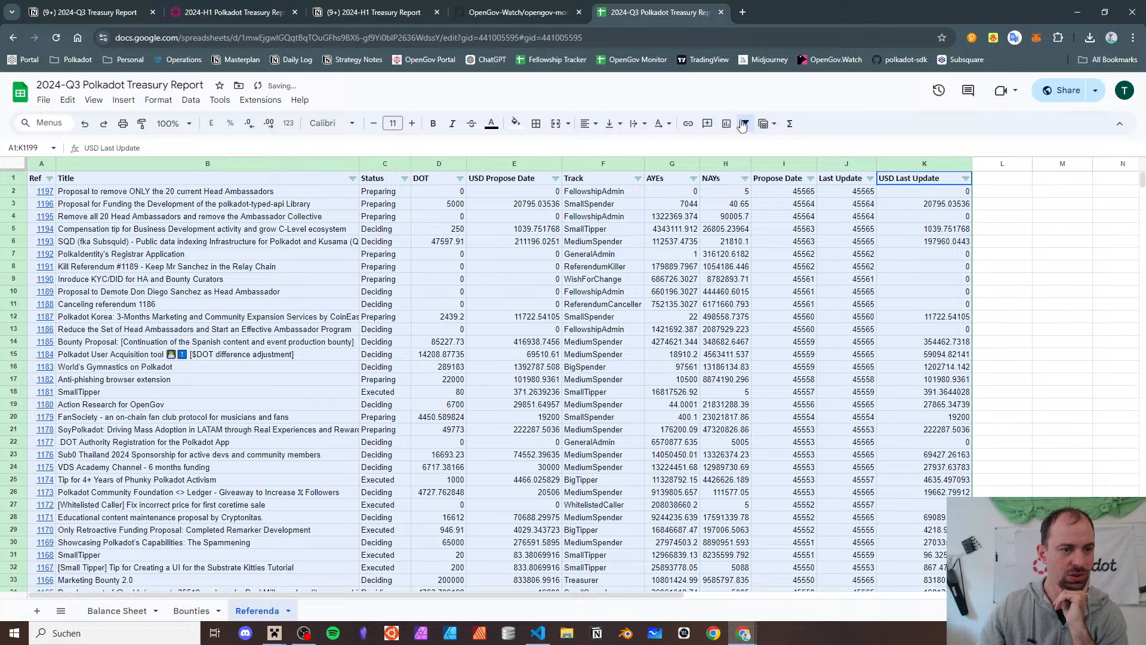
pyautogui.click(762, 291)
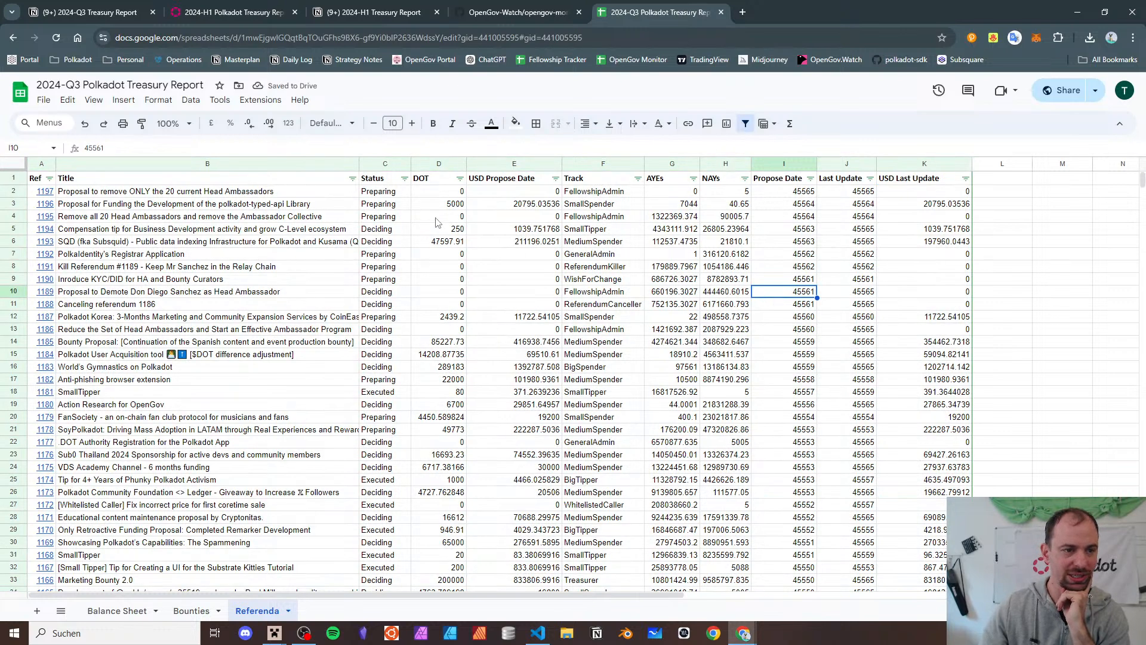
pyautogui.click(440, 164)
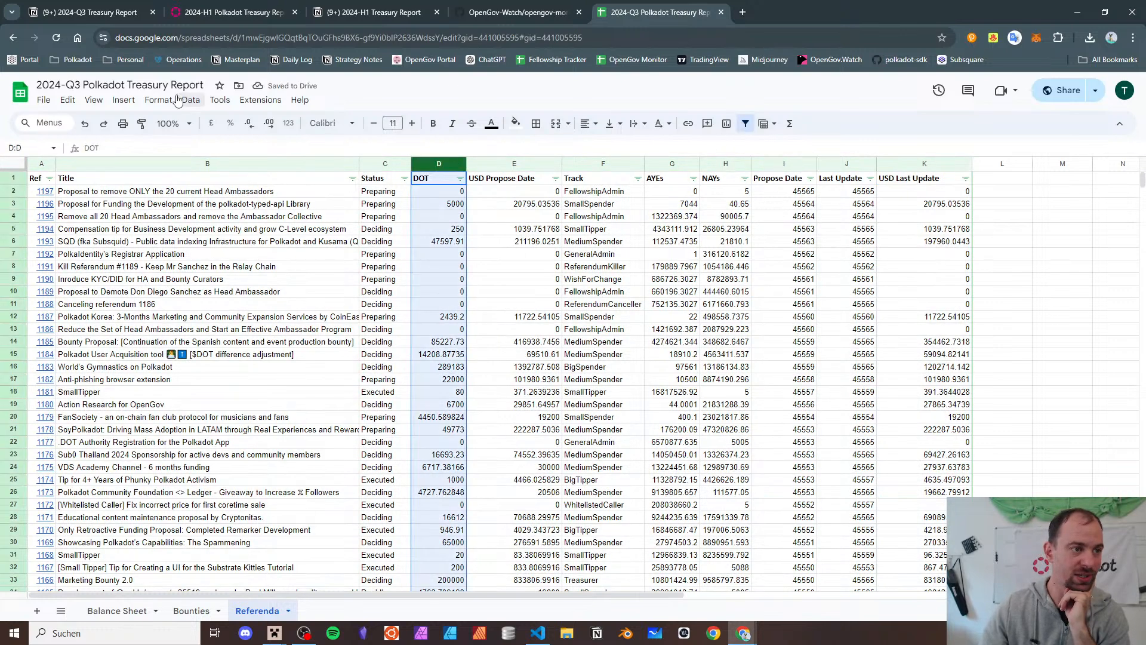
# - Format the DOT column with the custom #,##0 [$DOT] number format
pyautogui.click(158, 100)
pyautogui.moveTo(203, 156)
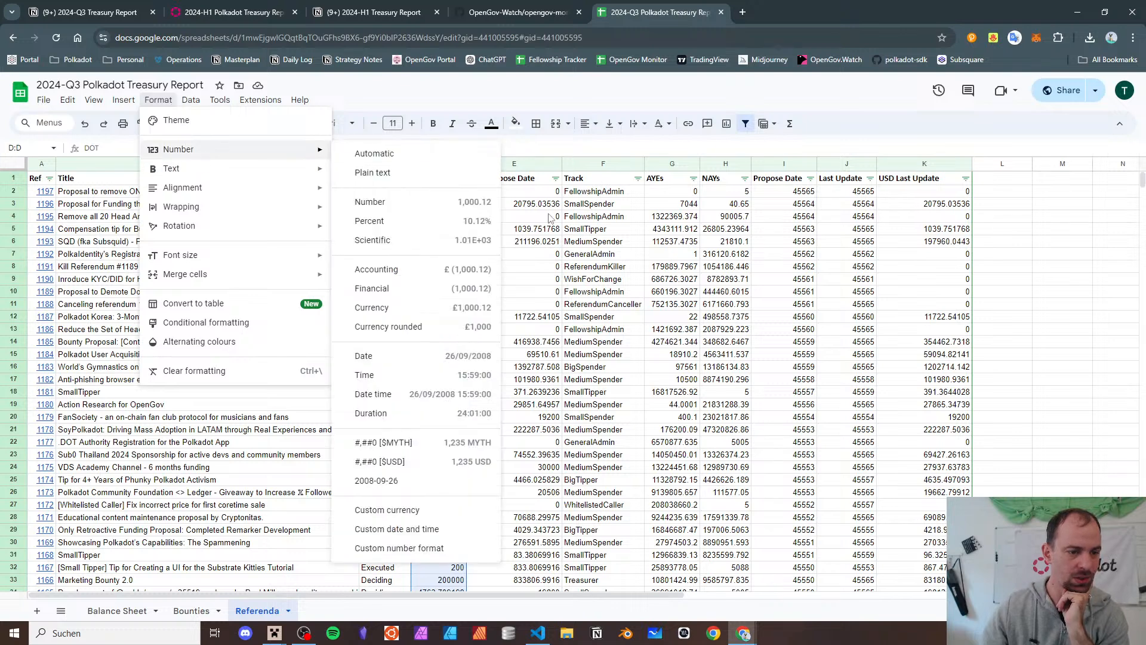
pyautogui.click(442, 483)
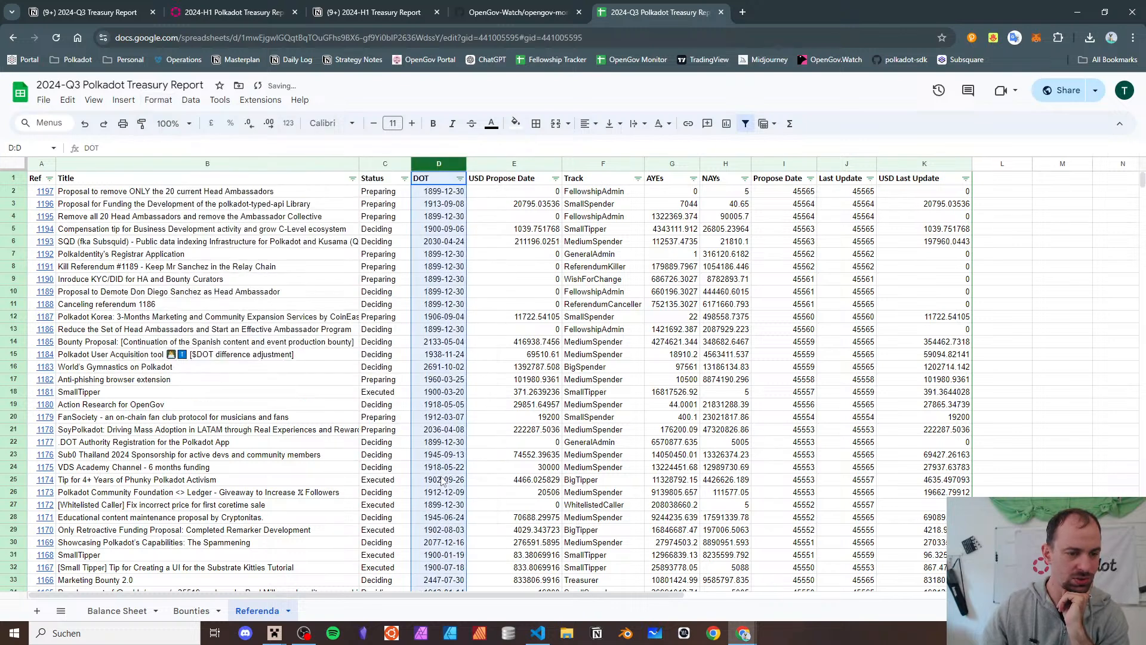
pyautogui.click(158, 99)
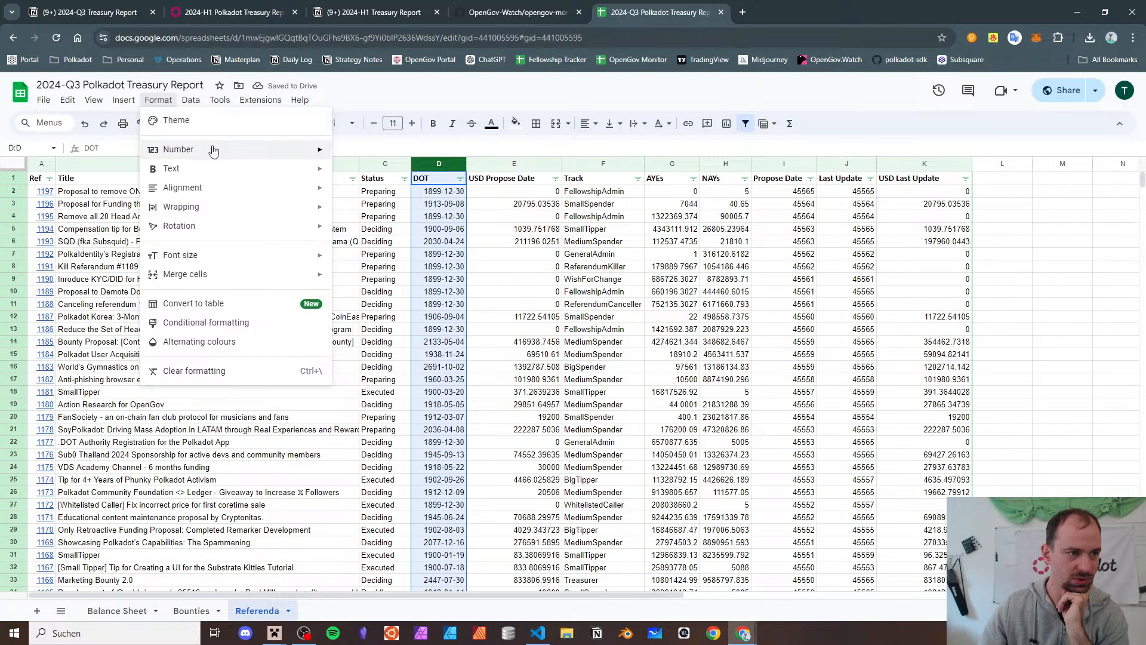
pyautogui.moveTo(210, 151)
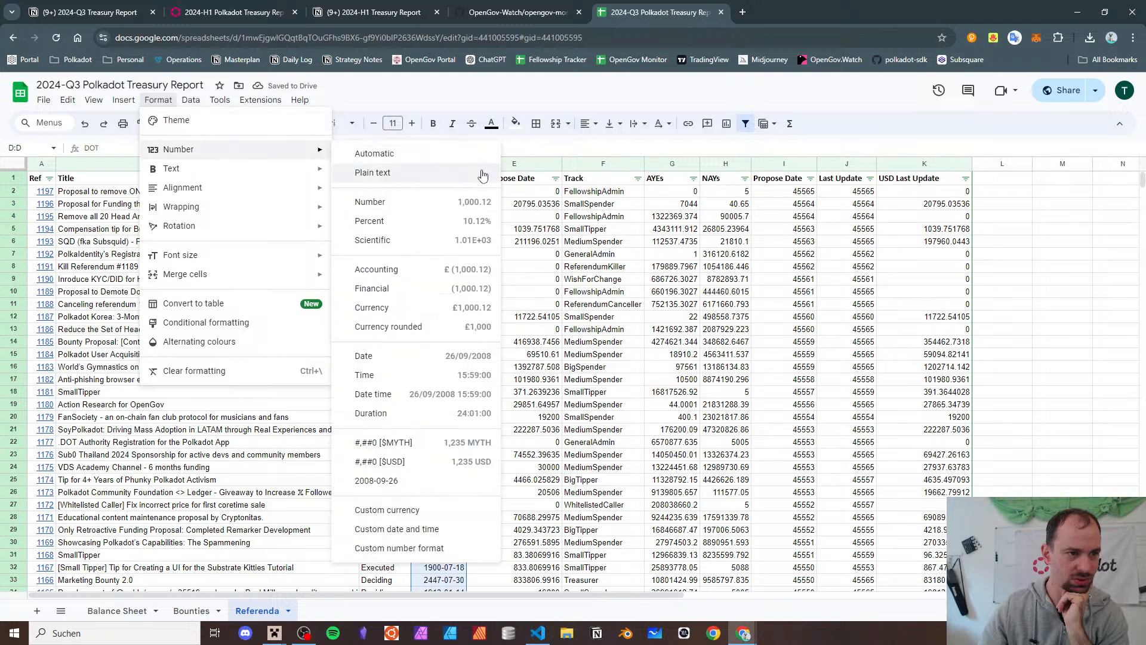
pyautogui.click(451, 547)
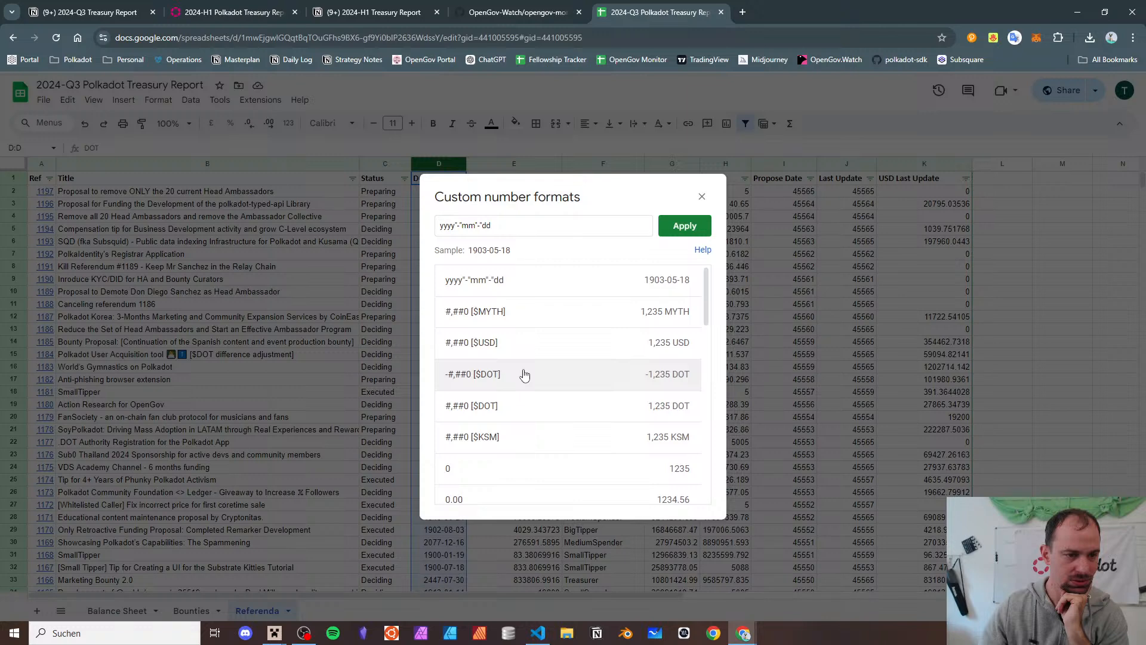
pyautogui.click(519, 407)
pyautogui.click(695, 233)
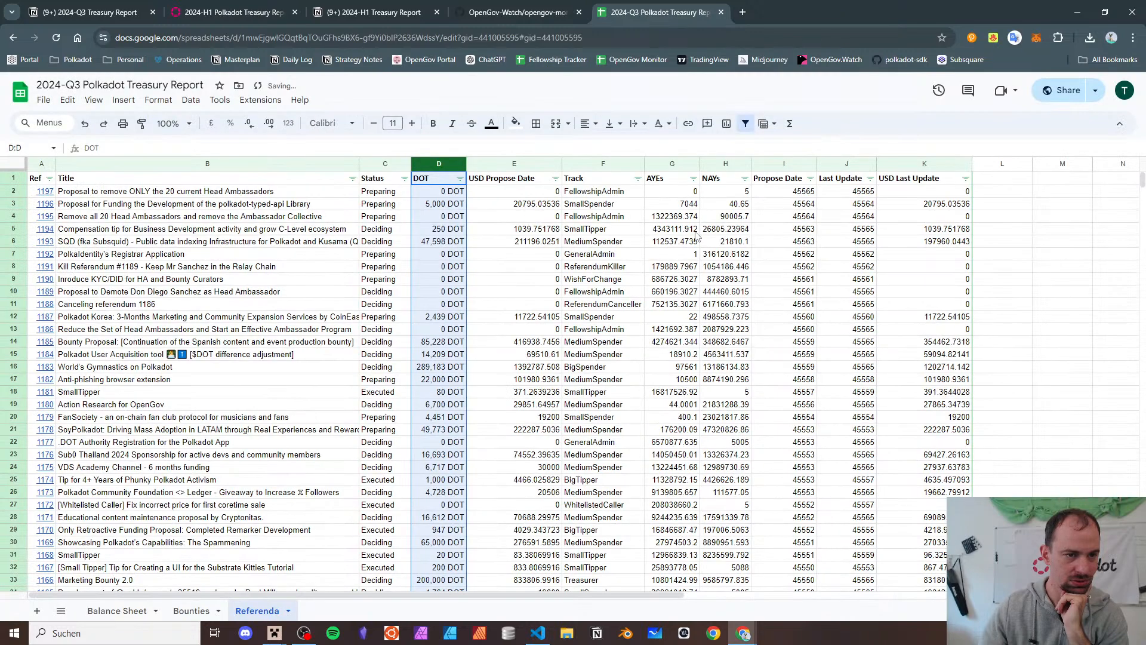
# - Format the USD Propose Date column as #,##0 [$USD]
pyautogui.click(527, 164)
pyautogui.click(159, 99)
pyautogui.moveTo(245, 149)
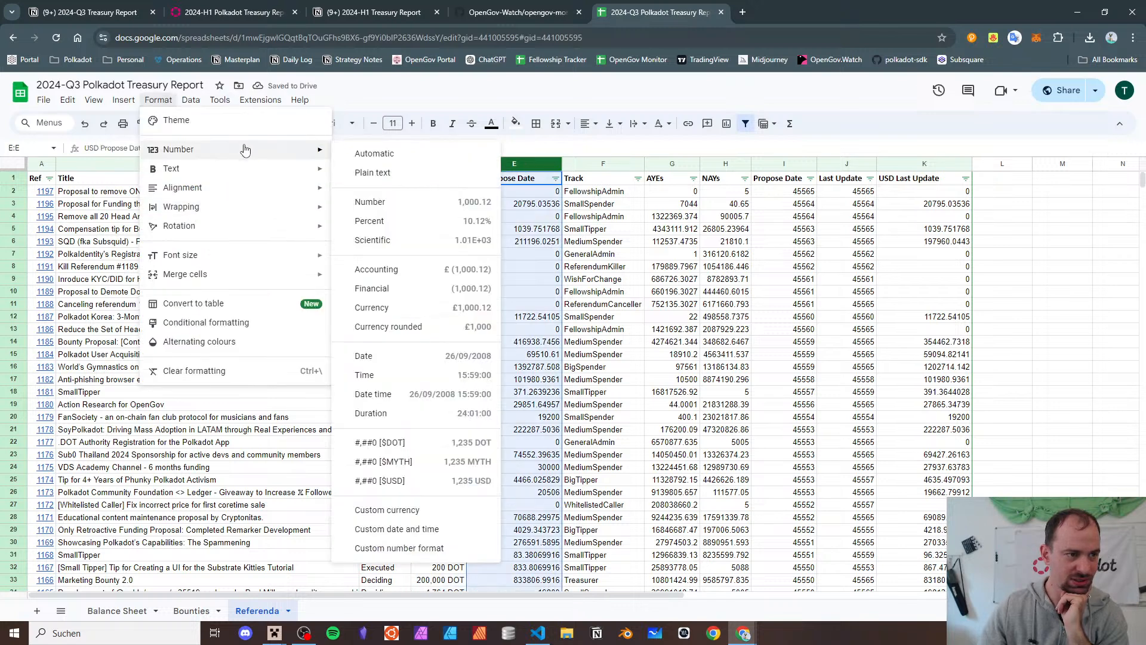
pyautogui.click(397, 481)
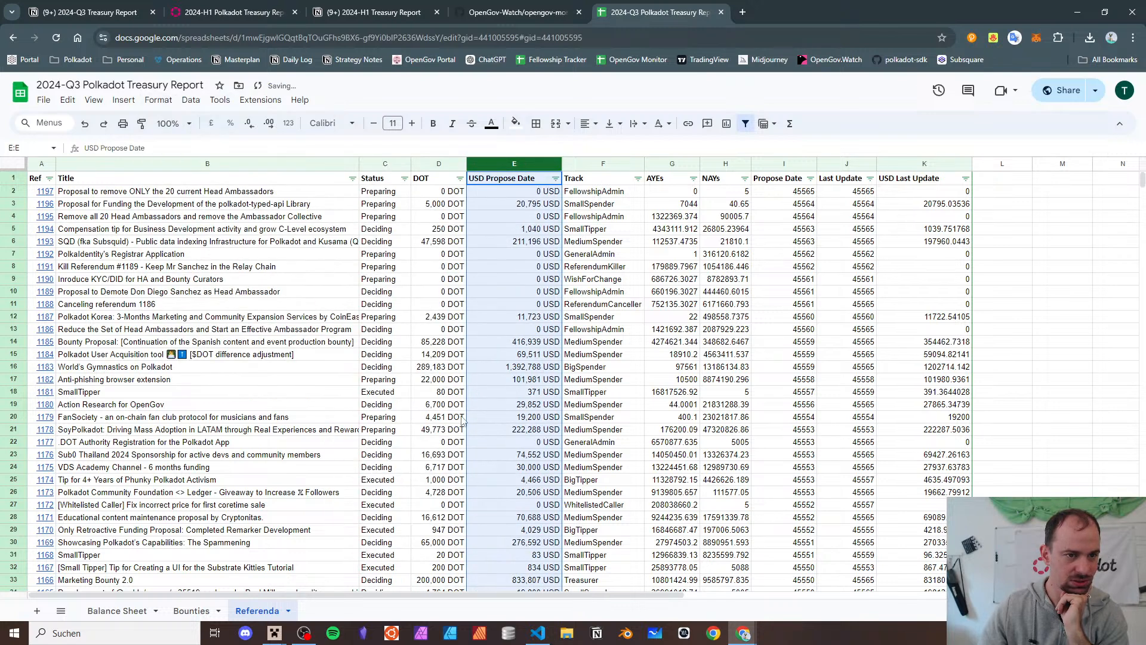
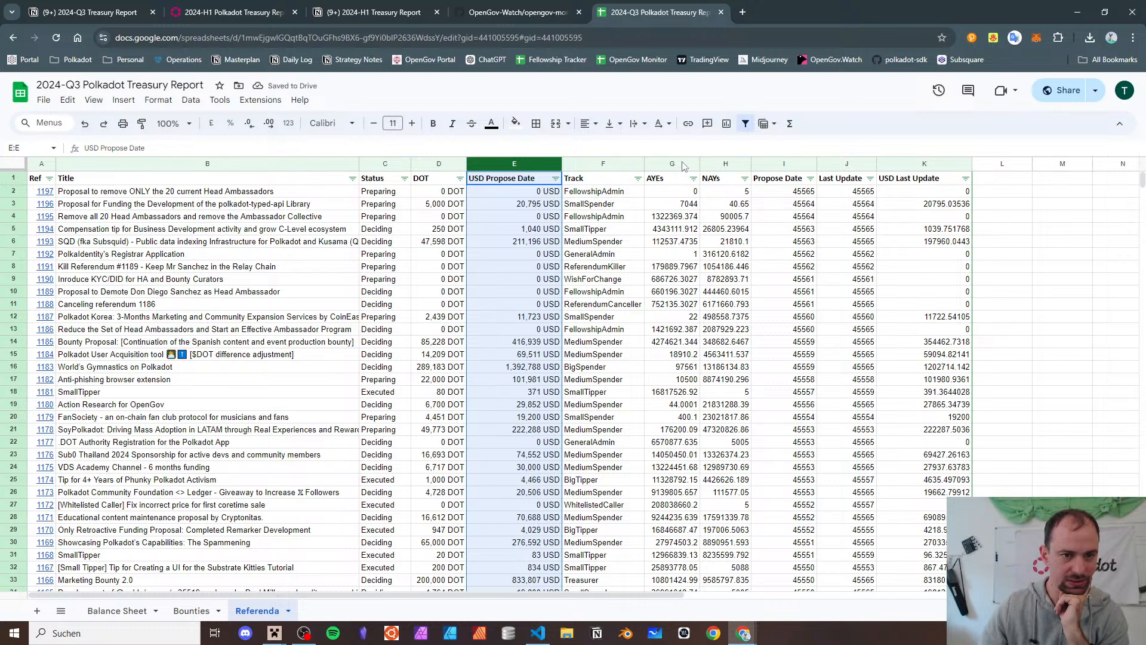
# - Format the AYEs and NAYs columns G:H as Number with no decimals, showing whole votes with thousands separators
pyautogui.moveTo(685, 165); pyautogui.dragTo(723, 162)
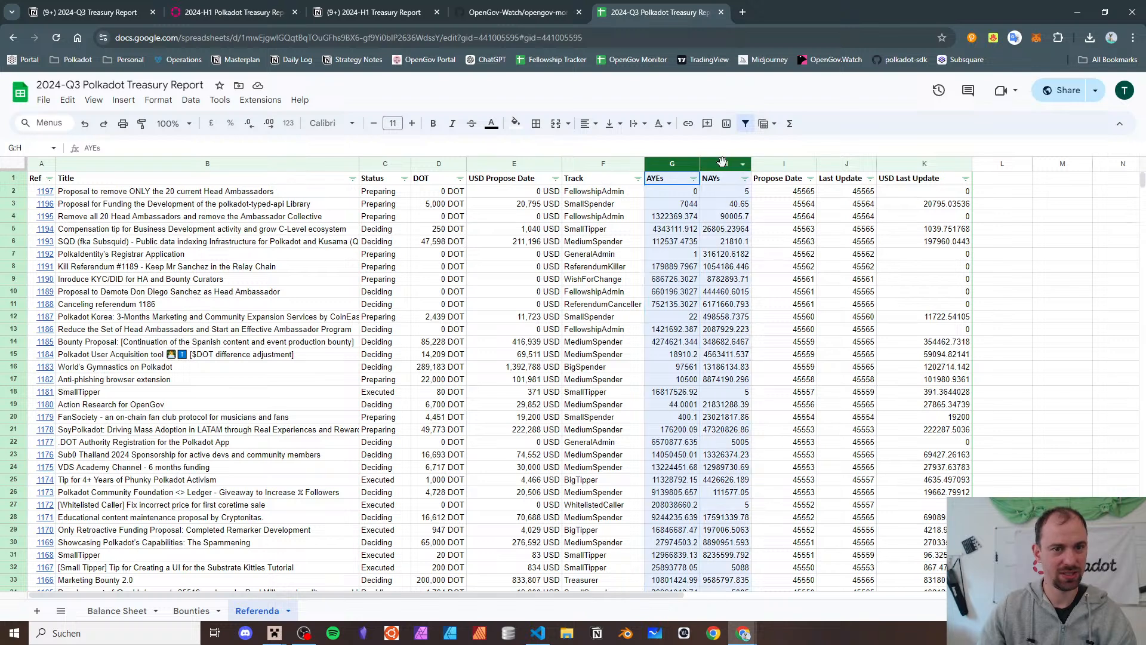
pyautogui.click(191, 100)
pyautogui.moveTo(150, 95)
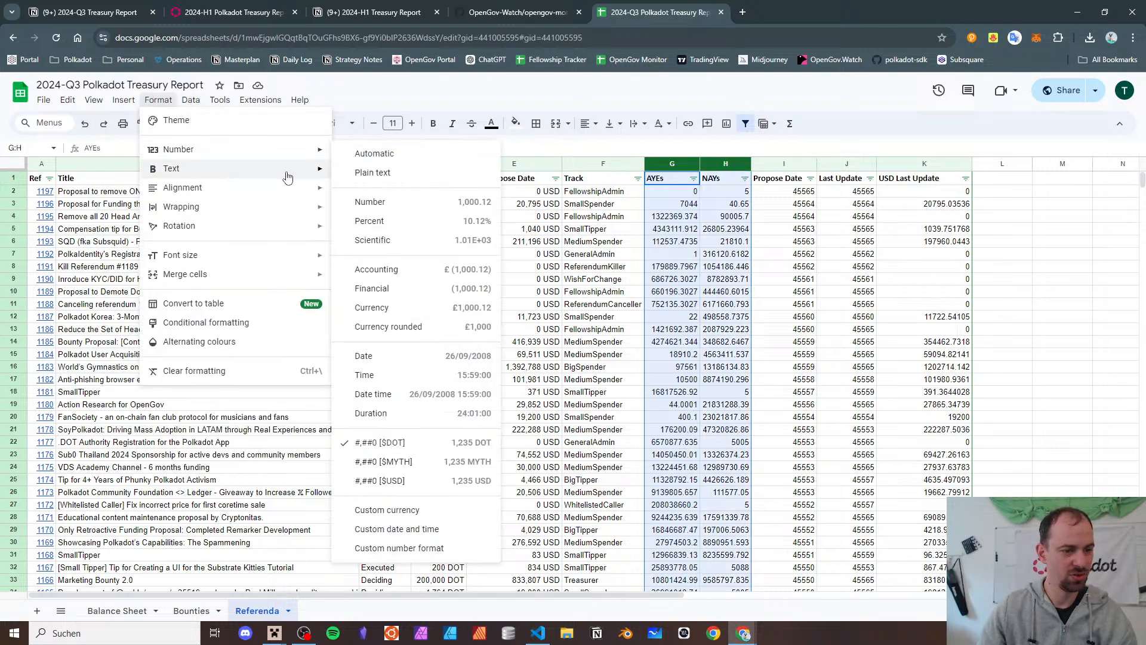
pyautogui.moveTo(251, 150)
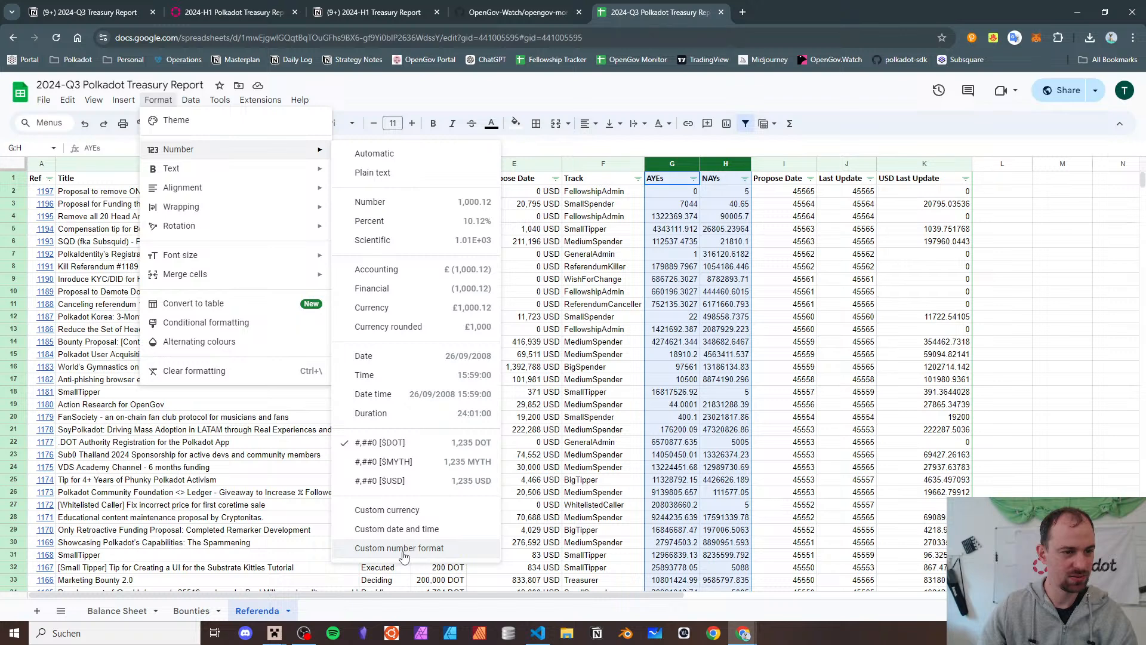
pyautogui.click(409, 209)
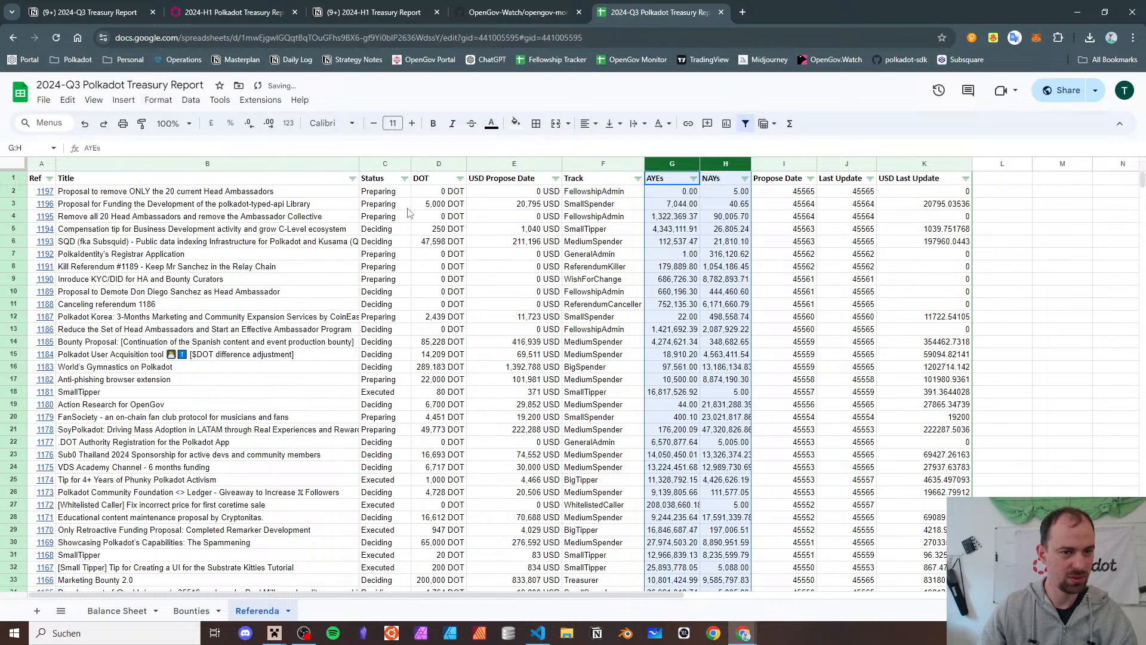
pyautogui.click(249, 123)
pyautogui.click(249, 123)
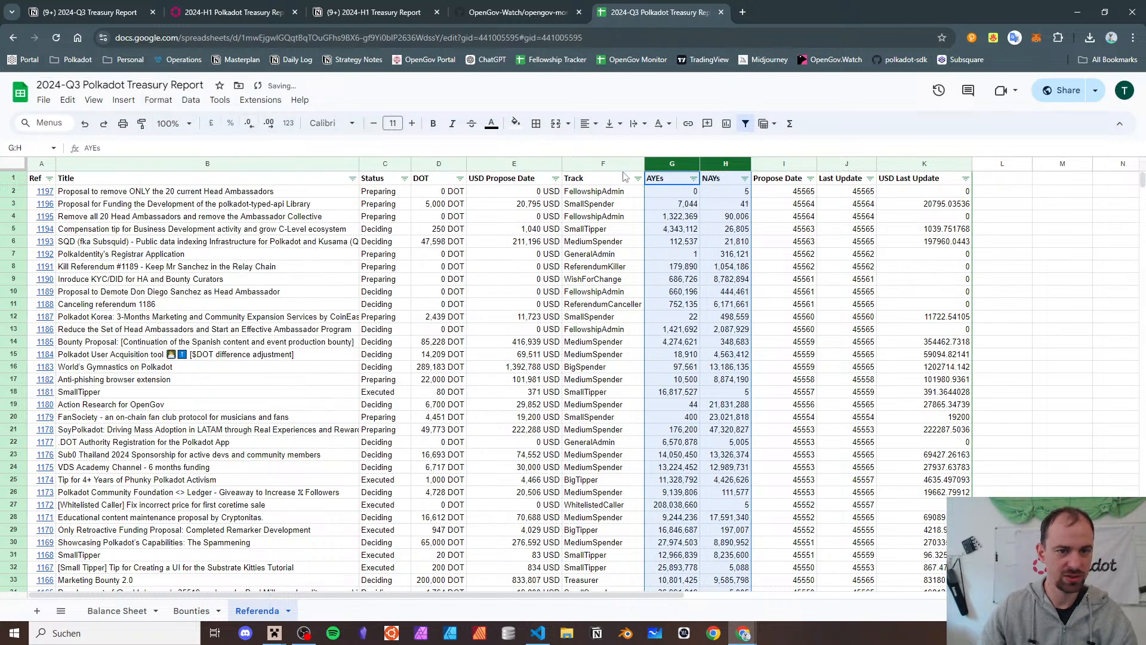
# - Format the Propose Date and Last Update columns I:J as yyyy-mm-dd dates
pyautogui.click(779, 164)
pyautogui.keyDown('shift'); pyautogui.click(845, 159); pyautogui.keyUp('shift')
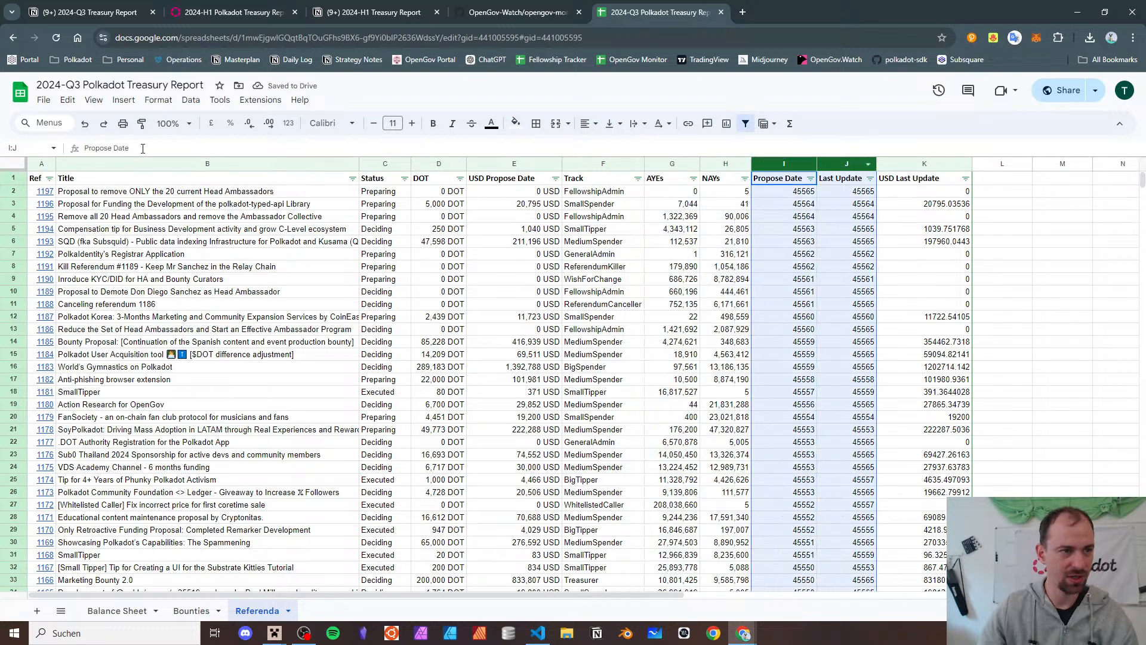
pyautogui.click(158, 100)
pyautogui.moveTo(183, 156)
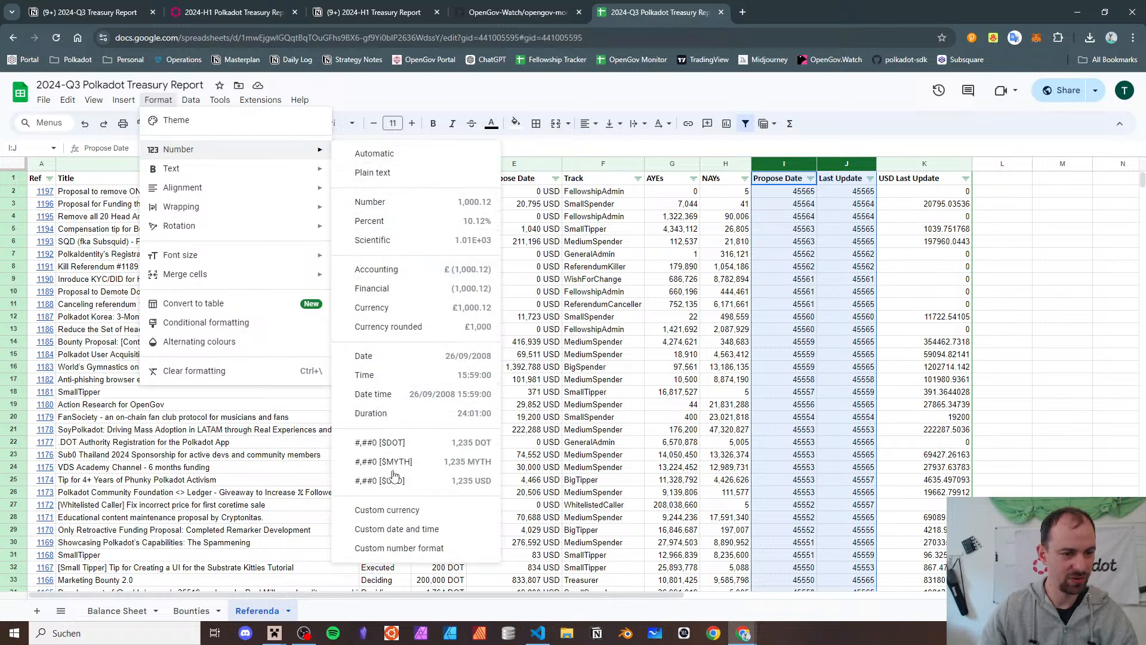
pyautogui.click(385, 528)
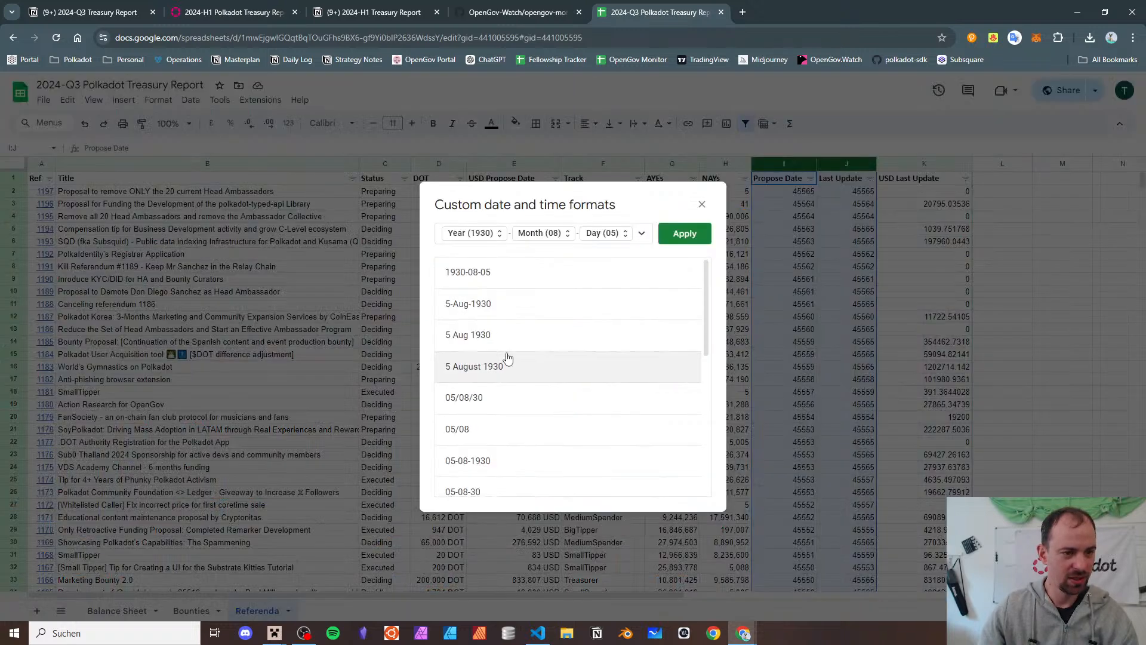
pyautogui.click(703, 236)
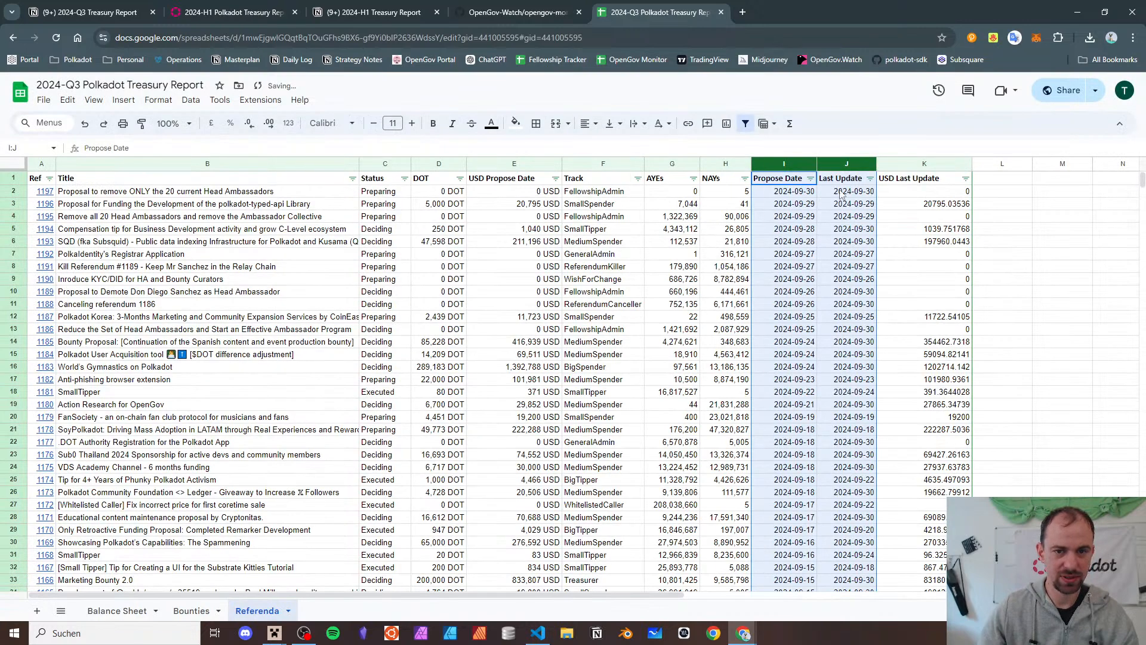
# - Give the USD Last Update column the custom #,##0 [$USD] format and narrow it
pyautogui.click(929, 164)
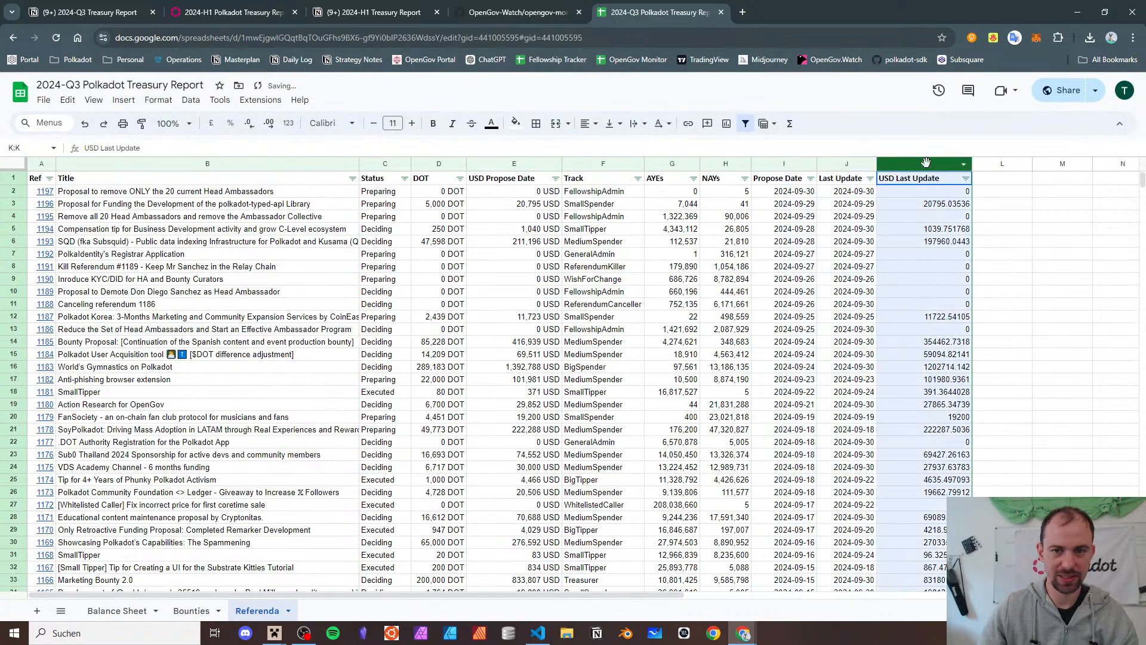
pyautogui.click(174, 104)
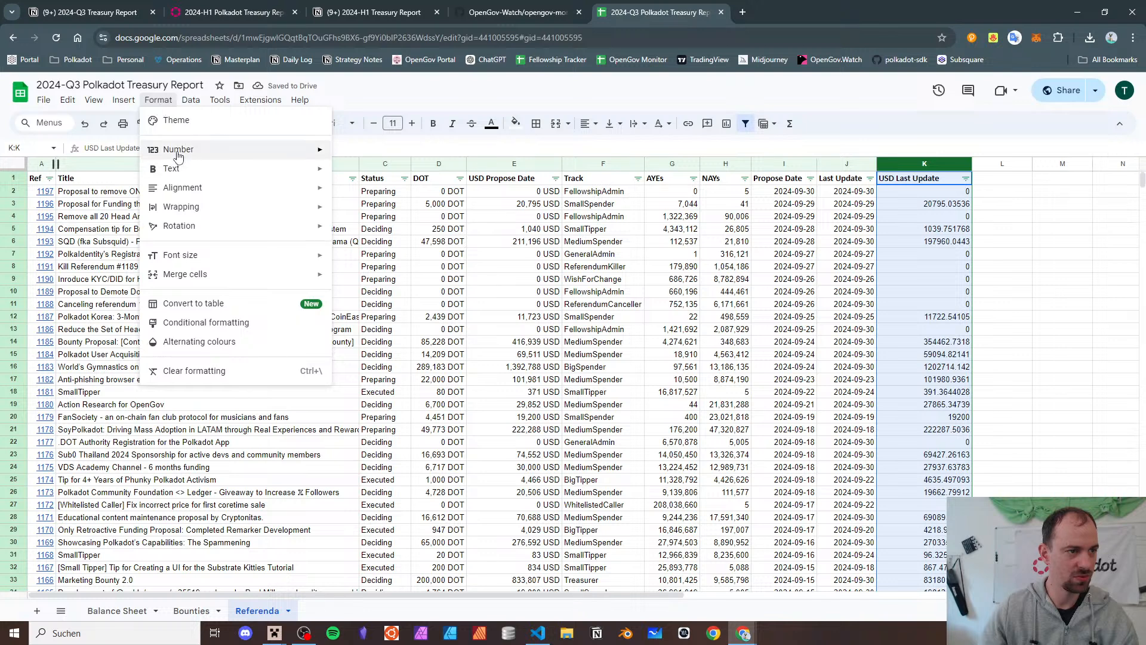
pyautogui.moveTo(179, 150)
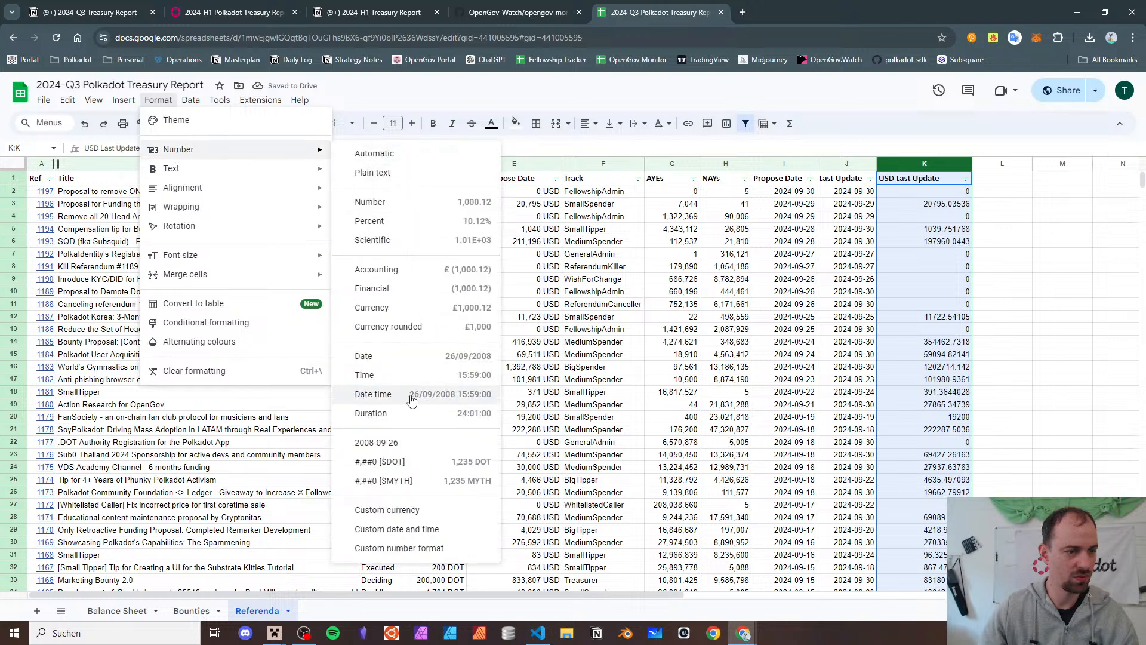
pyautogui.click(399, 547)
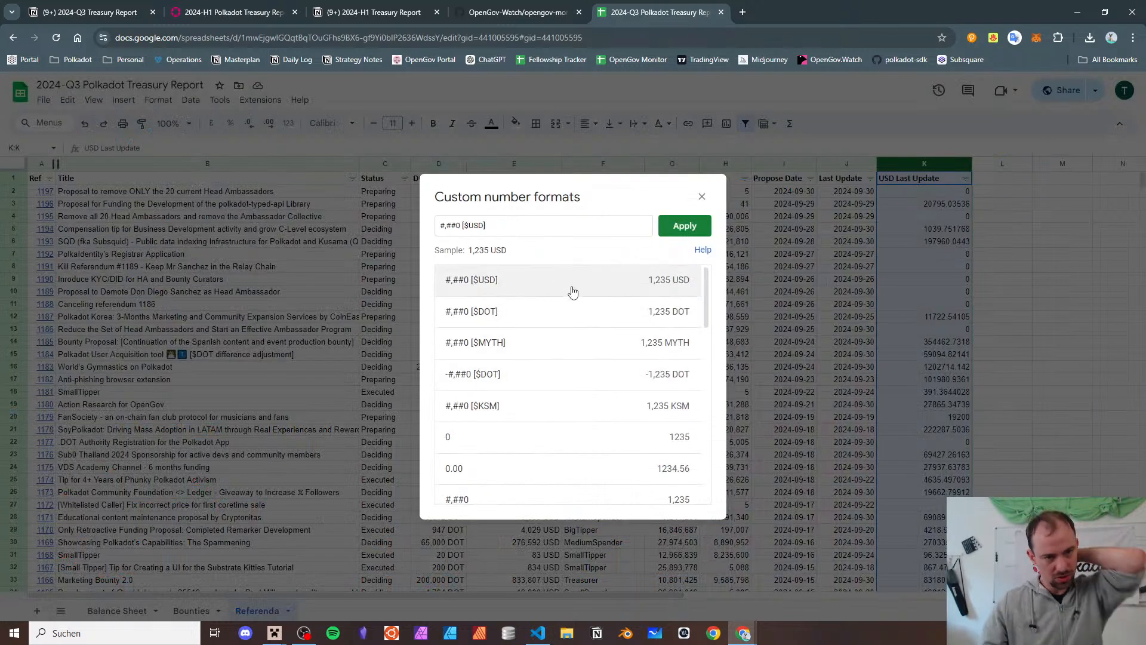
pyautogui.click(684, 227)
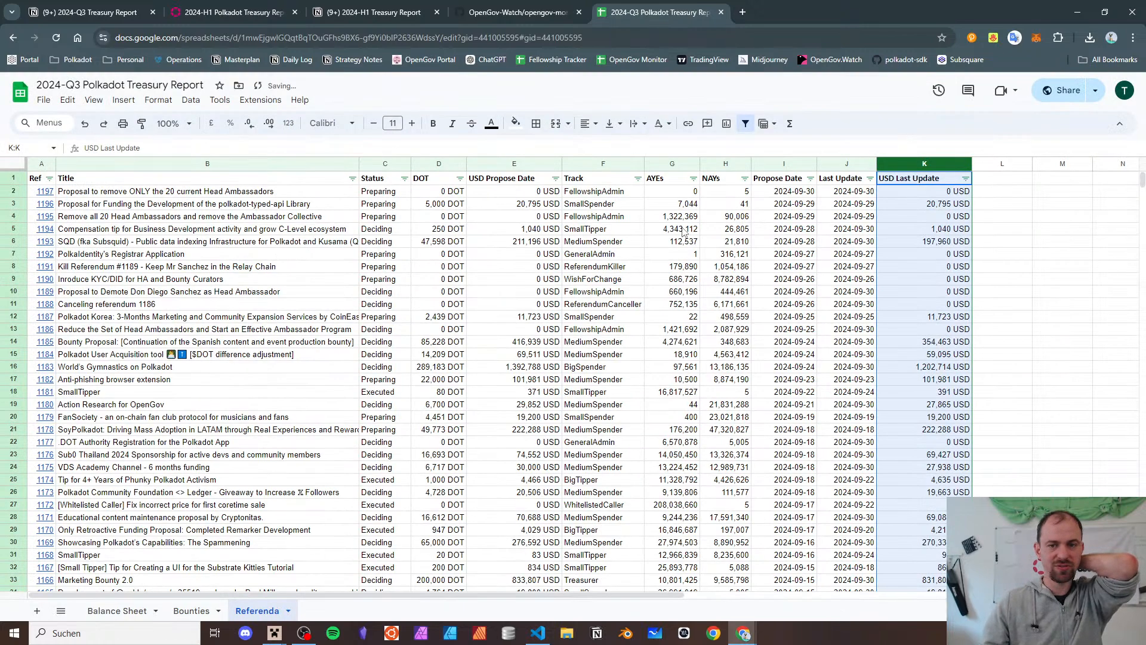
pyautogui.click(784, 241)
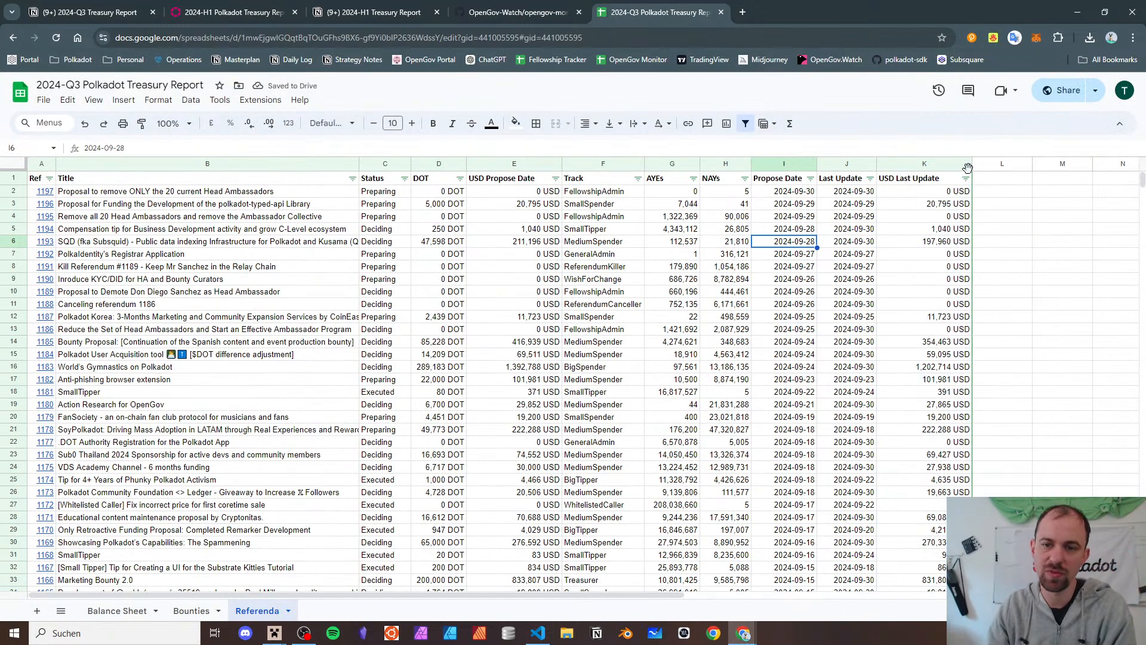
pyautogui.moveTo(972, 164); pyautogui.dragTo(956, 164)
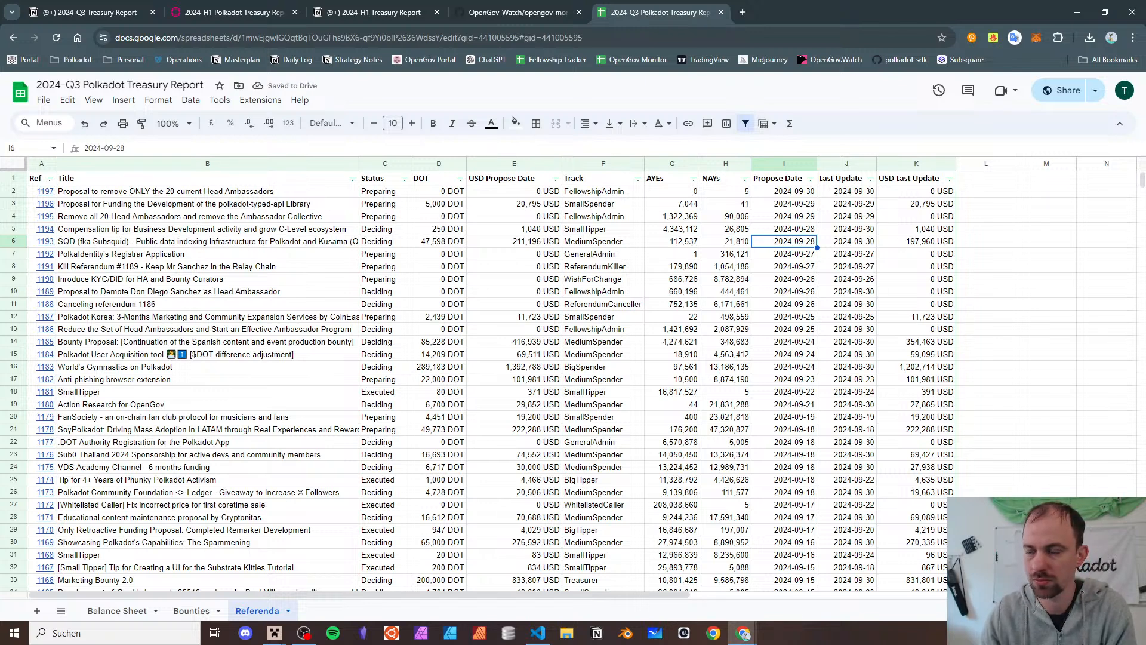
pyautogui.hotkey('alt', 'Tab')
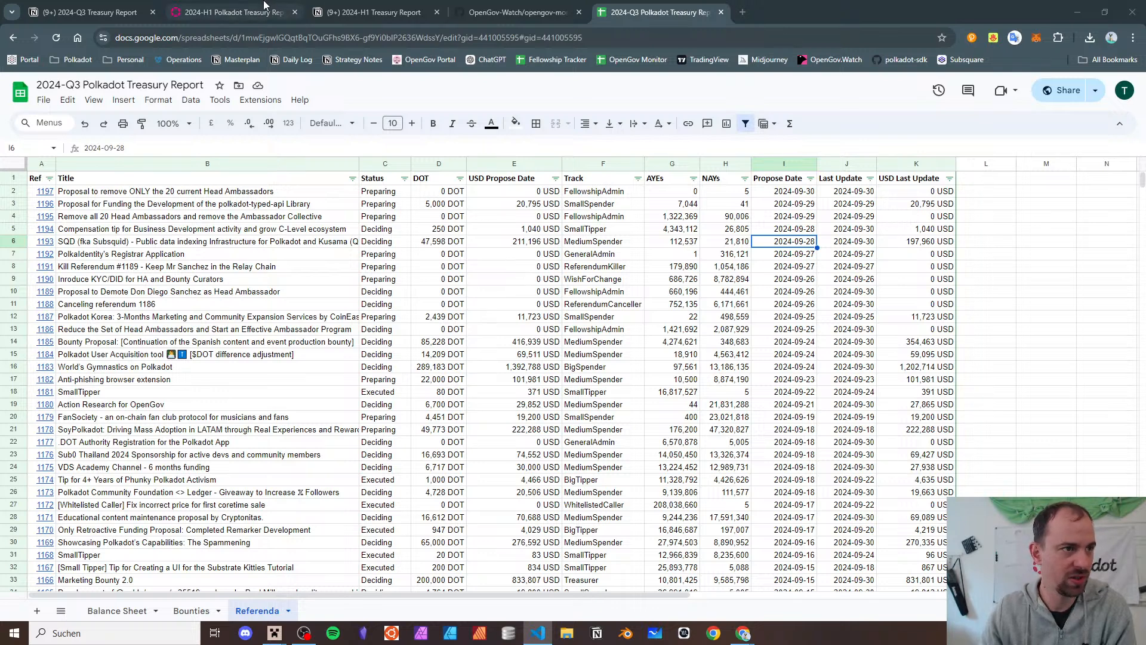
# - Go to the Notion 2024-Q3 report, then open the 2024-H1 Treasury Report page and scroll to its Links
pyautogui.click(14, 8)
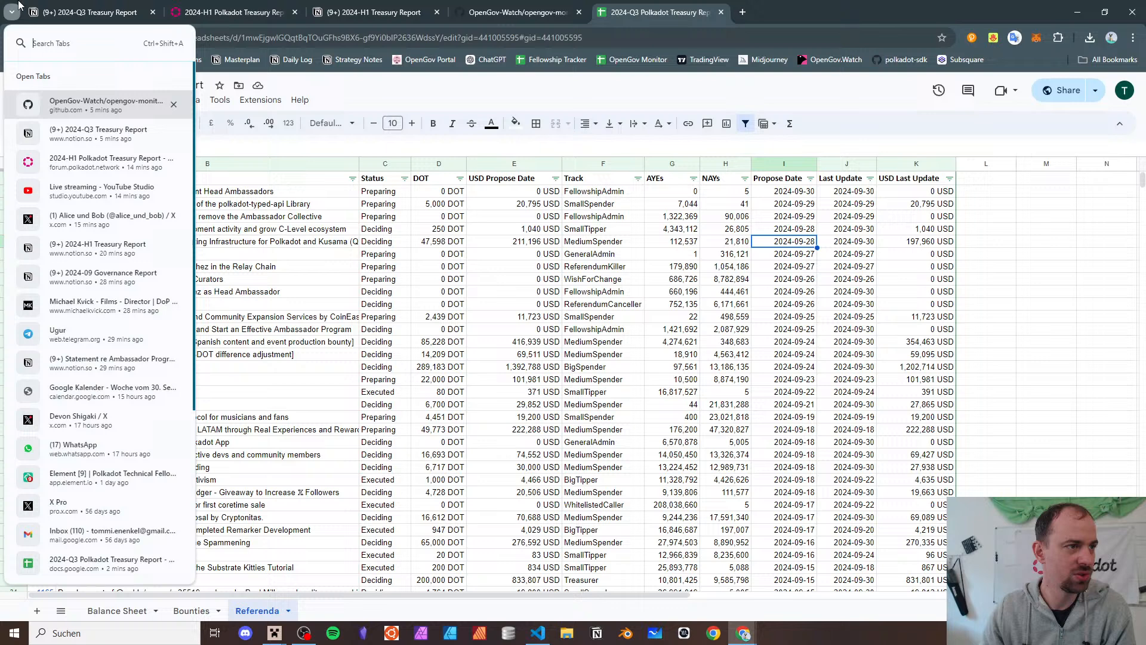
pyautogui.click(55, 9)
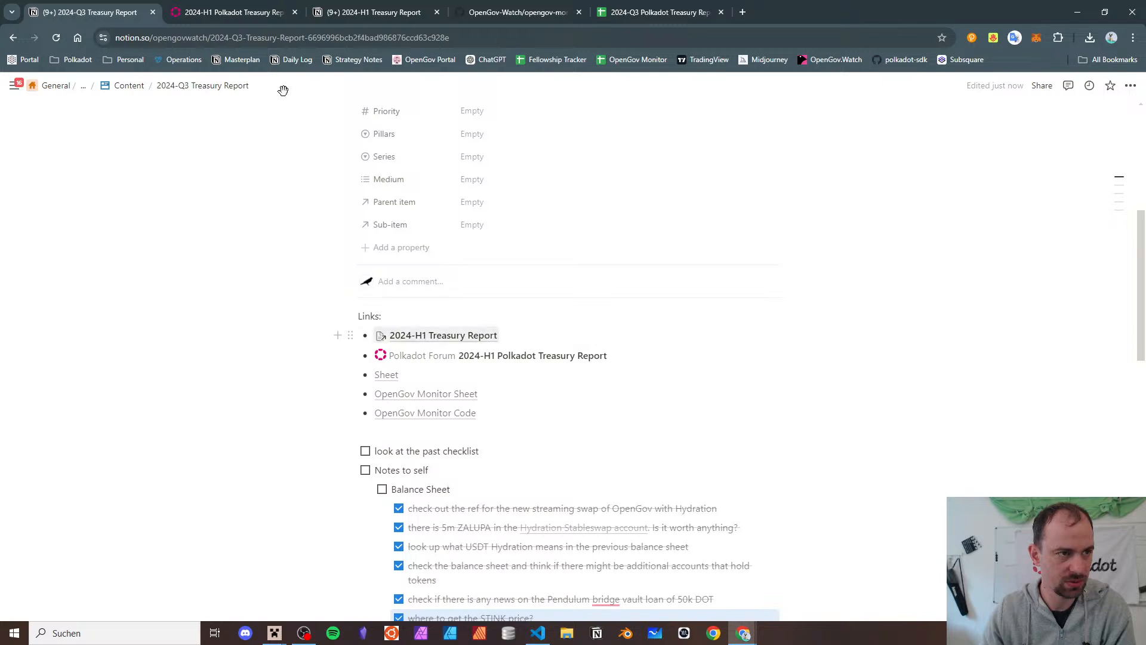
pyautogui.click(375, 12)
pyautogui.scroll(-8, 484, 367)
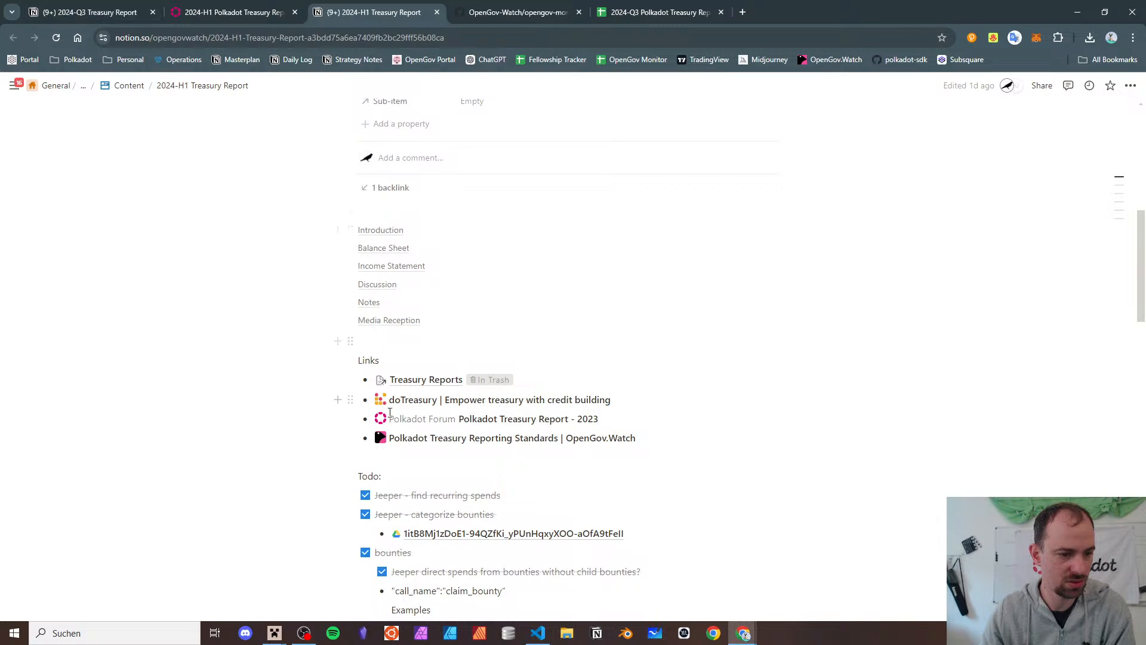
pyautogui.moveTo(440, 446)
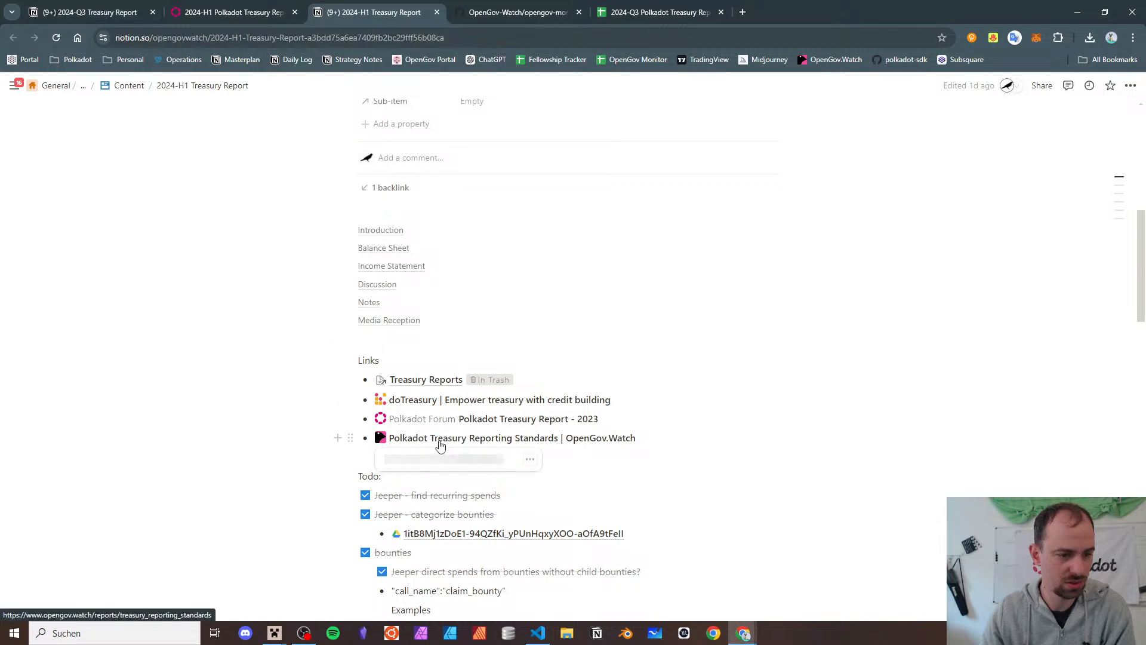
# - Search 'polkadot treasur' in a new tab and open the 2024-H1 Polkadot Treasury Report forum post
pyautogui.click(743, 14)
pyautogui.write('polkadot tre')
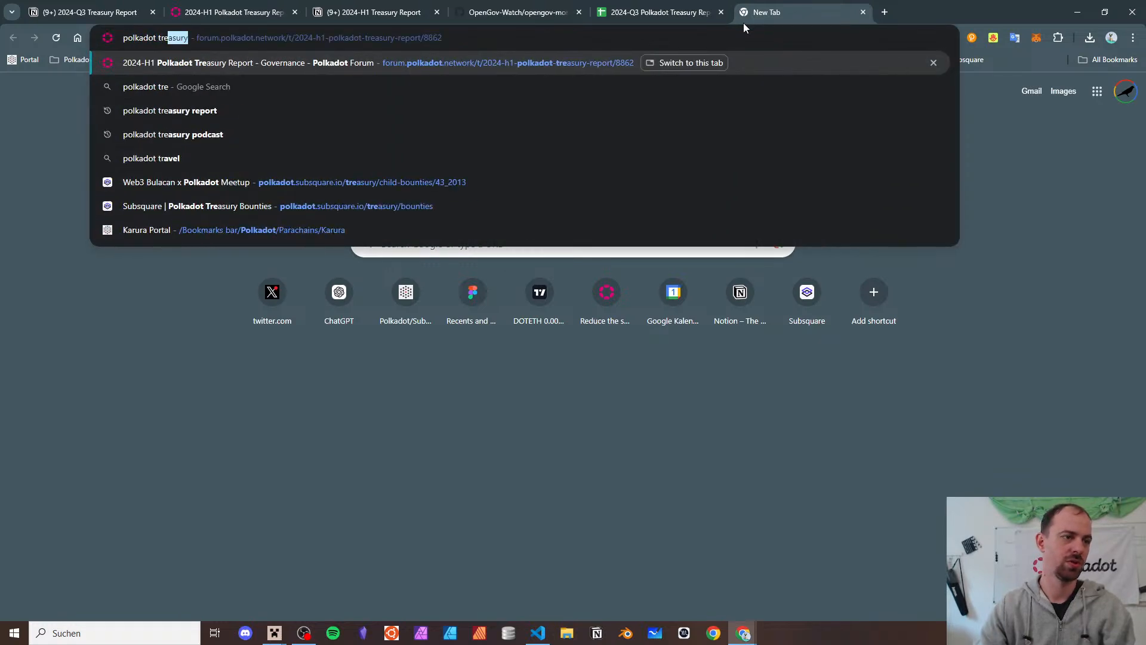
pyautogui.write('asur')
pyautogui.press('Return')
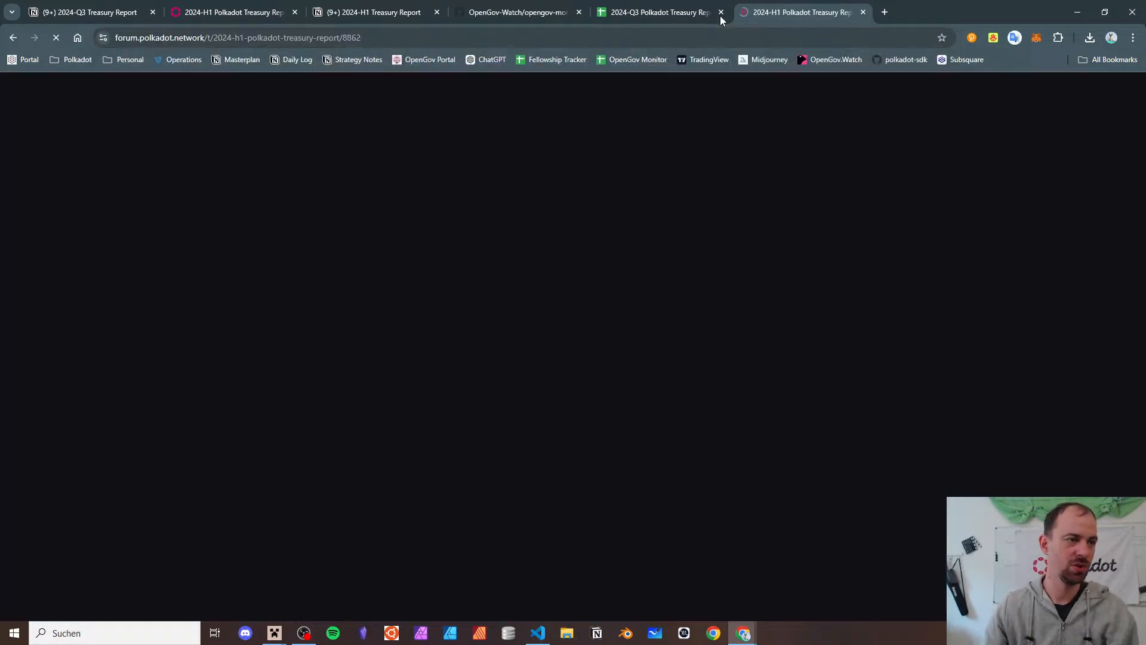
pyautogui.click(176, 37)
pyautogui.click(105, 6)
pyautogui.click(809, 4)
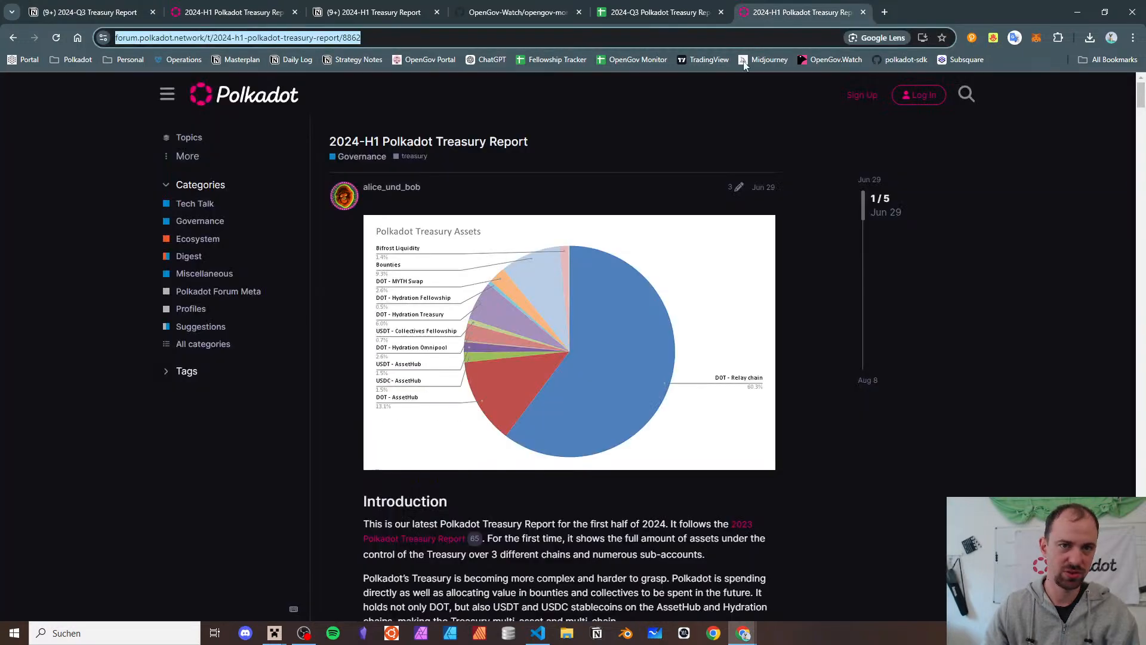
# - Scroll to the post's Notes and open the 'Polkadot Treasury Report 2024-H1 - Google Sheets' link
pyautogui.scroll(-20, 519, 258)
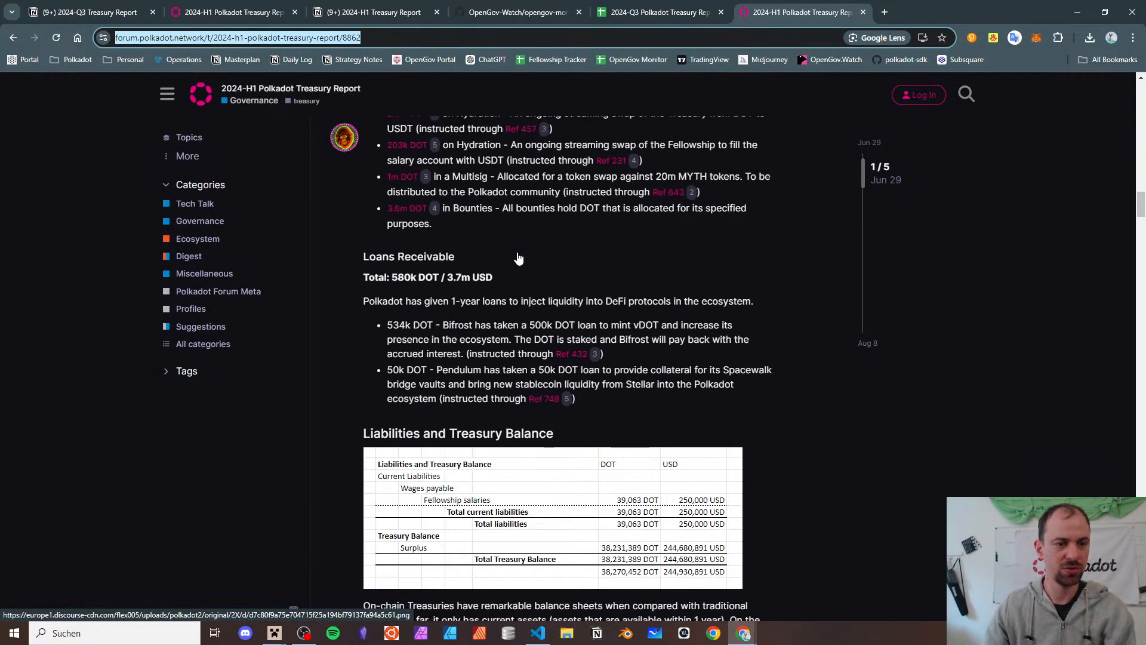
pyautogui.scroll(-10, 519, 258)
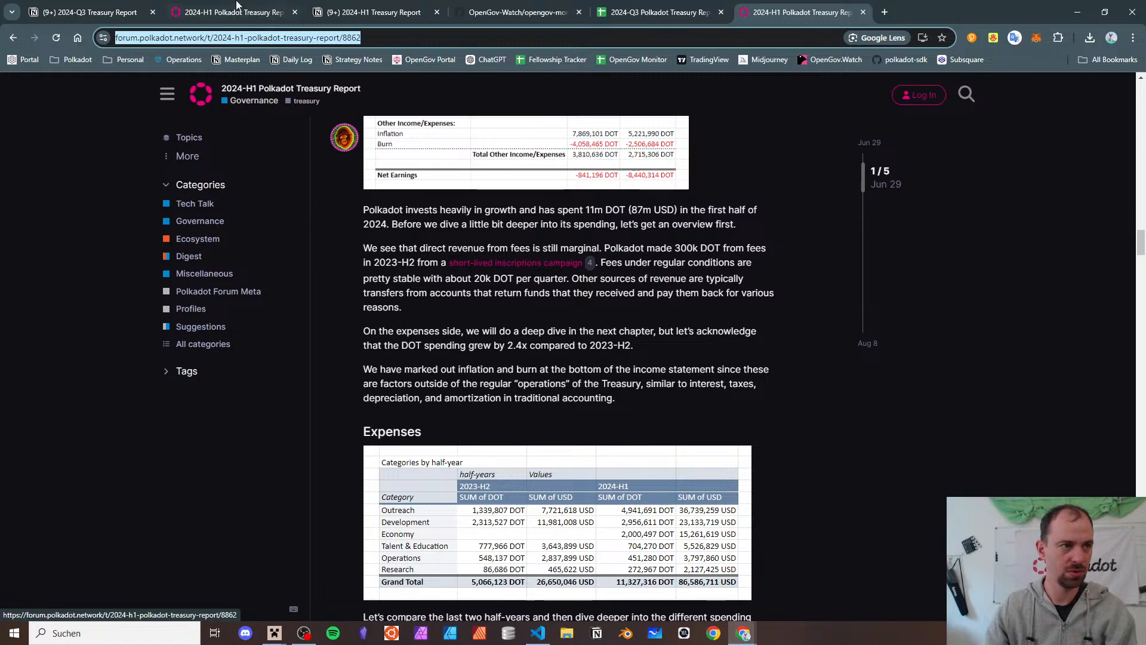
pyautogui.scroll(-20, 512, 411)
pyautogui.scroll(-20, 512, 411)
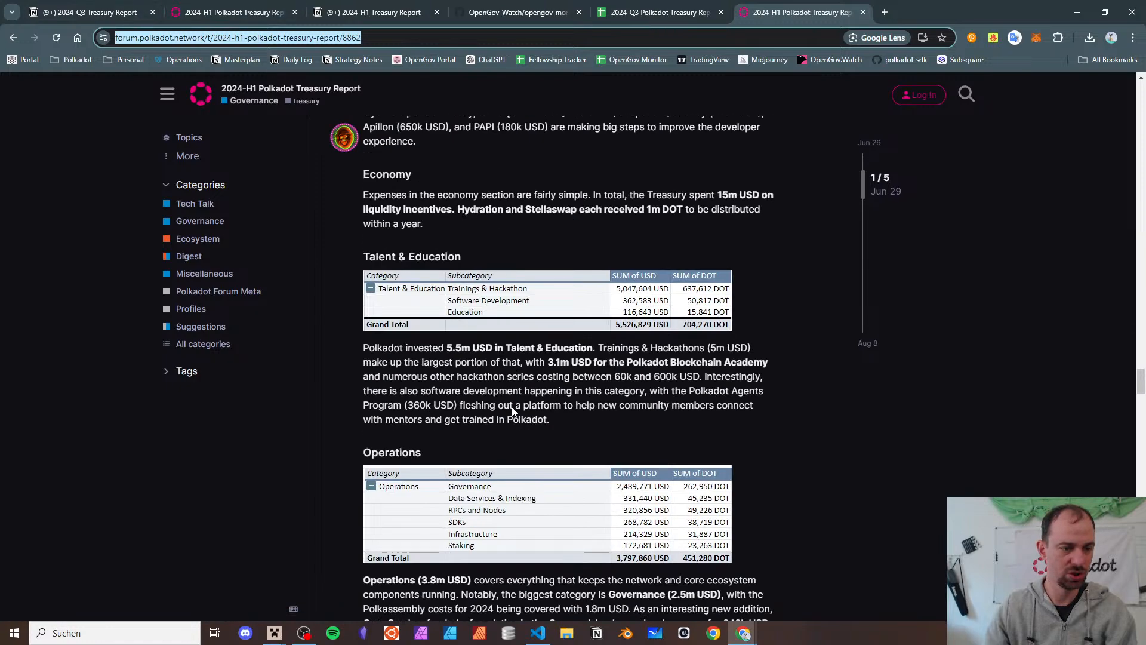
pyautogui.scroll(-20, 538, 474)
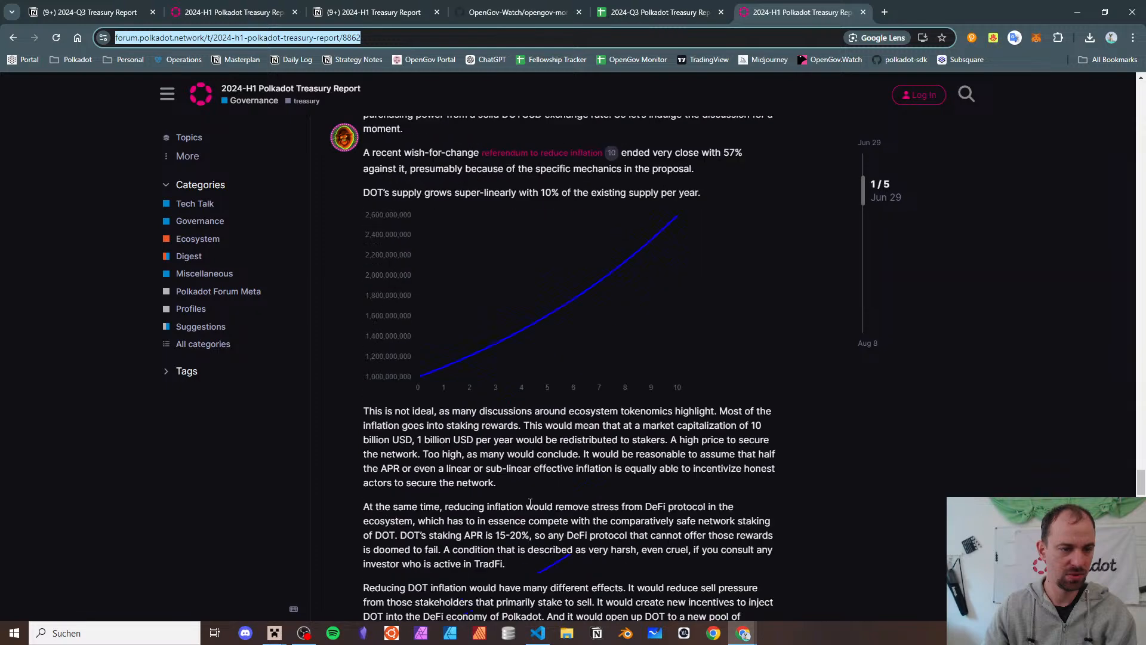
pyautogui.scroll(10, 538, 474)
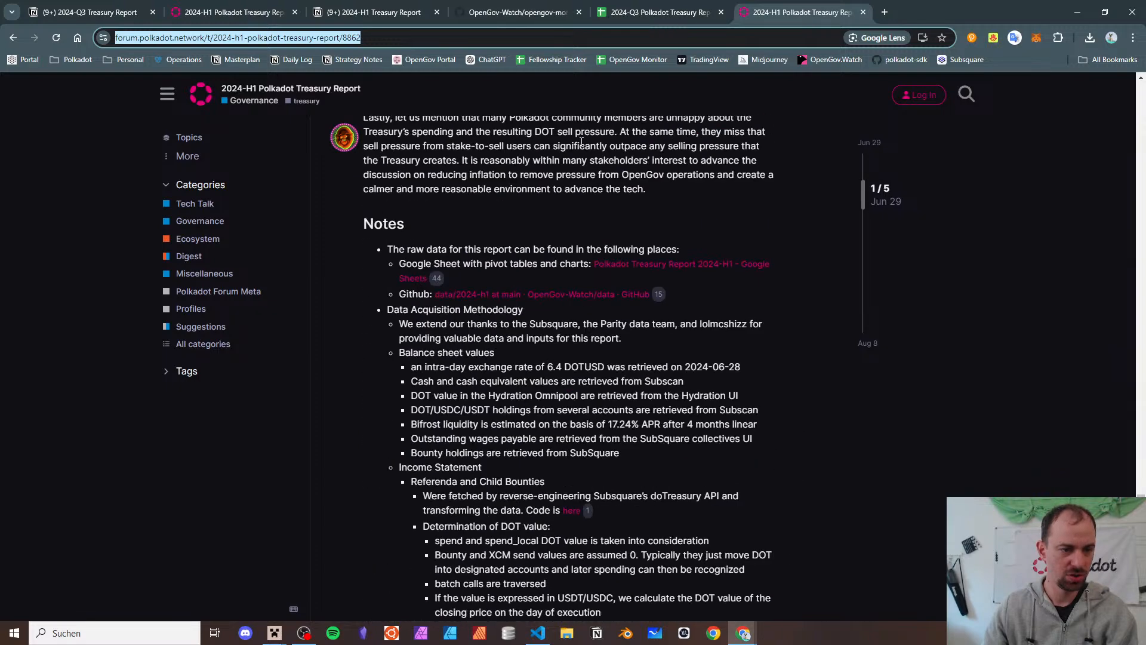
pyautogui.click(665, 270)
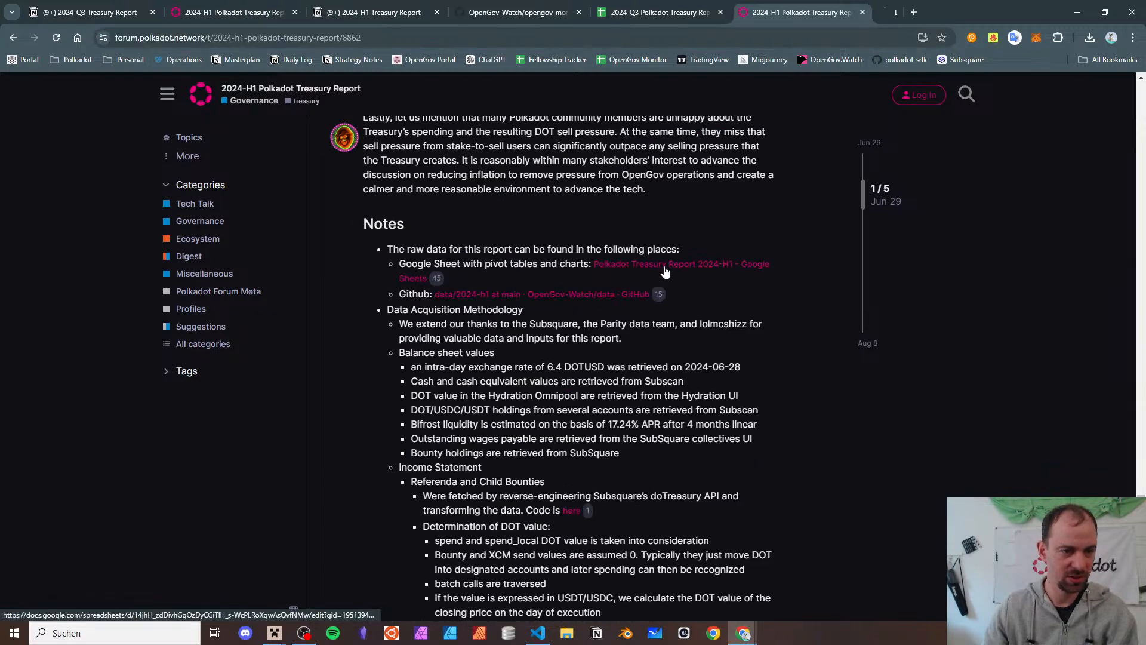
# - Copy the 2024-H1 sheet URL and add a 'Sheet Last Time' bullet linking to it under Sheet in Notion
pyautogui.click(739, 36)
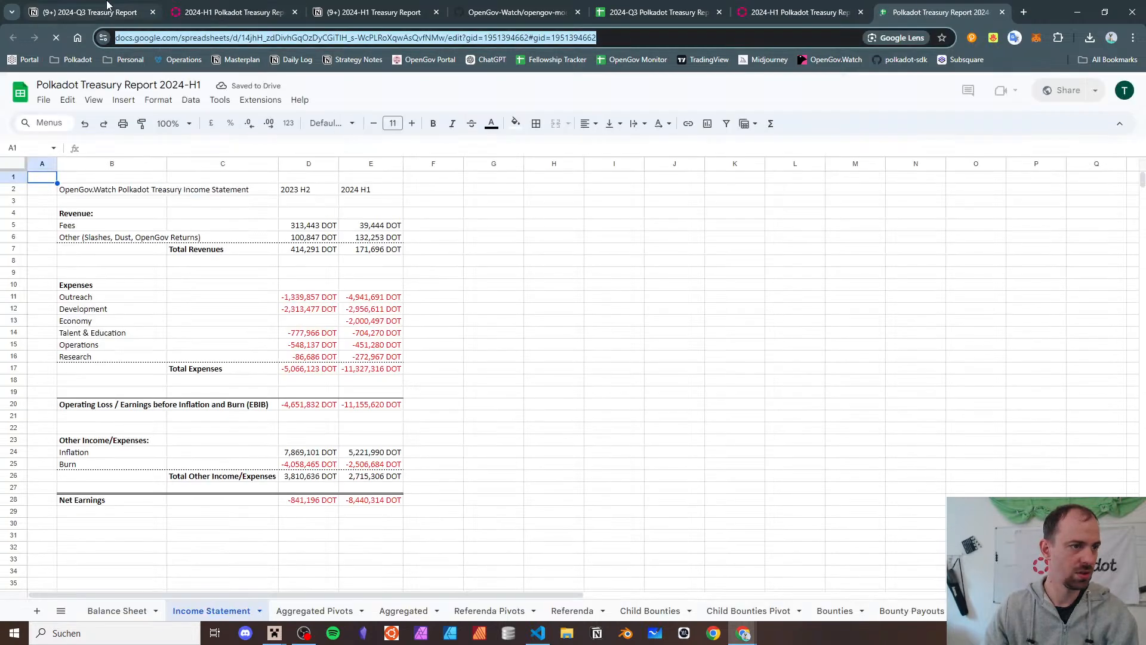
pyautogui.click(107, 8)
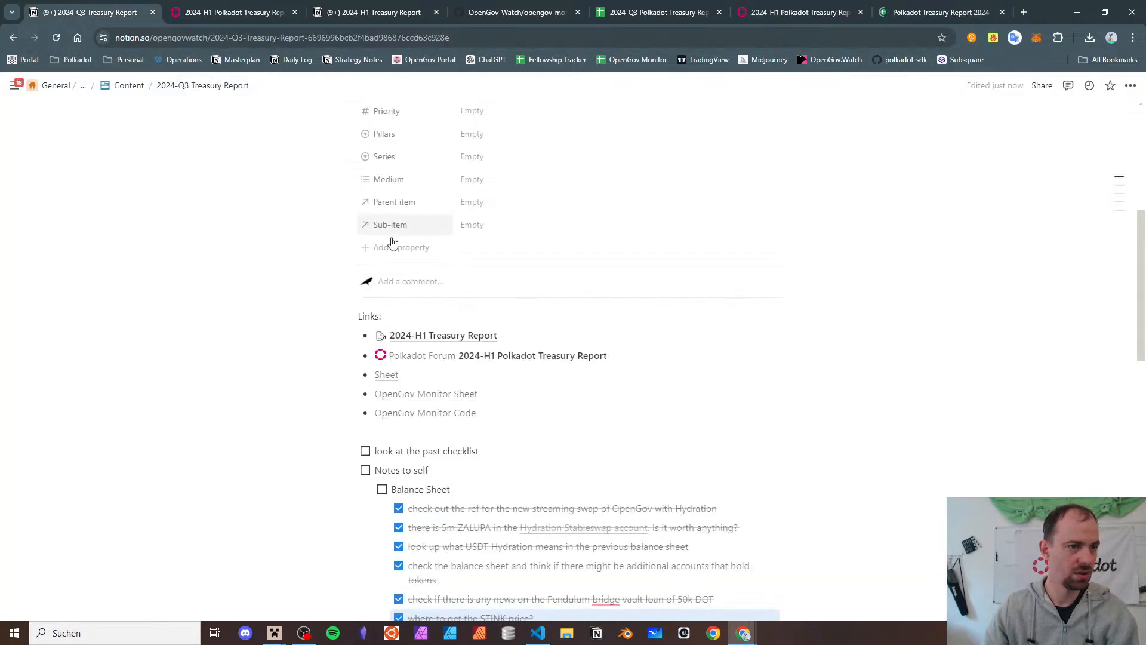
pyautogui.click(687, 373)
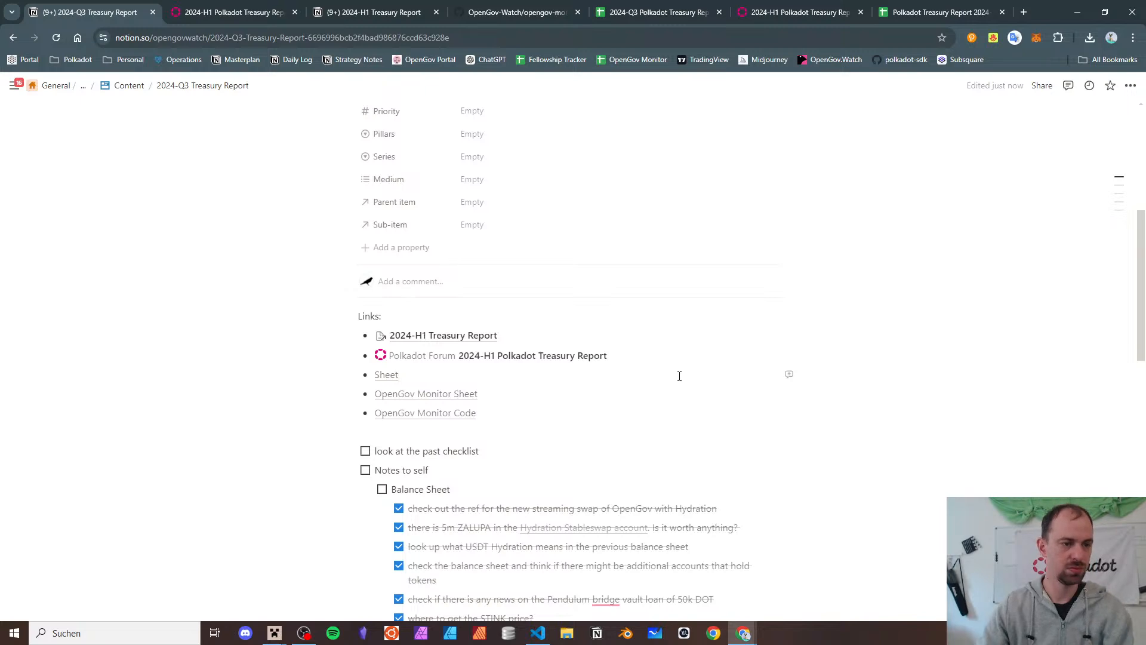
pyautogui.press('Up')
pyautogui.press('Return')
pyautogui.press('BackSpace')
pyautogui.click(679, 375)
pyautogui.press('Return')
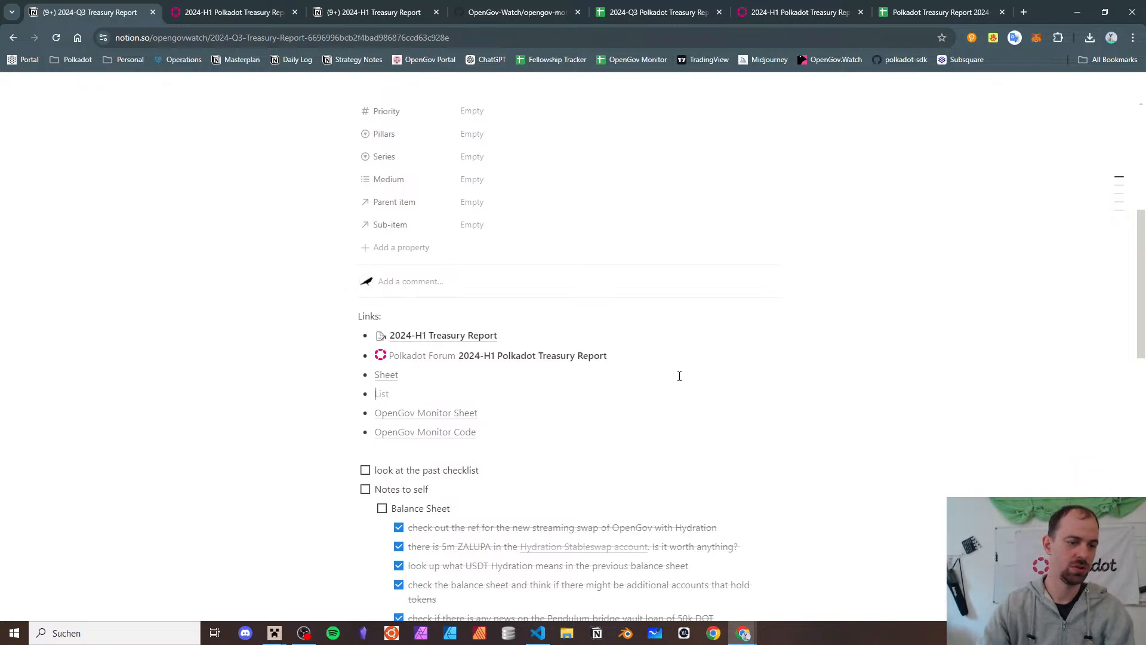
pyautogui.write('Sheet La')
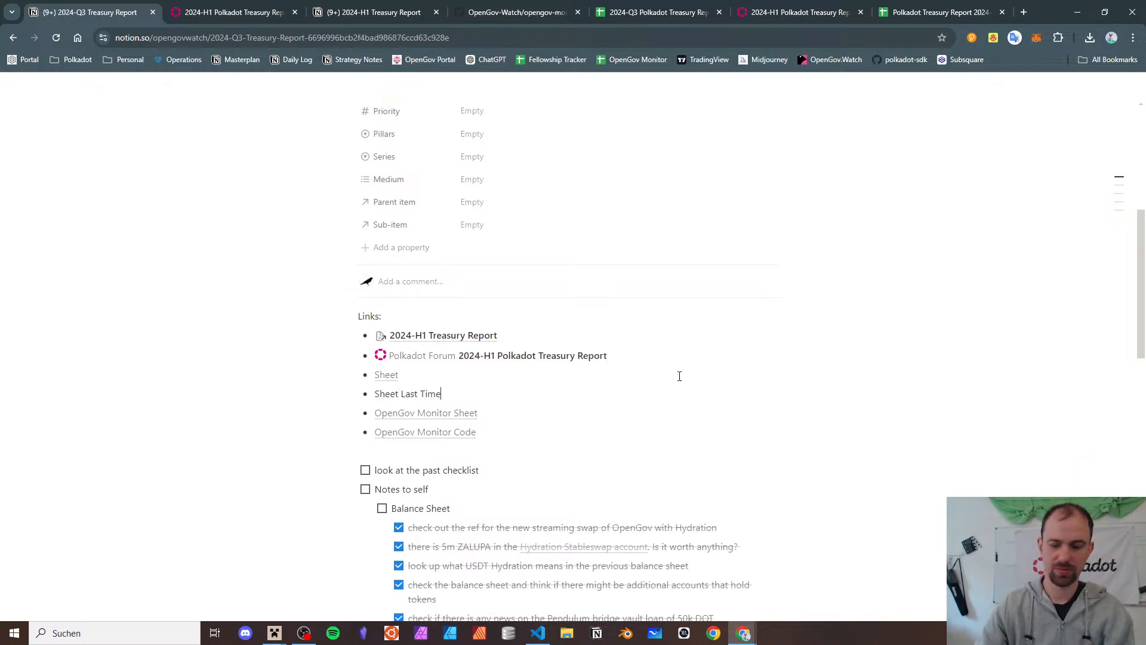
pyautogui.write('st Time')
pyautogui.hotkey('shift', 'Home')
pyautogui.hotkey('ctrl', 'v')
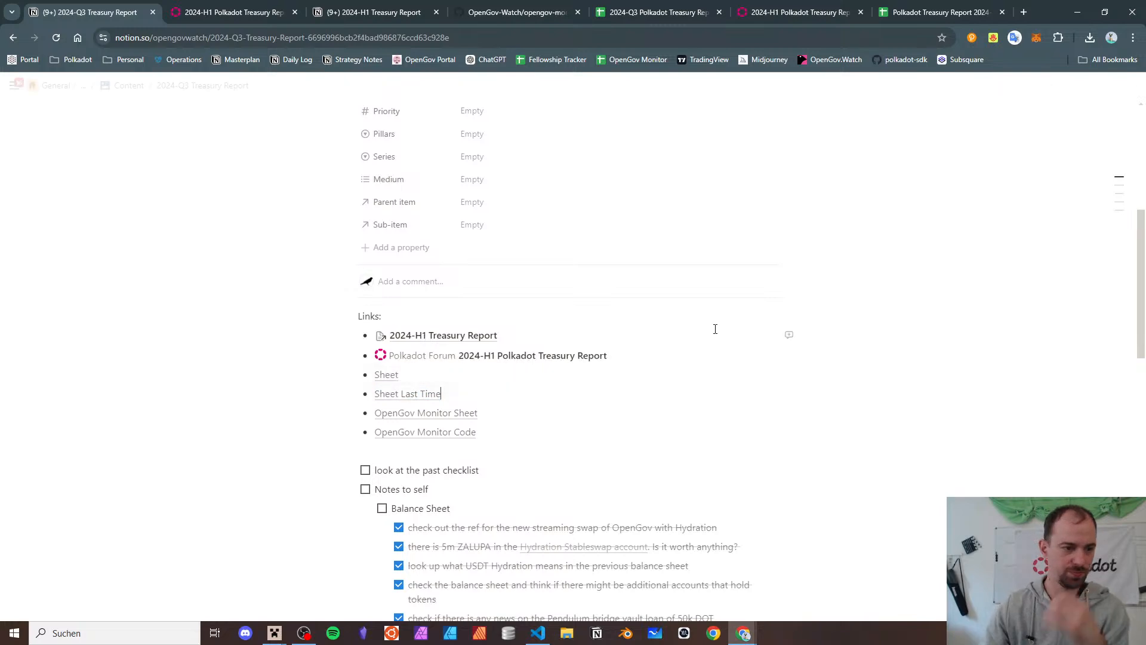
pyautogui.click(901, 8)
# - Detach the 2024-H1 Referenda sheet into its own window, widened to show Category and placed lower on screen
pyautogui.click(562, 615)
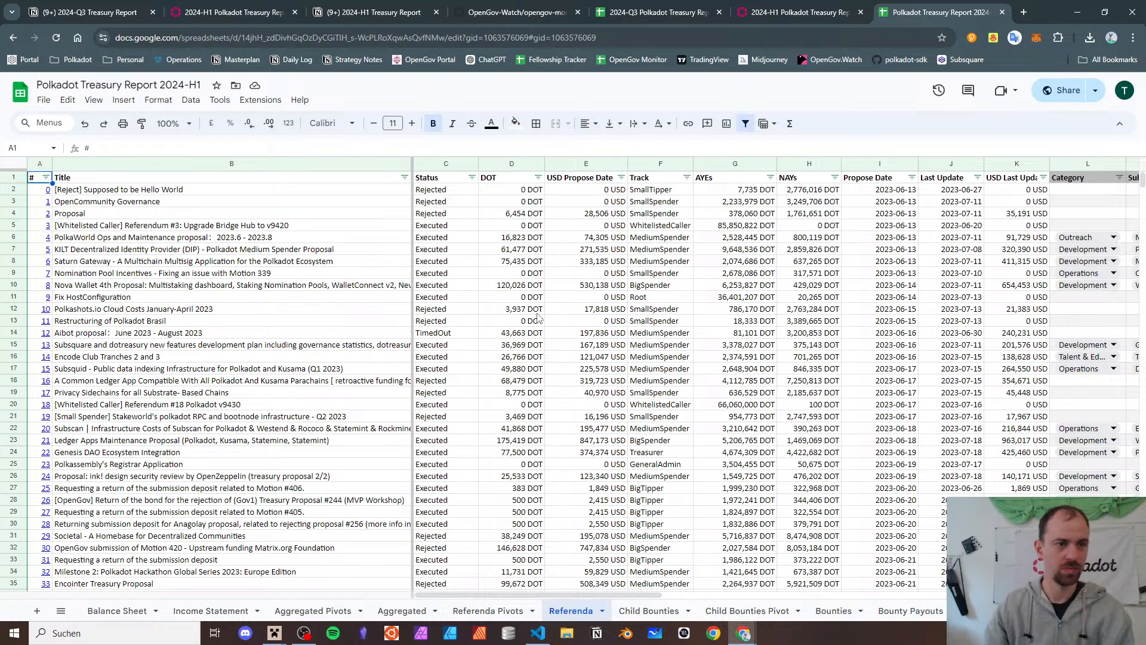
pyautogui.moveTo(941, 26); pyautogui.dragTo(671, 194)
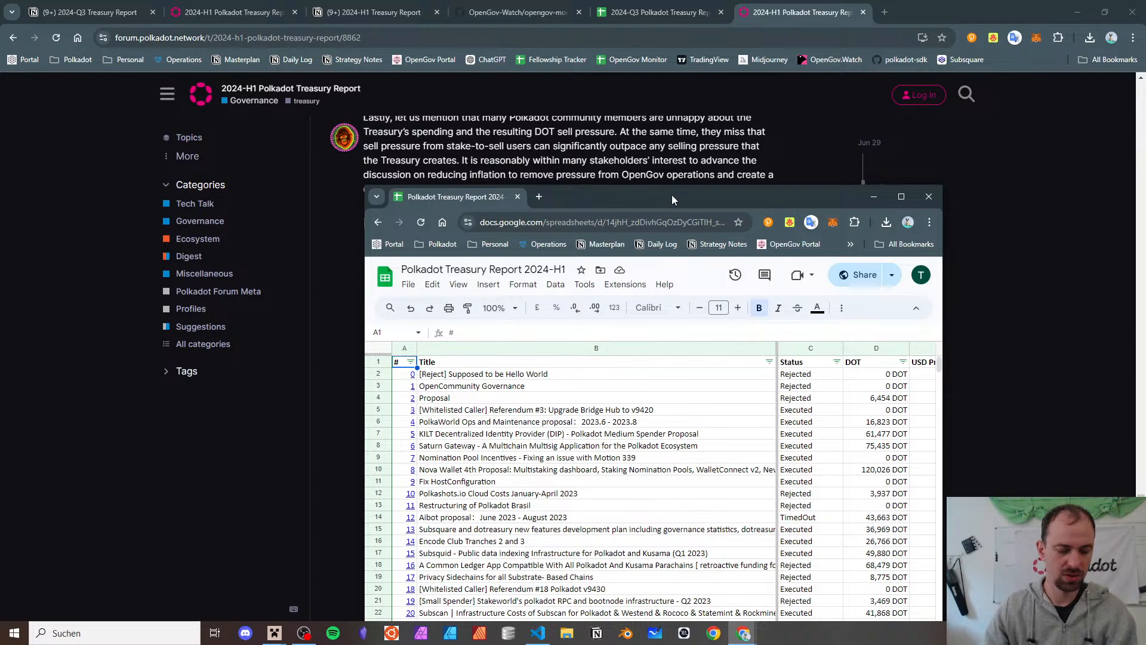
pyautogui.press('super+Down')
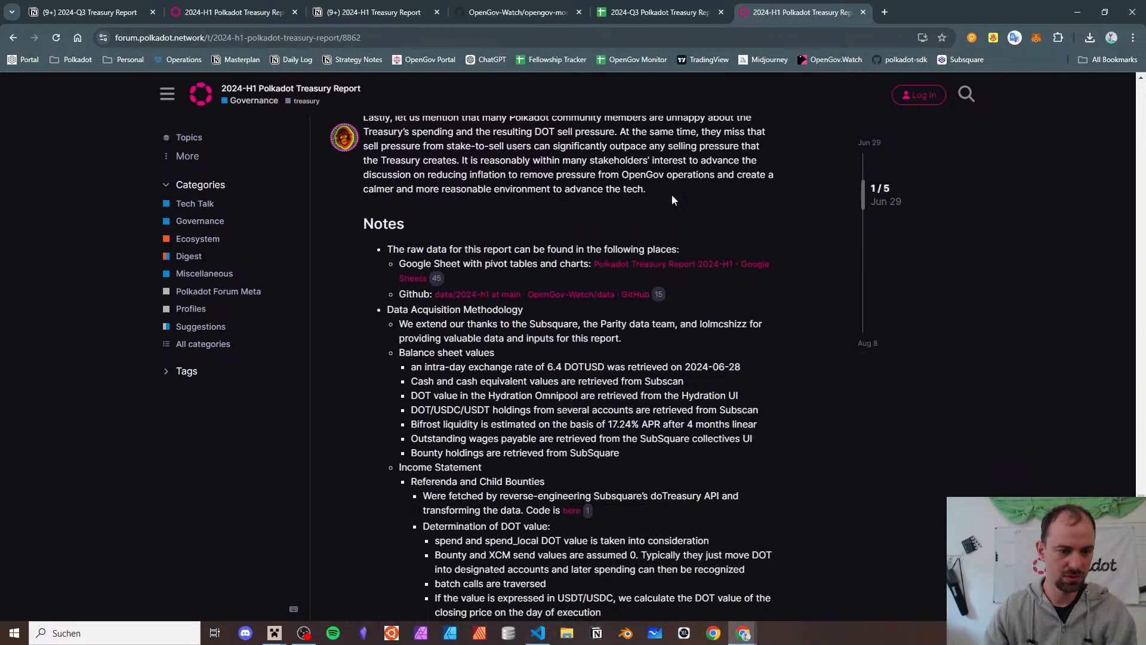
pyautogui.press('super+Up')
pyautogui.hotkey('alt', 'Down')
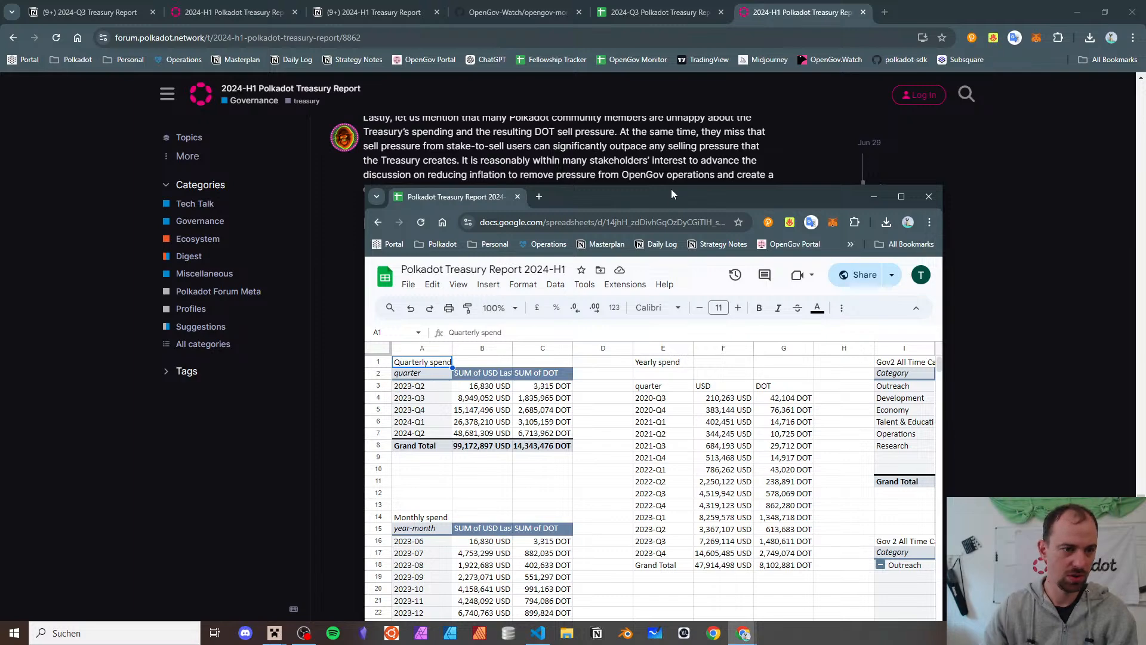
pyautogui.moveTo(671, 189); pyautogui.dragTo(638, 2)
pyautogui.click(381, 610)
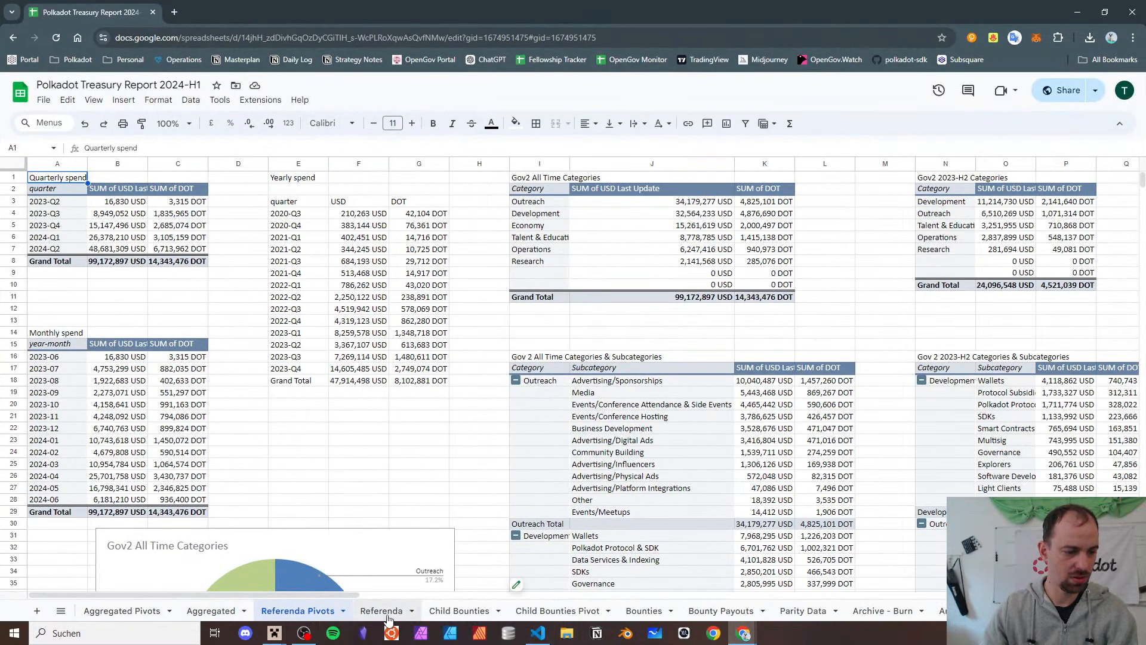
pyautogui.doubleClick(872, 11)
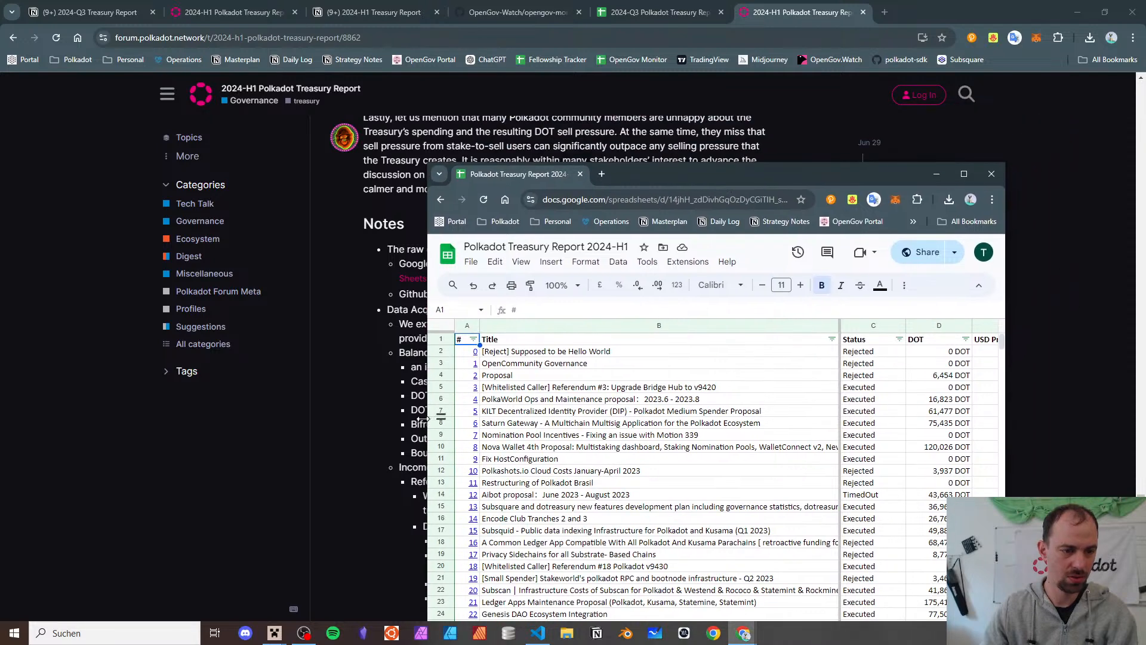
pyautogui.moveTo(424, 419); pyautogui.dragTo(5, 419)
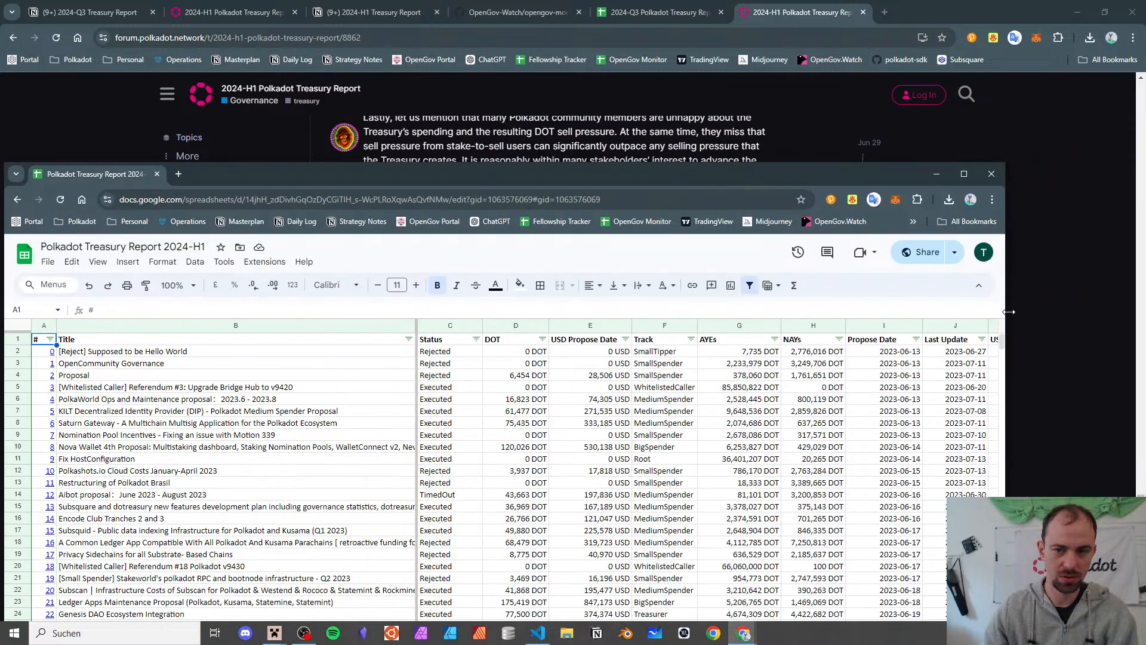
pyautogui.moveTo(1008, 311); pyautogui.dragTo(1139, 311)
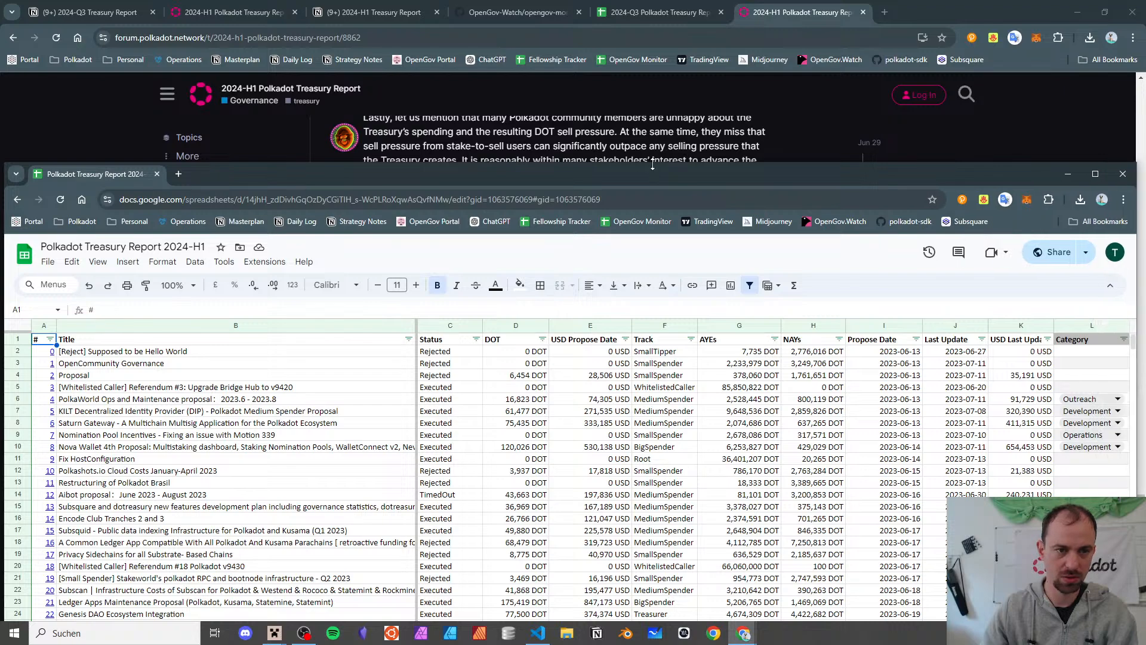
pyautogui.moveTo(650, 171); pyautogui.dragTo(650, 463)
# - Maximize the 2024-Q3 report window behind it and bring the 2024-H1 window back in front
pyautogui.click(657, 12)
pyautogui.moveTo(898, 14); pyautogui.dragTo(429, 19)
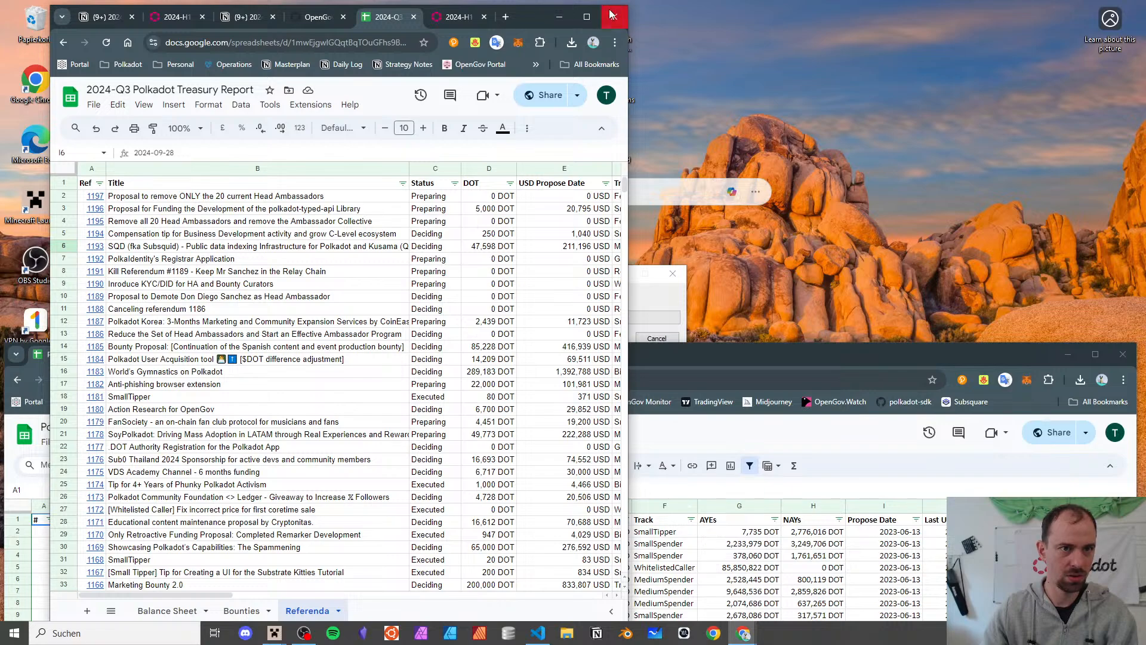
pyautogui.doubleClick(521, 16)
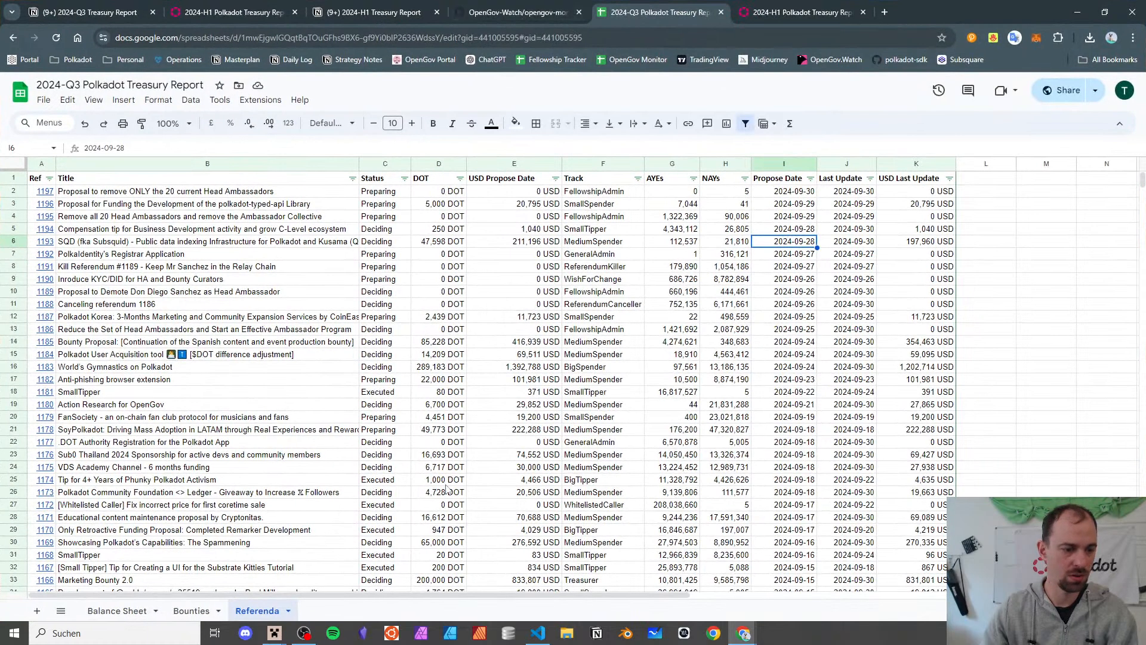
pyautogui.hotkey('alt', 'Tab')
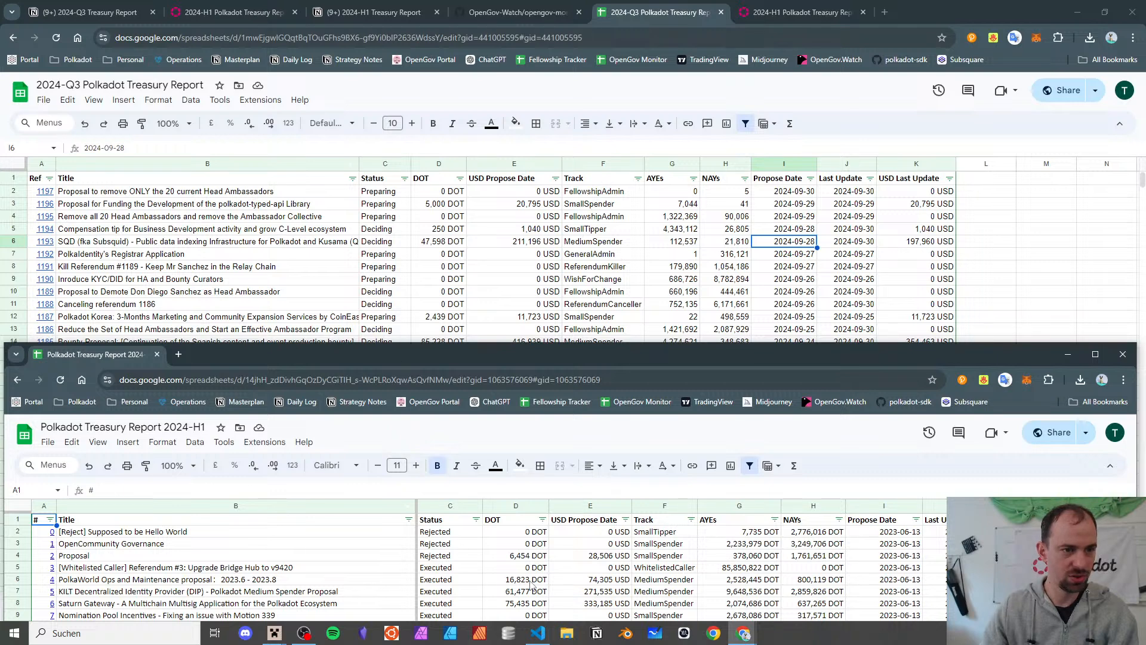
# - Select the 2024-H1 Referenda header cells L1:V1, Category through half-years
pyautogui.hscroll(2, 533, 587)
pyautogui.hscroll(3, 532, 587)
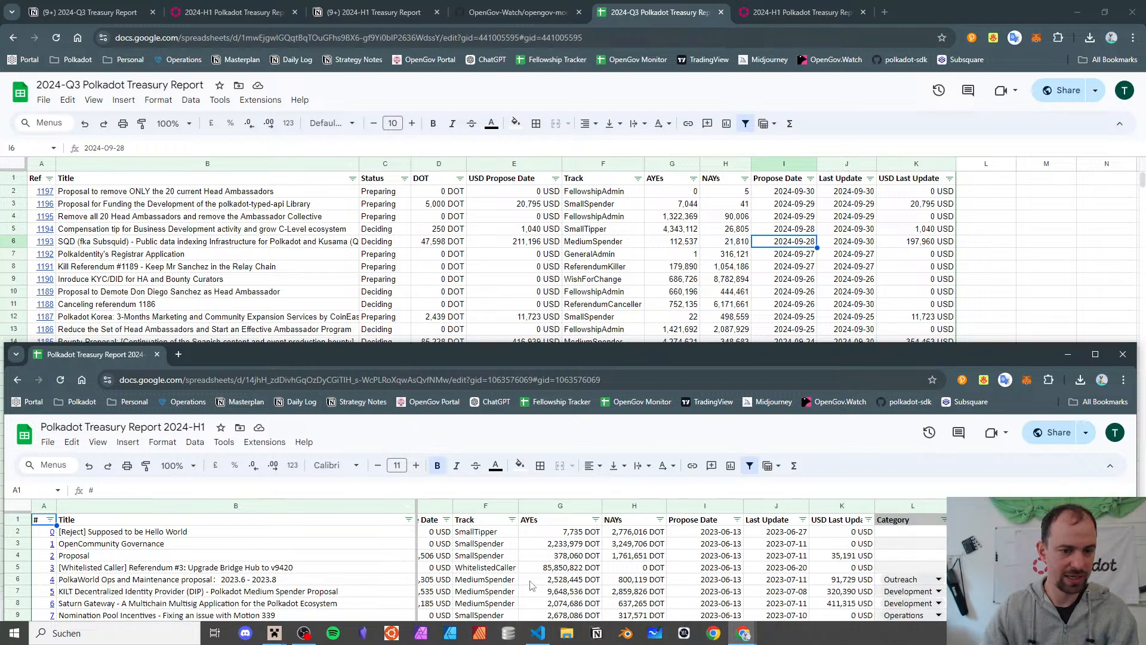
pyautogui.hscroll(1, 533, 587)
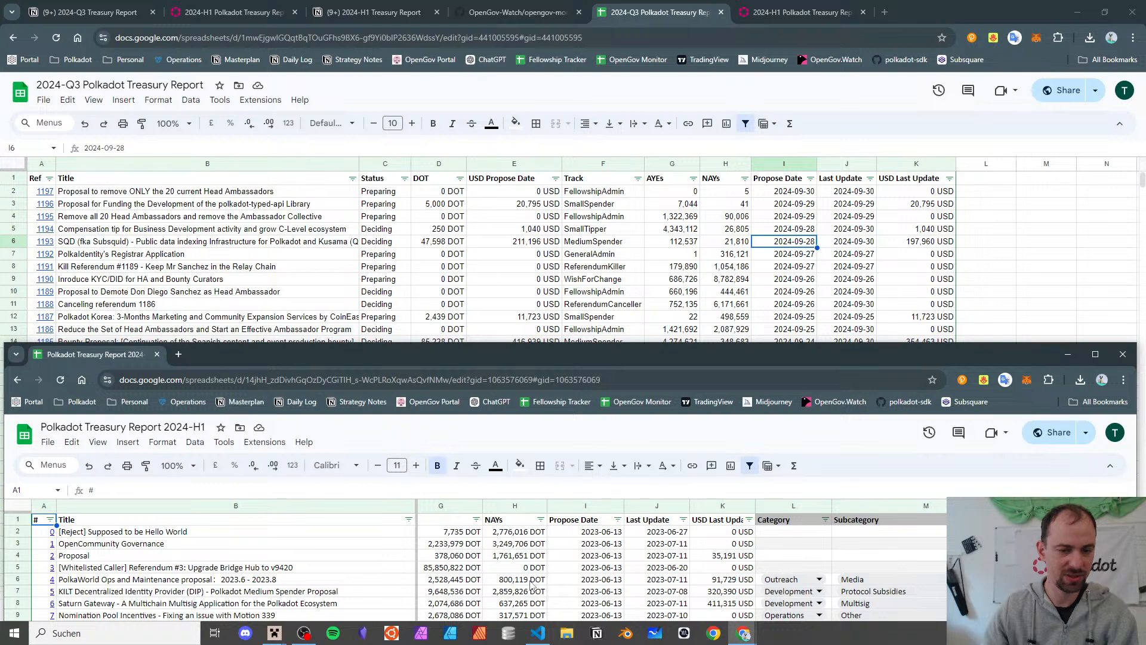
pyautogui.hscroll(3, 532, 587)
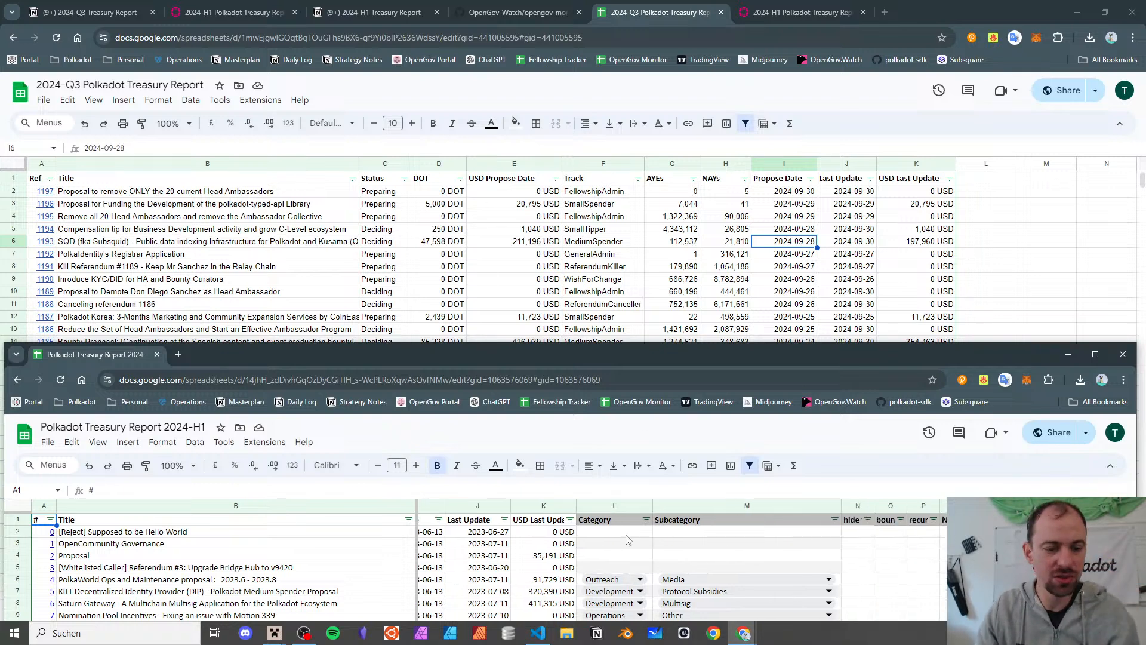
pyautogui.hscroll(2, 620, 549)
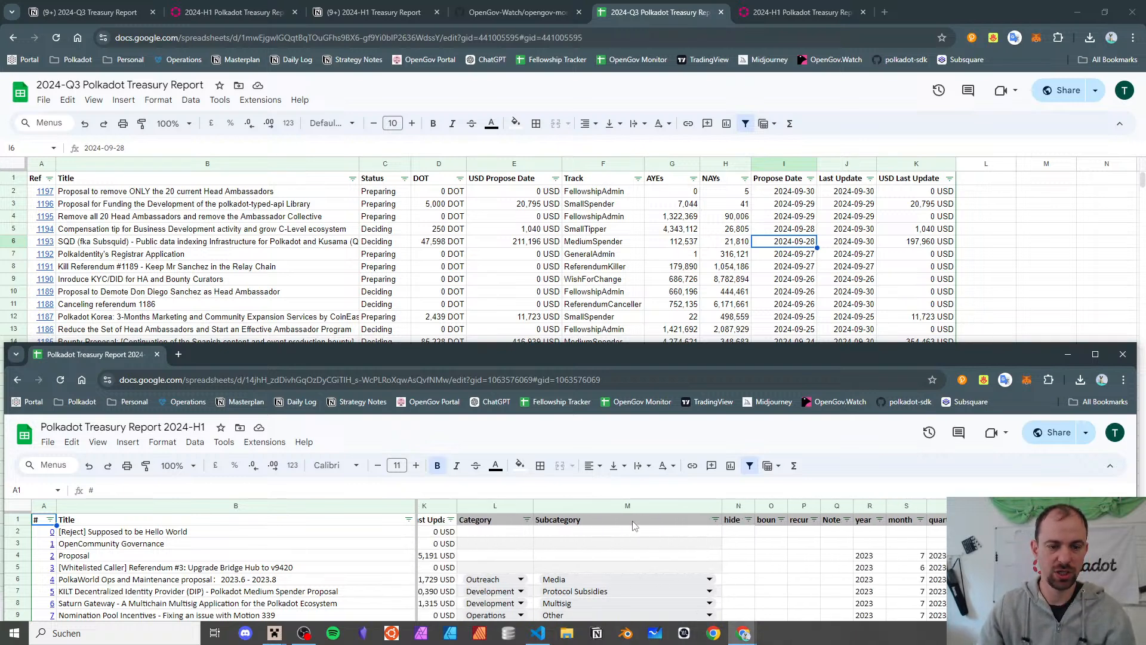
pyautogui.click(487, 523)
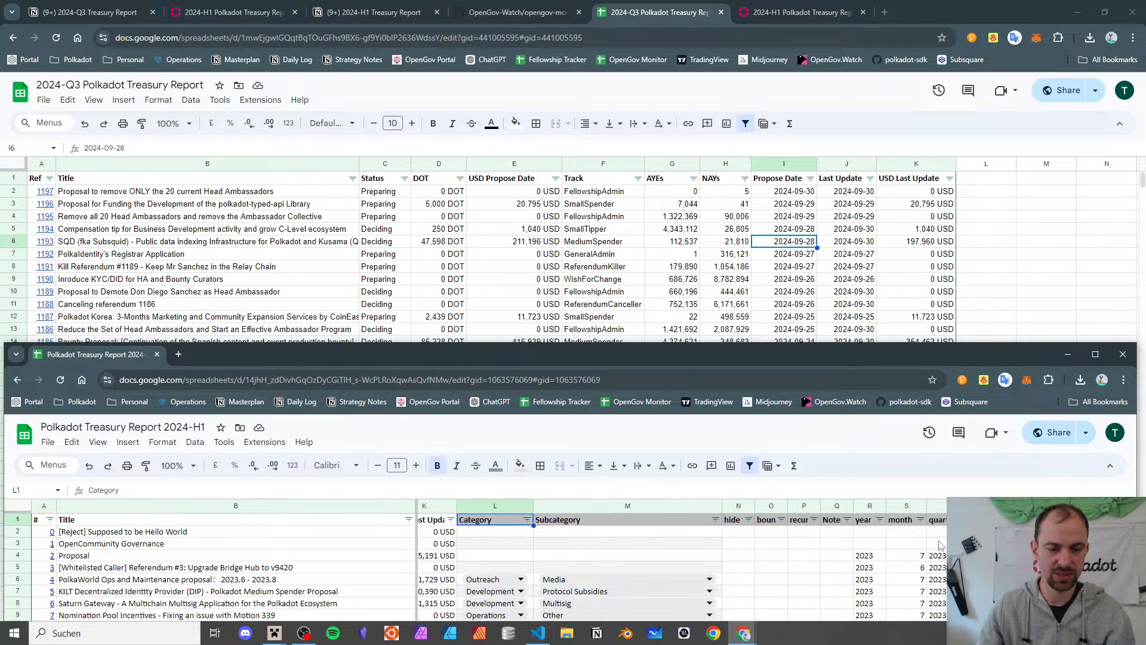
pyautogui.hscroll(2, 945, 566)
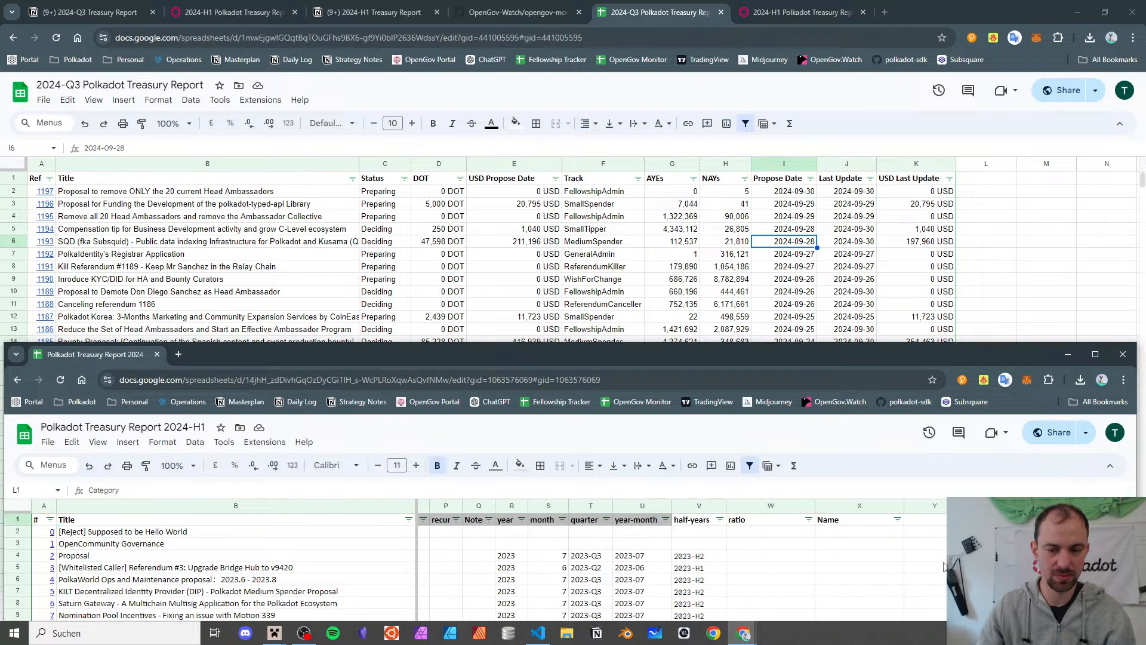
pyautogui.scroll(-15, 945, 566)
pyautogui.scroll(15, 945, 566)
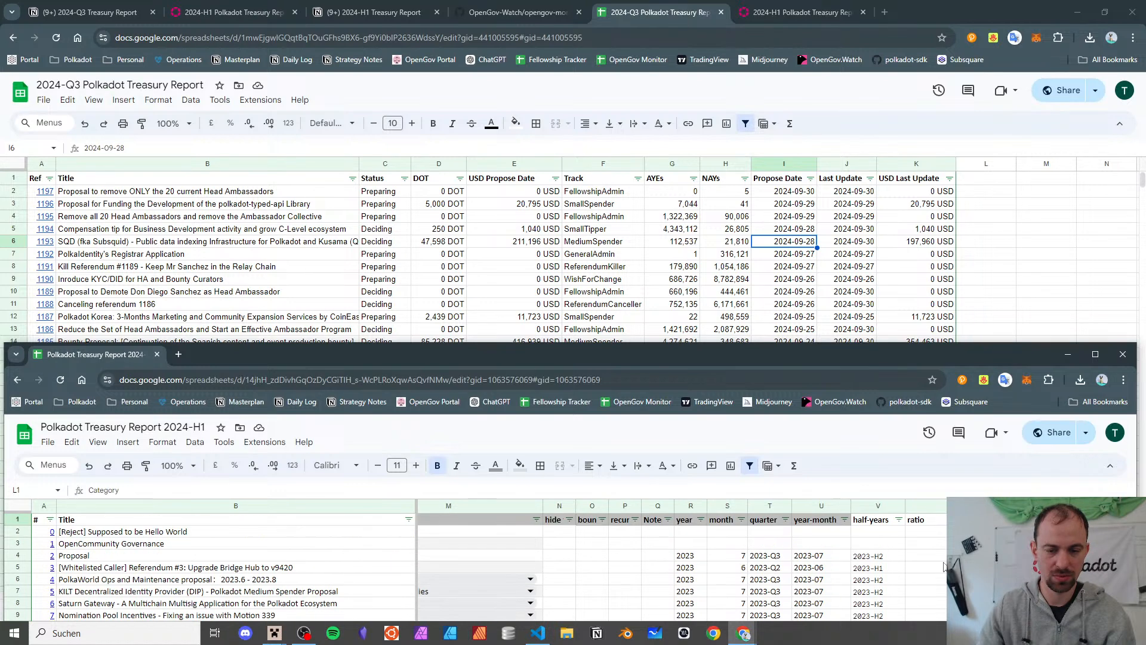
pyautogui.keyDown('shift'); pyautogui.click(859, 525); pyautogui.keyUp('shift')
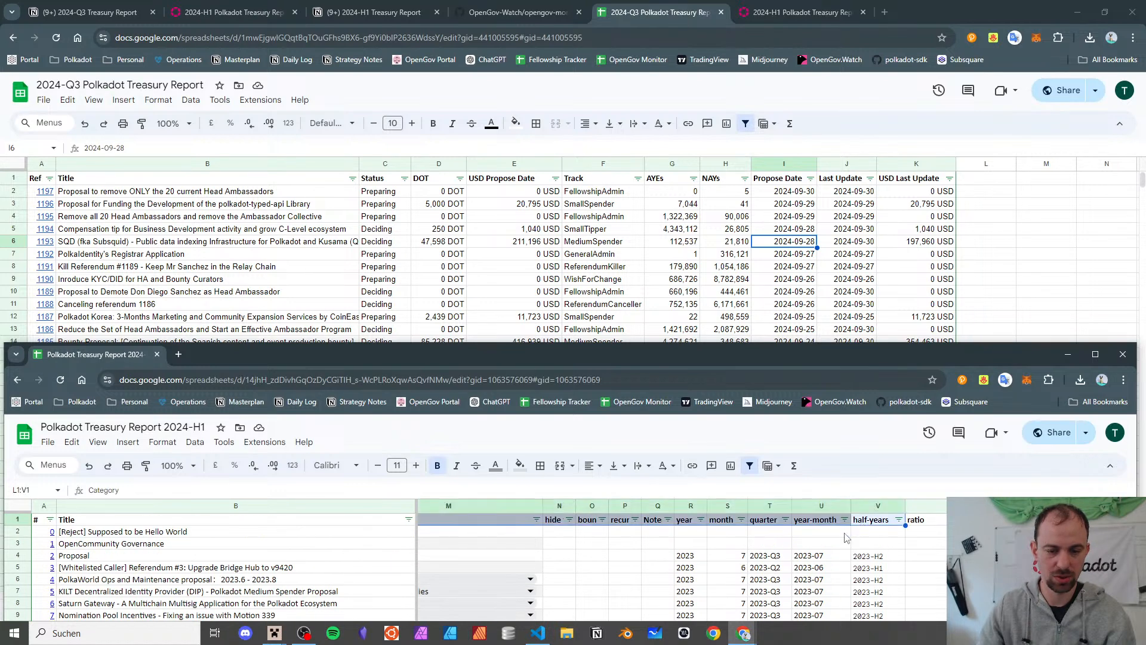
pyautogui.hscroll(-2, 843, 539)
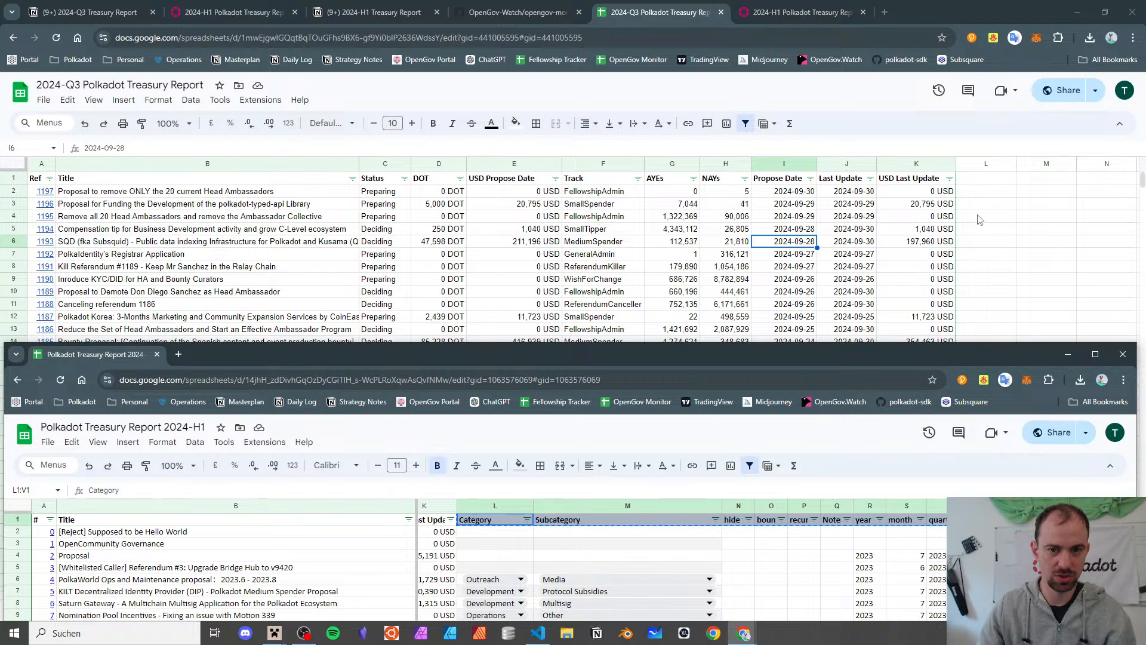
# - Paste the Category–half-years headers into L1 of the Q3 Referenda sheet and redo the filter
pyautogui.click(989, 185)
pyautogui.hotkey('ctrl', 'v')
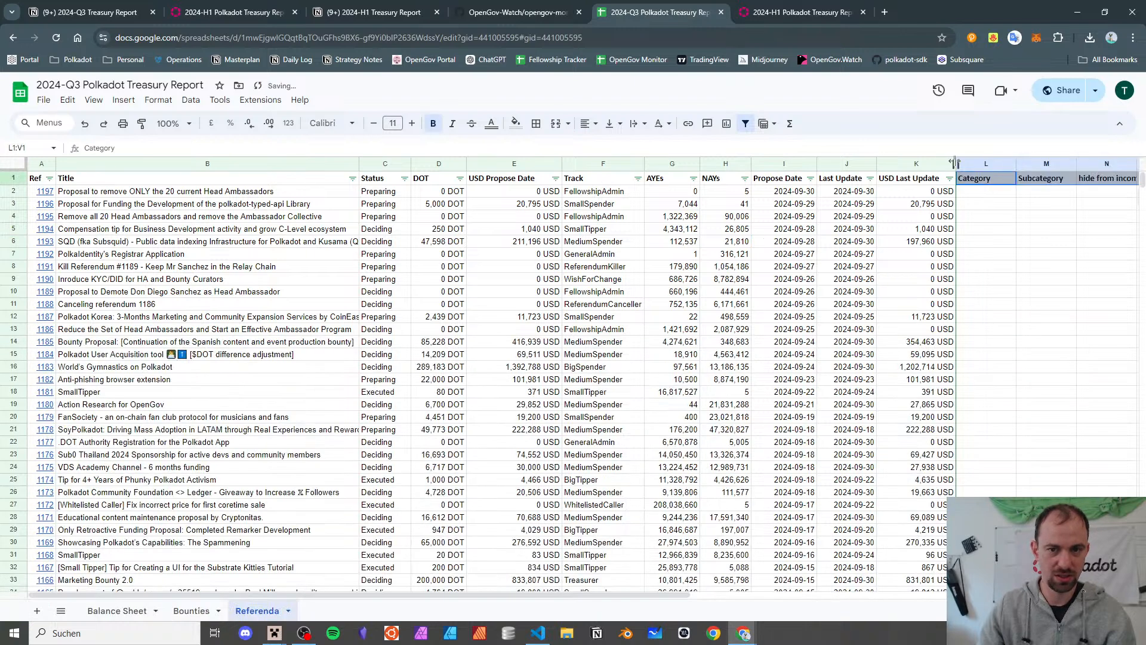
pyautogui.click(742, 128)
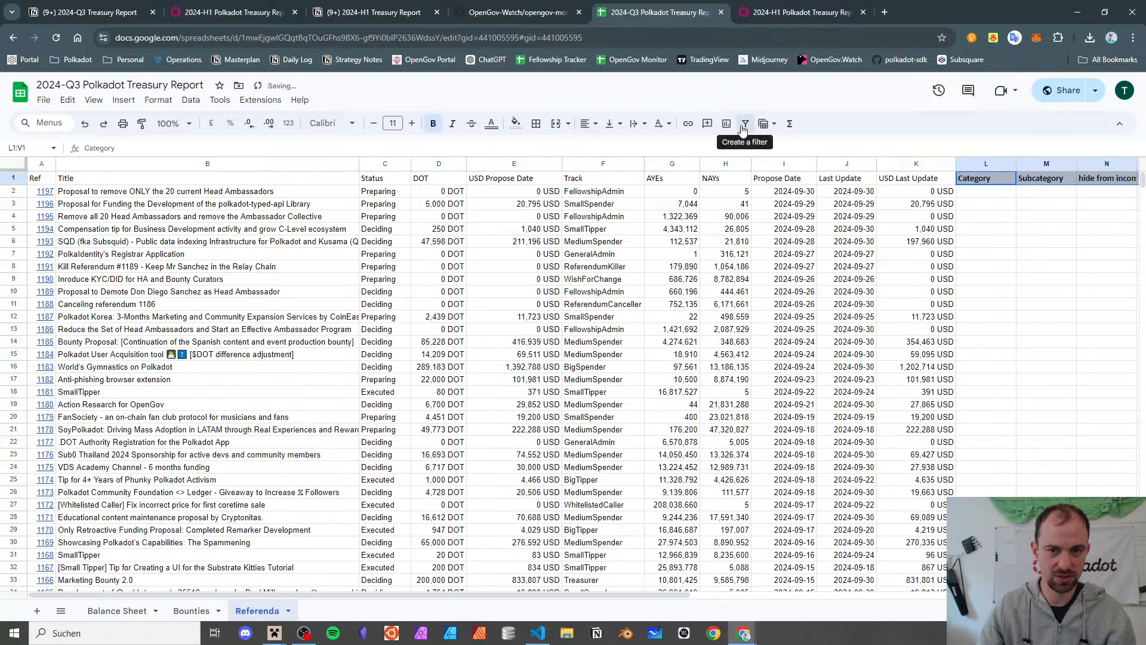
pyautogui.press('Left')
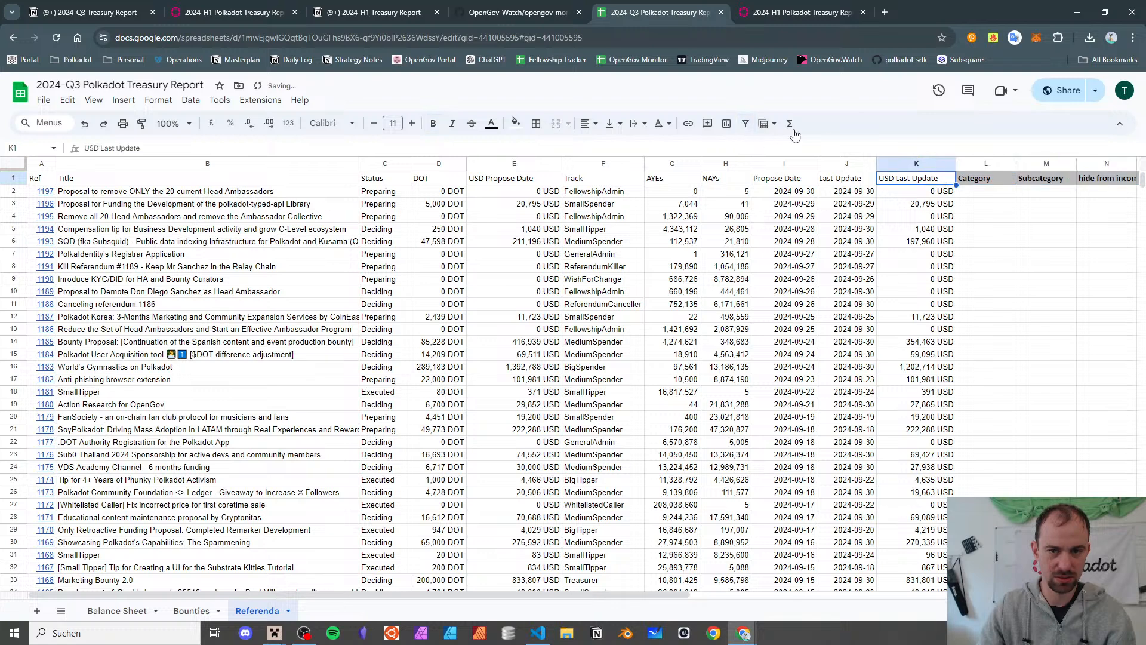
pyautogui.click(745, 127)
pyautogui.hscroll(6, 837, 328)
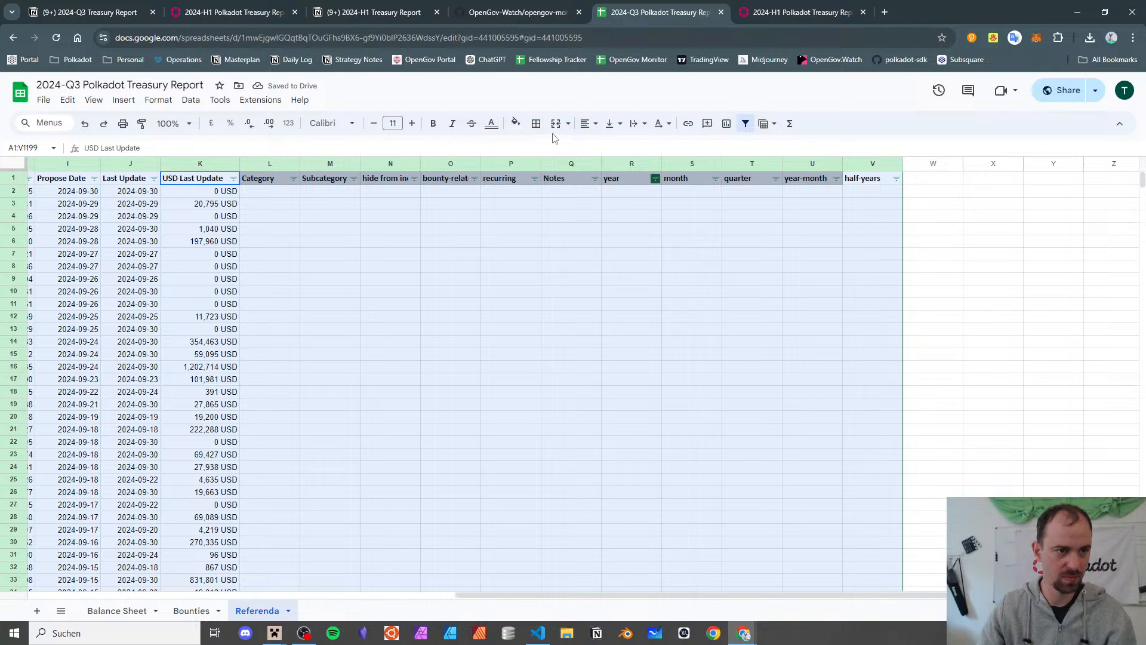
# - Remove the filter again and select the Title header cell B1
pyautogui.click(745, 124)
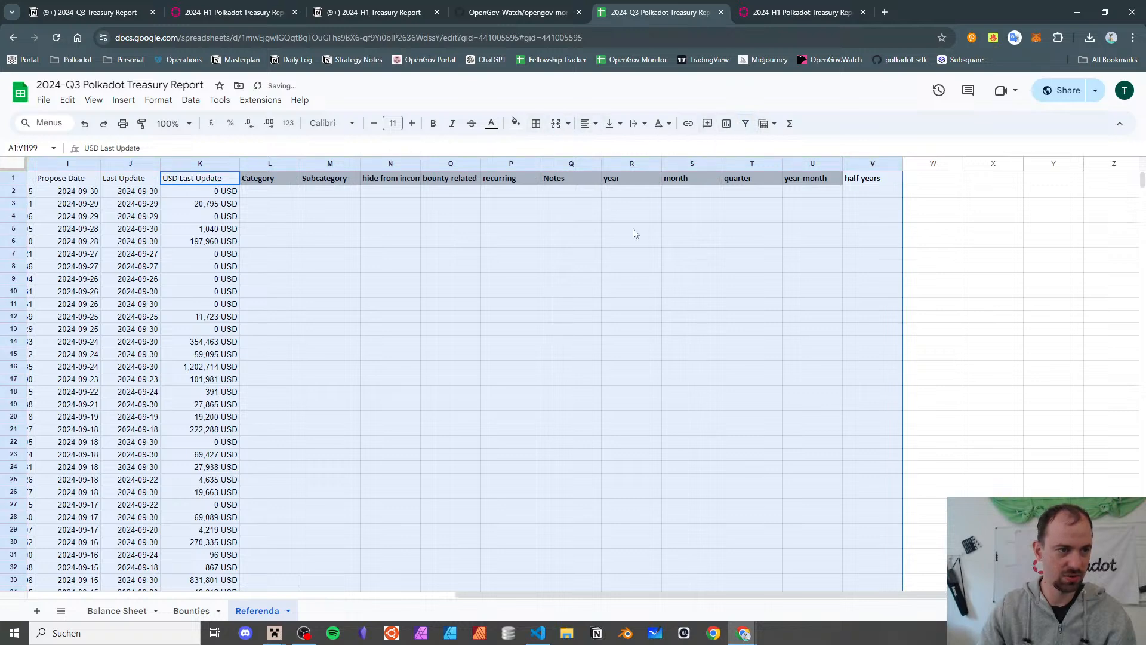
pyautogui.hscroll(-6, 491, 319)
pyautogui.hscroll(-3, 490, 319)
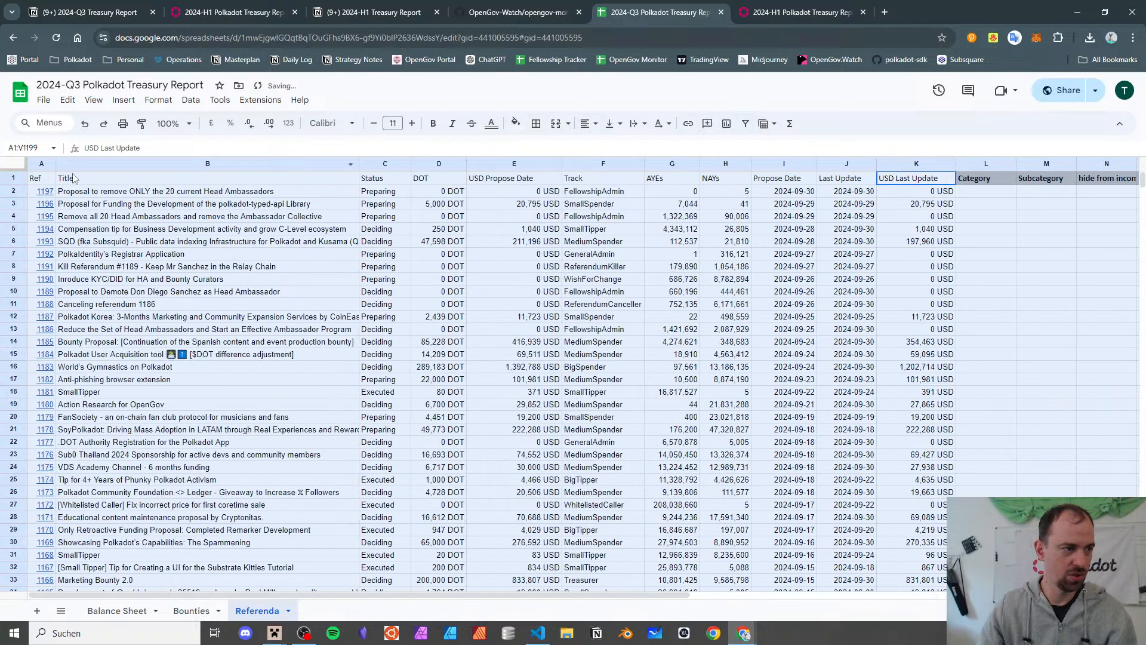
pyautogui.click(92, 258)
pyautogui.click(150, 181)
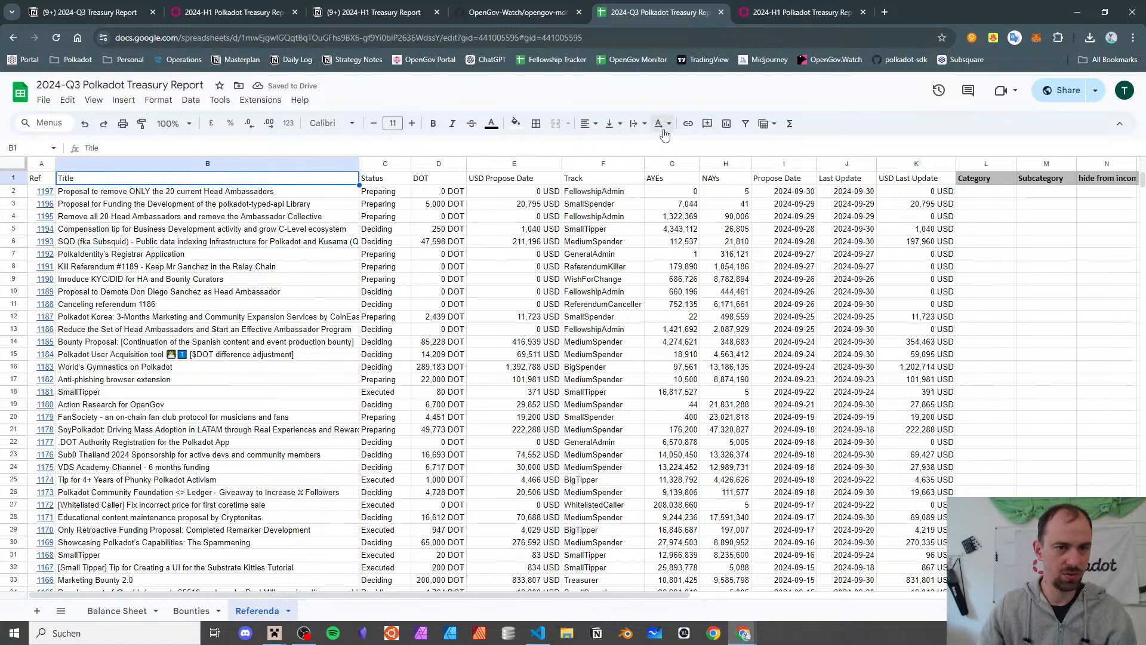
# - Create a filter over the whole table and sort the referenda by Ref, A to Z
pyautogui.click(745, 123)
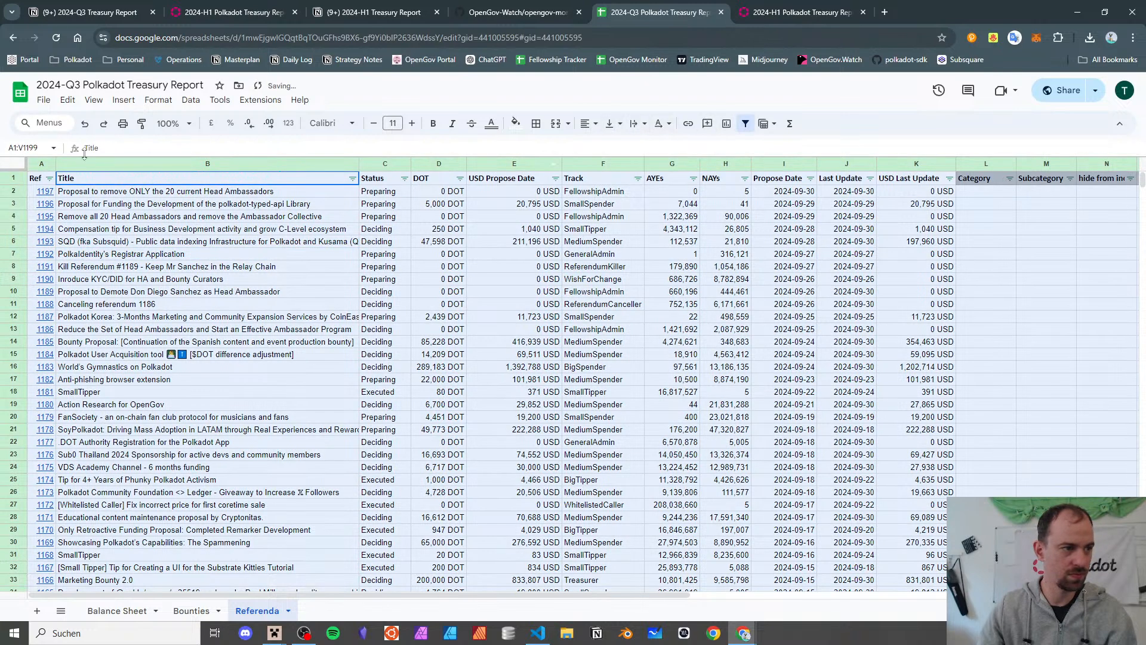
pyautogui.click(50, 178)
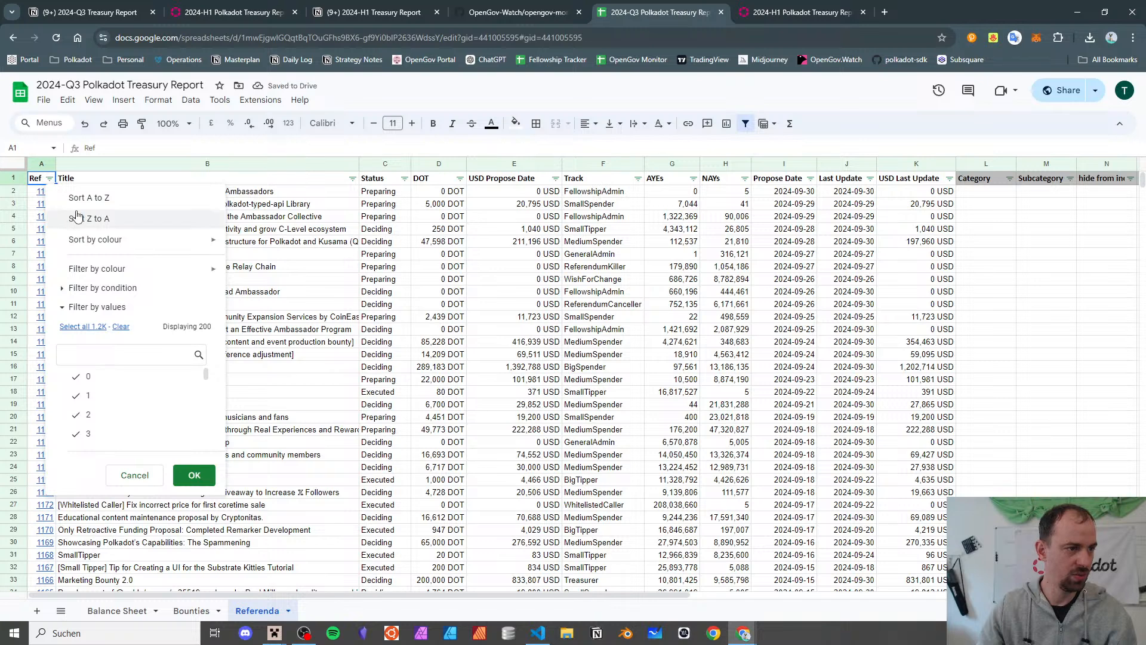
pyautogui.click(82, 205)
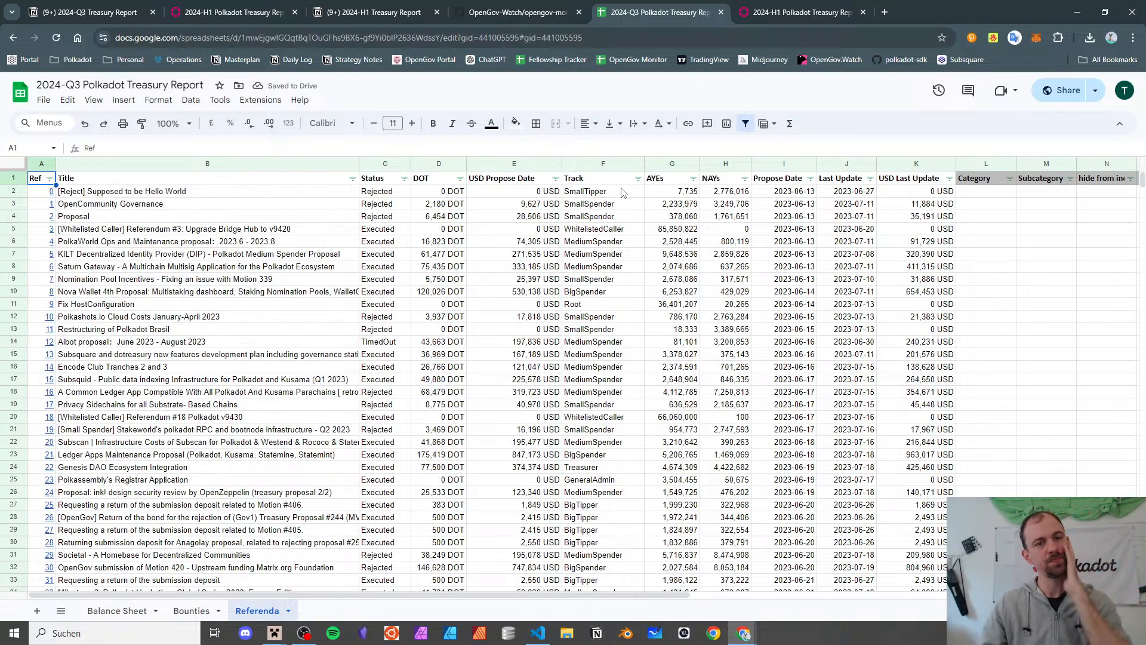
# - Open the OpenGov Monitor bookmark's spreadsheet in a new tab
pyautogui.rightClick(639, 67)
pyautogui.click(672, 79)
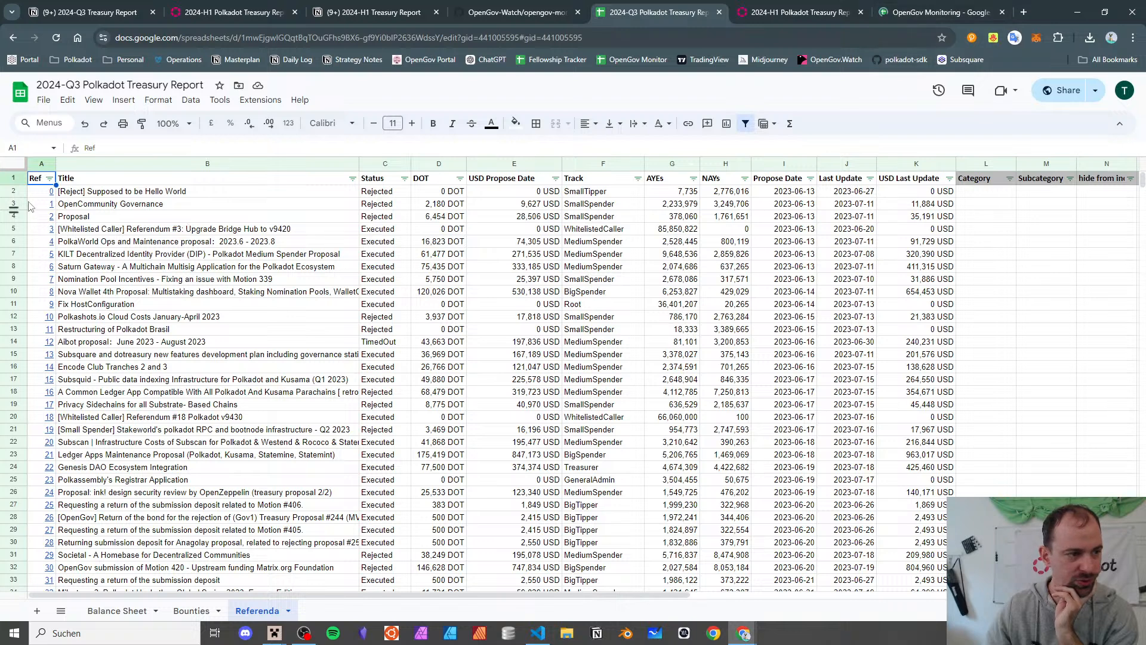
pyautogui.moveTo(45, 191)
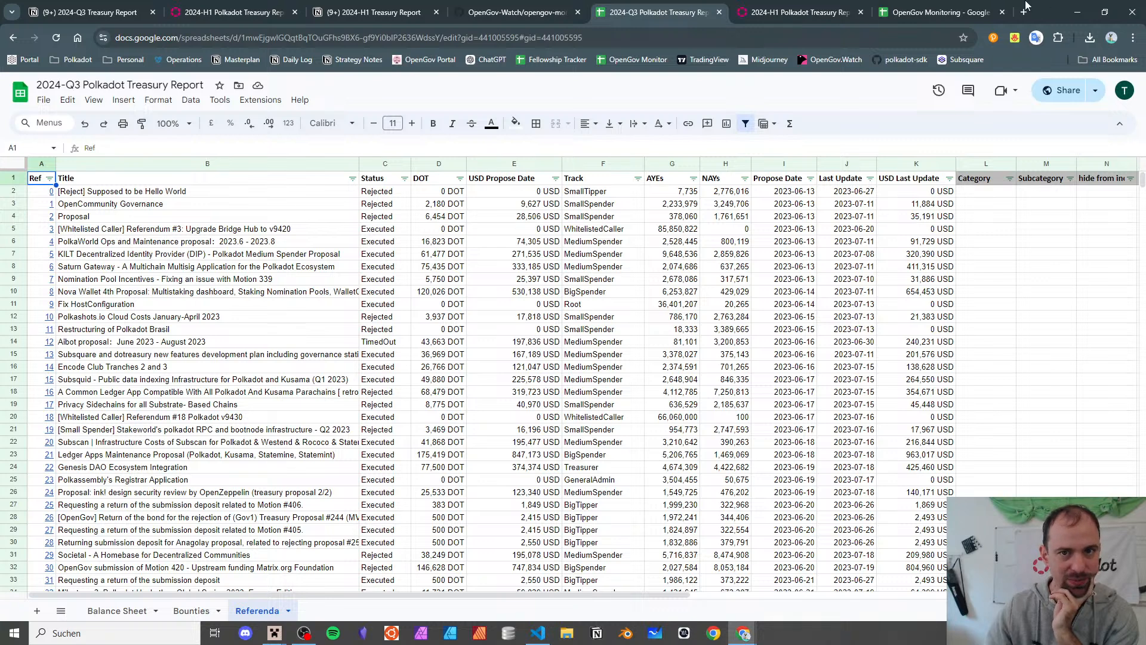
# - Sort the OpenGov Monitoring Referenda sheet by Ref, A to Z
pyautogui.click(934, 13)
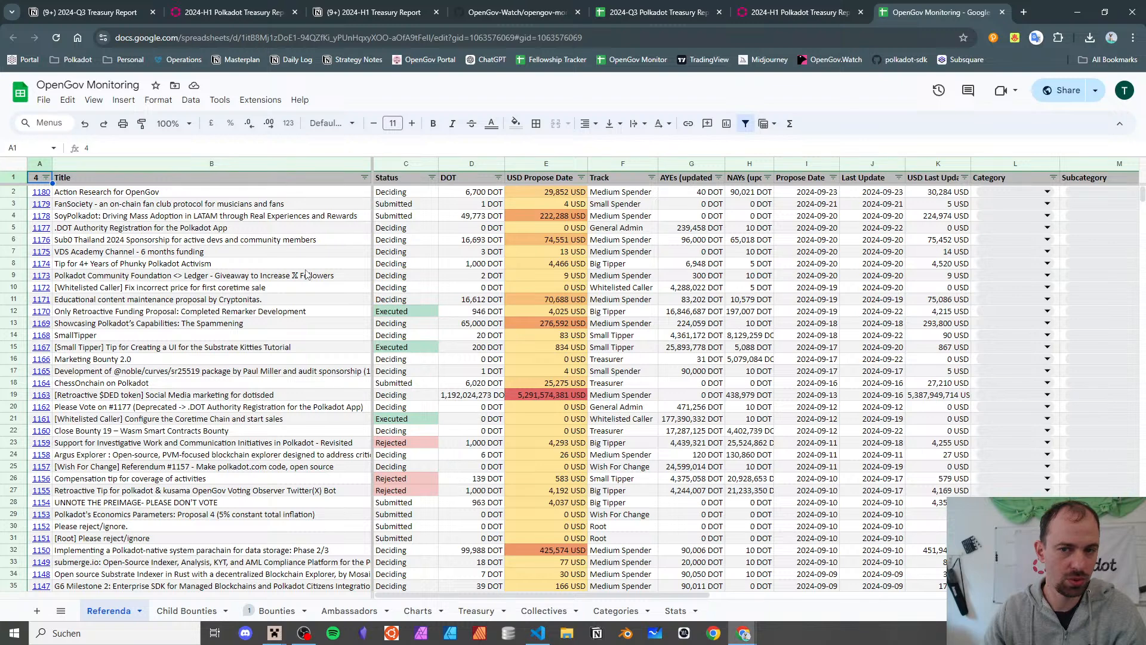
pyautogui.click(46, 177)
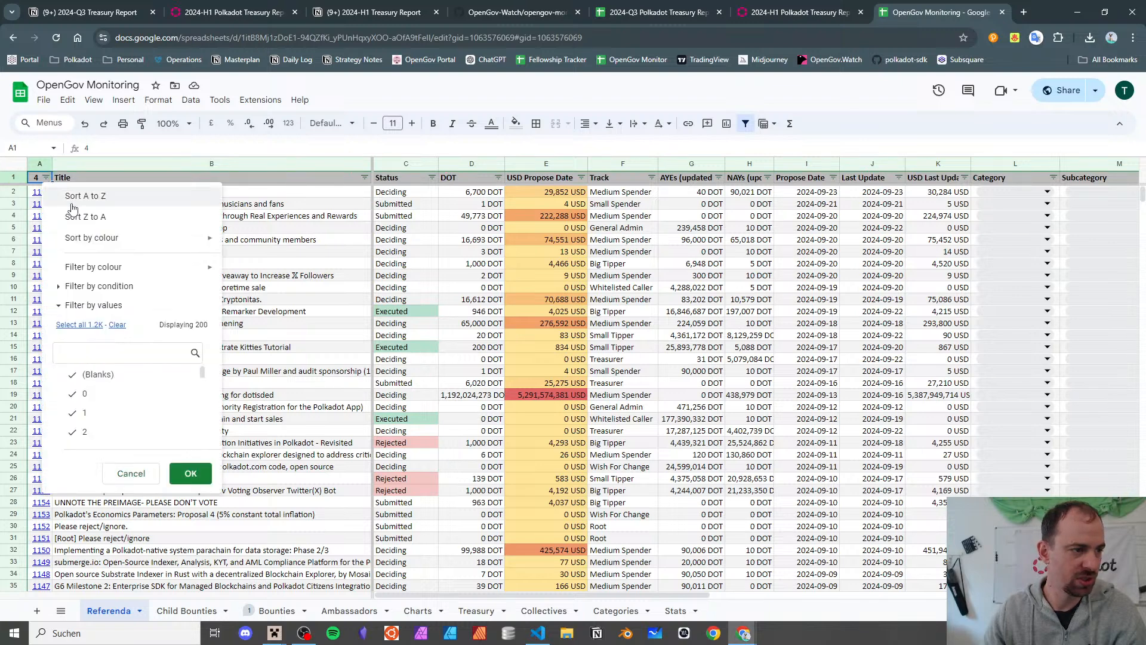
pyautogui.click(52, 197)
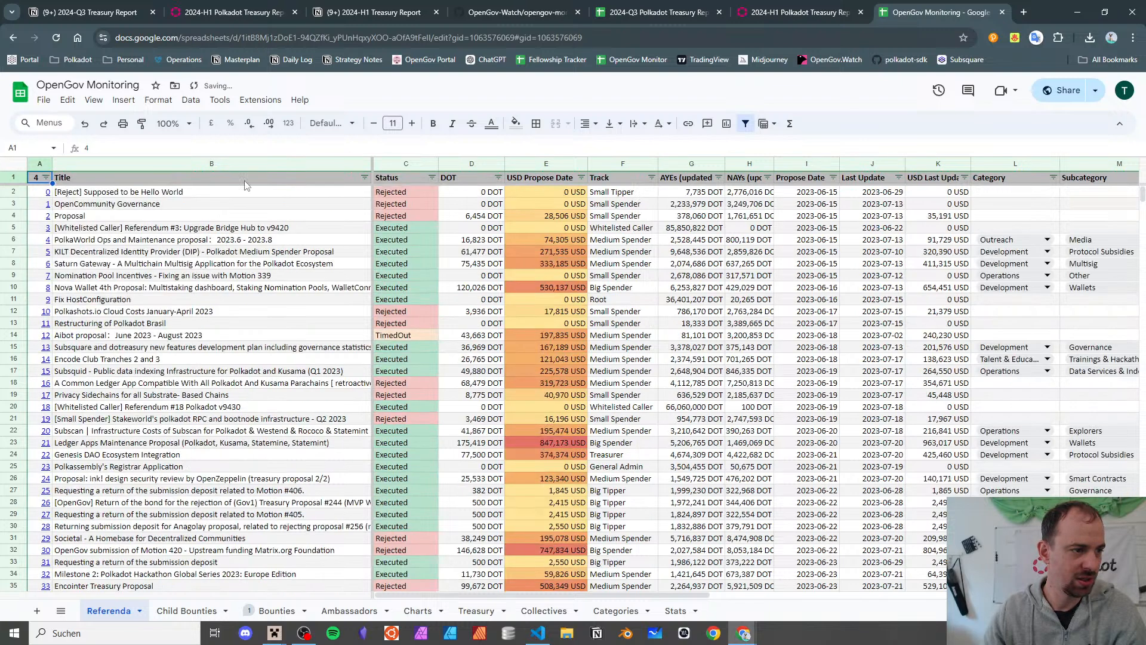
# - Compare against the Q3 report, checking the last row is #1180 Action Research for OpenGov, then return to Ref 0
pyautogui.click(693, 14)
pyautogui.click(934, 12)
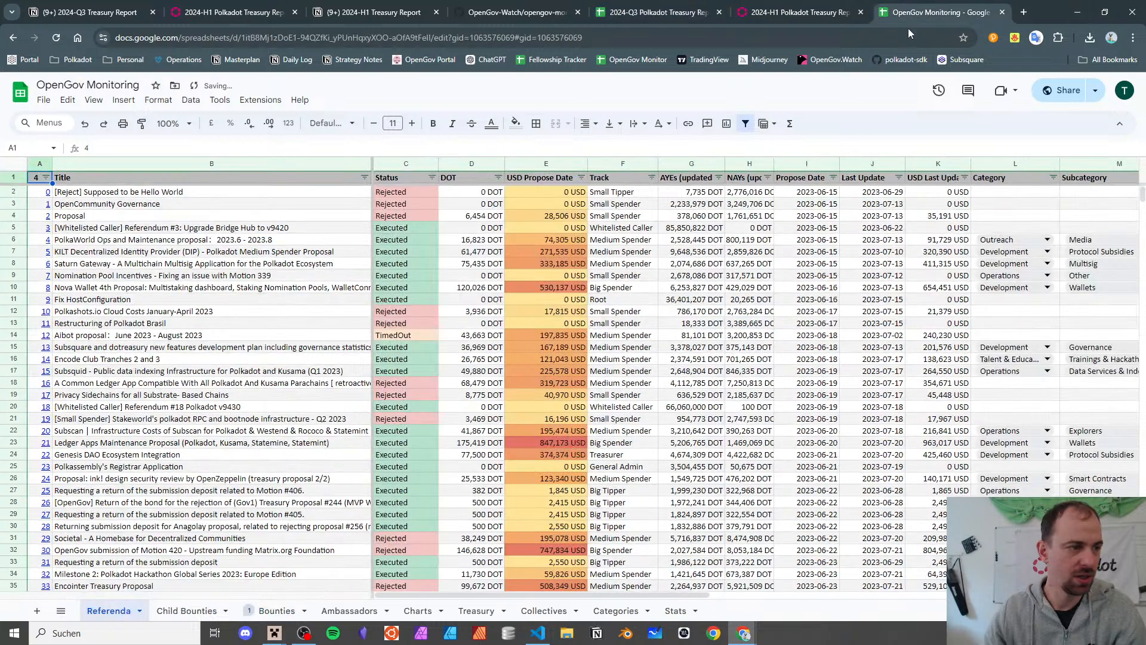
pyautogui.click(685, 13)
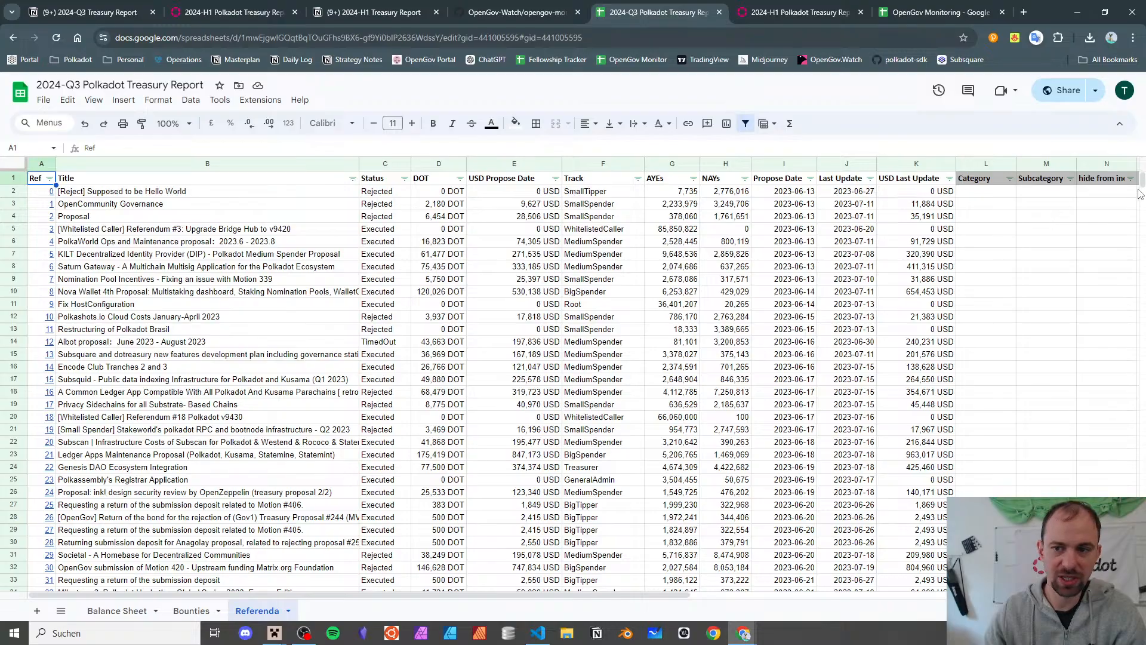
pyautogui.moveTo(1139, 194); pyautogui.dragTo(1141, 351)
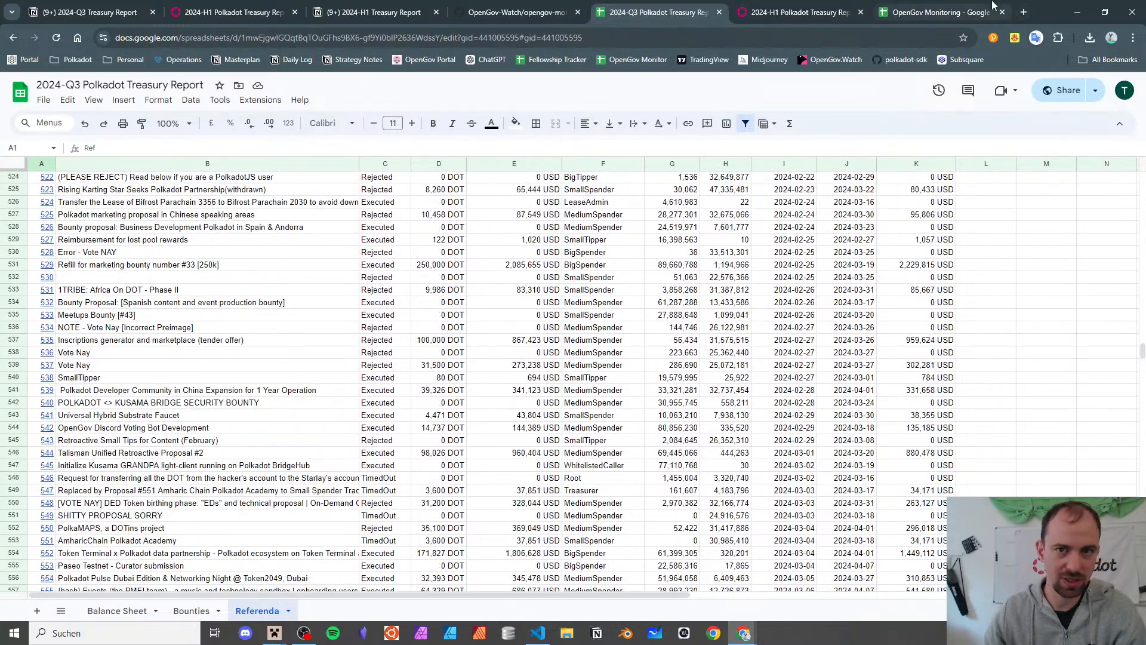
pyautogui.click(979, 5)
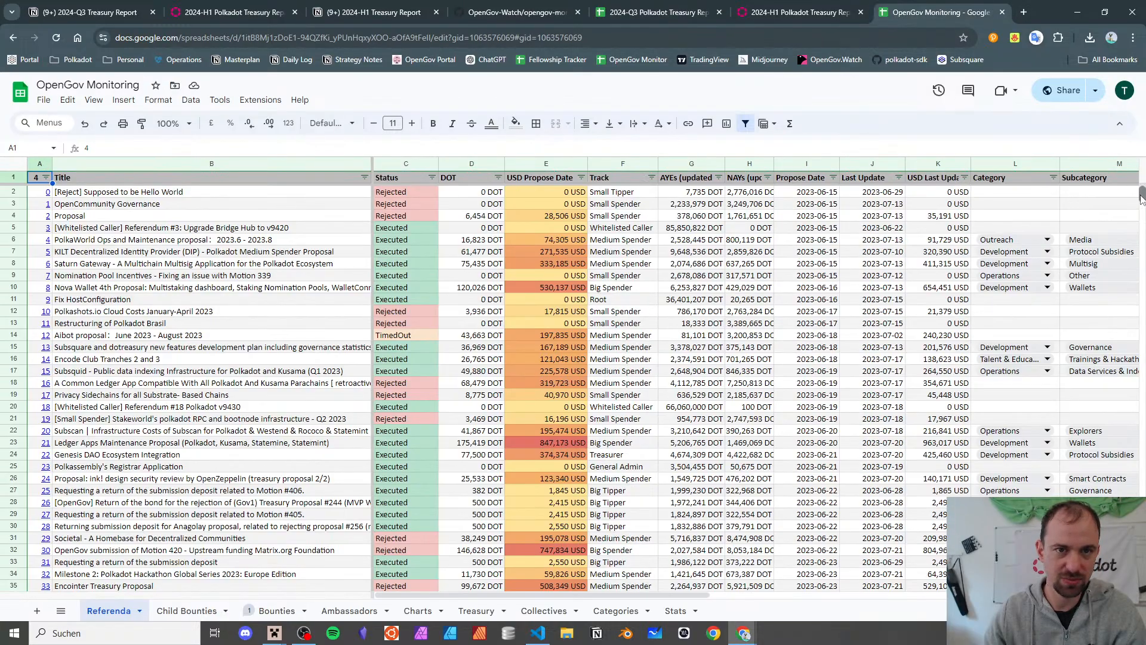
pyautogui.moveTo(1141, 194); pyautogui.dragTo(1141, 456)
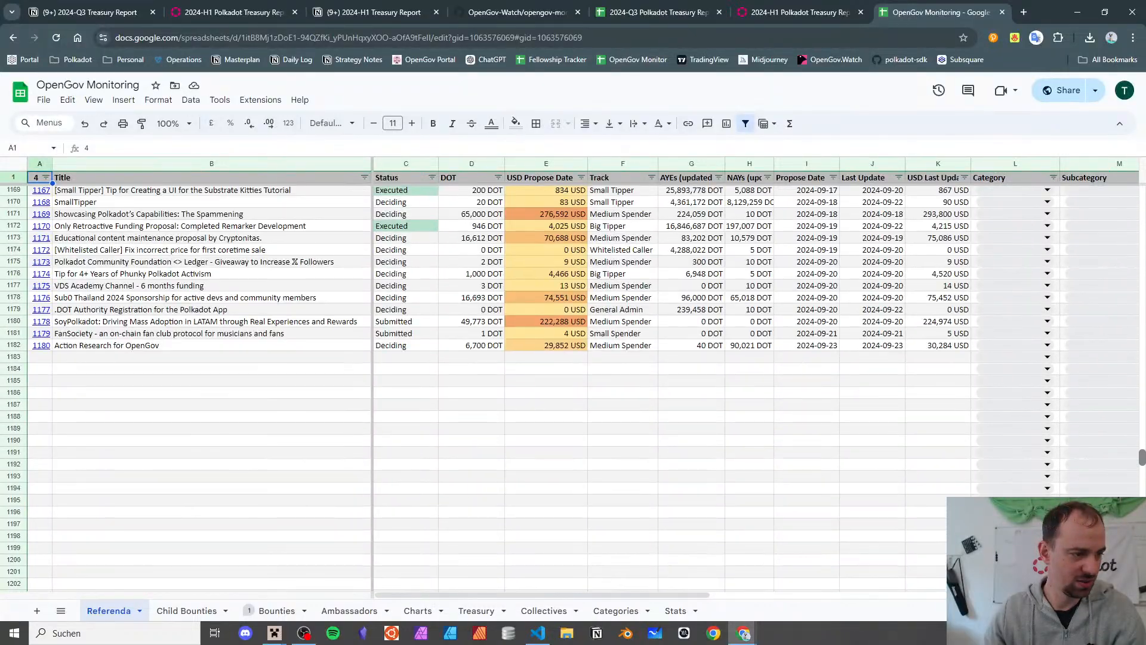
pyautogui.click(70, 346)
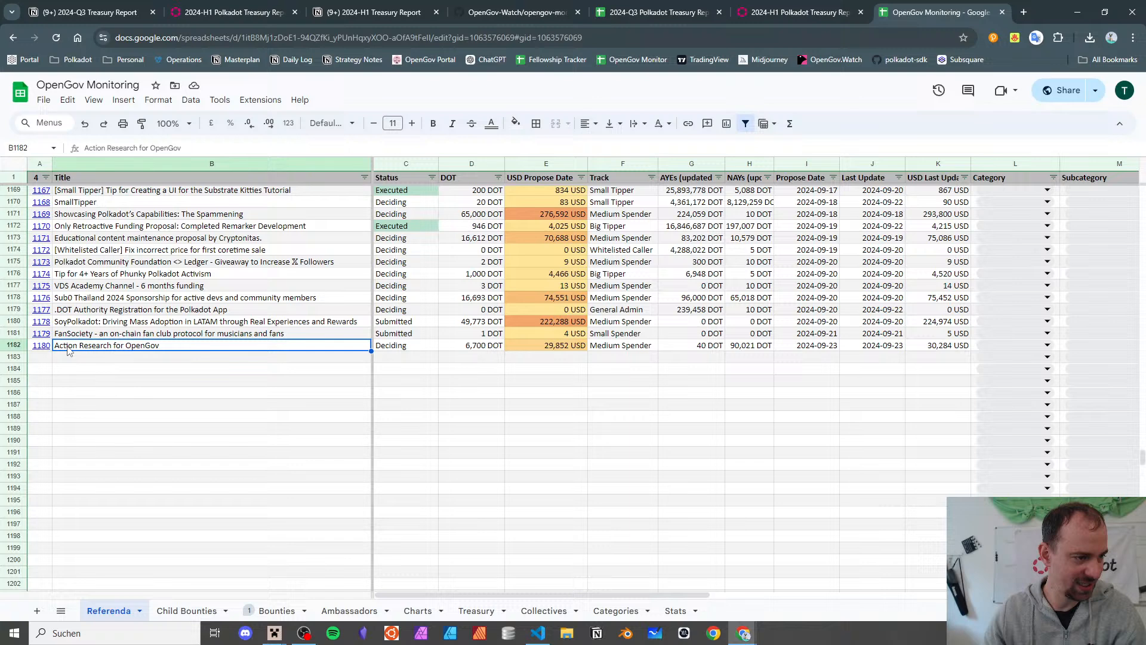
pyautogui.click(13, 346)
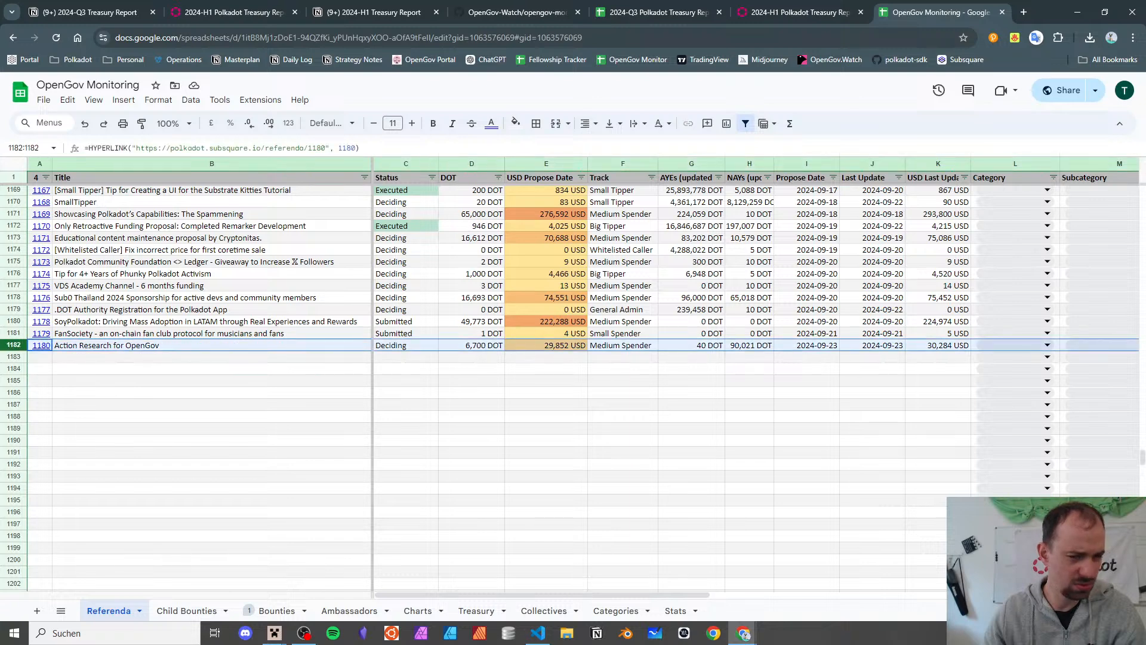
pyautogui.moveTo(1141, 457); pyautogui.dragTo(1135, 168)
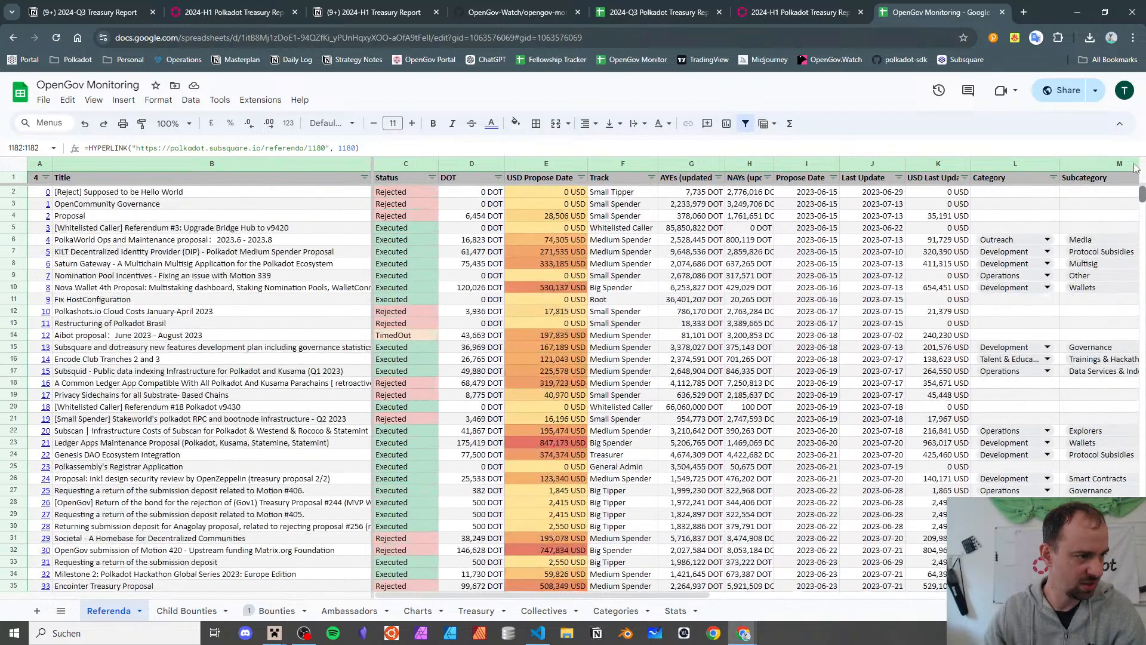
pyautogui.click(37, 192)
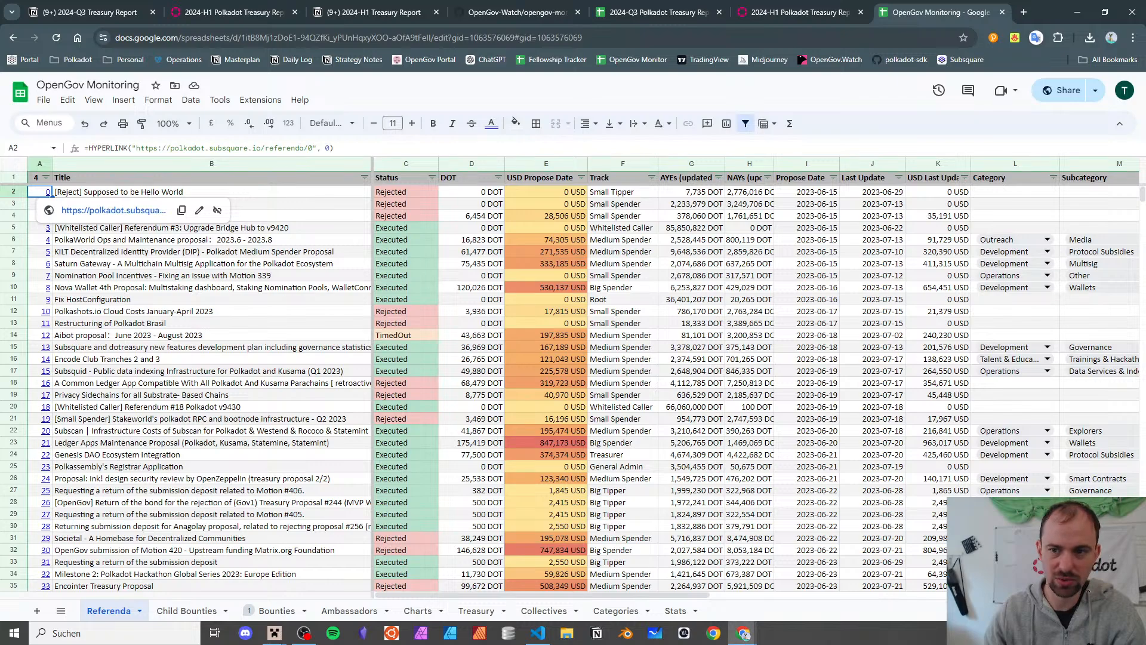
pyautogui.moveTo(1140, 199); pyautogui.dragTo(1117, 460)
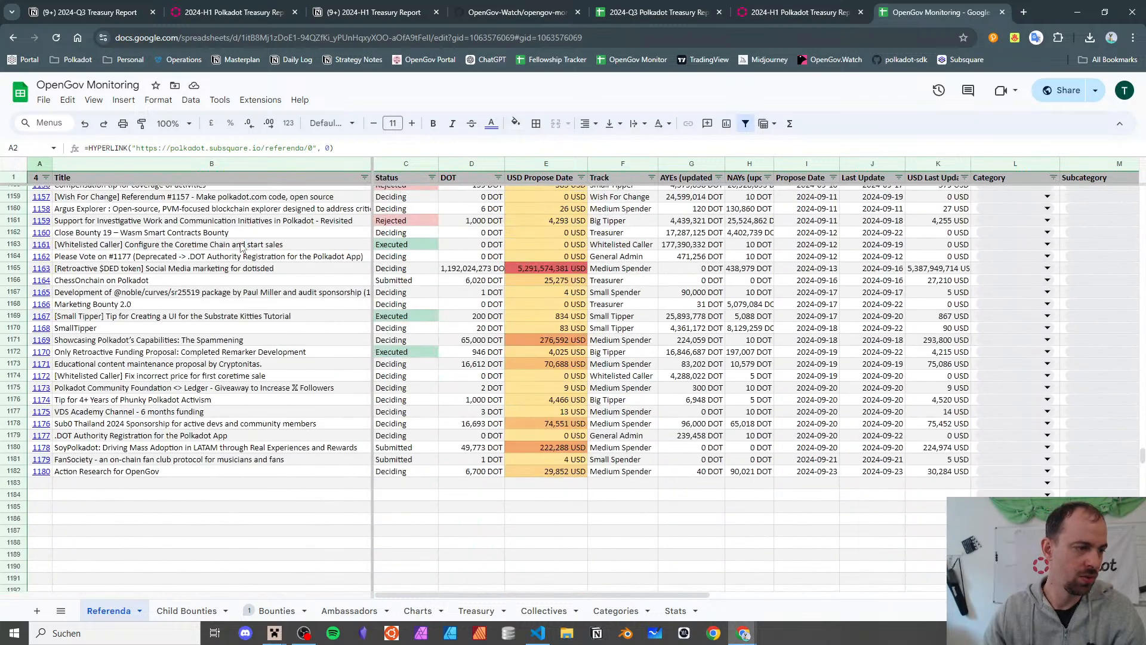
# - Switch to the 2024-Q3 report and select its last Referenda row, referendum 1197, at row 1199
pyautogui.click(664, 13)
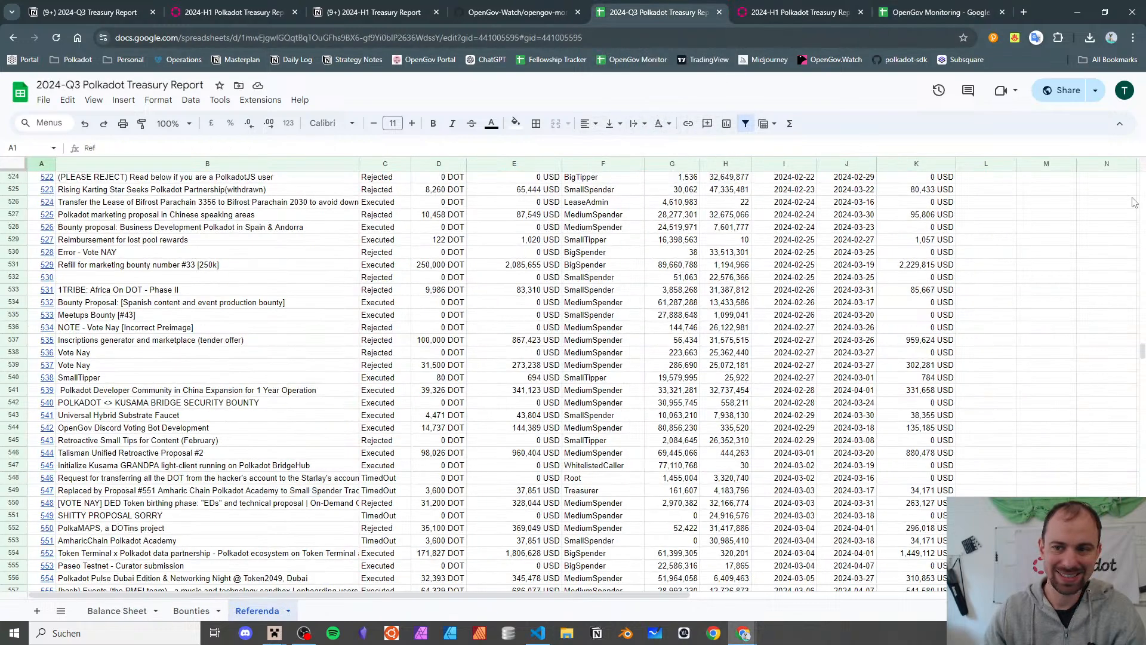
pyautogui.scroll(7, 1119, 204)
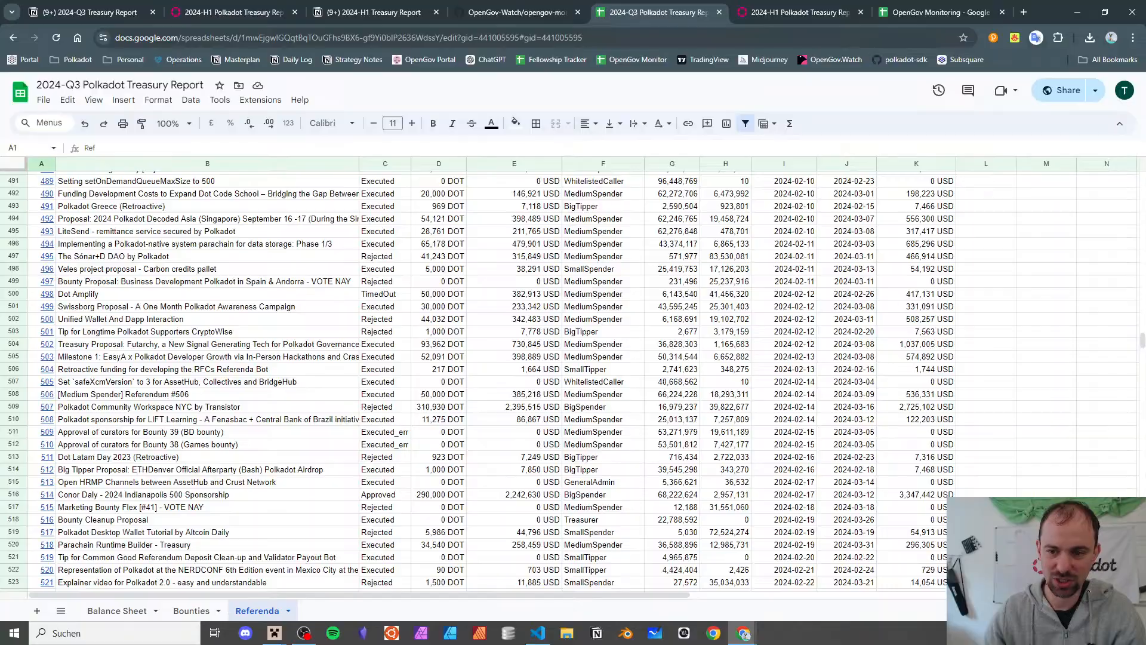
pyautogui.moveTo(1141, 346); pyautogui.dragTo(1137, 583)
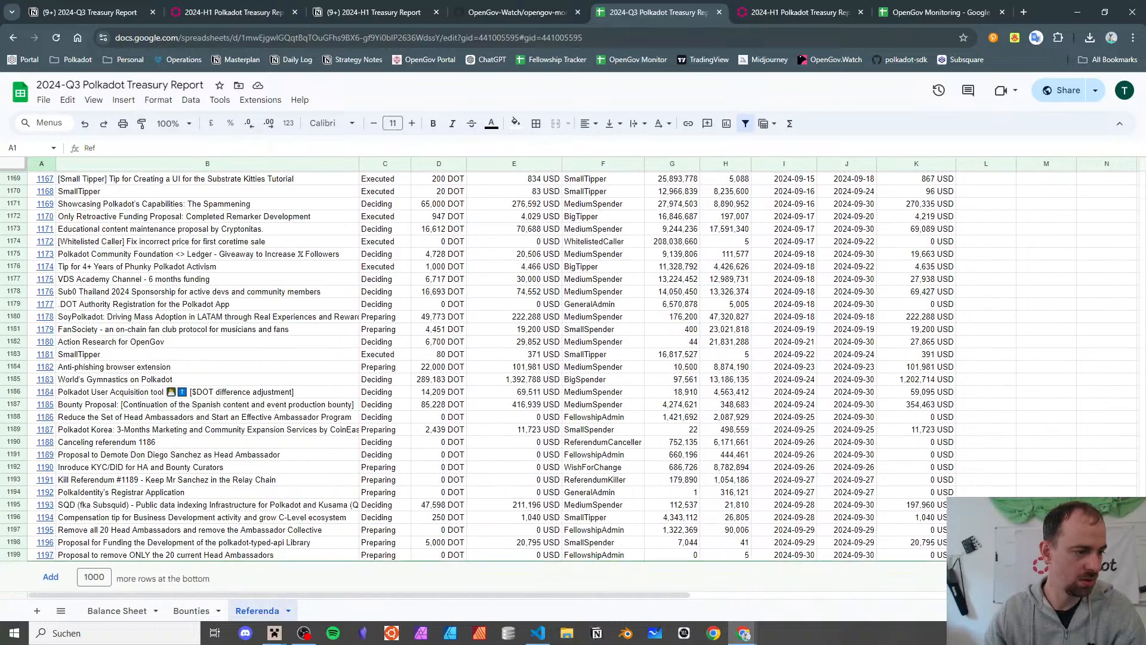
pyautogui.click(4, 557)
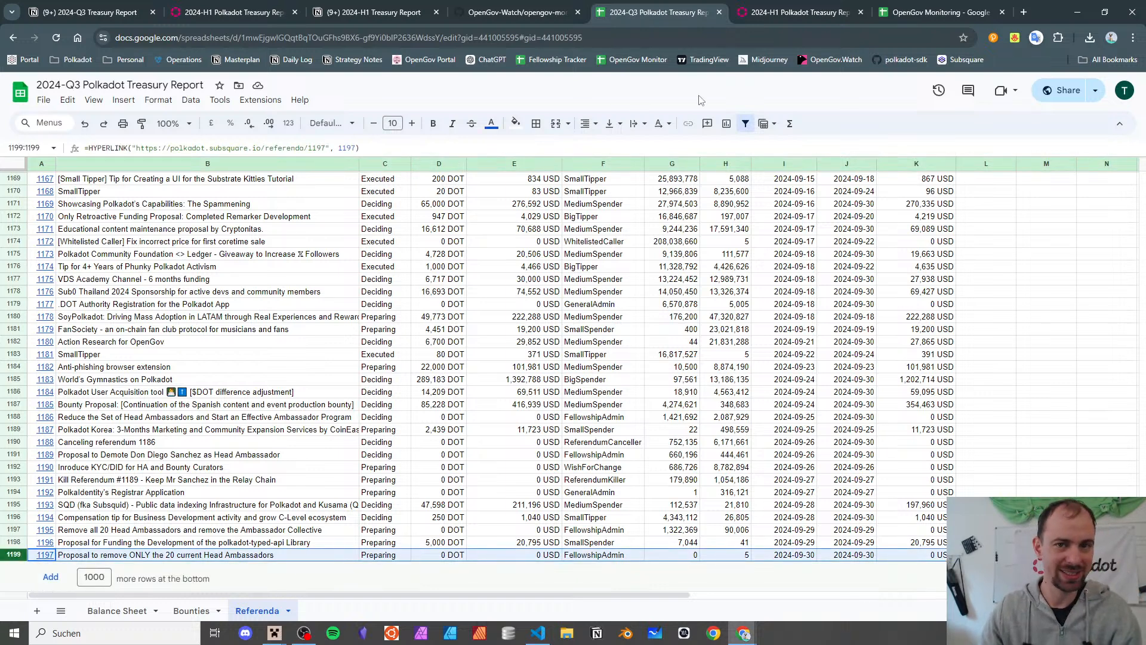
pyautogui.click(890, 9)
pyautogui.scroll(14, 914, 238)
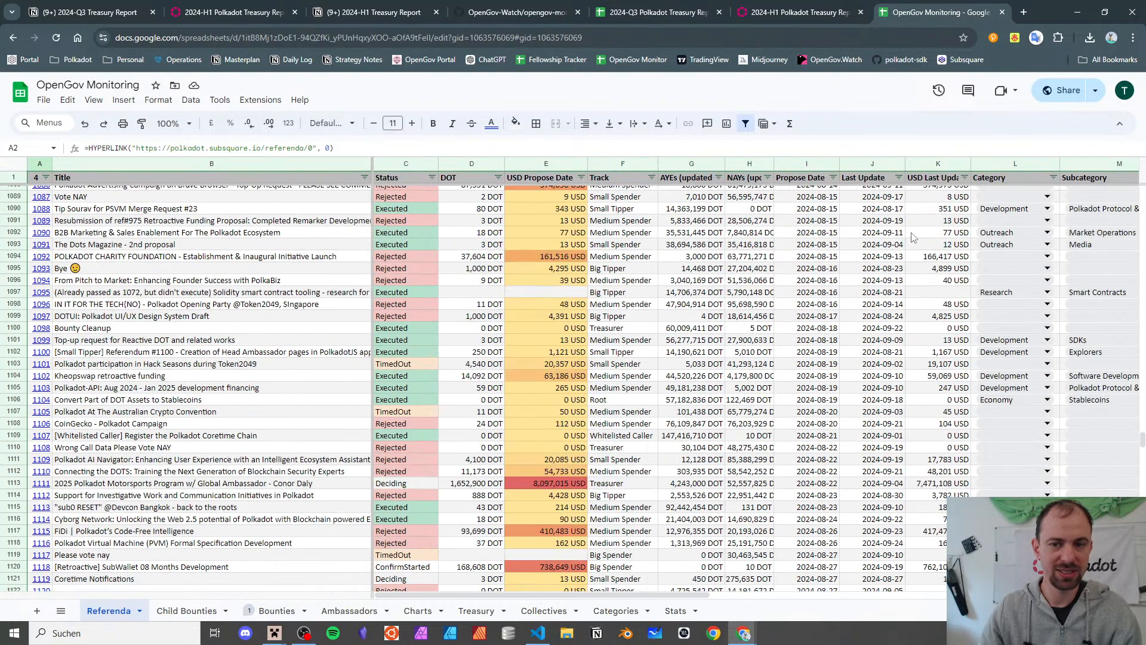
pyautogui.click(1017, 164)
pyautogui.keyDown('shift'); pyautogui.click(1073, 164); pyautogui.keyUp('shift')
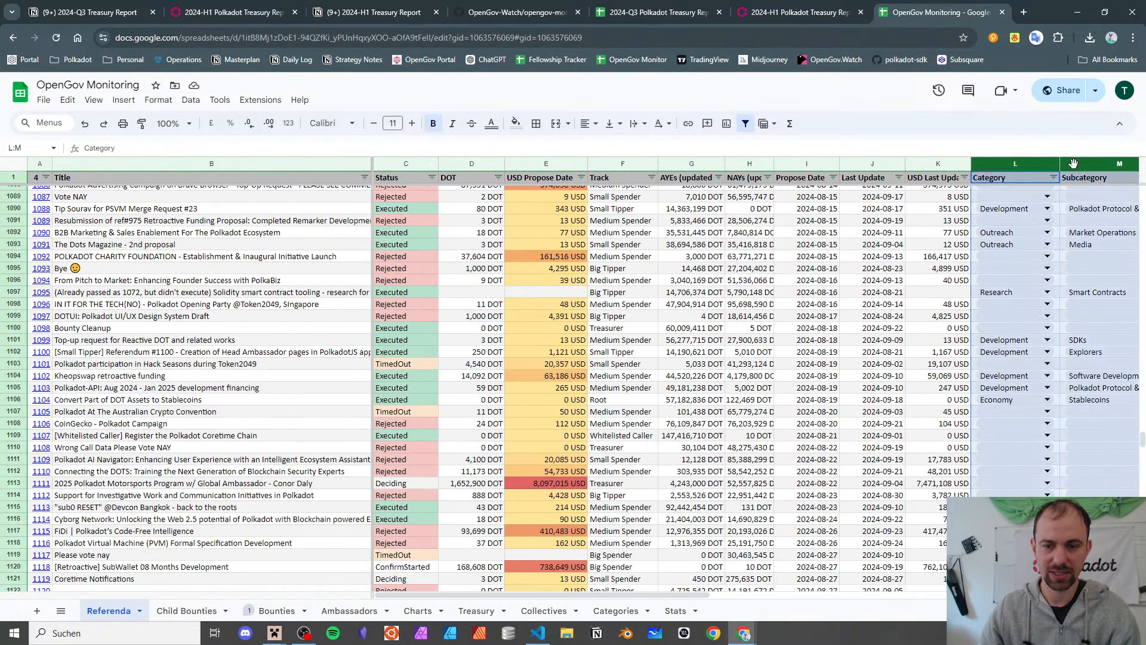
pyautogui.click(656, 12)
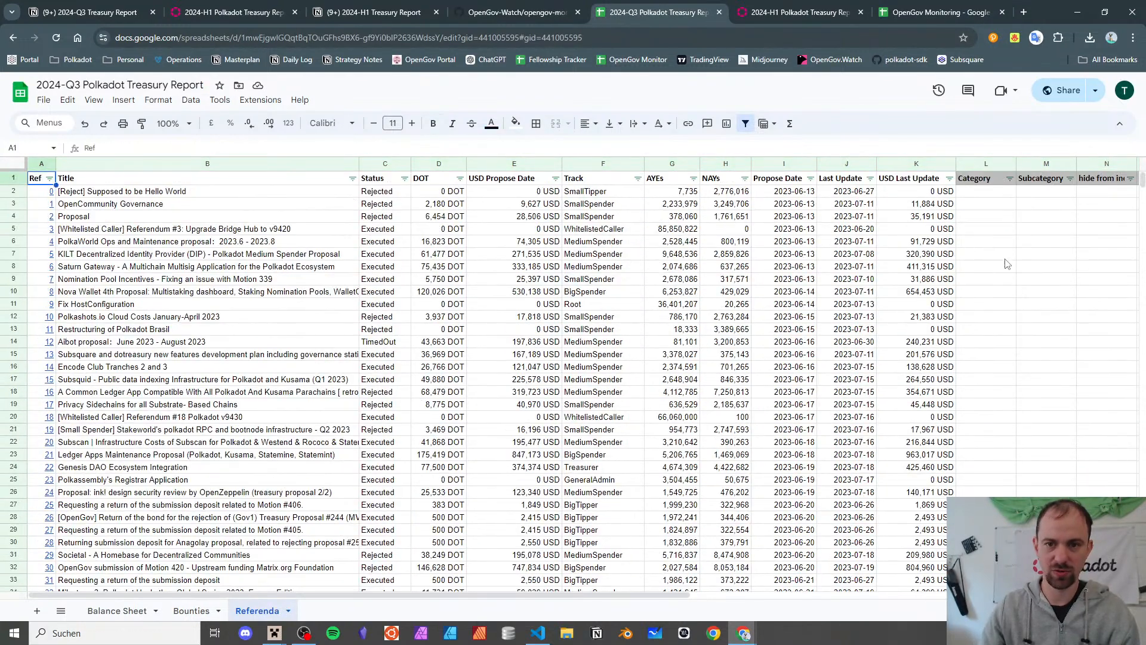
pyautogui.click(987, 166)
pyautogui.keyDown('shift'); pyautogui.click(1032, 165); pyautogui.keyUp('shift')
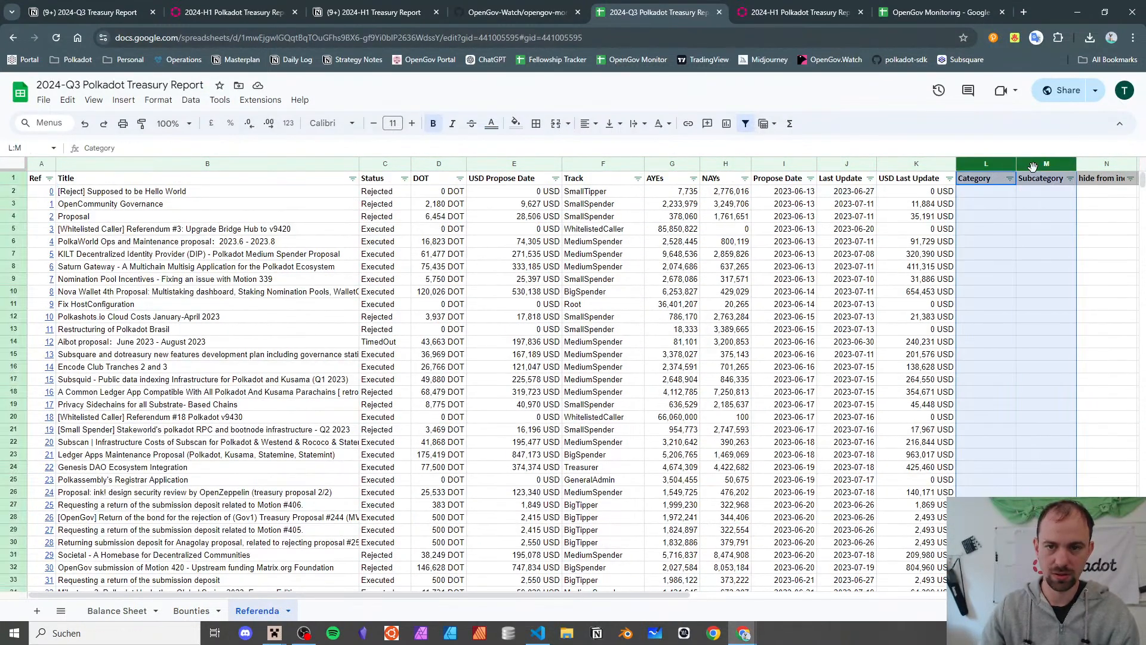
pyautogui.hotkey('ctrl', 'v')
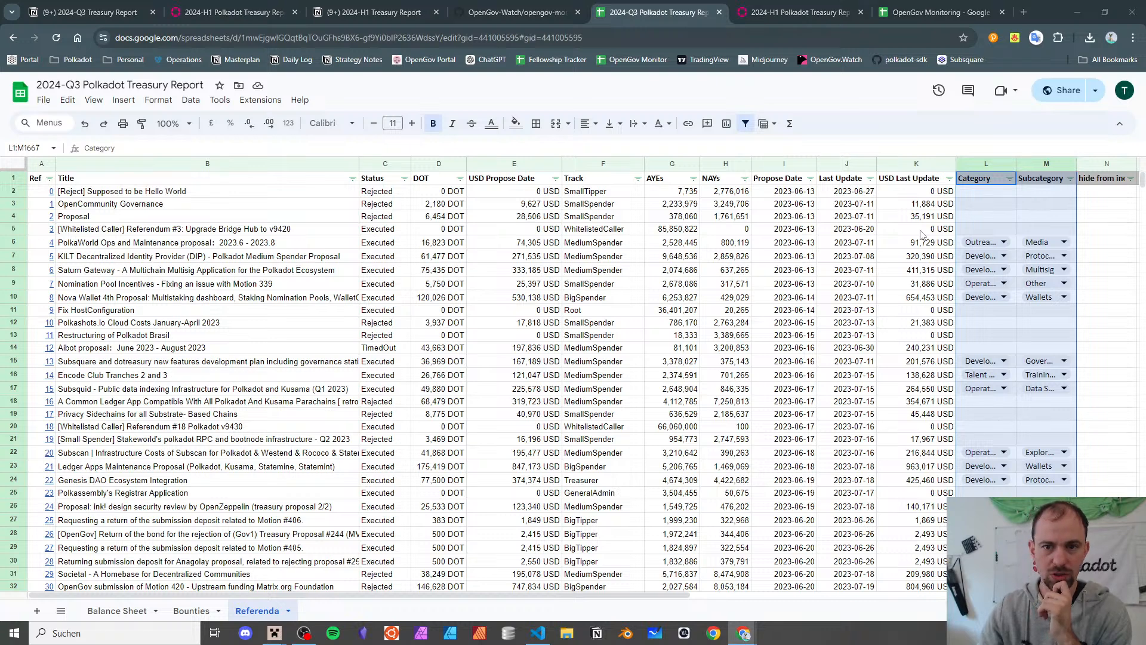
pyautogui.click(985, 229)
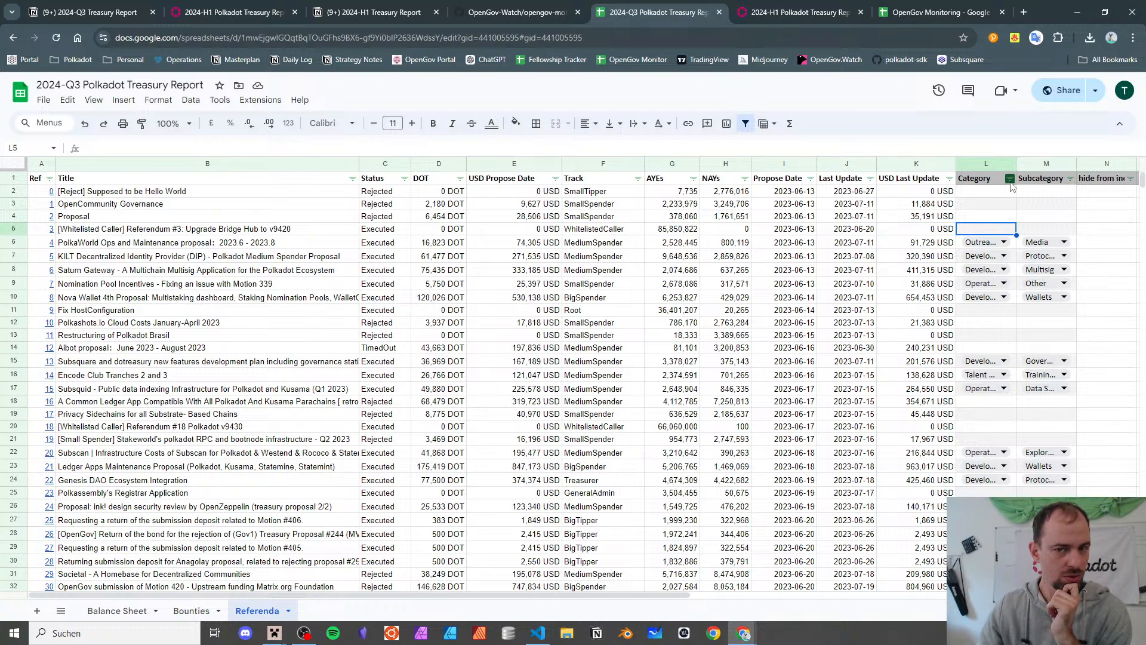
pyautogui.moveTo(1142, 180); pyautogui.dragTo(1142, 439)
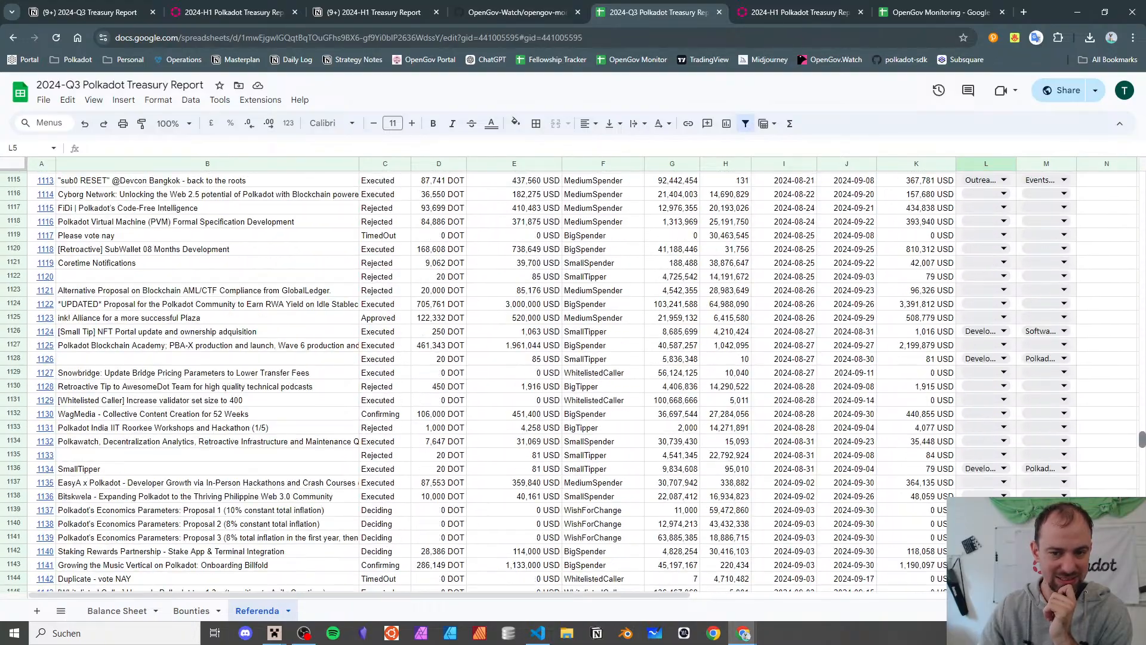
pyautogui.click(856, 335)
pyautogui.press('Left')
pyautogui.press('Left')
pyautogui.press('Home')
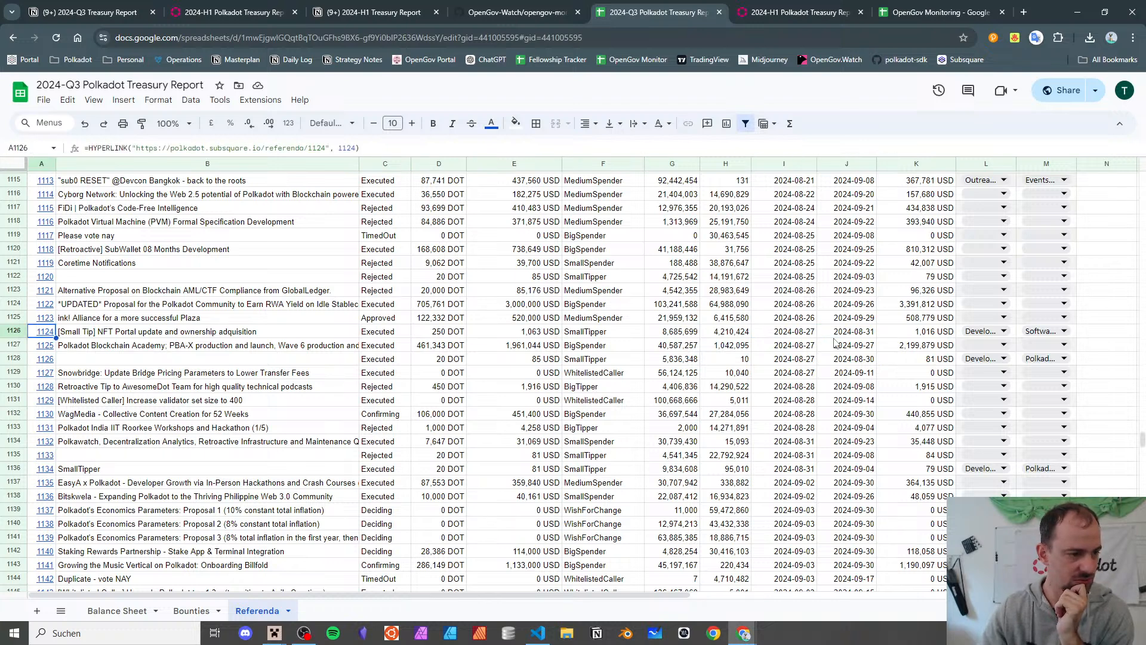
pyautogui.press('Right')
pyautogui.press('Down')
pyautogui.press('Down')
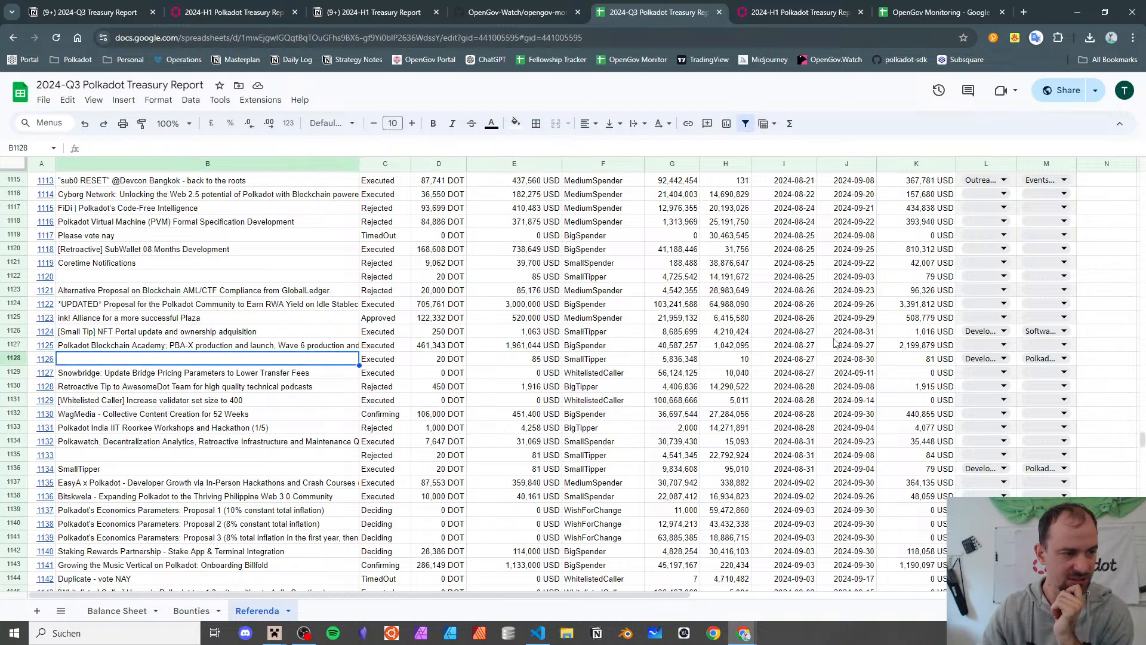
pyautogui.press('Down')
pyautogui.press('Down')
pyautogui.press('Down')
pyautogui.press('Down')
pyautogui.press('Down')
pyautogui.press('Down')
pyautogui.press('Down')
pyautogui.press('Down')
pyautogui.press('Down')
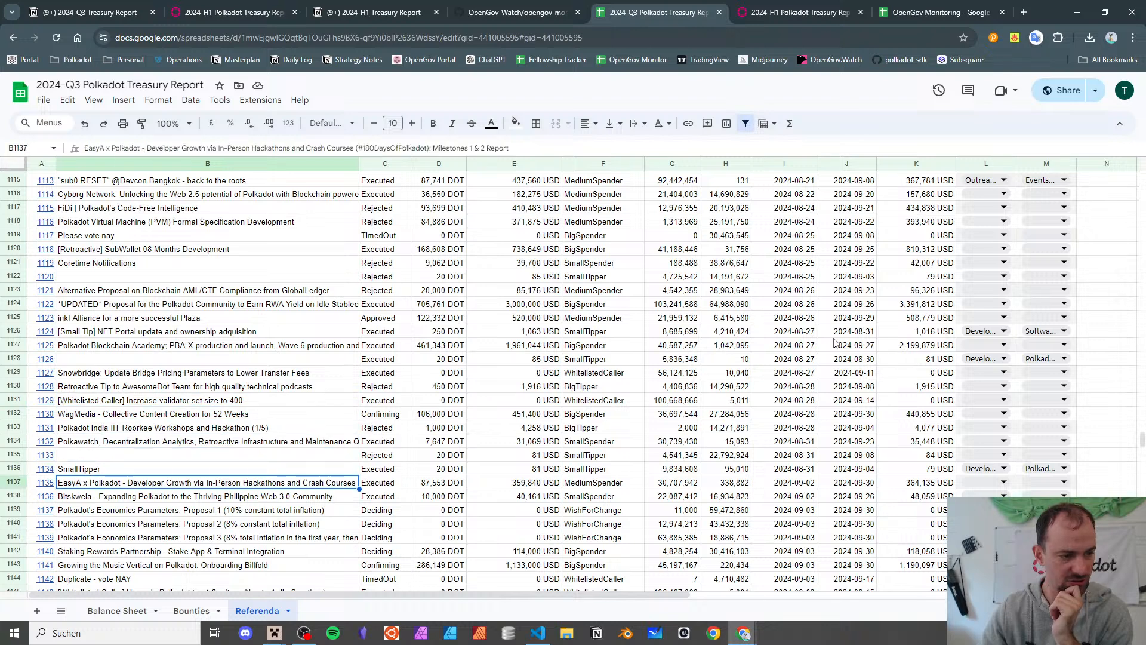
pyautogui.press('Up')
pyautogui.press('Right')
pyautogui.press('Right')
pyautogui.press('Right')
pyautogui.press('Right')
pyautogui.press('Right')
pyautogui.press('Right')
pyautogui.press('Right')
pyautogui.press('Right')
pyautogui.press('Right')
pyautogui.press('Right')
pyautogui.press('Right')
pyautogui.press('Right')
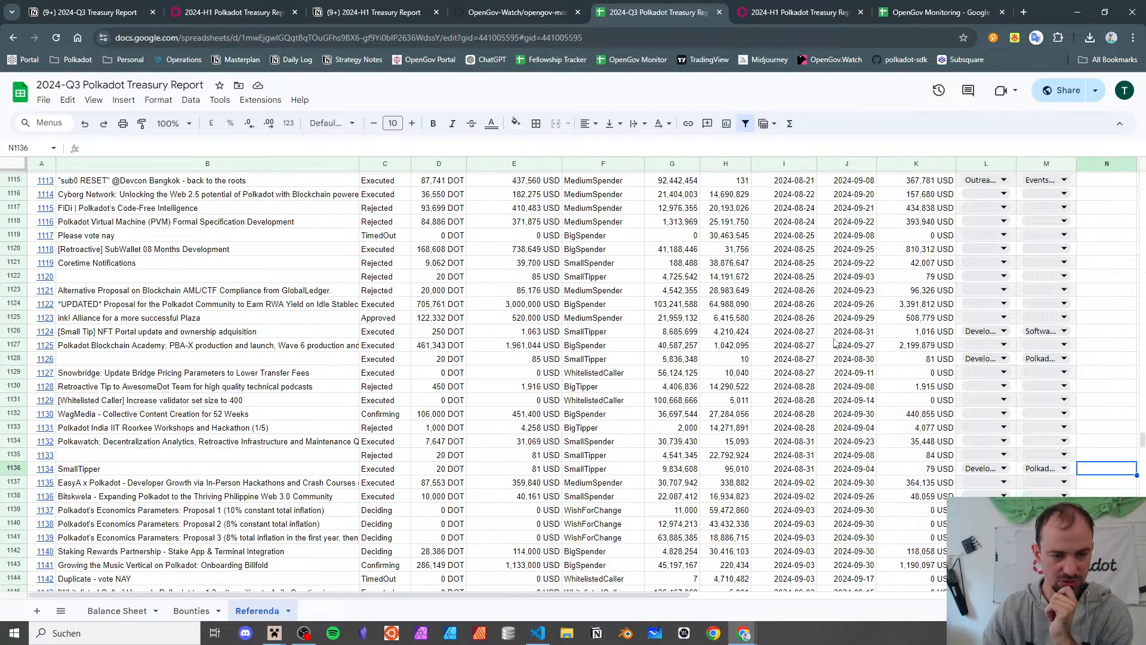
pyautogui.press('Left')
pyautogui.press('Left')
pyautogui.press('Left')
pyautogui.press('Left')
pyautogui.press('Left')
pyautogui.press('Left')
pyautogui.press('Left')
pyautogui.press('Left')
pyautogui.press('Left')
pyautogui.press('Left')
pyautogui.press('Left')
pyautogui.press('Left')
pyautogui.press('Left')
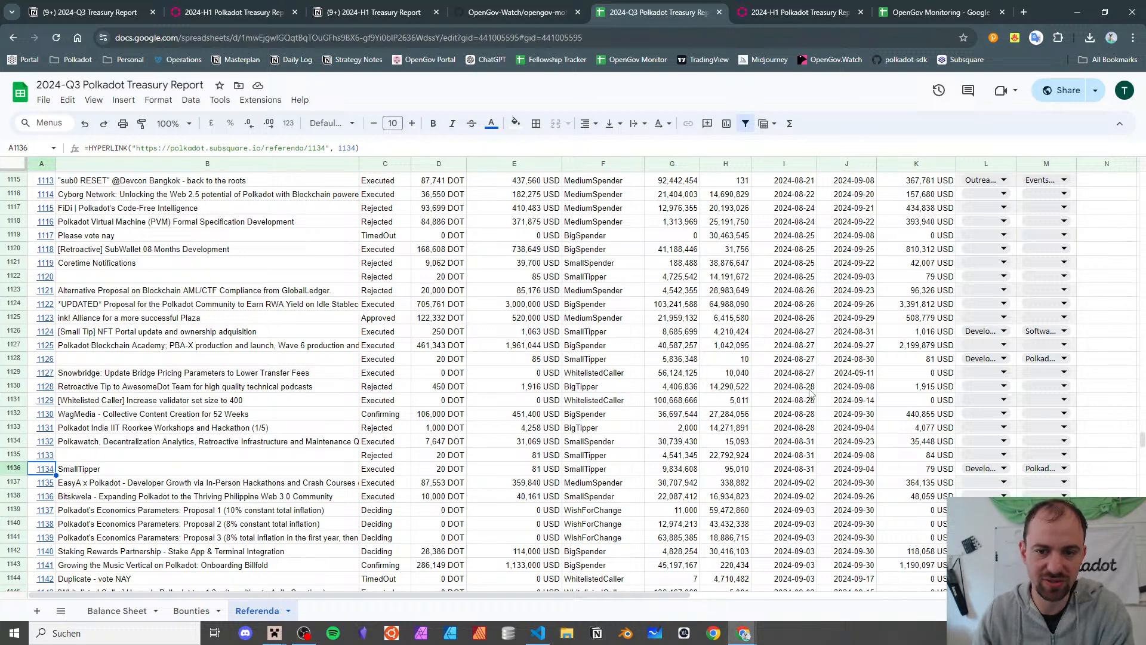
# - Close OpenGov Monitoring and delete the empty Referenda rows 1200–1667, then return to the top
pyautogui.click(1002, 12)
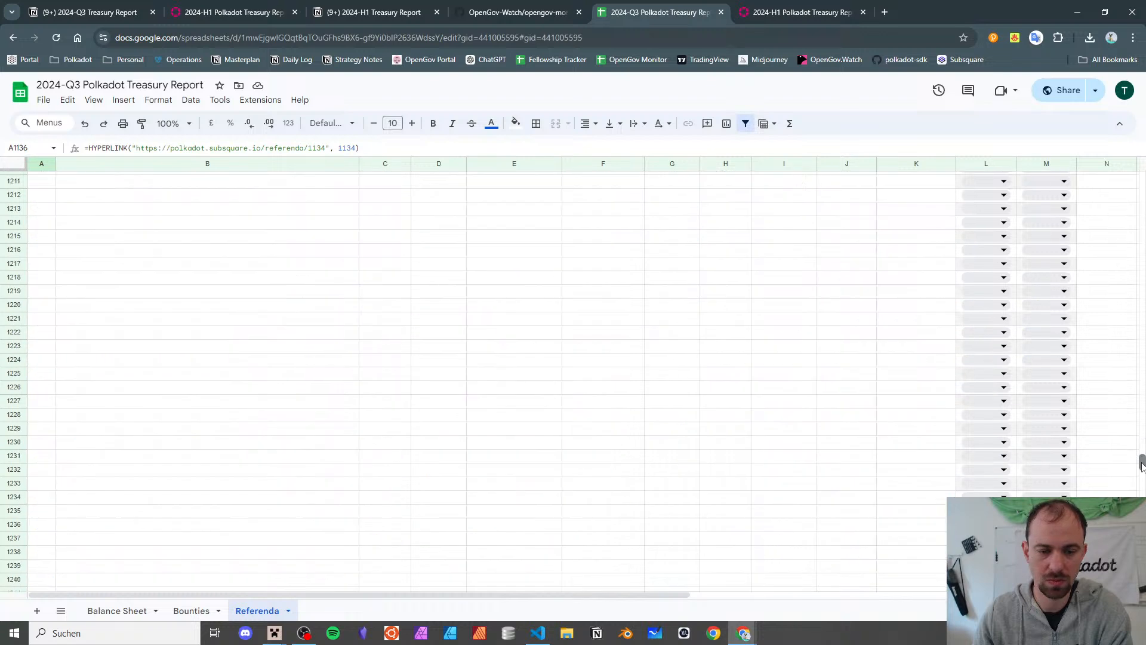
pyautogui.moveTo(1141, 442)
pyautogui.mouseDown()
pyautogui.moveTo(1142, 467)
pyautogui.moveTo(1142, 457)
pyautogui.mouseUp()
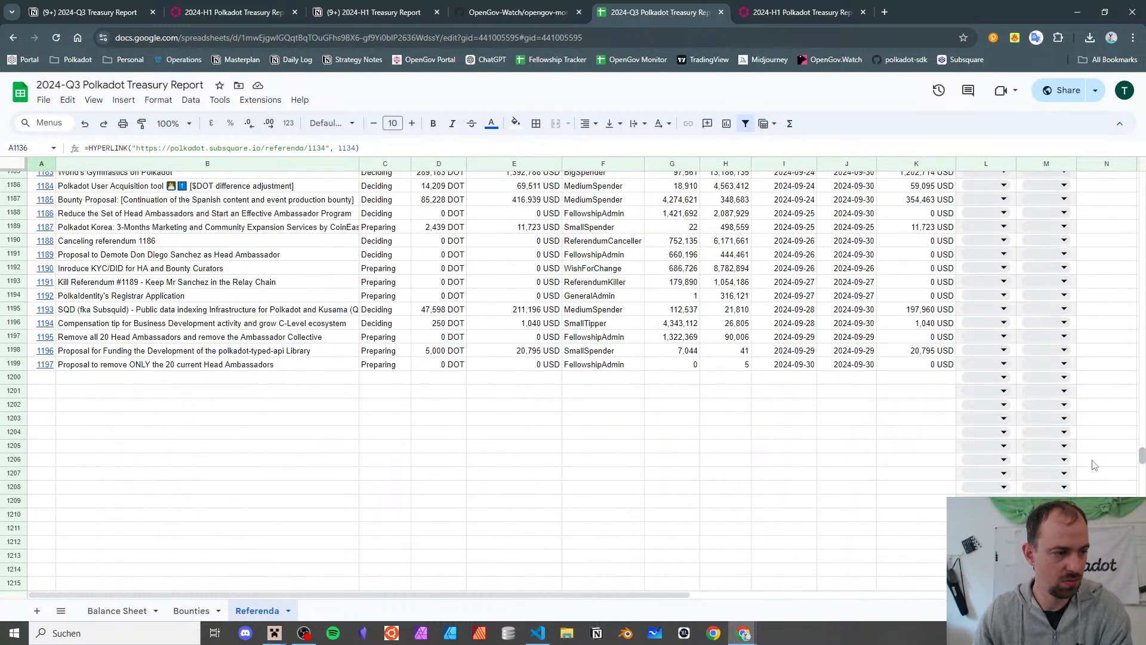
pyautogui.click(22, 381)
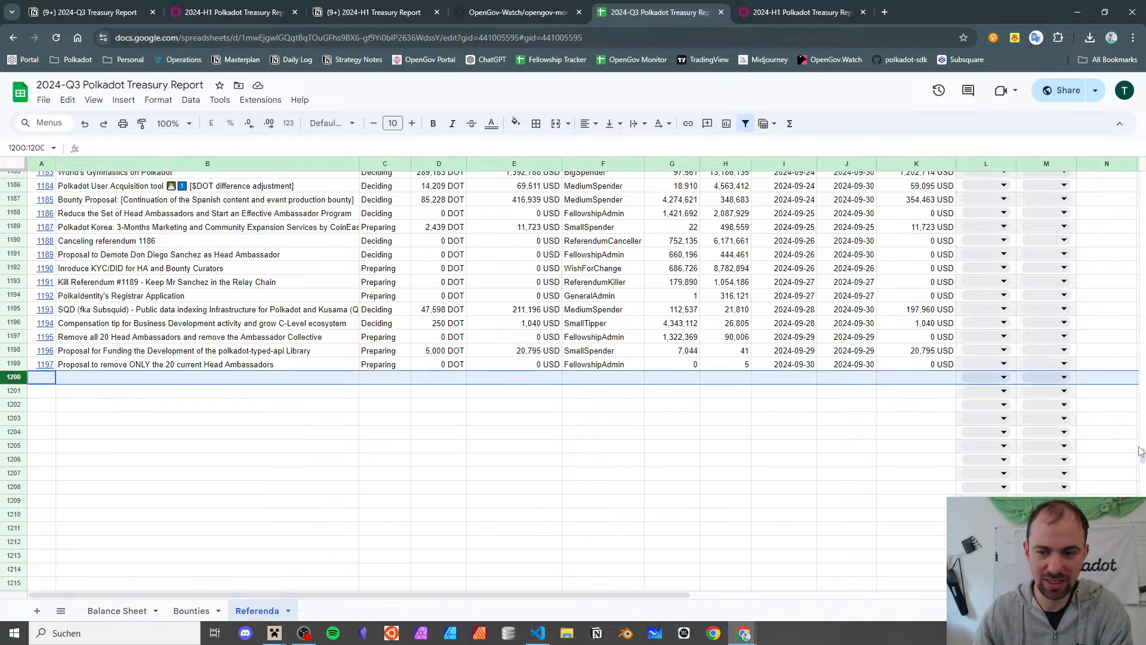
pyautogui.moveTo(1141, 455); pyautogui.dragTo(1141, 587)
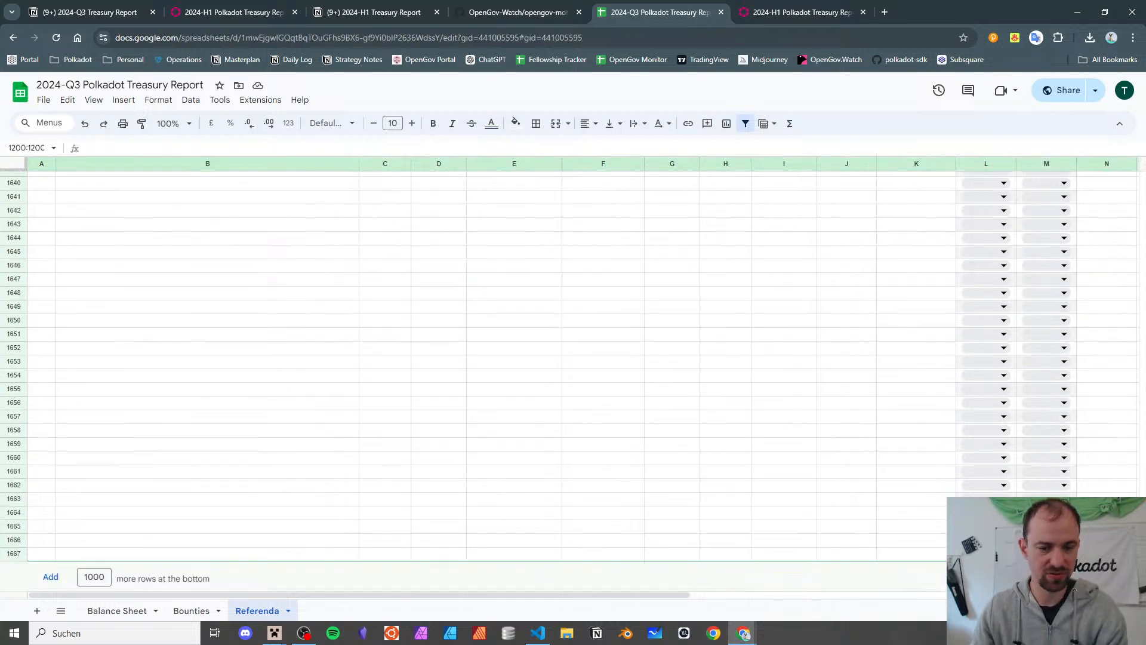
pyautogui.keyDown('shift'); pyautogui.click(21, 555); pyautogui.keyUp('shift')
pyautogui.rightClick(18, 551)
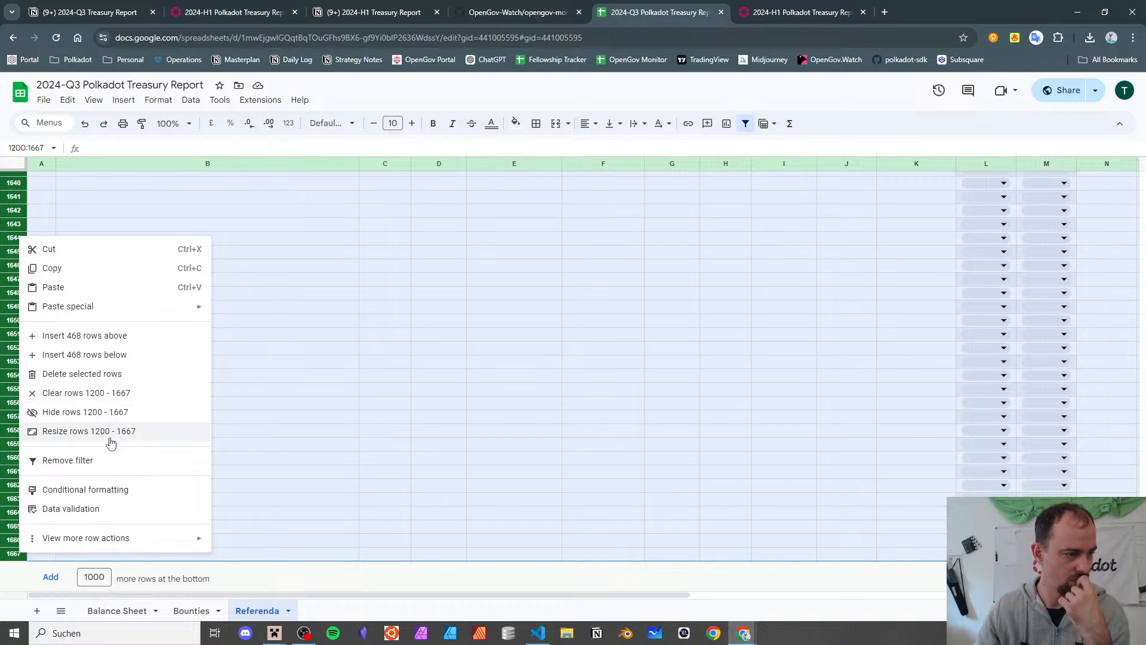
pyautogui.click(120, 374)
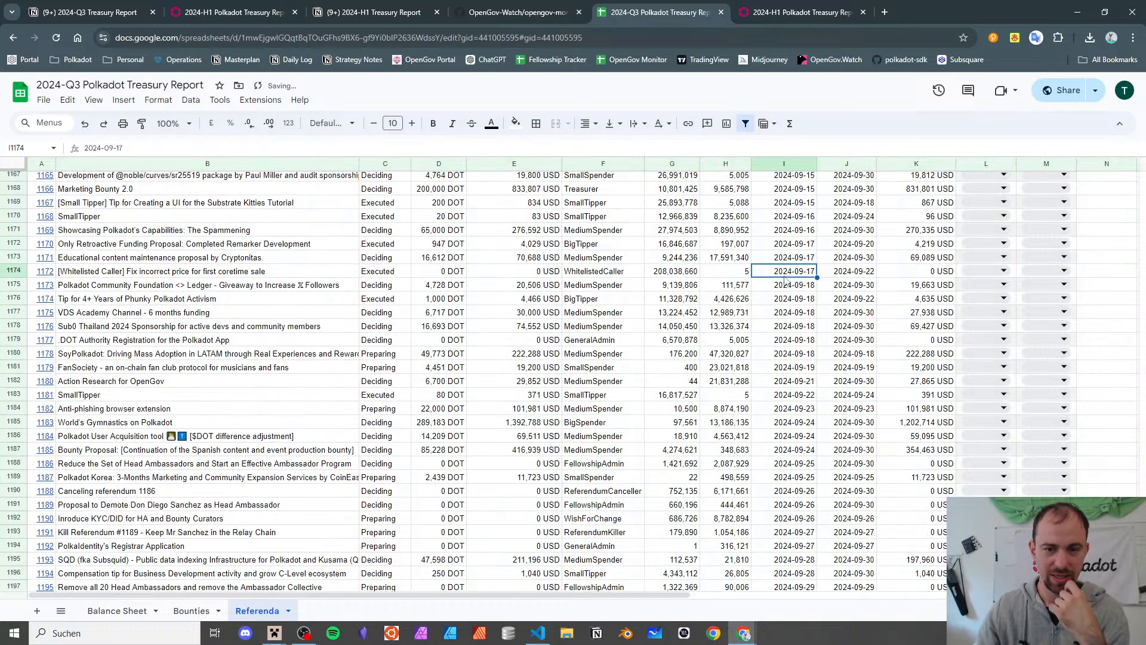
pyautogui.hotkey('ctrl', 'Home')
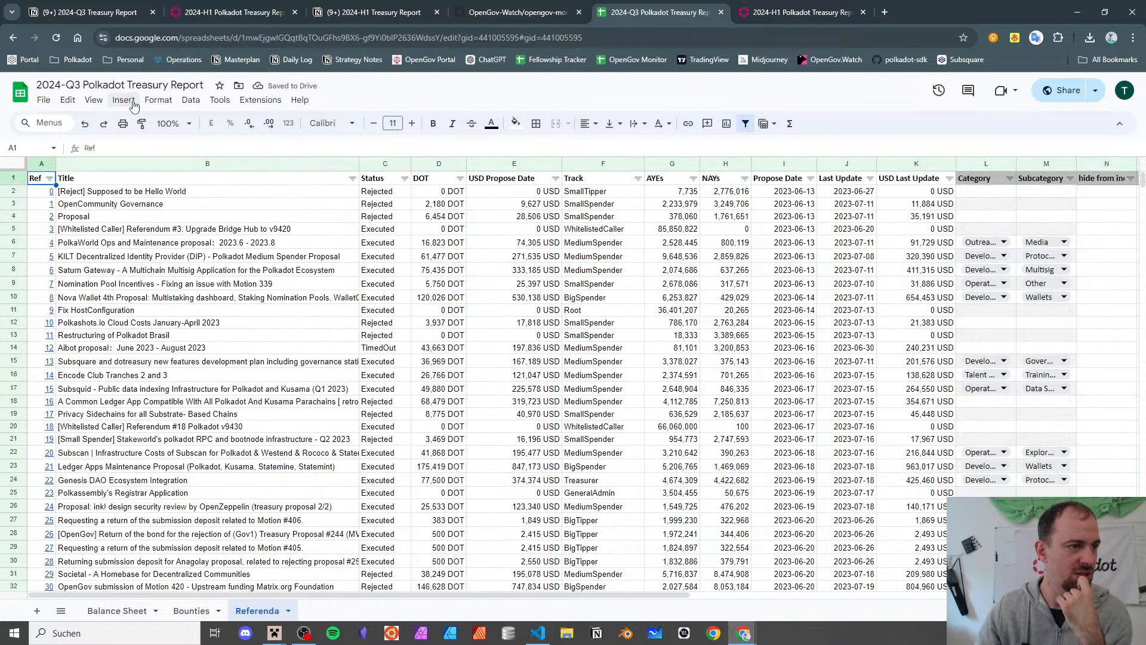
# - Freeze the first row of the Referenda sheet as a header
pyautogui.click(158, 99)
pyautogui.moveTo(198, 154)
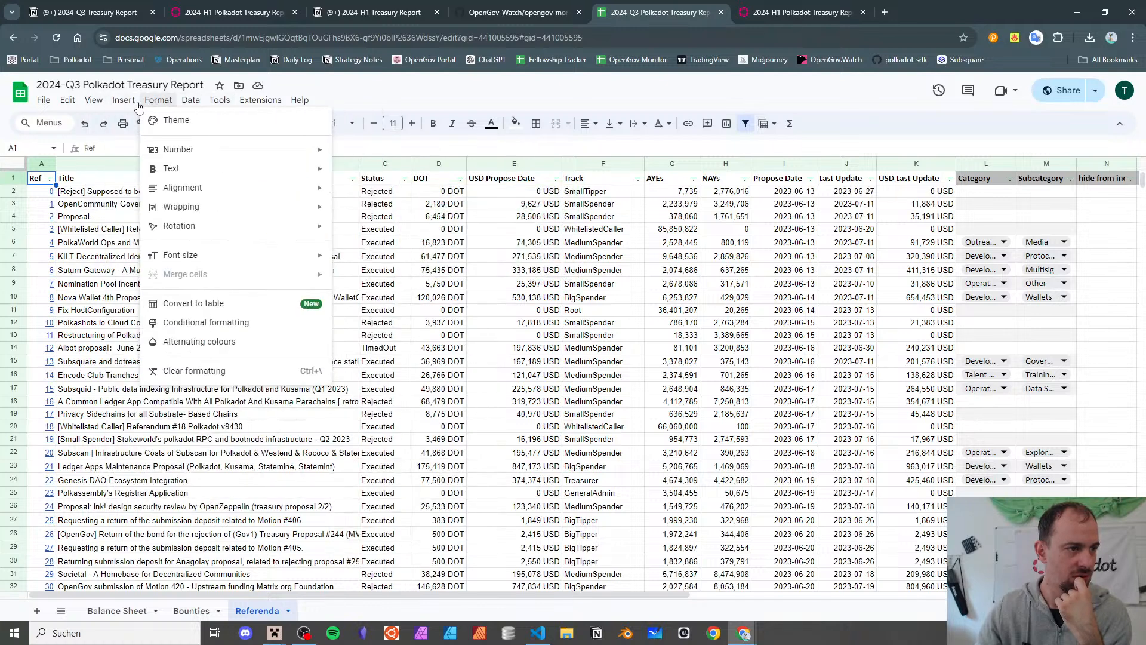
pyautogui.moveTo(93, 102)
pyautogui.moveTo(164, 141)
pyautogui.click(343, 168)
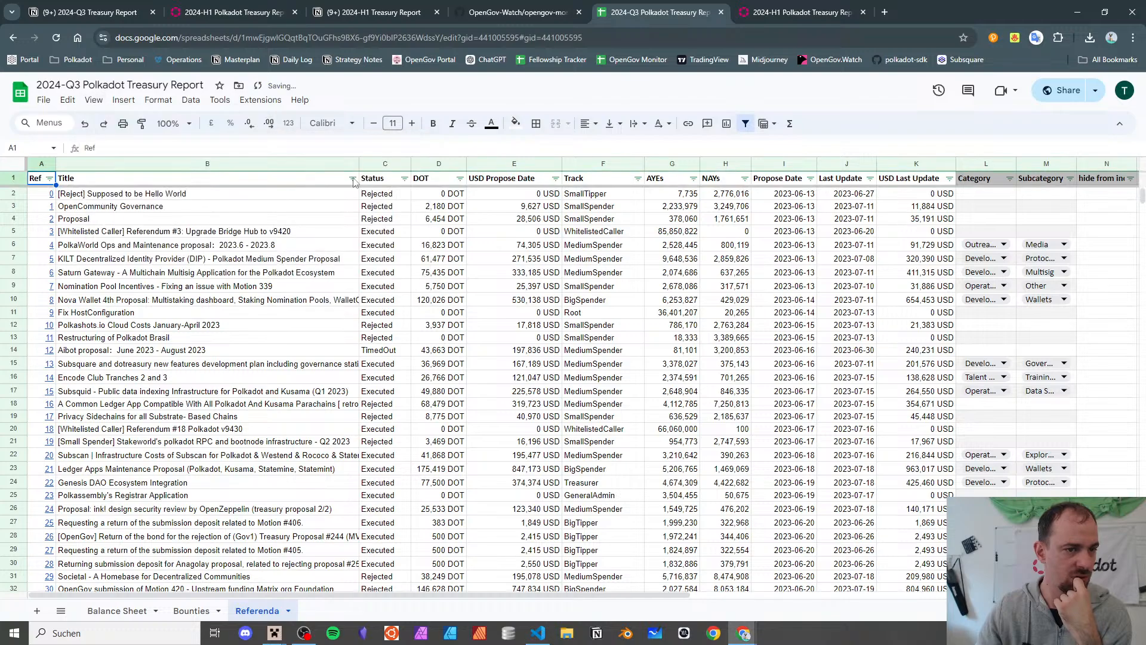
pyautogui.click(770, 358)
pyautogui.scroll(-15, 753, 326)
pyautogui.scroll(15, 753, 326)
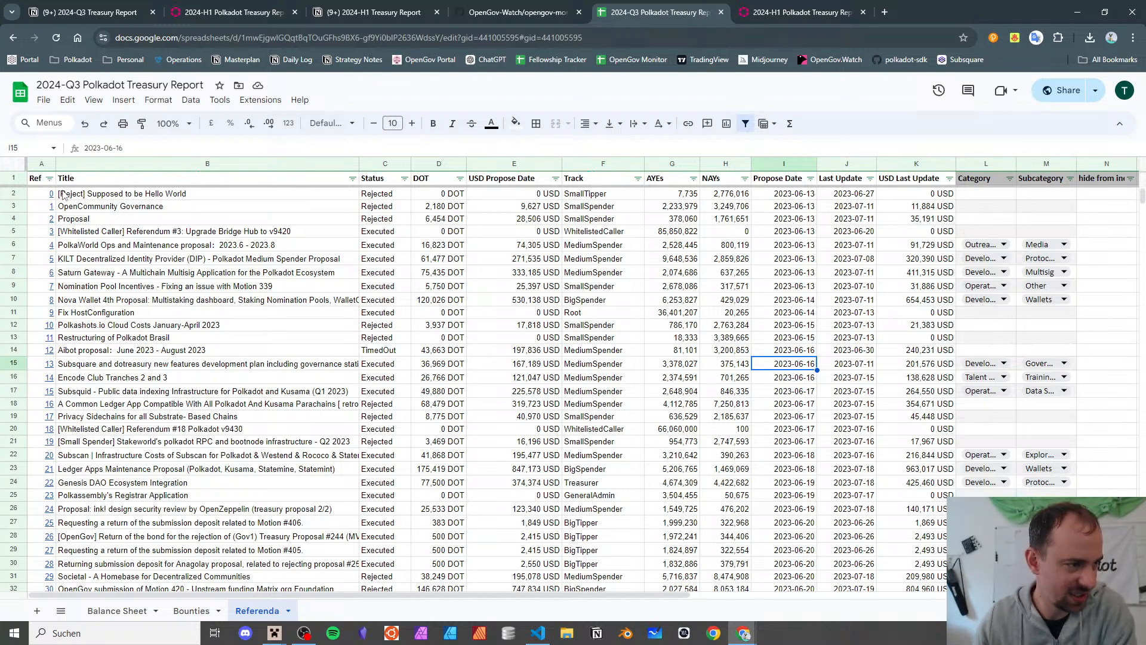
# - Sort the referenda by Ref Z to A so 1197 is at the top
pyautogui.click(49, 179)
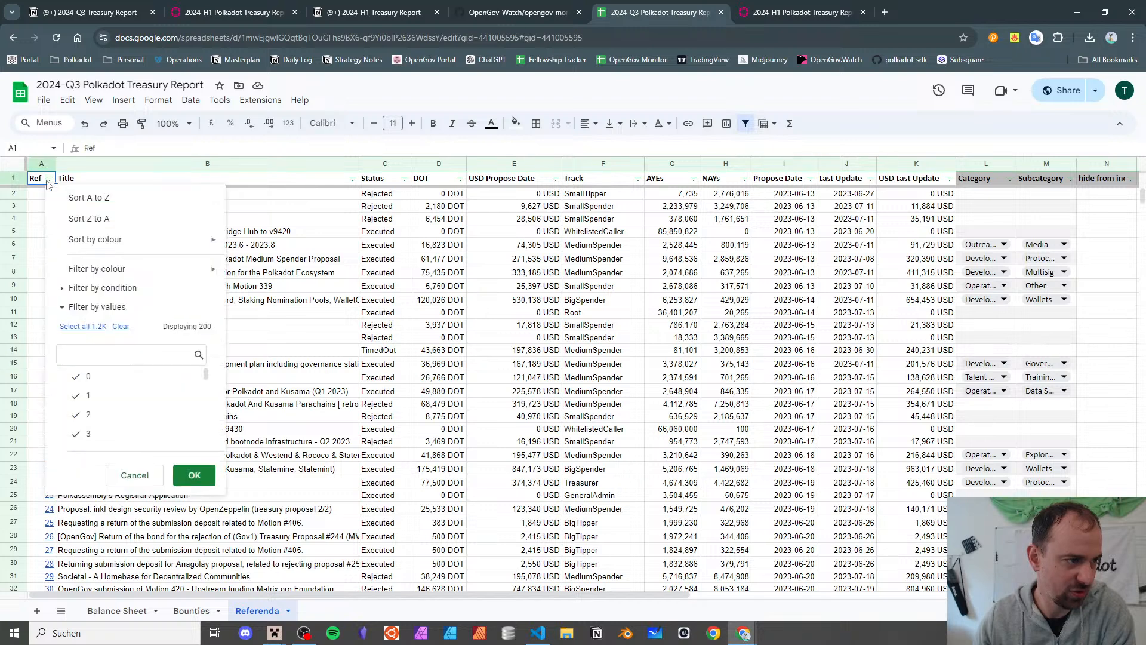
pyautogui.click(74, 220)
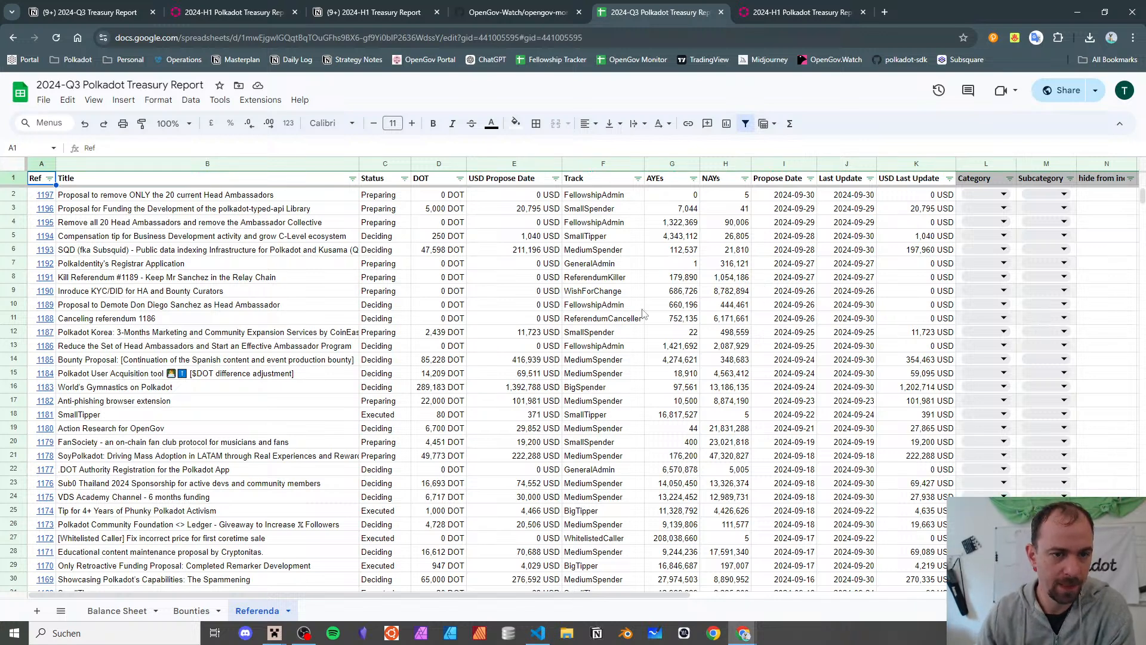
pyautogui.moveTo(672, 178); pyautogui.dragTo(725, 512)
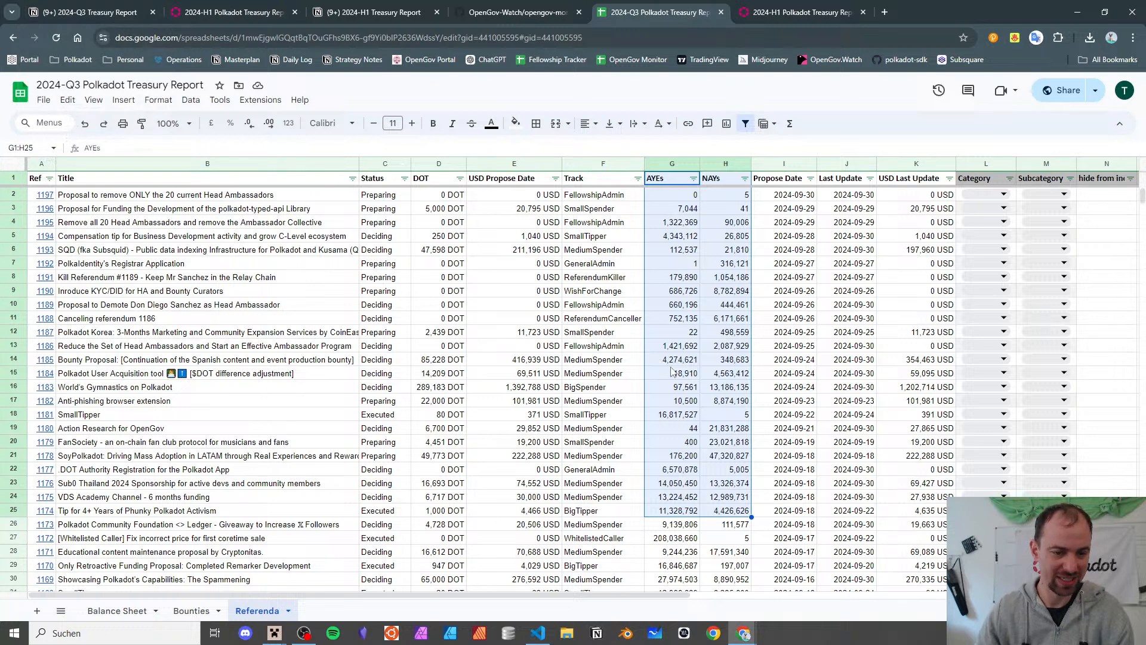
# - In the Notion report notes, check off 'fetching a list of all the referenda'
pyautogui.click(85, 7)
pyautogui.scroll(-10, 447, 274)
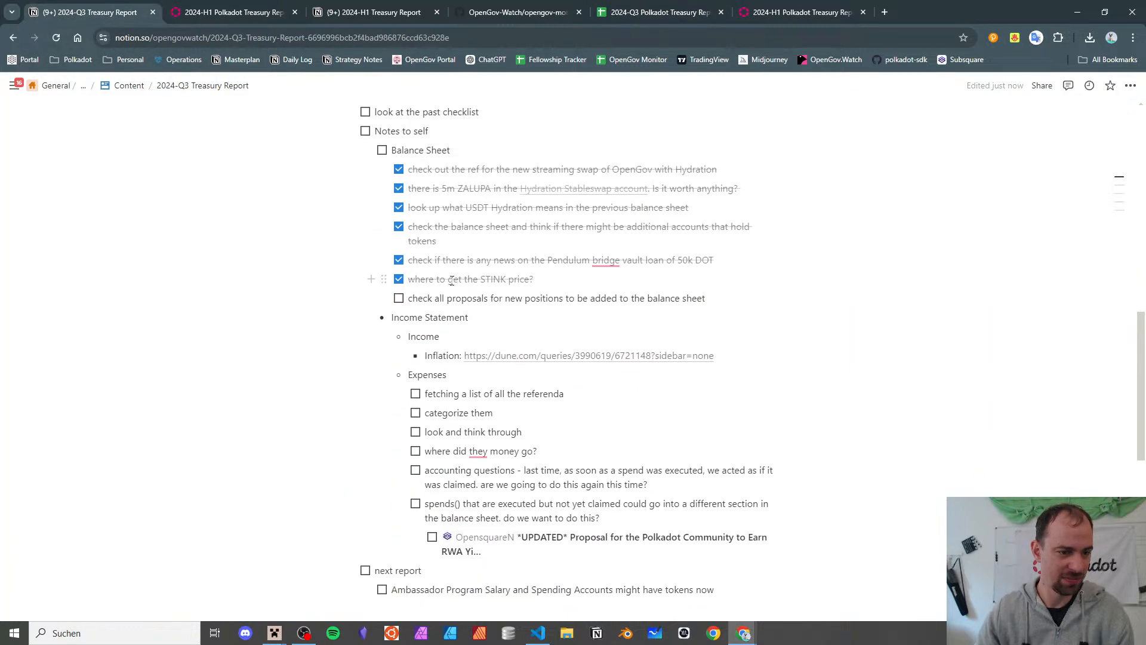
pyautogui.scroll(5, 441, 304)
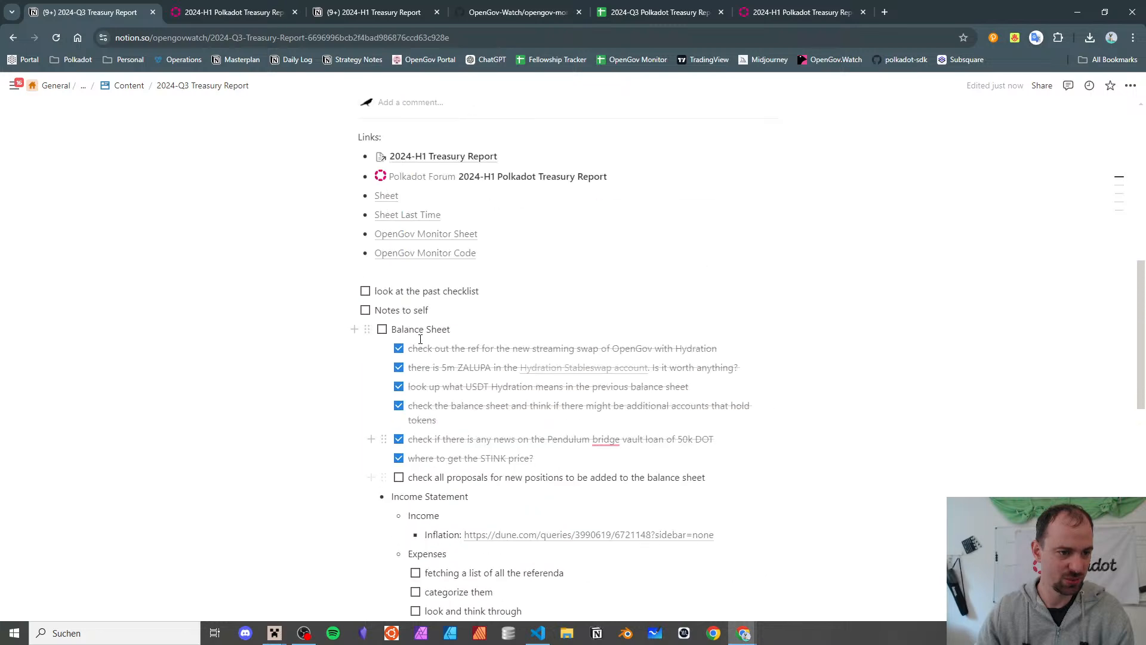
pyautogui.scroll(-5, 418, 325)
pyautogui.scroll(1, 417, 323)
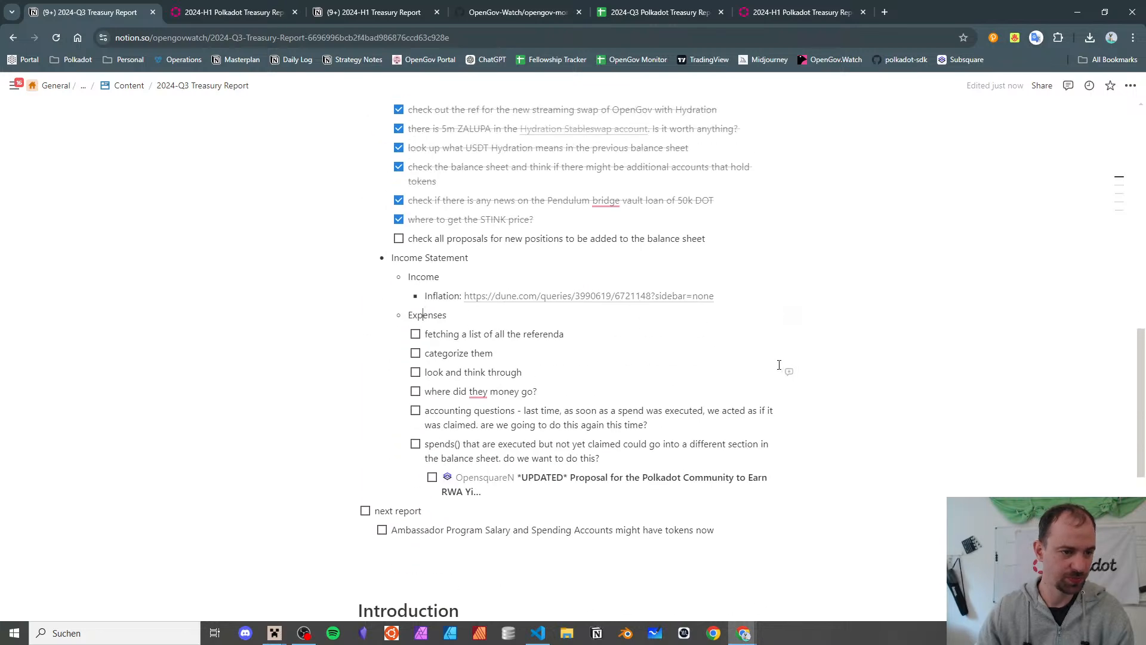
pyautogui.click(415, 334)
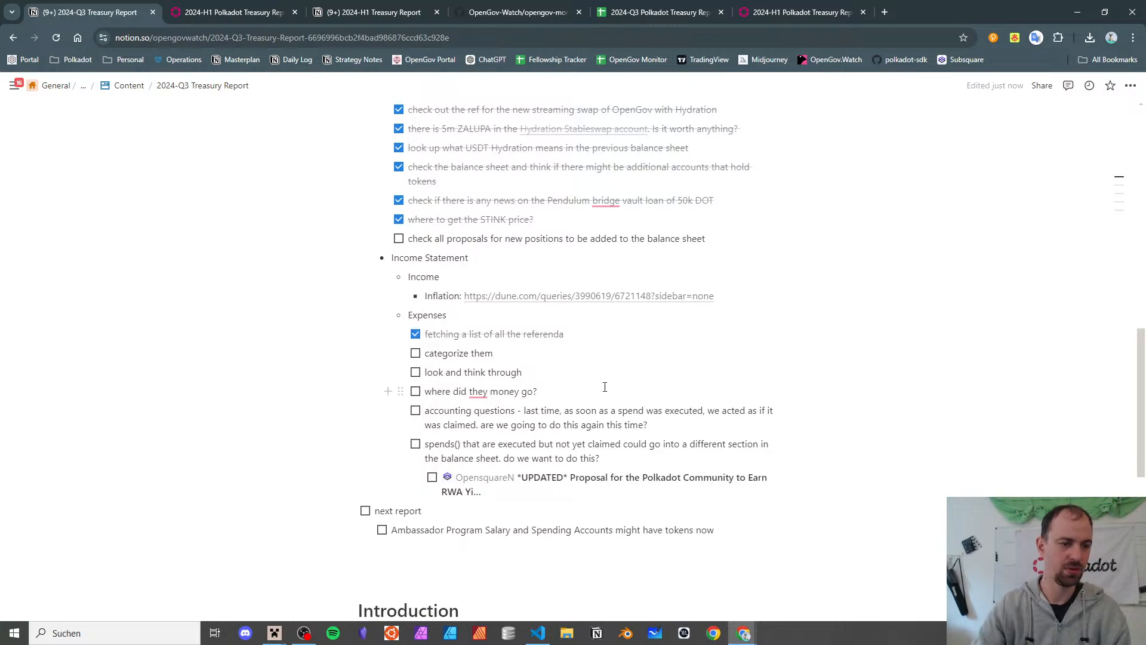
# - Add an outdented Expenses to-do reading 'are the AYEs and NAYs correct?'
pyautogui.press('Down')
pyautogui.press('Down')
pyautogui.press('Down')
pyautogui.press('Down')
pyautogui.press('Down')
pyautogui.press('Down')
pyautogui.press('Return')
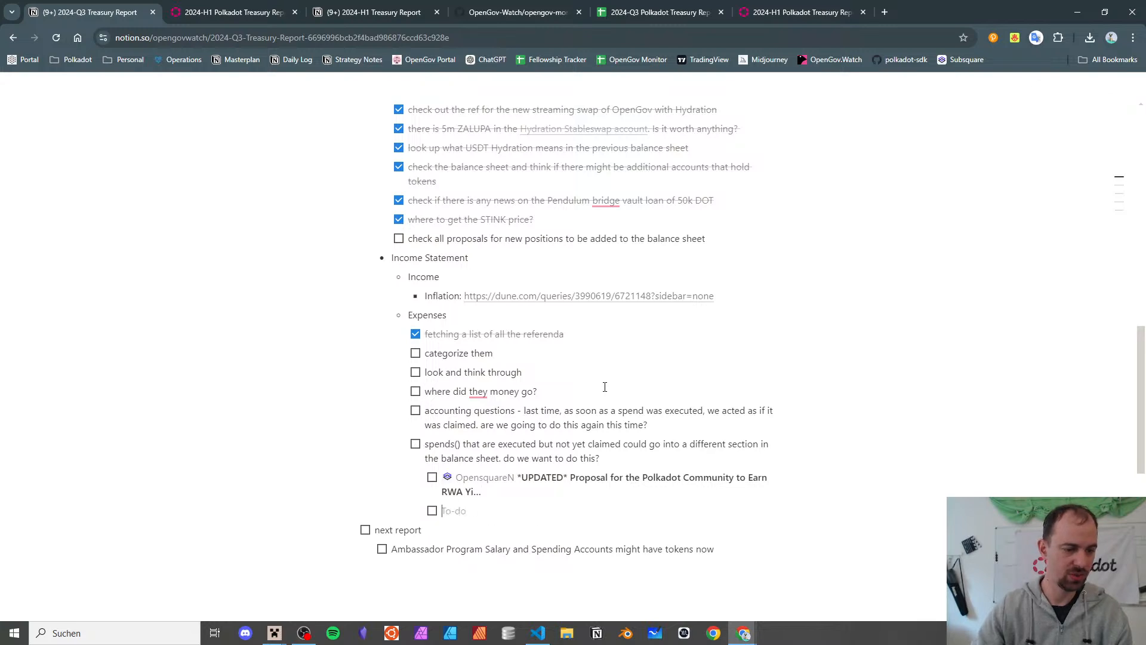
pyautogui.hotkey('ctrl', '6')
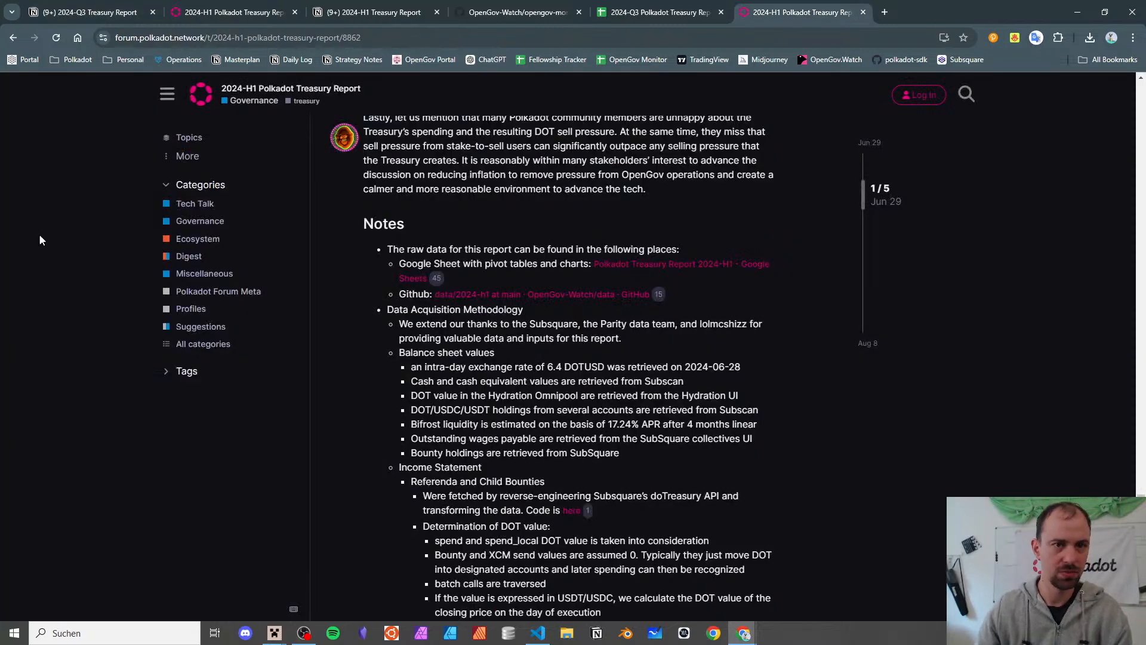
pyautogui.click(89, 6)
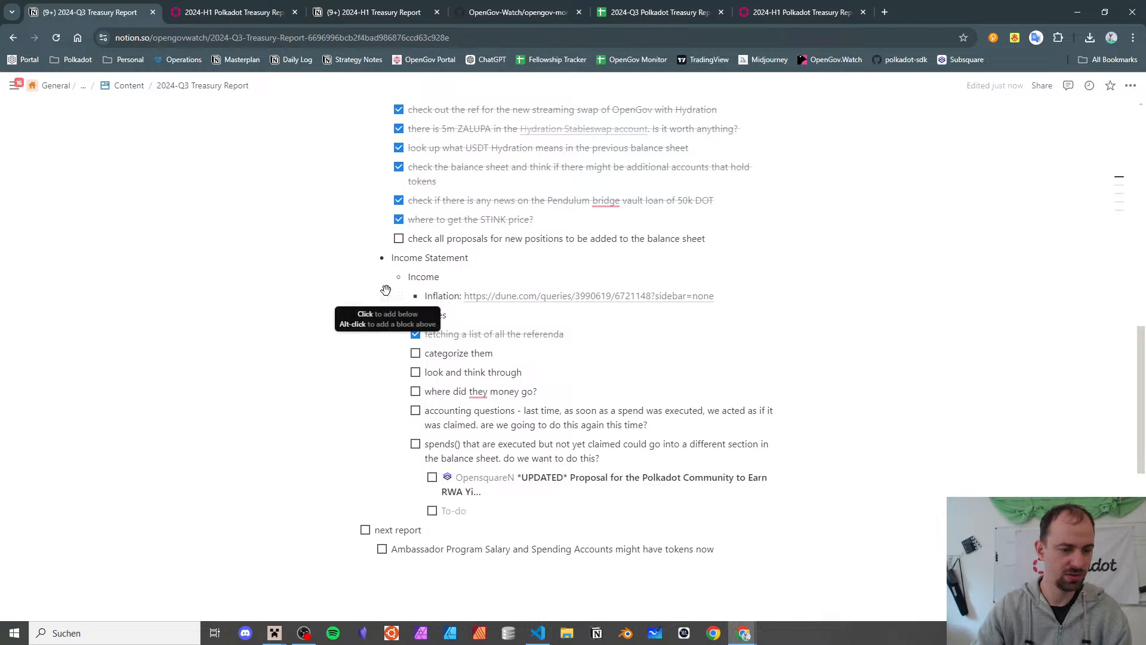
pyautogui.hotkey('shift', 'Tab')
pyautogui.write('are')
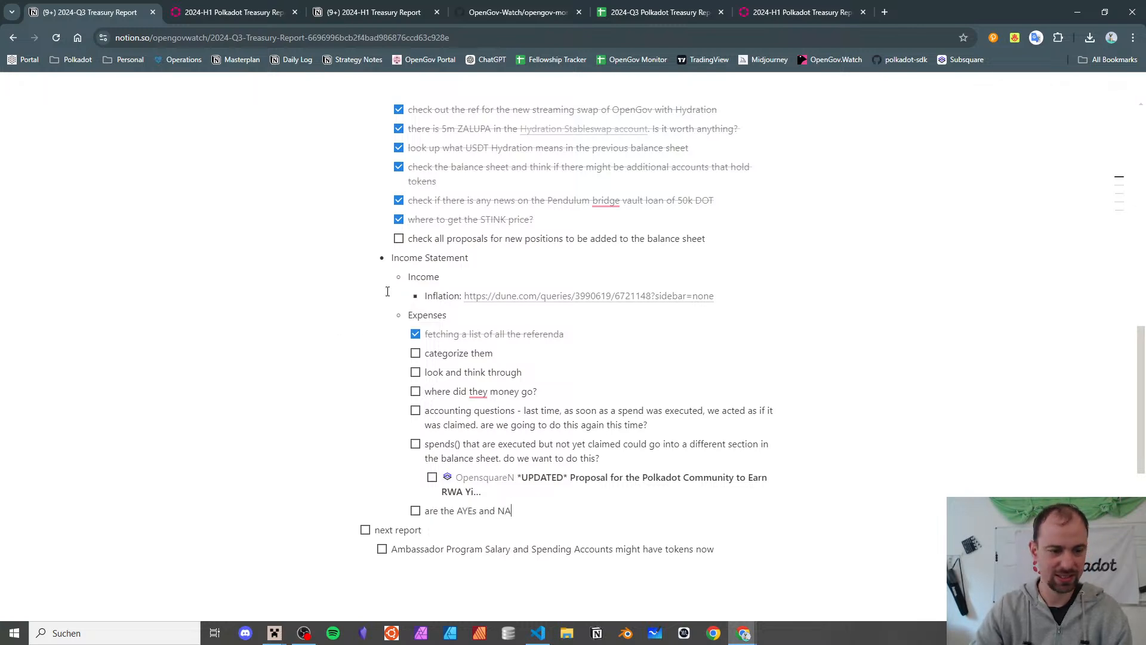
pyautogui.write(' the AYEs and NAYs correct?')
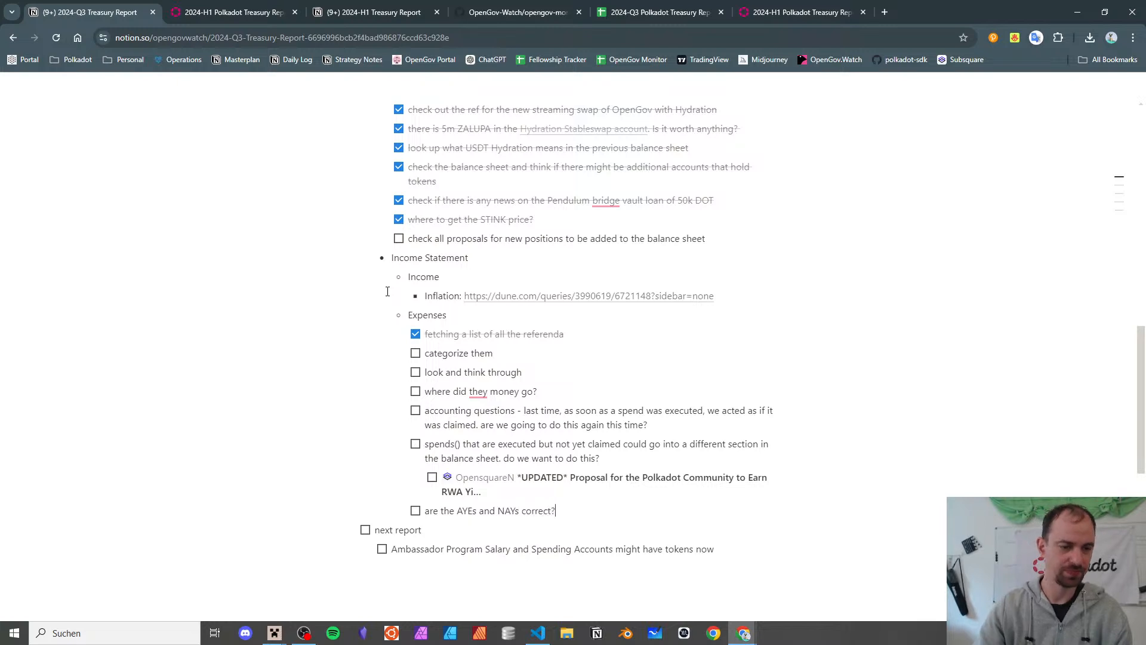
# - Back in the Q3 spreadsheet, review the Track values such as ReferendumKiller and FellowshipAdmin
pyautogui.click(650, 13)
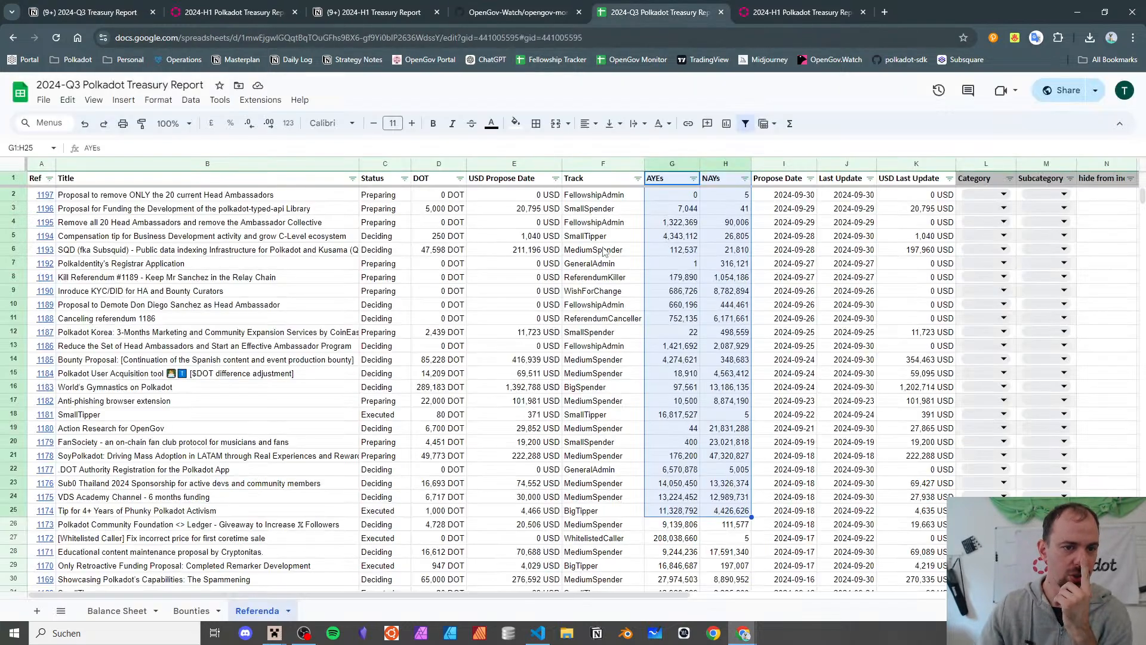
pyautogui.click(614, 278)
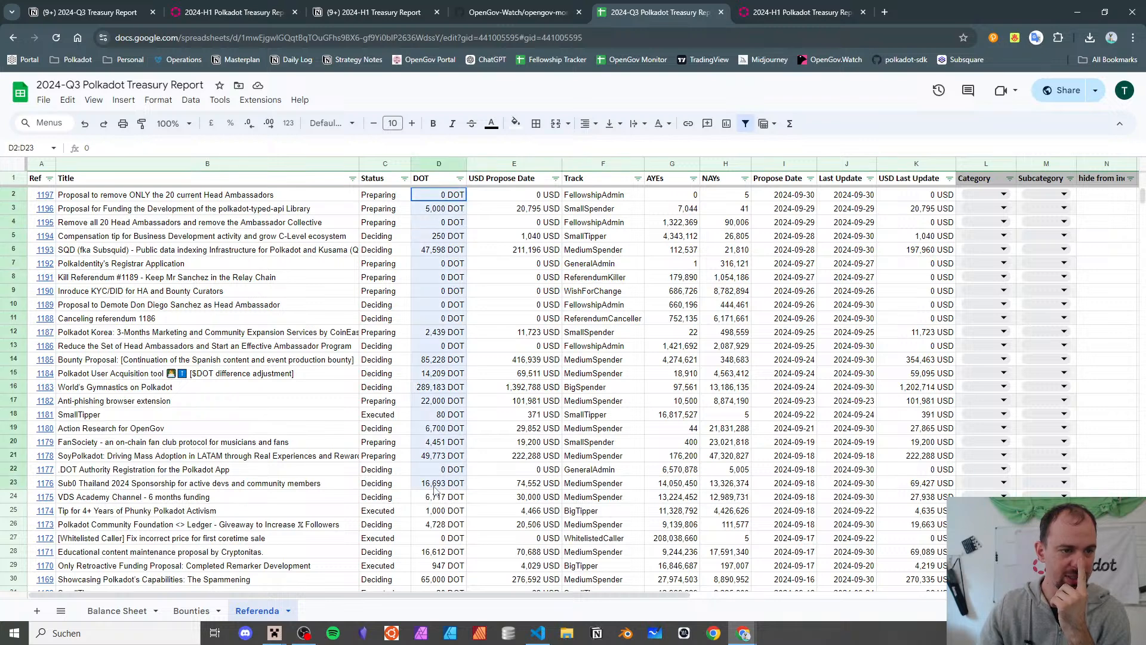
pyautogui.moveTo(437, 207); pyautogui.dragTo(445, 494)
pyautogui.moveTo(516, 210); pyautogui.dragTo(484, 428)
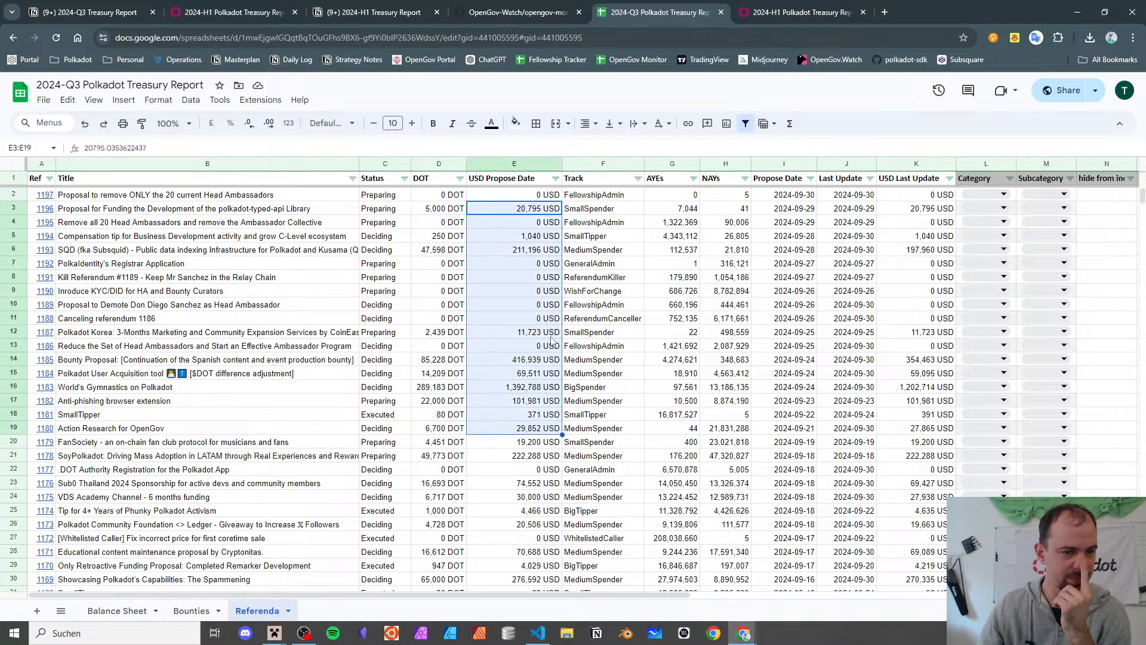
pyautogui.click(591, 279)
pyautogui.click(619, 180)
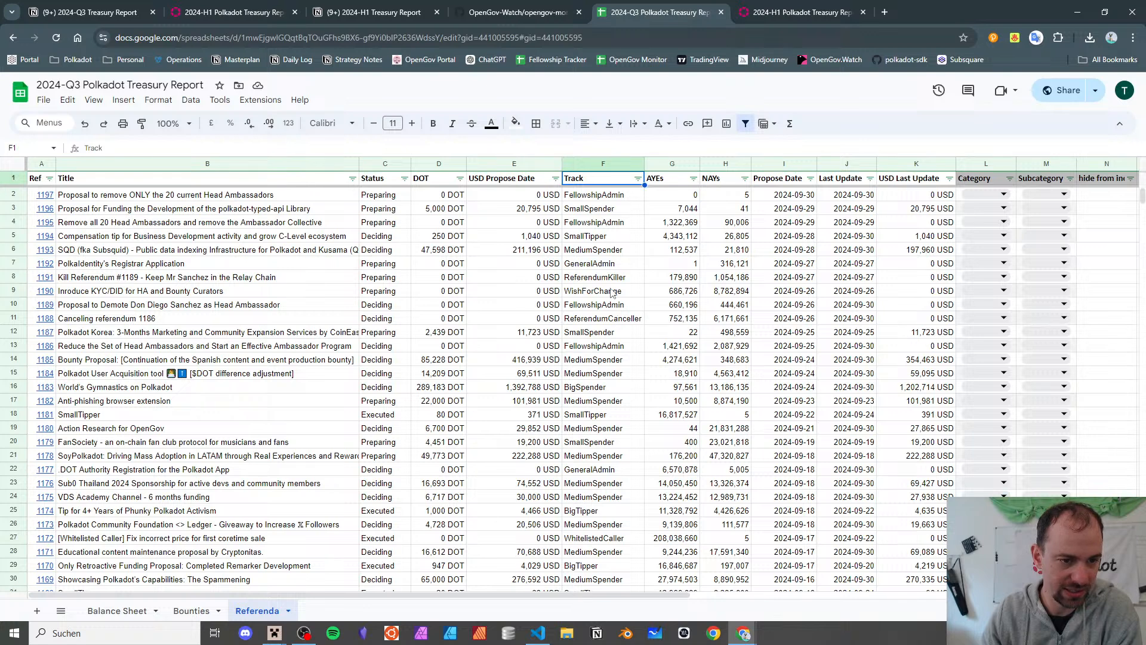
pyautogui.click(553, 292)
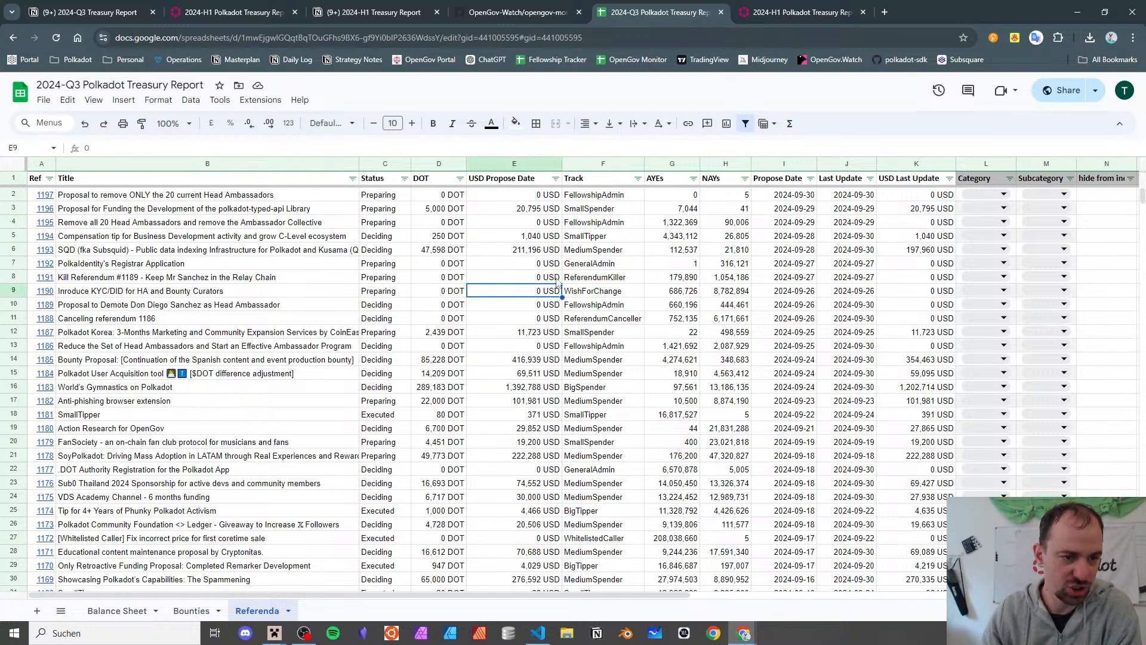
pyautogui.click(637, 222)
pyautogui.click(602, 279)
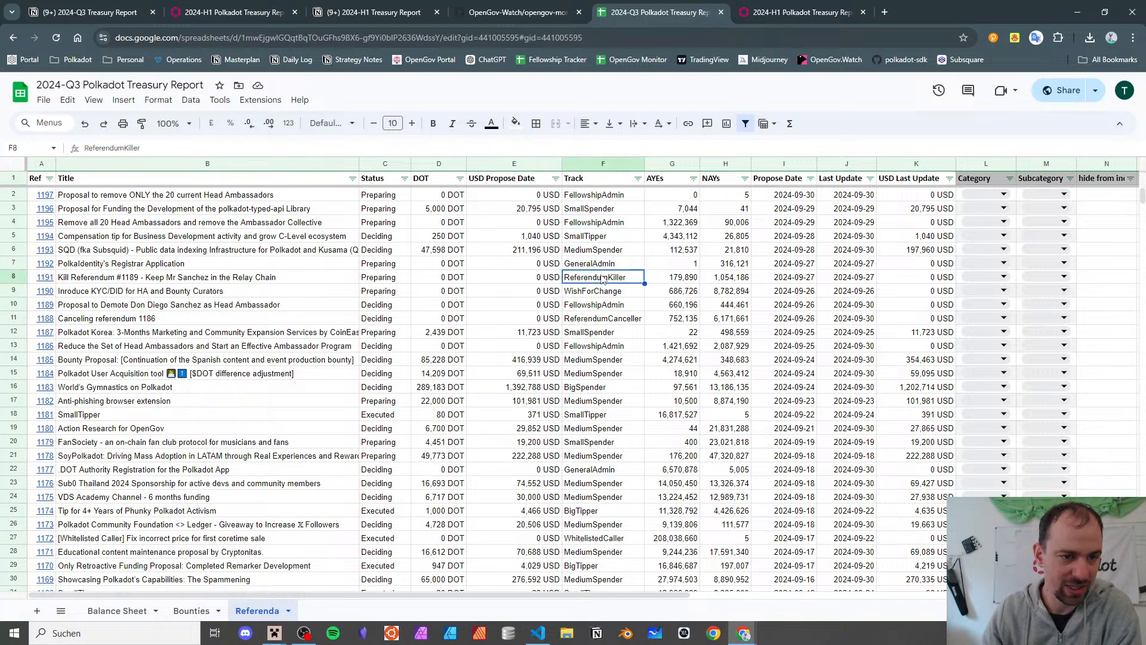
pyautogui.click(595, 306)
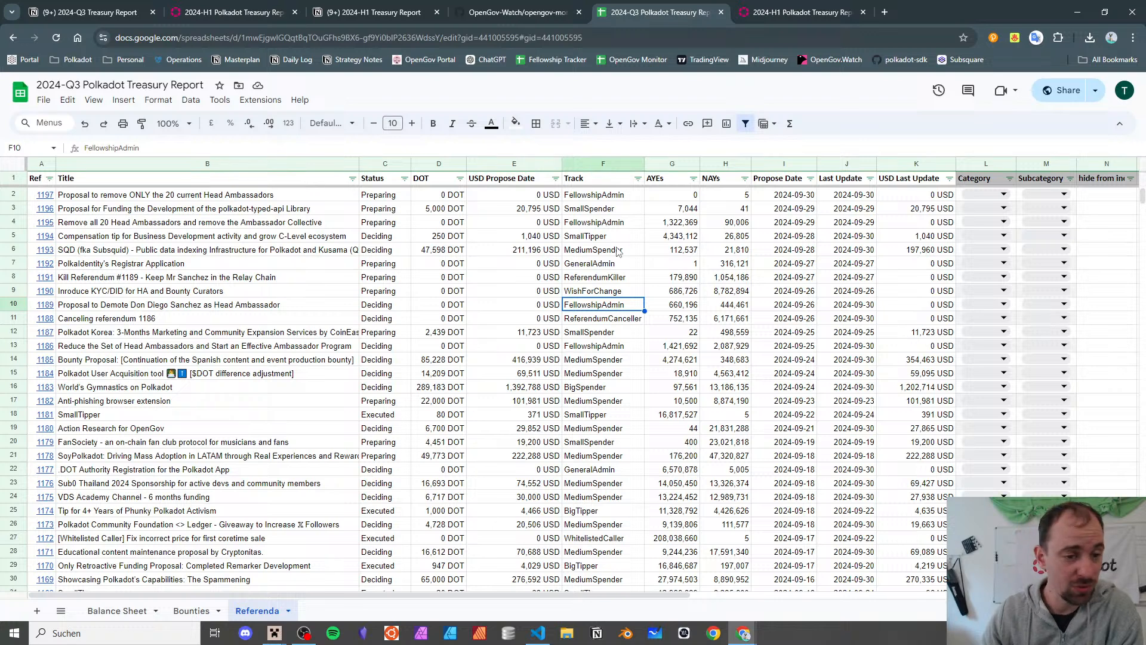
# - Filter Track to exclude LeaseAdmin, ReferendumCanceller, ReferendumKiller and WishForChange, keeping StakingAdmin
pyautogui.click(637, 178)
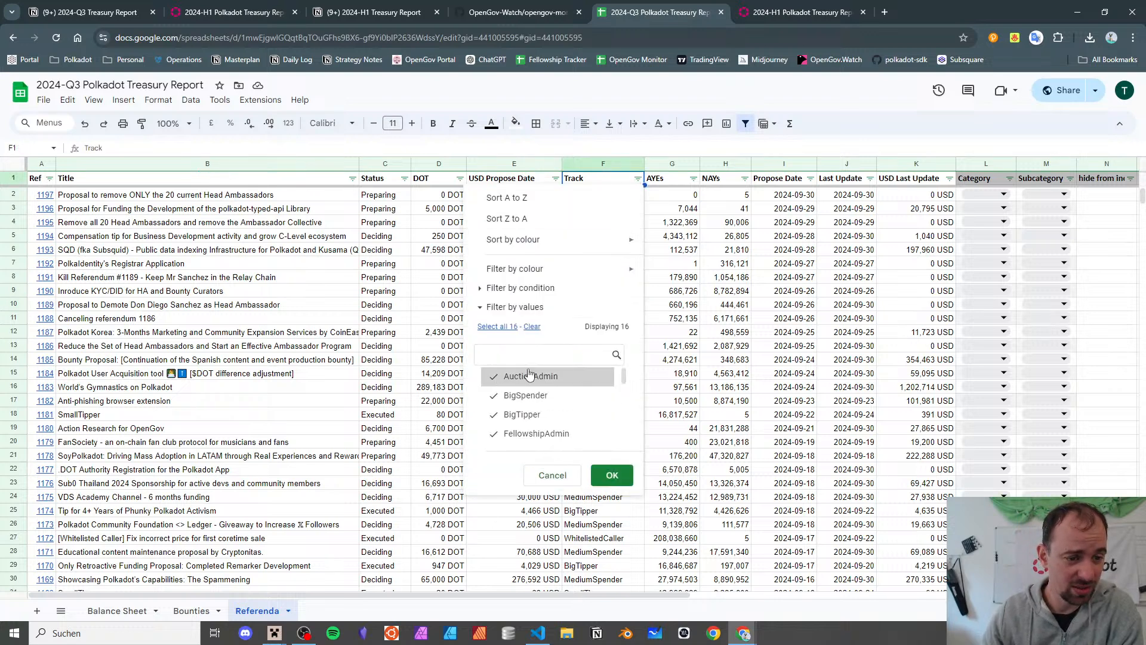
pyautogui.scroll(-1, 564, 394)
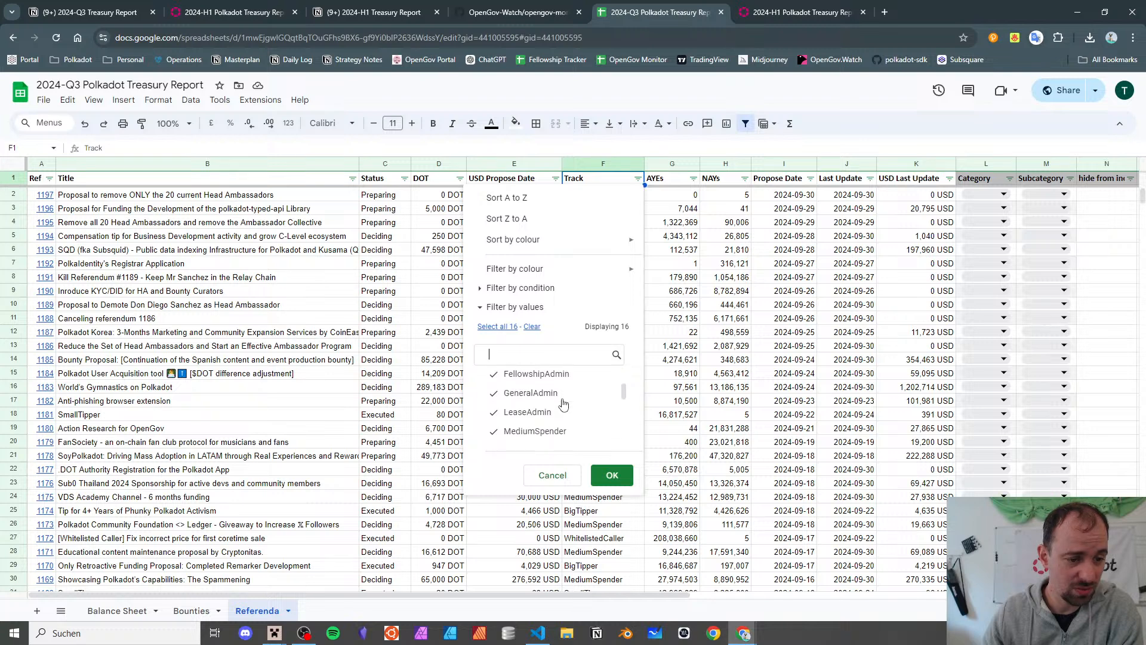
pyautogui.click(556, 413)
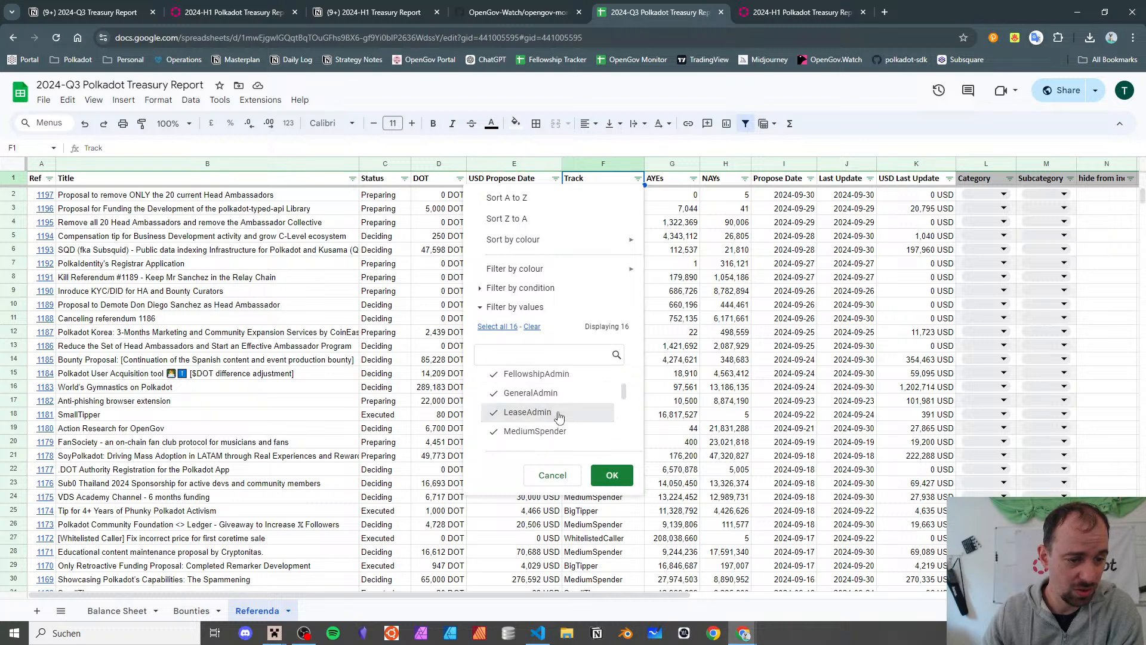
pyautogui.scroll(-1, 559, 435)
pyautogui.click(573, 391)
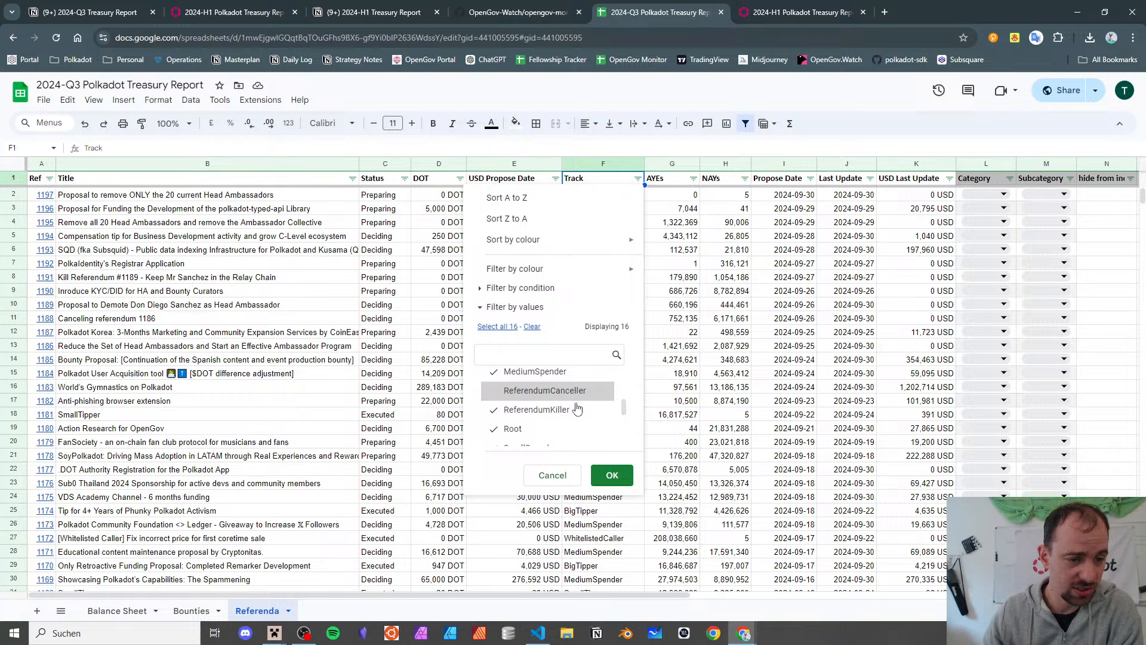
pyautogui.click(576, 410)
pyautogui.scroll(-2, 576, 412)
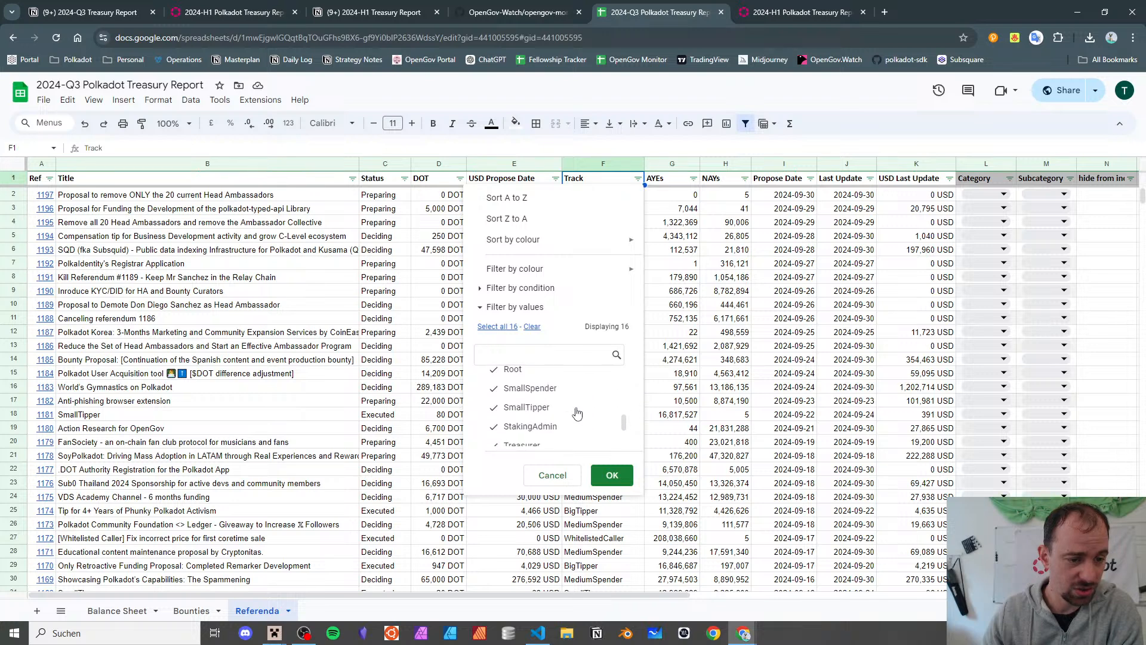
pyautogui.click(577, 378)
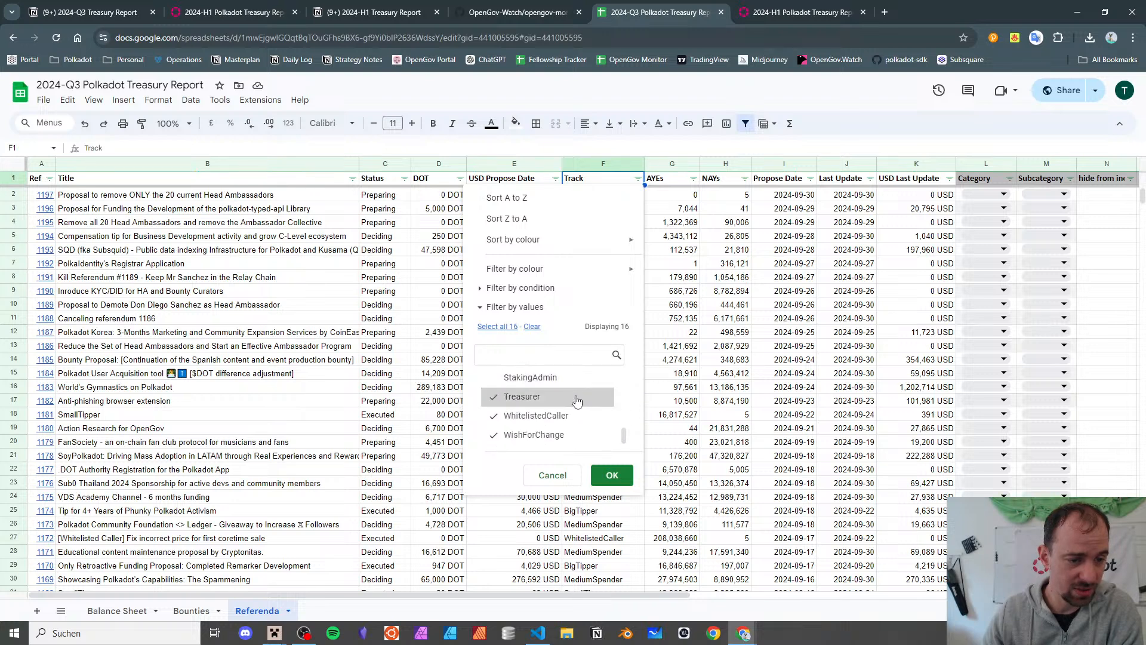
pyautogui.click(576, 380)
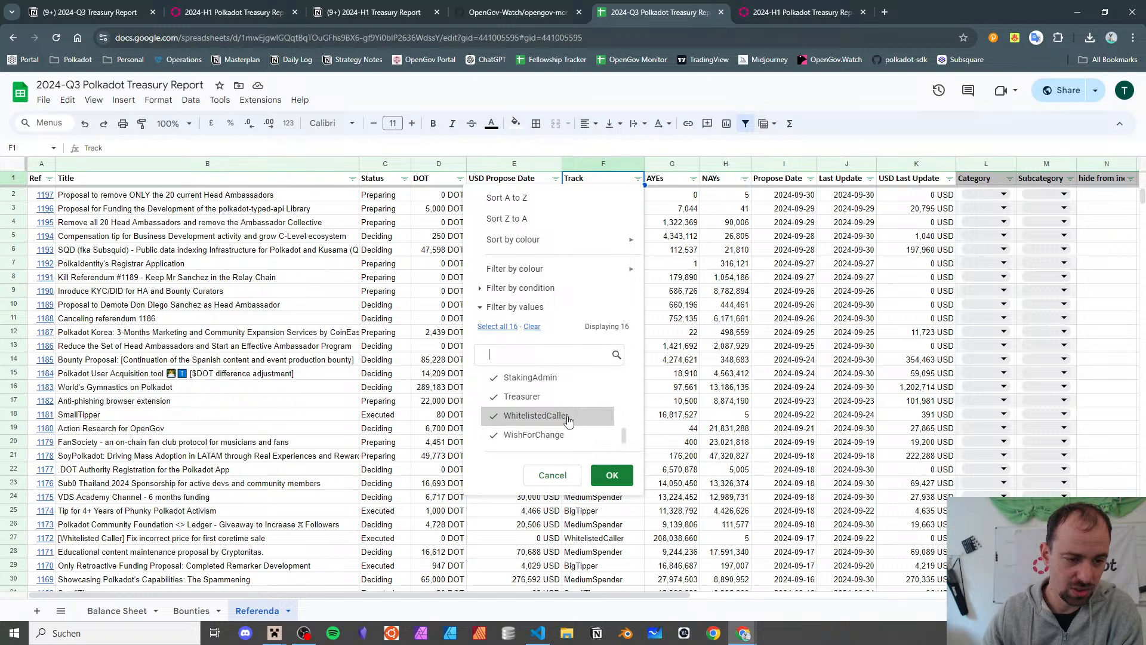
pyautogui.click(540, 435)
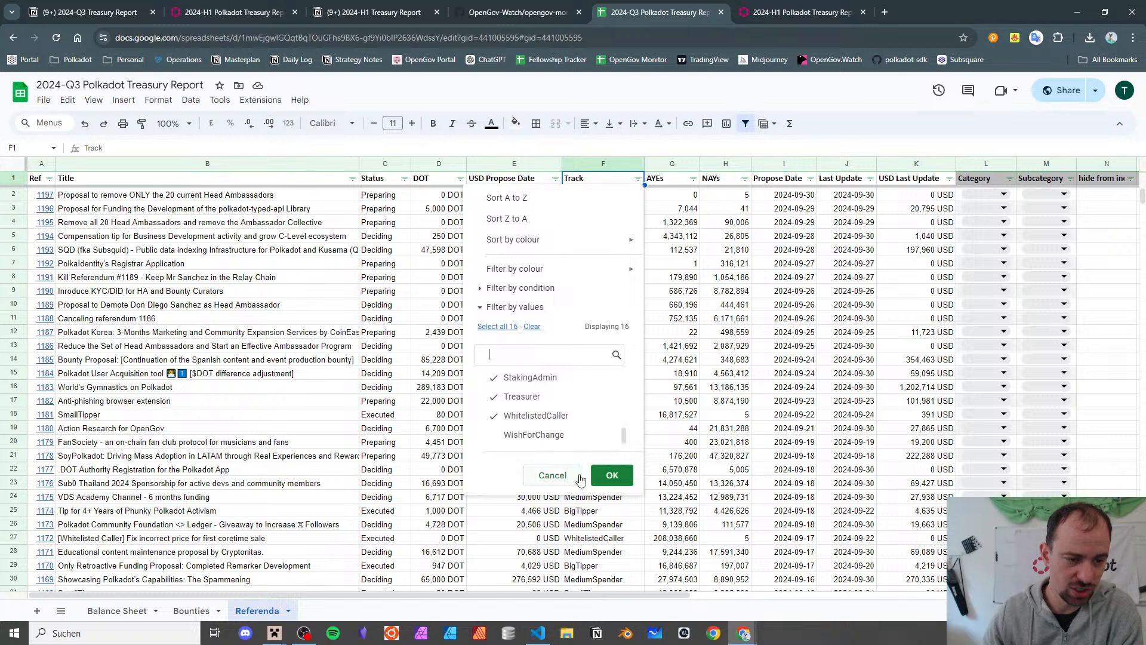
pyautogui.click(609, 475)
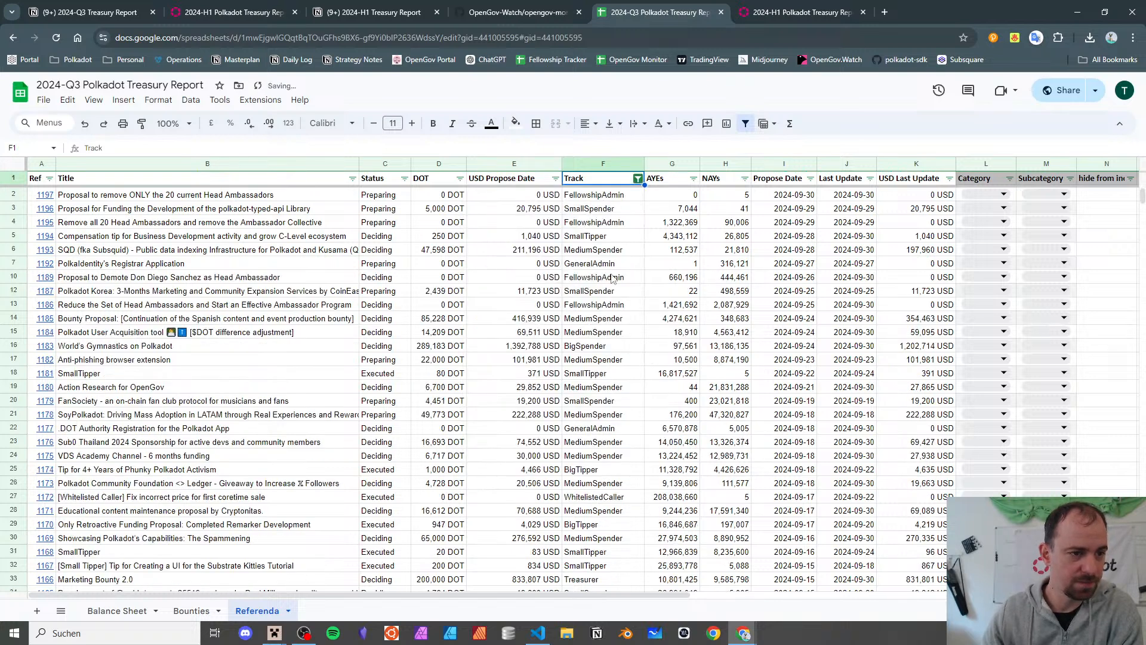
pyautogui.click(590, 200)
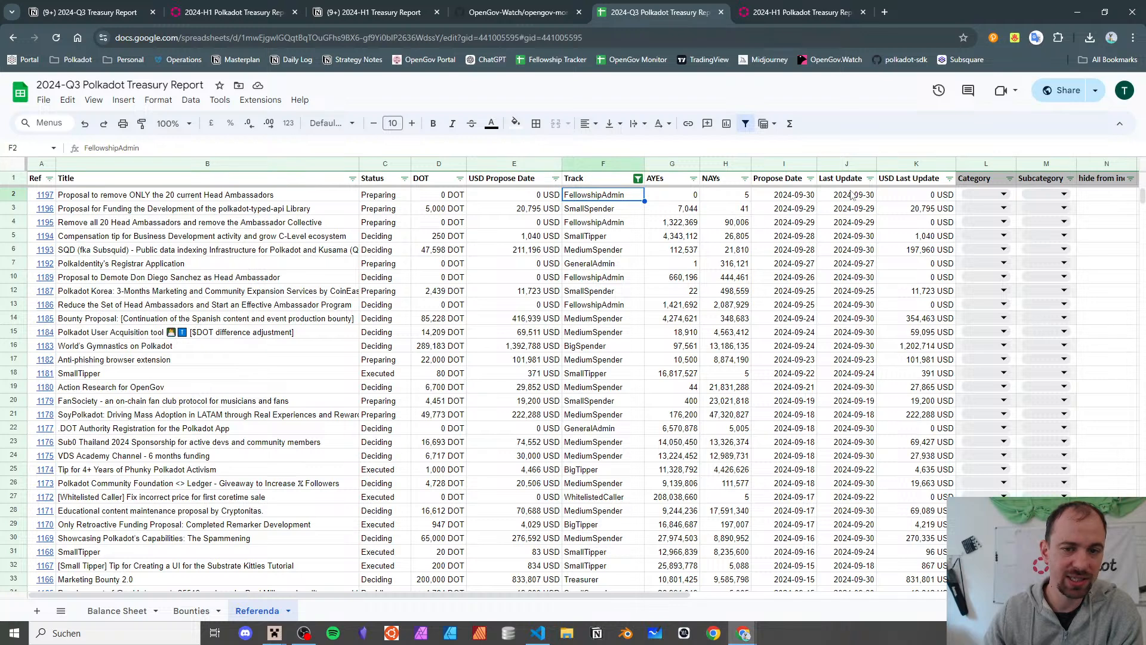
pyautogui.click(582, 223)
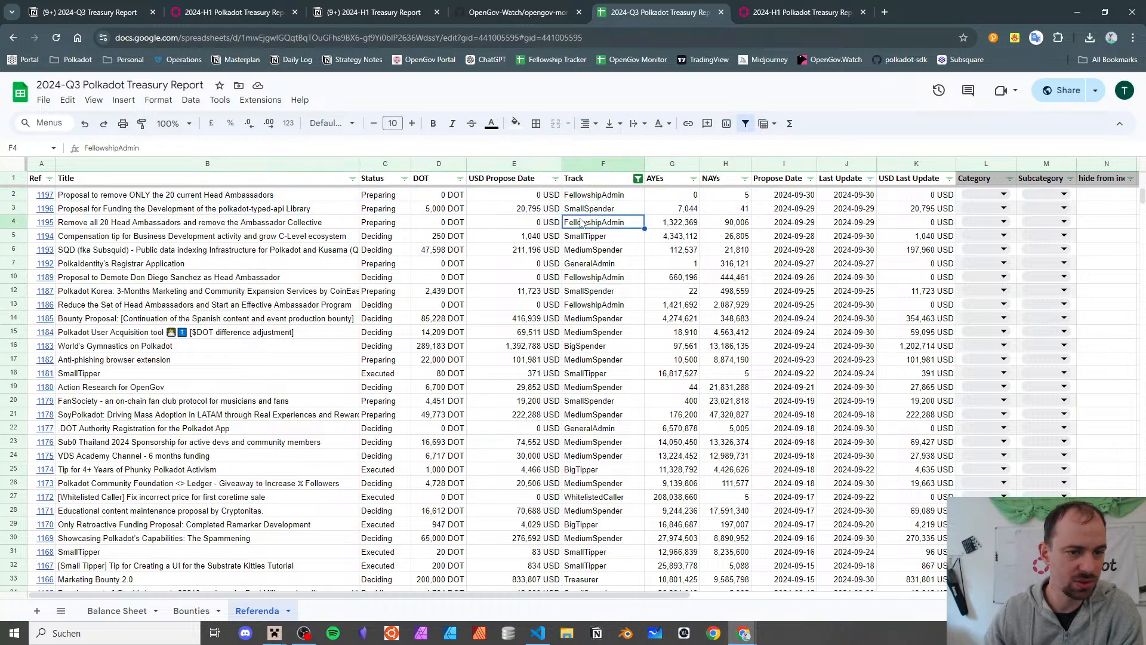
pyautogui.click(439, 210)
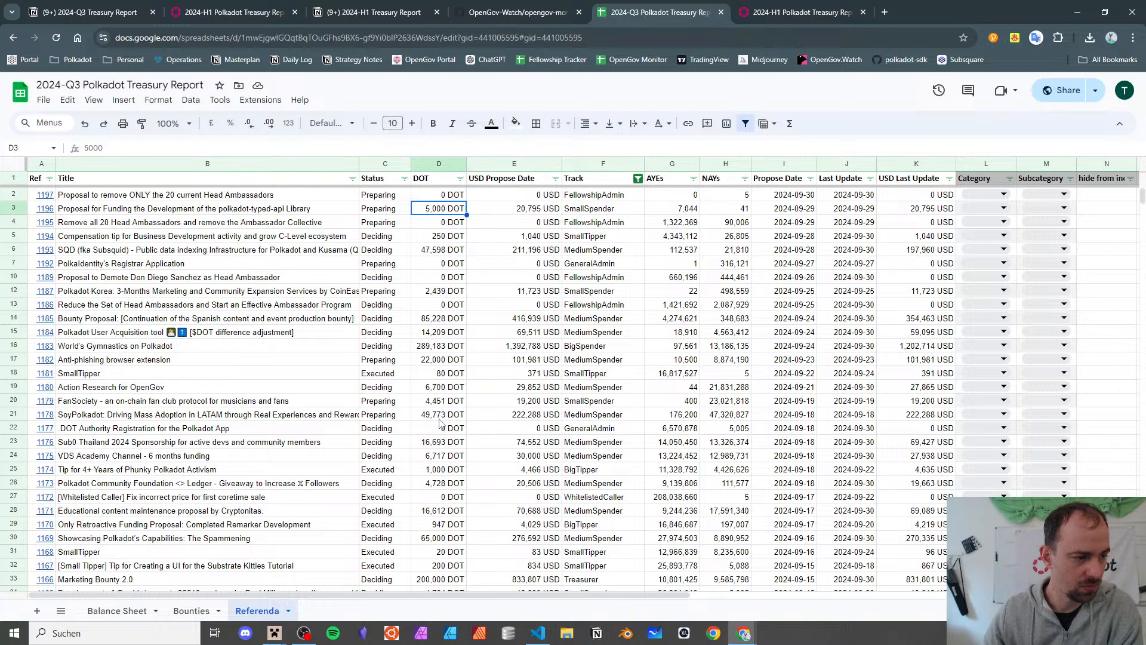
pyautogui.click(440, 388)
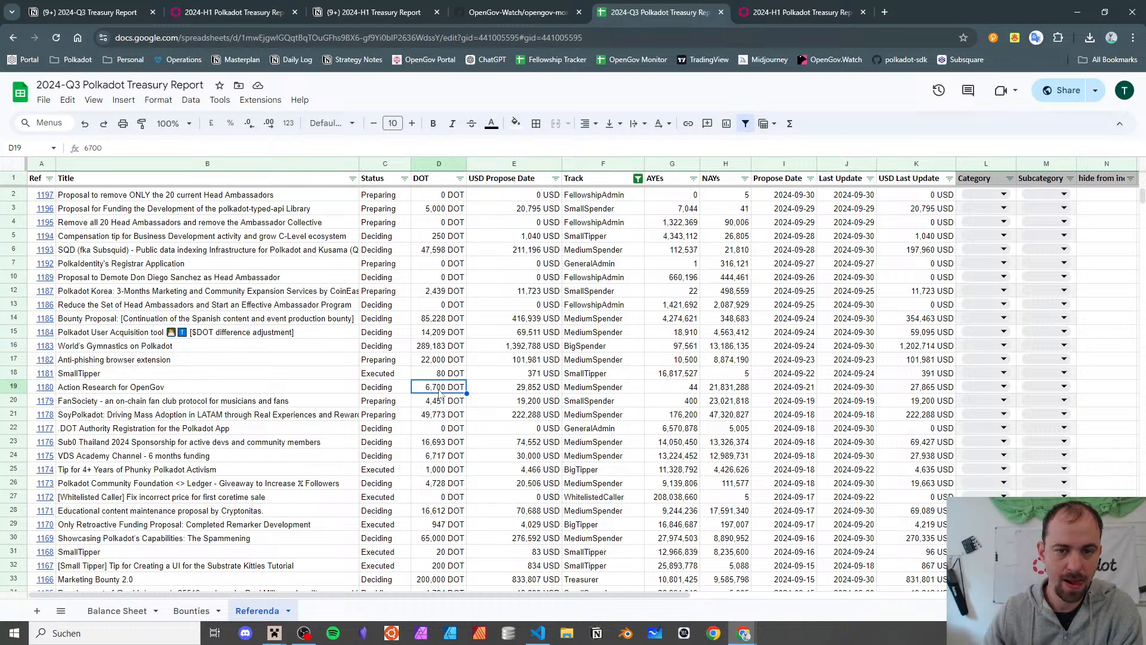
pyautogui.scroll(-6, 563, 320)
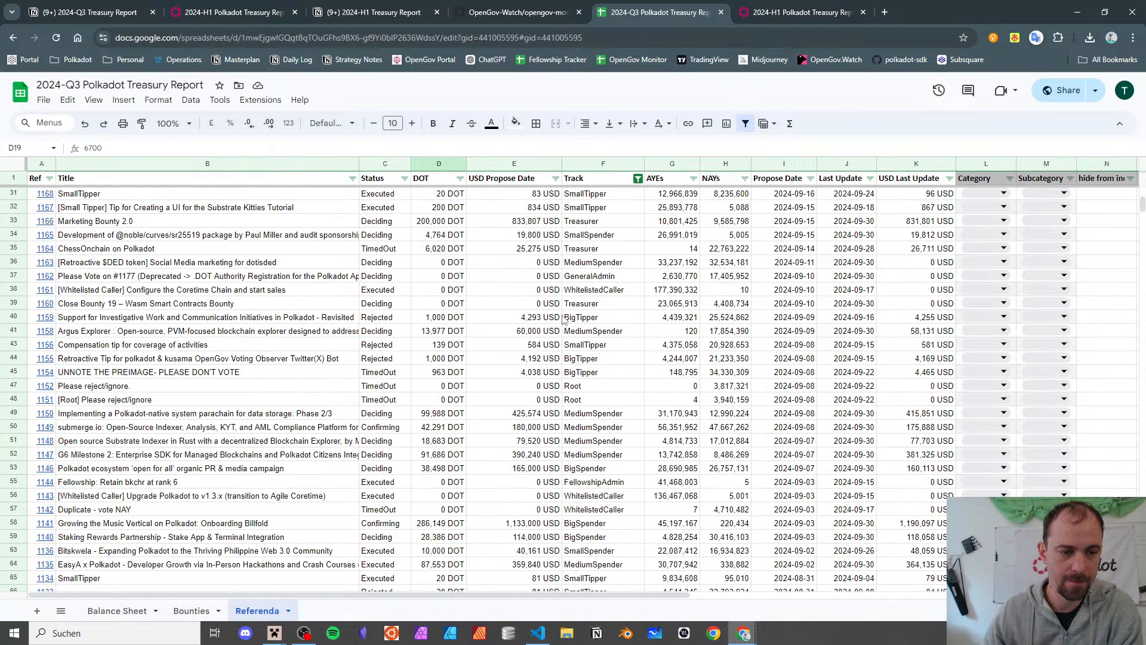
pyautogui.scroll(6, 563, 321)
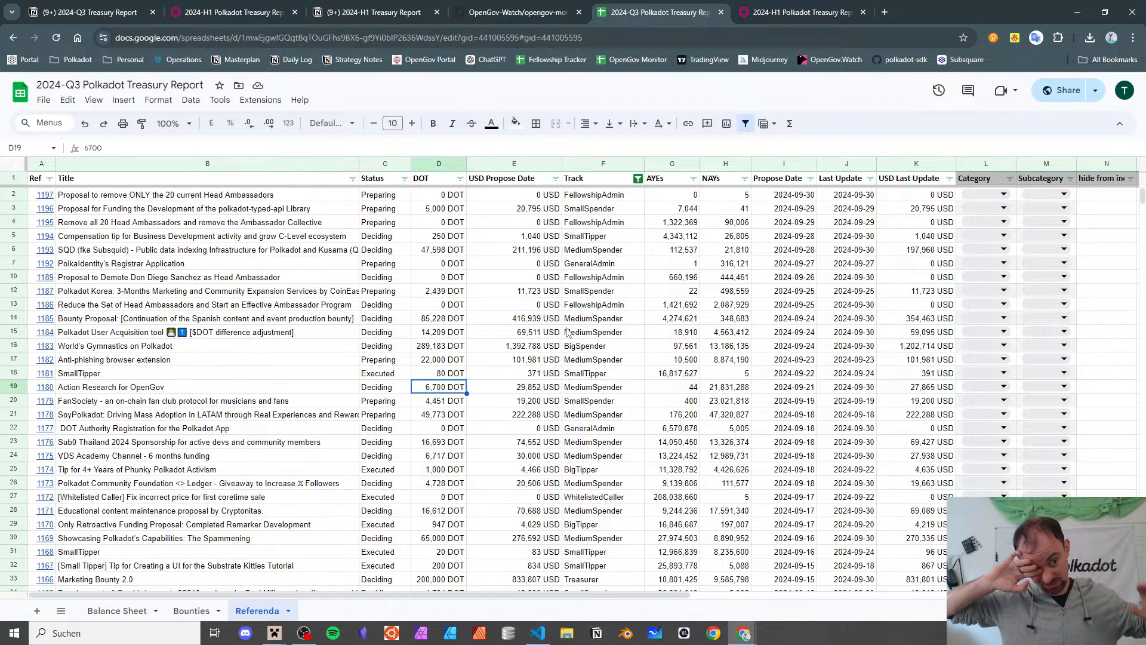
pyautogui.scroll(-10, 641, 397)
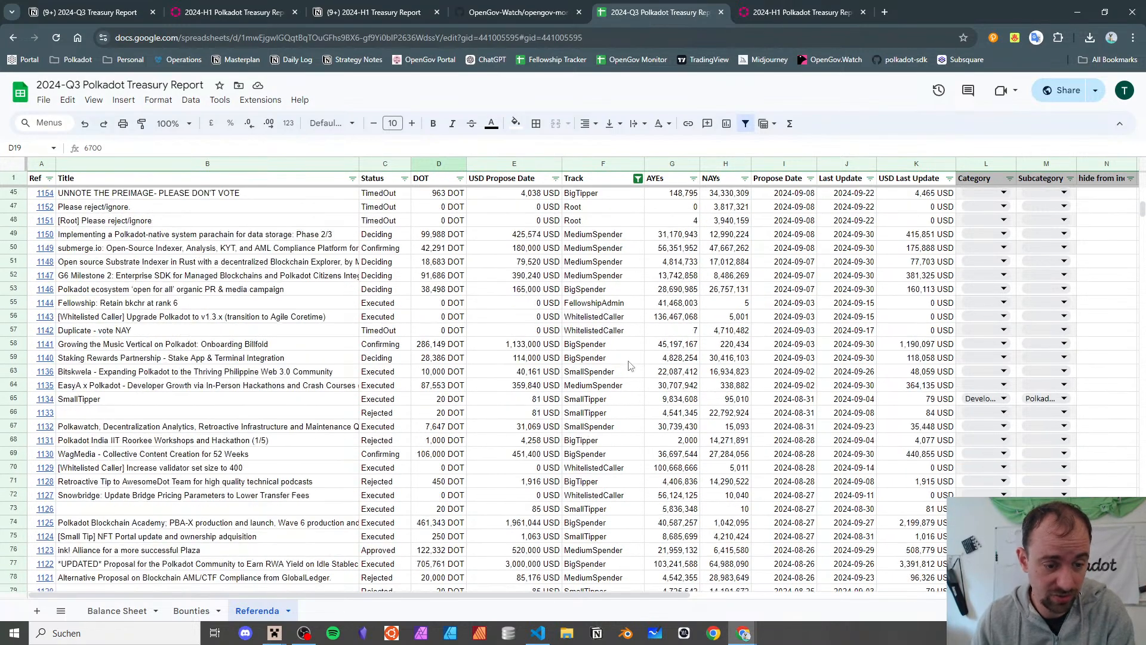
pyautogui.scroll(10, 629, 363)
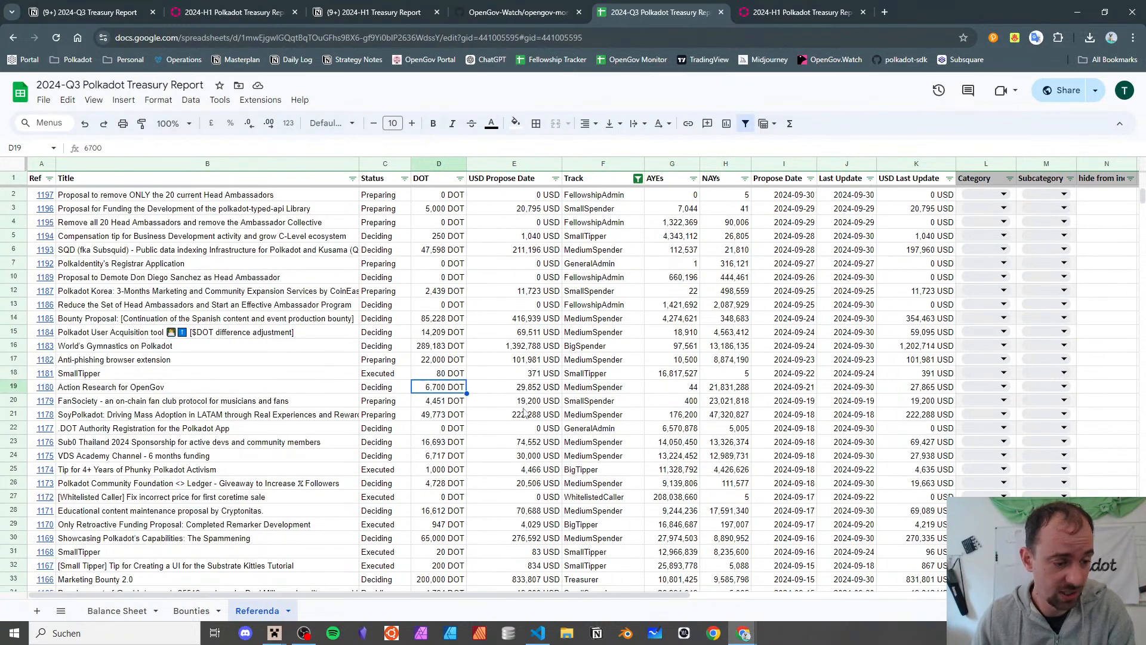
# - Add a new sheet named 'Referenda Pivot' and return to the Referenda tab
pyautogui.click(37, 610)
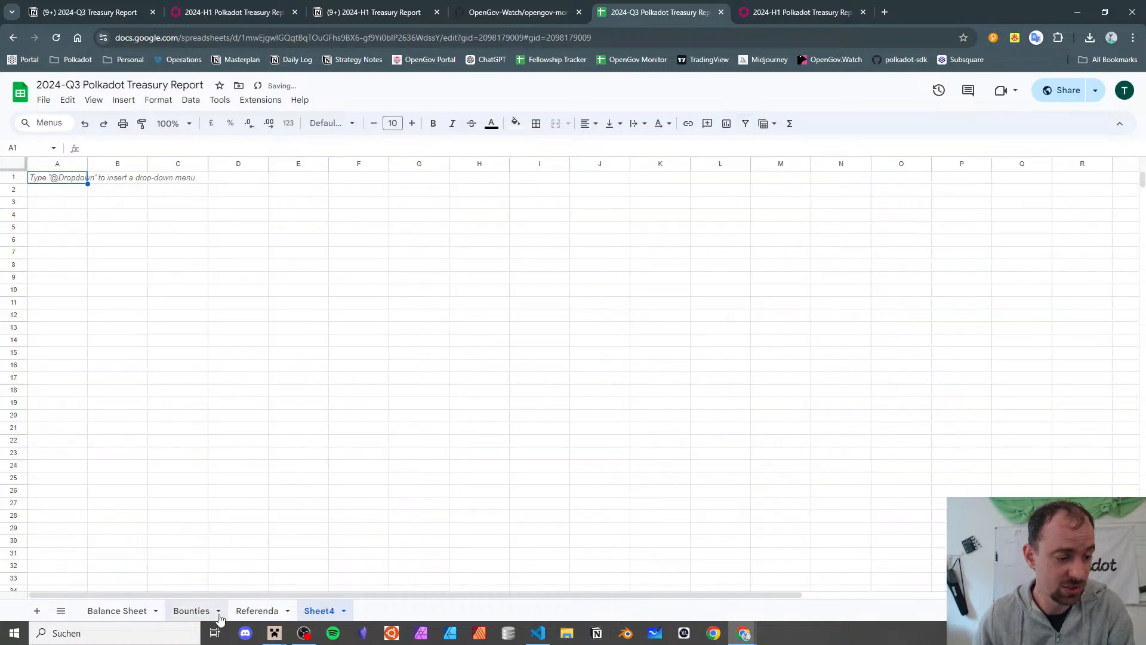
pyautogui.doubleClick(320, 610)
pyautogui.write('Re')
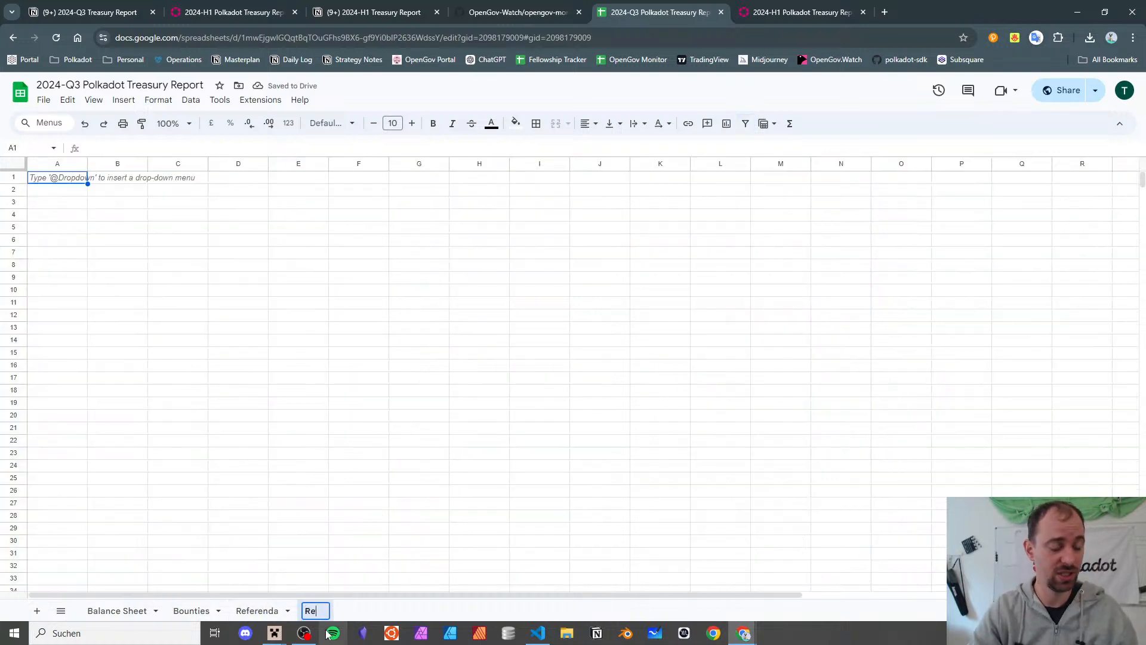
pyautogui.write('ferenda Pivot')
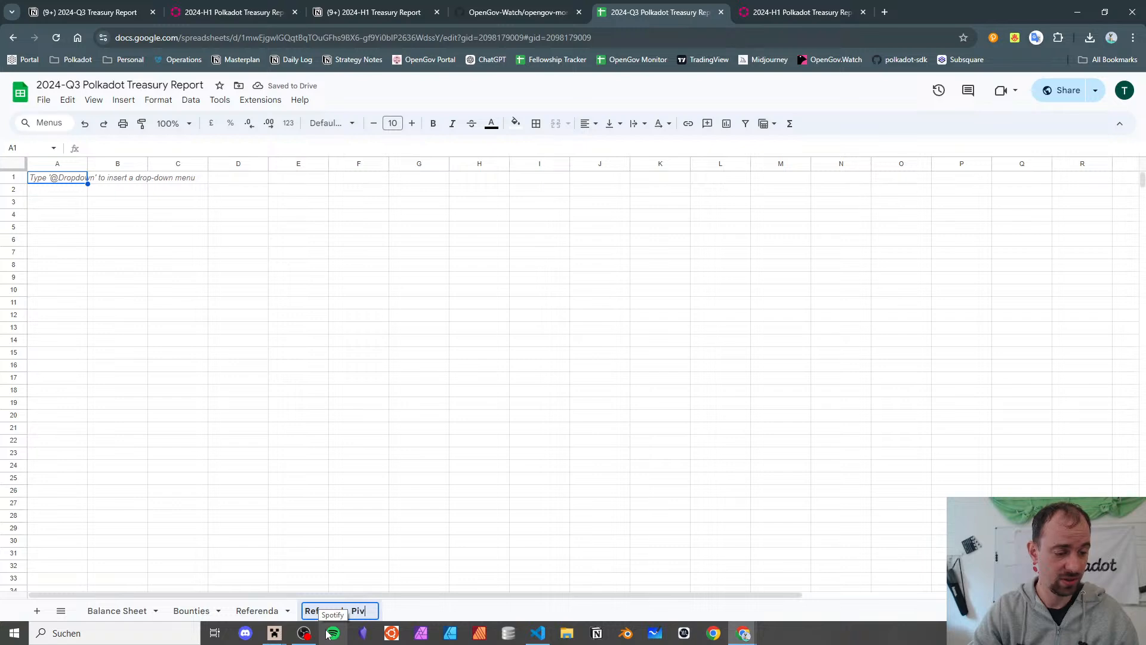
pyautogui.press('Return')
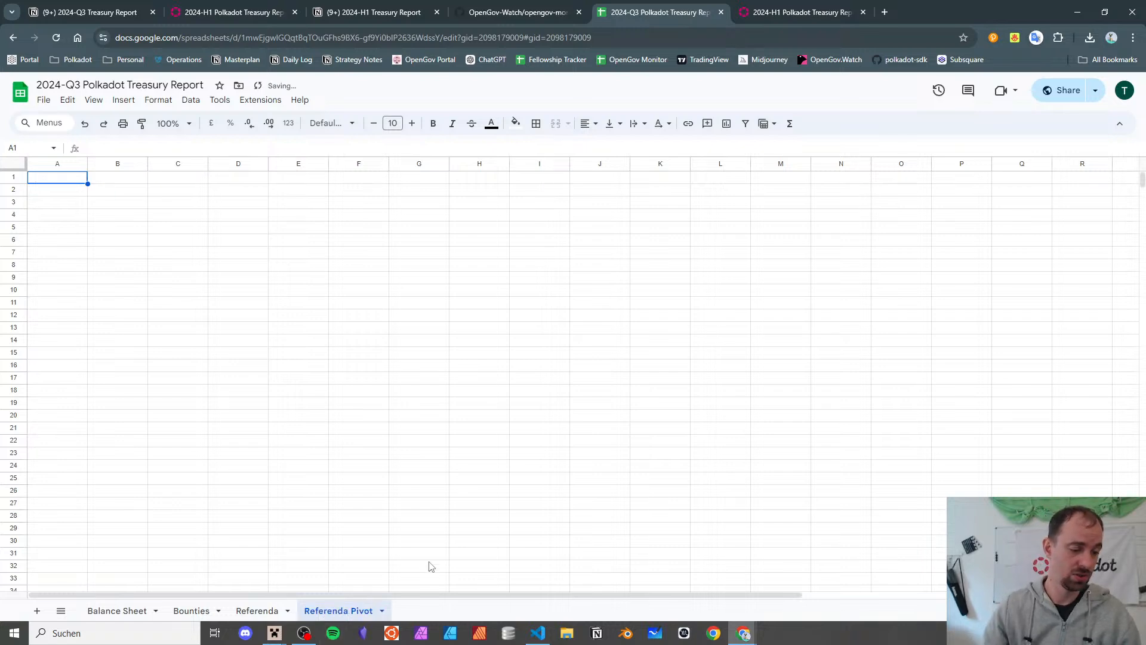
pyautogui.click(263, 611)
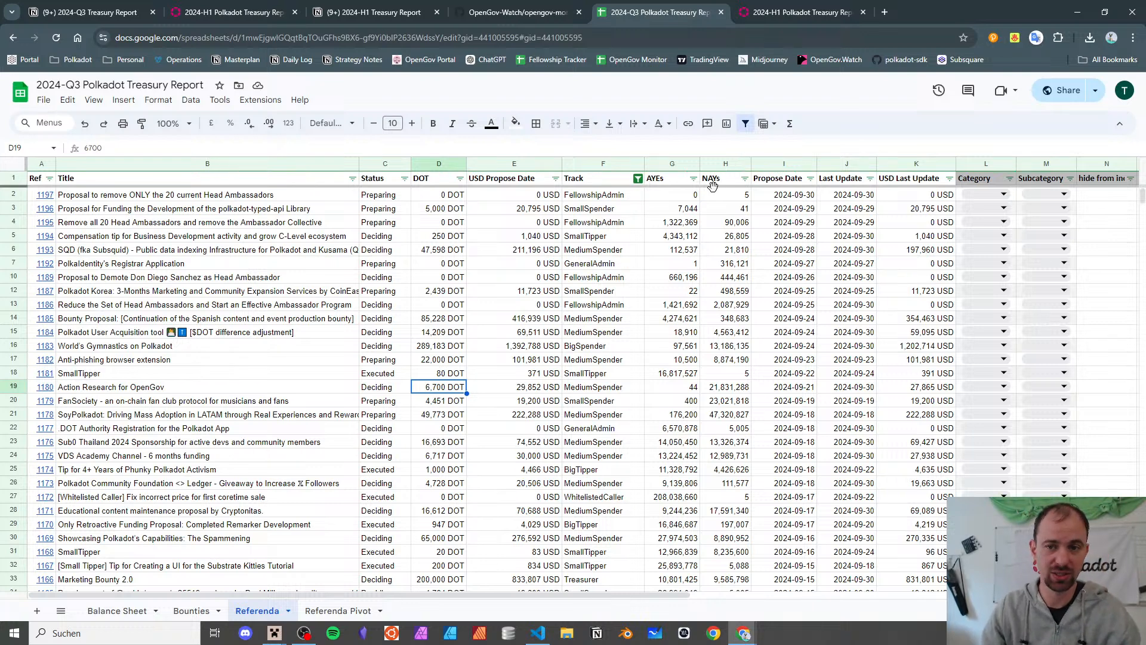
pyautogui.hscroll(8, 717, 265)
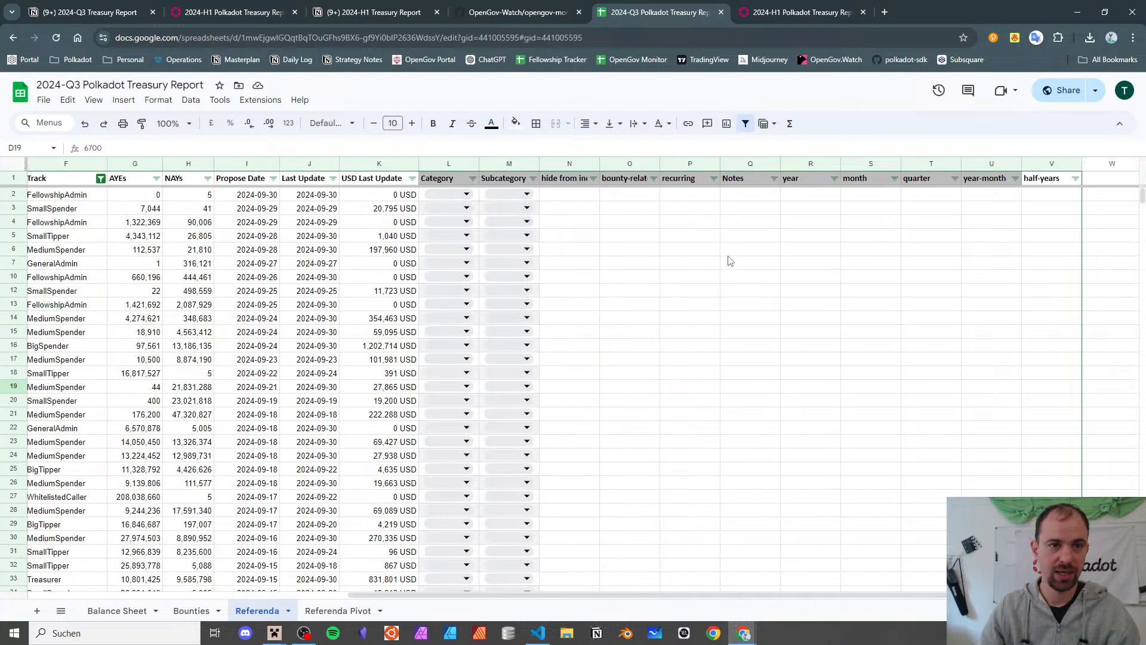
pyautogui.rightClick(615, 59)
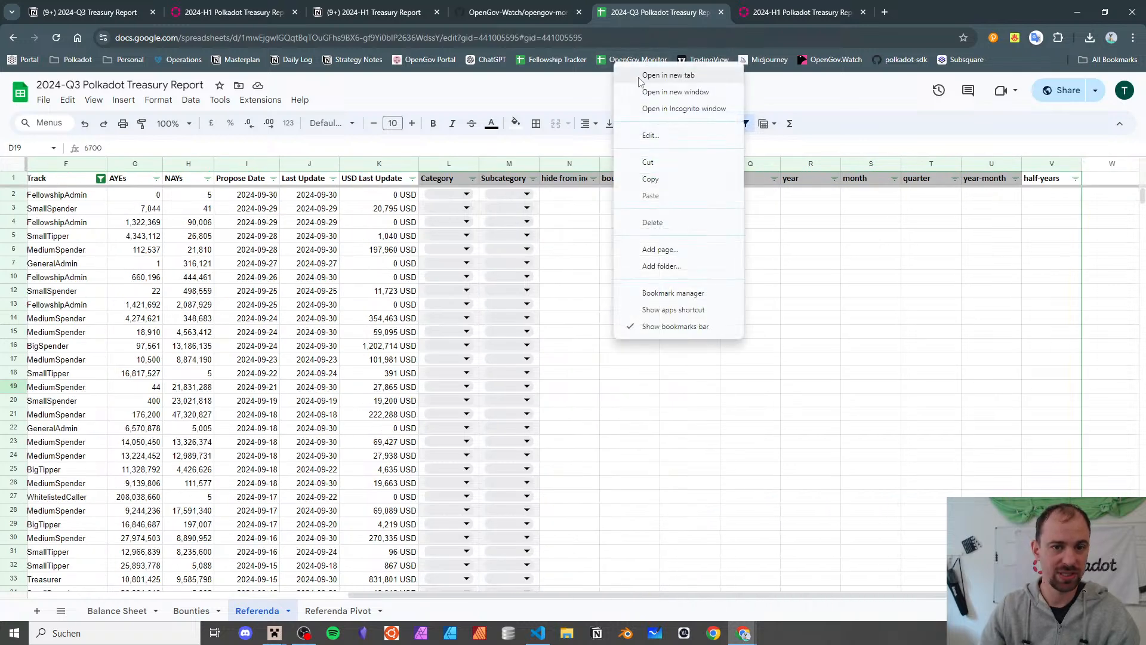
pyautogui.click(582, 373)
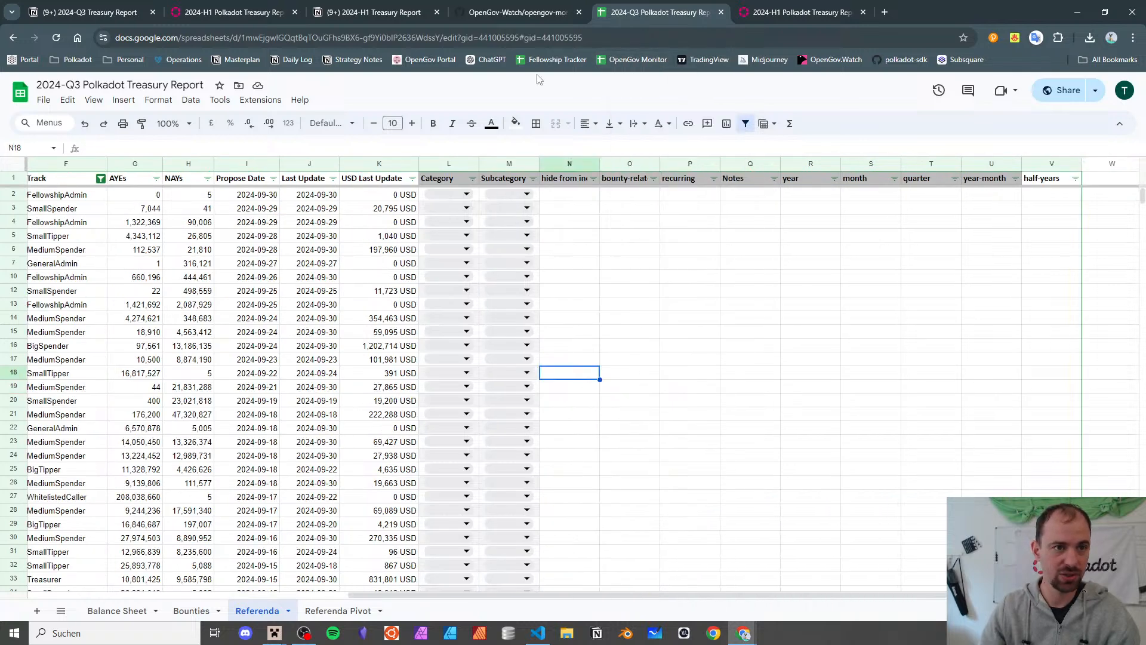
pyautogui.click(683, 211)
pyautogui.moveTo(806, 196); pyautogui.dragTo(864, 512)
pyautogui.click(925, 280)
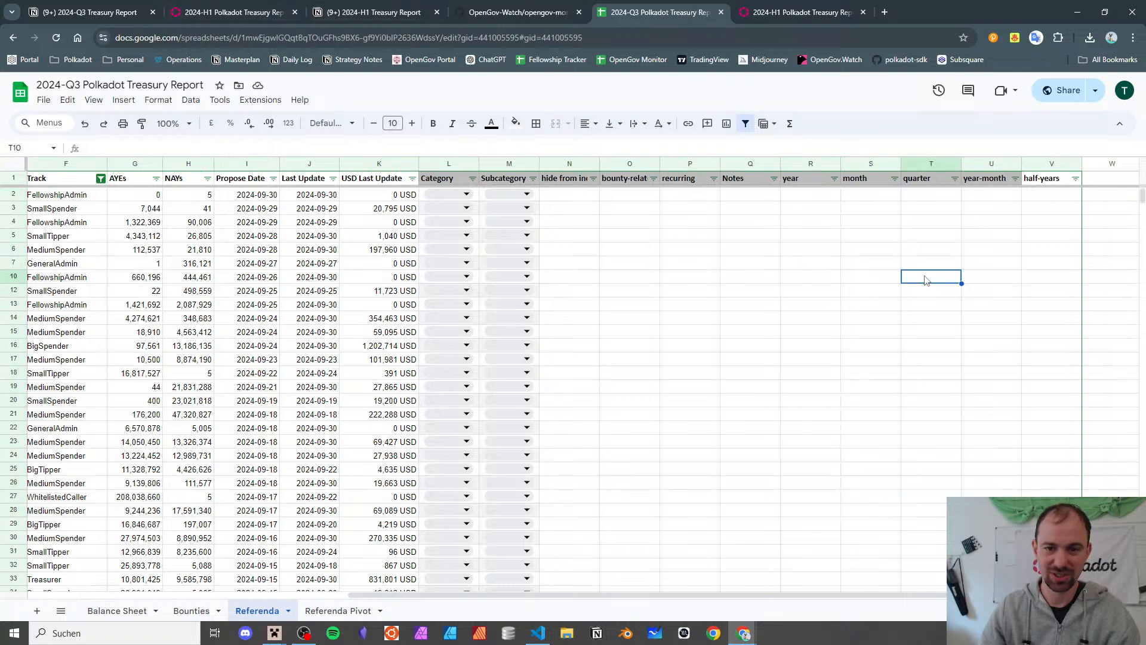
pyautogui.moveTo(817, 210); pyautogui.dragTo(789, 485)
pyautogui.moveTo(879, 210); pyautogui.dragTo(867, 470)
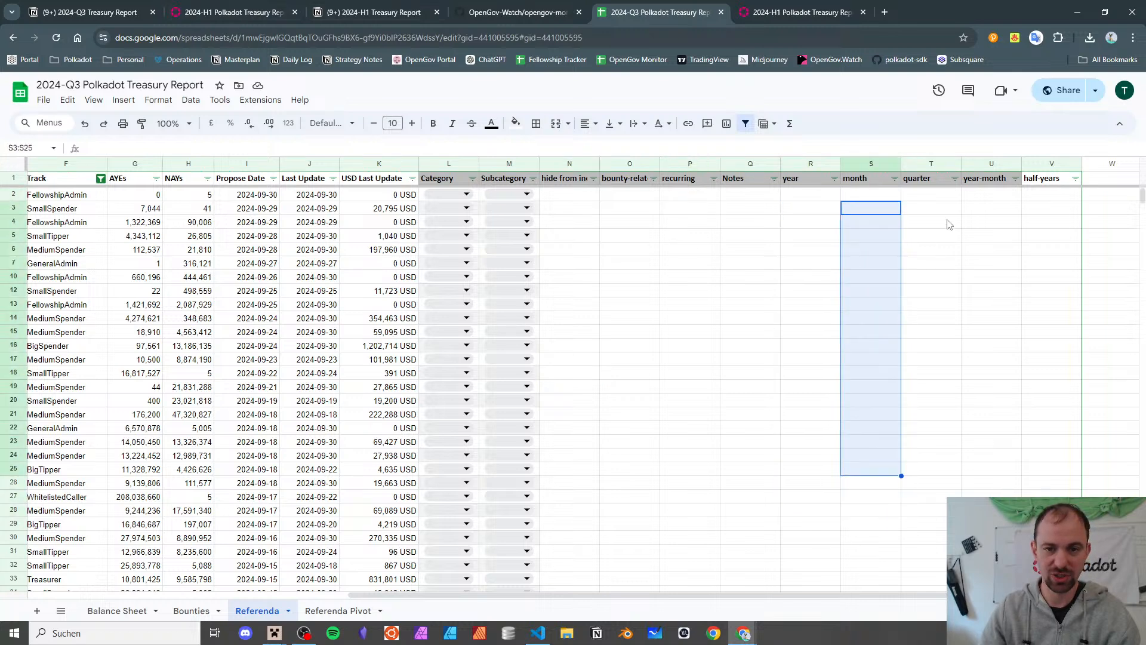
pyautogui.moveTo(943, 223); pyautogui.dragTo(925, 483)
pyautogui.moveTo(987, 226); pyautogui.dragTo(1031, 552)
pyautogui.click(991, 359)
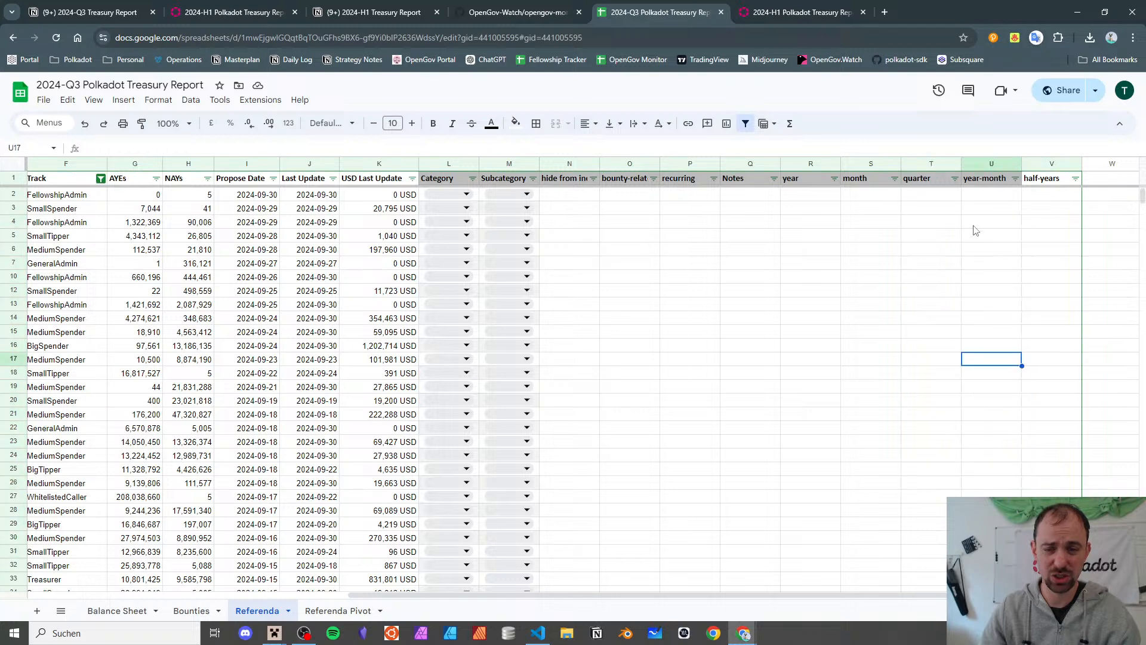
pyautogui.moveTo(975, 231); pyautogui.dragTo(969, 468)
pyautogui.moveTo(1051, 236); pyautogui.dragTo(1053, 400)
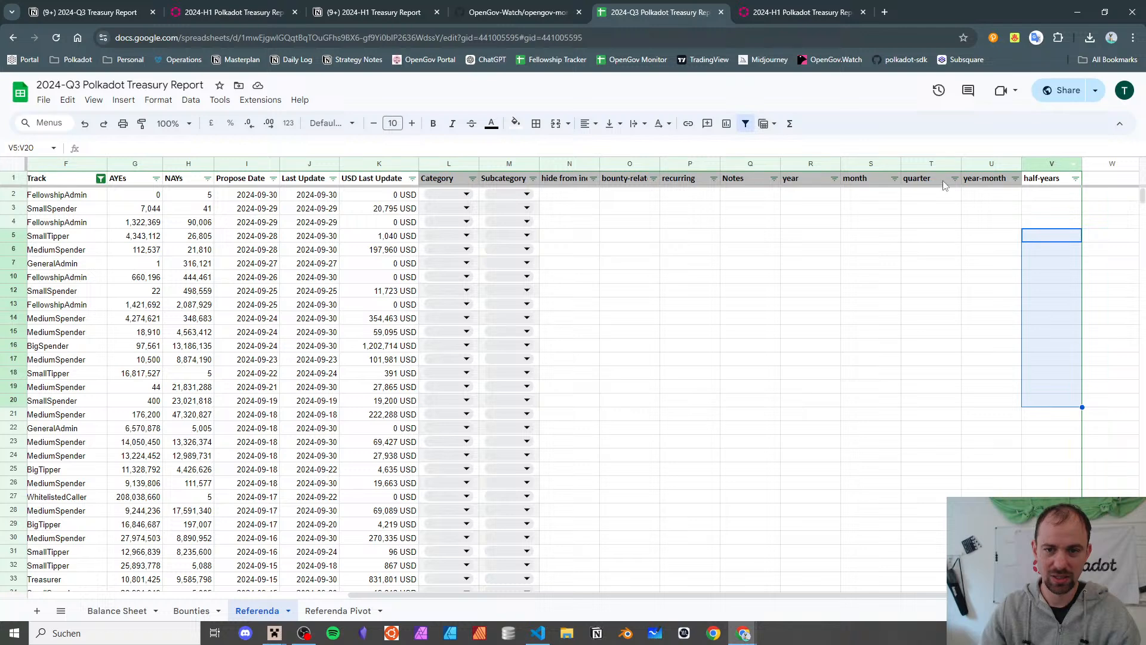
pyautogui.click(1047, 178)
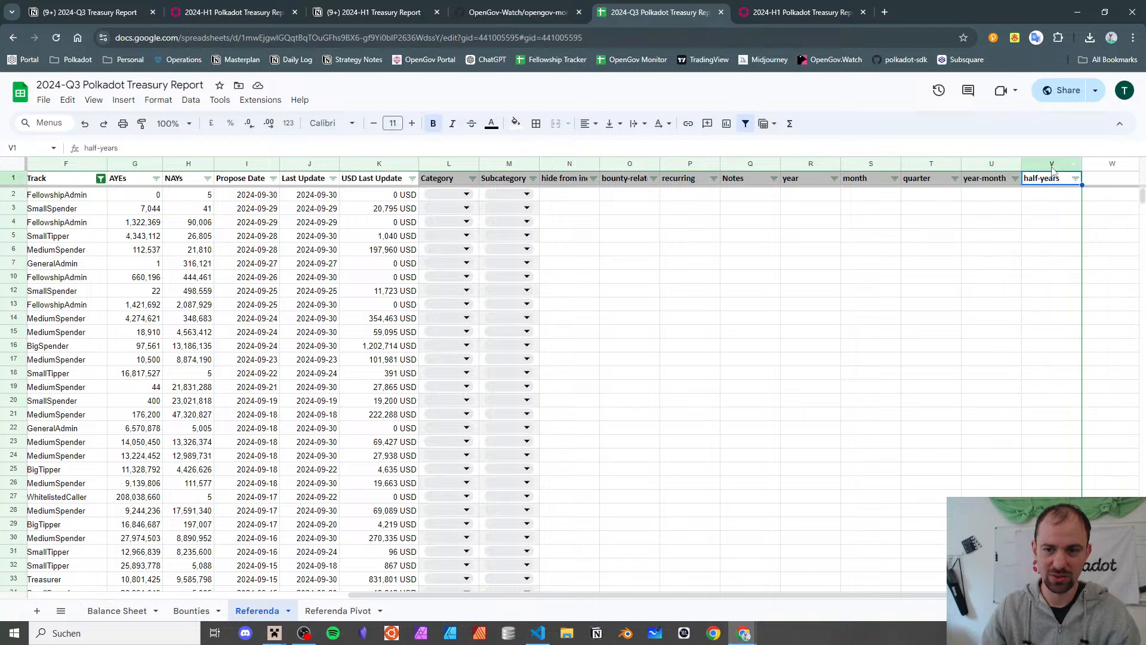
pyautogui.rightClick(1045, 166)
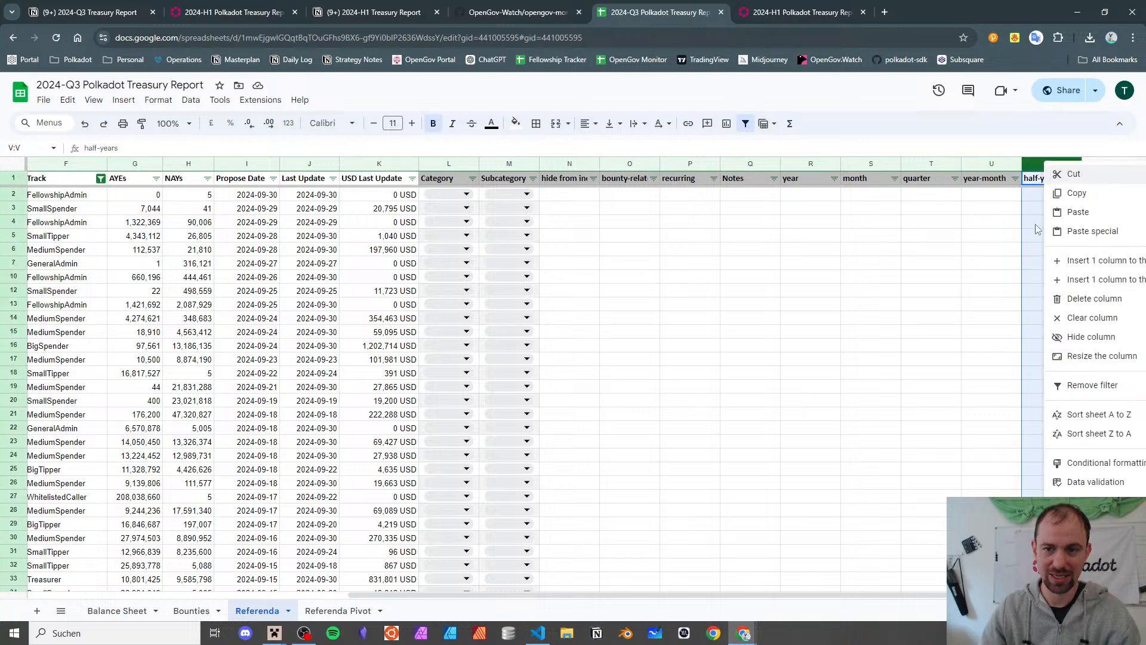
pyautogui.click(1071, 281)
pyautogui.hscroll(1, 1009, 245)
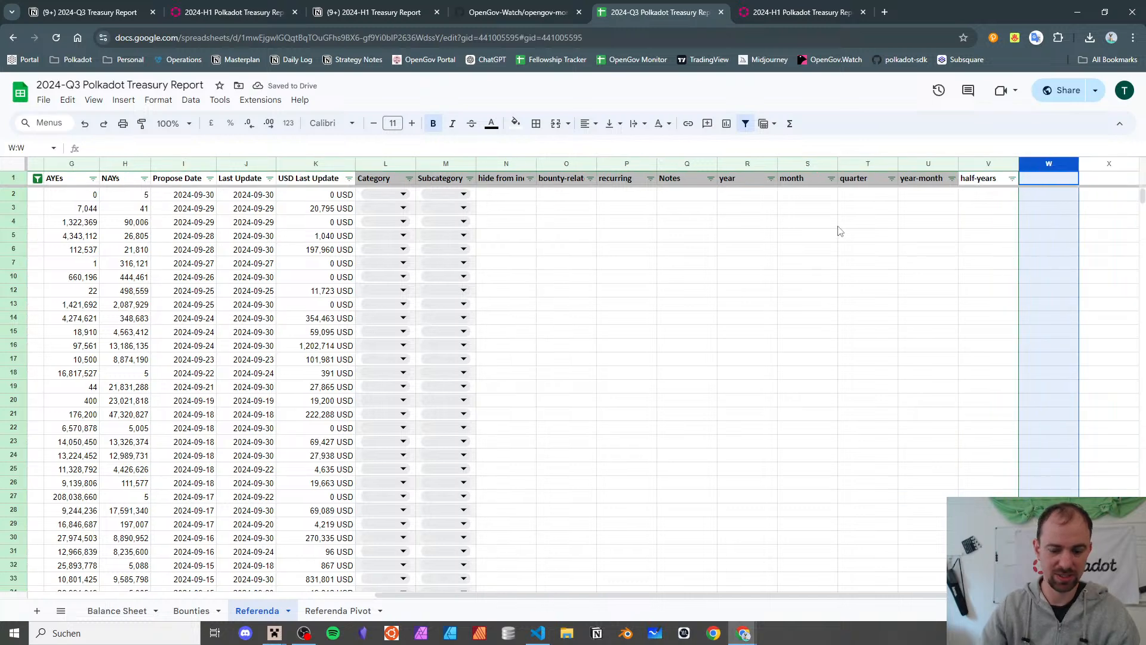
pyautogui.hotkey('ctrl', 'z')
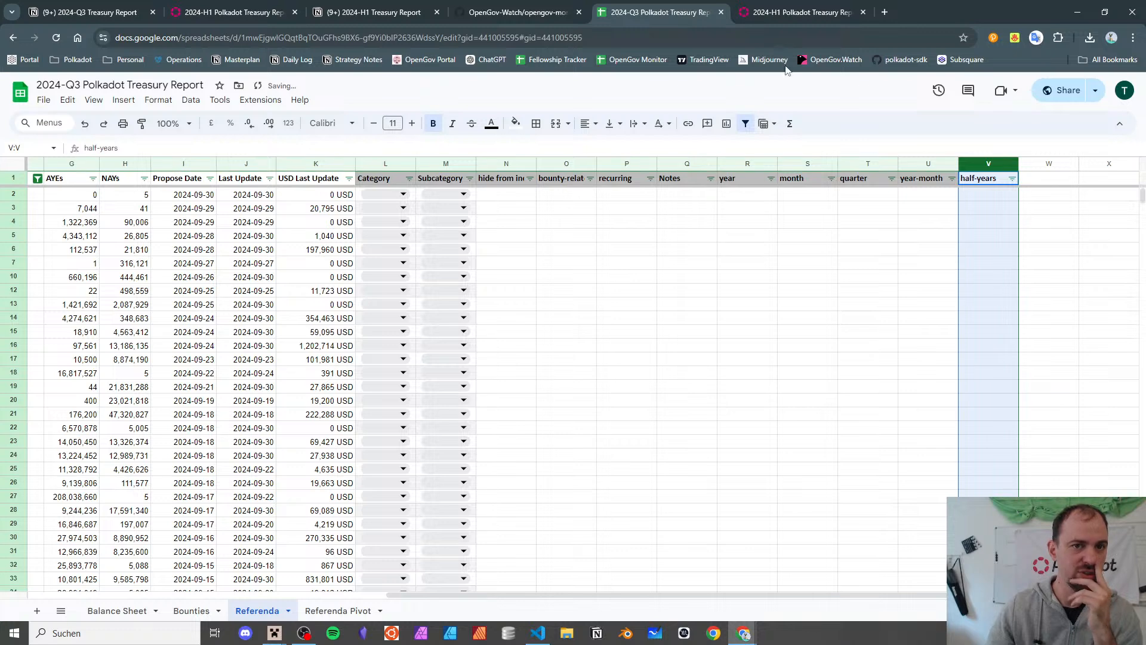
# - Open last period's 2024-H1 report from the Notion 'Sheet Last Time' link
pyautogui.click(80, 12)
pyautogui.scroll(10, 448, 238)
pyautogui.scroll(-7, 447, 239)
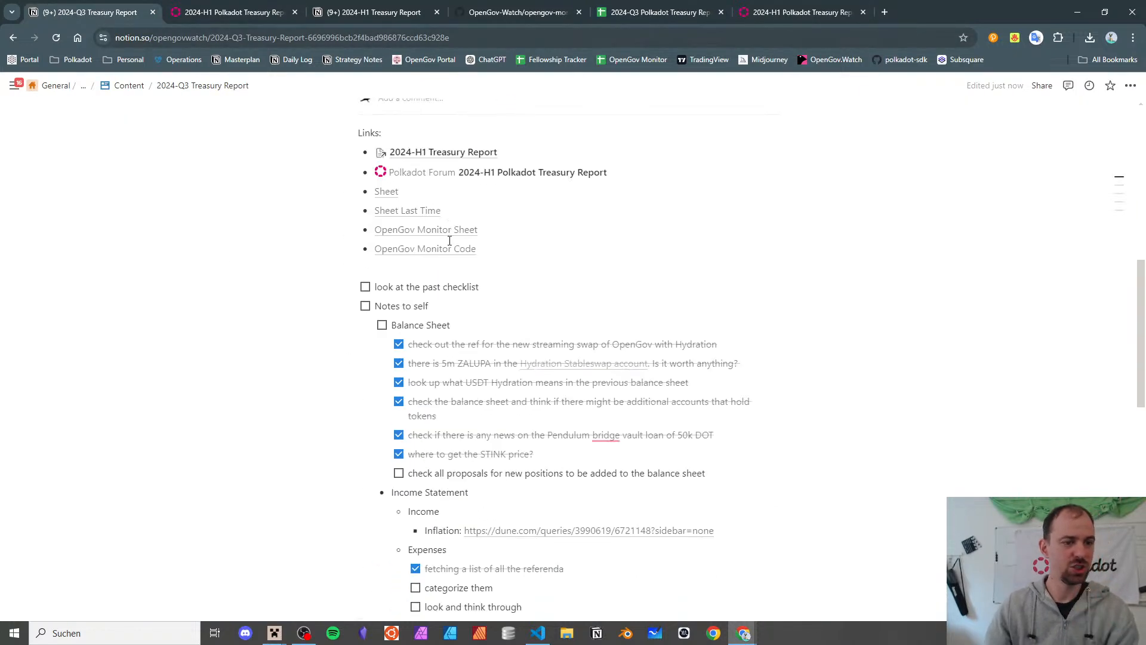
pyautogui.click(410, 270)
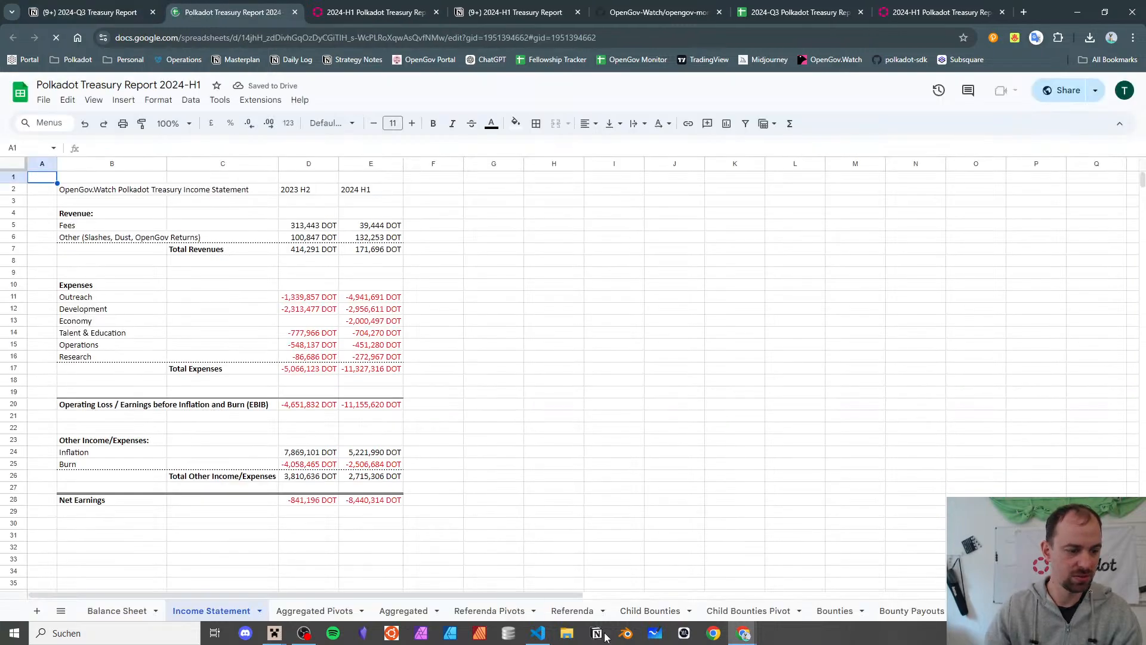
# - Copy the year-to-half-years helper formulas R4:V4 from its Referenda sheet, then return to Q3
pyautogui.click(571, 610)
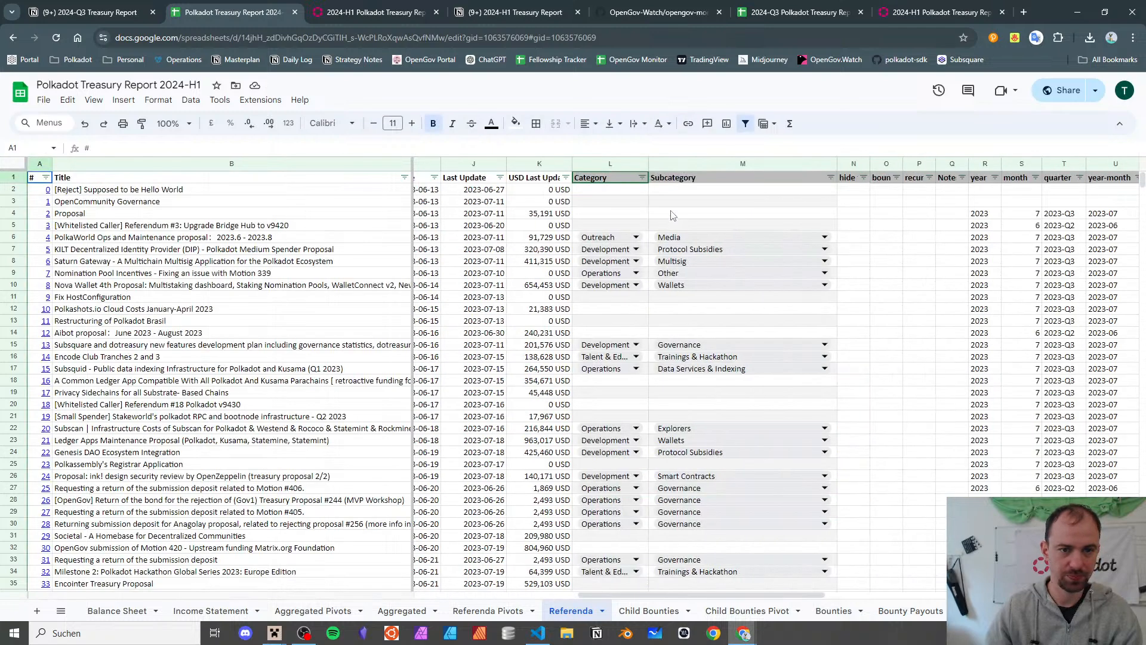
pyautogui.hscroll(4, 671, 215)
pyautogui.click(739, 210)
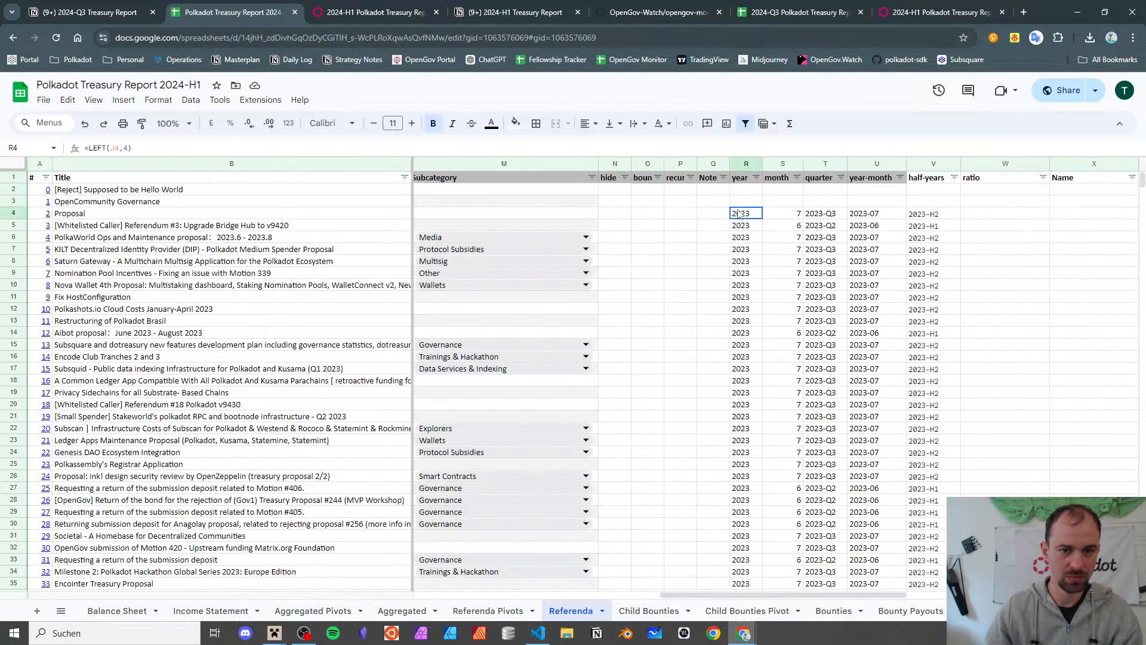
pyautogui.keyDown('shift'); pyautogui.click(926, 218); pyautogui.keyUp('shift')
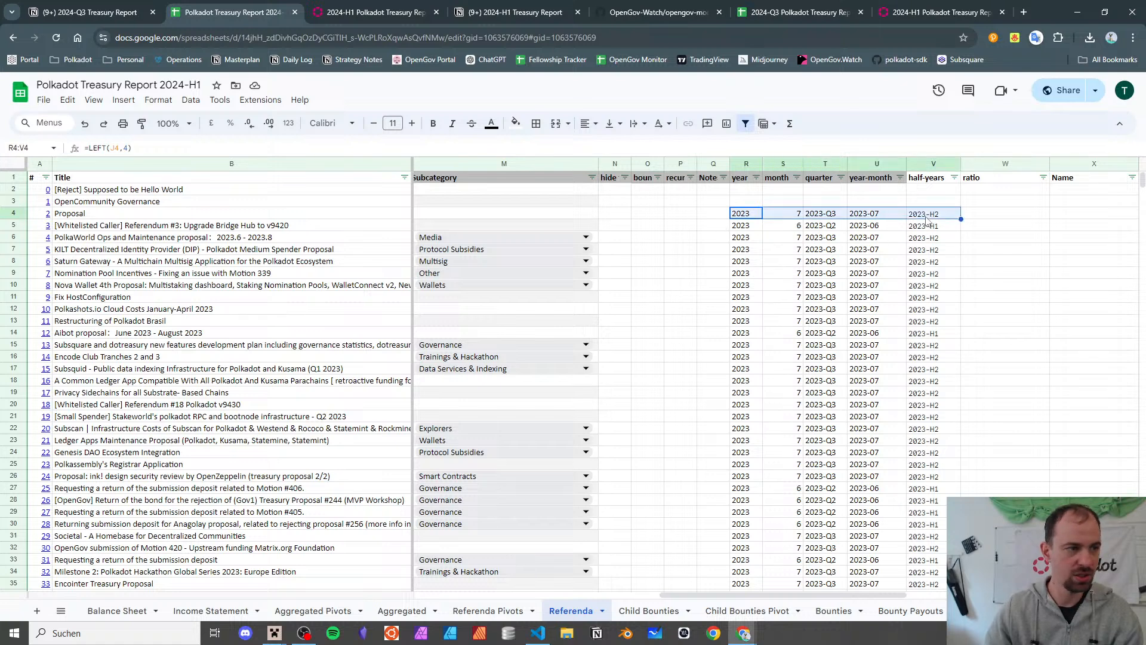
pyautogui.click(774, 7)
pyautogui.click(633, 236)
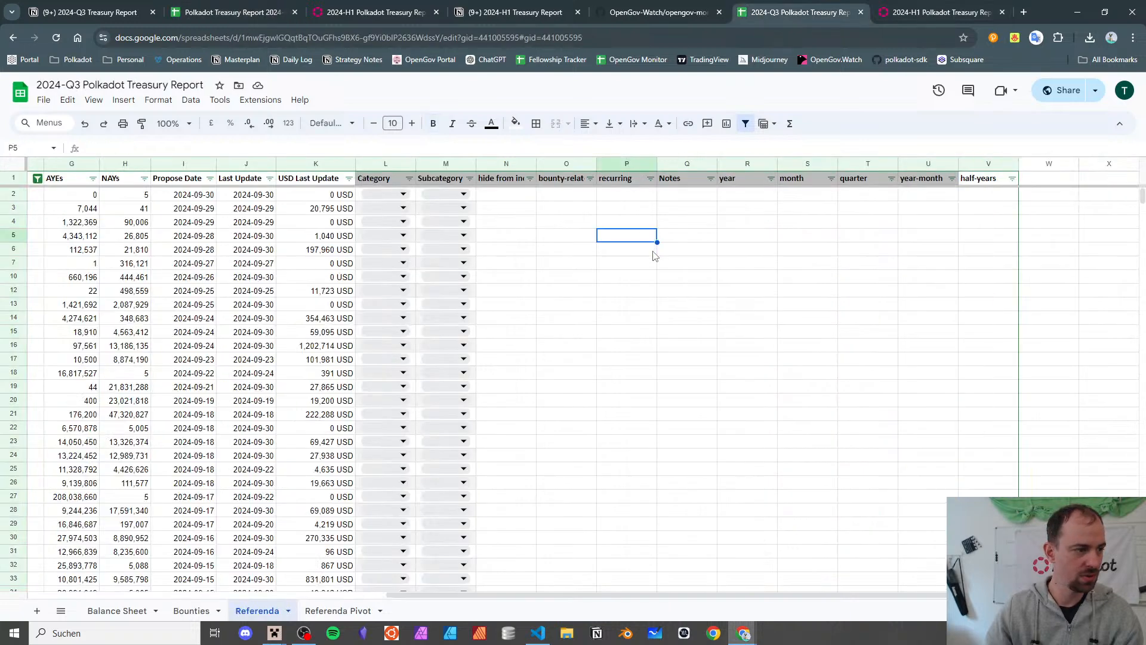
# - Paste the copied helper formulas into R4 of the Q3 Referenda sheet
pyautogui.click(276, 7)
pyautogui.click(790, 7)
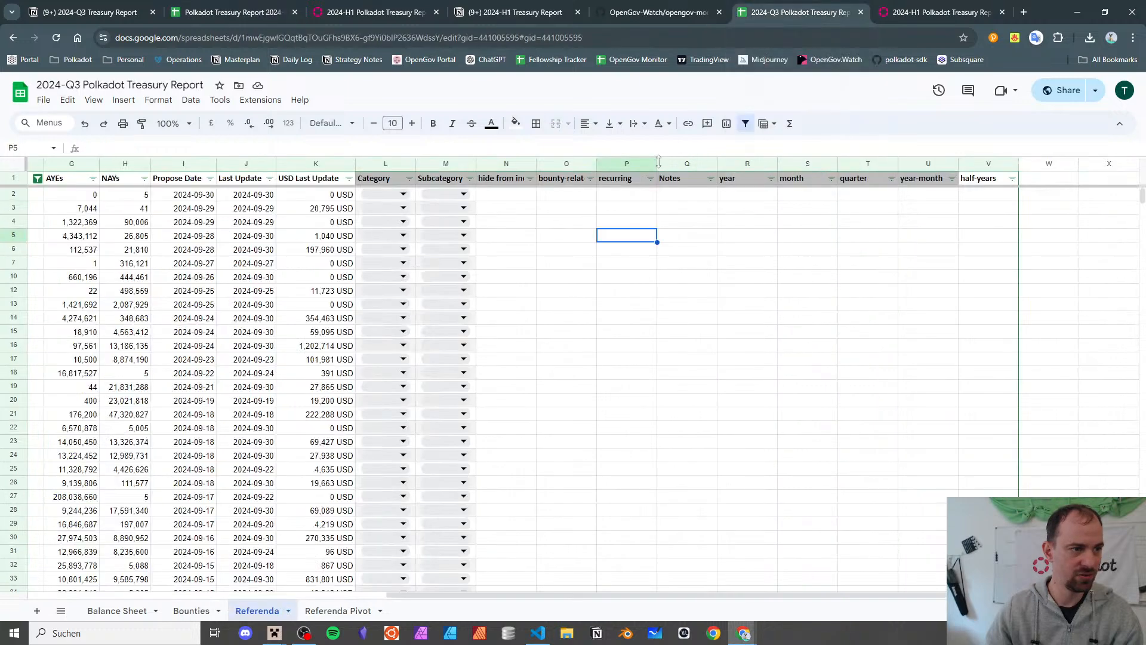
pyautogui.click(573, 227)
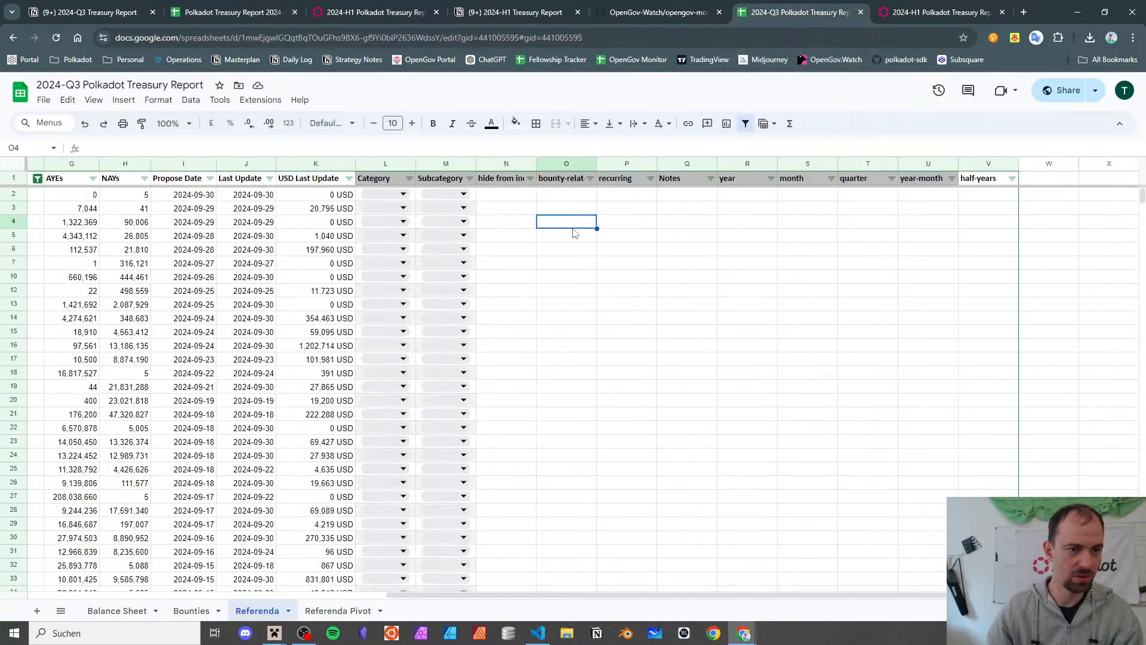
pyautogui.press('Right')
pyautogui.press('Right')
pyautogui.press('Right')
pyautogui.hotkey('ctrl', 'v')
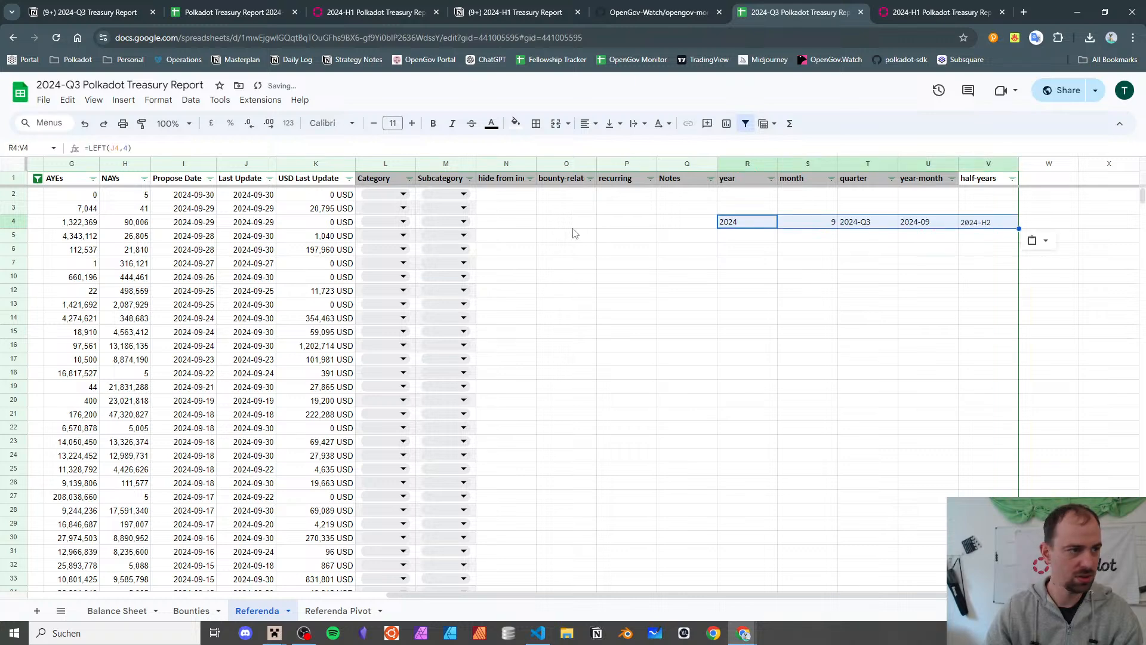
pyautogui.press('Left')
pyautogui.press('Right')
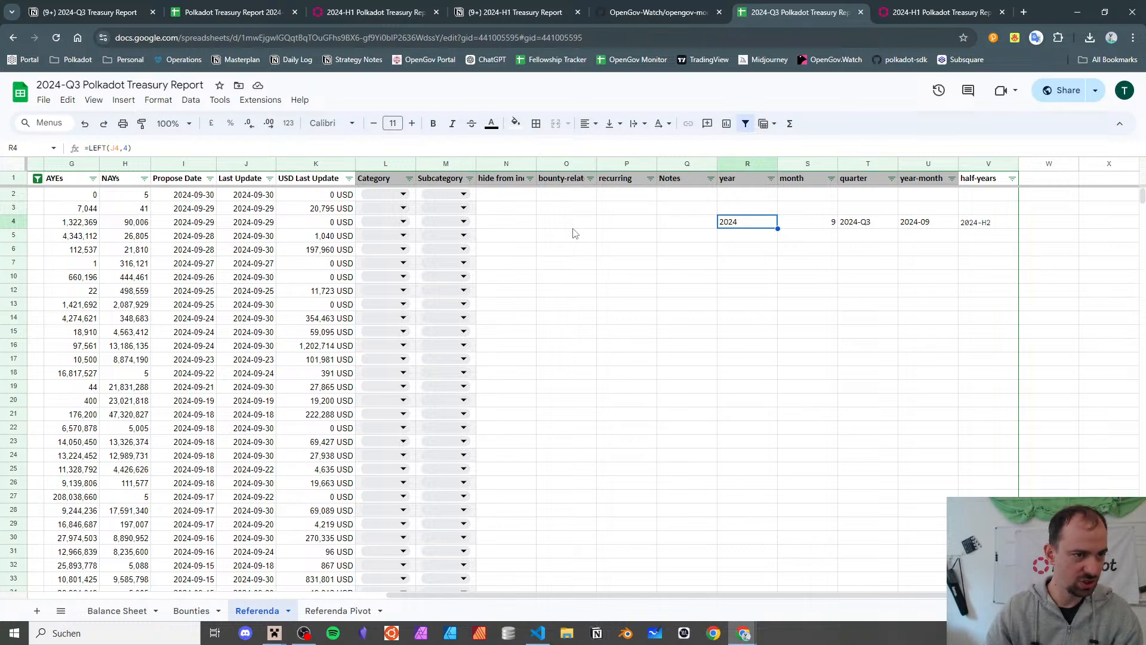
# - Check the results 9, 2024-Q3, 2024-09 and 2024-H2, then select R4:V4
pyautogui.press('Right')
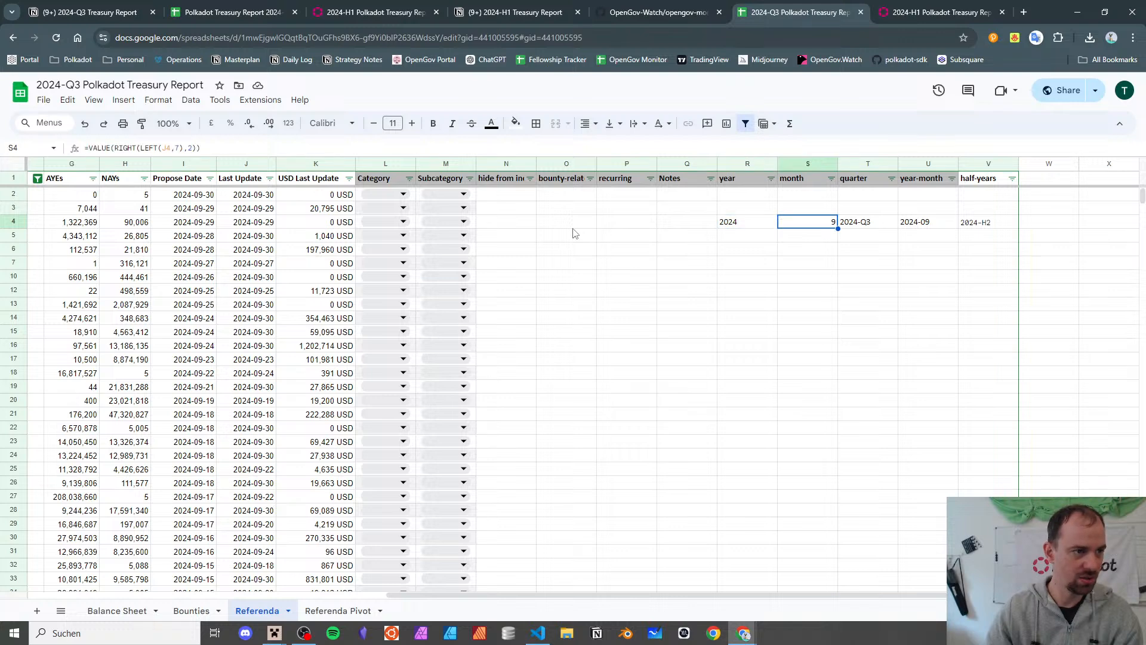
pyautogui.press('Right')
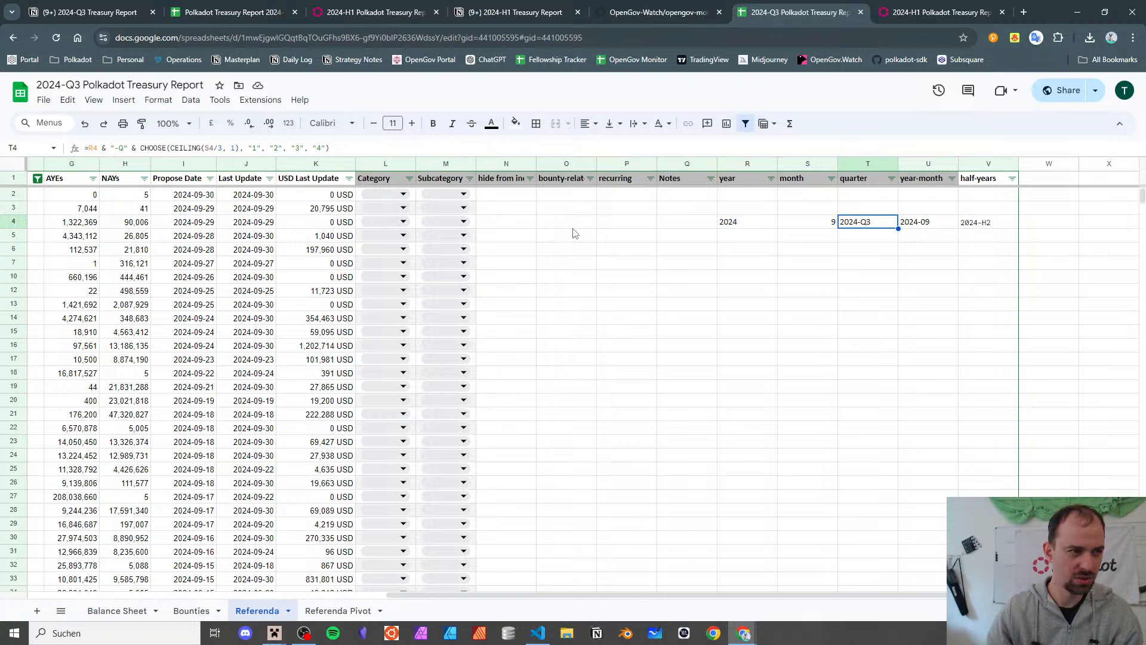
pyautogui.press('Right')
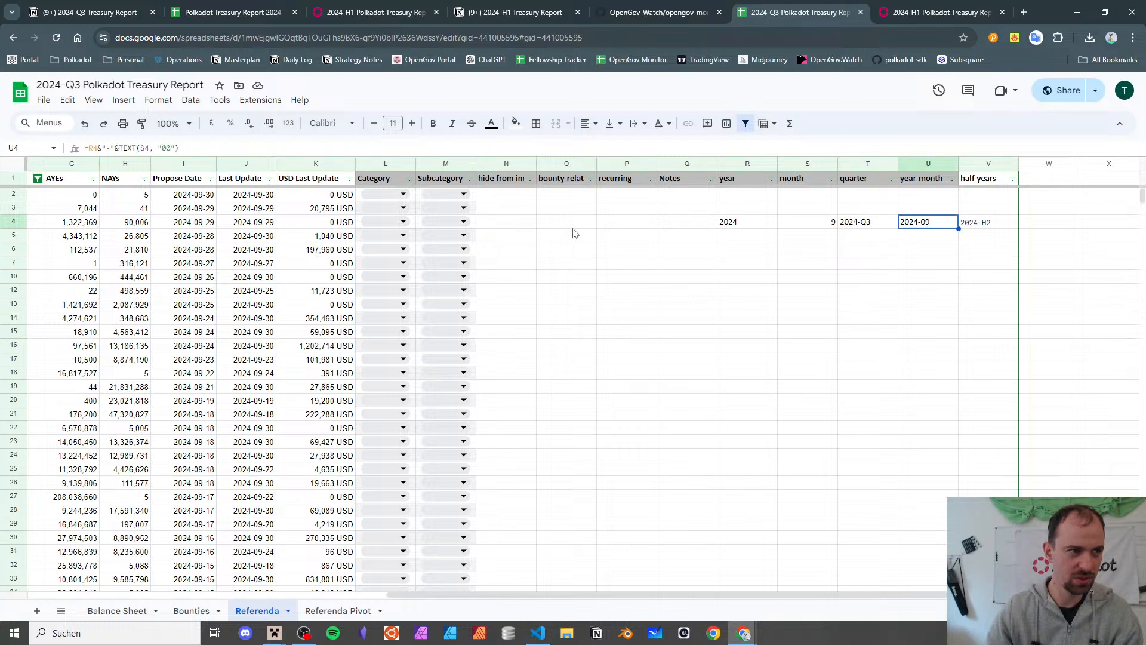
pyautogui.press('Right')
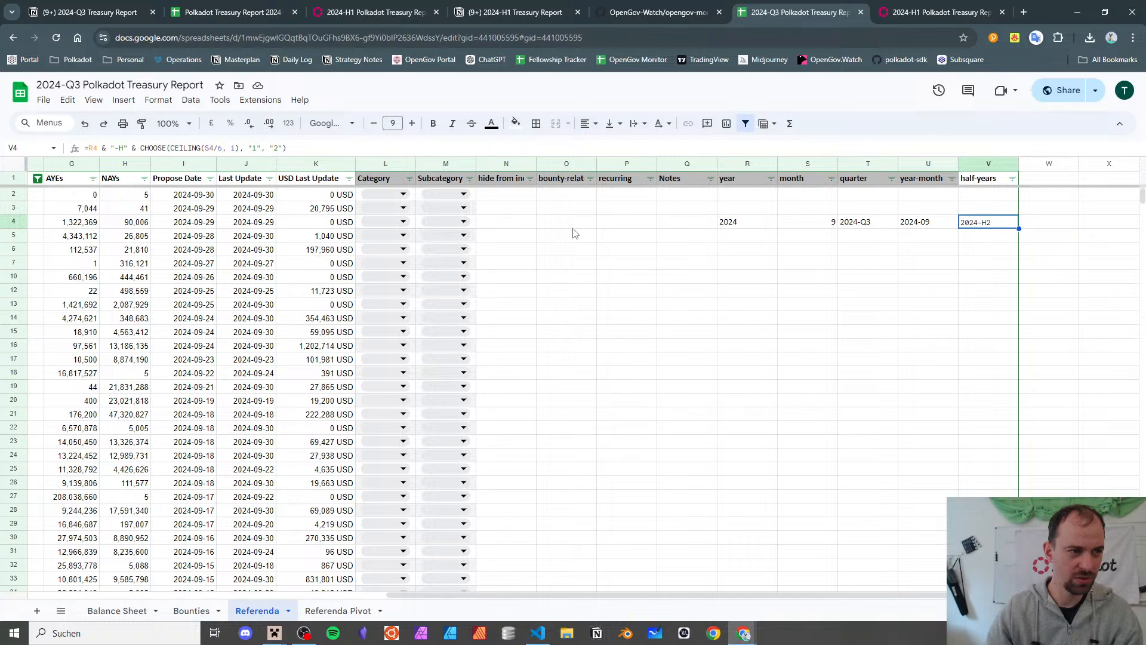
pyautogui.press('Left')
pyautogui.press('Left')
pyautogui.press('Left')
pyautogui.press('Left')
pyautogui.press('Left')
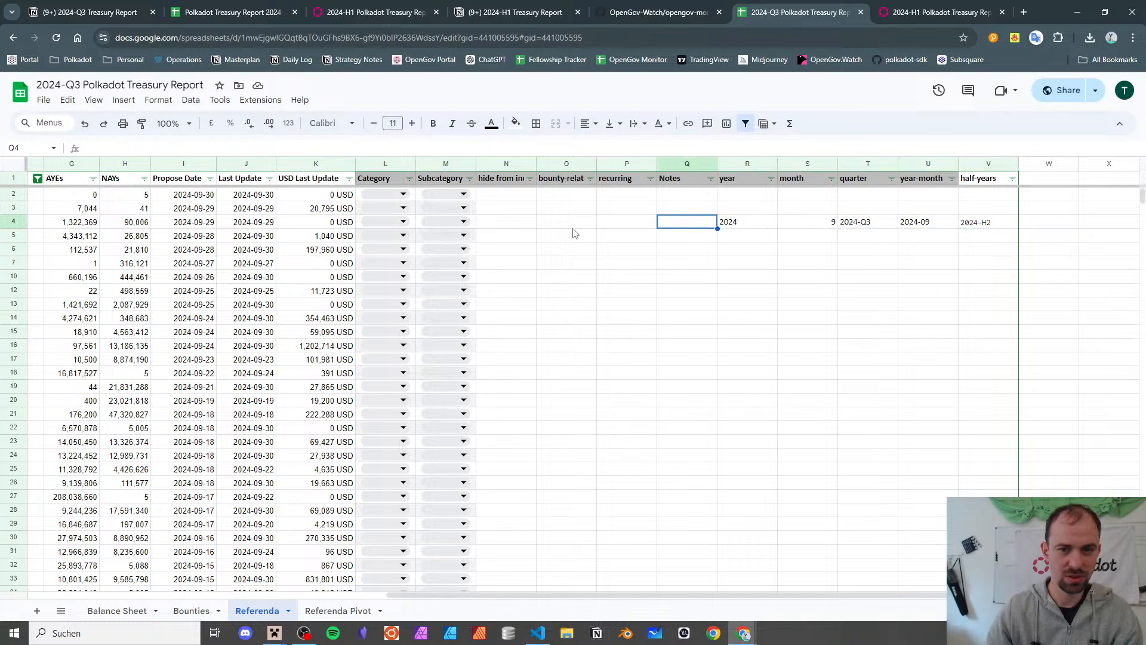
pyautogui.press('Right')
pyautogui.press('Right')
pyautogui.press('Right')
pyautogui.press('Right')
pyautogui.press('Right')
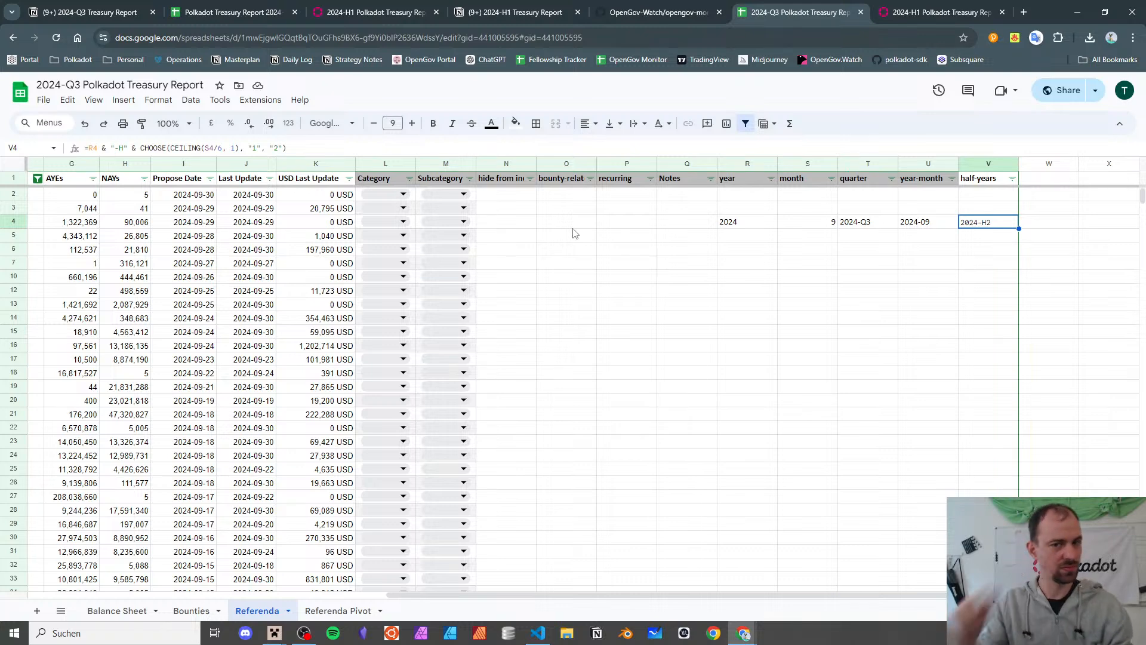
pyautogui.click(767, 230)
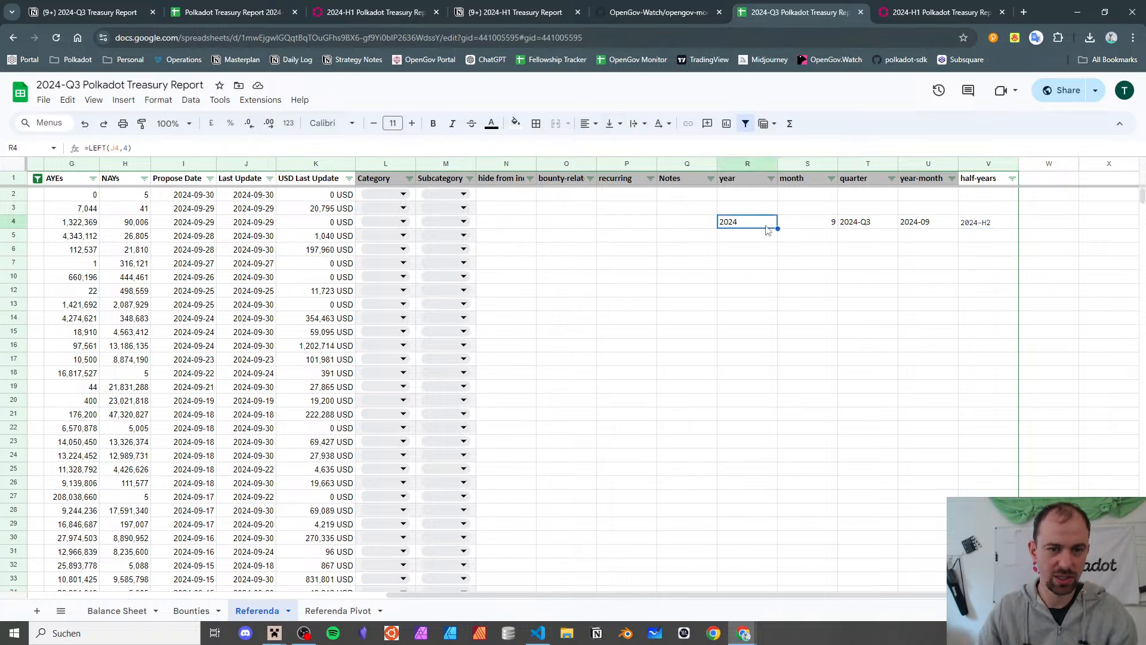
pyautogui.keyDown('shift'); pyautogui.click(1008, 224); pyautogui.keyUp('shift')
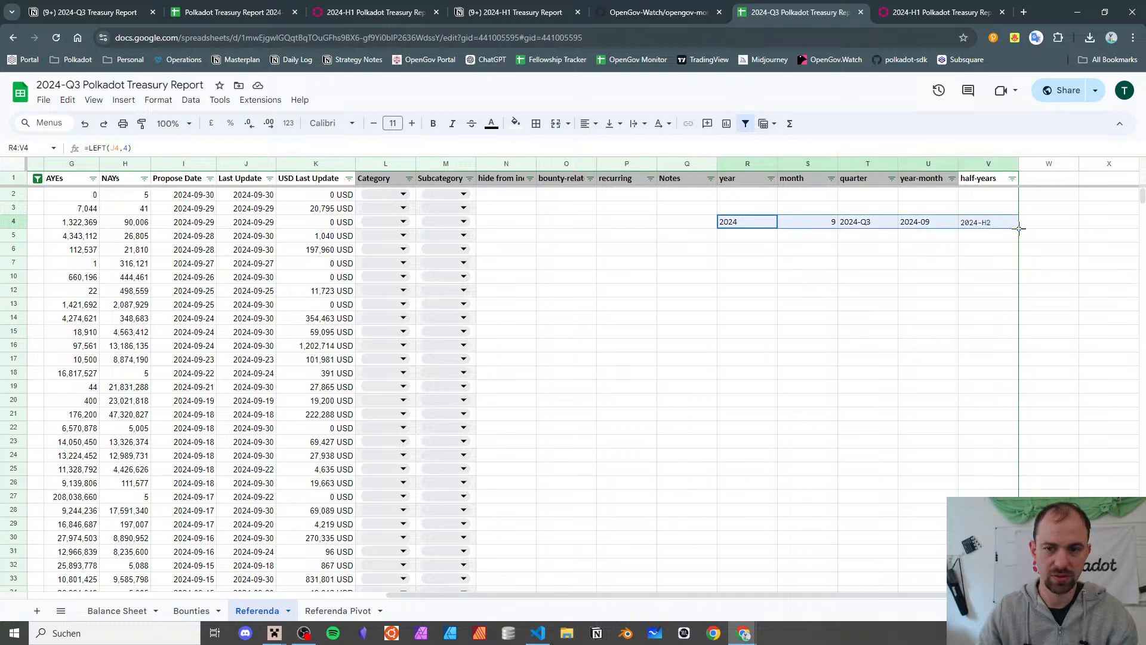
# - Fill the R4:V4 helper formulas down through row 1199
pyautogui.moveTo(1011, 192); pyautogui.dragTo(1010, 192)
pyautogui.click(1009, 266)
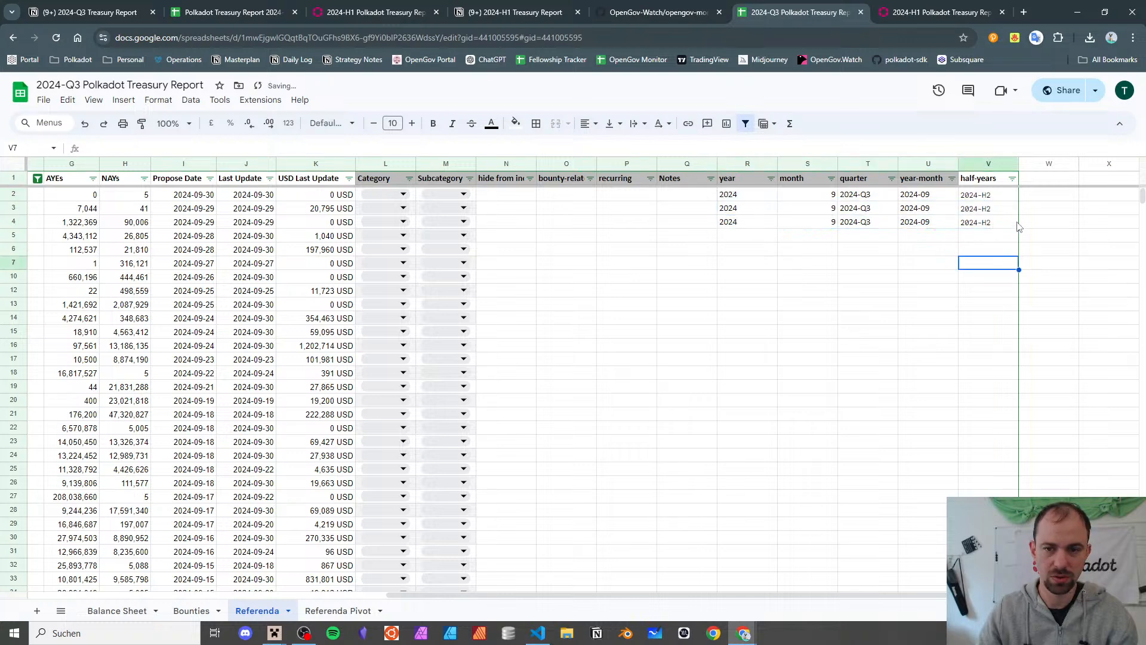
pyautogui.click(1015, 224)
pyautogui.keyDown('shift'); pyautogui.click(781, 224); pyautogui.keyUp('shift')
pyautogui.keyDown('shift'); pyautogui.click(774, 225); pyautogui.keyUp('shift')
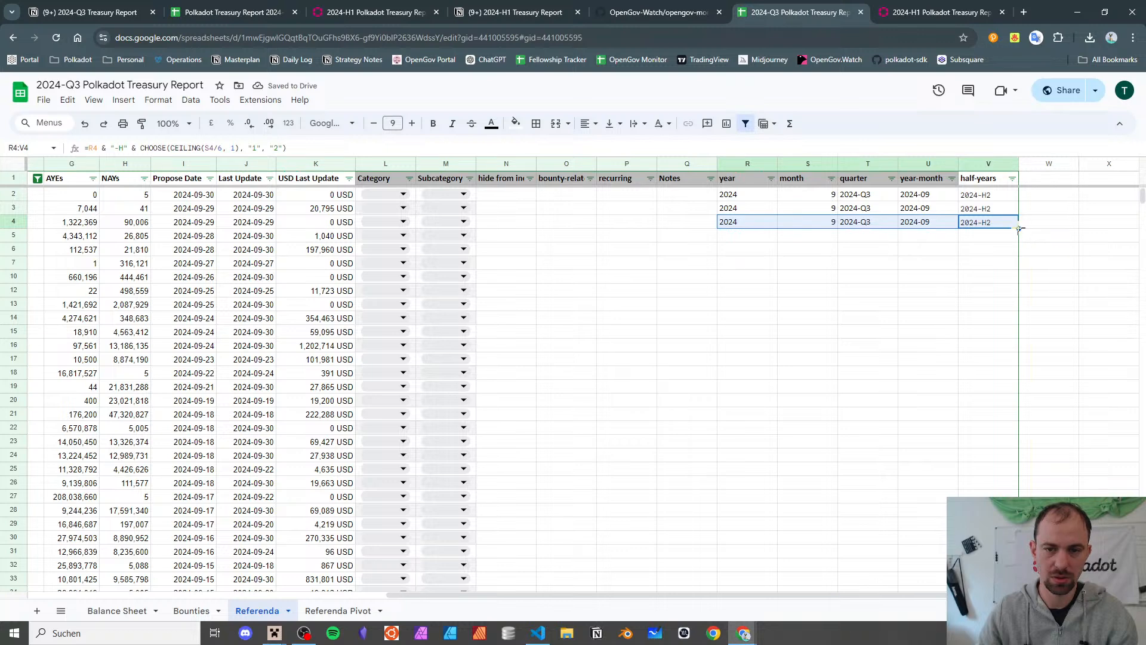
pyautogui.moveTo(1019, 229); pyautogui.dragTo(1019, 597)
# - Deselect the filled columns and check the year formula in R2 at the top
pyautogui.scroll(-1, 937, 411)
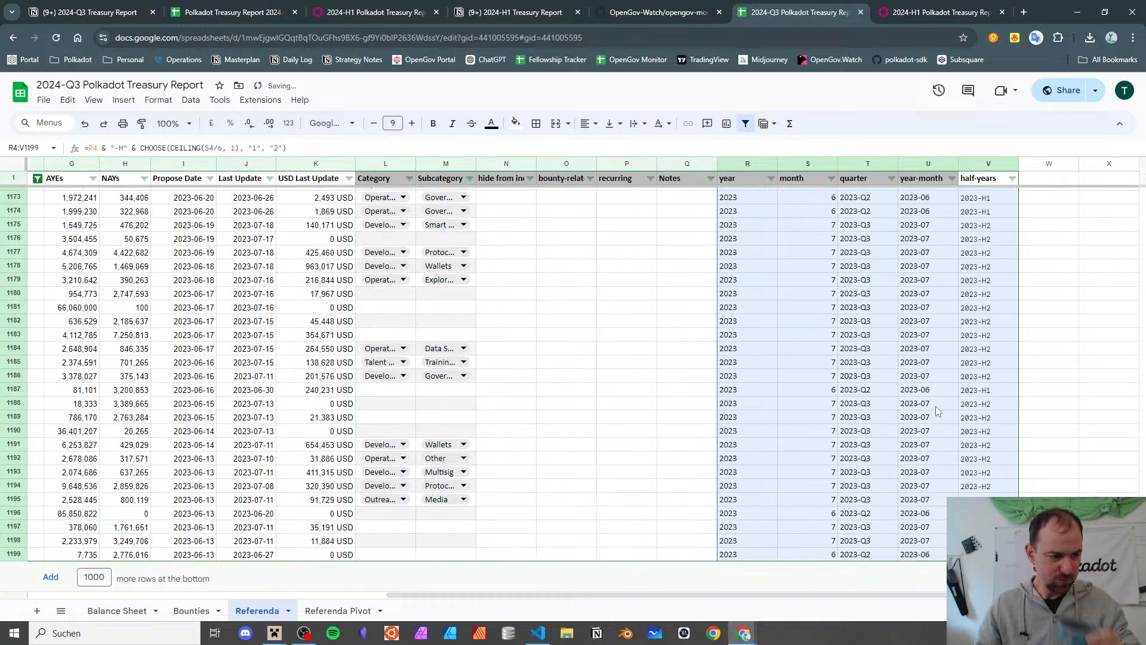
pyautogui.scroll(10, 934, 374)
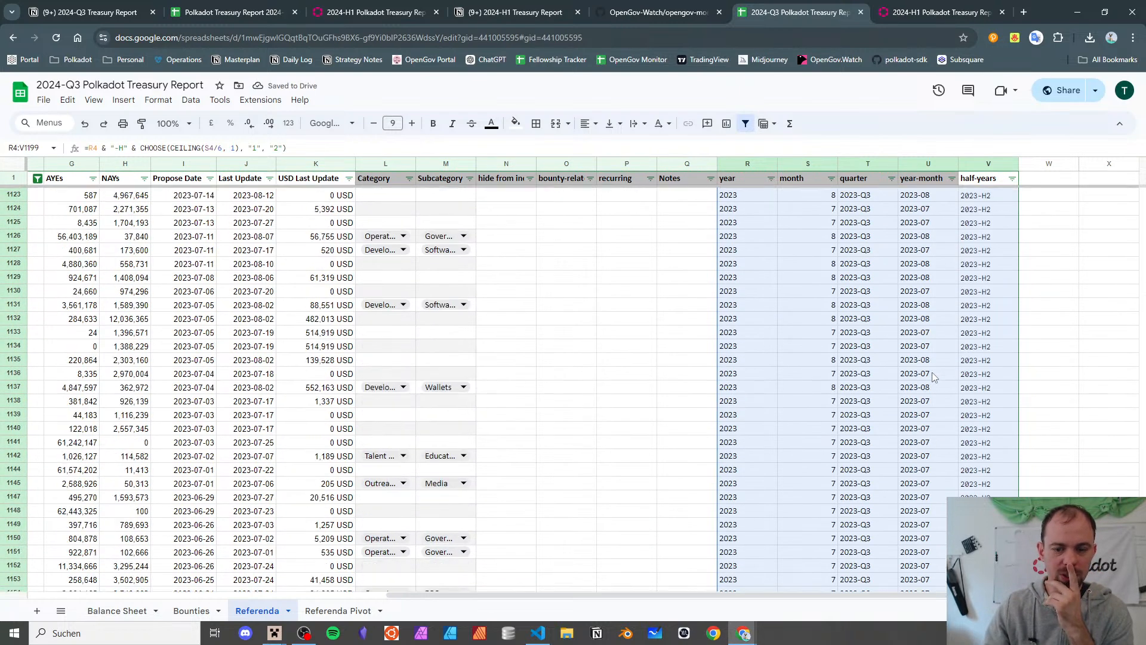
pyautogui.scroll(-9, 932, 371)
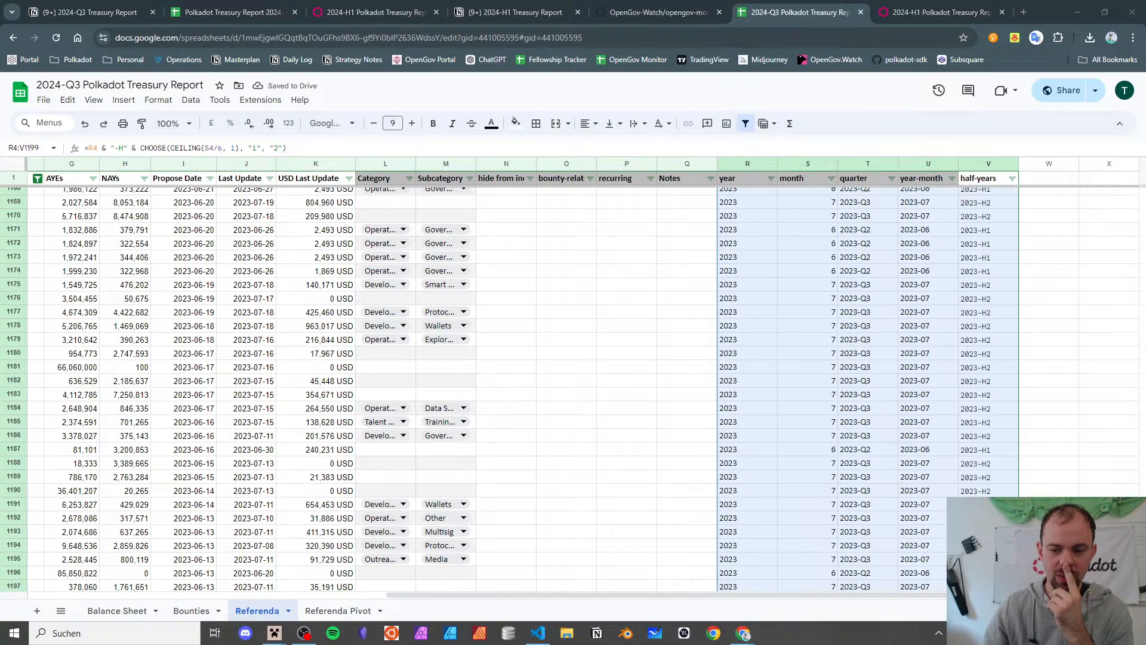
pyautogui.click(1108, 559)
pyautogui.click(1108, 518)
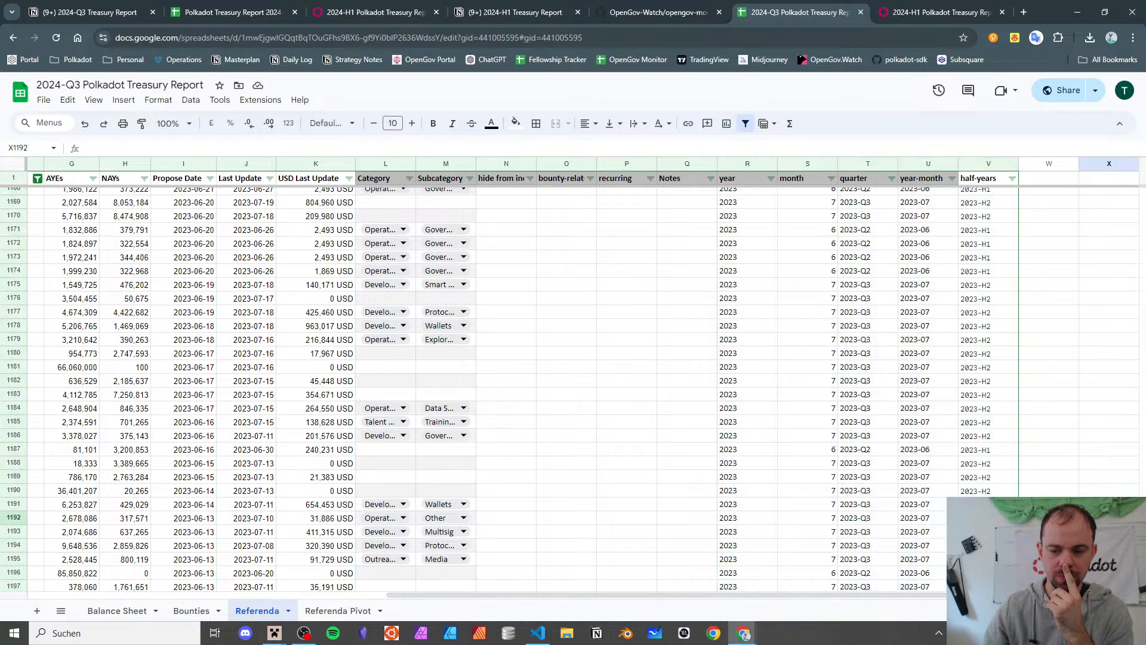
pyautogui.moveTo(1142, 578); pyautogui.dragTo(1127, 146)
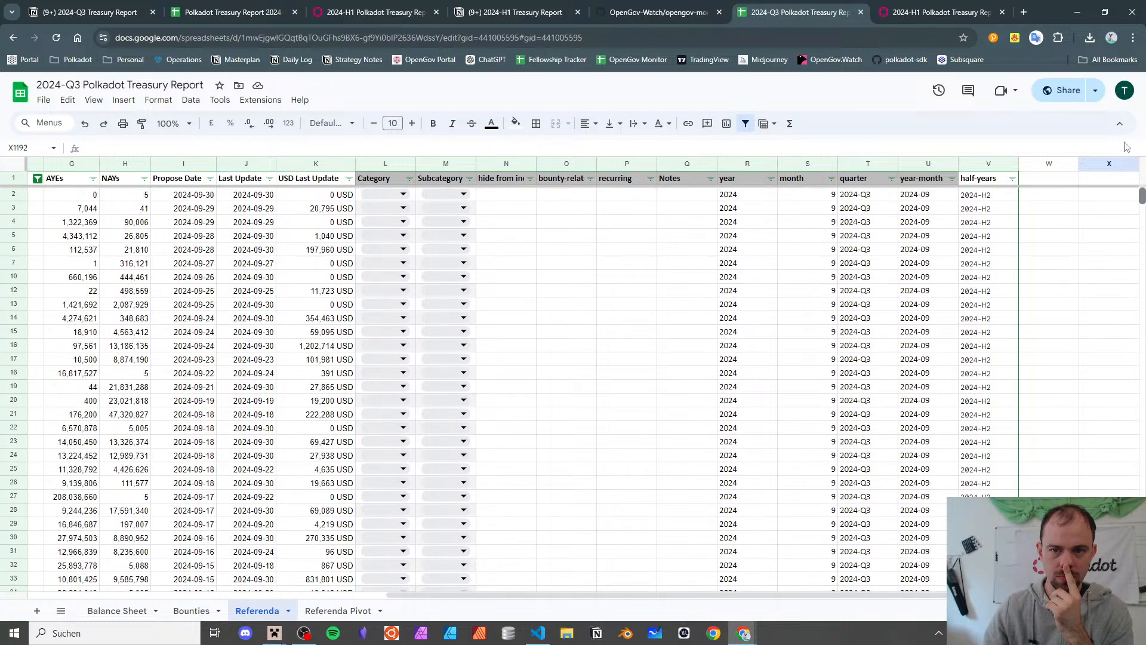
pyautogui.click(824, 210)
pyautogui.click(738, 198)
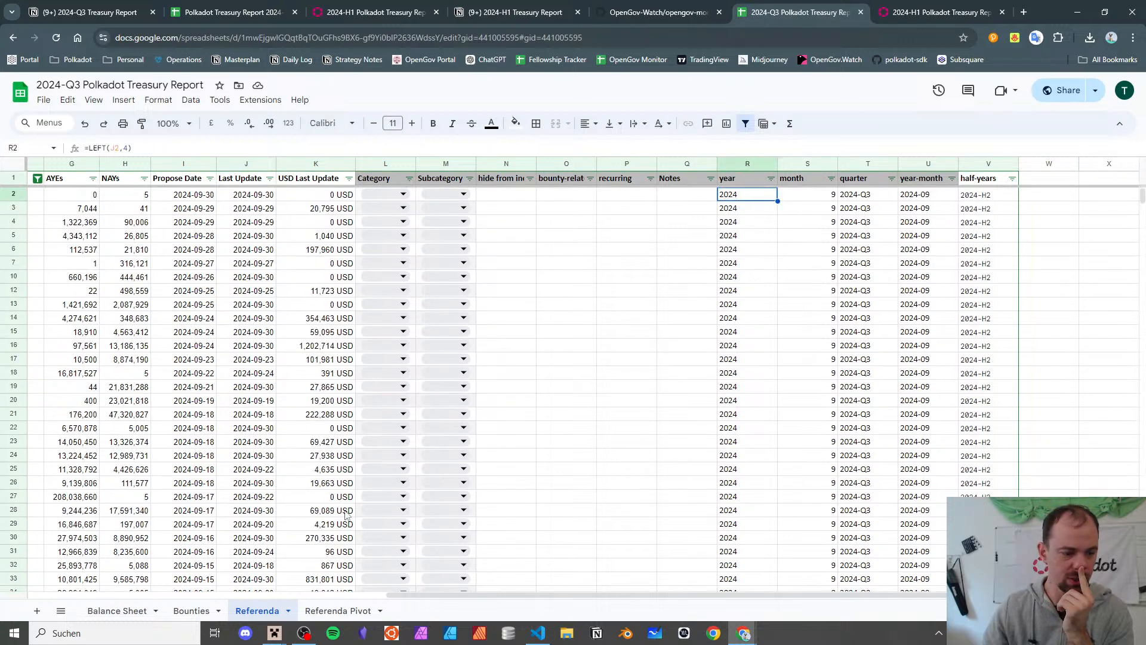
# - From B5 on Referenda Pivot, start a pivot table sourced from Referenda!A1:V1199
pyautogui.click(338, 610)
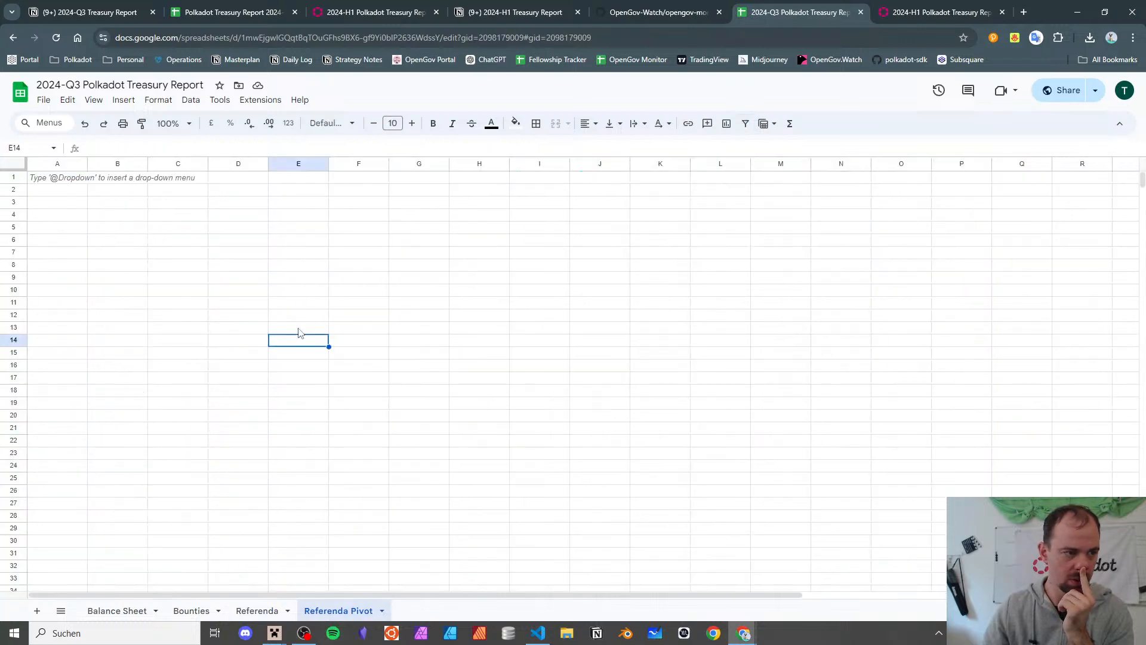
pyautogui.click(70, 230)
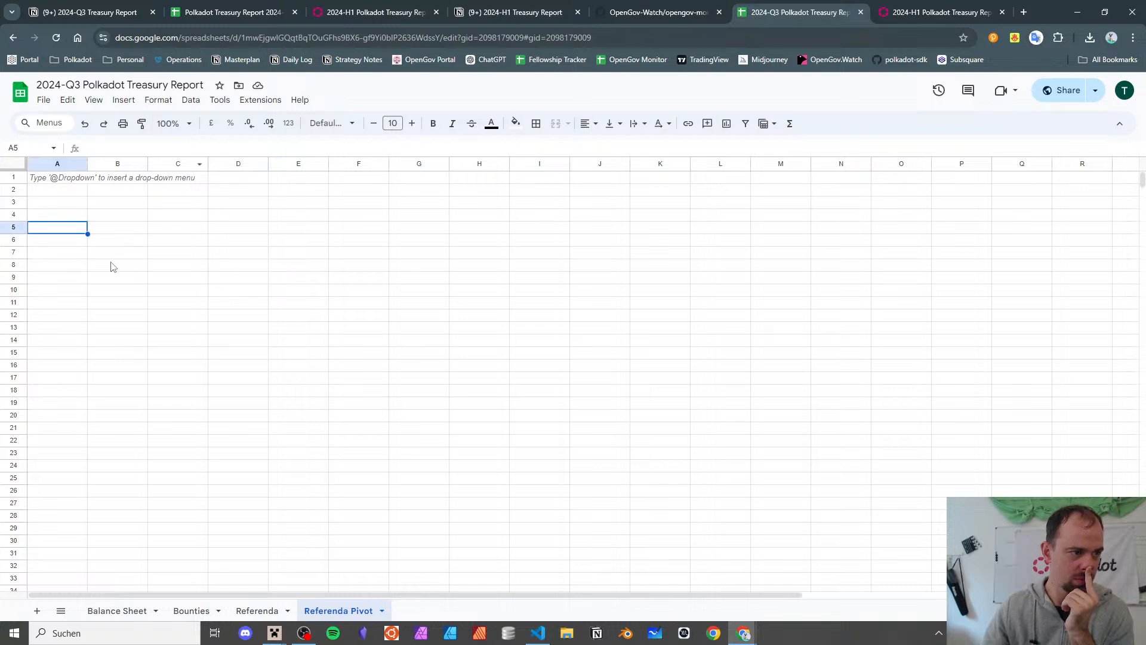
pyautogui.click(125, 233)
pyautogui.click(136, 101)
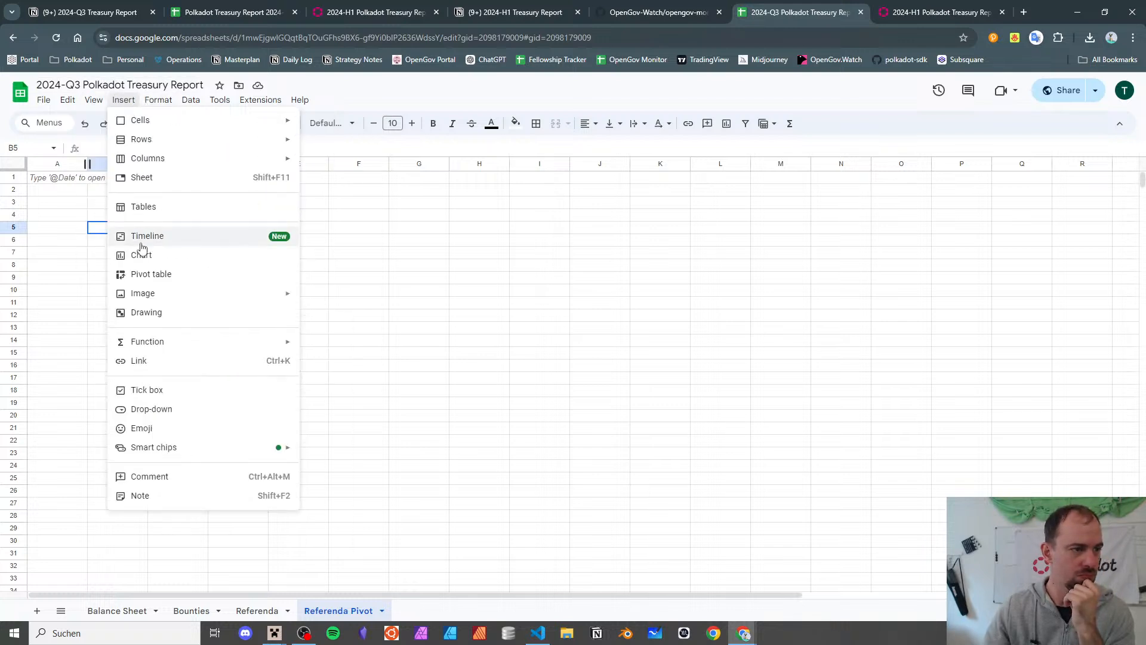
pyautogui.click(149, 275)
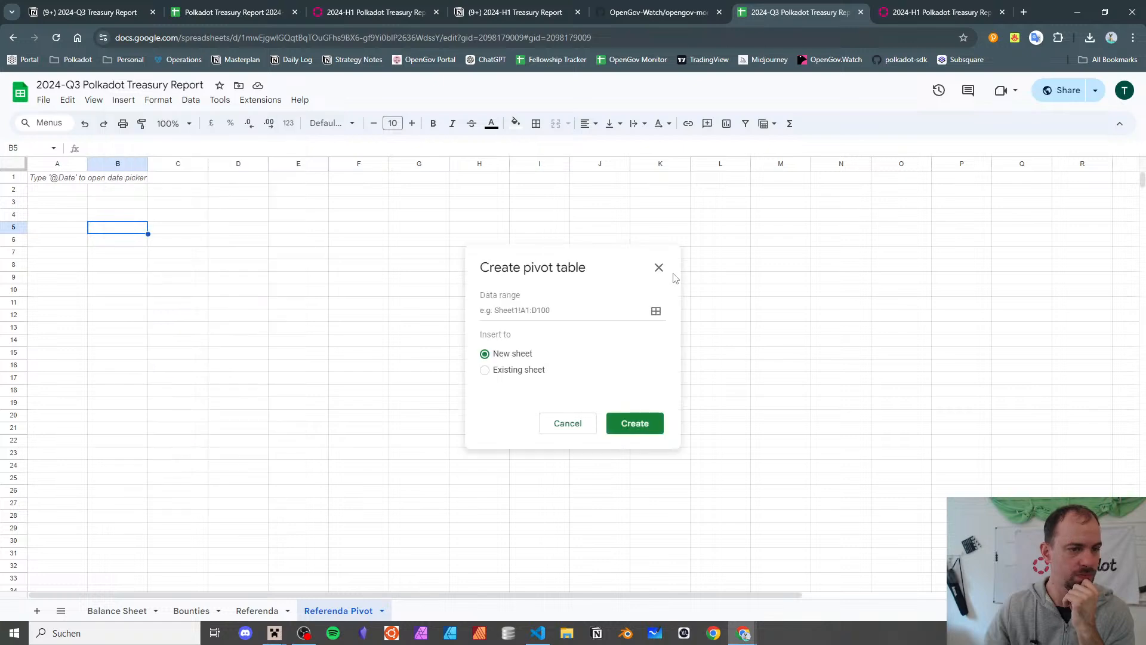
pyautogui.click(654, 310)
pyautogui.click(257, 610)
pyautogui.click(287, 349)
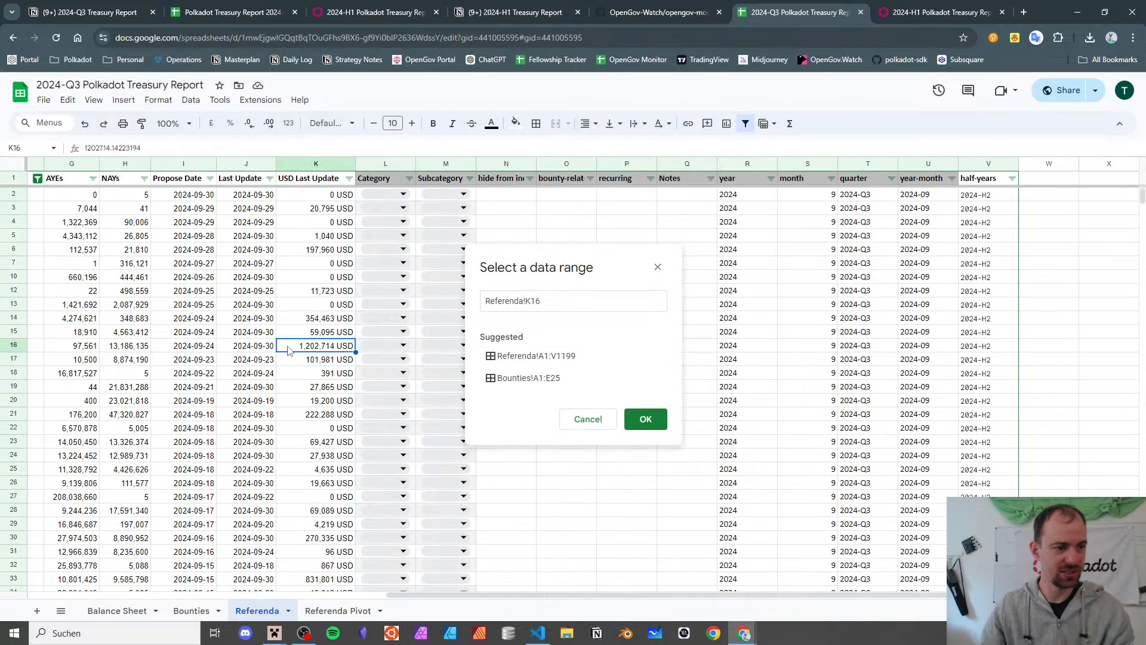
pyautogui.hotkey('ctrl', 'a')
pyautogui.hotkey('ctrl', 'a')
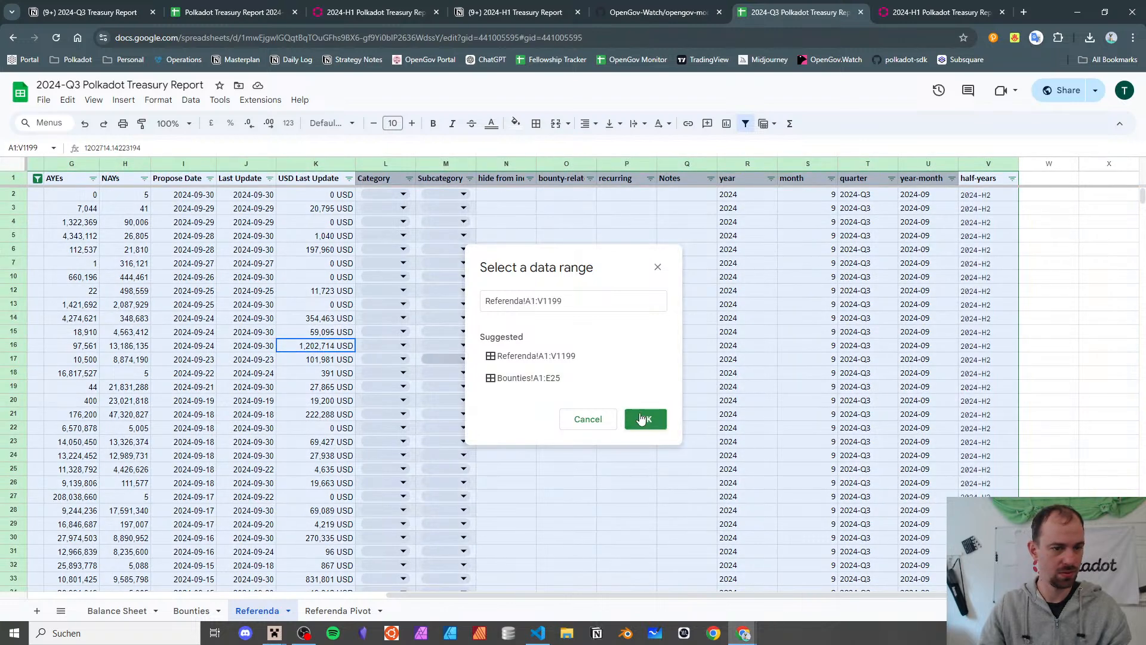
pyautogui.click(646, 419)
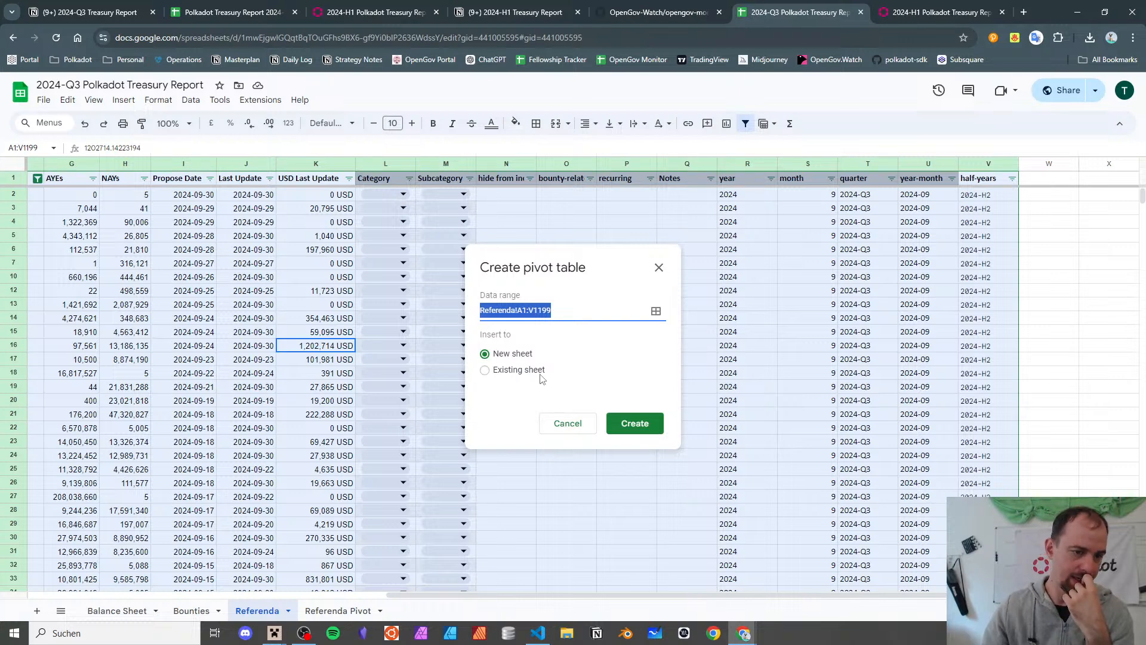
# - Set the location to existing sheet 'Referenda Pivot'!B5 and create the pivot table
pyautogui.click(538, 371)
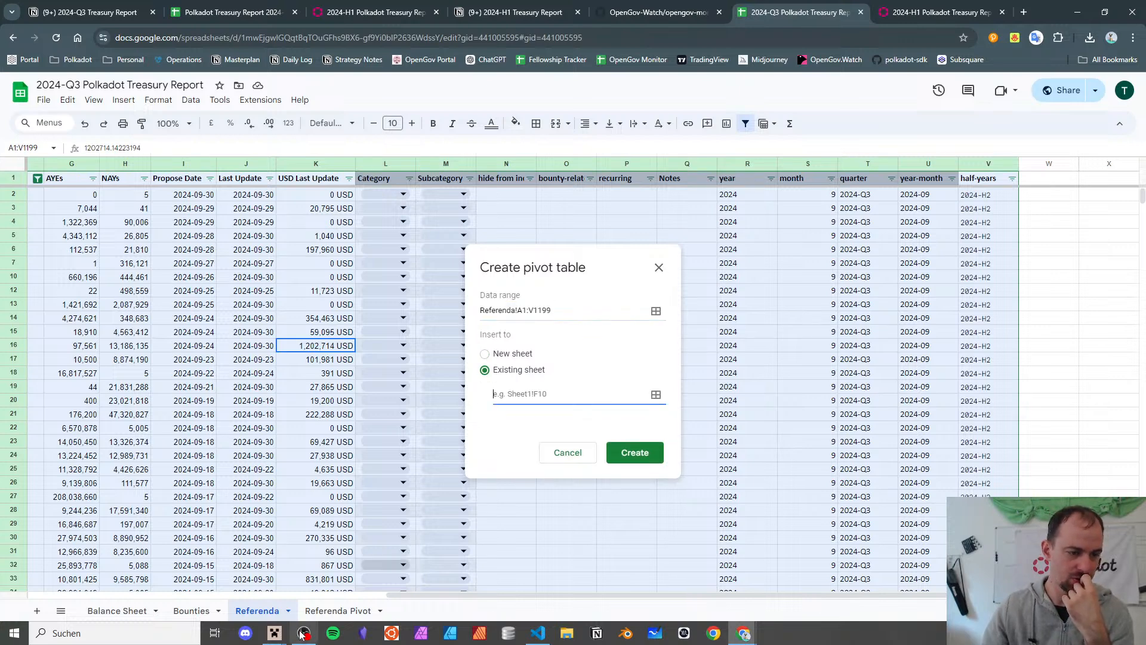
pyautogui.click(331, 610)
pyautogui.click(656, 394)
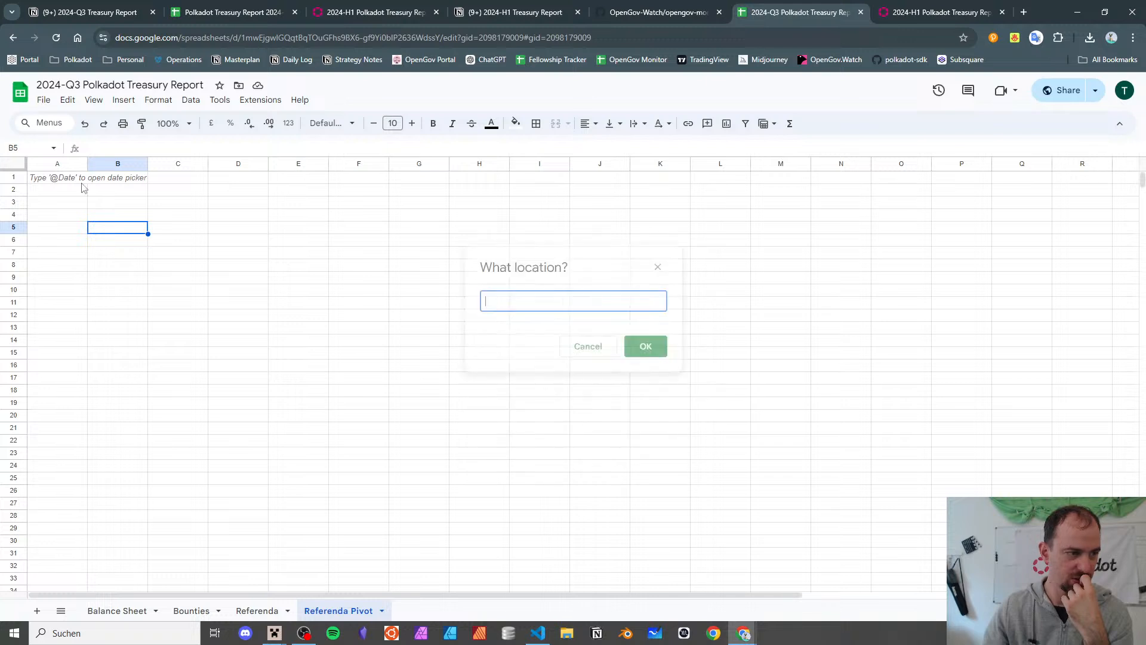
pyautogui.click(103, 236)
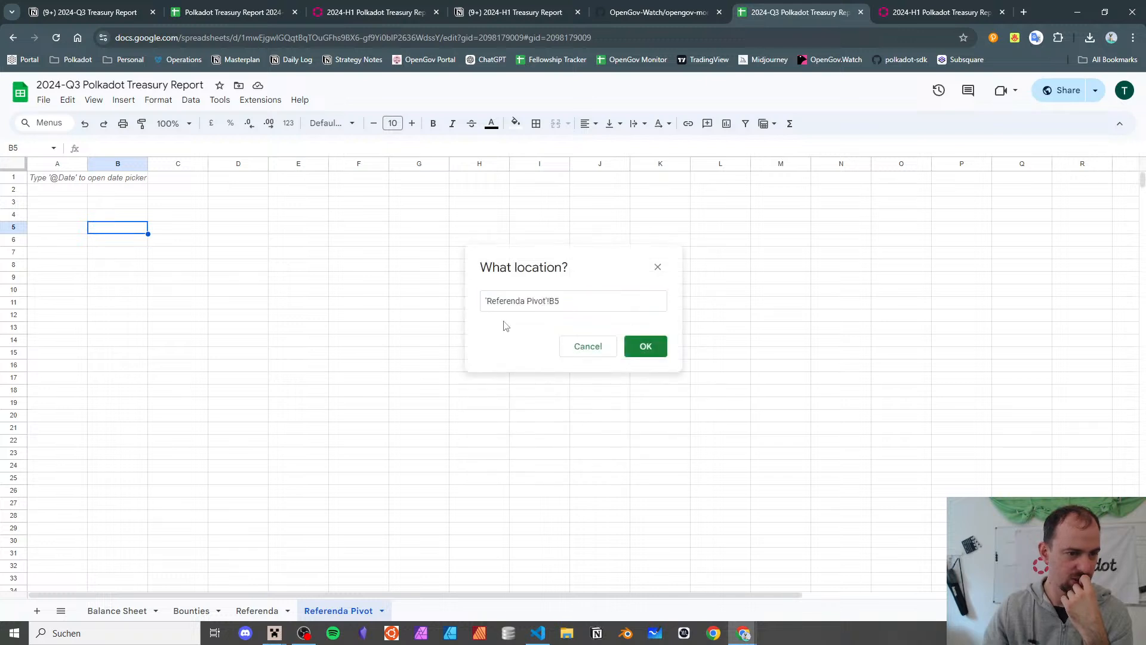
pyautogui.click(629, 349)
pyautogui.click(634, 438)
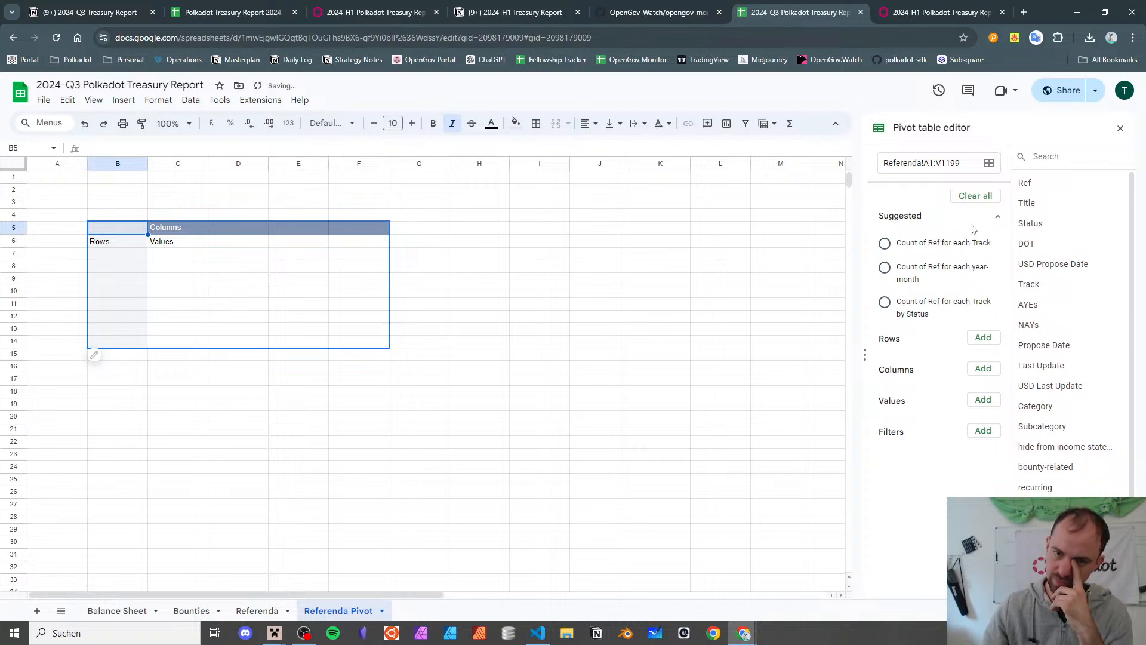
# - Count Ref entries per year-month (2023-06 to 2024-09, total 1198) and close the pivot editor
pyautogui.click(931, 278)
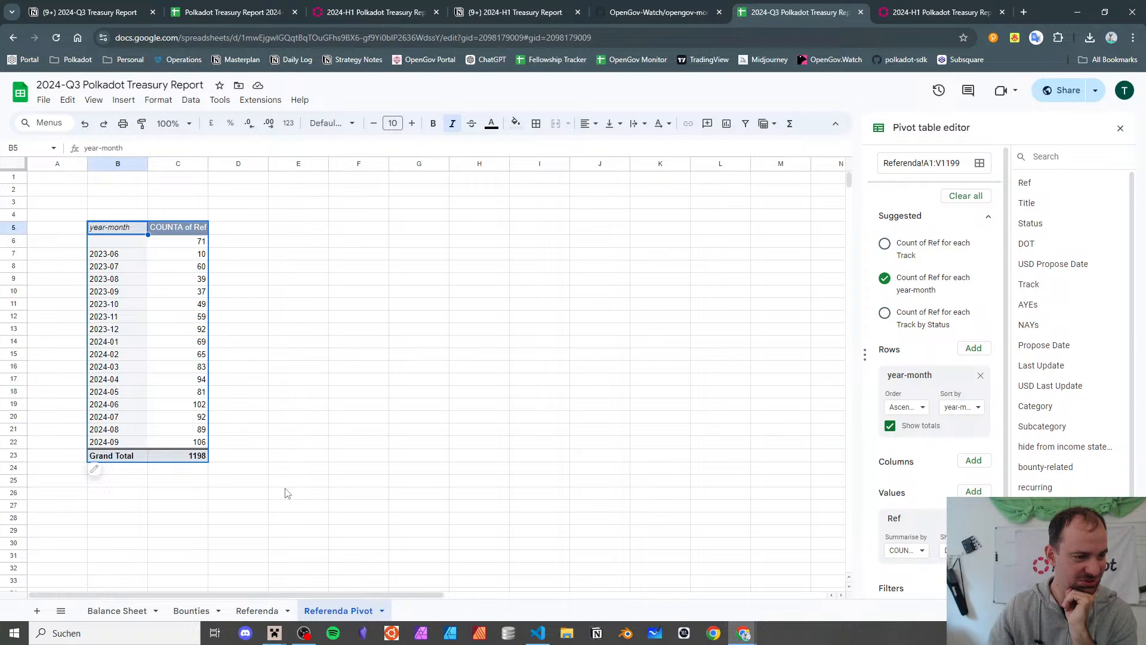
pyautogui.click(1120, 131)
pyautogui.click(469, 427)
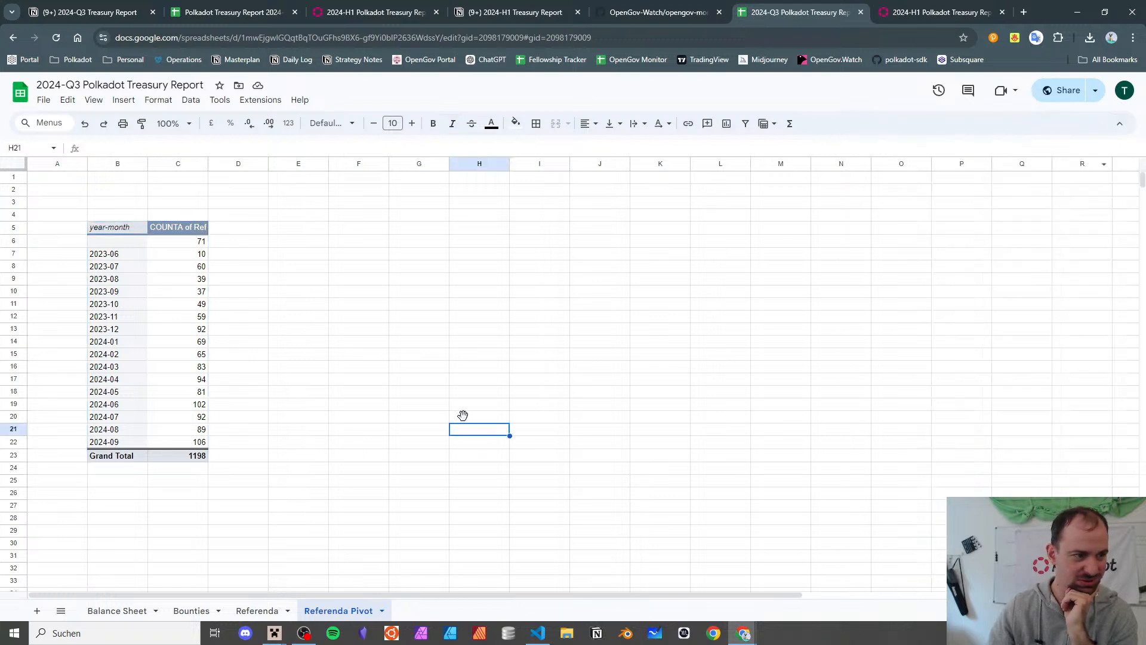
pyautogui.click(134, 302)
pyautogui.moveTo(126, 264); pyautogui.dragTo(130, 255)
pyautogui.click(130, 255)
pyautogui.click(361, 246)
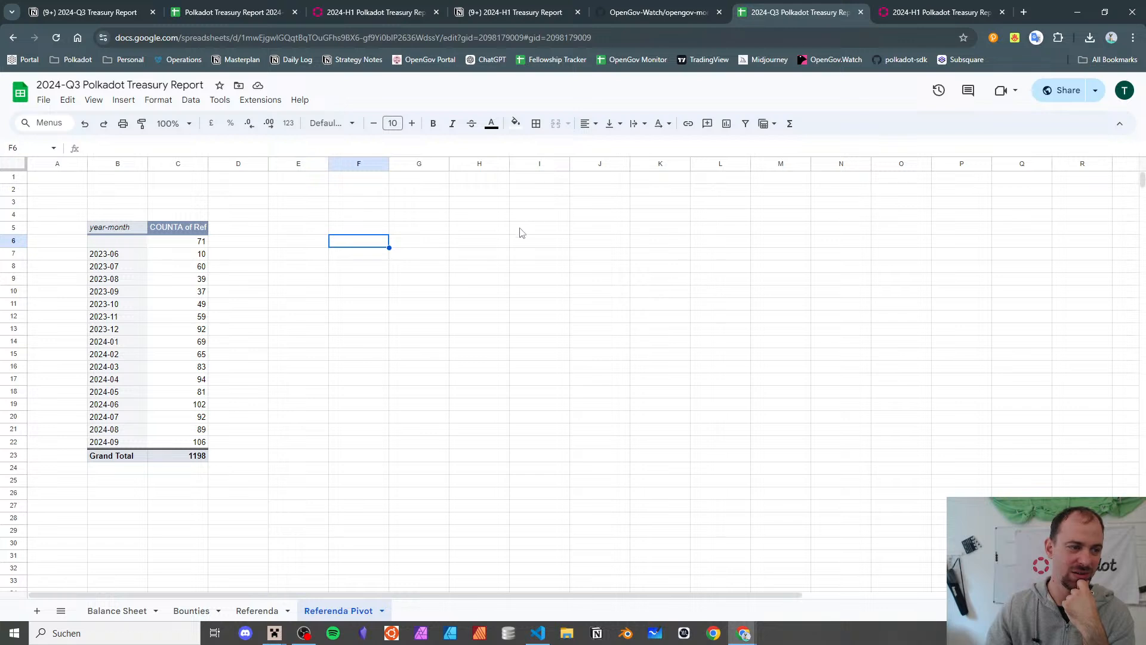
pyautogui.click(74, 254)
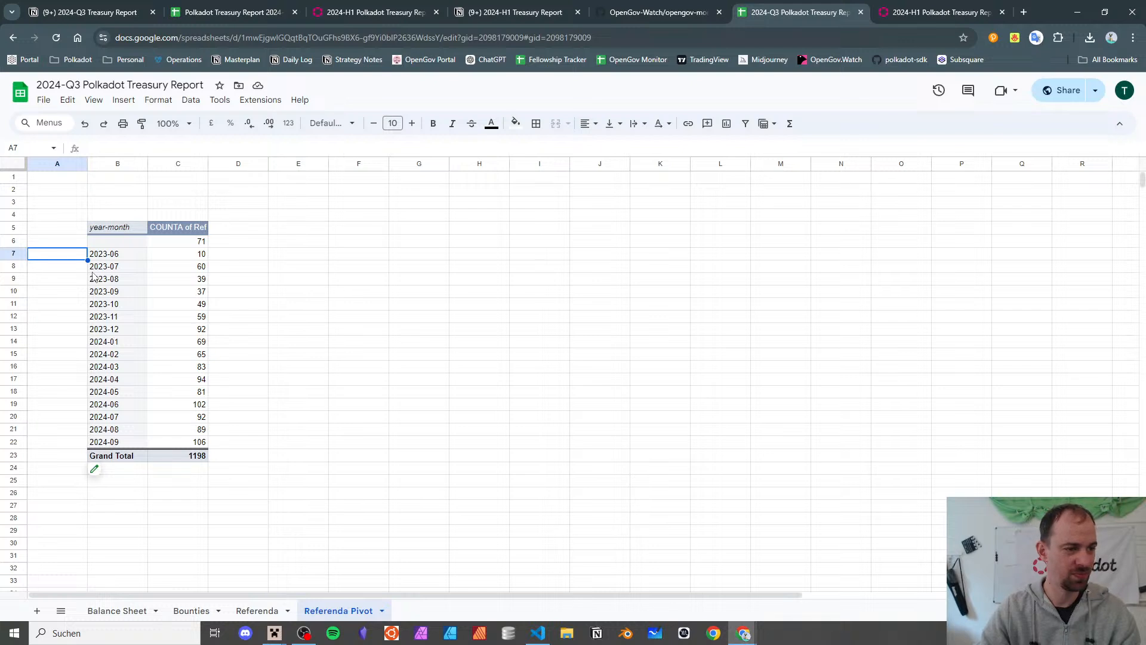
# - Add a 'Days per month' header in the empty column beside the counts
pyautogui.press('Right')
pyautogui.press('Right')
pyautogui.press('Right')
pyautogui.press('Up')
pyautogui.press('Up')
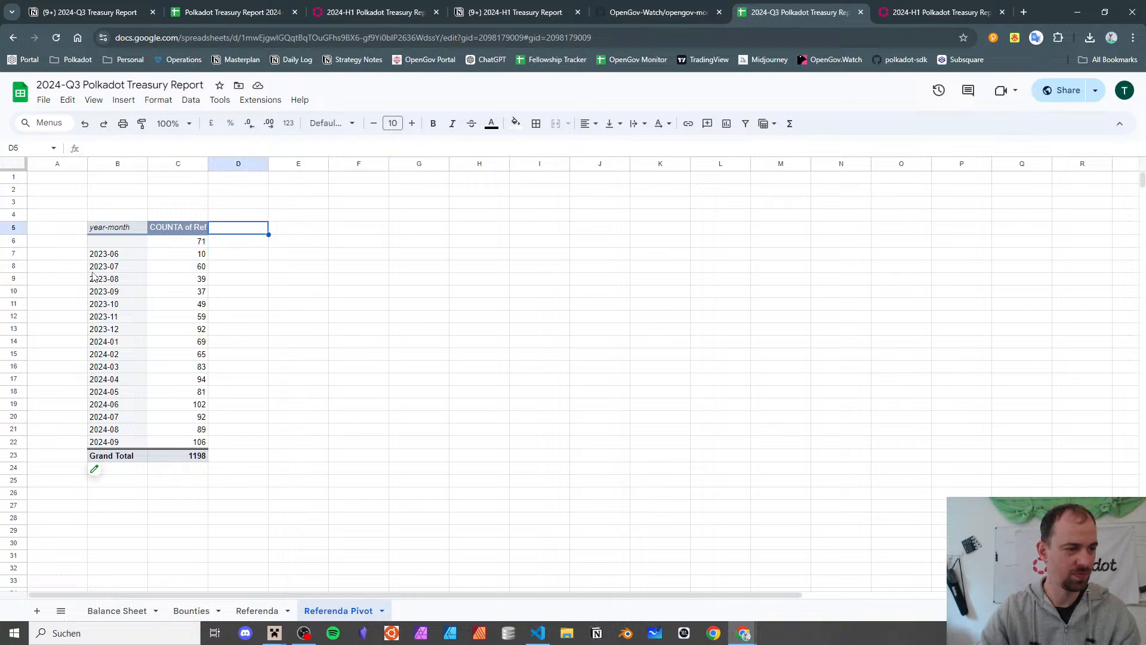
pyautogui.write('Days per mo')
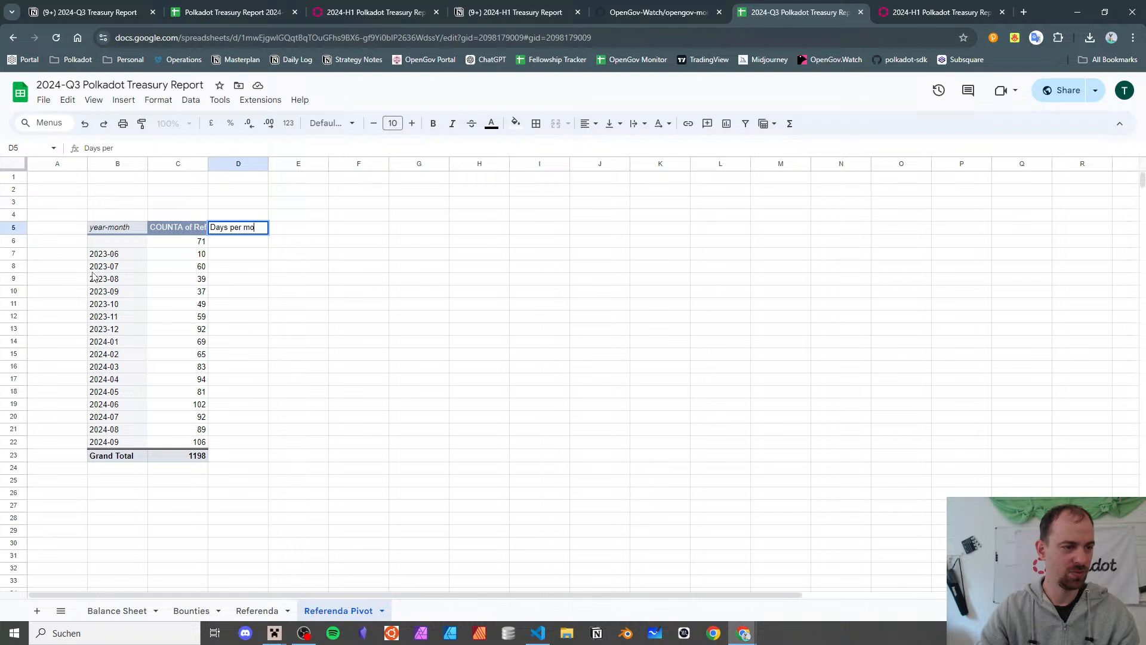
pyautogui.write('nth')
pyautogui.press('Return')
# - Enter day counts 30, 31, 31, 30, 31, 30, 31, 31 for 2023-06 through 2024-01
pyautogui.press('Down')
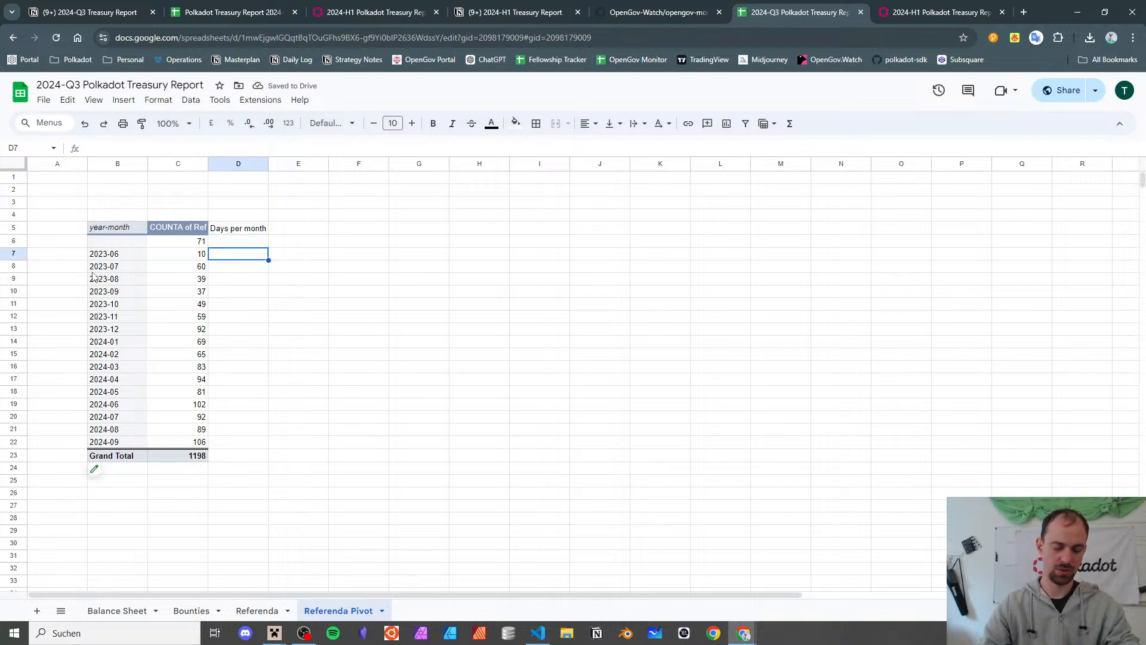
pyautogui.write('30')
pyautogui.press('Return')
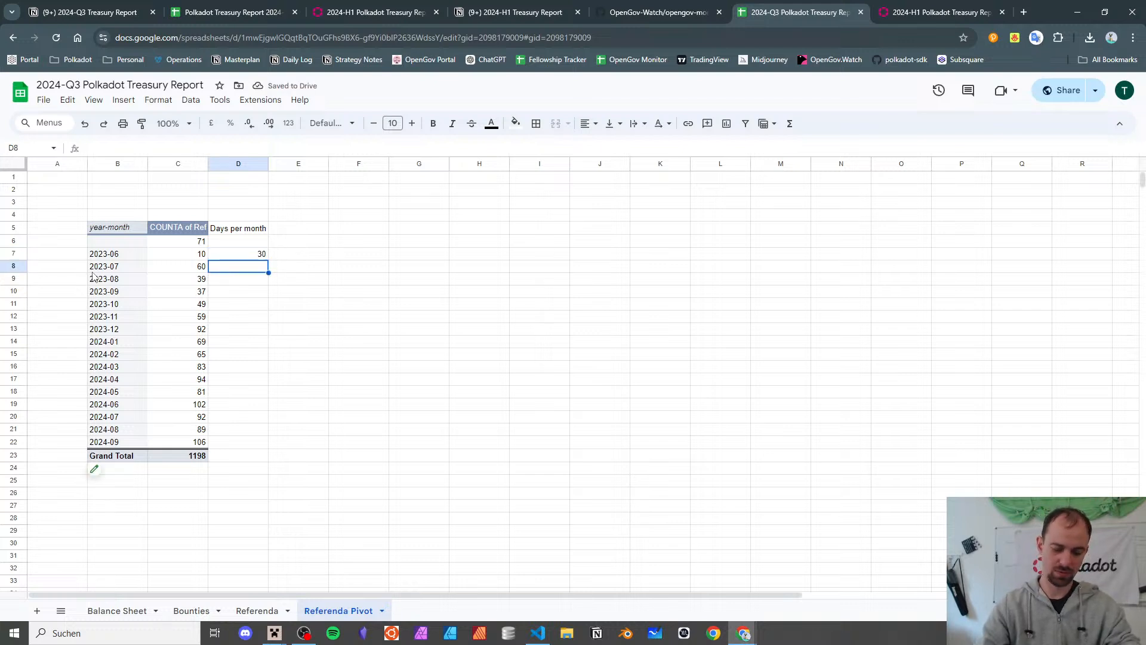
pyautogui.write('31')
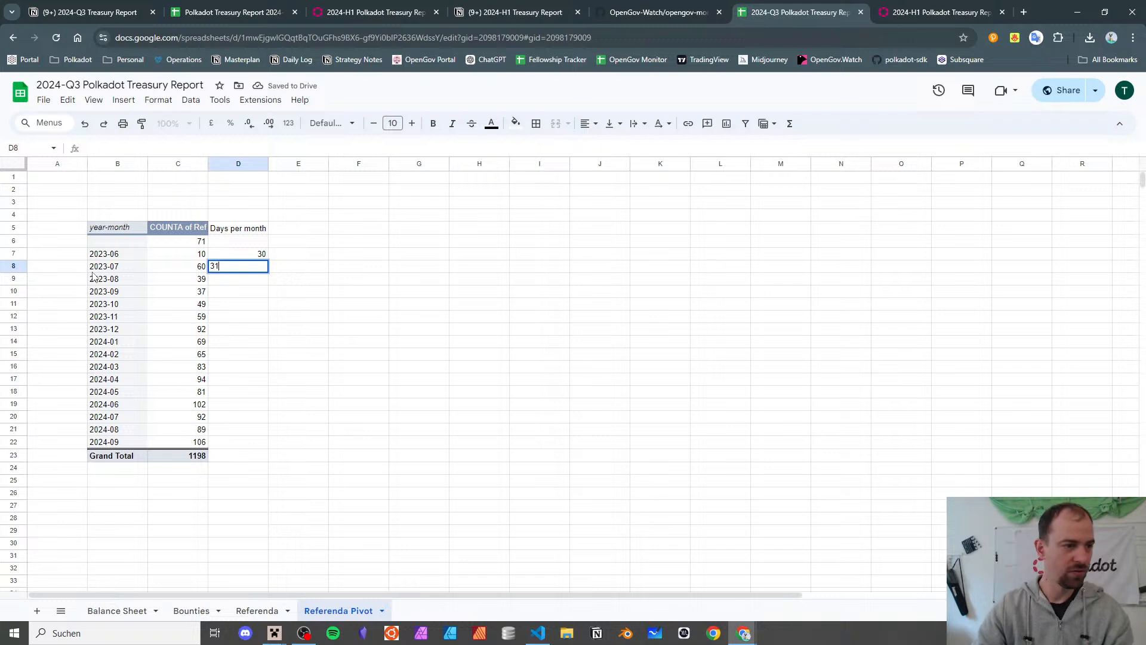
pyautogui.press('Return')
pyautogui.write('31')
pyautogui.press('Return')
pyautogui.write('30')
pyautogui.press('Return')
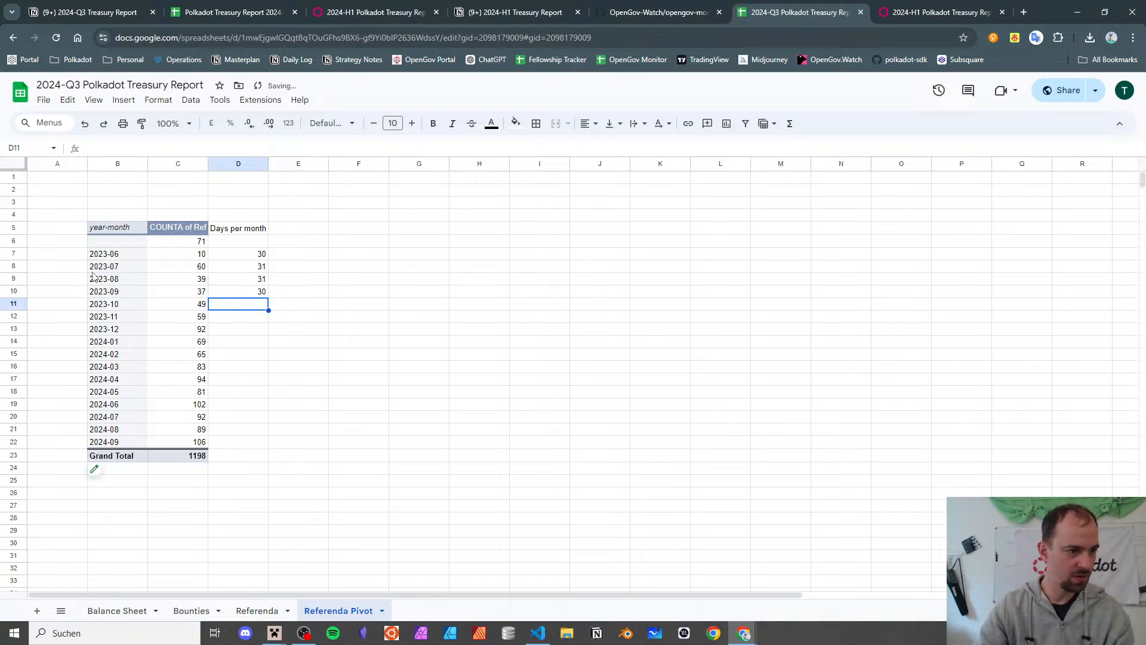
pyautogui.write('31')
pyautogui.press('Return')
pyautogui.write('30')
pyautogui.press('Return')
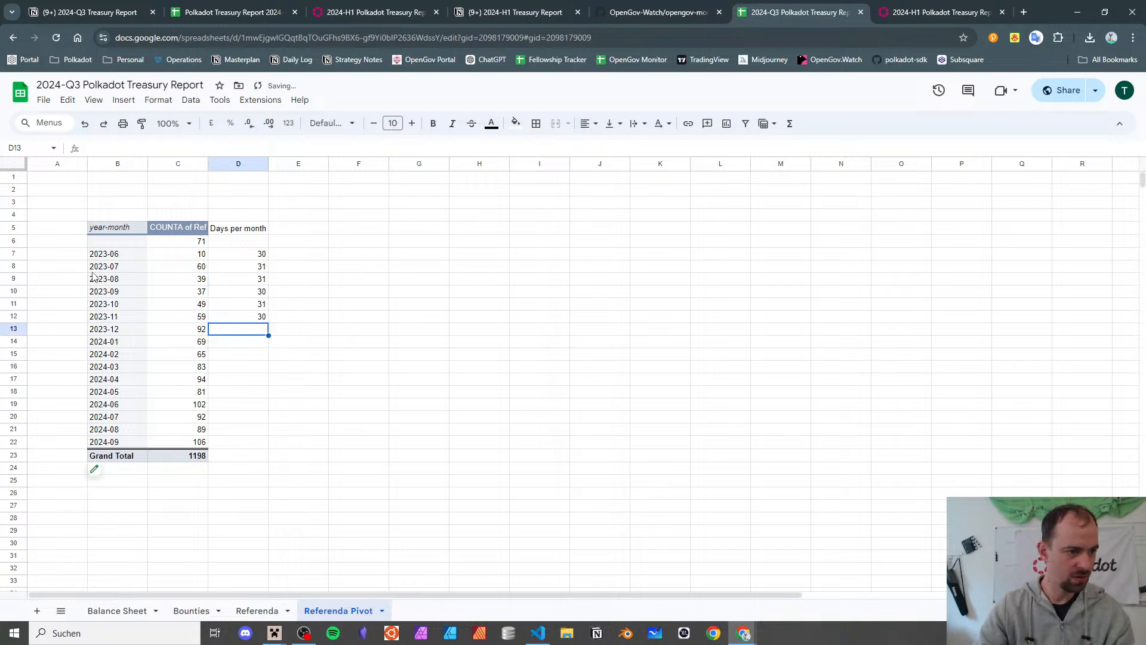
pyautogui.write('31')
pyautogui.press('Return')
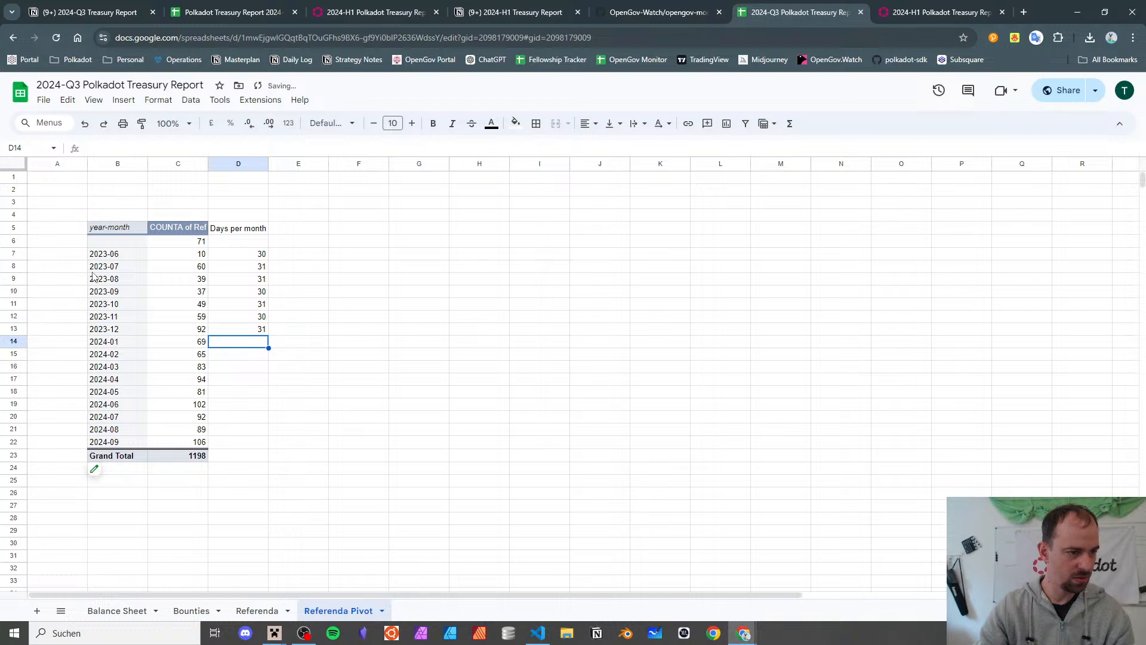
pyautogui.write('31')
pyautogui.press('Return')
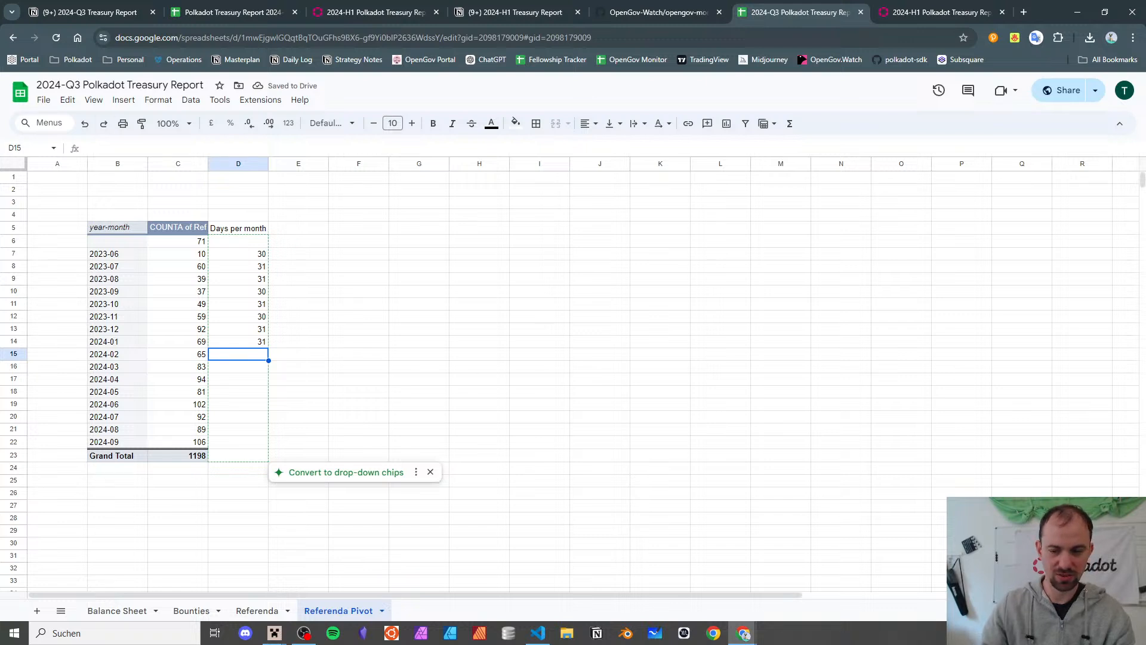
# - Confirm February 2024 in the calendar, then enter 29, 31, 30, 31, 30, 31, 31, 30 through 2024-09
pyautogui.click(1110, 632)
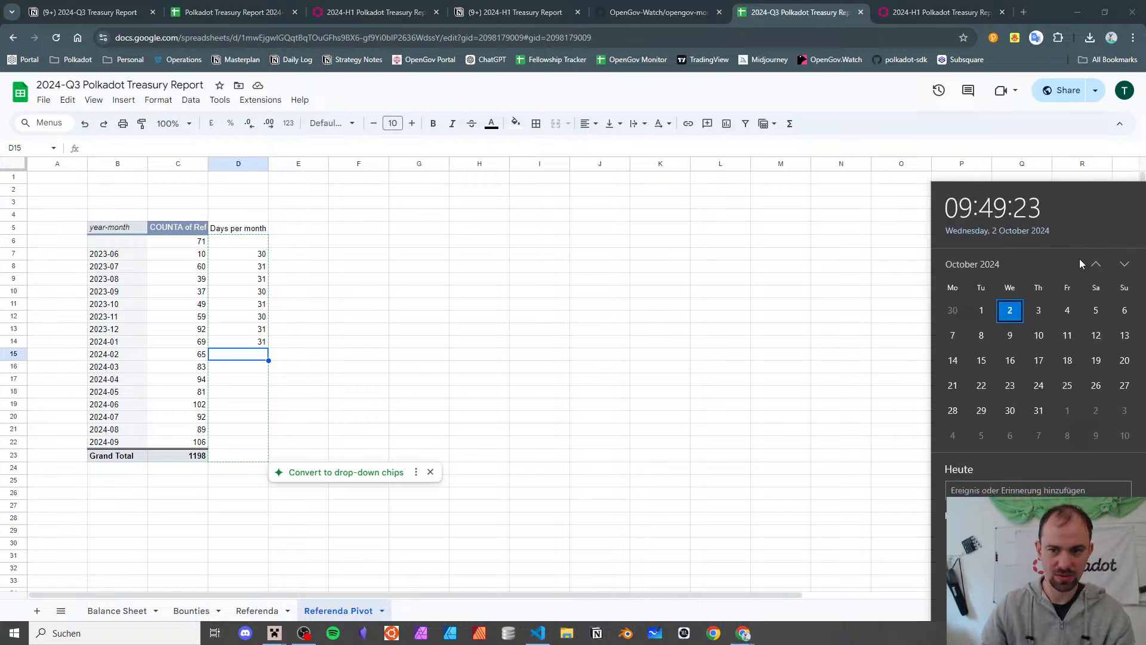
pyautogui.click(1096, 266)
pyautogui.click(1097, 267)
pyautogui.click(1098, 267)
pyautogui.click(1097, 268)
pyautogui.click(1098, 267)
pyautogui.click(1098, 267)
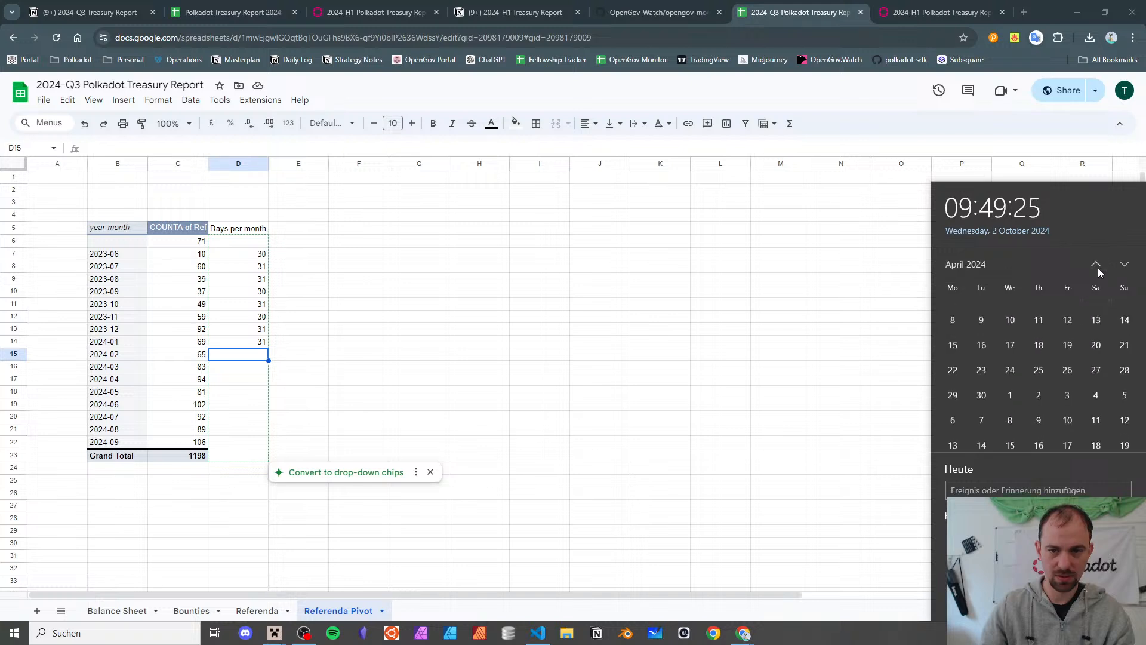
pyautogui.click(1098, 267)
pyautogui.click(1097, 268)
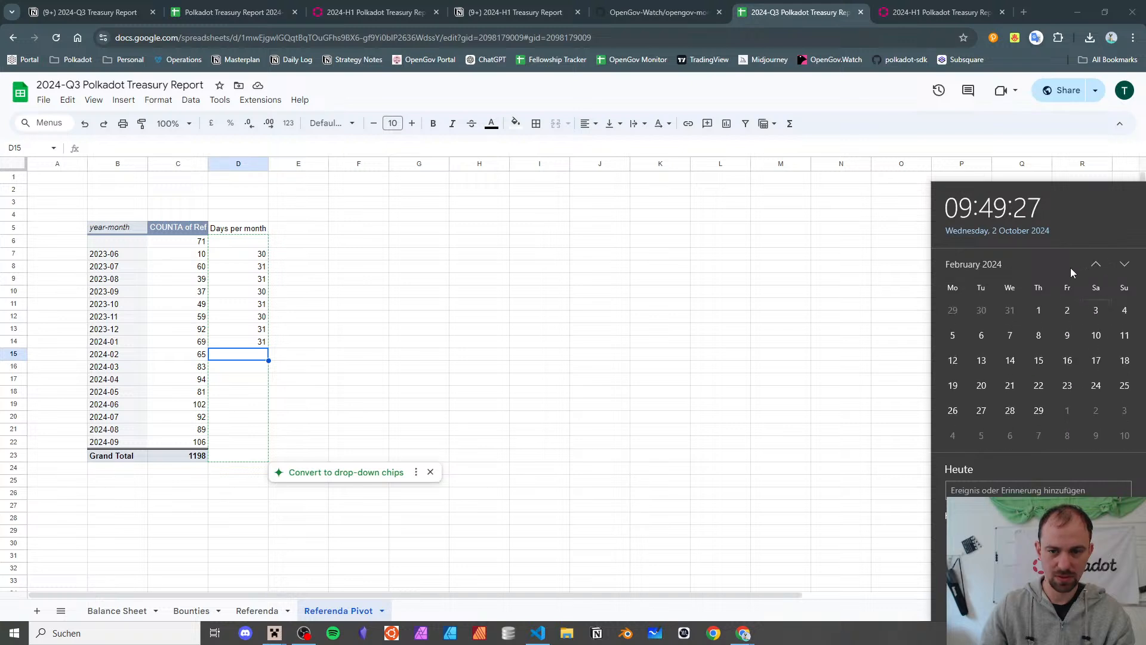
pyautogui.click(308, 385)
pyautogui.write('29')
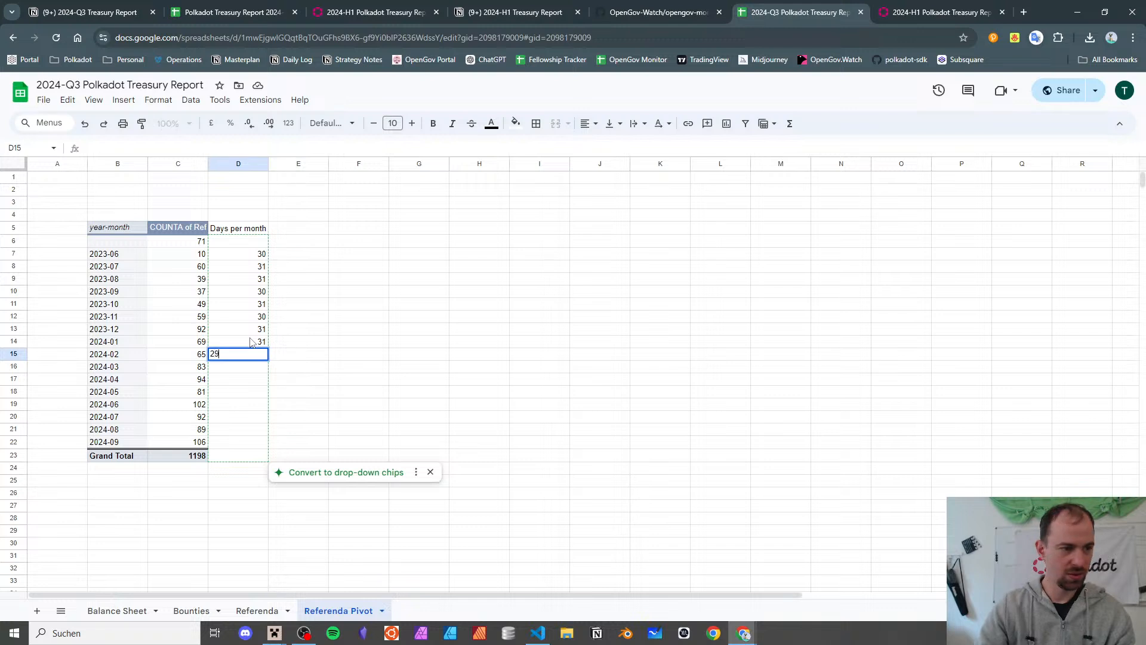
pyautogui.press('Return')
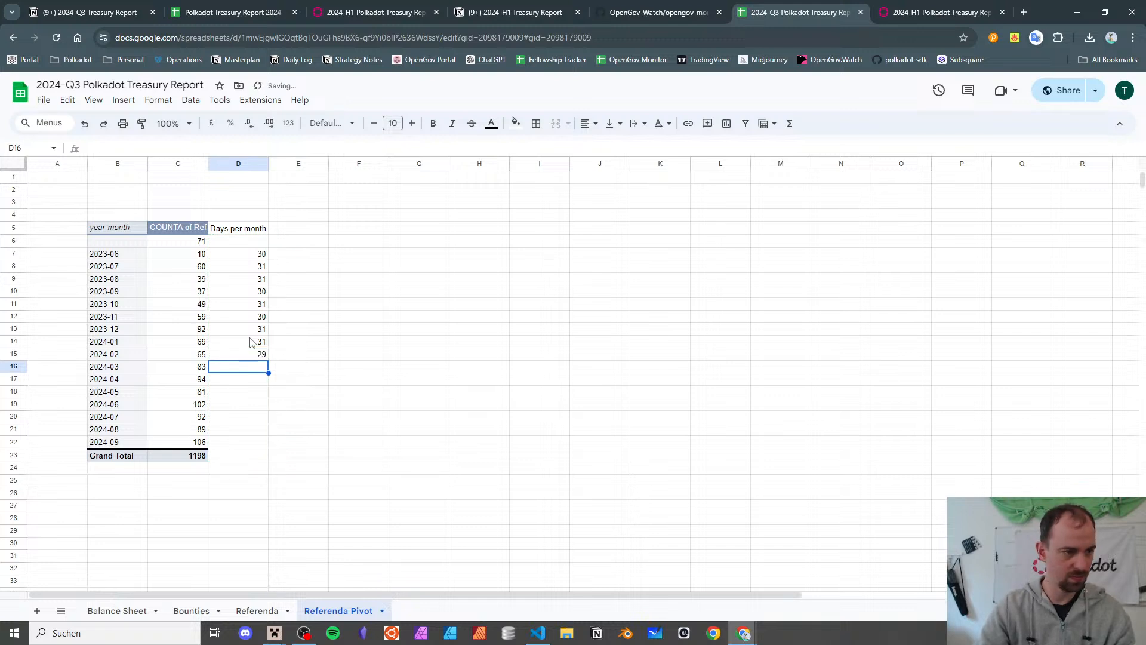
pyautogui.write('31')
pyautogui.press('Return')
pyautogui.write('30')
pyautogui.press('Return')
pyautogui.write('3')
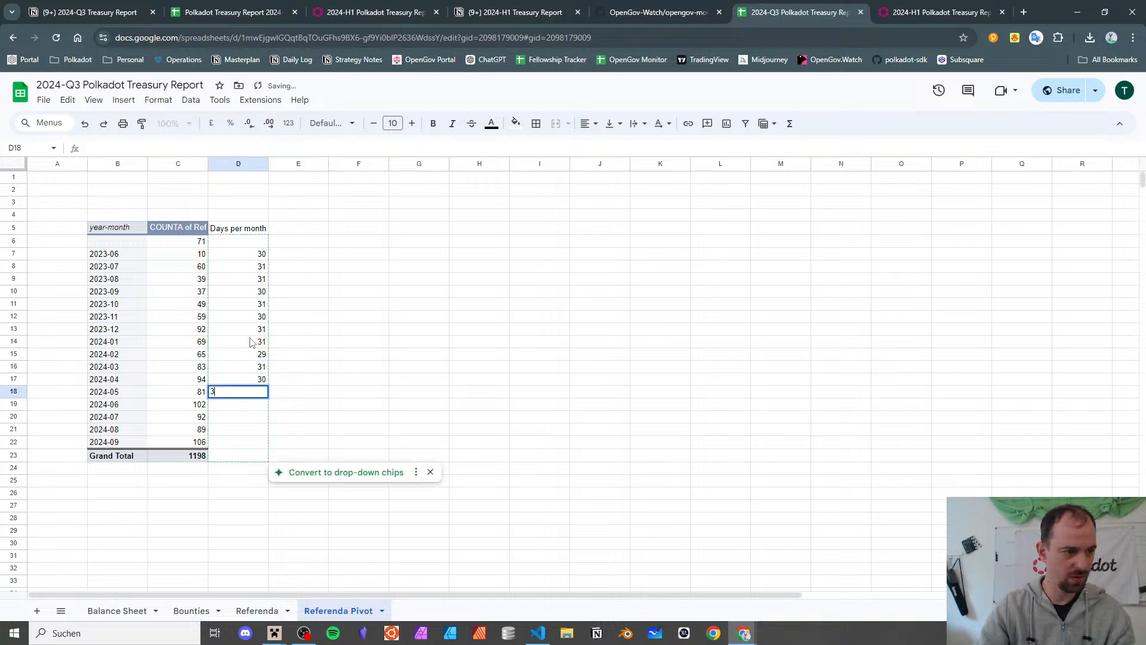
pyautogui.write('1')
pyautogui.press('Return')
pyautogui.write('30')
pyautogui.press('Return')
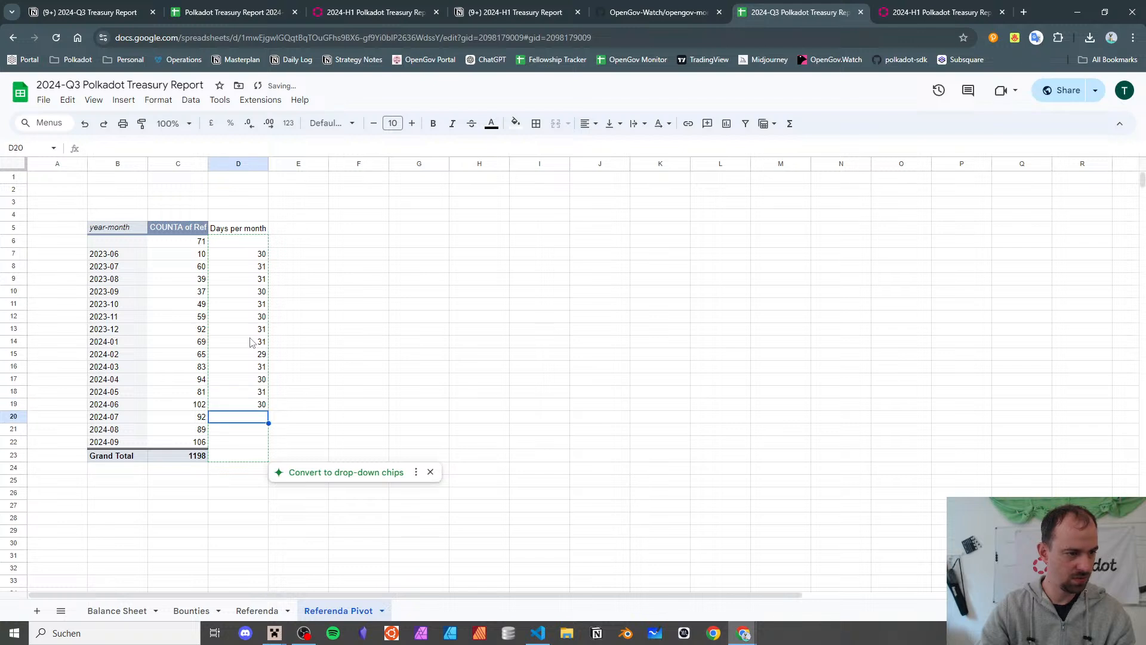
pyautogui.write('31')
pyautogui.press('Return')
pyautogui.write('31')
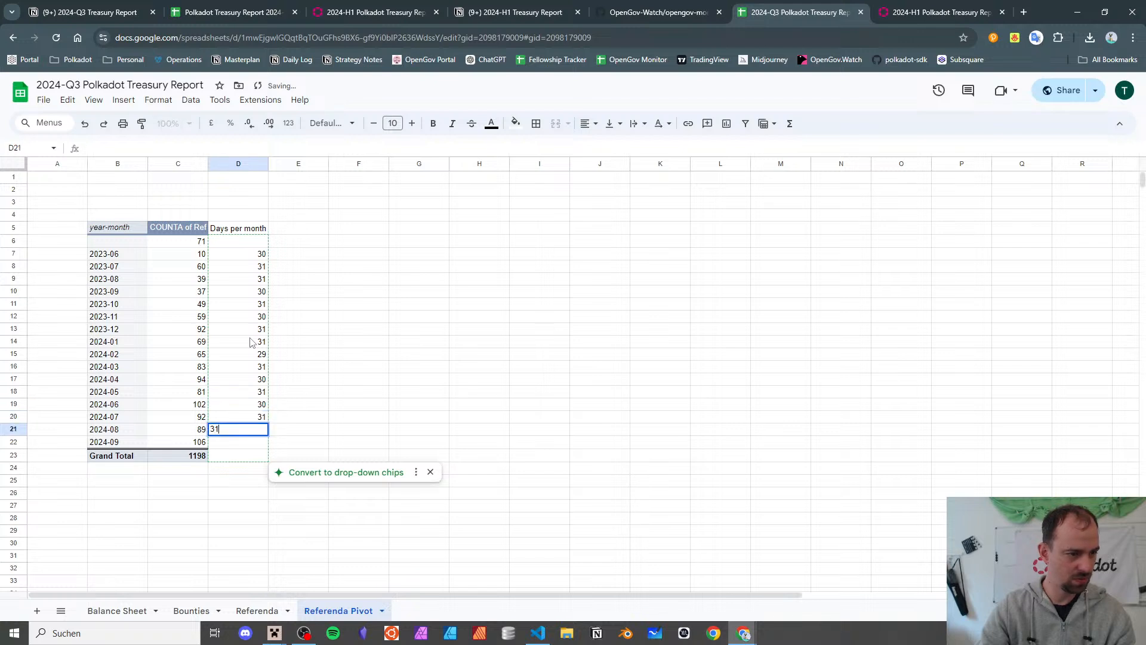
pyautogui.press('Return')
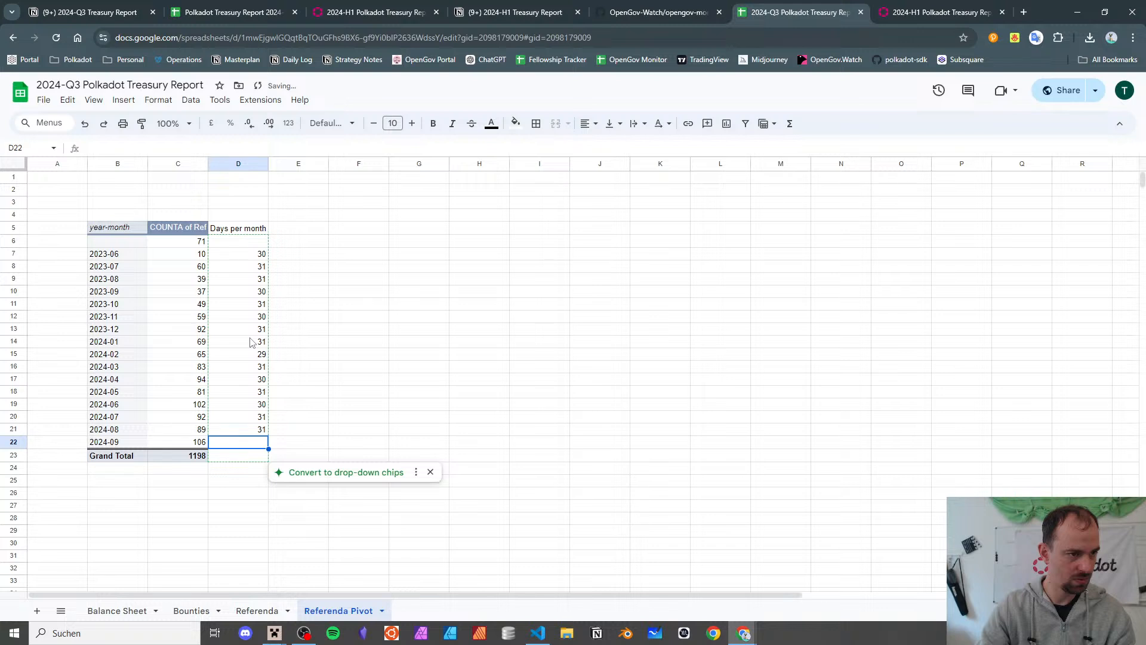
pyautogui.write('30')
pyautogui.press('Return')
pyautogui.click(518, 391)
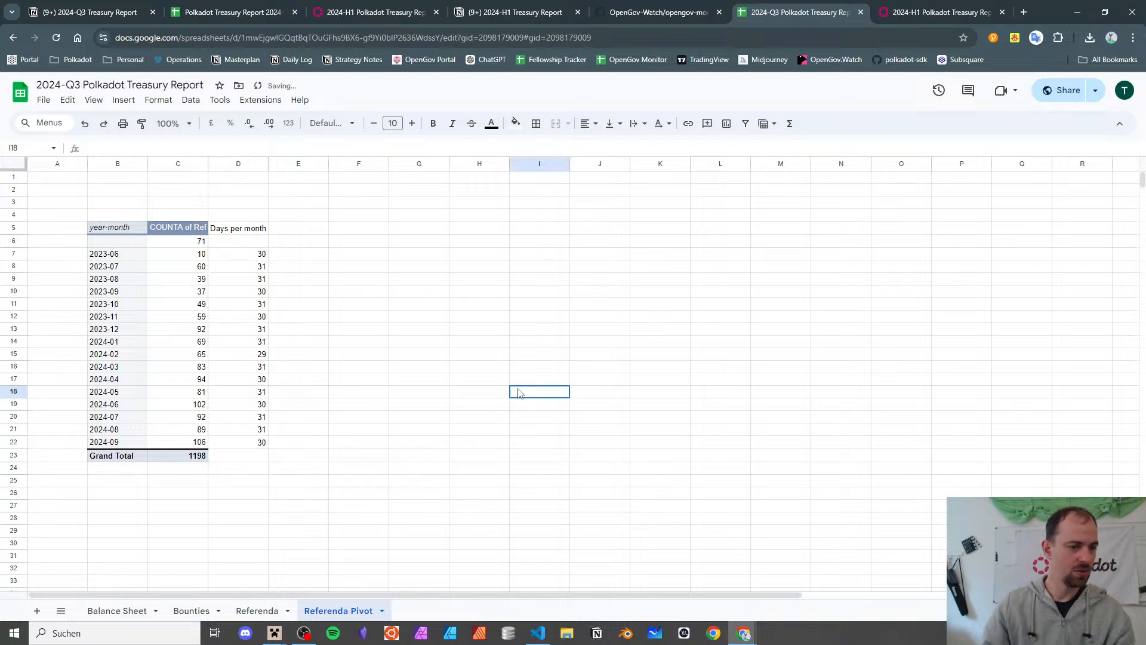
# - Add a 'Ref per day' header in E5 and auto-fill =C7/D7 down every month
pyautogui.click(311, 228)
pyautogui.write('Ref p')
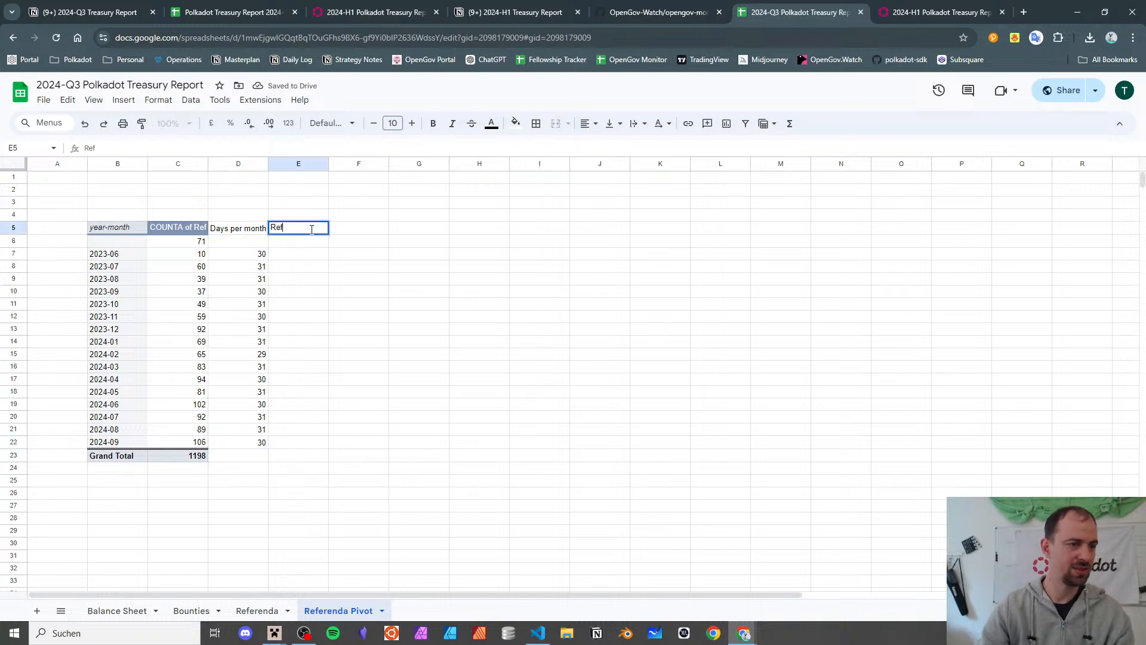
pyautogui.press('Return')
pyautogui.press('Return')
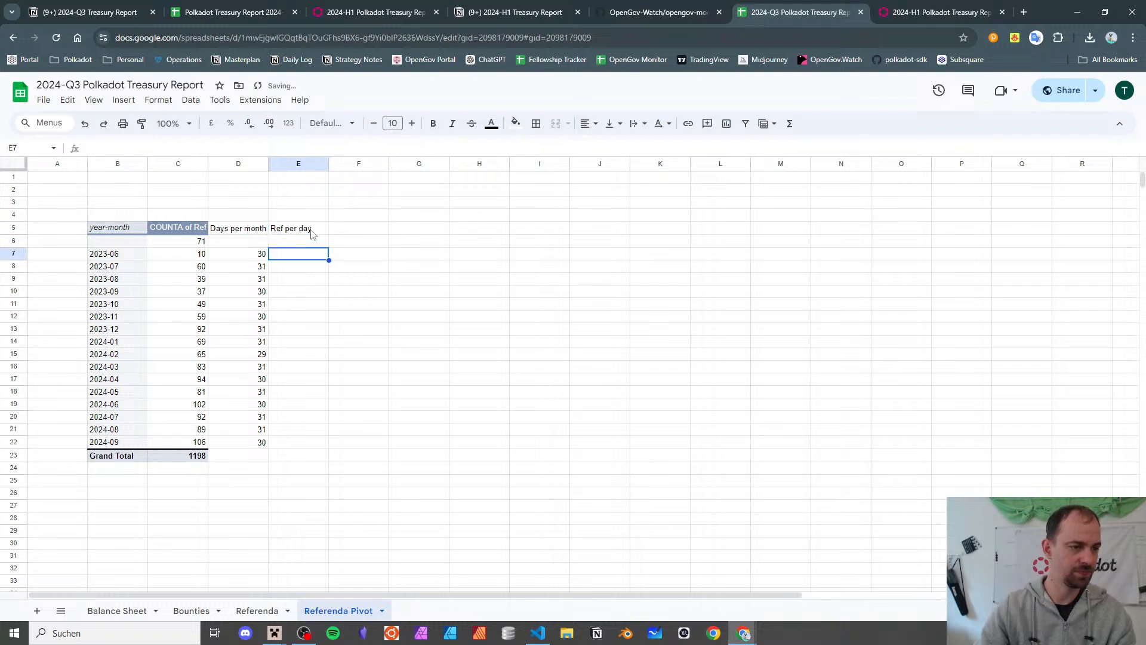
pyautogui.write('+')
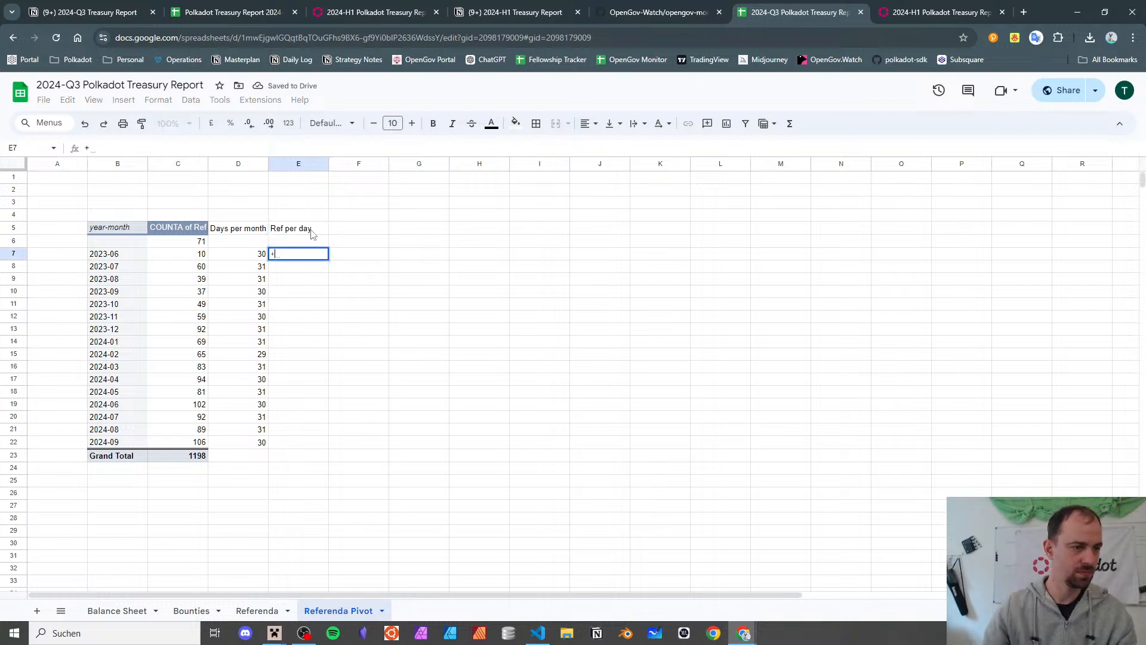
pyautogui.click(201, 254)
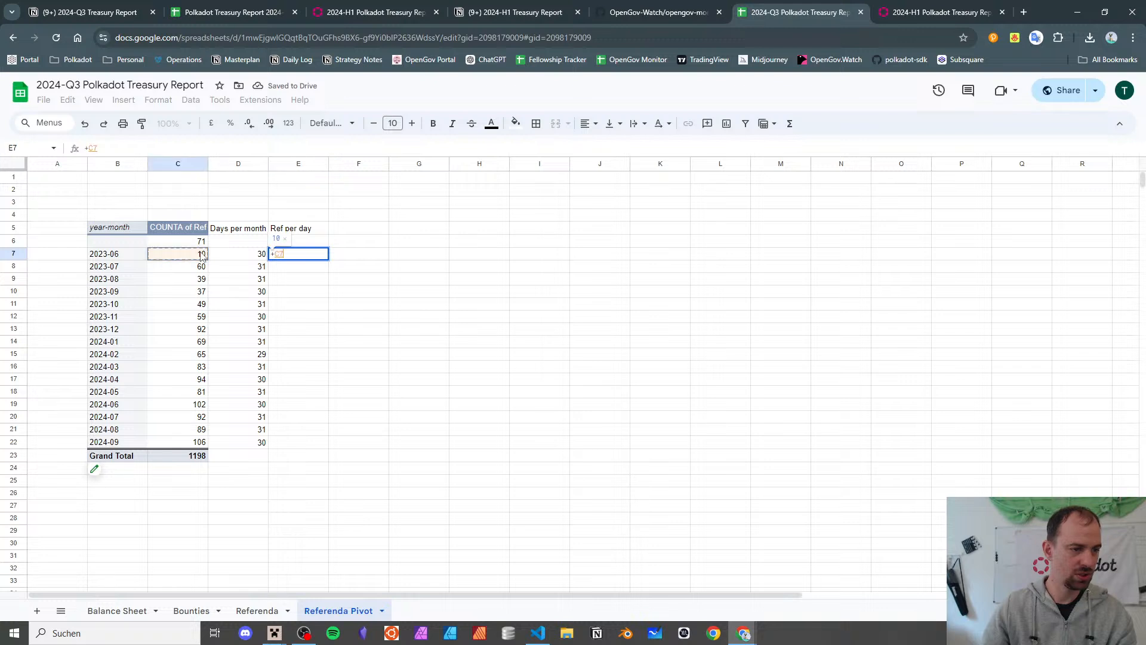
pyautogui.write('/')
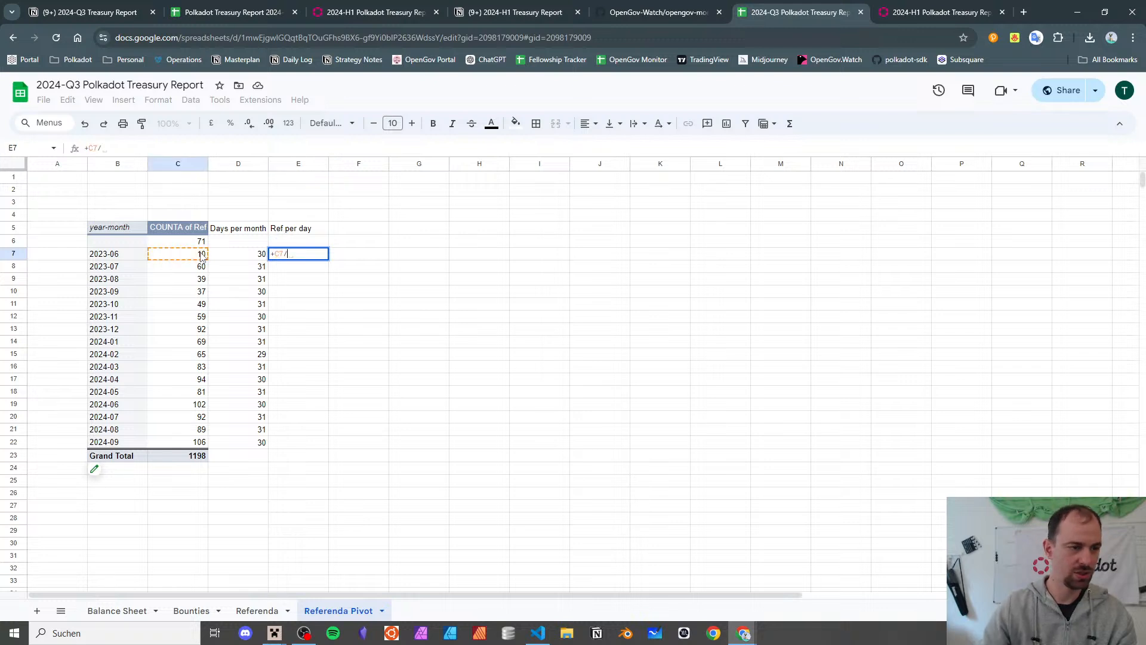
pyautogui.click(242, 255)
pyautogui.press('Return')
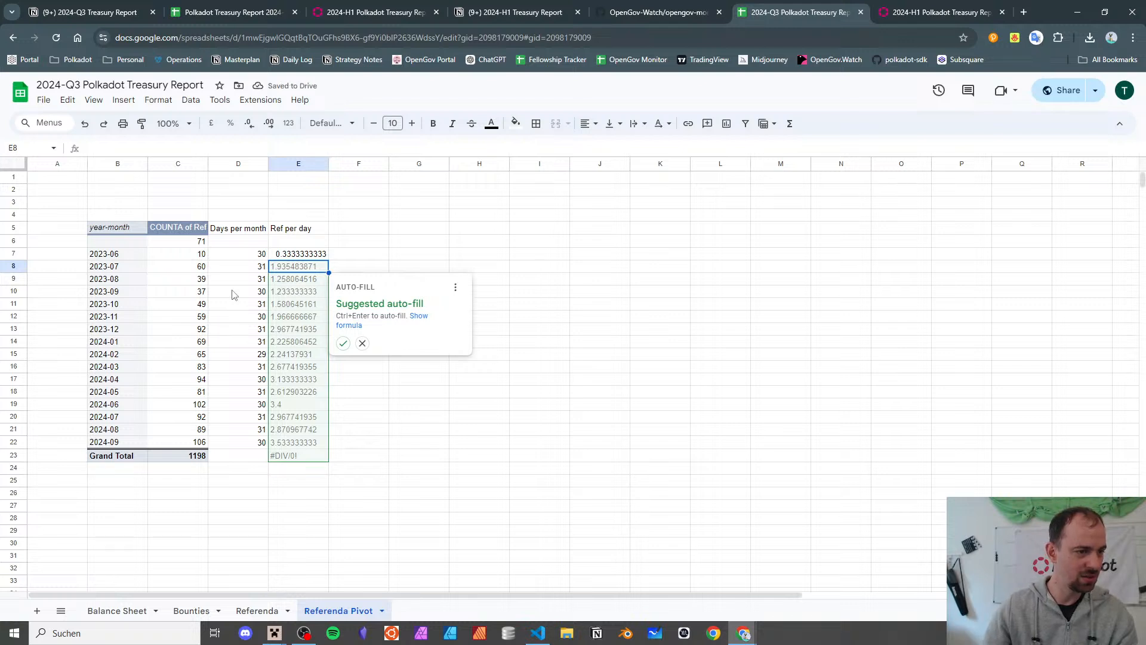
pyautogui.click(343, 343)
pyautogui.click(192, 247)
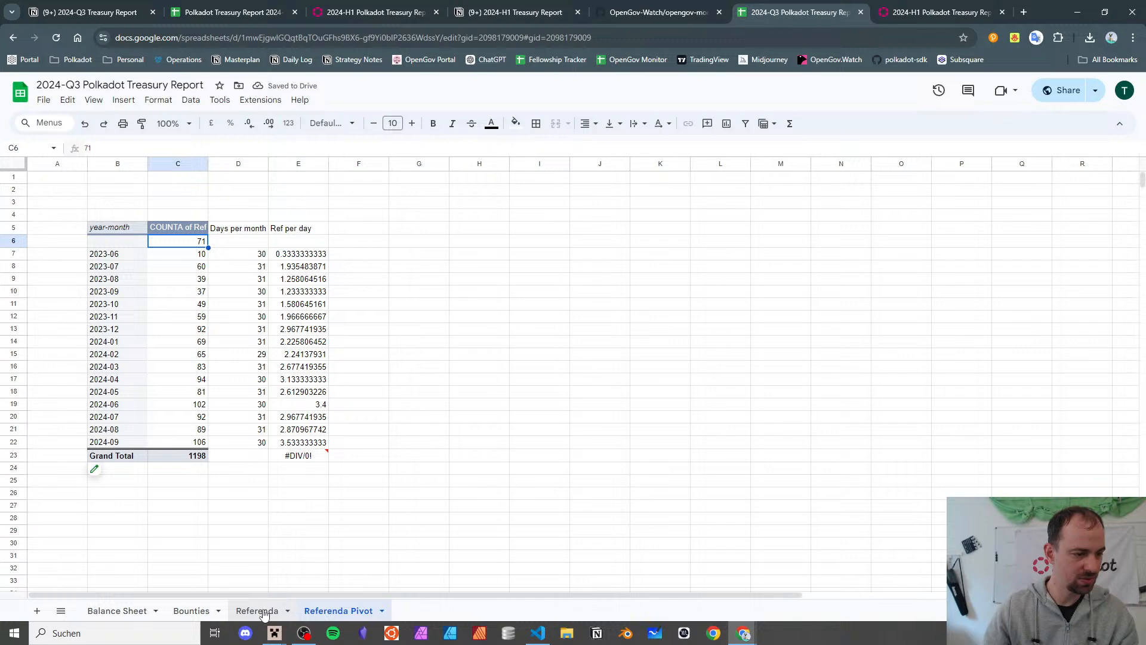
pyautogui.click(258, 610)
# - Browse the year-month filter values and the U3 formula on Referenda, then go back to Referenda Pivot
pyautogui.click(806, 360)
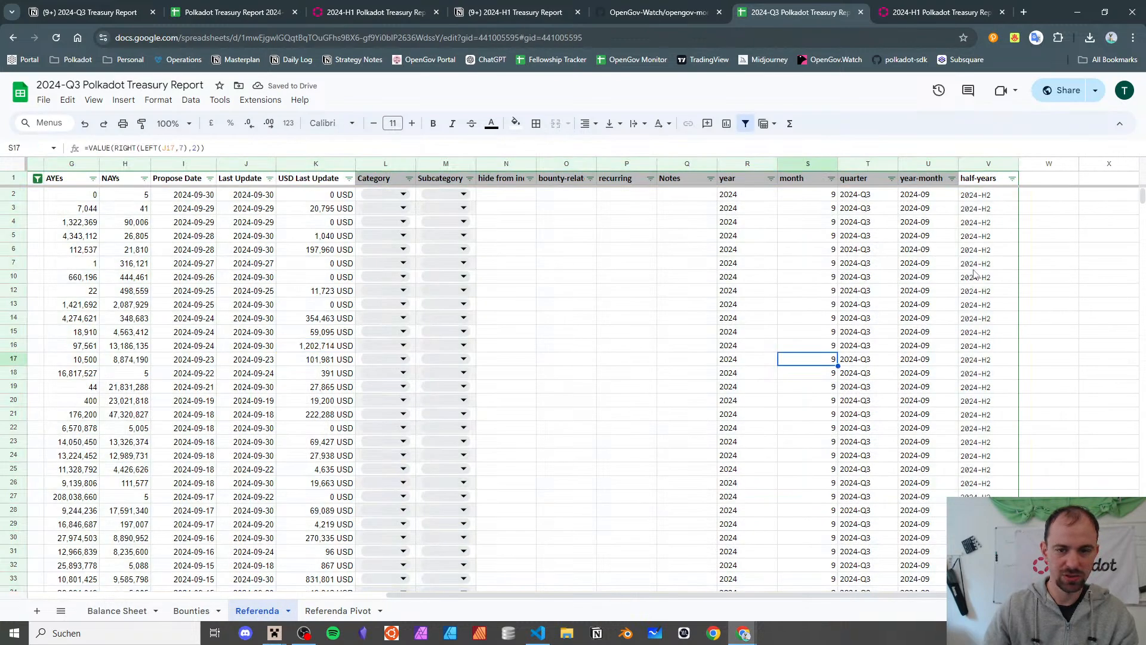
pyautogui.scroll(-3, 928, 221)
pyautogui.scroll(3, 928, 215)
pyautogui.click(952, 178)
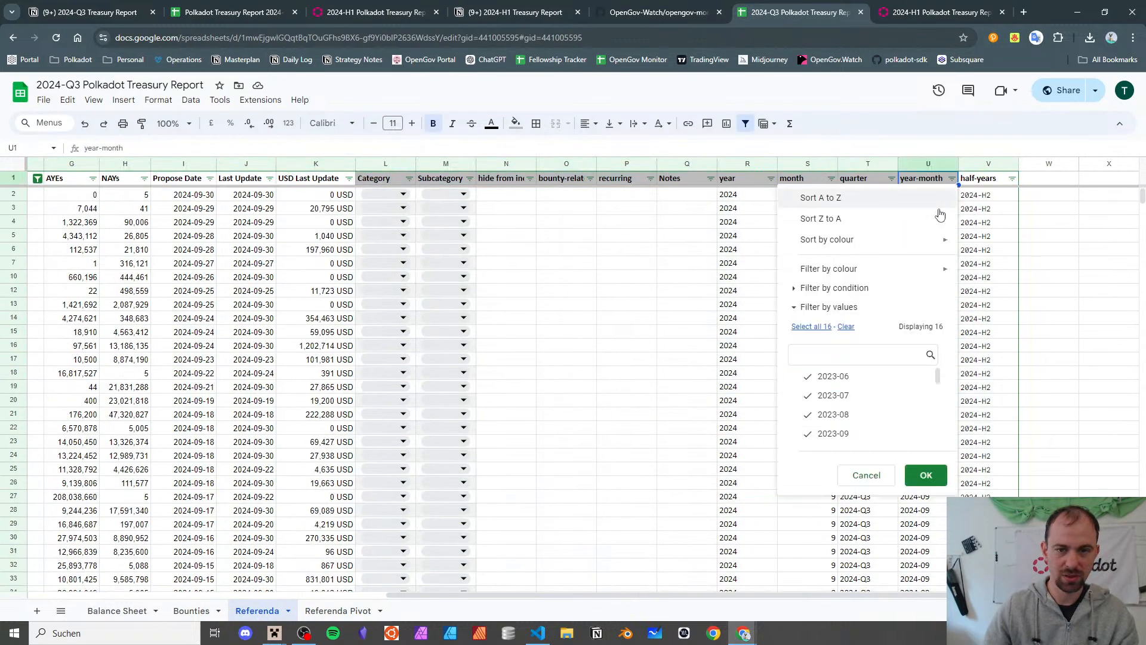
pyautogui.scroll(-5, 858, 398)
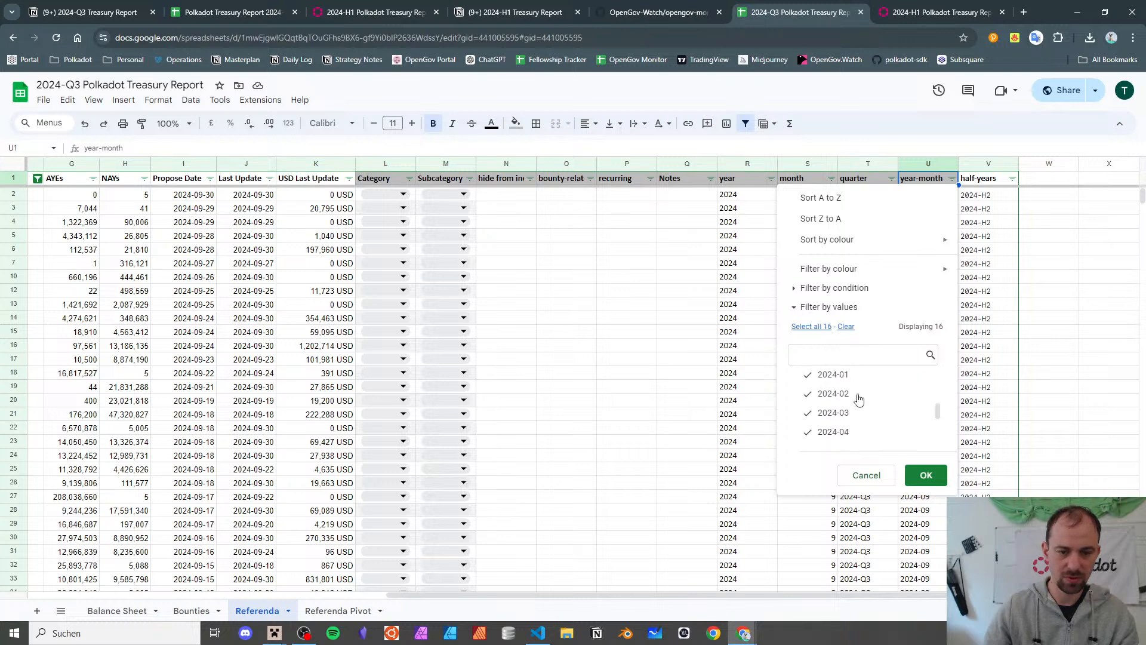
pyautogui.click(1002, 305)
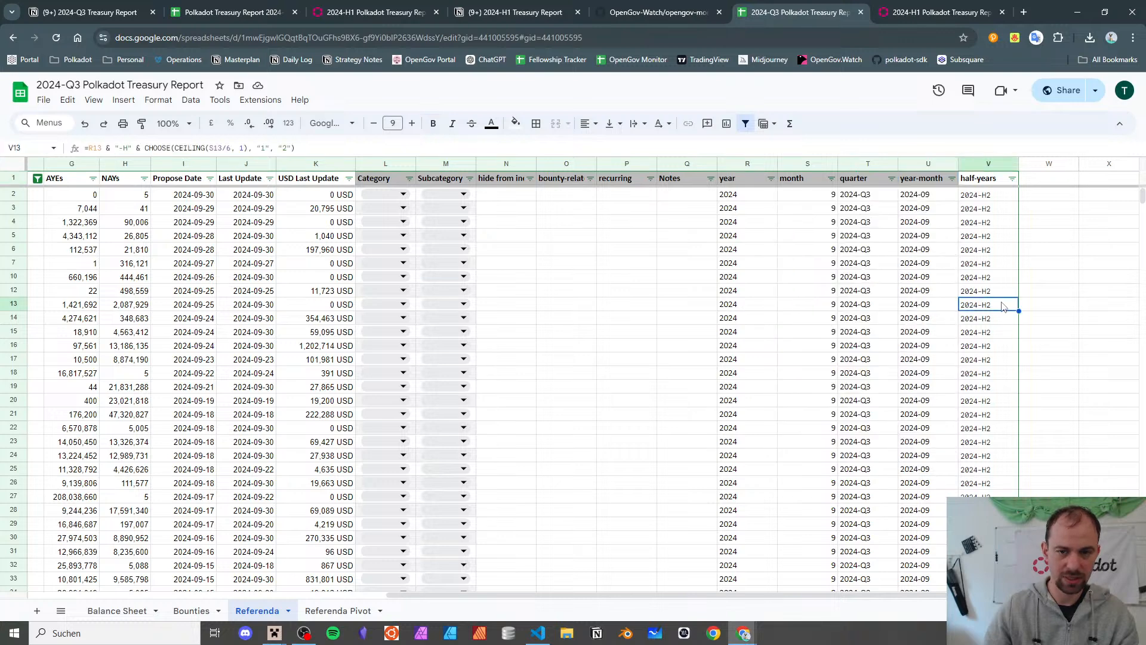
pyautogui.click(902, 206)
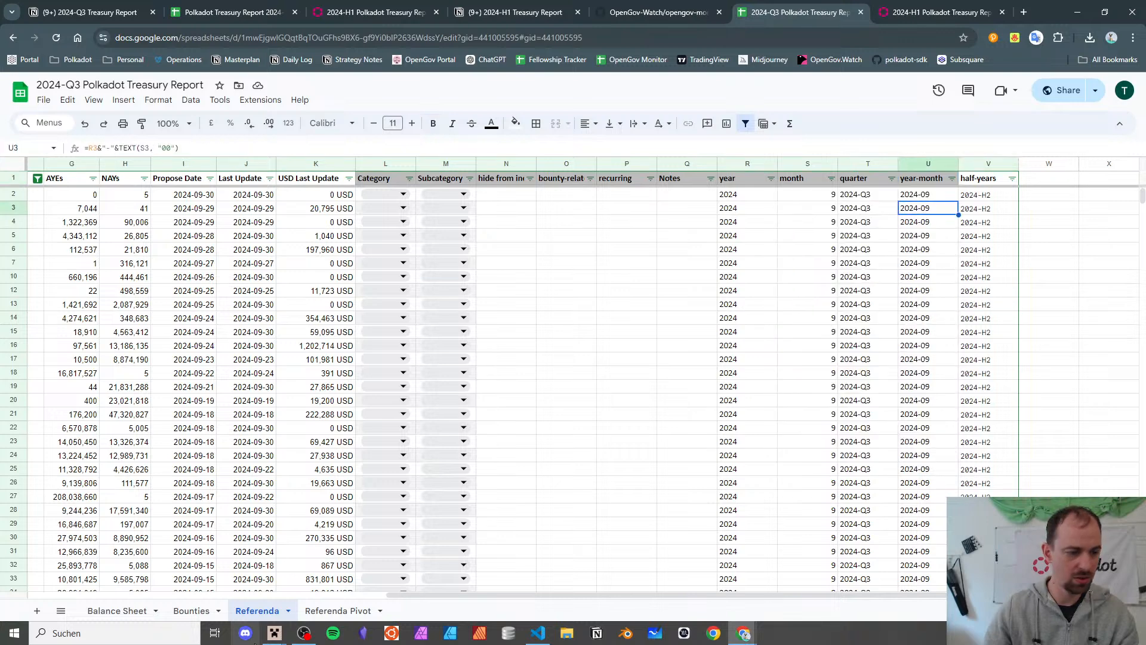
pyautogui.click(310, 611)
pyautogui.click(265, 613)
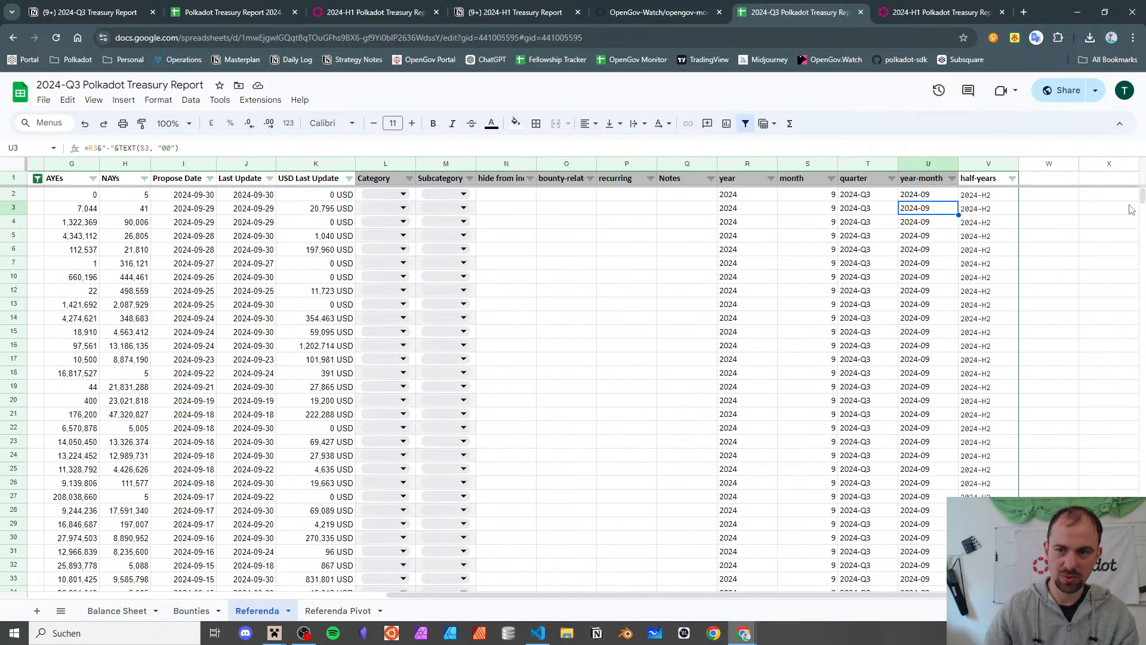
pyautogui.moveTo(1141, 197); pyautogui.dragTo(1144, 591)
pyautogui.hotkey('ctrl', 'Up')
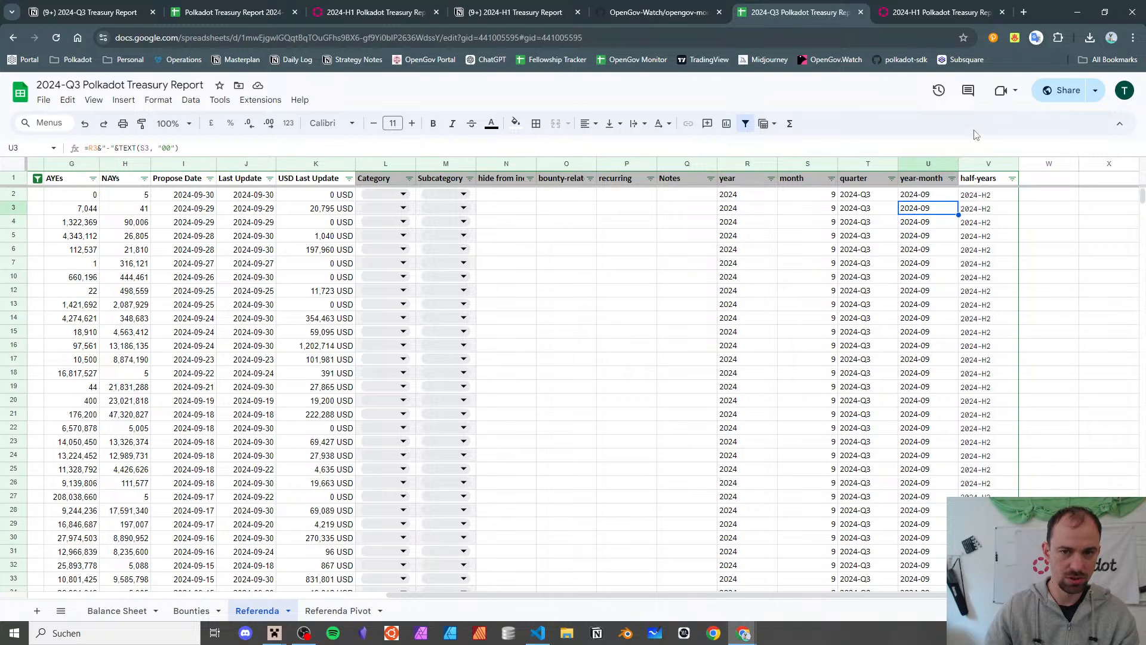
pyautogui.click(952, 178)
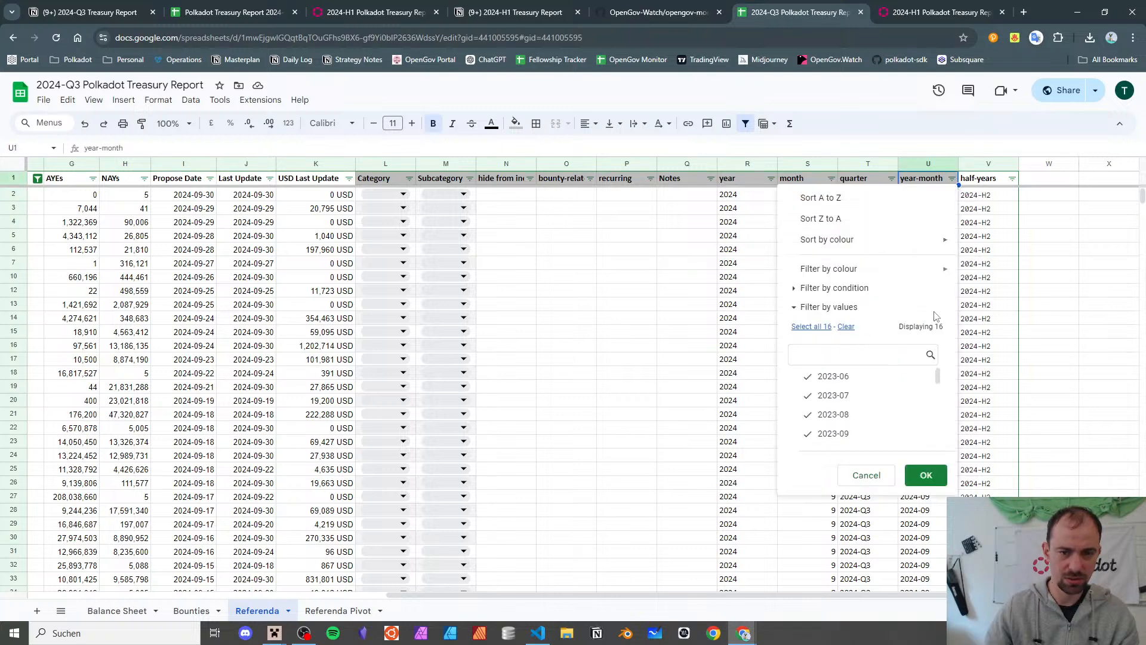
pyautogui.click(308, 611)
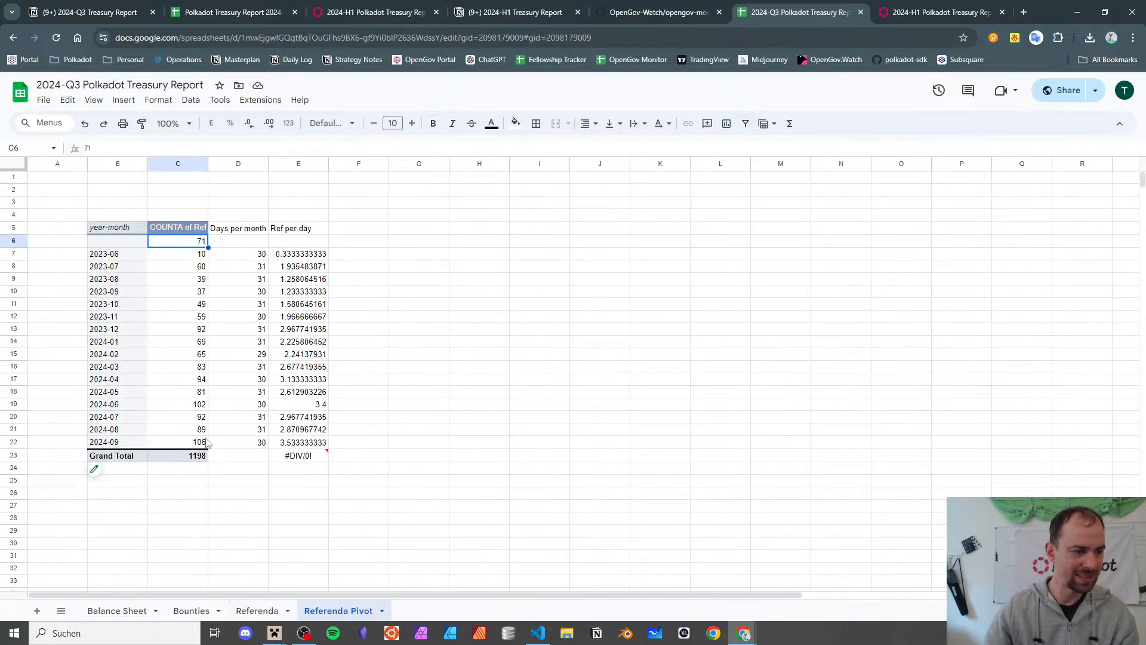
pyautogui.click(185, 459)
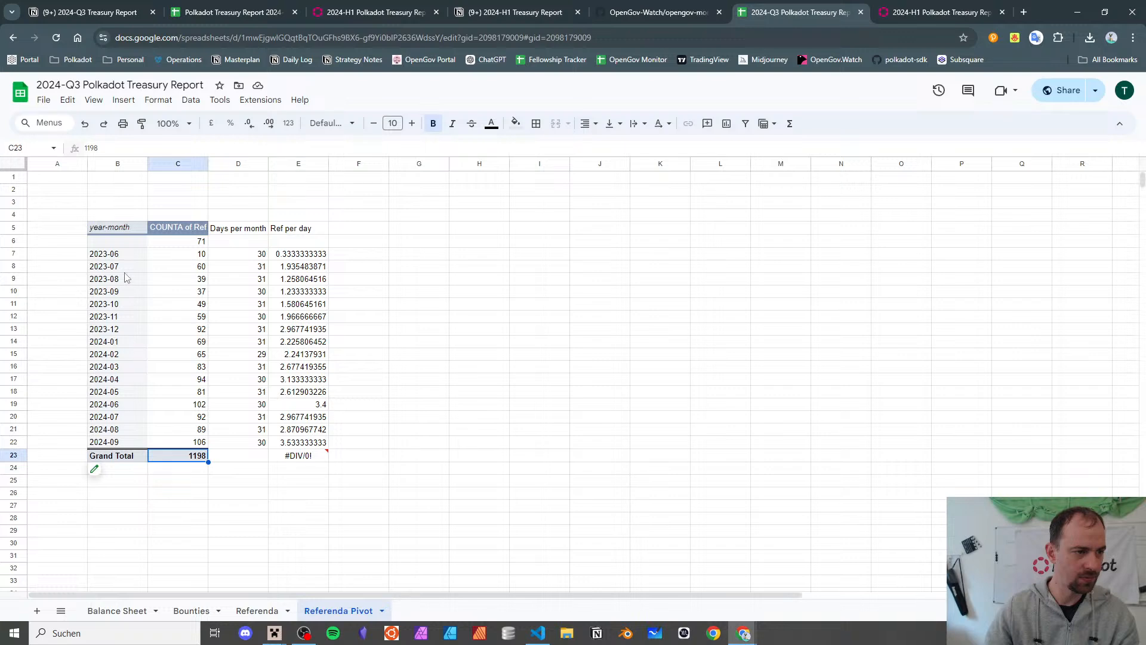
pyautogui.click(124, 244)
pyautogui.click(177, 244)
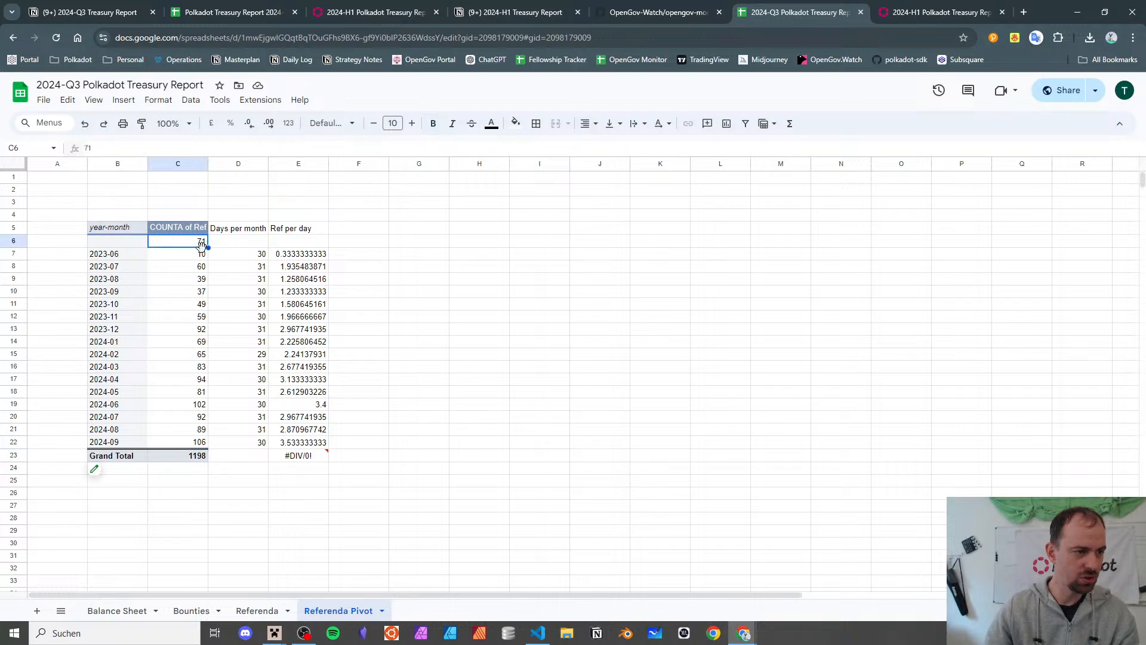
pyautogui.doubleClick(204, 246)
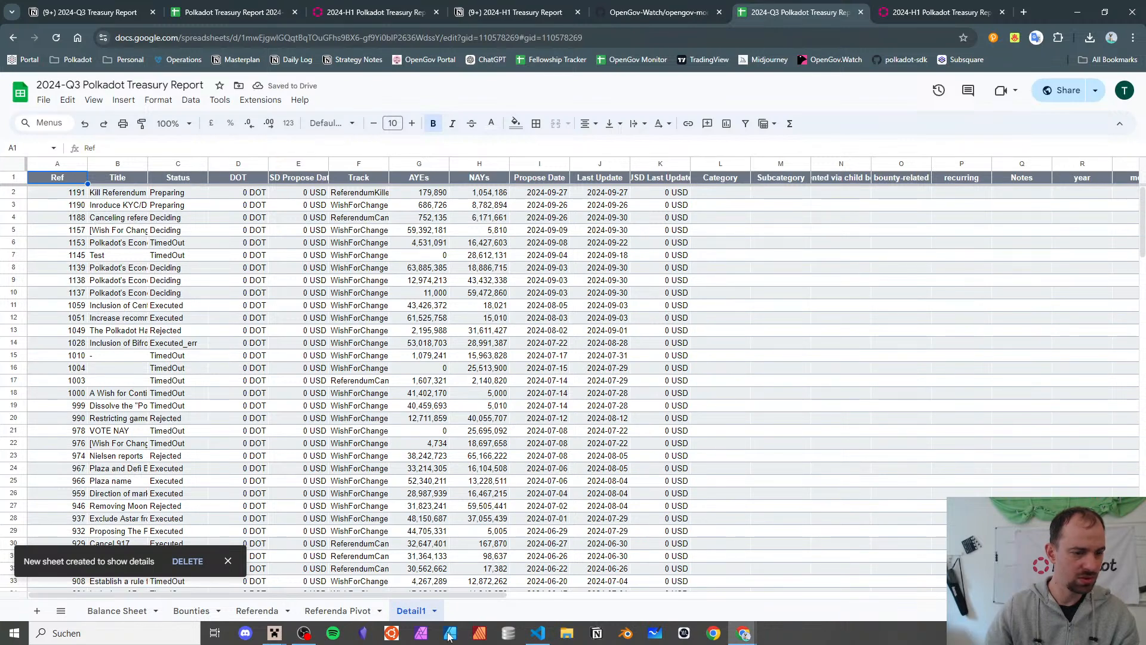
pyautogui.click(345, 611)
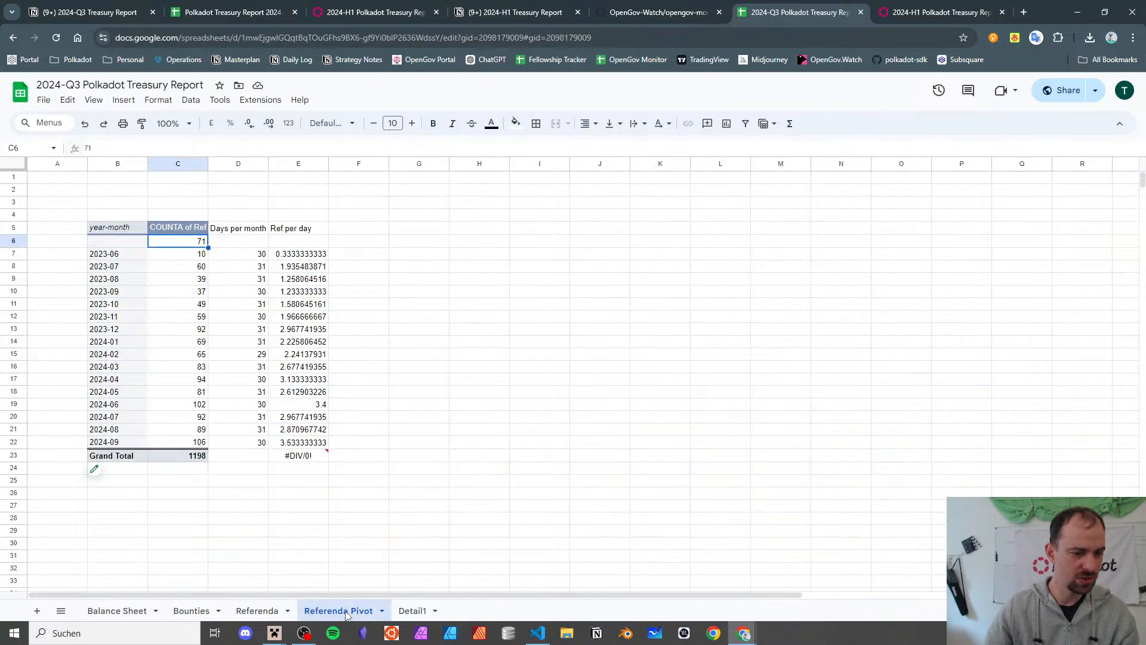
pyautogui.click(263, 611)
pyautogui.scroll(-20, 931, 394)
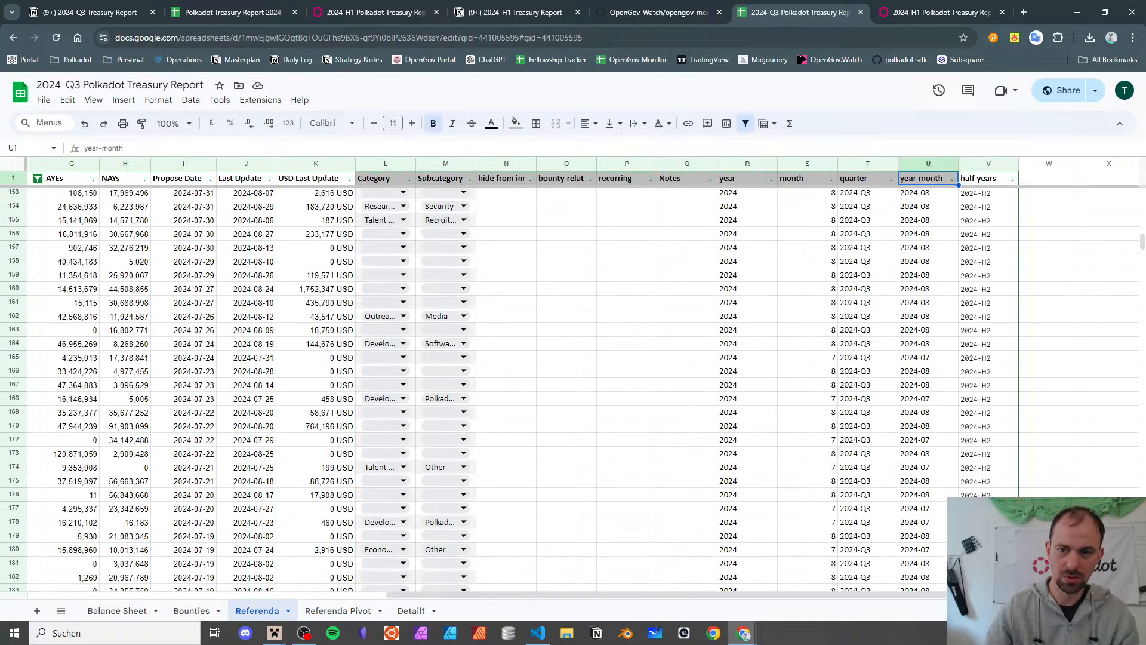
pyautogui.moveTo(1142, 241); pyautogui.dragTo(1142, 585)
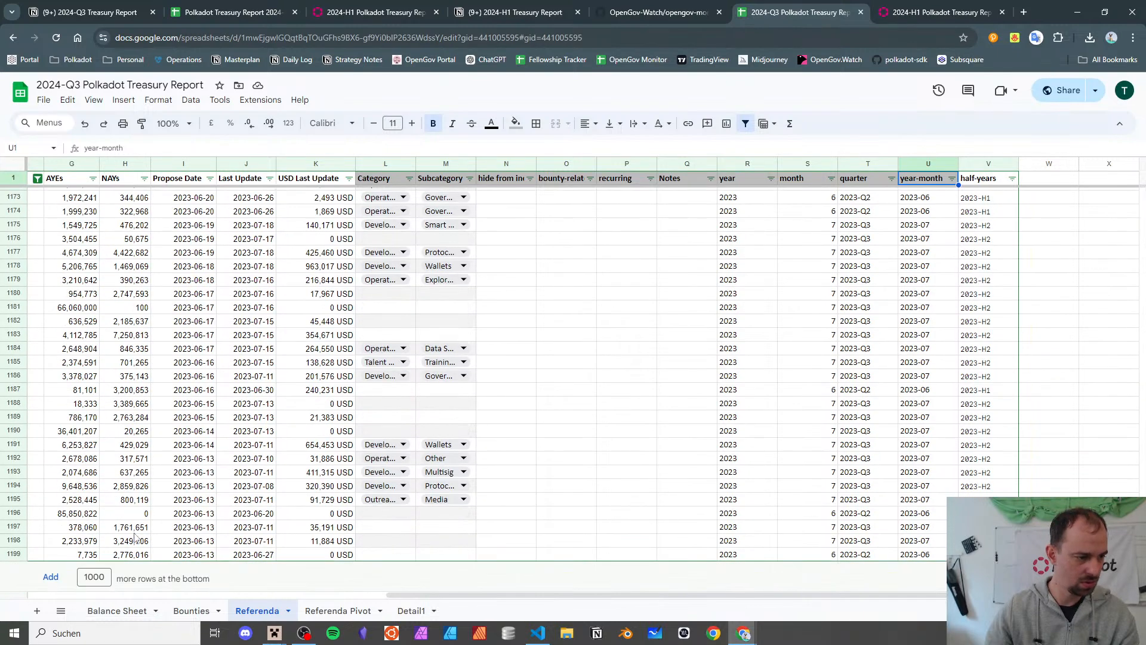
pyautogui.click(96, 449)
pyautogui.hscroll(-5, 97, 449)
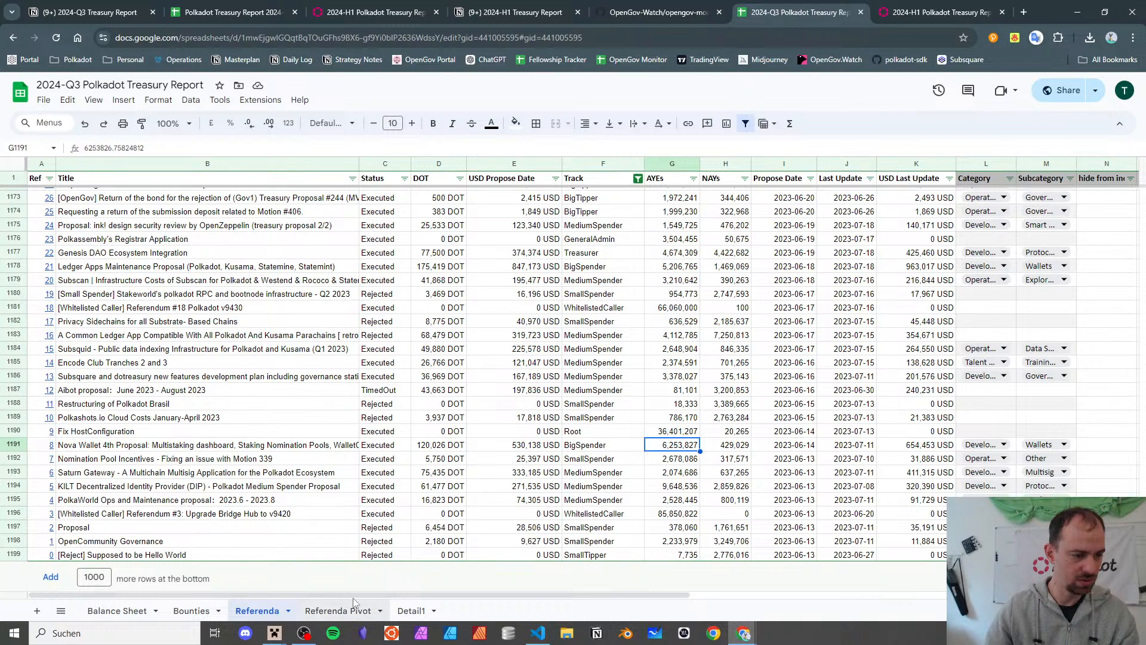
pyautogui.click(395, 611)
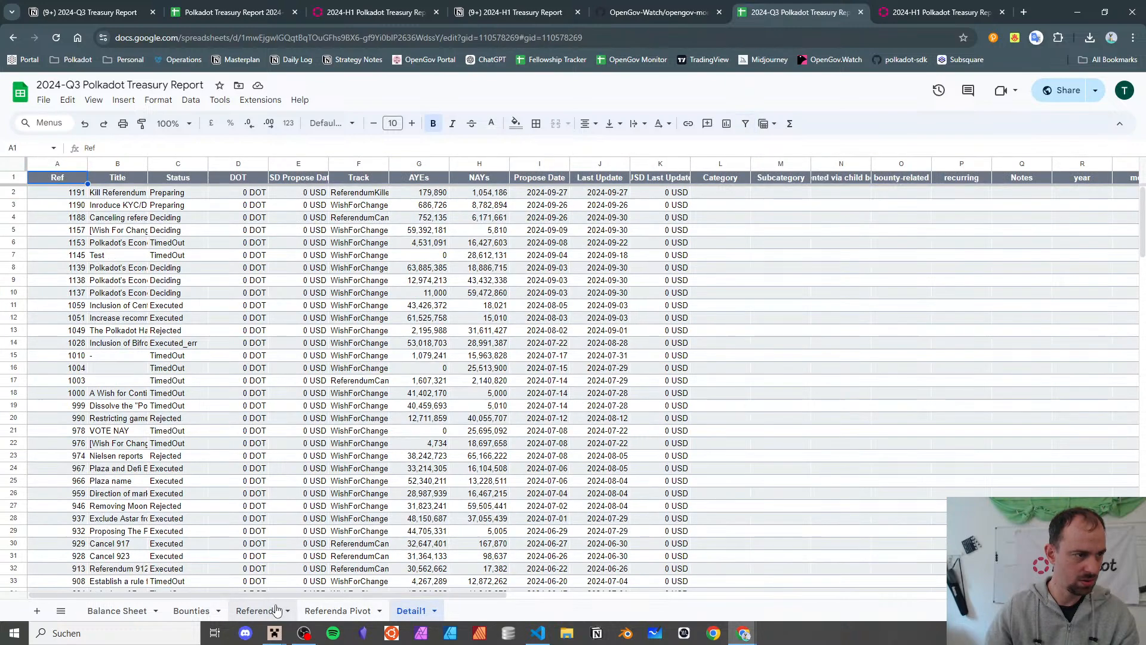
pyautogui.click(275, 609)
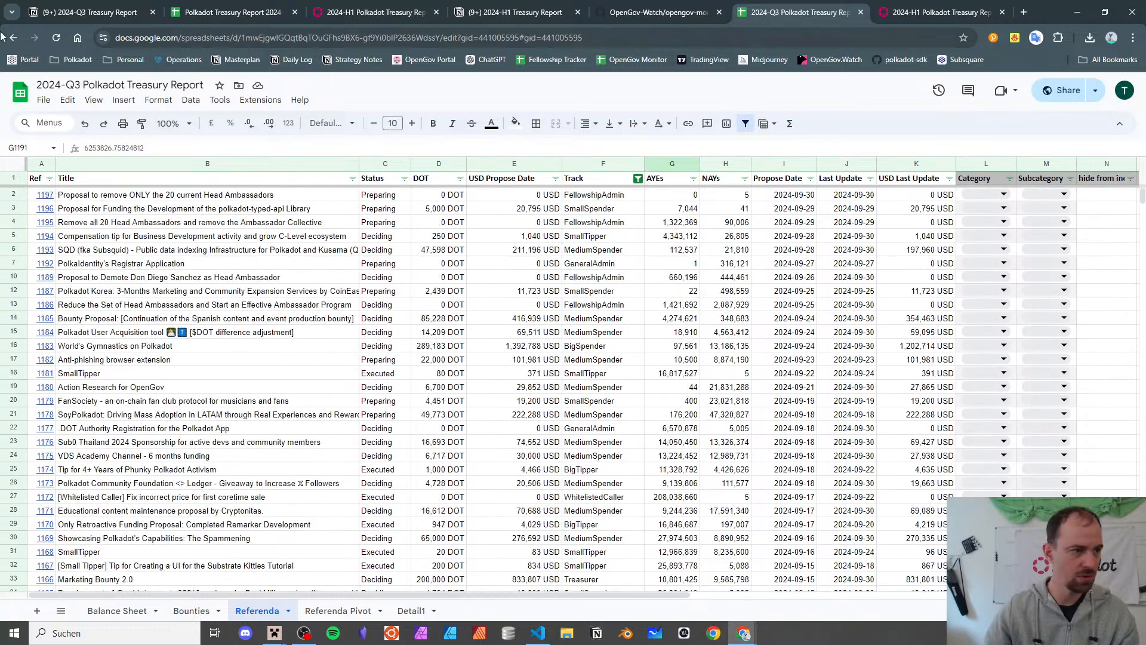
# - Freeze the first two columns, Ref and Title, via View > Freeze > 2 columns
pyautogui.click(94, 100)
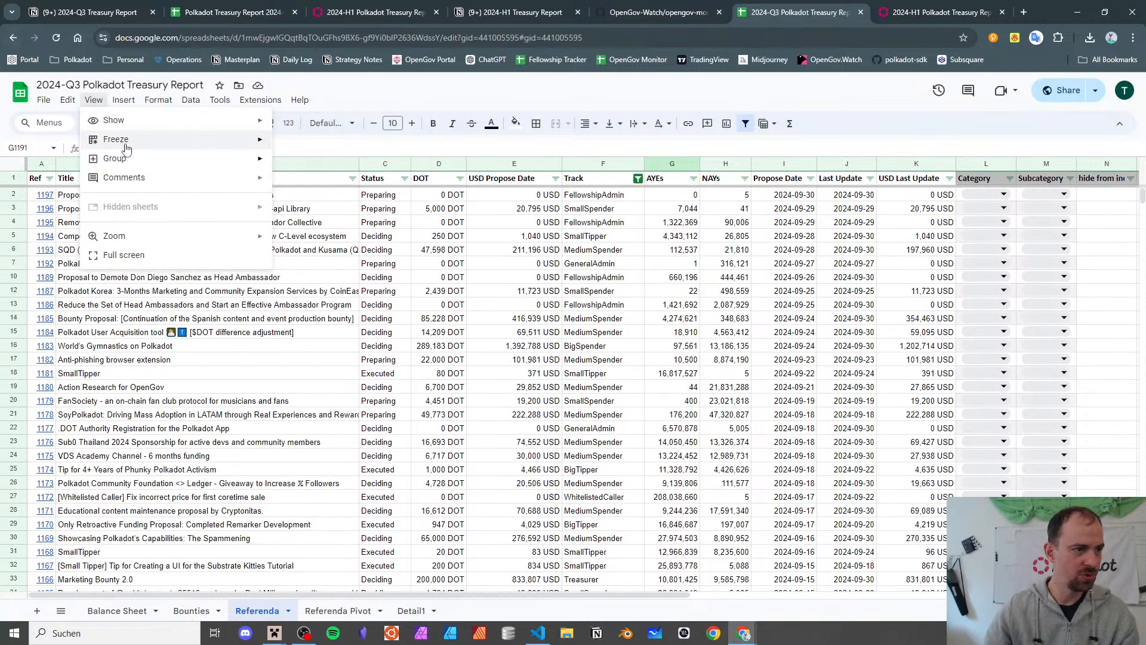
pyautogui.moveTo(144, 122)
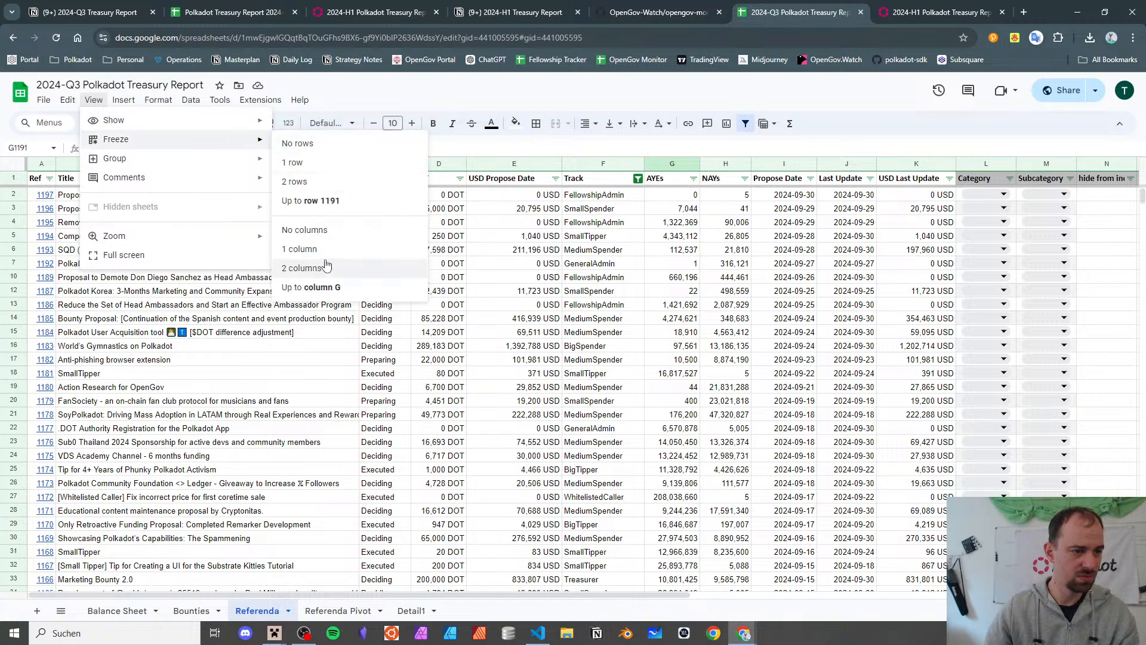
pyautogui.click(325, 269)
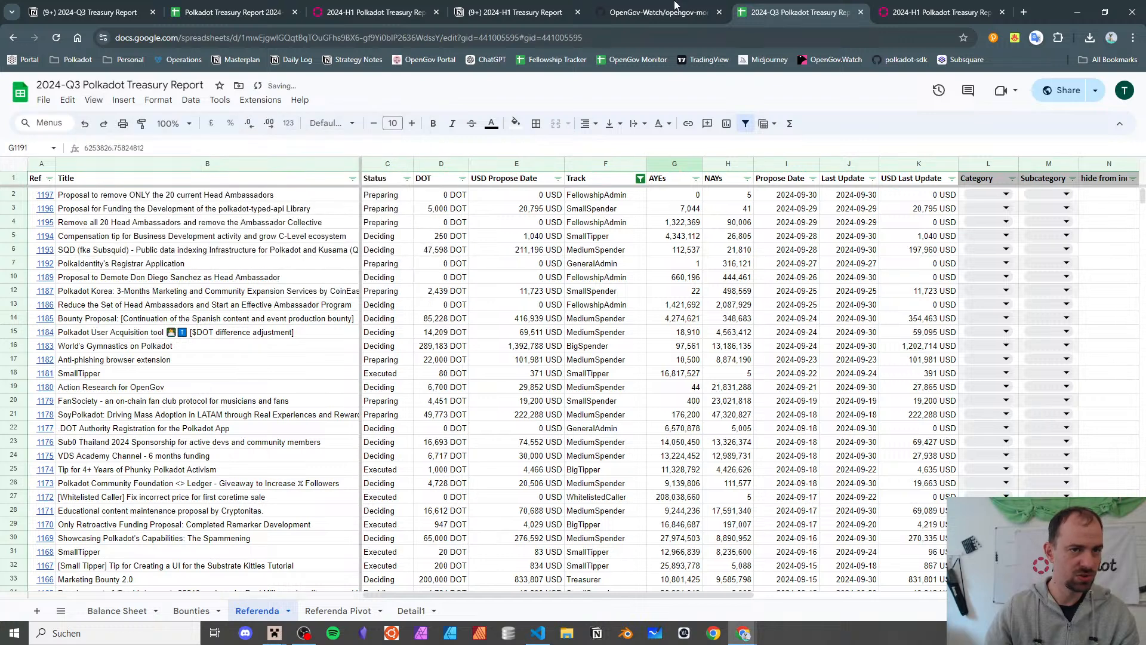
pyautogui.click(245, 12)
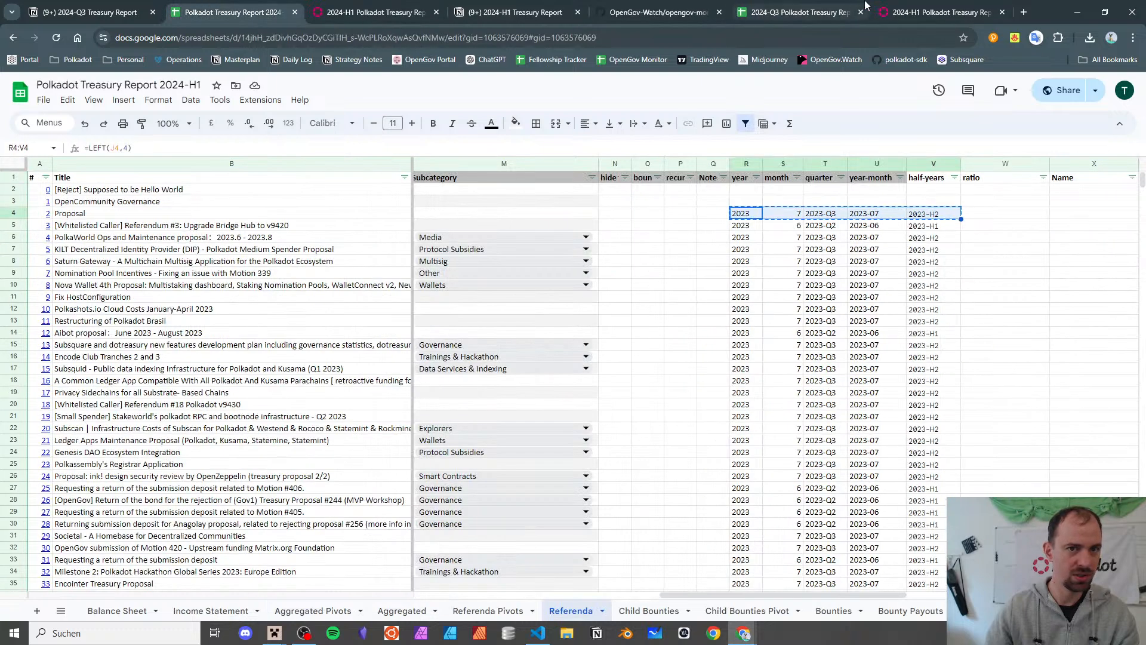
pyautogui.click(800, 12)
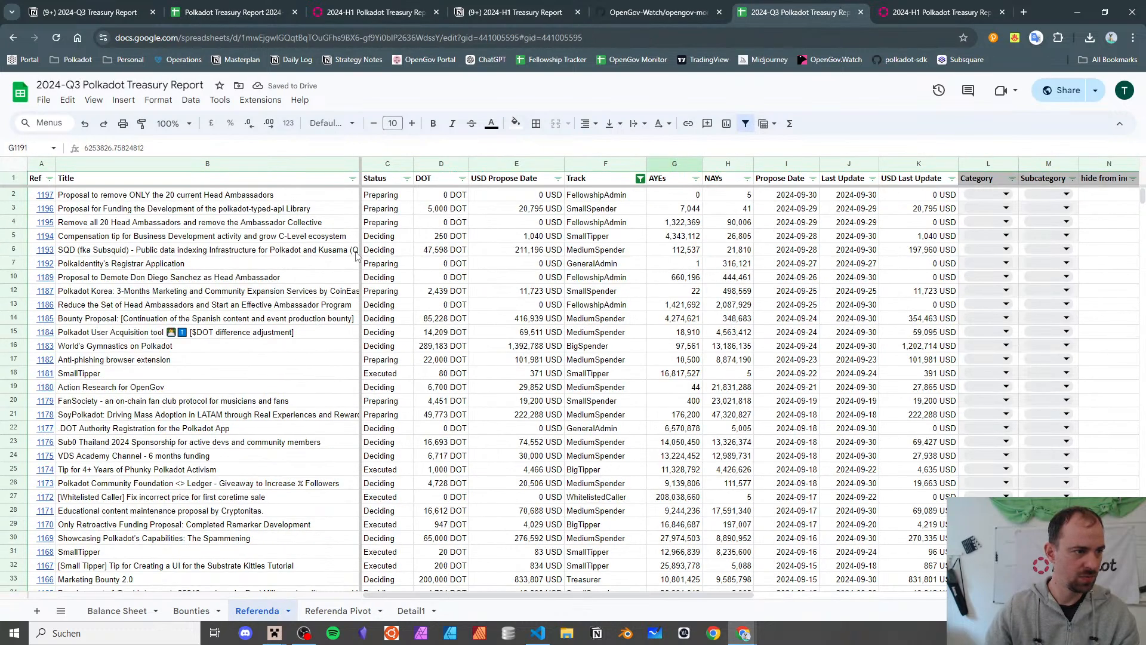
pyautogui.click(100, 291)
pyautogui.click(105, 267)
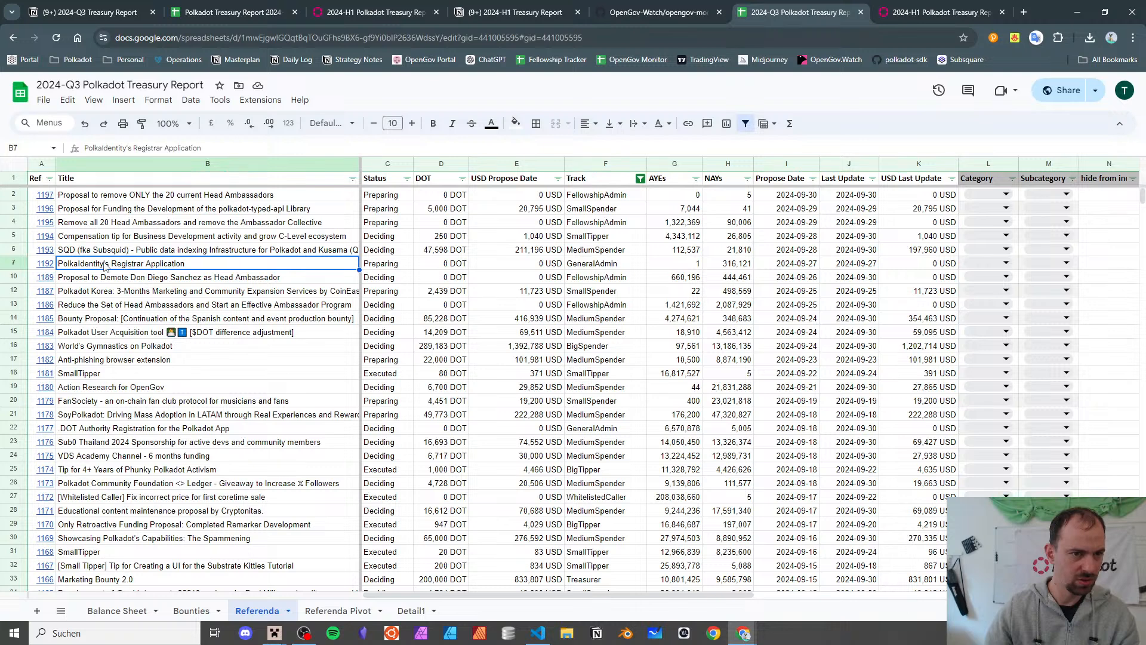
# - Select all Track values in the Track column filter and apply it
pyautogui.click(640, 179)
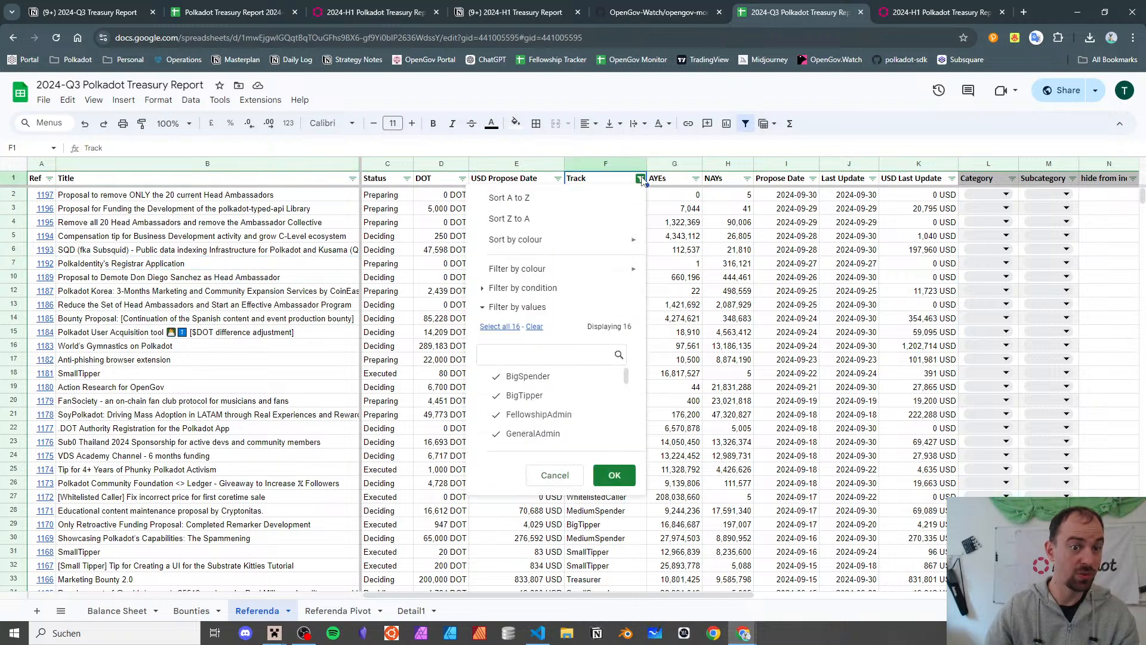
pyautogui.click(488, 328)
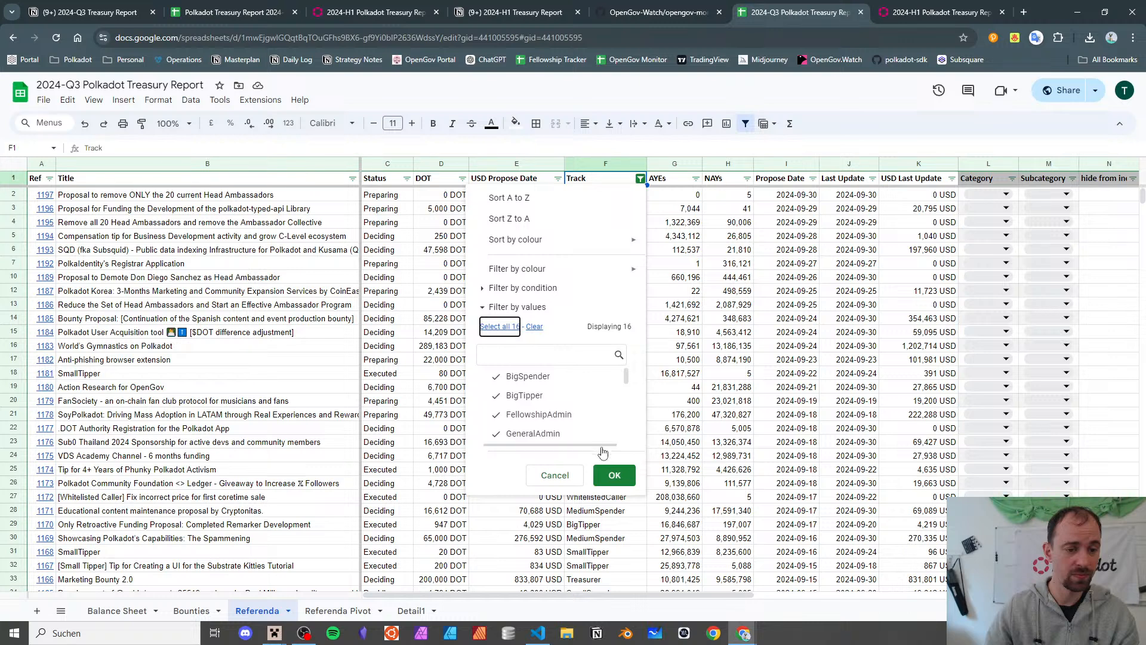
pyautogui.click(615, 473)
# - Select the helper-column range from R3 down to V1199
pyautogui.hscroll(10, 840, 239)
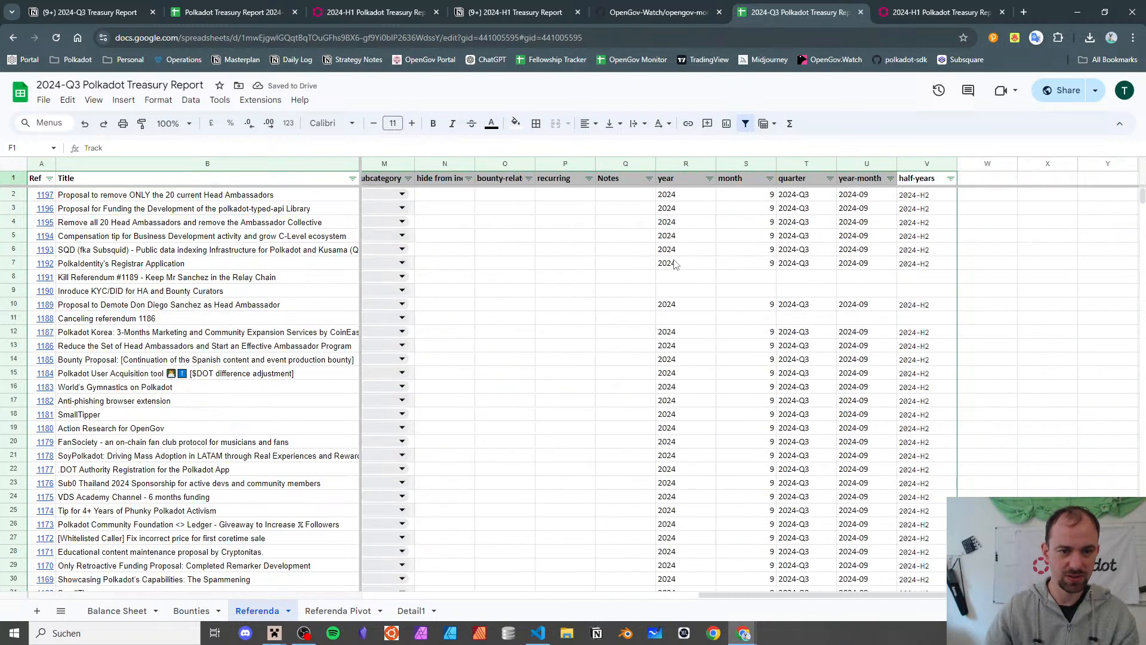
pyautogui.click(675, 264)
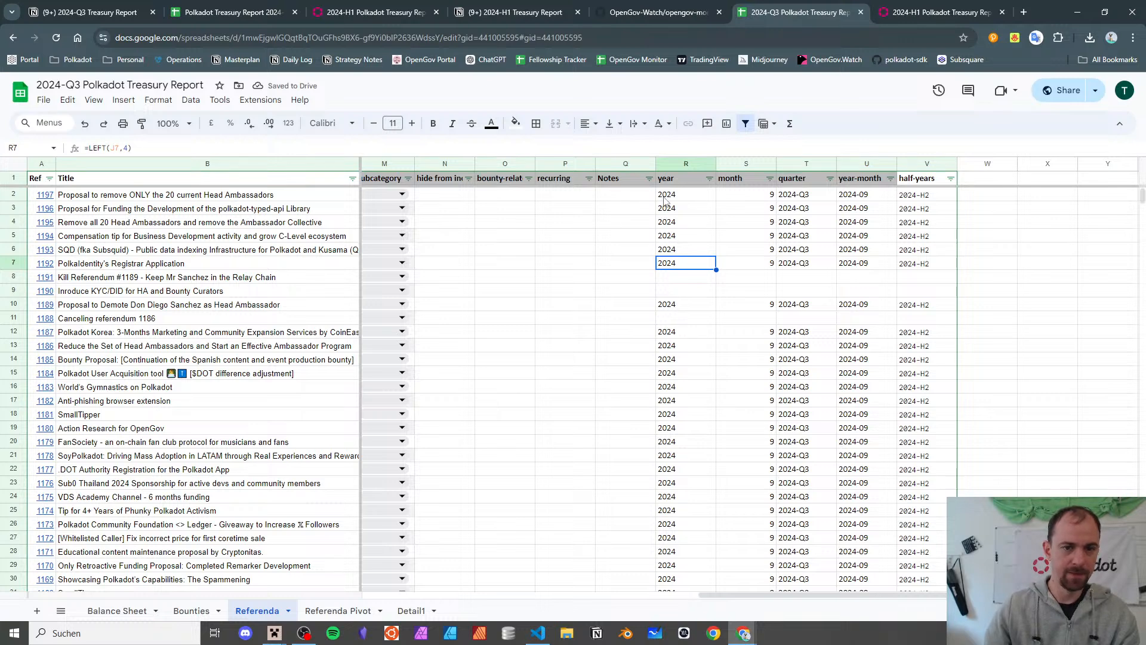
pyautogui.click(698, 209)
pyautogui.hotkey('shift', 'Right')
pyautogui.hotkey('shift', 'Right')
pyautogui.hotkey('shift', 'Right')
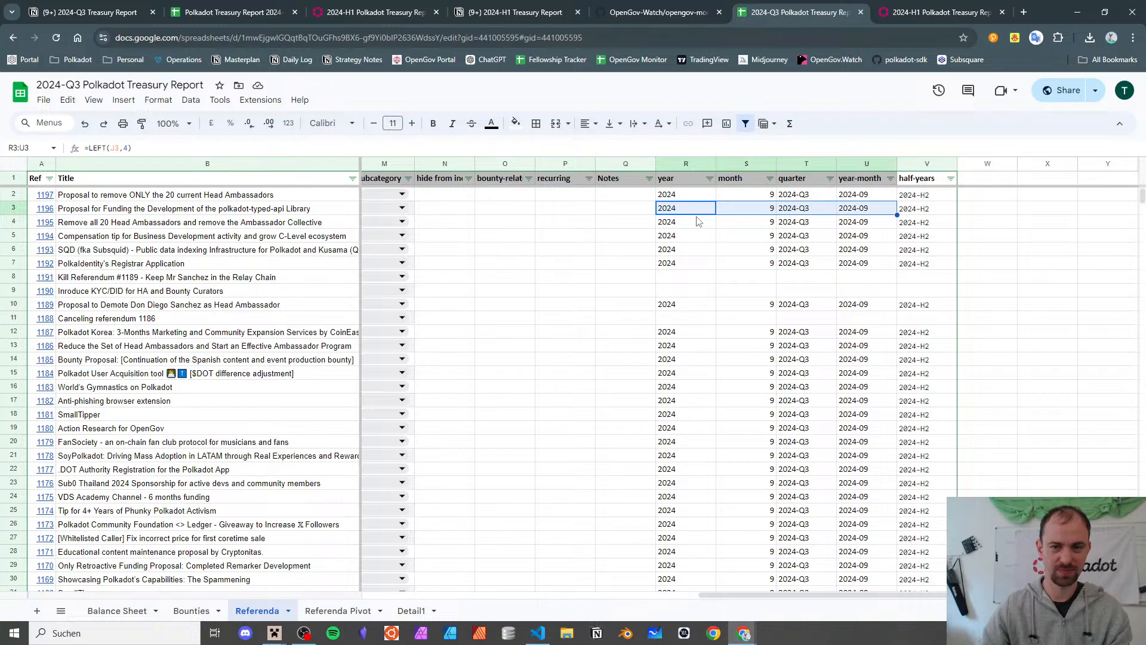
pyautogui.hotkey('shift', 'Right')
pyautogui.hotkey('shift', 'Down')
pyautogui.hotkey('shift', 'Down')
pyautogui.hotkey('shift', 'Down')
pyautogui.hotkey('shift', 'Down')
pyautogui.hotkey('shift', 'Down')
pyautogui.hotkey('shift', 'Down')
pyautogui.hotkey('shift', 'Down')
pyautogui.hotkey('shift', 'Down')
pyautogui.hotkey('shift', 'Down')
pyautogui.hotkey('shift', 'Down')
pyautogui.hotkey('shift', 'Down')
pyautogui.hotkey('shift', 'Down')
pyautogui.hotkey('shift', 'Down')
pyautogui.hotkey('shift', 'Down')
pyautogui.hotkey('shift', 'Down')
pyautogui.hotkey('shift', 'Down')
pyautogui.hotkey('shift', 'Down')
pyautogui.hotkey('shift', 'Down')
pyautogui.hotkey('shift', 'Down')
pyautogui.hotkey('shift', 'Down')
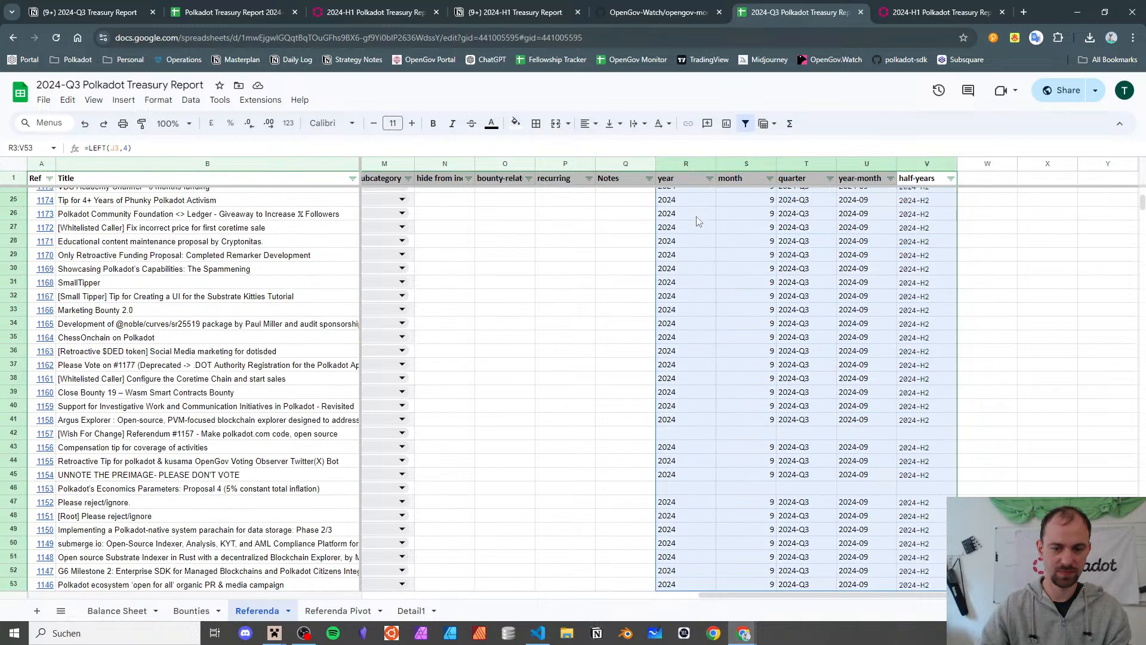
pyautogui.hotkey('shift', 'pagedown')
pyautogui.hotkey('shift', 'pagedown')
pyautogui.hotkey('shift', 'pagedown')
pyautogui.hotkey('shift', 'pagedown')
pyautogui.hotkey('shift', 'pagedown')
pyautogui.hotkey('shift', 'pagedown')
pyautogui.hotkey('shift', 'pagedown')
pyautogui.hotkey('shift', 'pagedown')
pyautogui.hotkey('shift', 'pagedown')
pyautogui.hotkey('shift', 'pagedown')
pyautogui.hotkey('shift', 'pagedown')
pyautogui.hotkey('shift', 'pagedown')
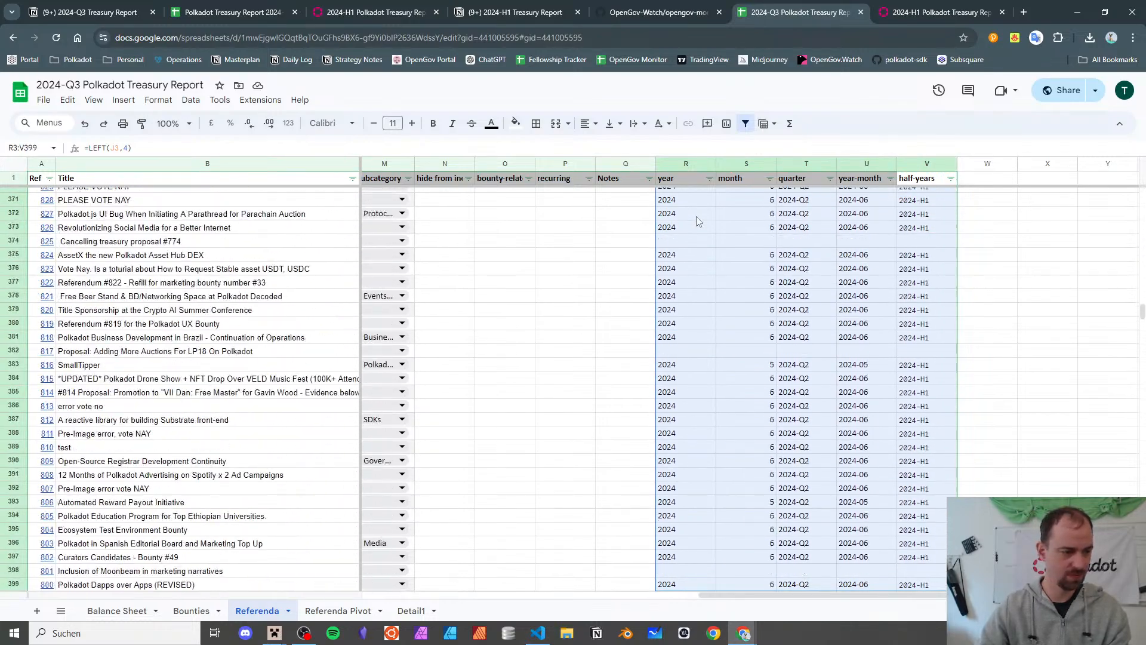
pyautogui.hotkey('shift', 'pagedown')
pyautogui.hotkey('shift', 'pagedown')
pyautogui.hotkey('shift', 'pagedown')
pyautogui.hotkey('shift', 'pagedown')
pyautogui.hotkey('shift', 'pagedown')
pyautogui.hotkey('shift', 'pagedown')
pyautogui.hotkey('shift', 'pagedown')
pyautogui.hotkey('shift', 'pagedown')
pyautogui.hotkey('shift', 'pagedown')
pyautogui.hotkey('shift', 'pagedown')
pyautogui.hotkey('shift', 'pagedown')
pyautogui.hotkey('shift', 'pagedown')
pyautogui.hotkey('shift', 'pagedown')
pyautogui.hotkey('shift', 'pagedown')
pyautogui.hotkey('shift', 'pagedown')
pyautogui.hotkey('shift', 'pagedown')
pyautogui.hotkey('shift', 'pagedown')
pyautogui.hotkey('shift', 'pagedown')
pyautogui.hotkey('shift', 'pagedown')
pyautogui.hotkey('shift', 'pagedown')
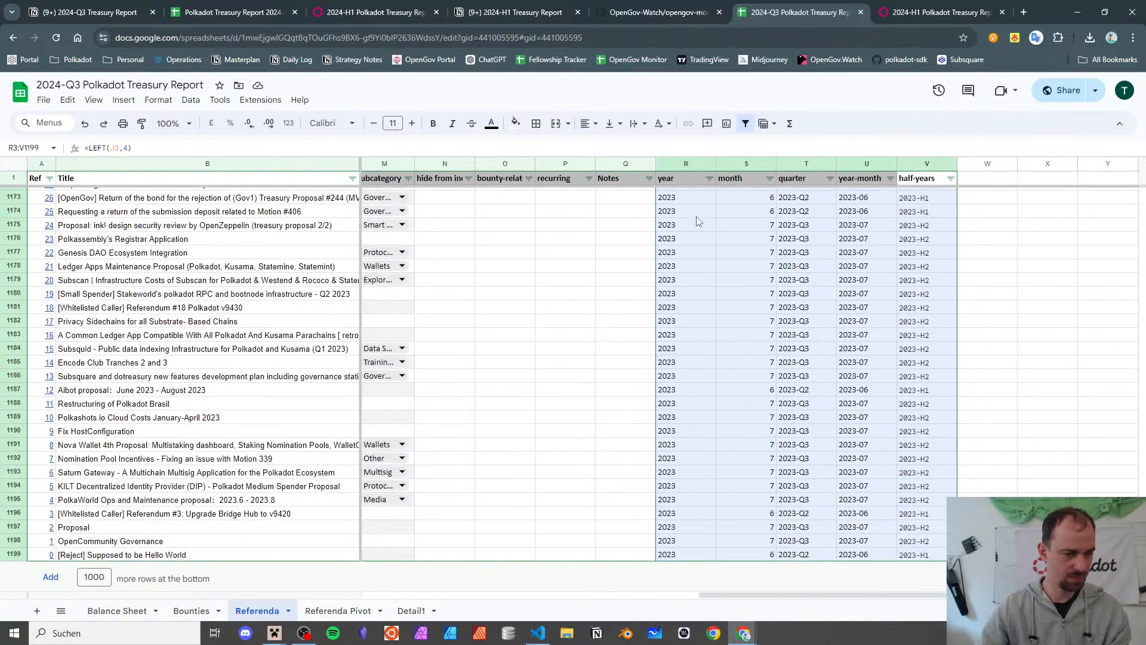
# - Clear the helper values in R3:V1199 and select the row 2 helper formulas
pyautogui.press('Delete')
pyautogui.press('Up')
pyautogui.hotkey('shift', 'Right')
pyautogui.hotkey('shift', 'Right')
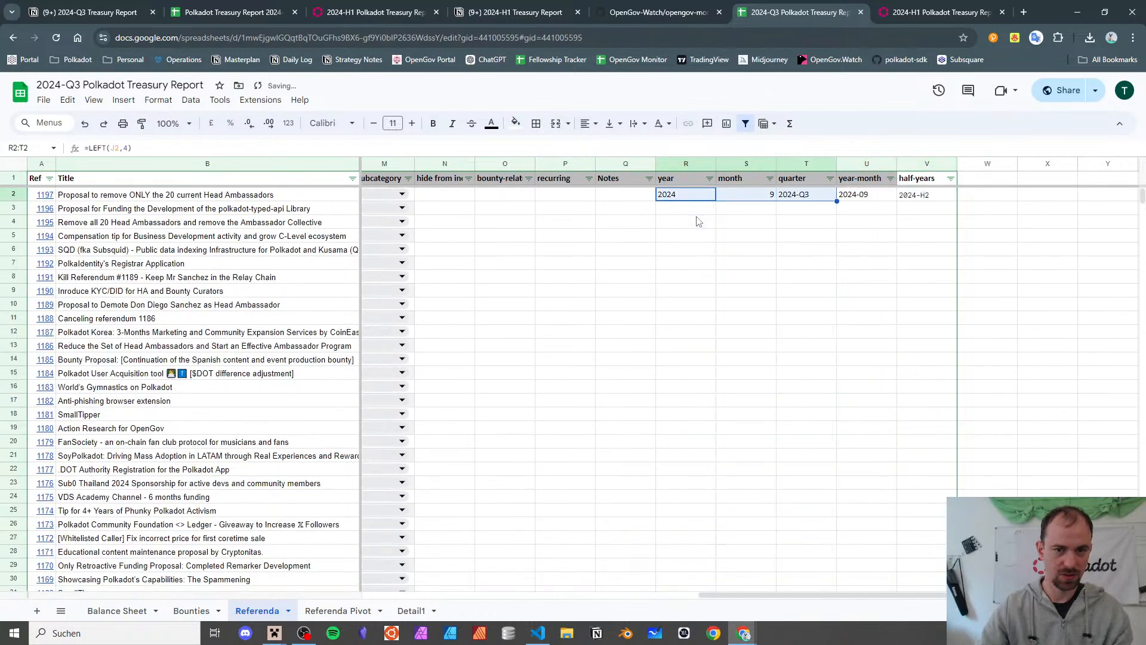
pyautogui.hotkey('shift', 'Right')
pyautogui.hotkey('shift', 'Right')
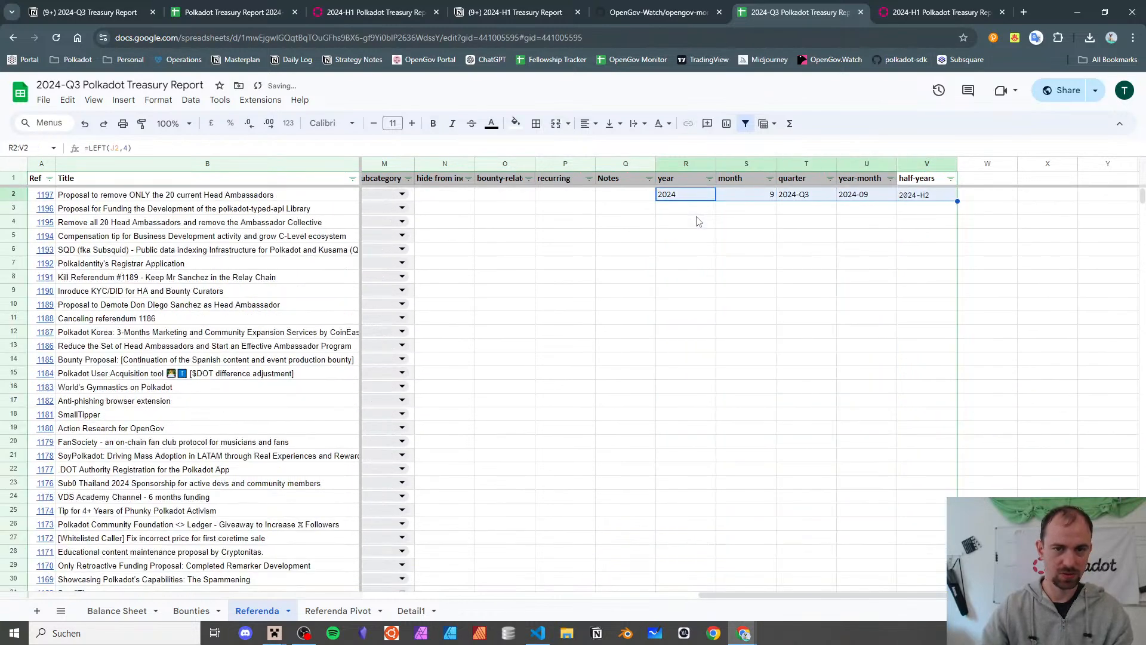
# - Move the year-to-half-years columns beside USD Last Update and fill their formulas down every row
pyautogui.click(687, 164)
pyautogui.hotkey('shift', 'Left')
pyautogui.hotkey('shift', 'Left')
pyautogui.hotkey('shift', 'Left')
pyautogui.hotkey('shift', 'Left')
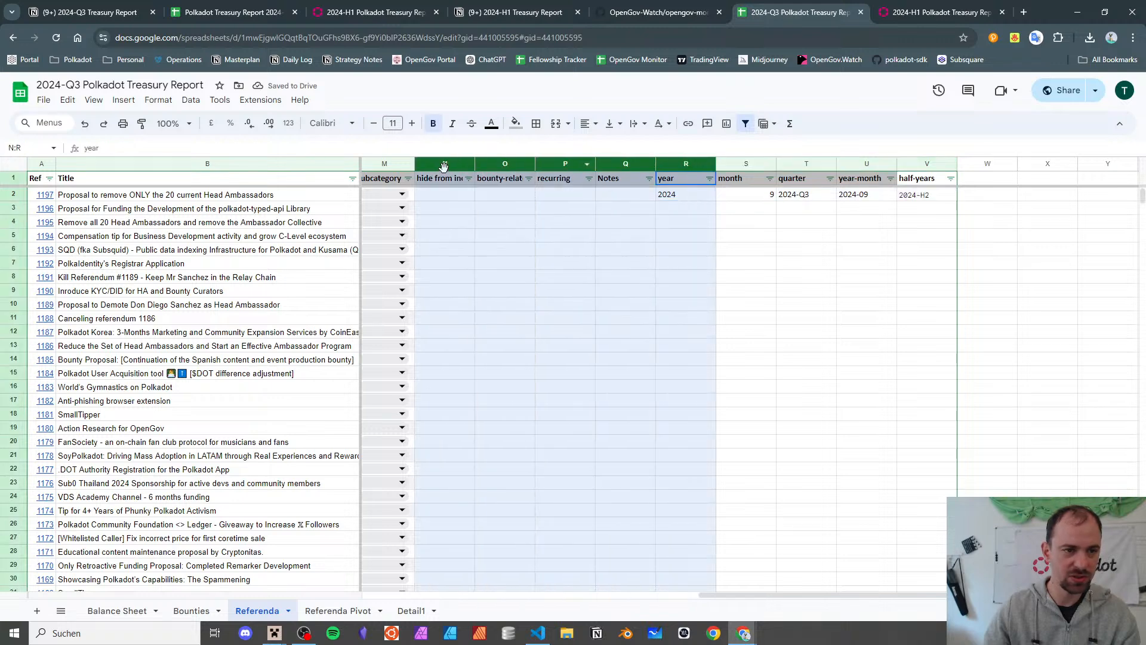
pyautogui.click(910, 164)
pyautogui.keyDown('shift'); pyautogui.click(686, 164); pyautogui.keyUp('shift')
pyautogui.moveTo(686, 163); pyautogui.dragTo(481, 195)
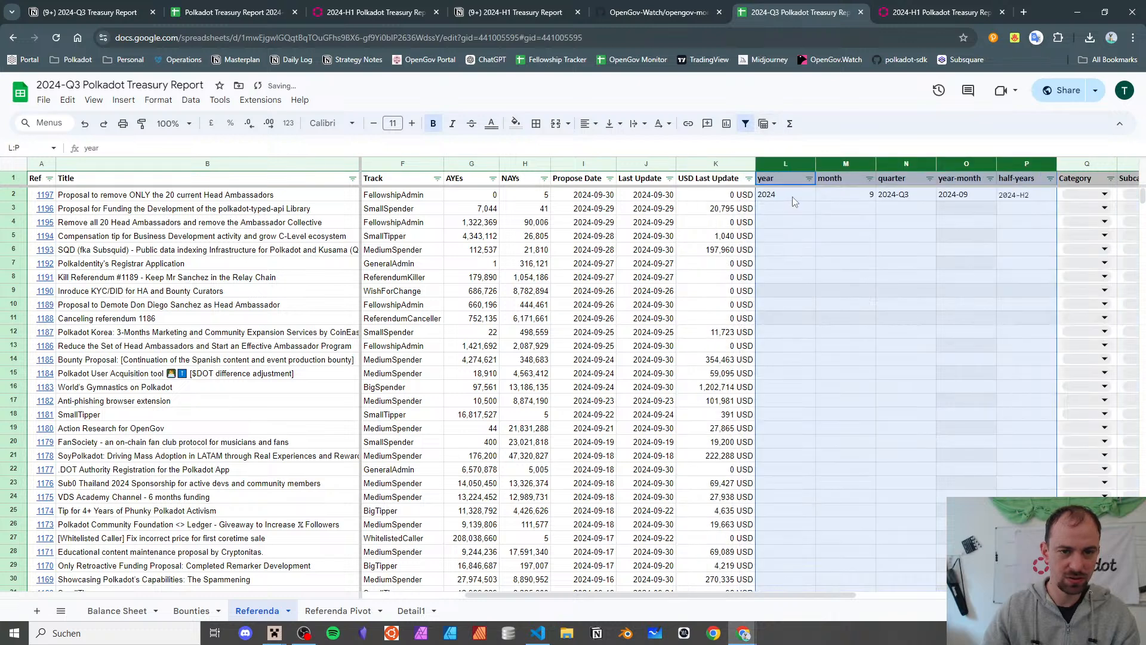
pyautogui.moveTo(792, 197); pyautogui.dragTo(1027, 196)
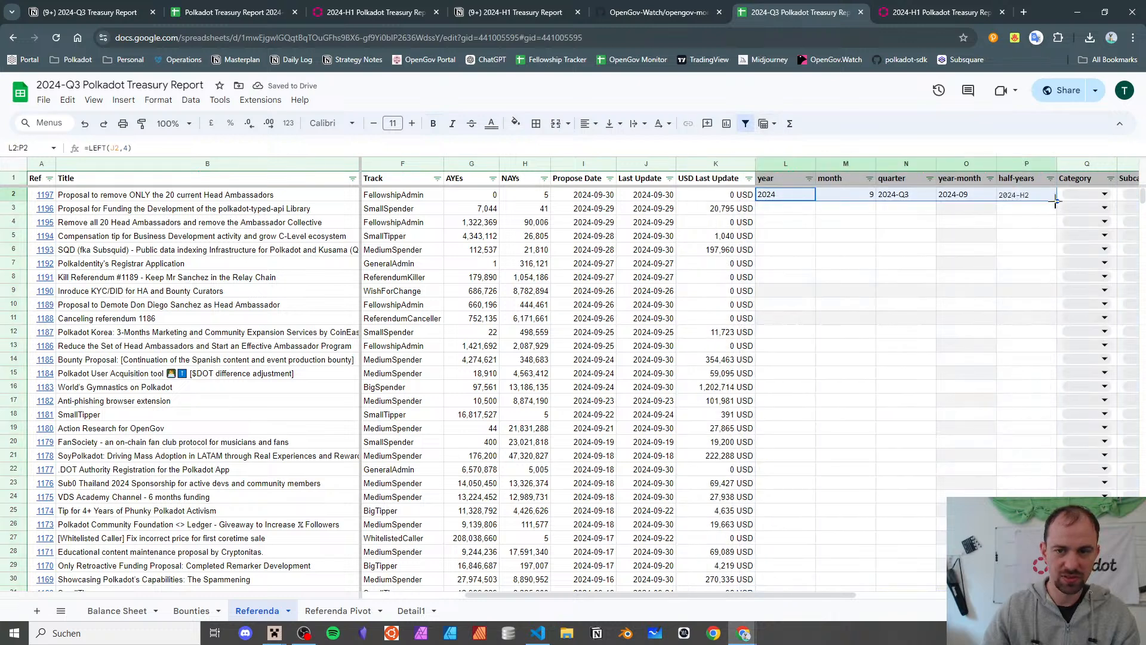
pyautogui.doubleClick(1055, 201)
# - Move the helper columns back after Notes and recreate the filter to cover them
pyautogui.hscroll(6, 550, 182)
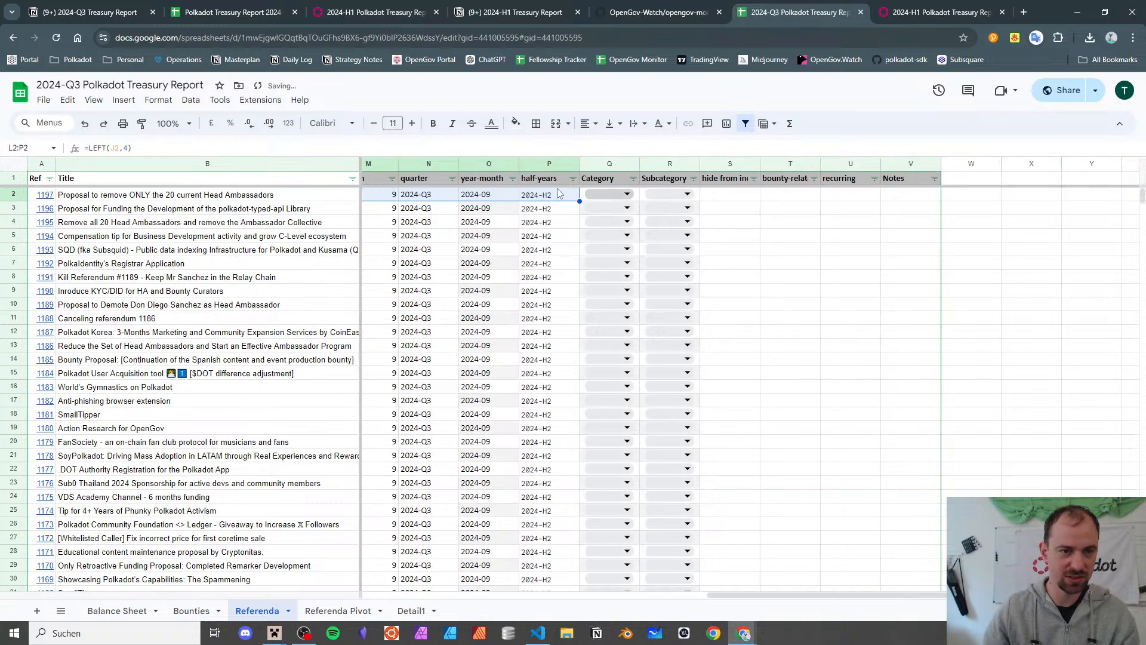
pyautogui.click(549, 164)
pyautogui.hscroll(-5, 636, 155)
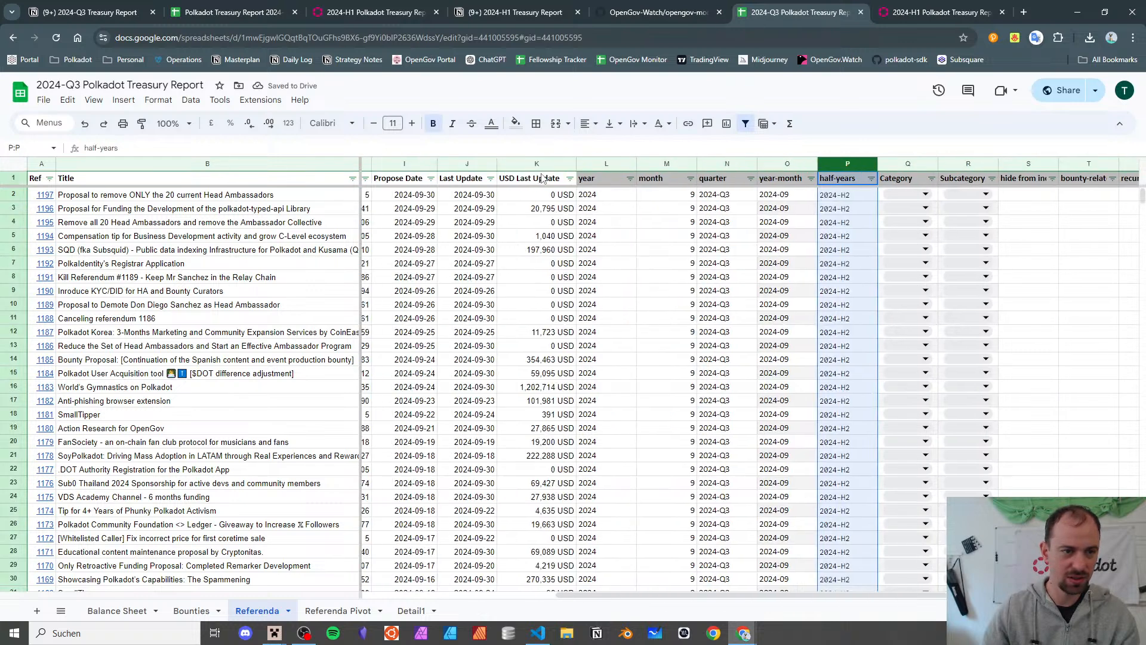
pyautogui.keyDown('shift'); pyautogui.click(606, 162); pyautogui.keyUp('shift')
pyautogui.moveTo(604, 160); pyautogui.dragTo(877, 177)
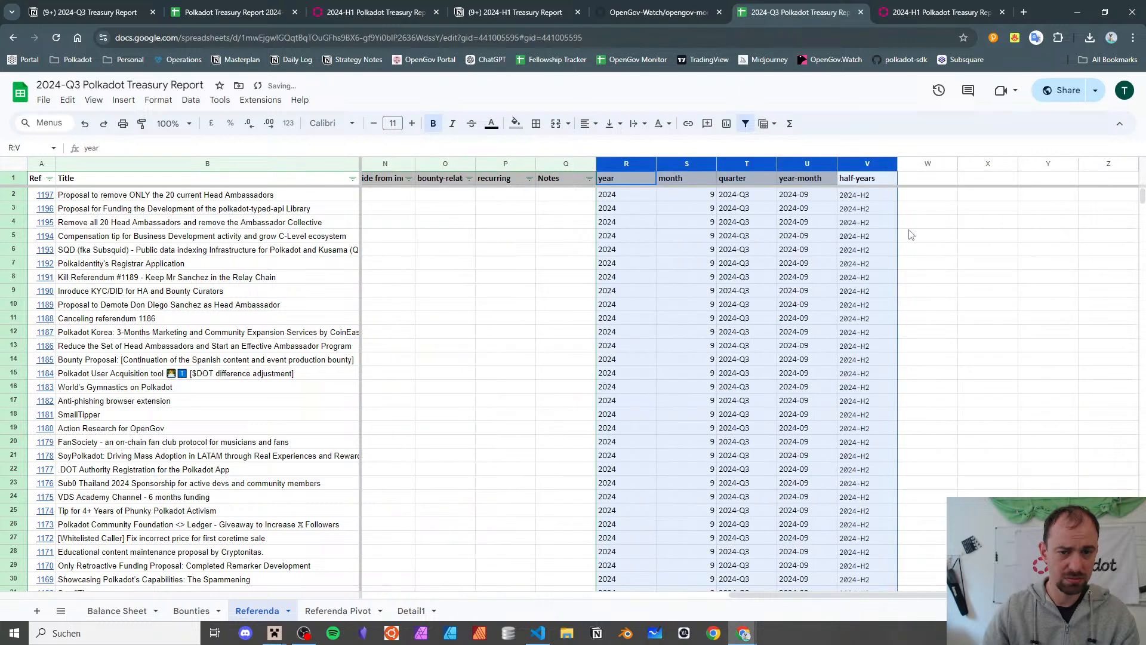
pyautogui.click(574, 180)
pyautogui.click(745, 124)
pyautogui.click(746, 123)
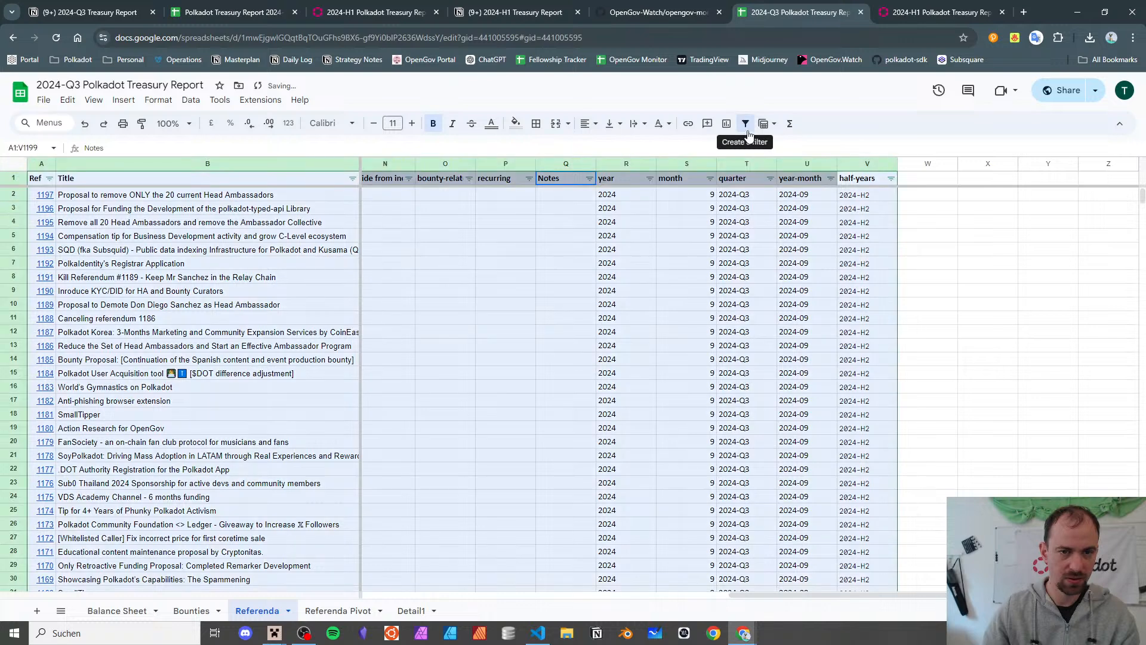
pyautogui.click(358, 614)
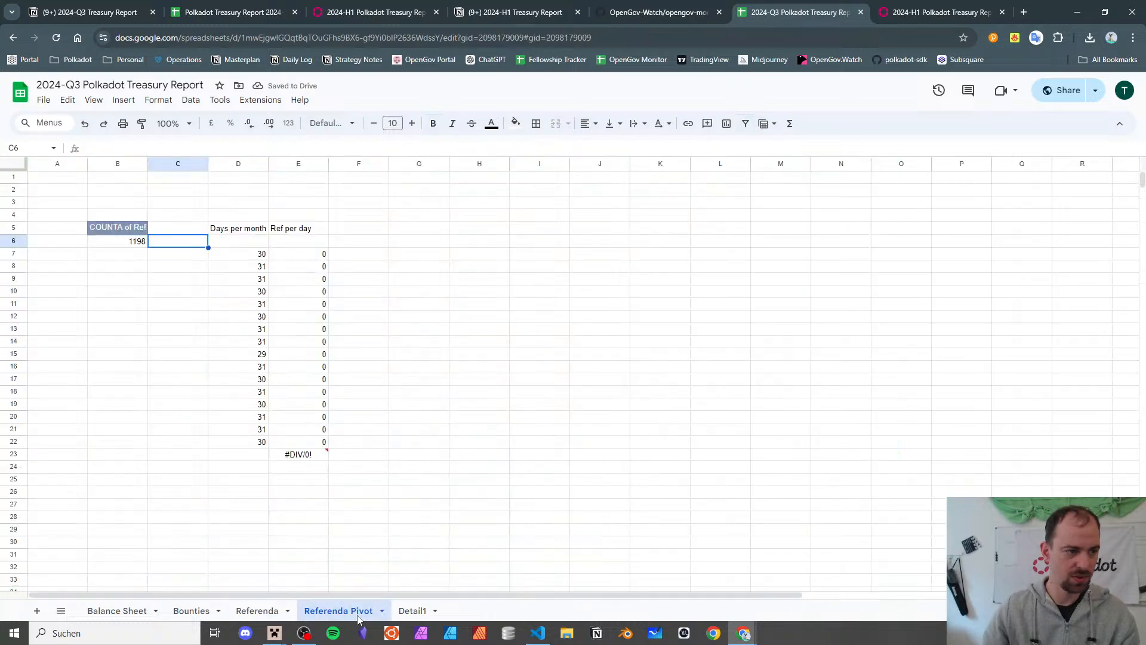
# - Drag columns R:V (year through half-years) one column left, ahead of Notes
pyautogui.click(100, 243)
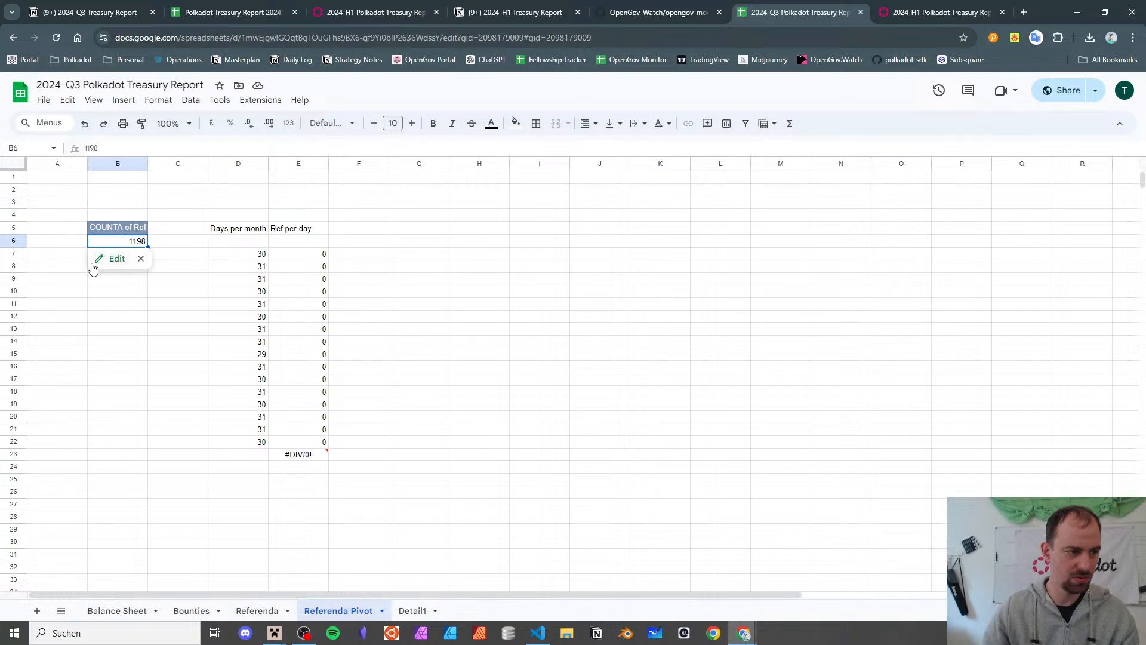
pyautogui.click(257, 610)
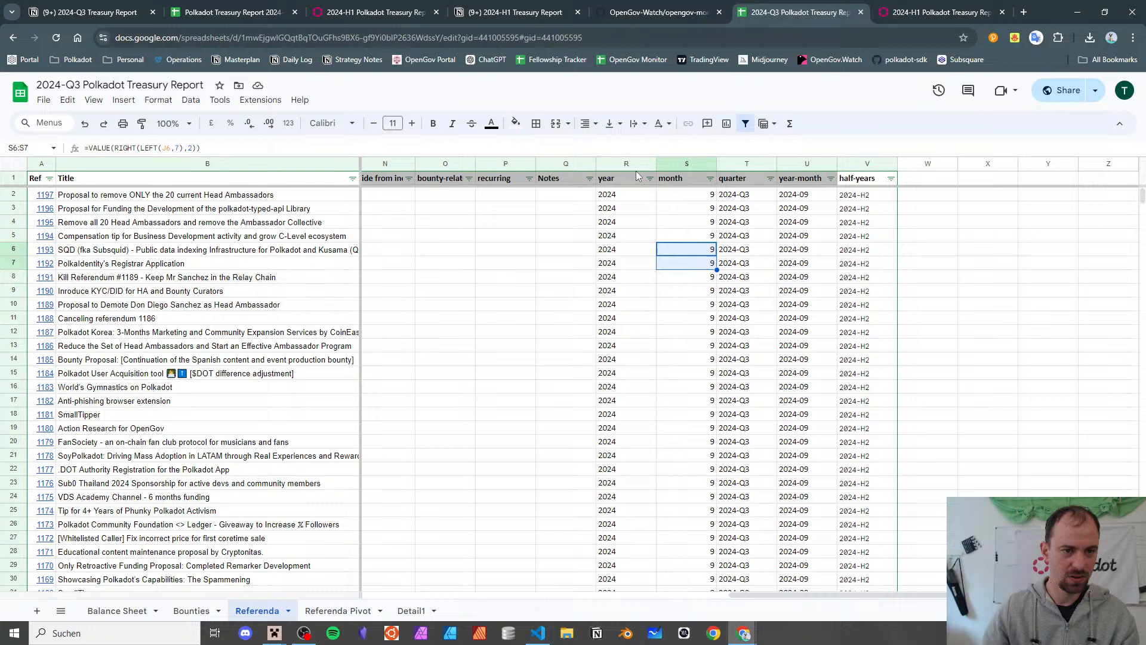
pyautogui.click(626, 162)
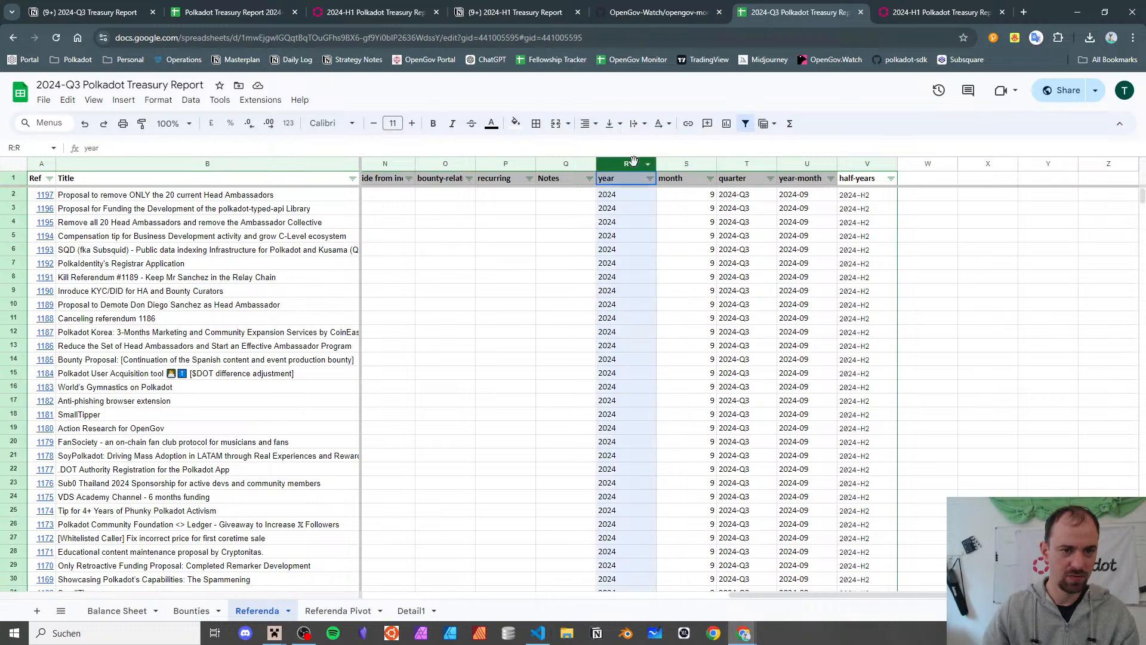
pyautogui.hotkey('ctrl', 'shift', 'Right')
pyautogui.moveTo(627, 162); pyautogui.dragTo(571, 162)
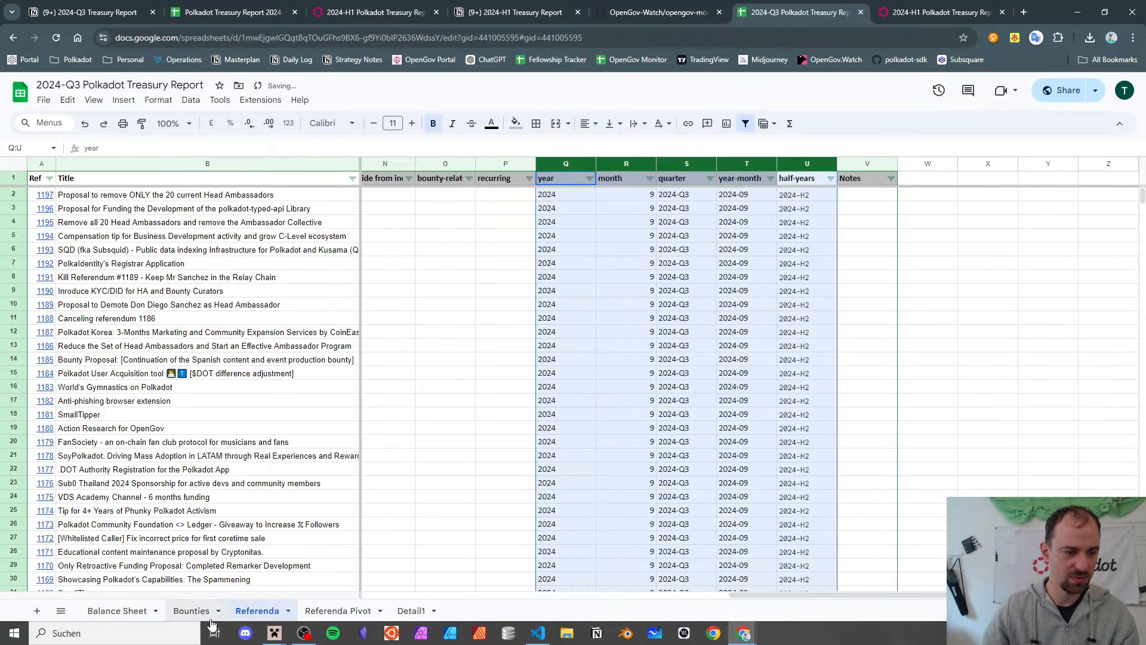
pyautogui.click(335, 611)
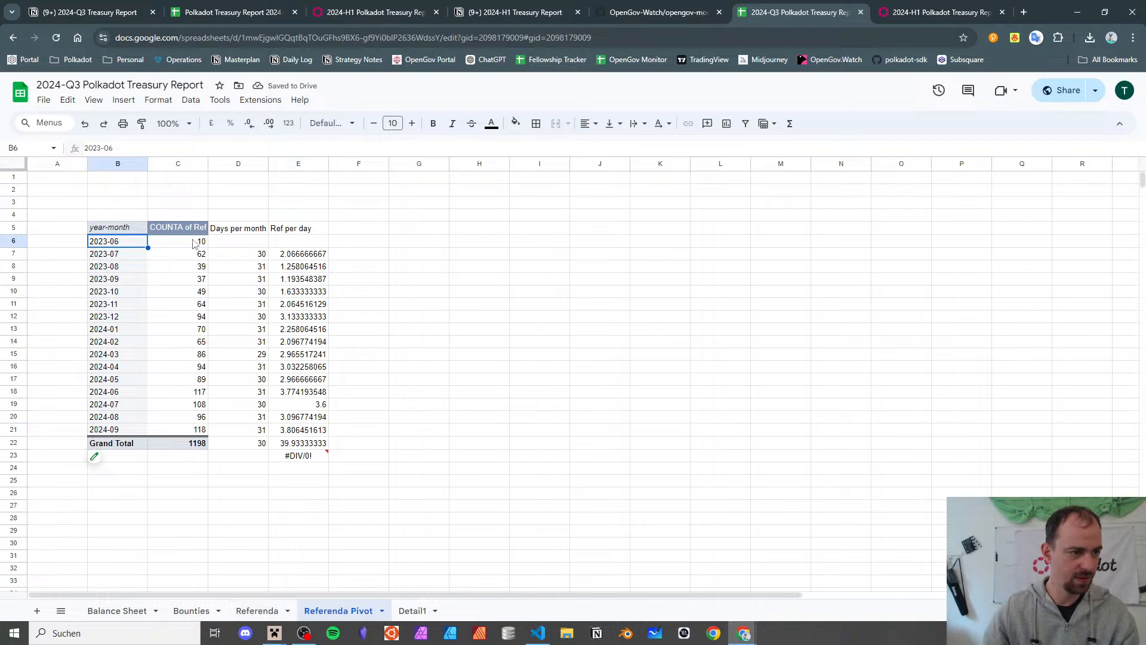
# - Shift the Days per month values up one row by pasting D7:D22 into D6
pyautogui.click(252, 255)
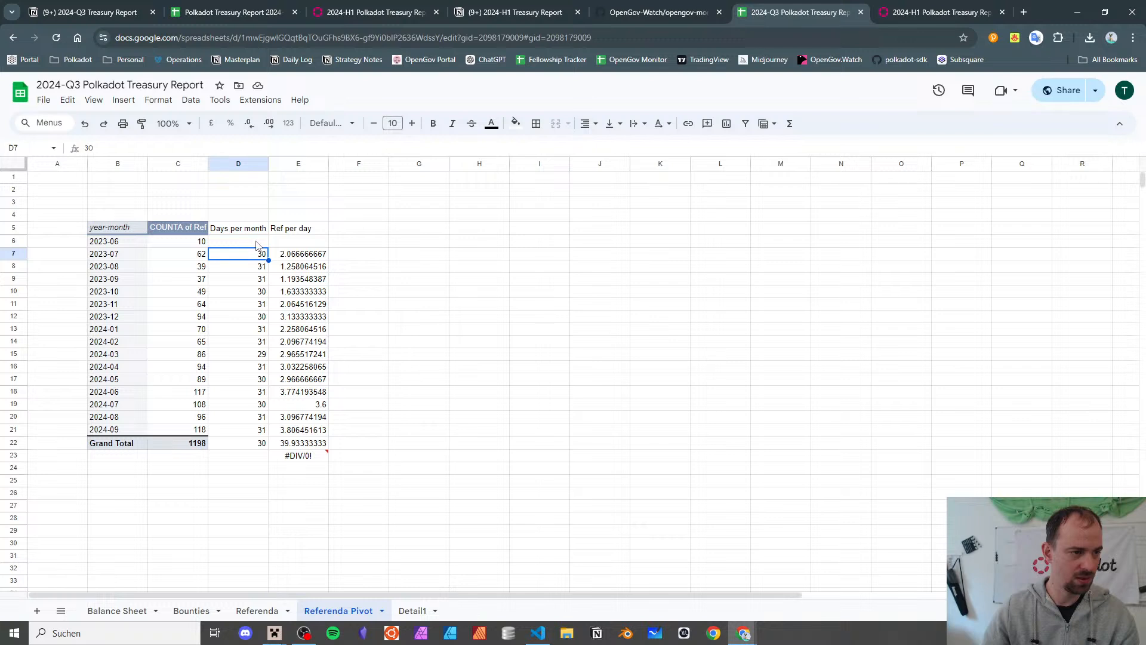
pyautogui.keyDown('shift'); pyautogui.click(263, 445); pyautogui.keyUp('shift')
pyautogui.hotkey('ctrl', 'c')
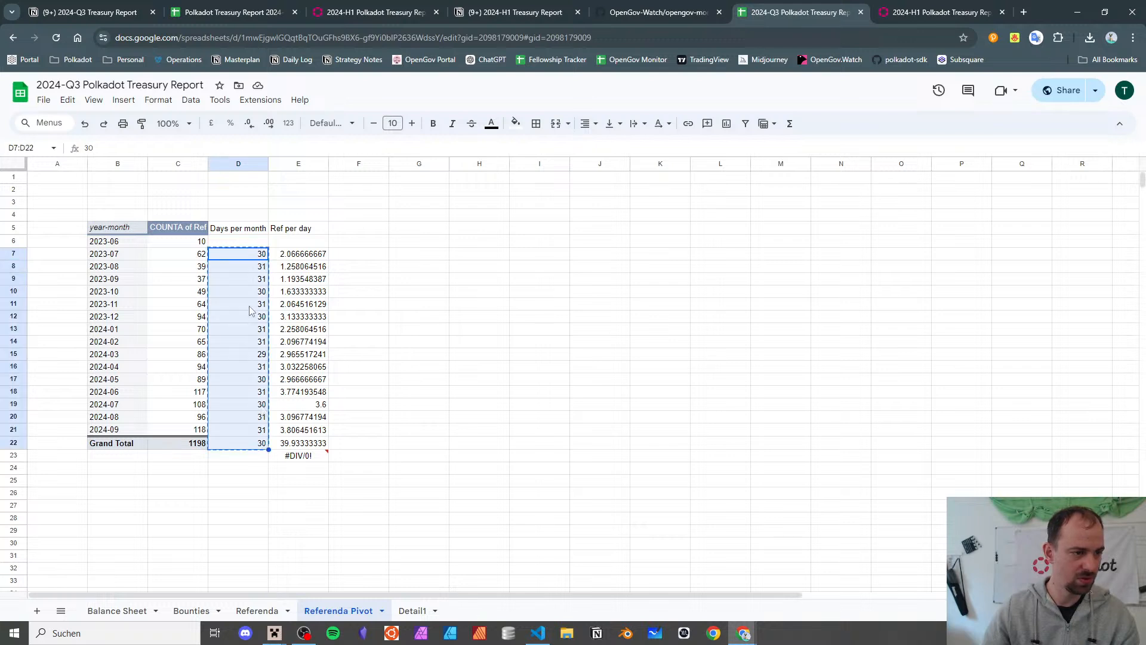
pyautogui.click(260, 244)
pyautogui.hotkey('ctrl', 'v')
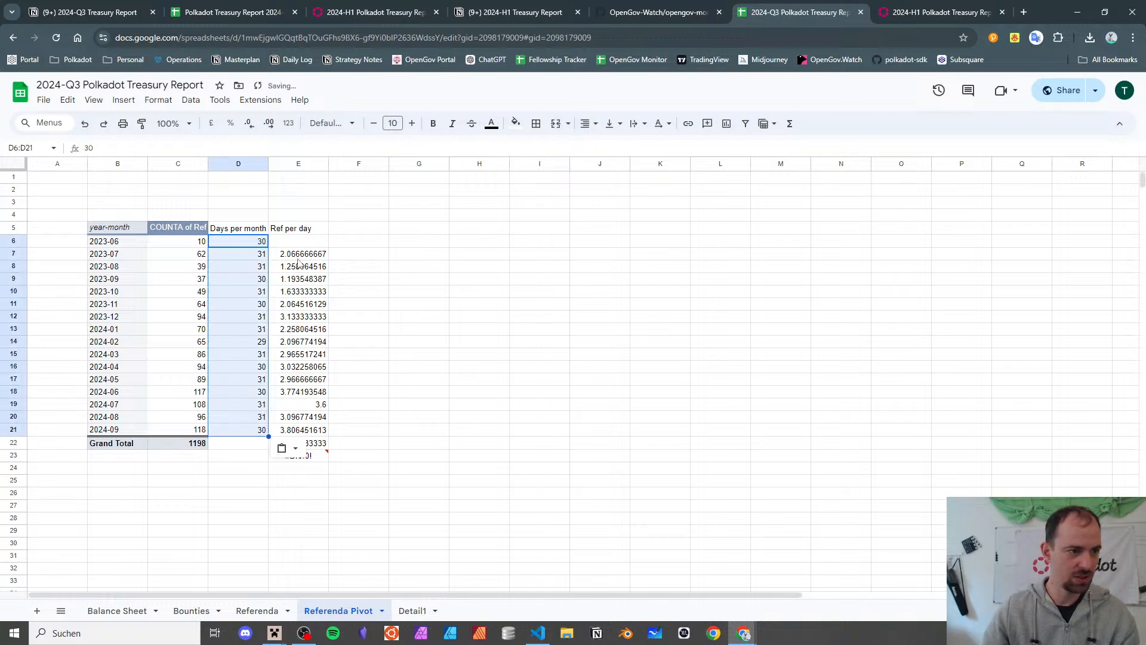
# - Replace the old Ref per day values with =C6/D6 auto-filled down every month
pyautogui.click(301, 258)
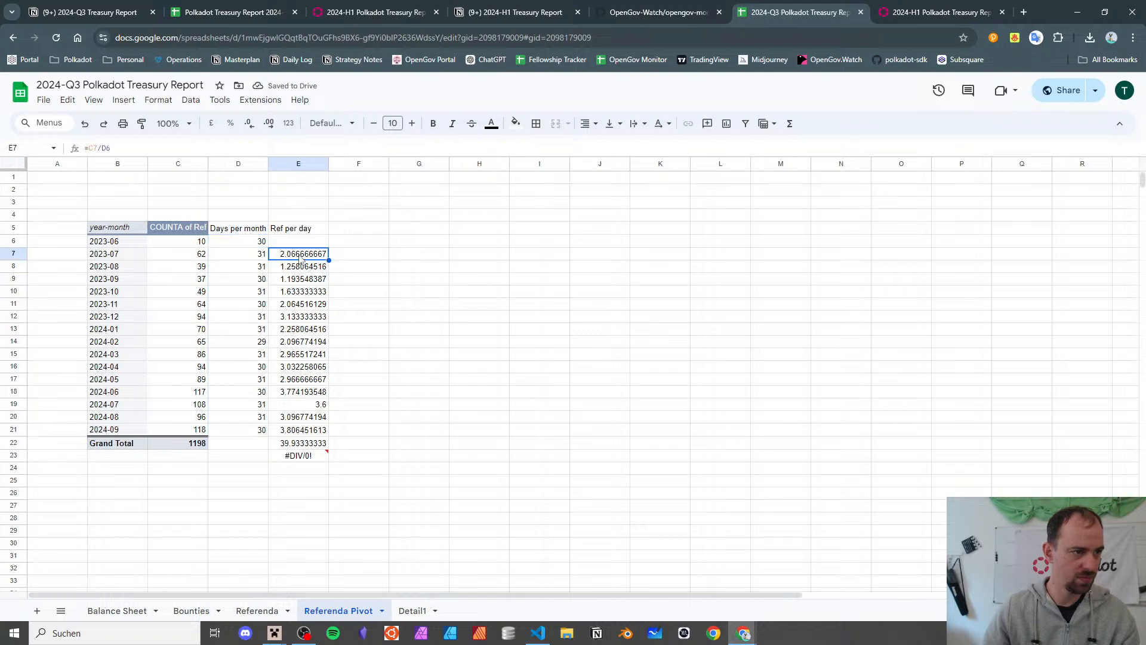
pyautogui.hotkey('shift', 'Down')
pyautogui.hotkey('shift', 'Down')
pyautogui.hotkey('shift', 'Down')
pyautogui.hotkey('shift', 'Down')
pyautogui.hotkey('shift', 'Down')
pyautogui.hotkey('shift', 'Down')
pyautogui.hotkey('shift', 'Down')
pyautogui.hotkey('shift', 'Down')
pyautogui.hotkey('shift', 'Down')
pyautogui.hotkey('shift', 'Down')
pyautogui.hotkey('shift', 'Down')
pyautogui.hotkey('shift', 'Down')
pyautogui.hotkey('shift', 'Down')
pyautogui.hotkey('shift', 'Down')
pyautogui.hotkey('shift', 'Down')
pyautogui.hotkey('shift', 'Down')
pyautogui.hotkey('shift', 'Down')
pyautogui.hotkey('shift', 'Down')
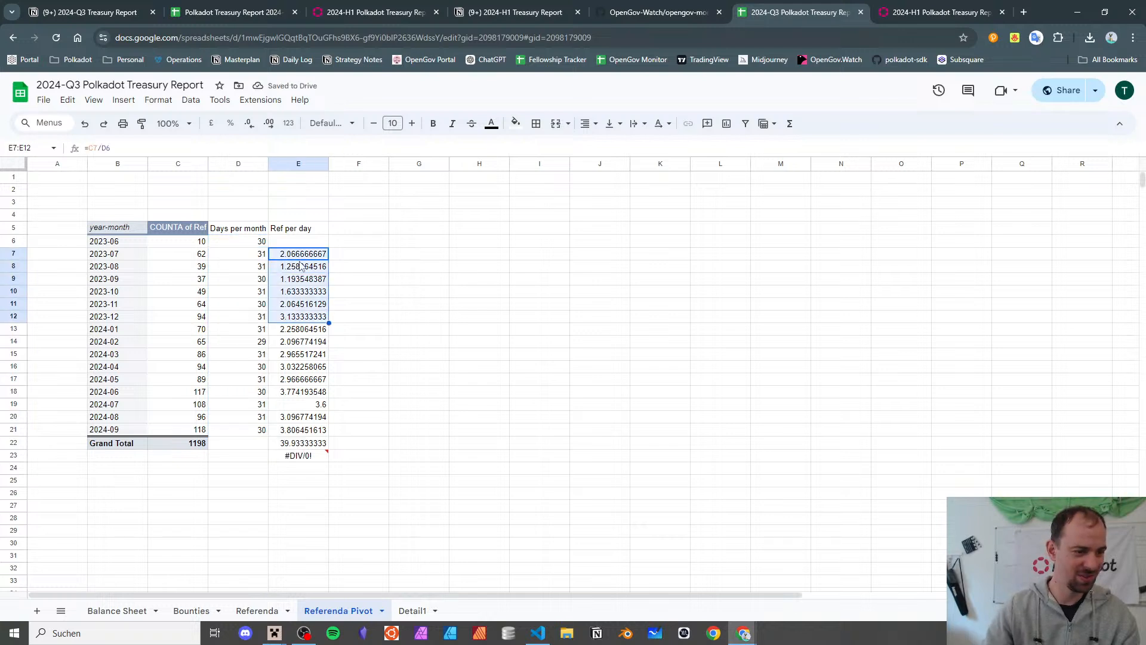
pyautogui.press('Delete')
pyautogui.press('Up')
pyautogui.write('+C6')
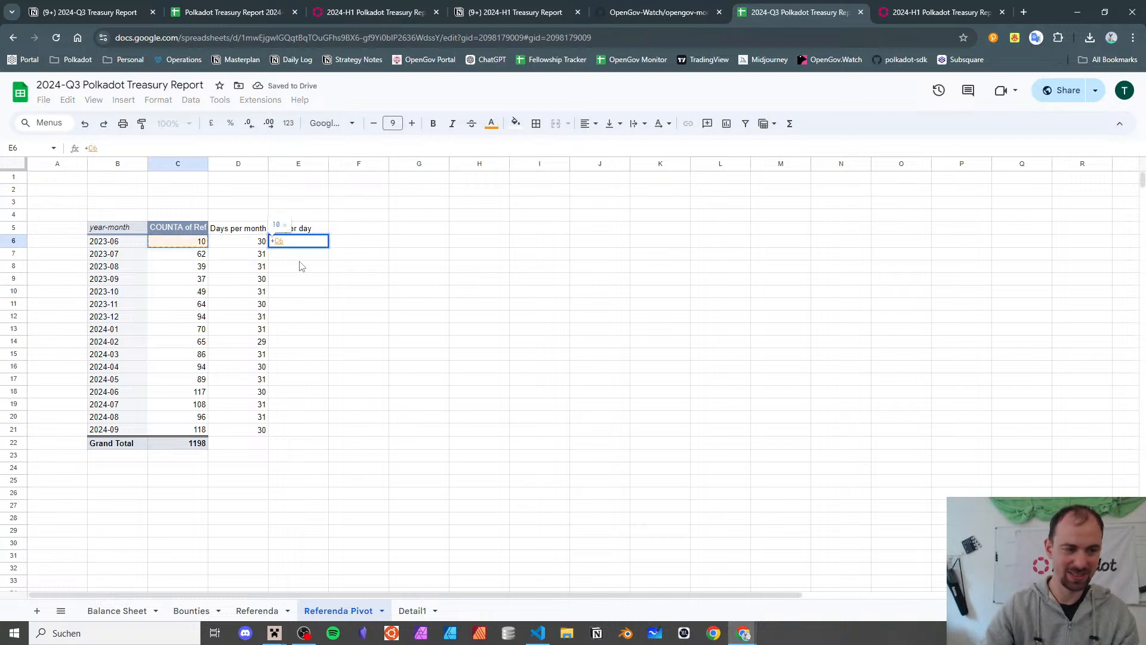
pyautogui.write('/D6')
pyautogui.press('Return')
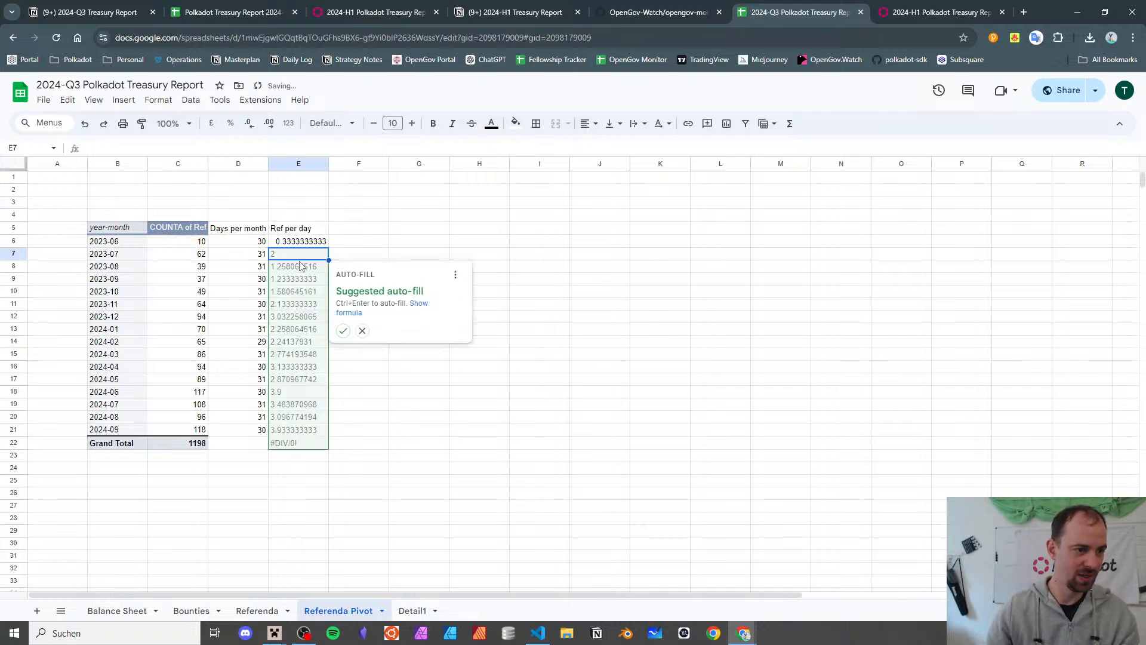
pyautogui.click(342, 330)
pyautogui.click(373, 246)
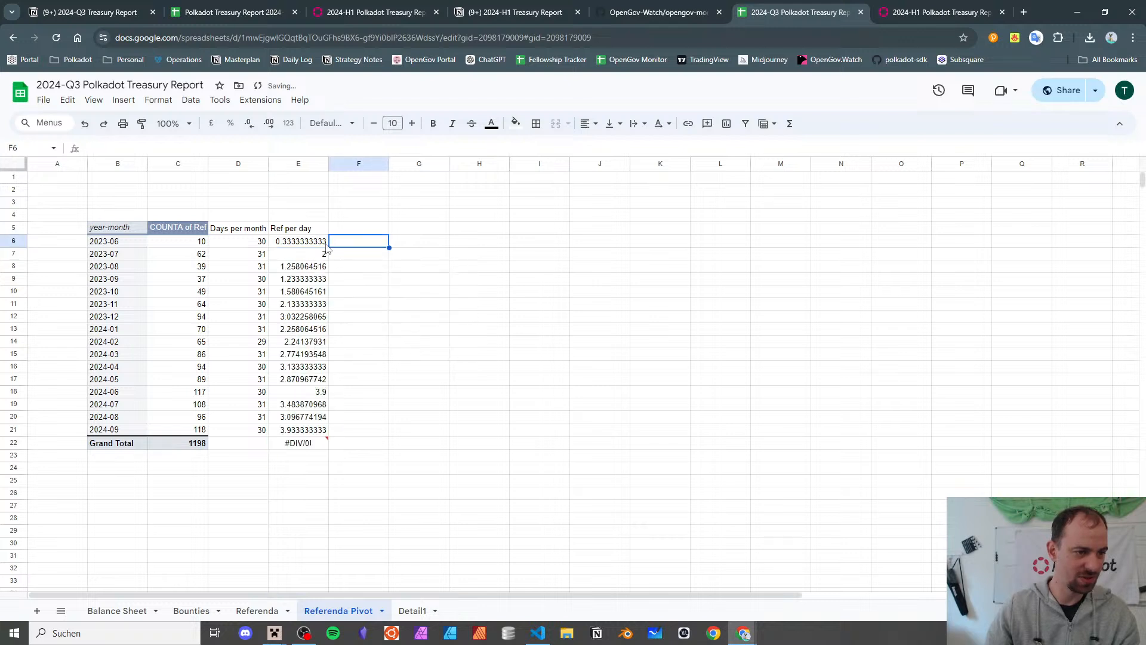
# - Clear the 2023-06 Ref per day value and the Grand Total #DIV/0! error
pyautogui.click(319, 243)
pyautogui.press('Delete')
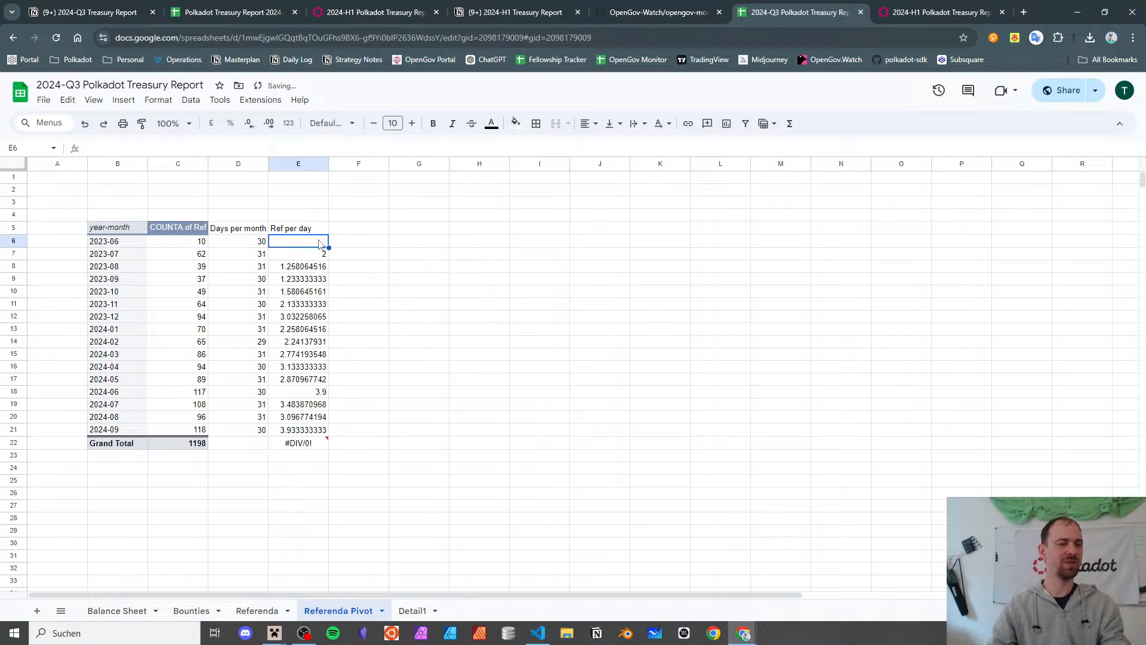
pyautogui.click(309, 444)
pyautogui.press('Delete')
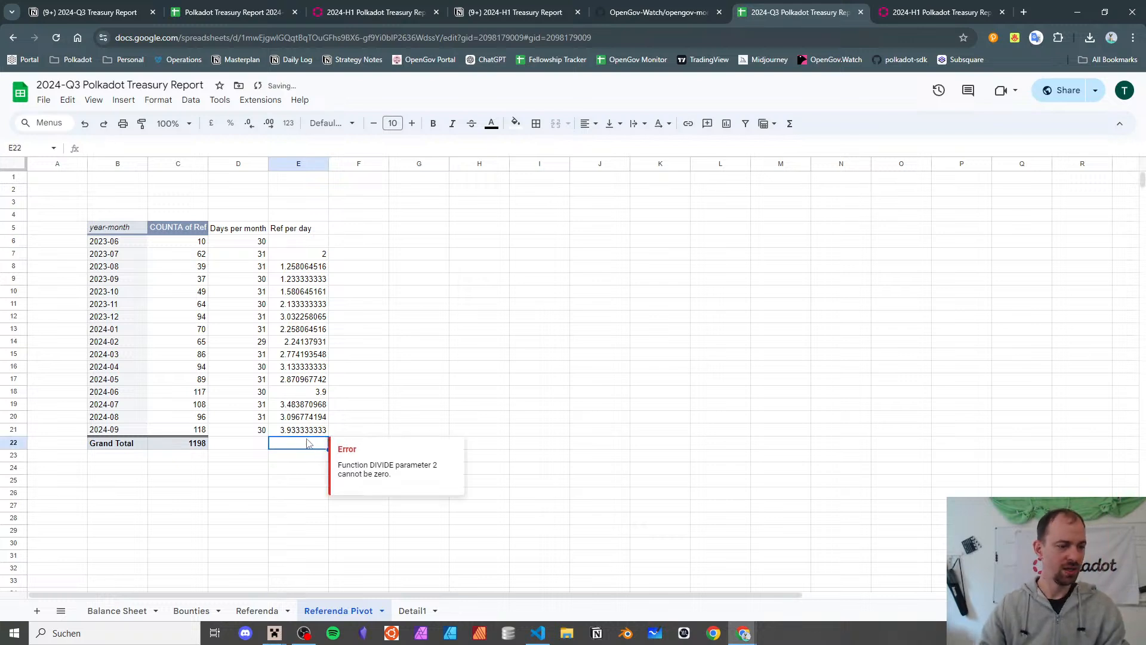
# - Total the monthly days in D22 with =SUM(D6:D21), giving 488
pyautogui.press('Left')
pyautogui.write('+SUM(')
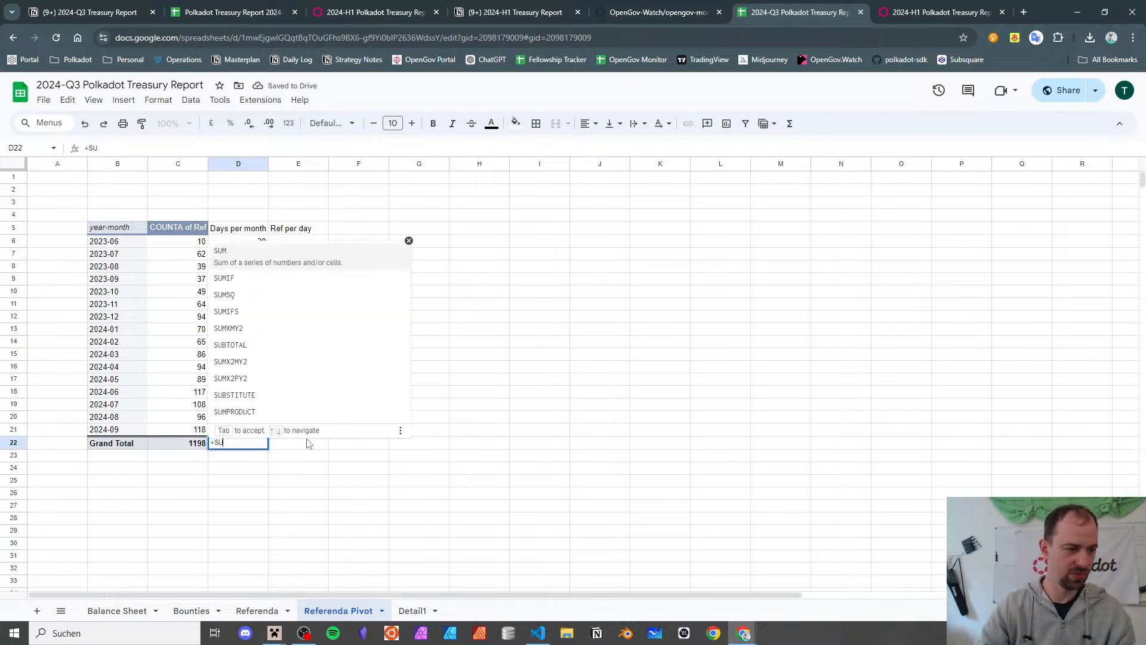
pyautogui.press('Up')
pyautogui.hotkey('shift', 'Up')
pyautogui.hotkey('shift', 'Up')
pyautogui.hotkey('shift', 'Up')
pyautogui.hotkey('shift', 'Up')
pyautogui.hotkey('shift', 'Up')
pyautogui.hotkey('shift', 'Up')
pyautogui.hotkey('shift', 'Up')
pyautogui.hotkey('shift', 'Up')
pyautogui.hotkey('shift', 'Up')
pyautogui.hotkey('shift', 'Up')
pyautogui.hotkey('shift', 'Up')
pyautogui.hotkey('shift', 'Up')
pyautogui.hotkey('shift', 'Up')
pyautogui.hotkey('shift', 'Up')
pyautogui.hotkey('shift', 'Up')
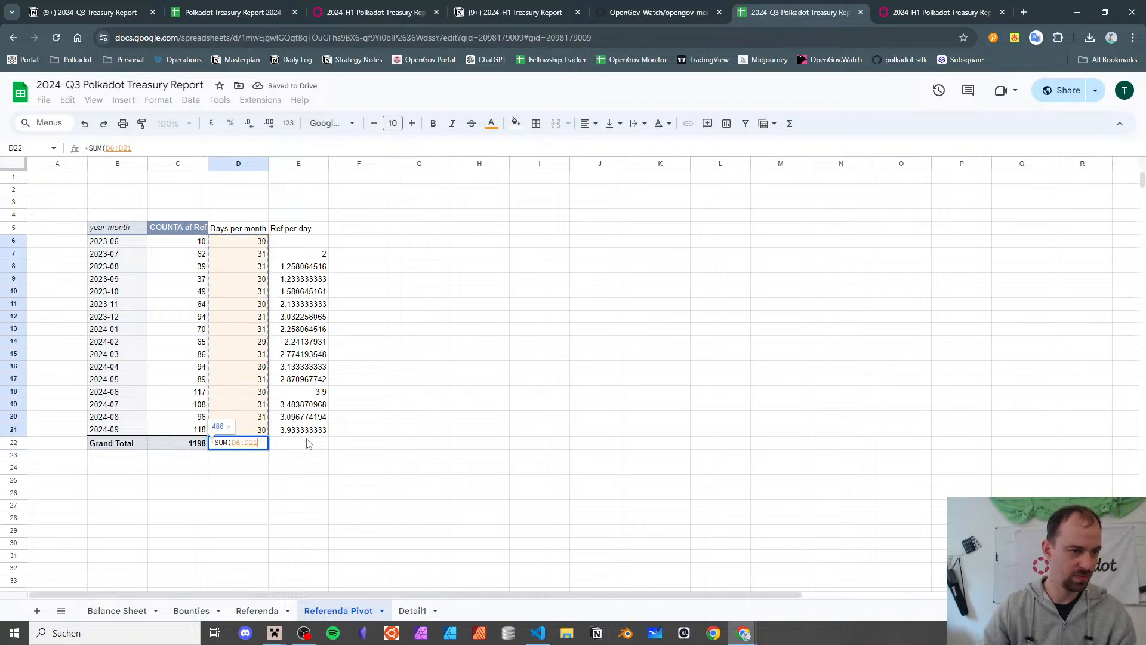
pyautogui.press('Return')
# - Extend the Ref per day formula from E21 into E22 for an overall 2.454918033
pyautogui.press('Up')
pyautogui.press('Up')
pyautogui.press('Right')
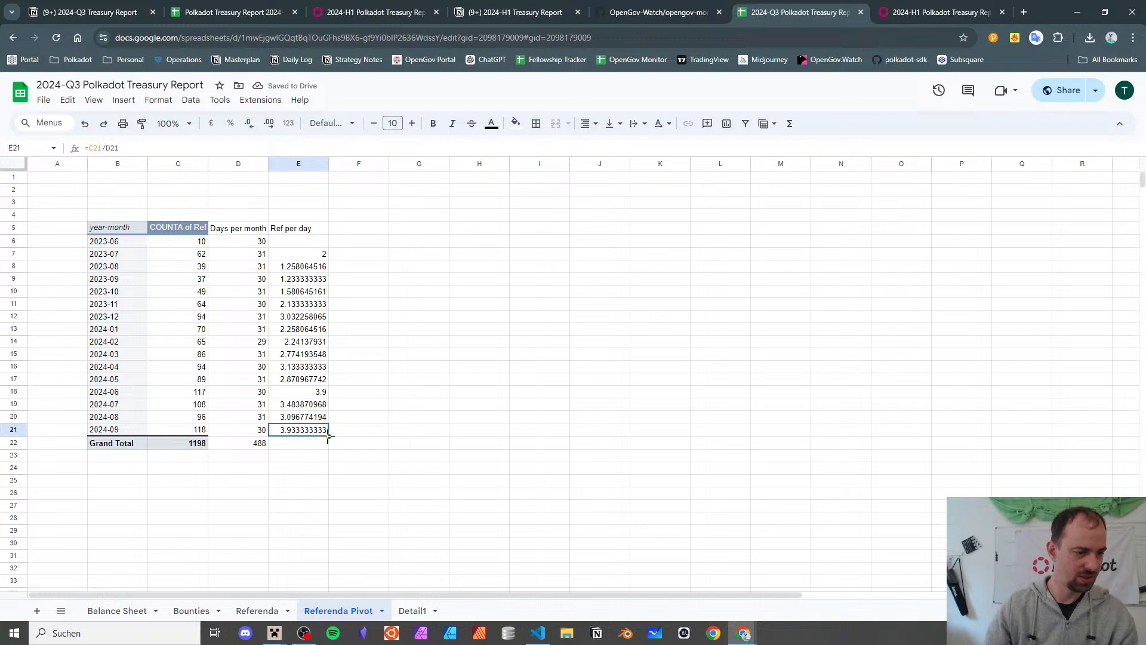
pyautogui.moveTo(328, 436); pyautogui.dragTo(327, 443)
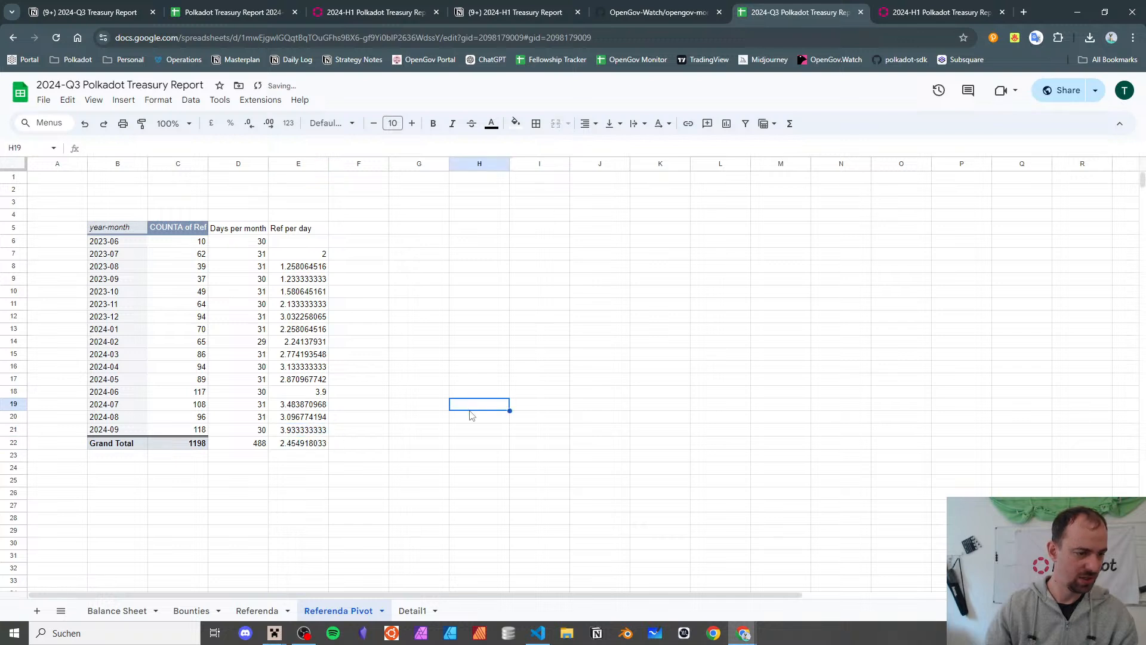
pyautogui.click(317, 446)
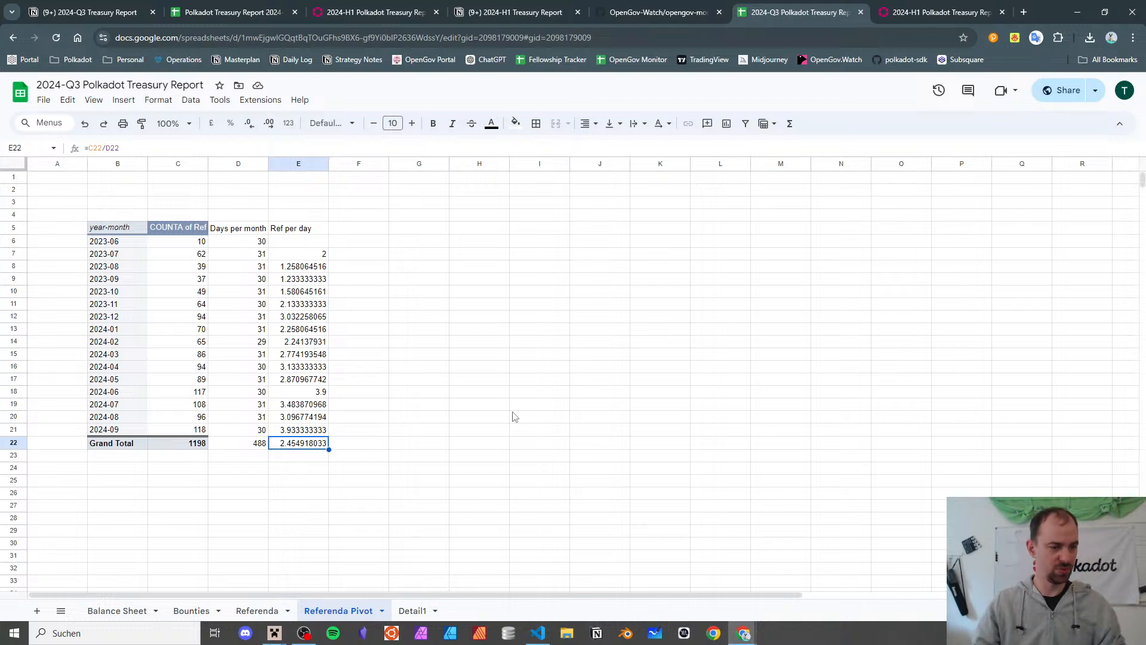
pyautogui.click(382, 241)
pyautogui.scroll(-3, 376, 247)
pyautogui.scroll(3, 376, 247)
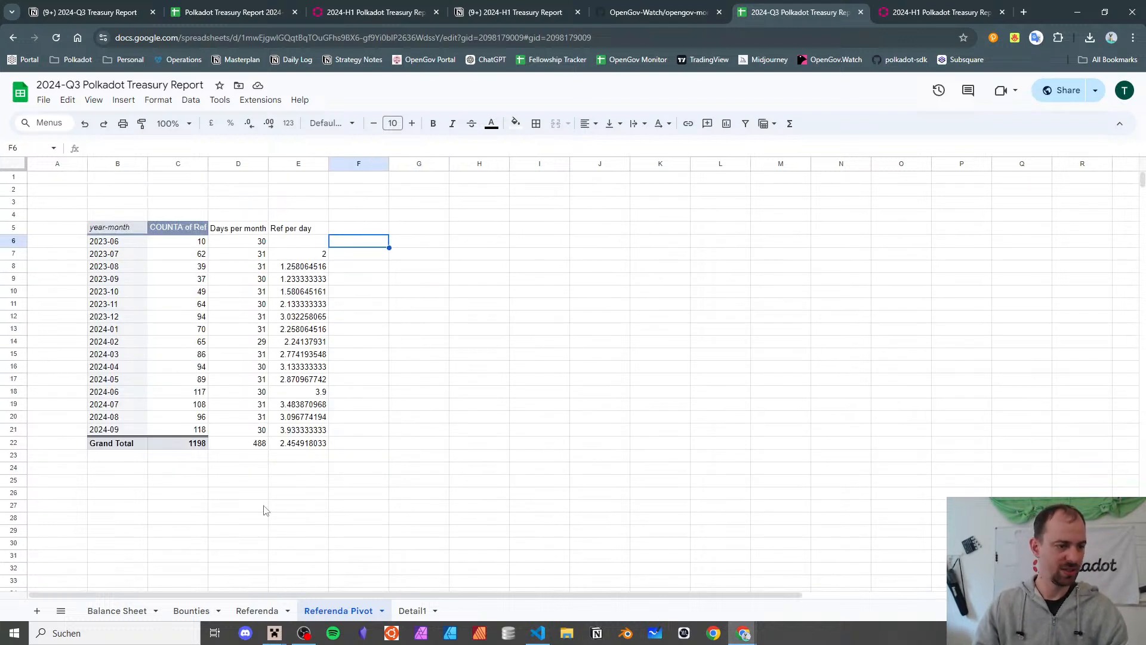
pyautogui.click(118, 481)
pyautogui.click(124, 99)
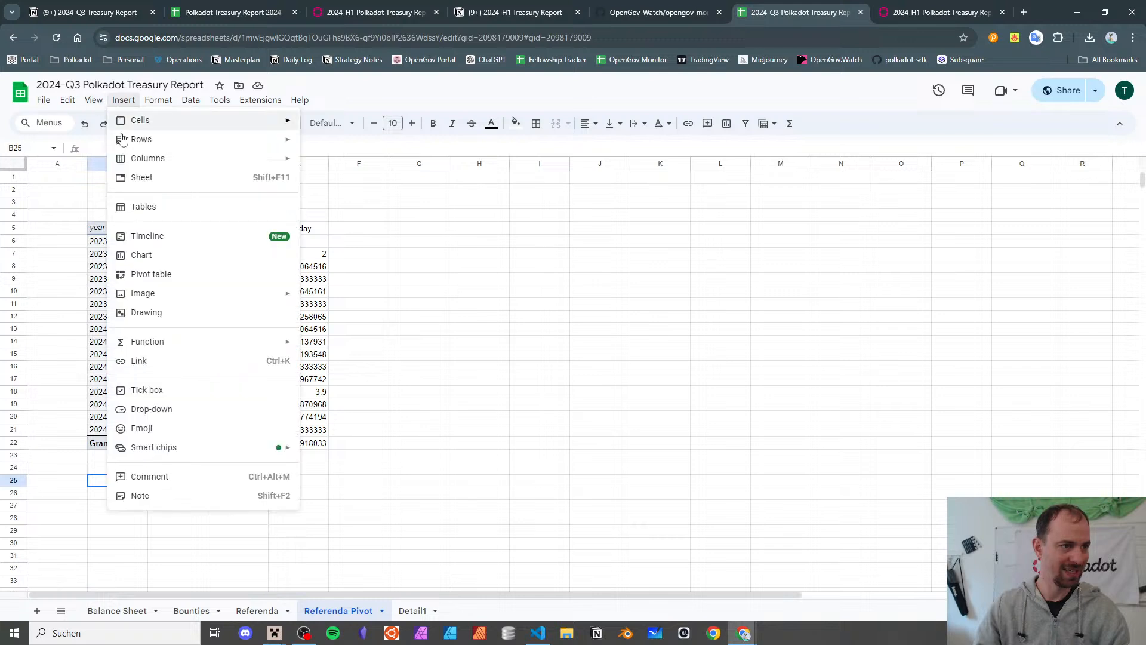
# - Insert a column chart using data range B5:E21, leaving out the Grand Total row
pyautogui.click(154, 256)
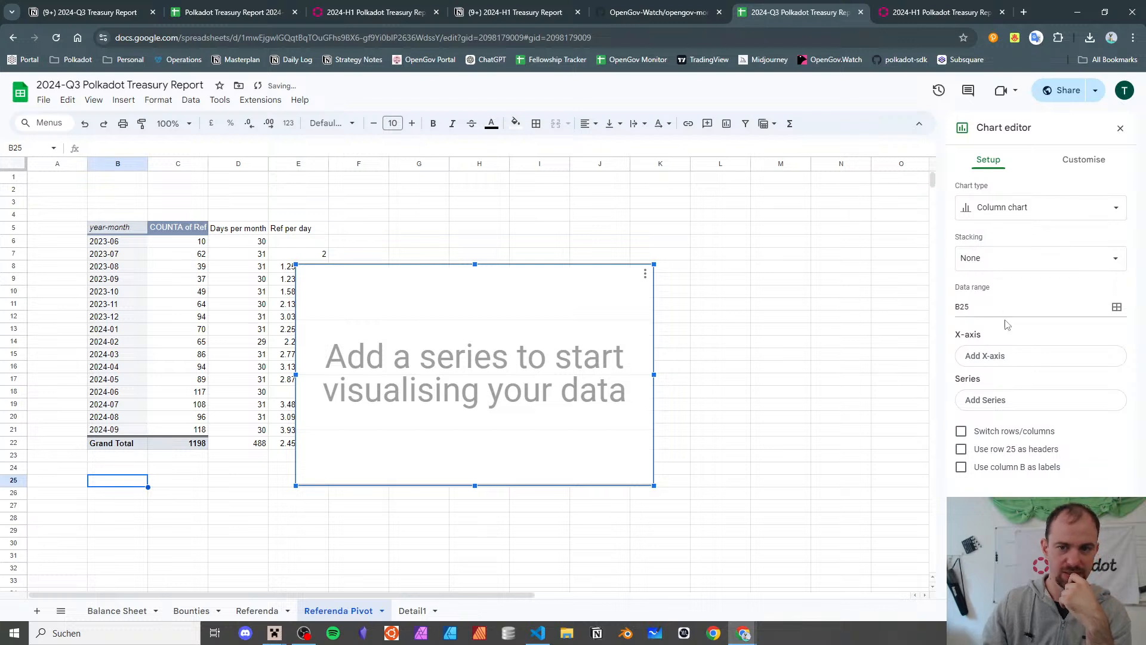
pyautogui.click(1117, 307)
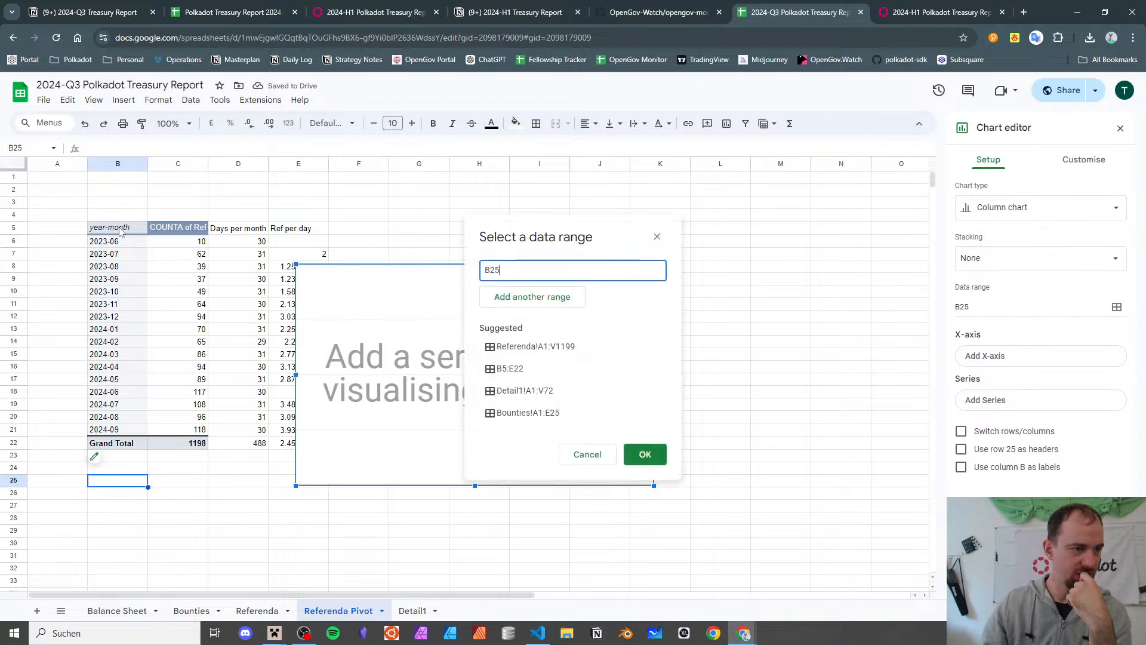
pyautogui.moveTo(117, 228); pyautogui.dragTo(280, 445)
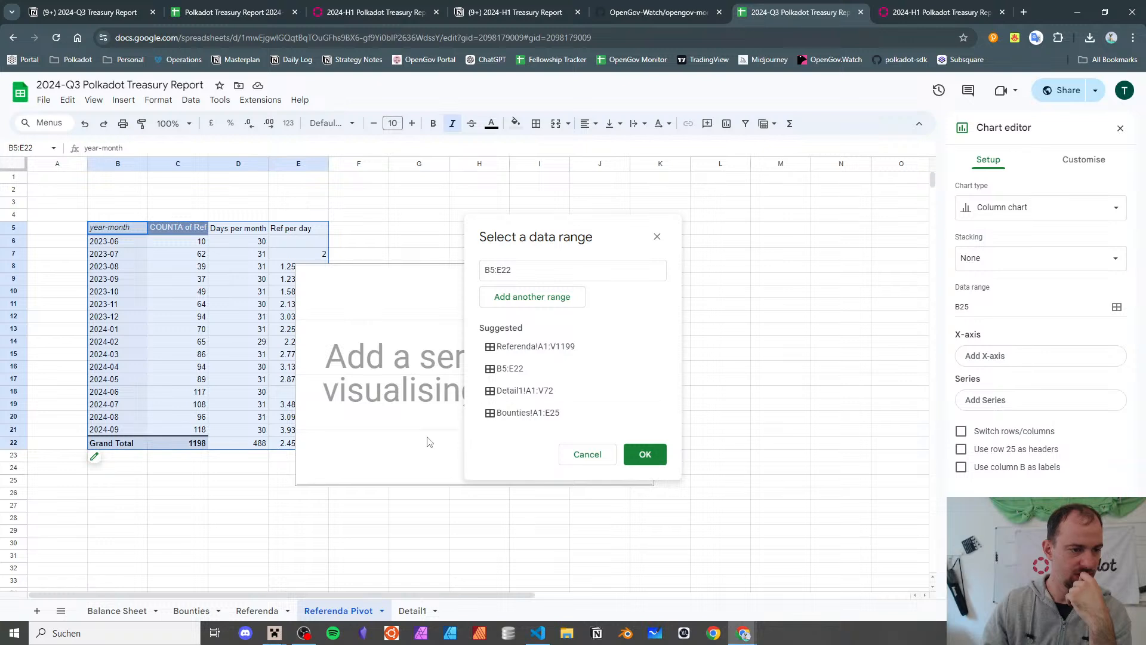
pyautogui.click(530, 269)
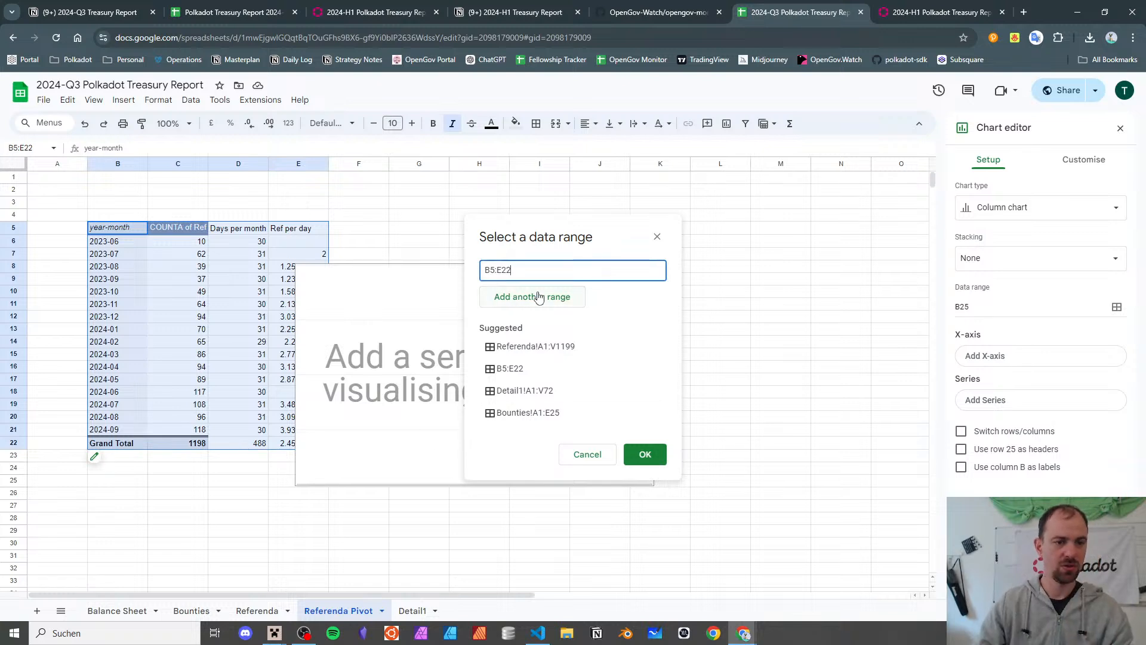
pyautogui.press('BackSpace')
pyautogui.write('1')
pyautogui.click(645, 454)
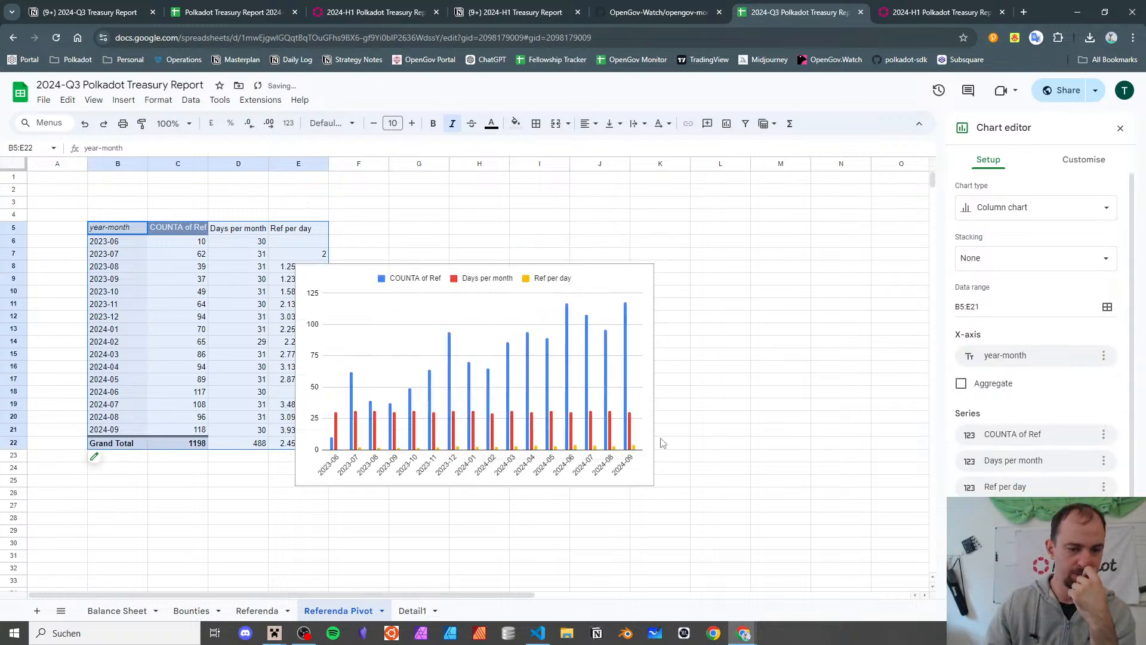
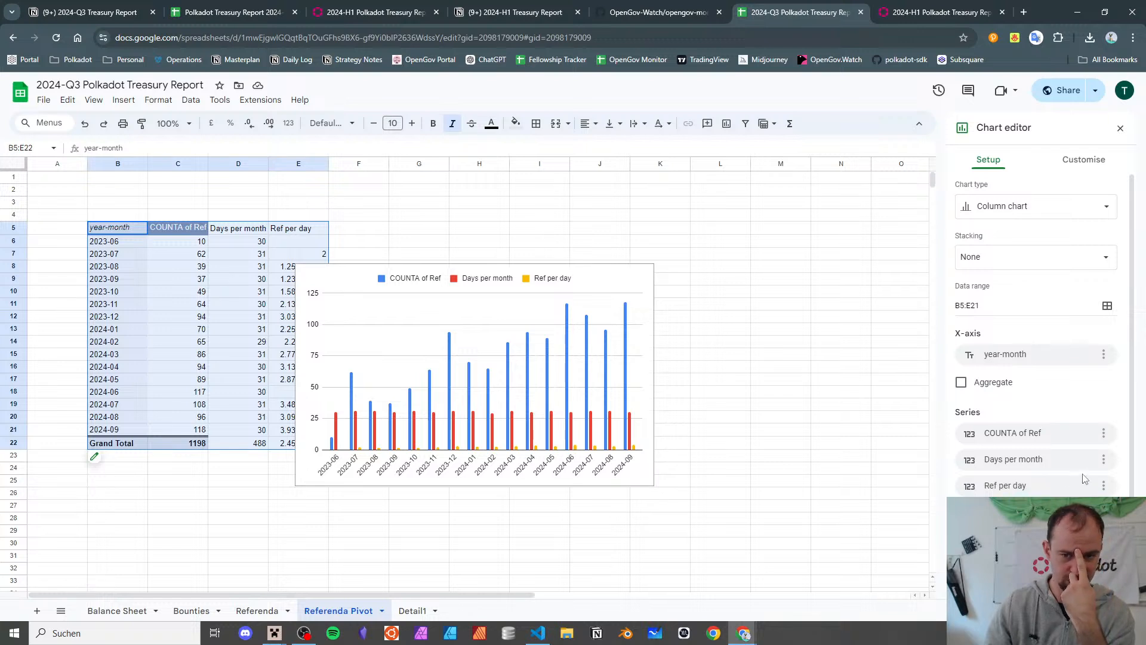
# - Remove the Days per month and COUNTA of Ref series, leaving only Ref per day
pyautogui.click(1102, 460)
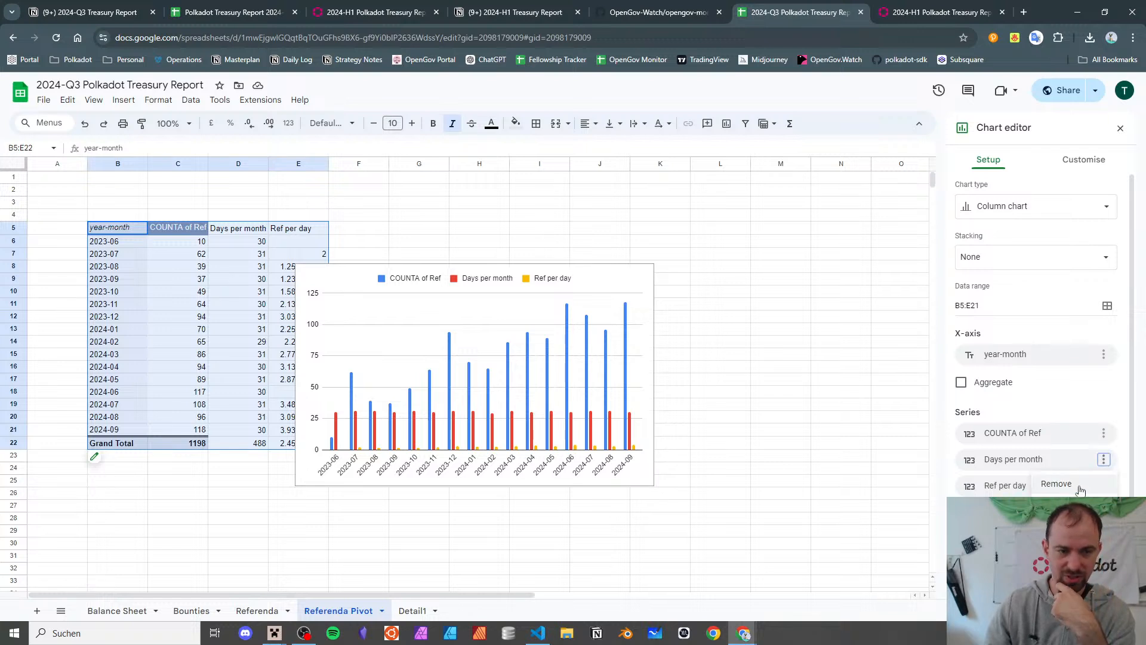
pyautogui.click(1056, 484)
pyautogui.click(1112, 434)
pyautogui.click(1063, 458)
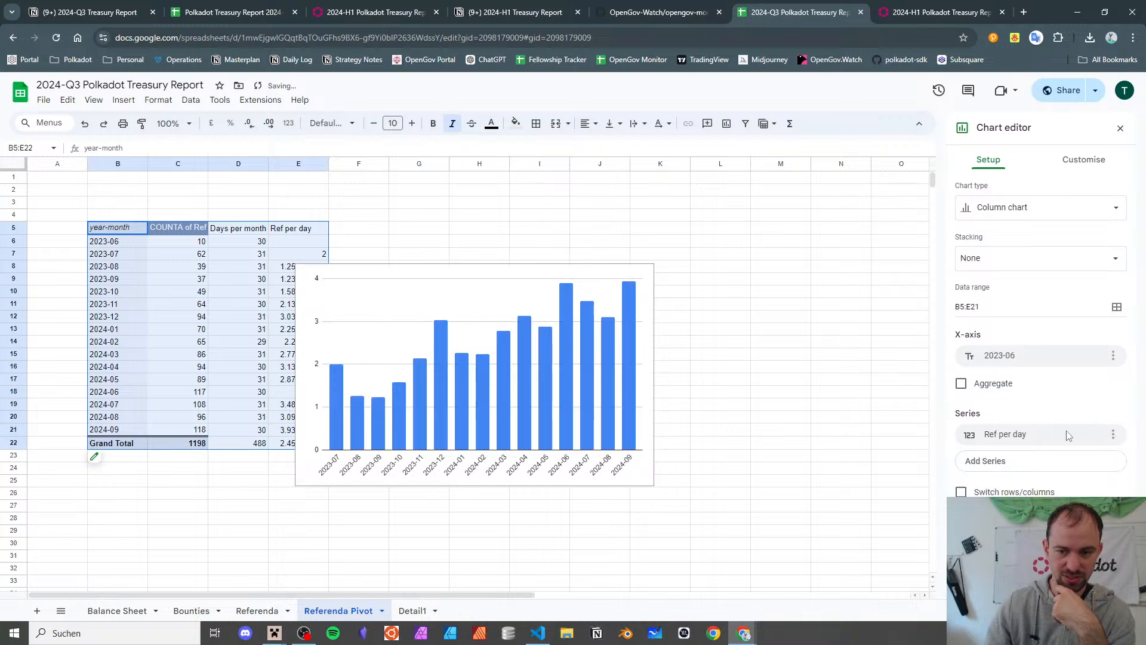
# - Set the chart title to 'Ref per Day' and close the chart editor
pyautogui.click(1080, 160)
pyautogui.click(1009, 237)
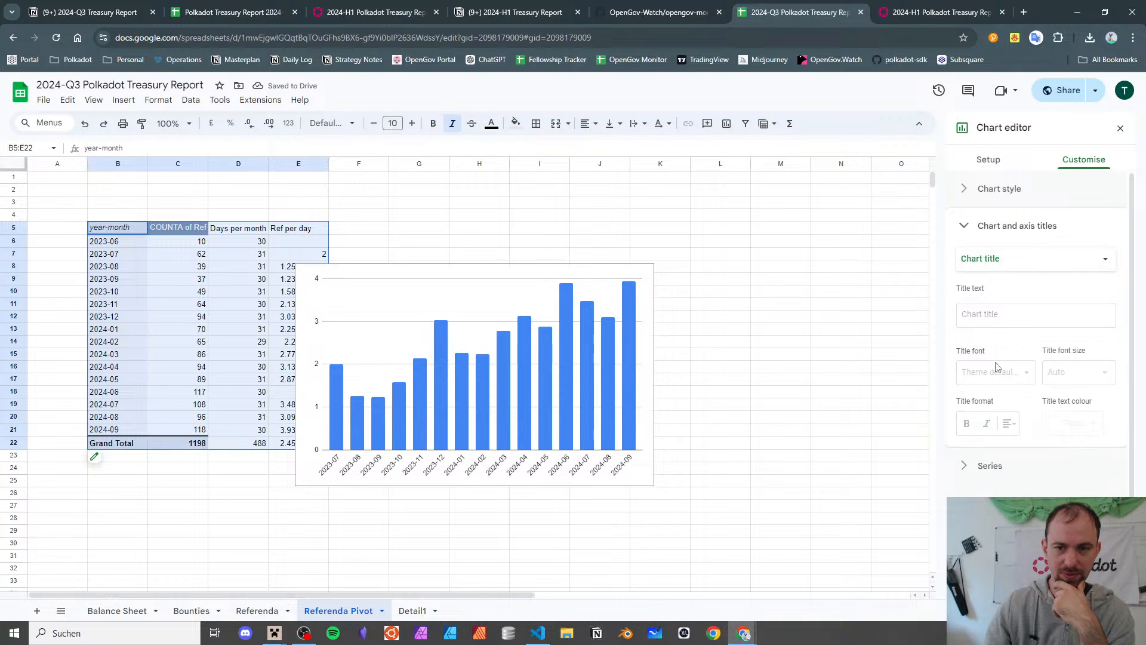
pyautogui.click(1008, 313)
pyautogui.write('>')
pyautogui.press('BackSpace')
pyautogui.write('A')
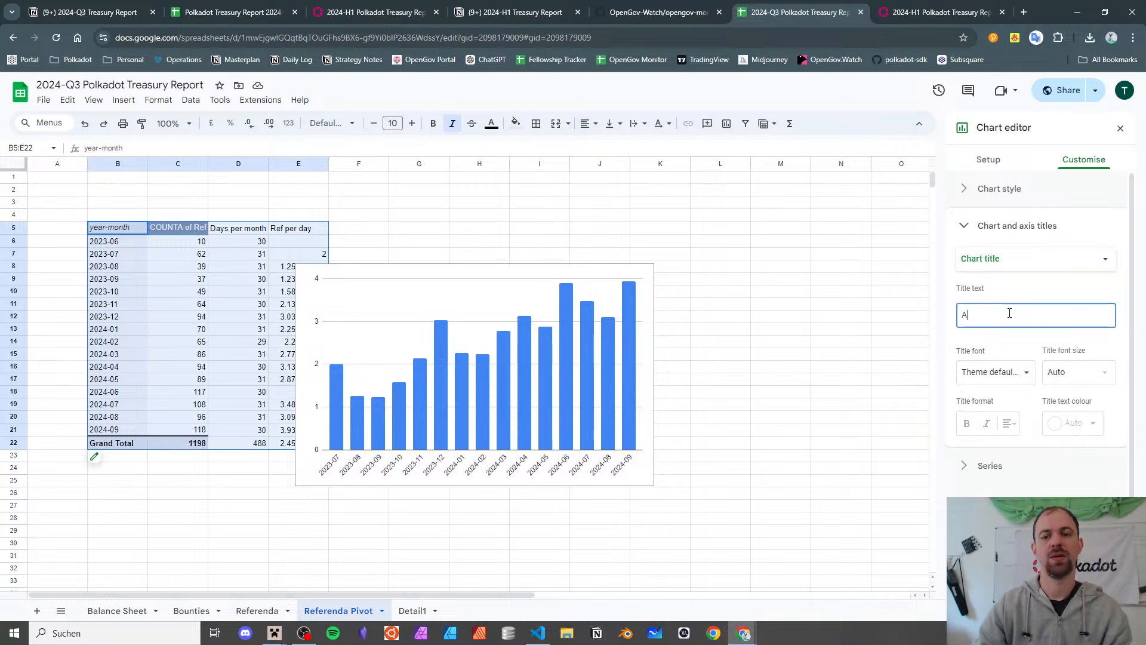
pyautogui.write('vg. Ref per')
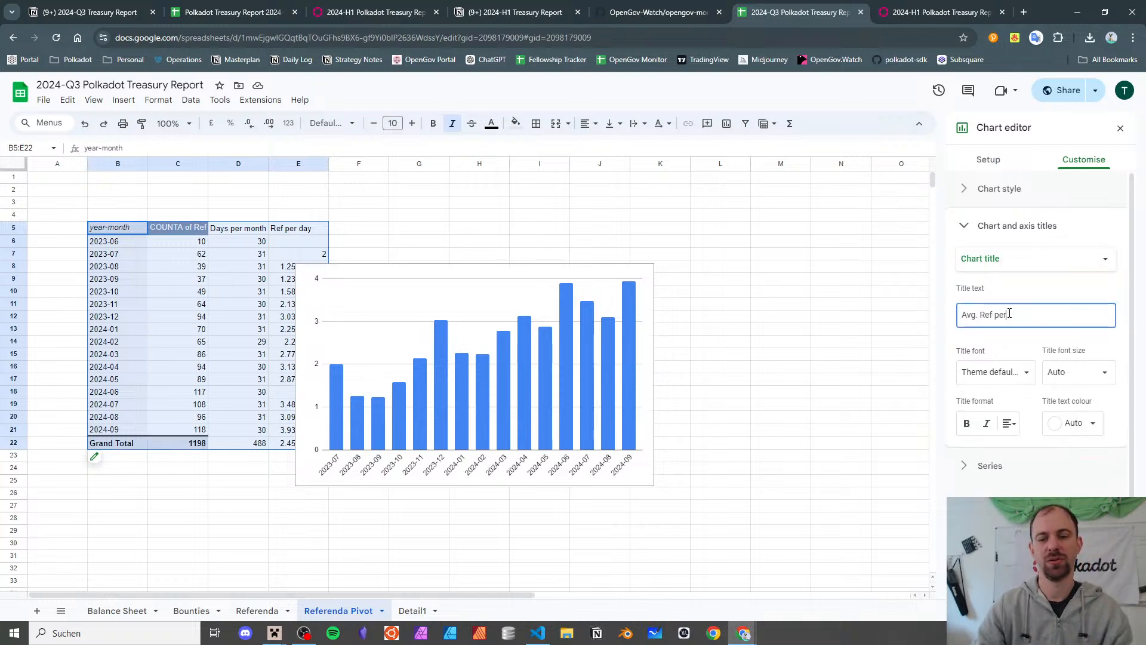
pyautogui.press('BackSpace')
pyautogui.press('BackSpace')
pyautogui.press('BackSpace')
pyautogui.press('BackSpace')
pyautogui.press('BackSpace')
pyautogui.press('BackSpace')
pyautogui.press('BackSpace')
pyautogui.press('BackSpace')
pyautogui.press('BackSpace')
pyautogui.press('BackSpace')
pyautogui.press('BackSpace')
pyautogui.press('BackSpace')
pyautogui.write('Ref')
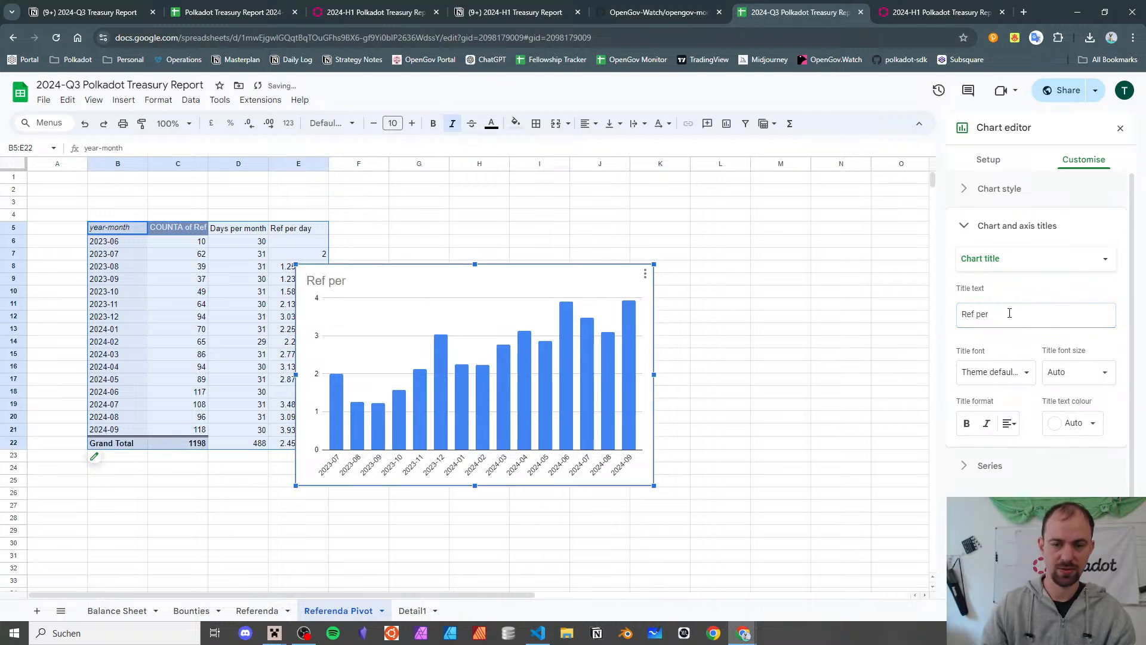
pyautogui.click(1009, 313)
pyautogui.write('Day')
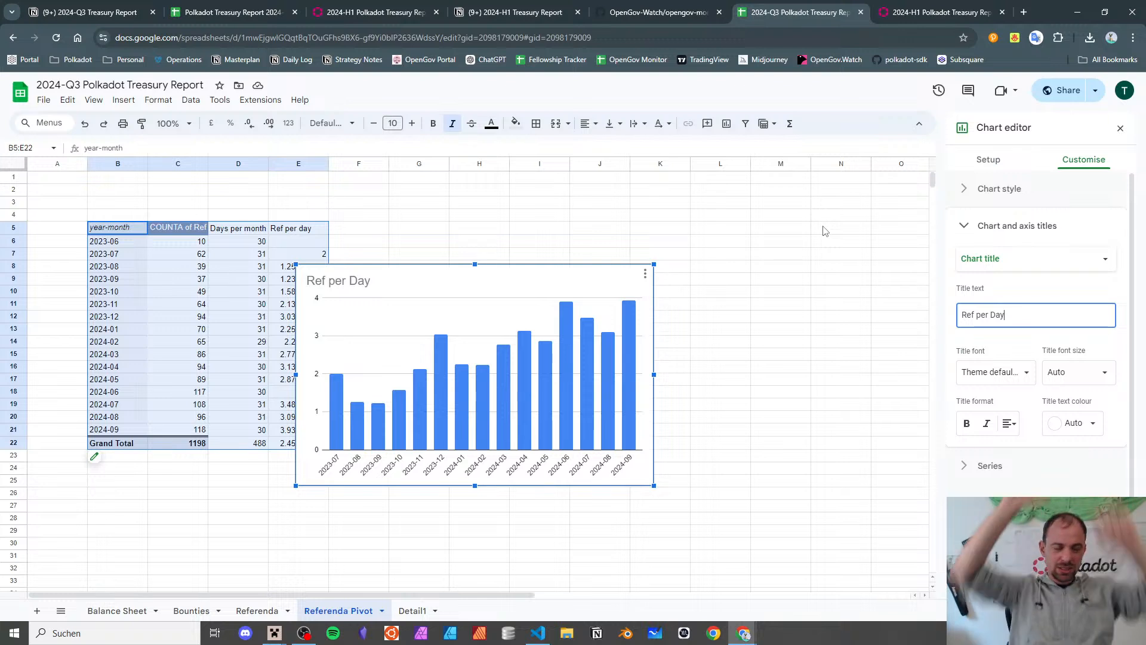
pyautogui.click(720, 255)
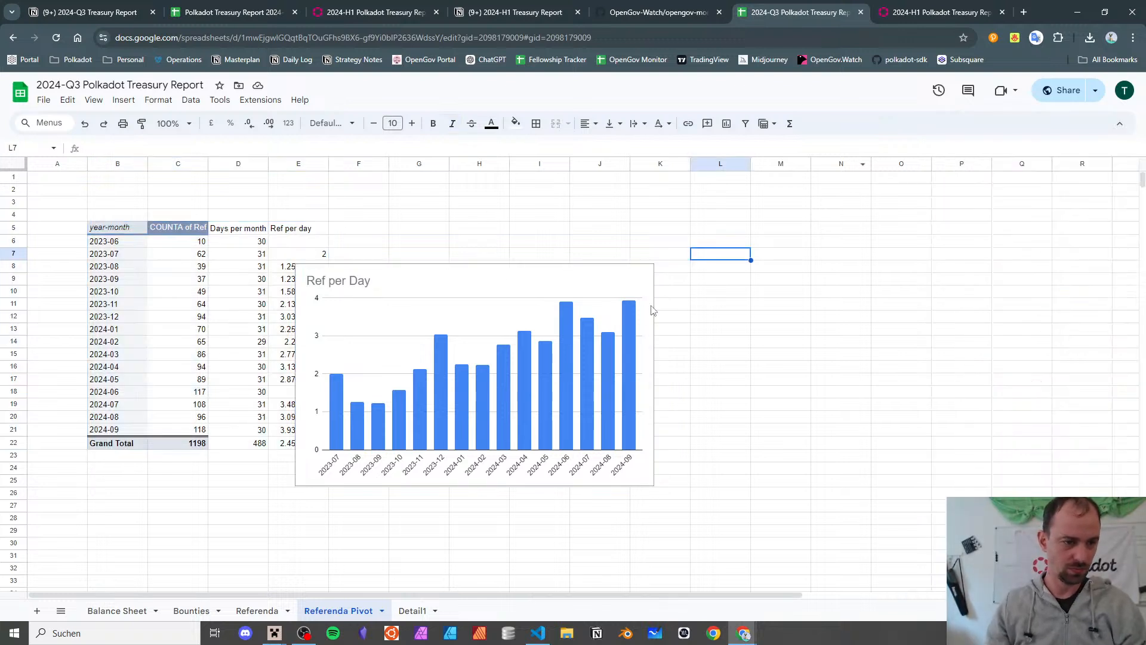
# - Paste a duplicate of the Ref per Day chart and replace its series with COUNTA of Ref
pyautogui.moveTo(609, 273); pyautogui.dragTo(607, 303)
pyautogui.hotkey('ctrl', 'v')
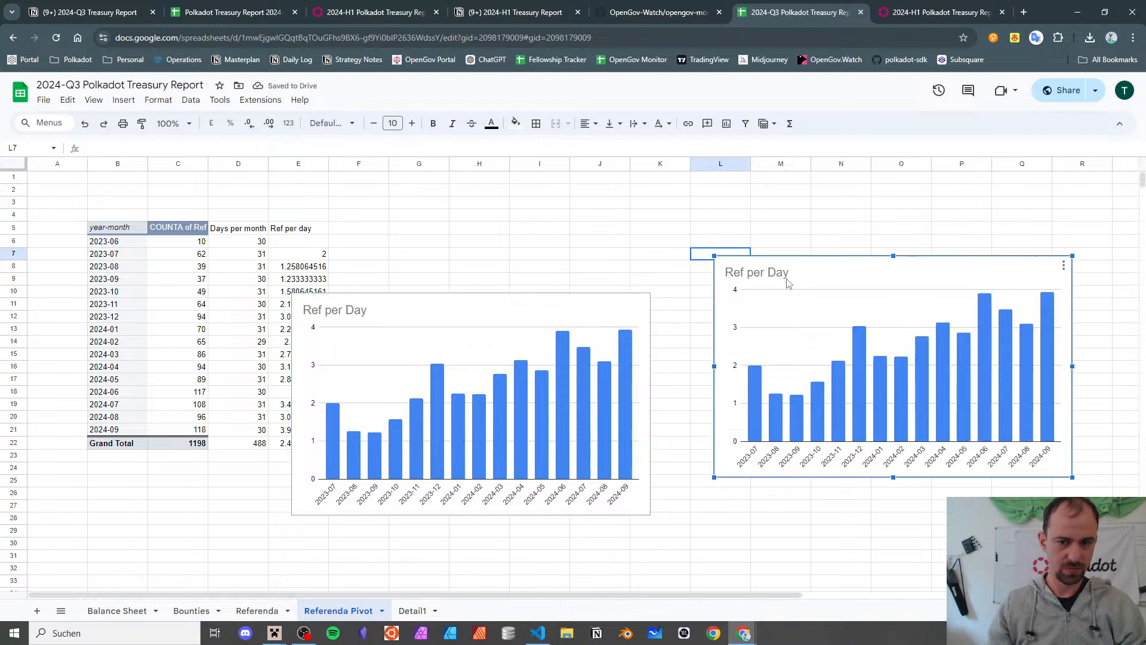
pyautogui.doubleClick(828, 270)
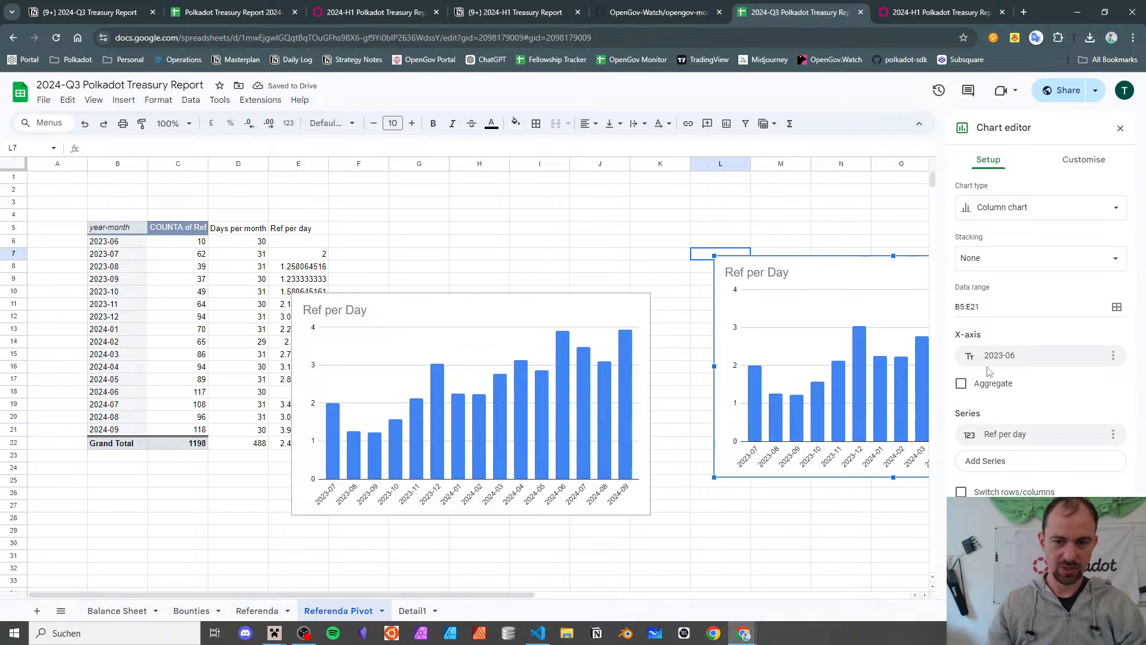
pyautogui.click(1113, 434)
pyautogui.click(1065, 452)
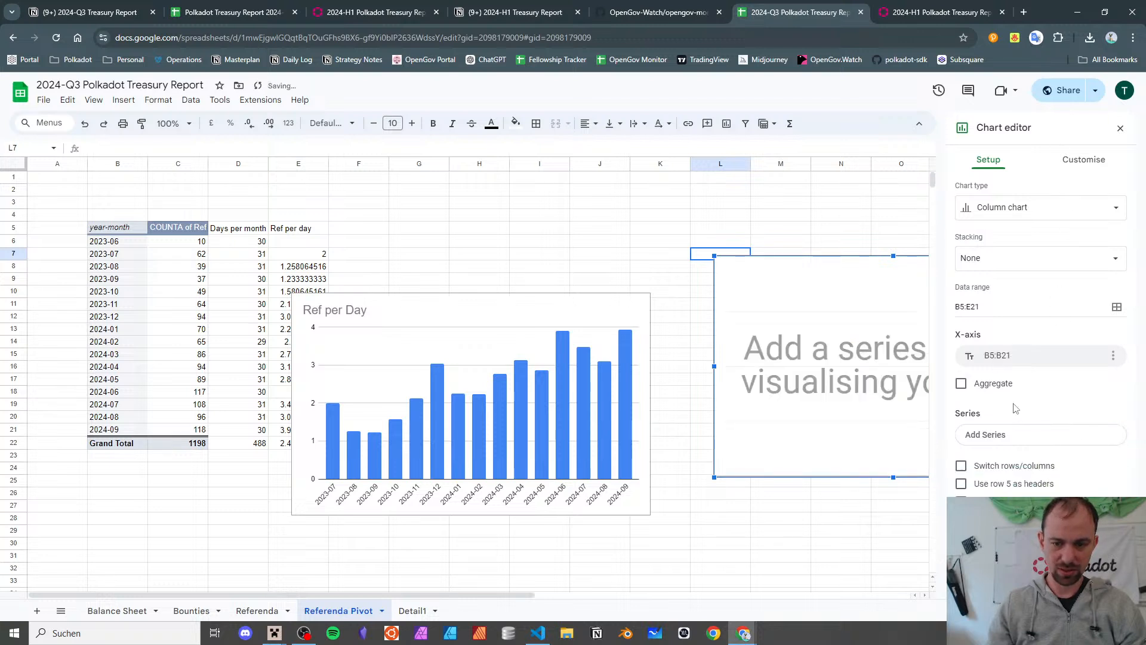
pyautogui.click(1006, 441)
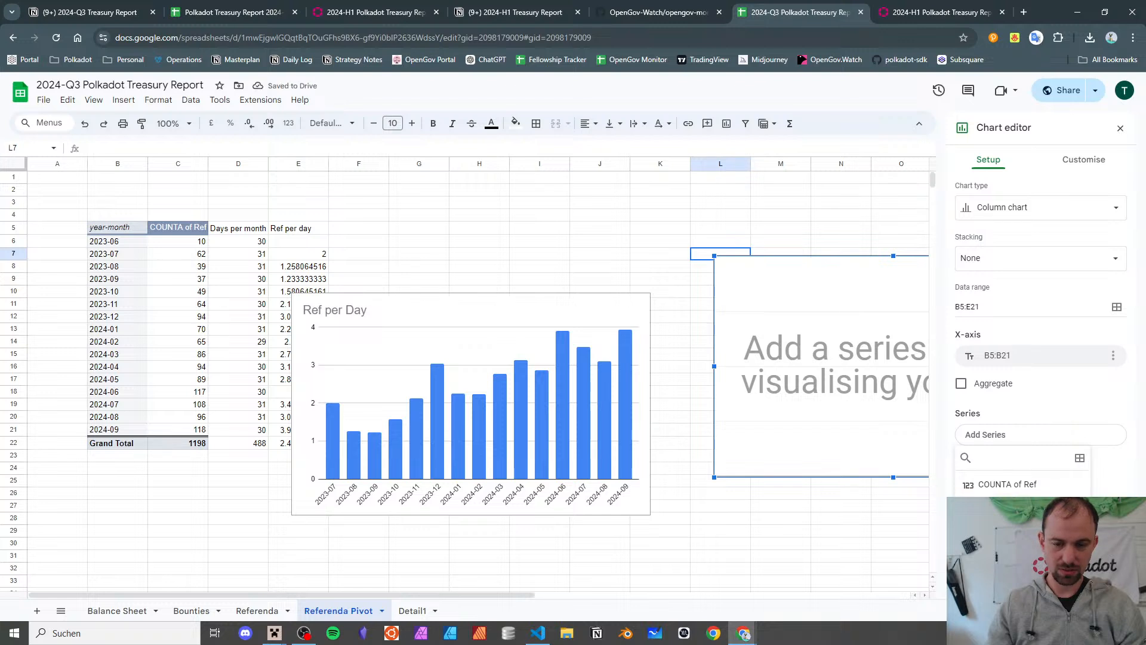
pyautogui.click(993, 486)
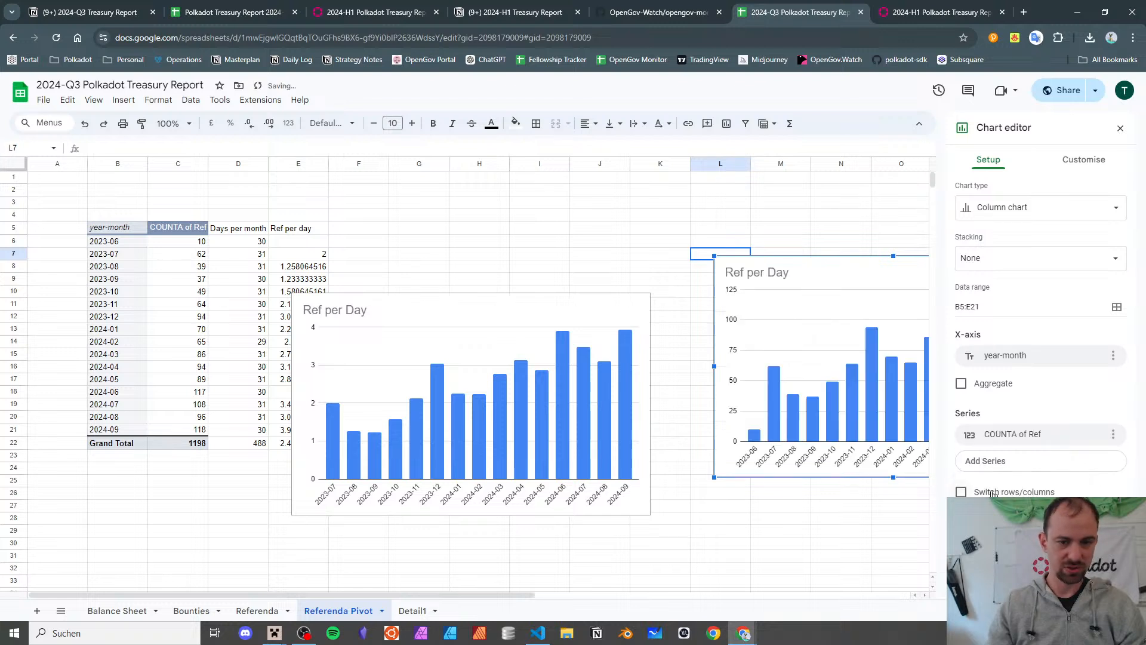
# - Retitle the duplicate chart 'Ref per Month' and deselect it
pyautogui.doubleClick(778, 272)
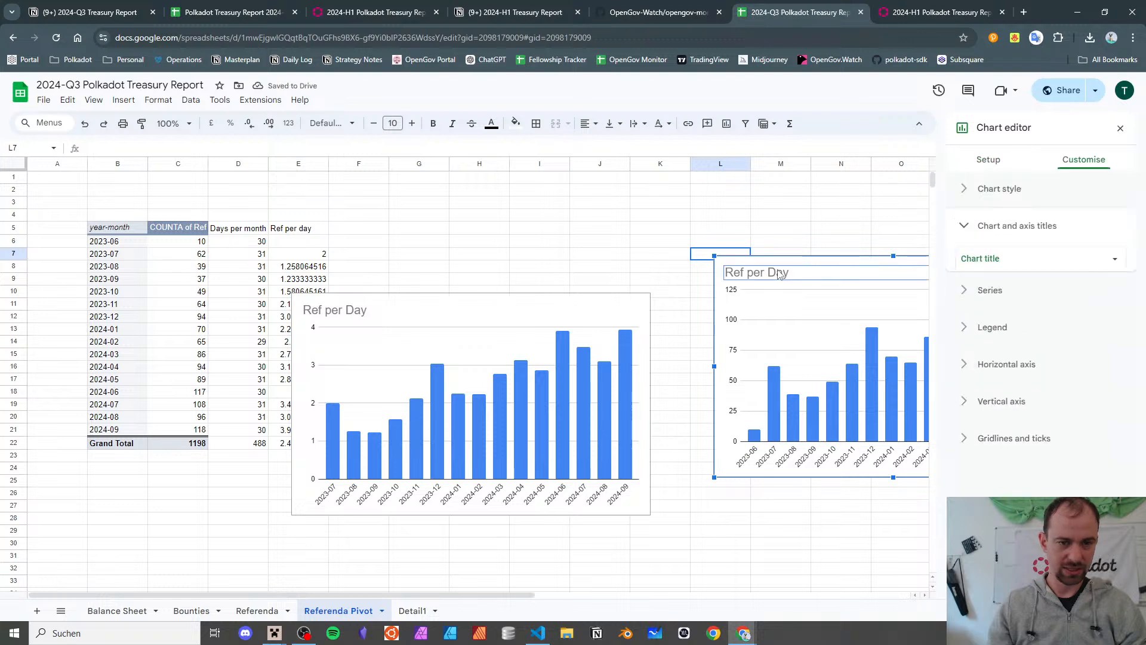
pyautogui.doubleClick(785, 272)
pyautogui.write('Month')
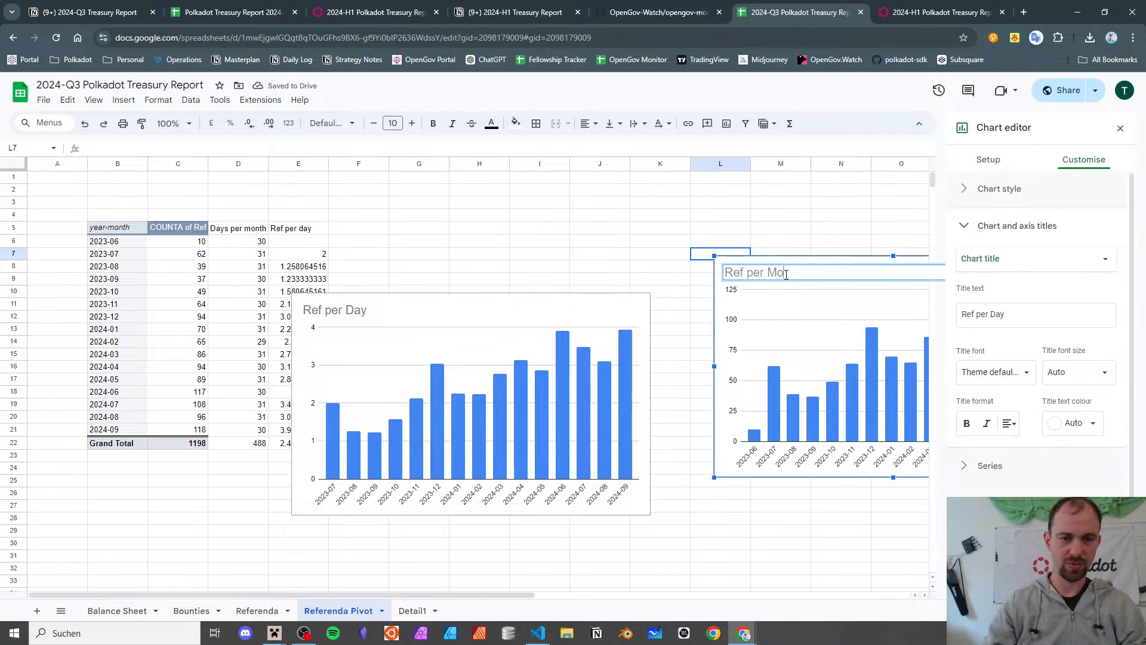
pyautogui.click(1120, 128)
pyautogui.click(885, 204)
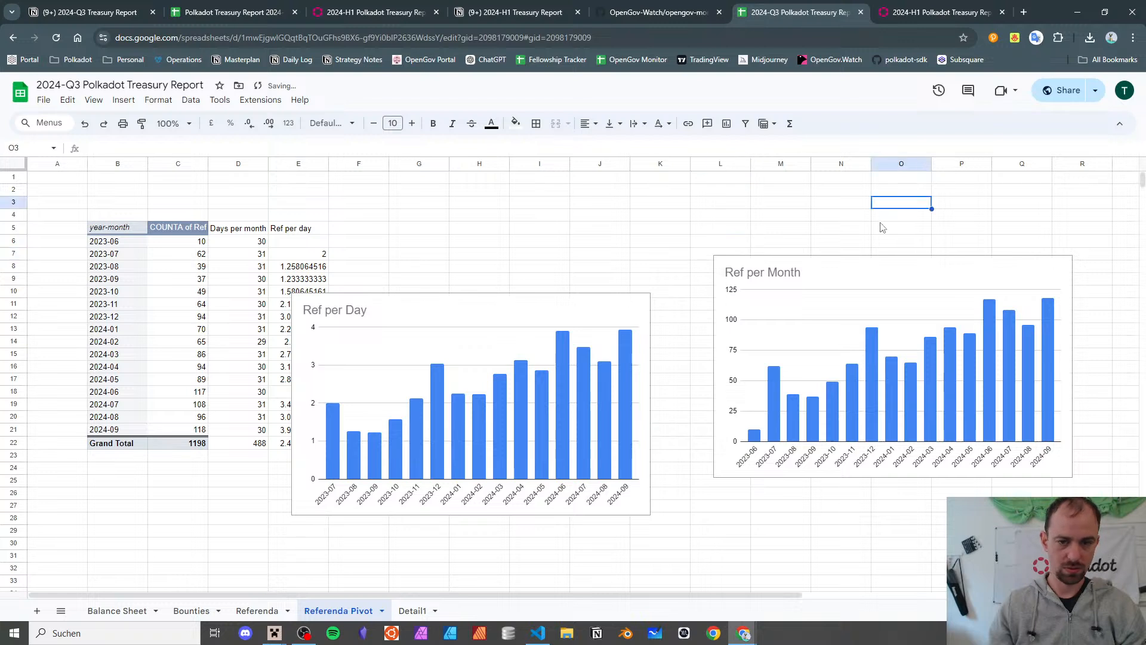
# - Drag the Ref per Month chart left and down so it sits level with Ref per Day
pyautogui.click(880, 221)
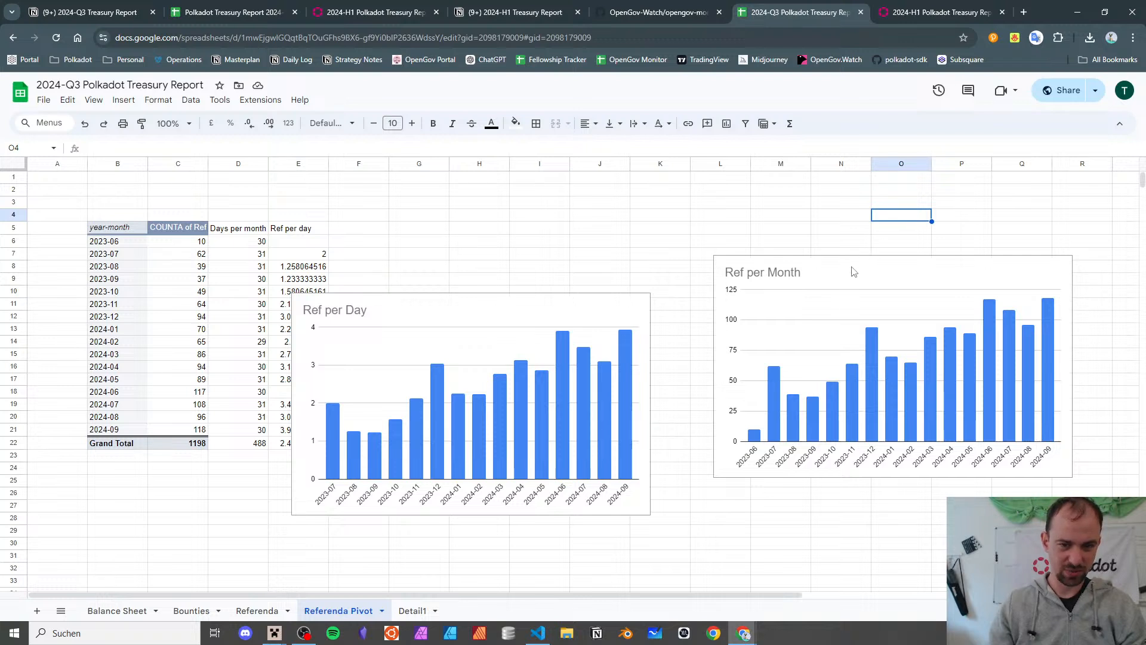
pyautogui.click(831, 302)
pyautogui.moveTo(833, 267); pyautogui.dragTo(795, 304)
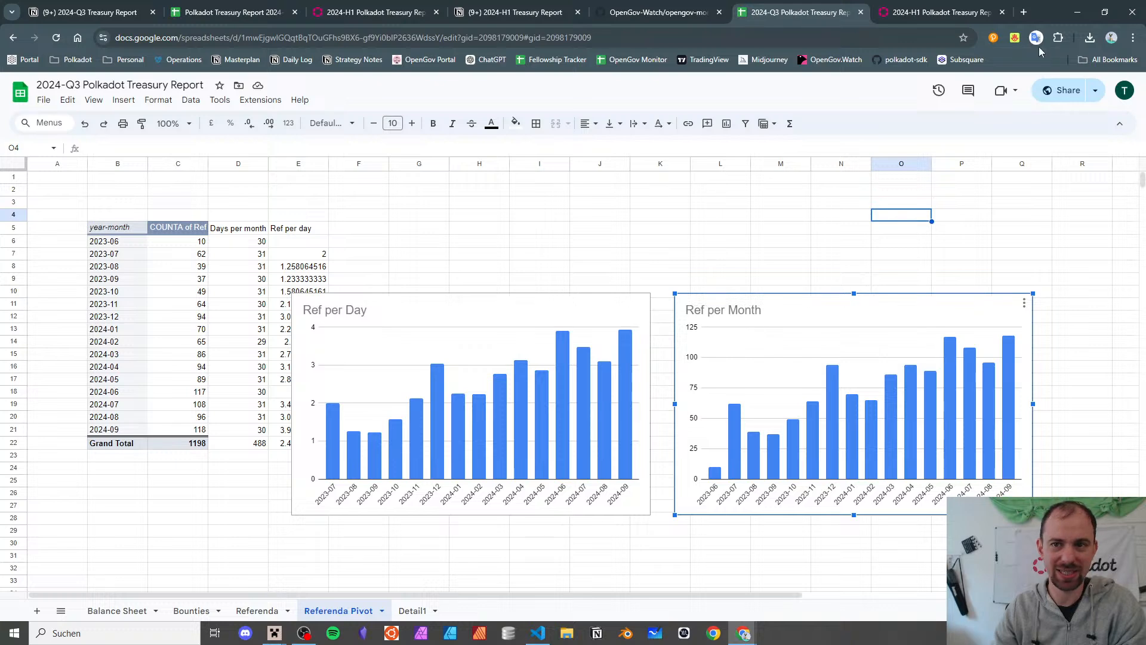
pyautogui.click(1024, 13)
pyautogui.click(1002, 12)
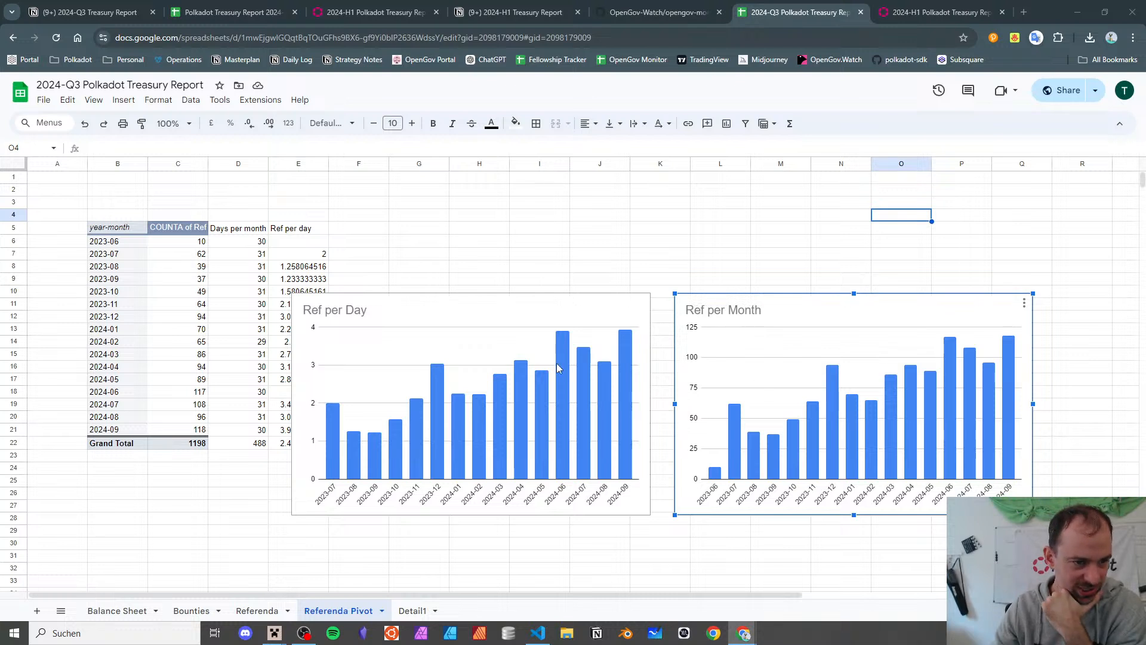
# - Download the Ref per Month chart as a PNG image
pyautogui.click(1024, 303)
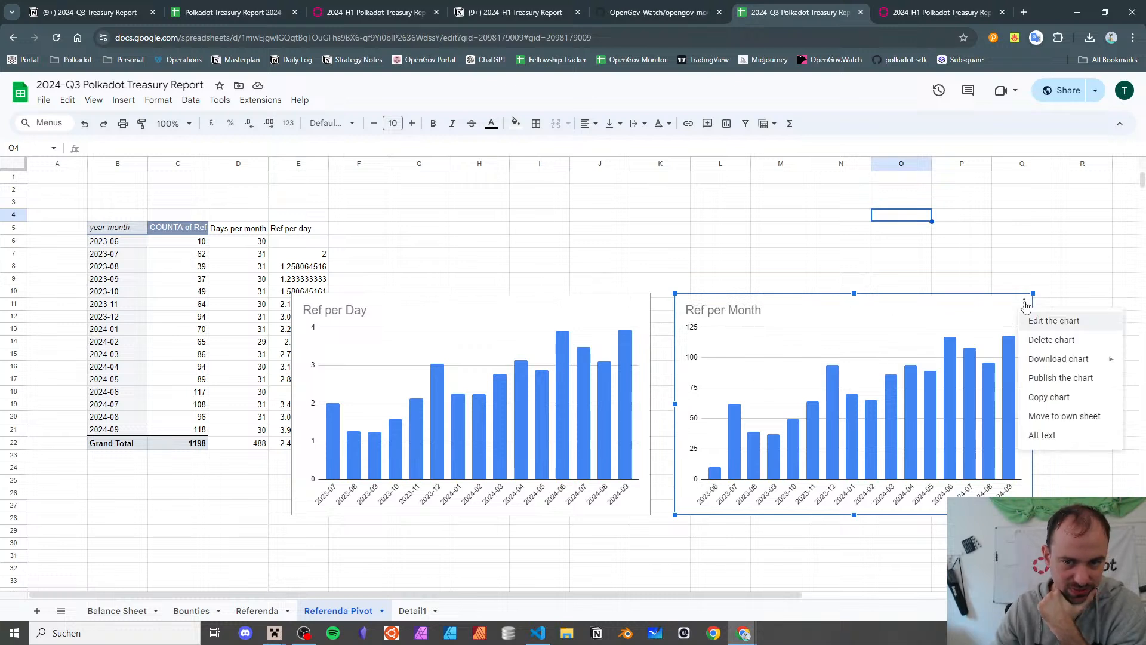
pyautogui.moveTo(1038, 364)
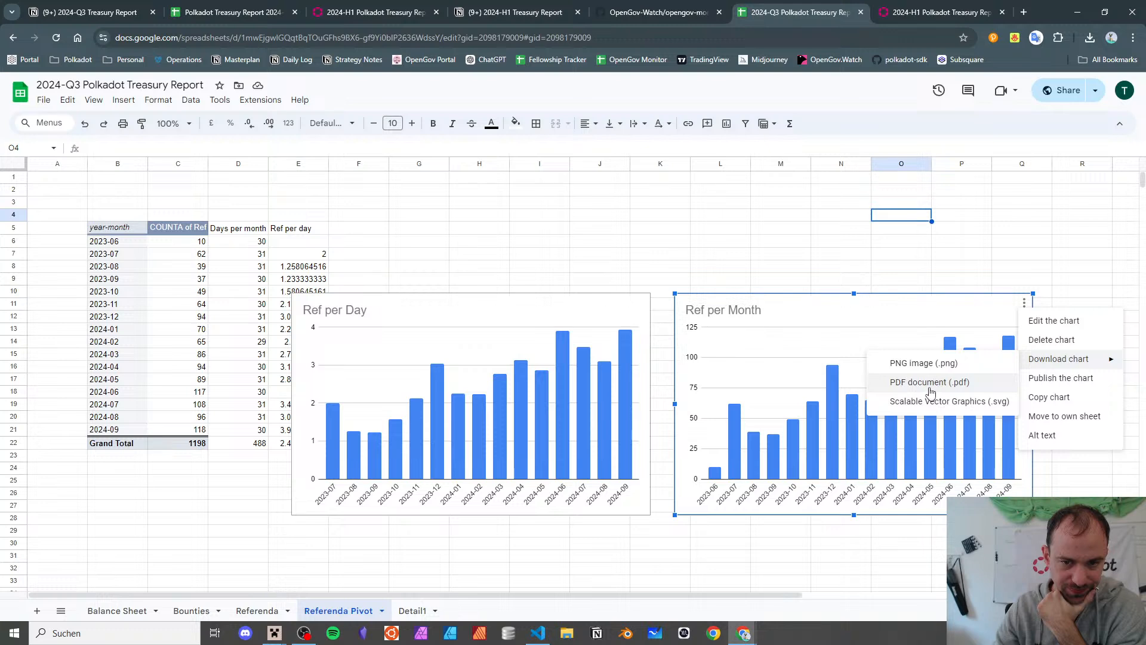
pyautogui.click(927, 366)
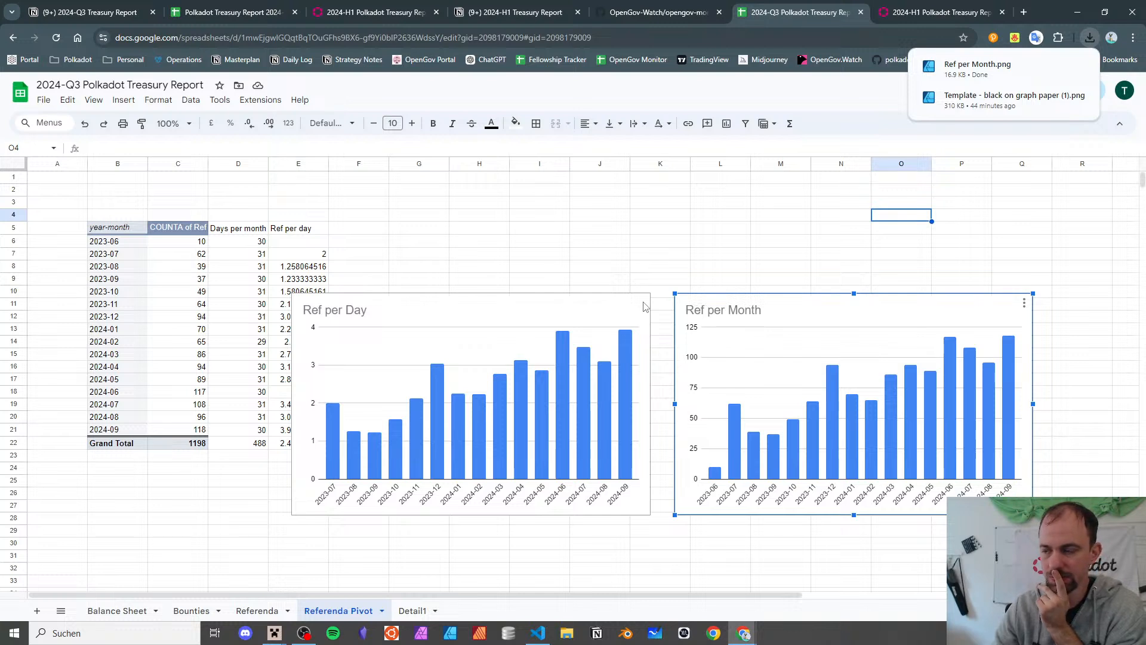
# - Download the Ref per Day chart as a PNG and move the X post tab into this window
pyautogui.click(597, 311)
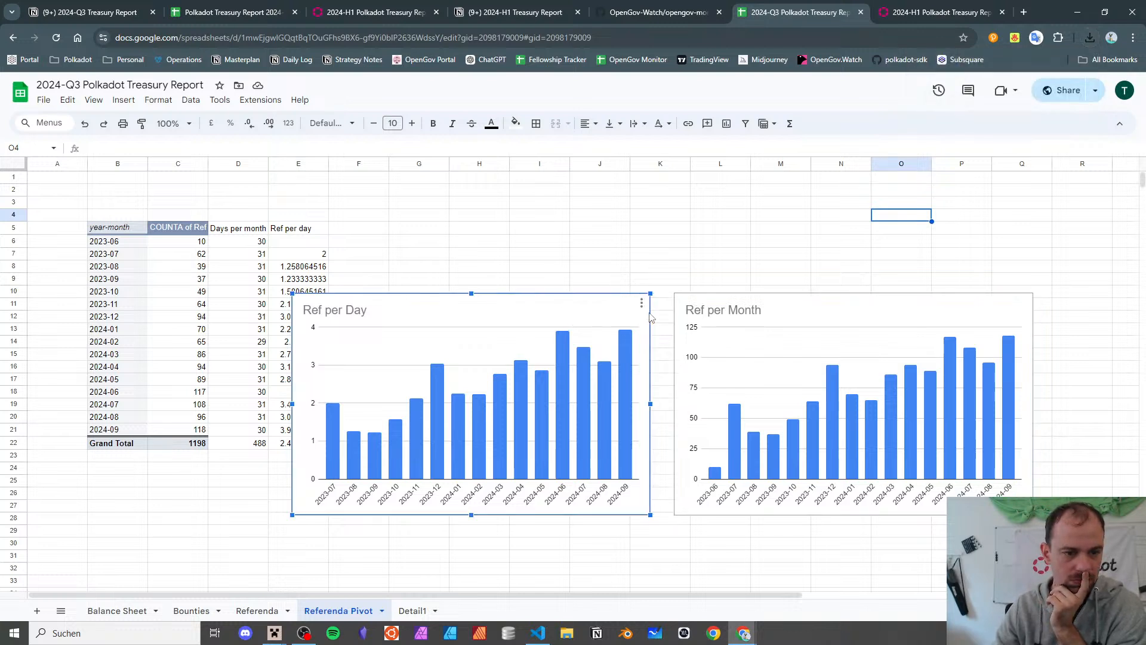
pyautogui.click(640, 302)
pyautogui.moveTo(667, 359)
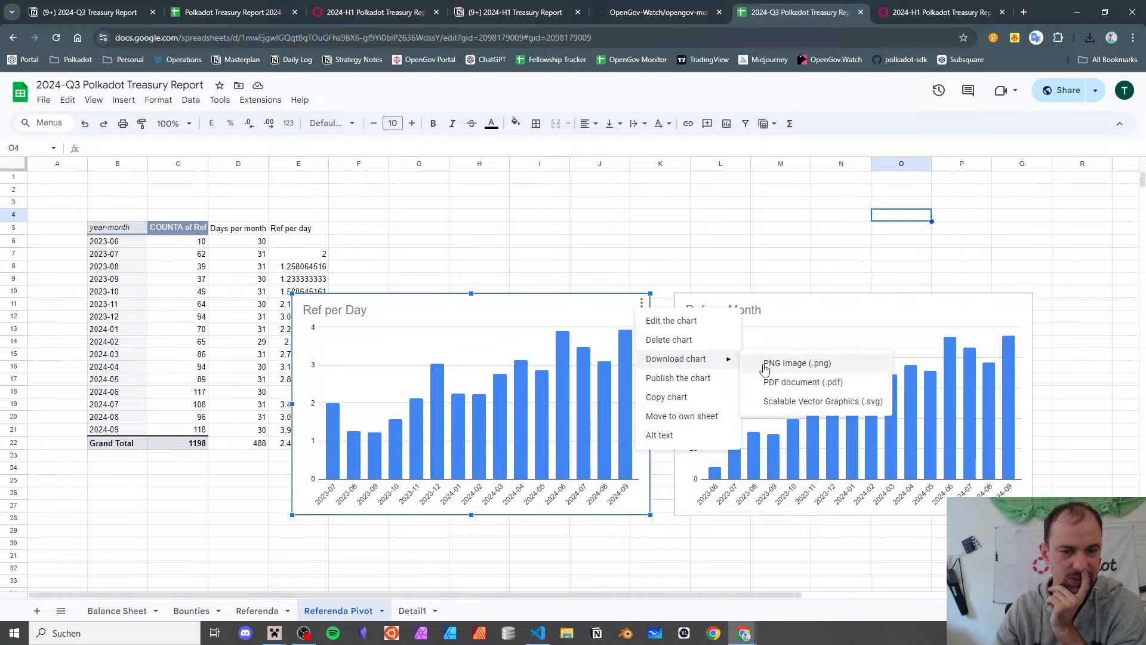
pyautogui.click(775, 364)
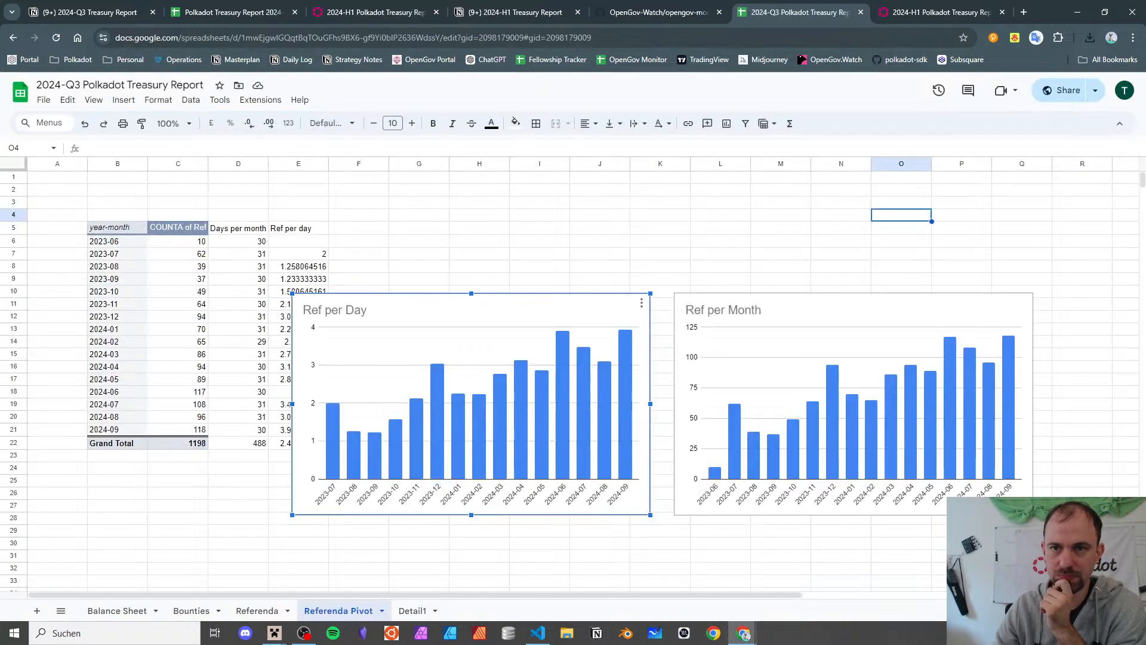
pyautogui.moveTo(1145, 114); pyautogui.dragTo(829, 16)
# - Quote the X post and attach the Ref per Month chart image
pyautogui.middleClick(808, 16)
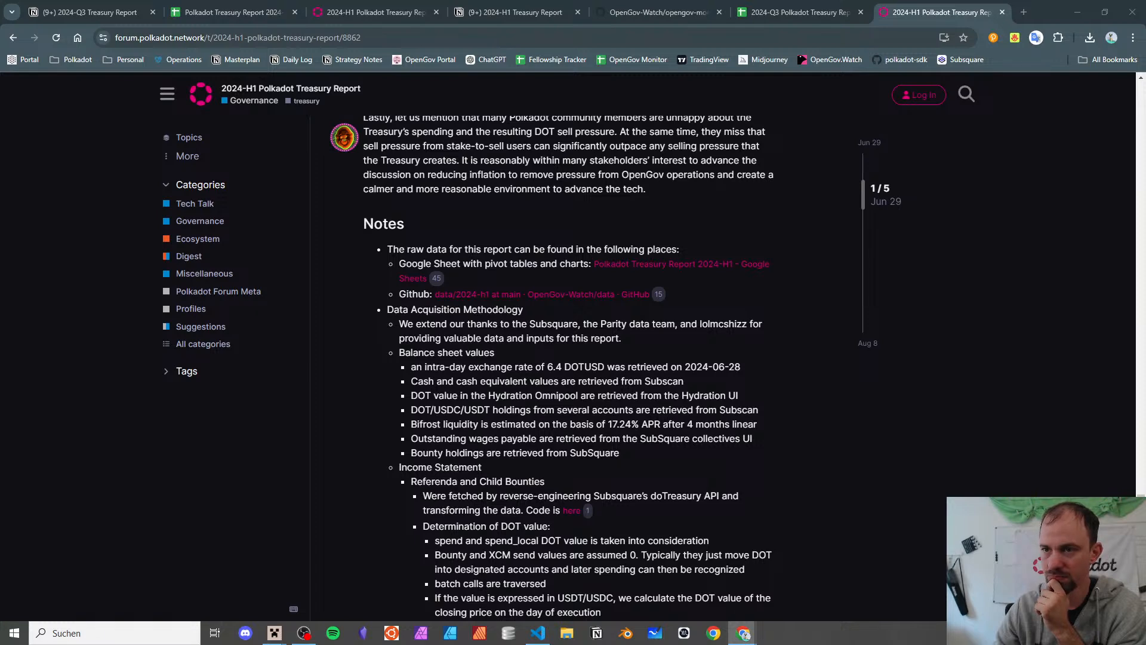
pyautogui.moveTo(1145, 45); pyautogui.dragTo(938, 19)
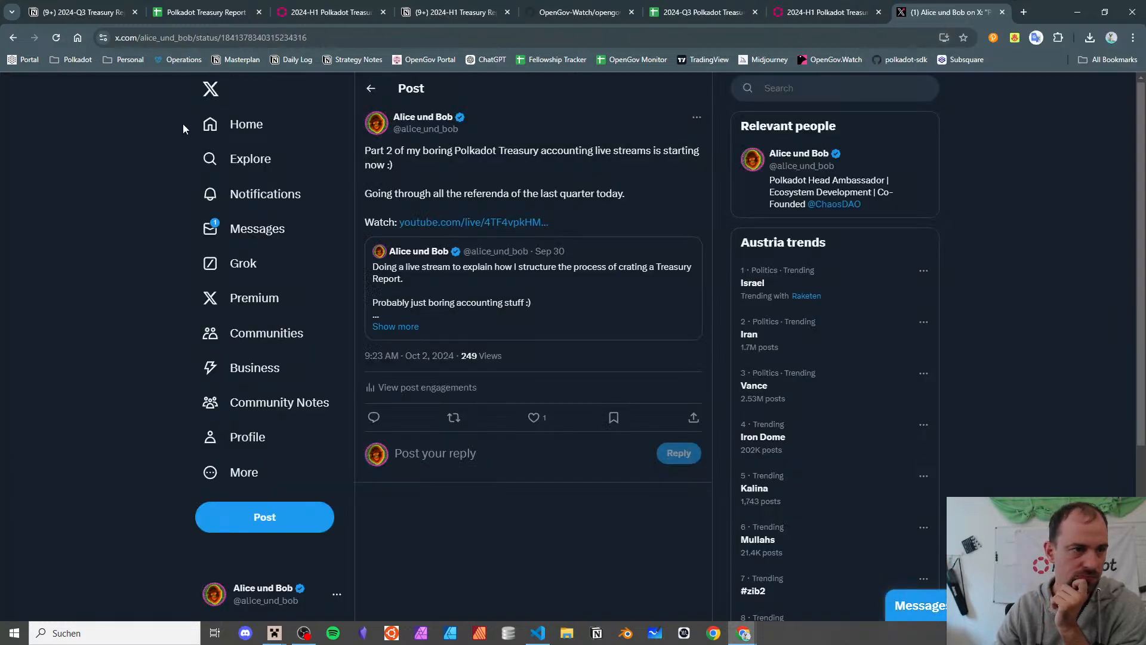
pyautogui.click(454, 417)
pyautogui.click(451, 442)
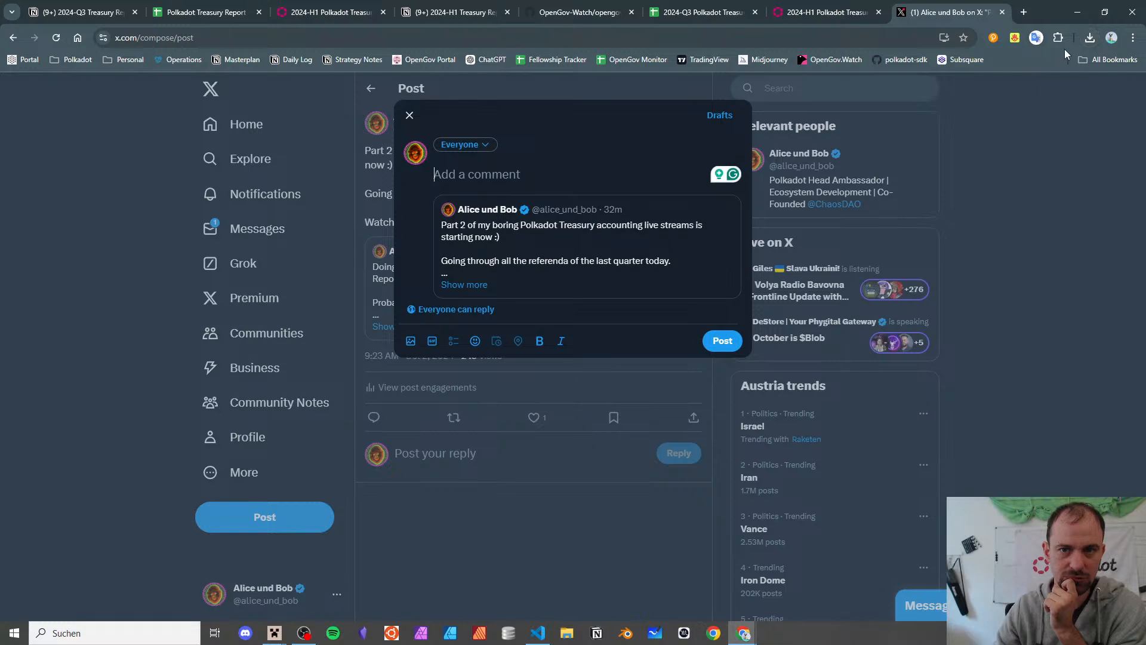
pyautogui.click(1090, 38)
pyautogui.moveTo(977, 122); pyautogui.dragTo(518, 173)
pyautogui.click(518, 172)
# - Write the quote: OpenGov activity going up, 125 referenda in September, almost 4 per day
pyautogui.write('Wow!')
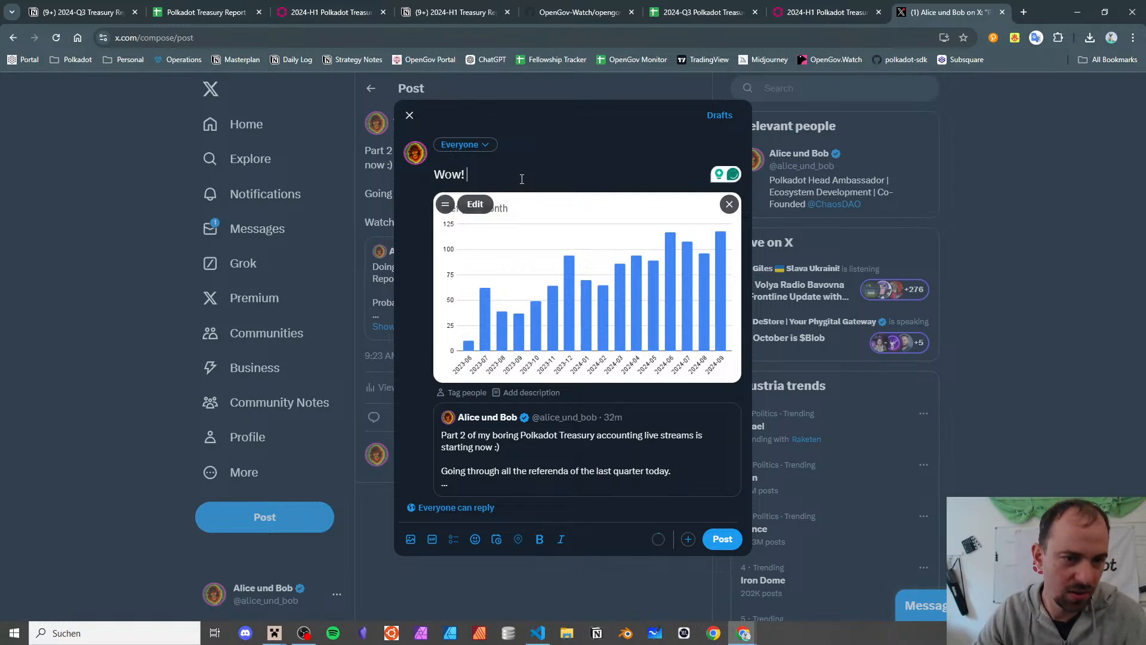
pyautogui.write(' The')
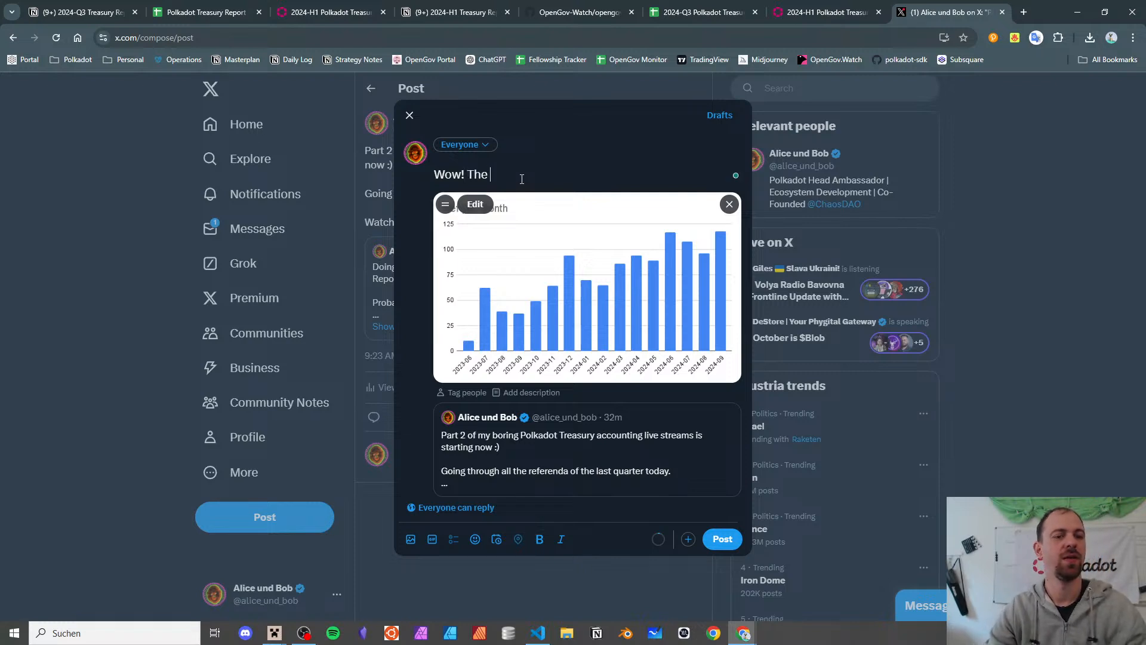
pyautogui.press('BackSpace')
pyautogui.press('BackSpace')
pyautogui.press('BackSpace')
pyautogui.press('BackSpace')
pyautogui.write('Ac')
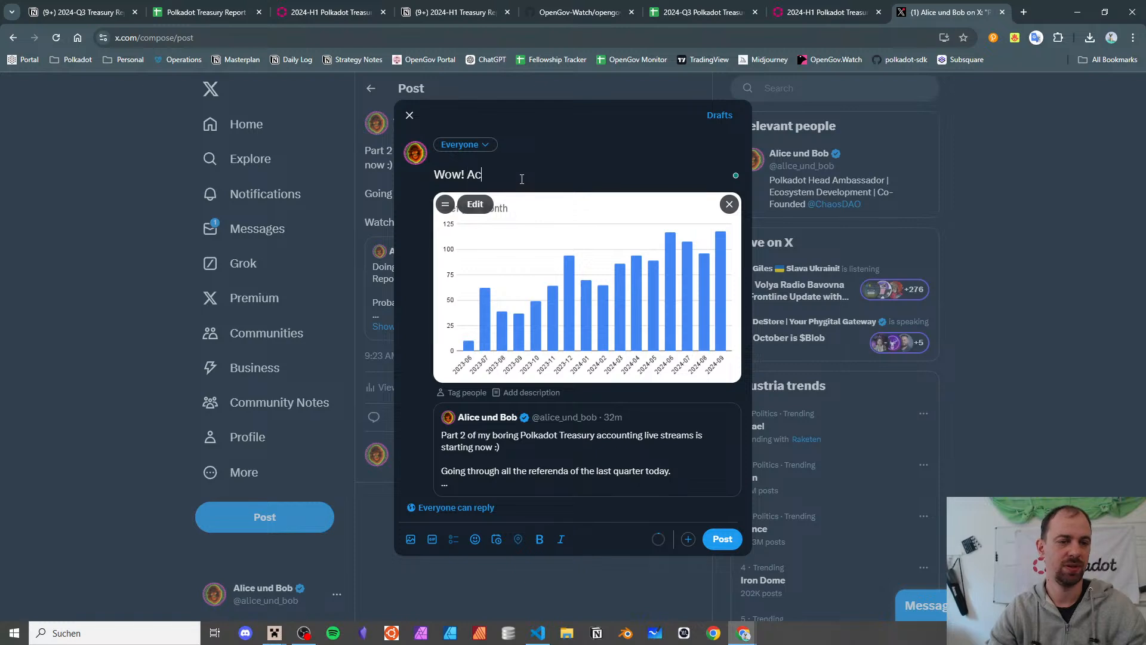
pyautogui.write('tivity on OpenGov ')
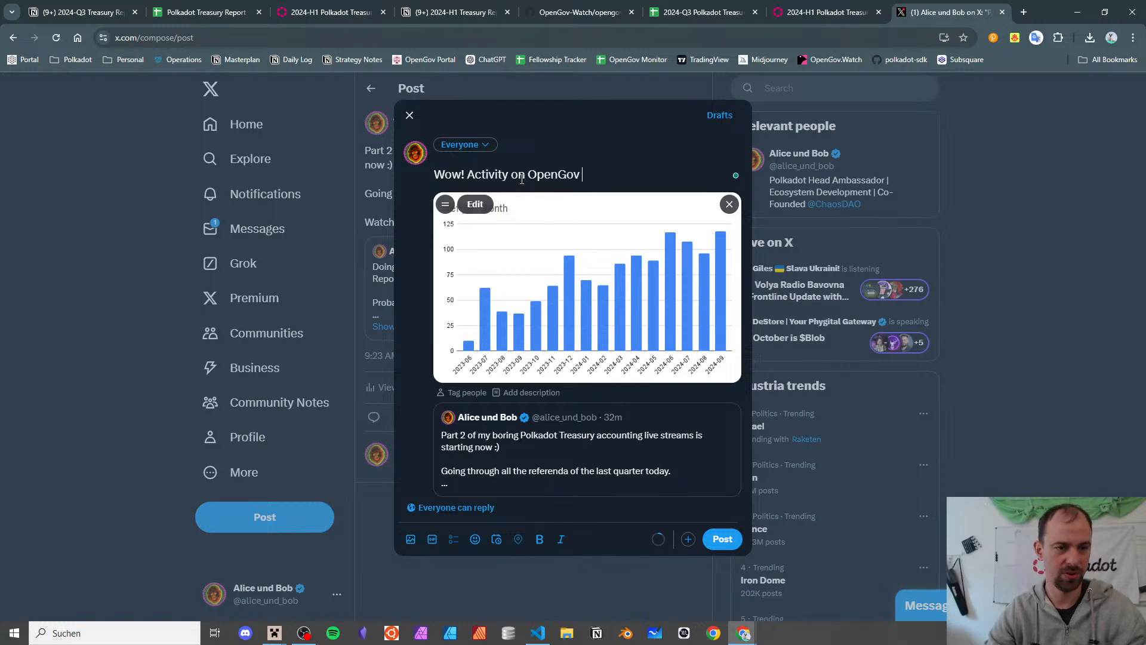
pyautogui.write('has been going ')
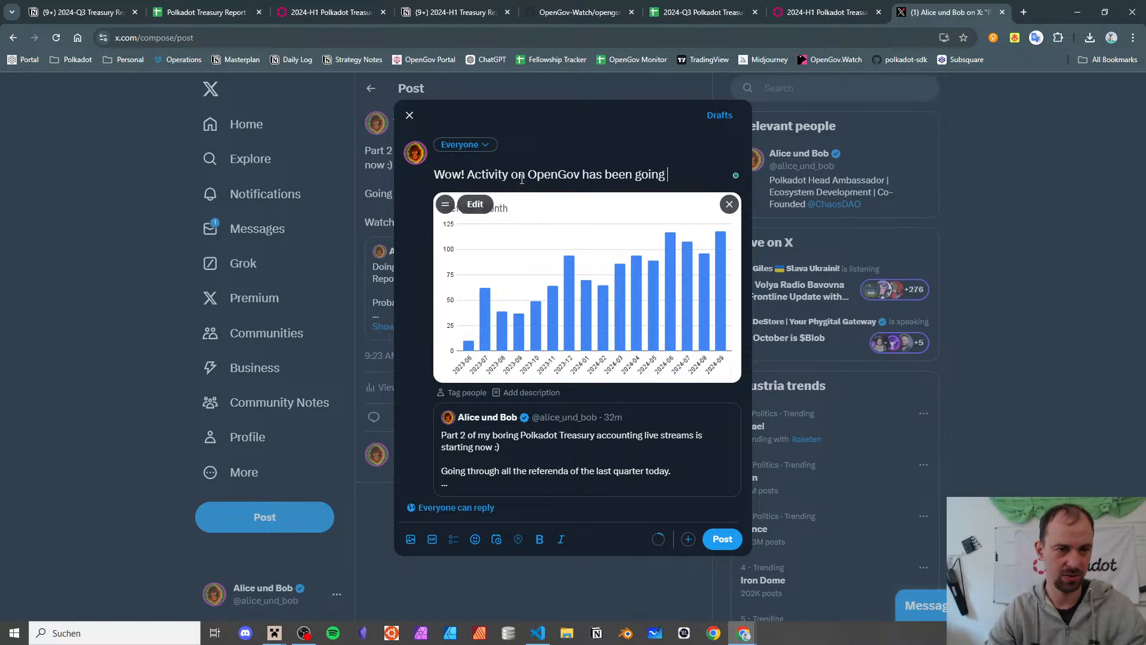
pyautogui.write('up.')
pyautogui.press('Return')
pyautogui.press('Return')
pyautogui.write('125')
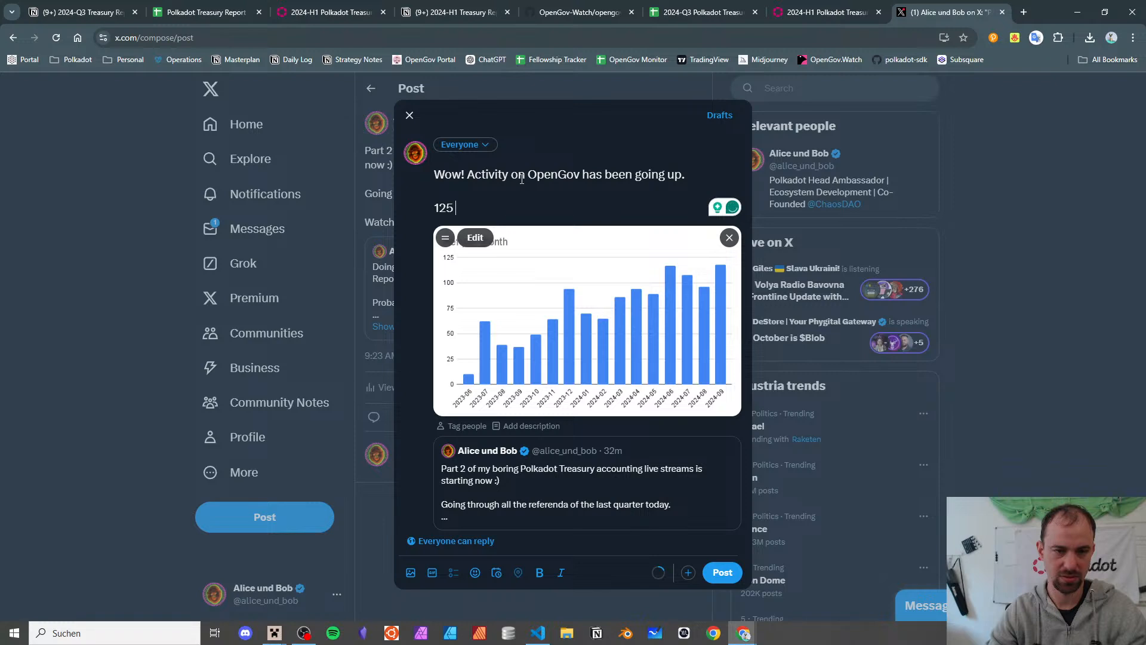
pyautogui.write(' referenda per month')
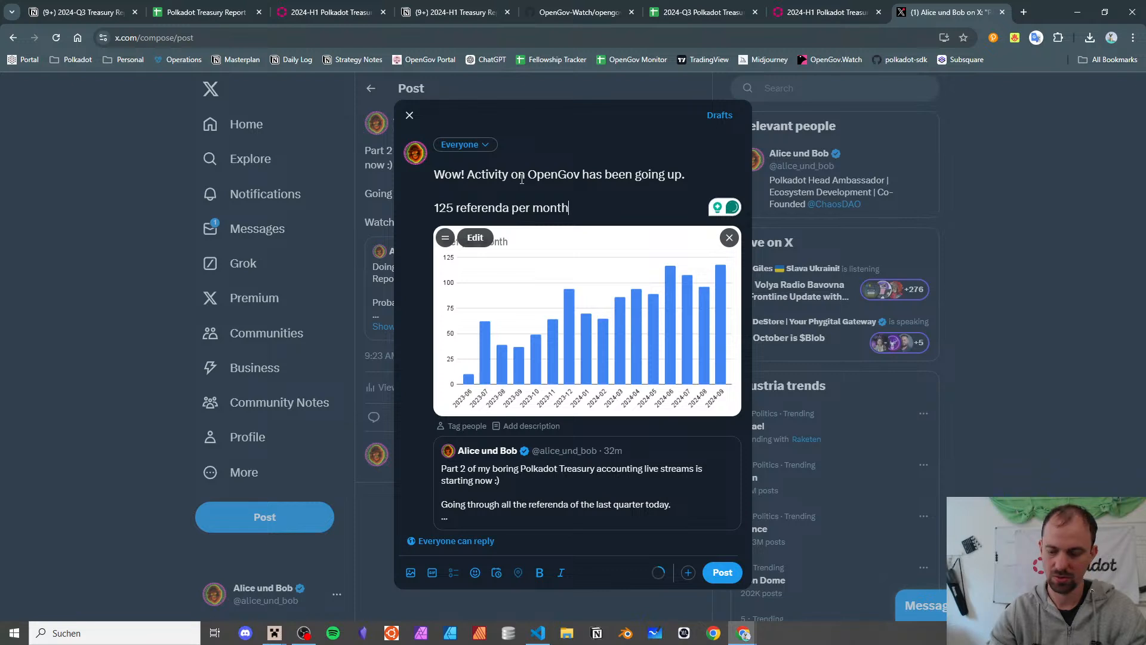
pyautogui.write('September jus')
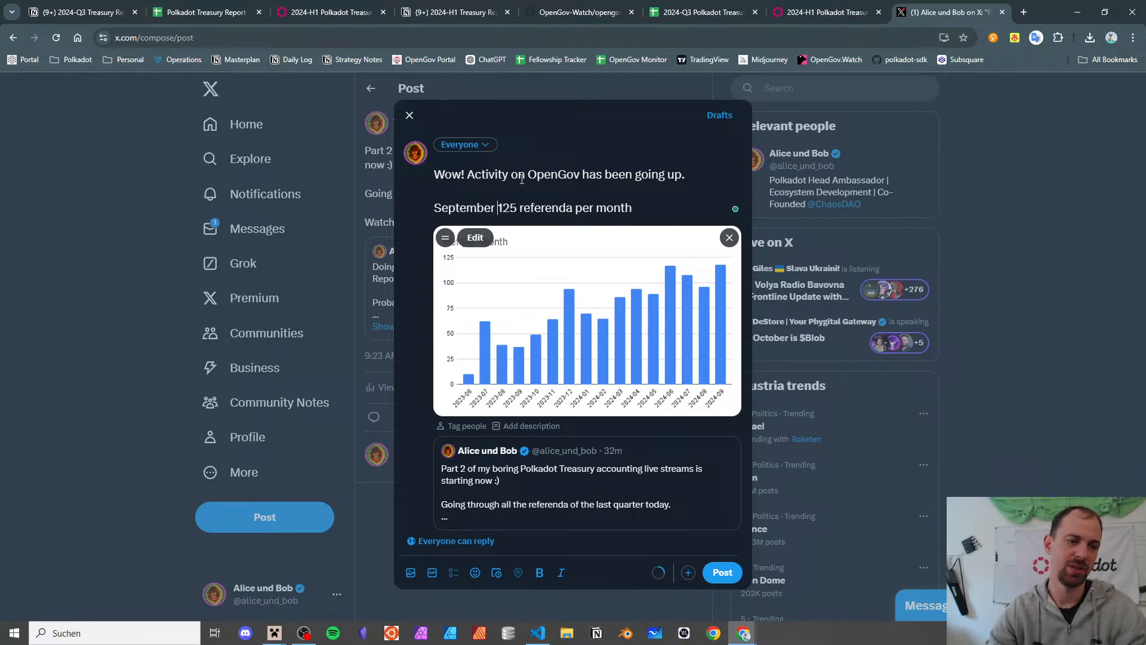
pyautogui.press('BackSpace')
pyautogui.press('BackSpace')
pyautogui.press('BackSpace')
pyautogui.write('saew')
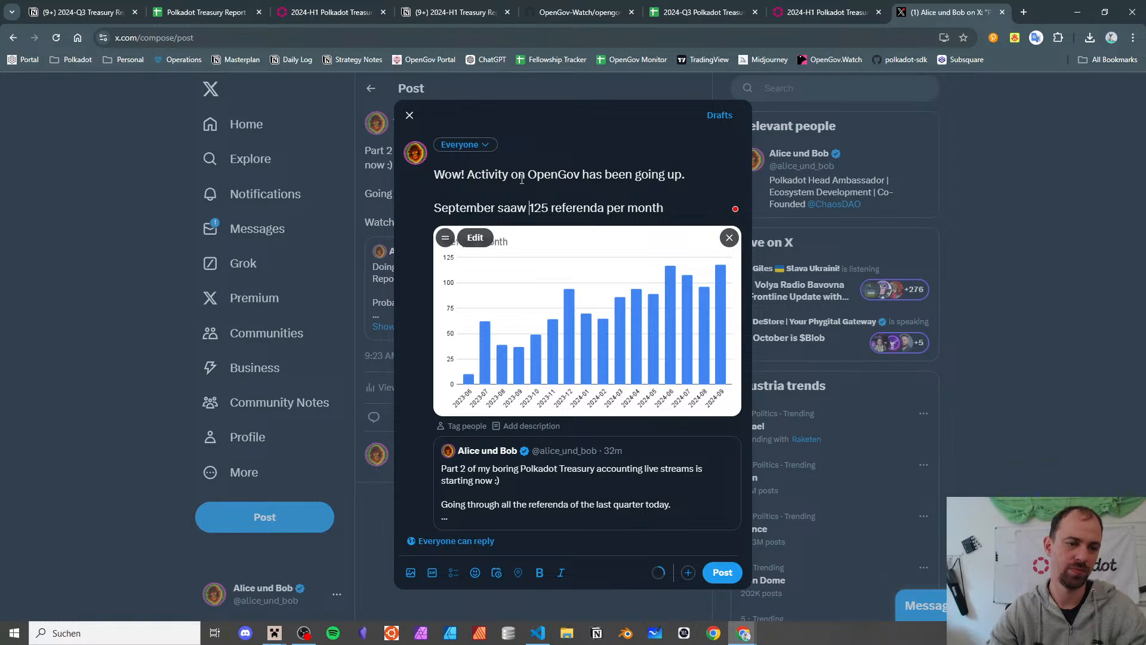
pyautogui.press('BackSpace')
pyautogui.press('BackSpace')
pyautogui.write('w ')
pyautogui.write('Polkadot')
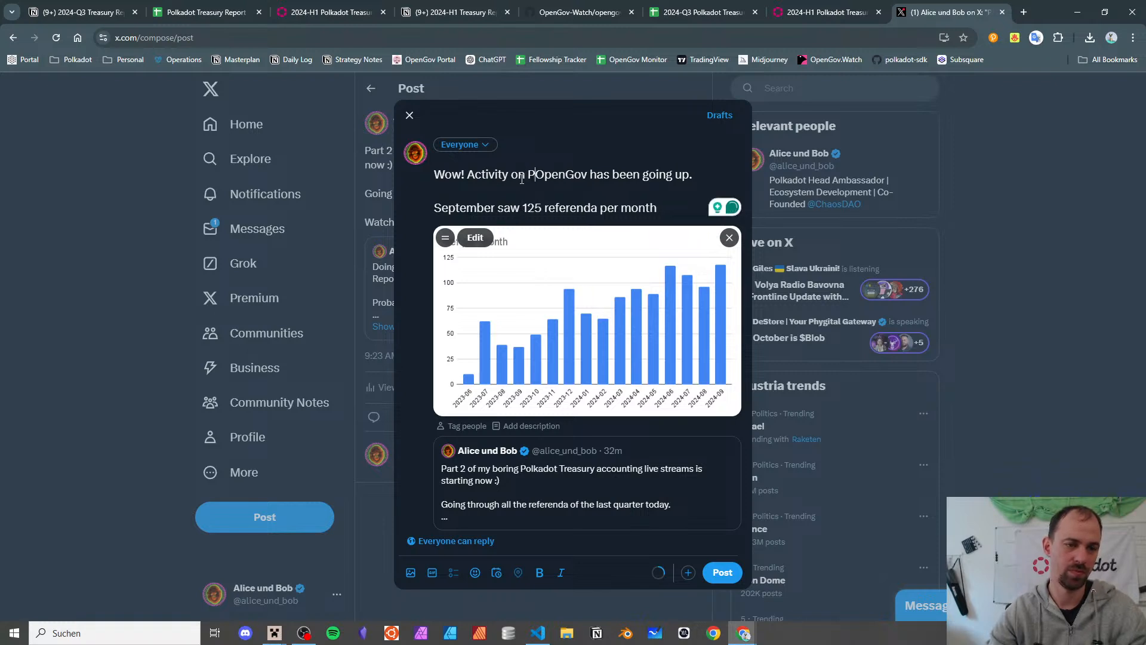
pyautogui.press('Down')
pyautogui.press('Down')
pyautogui.press('End')
pyautogui.write('. ')
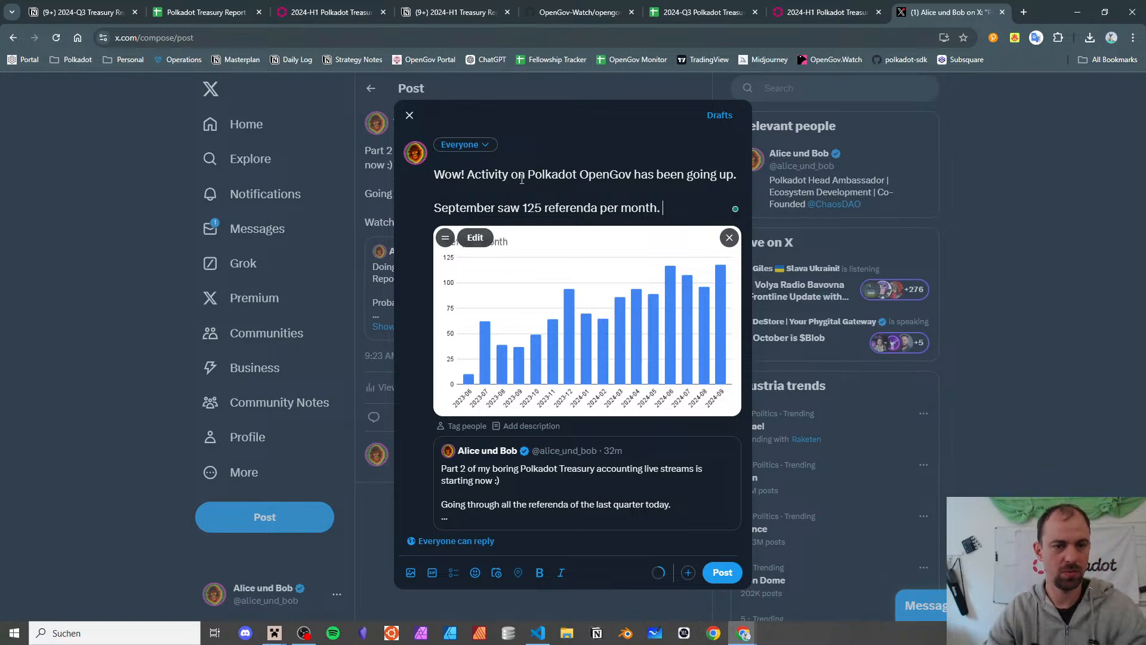
pyautogui.write('Almost 4 per day')
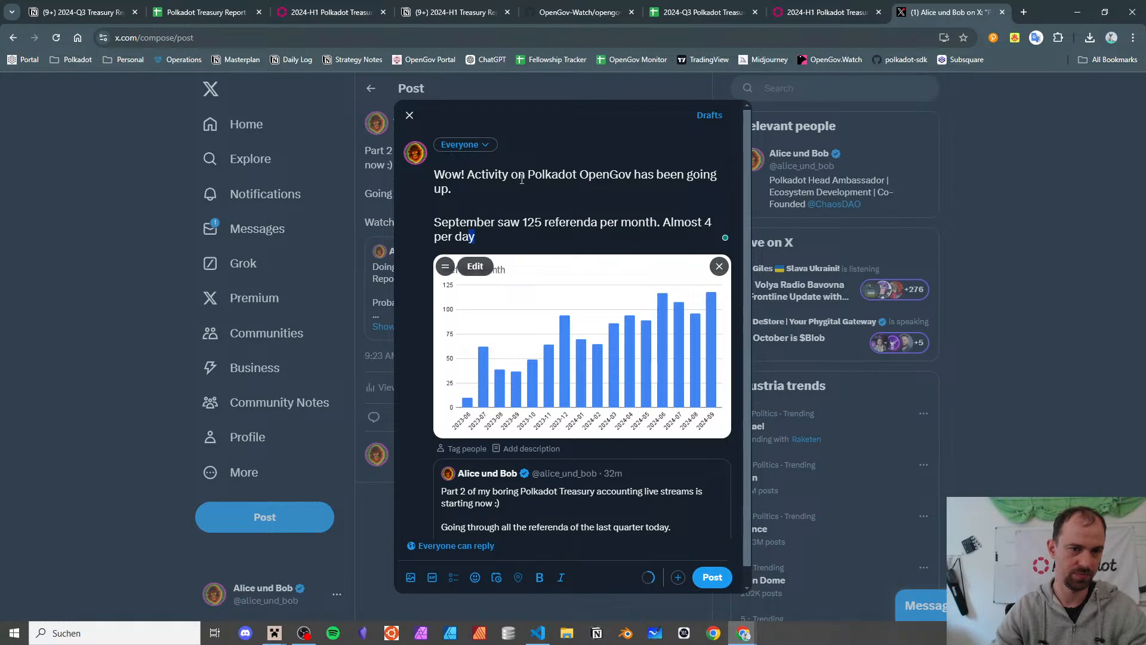
pyautogui.write('!')
# - Add another post to the thread with the Ref per Day.png chart attached
pyautogui.scroll(-1, 494, 350)
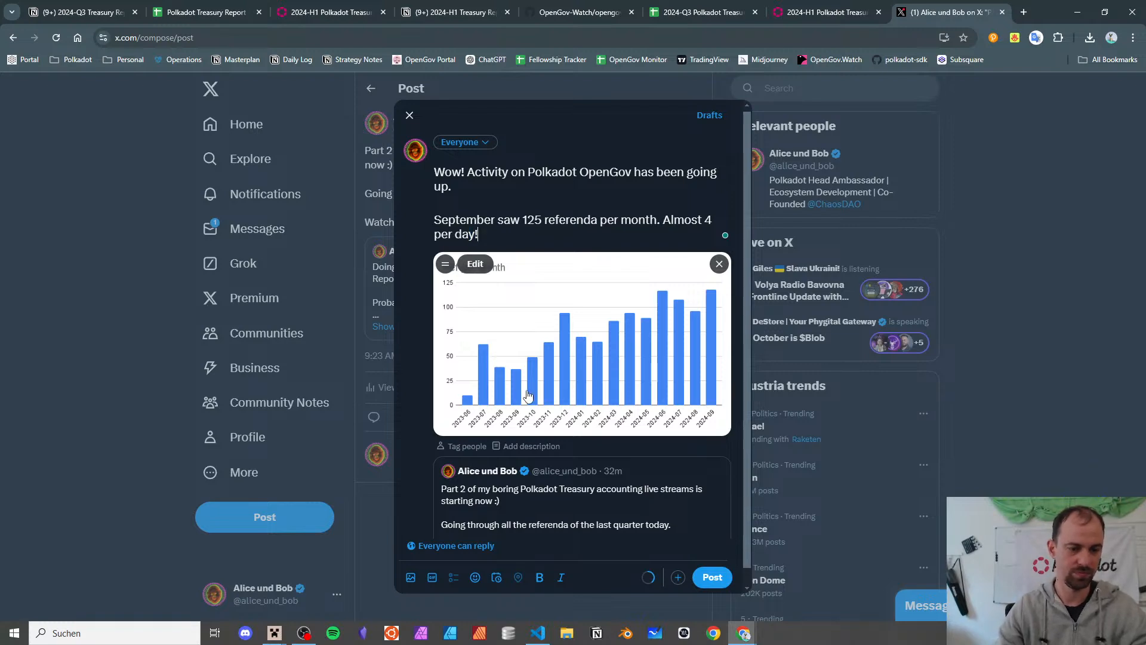
pyautogui.click(679, 577)
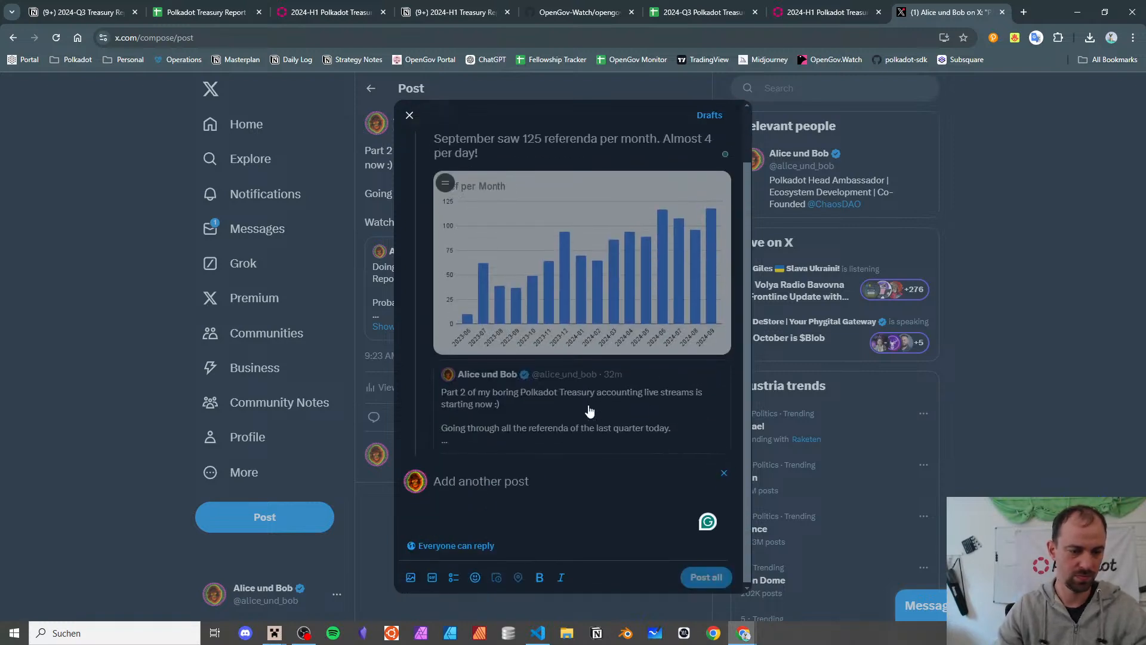
pyautogui.click(1090, 37)
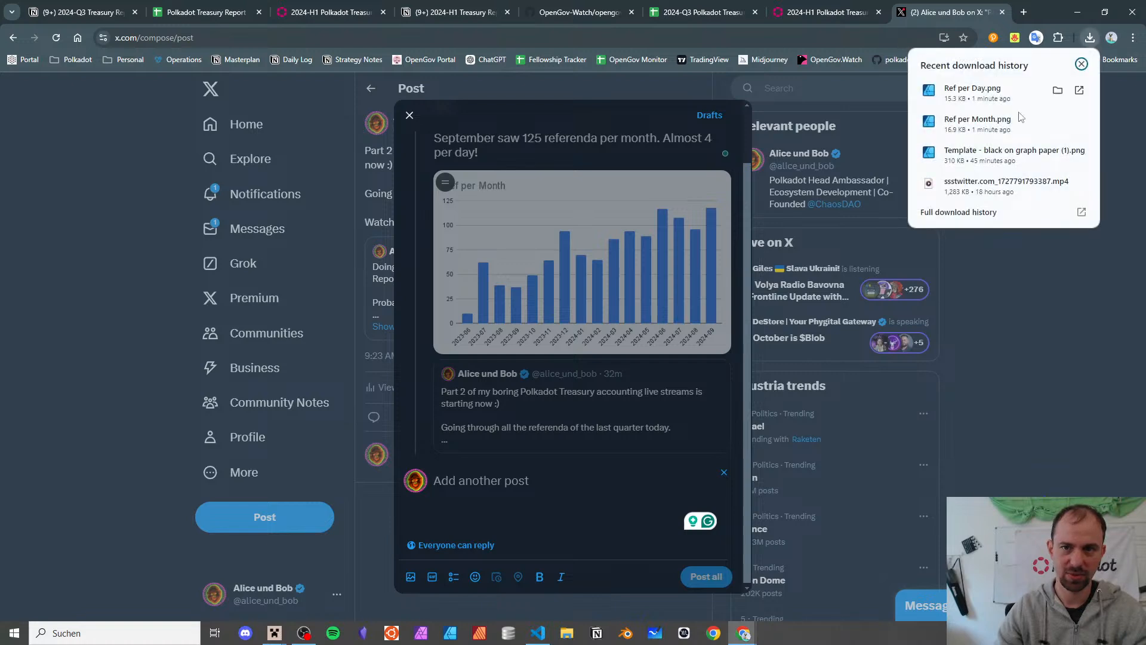
pyautogui.moveTo(972, 89); pyautogui.dragTo(530, 505)
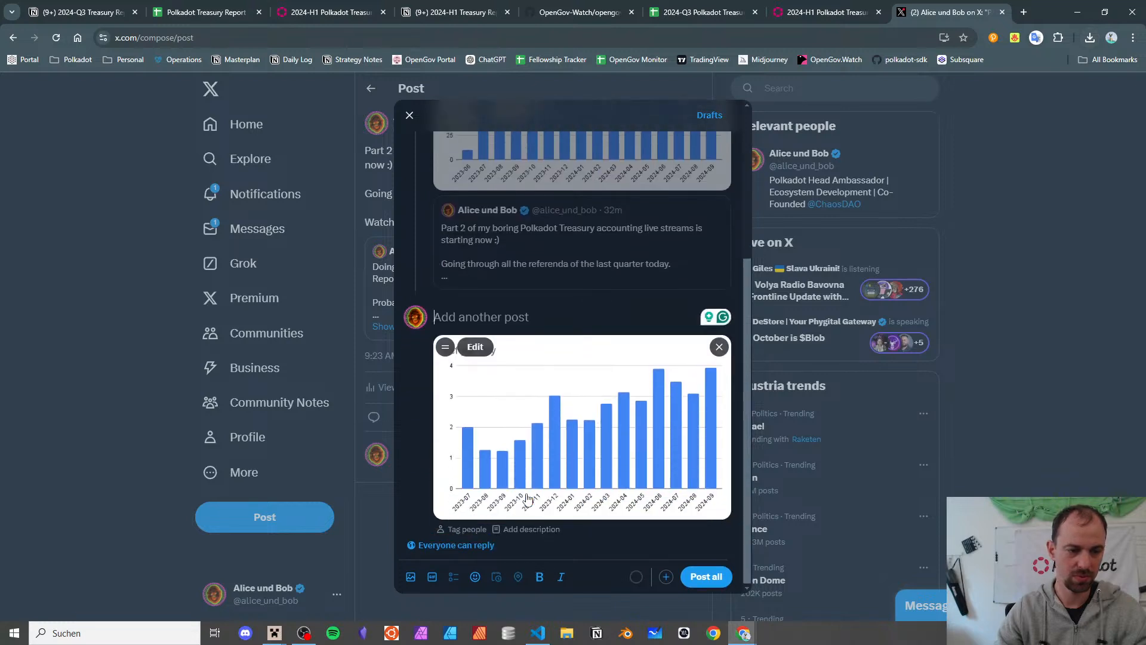
# - Write 'Avg. Ref per day paints the same picture (obviously)' in the new post
pyautogui.write('A')
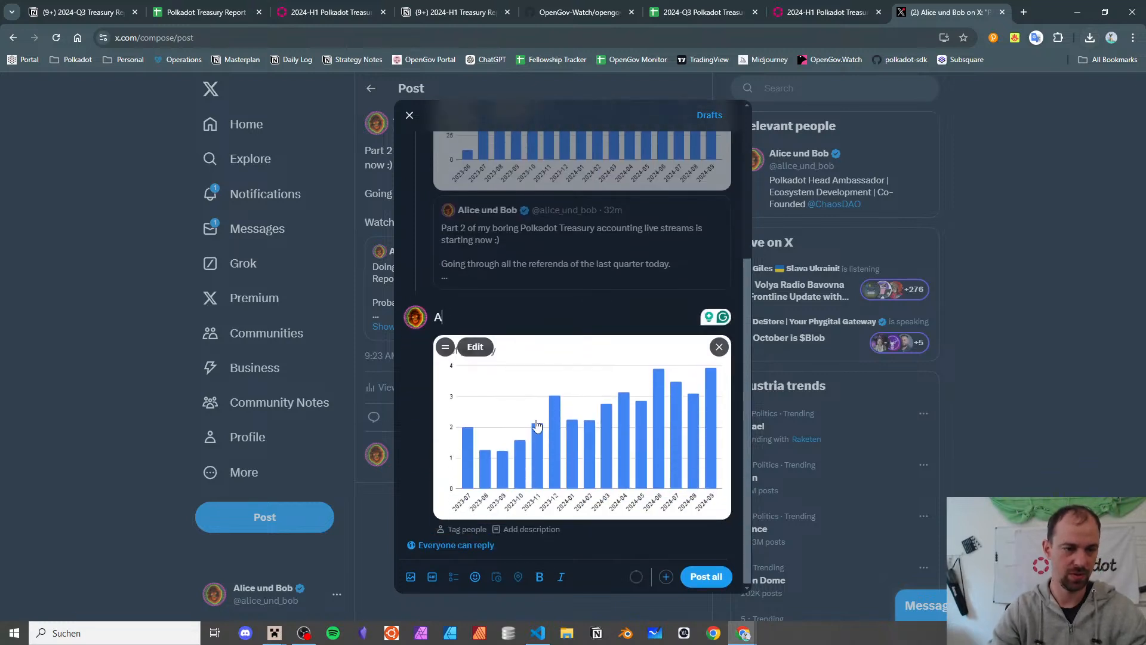
pyautogui.write('vg. r')
pyautogui.press('BackSpace')
pyautogui.write('R')
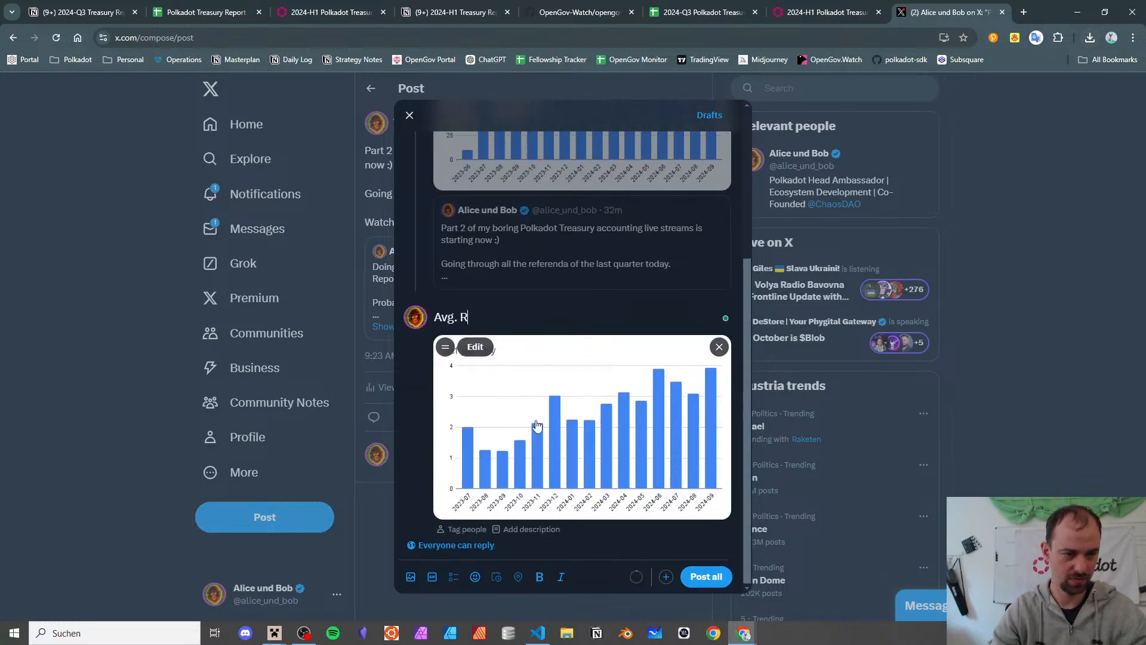
pyautogui.write('ef per day ')
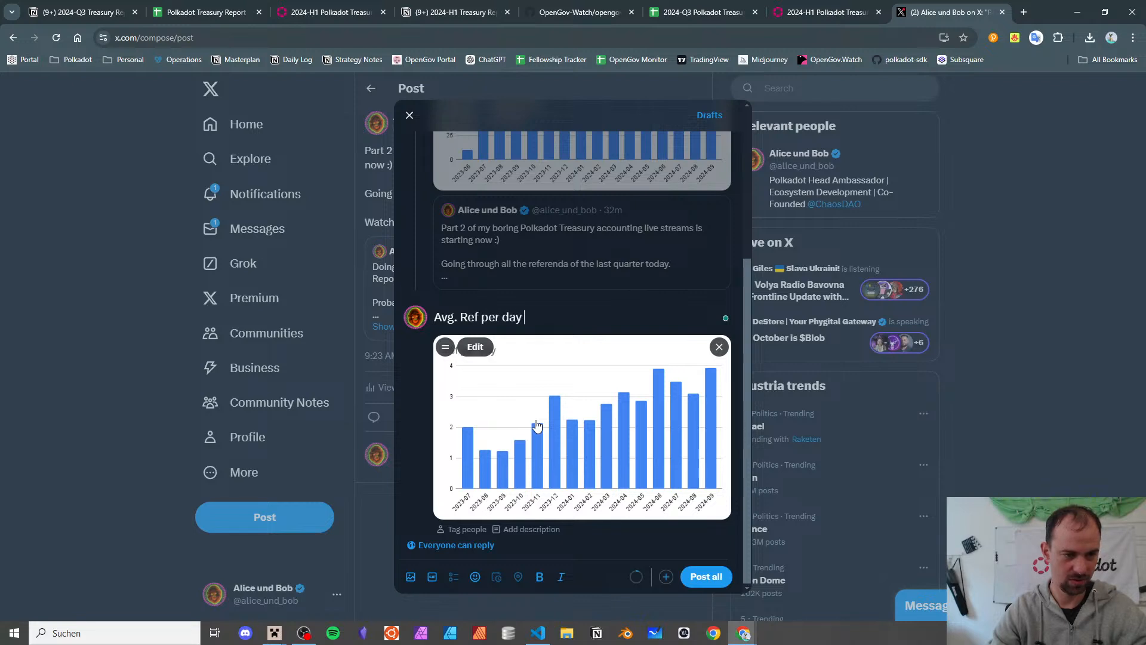
pyautogui.write('paints exc')
pyautogui.press('BackSpace')
pyautogui.press('BackSpace')
pyautogui.press('BackSpace')
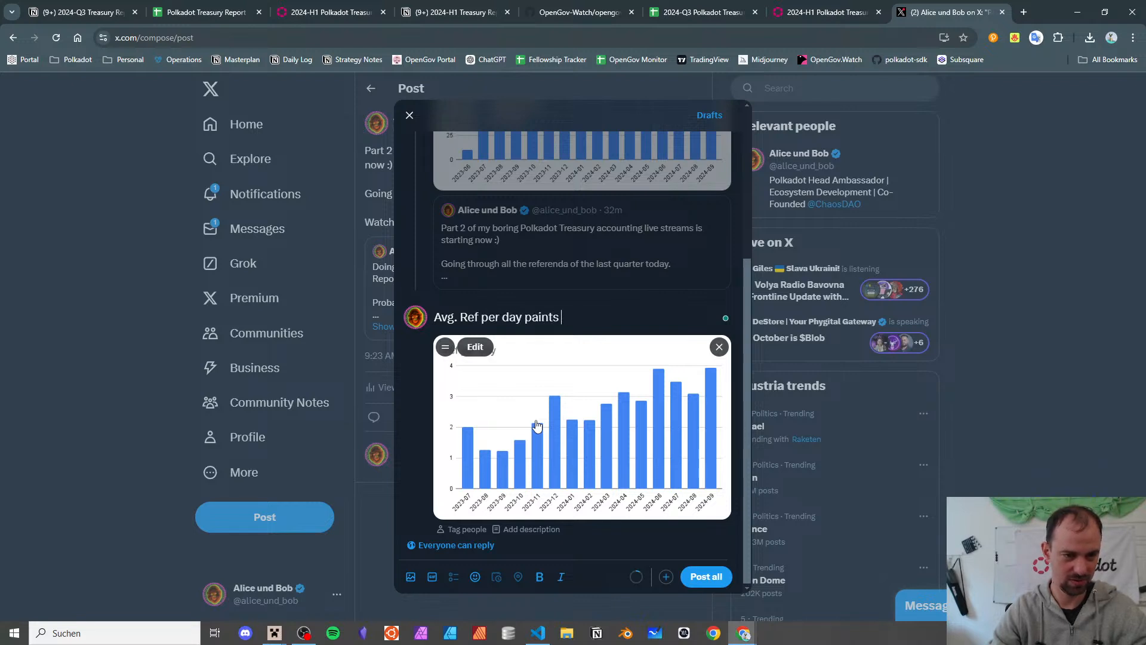
pyautogui.write('th')
pyautogui.press('BackSpace')
pyautogui.press('BackSpace')
pyautogui.write('l')
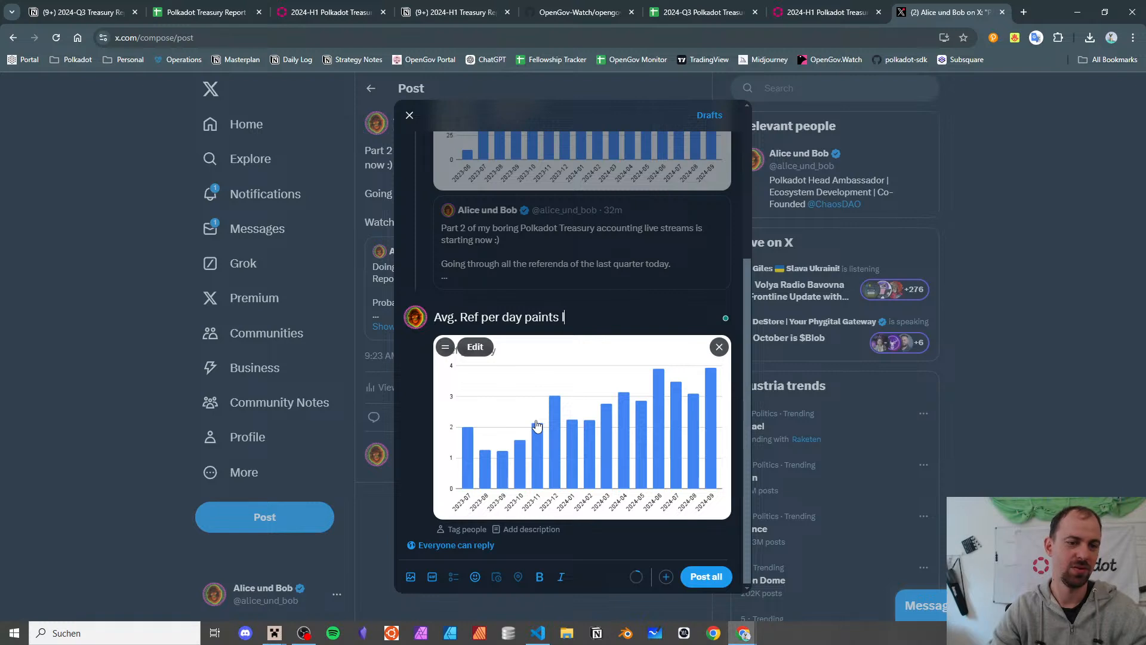
pyautogui.write('ogic')
pyautogui.press('BackSpace')
pyautogui.press('BackSpace')
pyautogui.press('BackSpace')
pyautogui.press('BackSpace')
pyautogui.press('BackSpace')
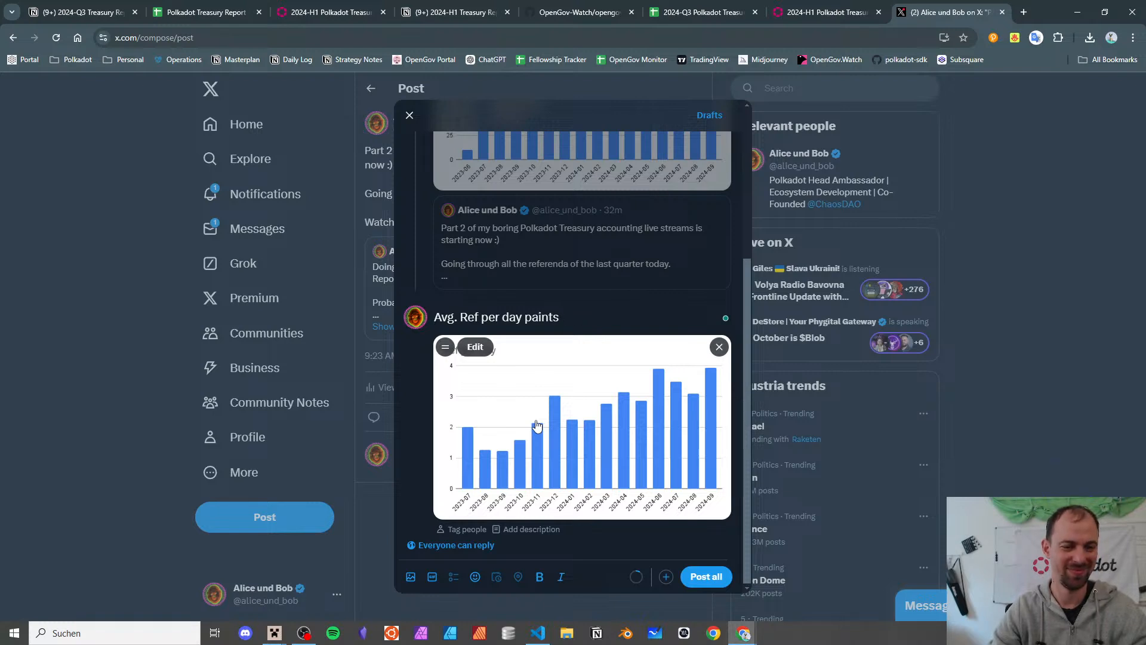
pyautogui.write('the same picture')
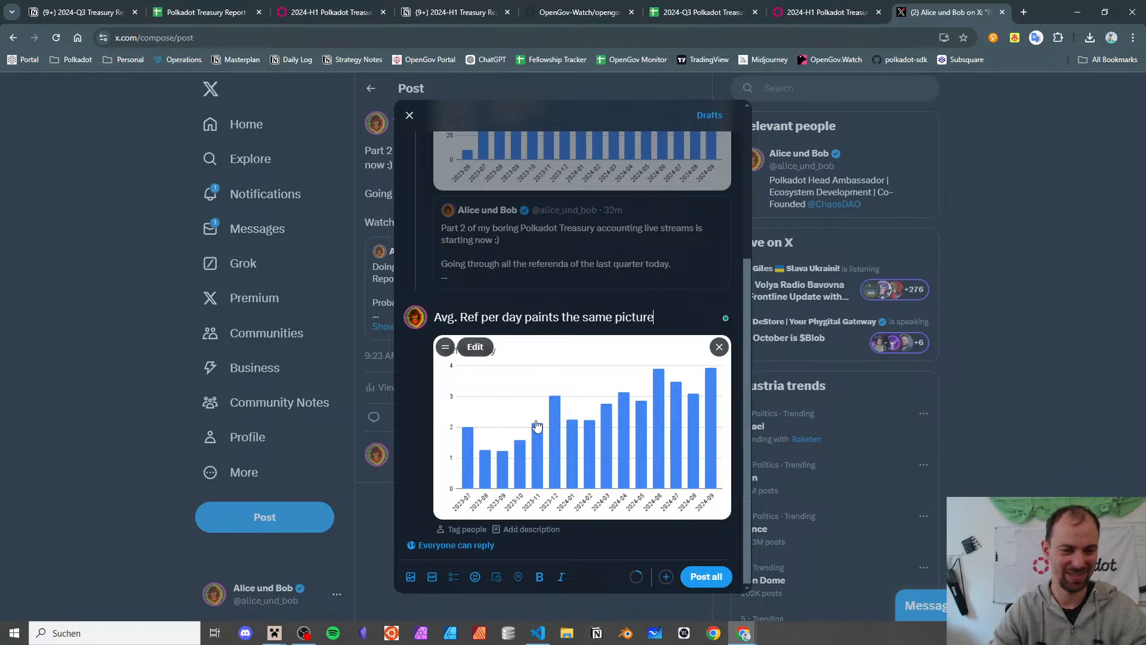
pyautogui.write(' (obv')
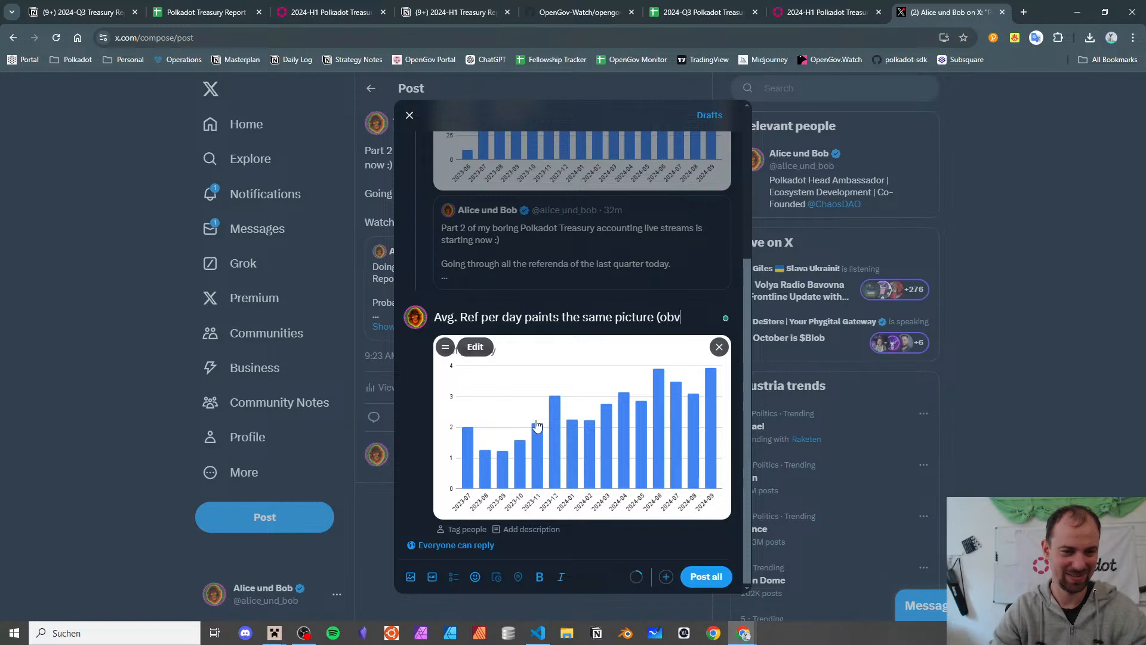
pyautogui.write('s.')
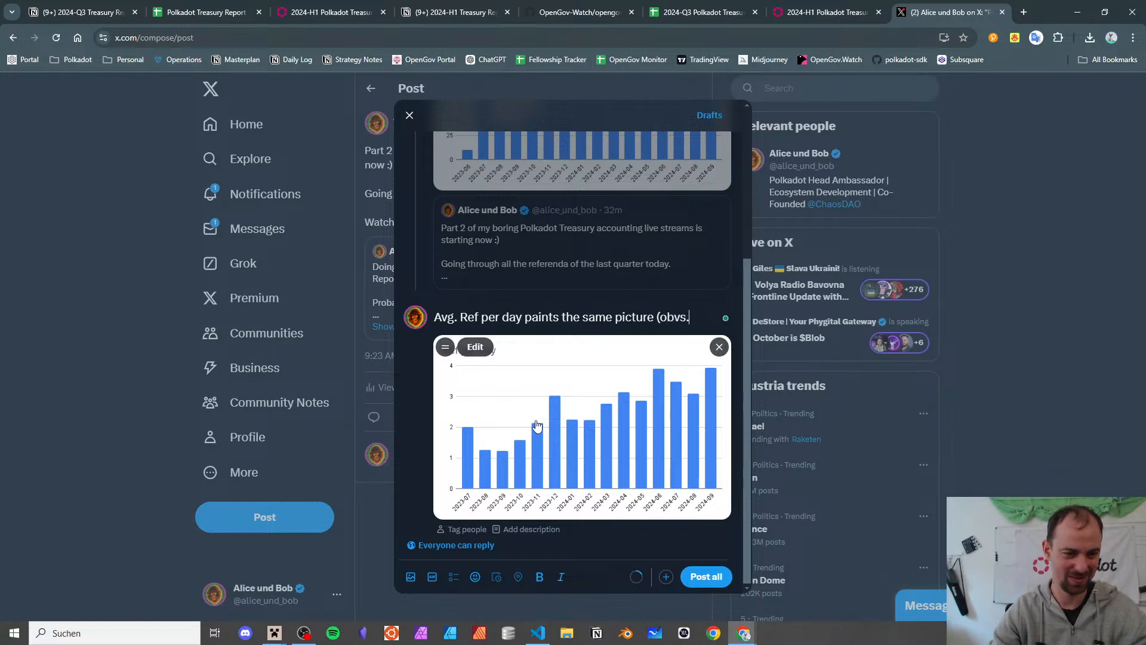
pyautogui.press('BackSpace')
pyautogui.press('BackSpace')
pyautogui.press('BackSpace')
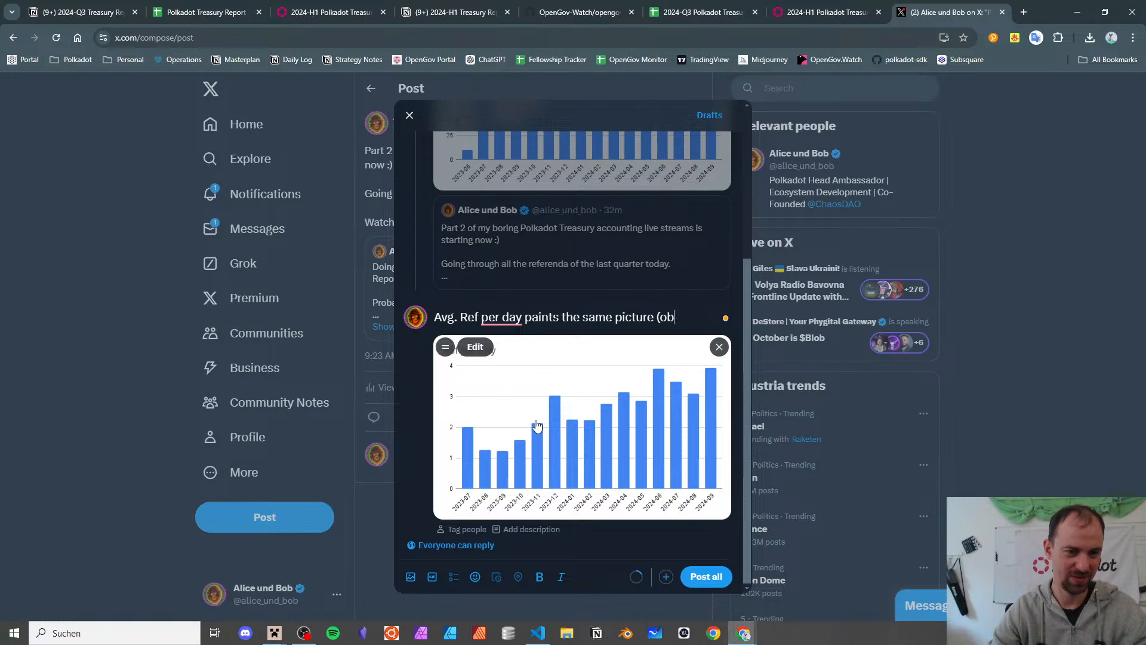
pyautogui.write('viously')
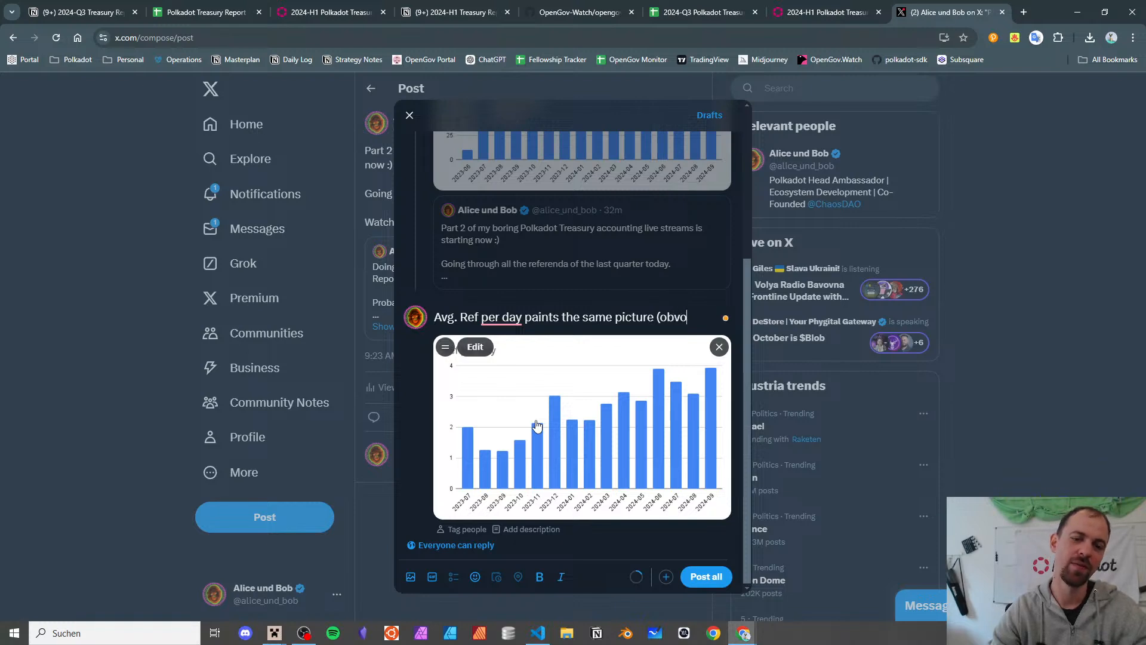
pyautogui.write(')')
# - Add the line 'Starting from 1 ref per day initially, OpenGov saw an influx of 2, 3 and now 4 per day.'
pyautogui.press('Return')
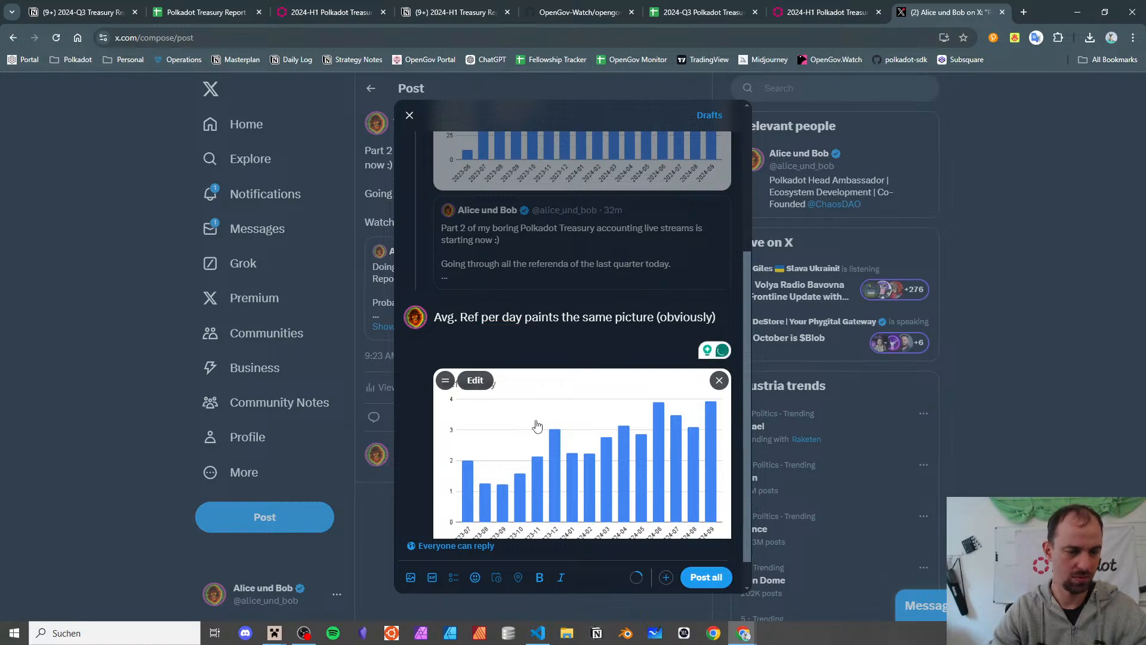
pyautogui.write('Starting from')
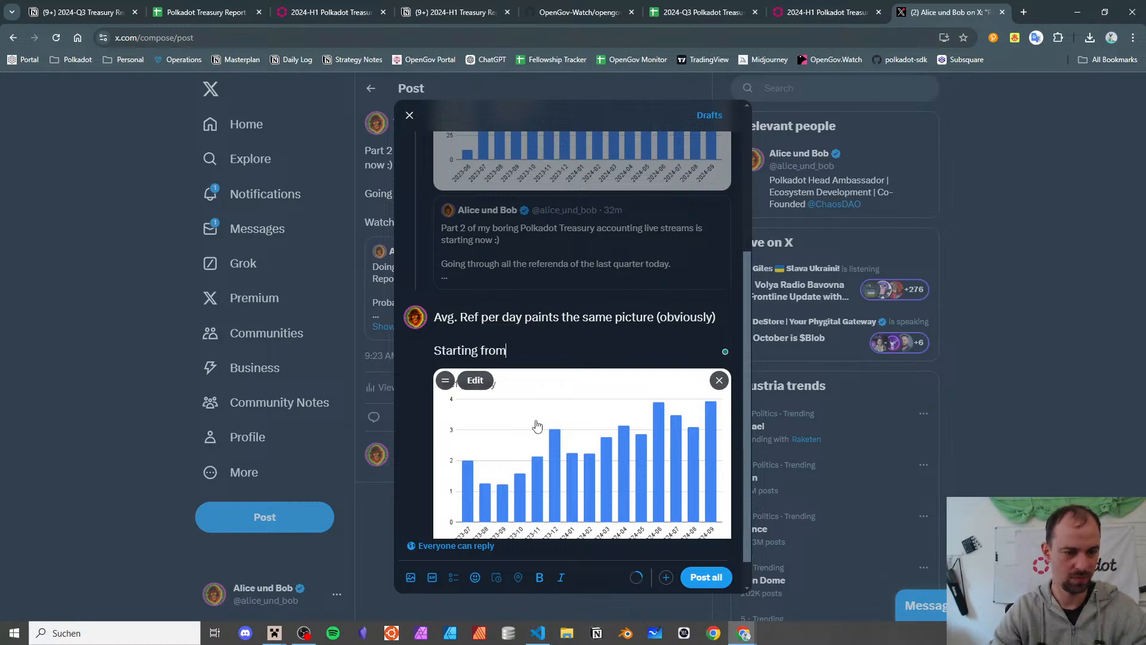
pyautogui.write(' 1 ref per day initially ')
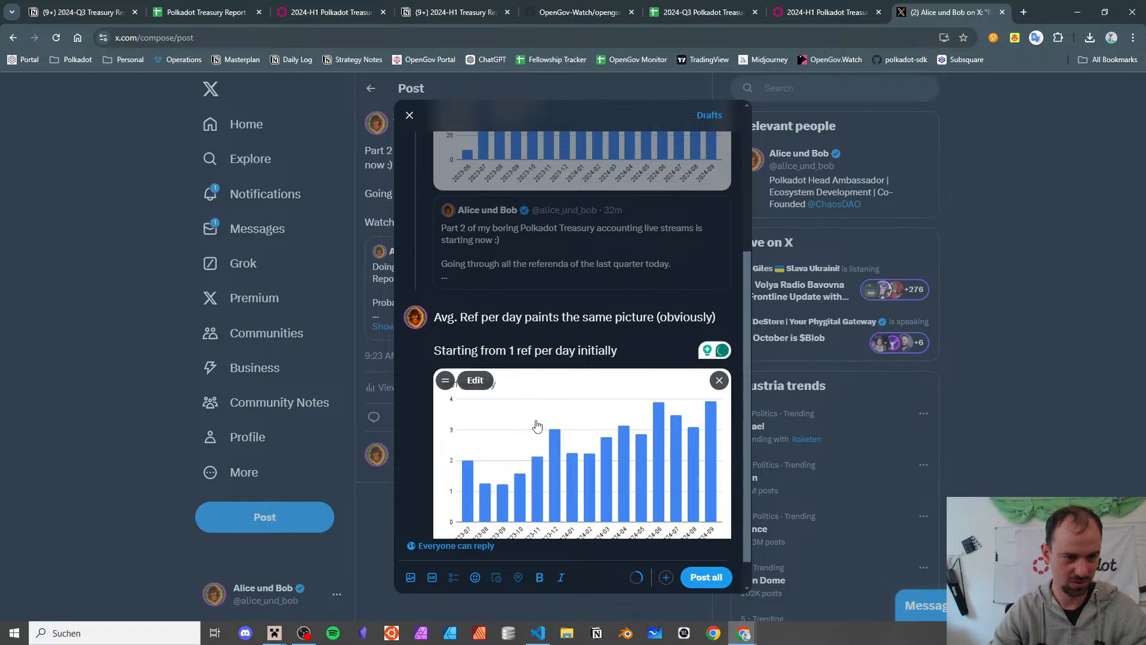
pyautogui.write(',we c')
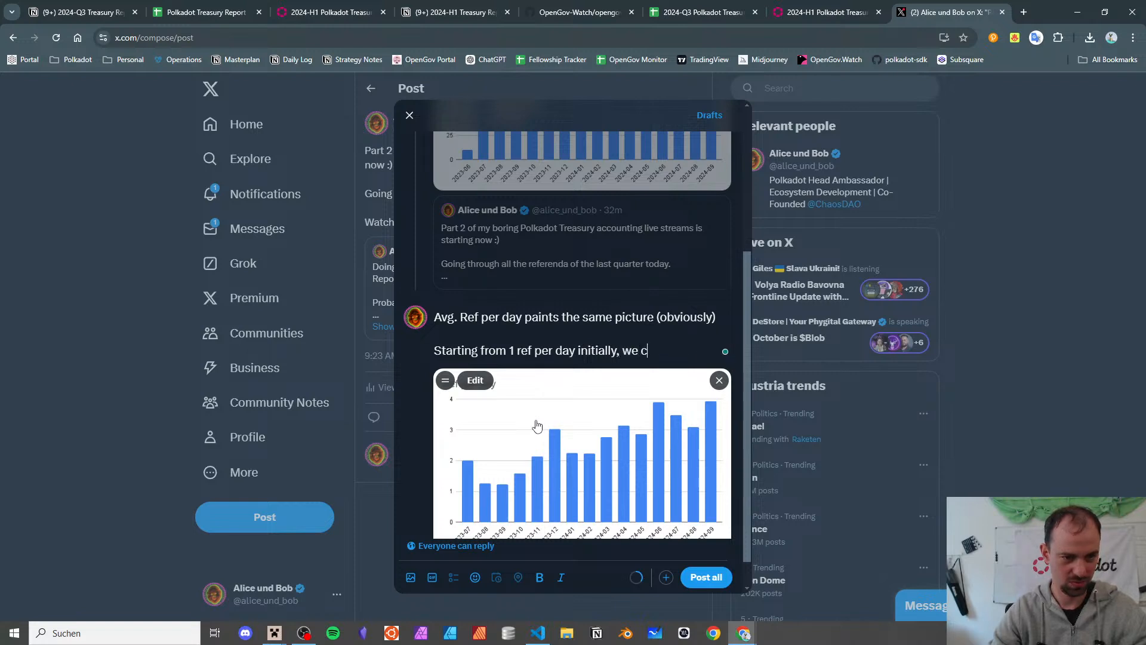
pyautogui.press('BackSpace')
pyautogui.press('BackSpace')
pyautogui.press('BackSpace')
pyautogui.press('BackSpace')
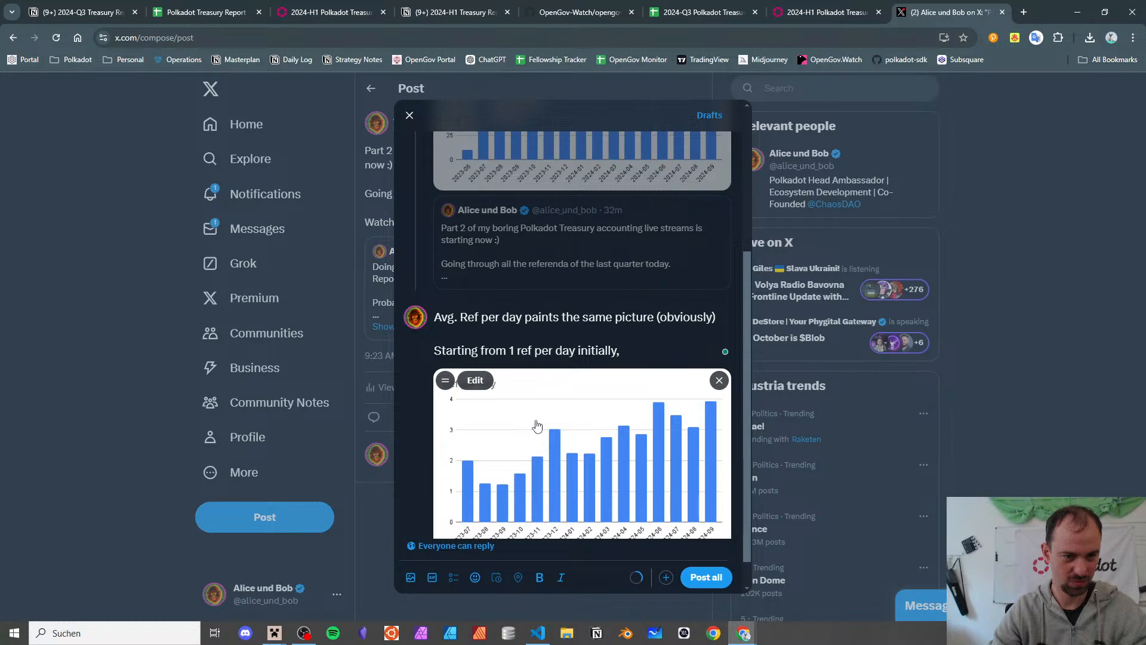
pyautogui.write('OpenGov saw an i')
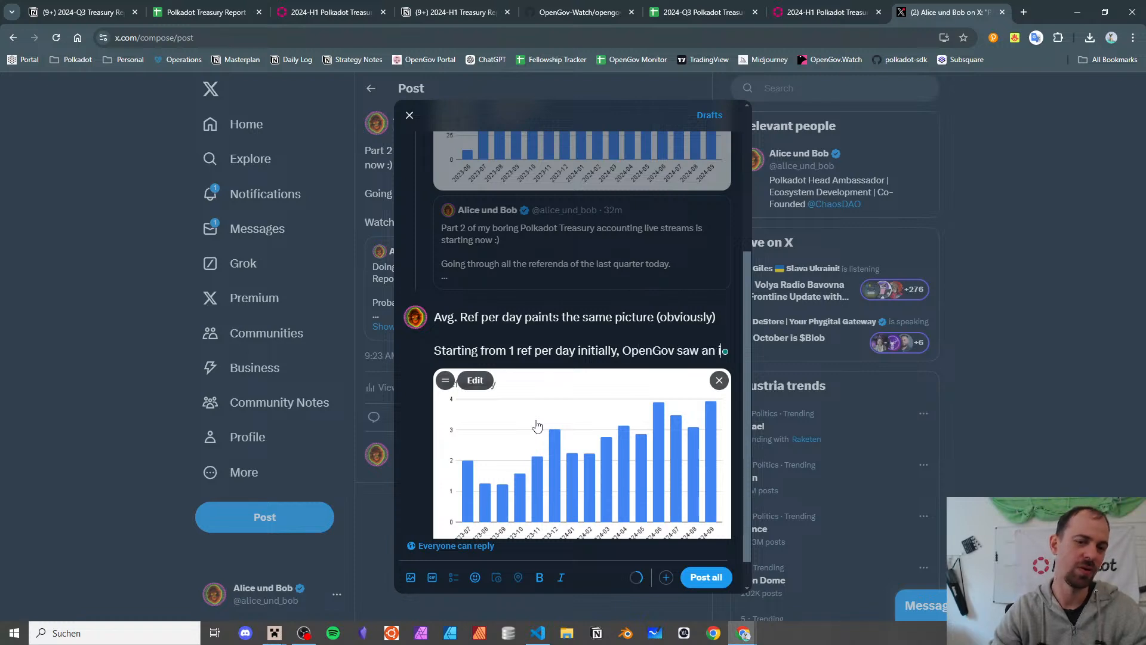
pyautogui.write('nflux of 2,')
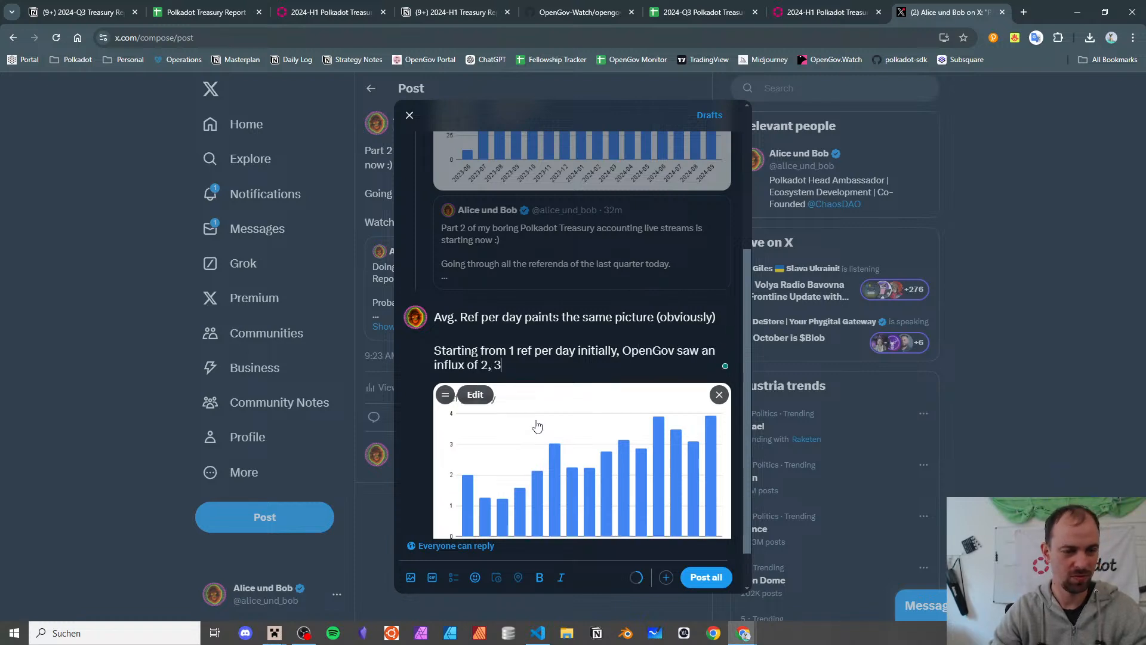
pyautogui.write(' 3 and now 4 per day.')
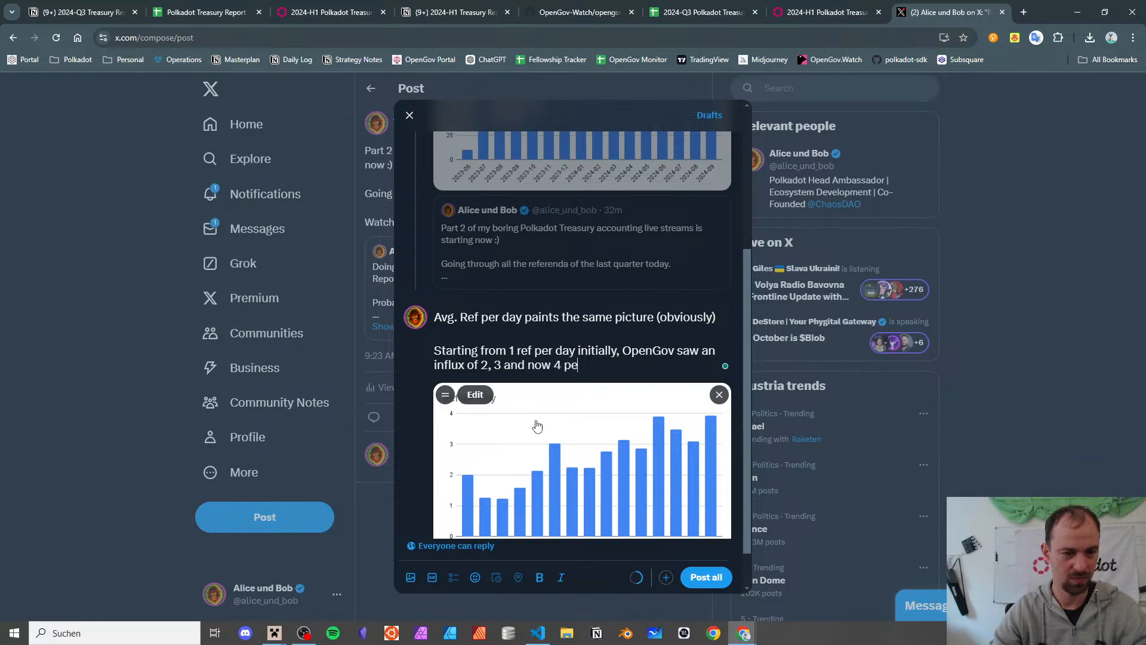
# - Finish with 'Time to delegate away ref to bounties to keep OpenGov clear for the big decisions!'
pyautogui.press('Return')
pyautogui.press('Return')
pyautogui.write('Tim')
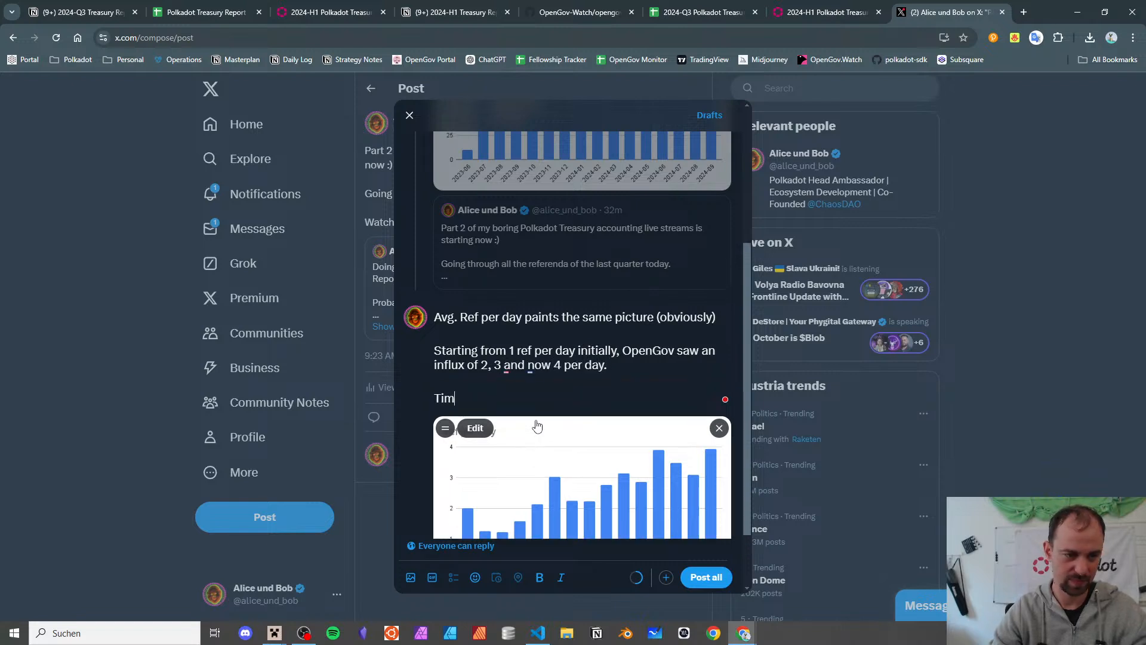
pyautogui.write('e to give it m')
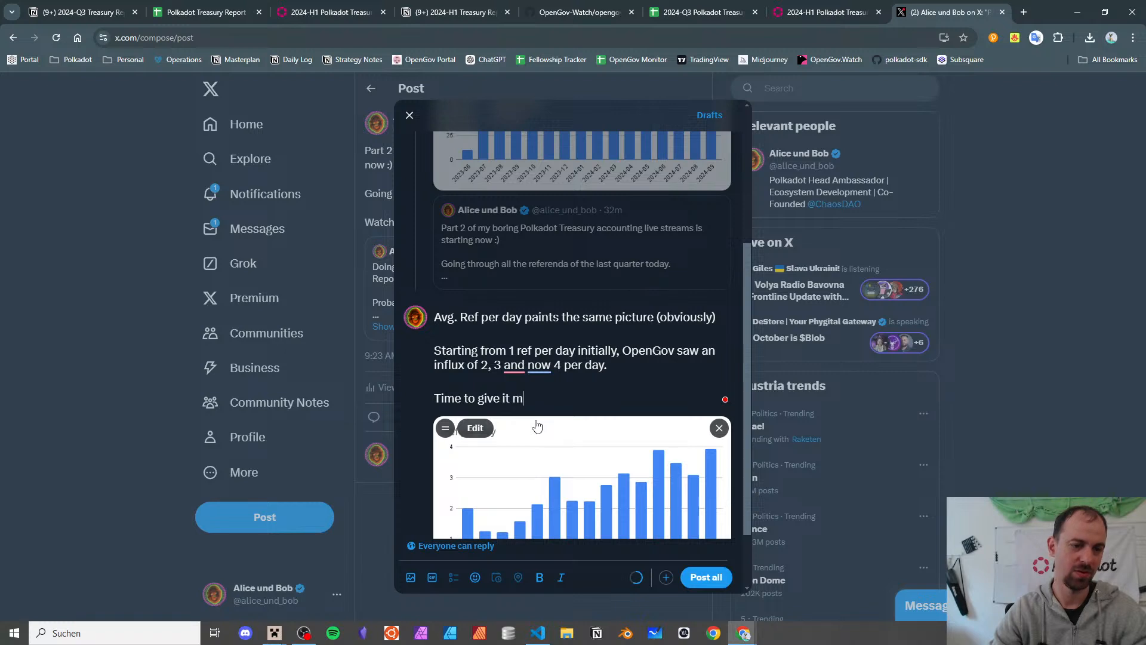
pyautogui.press('BackSpace')
pyautogui.press('BackSpace')
pyautogui.press('BackSpace')
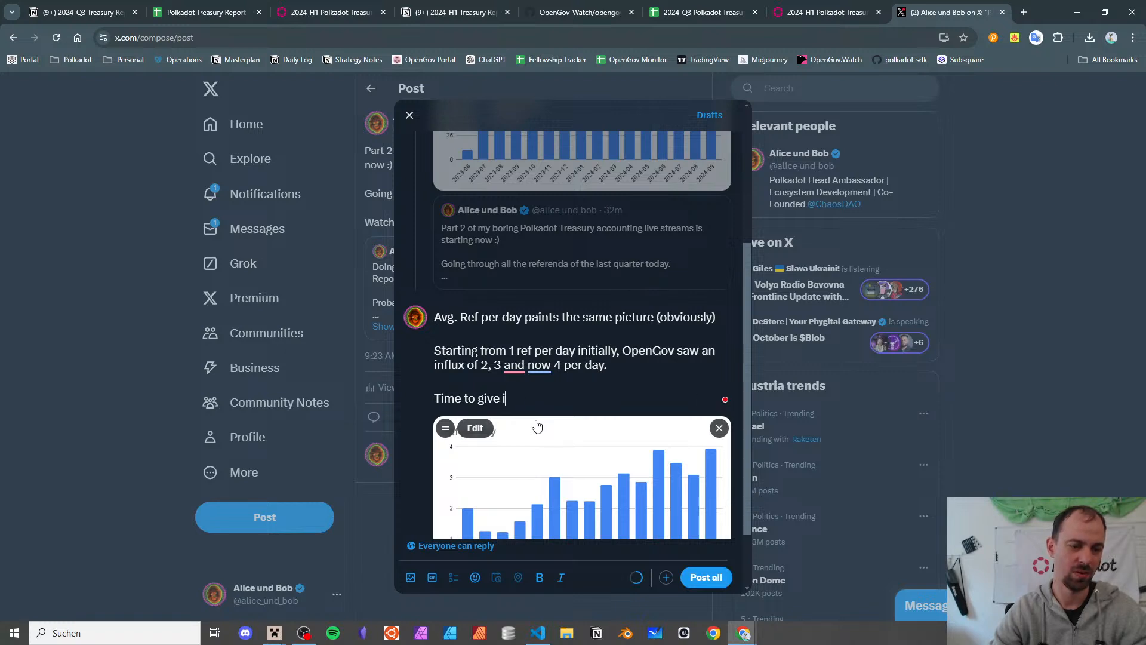
pyautogui.press('BackSpace')
pyautogui.press('BackSpace')
pyautogui.press('BackSpace')
pyautogui.write('delegate ')
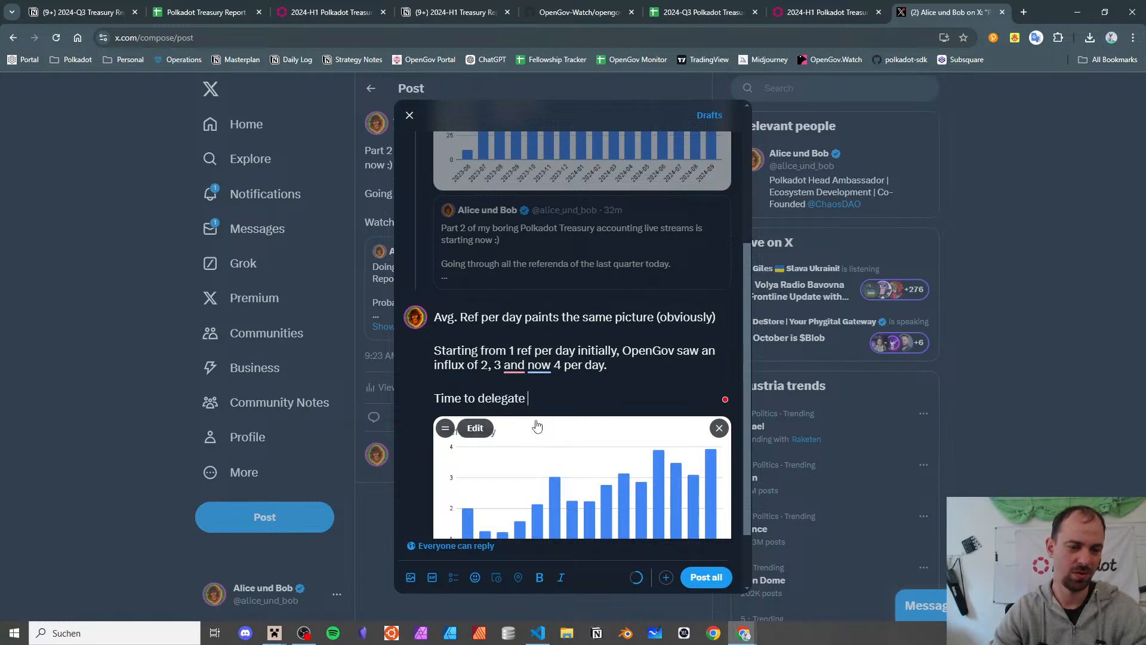
pyautogui.write('away ')
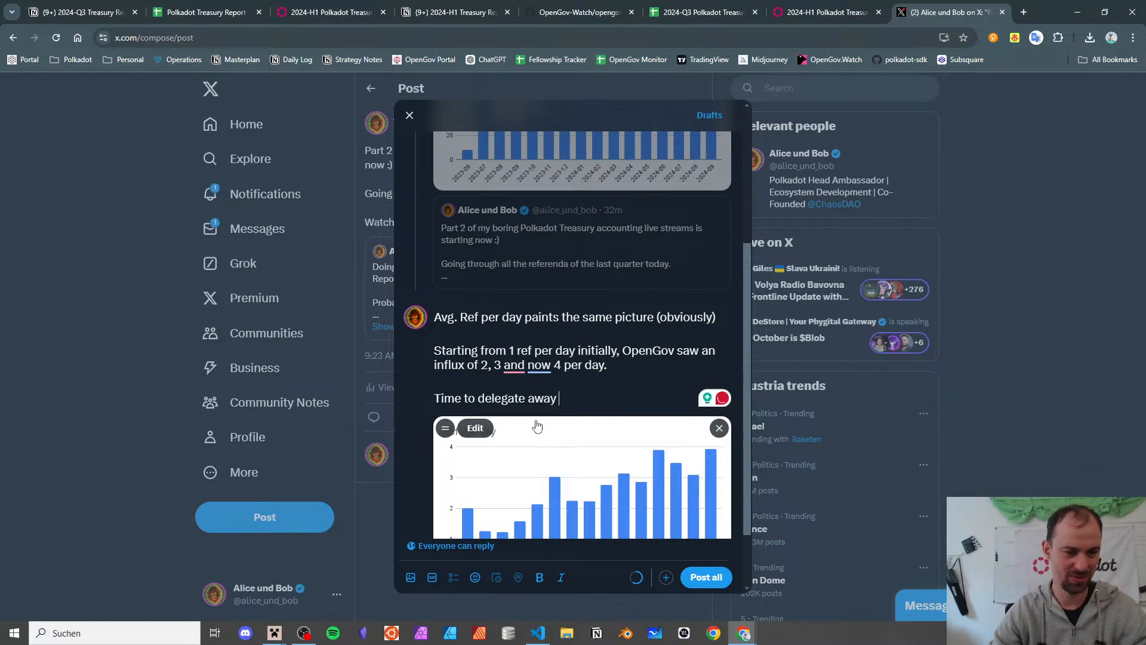
pyautogui.write('ref to bounties')
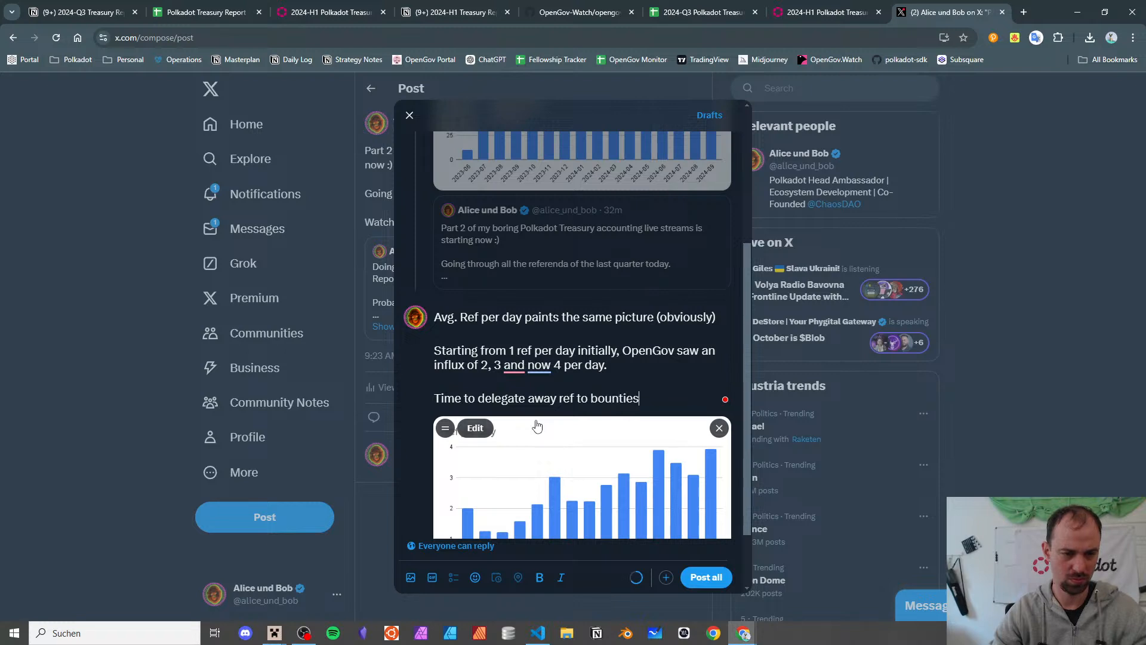
pyautogui.write(' to keep Op')
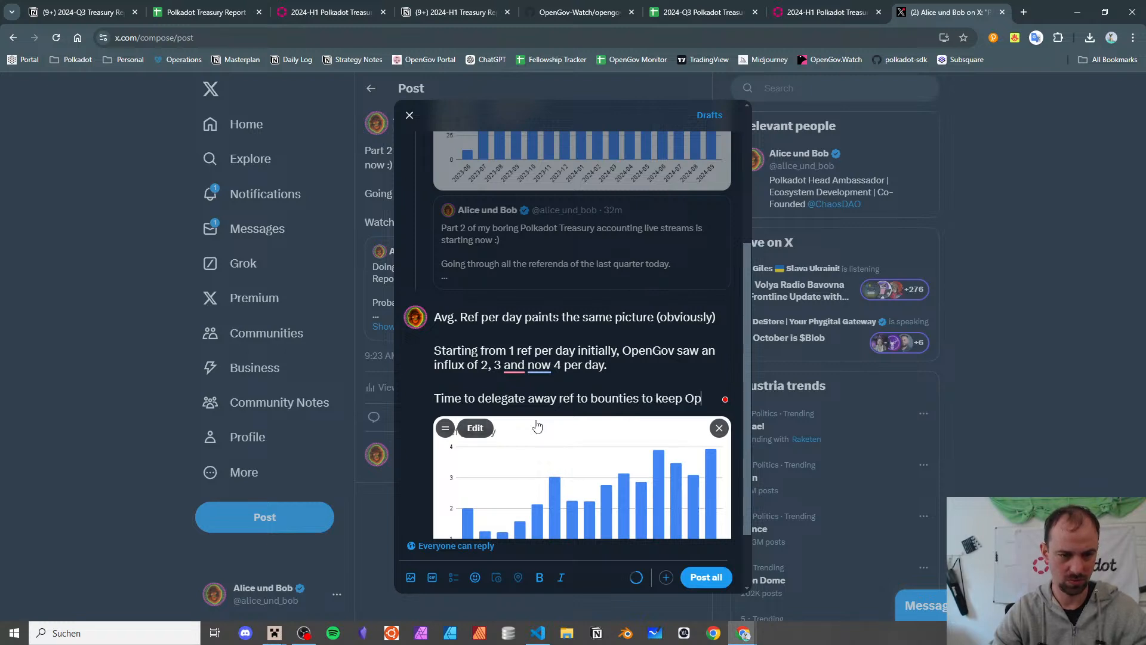
pyautogui.write('enGov clear for the ')
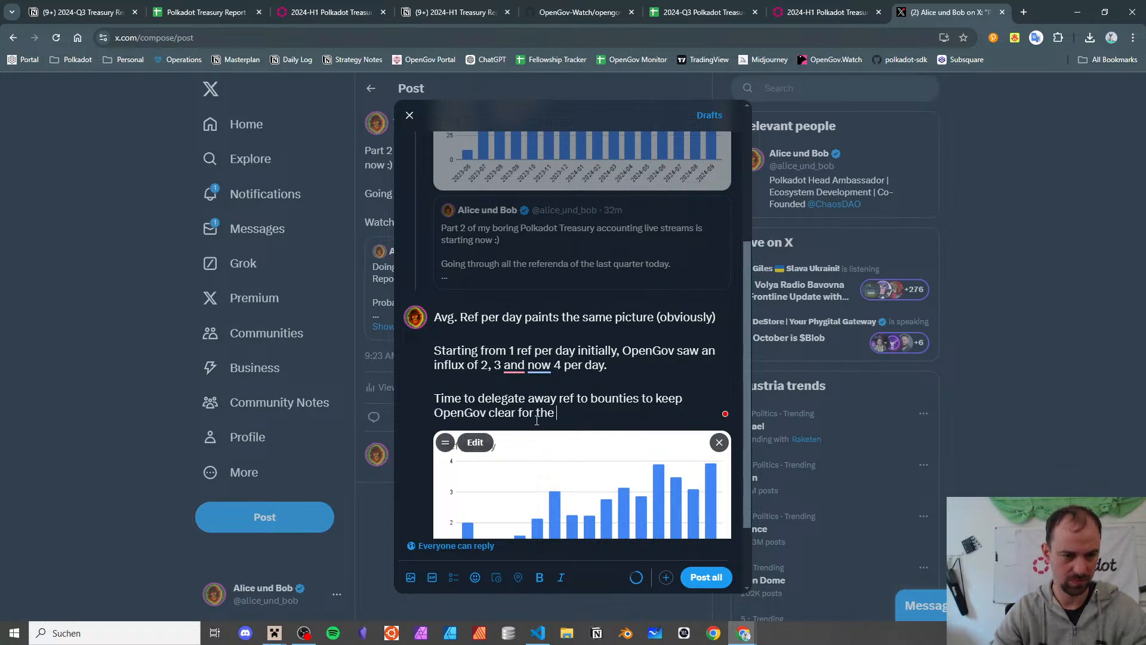
pyautogui.write('big decisions!')
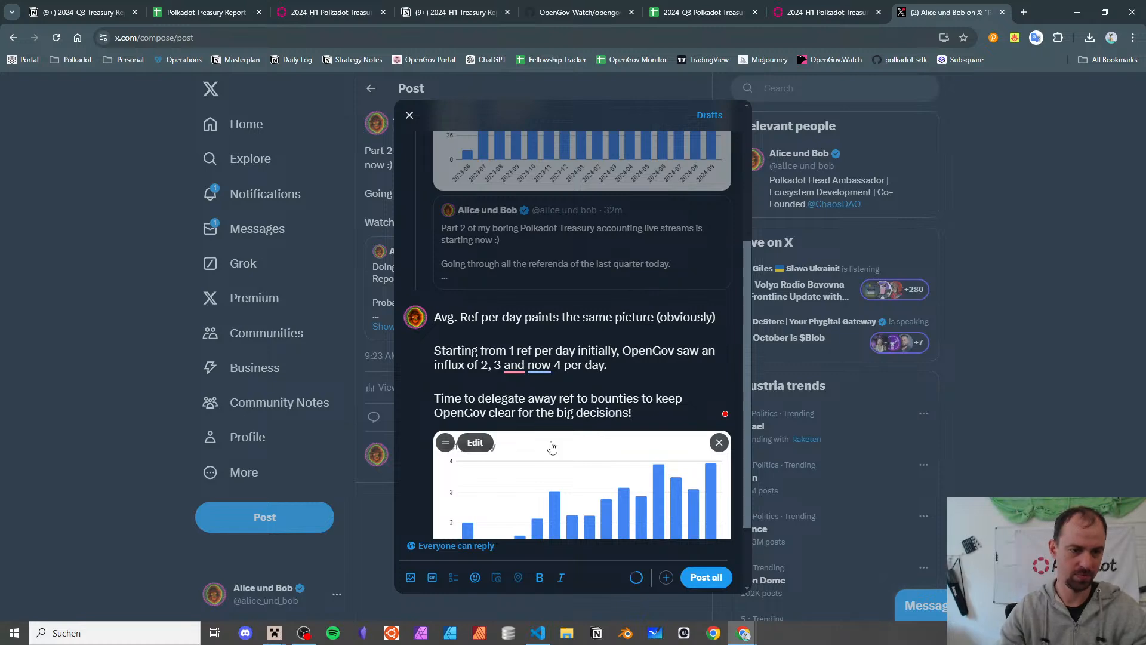
pyautogui.scroll(-1, 552, 447)
# - Post the thread, open the sent post and select its URL, then return to the treasury spreadsheet
pyautogui.click(706, 577)
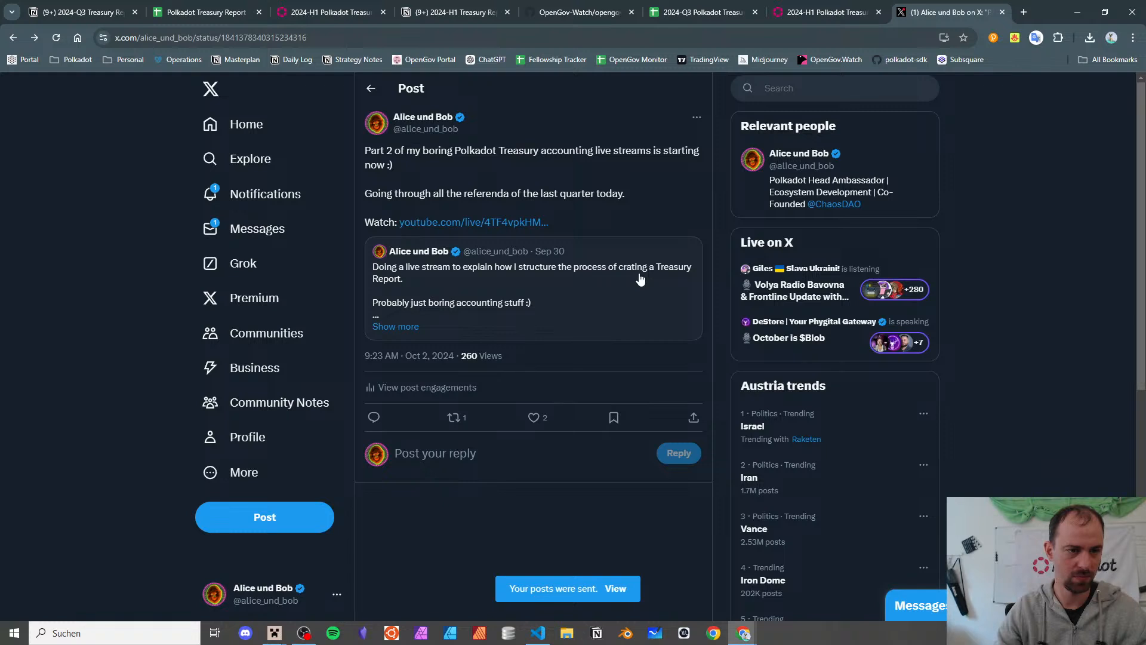
pyautogui.click(627, 593)
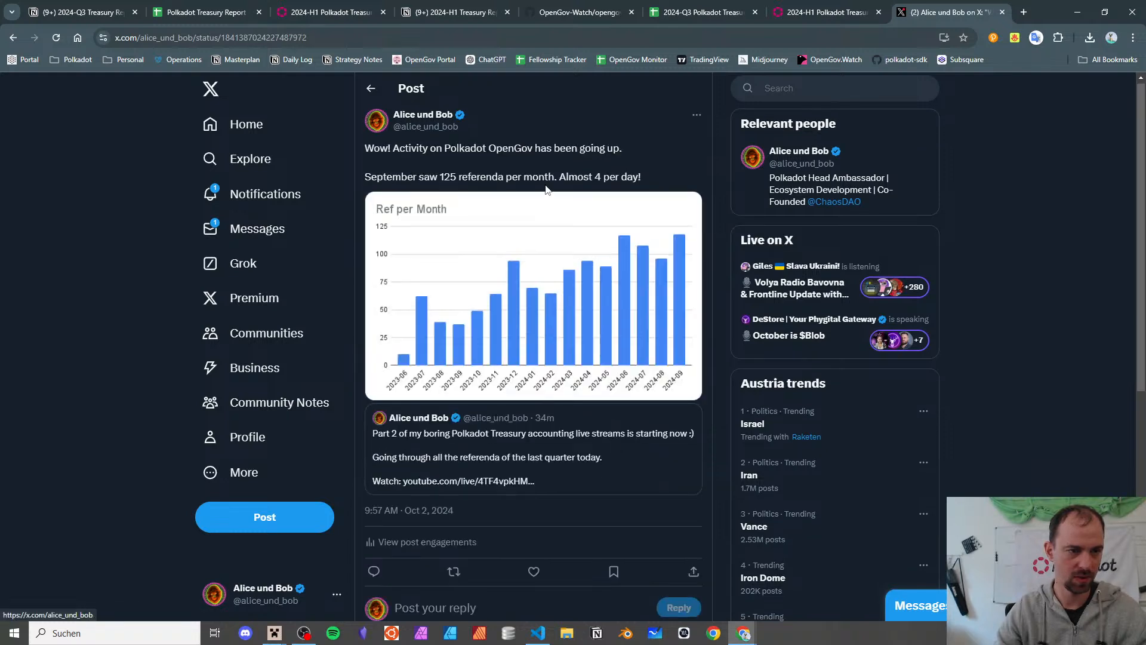
pyautogui.click(281, 38)
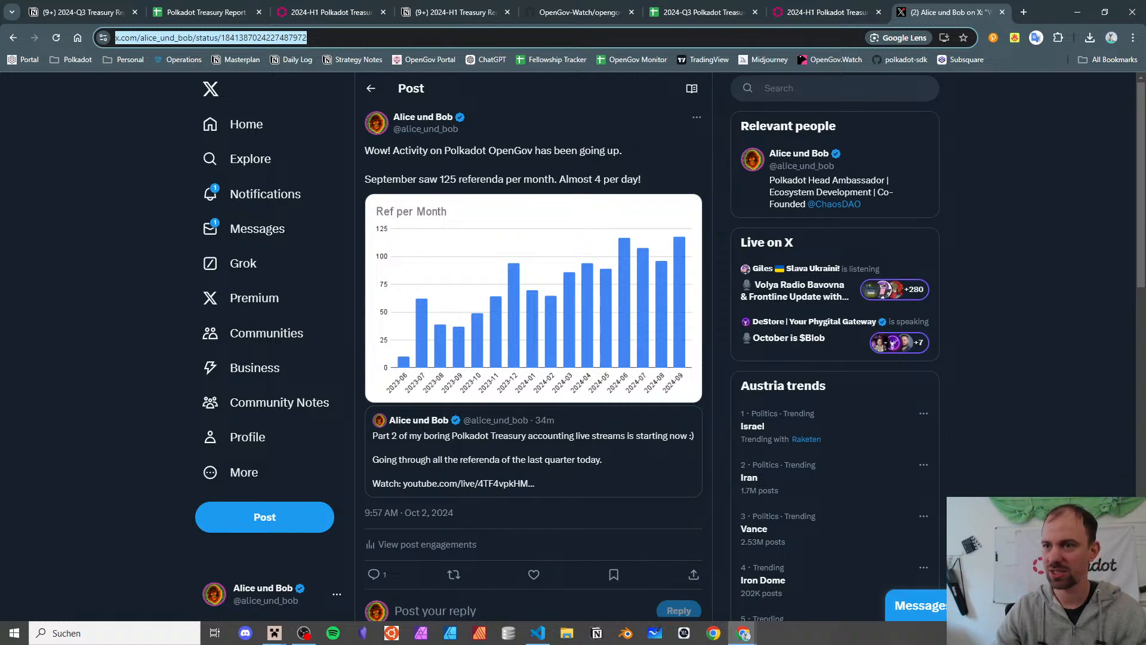
pyautogui.hotkey('alt', 'Tab')
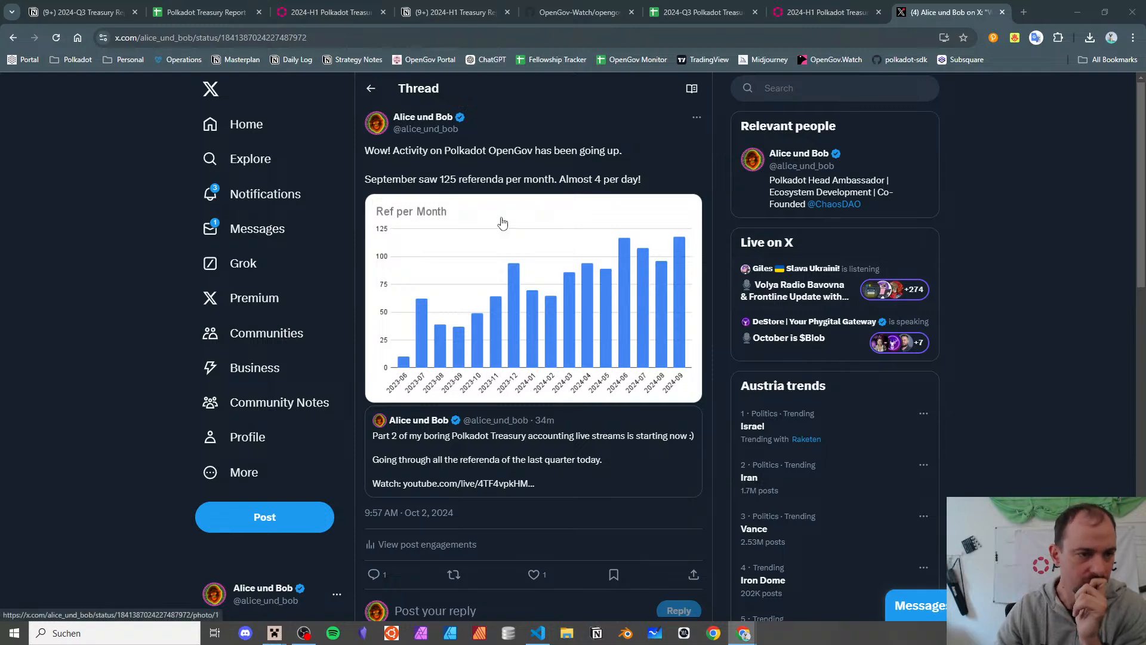
pyautogui.click(667, 13)
# - Review the Referenda Pivot sheet and its Ref per Month chart, briefly checking the Referenda sheet
pyautogui.click(583, 236)
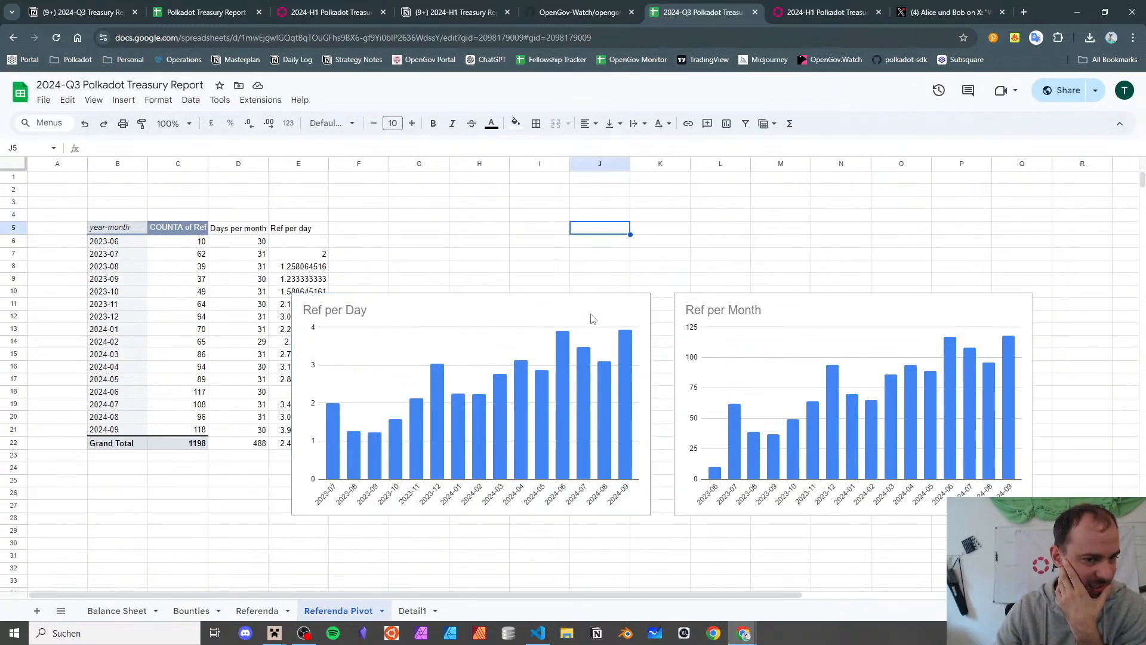
pyautogui.scroll(-5, 631, 307)
pyautogui.scroll(5, 626, 312)
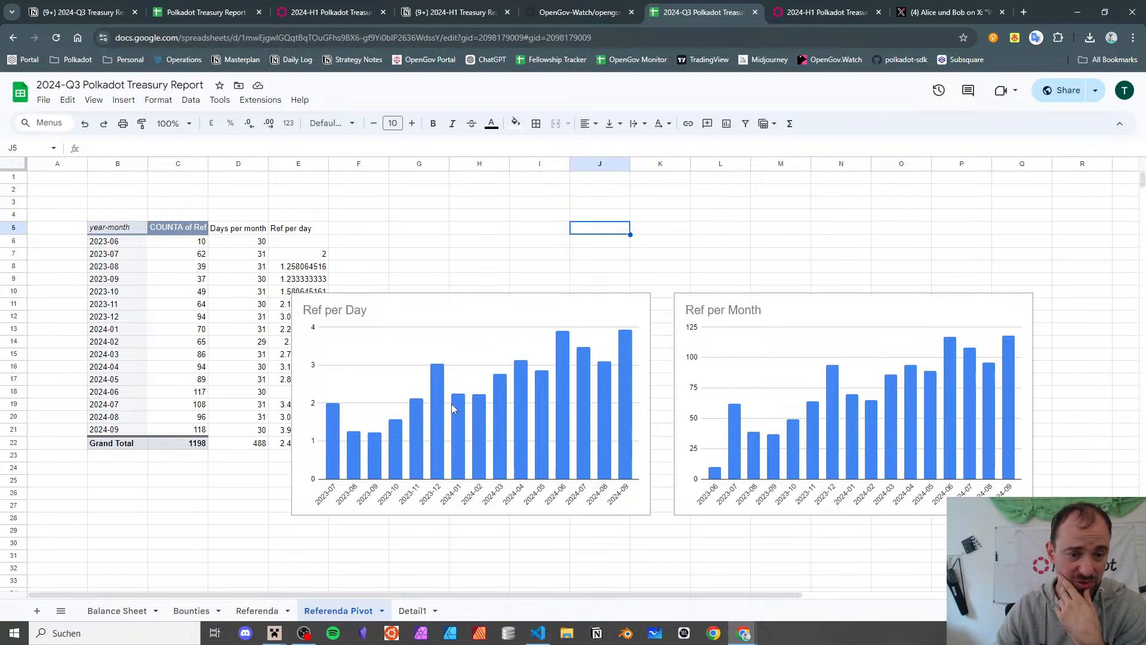
pyautogui.moveTo(533, 214); pyautogui.dragTo(534, 228)
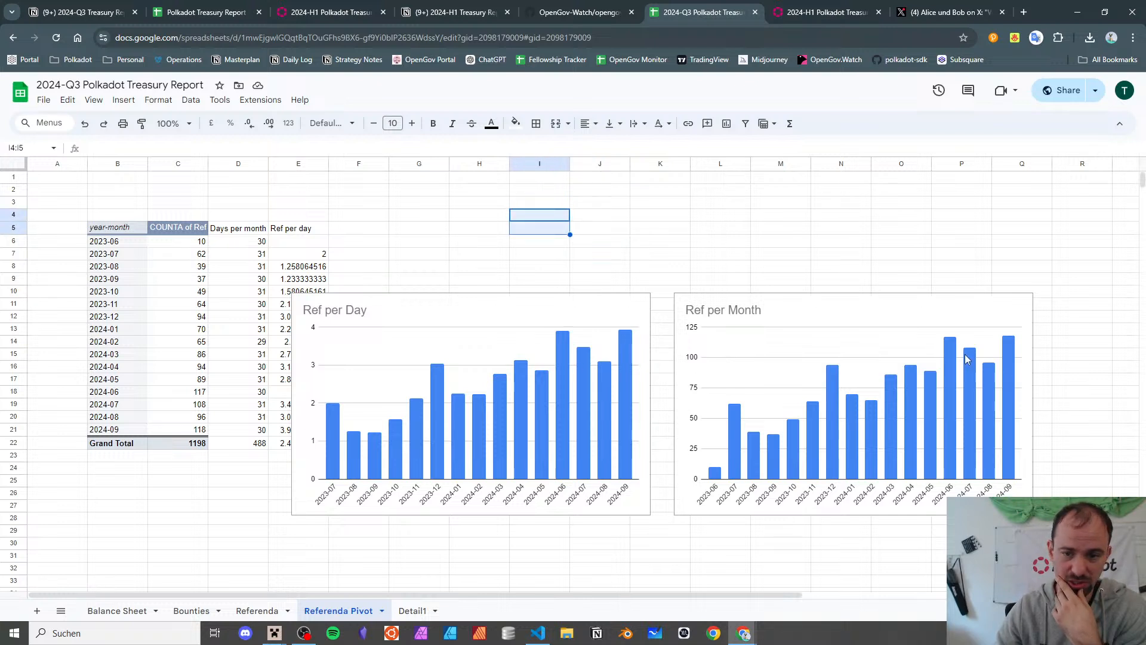
pyautogui.click(972, 370)
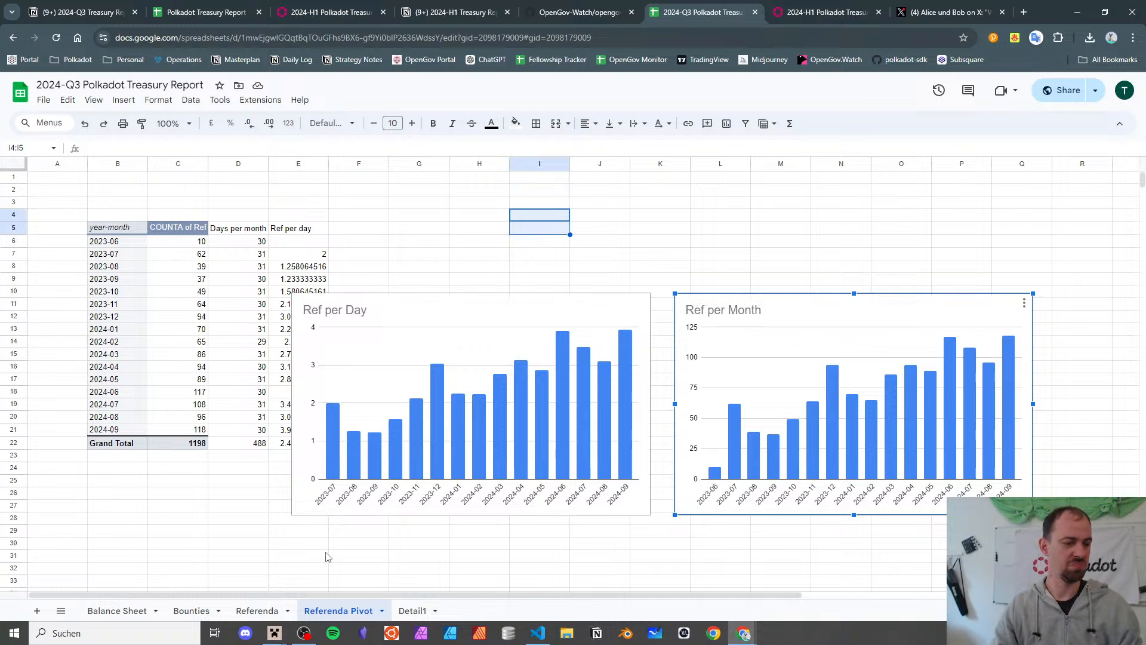
pyautogui.click(256, 610)
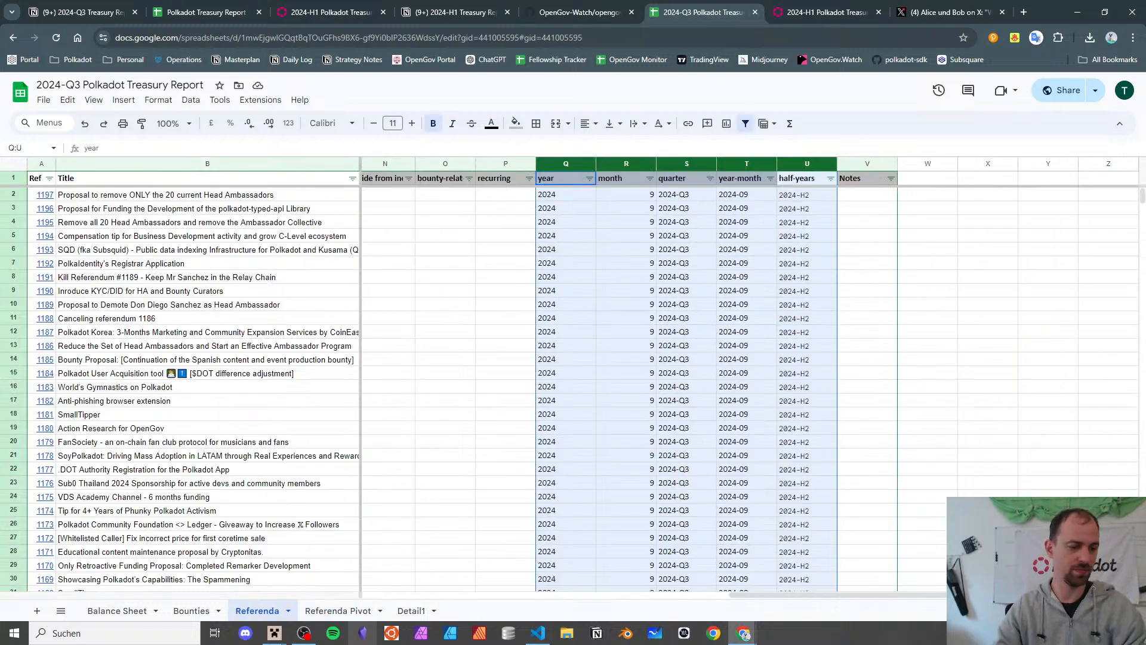
pyautogui.click(367, 608)
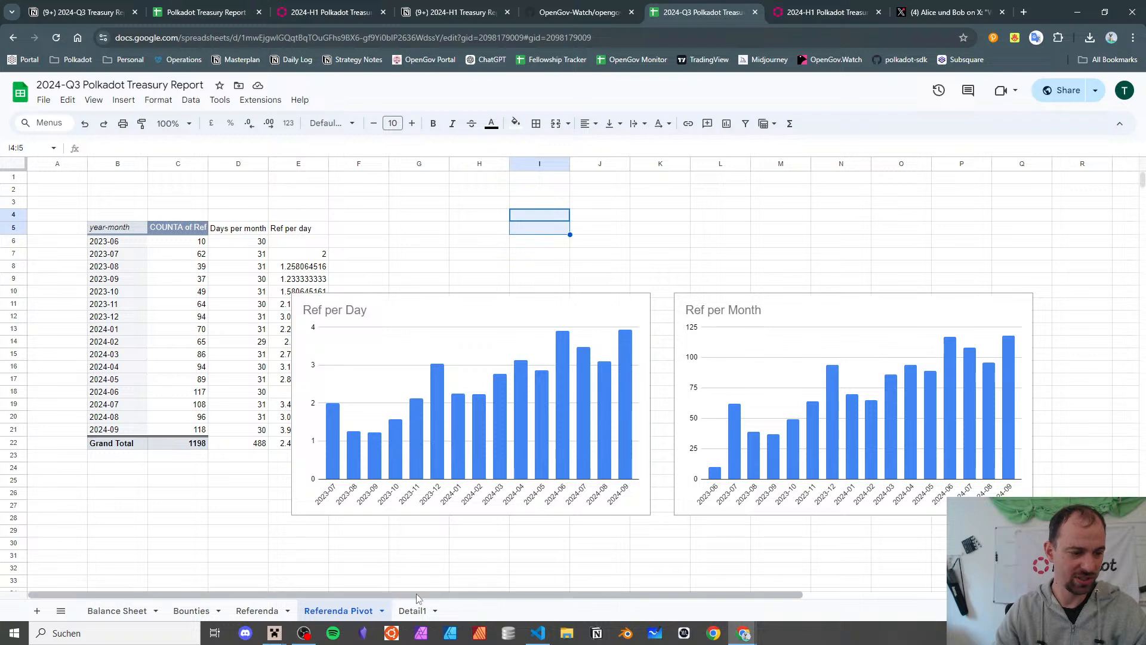
# - Rename the sheet to 'Referenda Statistical Pivot'
pyautogui.doubleClick(361, 612)
pyautogui.click(358, 615)
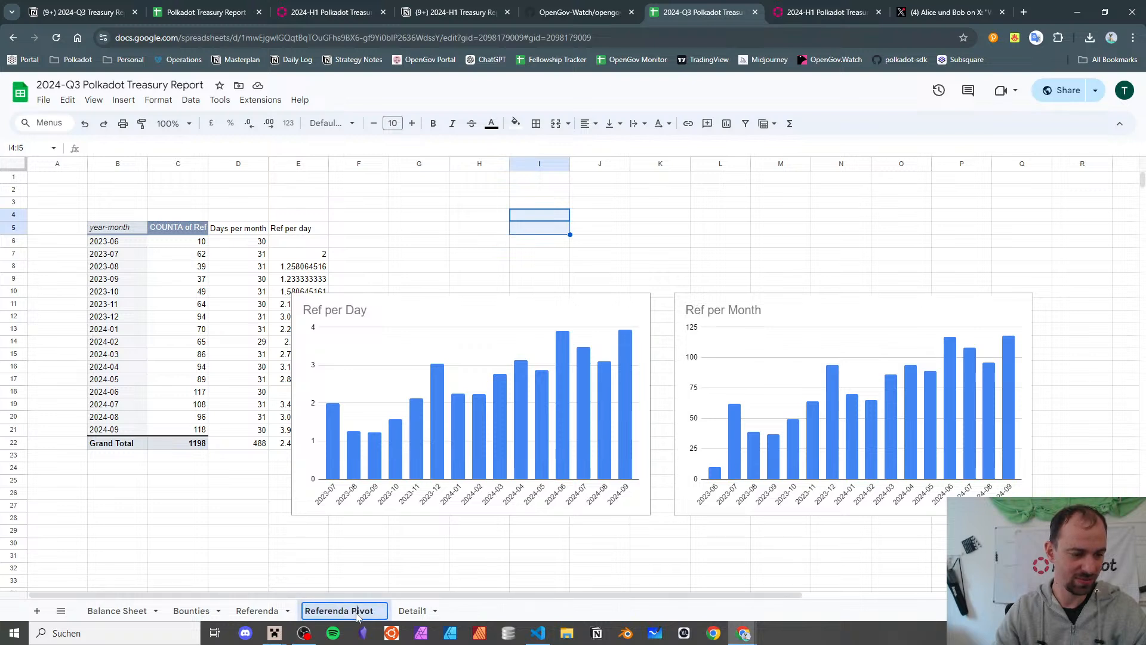
pyautogui.write('Statistical')
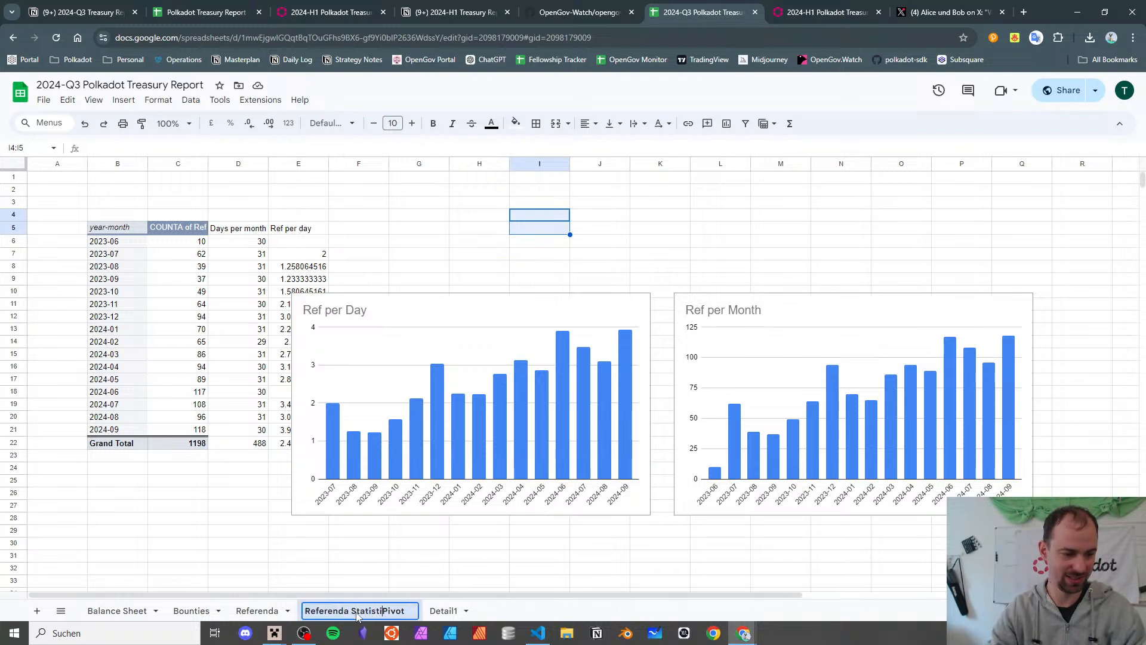
pyautogui.press('Return')
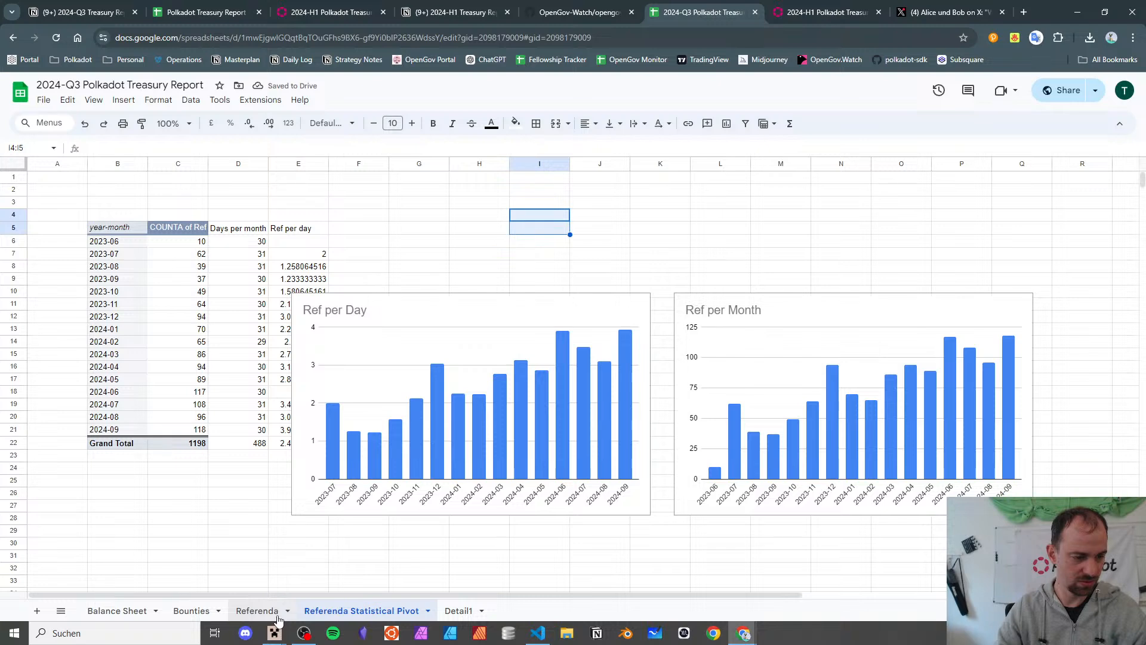
# - Paste a copy of the year-month pivot table at B30 and open its pivot editor
pyautogui.scroll(-3, 287, 478)
pyautogui.scroll(3, 280, 477)
pyautogui.scroll(-5, 139, 470)
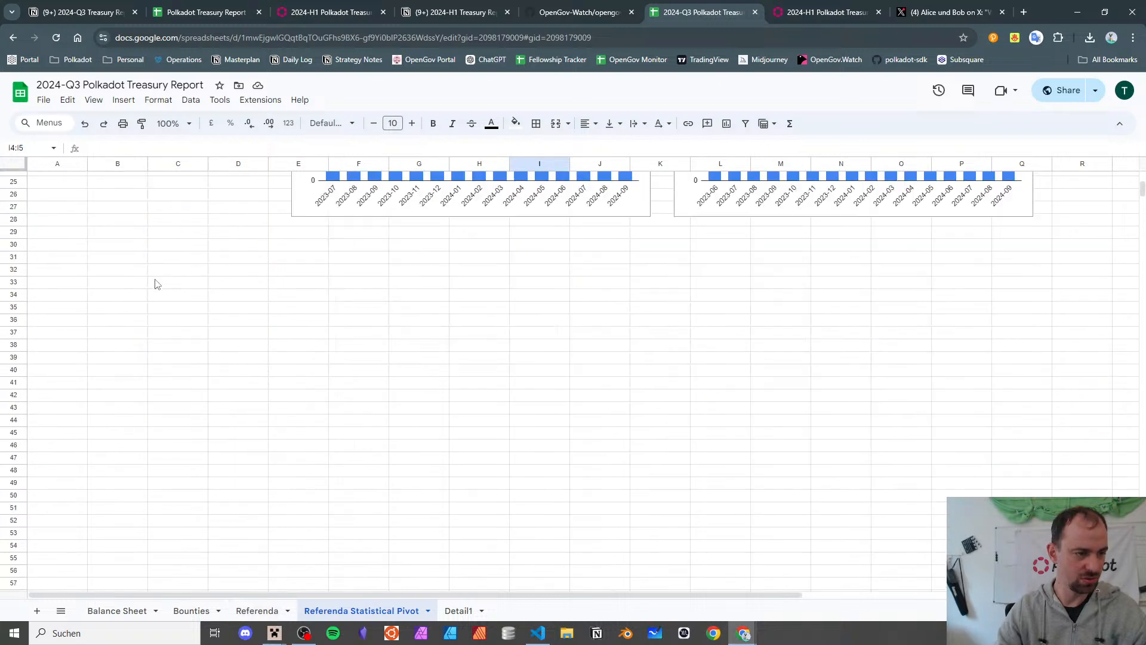
pyautogui.scroll(2, 153, 284)
pyautogui.click(113, 337)
pyautogui.scroll(3, 111, 323)
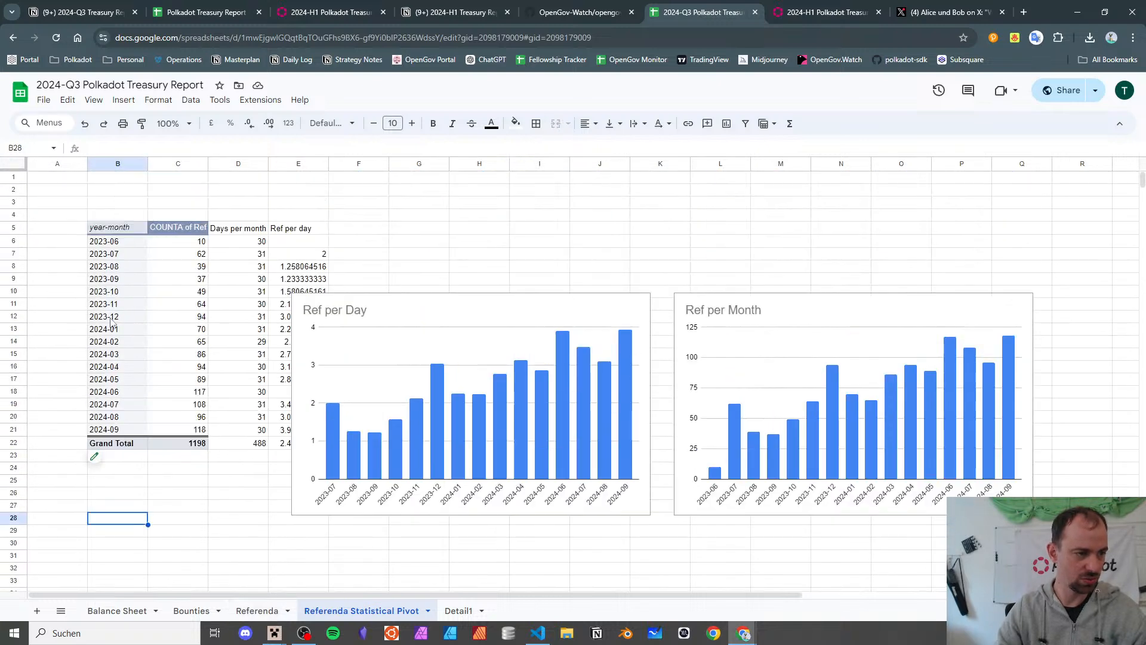
pyautogui.click(120, 230)
pyautogui.scroll(-6, 125, 340)
pyautogui.click(118, 307)
pyautogui.hotkey('ctrl', 'v')
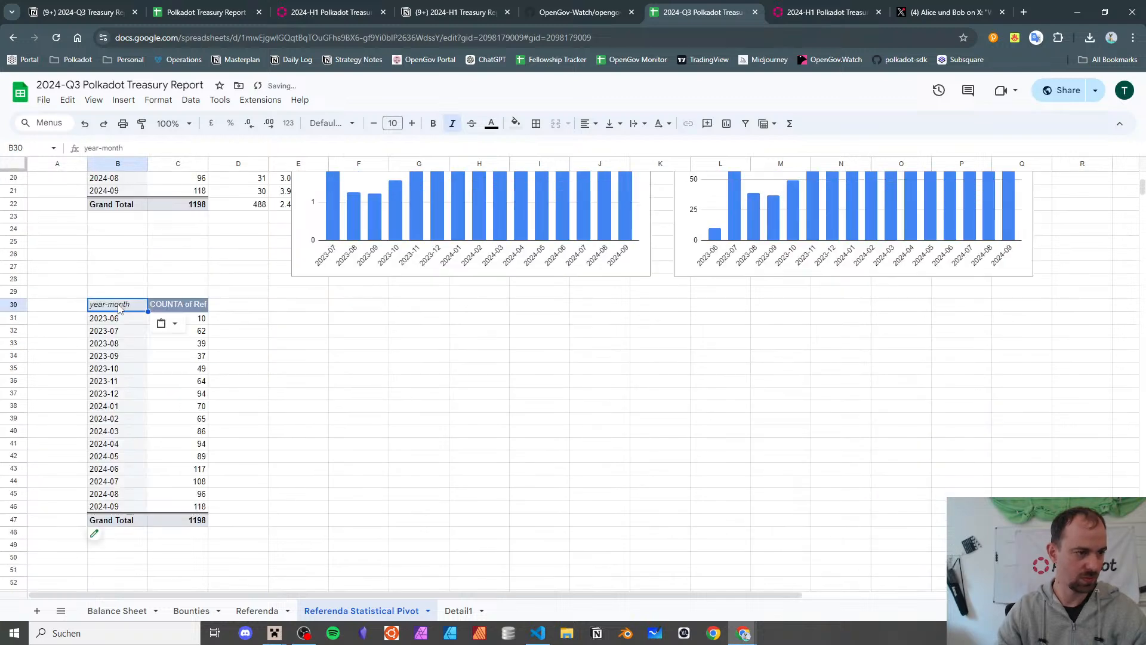
pyautogui.click(99, 541)
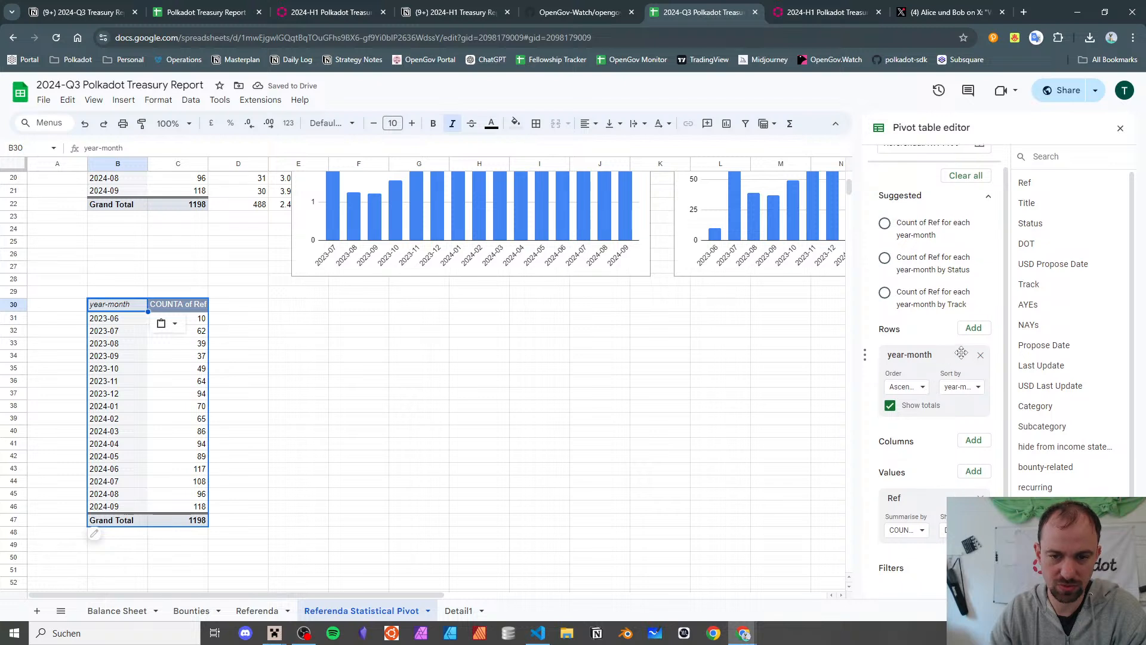
# - Replace year-month and COUNTA of Ref with Category and Subcategory row groupings
pyautogui.click(980, 364)
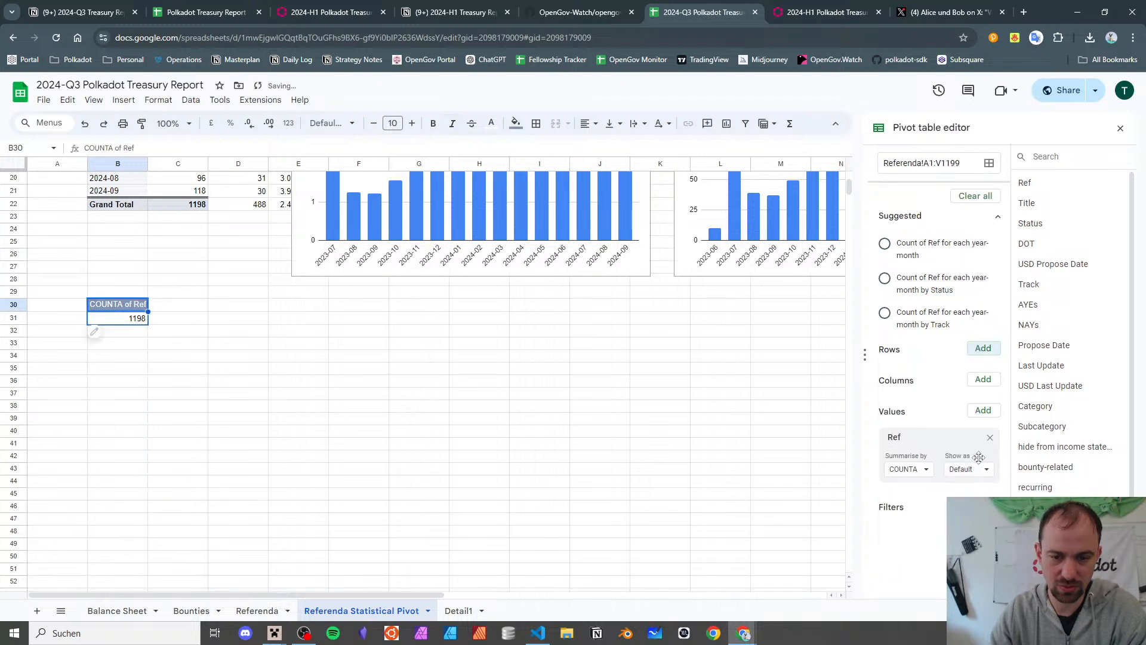
pyautogui.click(990, 437)
pyautogui.click(982, 349)
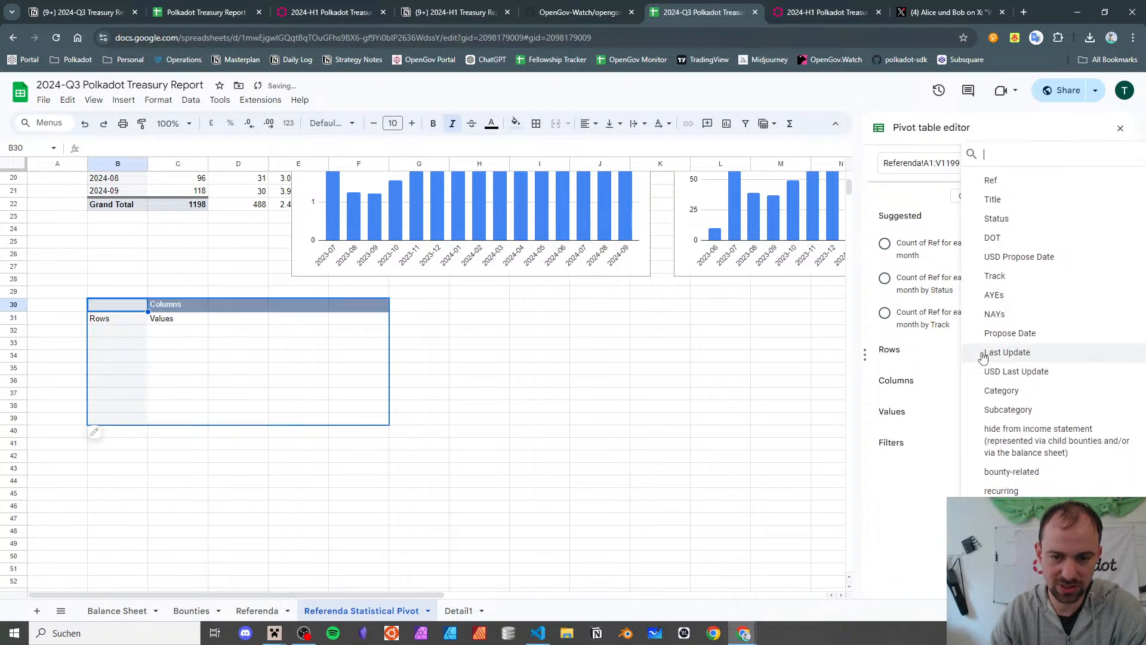
pyautogui.click(1085, 395)
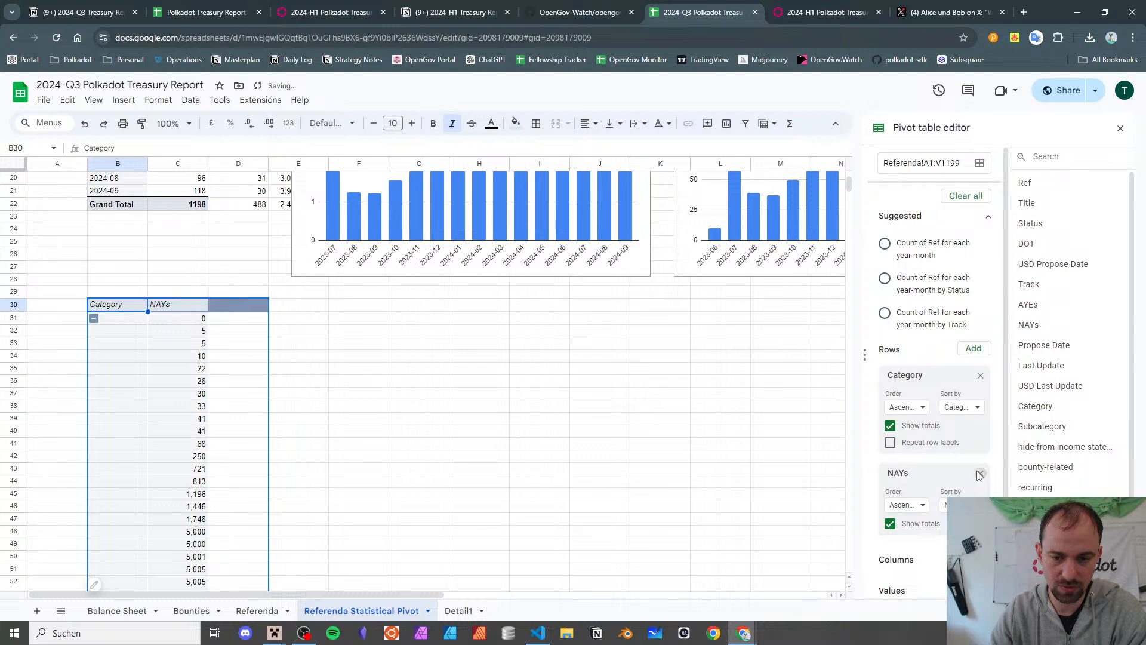
pyautogui.click(980, 472)
pyautogui.click(982, 349)
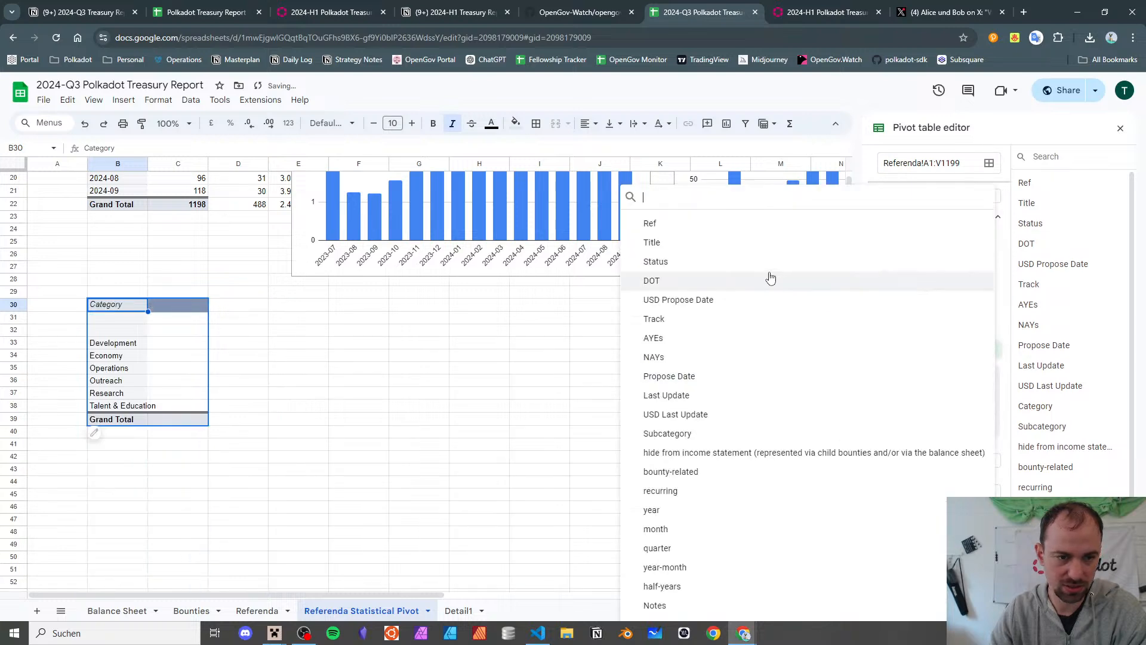
pyautogui.click(709, 434)
# - Widen column B and scroll through the Category and Subcategory breakdown
pyautogui.scroll(-3, 363, 430)
pyautogui.scroll(2, 363, 430)
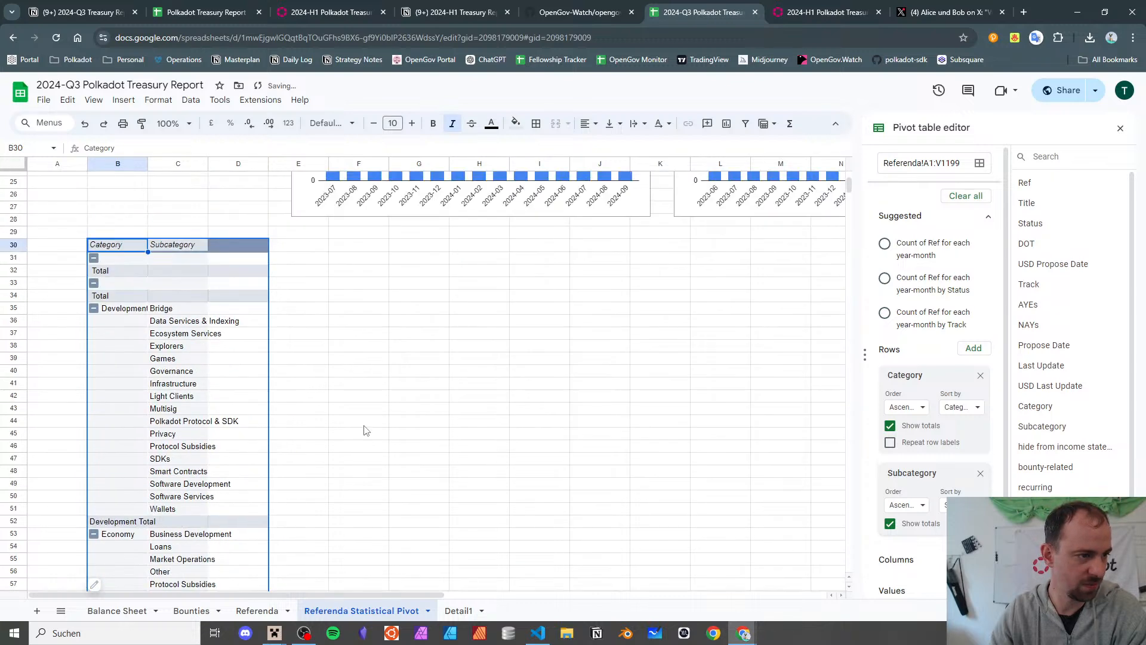
pyautogui.scroll(-2, 365, 430)
pyautogui.scroll(1, 364, 428)
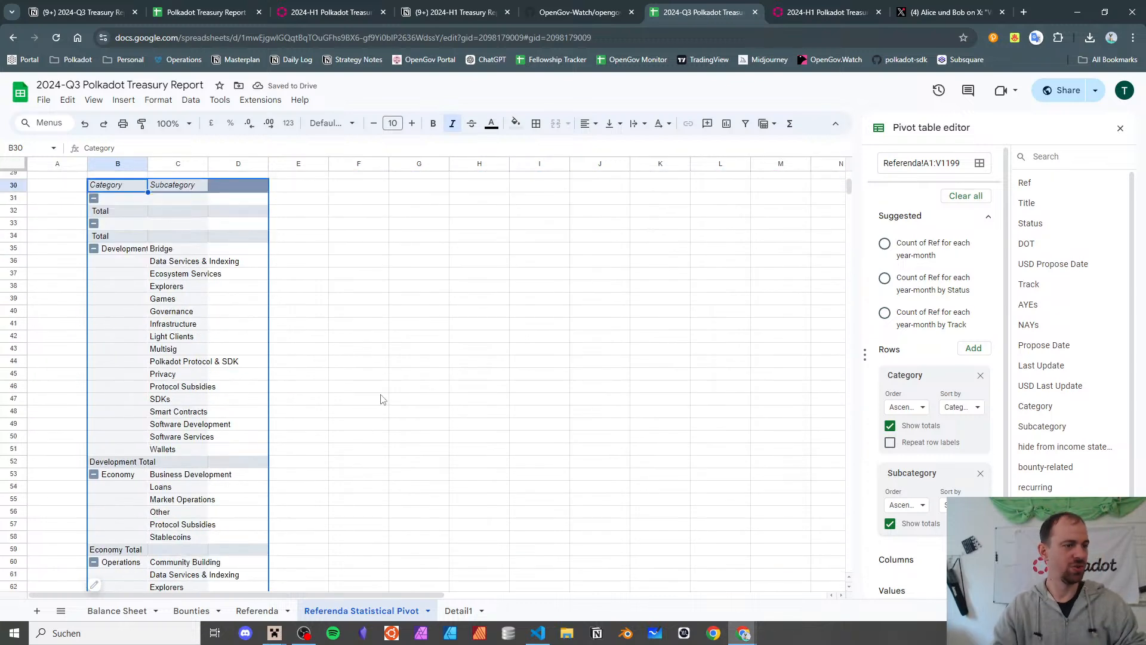
pyautogui.scroll(3, 261, 277)
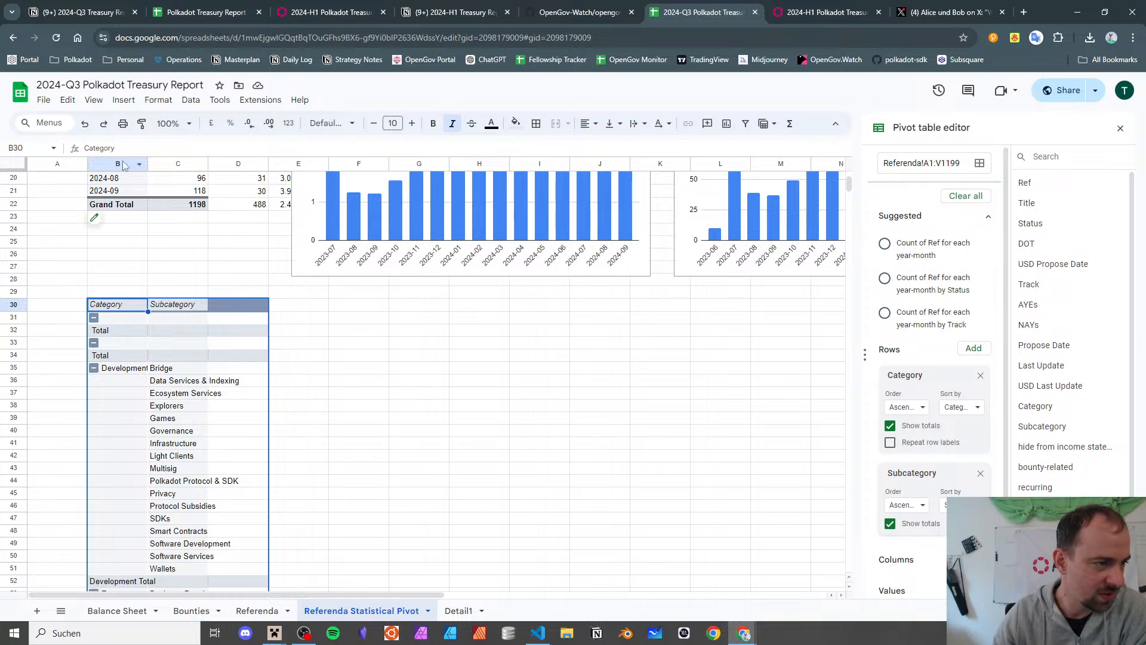
pyautogui.moveTo(147, 163); pyautogui.dragTo(178, 163)
pyautogui.scroll(-4, 254, 295)
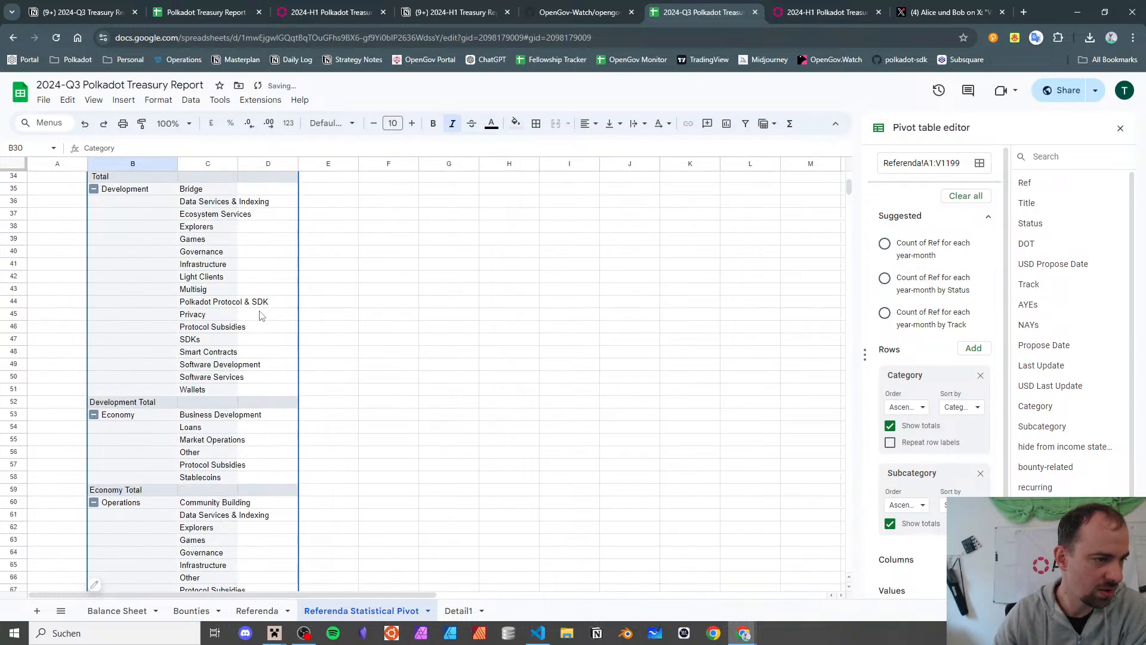
pyautogui.scroll(1, 35, 295)
pyautogui.scroll(-5, 50, 282)
pyautogui.scroll(-10, 51, 282)
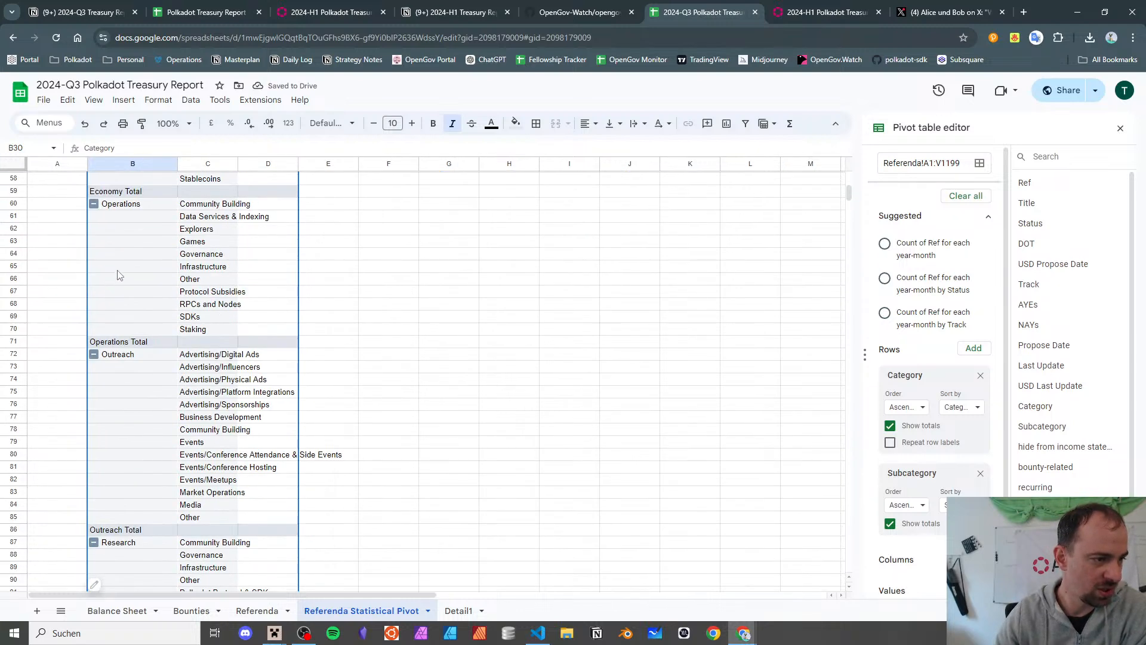
pyautogui.scroll(-2, 119, 274)
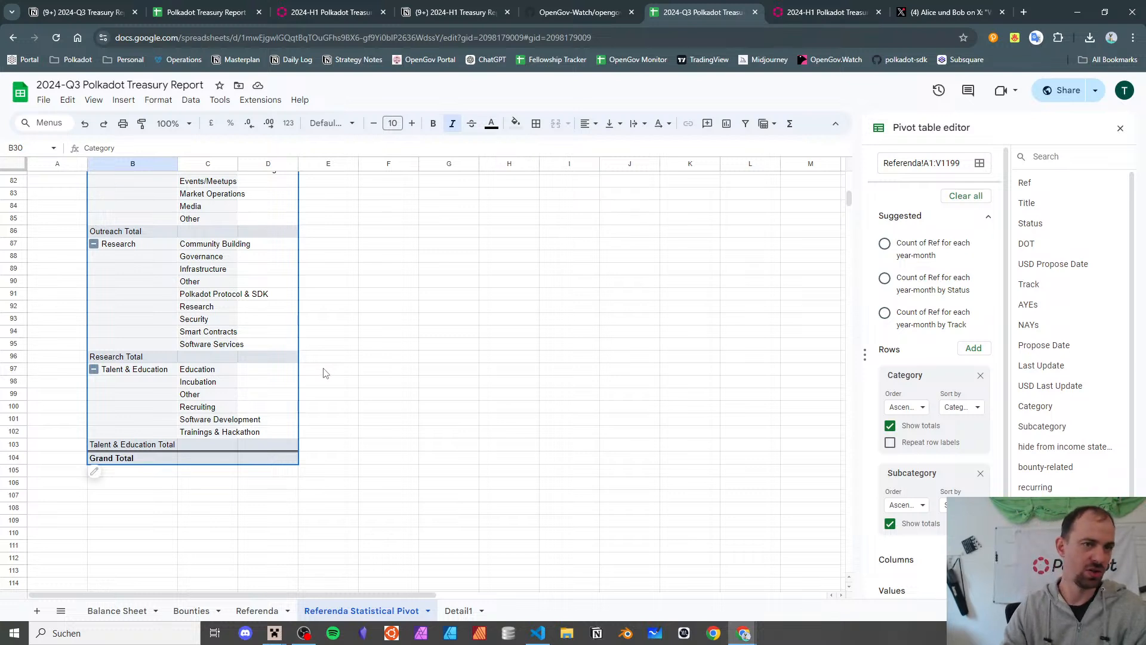
pyautogui.moveTo(483, 18)
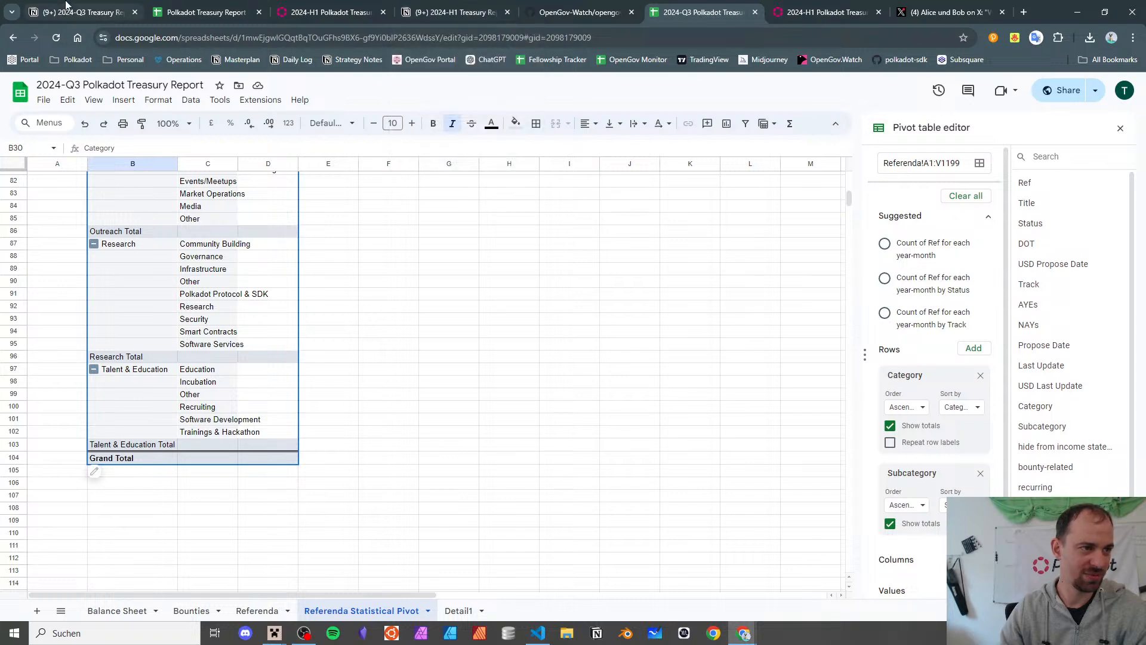
# - Check off the 832 Fellowship Sub-Treasury to-do in the 2024-H1 Treasury Report
pyautogui.click(483, 13)
pyautogui.scroll(5, 437, 496)
pyautogui.scroll(-20, 514, 345)
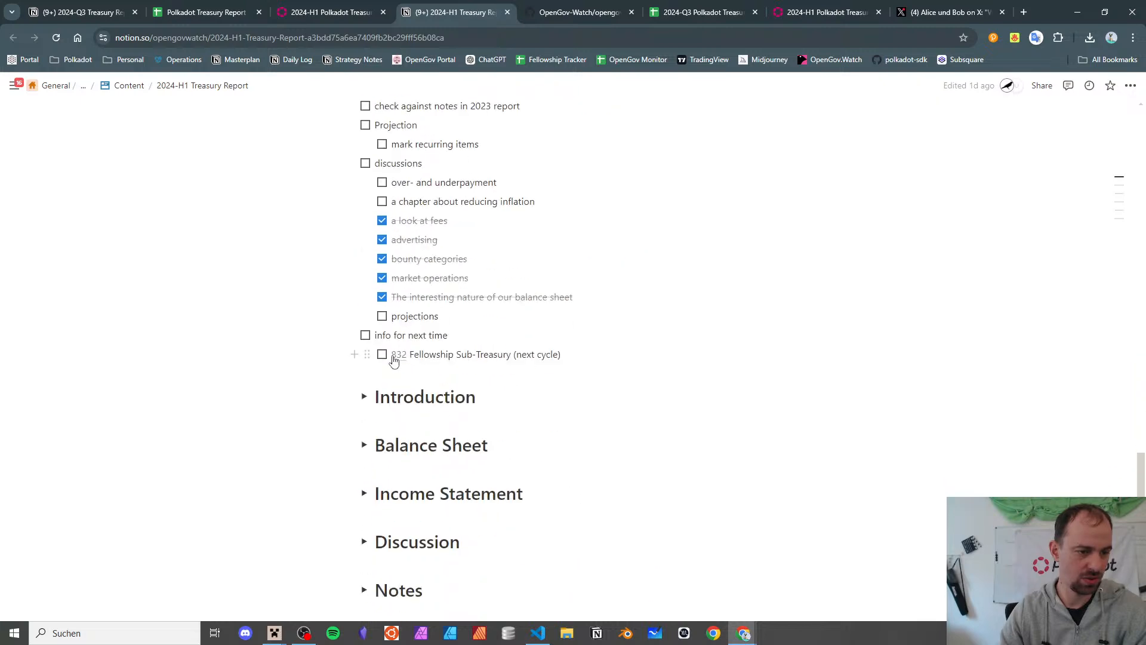
pyautogui.moveTo(395, 358)
pyautogui.moveTo(570, 354); pyautogui.dragTo(368, 355)
pyautogui.hotkey('ctrl', 'c')
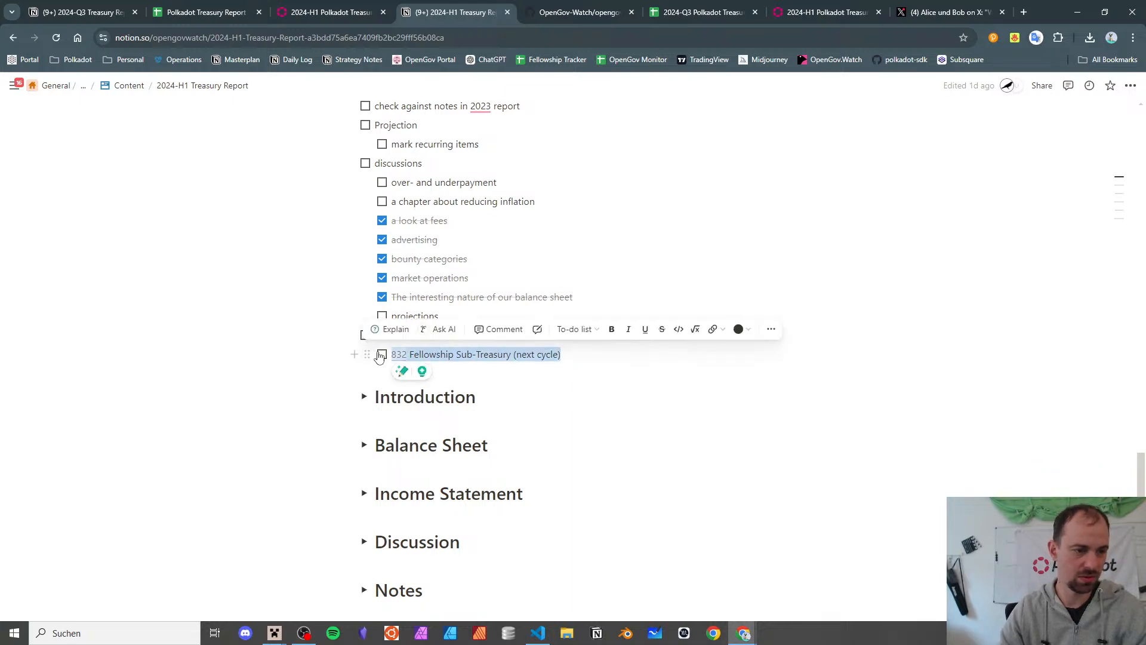
pyautogui.click(382, 354)
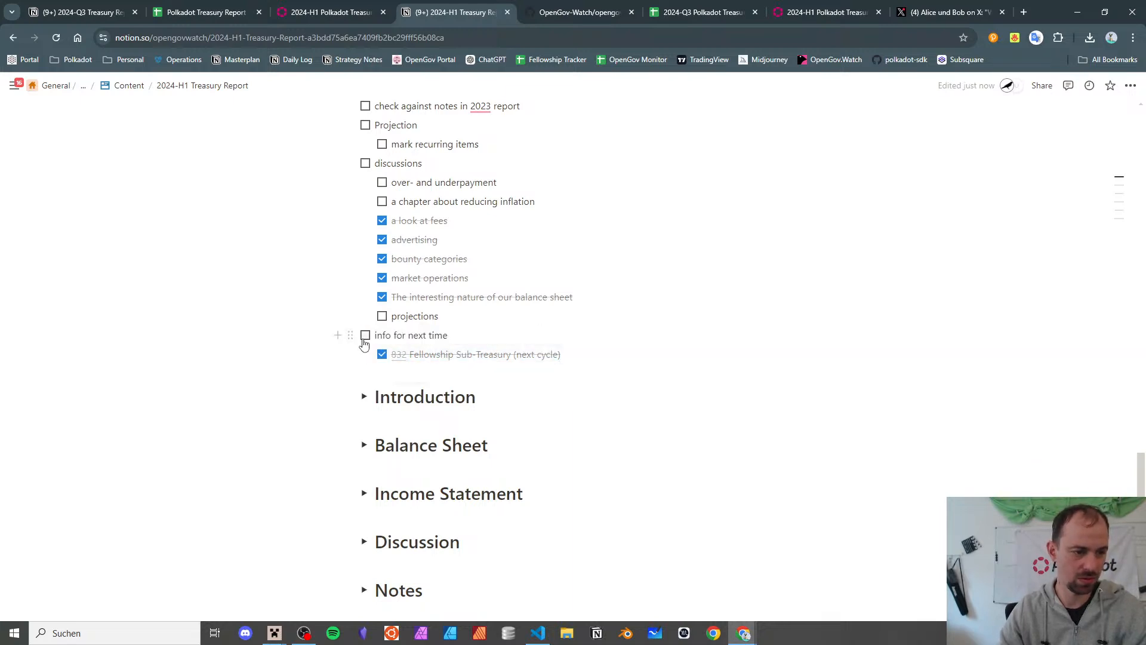
# - Paste the 832 to-do into the 2024-Q3 report below the AYEs and NAYs item, trimming its remark
pyautogui.click(365, 335)
pyautogui.hotkey('ctrl', '1')
pyautogui.scroll(4, 408, 285)
pyautogui.scroll(-9, 412, 288)
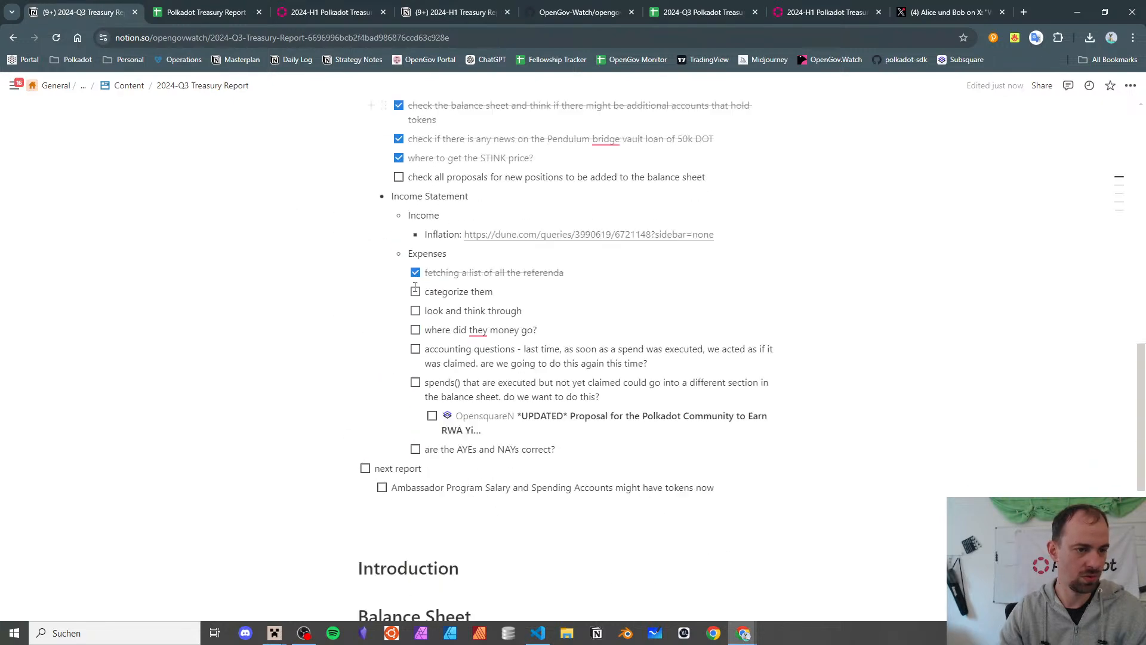
pyautogui.scroll(2, 415, 287)
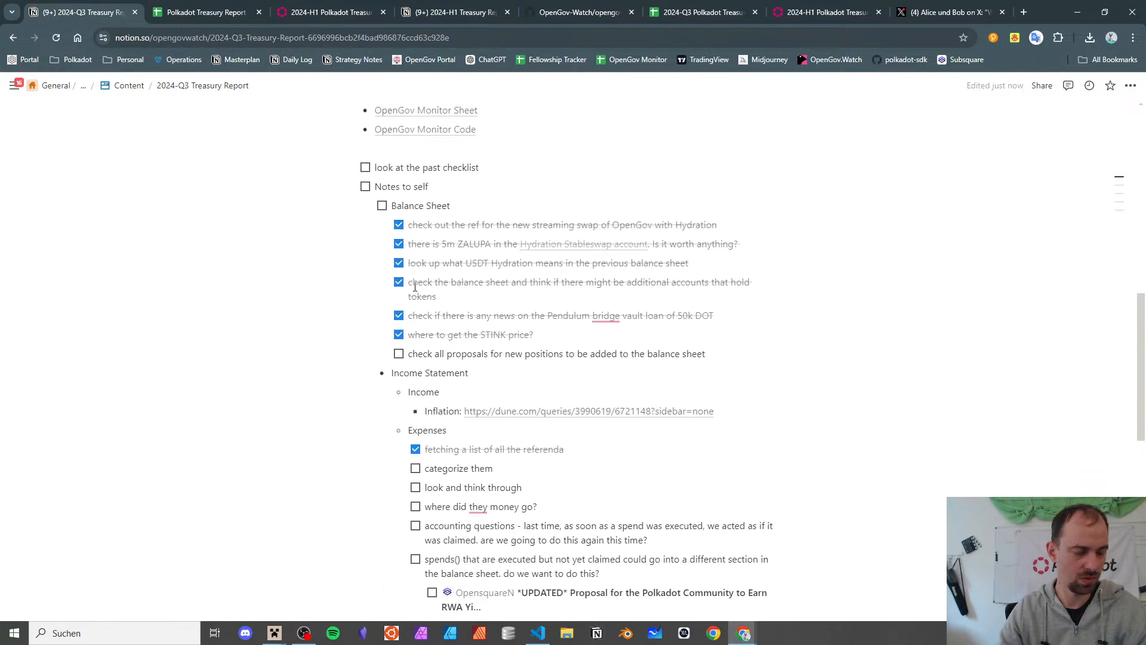
pyautogui.scroll(-2, 442, 322)
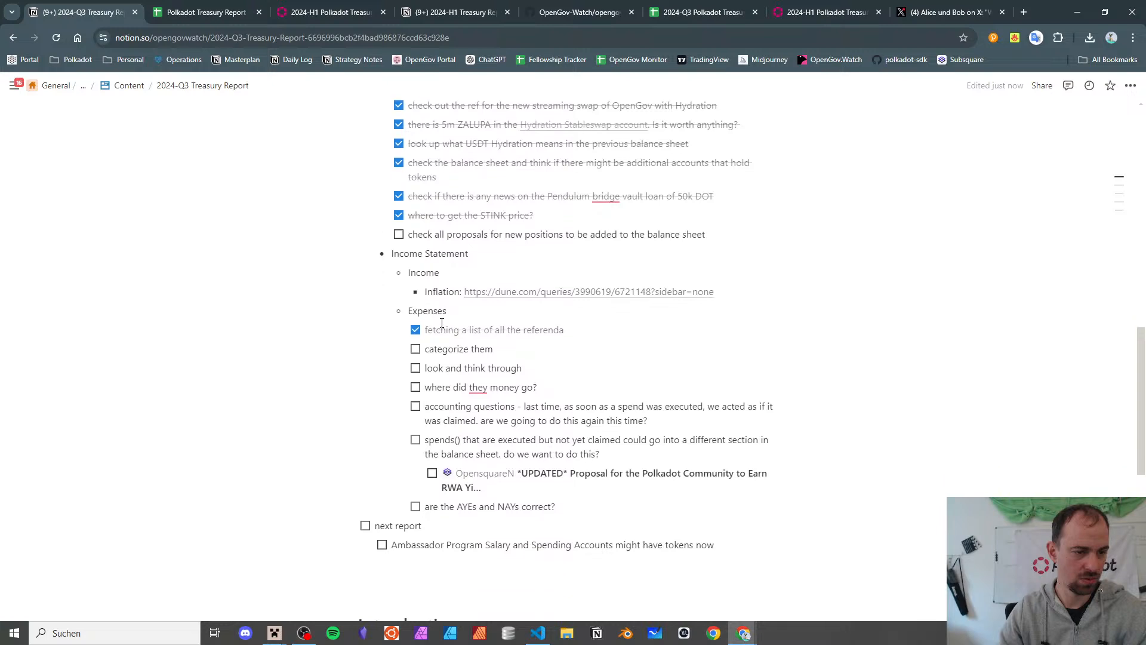
pyautogui.click(558, 506)
pyautogui.press('Return')
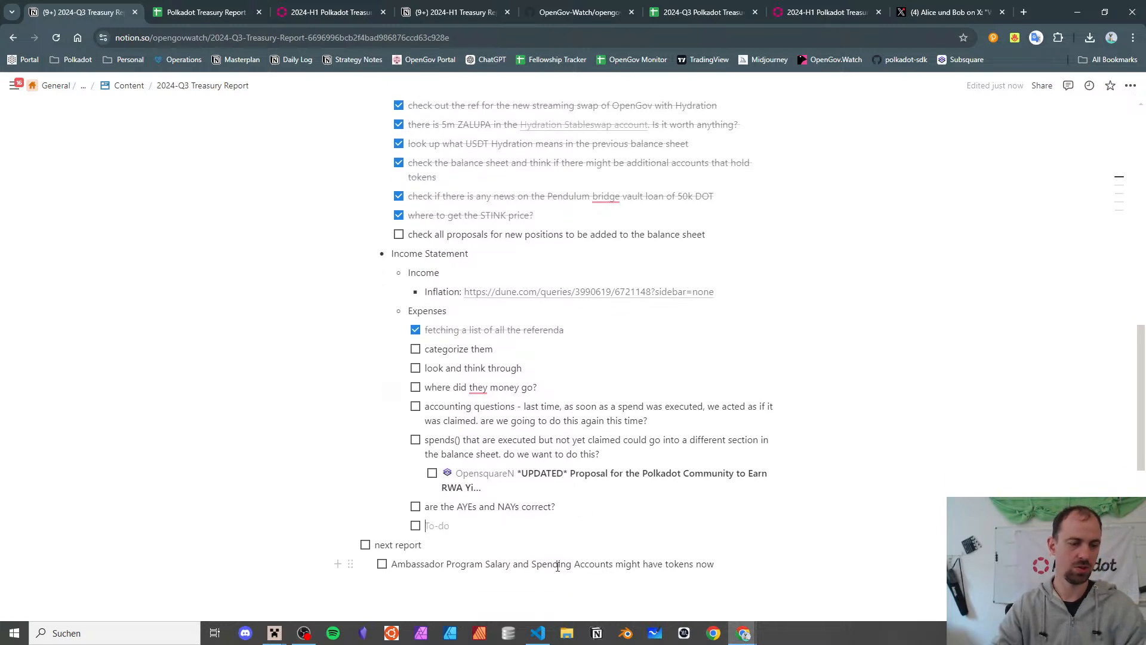
pyautogui.hotkey('ctrl', 'v')
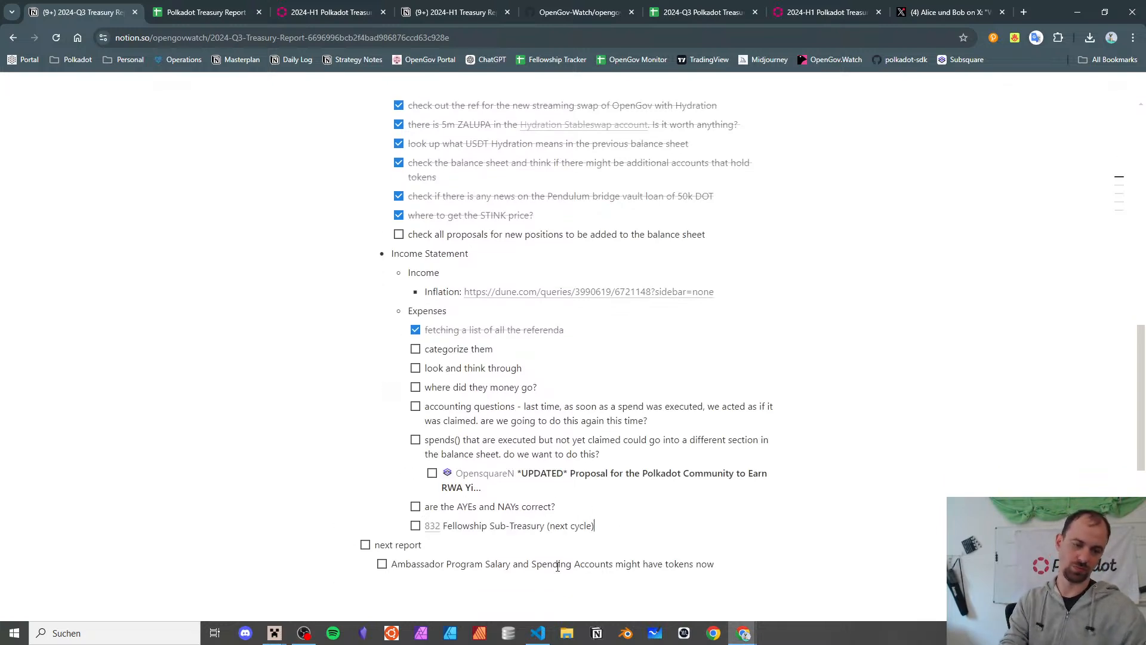
pyautogui.press('BackSpace')
pyautogui.press('BackSpace')
pyautogui.press('BackSpace')
pyautogui.press('BackSpace')
pyautogui.press('BackSpace')
pyautogui.press('BackSpace')
pyautogui.press('BackSpace')
pyautogui.press('BackSpace')
pyautogui.press('BackSpace')
pyautogui.press('BackSpace')
pyautogui.press('BackSpace')
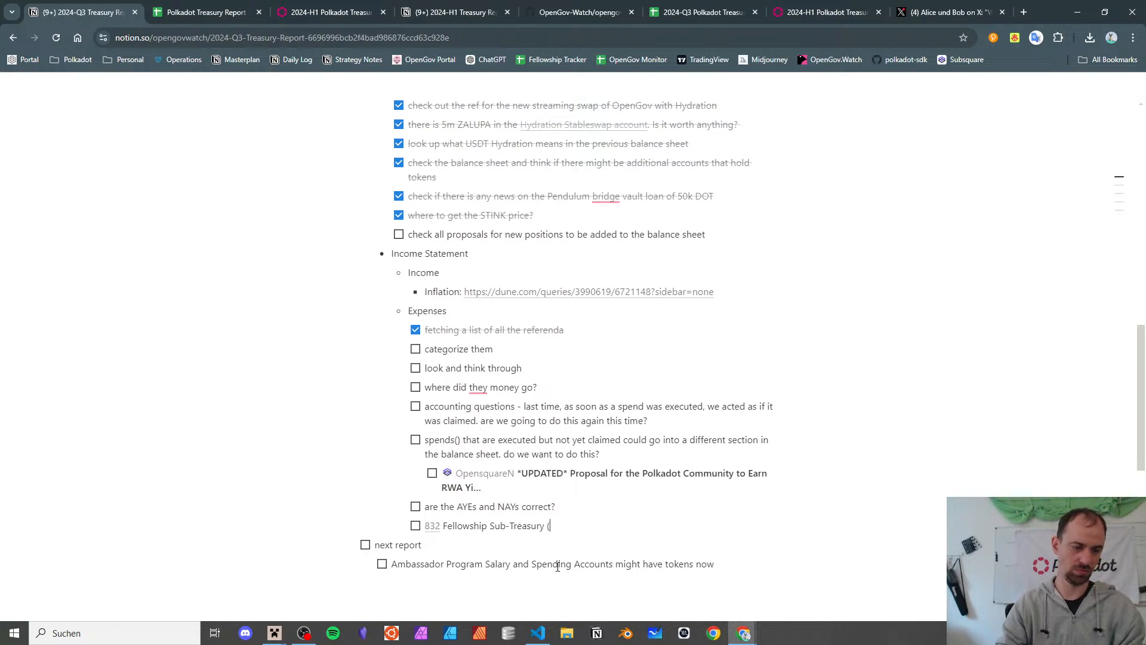
# - Add a '- ref' bullet above the 832 to-do and nest the to-do under it
pyautogui.press('Return')
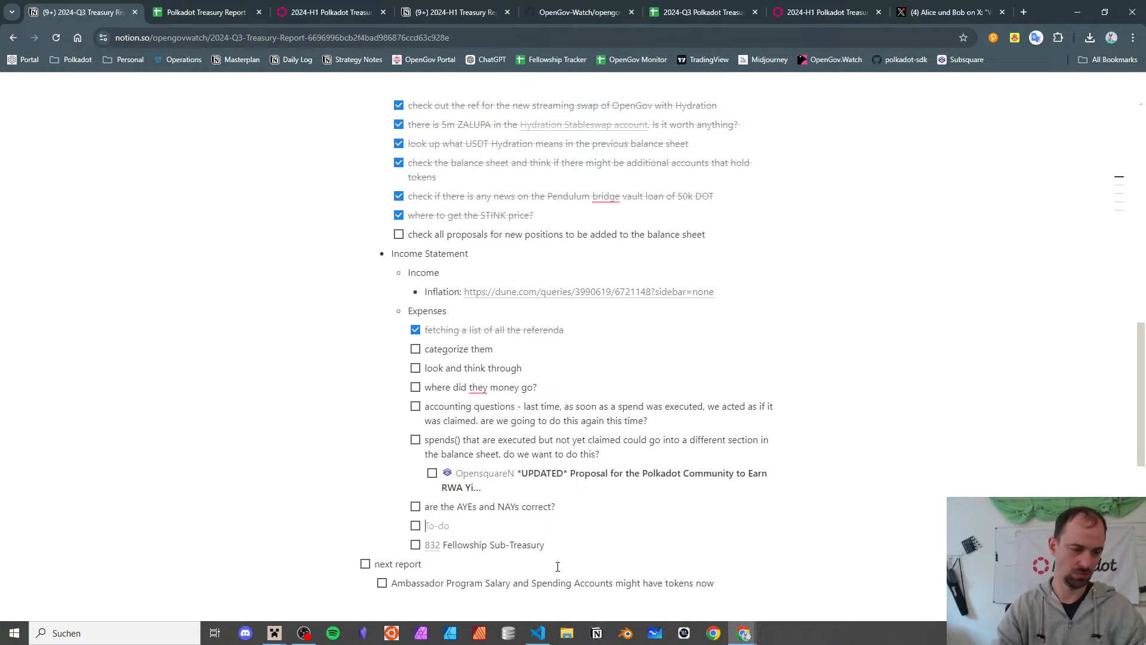
pyautogui.write('- r')
pyautogui.press('Down')
pyautogui.press('Tab')
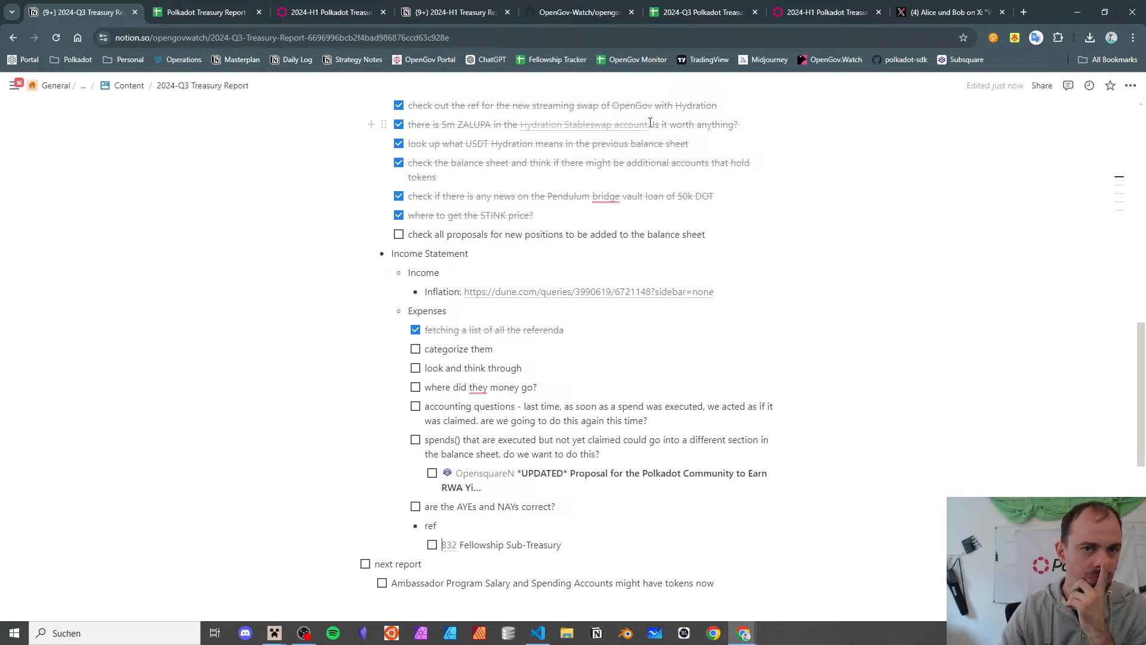
pyautogui.click(675, 6)
pyautogui.scroll(5, 354, 325)
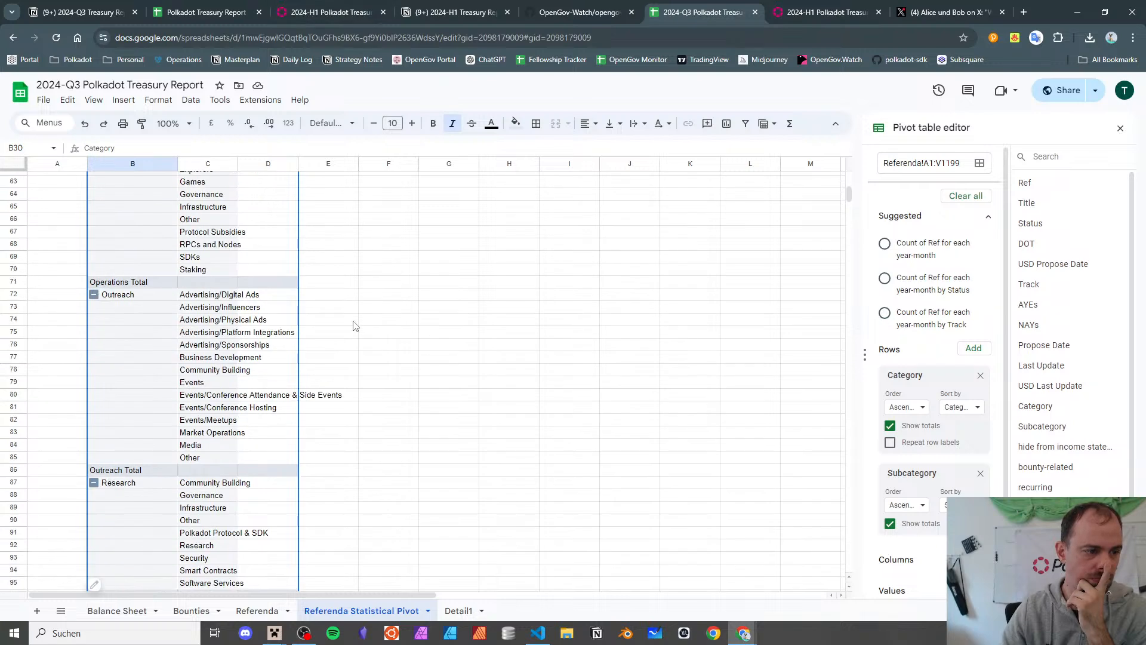
pyautogui.scroll(7, 354, 325)
pyautogui.scroll(1, 353, 326)
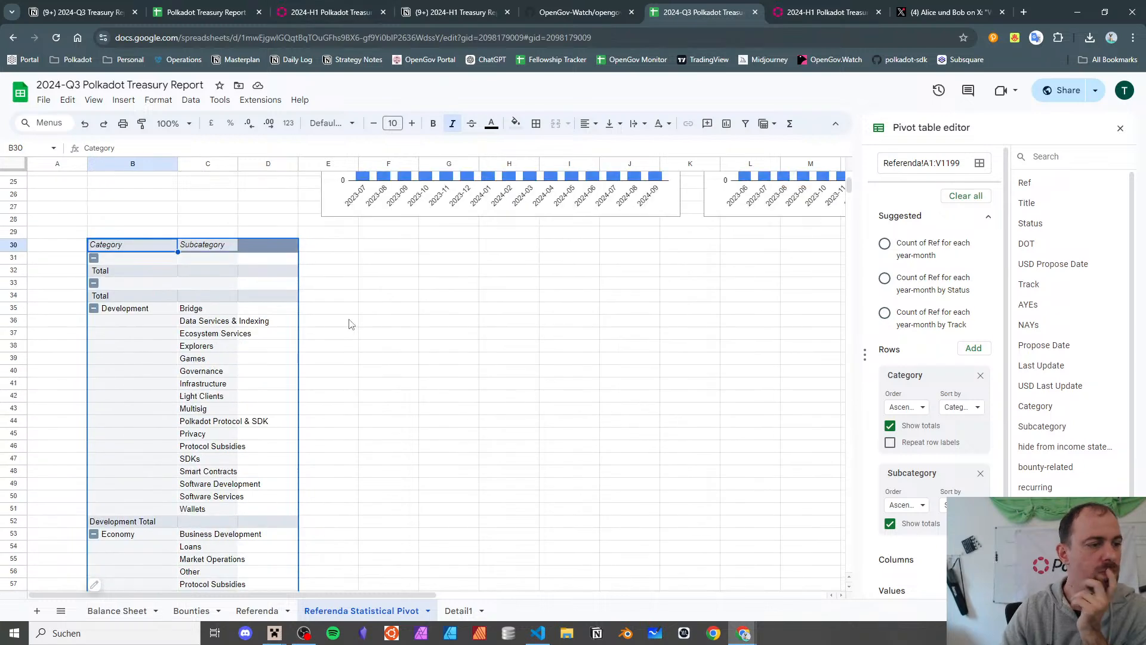
pyautogui.scroll(-1, 352, 324)
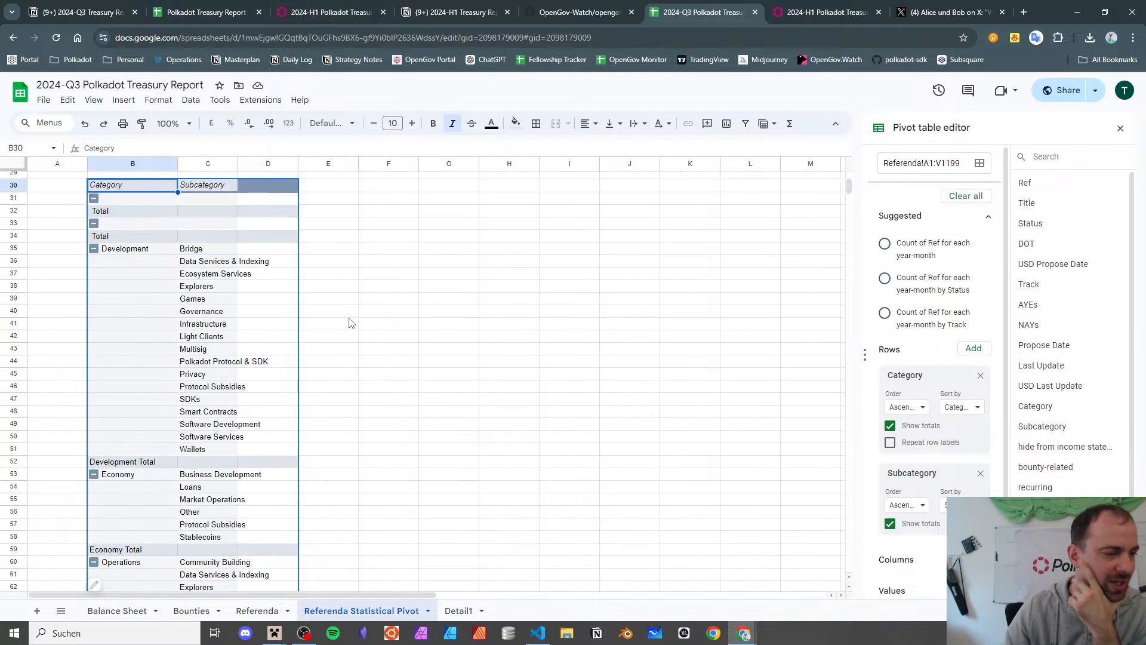
pyautogui.click(150, 251)
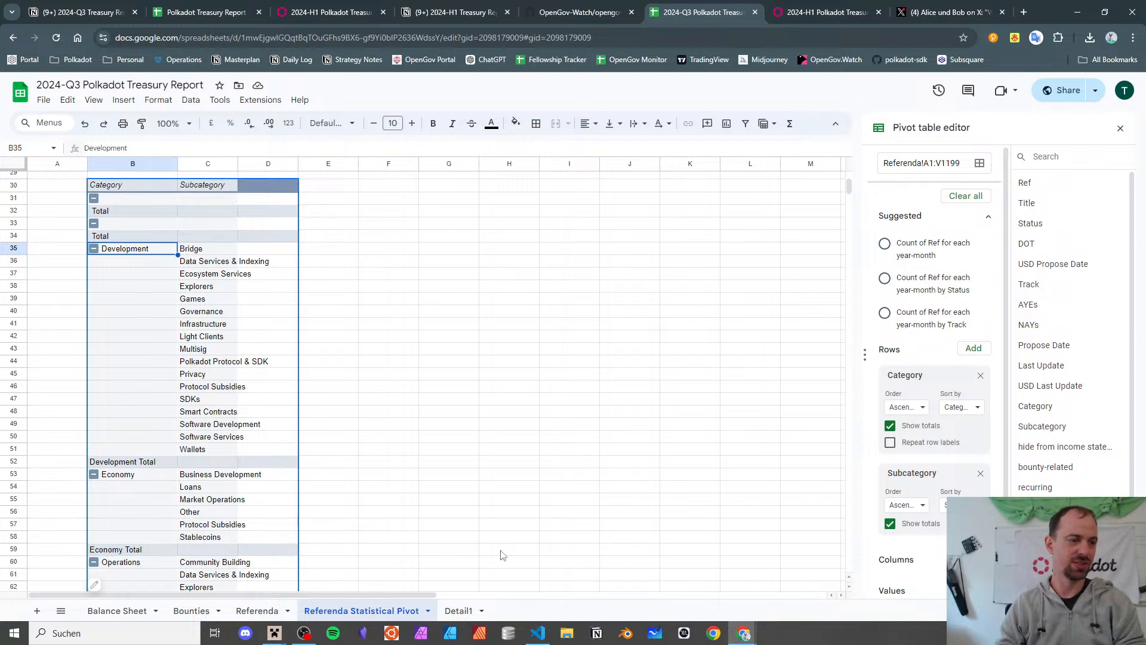
pyautogui.press('Right')
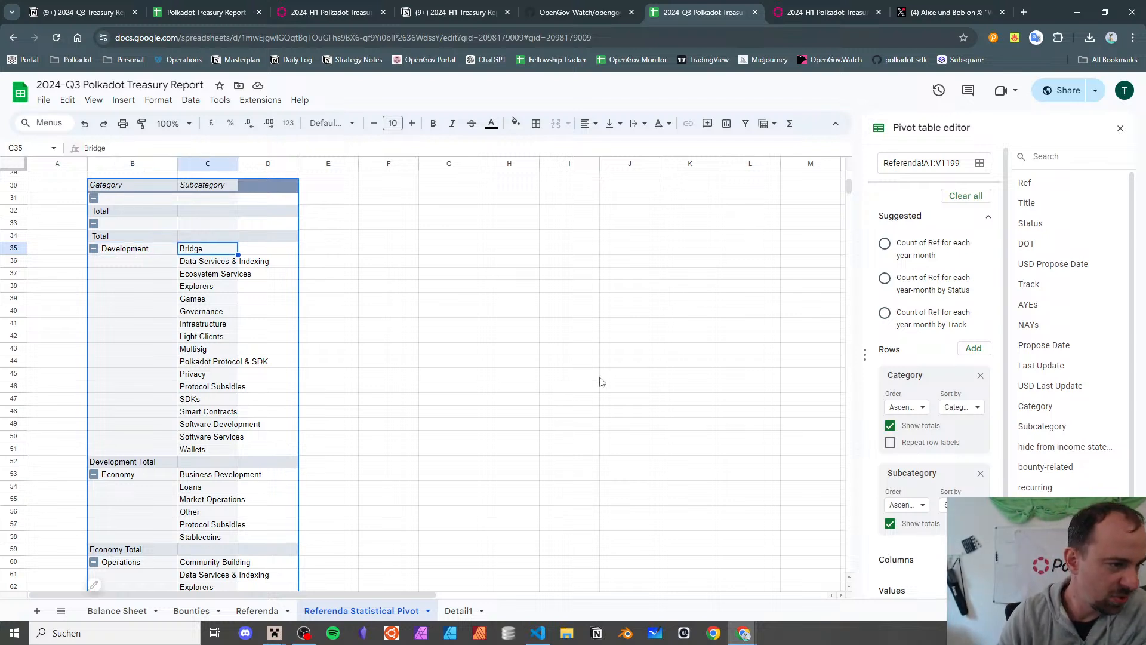
pyautogui.press('Down')
pyautogui.press('Down')
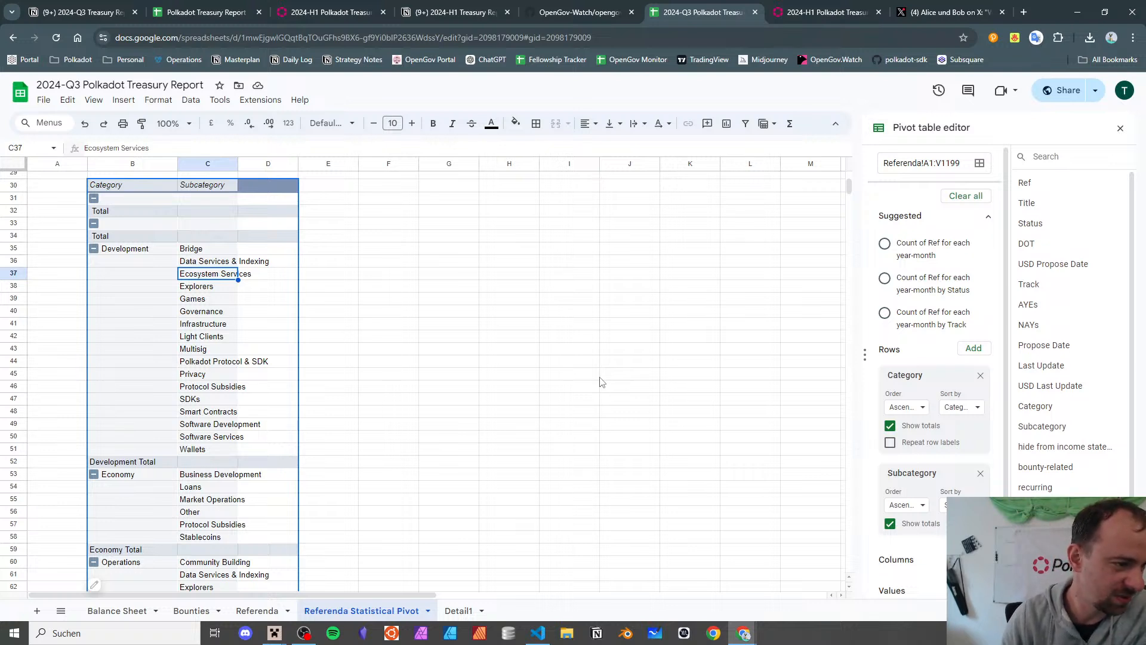
pyautogui.press('Down')
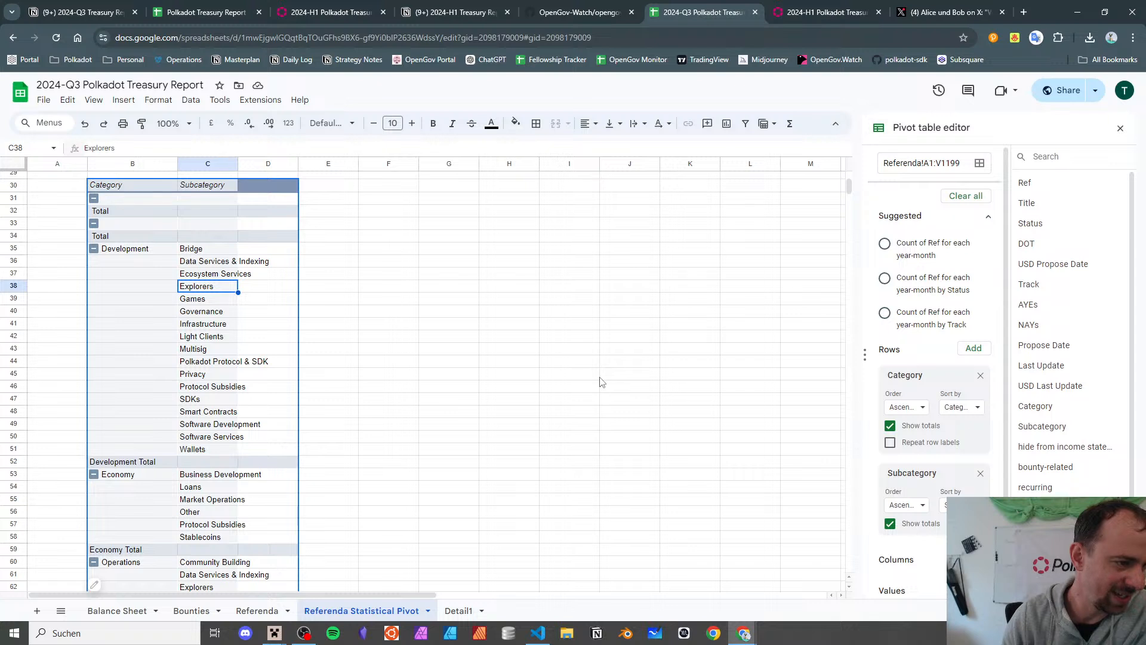
pyautogui.press('Down')
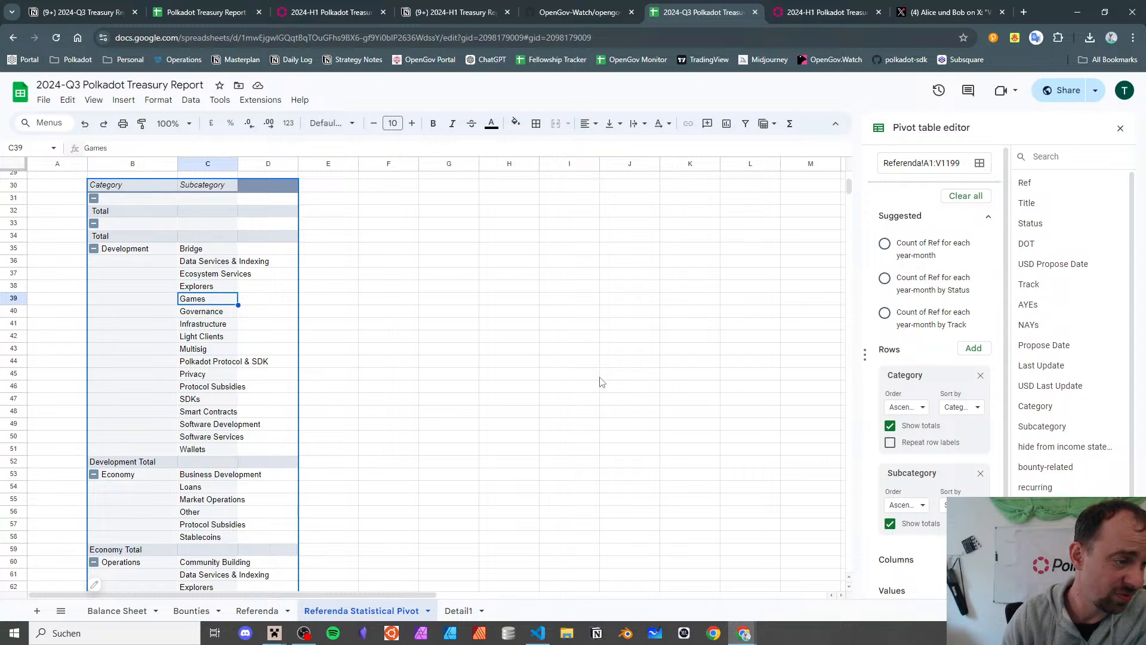
pyautogui.press('Left')
pyautogui.press('Up')
pyautogui.press('Up')
pyautogui.press('Up')
pyautogui.press('Up')
pyautogui.press('Down')
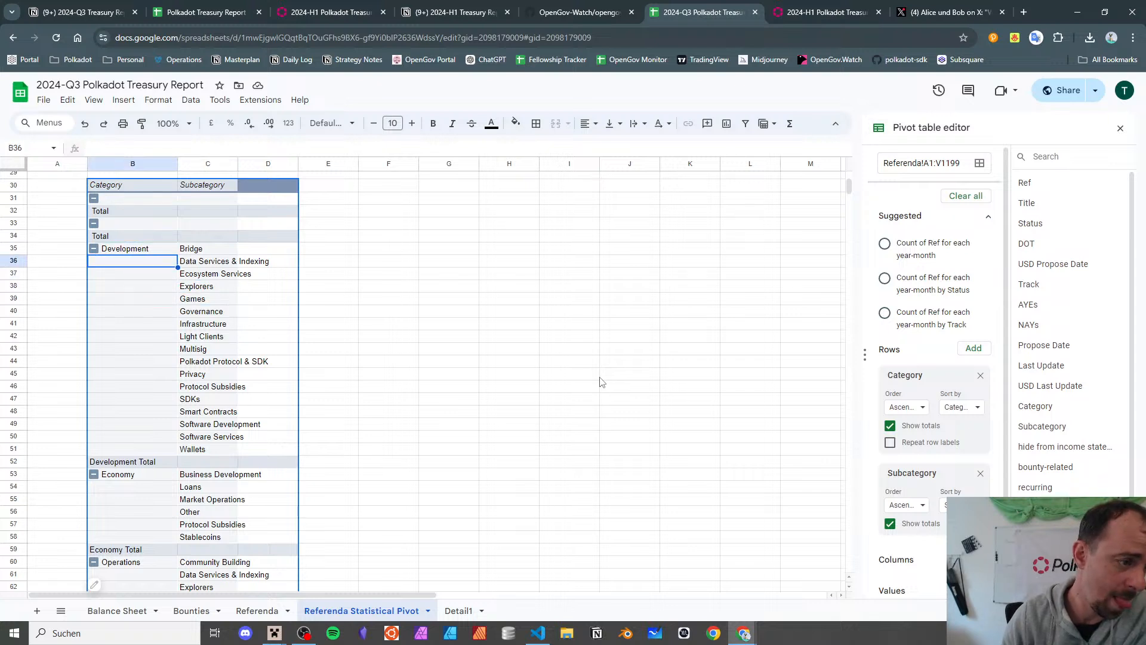
pyautogui.press('Down')
pyautogui.press('Down')
pyautogui.press('Down')
pyautogui.press('Right')
pyautogui.press('Down')
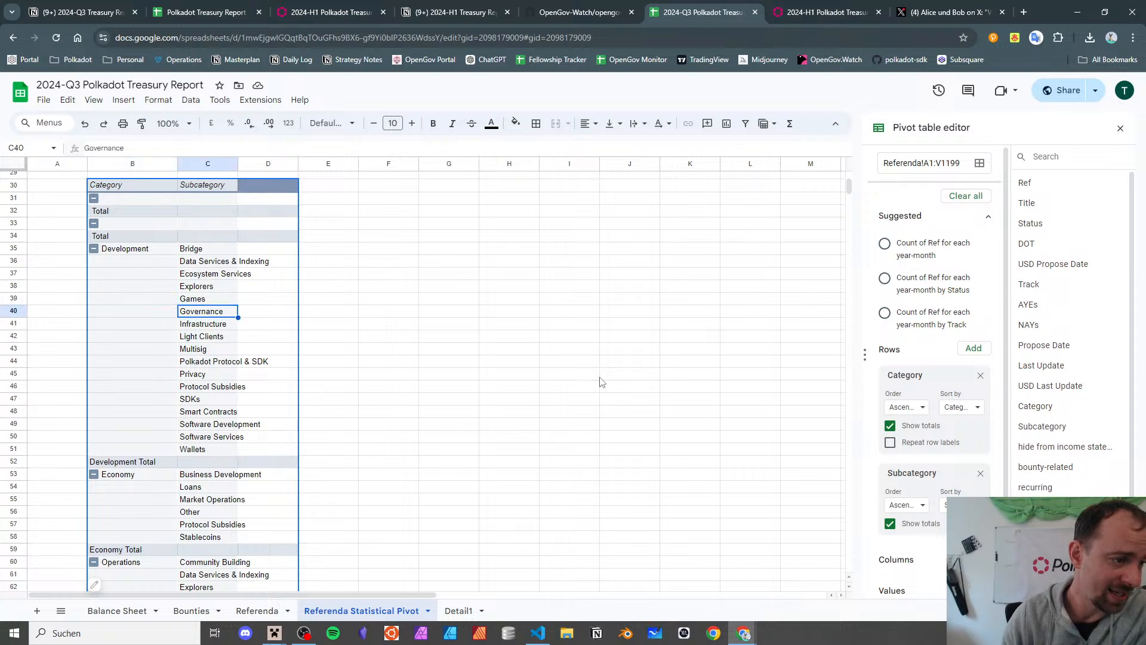
pyautogui.press('Down')
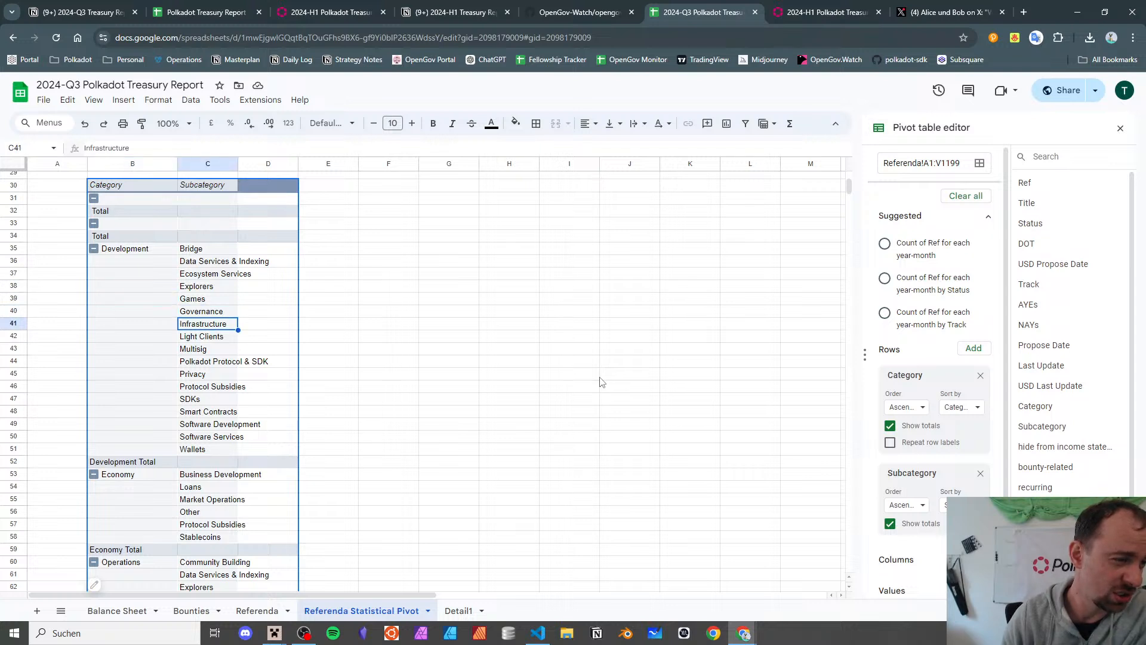
pyautogui.press('Down')
pyautogui.press('Down')
pyautogui.press('Down')
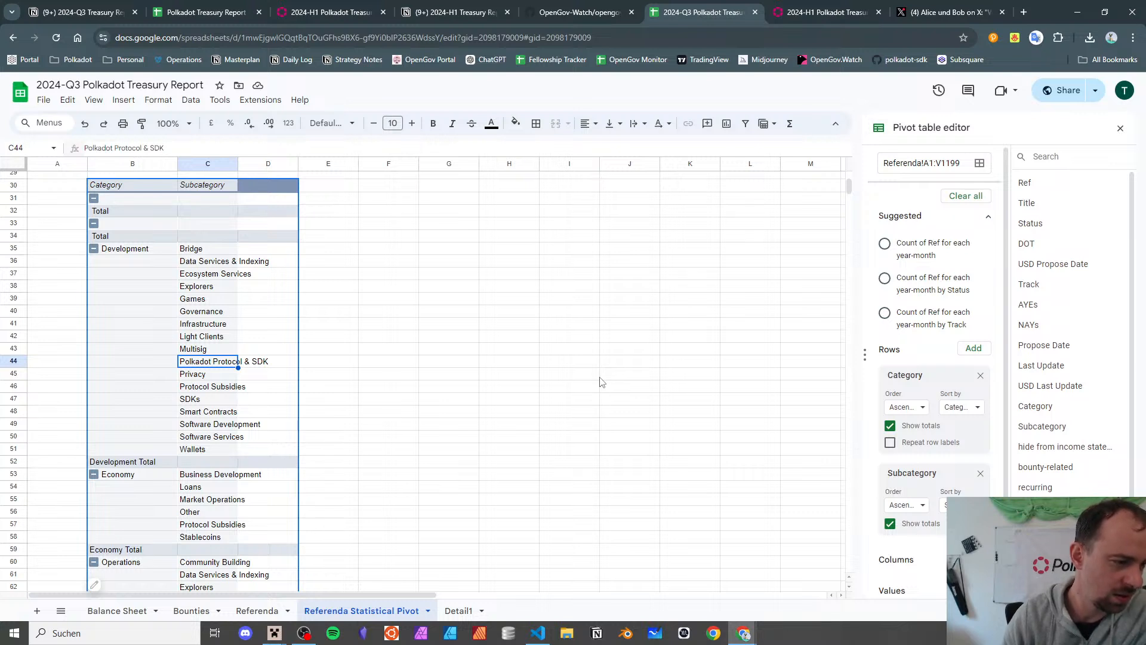
pyautogui.press('Down')
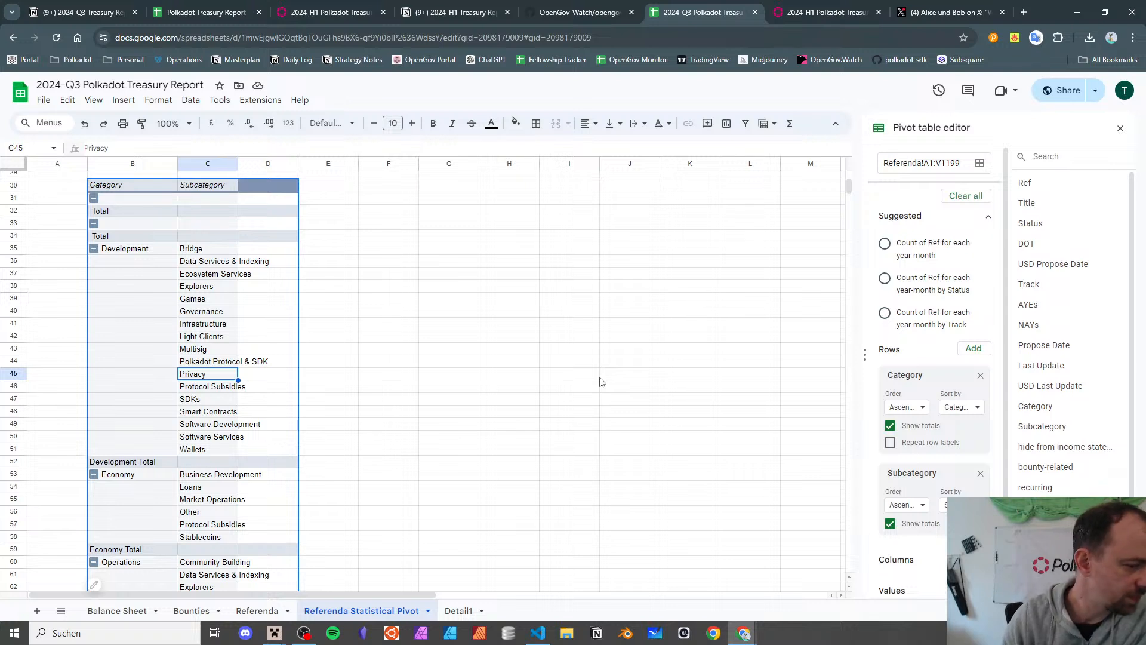
pyautogui.press('Down')
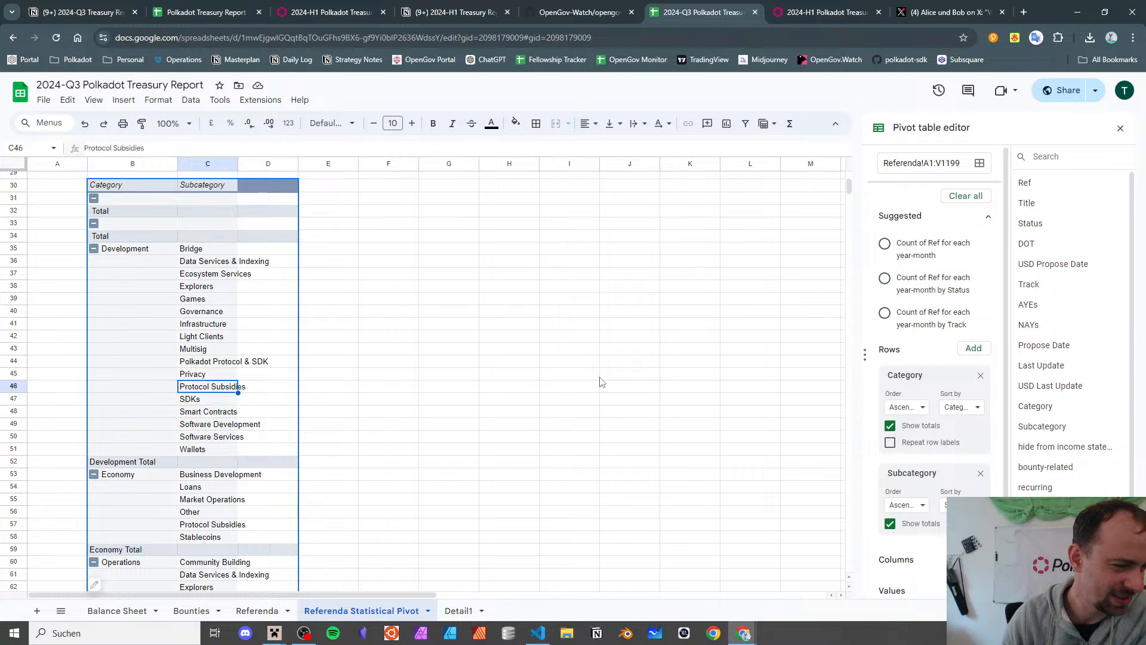
pyautogui.press('Up')
pyautogui.press('Up')
pyautogui.press('Up')
pyautogui.press('Up')
pyautogui.press('Up')
pyautogui.press('Up')
pyautogui.press('Up')
pyautogui.press('Up')
pyautogui.press('Up')
pyautogui.press('Up')
pyautogui.press('Up')
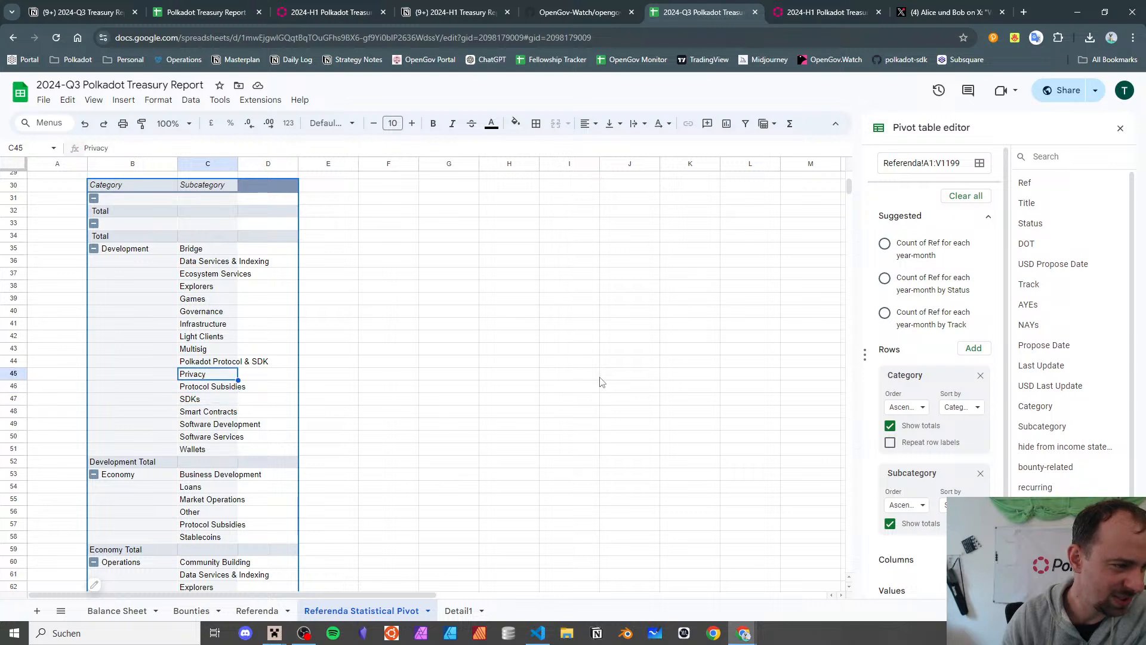
pyautogui.press('Down')
pyautogui.press('Down')
pyautogui.press('Down')
pyautogui.press('Down')
pyautogui.press('Down')
pyautogui.press('Down')
pyautogui.press('Down')
pyautogui.press('Down')
pyautogui.press('Down')
pyautogui.press('Down')
pyautogui.press('Down')
pyautogui.press('Down')
pyautogui.press('Down')
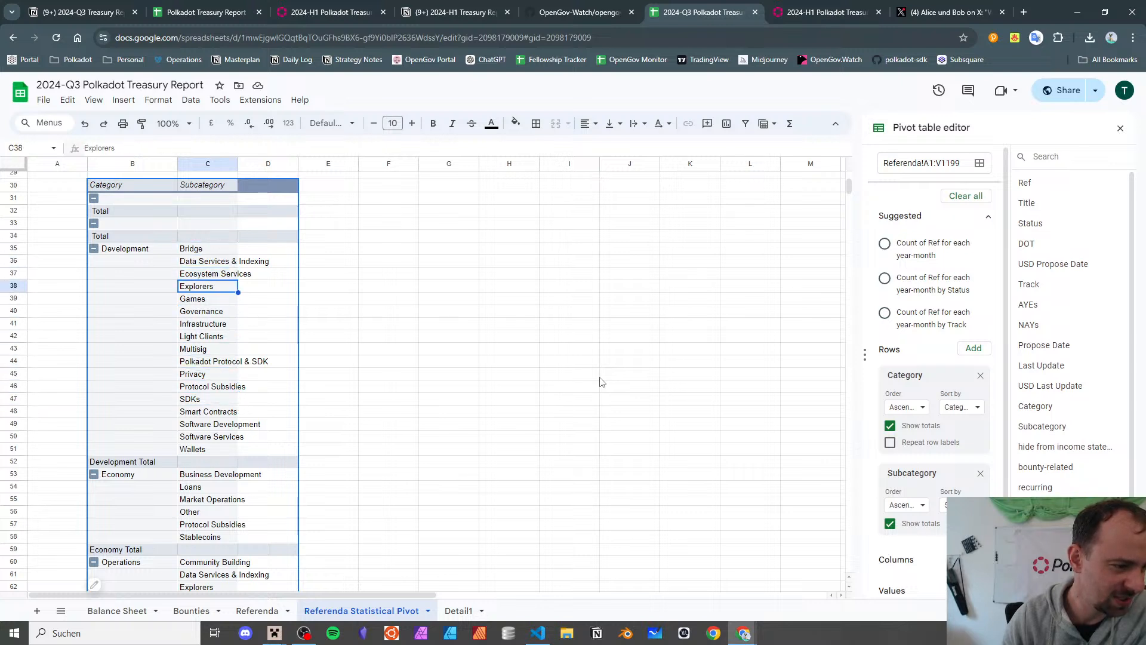
pyautogui.press('Up')
pyautogui.press('Up')
pyautogui.press('Down')
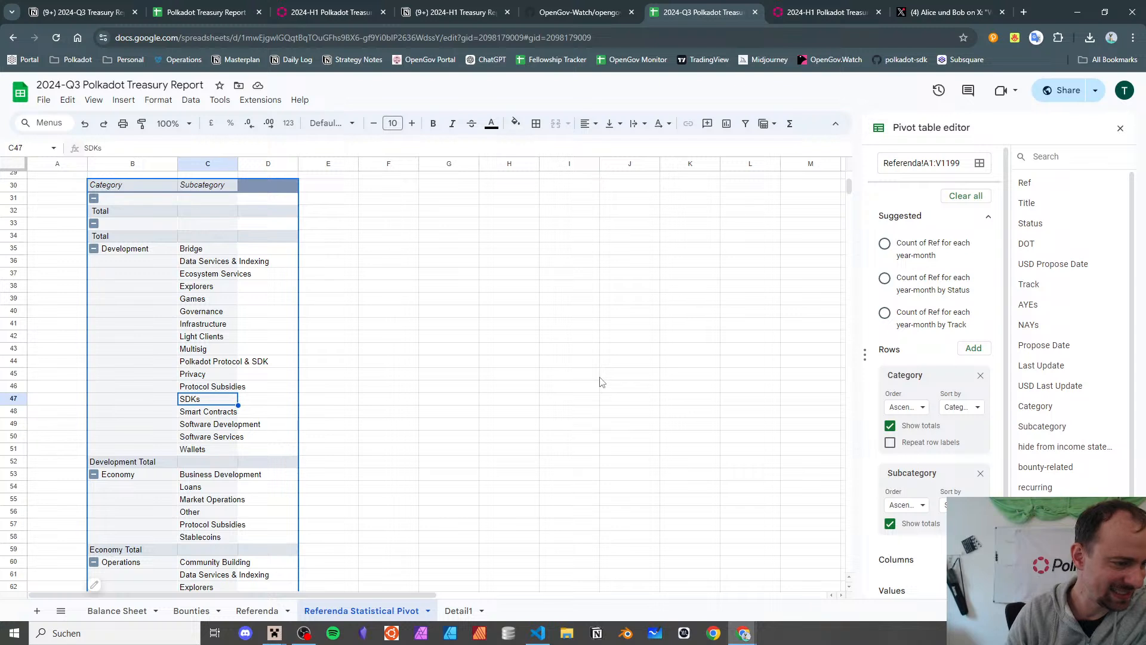
pyautogui.press('Down')
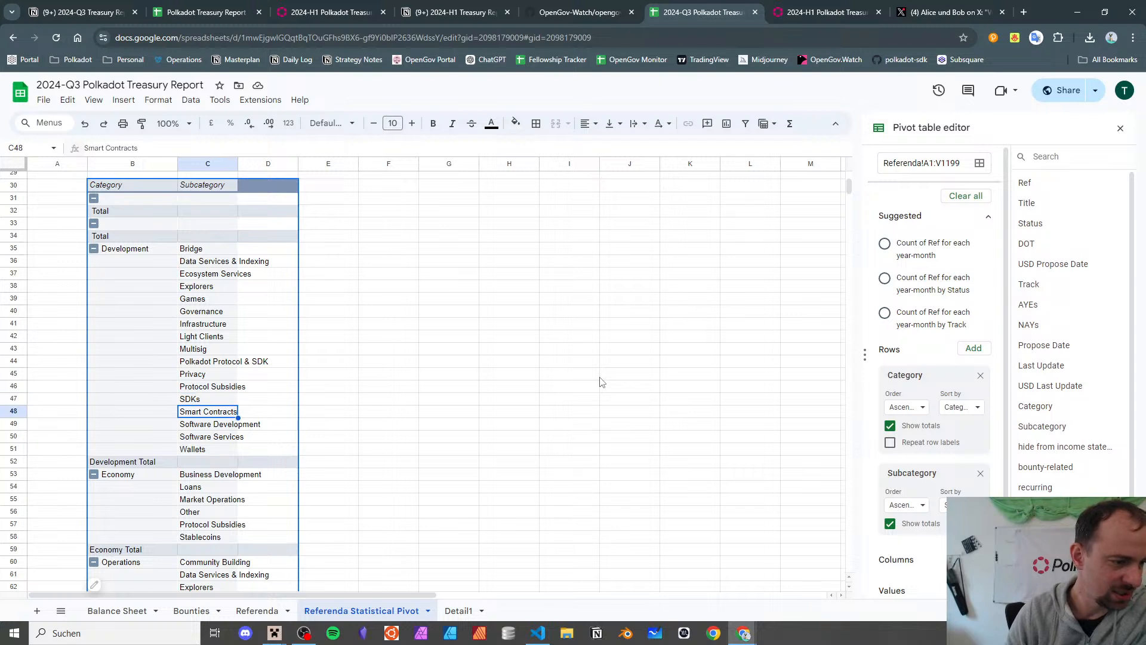
pyautogui.press('Down')
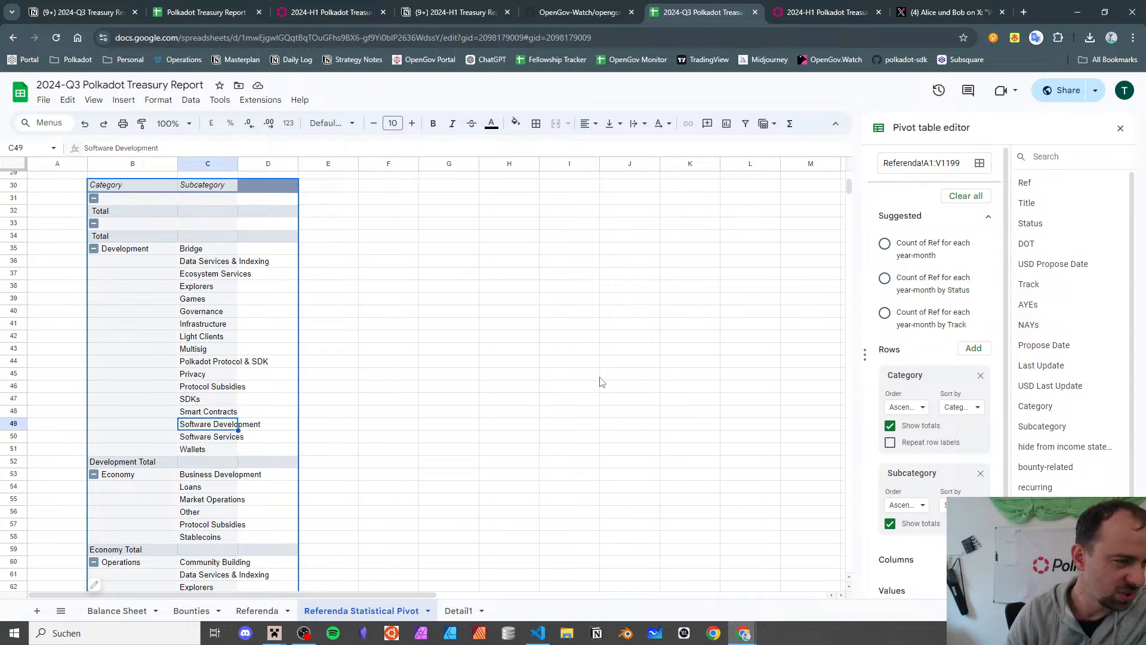
pyautogui.press('Down')
pyautogui.press('Down')
pyautogui.press('Up')
pyautogui.press('Up')
pyautogui.press('Up')
pyautogui.press('Up')
pyautogui.press('Up')
pyautogui.press('Up')
pyautogui.press('Up')
pyautogui.press('Up')
pyautogui.press('Up')
pyautogui.press('Up')
pyautogui.press('Up')
pyautogui.press('Up')
pyautogui.press('Up')
pyautogui.press('Up')
pyautogui.press('Up')
pyautogui.press('Up')
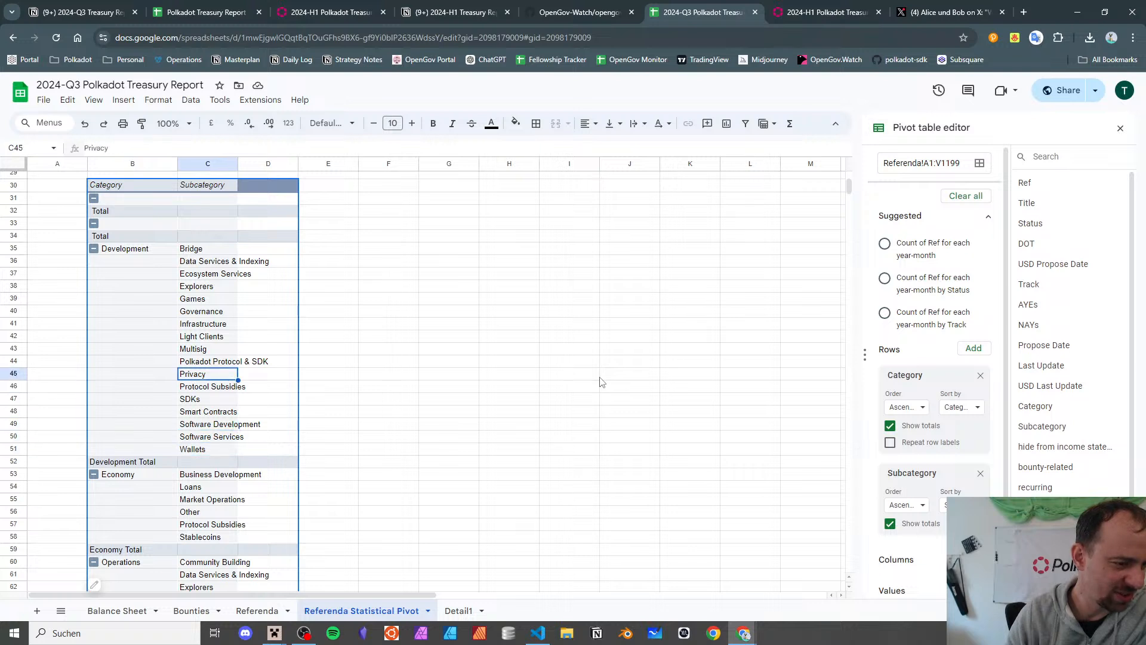
pyautogui.press('Down')
pyautogui.press('Down')
pyautogui.press('Down')
pyautogui.press('Down')
pyautogui.press('Down')
pyautogui.press('Down')
pyautogui.press('Down')
pyautogui.press('Down')
pyautogui.press('Down')
pyautogui.press('Down')
pyautogui.press('Down')
pyautogui.press('Down')
pyautogui.press('Down')
pyautogui.press('Down')
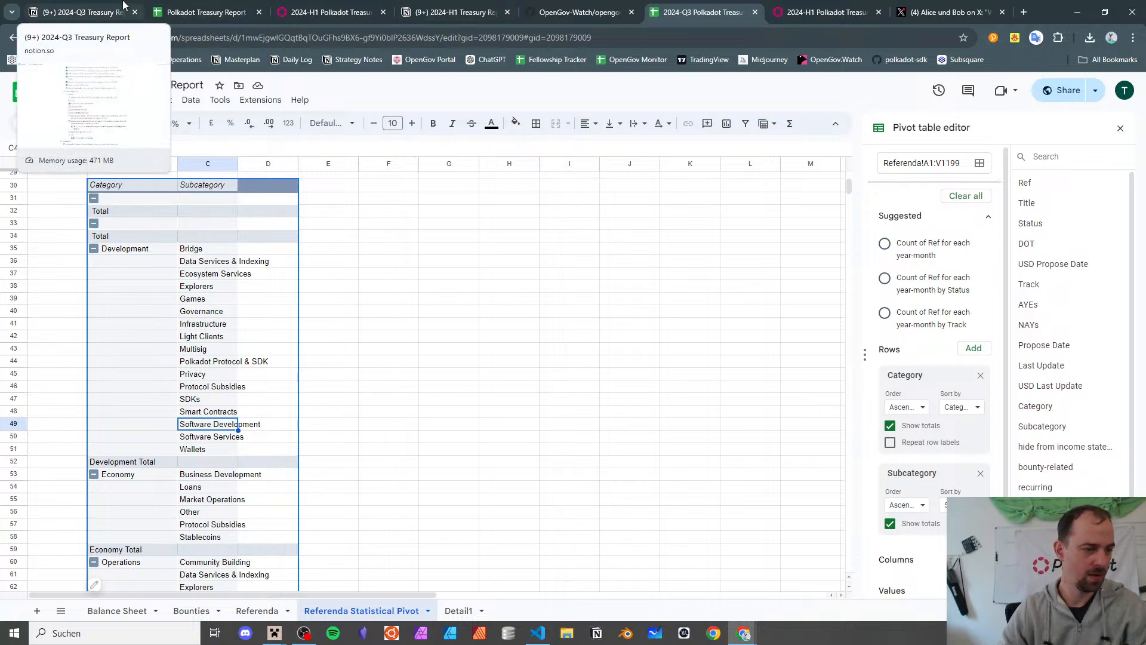
# - Replace the old to-do with a 'categories' bullet and add a 'categorize' to-do above it
pyautogui.click(123, 5)
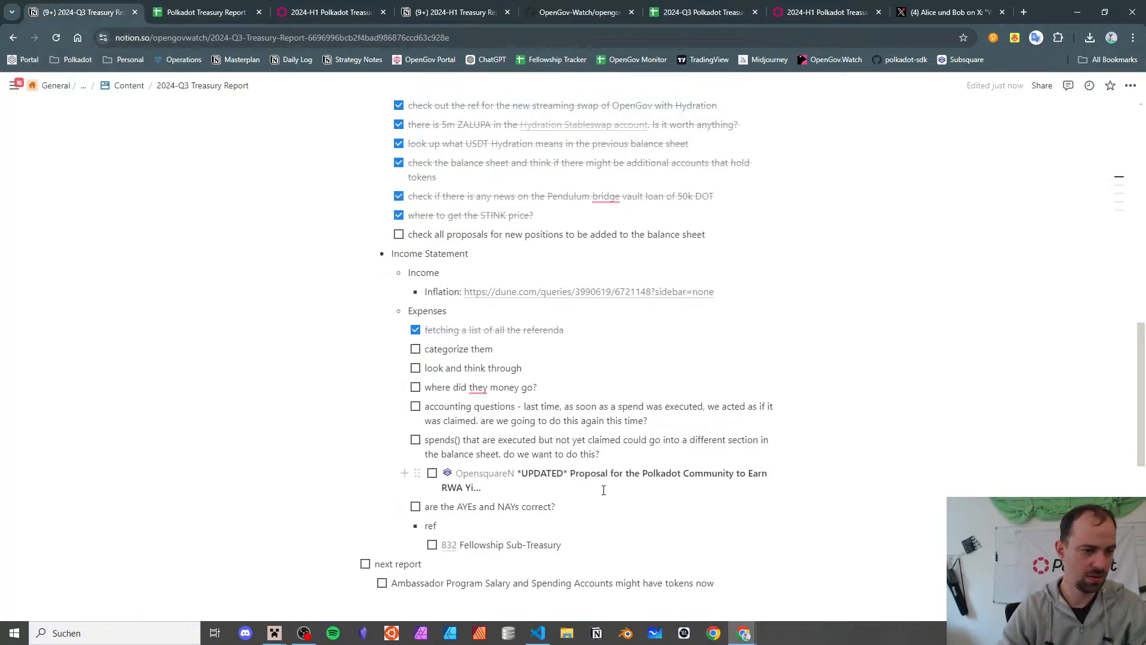
pyautogui.scroll(2, 604, 490)
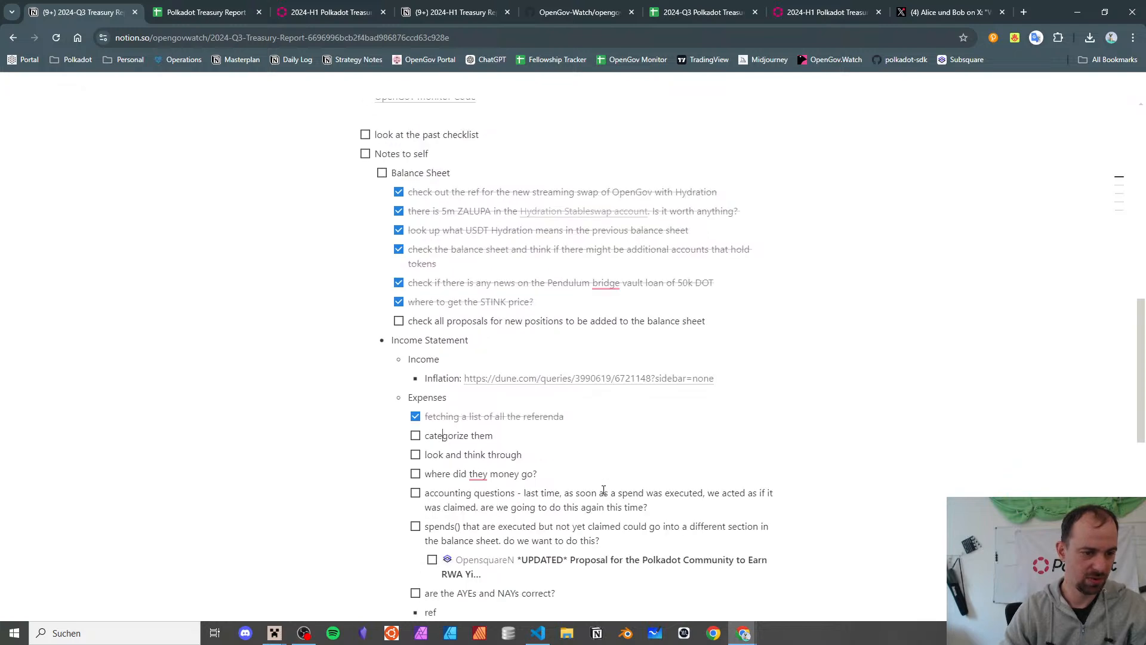
pyautogui.scroll(-3, 495, 422)
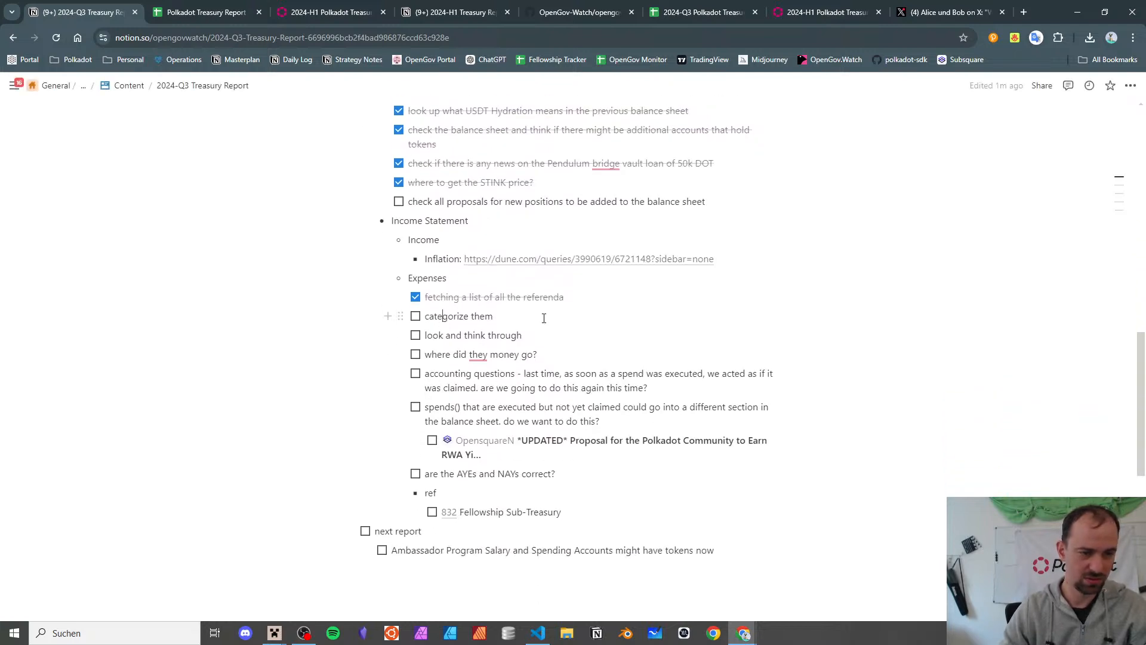
pyautogui.write('- ')
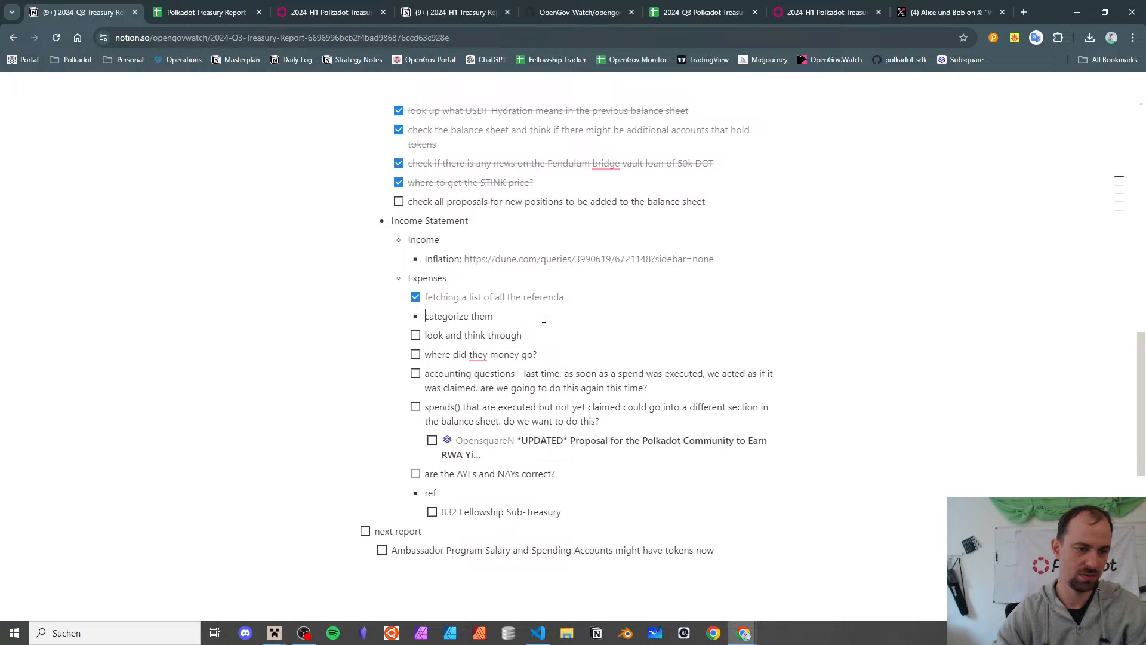
pyautogui.write('categories')
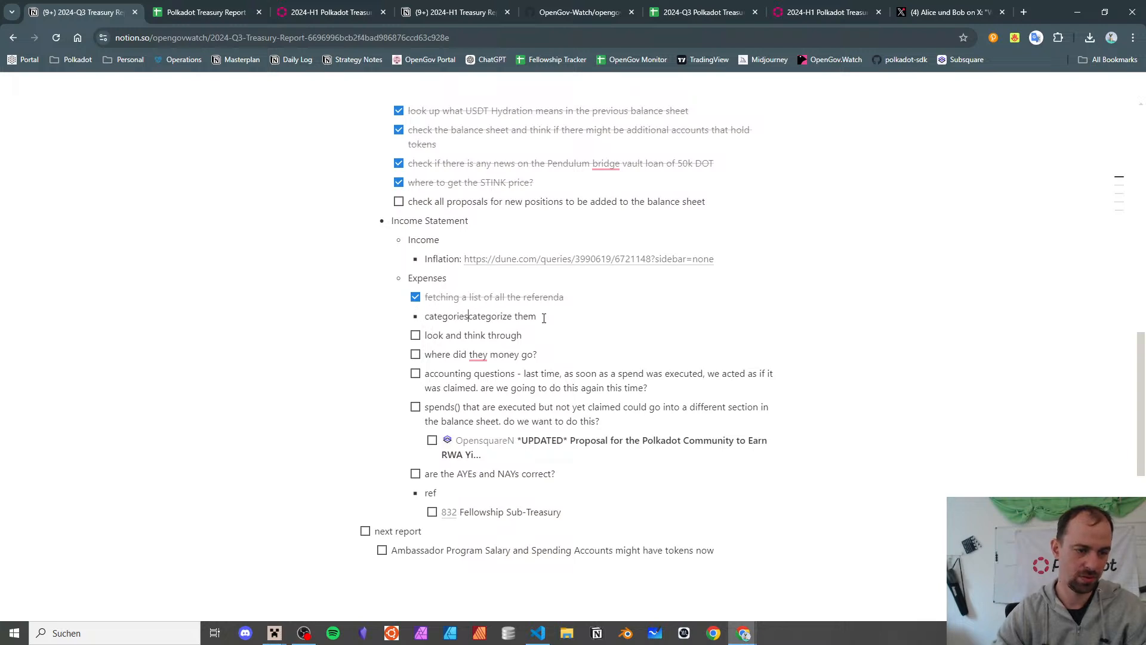
pyautogui.hotkey('shift', 'End')
pyautogui.press('Delete')
pyautogui.press('Home')
pyautogui.press('Return')
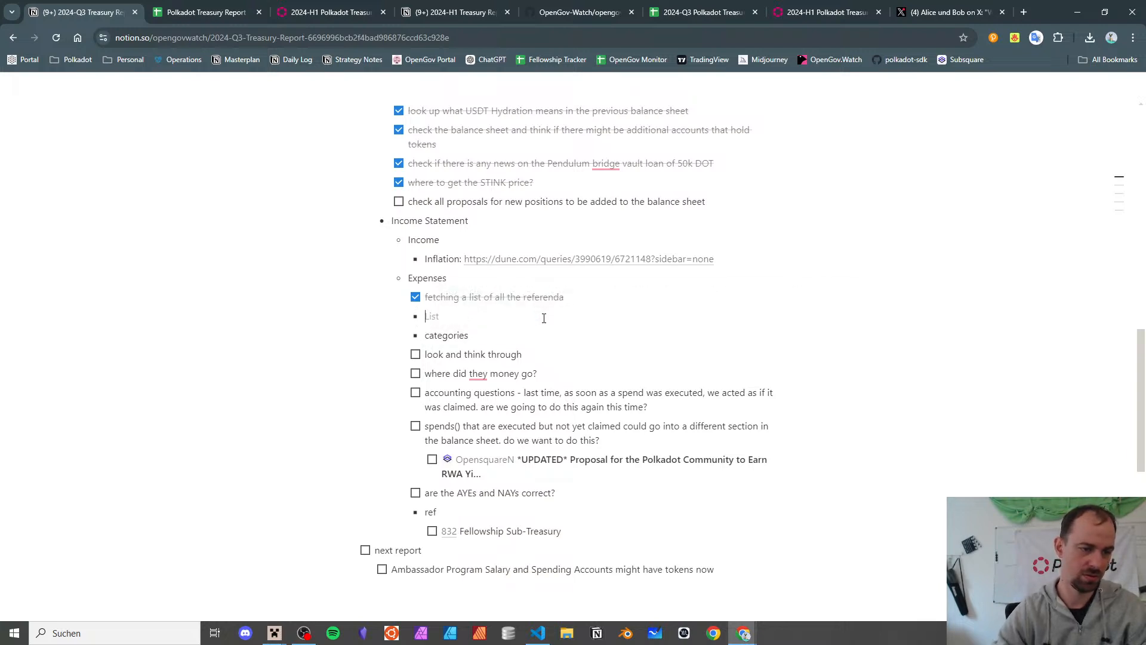
pyautogui.write('[] categ')
pyautogui.write('oriz')
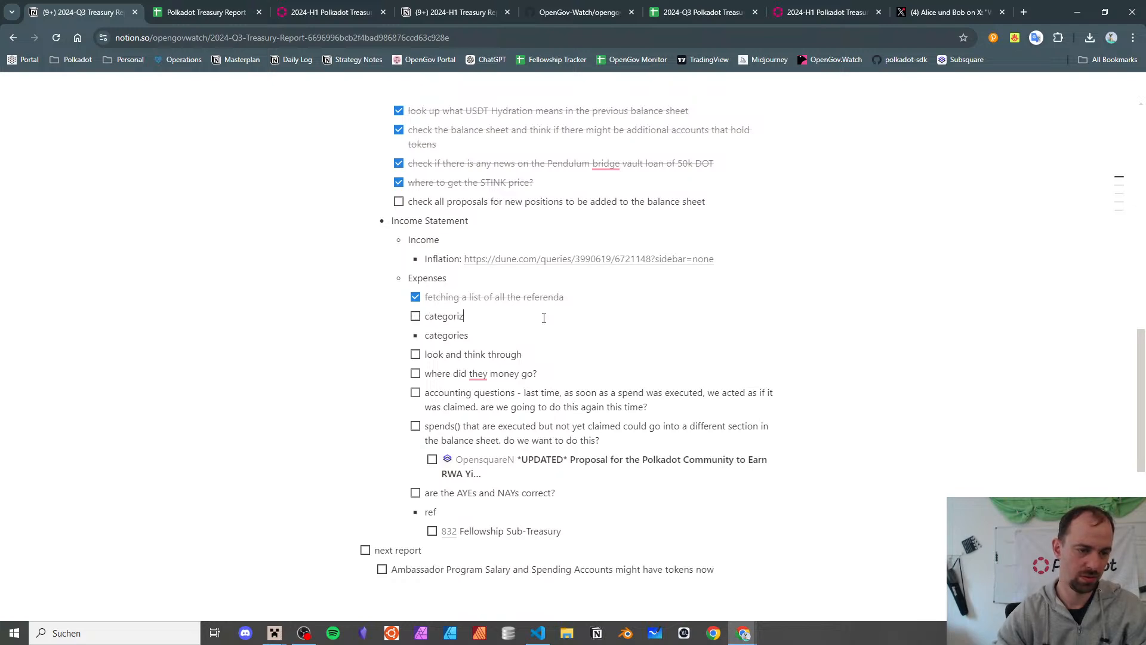
pyautogui.write('e')
# - Nest a Software sub-list under categories, noting Protocol Subsidies might be renamed 'Ecosystem subsidies'
pyautogui.press('Down')
pyautogui.press('Return')
pyautogui.press('Tab')
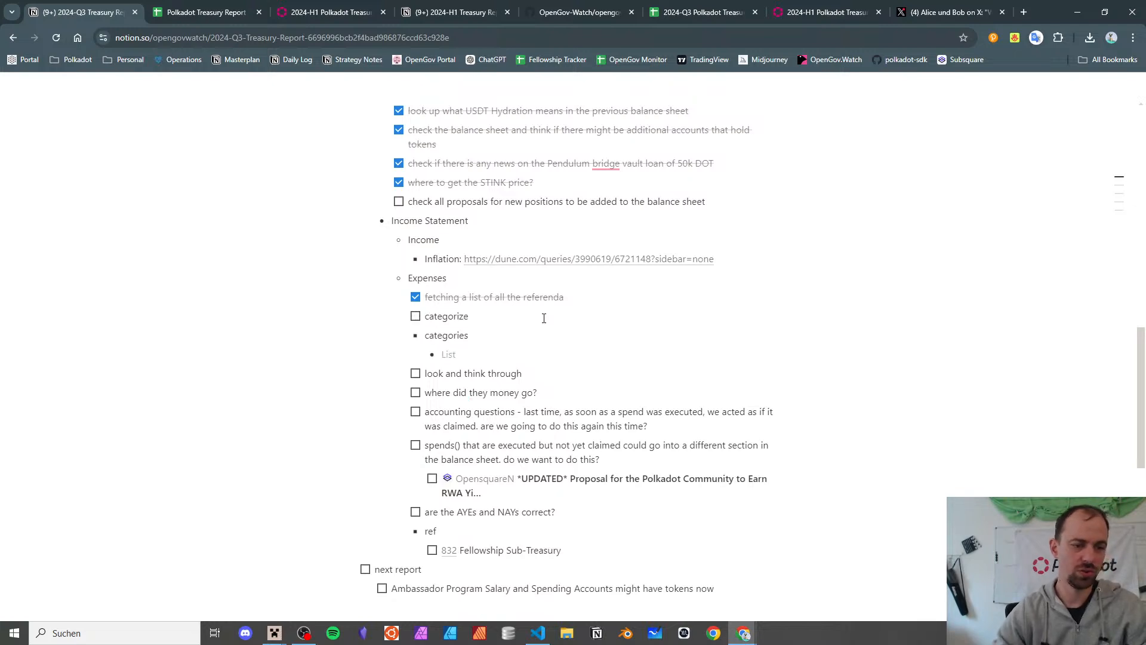
pyautogui.write('Software')
pyautogui.press('Return')
pyautogui.press('Tab')
pyautogui.write('protocol')
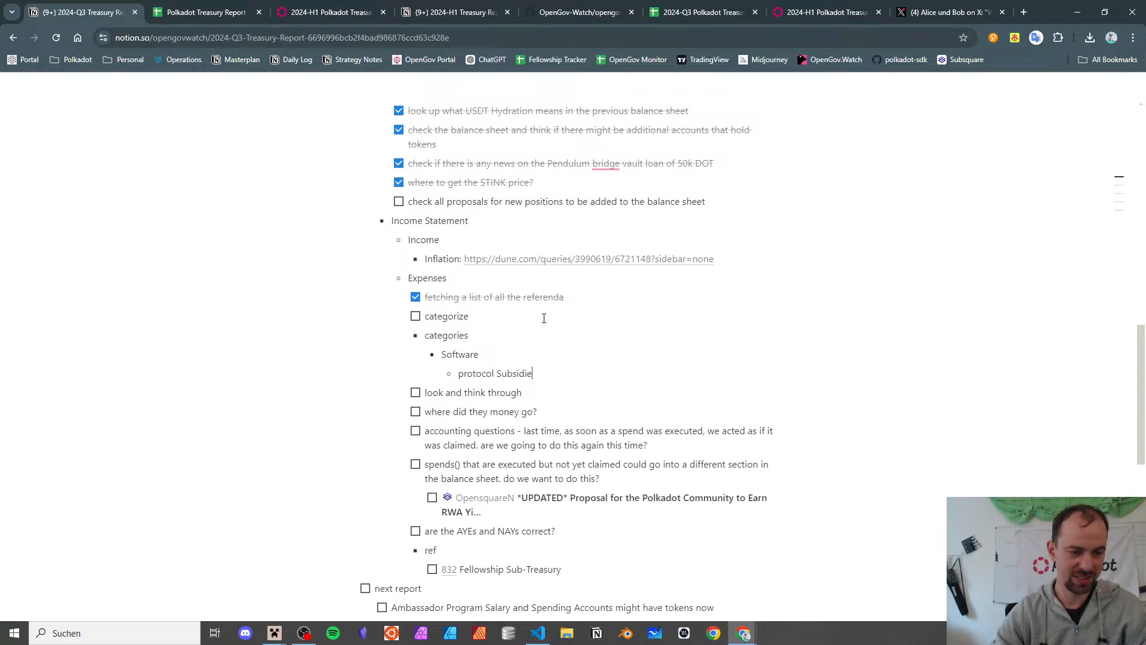
pyautogui.write(' Subsidies -> mabe rename to “Ecosystem')
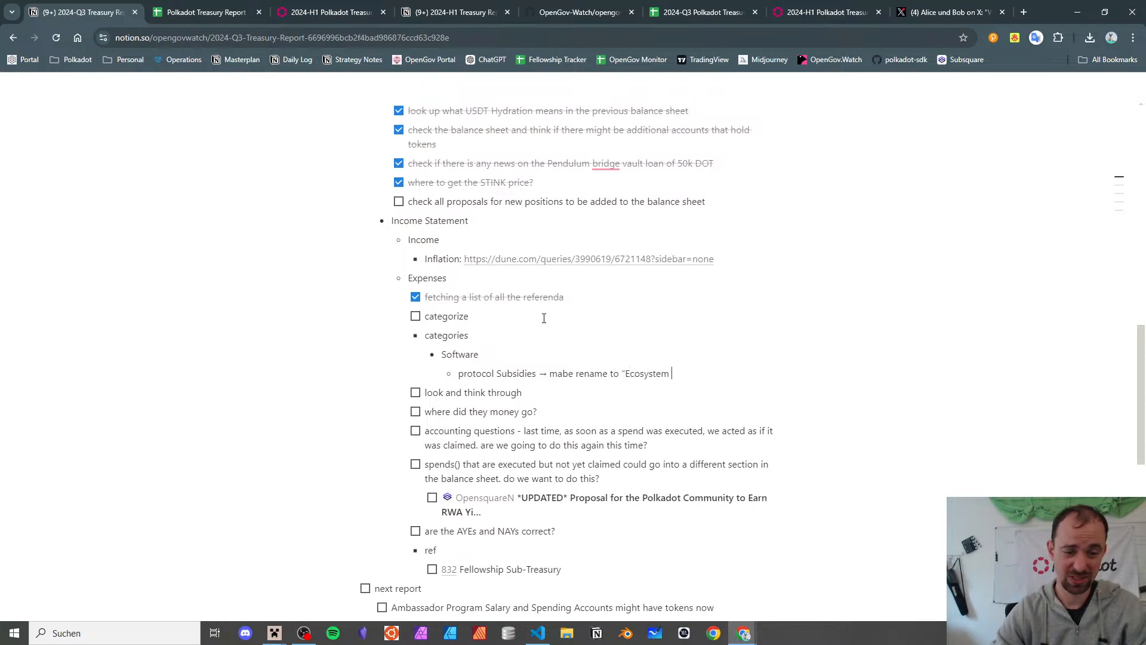
pyautogui.write(' "Ecosystem subsidies')
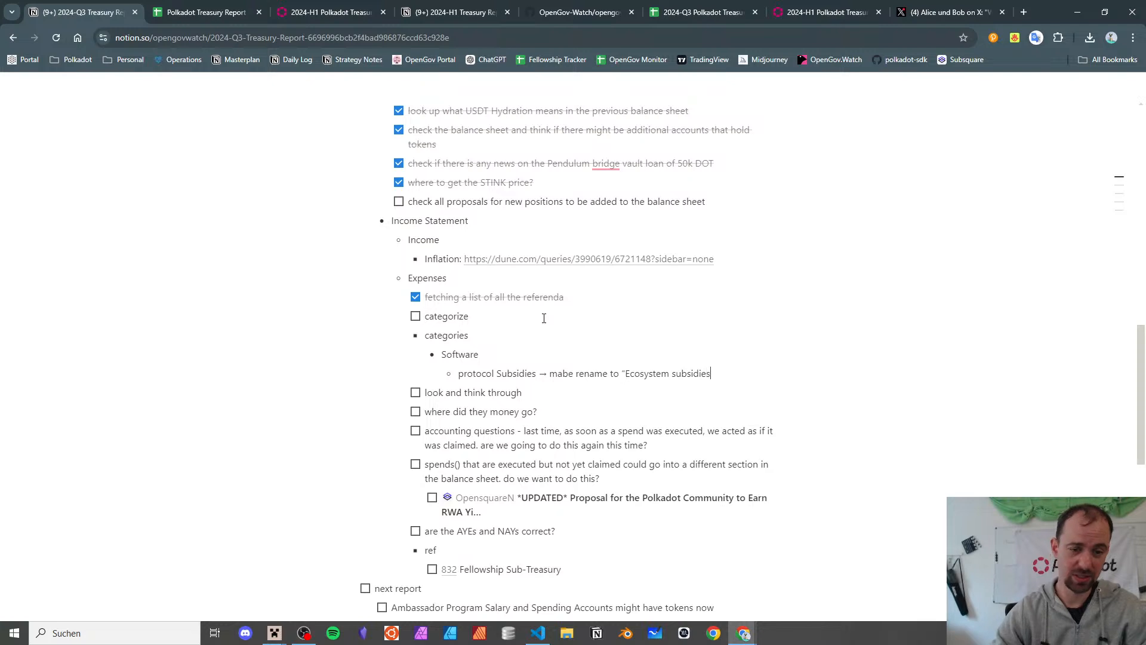
pyautogui.write('[]')
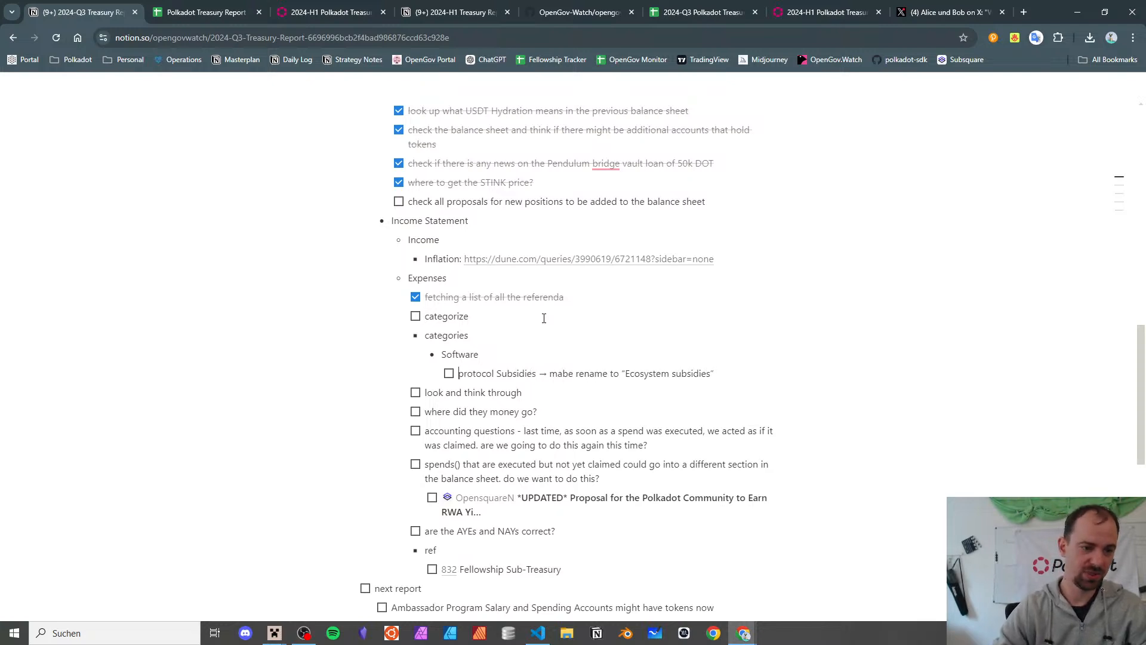
pyautogui.press('End')
pyautogui.press('Return')
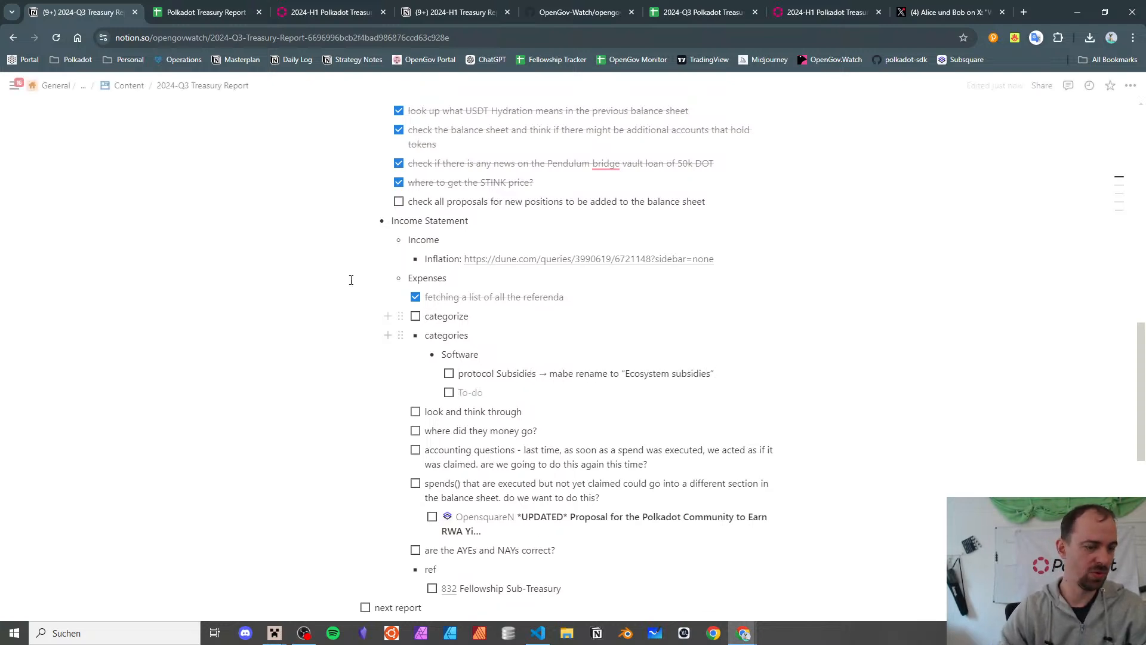
# - Place the Q3 spreadsheet beside Notion and add a 'Software Development' note under Software
pyautogui.click(241, 5)
pyautogui.click(114, 5)
pyautogui.moveTo(698, 12); pyautogui.dragTo(197, 12)
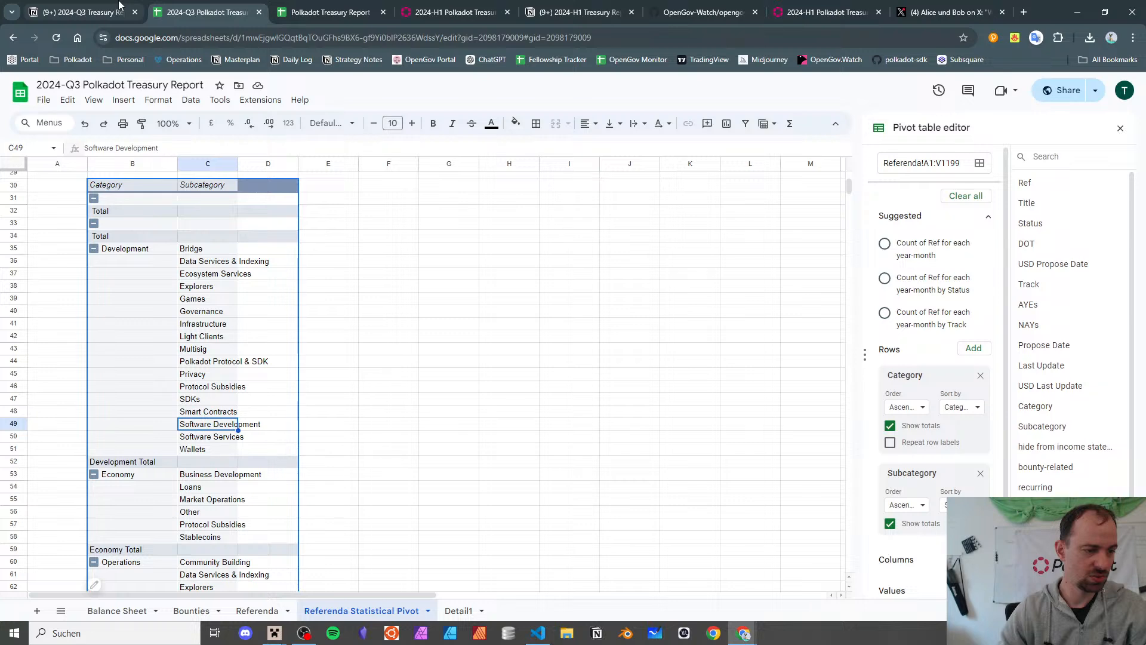
pyautogui.click(118, 5)
pyautogui.write('"So')
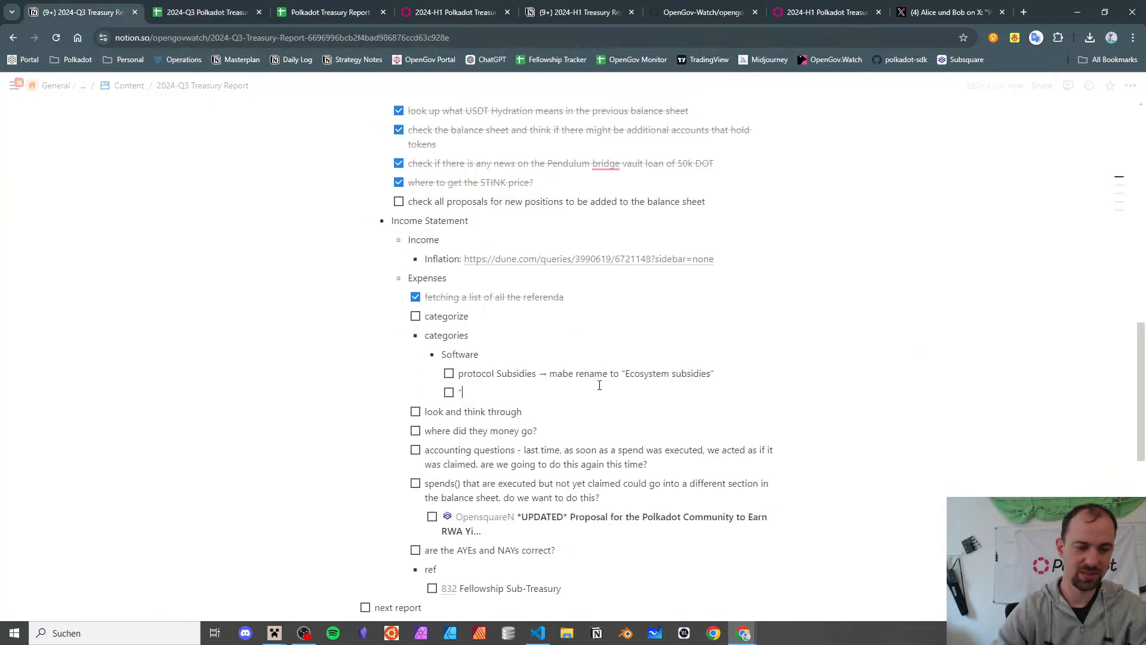
pyautogui.write('ftware D')
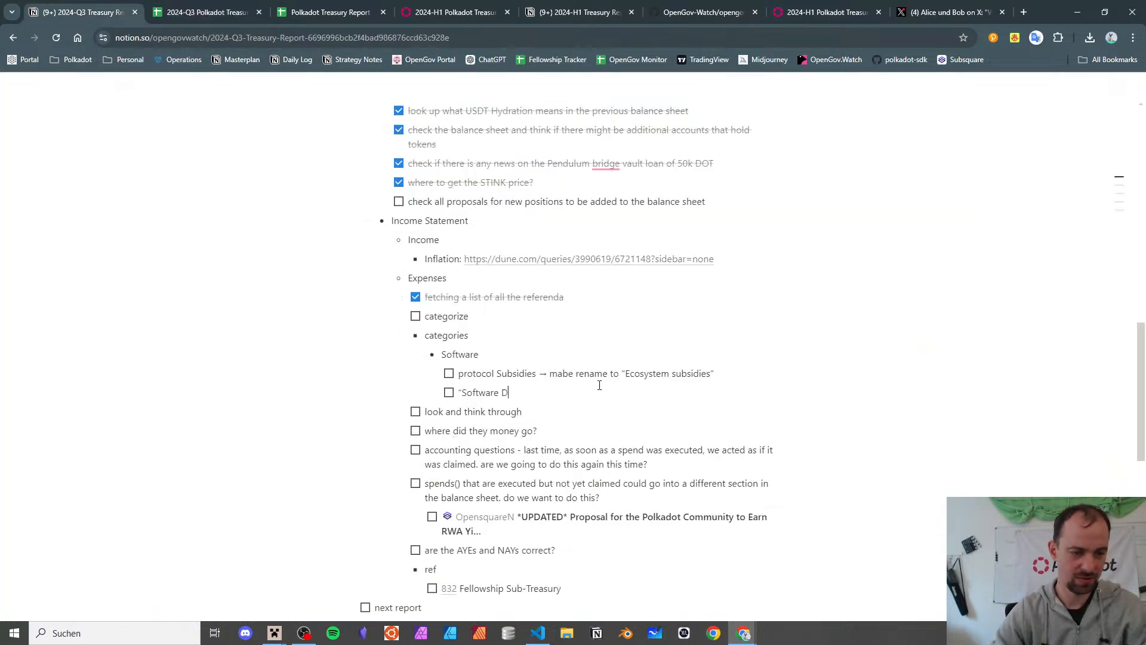
pyautogui.write('evelopment')
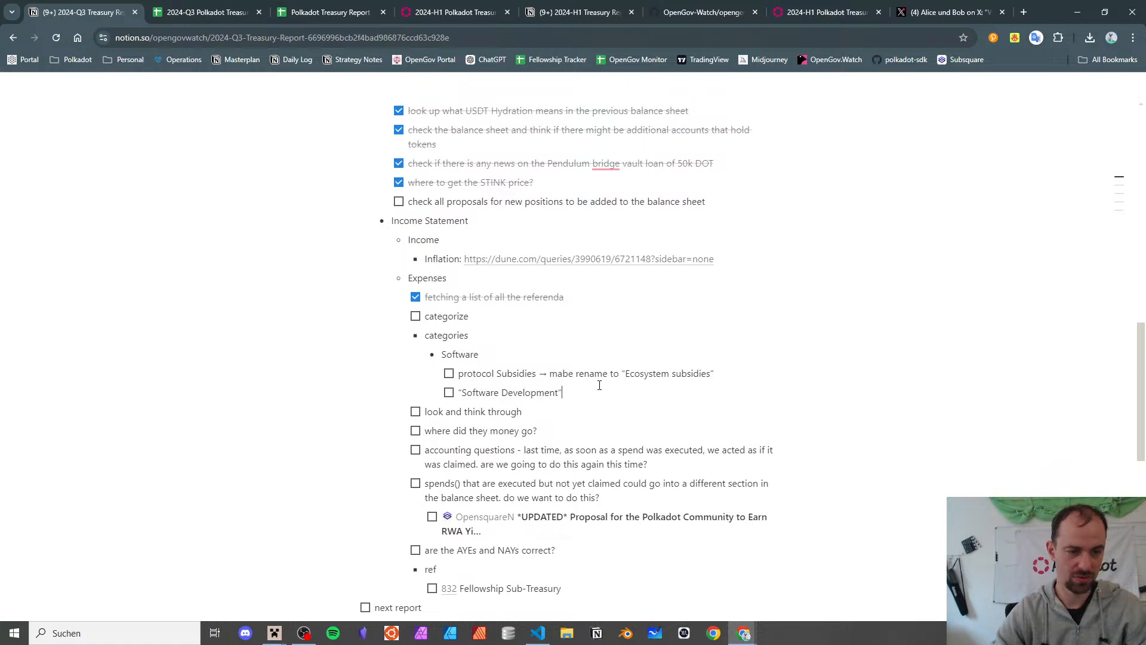
pyautogui.press('Return')
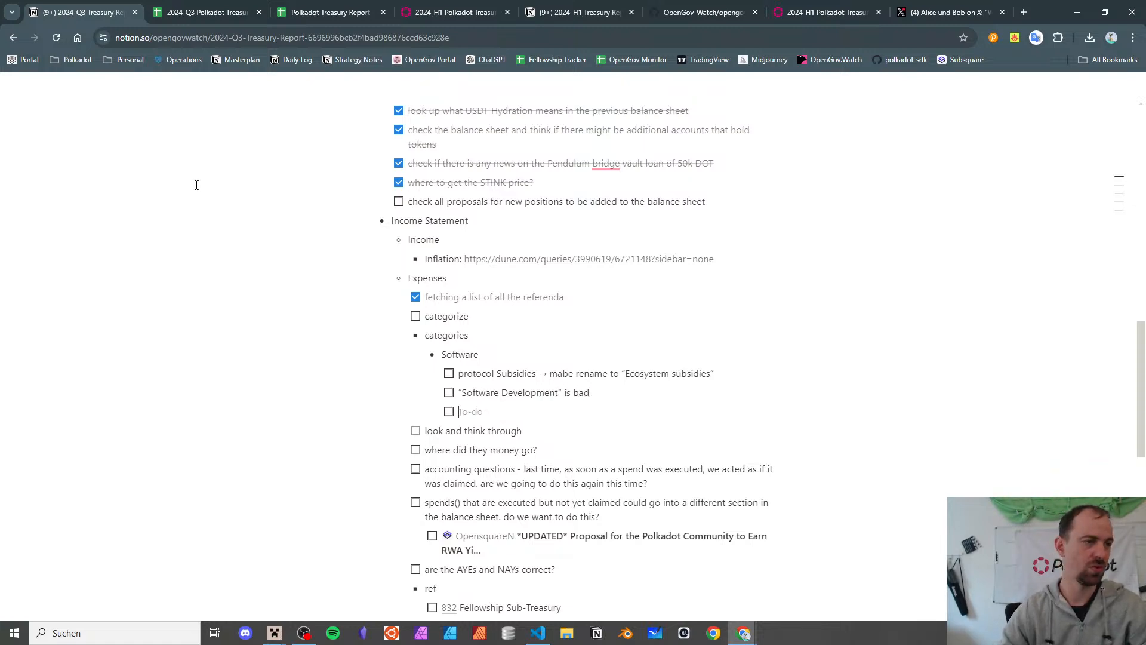
# - Add a to-do saying 'Software Services' could be named better, then return to Sheets
pyautogui.click(202, 12)
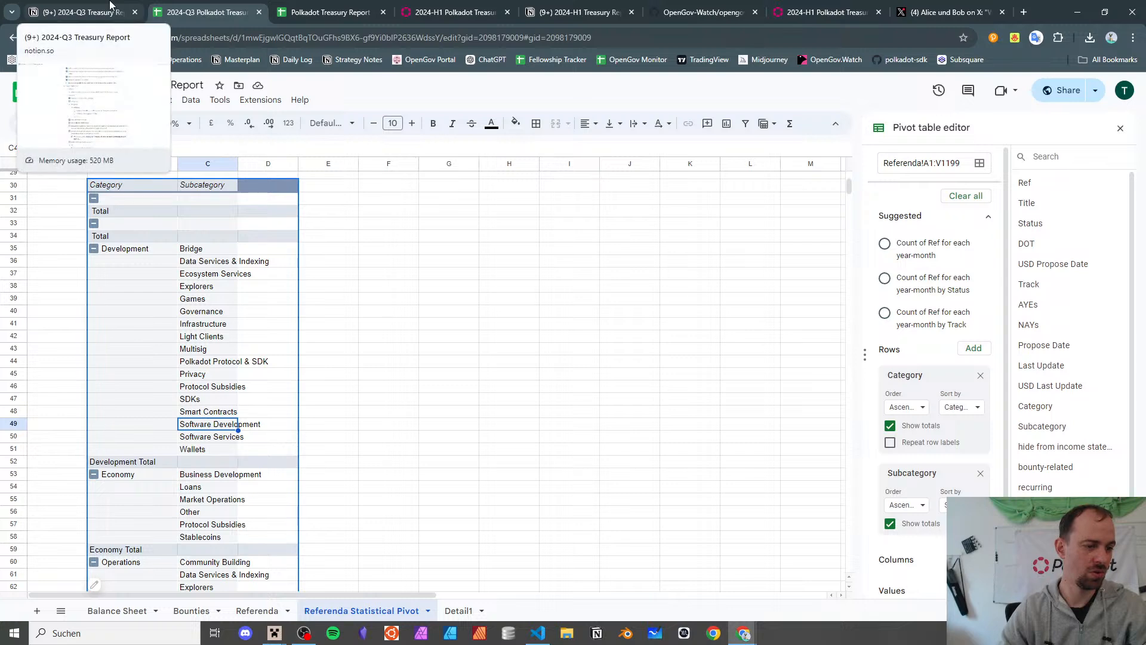
pyautogui.click(110, 6)
pyautogui.write('"Soft')
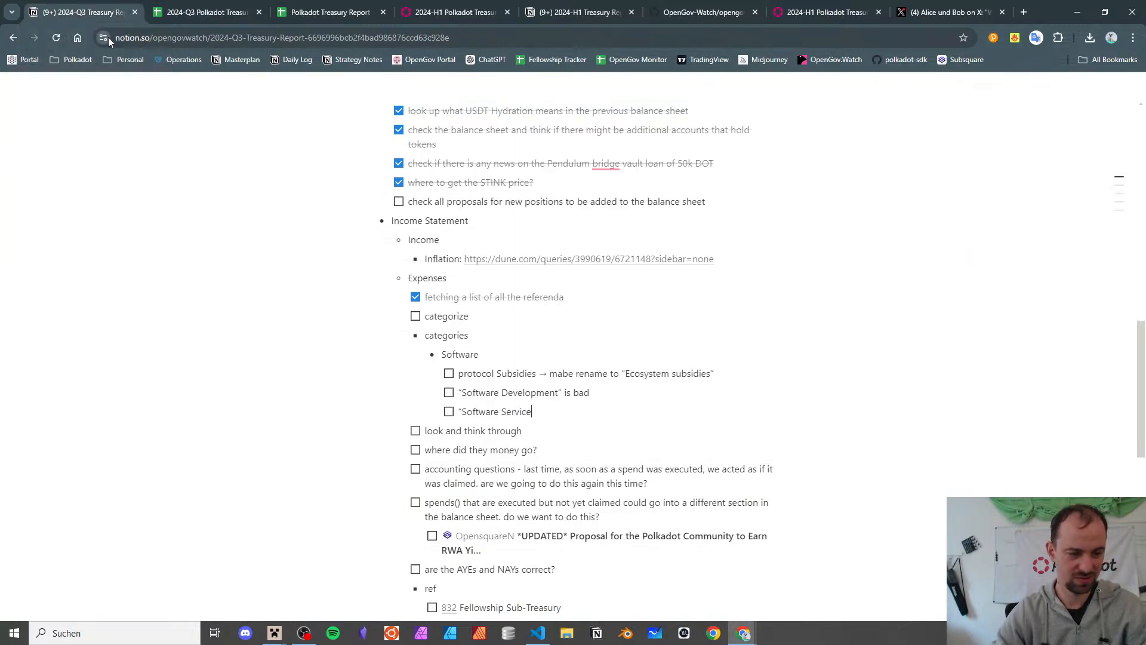
pyautogui.write('ware Services" could be named better?')
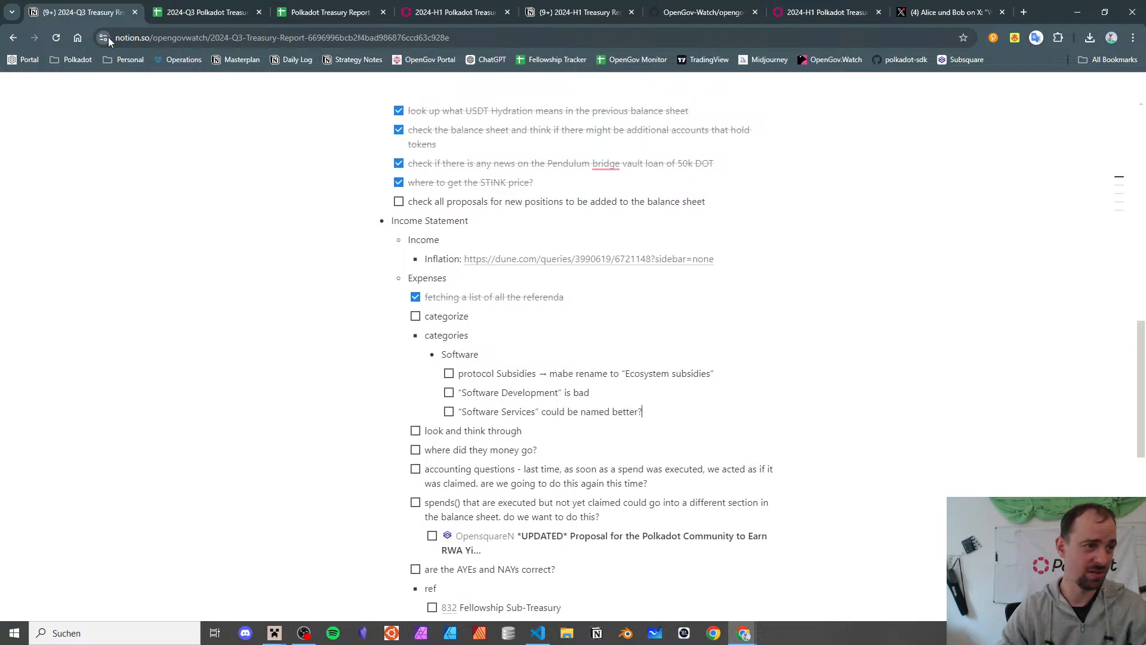
pyautogui.hotkey('ctrl', 'Tab')
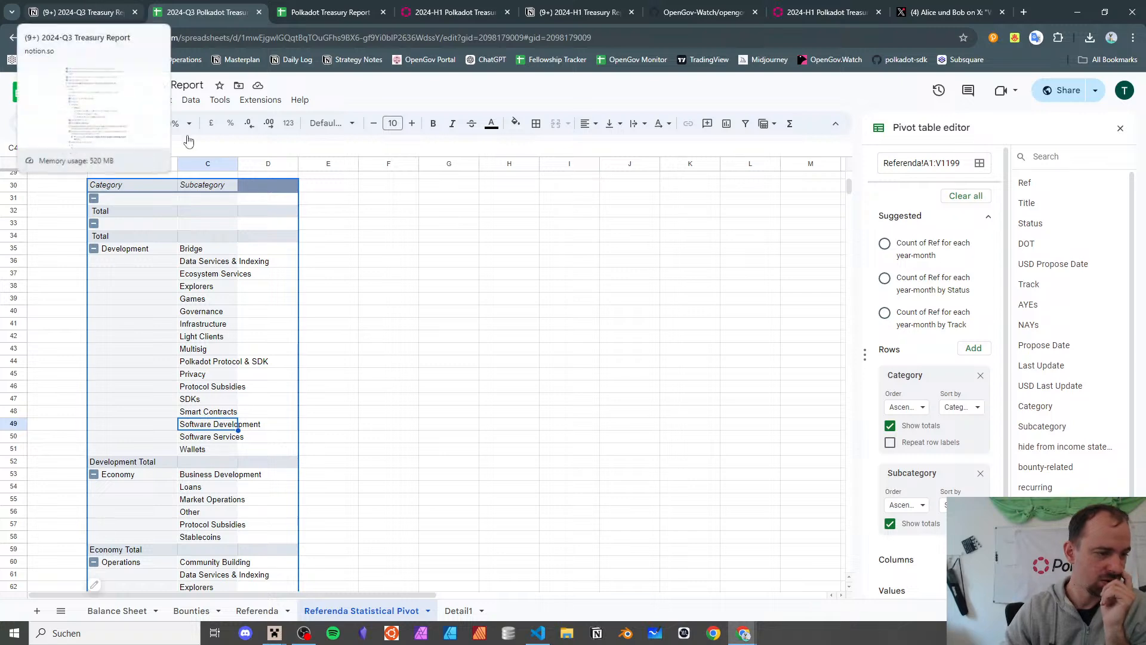
# - Add Ref as a COUNTA value, giving Development Total 170, Economy 12 and Operations 52
pyautogui.scroll(-2, 311, 399)
pyautogui.scroll(-5, 315, 392)
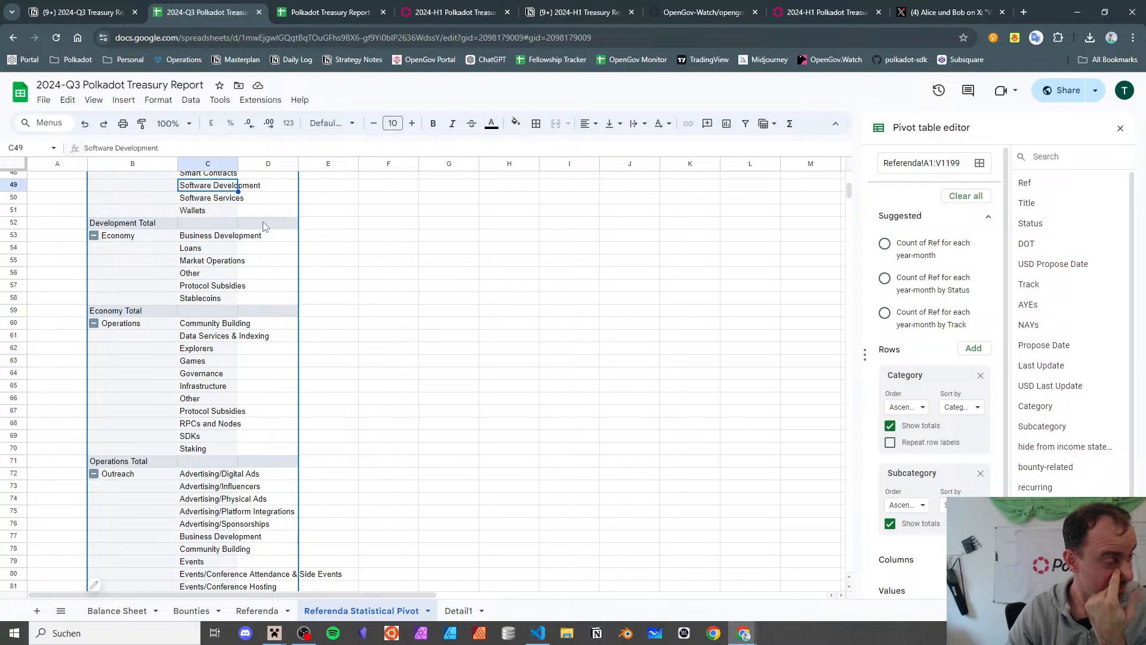
pyautogui.click(209, 235)
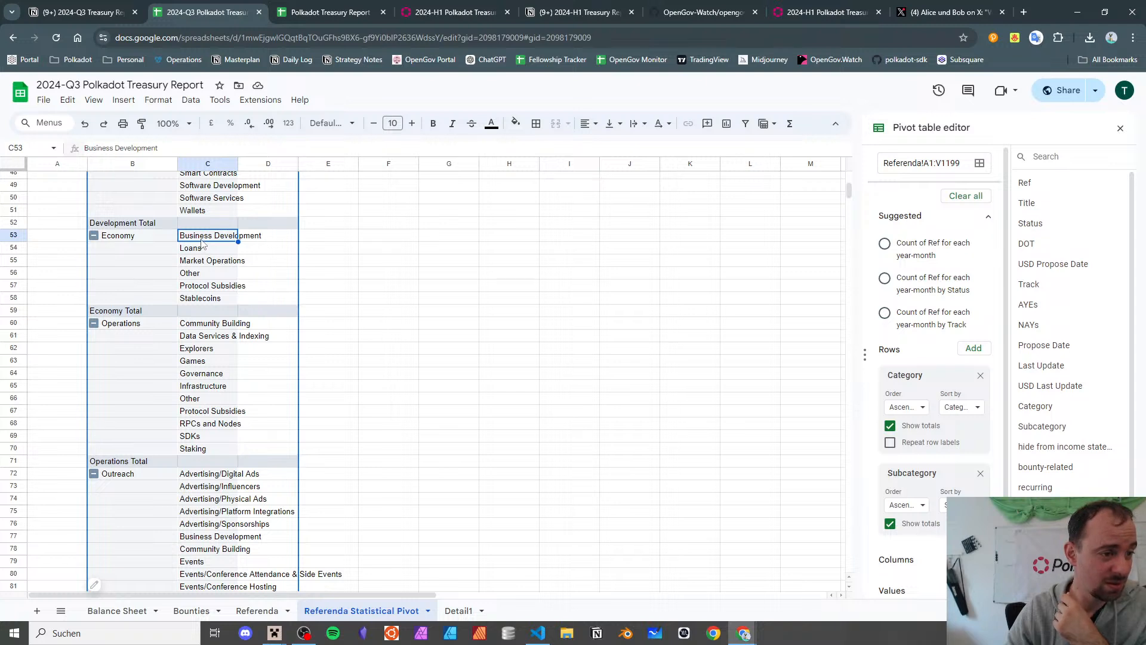
pyautogui.click(253, 239)
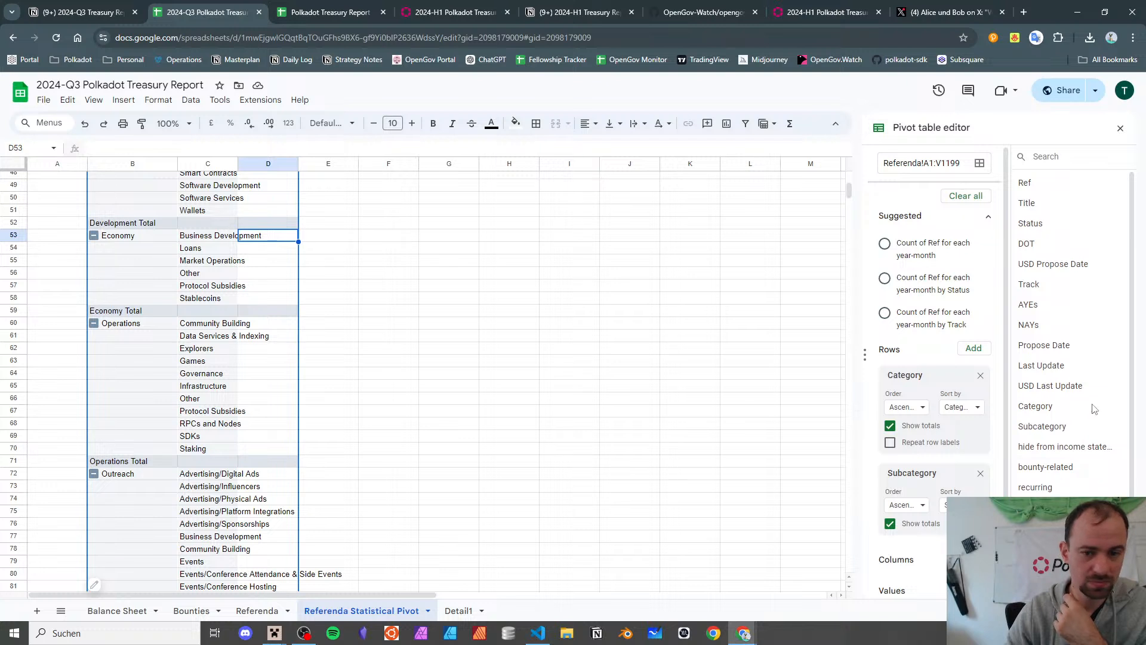
pyautogui.scroll(-2, 875, 585)
pyautogui.click(974, 536)
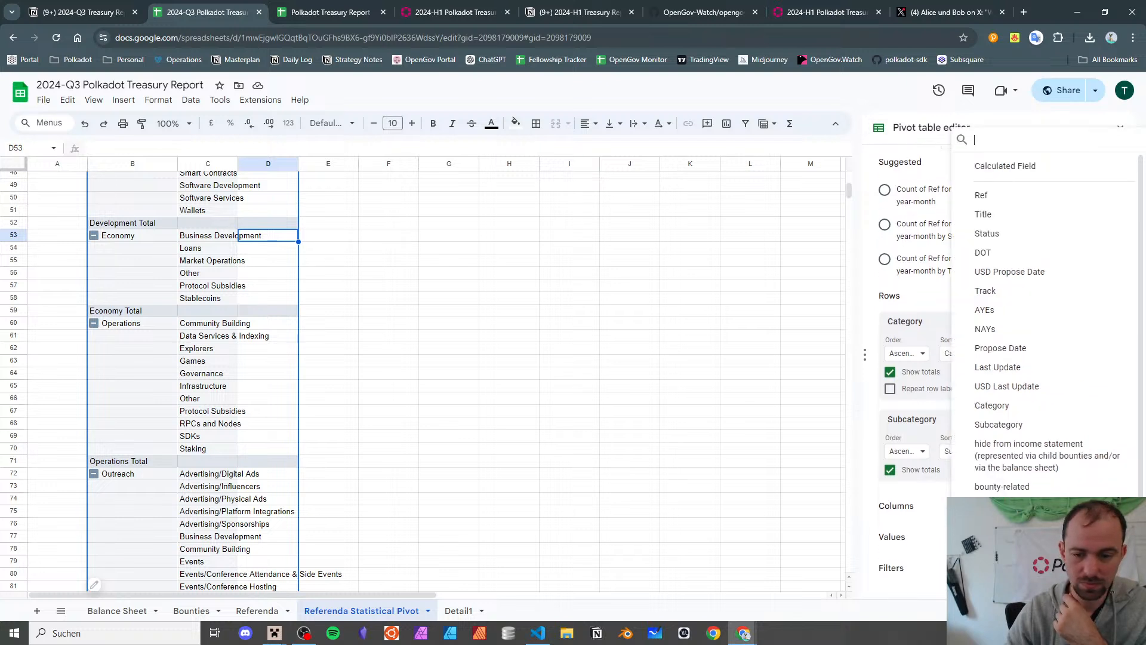
pyautogui.click(1019, 194)
pyautogui.scroll(-2, 935, 534)
pyautogui.click(899, 531)
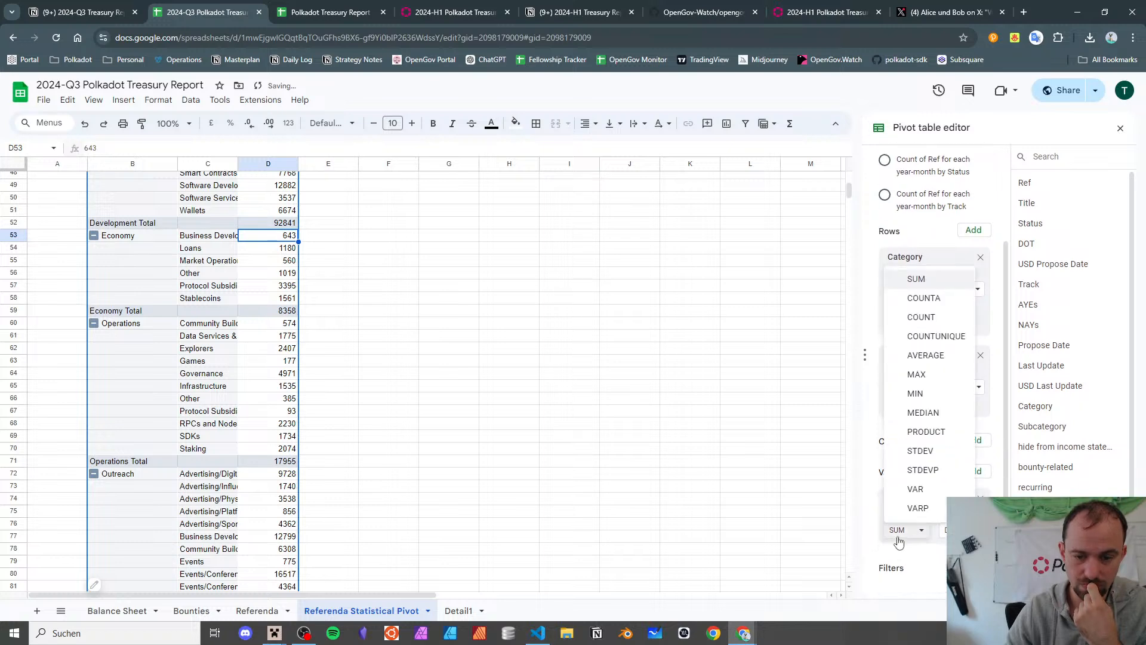
pyautogui.click(914, 298)
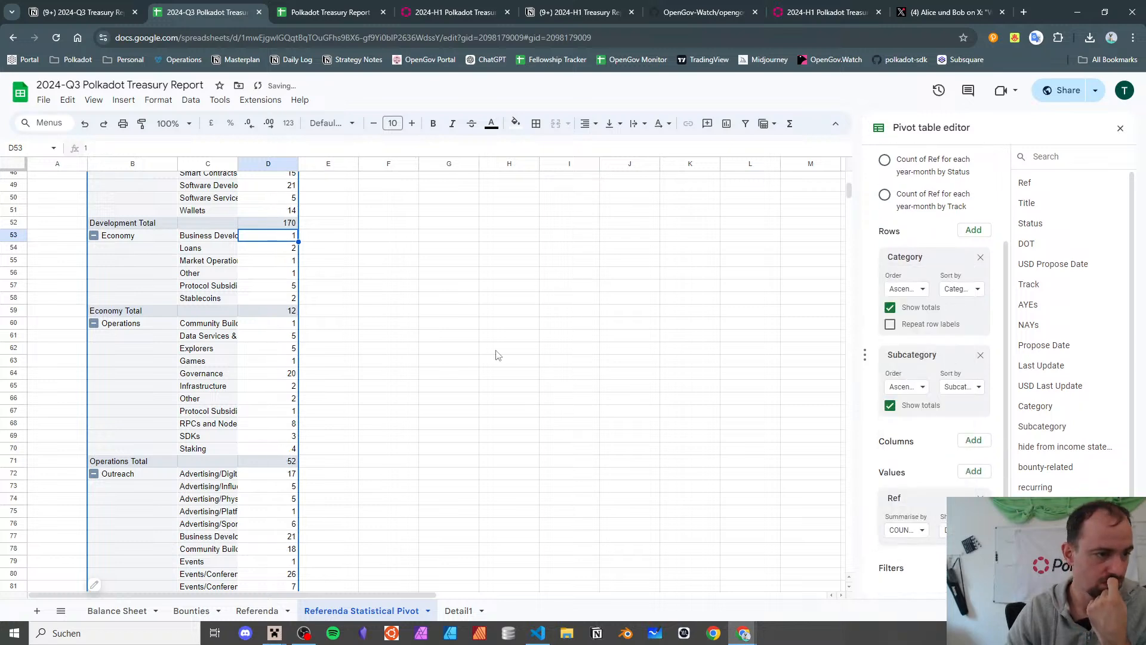
pyautogui.scroll(2, 261, 345)
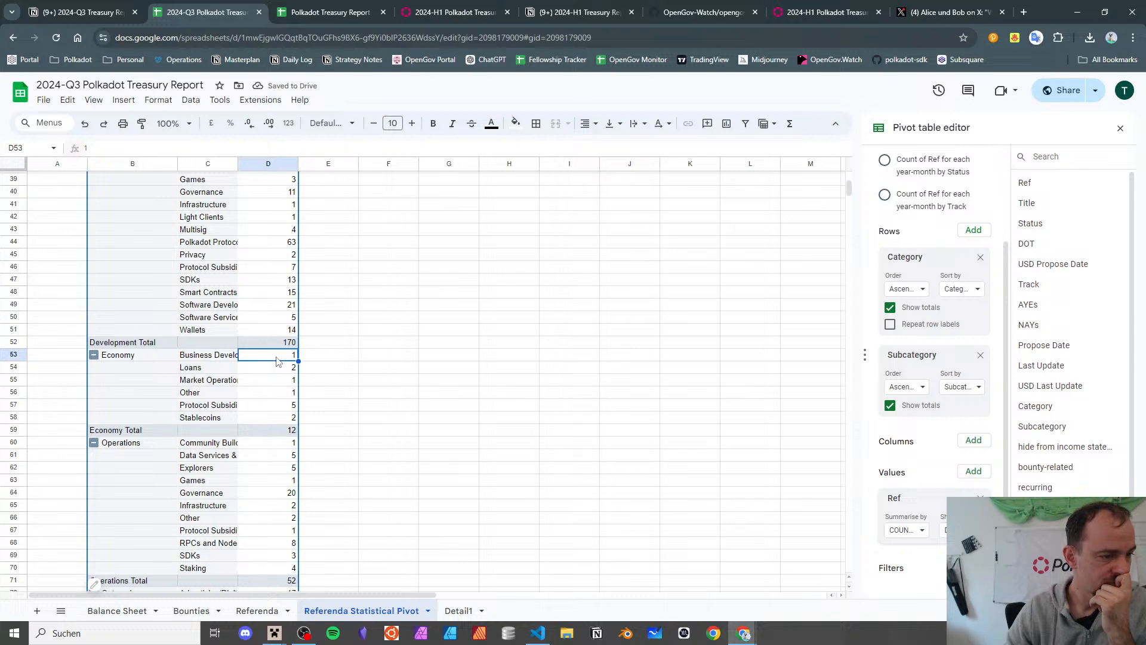
# - Drill into the Business Development count, reopening the Q3 spreadsheet after closing it by mistake
pyautogui.doubleClick(283, 357)
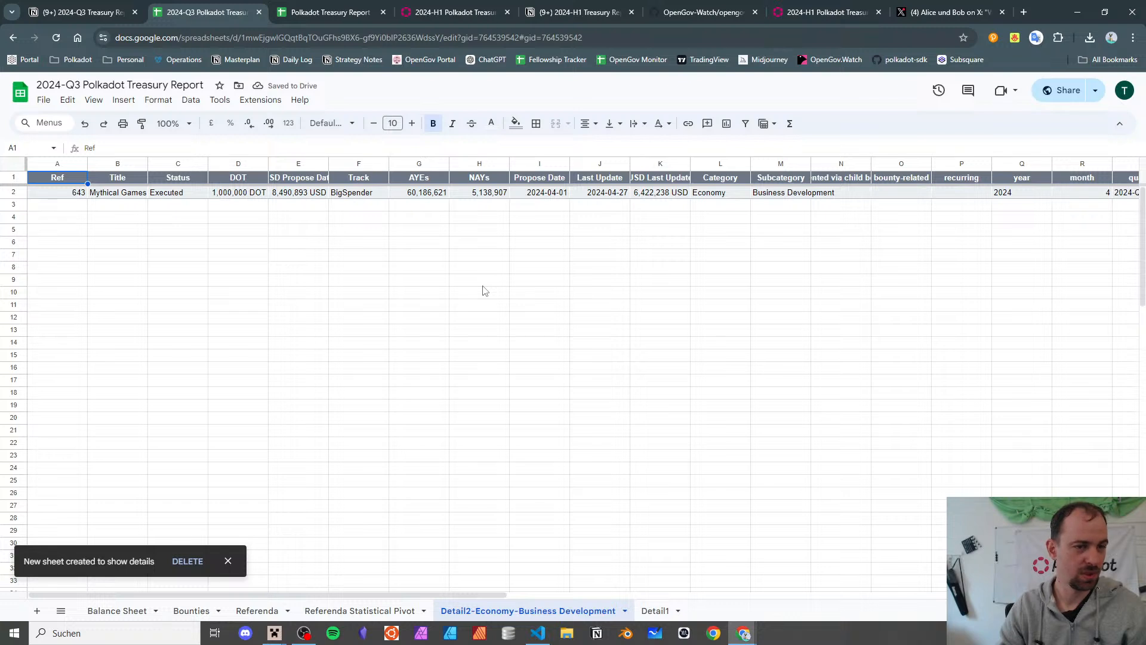
pyautogui.click(263, 14)
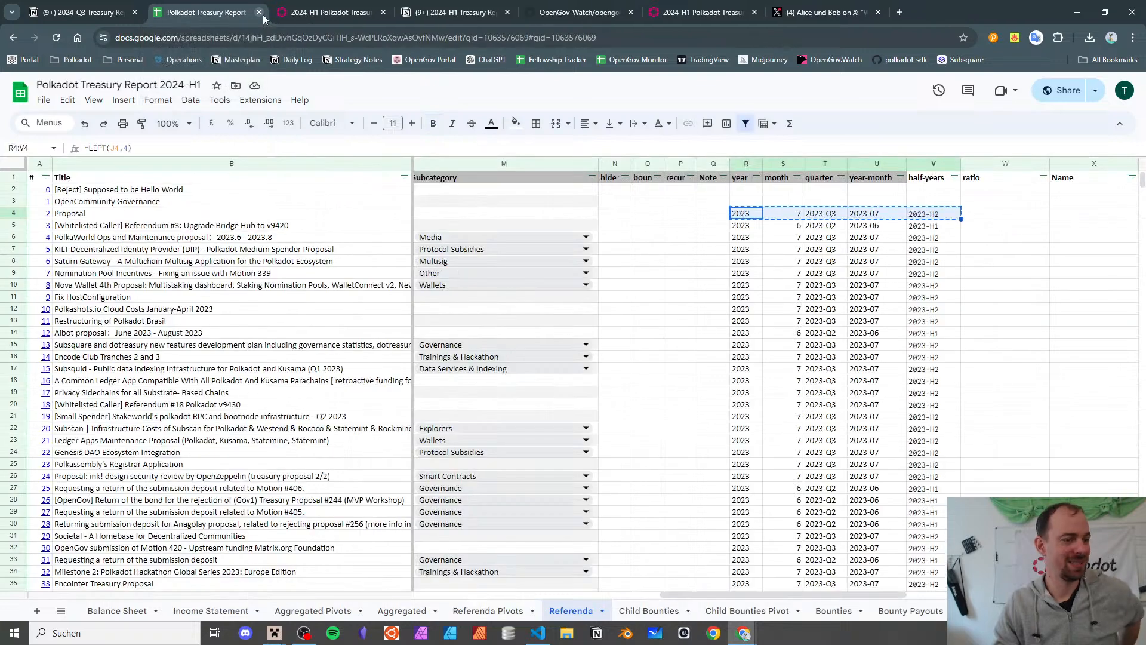
pyautogui.click(102, 17)
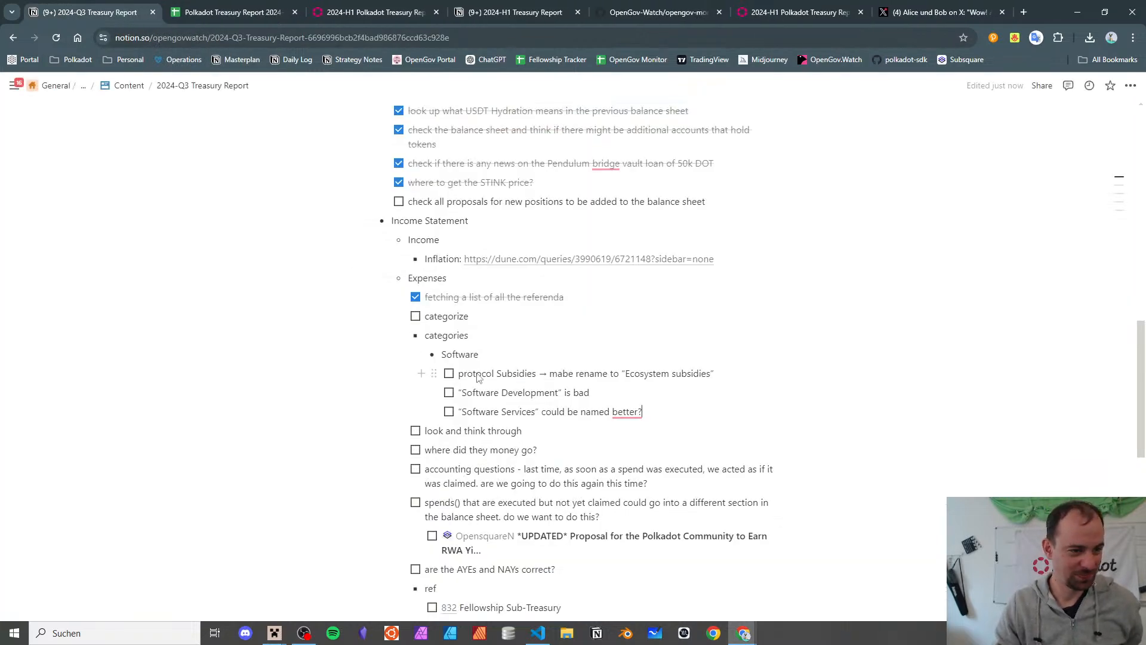
pyautogui.click(274, 6)
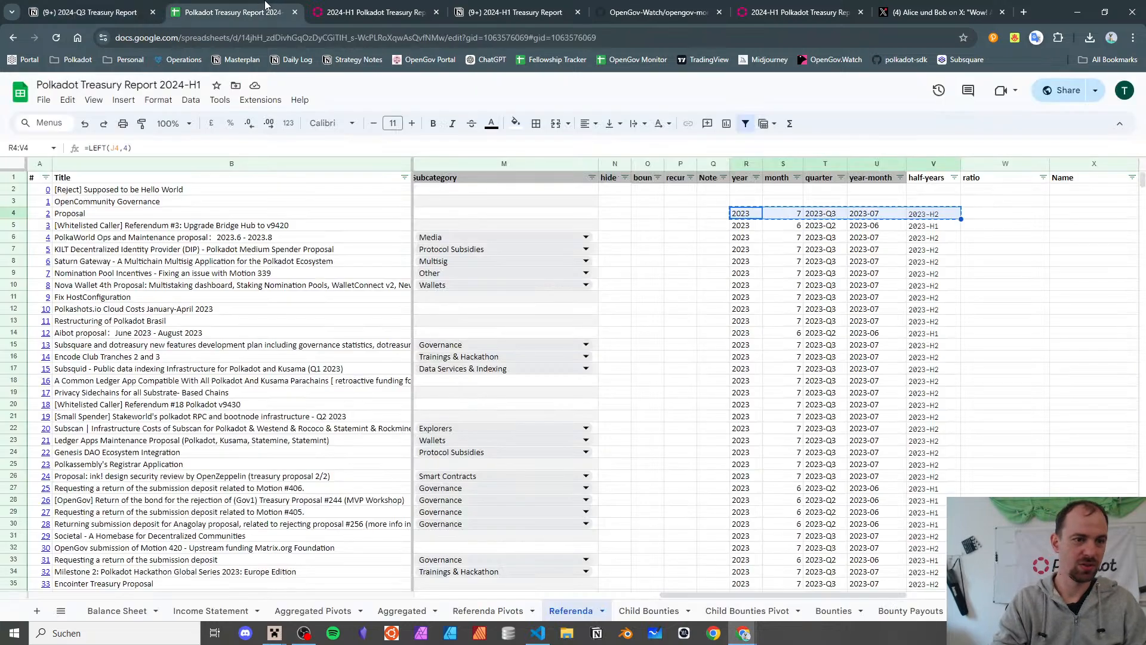
pyautogui.hotkey('ctrl', 'shift', 't')
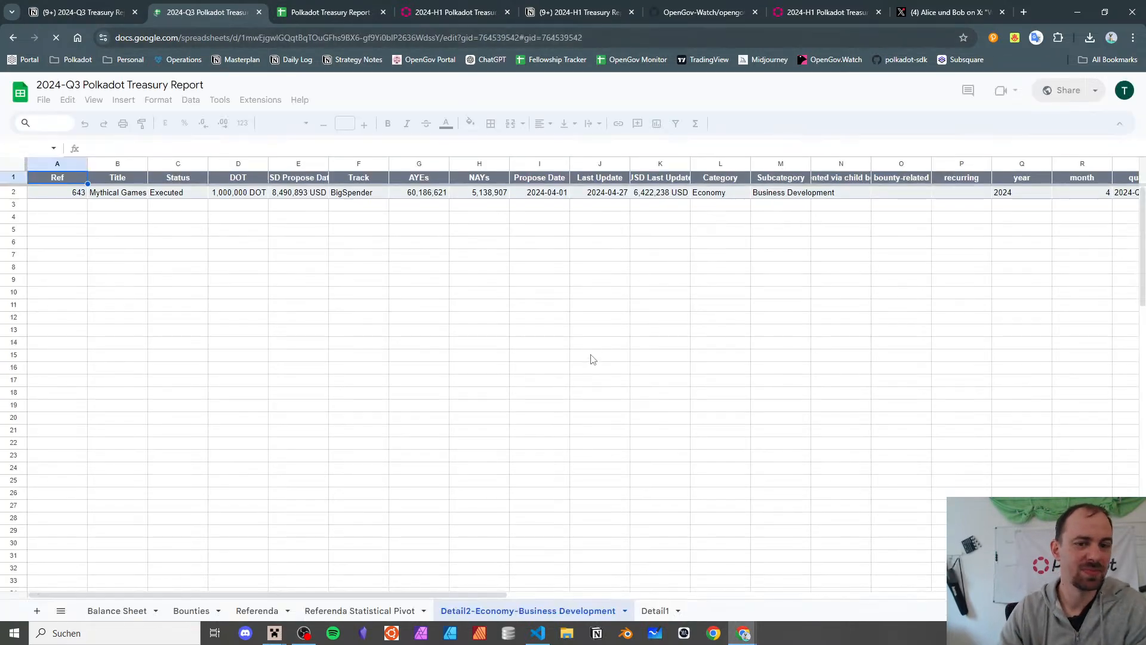
# - Delete the Business Development detail sheet
pyautogui.click(624, 610)
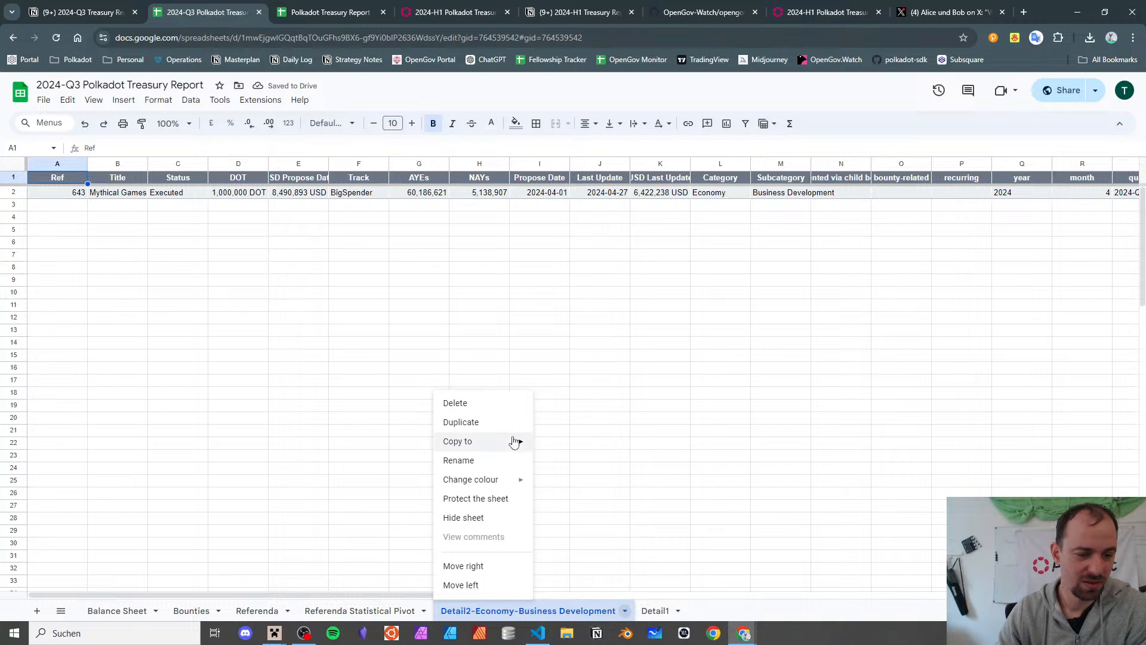
pyautogui.click(502, 403)
pyautogui.click(704, 373)
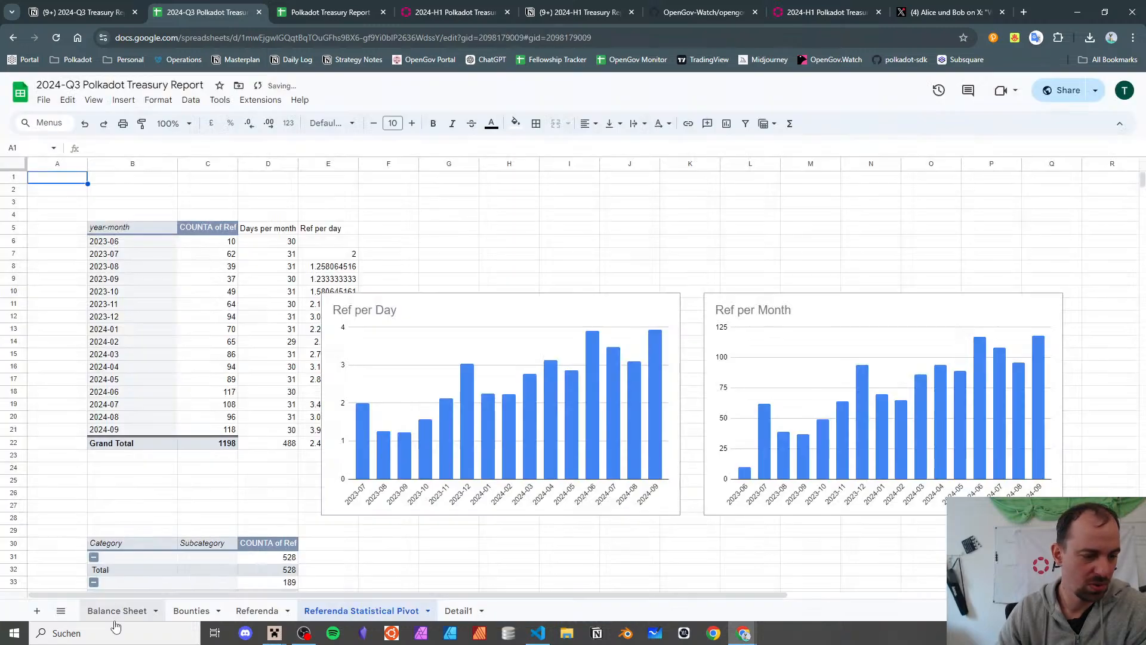
pyautogui.click(110, 612)
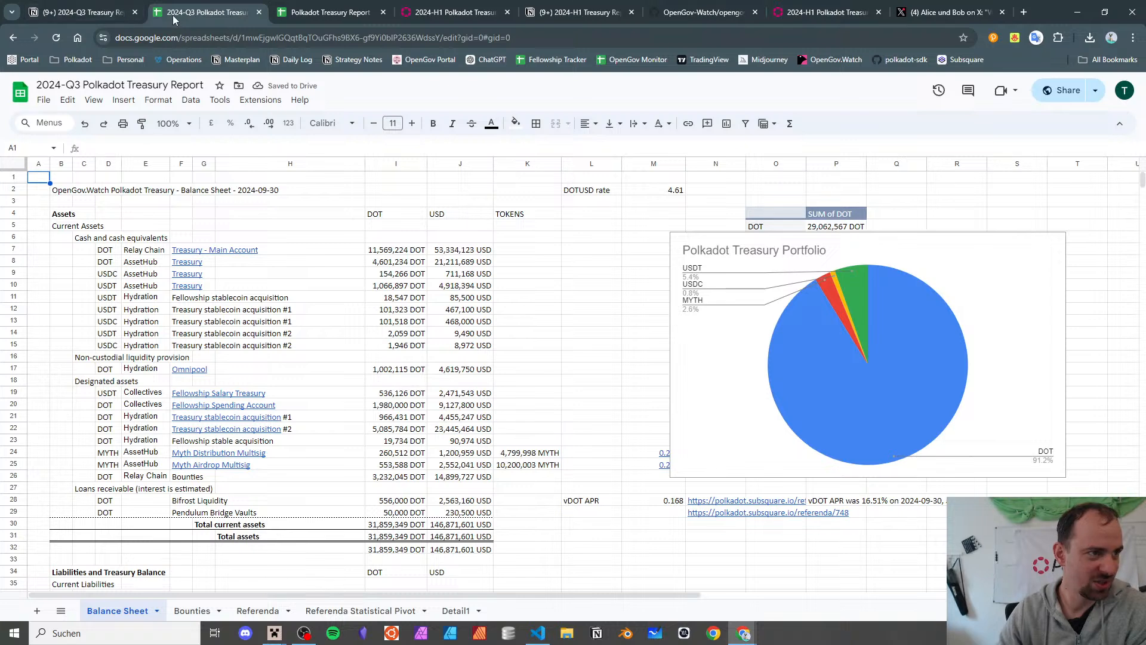
pyautogui.click(394, 610)
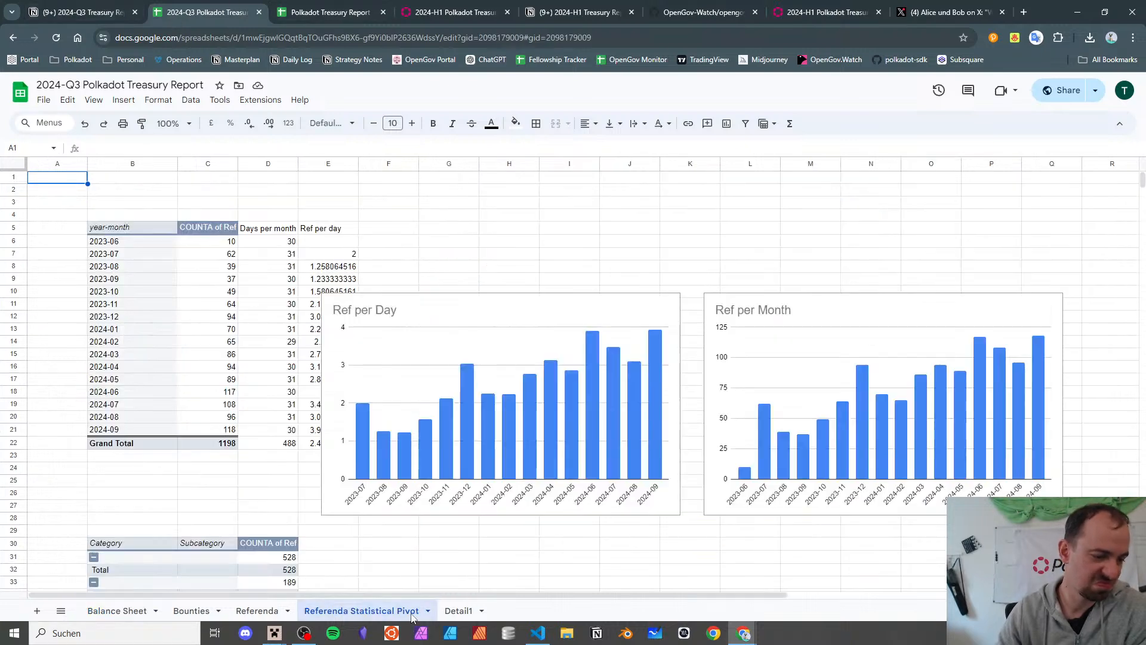
# - Delete Detail1 and its accidental copy, leaving the Referenda sheet showing
pyautogui.click(454, 610)
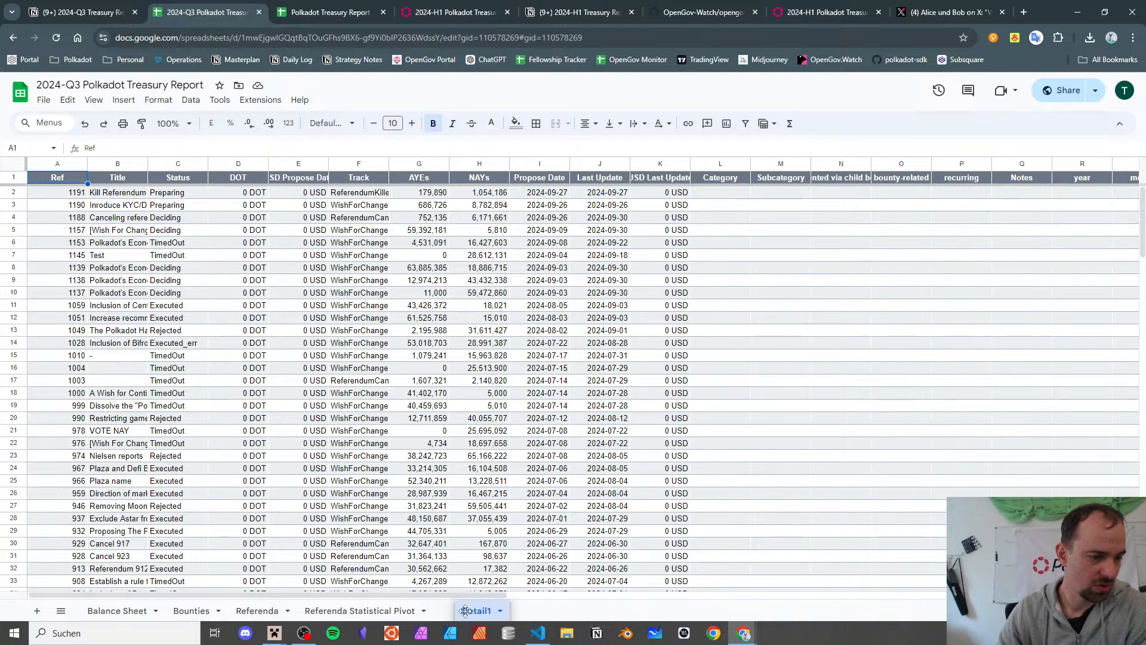
pyautogui.click(487, 610)
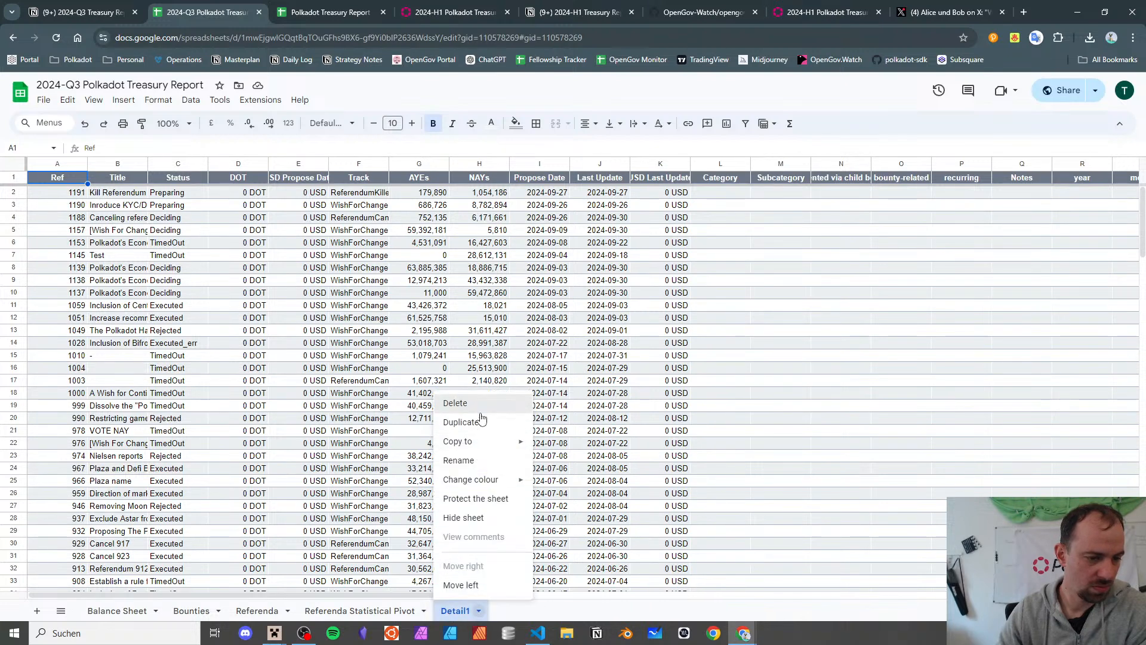
pyautogui.click(462, 422)
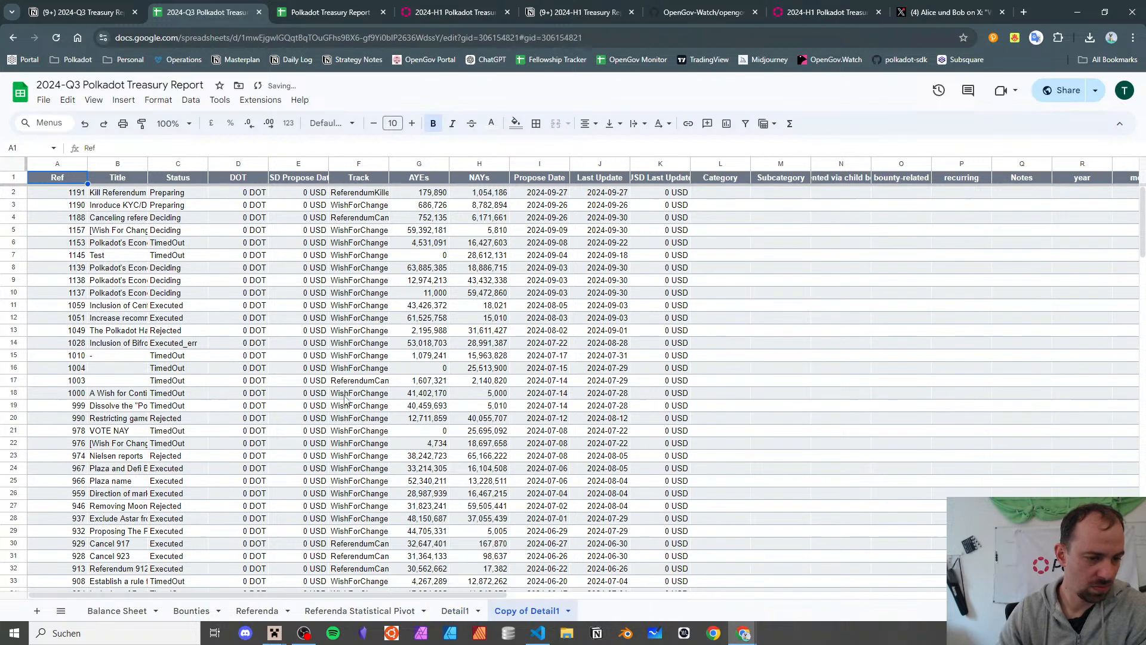
pyautogui.click(567, 610)
pyautogui.click(509, 403)
pyautogui.click(696, 370)
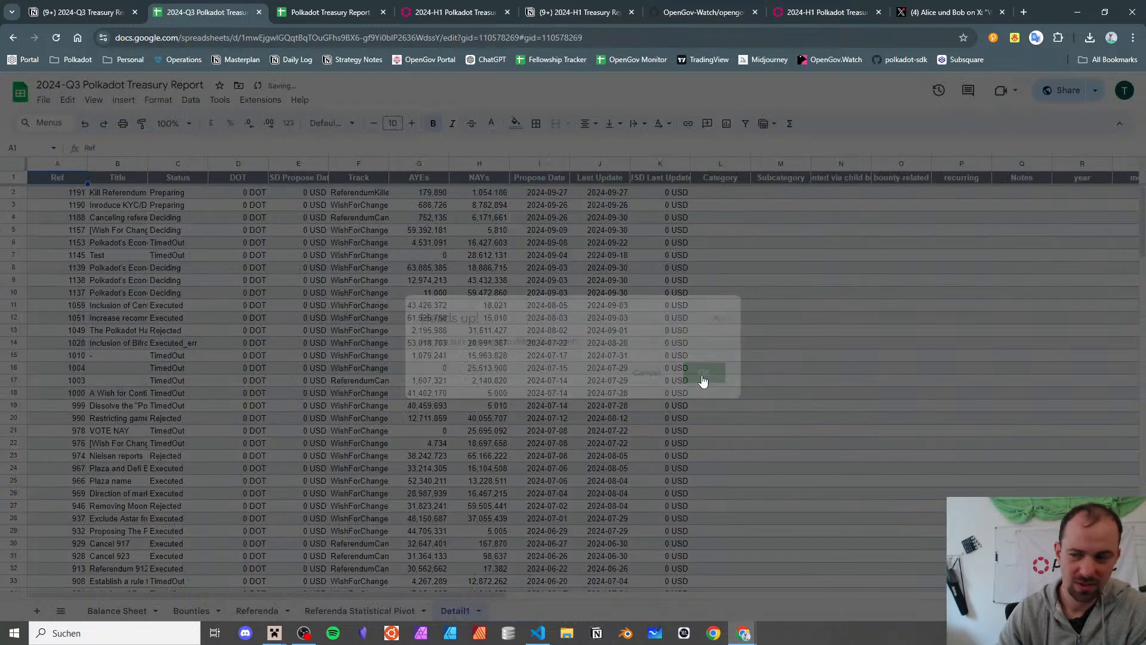
pyautogui.click(483, 611)
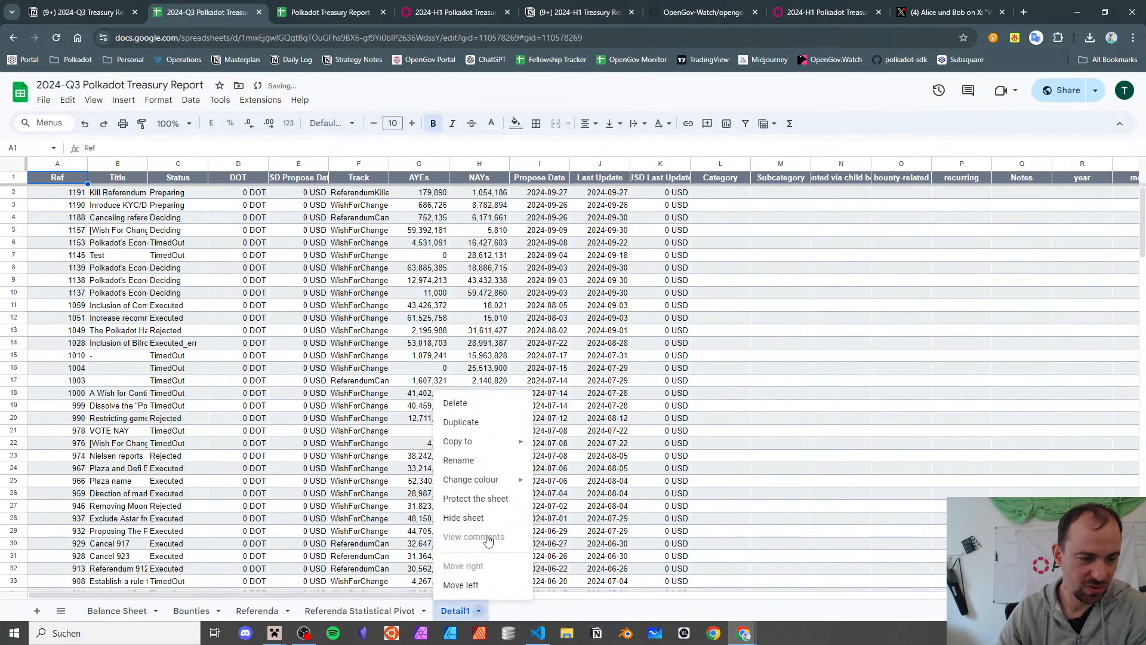
pyautogui.click(509, 402)
pyautogui.click(702, 372)
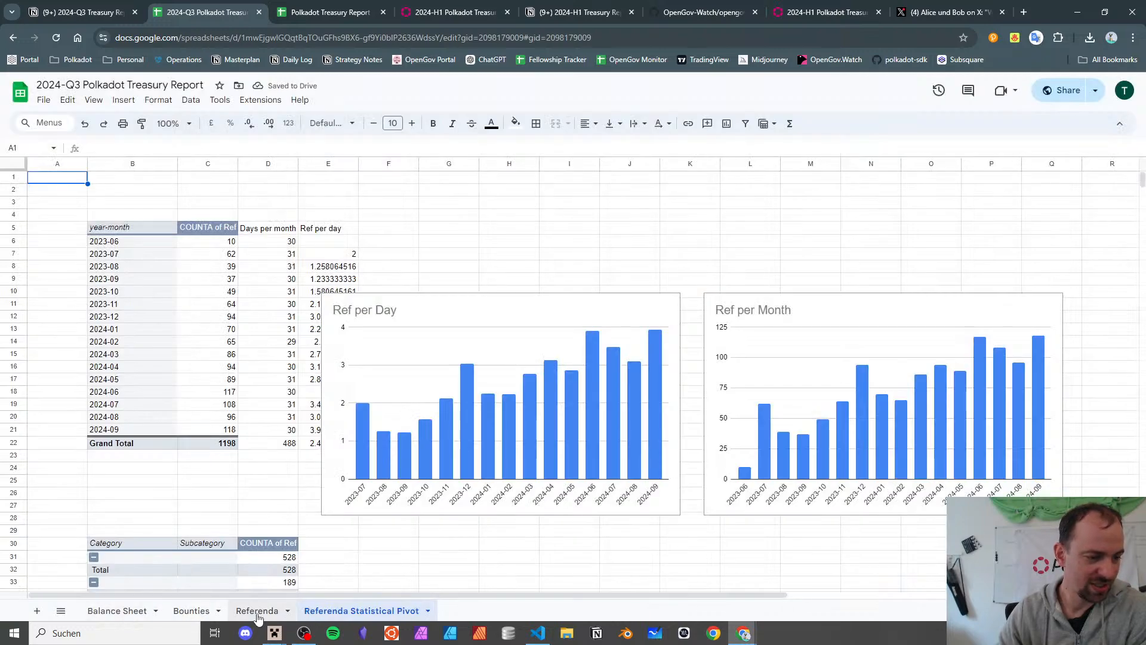
pyautogui.click(262, 611)
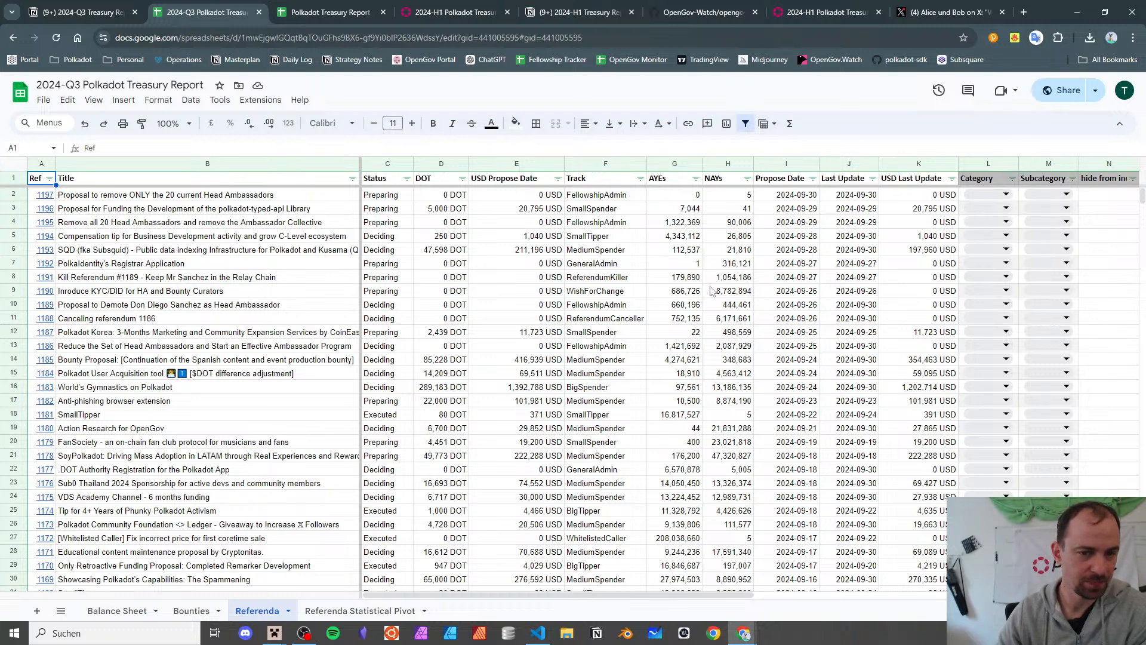
# - Autofit the pivot's subcategory column so full Operations subcategory names show
pyautogui.click(366, 609)
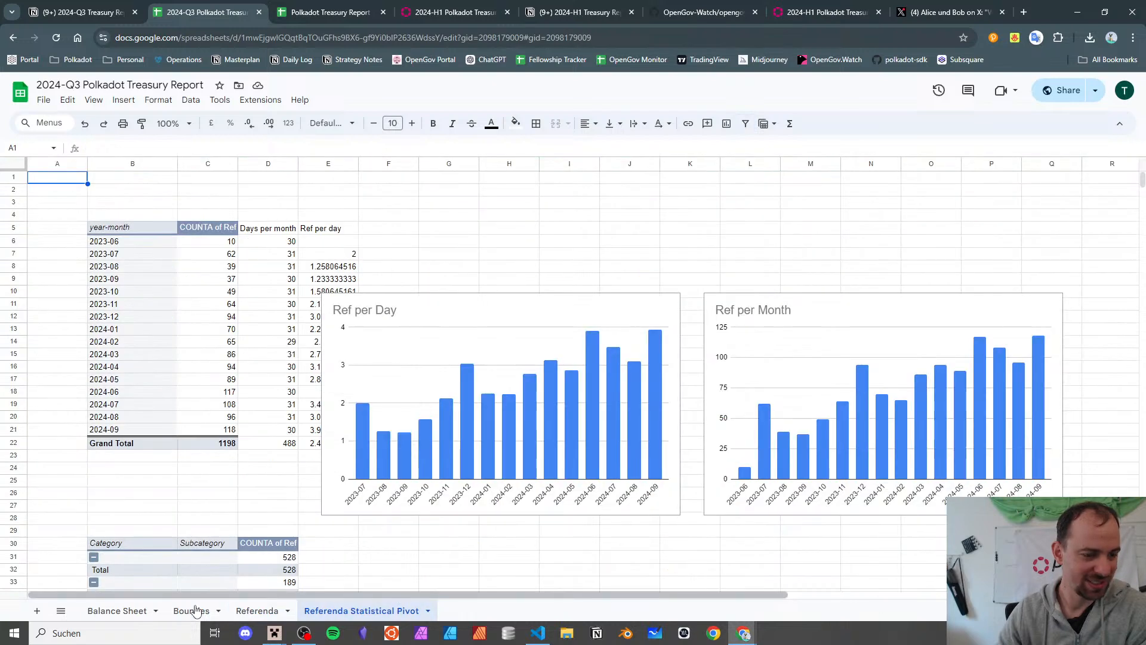
pyautogui.click(255, 609)
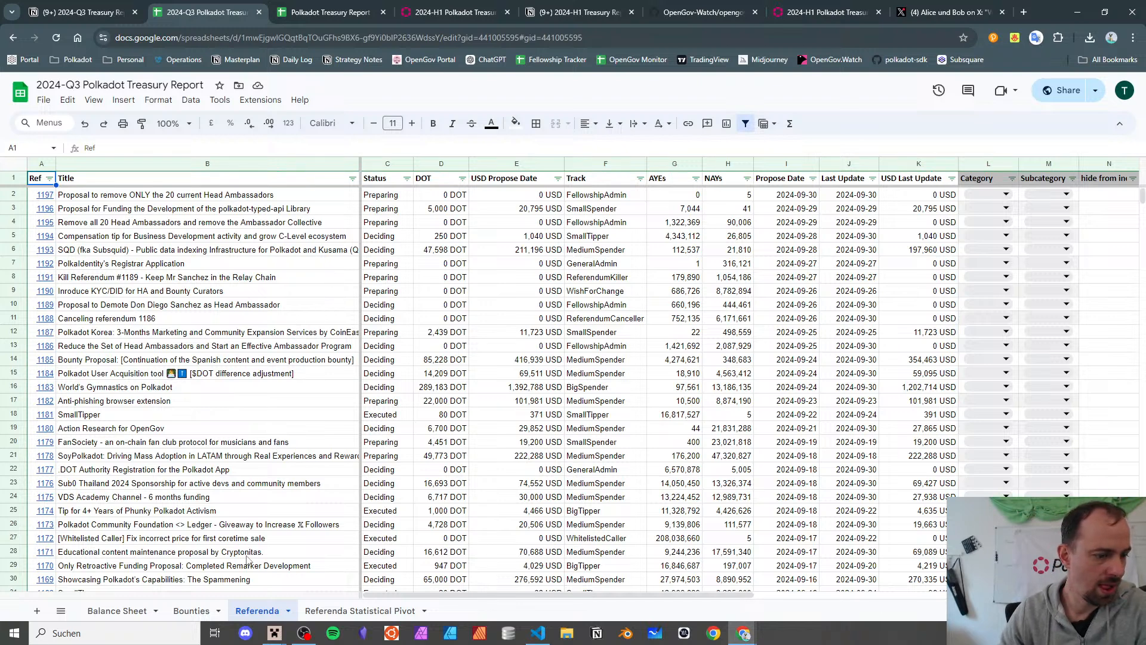
pyautogui.click(360, 610)
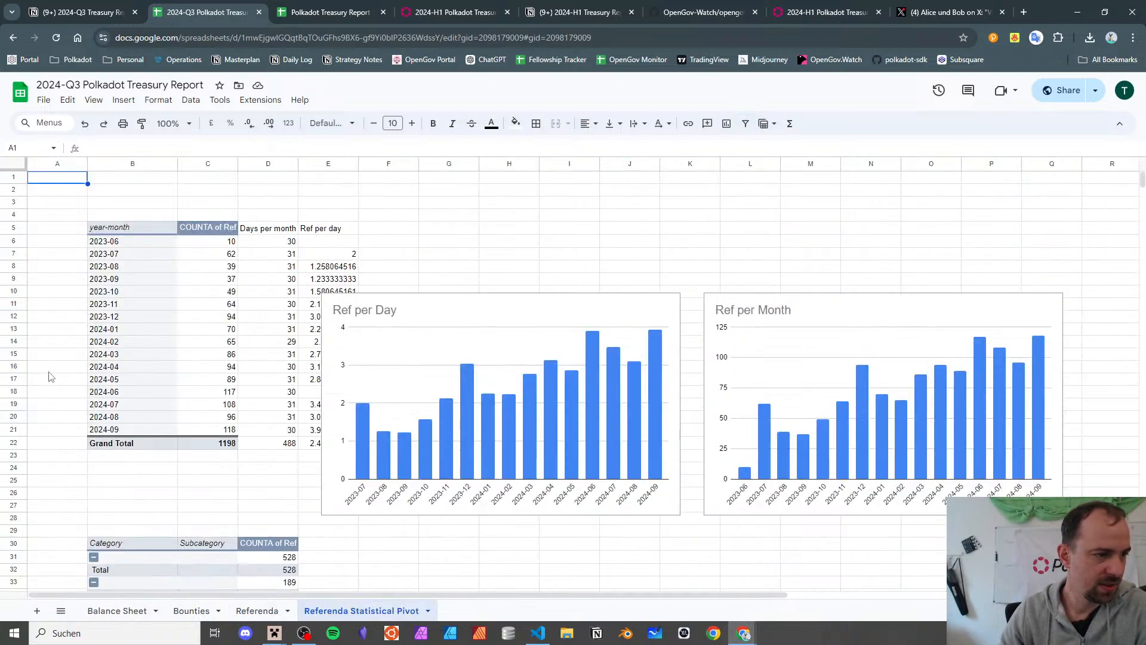
pyautogui.scroll(-9, 113, 317)
pyautogui.scroll(2, 121, 305)
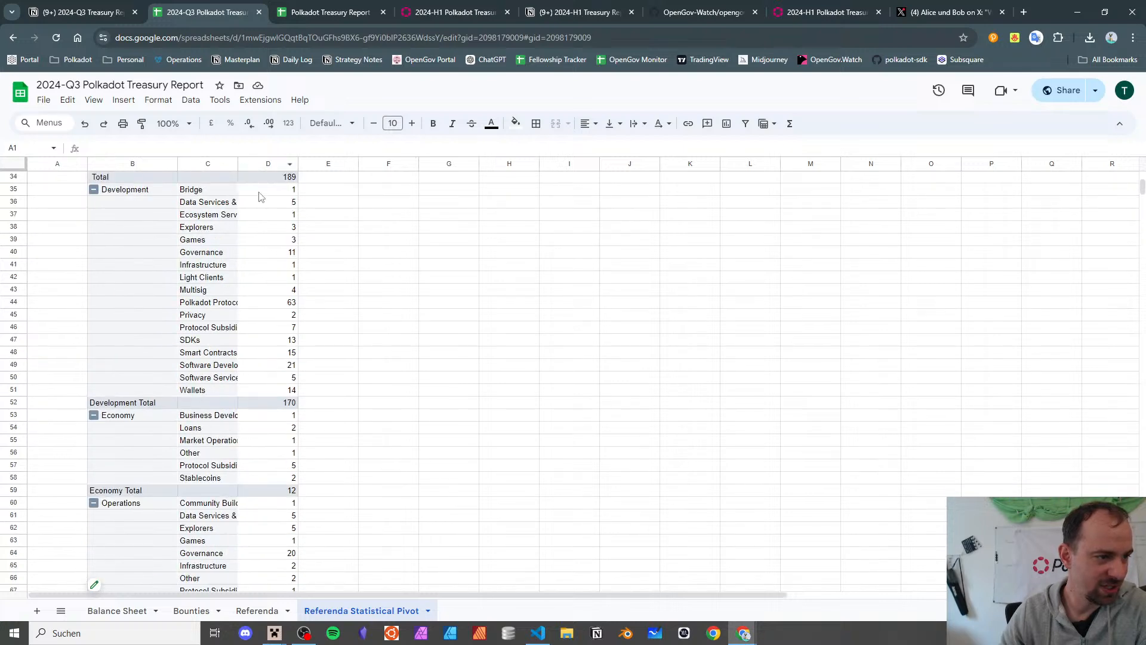
pyautogui.scroll(-3, 219, 245)
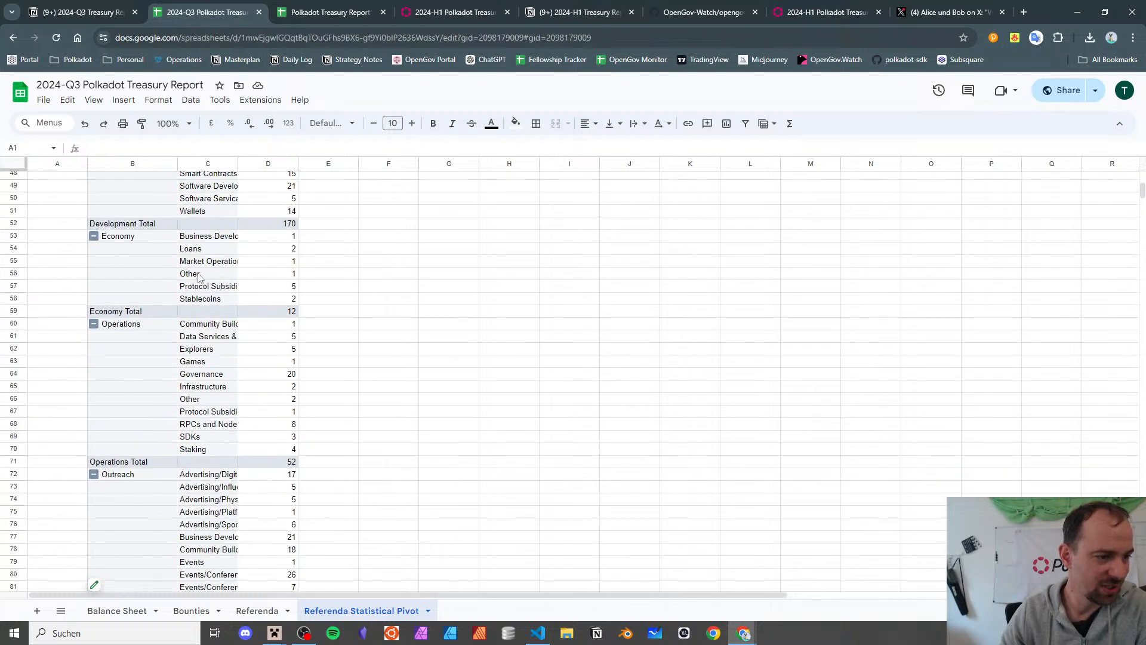
pyautogui.click(115, 327)
pyautogui.click(181, 327)
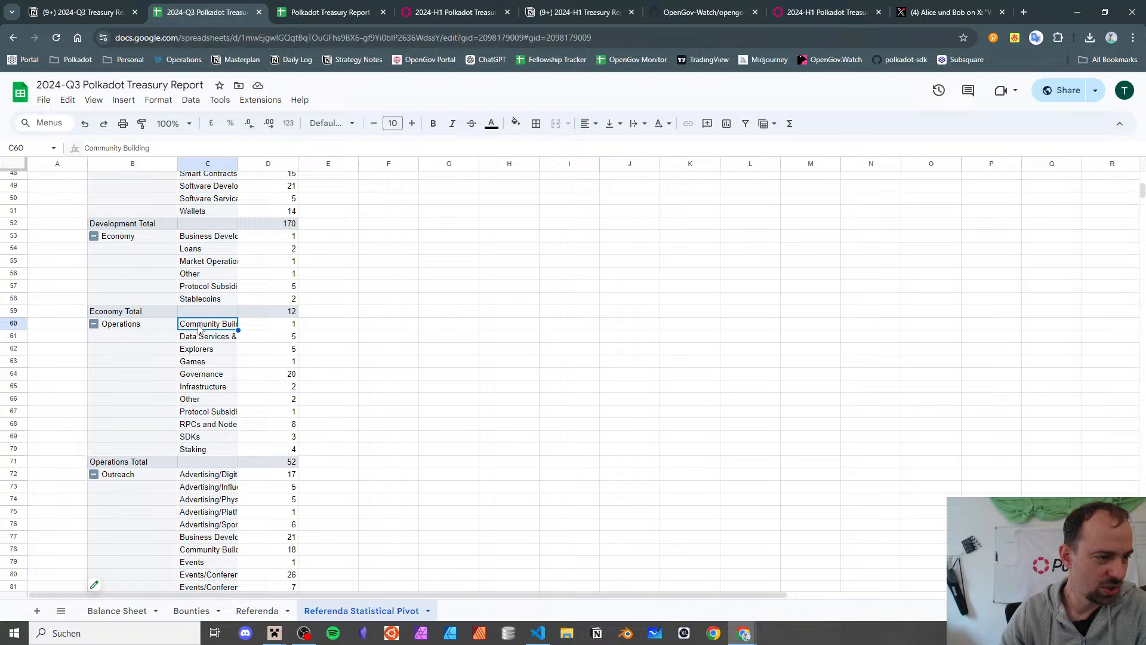
pyautogui.doubleClick(237, 163)
# - Step through the Operations subcategories from Data Services & Indexing down to Other, then go to Notion
pyautogui.click(290, 339)
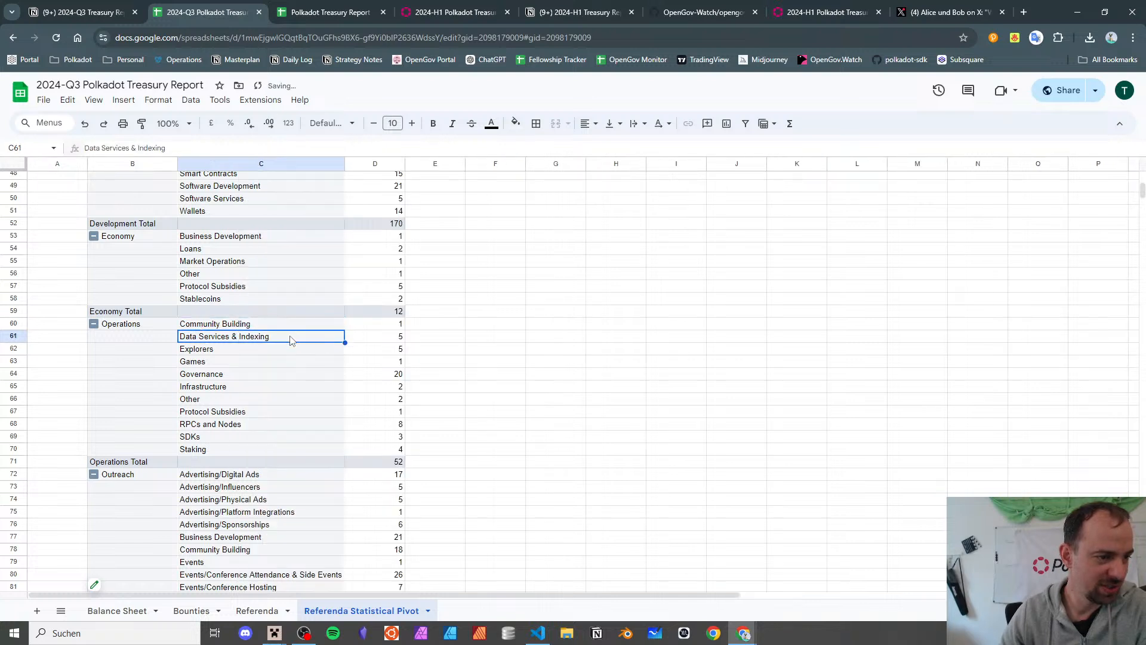
pyautogui.press('Down')
pyautogui.press('Down')
pyautogui.press('Down')
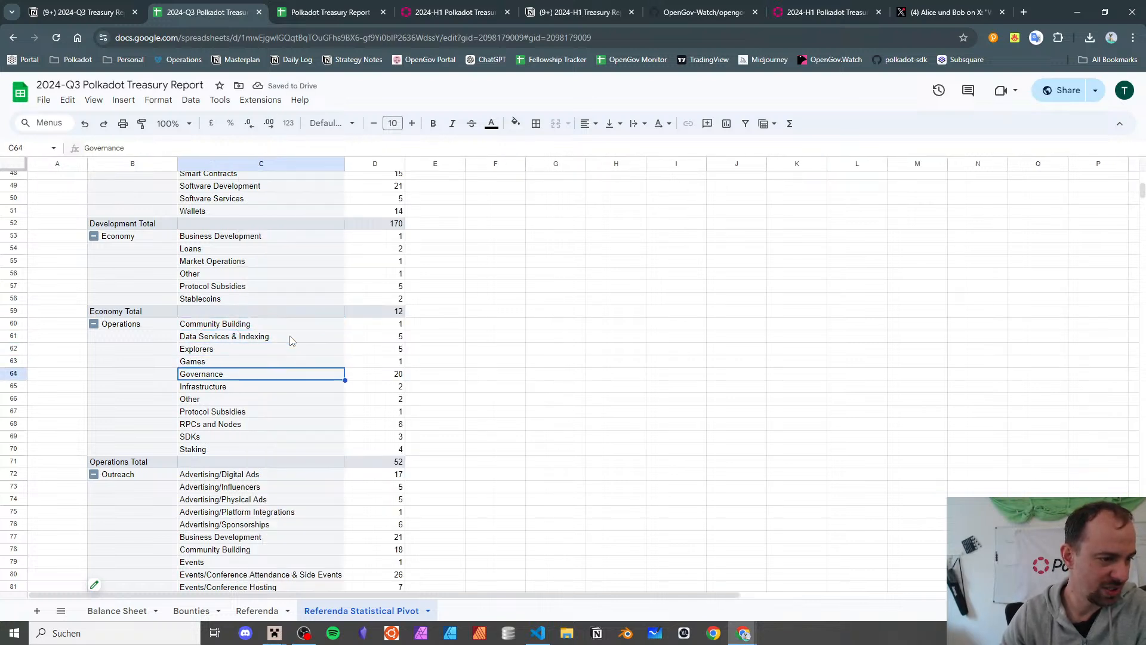
pyautogui.press('Down')
pyautogui.press('Down')
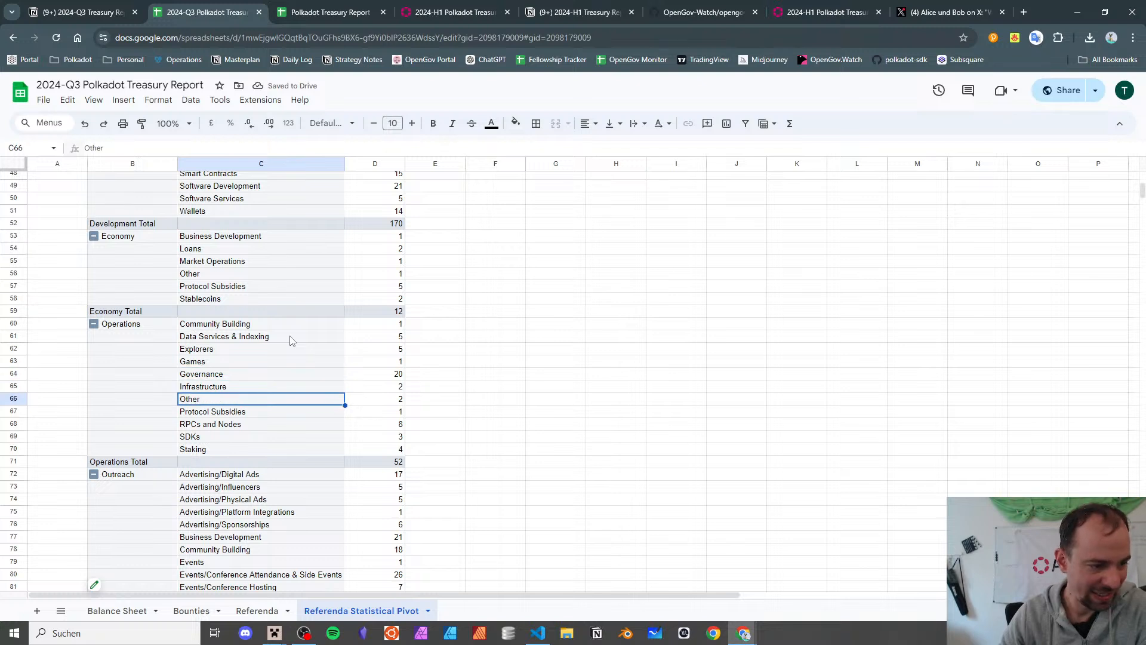
pyautogui.press('Down')
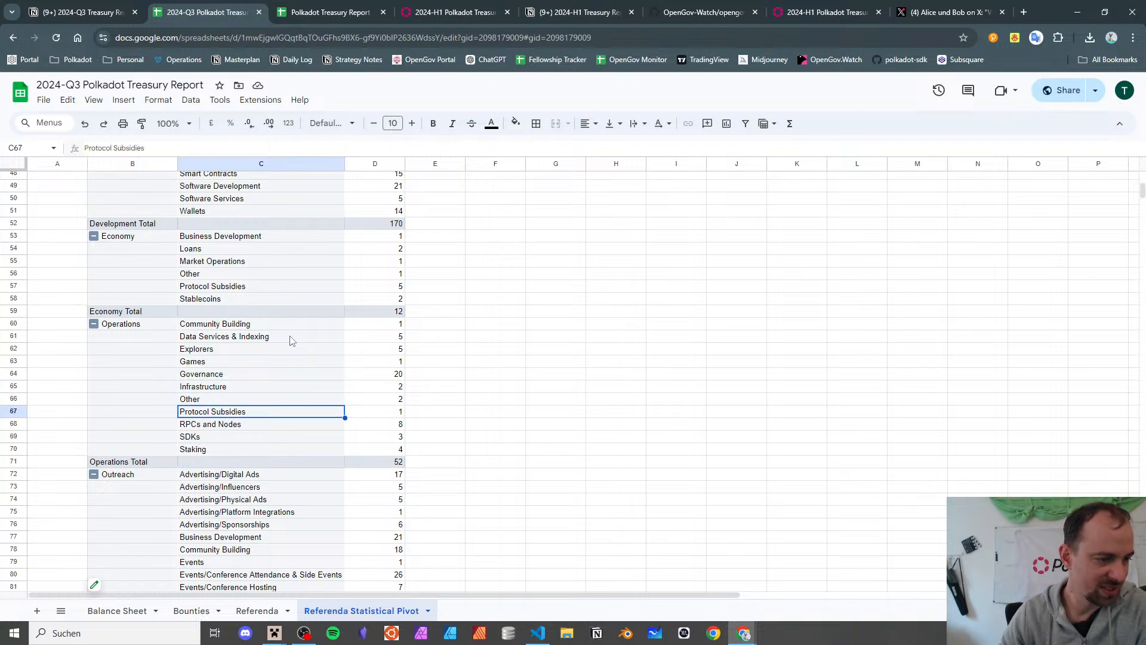
pyautogui.click(100, 13)
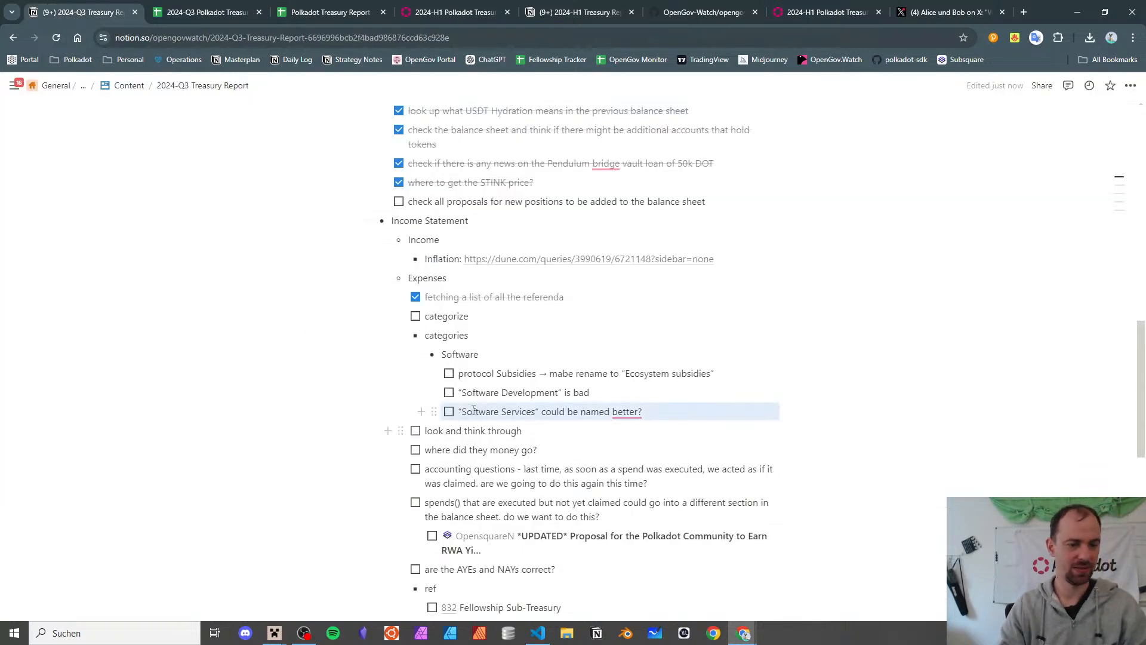
# - Add an outdented to-do 'look into "other" subcategory' under categories, then return to Sheets
pyautogui.press('Return')
pyautogui.hotkey('shift', 'Tab')
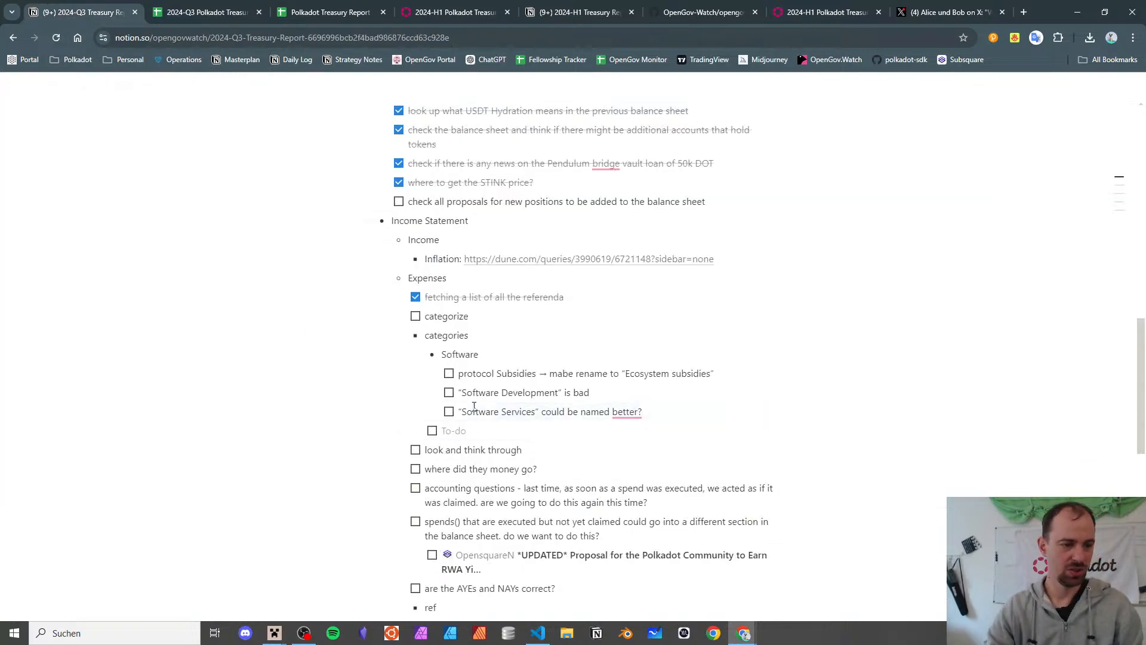
pyautogui.write('look into')
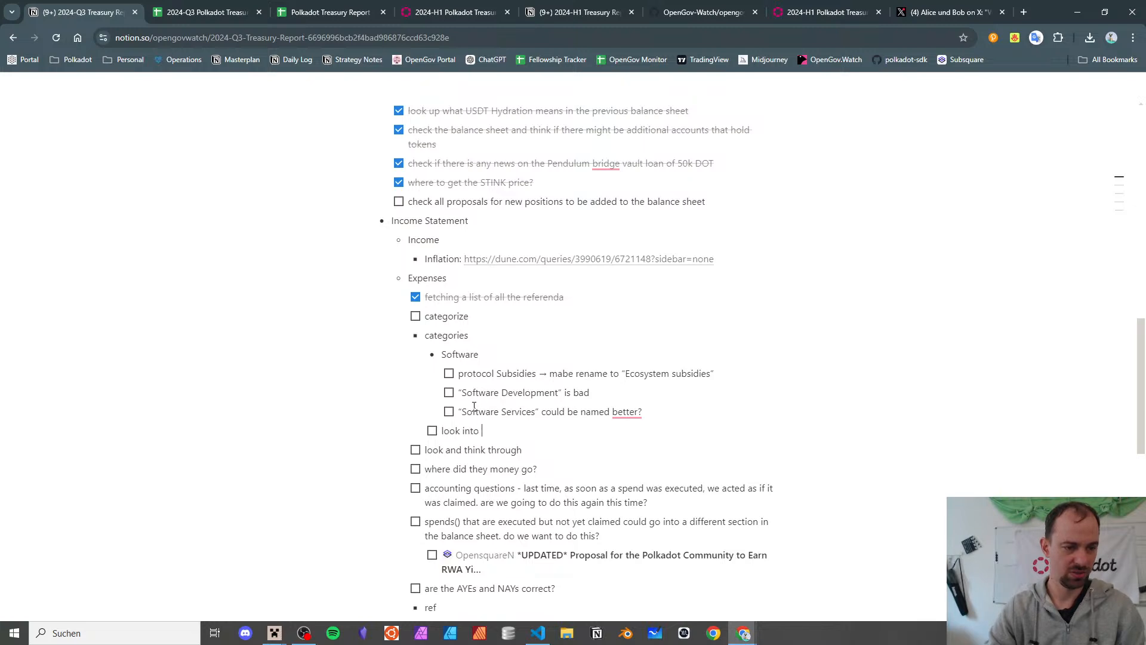
pyautogui.write(' "other" subcat')
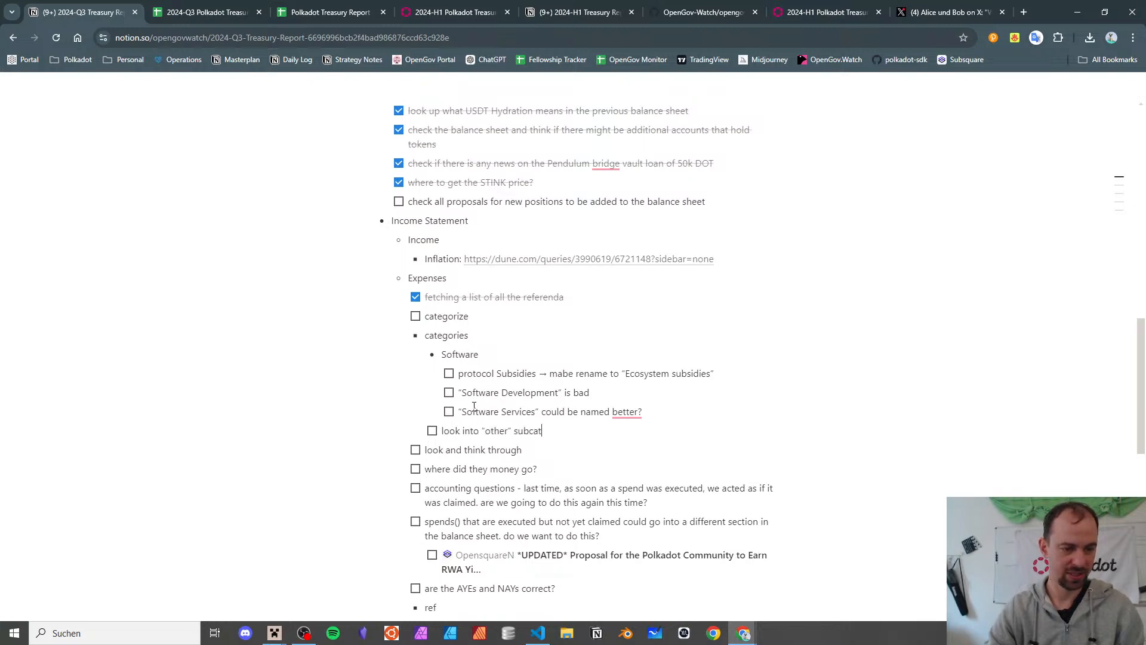
pyautogui.write('egory')
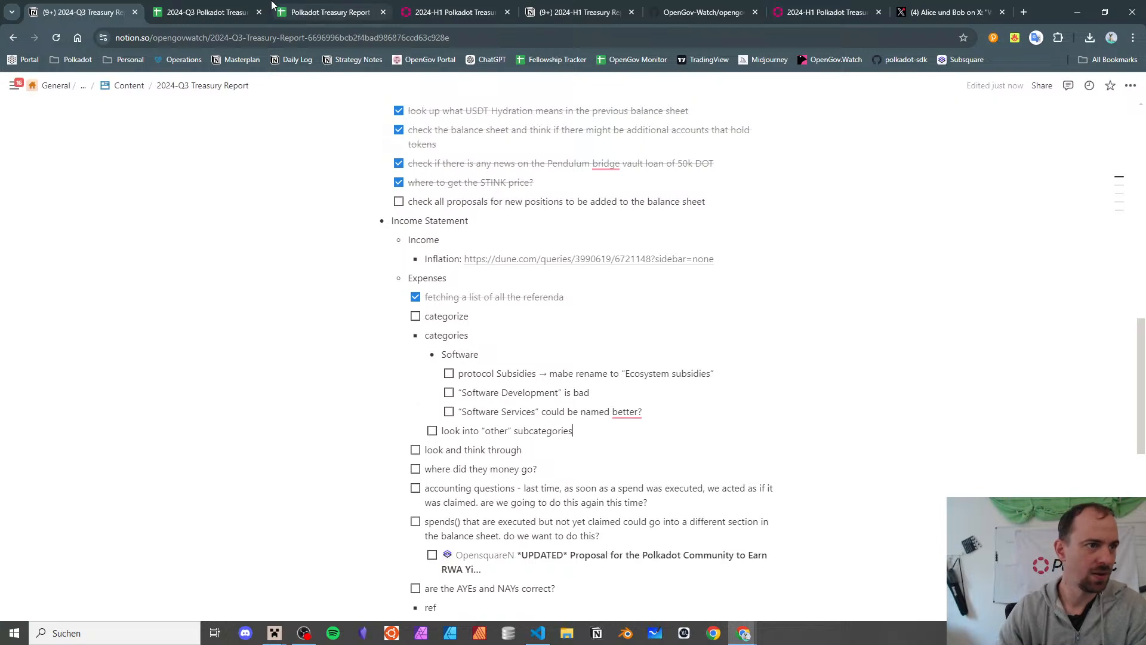
pyautogui.click(239, 7)
pyautogui.scroll(-3, 230, 337)
# - Create Detail3-Operations-SDKs from the SDKs count and autofit its Title column to read three titles
pyautogui.click(232, 318)
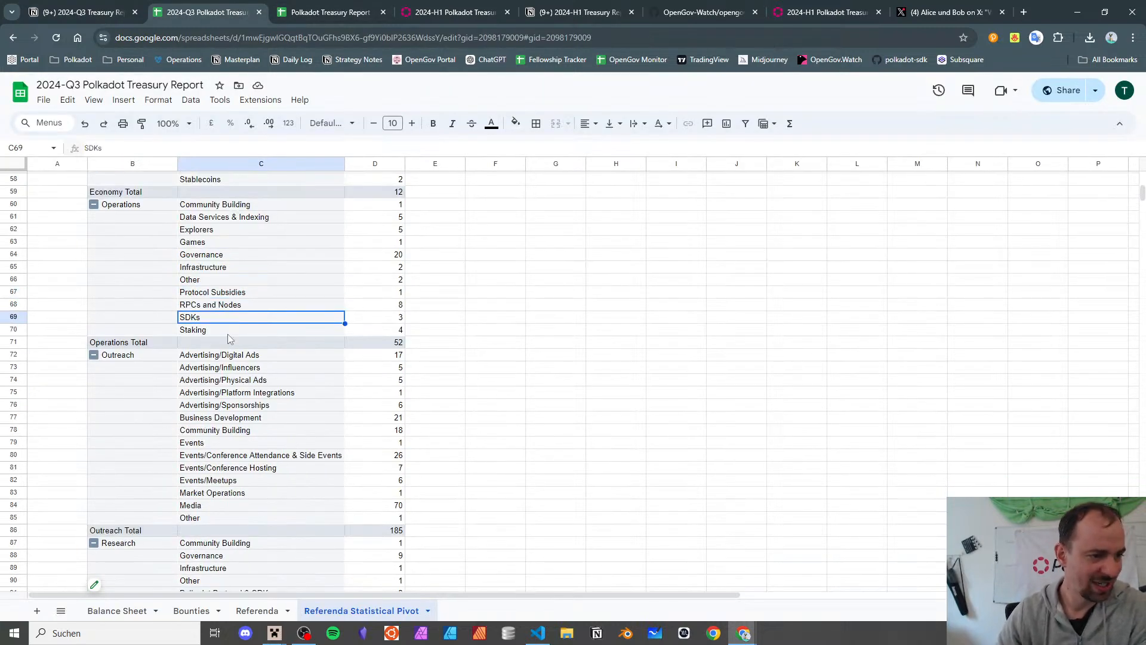
pyautogui.scroll(3, 227, 338)
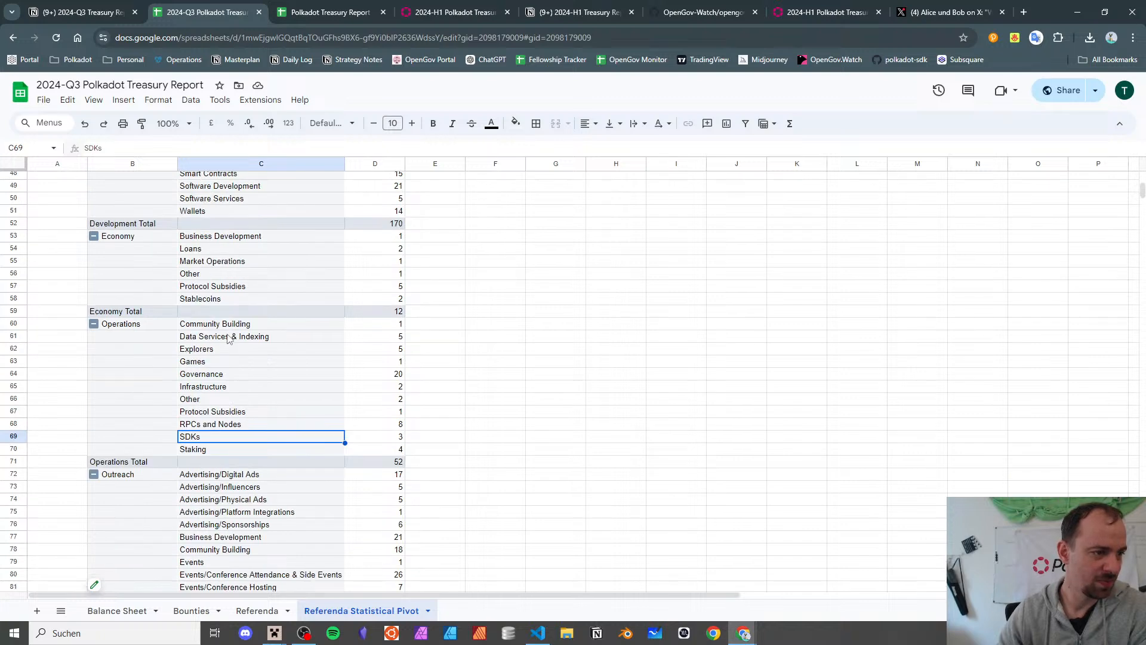
pyautogui.scroll(4, 229, 338)
pyautogui.scroll(-7, 226, 341)
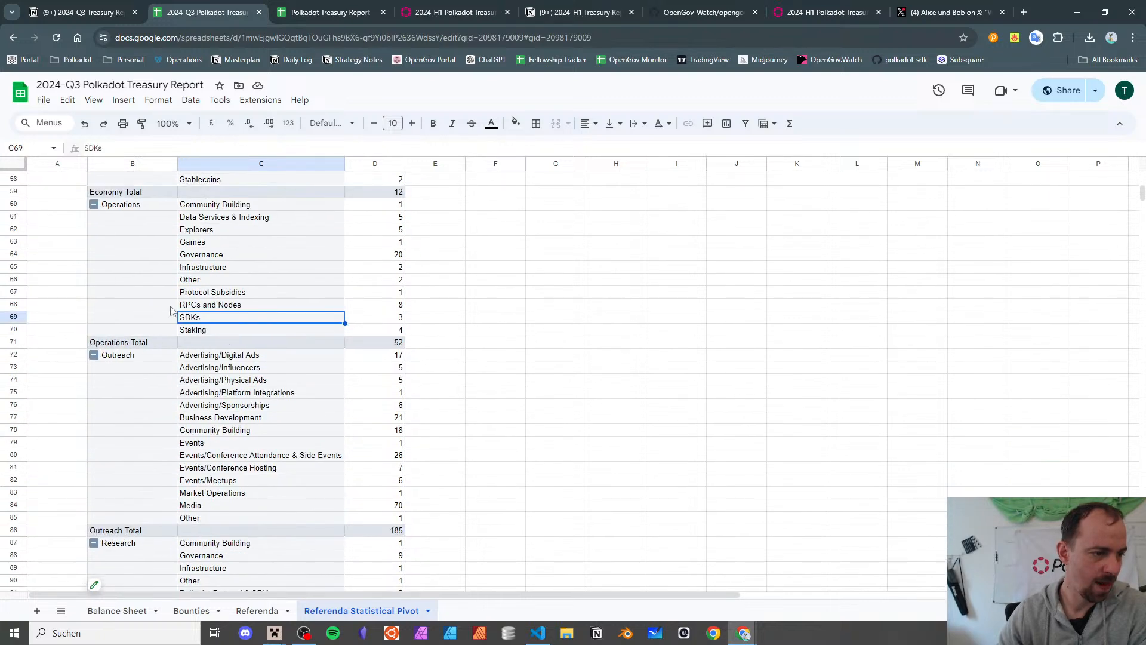
pyautogui.doubleClick(390, 317)
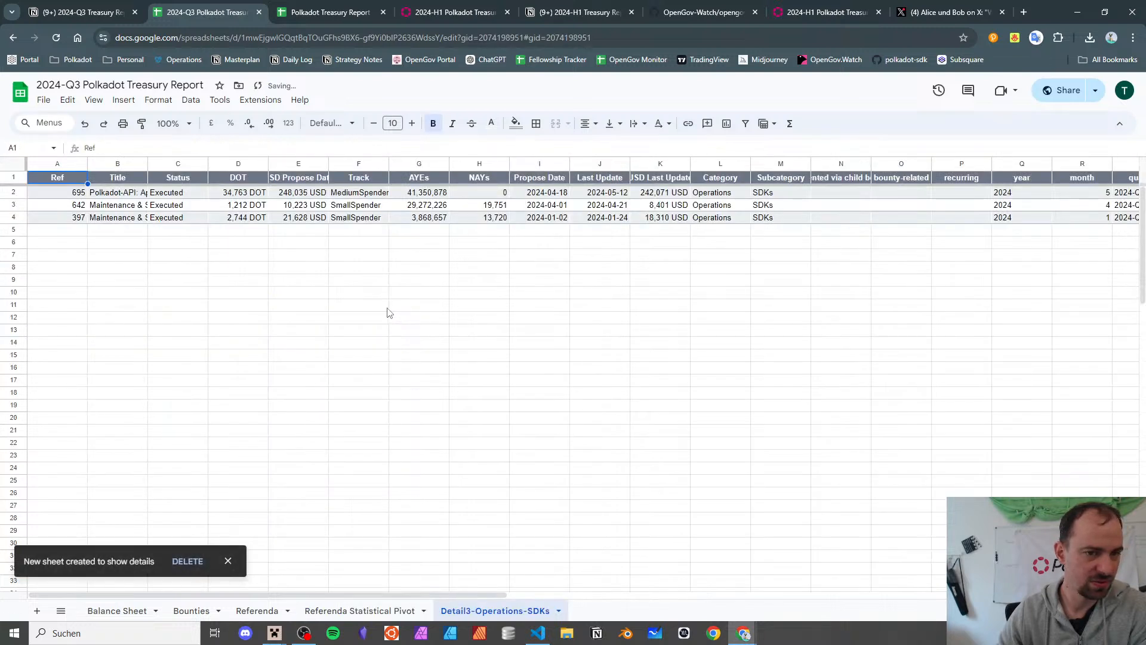
pyautogui.doubleClick(147, 164)
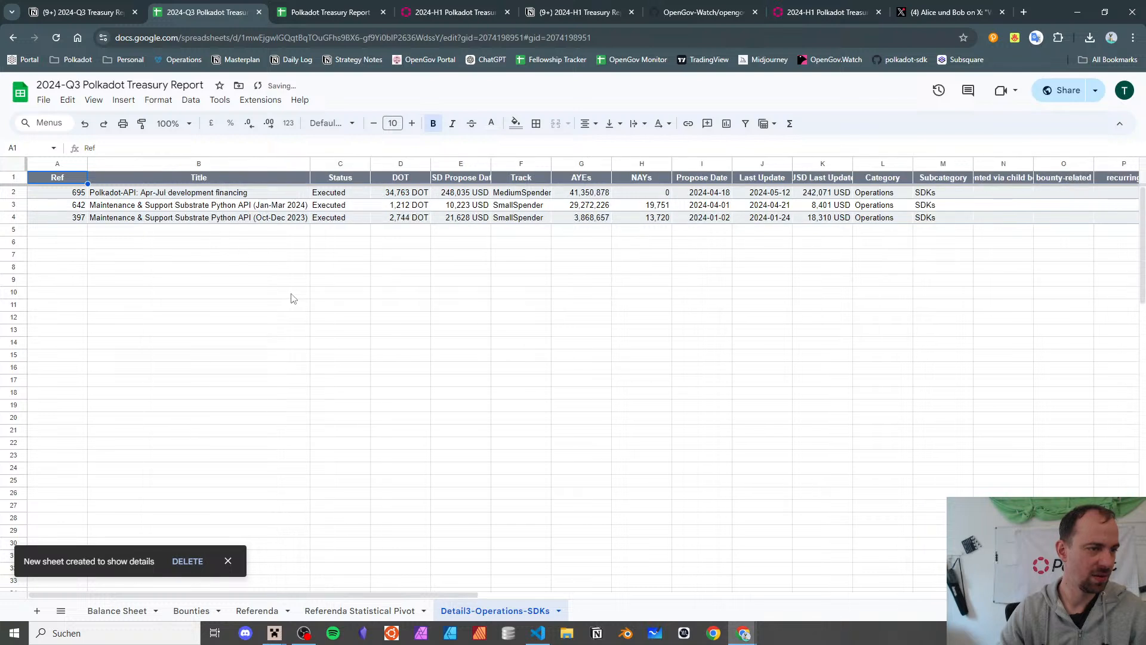
pyautogui.click(223, 198)
pyautogui.click(222, 205)
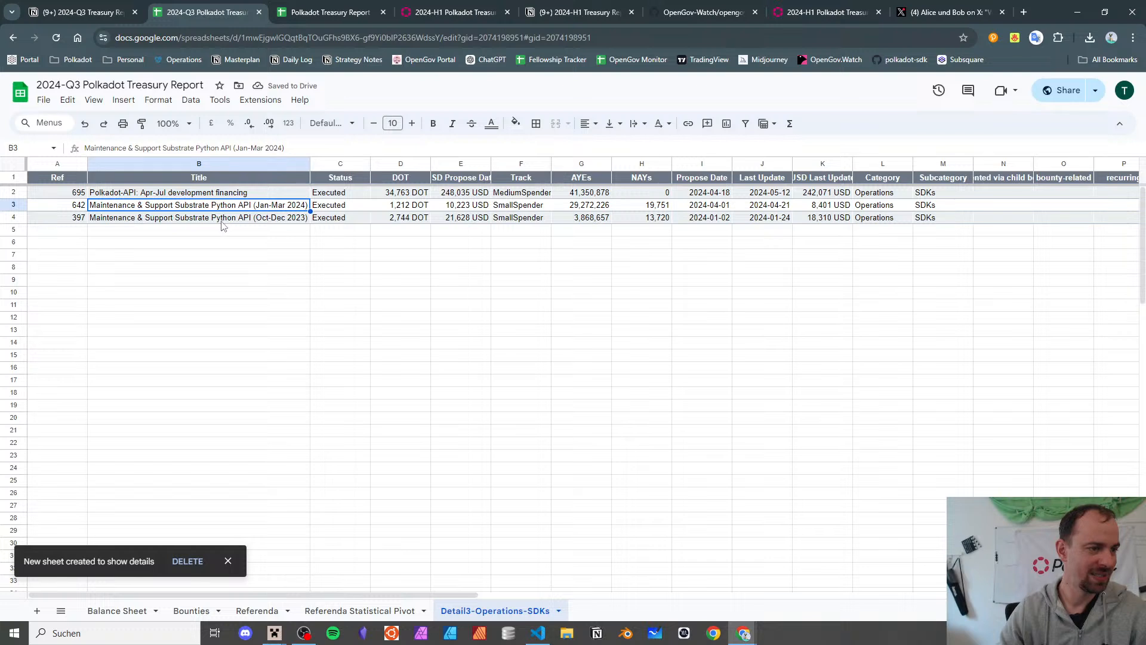
pyautogui.click(222, 221)
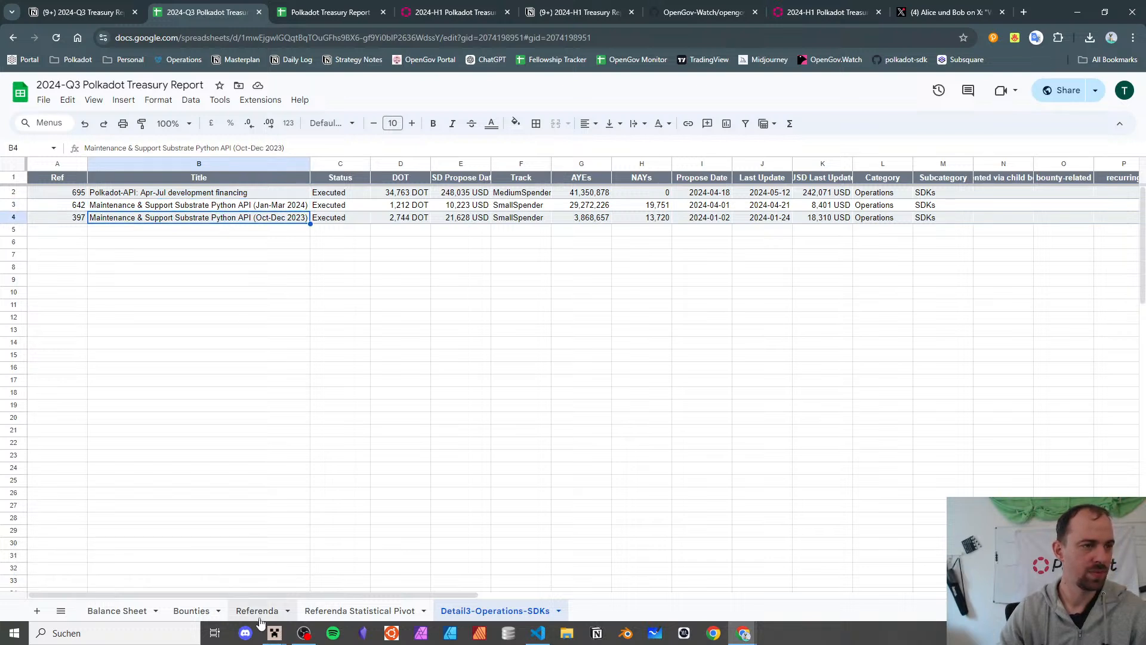
pyautogui.hotkey('ctrl', 'pageup')
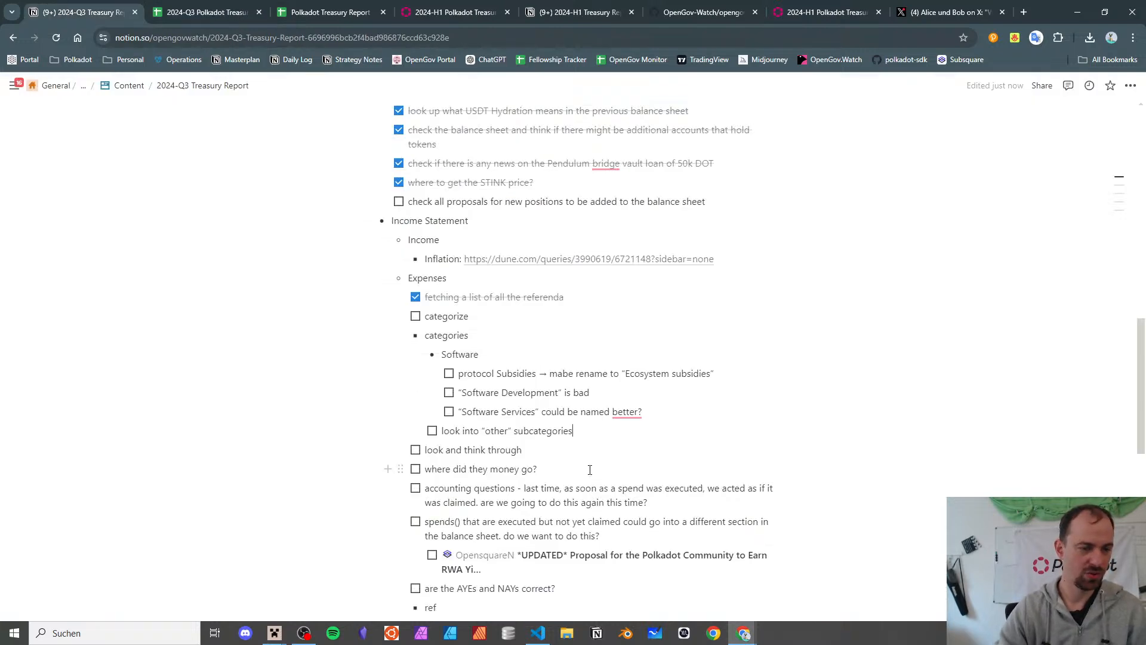
# - Add the to-do 'should maintenance of software fall under operations or development?' under Software
pyautogui.press('Return')
pyautogui.press('BackSpace')
pyautogui.press('BackSpace')
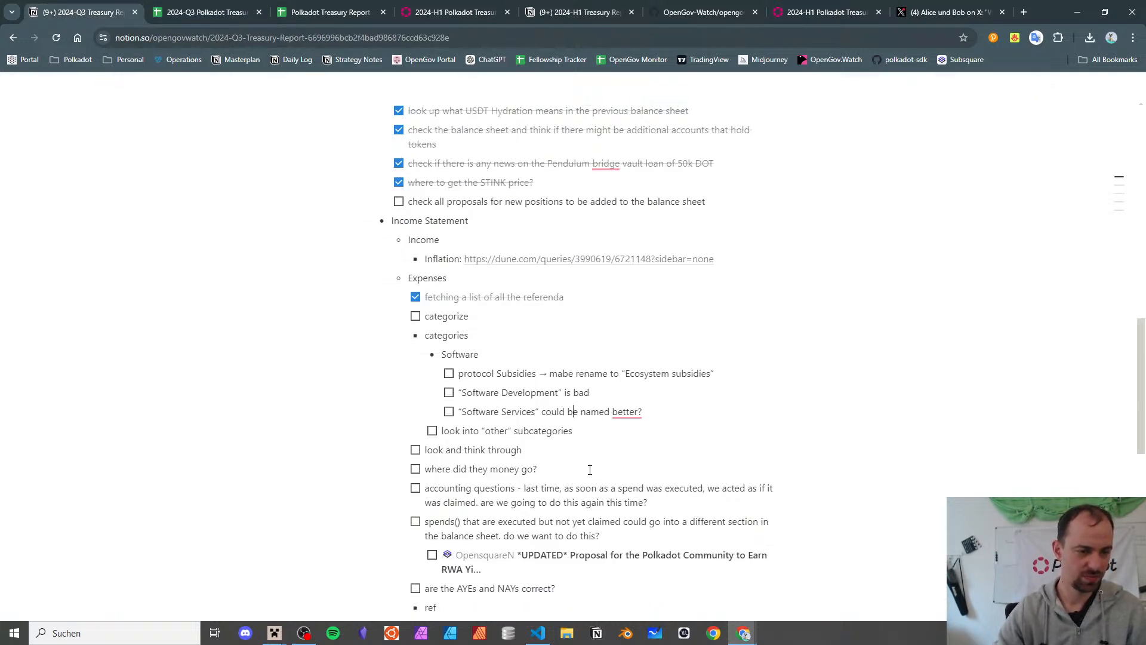
pyautogui.press('End')
pyautogui.press('Return')
pyautogui.write('should main')
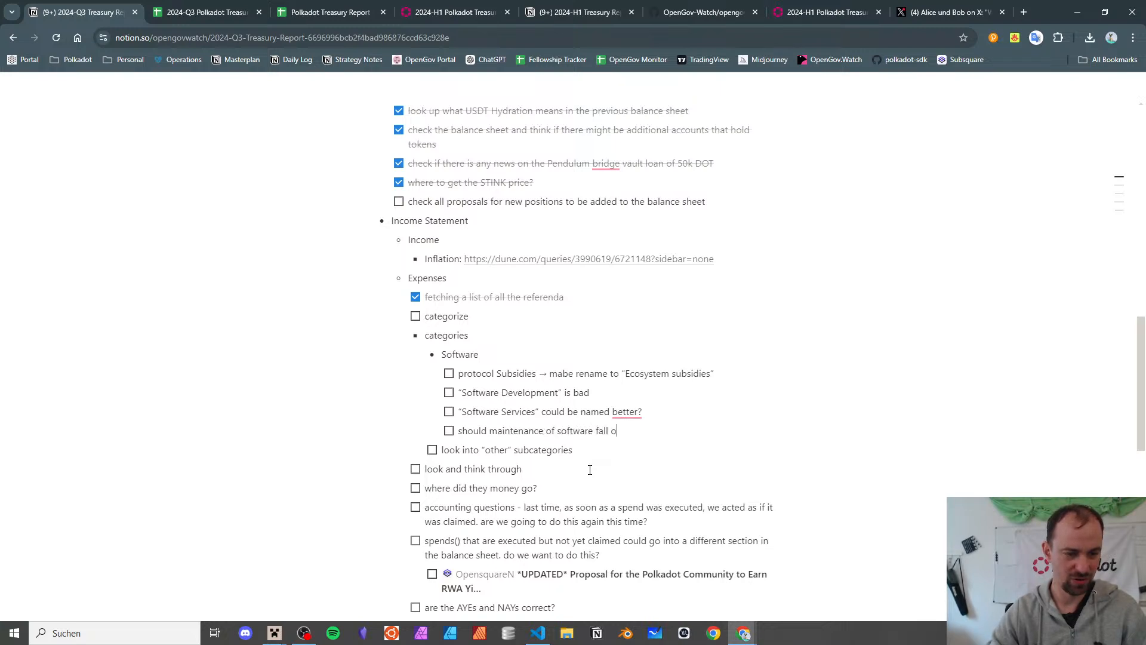
pyautogui.write('tenance of software fall o')
pyautogui.press('BackSpace')
pyautogui.write('under operation')
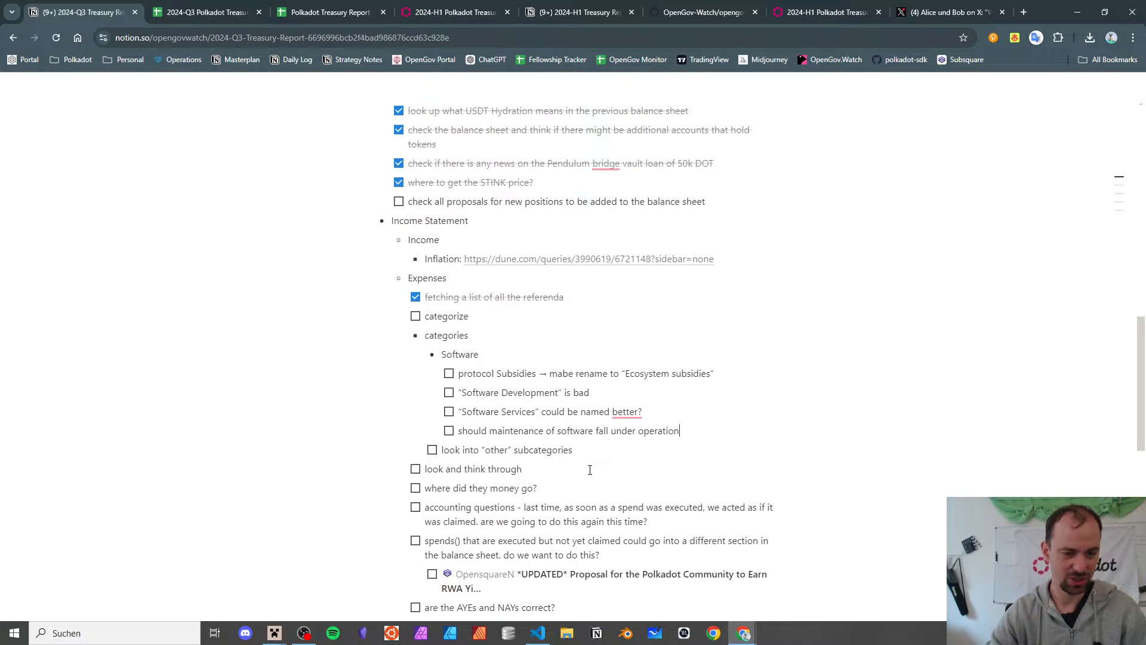
pyautogui.write('s or development?')
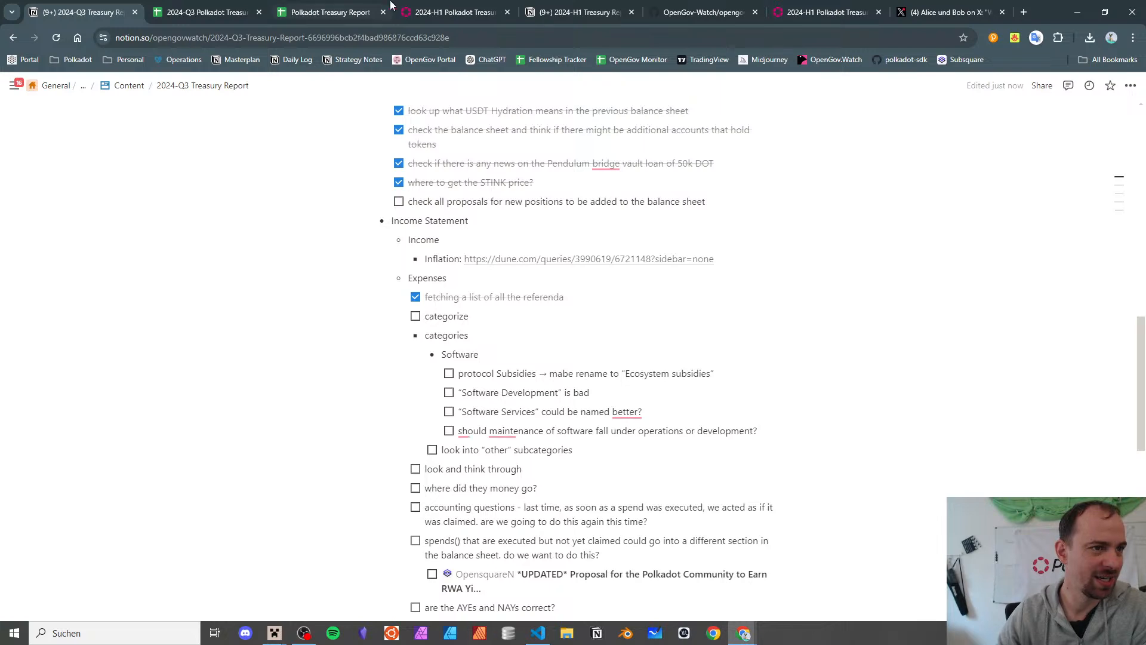
# - Review Outreach subcategories from Advertising/Digital Ads through Market Operations to Media's count of 70
pyautogui.click(206, 12)
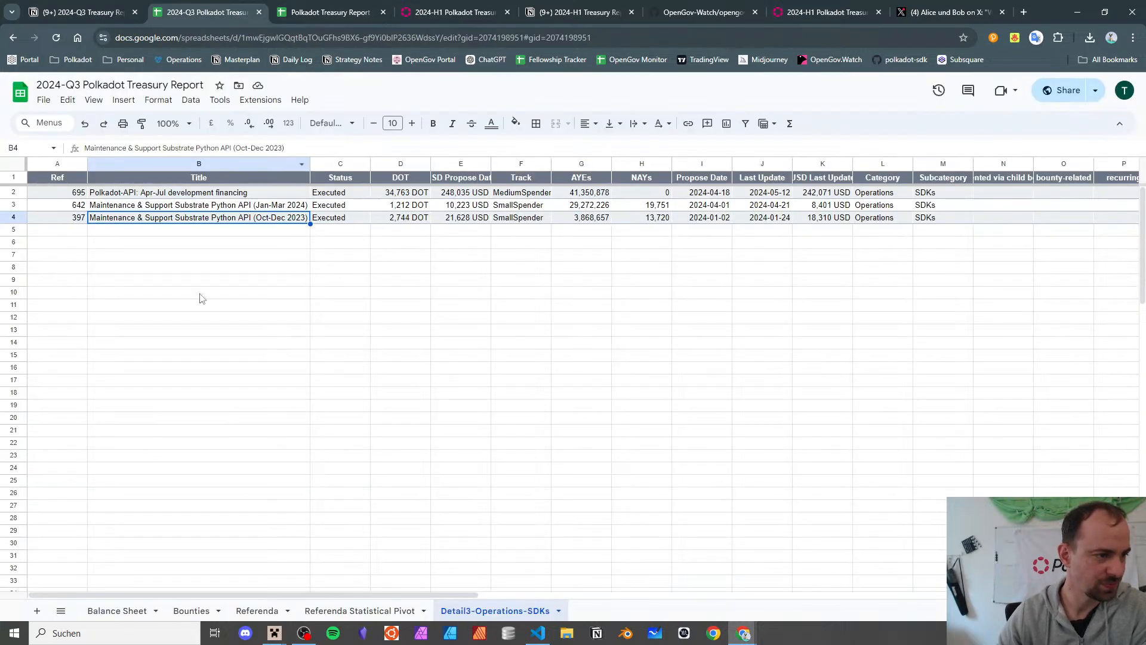
pyautogui.click(384, 611)
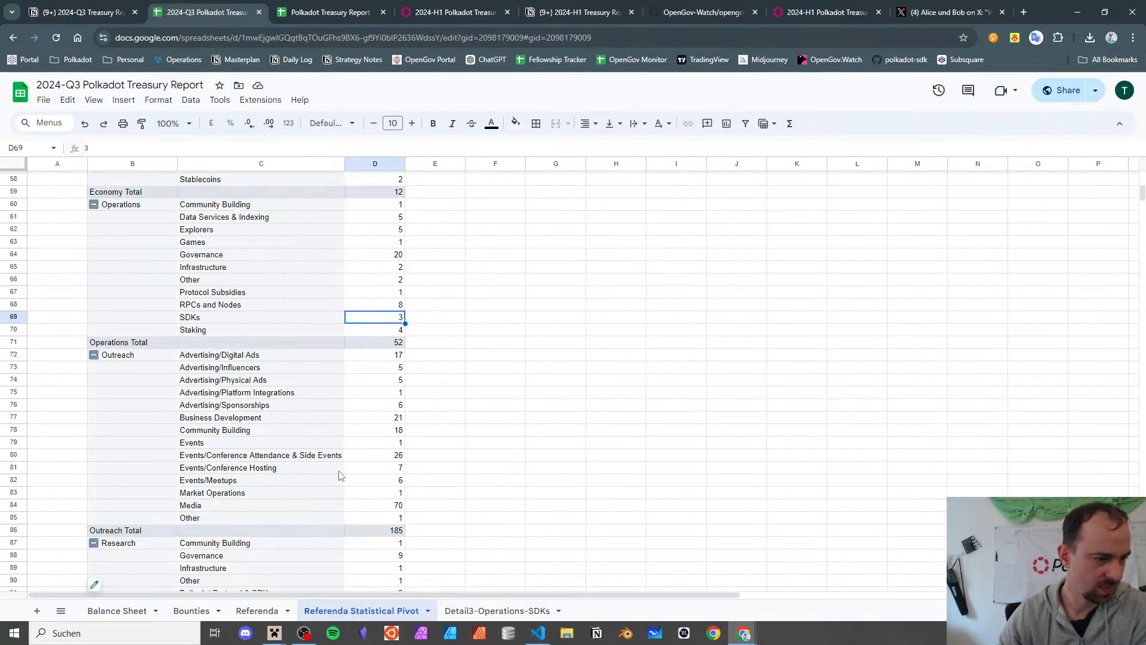
pyautogui.scroll(-2, 209, 418)
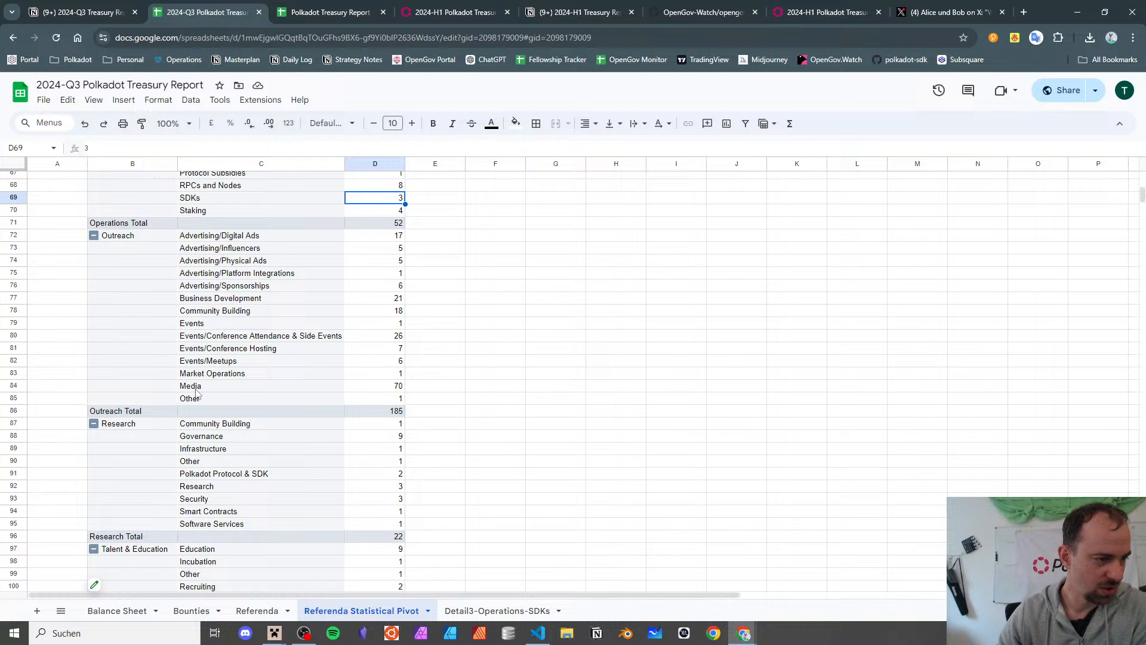
pyautogui.click(210, 225)
pyautogui.click(218, 239)
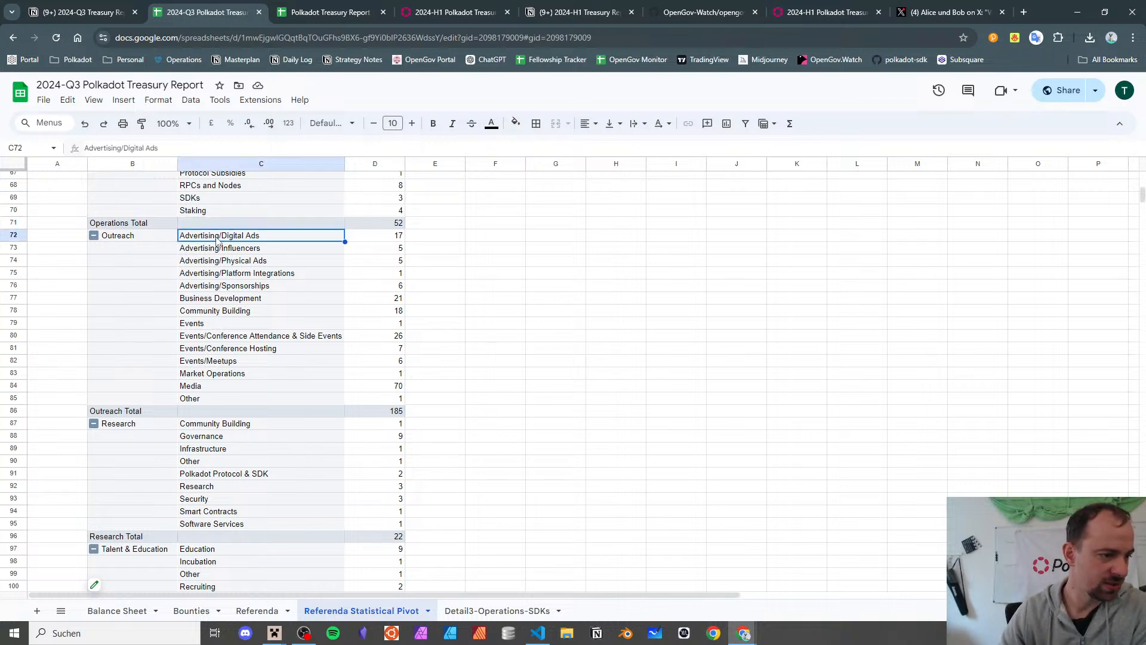
pyautogui.press('Down')
pyautogui.press('Down')
pyautogui.press('Down')
pyautogui.press('Down')
pyautogui.press('Down')
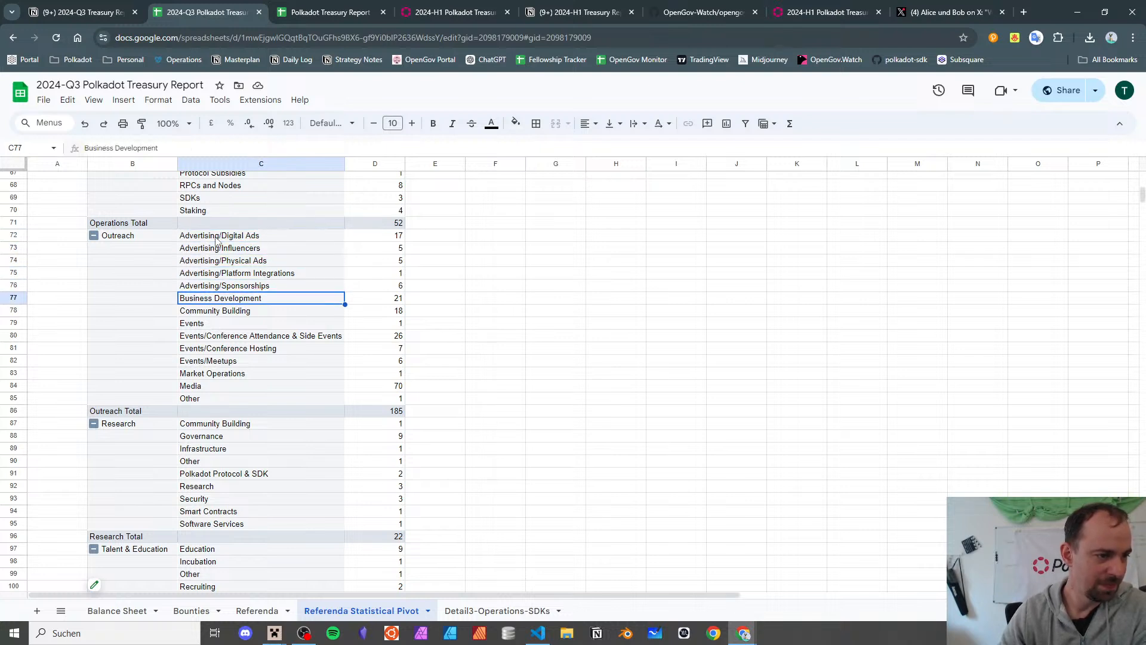
pyautogui.press('Down')
pyautogui.press('Down')
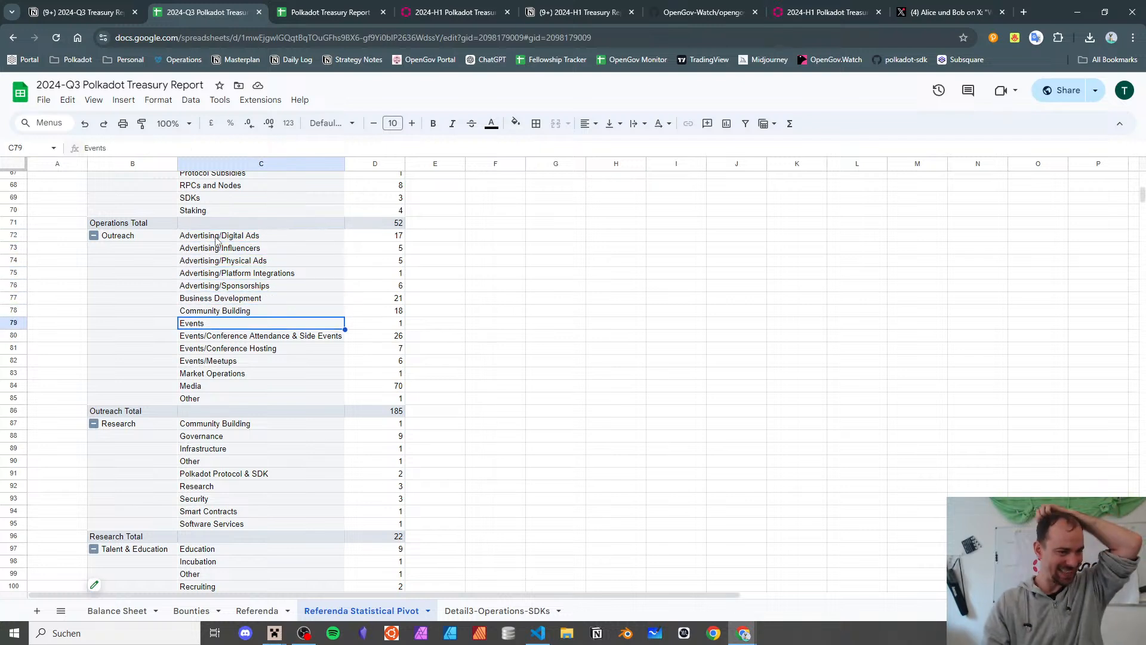
pyautogui.press('Down')
pyautogui.press('Down')
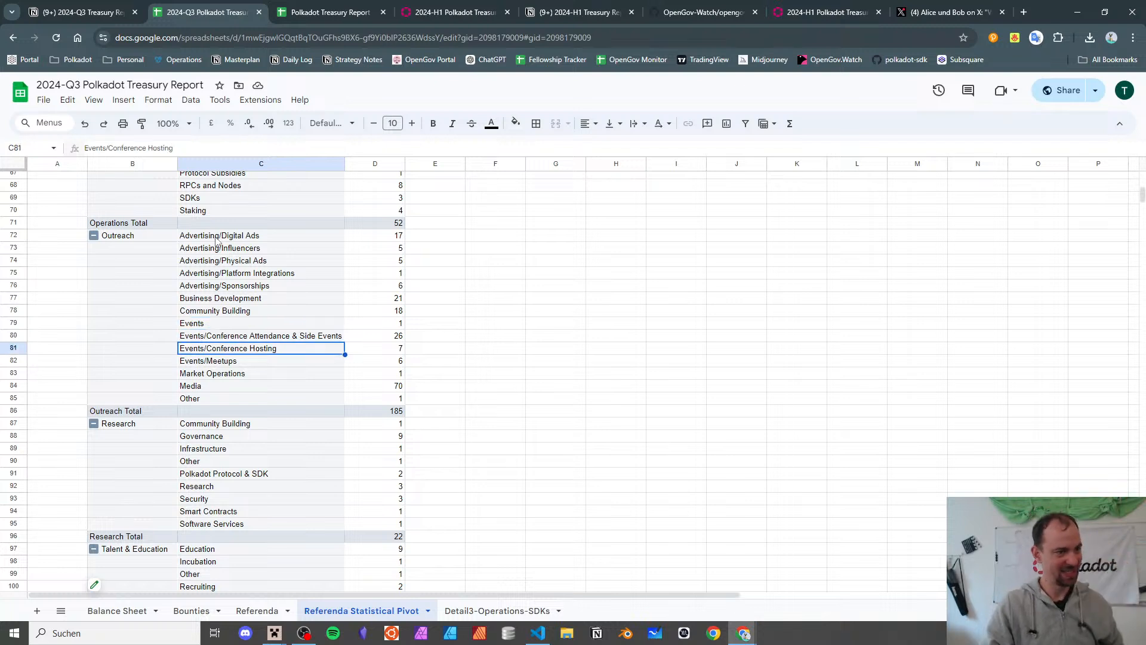
pyautogui.press('Up')
pyautogui.press('Up')
pyautogui.press('Up')
pyautogui.press('Up')
pyautogui.press('Up')
pyautogui.press('Up')
pyautogui.press('Down')
pyautogui.press('Down')
pyautogui.press('Down')
pyautogui.press('Down')
pyautogui.press('Down')
pyautogui.press('Down')
pyautogui.press('Down')
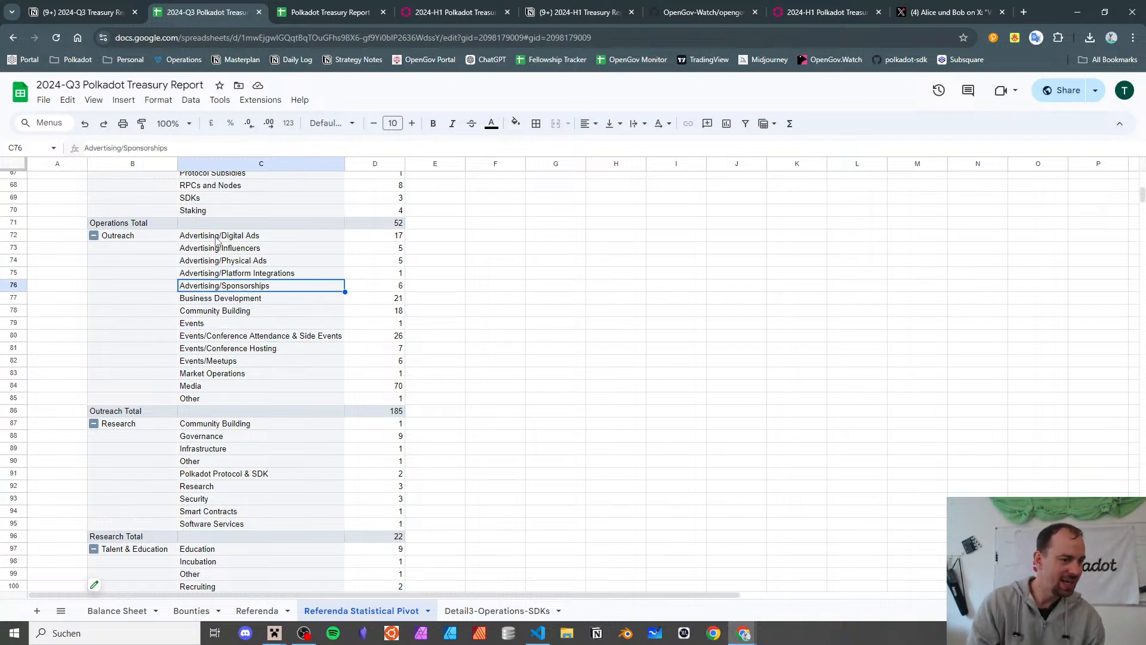
pyautogui.press('Down')
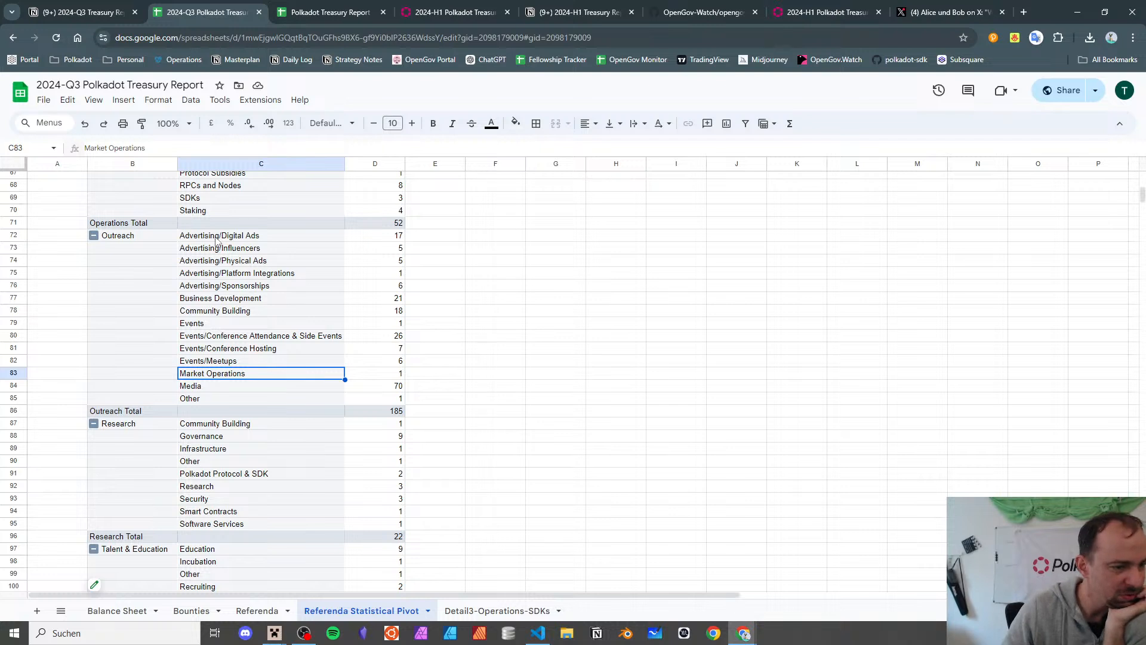
pyautogui.click(392, 386)
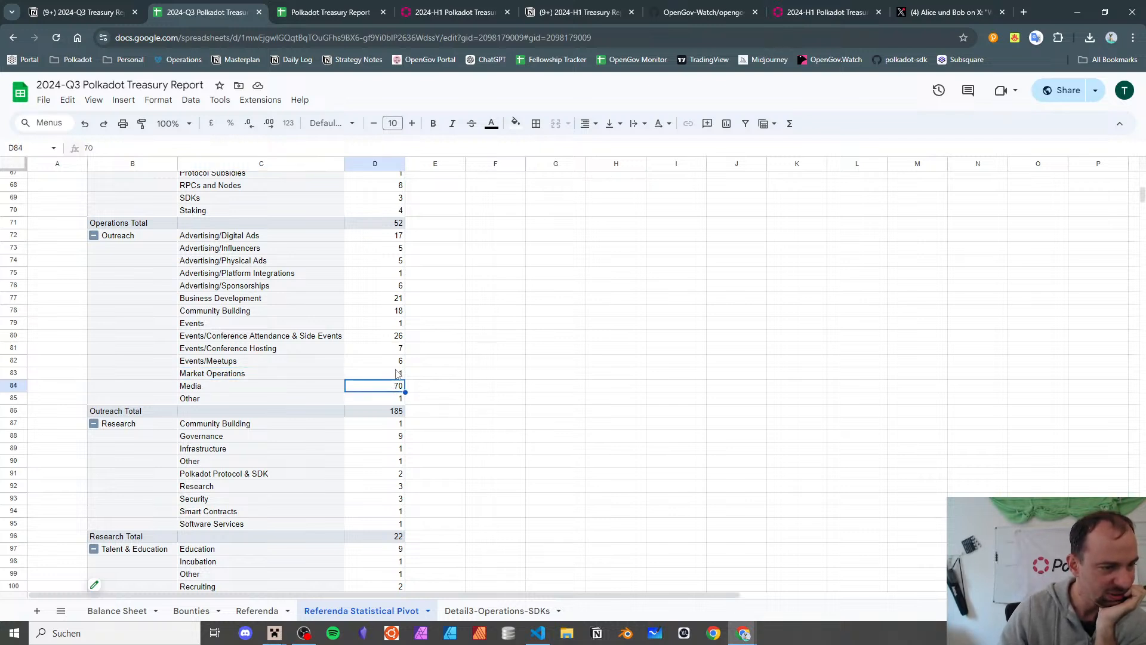
# - Drill into Market Operations' count of 1, creating Detail4 listing Ref 1090 on B2B marketing
pyautogui.doubleClick(398, 373)
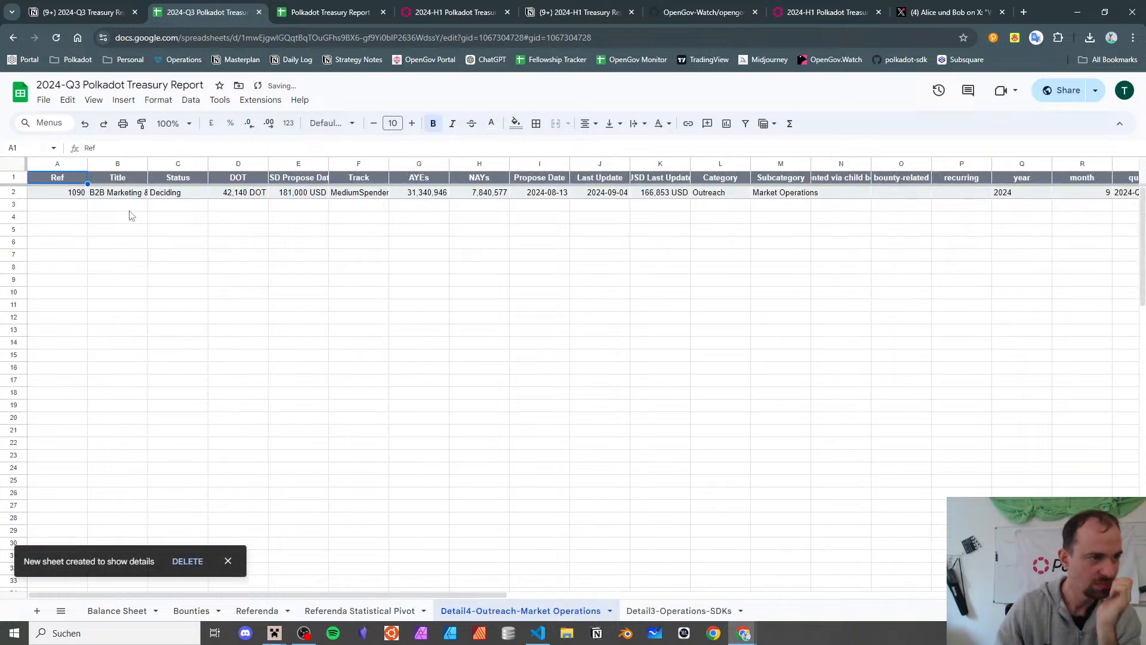
pyautogui.click(137, 197)
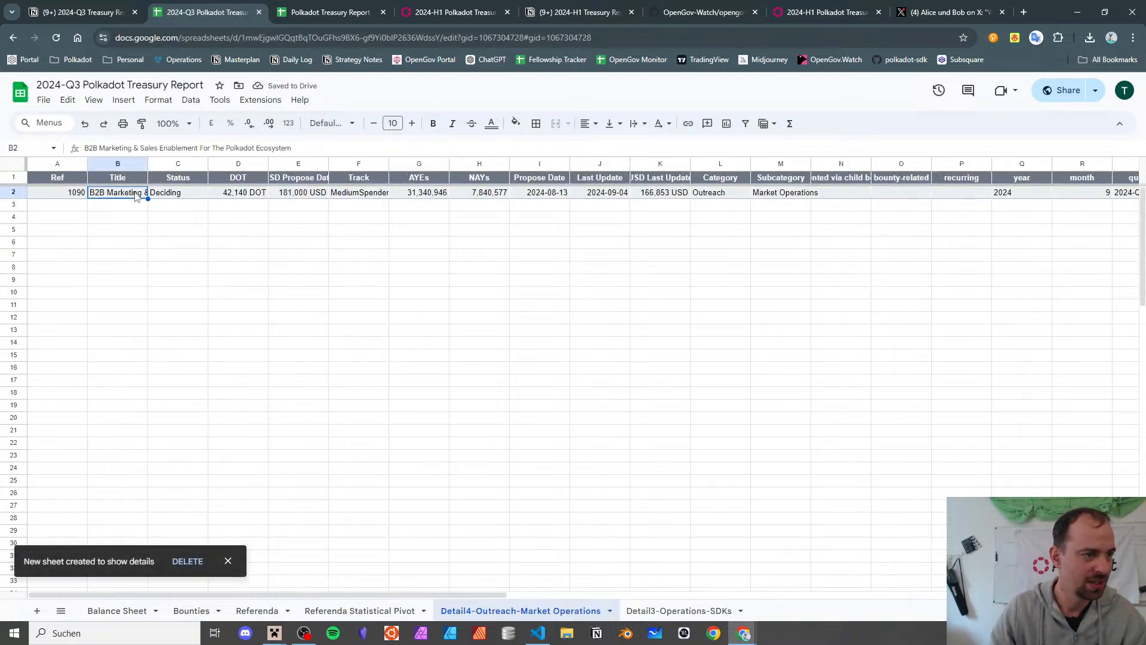
pyautogui.click(310, 615)
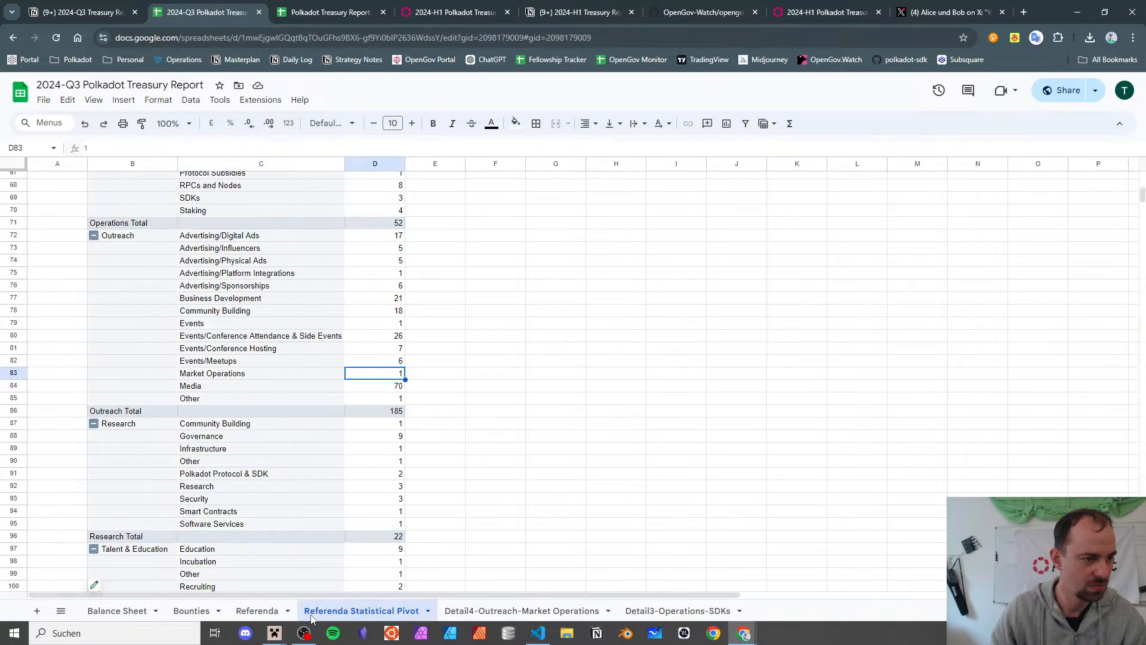
pyautogui.click(457, 614)
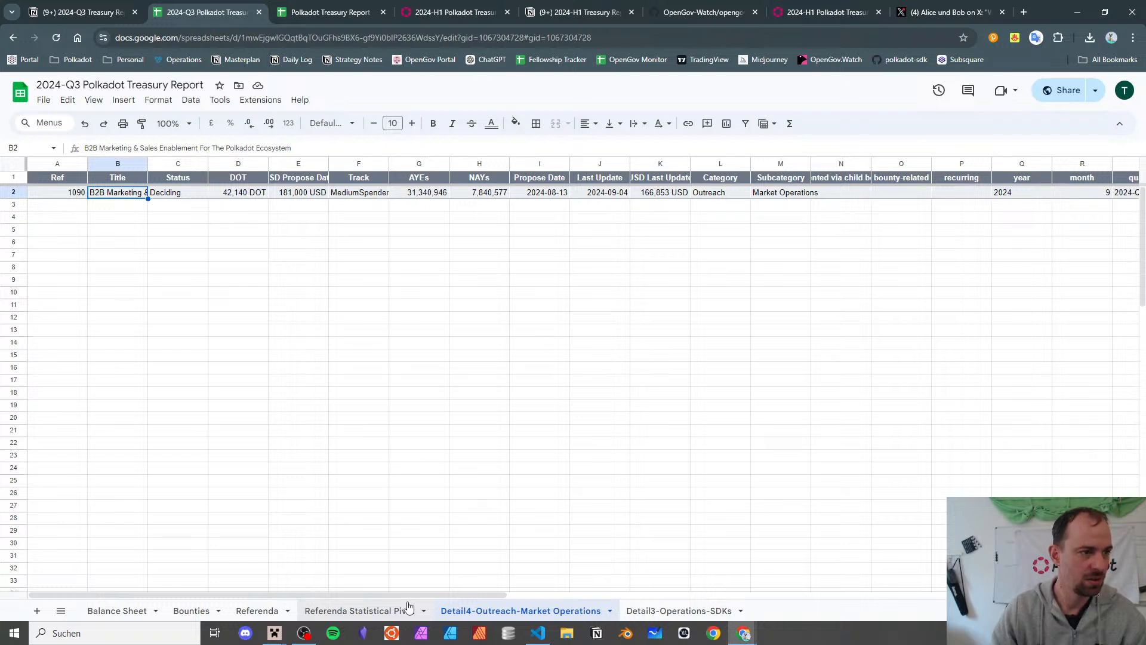
pyautogui.click(320, 613)
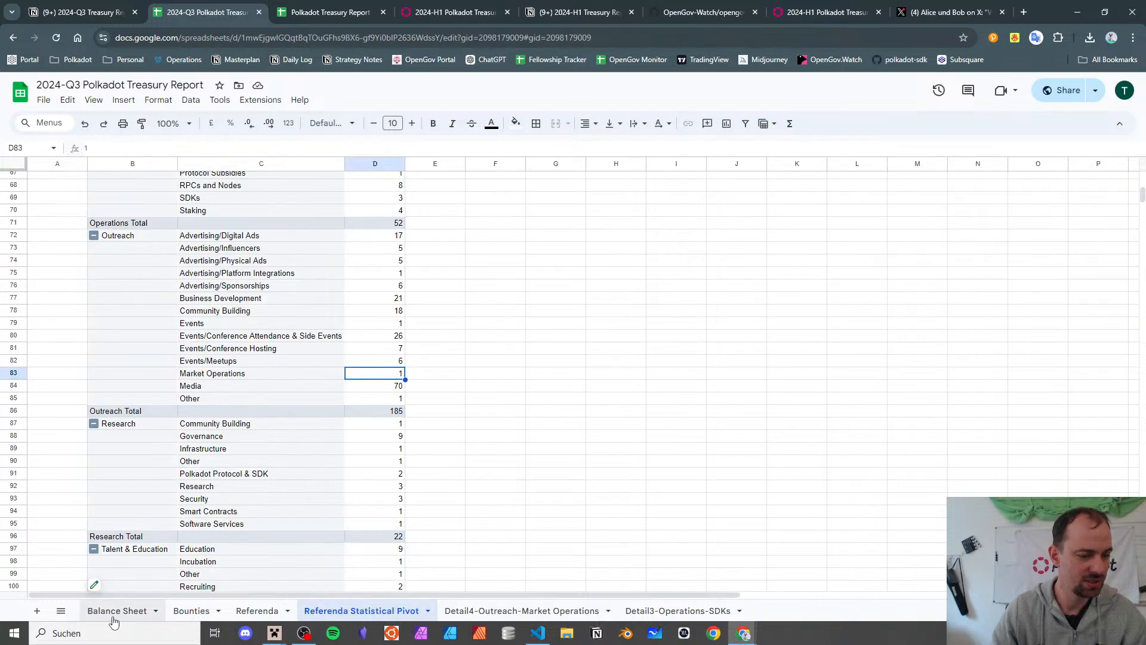
# - On the Referenda sheet, go to the row of referendum 1090 near row 109
pyautogui.click(256, 610)
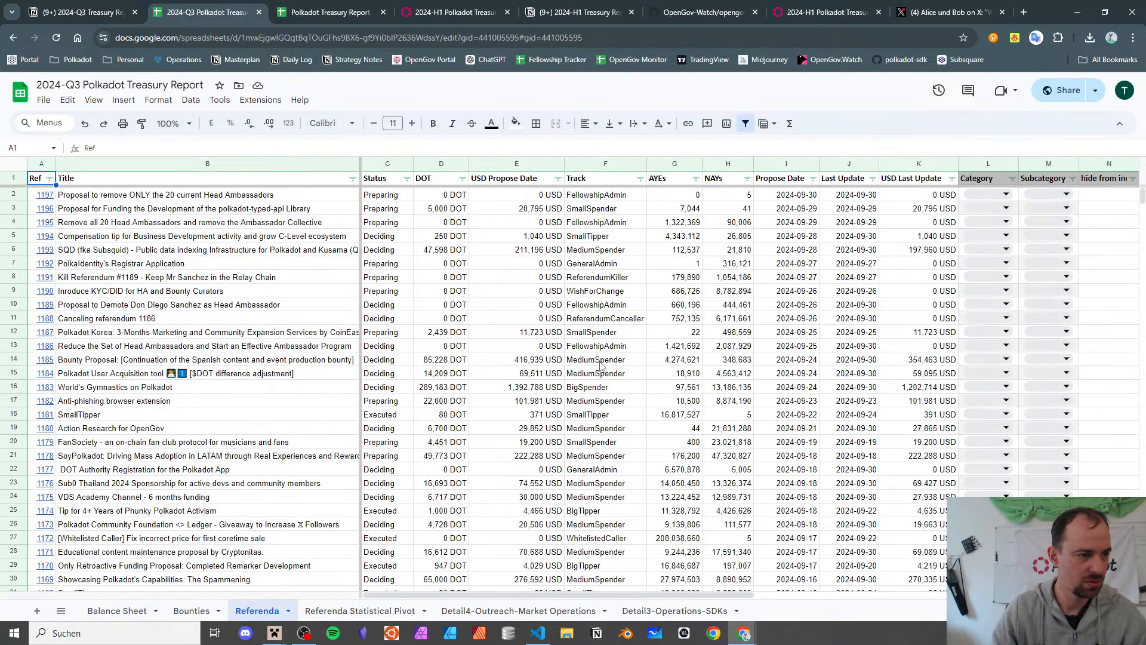
pyautogui.scroll(2, 600, 365)
pyautogui.scroll(2, 600, 365)
pyautogui.click(511, 305)
pyautogui.scroll(-20, 511, 309)
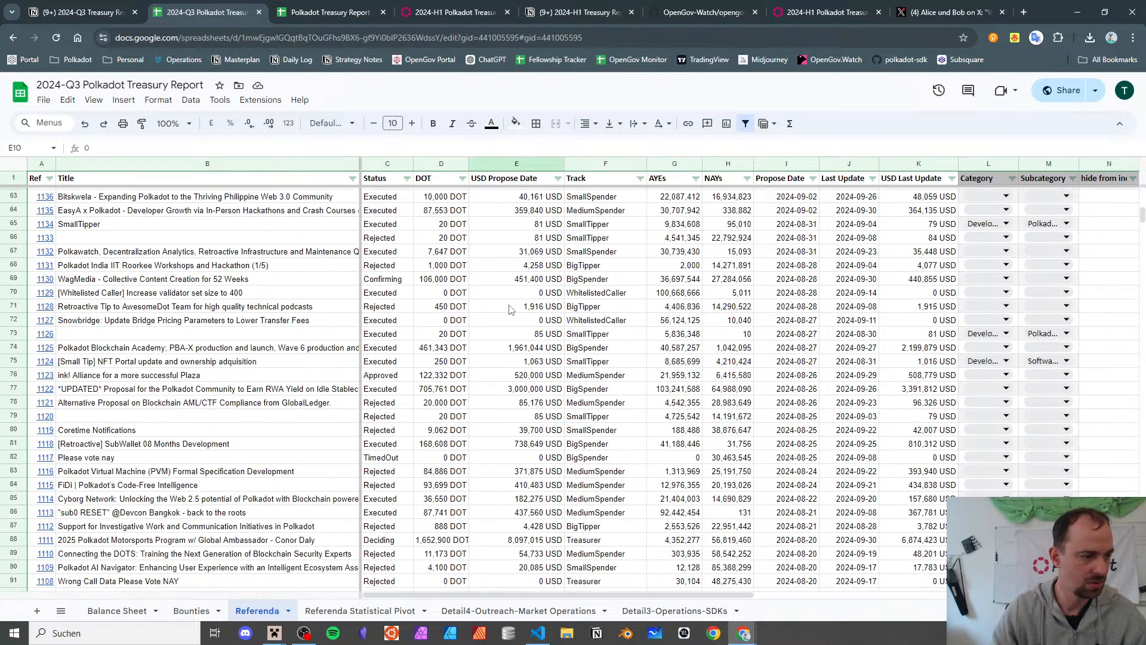
pyautogui.scroll(-3, 510, 308)
pyautogui.click(518, 335)
pyautogui.click(510, 277)
pyautogui.scroll(2, 509, 301)
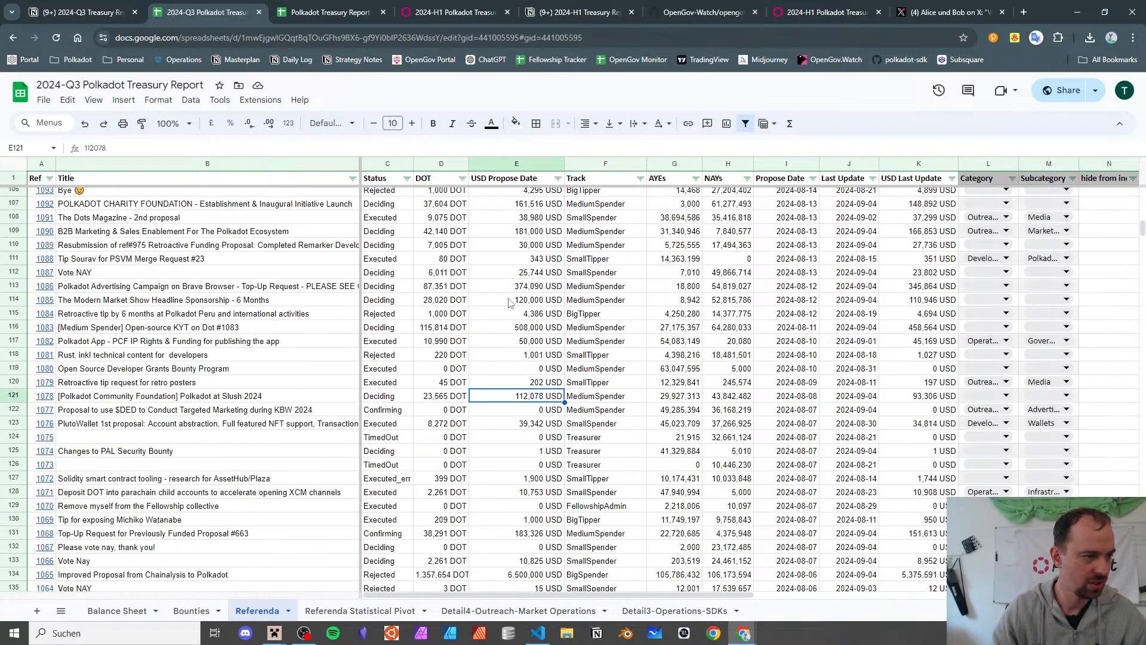
pyautogui.click(508, 301)
# - Empty cell M109 to remove referendum 1090's Market Operations subcategory
pyautogui.press('Up')
pyautogui.press('Up')
pyautogui.press('Up')
pyautogui.press('Up')
pyautogui.press('Up')
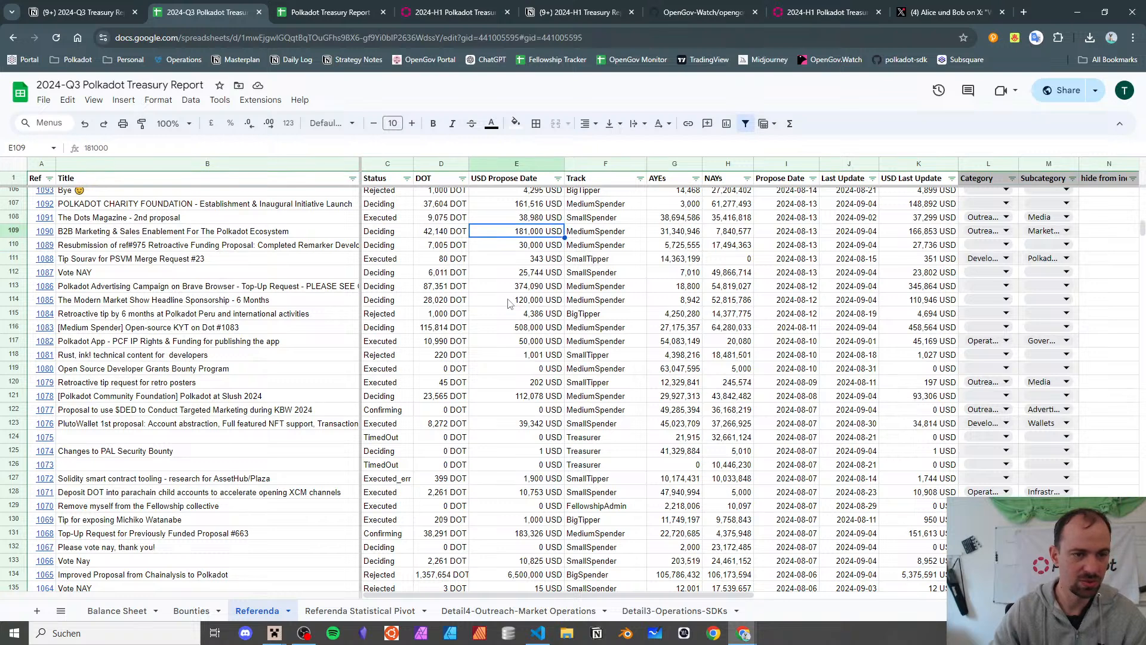
pyautogui.press('Right')
pyautogui.press('Right')
pyautogui.press('Right')
pyautogui.press('Right')
pyautogui.press('Right')
pyautogui.press('Right')
pyautogui.press('Right')
pyautogui.press('Right')
pyautogui.press('Return')
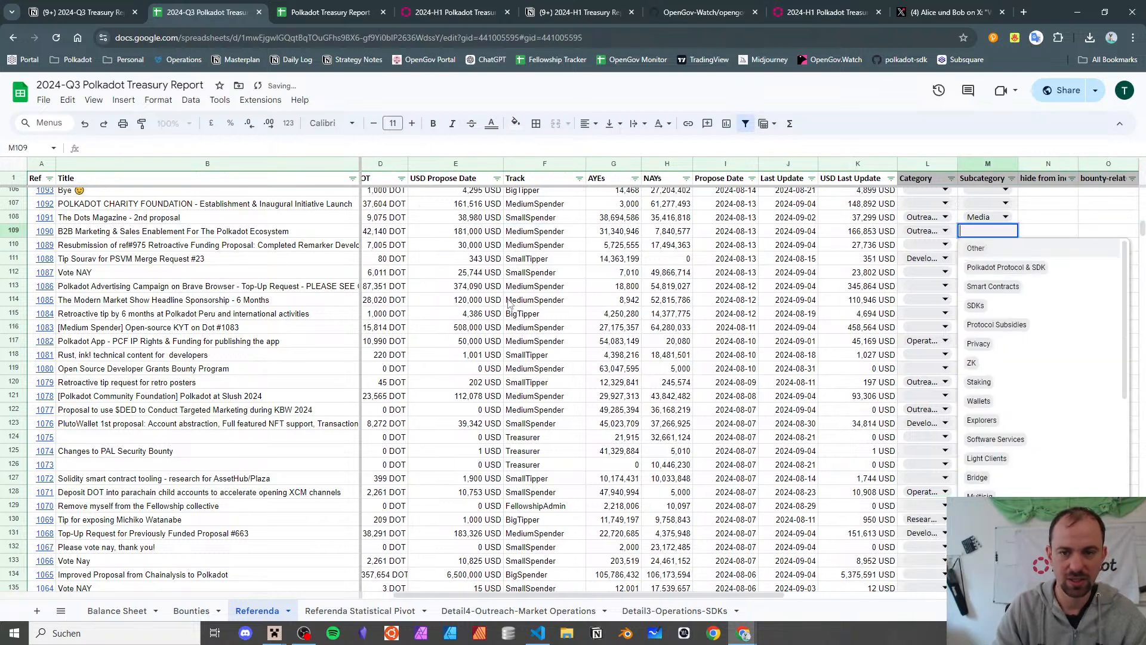
pyautogui.press('Escape')
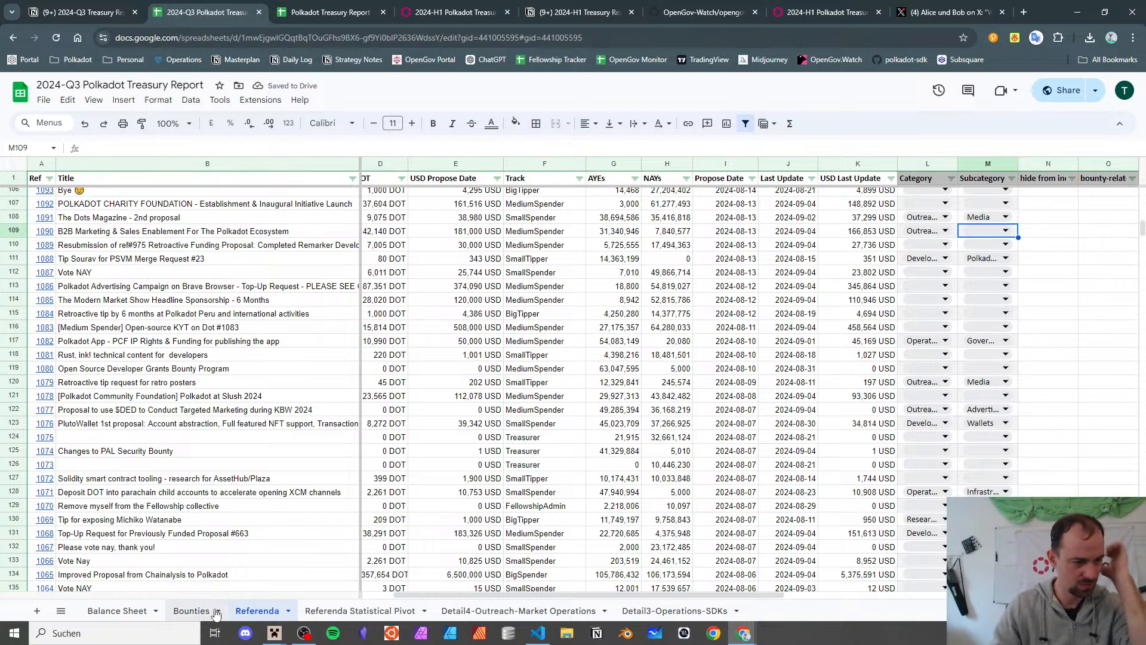
# - Return to the Referenda Statistical Pivot and review the Research subcategories, totalling 22
pyautogui.click(360, 610)
pyautogui.scroll(-4, 169, 302)
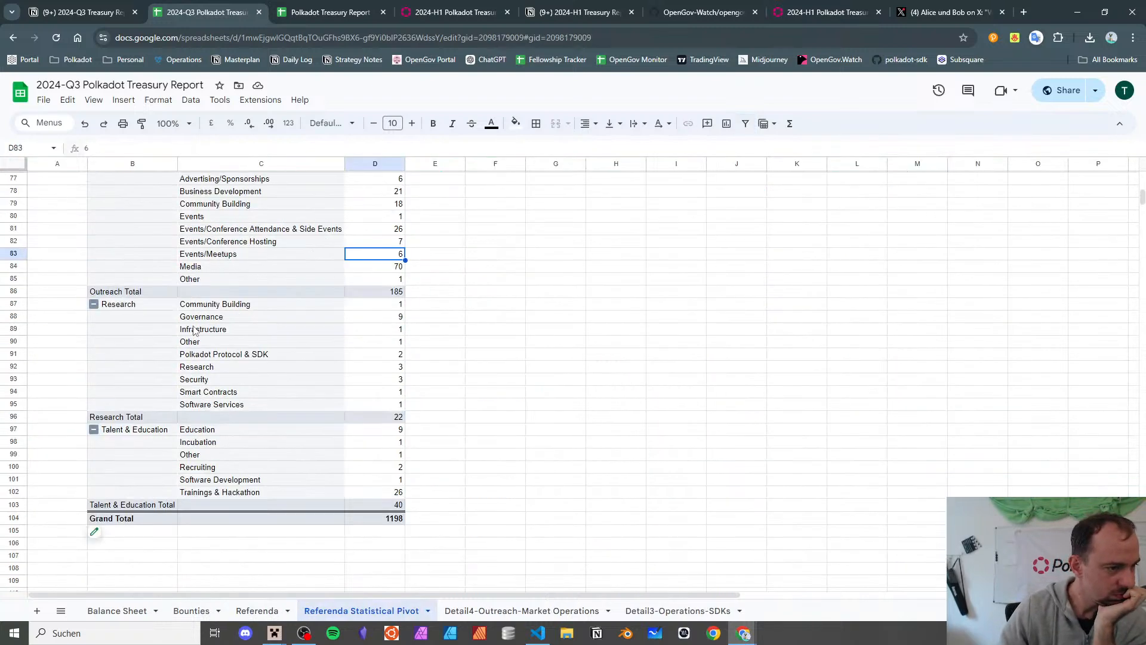
pyautogui.click(200, 305)
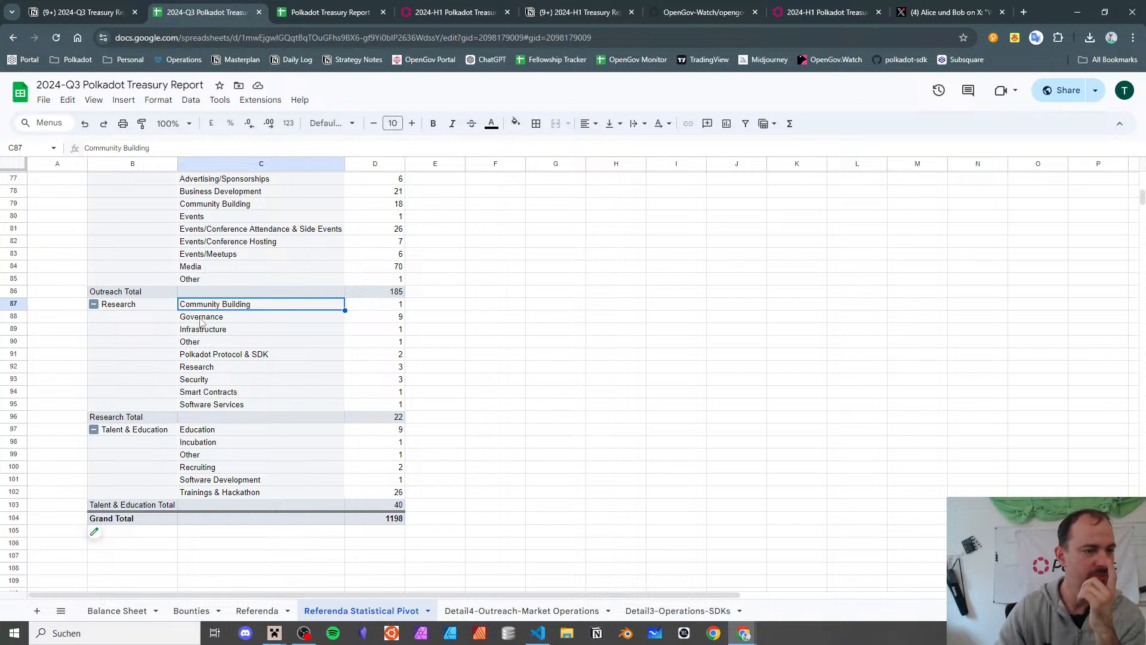
pyautogui.press('Down')
pyautogui.press('Down')
pyautogui.press('Down')
pyautogui.press('Down')
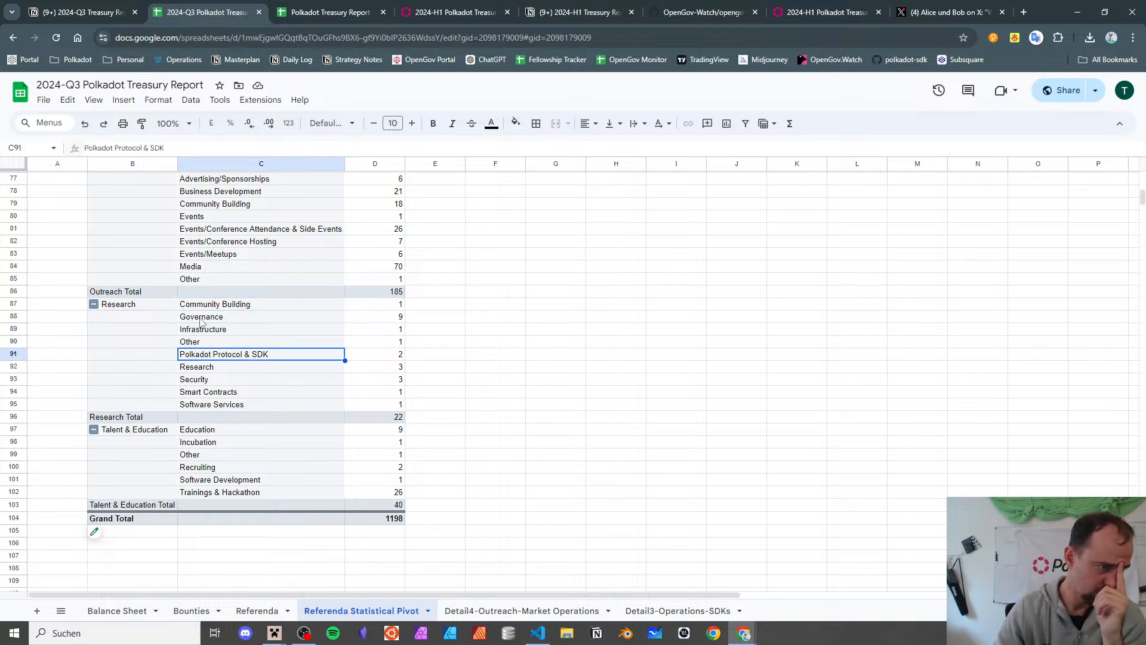
pyautogui.press('Down')
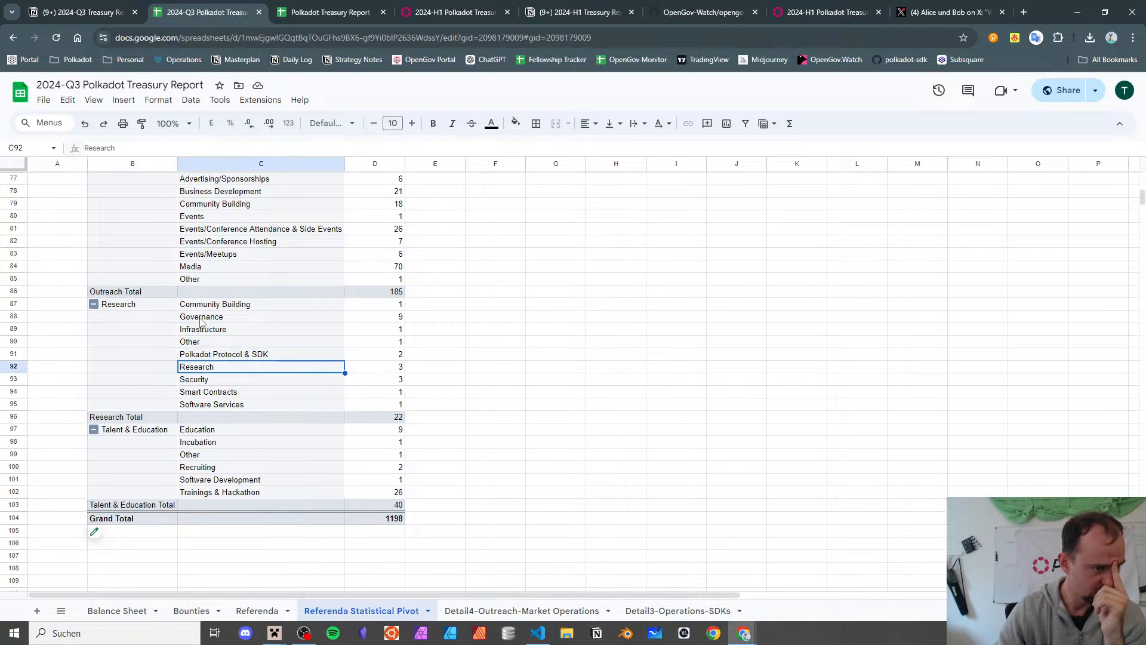
# - Step through Security, Software Services and the Talent & Education subcategories, totalling 40
pyautogui.press('Down')
pyautogui.press('Down')
pyautogui.press('Down')
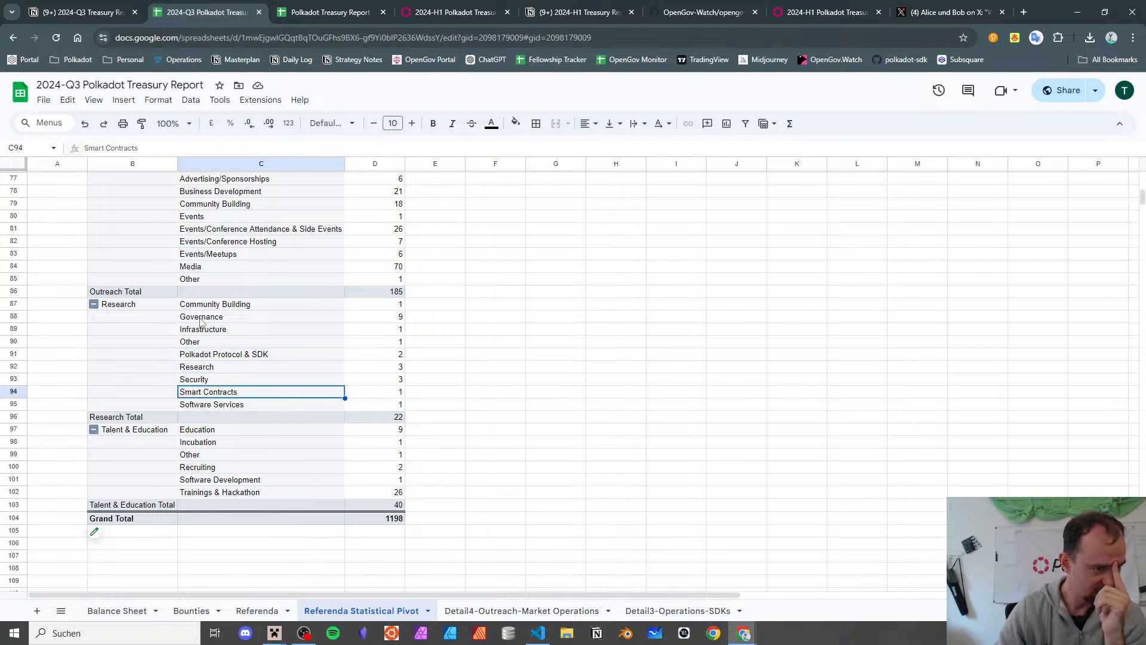
pyautogui.press('Down')
pyautogui.press('Down')
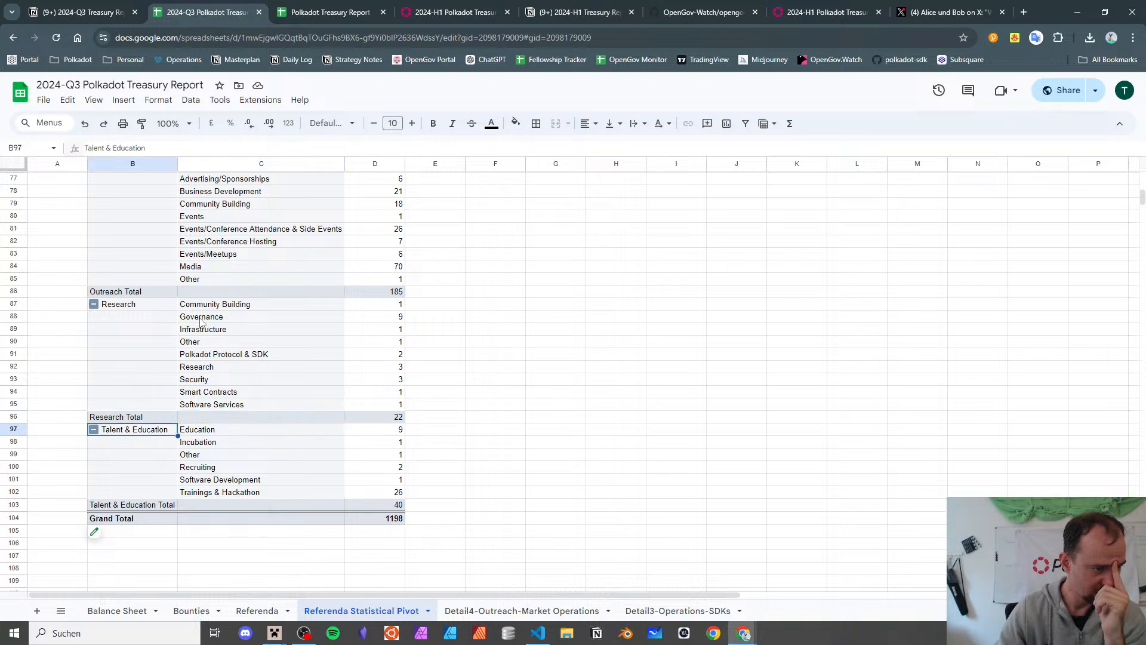
pyautogui.press('Down')
pyautogui.press('Down')
pyautogui.press('Down')
pyautogui.press('Down')
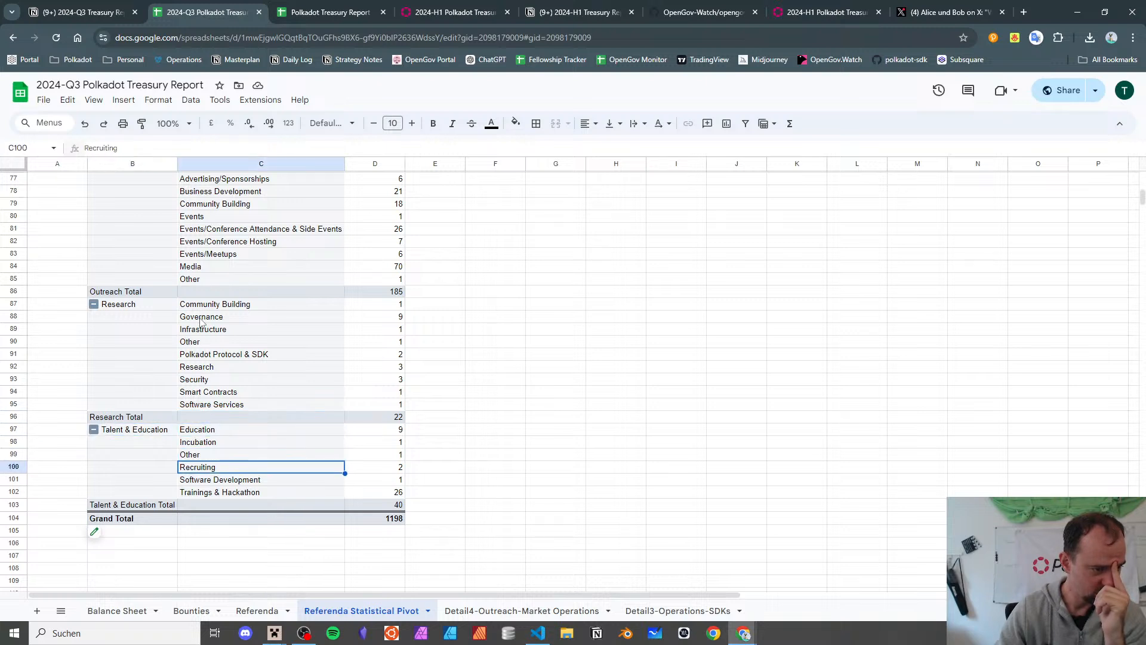
pyautogui.press('Down')
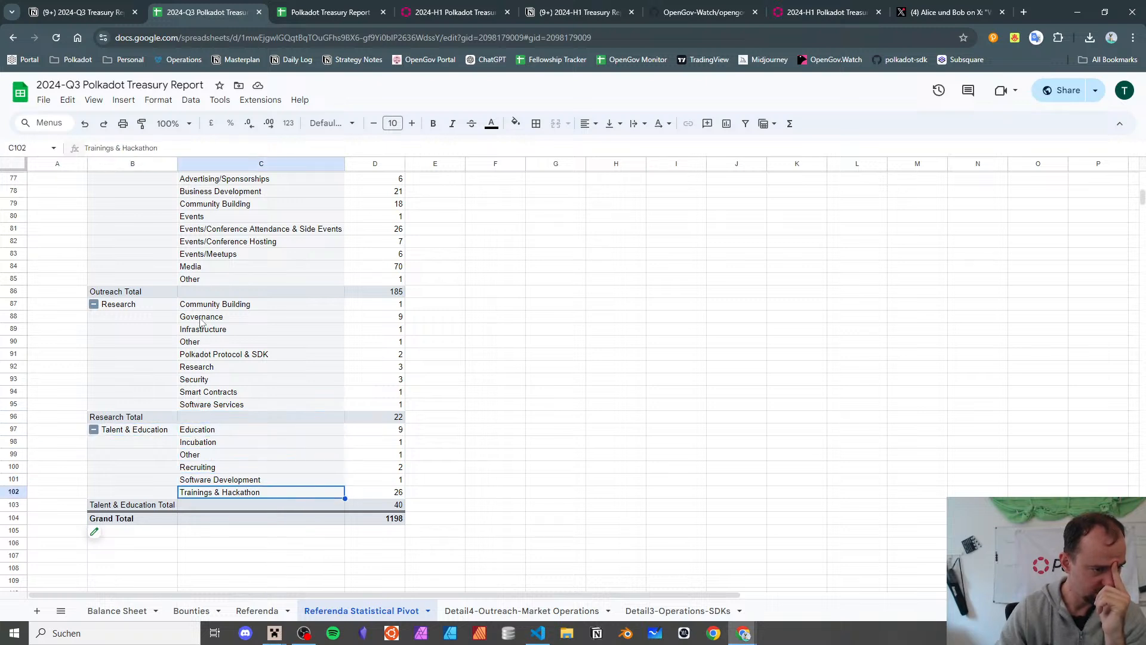
pyautogui.press('Up')
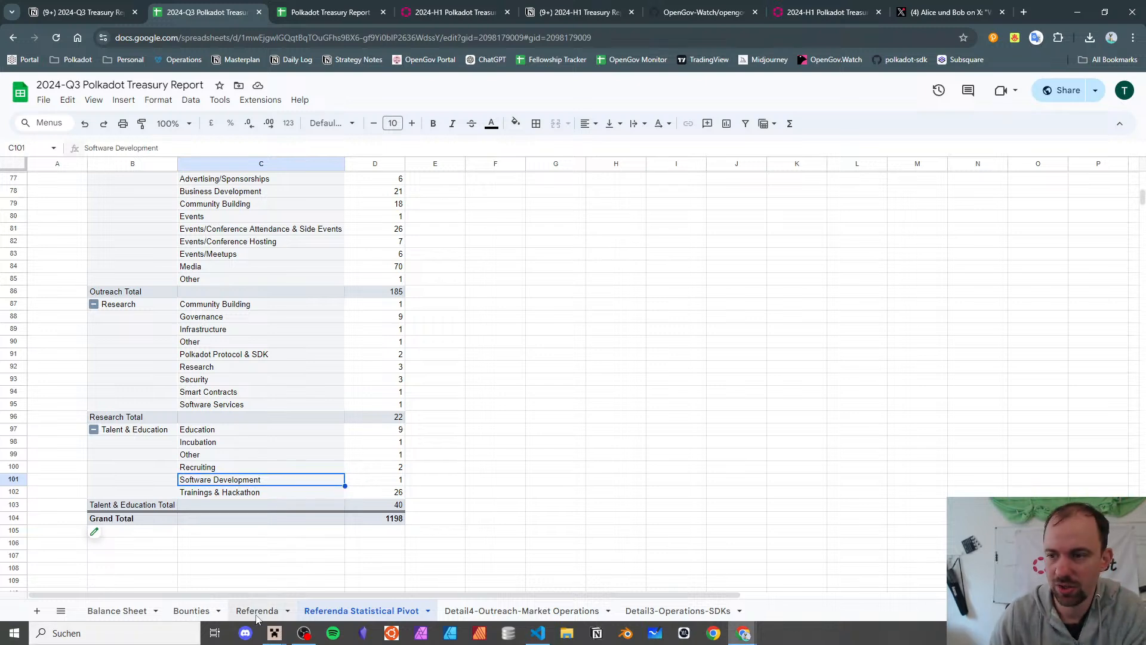
pyautogui.rightClick(430, 65)
# - Open the OpenGov Portal bookmark in a new tab and scroll through it
pyautogui.click(480, 78)
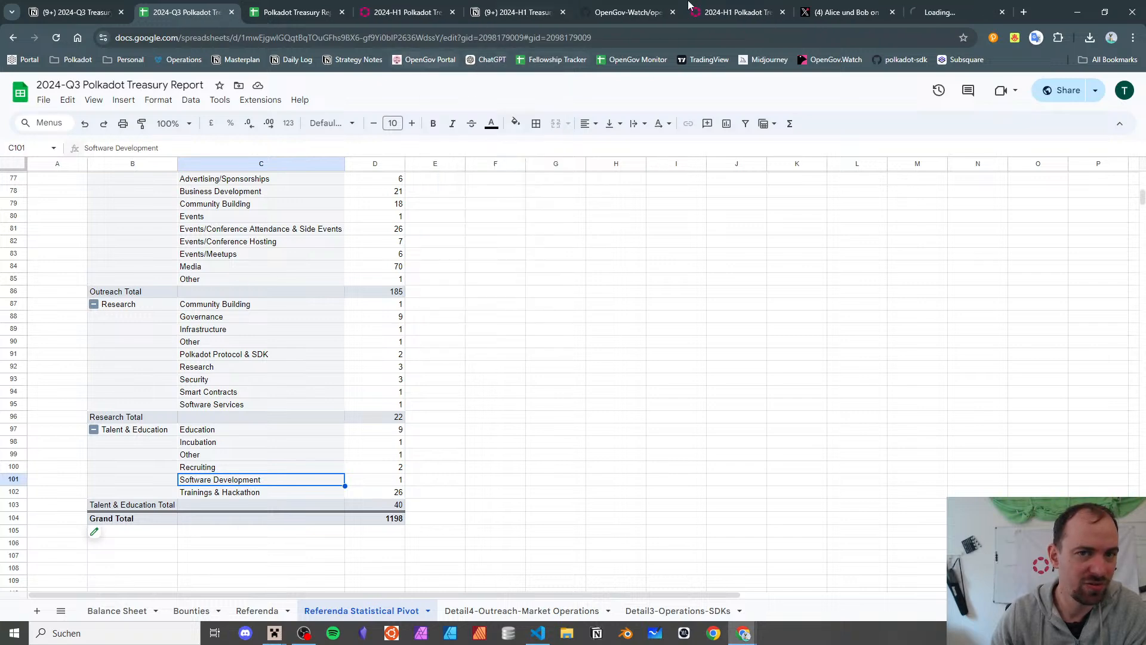
pyautogui.click(926, 13)
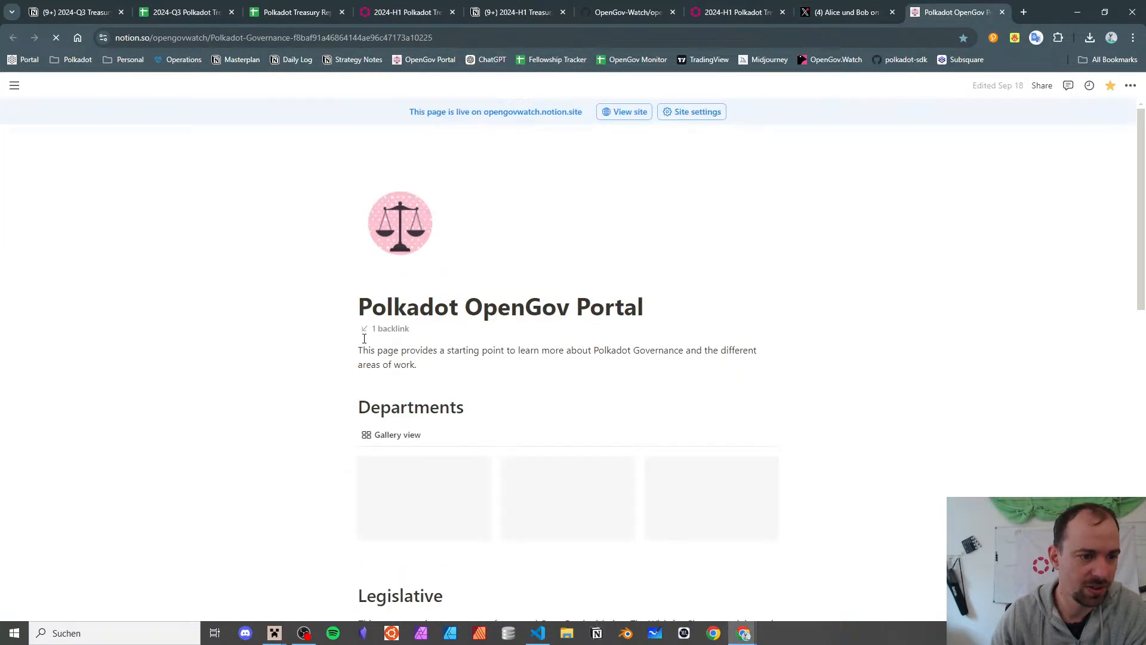
pyautogui.scroll(-5, 420, 328)
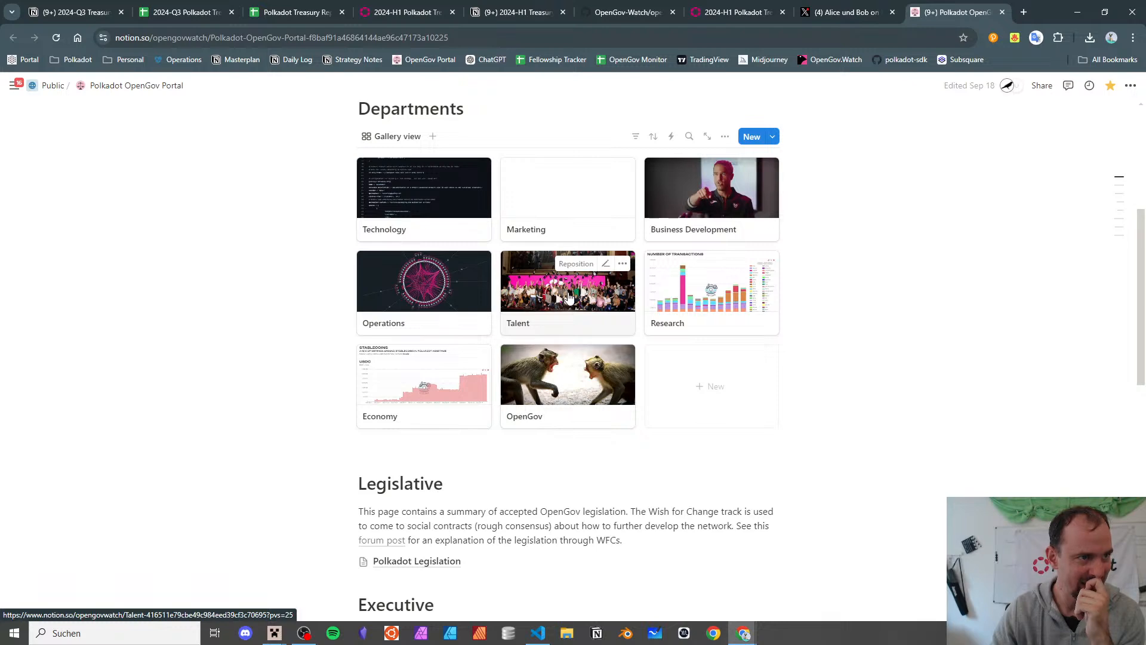
# - Review the Referenda Statistical Pivot's counts: Outreach 185, Research 22, Talent & Education 40, Grand Total 1198
pyautogui.click(80, 7)
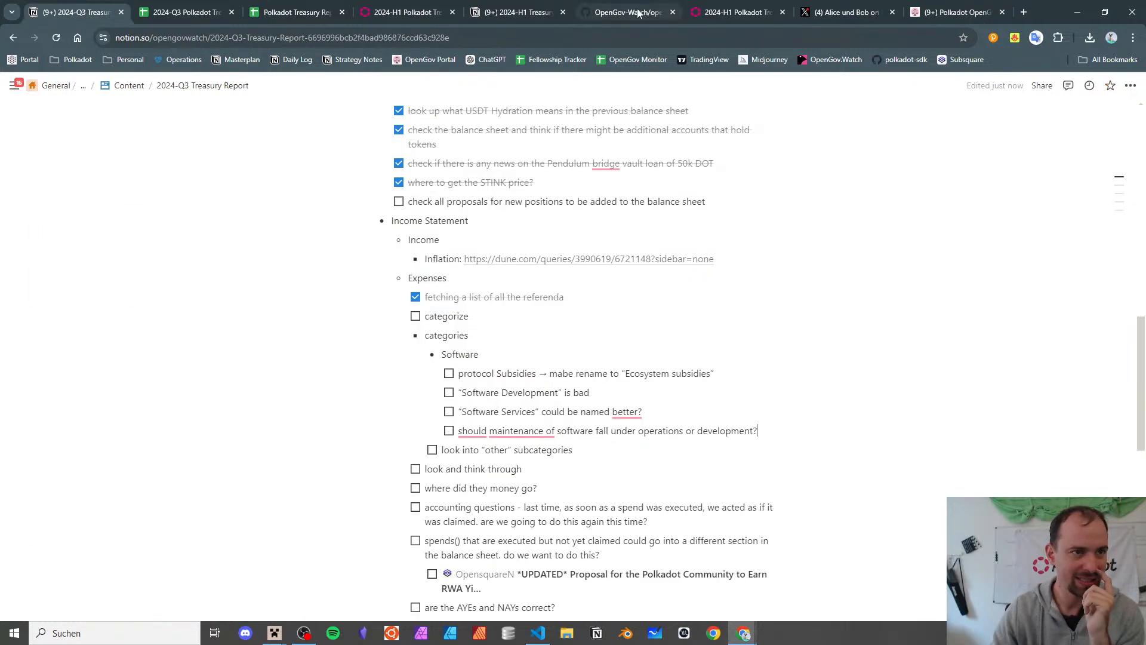
pyautogui.click(218, 8)
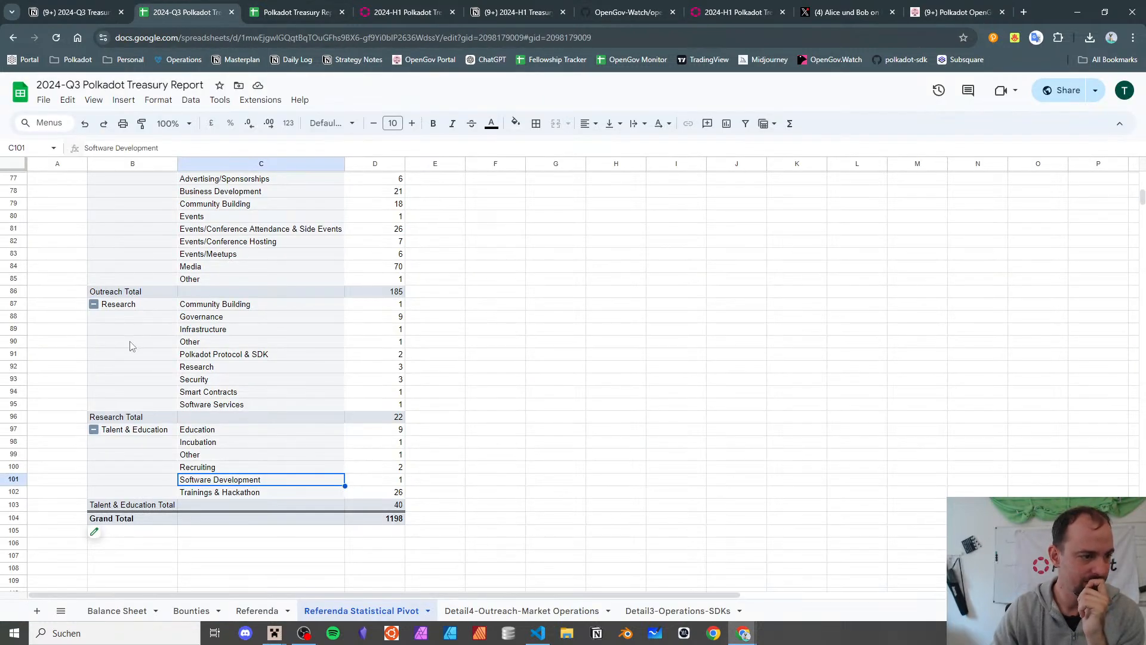
pyautogui.moveTo(221, 432); pyautogui.dragTo(232, 479)
pyautogui.click(949, 9)
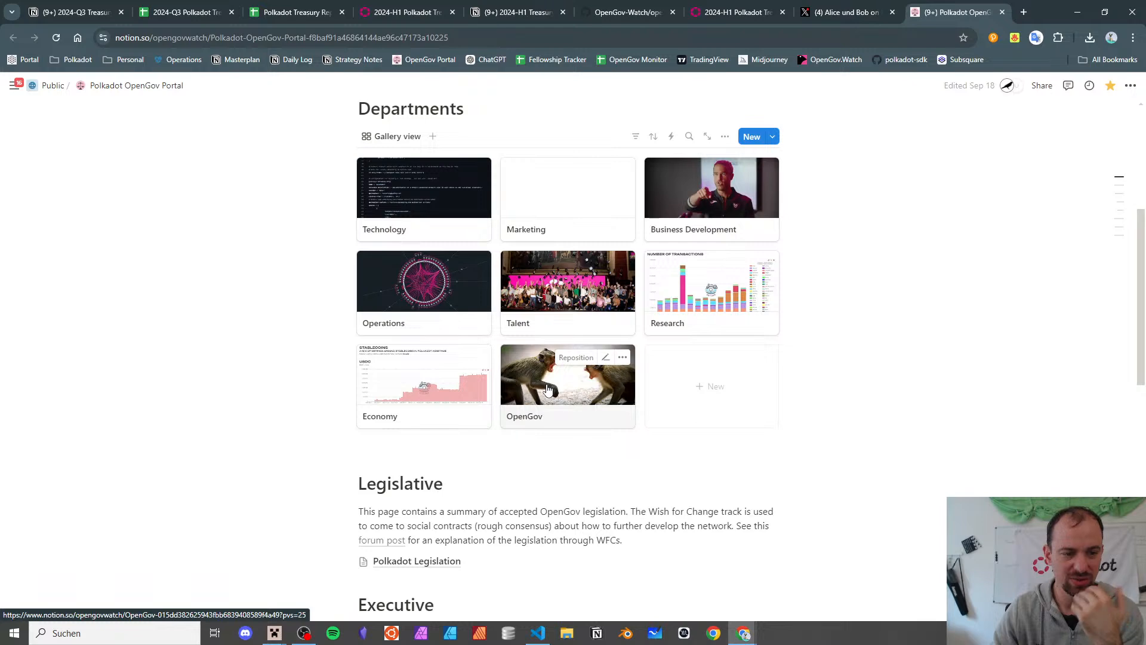
pyautogui.click(77, 12)
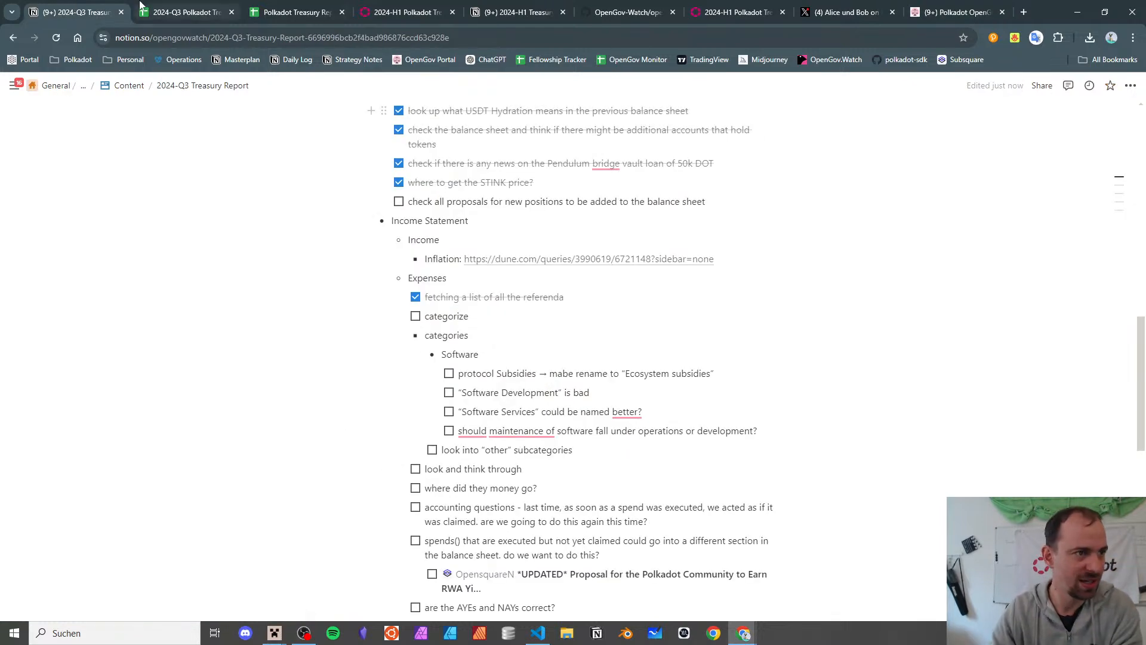
pyautogui.click(156, 10)
pyautogui.click(434, 444)
pyautogui.scroll(6, 434, 446)
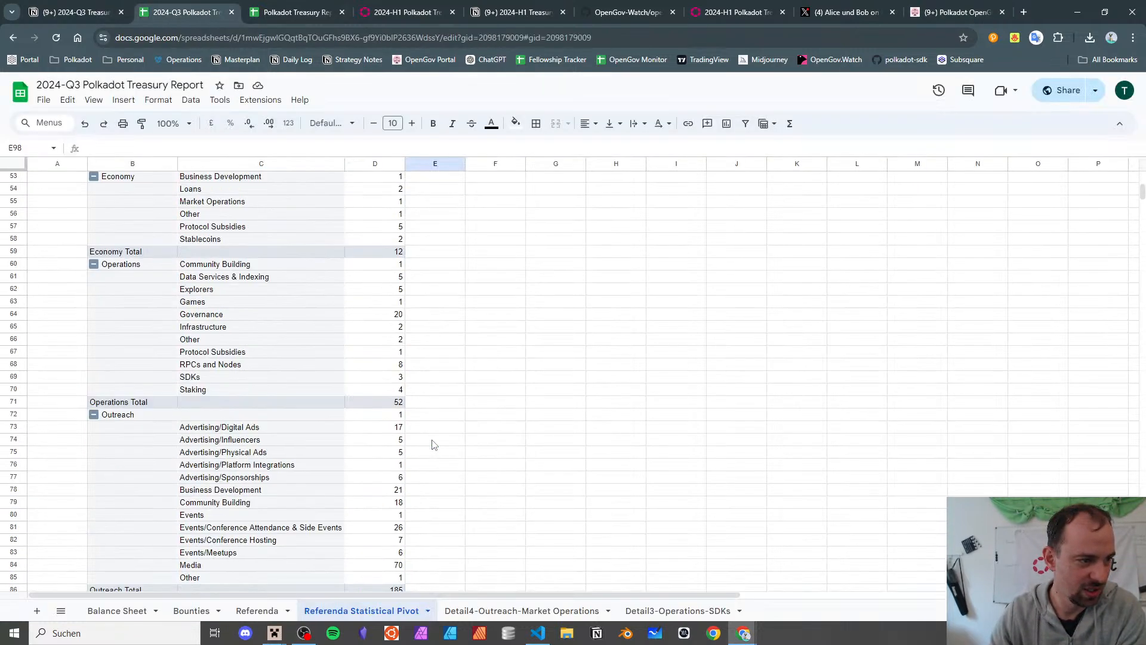
pyautogui.scroll(-6, 434, 446)
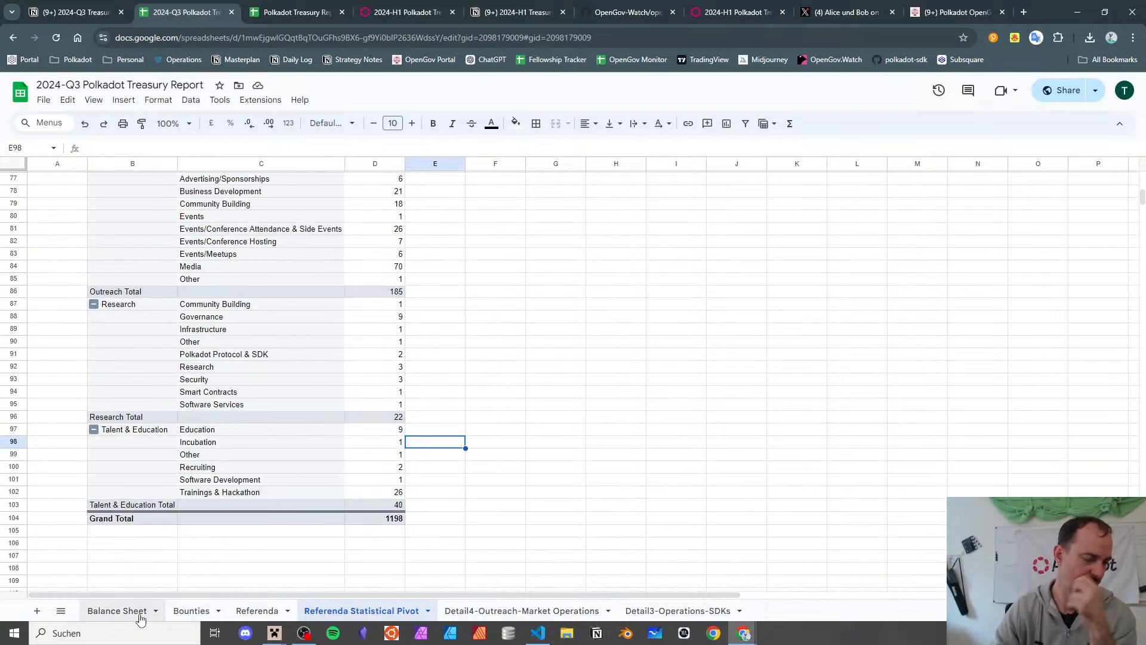
# - On the Referenda sheet, check referendum 1069's title and referendum 1070's propose date
pyautogui.click(257, 610)
pyautogui.scroll(15, 293, 397)
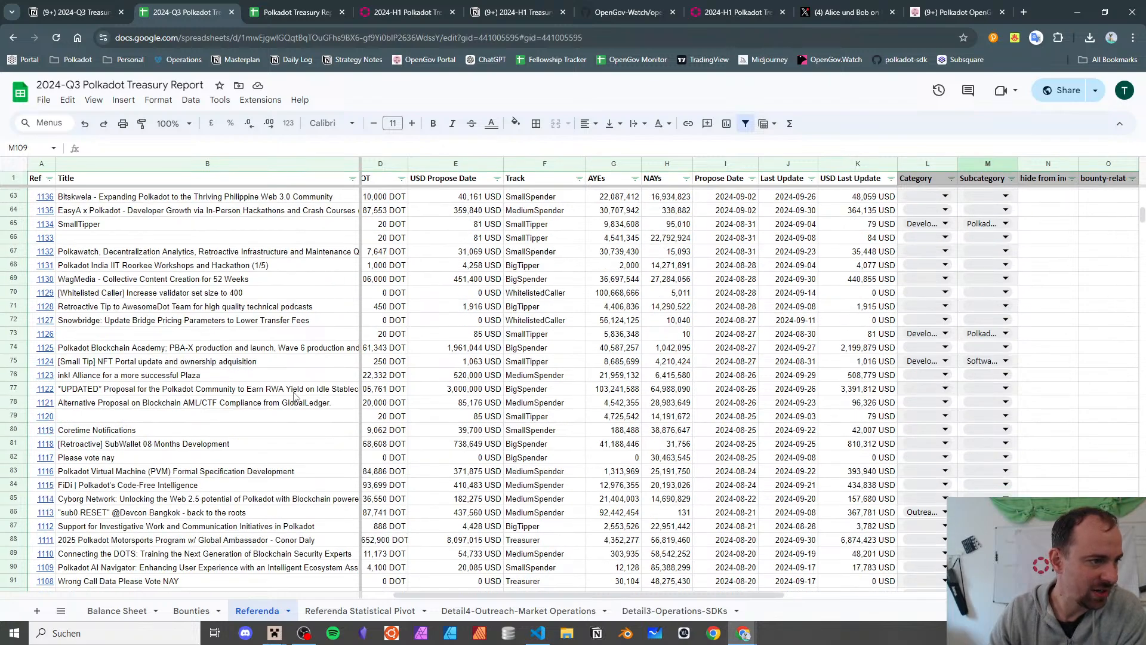
pyautogui.scroll(-20, 294, 397)
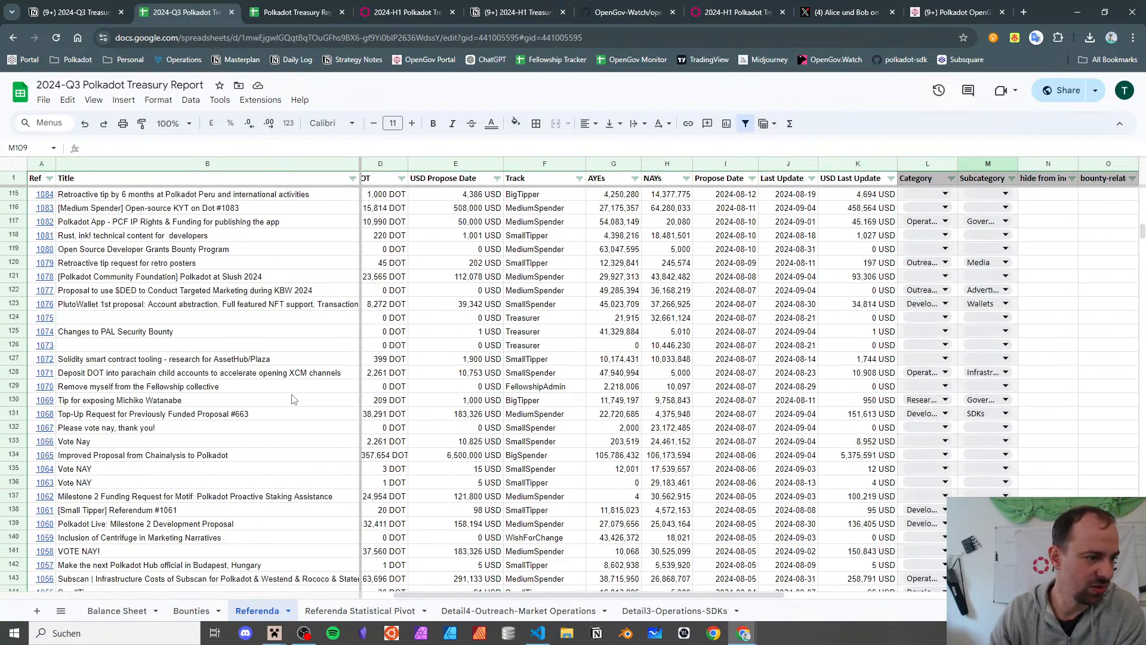
pyautogui.click(293, 398)
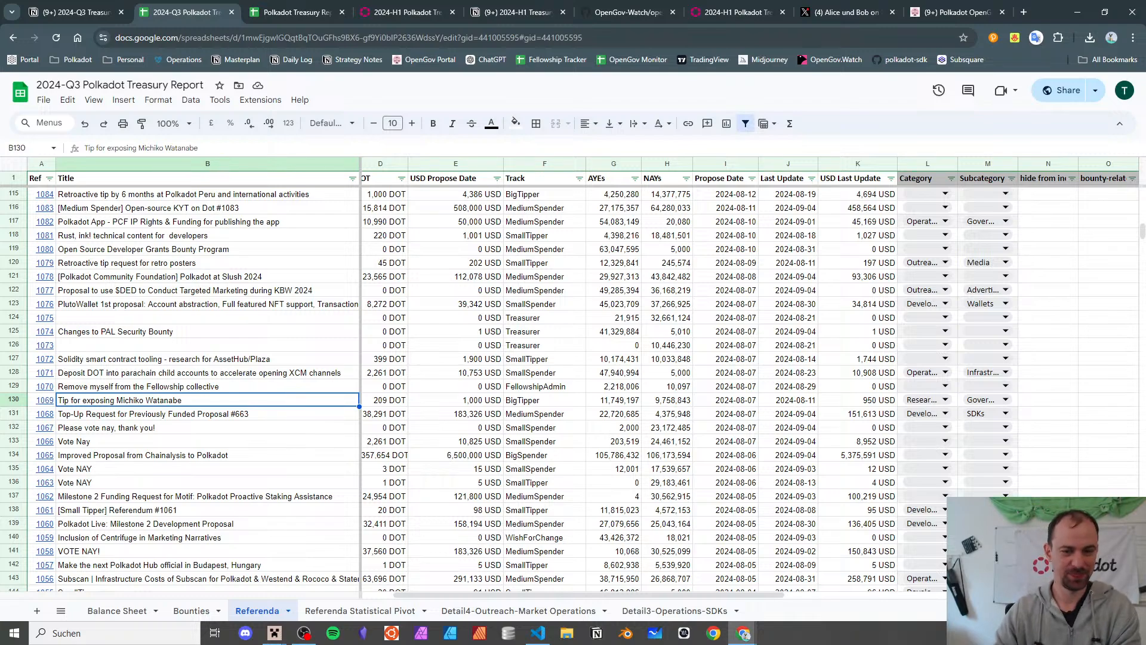
pyautogui.click(734, 386)
# - Scroll back to the sheet's top, then return to the Notion report's Expenses checklist
pyautogui.scroll(-20, 733, 385)
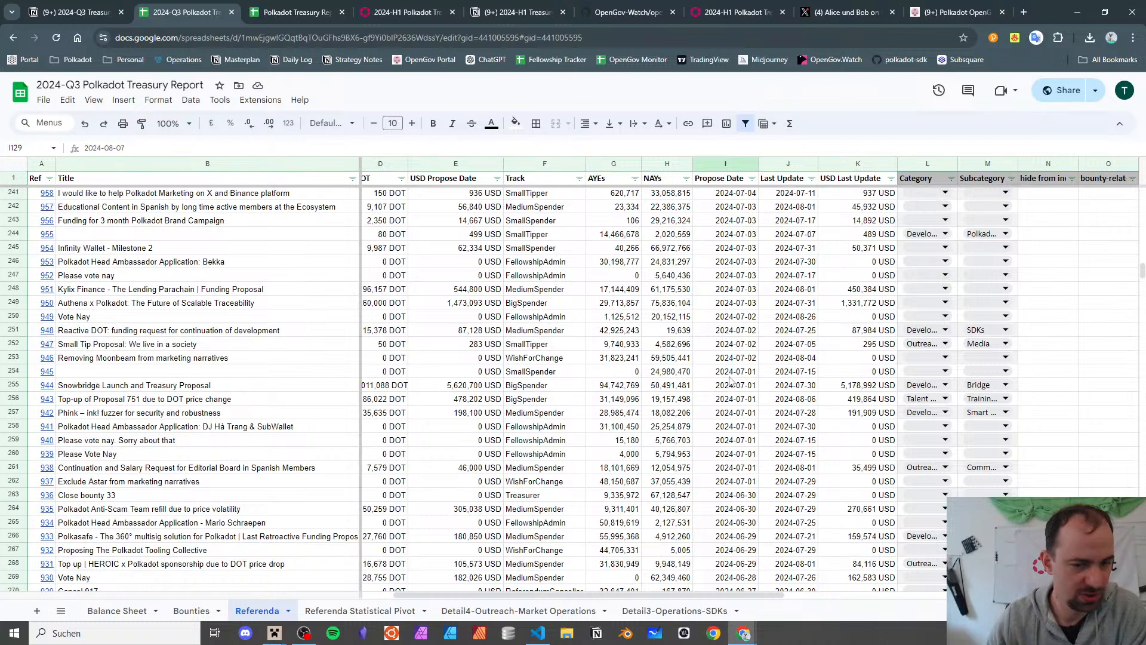
pyautogui.scroll(6, 731, 382)
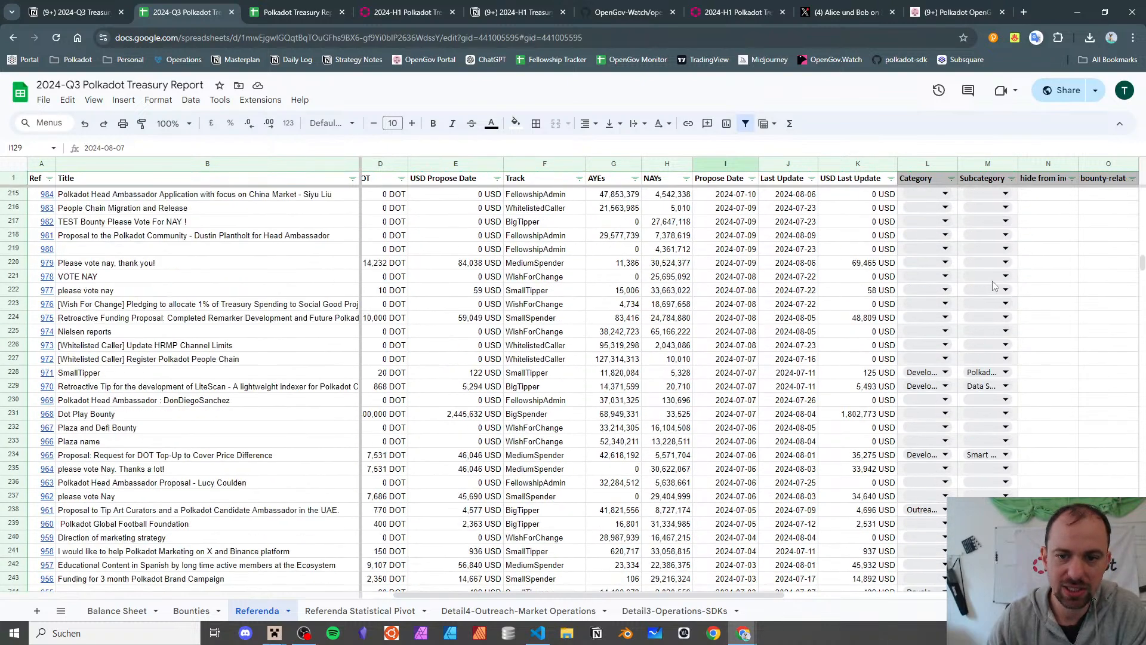
pyautogui.scroll(3, 993, 286)
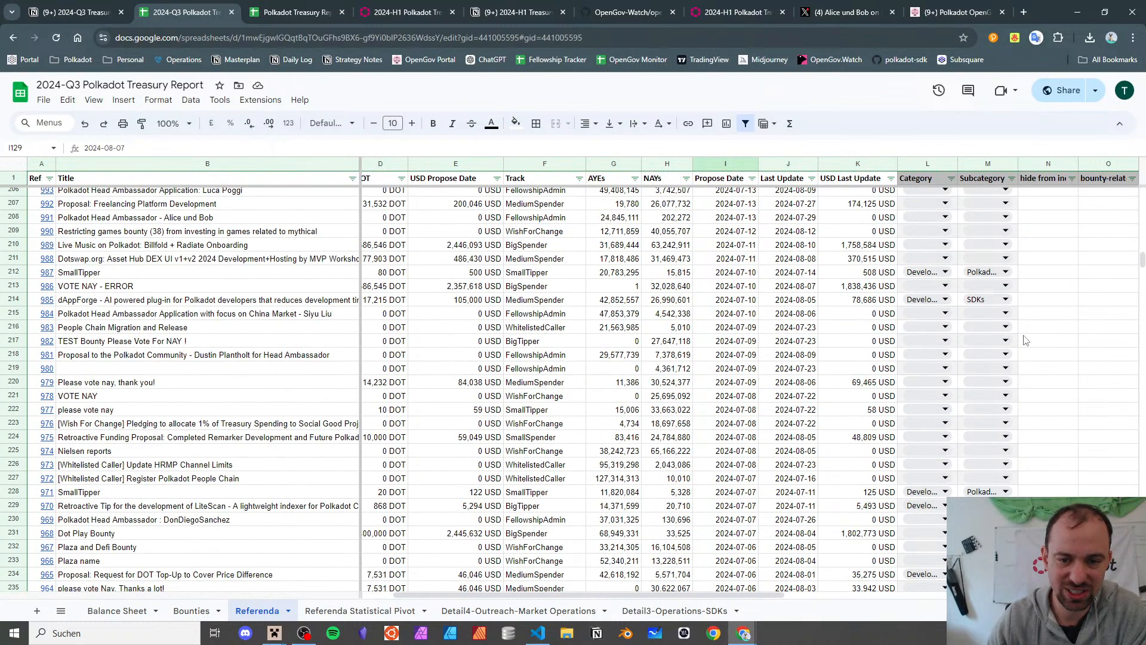
pyautogui.scroll(1, 537, 385)
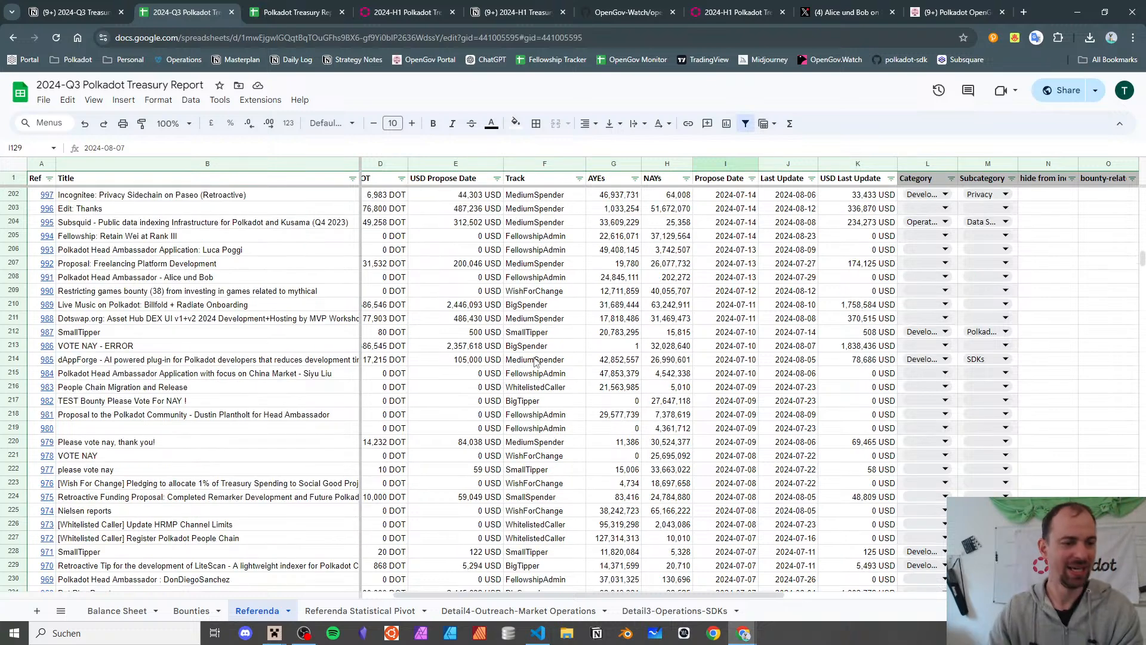
pyautogui.hscroll(-1, 510, 372)
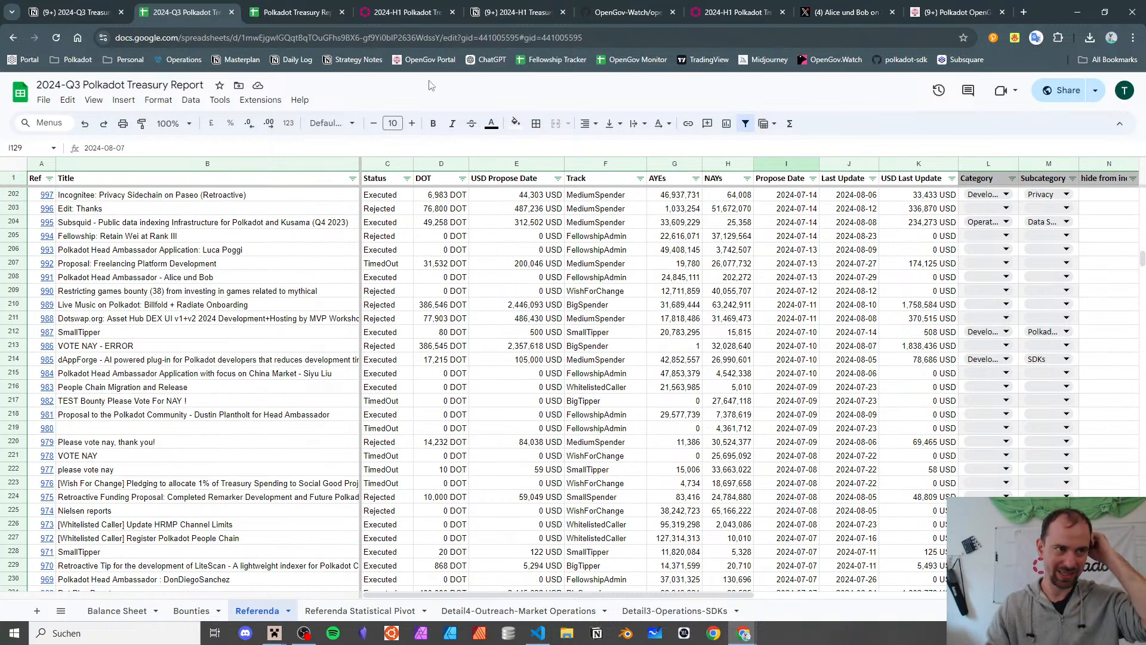
pyautogui.scroll(5, 411, 303)
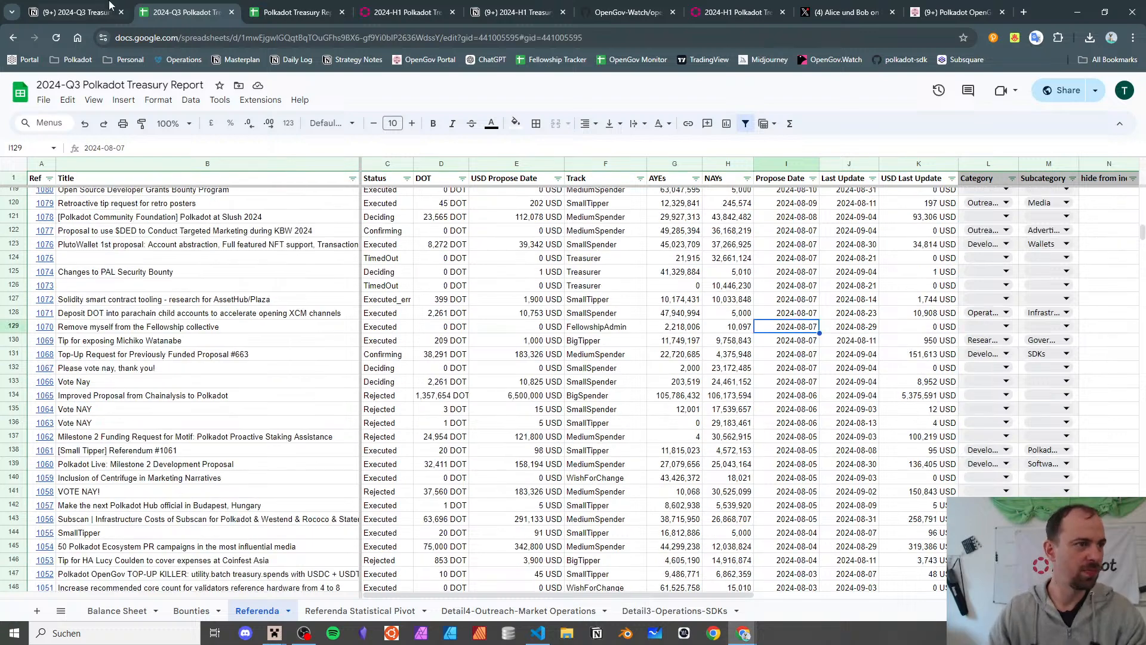
pyautogui.hotkey('ctrl', 'shift', 'Tab')
pyautogui.scroll(4, 584, 332)
# - Add an Expenses to-do: 'make sure that all monetary refs have monetary values attached'
pyautogui.scroll(-5, 580, 332)
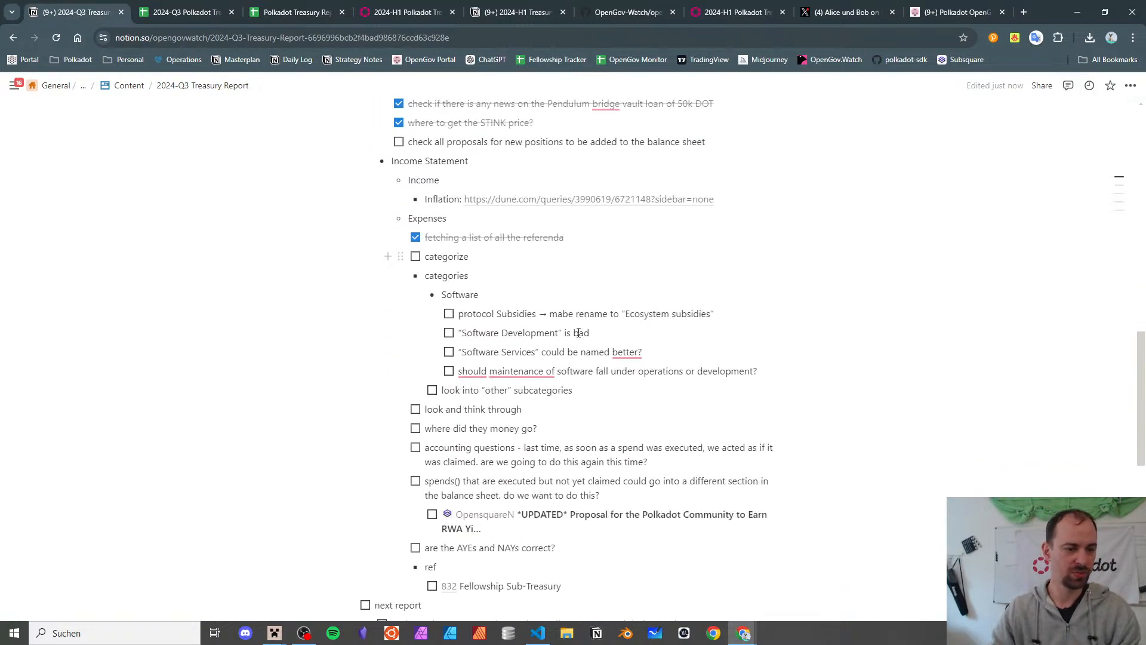
pyautogui.press('Up')
pyautogui.press('End')
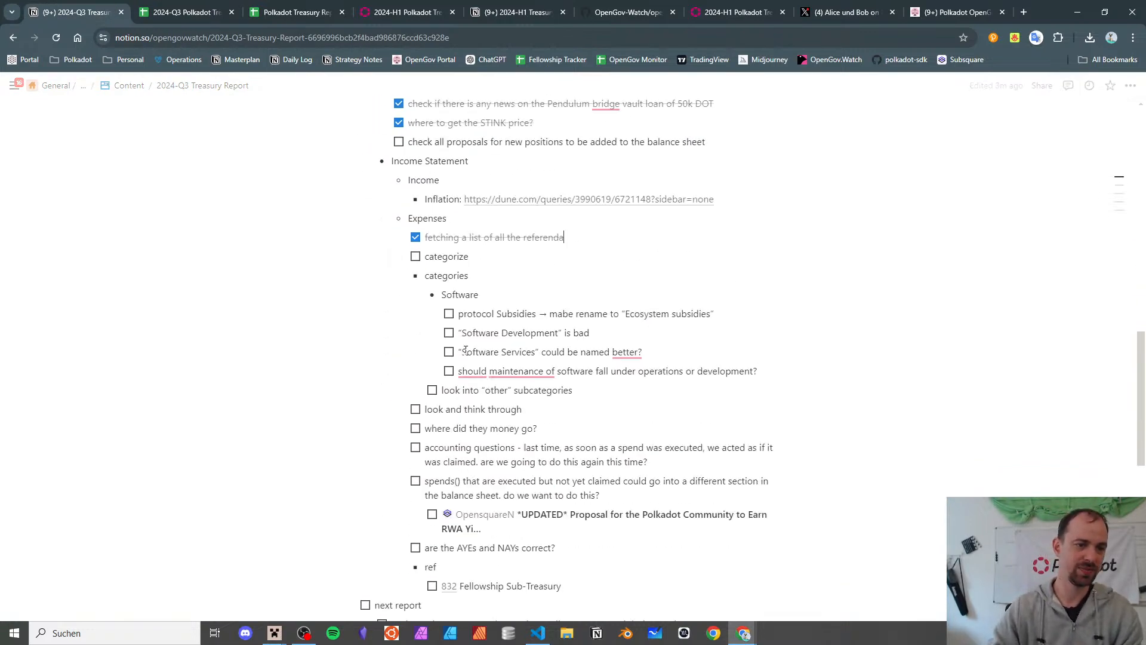
pyautogui.press('Return')
pyautogui.write('make sure that all monetary refs have monetar')
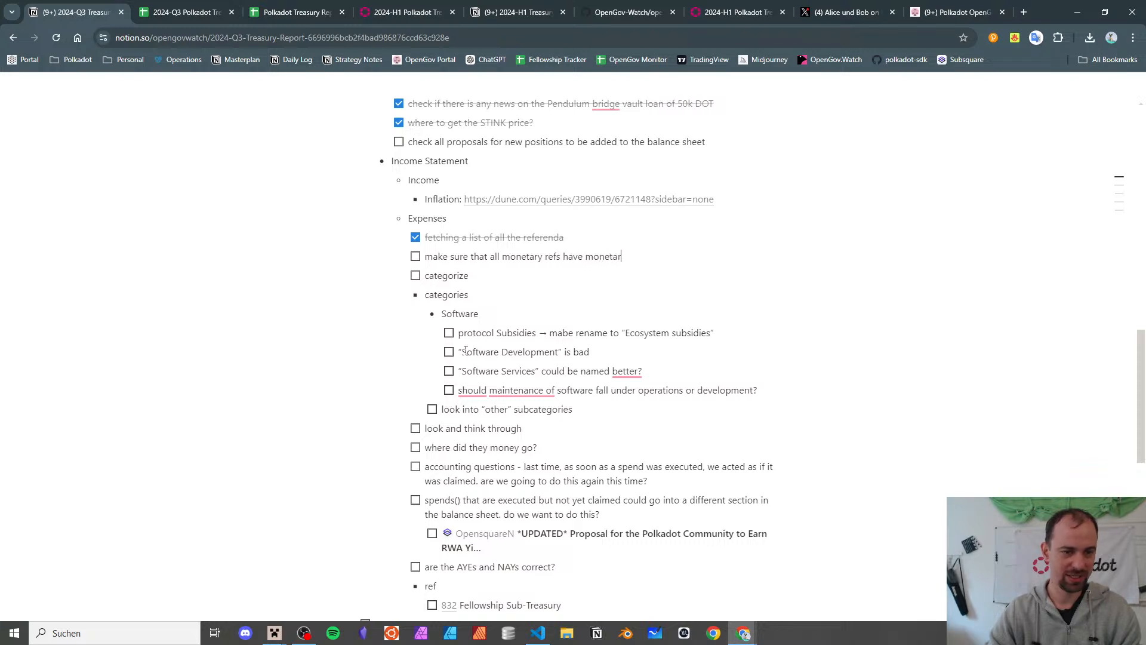
pyautogui.write('y values attach')
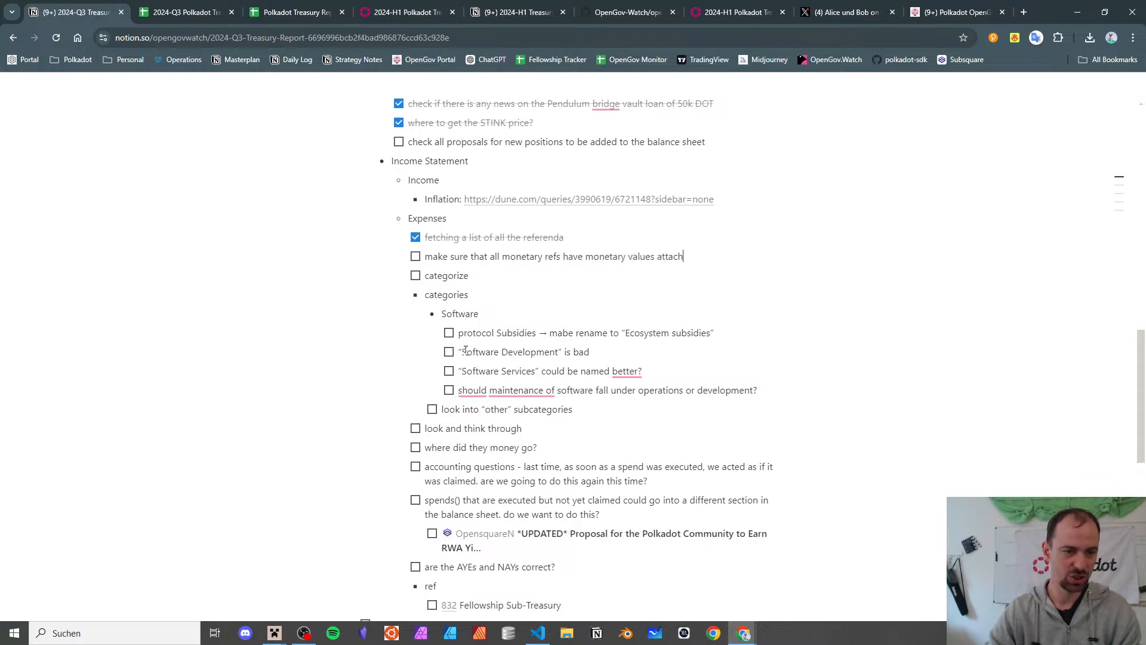
pyautogui.write('ed')
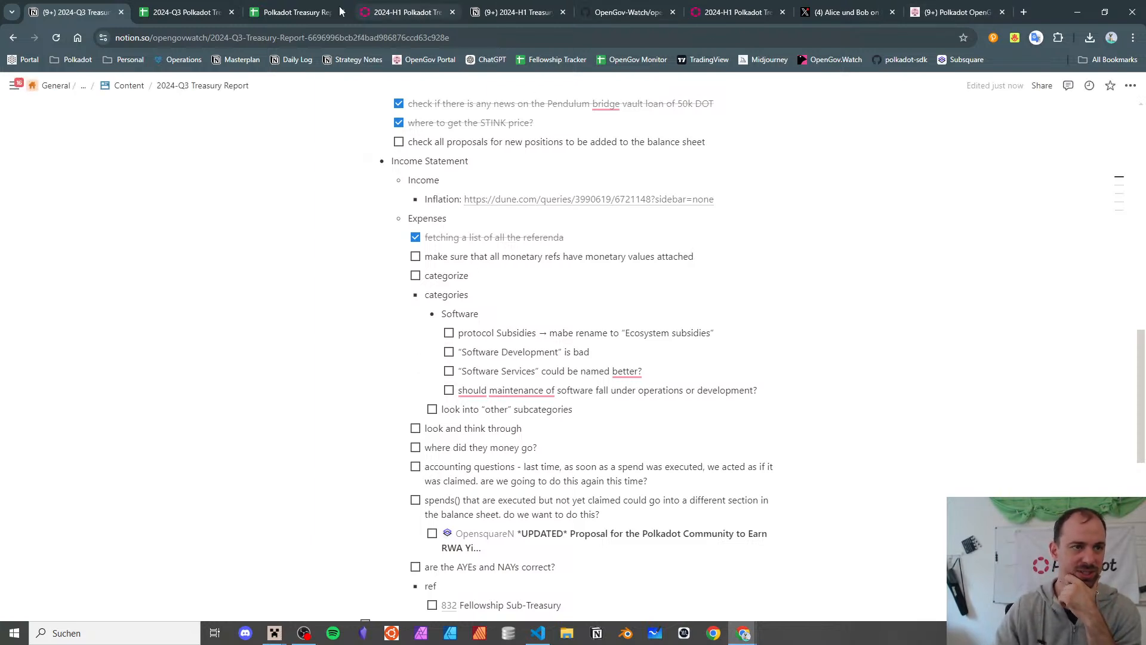
# - Return to the 2024-Q3 treasury report spreadsheet's Referenda sheet
pyautogui.click(296, 12)
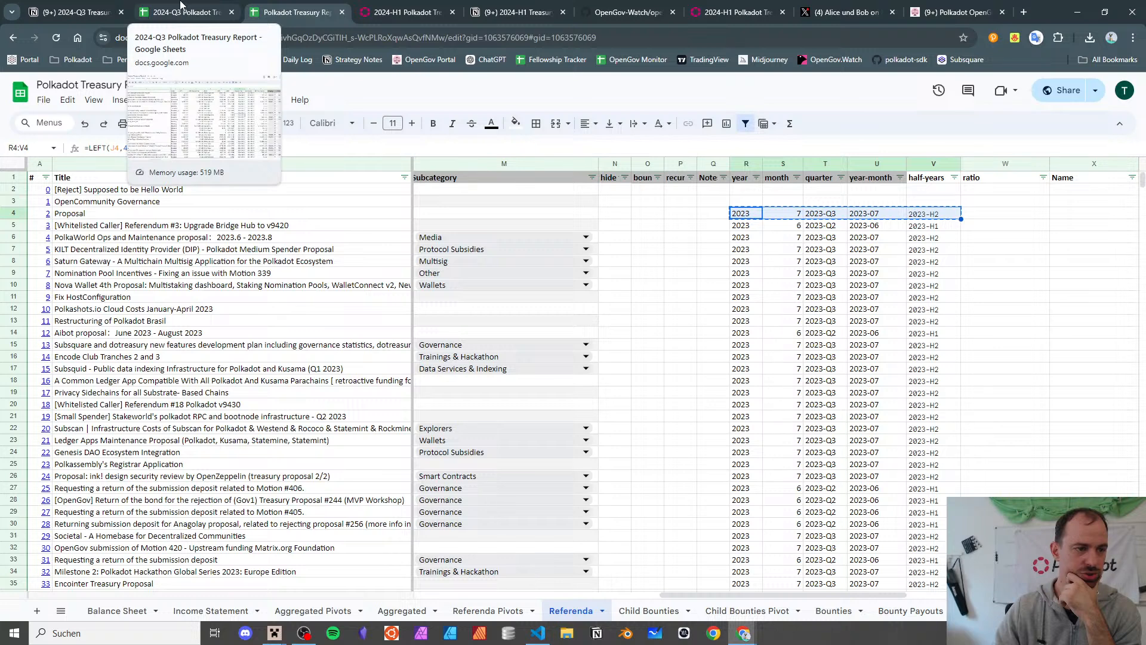
pyautogui.click(77, 11)
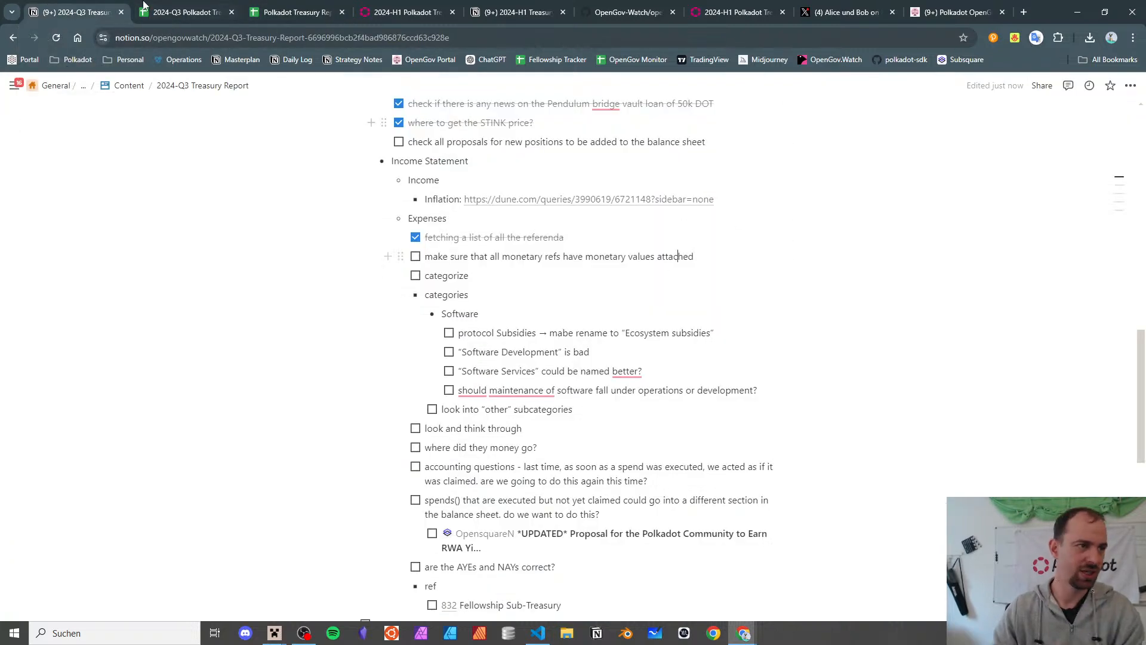
pyautogui.hotkey('ctrl', 'Tab')
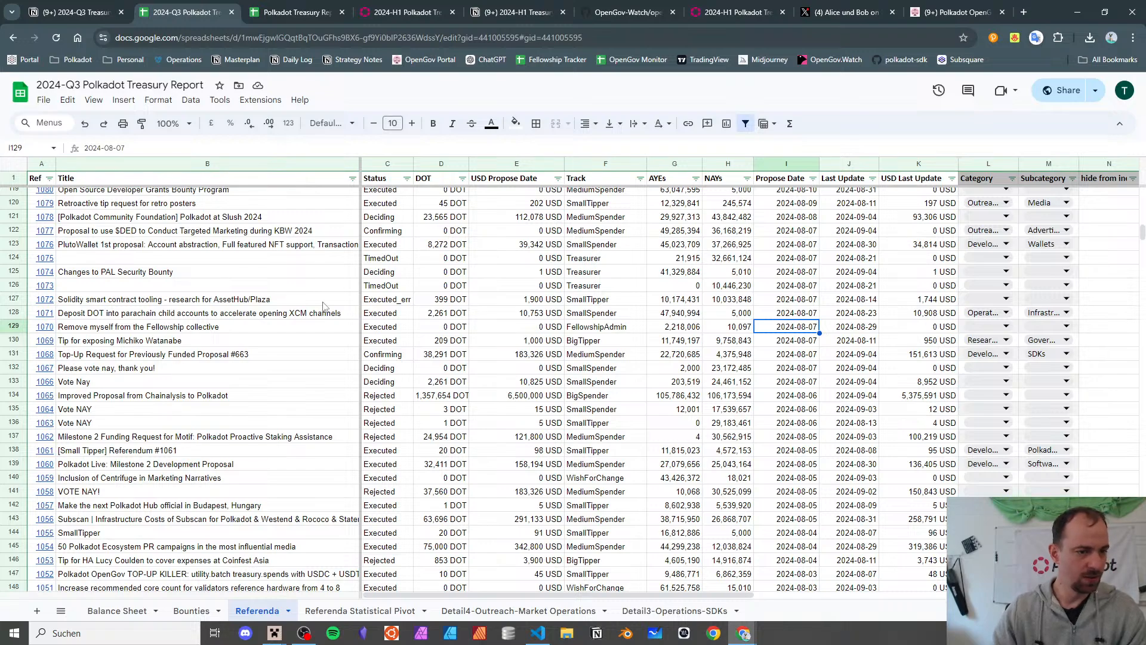
# - Paste a copy of the Referenda pivot table from B30 into cell F30
pyautogui.scroll(20, 394, 271)
pyautogui.scroll(10, 404, 267)
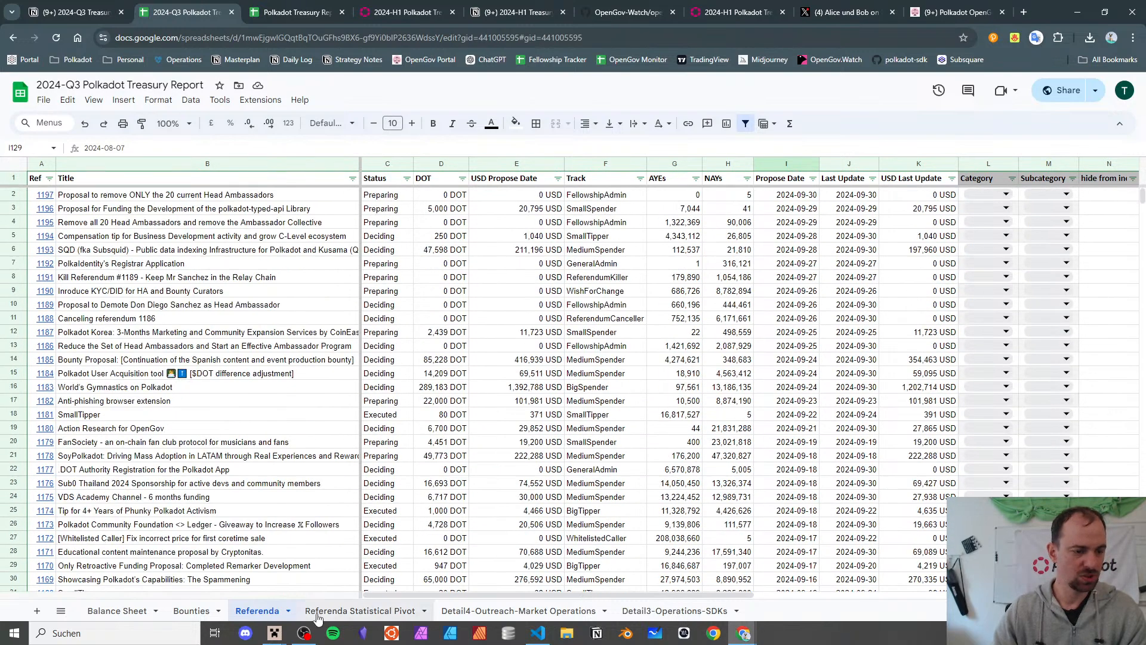
pyautogui.click(360, 610)
pyautogui.scroll(5, 178, 313)
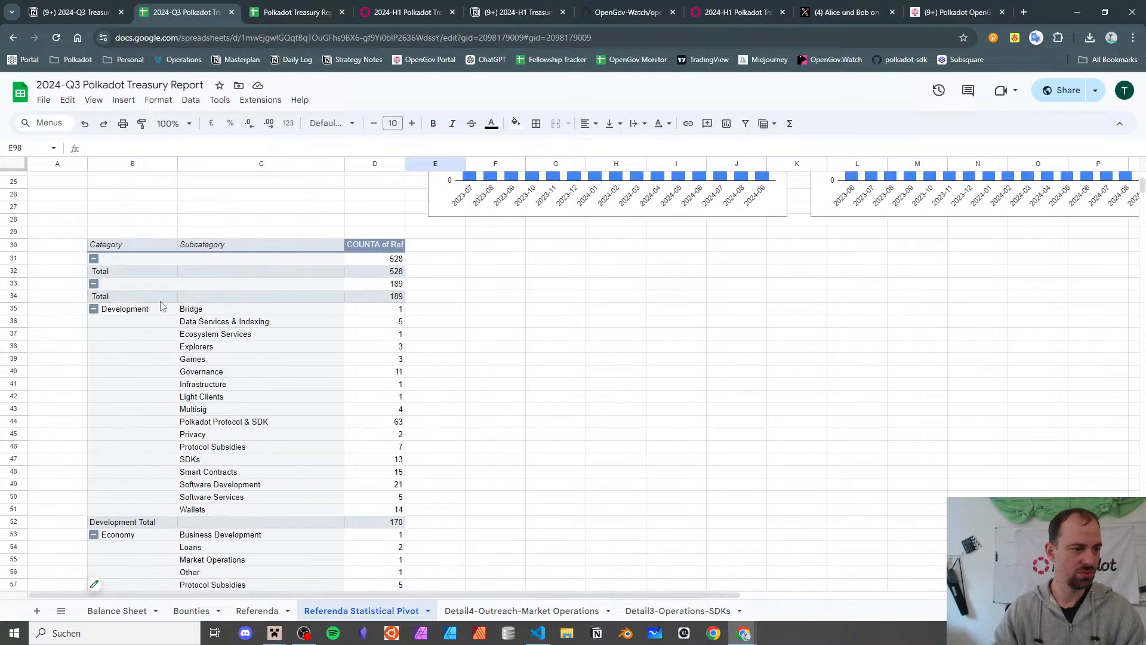
pyautogui.click(102, 245)
pyautogui.click(489, 246)
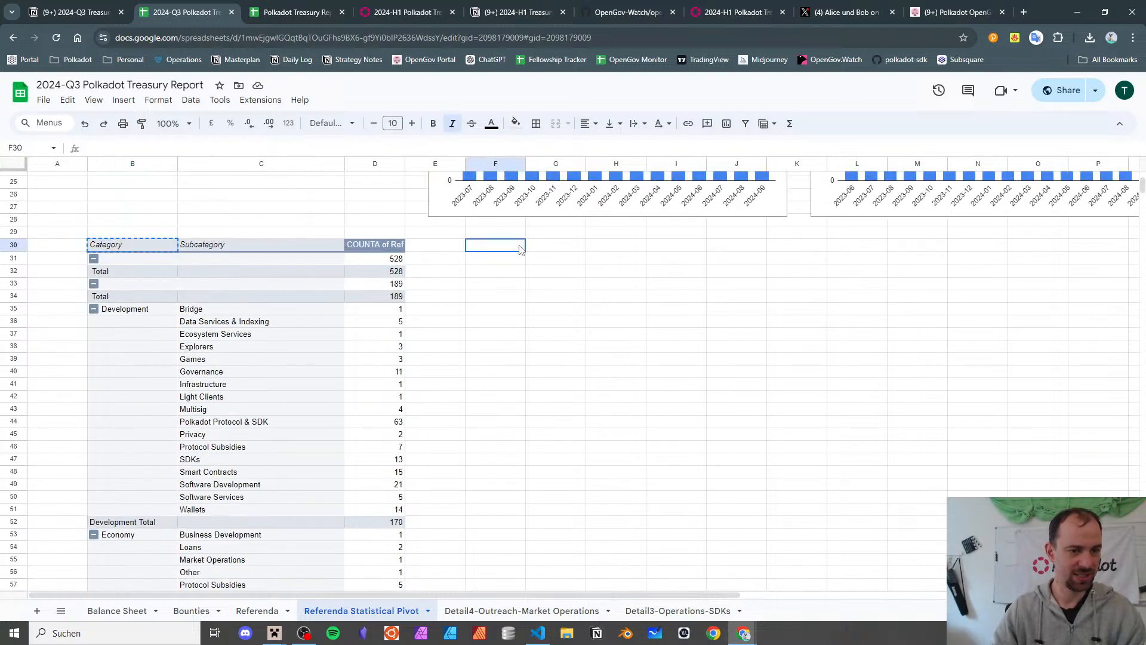
pyautogui.hotkey('ctrl', 'v')
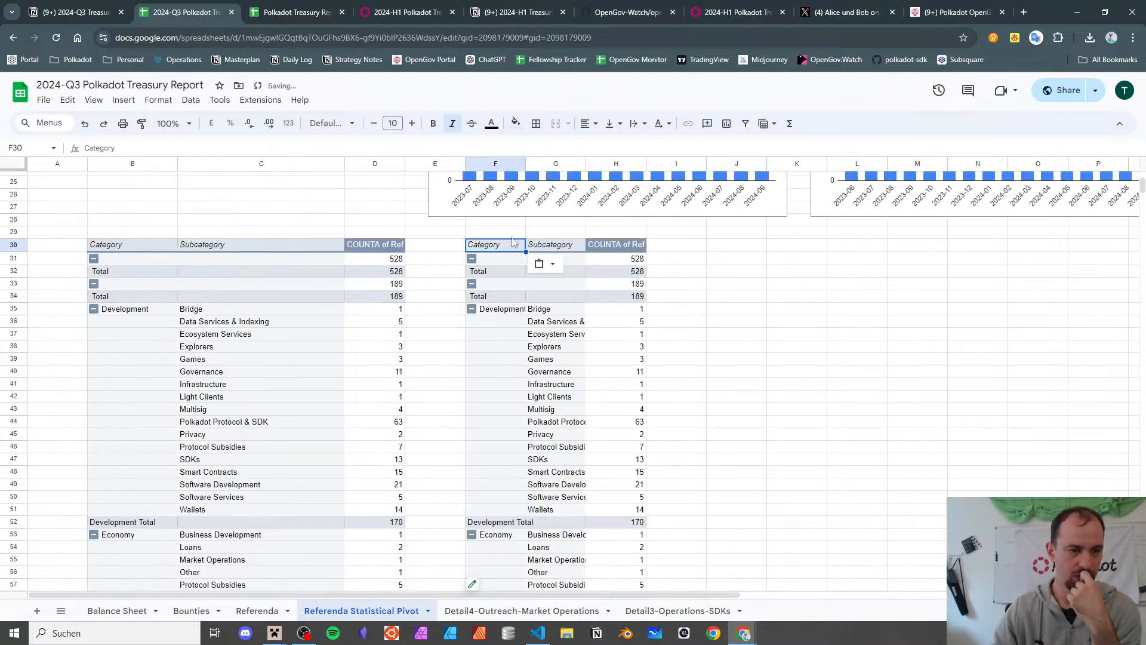
# - Remove Category, Subcategory and the Ref count from the copy, and group its rows by Track
pyautogui.scroll(-13, 512, 269)
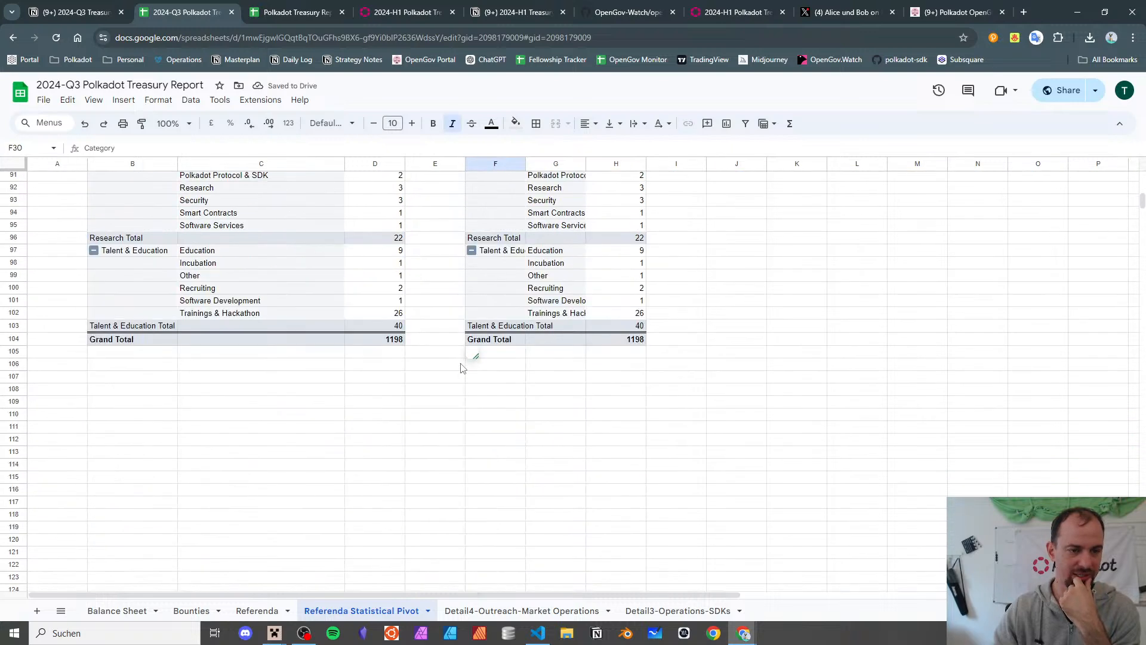
pyautogui.click(476, 355)
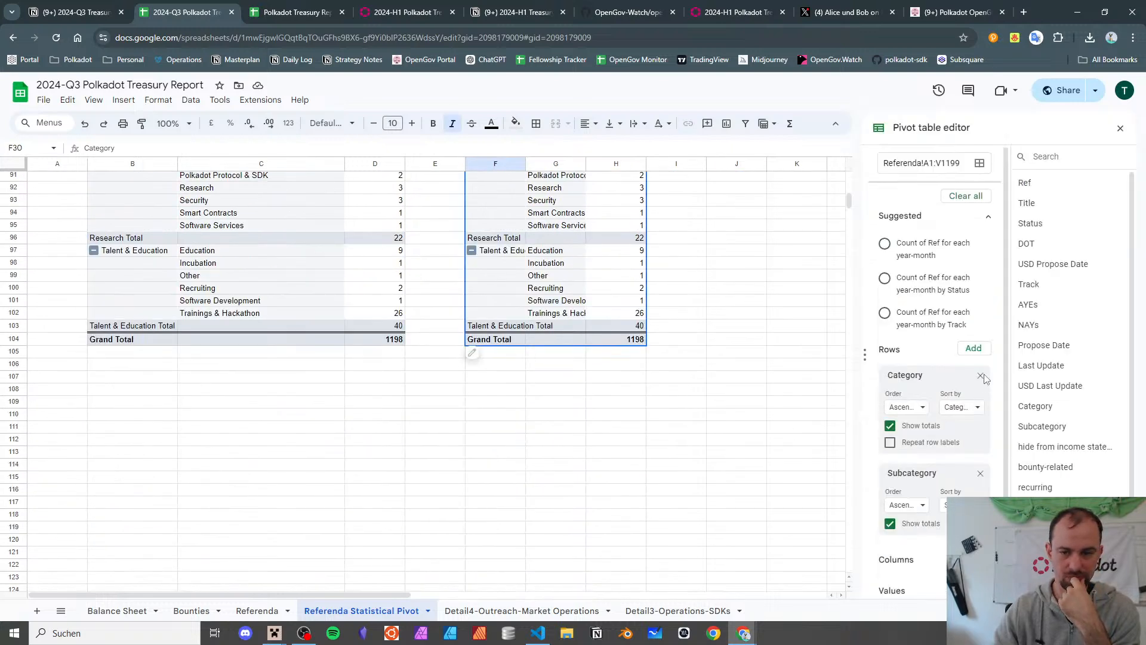
pyautogui.click(980, 376)
pyautogui.click(980, 375)
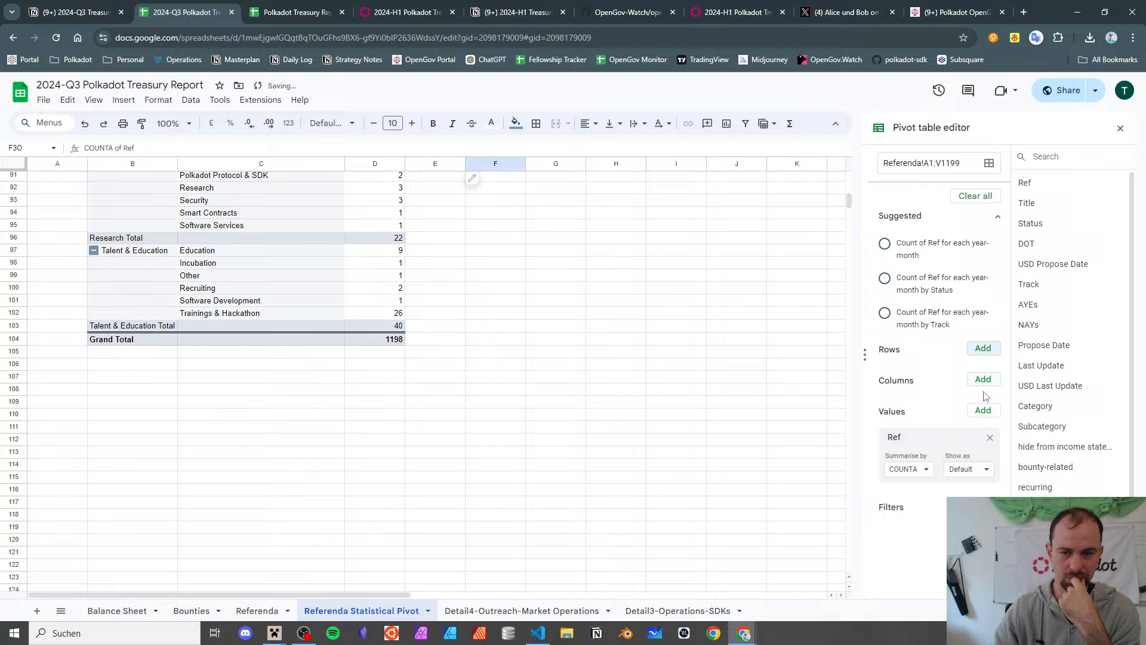
pyautogui.click(989, 439)
pyautogui.click(982, 350)
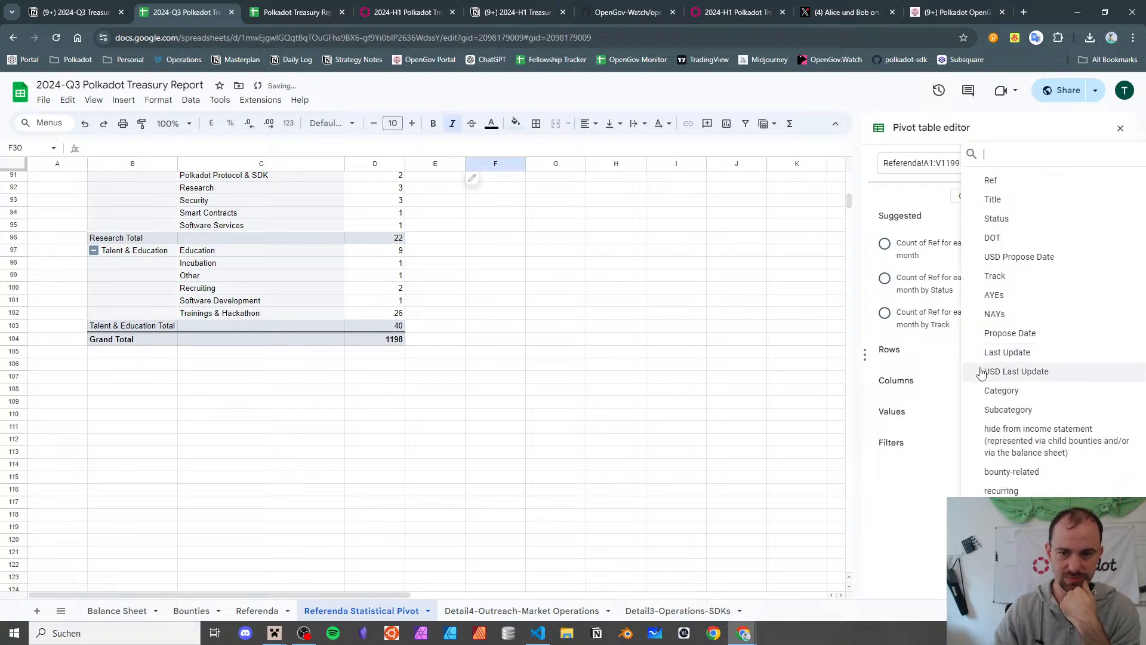
pyautogui.click(981, 277)
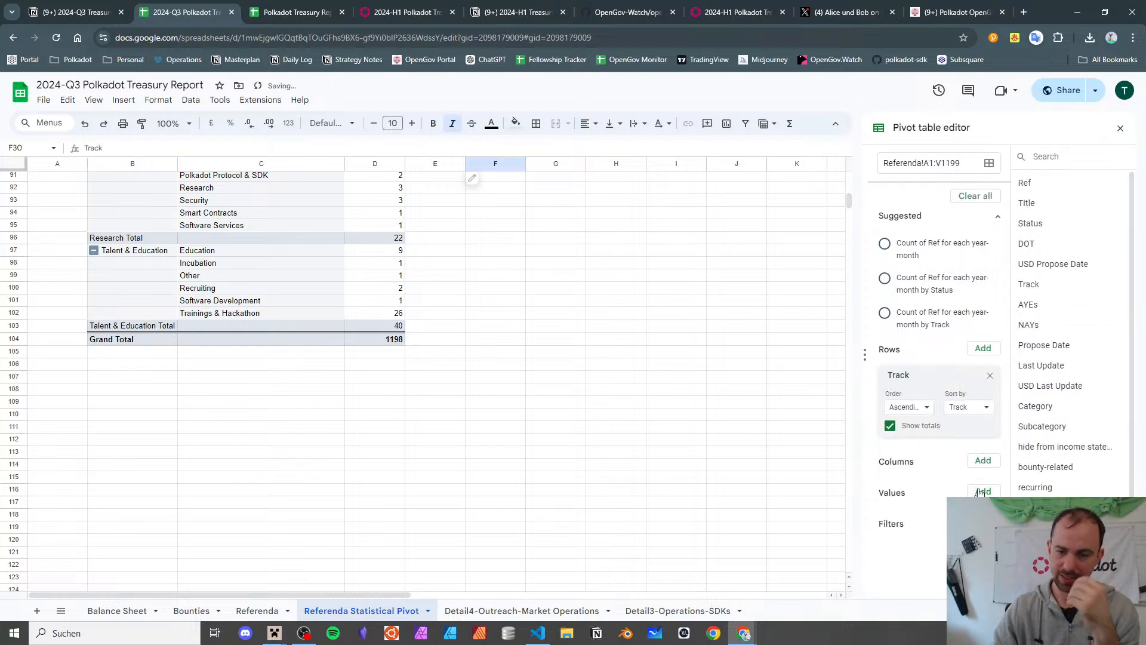
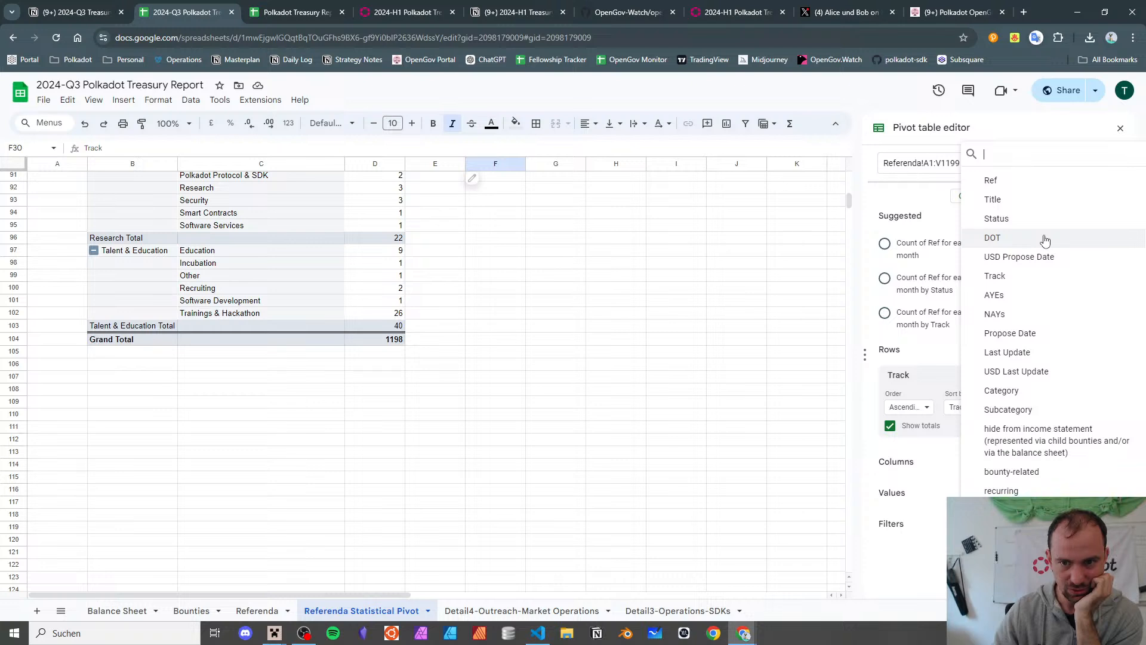
# - Add DOT as a pivot table filter with all its values unchecked
pyautogui.click(1044, 241)
pyautogui.click(929, 565)
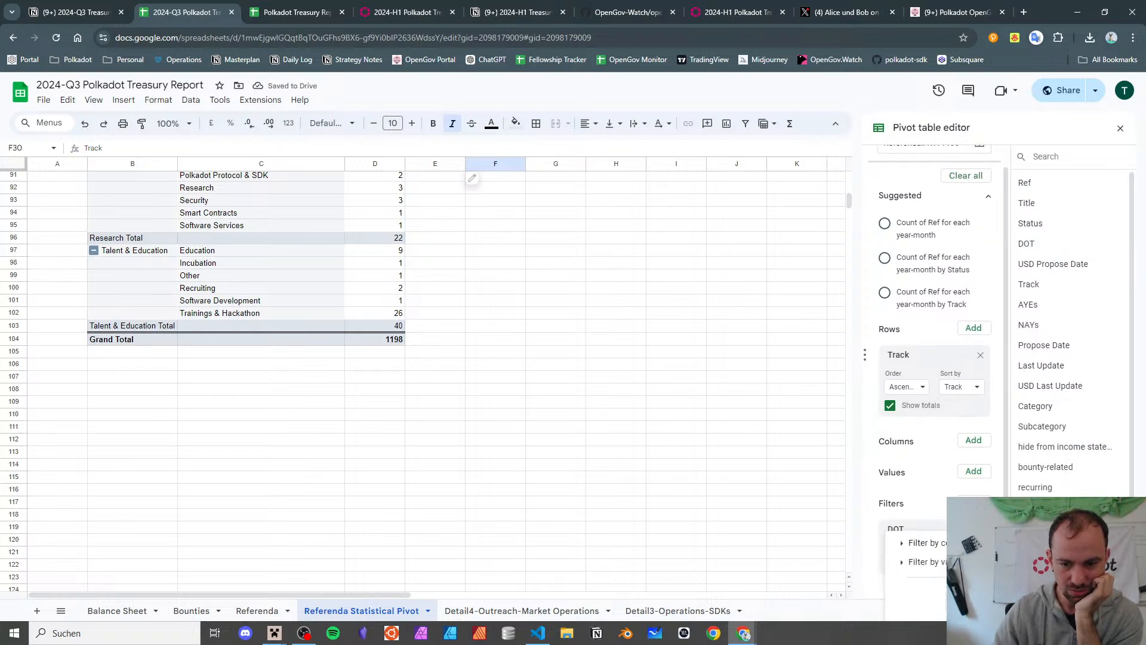
pyautogui.click(926, 561)
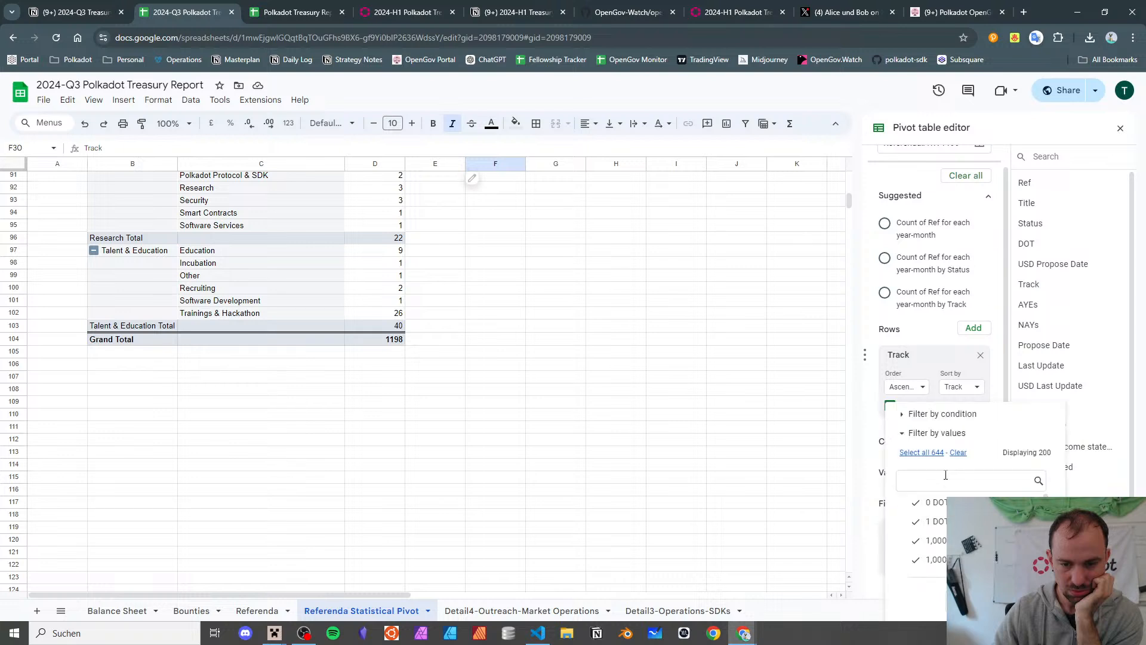
pyautogui.click(958, 456)
pyautogui.press('Escape')
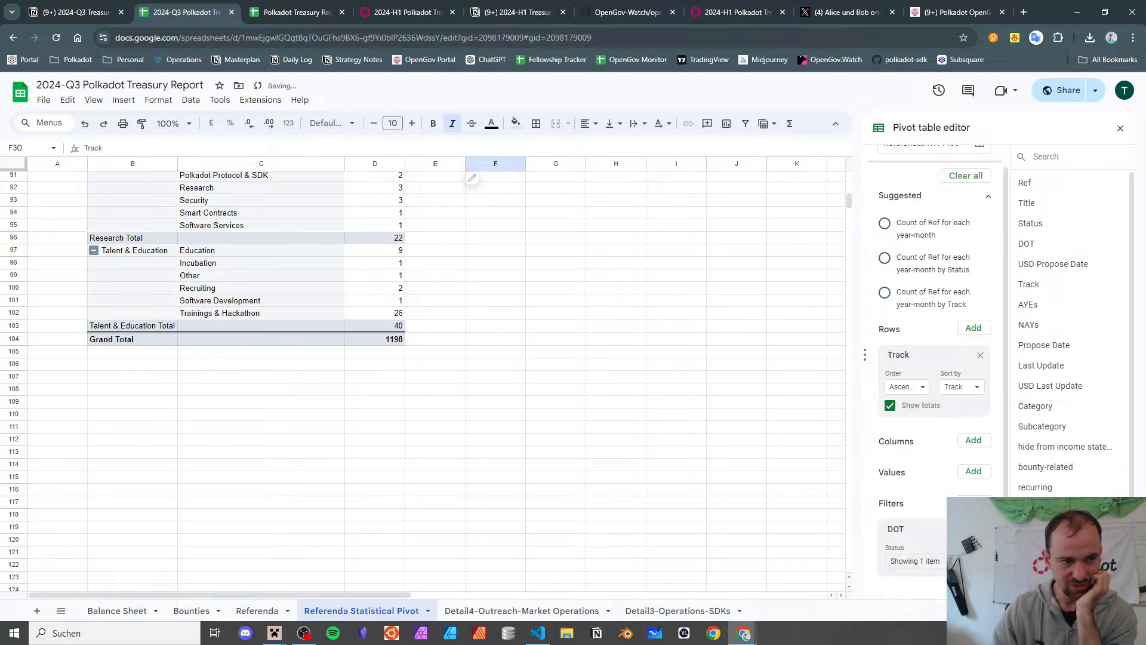
# - Add Ref to the pivot values, summarised by COUNTA
pyautogui.click(974, 472)
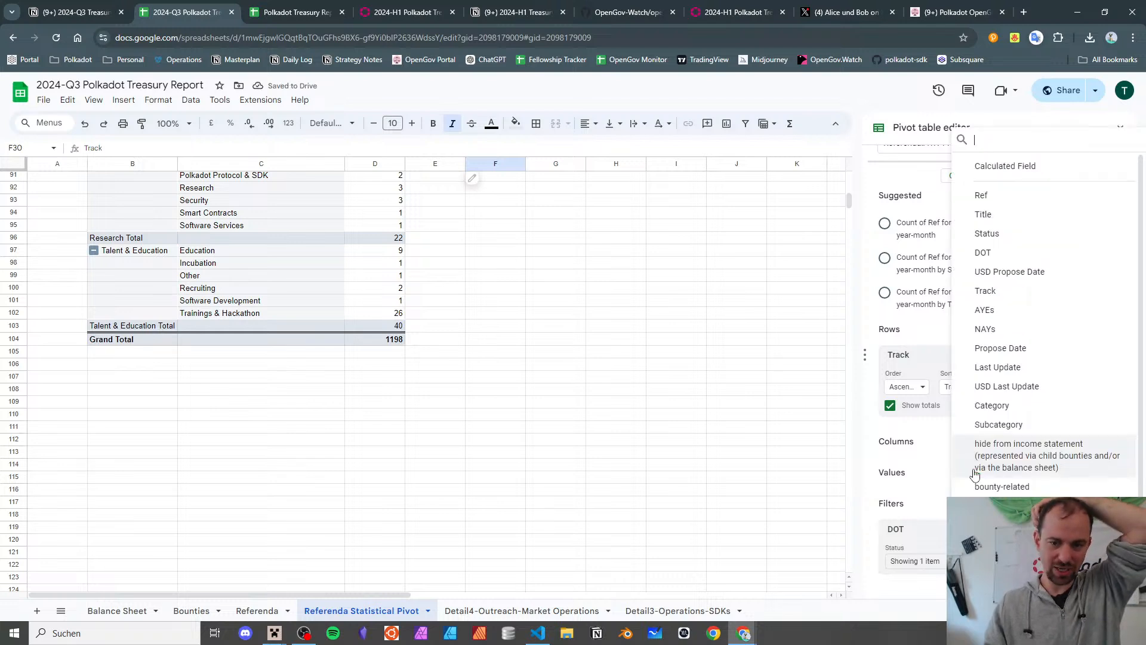
pyautogui.click(1009, 206)
pyautogui.click(922, 532)
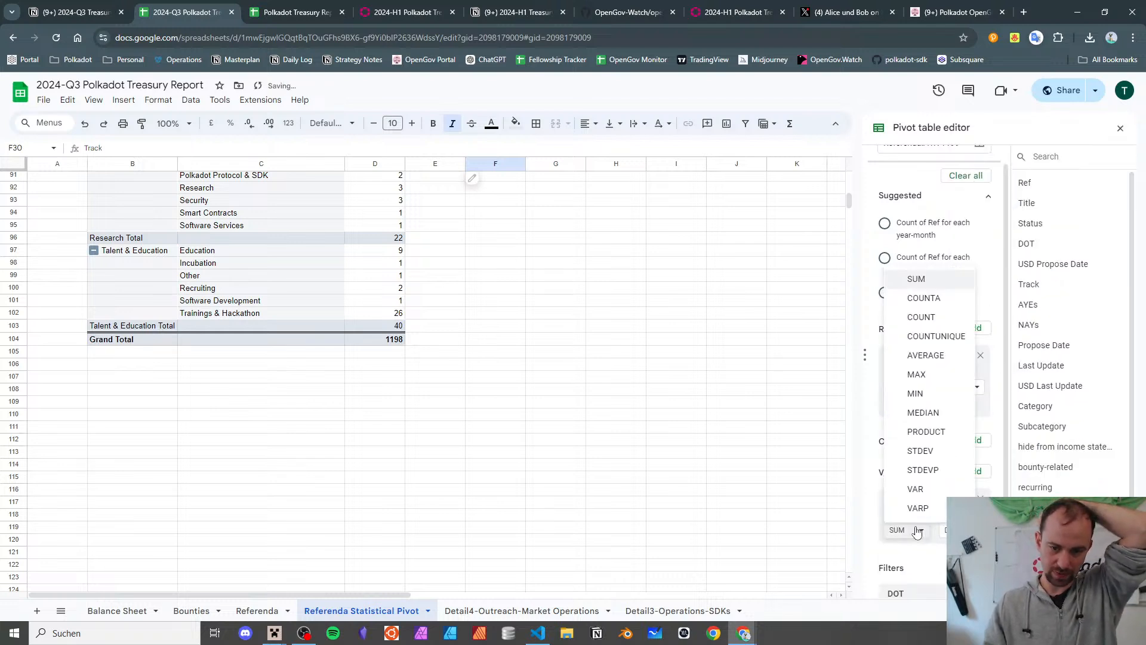
pyautogui.click(923, 298)
# - Review the per-track counts, like MediumSpender's 54 and BigSpender, then go to the Referenda sheet
pyautogui.click(556, 339)
pyautogui.scroll(13, 558, 340)
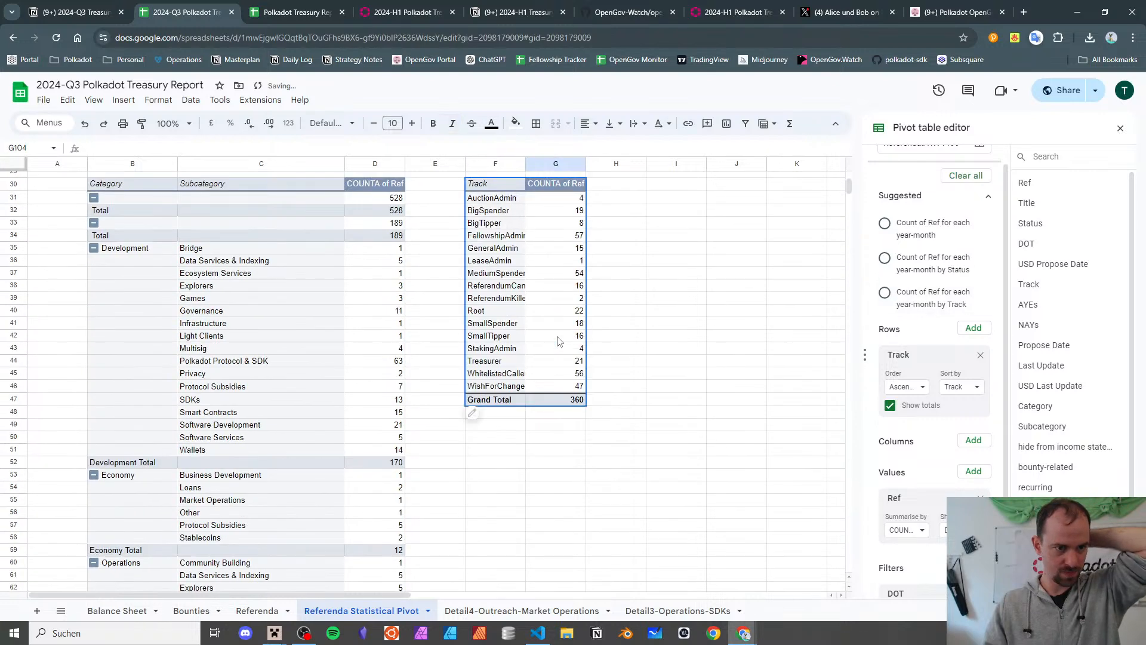
pyautogui.scroll(5, 561, 310)
pyautogui.scroll(-4, 627, 248)
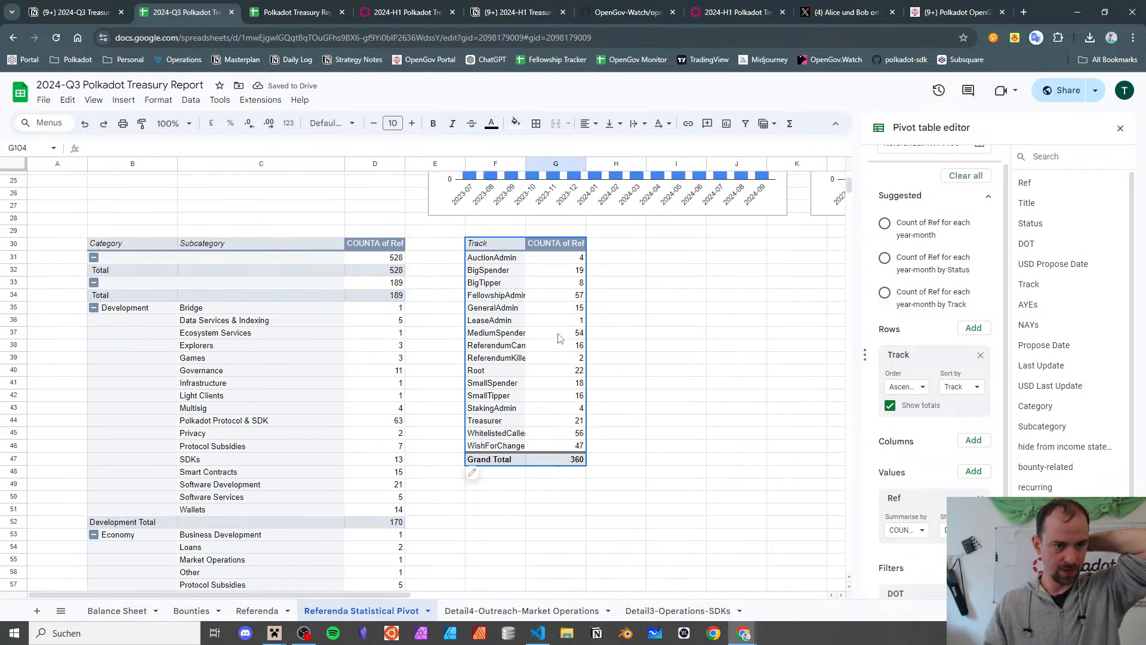
pyautogui.click(628, 245)
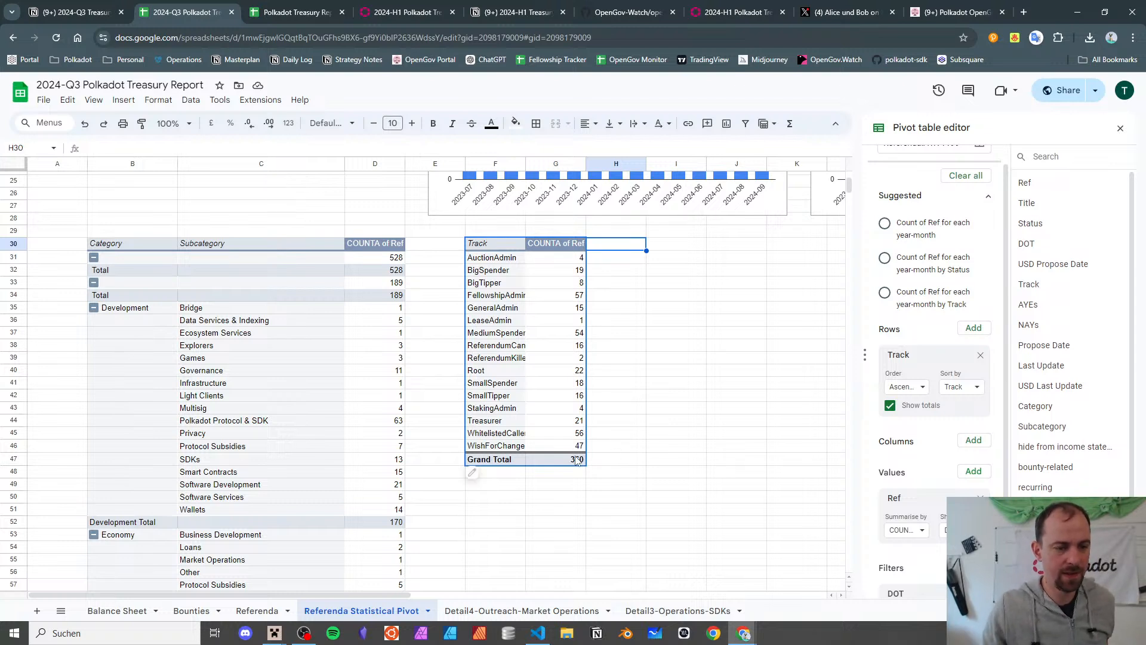
pyautogui.click(520, 332)
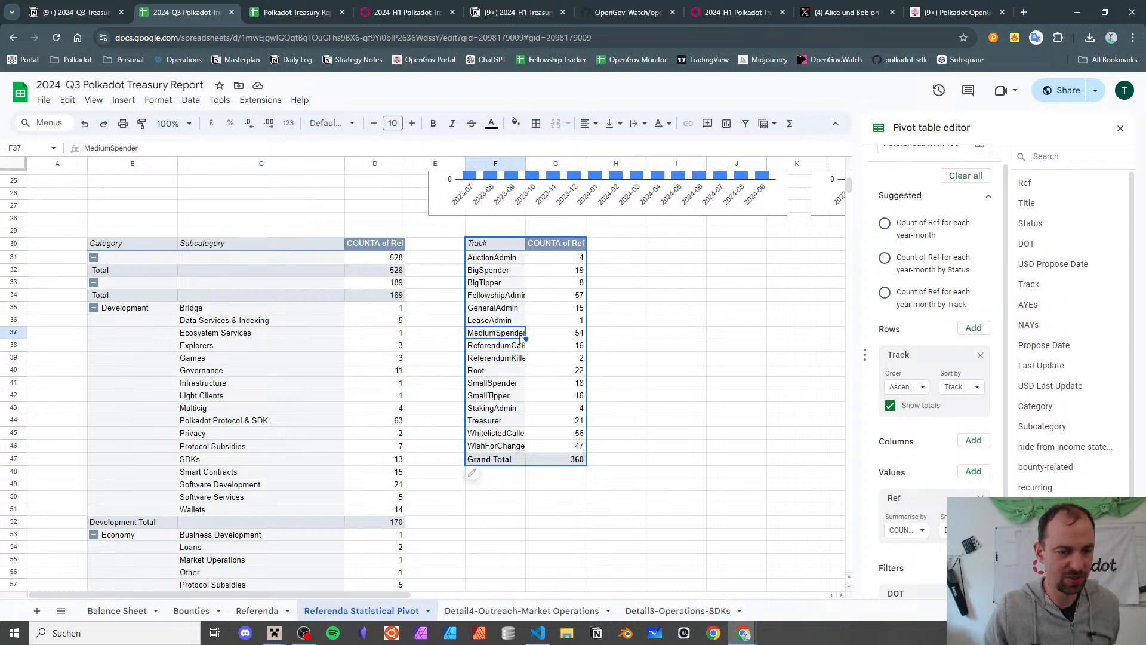
pyautogui.click(562, 338)
pyautogui.click(503, 334)
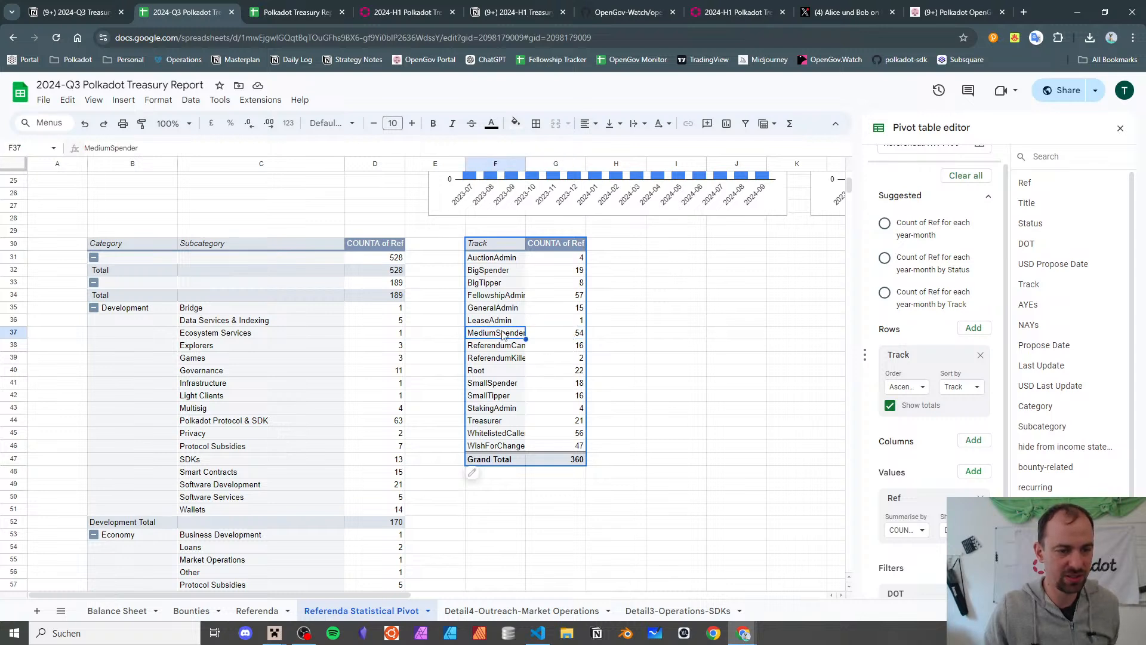
pyautogui.click(506, 272)
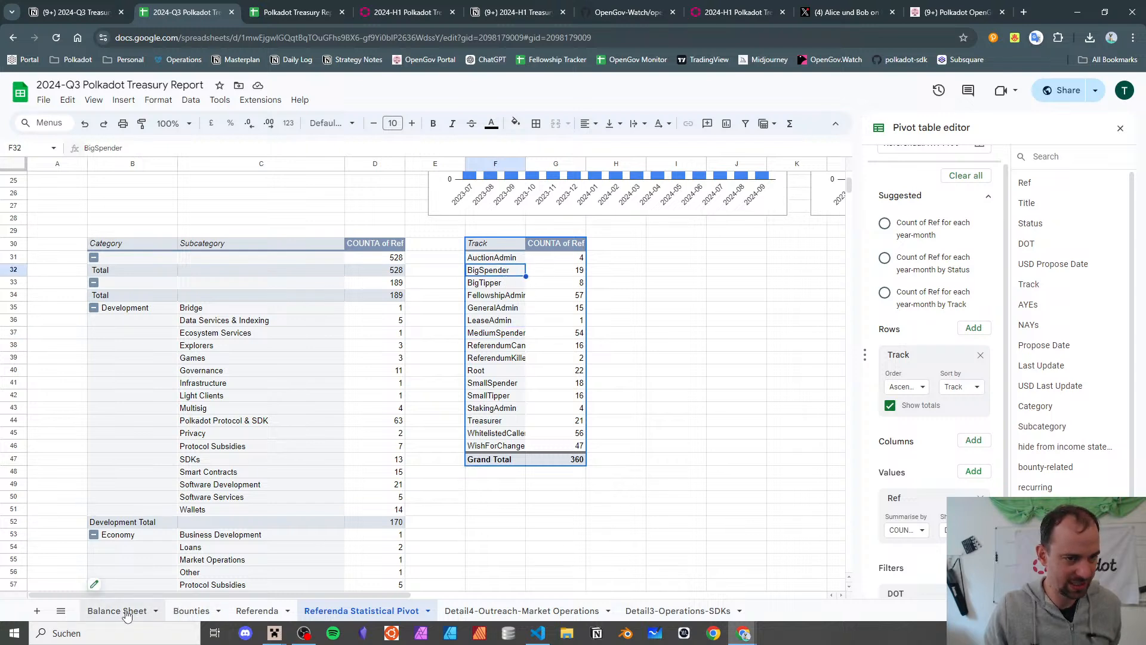
pyautogui.click(258, 610)
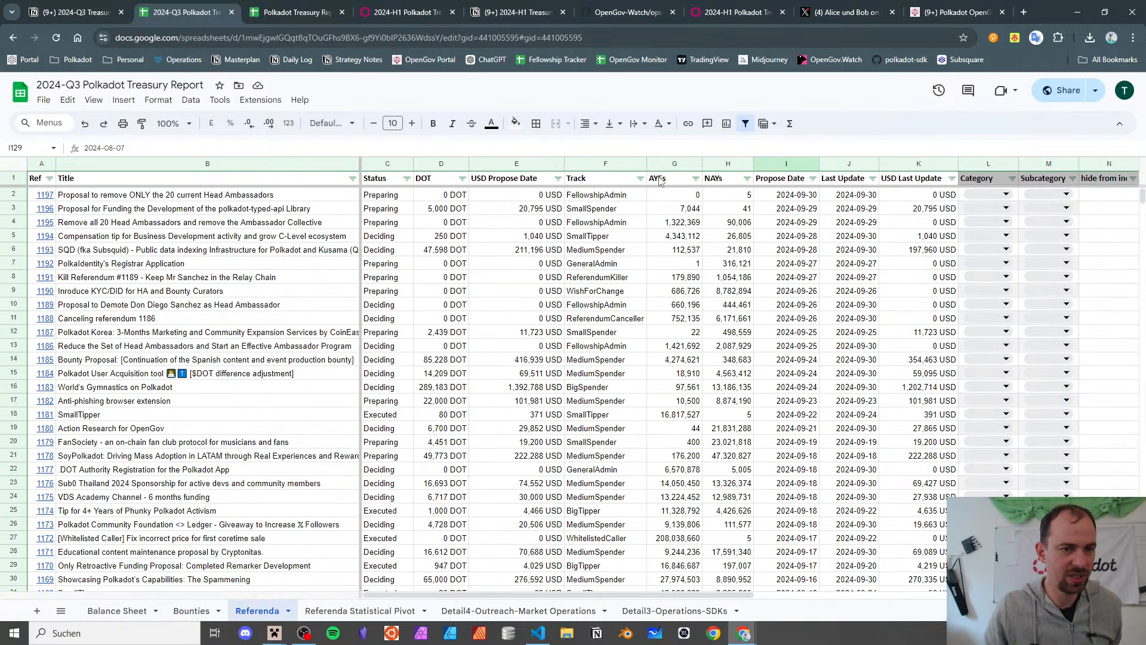
# - Filter the Track column to BigSpender, BigTipper, MediumSpender and Treasurer only
pyautogui.click(639, 179)
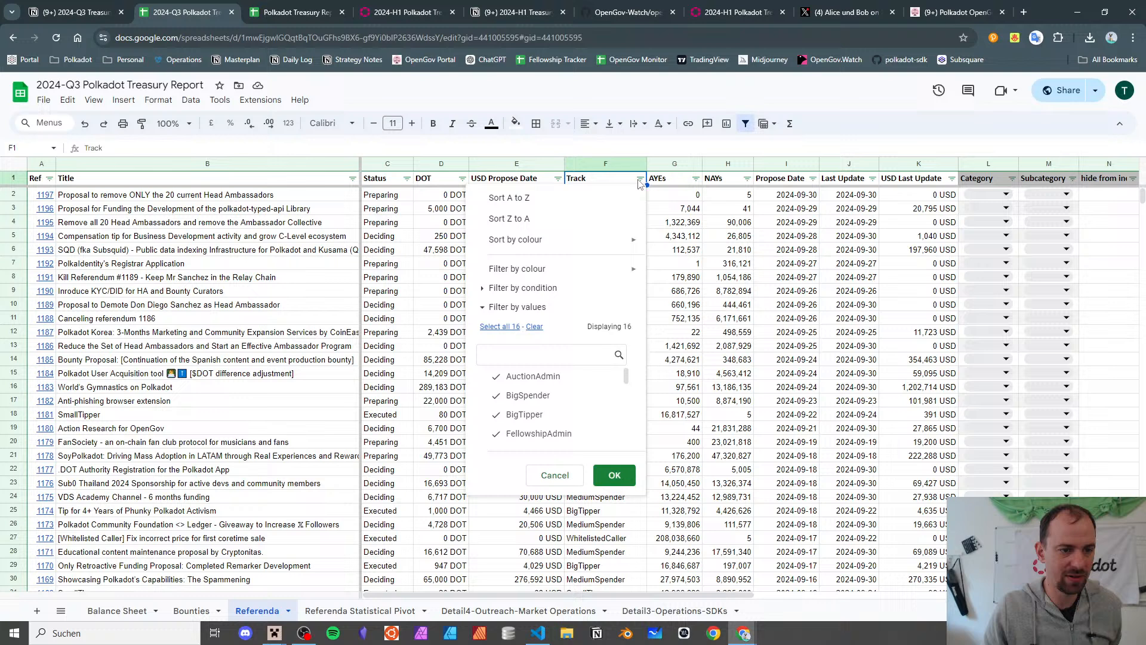
pyautogui.click(535, 332)
pyautogui.click(553, 396)
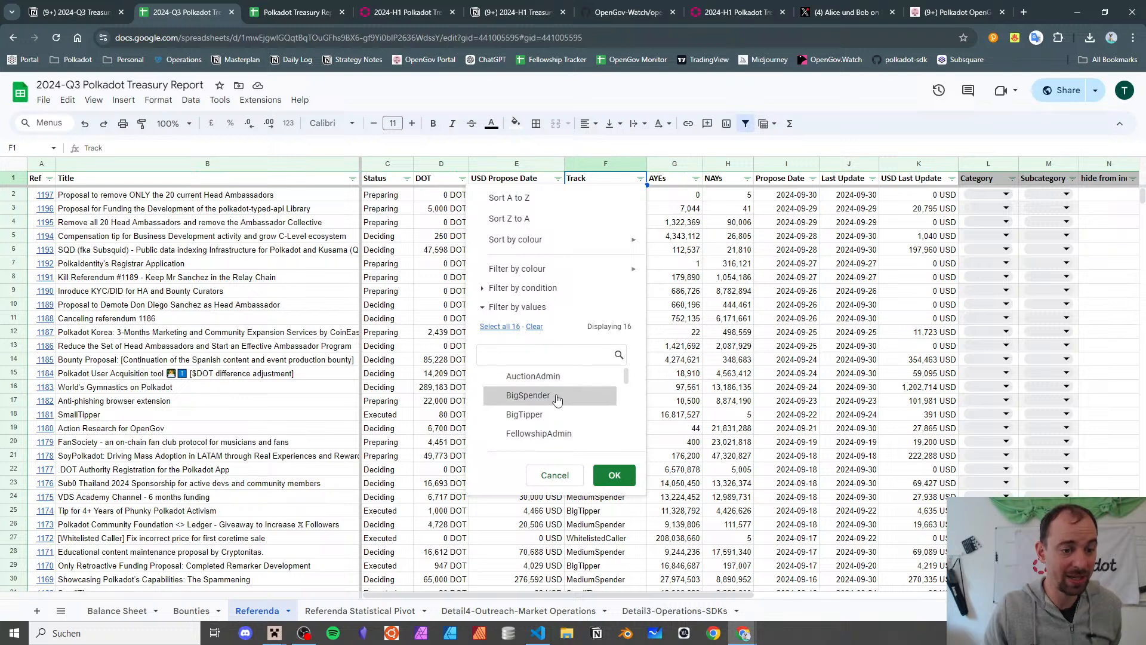
pyautogui.click(556, 416)
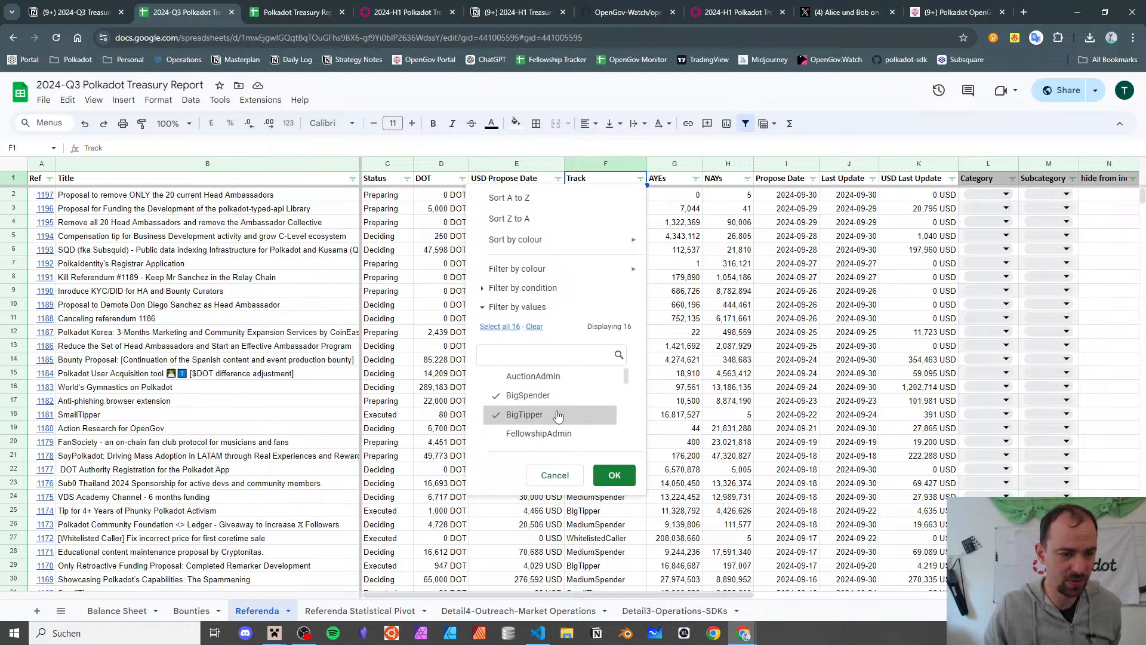
pyautogui.scroll(-2, 558, 416)
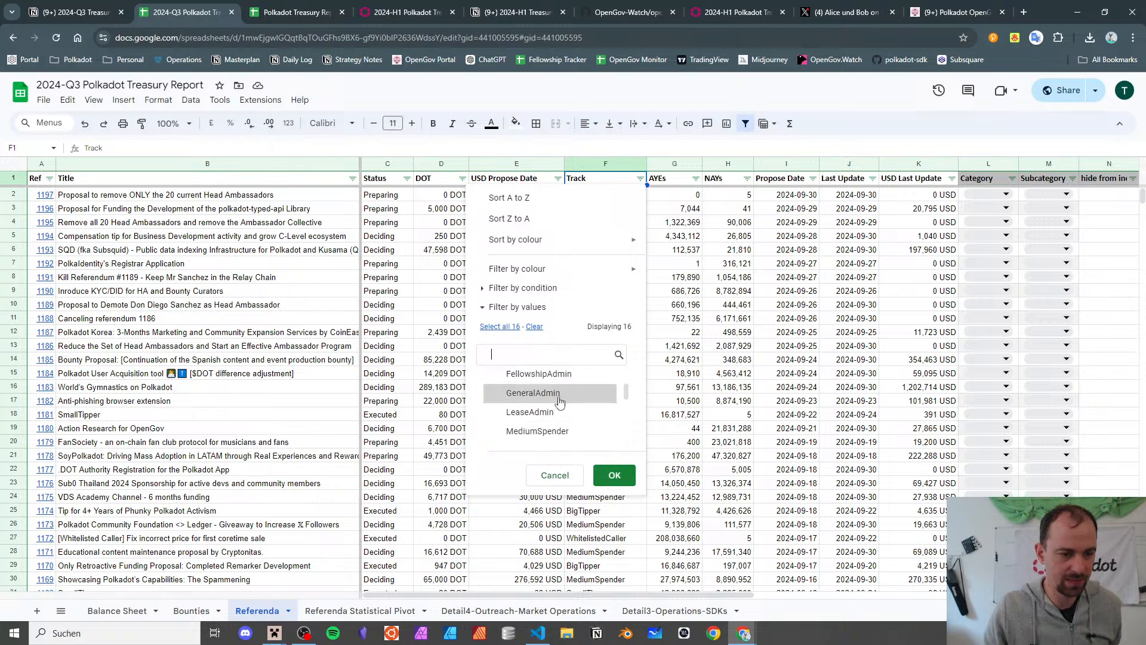
pyautogui.click(558, 430)
pyautogui.scroll(-2, 564, 424)
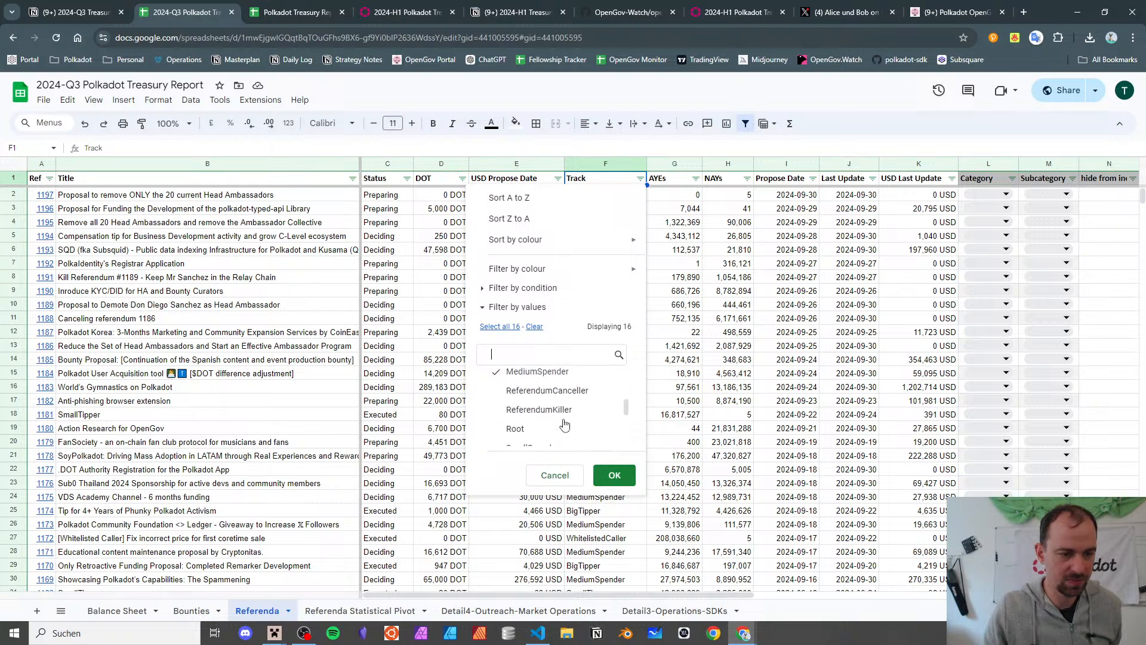
pyautogui.scroll(-3, 564, 425)
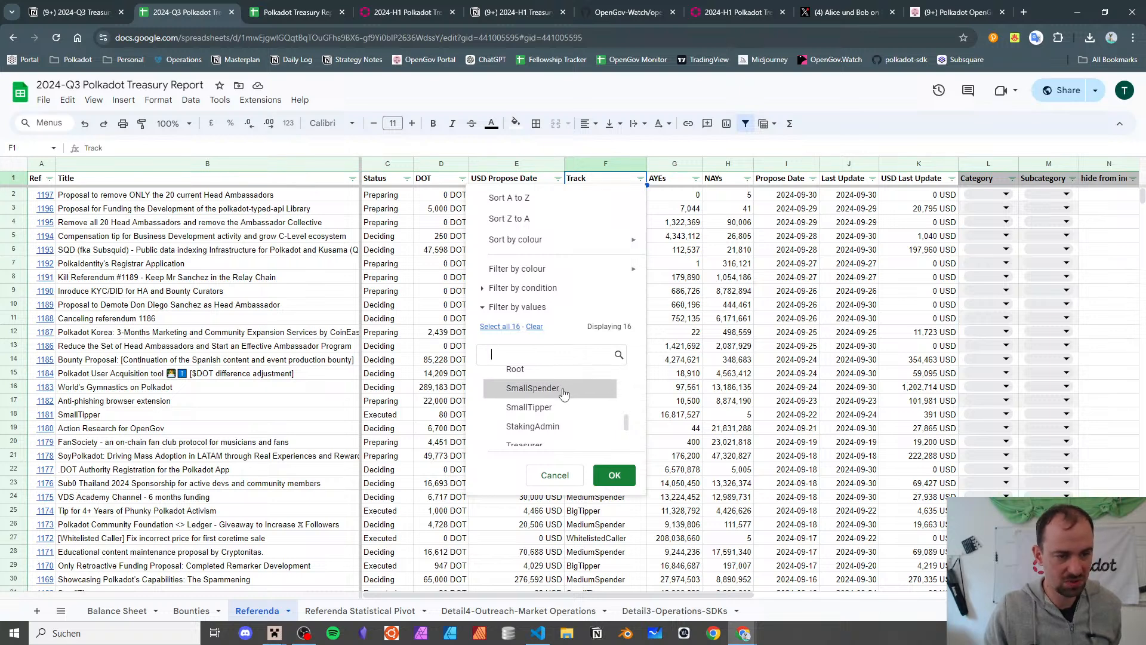
pyautogui.scroll(-1, 568, 409)
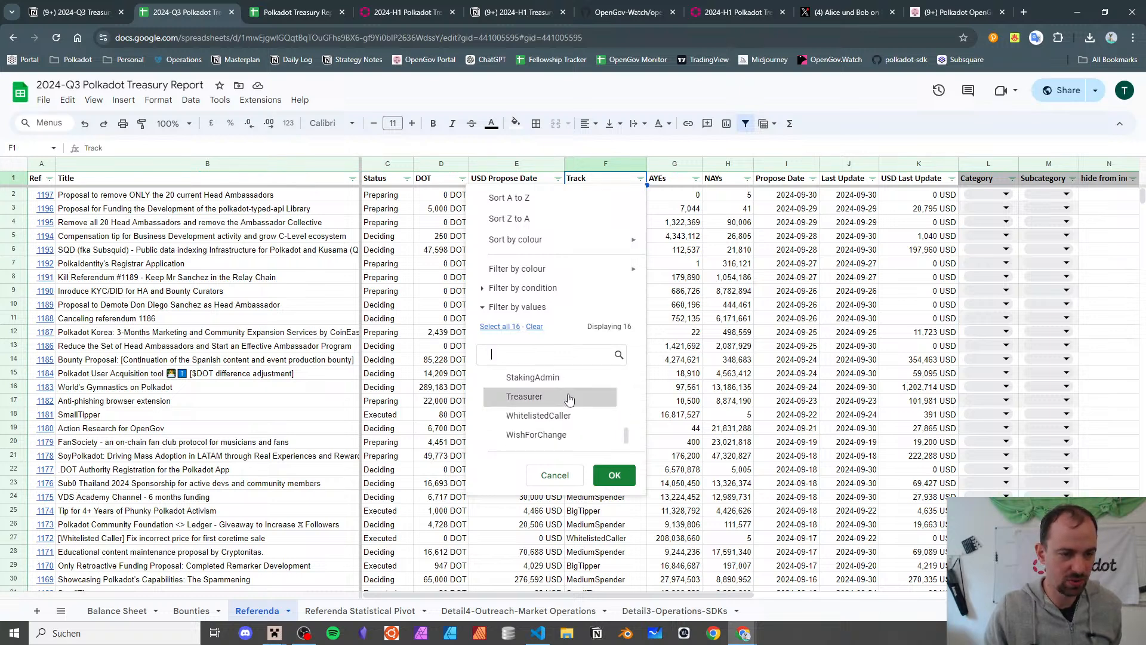
pyautogui.click(569, 400)
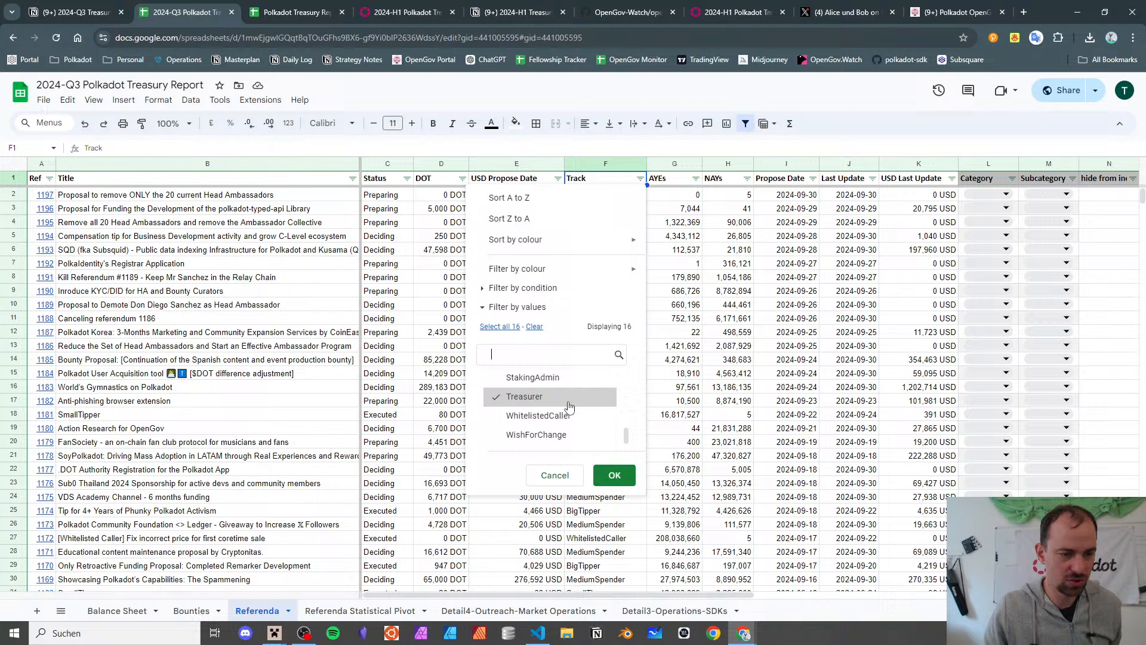
pyautogui.click(615, 475)
# - Scroll through the filtered proposals and inspect a 0 DOT entry
pyautogui.scroll(-4, 559, 338)
pyautogui.scroll(-6, 559, 338)
pyautogui.scroll(3, 559, 337)
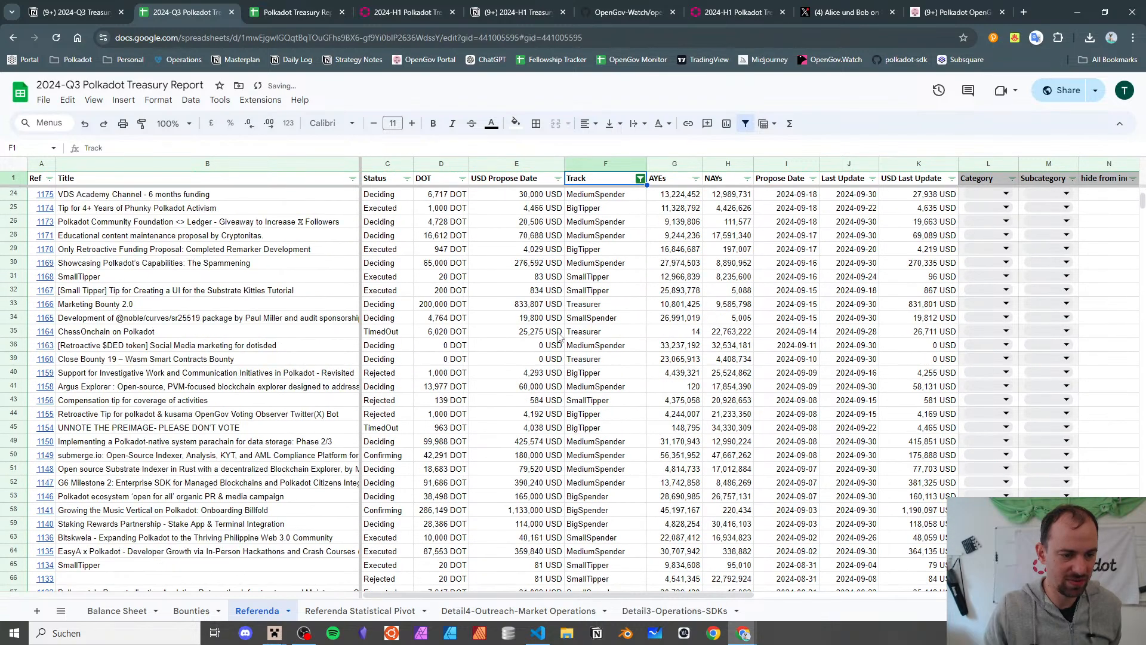
pyautogui.scroll(-20, 559, 338)
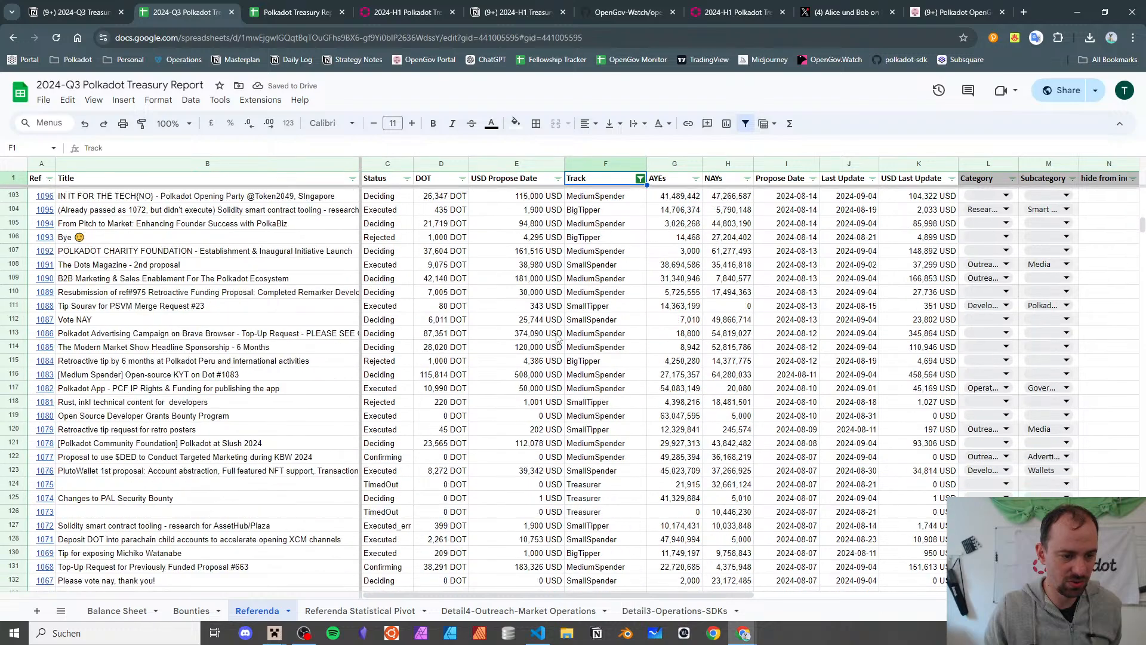
pyautogui.scroll(2, 447, 465)
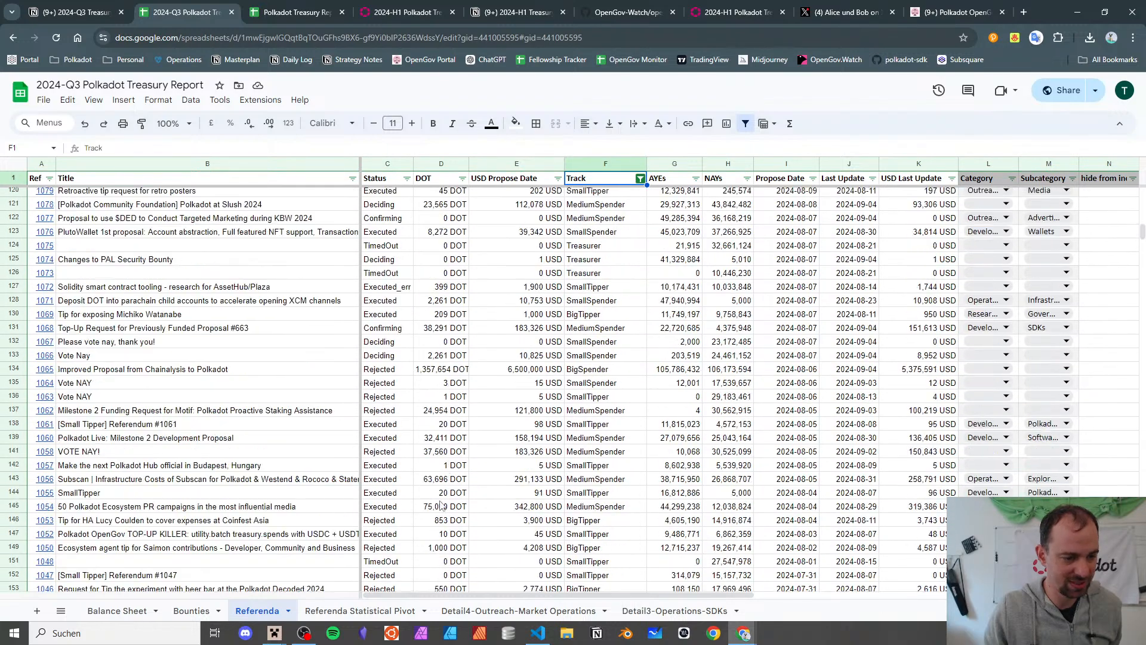
pyautogui.click(443, 564)
# - Filter the DOT column to only 0 DOT and scroll through the remaining rows
pyautogui.scroll(20, 443, 561)
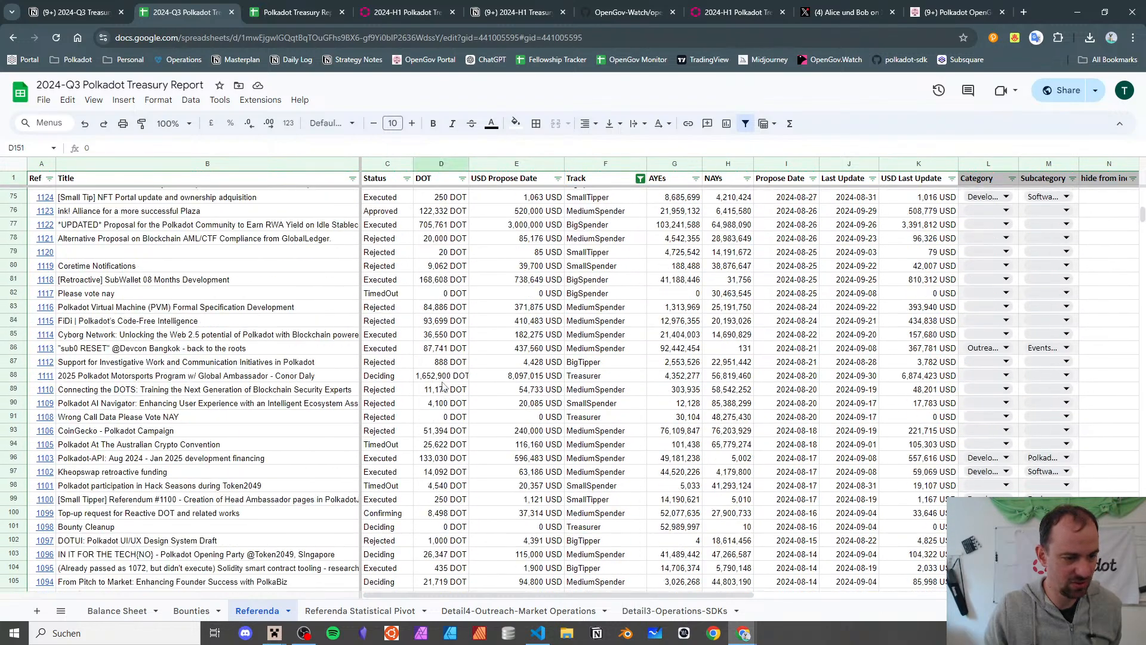
pyautogui.click(462, 178)
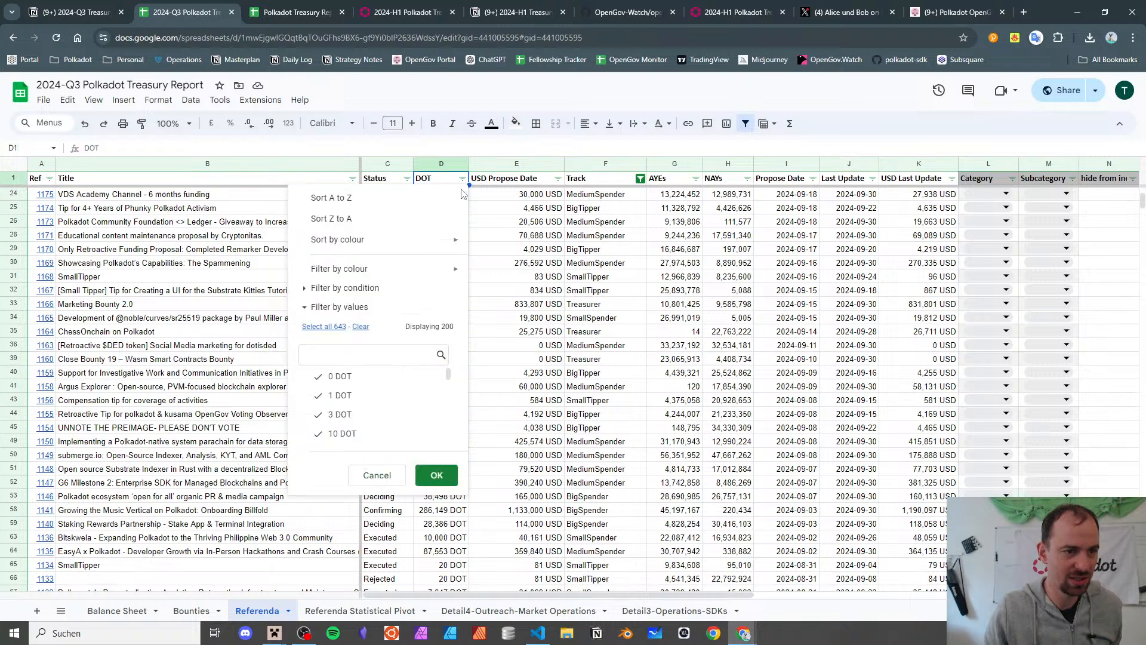
pyautogui.click(360, 327)
pyautogui.click(352, 376)
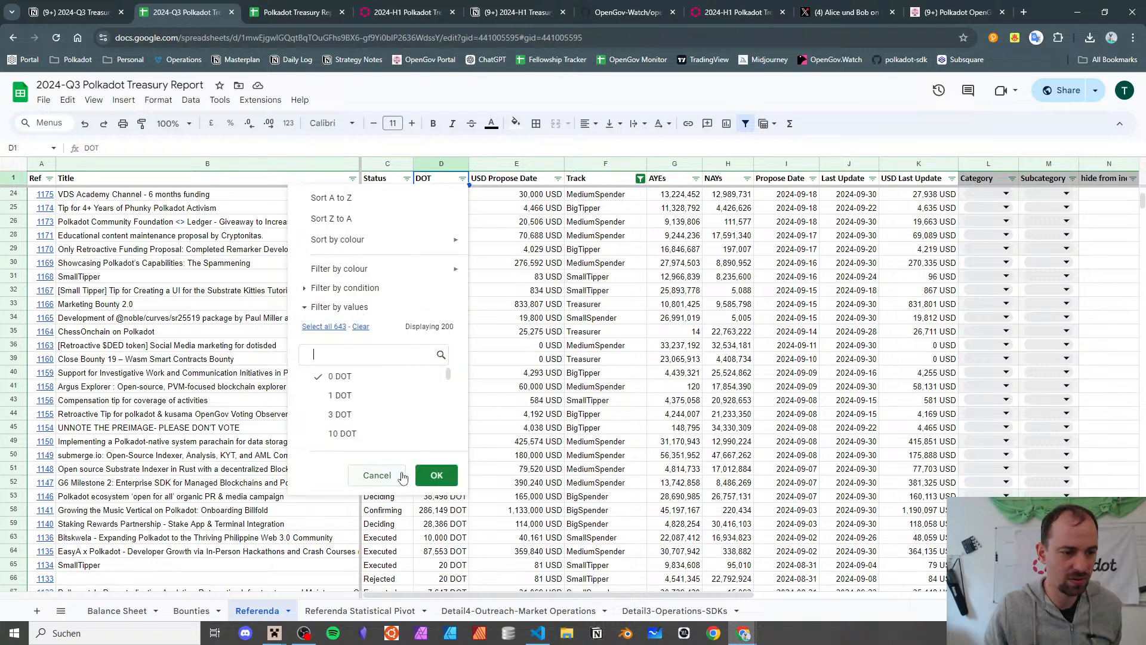
pyautogui.click(436, 475)
pyautogui.scroll(-15, 494, 312)
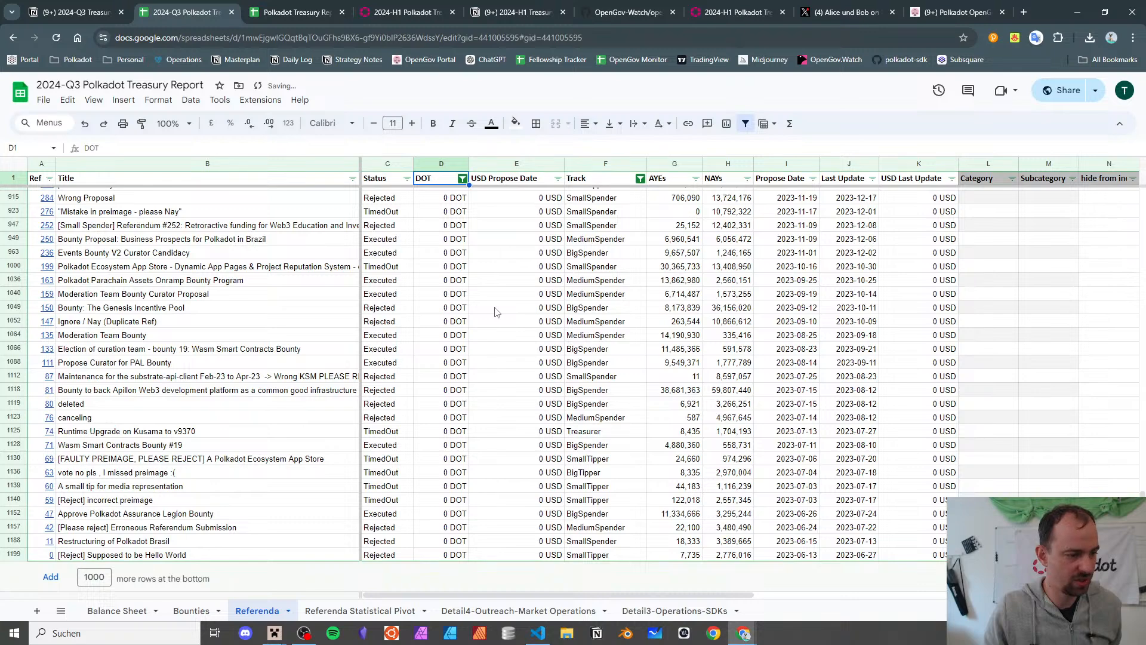
pyautogui.scroll(15, 494, 312)
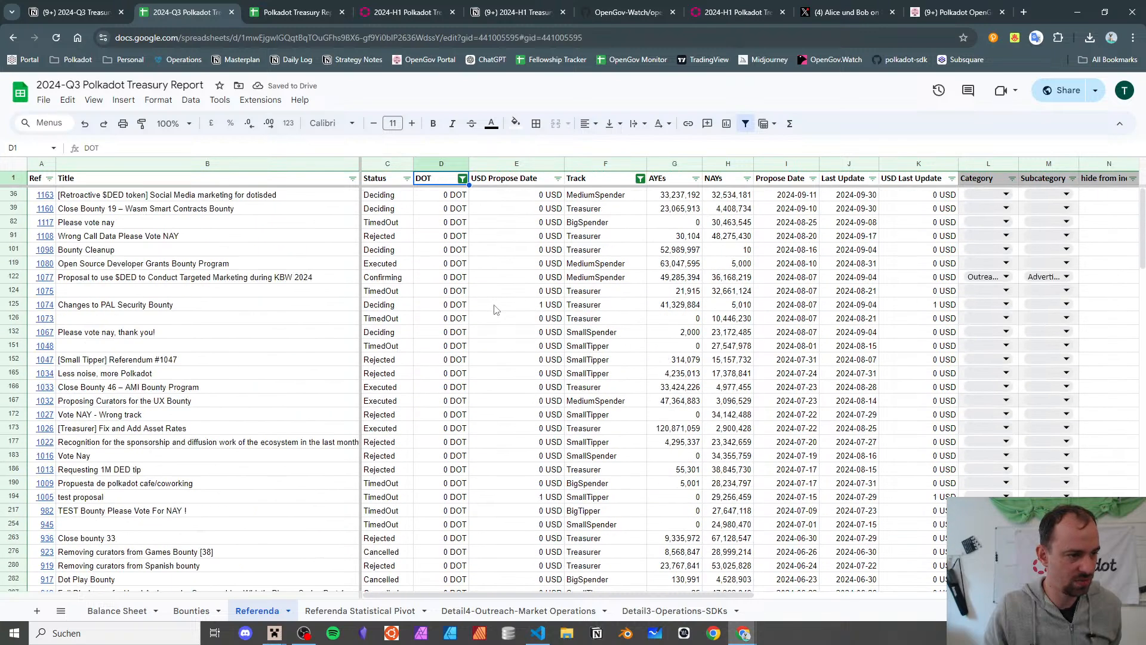
pyautogui.scroll(-5, 494, 312)
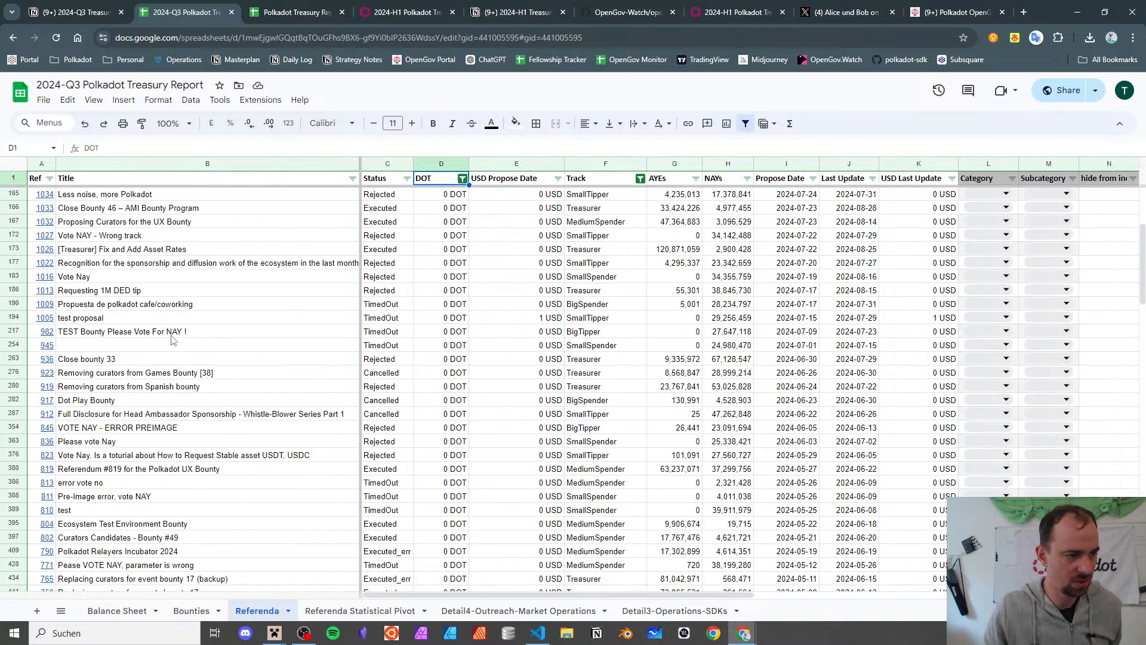
pyautogui.click(806, 336)
pyautogui.scroll(5, 719, 355)
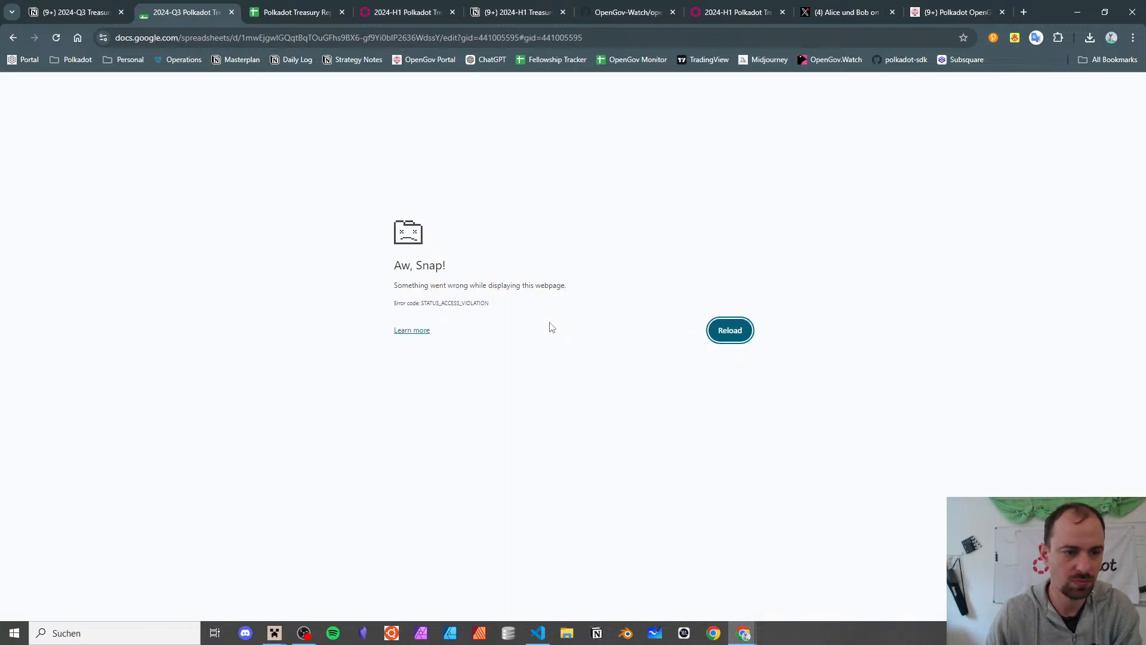
# - Reload the crashed Google Sheets tab from Chrome's Aw, Snap! page
pyautogui.click(742, 330)
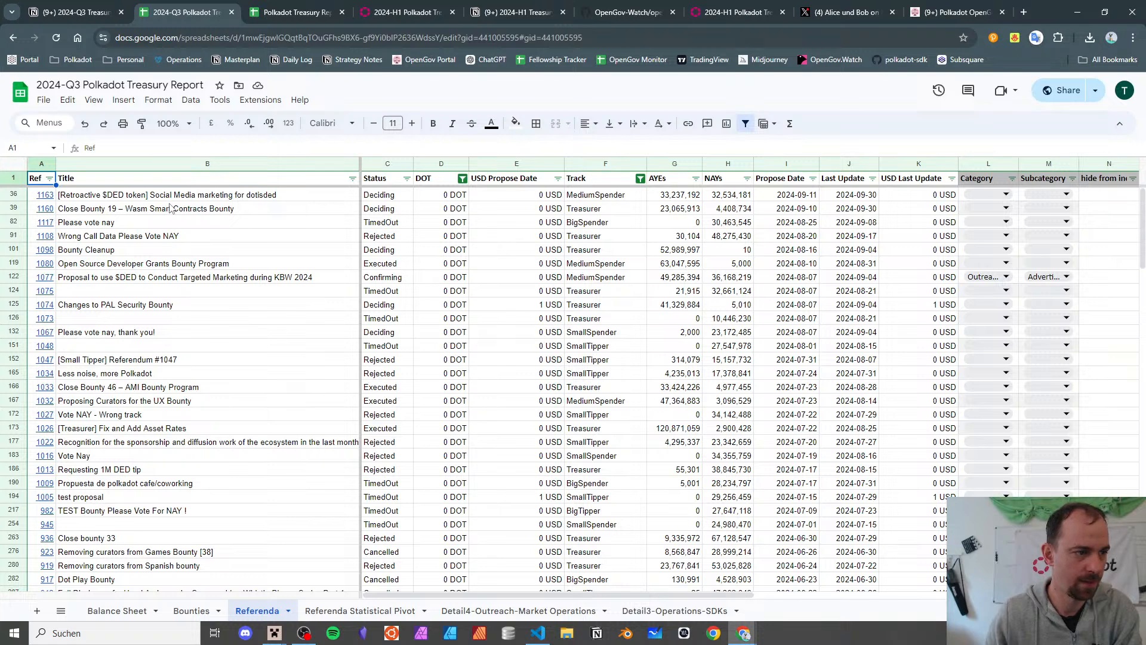
# - Sort the table ascending by Ref and check DOT amounts for referenda 47 and 294
pyautogui.click(49, 178)
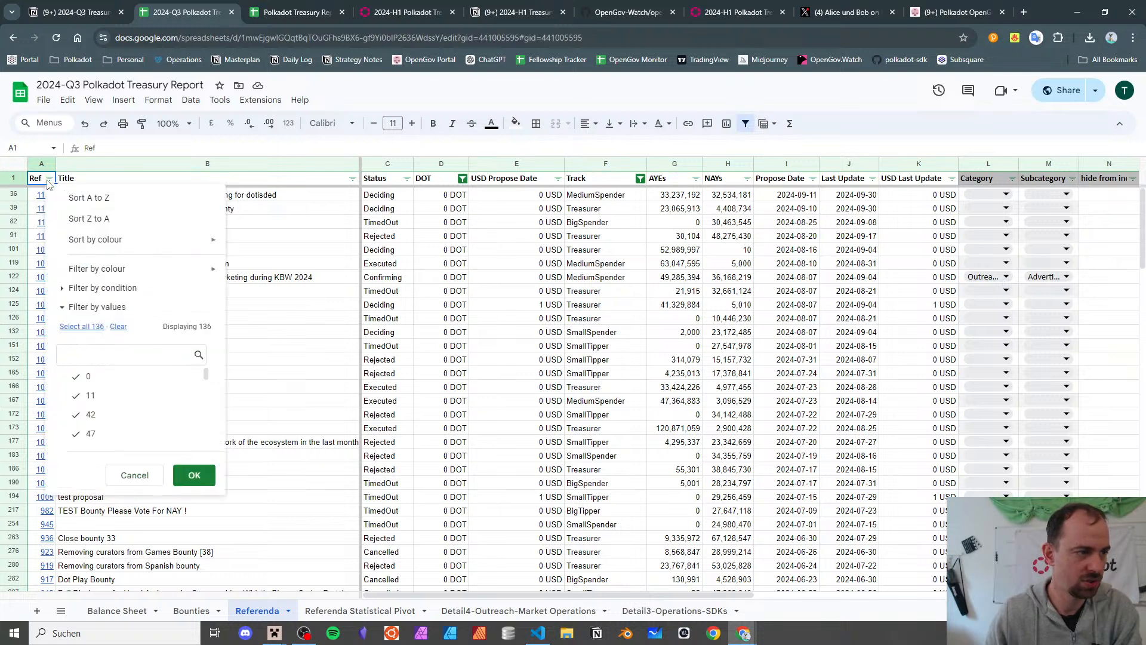
pyautogui.click(73, 202)
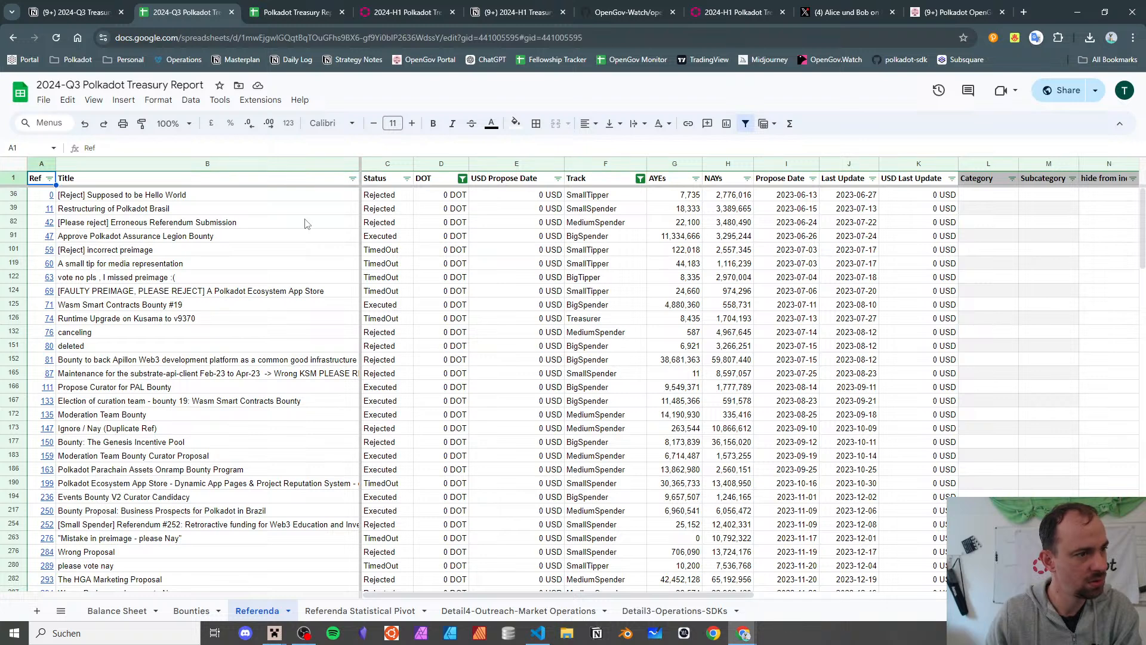
pyautogui.click(415, 237)
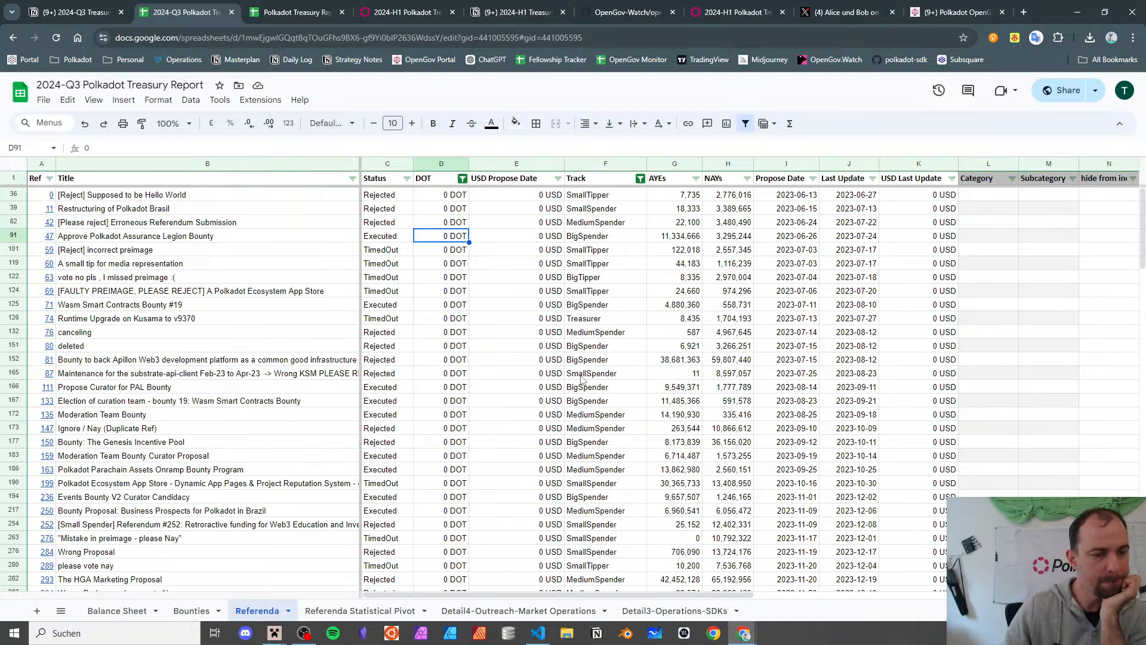
pyautogui.scroll(-3, 546, 345)
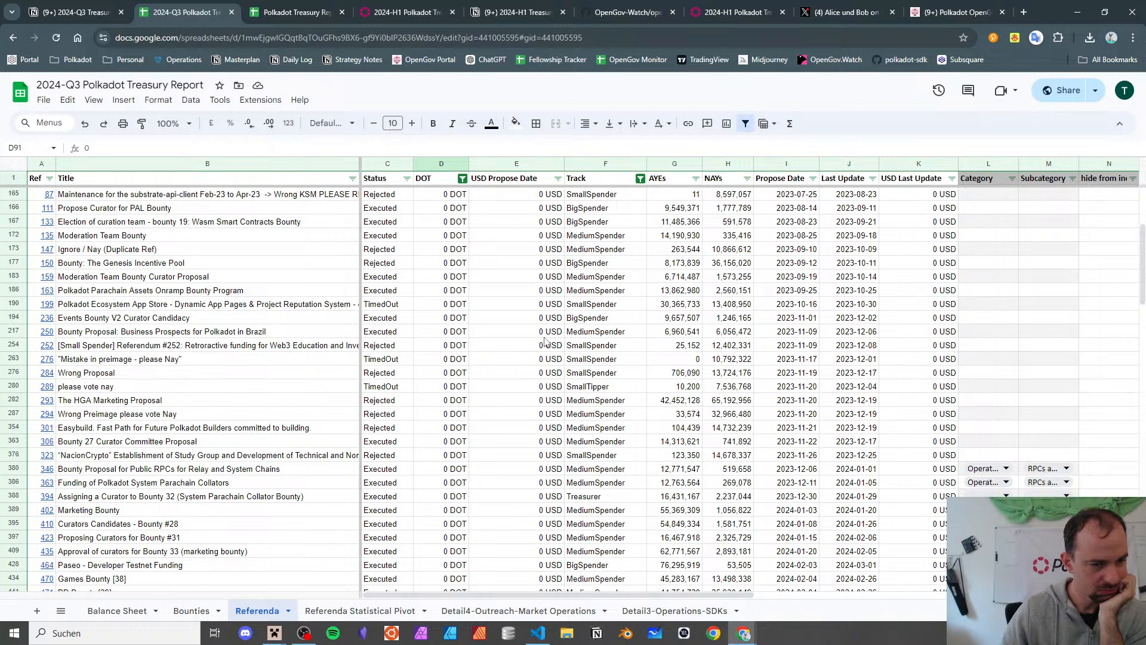
pyautogui.click(463, 415)
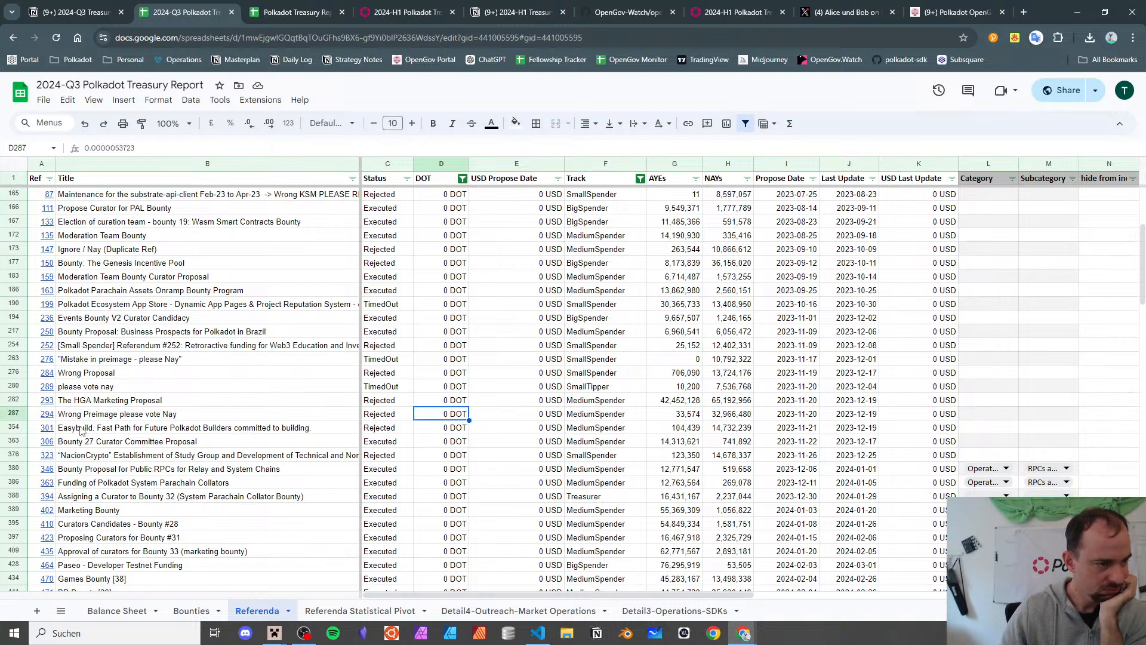
# - Browse the rows for referenda 293, 323 and 346, reading their titles and tracks
pyautogui.moveTo(51, 419)
pyautogui.click(66, 389)
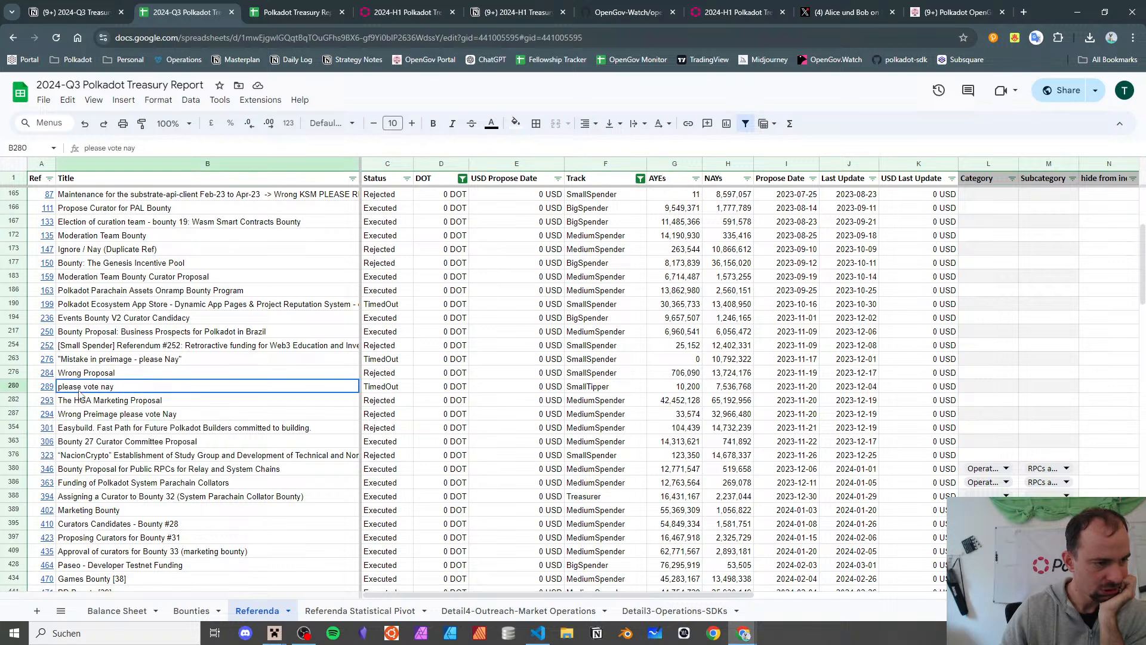
pyautogui.click(48, 403)
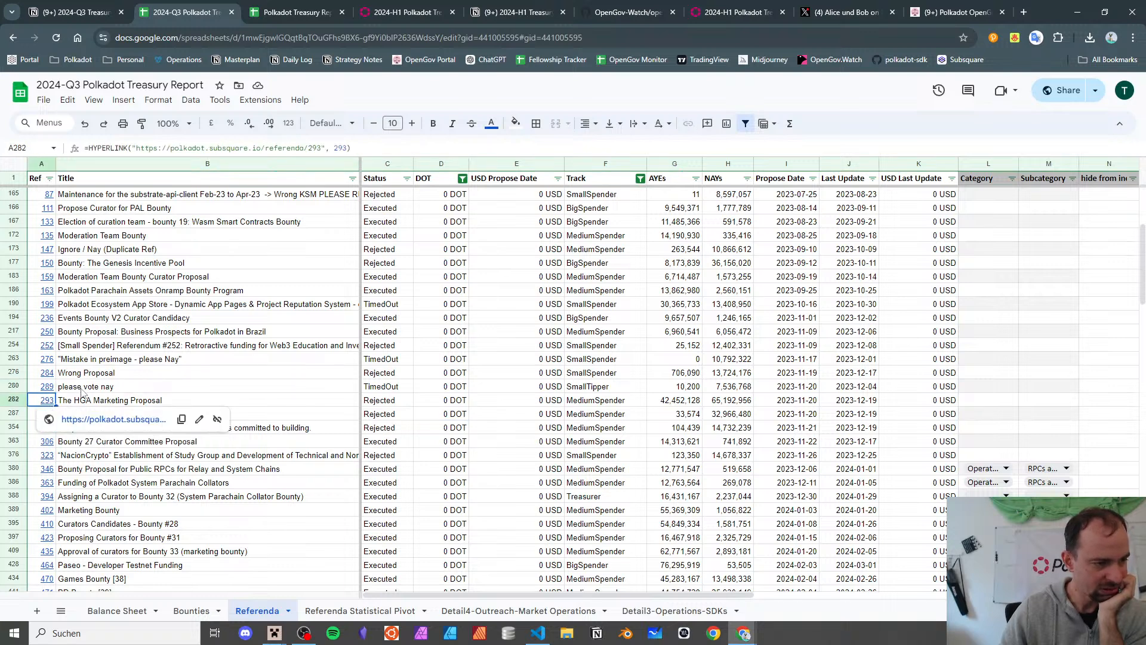
pyautogui.scroll(-3, 484, 447)
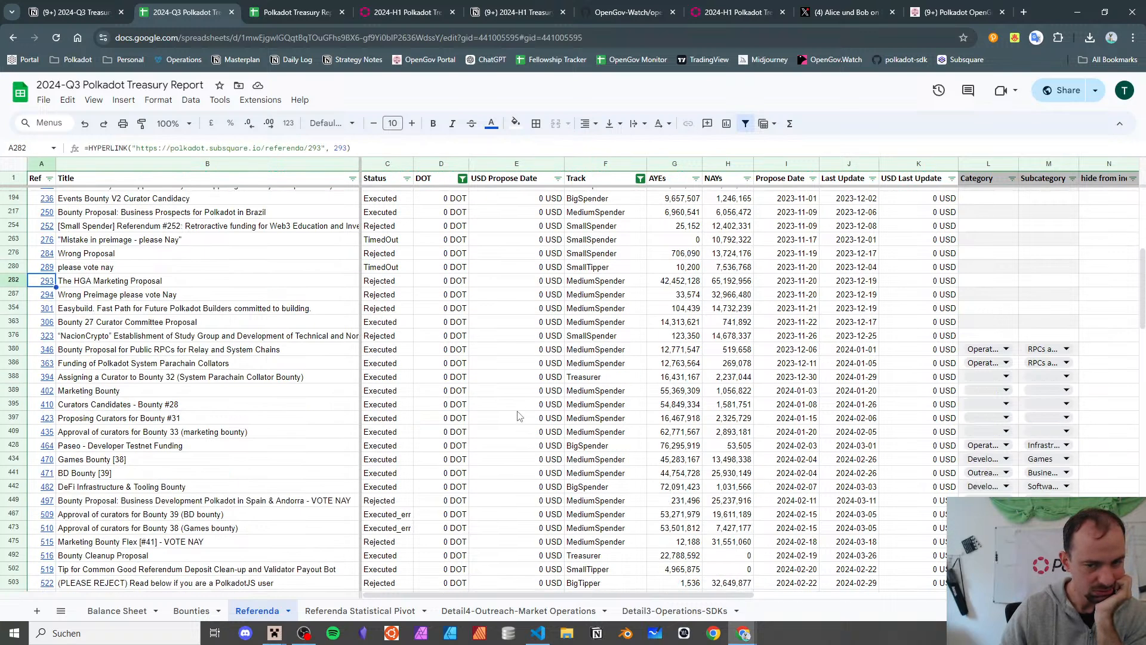
pyautogui.click(591, 335)
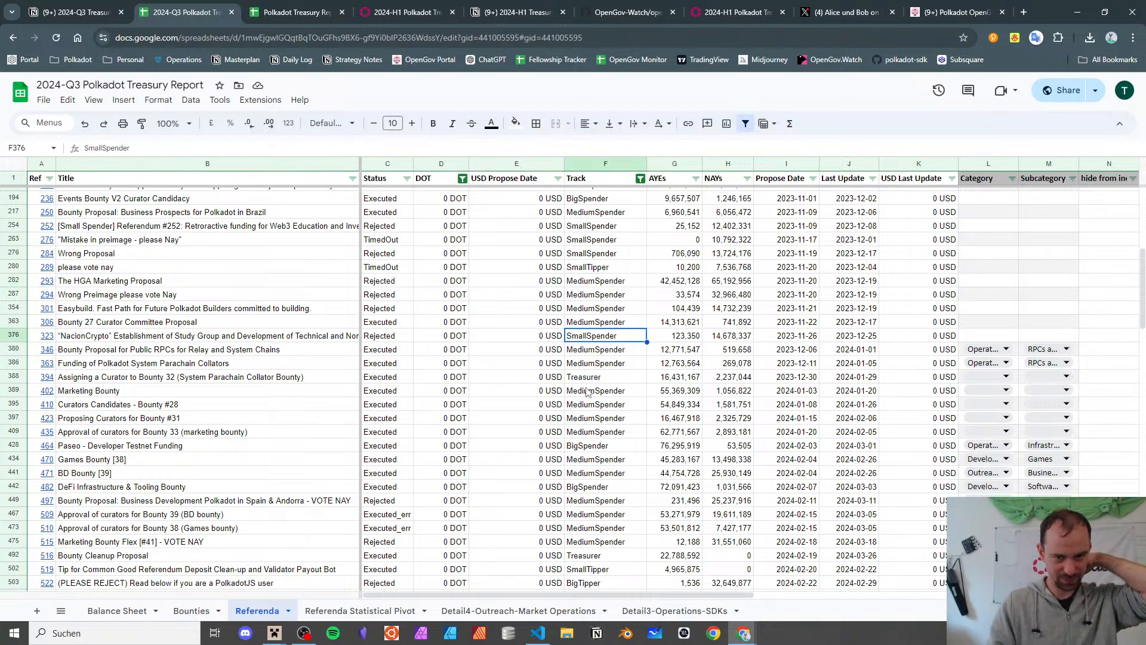
pyautogui.press('Down')
pyautogui.press('Left')
pyautogui.press('Left')
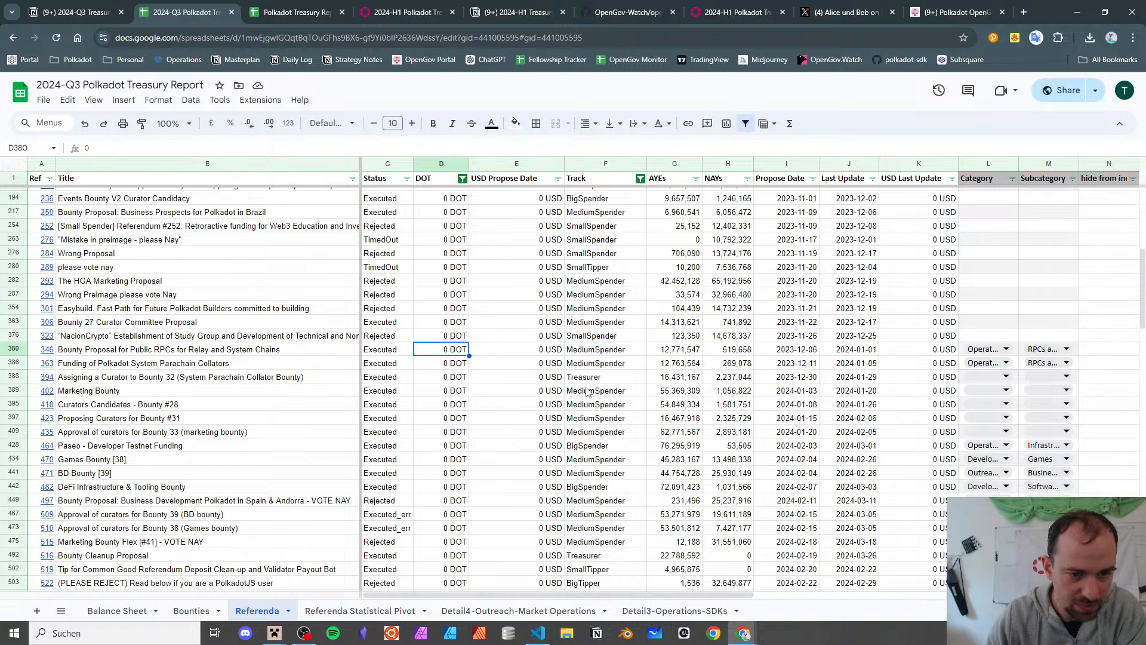
pyautogui.press('Left')
pyautogui.press('Left')
pyautogui.press('Left')
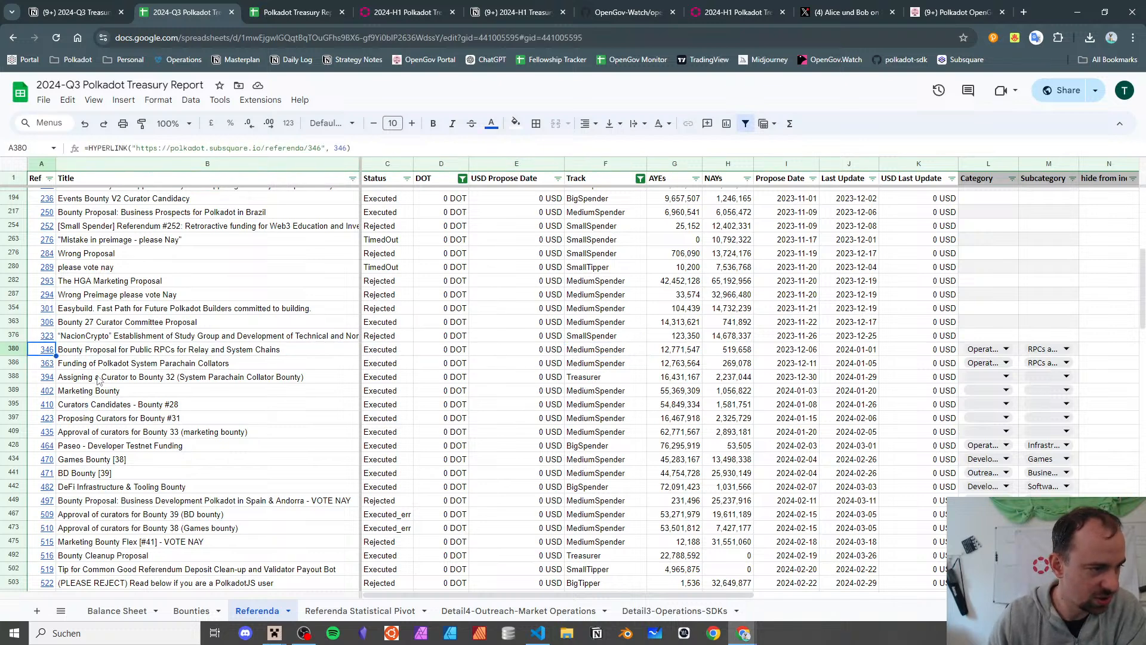
pyautogui.click(105, 339)
pyautogui.click(127, 353)
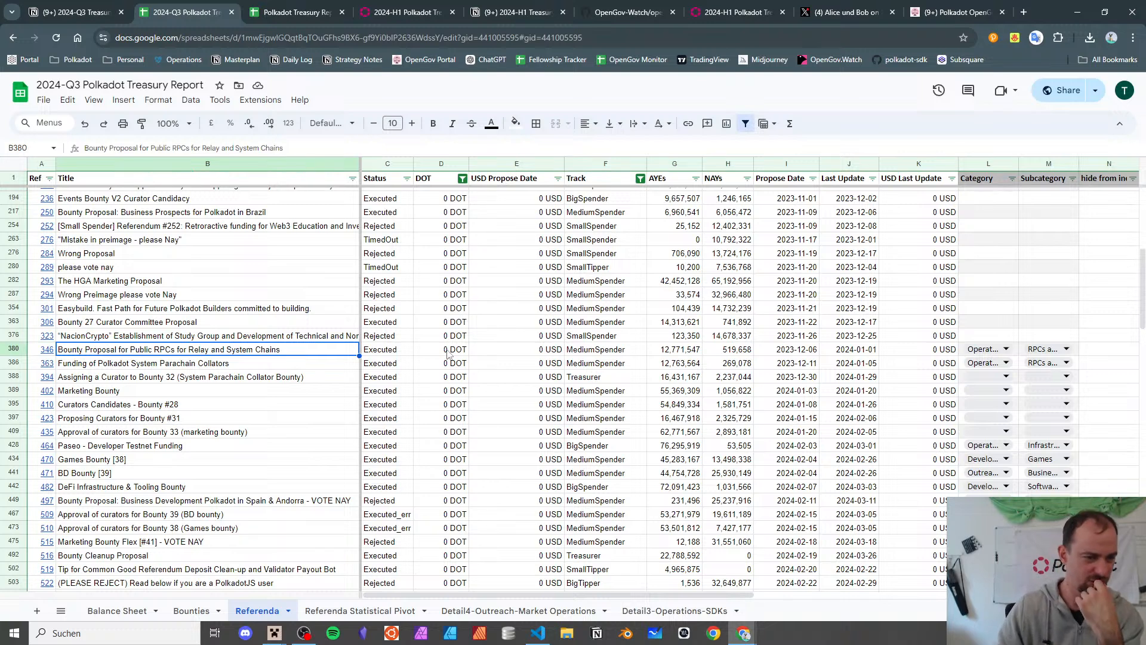
# - Check referendum 346's DOT amount, then open referendum 363 on Subsquare
pyautogui.press('Right')
pyautogui.press('Right')
pyautogui.click(48, 351)
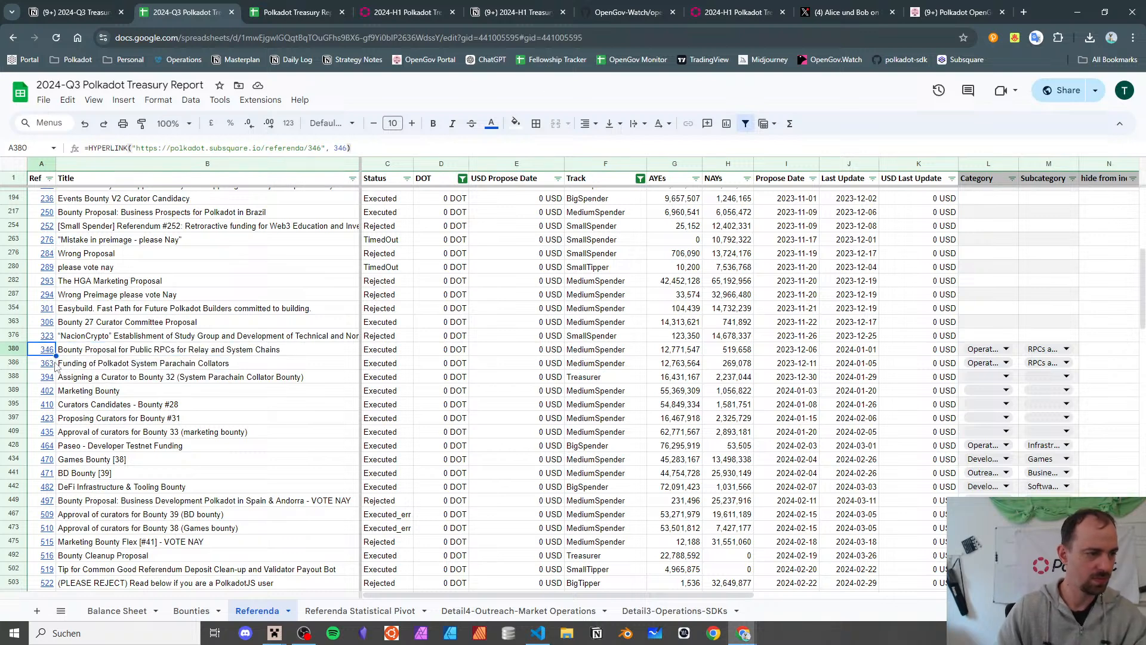
pyautogui.click(55, 365)
pyautogui.click(71, 385)
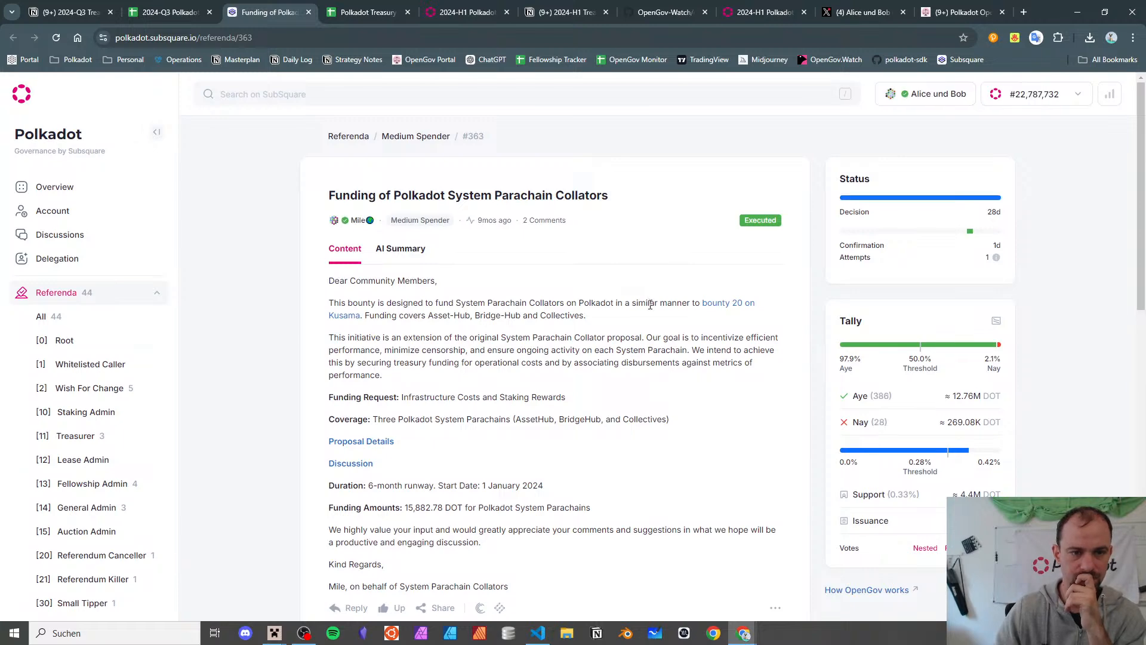
# - Inspect referendum 363's approveBounty call details, then follow its link to Bounty #32
pyautogui.scroll(-9, 650, 304)
pyautogui.scroll(2, 607, 284)
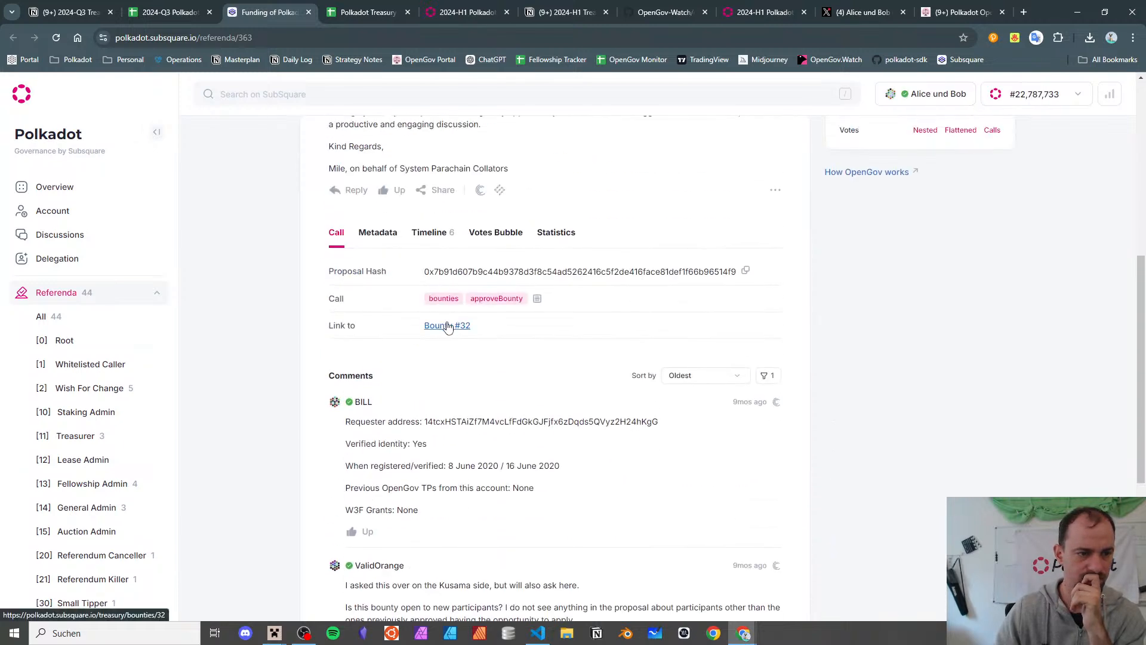
pyautogui.click(538, 298)
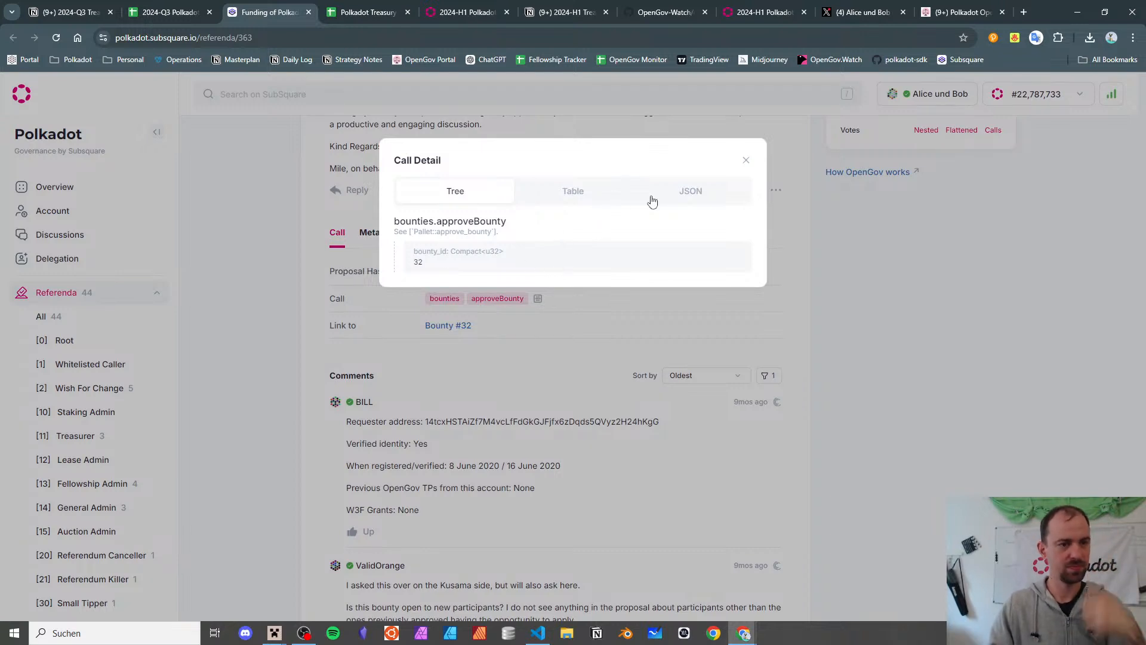
pyautogui.click(745, 159)
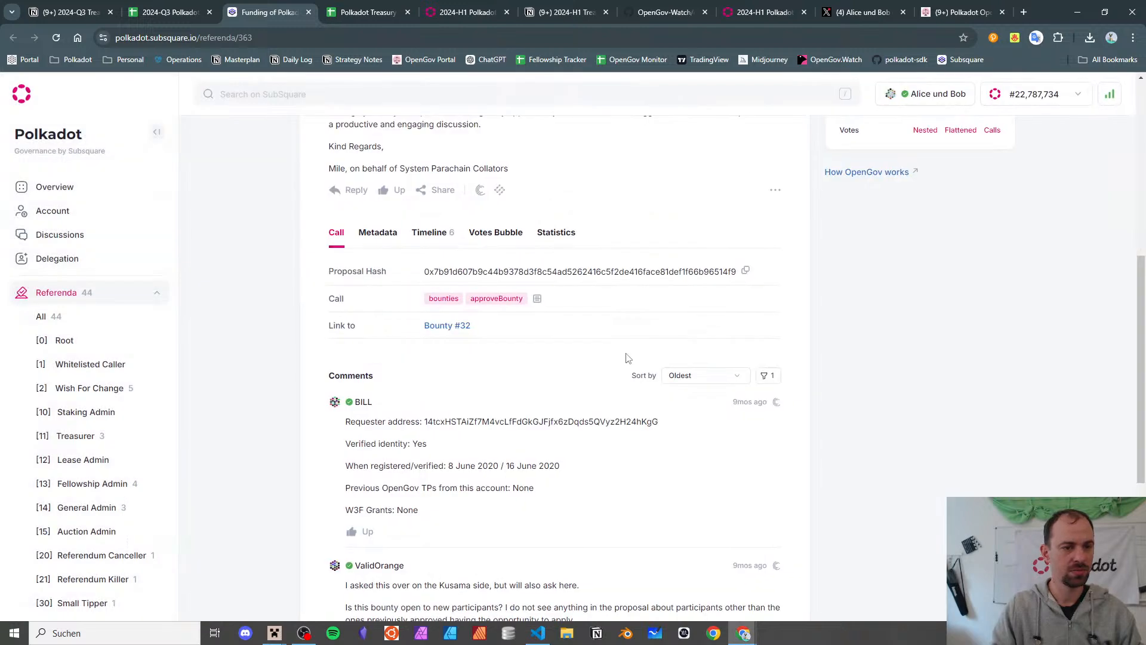
pyautogui.scroll(7, 625, 357)
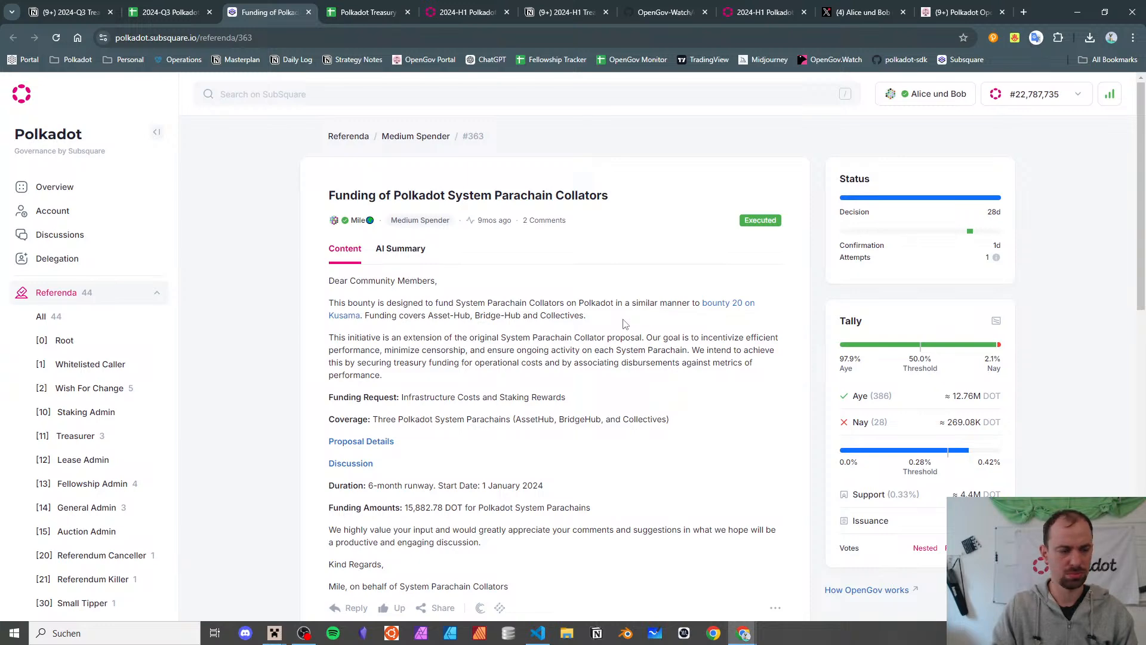
pyautogui.scroll(-4, 625, 324)
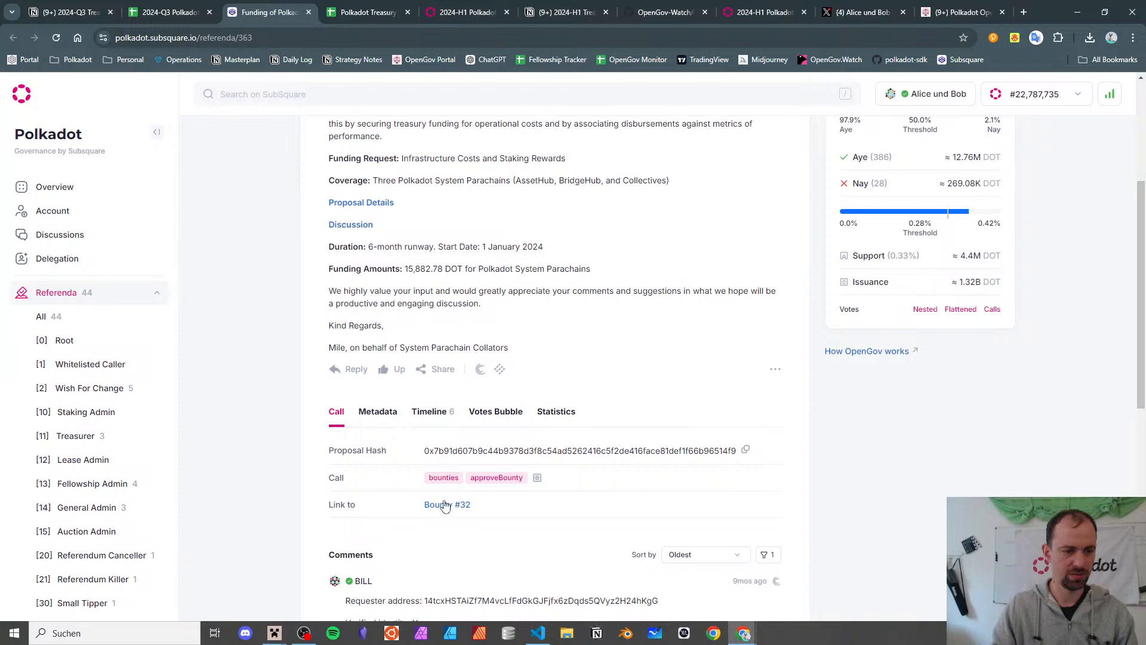
pyautogui.click(537, 477)
pyautogui.click(529, 417)
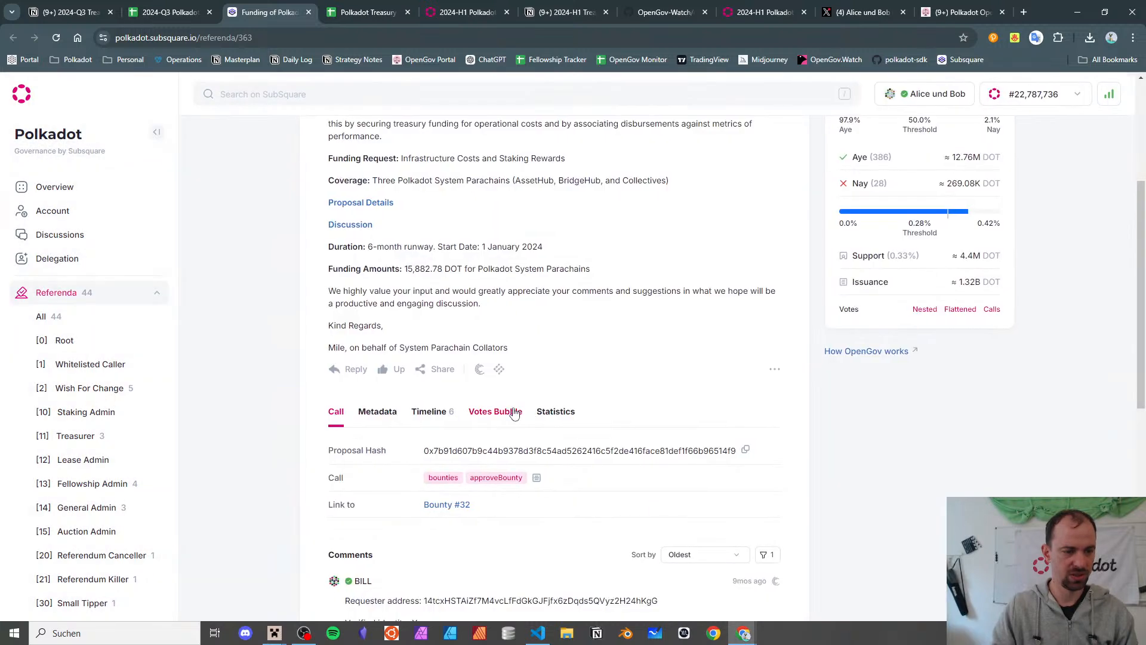
pyautogui.click(538, 480)
pyautogui.click(538, 481)
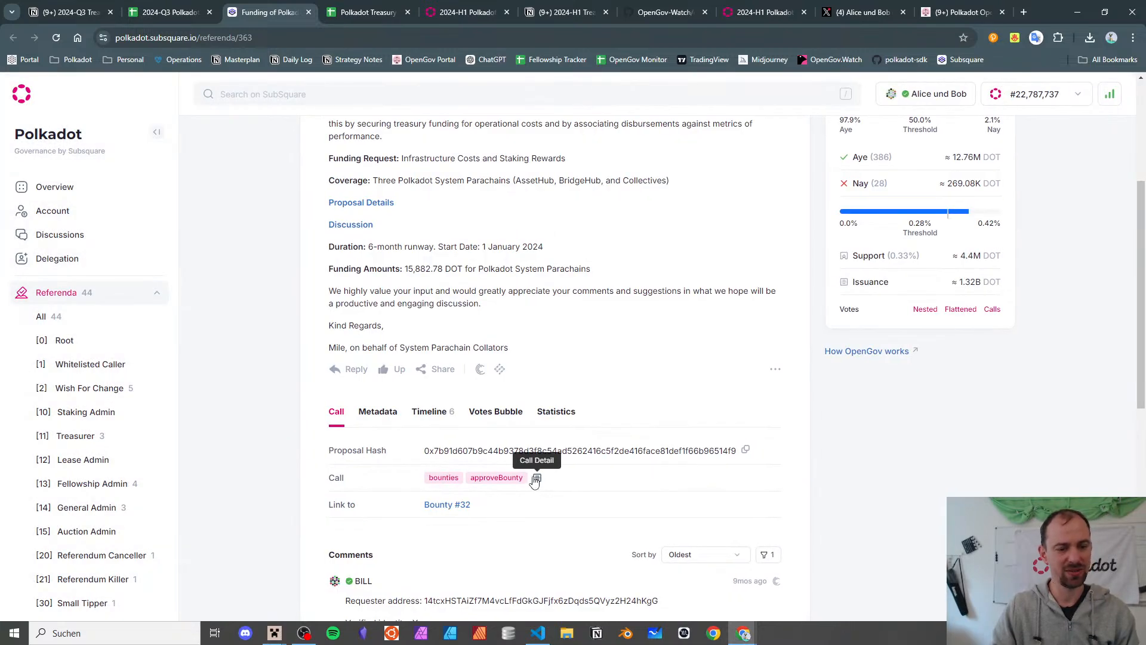
pyautogui.scroll(-3, 534, 482)
pyautogui.scroll(2, 526, 468)
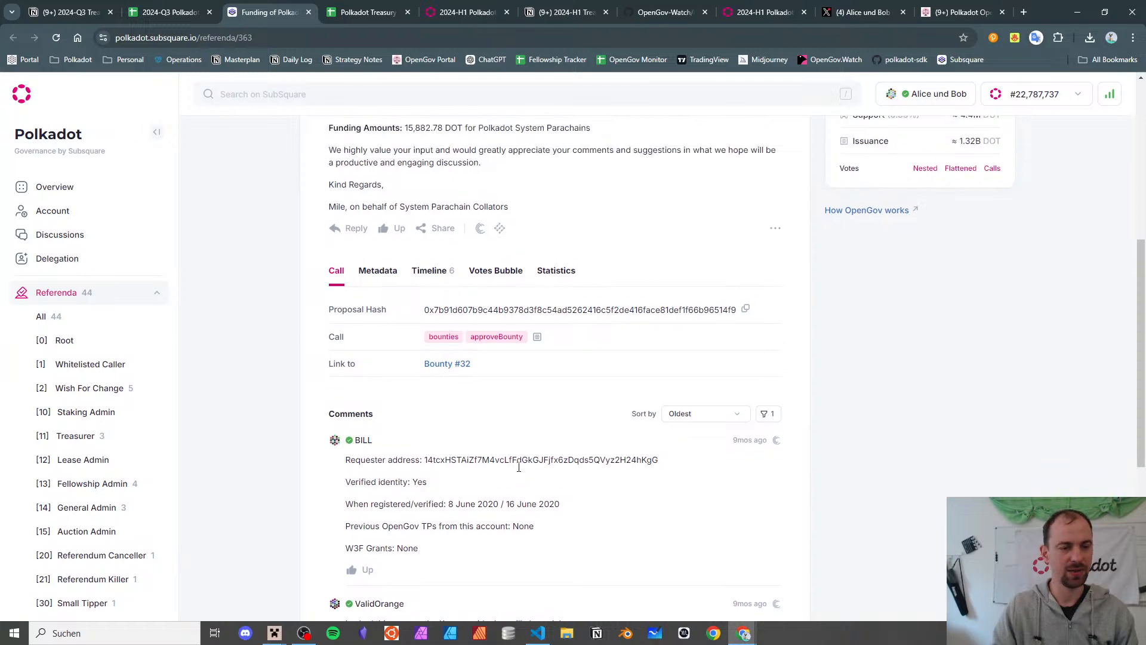
pyautogui.click(460, 446)
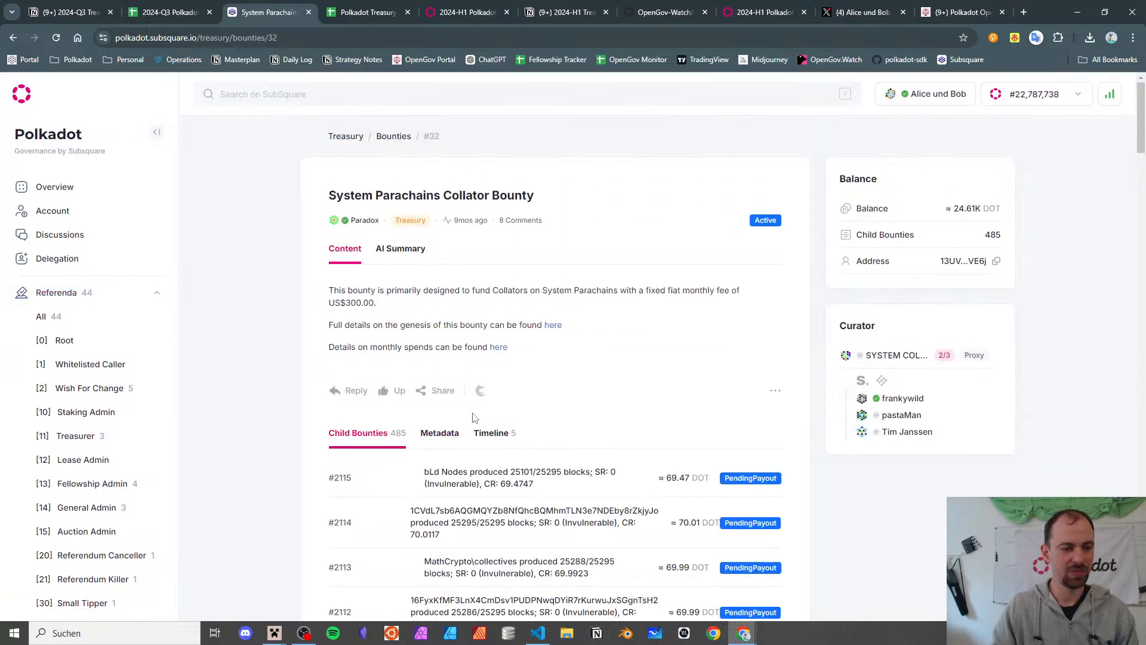
# - Check Bounty #32's timeline and open its Propose Bounty extrinsic 18583635-3 on Subscan
pyautogui.click(486, 434)
pyautogui.scroll(-6, 522, 334)
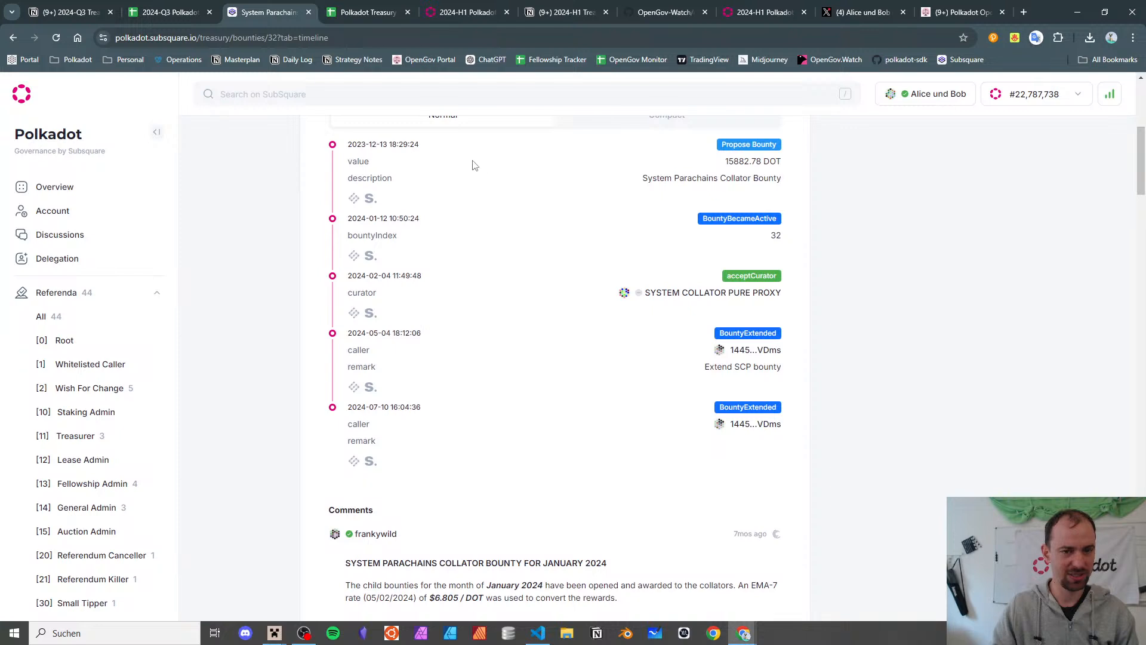
pyautogui.scroll(1, 416, 238)
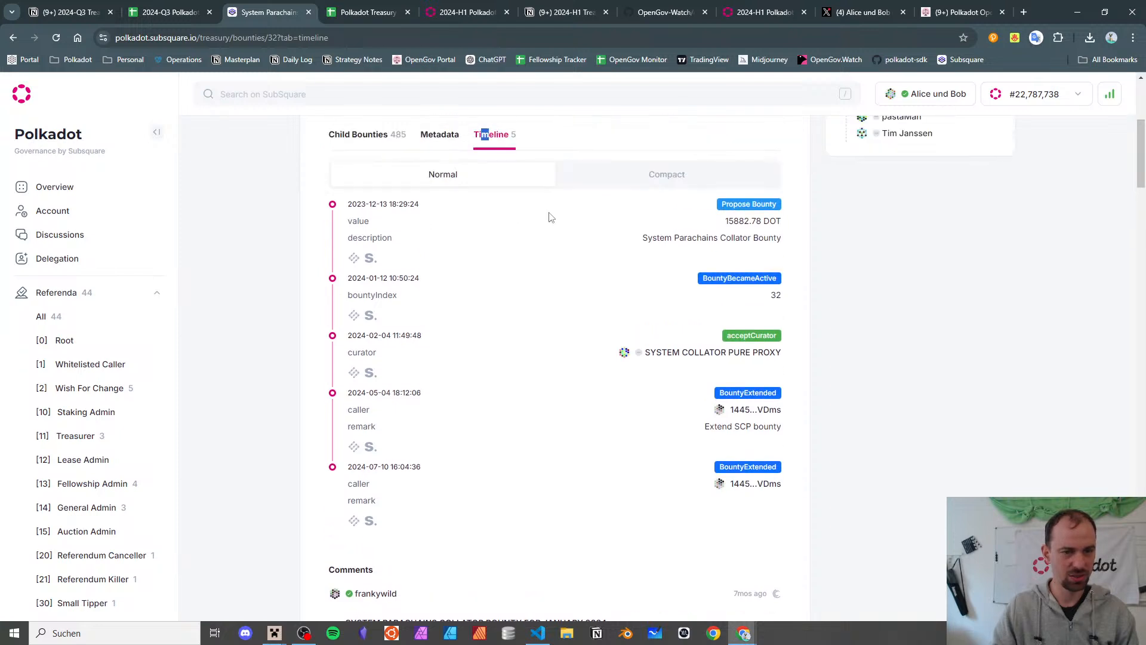
pyautogui.tripleClick(396, 277)
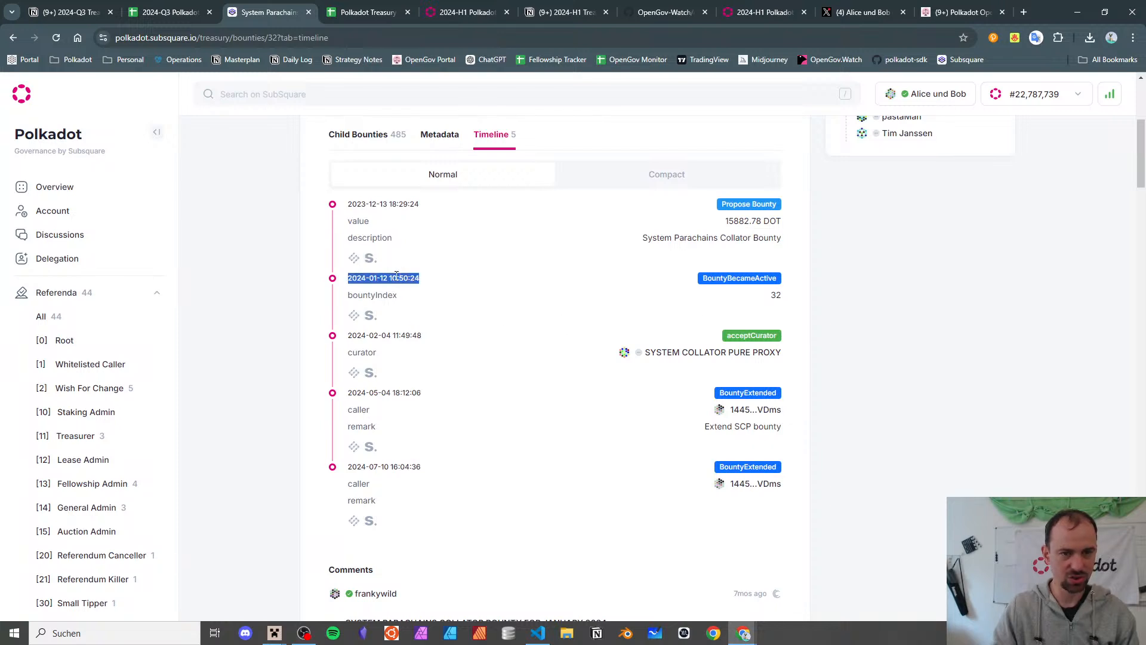
pyautogui.click(354, 258)
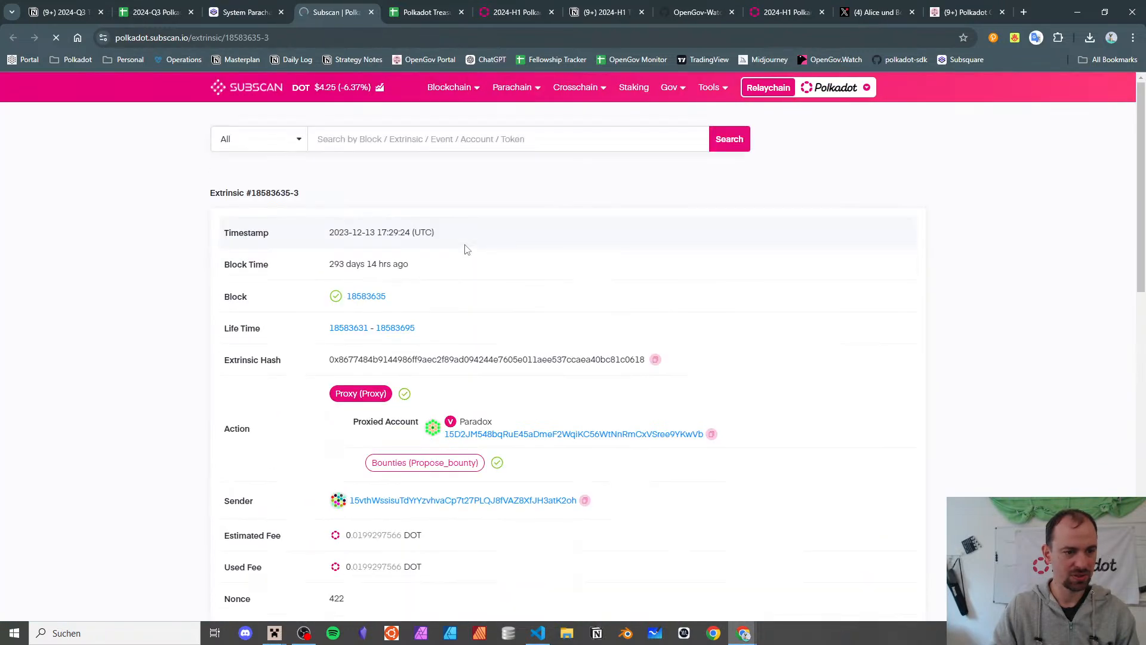
# - Scroll through the Subscan extrinsic's events and parameters, then close it and the Bounty #32 page
pyautogui.scroll(-10, 440, 237)
pyautogui.scroll(-5, 248, 258)
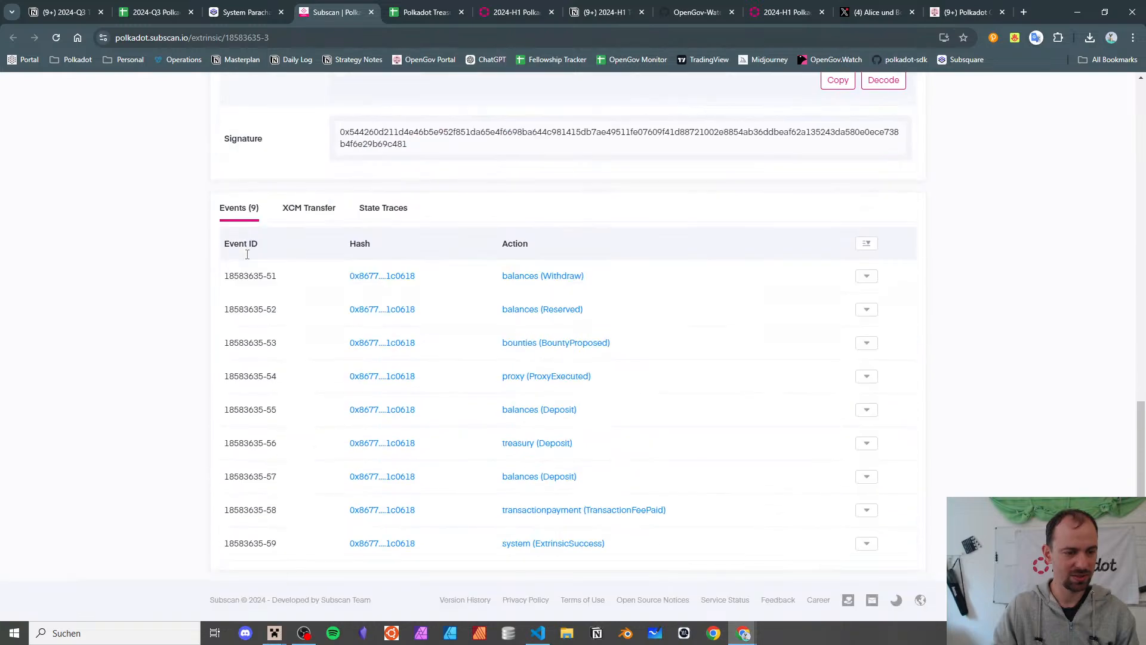
pyautogui.scroll(8, 248, 259)
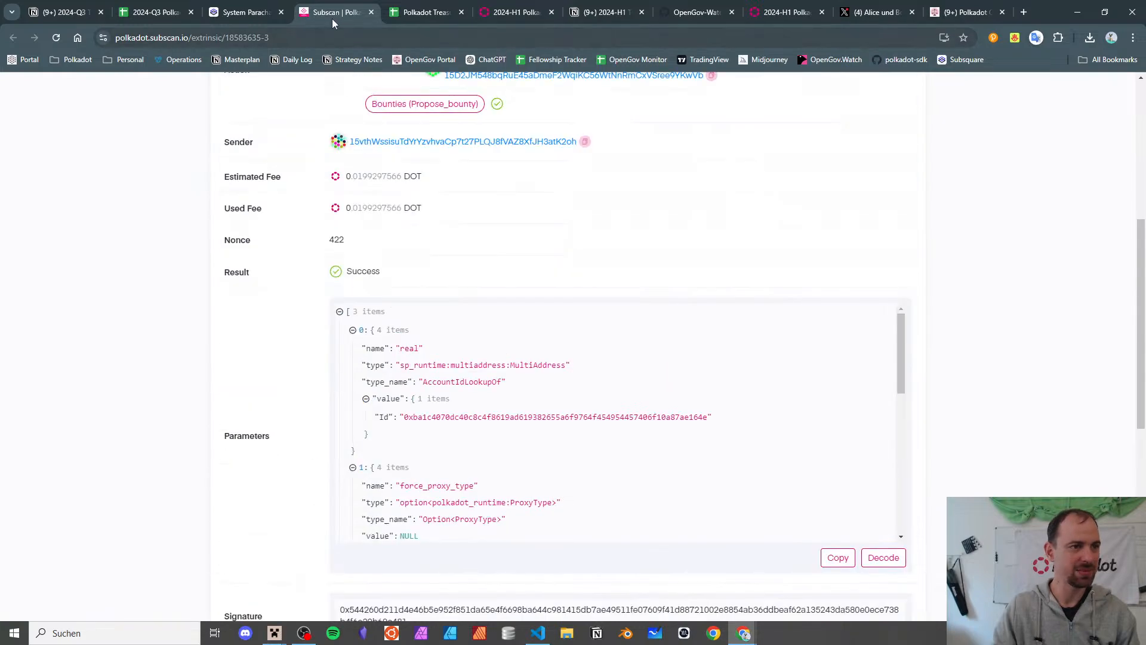
pyautogui.click(370, 12)
pyautogui.click(281, 12)
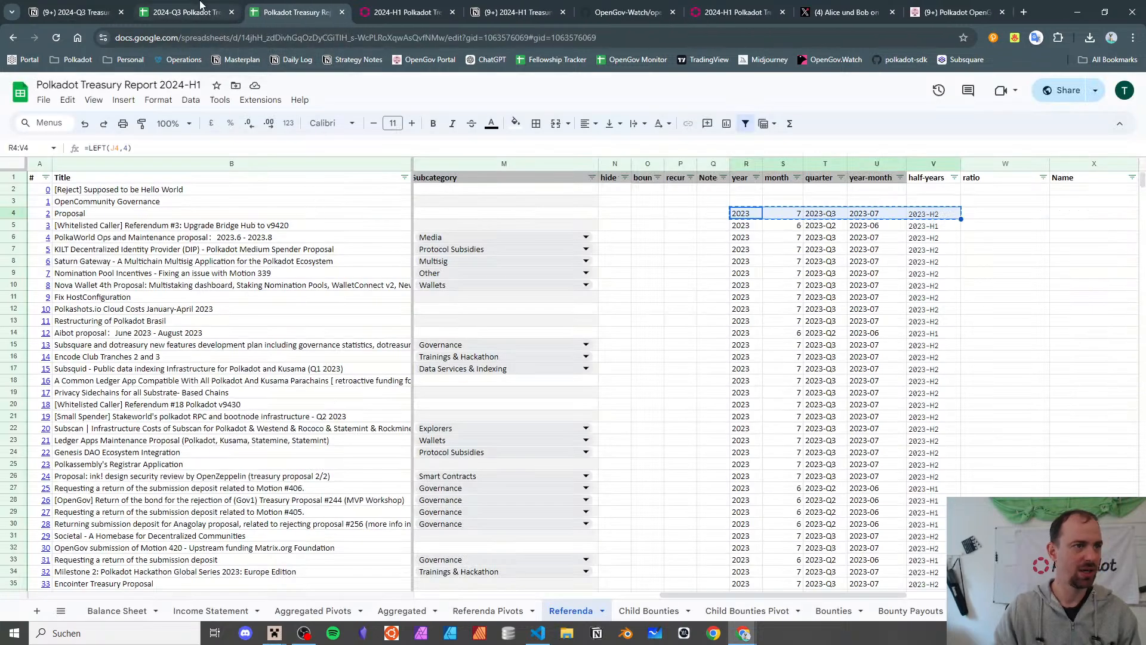
# - In the 2024-Q3 report, open referendum 363's link in cell A386 in a new tab
pyautogui.click(182, 12)
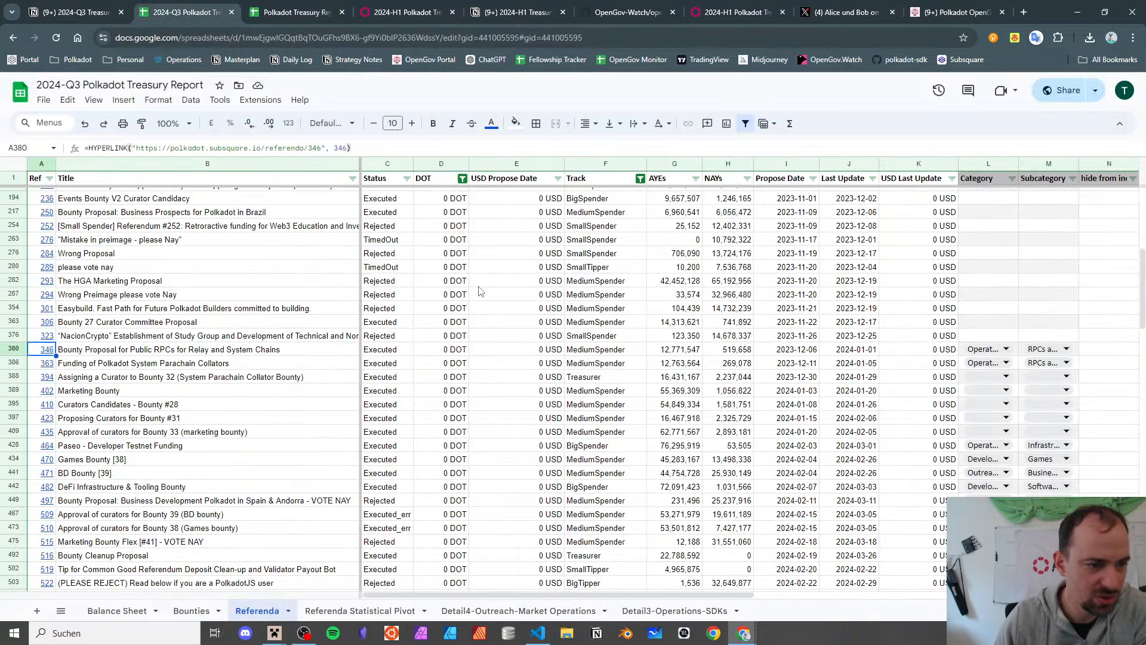
pyautogui.click(187, 351)
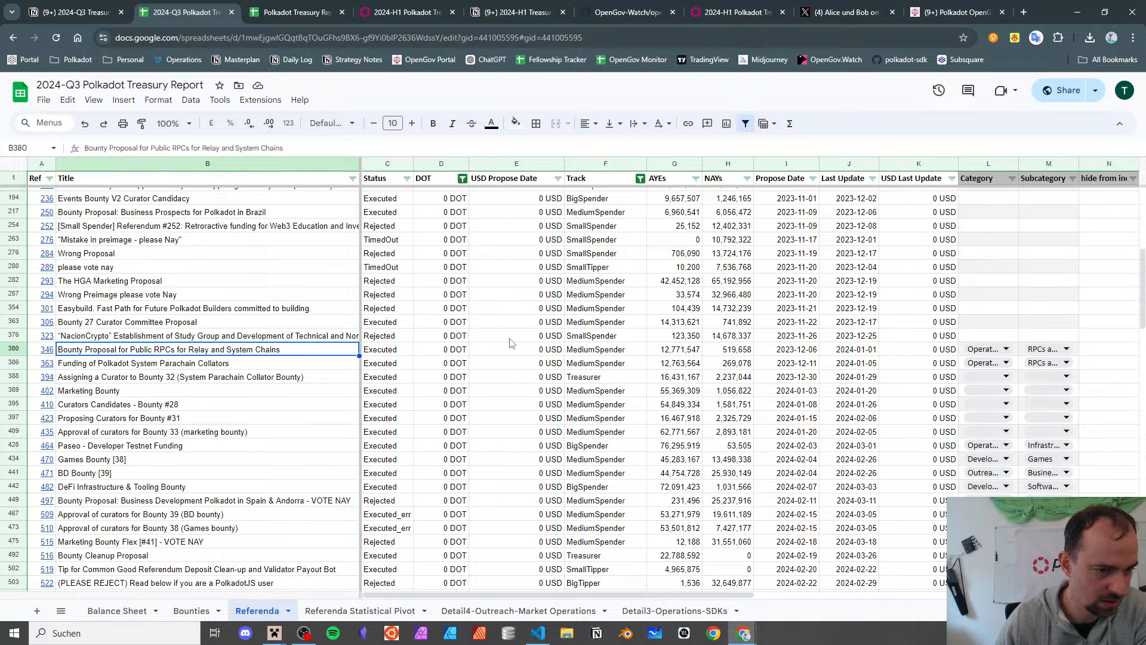
pyautogui.press('Down')
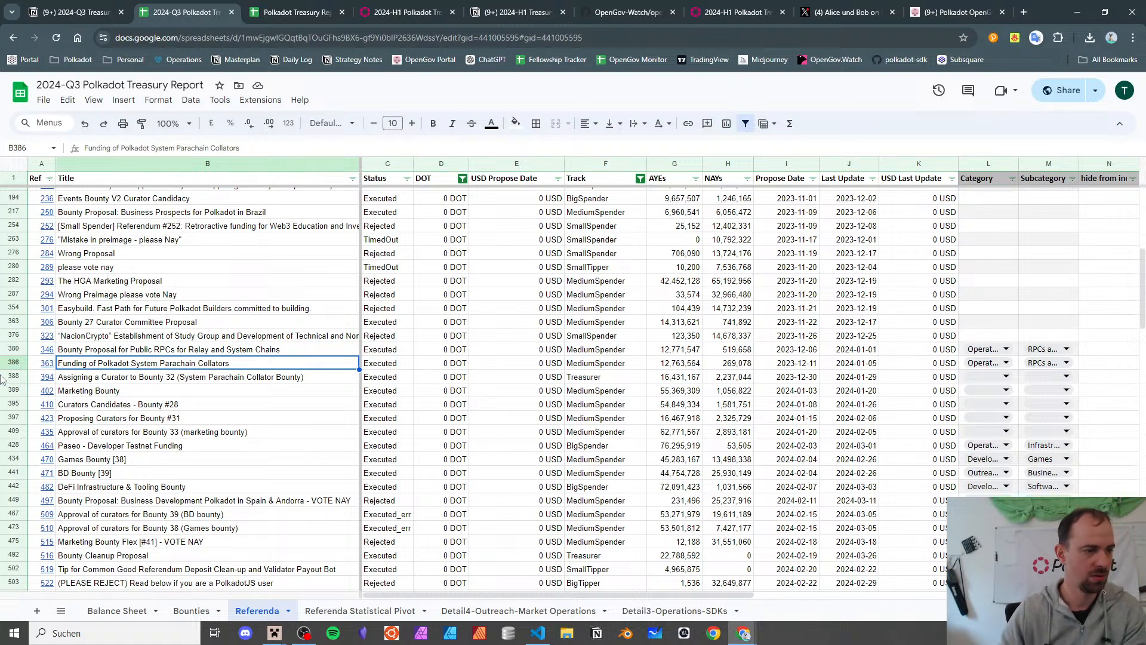
pyautogui.press('Left')
pyautogui.hotkey('alt', 'Return')
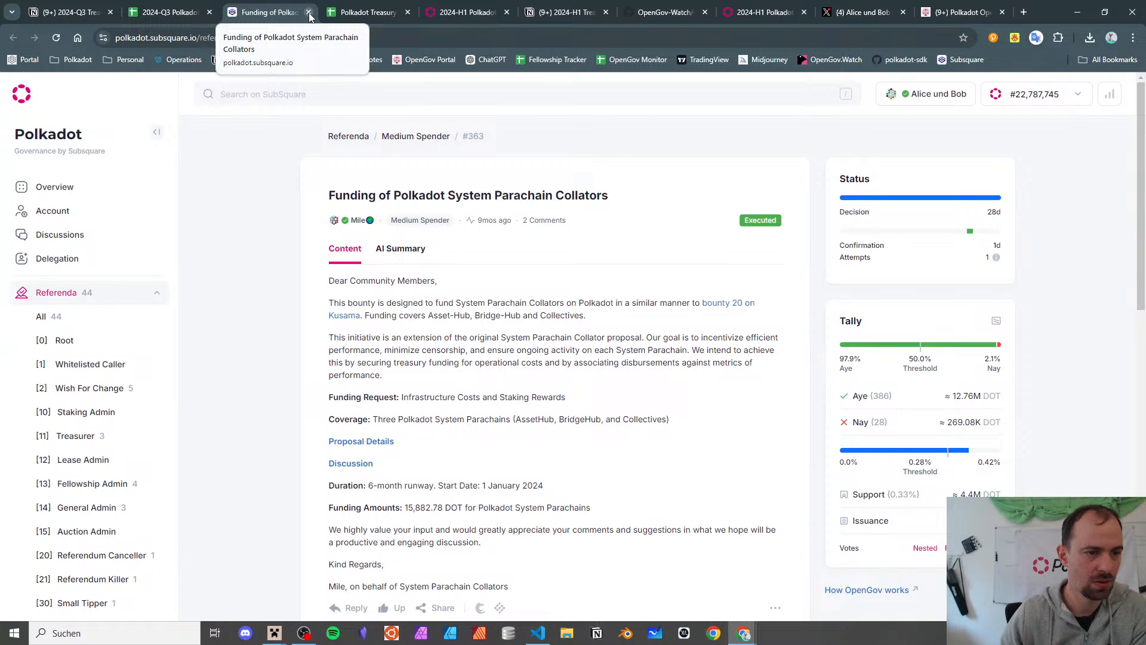
# - Scroll through referendum 363's Subsquare page and close it
pyautogui.scroll(-10, 470, 335)
pyautogui.scroll(2, 469, 334)
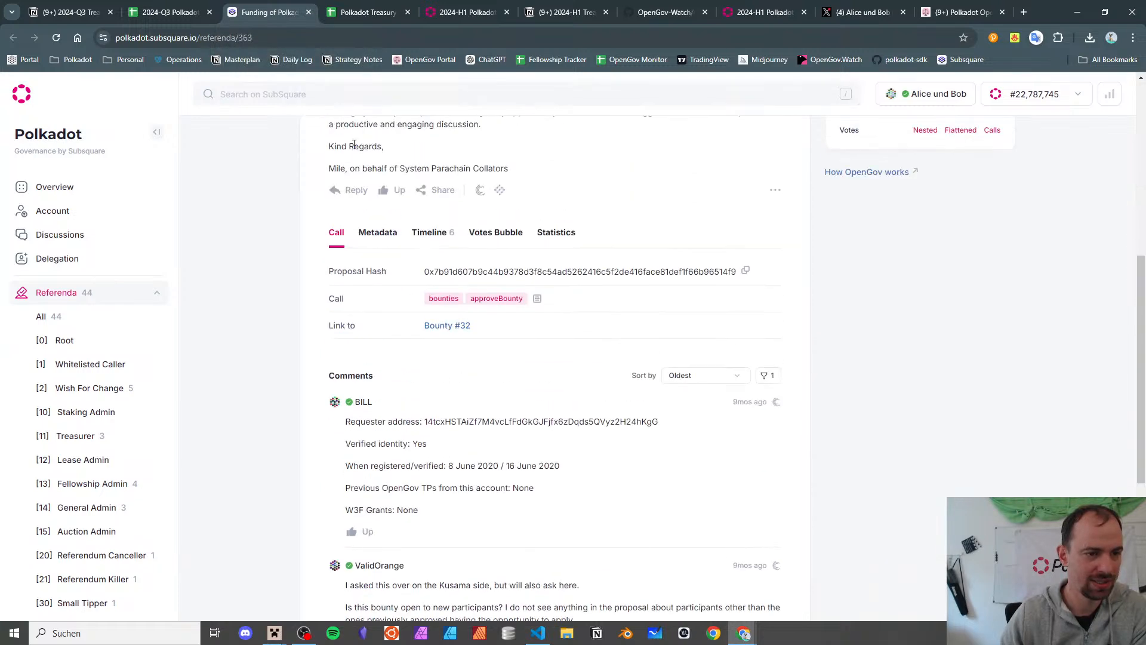
pyautogui.scroll(7, 356, 189)
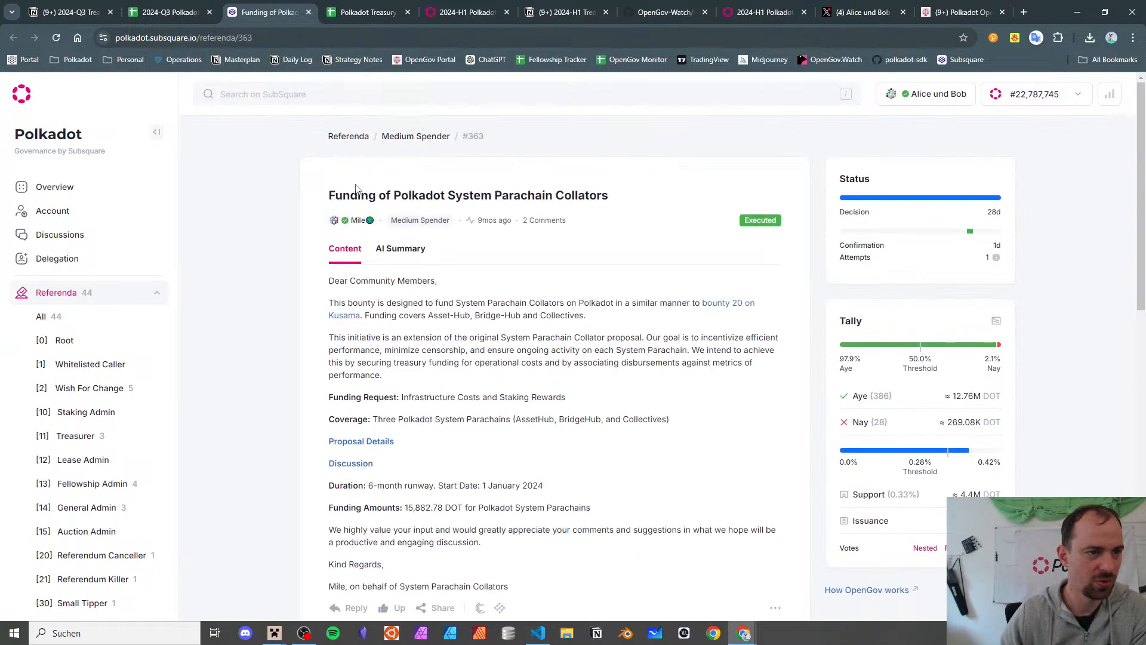
pyautogui.click(309, 12)
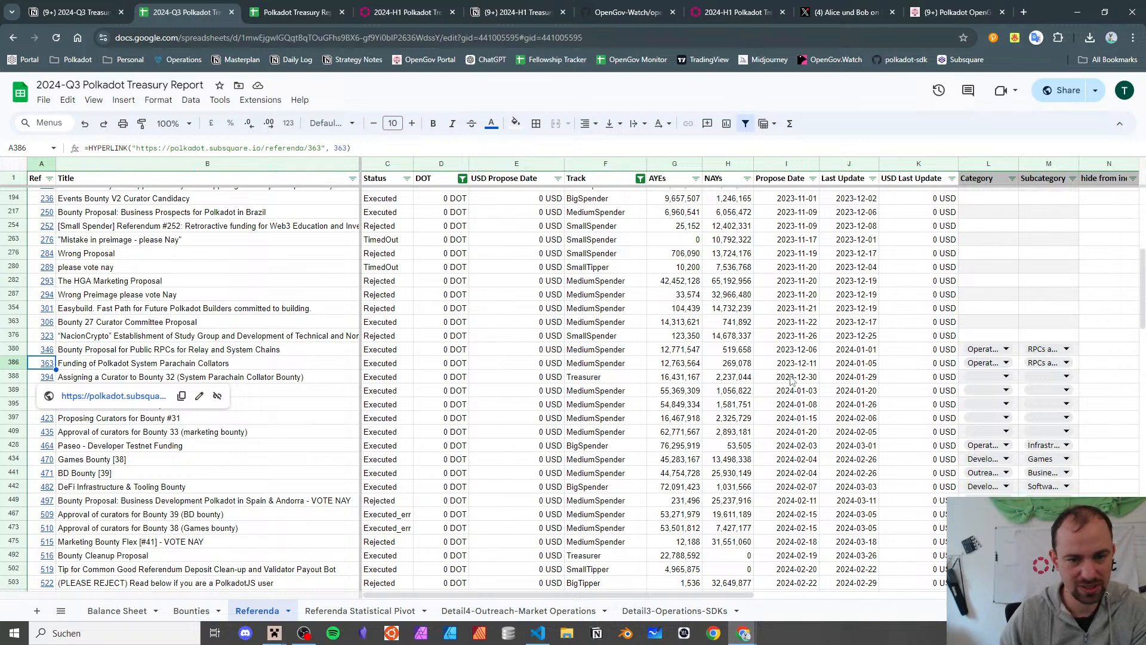
# - Open and close referendum 394's page from cell A388, then switch to the Notion notes
pyautogui.click(49, 380)
pyautogui.click(91, 405)
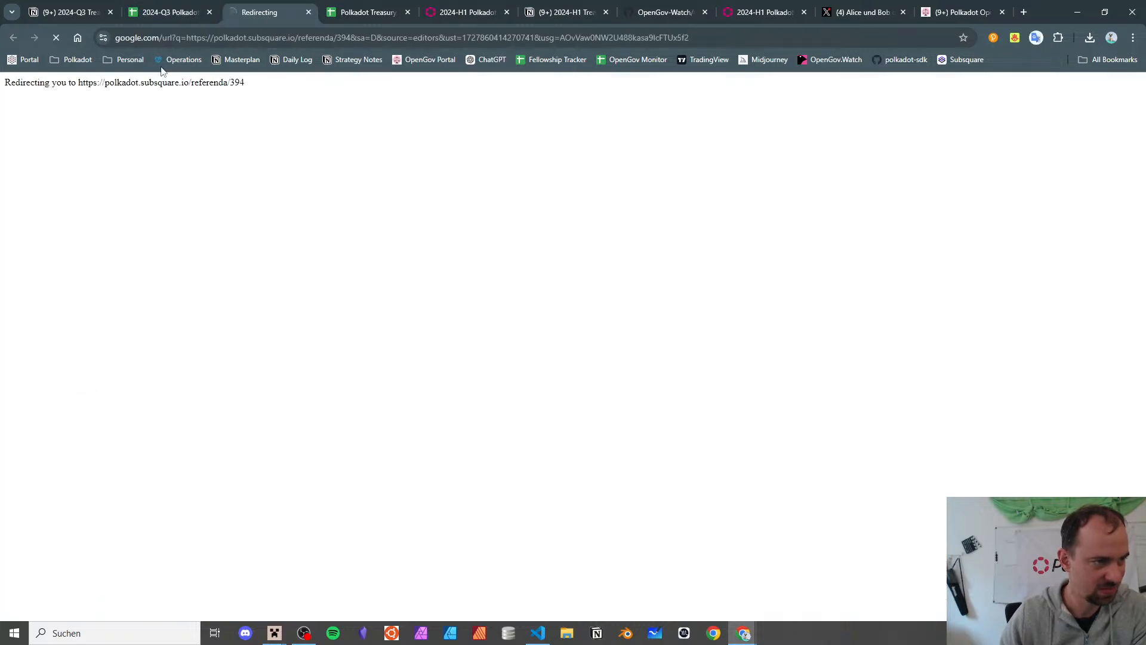
pyautogui.hotkey('ctrl', 'shift', 'Tab')
pyautogui.middleClick(252, 6)
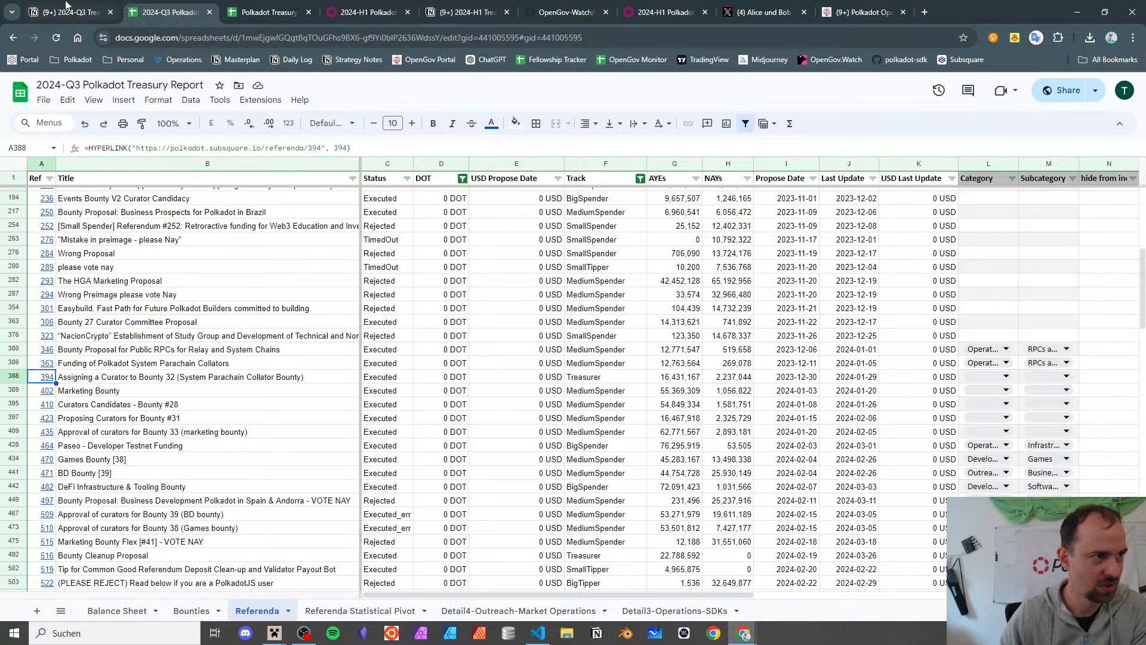
pyautogui.hotkey('ctrl', 'shift', 'Tab')
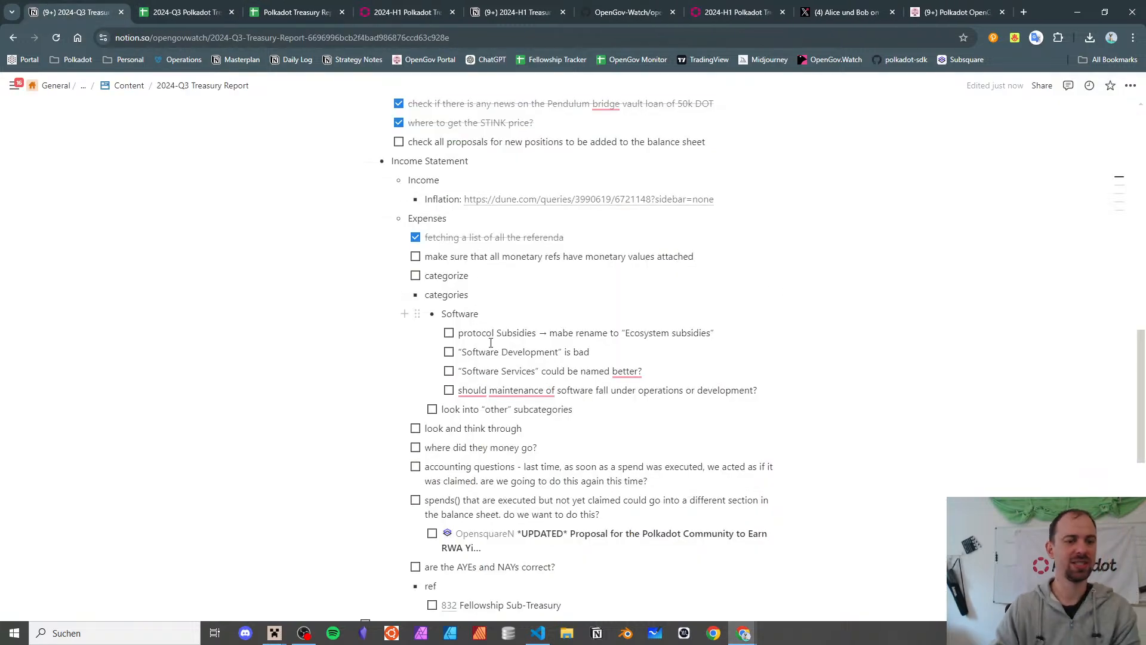
# - Add an outdented '- code' bullet below the other-subcategories to-do
pyautogui.press('Down')
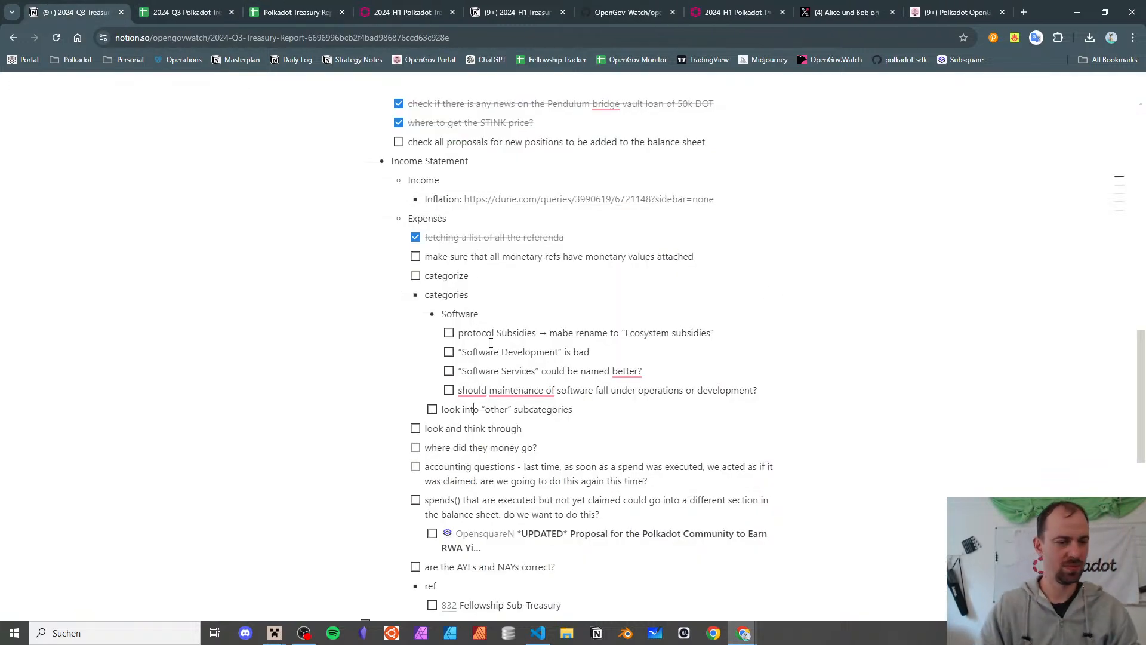
pyautogui.press('Up')
pyautogui.press('Up')
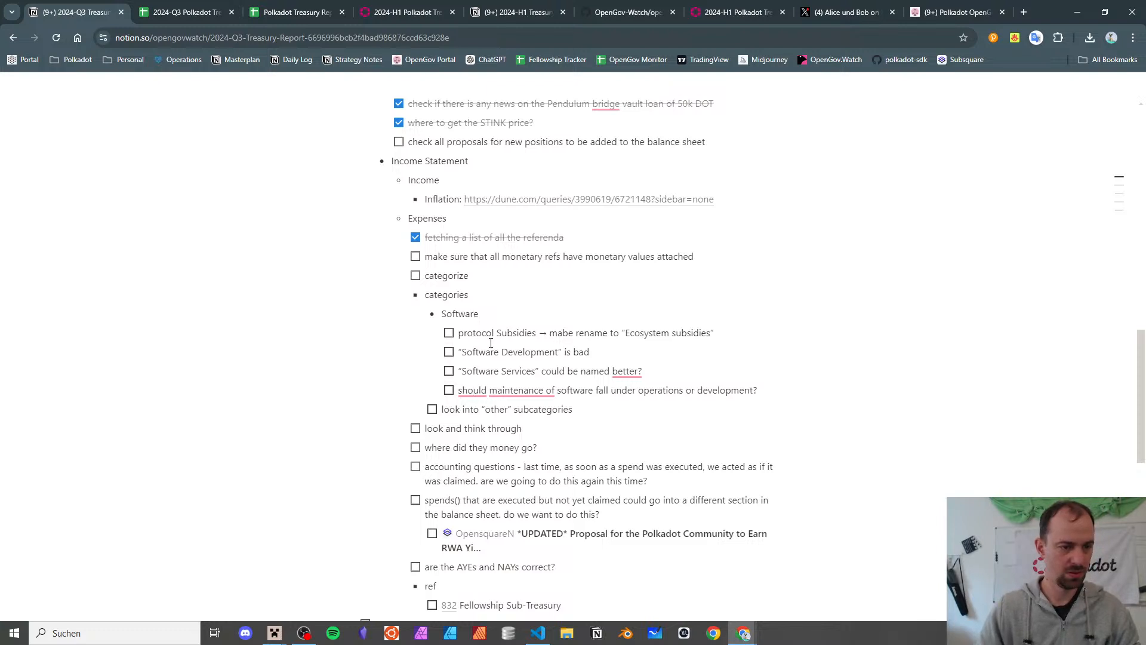
pyautogui.press('Down')
pyautogui.press('Down')
pyautogui.press('Down')
pyautogui.press('Down')
pyautogui.press('Down')
pyautogui.press('Down')
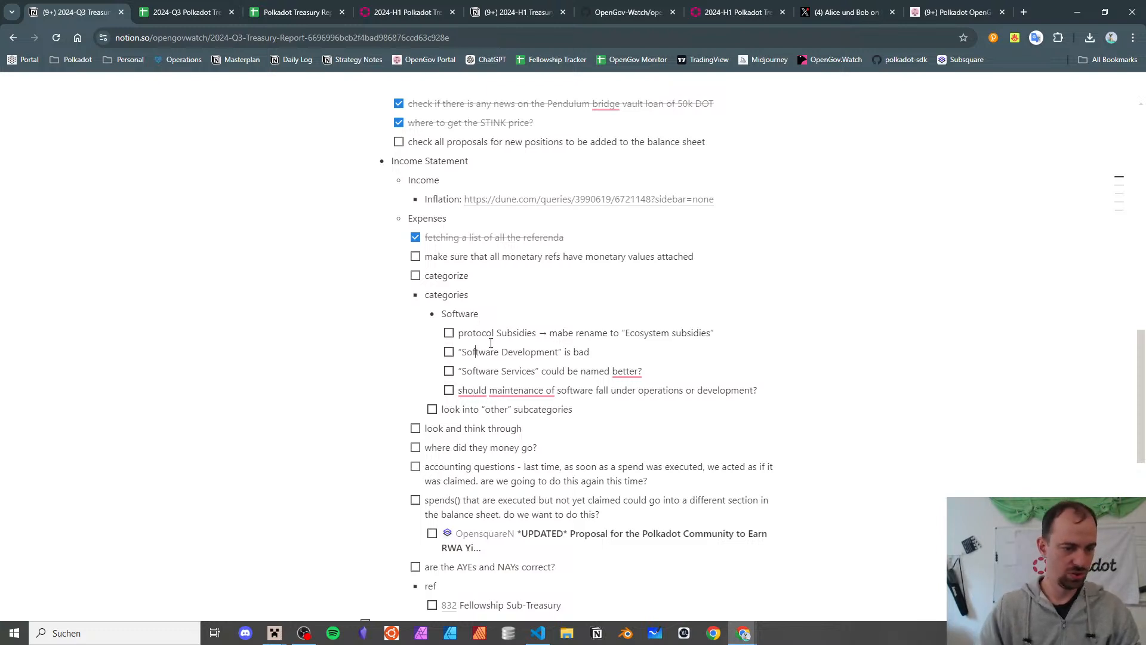
pyautogui.press('End')
pyautogui.press('Return')
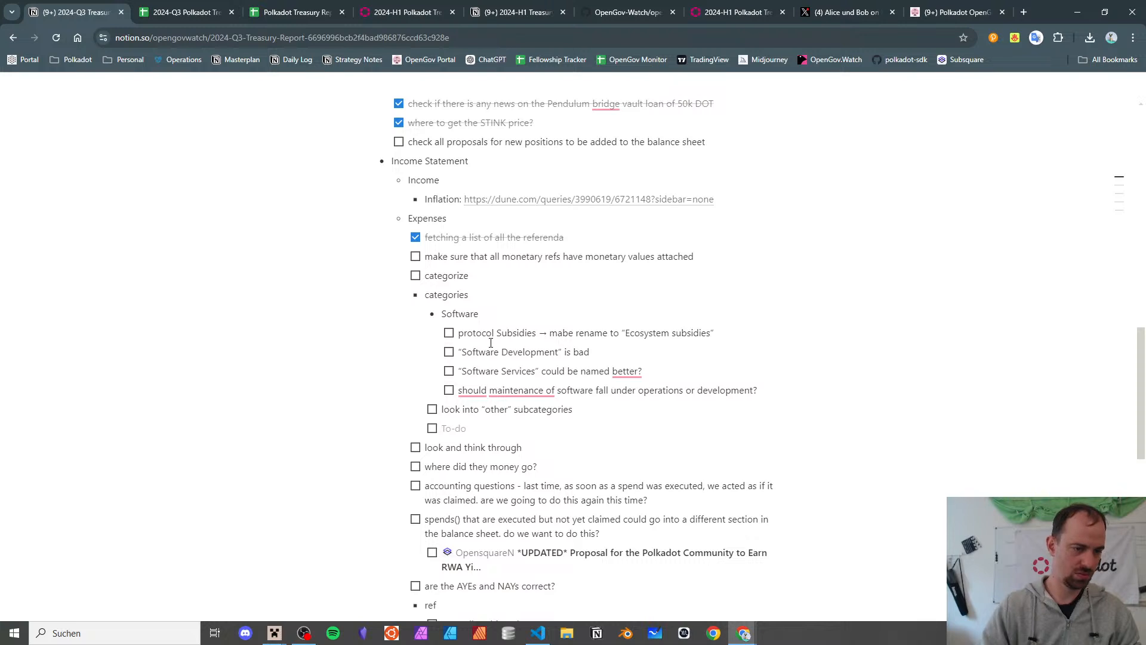
pyautogui.hotkey('shift', 'Tab')
pyautogui.write('- c')
pyautogui.write('ode')
# - Nest the to-do 'have a column that tags bounty-related stuff for filtering' under code
pyautogui.press('Return')
pyautogui.press('Tab')
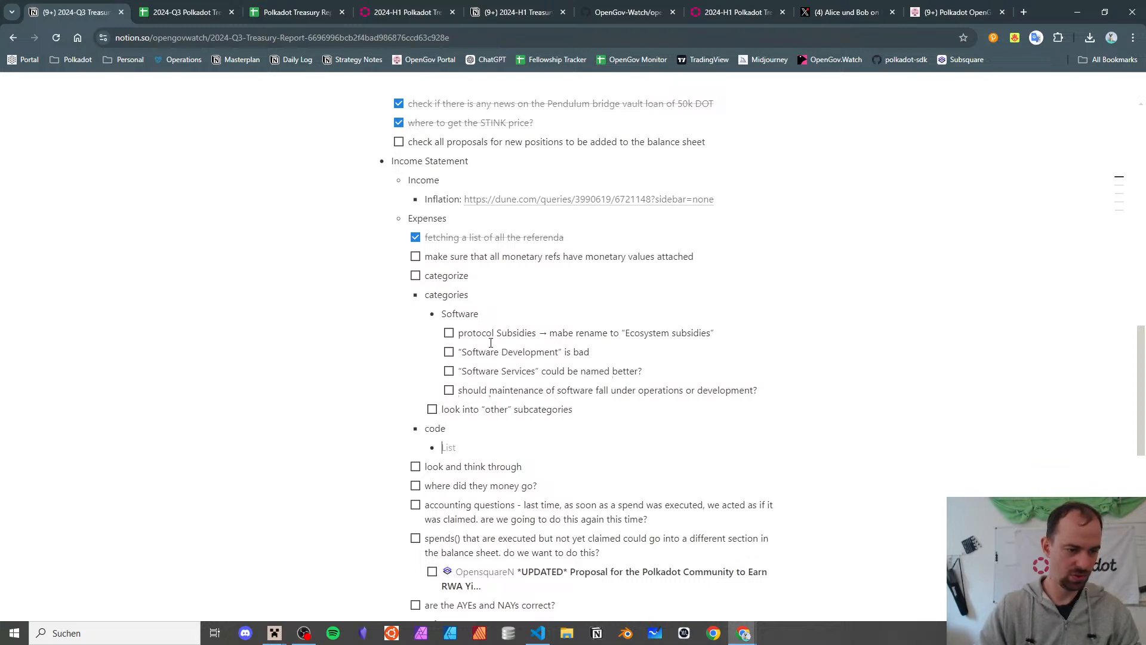
pyautogui.write('[]')
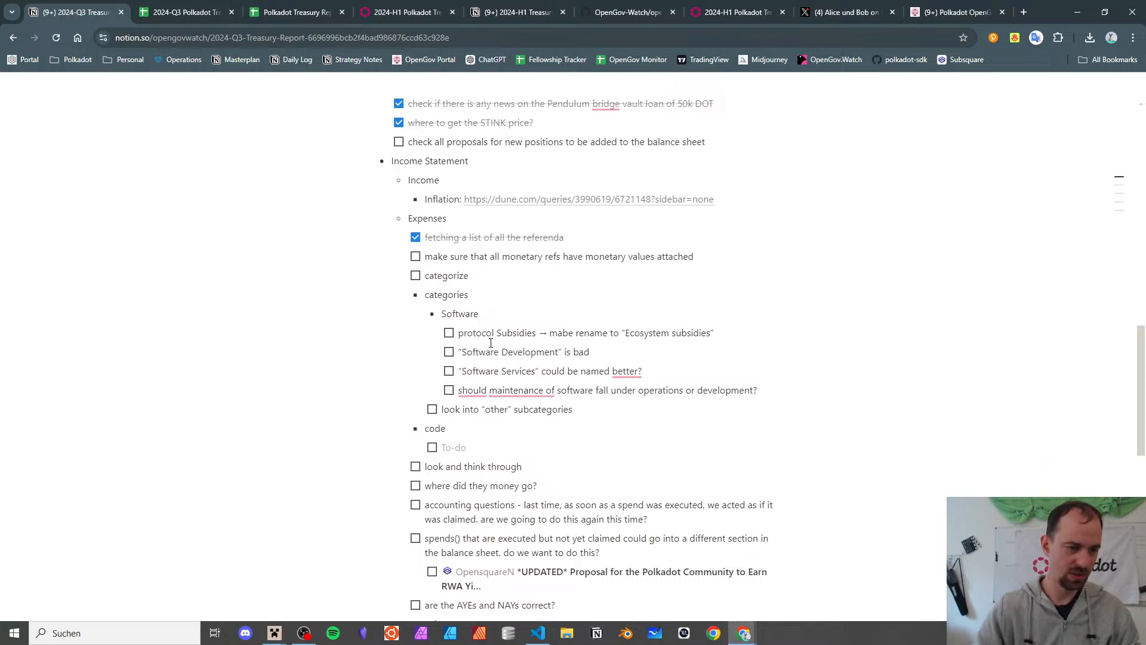
pyautogui.write('have a column that tags bounty-related stuff for f')
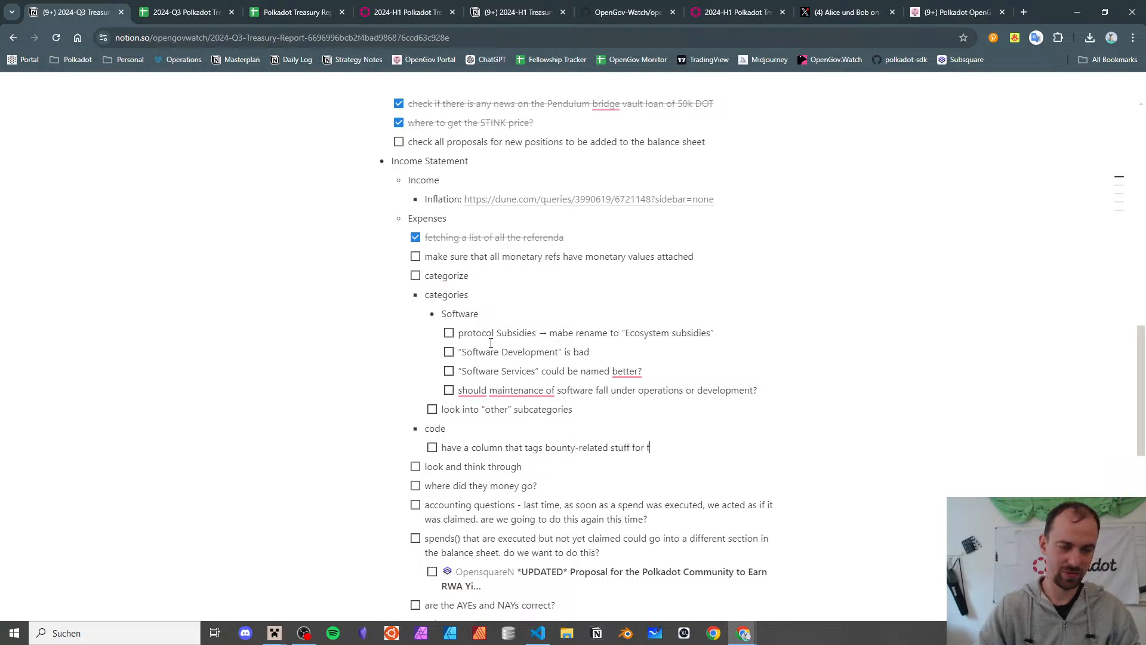
pyautogui.write('iltering')
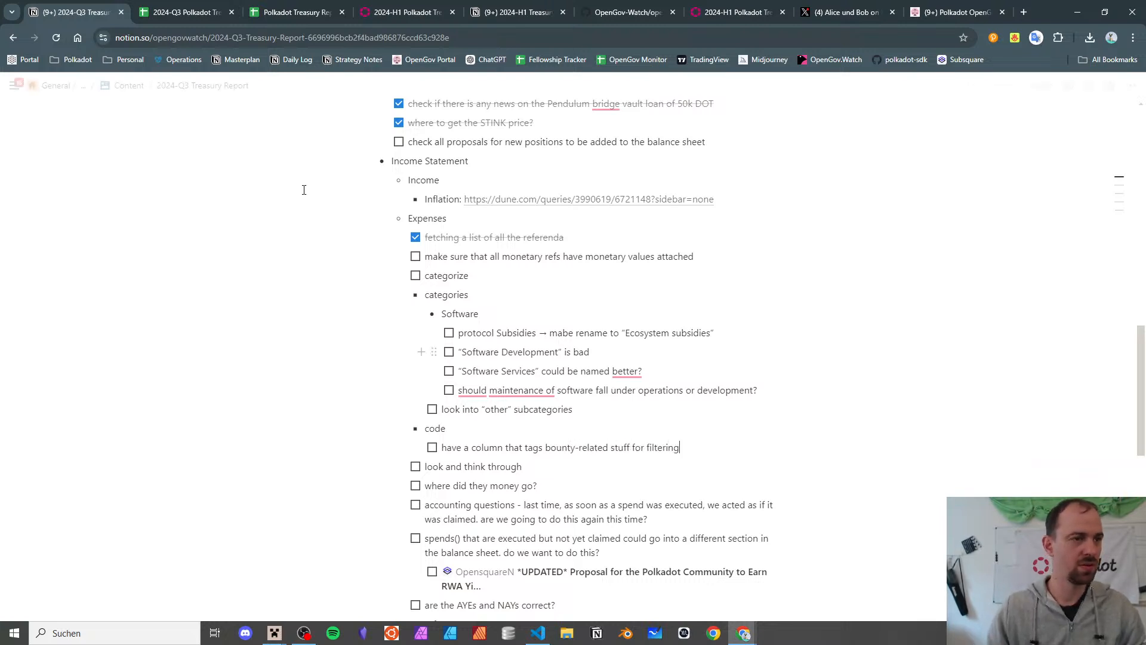
pyautogui.hotkey('ctrl', 'Tab')
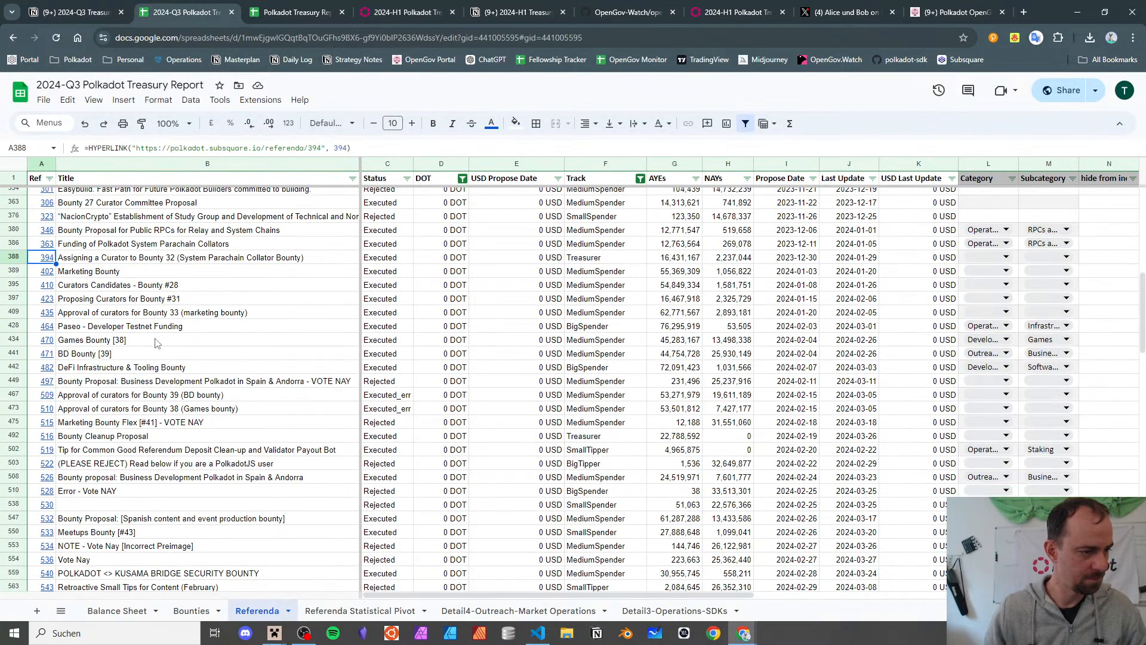
pyautogui.click(162, 295)
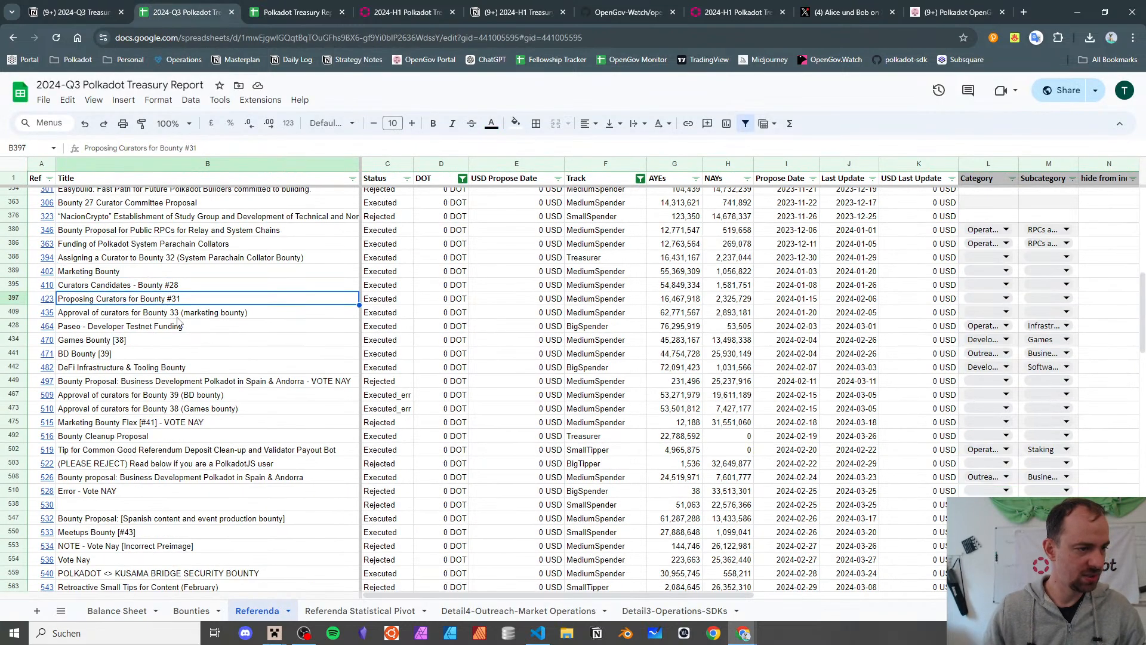
pyautogui.click(177, 318)
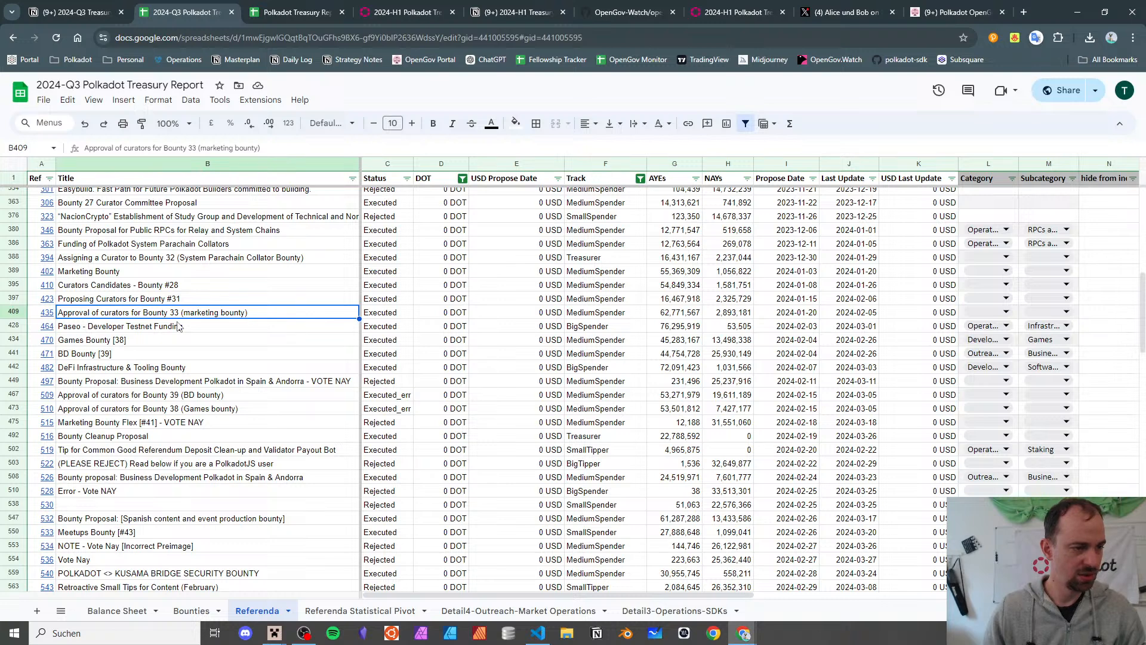
pyautogui.click(177, 328)
pyautogui.click(177, 341)
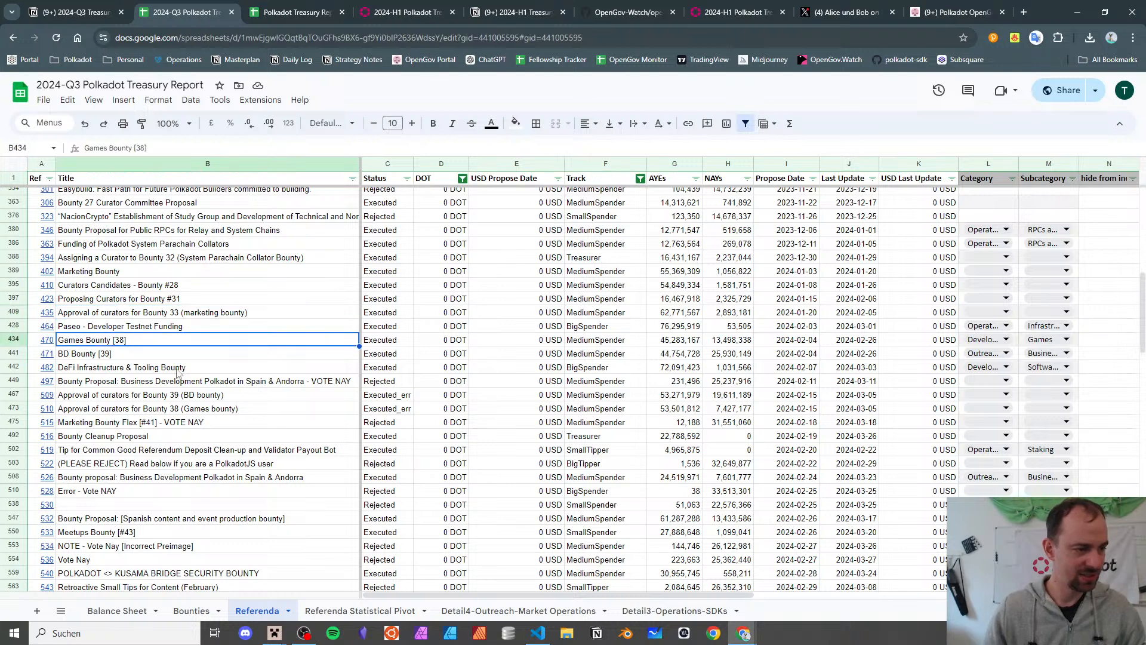
pyautogui.press('Down')
pyautogui.press('Down')
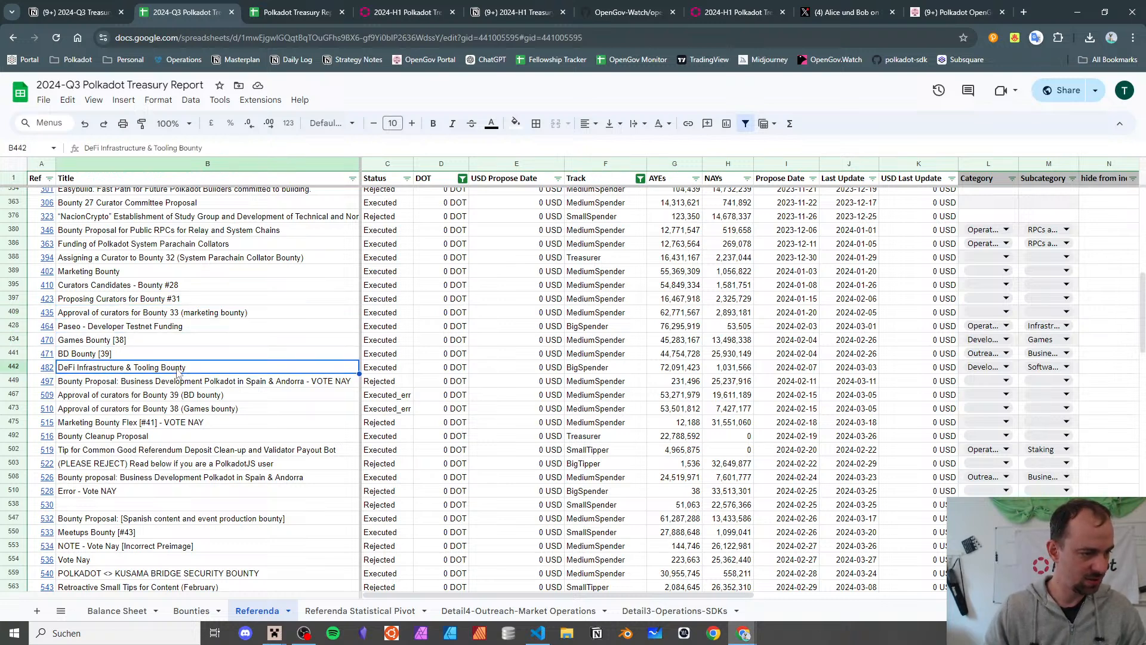
pyautogui.press('Down')
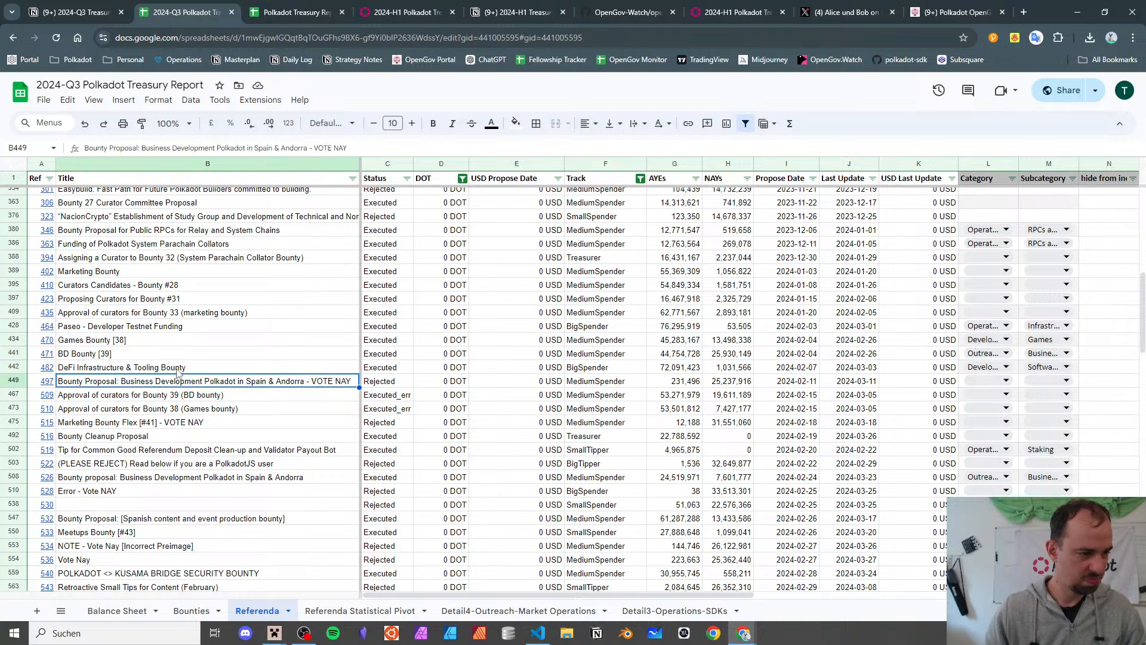
pyautogui.press('Down')
pyautogui.press('Down')
pyautogui.press('Down')
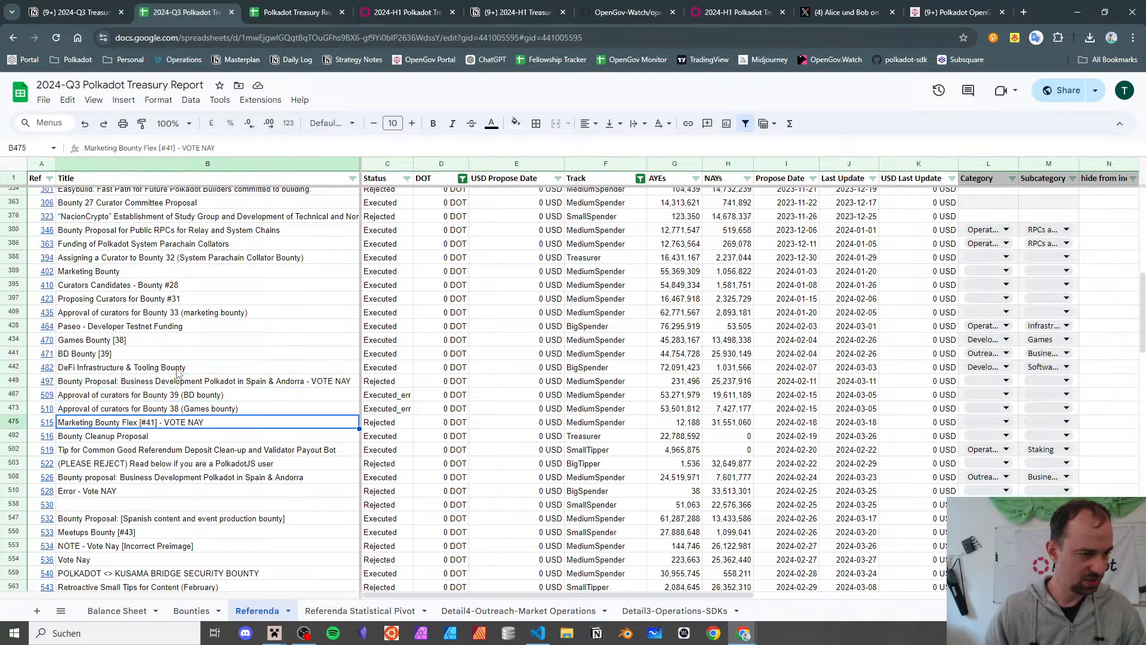
pyautogui.press('Down')
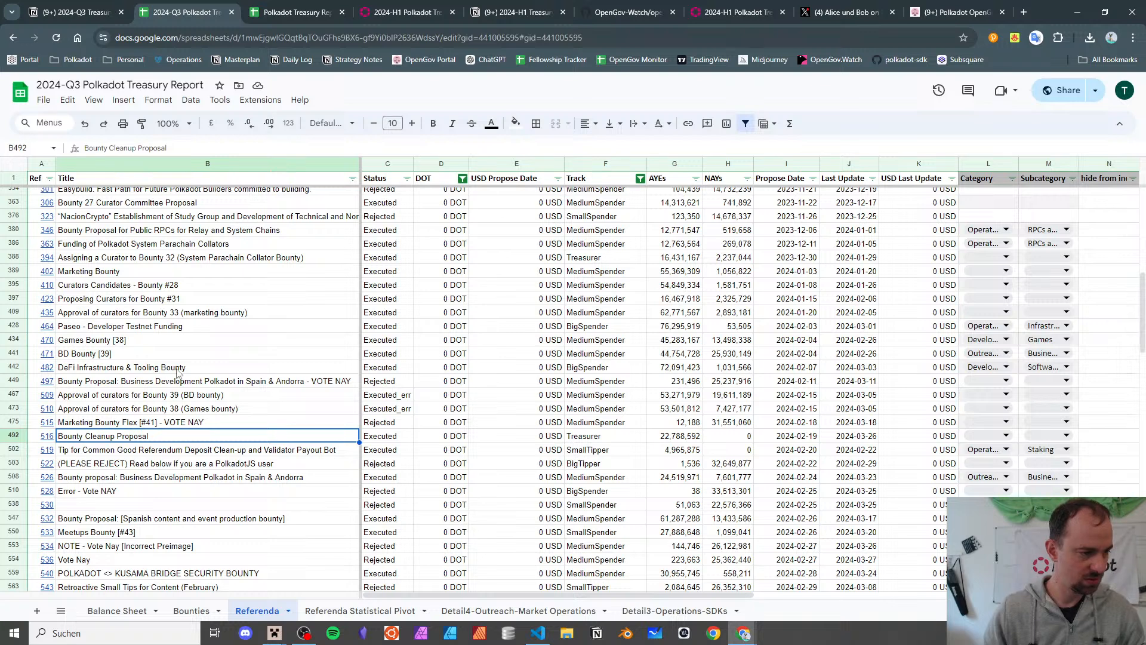
pyautogui.press('Down')
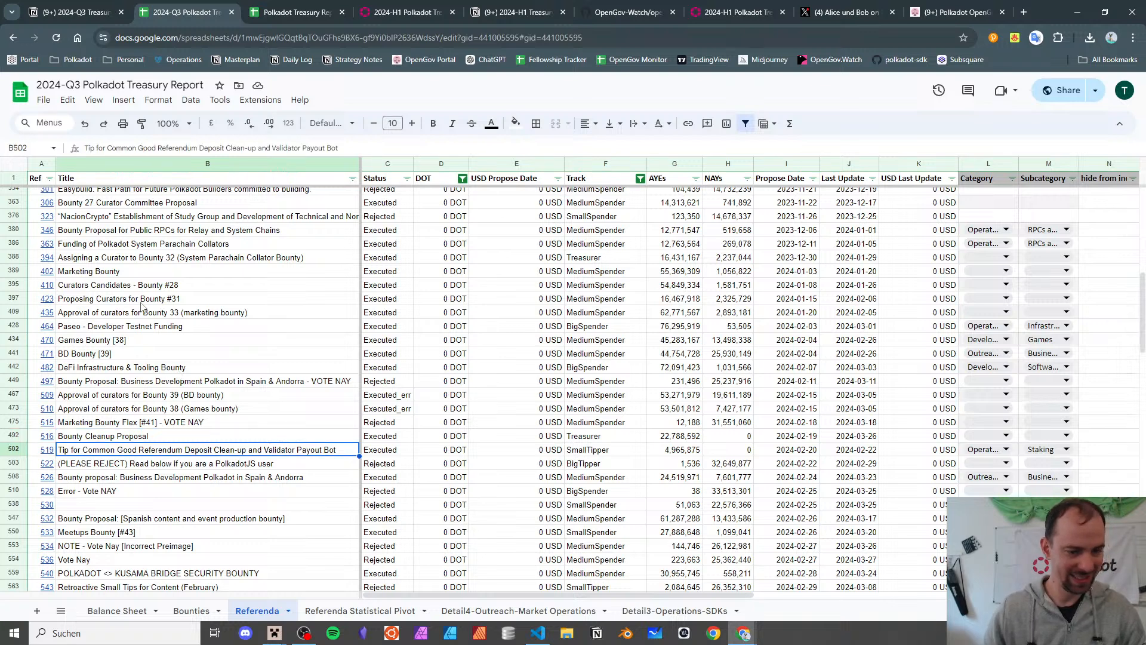
pyautogui.moveTo(53, 454)
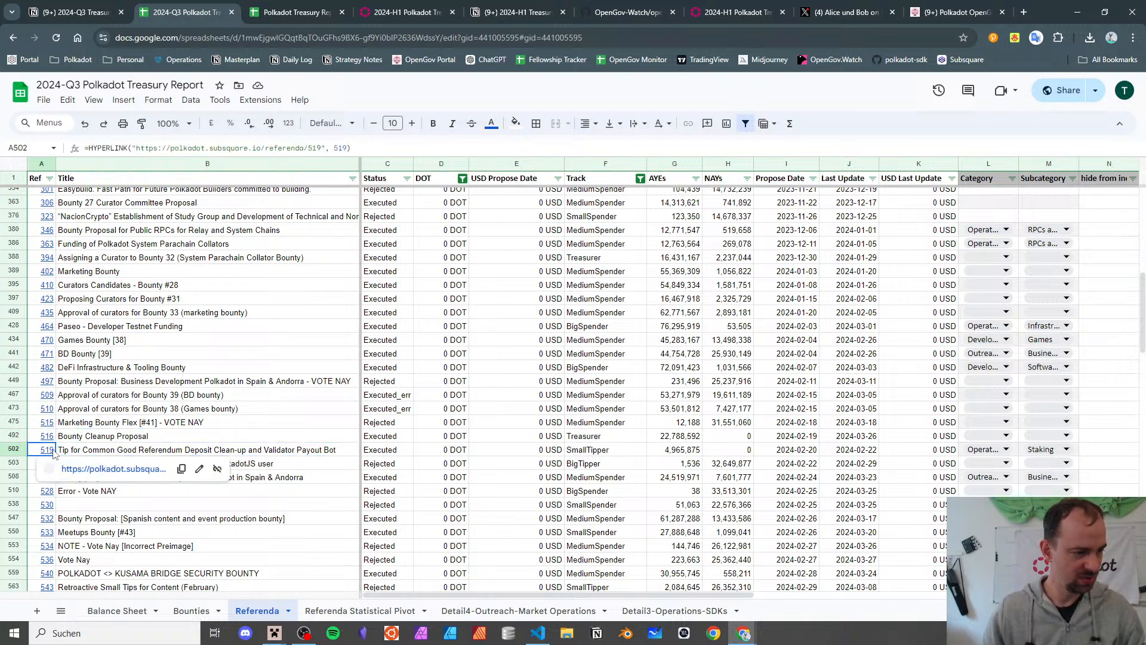
# - Read referendum 519's Subsquare page and spend details, a 250 DOT tip via Treasury Proposal #629
pyautogui.click(78, 471)
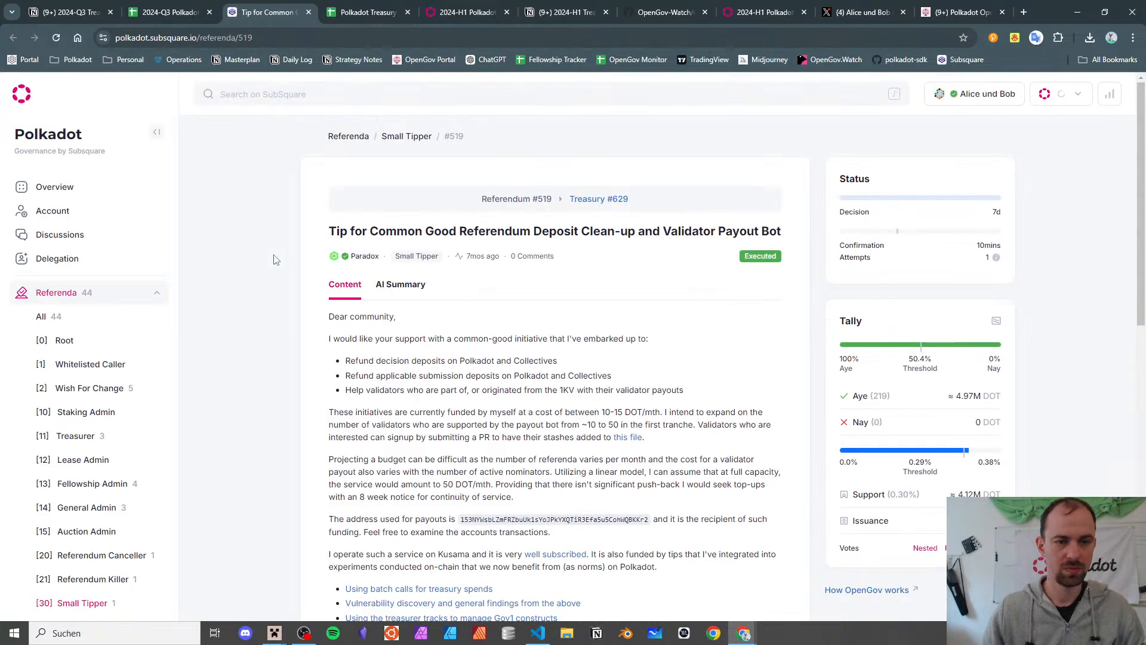
pyautogui.scroll(-10, 412, 270)
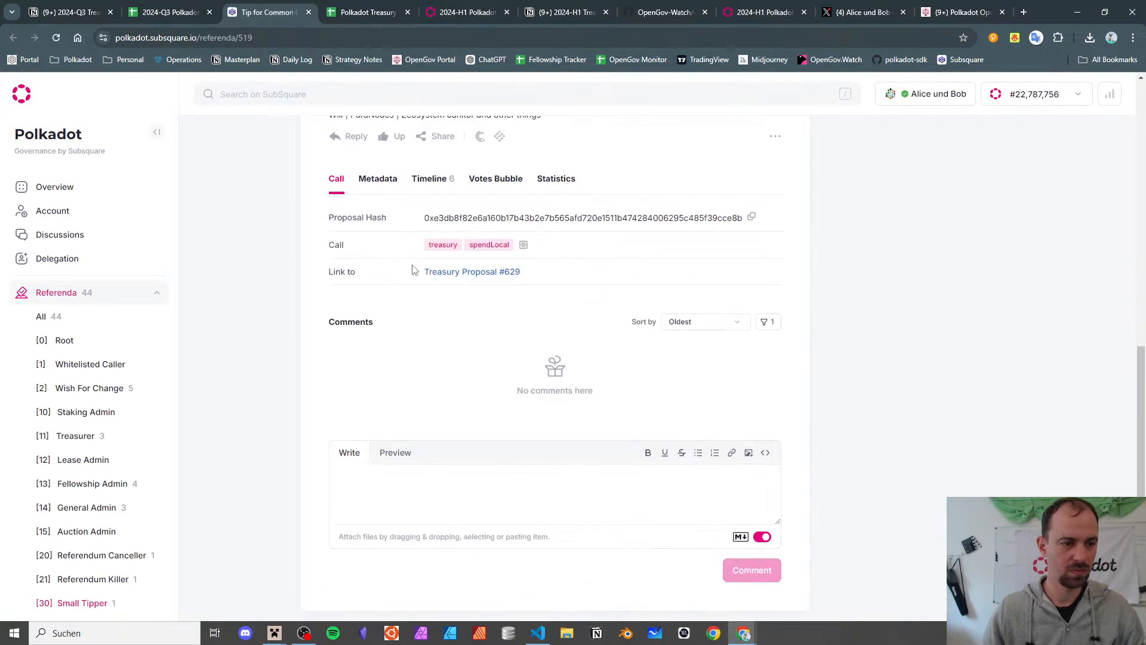
pyautogui.click(524, 245)
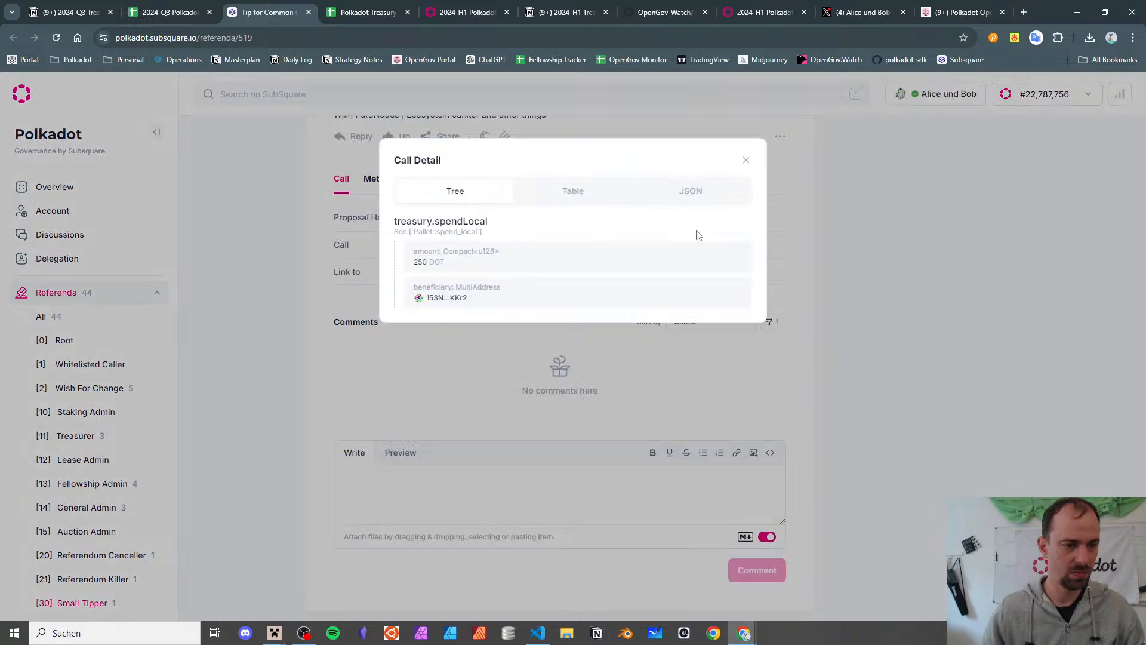
pyautogui.click(934, 248)
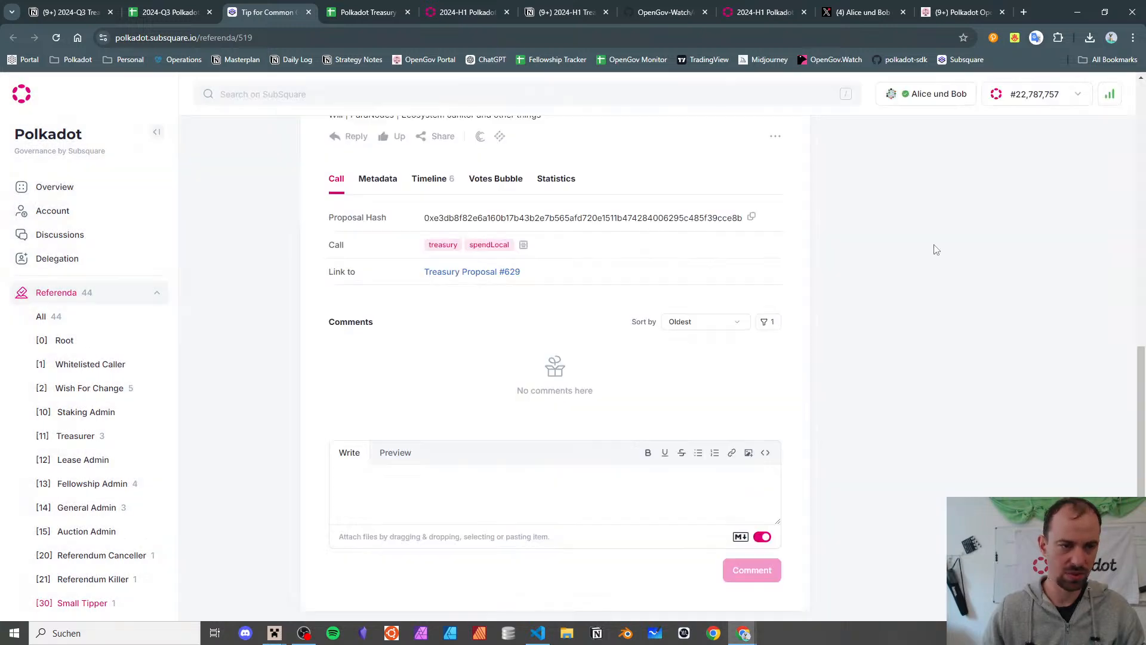
pyautogui.scroll(15, 710, 314)
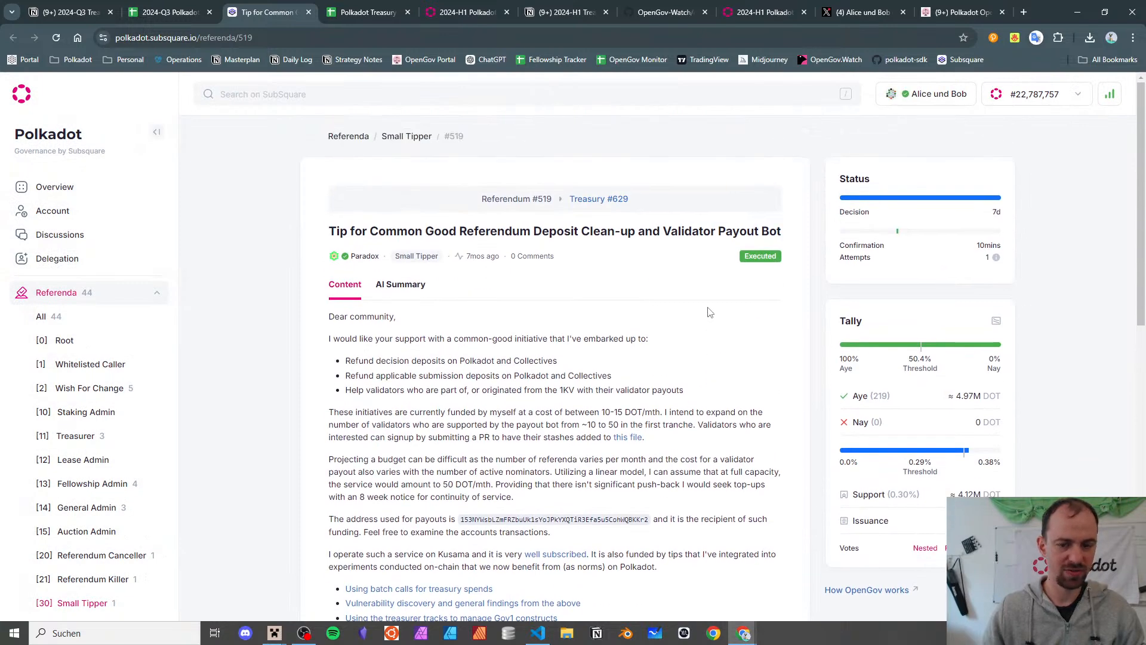
pyautogui.scroll(-15, 711, 314)
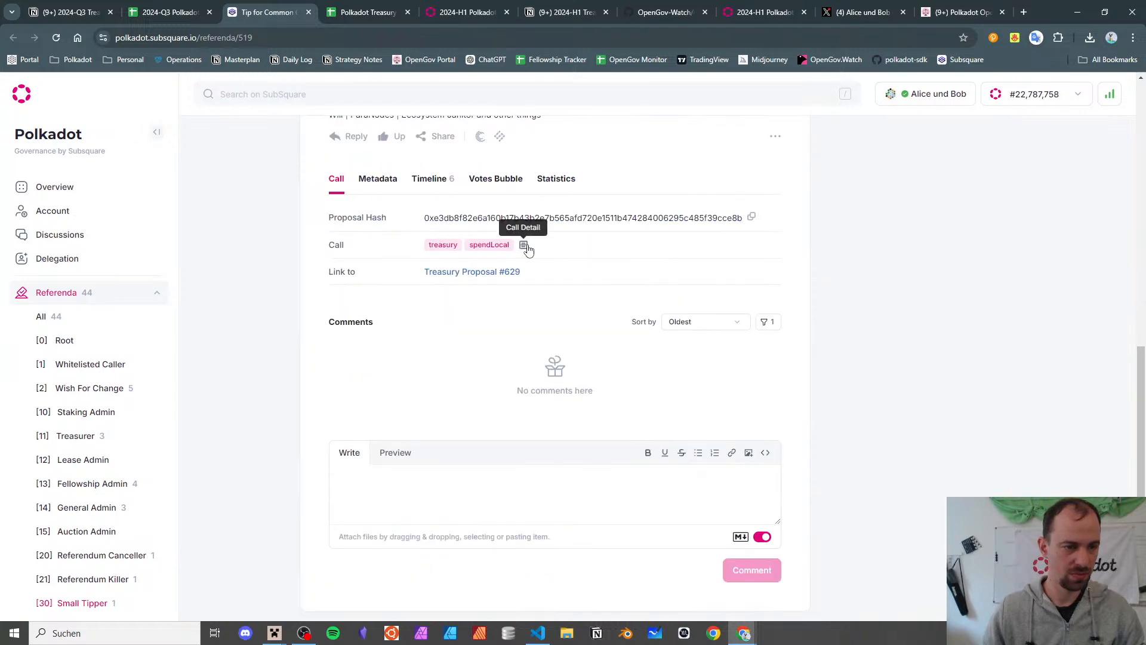
pyautogui.scroll(15, 528, 249)
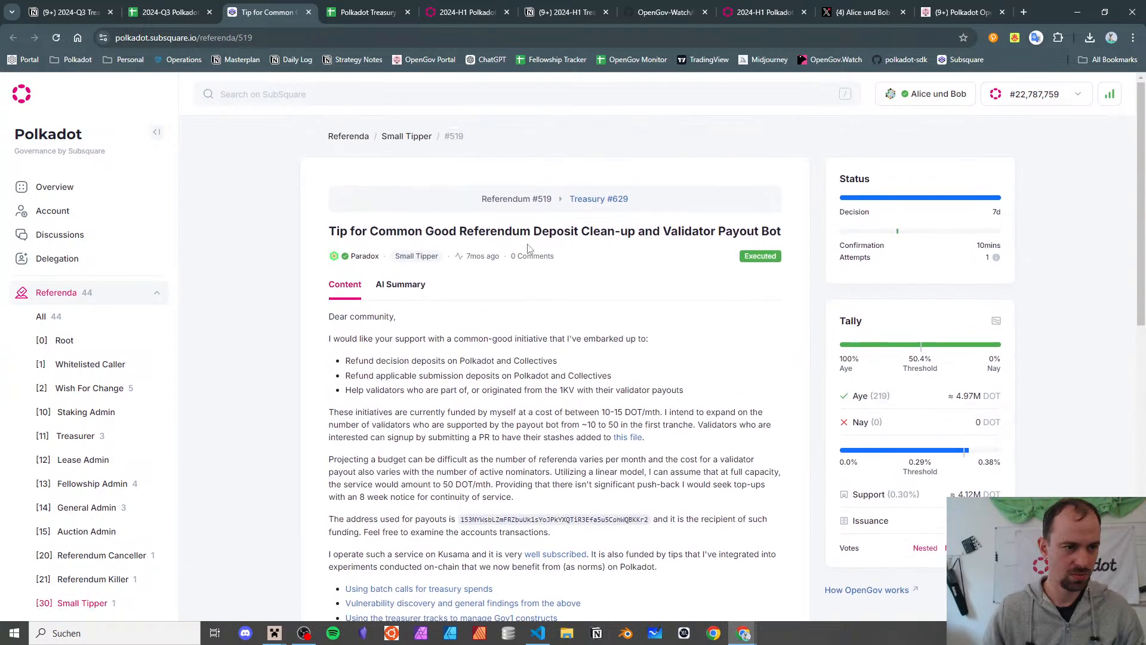
pyautogui.scroll(-4, 528, 249)
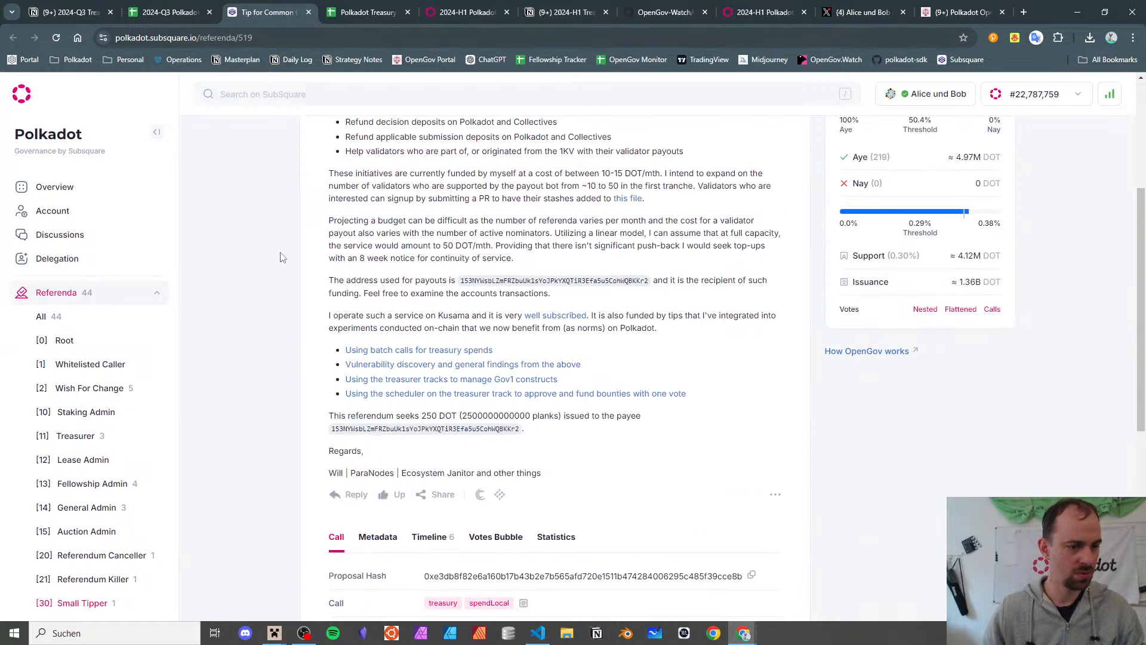
pyautogui.scroll(-4, 282, 257)
pyautogui.click(130, 12)
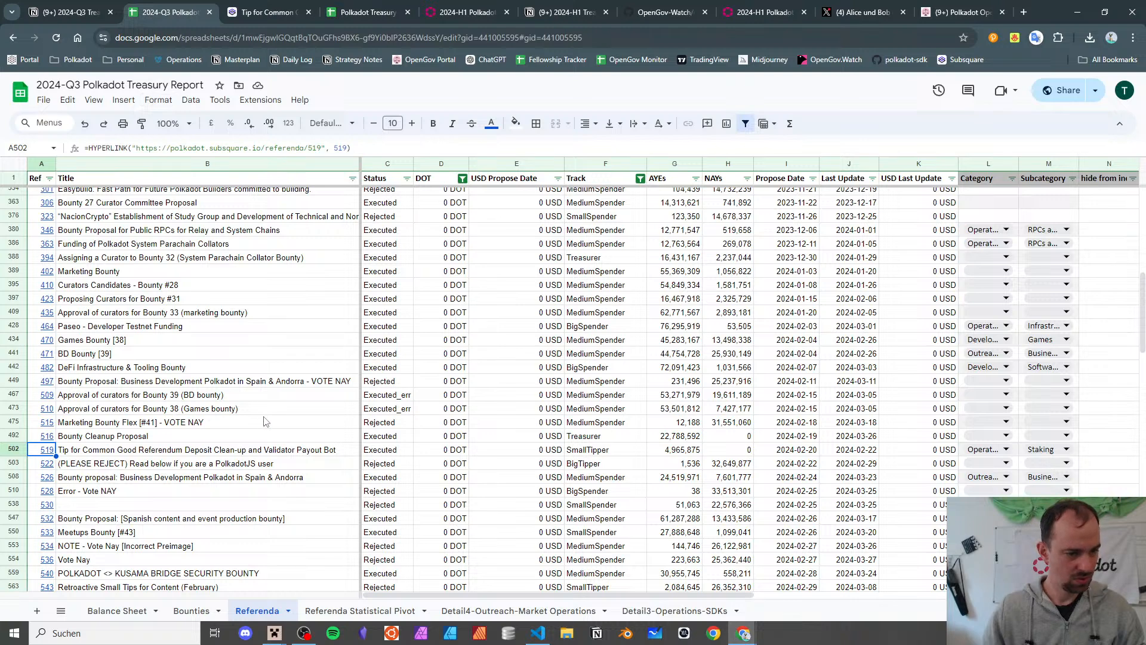
# - Check row 502's title and zero USD amount, then open referendum 519's link and select its URL
pyautogui.press('Right')
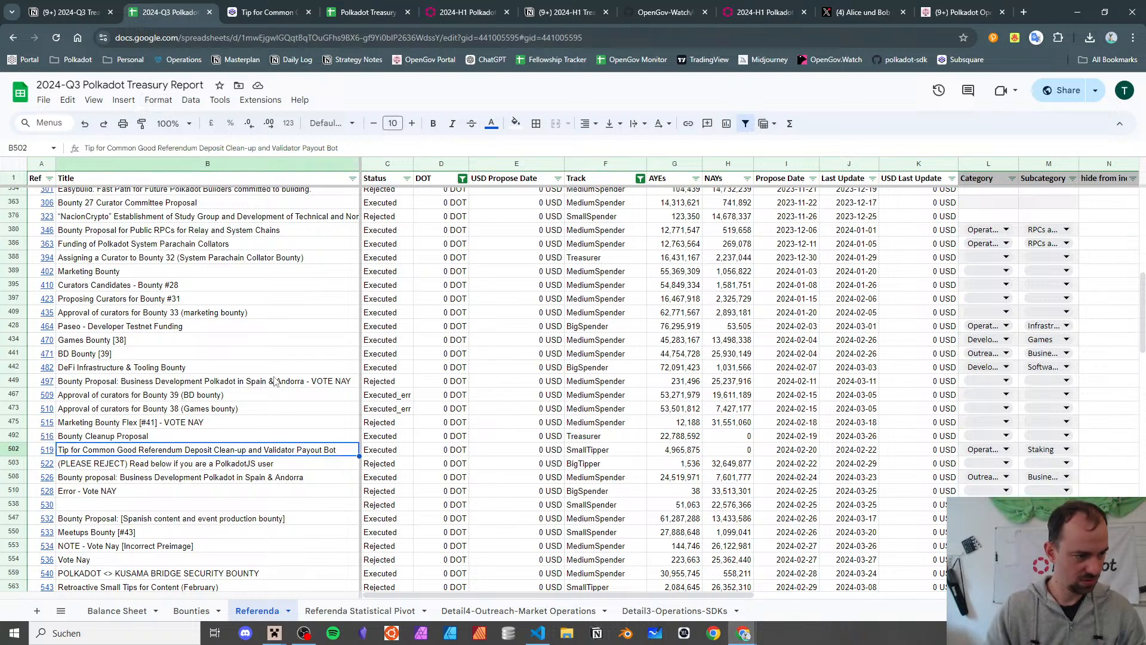
pyautogui.press('Right')
pyautogui.press('Right')
pyautogui.press('Right')
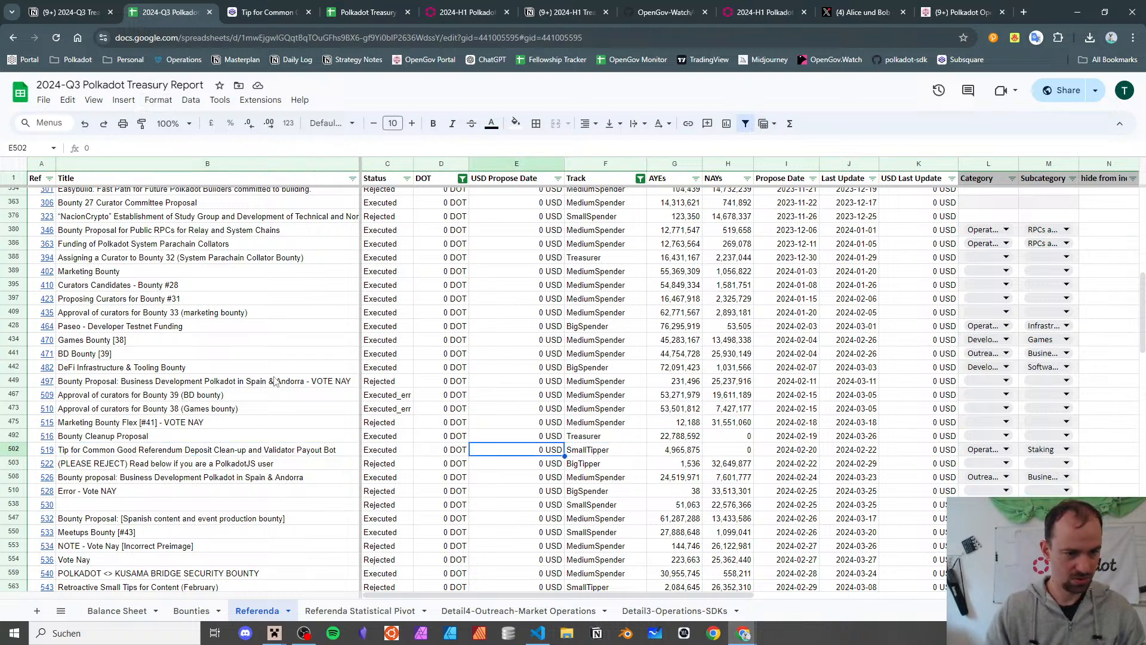
pyautogui.press('Left')
pyautogui.press('Left')
pyautogui.press('Left')
pyautogui.press('Left')
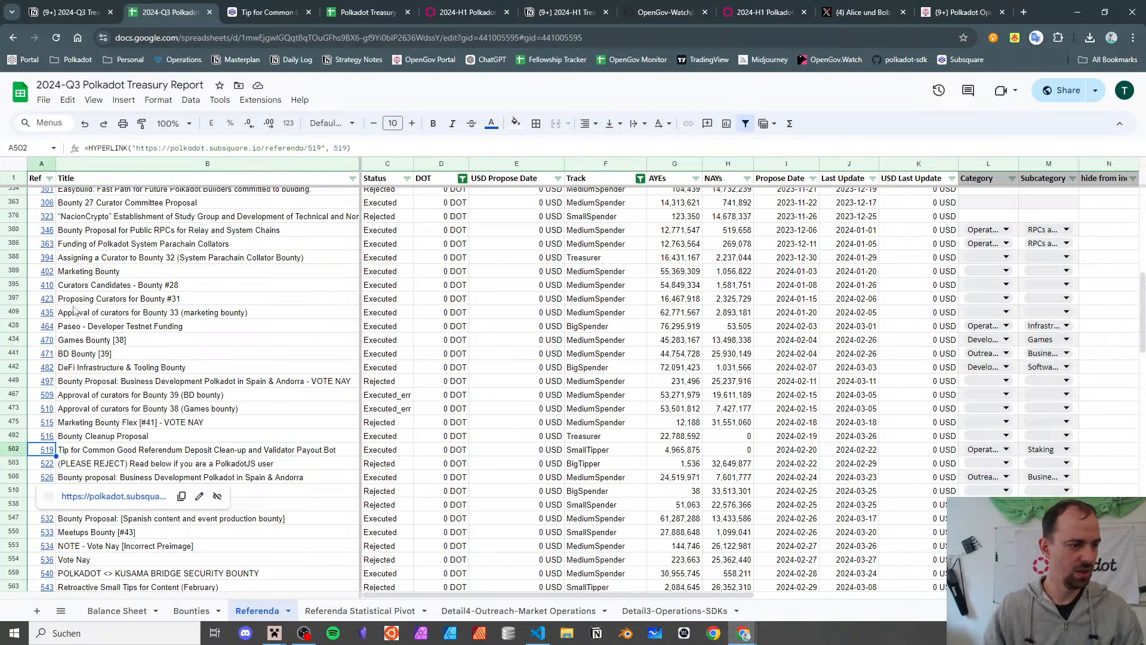
pyautogui.moveTo(46, 451)
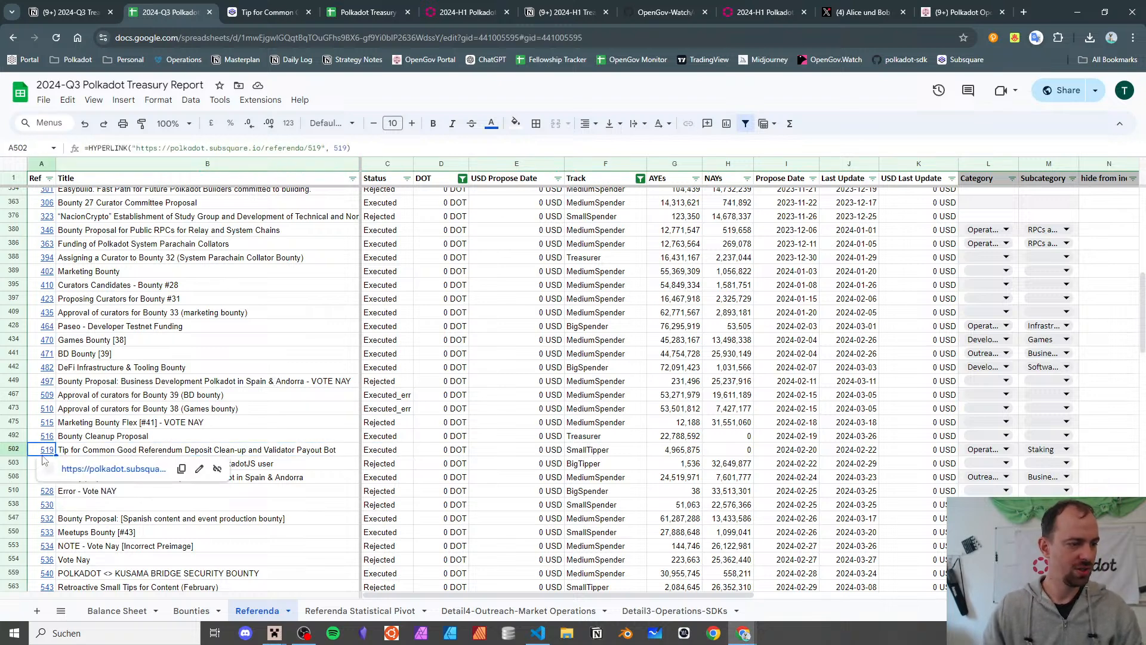
pyautogui.click(128, 472)
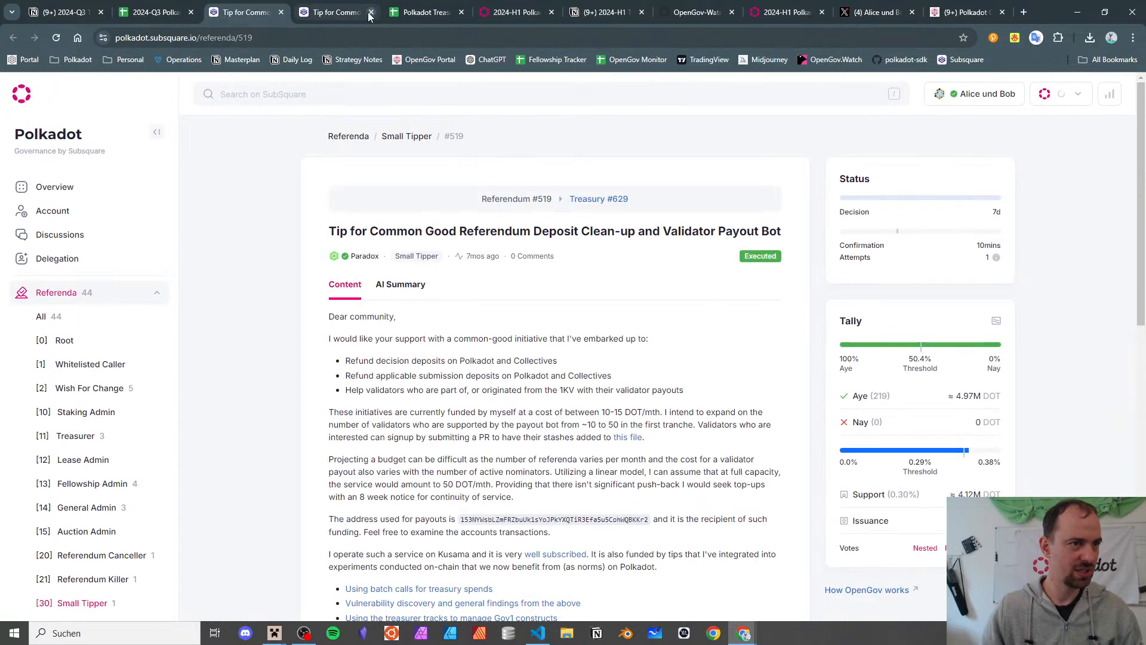
pyautogui.click(264, 33)
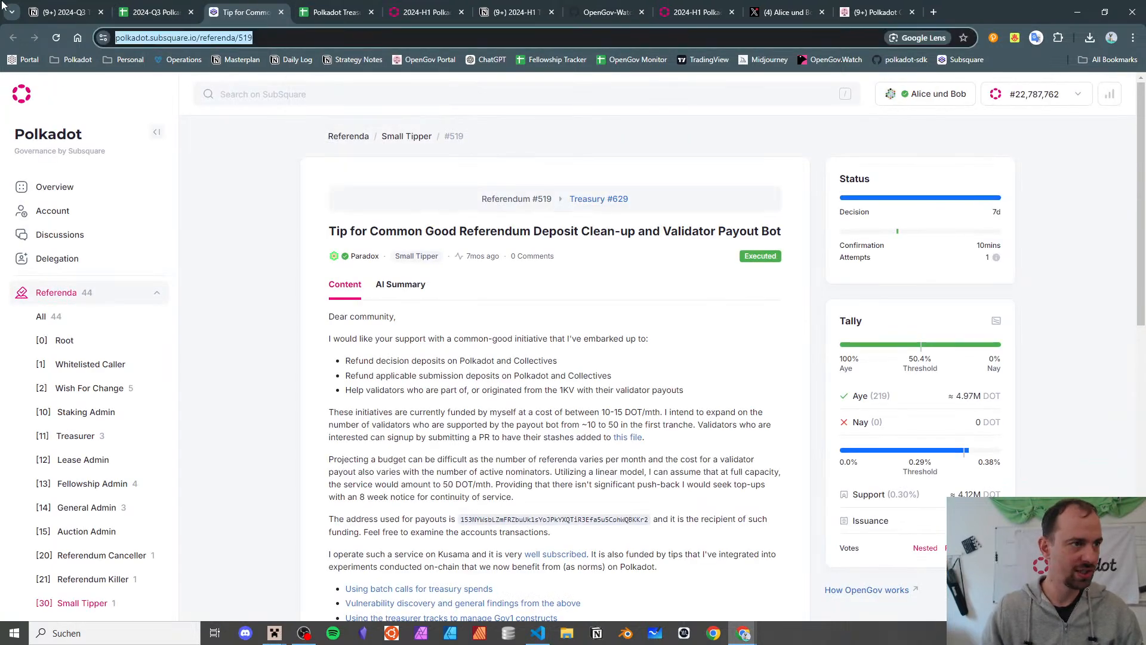
# - Look over the Notion notes and the Q3 and H1 reports, ending on the referendum 519 page
pyautogui.click(69, 12)
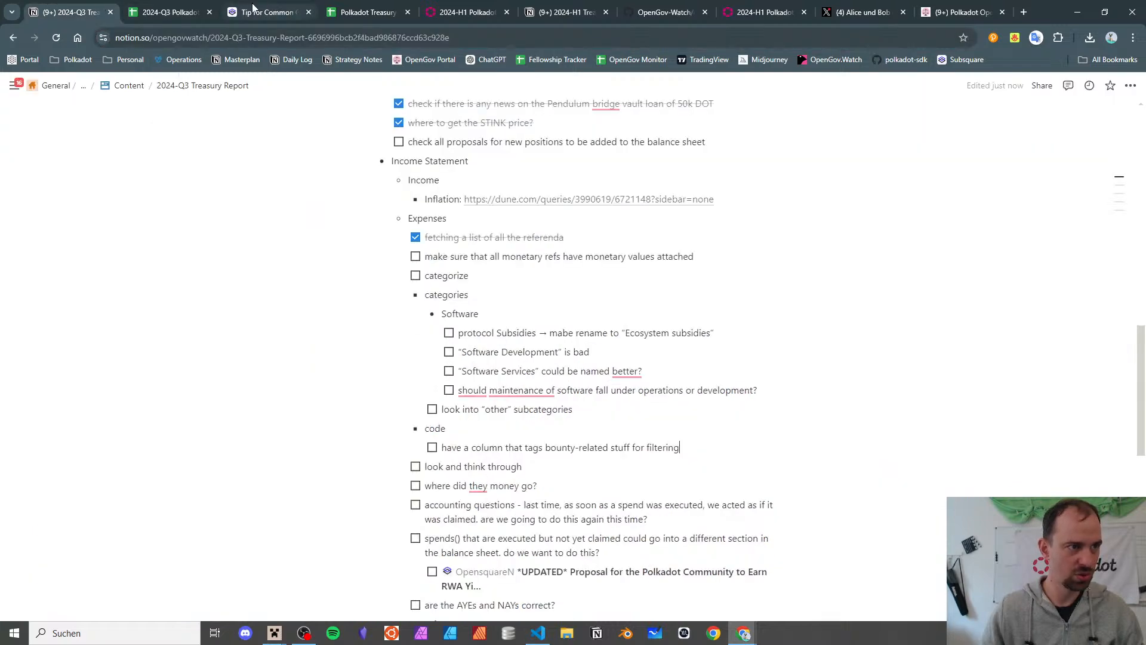
pyautogui.click(177, 6)
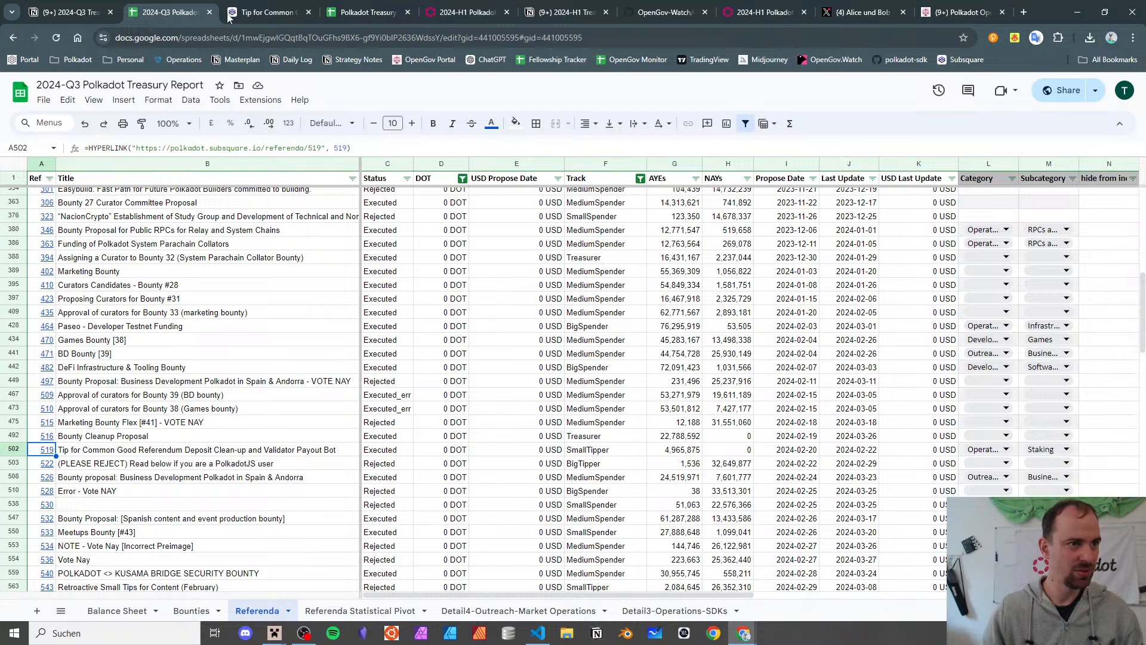
pyautogui.click(385, 13)
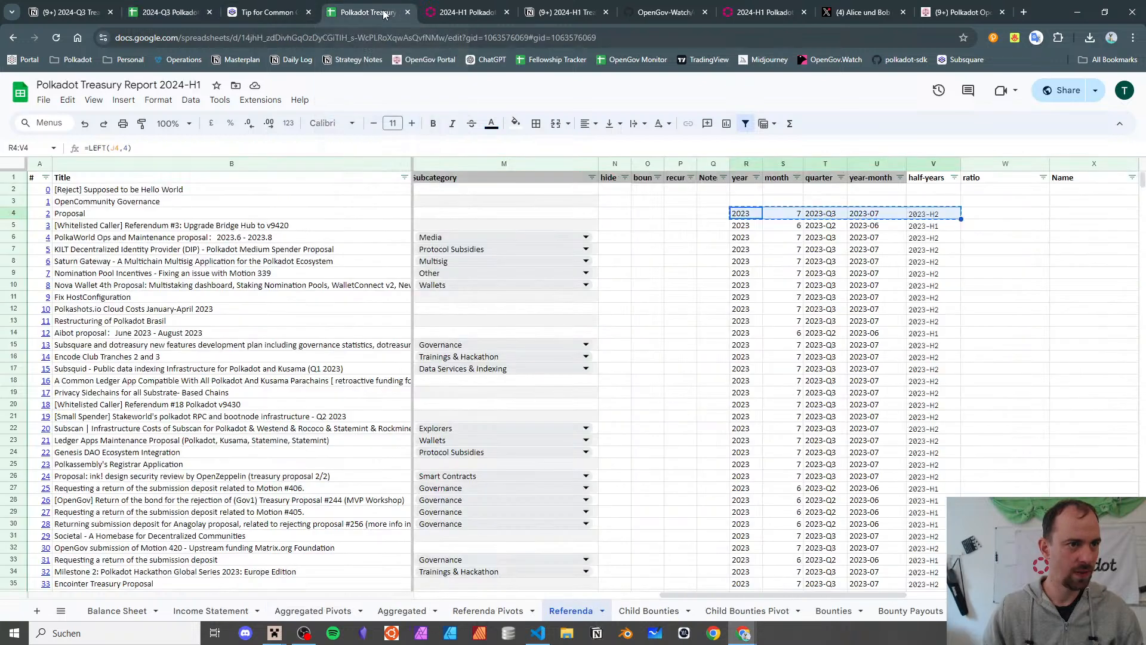
pyautogui.click(293, 12)
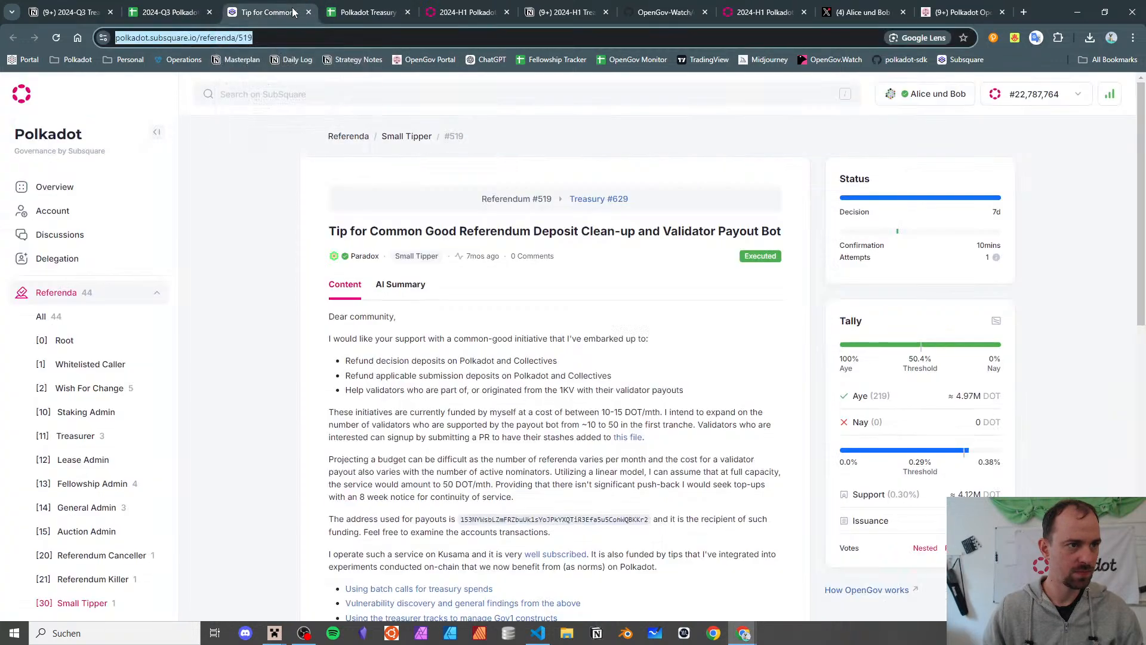
# - Nest a to-do under the monetary-values item to check treasury-related tracks for 0 values
pyautogui.click(65, 12)
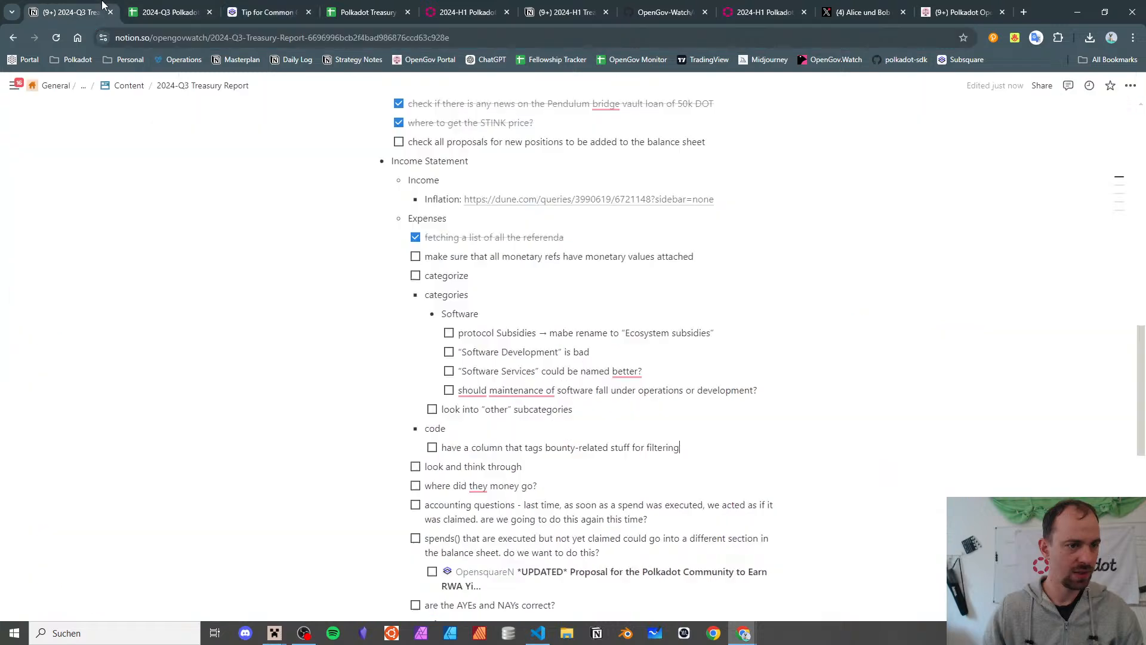
pyautogui.scroll(-10, 524, 362)
pyautogui.scroll(9, 524, 362)
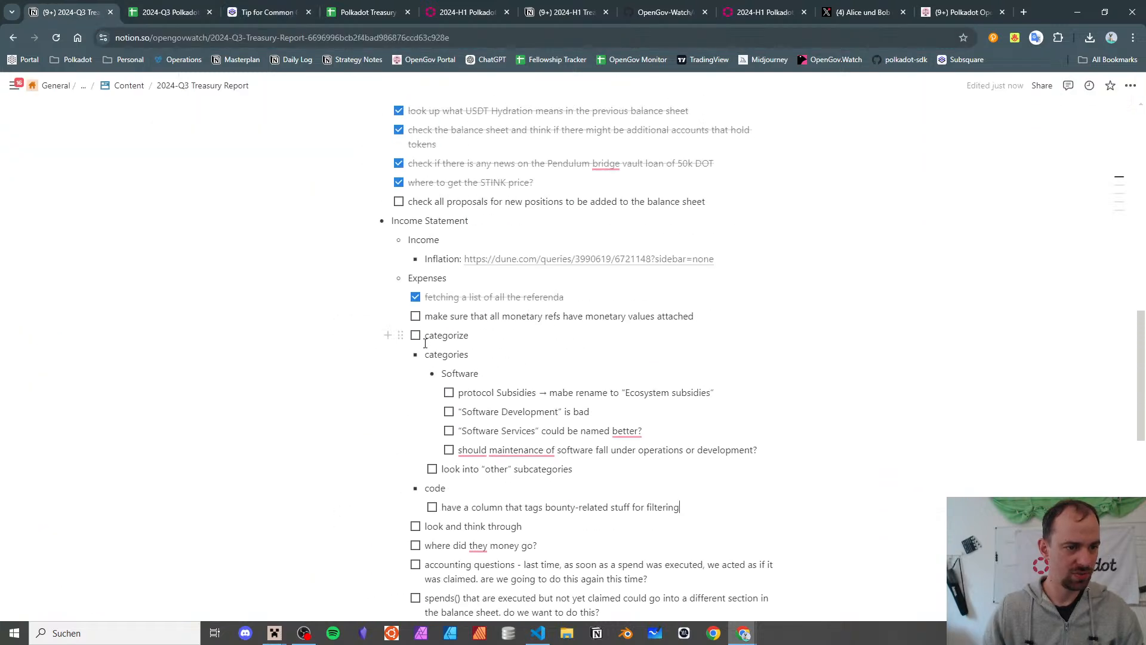
pyautogui.scroll(-8, 478, 346)
pyautogui.scroll(2, 423, 328)
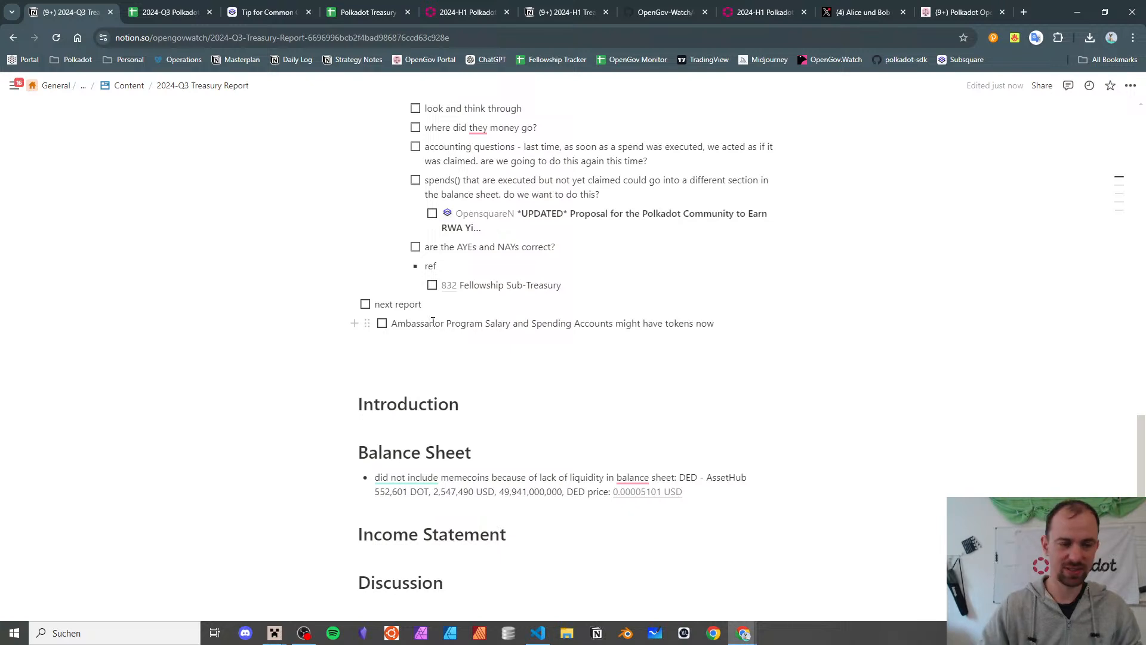
pyautogui.scroll(7, 432, 322)
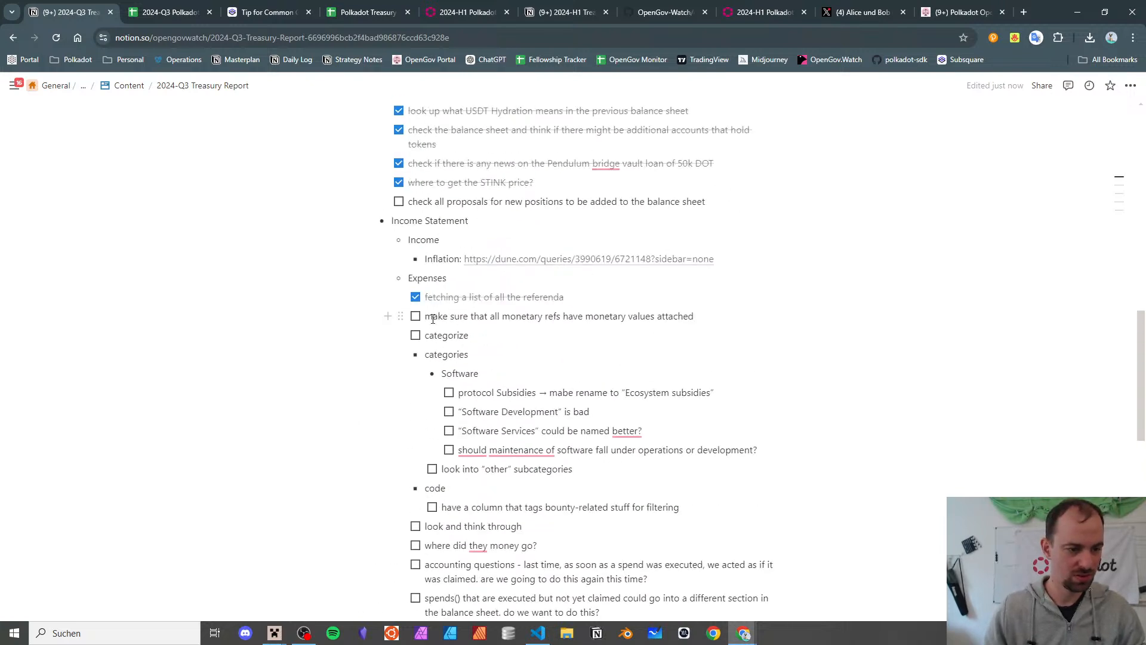
pyautogui.scroll(-2, 432, 322)
pyautogui.scroll(3, 431, 316)
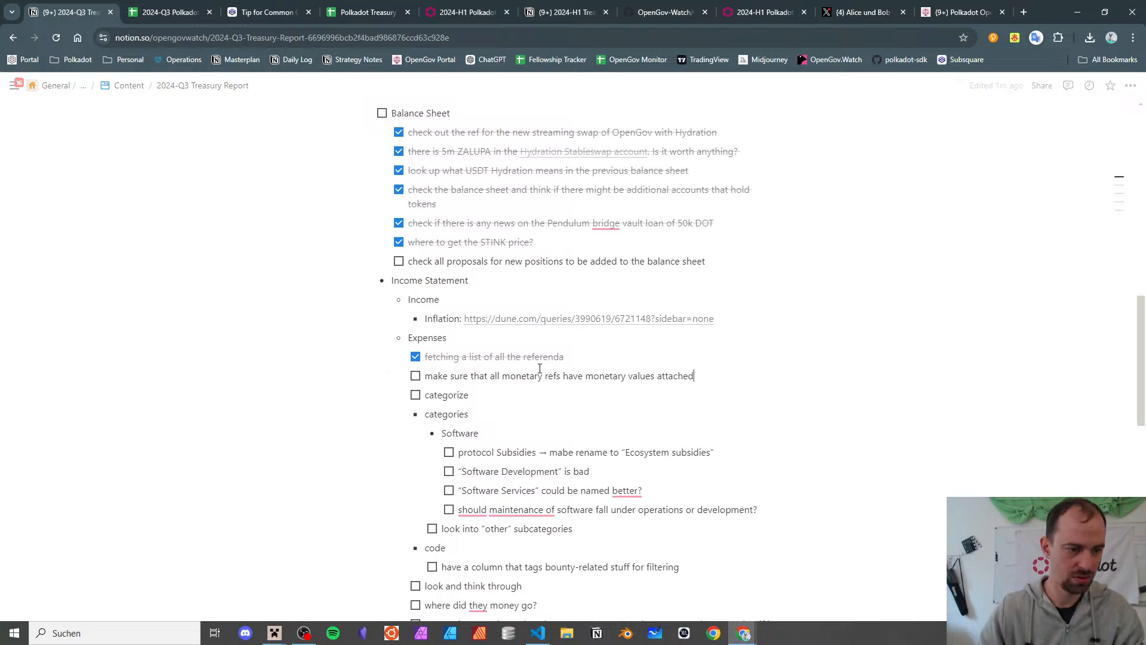
pyautogui.press('Return')
pyautogui.press('Tab')
pyautogui.write('chedc')
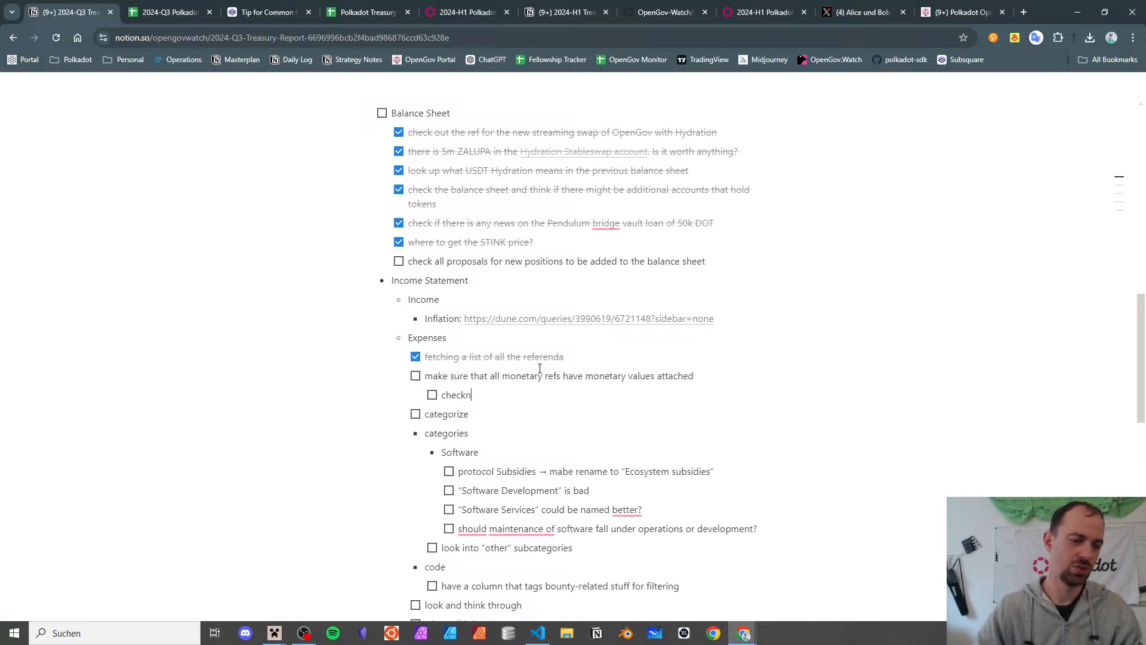
pyautogui.write(' treasury-related')
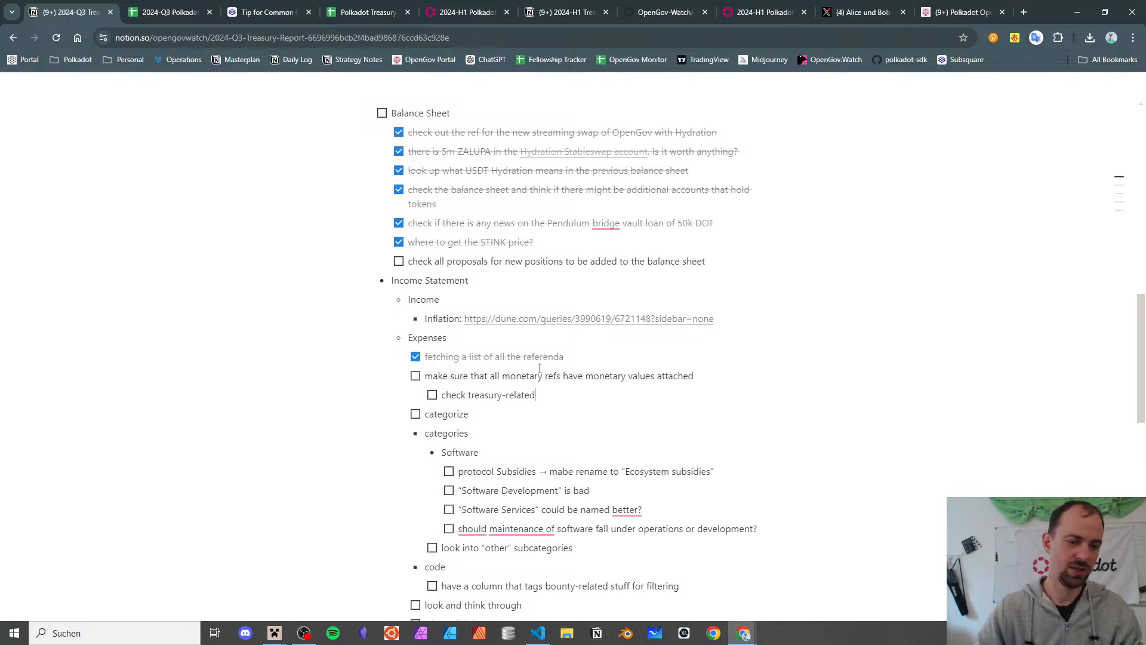
pyautogui.write(' tracks for 0 value')
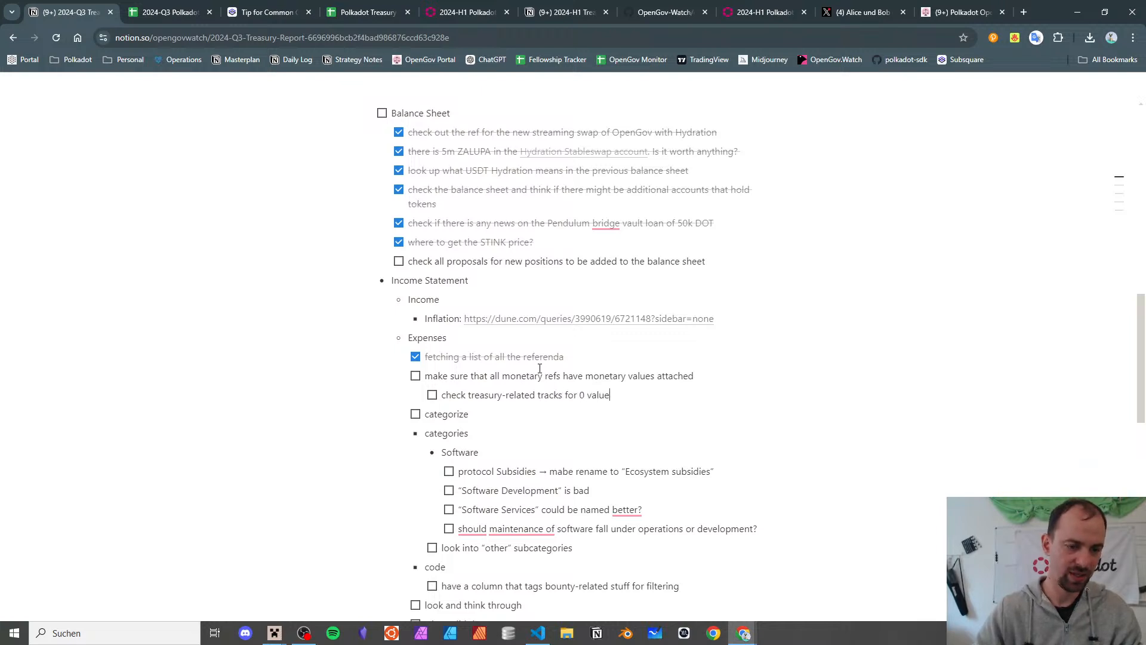
pyautogui.write('s, only bounty')
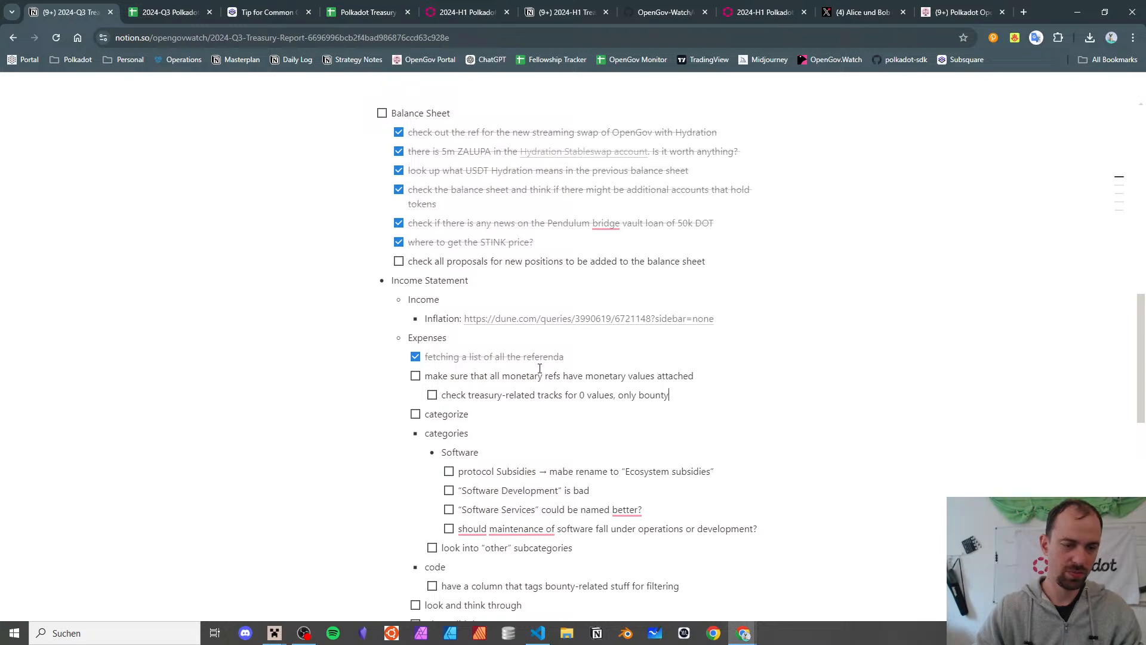
pyautogui.write('-related stuf')
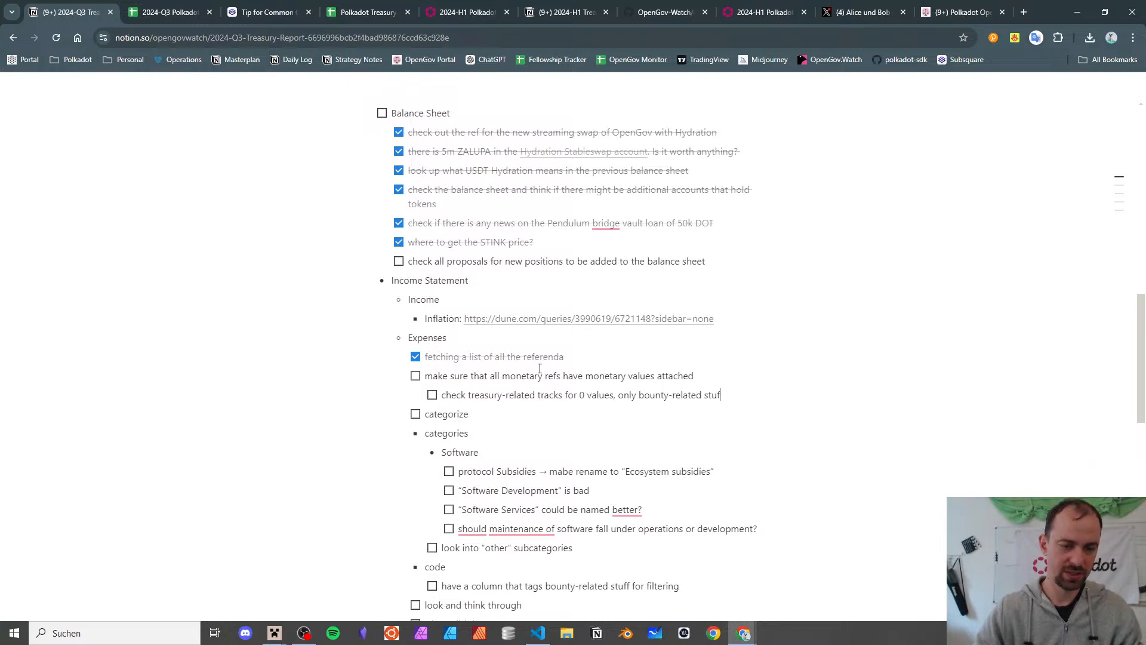
pyautogui.write('f is allowed to ')
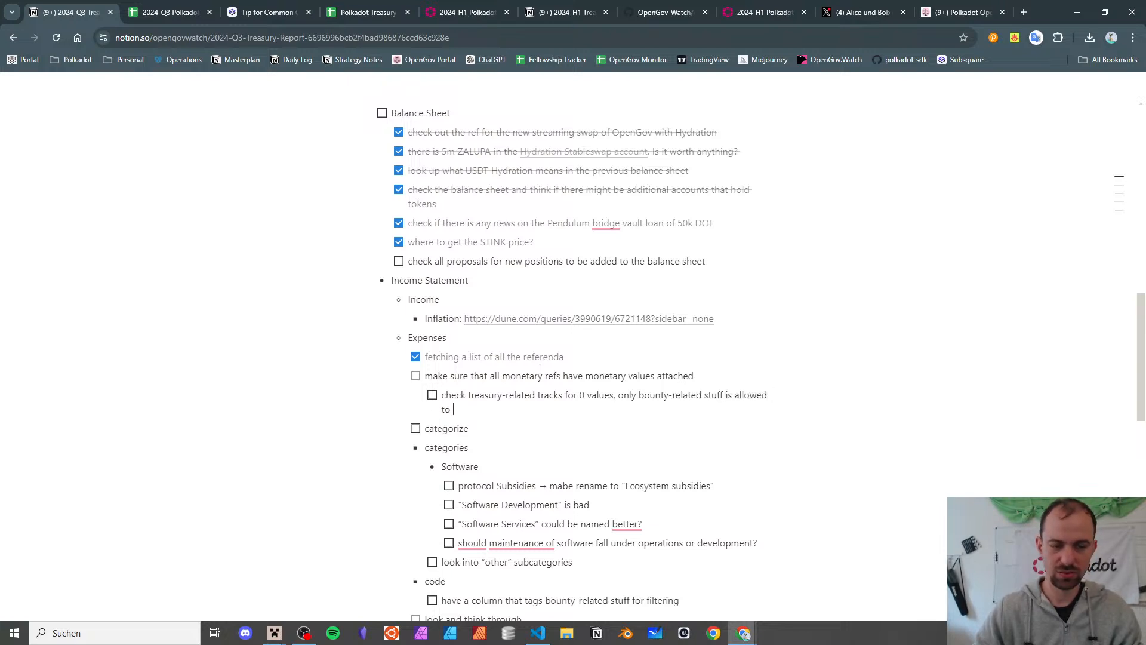
pyautogui.write('hav')
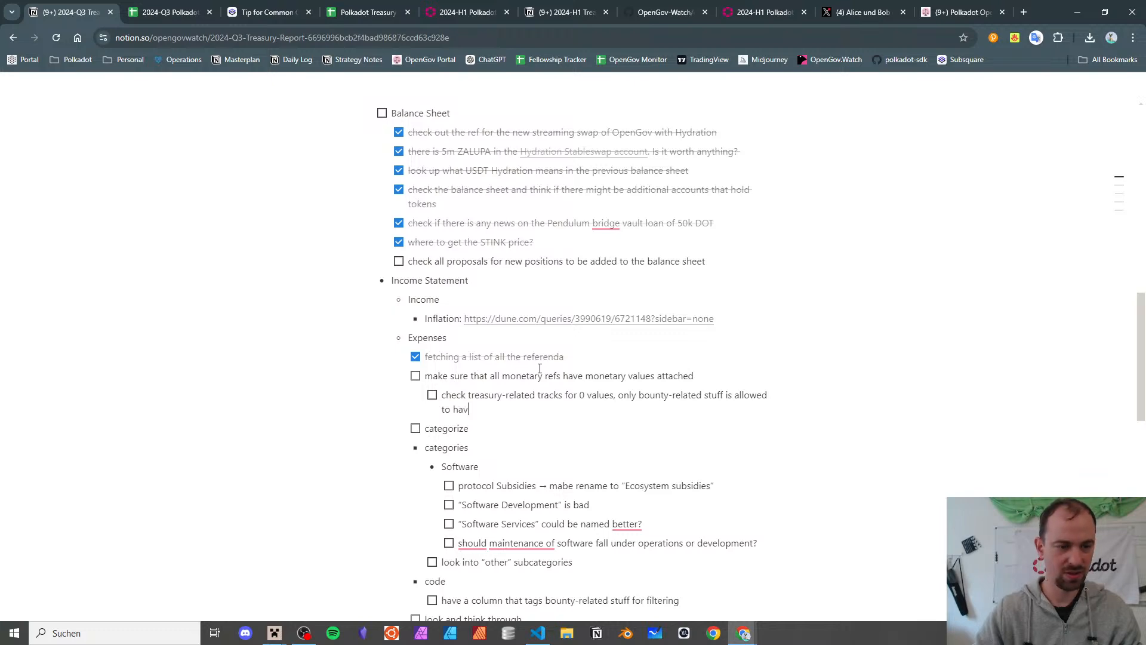
pyautogui.write('e that')
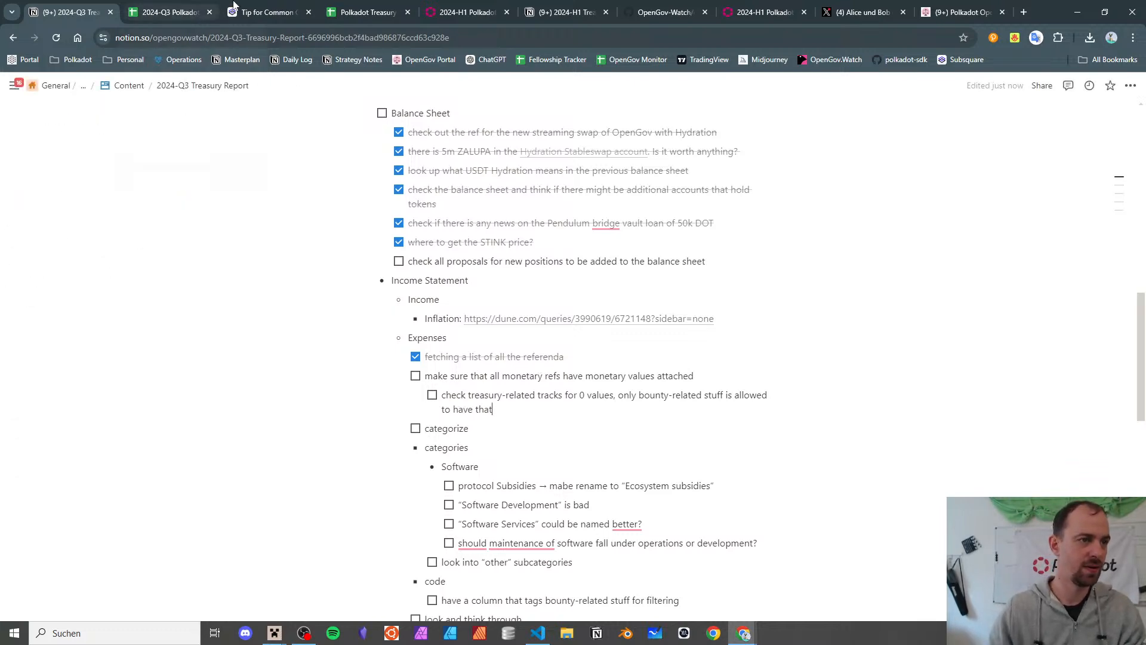
# - Below the bounty-column to-do, paste the referendum 519 link as a plain link, noting 'should be 250 DOT'
pyautogui.click(168, 10)
pyautogui.click(61, 5)
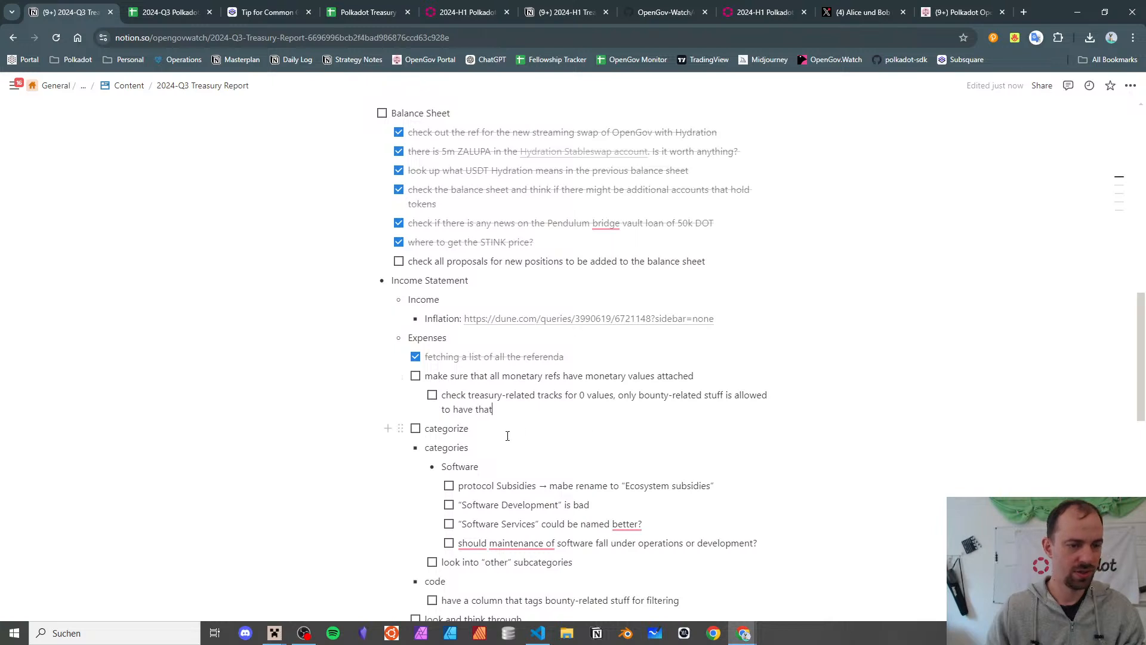
pyautogui.scroll(-4, 507, 436)
pyautogui.scroll(1, 474, 416)
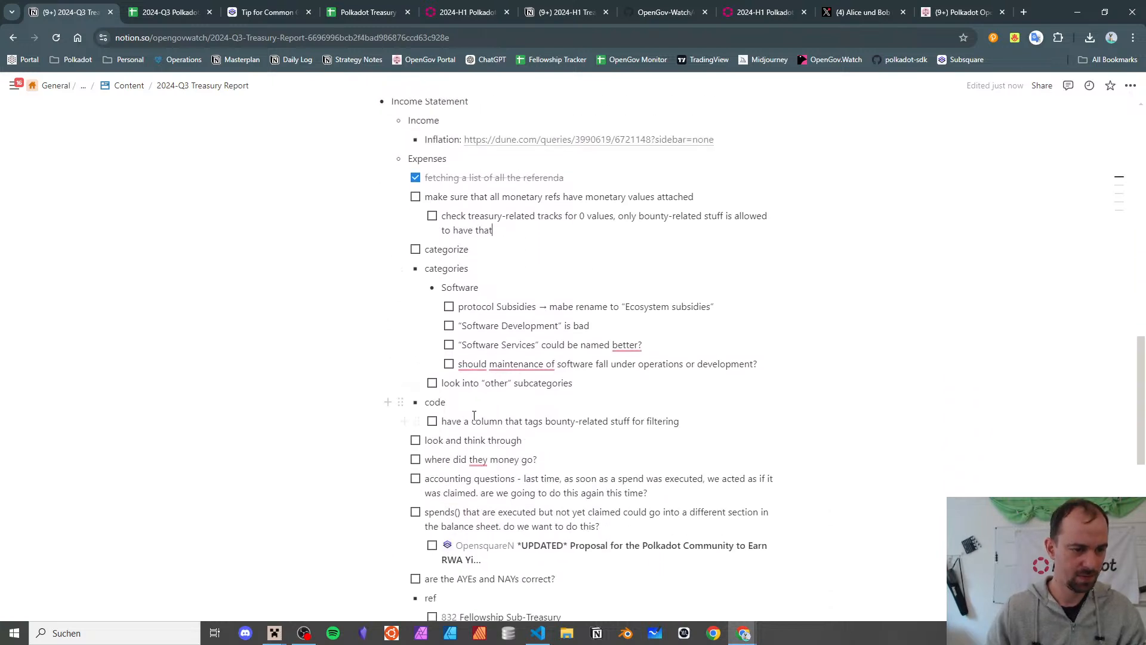
pyautogui.moveTo(474, 416); pyautogui.dragTo(477, 421)
pyautogui.click(505, 422)
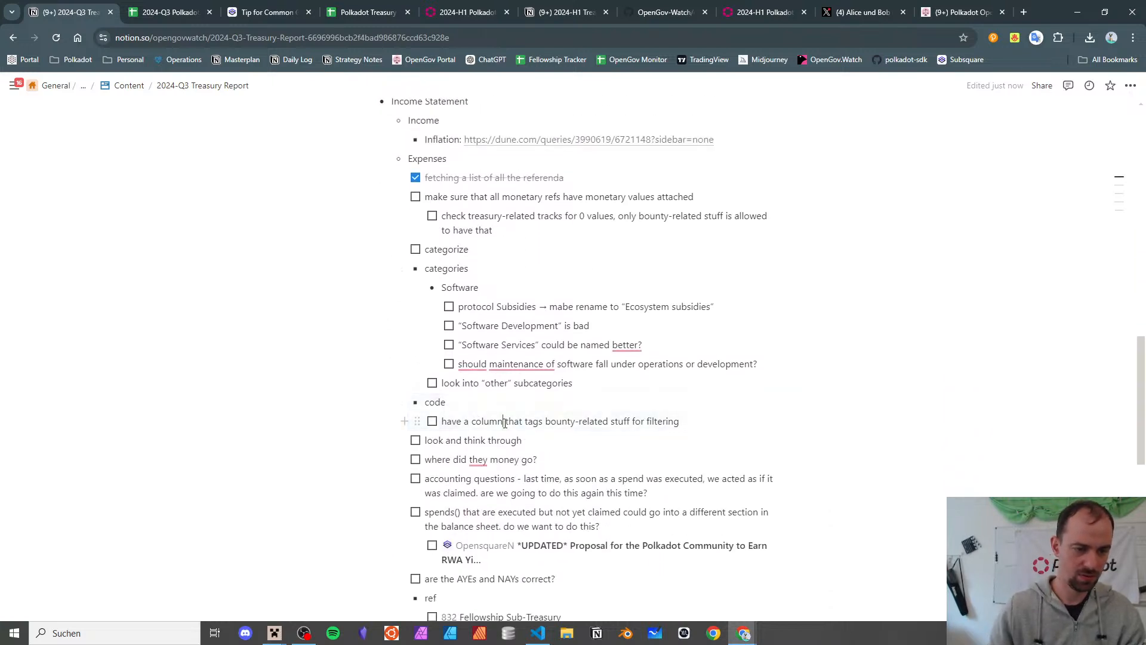
pyautogui.press('End')
pyautogui.press('Return')
pyautogui.write('https://polkadot.subsquare.io/referenda/519')
pyautogui.press('Escape')
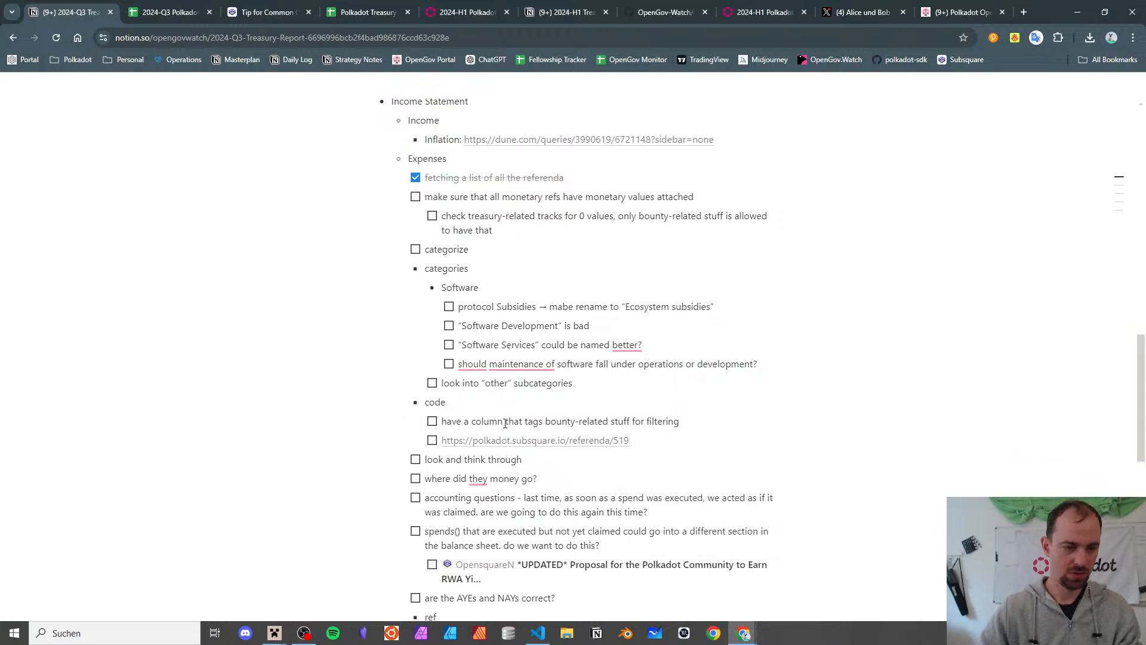
pyautogui.hotkey('ctrl', 'z')
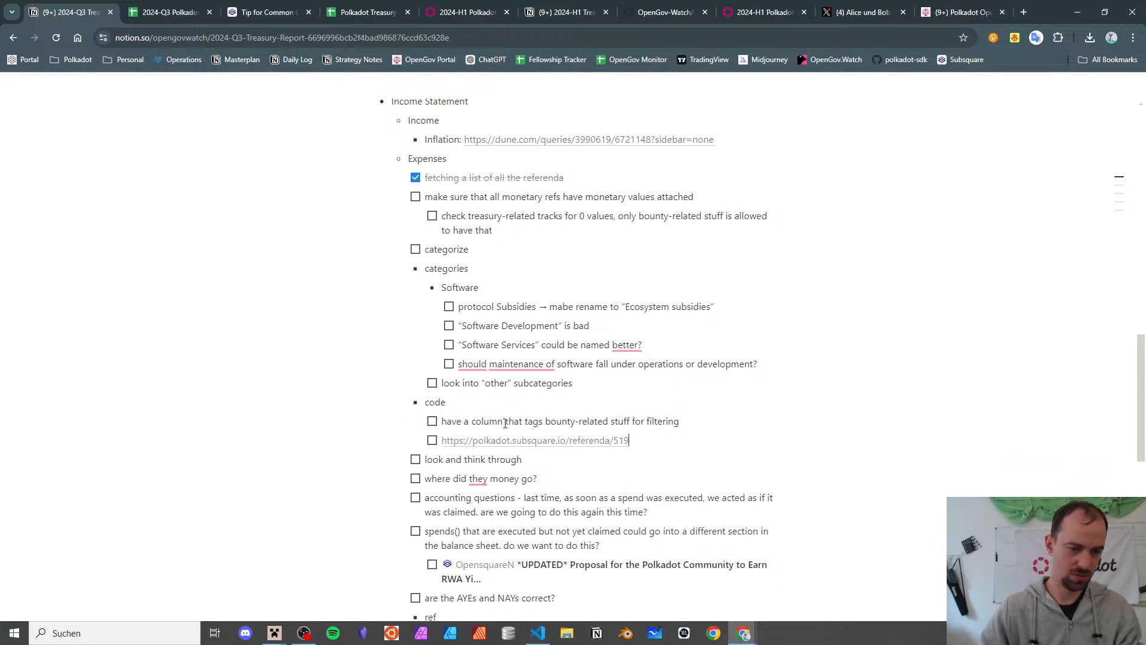
pyautogui.write('should be 25')
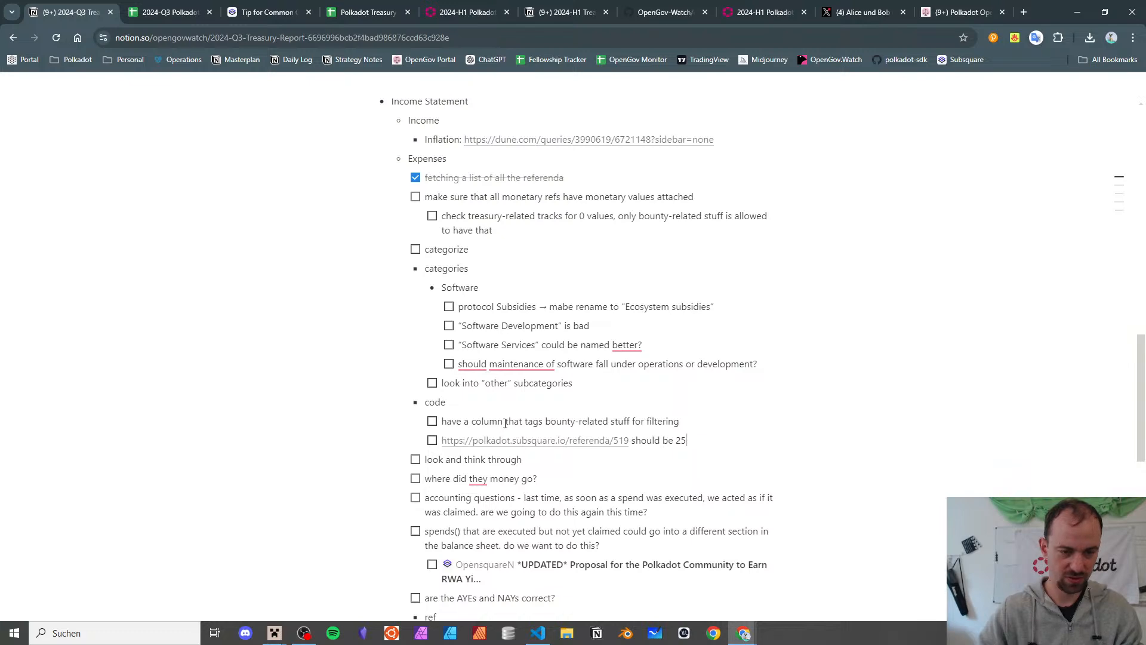
pyautogui.write('0 DOT')
# - Review titles from the (PLEASE REJECT) entry through Meetups Bounty to the Retroactive Small Tips referendum
pyautogui.click(170, 12)
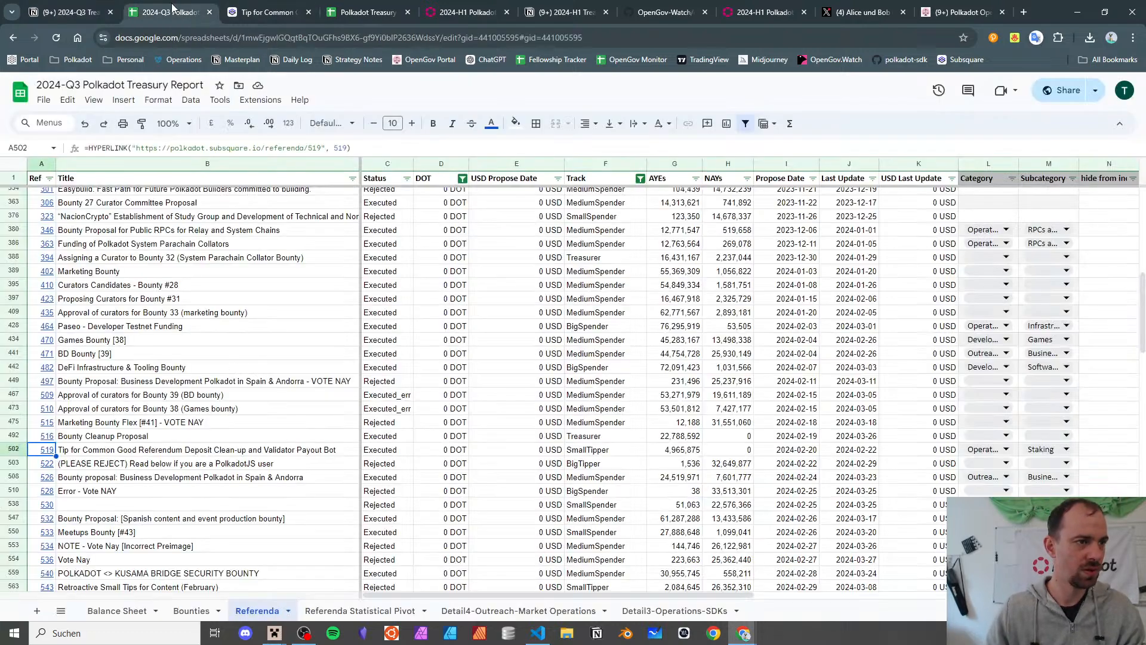
pyautogui.scroll(-3, 205, 324)
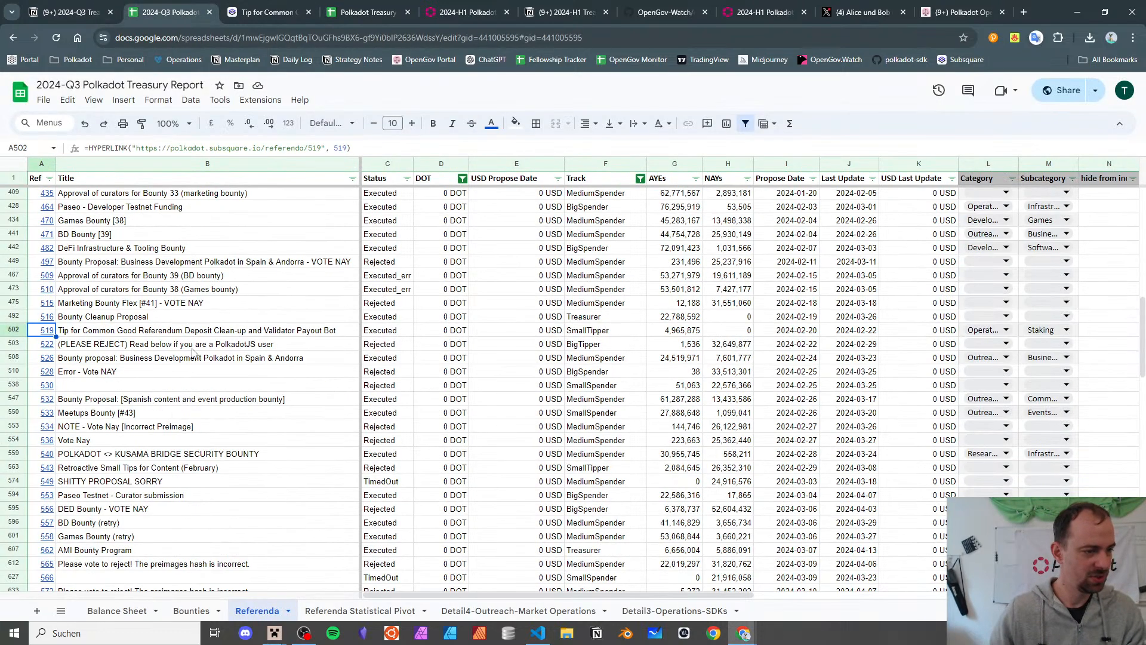
pyautogui.click(195, 345)
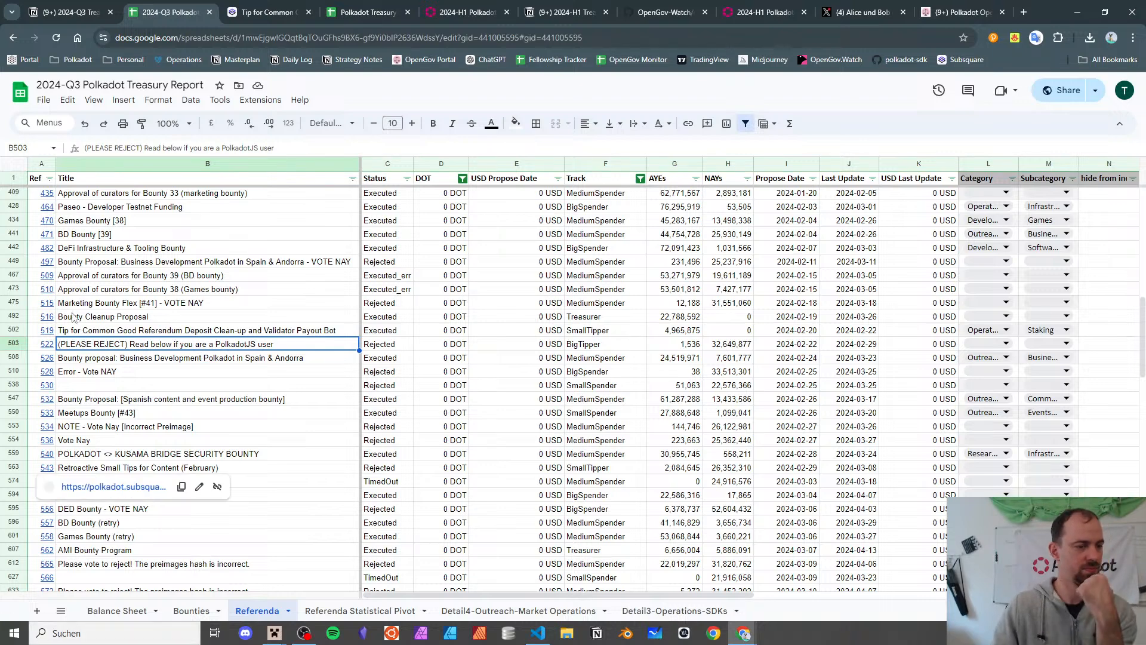
pyautogui.click(70, 372)
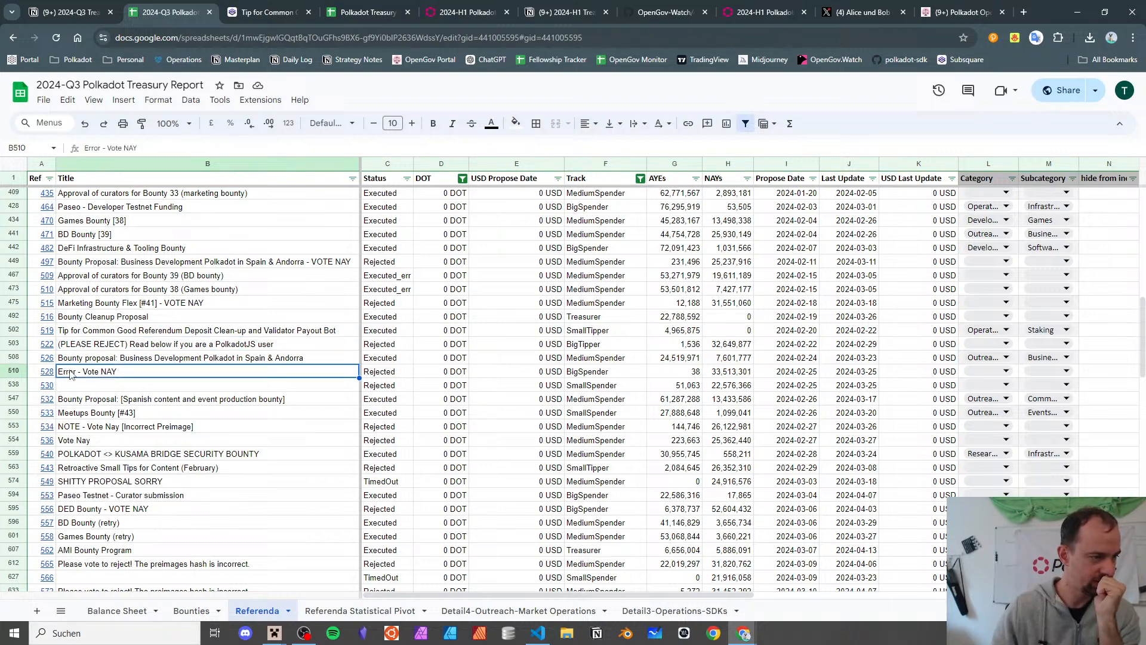
pyautogui.click(76, 387)
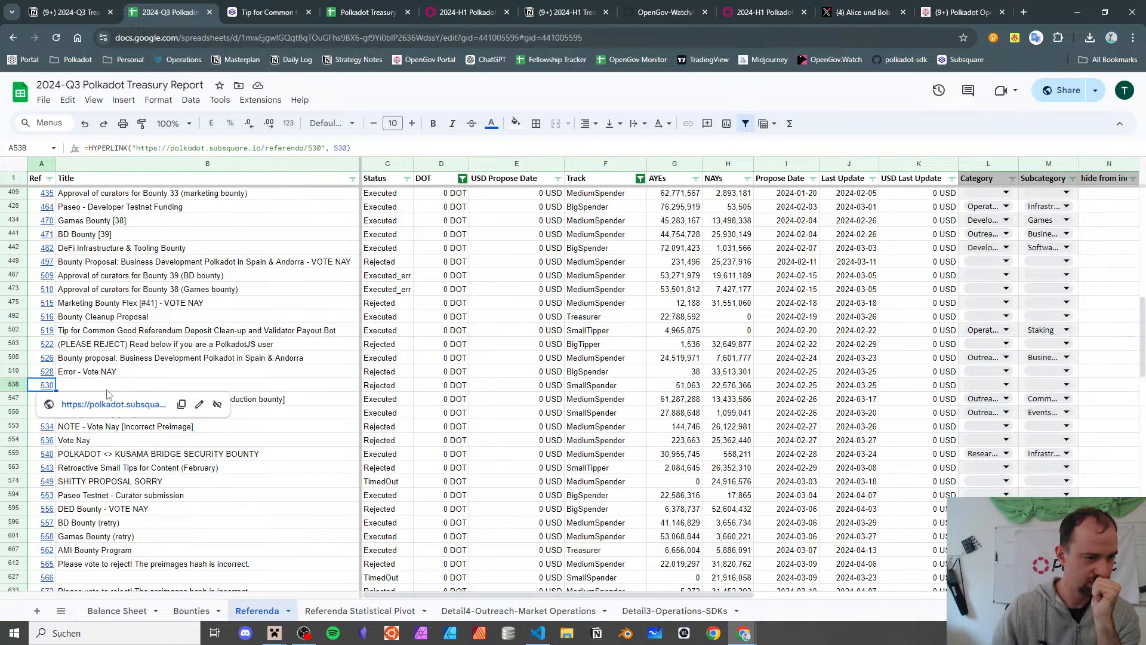
pyautogui.click(109, 401)
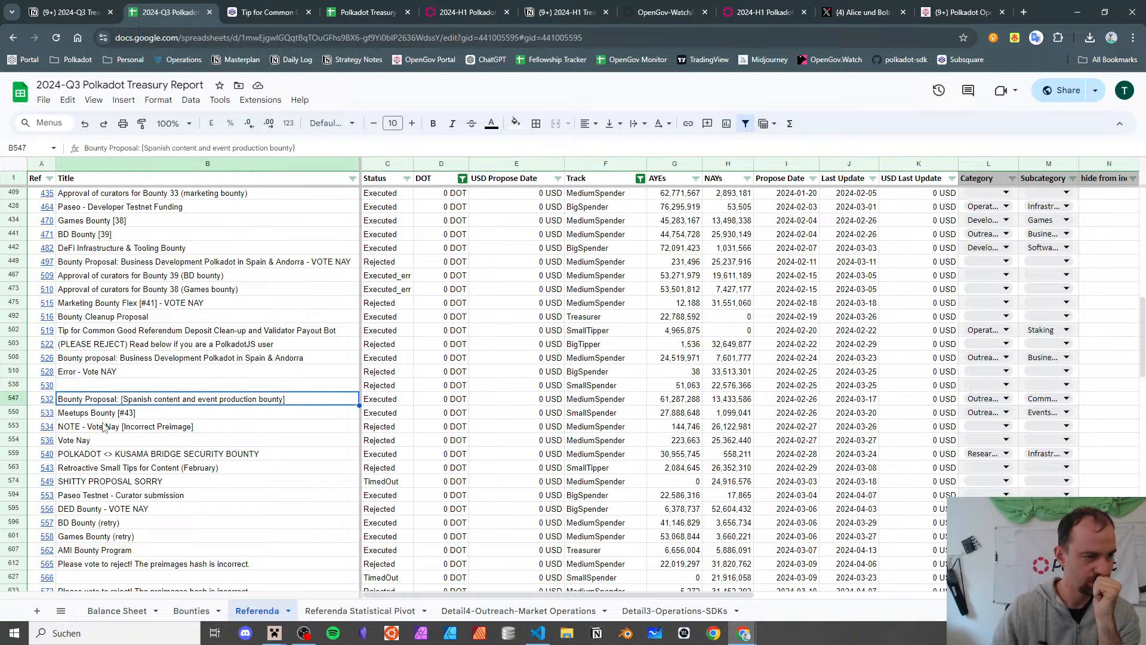
pyautogui.click(102, 418)
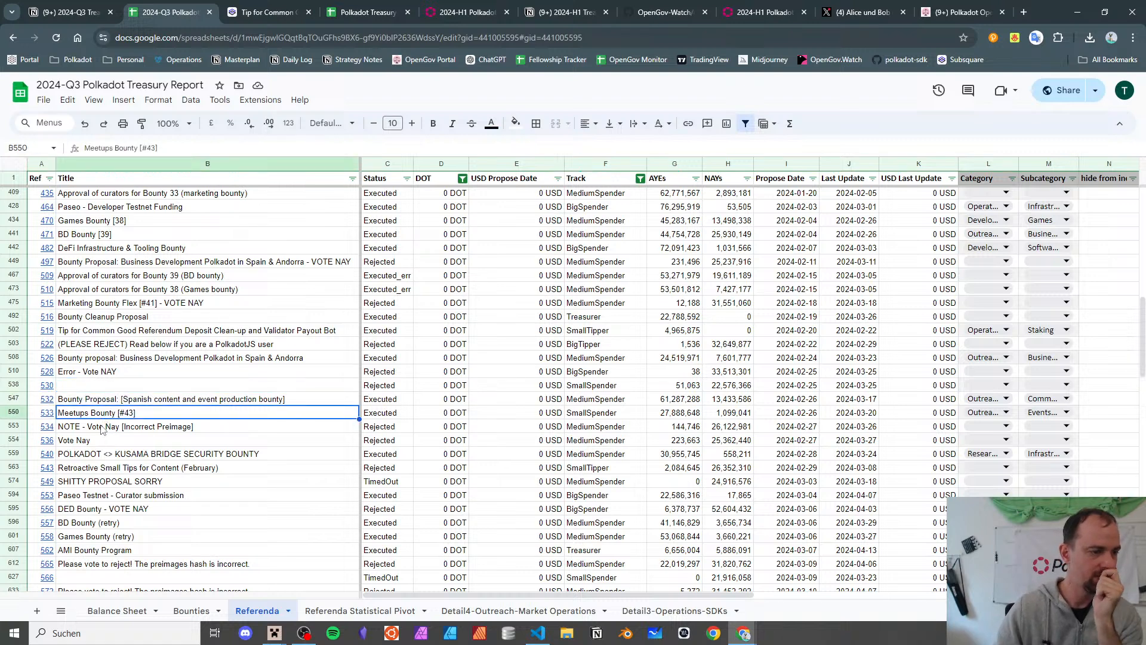
pyautogui.click(103, 428)
pyautogui.press('Down')
pyautogui.press('Down')
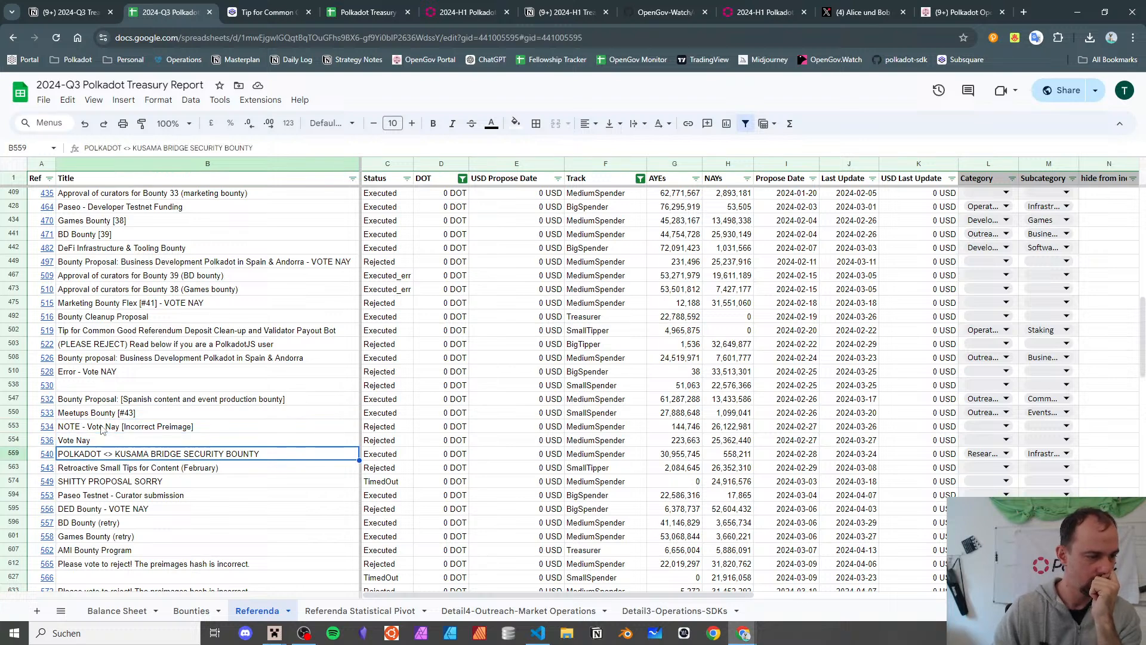
pyautogui.press('Down')
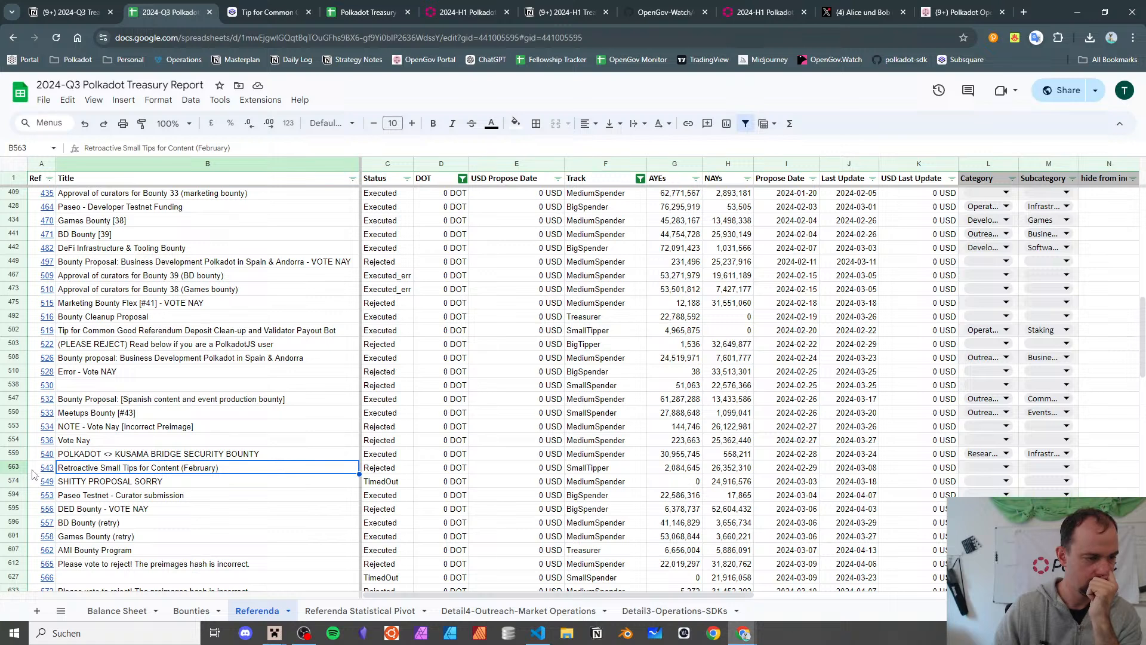
pyautogui.click(118, 493)
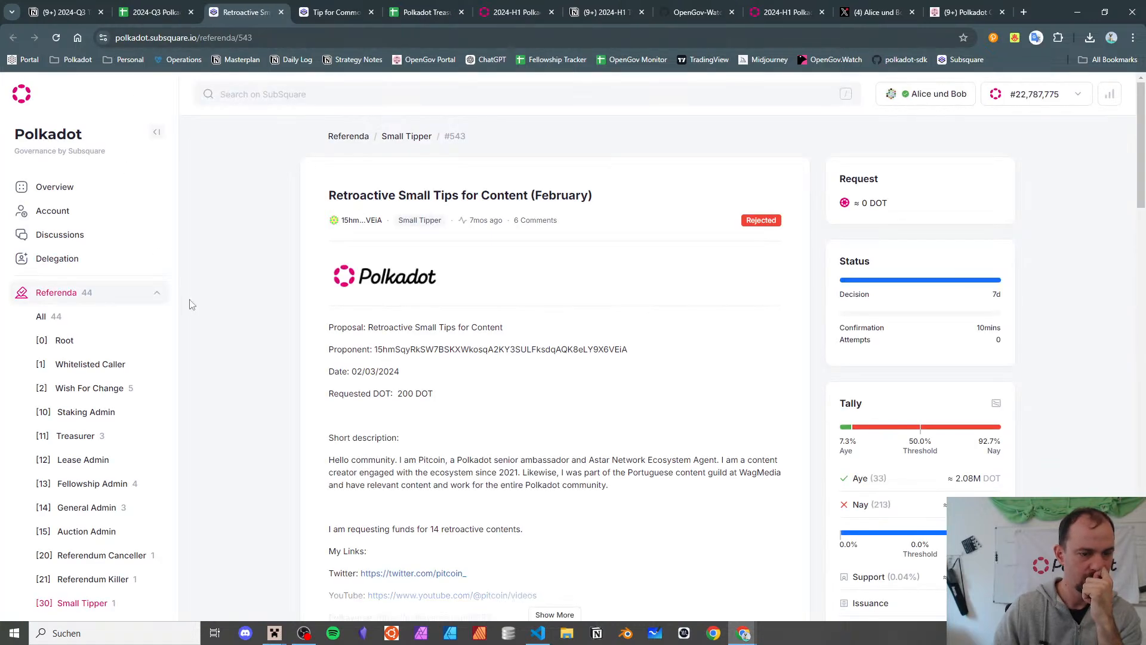
pyautogui.scroll(-10, 191, 304)
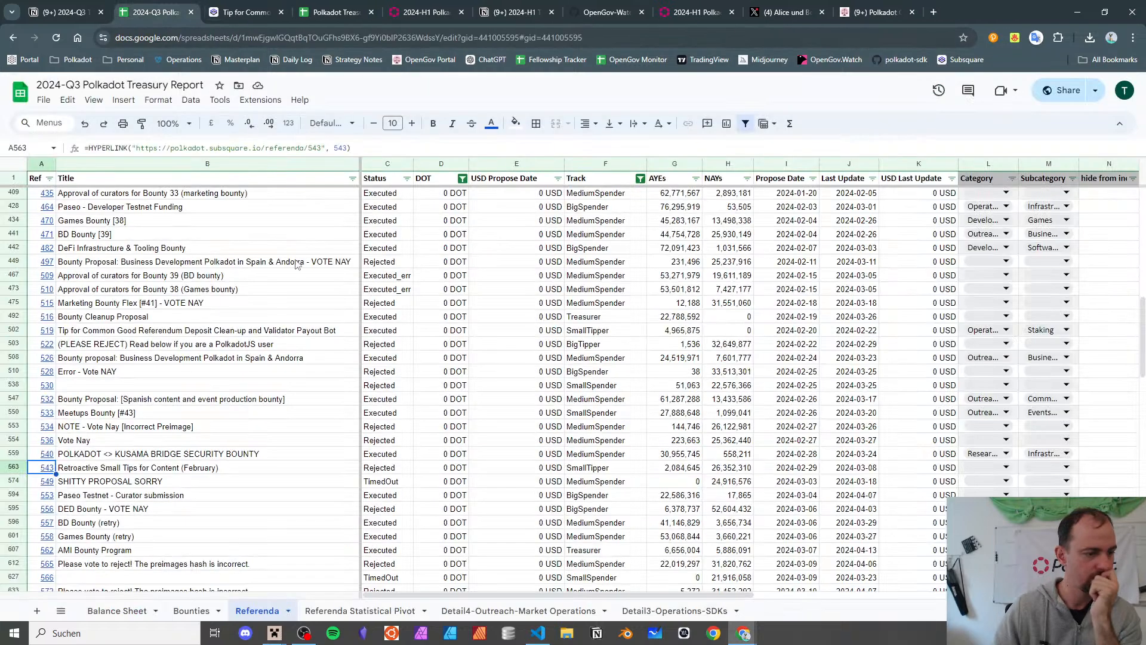
pyautogui.click(281, 12)
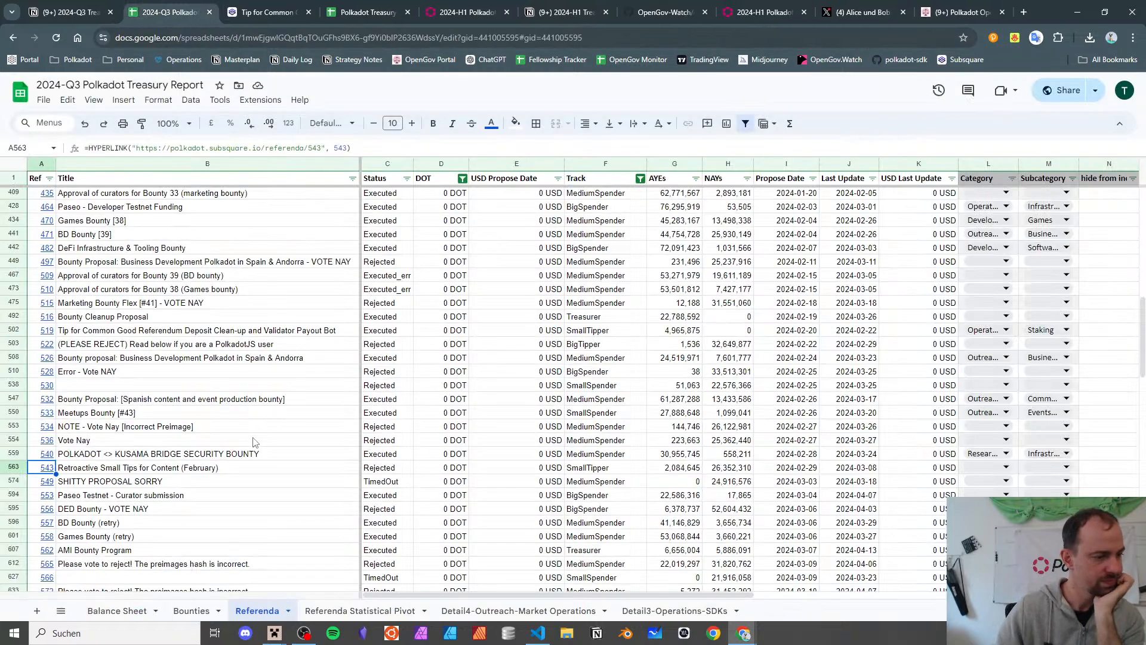
pyautogui.click(239, 484)
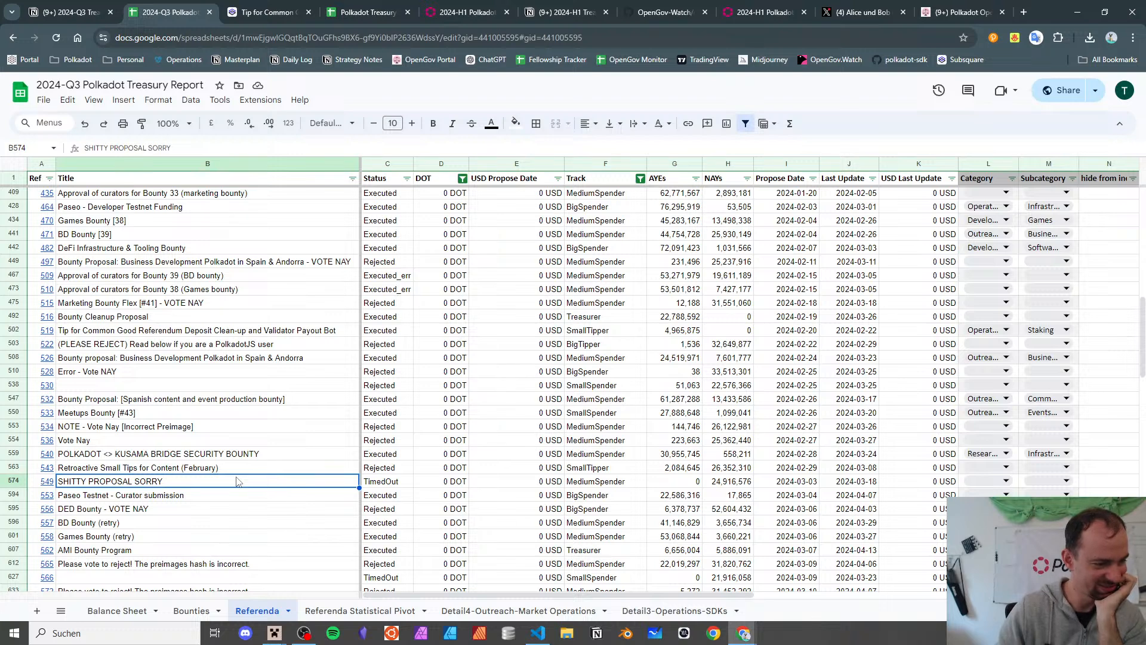
pyautogui.scroll(-4, 238, 481)
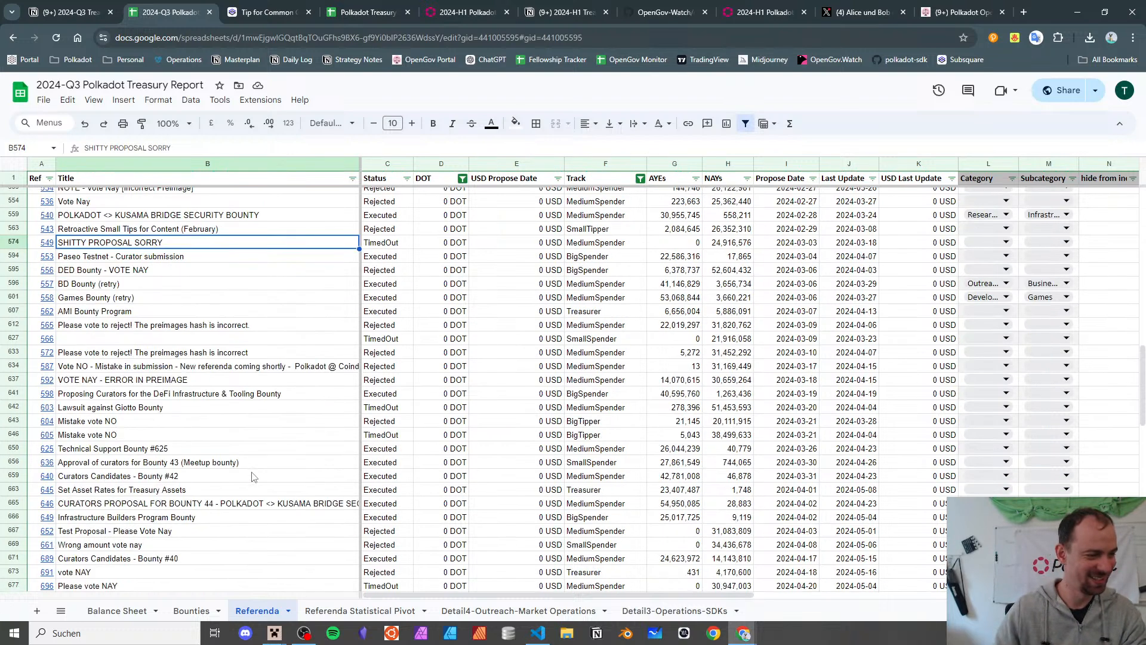
pyautogui.press('Down')
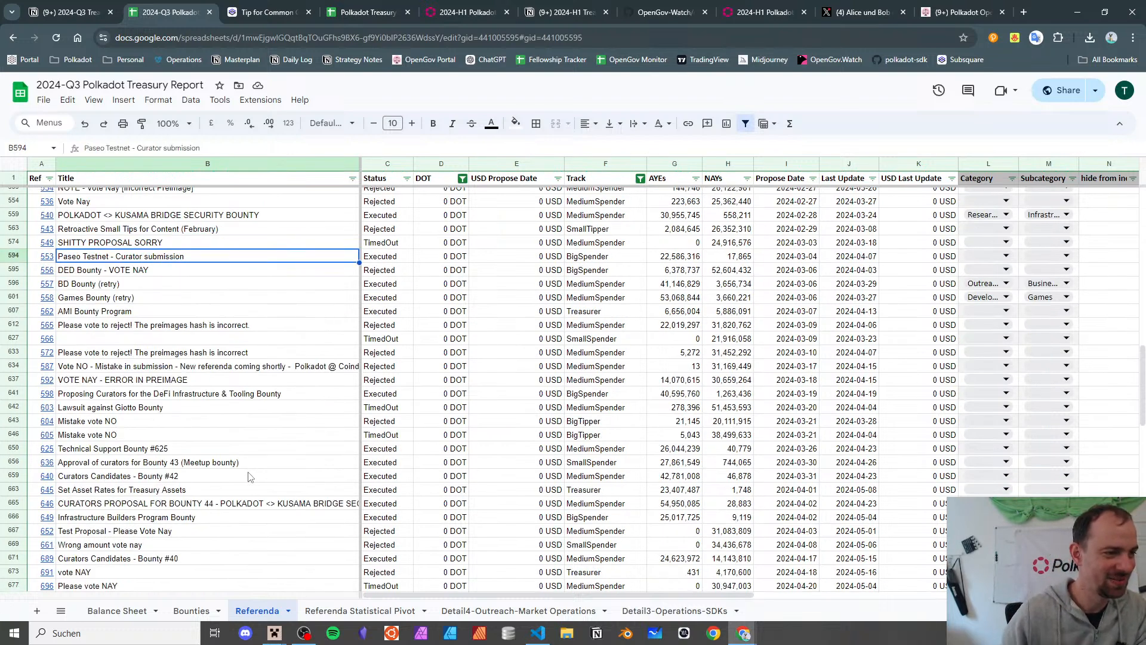
pyautogui.press('Down')
pyautogui.press('Down')
pyautogui.press('Down')
pyautogui.press('Down')
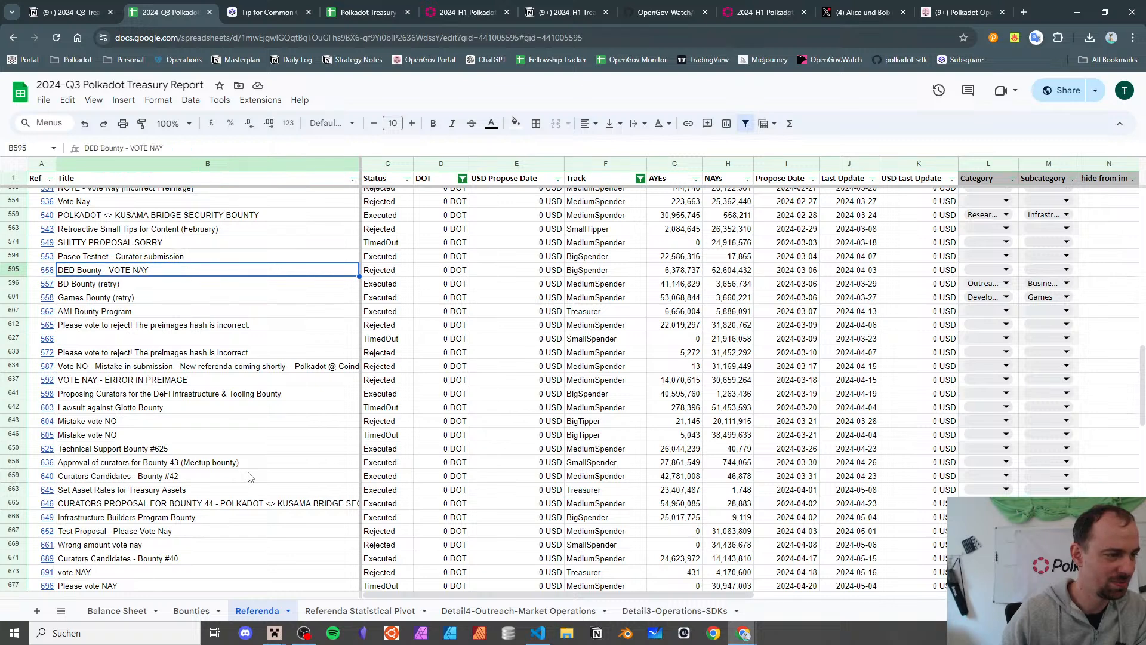
pyautogui.press('Down')
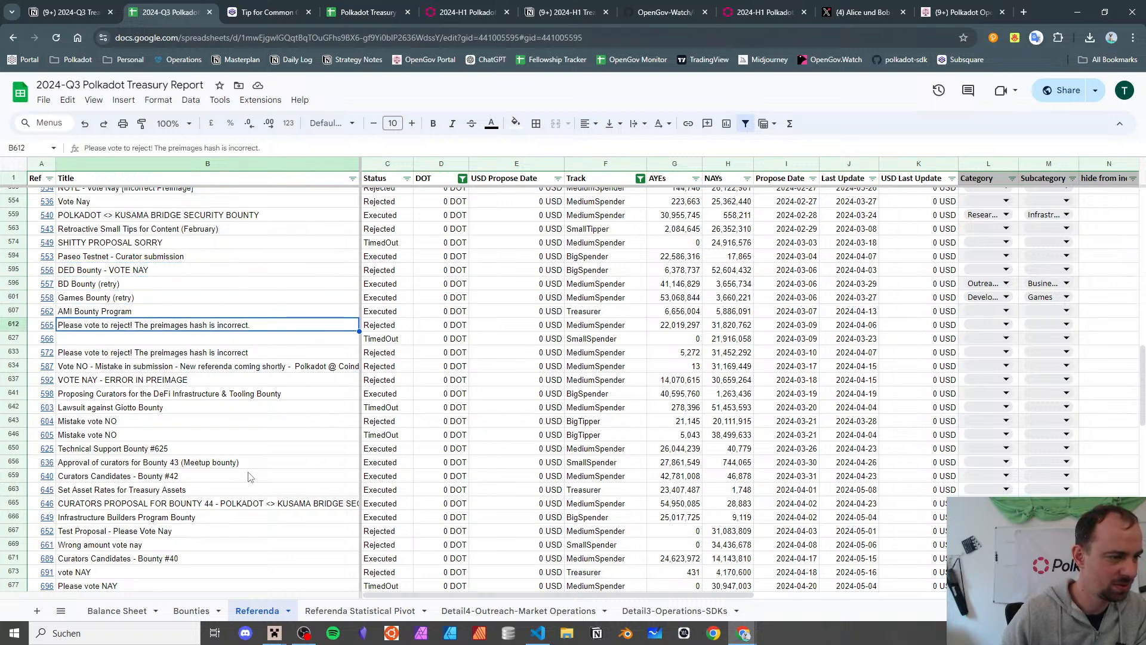
pyautogui.press('Down')
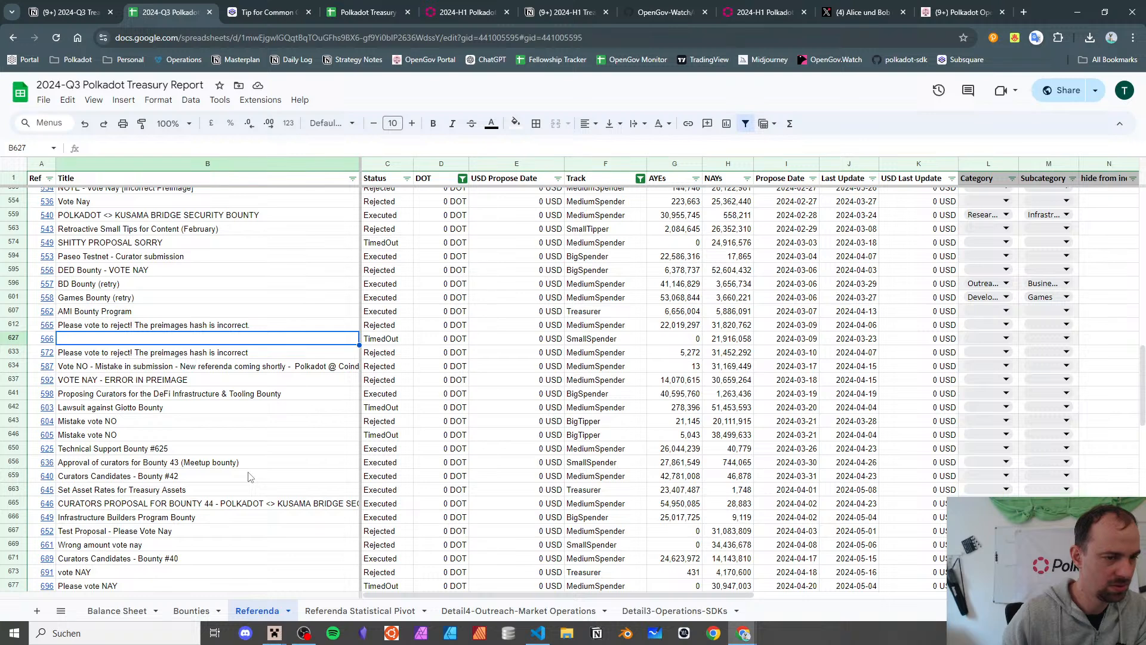
pyautogui.press('Down')
pyautogui.press('Down')
pyautogui.press('Down')
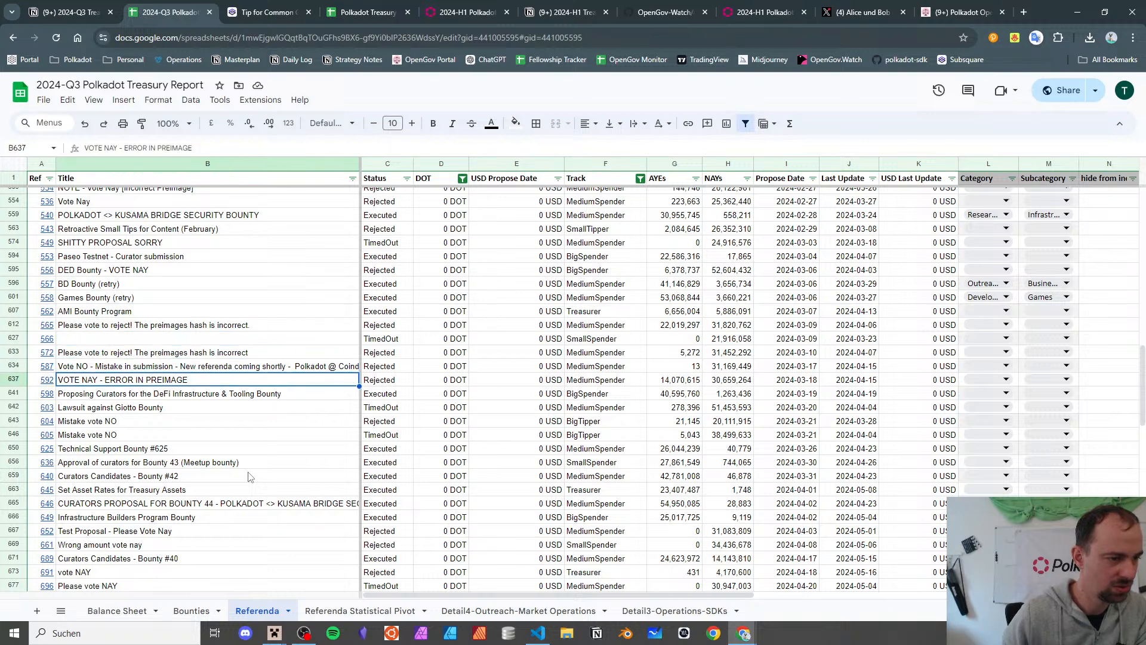
pyautogui.press('Down')
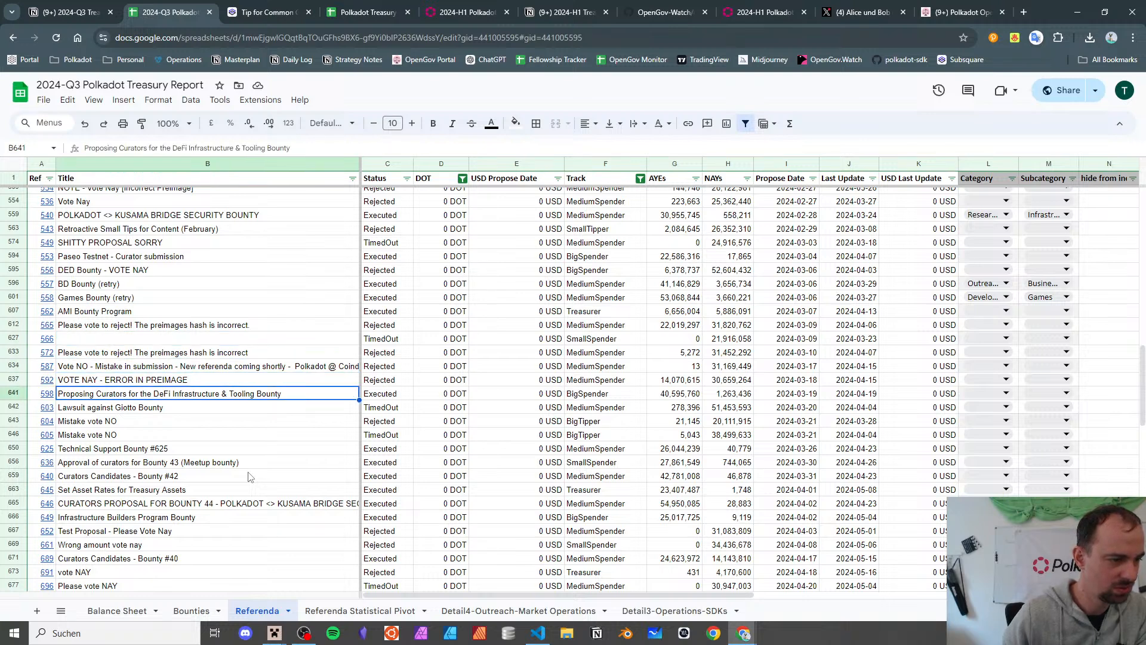
pyautogui.press('Down')
pyautogui.press('Down')
pyautogui.press('Down')
pyautogui.press('Down')
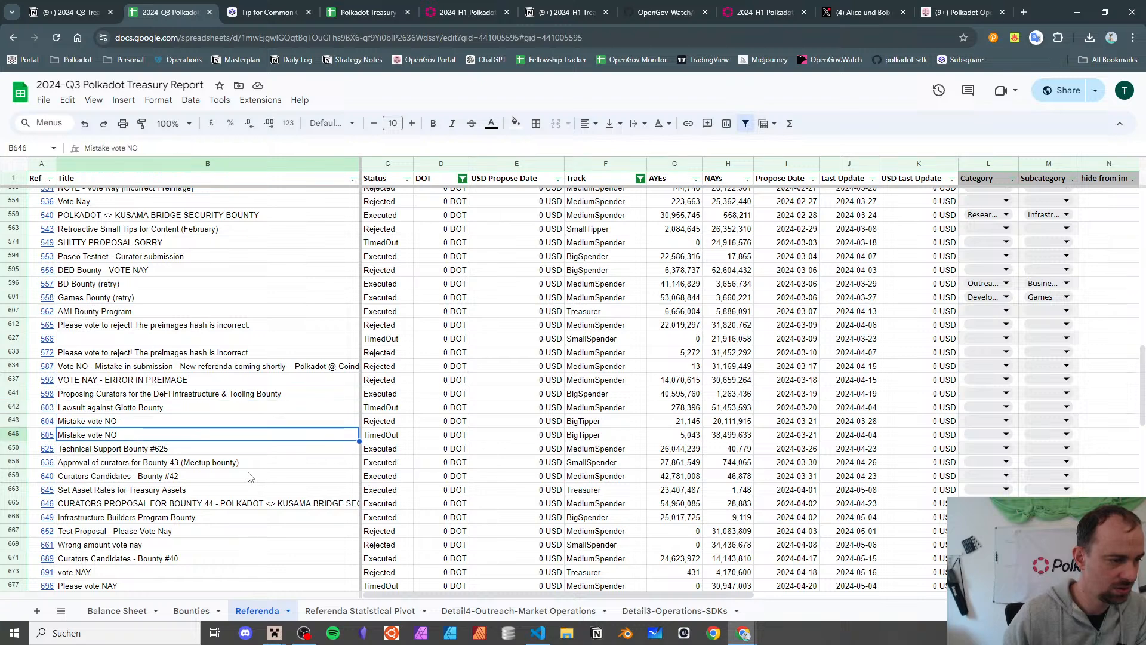
pyautogui.press('Down')
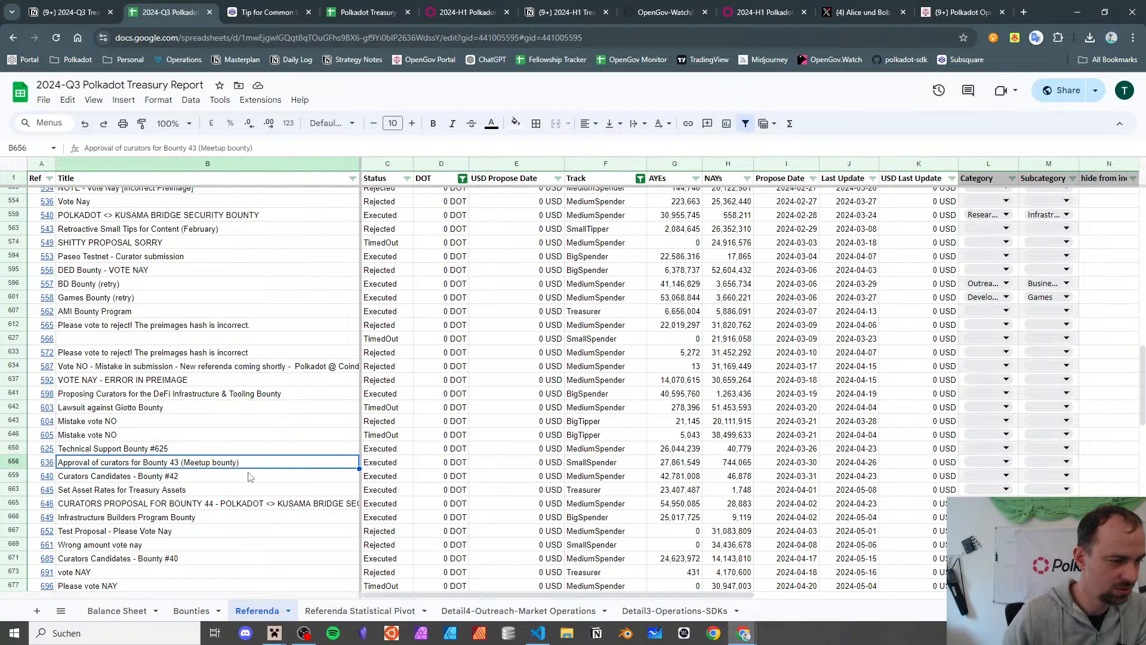
pyautogui.press('Down')
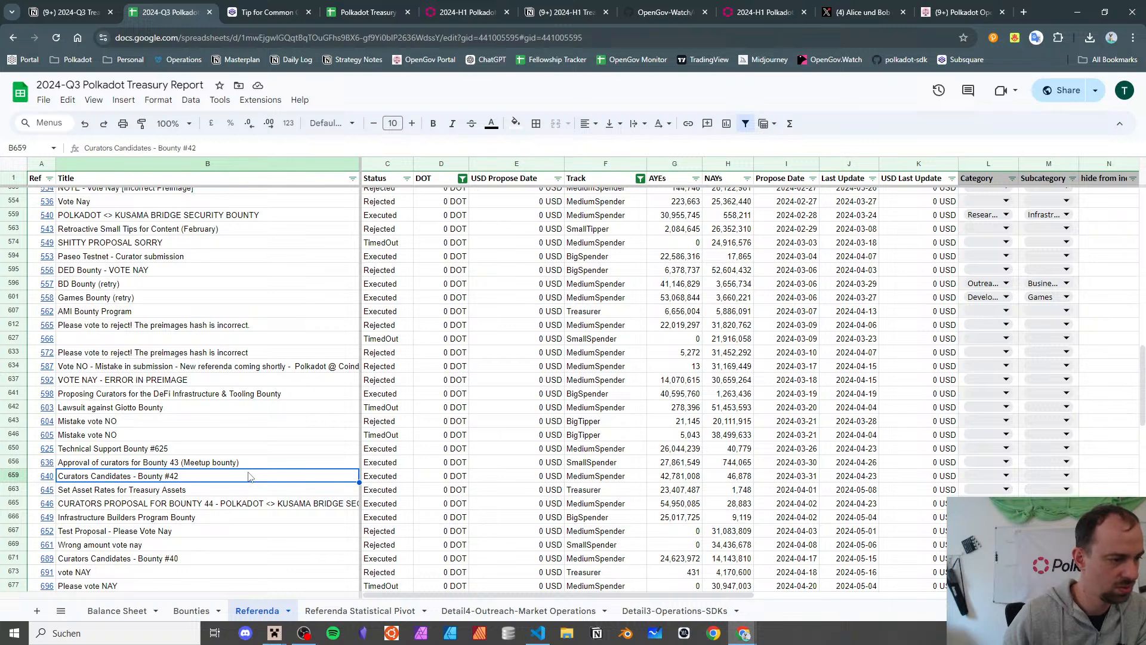
pyautogui.press('Down')
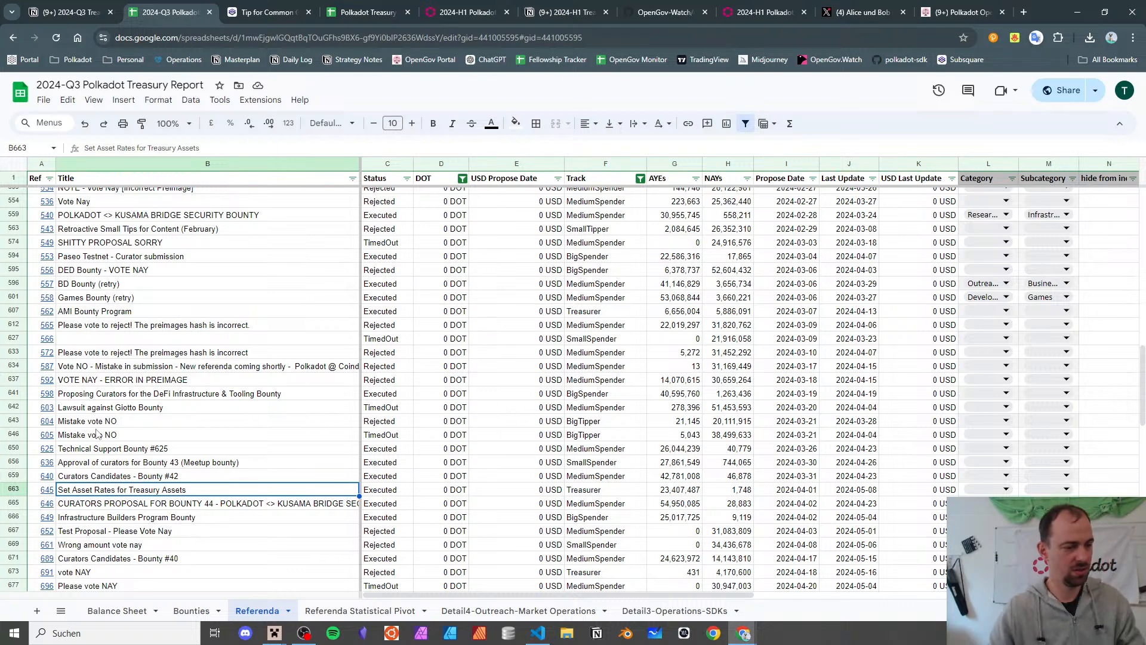
pyautogui.moveTo(46, 492)
pyautogui.click(149, 448)
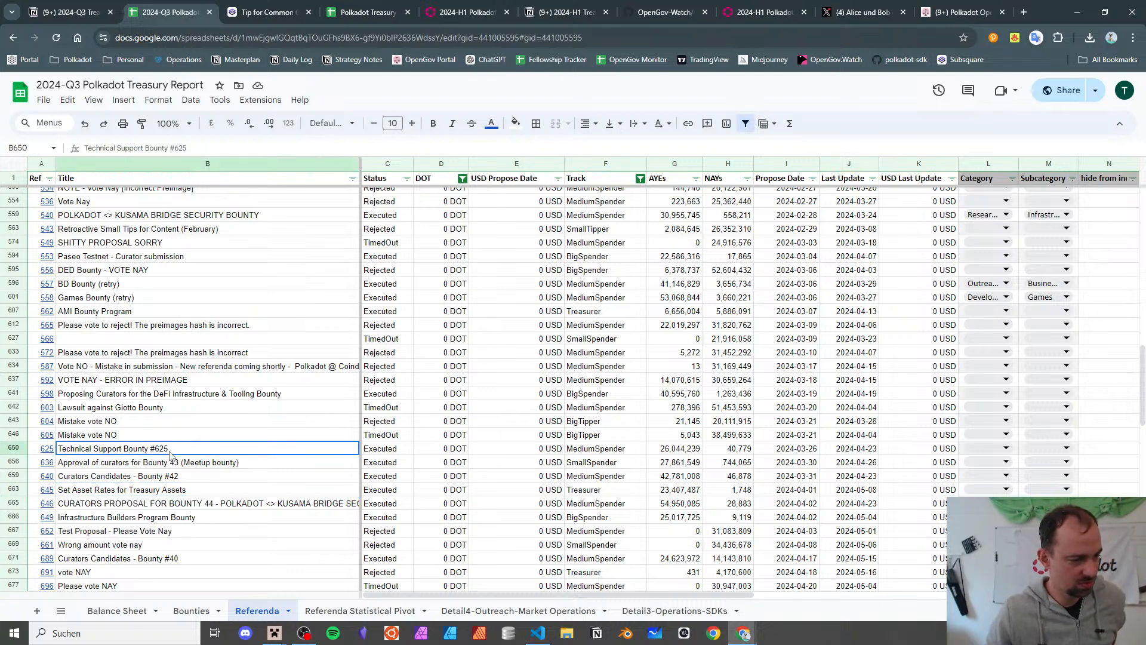
pyautogui.scroll(-5, 149, 418)
pyautogui.press('Down')
pyautogui.press('Down')
pyautogui.press('Down')
pyautogui.press('Down')
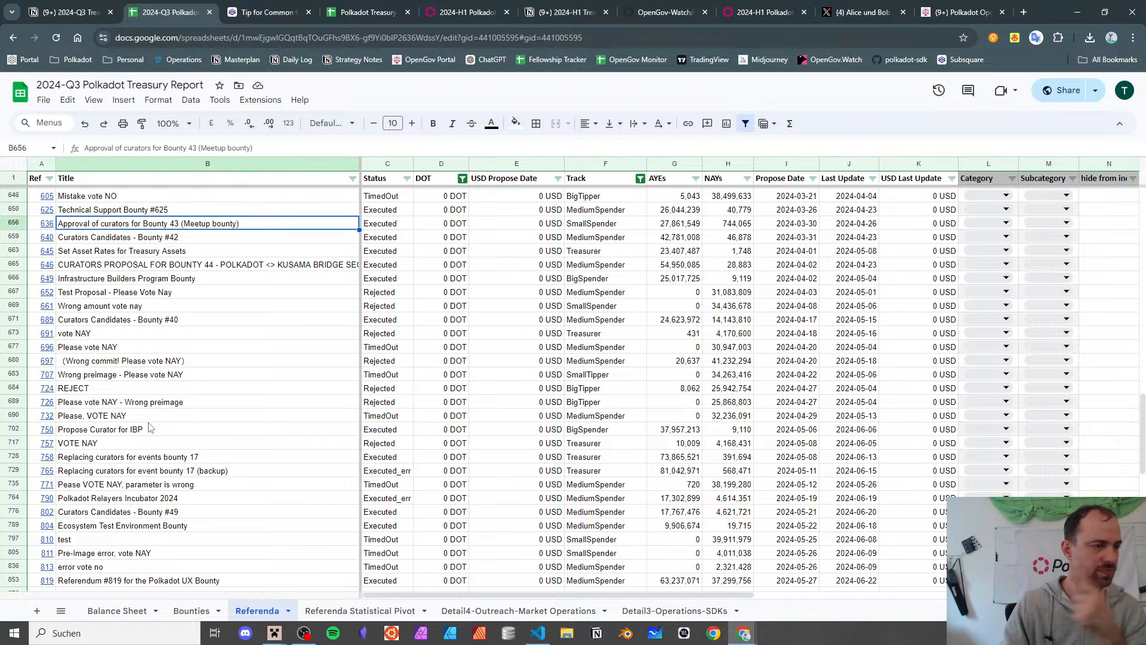
pyautogui.press('Down')
pyautogui.press('Down')
pyautogui.press('Down')
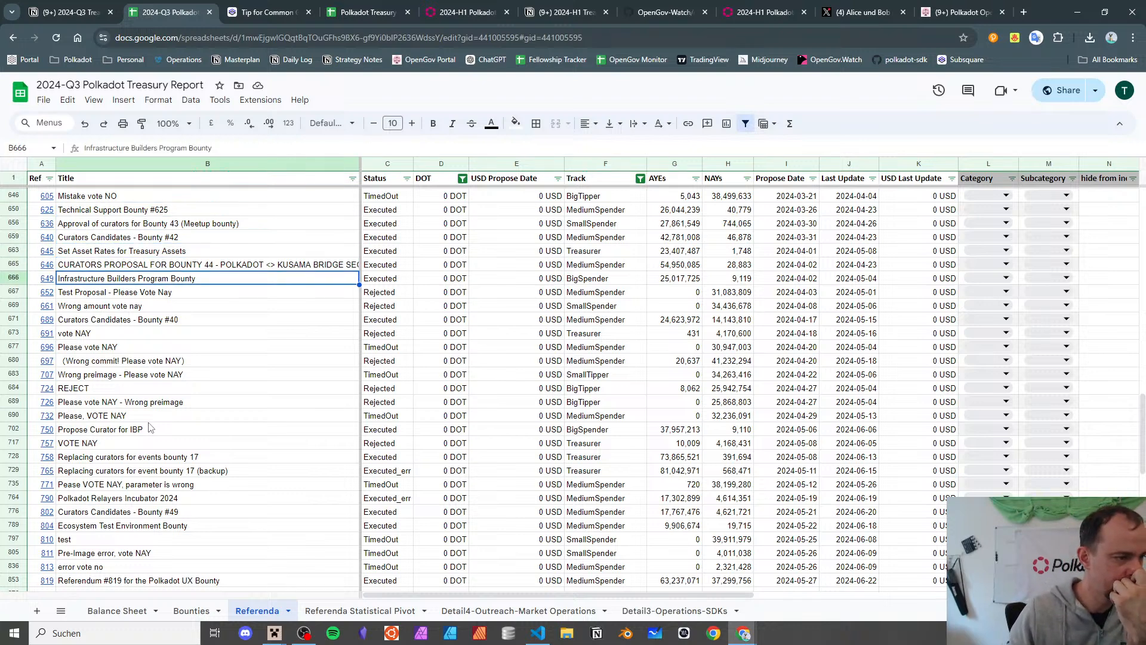
pyautogui.press('Down')
pyautogui.press('Down')
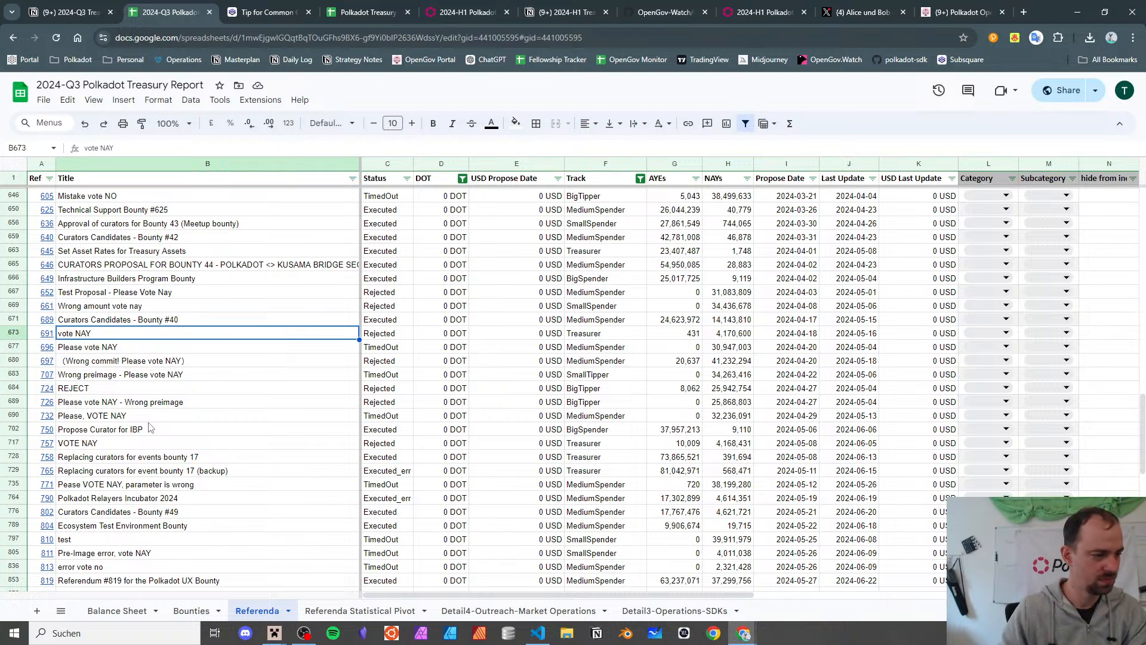
pyautogui.press('Up')
pyautogui.press('Up')
pyautogui.press('Up')
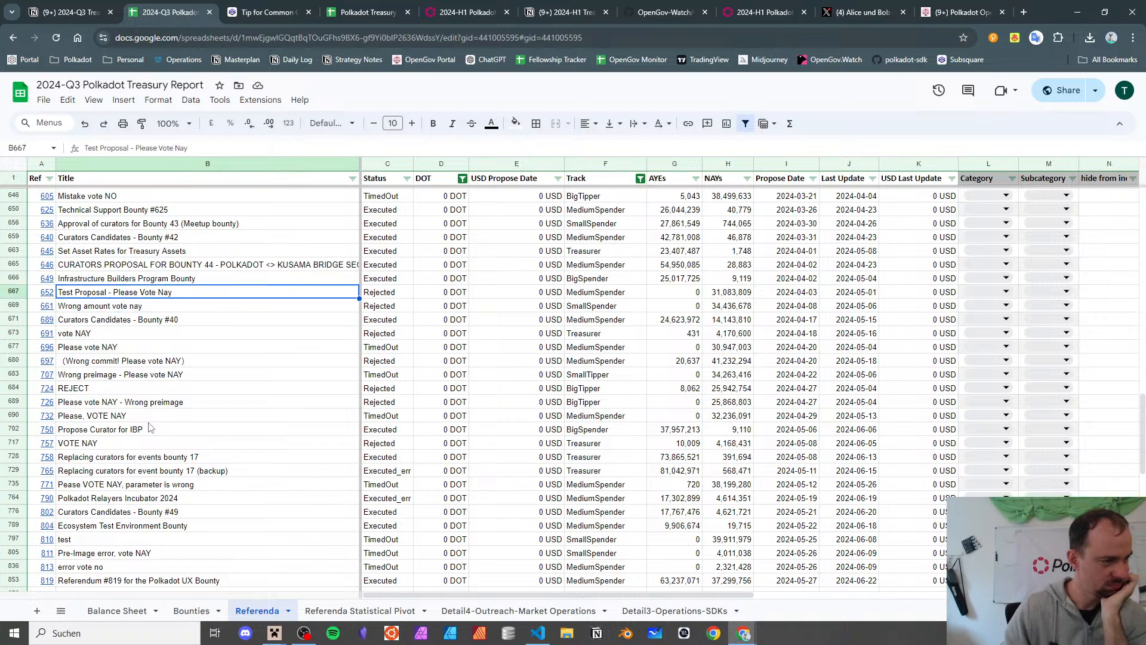
pyautogui.scroll(-1, 149, 427)
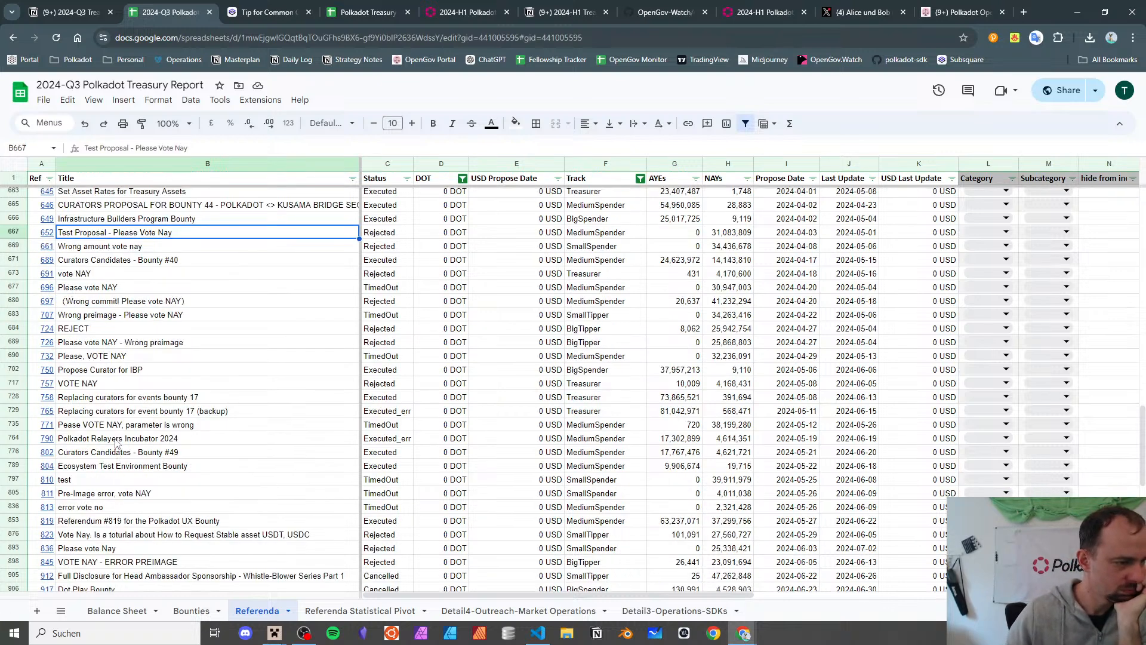
pyautogui.scroll(-2, 115, 444)
pyautogui.scroll(-1, 115, 443)
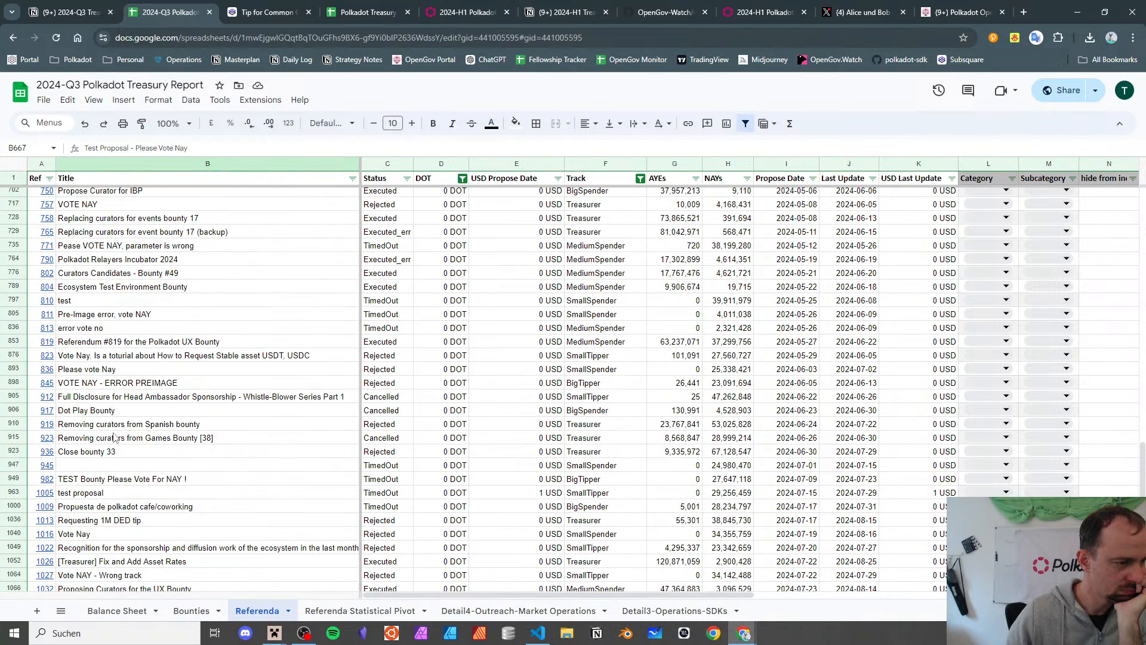
pyautogui.scroll(-1, 111, 426)
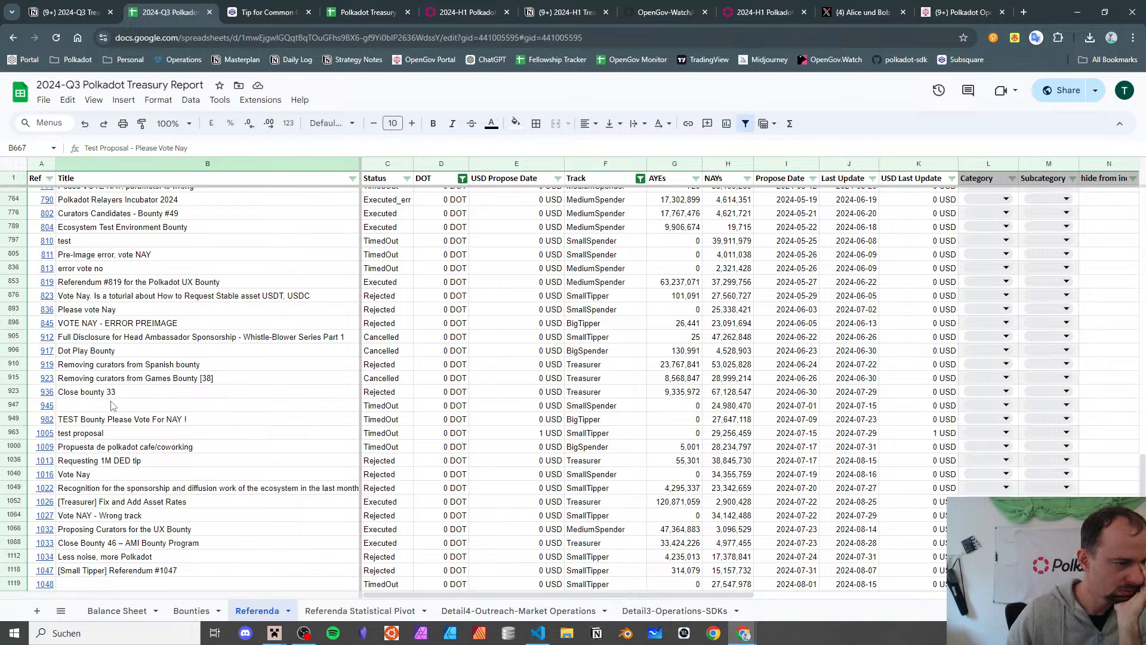
pyautogui.scroll(-2, 113, 406)
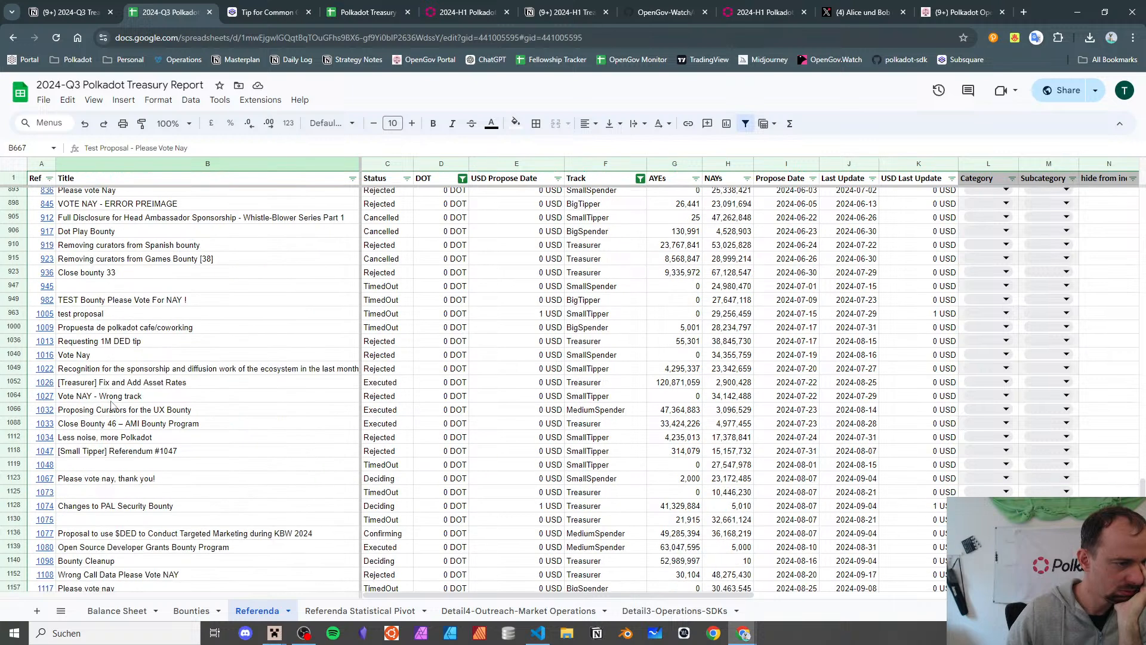
pyautogui.click(204, 330)
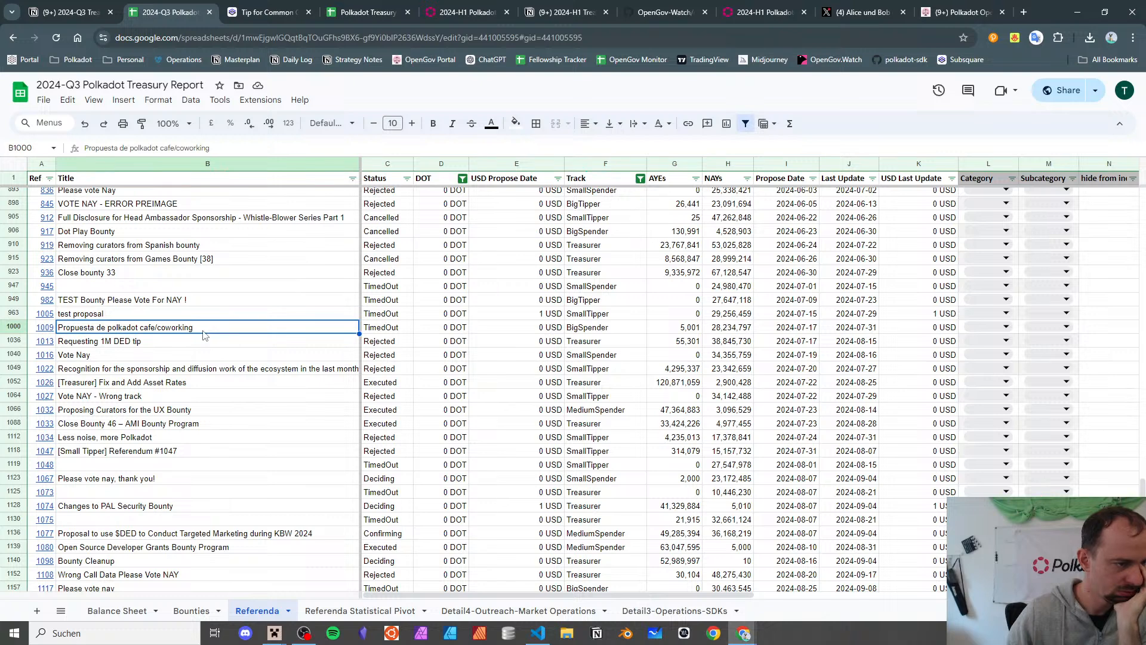
pyautogui.click(107, 345)
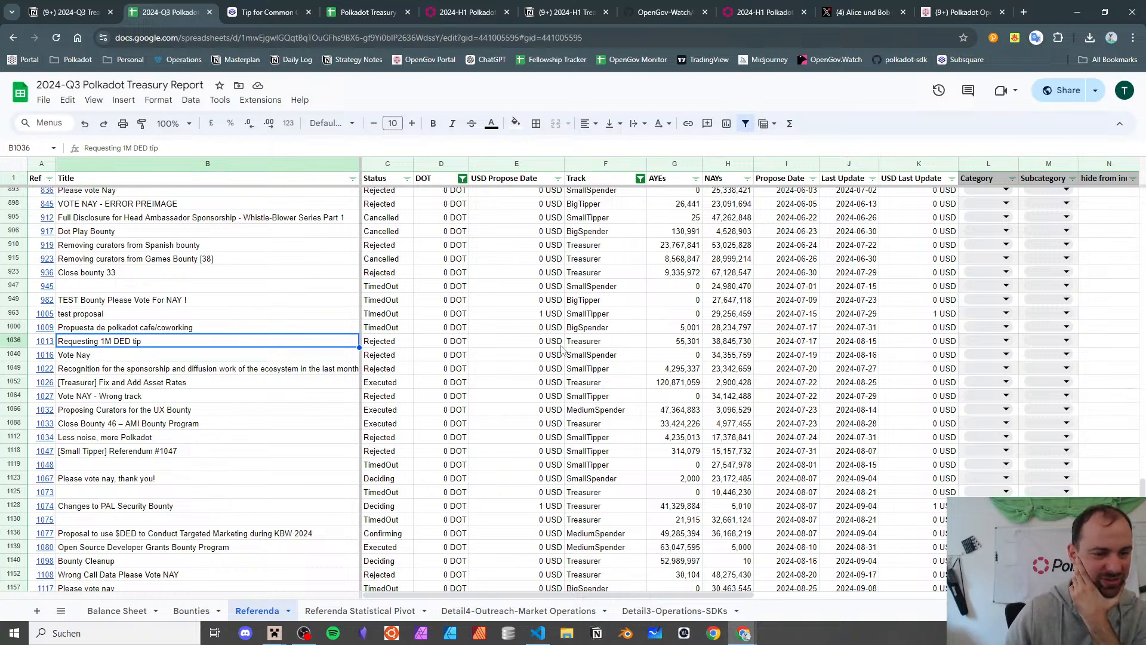
pyautogui.moveTo(563, 342); pyautogui.dragTo(391, 343)
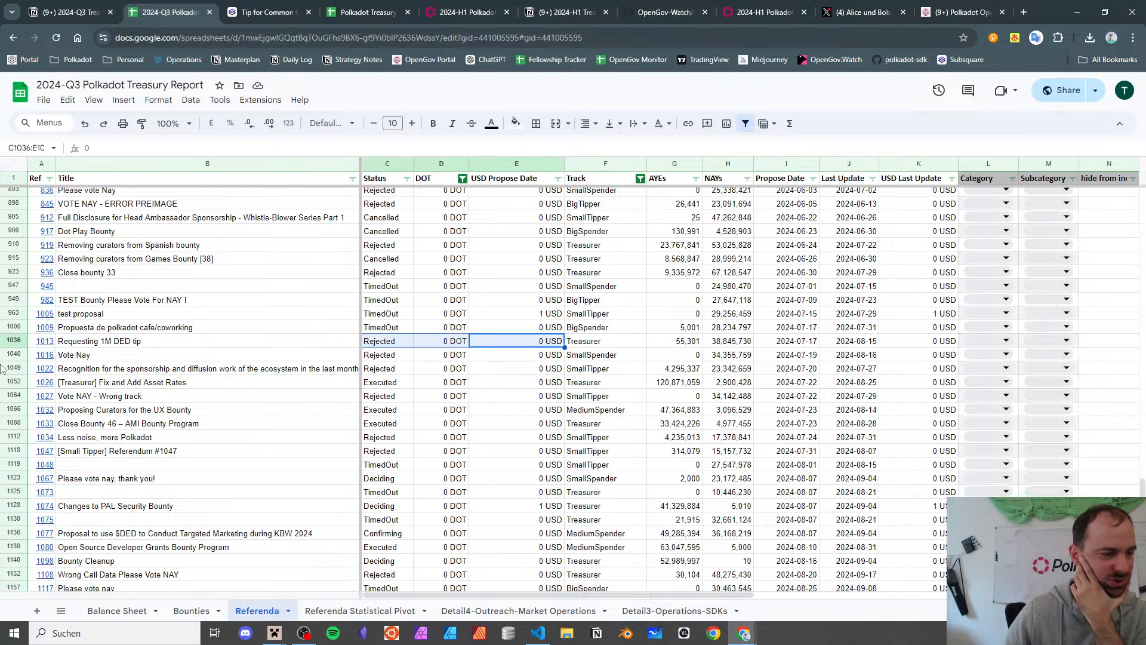
pyautogui.click(204, 329)
pyautogui.scroll(-2, 204, 332)
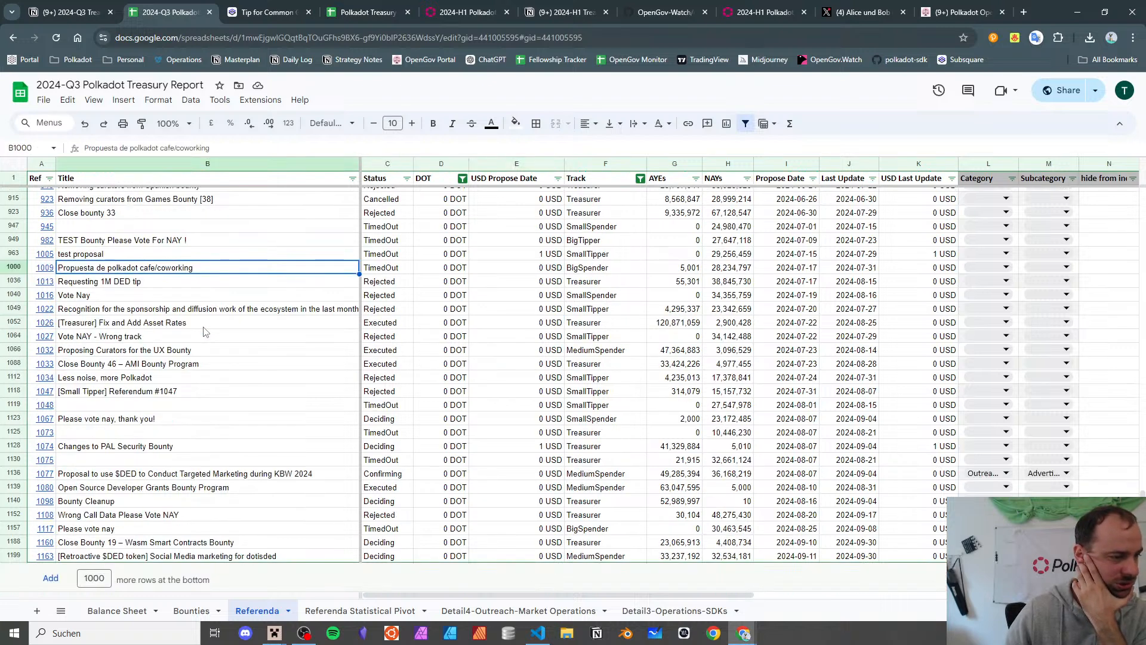
pyautogui.scroll(-1, 204, 332)
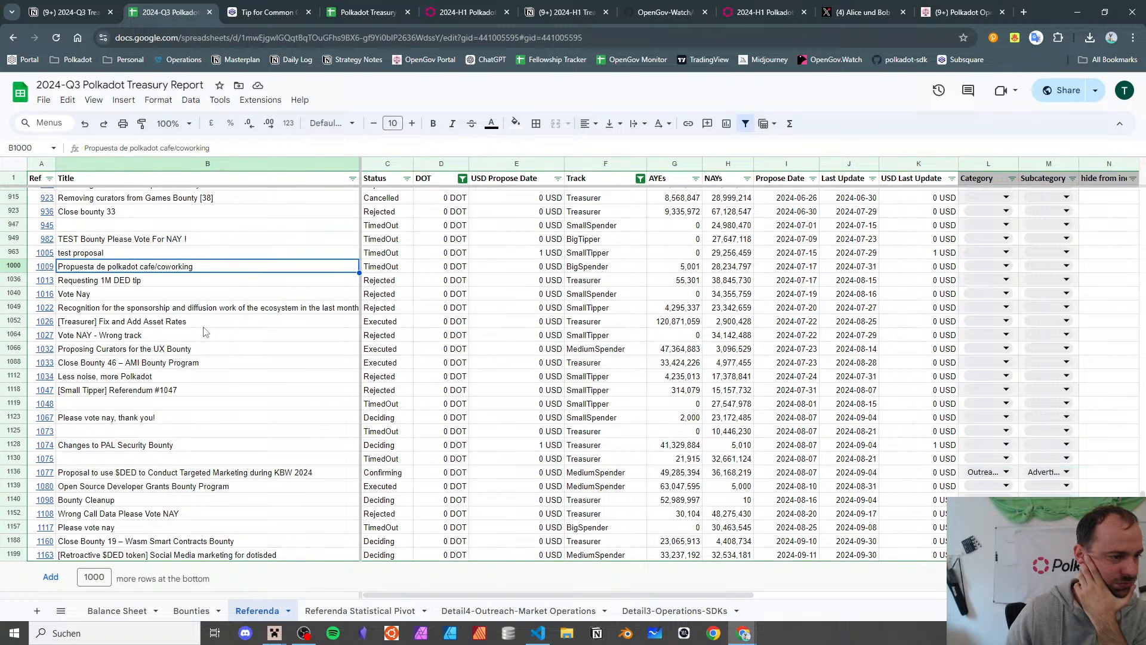
pyautogui.click(182, 327)
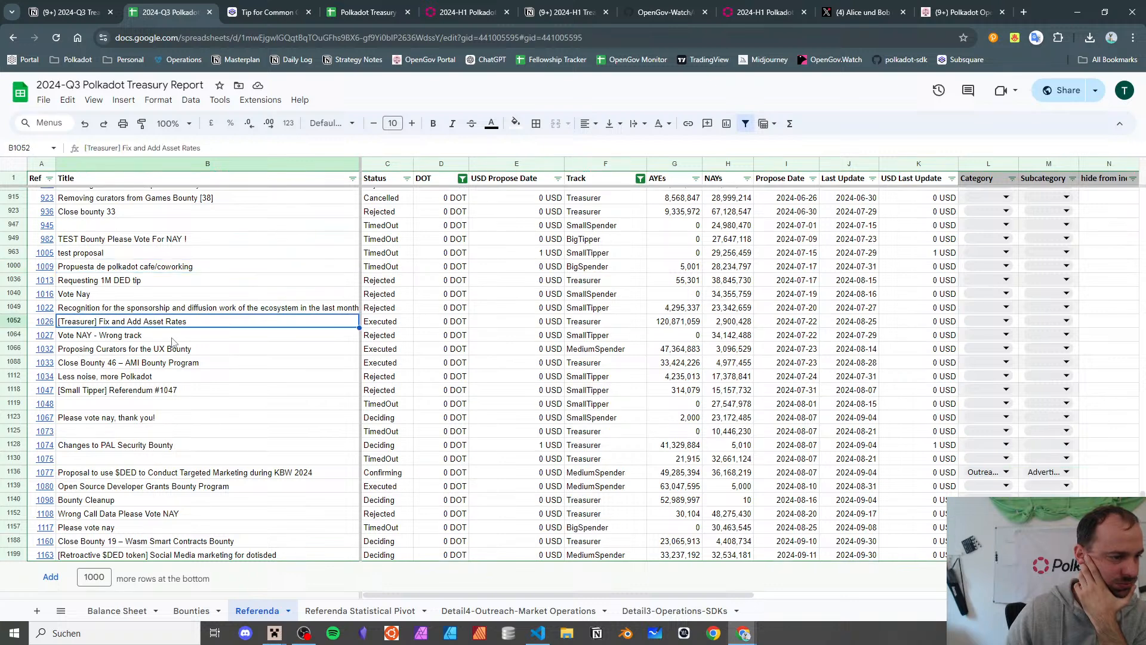
pyautogui.click(177, 336)
pyautogui.press('Down')
pyautogui.press('Down')
pyautogui.press('Down')
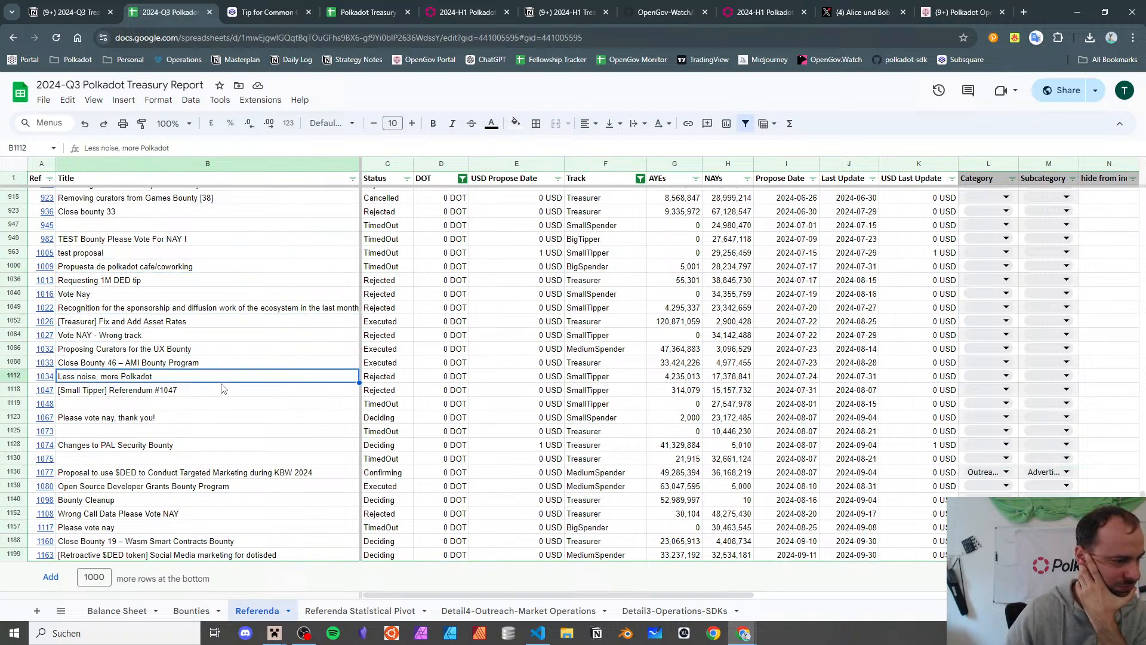
pyautogui.press('Down')
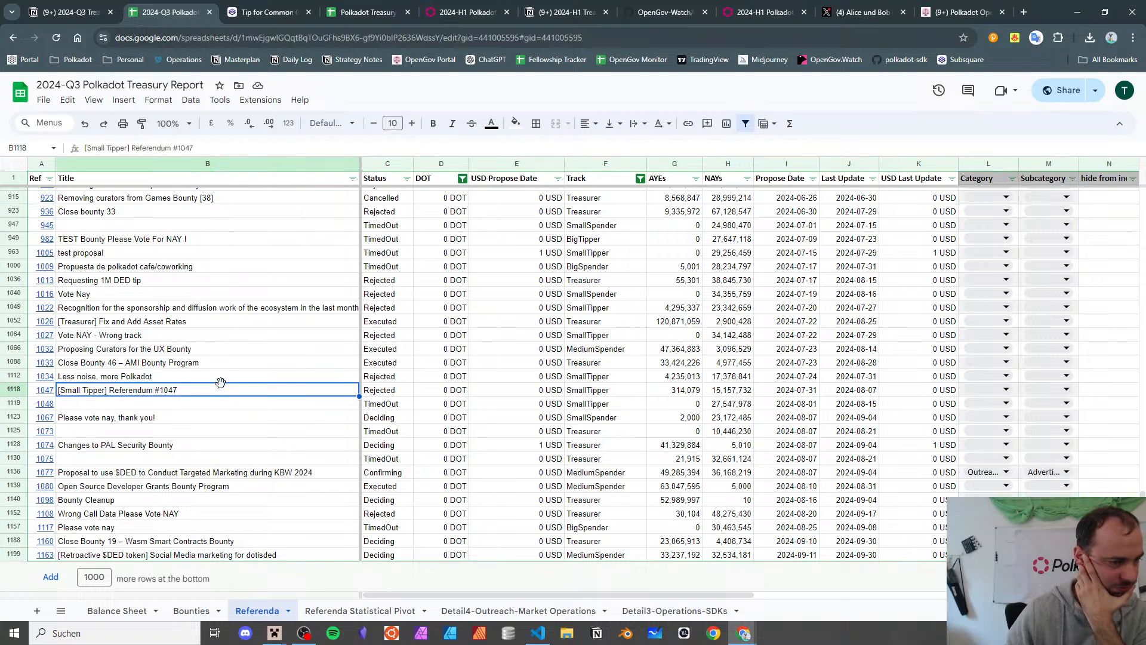
pyautogui.press('Down')
pyautogui.press('Down')
pyautogui.press('Down')
pyautogui.press('Down')
pyautogui.press('Down')
pyautogui.press('Down')
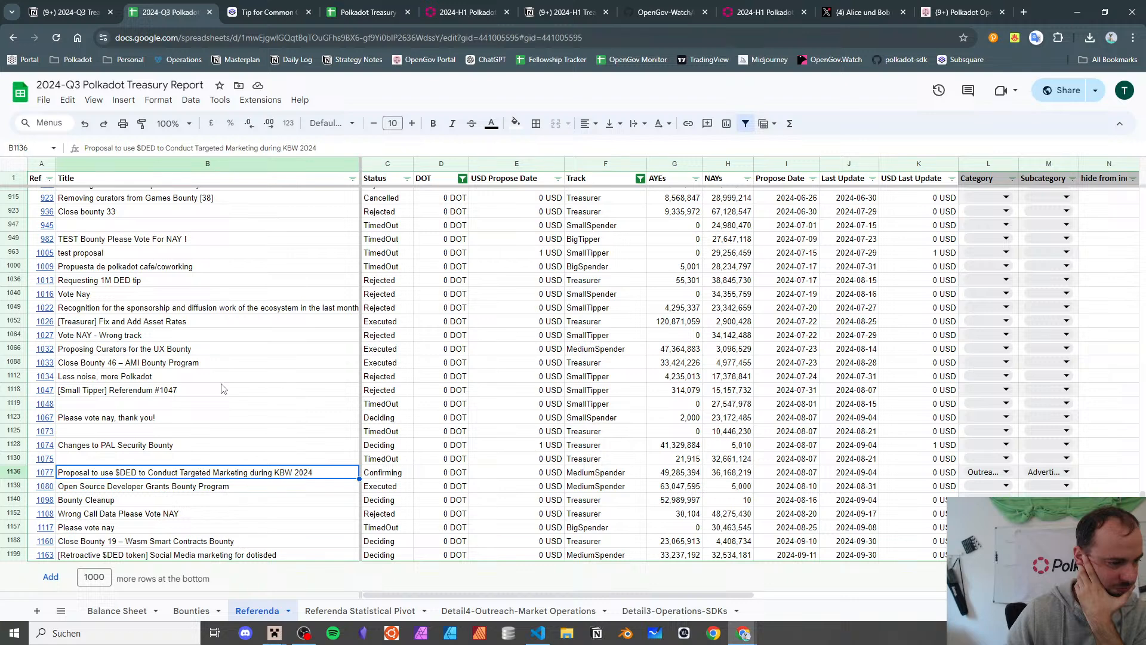
pyautogui.press('Down')
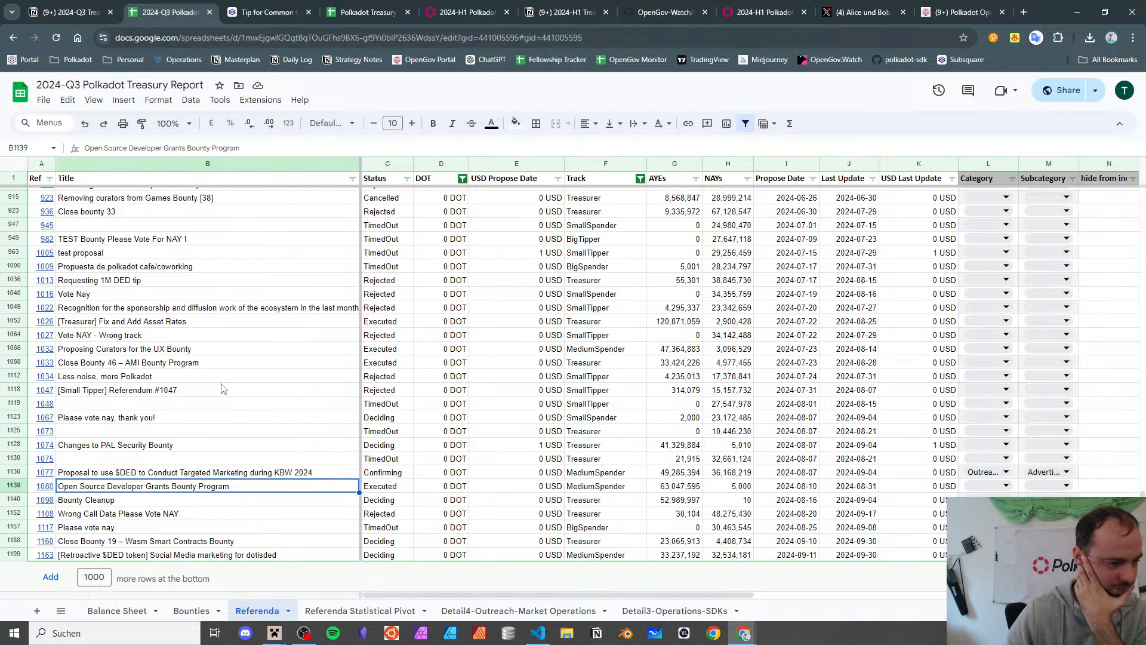
pyautogui.press('Down')
pyautogui.press('Down')
pyautogui.press('Down')
pyautogui.press('Down')
pyautogui.press('Down')
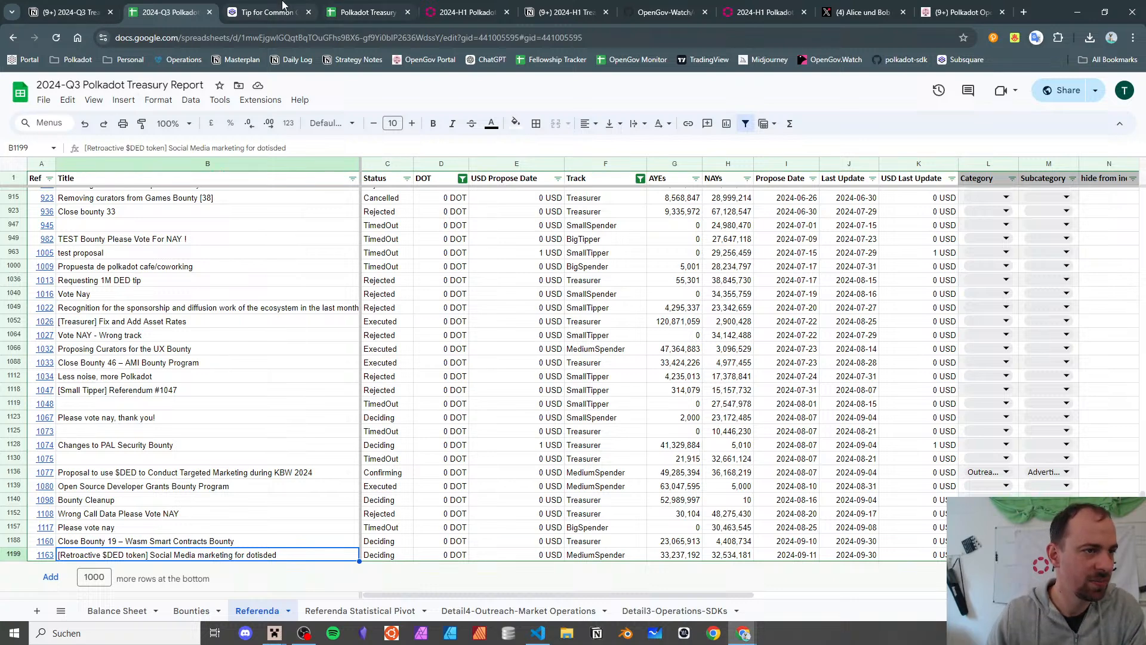
# - Check off the 'attach monetary values' and 'check treasury tracks for 0 values' to-dos
pyautogui.click(72, 11)
pyautogui.scroll(1, 417, 268)
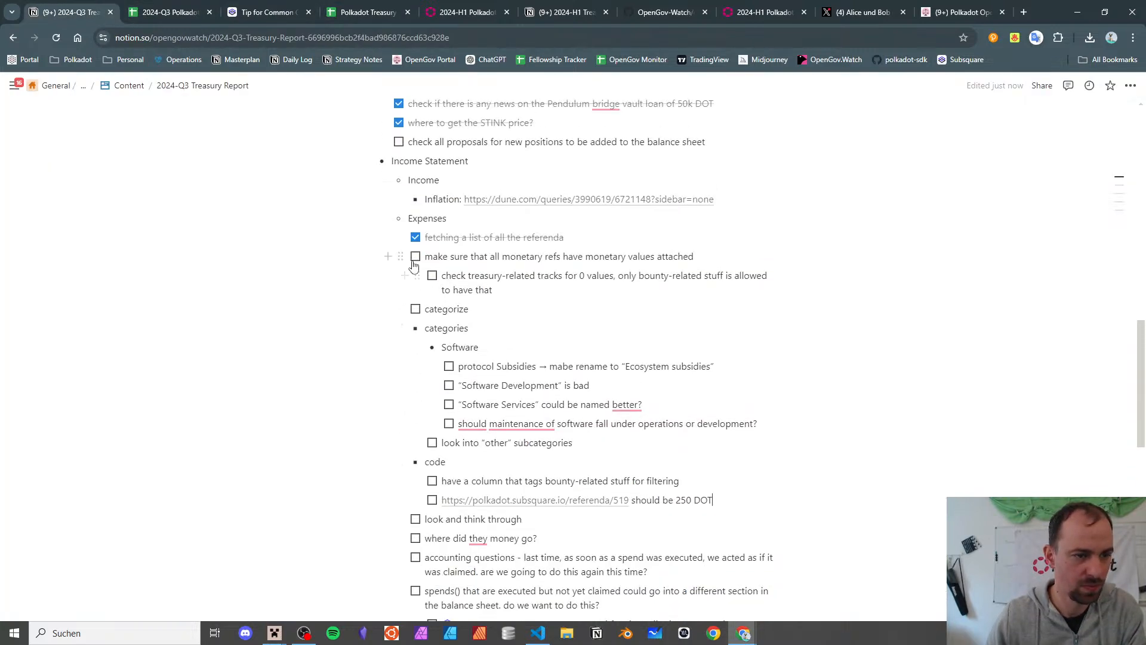
pyautogui.click(432, 276)
pyautogui.click(415, 257)
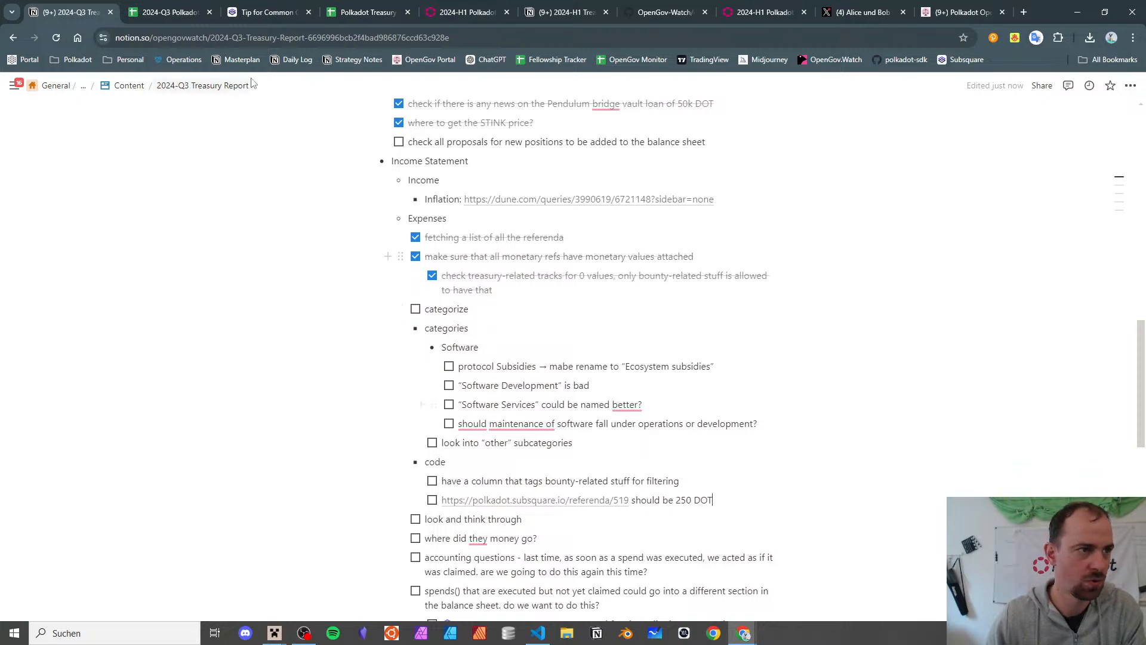
pyautogui.click(237, 12)
pyautogui.click(209, 7)
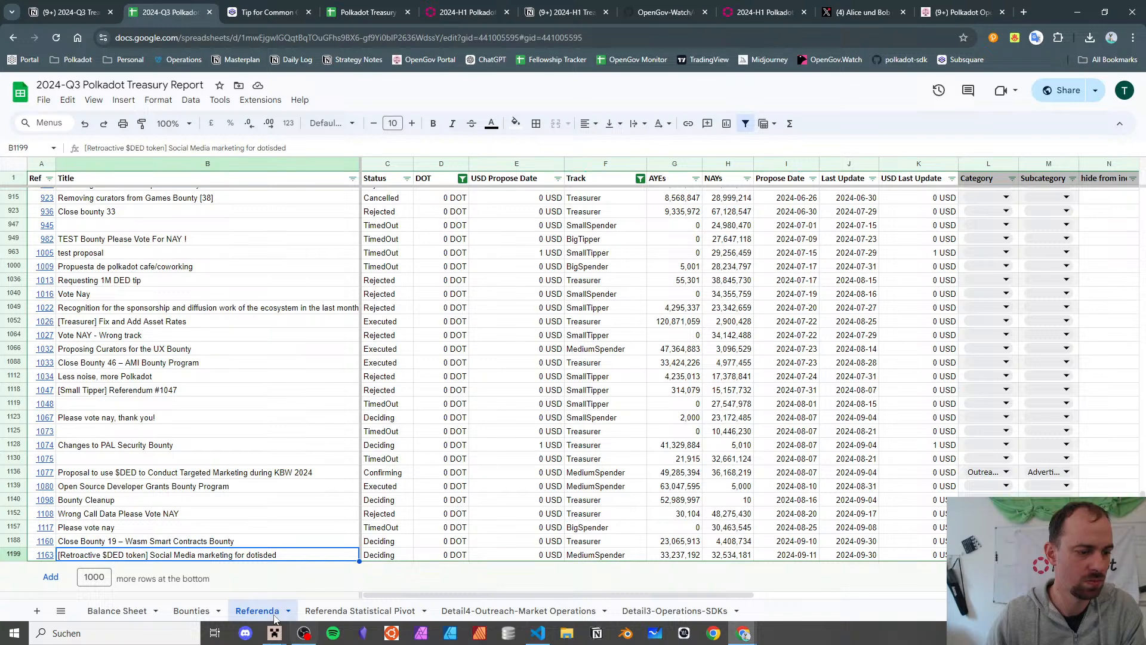
# - Filter the Track column to show only Root and Treasurer proposals
pyautogui.scroll(10, 380, 348)
pyautogui.scroll(10, 381, 348)
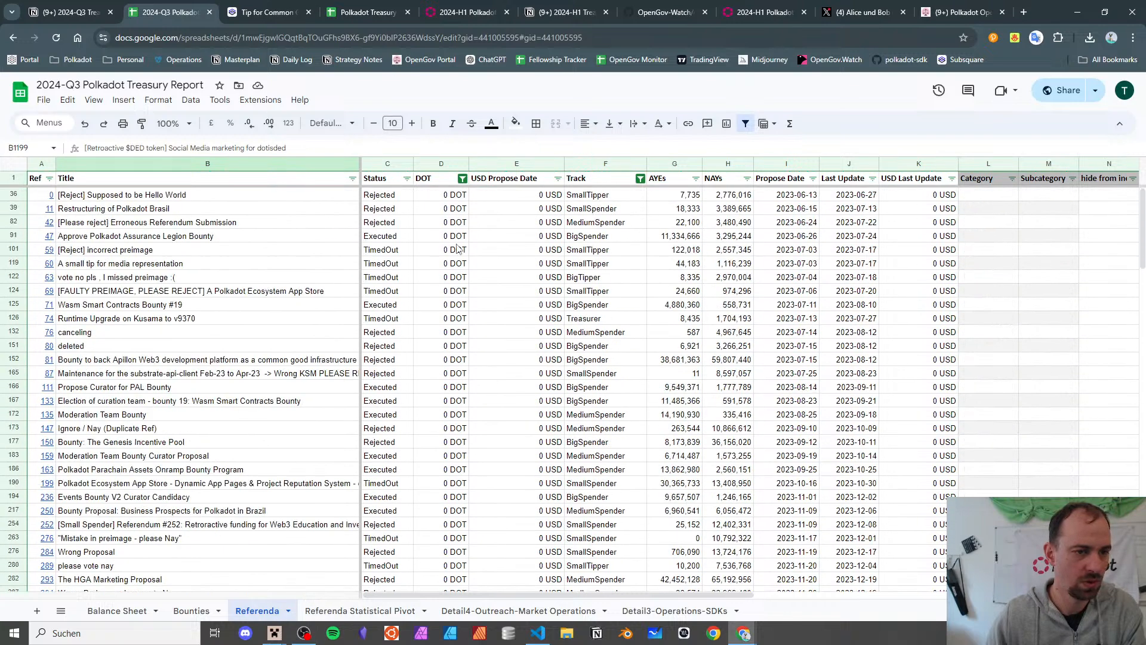
pyautogui.click(640, 179)
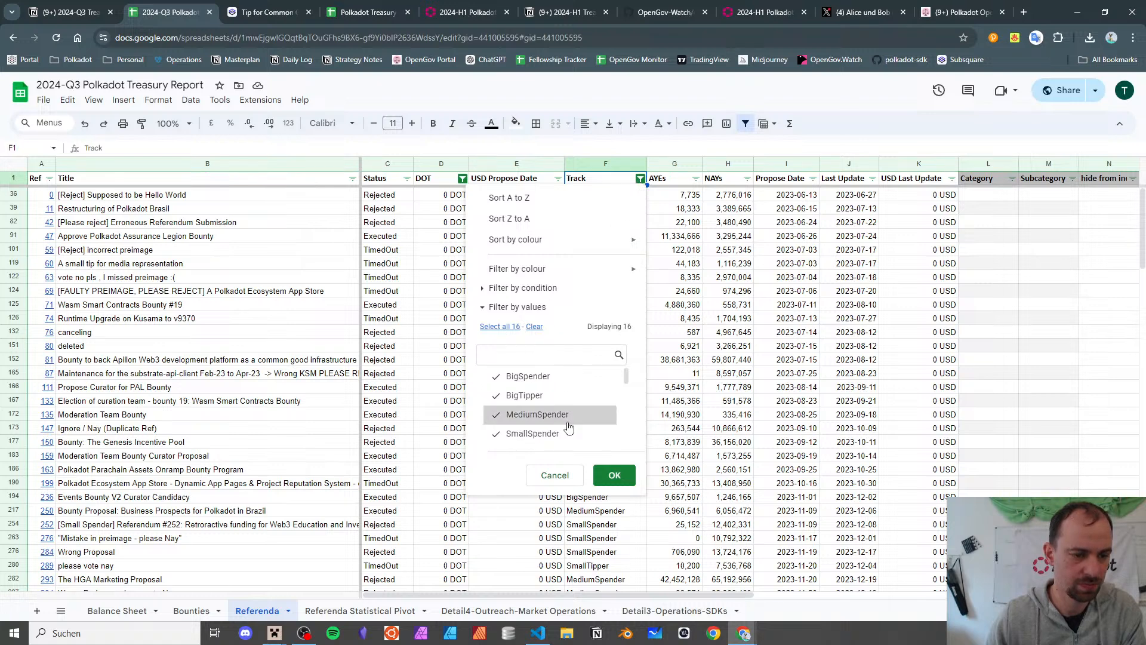
pyautogui.scroll(-5, 568, 427)
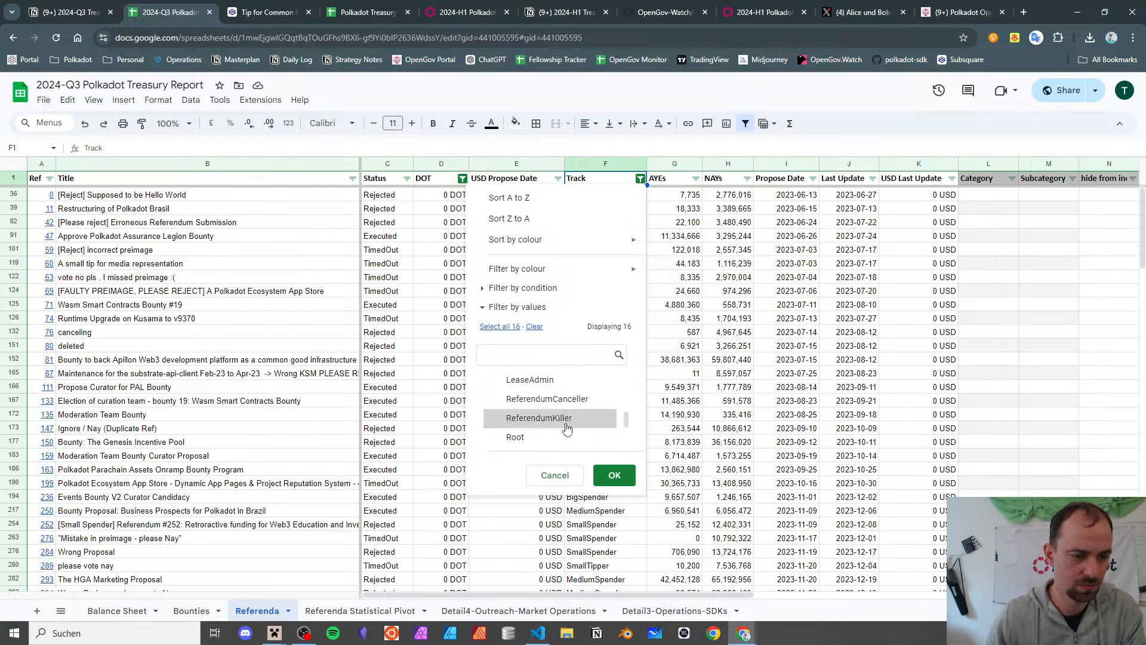
pyautogui.scroll(5, 555, 405)
pyautogui.click(534, 326)
pyautogui.scroll(-2, 572, 399)
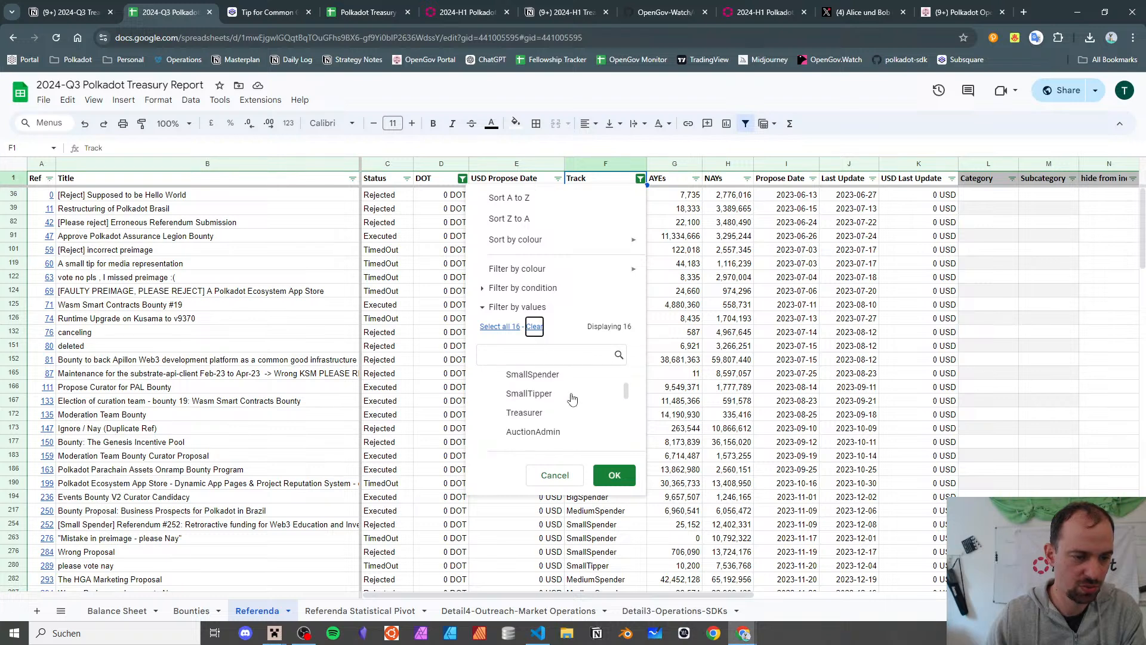
pyautogui.click(567, 411)
pyautogui.scroll(-3, 567, 412)
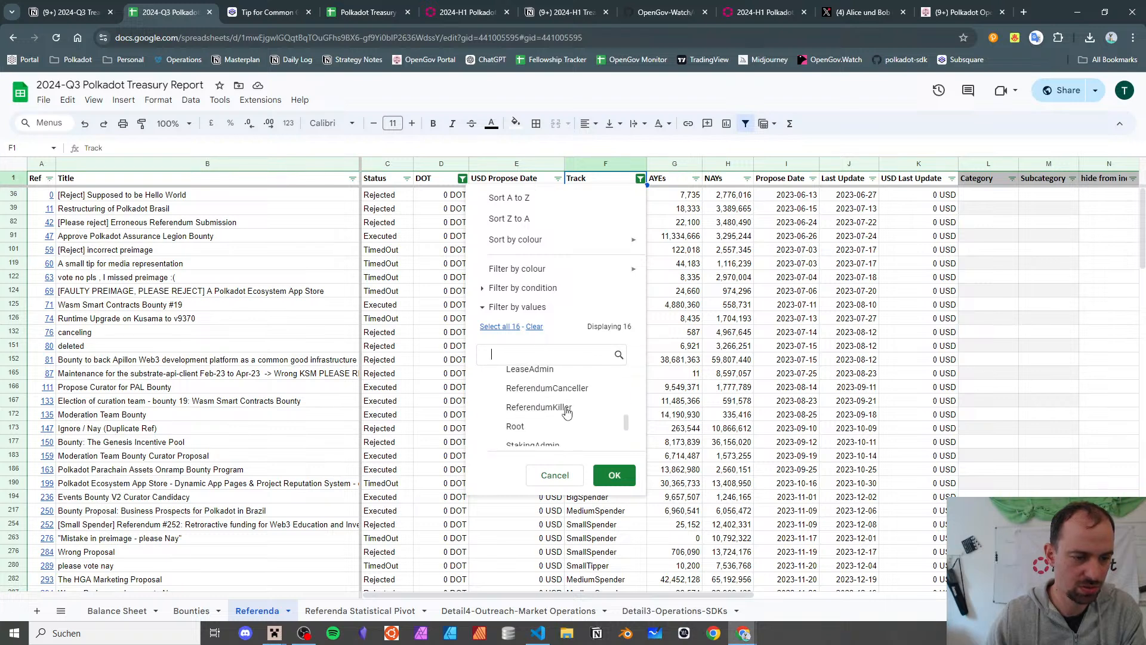
pyautogui.click(561, 425)
pyautogui.scroll(-1, 558, 412)
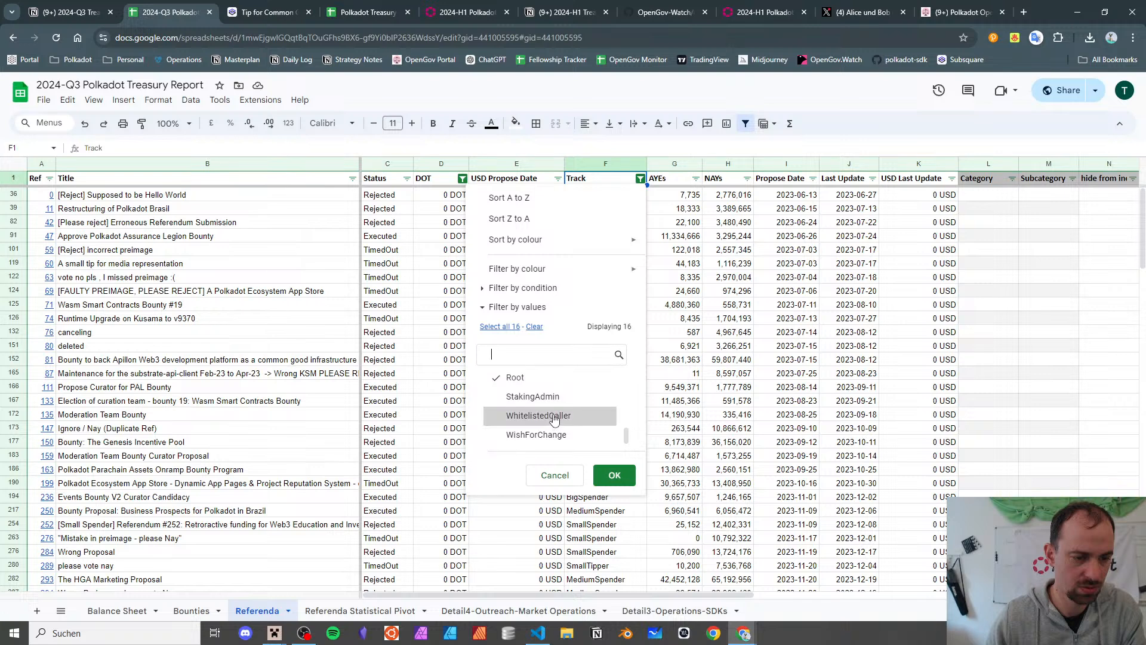
pyautogui.click(614, 474)
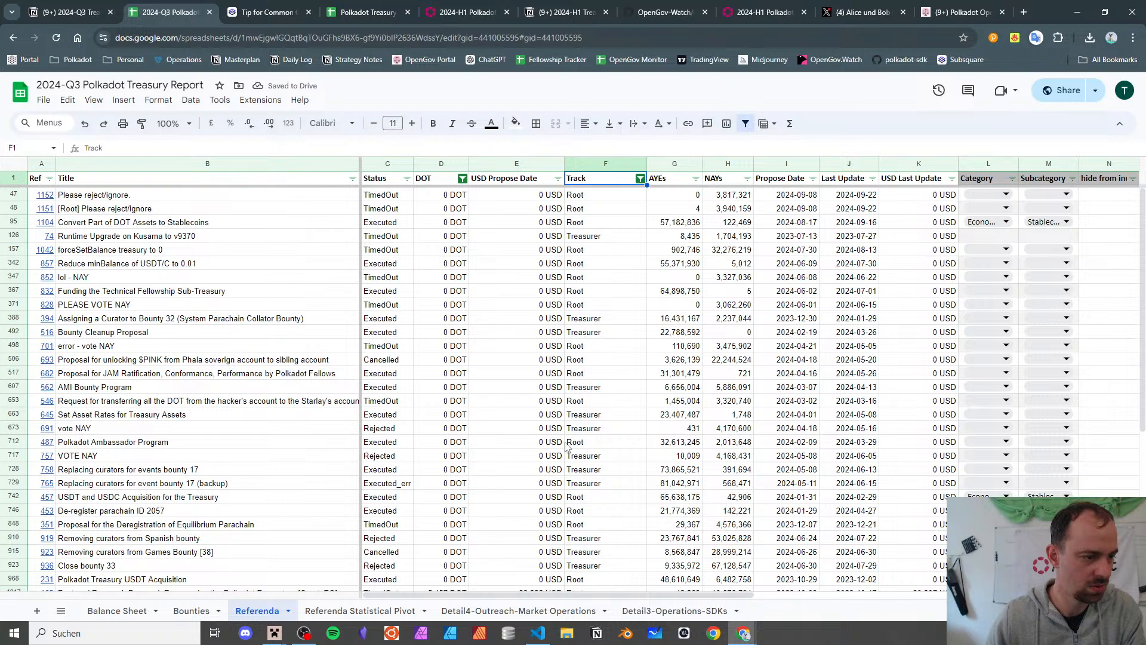
# - Reset the Track filter to include all 16 tracks
pyautogui.scroll(-5, 567, 447)
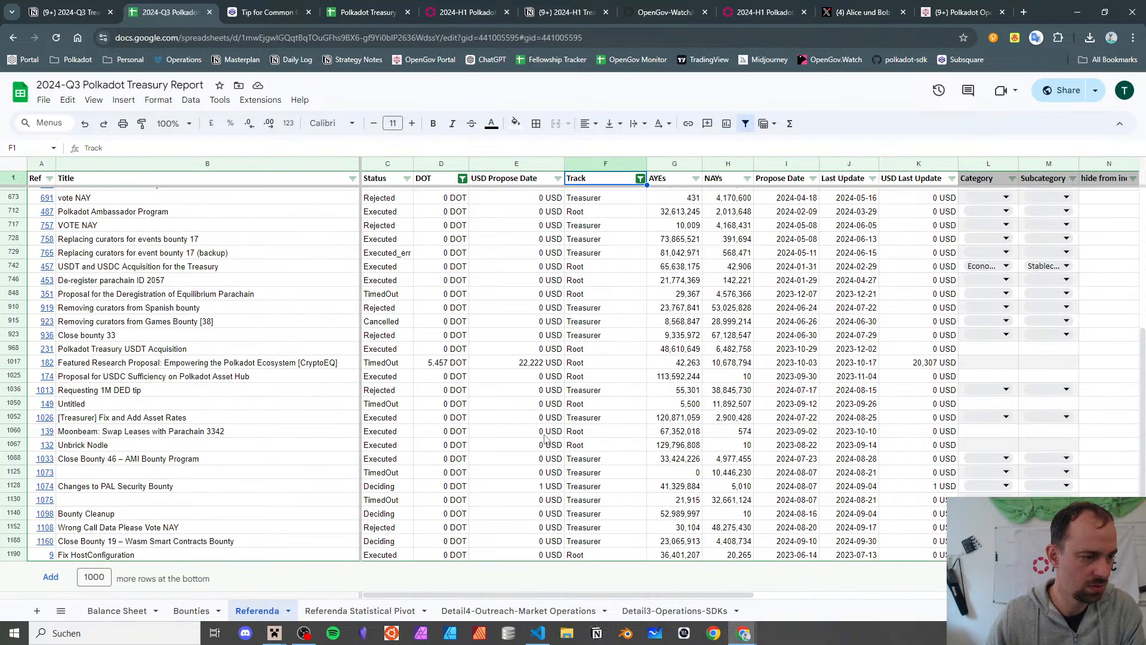
pyautogui.click(640, 178)
pyautogui.click(512, 327)
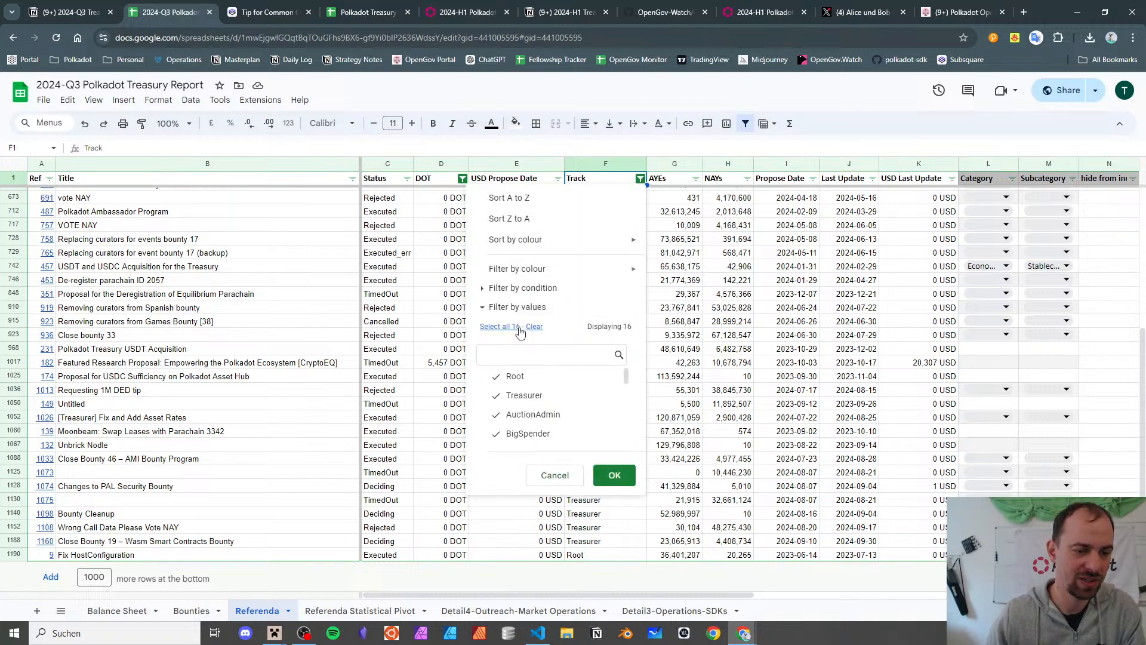
pyautogui.click(613, 476)
pyautogui.scroll(15, 555, 436)
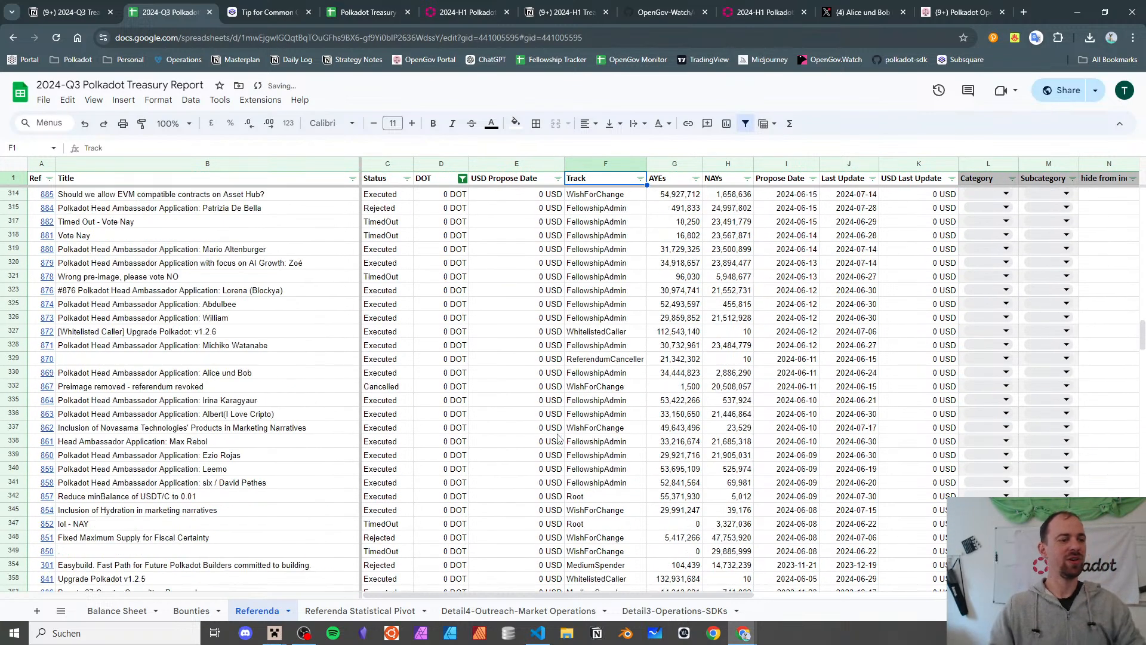
# - Sort the Referenda table ascending by Ref
pyautogui.click(51, 178)
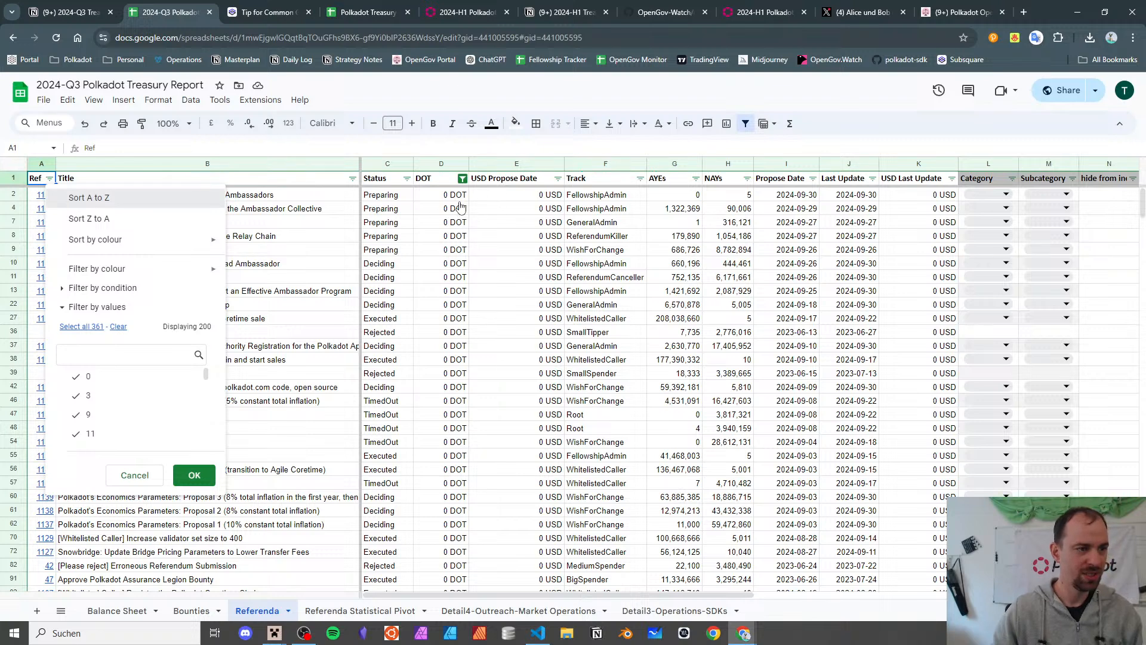
pyautogui.press('Return')
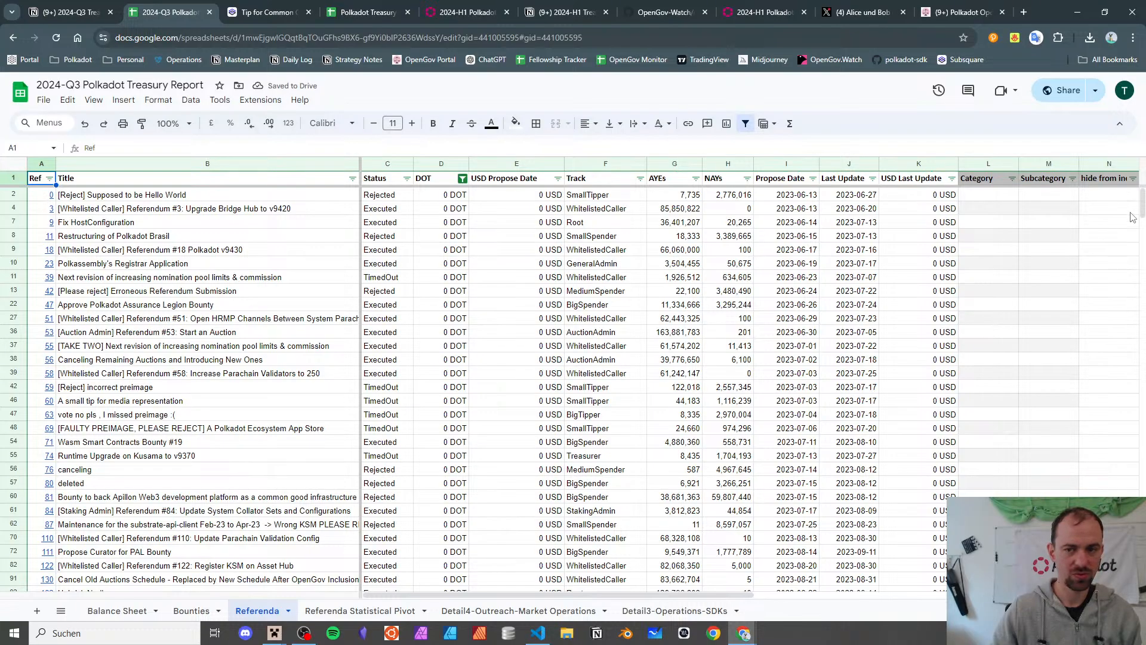
pyautogui.moveTo(1141, 203)
pyautogui.mouseDown()
pyautogui.moveTo(1141, 577)
pyautogui.moveTo(1141, 200)
pyautogui.mouseUp()
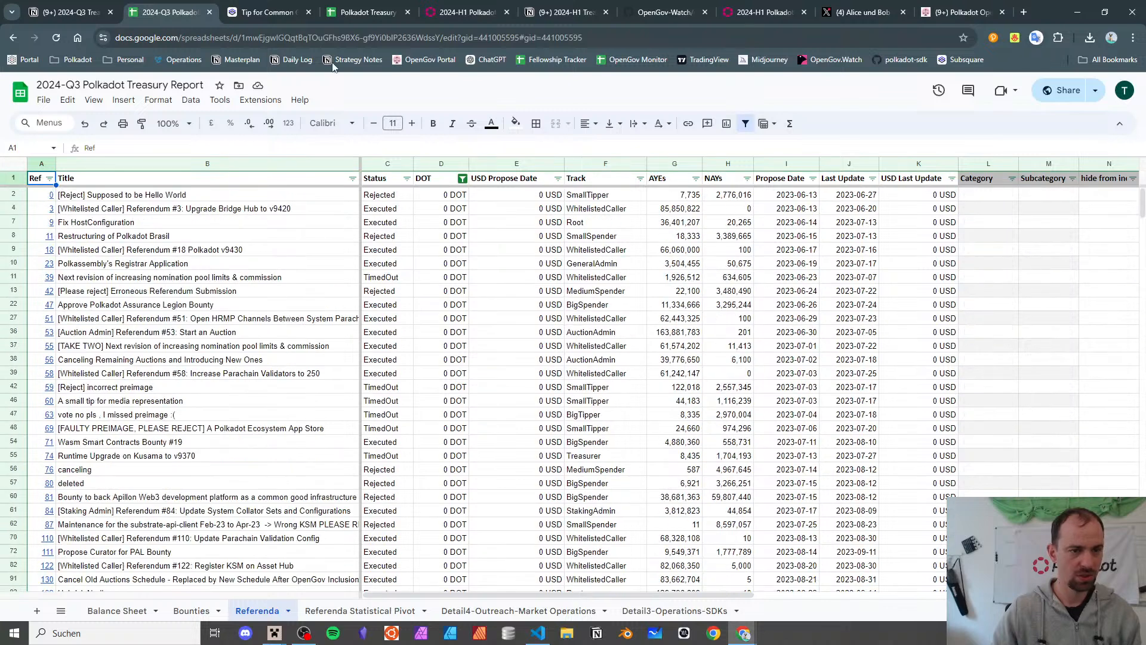
# - Filter the DOT column to exclude 0 DOT, leaving rows like 83,907 and 122,705 DOT
pyautogui.click(462, 179)
pyautogui.click(339, 414)
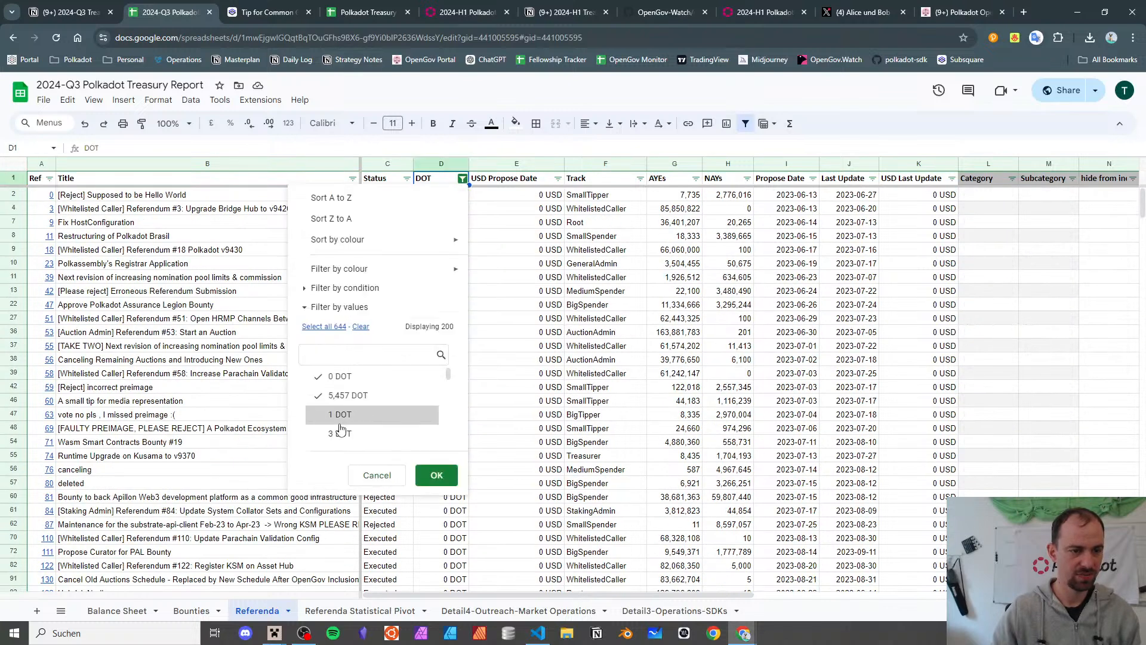
pyautogui.click(324, 326)
pyautogui.click(340, 376)
pyautogui.click(436, 475)
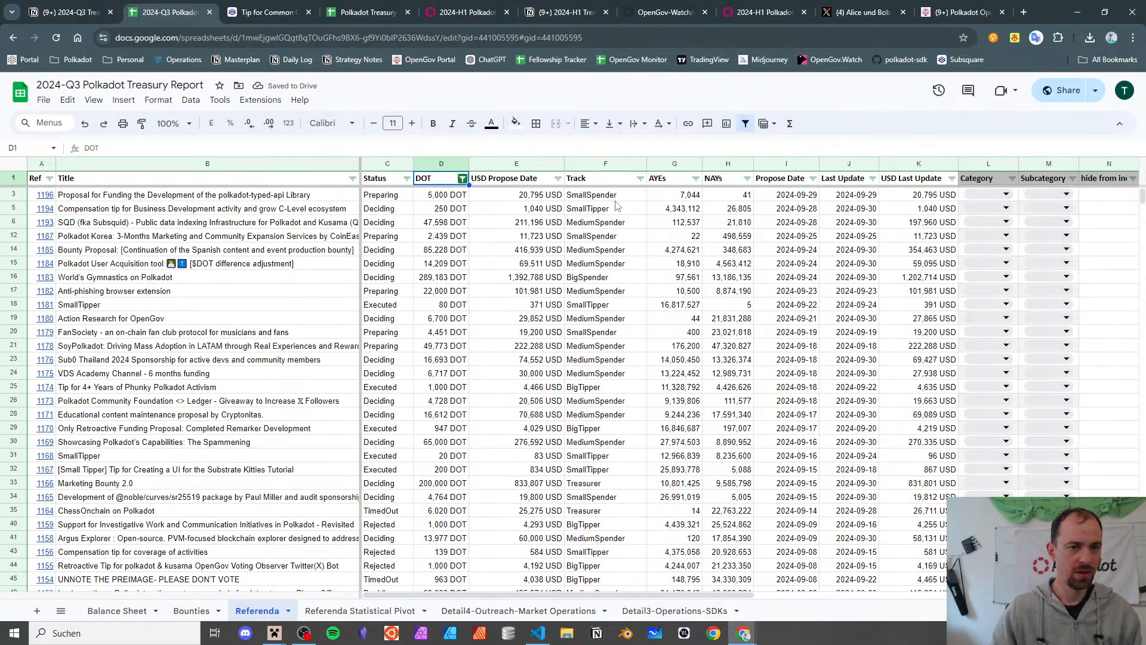
pyautogui.scroll(-20, 549, 263)
pyautogui.scroll(-20, 548, 261)
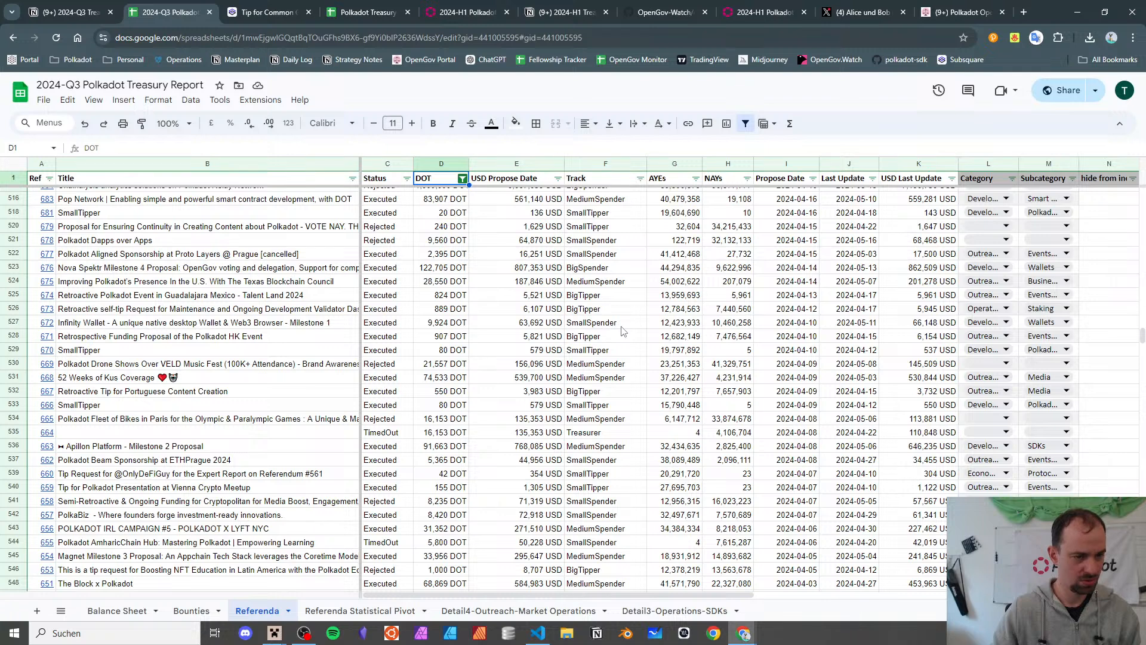
pyautogui.click(406, 179)
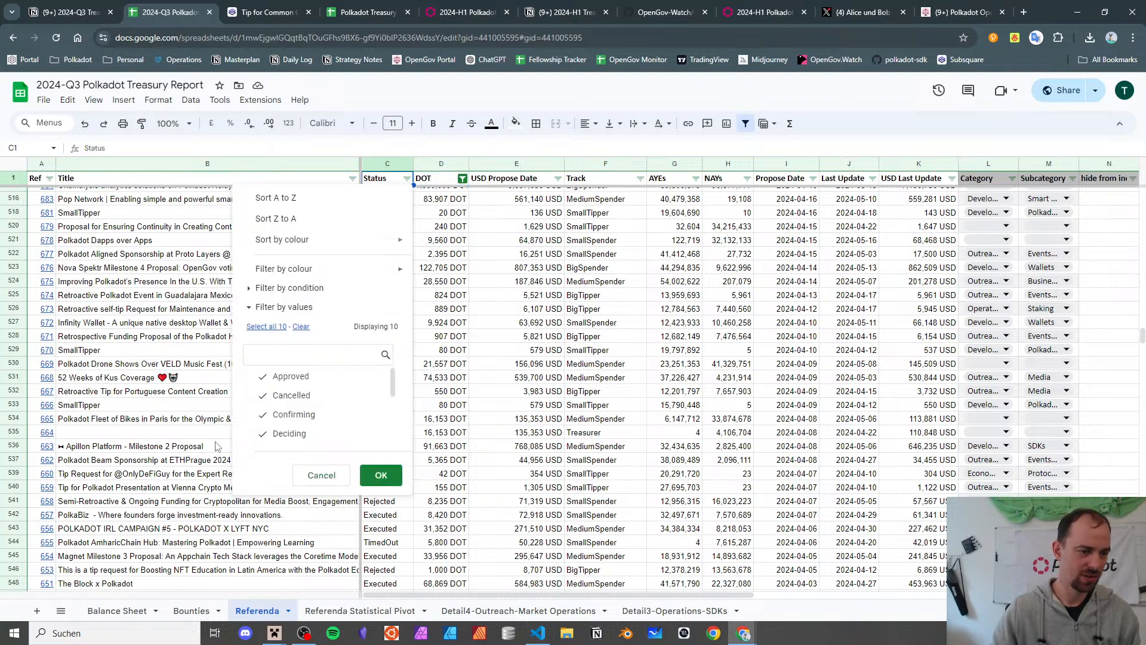
pyautogui.scroll(-1, 317, 379)
# - Filter the Status column to show only Executed referenda, excluding Executed_err
pyautogui.click(328, 394)
pyautogui.click(331, 419)
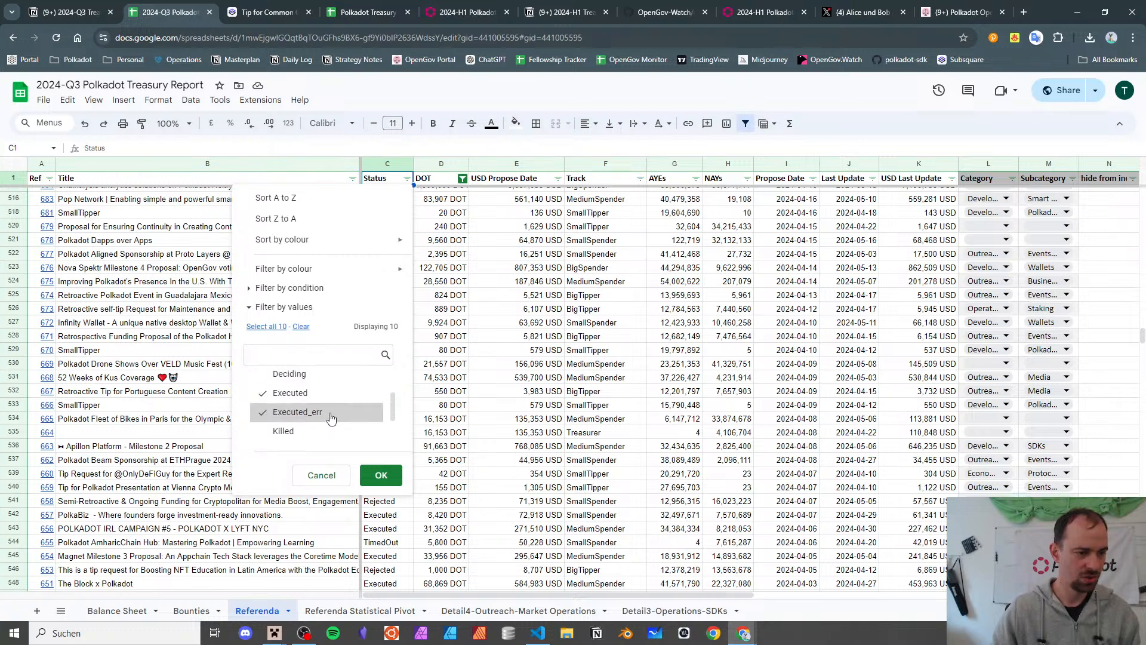
pyautogui.scroll(1, 331, 416)
pyautogui.scroll(-1, 331, 416)
pyautogui.click(332, 416)
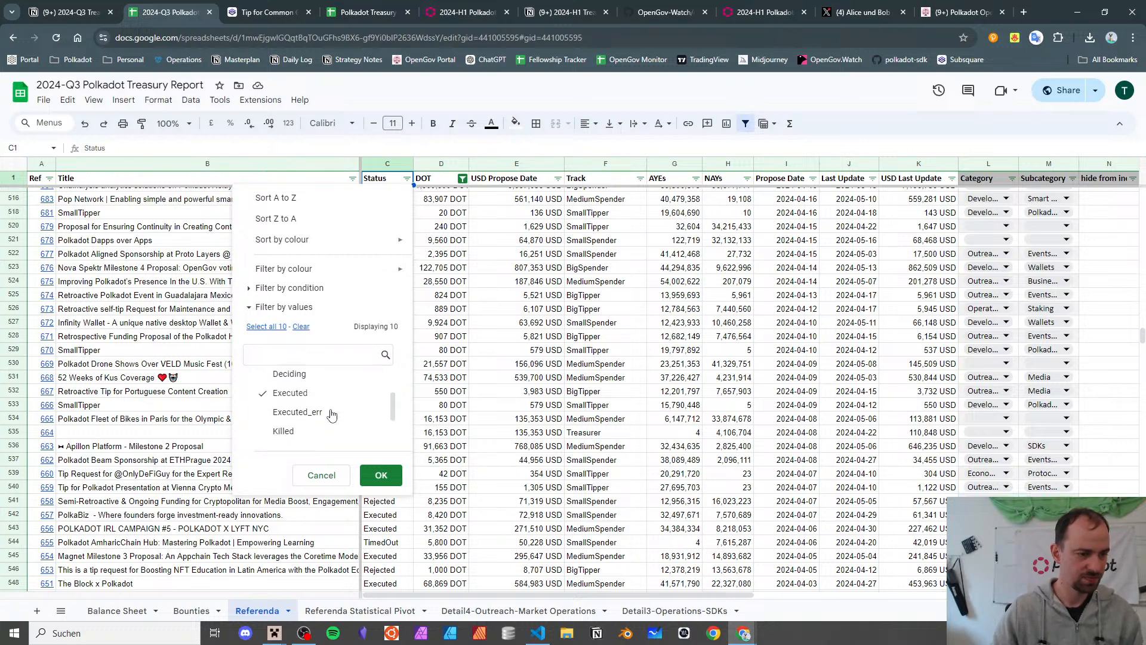
pyautogui.click(380, 475)
# - Check referendum 529's title and exact USD value, then bring up the 2024-H1 report
pyautogui.scroll(10, 587, 307)
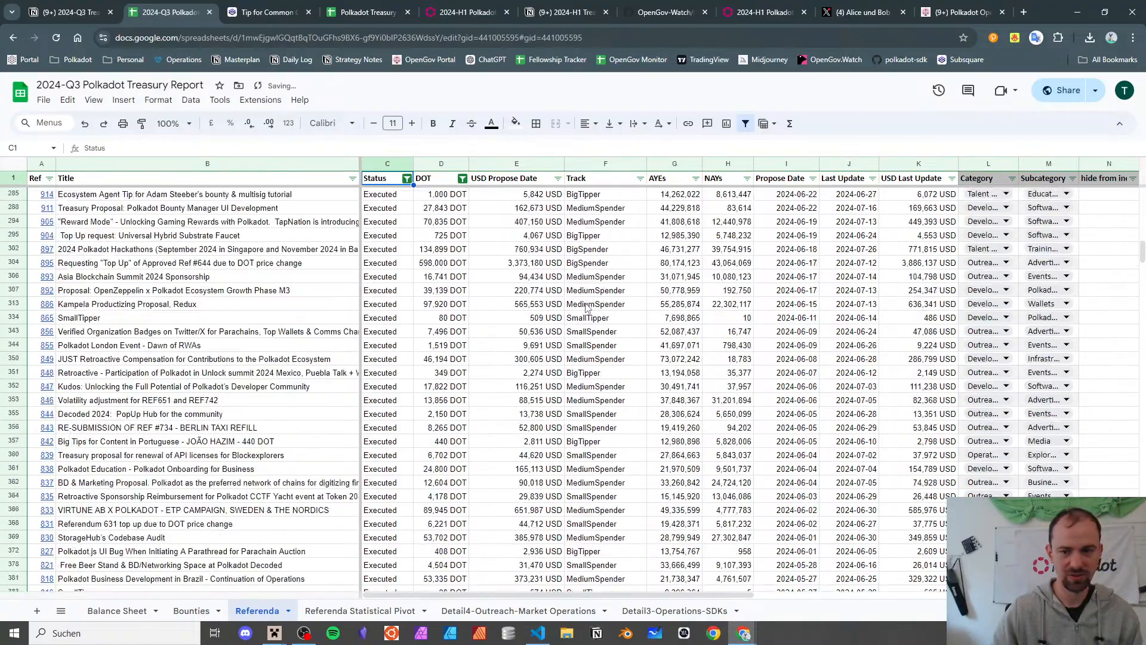
pyautogui.scroll(-20, 586, 308)
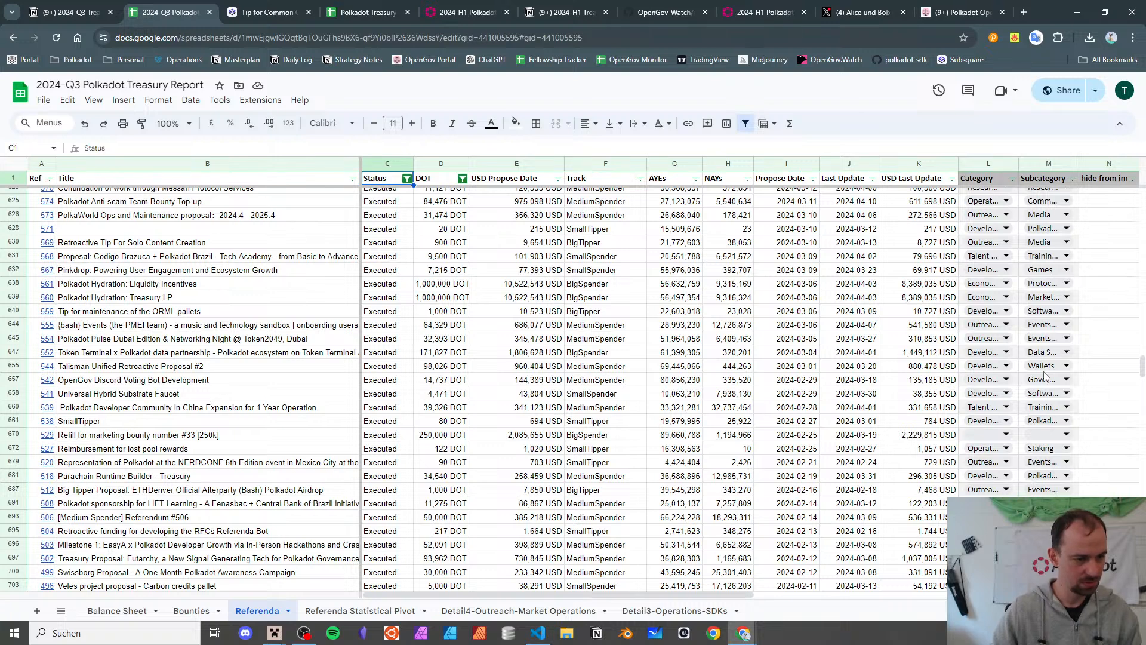
pyautogui.click(226, 436)
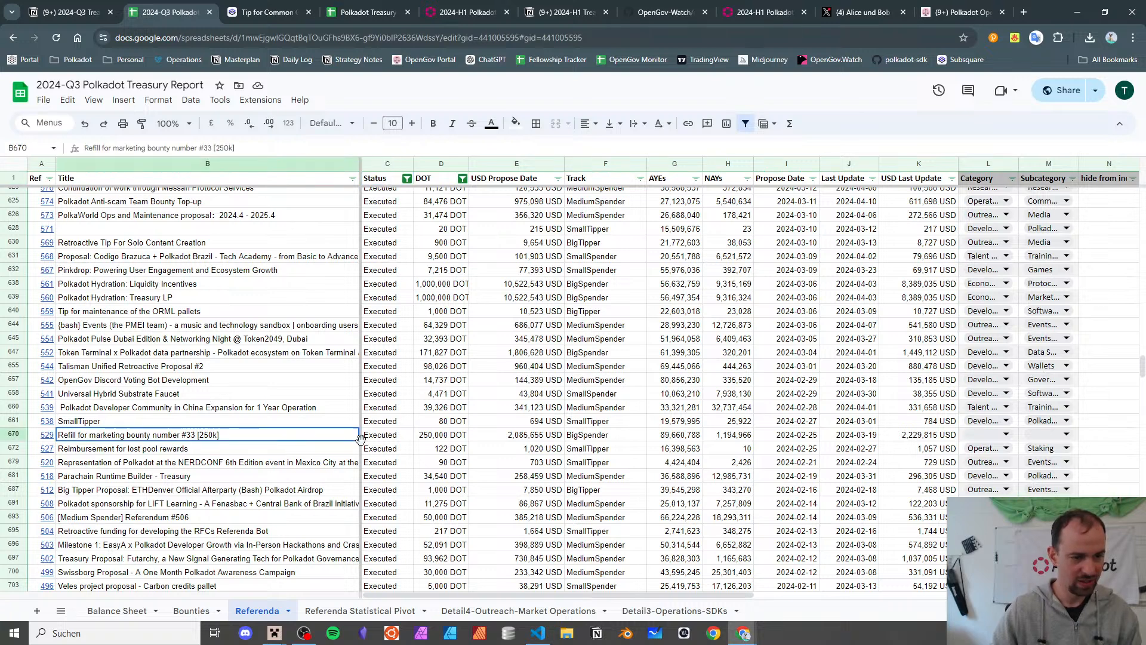
pyautogui.click(479, 440)
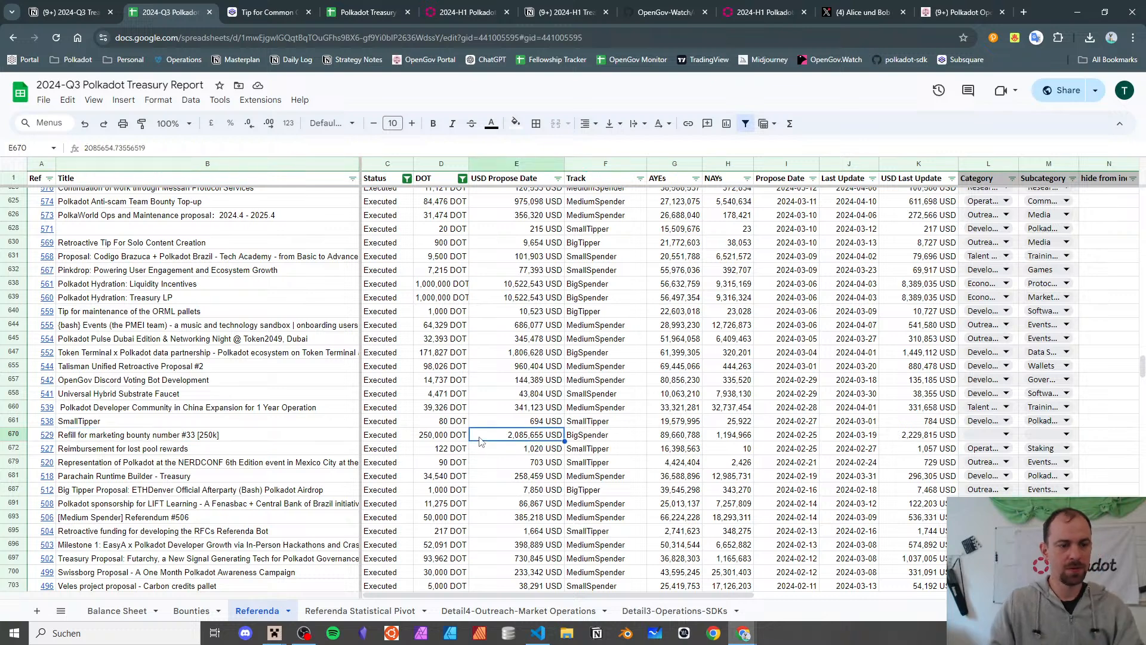
pyautogui.hscroll(5, 479, 440)
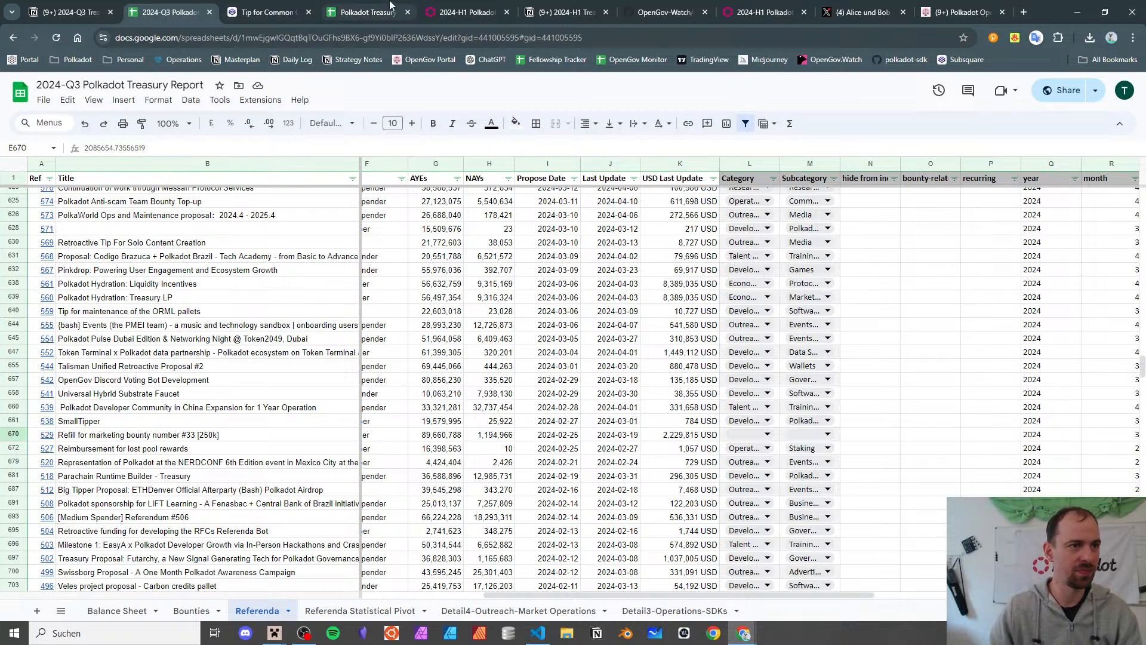
pyautogui.click(367, 12)
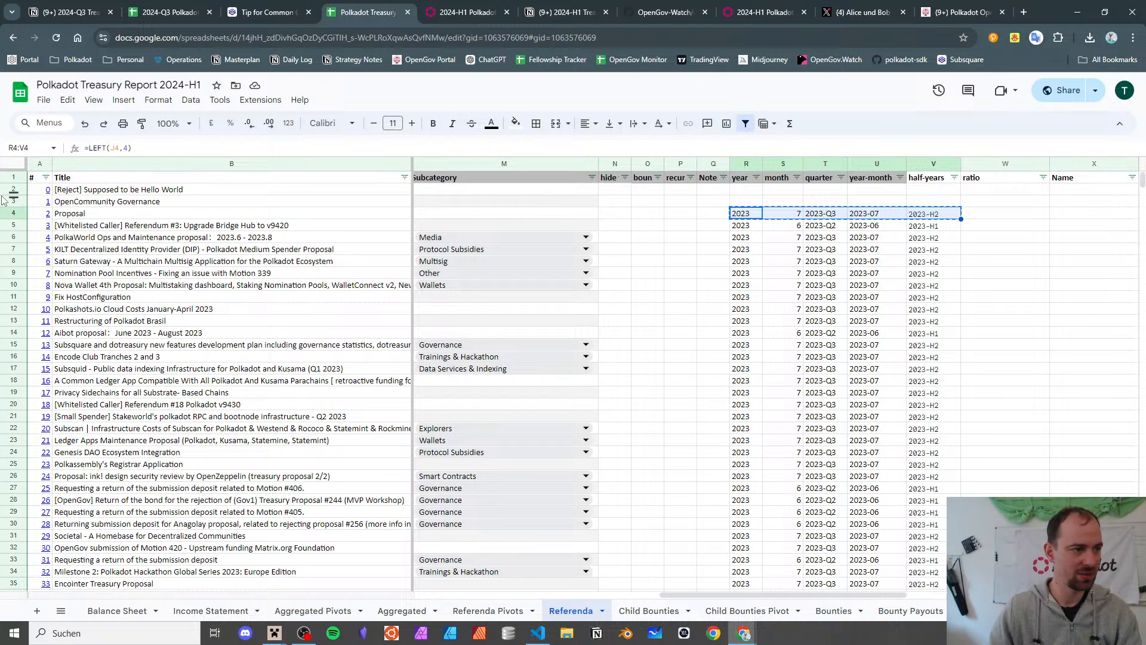
# - Sort the 2024-H1 Referenda sheet ascending by the # column
pyautogui.click(46, 178)
pyautogui.click(67, 196)
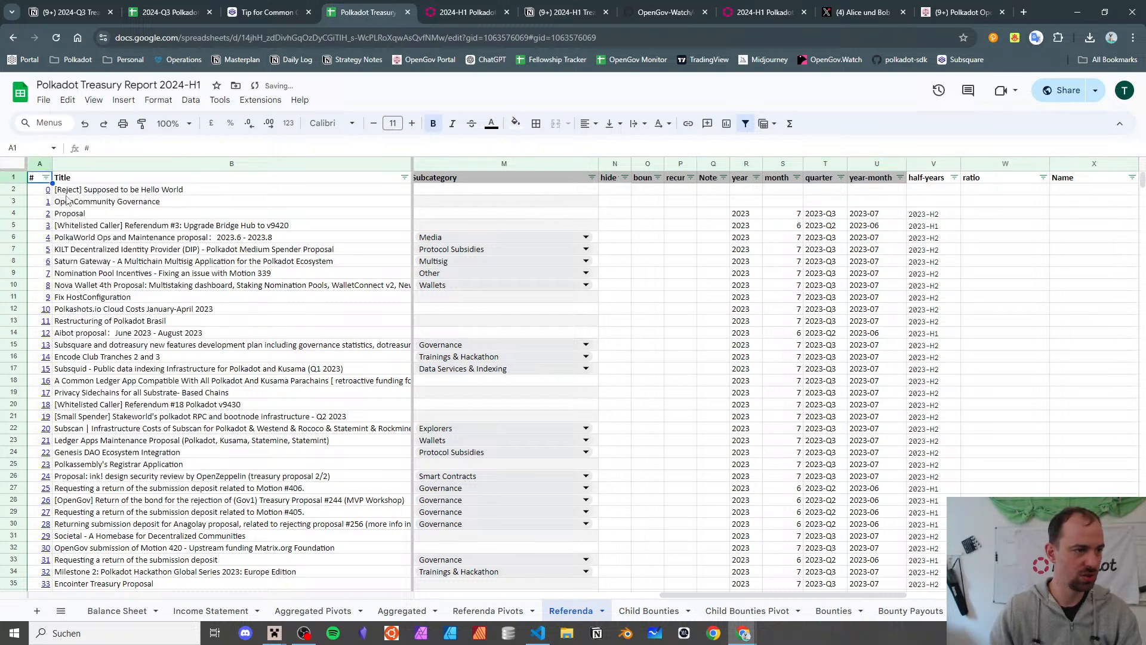
pyautogui.click(182, 12)
pyautogui.hscroll(-3, 489, 214)
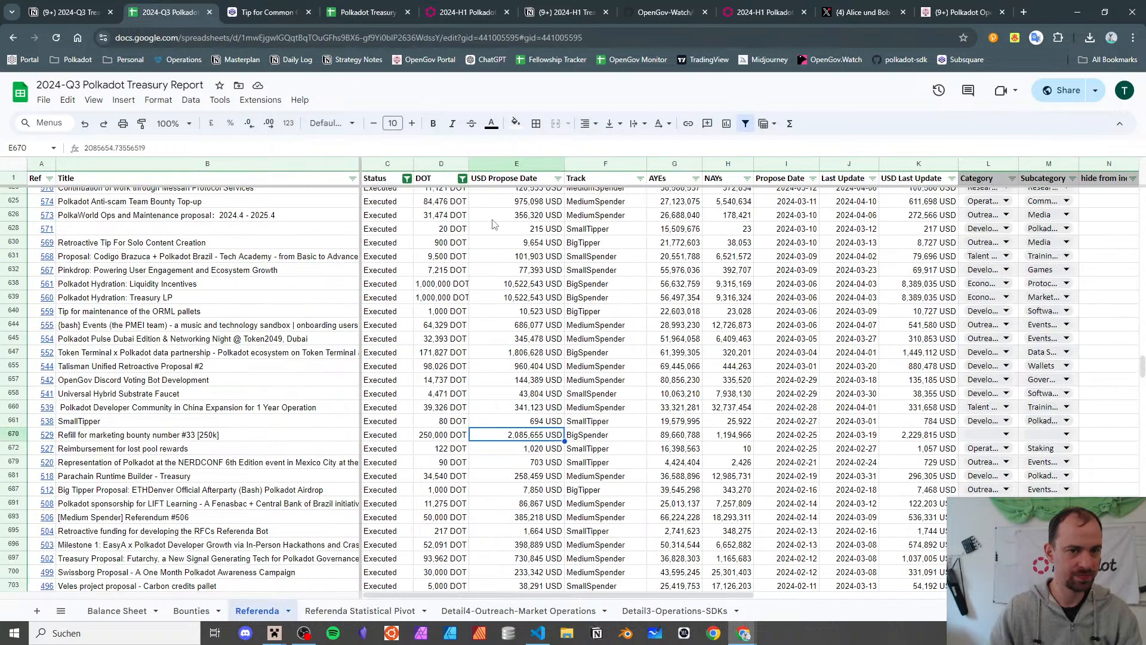
# - Select all values in the Q3 Status and DOT filters so every referendum shows
pyautogui.click(406, 178)
pyautogui.click(267, 328)
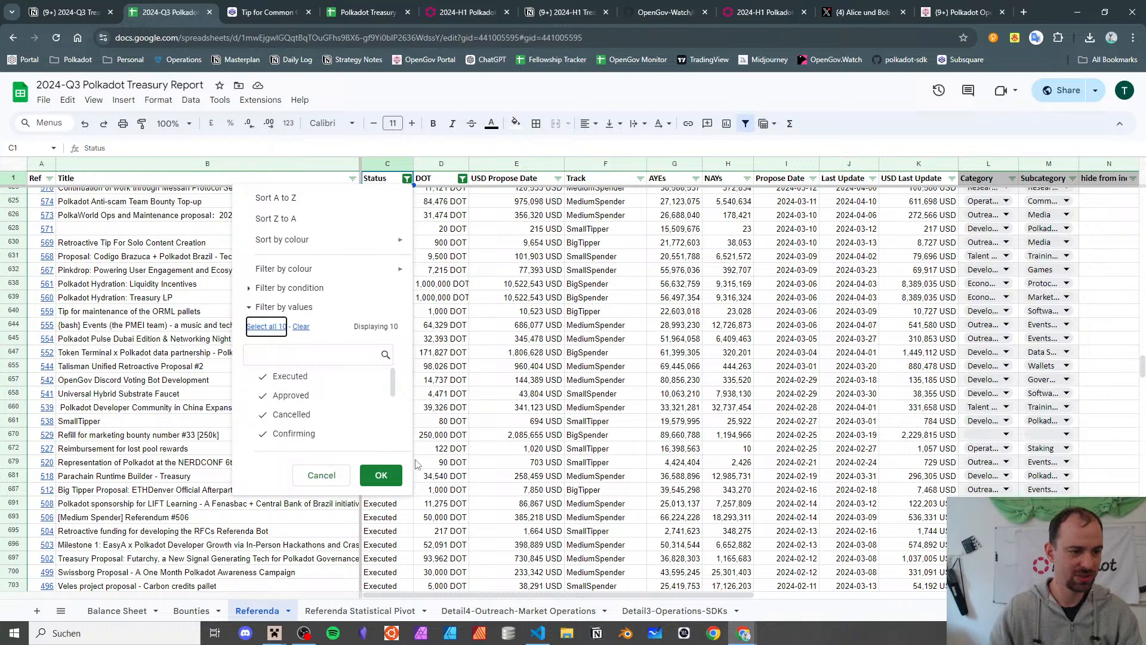
pyautogui.click(381, 475)
pyautogui.click(462, 178)
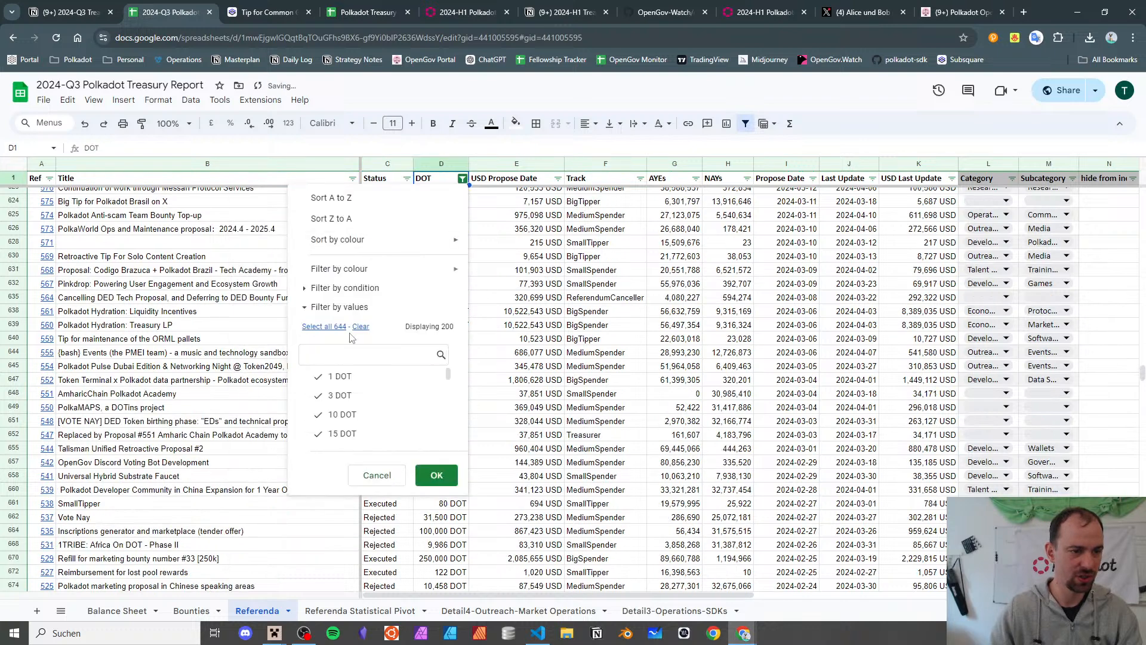
pyautogui.click(325, 326)
pyautogui.click(436, 475)
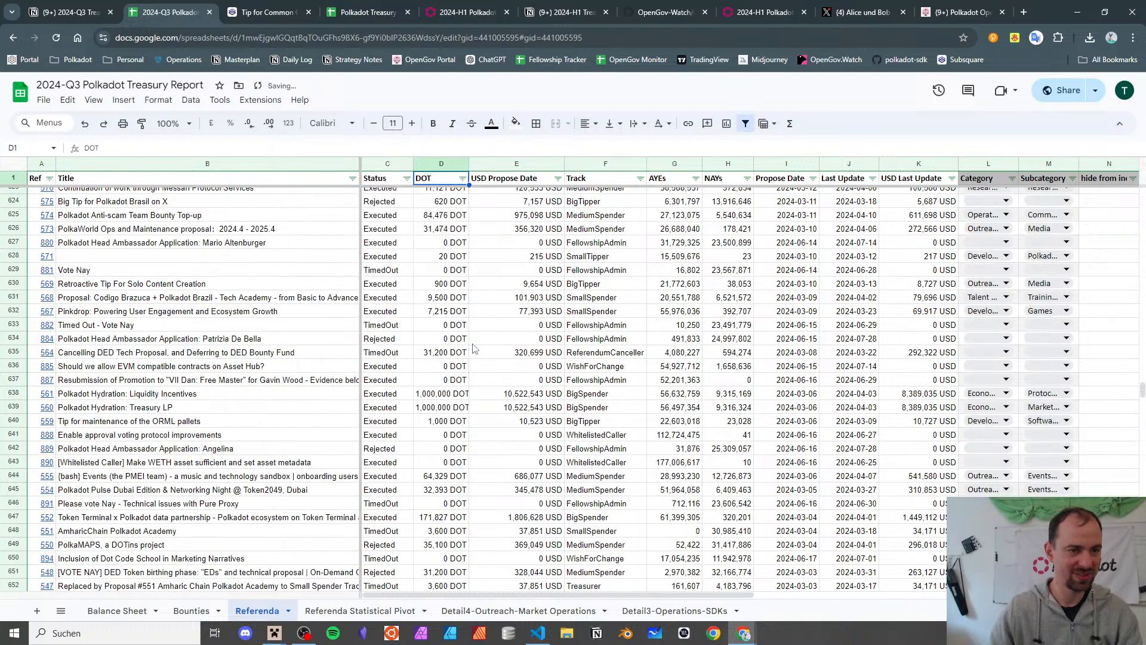
pyautogui.hscroll(5, 477, 344)
pyautogui.hscroll(4, 477, 344)
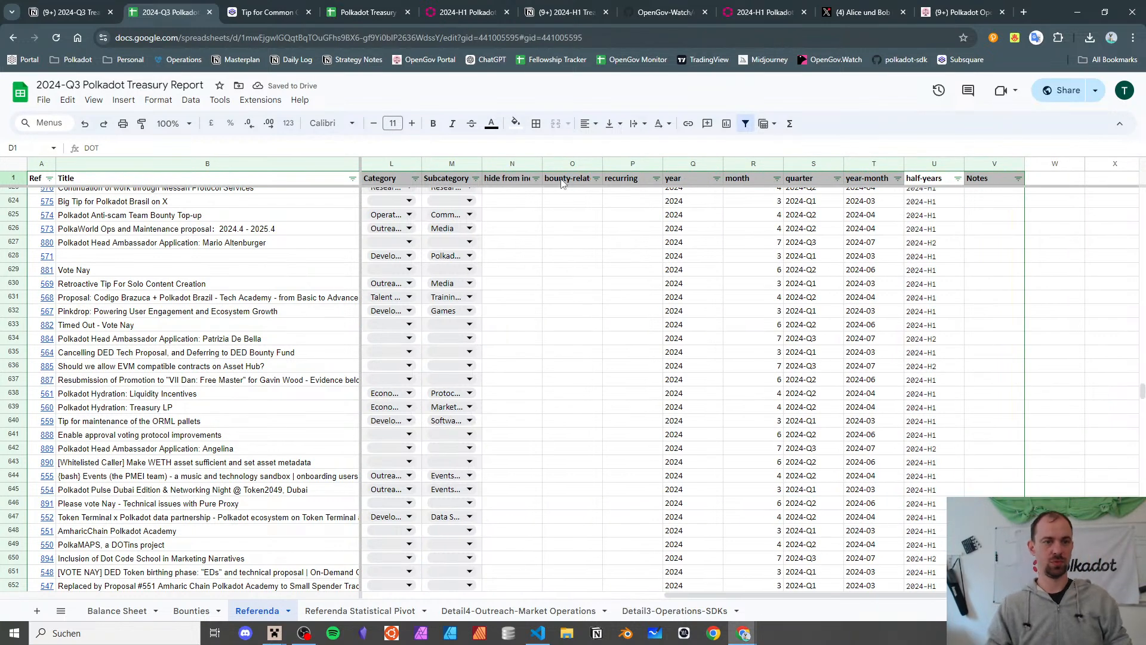
pyautogui.scroll(20, 226, 224)
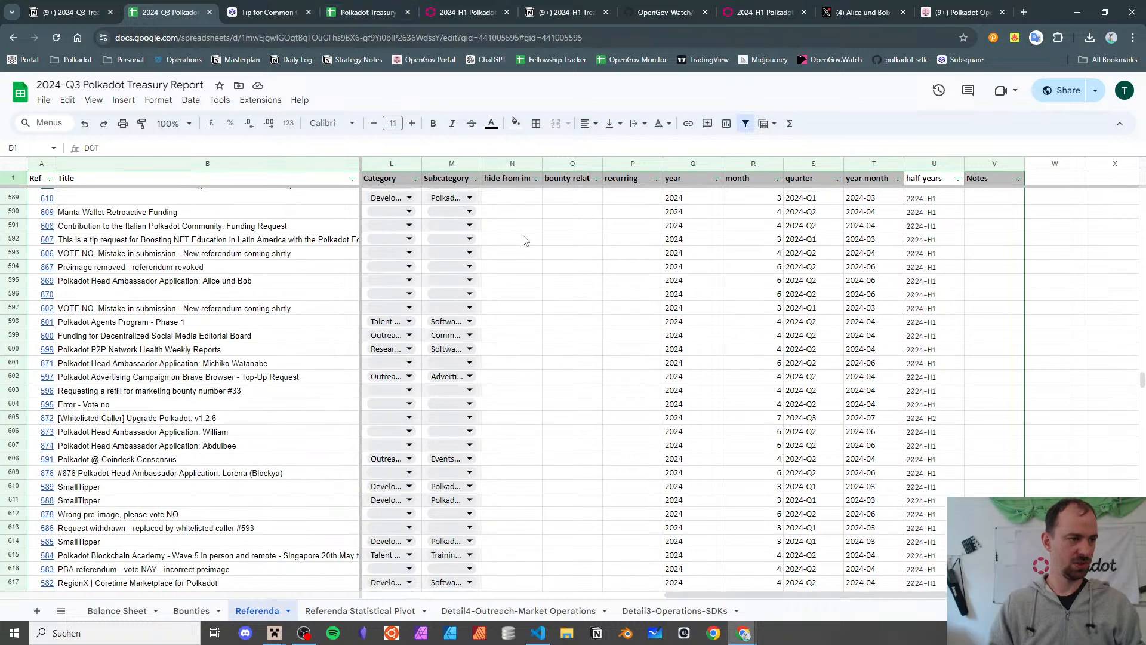
# - Sort the Q3 sheet by Ref and H1 by #, then select H1's recurring column
pyautogui.click(49, 178)
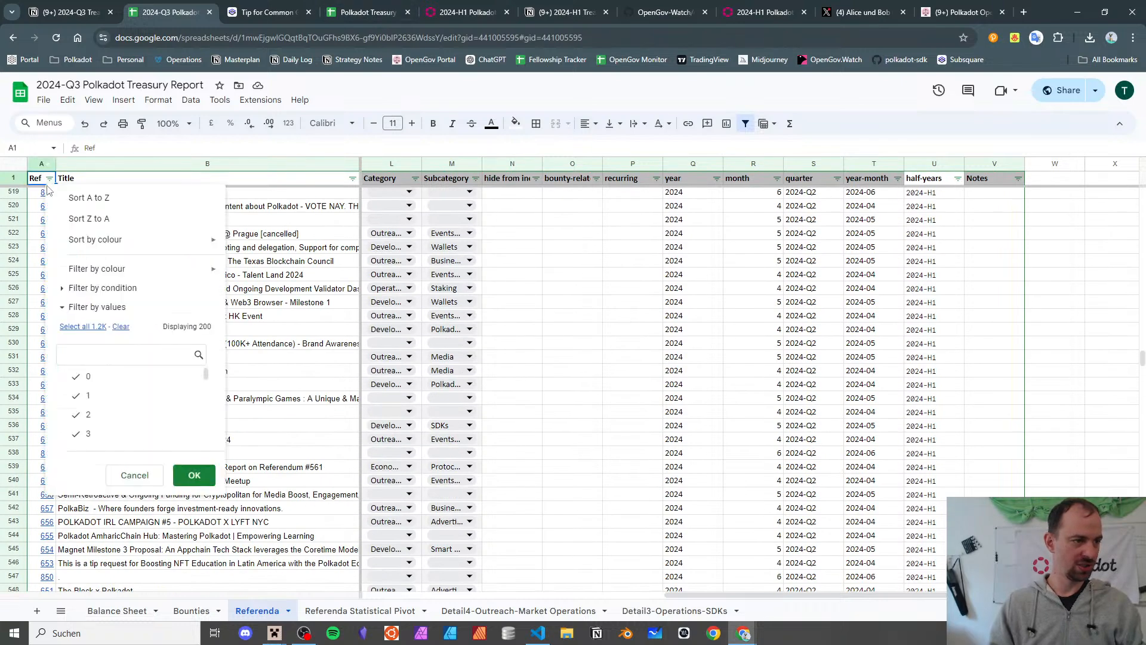
pyautogui.click(368, 12)
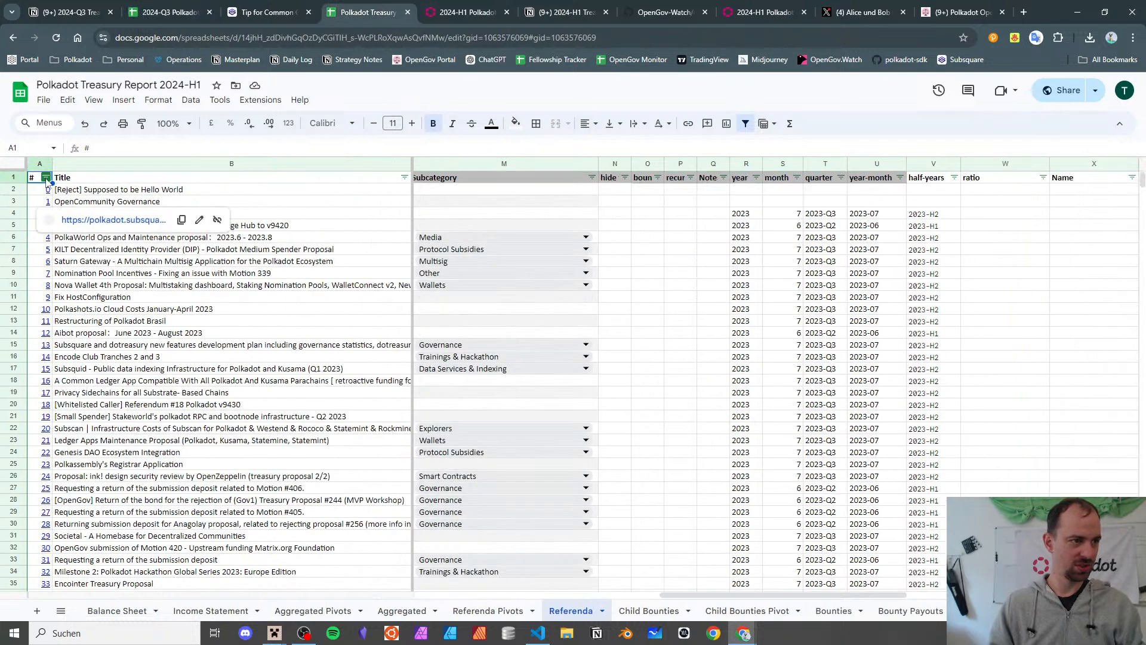
pyautogui.click(46, 177)
pyautogui.click(58, 197)
pyautogui.hscroll(-10, 757, 246)
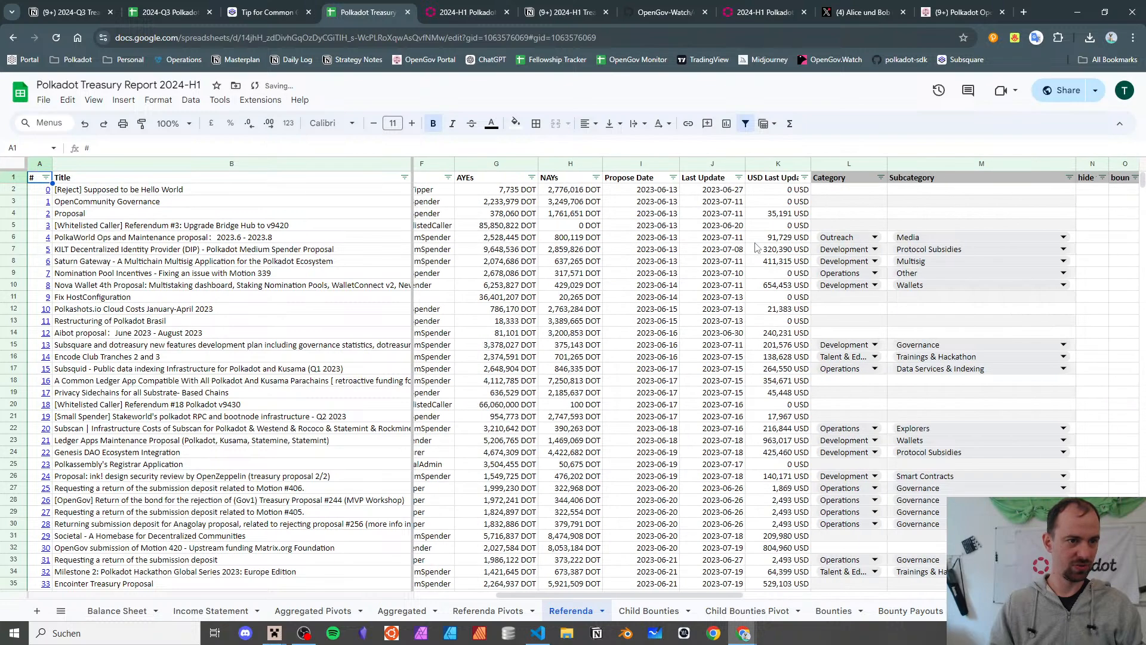
pyautogui.hscroll(15, 663, 260)
pyautogui.hscroll(-6, 662, 260)
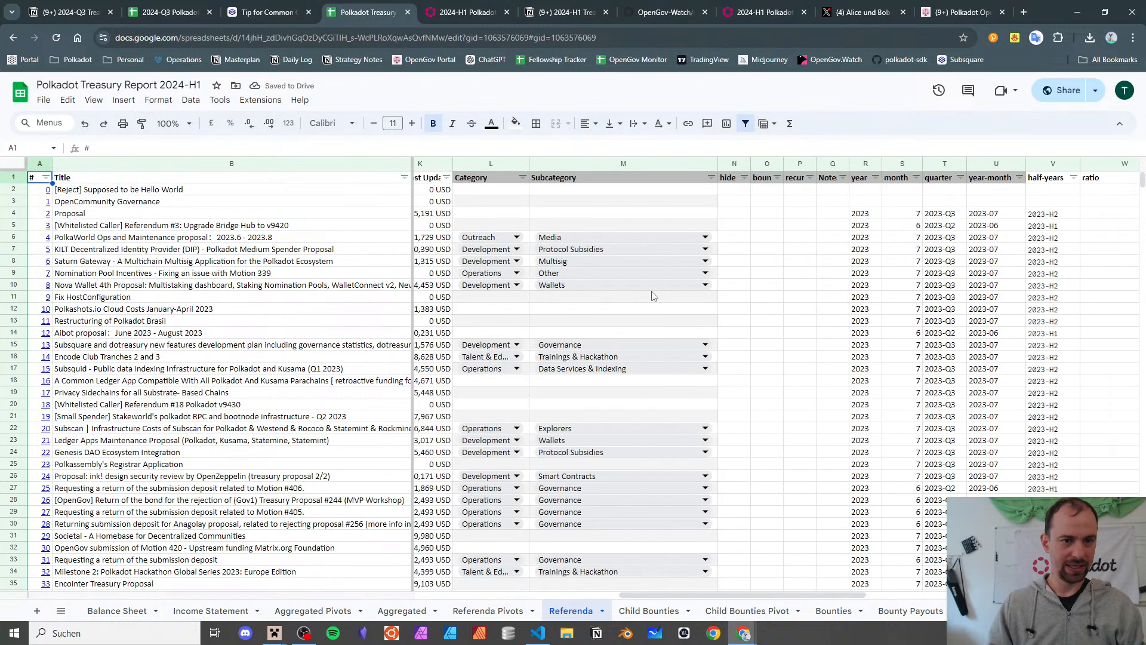
pyautogui.click(796, 166)
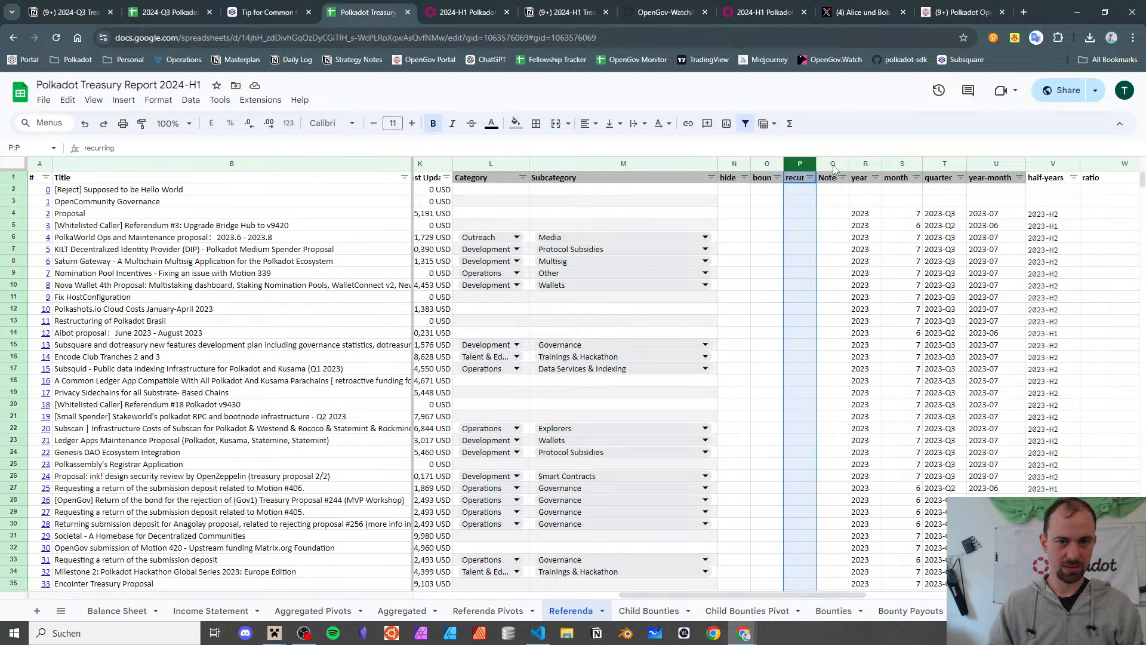
pyautogui.click(148, 7)
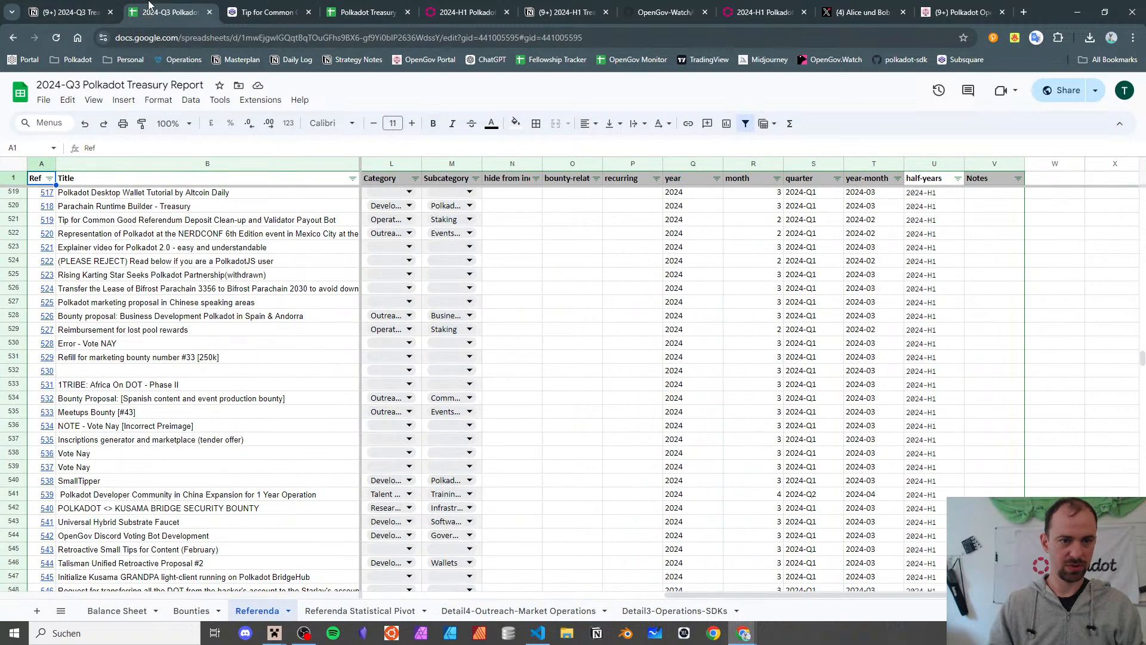
# - Move the Notes column from V to column Q beside recurring, then review the Referenda Statistical Pivot sheet
pyautogui.click(998, 166)
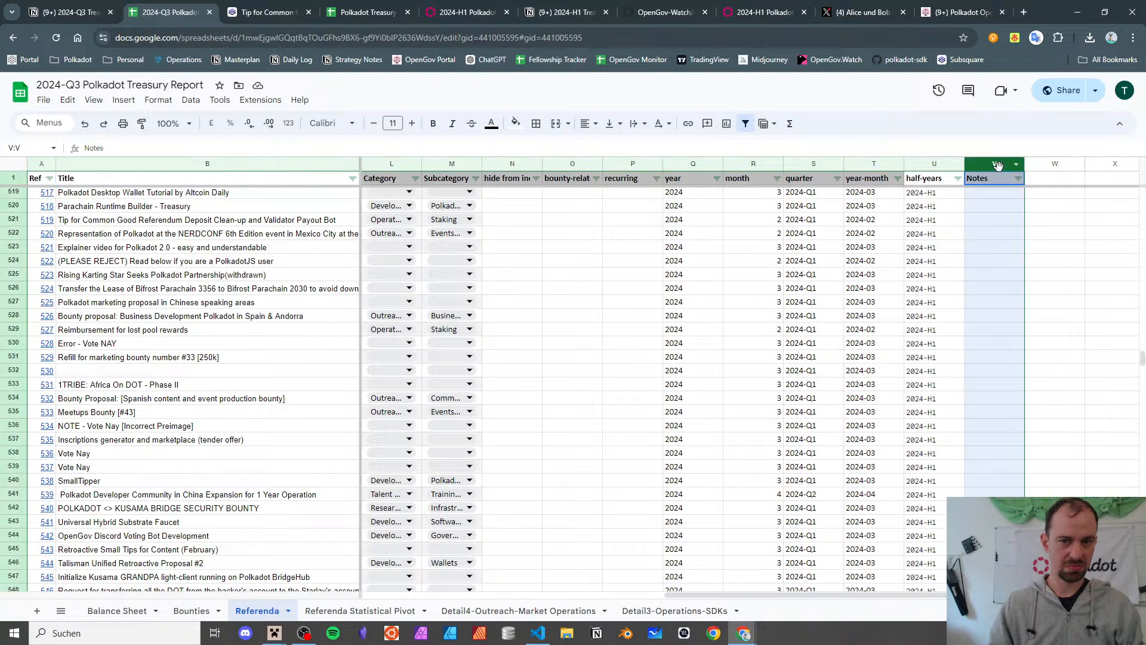
pyautogui.moveTo(998, 165); pyautogui.dragTo(692, 179)
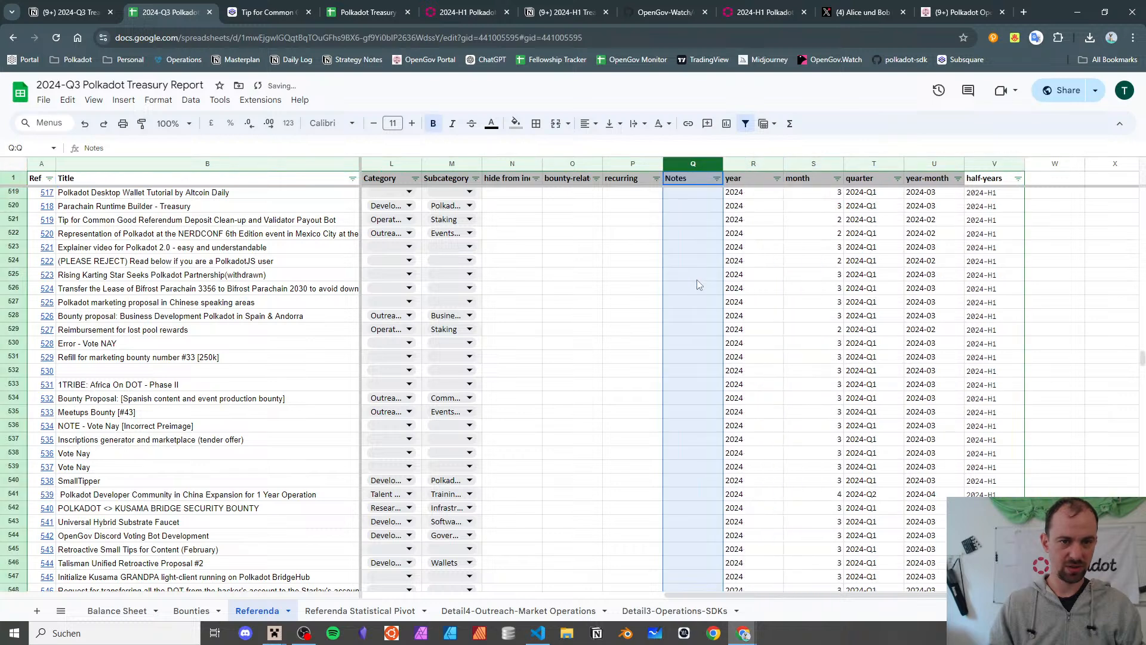
pyautogui.click(322, 609)
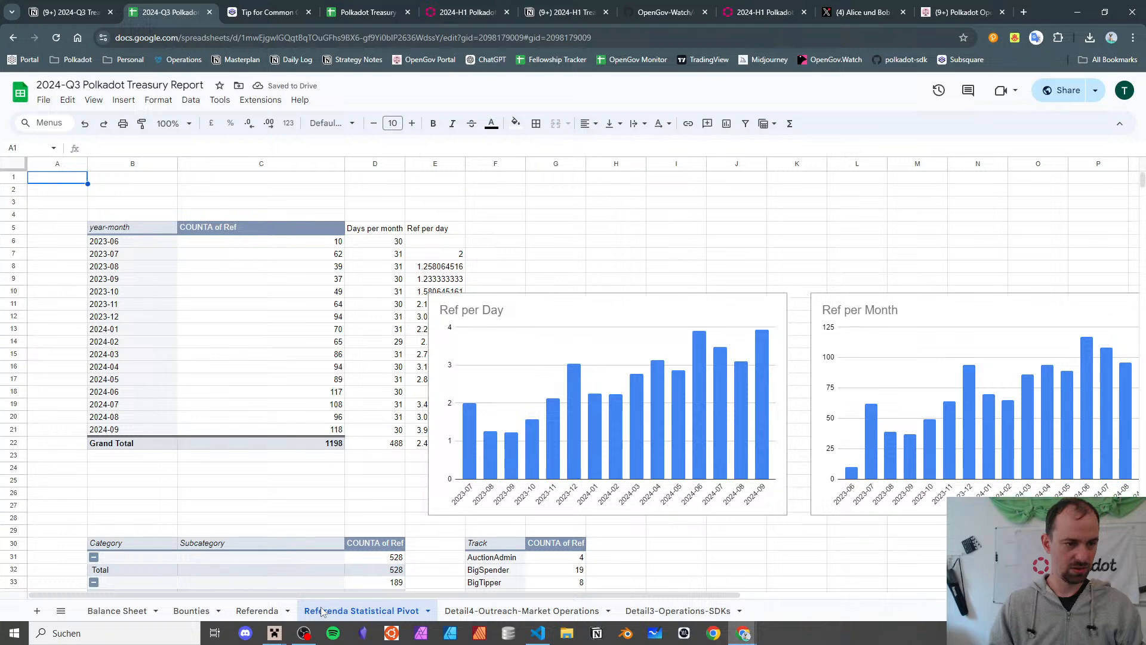
pyautogui.scroll(-5, 334, 467)
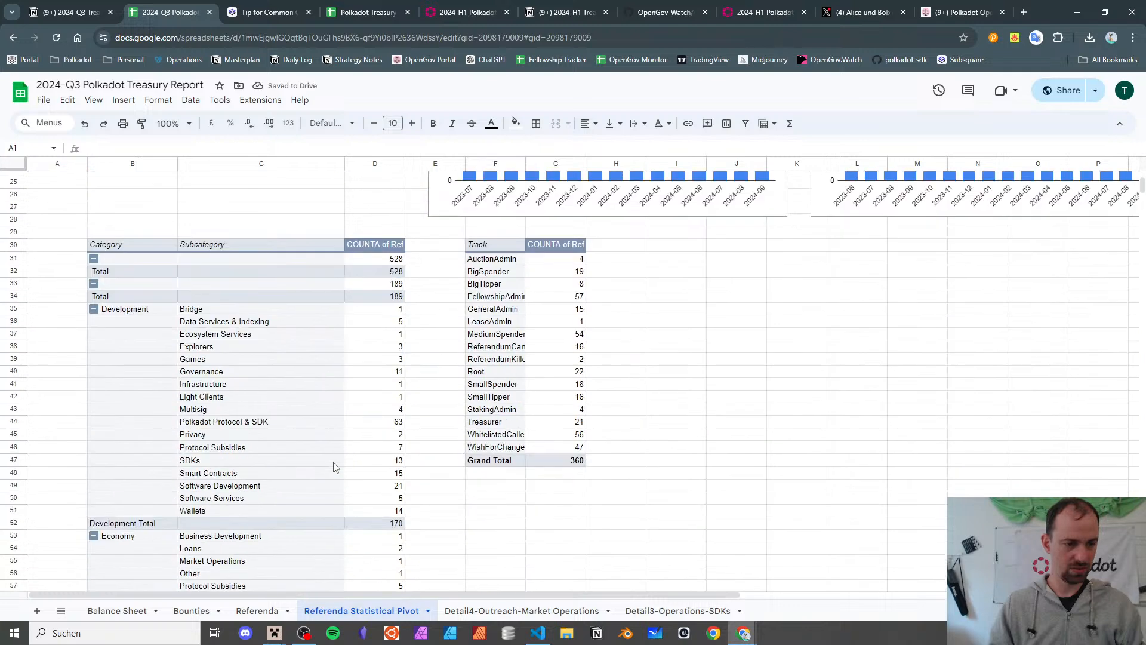
pyautogui.scroll(-1, 333, 467)
pyautogui.scroll(6, 333, 466)
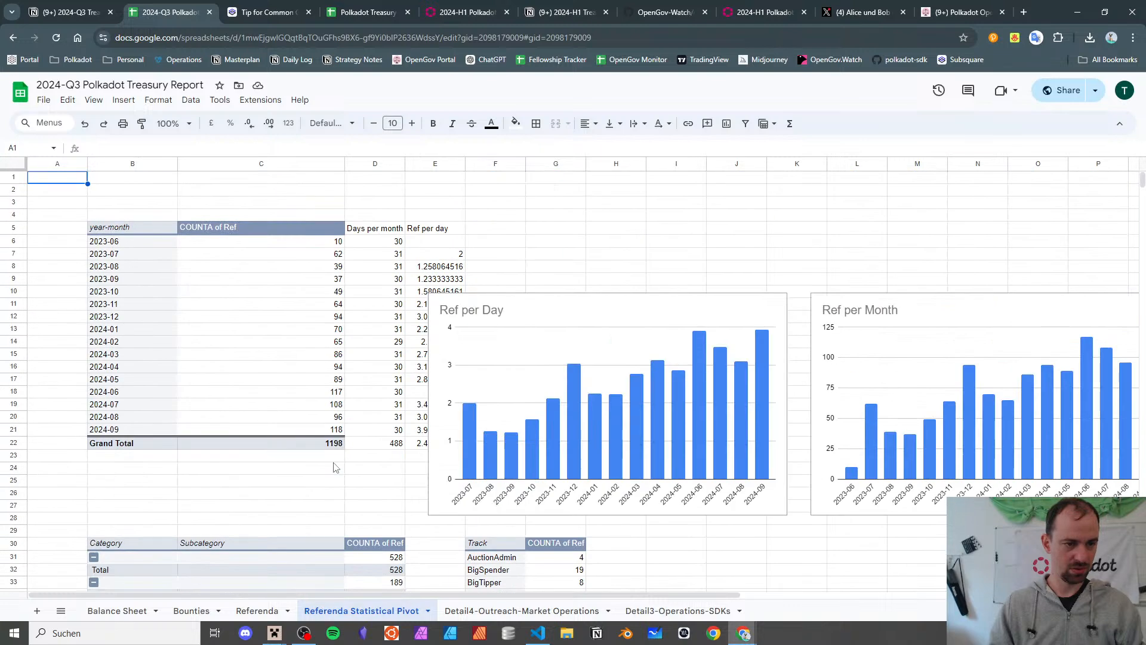
pyautogui.click(257, 611)
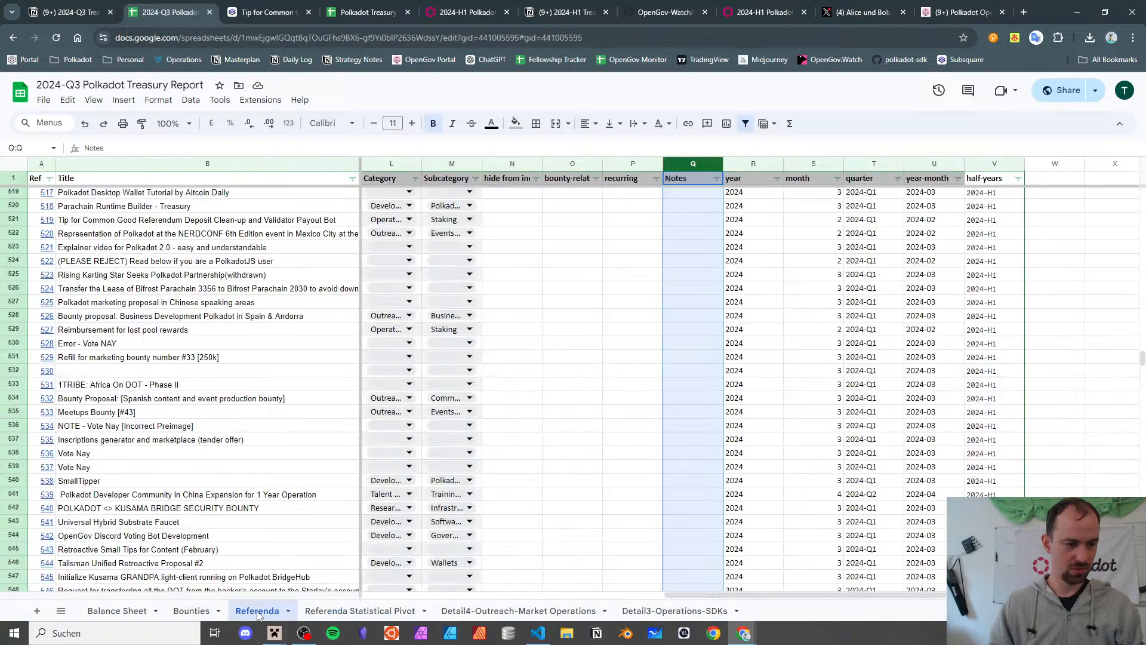
pyautogui.click(621, 265)
# - Copy flag columns N–Q from the 2024-H1 Referenda sheet into columns N–Q of the Q3 sheet
pyautogui.click(338, 10)
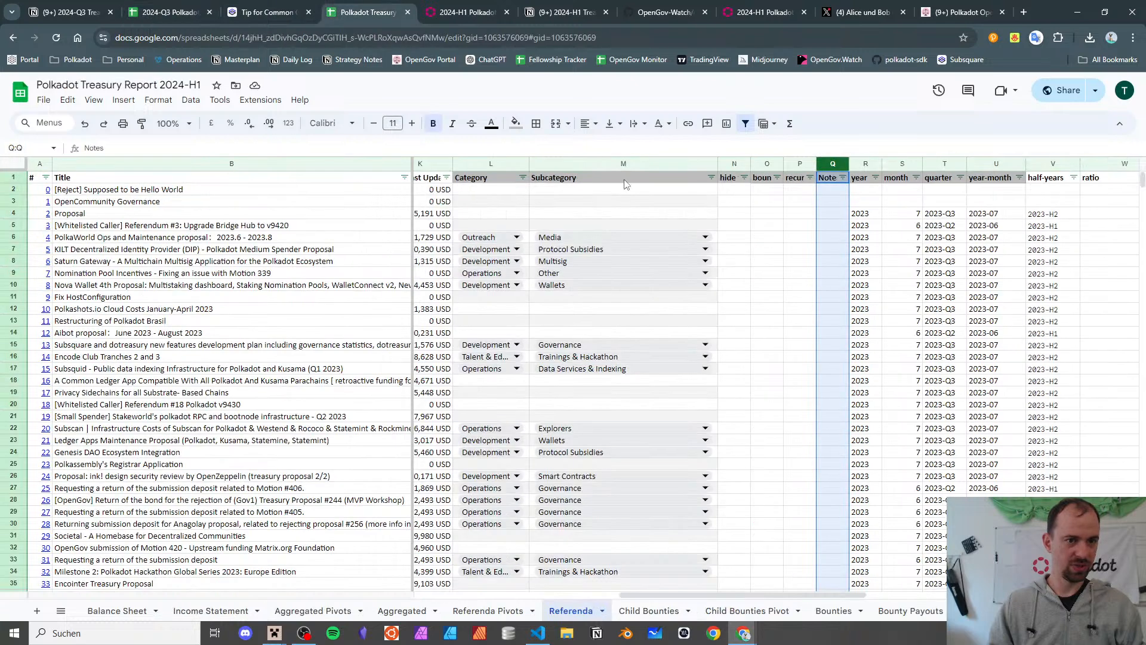
pyautogui.keyDown('shift'); pyautogui.click(730, 164); pyautogui.keyUp('shift')
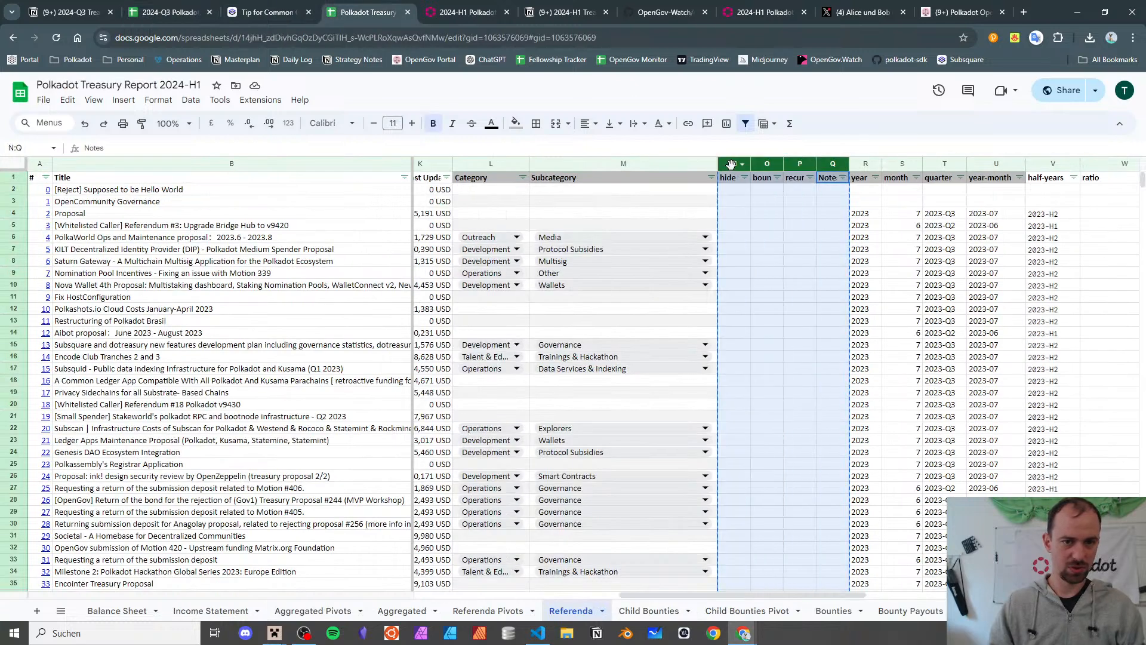
pyautogui.click(173, 12)
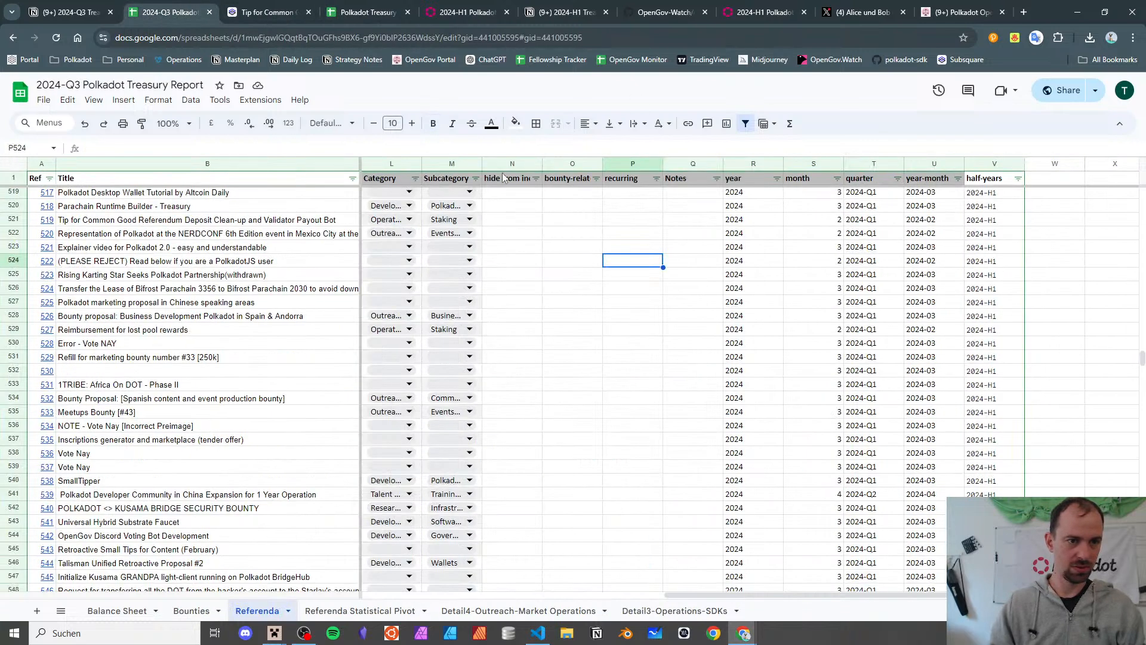
pyautogui.click(508, 164)
pyautogui.keyDown('shift'); pyautogui.click(673, 161); pyautogui.keyUp('shift')
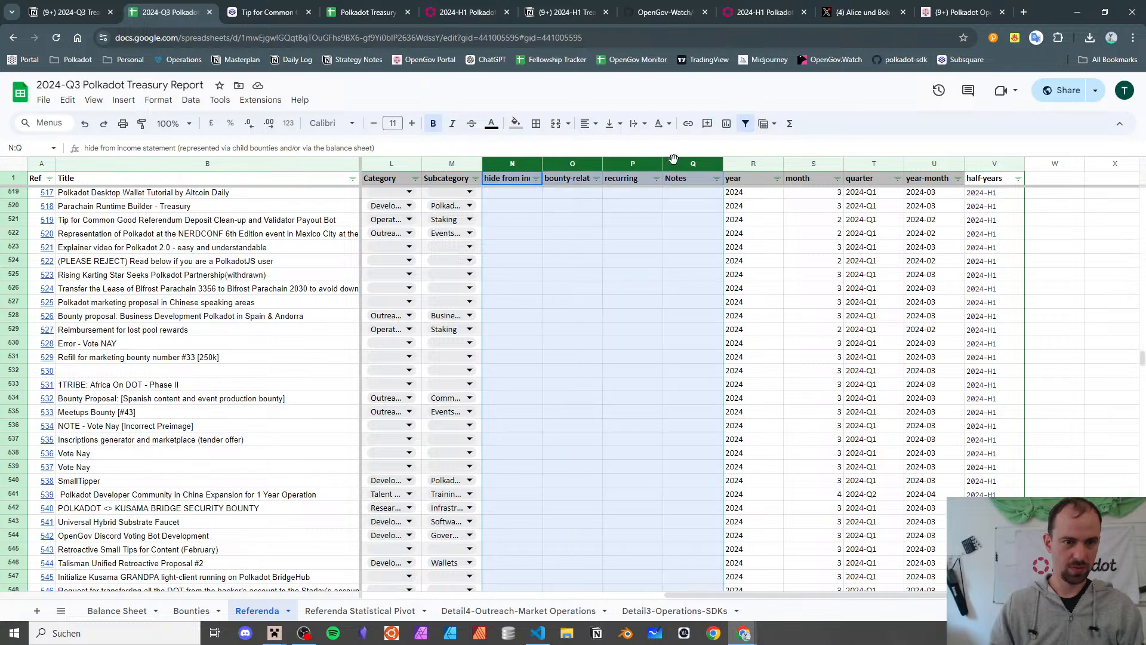
pyautogui.hotkey('ctrl', 'v')
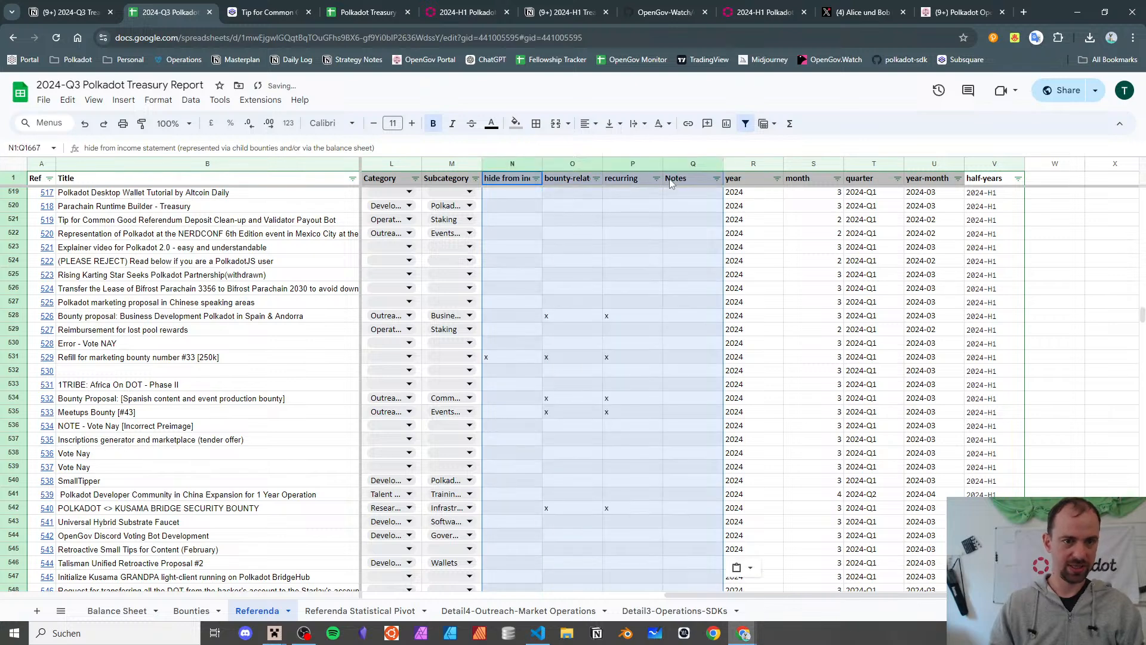
pyautogui.click(642, 277)
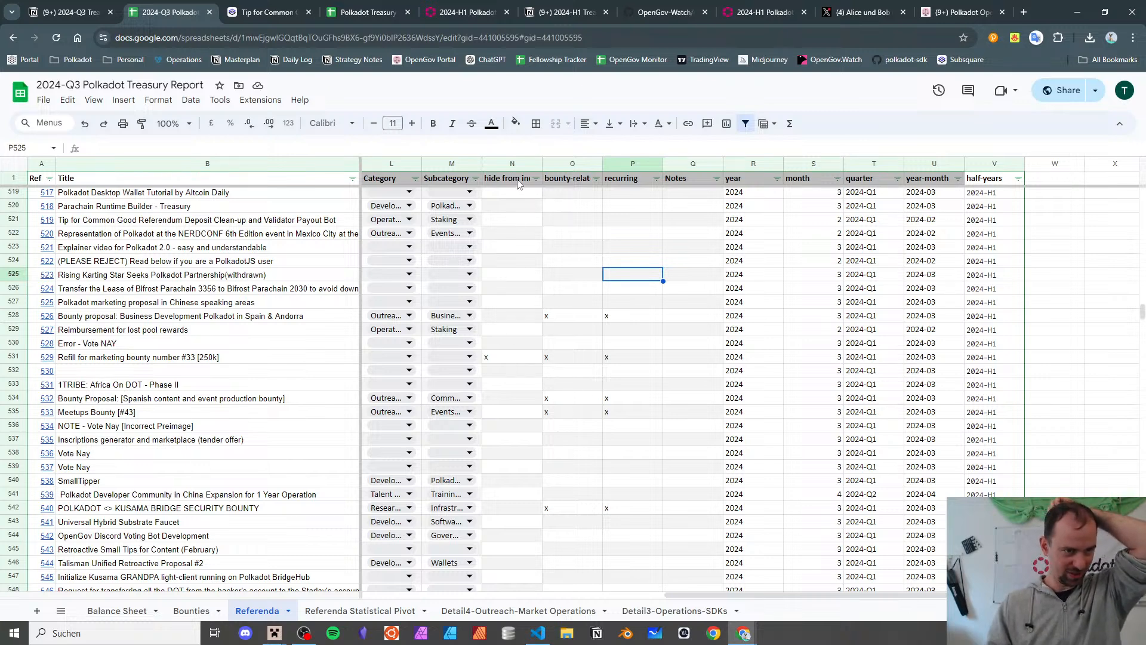
# - Inspect row 531's title and hide flag across the Referenda table
pyautogui.click(487, 359)
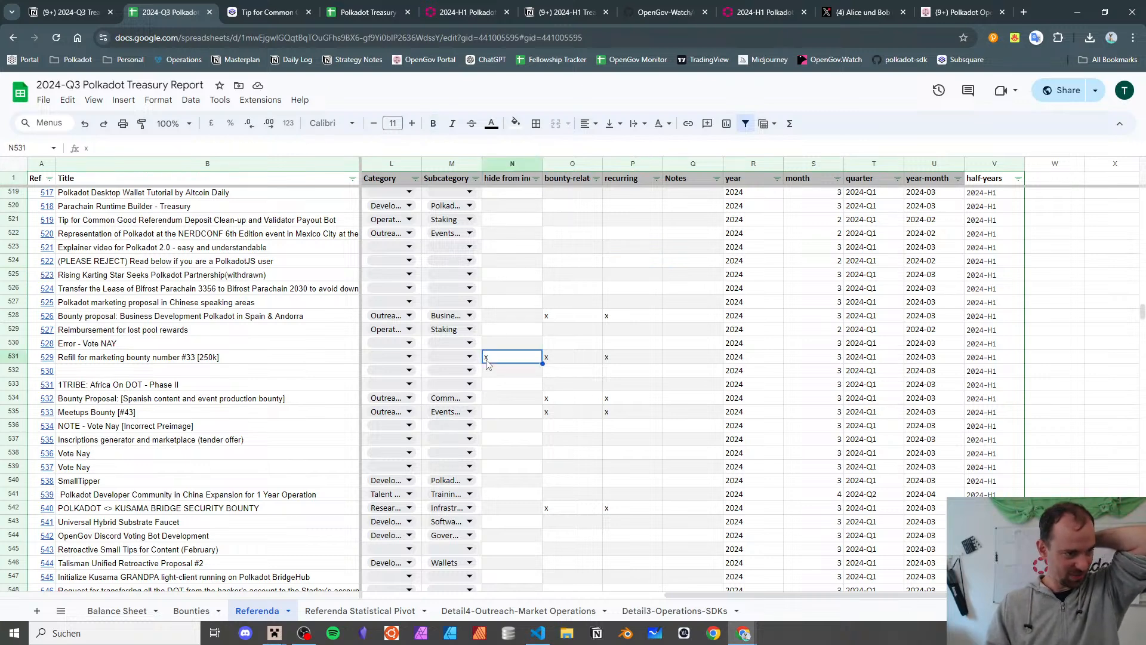
pyautogui.click(323, 357)
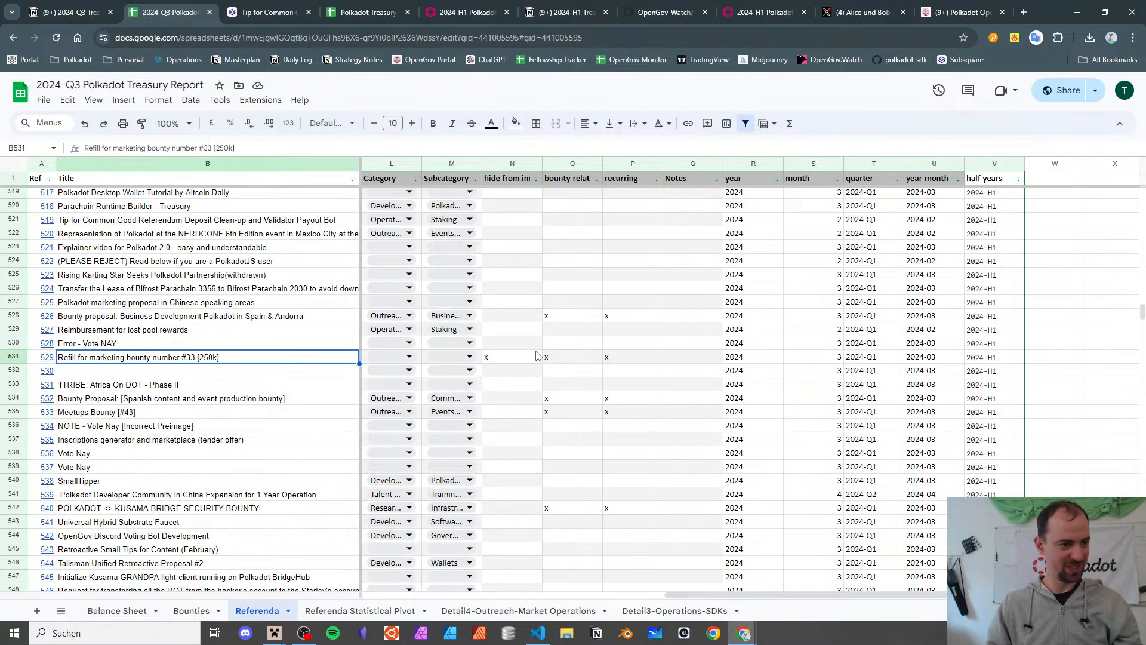
pyautogui.hscroll(-4, 535, 352)
pyautogui.hscroll(-5, 535, 352)
pyautogui.hscroll(6, 535, 352)
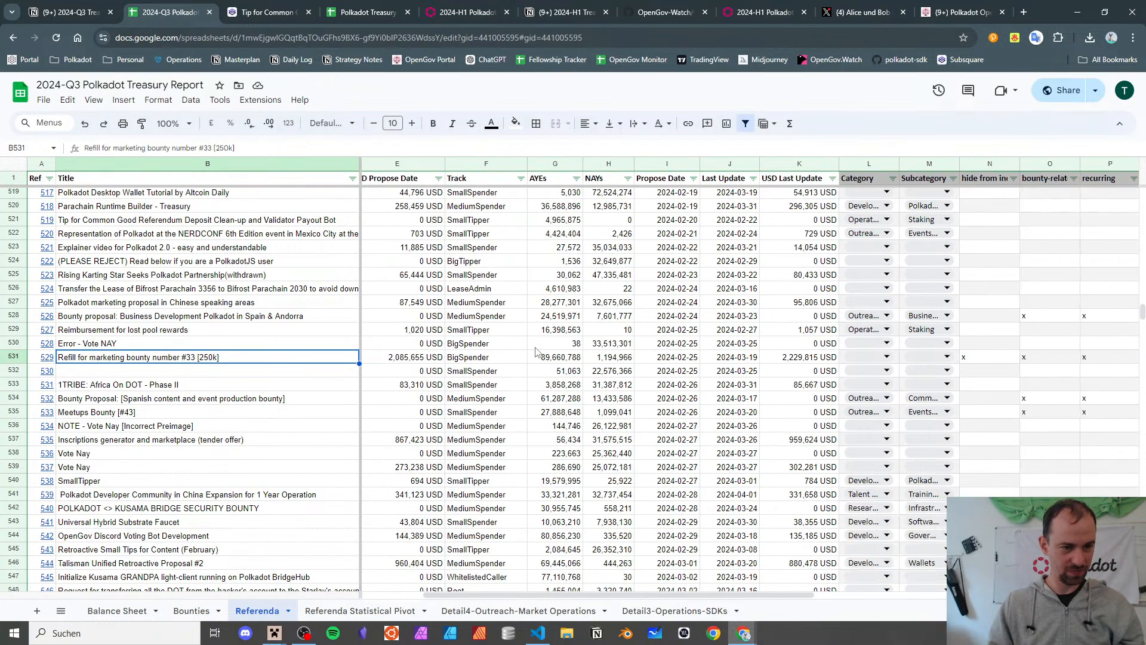
pyautogui.hscroll(1, 535, 352)
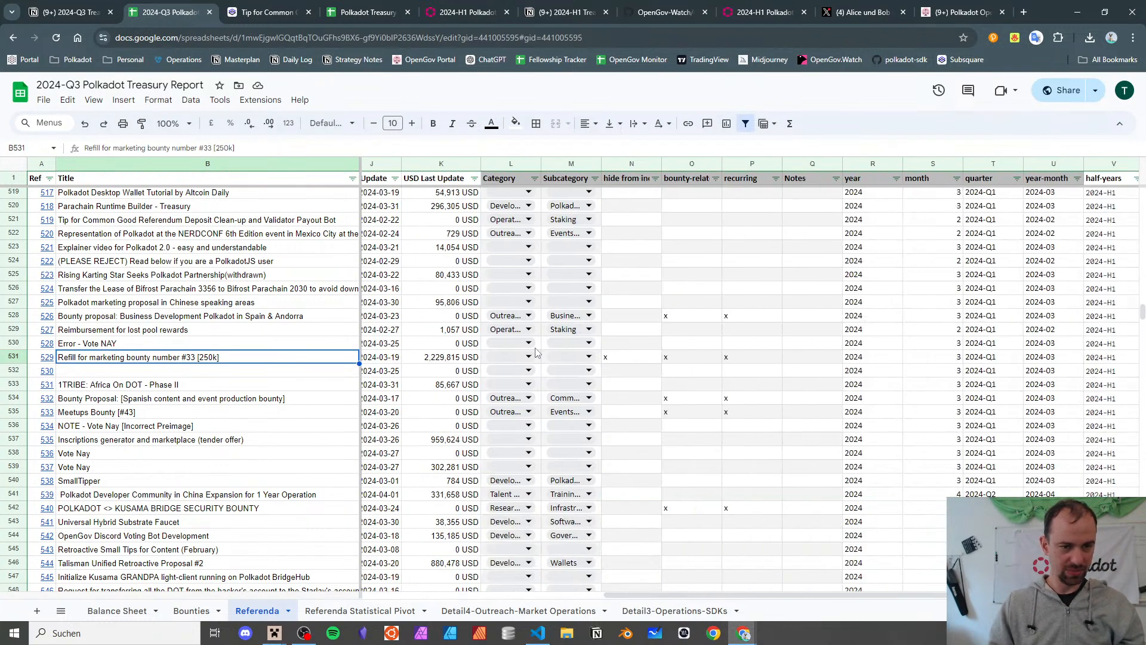
pyautogui.keyDown('shift'); pyautogui.click(632, 357); pyautogui.keyUp('shift')
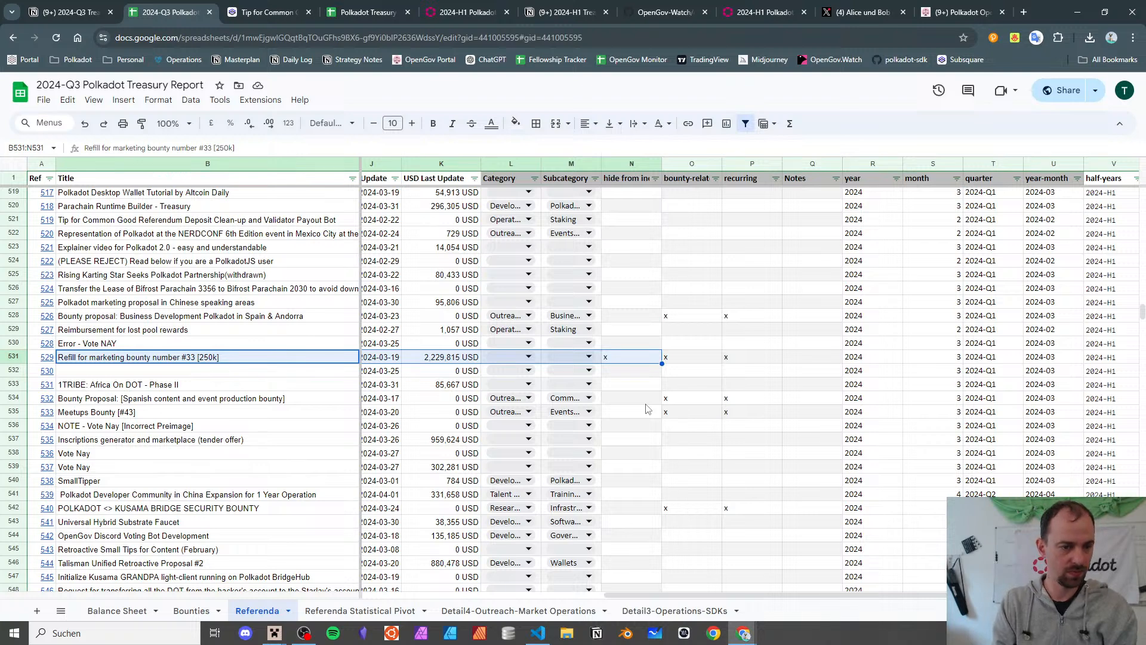
pyautogui.click(734, 250)
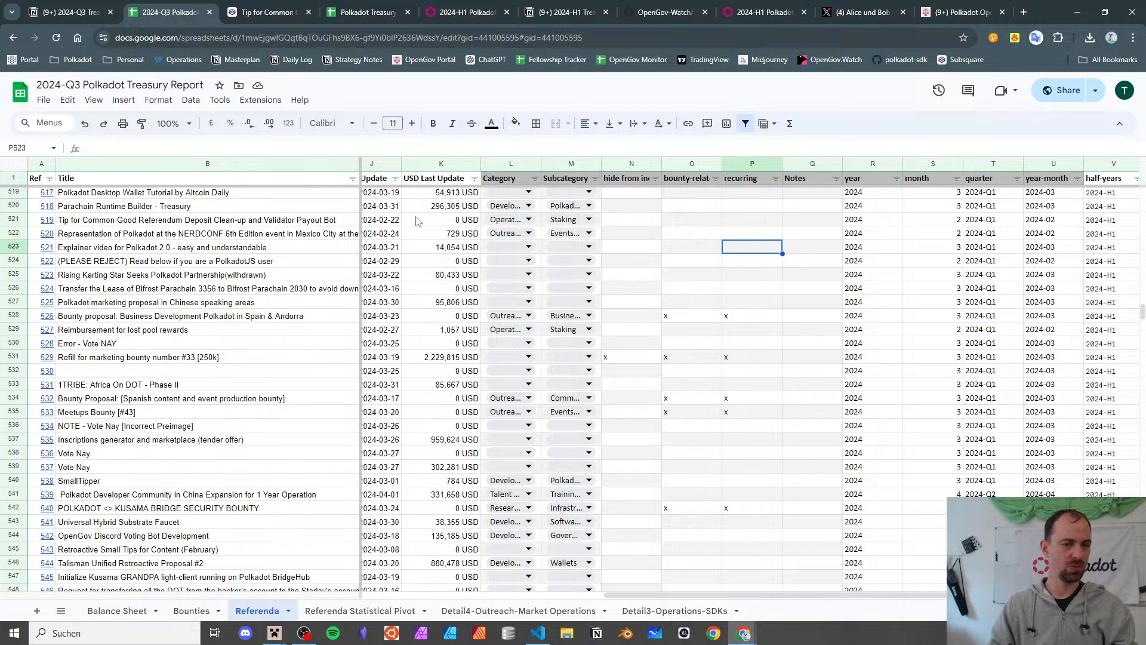
# - Narrow the recurring and bounty-related flag columns by dragging their header borders left
pyautogui.moveTo(782, 163); pyautogui.dragTo(638, 164)
pyautogui.click(719, 164)
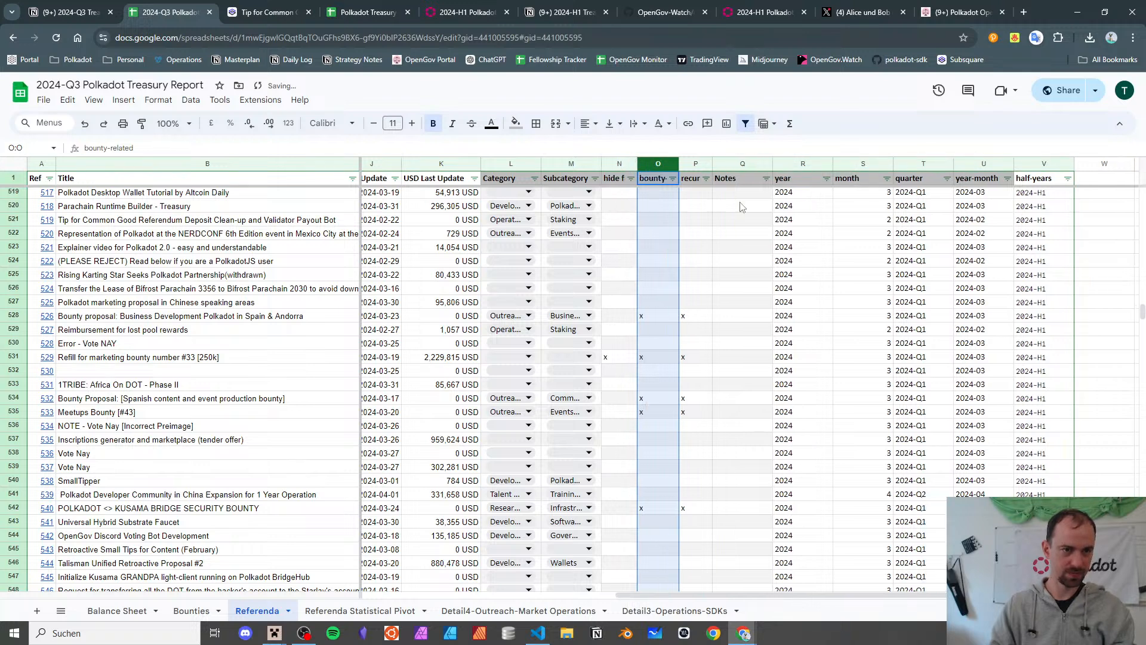
pyautogui.click(735, 277)
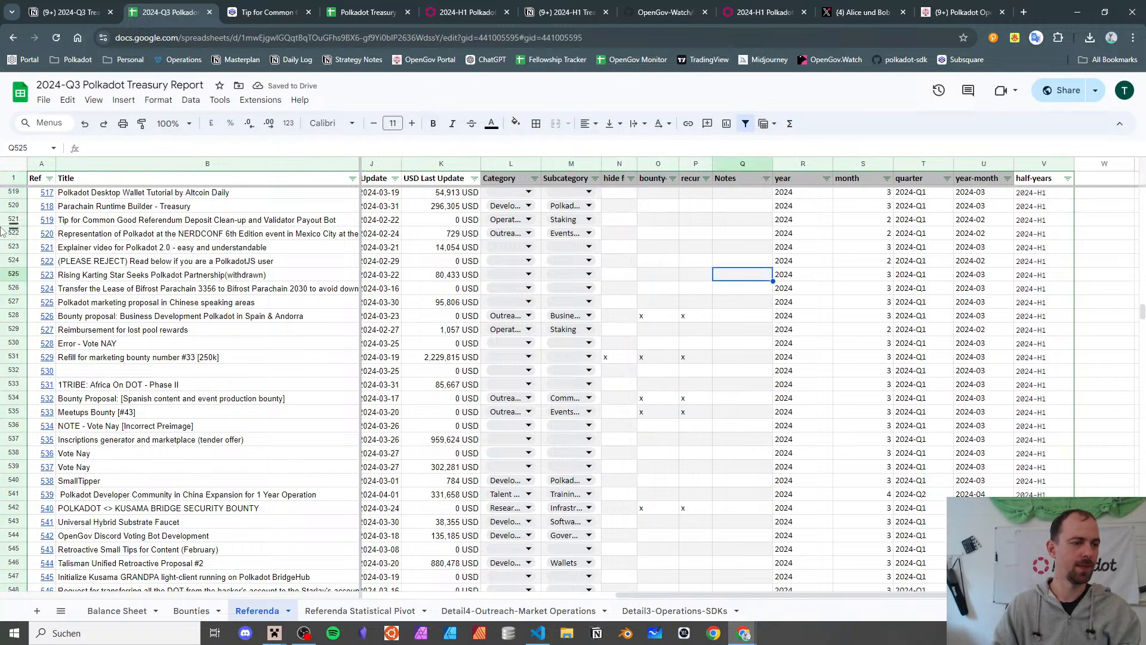
pyautogui.click(67, 235)
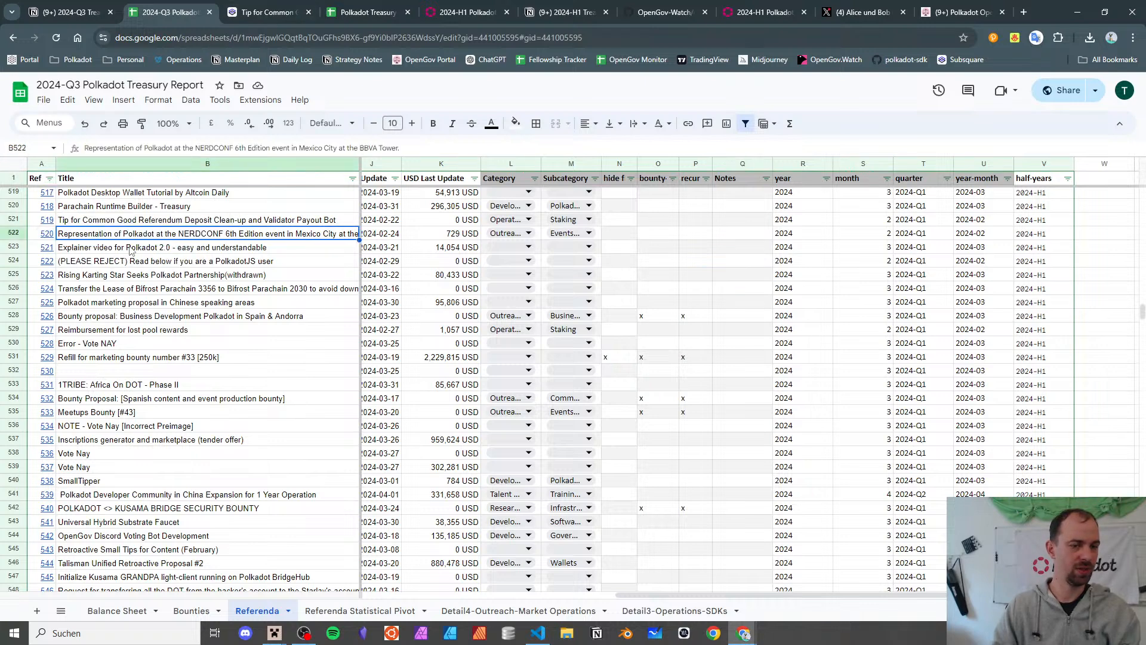
pyautogui.hscroll(-5, 468, 244)
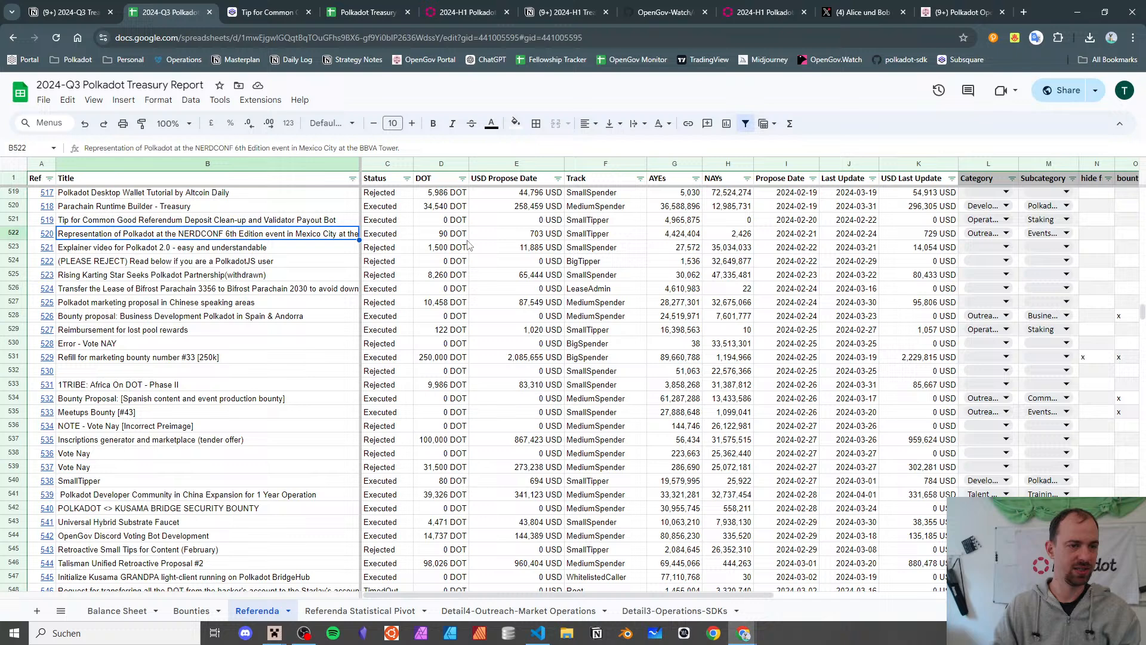
# - Filter the Status column to show only Executed referenda
pyautogui.click(406, 178)
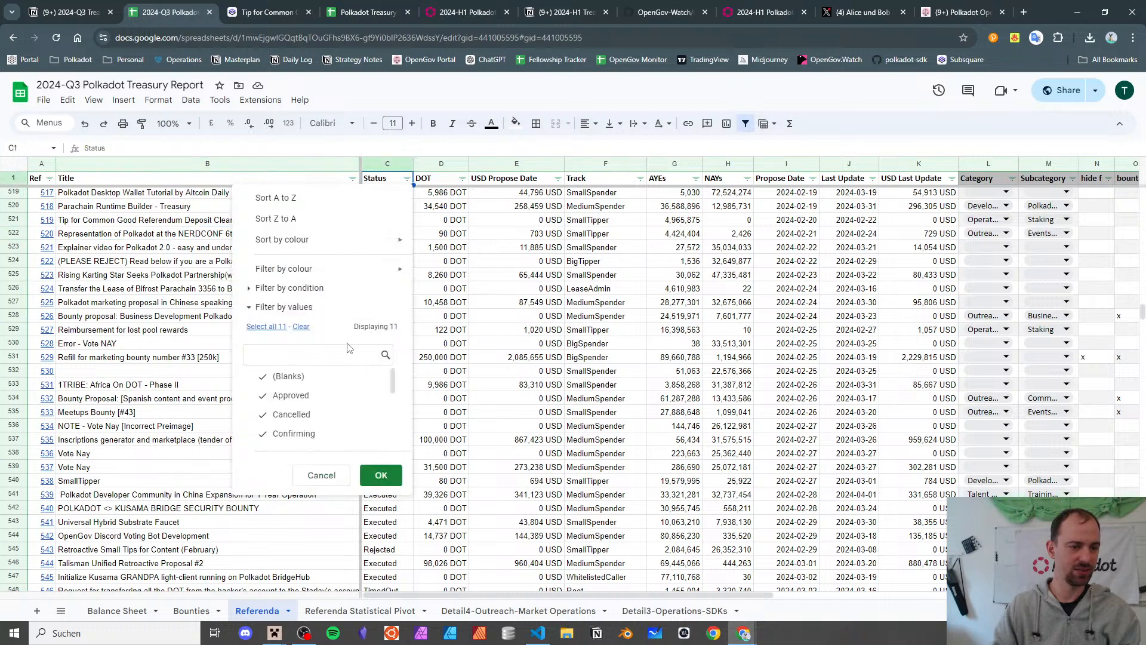
pyautogui.click(301, 327)
pyautogui.scroll(-1, 310, 382)
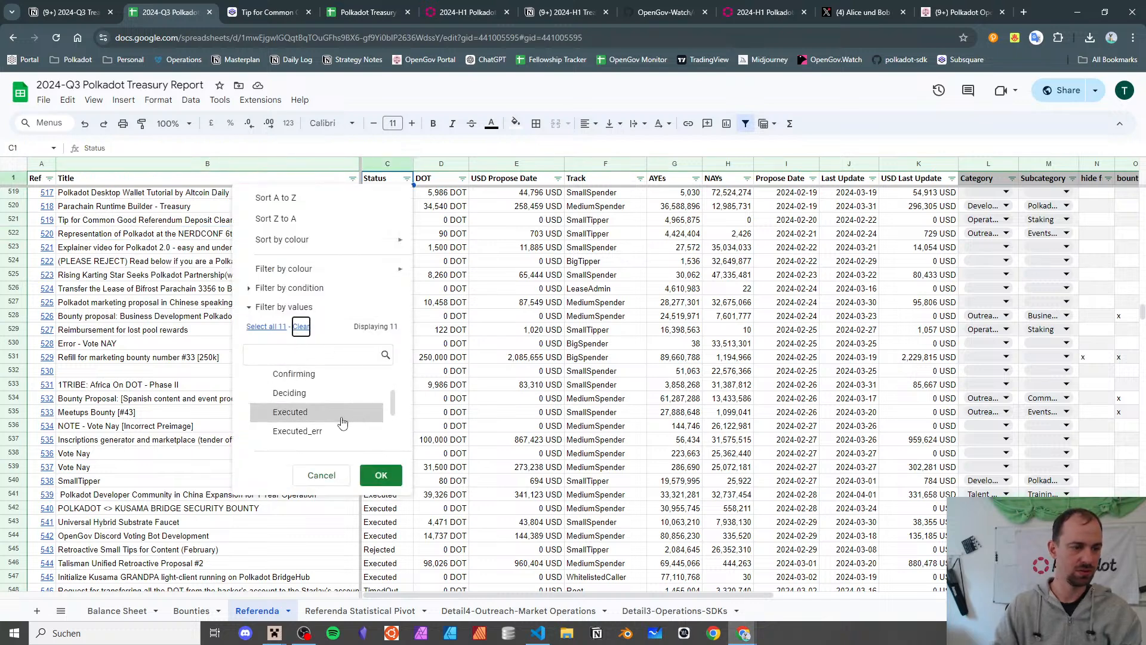
pyautogui.click(338, 413)
pyautogui.click(376, 474)
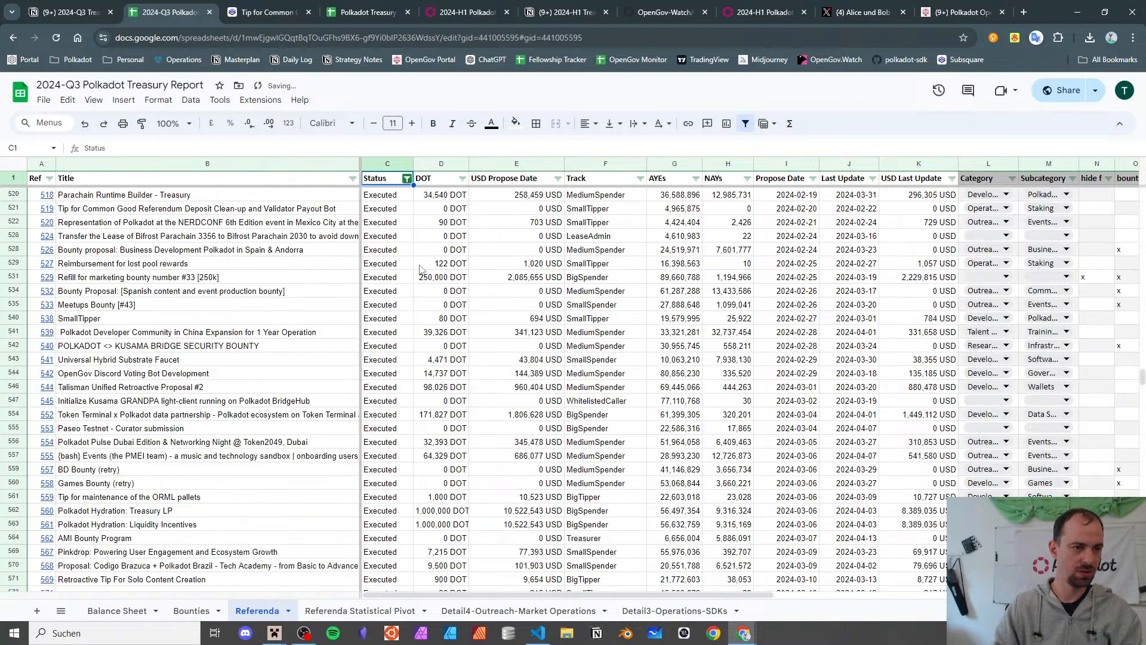
# - Filter the DOT column to exclude 0 DOT values
pyautogui.click(462, 178)
pyautogui.click(353, 376)
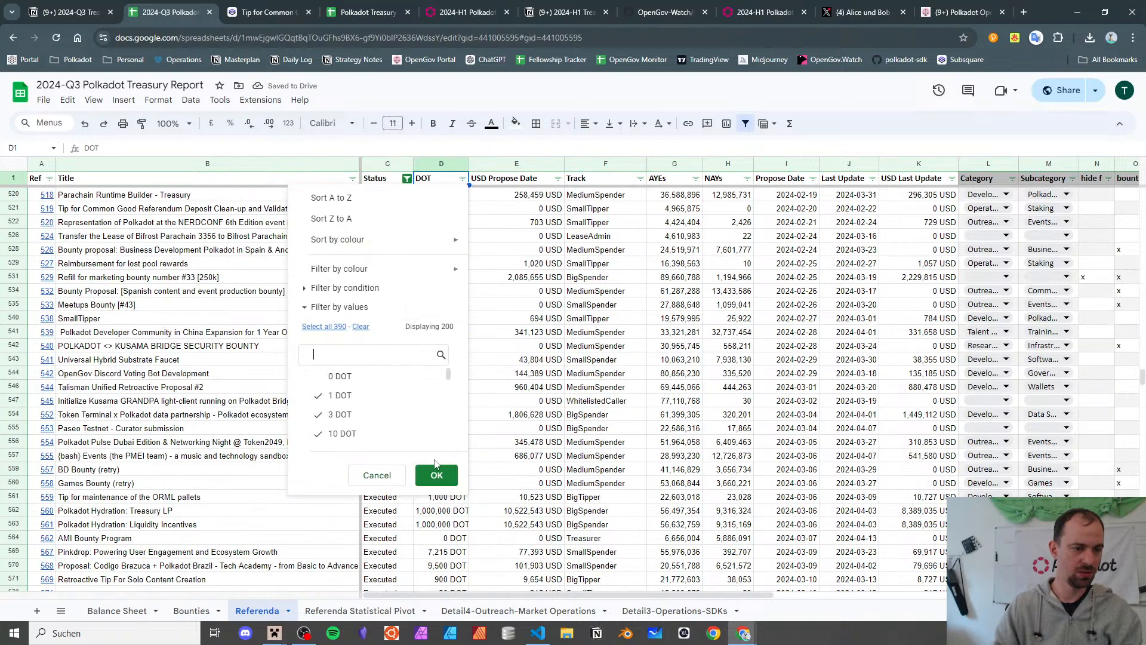
pyautogui.click(436, 475)
pyautogui.scroll(15, 692, 305)
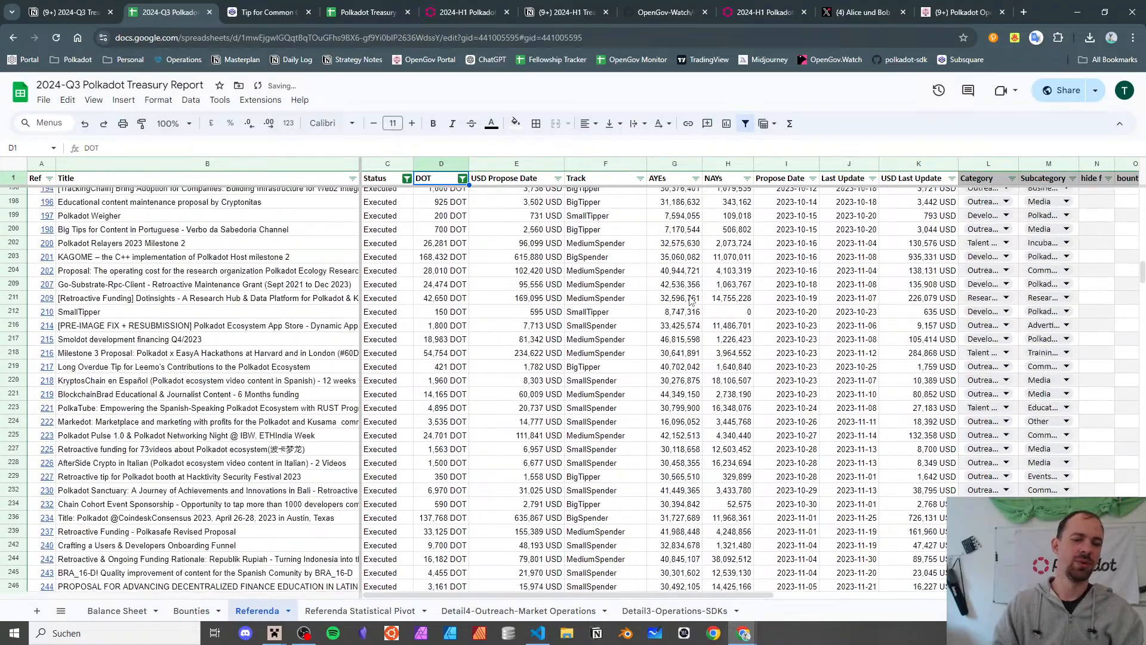
pyautogui.scroll(20, 690, 300)
pyautogui.scroll(-20, 691, 300)
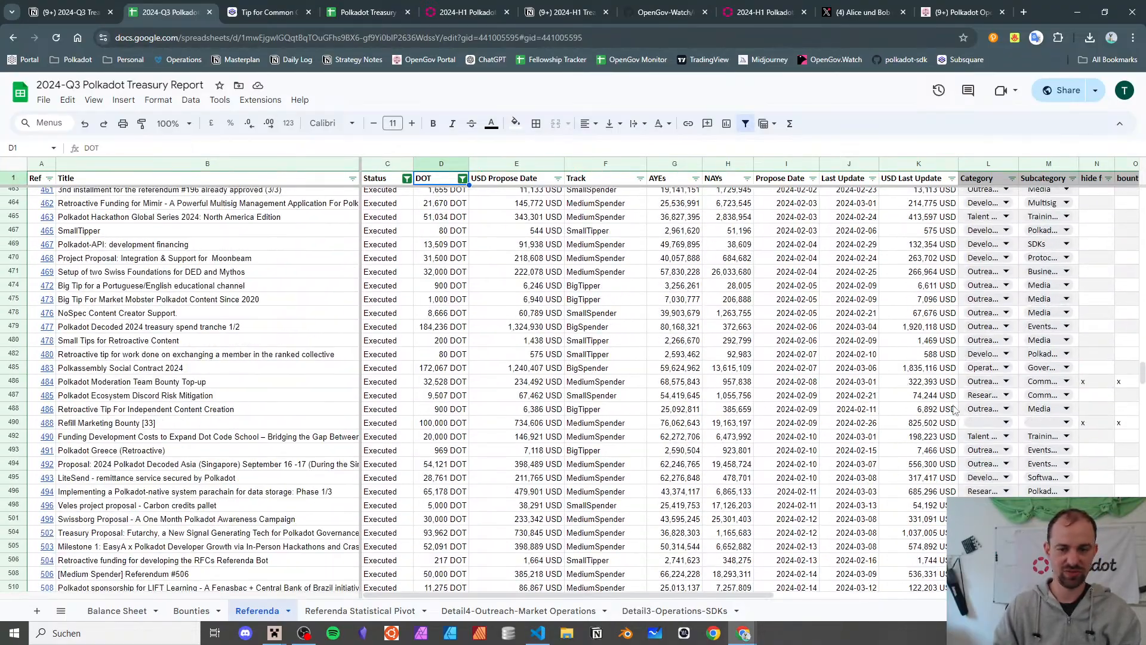
# - Check row 490's USD value and hide flag and row 531's bounty flag, then select the whole table
pyautogui.click(913, 418)
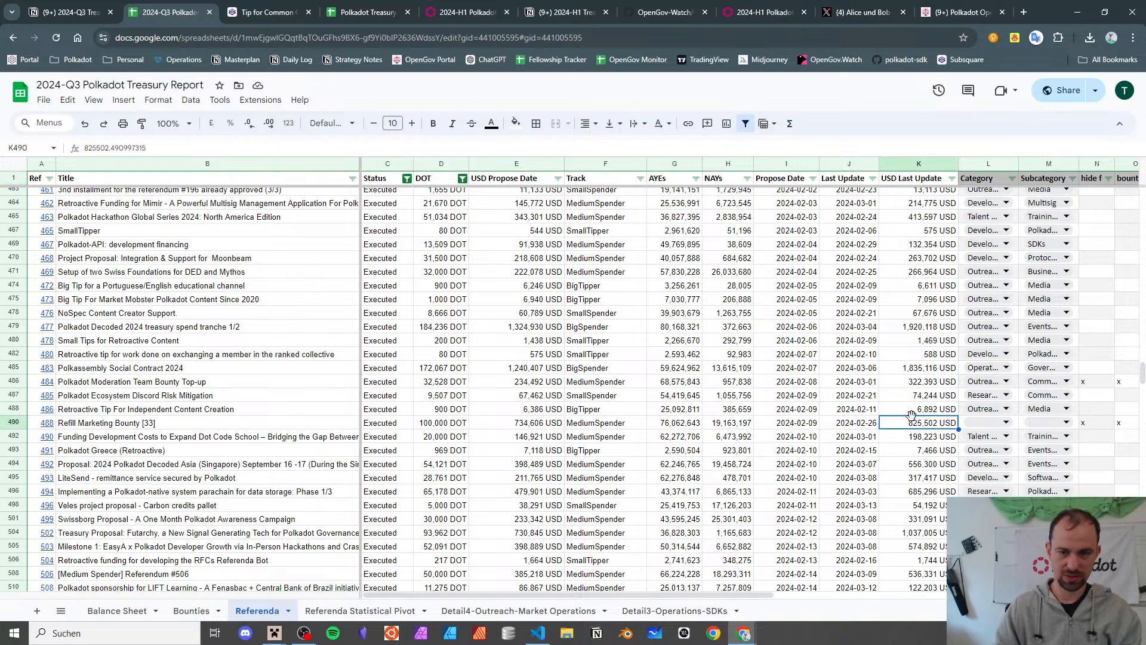
pyautogui.scroll(-3, 911, 414)
pyautogui.scroll(3, 911, 415)
pyautogui.click(1095, 425)
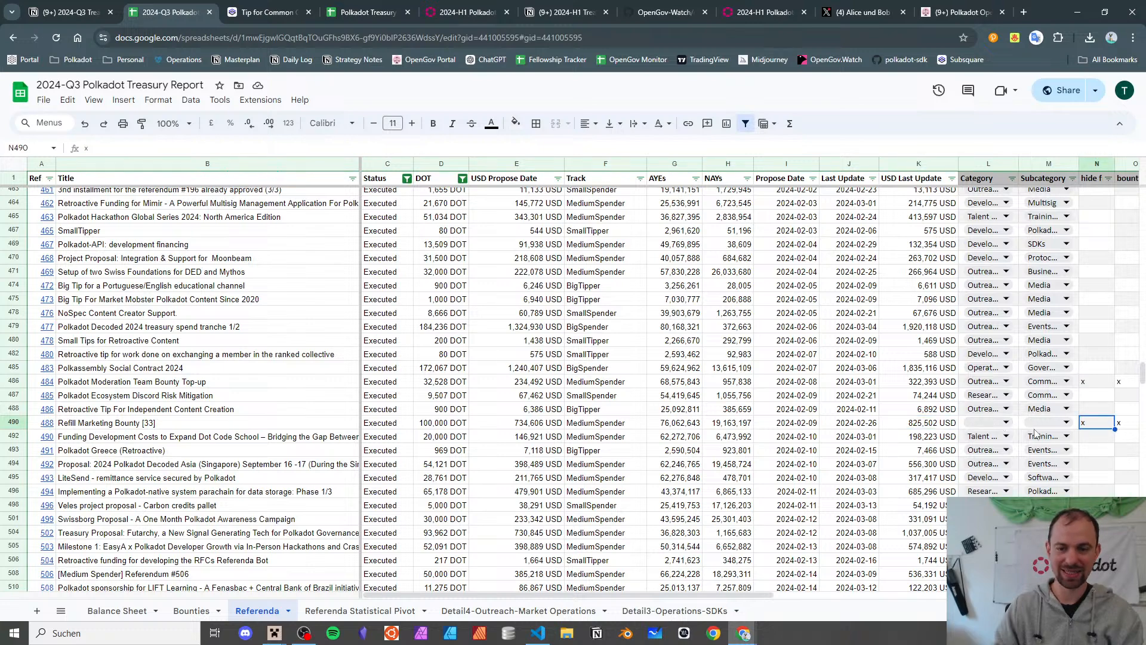
pyautogui.scroll(-3, 1026, 426)
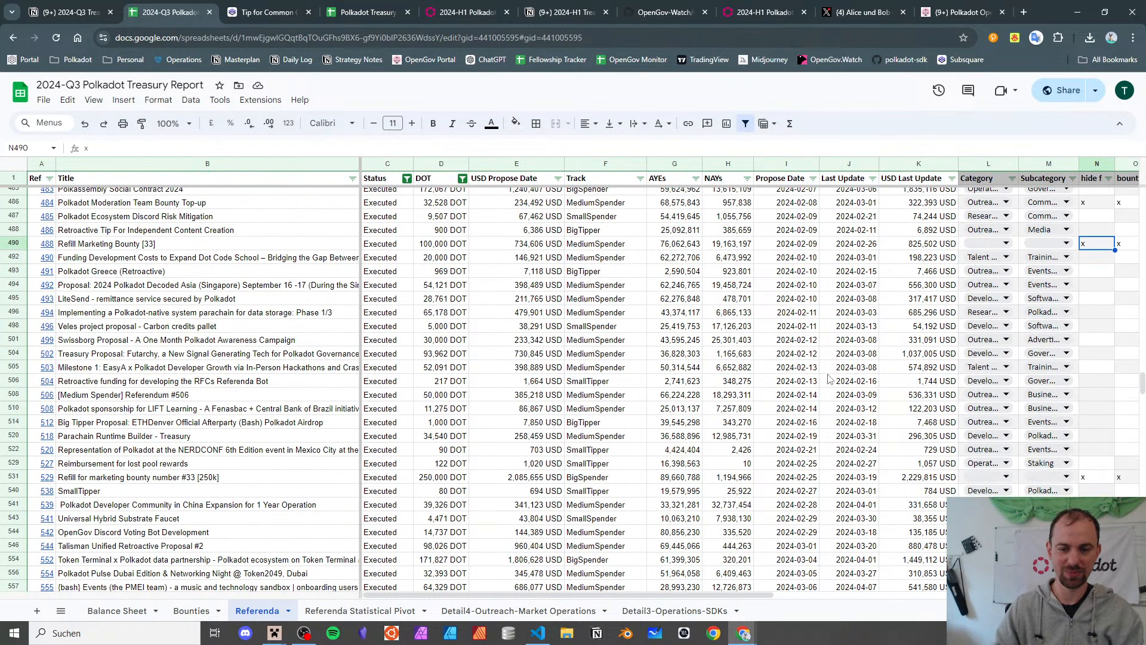
pyautogui.click(1122, 481)
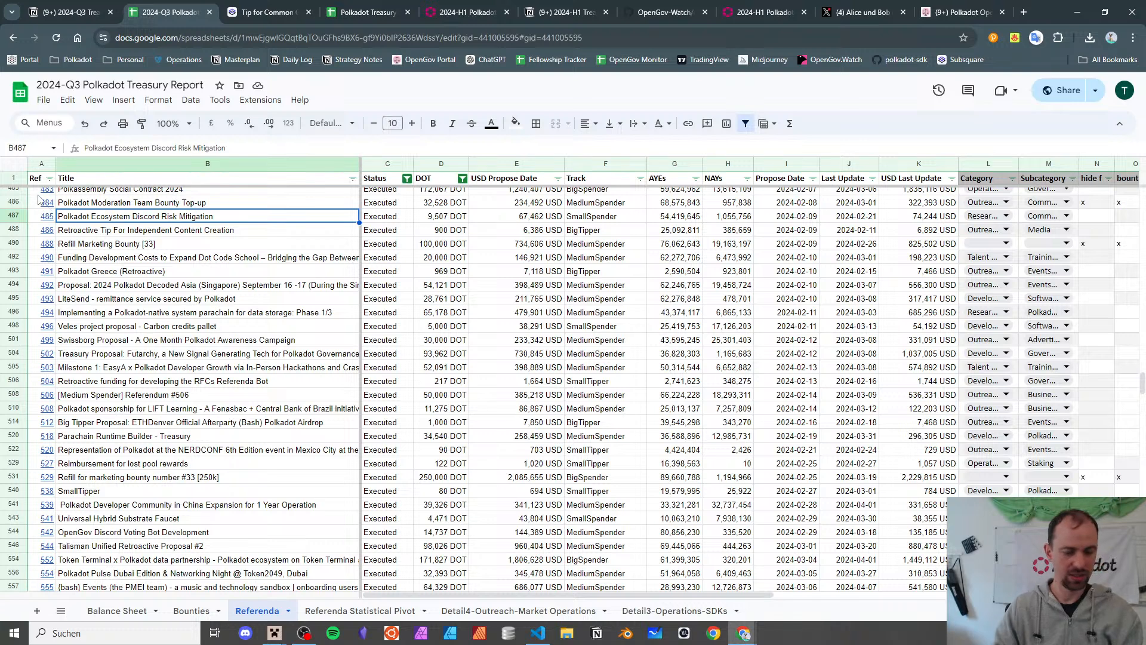
pyautogui.hotkey('ctrl', 'a')
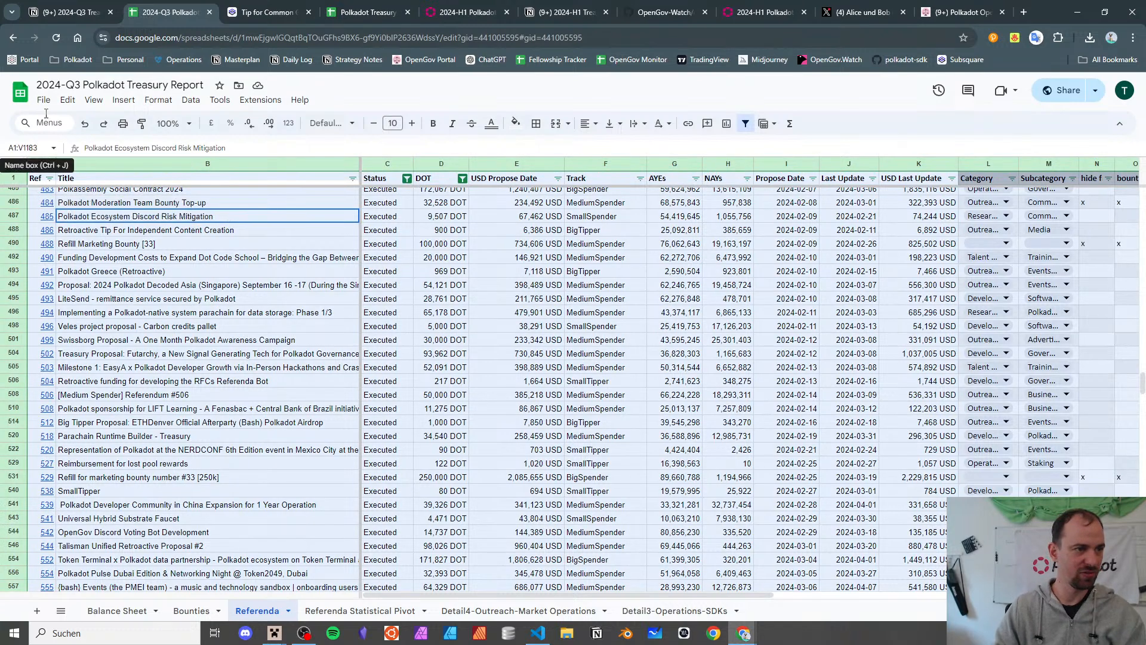
# - Apply alternating colours to the selected table through the Format menu
pyautogui.click(158, 99)
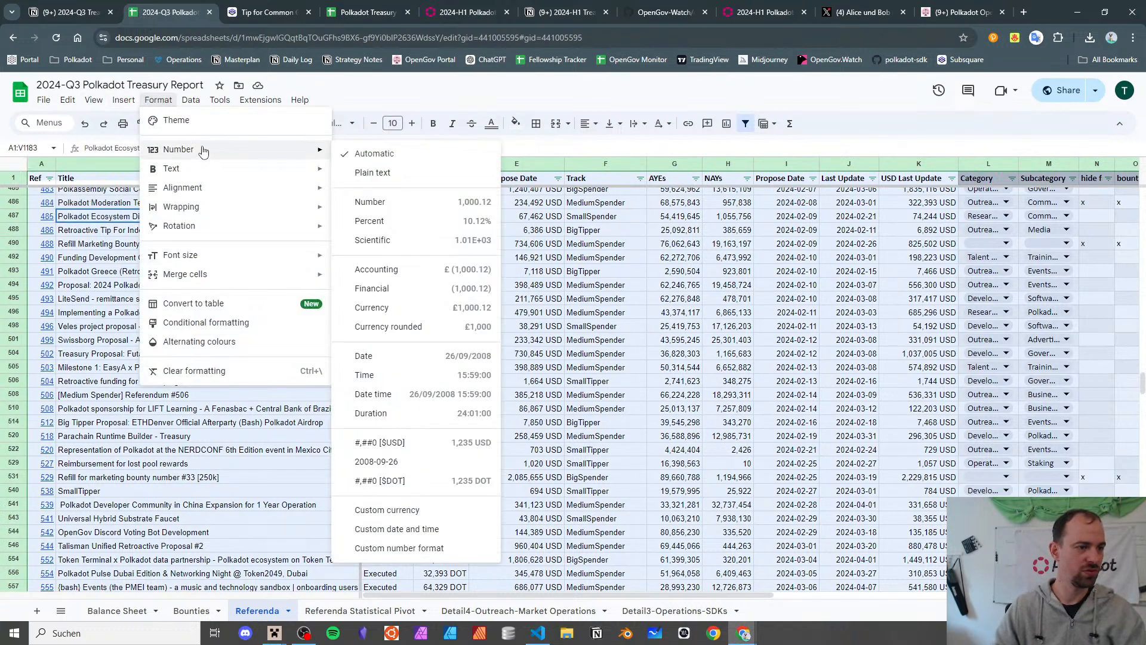
pyautogui.click(236, 341)
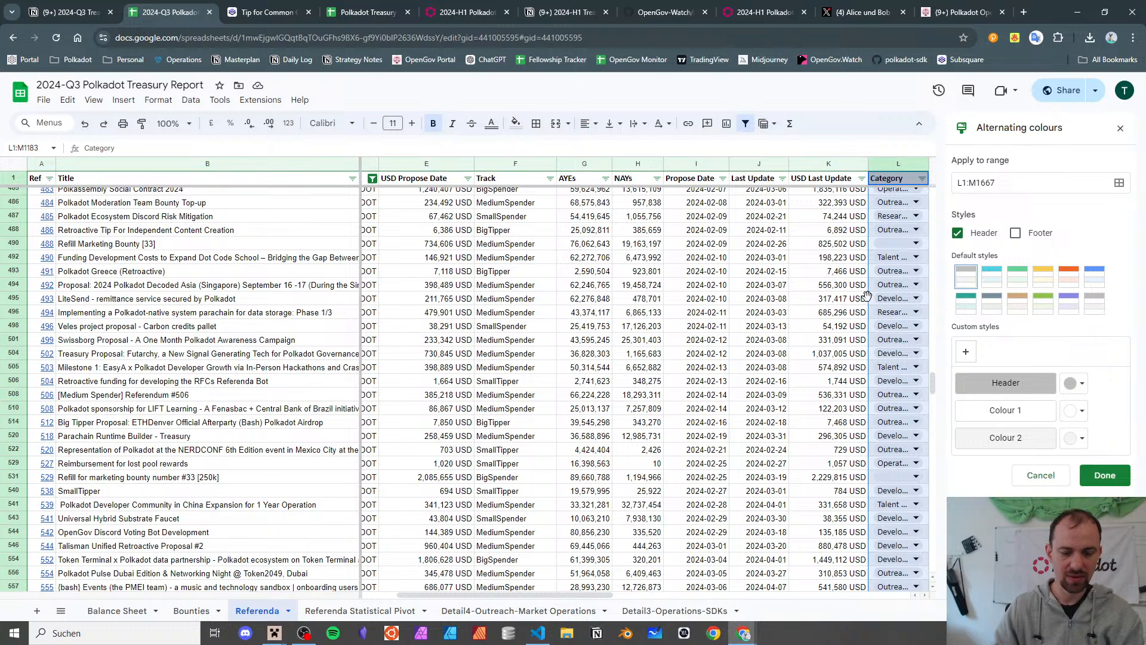
pyautogui.hotkey('ctrl', 'a')
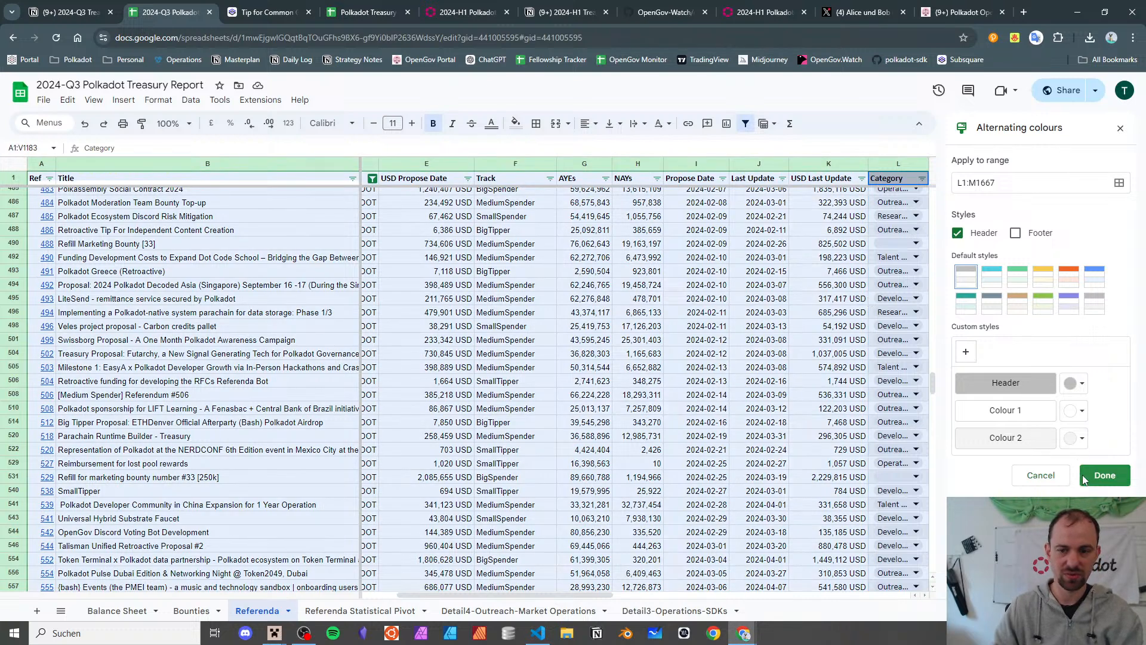
pyautogui.click(1097, 475)
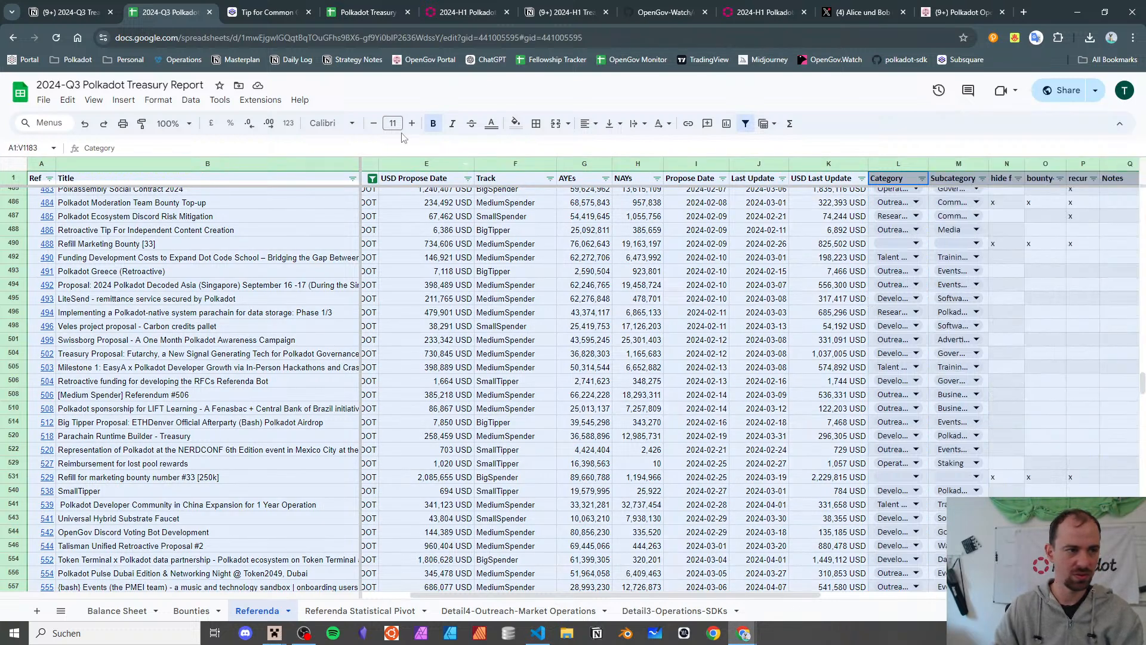
# - Edit the alternating colours range to start at column A and end at row 1999
pyautogui.click(158, 100)
pyautogui.click(251, 341)
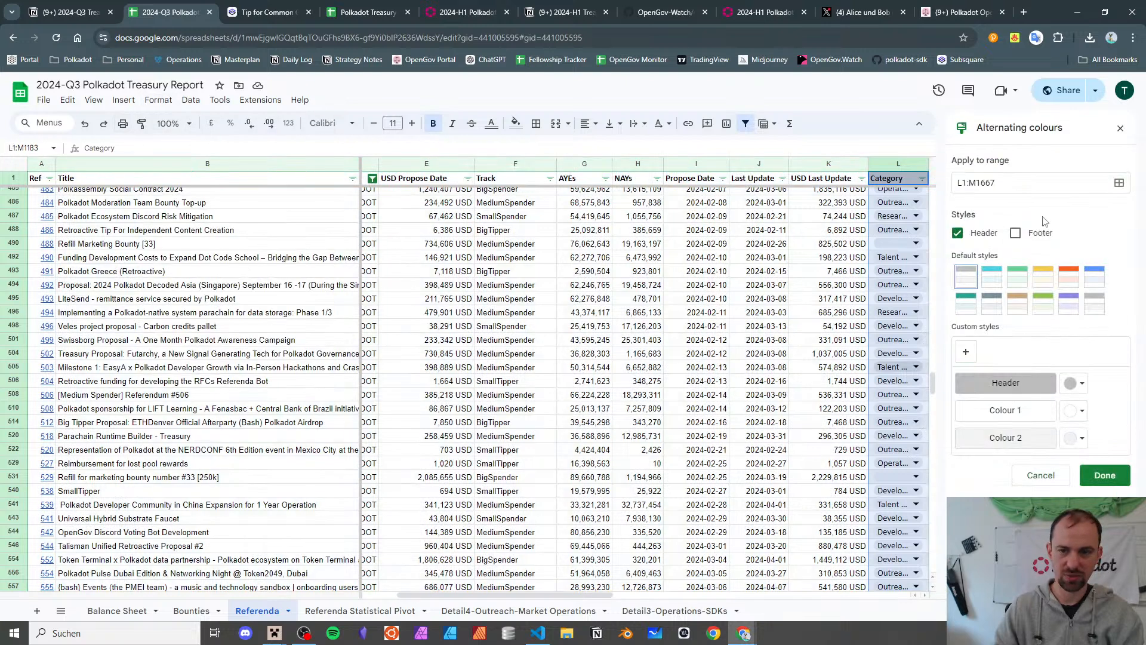
pyautogui.click(970, 188)
pyautogui.press('Home')
pyautogui.press('Delete')
pyautogui.write('A')
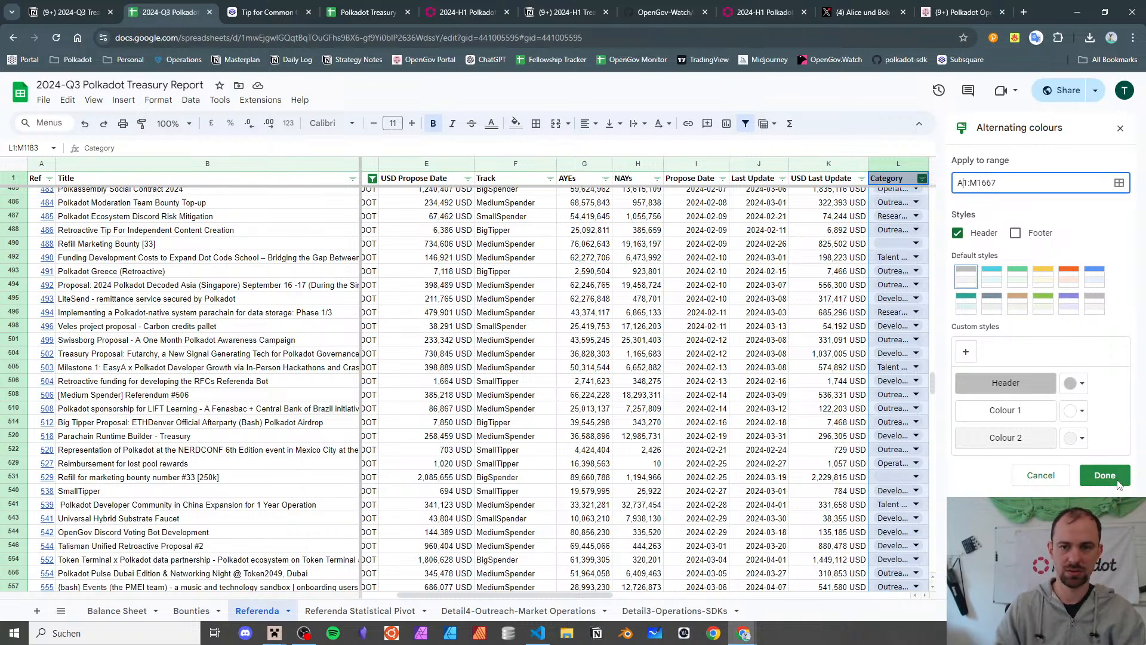
pyautogui.moveTo(978, 183); pyautogui.dragTo(1065, 186)
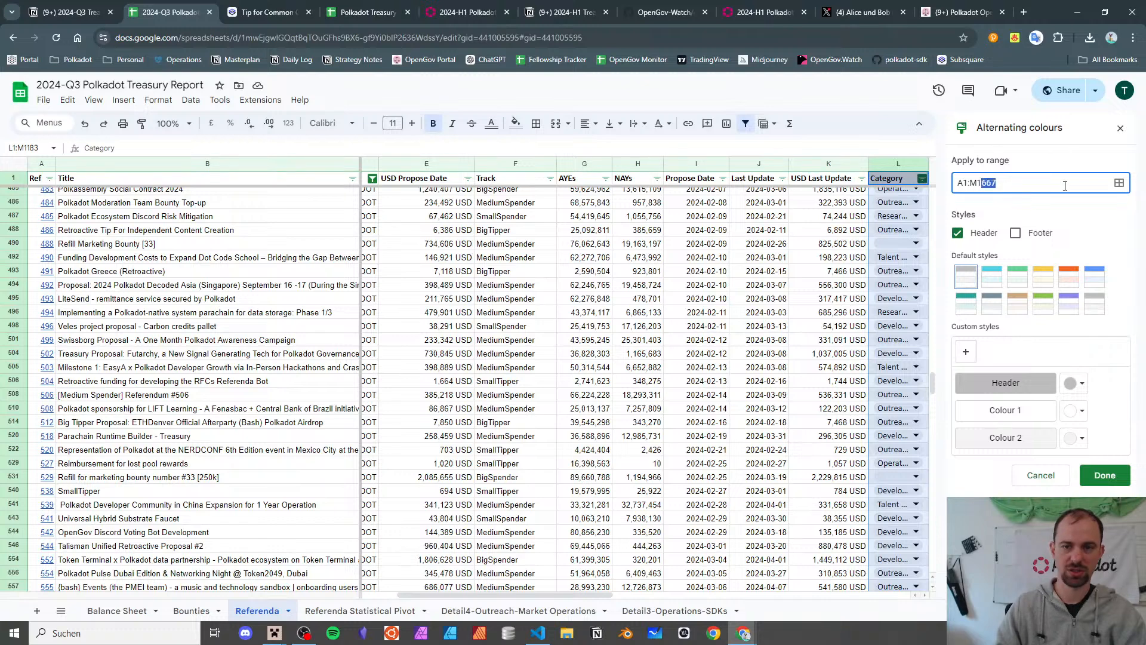
pyautogui.write('1999')
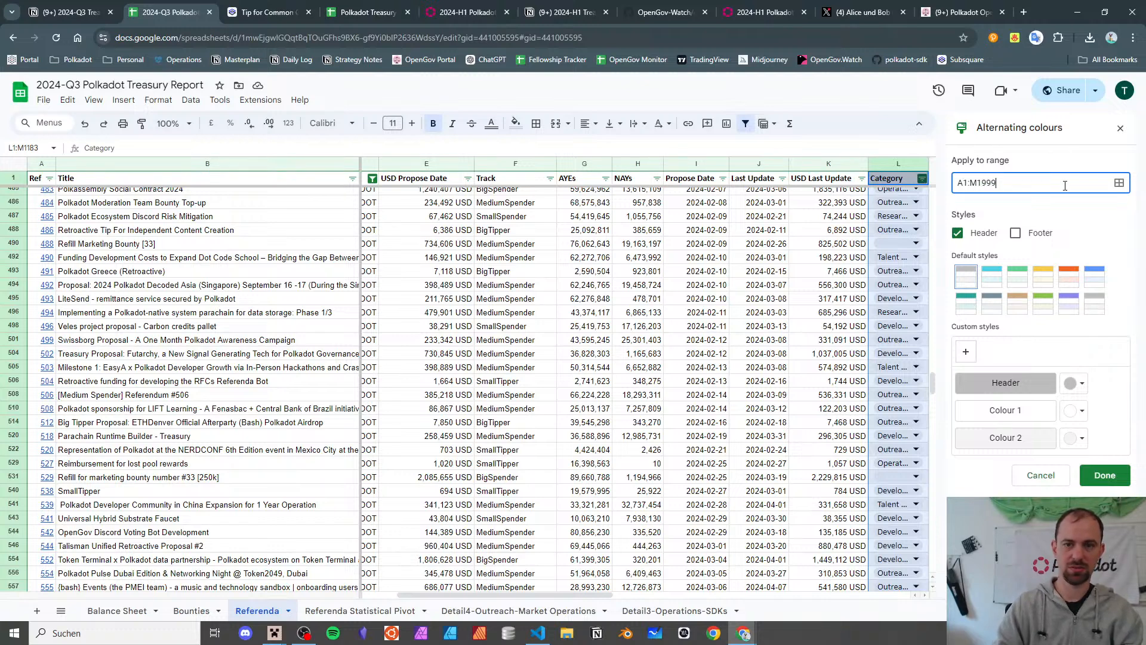
pyautogui.click(1105, 475)
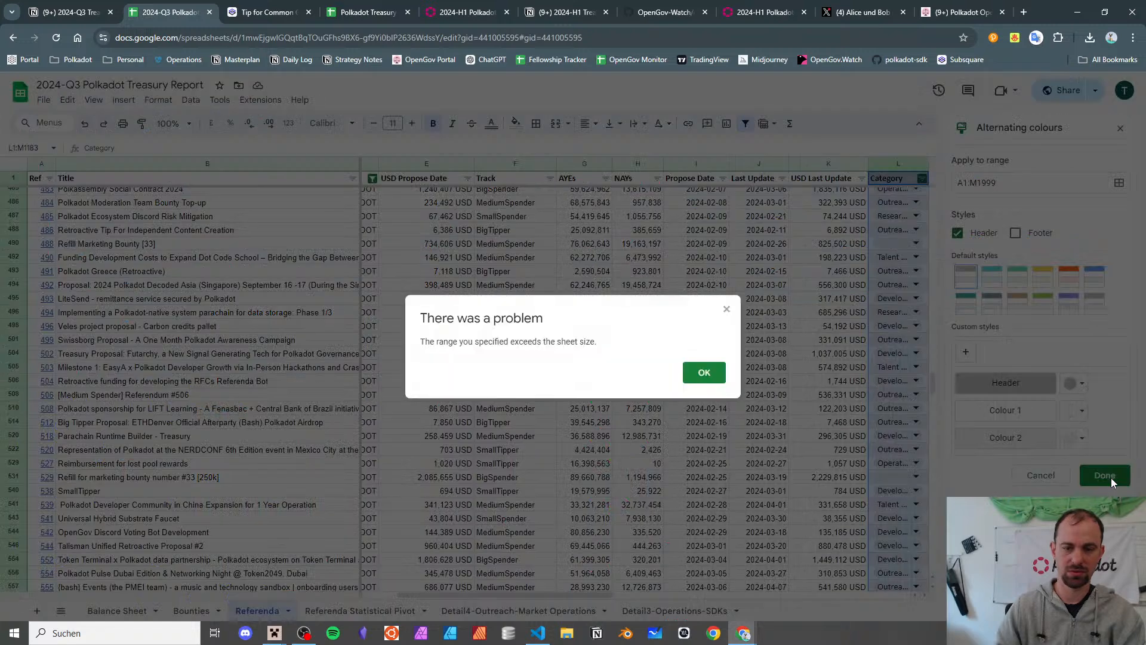
# - Dismiss the range warning, retry with end row 1998, and dismiss the range-too-large error
pyautogui.click(702, 373)
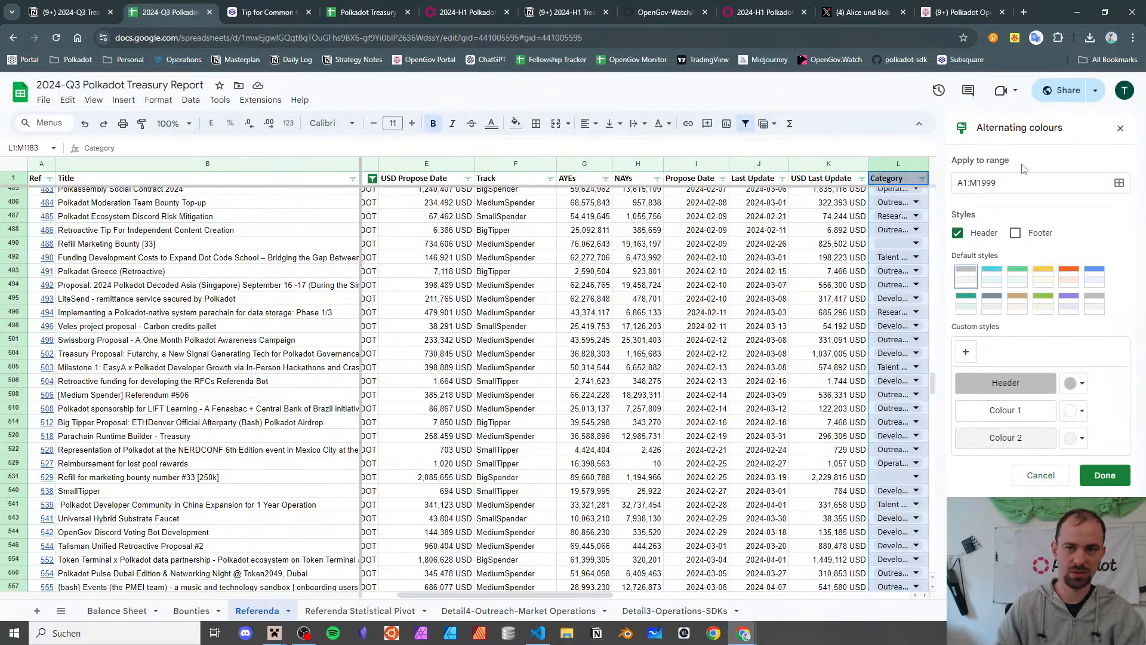
pyautogui.click(1022, 183)
pyautogui.press('BackSpace')
pyautogui.write('8')
pyautogui.press('Return')
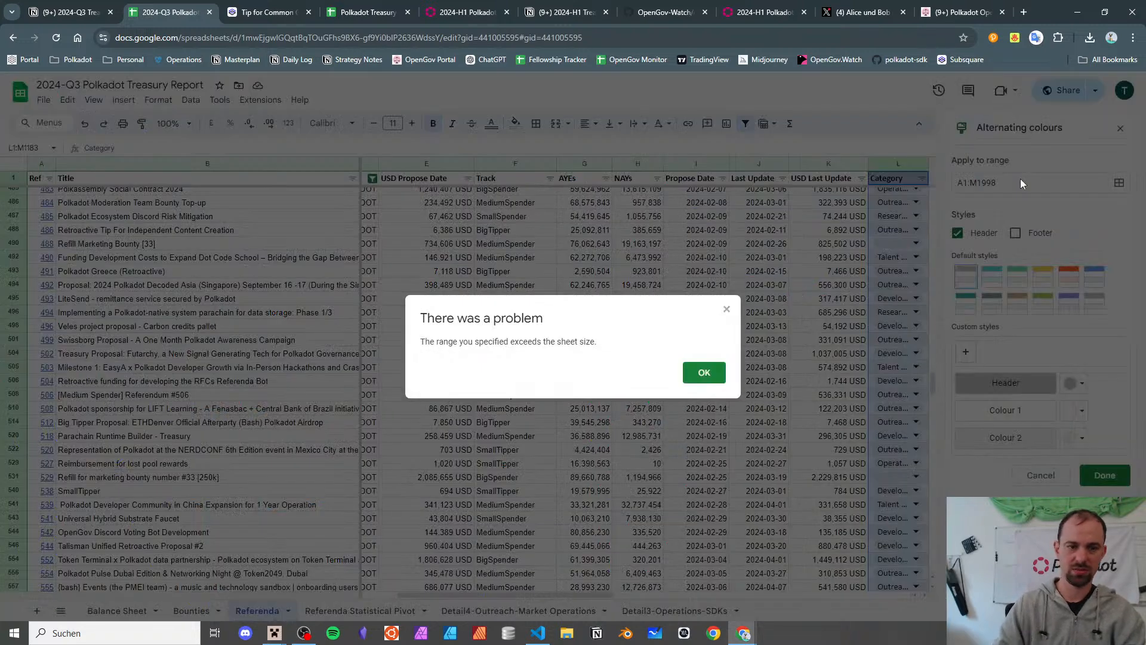
pyautogui.press('Return')
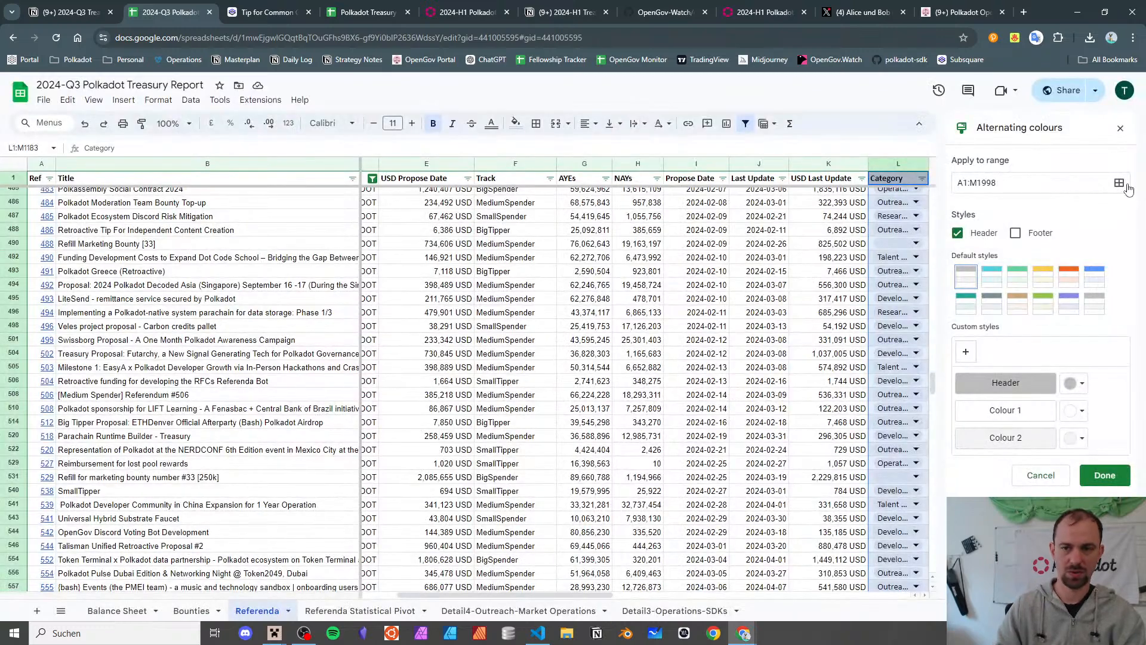
# - Set the alternating colours range to A1:V1183 with the range picker and finish
pyautogui.click(1127, 186)
pyautogui.click(159, 290)
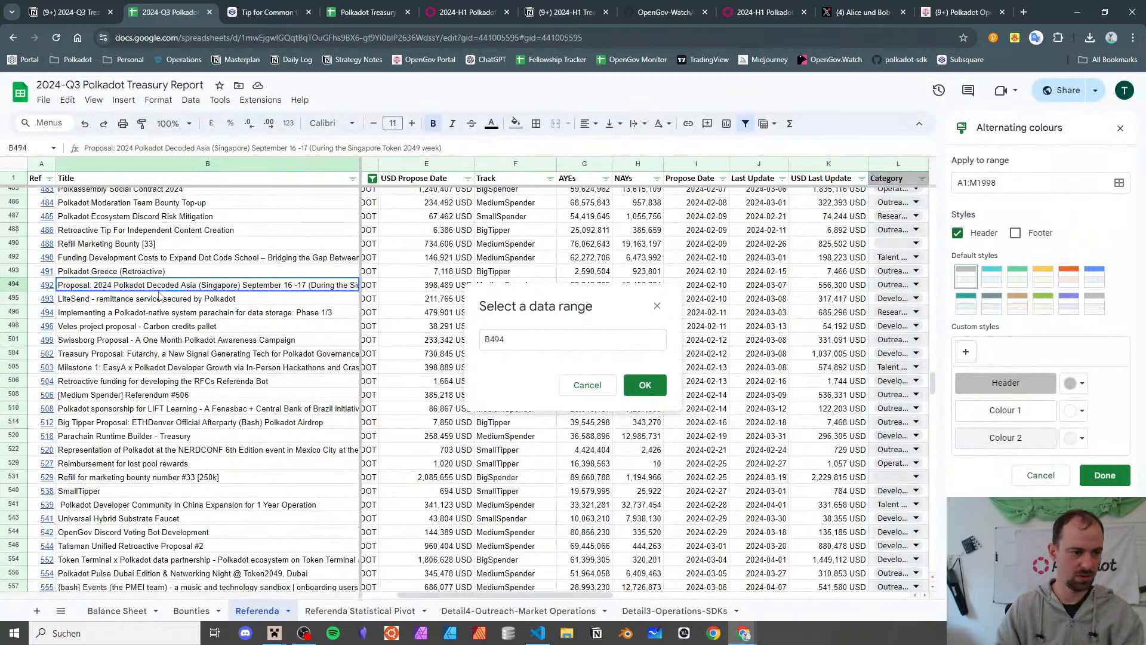
pyautogui.hotkey('ctrl', 'a')
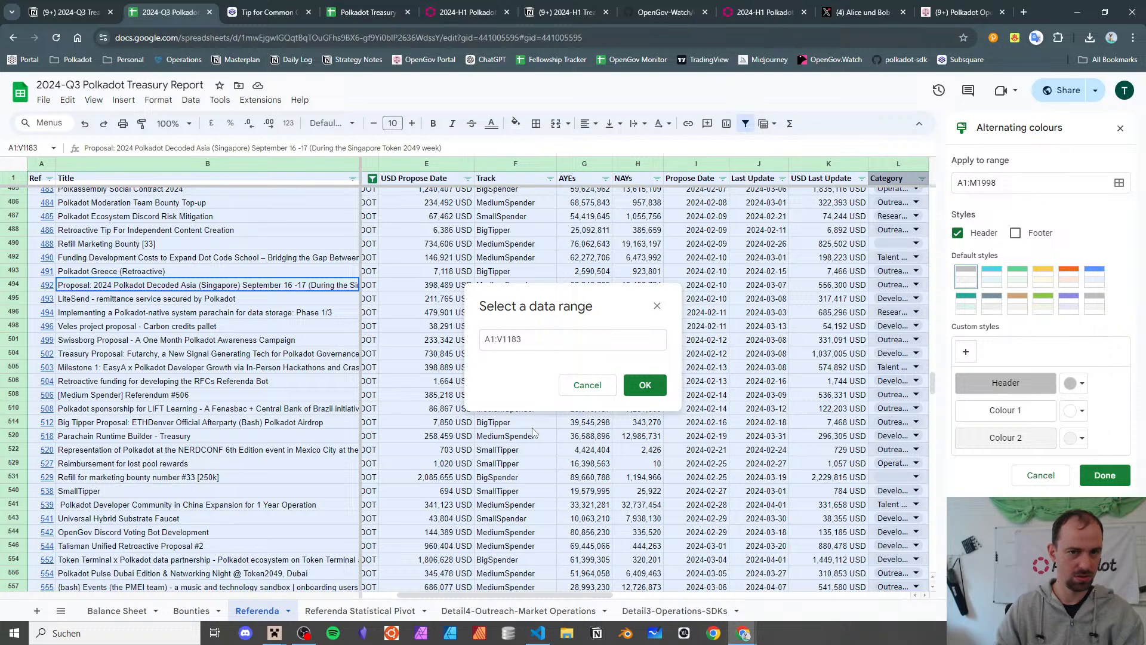
pyautogui.click(637, 382)
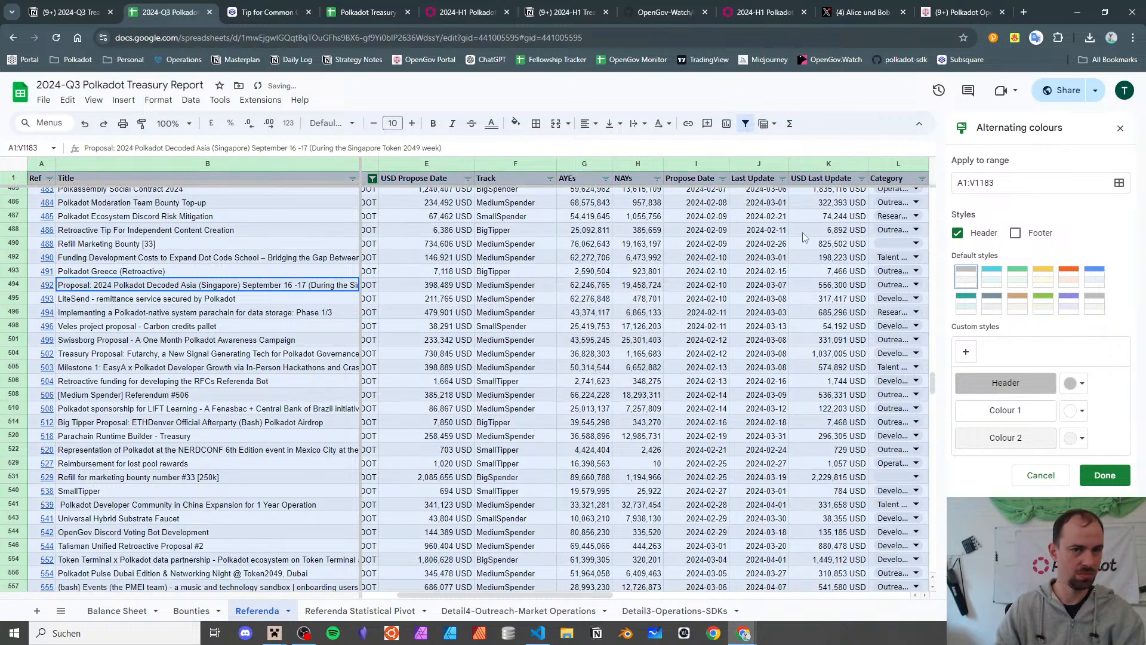
pyautogui.moveTo(932, 388); pyautogui.dragTo(932, 564)
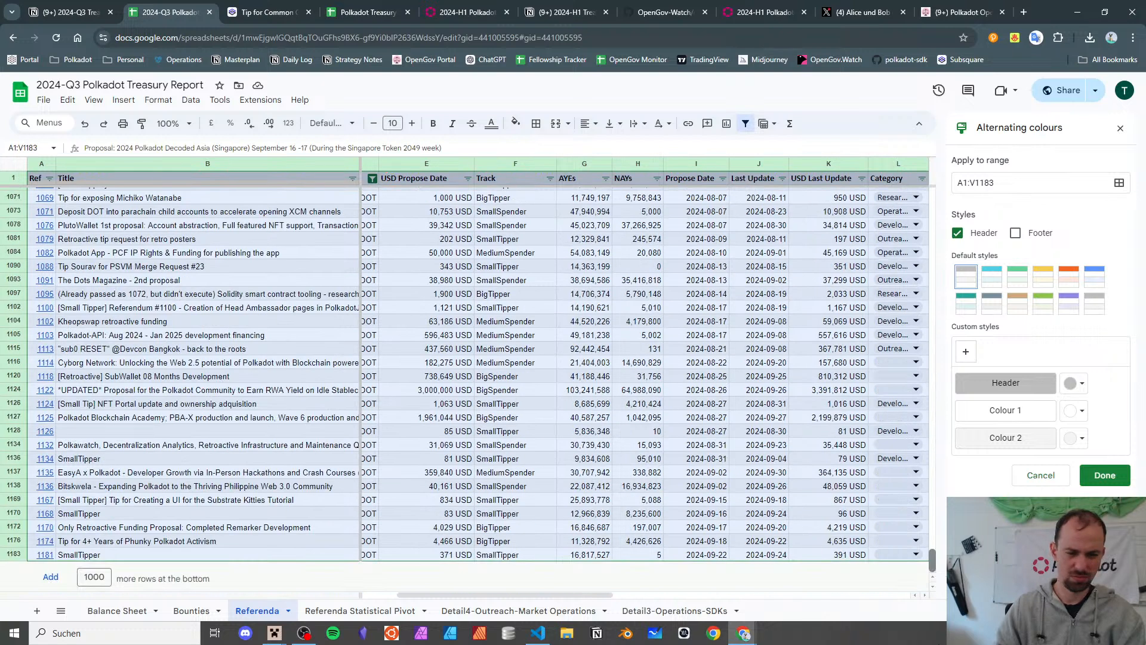
pyautogui.moveTo(932, 561); pyautogui.dragTo(932, 197)
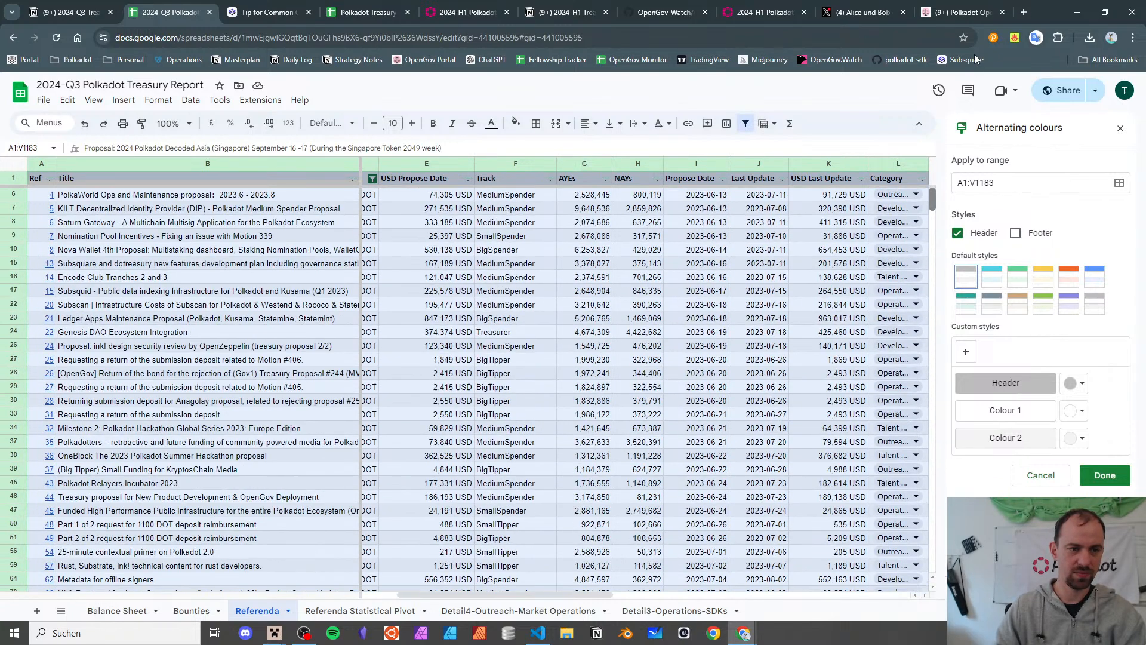
pyautogui.click(1097, 475)
# - Clear the selection and check row 490's x flag and its values
pyautogui.click(581, 277)
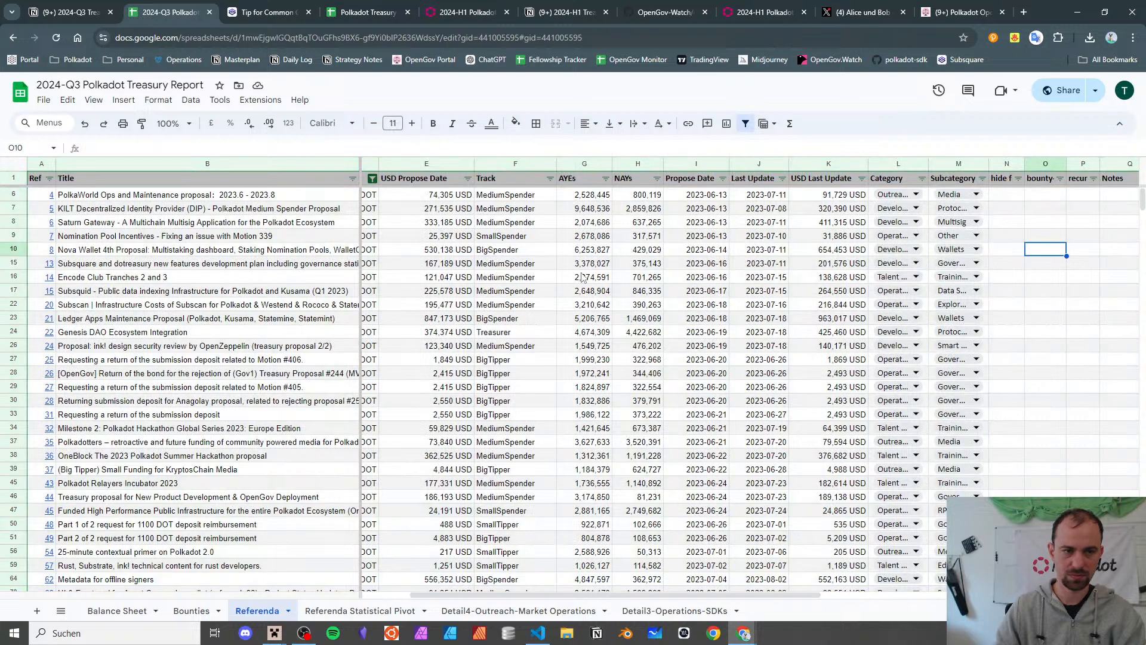
pyautogui.hscroll(-3, 454, 414)
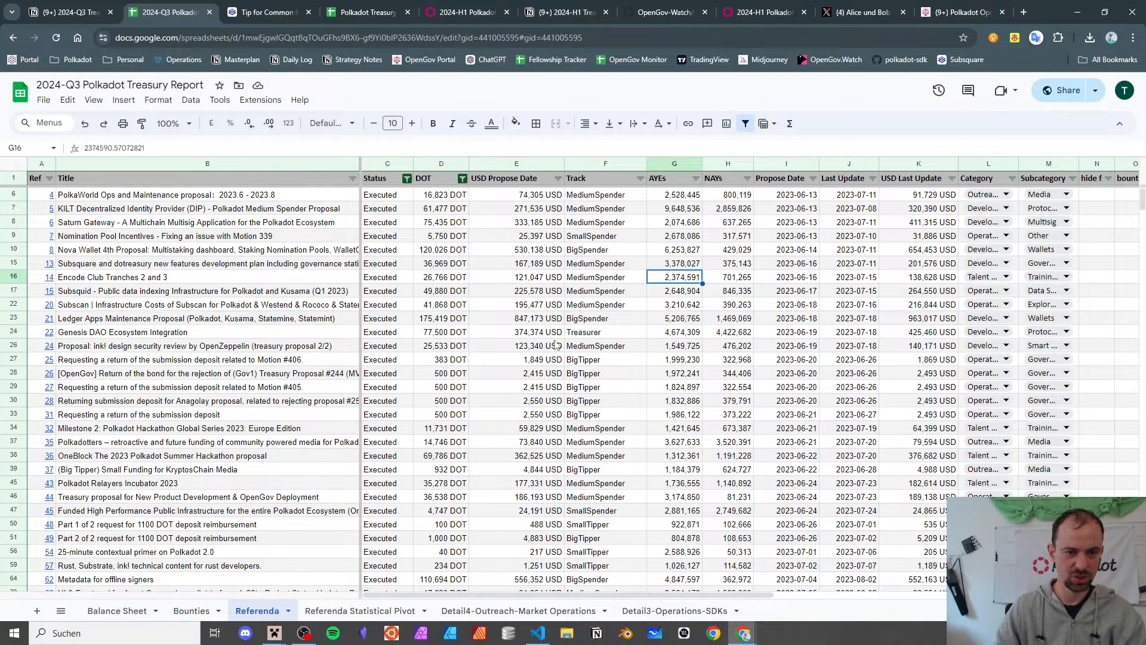
pyautogui.scroll(-20, 705, 337)
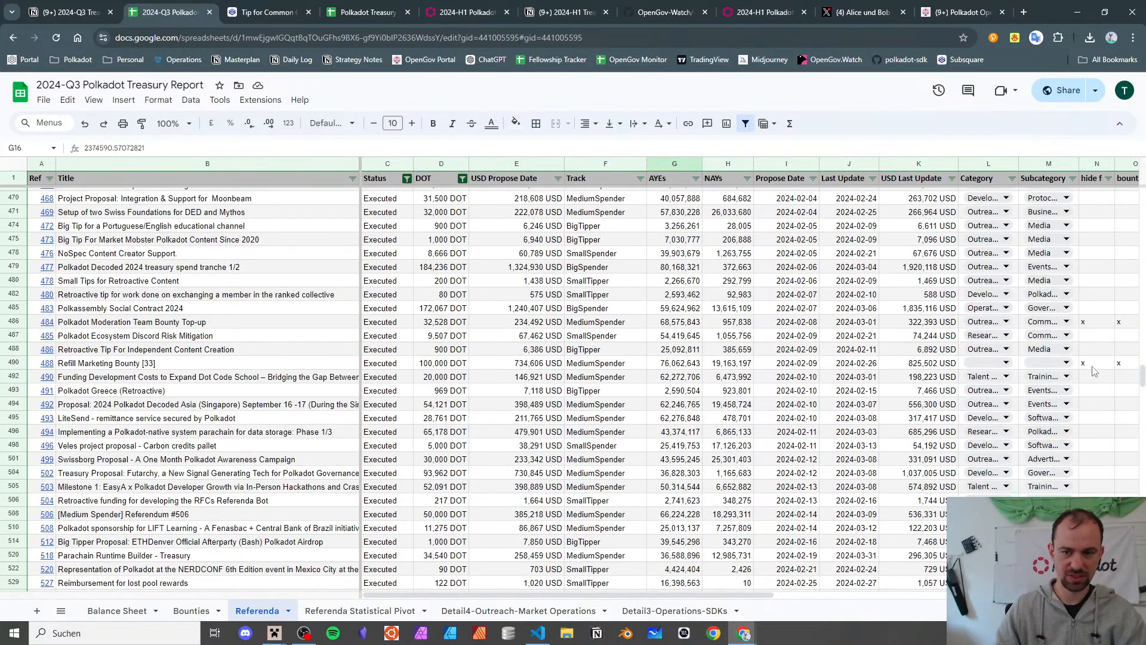
pyautogui.click(1092, 365)
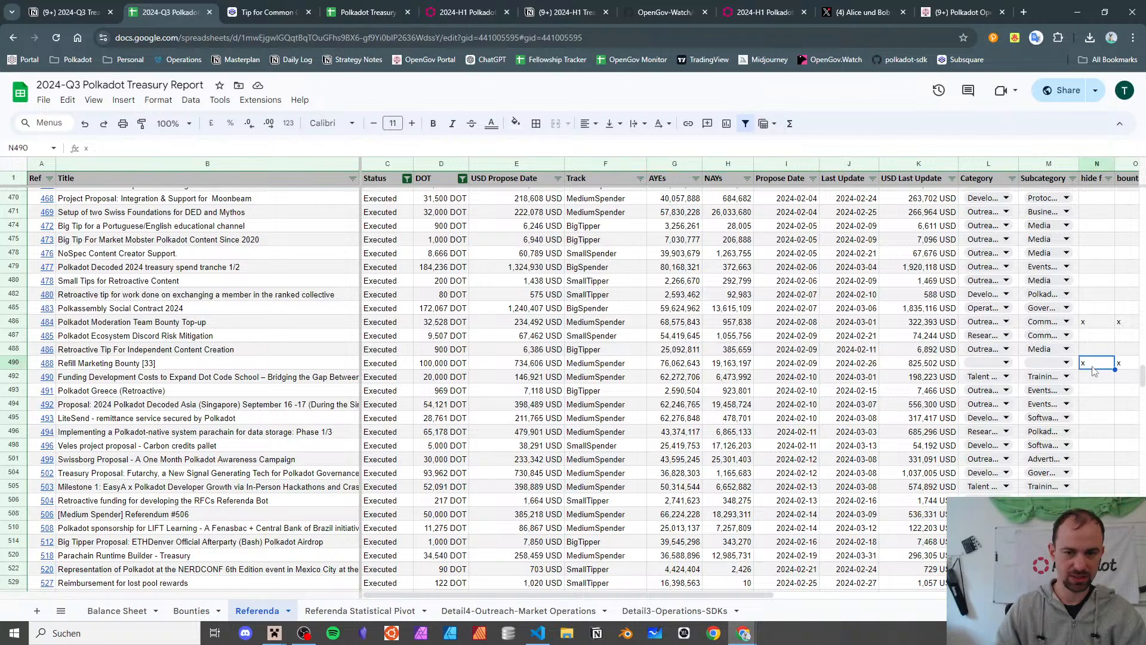
pyautogui.press('Left')
pyautogui.press('Left')
pyautogui.press('Left')
pyautogui.press('Left')
pyautogui.press('Left')
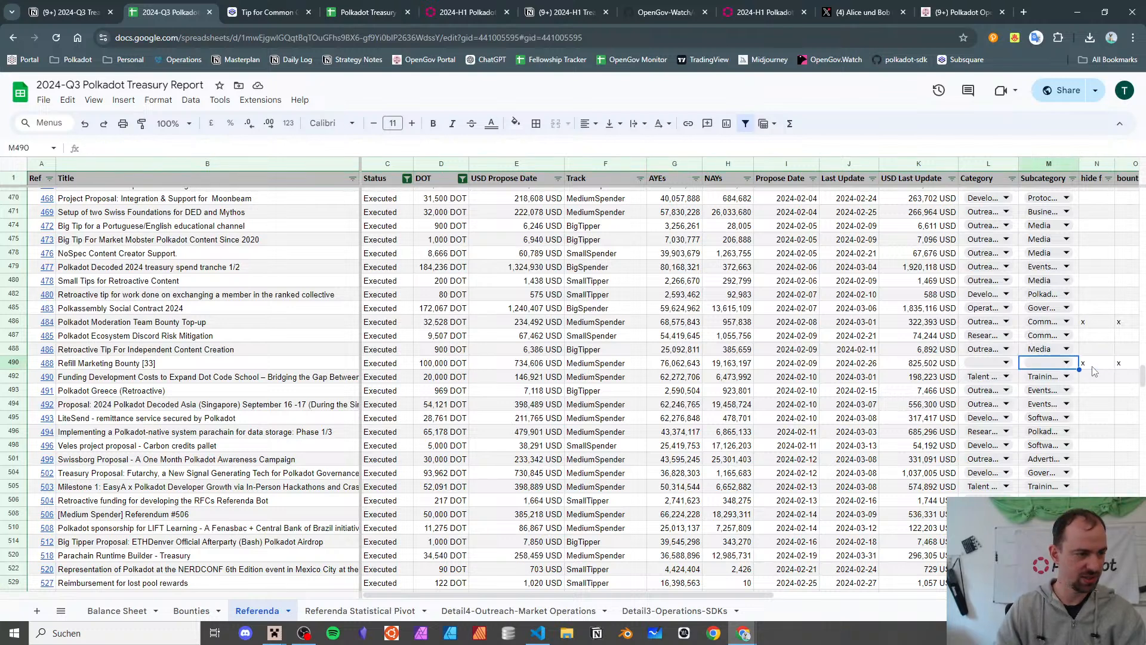
pyautogui.press('Home')
pyautogui.press('Right')
pyautogui.press('Right')
pyautogui.press('Right')
pyautogui.press('Right')
pyautogui.press('Right')
pyautogui.press('Right')
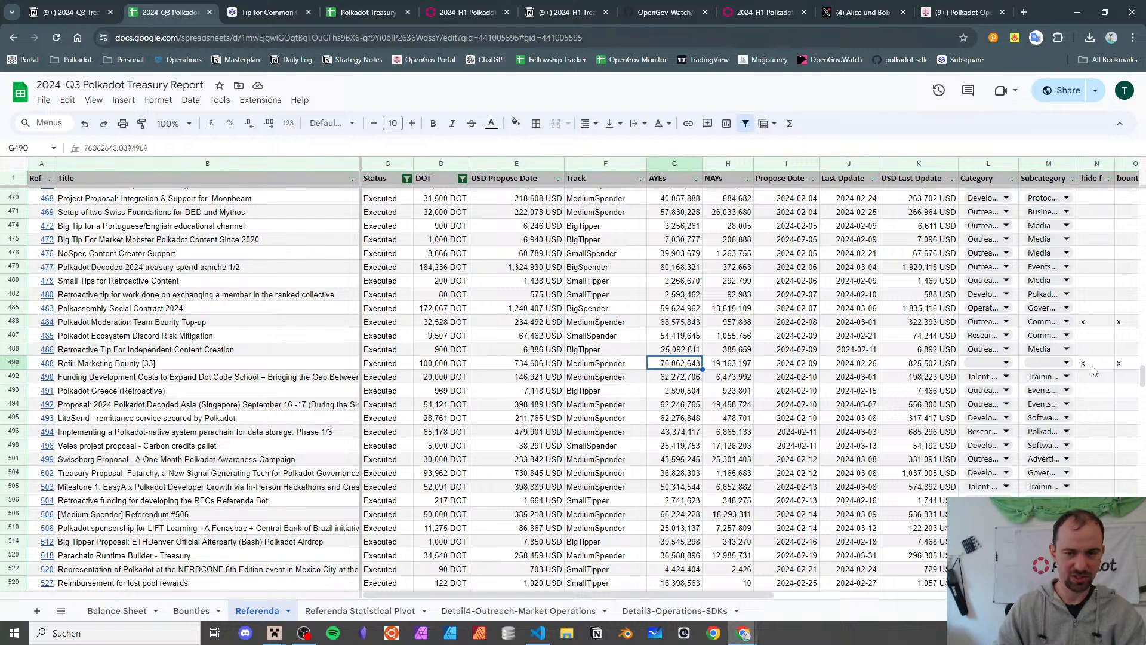
# - Scroll down the Referenda rows to locate the July 2024 Propose Dates, such as 2024-07-07
pyautogui.scroll(-5, 1043, 349)
pyautogui.scroll(5, 1032, 355)
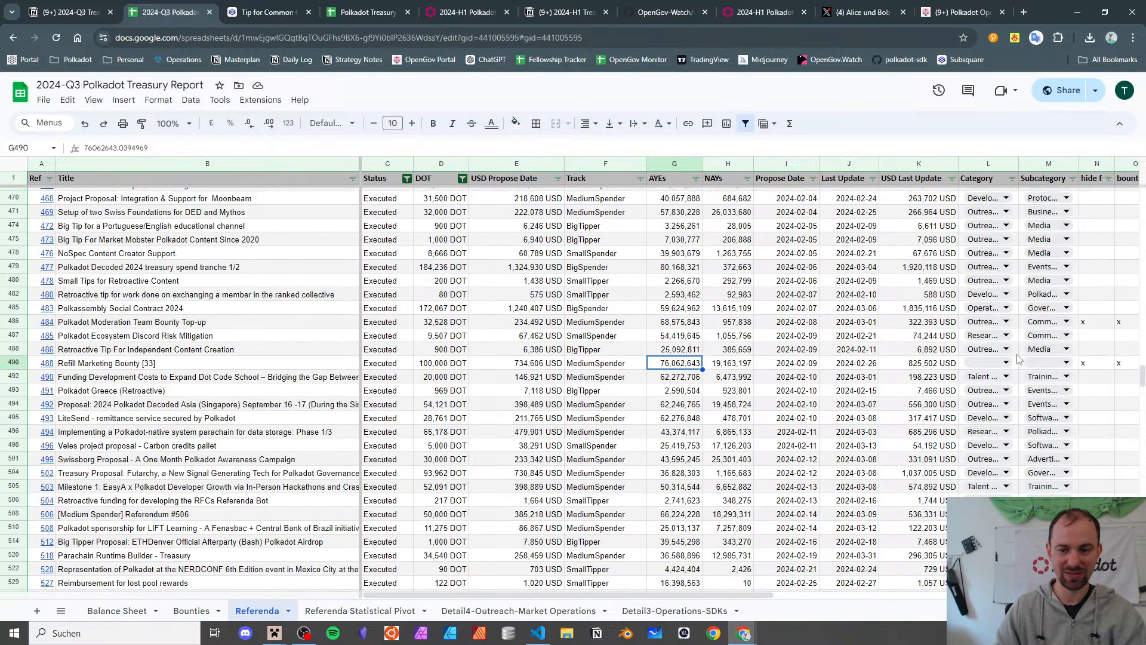
pyautogui.scroll(-4, 1019, 360)
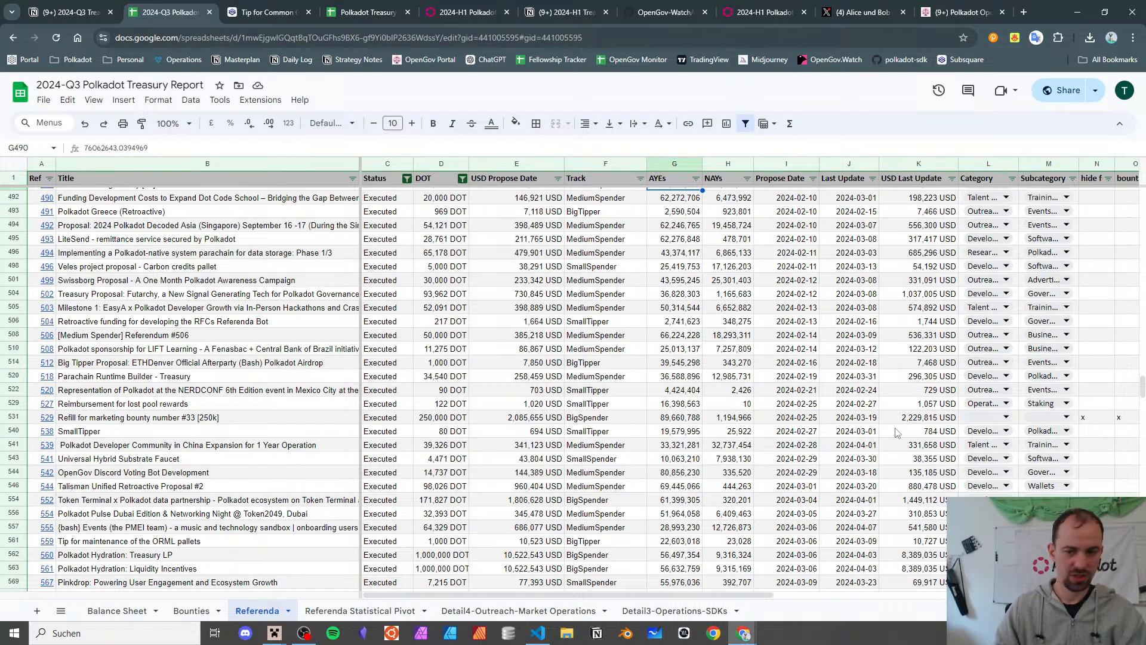
pyautogui.scroll(-8, 895, 431)
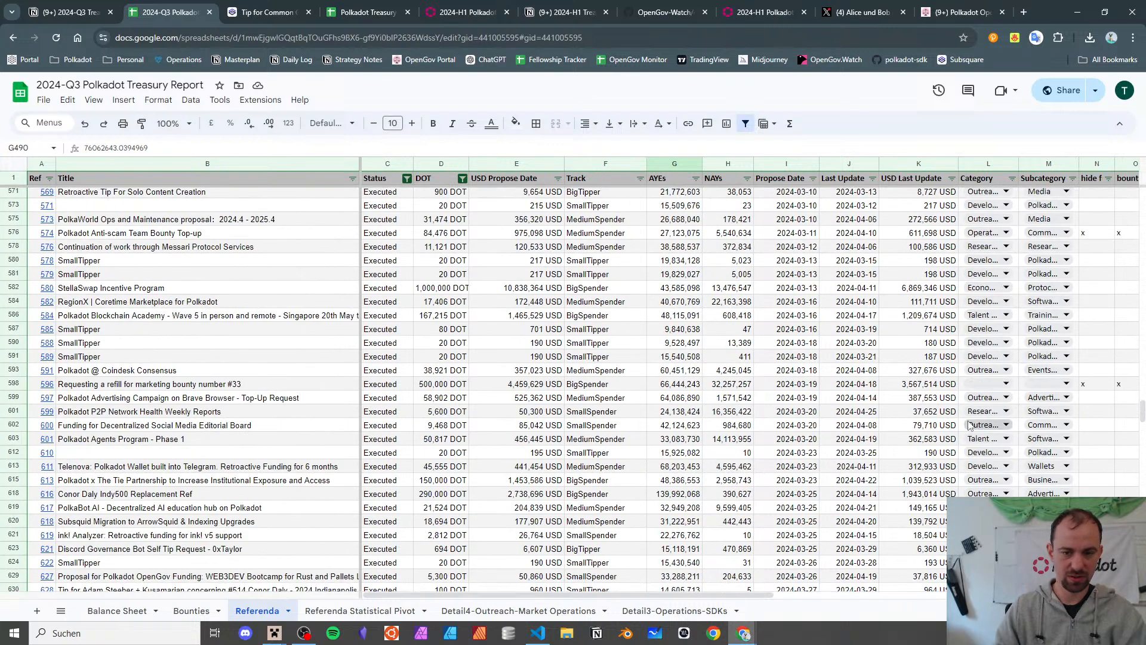
pyautogui.scroll(-6, 662, 433)
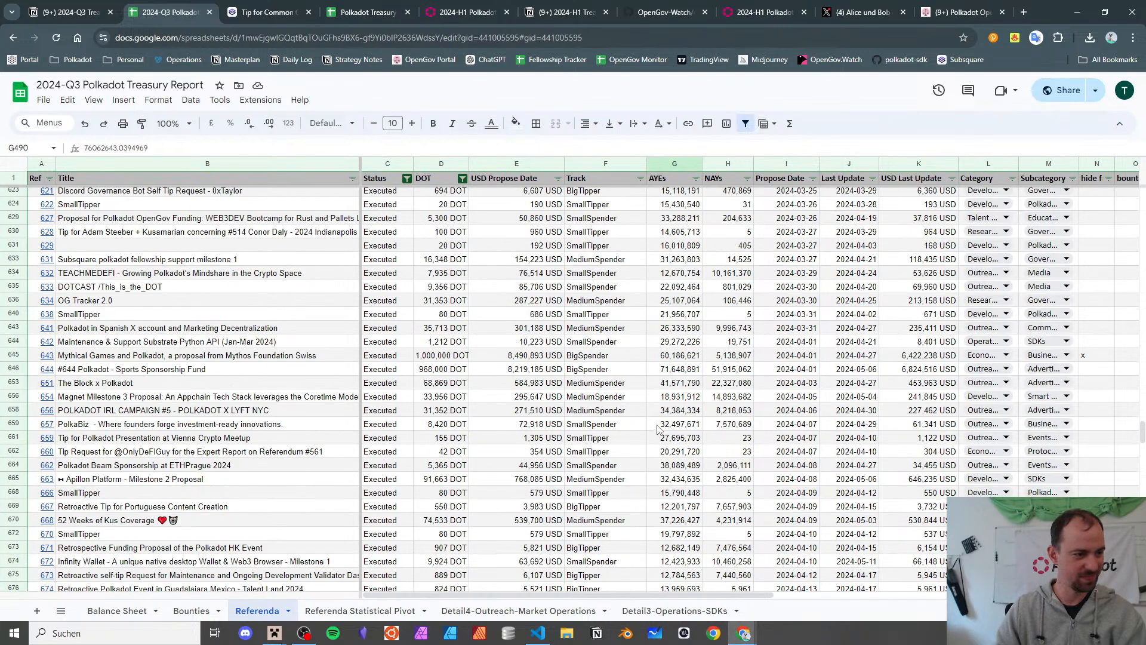
pyautogui.scroll(-6, 657, 427)
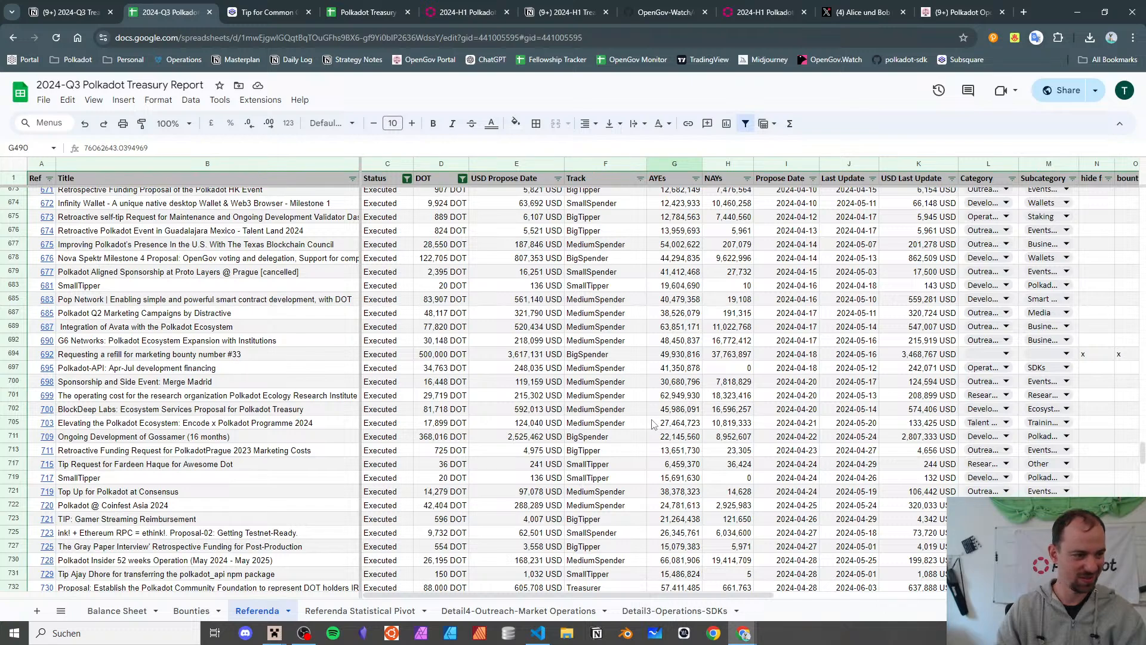
pyautogui.scroll(-5, 652, 424)
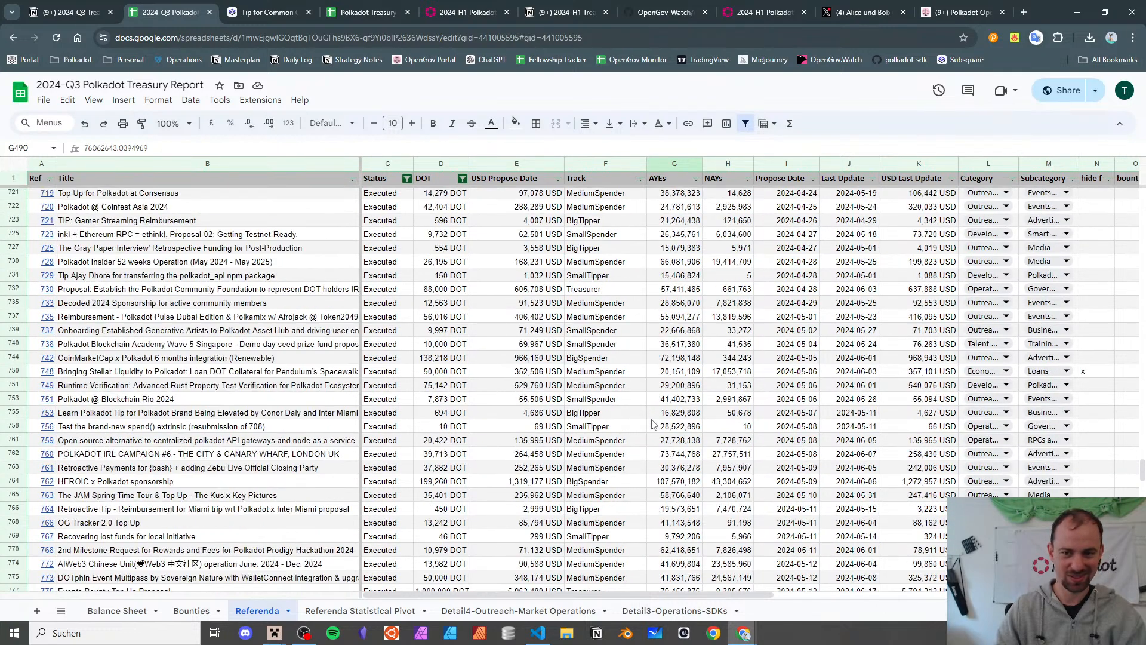
pyautogui.scroll(-10, 653, 425)
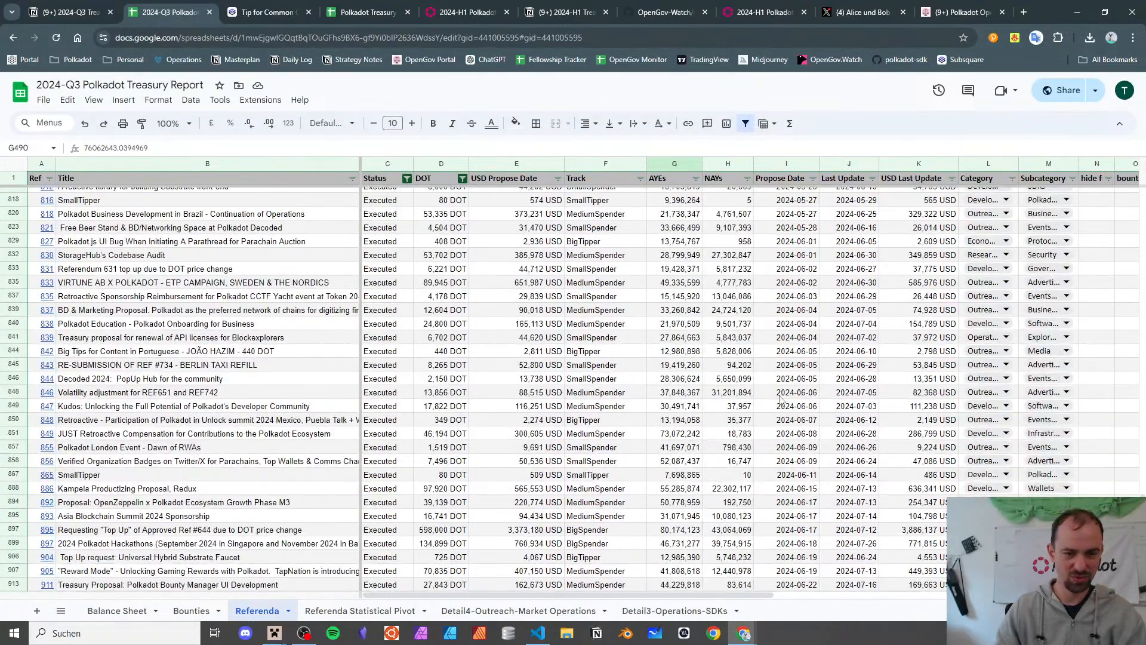
pyautogui.scroll(-8, 780, 399)
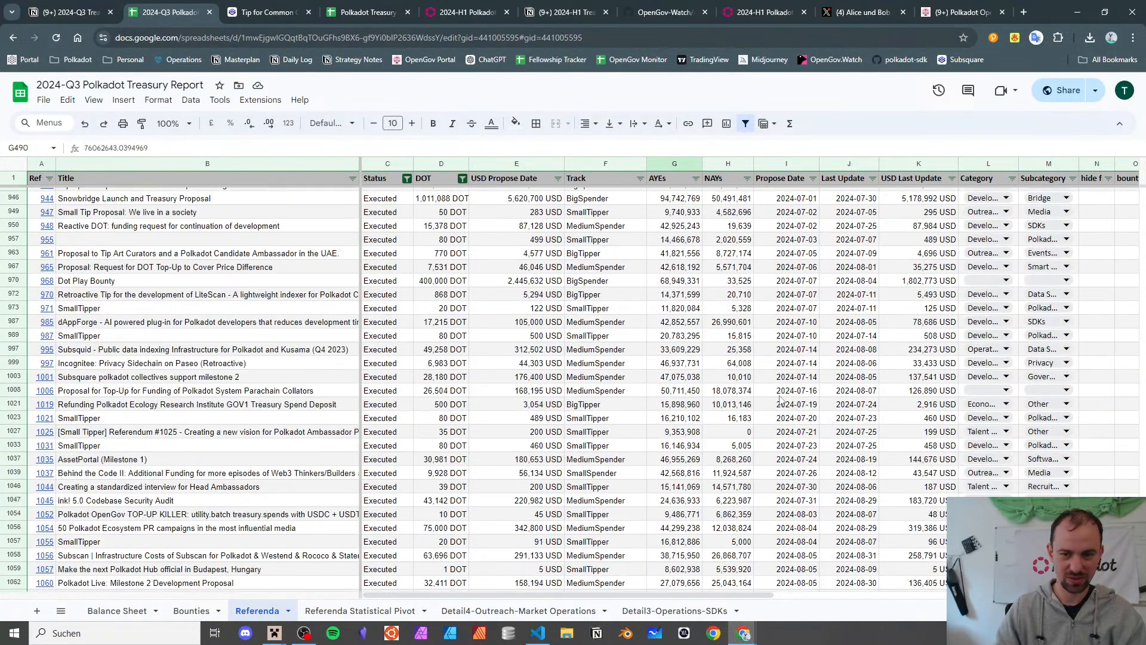
pyautogui.click(804, 285)
pyautogui.scroll(2, 804, 299)
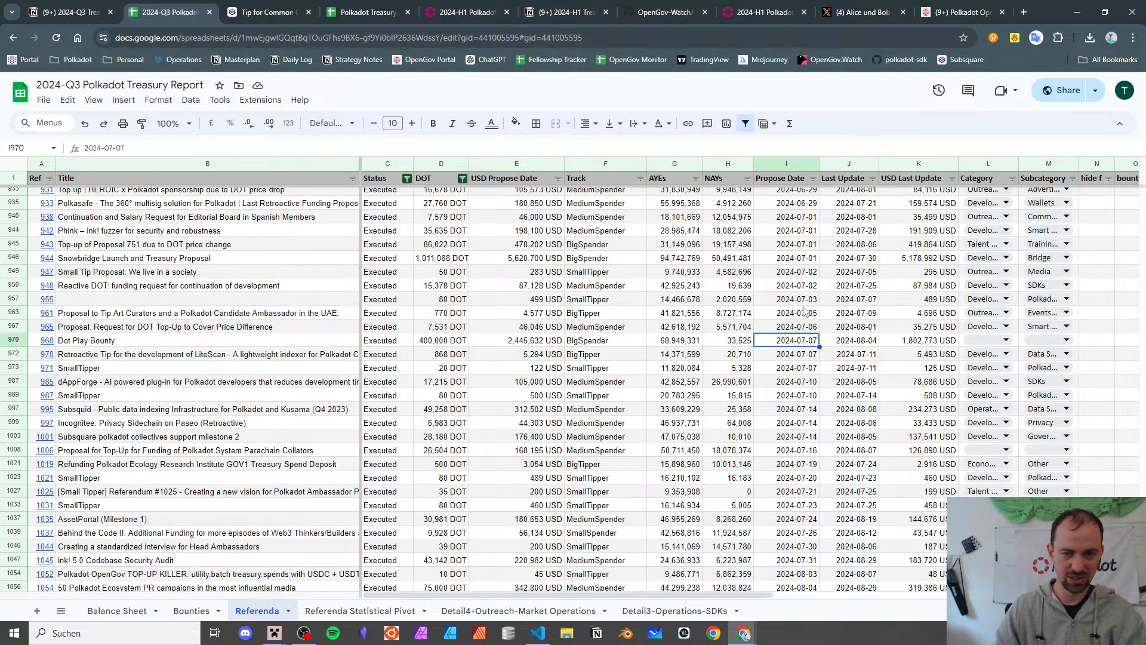
pyautogui.scroll(4, 804, 311)
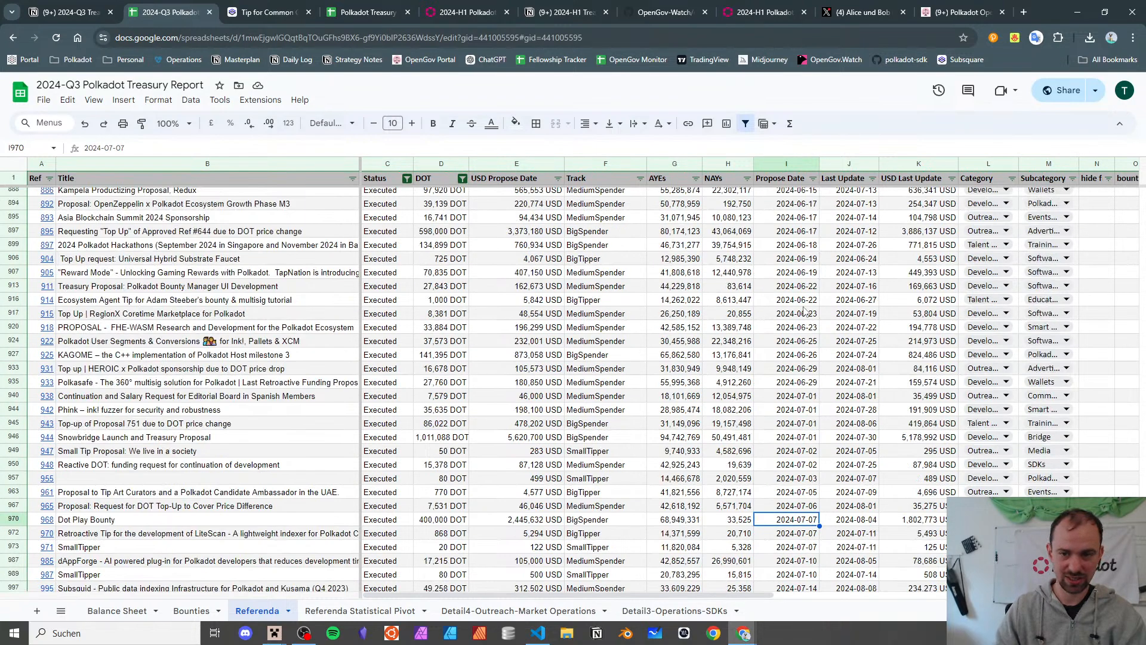
# - Select the Propose Date cells from 2024-07-01 (I940) down to the last row, I1183
pyautogui.click(801, 337)
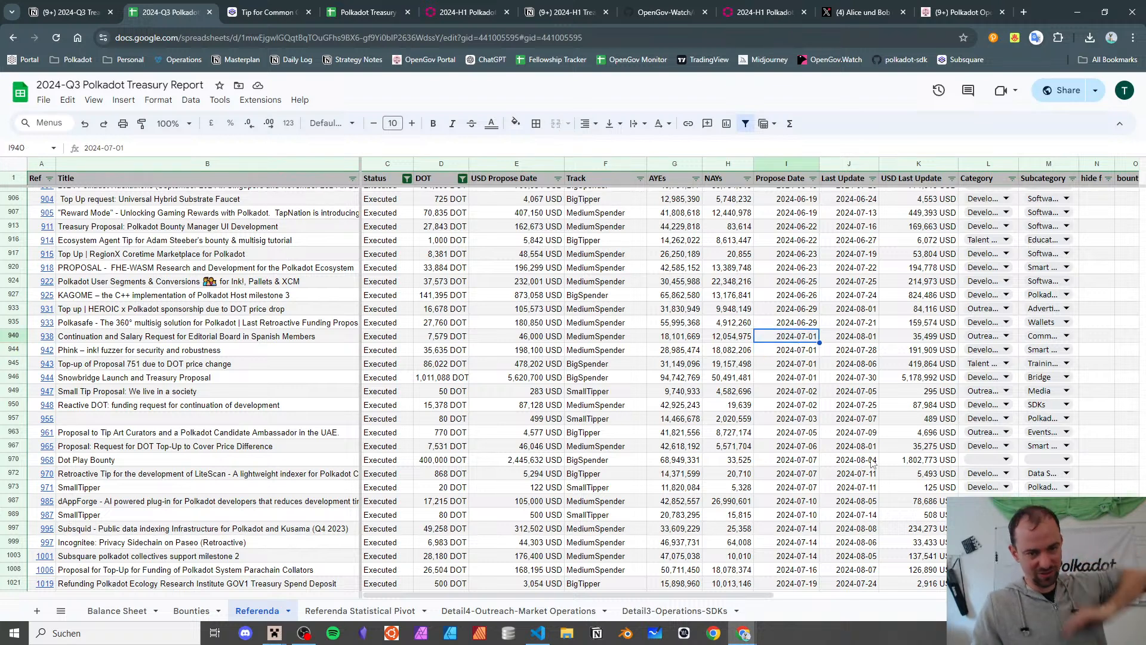
pyautogui.scroll(-2, 423, 440)
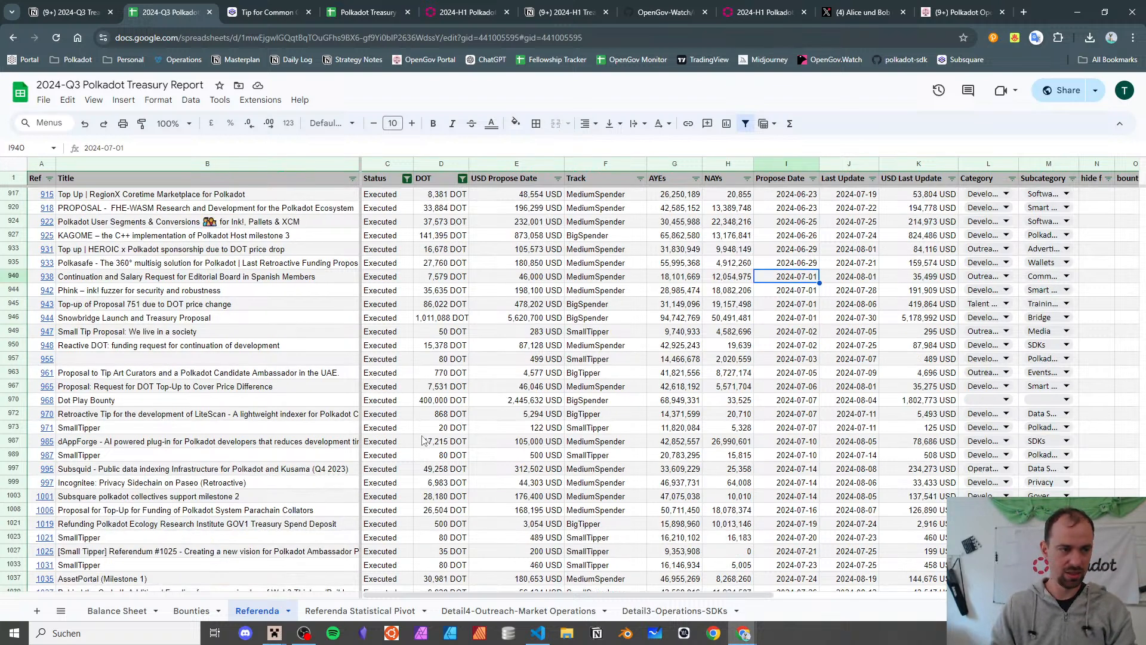
pyautogui.scroll(-10, 703, 391)
pyautogui.scroll(10, 703, 391)
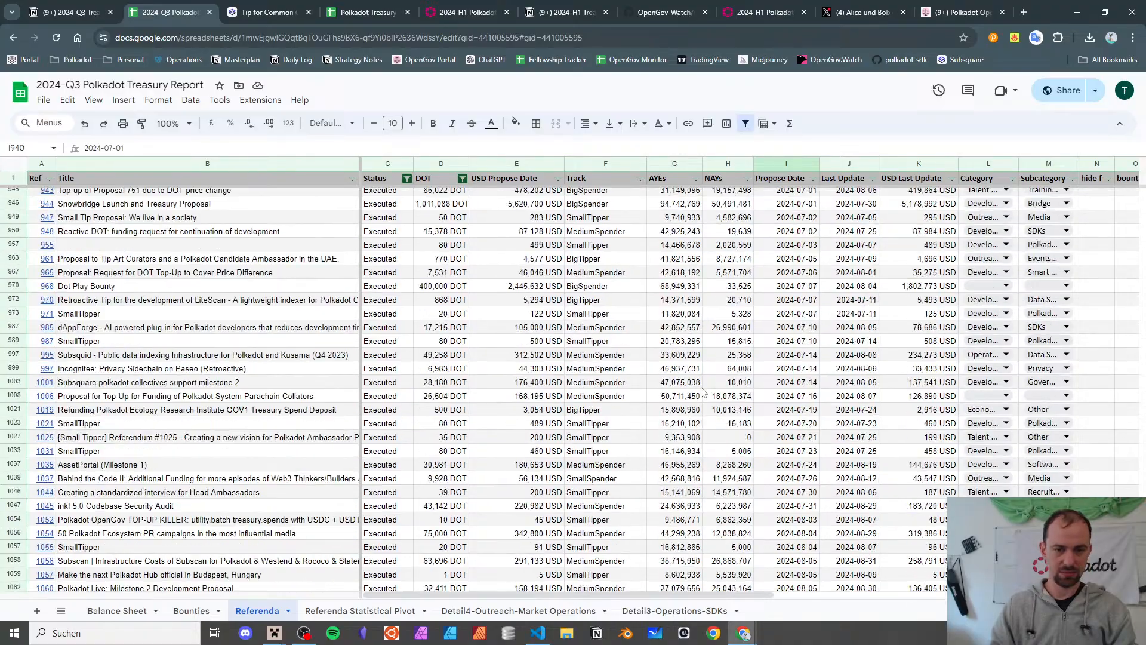
pyautogui.scroll(-10, 703, 391)
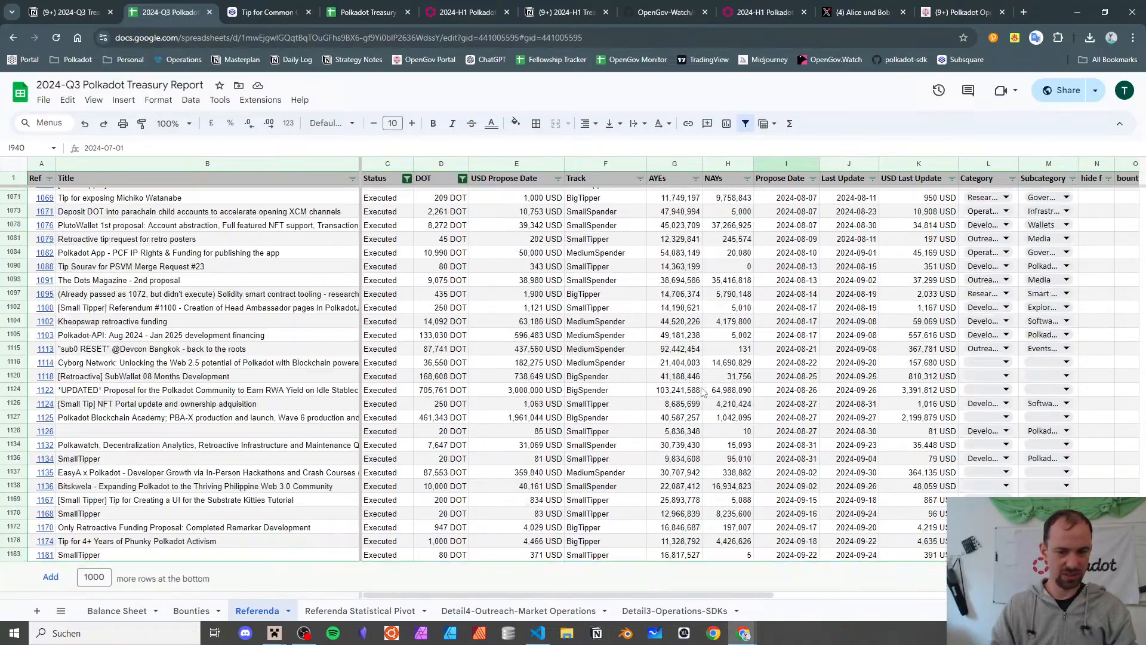
pyautogui.scroll(10, 703, 391)
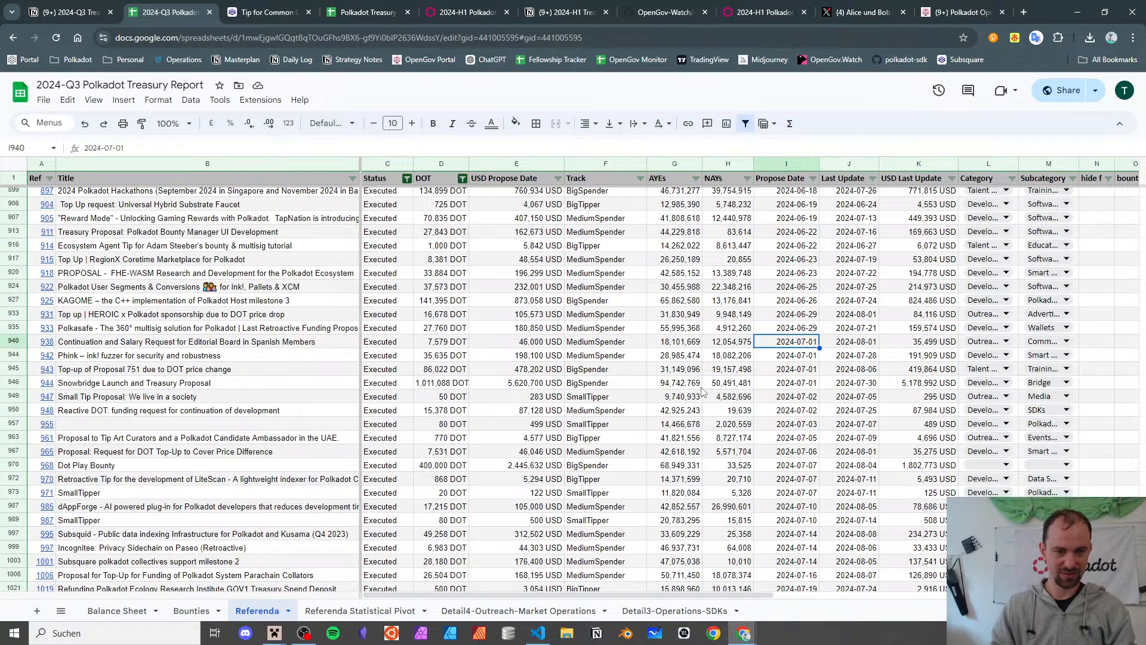
pyautogui.scroll(-10, 703, 391)
pyautogui.keyDown('shift'); pyautogui.click(812, 558); pyautogui.keyUp('shift')
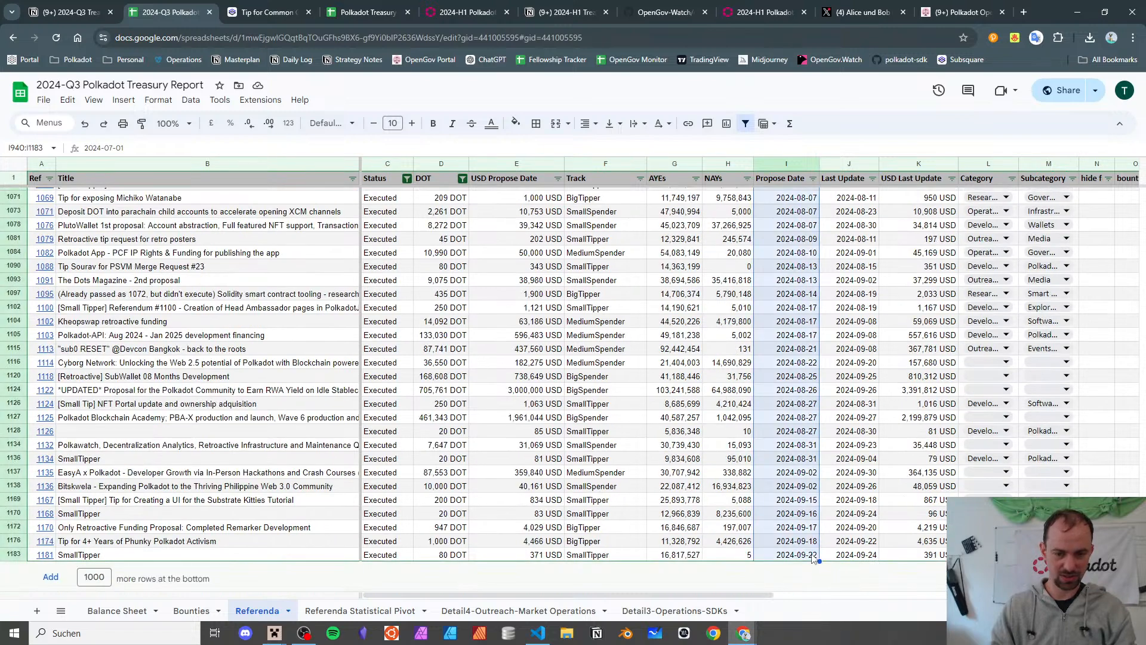
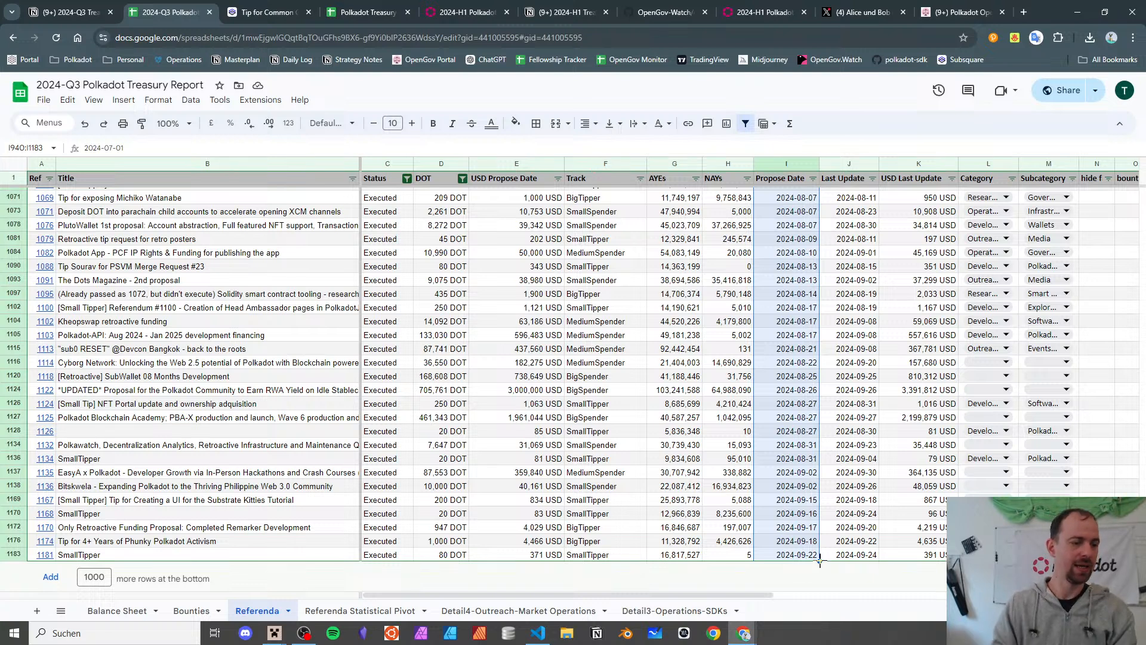
# - Open the Referenda Statistical Pivot sheet and try moving the Ref per Day chart, then undo
pyautogui.click(401, 606)
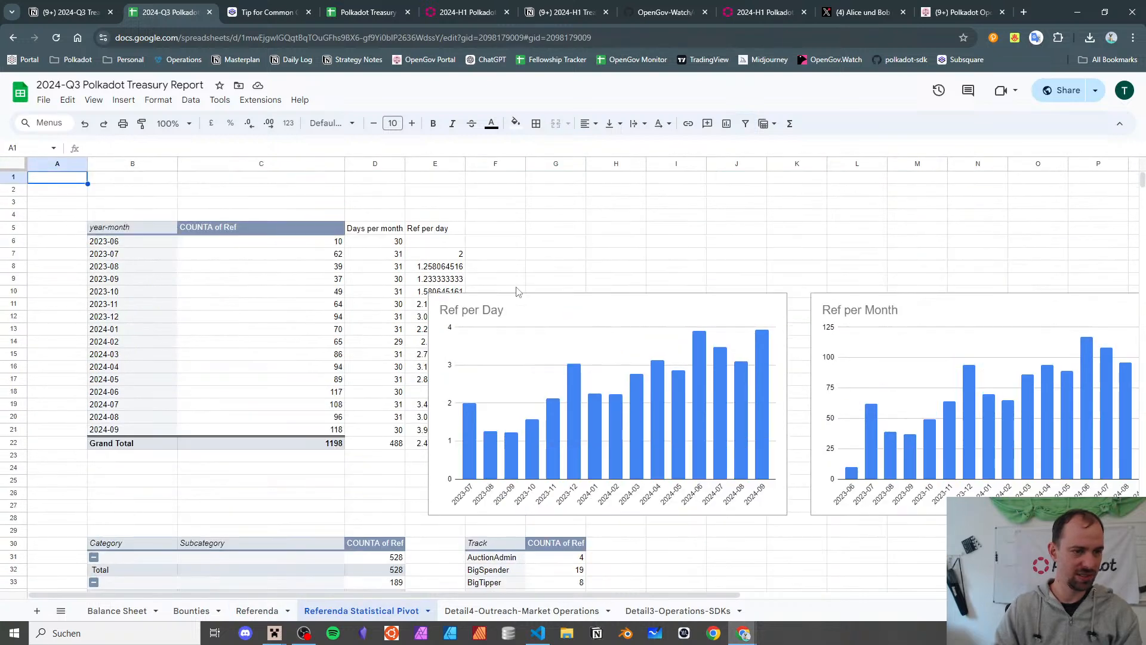
pyautogui.moveTo(621, 298); pyautogui.dragTo(972, 219)
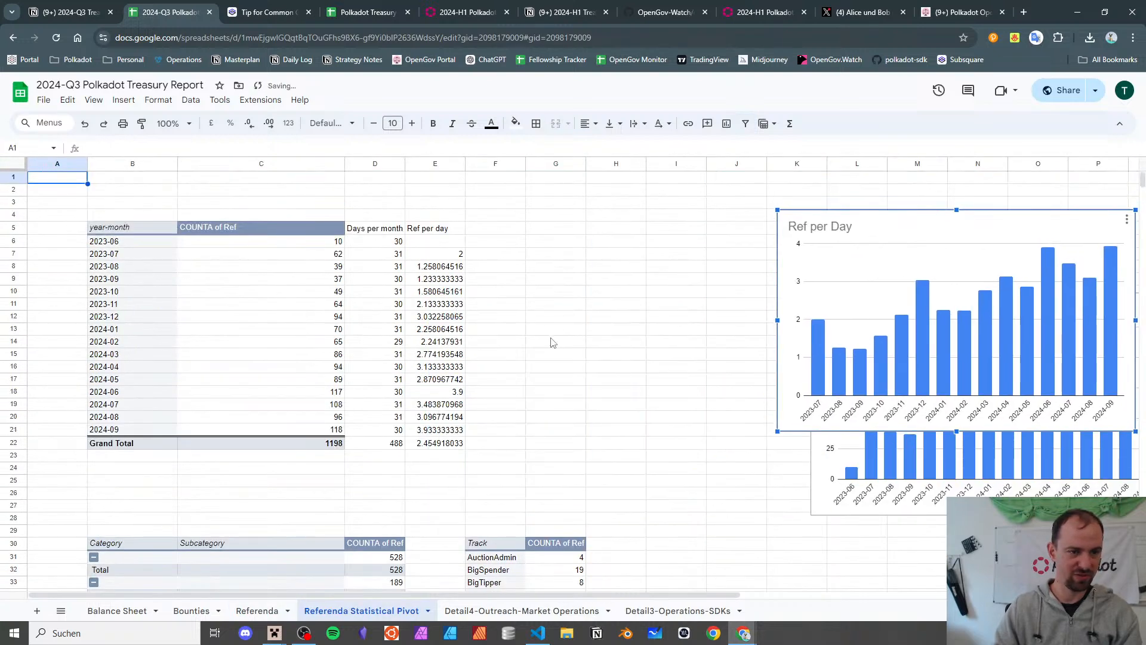
pyautogui.hotkey('ctrl', 'z')
# - Select the year-month pivot table and pick cell G5 for its copy
pyautogui.scroll(-3, 714, 248)
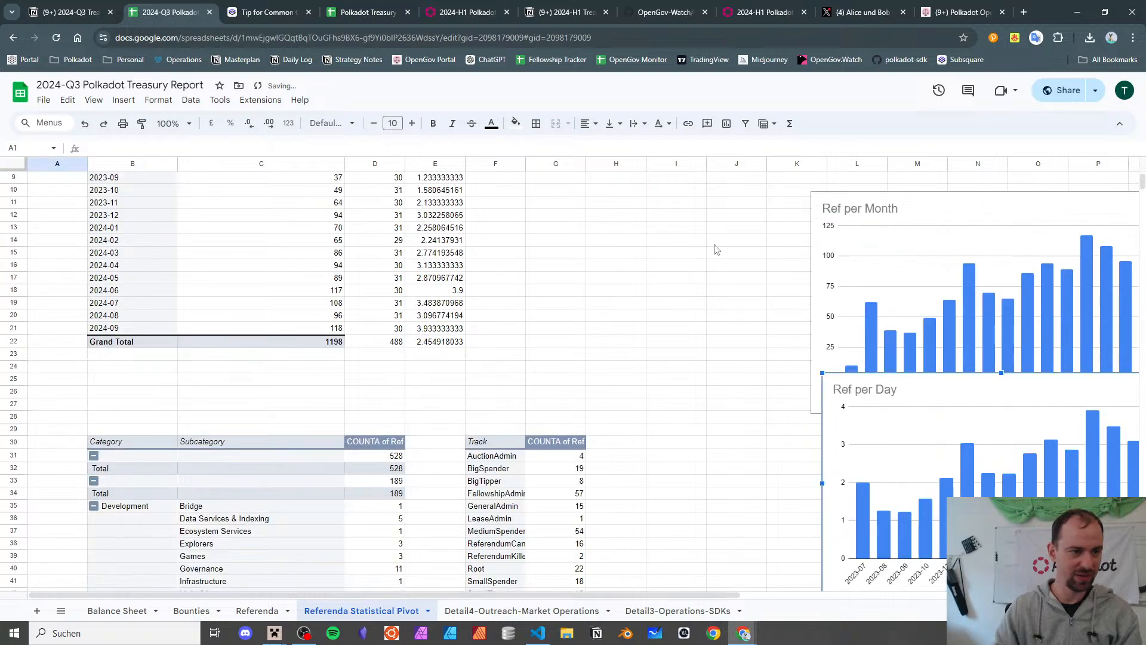
pyautogui.scroll(3, 714, 248)
pyautogui.click(136, 230)
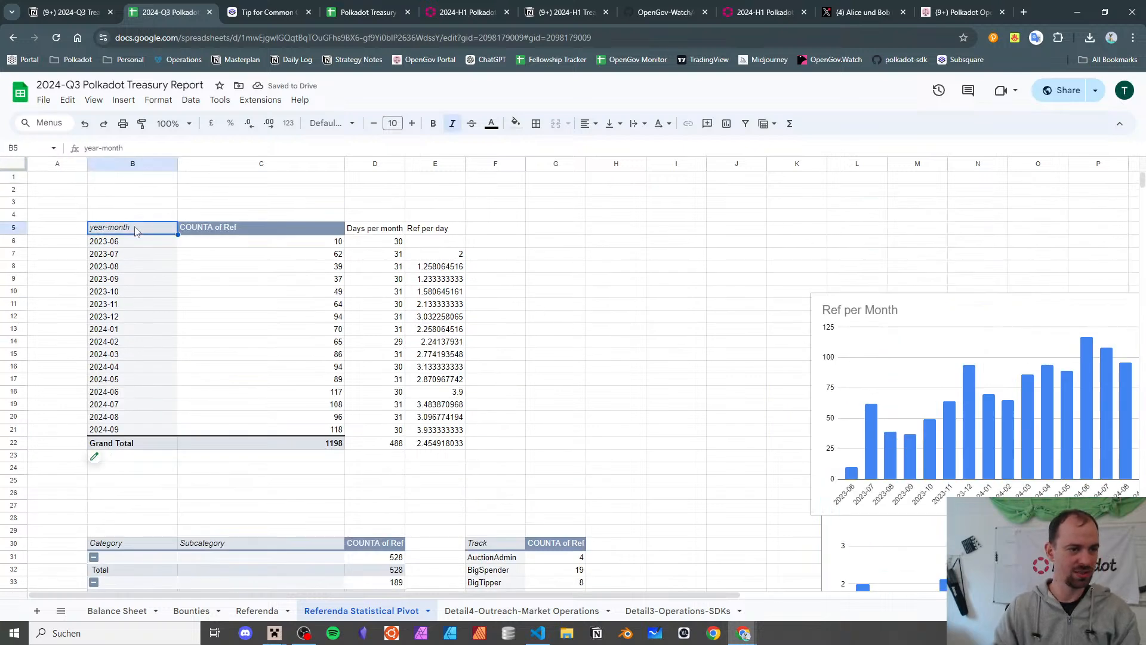
pyautogui.click(577, 228)
# - Paste the pivot copy at G5 and add Status as its Columns field
pyautogui.hotkey('ctrl', 'v')
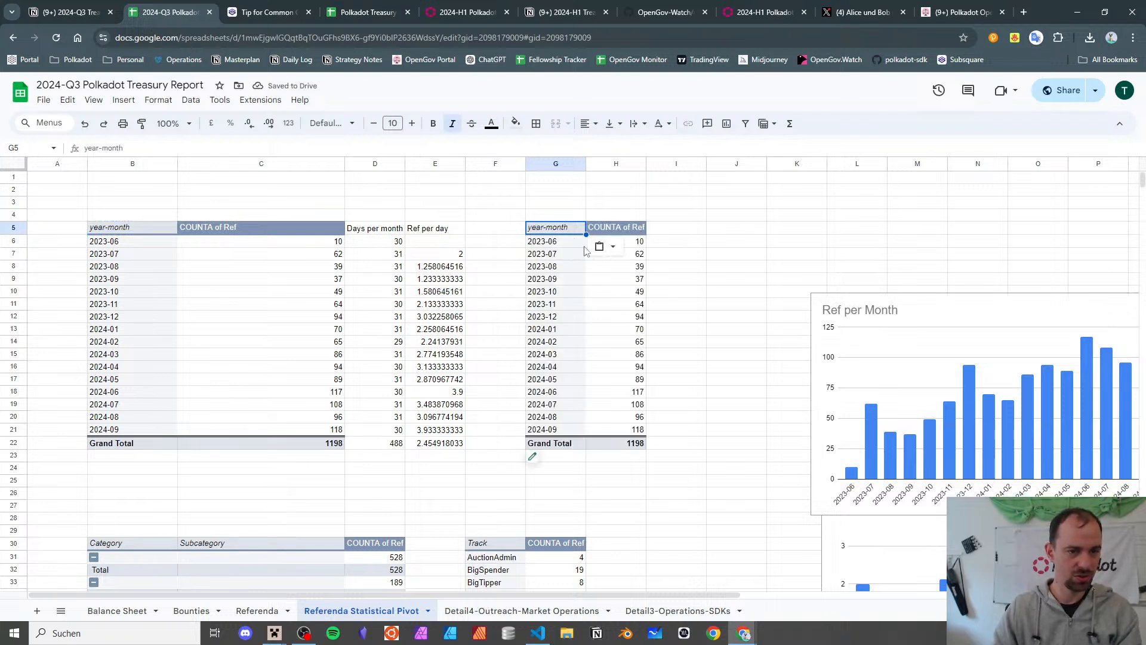
pyautogui.click(570, 242)
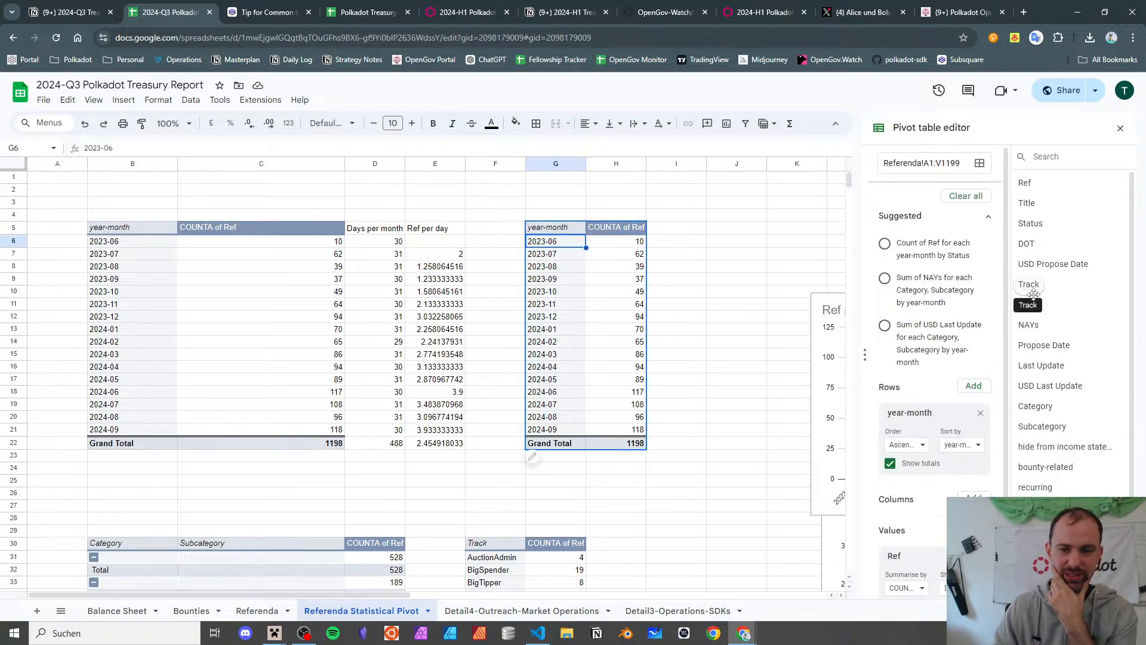
pyautogui.scroll(-1, 938, 438)
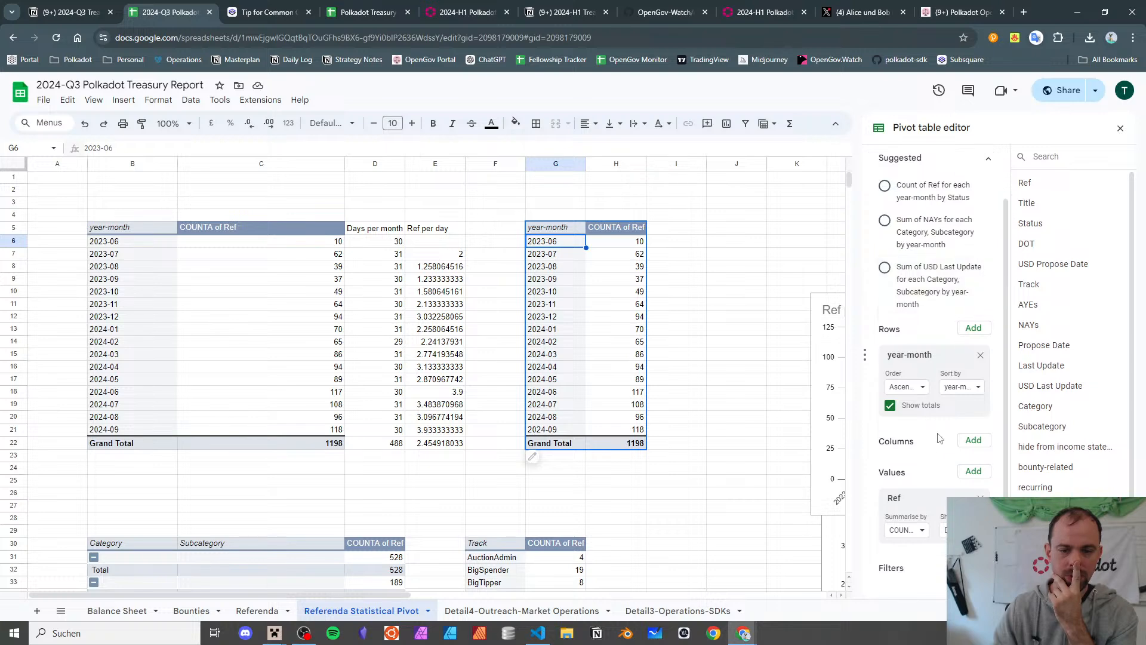
pyautogui.click(962, 444)
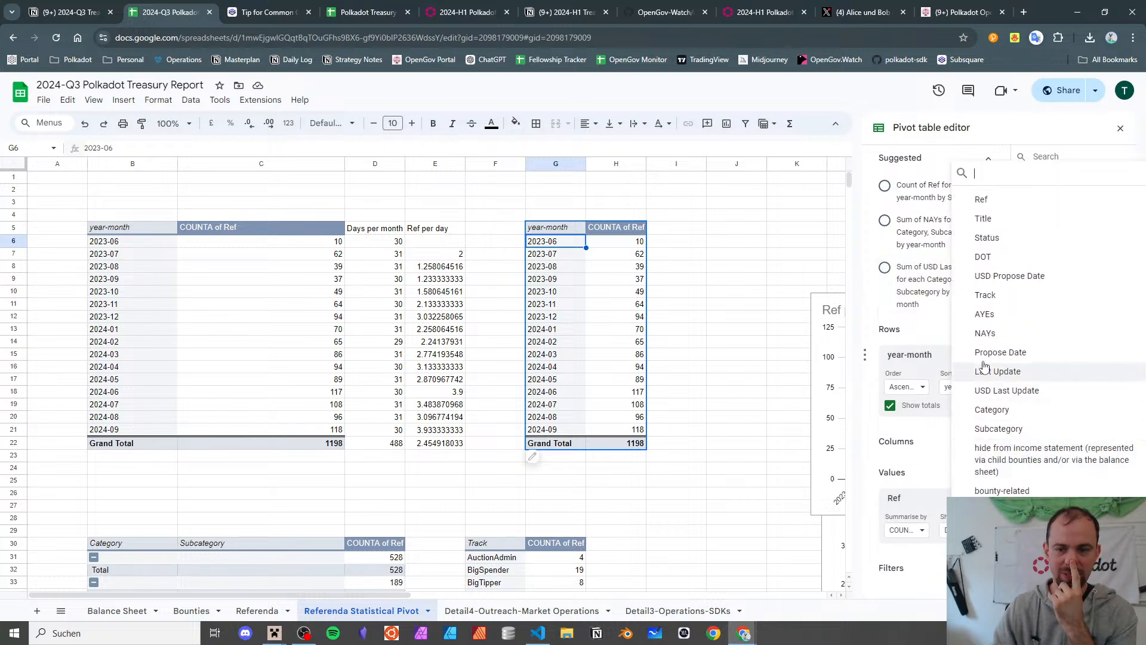
pyautogui.click(1006, 238)
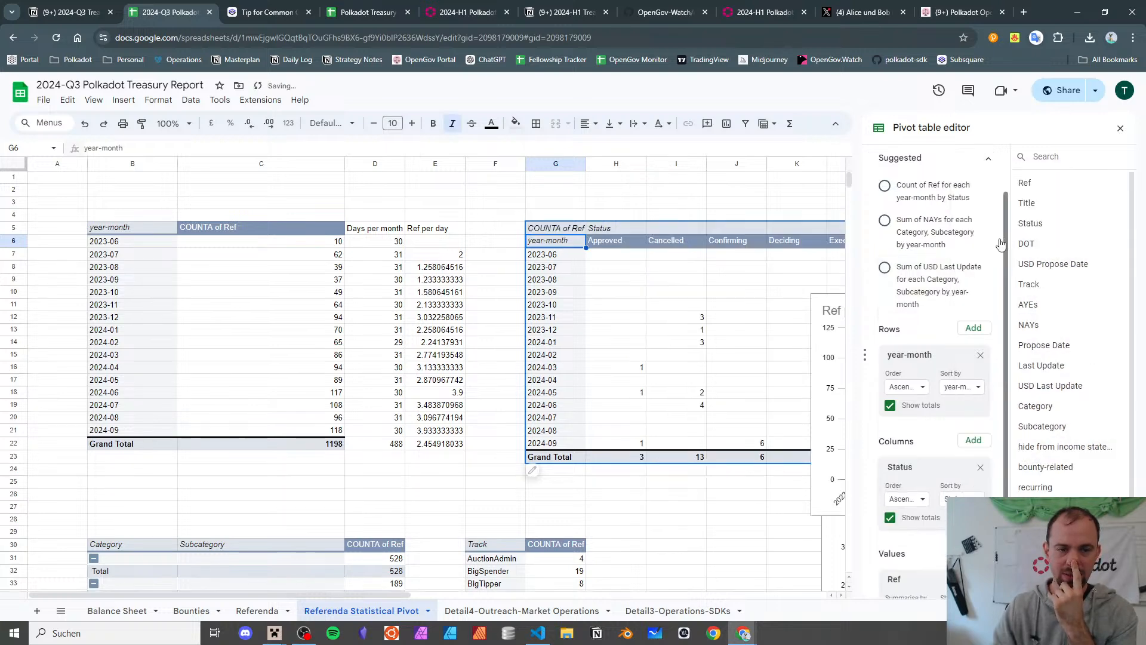
# - Move the Ref per Month chart down below the status pivot
pyautogui.hscroll(5, 615, 334)
pyautogui.hscroll(1, 615, 334)
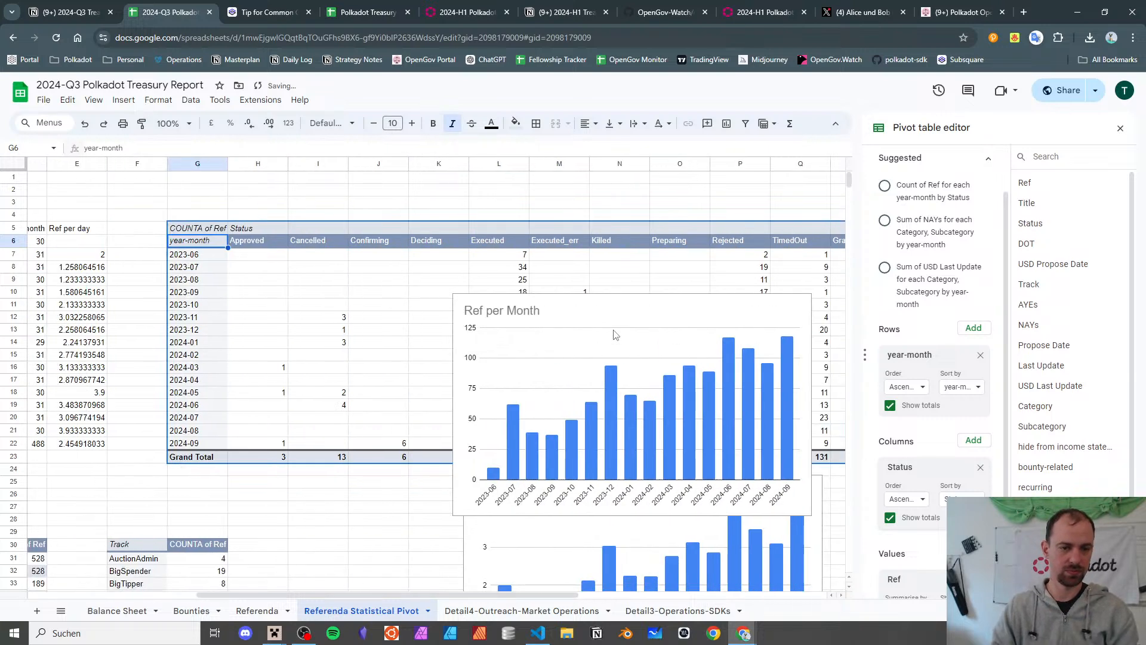
pyautogui.moveTo(622, 305); pyautogui.dragTo(333, 518)
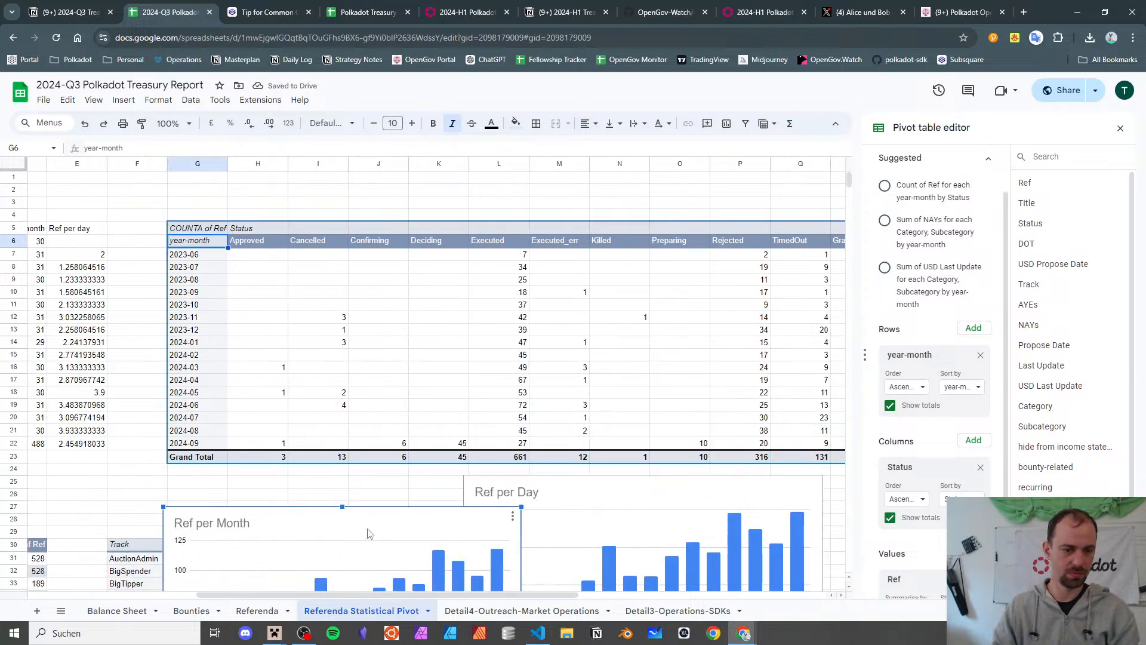
pyautogui.scroll(-3, 374, 357)
pyautogui.scroll(3, 375, 357)
pyautogui.hscroll(-1, 375, 355)
pyautogui.hscroll(1, 374, 354)
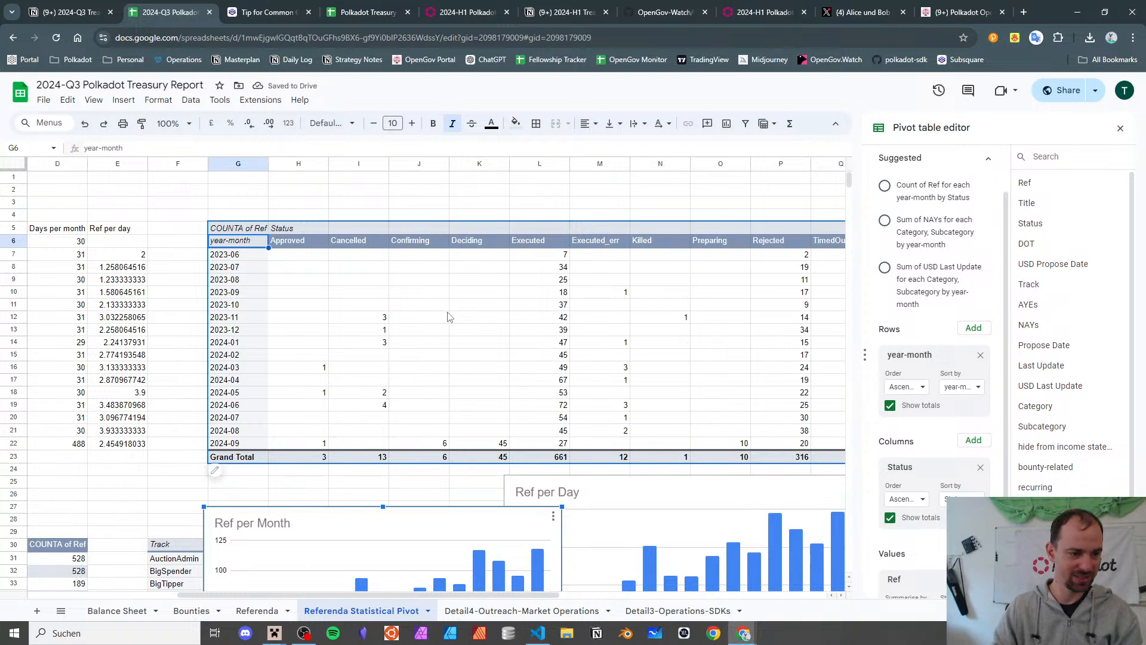
# - Review status counts: Deciding and Confirming 2024-09, Cancelled 2024-06, Executed_err 2024-07, Killed 2023-11
pyautogui.click(493, 444)
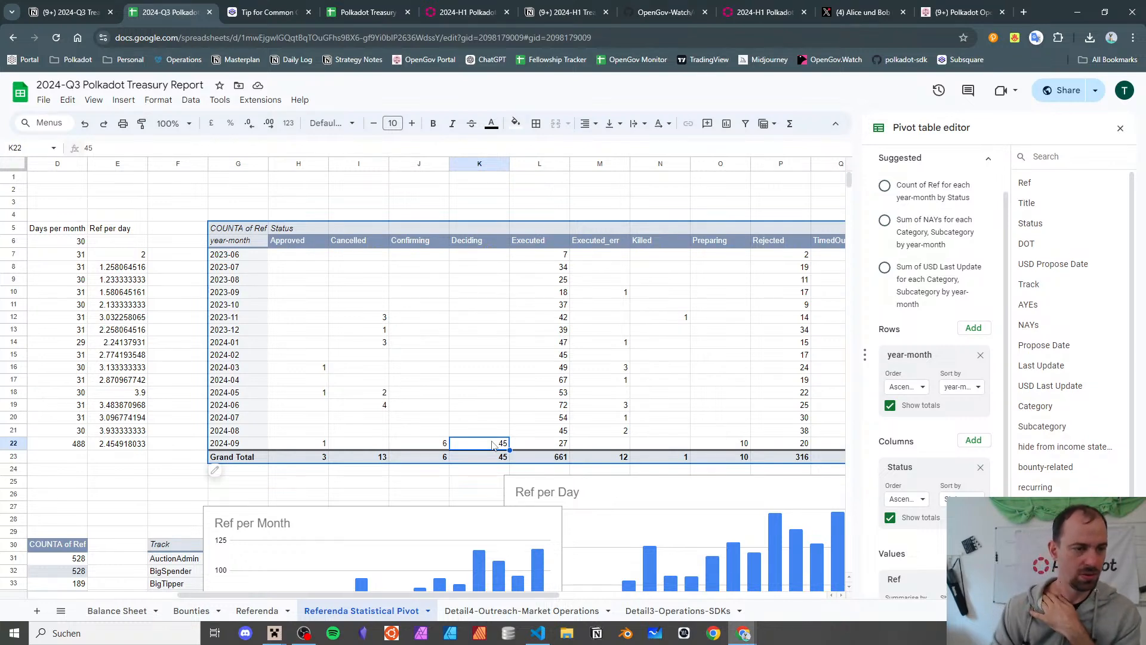
pyautogui.press('Left')
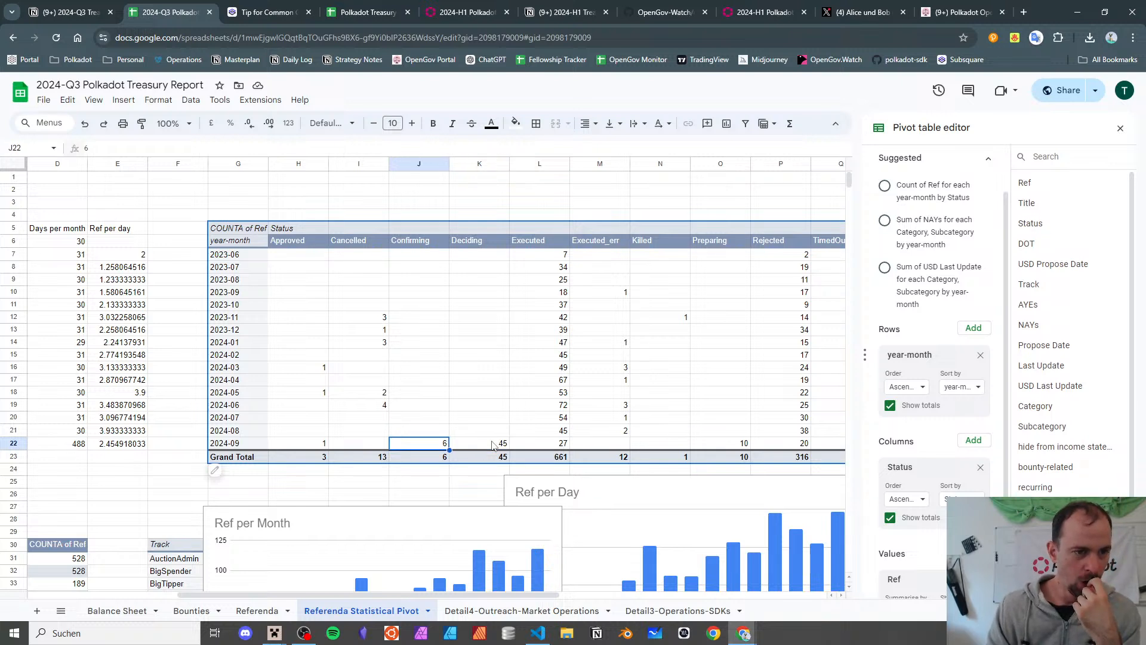
pyautogui.press('Left')
pyautogui.press('Up')
pyautogui.press('Up')
pyautogui.press('Up')
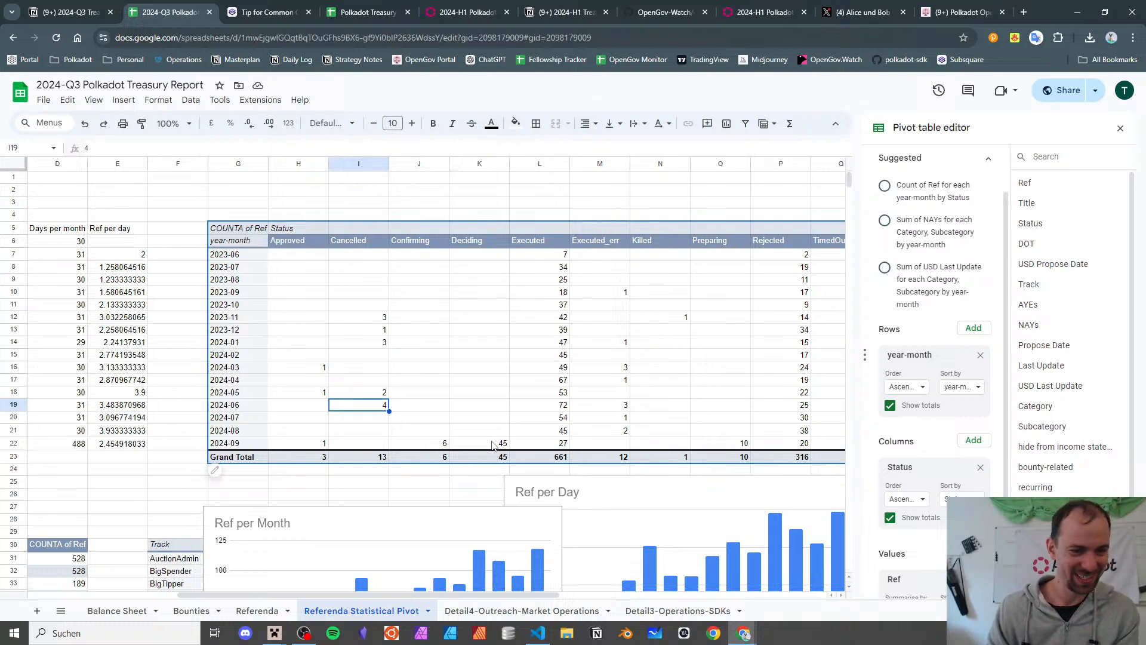
pyautogui.press('Right')
pyautogui.press('Right')
pyautogui.press('Right')
pyautogui.press('Right')
pyautogui.press('Down')
pyautogui.press('Down')
pyautogui.press('Up')
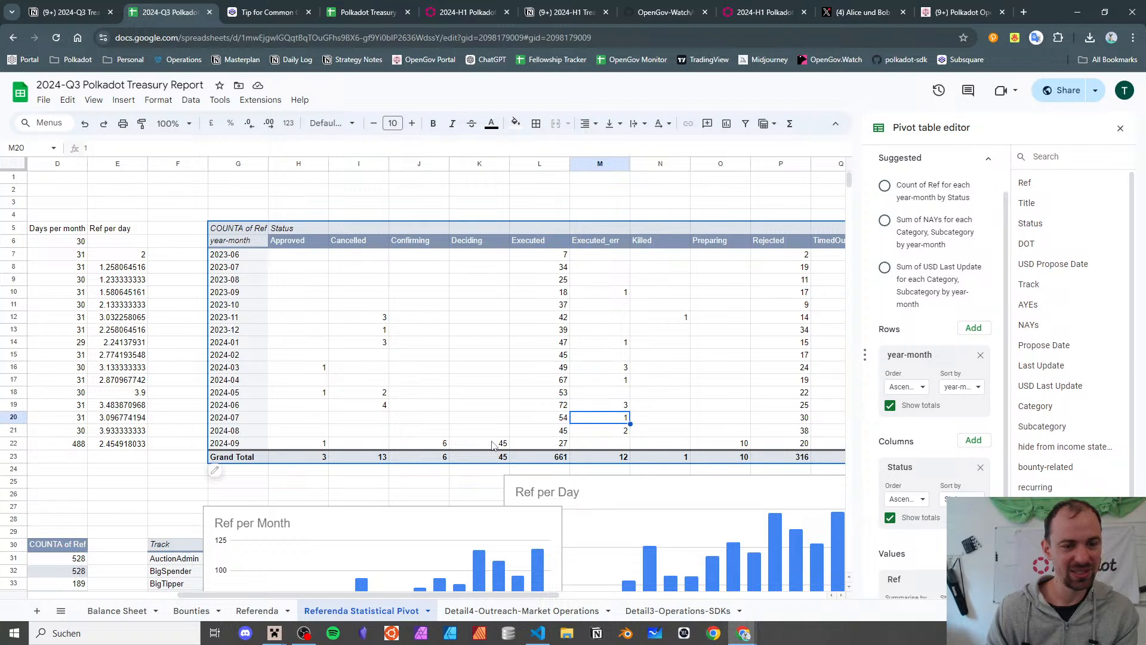
pyautogui.press('Up')
pyautogui.press('Up')
pyautogui.press('Up')
pyautogui.press('Up')
pyautogui.press('Up')
pyautogui.press('Up')
pyautogui.press('Up')
pyautogui.press('Up')
pyautogui.press('Up')
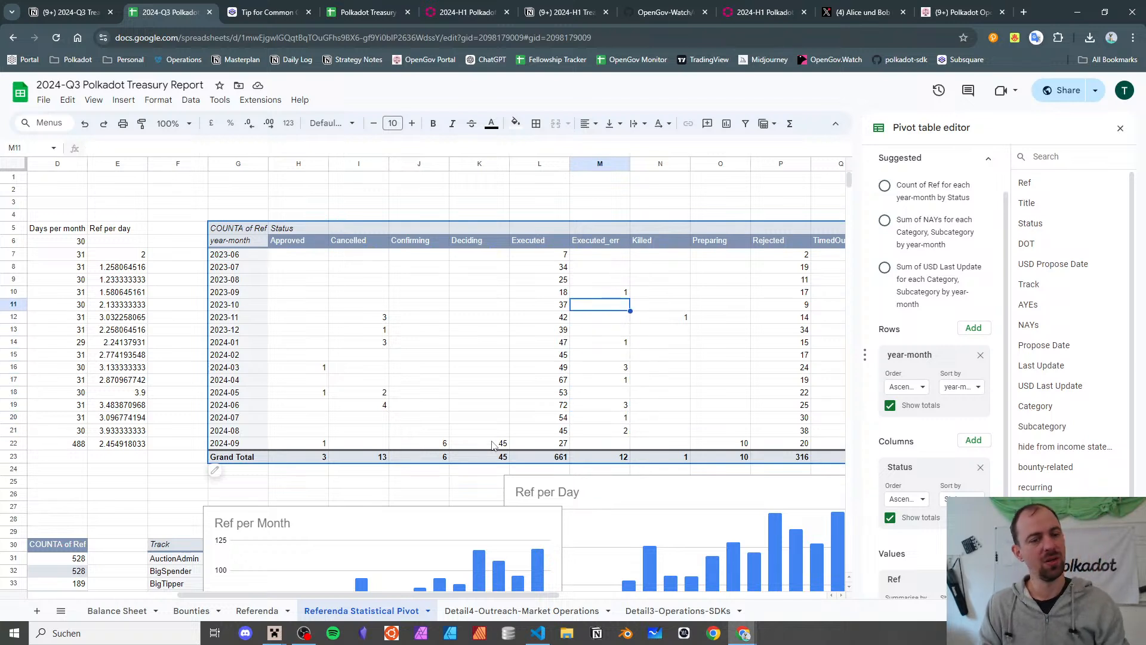
pyautogui.press('Down')
pyautogui.press('Right')
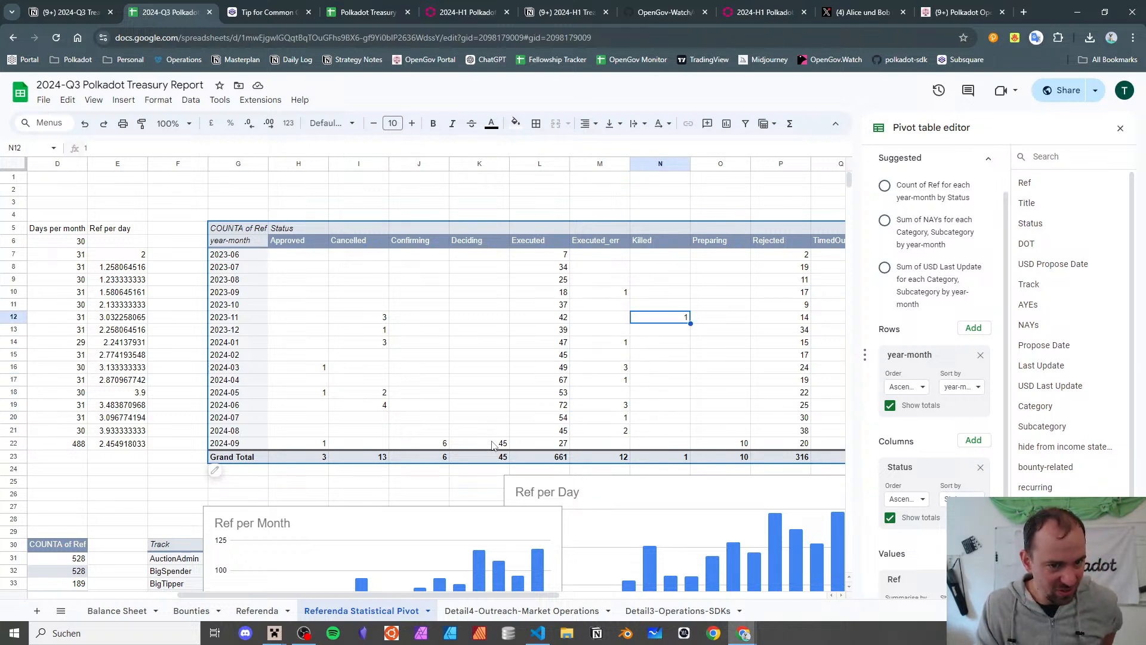
pyautogui.doubleClick(687, 319)
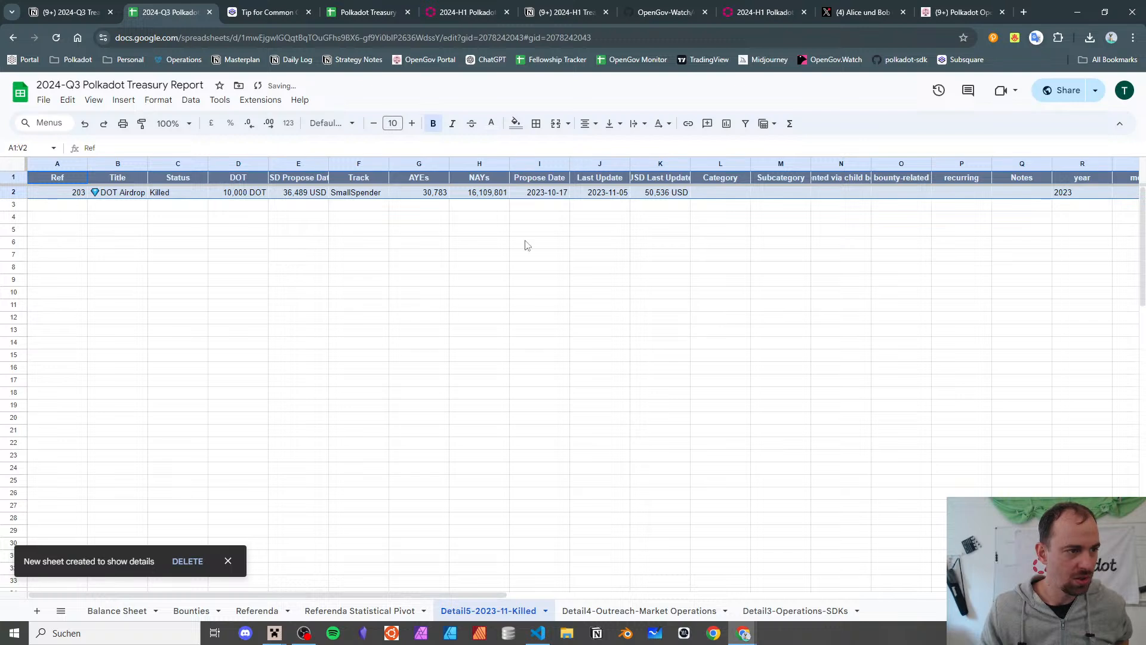
pyautogui.click(132, 194)
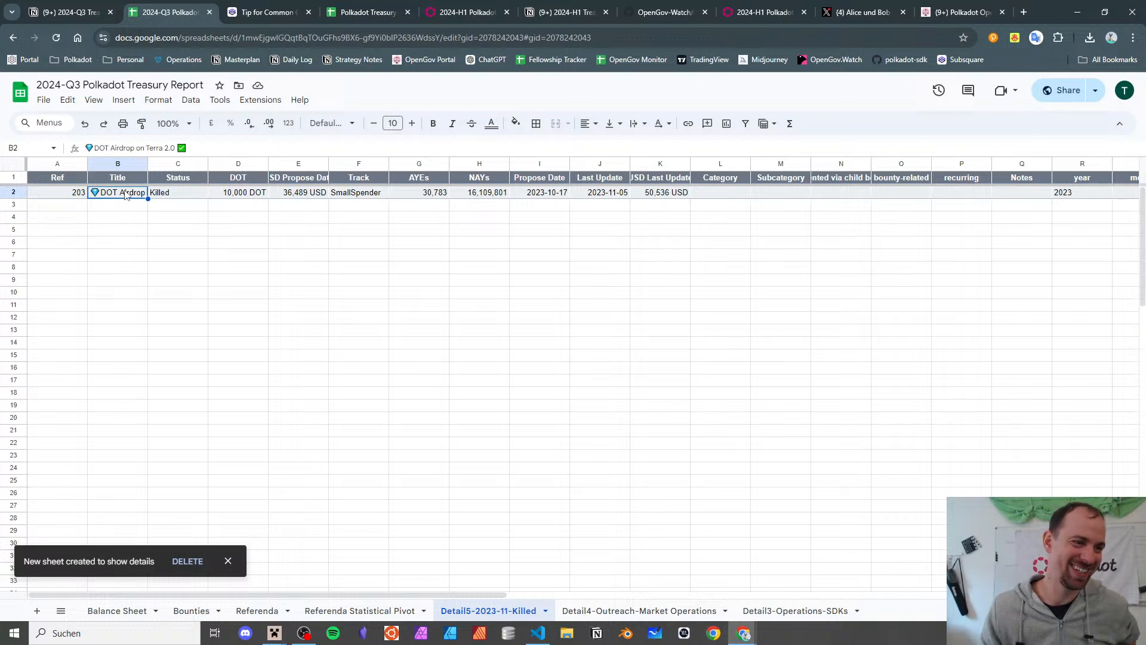
pyautogui.doubleClick(126, 195)
pyautogui.click(104, 230)
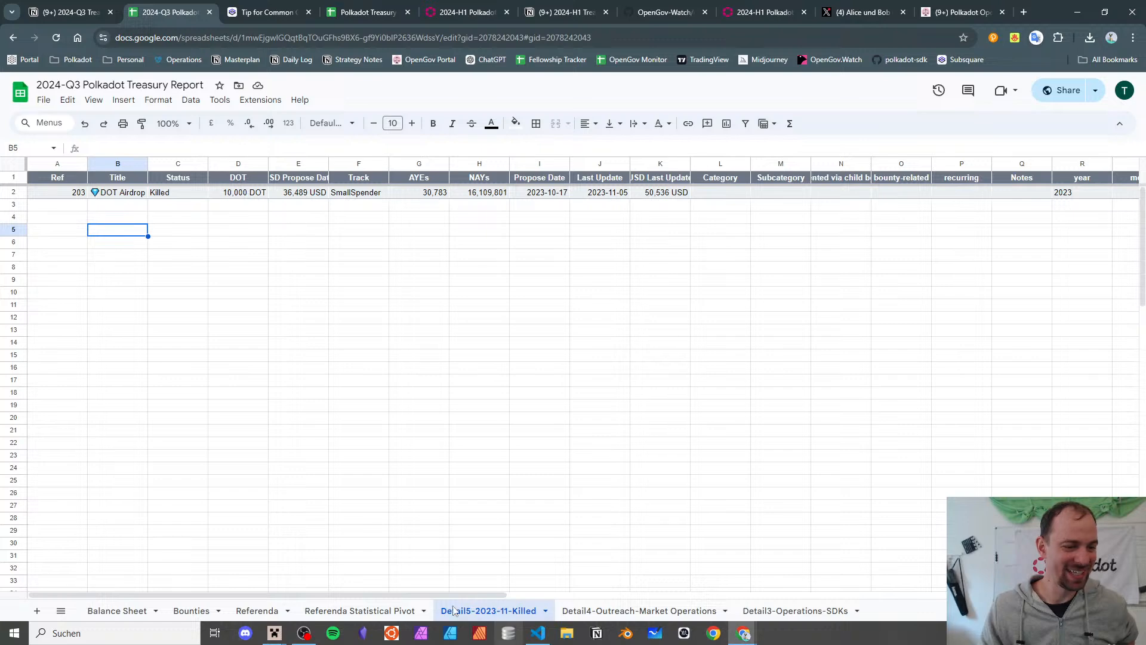
pyautogui.click(545, 610)
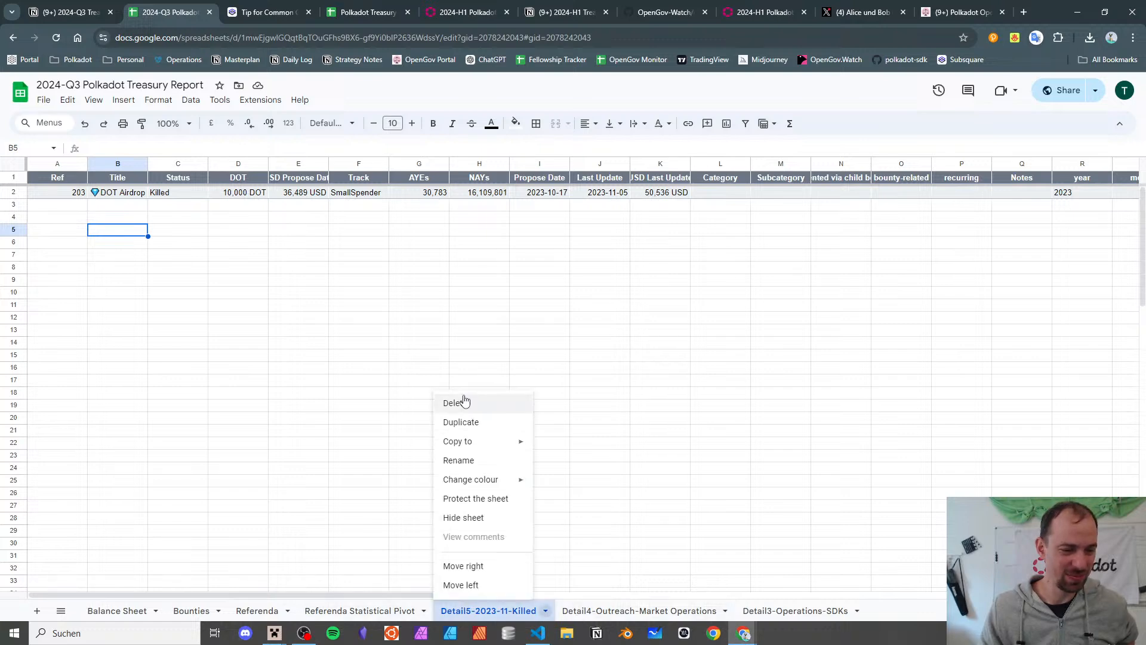
pyautogui.click(458, 402)
pyautogui.click(698, 374)
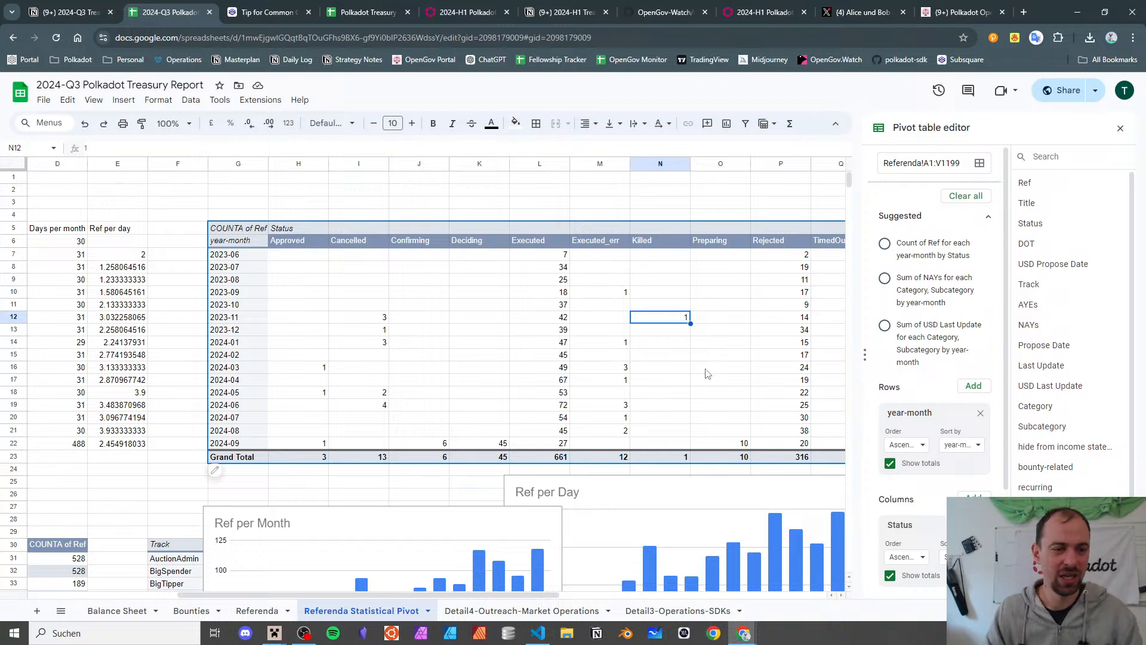
# - Select and review the monthly Executed, Rejected and TimedOut counts in the status pivot
pyautogui.hscroll(3, 699, 364)
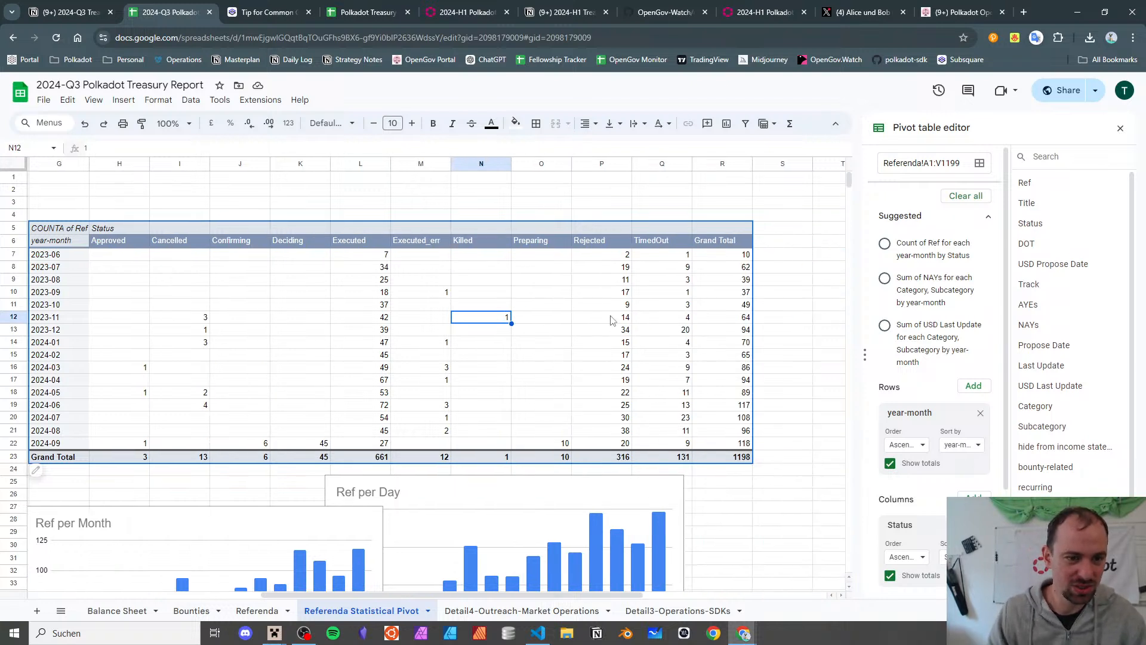
pyautogui.moveTo(348, 259); pyautogui.dragTo(364, 430)
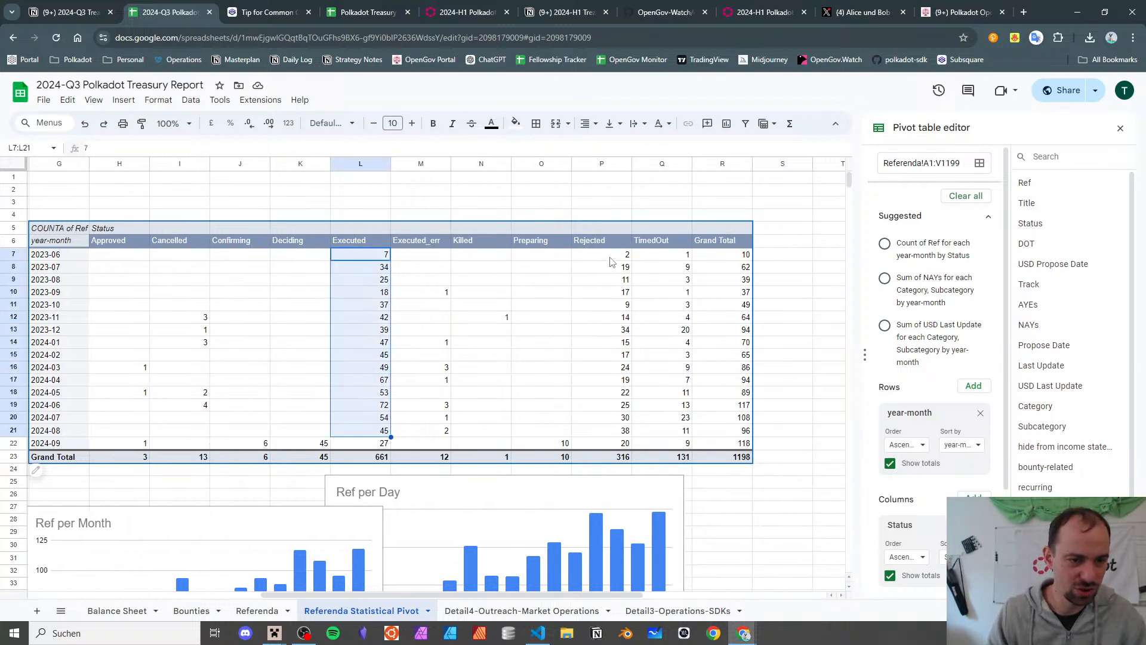
pyautogui.moveTo(610, 258); pyautogui.dragTo(626, 433)
pyautogui.click(619, 432)
pyautogui.hscroll(-5, 610, 415)
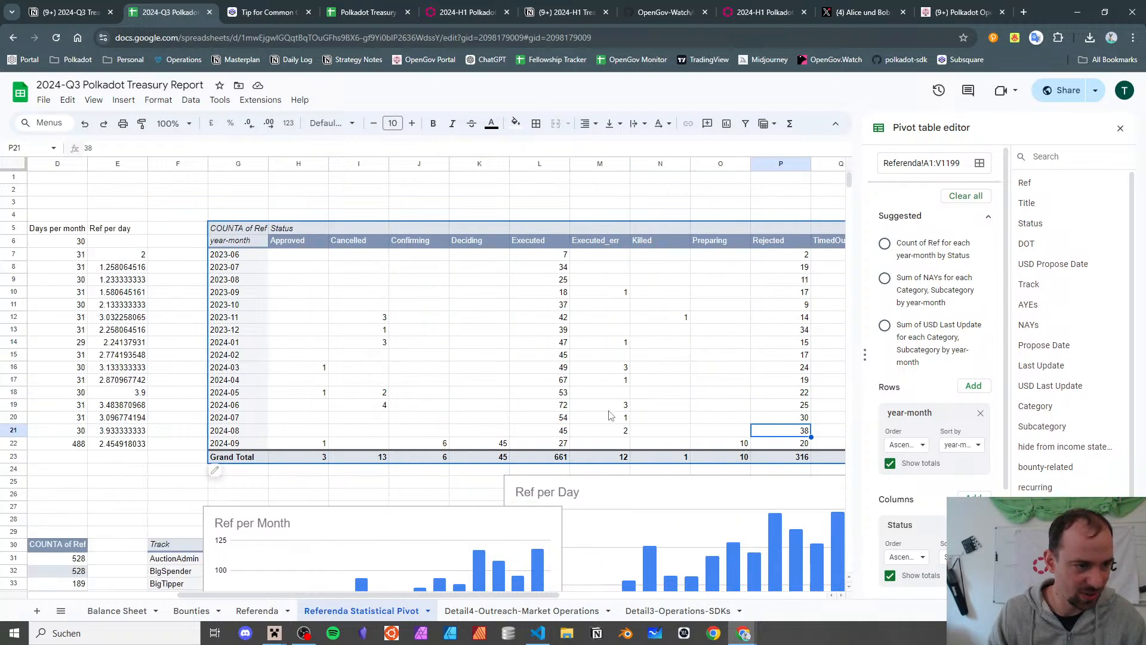
pyautogui.hscroll(4, 610, 415)
pyautogui.moveTo(733, 272); pyautogui.dragTo(740, 444)
pyautogui.click(735, 328)
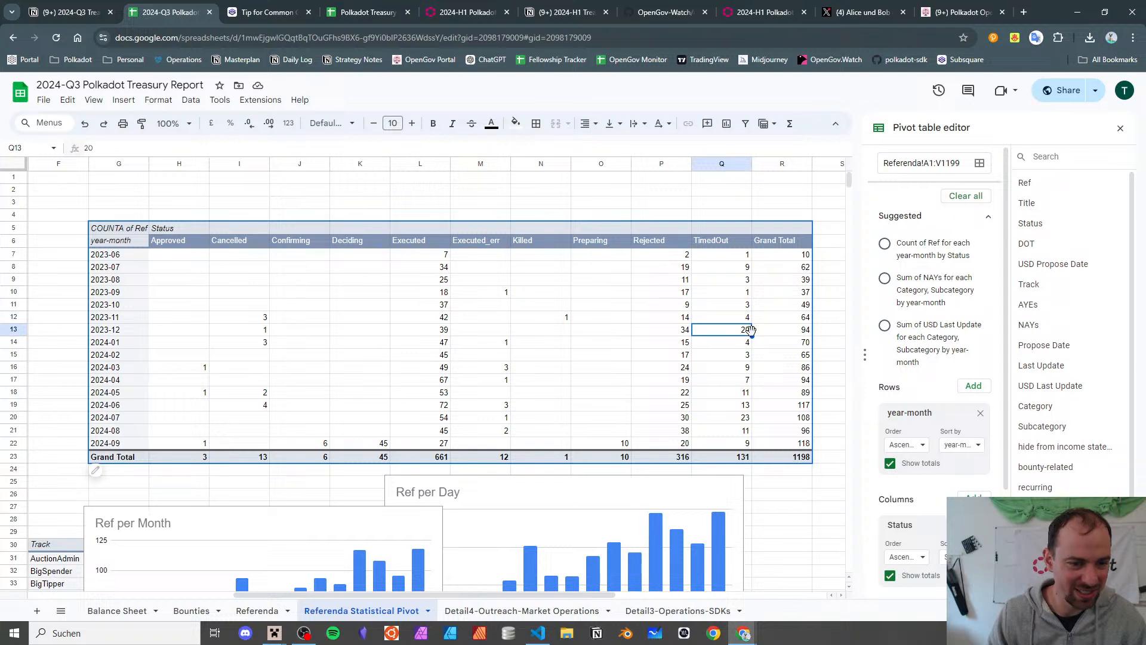
pyautogui.click(738, 418)
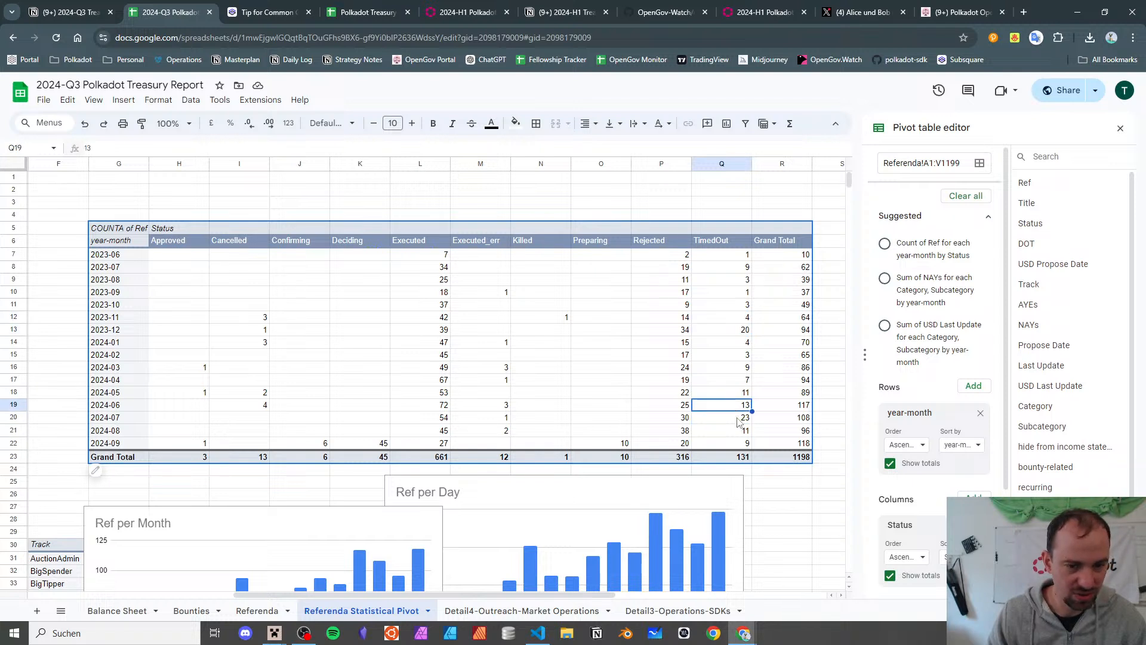
pyautogui.moveTo(739, 392); pyautogui.dragTo(744, 442)
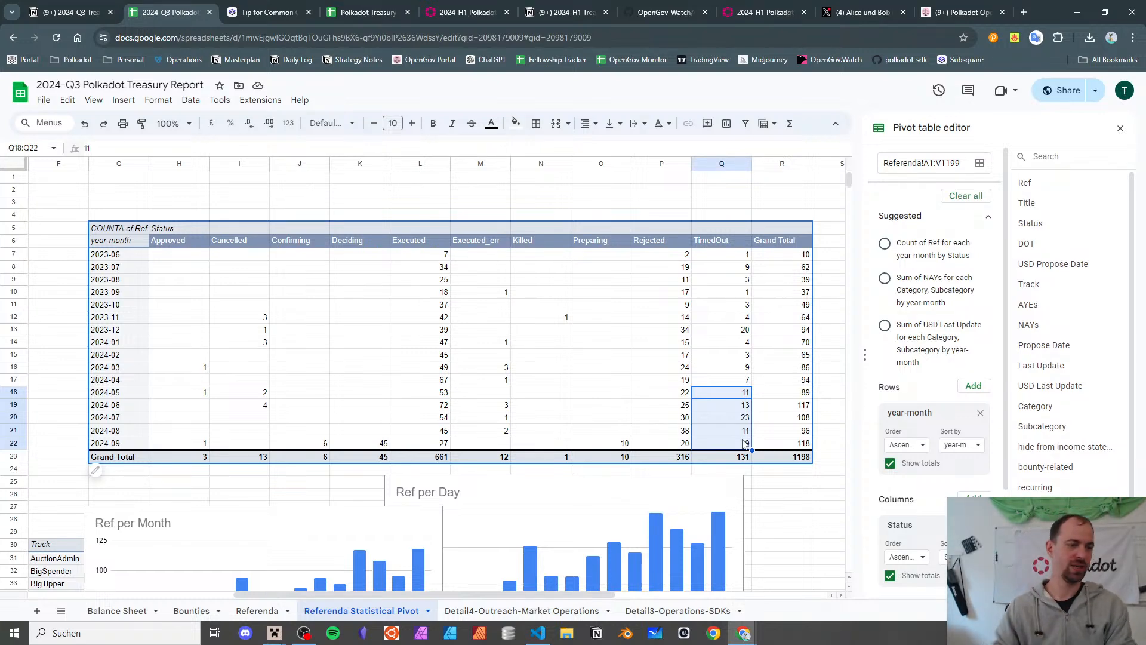
# - Close the pivot table editor and select the whole status pivot G5:R22
pyautogui.scroll(-3, 761, 346)
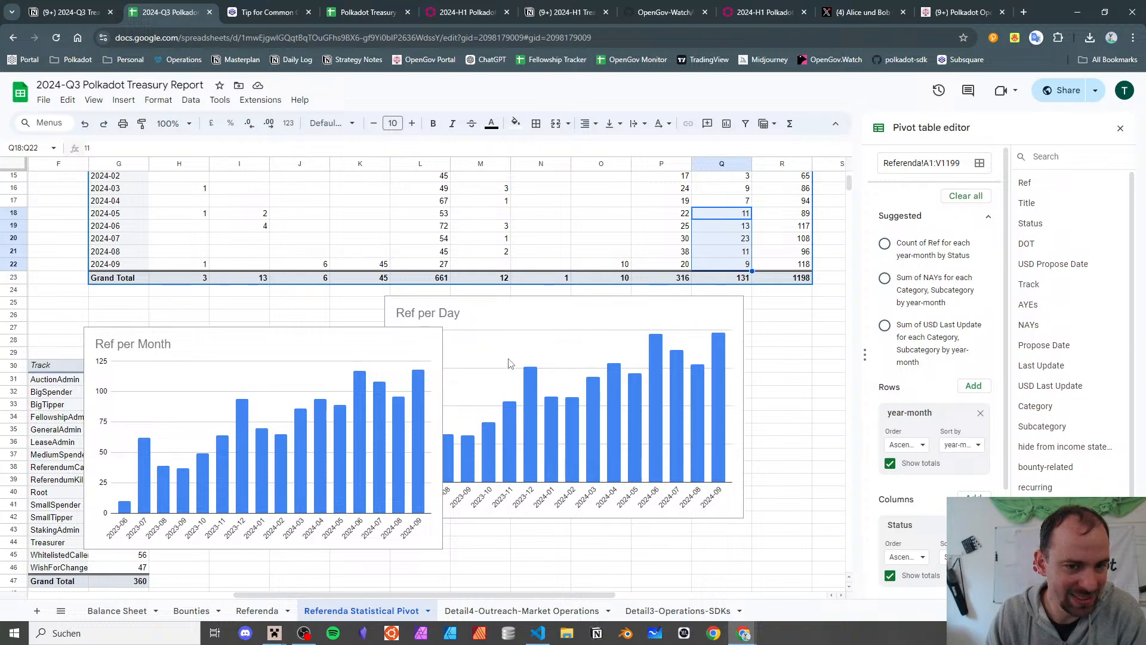
pyautogui.scroll(3, 510, 361)
pyautogui.scroll(-4, 507, 357)
pyautogui.scroll(3, 507, 357)
pyautogui.click(326, 399)
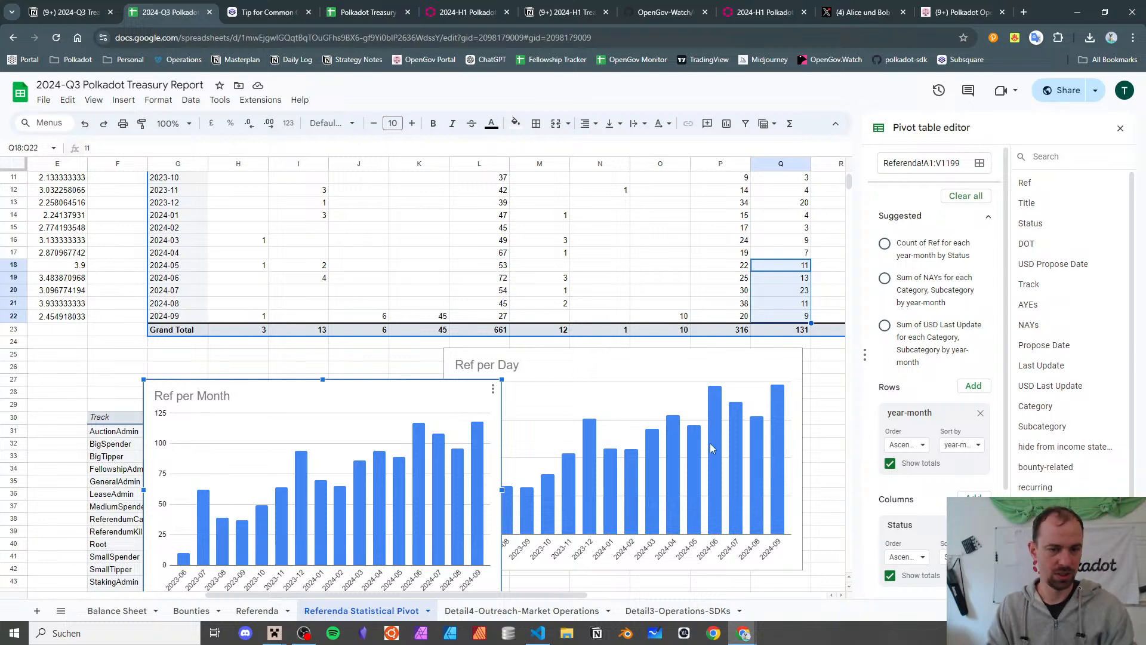
pyautogui.click(1121, 127)
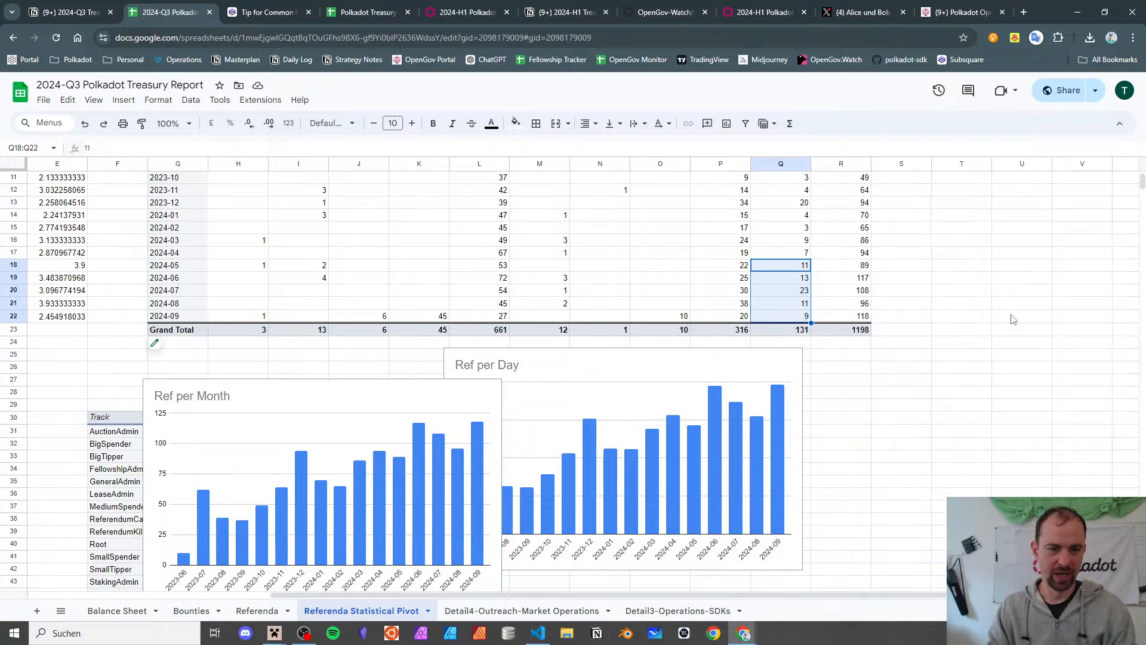
pyautogui.scroll(4, 658, 328)
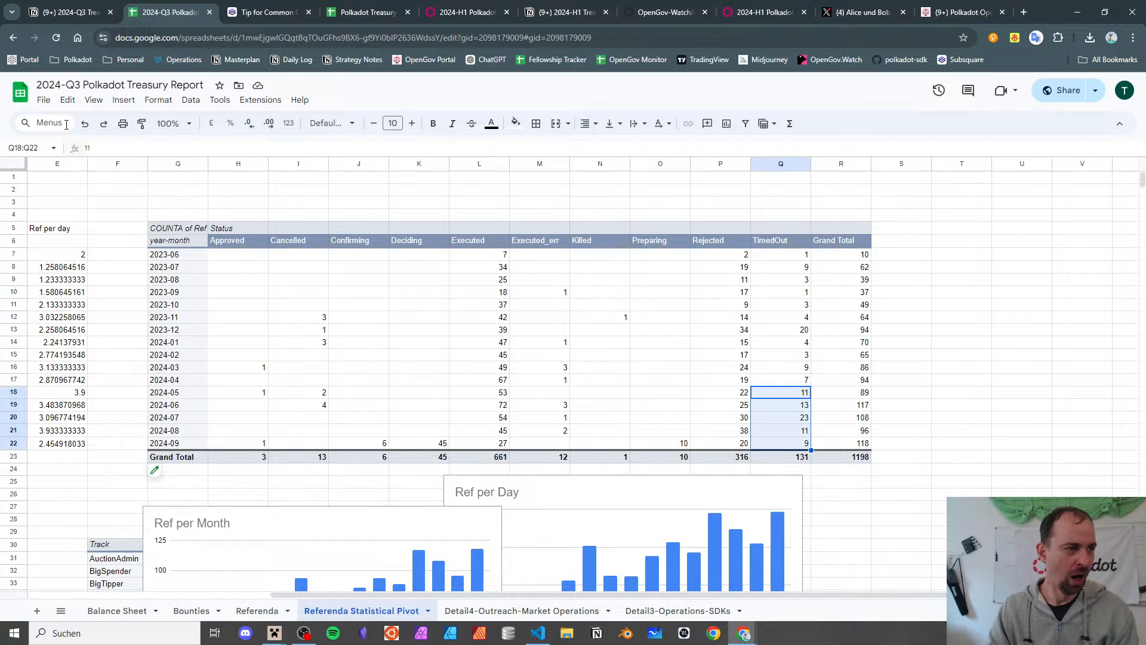
pyautogui.click(853, 233)
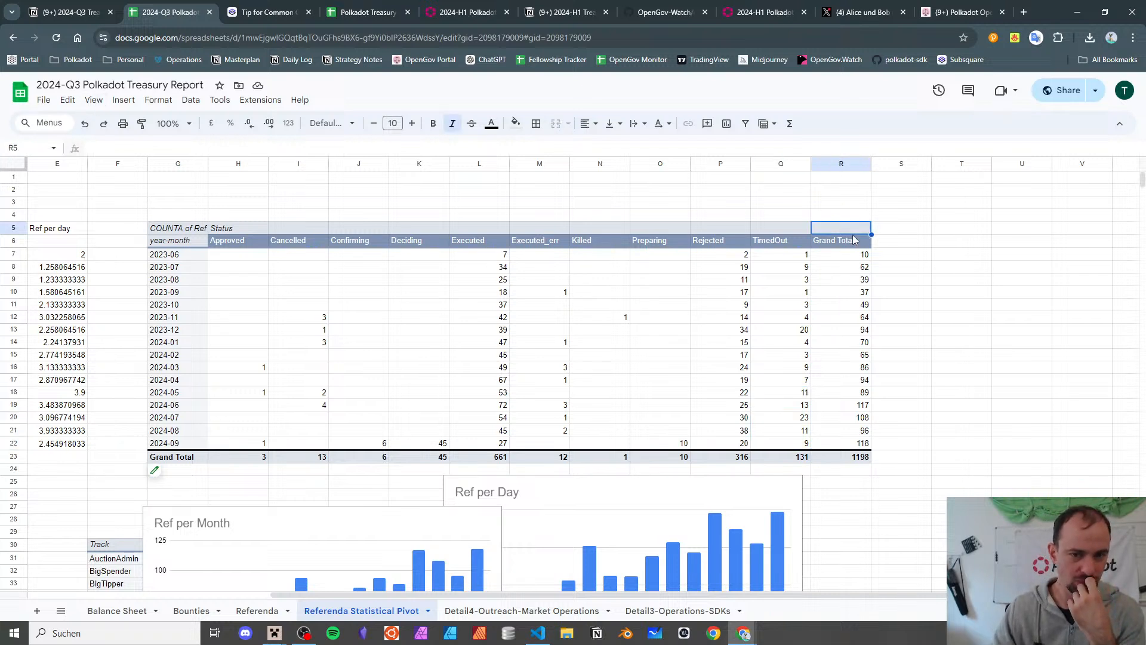
pyautogui.click(851, 243)
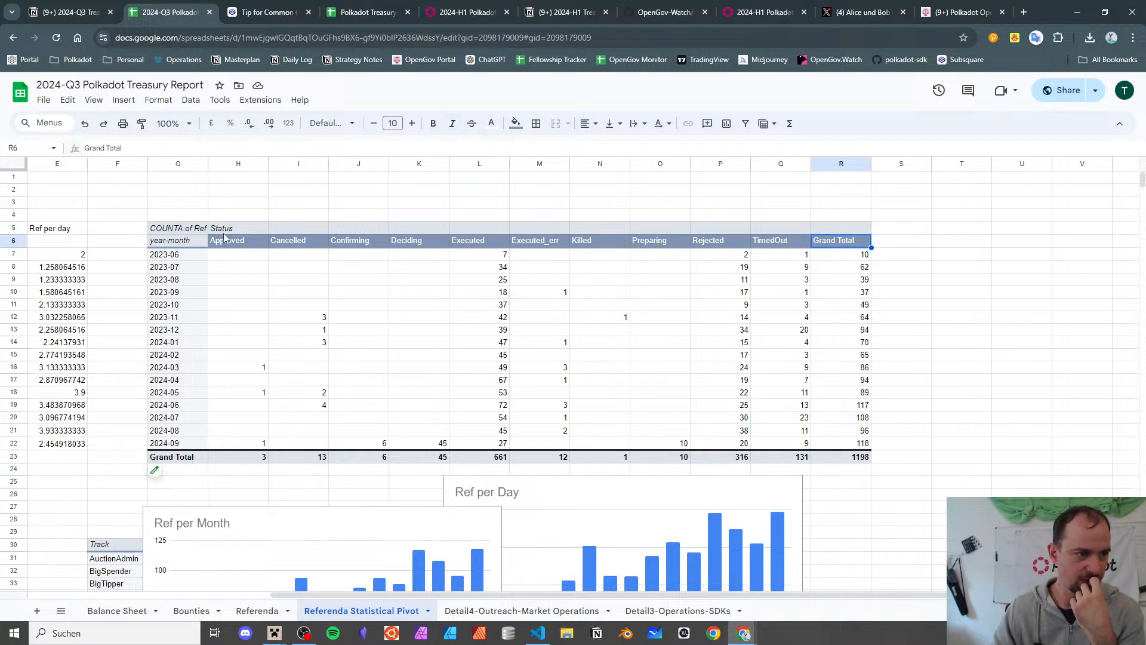
pyautogui.moveTo(173, 215); pyautogui.dragTo(171, 227)
pyautogui.click(177, 232)
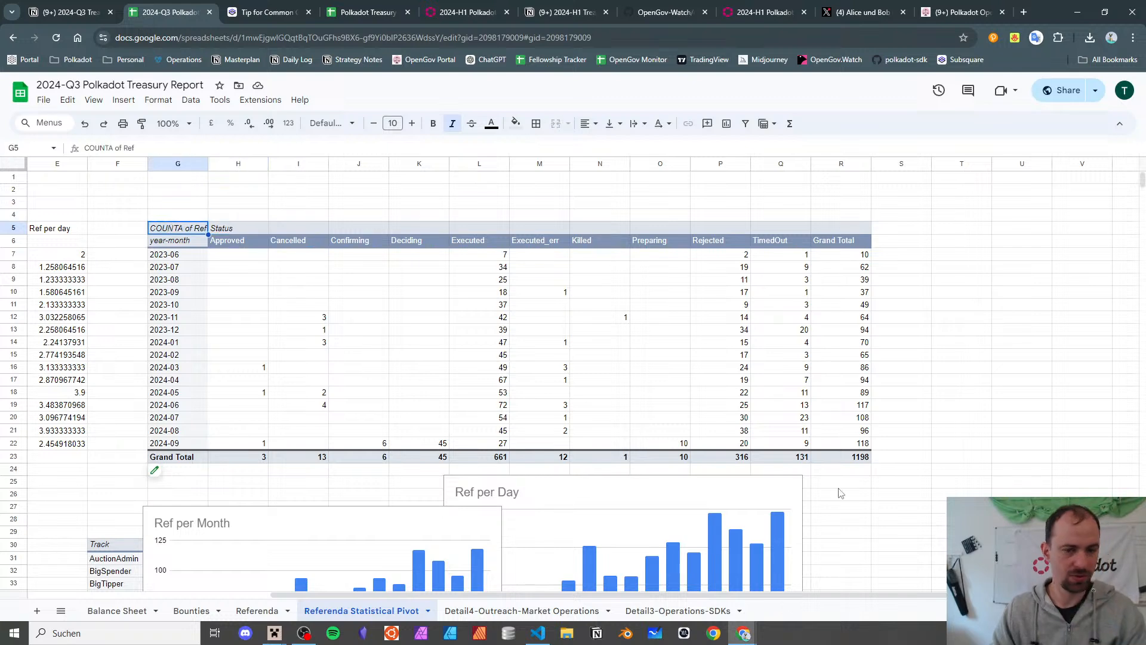
pyautogui.keyDown('shift'); pyautogui.click(845, 446); pyautogui.keyUp('shift')
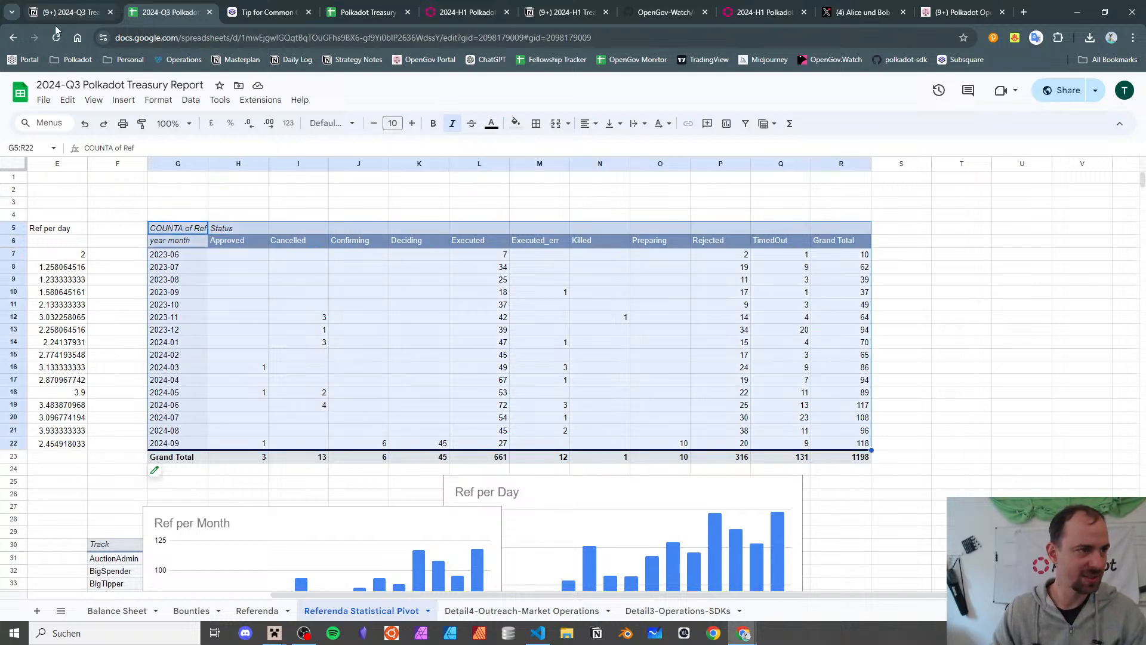
# - Insert a column chart from the selected status pivot table
pyautogui.click(109, 101)
pyautogui.moveTo(120, 101)
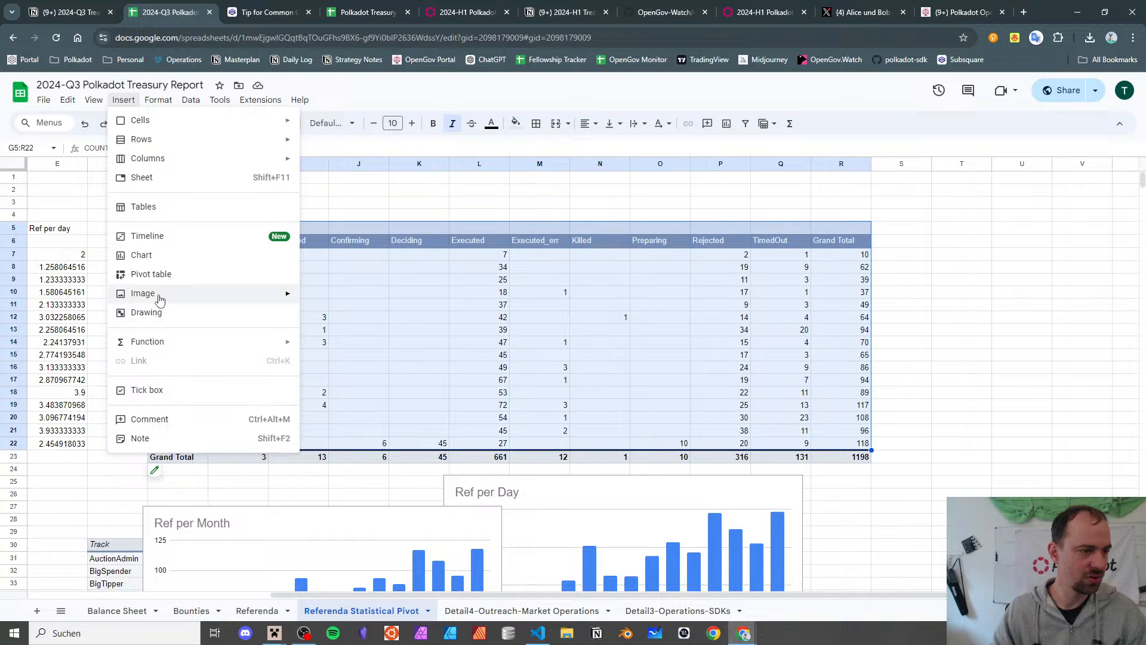
pyautogui.press('Return')
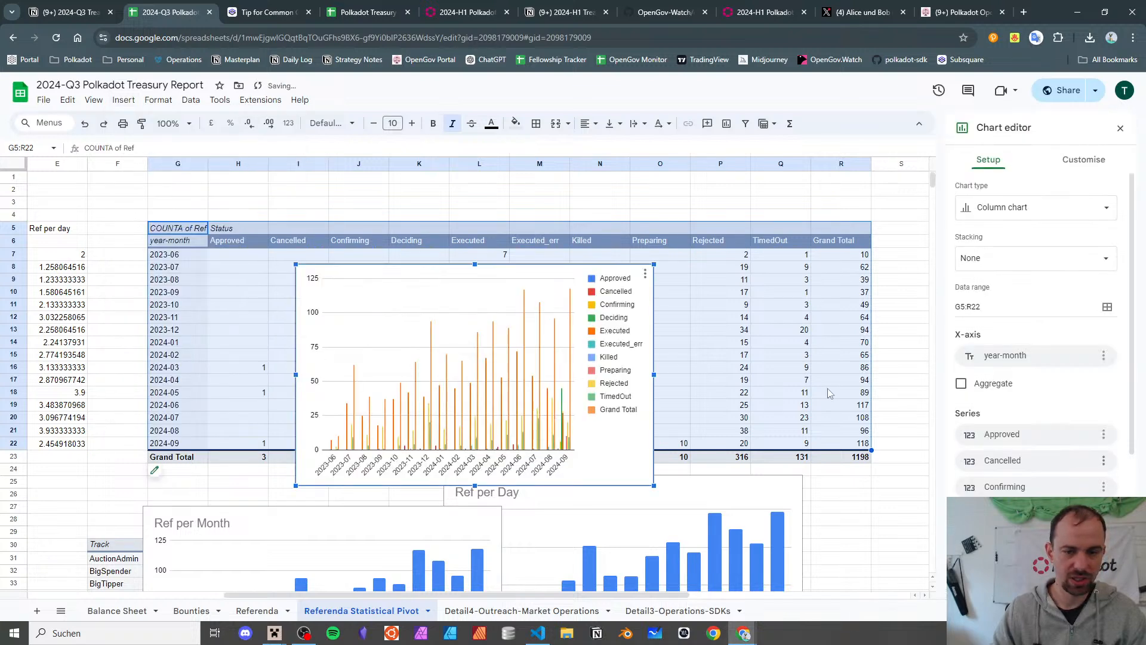
# - Remove the Approved, Cancelled, Confirming and Deciding series from the chart
pyautogui.click(1103, 434)
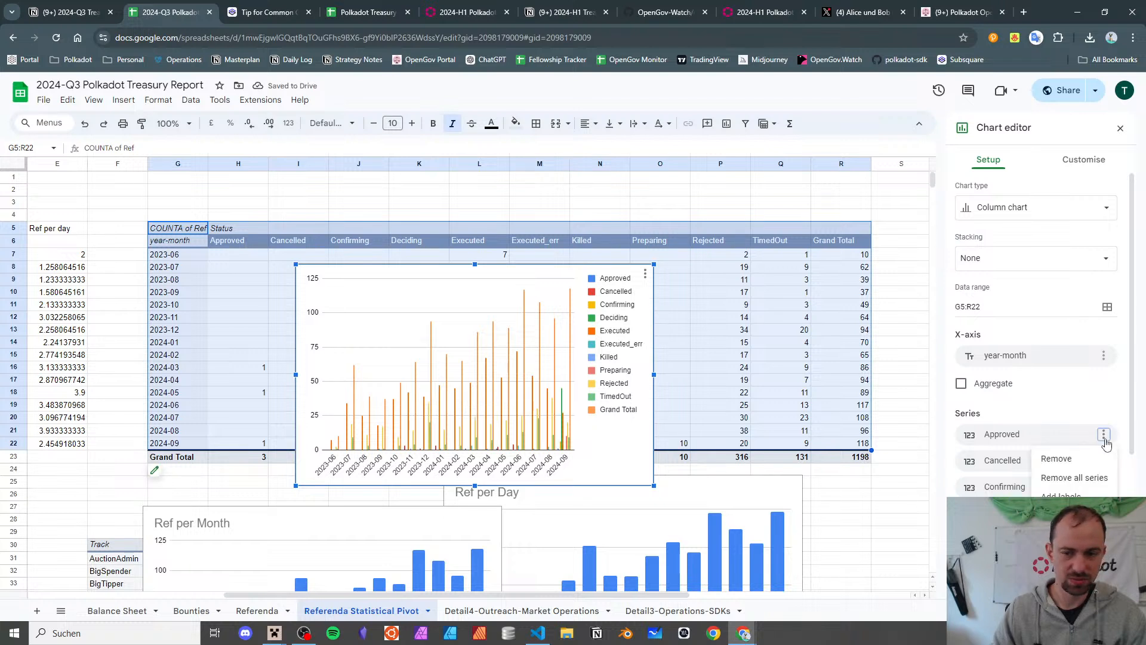
pyautogui.click(1088, 458)
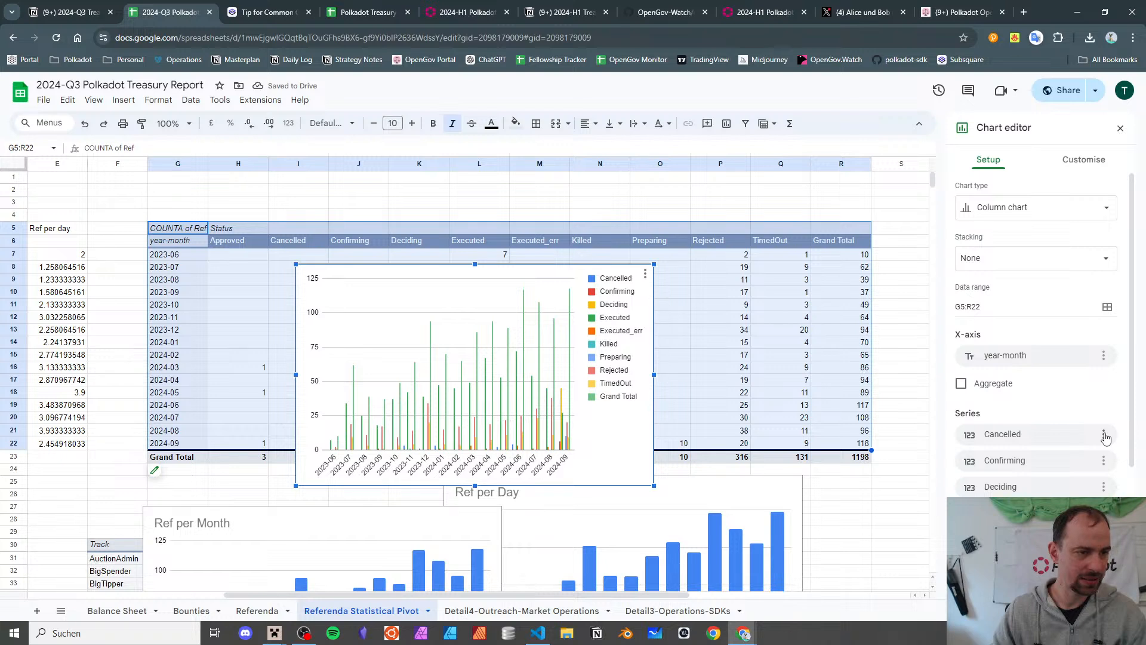
pyautogui.click(1103, 435)
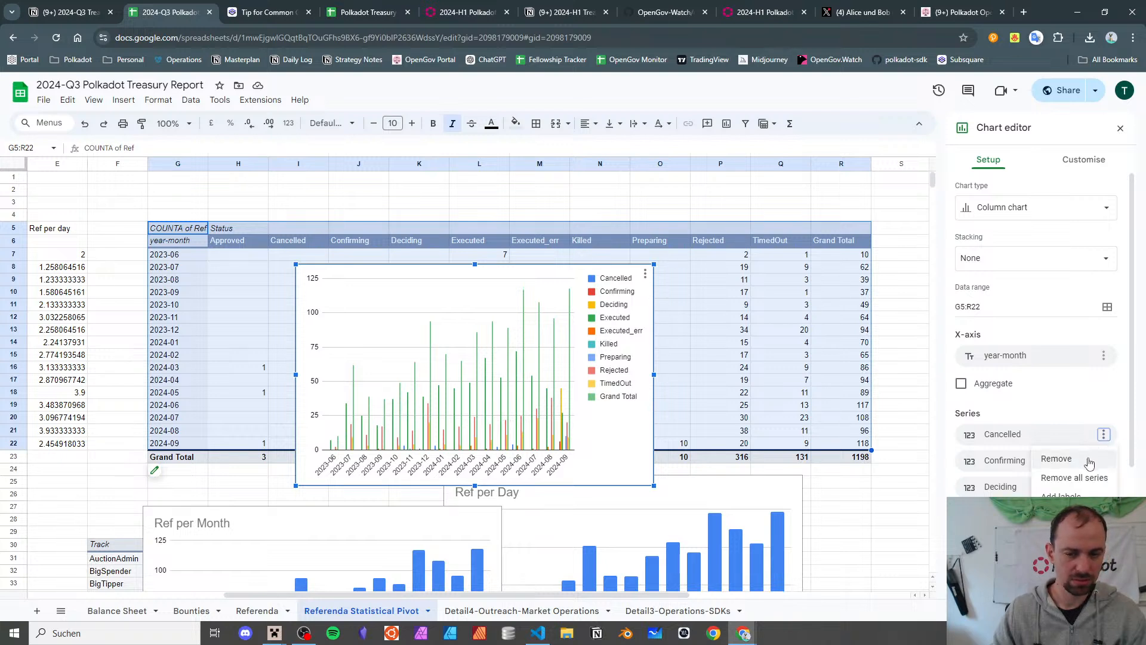
pyautogui.click(1089, 460)
pyautogui.click(1105, 435)
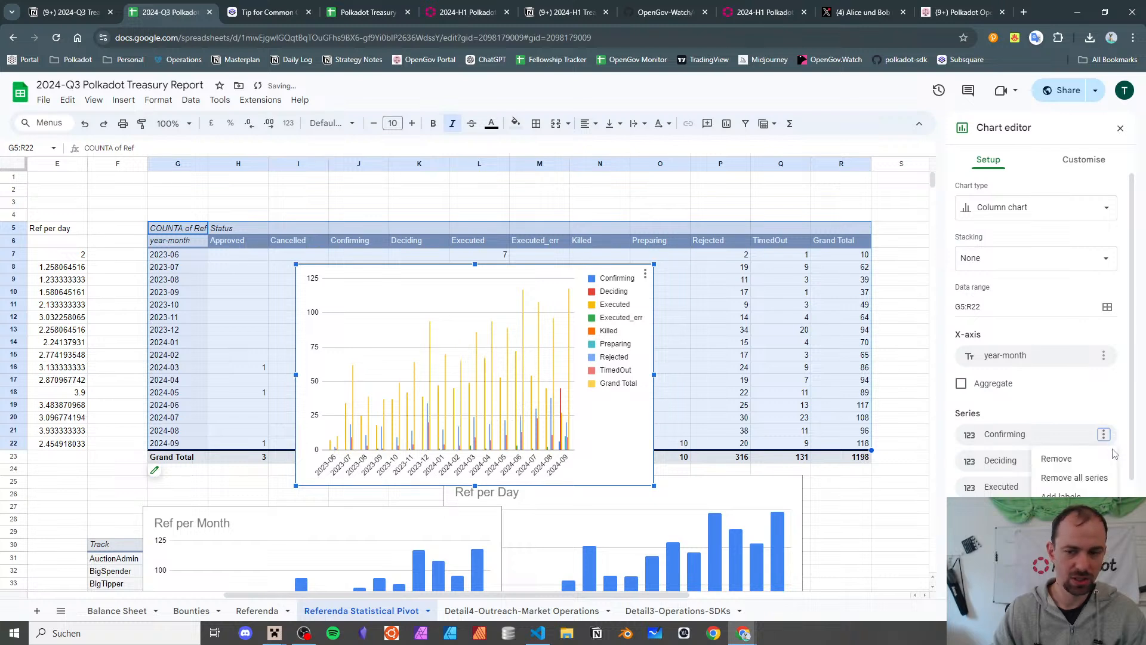
pyautogui.click(1101, 458)
pyautogui.click(1104, 434)
pyautogui.click(1101, 458)
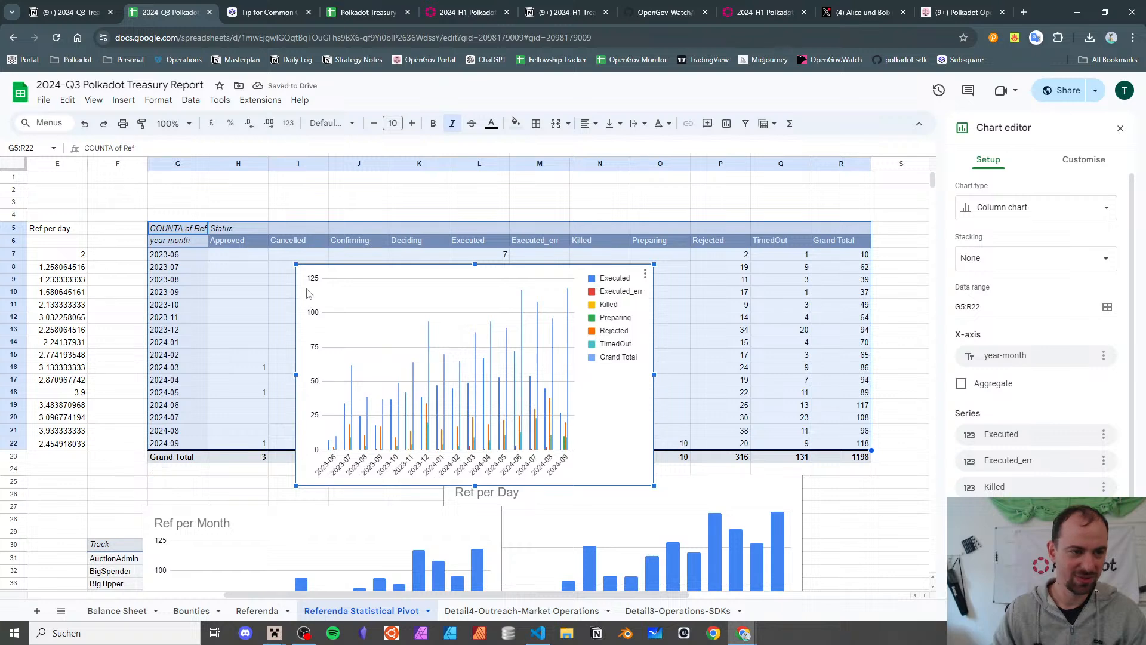
pyautogui.moveTo(351, 265); pyautogui.dragTo(311, 547)
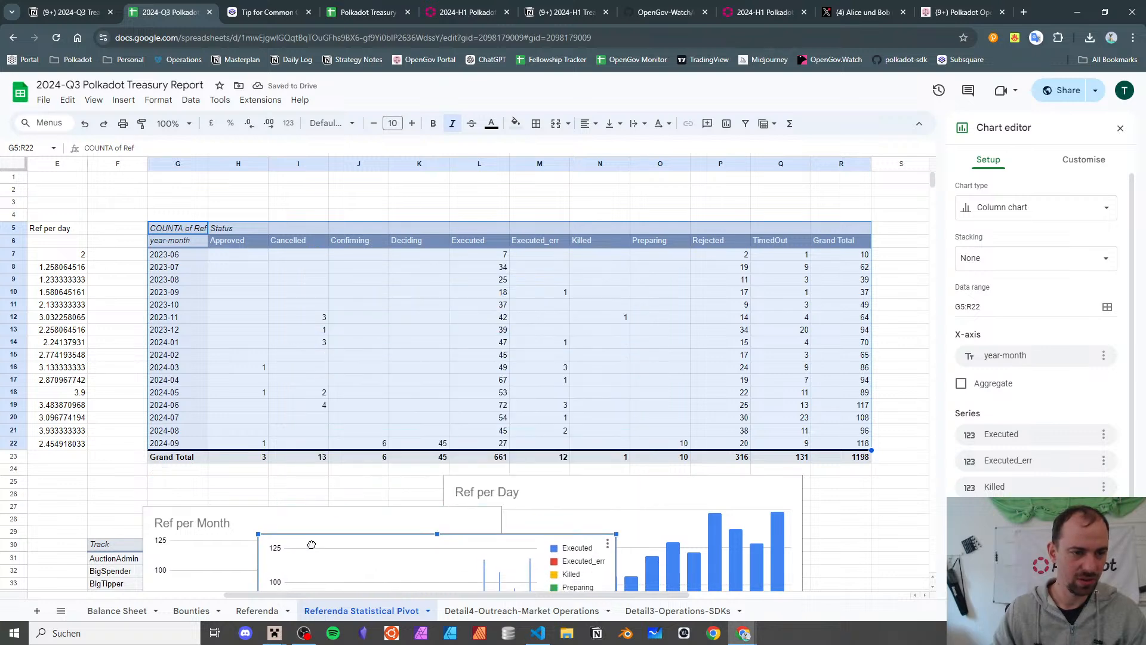
pyautogui.hotkey('ctrl', 'z')
# - Remove Executed_err, Killed, Preparing, Grand Total and TimedOut, leaving only Executed and Rejected
pyautogui.click(1104, 460)
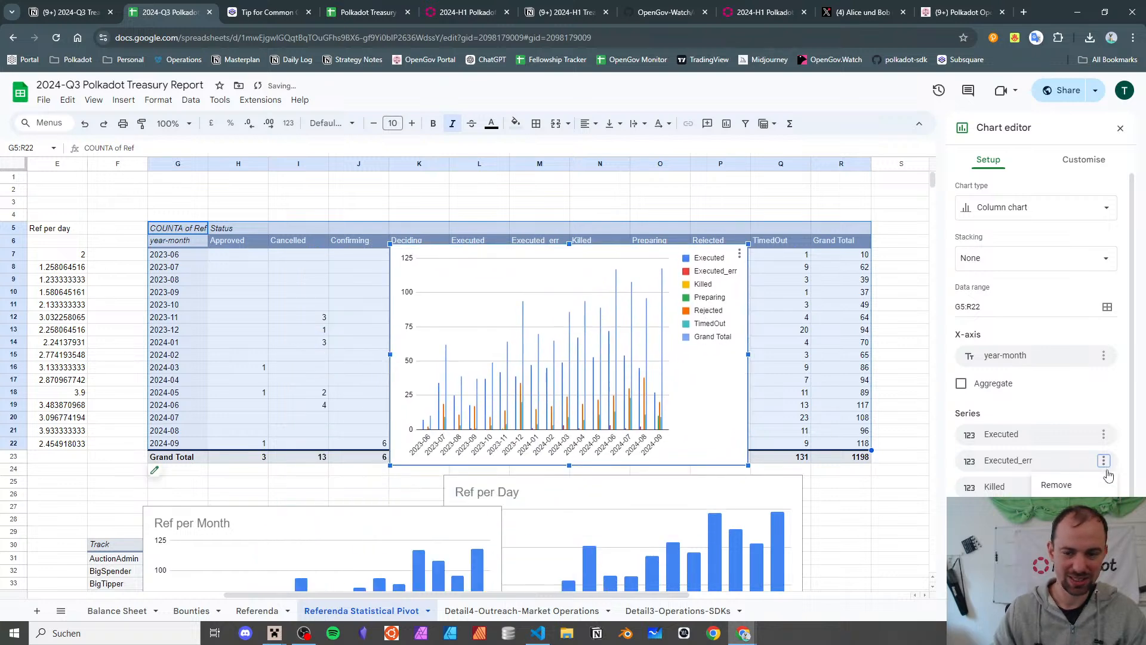
pyautogui.click(1080, 485)
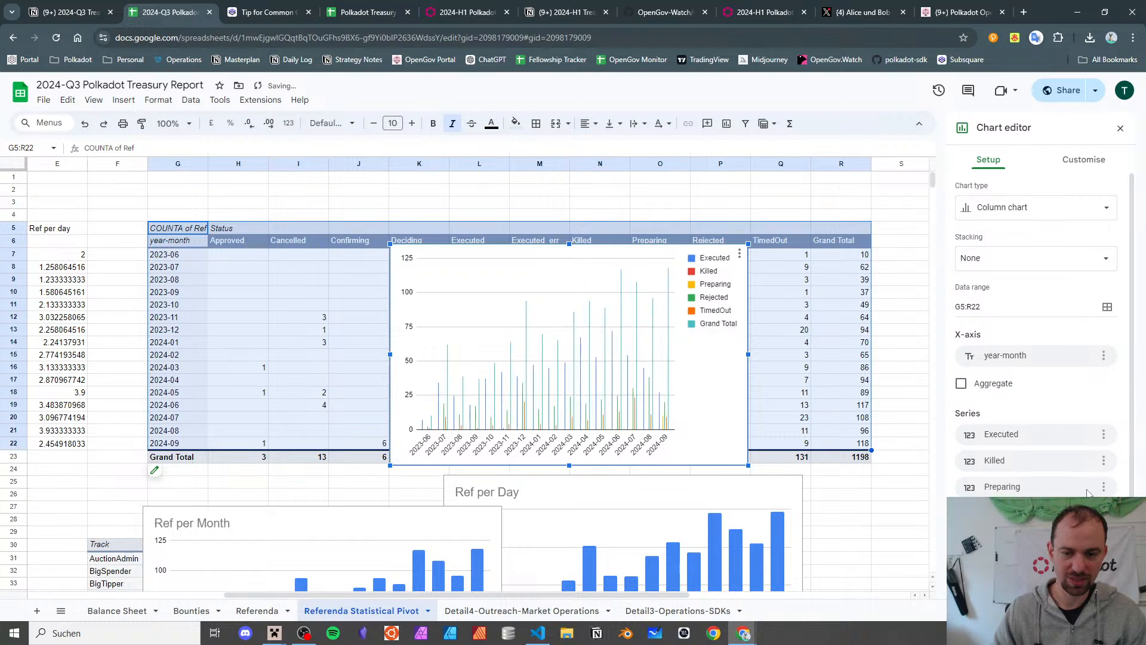
pyautogui.click(1104, 460)
pyautogui.click(1103, 484)
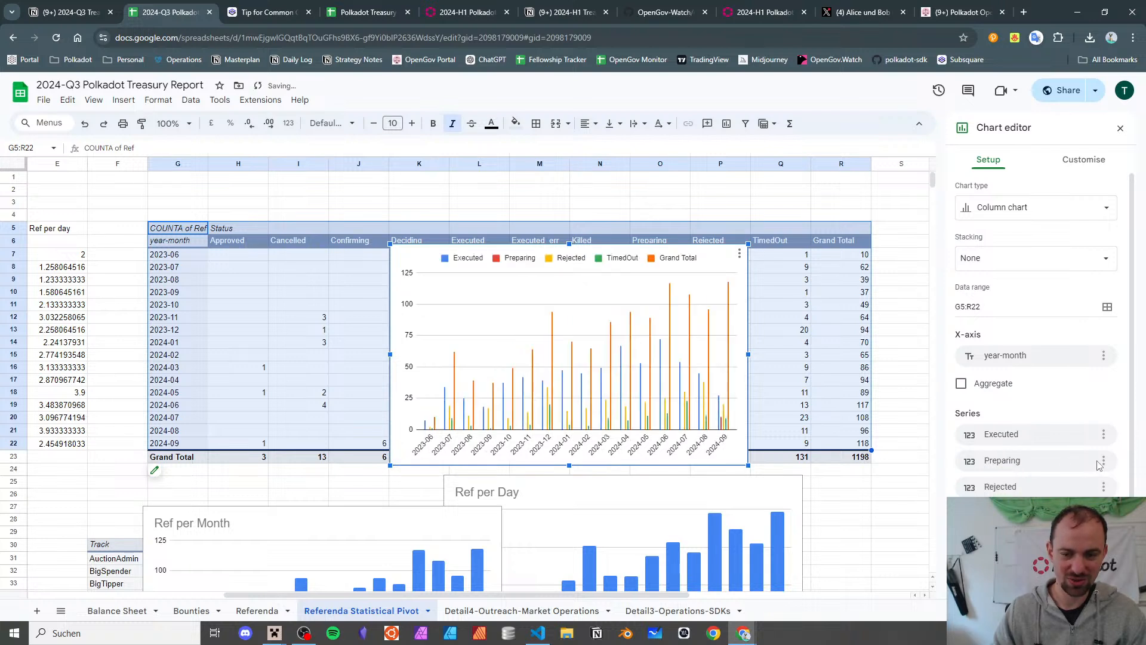
pyautogui.click(1108, 470)
pyautogui.click(1103, 482)
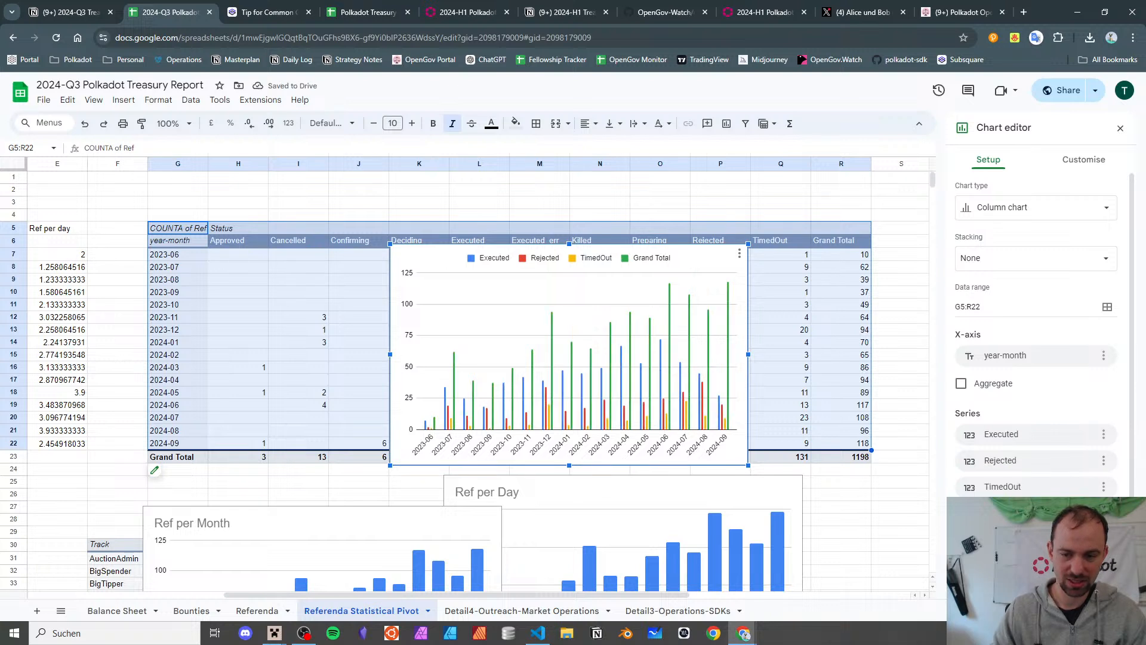
pyautogui.click(1102, 533)
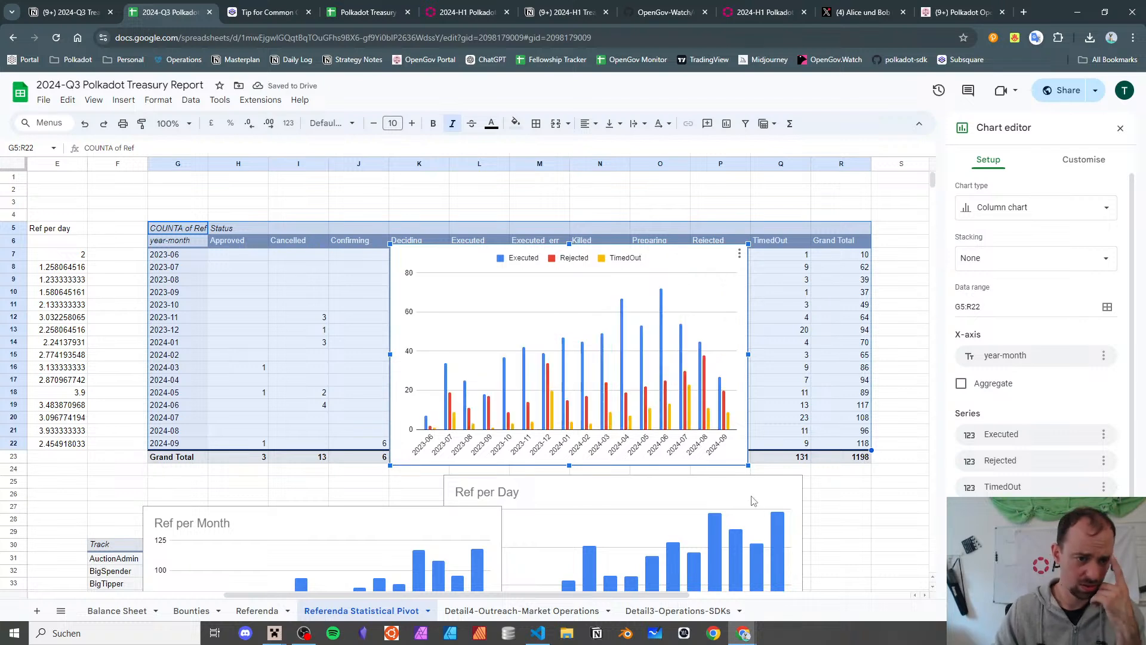
pyautogui.hotkey('ctrl', 'z')
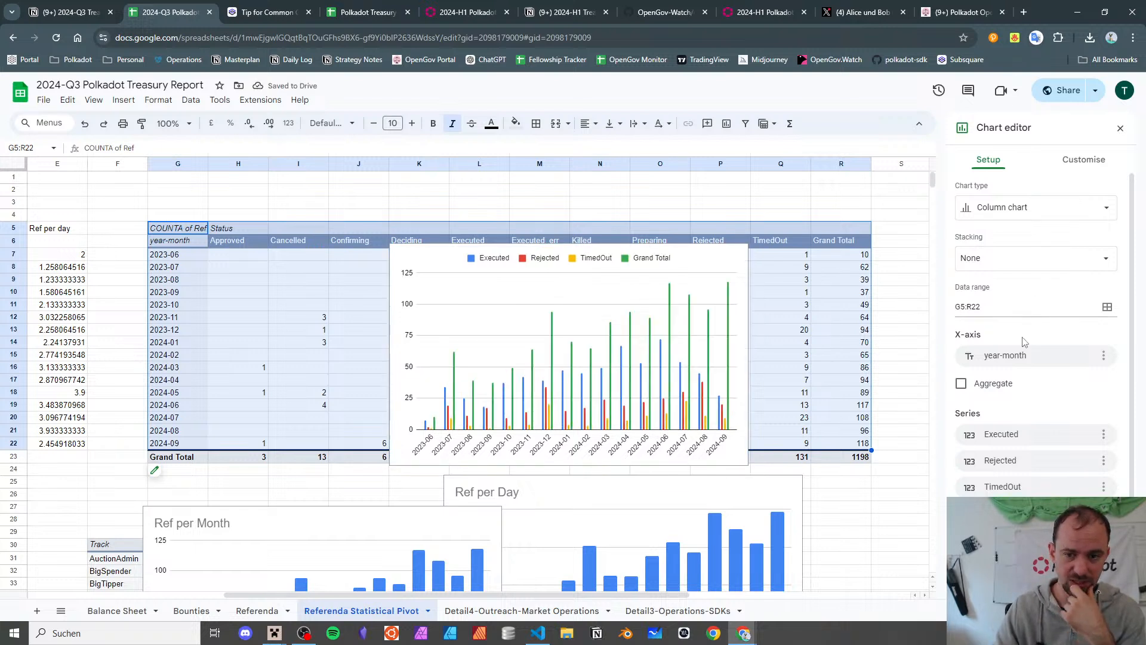
pyautogui.click(1062, 168)
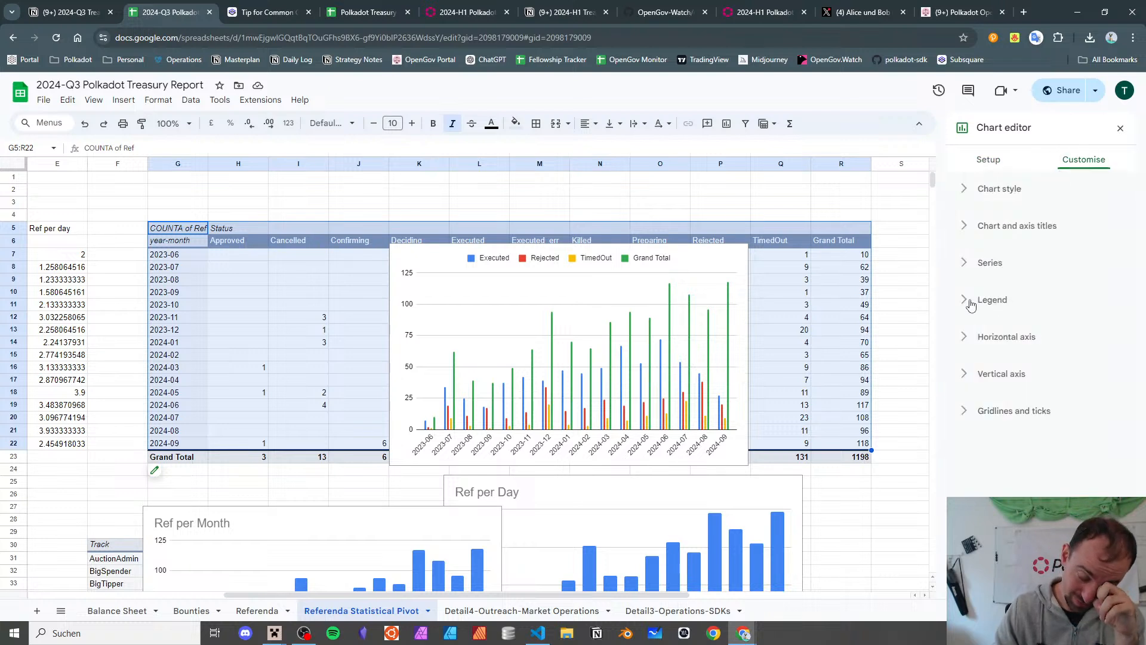
pyautogui.click(988, 160)
pyautogui.scroll(-1, 1061, 469)
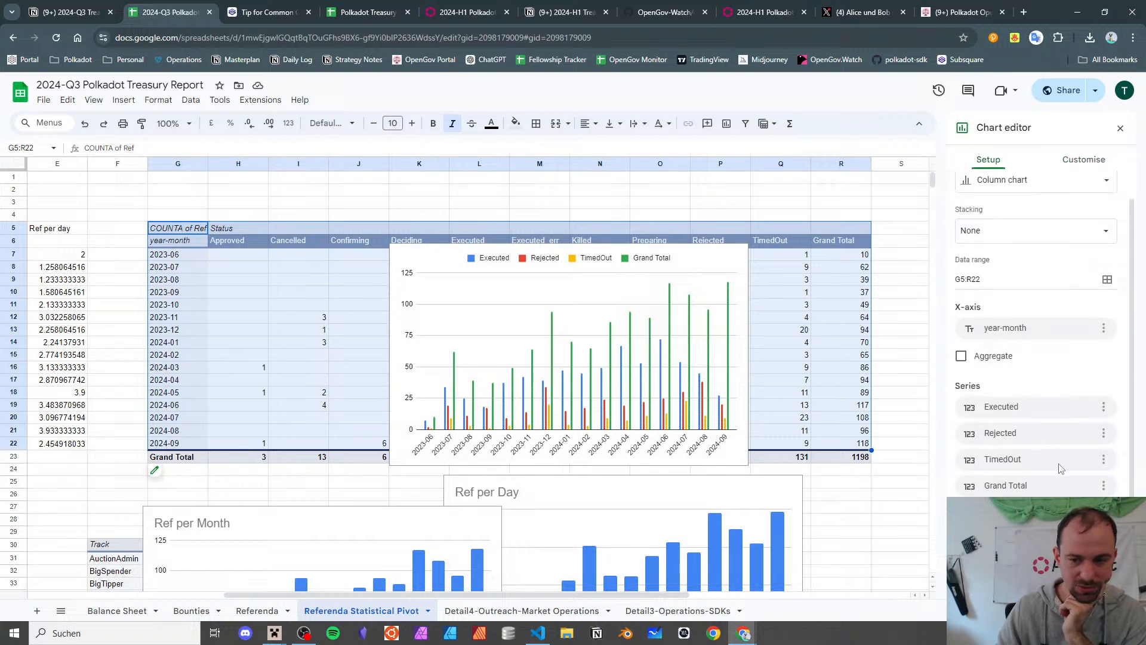
pyautogui.click(1094, 508)
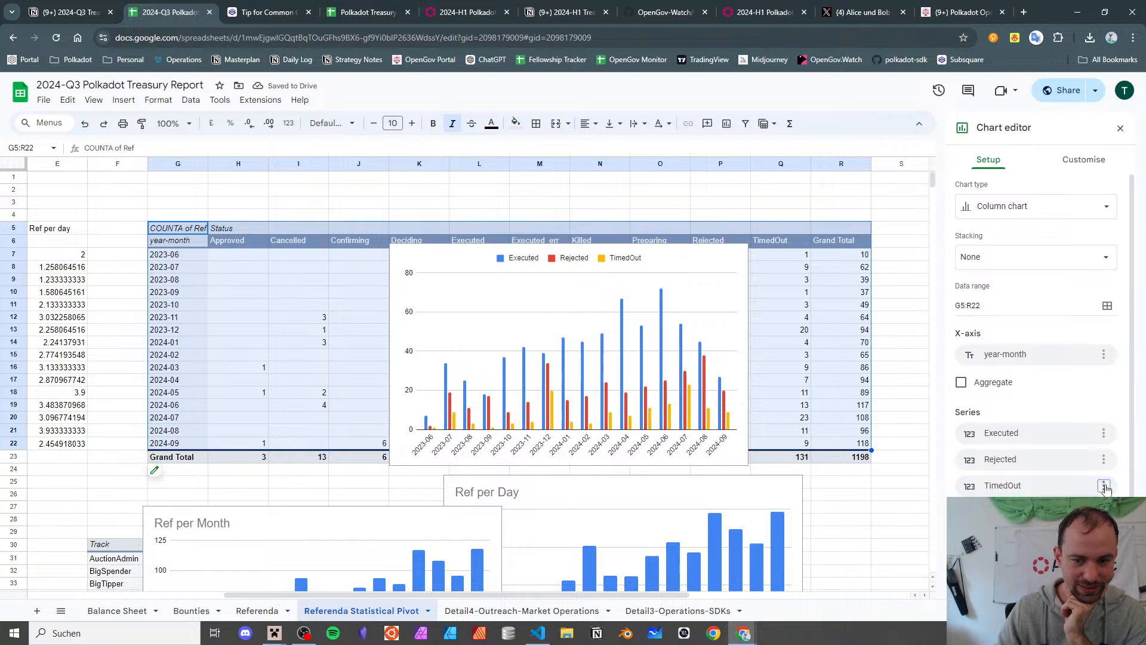
pyautogui.click(1094, 508)
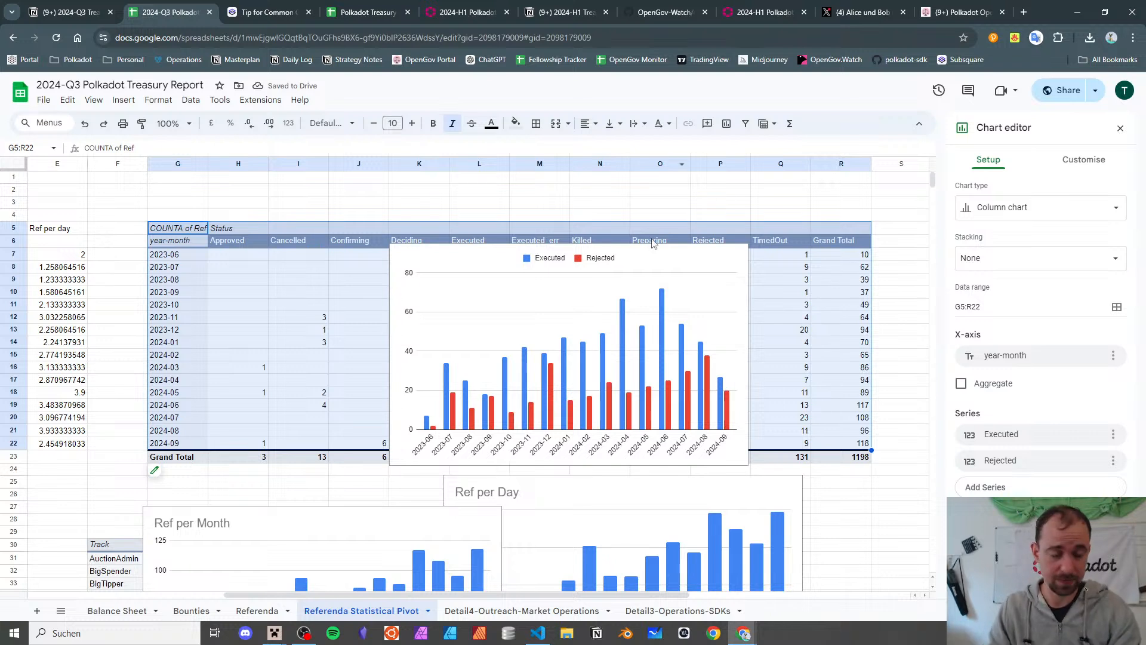
pyautogui.click(1079, 170)
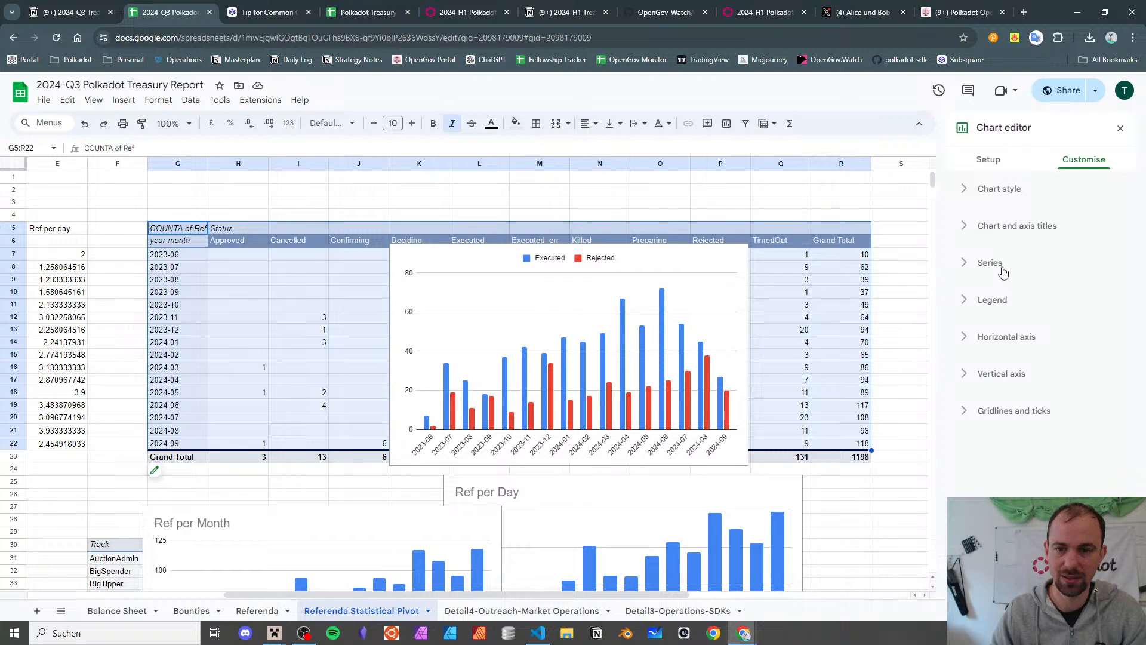
# - Title the chart 'Accepted and Rejected'
pyautogui.click(1023, 227)
pyautogui.click(998, 316)
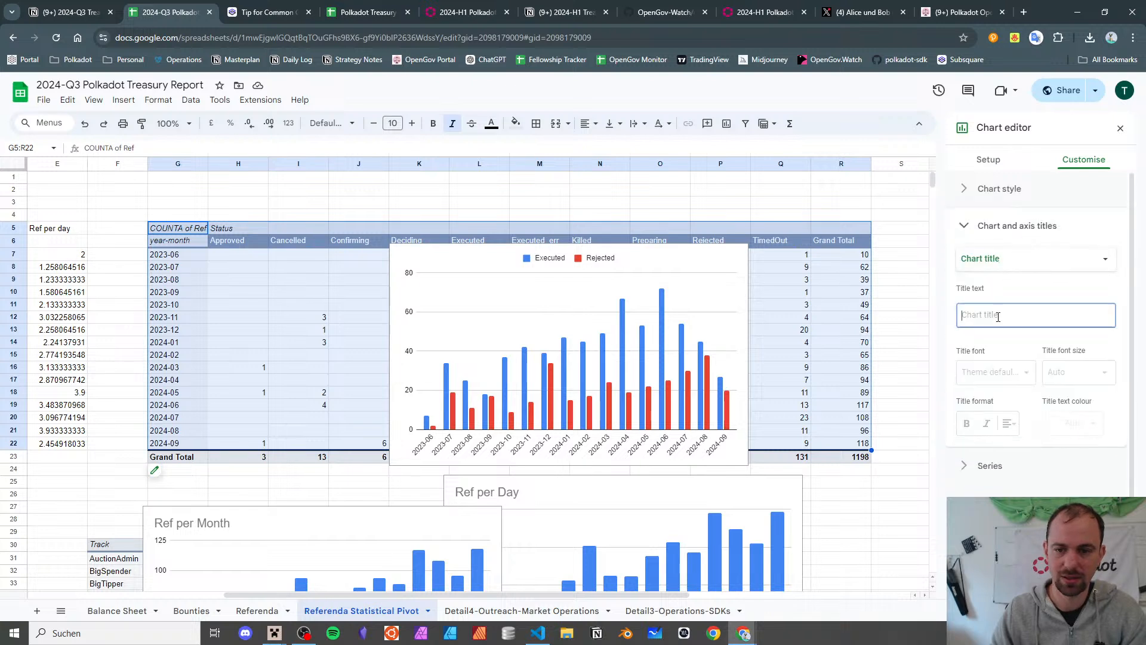
pyautogui.write('Accepted and ')
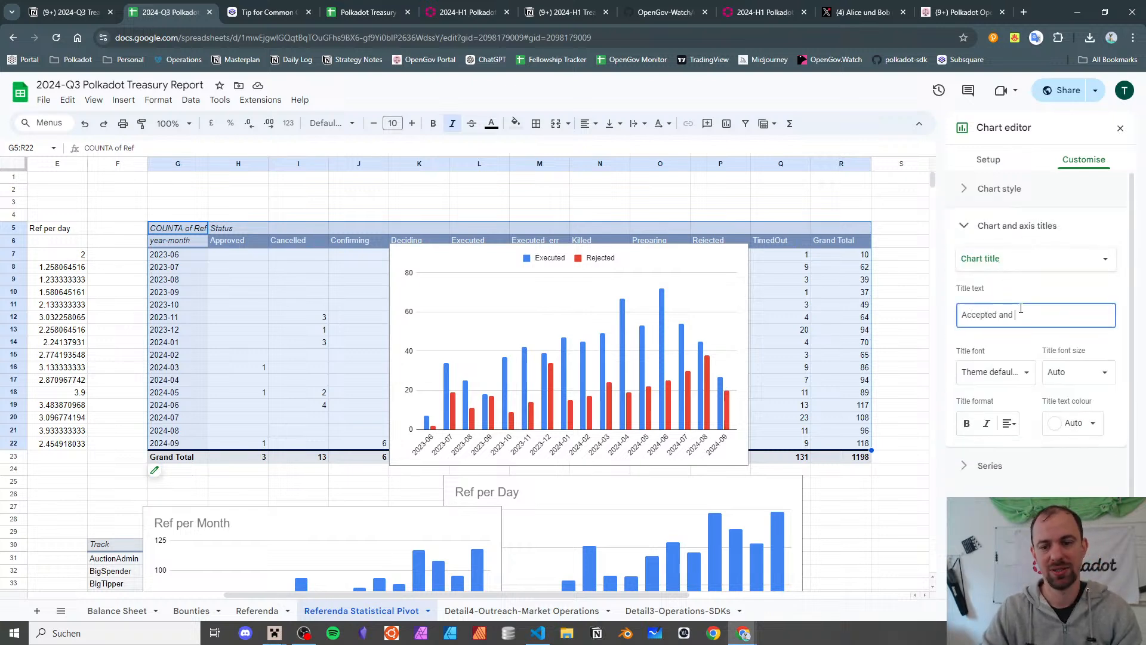
pyautogui.write('Rejected')
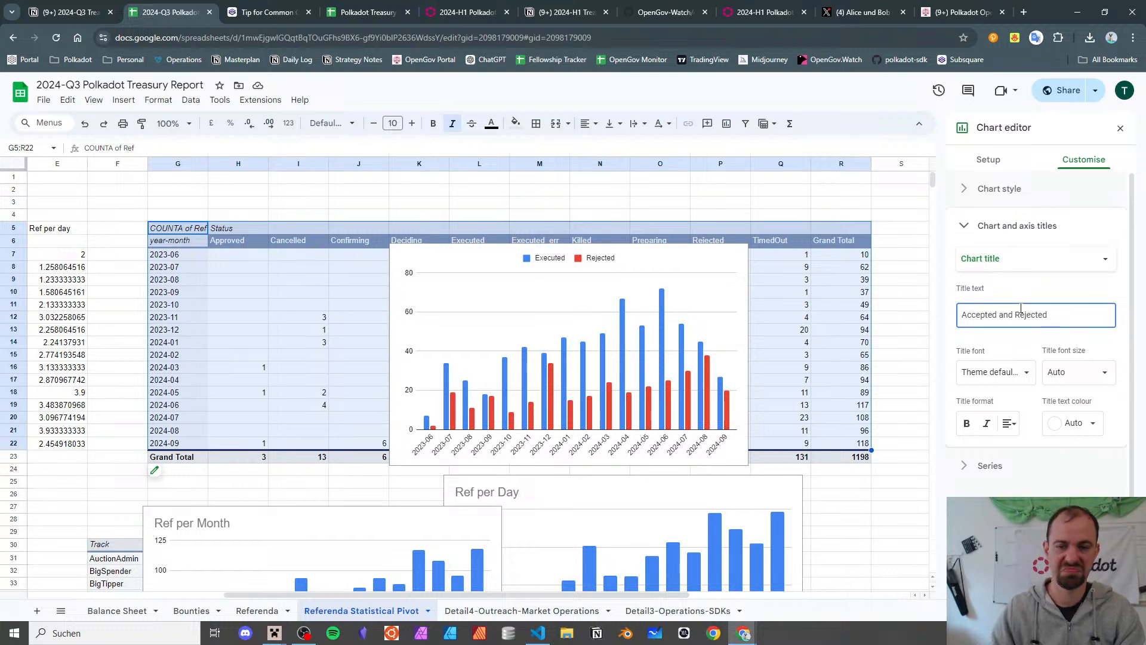
pyautogui.press('Return')
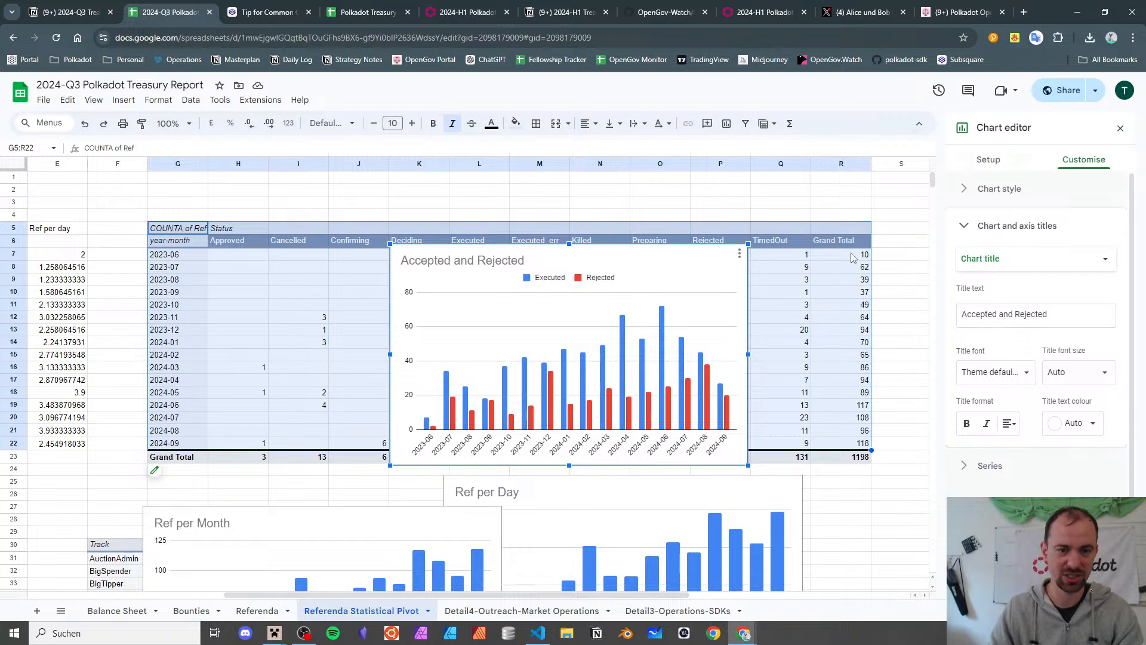
# - Move the chart below the pivot and the Track table, around row 48
pyautogui.scroll(-3, 432, 385)
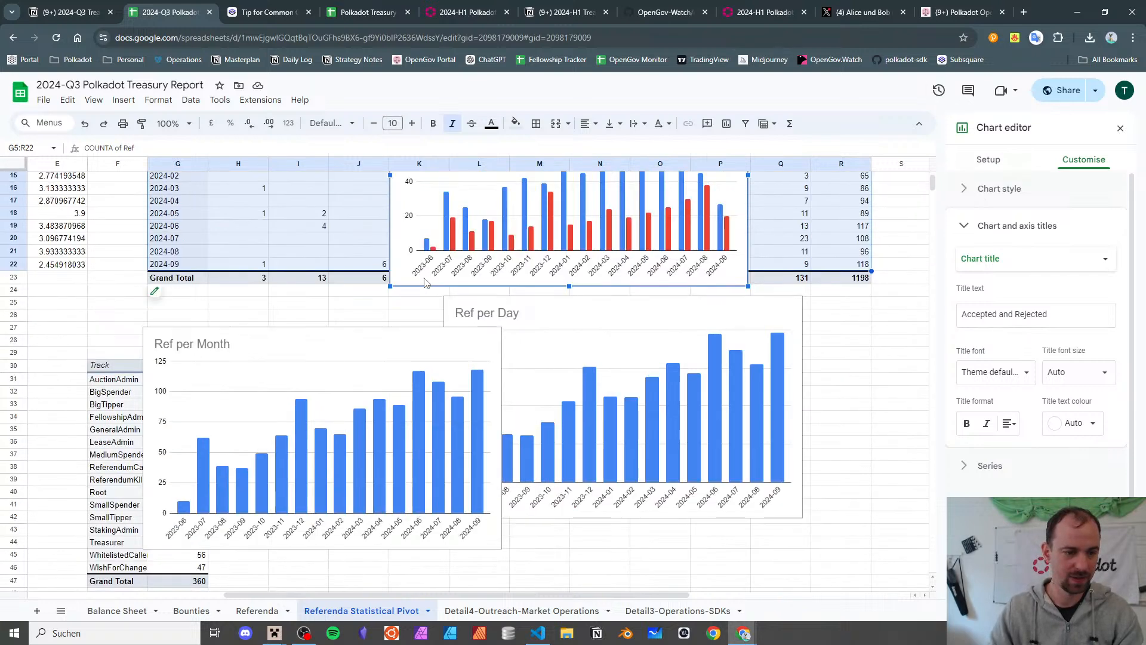
pyautogui.scroll(3, 427, 284)
pyautogui.moveTo(409, 251); pyautogui.dragTo(331, 627)
pyautogui.scroll(-4, 481, 295)
pyautogui.scroll(-4, 272, 522)
pyautogui.scroll(3, 389, 286)
pyautogui.moveTo(348, 420); pyautogui.dragTo(306, 536)
pyautogui.scroll(3, 336, 298)
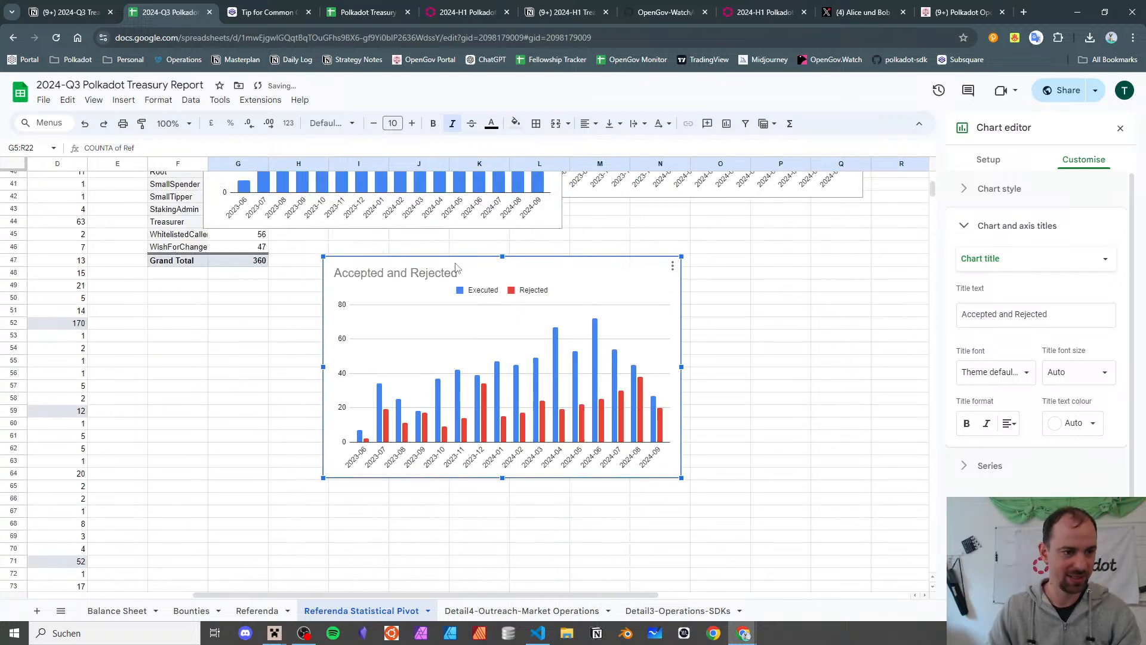
pyautogui.moveTo(433, 266); pyautogui.dragTo(410, 280)
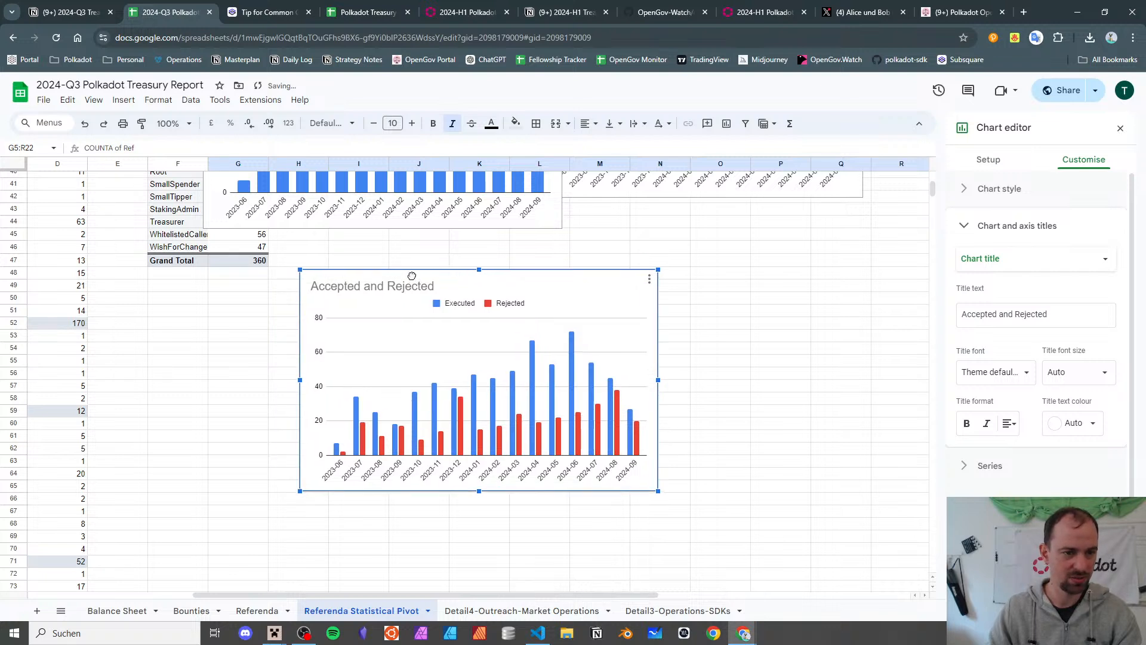
# - Copy the Accepted and Rejected chart and paste it at O50 beside the original
pyautogui.click(648, 279)
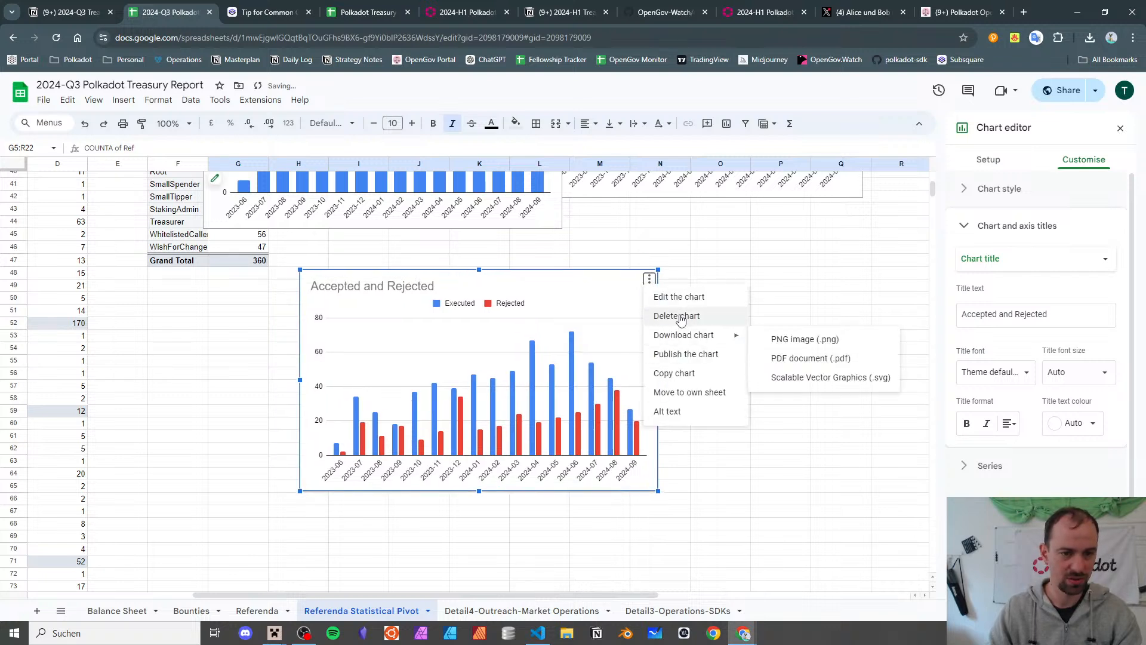
pyautogui.click(675, 374)
pyautogui.click(721, 296)
pyautogui.hotkey('ctrl', 'v')
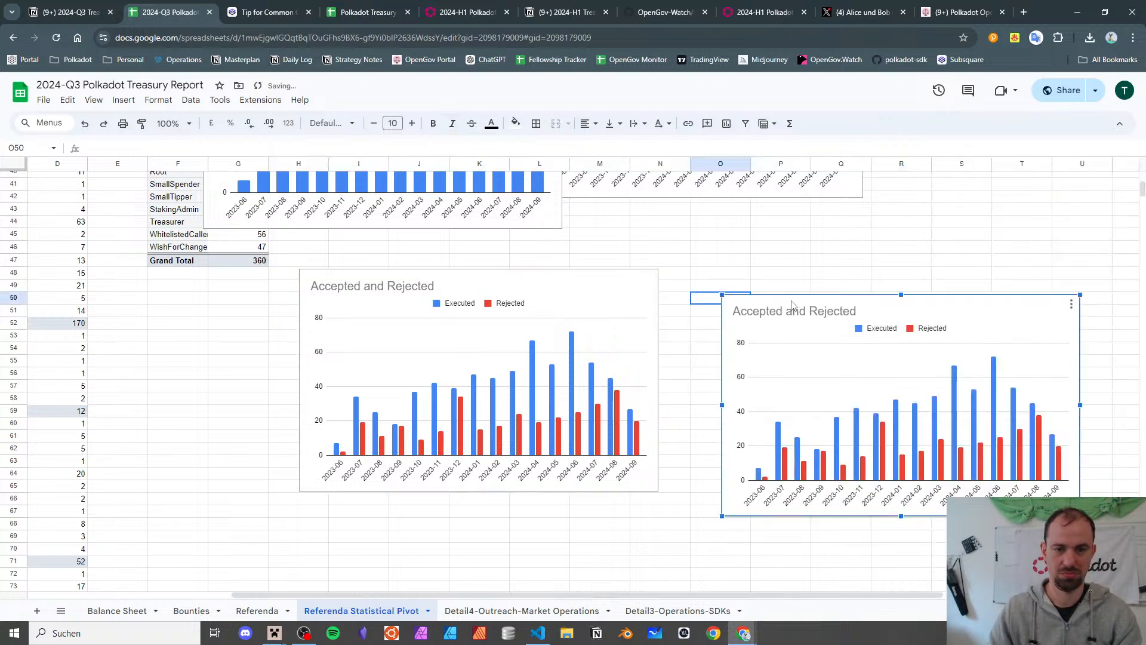
pyautogui.moveTo(793, 303); pyautogui.dragTo(754, 269)
# - Switch the copy's series to Cancelled only, removing Executed, Rejected and Killed
pyautogui.doubleClick(753, 269)
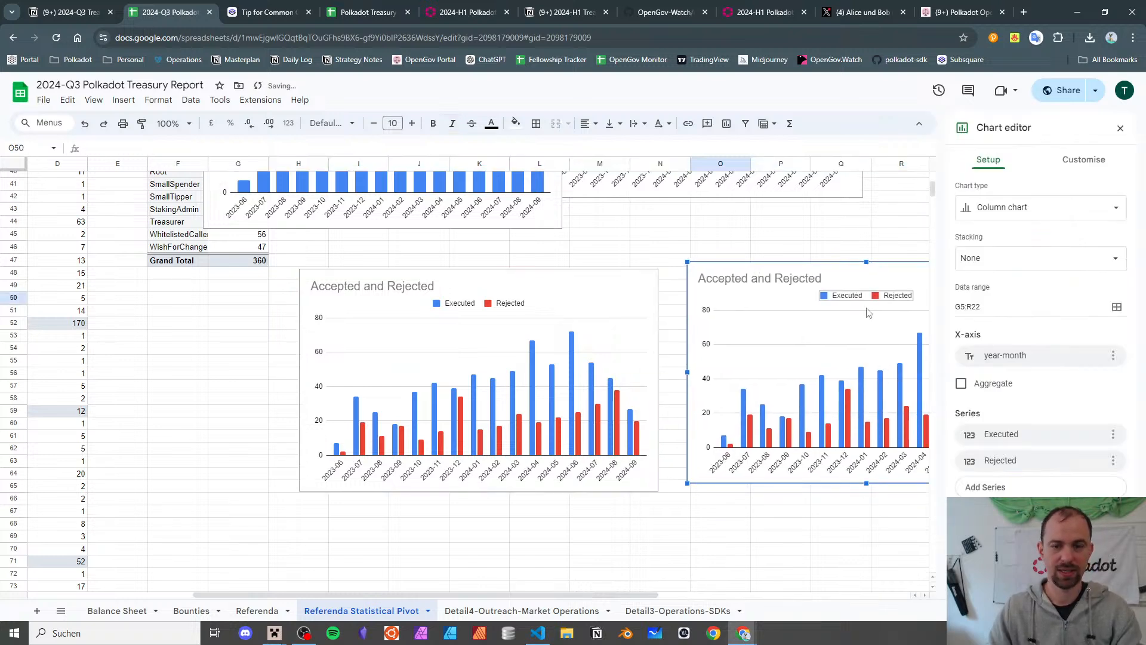
pyautogui.click(1058, 436)
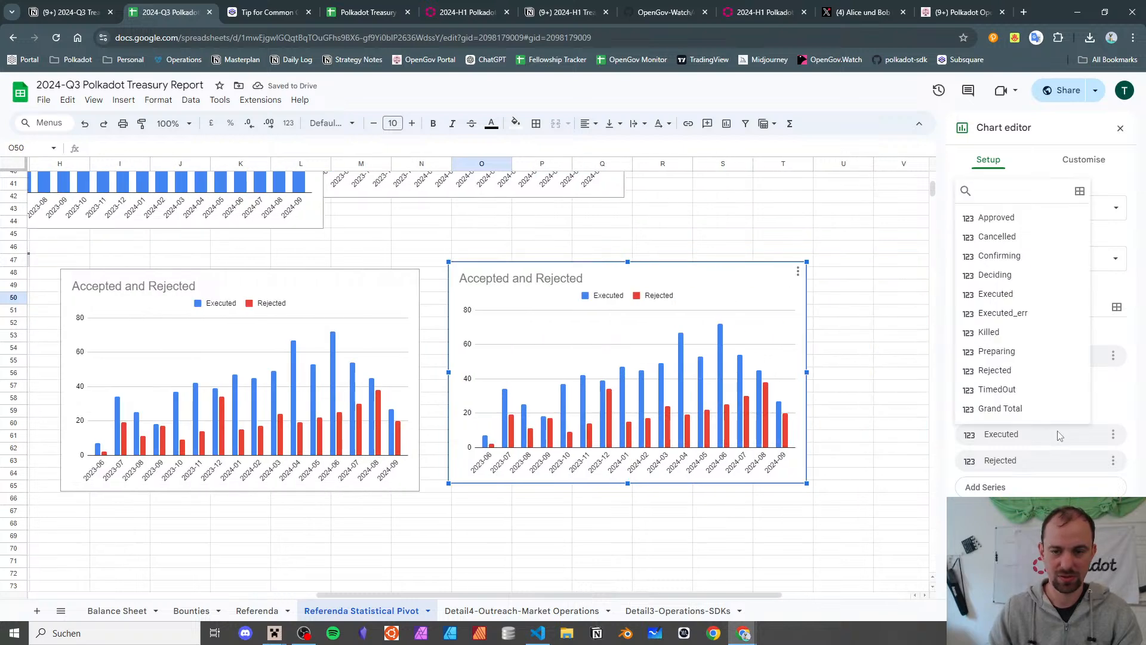
pyautogui.click(1014, 242)
pyautogui.click(1015, 469)
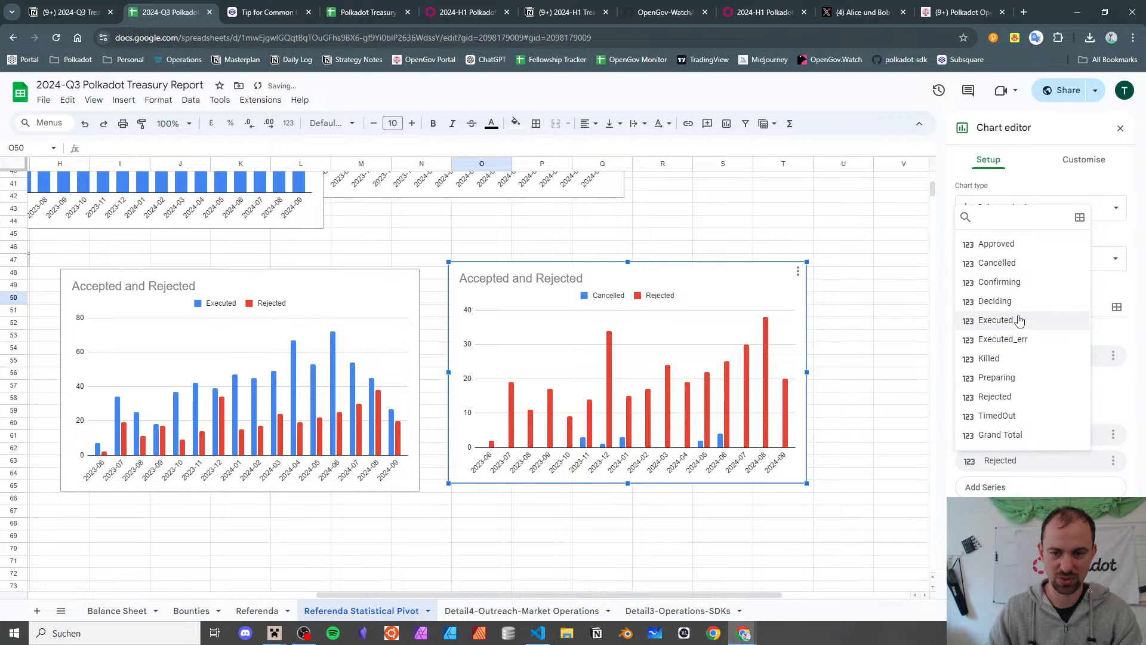
pyautogui.click(1015, 357)
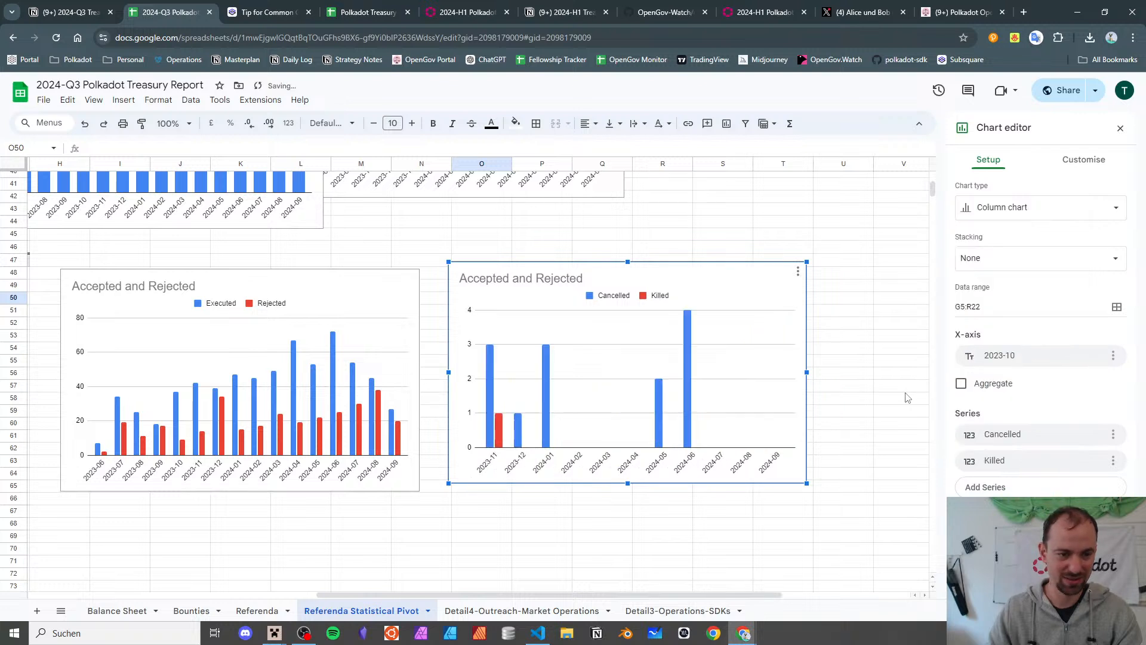
pyautogui.click(1040, 461)
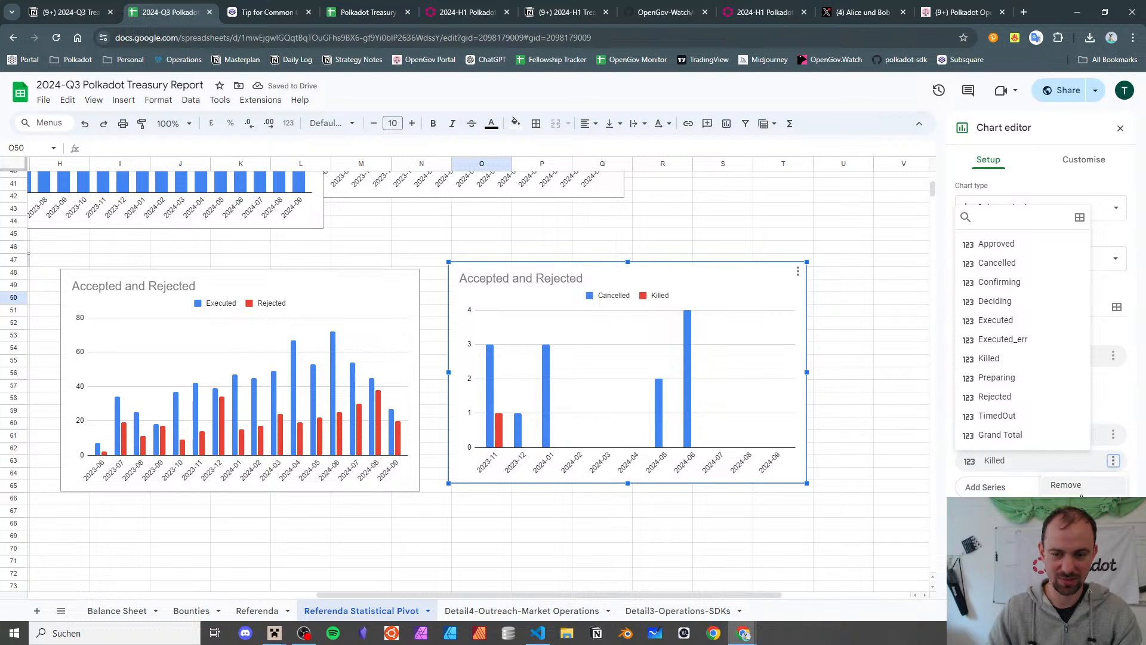
pyautogui.click(1066, 485)
pyautogui.click(886, 424)
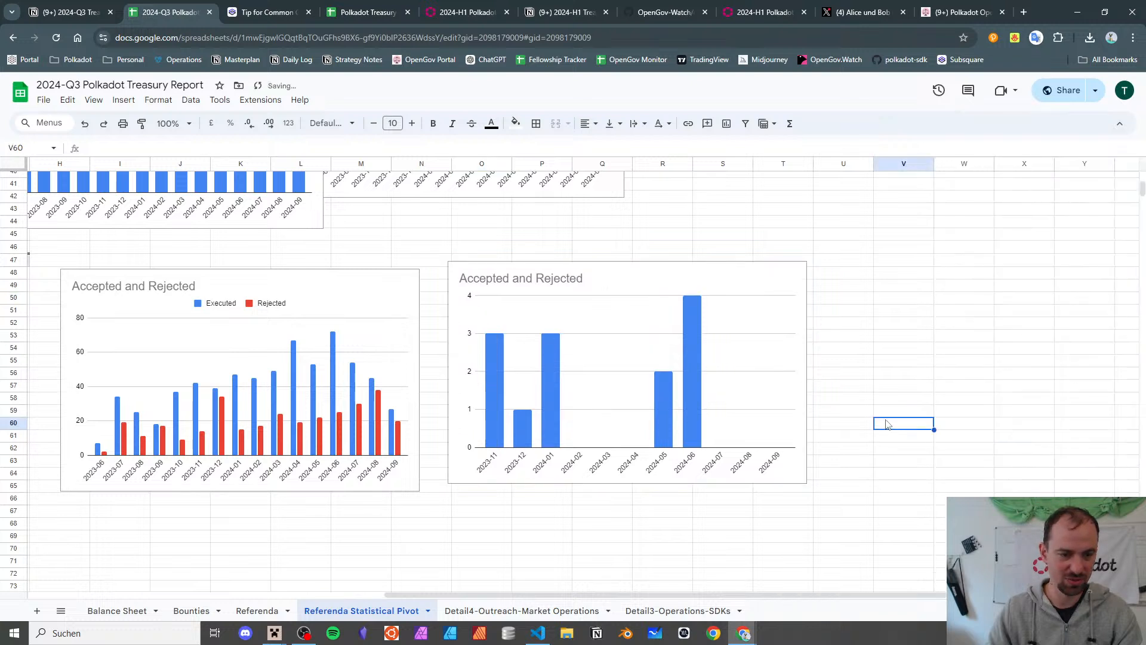
# - Retitle the copied chart 'Cancelled'
pyautogui.click(591, 284)
pyautogui.doubleClick(562, 278)
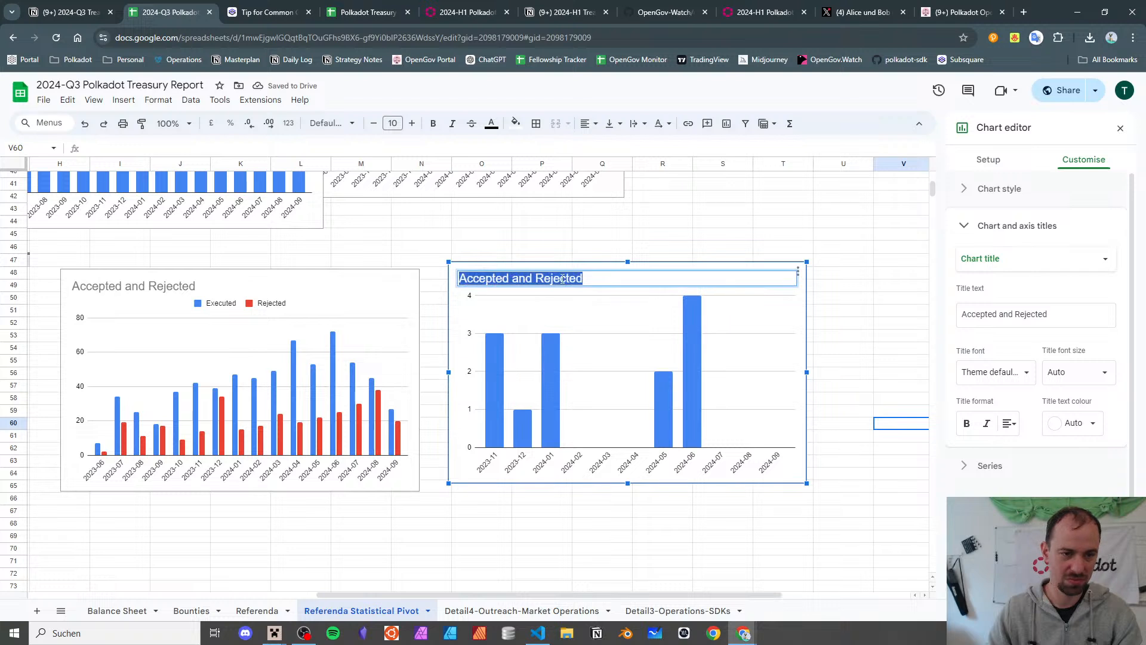
pyautogui.write('Cal')
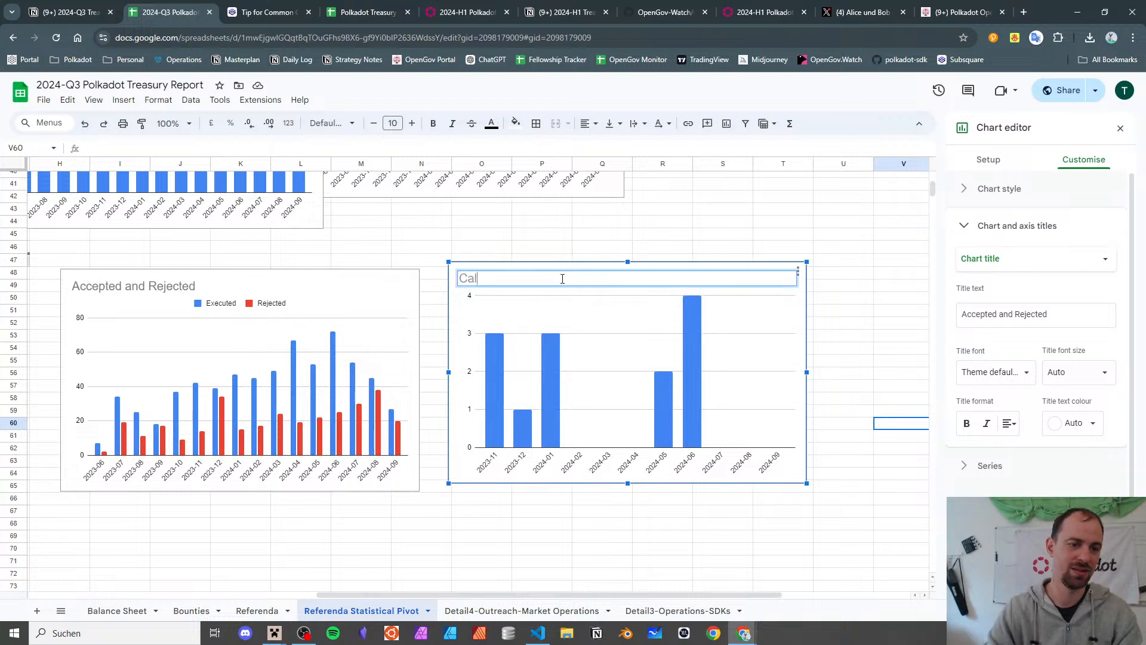
pyautogui.write('lelled')
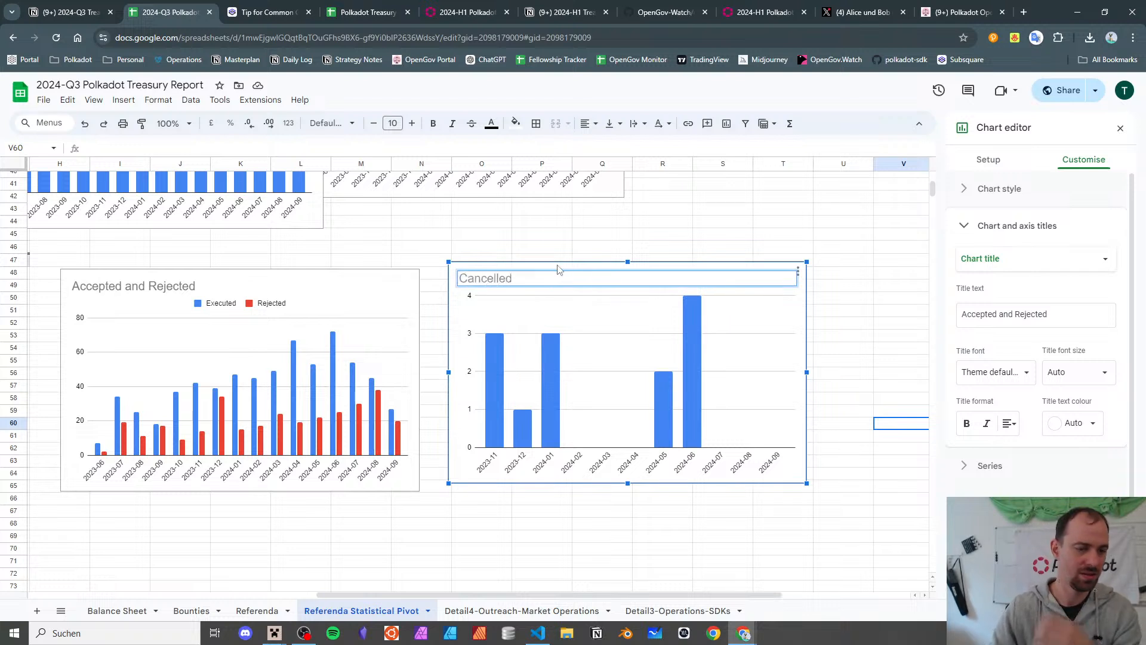
pyautogui.click(594, 551)
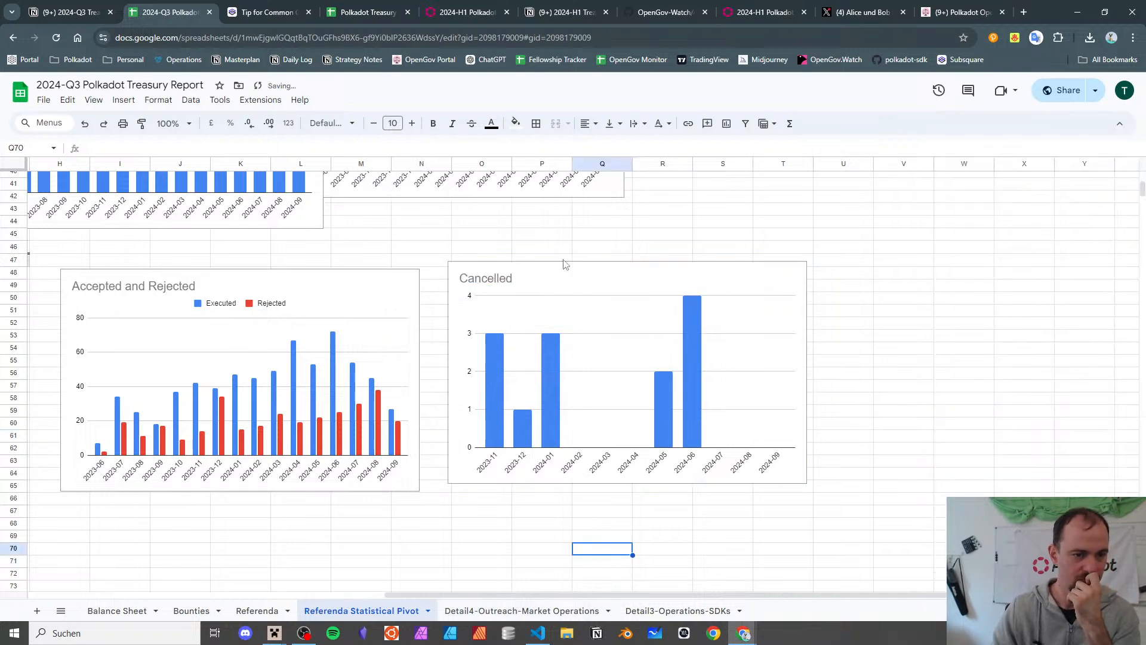
# - Add Executed_err and TimedOut series to the Cancelled chart
pyautogui.scroll(10, 551, 280)
pyautogui.hscroll(-2, 552, 281)
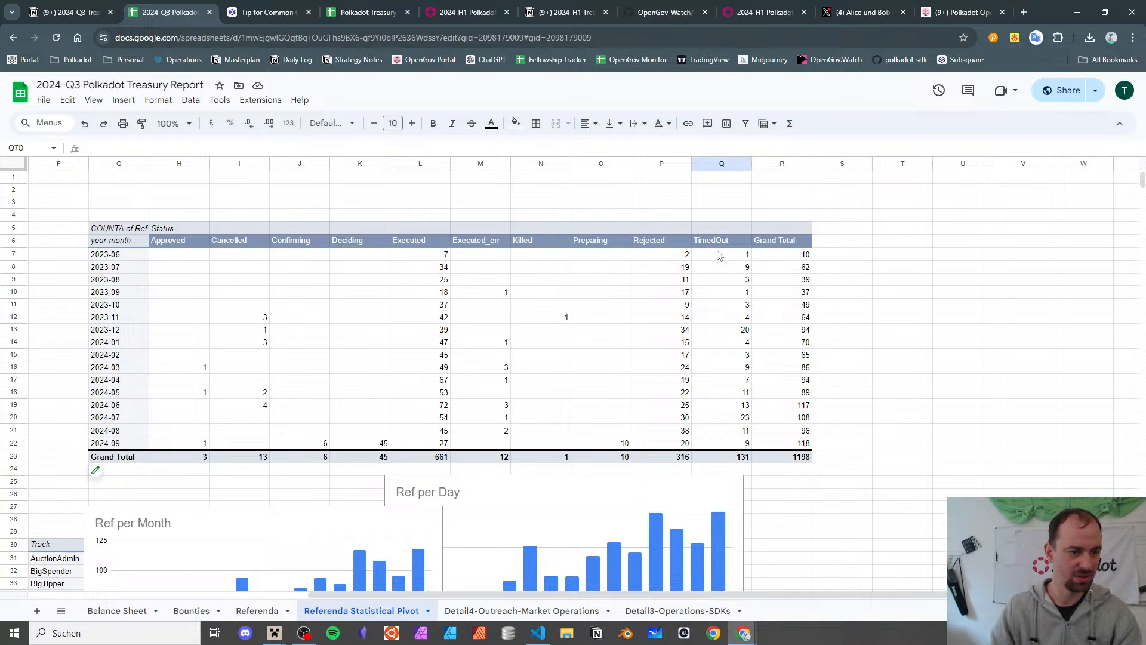
pyautogui.scroll(-9, 719, 255)
pyautogui.scroll(2, 705, 272)
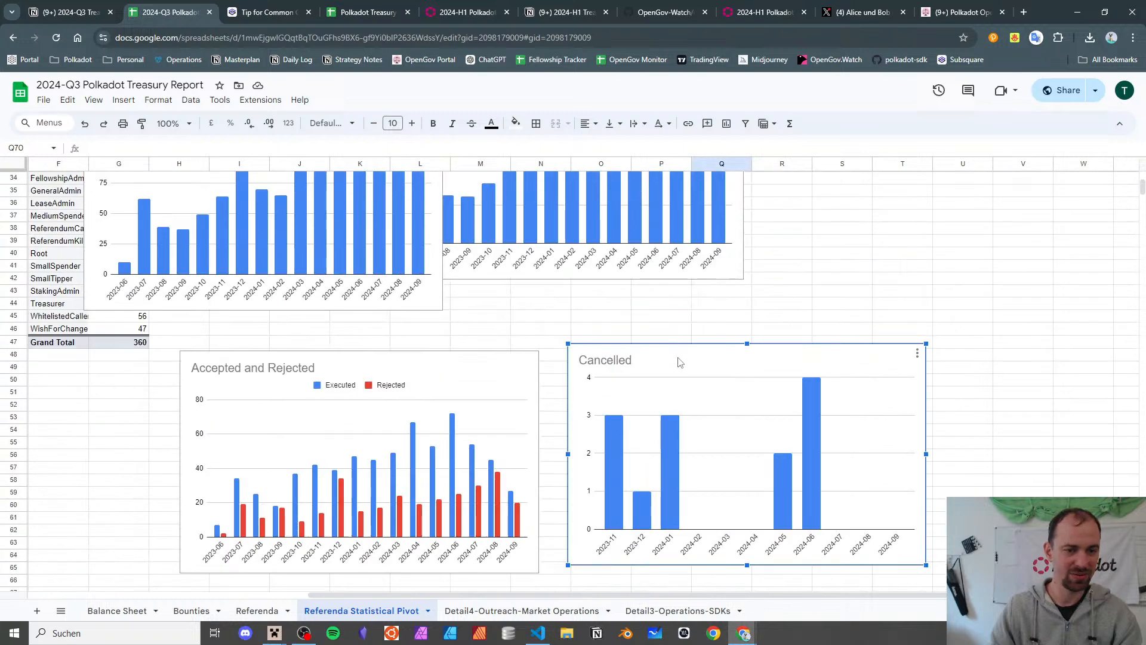
pyautogui.doubleClick(681, 357)
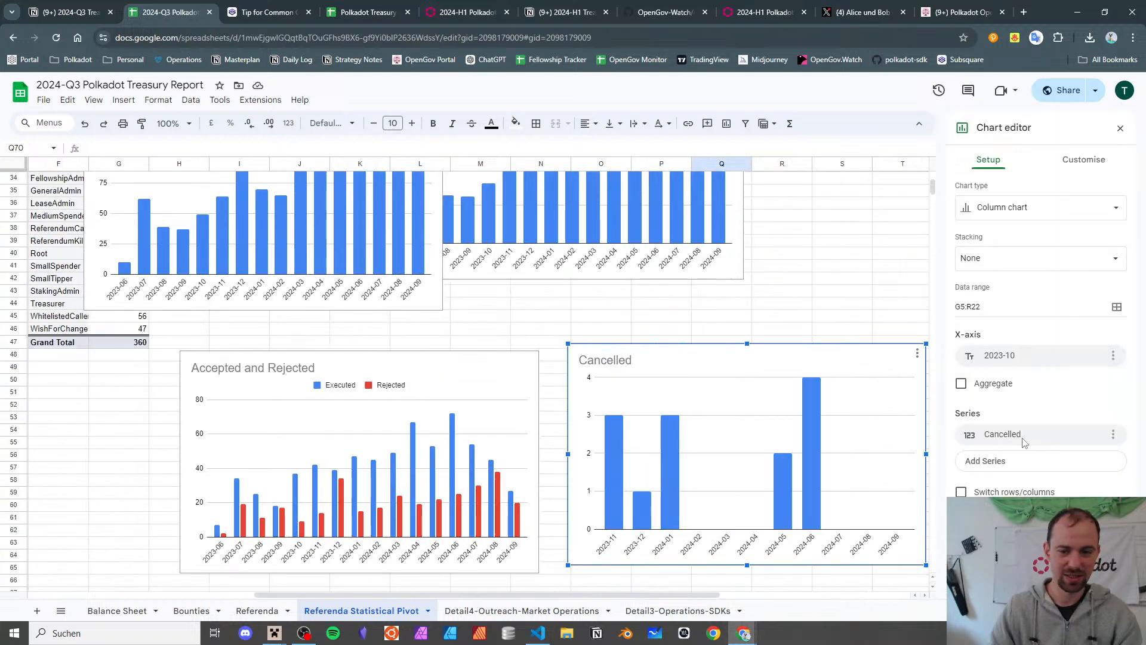
pyautogui.click(986, 464)
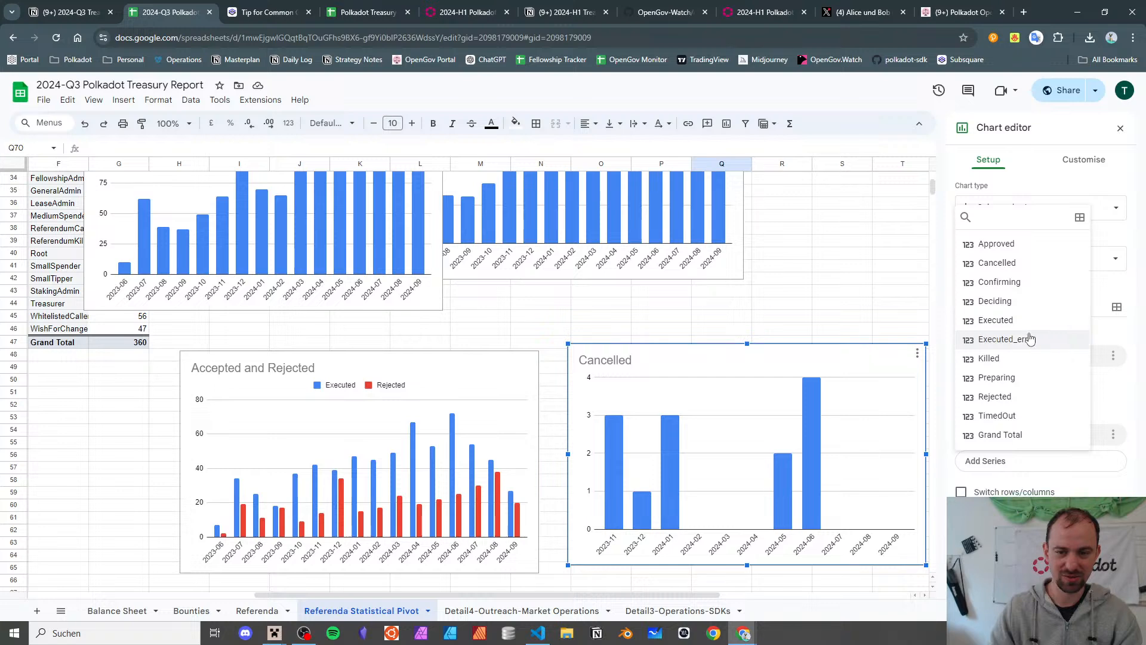
pyautogui.click(1006, 339)
pyautogui.click(992, 487)
pyautogui.click(1000, 442)
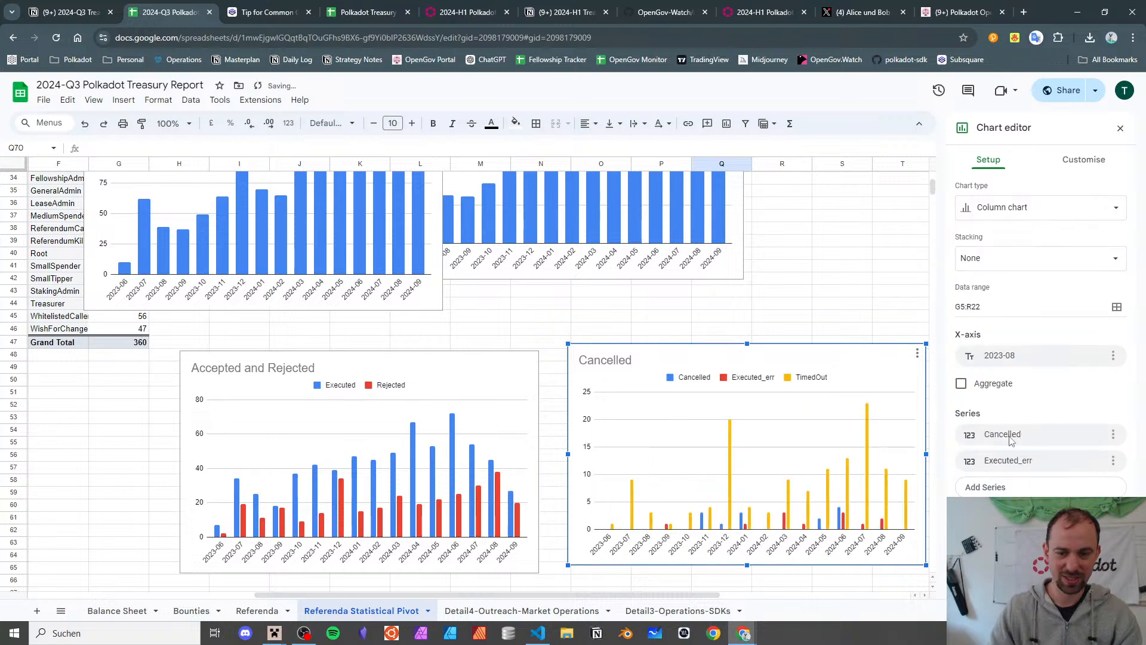
pyautogui.scroll(-3, 891, 313)
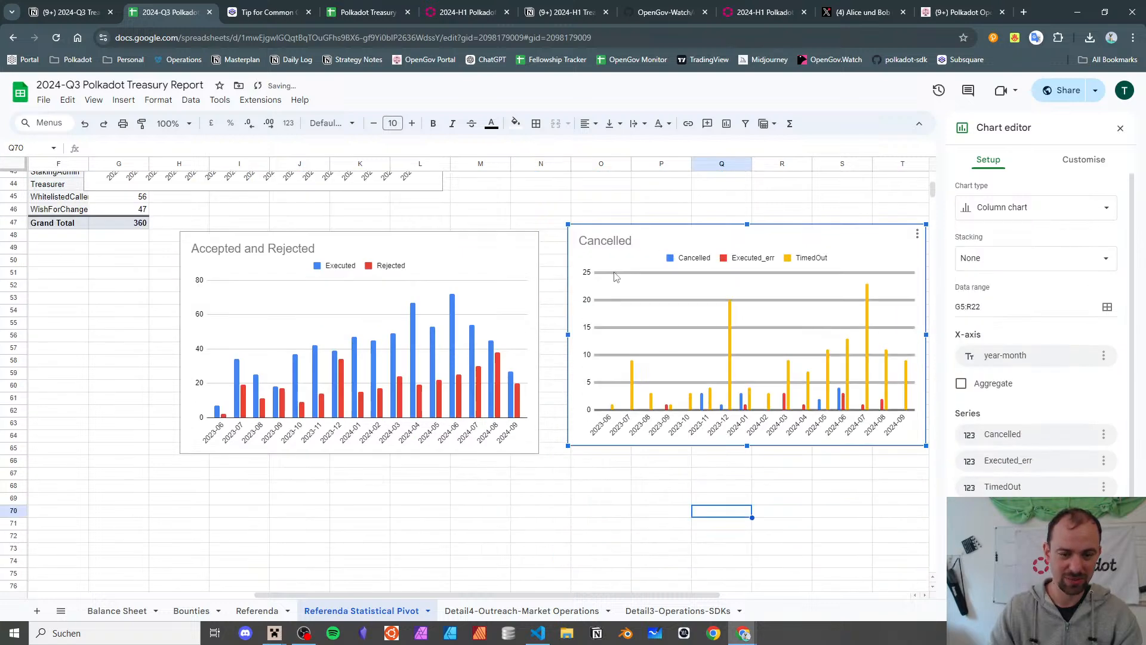
pyautogui.hscroll(2, 735, 189)
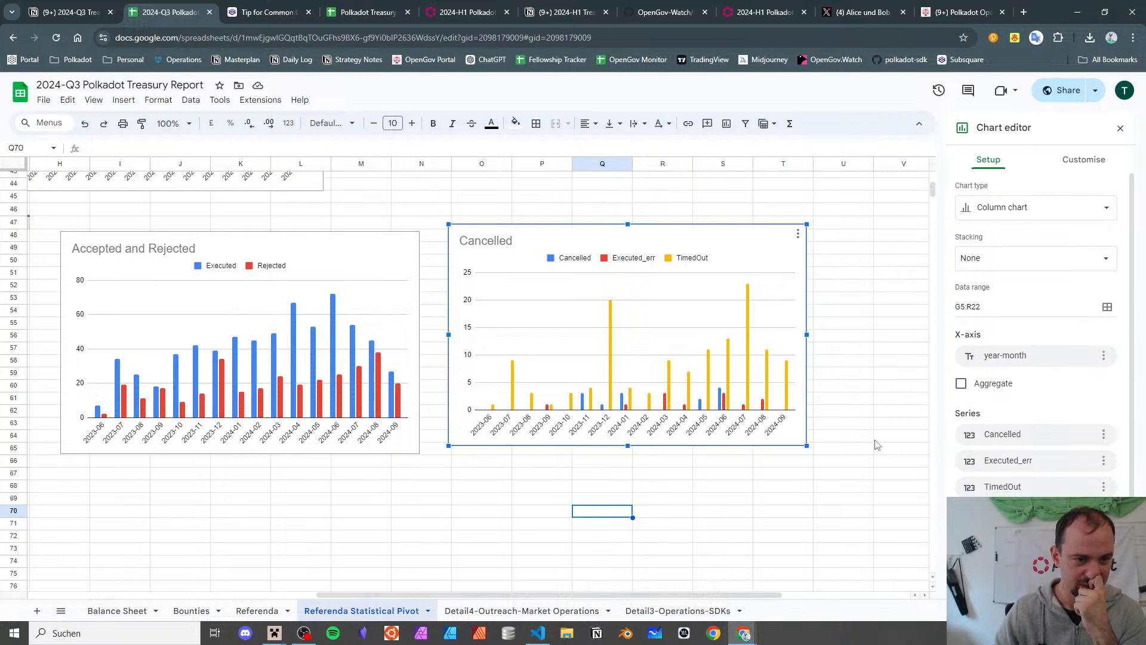
# - Retitle the chart 'Cancelled, failed to execute, timed out without decision deposit' and deselect it
pyautogui.doubleClick(495, 241)
pyautogui.click(527, 243)
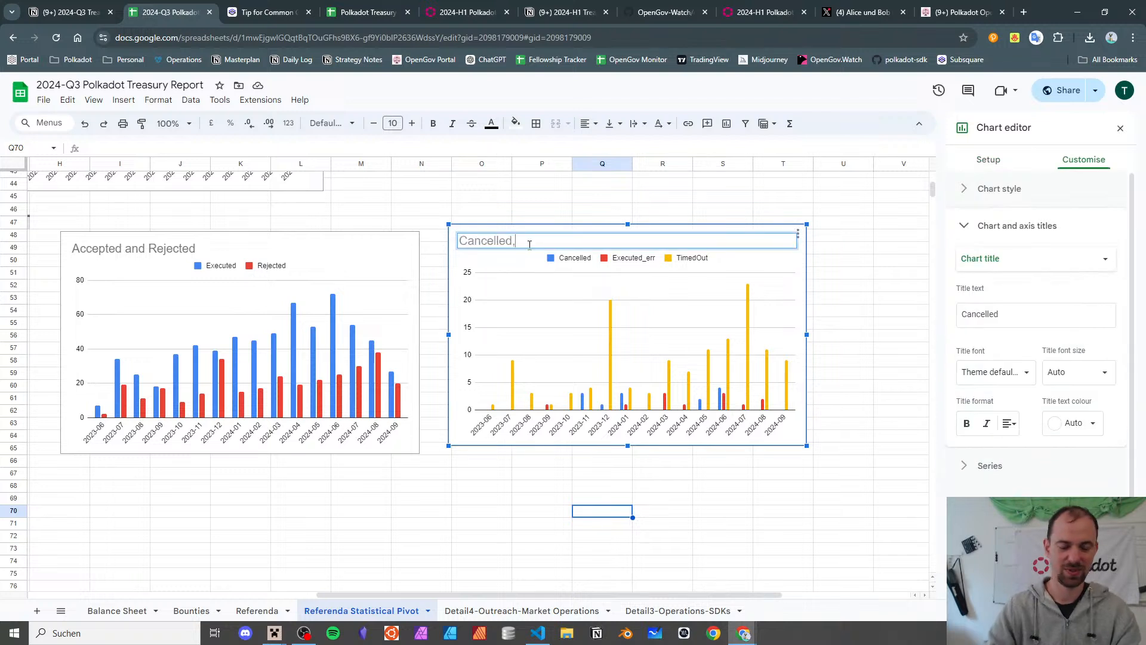
pyautogui.write(', e')
pyautogui.press('BackSpace')
pyautogui.write('failed to exe')
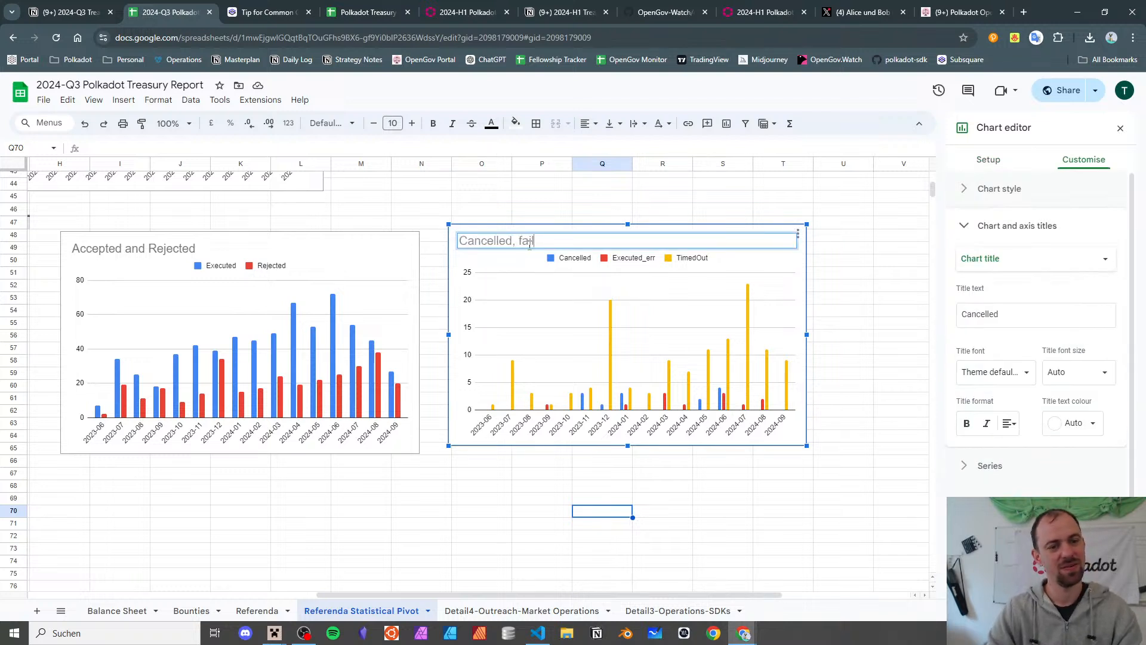
pyautogui.write('cute, ')
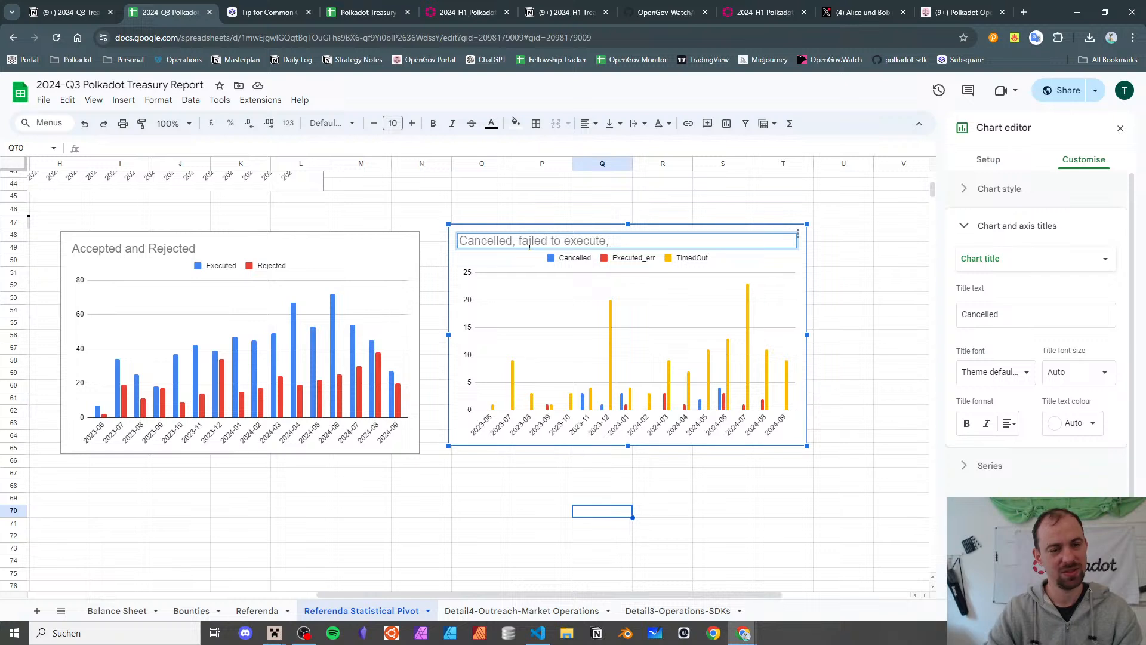
pyautogui.write('timed out')
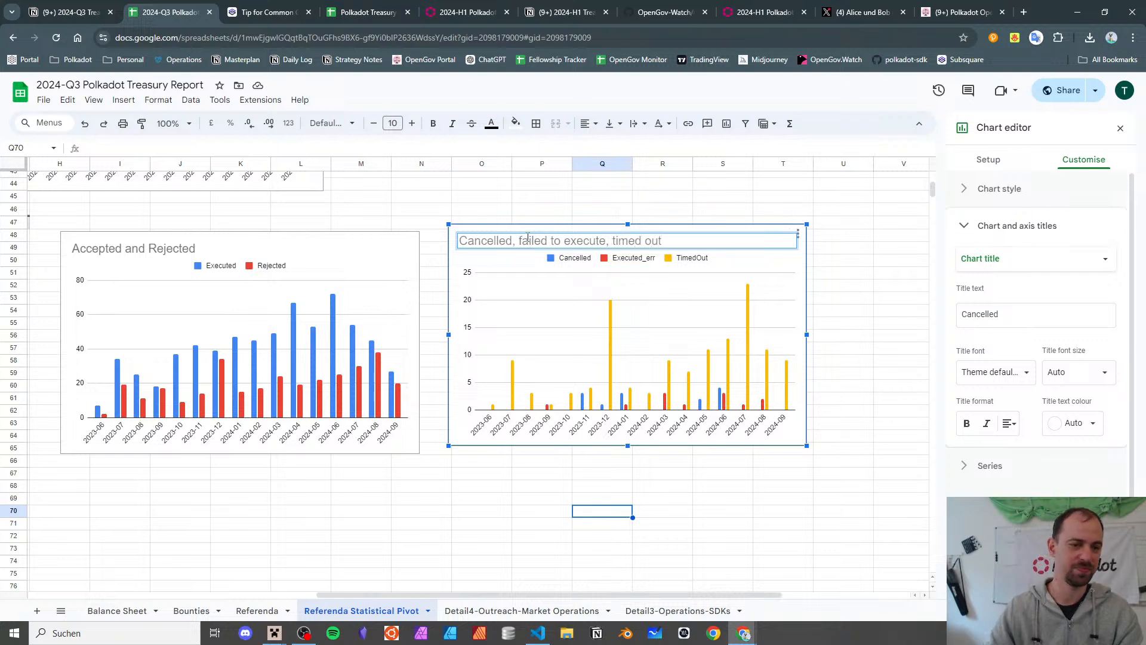
pyautogui.write(' without DD')
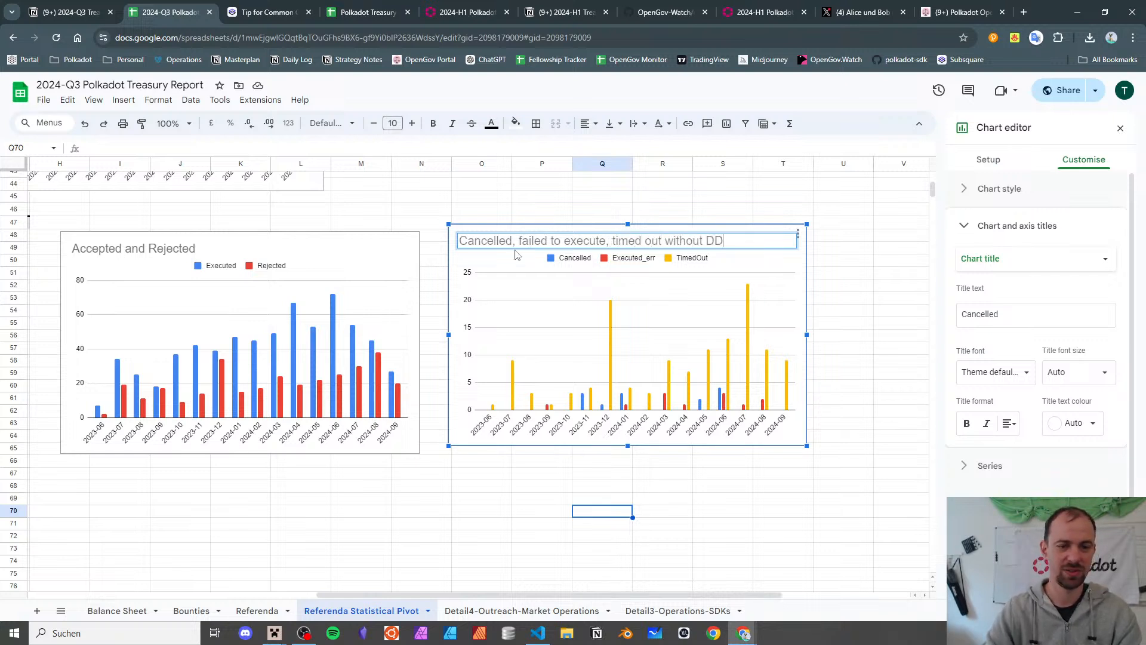
pyautogui.press('BackSpace')
pyautogui.press('BackSpace')
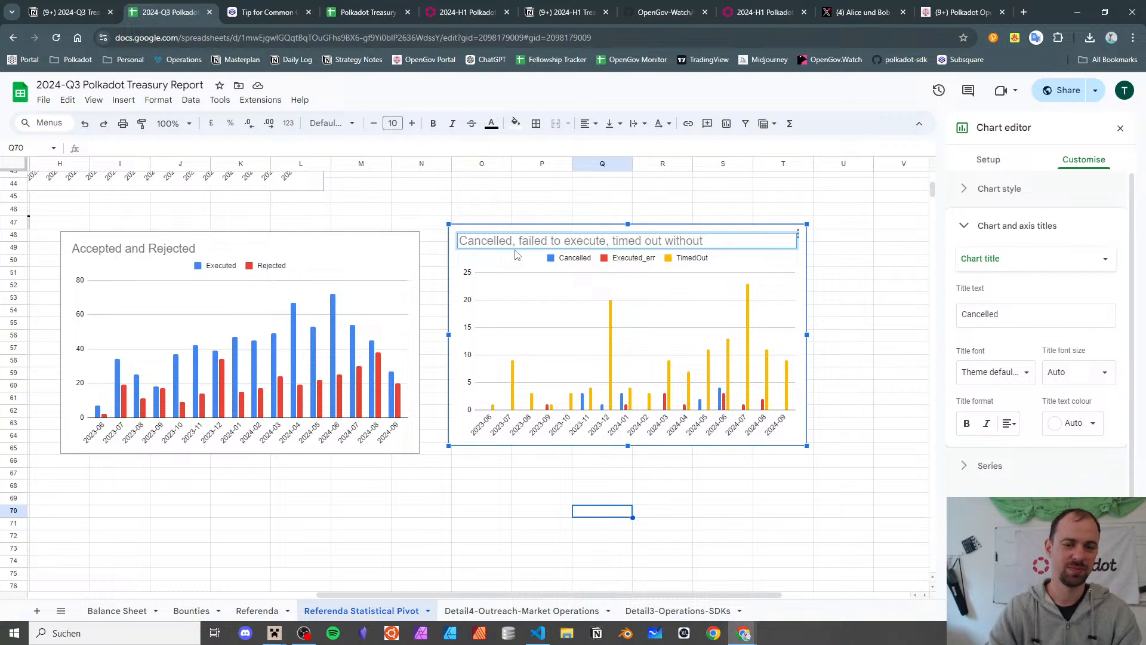
pyautogui.write('decision deposit')
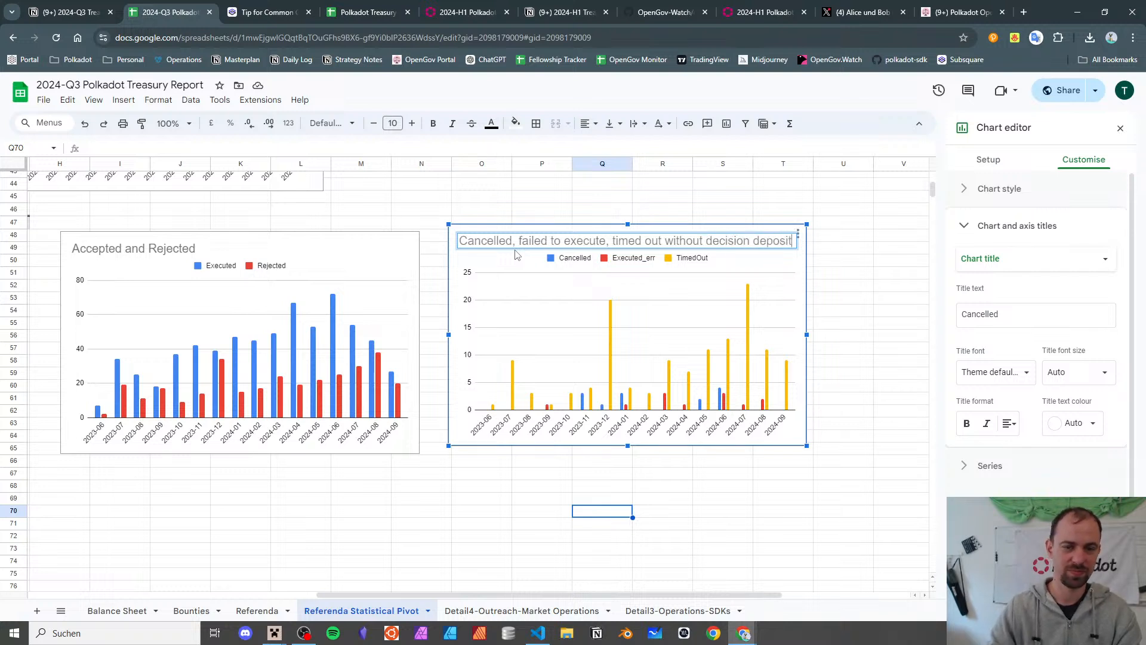
pyautogui.click(884, 349)
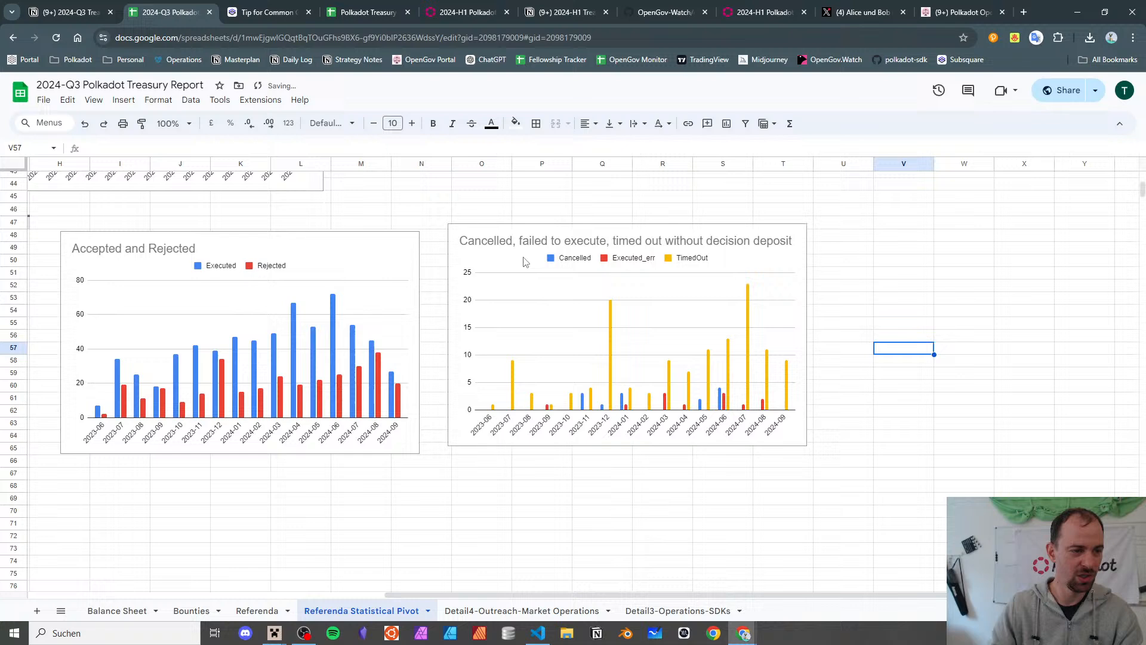
pyautogui.click(374, 258)
# - Download the Accepted and Rejected chart as a PNG image
pyautogui.click(410, 241)
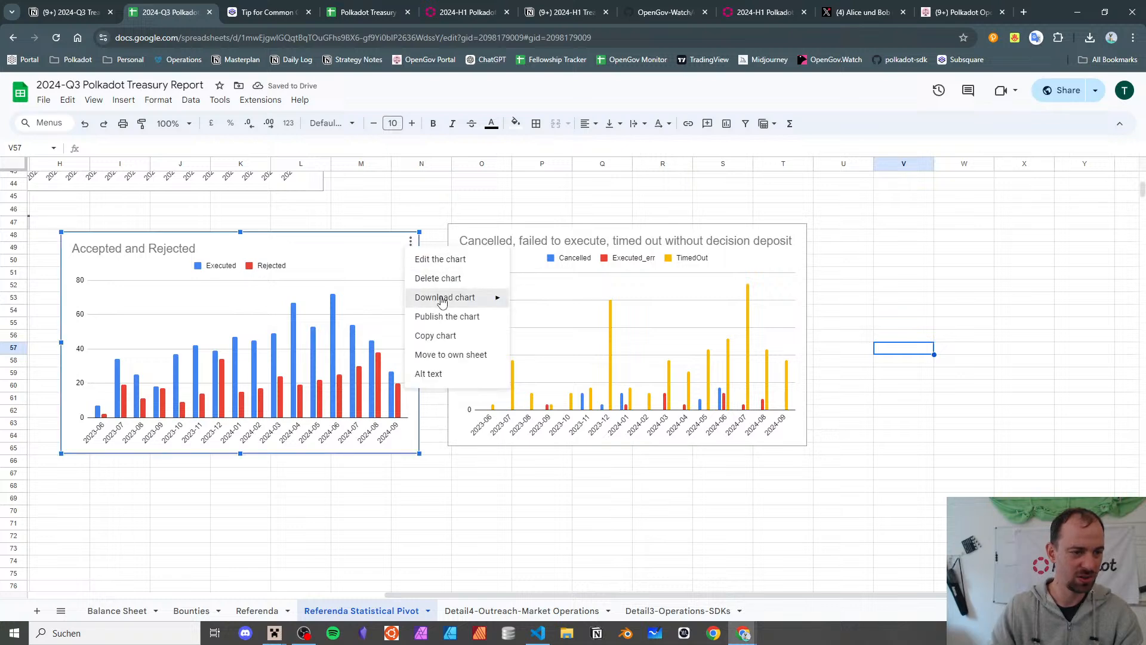
pyautogui.moveTo(442, 300)
pyautogui.click(555, 300)
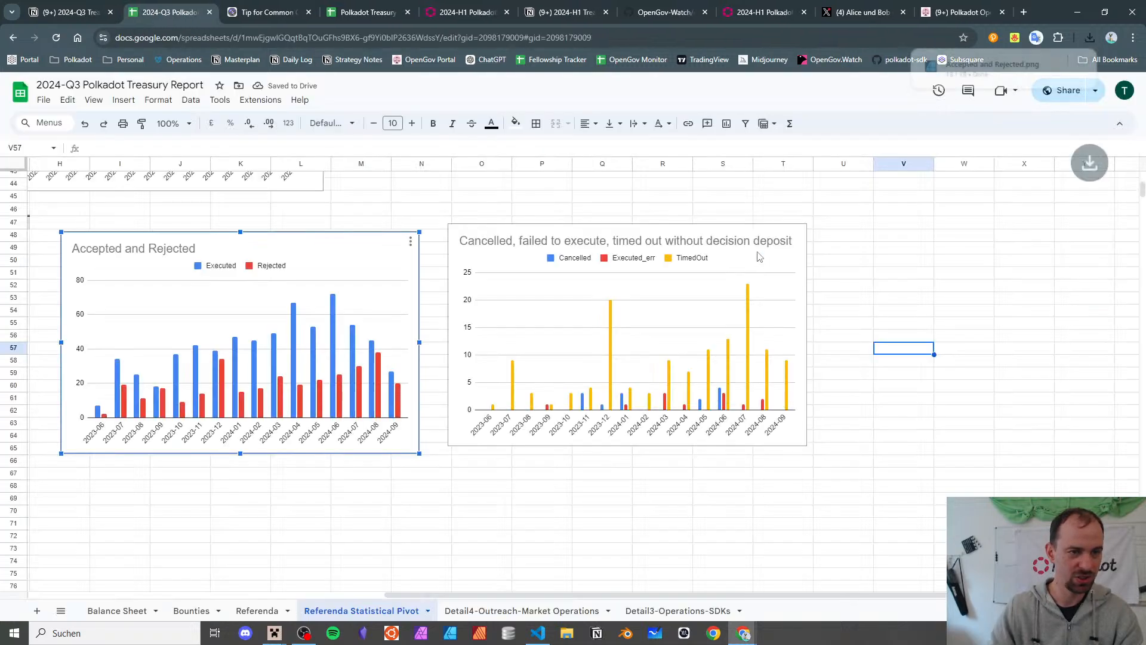
# - Download the cancelled/timed-out chart as a PNG image
pyautogui.click(787, 246)
pyautogui.click(798, 233)
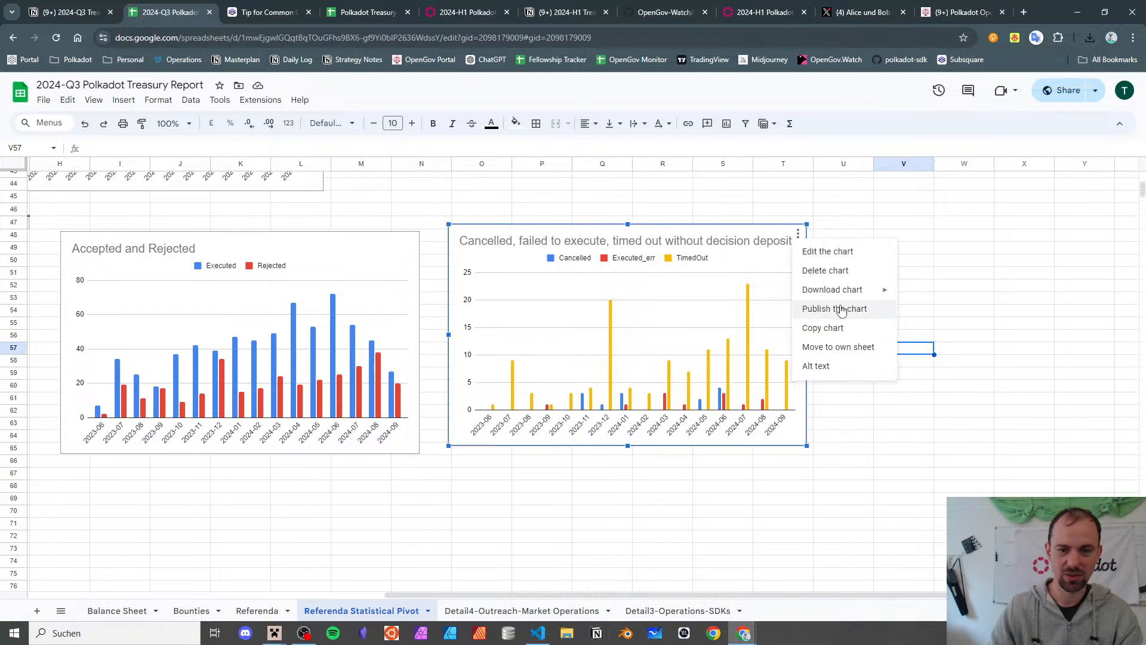
pyautogui.moveTo(853, 291)
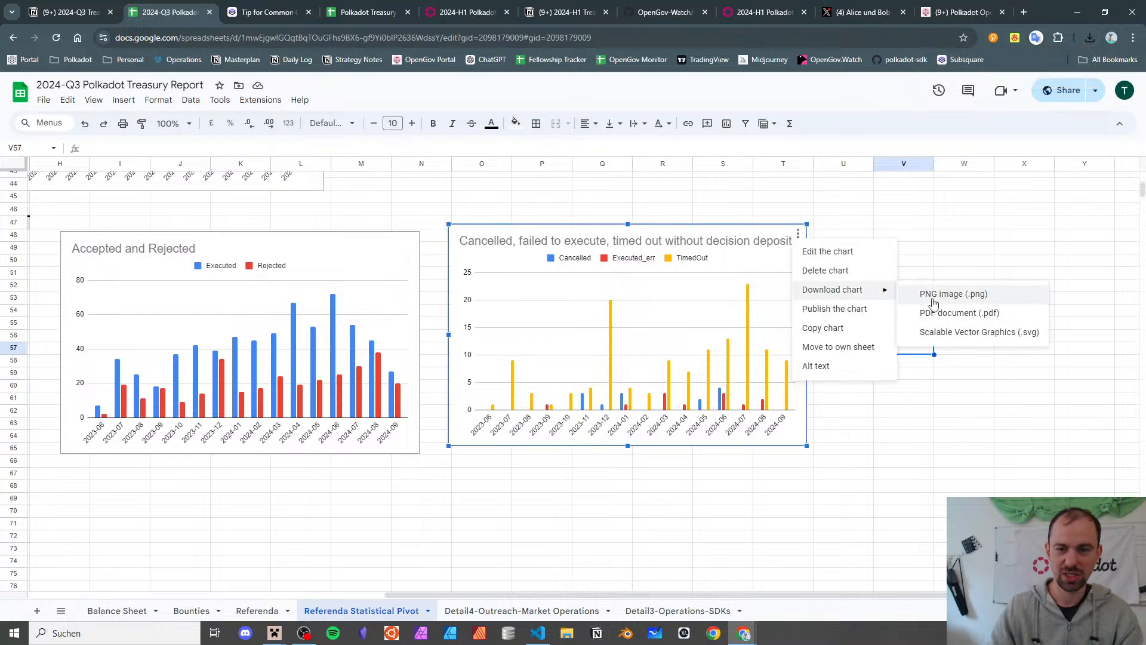
pyautogui.click(934, 295)
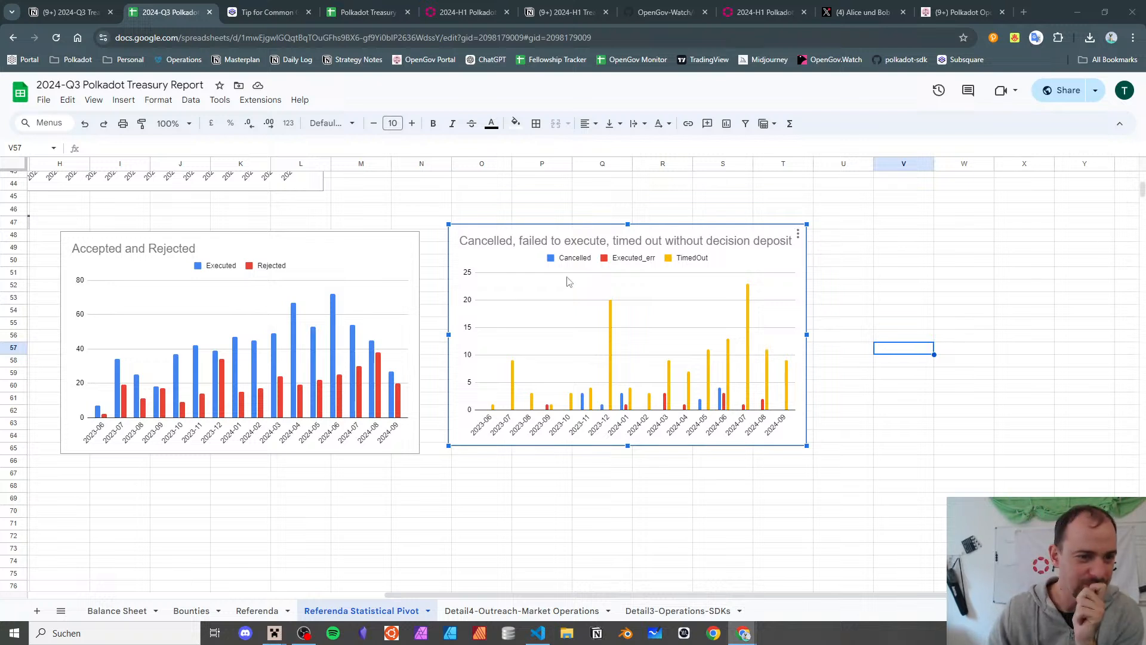
# - Scroll back up to the status-by-month pivot table
pyautogui.scroll(3, 236, 483)
pyautogui.scroll(-4, 250, 397)
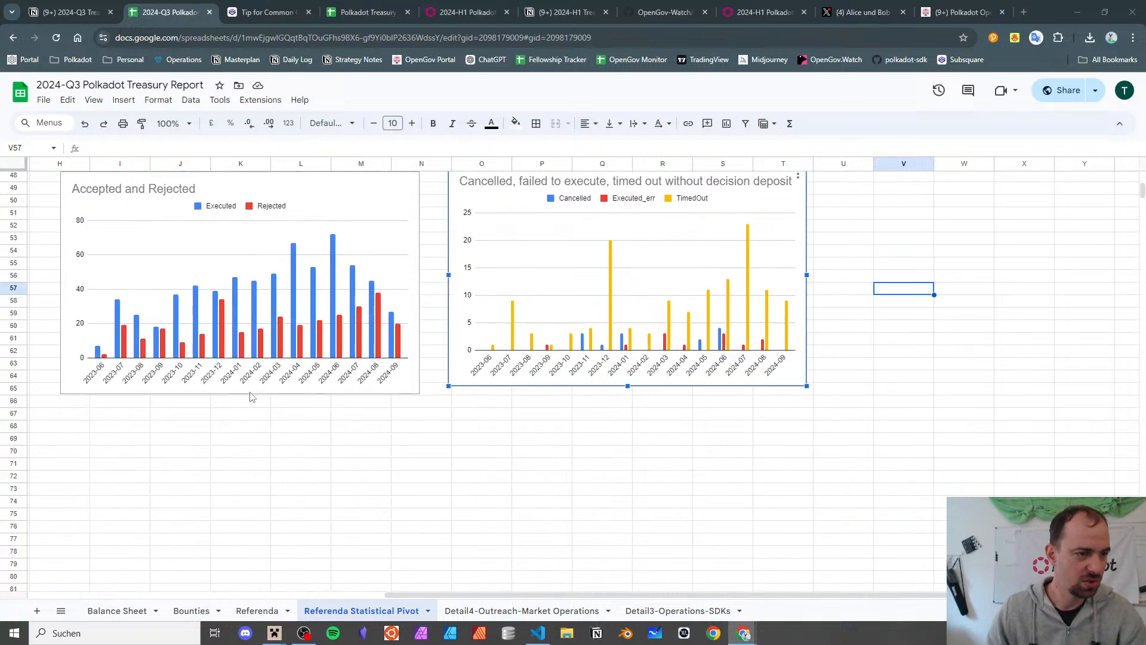
pyautogui.hscroll(-4, 260, 384)
pyautogui.scroll(15, 414, 362)
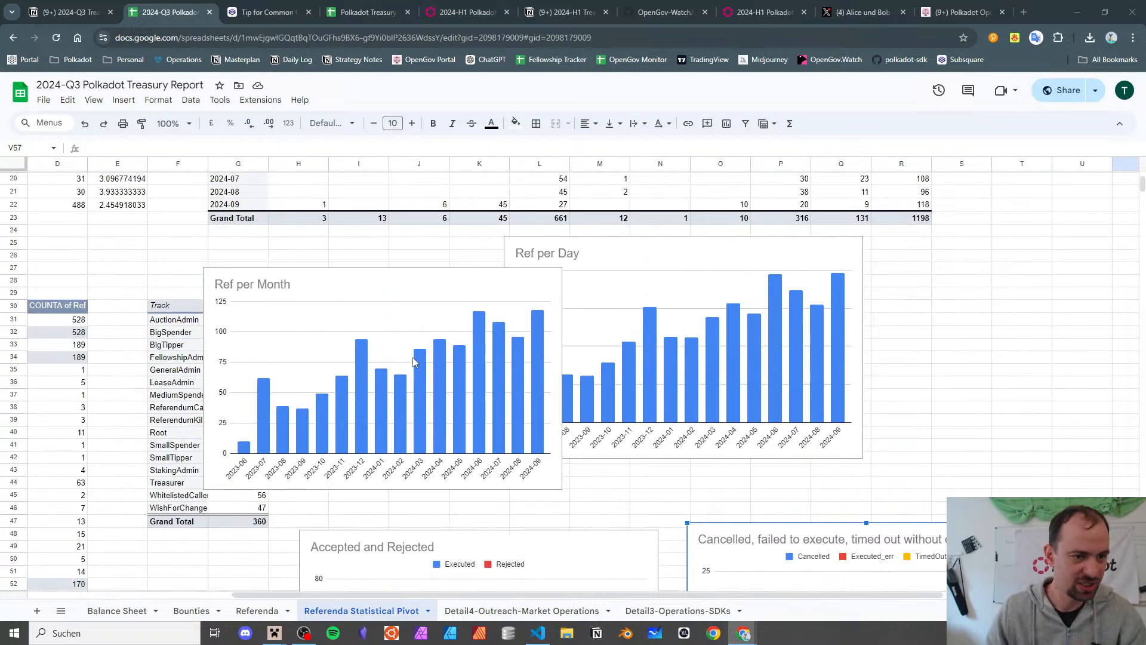
pyautogui.scroll(-14, 414, 362)
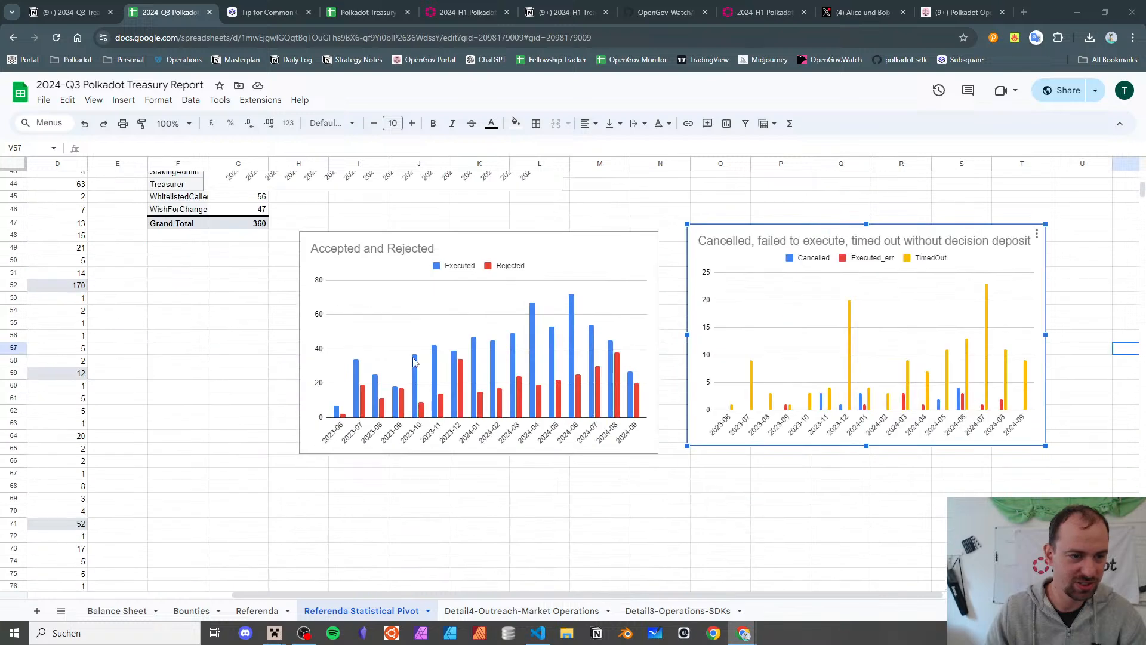
pyautogui.scroll(14, 414, 362)
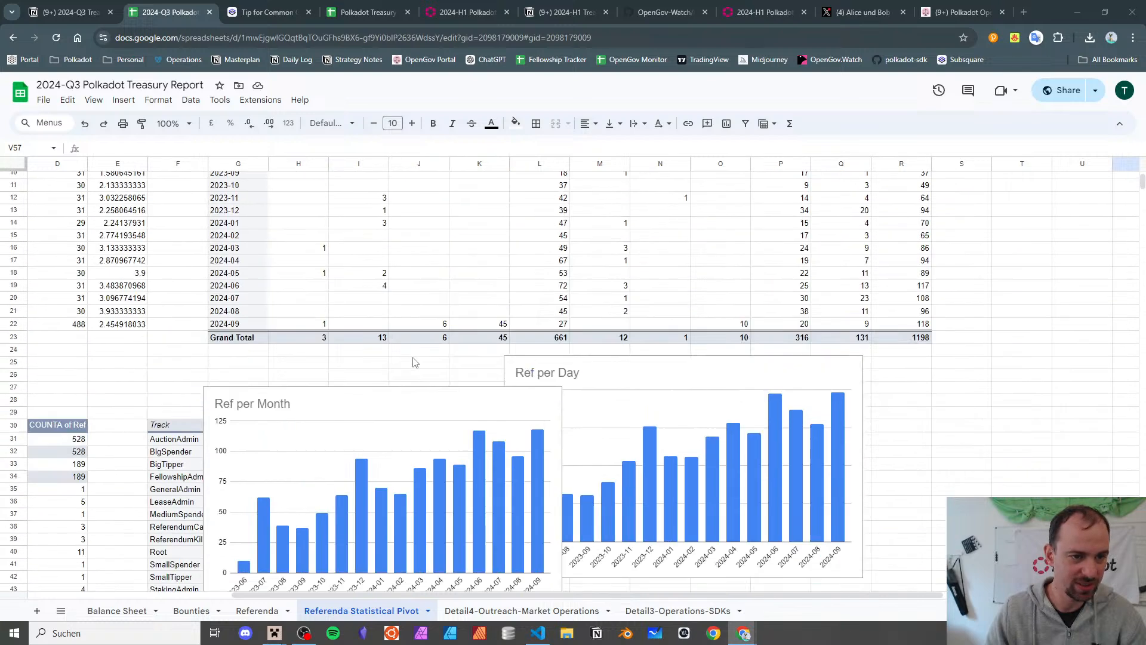
pyautogui.hscroll(4, 414, 362)
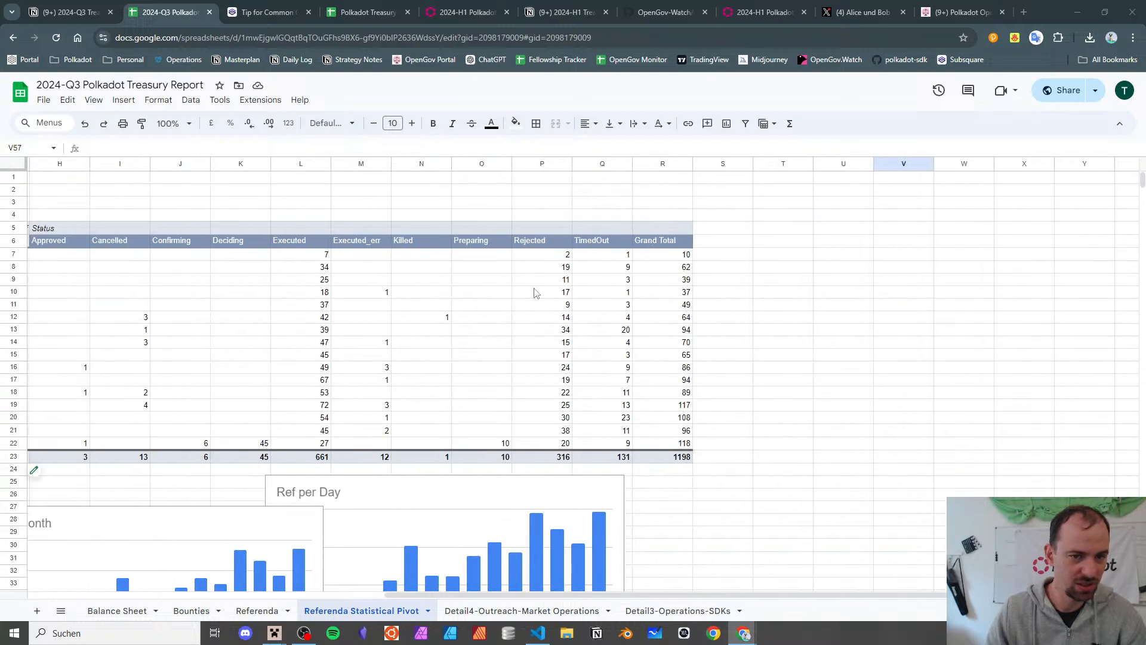
# - Add the header 'acceptance ratio' in S6 beside Grand Total
pyautogui.click(696, 245)
pyautogui.write('acceptan')
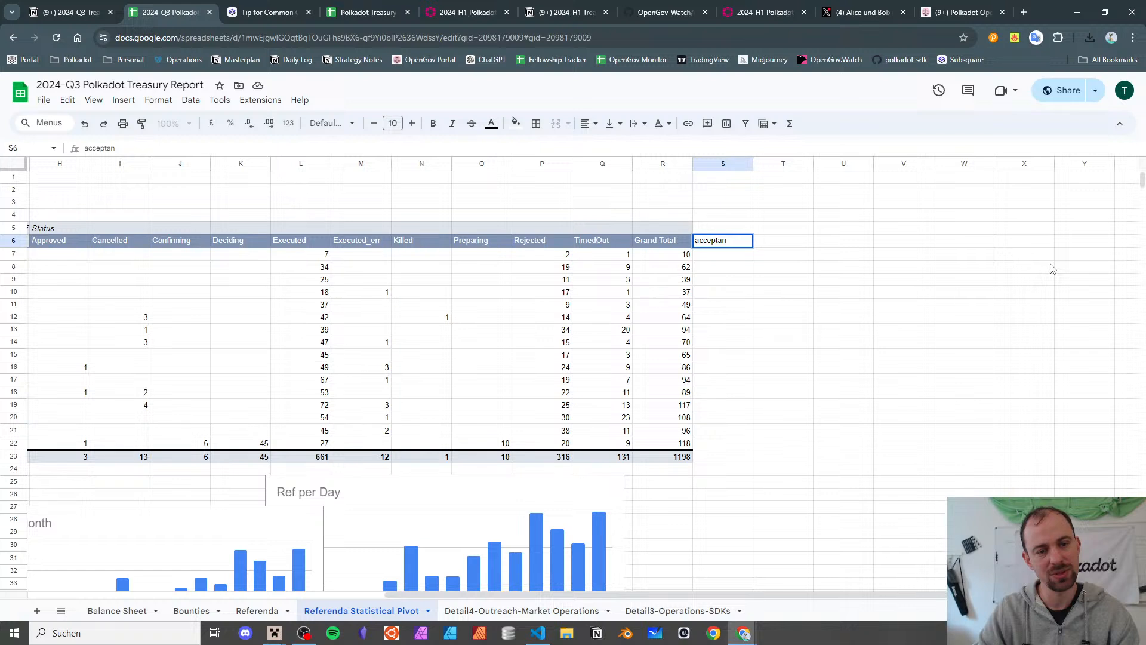
pyautogui.write('ce ratio')
pyautogui.press('Return')
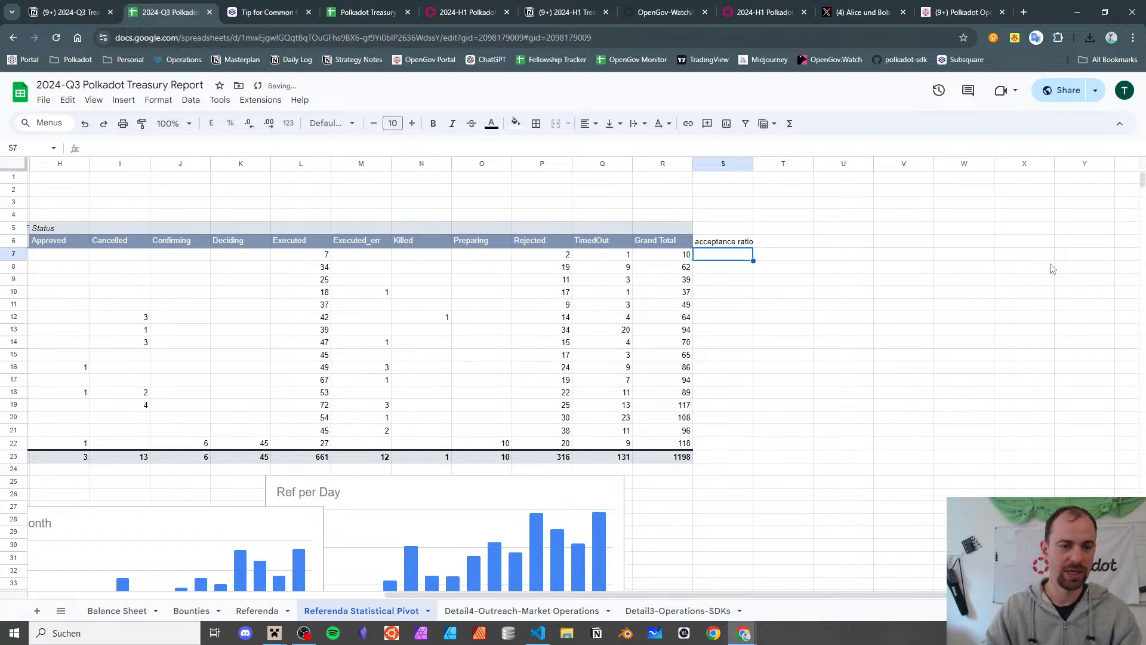
# - Enter =L7/(L7+P7) in S7 and auto-fill it down the column
pyautogui.write('+')
pyautogui.press('Left')
pyautogui.press('Left')
pyautogui.press('Left')
pyautogui.press('Left')
pyautogui.press('Left')
pyautogui.press('Left')
pyautogui.press('Left')
pyautogui.press('Left')
pyautogui.press('Left')
pyautogui.press('Right')
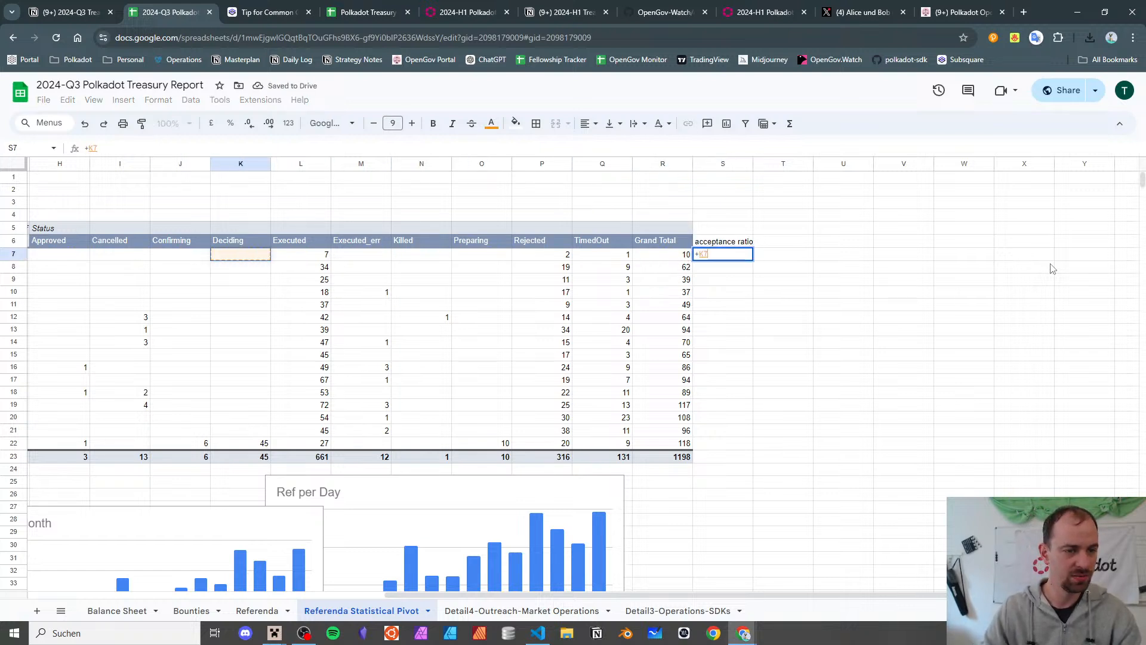
pyautogui.press('Right')
pyautogui.press('Right')
pyautogui.press('Left')
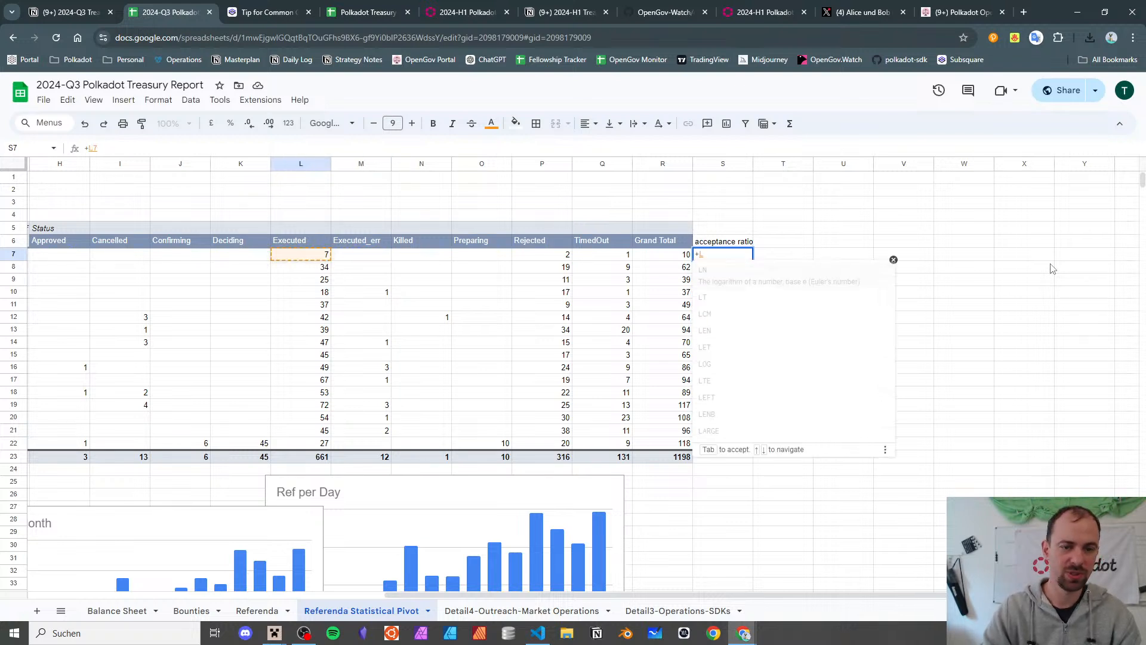
pyautogui.press('BackSpace')
pyautogui.press('BackSpace')
pyautogui.write('(')
pyautogui.press('Left')
pyautogui.press('Left')
pyautogui.press('Left')
pyautogui.press('Left')
pyautogui.press('Left')
pyautogui.press('Left')
pyautogui.press('Left')
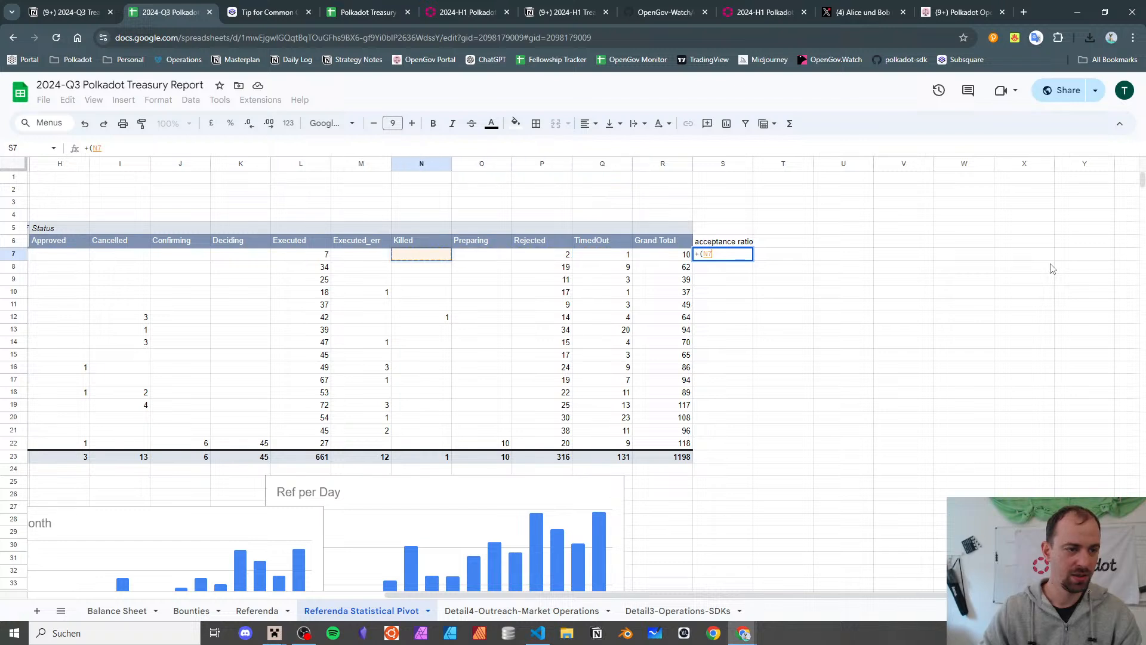
pyautogui.write('+')
pyautogui.press('Left')
pyautogui.press('Left')
pyautogui.press('Left')
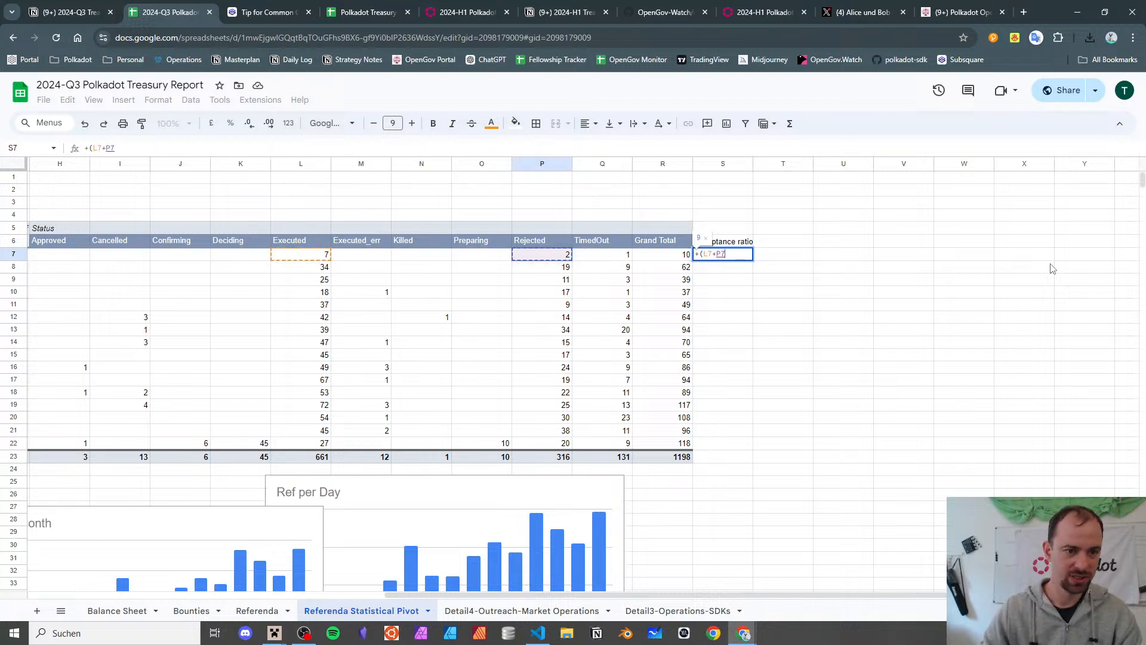
pyautogui.write(')')
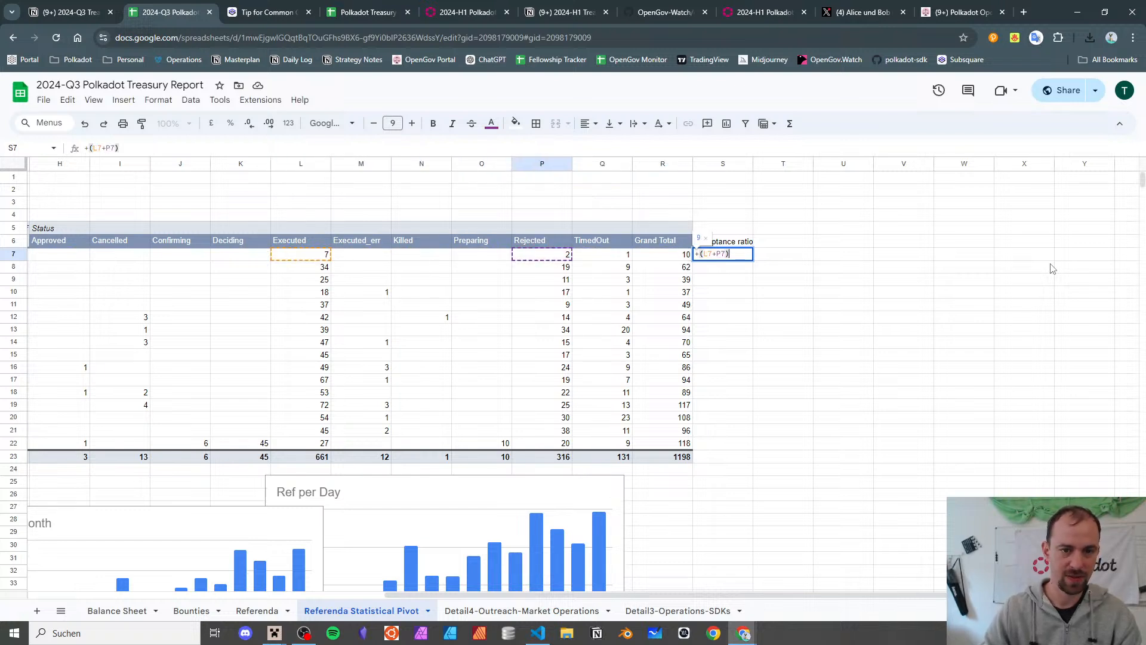
pyautogui.press('Left')
pyautogui.press('Left')
pyautogui.press('Left')
pyautogui.press('Left')
pyautogui.press('Left')
pyautogui.press('Left')
pyautogui.press('Left')
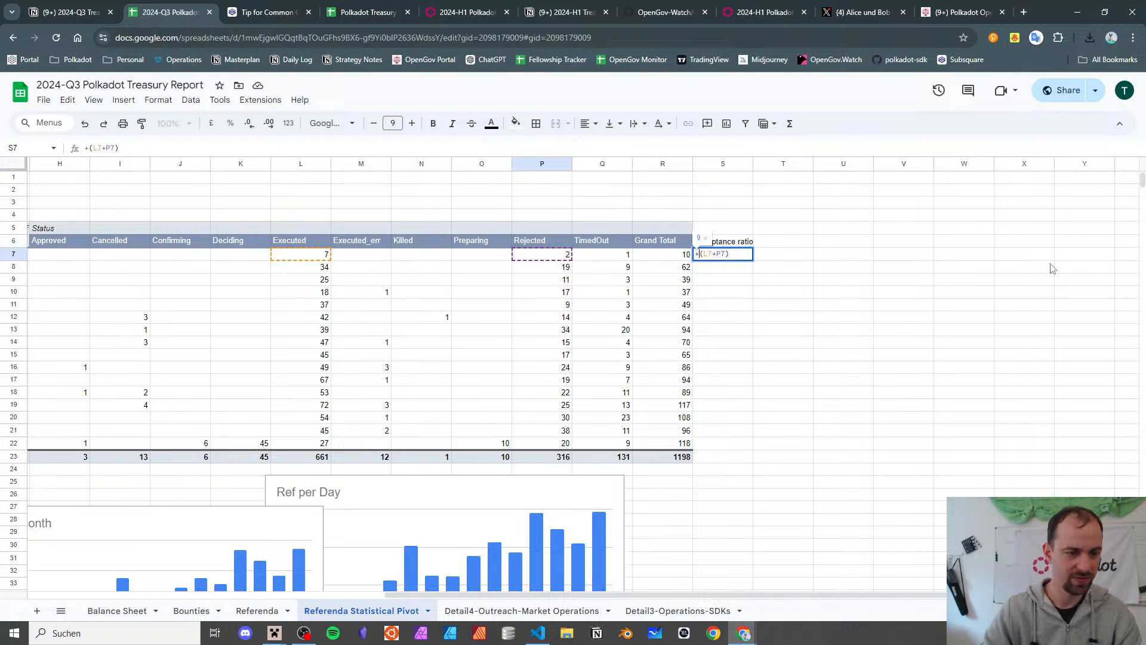
pyautogui.write('L')
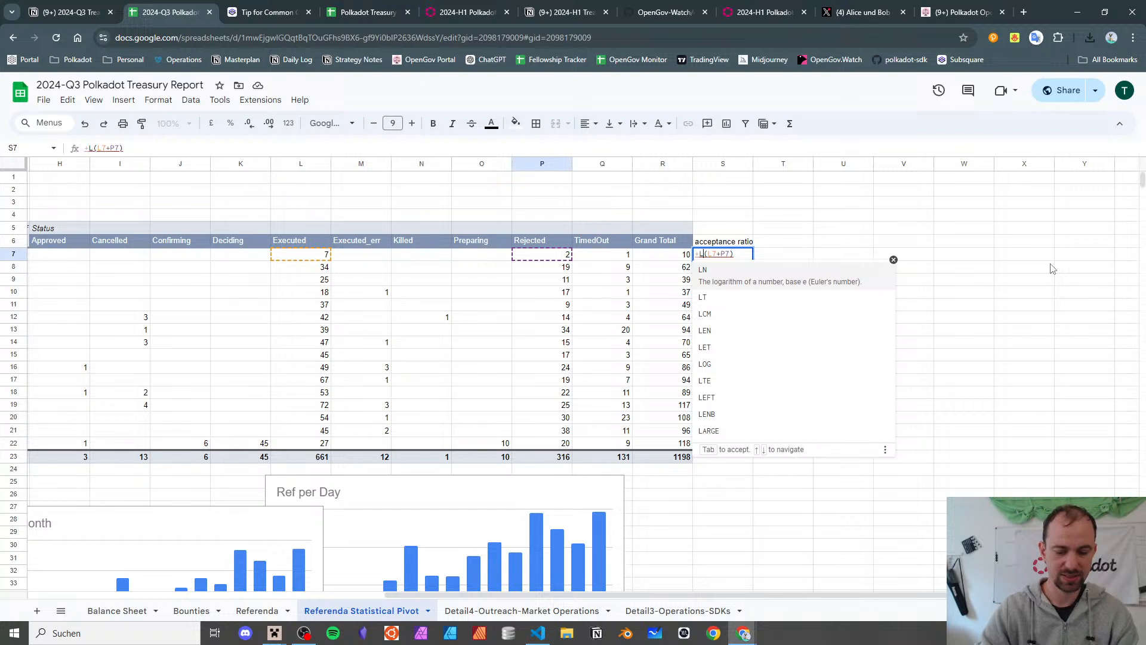
pyautogui.write('7/')
pyautogui.press('Return')
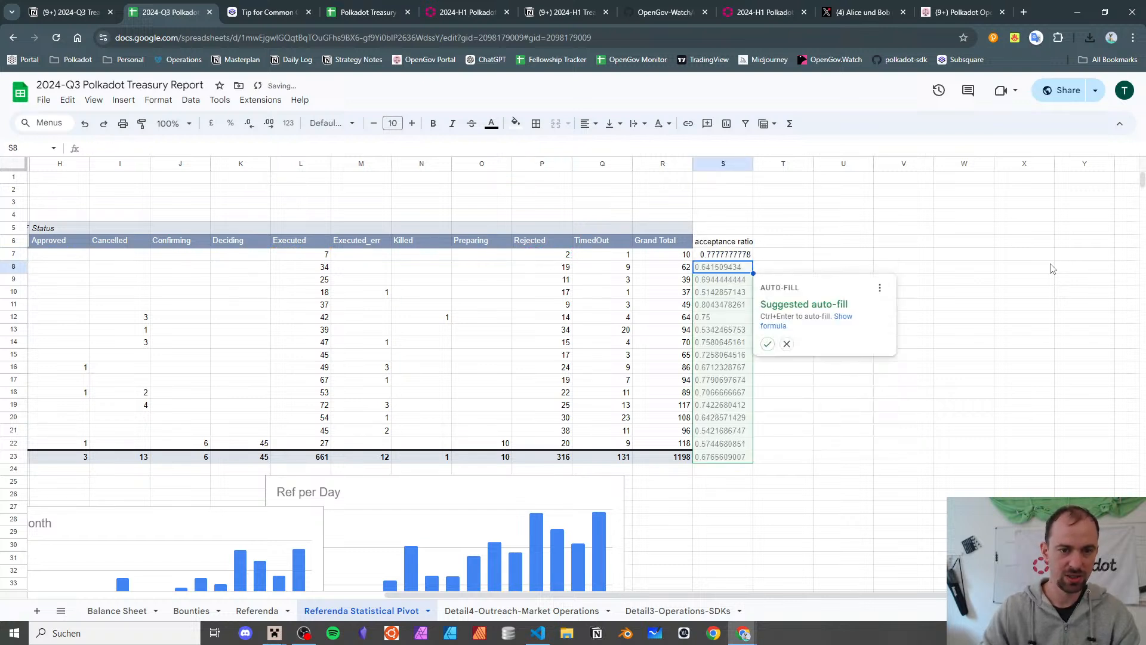
pyautogui.click(767, 343)
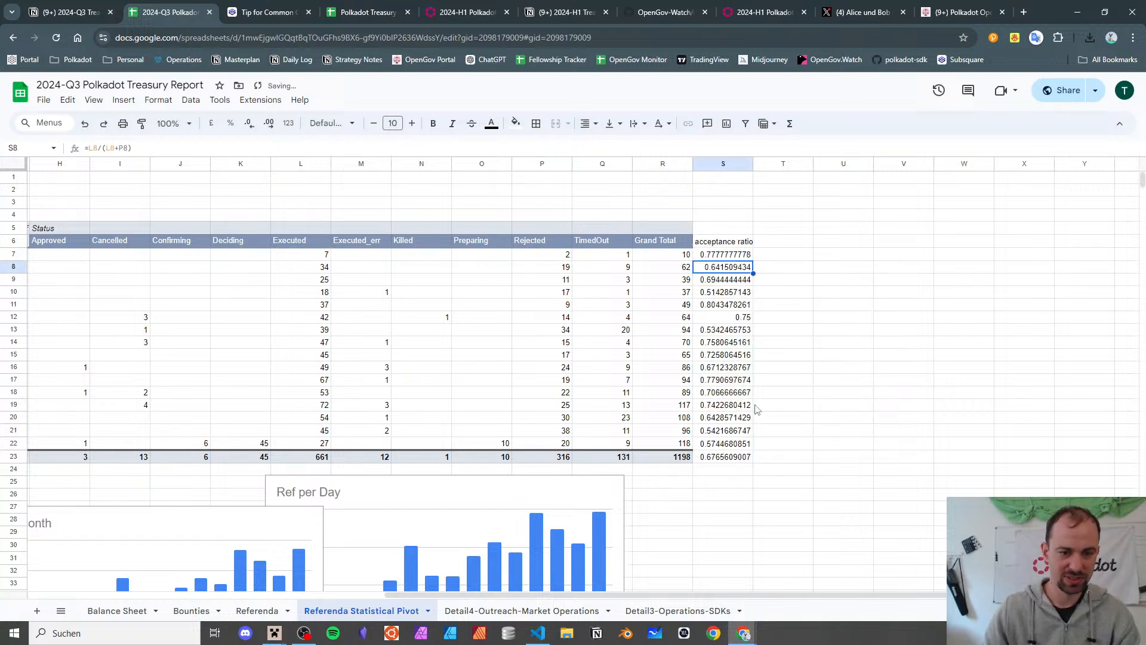
# - Format S7:S24 as percentages and check the 67.66% grand total ratio
pyautogui.moveTo(740, 258); pyautogui.dragTo(718, 461)
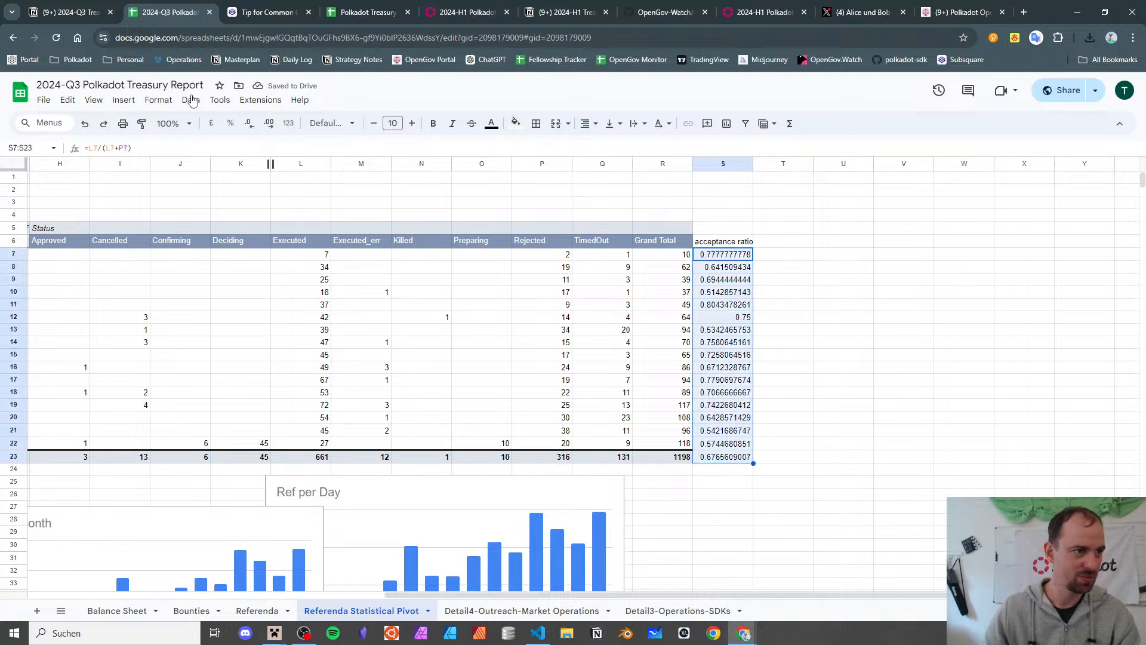
pyautogui.click(165, 105)
pyautogui.moveTo(179, 151)
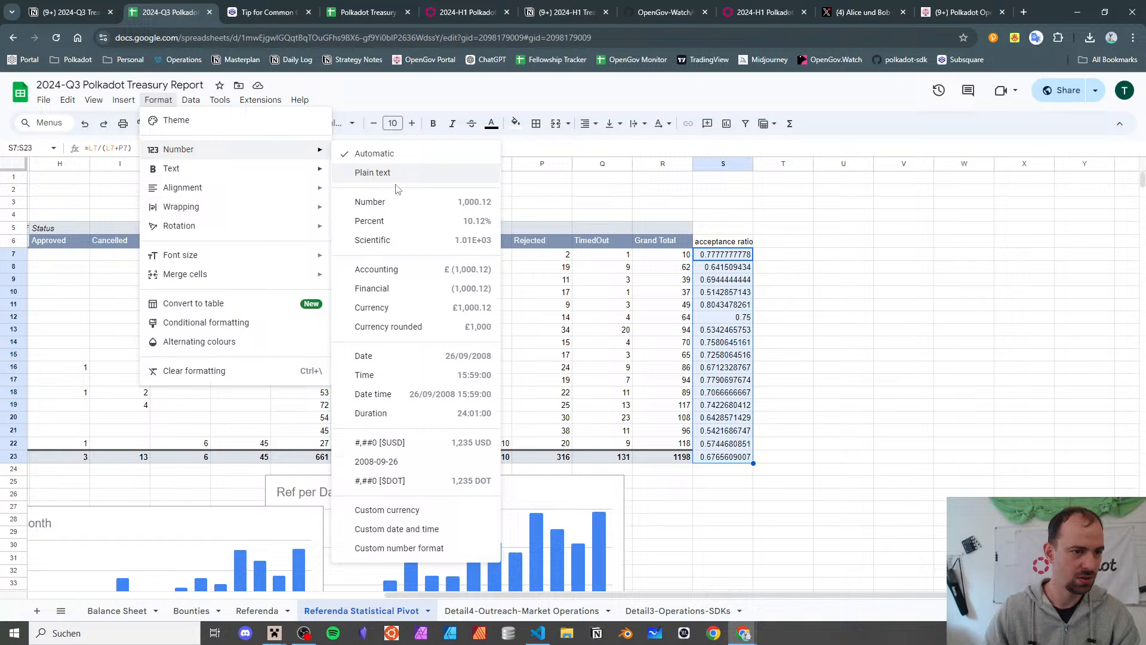
pyautogui.click(396, 225)
pyautogui.click(863, 216)
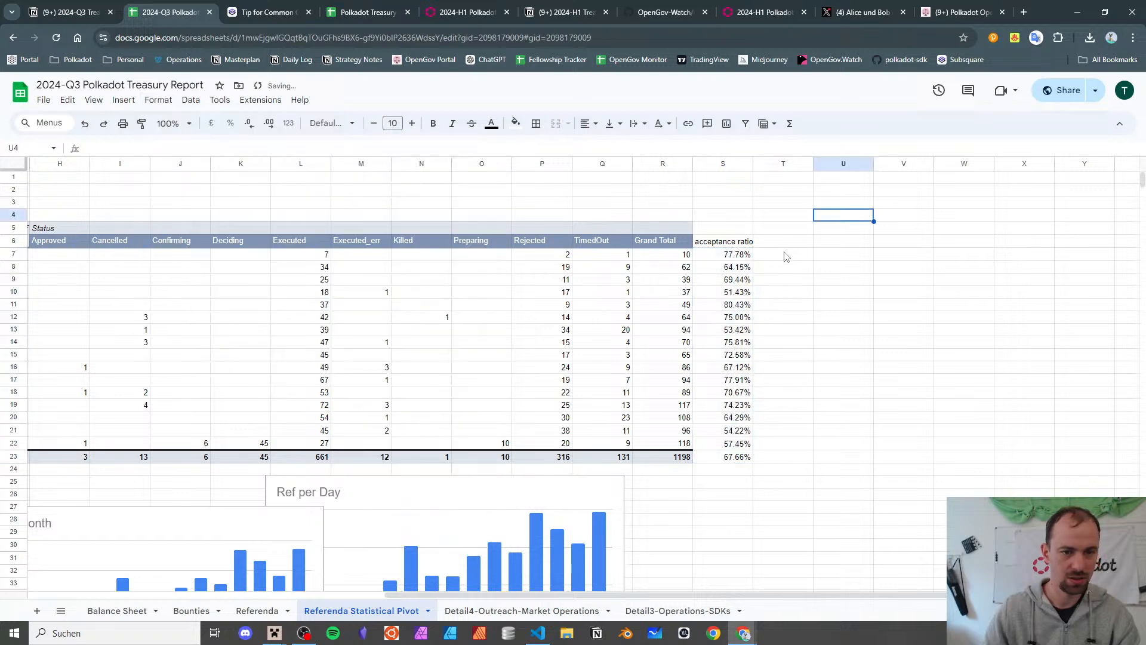
pyautogui.scroll(-5, 785, 255)
pyautogui.scroll(5, 785, 255)
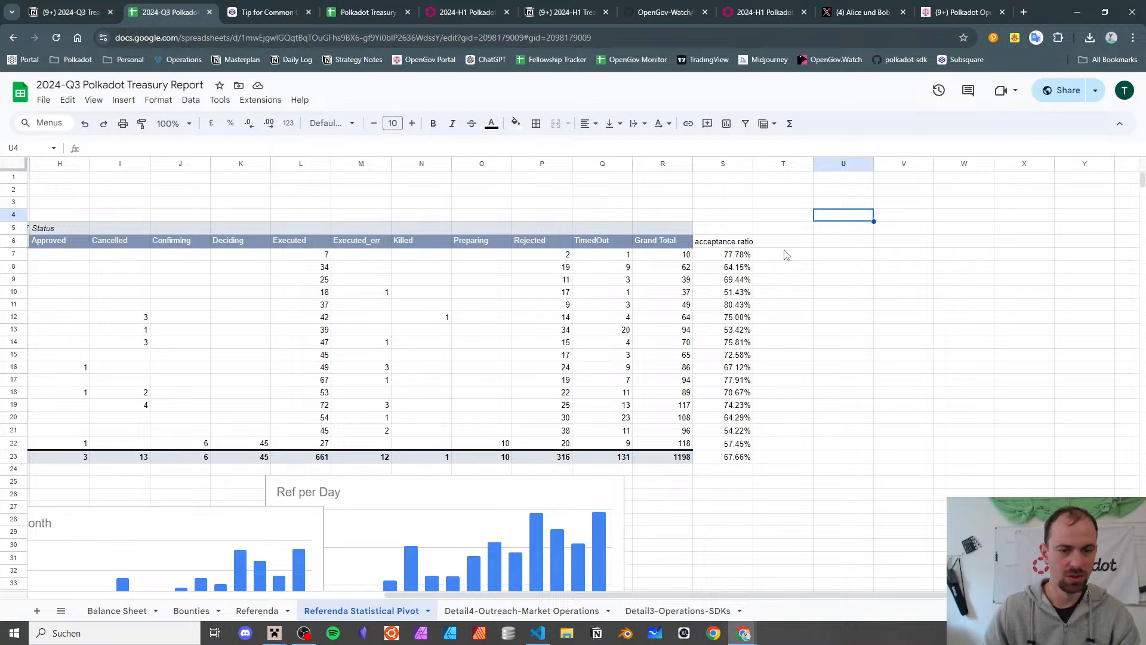
pyautogui.click(750, 459)
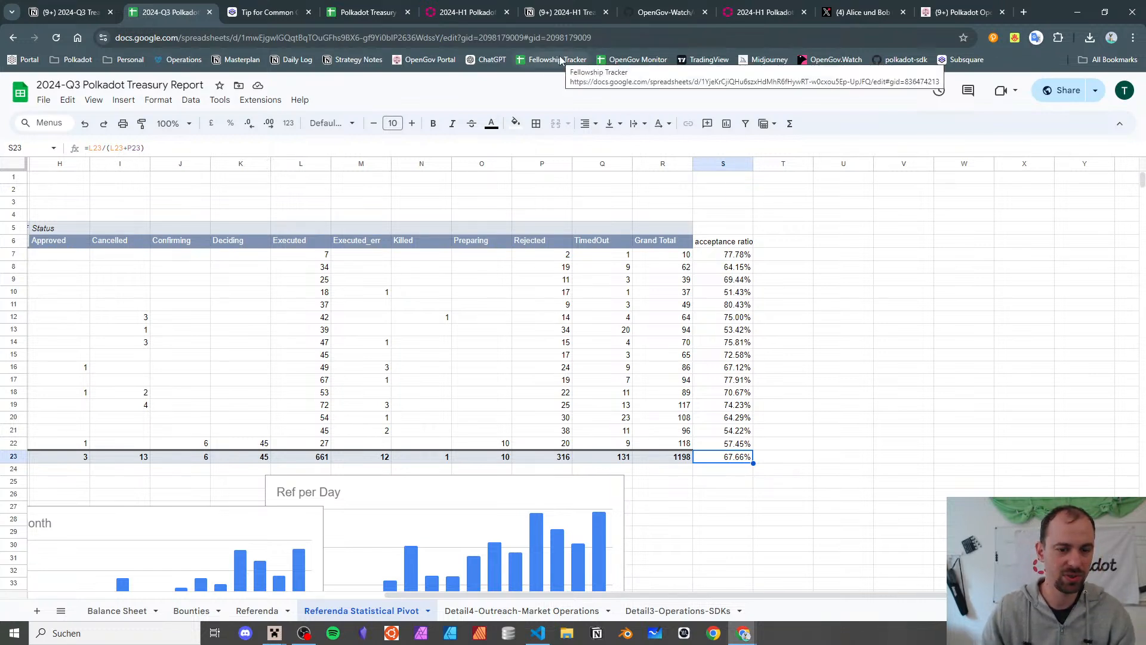
# - In the Notion 2024-Q3 report, add an 'overall stats' point under Income Statement
pyautogui.click(57, 14)
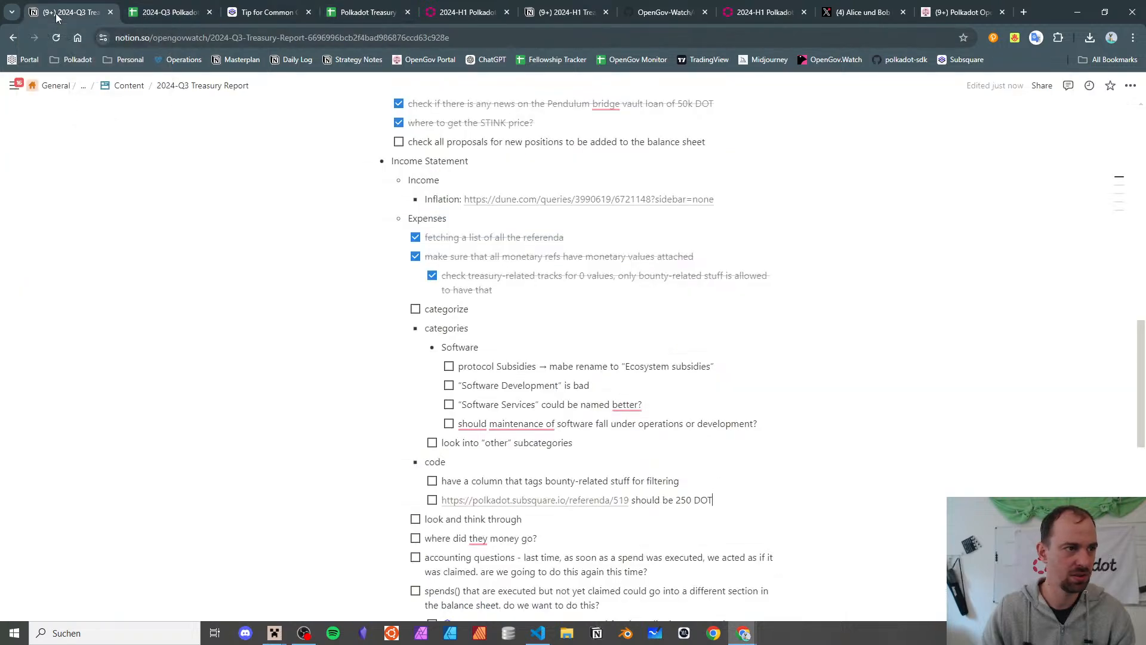
pyautogui.scroll(-5, 459, 257)
pyautogui.scroll(5, 458, 257)
pyautogui.scroll(1, 459, 256)
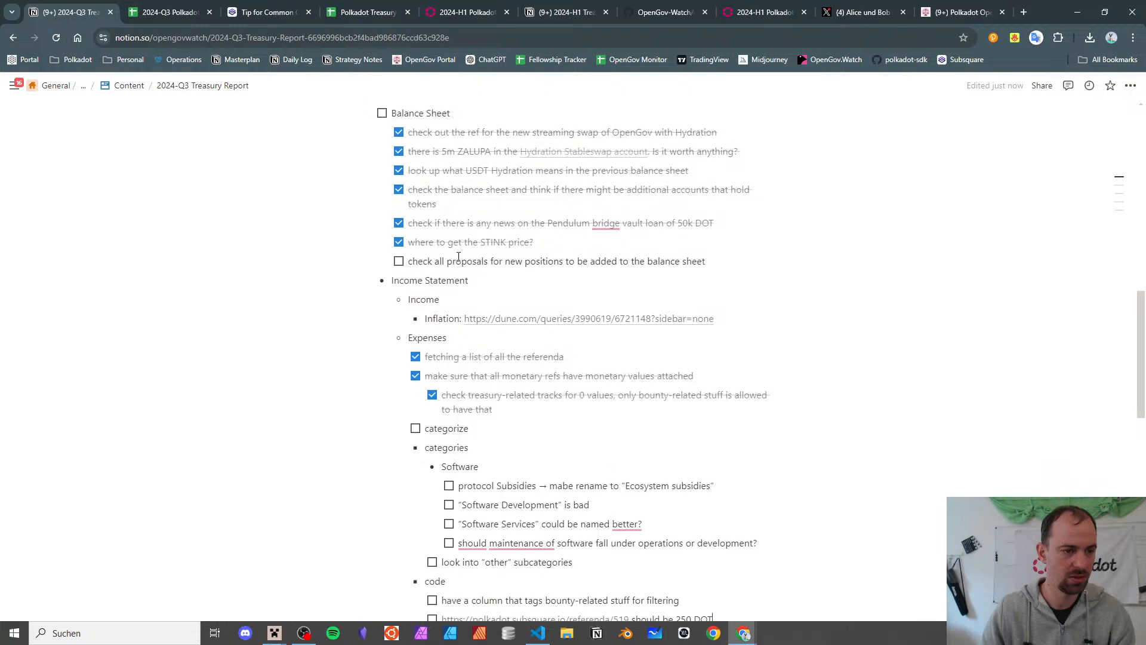
pyautogui.scroll(-4, 430, 334)
pyautogui.scroll(5, 394, 406)
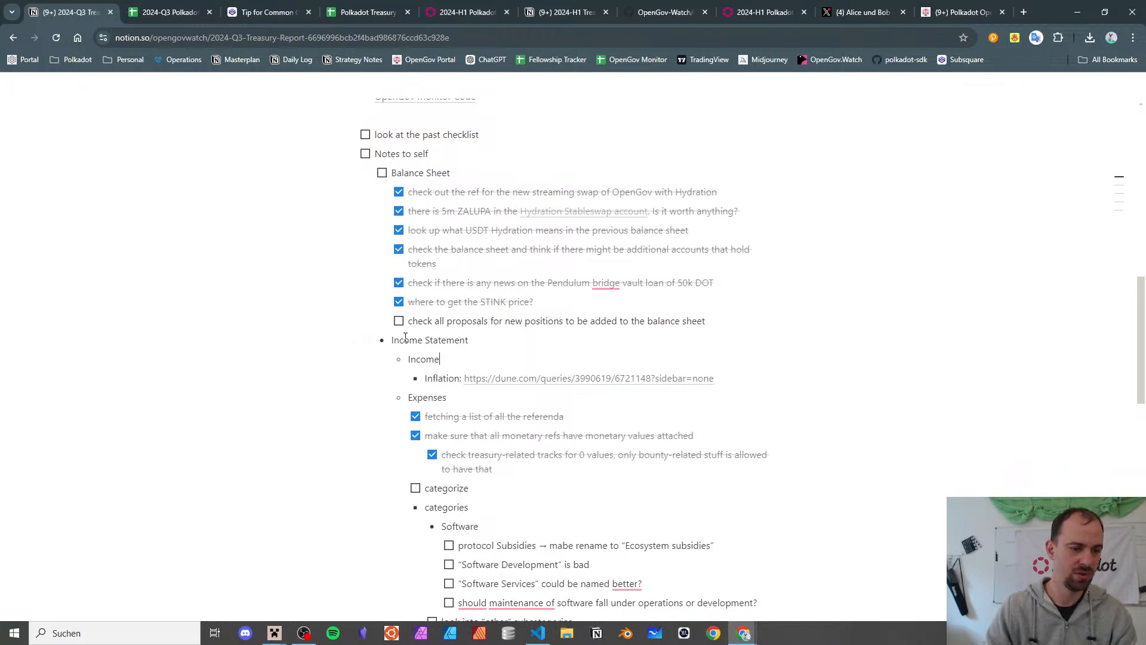
pyautogui.press('Return')
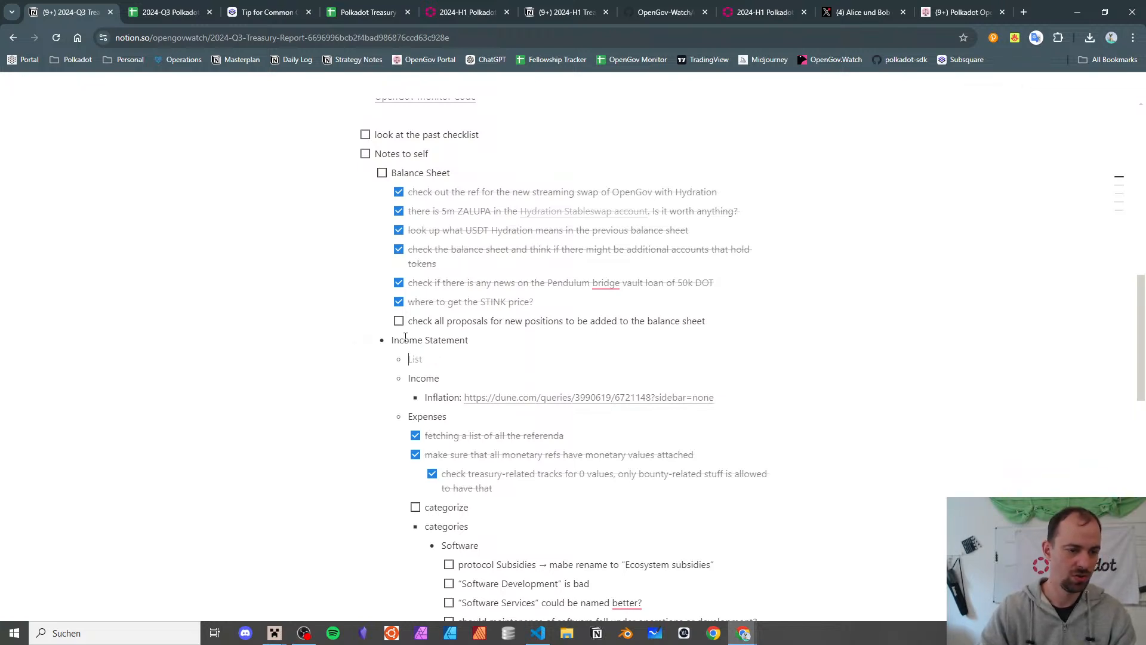
pyautogui.write('overall stats')
# - Add a nested bullet 'avg acceptance rate = 67.66%' under overall stats
pyautogui.press('Return')
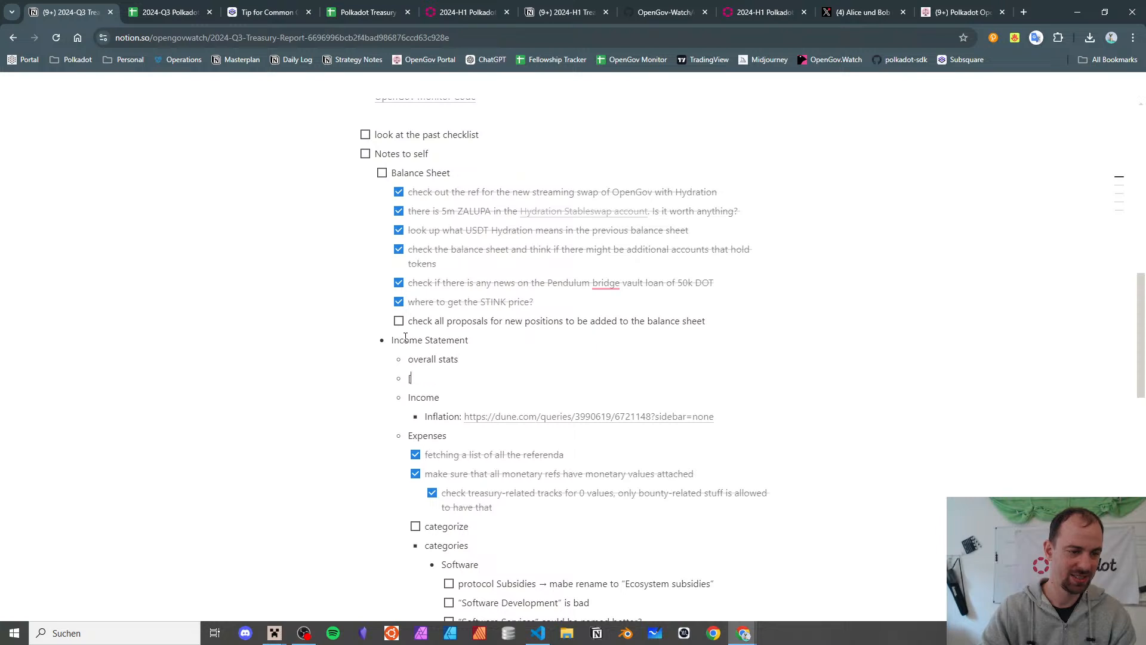
pyautogui.press('Tab')
pyautogui.write('[accep')
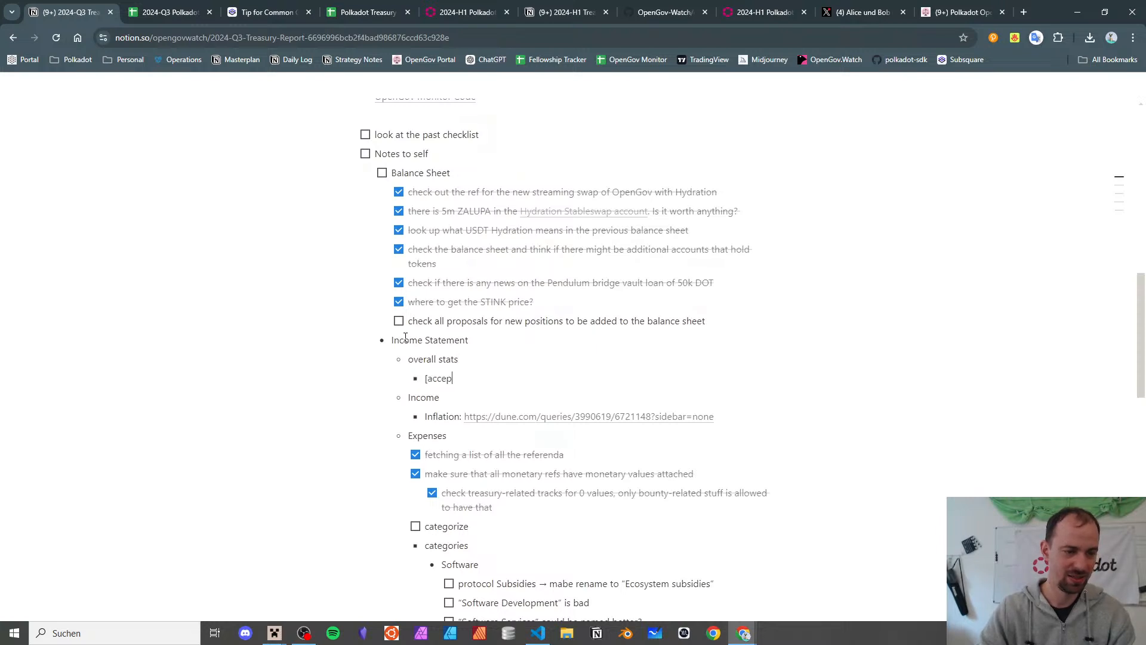
pyautogui.write('tance r')
pyautogui.hotkey('ctrl', 'a')
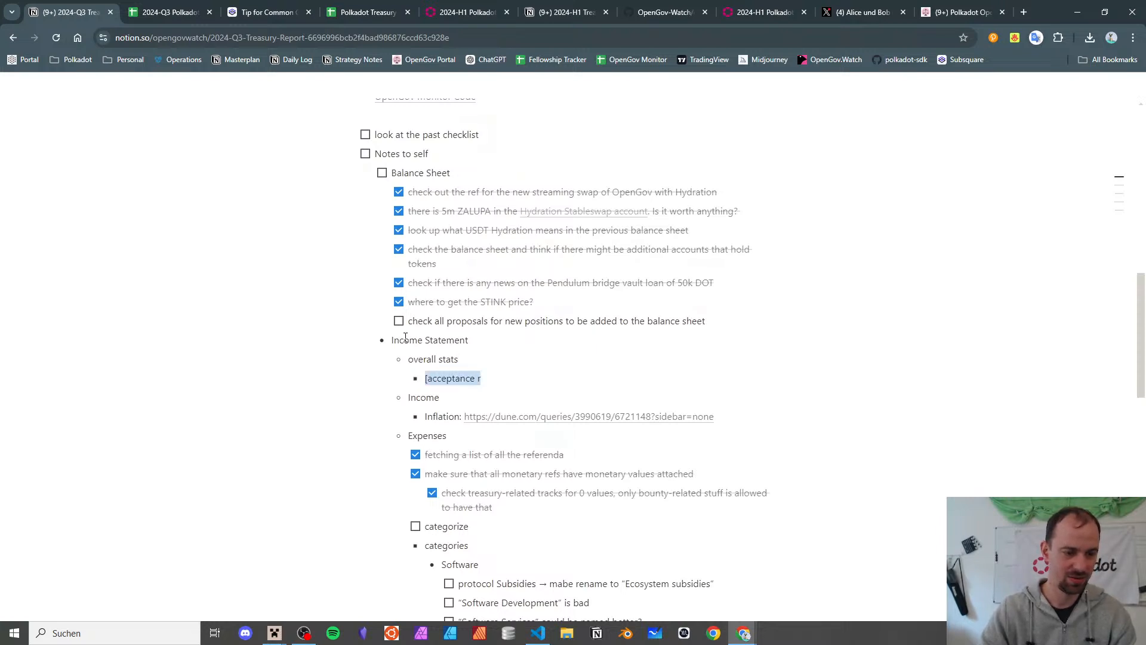
pyautogui.write('abg')
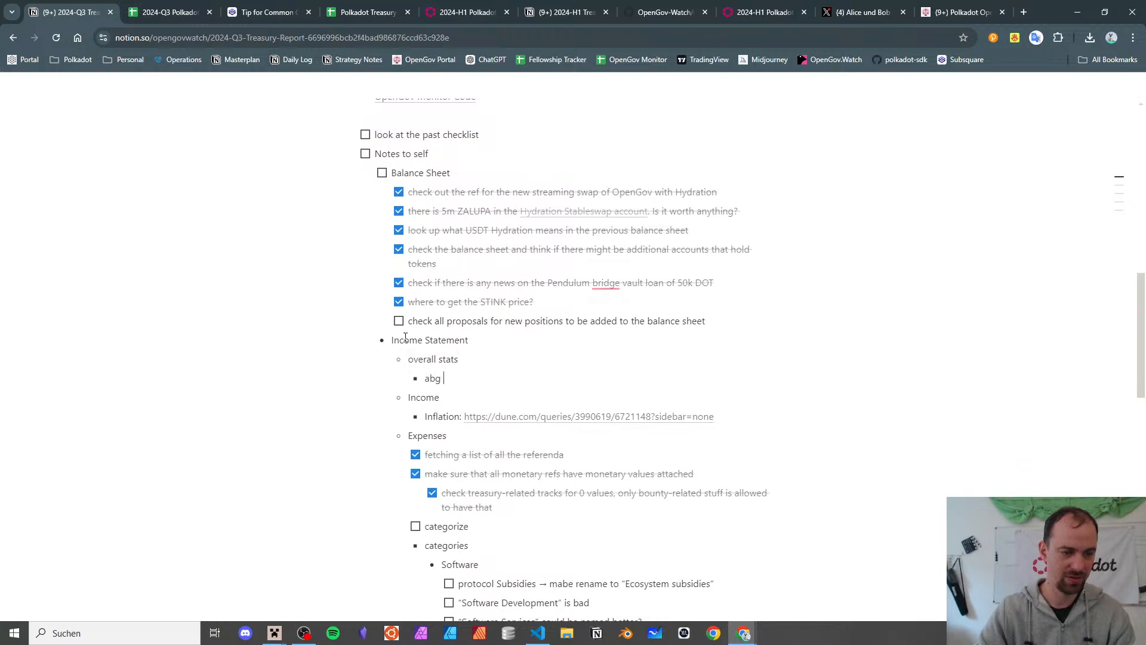
pyautogui.press('BackSpace')
pyautogui.press('BackSpace')
pyautogui.press('BackSpace')
pyautogui.write('vg ac')
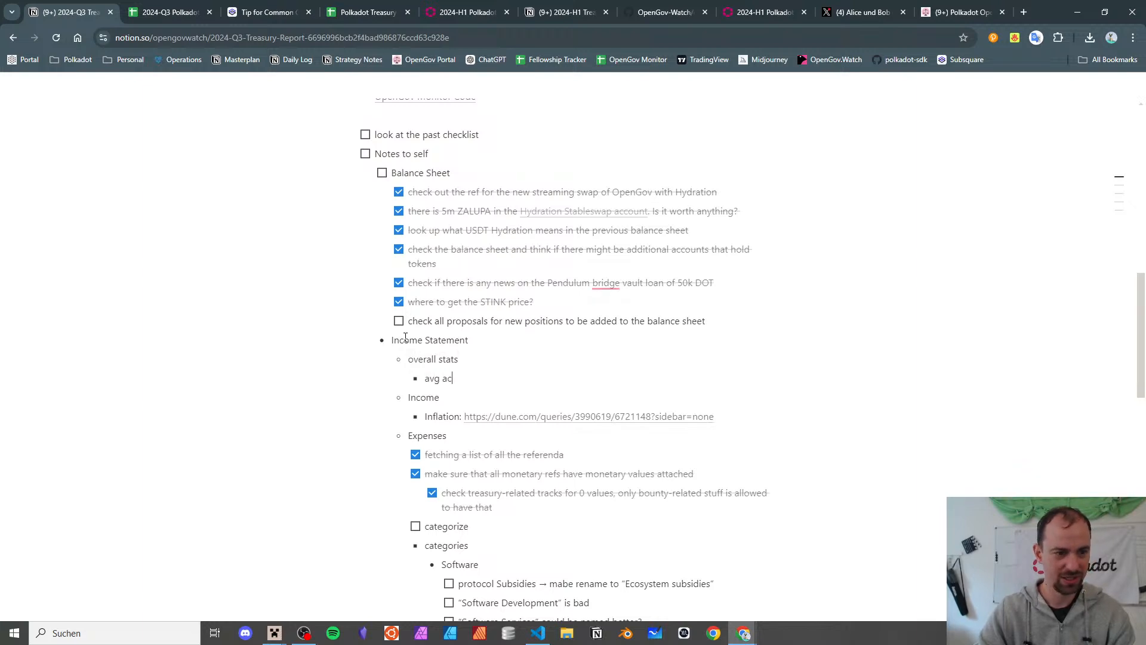
pyautogui.write('ceptance rate')
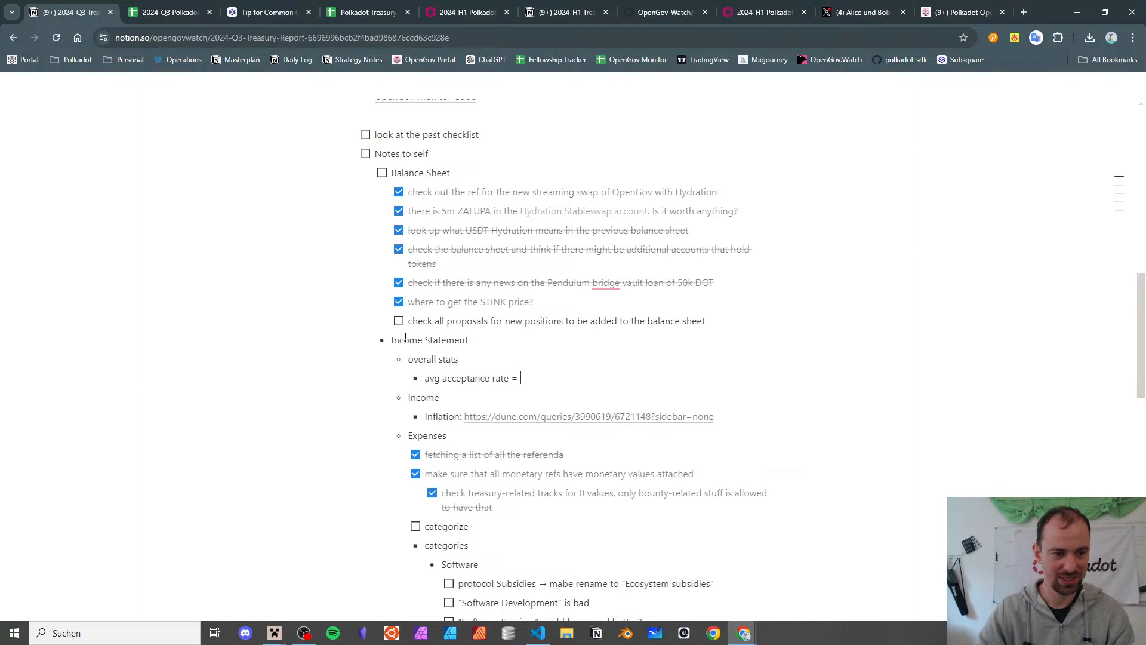
pyautogui.write(' = 67.66%')
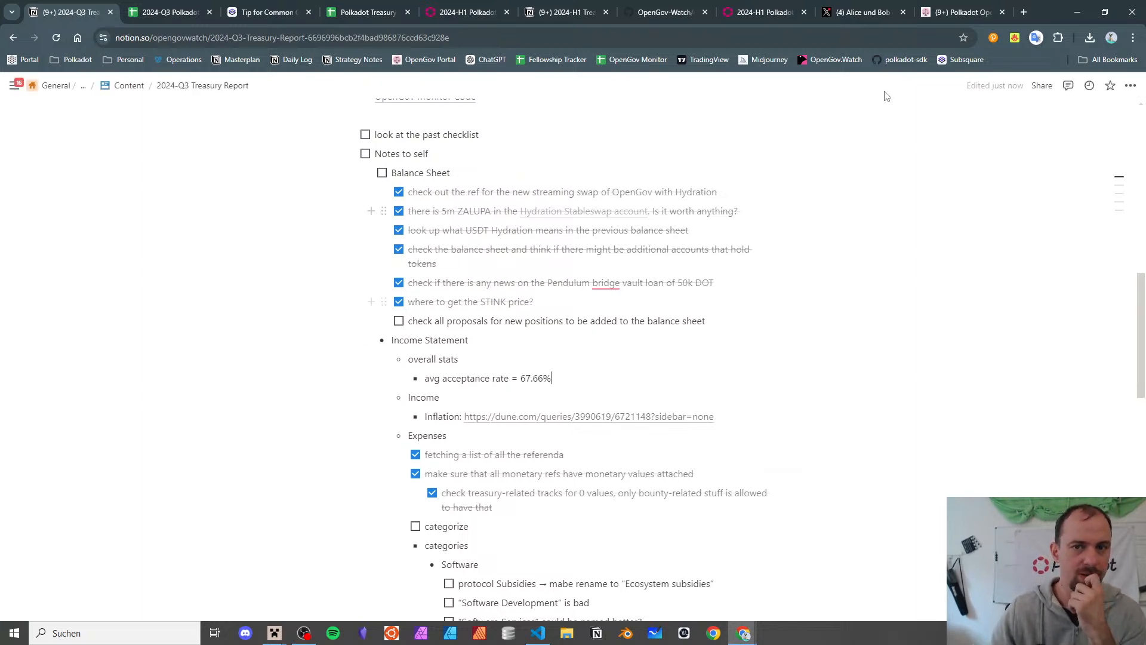
# - Return to the 2024-Q3 treasury report spreadsheet and scroll past the charts
pyautogui.click(160, 7)
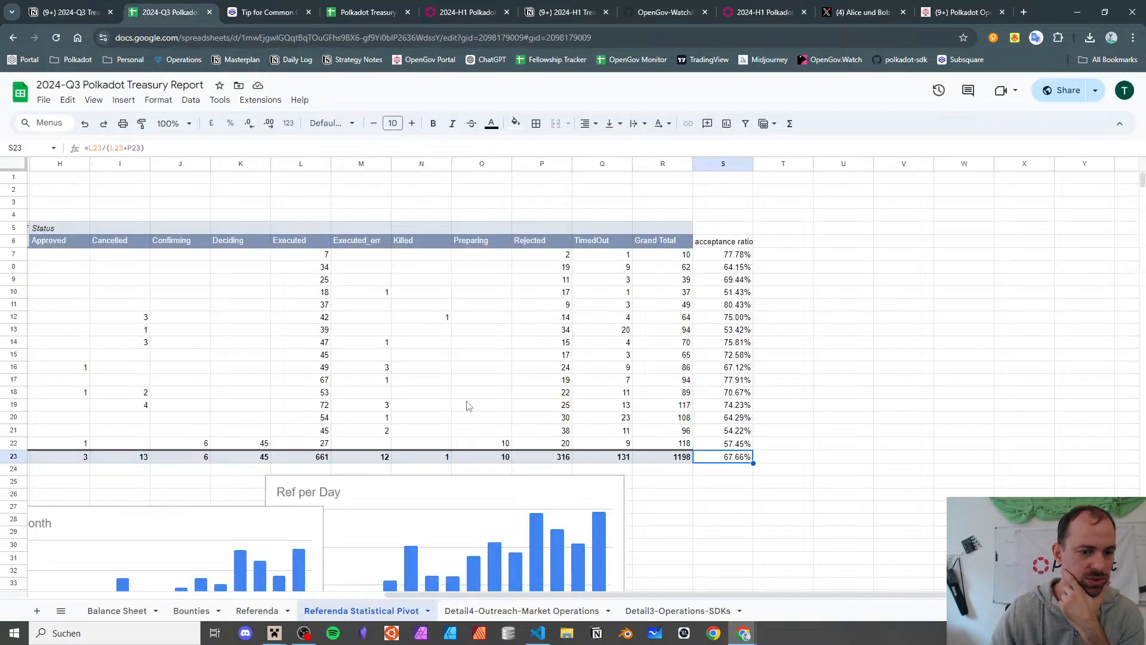
pyautogui.scroll(-5, 503, 428)
pyautogui.hscroll(5, 503, 428)
pyautogui.scroll(-4, 503, 428)
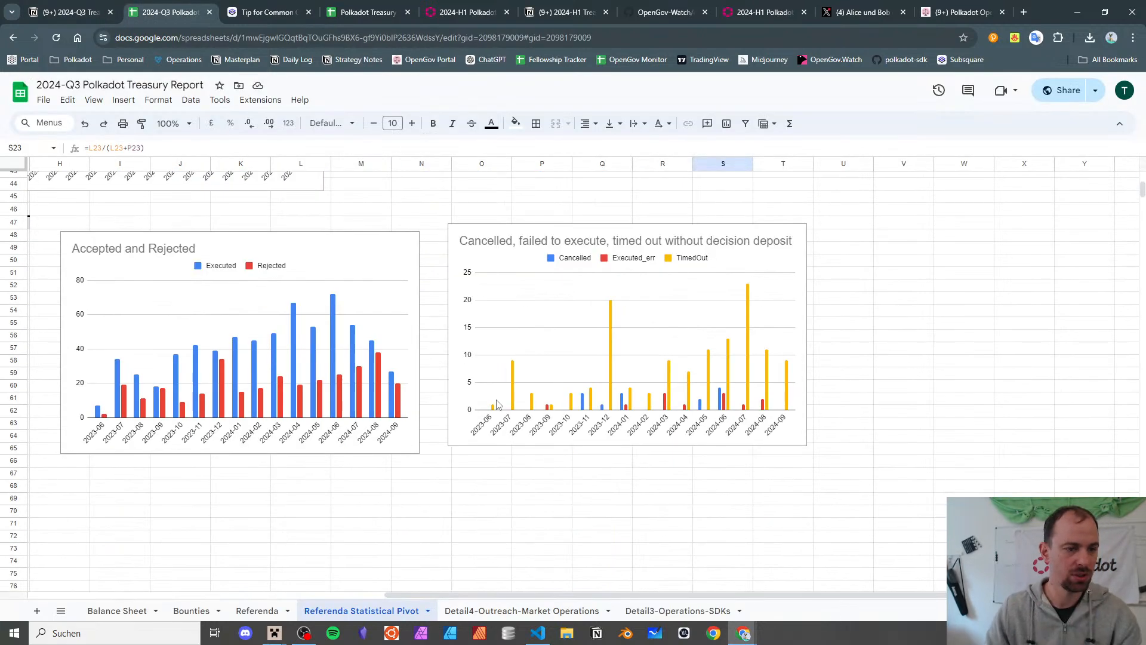
pyautogui.hscroll(-4, 498, 404)
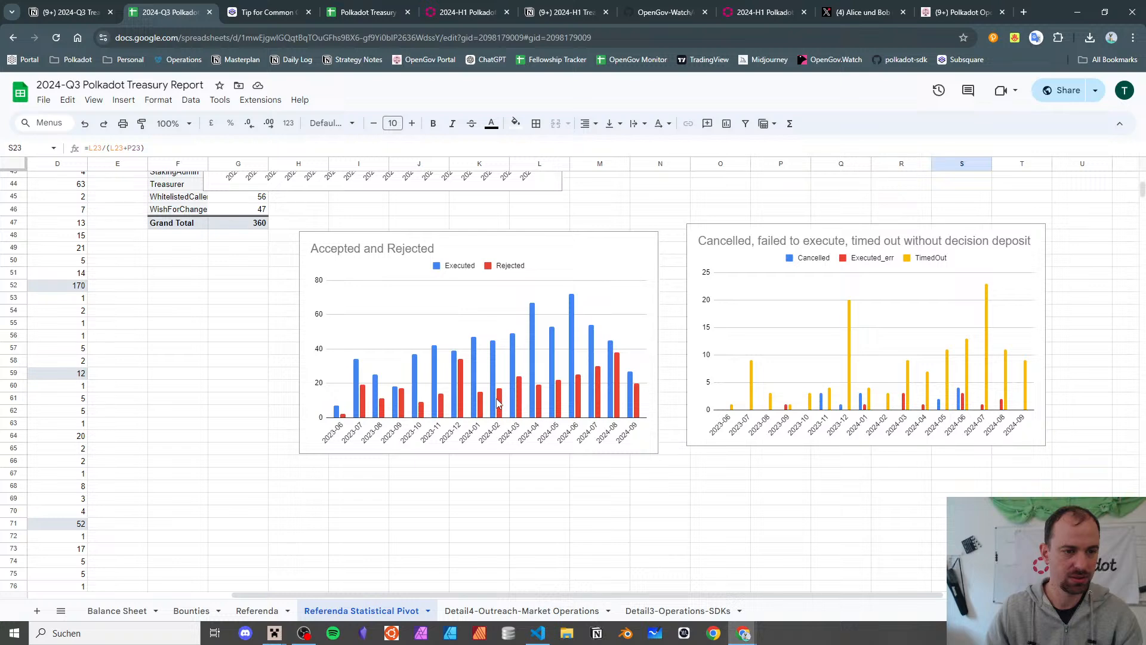
# - Open the Referenda sheet and check ref 897's Last Update and ref 847's Propose Date
pyautogui.click(262, 611)
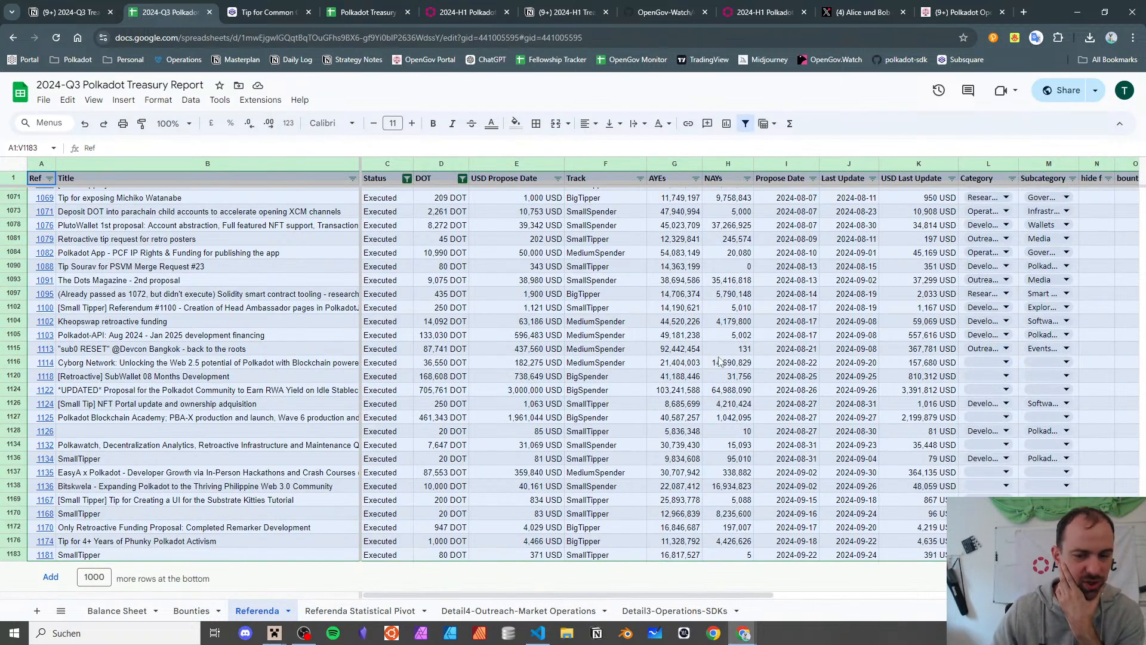
pyautogui.scroll(10, 722, 356)
pyautogui.scroll(8, 720, 355)
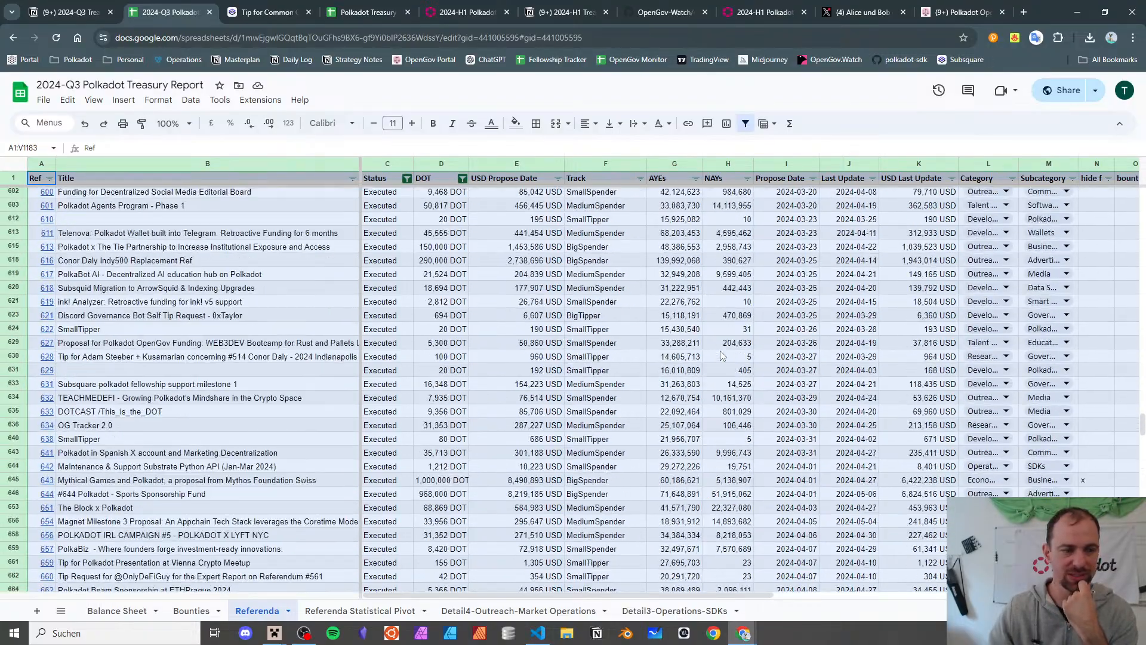
pyautogui.click(719, 353)
pyautogui.scroll(-10, 720, 349)
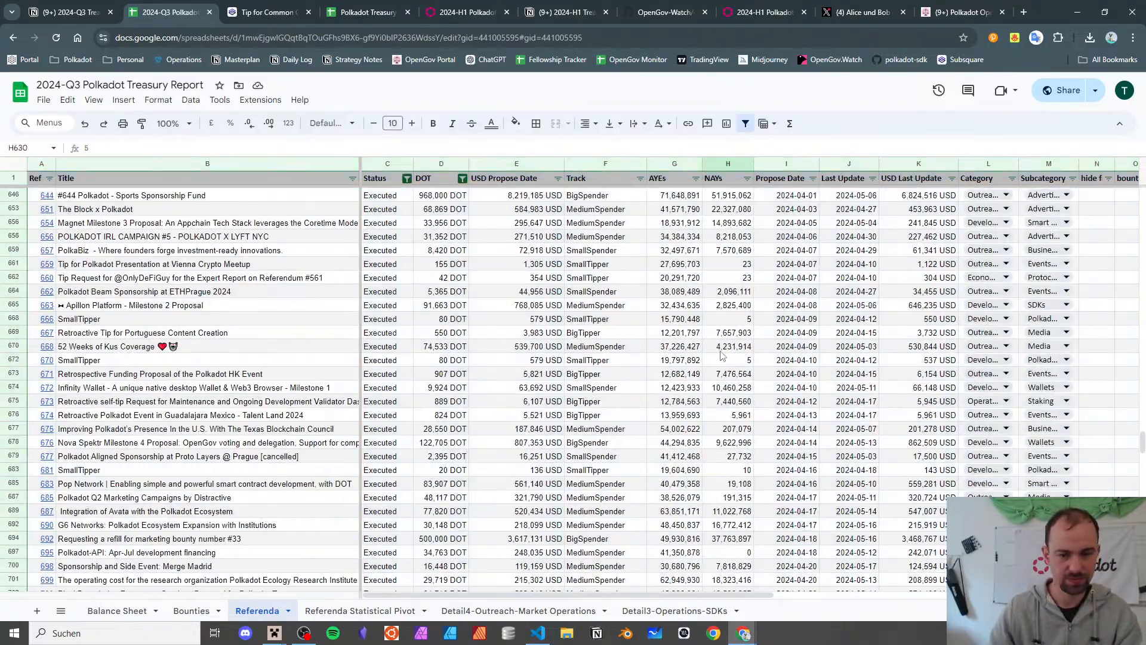
pyautogui.scroll(-10, 721, 354)
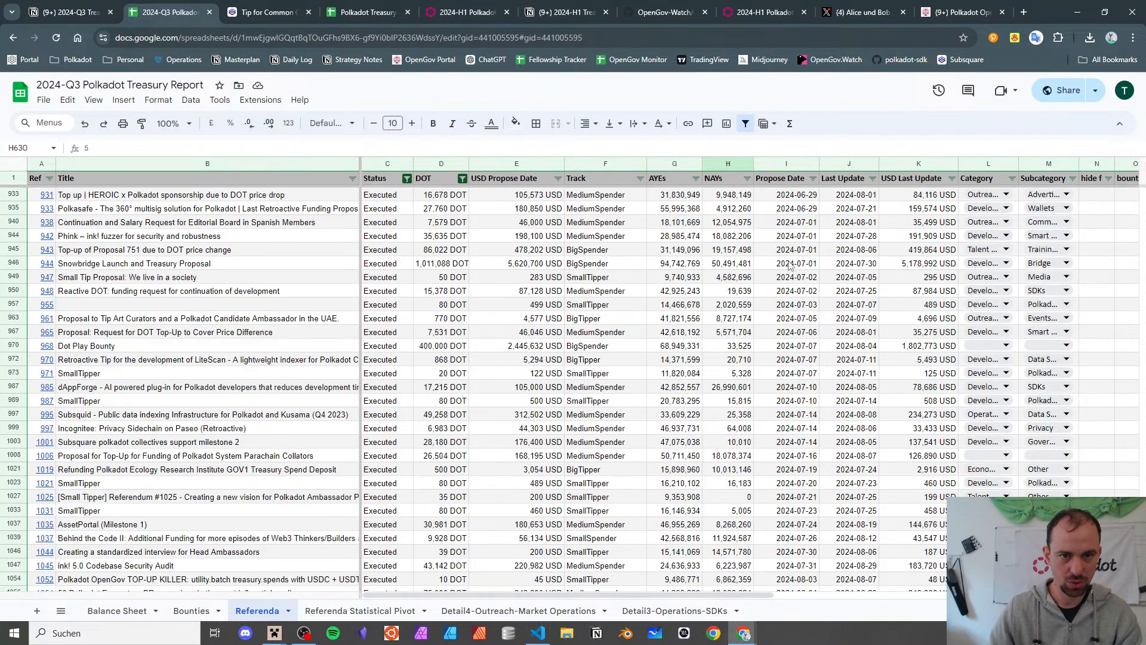
pyautogui.scroll(2, 824, 257)
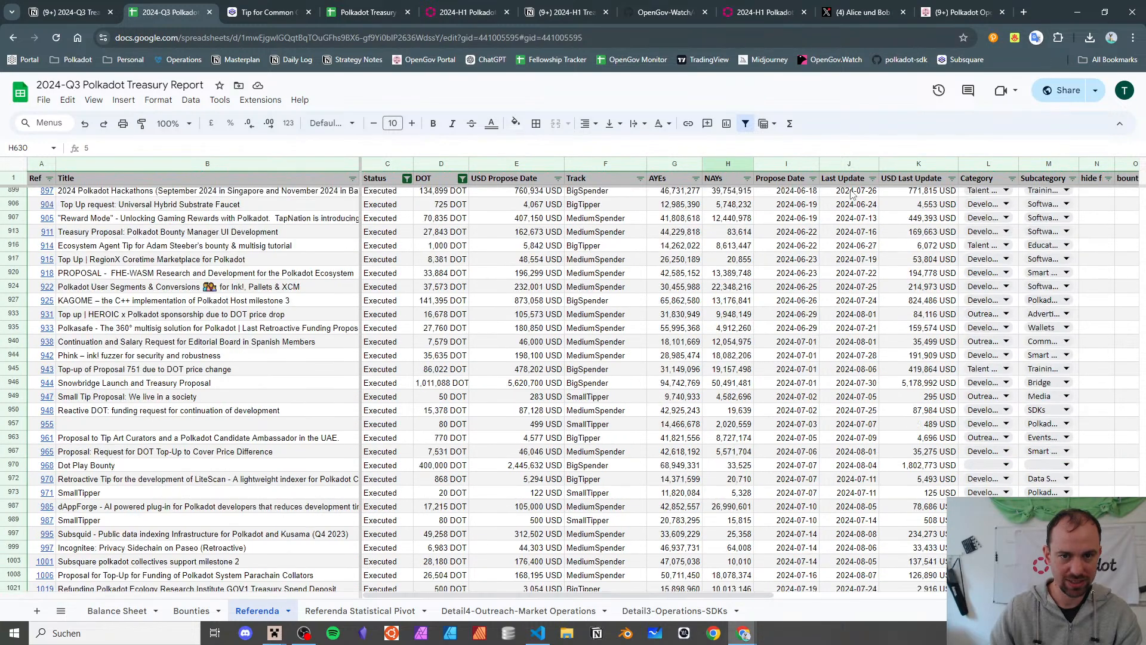
pyautogui.click(853, 192)
pyautogui.scroll(3, 853, 197)
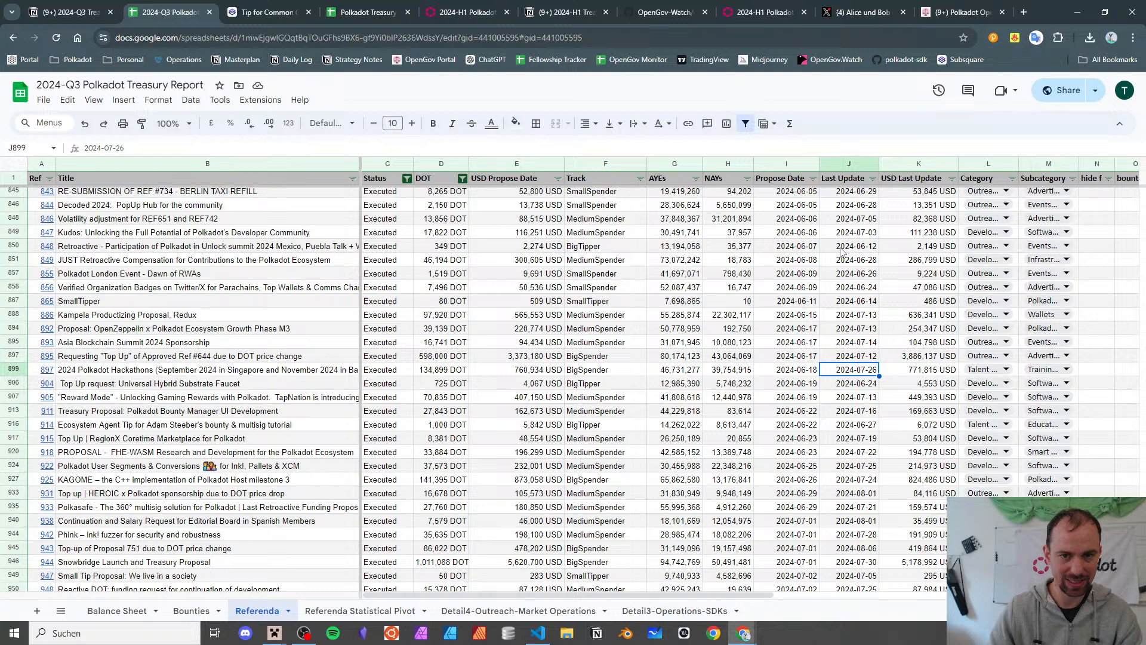
pyautogui.click(794, 233)
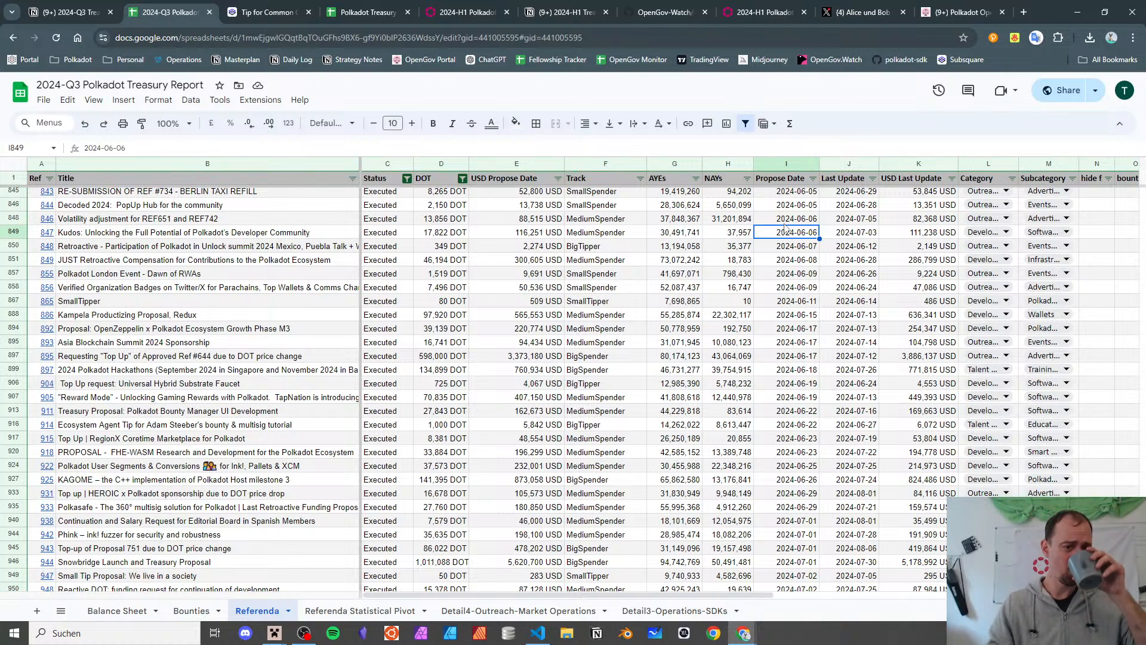
# - Sort the Referenda rows by Propose Date, earliest first
pyautogui.click(813, 179)
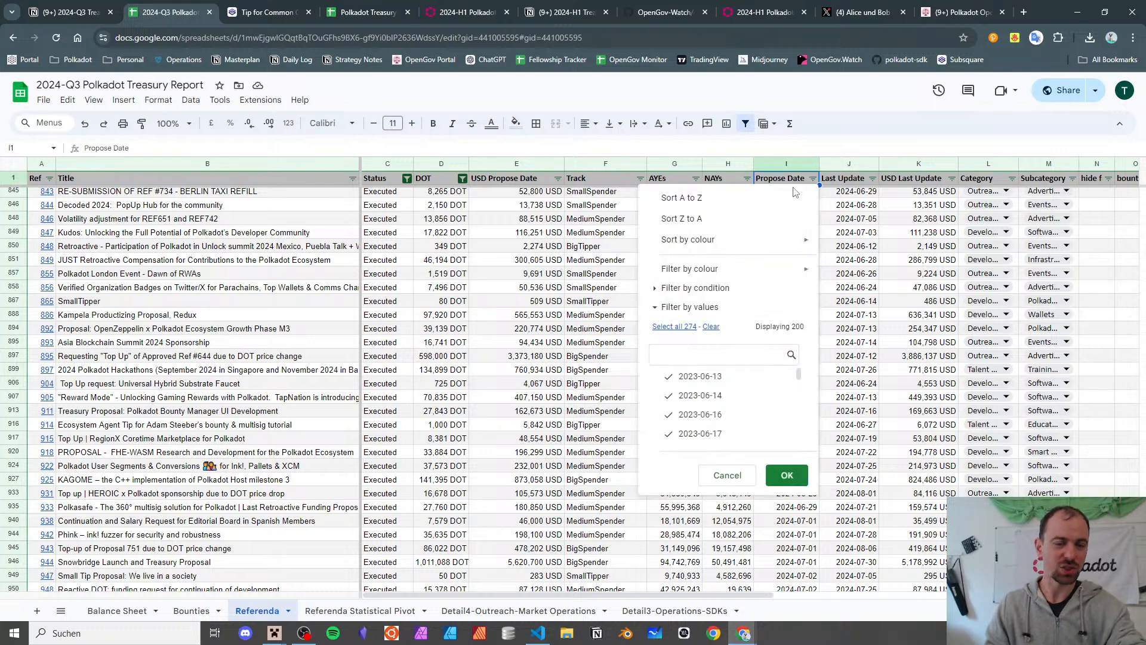
pyautogui.click(775, 199)
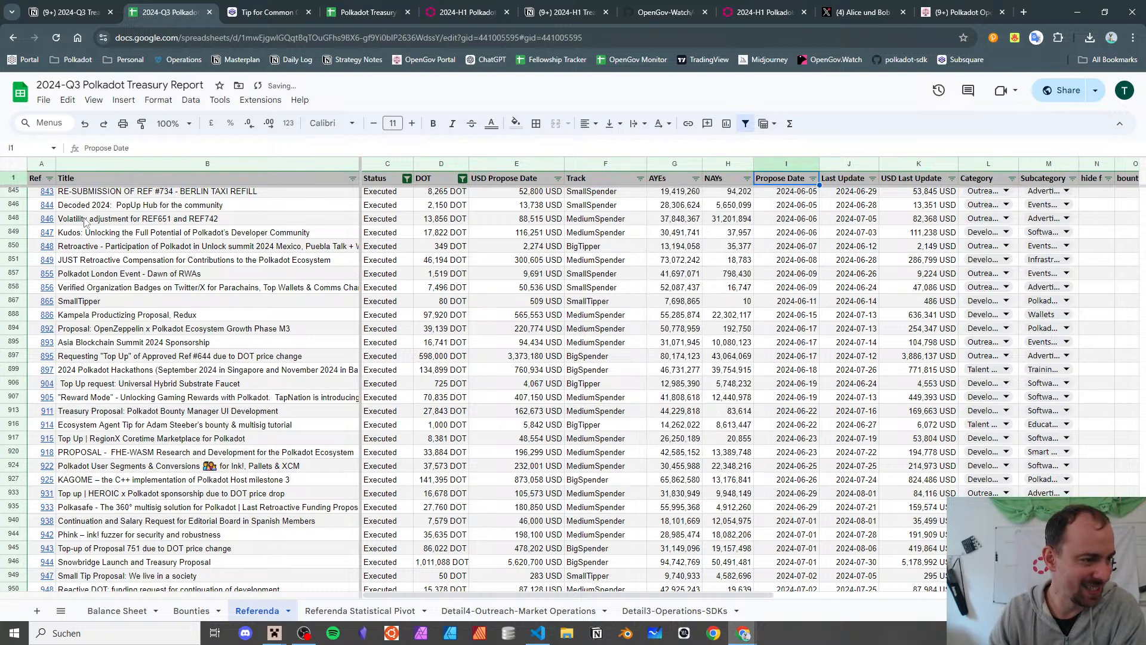
pyautogui.click(58, 263)
pyautogui.click(803, 287)
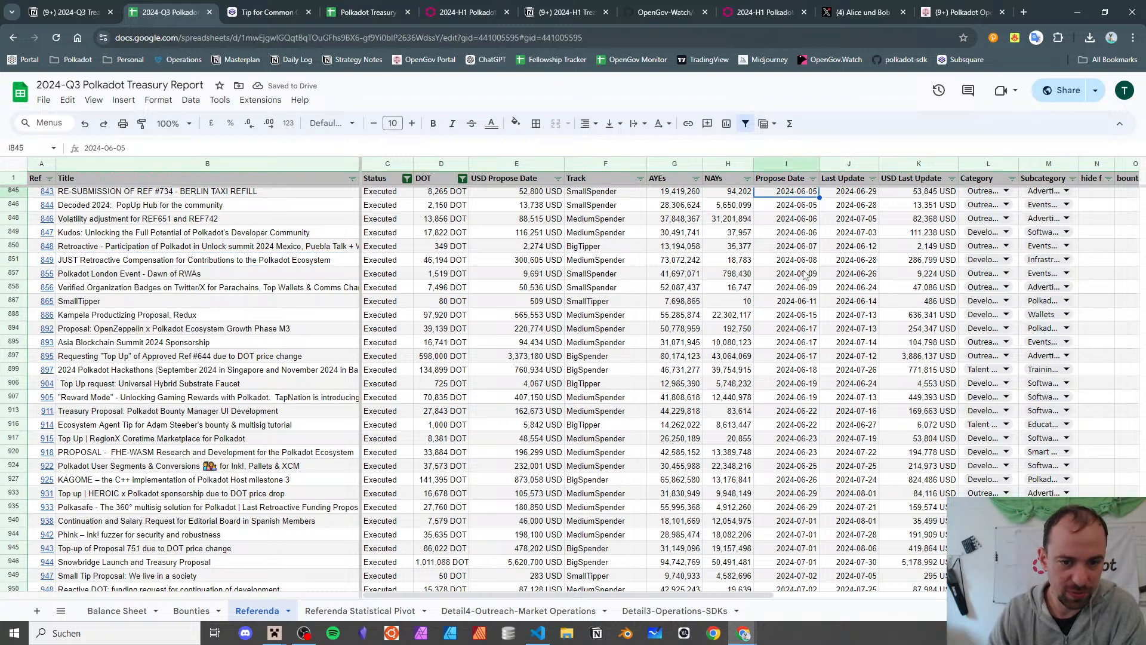
# - Re-sort the rows by Last Update ascending, starting from 2024-06-28
pyautogui.click(873, 179)
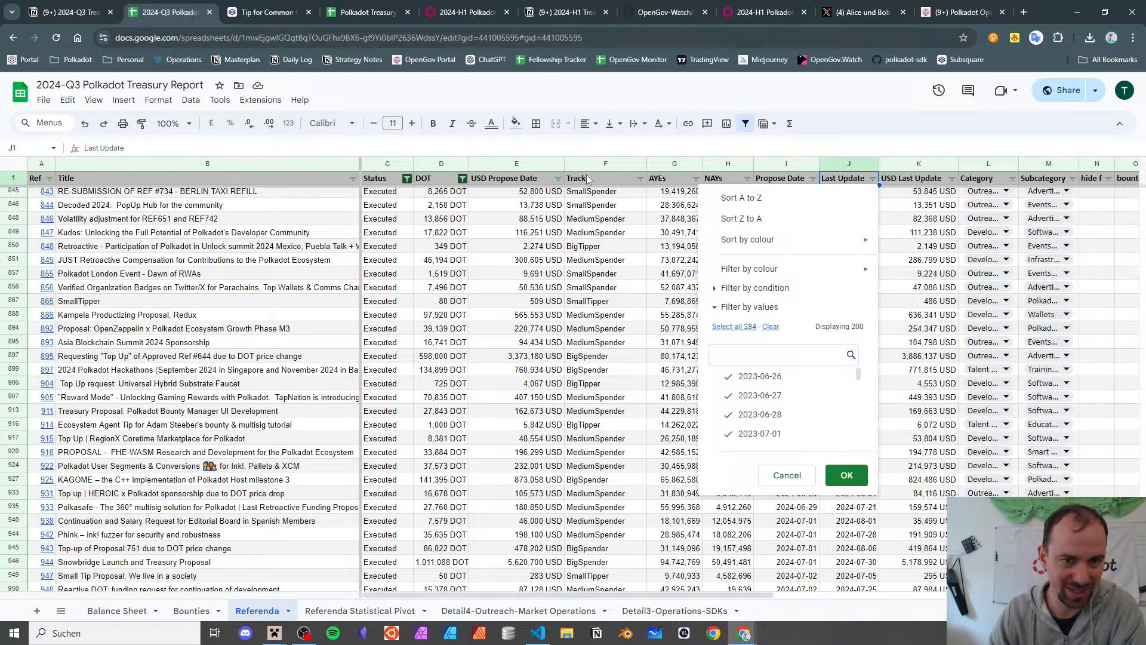
pyautogui.click(750, 203)
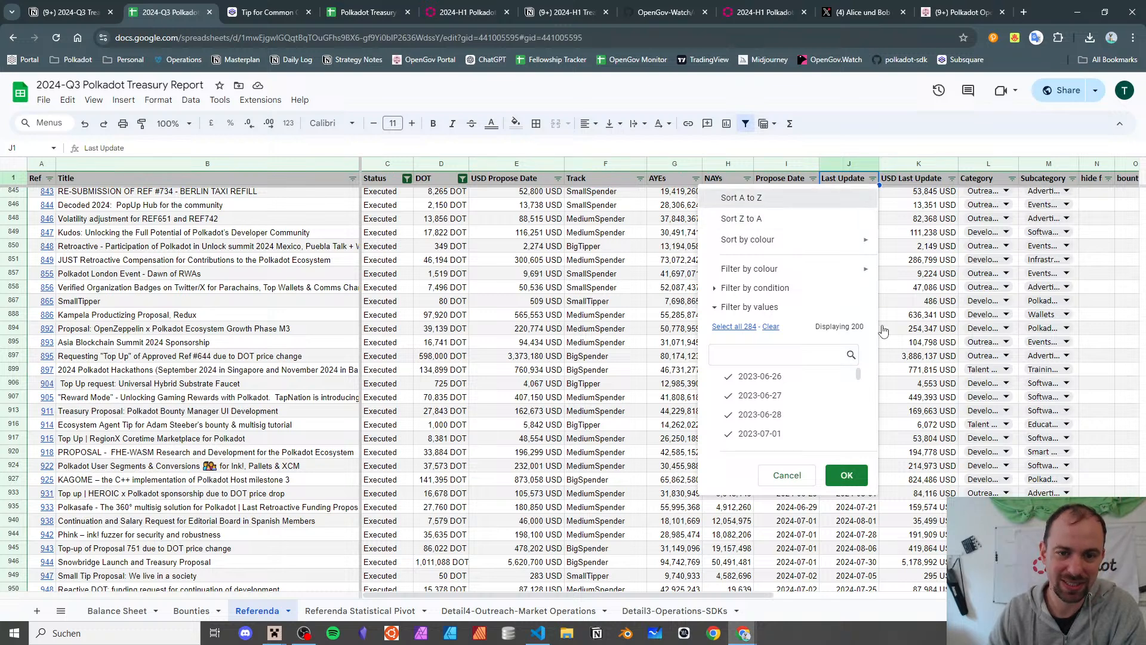
pyautogui.click(845, 234)
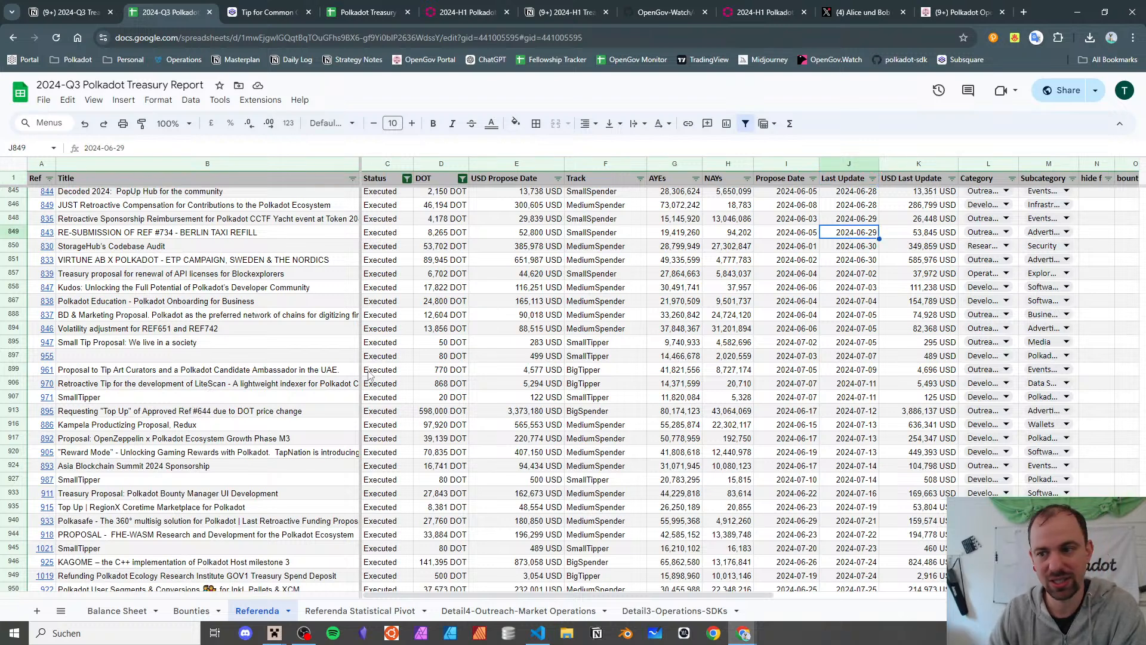
pyautogui.scroll(-4, 872, 289)
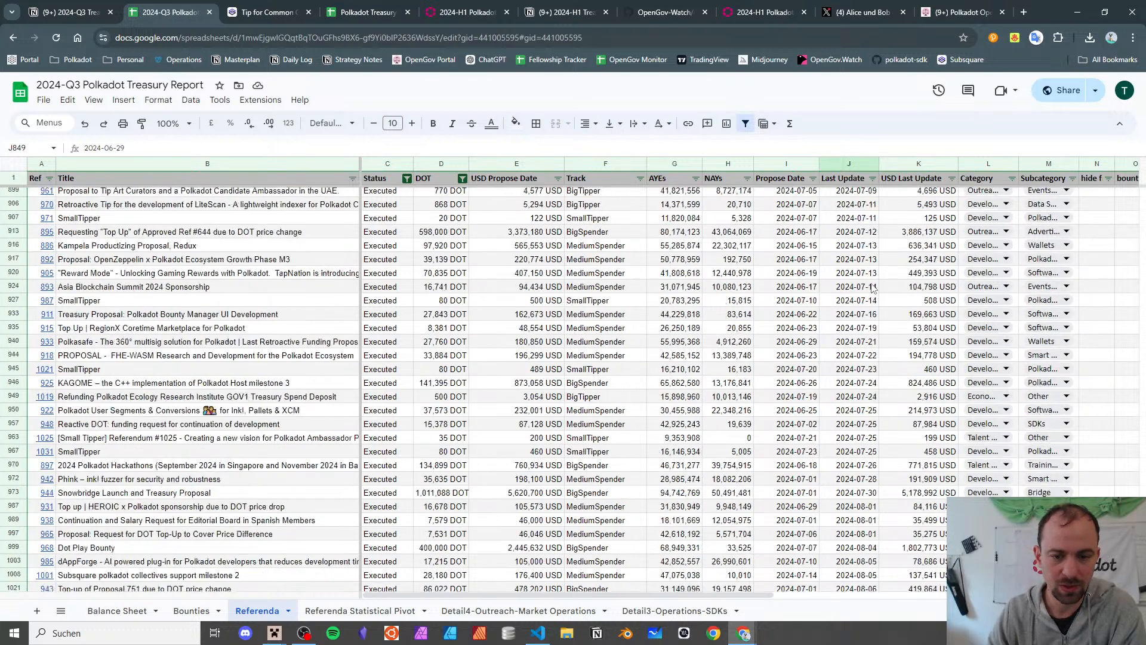
pyautogui.scroll(1, 865, 322)
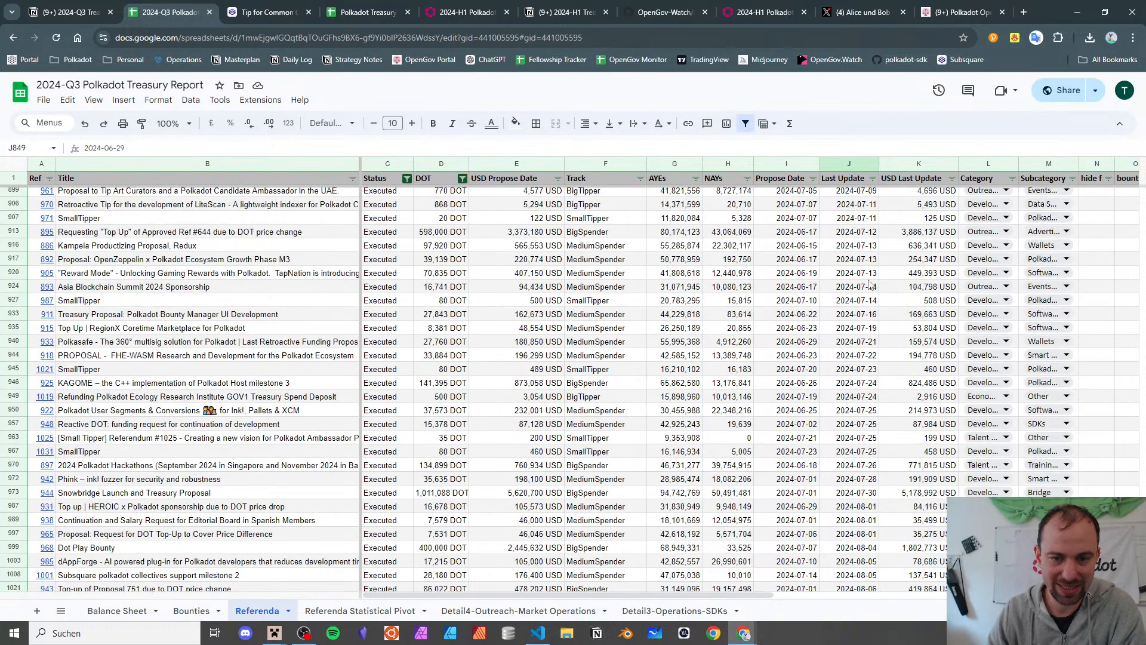
pyautogui.scroll(4, 871, 280)
pyautogui.scroll(2, 869, 298)
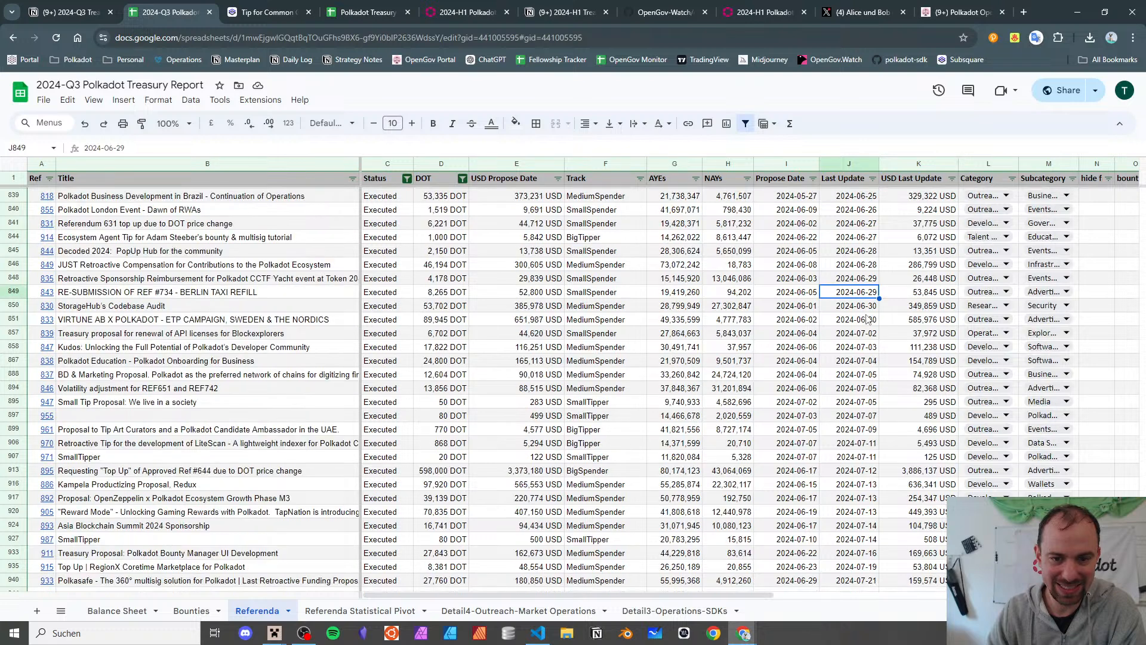
pyautogui.click(865, 334)
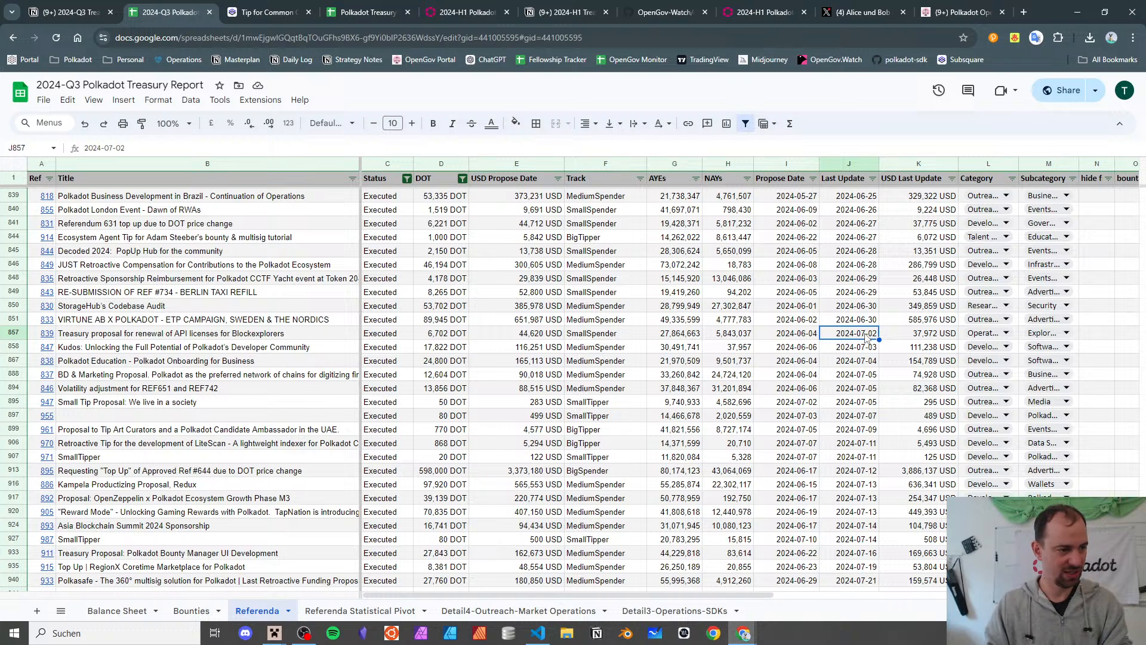
pyautogui.hotkey('ctrl', 'shift', 'Down')
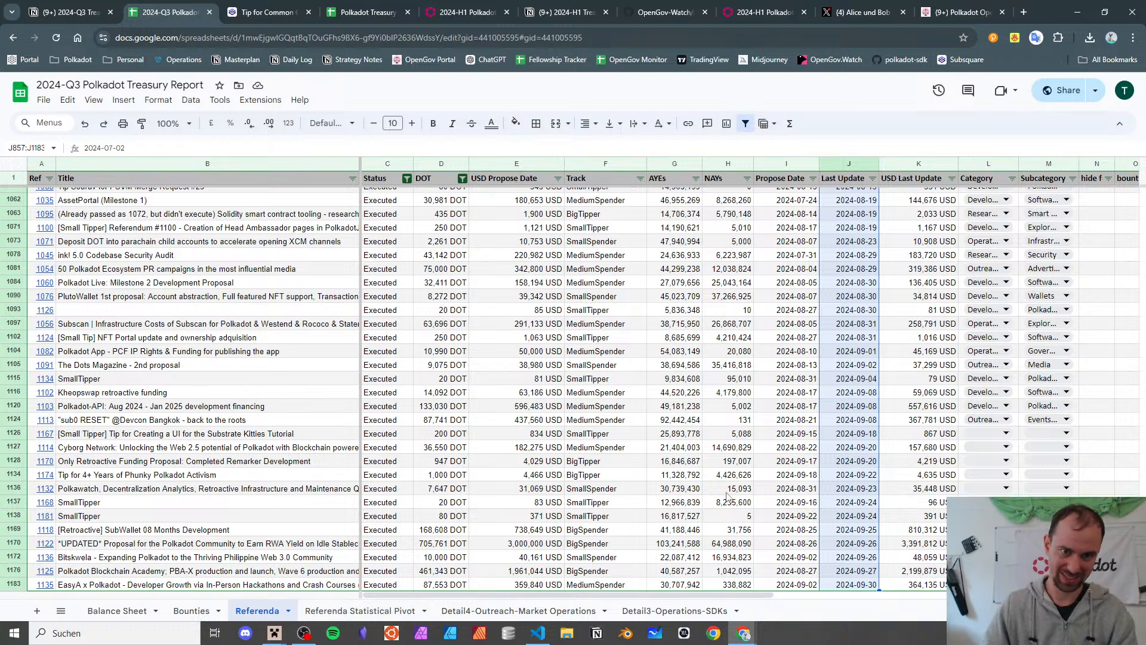
pyautogui.scroll(15, 667, 280)
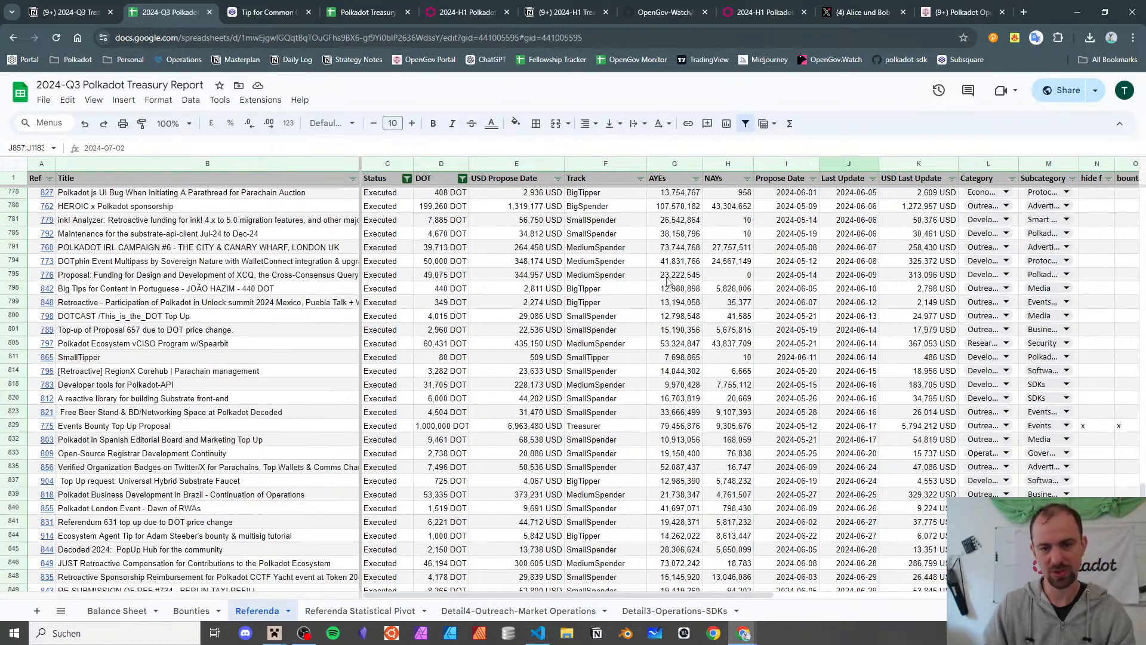
pyautogui.scroll(-7, 668, 281)
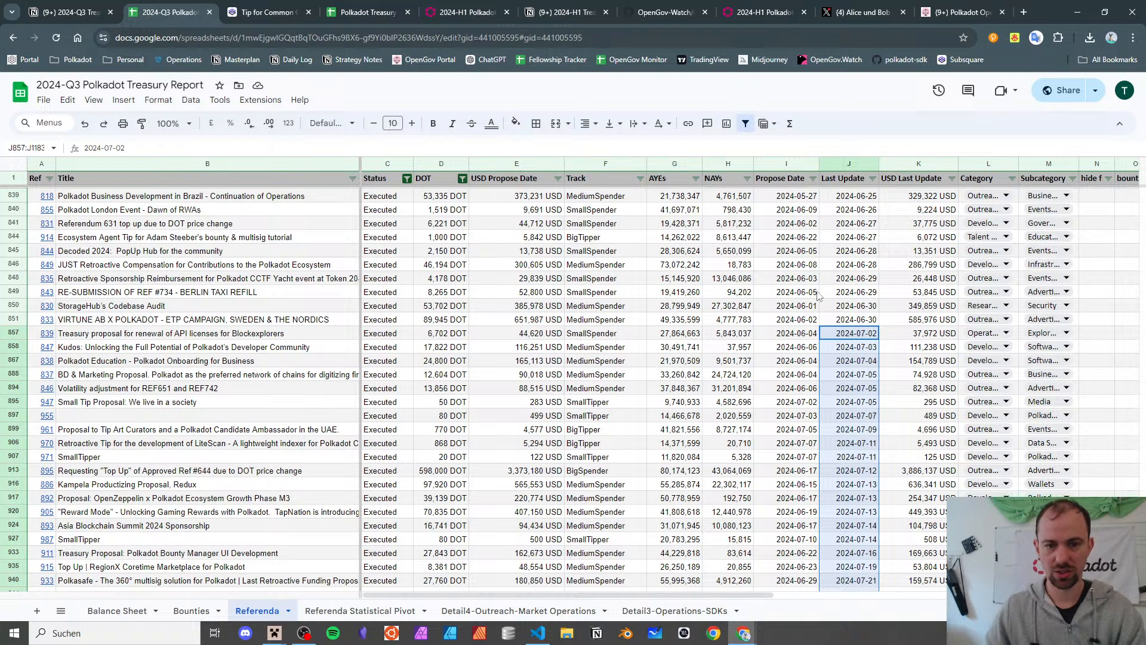
pyautogui.click(777, 338)
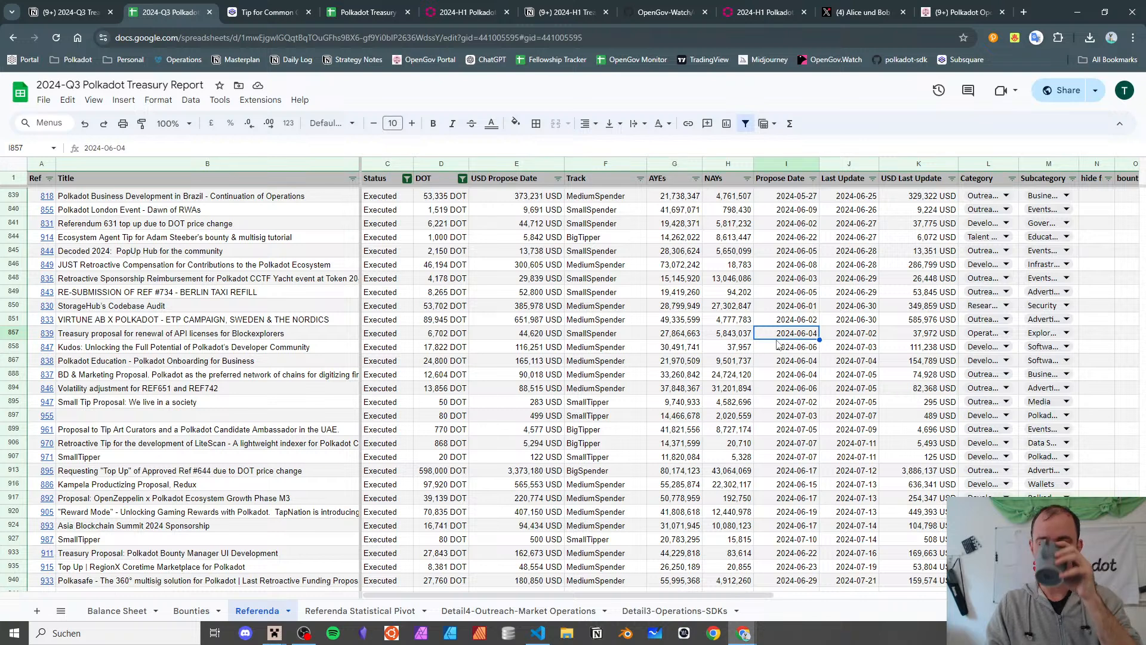
pyautogui.press('Left')
pyautogui.press('Right')
pyautogui.press('Right')
pyautogui.press('Right')
pyautogui.press('Right')
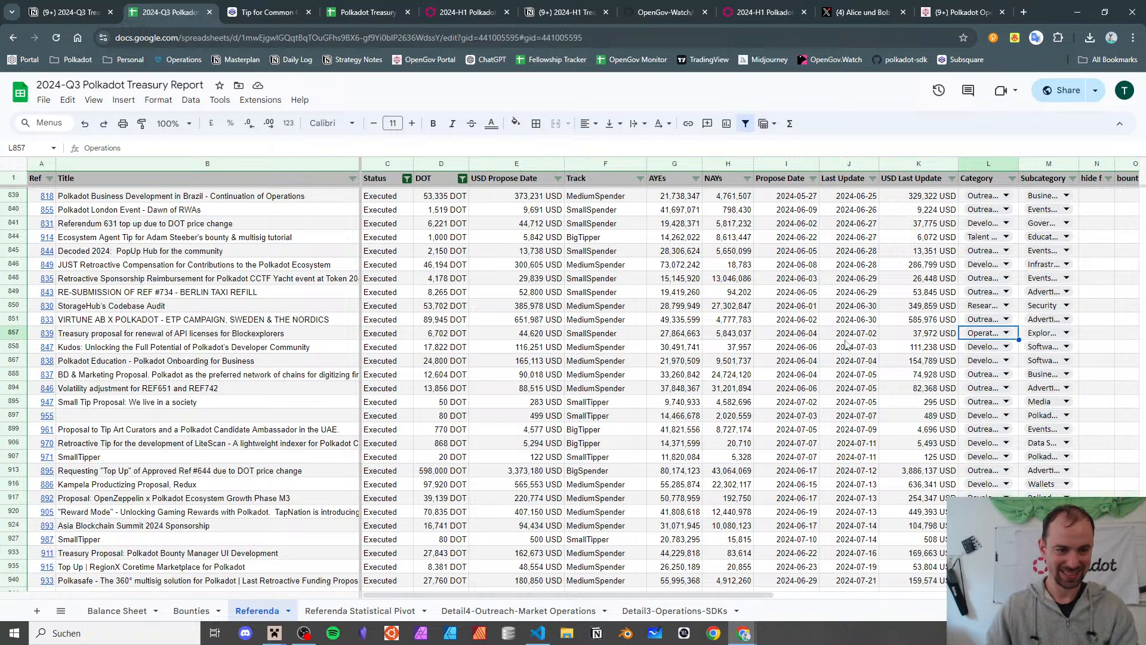
pyautogui.click(388, 163)
# - Hide the Status, Track through Last Update, and USD Propose Date columns
pyautogui.rightClick(388, 163)
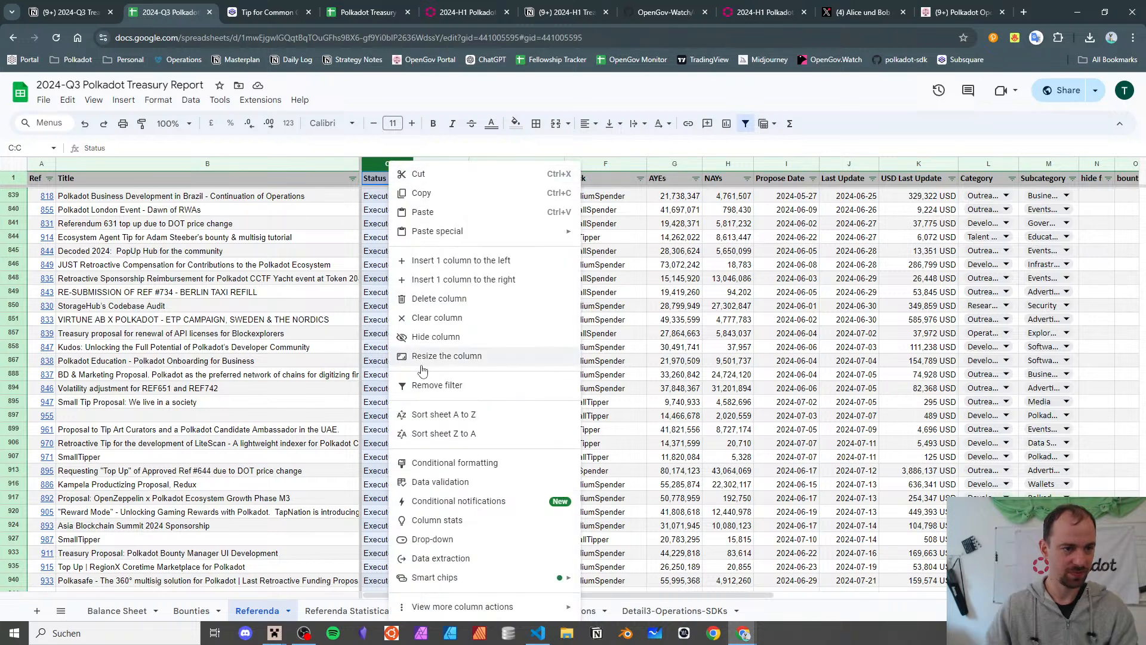
pyautogui.click(438, 335)
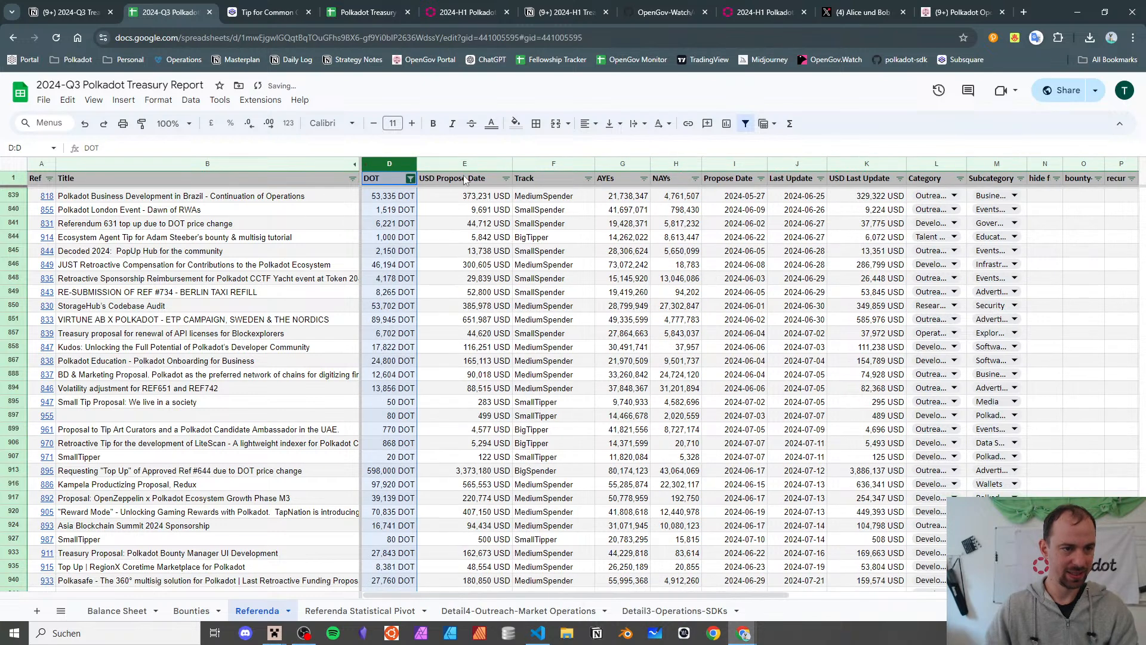
pyautogui.click(537, 161)
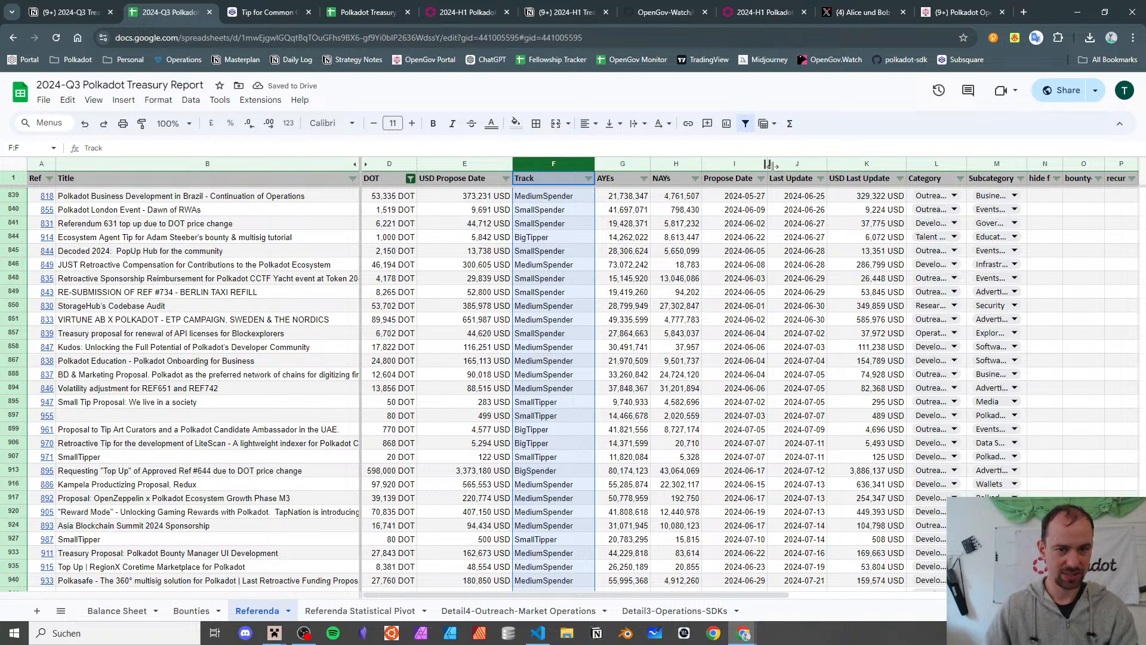
pyautogui.keyDown('shift'); pyautogui.click(806, 166); pyautogui.keyUp('shift')
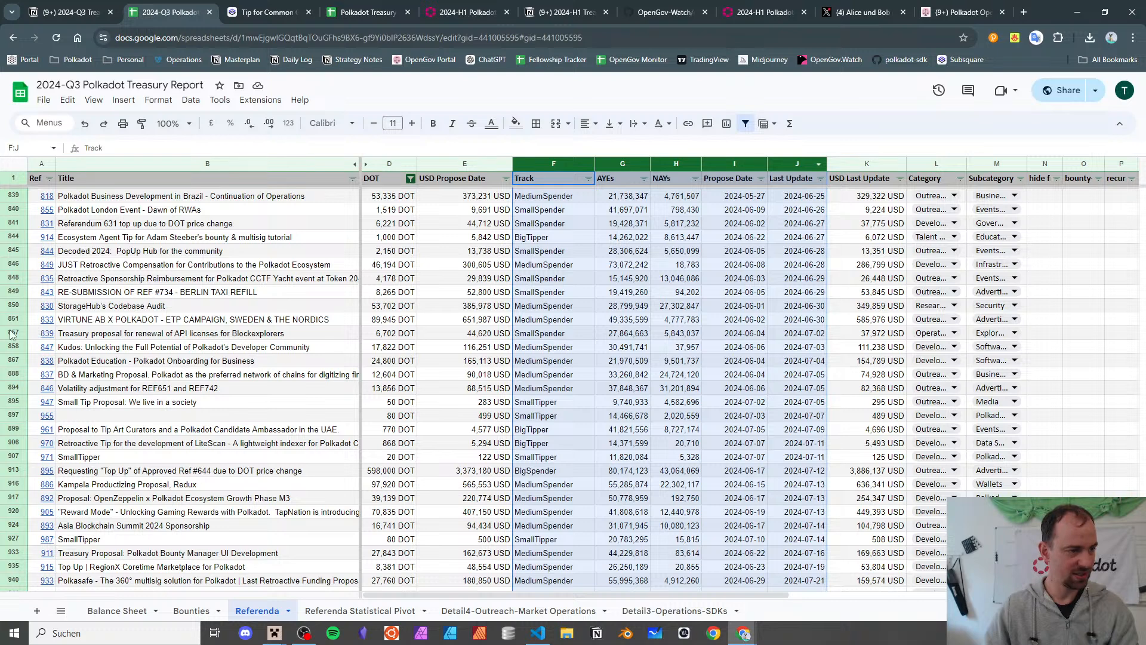
pyautogui.rightClick(792, 169)
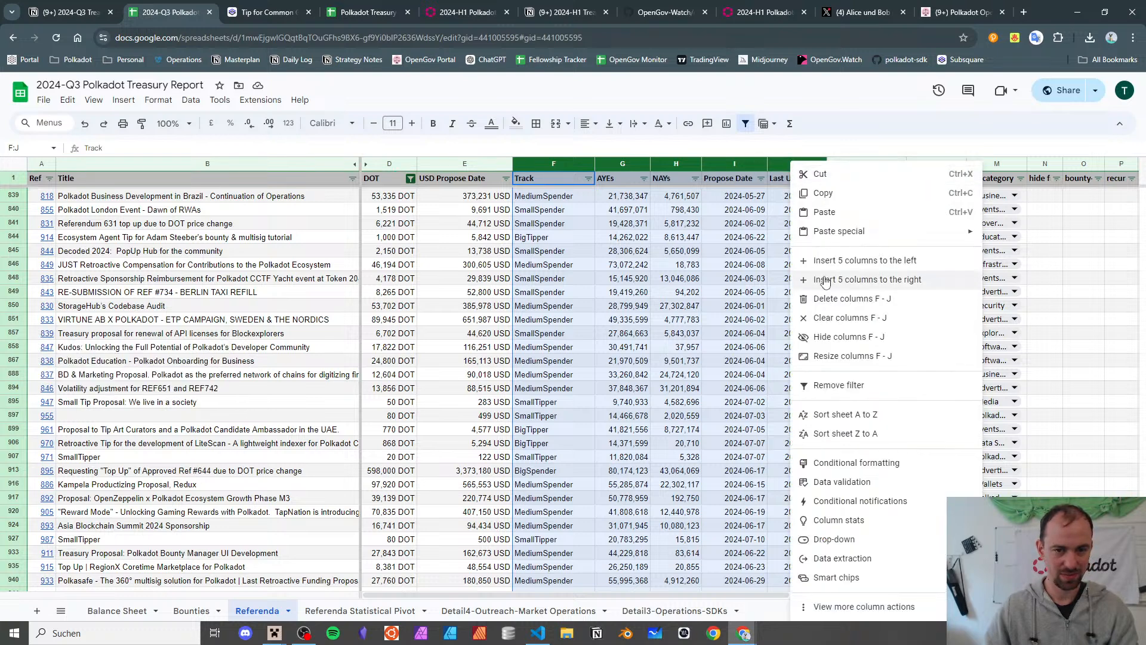
pyautogui.click(859, 337)
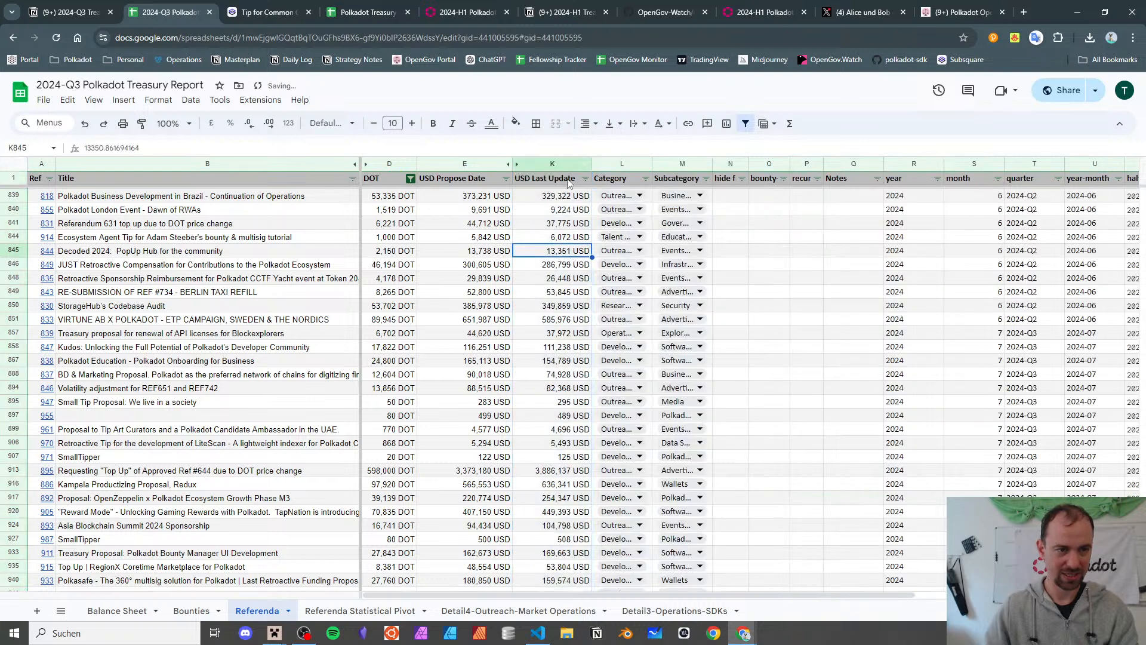
pyautogui.click(568, 169)
pyautogui.rightClick(568, 169)
pyautogui.press('Escape')
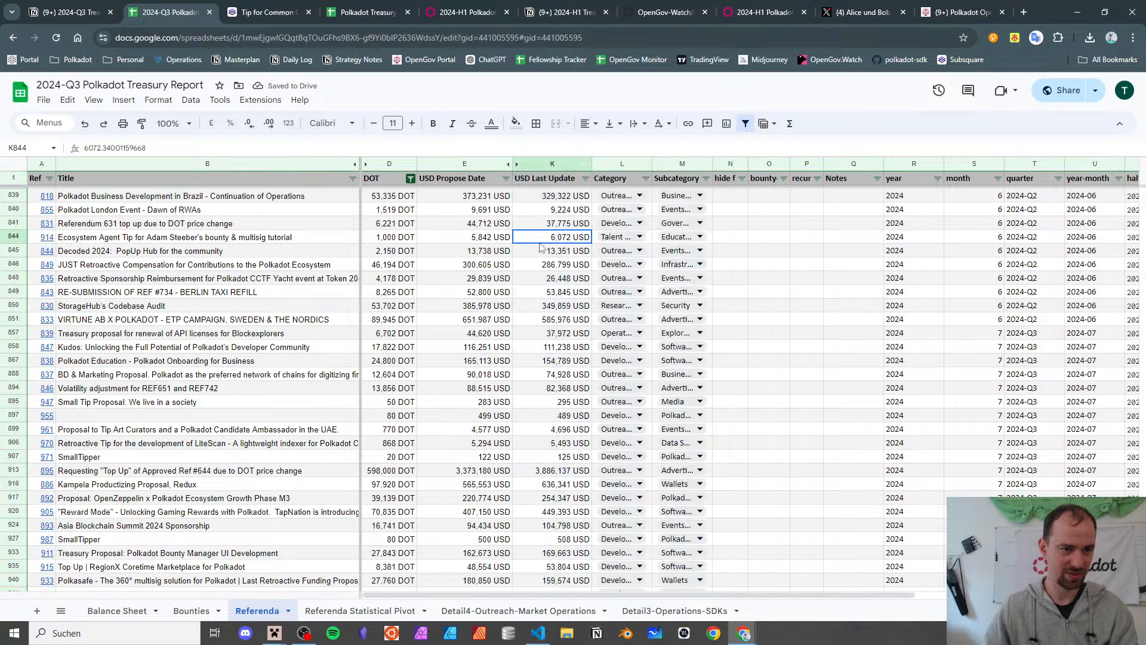
pyautogui.rightClick(456, 169)
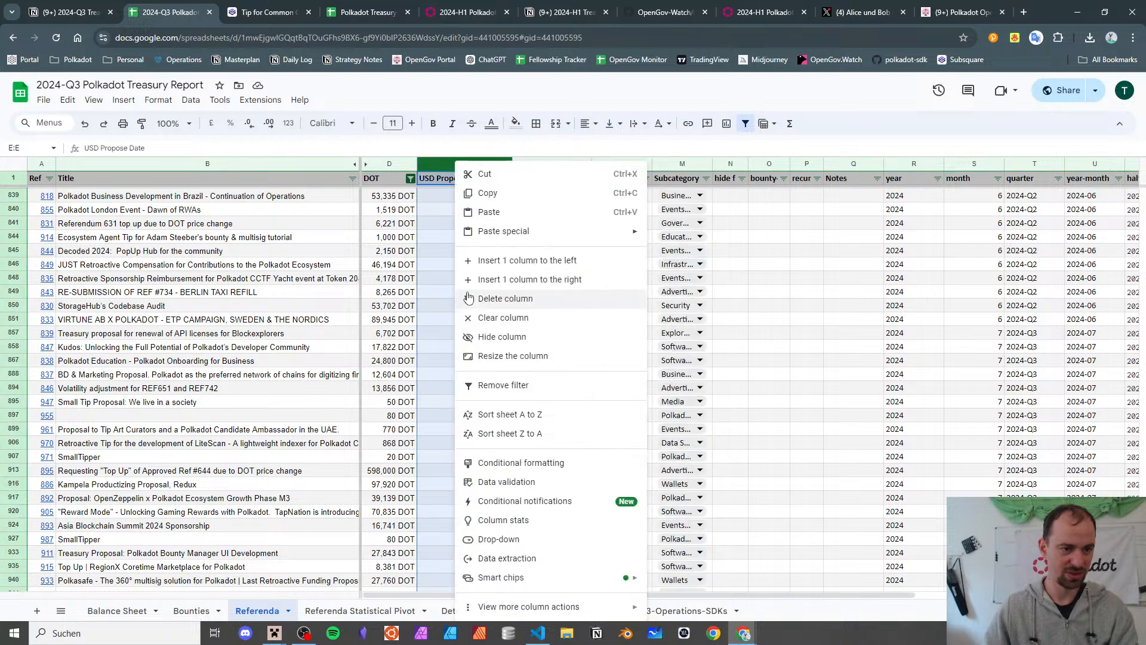
pyautogui.click(488, 337)
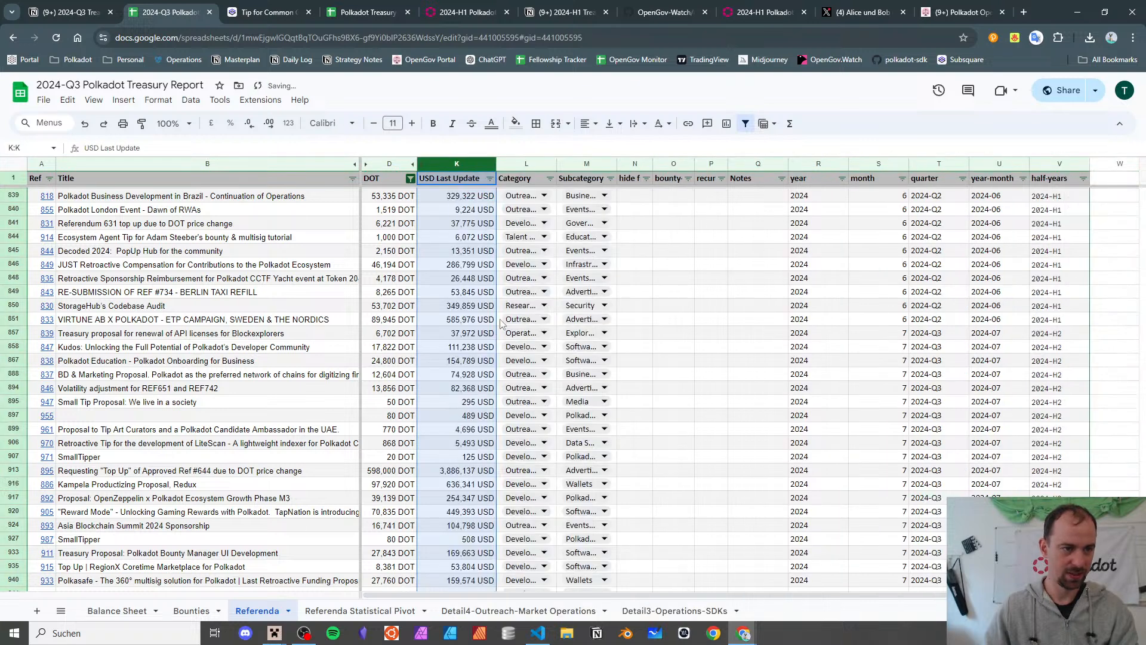
# - Review rows 843–851, then auto-fit the Category and Subcategory columns to their contents
pyautogui.click(457, 292)
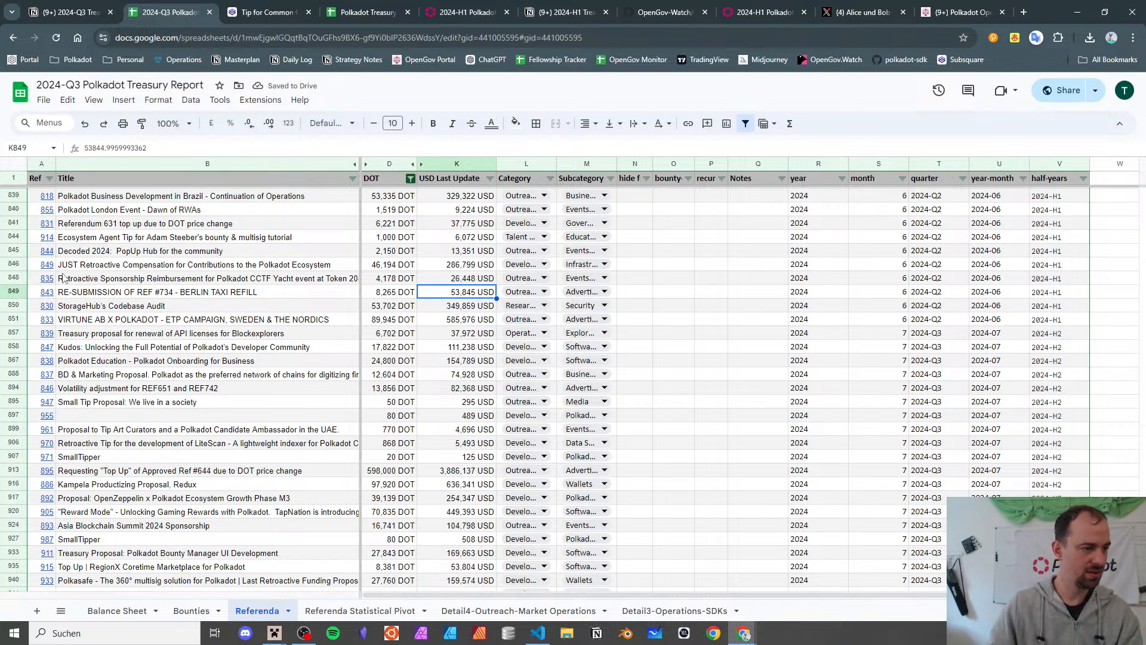
pyautogui.click(254, 333)
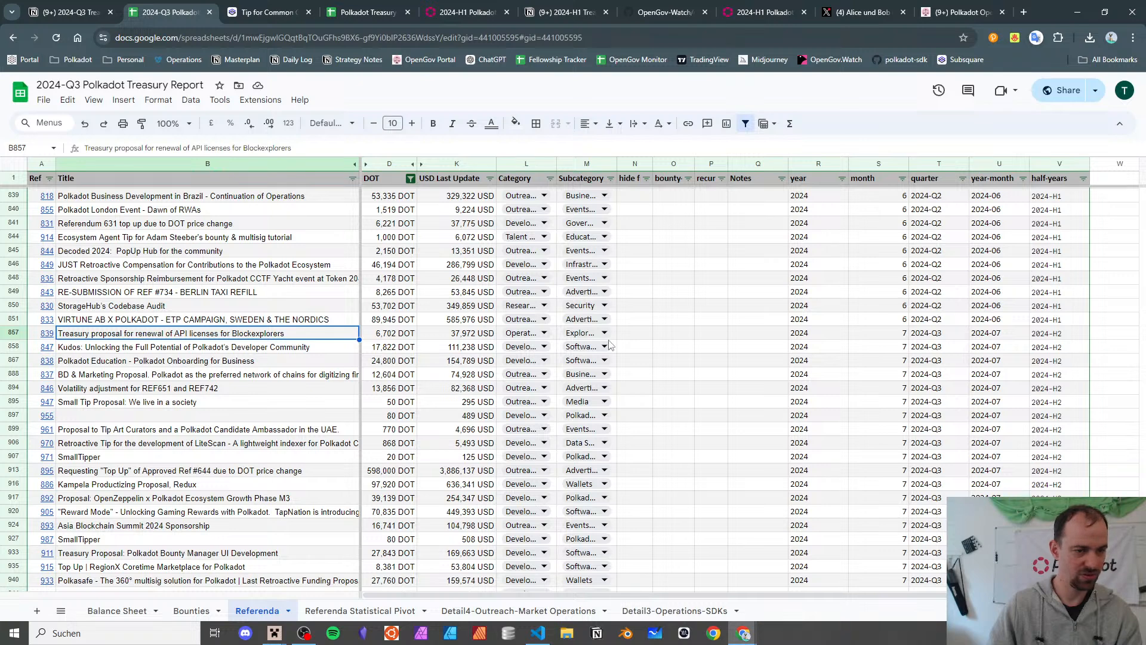
pyautogui.press('Up')
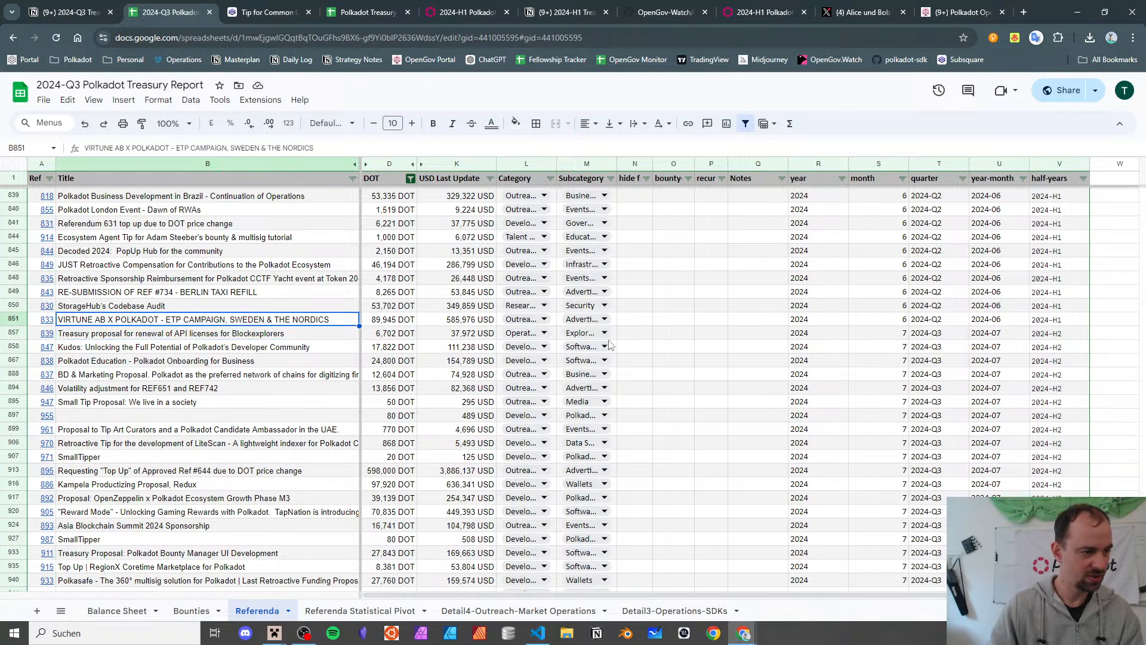
pyautogui.press('Right')
pyautogui.press('Right')
pyautogui.press('Right')
pyautogui.press('Left')
pyautogui.press('Left')
pyautogui.press('Left')
pyautogui.press('Left')
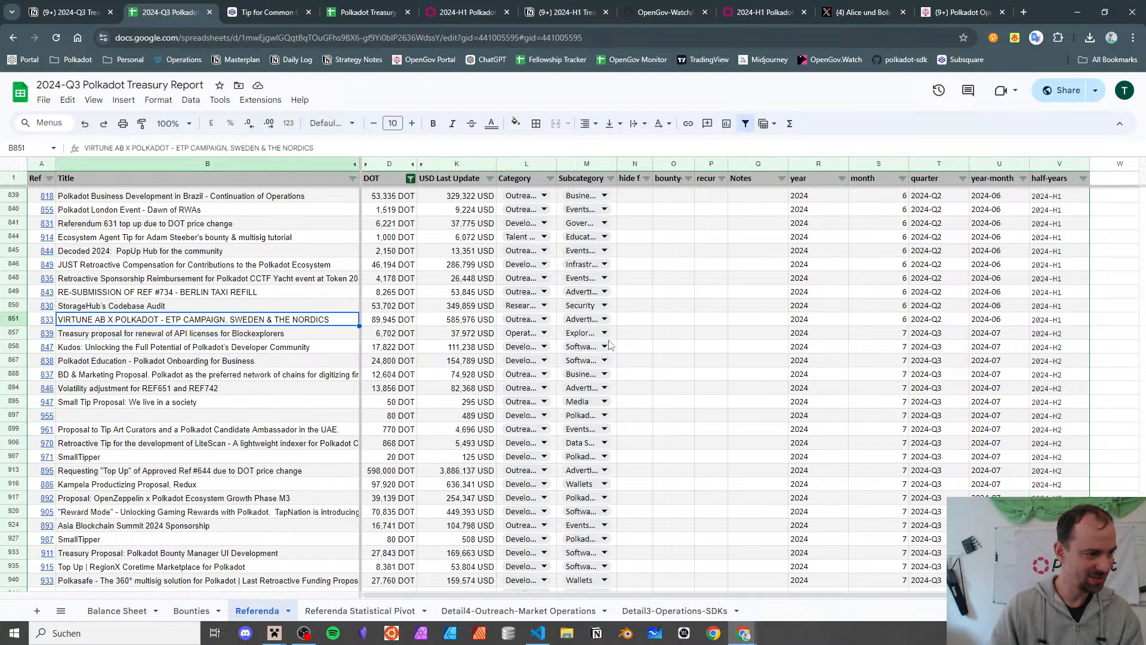
pyautogui.press('Up')
pyautogui.press('Up')
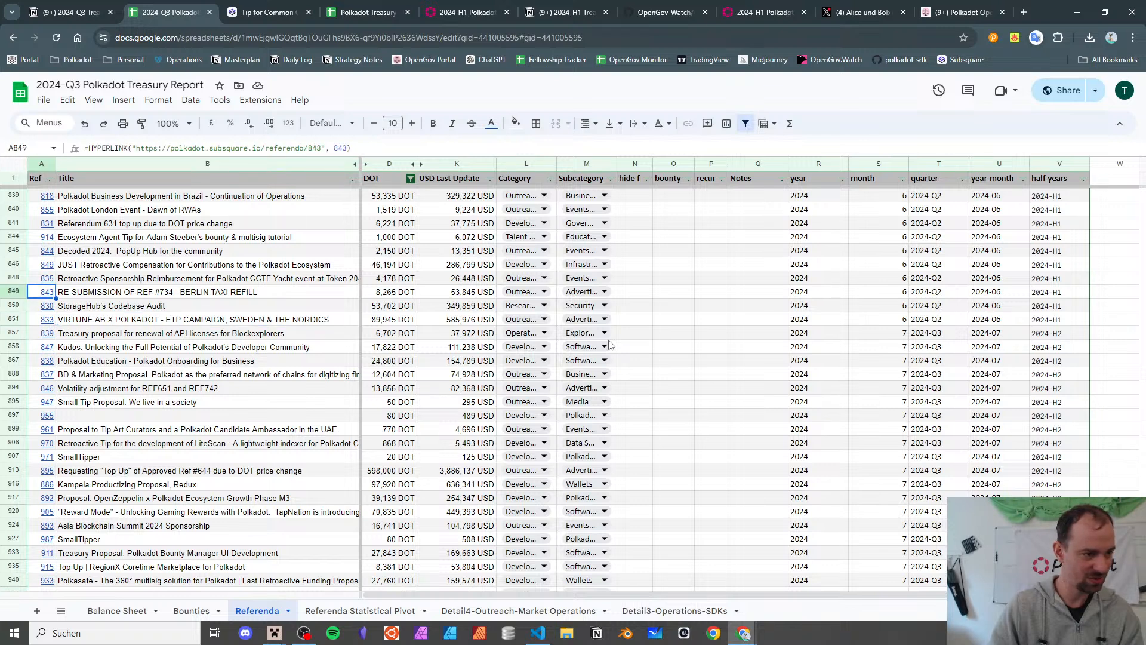
pyautogui.press('Up')
pyautogui.press('Up')
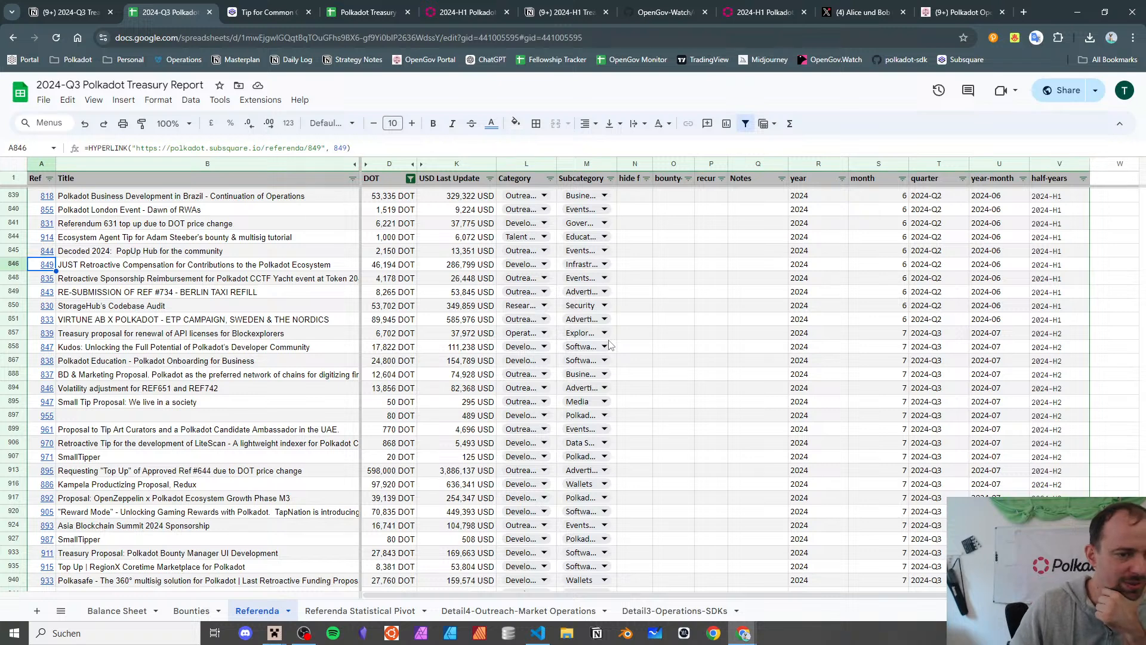
pyautogui.doubleClick(557, 164)
pyautogui.doubleClick(652, 164)
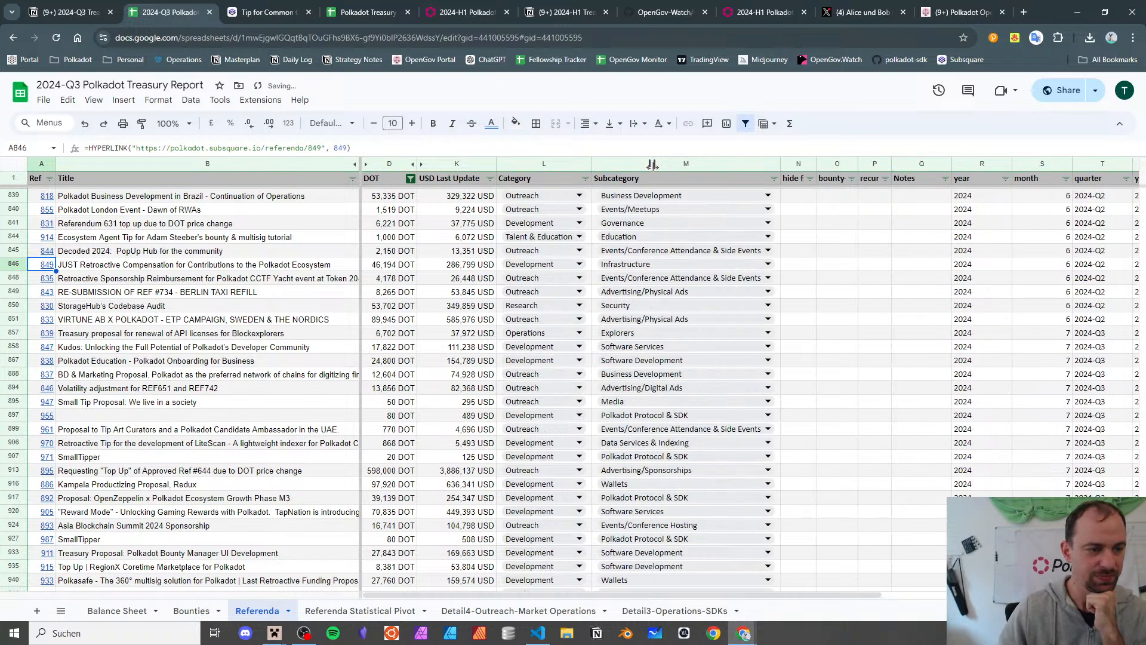
# - Open referendum 849 (JUST Retroactive Compensation) on Subsquare via the link on its Ref cell
pyautogui.click(182, 269)
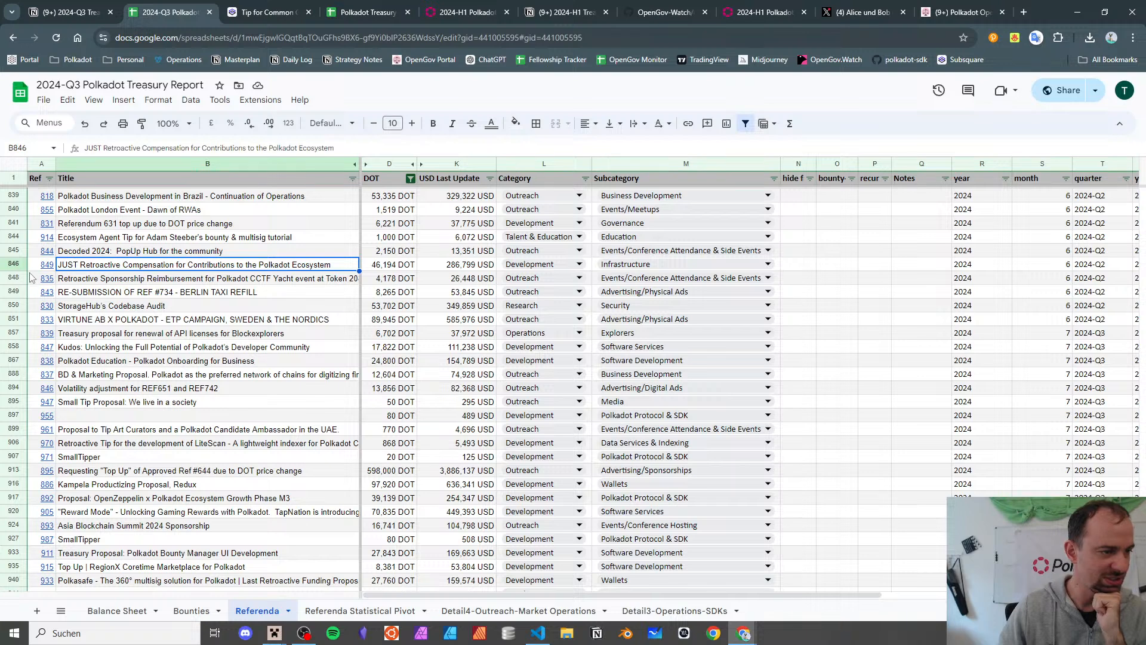
pyautogui.click(51, 265)
pyautogui.click(89, 284)
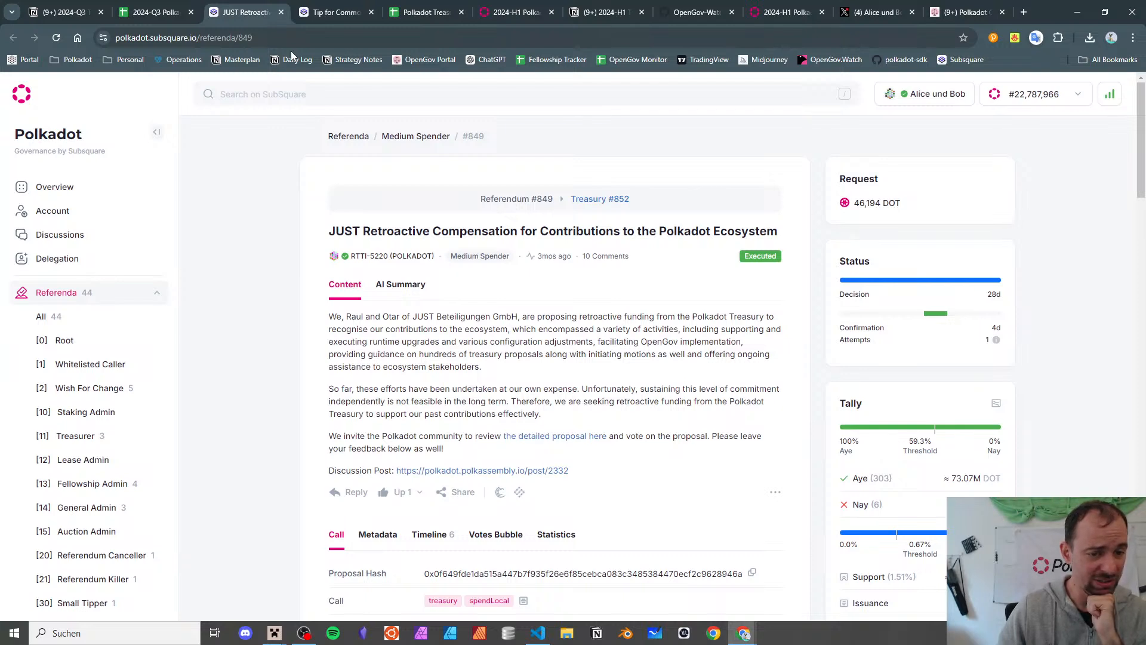
pyautogui.click(281, 12)
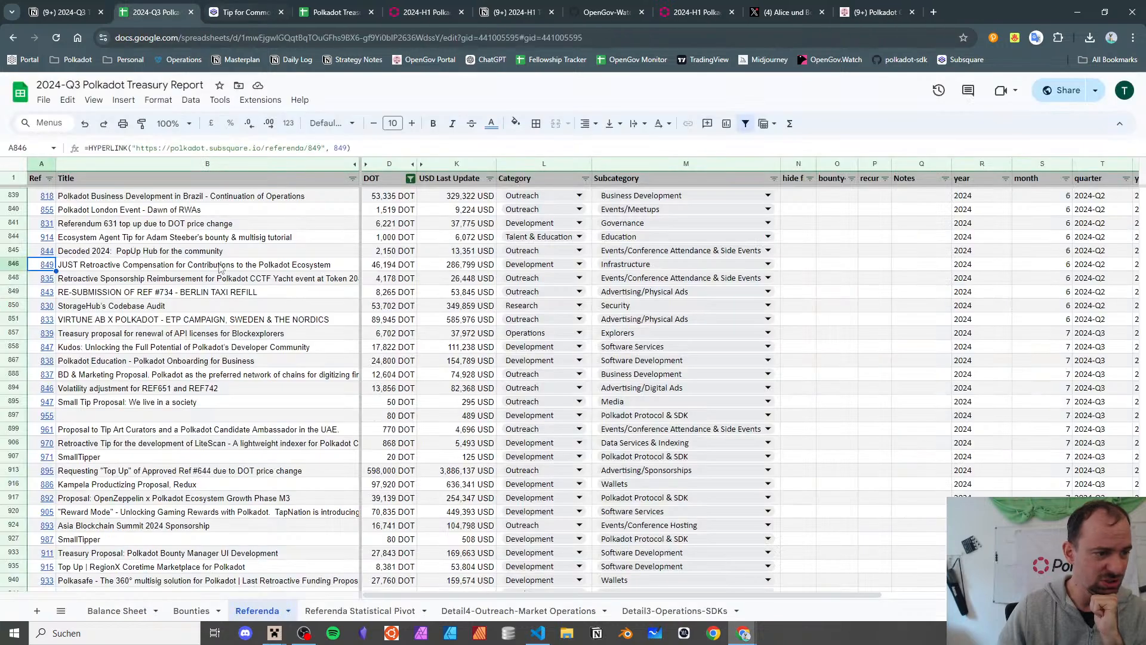
pyautogui.click(187, 267)
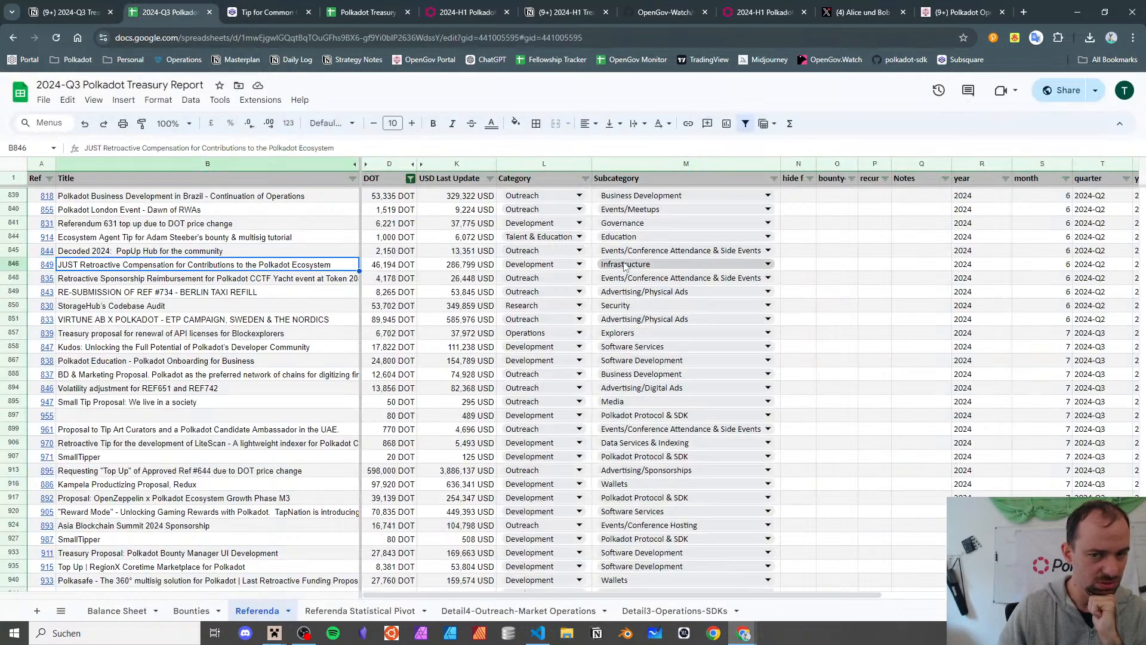
pyautogui.click(1056, 280)
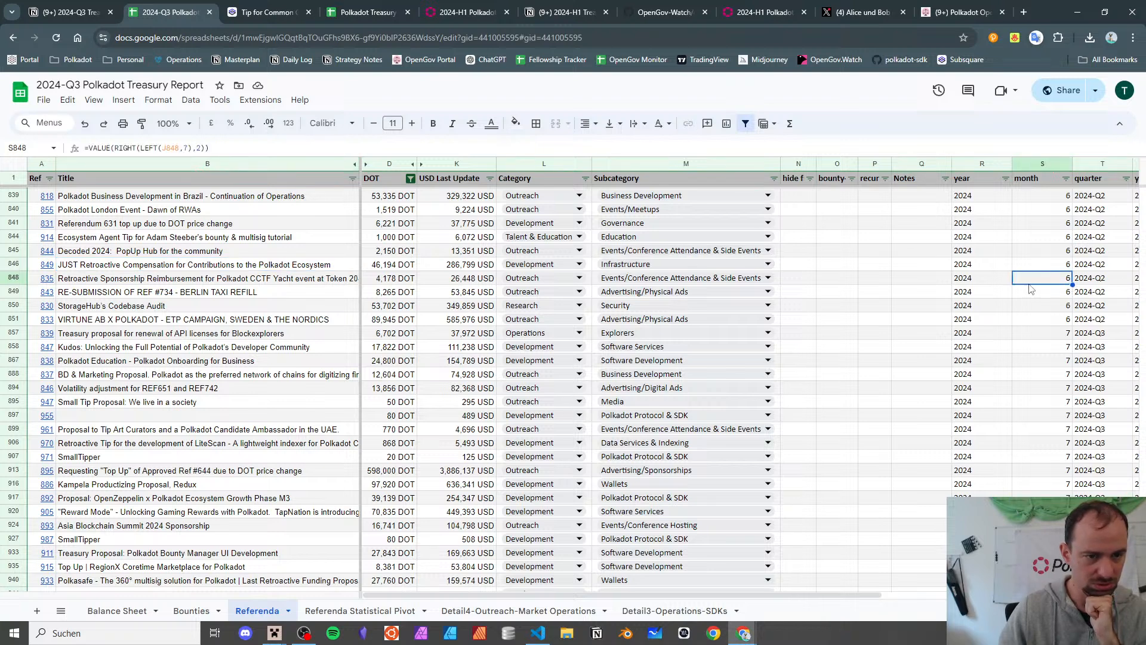
pyautogui.click(44, 266)
pyautogui.click(87, 294)
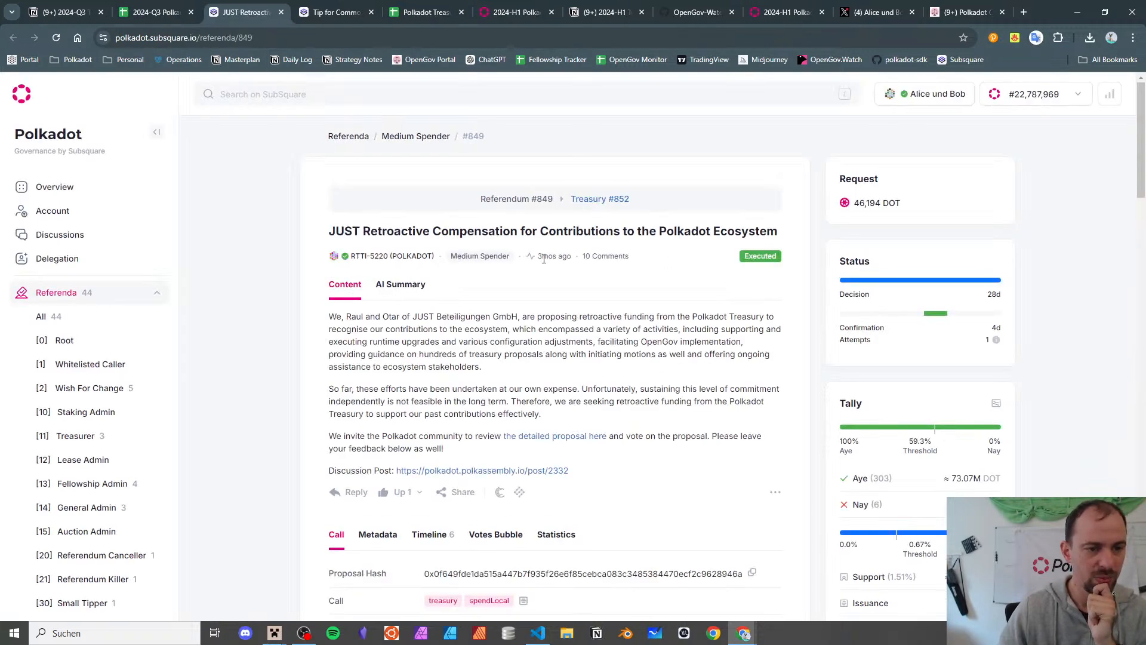
# - Confirm in the Timeline that referendum 849 executed on 2024-06-30, then switch to the 2024-H1 report
pyautogui.scroll(-5, 546, 257)
pyautogui.click(434, 248)
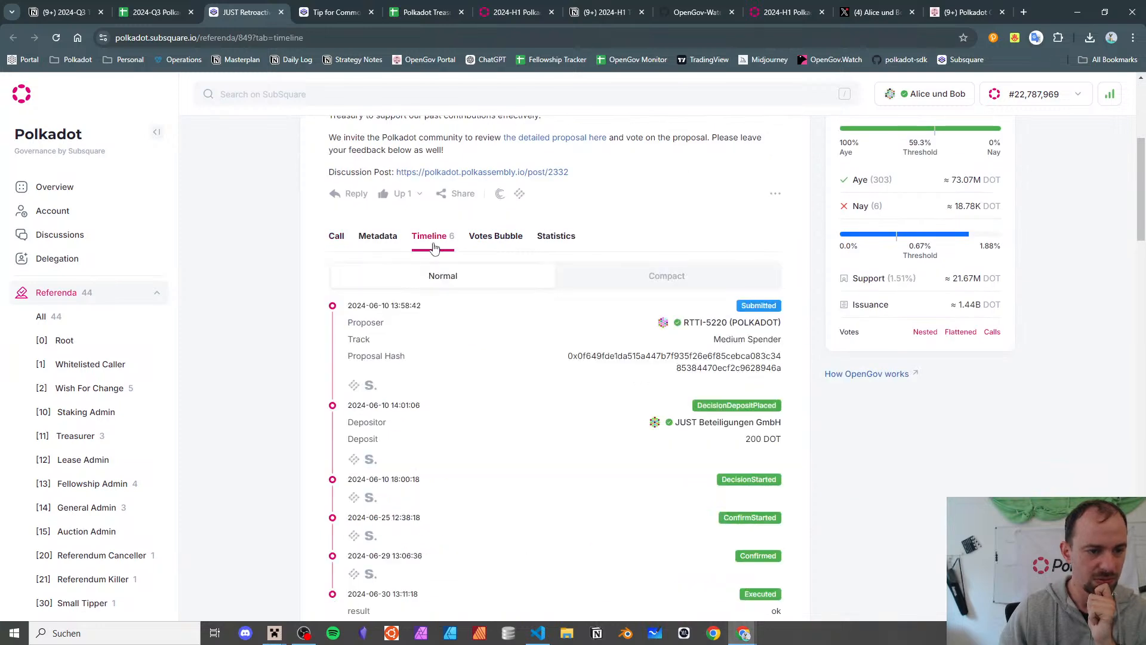
pyautogui.scroll(-5, 447, 346)
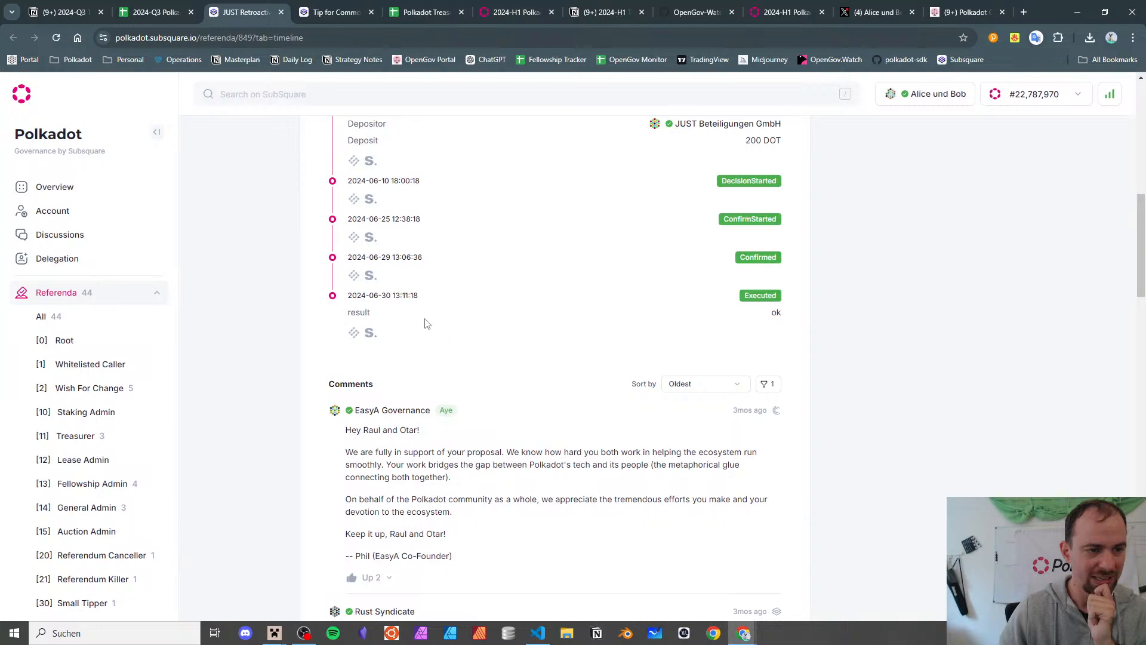
pyautogui.moveTo(425, 321); pyautogui.dragTo(392, 294)
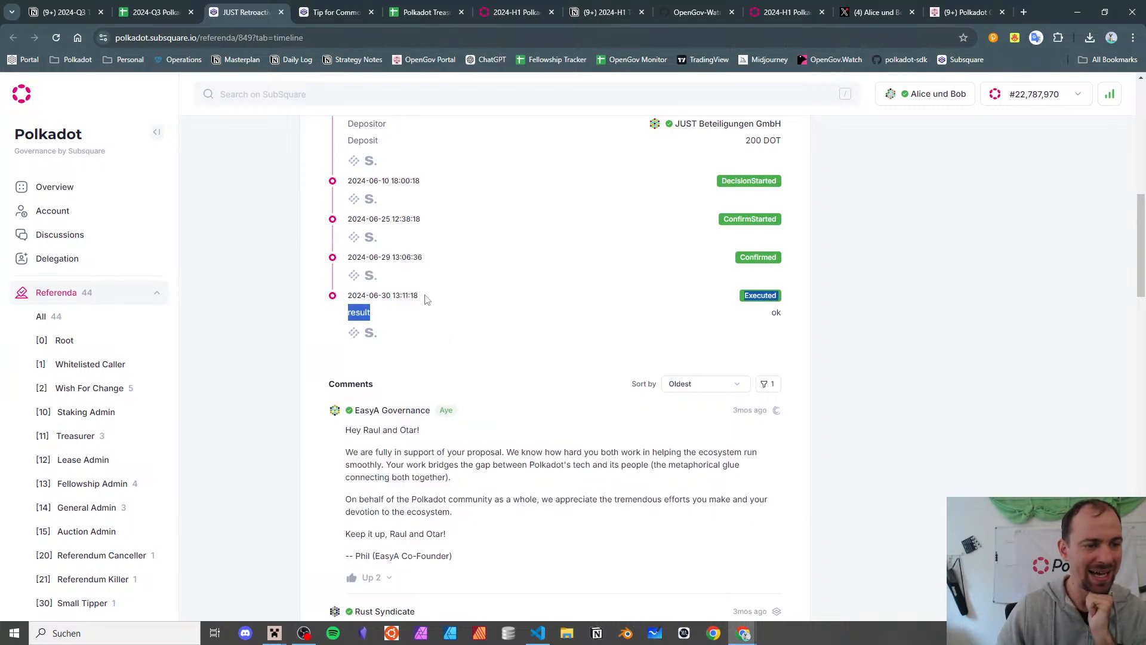
pyautogui.click(426, 300)
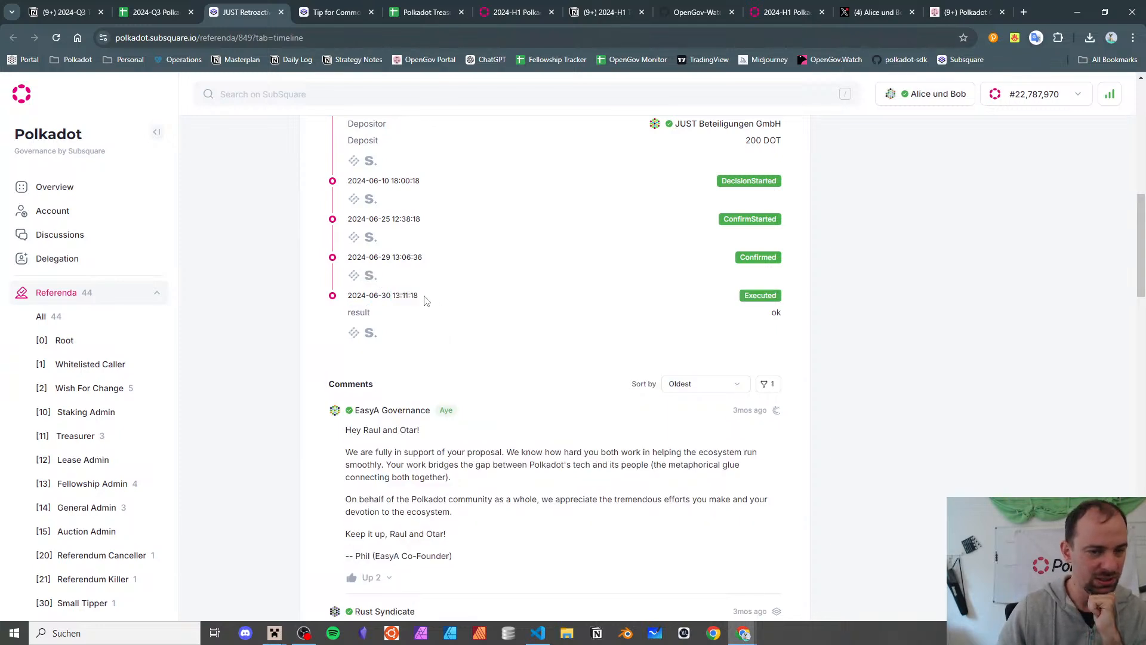
pyautogui.click(425, 12)
pyautogui.scroll(-20, 268, 418)
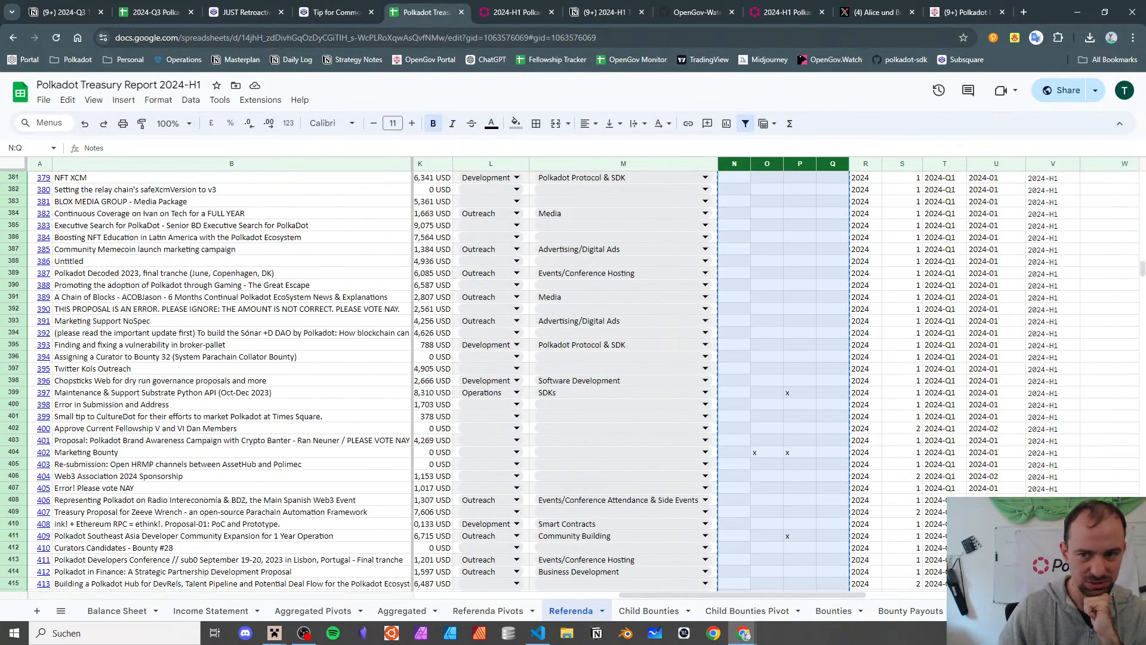
# - Review the last filled rows, referendum 922 and the KAGOME referendum, comparing with the Q3 report
pyautogui.moveTo(1142, 281); pyautogui.dragTo(1141, 585)
pyautogui.scroll(20, 213, 445)
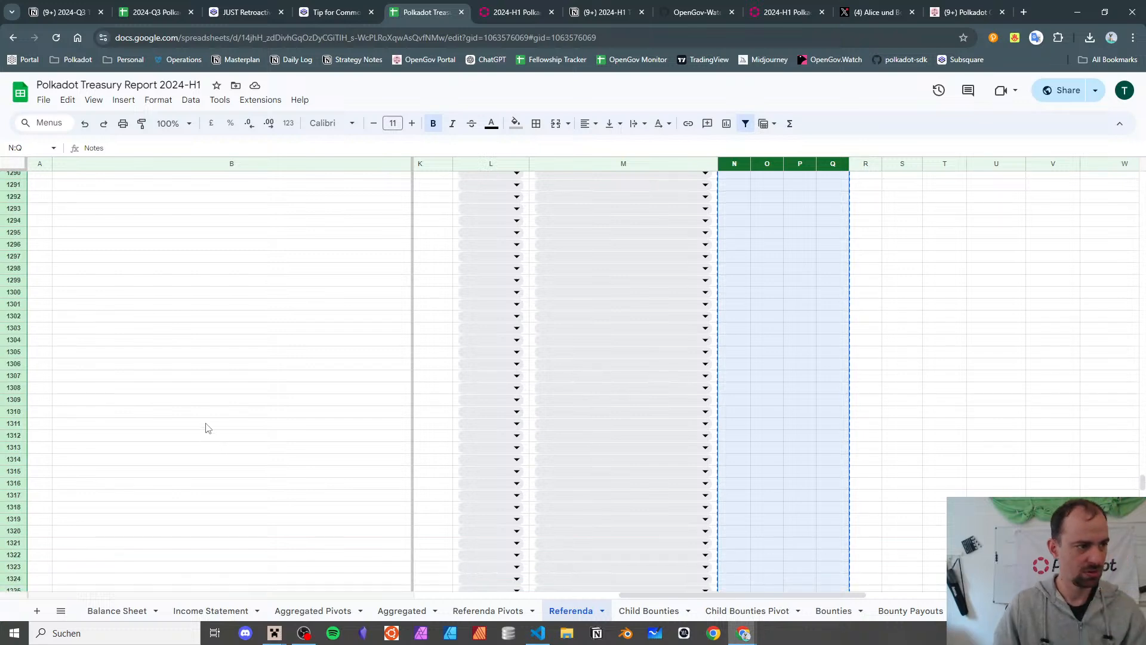
pyautogui.scroll(20, 205, 428)
pyautogui.scroll(20, 204, 428)
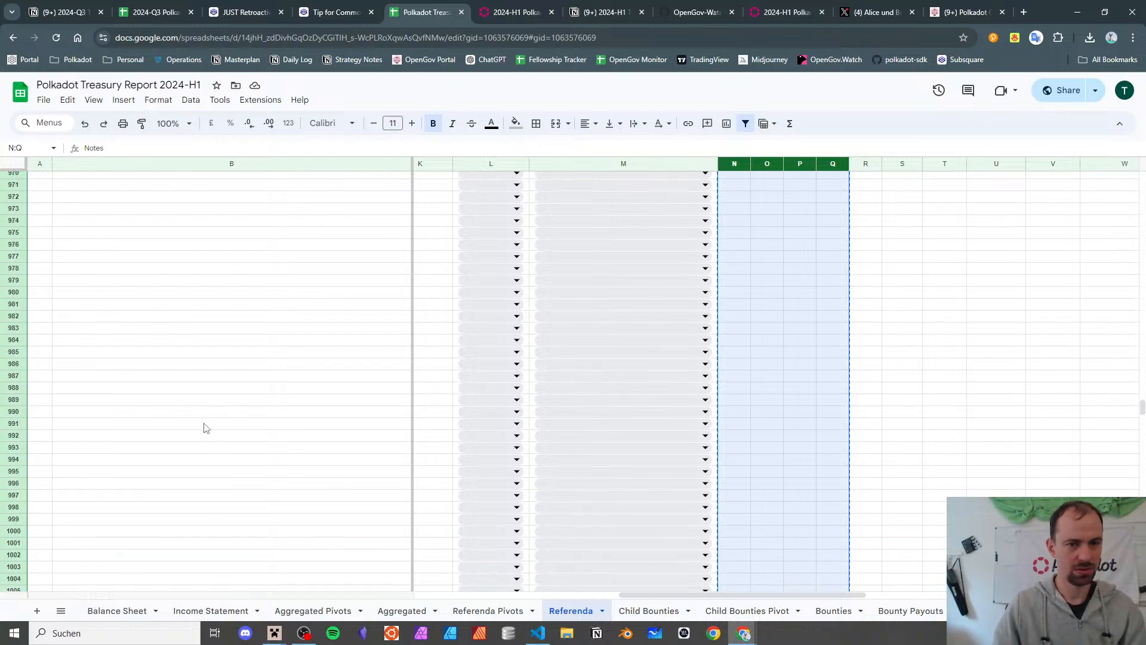
pyautogui.click(136, 284)
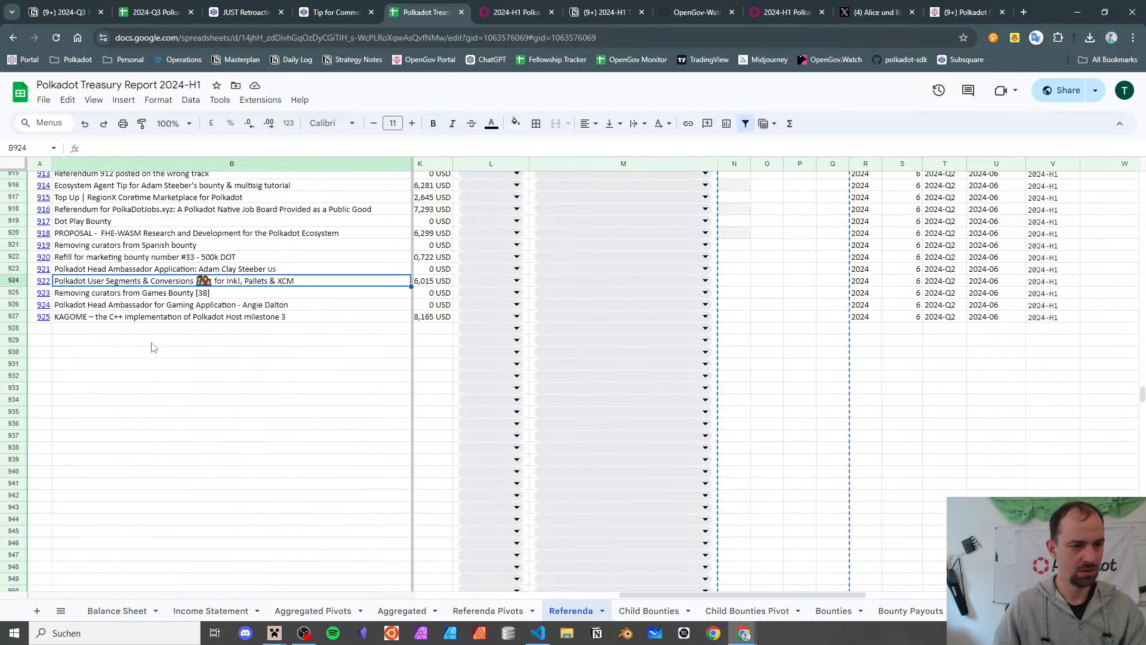
pyautogui.click(53, 318)
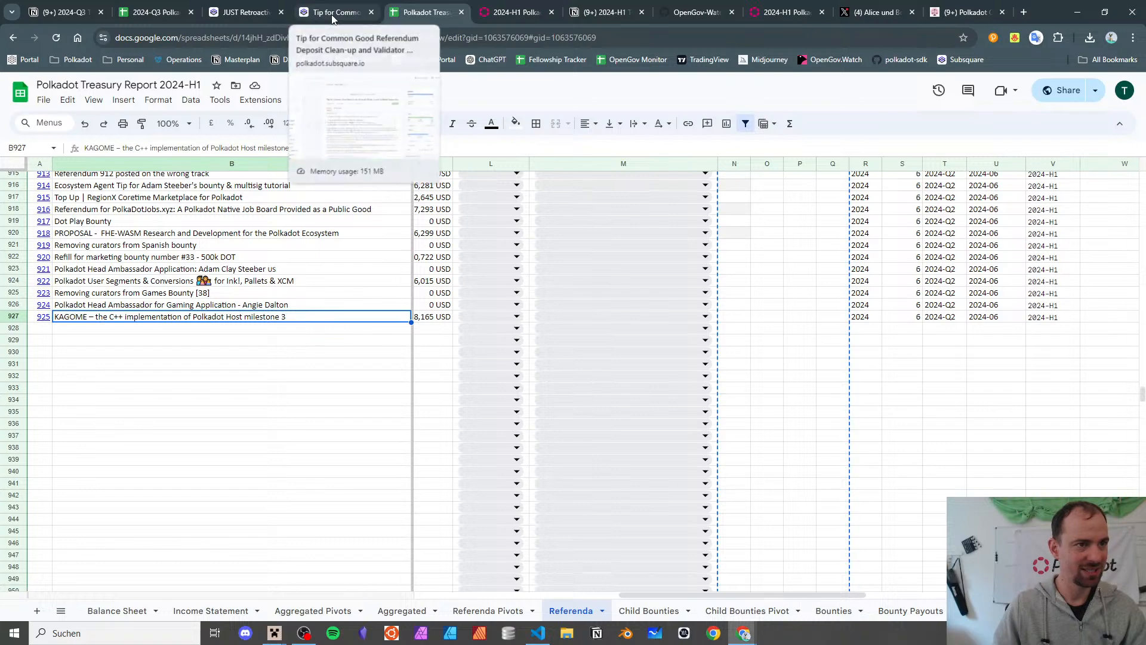
pyautogui.click(153, 12)
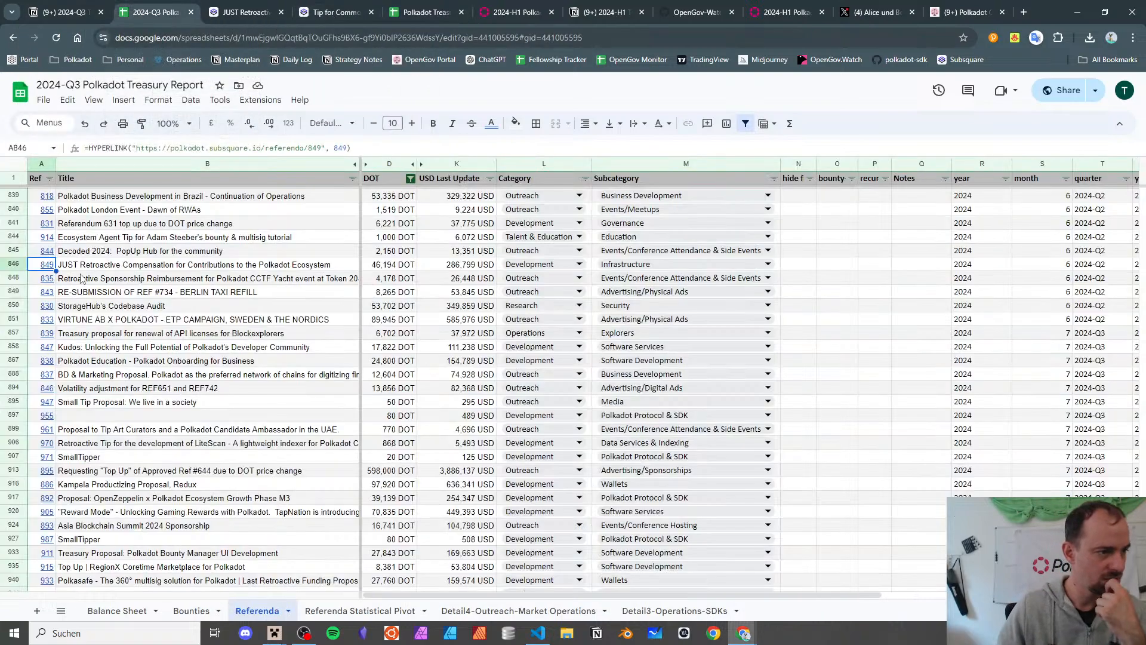
pyautogui.click(423, 11)
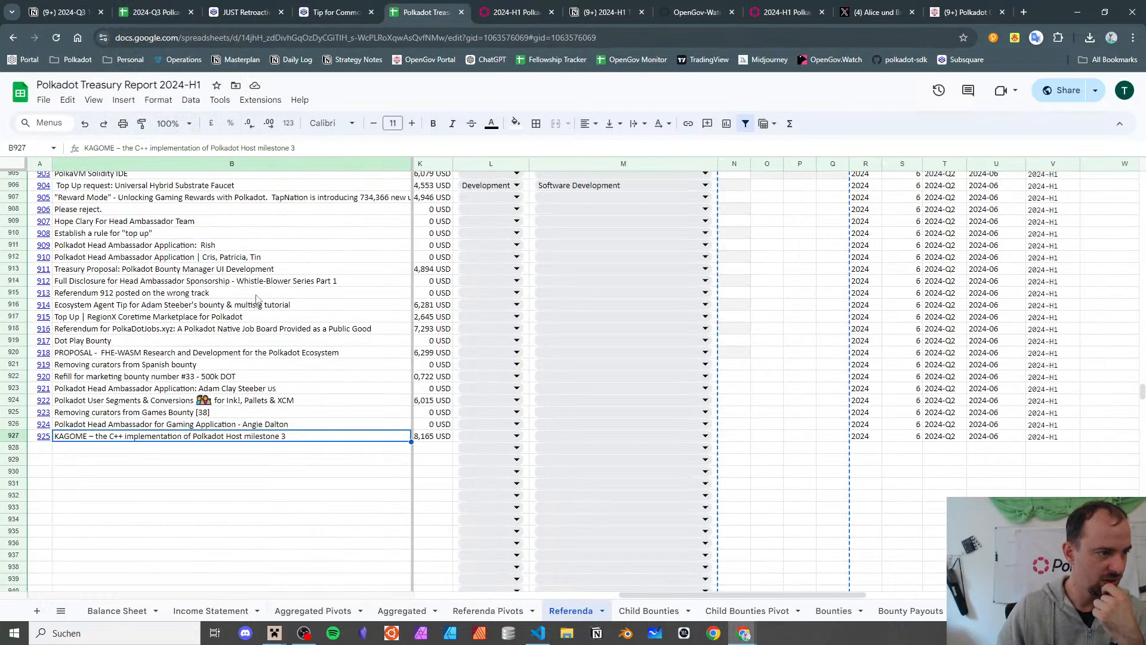
# - Freeze the top header row of the 2024-H1 Referenda sheet
pyautogui.scroll(6, 256, 298)
pyautogui.scroll(6, 257, 298)
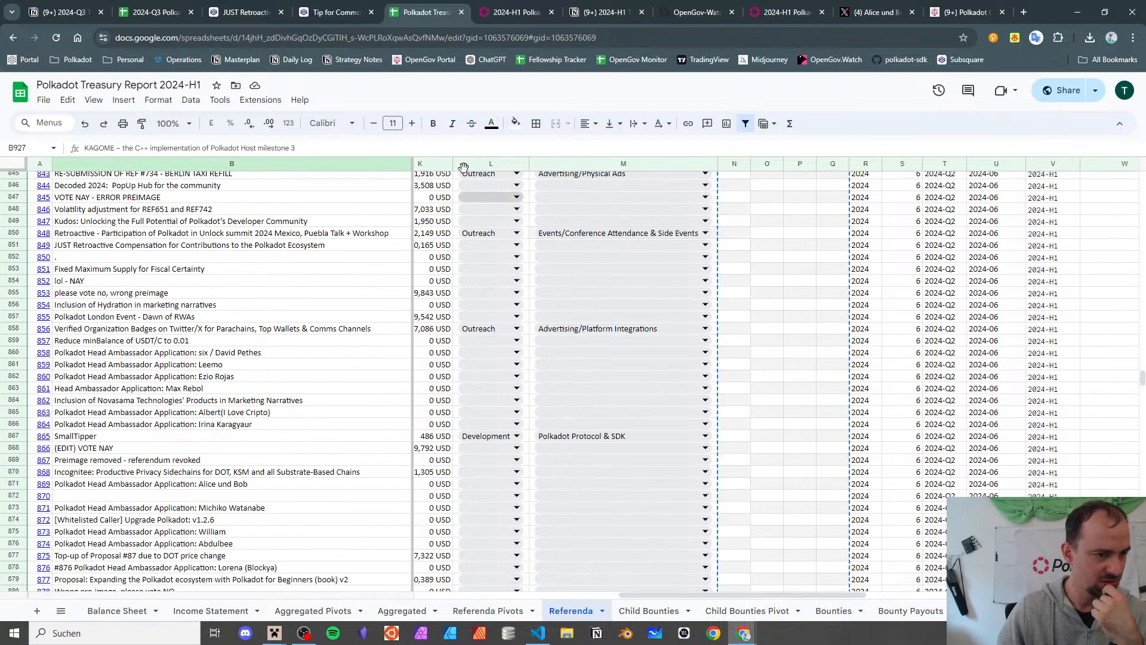
pyautogui.hscroll(-2, 460, 246)
pyautogui.hscroll(-8, 459, 246)
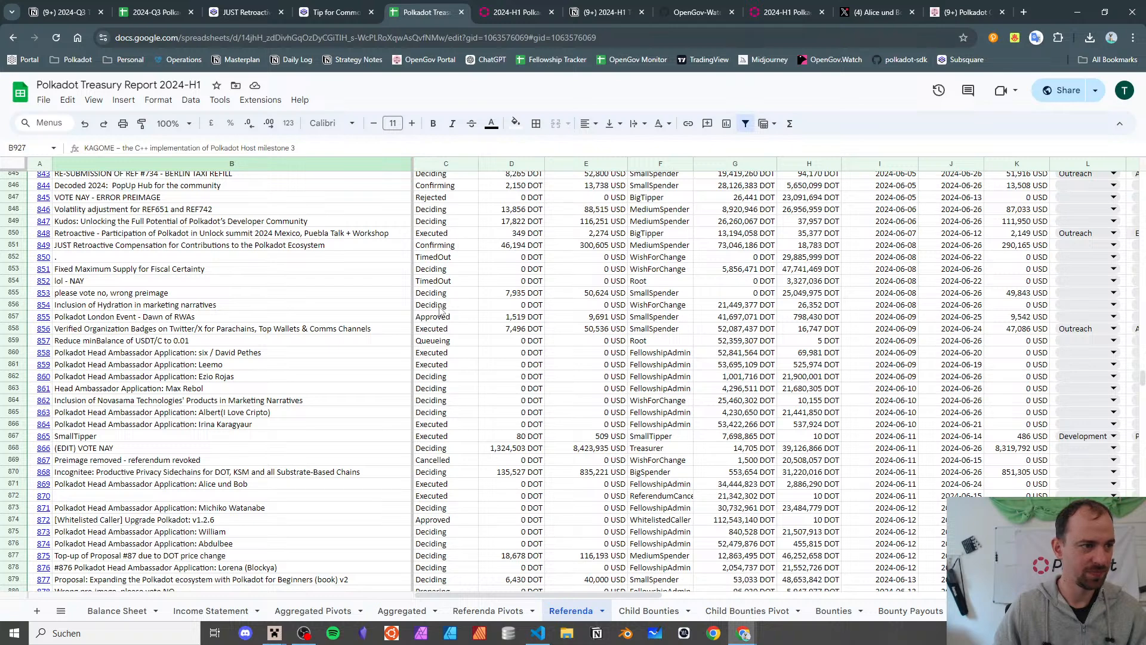
pyautogui.scroll(16, 358, 227)
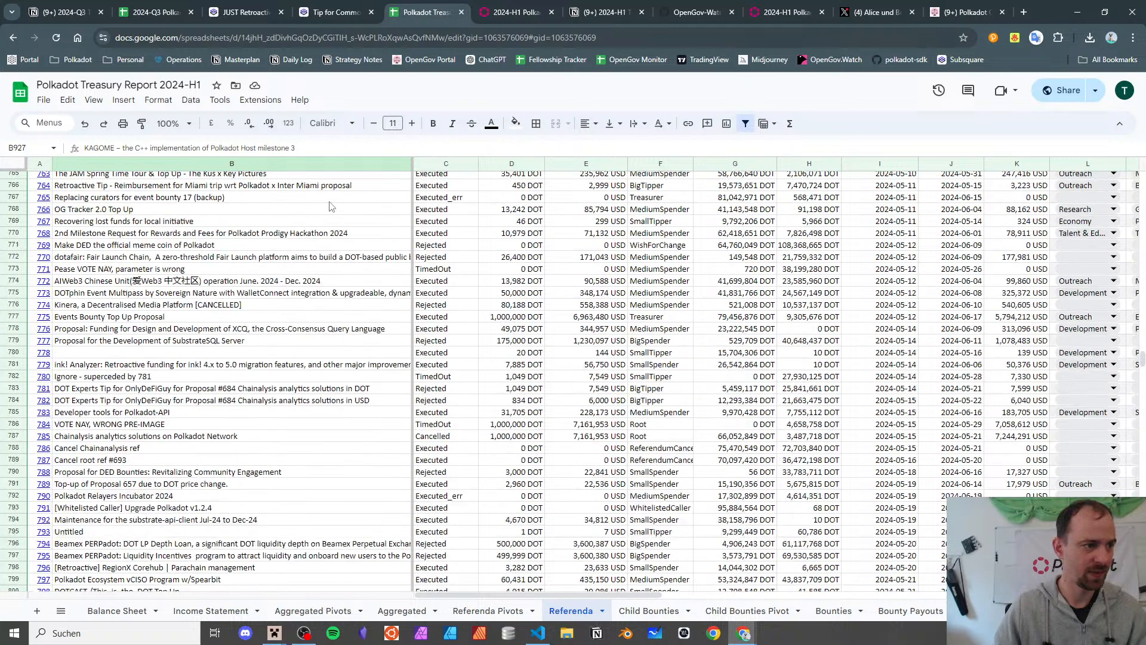
pyautogui.click(94, 101)
pyautogui.moveTo(138, 140)
pyautogui.click(287, 161)
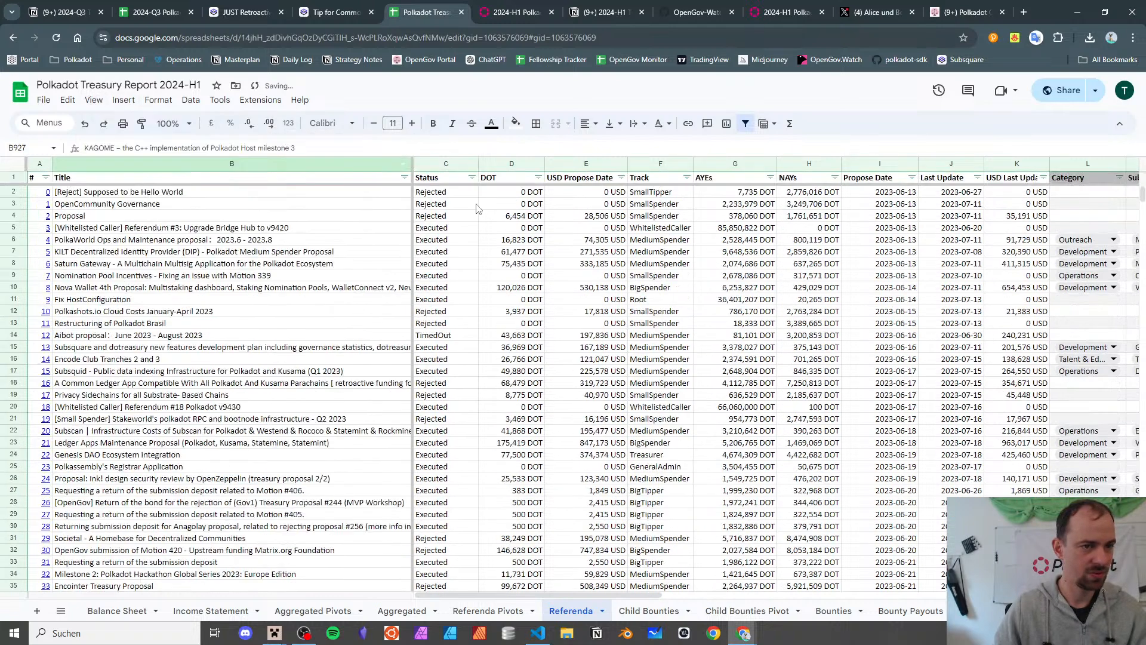
# - Filter the rows to Executed status only and exclude 0 DOT amounts
pyautogui.click(471, 177)
pyautogui.click(366, 325)
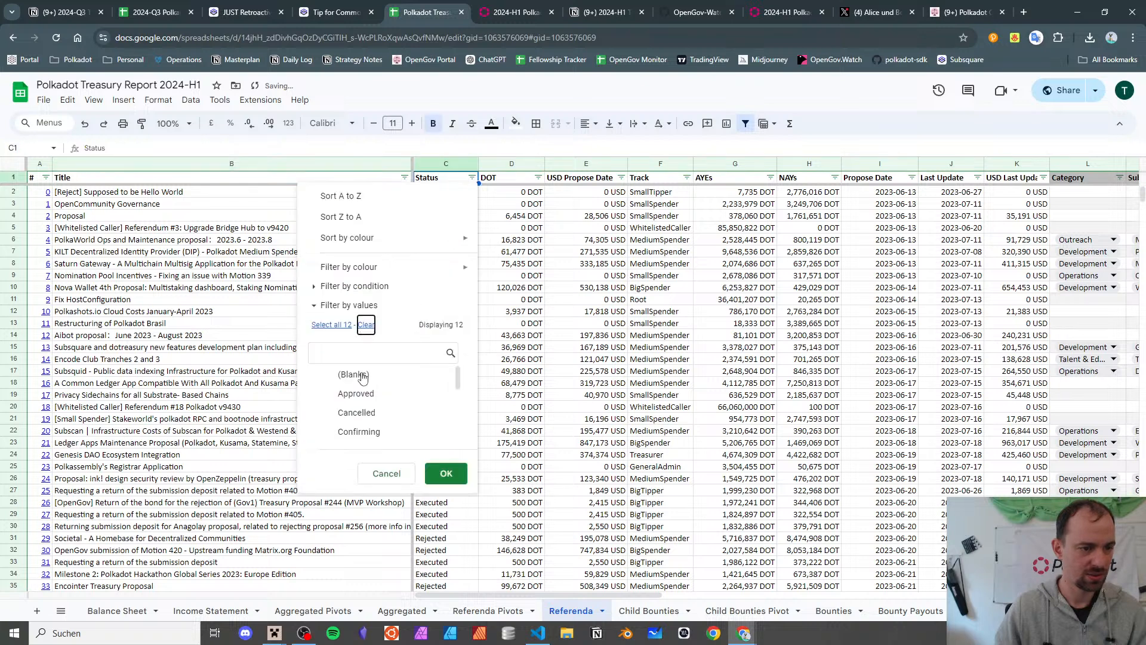
pyautogui.scroll(-2, 374, 418)
pyautogui.click(355, 410)
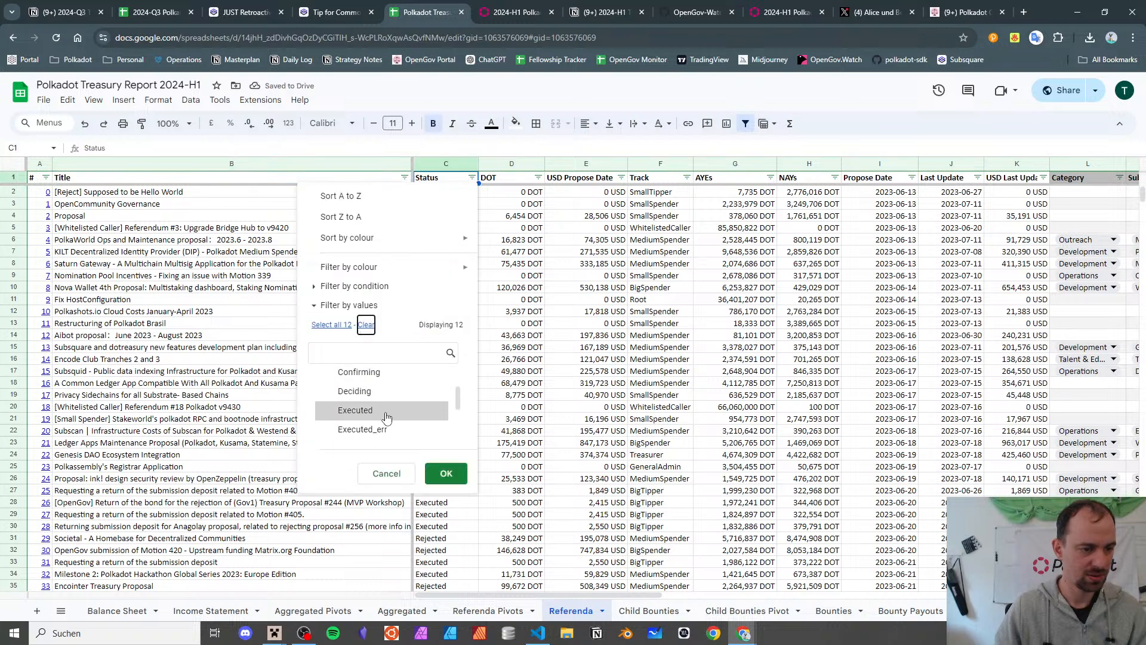
pyautogui.click(446, 473)
pyautogui.click(538, 177)
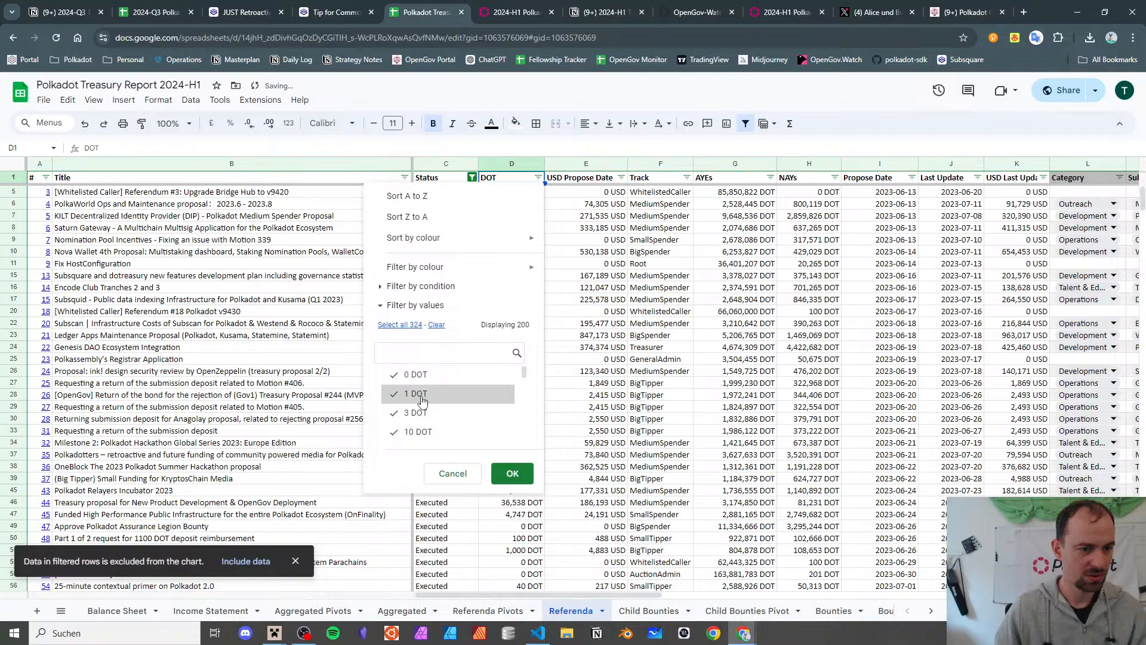
pyautogui.click(395, 374)
pyautogui.click(517, 479)
# - Check referendum 798's 4,015 DOT and the Faucet top-up title against Subsquare referendum #519
pyautogui.scroll(-20, 537, 404)
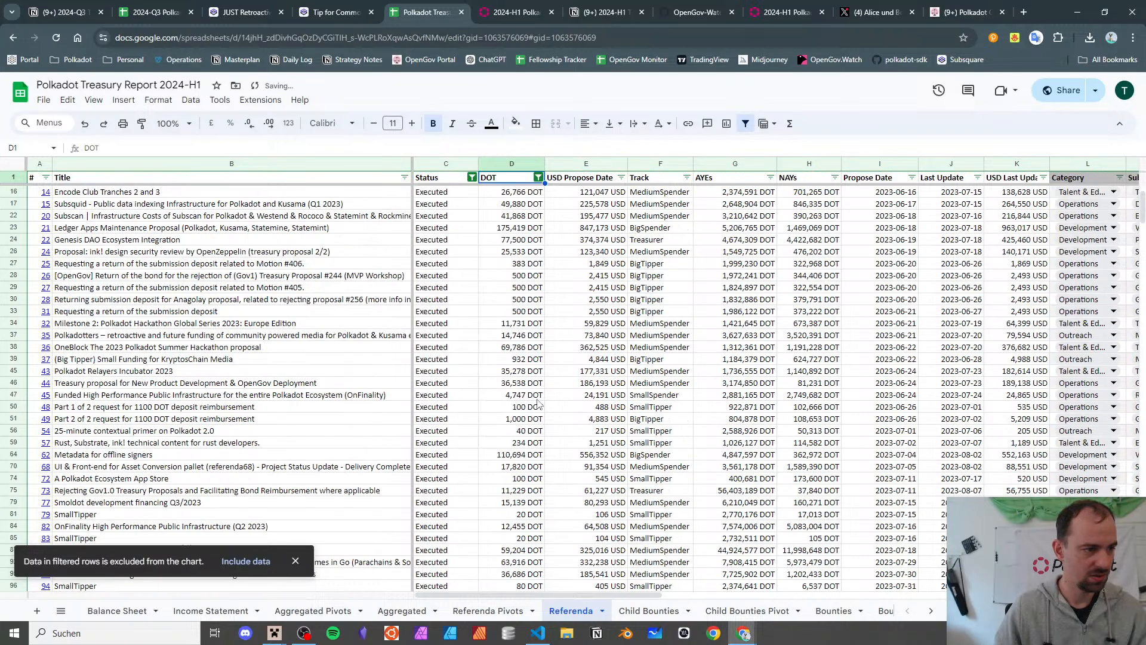
pyautogui.scroll(-20, 537, 404)
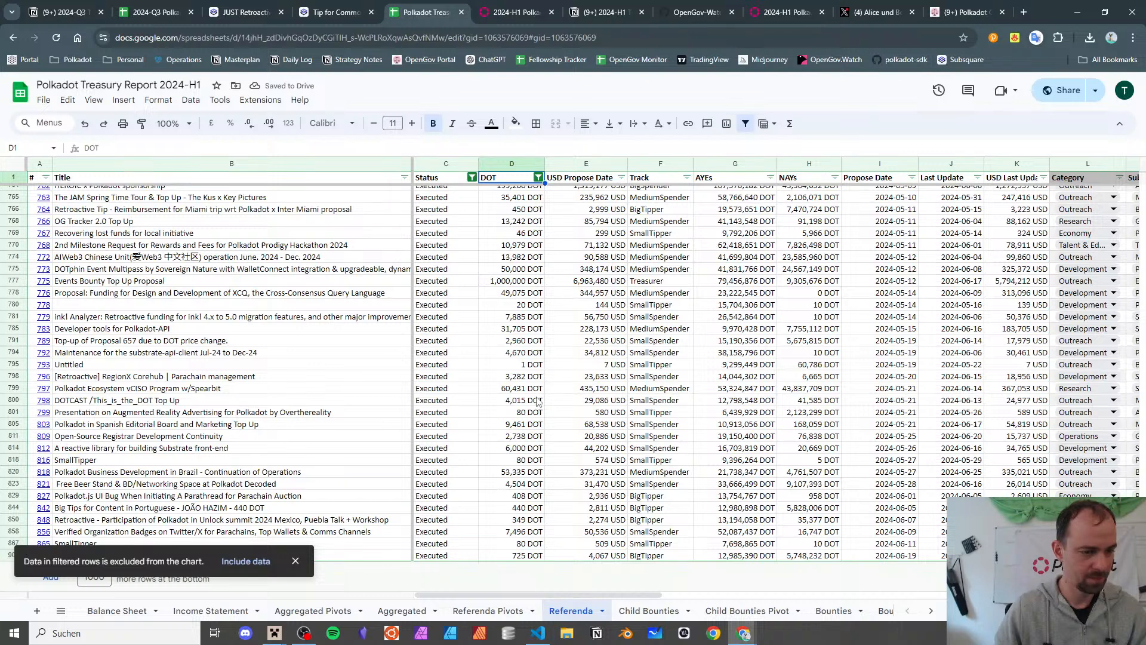
pyautogui.click(537, 401)
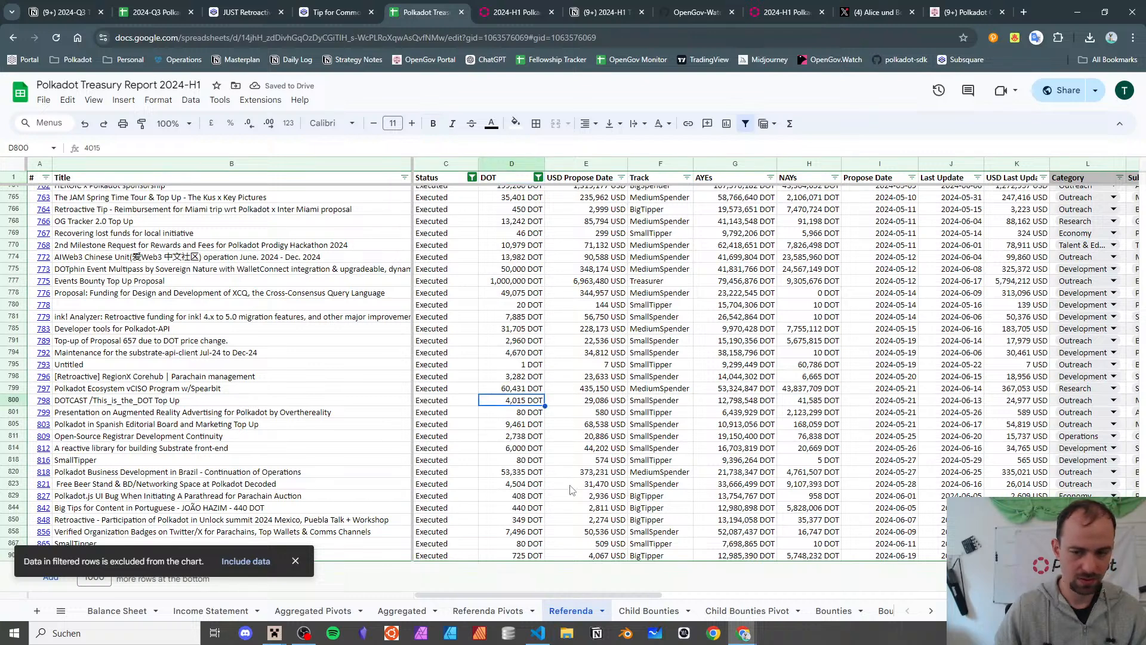
pyautogui.click(295, 561)
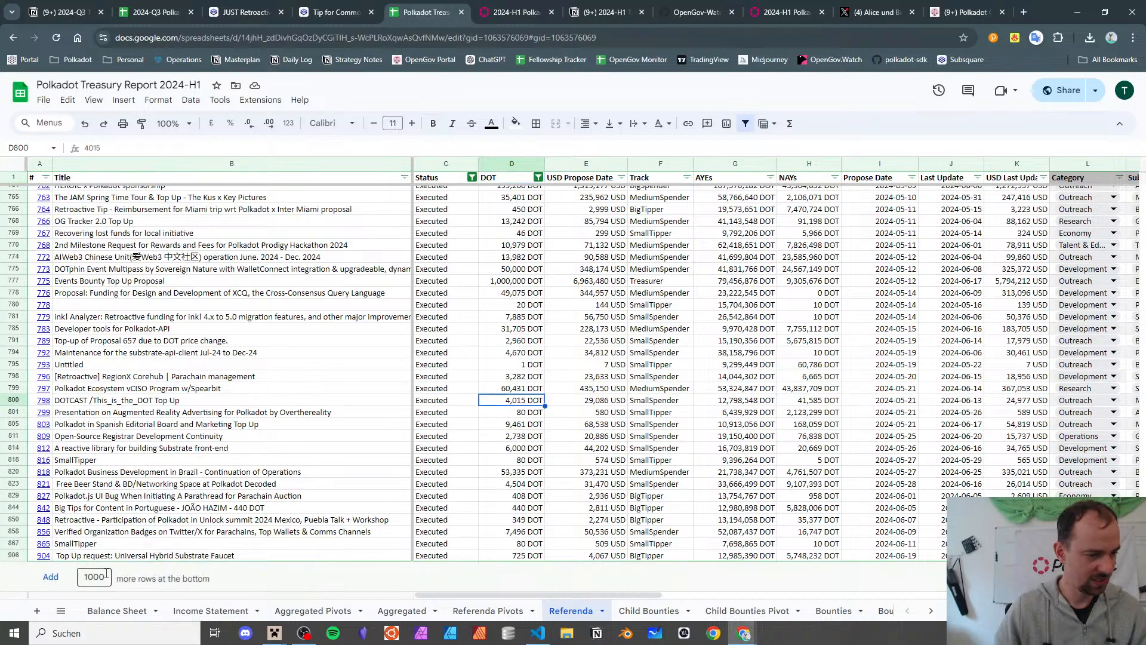
pyautogui.click(114, 557)
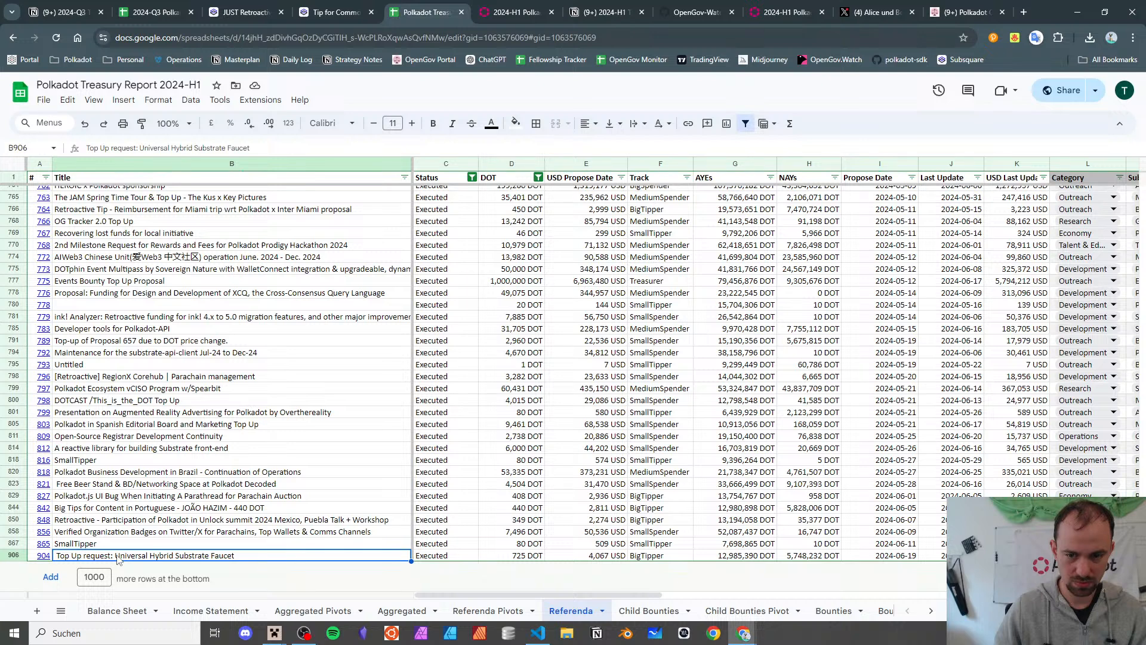
pyautogui.click(304, 9)
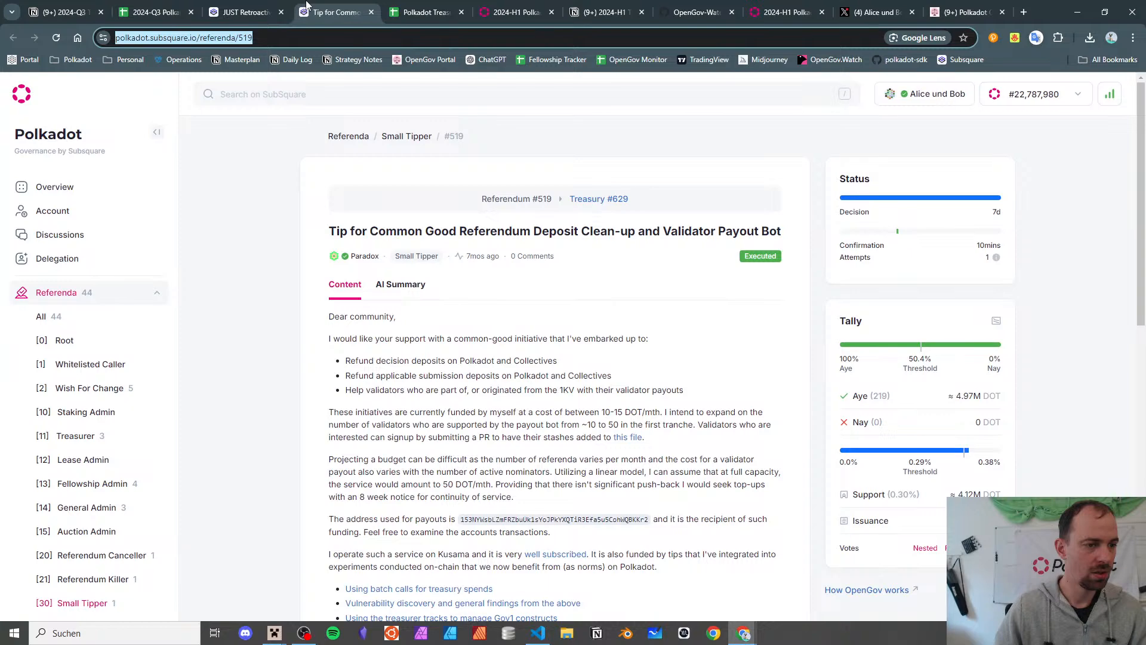
pyautogui.click(143, 10)
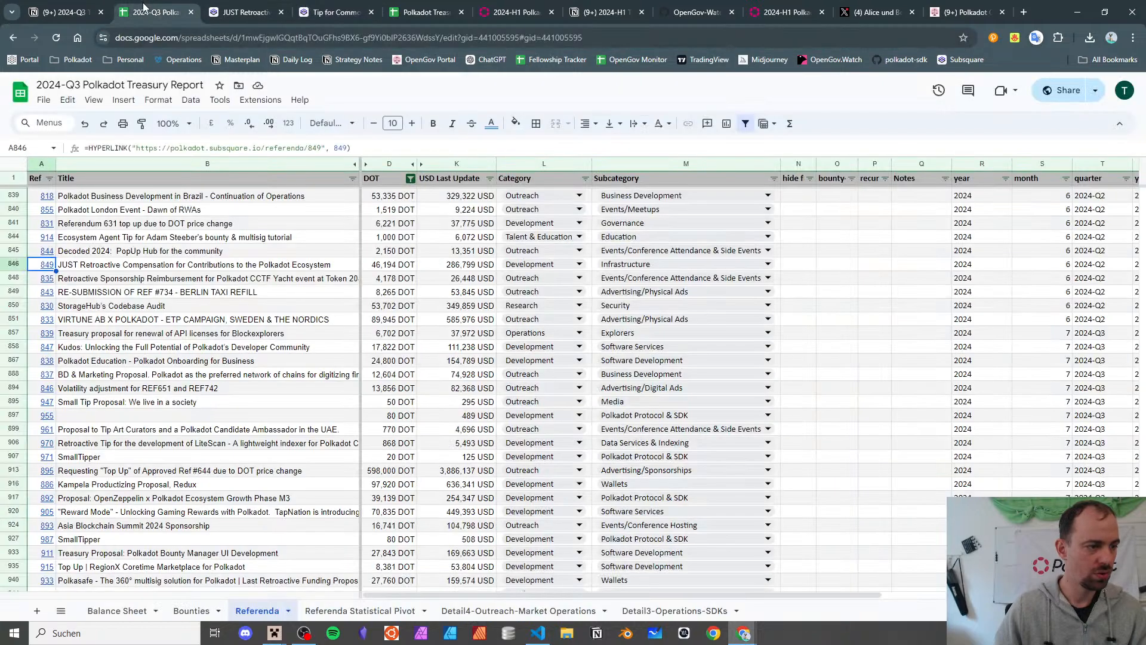
pyautogui.click(327, 9)
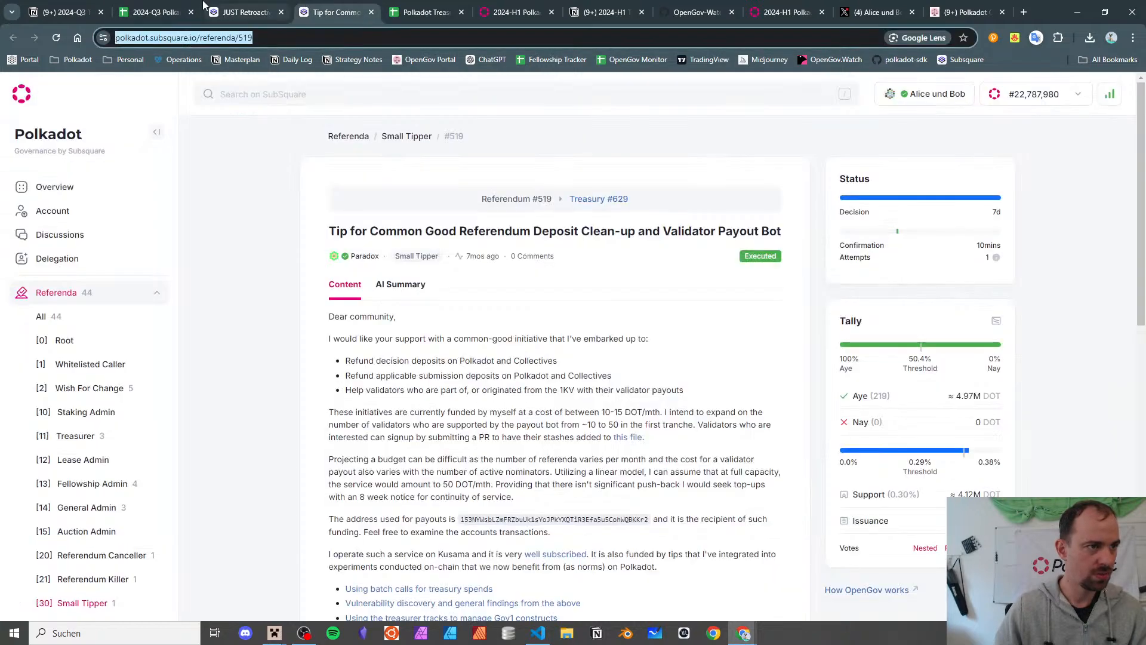
pyautogui.click(401, 8)
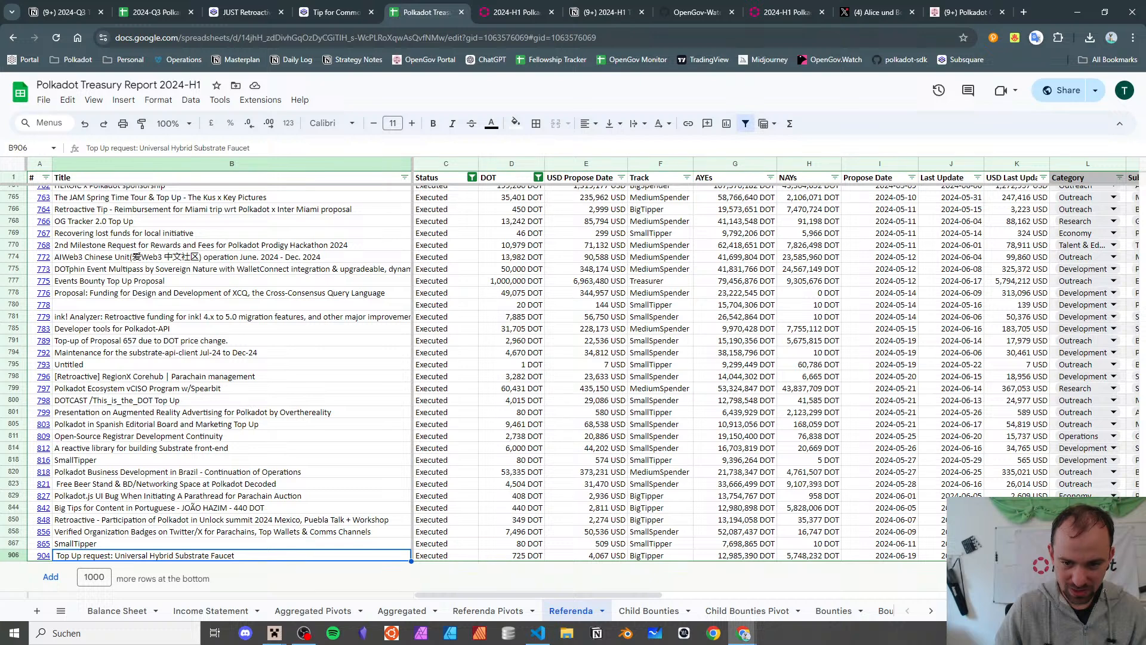
# - Sort the filtered rows by Last Update, oldest first, after briefly trying Propose Date
pyautogui.click(977, 178)
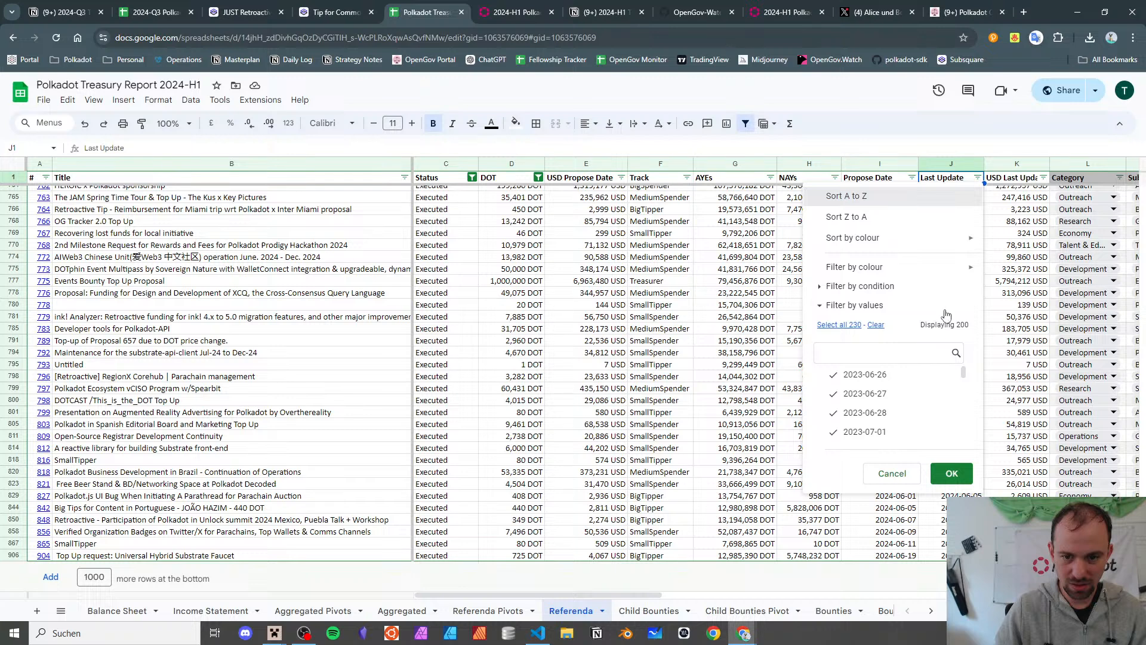
pyautogui.click(963, 472)
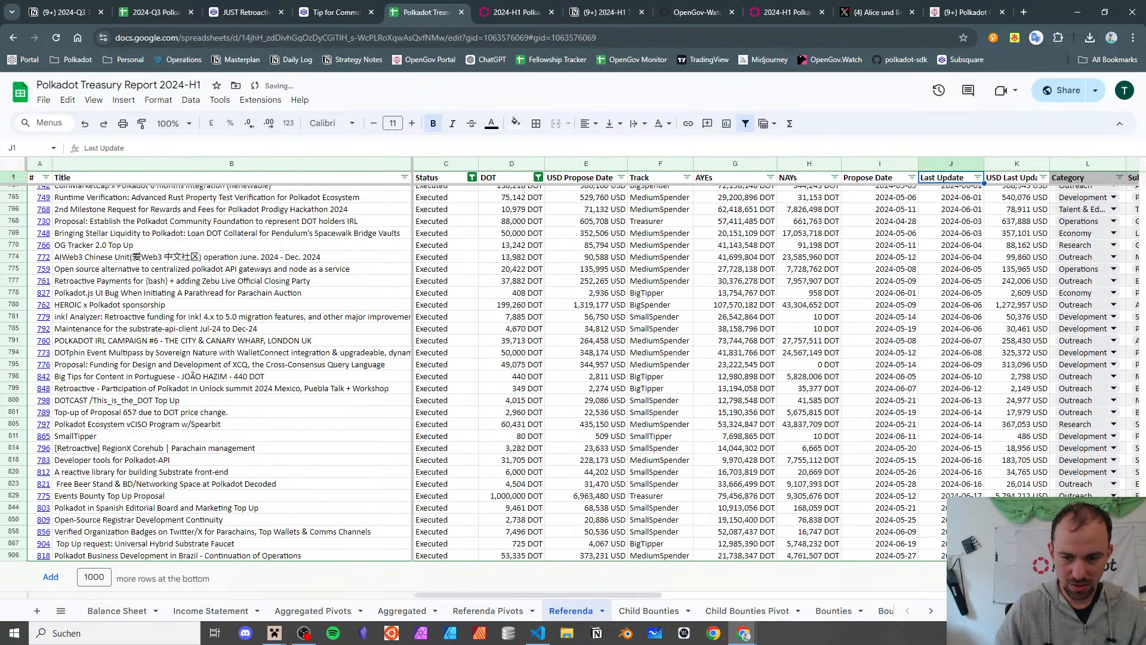
pyautogui.hotkey('ctrl', 'Down')
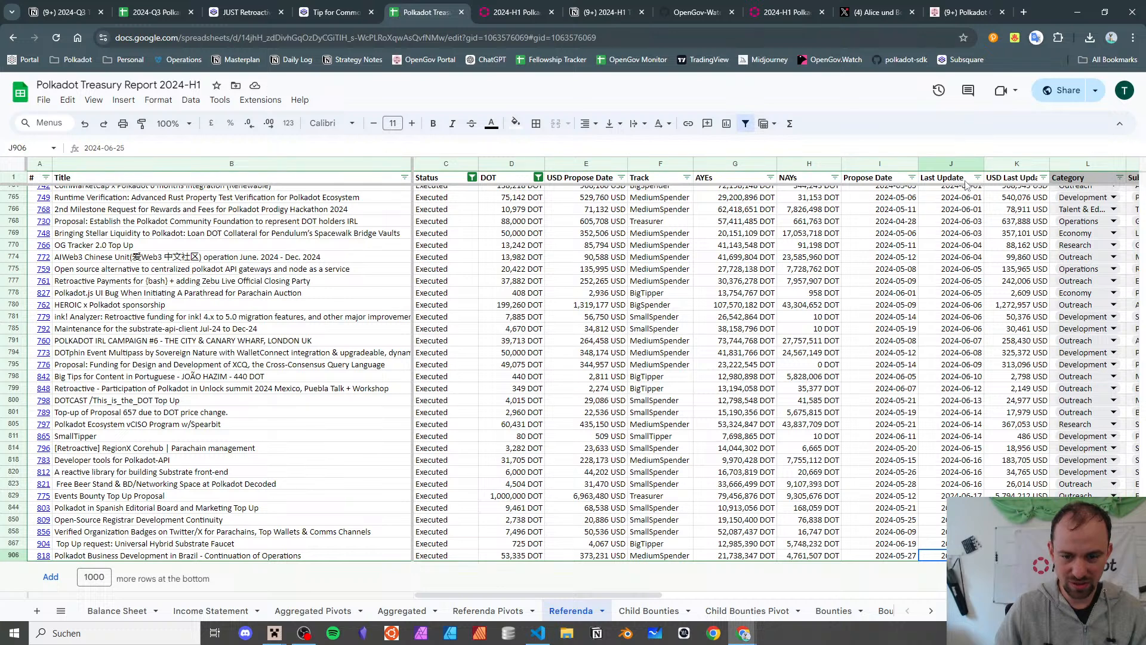
pyautogui.click(911, 177)
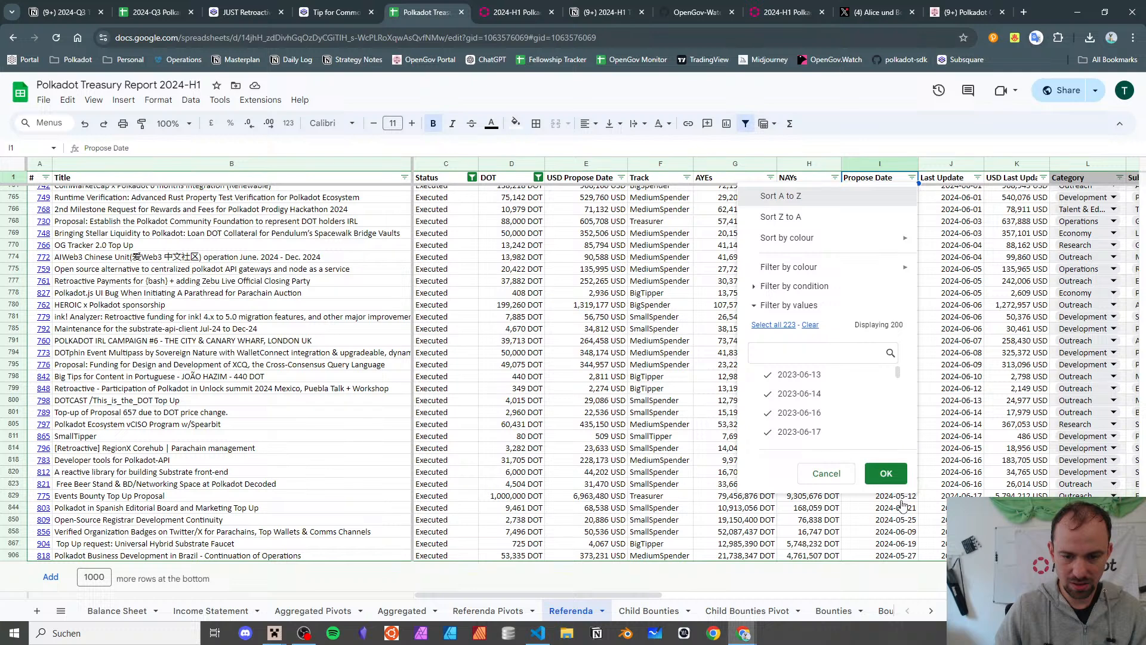
pyautogui.click(800, 197)
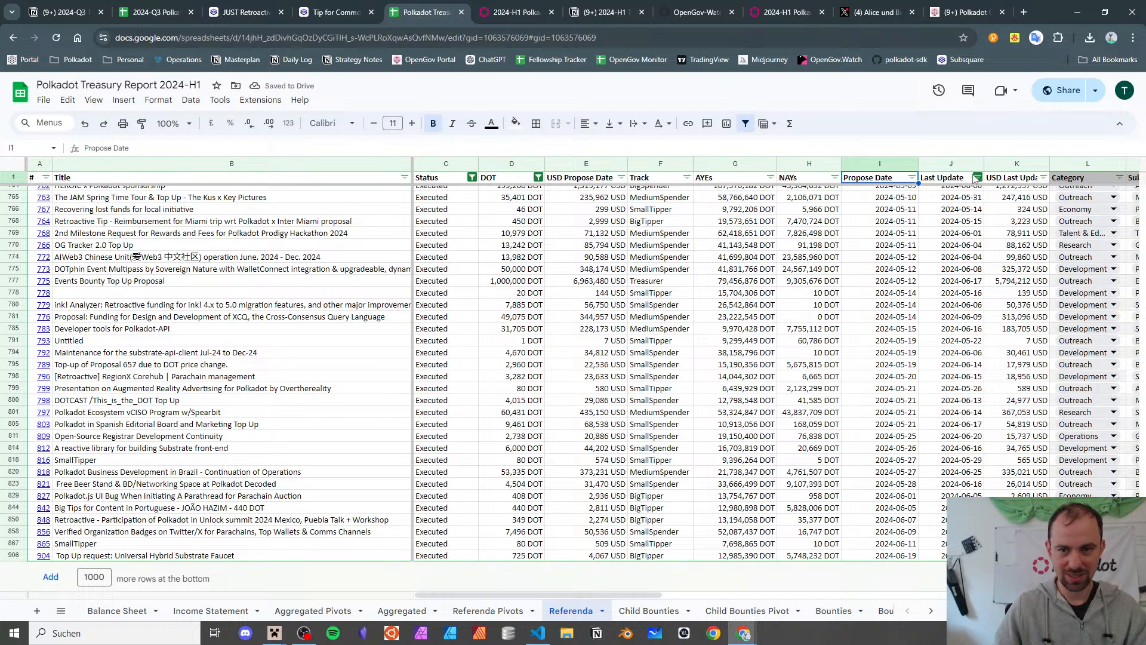
pyautogui.click(977, 177)
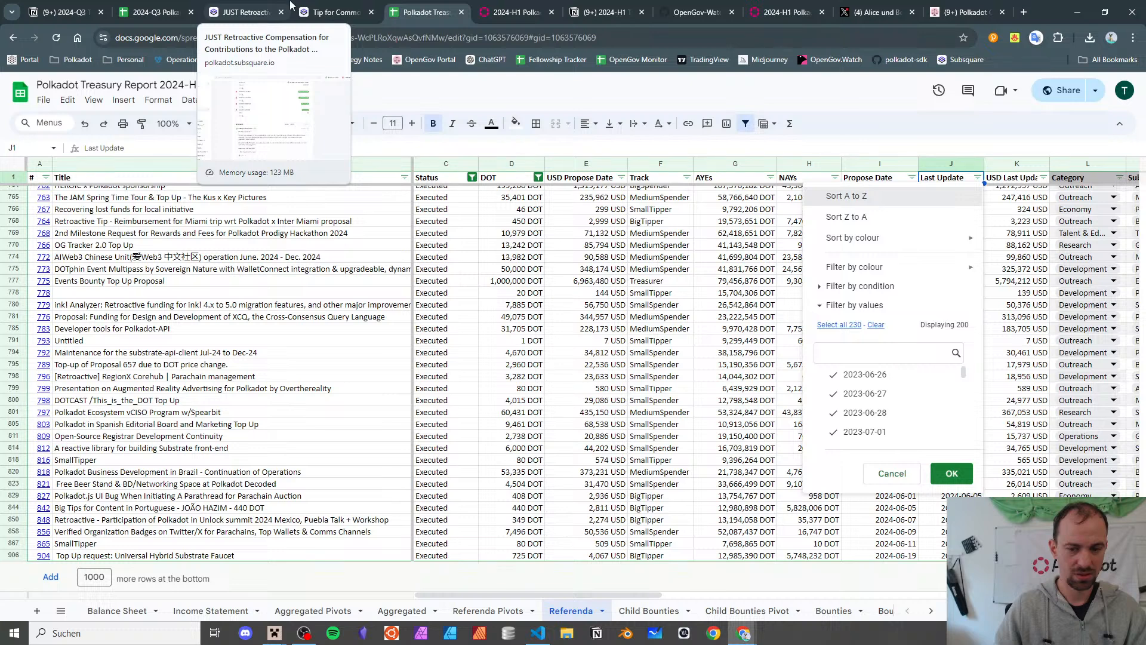
pyautogui.press('Return')
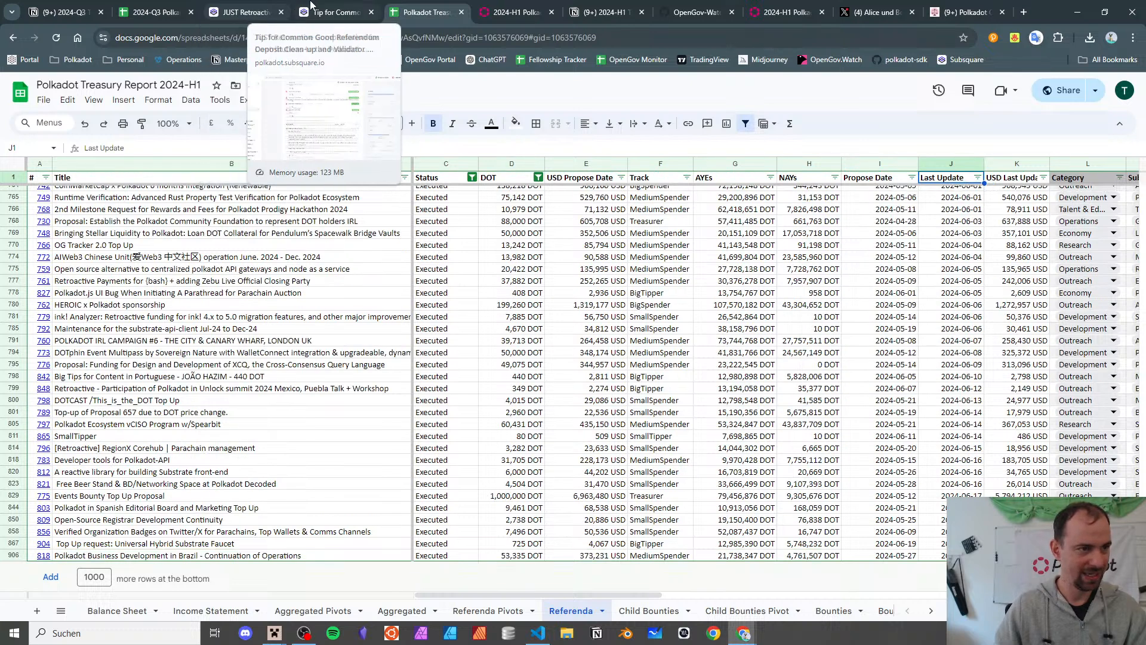
# - Glance at the #519 and JUST Retroactive Subsquare pages, then return to the 2024-Q3 report
pyautogui.click(335, 11)
pyautogui.click(234, 4)
pyautogui.click(156, 11)
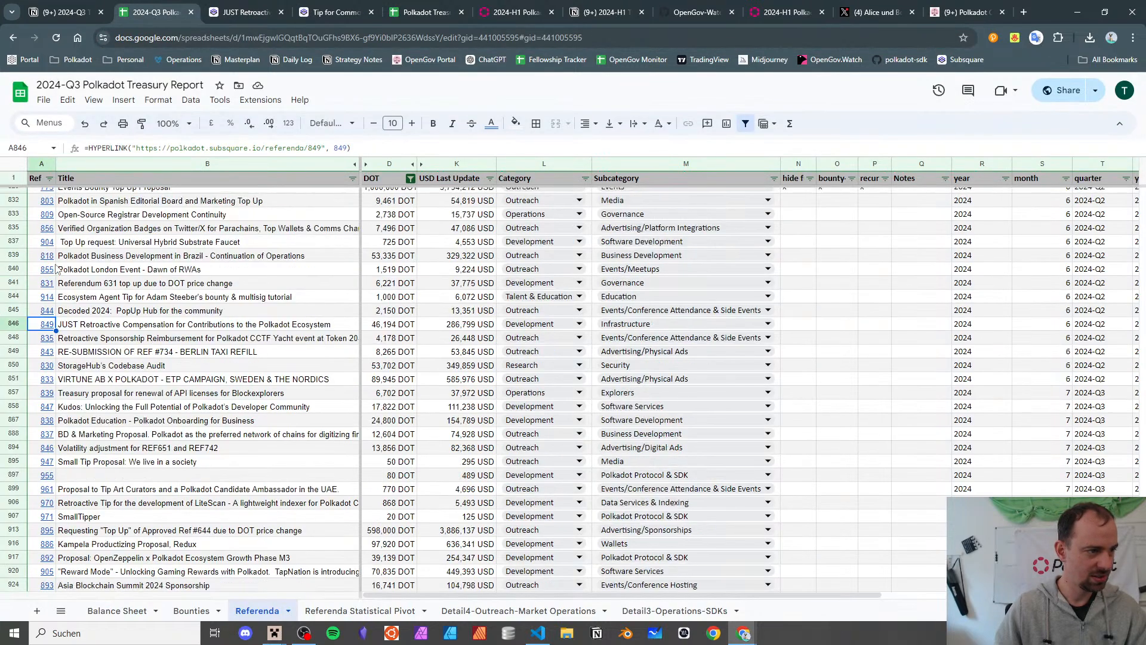
pyautogui.scroll(1, 57, 265)
pyautogui.click(84, 257)
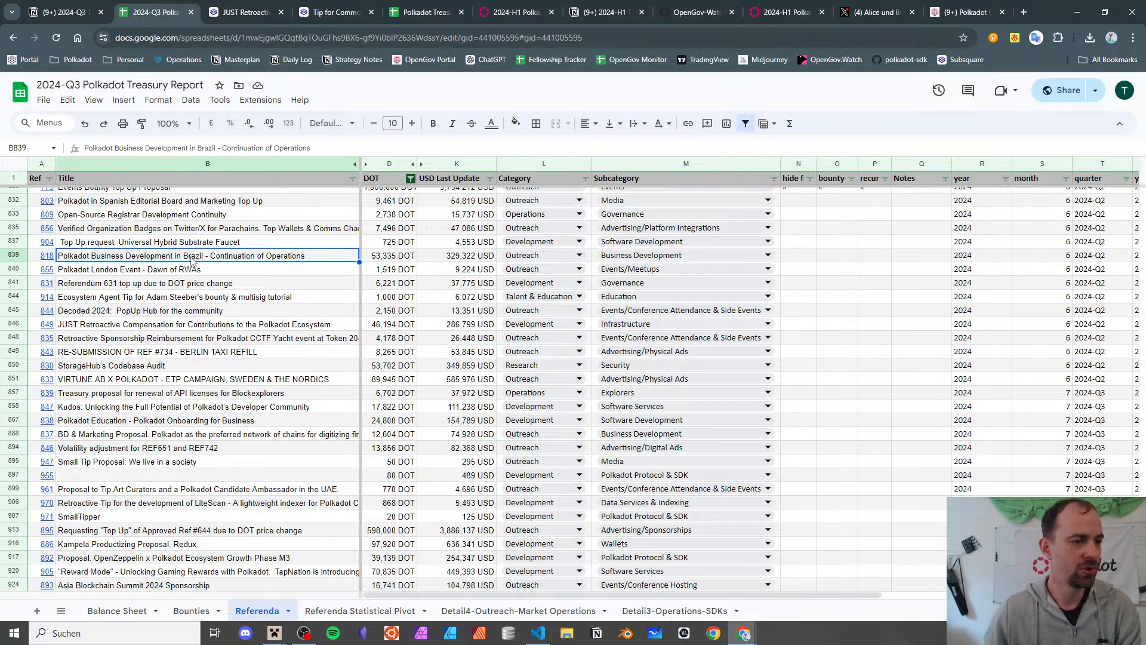
pyautogui.press('Down')
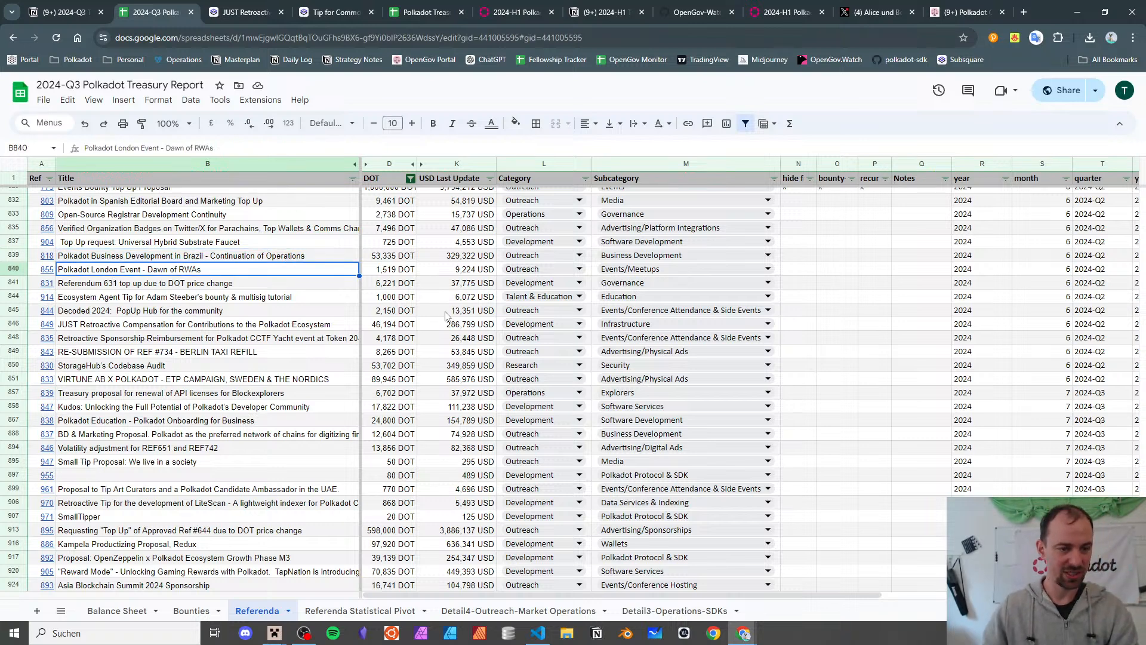
pyautogui.moveTo(478, 271); pyautogui.dragTo(832, 545)
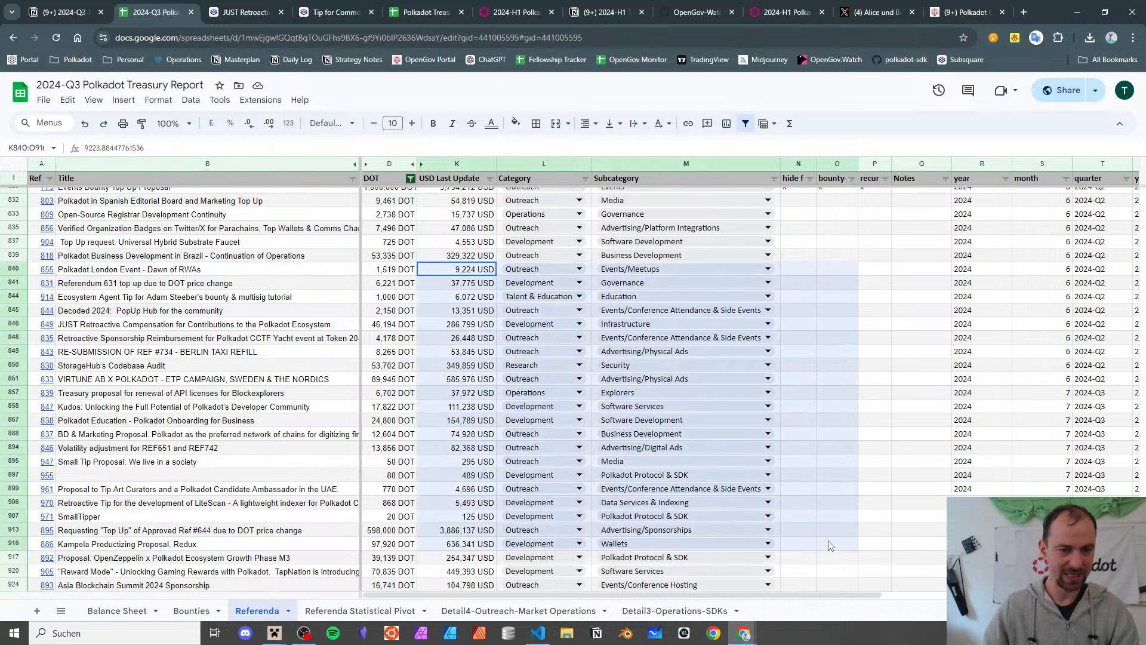
pyautogui.click(139, 274)
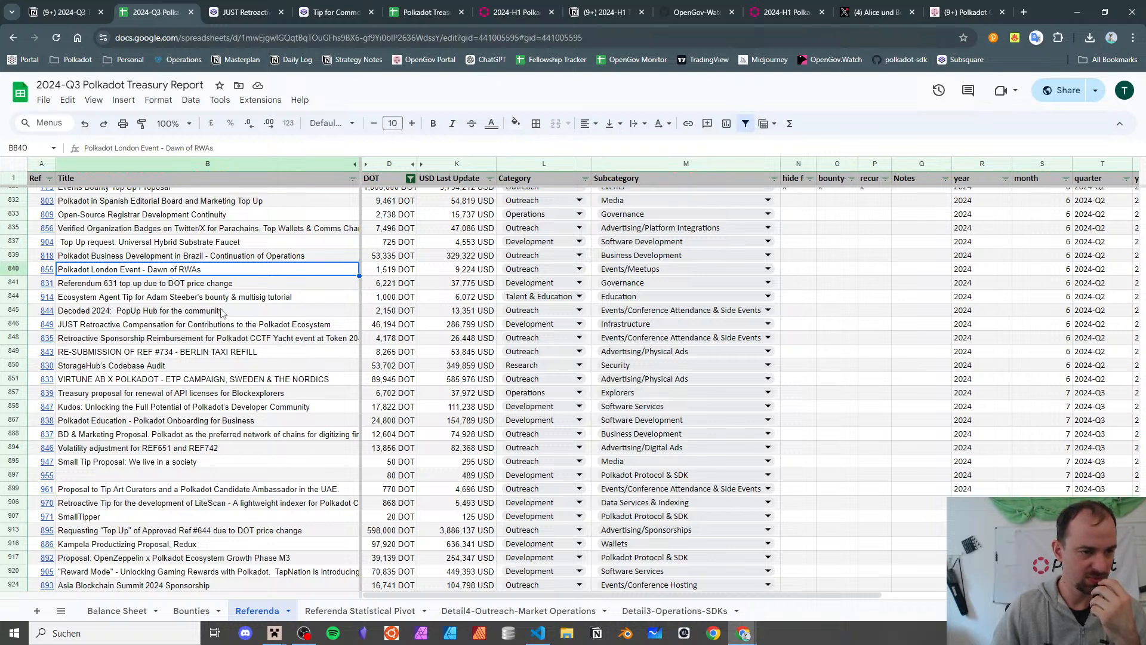
pyautogui.click(226, 288)
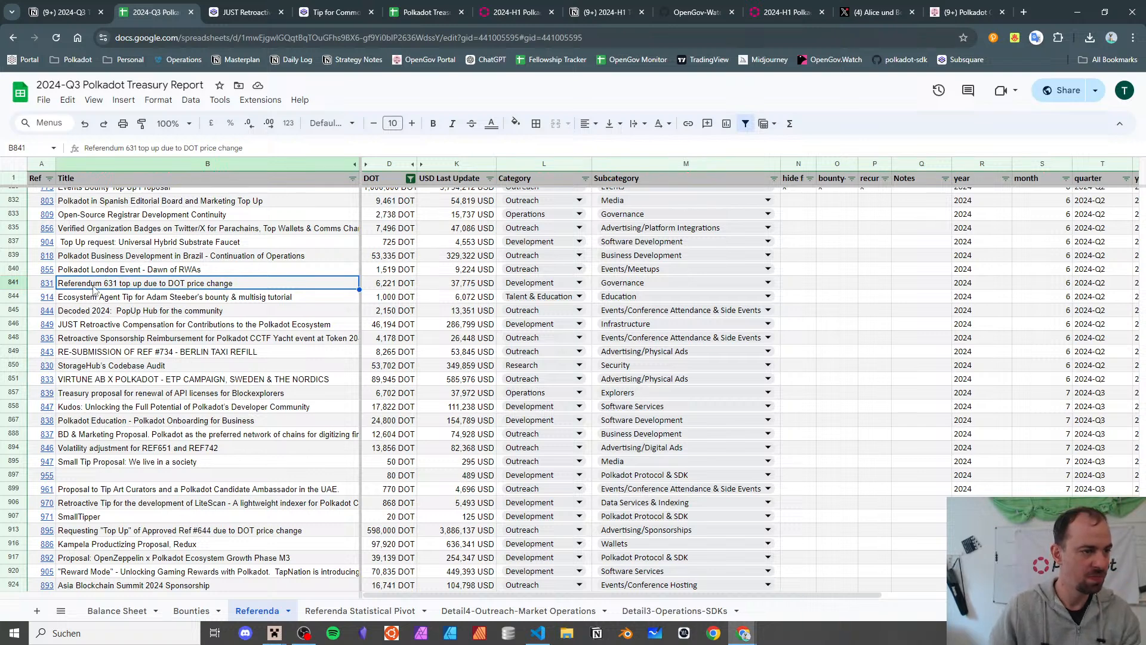
pyautogui.scroll(2, 93, 289)
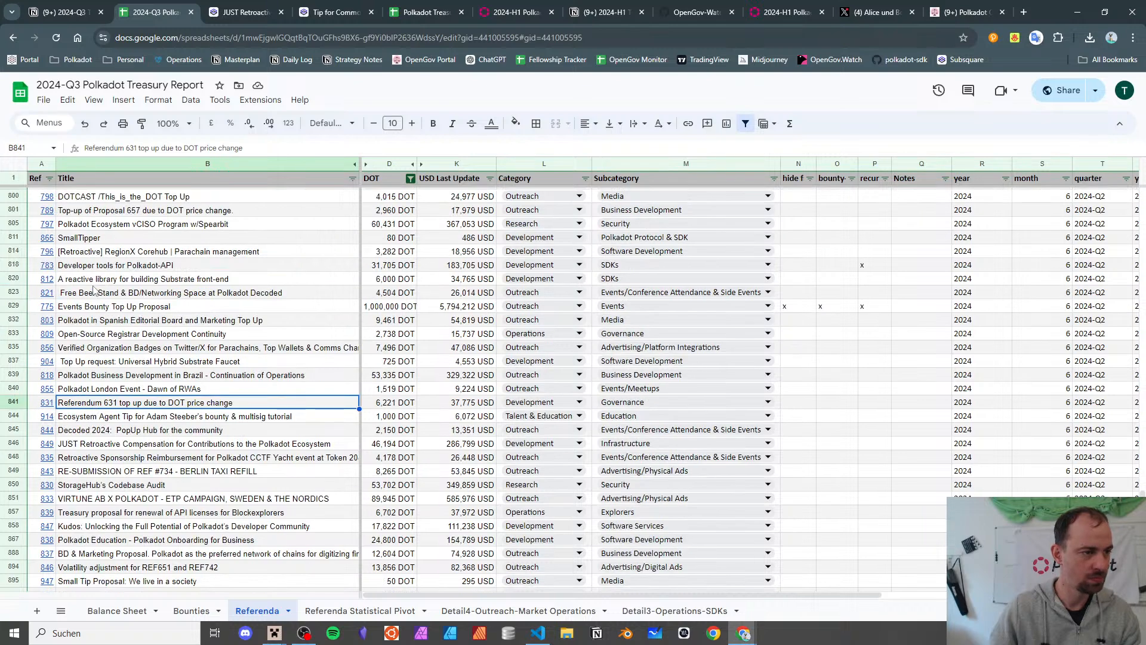
# - Find and select the referendum 631 row in the 2024-H1 report
pyautogui.scroll(2, 94, 289)
pyautogui.scroll(-2, 93, 290)
pyautogui.hotkey('ctrl', '5')
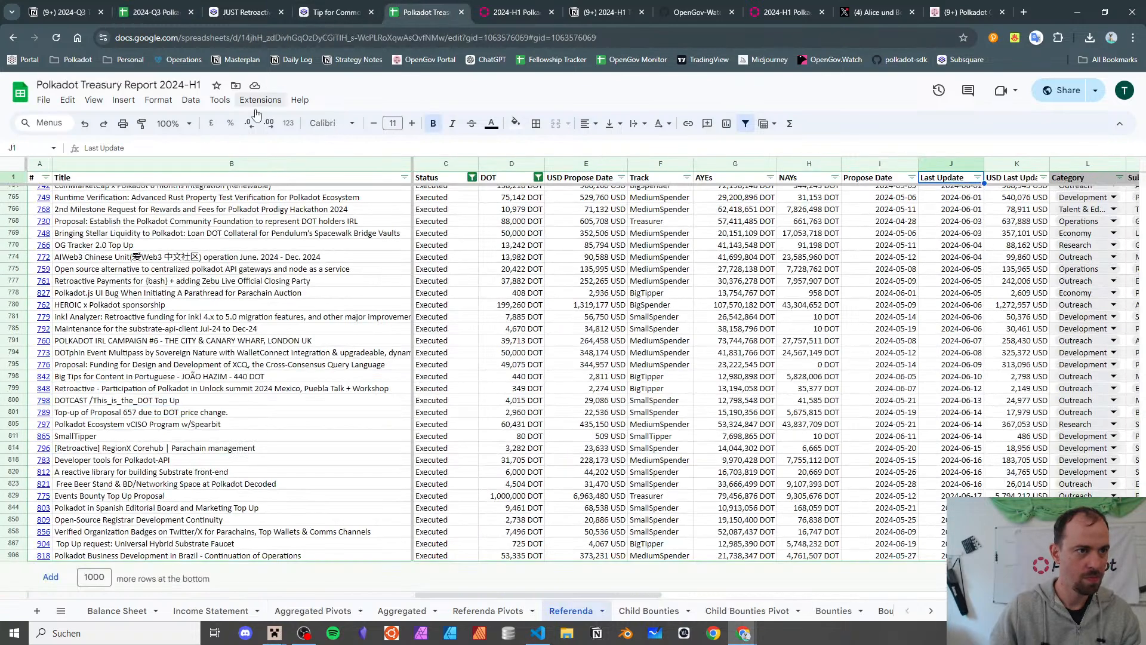
pyautogui.click(46, 178)
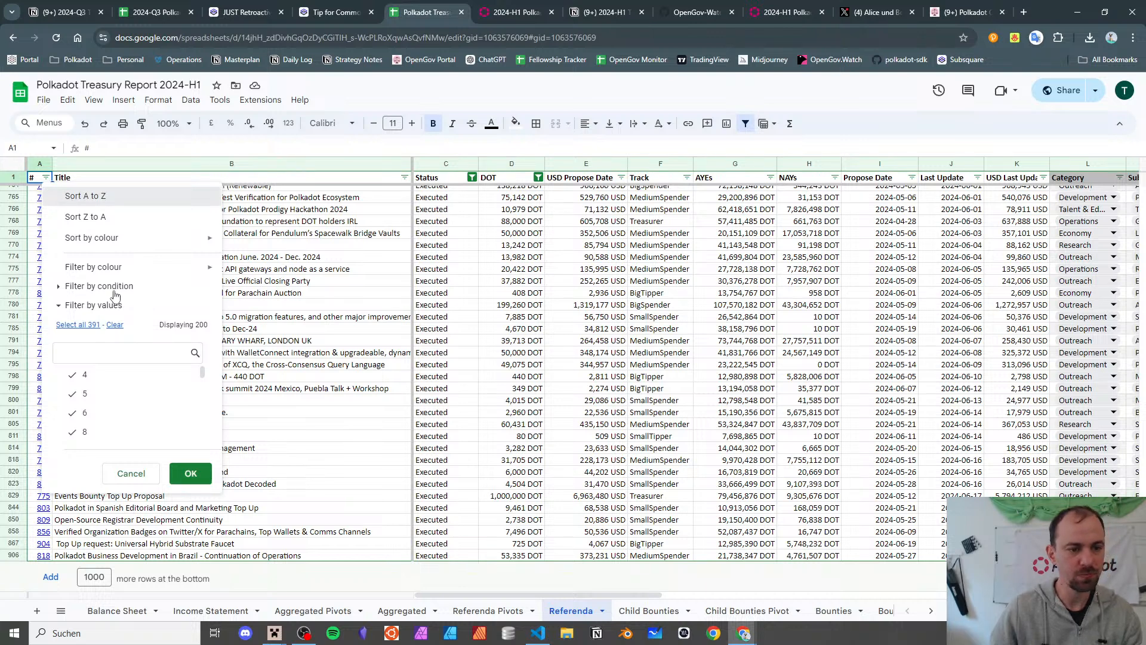
pyautogui.press('Escape')
pyautogui.scroll(10, 115, 296)
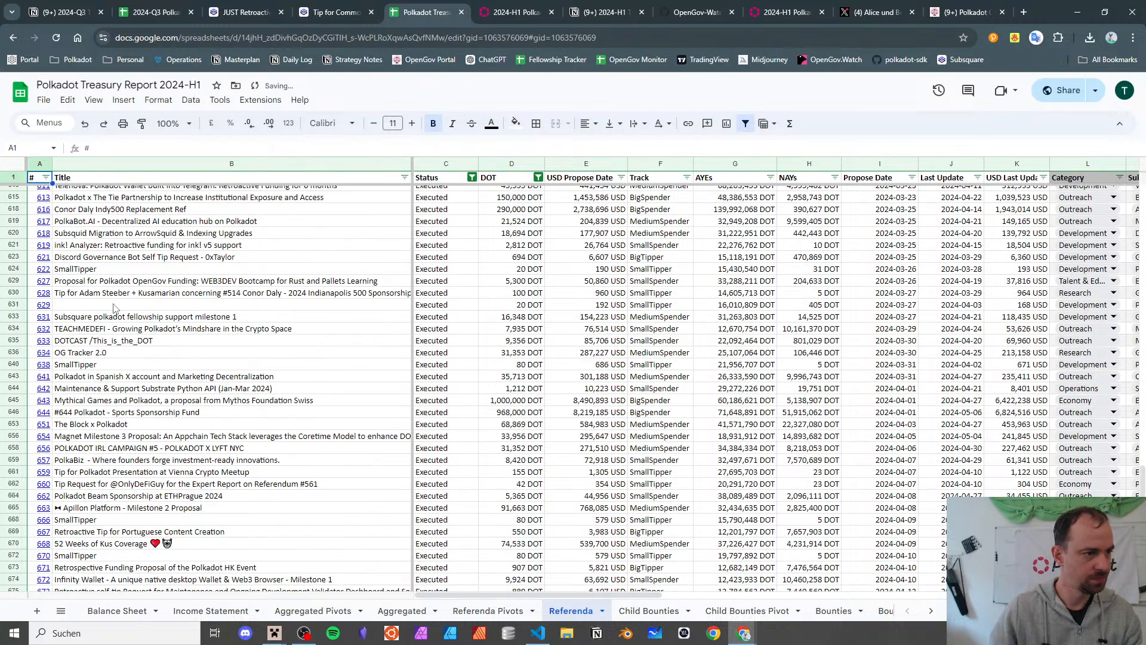
pyautogui.scroll(2, 76, 329)
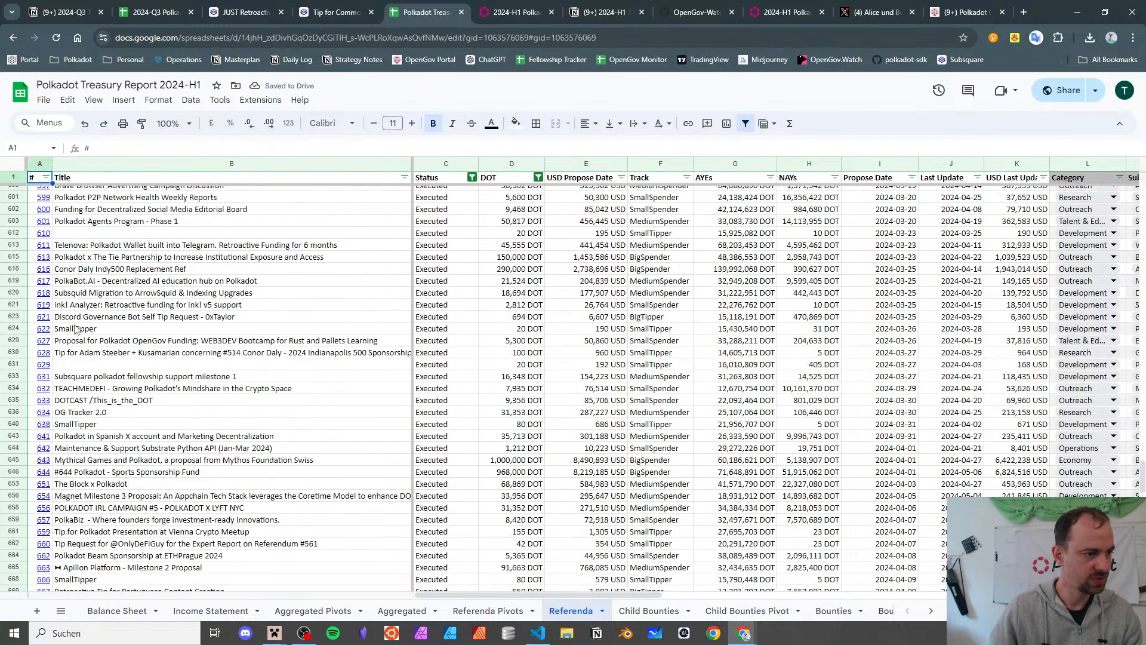
pyautogui.click(70, 378)
# - Move the 2024-H1 report tab beside the Q3 tab, then return to the Q3 report
pyautogui.hotkey('ctrl', '2')
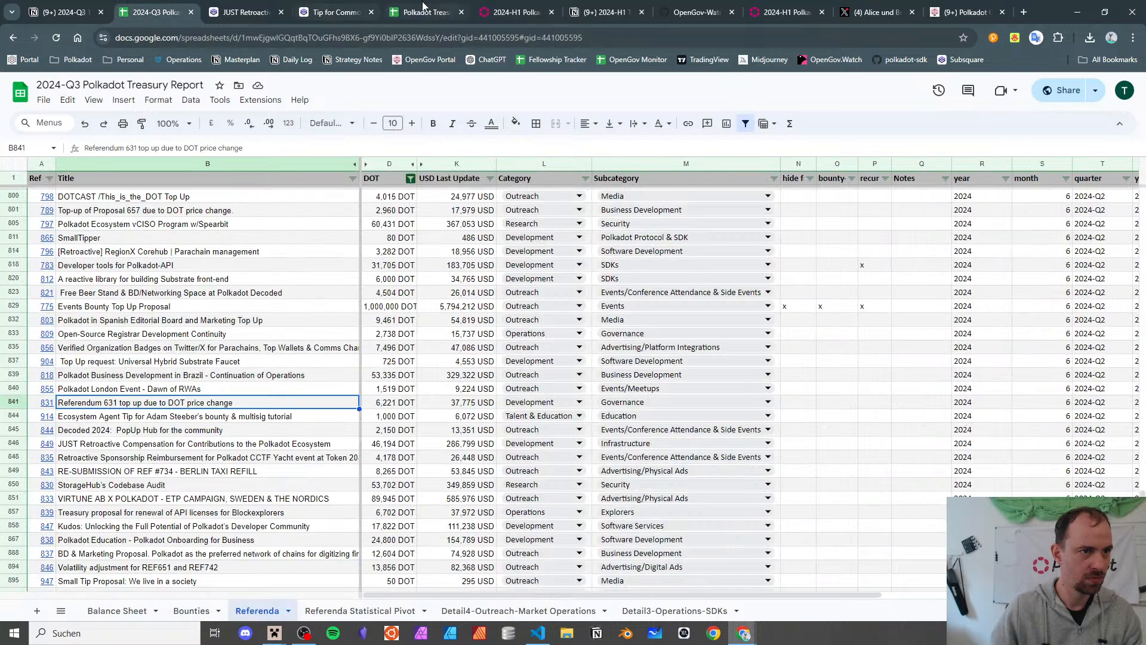
pyautogui.moveTo(422, 6); pyautogui.dragTo(239, 5)
pyautogui.hotkey('ctrl', '2')
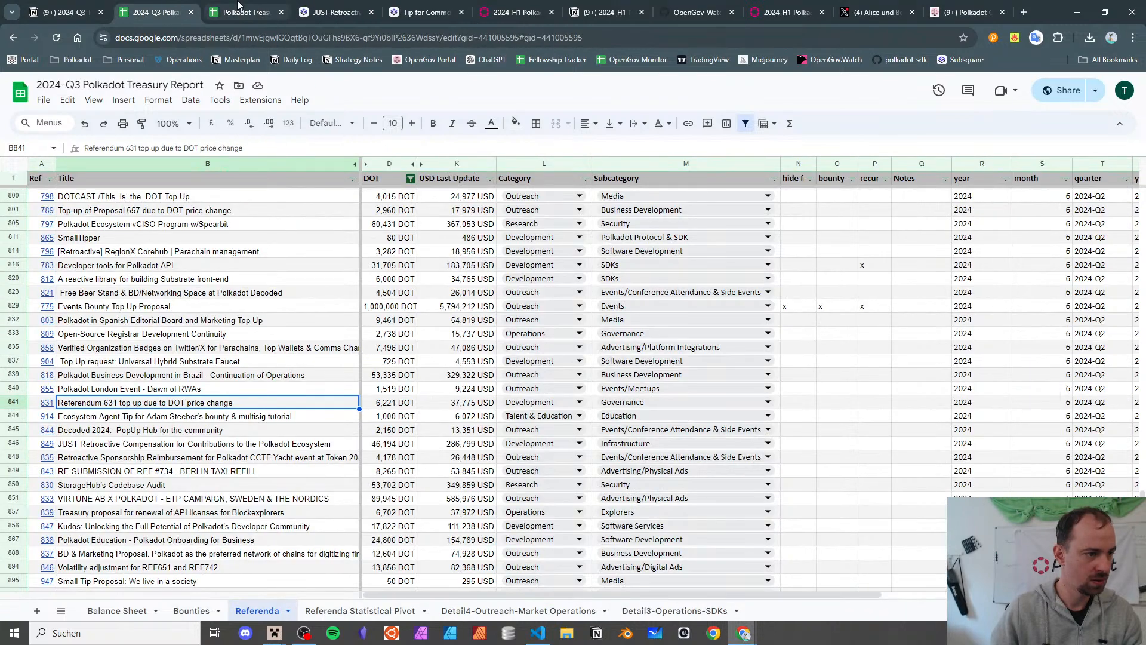
pyautogui.click(237, 8)
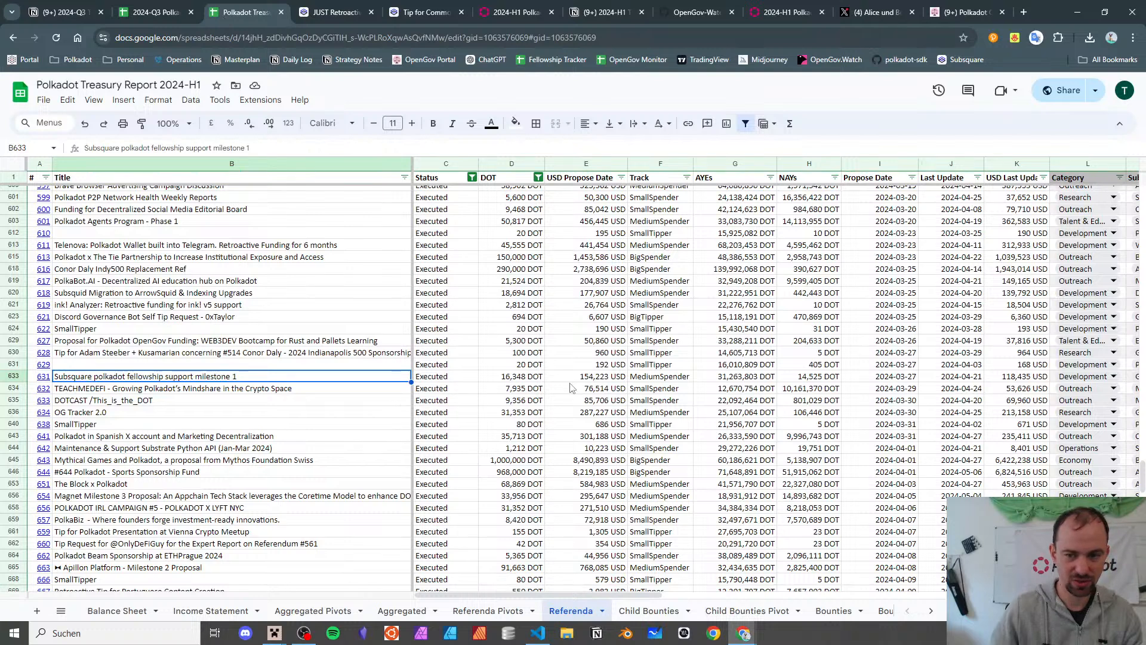
pyautogui.hscroll(1, 570, 388)
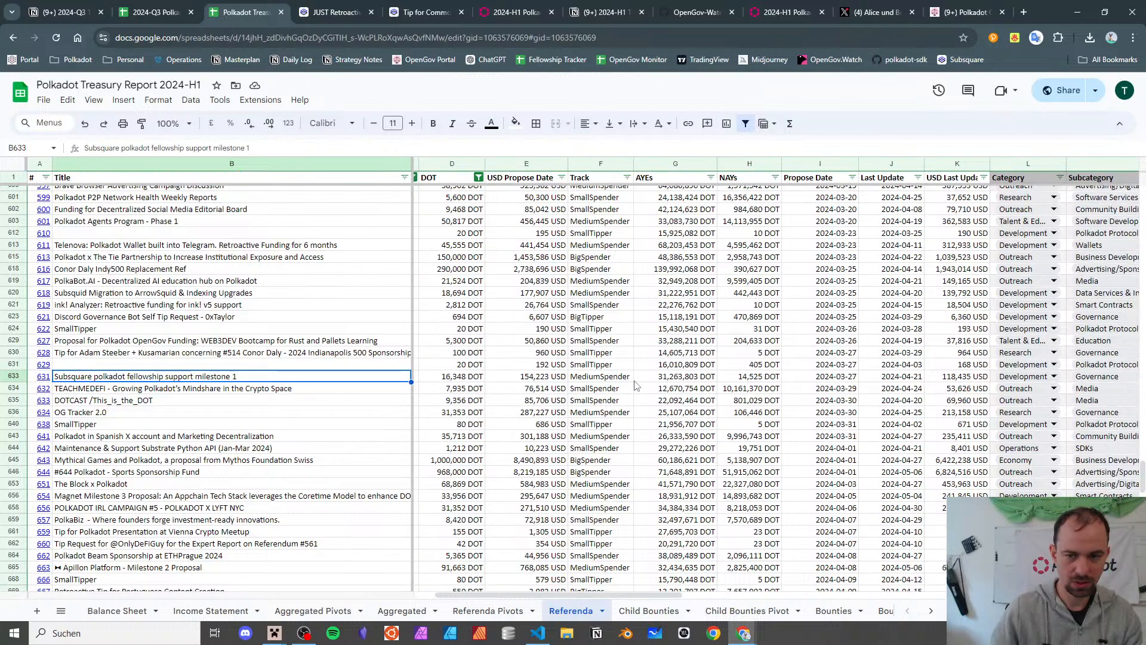
pyautogui.hotkey('ctrl', 'shift', 'Tab')
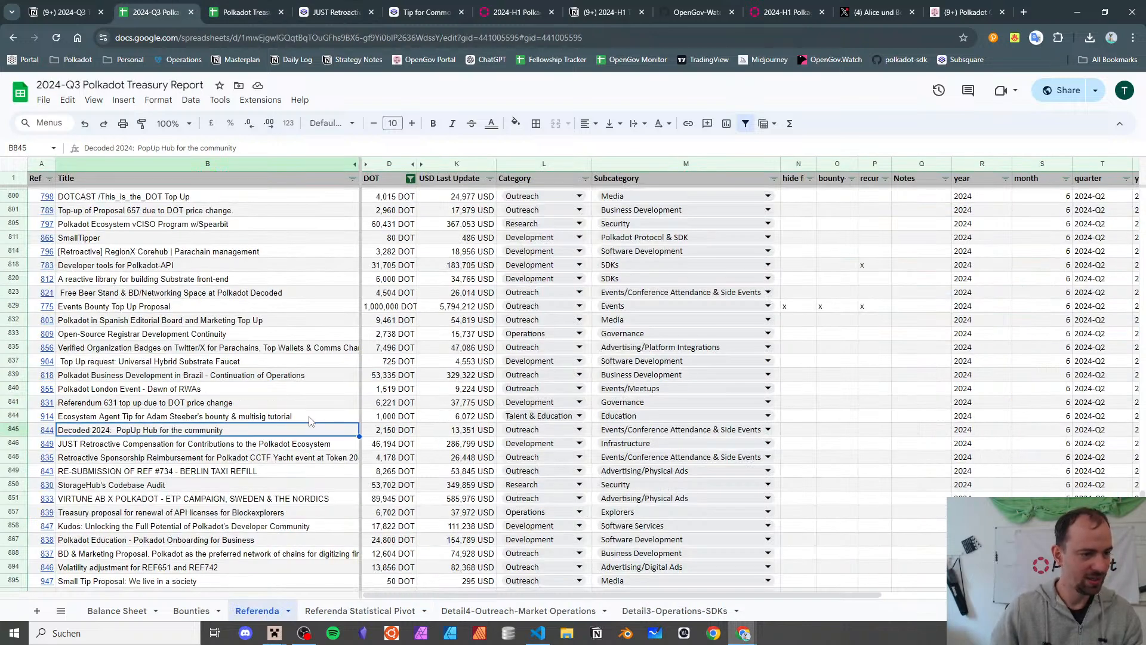
# - Delete 'Infrastructure' from the JUST Retroactive Compensation row's Subcategory cell, keeping Development
pyautogui.click(311, 419)
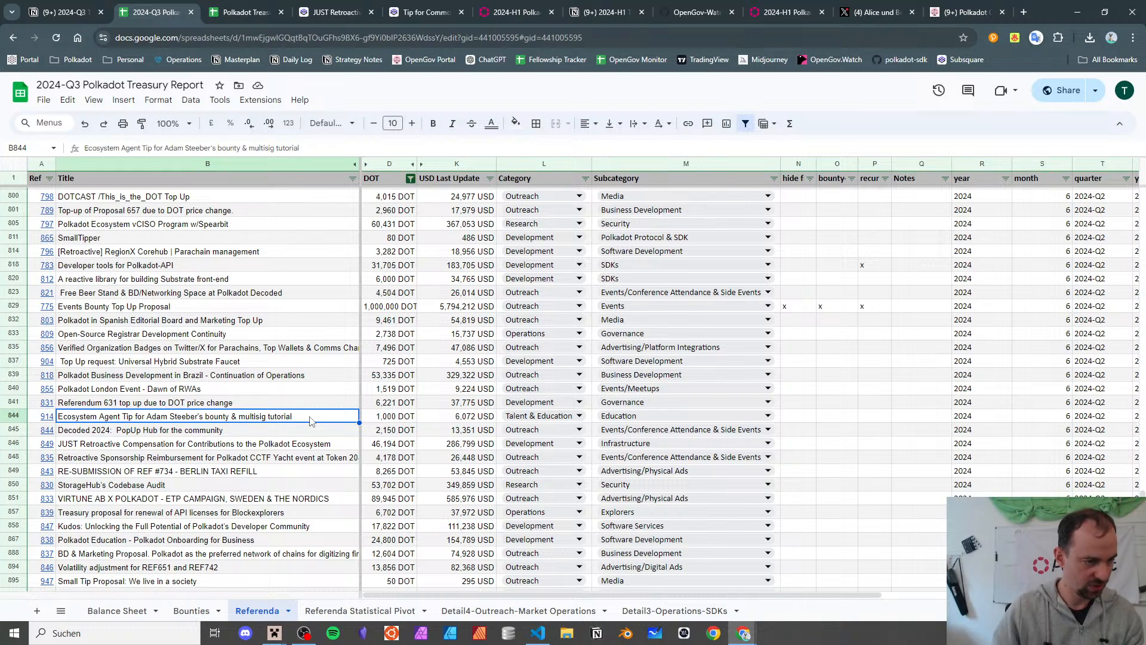
pyautogui.scroll(-2, 299, 388)
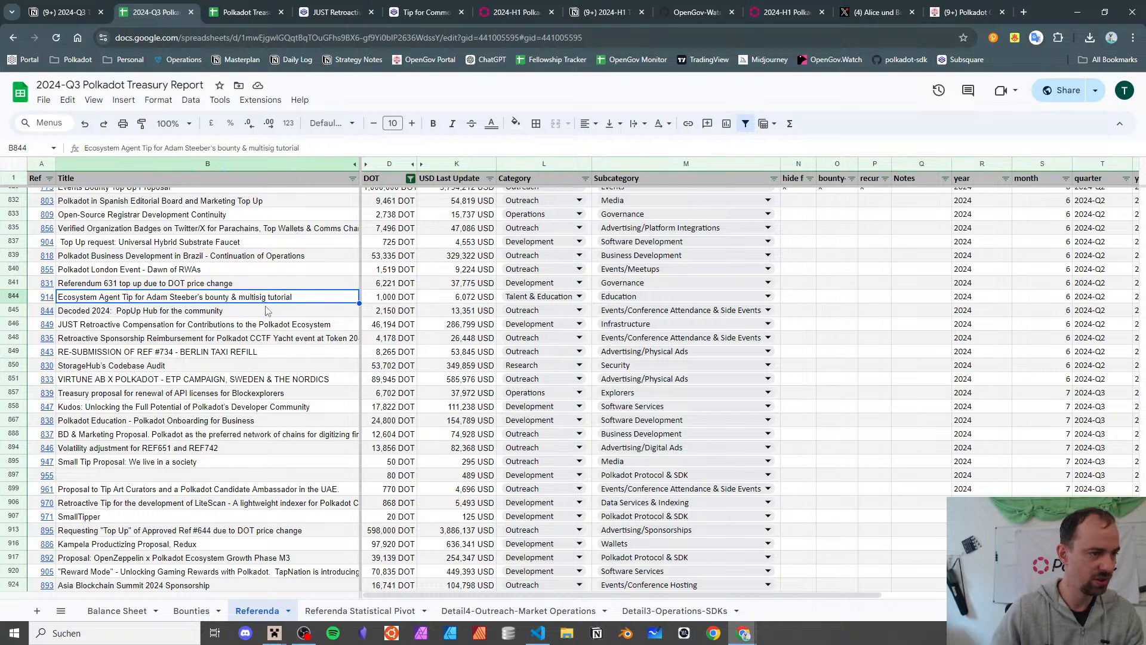
pyautogui.click(266, 310)
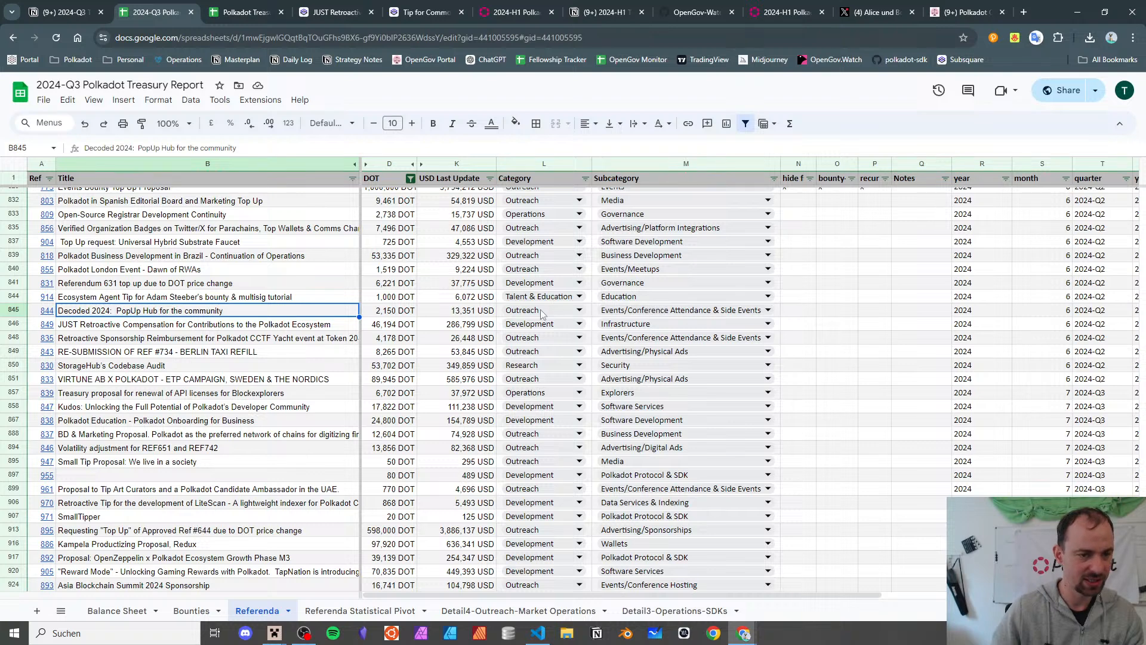
pyautogui.click(154, 325)
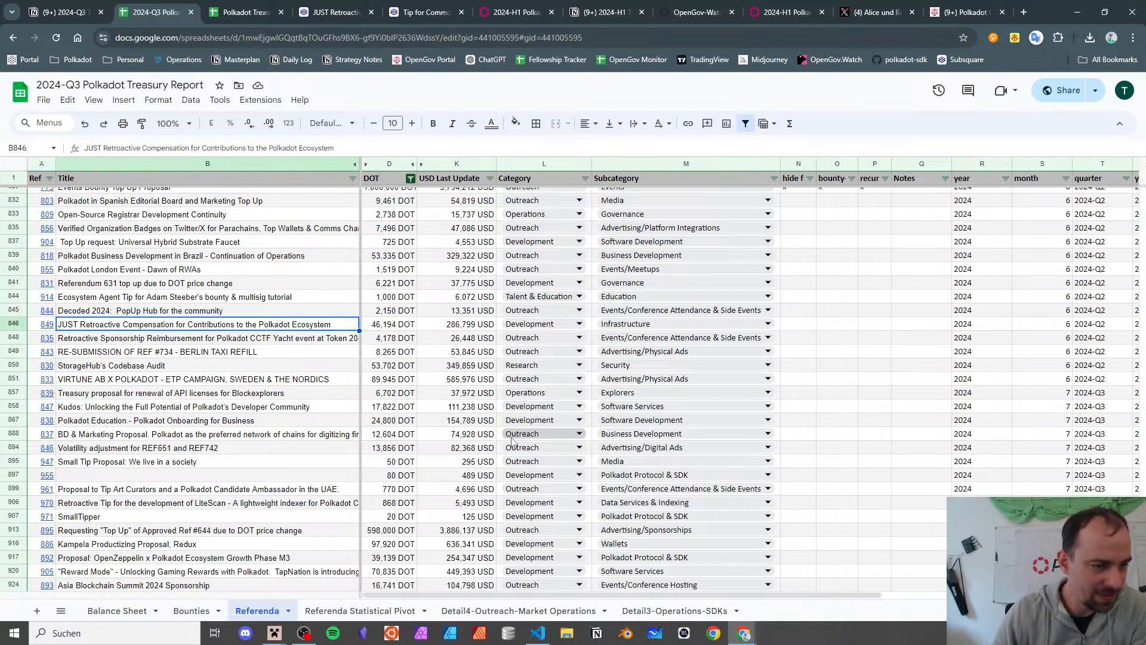
pyautogui.press('Right')
pyautogui.press('Right')
pyautogui.press('Right')
pyautogui.press('Right')
pyautogui.press('Delete')
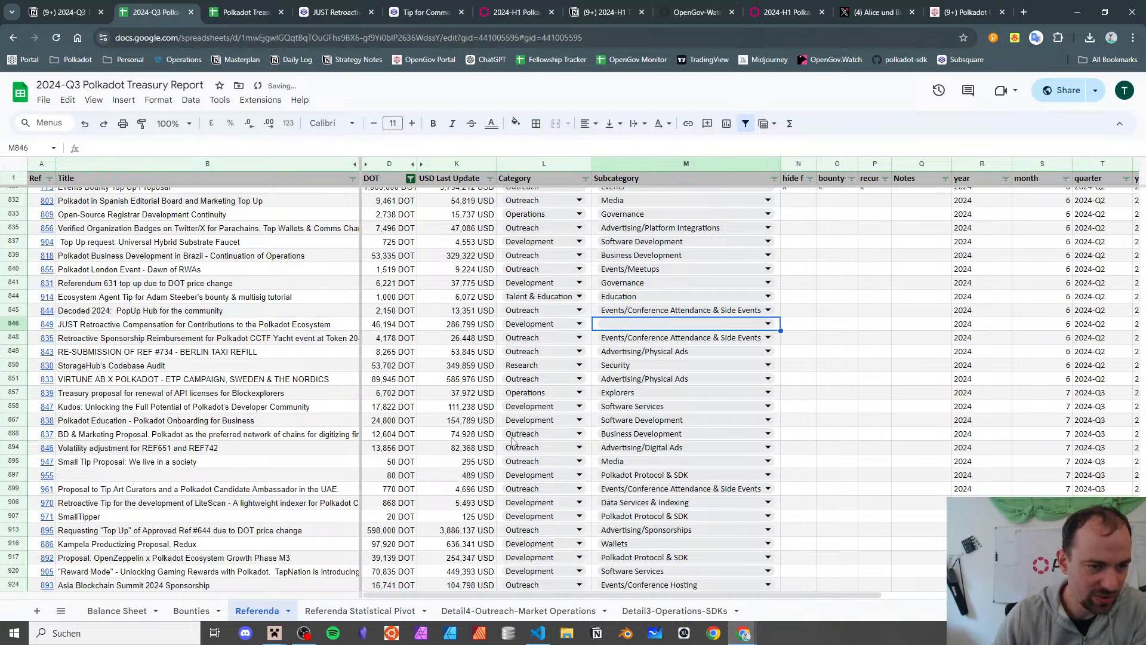
pyautogui.press('Left')
pyautogui.press('Left')
pyautogui.press('Left')
pyautogui.press('Left')
pyautogui.press('Right')
pyautogui.press('Right')
pyautogui.press('Right')
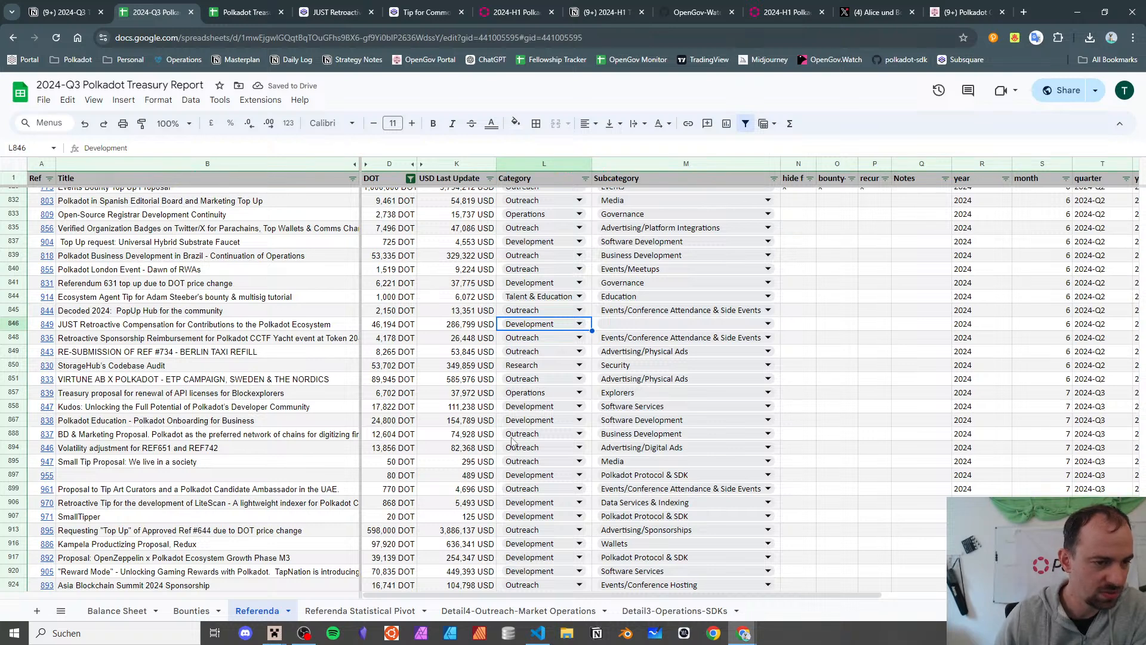
# - Open referendum 849 on Subsquare from cell A846 and select its first description paragraph
pyautogui.click(50, 326)
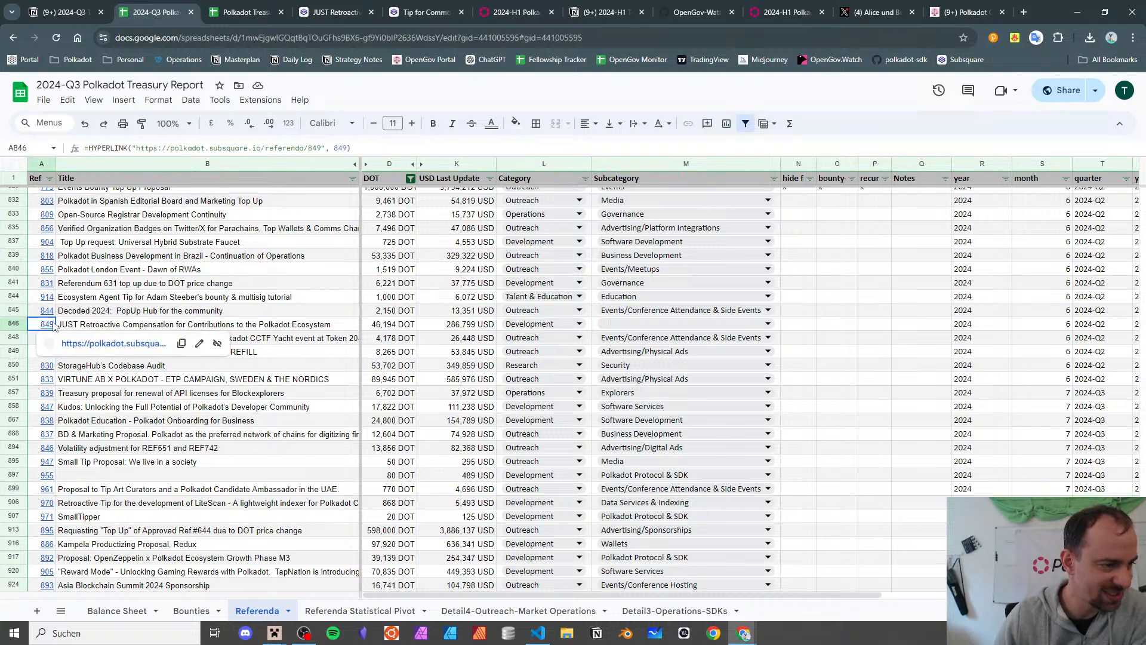
pyautogui.click(75, 351)
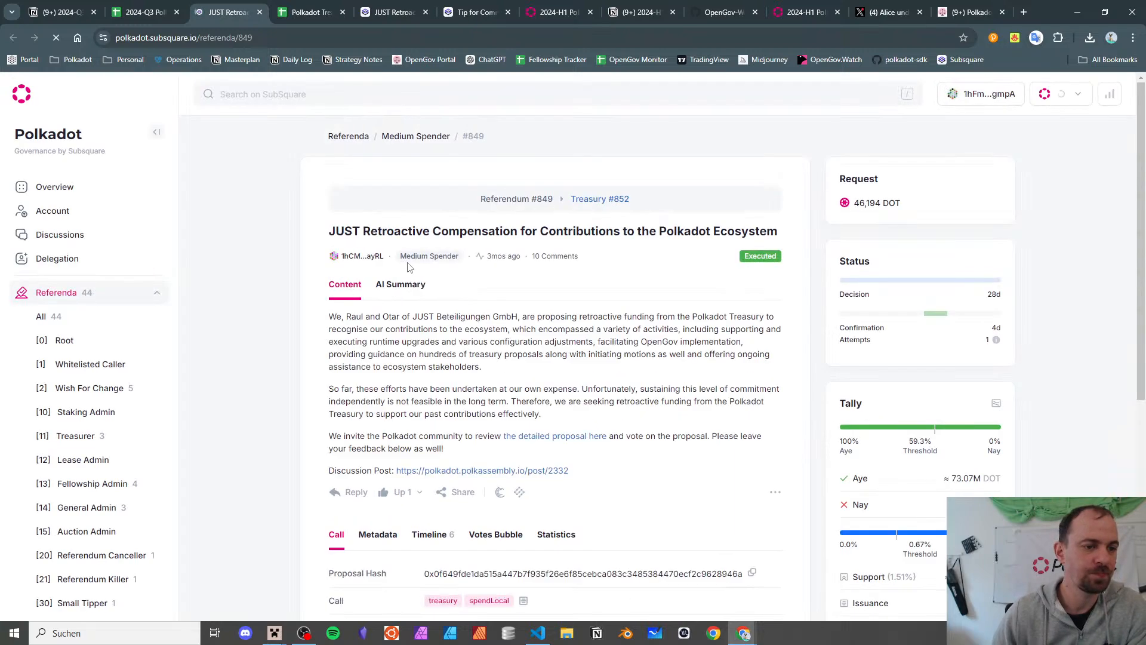
pyautogui.moveTo(368, 316); pyautogui.dragTo(561, 312)
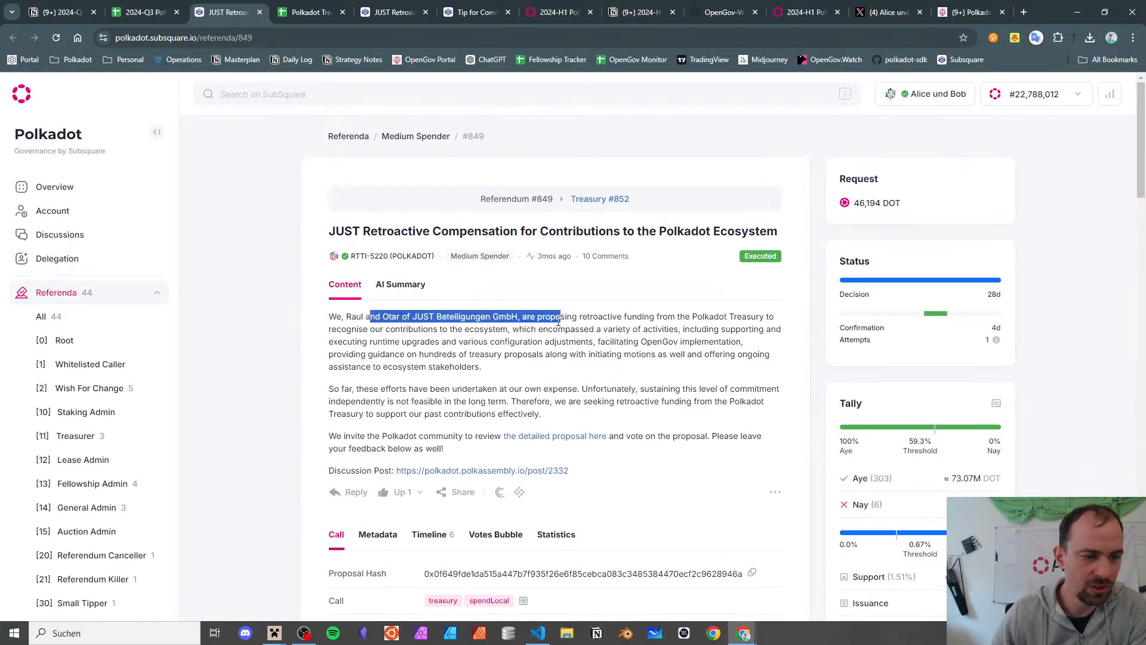
pyautogui.click(560, 317)
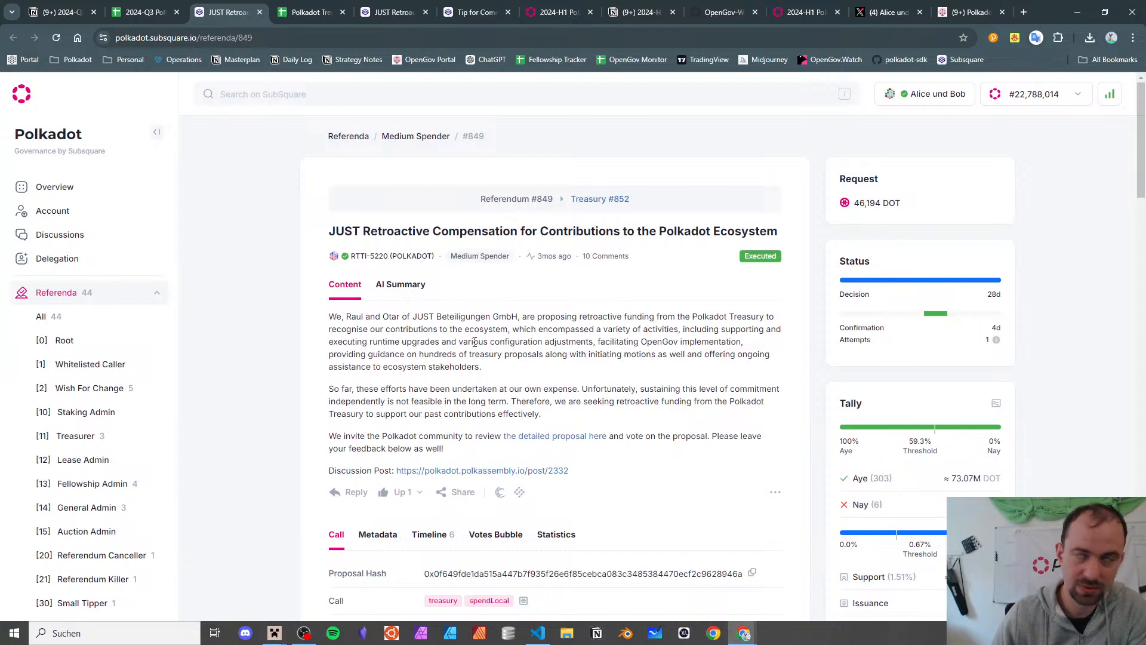
pyautogui.tripleClick(474, 341)
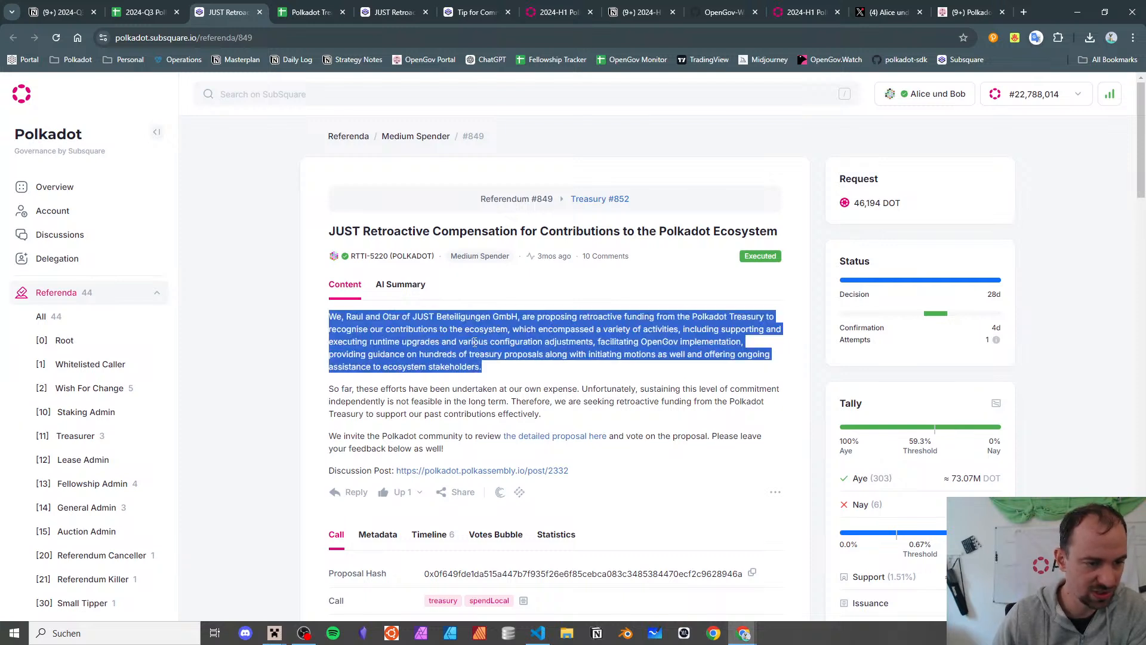
pyautogui.click(508, 334)
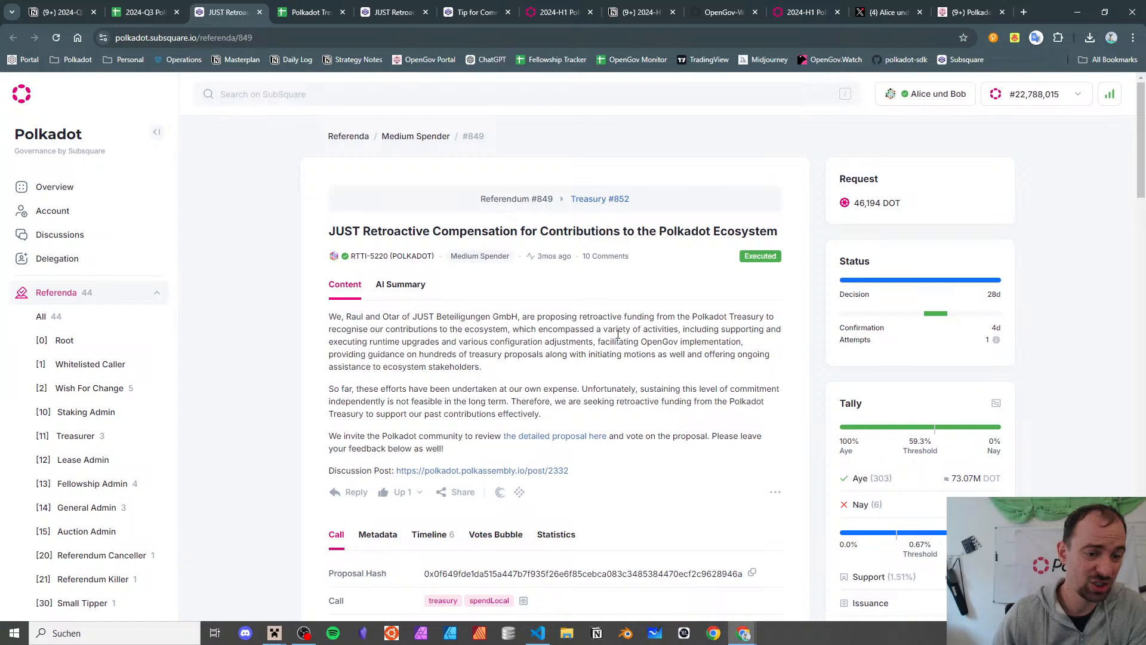
pyautogui.tripleClick(617, 336)
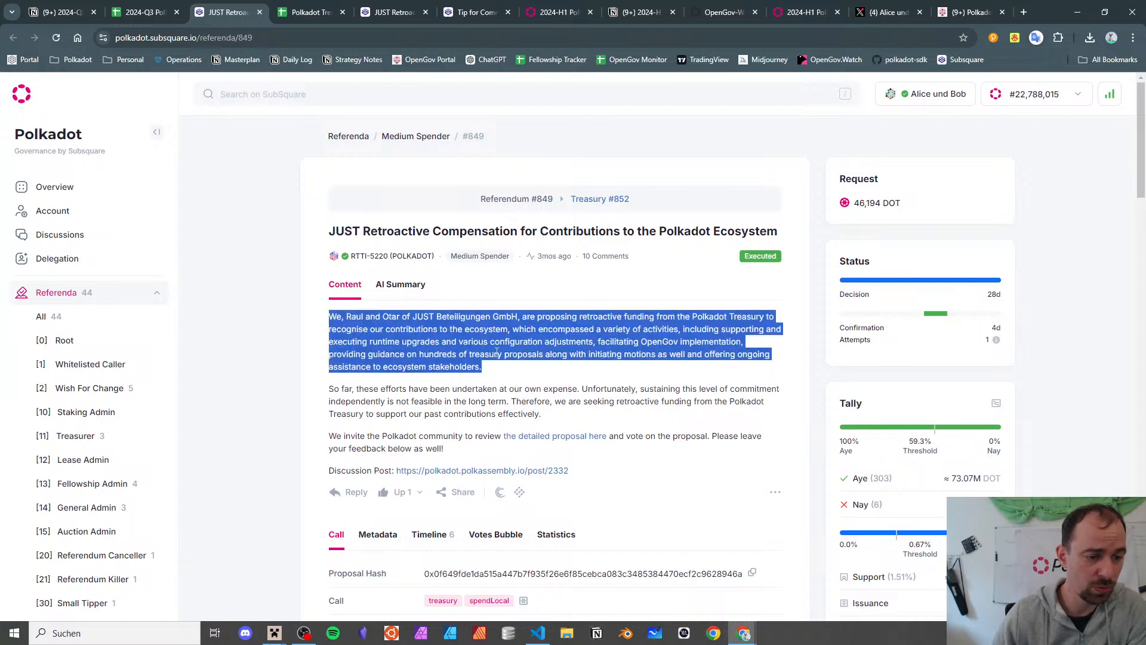
pyautogui.tripleClick(391, 354)
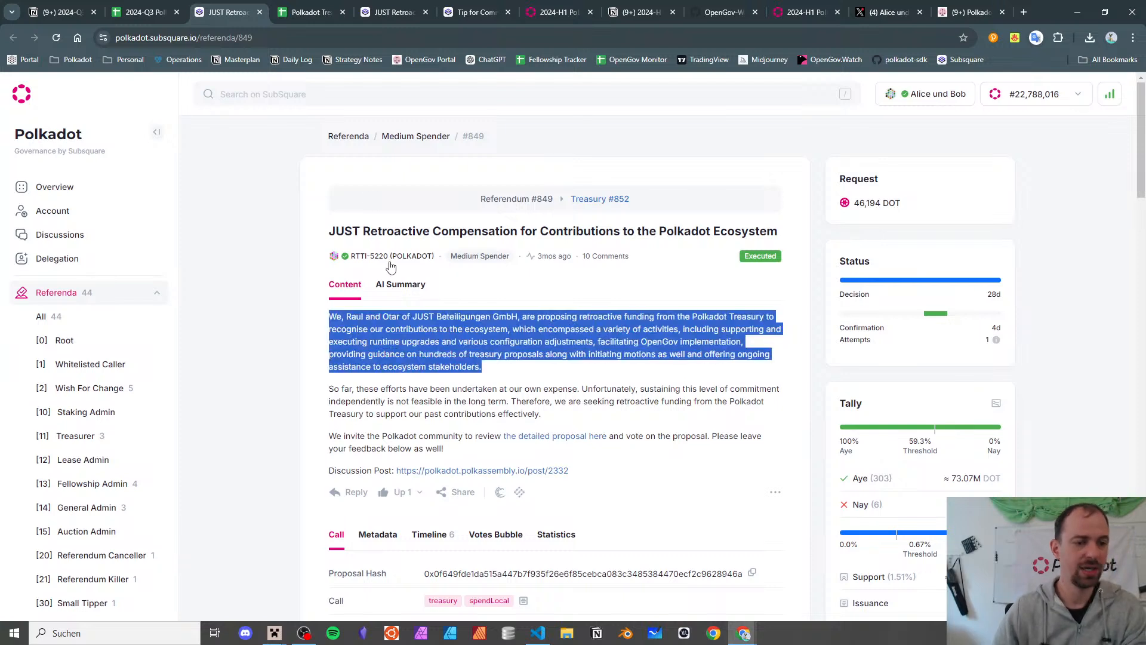
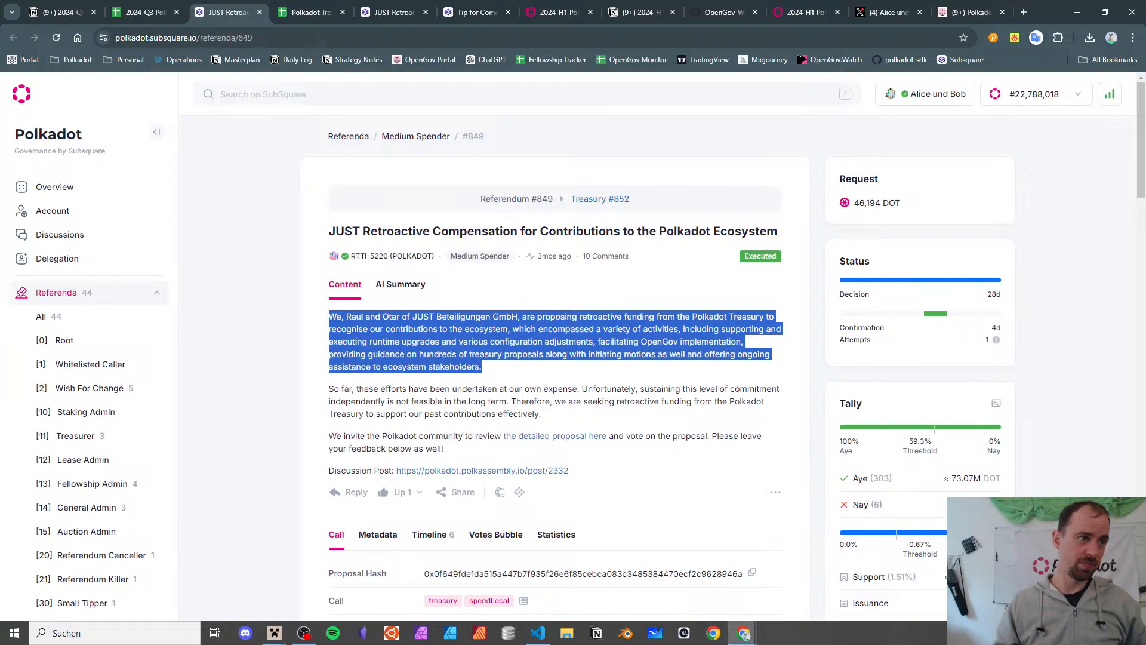
# - Back in the treasury report, set referendum 849's Category in L846 to Operations
pyautogui.click(164, 4)
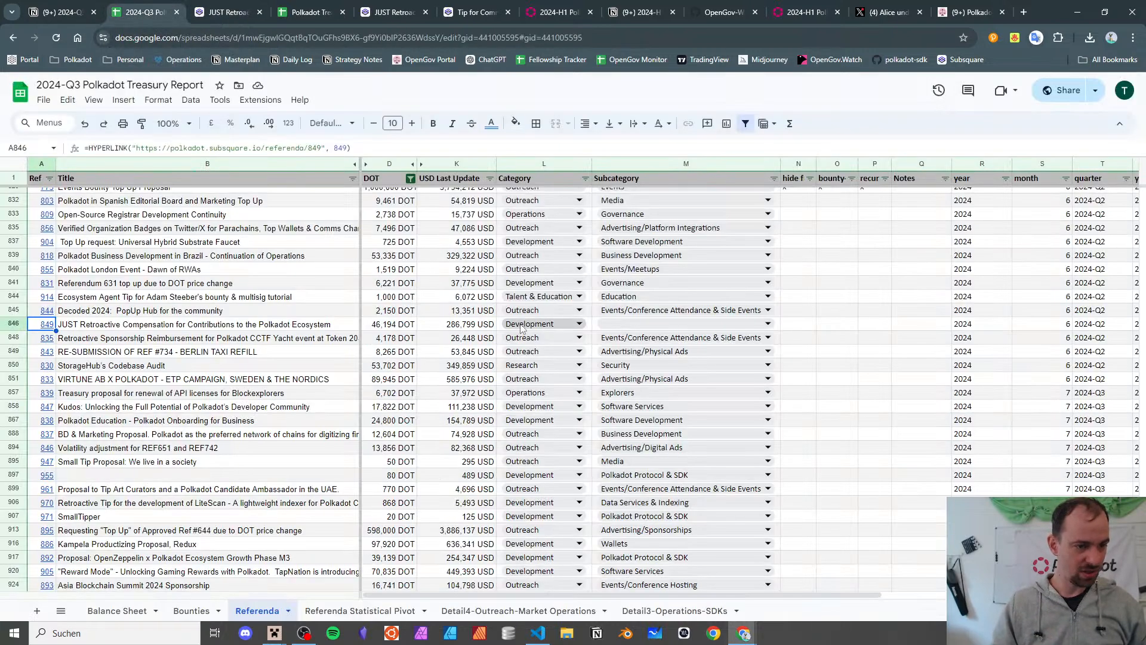
pyautogui.click(521, 325)
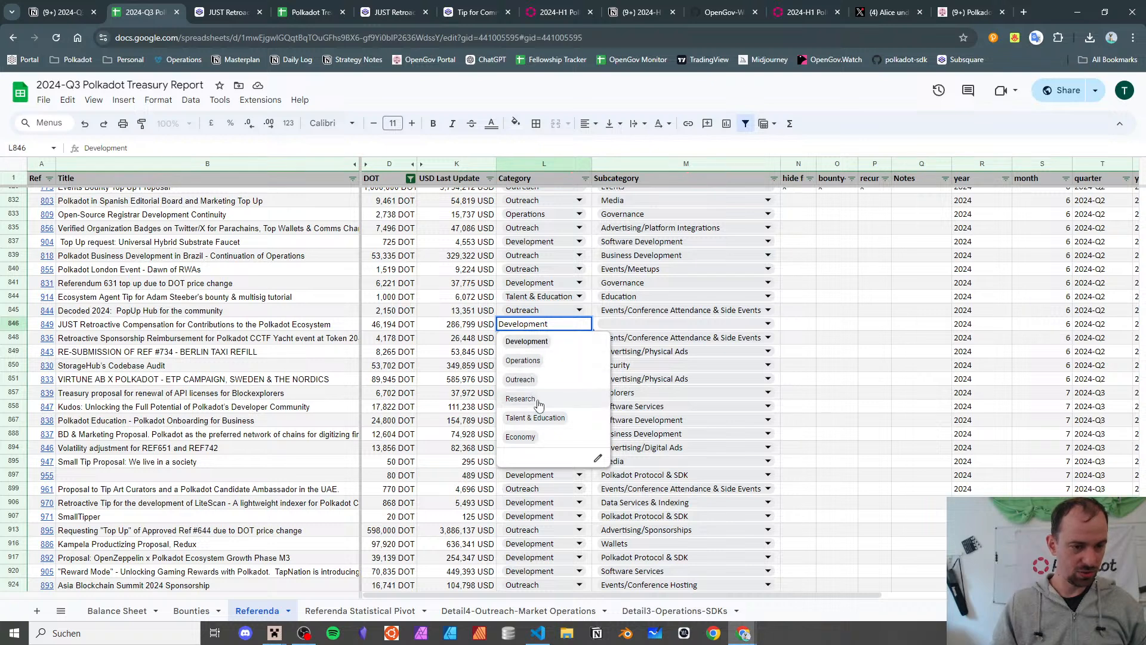
pyautogui.click(523, 360)
# - Look through the subcategory options in M846, then bring up the Referenda Statistical Pivot sheet
pyautogui.click(641, 324)
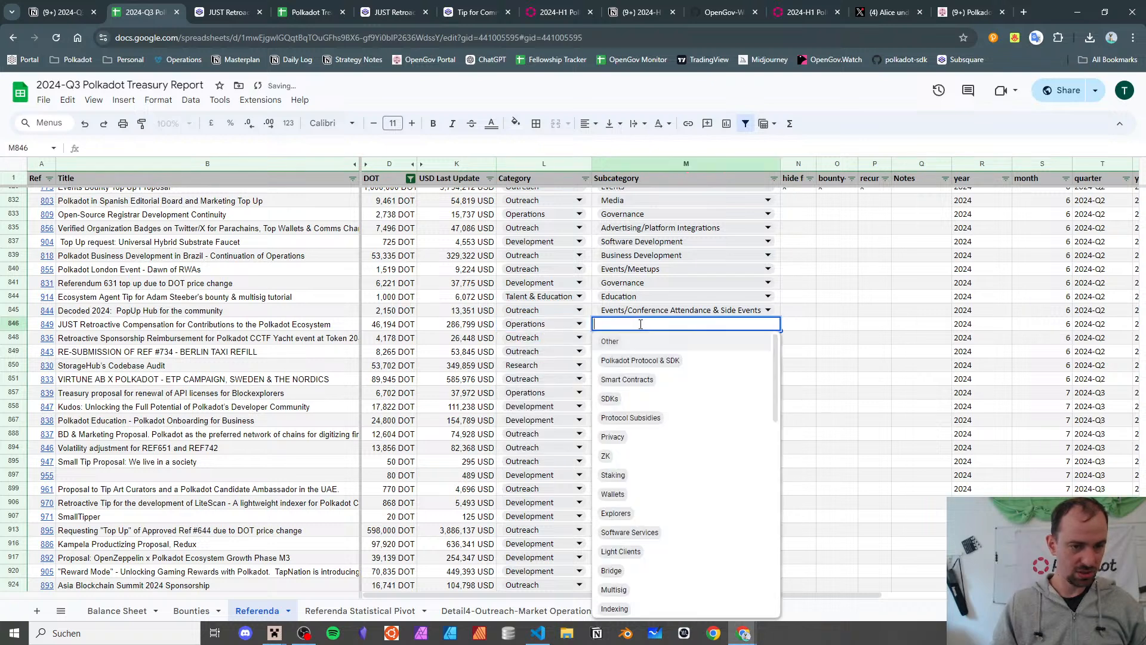
pyautogui.scroll(-2, 686, 385)
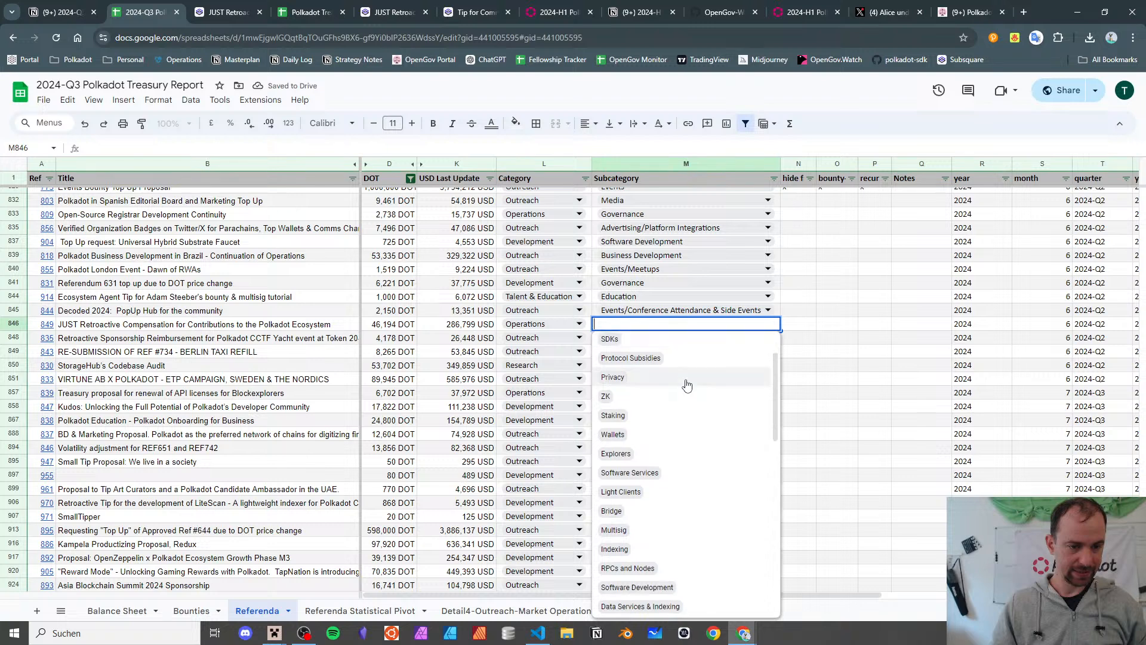
pyautogui.scroll(-2, 687, 385)
pyautogui.scroll(-4, 687, 384)
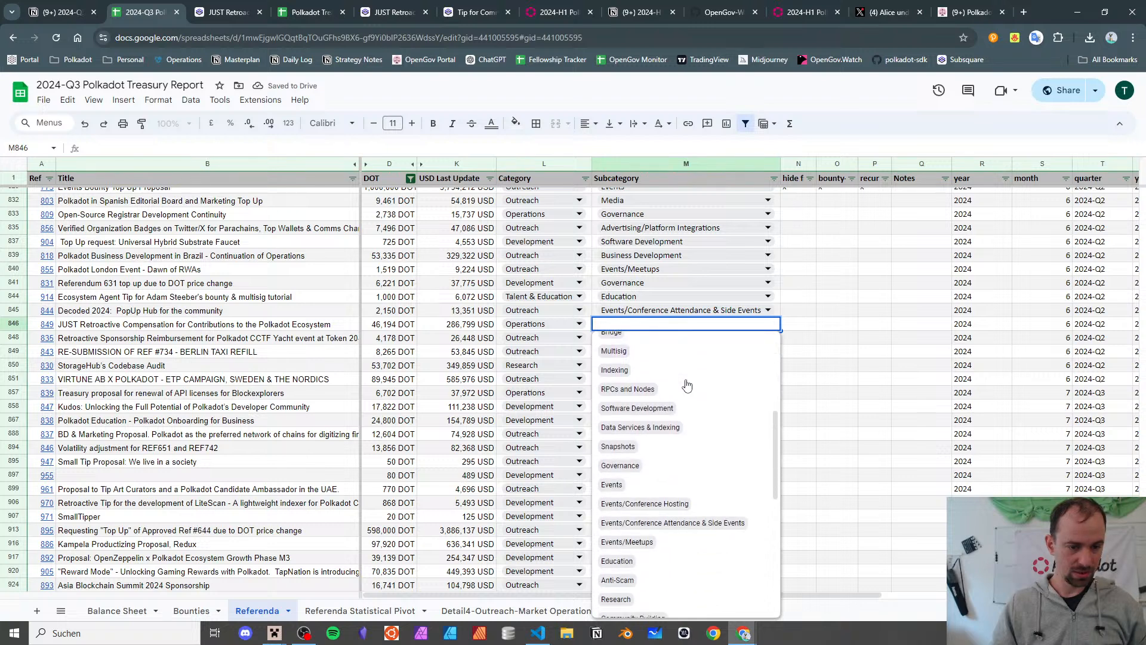
pyautogui.scroll(-6, 687, 385)
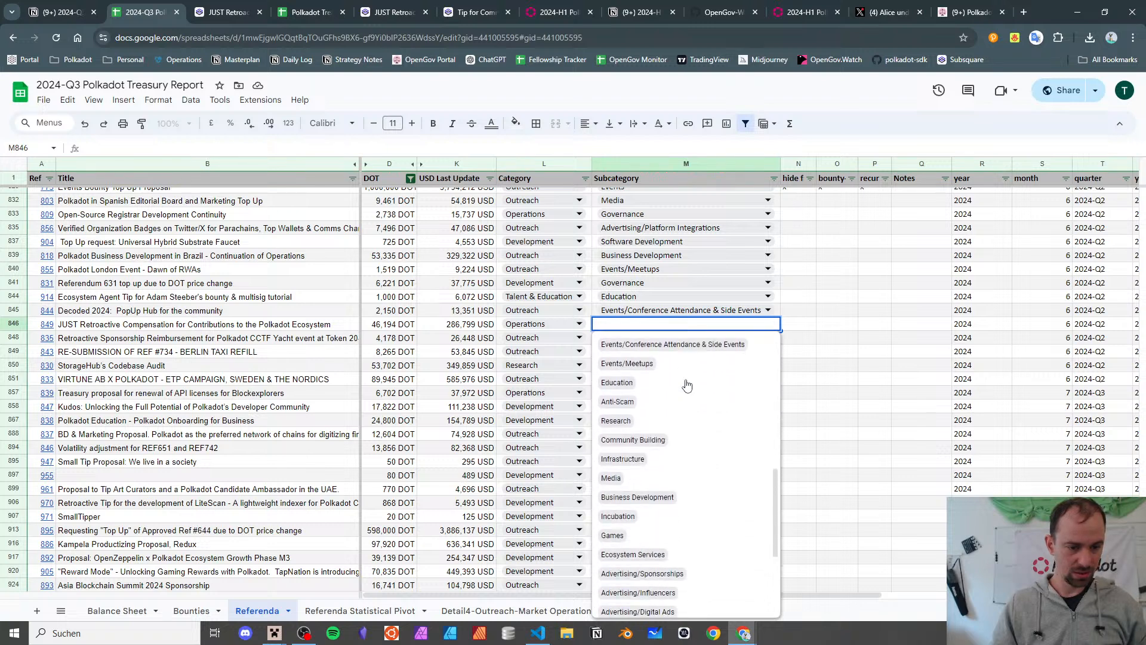
pyautogui.scroll(-6, 687, 385)
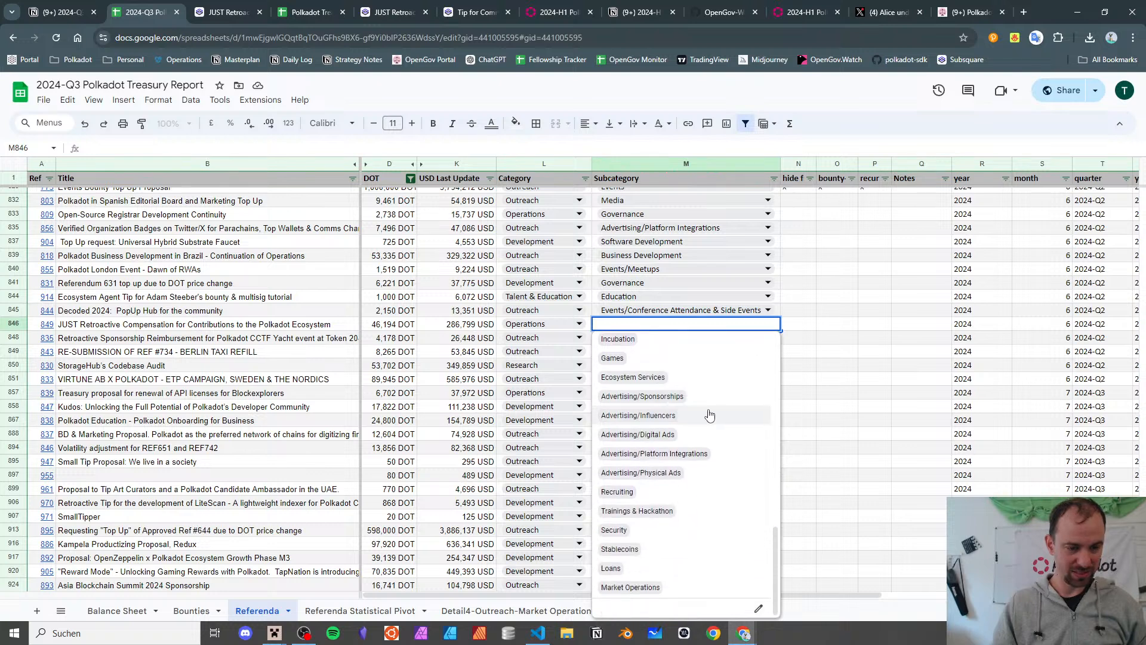
pyautogui.scroll(6, 709, 414)
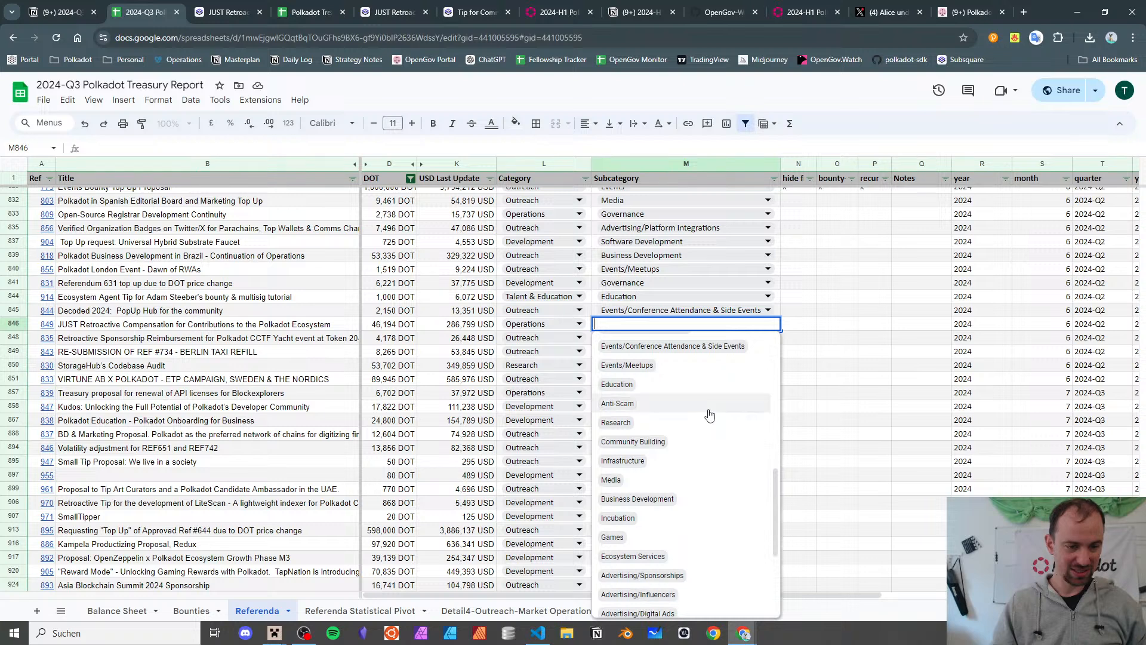
pyautogui.click(360, 610)
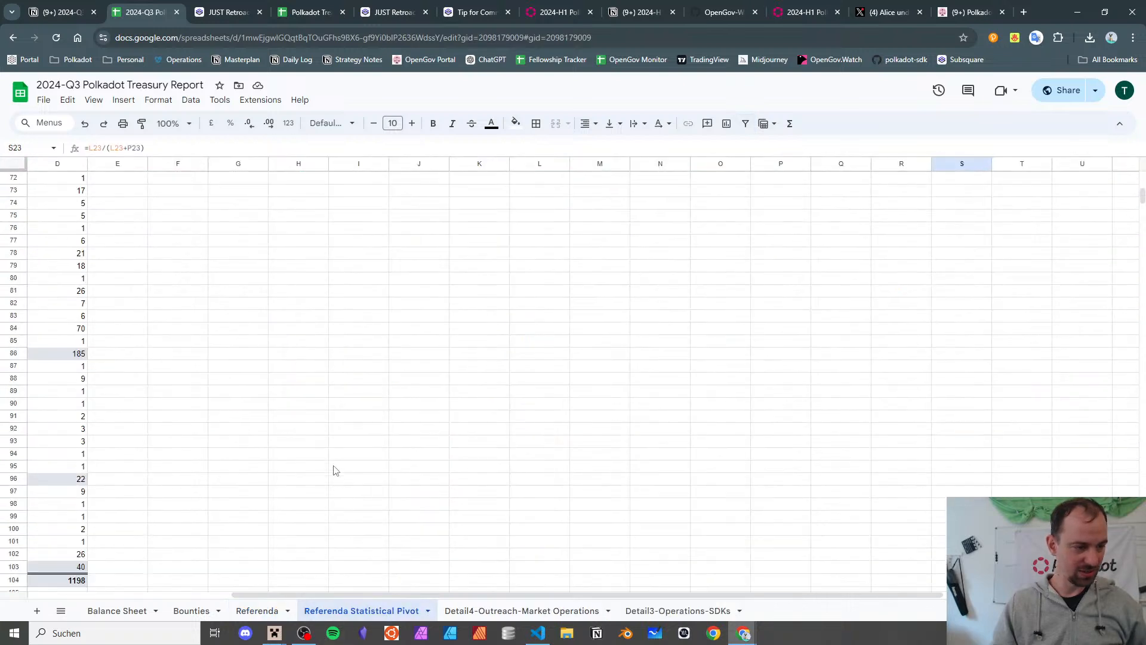
# - Review the pivot's Operations subcategory counts, picking out Governance and Other
pyautogui.hscroll(-5, 329, 451)
pyautogui.scroll(5, 317, 439)
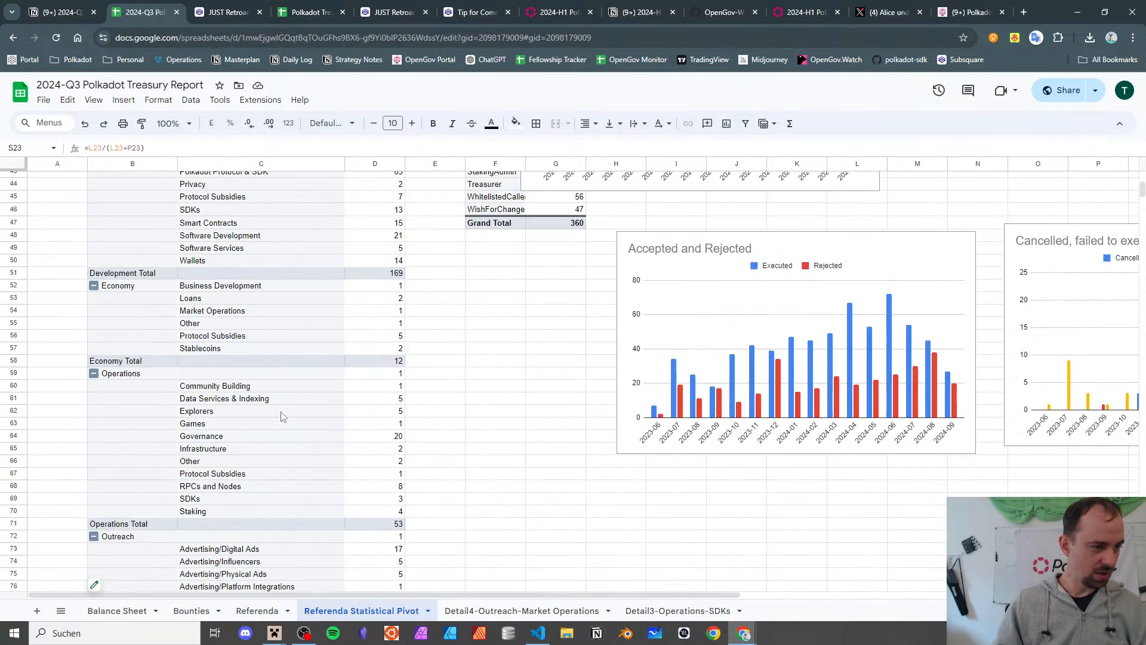
pyautogui.scroll(-1, 191, 387)
pyautogui.moveTo(218, 329); pyautogui.dragTo(235, 393)
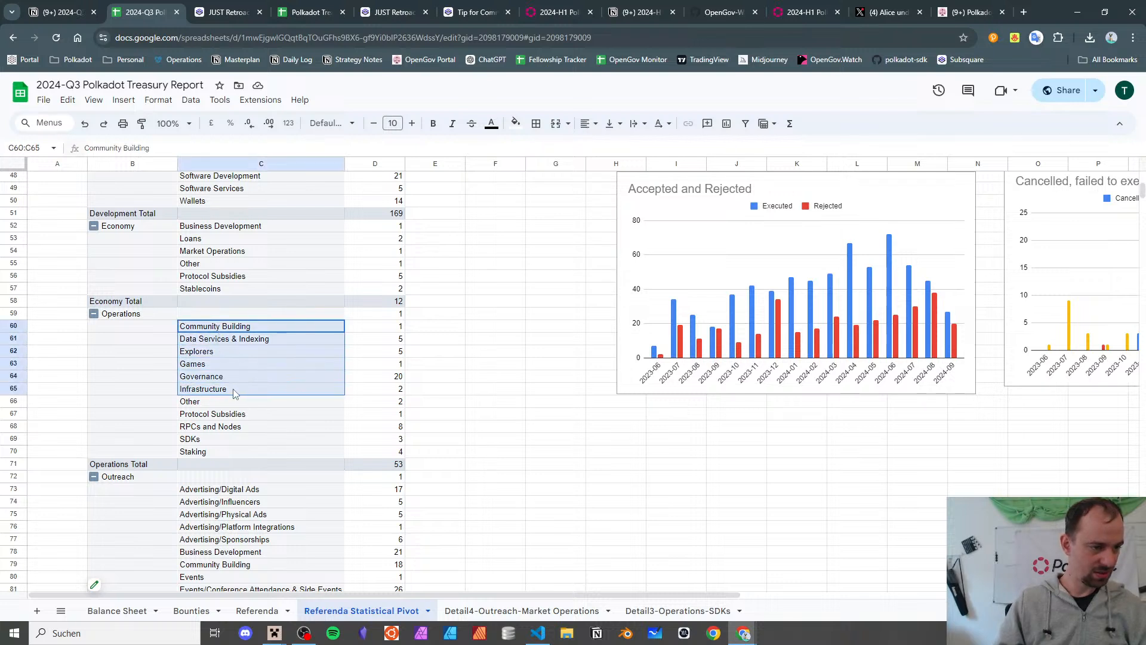
pyautogui.click(235, 382)
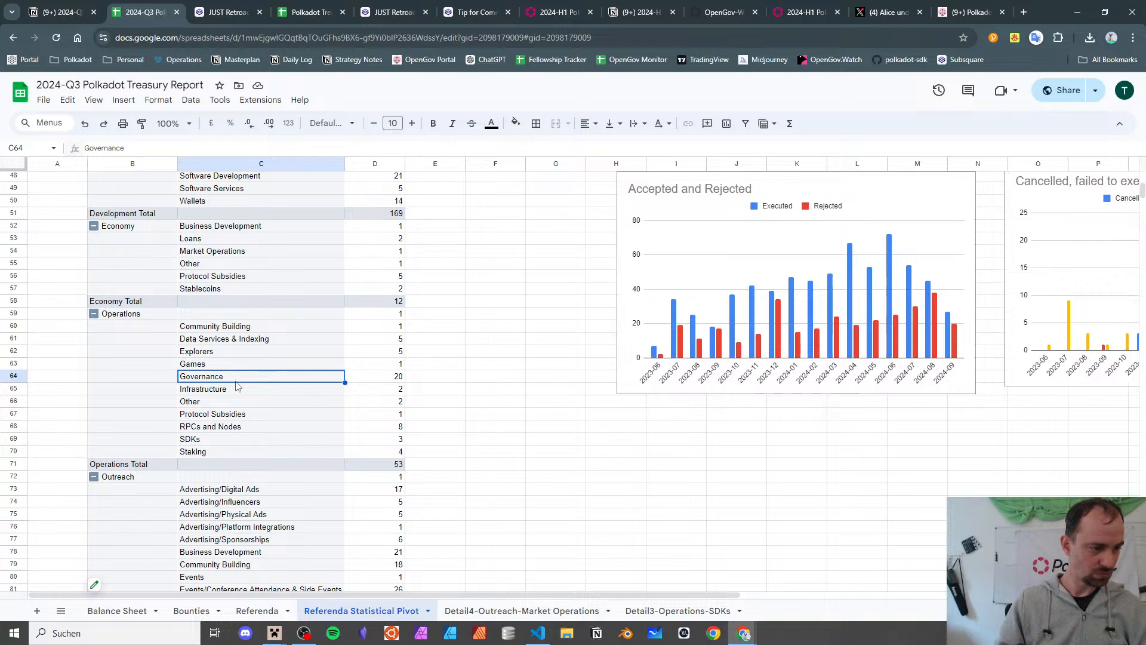
pyautogui.click(248, 405)
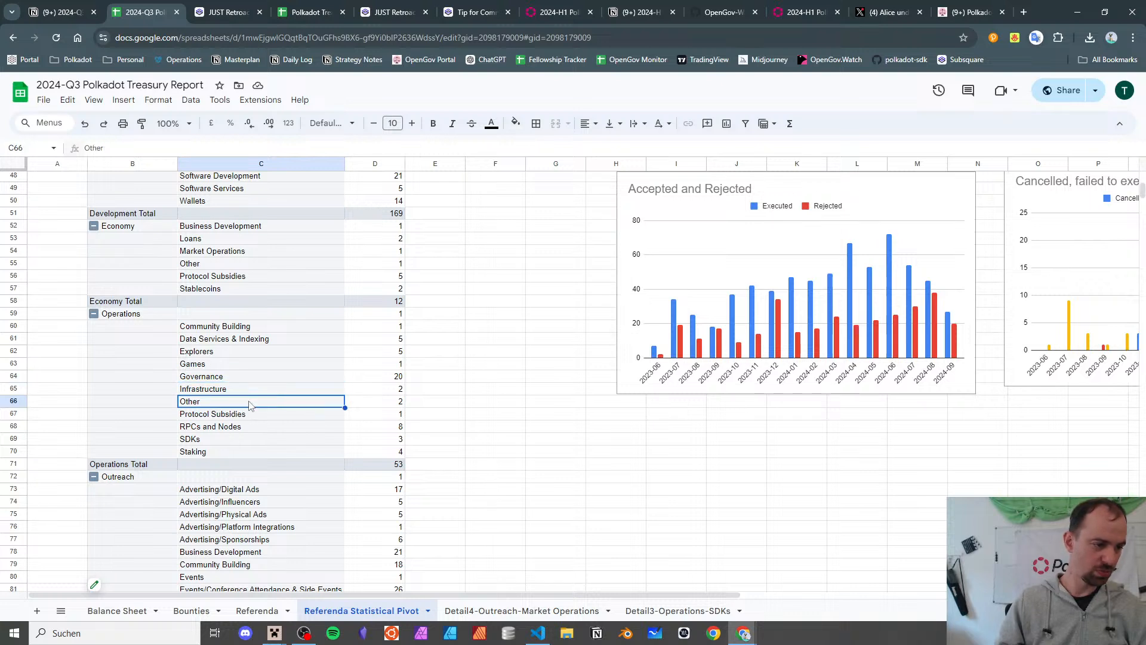
# - Compare with Outreach's Business Development and recheck Governance before returning to the Referenda sheet
pyautogui.scroll(-4, 316, 407)
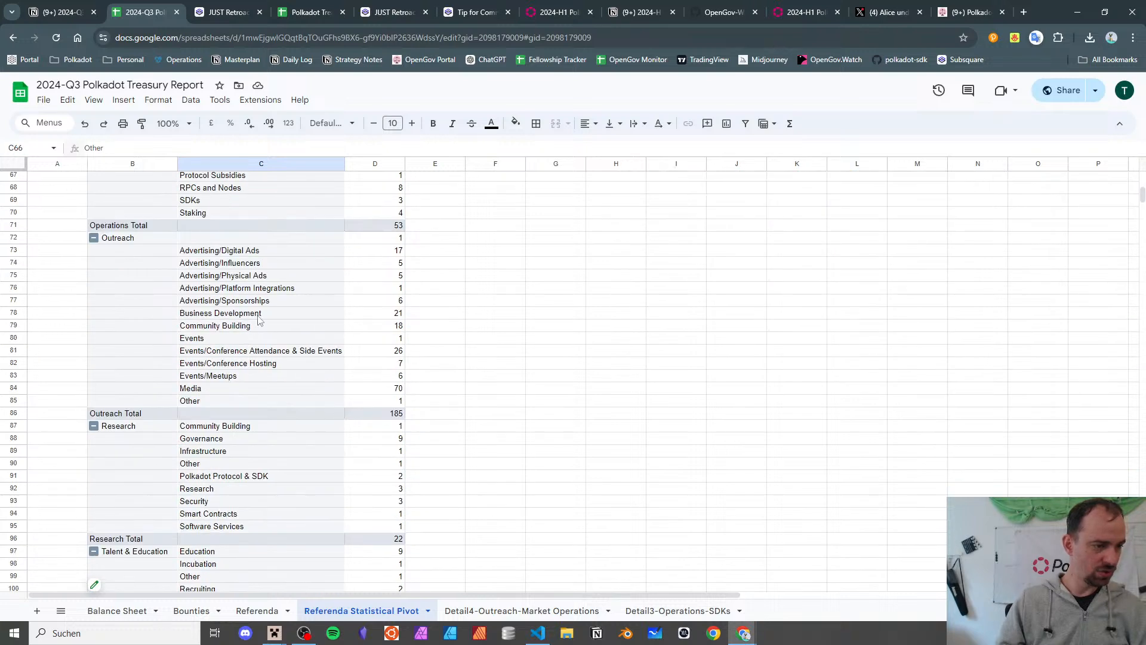
pyautogui.click(258, 317)
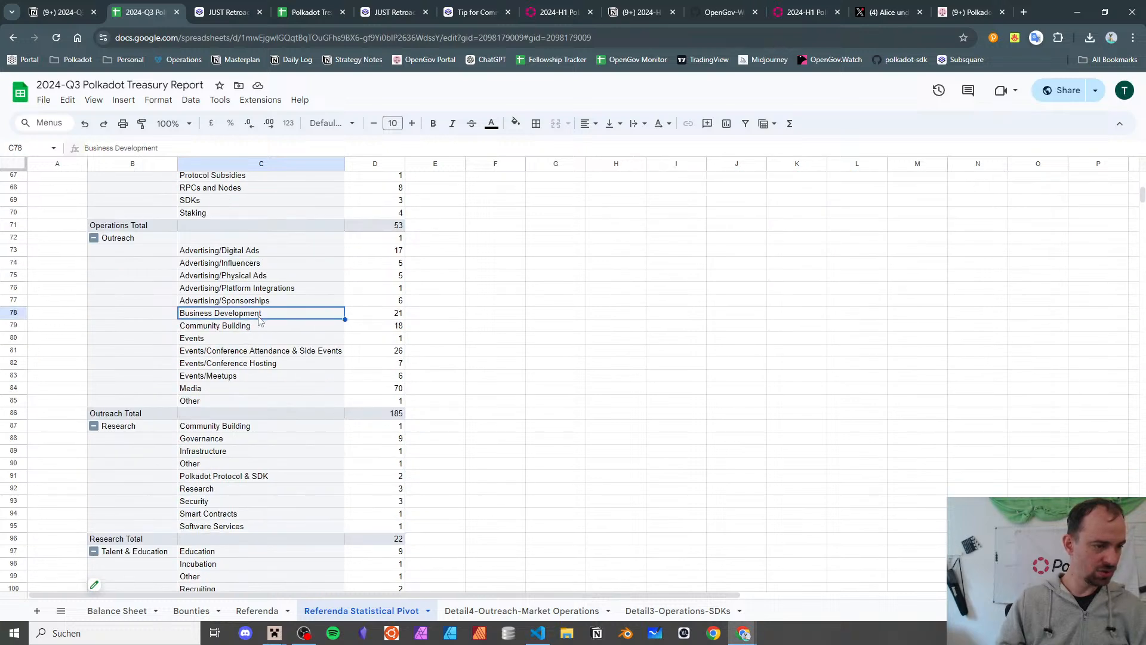
pyautogui.scroll(4, 260, 377)
pyautogui.click(264, 377)
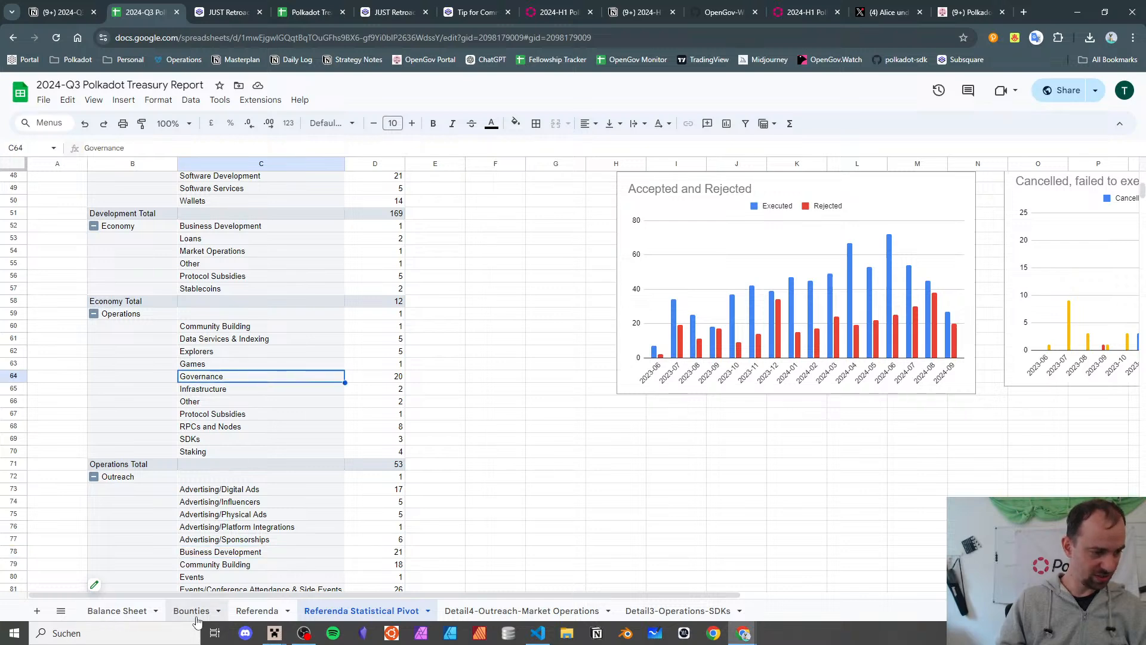
pyautogui.click(255, 611)
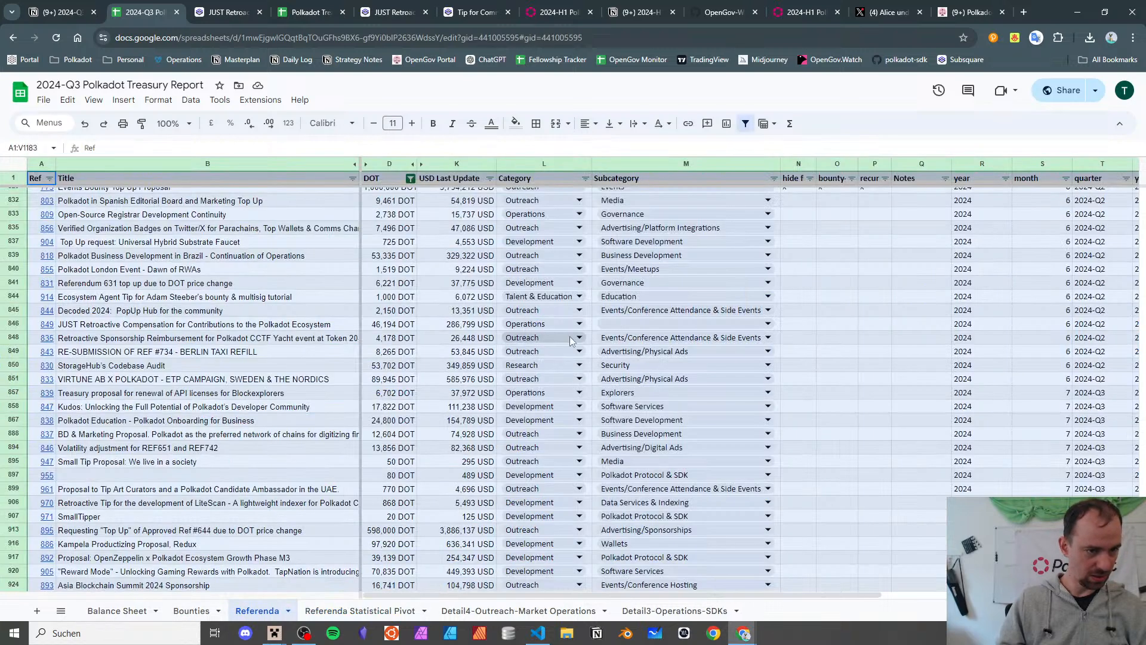
# - Filter M846's subcategory list with 'gov', choose Governance, then go to referendum 849's Subsquare page
pyautogui.click(260, 324)
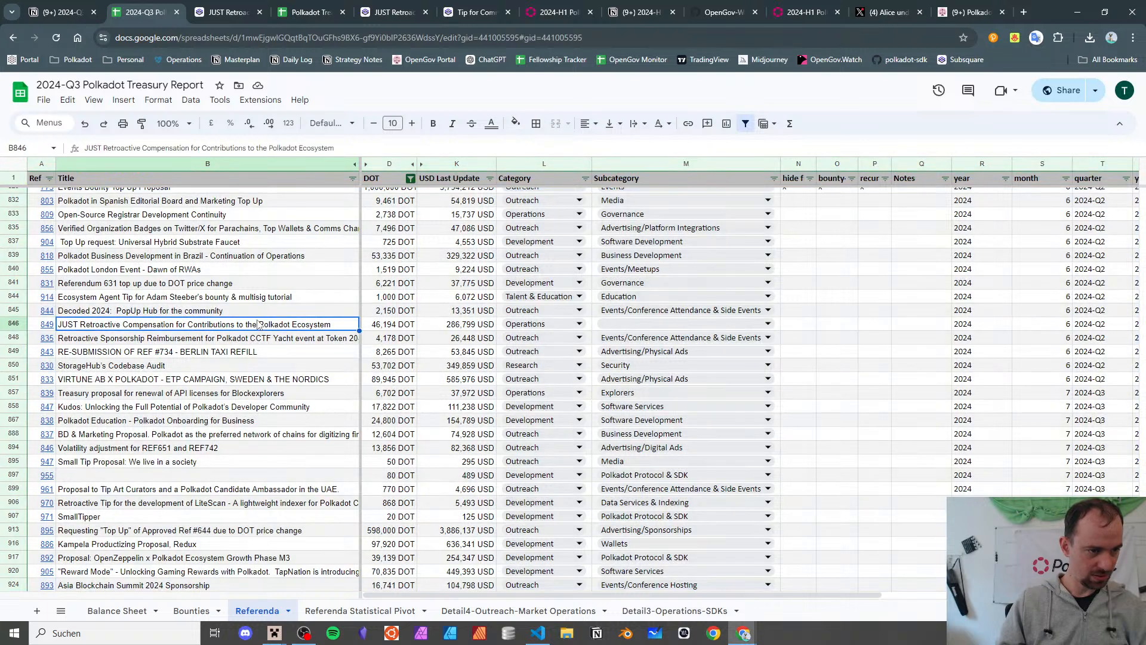
pyautogui.click(665, 322)
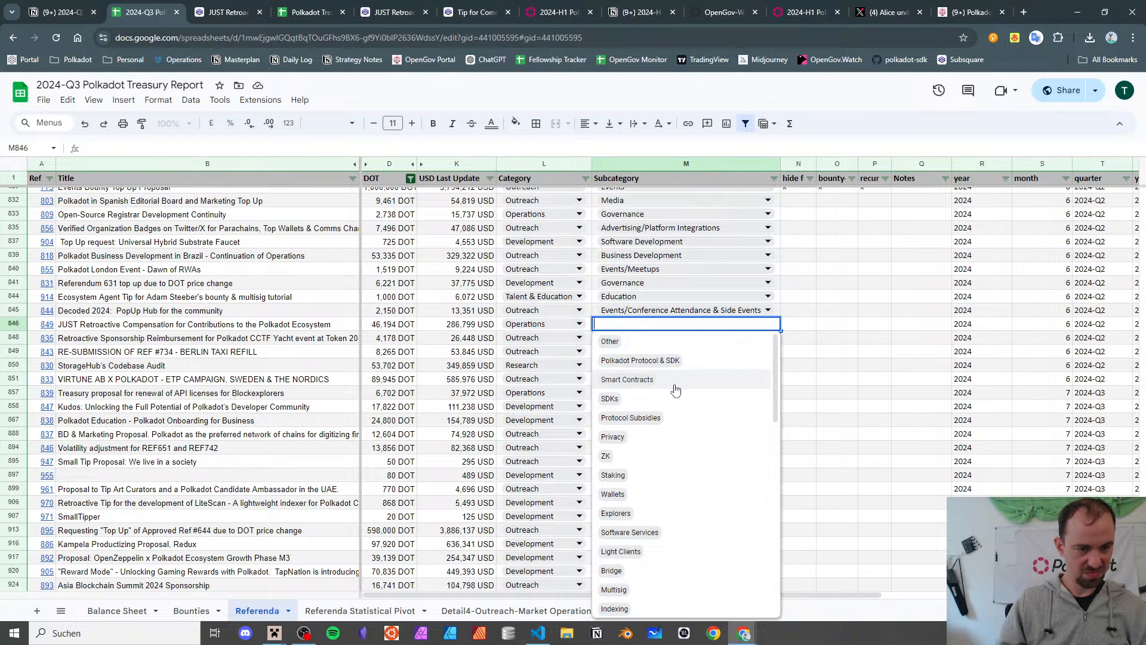
pyautogui.scroll(-2, 675, 390)
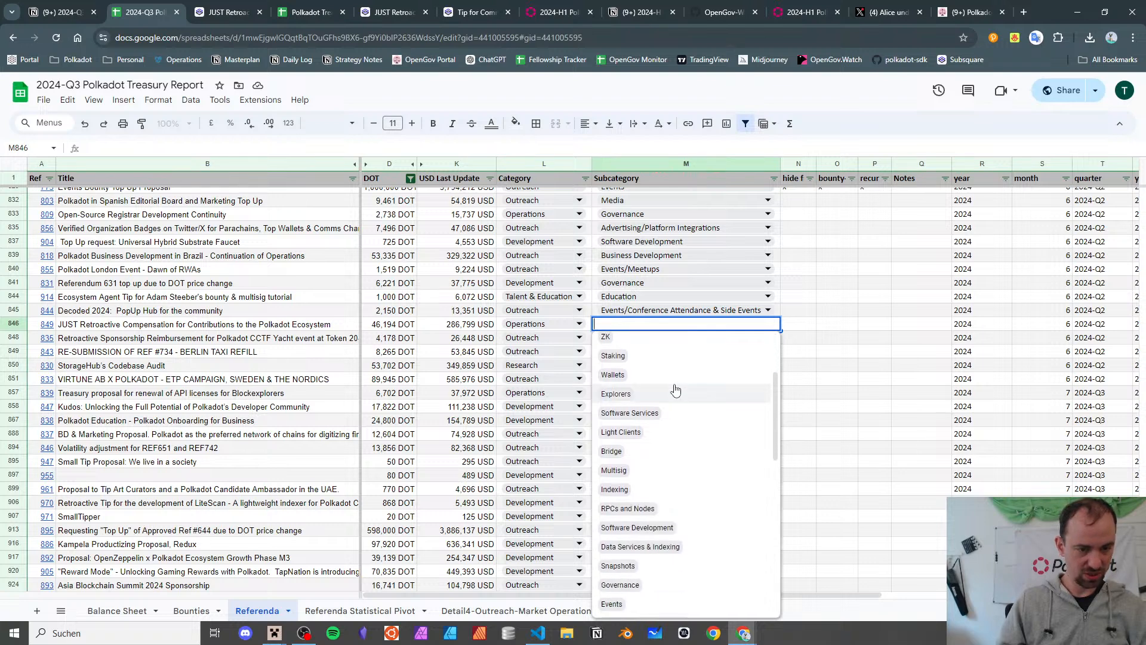
pyautogui.scroll(-6, 675, 390)
pyautogui.write('g')
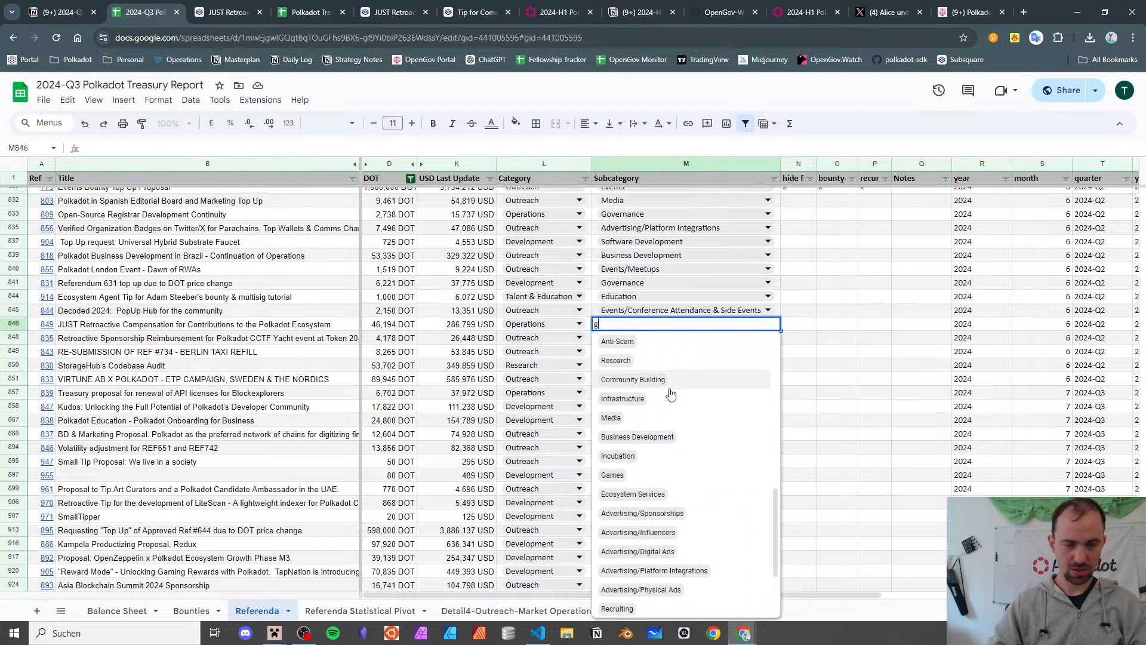
pyautogui.write('ov')
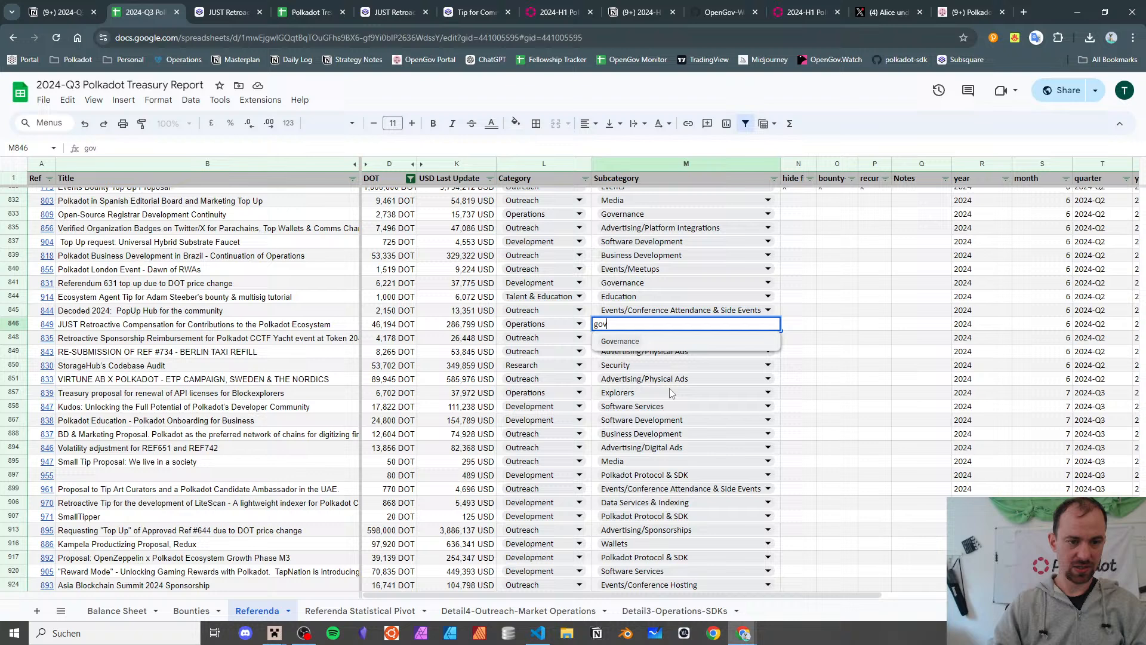
pyautogui.click(683, 343)
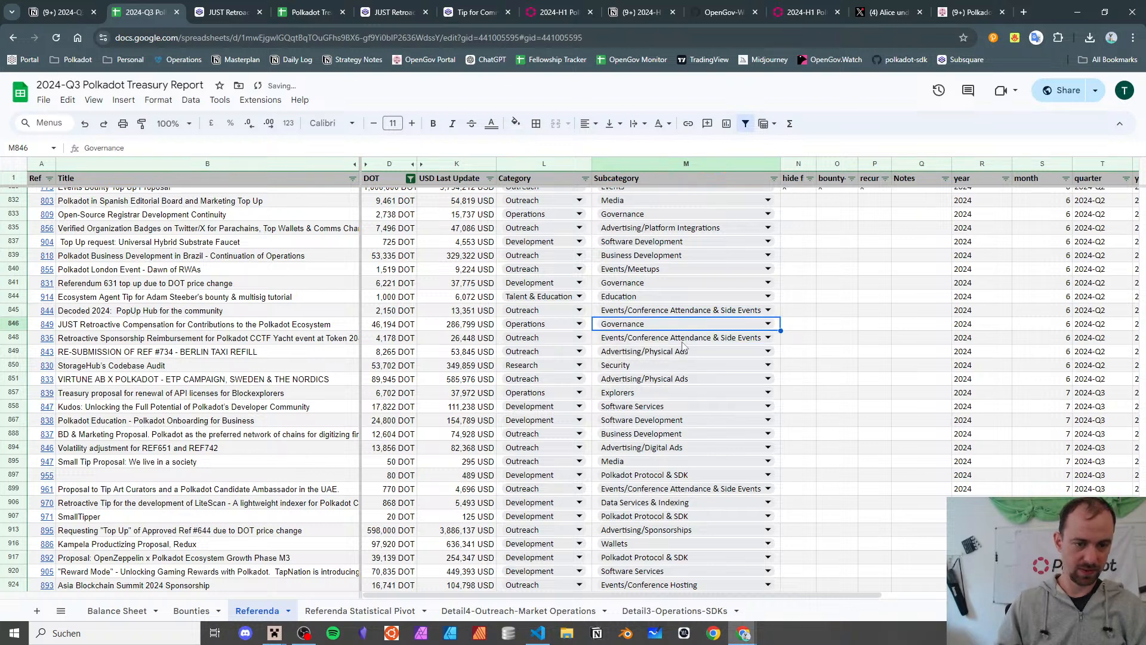
pyautogui.click(78, 325)
pyautogui.click(228, 12)
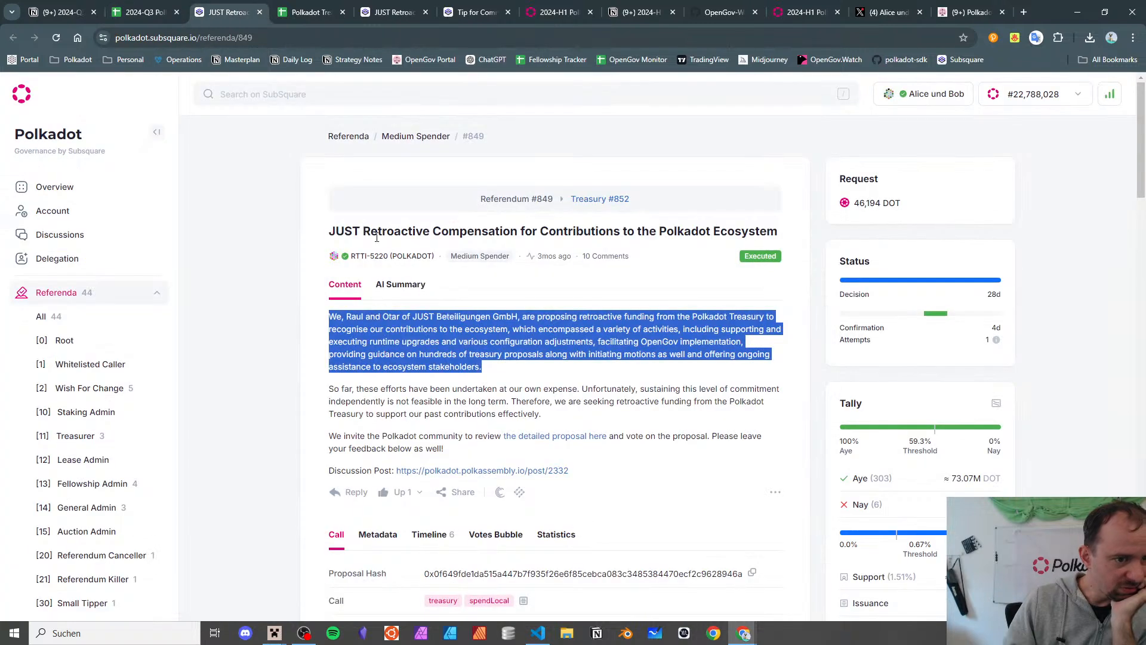
# - Read the supported teams in the JUST Treasury Request proposal document, then go back to the spreadsheet
pyautogui.click(547, 445)
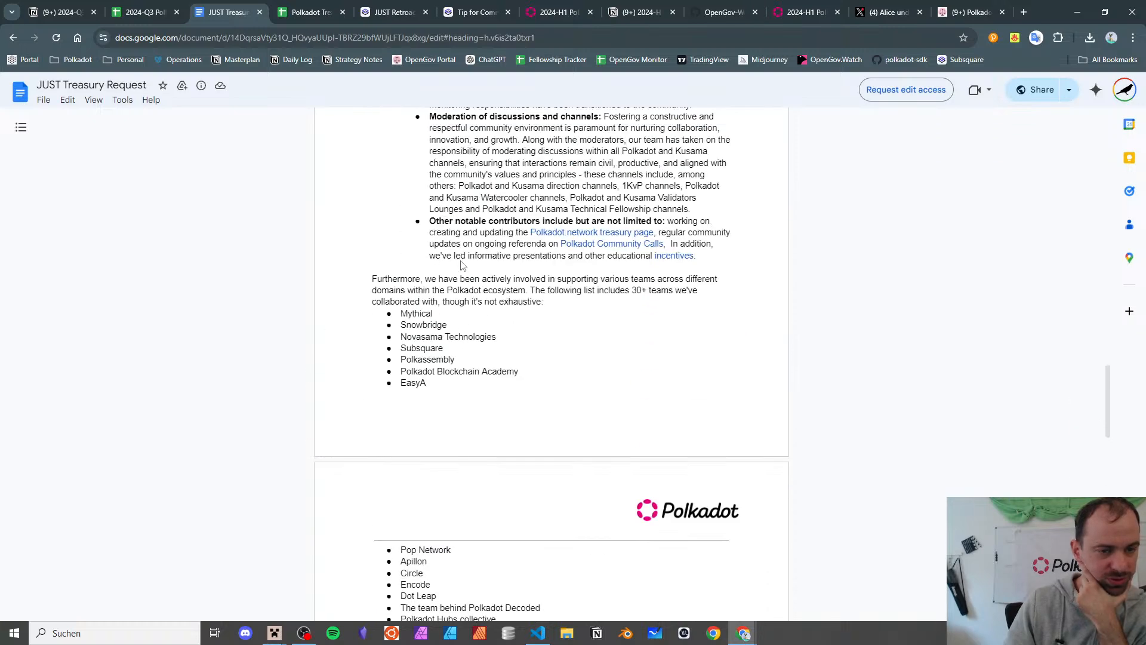
pyautogui.scroll(-6, 462, 265)
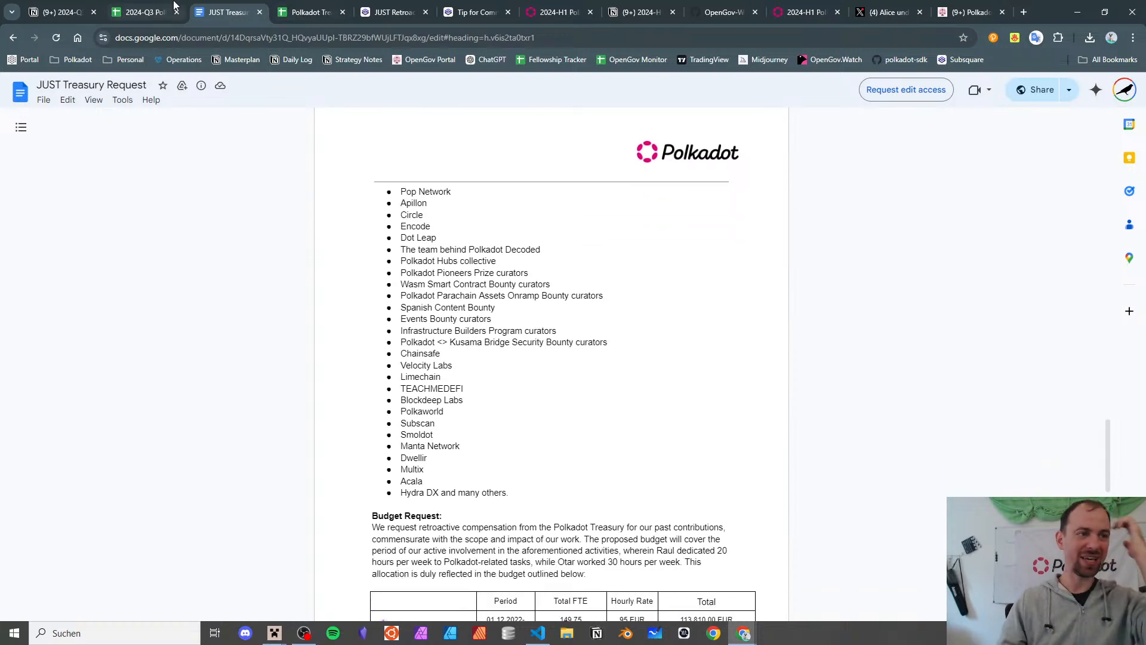
pyautogui.click(59, 12)
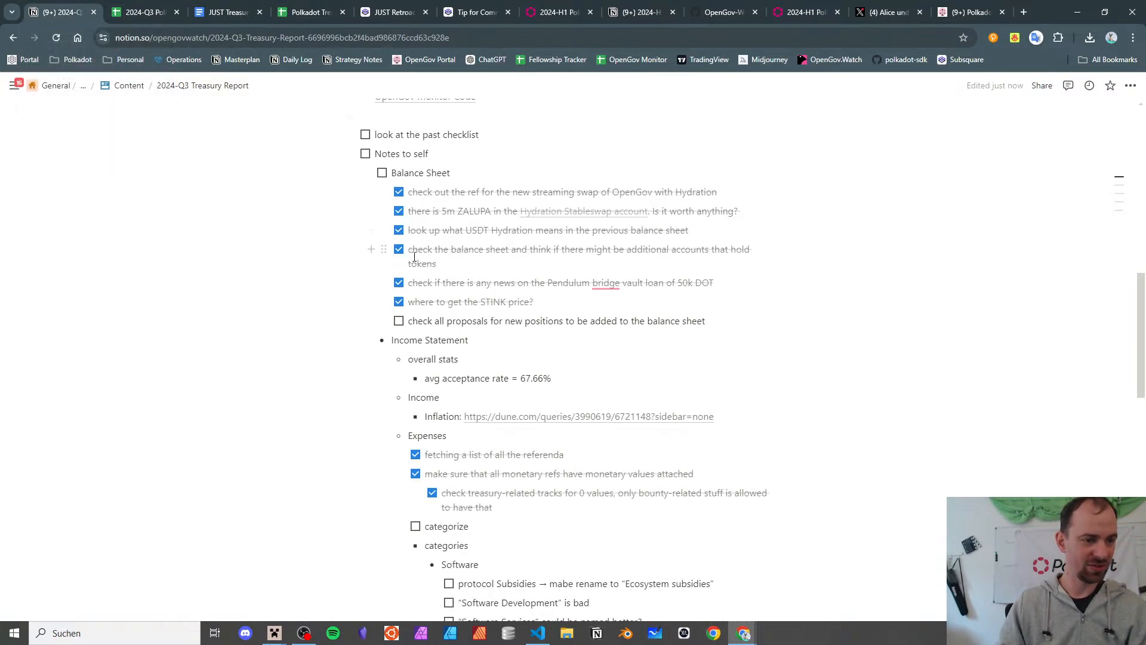
pyautogui.click(165, 11)
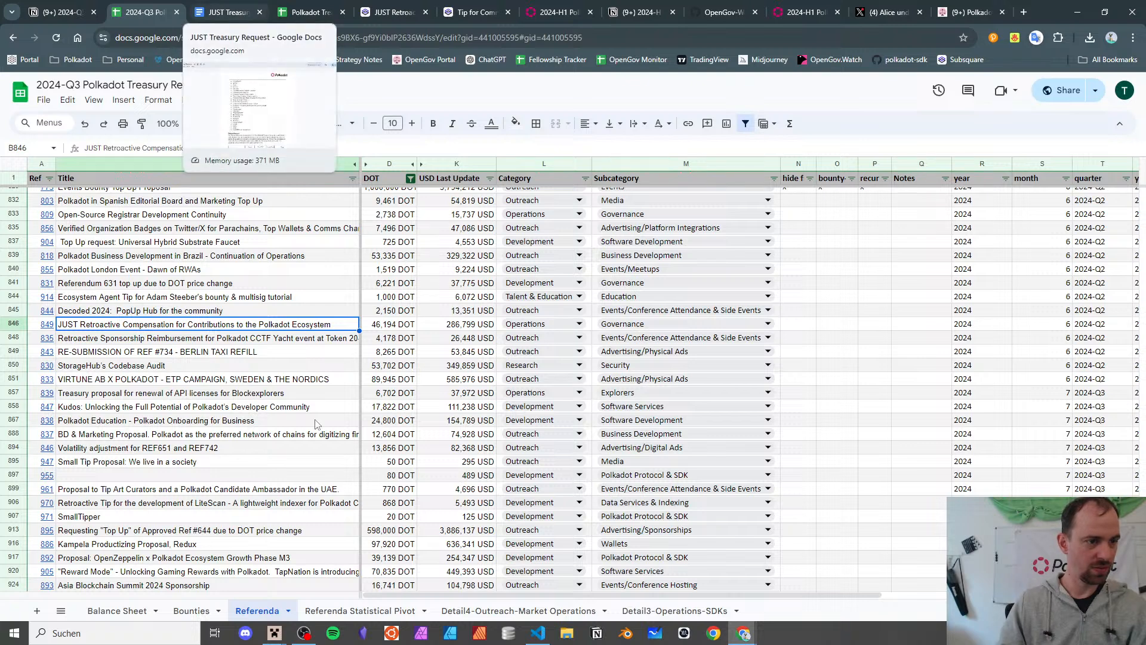
# - On the pivot sheet, search for 'ecosys' and select the Development / Ecosystem Services row
pyautogui.click(322, 609)
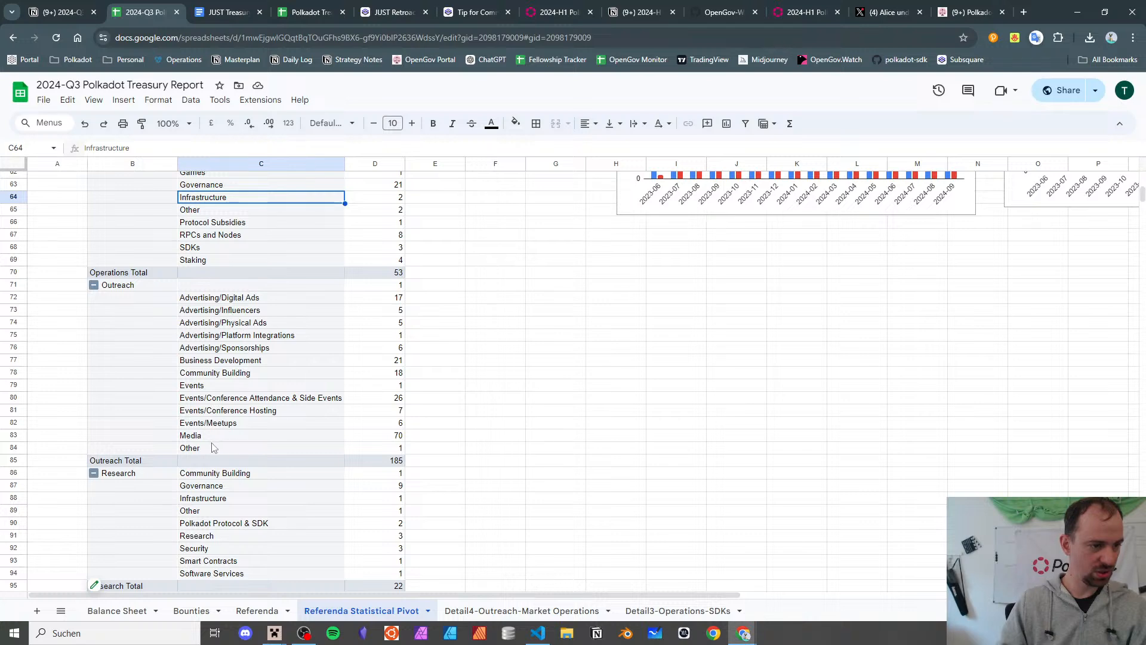
pyautogui.scroll(-3, 213, 448)
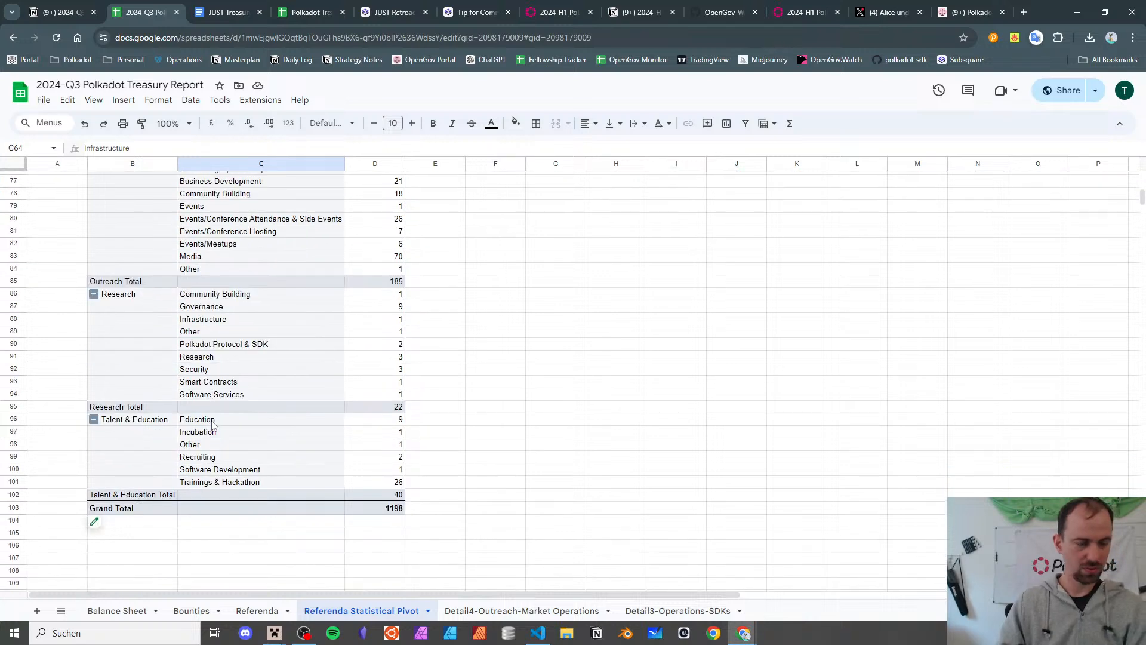
pyautogui.hotkey('ctrl', 'f')
pyautogui.write('ecosys')
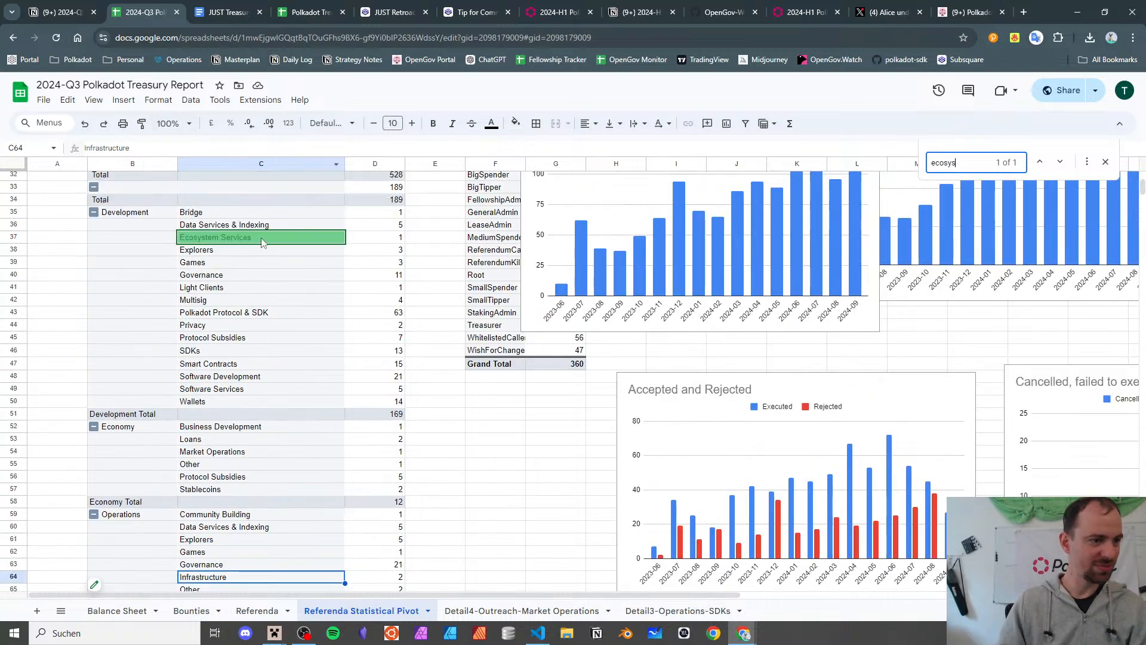
pyautogui.click(262, 239)
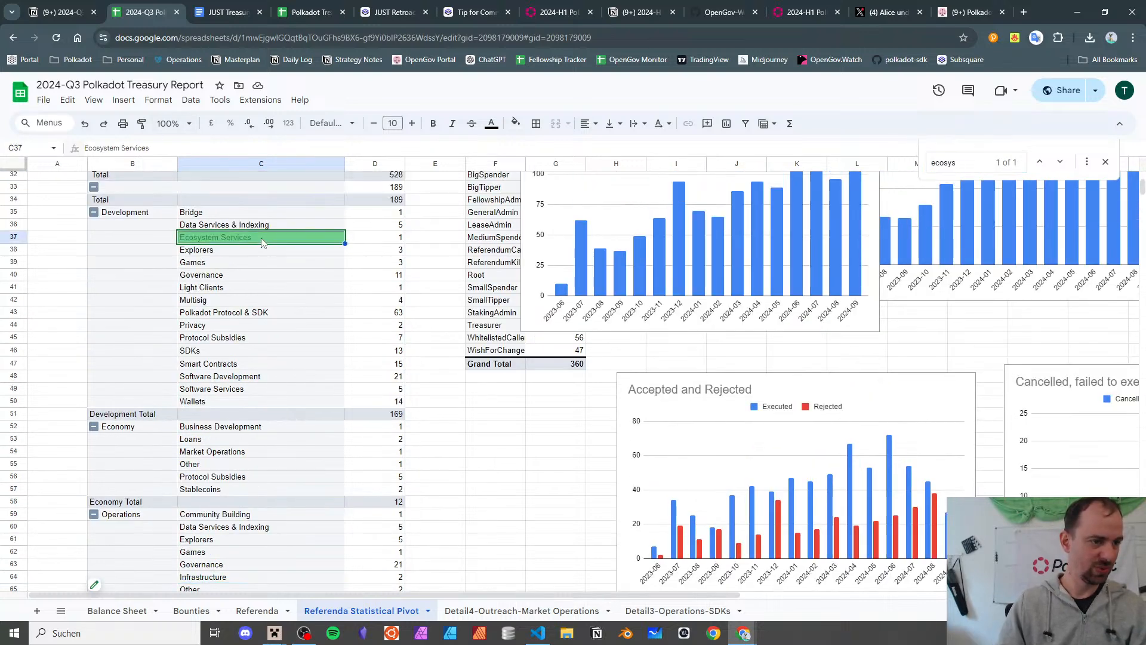
pyautogui.scroll(-12, 262, 239)
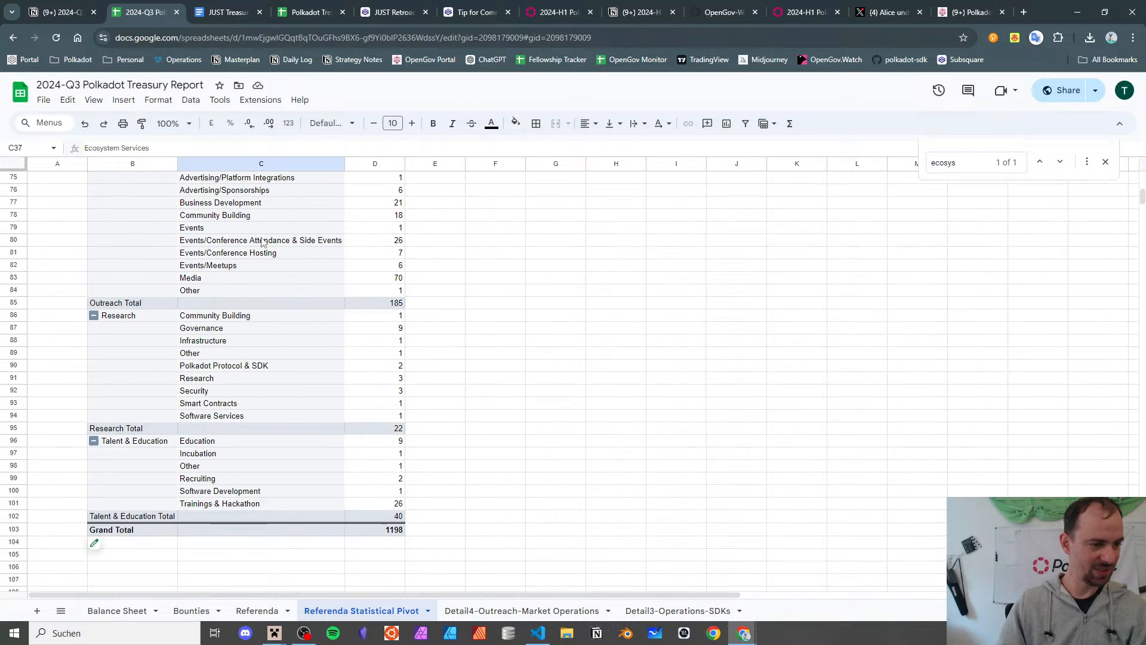
pyautogui.scroll(12, 262, 239)
# - Double-click the Ecosystem Services count to create a detail sheet and check the listed referendum's ref number
pyautogui.doubleClick(399, 239)
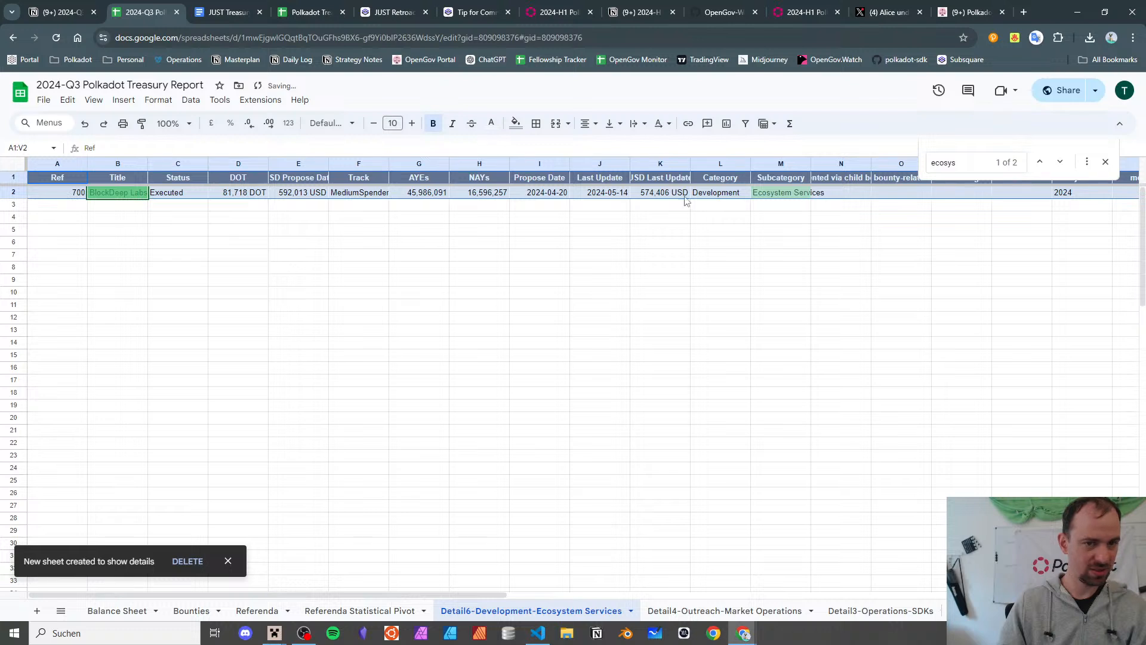
pyautogui.click(78, 196)
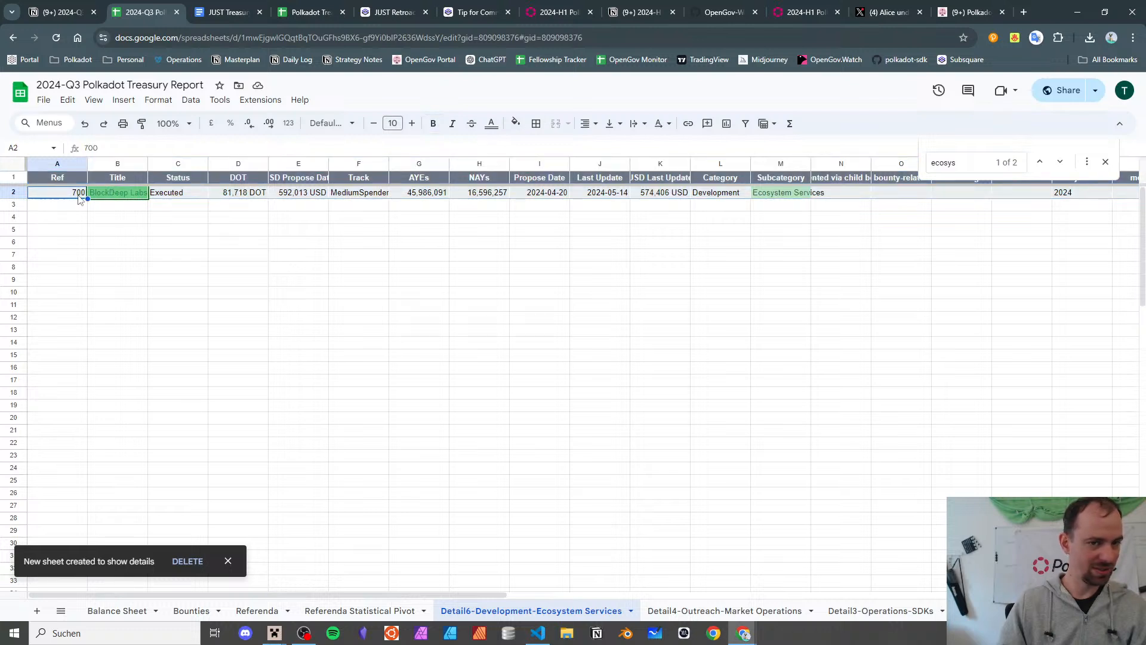
pyautogui.click(328, 610)
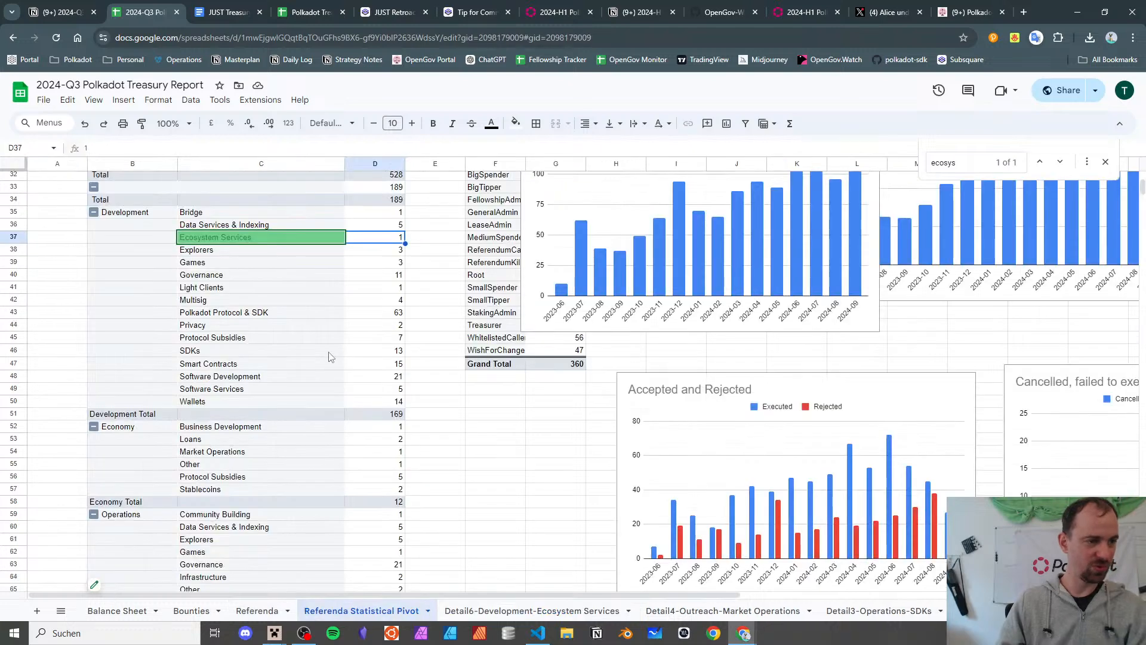
pyautogui.scroll(-2, 266, 302)
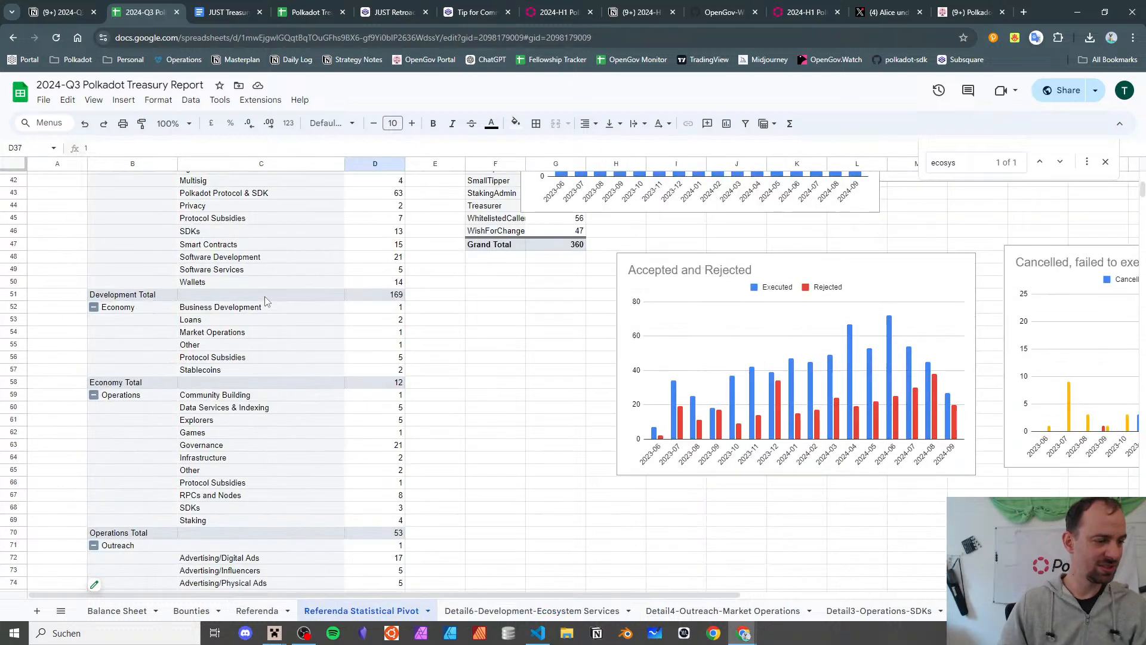
pyautogui.scroll(-1, 267, 302)
pyautogui.scroll(4, 267, 301)
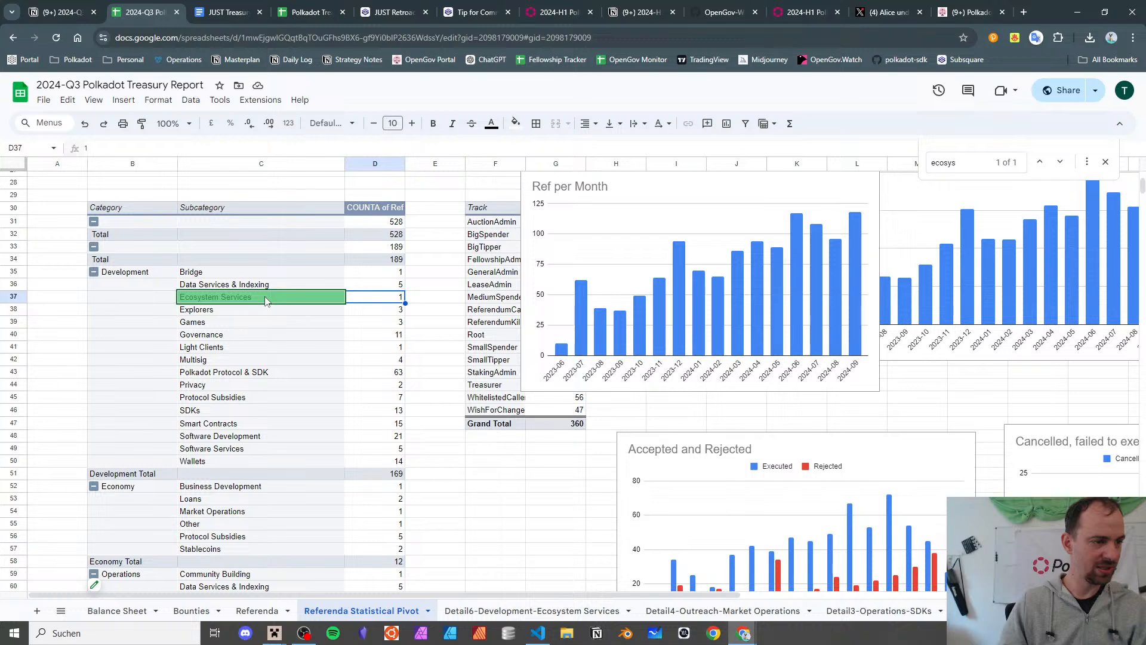
pyautogui.scroll(-3, 267, 301)
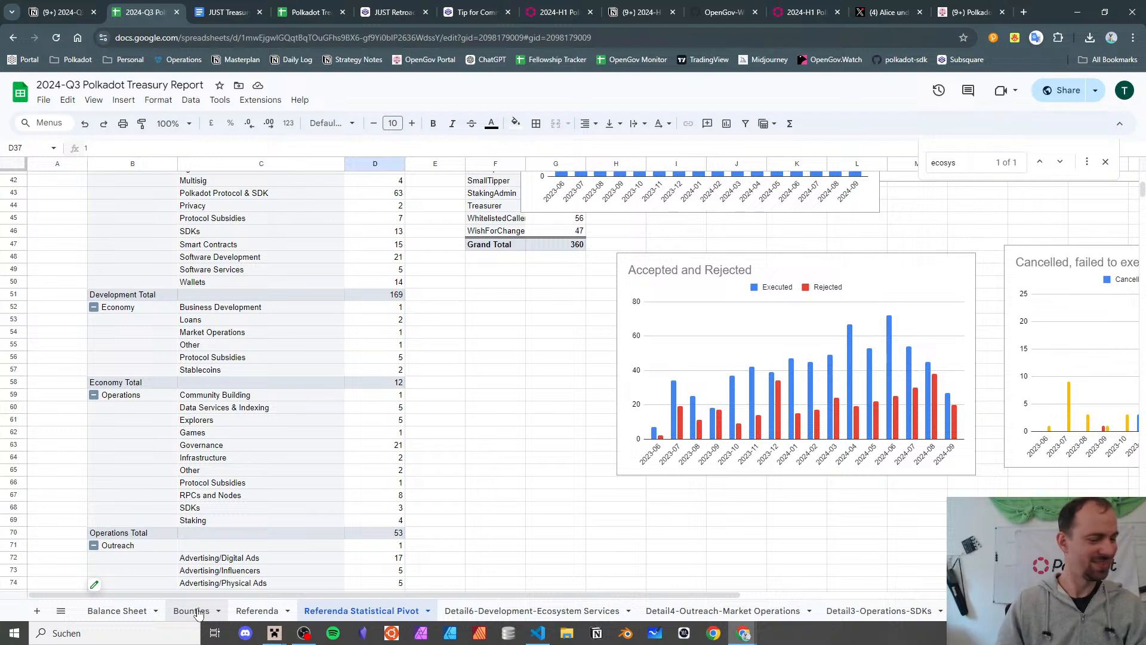
# - Glance at the Notion report notes, then return to the Referenda sheet
pyautogui.click(60, 11)
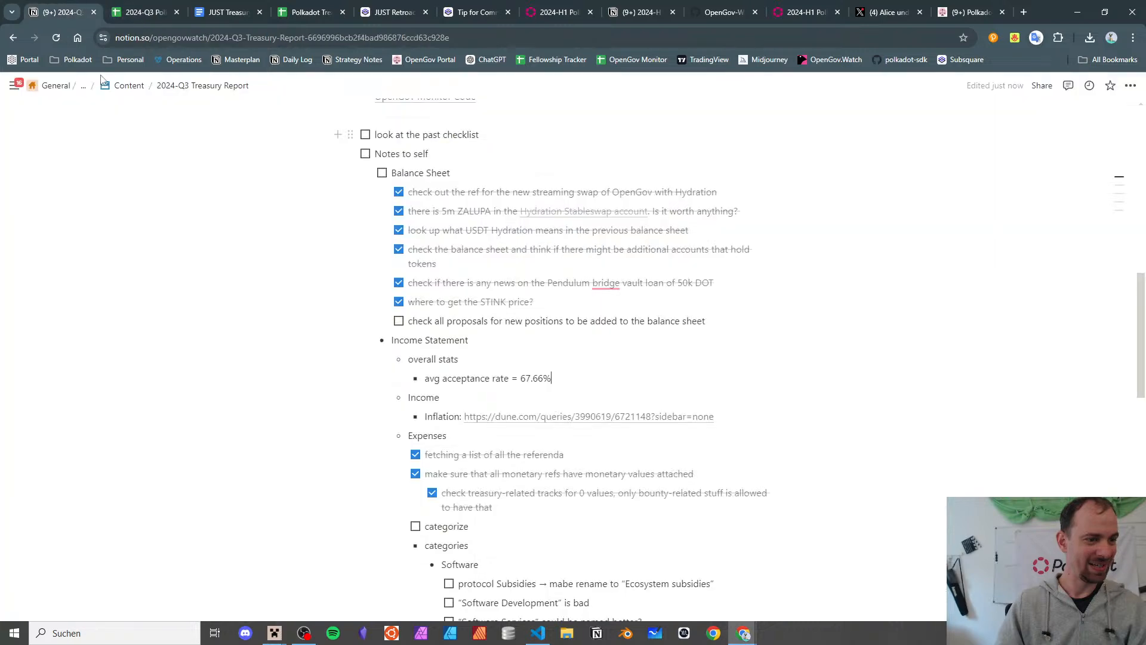
pyautogui.click(124, 7)
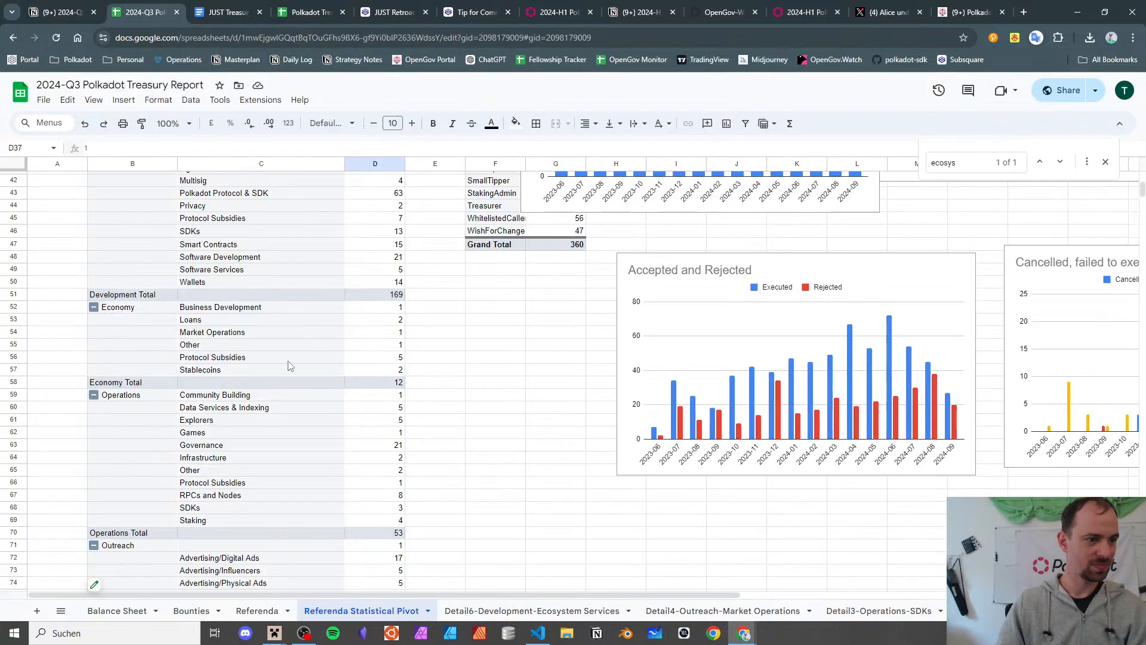
pyautogui.click(256, 610)
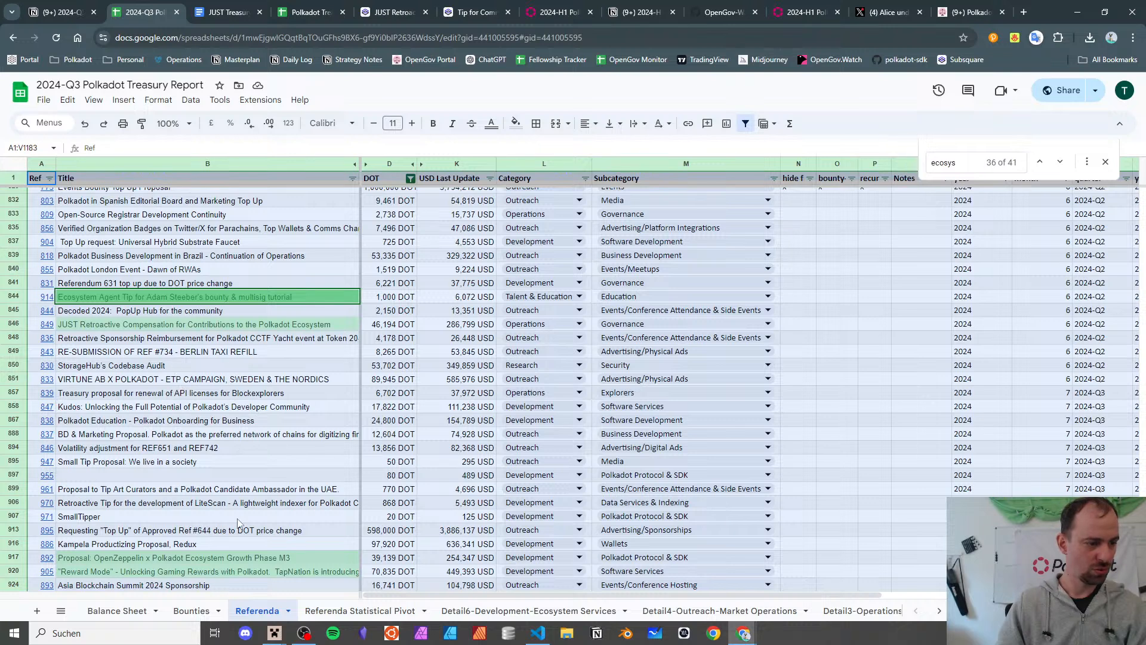
# - Filter with 'Ecosy' to change row 846's subcategory from Governance to Ecosystem Services, then check nearby titles
pyautogui.click(470, 324)
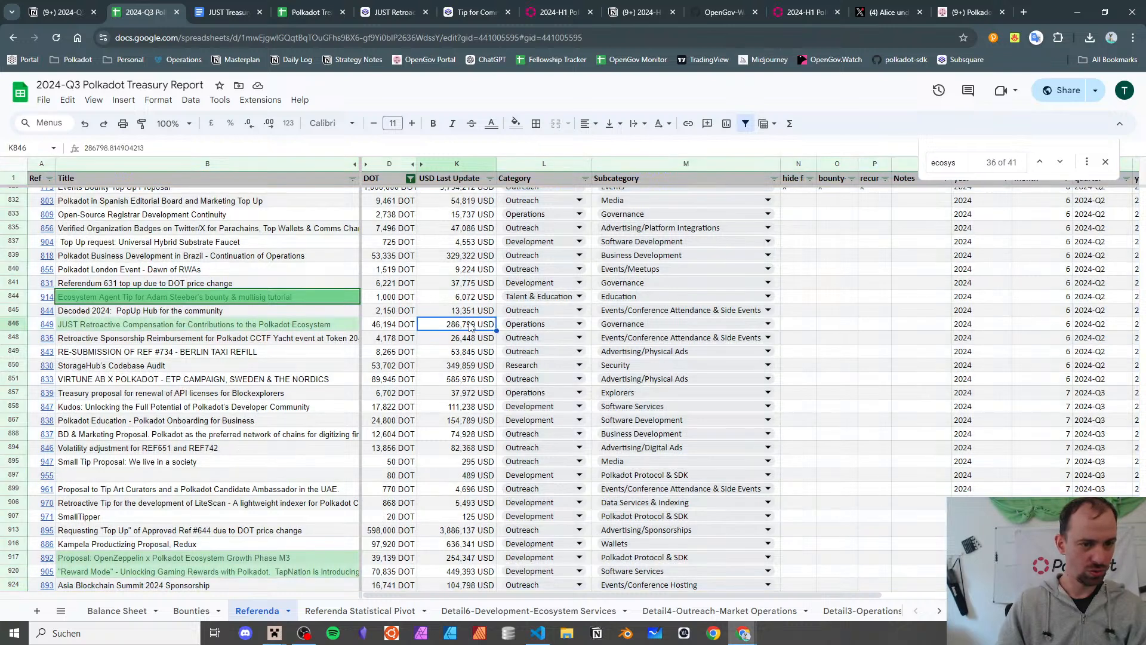
pyautogui.click(618, 330)
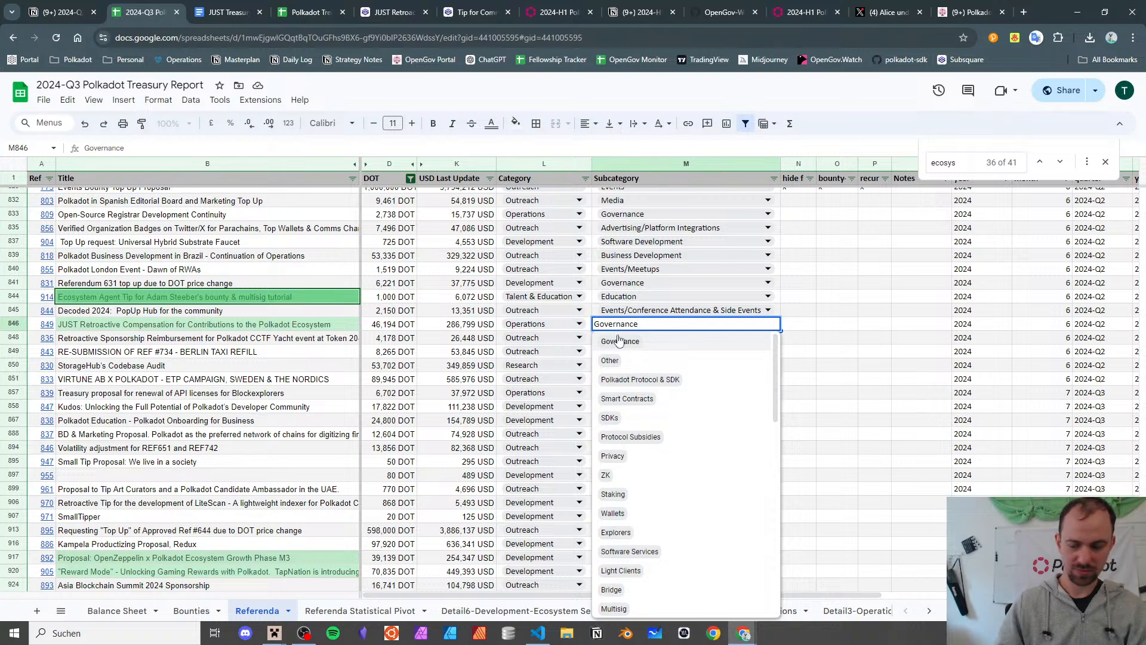
pyautogui.write('Ecosy')
pyautogui.click(619, 341)
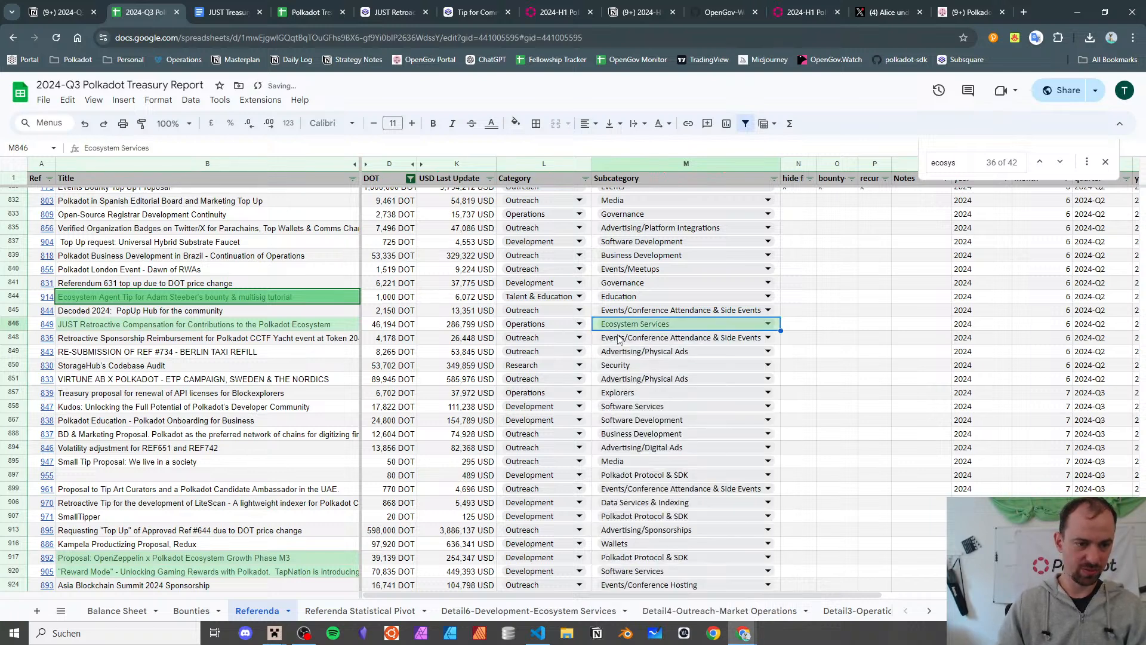
pyautogui.click(311, 326)
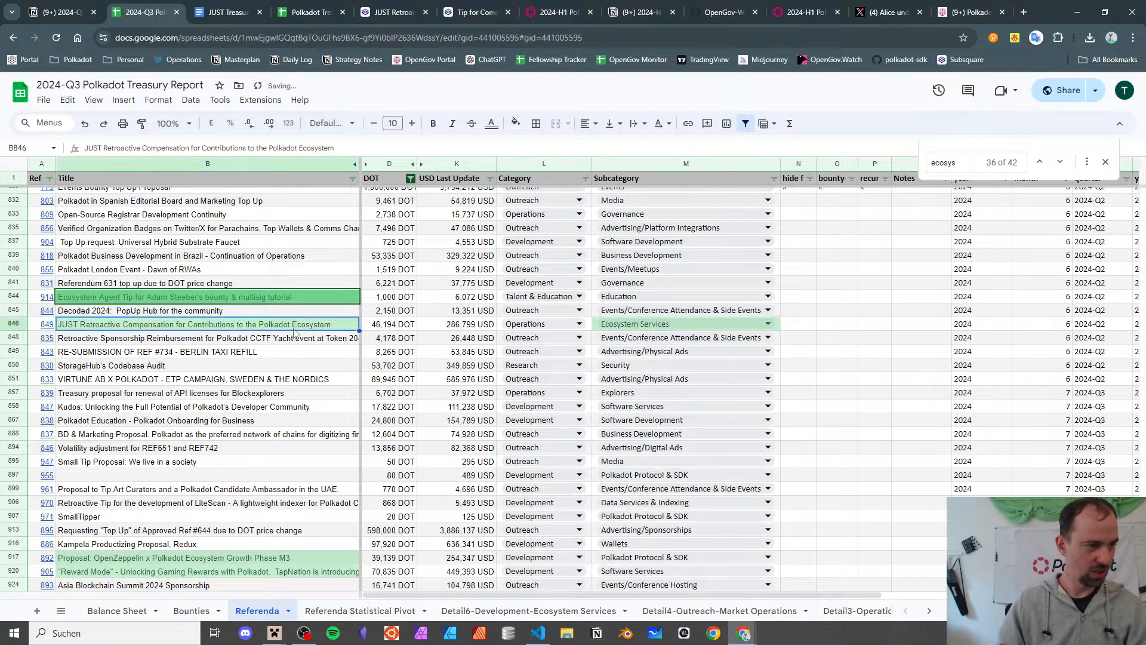
pyautogui.click(294, 334)
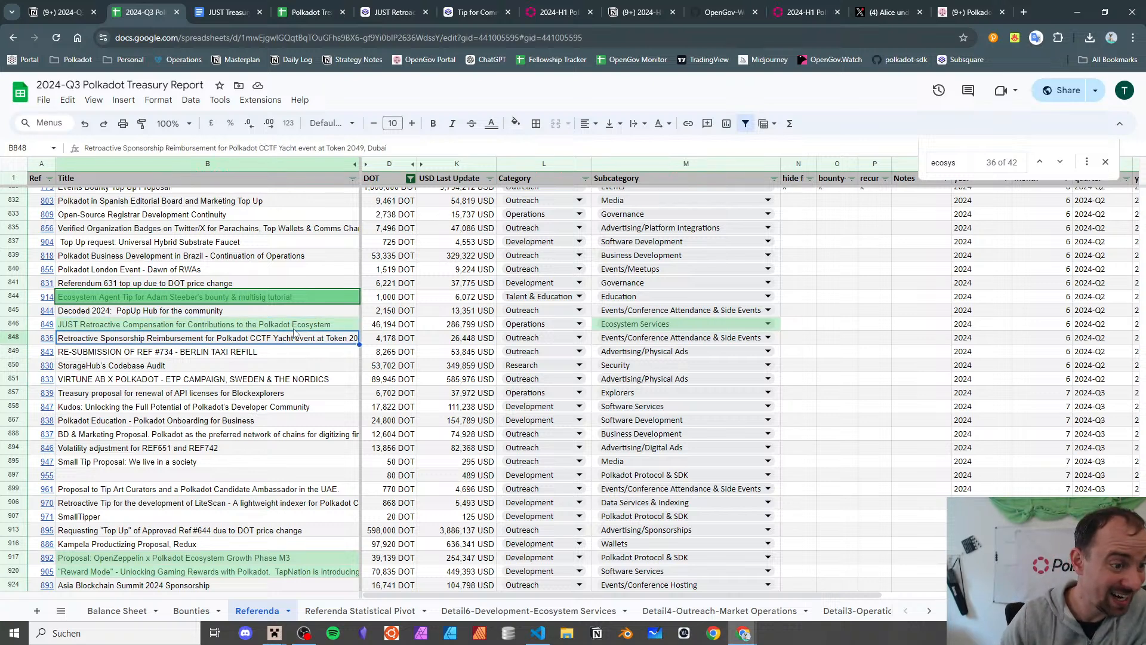
# - Check ref 835's link and the Berlin taxi refill referendum's subcategory
pyautogui.press('Left')
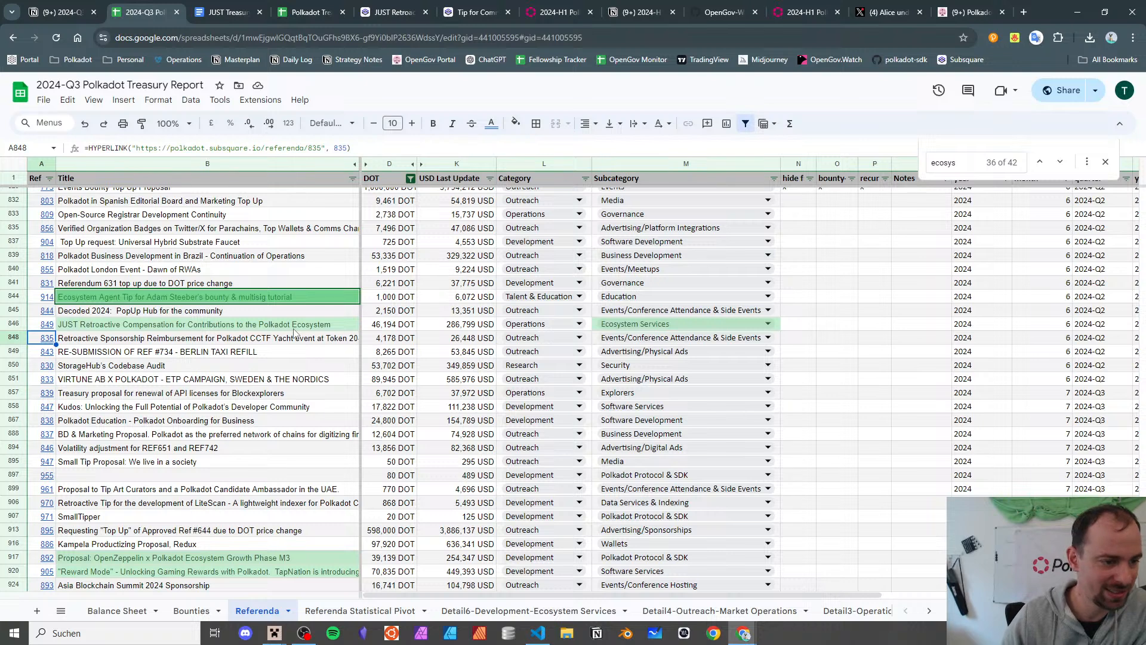
pyautogui.press('Right')
pyautogui.press('Down')
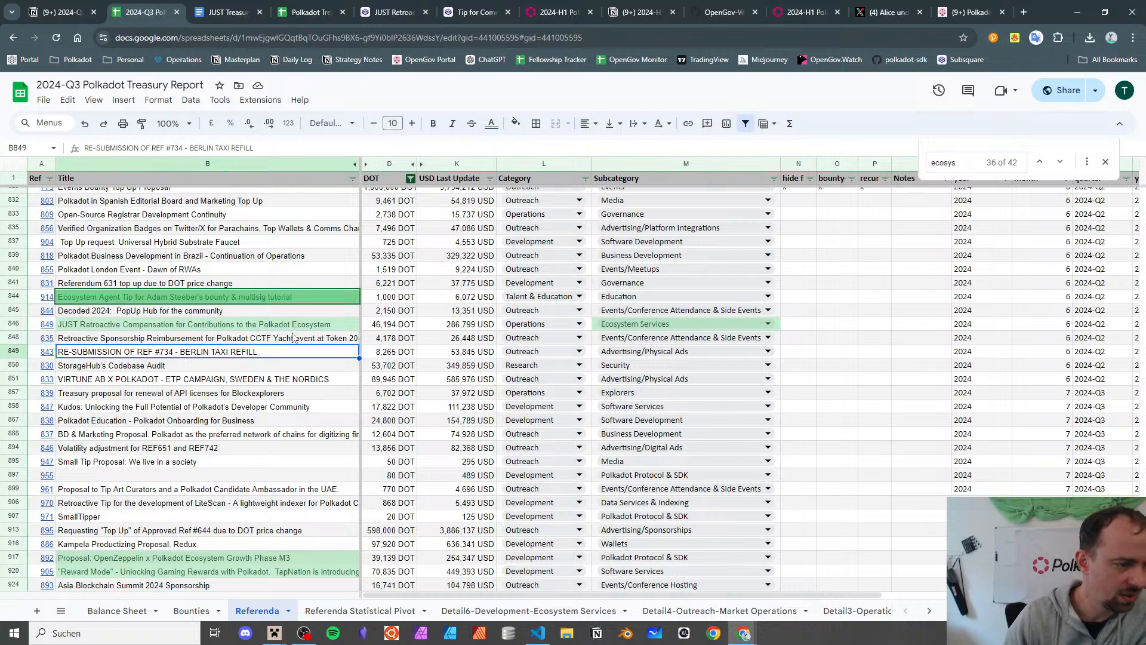
pyautogui.press('Right')
pyautogui.press('Right')
pyautogui.press('Right')
pyautogui.press('Right')
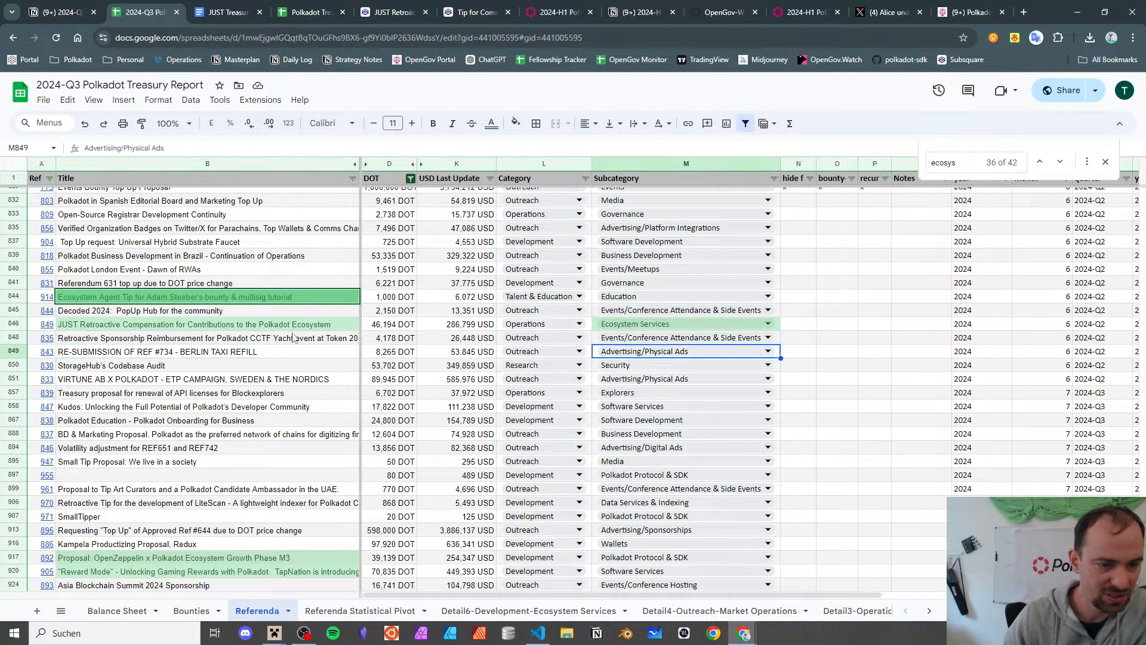
pyautogui.press('Down')
pyautogui.press('Left')
pyautogui.press('Left')
pyautogui.press('Left')
pyautogui.press('Left')
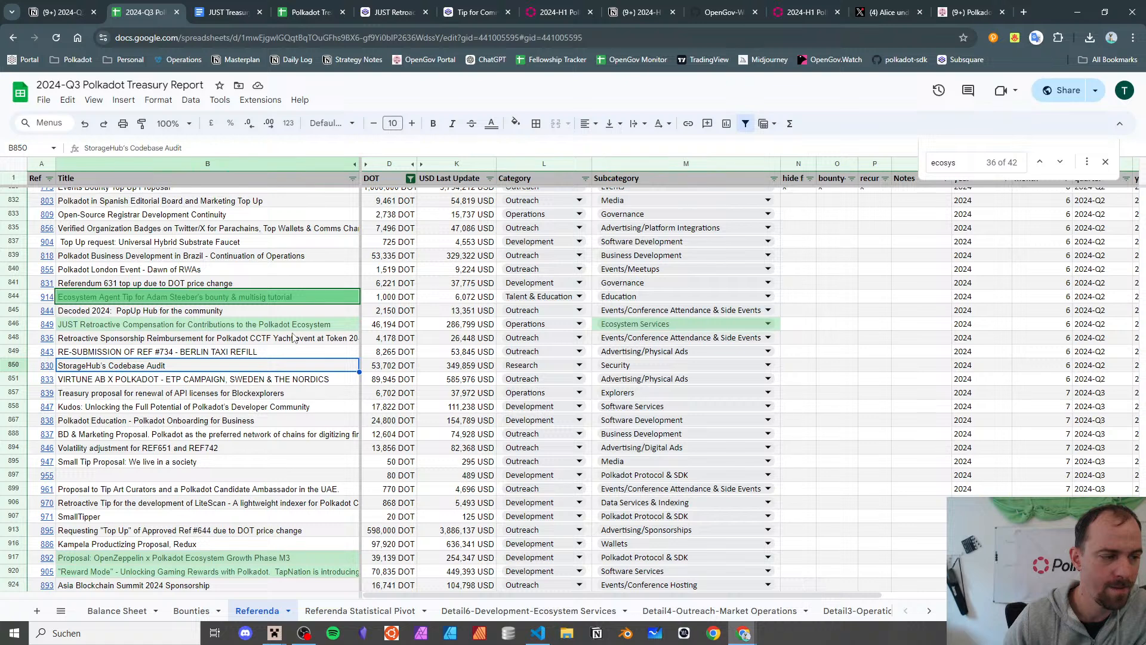
# - Review the StorageHub codebase audit's amount and category, then the Virtune ETP campaign's subcategory
pyautogui.press('Right')
pyautogui.press('Right')
pyautogui.press('Right')
pyautogui.press('Right')
pyautogui.press('Left')
pyautogui.press('Left')
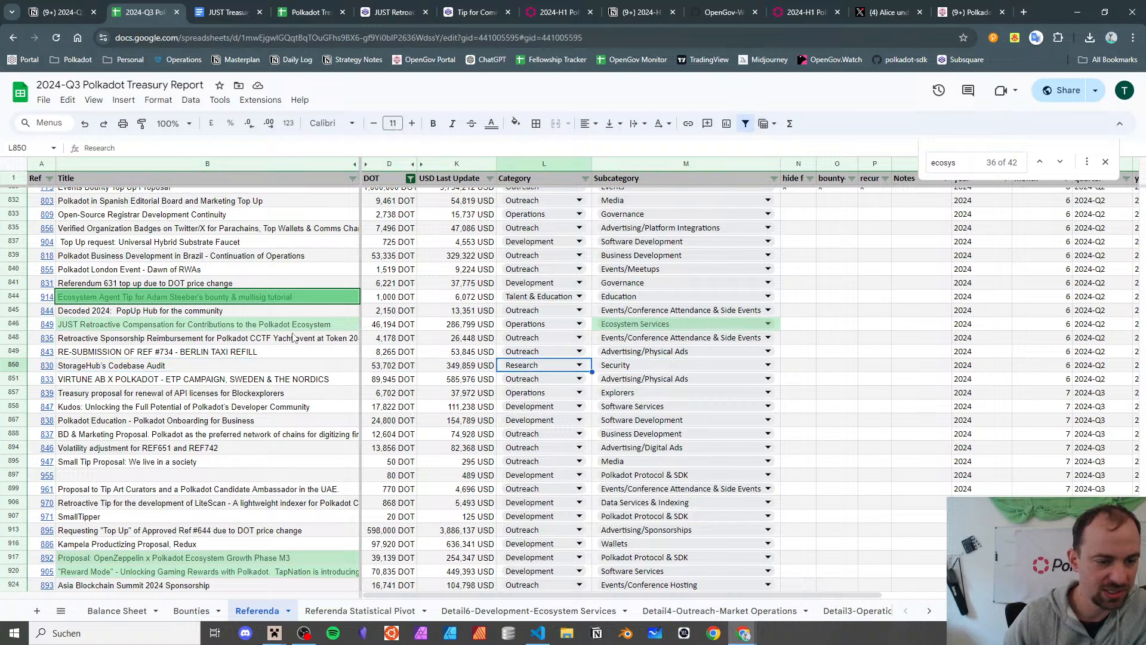
pyautogui.press('Left')
pyautogui.press('Down')
pyautogui.press('Left')
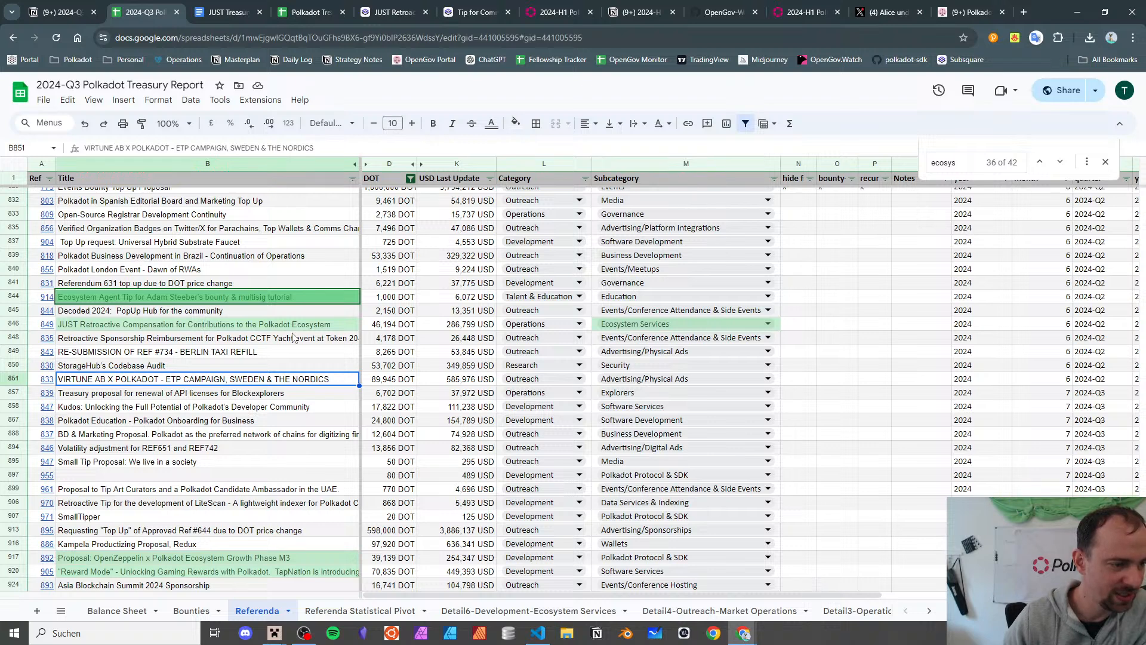
pyautogui.press('Right')
pyautogui.press('Right')
pyautogui.press('Right')
pyautogui.press('Right')
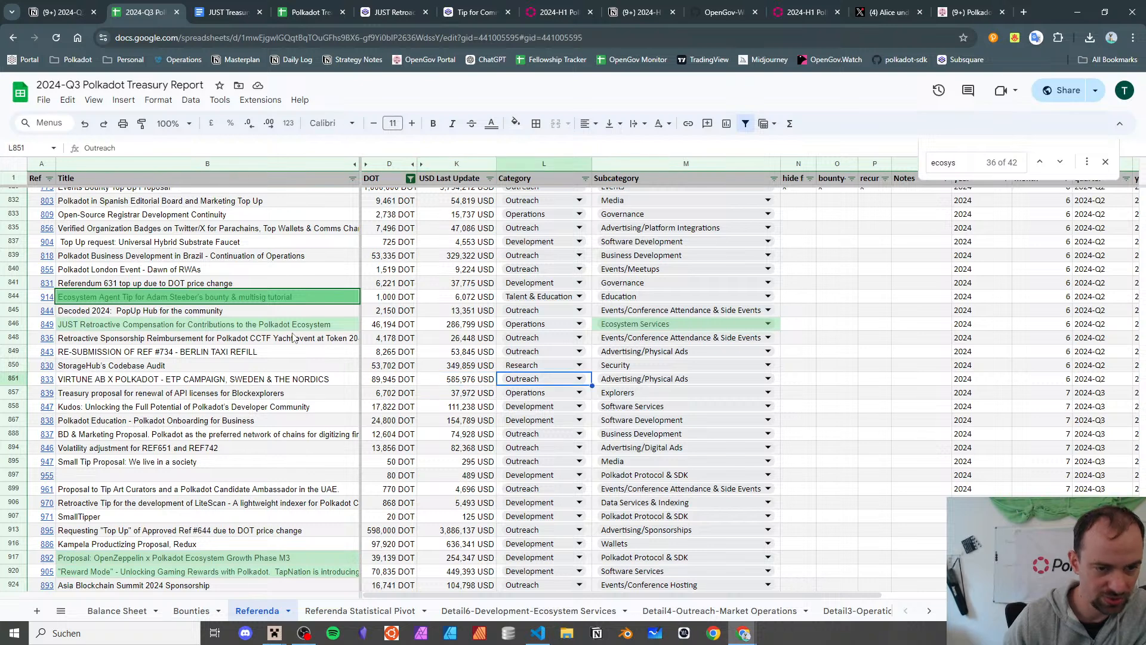
# - Open referendum 833 on Subsquare and expand its full description
pyautogui.moveTo(46, 385)
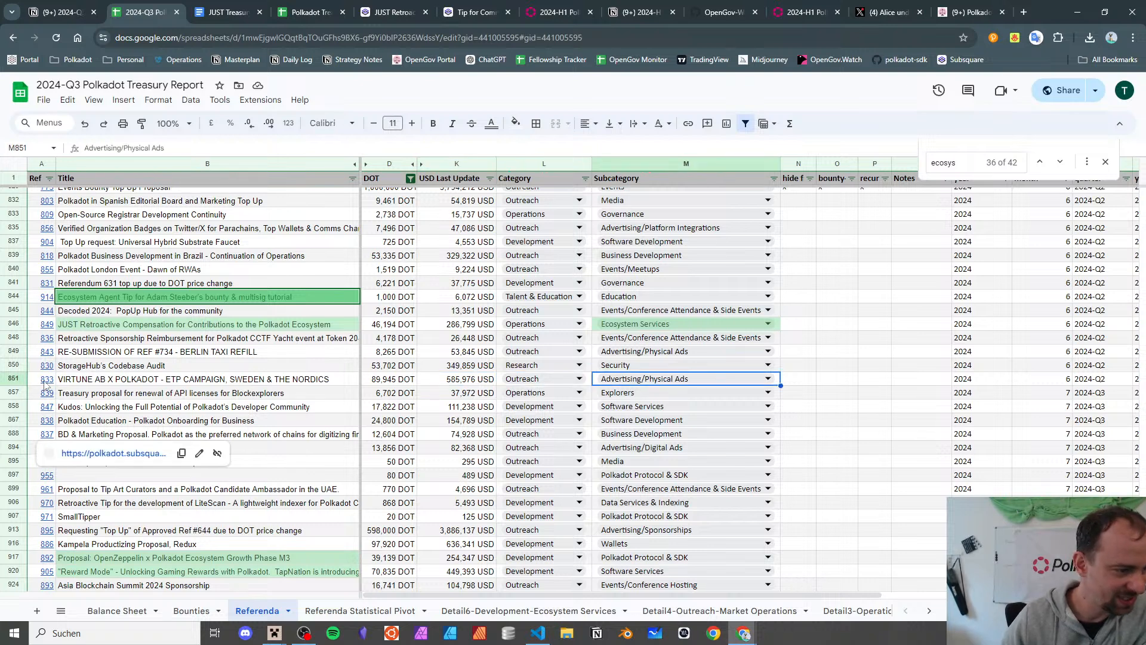
pyautogui.click(82, 404)
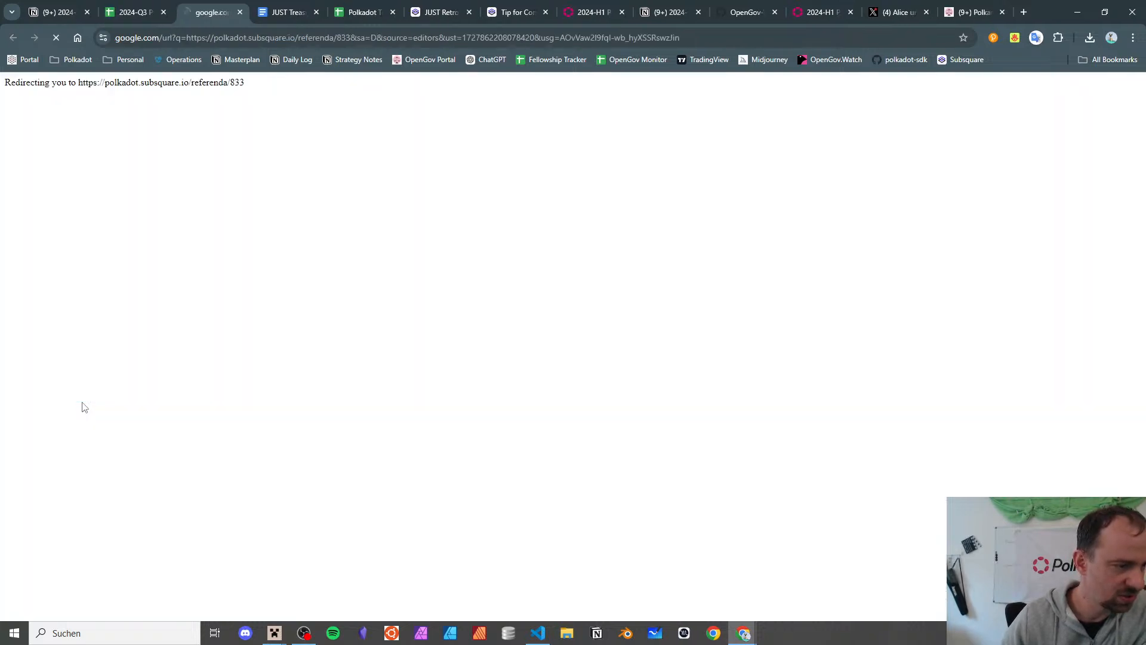
pyautogui.scroll(-3, 565, 320)
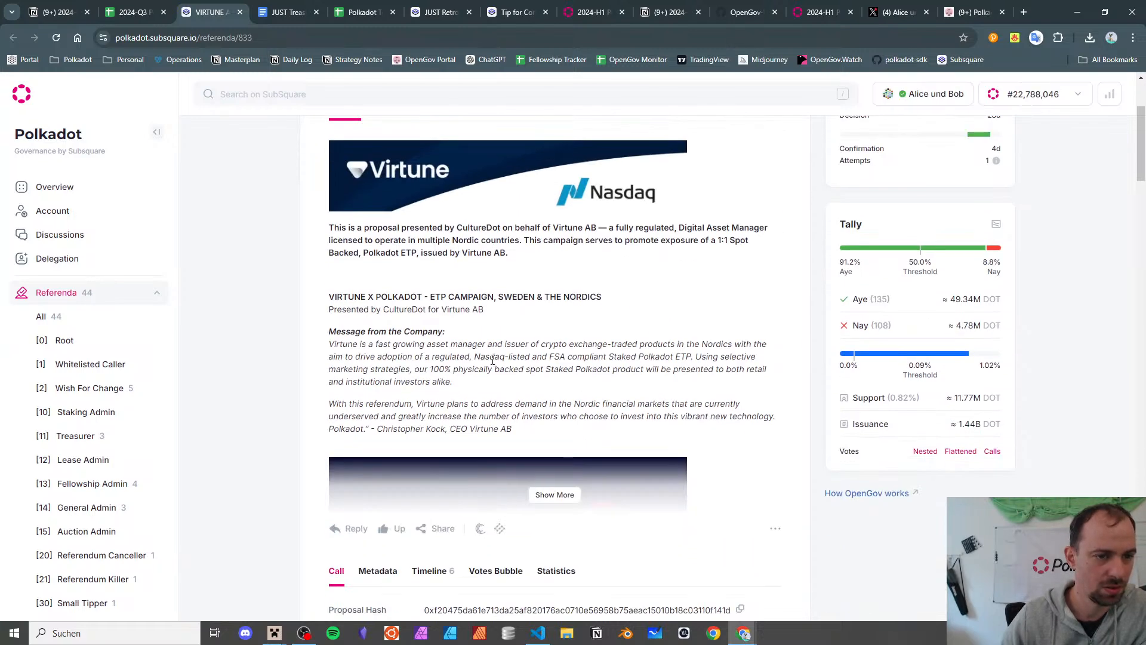
pyautogui.scroll(-2, 493, 360)
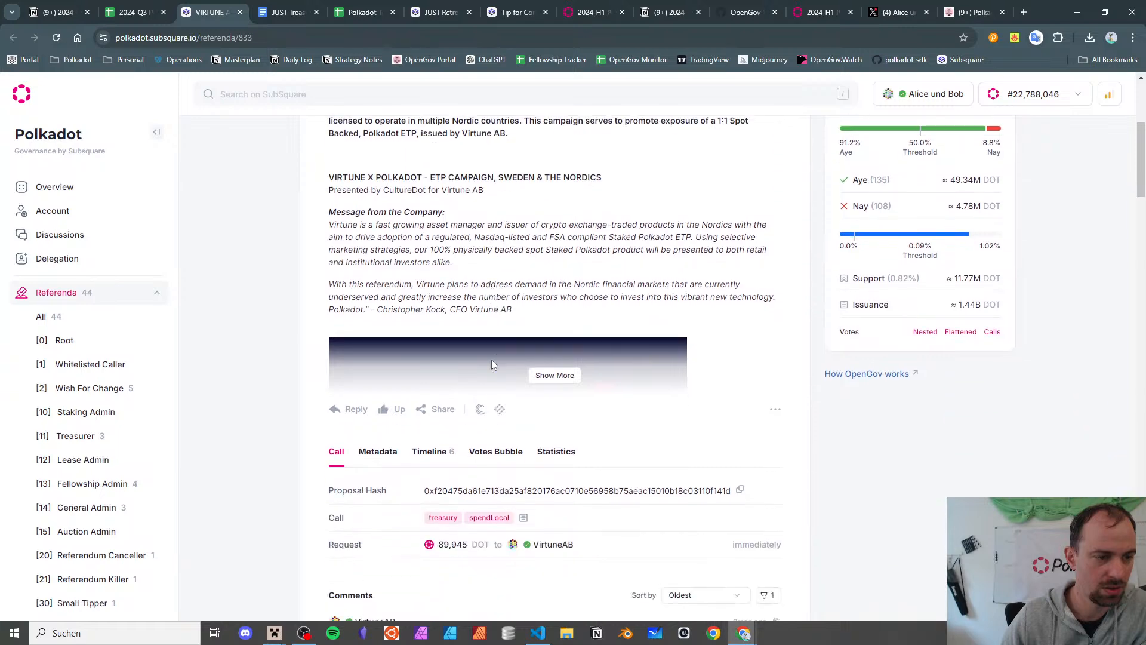
pyautogui.click(560, 375)
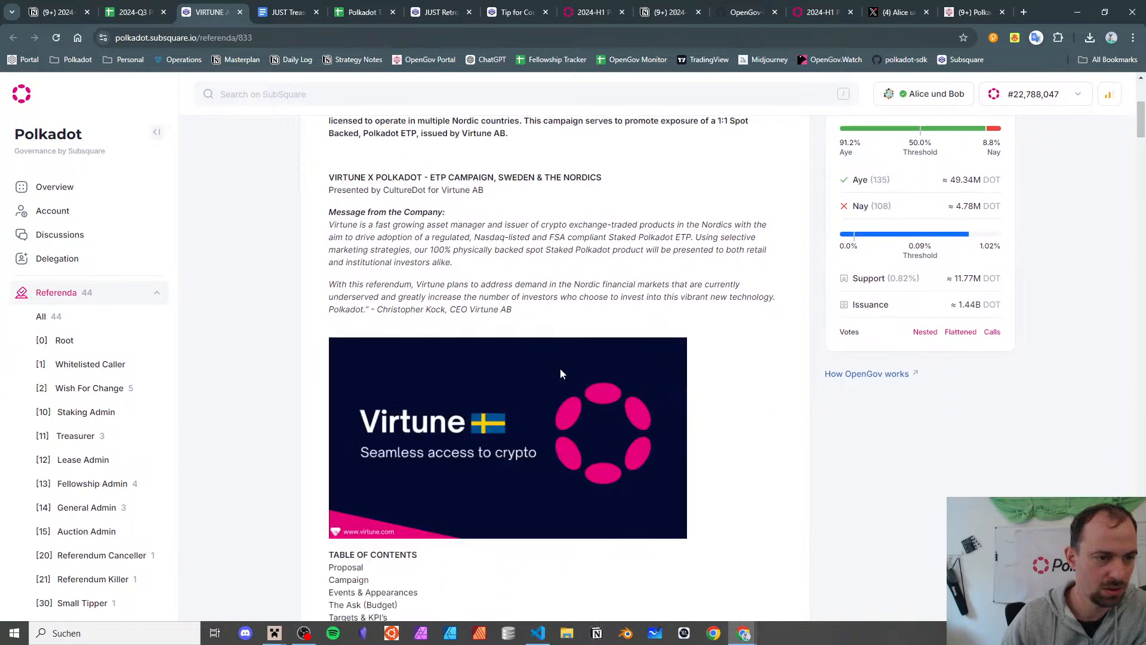
# - Scroll through the Virtune ETP proposal down to its campaign plan
pyautogui.scroll(-4, 557, 349)
pyautogui.scroll(-5, 560, 356)
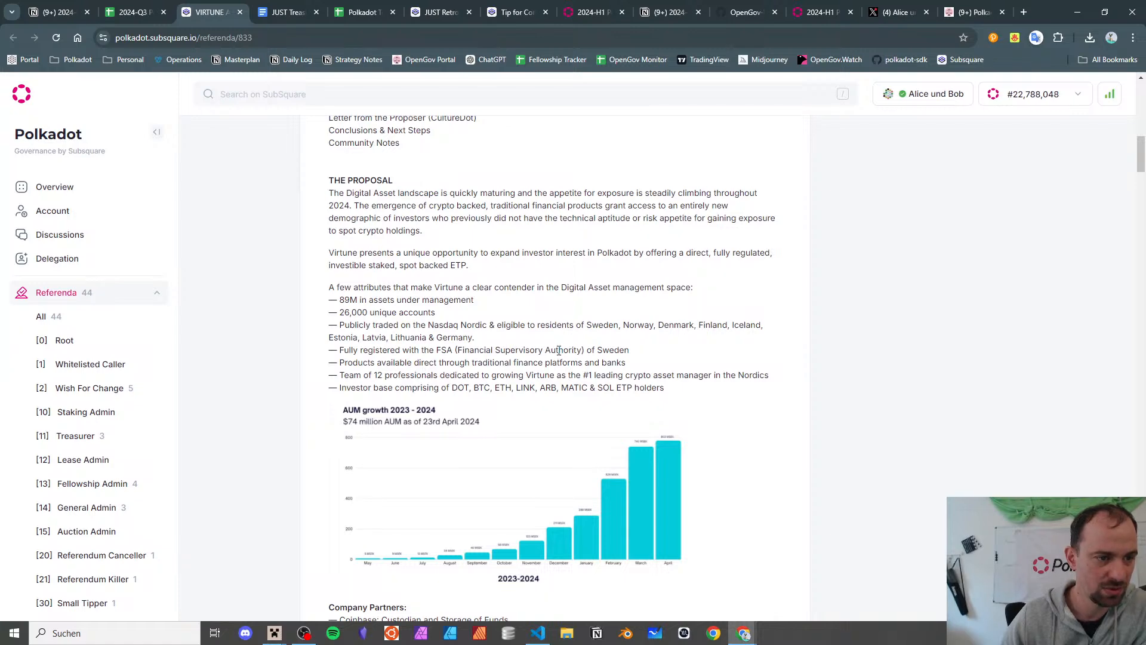
pyautogui.scroll(-8, 558, 350)
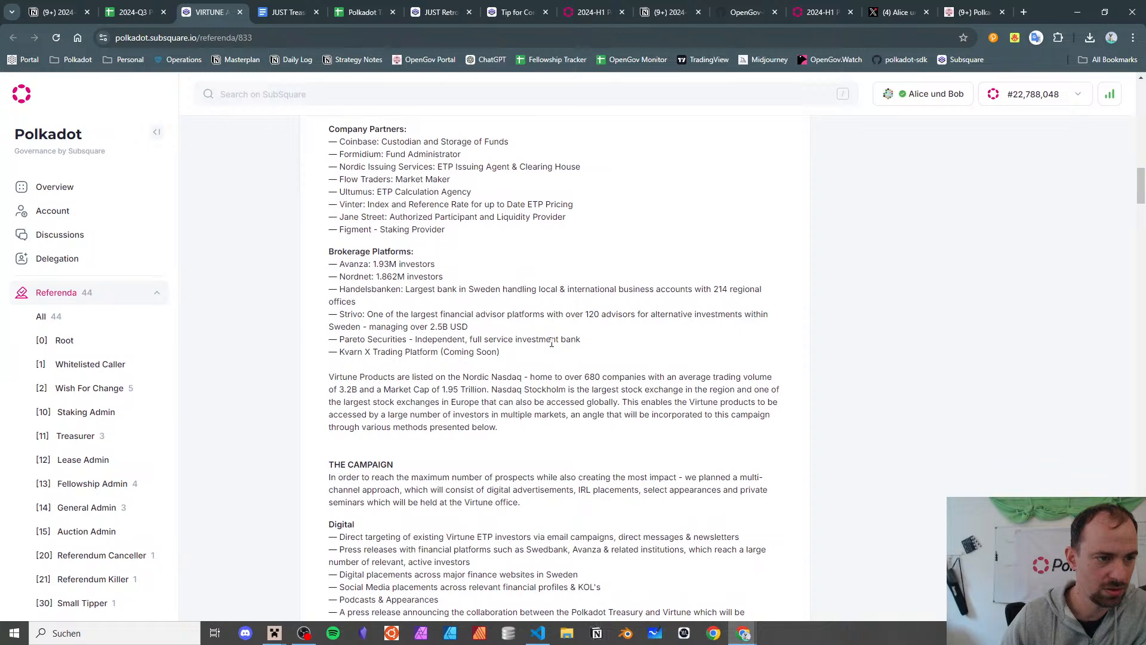
pyautogui.scroll(8, 551, 342)
pyautogui.scroll(-10, 552, 345)
pyautogui.scroll(-4, 551, 346)
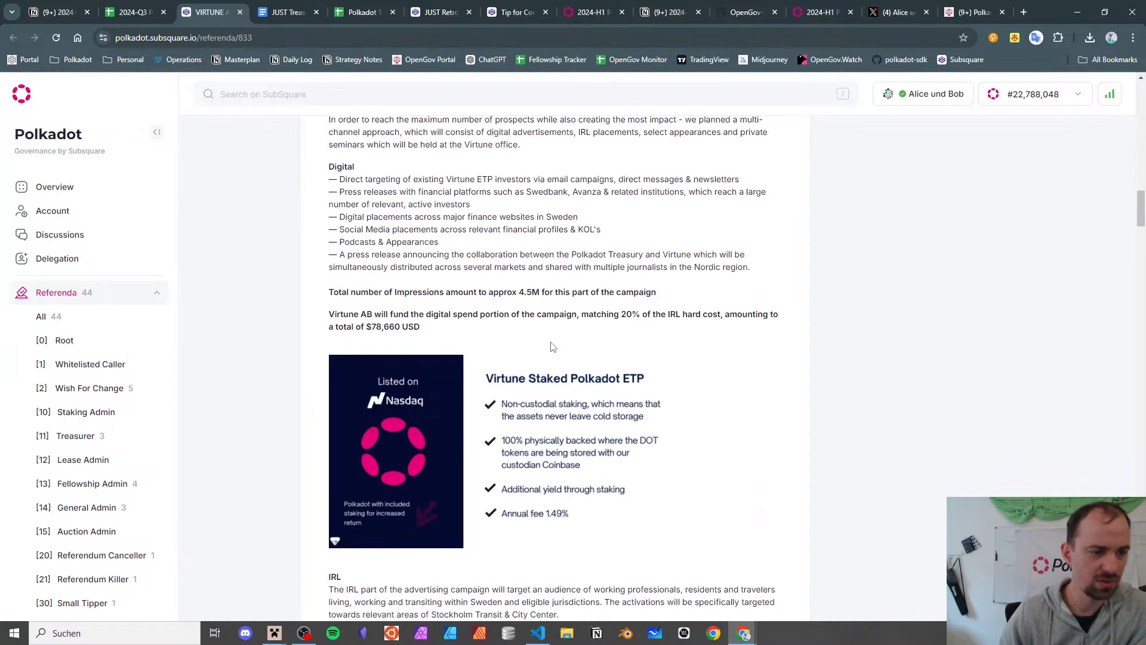
# - Load ogtracker.io in a new browser tab
pyautogui.hotkey('ctrl', 't')
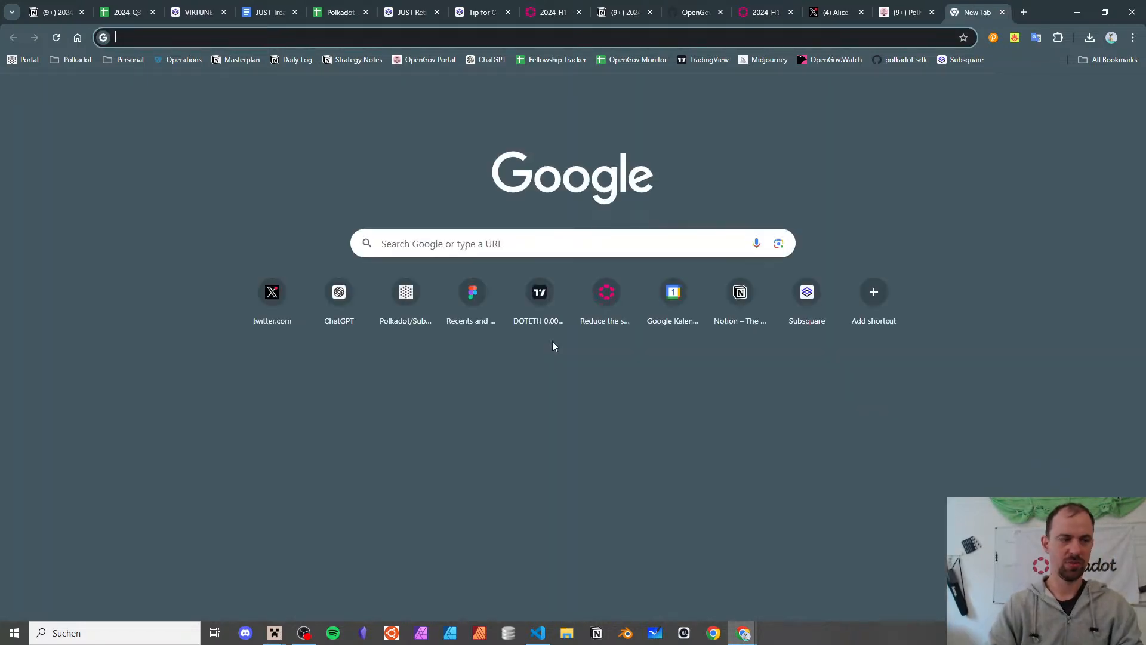
pyautogui.write('og')
pyautogui.press('Return')
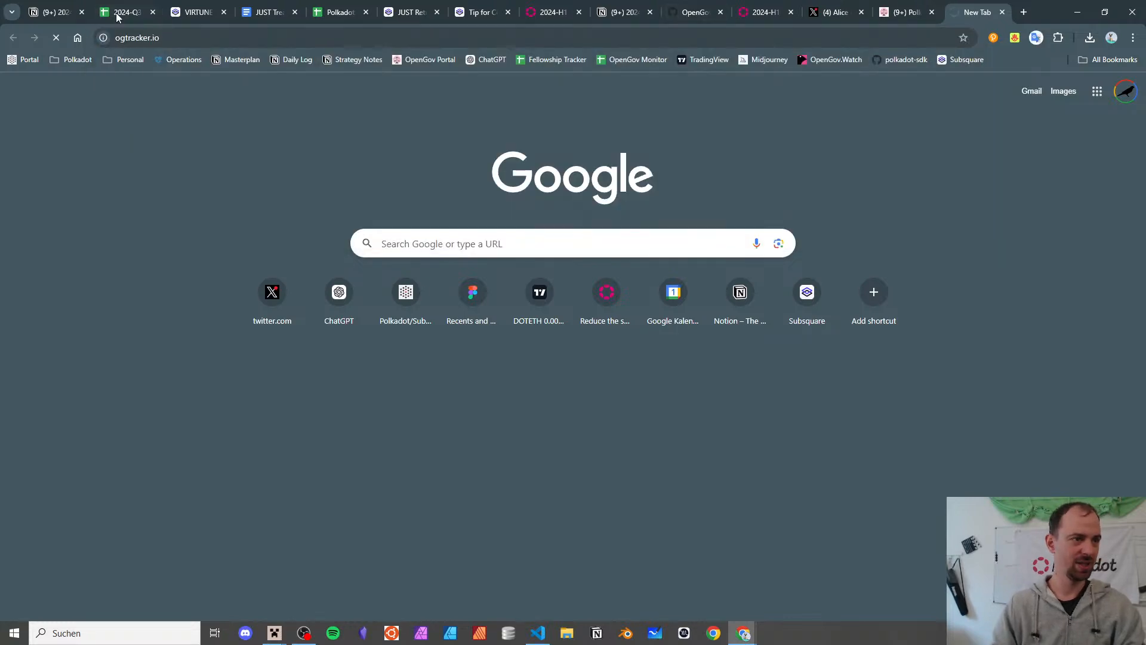
pyautogui.click(197, 13)
pyautogui.scroll(5, 463, 154)
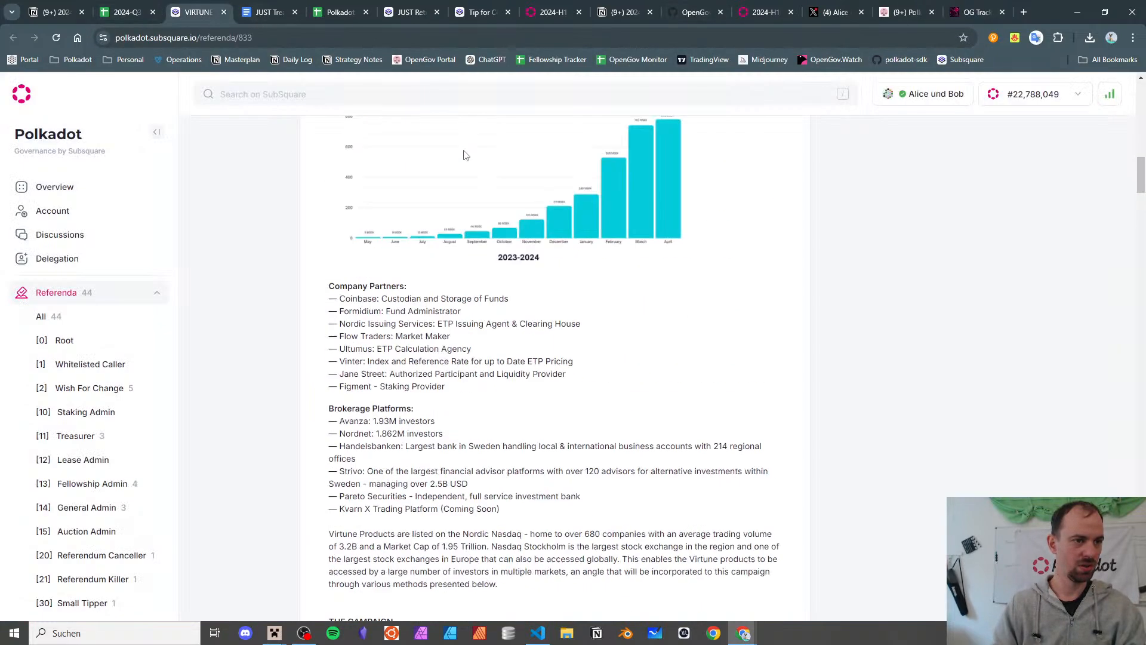
pyautogui.scroll(-4, 463, 154)
pyautogui.click(973, 12)
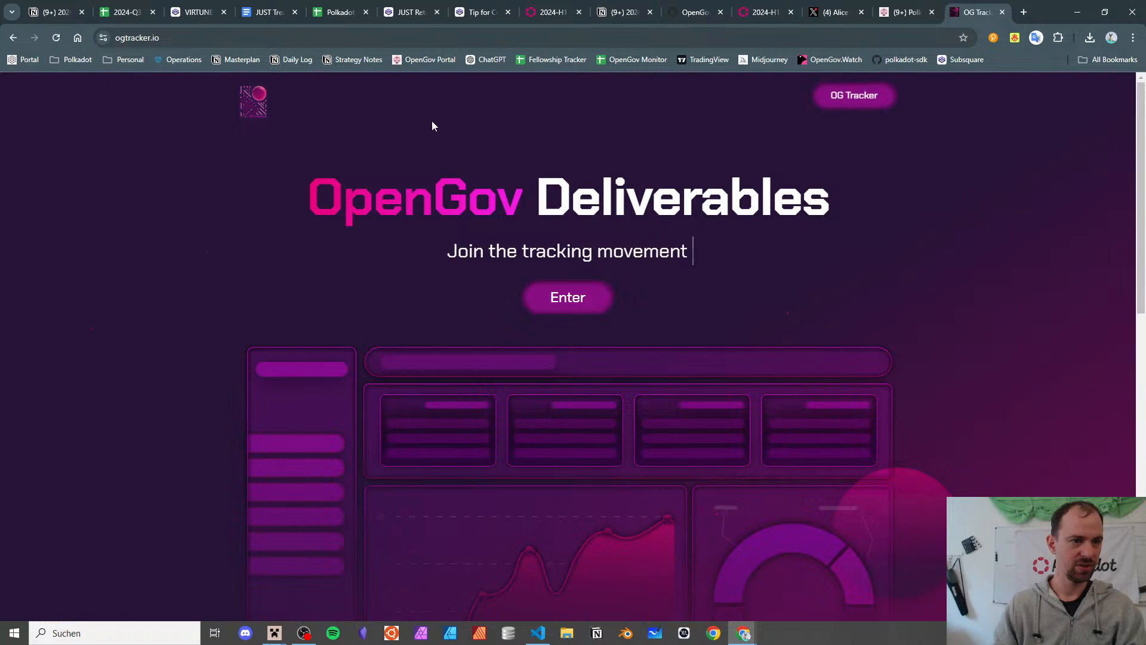
# - Search OG Tracker for 833, open the VIRTUNE ETP campaign, and show its Progress tasks and duration
pyautogui.click(533, 297)
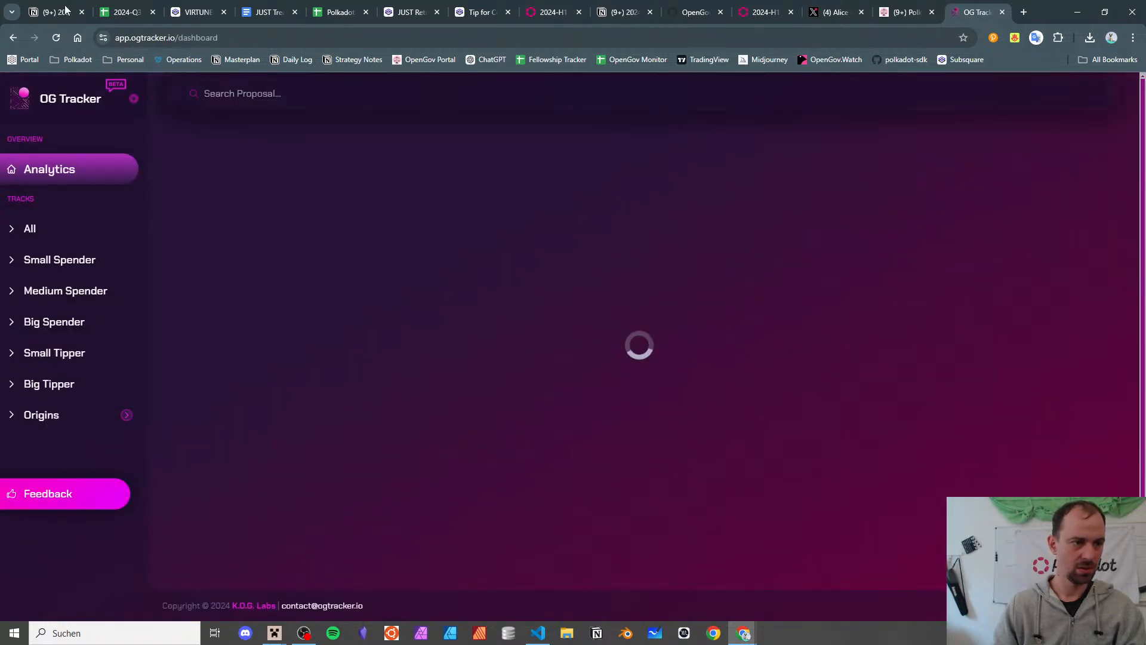
pyautogui.click(247, 96)
pyautogui.write('833')
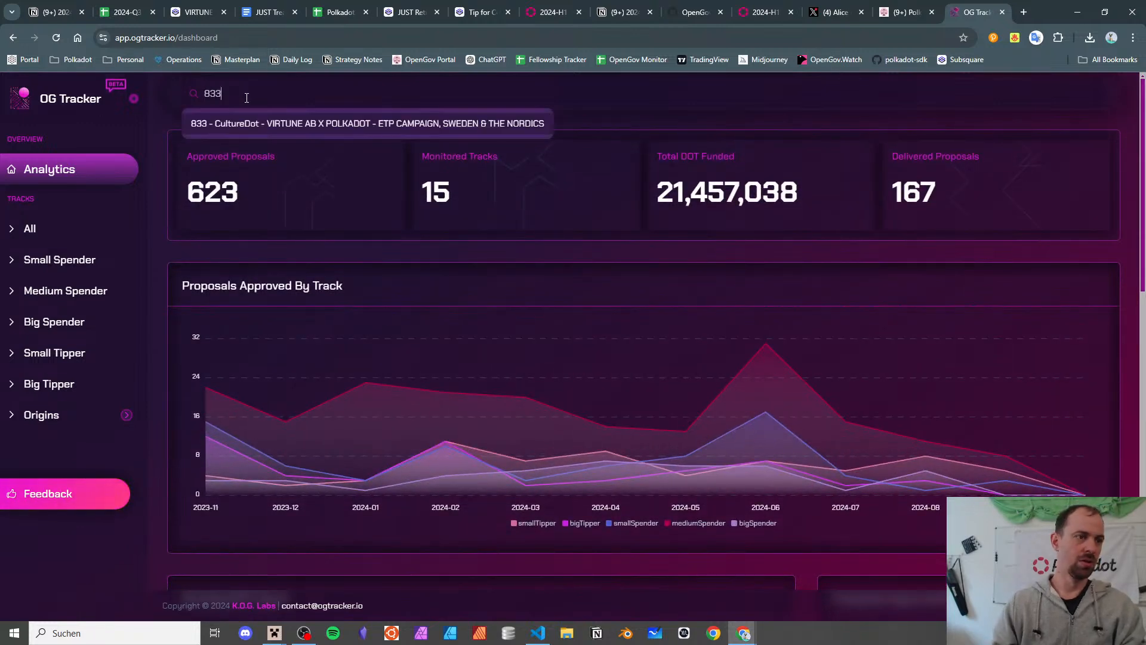
pyautogui.click(252, 124)
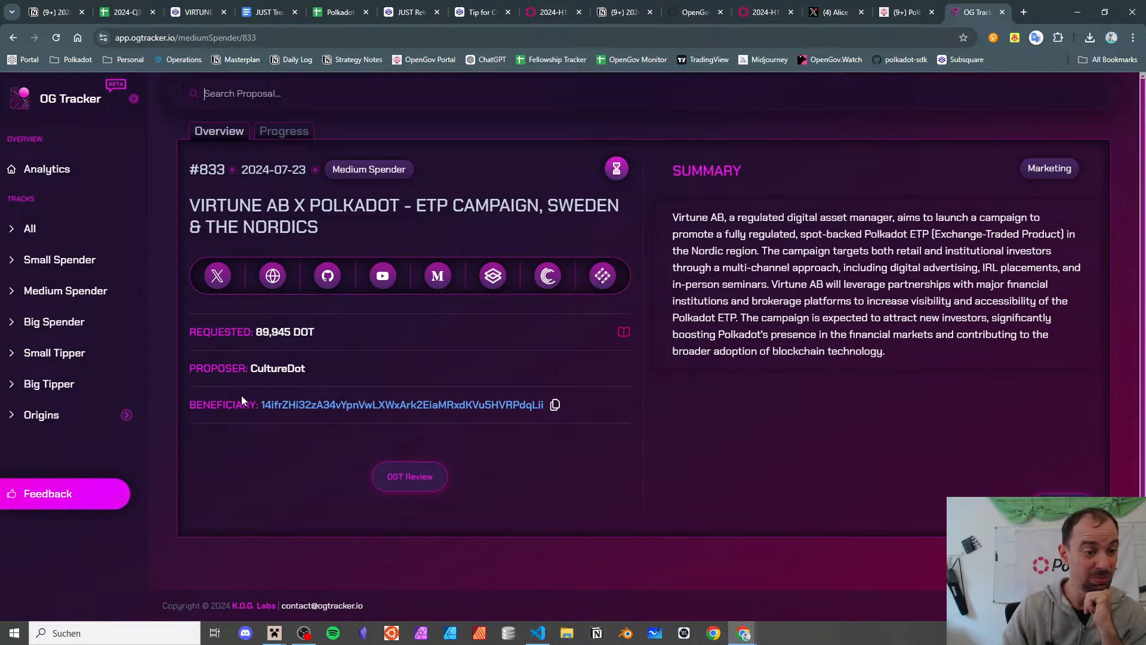
pyautogui.doubleClick(268, 369)
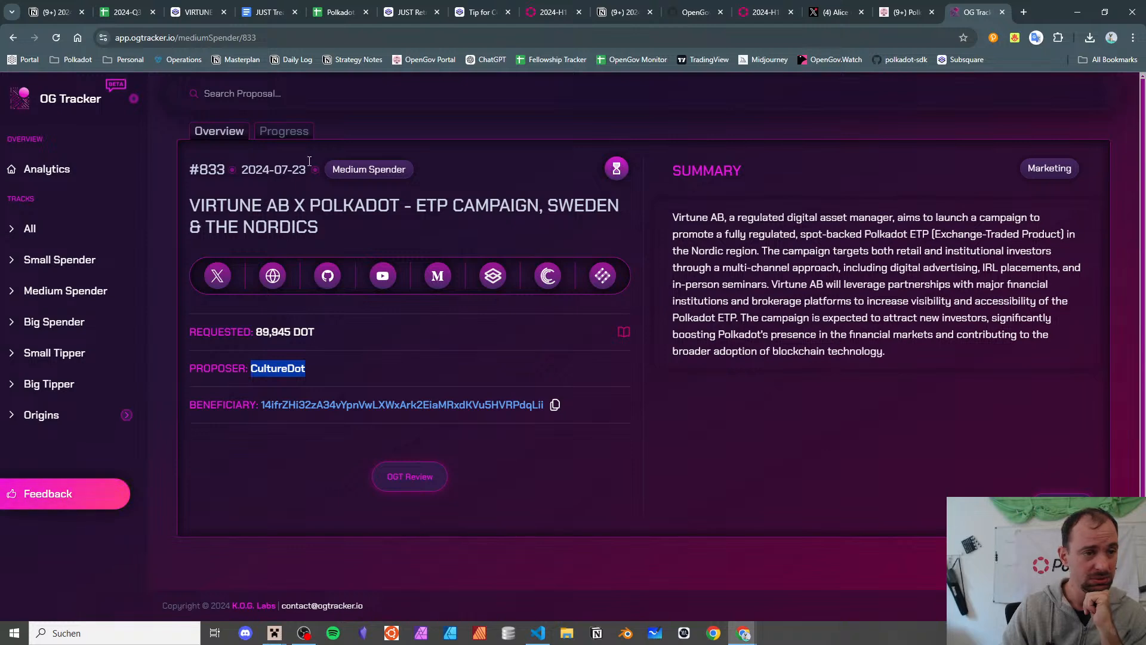
pyautogui.click(287, 133)
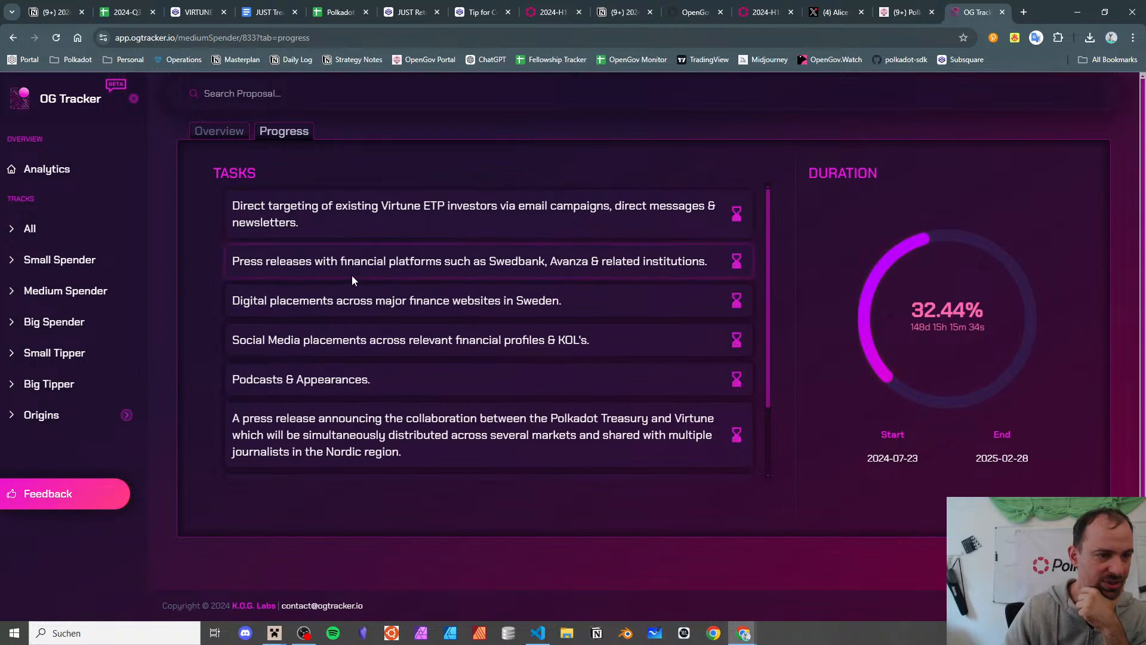
# - Read through the Swedbank press release, digital, social media and podcast tasks
pyautogui.moveTo(340, 260); pyautogui.dragTo(541, 260)
pyautogui.click(332, 303)
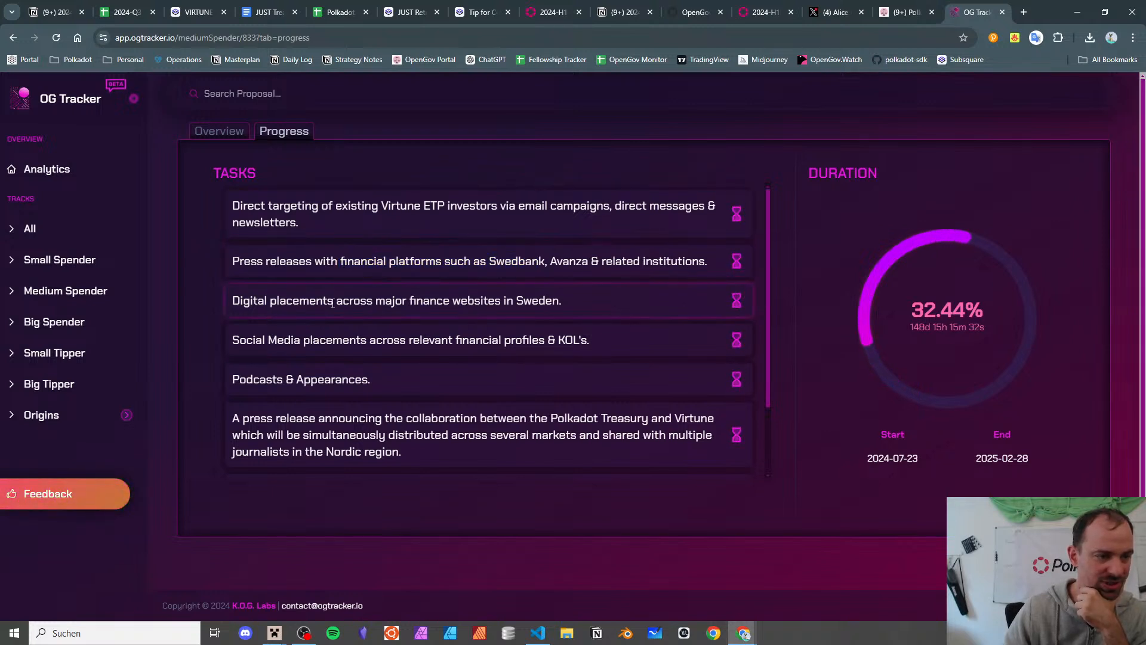
pyautogui.moveTo(332, 304); pyautogui.dragTo(501, 301)
pyautogui.moveTo(263, 340); pyautogui.dragTo(565, 339)
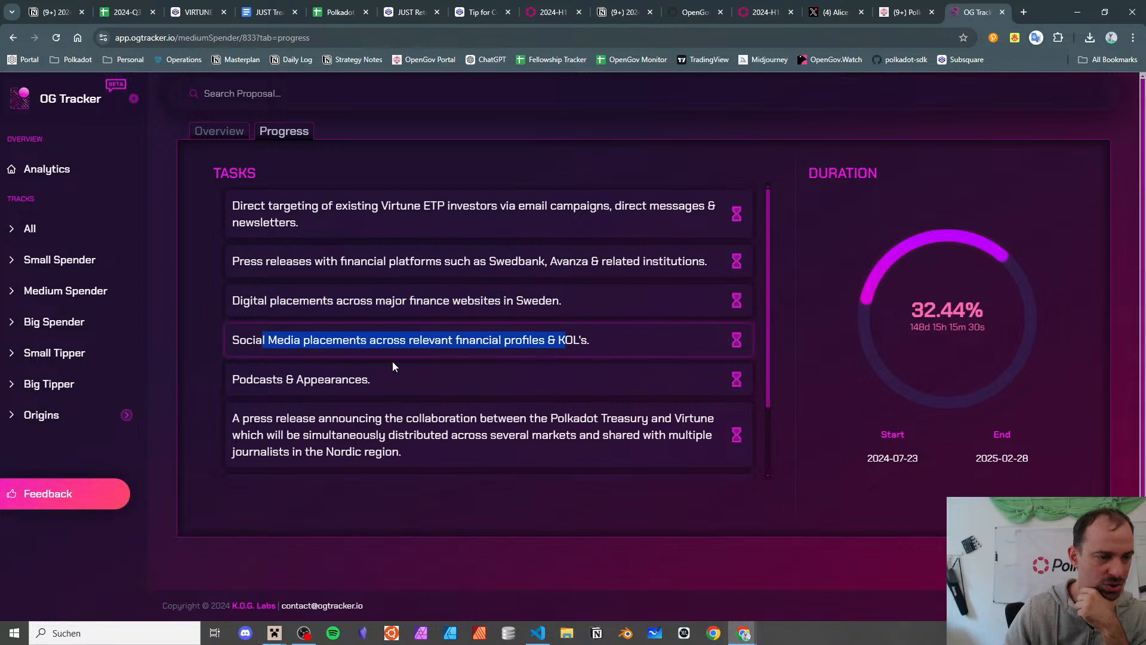
pyautogui.moveTo(277, 379); pyautogui.dragTo(321, 378)
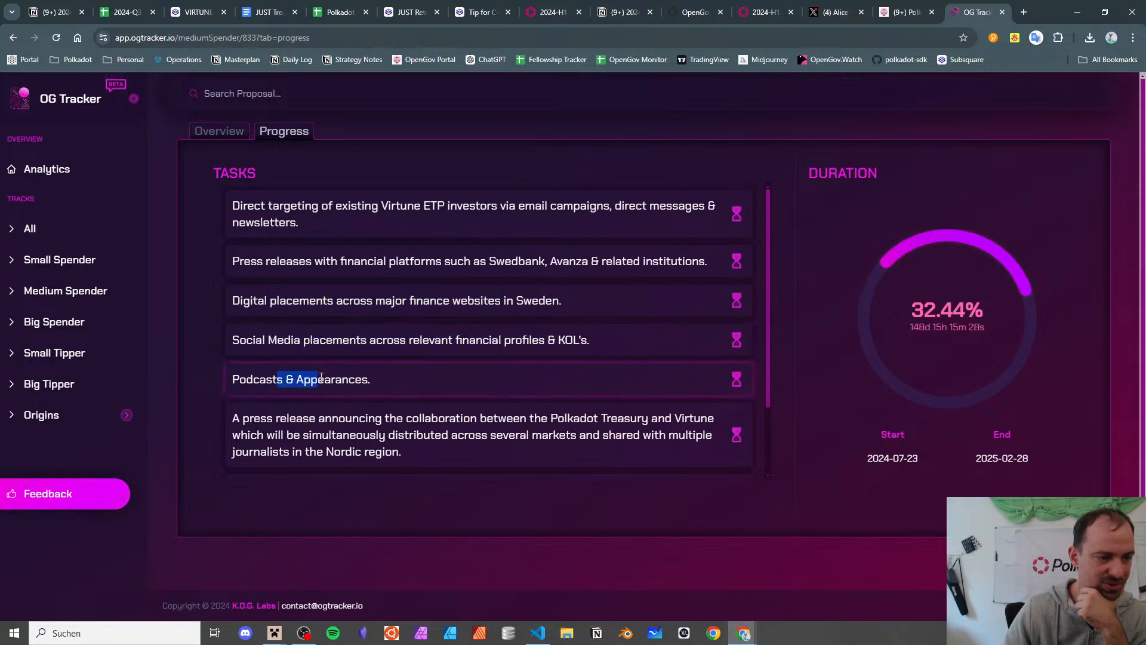
pyautogui.moveTo(289, 423); pyautogui.dragTo(401, 474)
# - Review the IRL advertising and in-person seminar tasks, then return to the 2024-Q3 Treasury Report
pyautogui.scroll(-2, 335, 242)
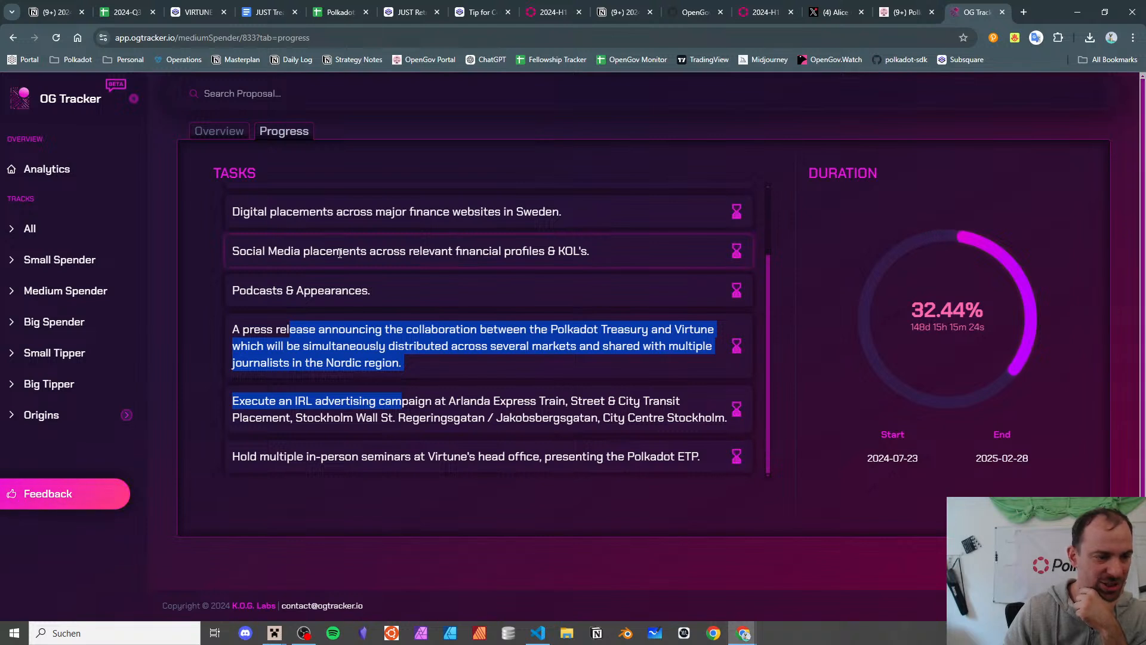
pyautogui.scroll(-1, 343, 322)
pyautogui.doubleClick(347, 397)
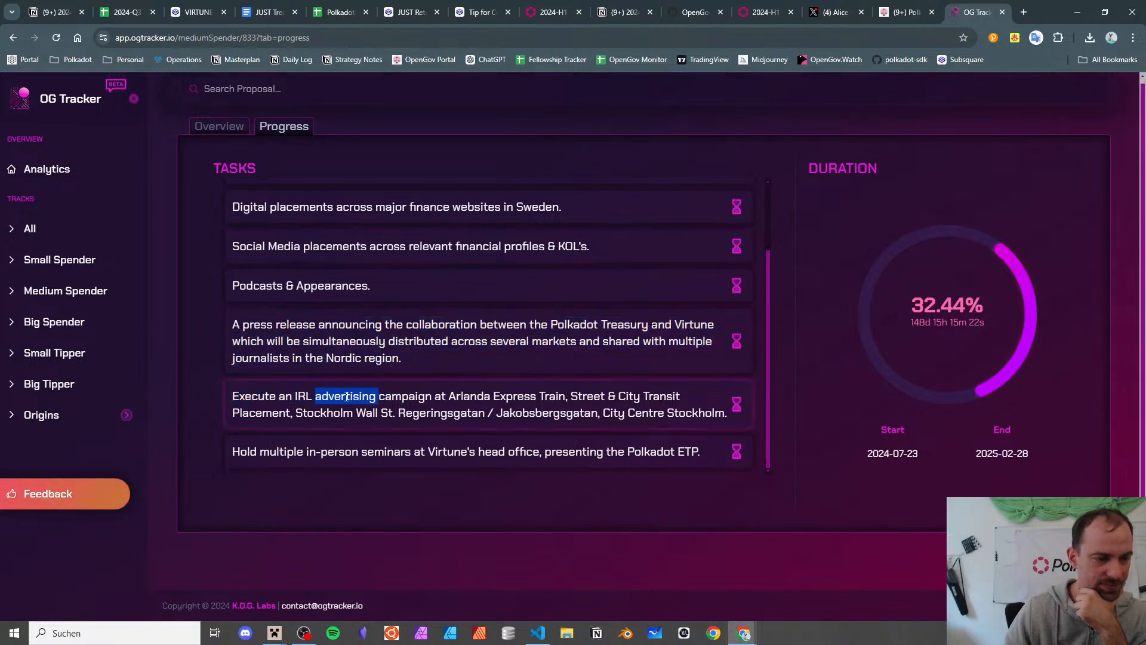
pyautogui.tripleClick(347, 397)
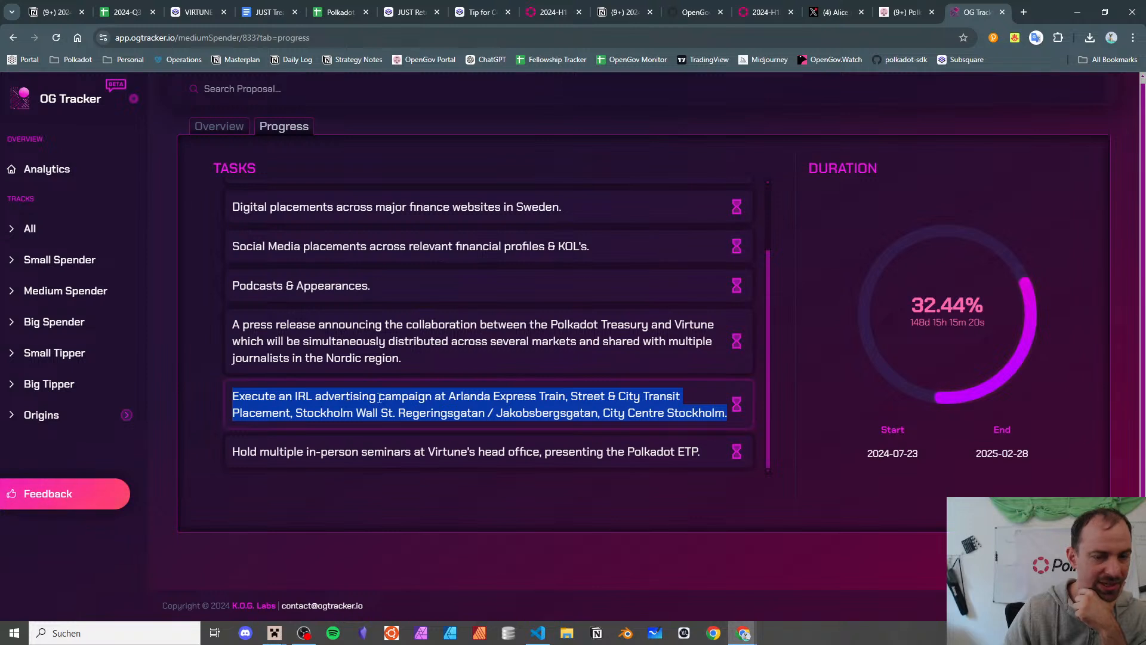
pyautogui.click(379, 398)
pyautogui.tripleClick(379, 398)
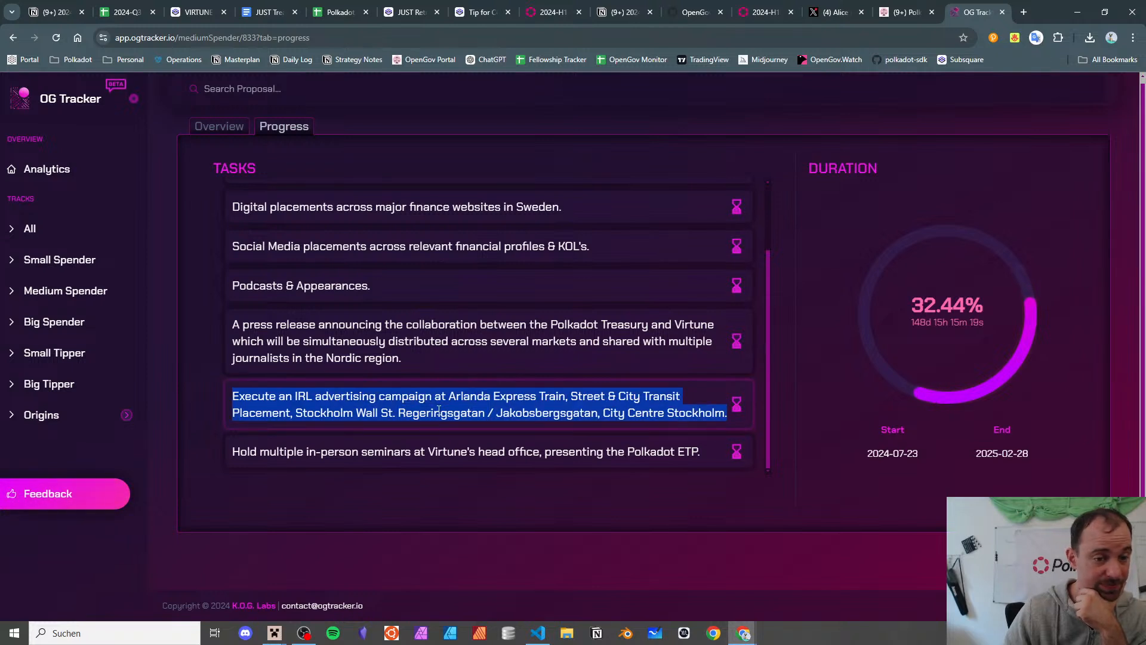
pyautogui.tripleClick(349, 454)
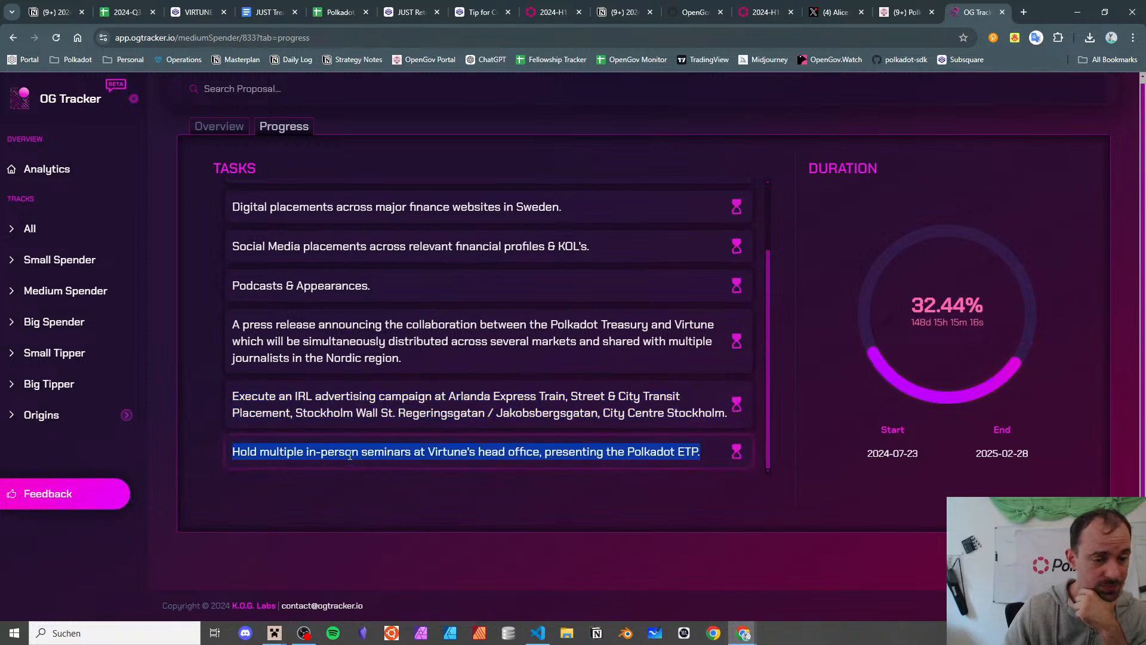
pyautogui.tripleClick(350, 455)
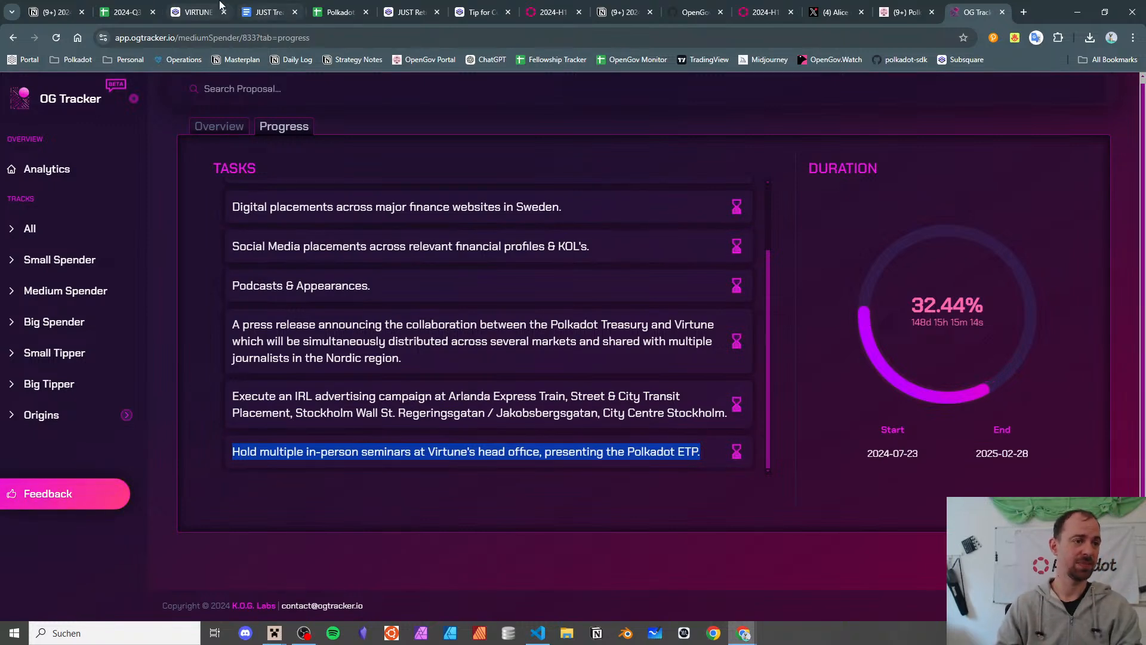
pyautogui.click(126, 6)
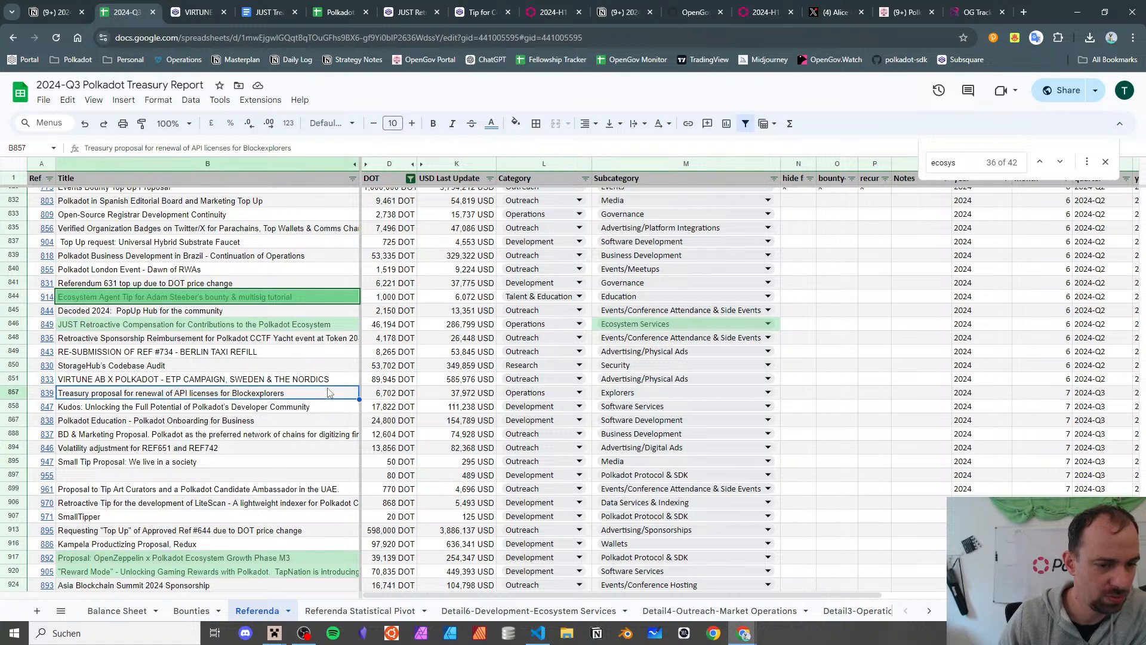
# - Trim the VIRTUNE row's subcategory in M851 down to Advertising/Sponsorships
pyautogui.doubleClick(640, 379)
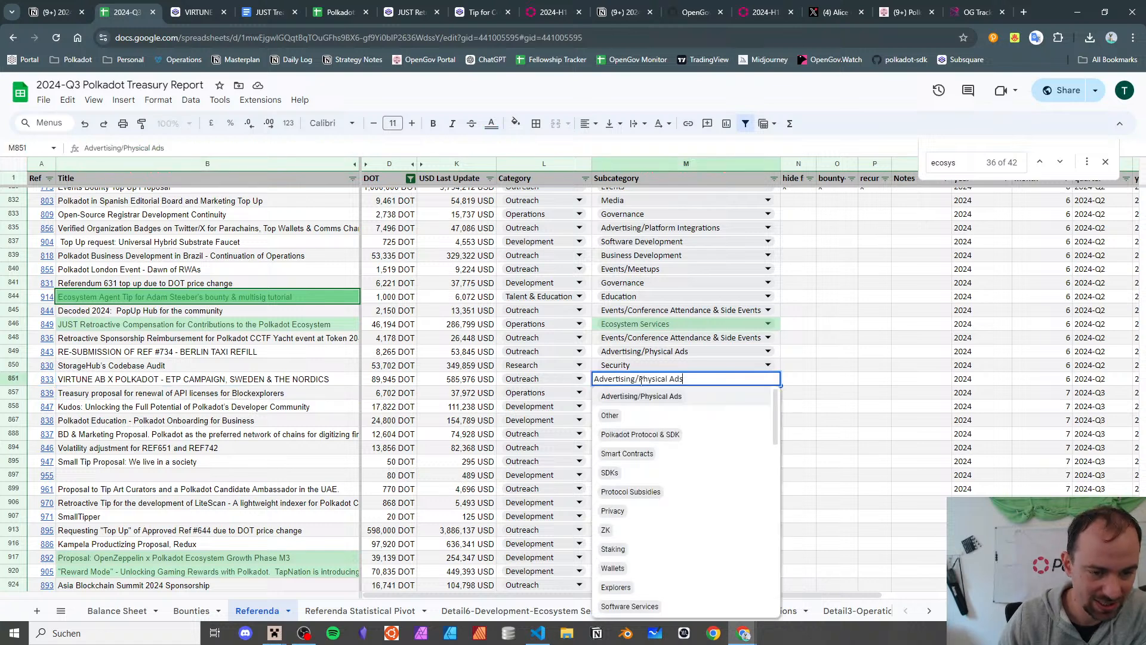
pyautogui.press('BackSpace')
pyautogui.press('BackSpace')
pyautogui.press('BackSpace')
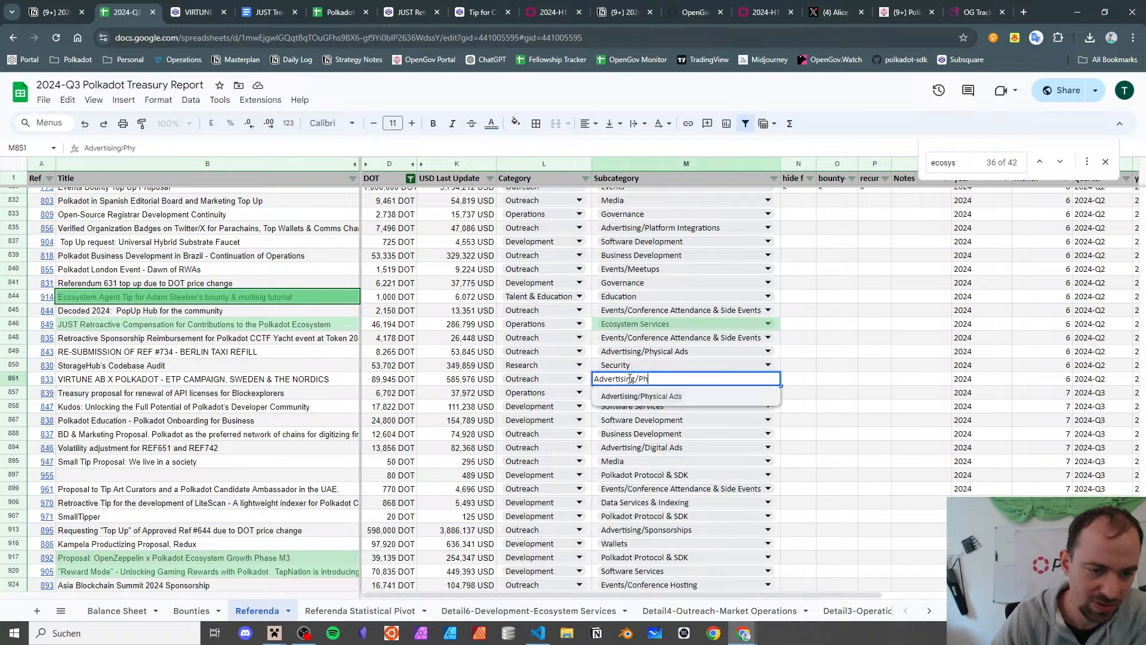
pyautogui.press('BackSpace')
pyautogui.press('BackSpace')
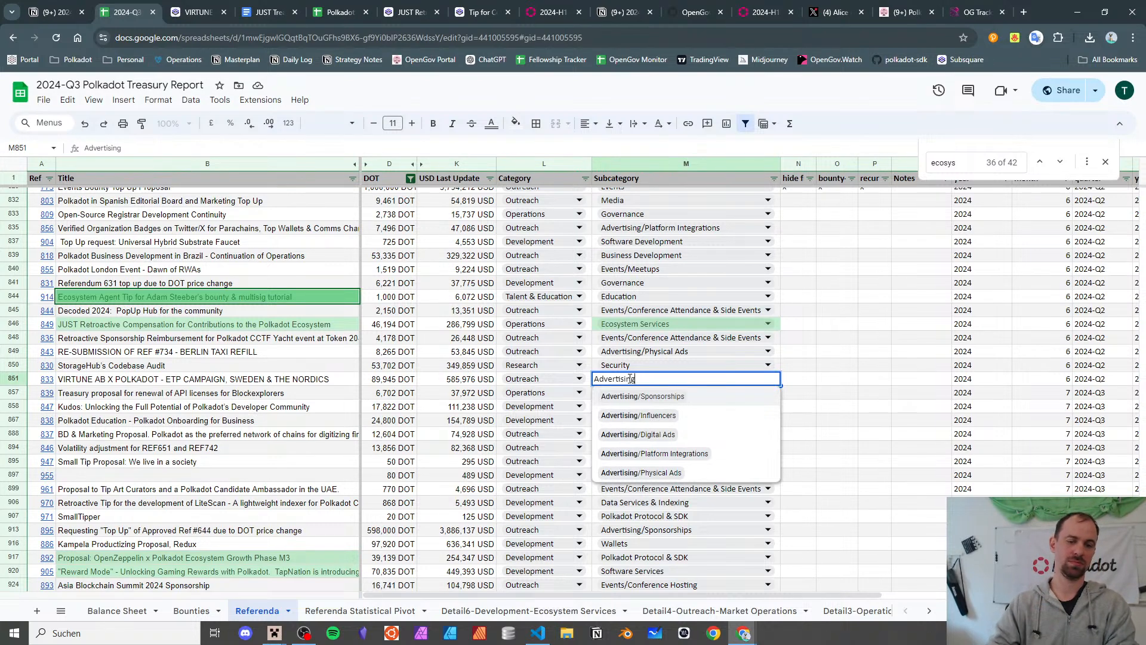
pyautogui.press('Return')
pyautogui.click(629, 383)
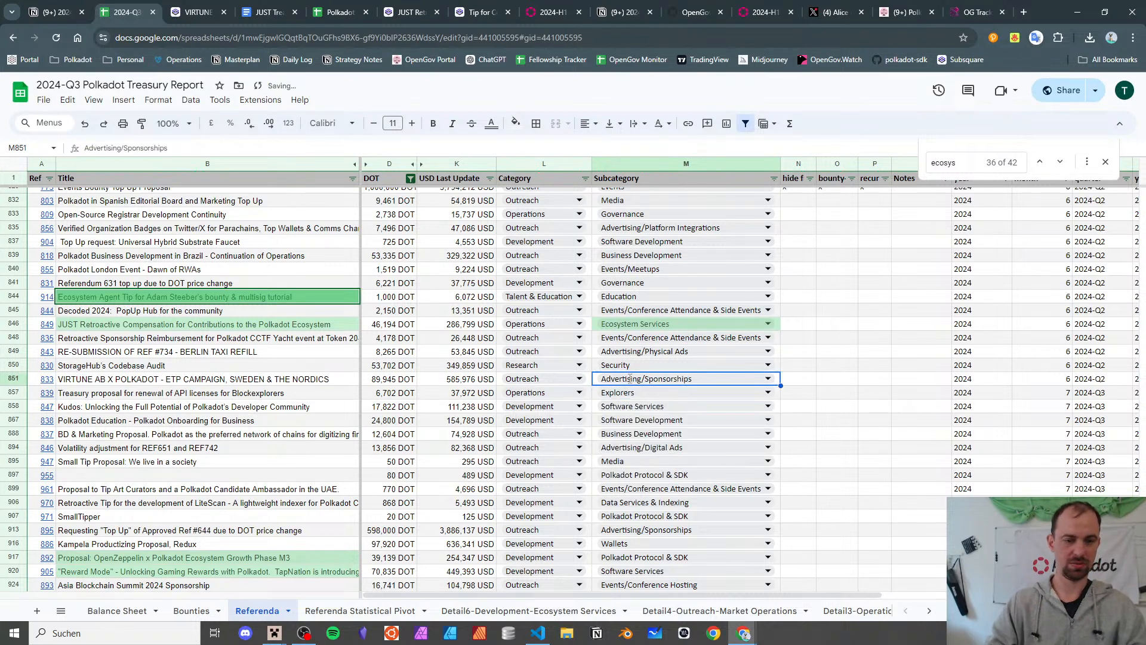
# - Re-edit M851 to confirm Advertising/Sponsorships for referendum 833, opening its dropdown validation rules
pyautogui.doubleClick(630, 378)
pyautogui.press('BackSpace')
pyautogui.press('BackSpace')
pyautogui.press('BackSpace')
pyautogui.press('BackSpace')
pyautogui.press('BackSpace')
pyautogui.press('BackSpace')
pyautogui.press('BackSpace')
pyautogui.press('BackSpace')
pyautogui.press('BackSpace')
pyautogui.press('BackSpace')
pyautogui.press('BackSpace')
pyautogui.press('BackSpace')
pyautogui.press('Return')
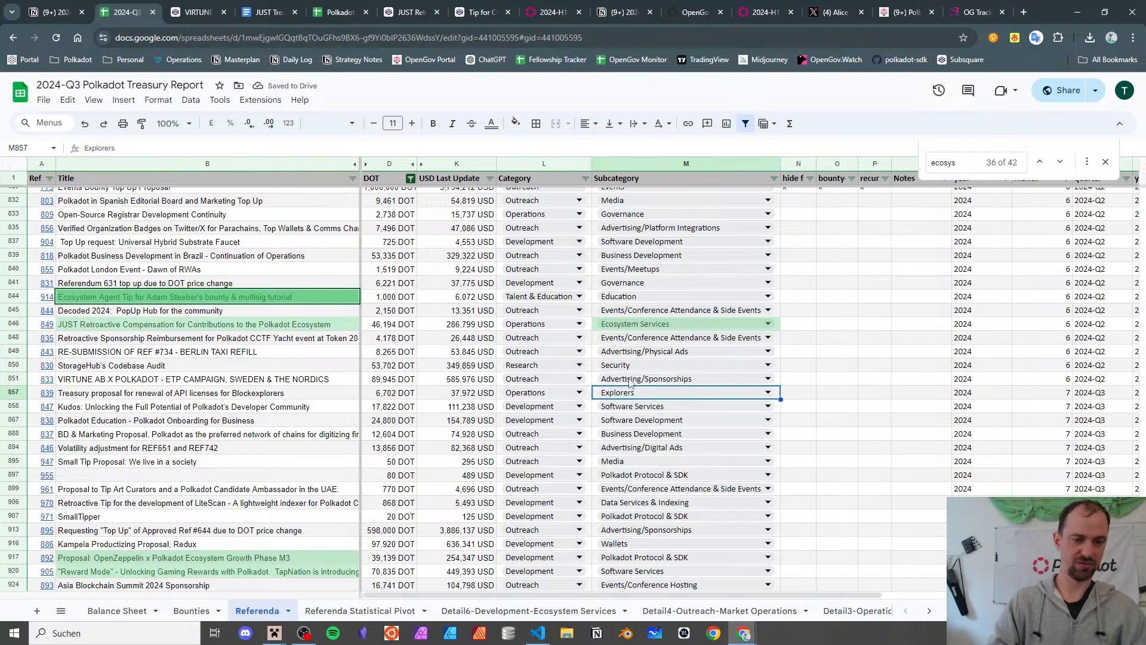
pyautogui.click(629, 383)
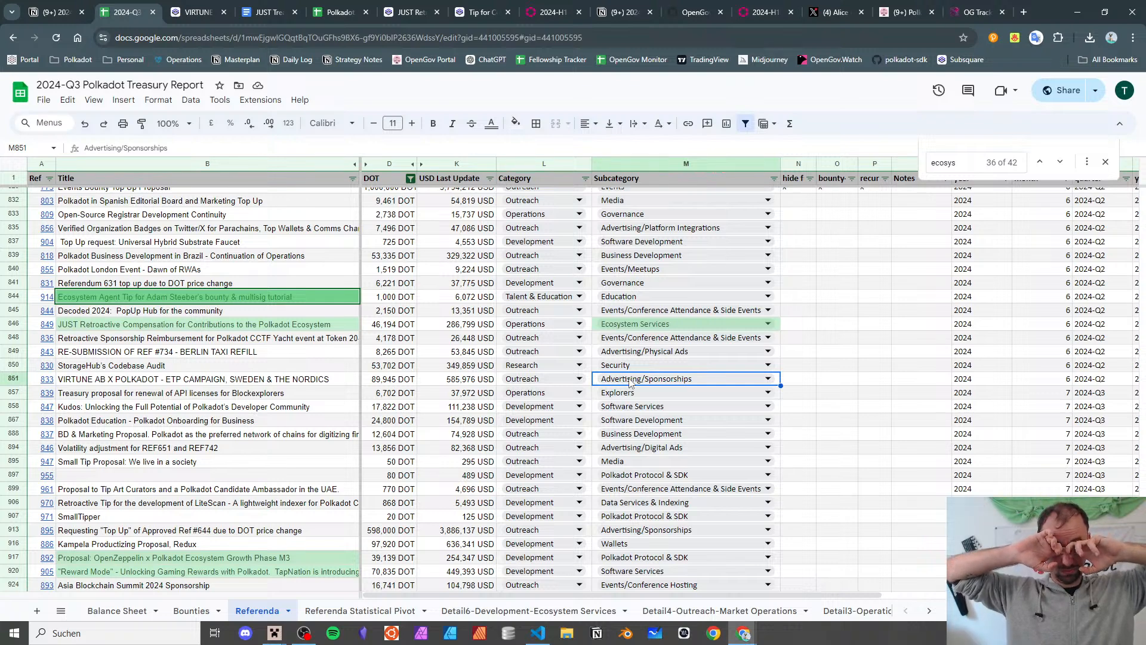
pyautogui.doubleClick(630, 378)
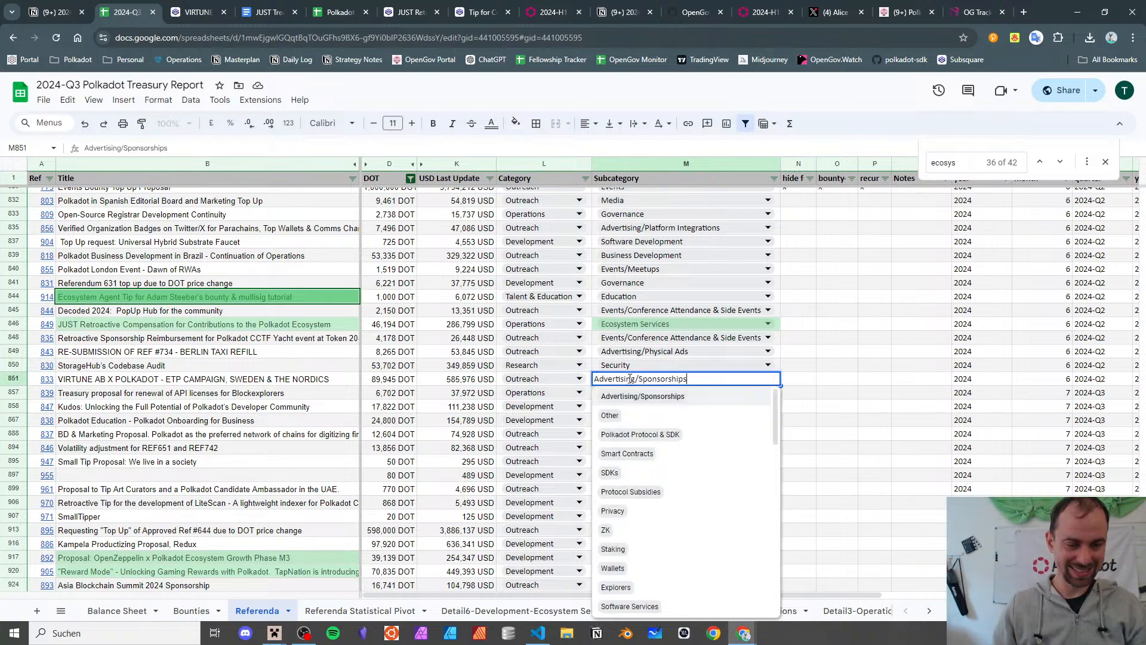
pyautogui.scroll(-5, 620, 288)
pyautogui.scroll(5, 619, 316)
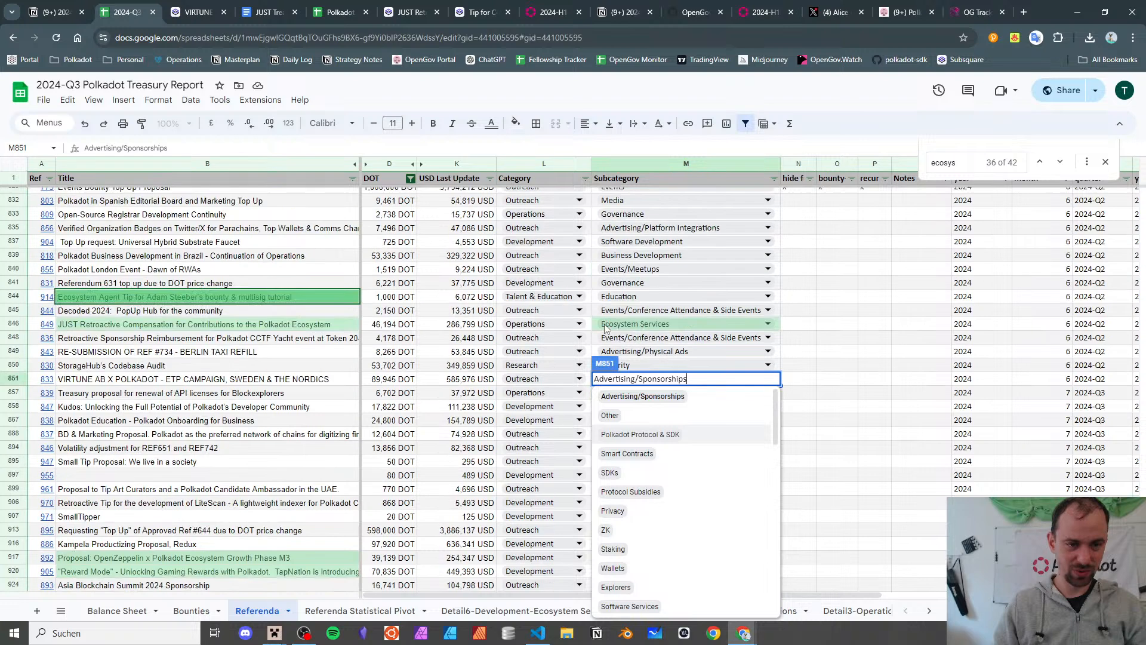
pyautogui.scroll(-2, 653, 448)
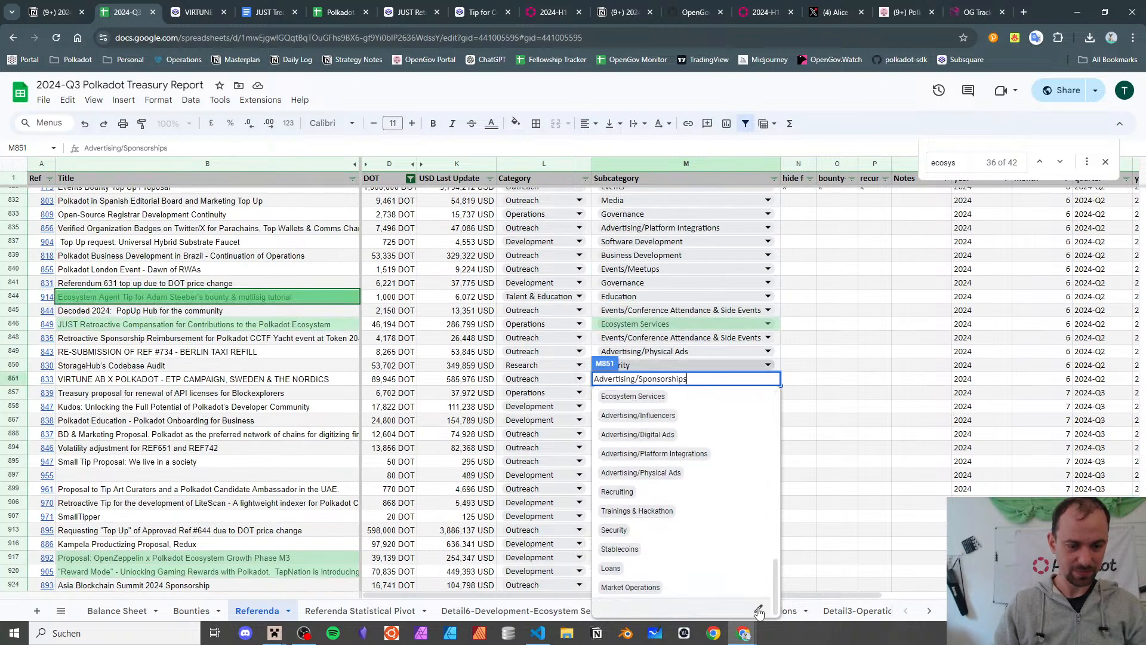
pyautogui.press('Return')
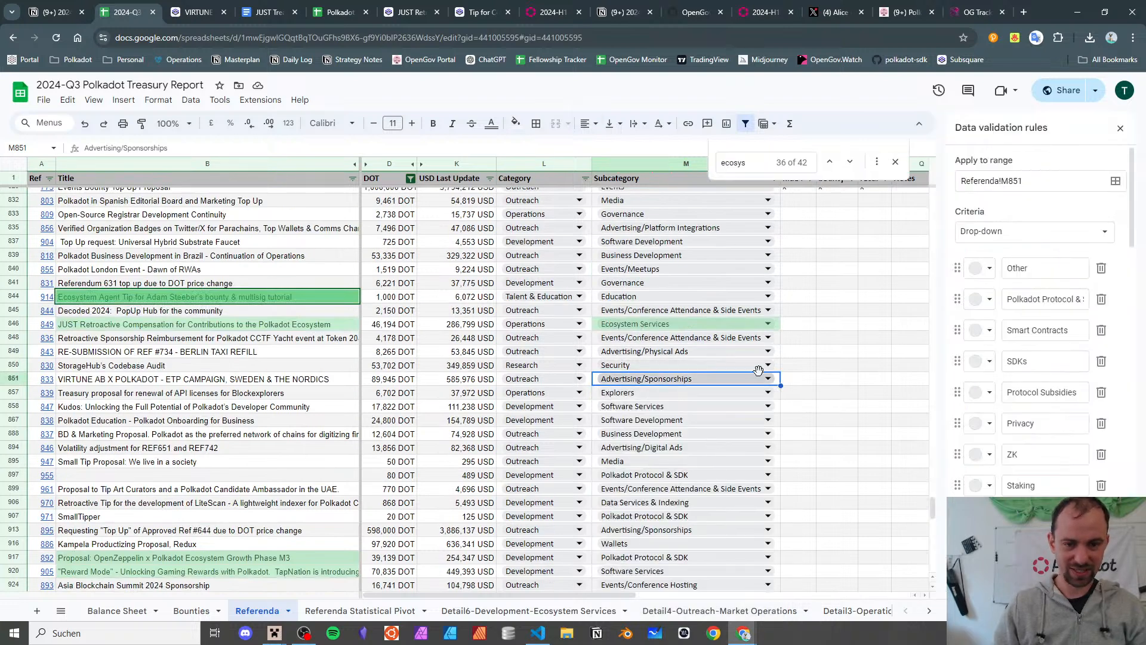
# - Add an Advertising choice above Advertising/Sponsorships and apply it to all subcategory cells
pyautogui.scroll(-5, 1061, 352)
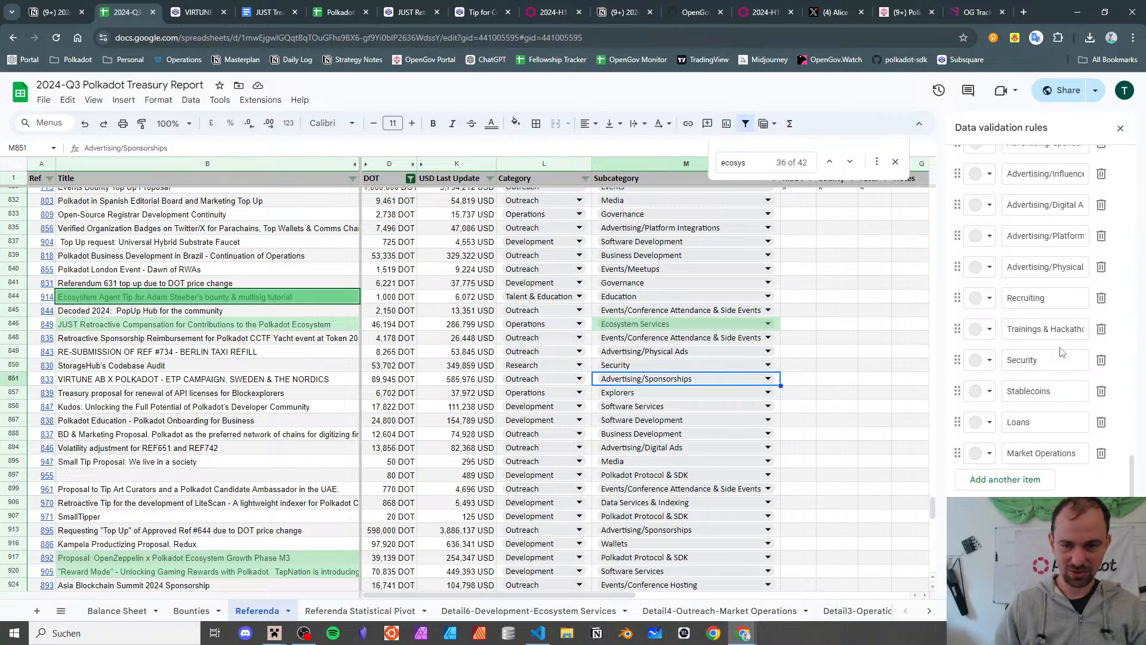
pyautogui.scroll(3, 1062, 352)
pyautogui.scroll(-2, 1061, 347)
pyautogui.scroll(-2, 1019, 337)
pyautogui.click(1020, 482)
pyautogui.write('dvertising')
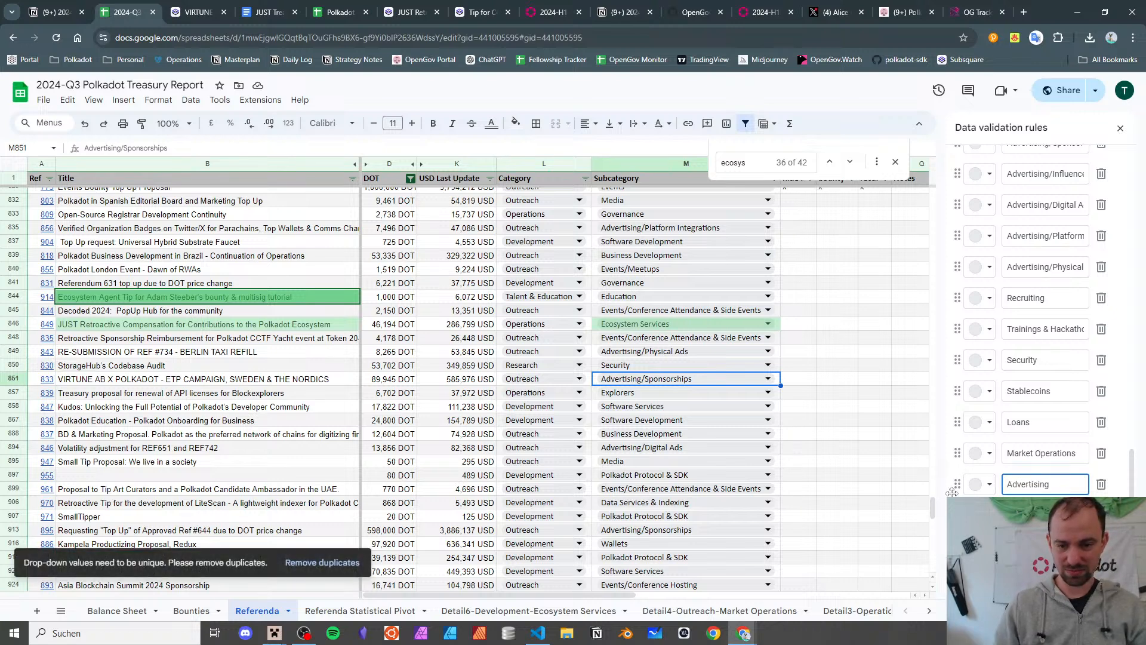
pyautogui.moveTo(954, 485); pyautogui.dragTo(941, 170)
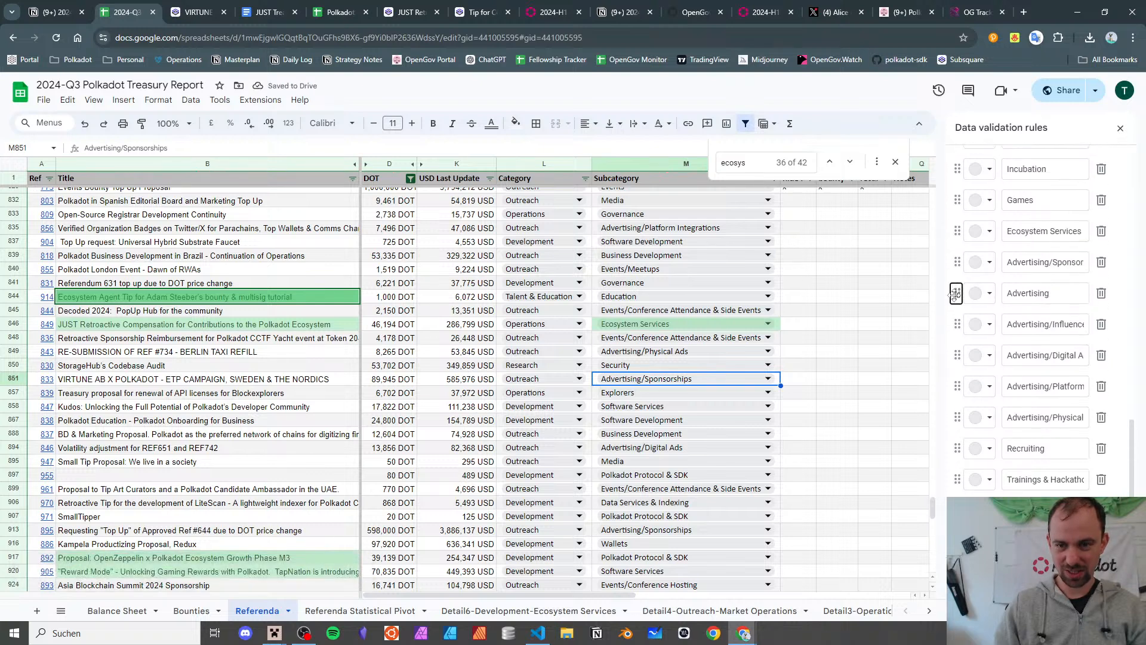
pyautogui.moveTo(965, 297); pyautogui.dragTo(962, 264)
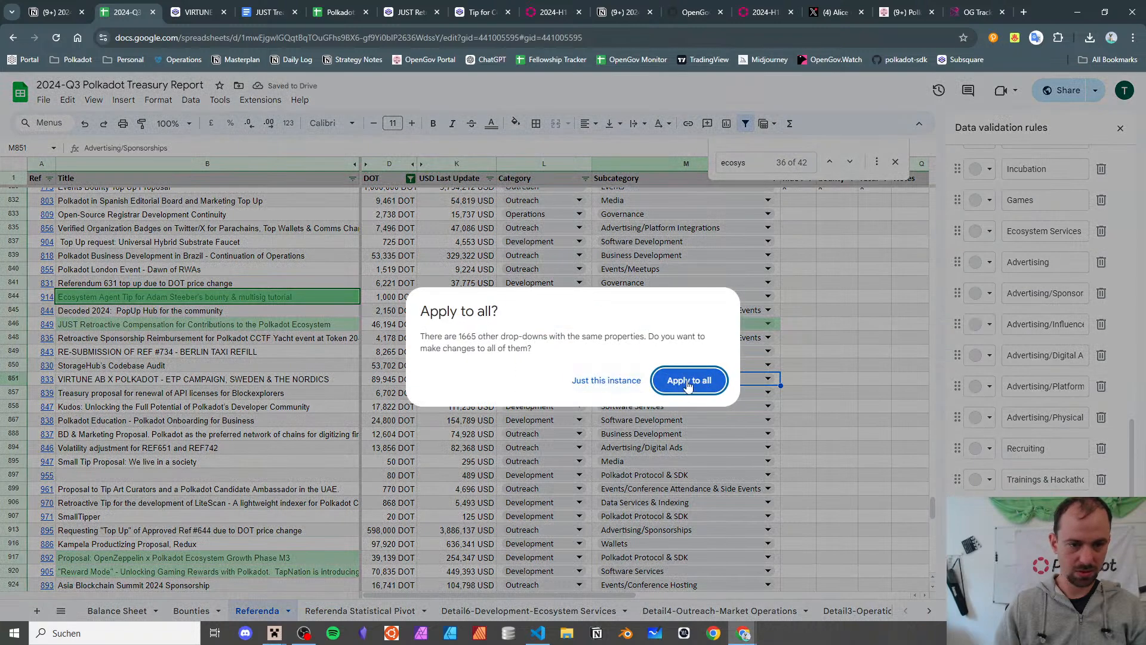
pyautogui.click(684, 380)
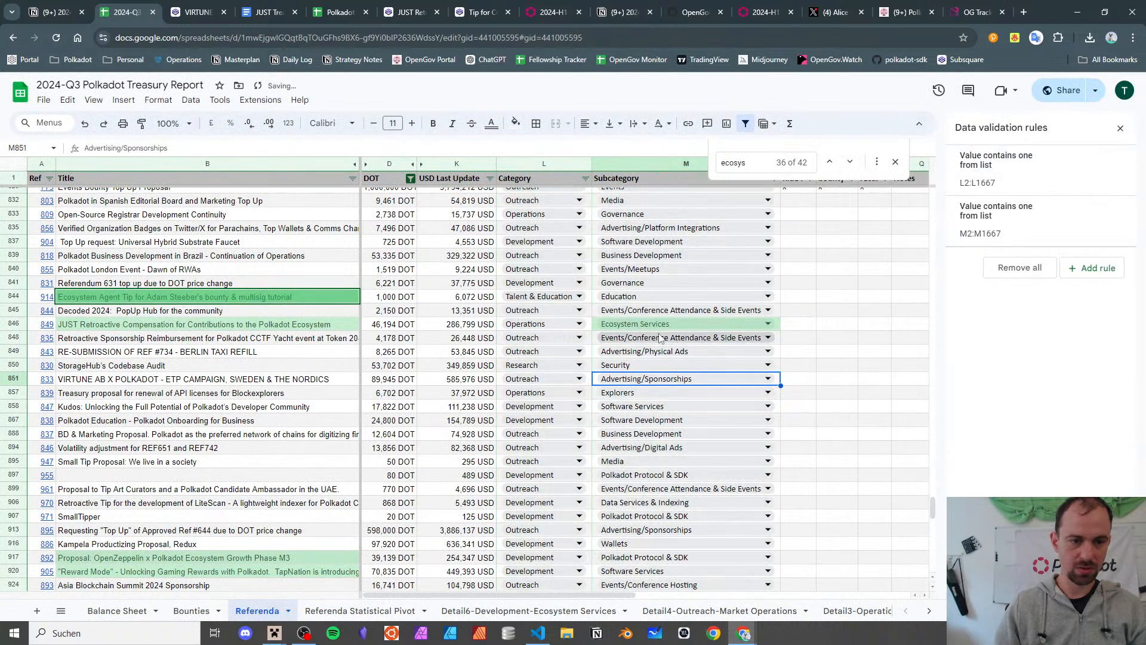
# - Set the VIRTUNE campaign's subcategory in M851 to Advertising
pyautogui.doubleClick(664, 380)
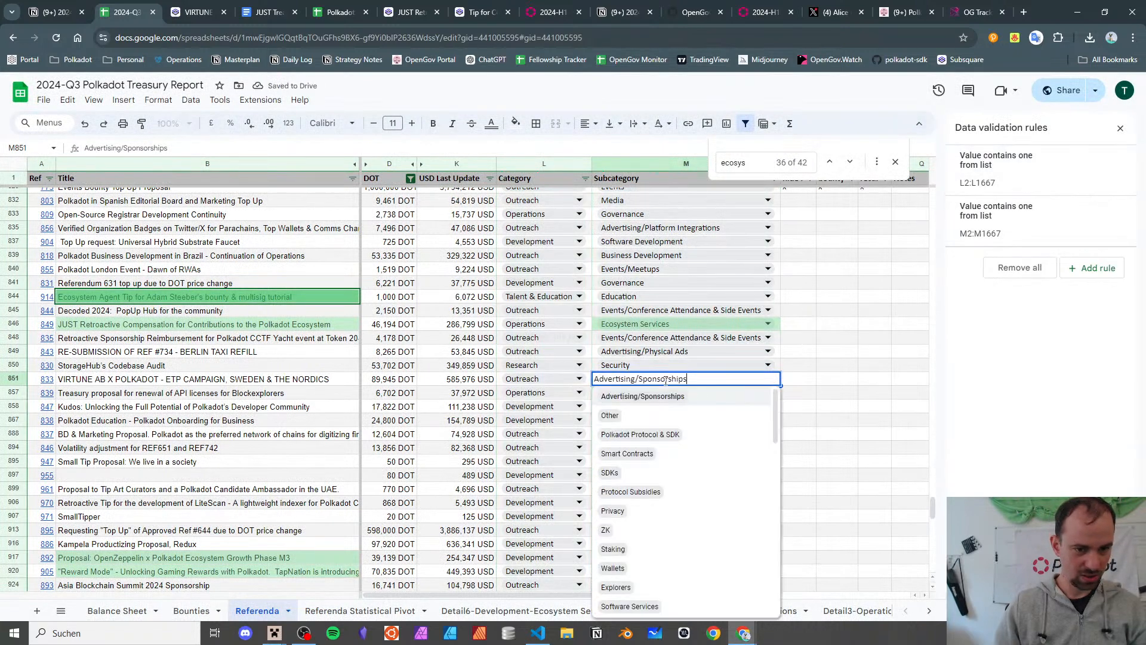
pyautogui.press('BackSpace')
pyautogui.press('BackSpace')
pyautogui.press('BackSpace')
pyautogui.press('BackSpace')
pyautogui.press('BackSpace')
pyautogui.press('BackSpace')
pyautogui.press('BackSpace')
pyautogui.press('BackSpace')
pyautogui.press('BackSpace')
pyautogui.press('BackSpace')
pyautogui.press('BackSpace')
pyautogui.press('BackSpace')
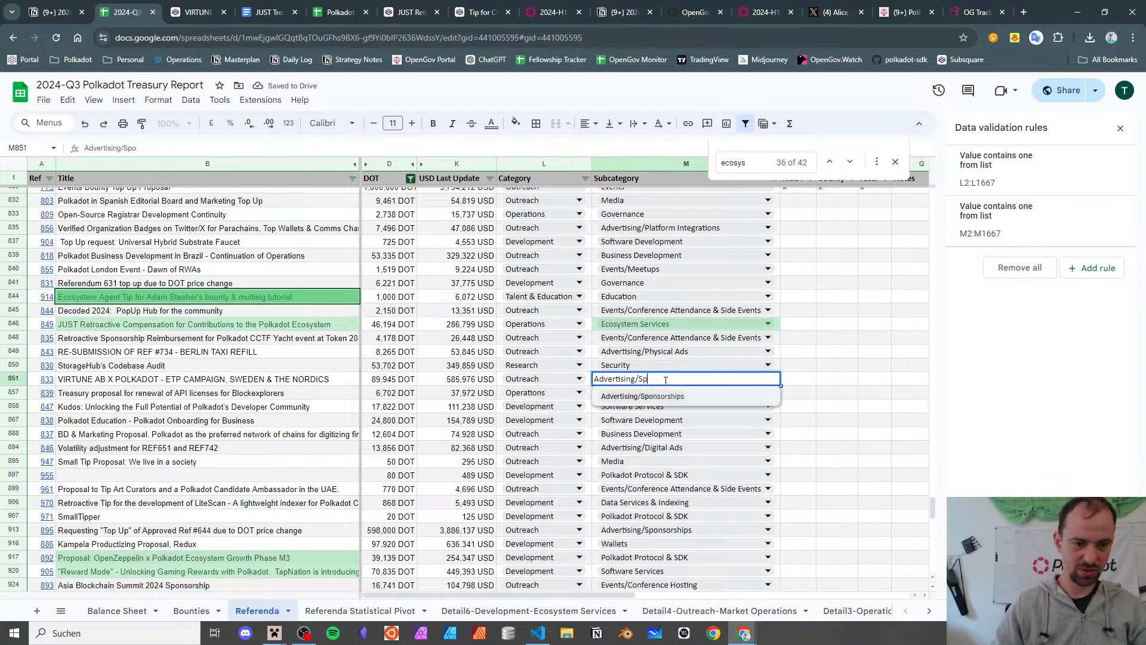
pyautogui.press('BackSpace')
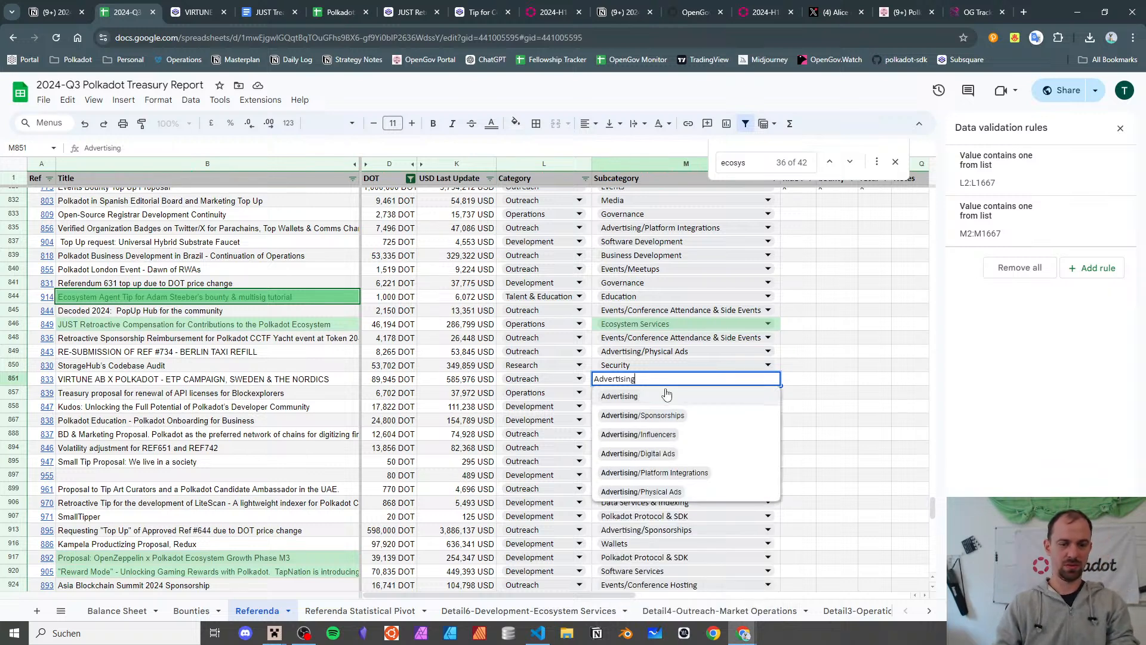
pyautogui.click(667, 396)
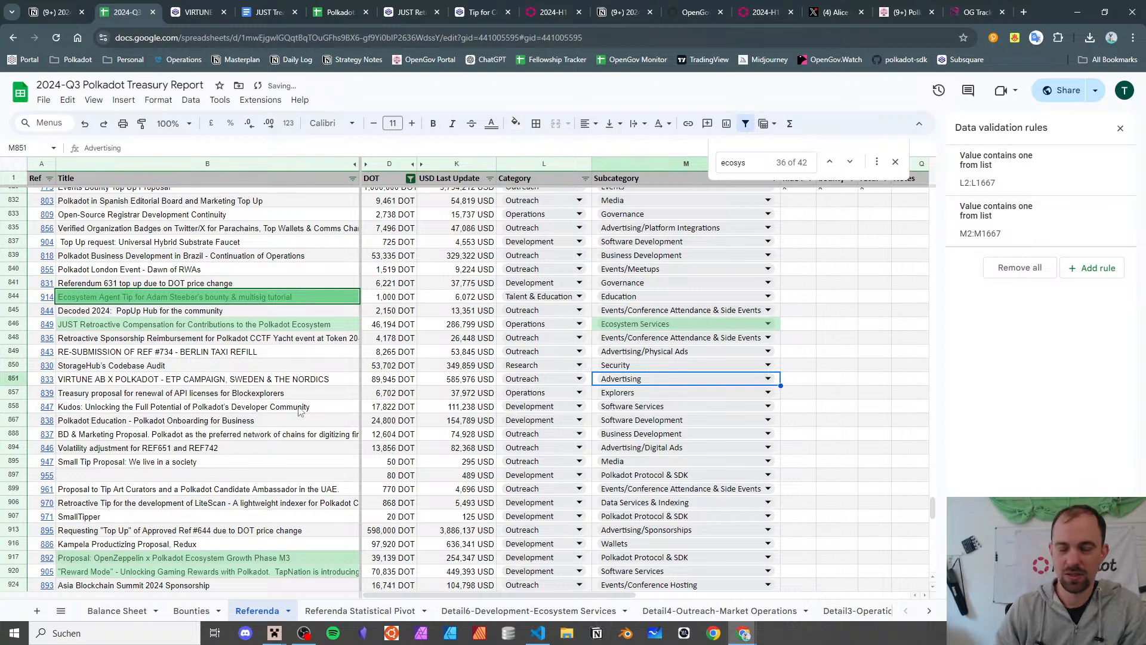
pyautogui.click(224, 379)
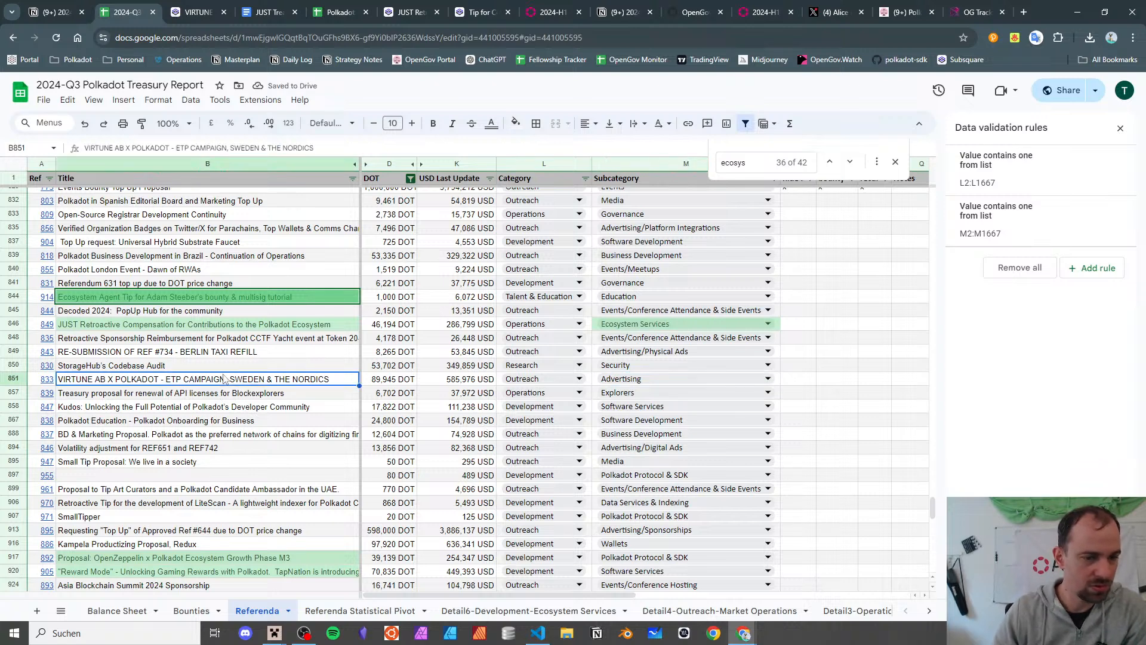
# - In the Notion notes, add an 'outreach' bullet with sub-item 'introduced just “advertising” for mixwds items'
pyautogui.click(68, 6)
pyautogui.scroll(2, 388, 293)
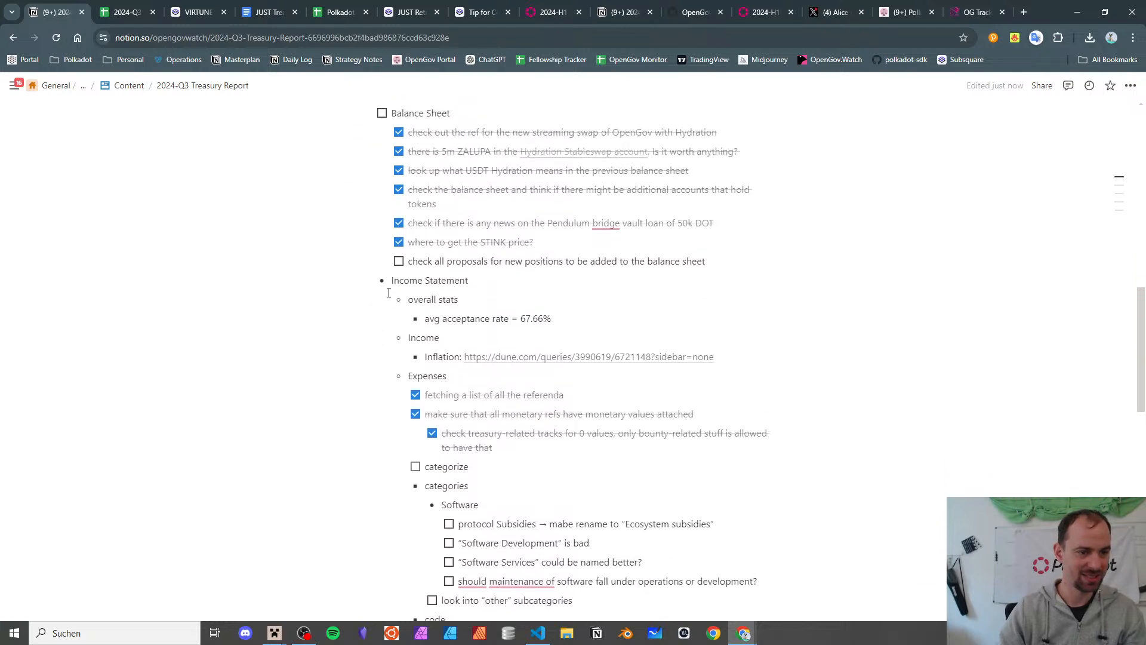
pyautogui.scroll(-5, 388, 290)
pyautogui.scroll(2, 390, 292)
pyautogui.scroll(-1, 476, 263)
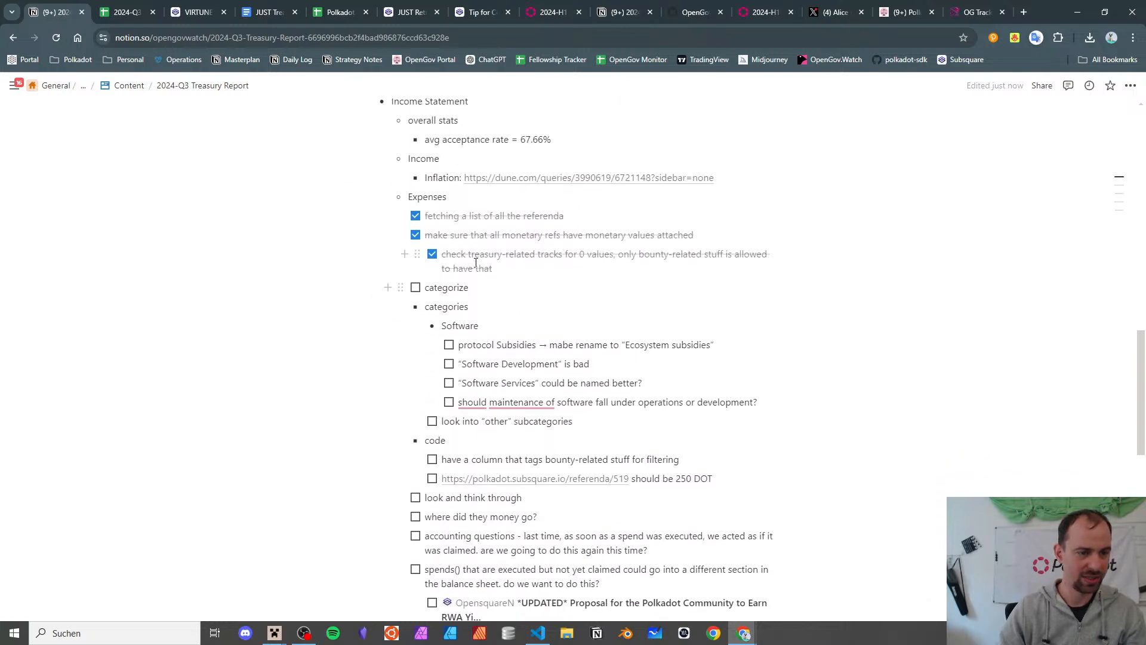
pyautogui.hotkey('shift', 'Tab')
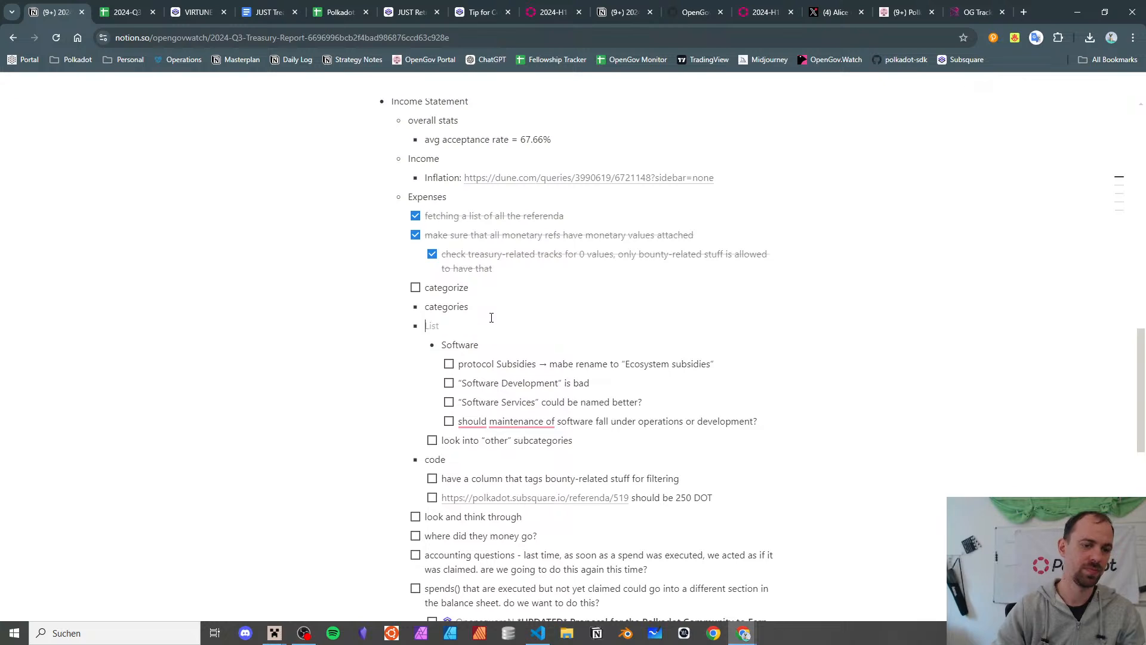
pyautogui.hotkey('ctrl', 'z')
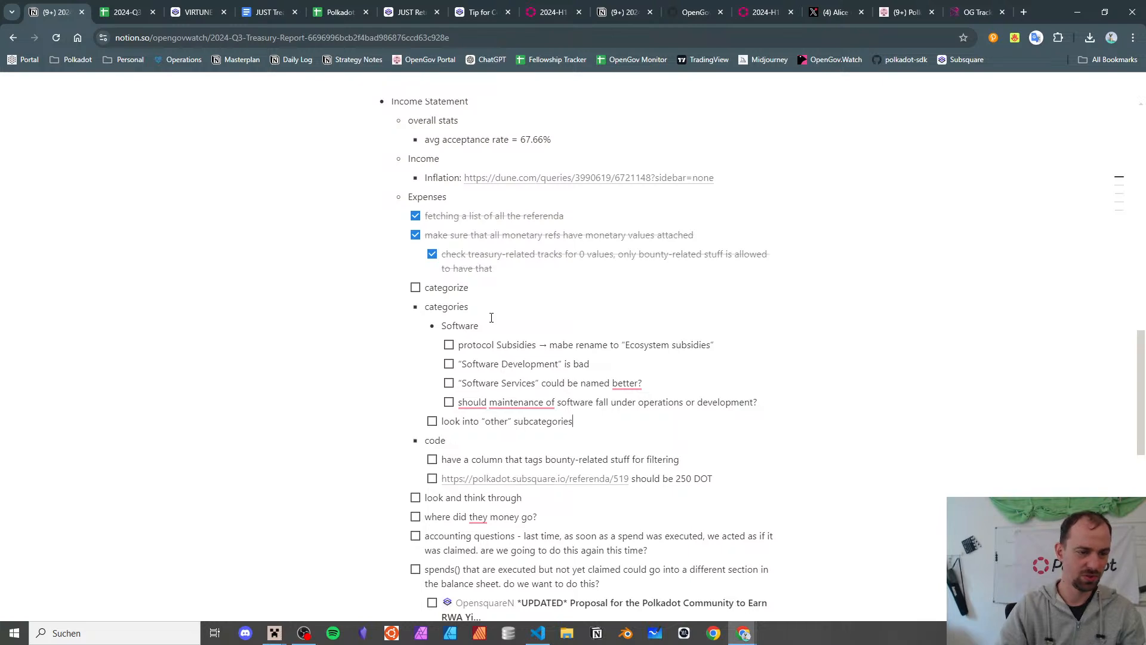
pyautogui.press('Return')
pyautogui.write('- ')
pyautogui.write('outrea')
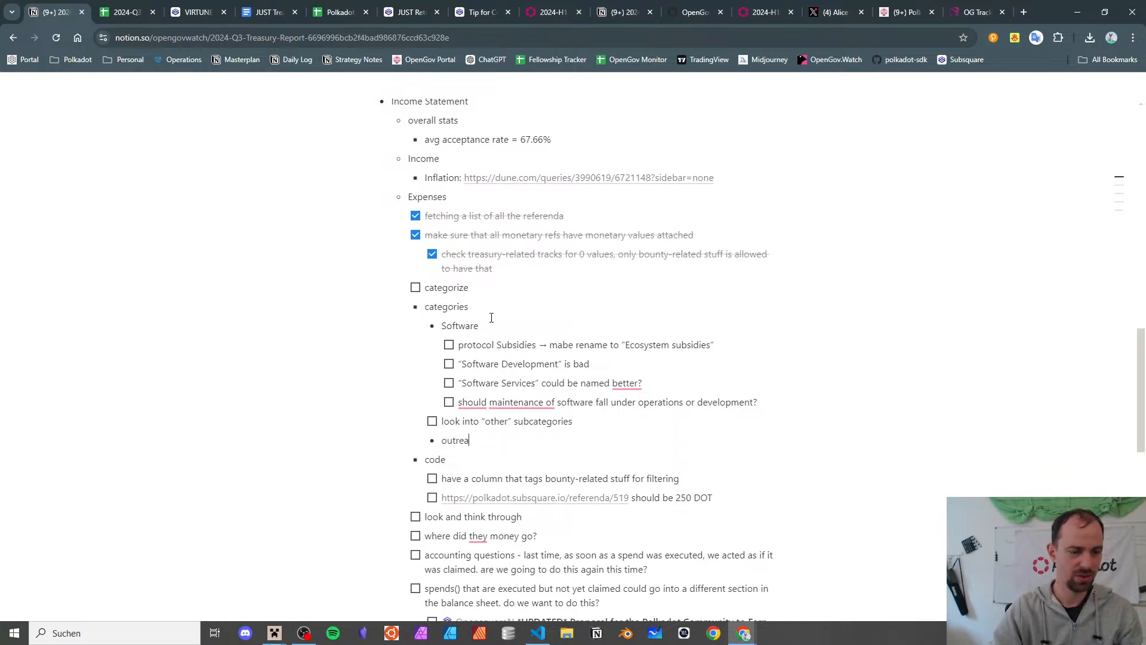
pyautogui.write('ch')
pyautogui.press('Return')
pyautogui.press('Tab')
pyautogui.write('introd')
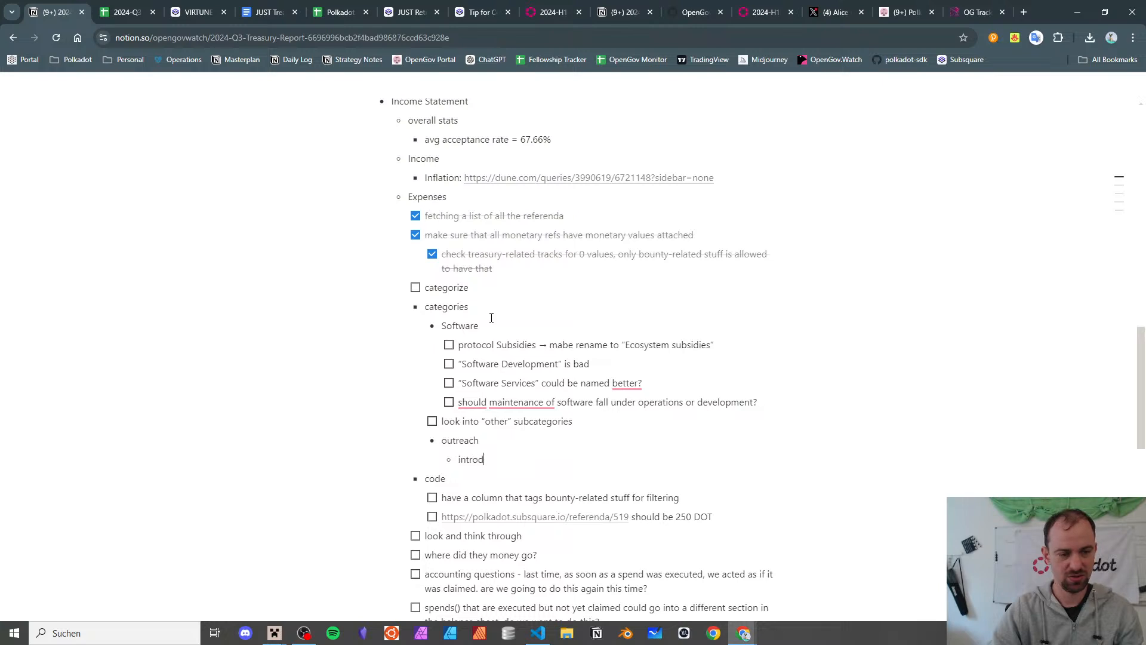
pyautogui.write('uced just “ad')
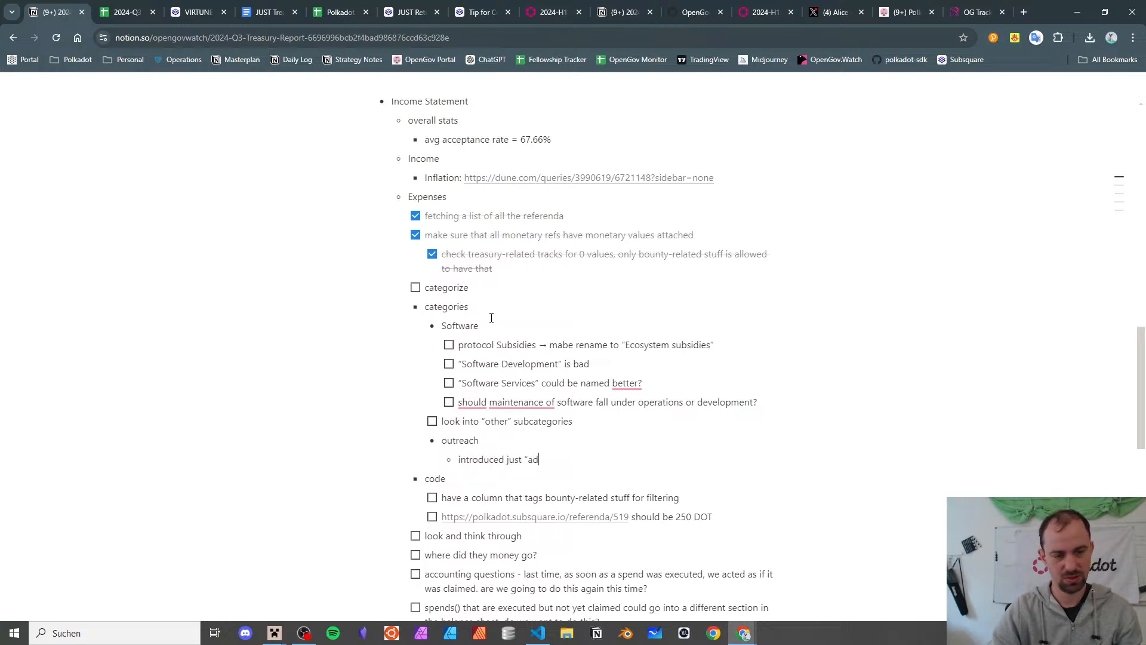
pyautogui.write('vertising” for')
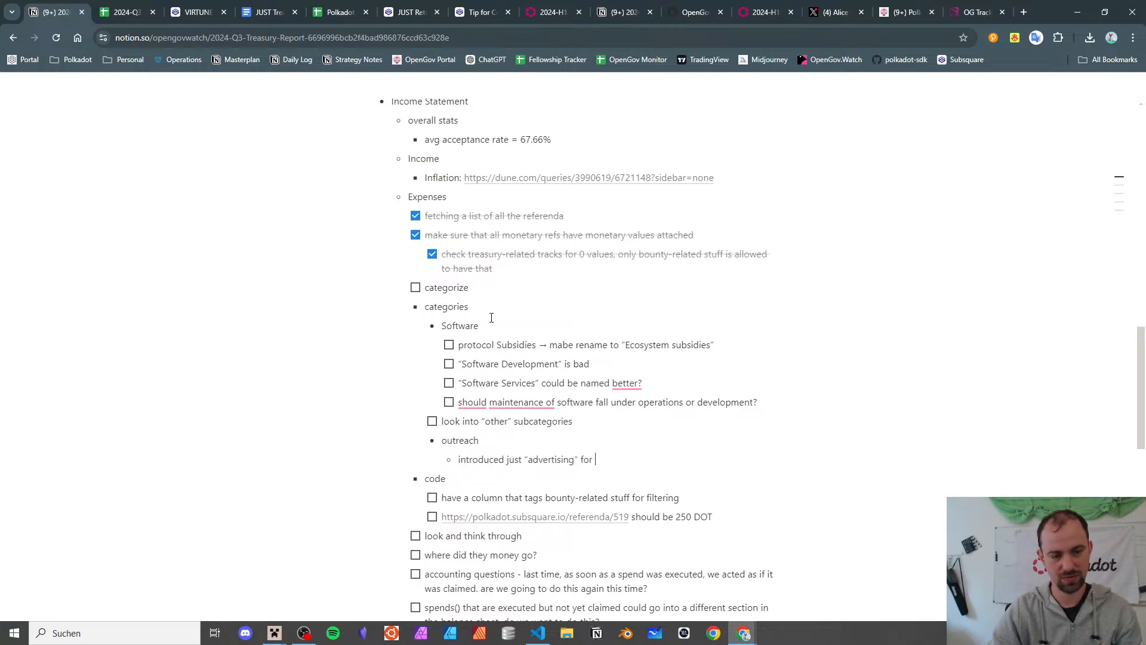
pyautogui.write(' mixwds')
pyautogui.write(' items')
# - Open referendum #839 on API licence renewal in Subsquare, read it, and close it
pyautogui.click(141, 9)
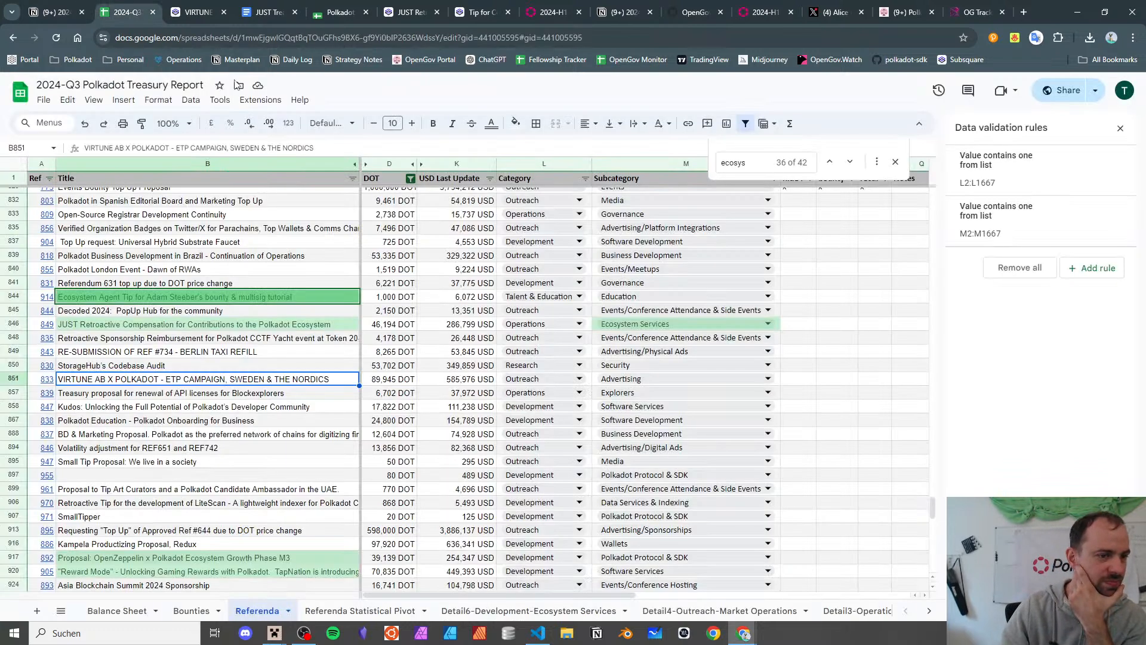
pyautogui.click(206, 396)
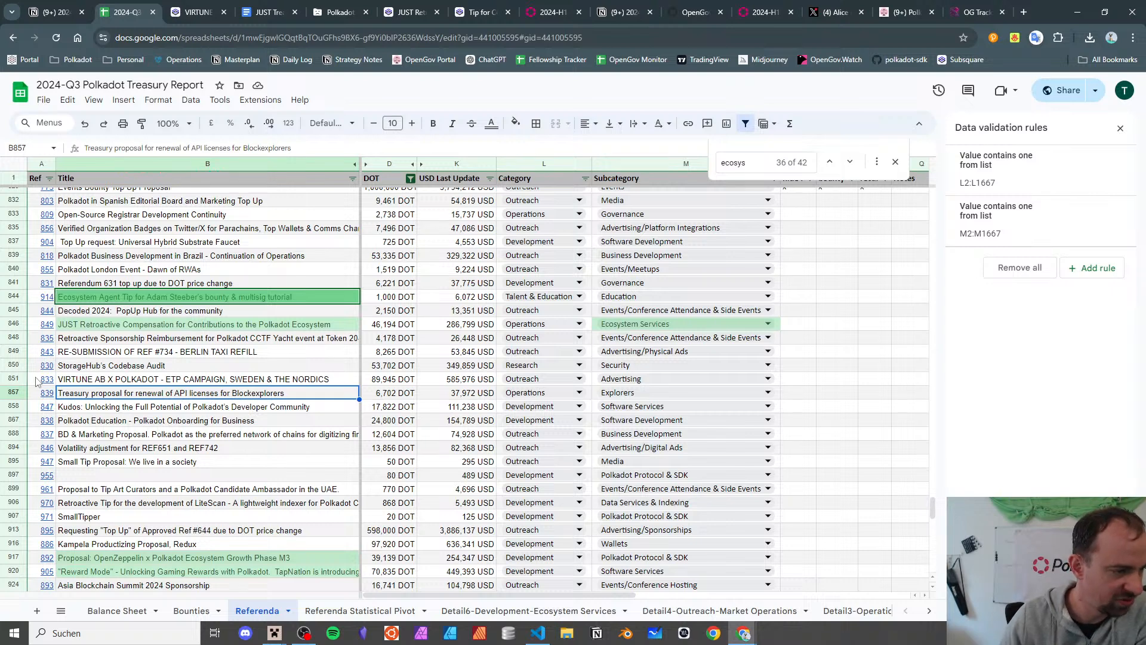
pyautogui.click(52, 396)
pyautogui.click(90, 415)
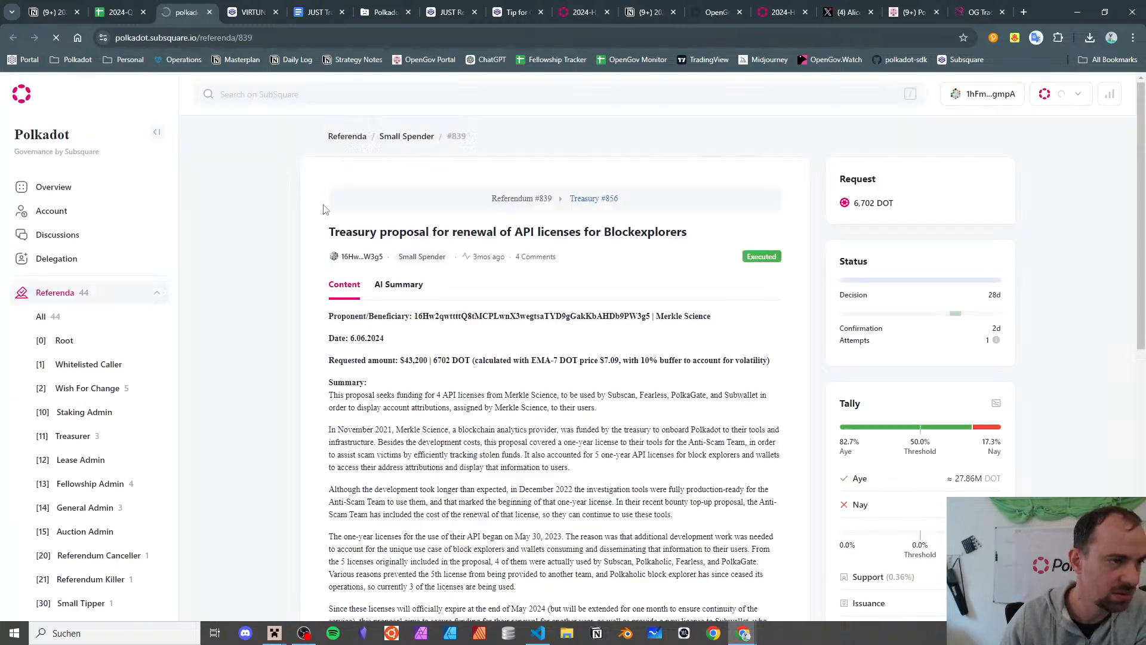
pyautogui.scroll(-1, 362, 213)
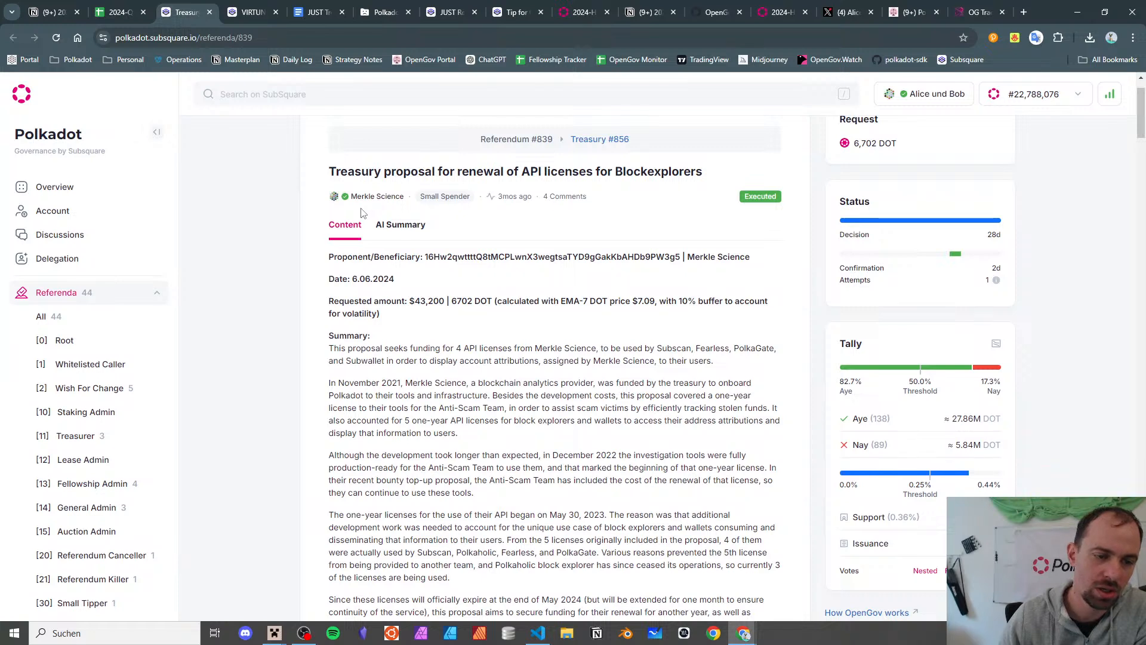
pyautogui.scroll(-3, 362, 213)
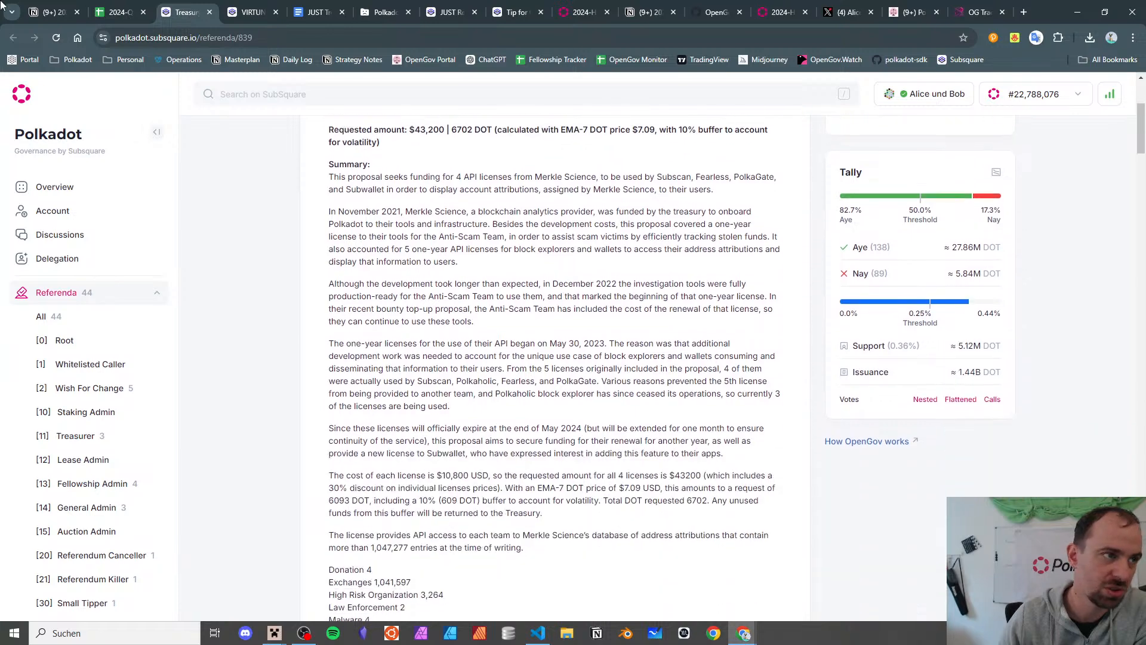
pyautogui.click(210, 12)
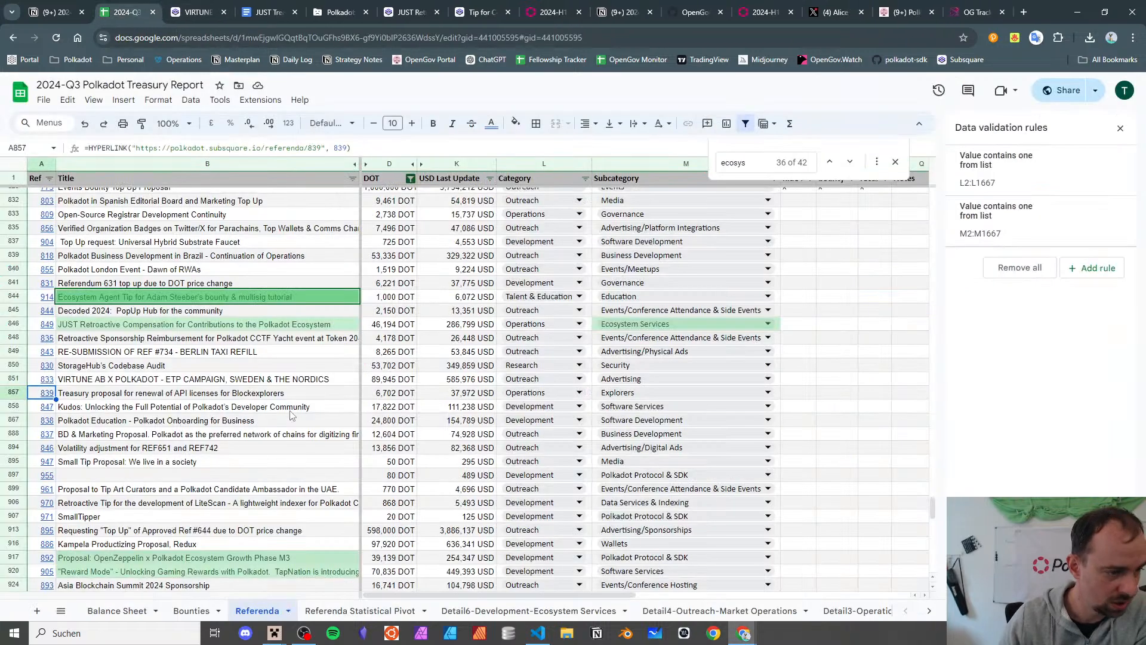
# - Open the Kudos referendum #847 from its link in the sheet
pyautogui.click(303, 398)
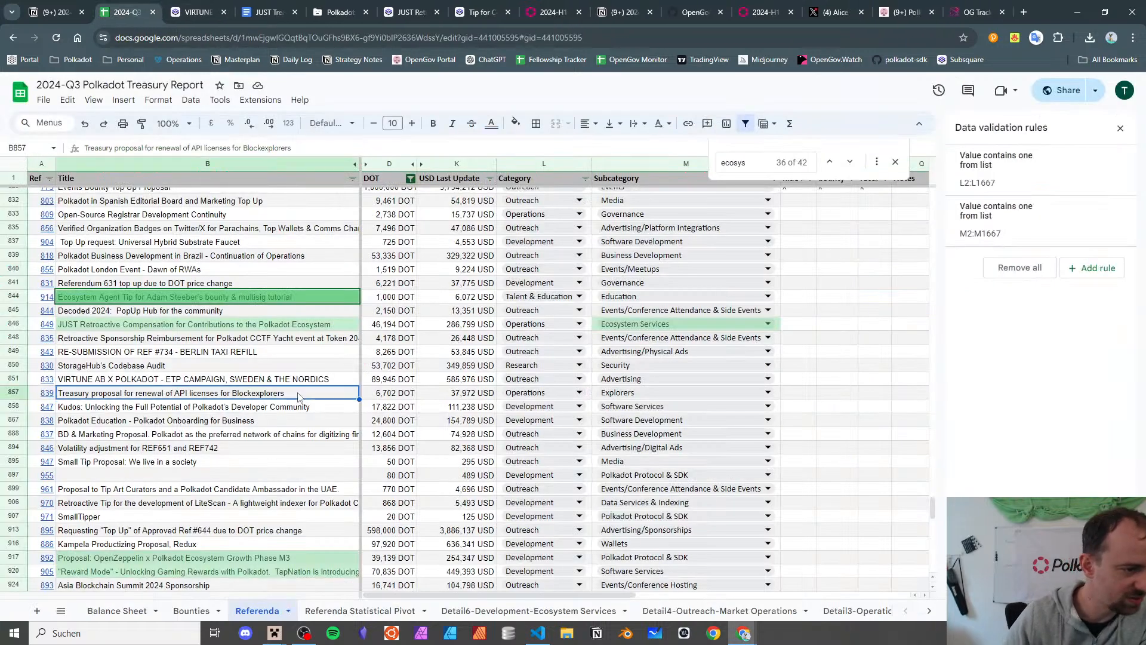
pyautogui.press('Down')
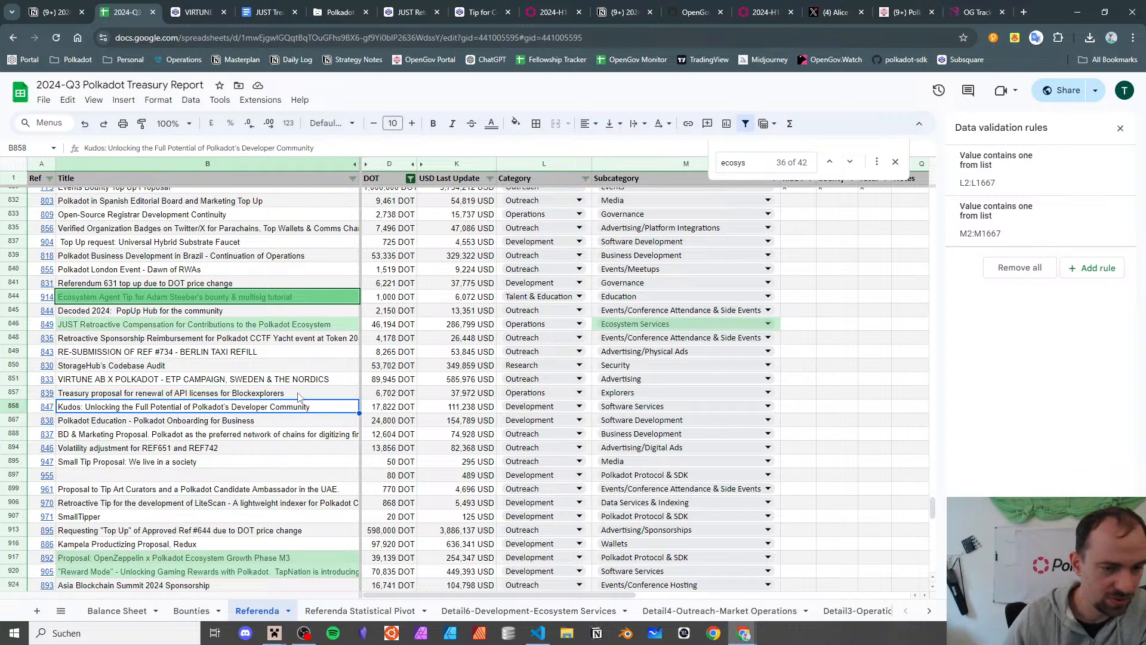
pyautogui.click(49, 408)
pyautogui.click(82, 435)
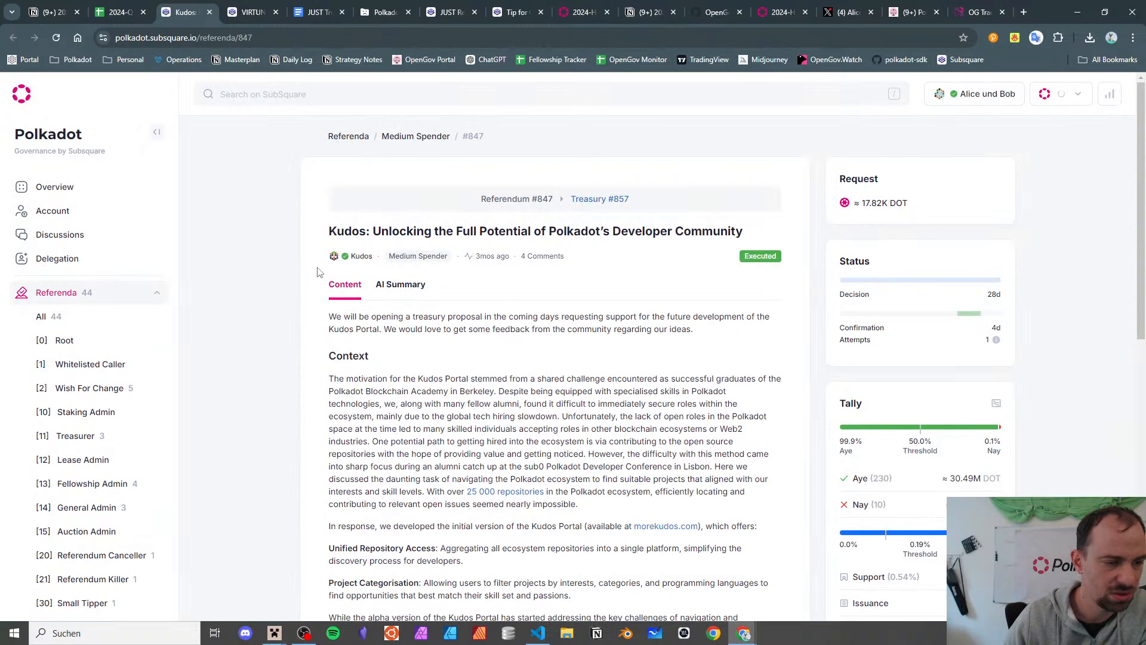
# - Expand and read through the full Kudos referendum #847 proposal text on Subsquare
pyautogui.scroll(-2, 317, 271)
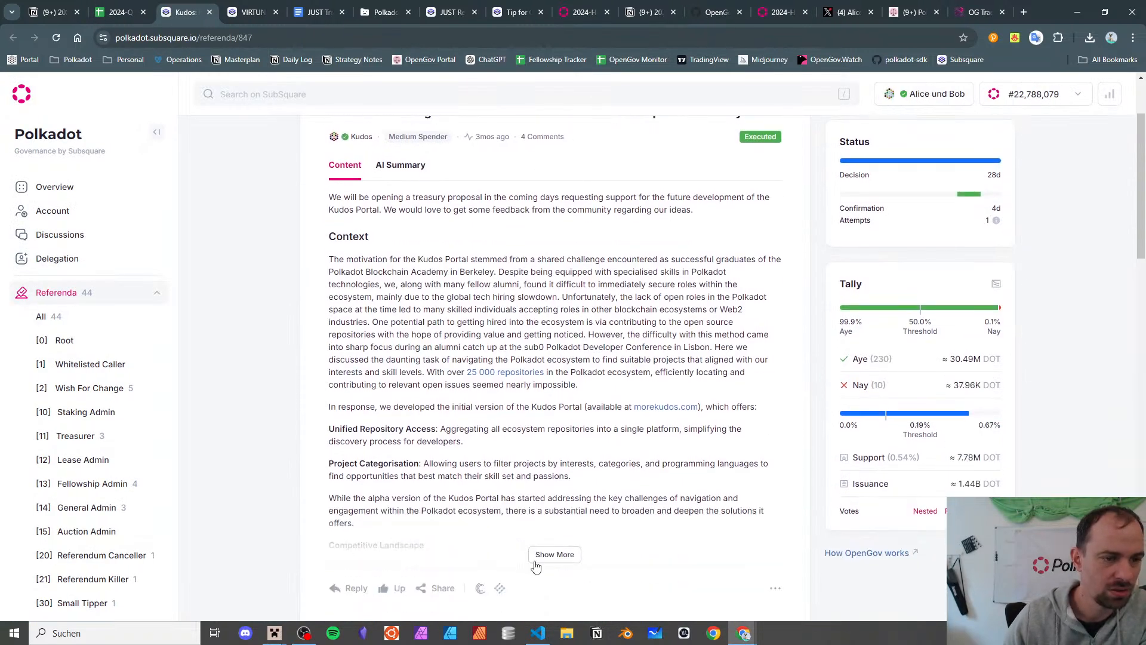
pyautogui.click(554, 555)
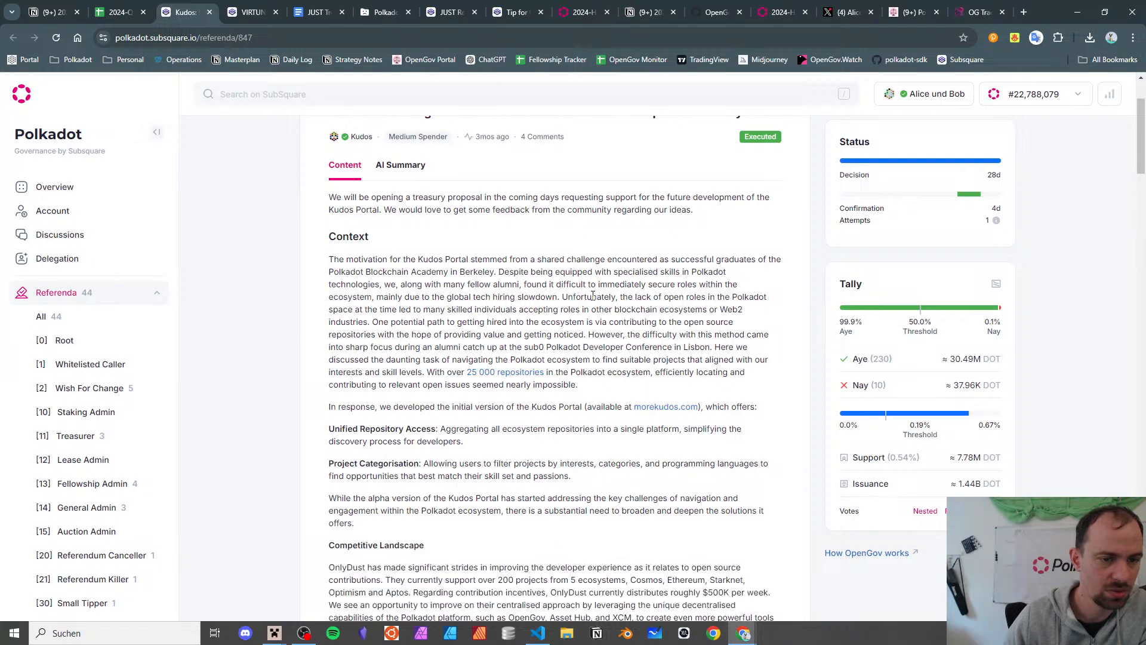
pyautogui.scroll(-4, 593, 295)
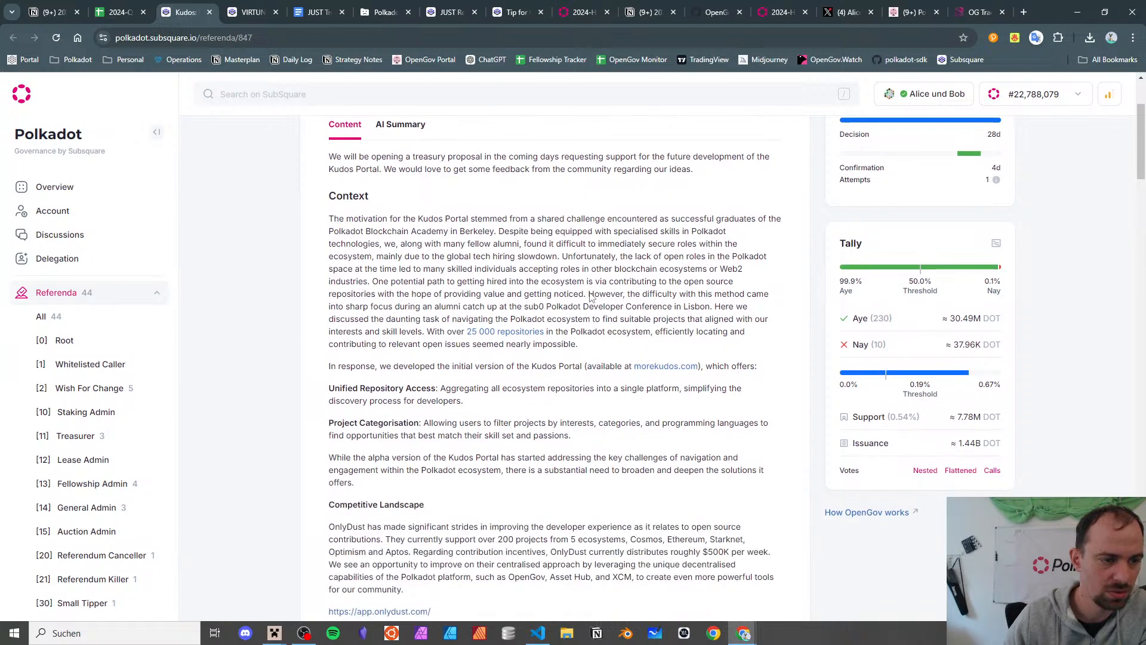
pyautogui.scroll(4, 581, 283)
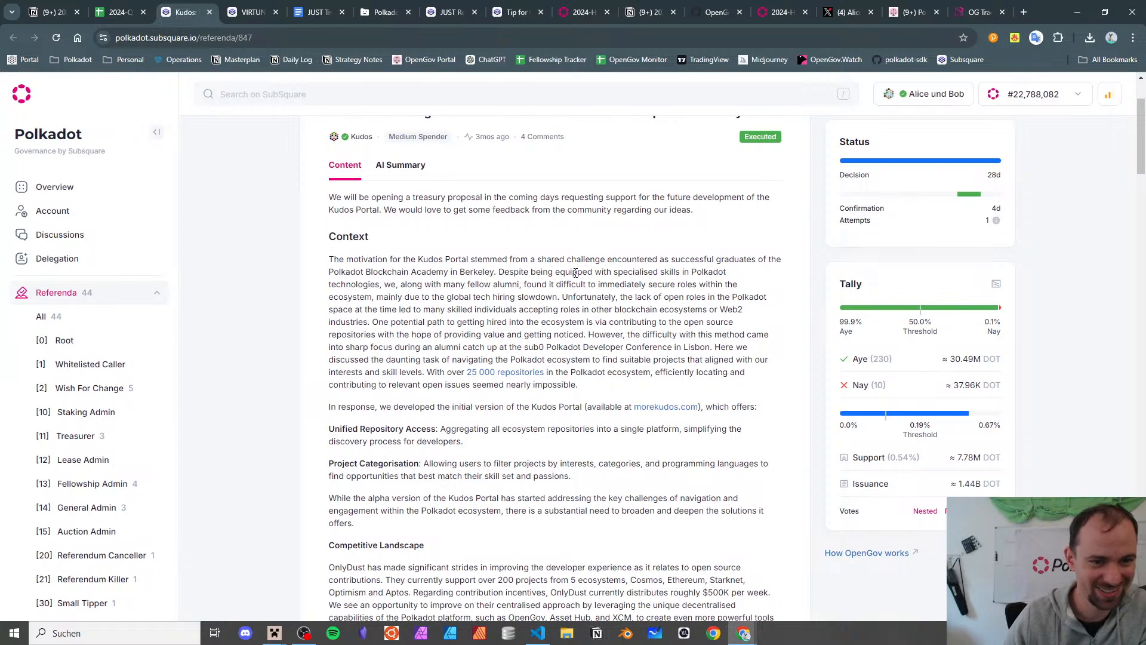
pyautogui.scroll(1, 537, 256)
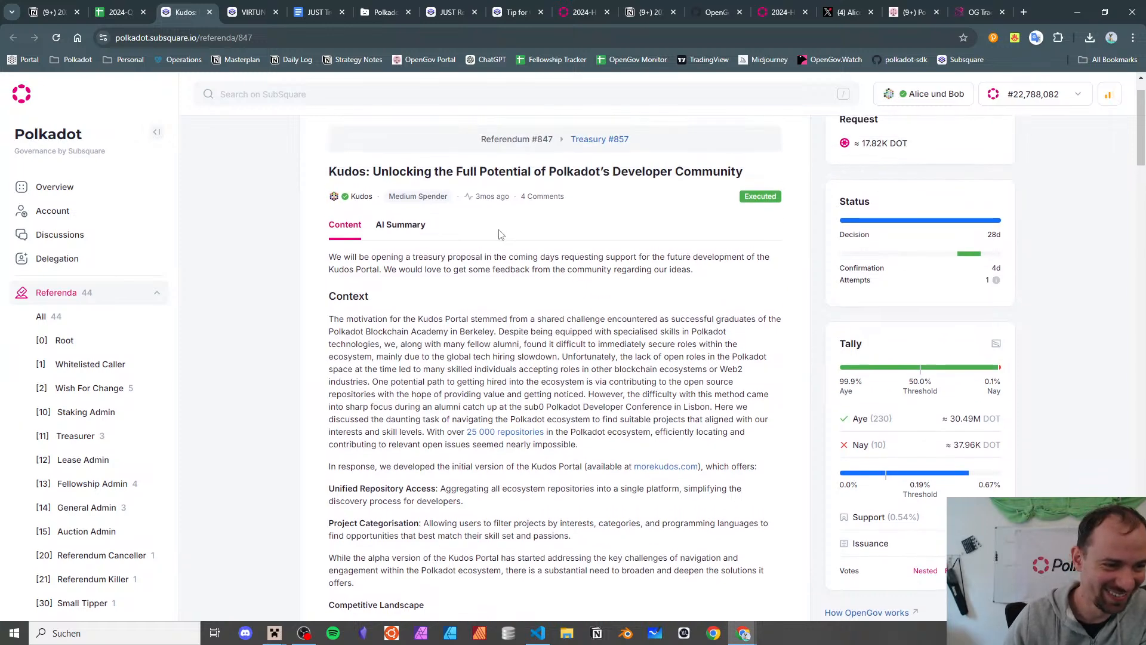
pyautogui.tripleClick(487, 259)
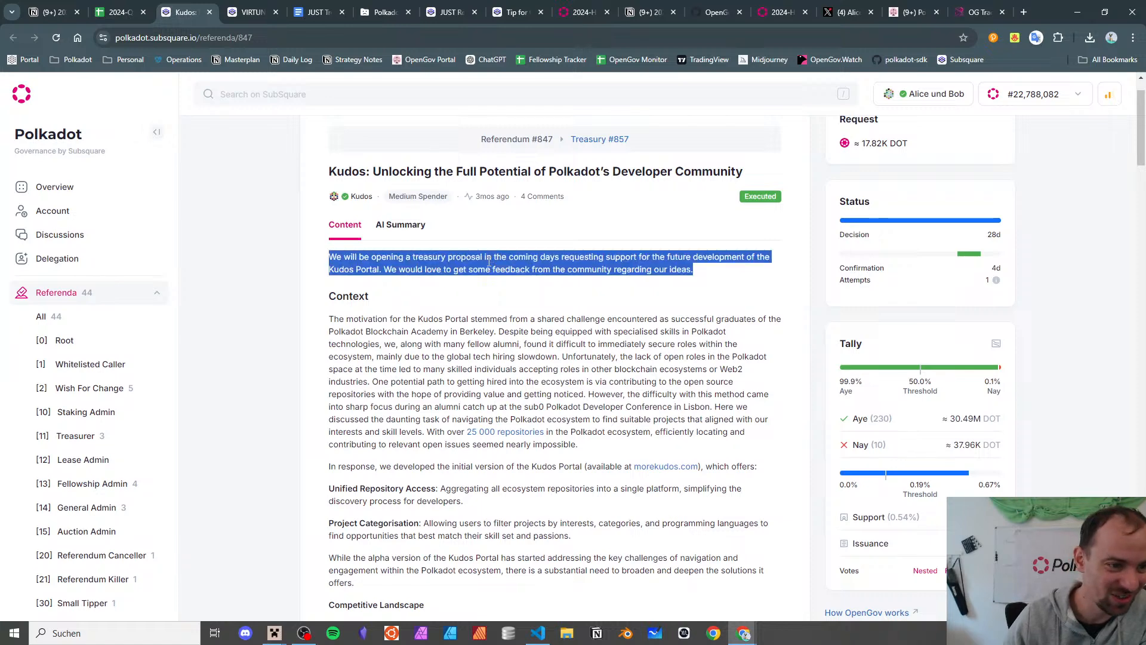
pyautogui.click(489, 264)
pyautogui.scroll(-2, 486, 282)
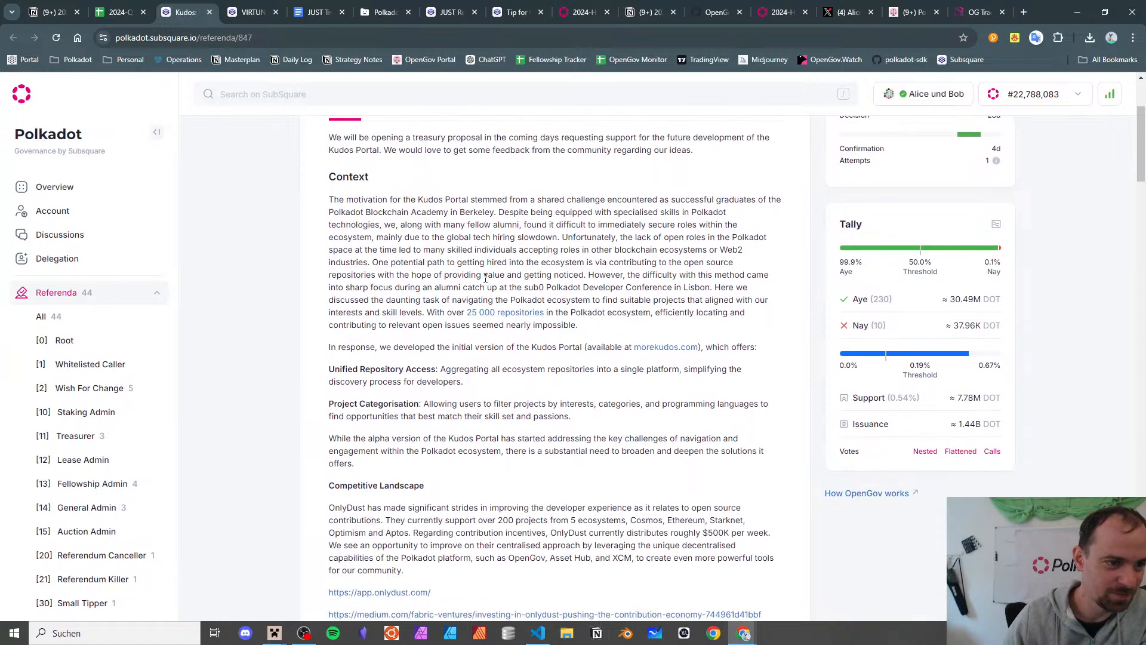
pyautogui.scroll(-2, 480, 275)
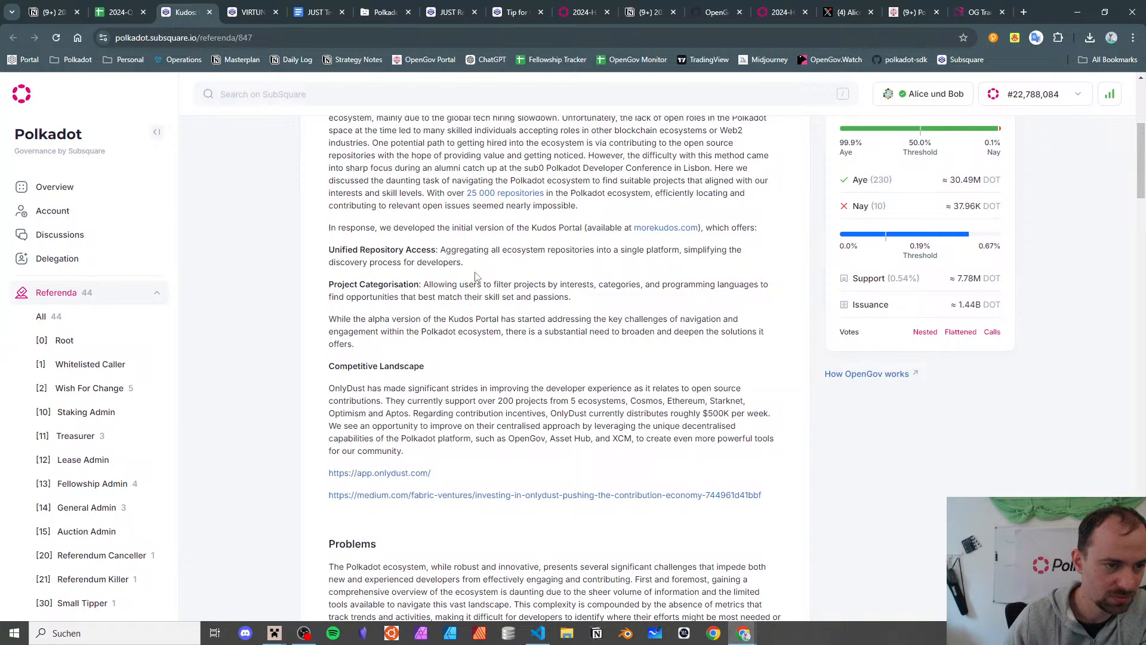
pyautogui.scroll(-4, 475, 276)
pyautogui.scroll(9, 471, 269)
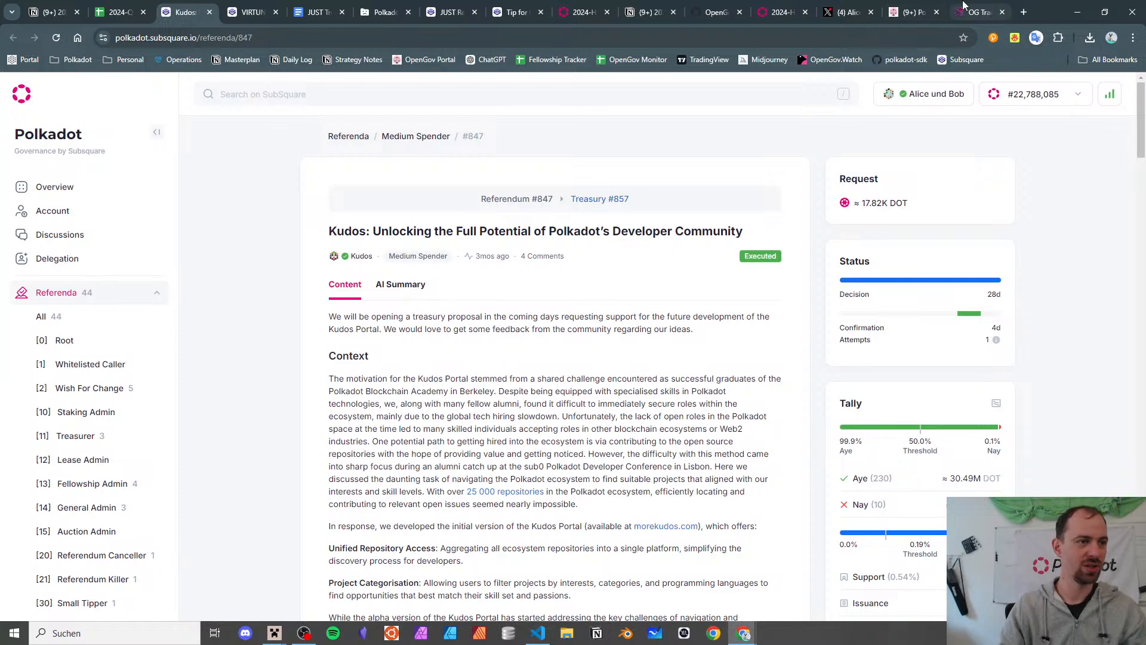
# - Load referendum 847's overview in OG Tracker by editing the page address
pyautogui.click(979, 12)
pyautogui.moveTo(279, 37); pyautogui.dragTo(770, 18)
pyautogui.write('47')
pyautogui.press('Return')
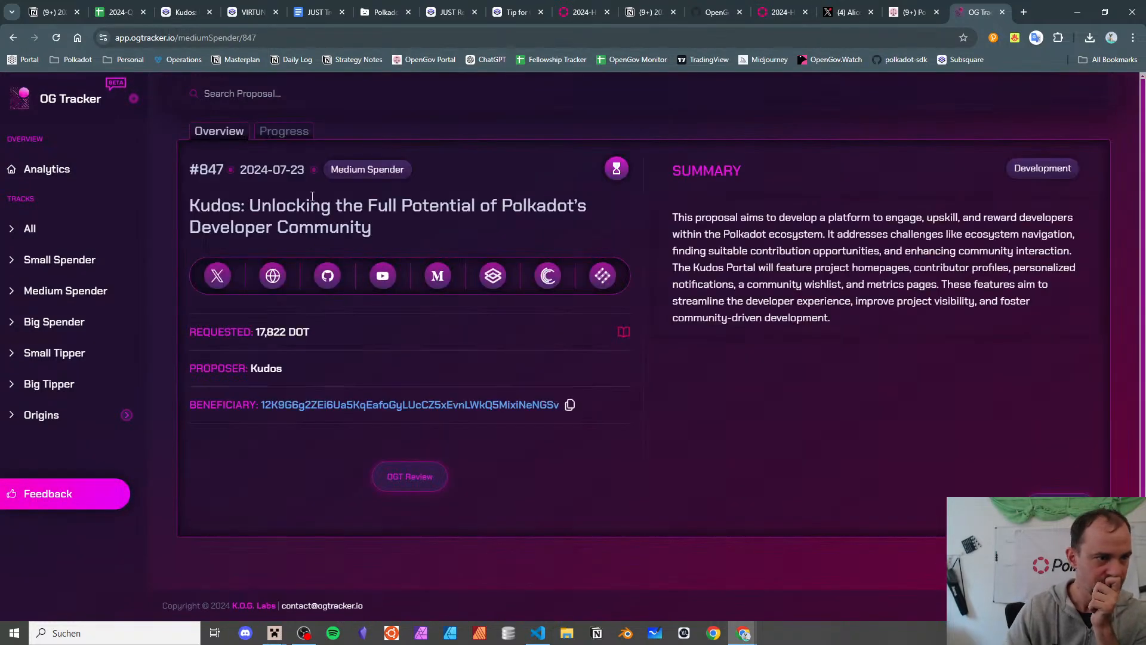
# - Review the Kudos Progress tab: all development tasks pending, 19.55% of duration elapsed
pyautogui.click(297, 135)
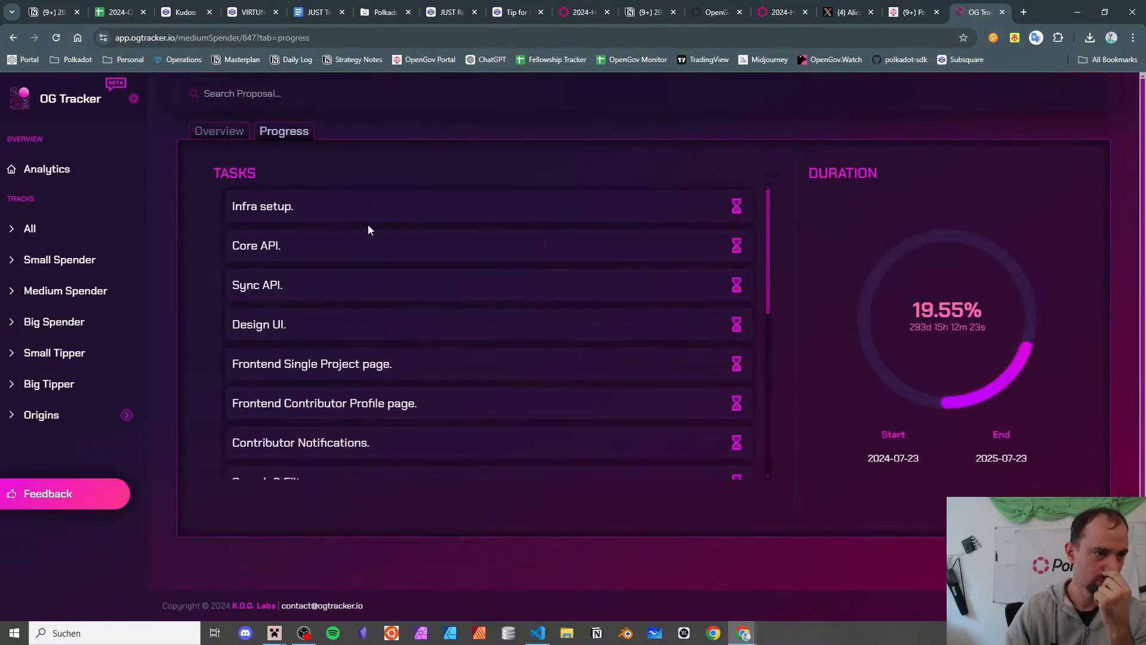
pyautogui.scroll(-1, 370, 232)
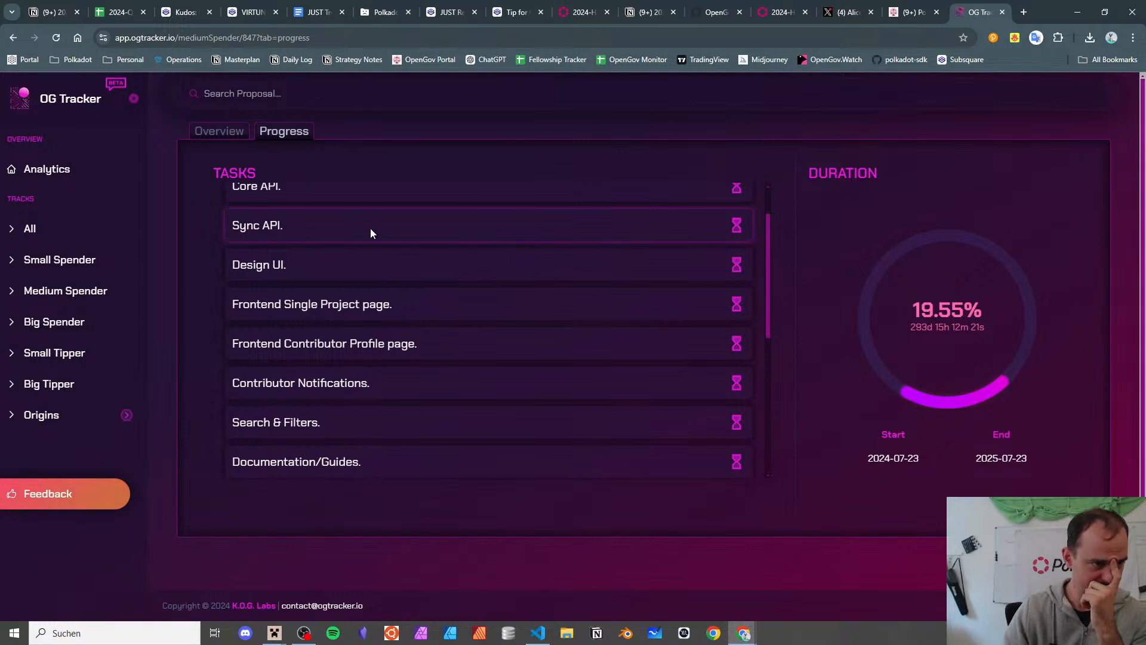
pyautogui.scroll(-1, 370, 230)
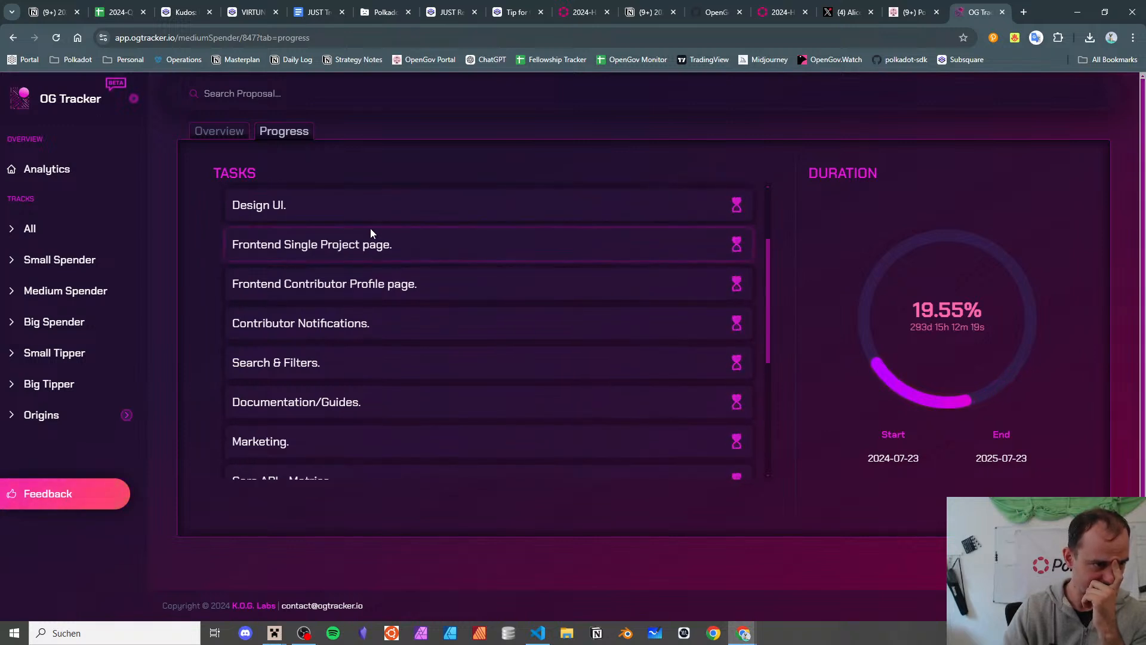
pyautogui.scroll(-1, 370, 231)
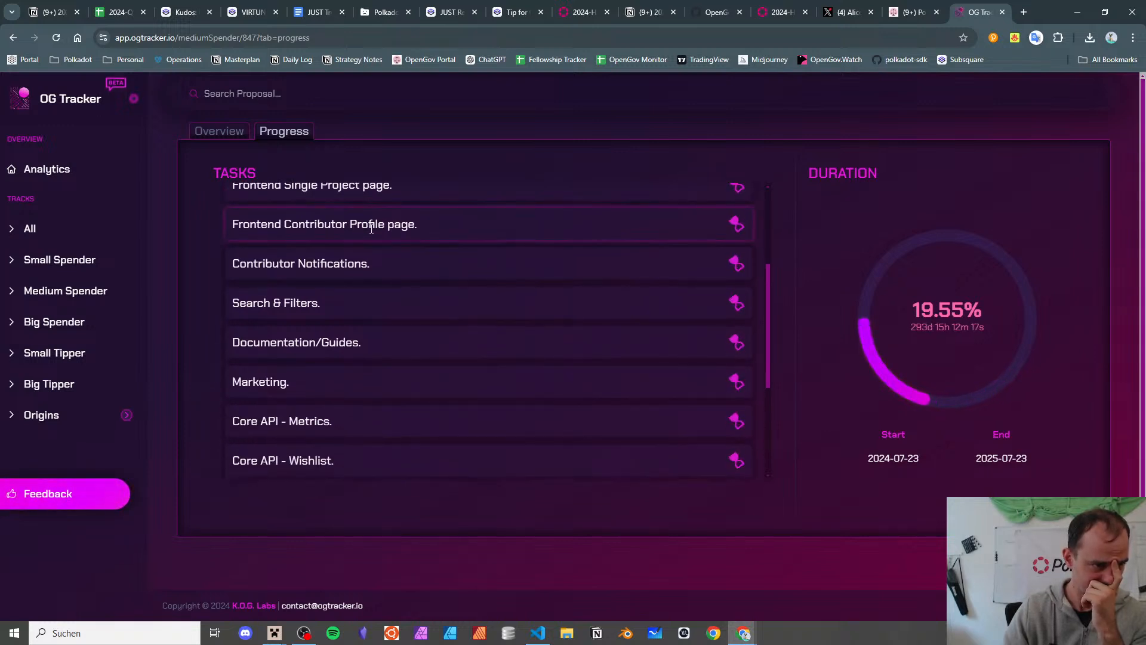
pyautogui.scroll(-1, 372, 228)
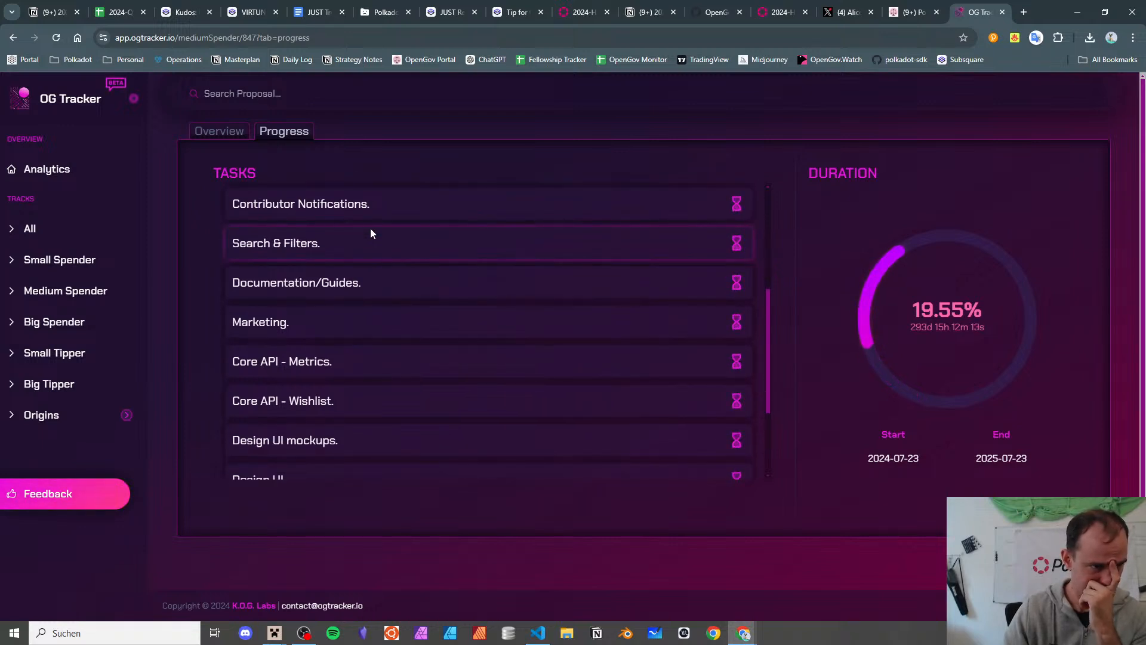
pyautogui.scroll(-1, 371, 228)
pyautogui.scroll(-2, 370, 230)
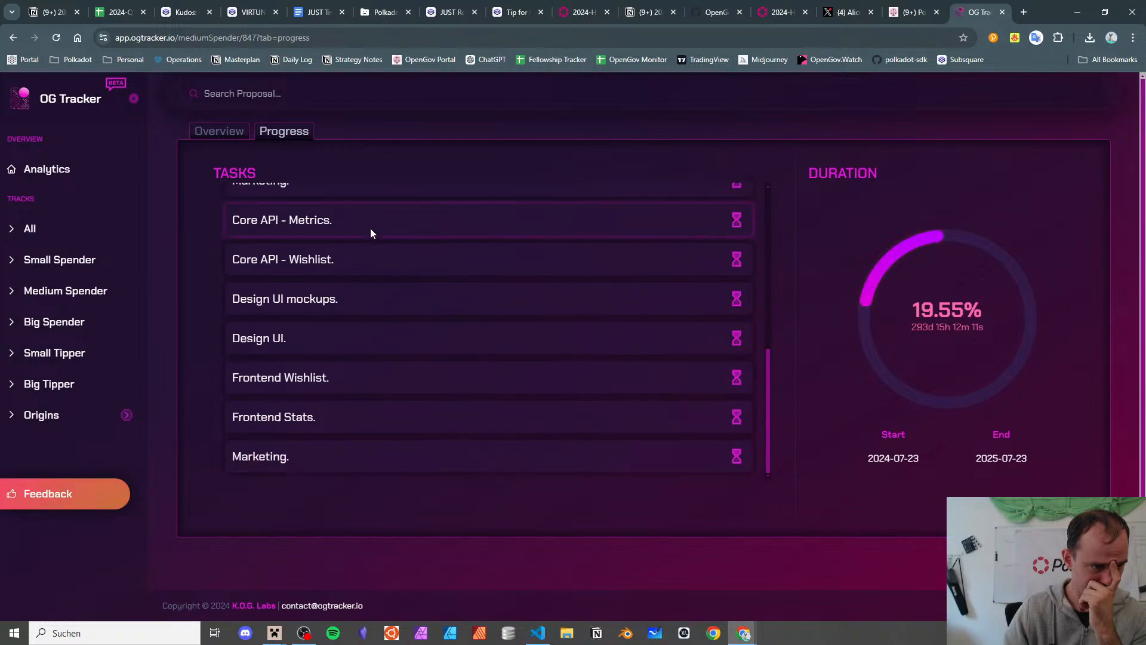
# - Skim the Kudos referendum #847 on Subsquare and go back to the Treasury Report spreadsheet
pyautogui.click(185, 12)
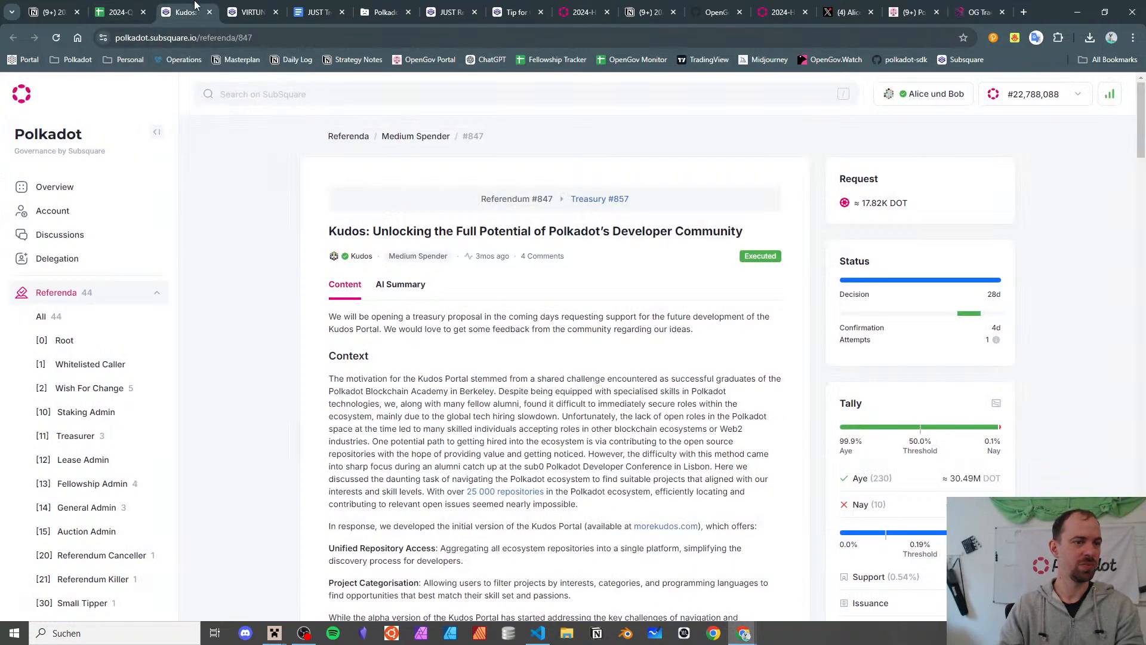
pyautogui.scroll(-15, 350, 327)
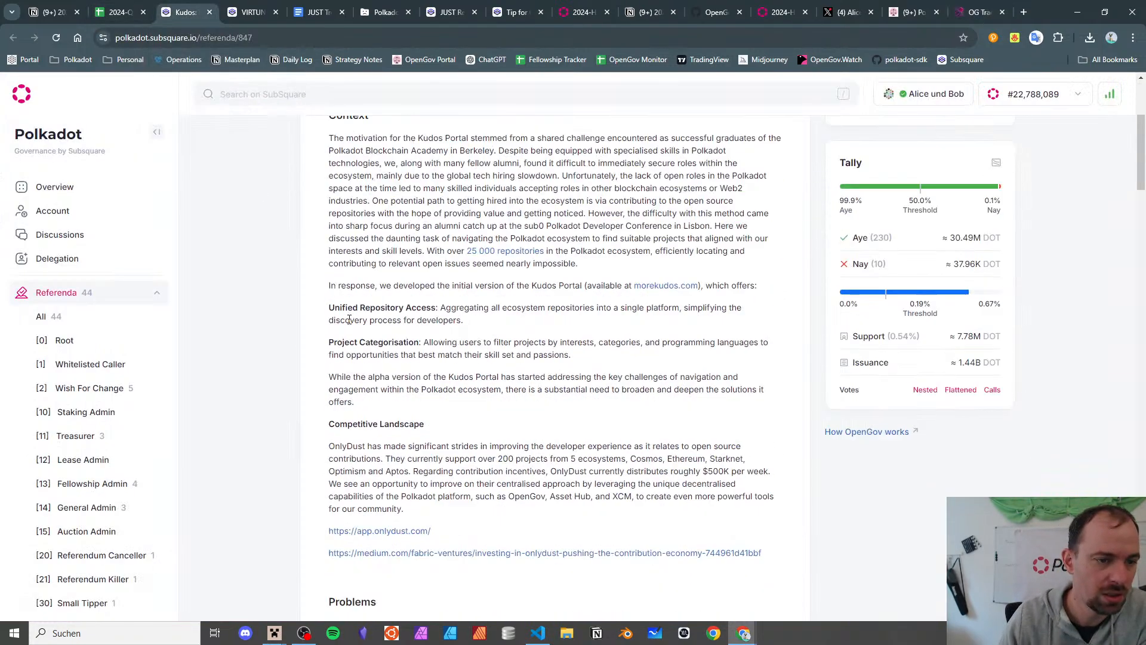
pyautogui.scroll(-15, 344, 314)
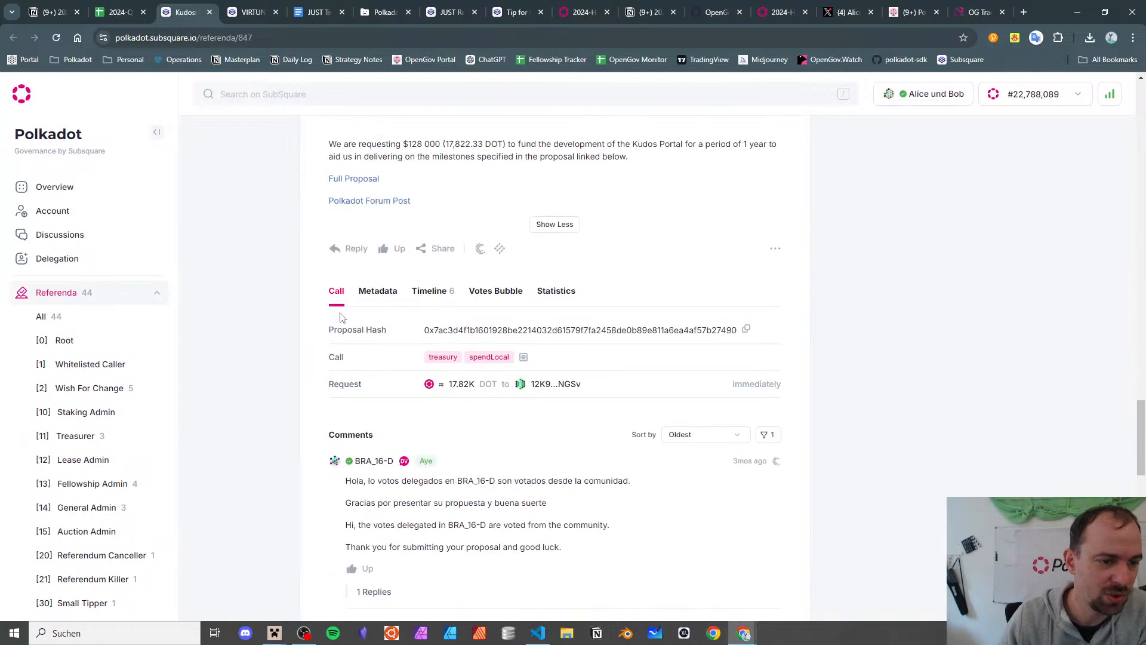
pyautogui.scroll(8, 340, 317)
pyautogui.scroll(20, 334, 307)
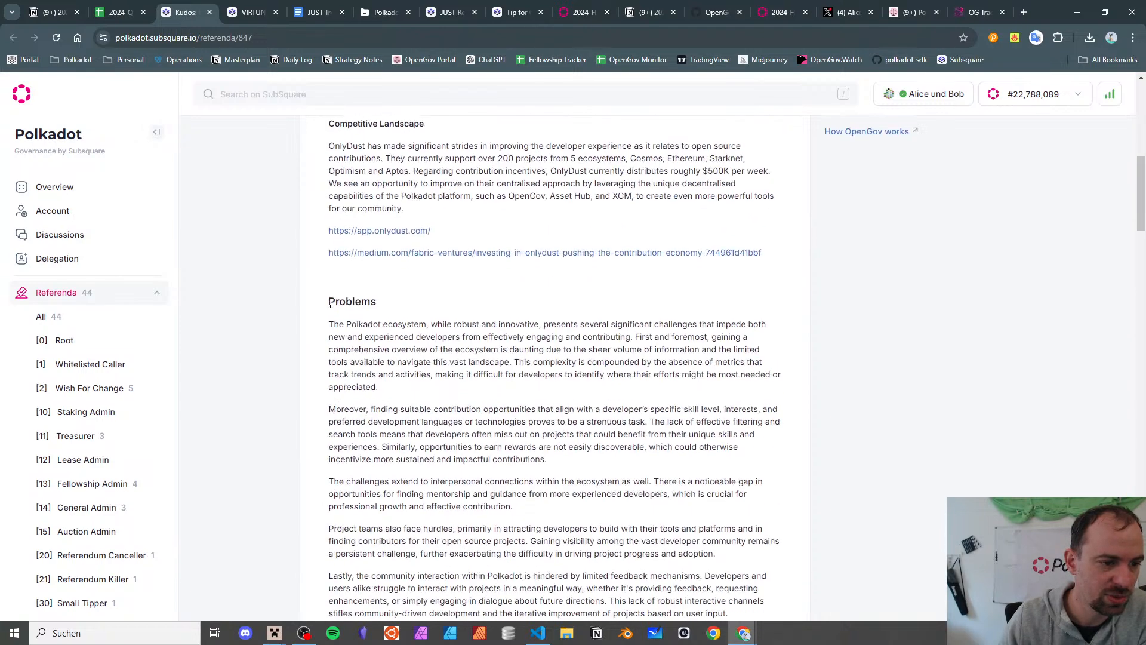
pyautogui.click(118, 12)
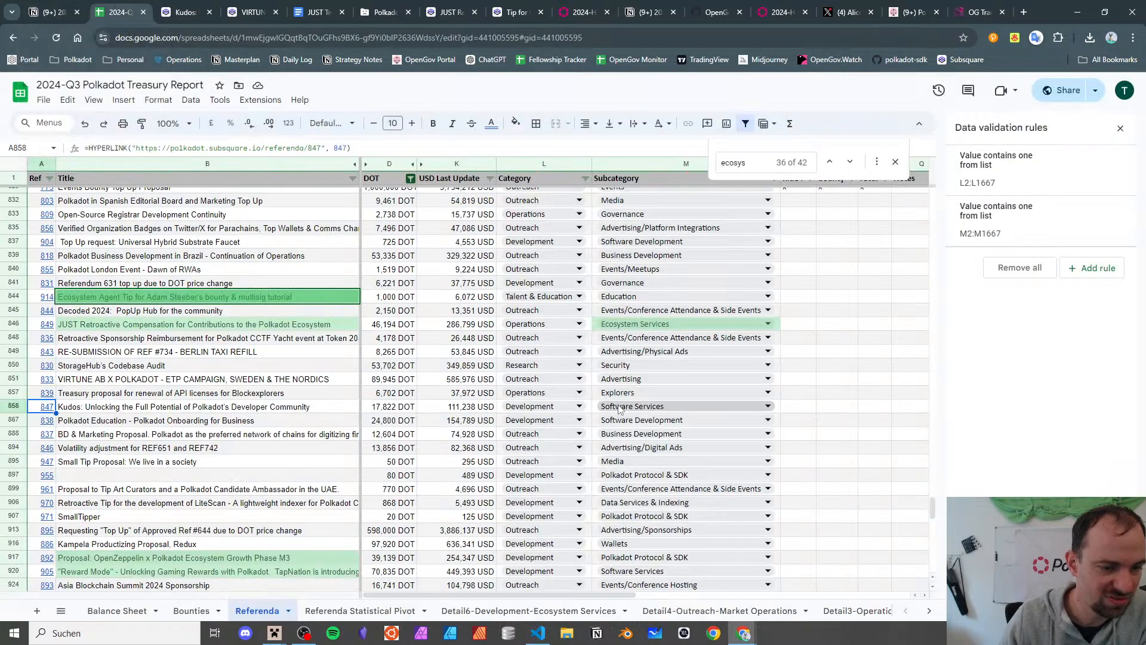
# - Browse the Kudos row's subcategory options, keep Software Services, and open the Referenda Statistical Pivot sheet
pyautogui.click(619, 408)
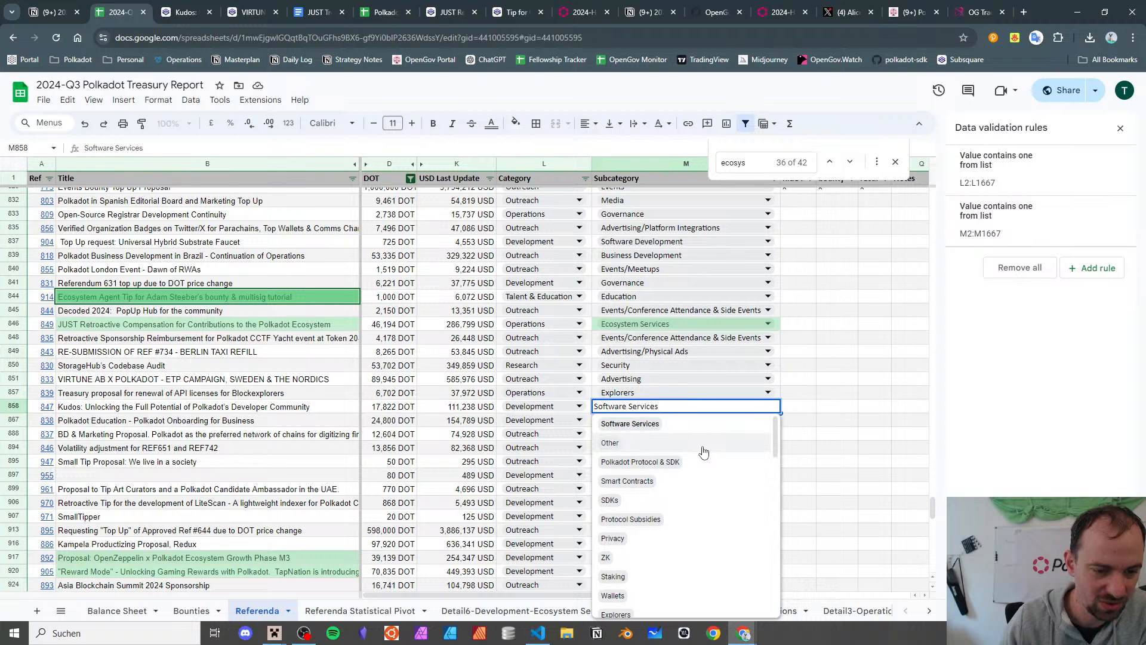
pyautogui.scroll(-2, 704, 452)
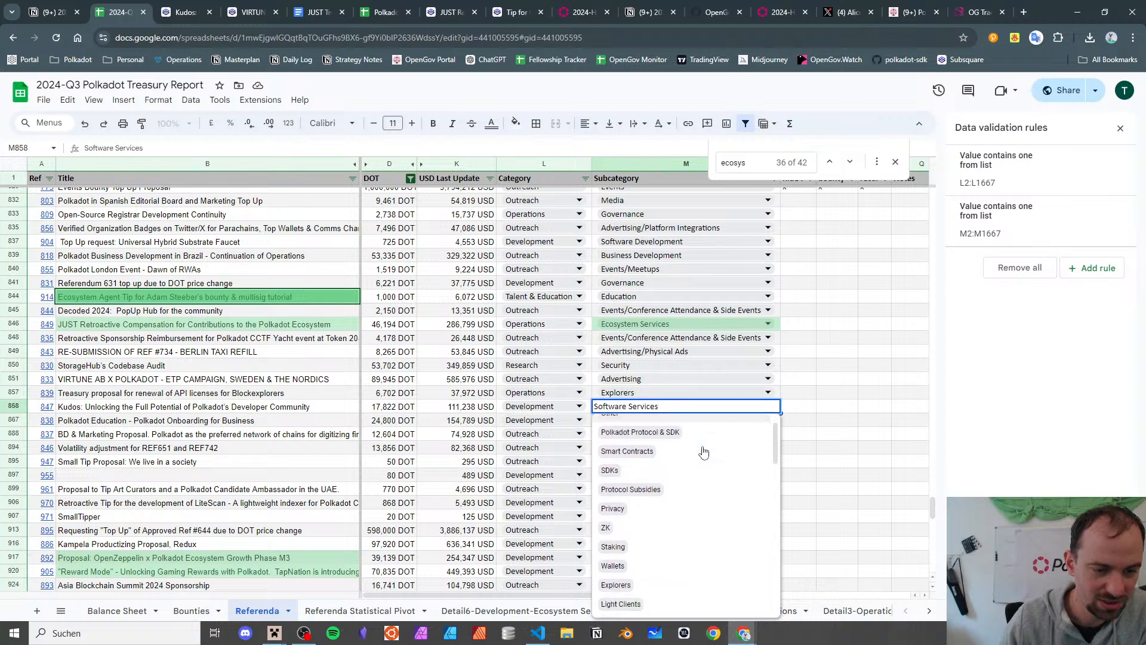
pyautogui.scroll(-2, 703, 452)
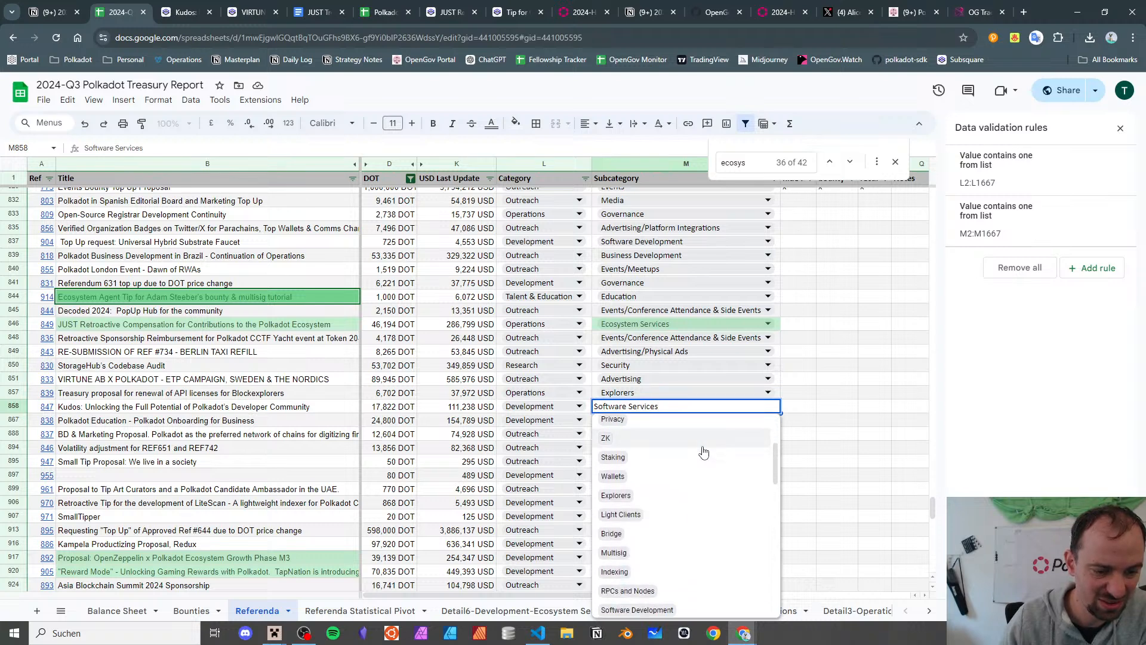
pyautogui.scroll(-2, 704, 452)
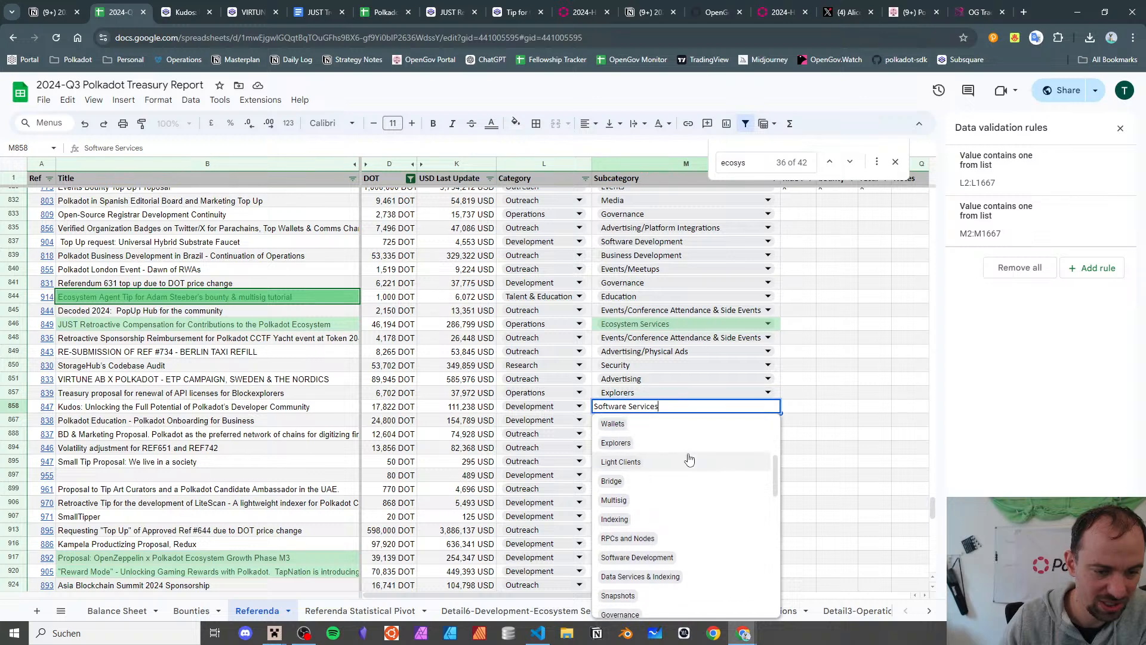
pyautogui.scroll(-2, 687, 449)
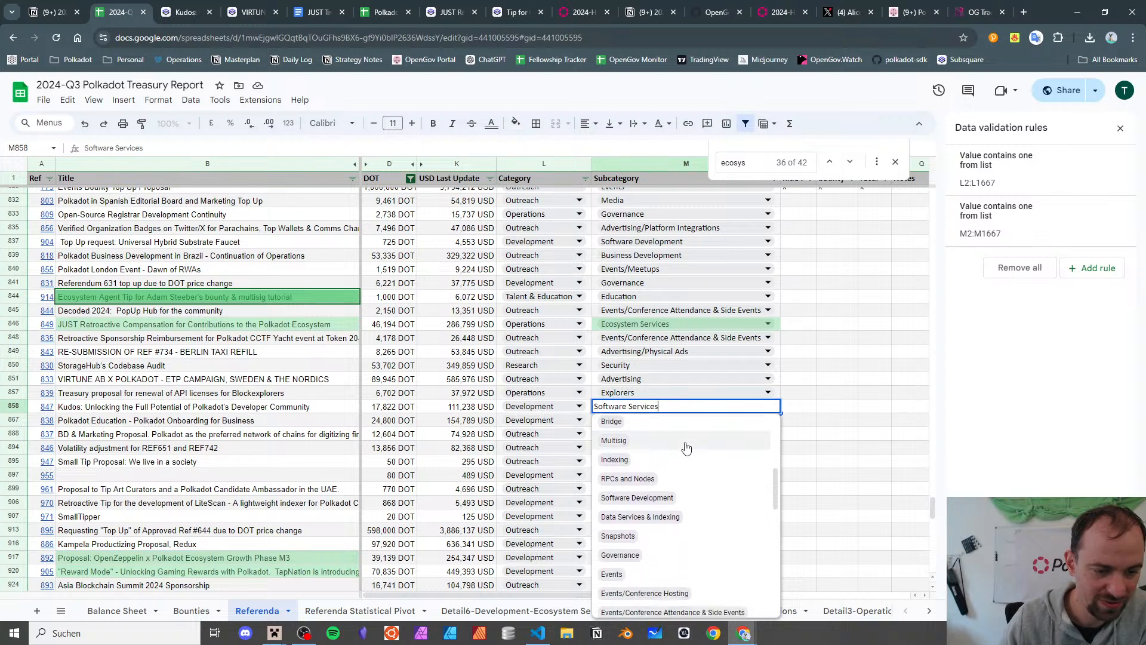
pyautogui.click(317, 610)
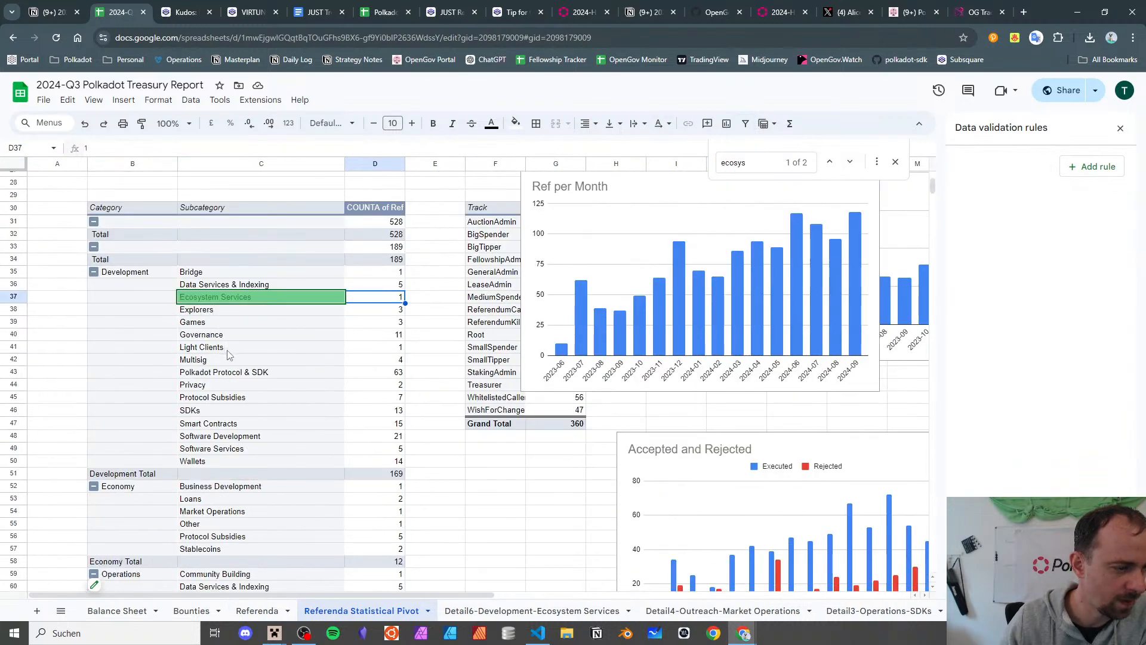
# - Compare pivot entries Polkadot Protocol & SDK, Protocol Subsidies and Software Development, then return to Referenda
pyautogui.click(232, 375)
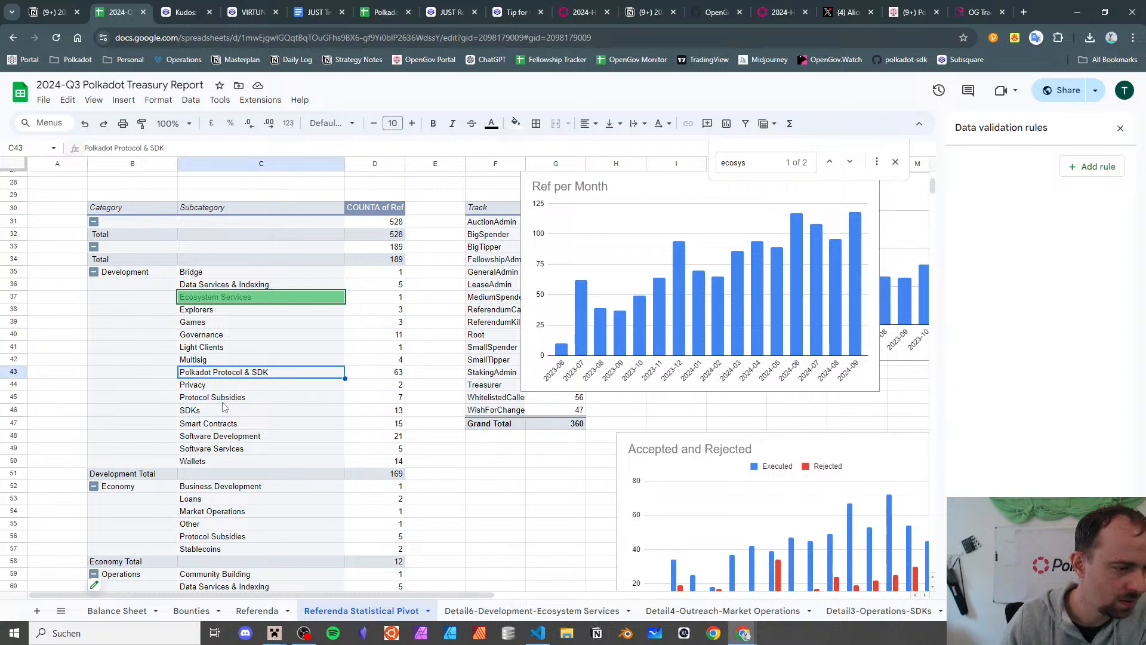
pyautogui.click(224, 402)
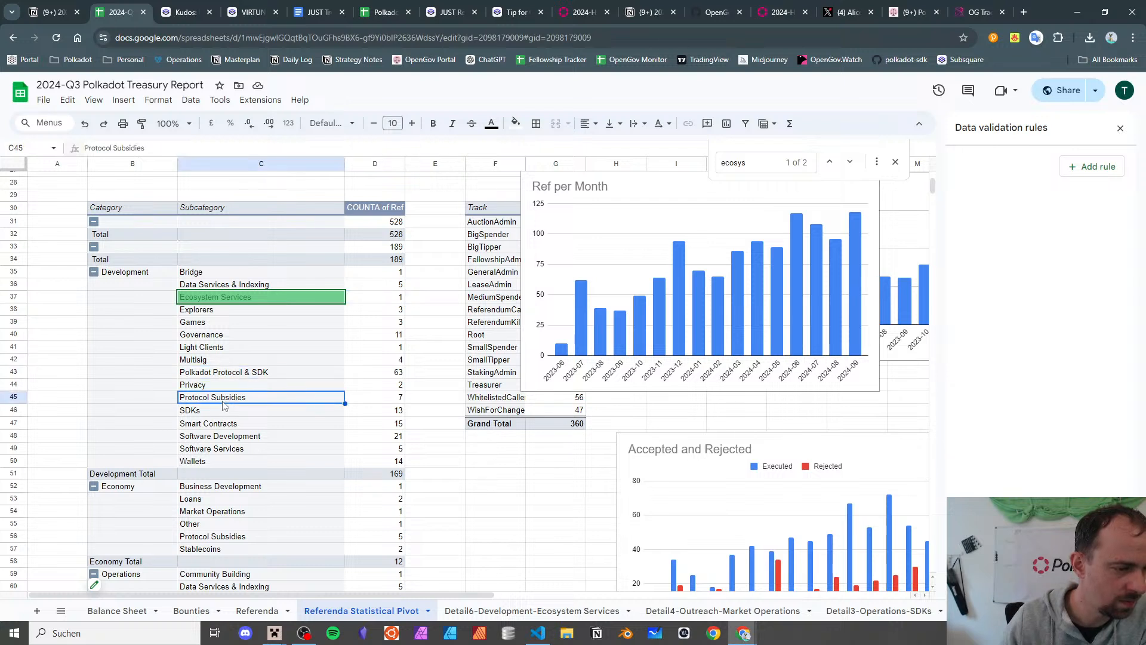
pyautogui.click(231, 440)
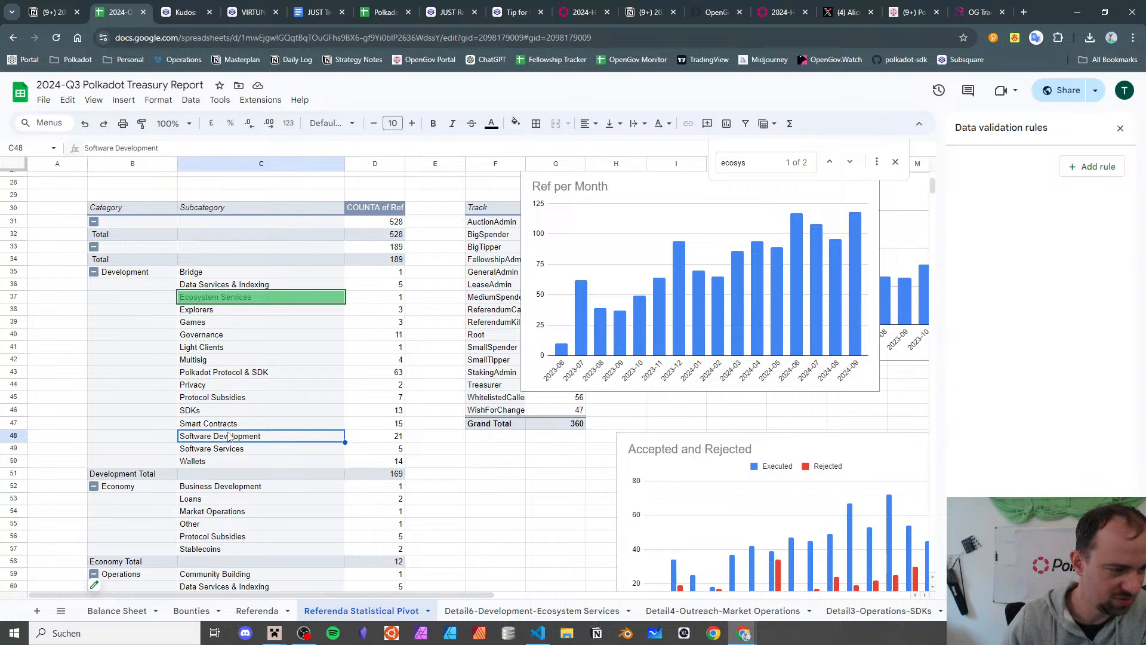
pyautogui.click(258, 611)
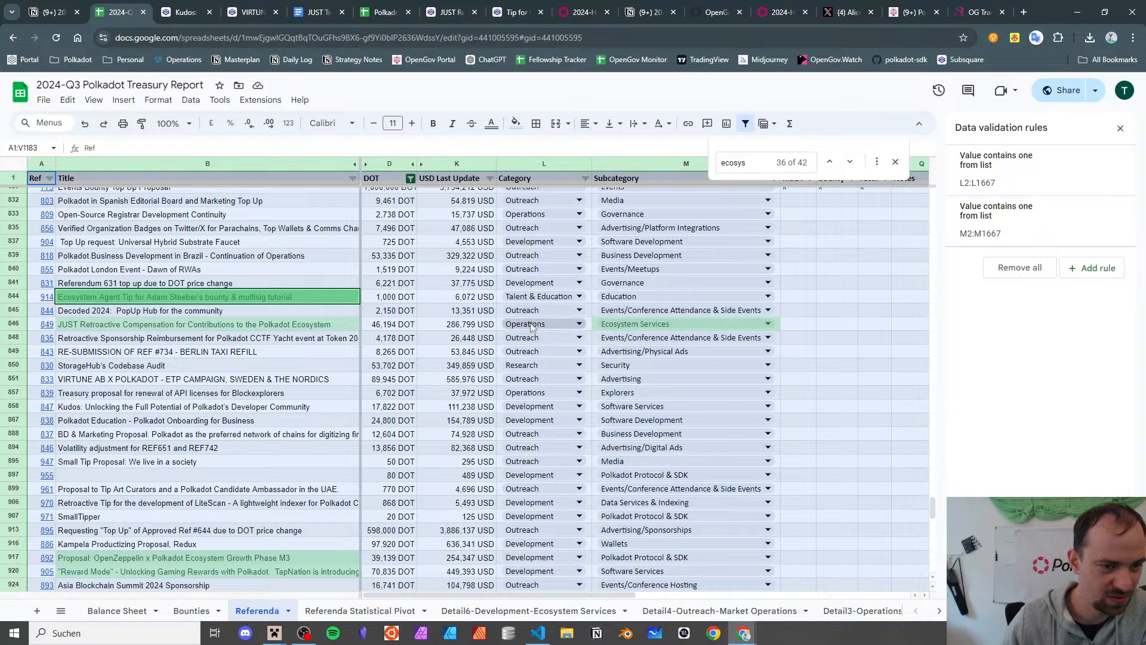
# - Check the Kudos row's subcategory choices in M858 and leave Software Services unchanged
pyautogui.click(248, 339)
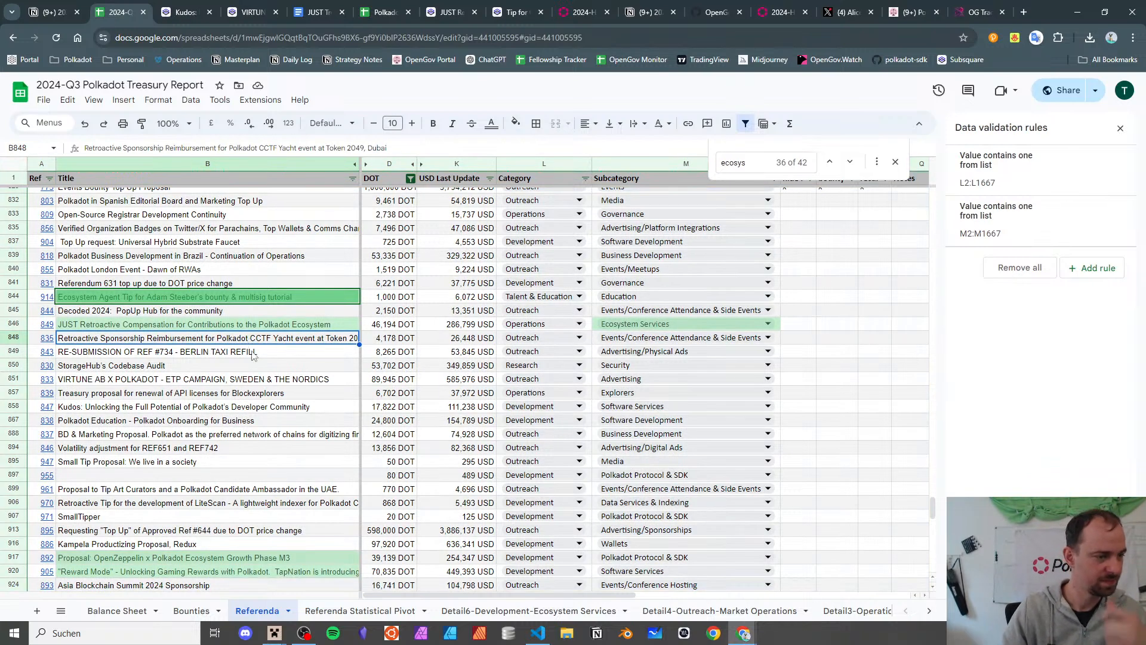
pyautogui.click(279, 408)
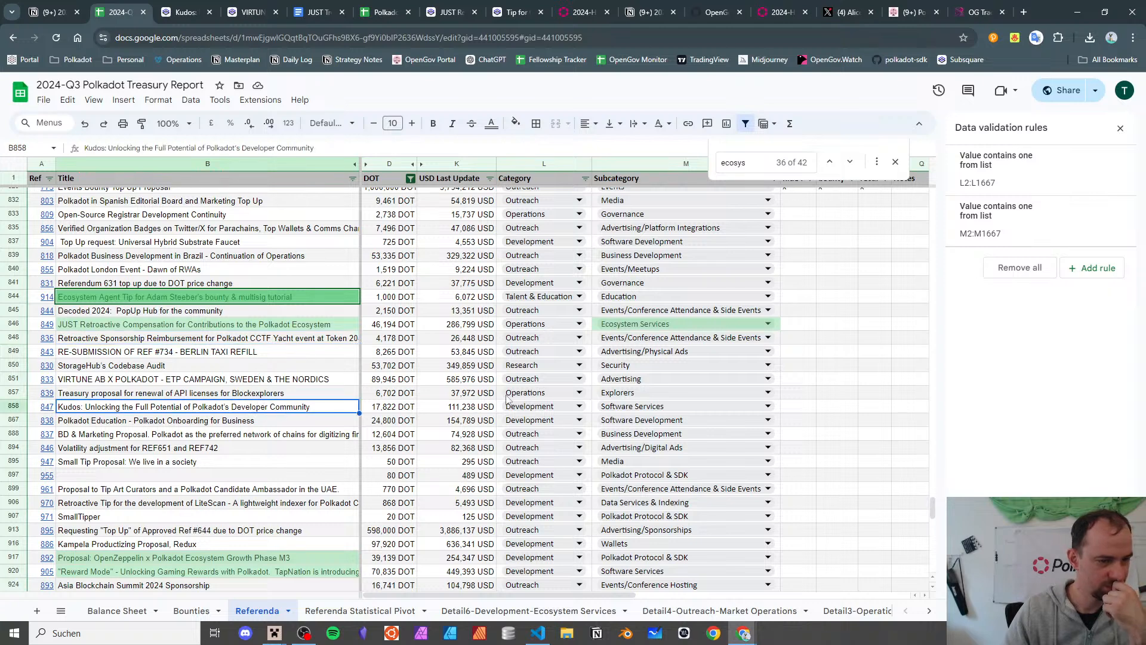
pyautogui.doubleClick(613, 406)
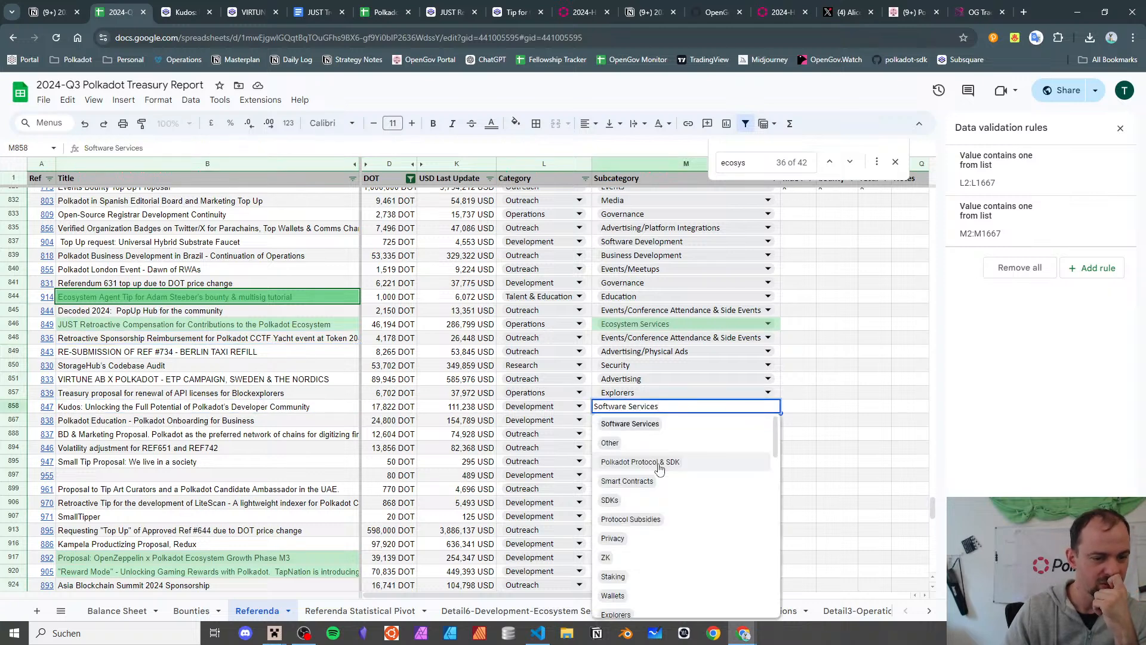
pyautogui.scroll(-1, 659, 469)
pyautogui.scroll(-1, 659, 470)
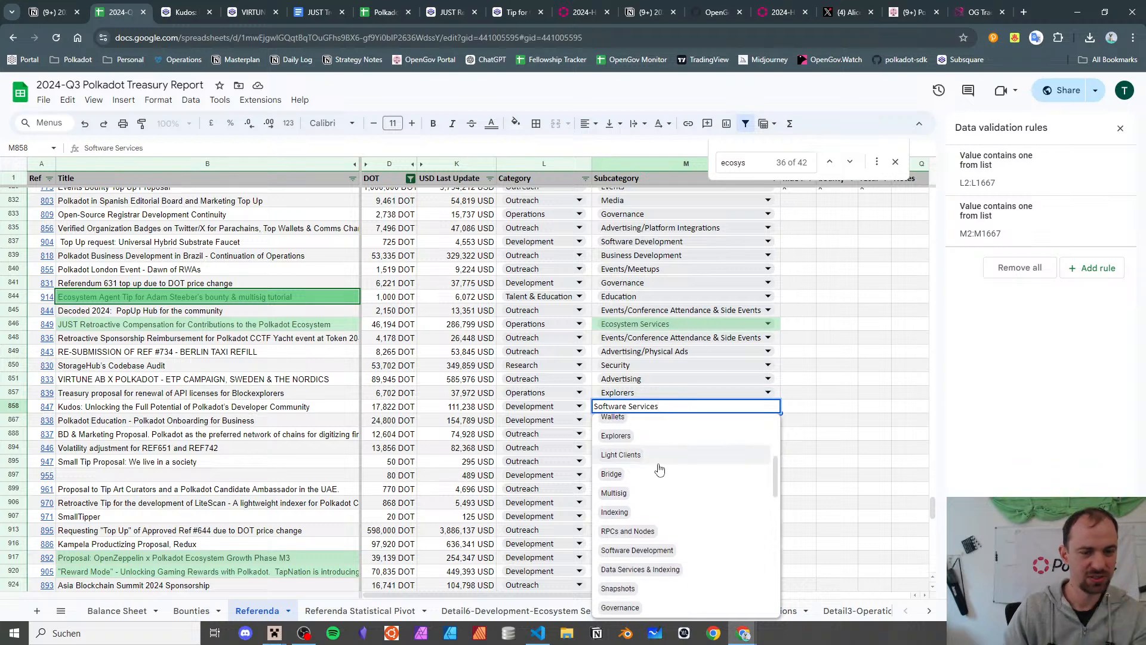
pyautogui.press('Escape')
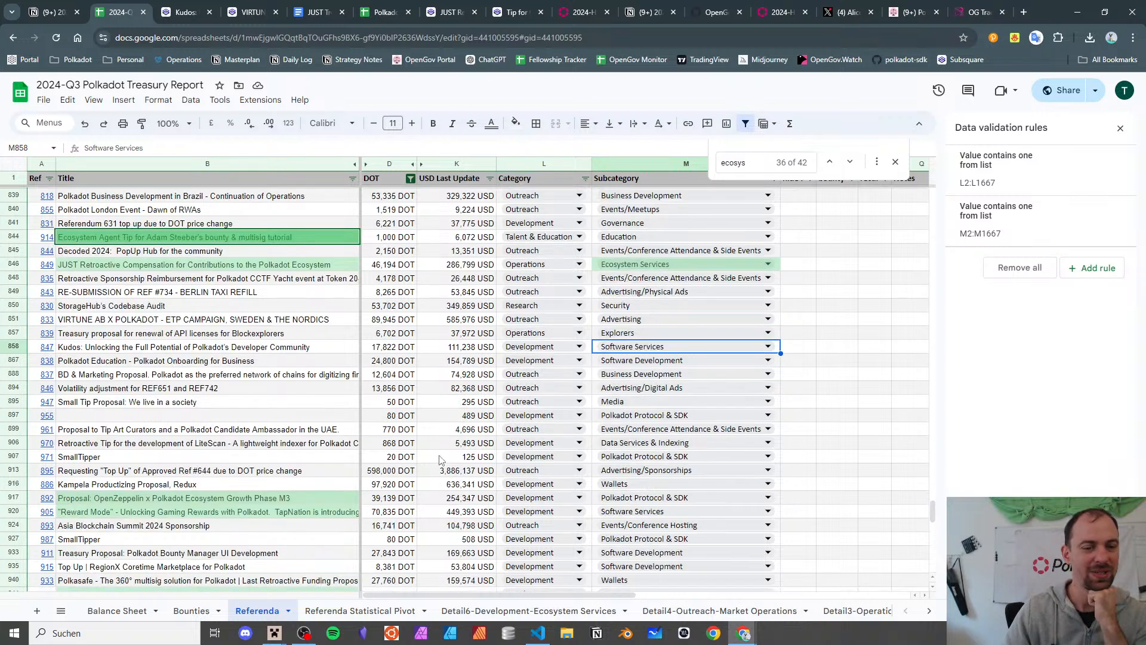
# - Open the link preview for referendum 838, Polkadot Education
pyautogui.scroll(-1, 443, 460)
pyautogui.click(279, 347)
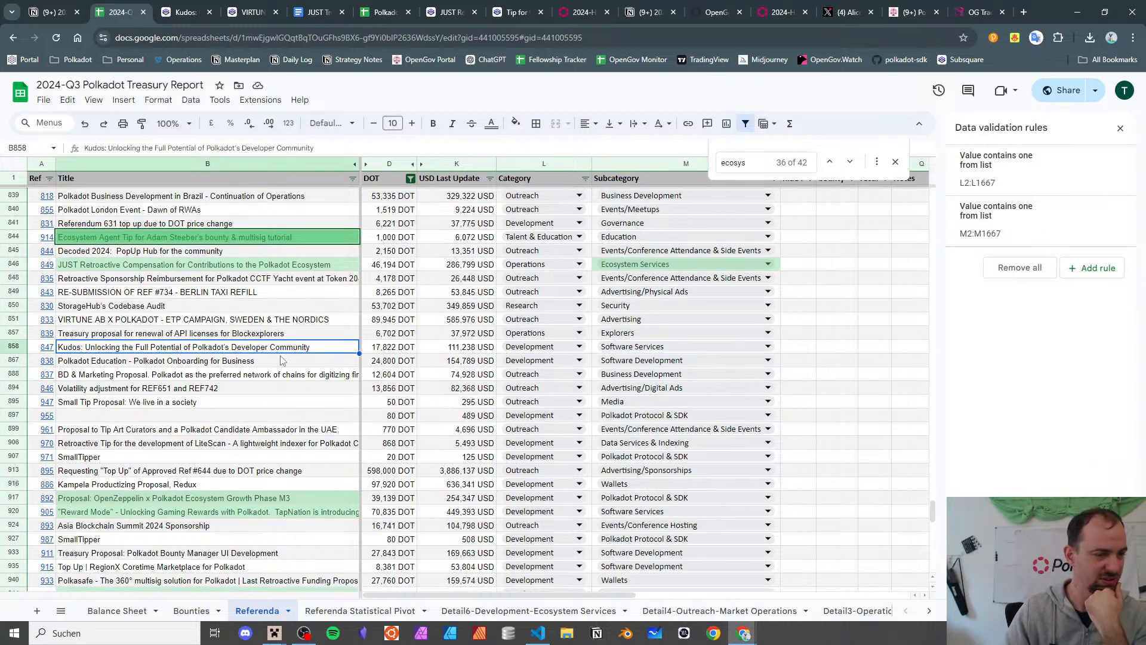
pyautogui.click(281, 359)
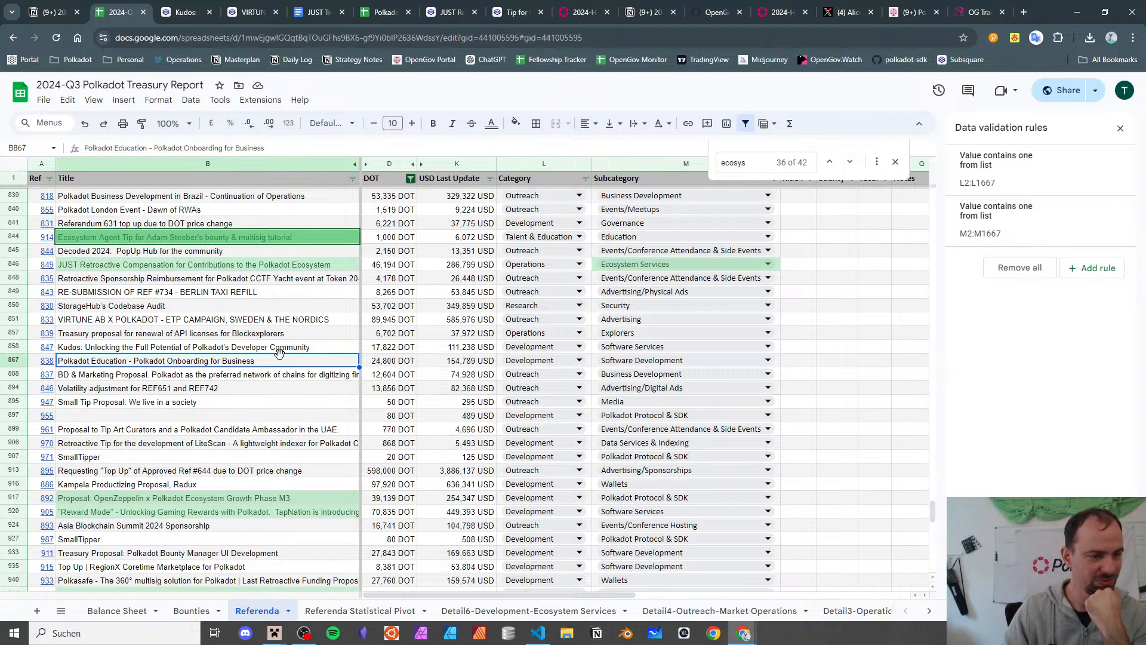
pyautogui.click(47, 360)
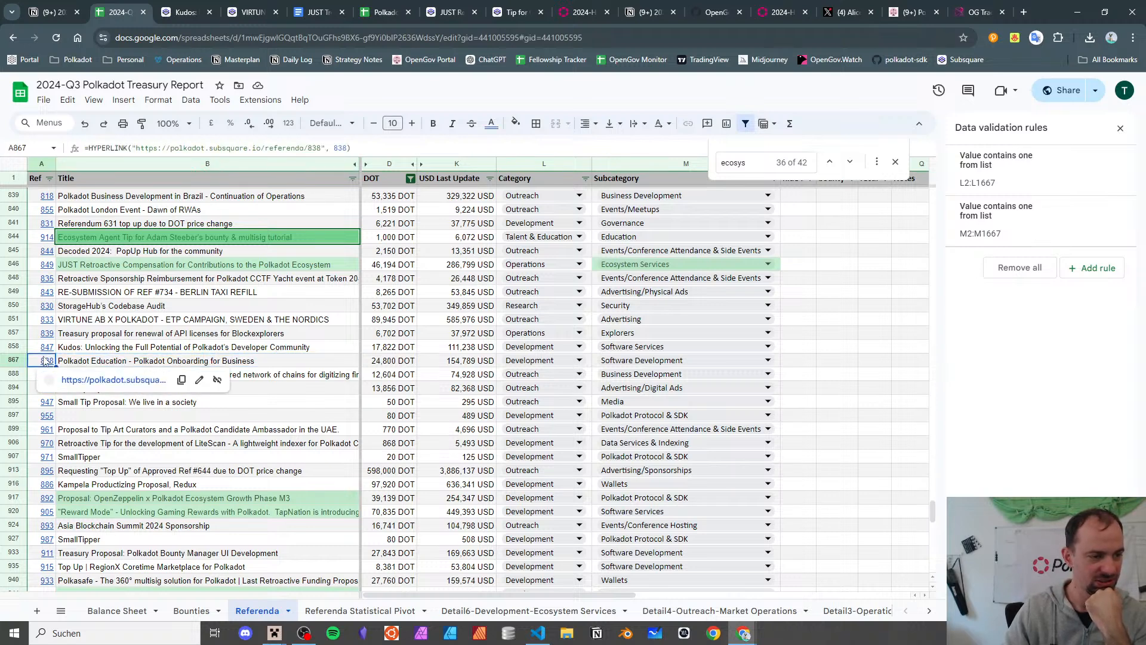
# - Open referendum 838, Polkadot Education, on Subsquare and read through its page
pyautogui.click(84, 385)
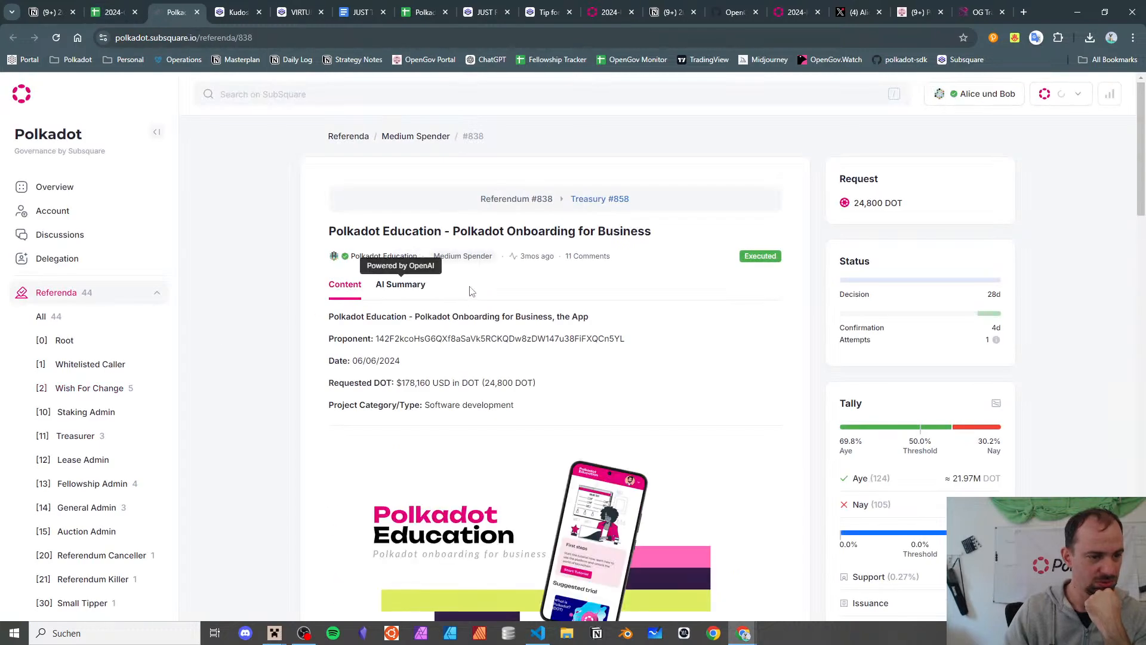
pyautogui.scroll(-5, 734, 302)
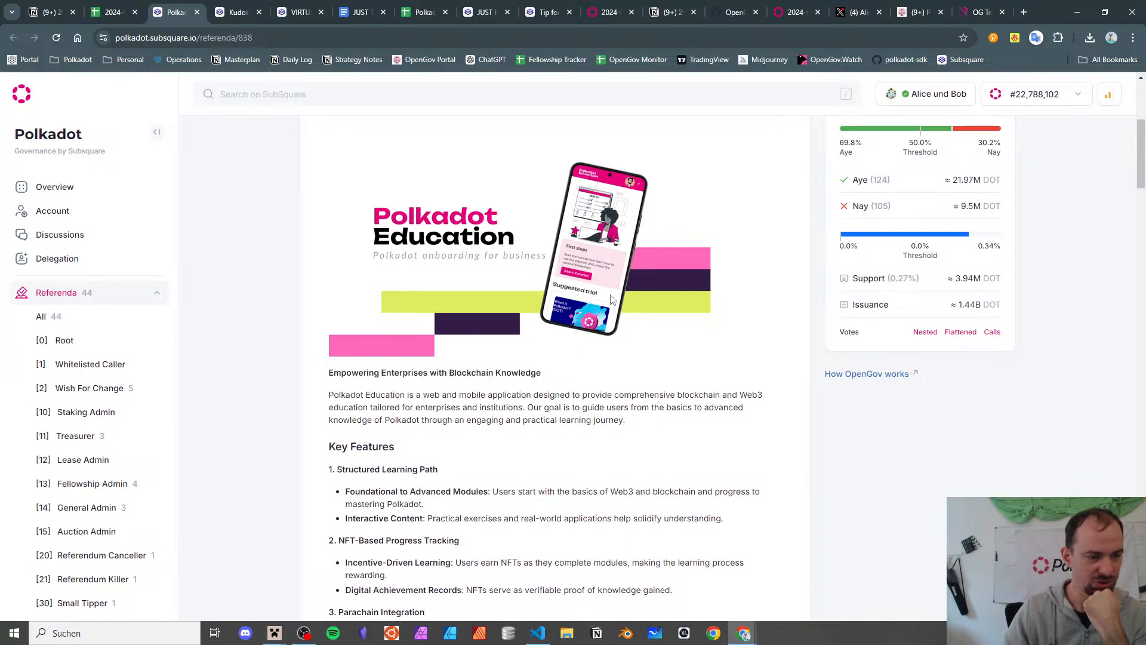
pyautogui.scroll(5, 611, 300)
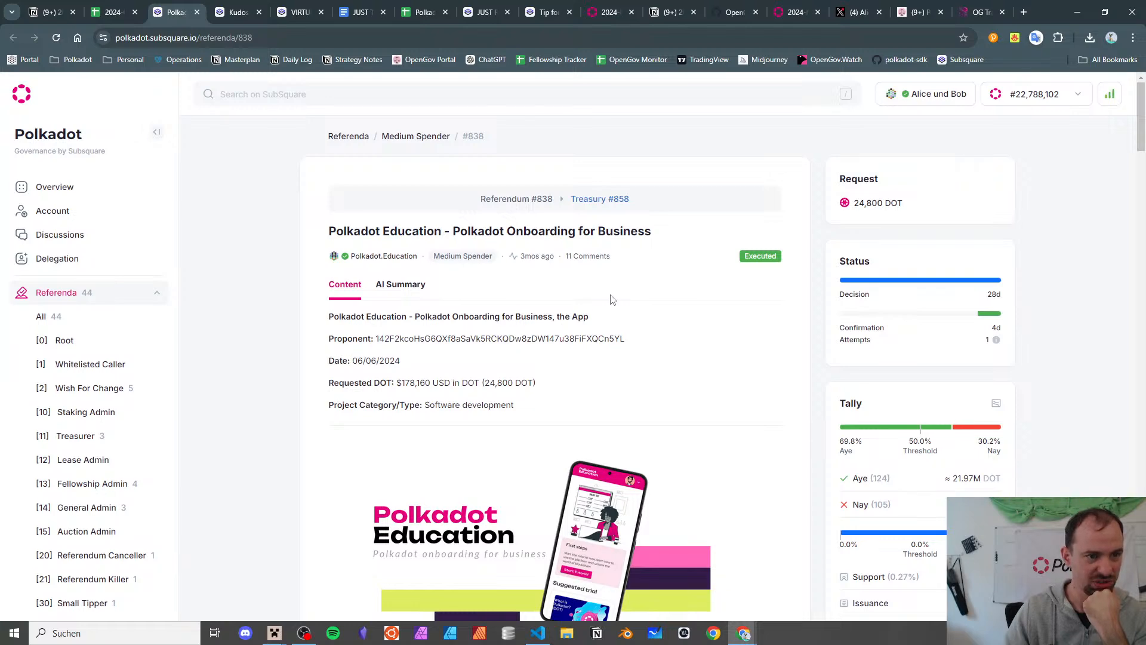
pyautogui.scroll(-5, 612, 300)
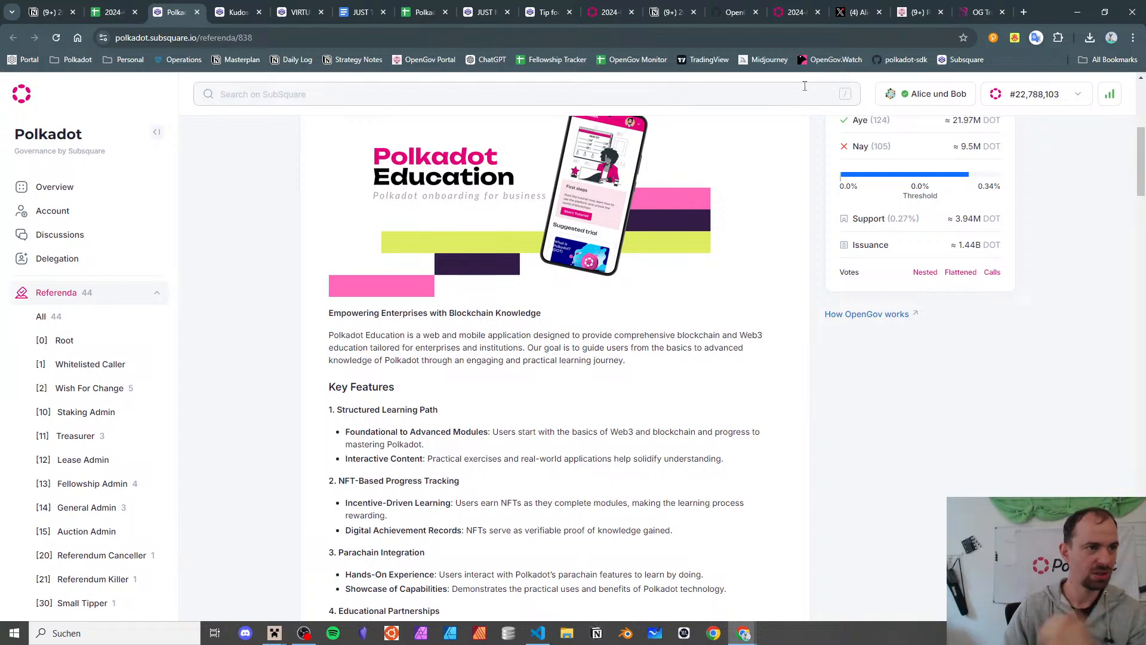
# - Load referendum 838 in OG Tracker and view its milestone progress
pyautogui.click(979, 12)
pyautogui.moveTo(247, 38); pyautogui.dragTo(812, 29)
pyautogui.write('38')
pyautogui.press('Return')
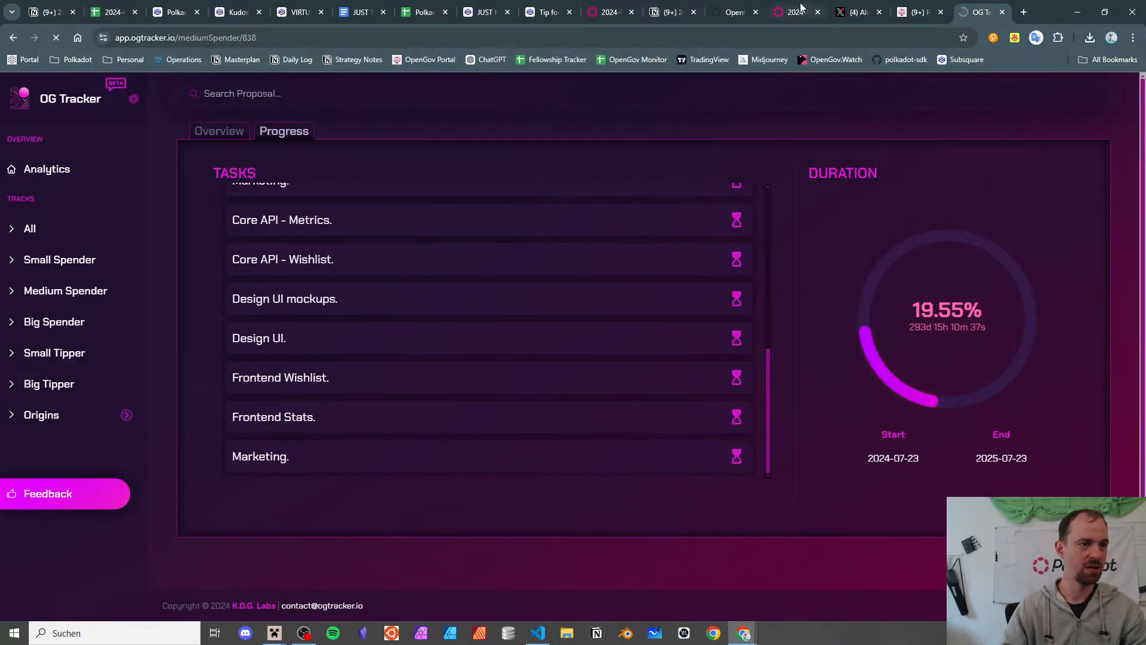
pyautogui.click(276, 142)
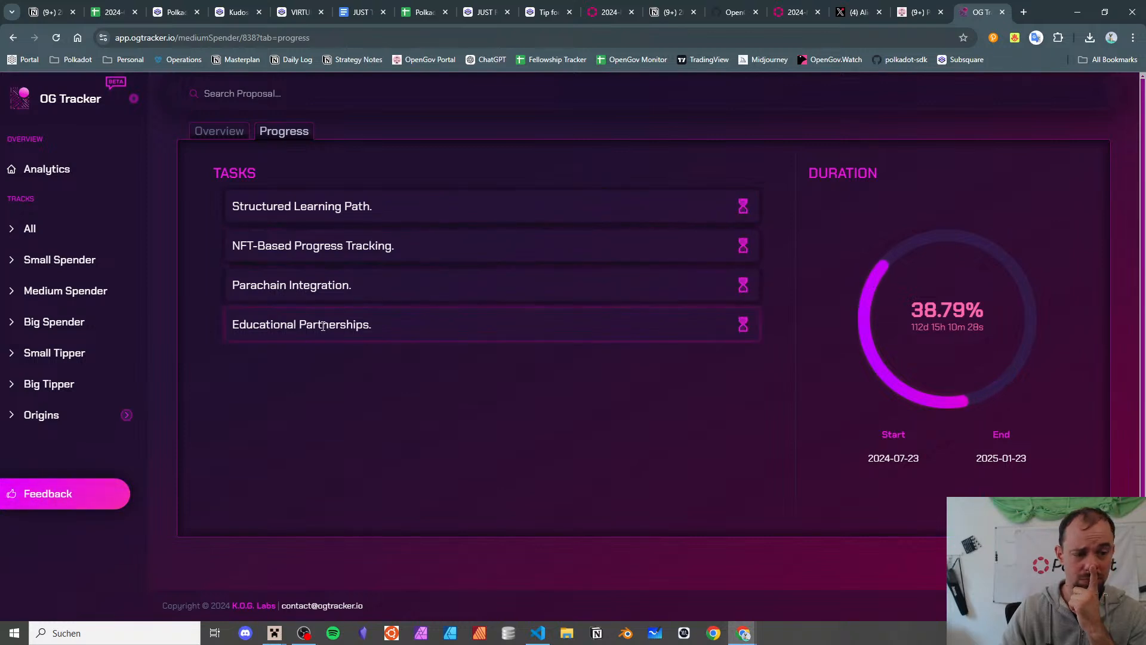
# - Glance back at the Polkadot Education page, then return to the treasury report spreadsheet
pyautogui.click(235, 12)
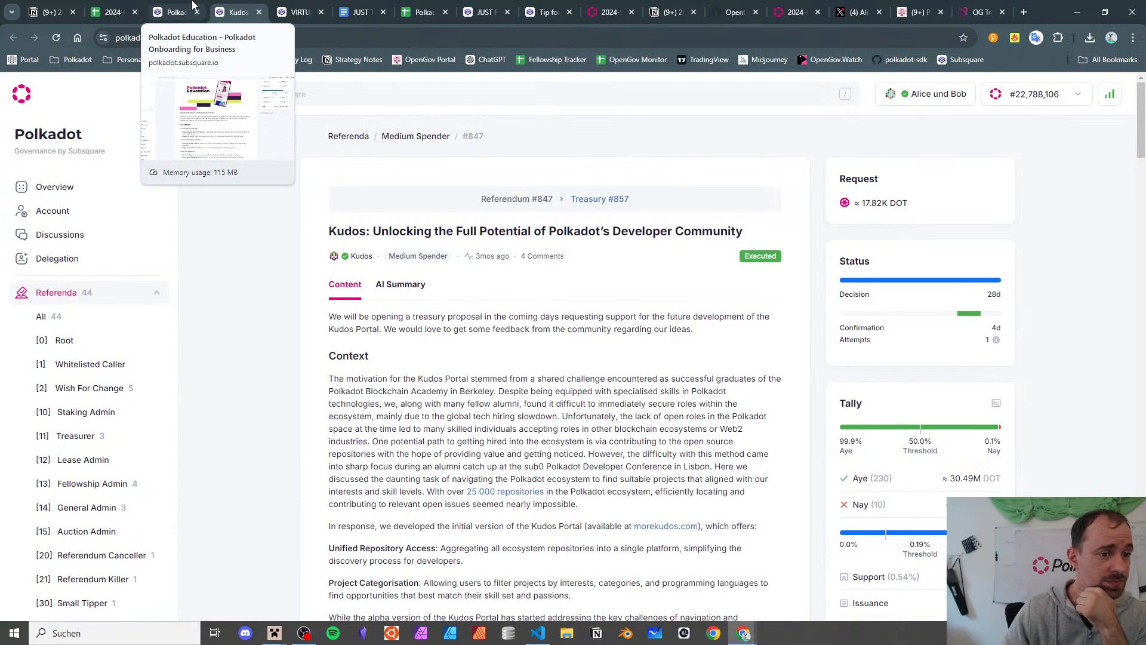
pyautogui.click(193, 5)
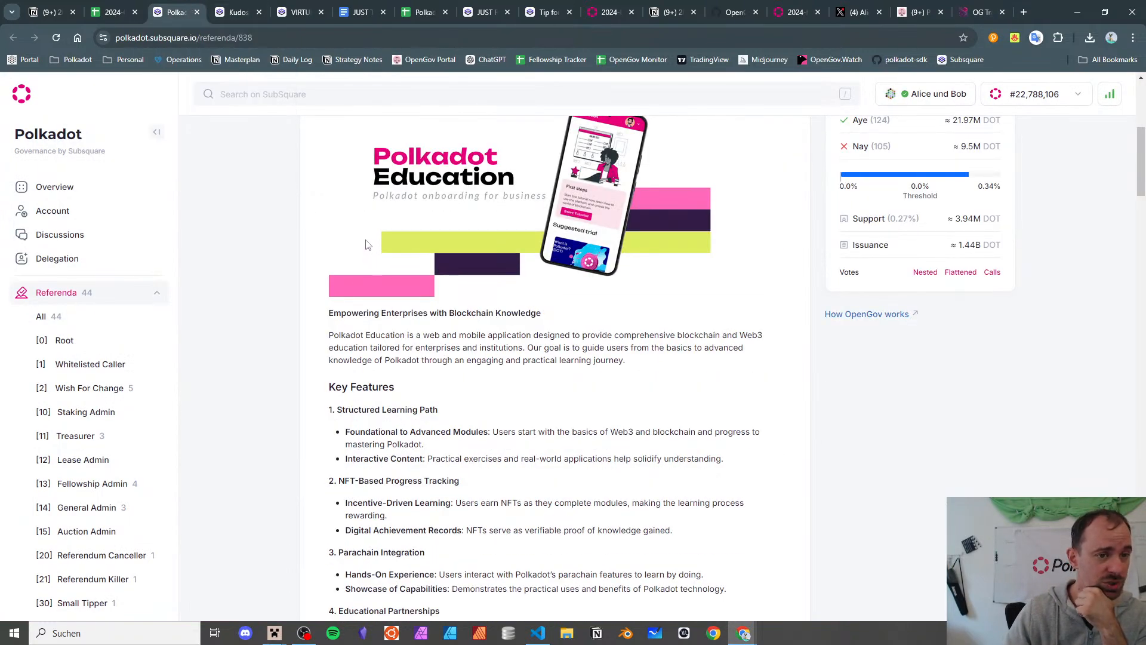
pyautogui.scroll(-8, 366, 239)
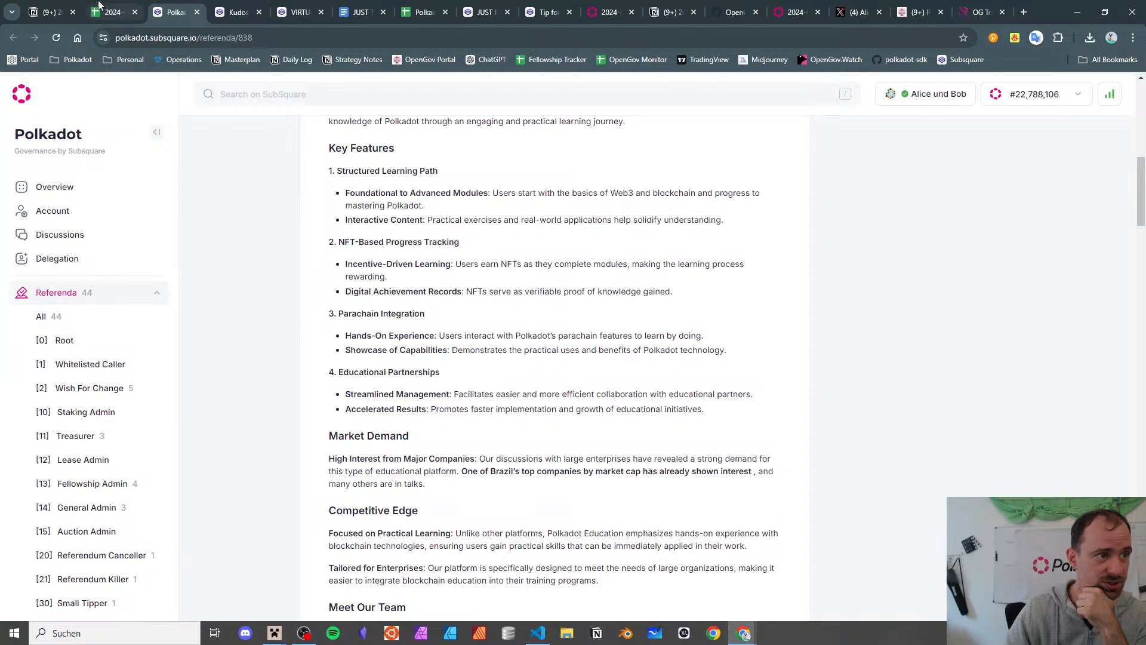
pyautogui.click(114, 12)
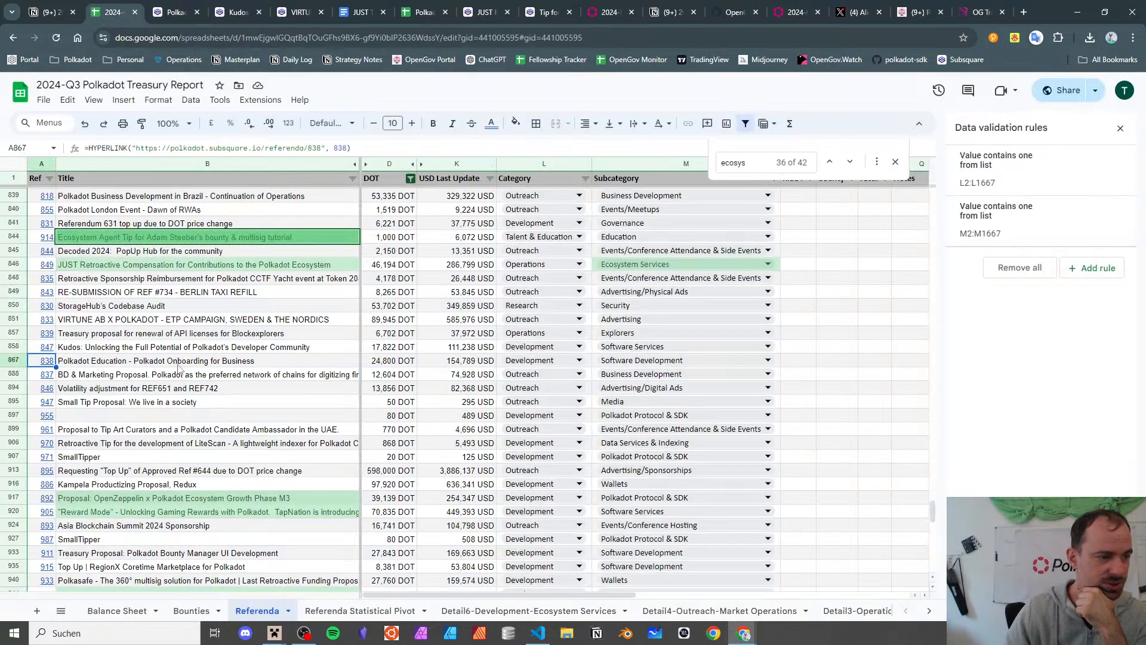
# - Change row 867's subcategory from Software Development to Education
pyautogui.press('Right')
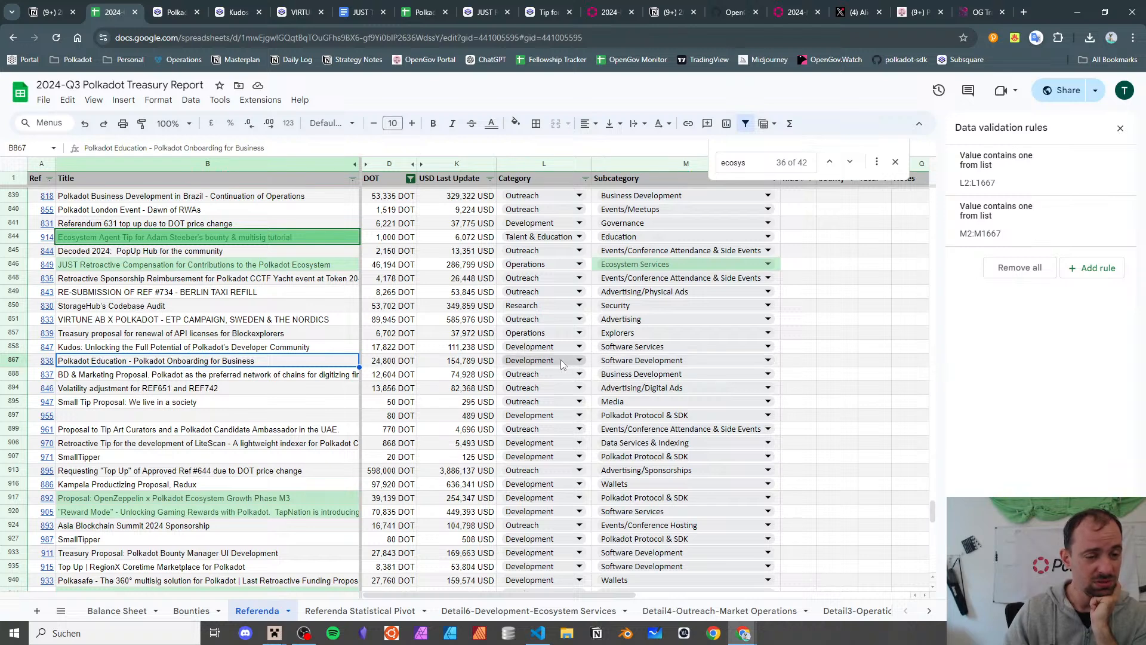
pyautogui.click(611, 361)
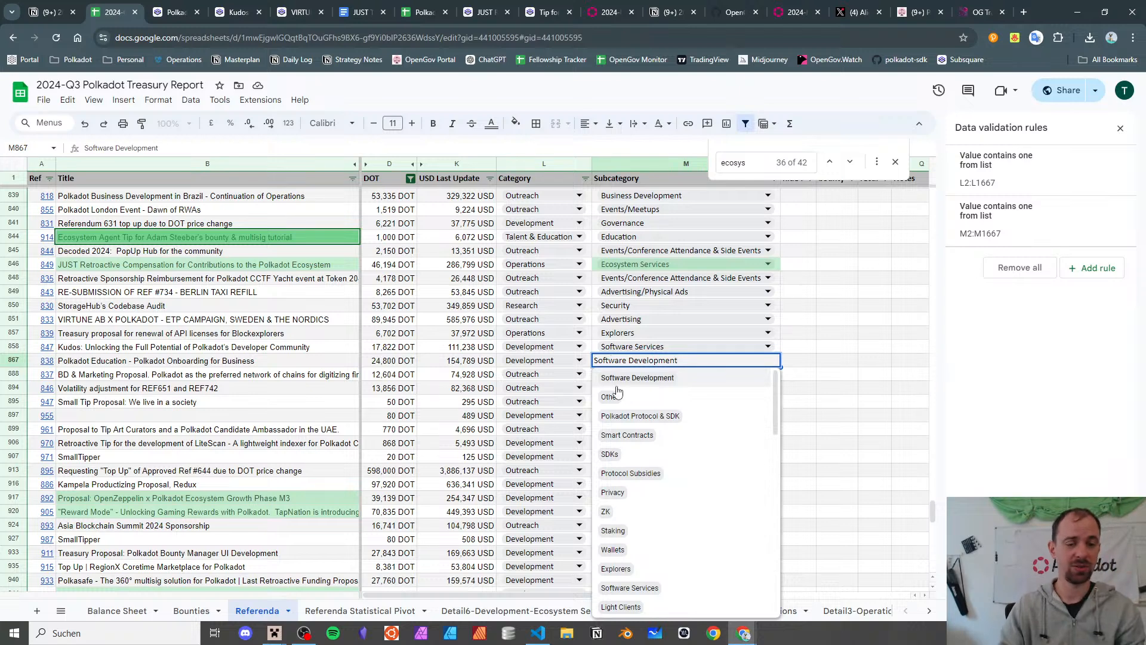
pyautogui.write('Edu')
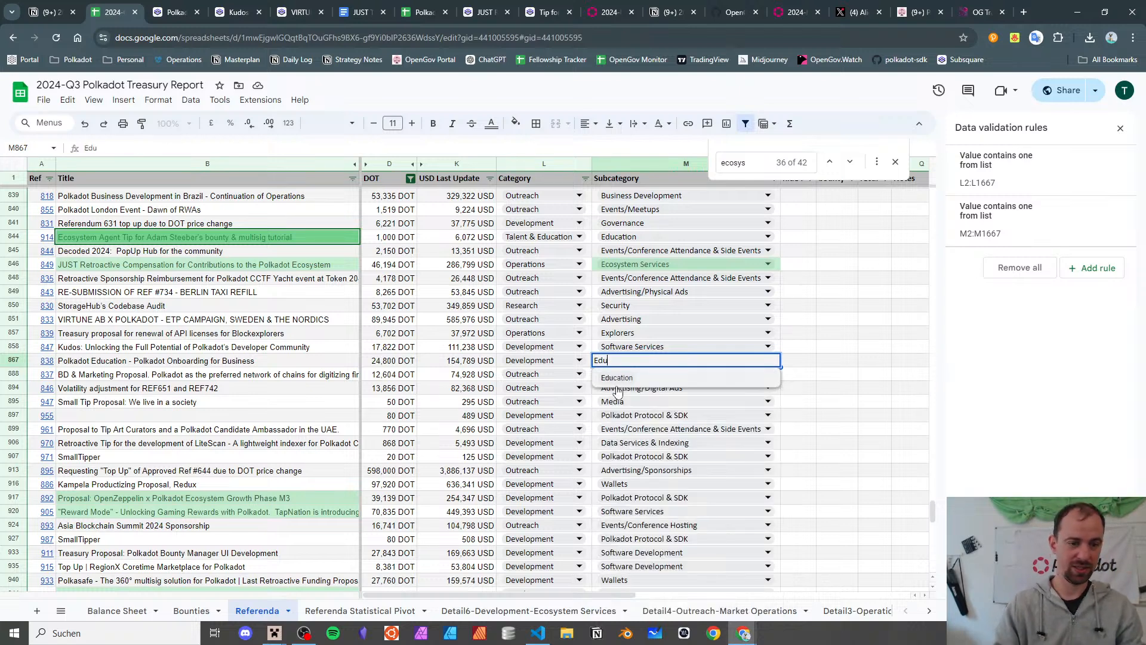
pyautogui.click(625, 377)
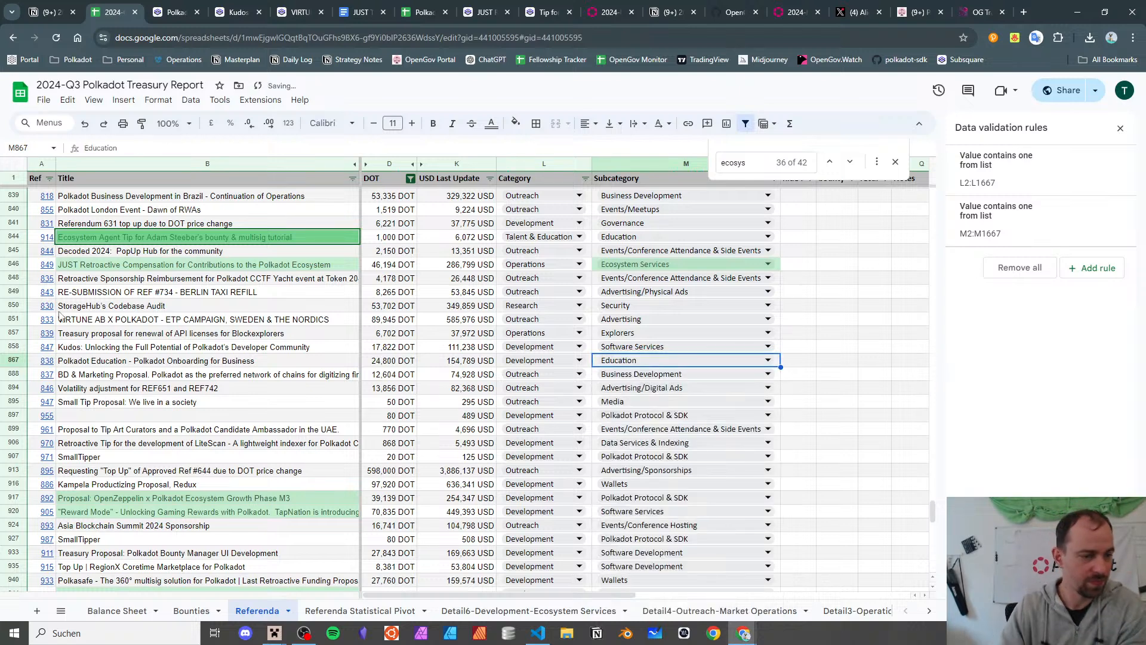
# - Select the BD & Marketing Proposal row and bring up referendum 837's link preview
pyautogui.click(142, 361)
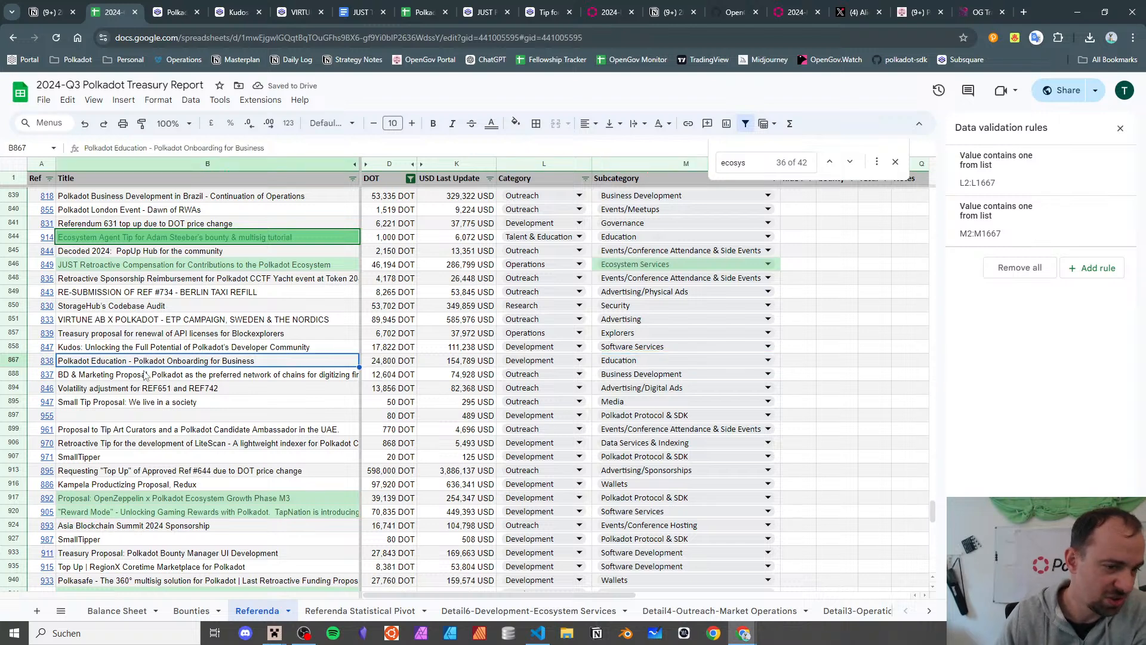
pyautogui.click(145, 375)
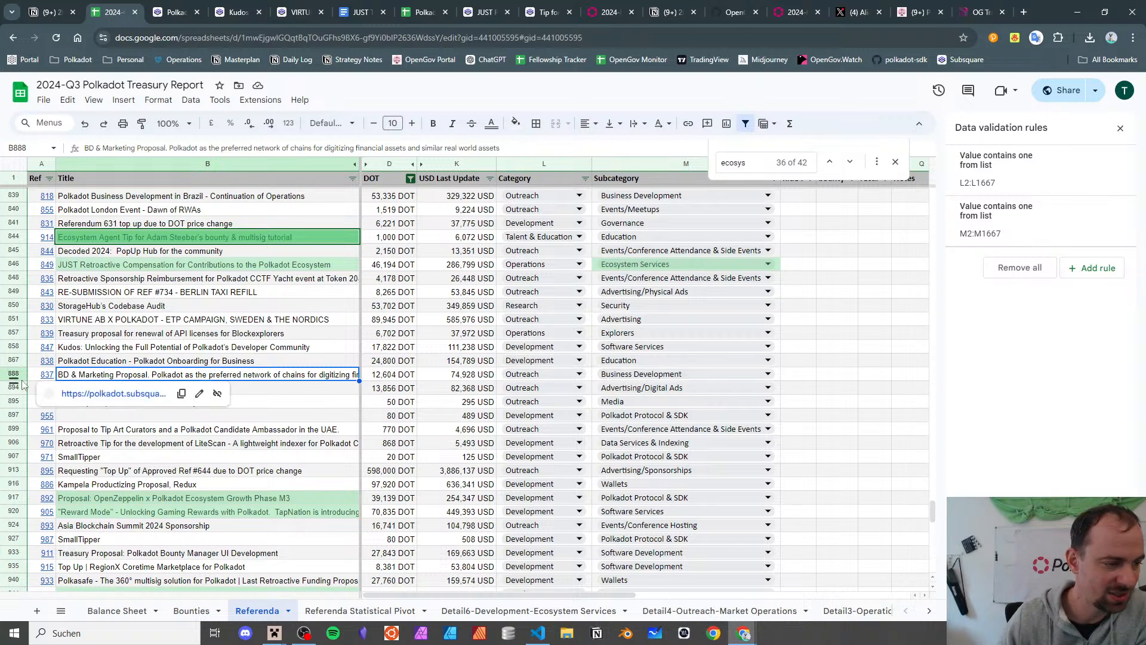
pyautogui.click(47, 378)
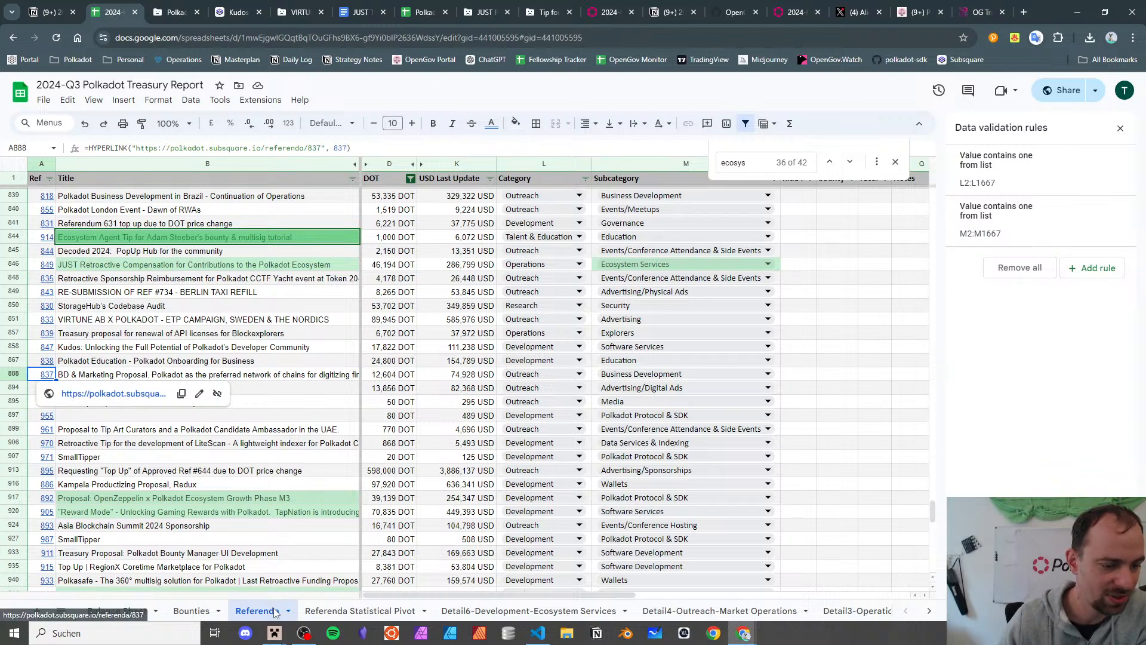
# - Drill into the pivot's Outreach / Business Development count to list its referenda with full titles
pyautogui.click(327, 610)
pyautogui.scroll(-1, 168, 377)
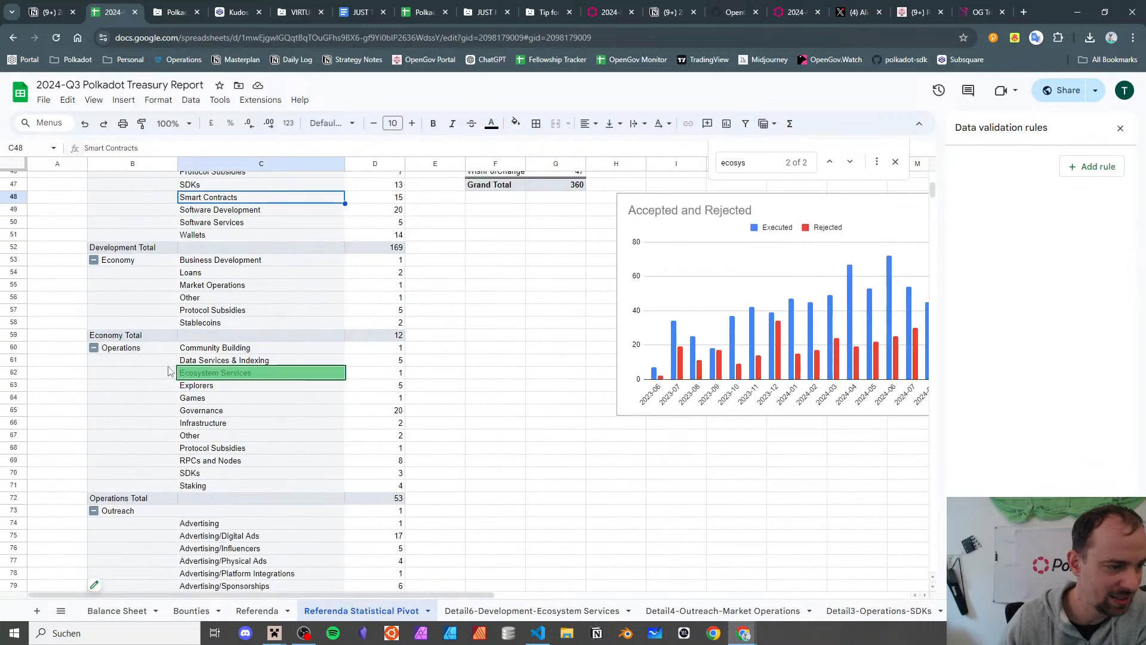
pyautogui.scroll(-4, 206, 410)
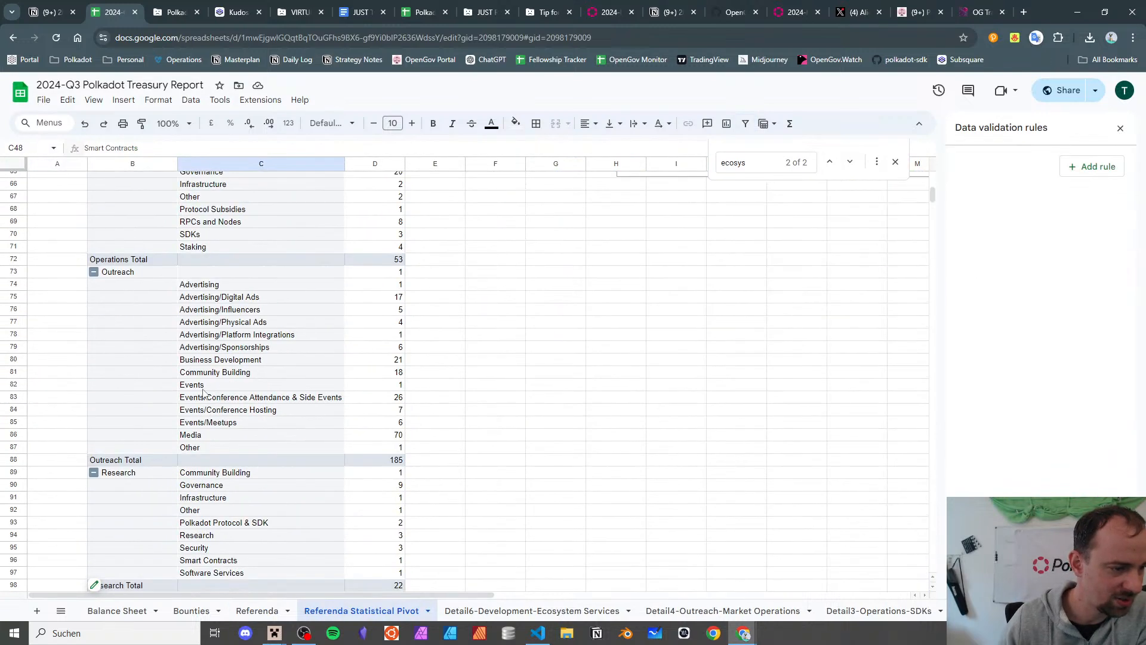
pyautogui.doubleClick(381, 359)
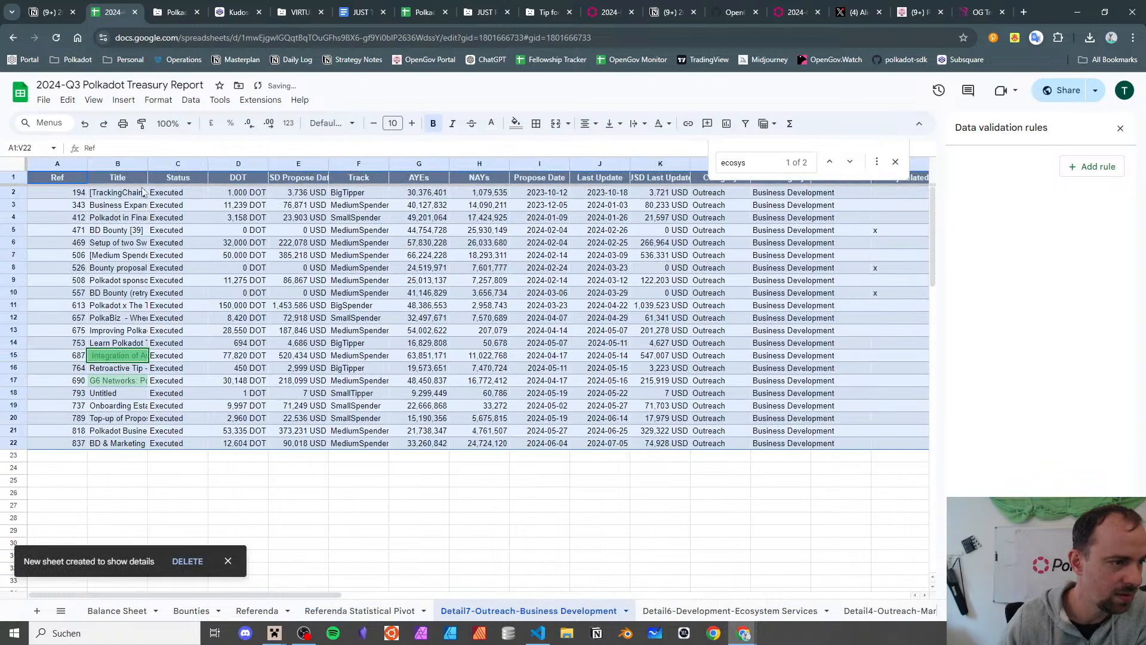
pyautogui.doubleClick(147, 163)
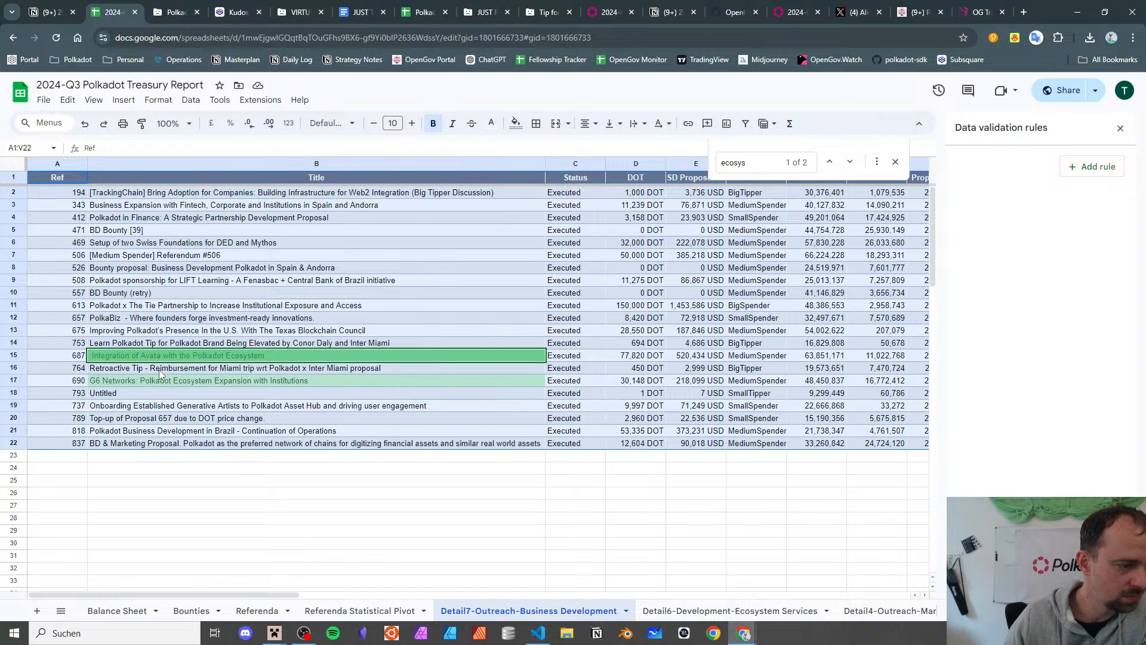
pyautogui.click(329, 613)
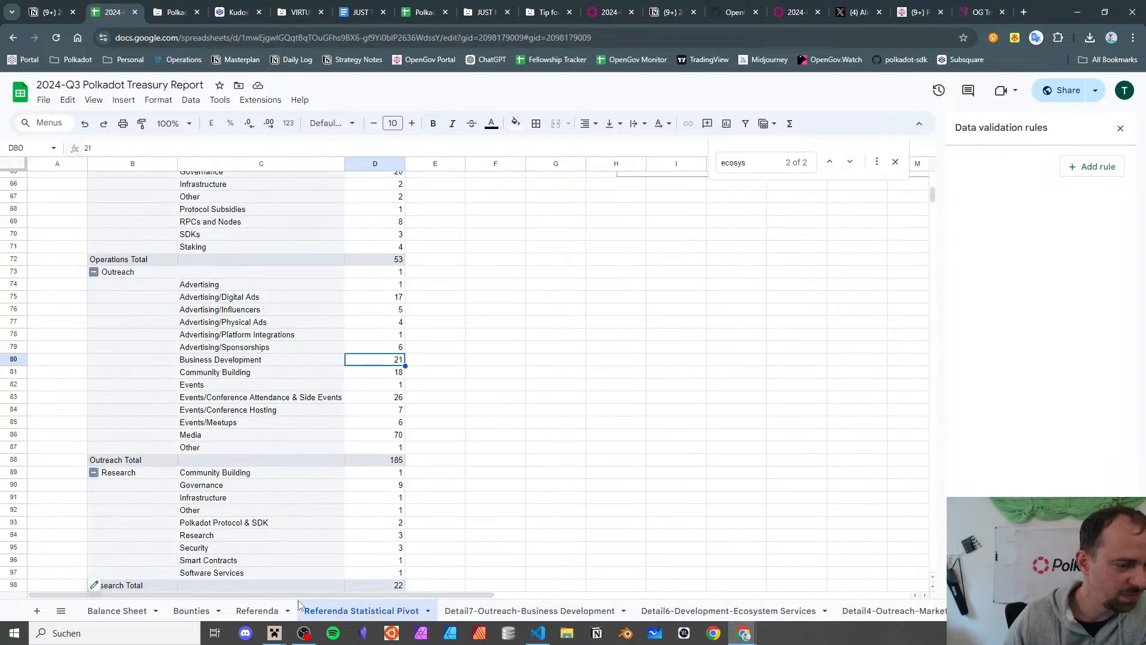
pyautogui.click(257, 610)
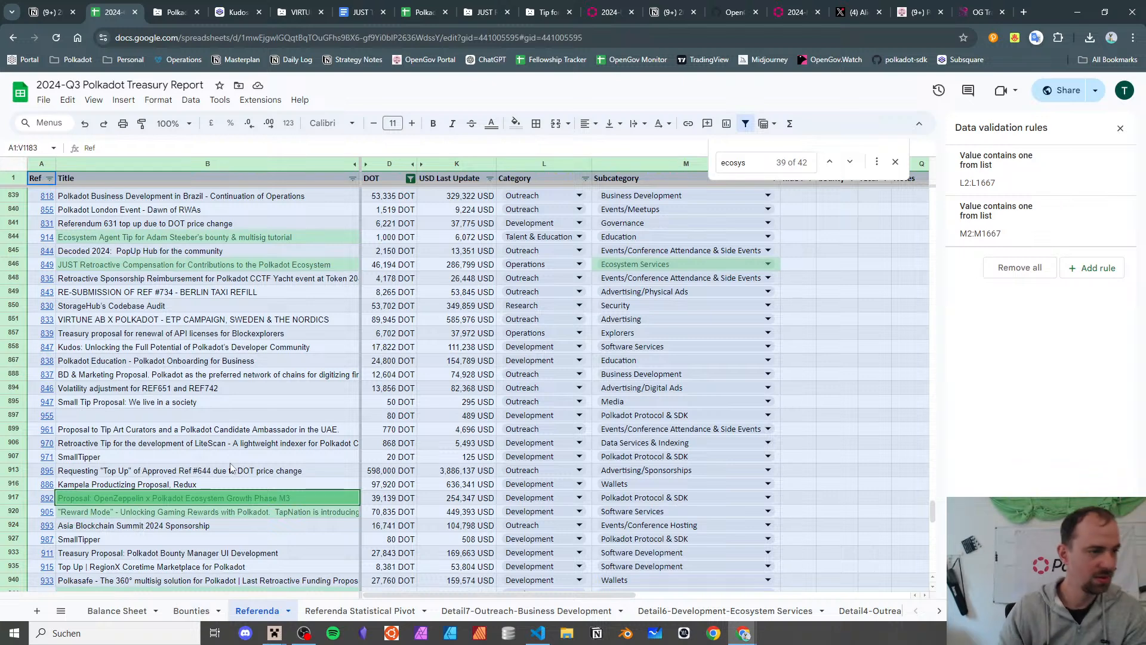
# - Close the Referenda search and review the BD & Marketing and Polkadot Education title cells
pyautogui.click(896, 162)
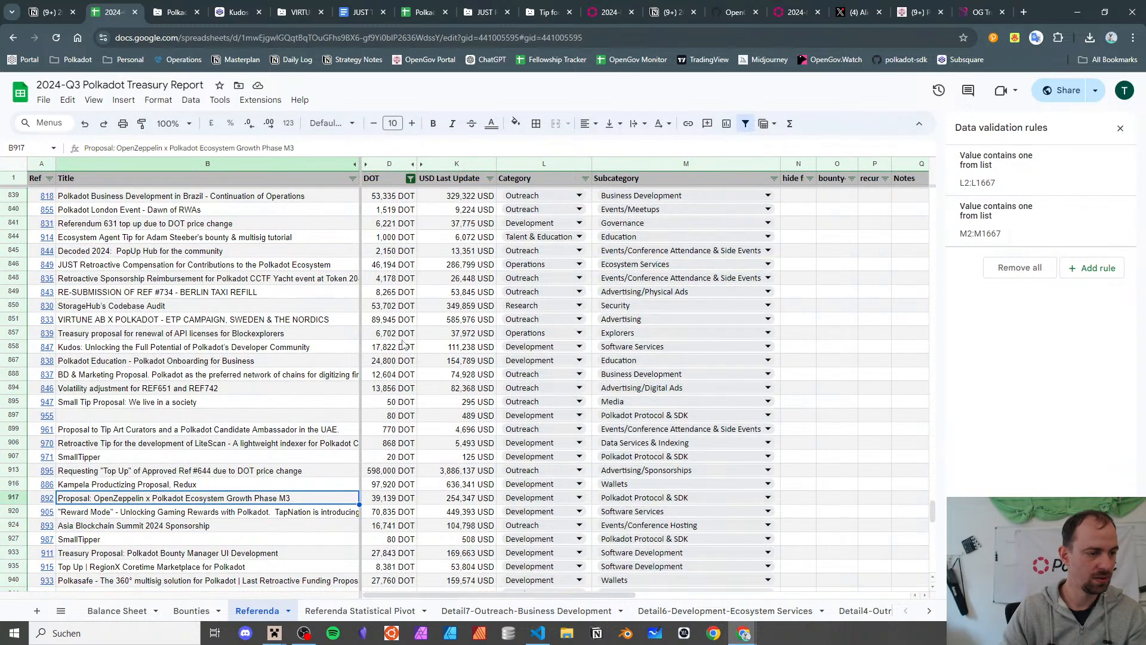
pyautogui.click(125, 442)
pyautogui.click(144, 377)
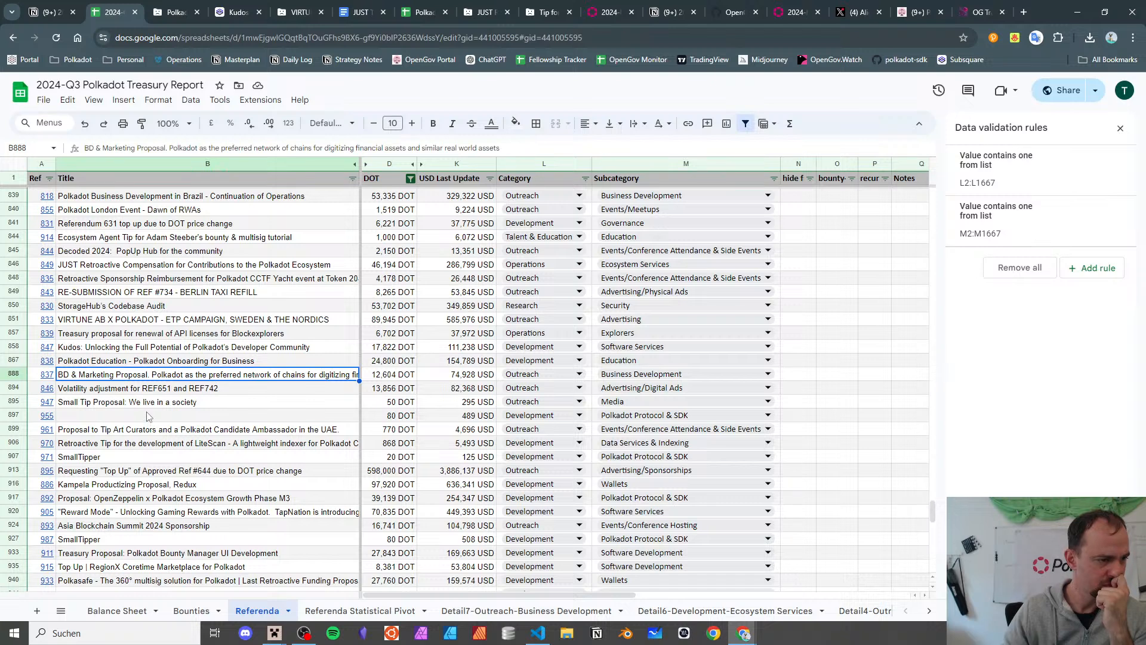
pyautogui.click(153, 362)
pyautogui.click(68, 377)
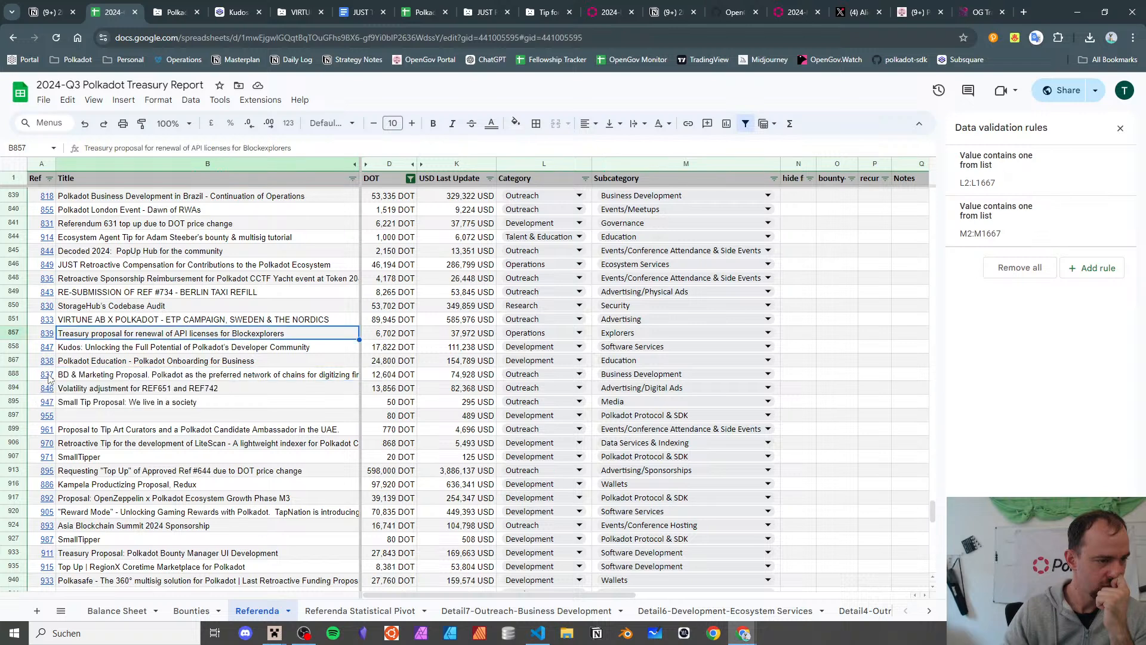
# - Open referendum 837, the BD & Marketing Proposal, on Subsquare and read it
pyautogui.click(110, 393)
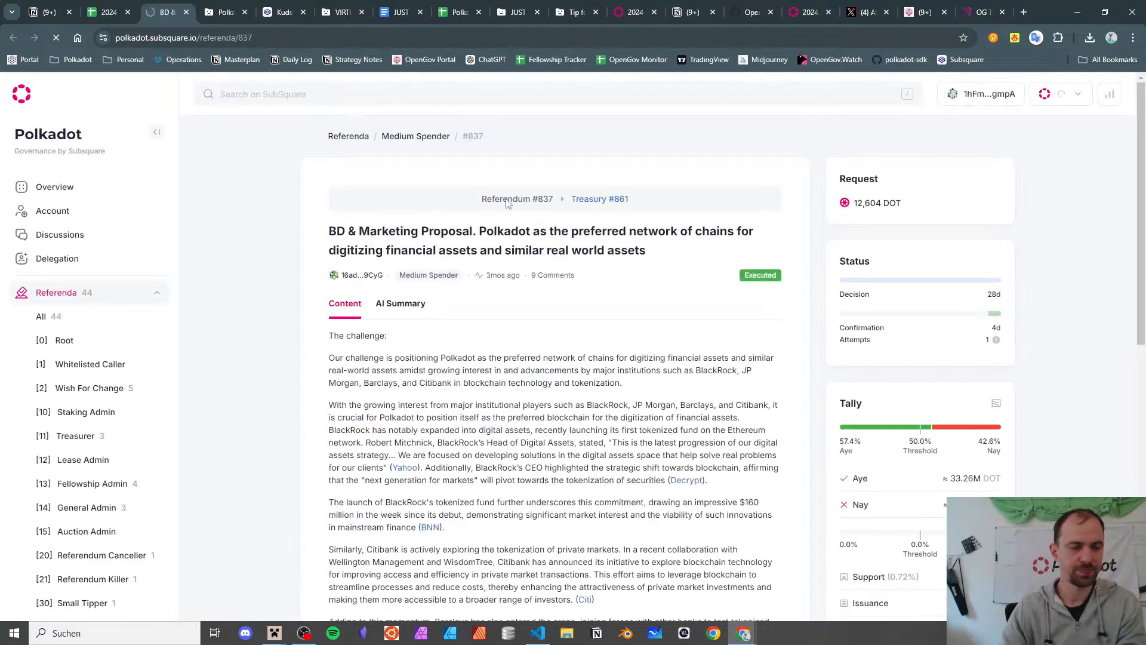
pyautogui.scroll(-1, 493, 150)
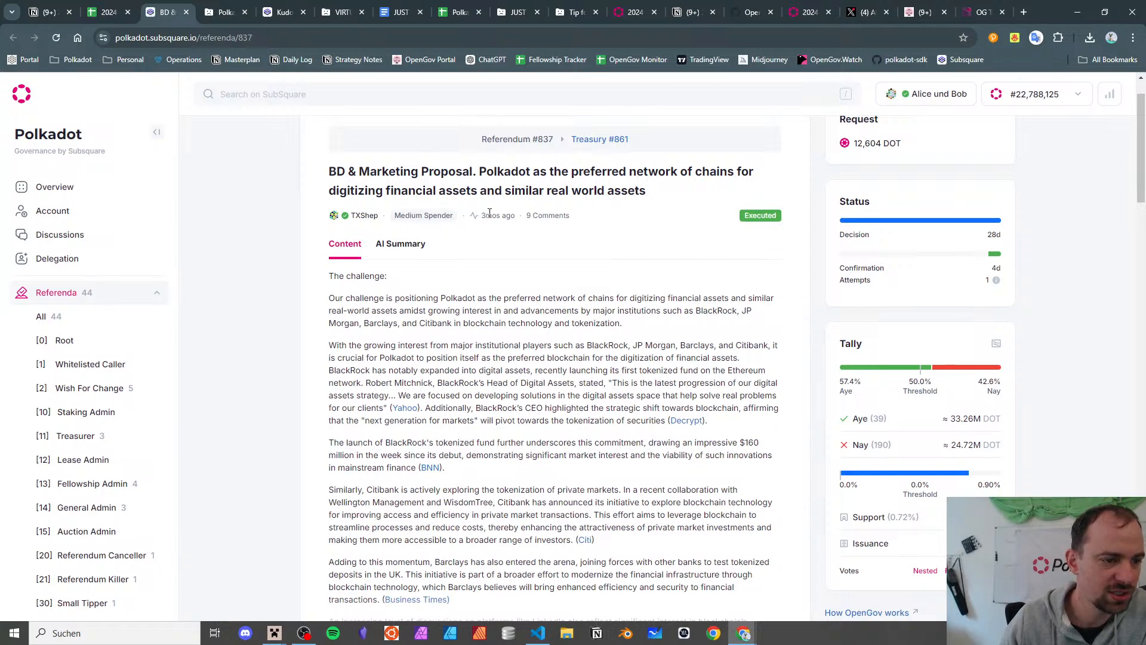
pyautogui.scroll(-2, 489, 213)
pyautogui.scroll(2, 490, 218)
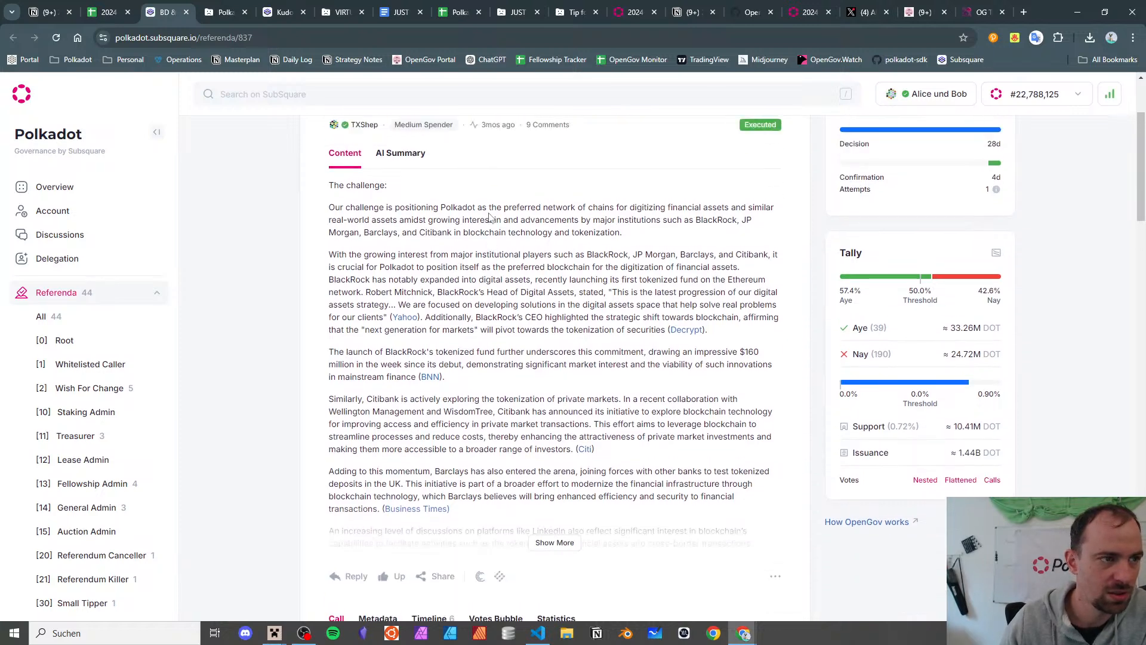
# - Load proposal 837 in OG Tracker
pyautogui.click(967, 15)
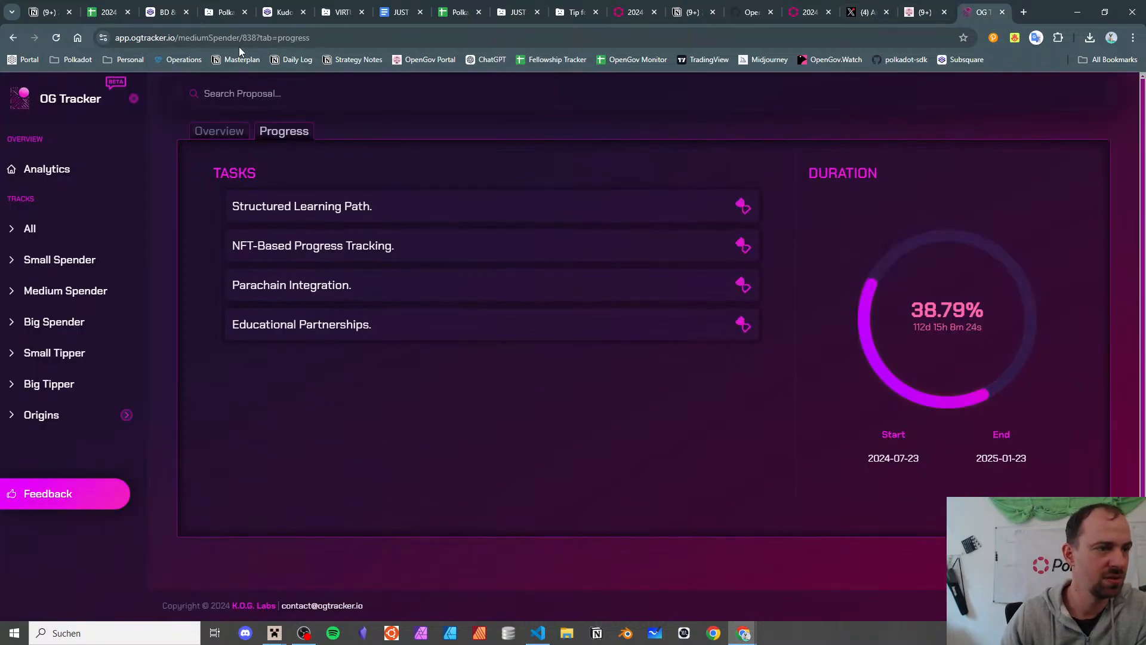
pyautogui.moveTo(244, 37); pyautogui.dragTo(818, 34)
pyautogui.press('BackSpace')
pyautogui.press('BackSpace')
pyautogui.write('7')
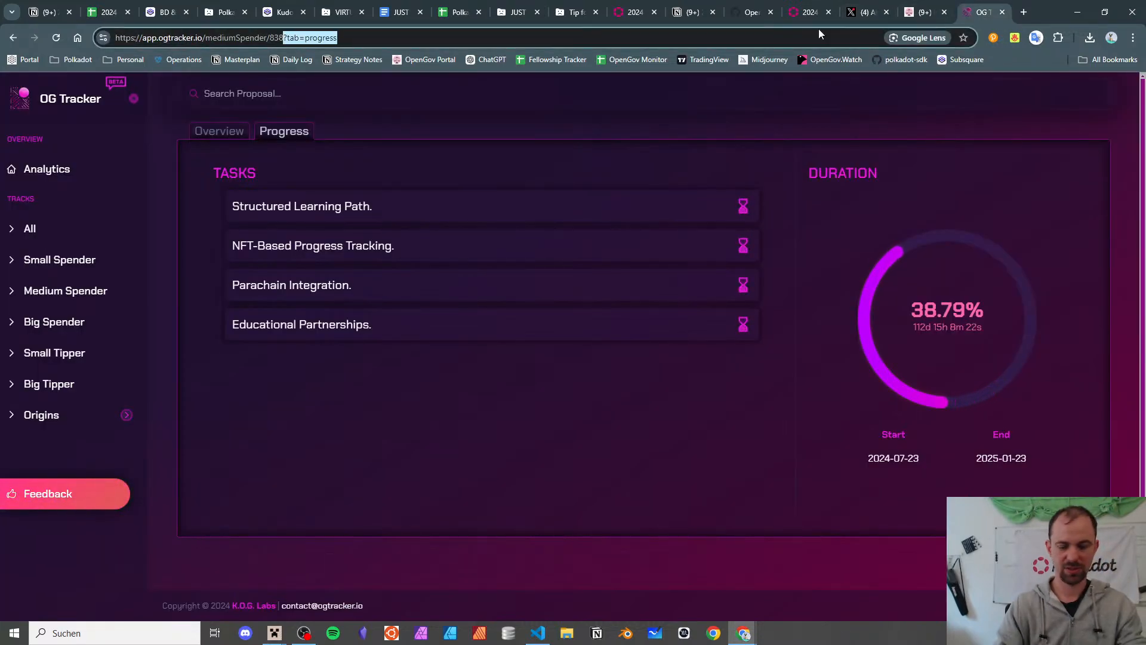
pyautogui.press('Return')
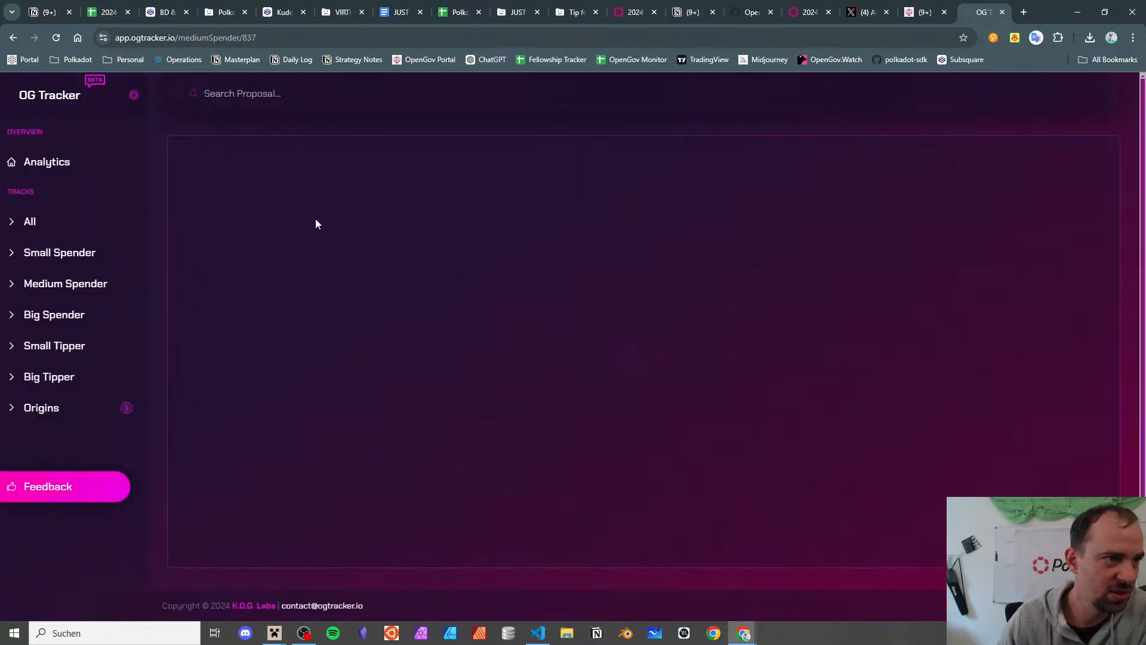
# - Open proposal 837's progress view and highlight its Thought Leadership, Digital Media, Content Creation and RWA tasks
pyautogui.moveTo(202, 205); pyautogui.dragTo(411, 206)
pyautogui.click(406, 202)
pyautogui.click(309, 133)
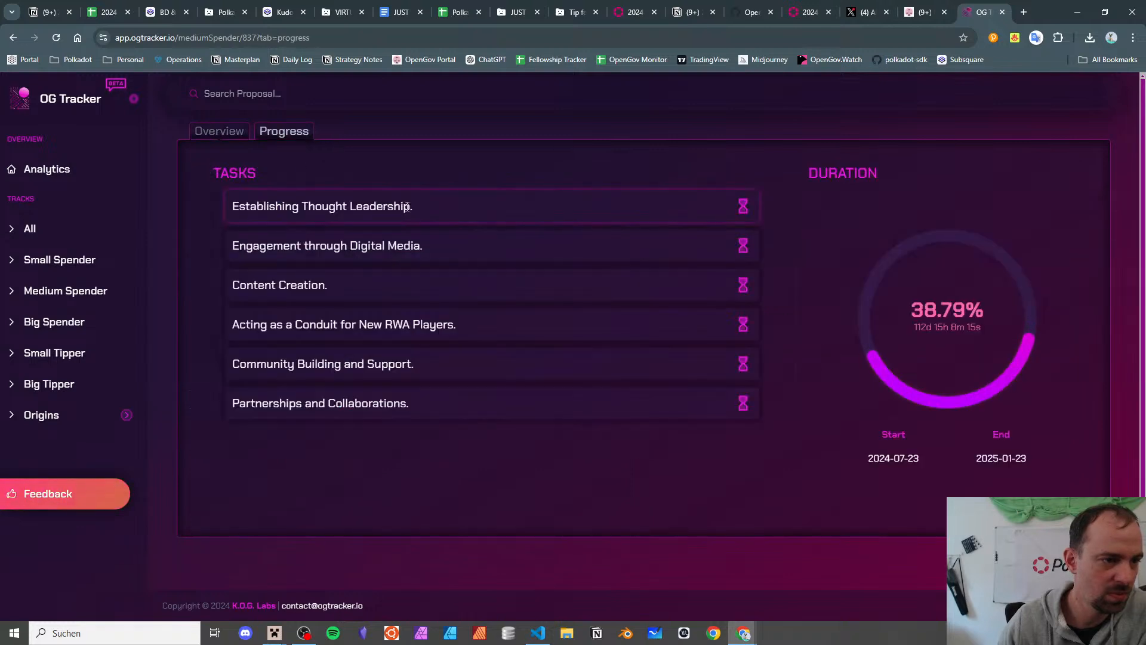
pyautogui.moveTo(278, 206); pyautogui.dragTo(412, 206)
pyautogui.moveTo(303, 245); pyautogui.dragTo(610, 248)
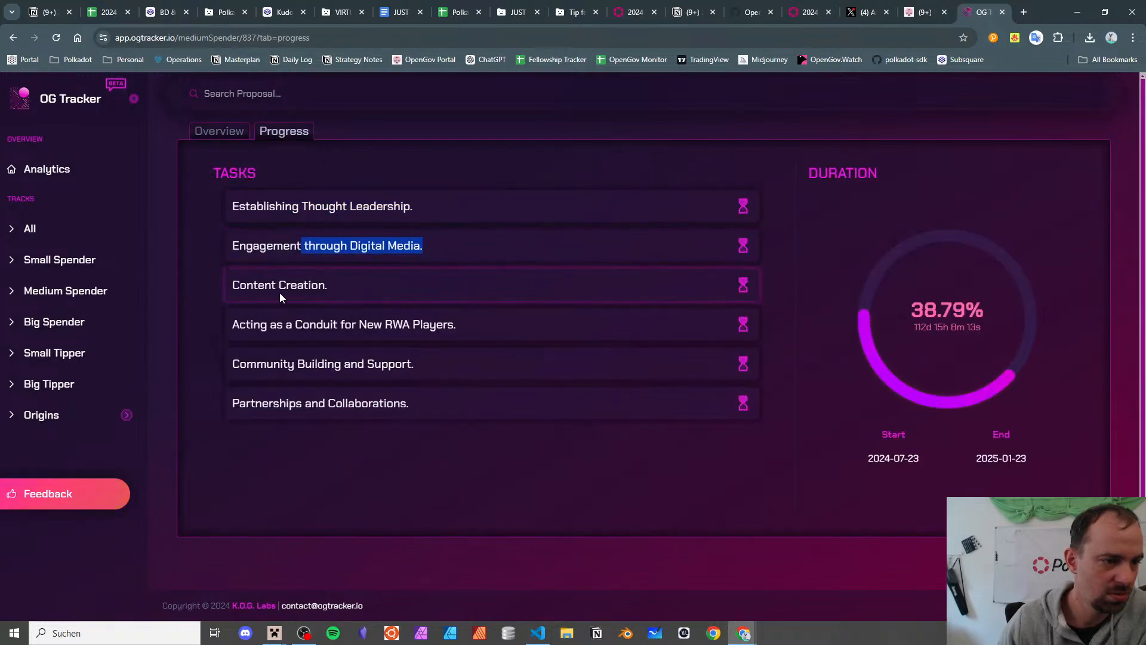
pyautogui.moveTo(278, 293); pyautogui.dragTo(329, 291)
pyautogui.moveTo(259, 324); pyautogui.dragTo(507, 331)
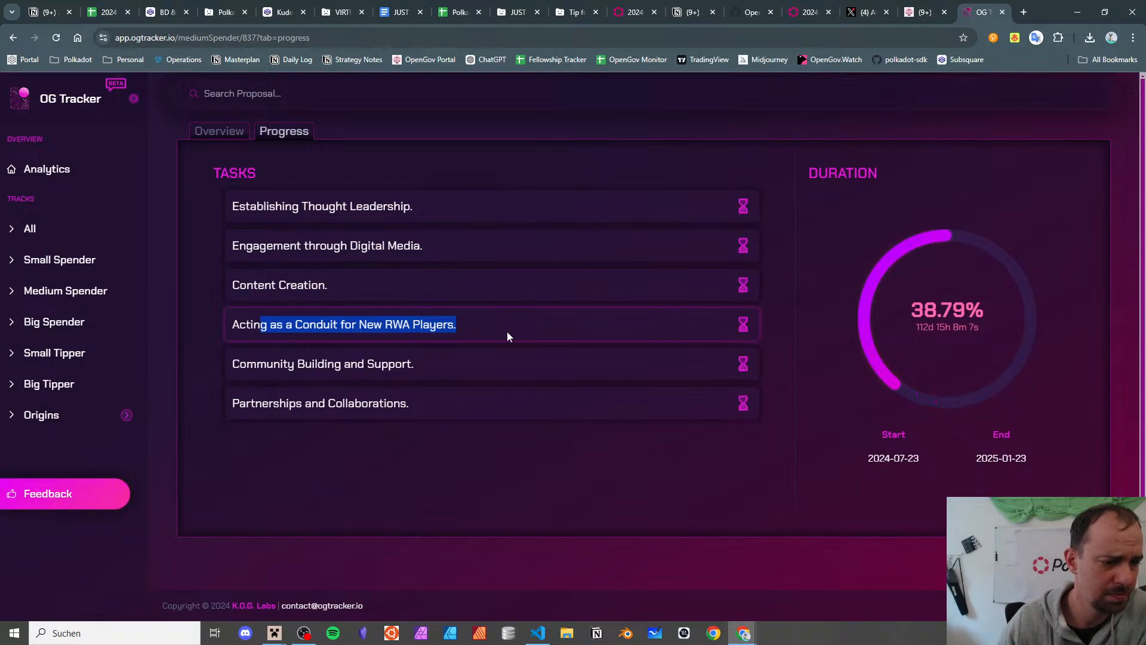
# - Return to the 2024-Q3 report, open the 2024-H1 report, and close five finished research tabs
pyautogui.click(109, 12)
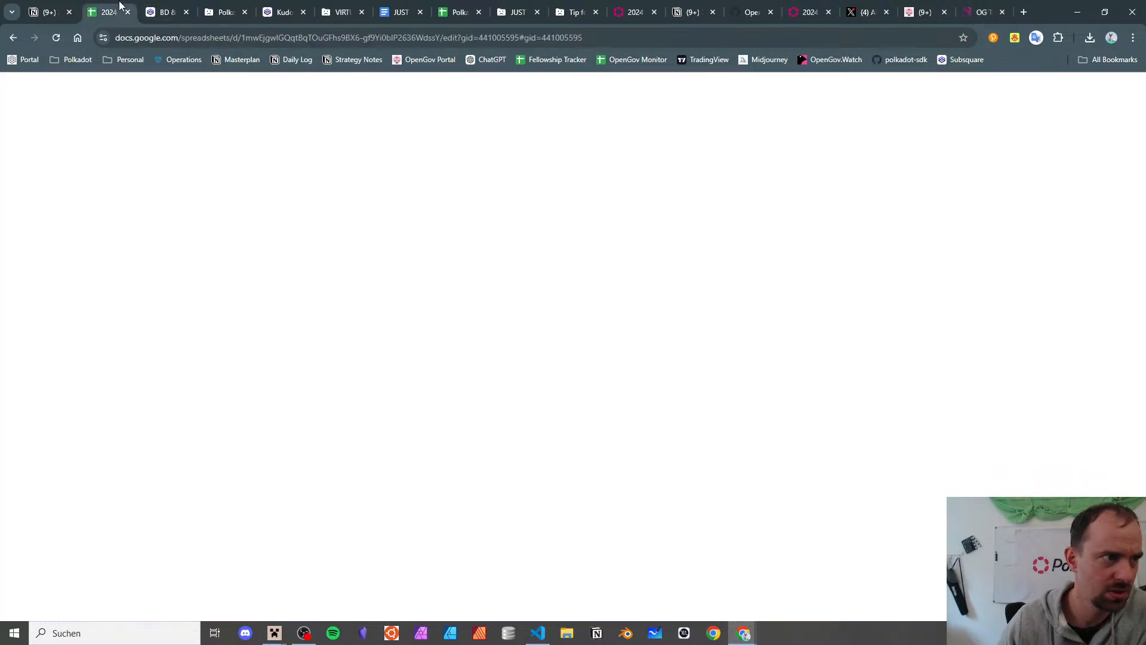
pyautogui.click(245, 377)
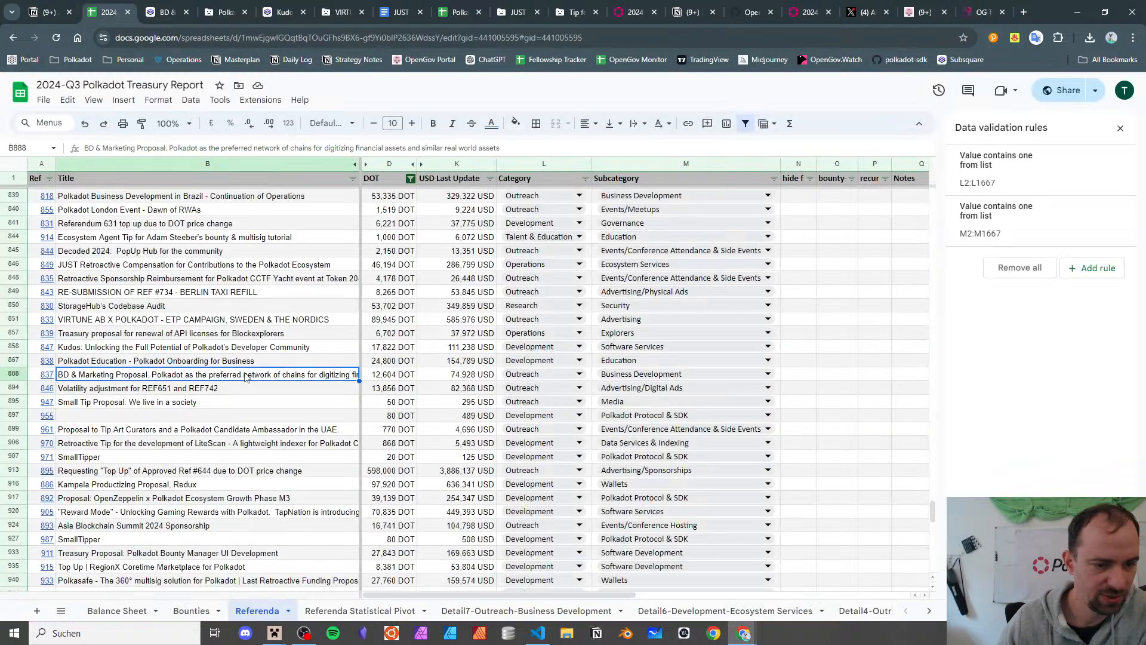
pyautogui.press('Down')
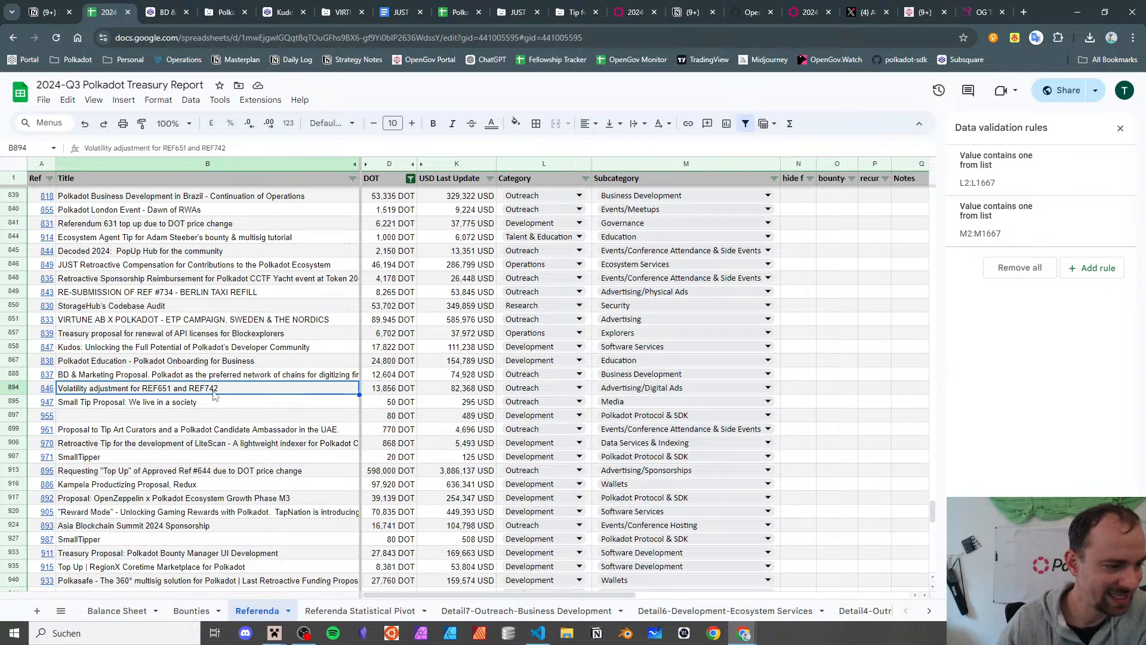
pyautogui.click(467, 11)
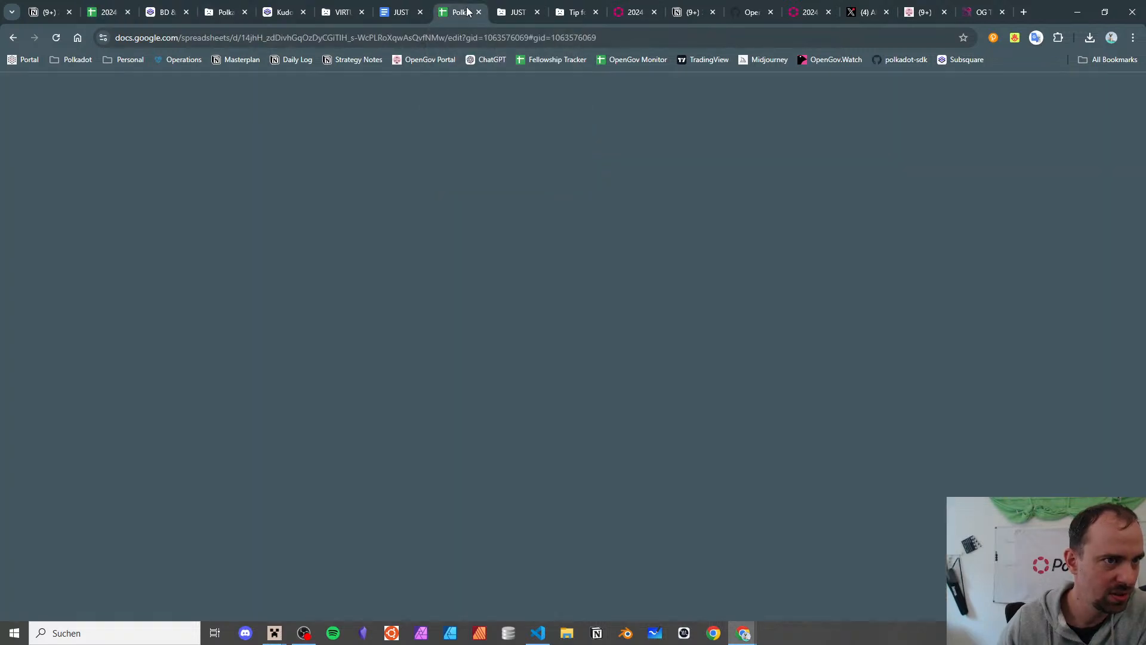
pyautogui.click(104, 12)
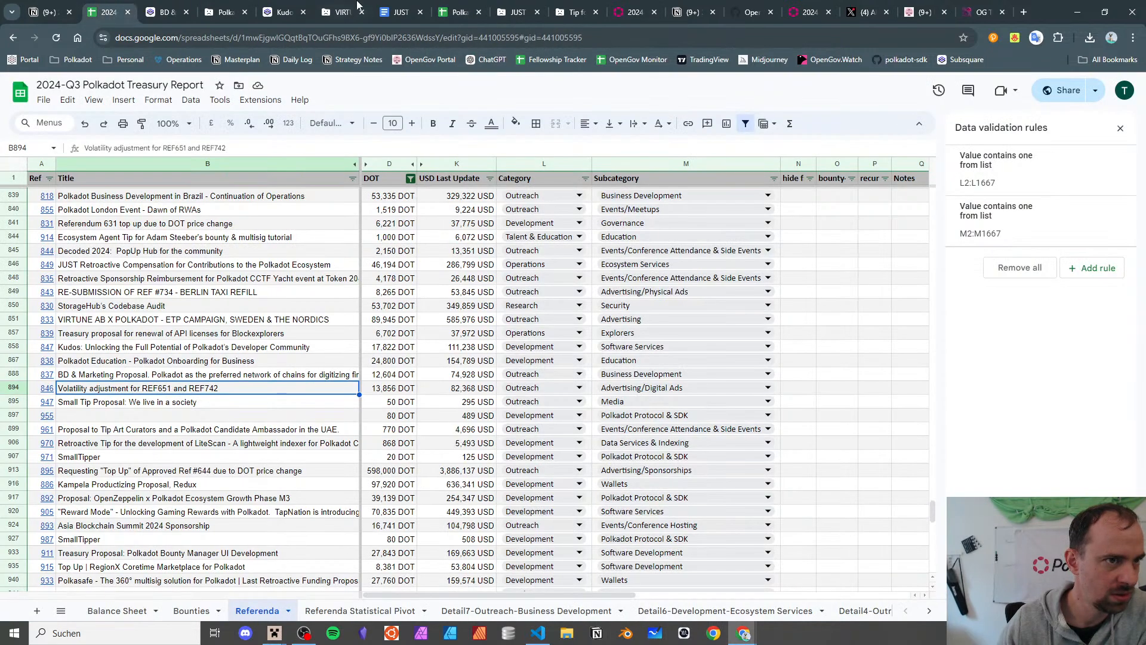
pyautogui.click(442, 11)
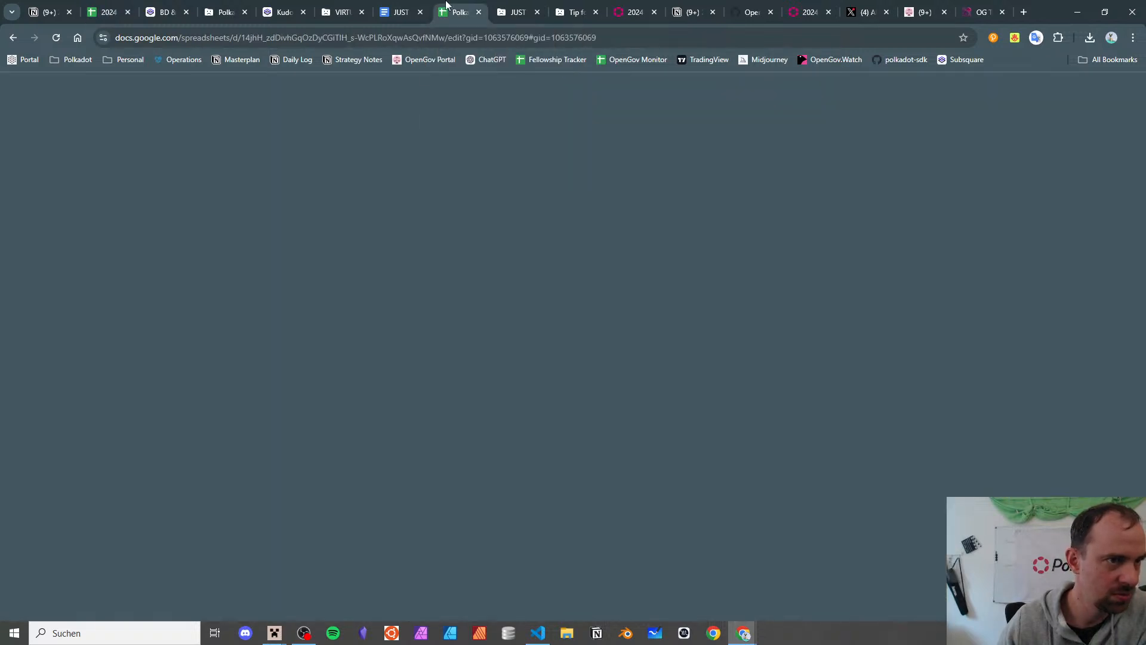
pyautogui.click(185, 13)
pyautogui.click(185, 12)
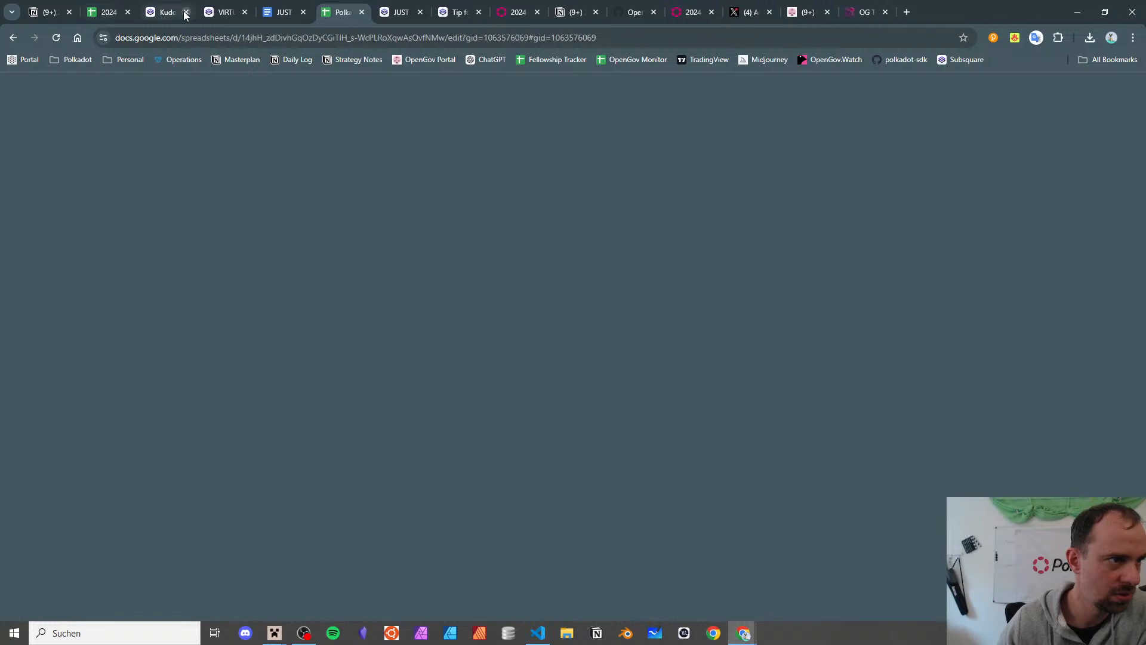
pyautogui.click(185, 12)
pyautogui.click(186, 13)
pyautogui.click(186, 13)
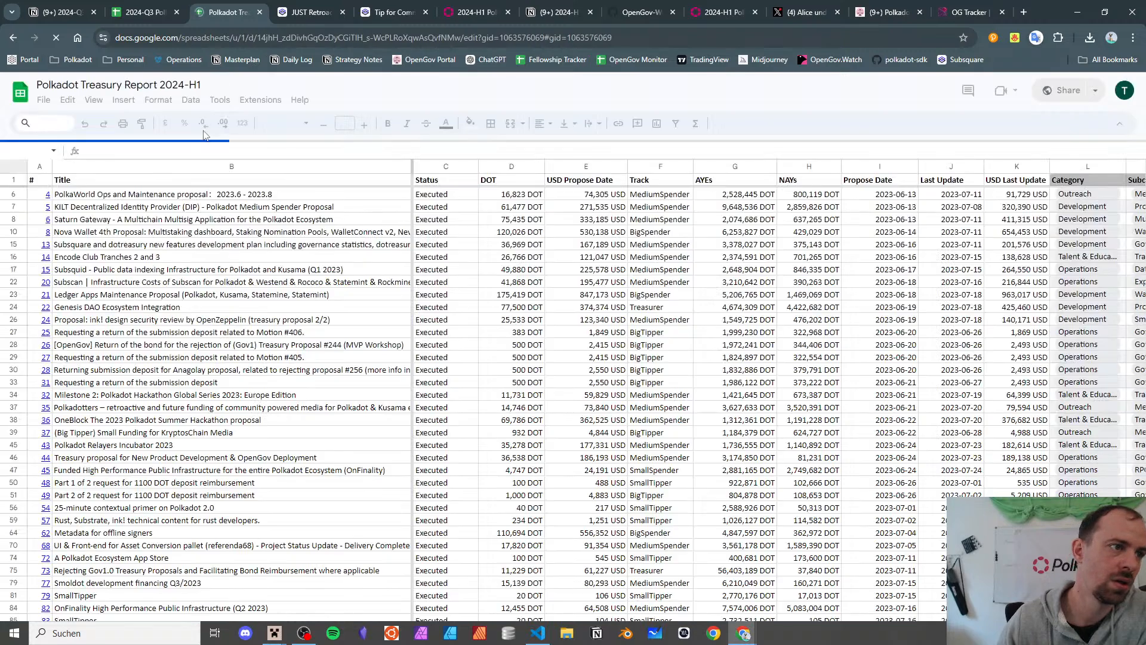
# - In the 2024-H1 report, check categories for Nova Spektr, The Block x Polkadot and CoinMarketCap x Polkadot
pyautogui.scroll(-10, 217, 338)
pyautogui.scroll(10, 218, 338)
pyautogui.scroll(-10, 216, 335)
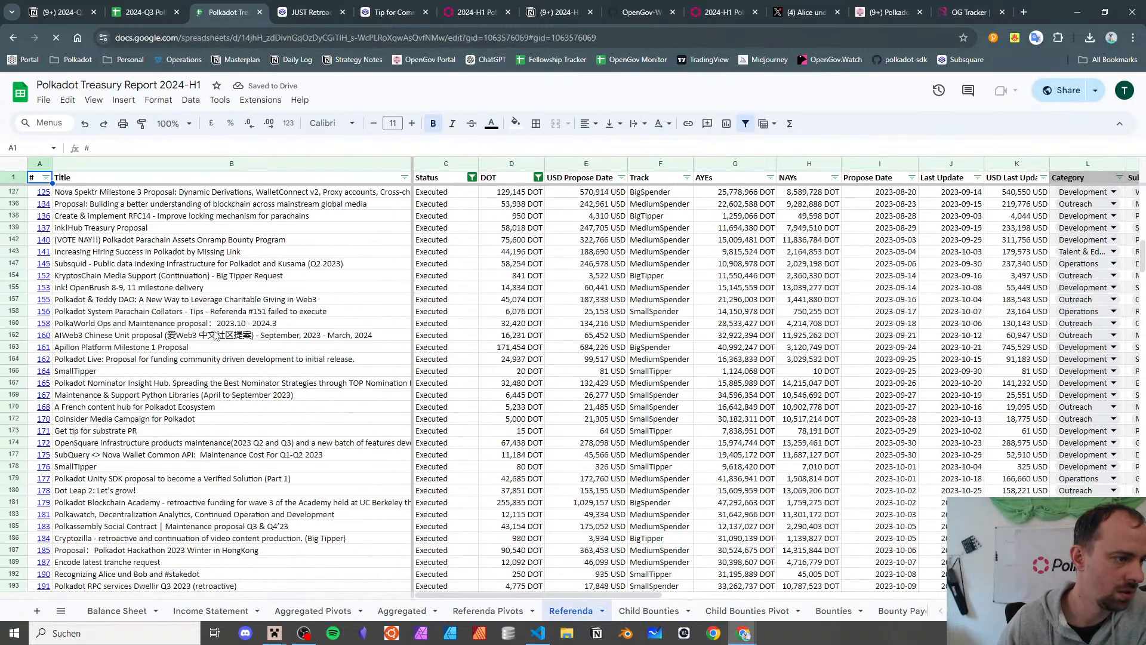
pyautogui.scroll(-20, 212, 328)
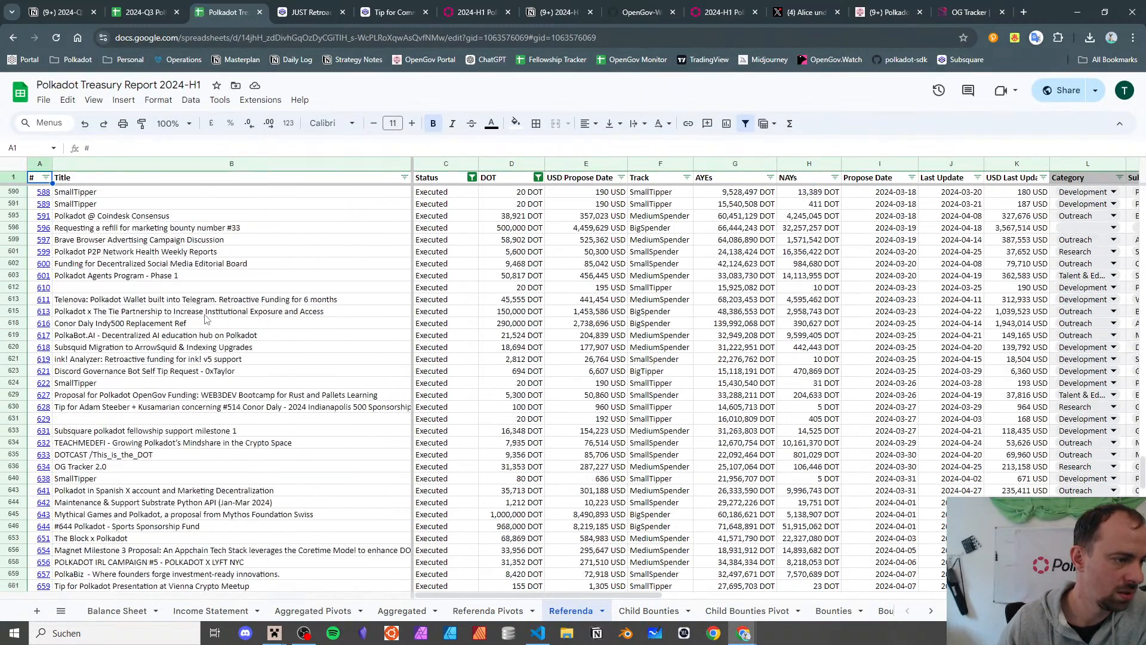
pyautogui.scroll(-12, 206, 320)
pyautogui.click(90, 268)
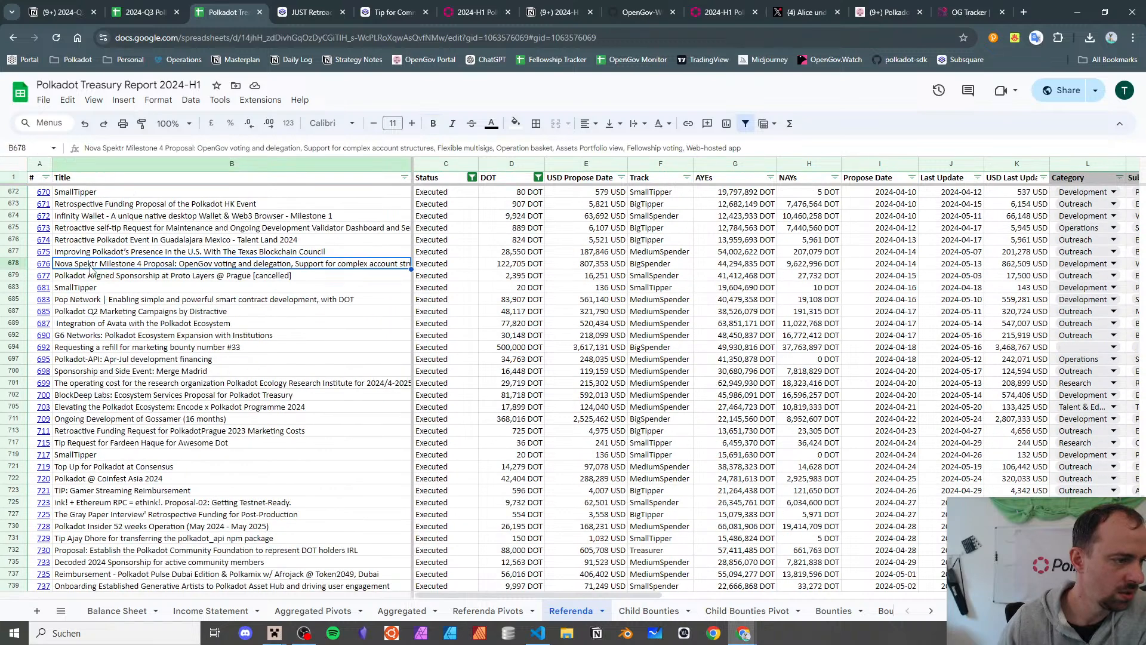
pyautogui.scroll(3, 93, 263)
pyautogui.scroll(2, 99, 258)
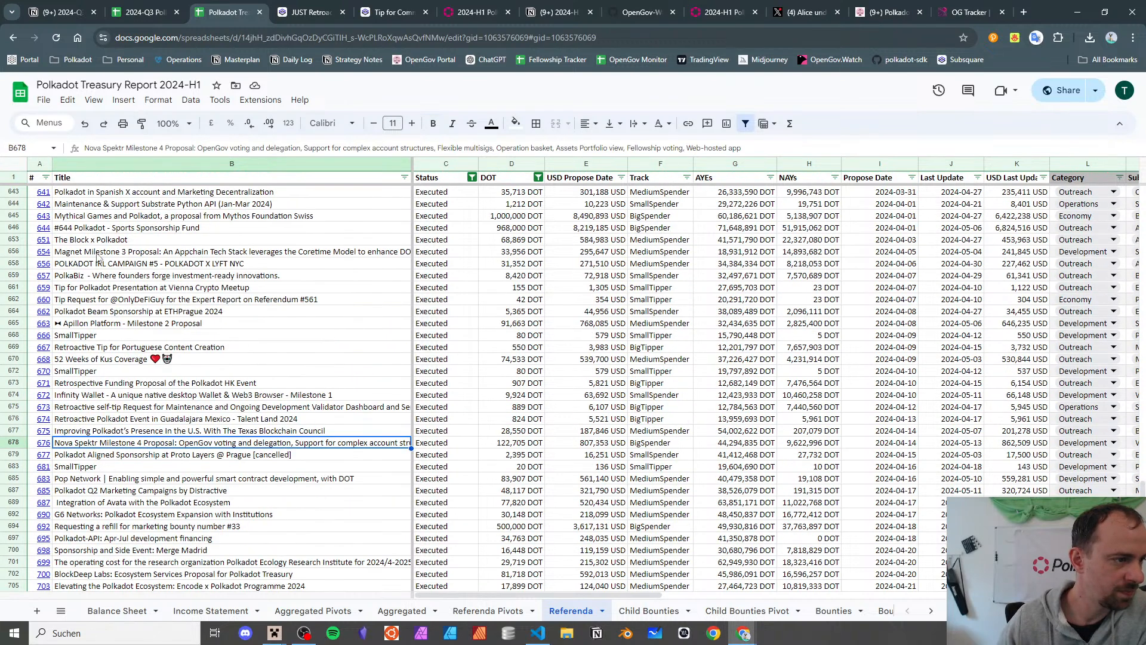
pyautogui.click(94, 241)
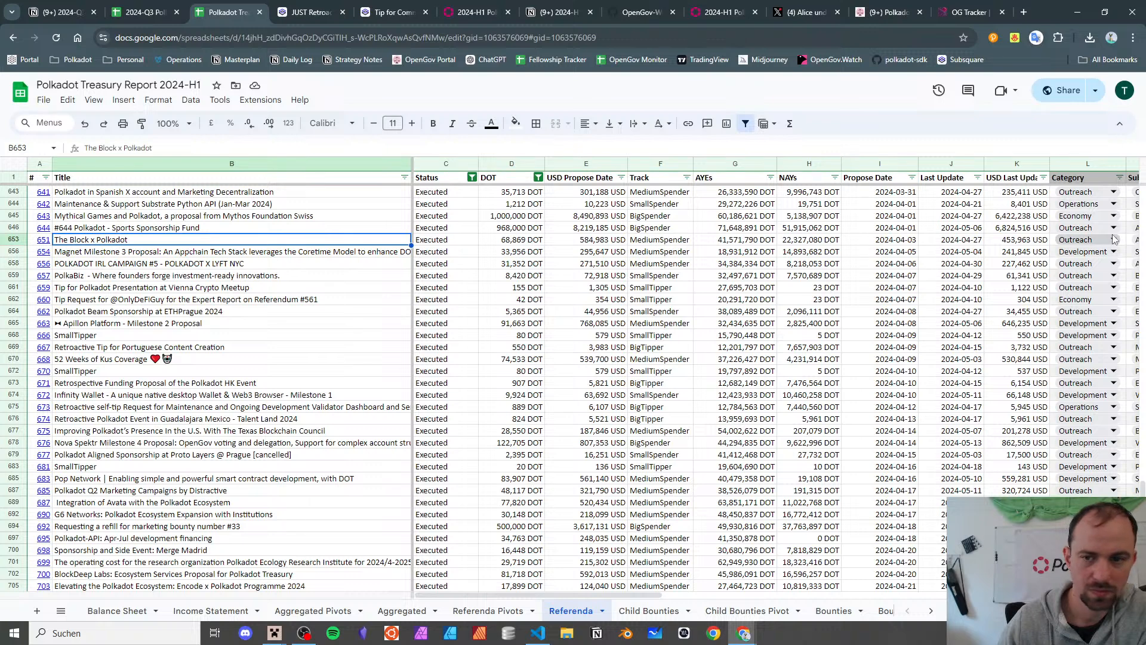
pyautogui.click(1092, 239)
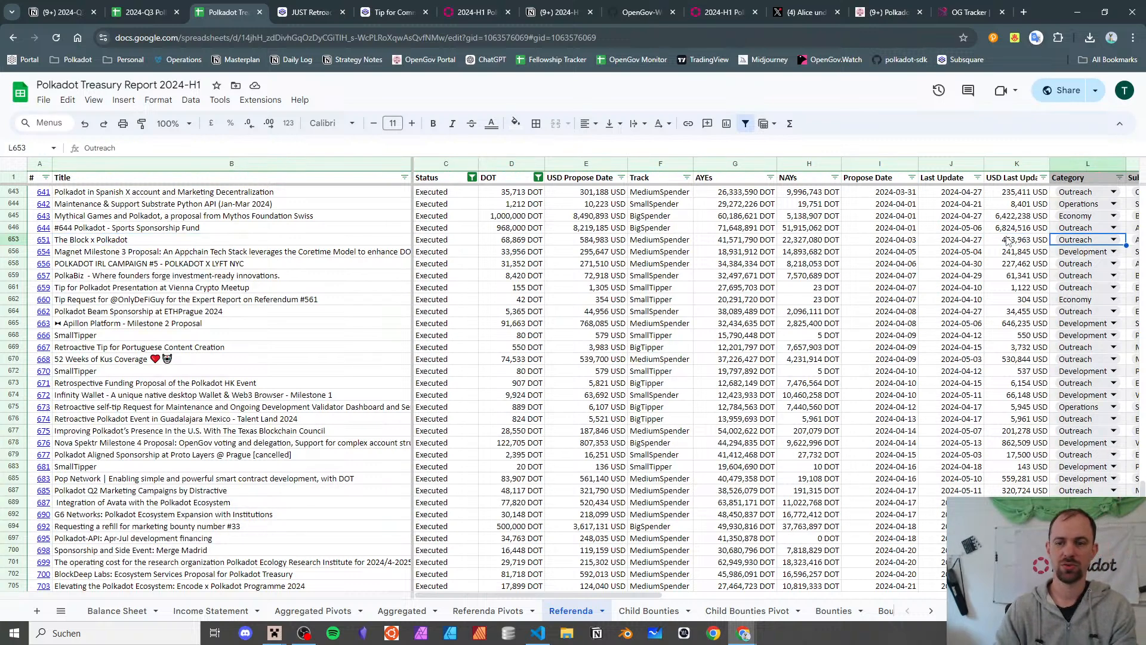
pyautogui.hscroll(3, 1008, 240)
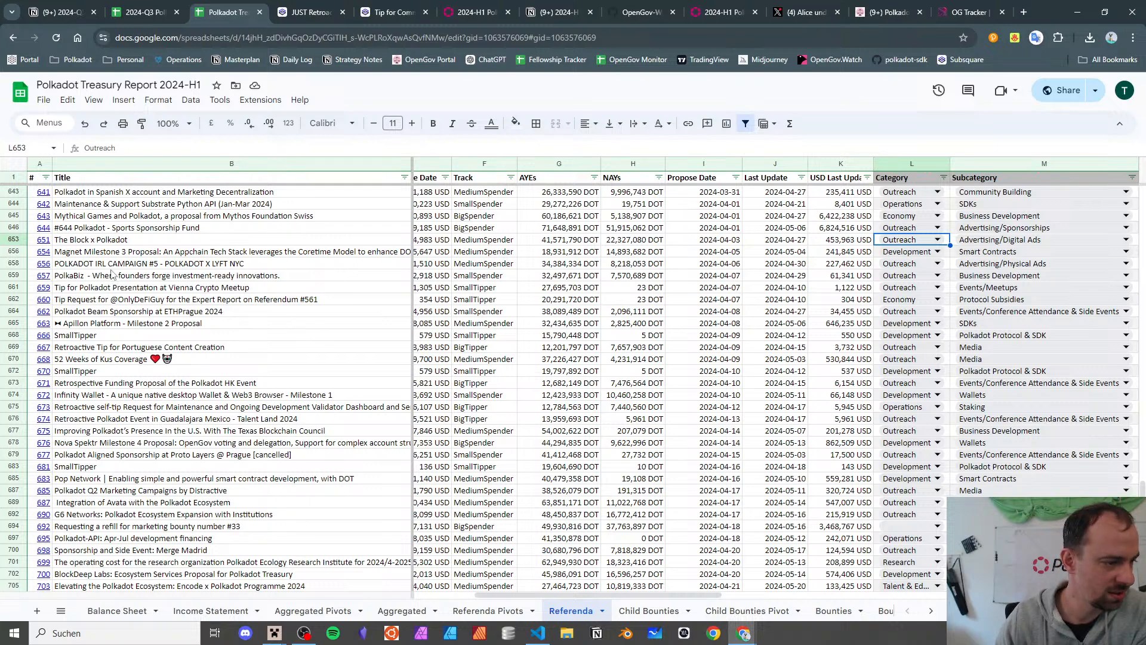
pyautogui.scroll(-6, 114, 274)
pyautogui.scroll(-1, 112, 274)
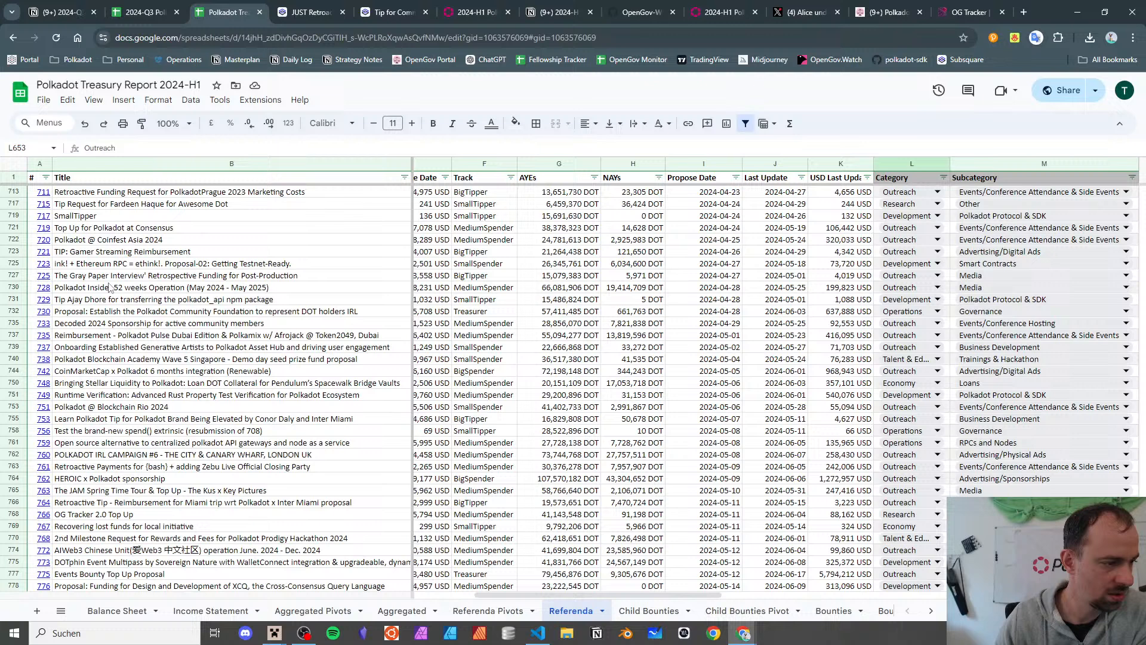
pyautogui.click(71, 374)
pyautogui.press('Right')
pyautogui.press('Right')
pyautogui.press('Right')
pyautogui.press('Right')
pyautogui.press('Right')
pyautogui.press('Right')
pyautogui.press('Right')
pyautogui.press('Right')
pyautogui.press('Right')
pyautogui.press('Right')
pyautogui.press('Right')
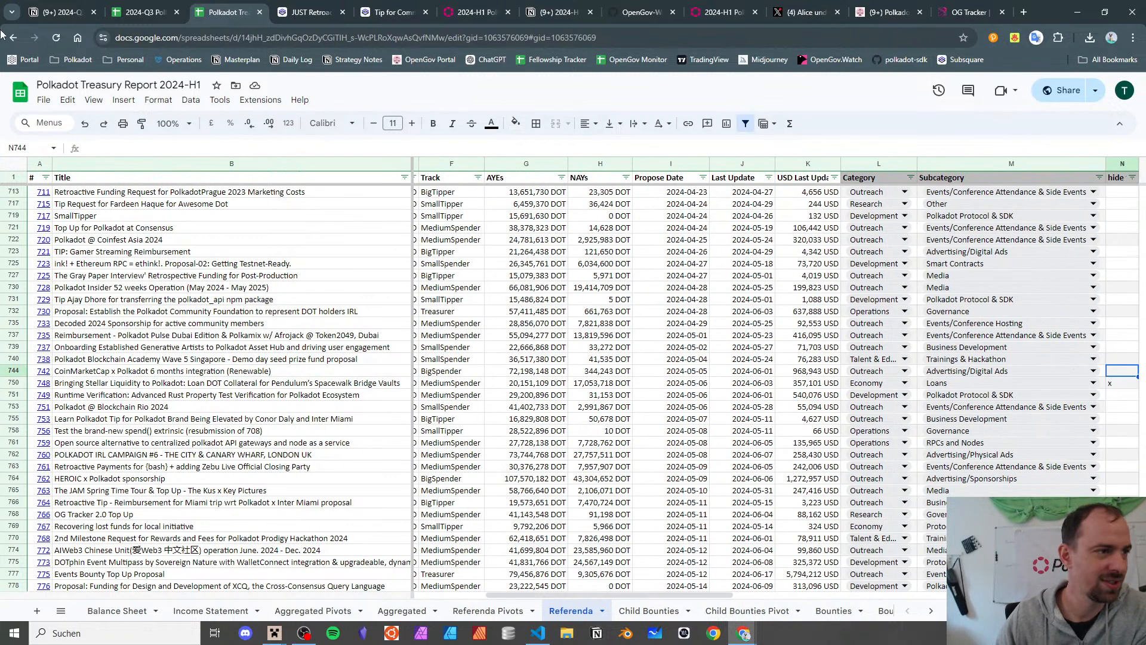
# - Back in the 2024-Q3 report, open referendum 947's Subsquare link from the Small Tip Proposal row
pyautogui.hotkey('ctrl', 'shift', 'Tab')
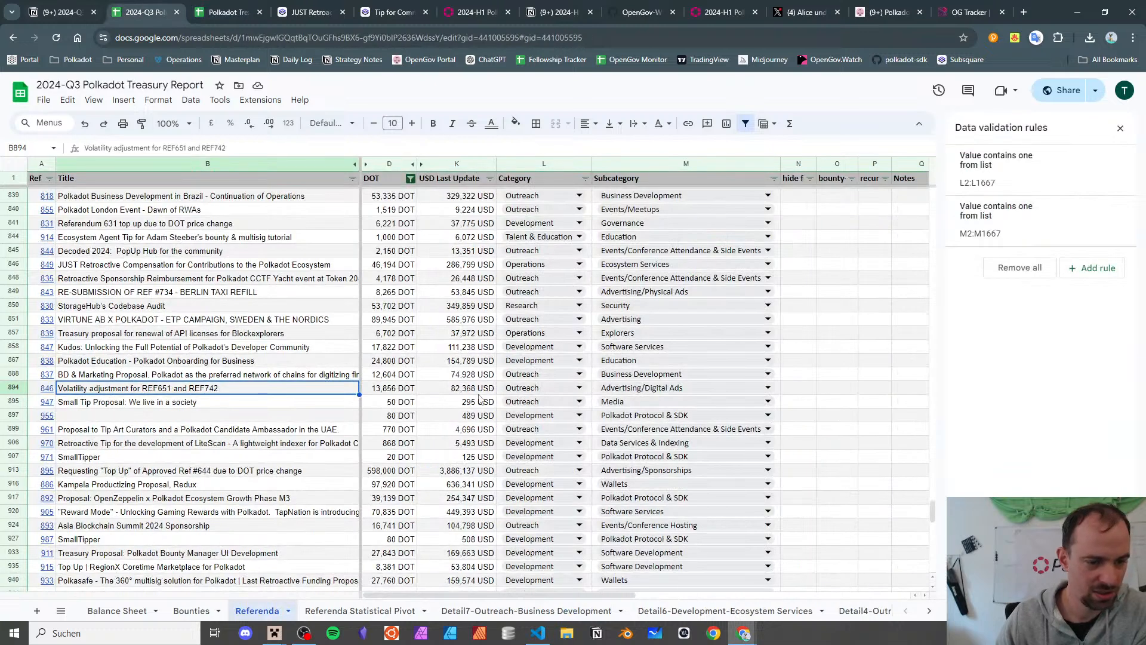
pyautogui.click(155, 415)
pyautogui.click(157, 407)
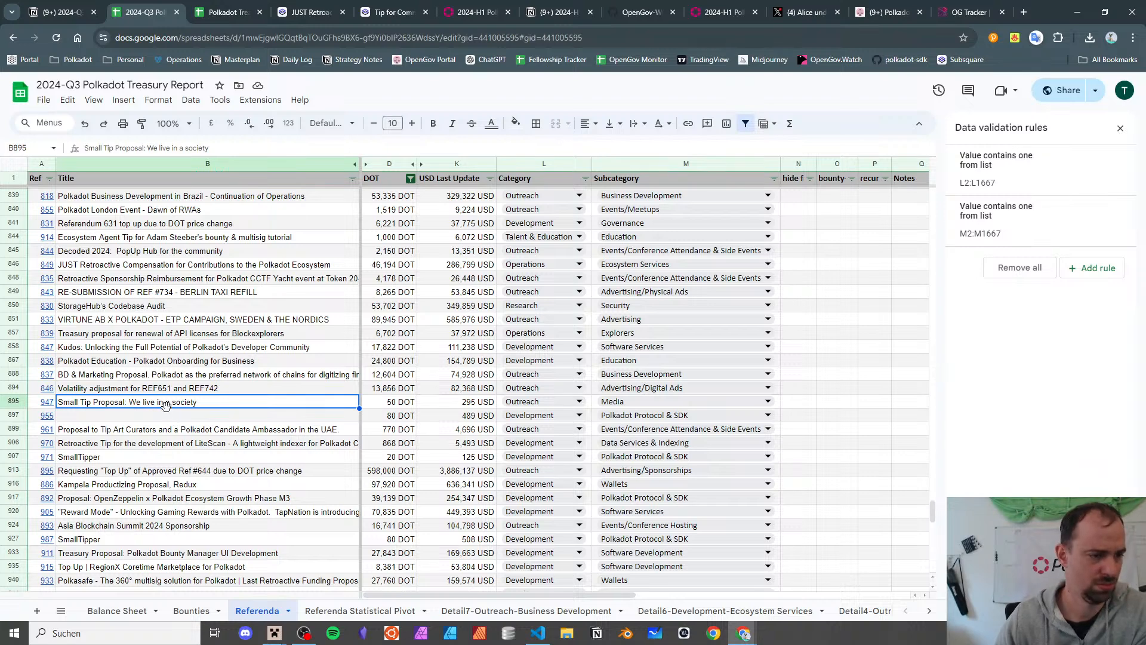
pyautogui.click(48, 403)
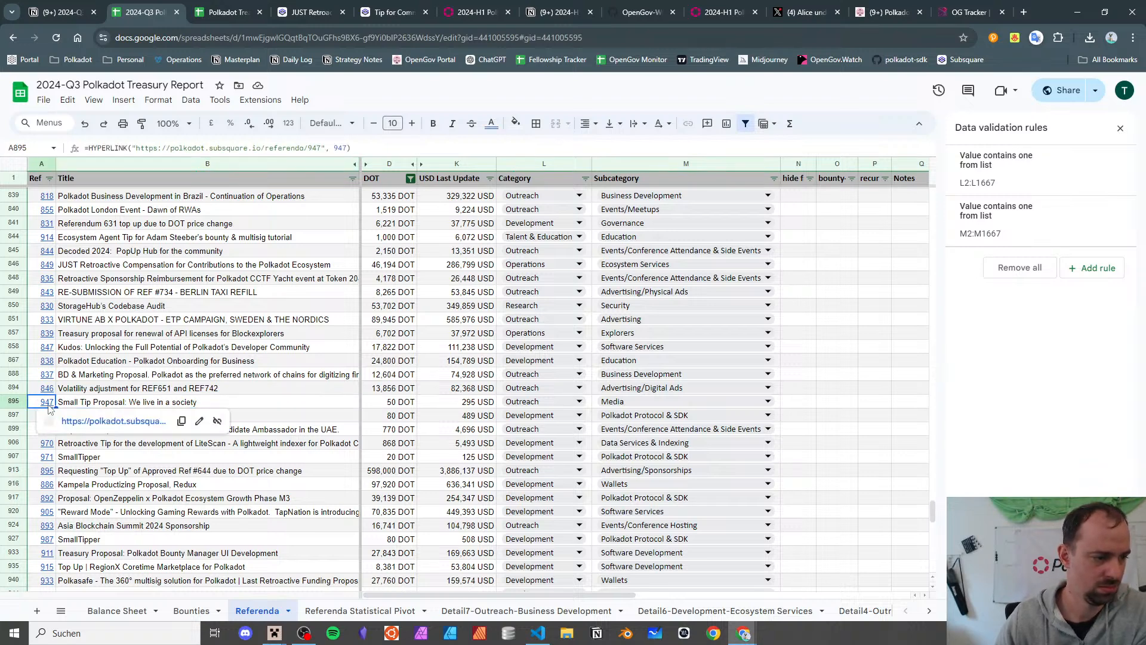
pyautogui.click(80, 425)
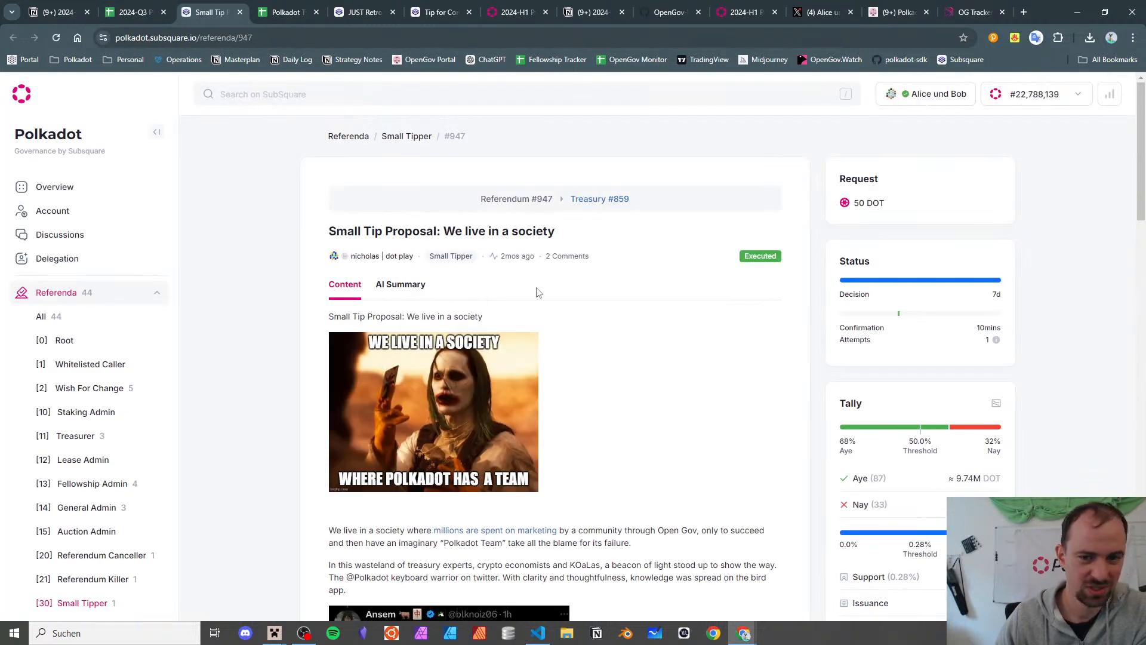
# - Read the 'We live in a society' 50 DOT tip proposal page, then close its tab
pyautogui.scroll(-3, 536, 292)
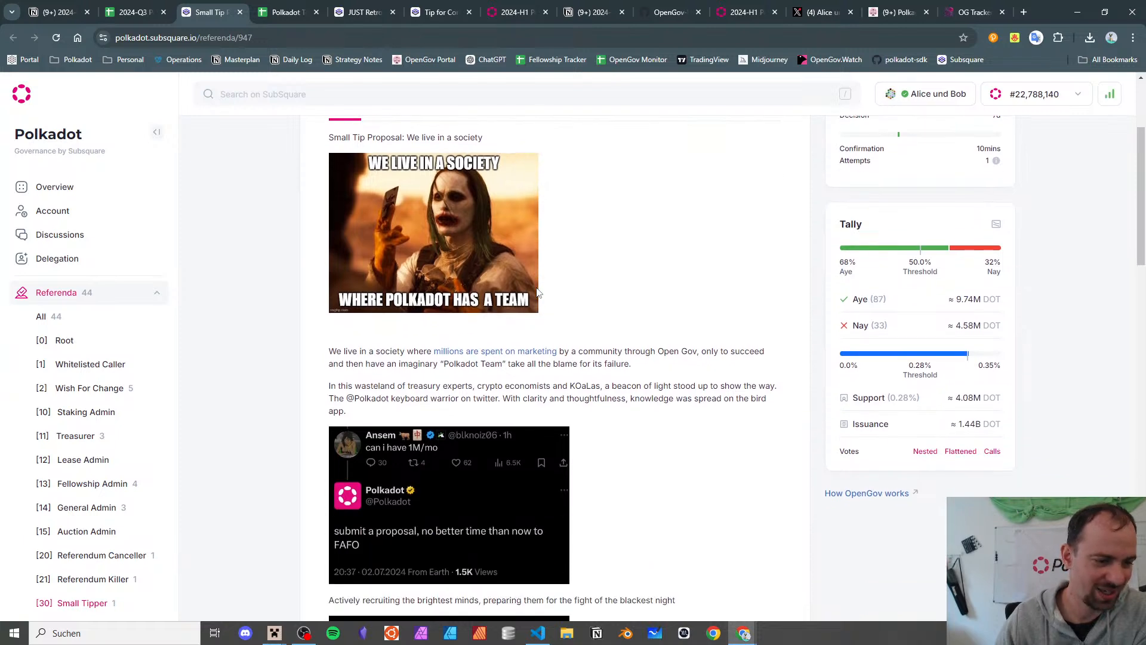
pyautogui.scroll(3, 536, 292)
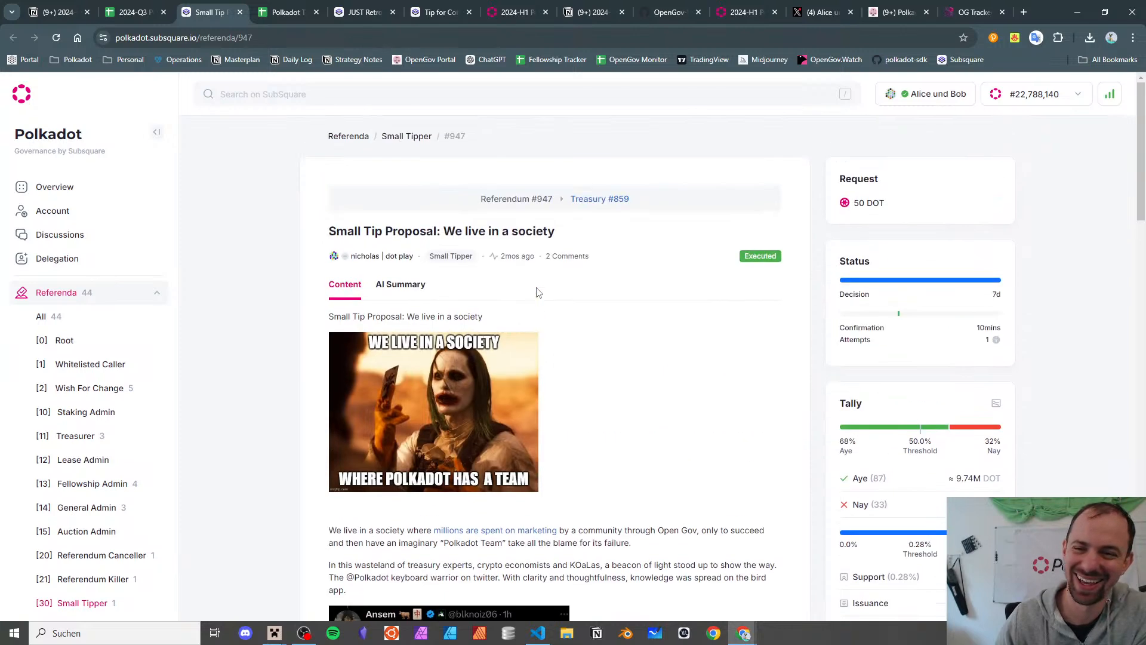
pyautogui.scroll(-5, 536, 292)
pyautogui.scroll(-3, 536, 292)
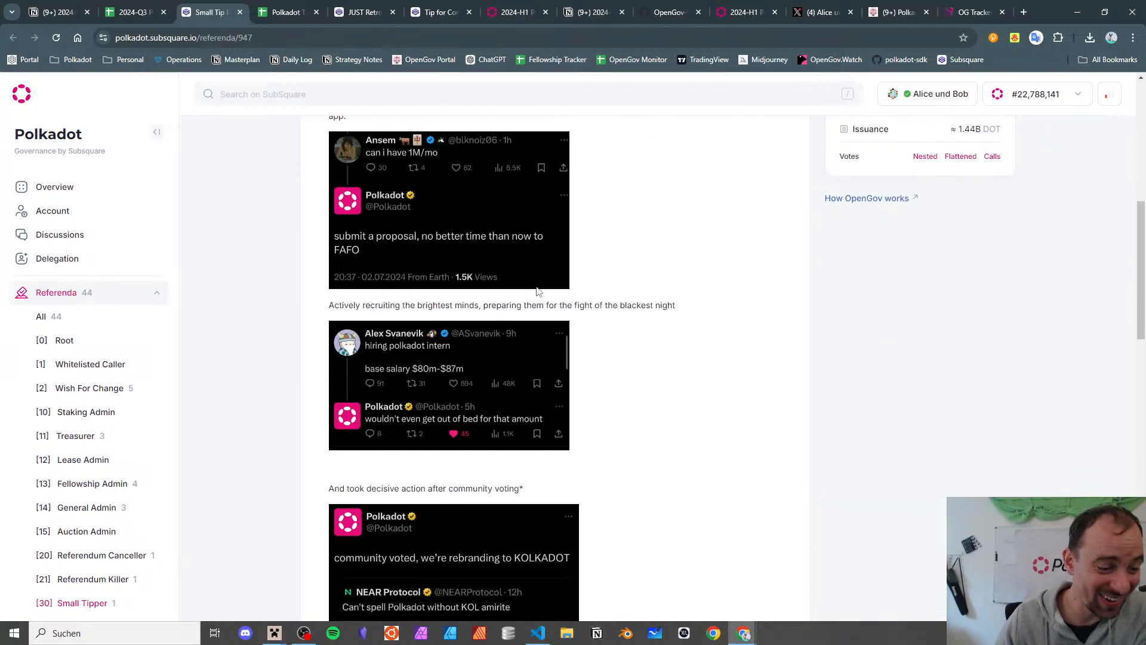
pyautogui.scroll(8, 533, 274)
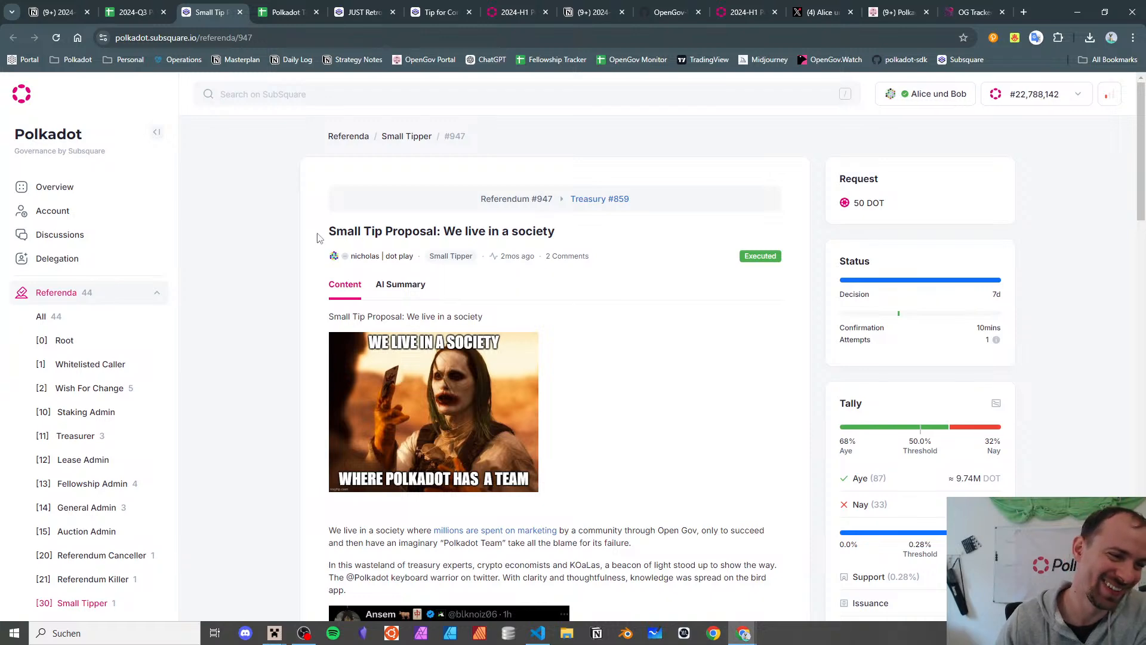
pyautogui.scroll(-10, 486, 412)
pyautogui.scroll(5, 486, 410)
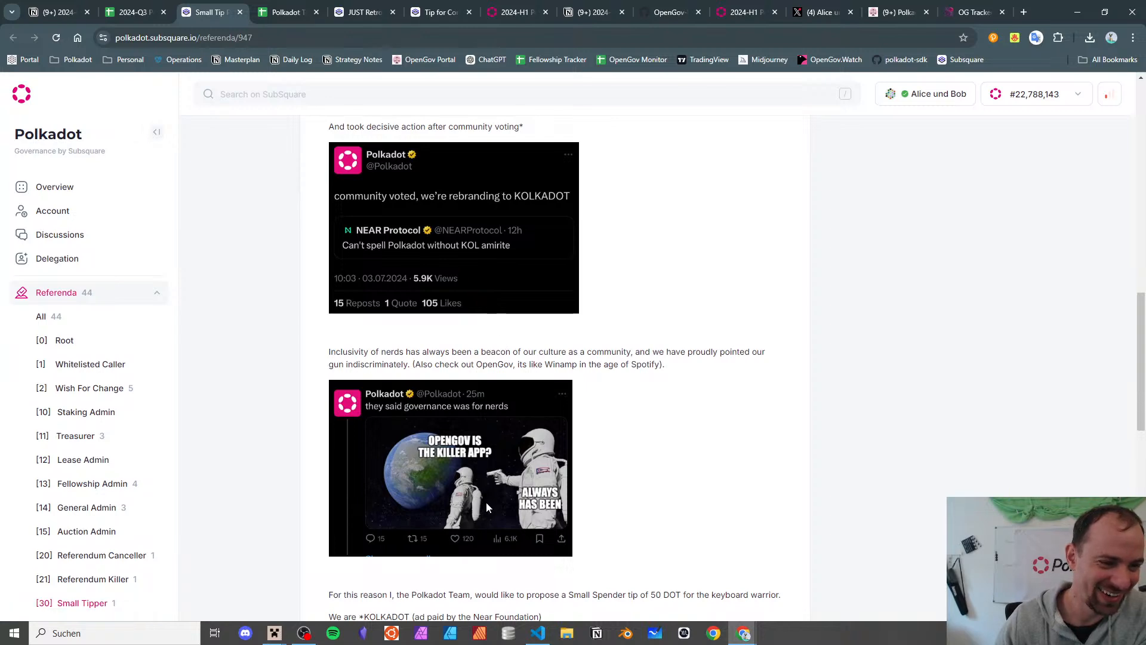
pyautogui.scroll(6, 484, 320)
pyautogui.scroll(8, 484, 323)
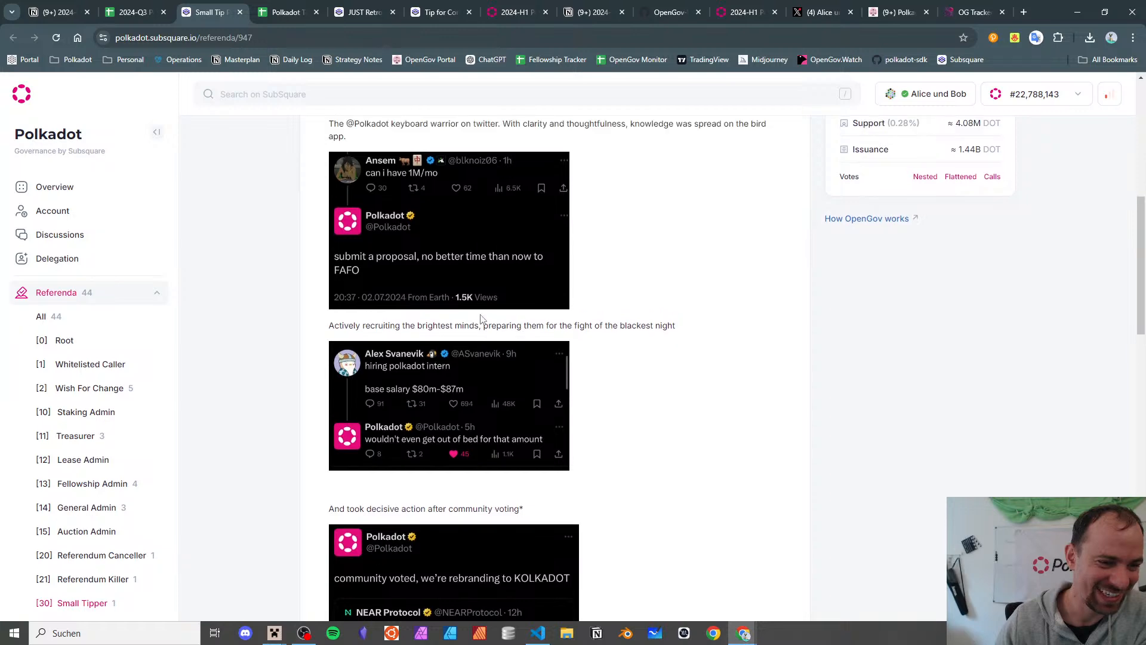
pyautogui.click(240, 12)
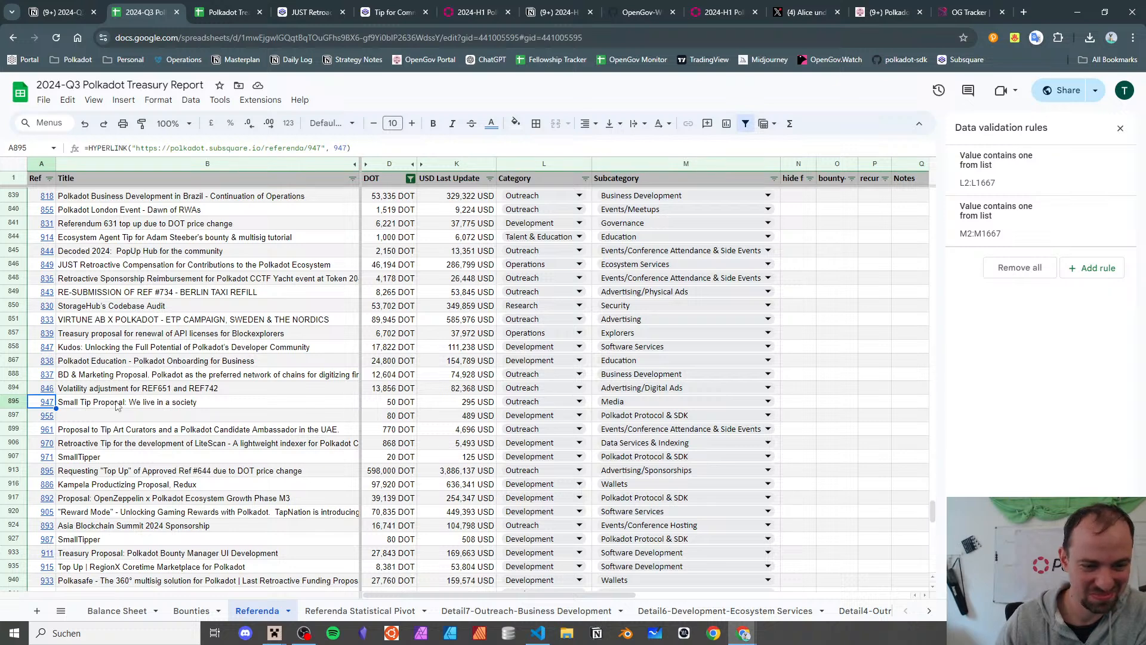
# - Check referendum 955's link and the Small Tip Proposal row for referendum 947
pyautogui.scroll(-1, 117, 406)
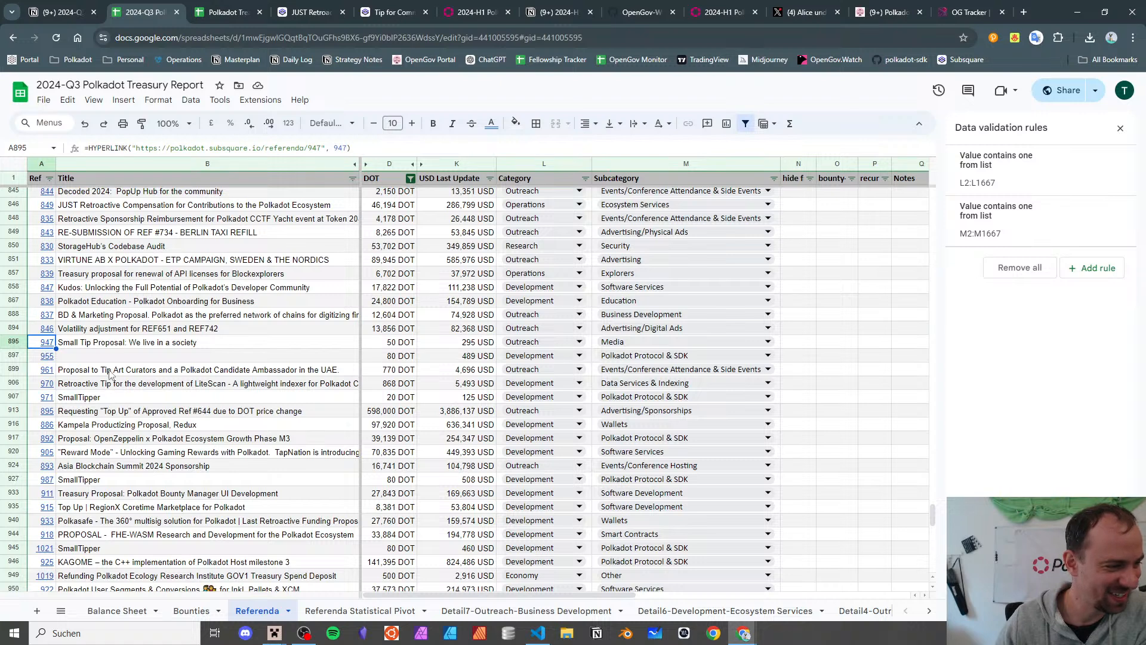
pyautogui.click(48, 357)
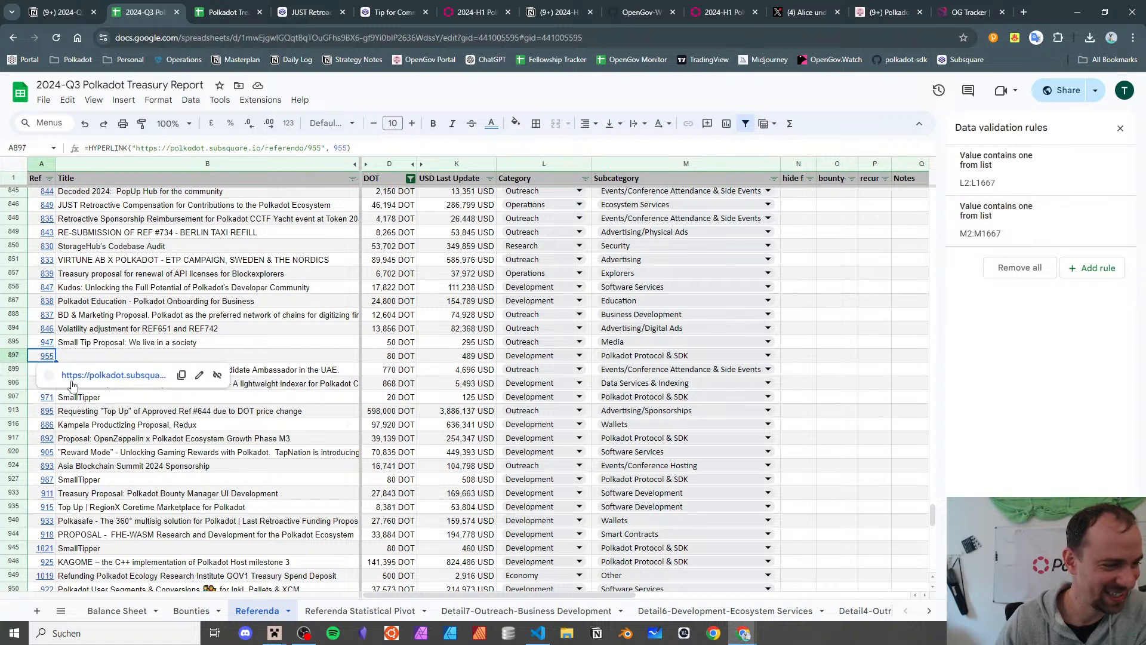
pyautogui.click(127, 346)
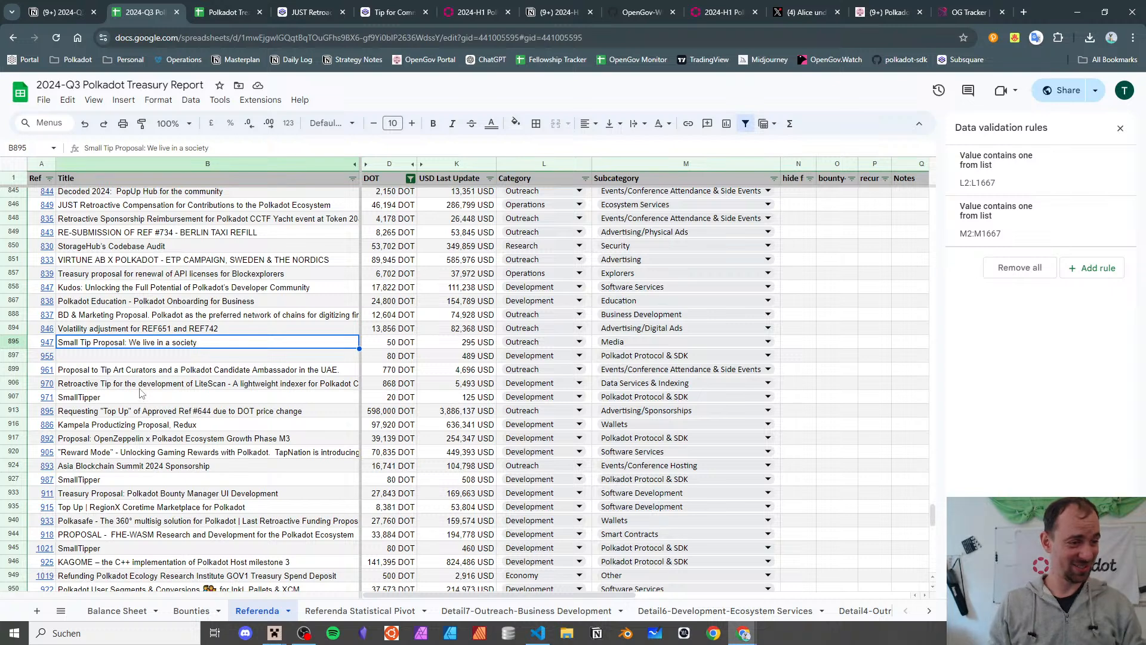
pyautogui.moveTo(93, 355)
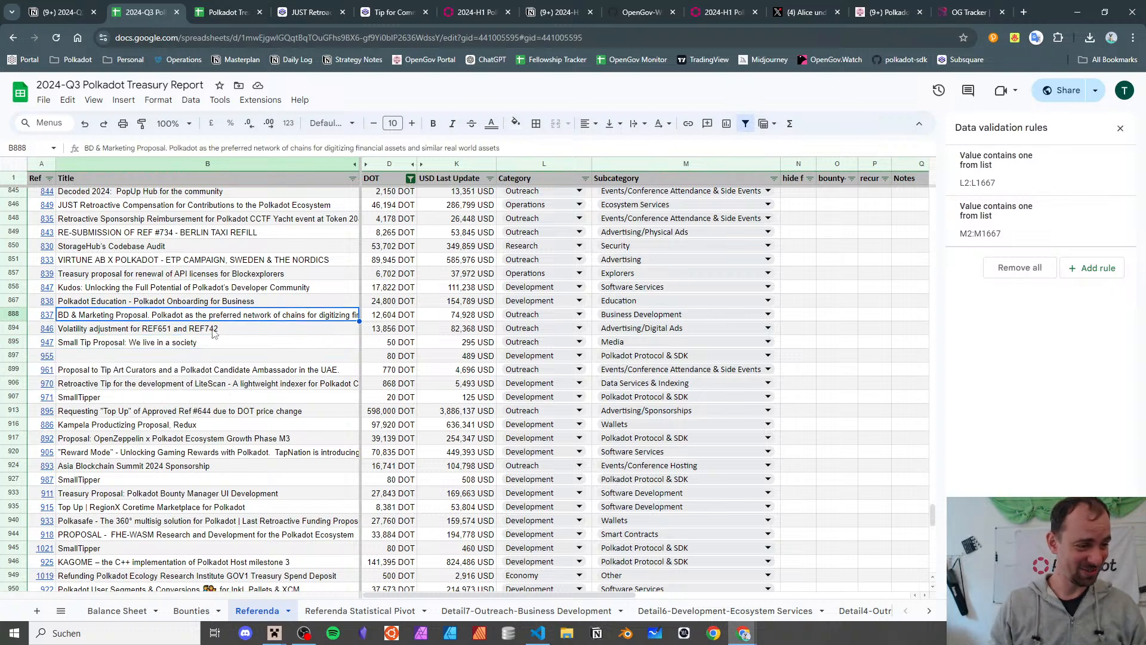
# - In Notion's categories notes, add a '947 meme category?' to-do under the outreach item
pyautogui.click(62, 12)
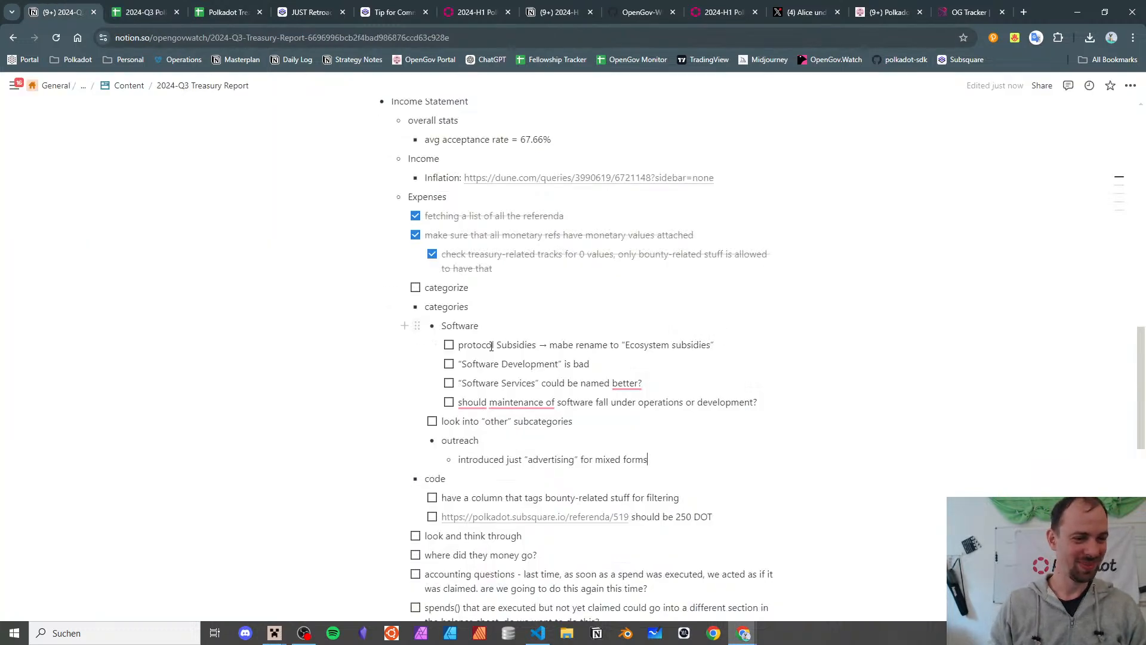
pyautogui.press('Escape')
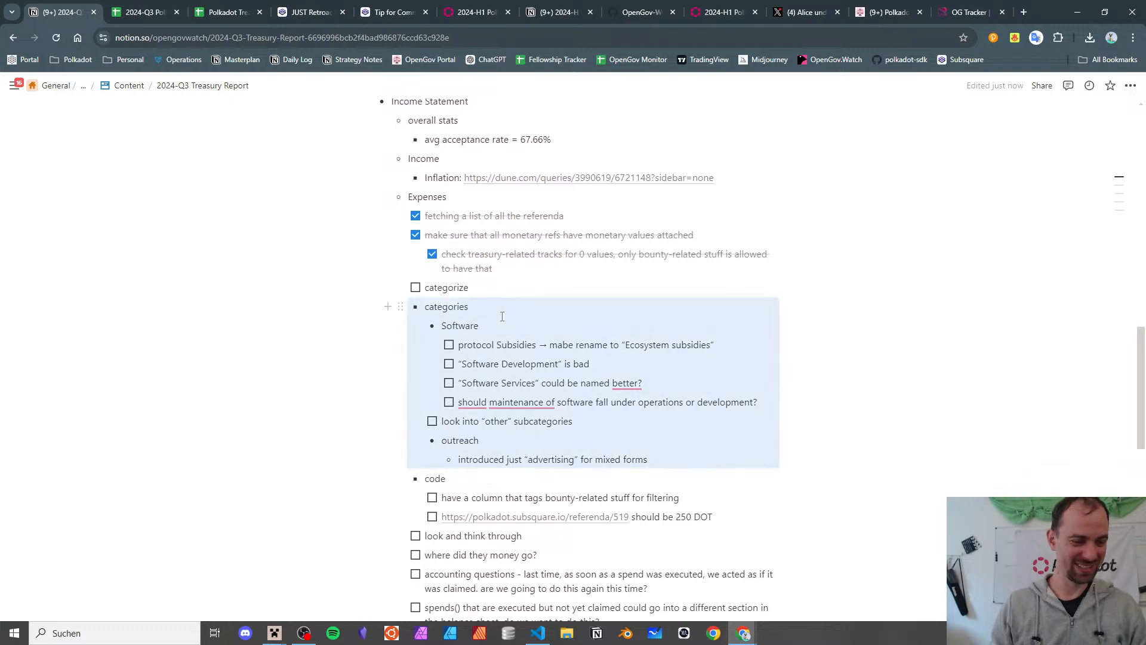
pyautogui.click(519, 325)
pyautogui.press('Down')
pyautogui.press('Down')
pyautogui.press('Down')
pyautogui.press('Down')
pyautogui.press('Down')
pyautogui.press('Down')
pyautogui.press('Down')
pyautogui.press('Down')
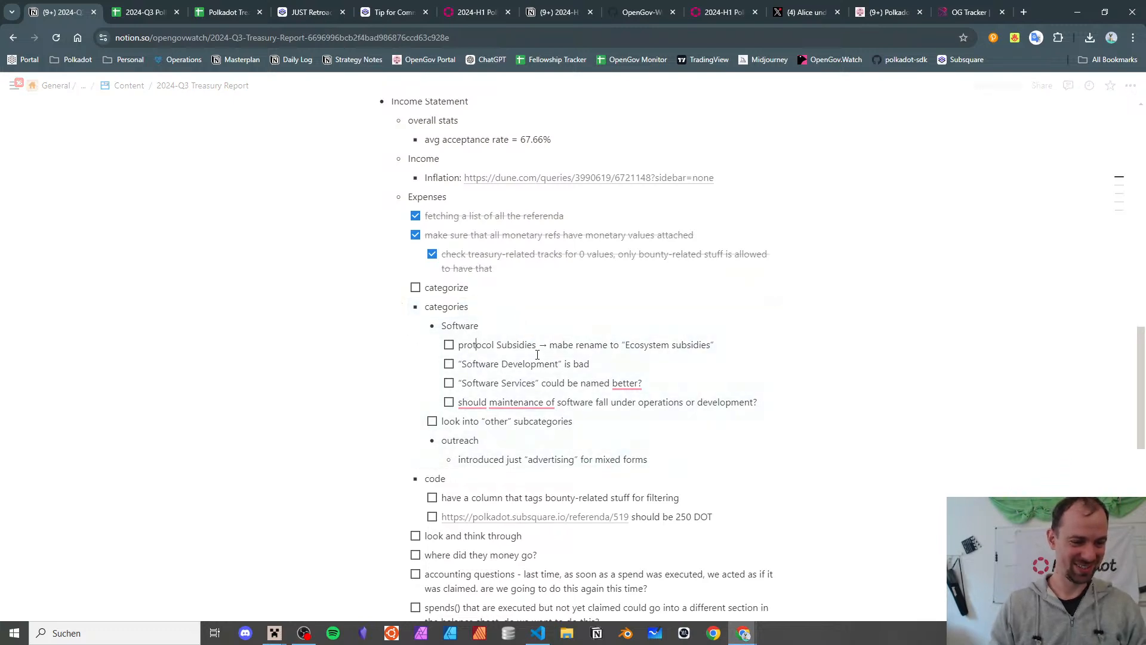
pyautogui.press('End')
pyautogui.press('Return')
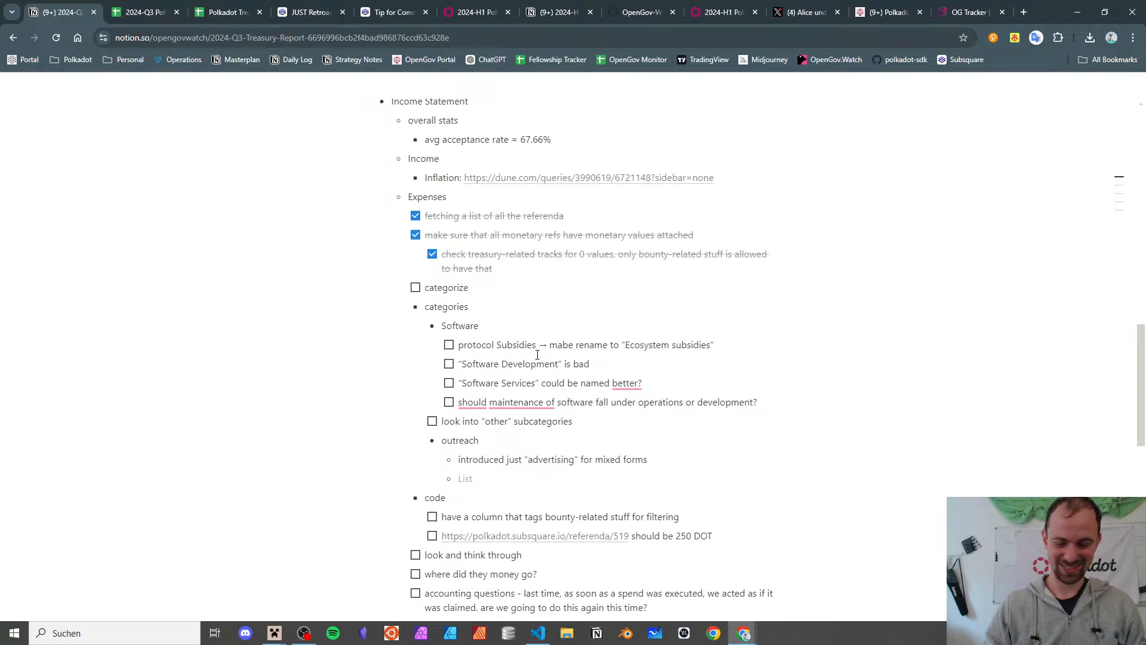
pyautogui.write('947 ')
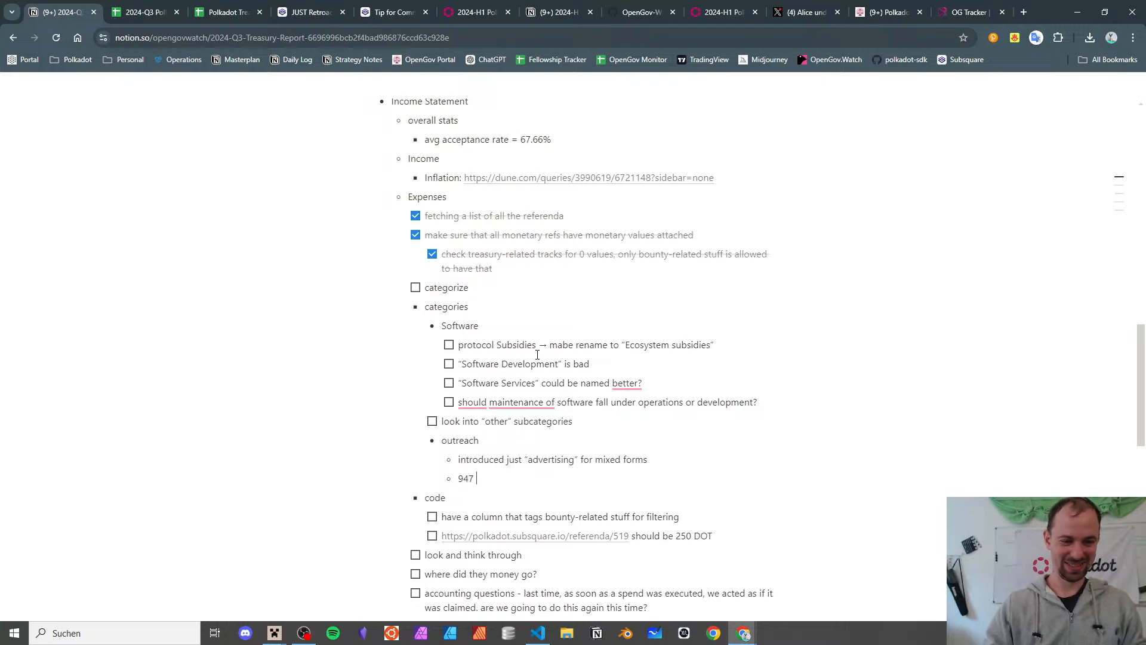
pyautogui.write('meme categro')
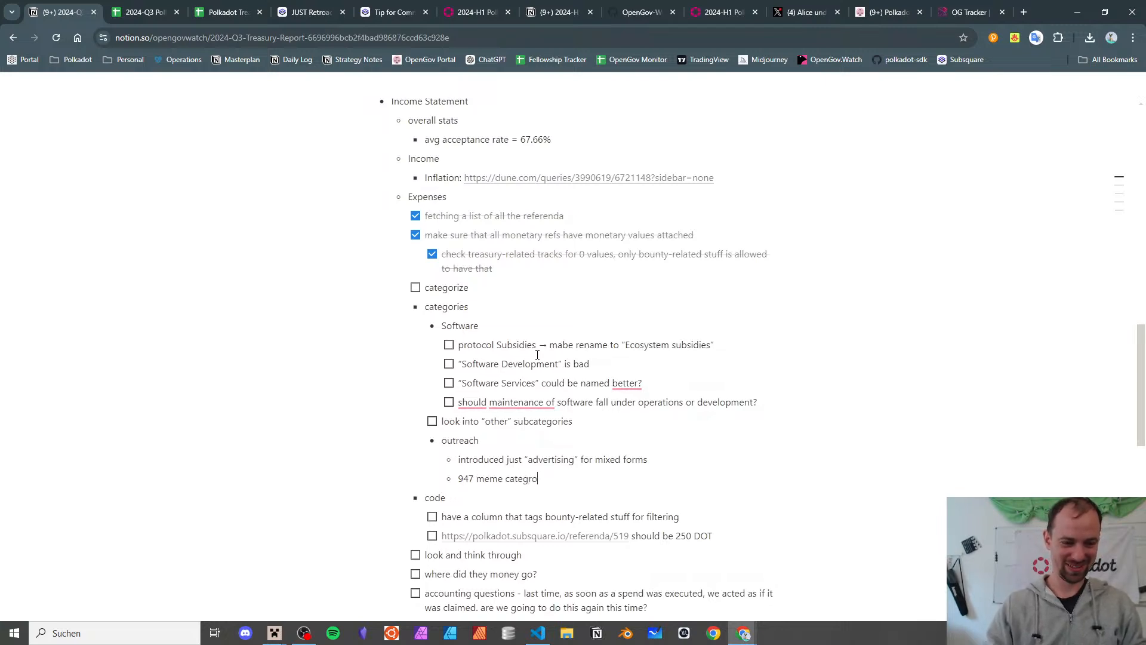
pyautogui.press('BackSpace')
pyautogui.press('BackSpace')
pyautogui.write('ory?')
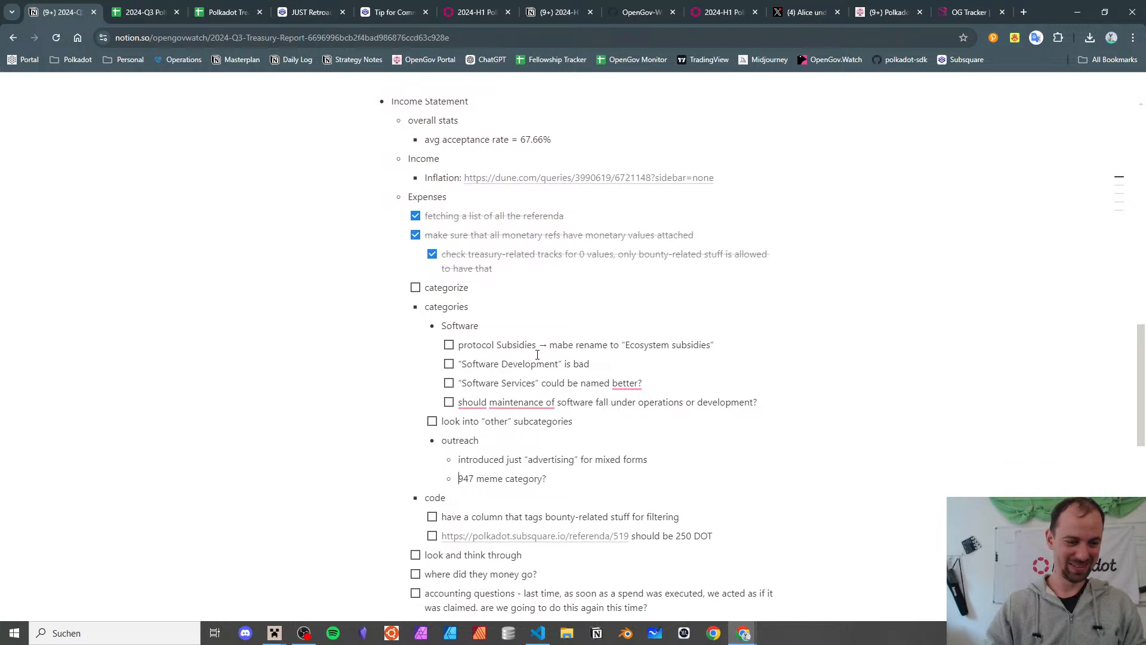
pyautogui.write('[]')
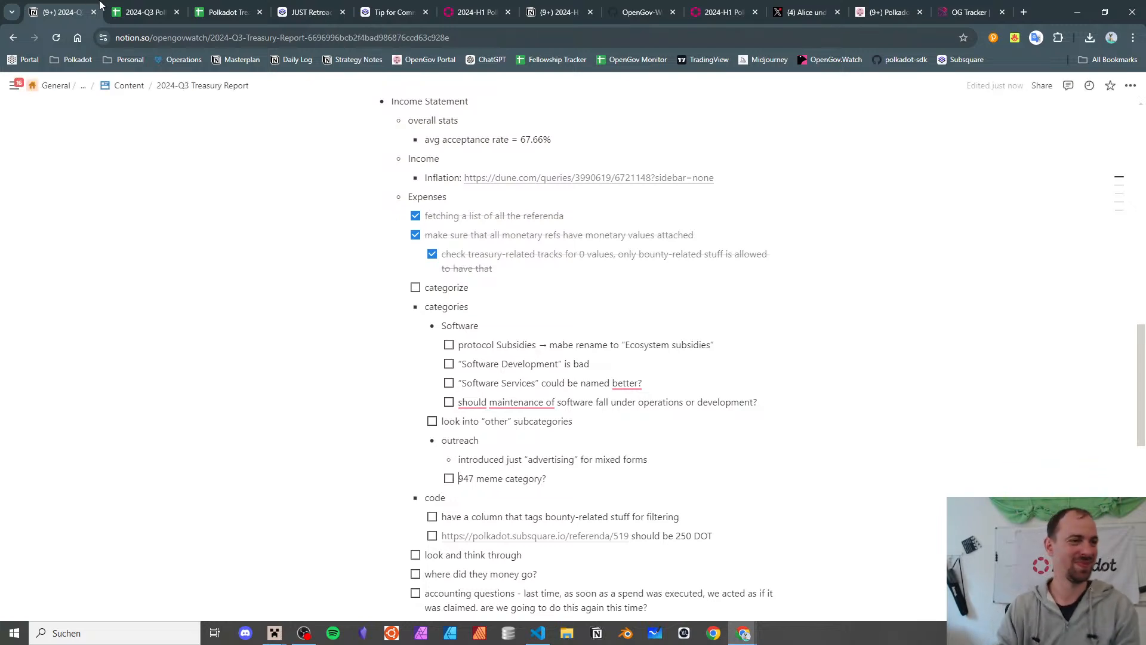
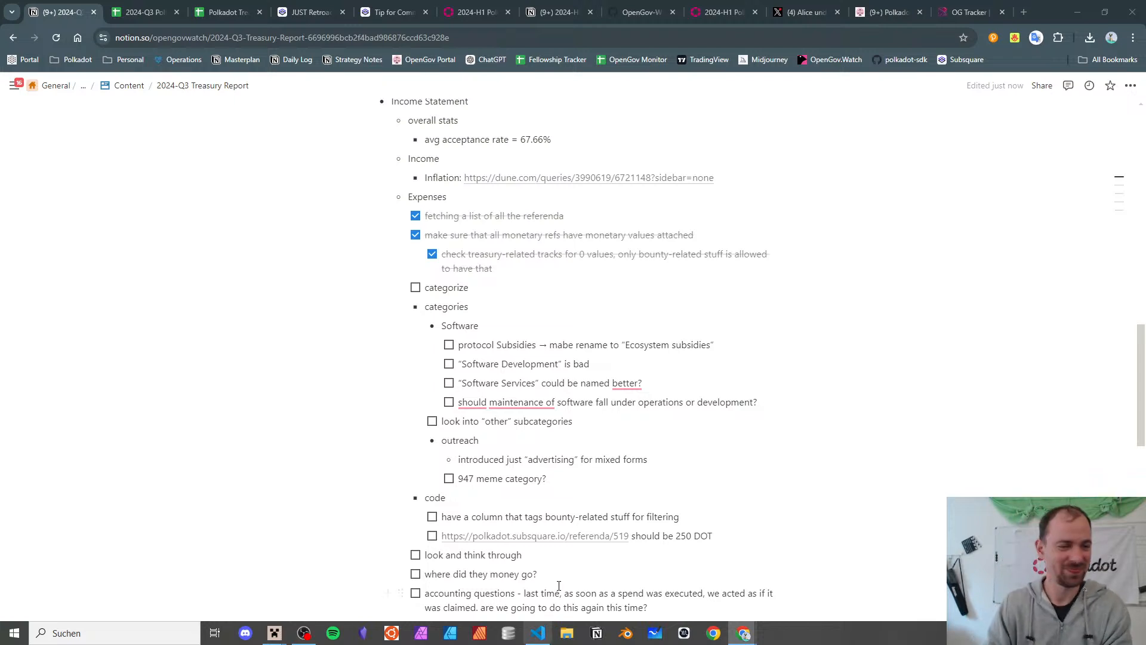
# - From the 2024-Q3 Referenda sheet, open Subsquare for referendum 955, whose title cell is empty
pyautogui.click(658, 381)
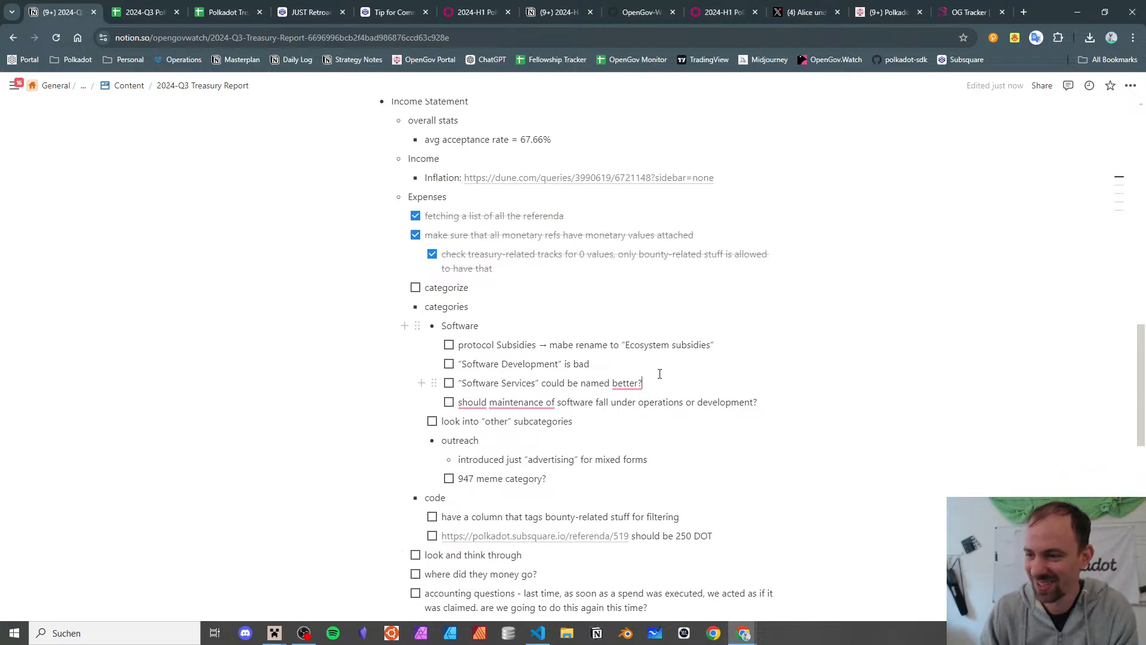
pyautogui.click(617, 360)
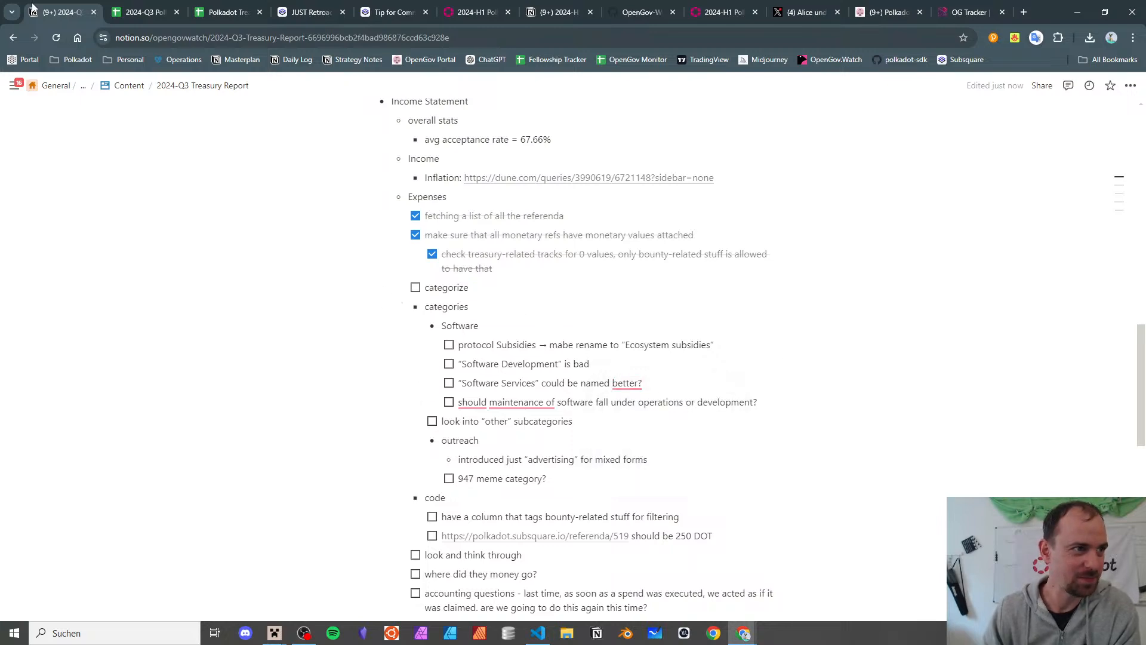
pyautogui.click(146, 12)
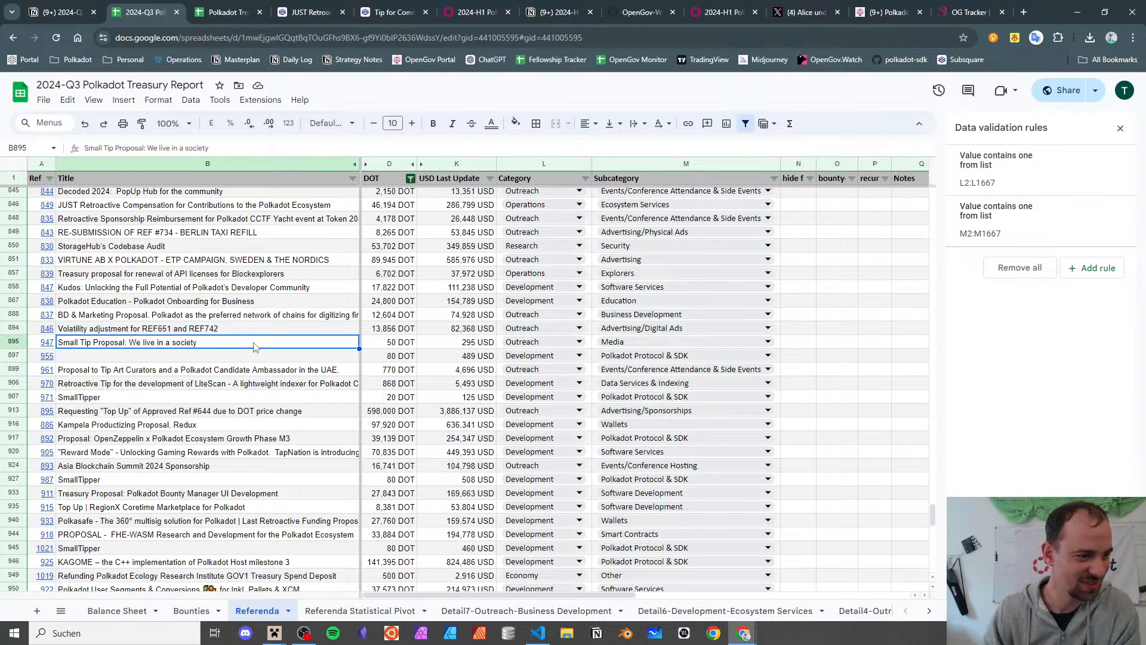
pyautogui.click(200, 356)
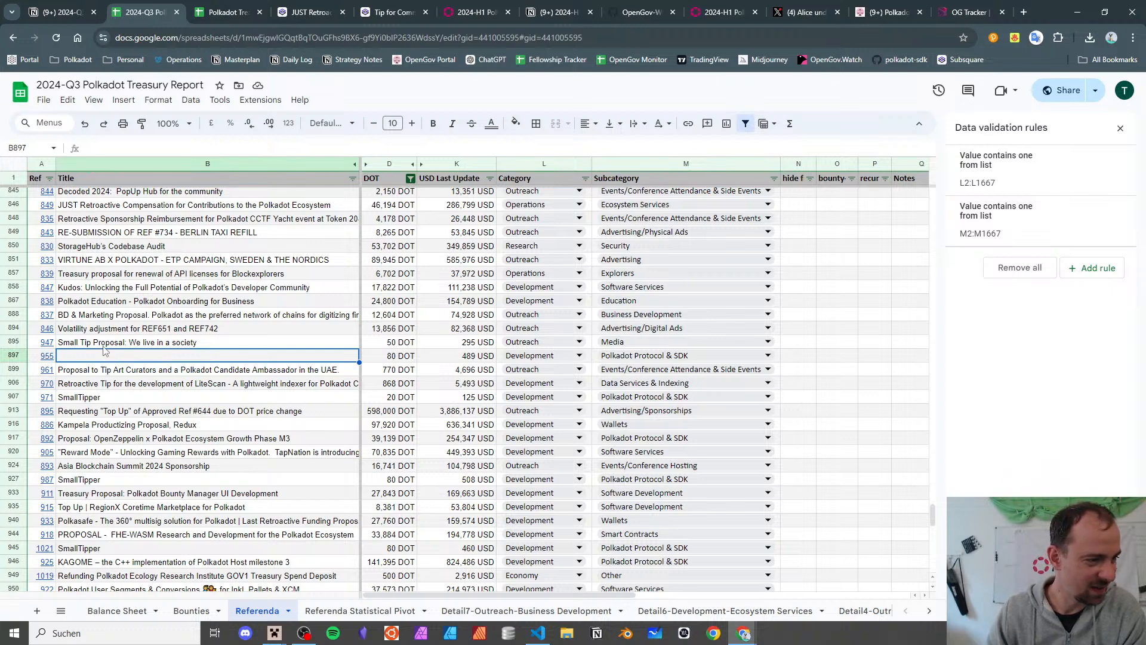
pyautogui.click(48, 363)
pyautogui.click(95, 375)
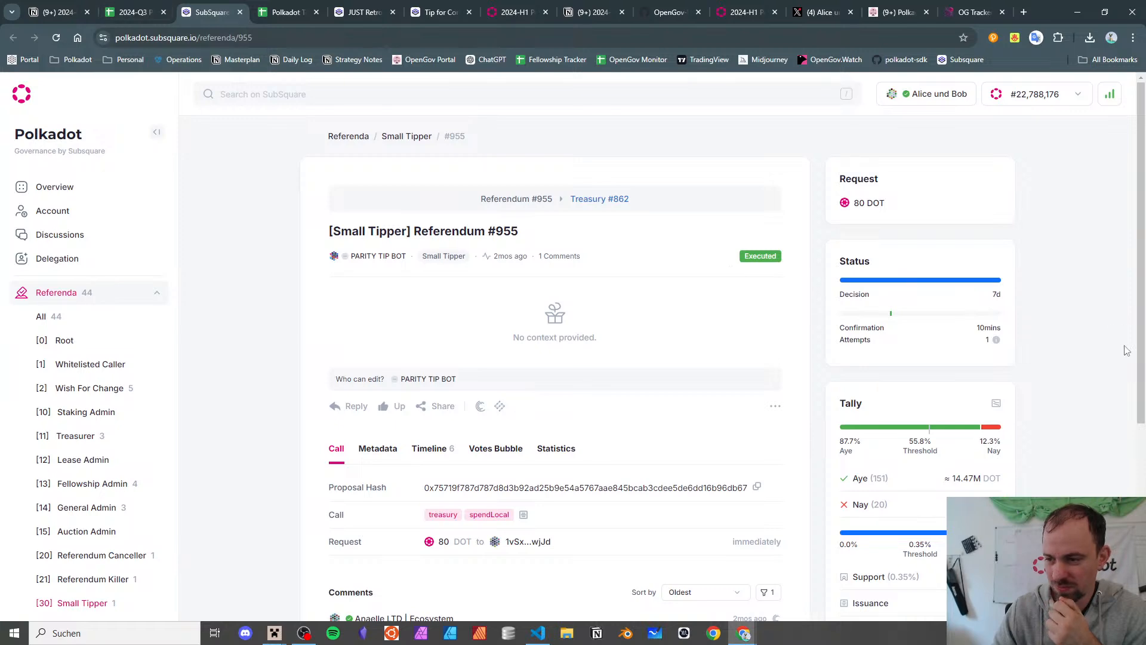
# - Confirm #955 is an 80 DOT Small Tipper tip and return to the 2024-Q3 report
pyautogui.click(136, 12)
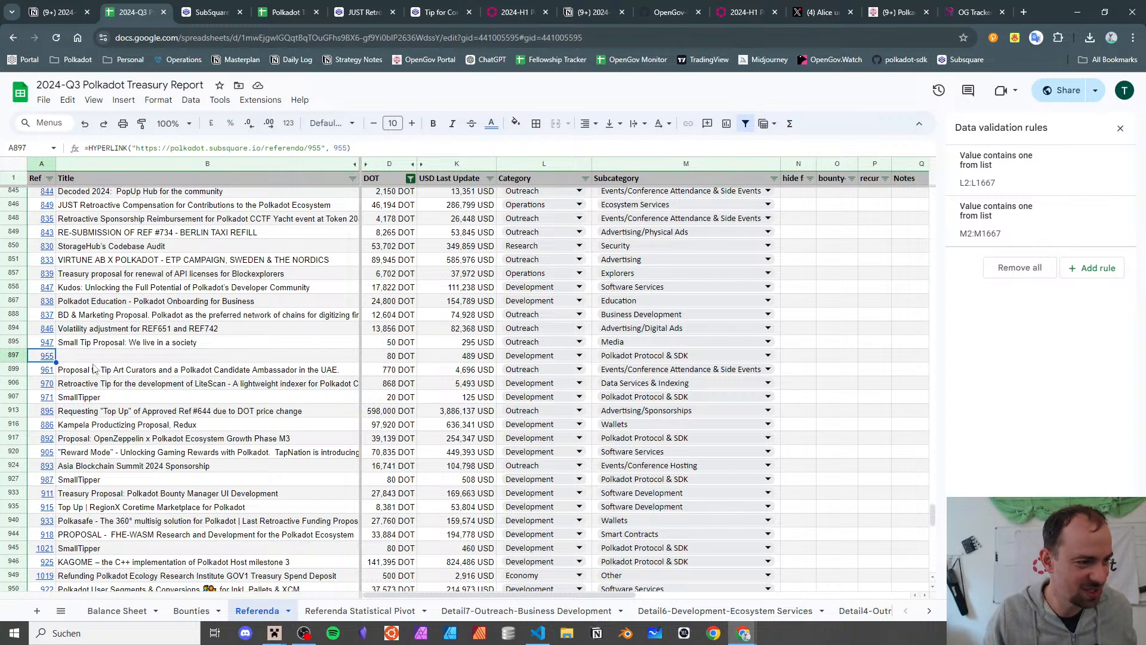
pyautogui.click(283, 357)
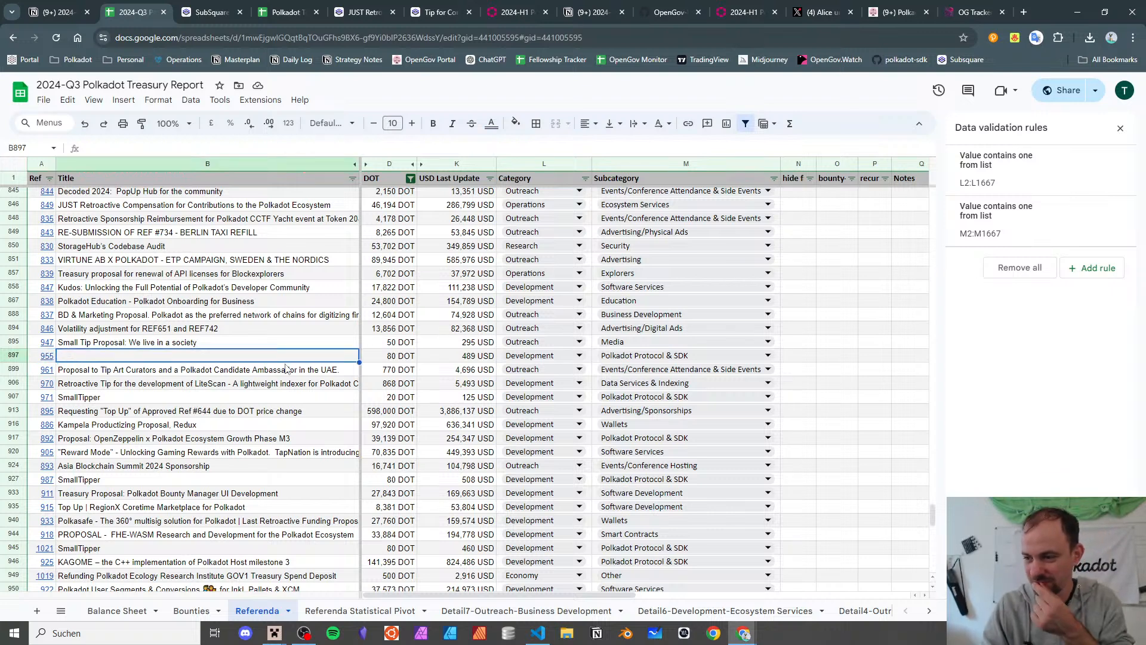
pyautogui.press('Right')
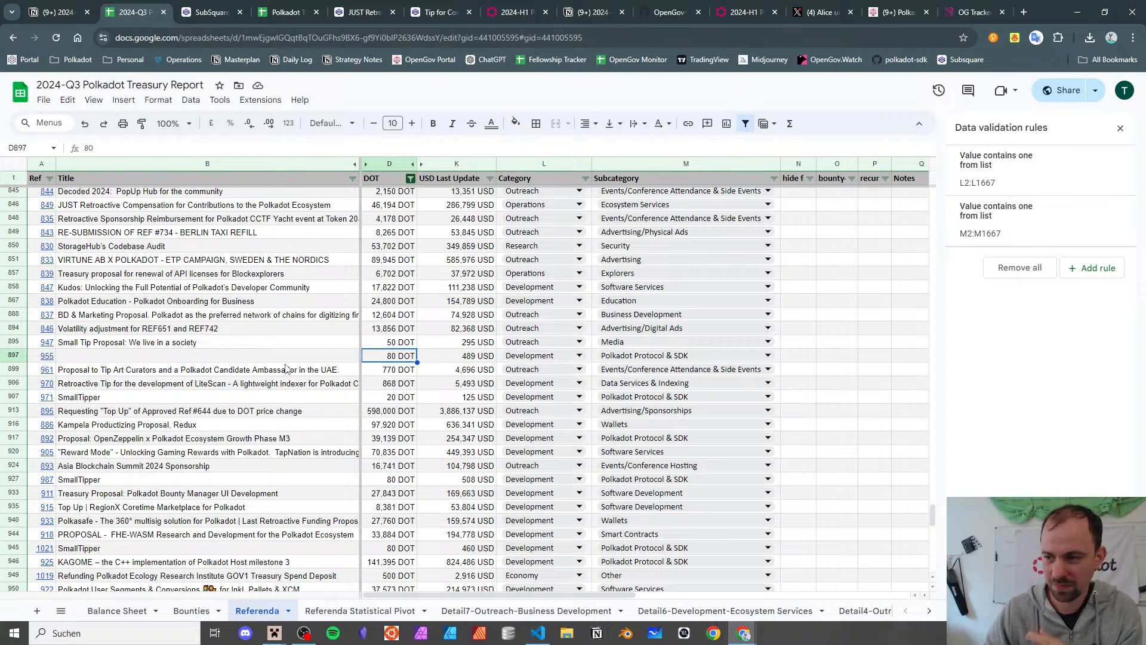
pyautogui.press('Right')
pyautogui.press('Right')
pyautogui.press('Right')
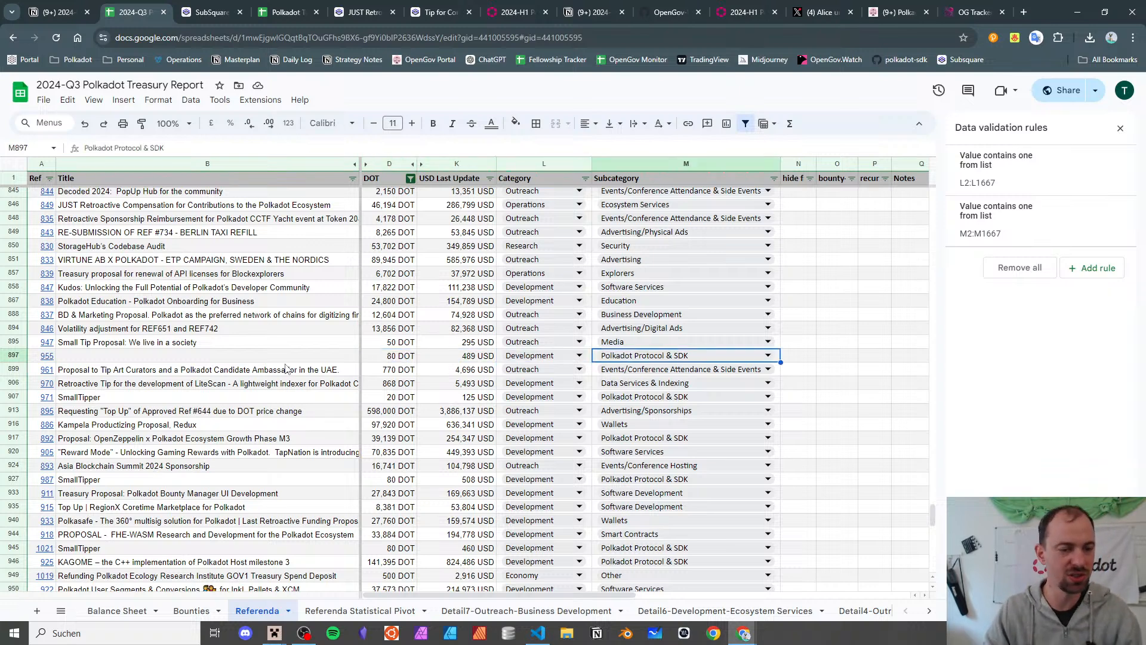
pyautogui.press('Left')
pyautogui.press('Left')
pyautogui.press('Left')
pyautogui.press('Left')
pyautogui.press('Left')
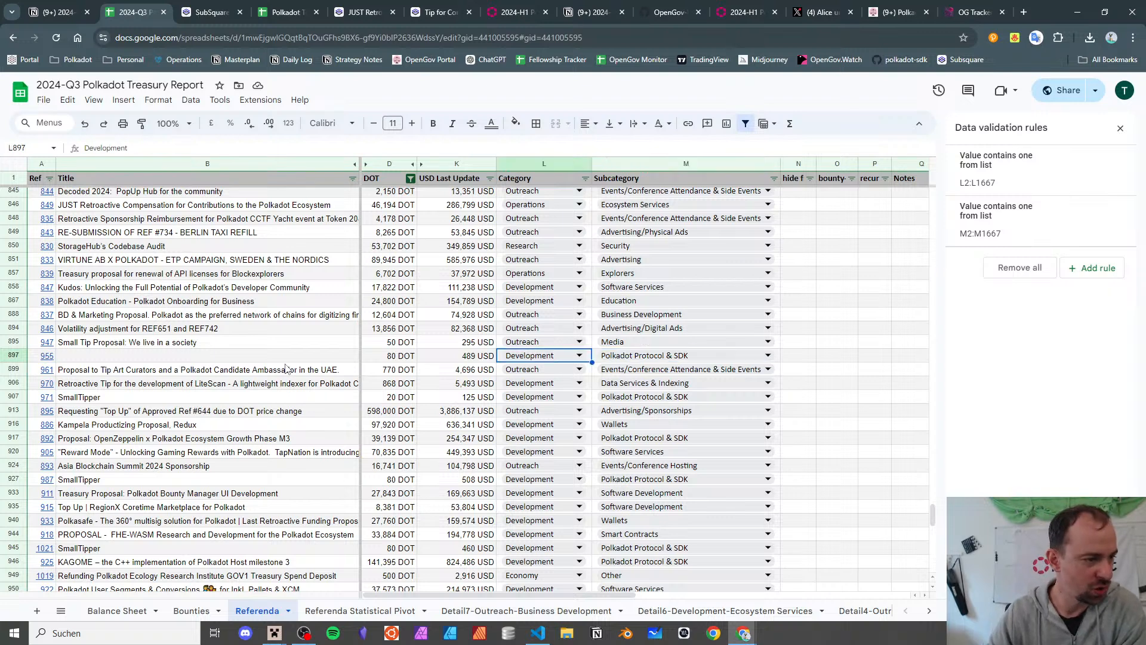
pyautogui.press('Down')
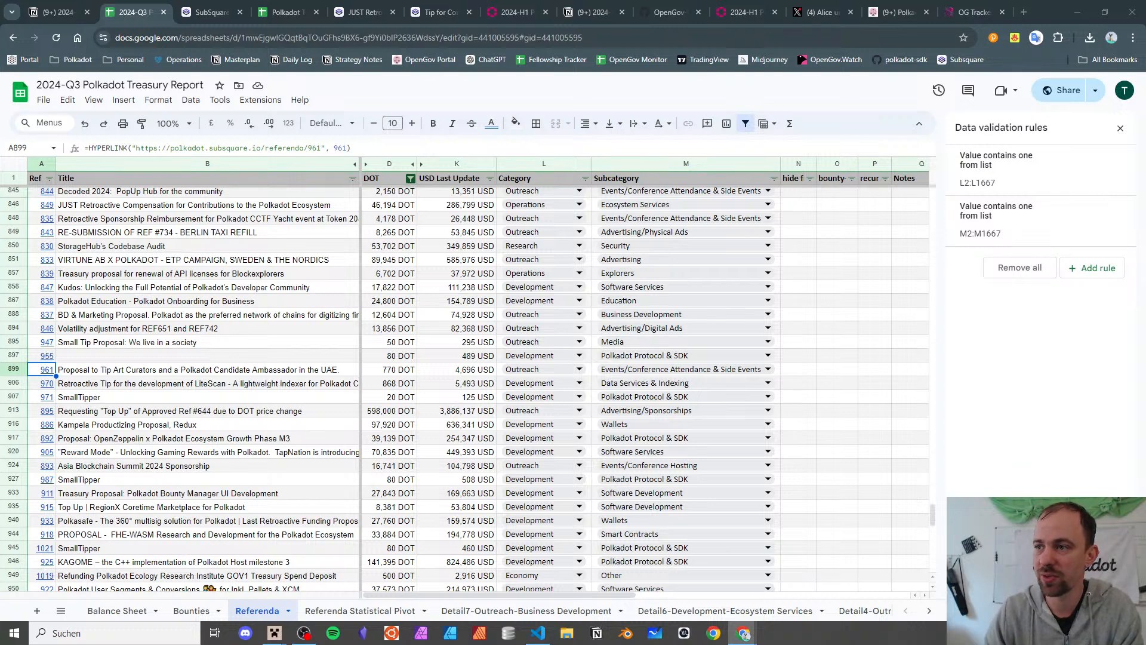
pyautogui.click(206, 369)
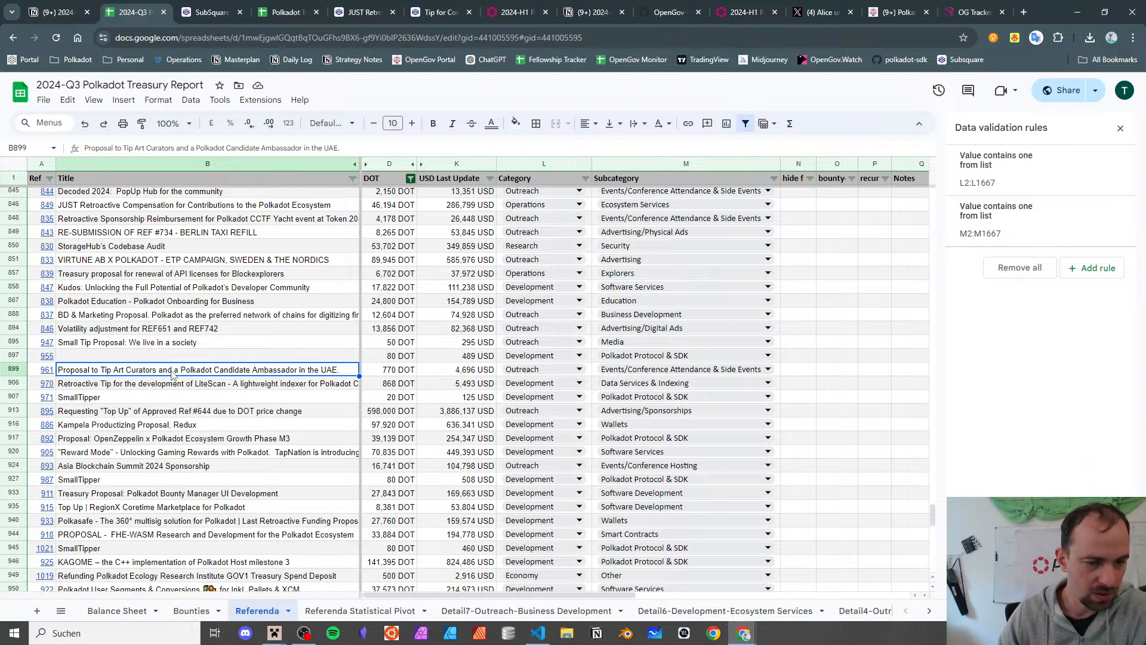
pyautogui.moveTo(49, 371)
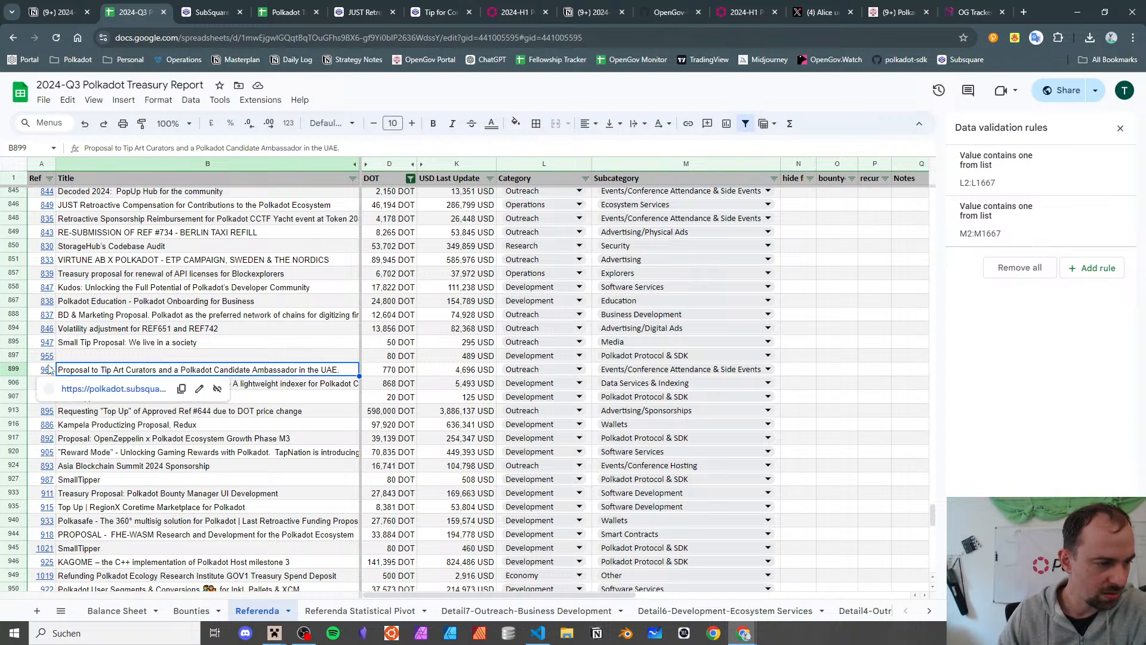
pyautogui.click(65, 389)
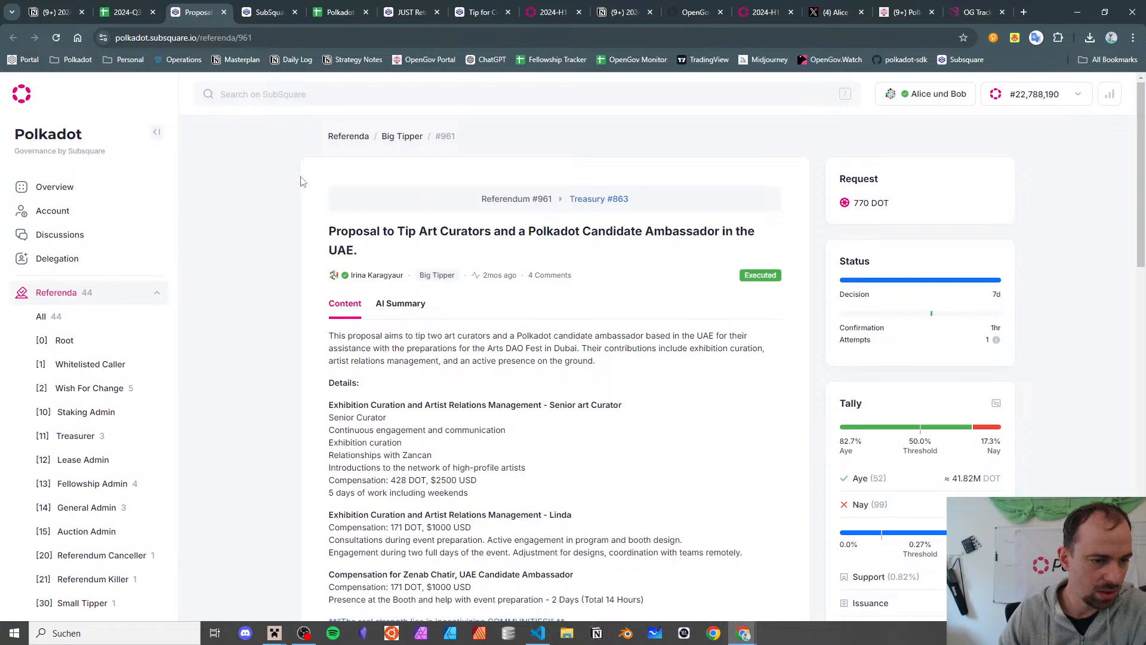
pyautogui.click(222, 13)
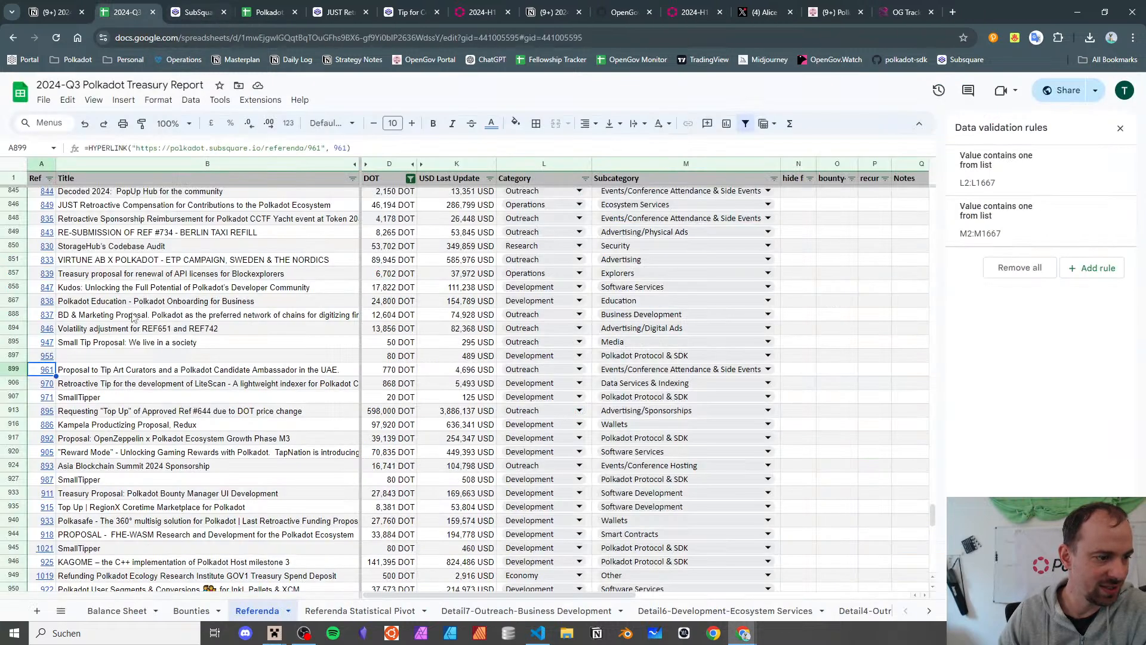
pyautogui.click(191, 374)
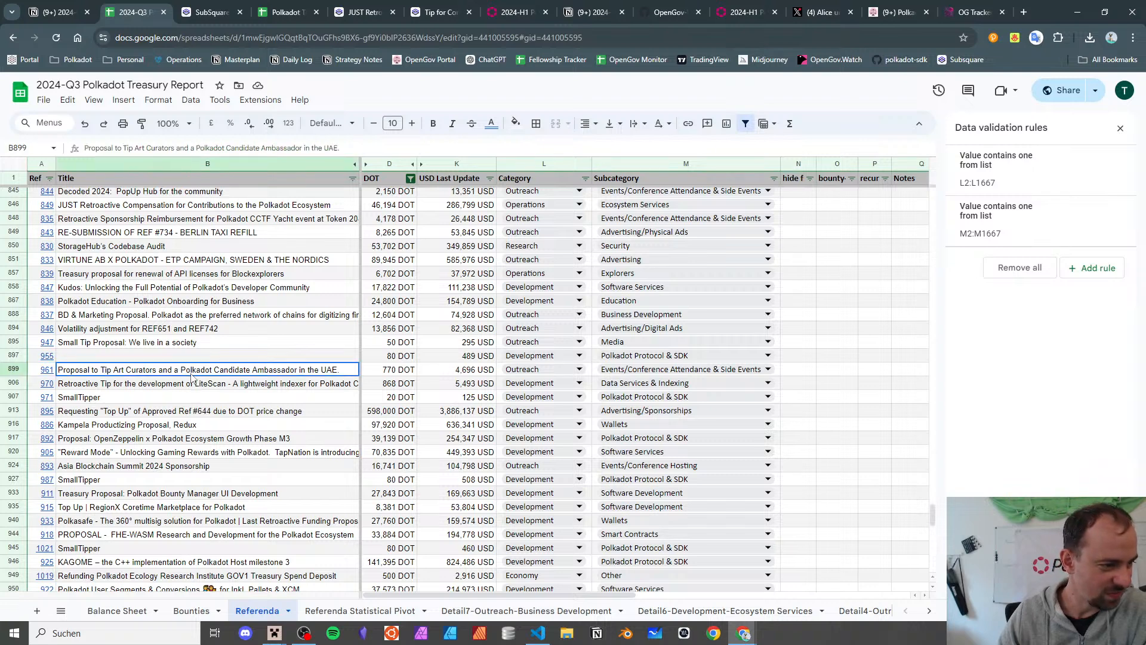
pyautogui.press('Down')
pyautogui.press('Left')
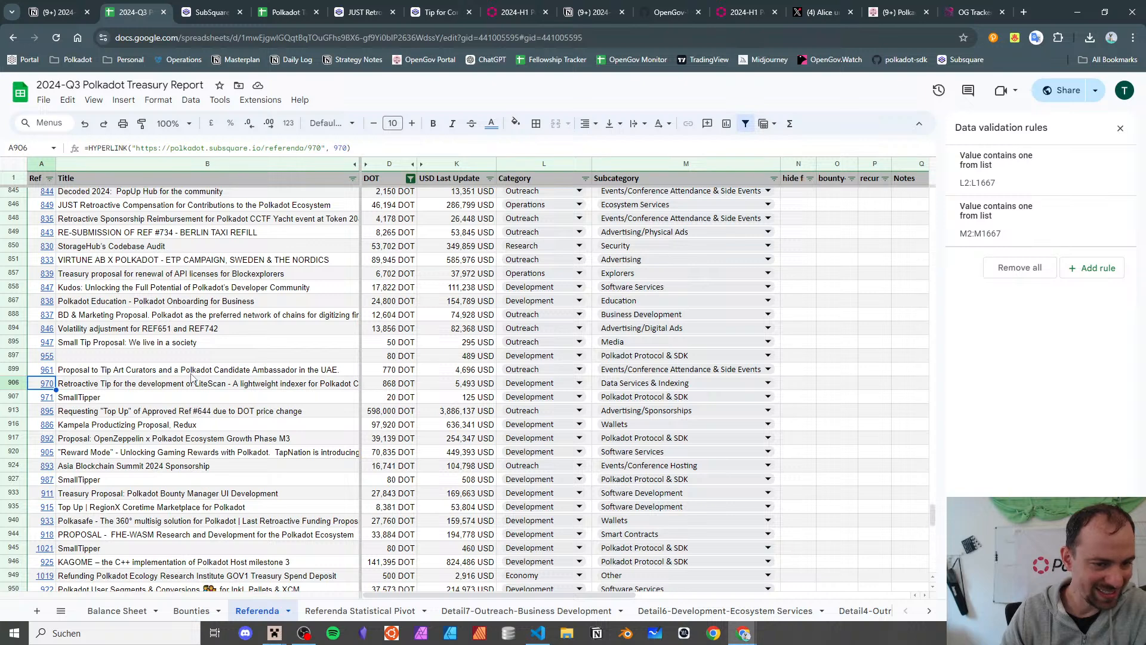
pyautogui.press('Right')
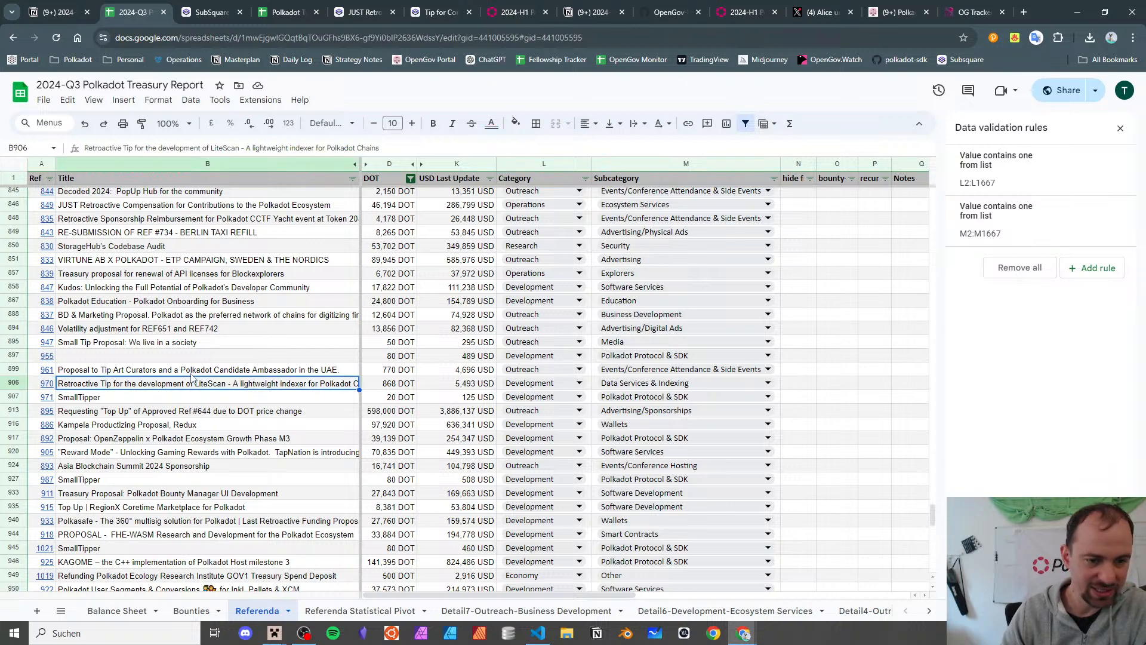
pyautogui.press('Down')
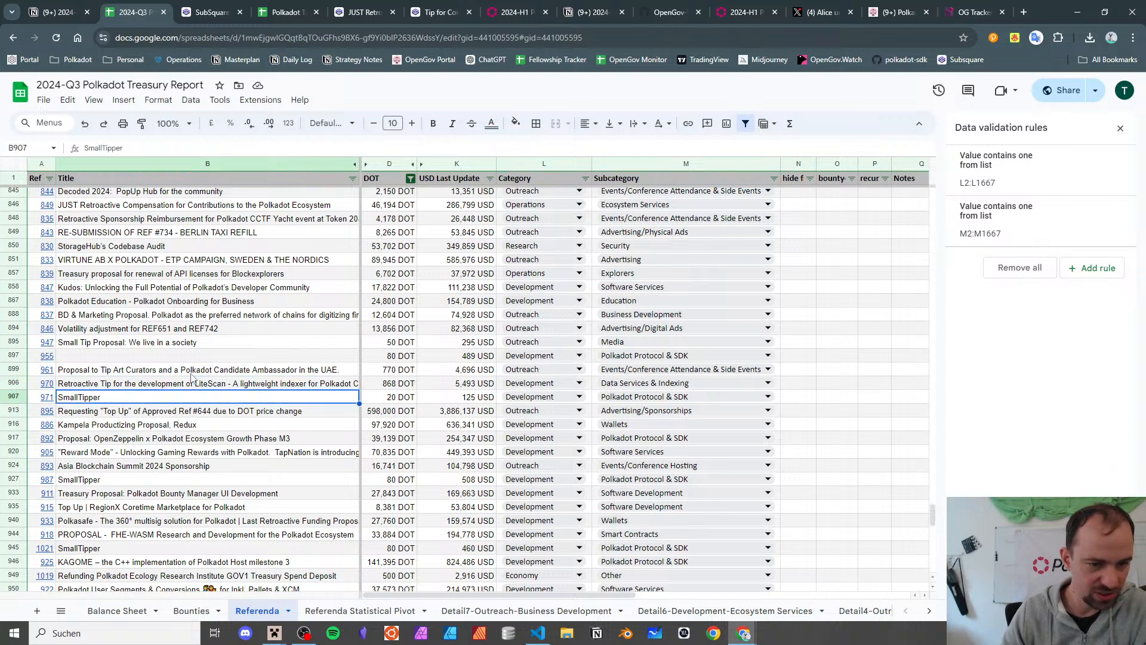
pyautogui.press('Down')
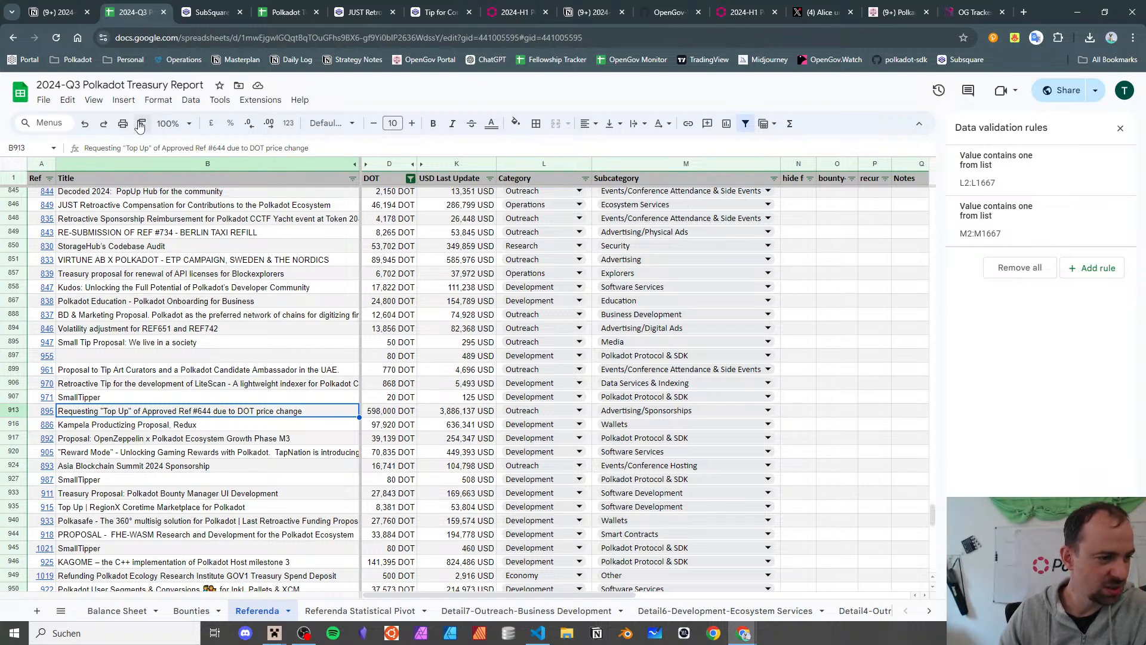
pyautogui.click(285, 12)
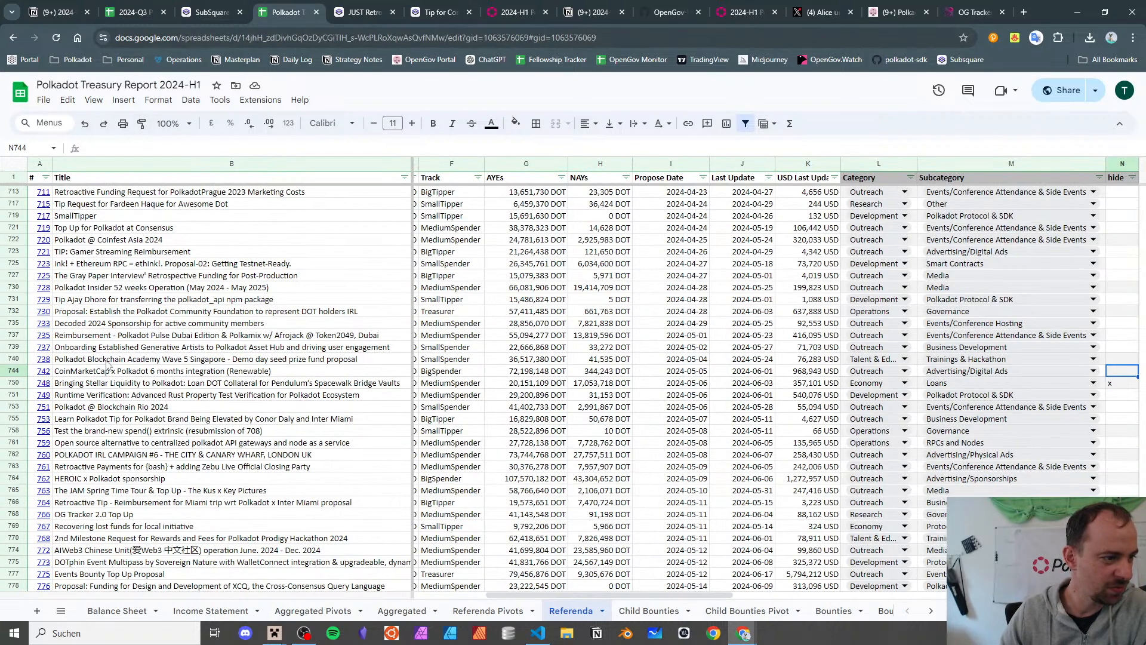
pyautogui.scroll(10, 76, 279)
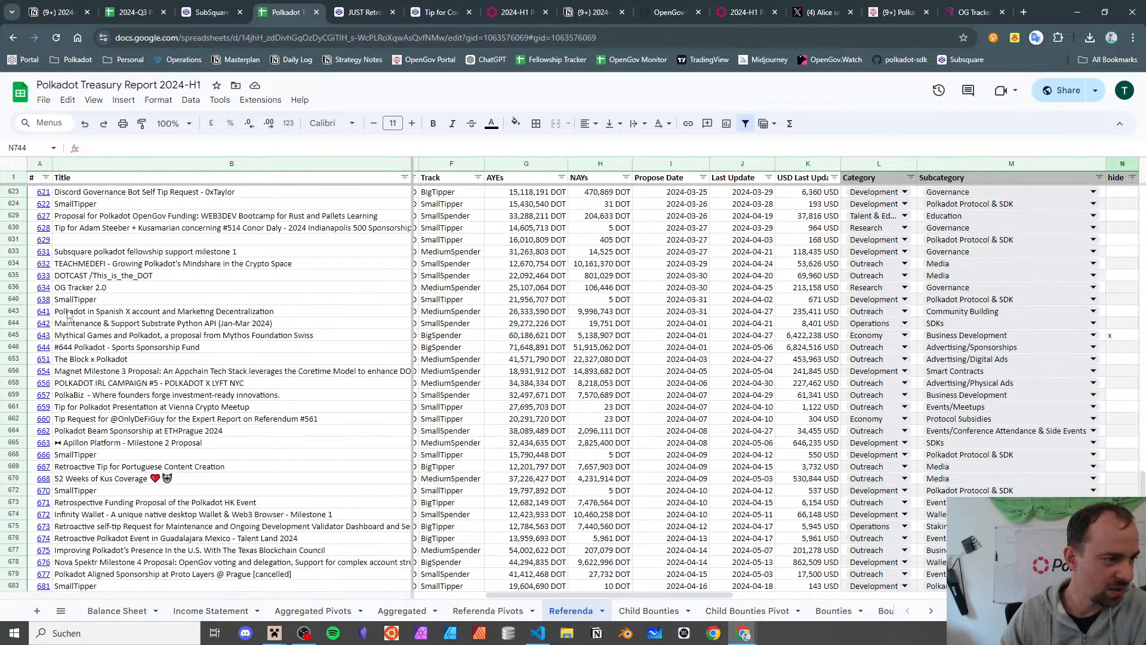
pyautogui.click(66, 358)
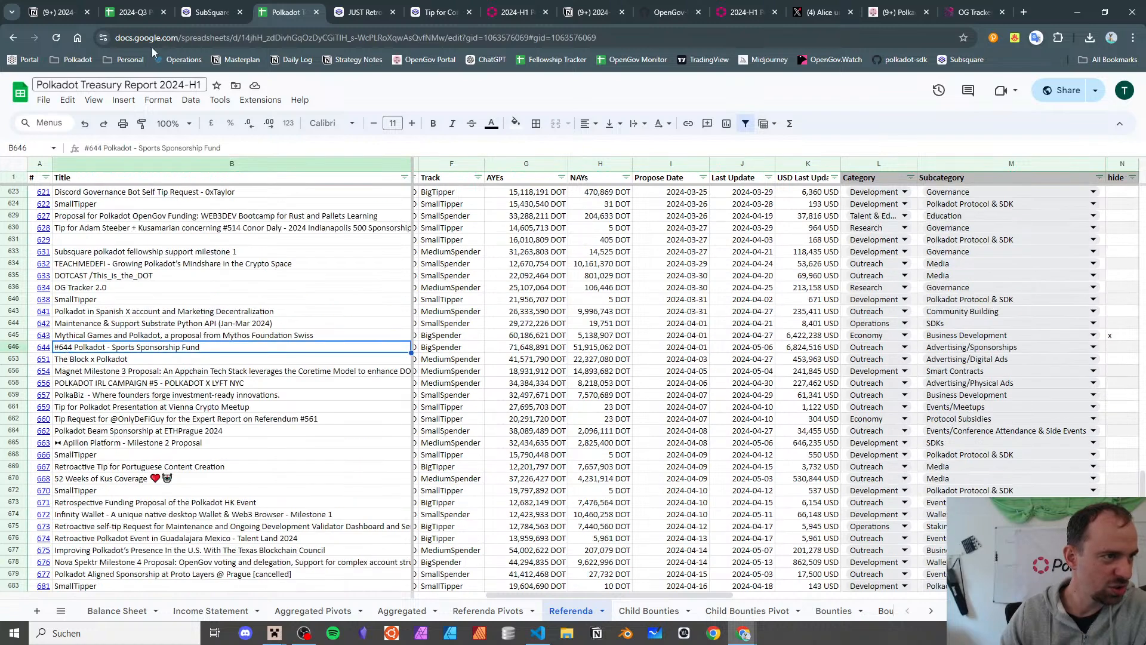
pyautogui.click(131, 12)
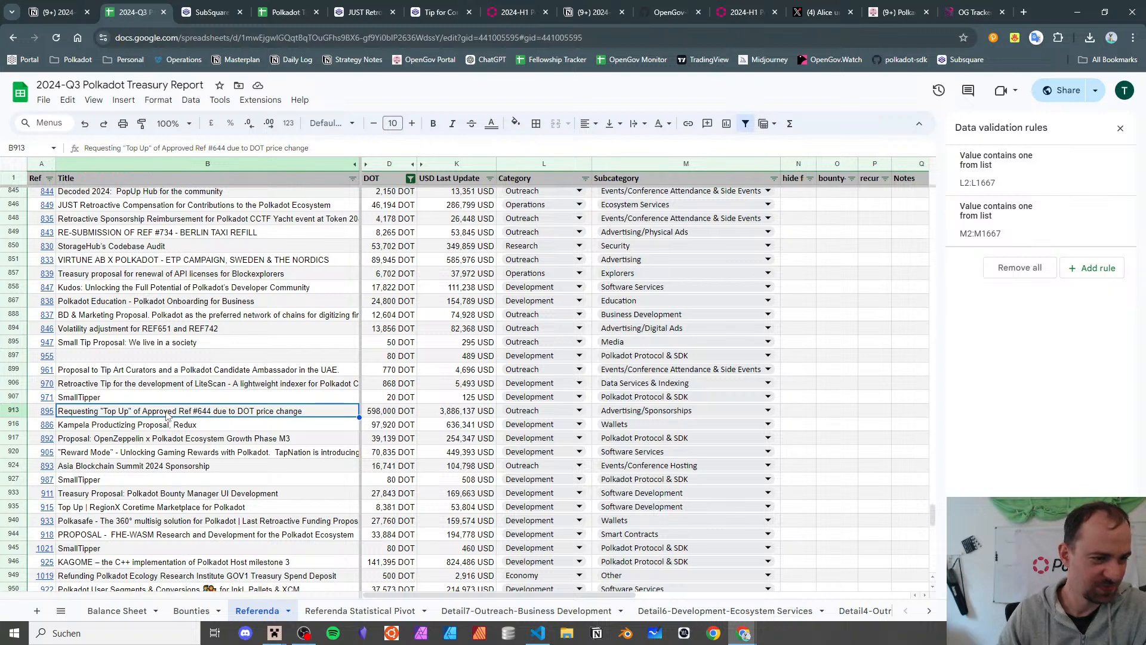
# - Step down past referendum 886 to referendum 892's OpenZeppelin Ecosystem Growth Phase M3 row
pyautogui.press('Down')
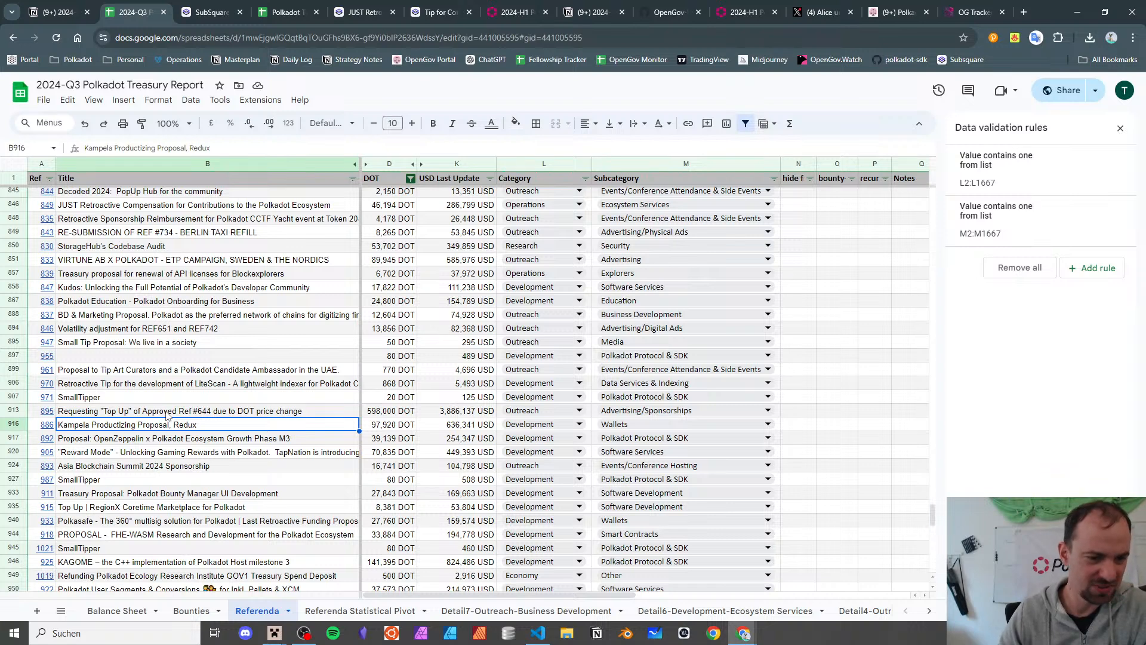
pyautogui.press('Down')
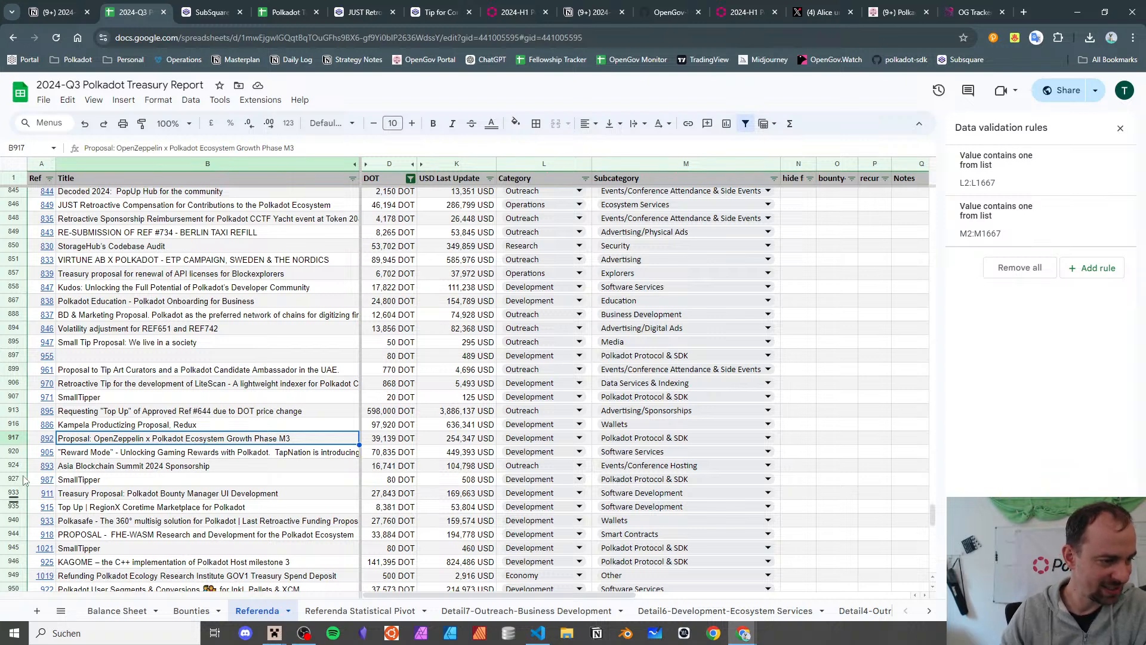
# - Read referendum 892's 39,139 DOT Medium Spender proposal on Subsquare, then return to the sheet
pyautogui.click(74, 459)
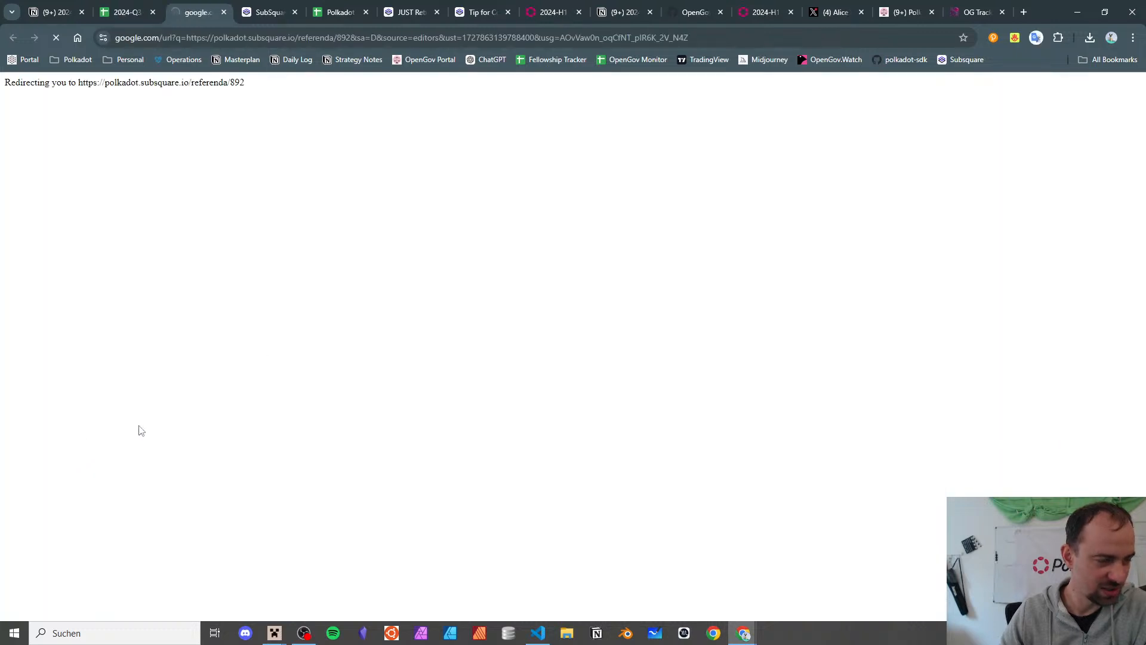
pyautogui.moveTo(401, 332); pyautogui.dragTo(586, 332)
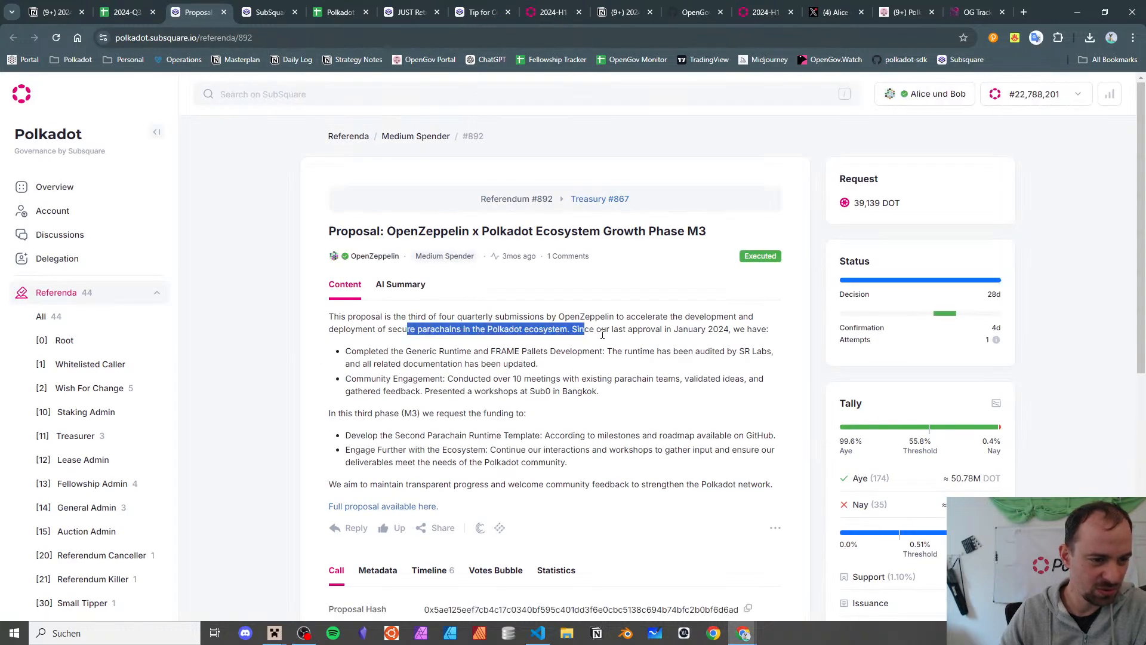
pyautogui.click(603, 334)
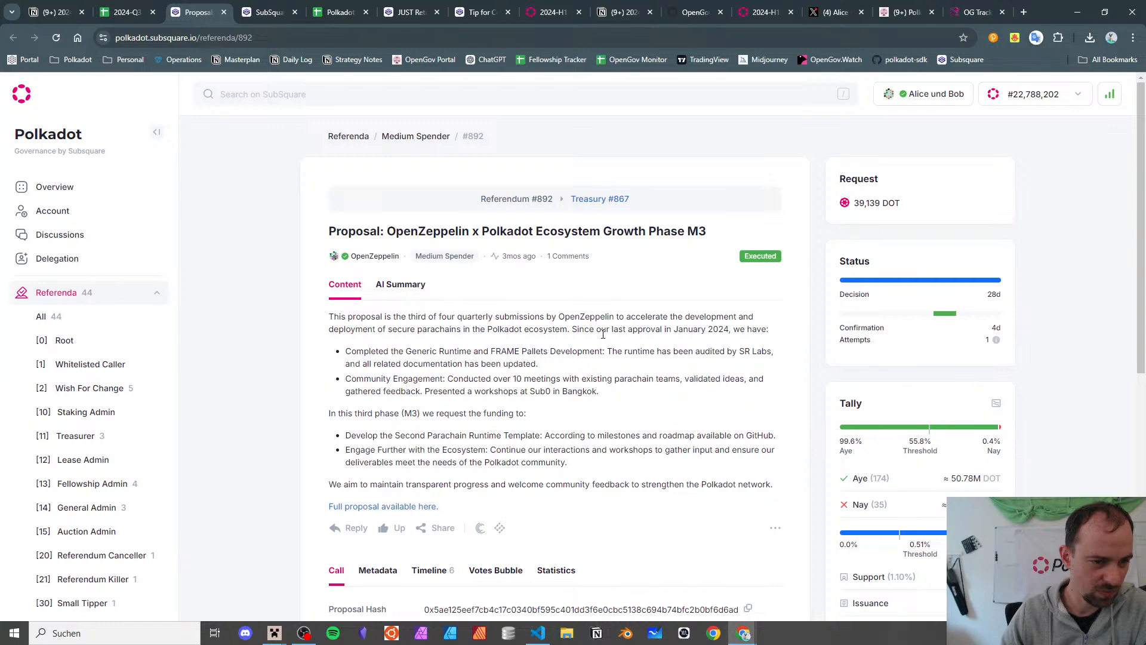
pyautogui.hotkey('ctrl', 'shift', 'Tab')
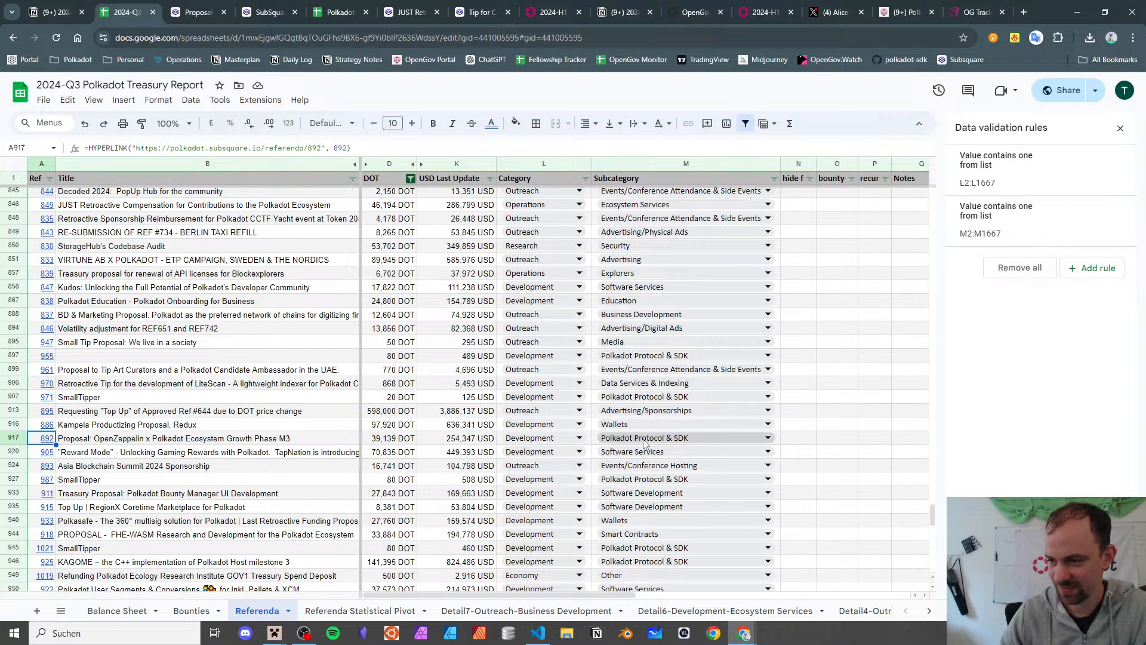
# - Move down to the Reward Mode row 920 and open referendum 905 on Subsquare
pyautogui.click(72, 441)
pyautogui.scroll(-3, 72, 440)
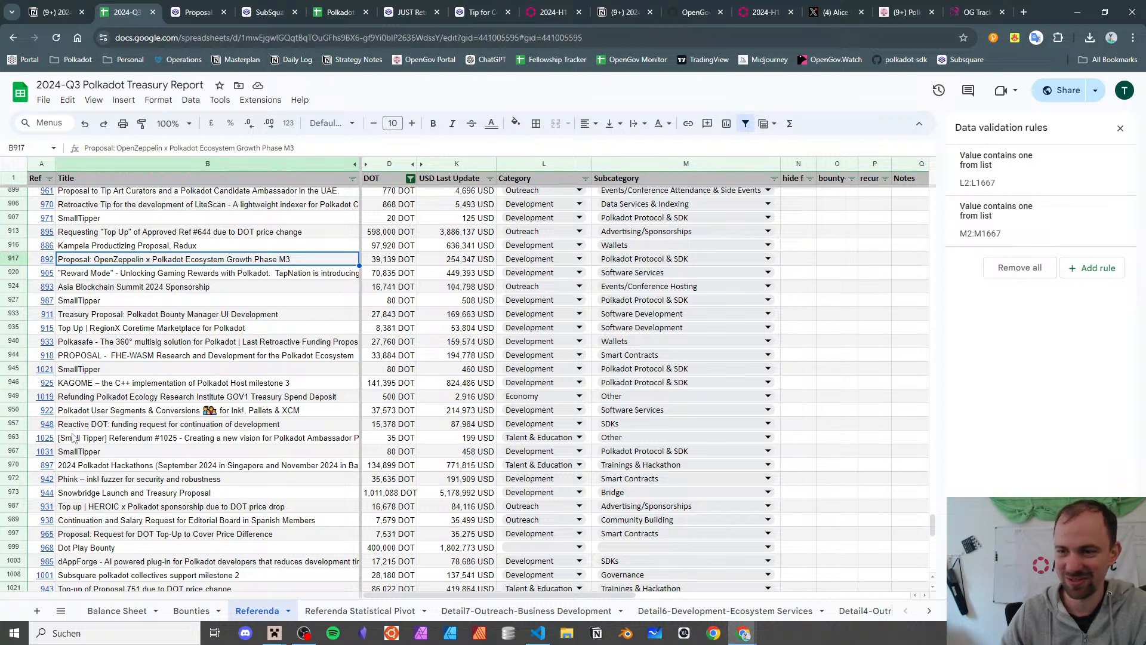
pyautogui.press('Down')
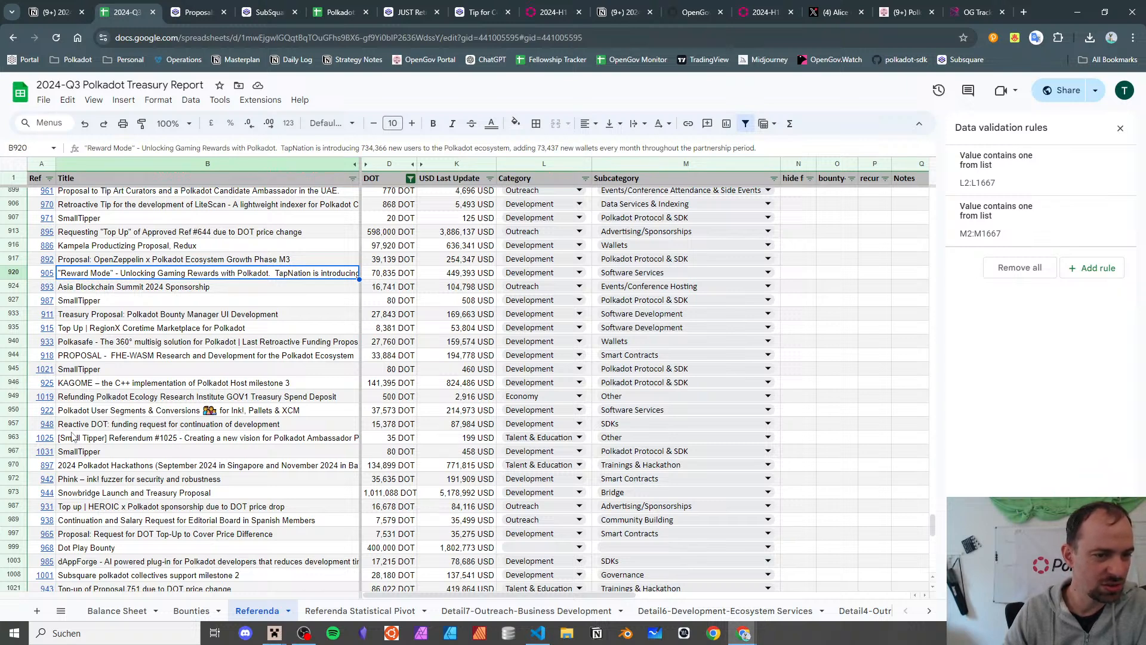
pyautogui.click(47, 272)
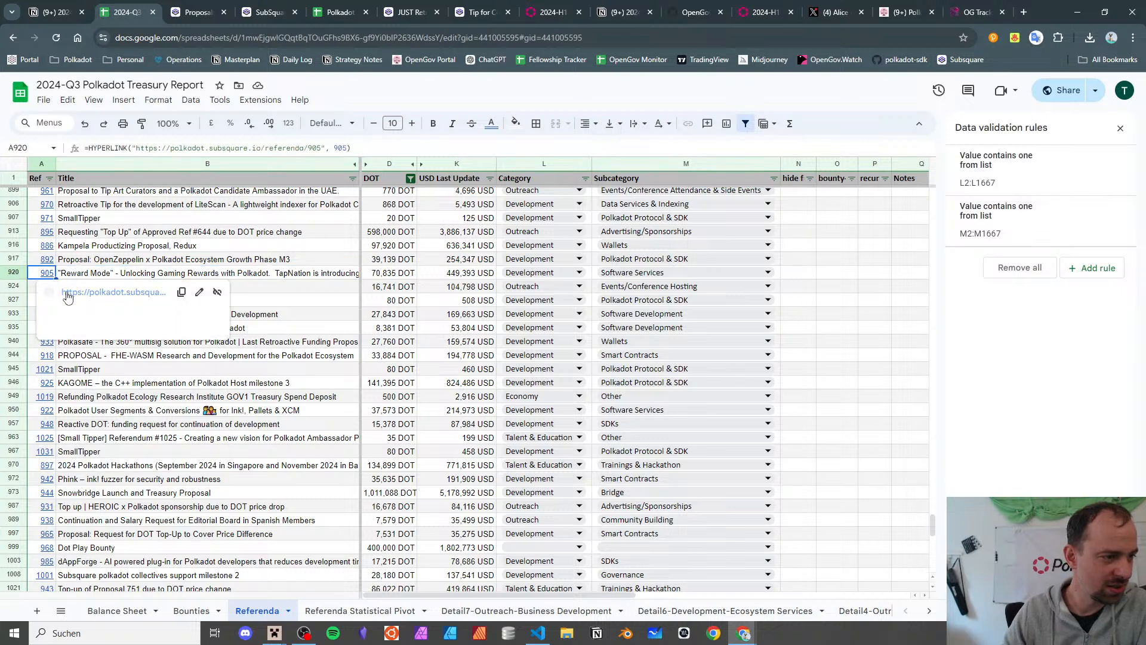
pyautogui.click(68, 297)
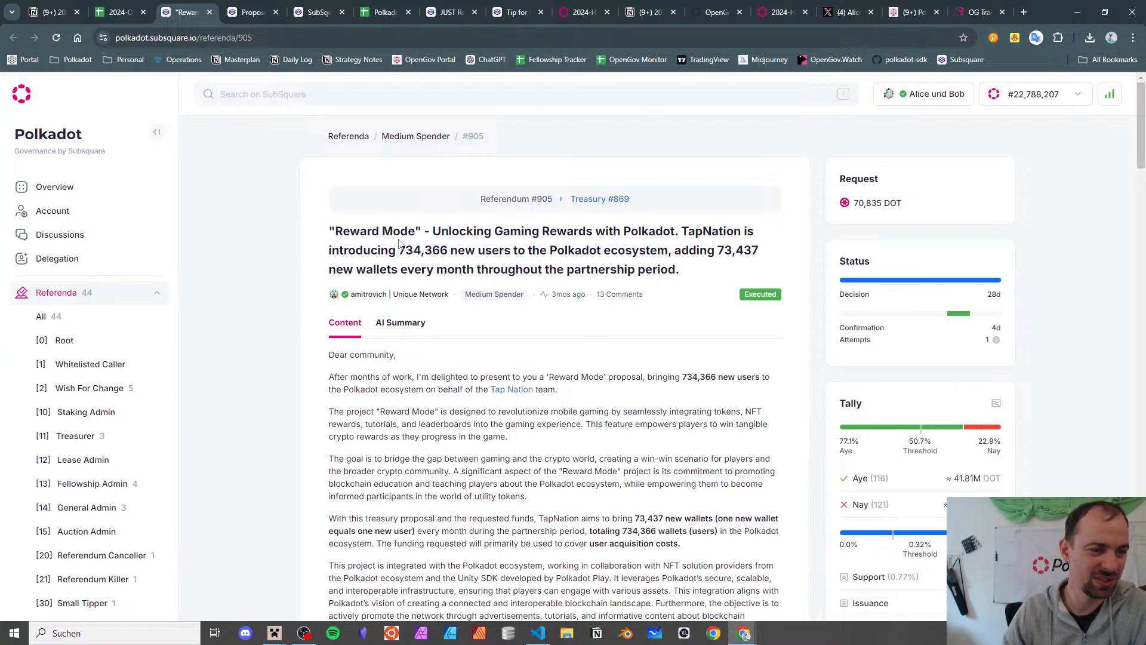
# - Load the OG Tracker page for proposal 905
pyautogui.moveTo(401, 237); pyautogui.dragTo(478, 251)
pyautogui.click(479, 250)
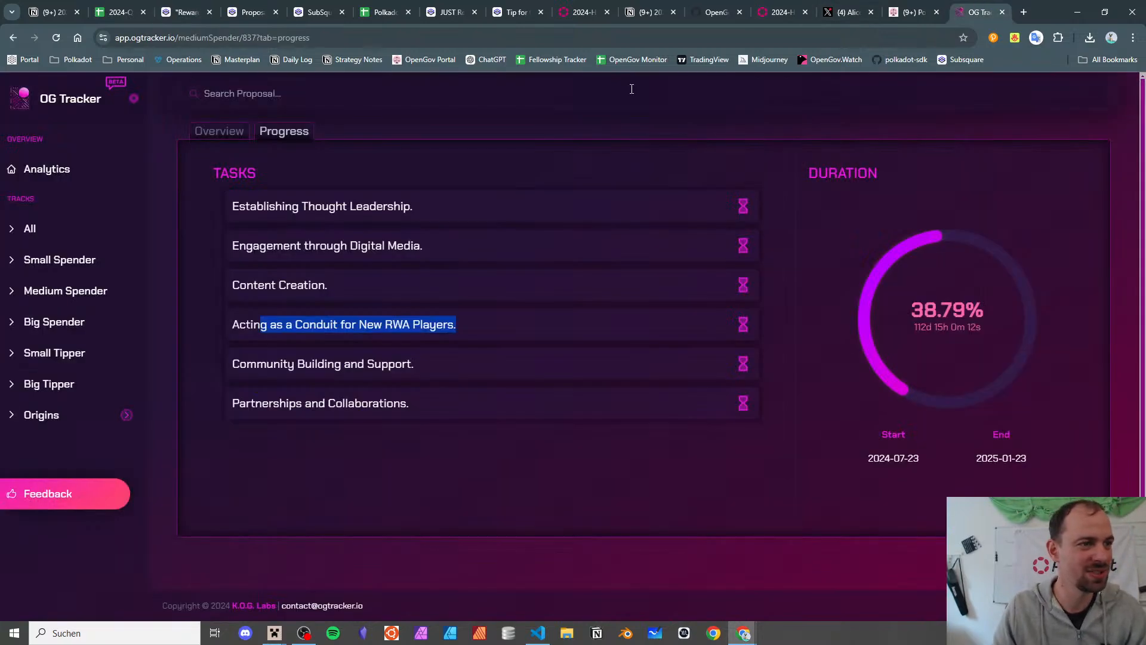
pyautogui.click(978, 12)
pyautogui.moveTo(251, 38); pyautogui.dragTo(887, 141)
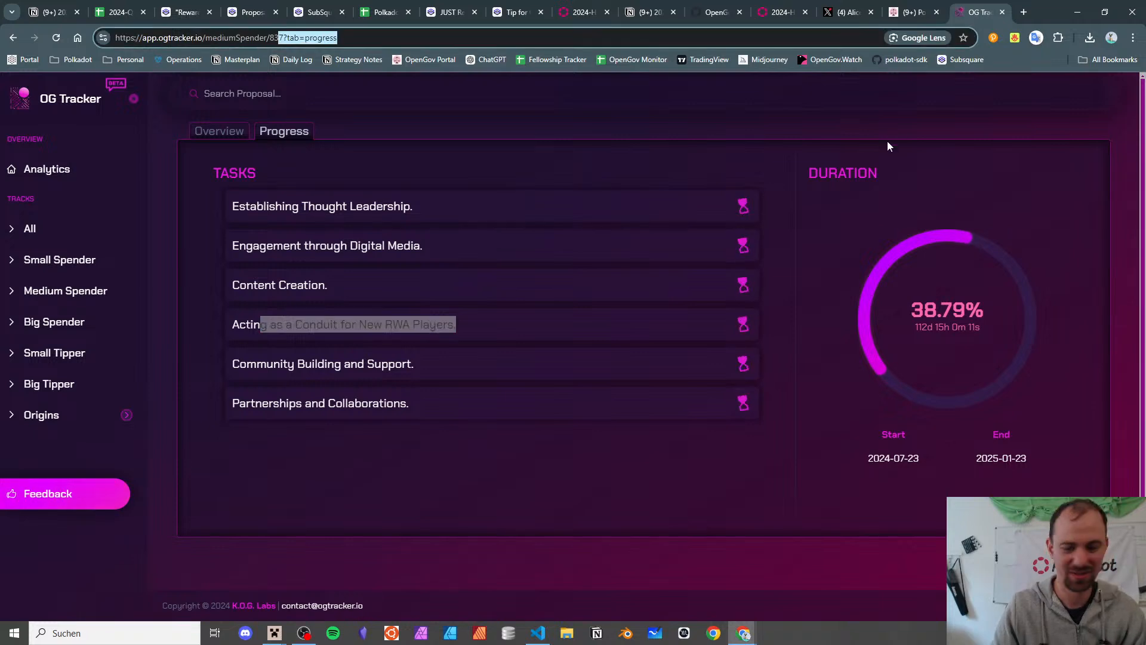
pyautogui.press('BackSpace')
pyautogui.write('905')
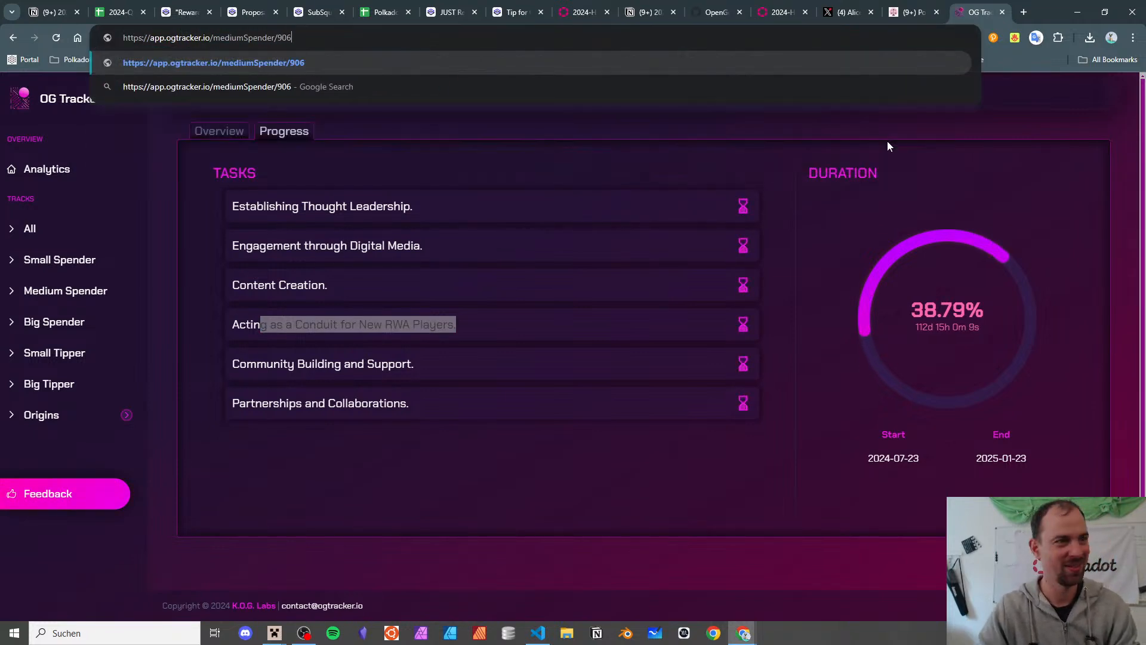
pyautogui.press('Return')
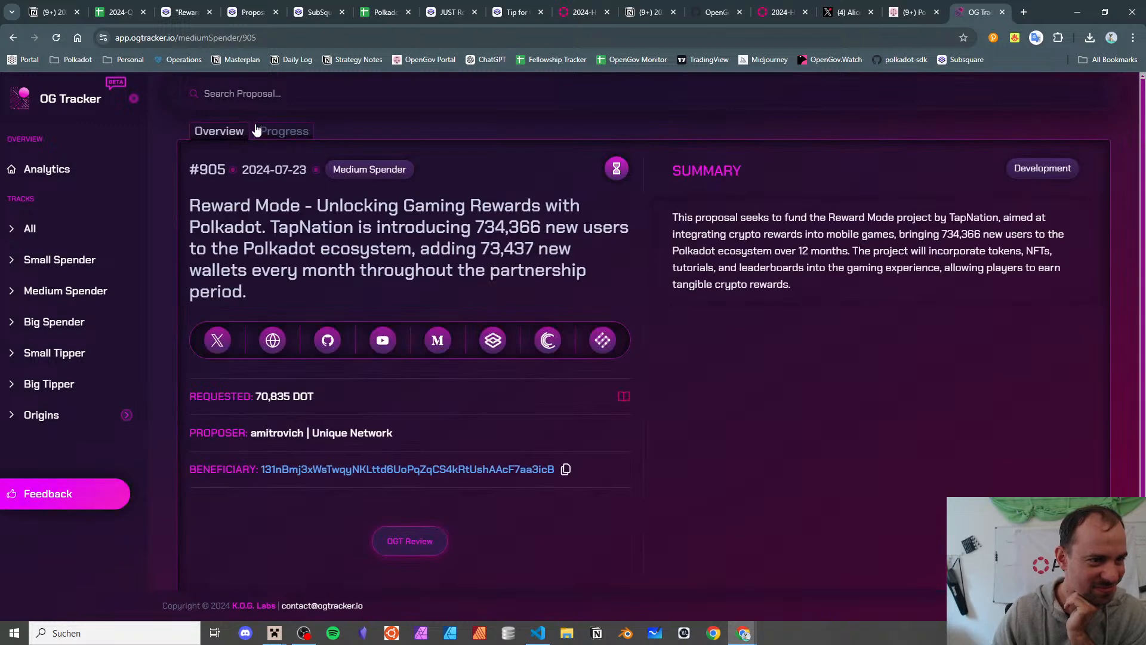
# - Review proposal 905's two milestones (19.55% elapsed), then return to the treasury spreadsheet
pyautogui.click(284, 132)
pyautogui.moveTo(278, 207); pyautogui.dragTo(428, 195)
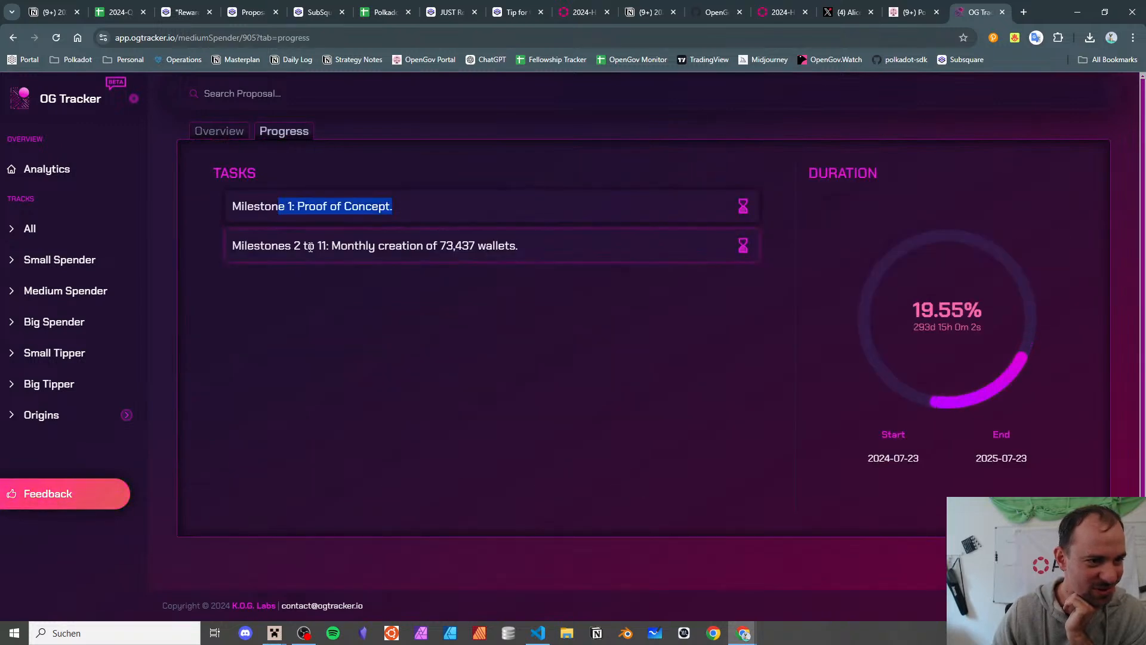
pyautogui.moveTo(308, 246); pyautogui.dragTo(518, 247)
pyautogui.tripleClick(444, 248)
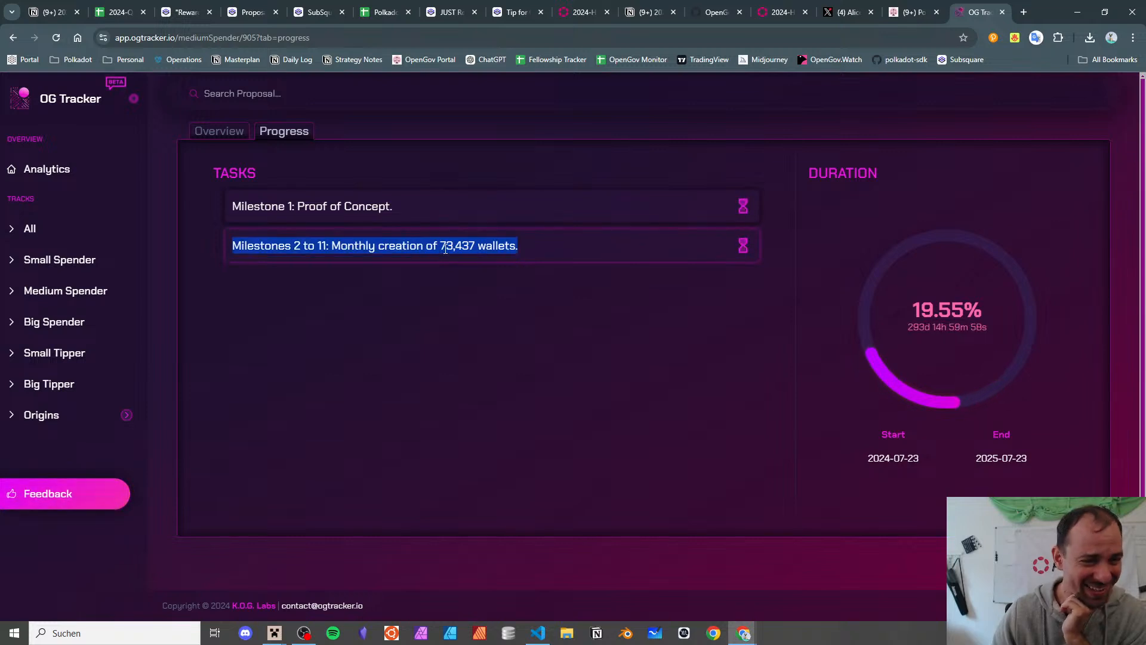
pyautogui.click(146, 5)
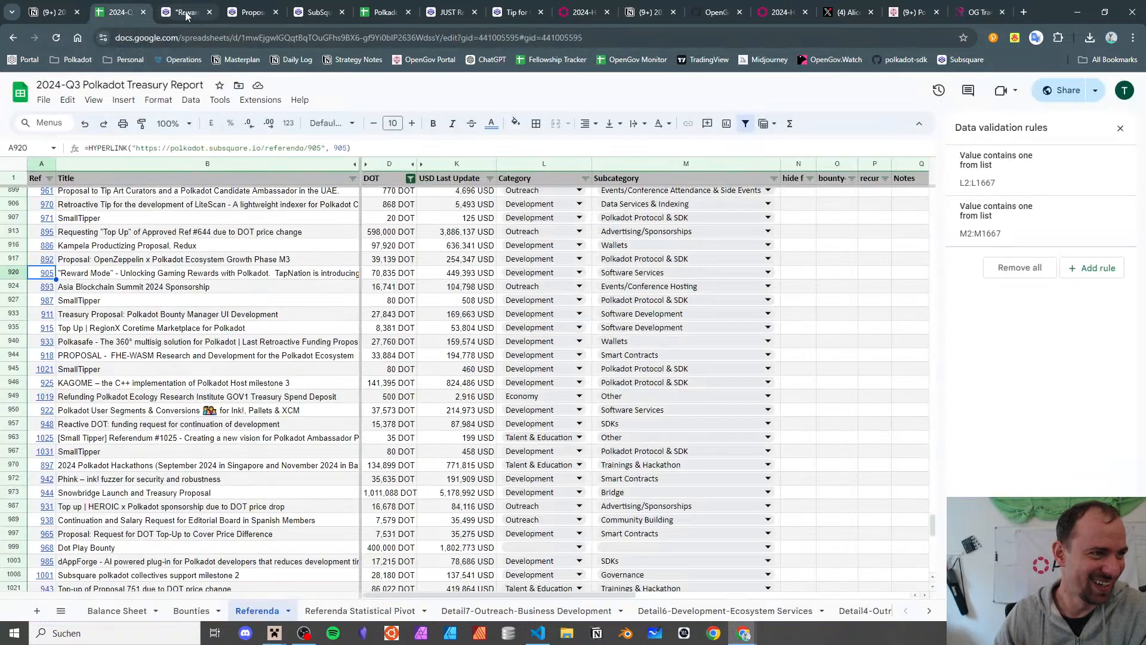
# - Close the three leftover referendum and proposal tabs
pyautogui.click(209, 12)
pyautogui.click(209, 12)
pyautogui.click(209, 12)
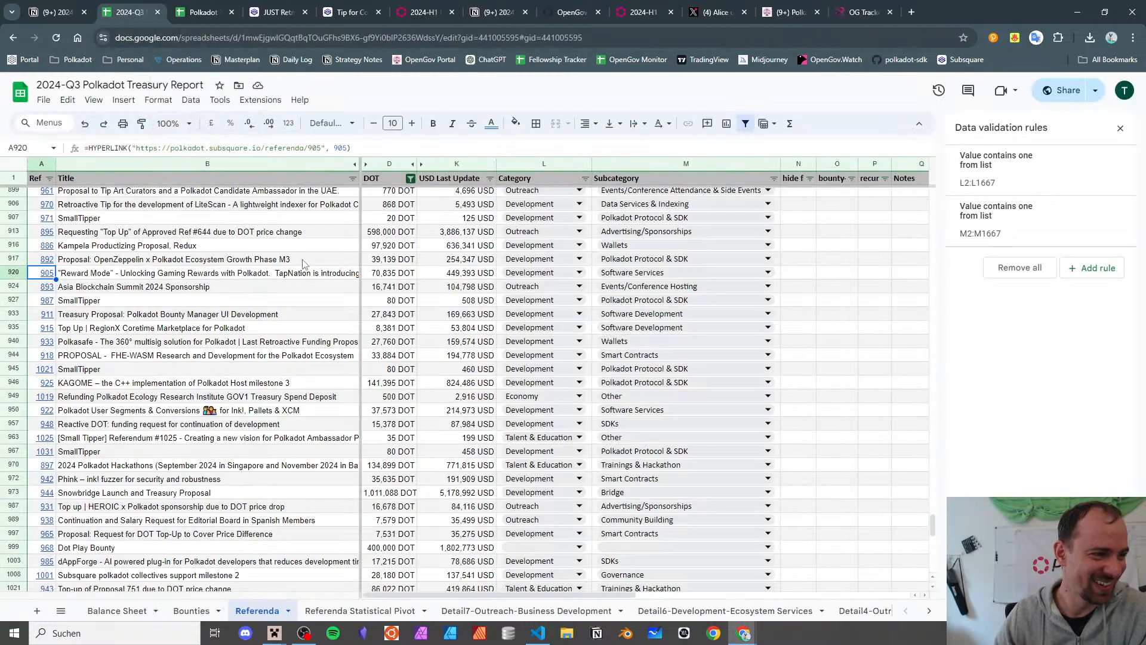
# - Reopen referendum 905's Subsquare page from cell A920
pyautogui.click(169, 274)
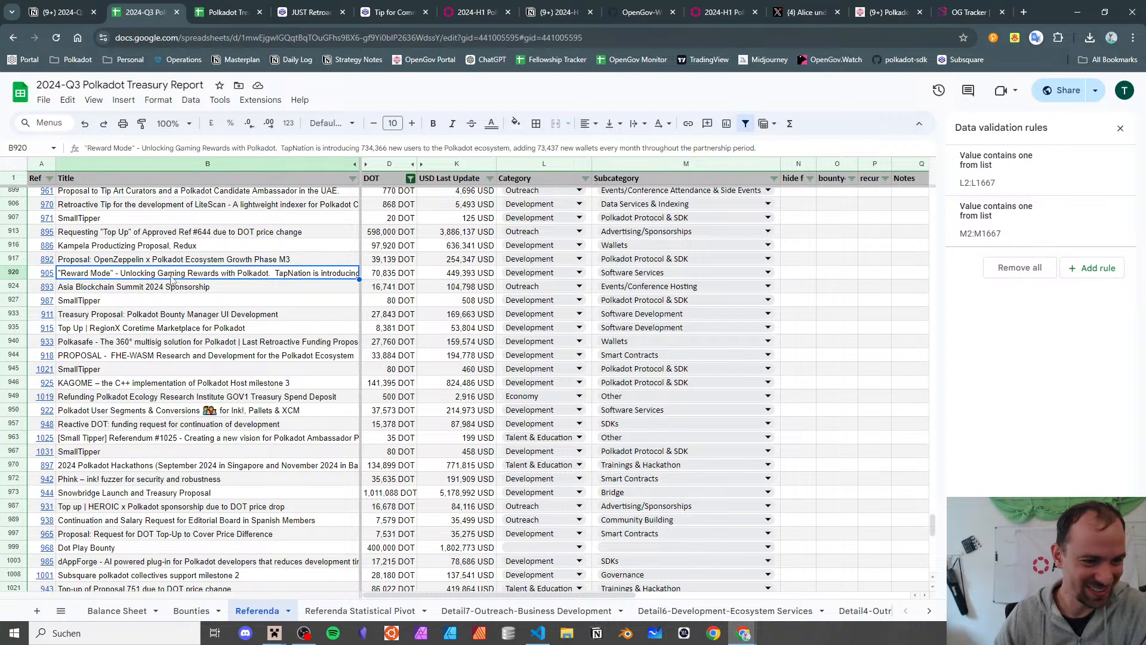
pyautogui.click(49, 278)
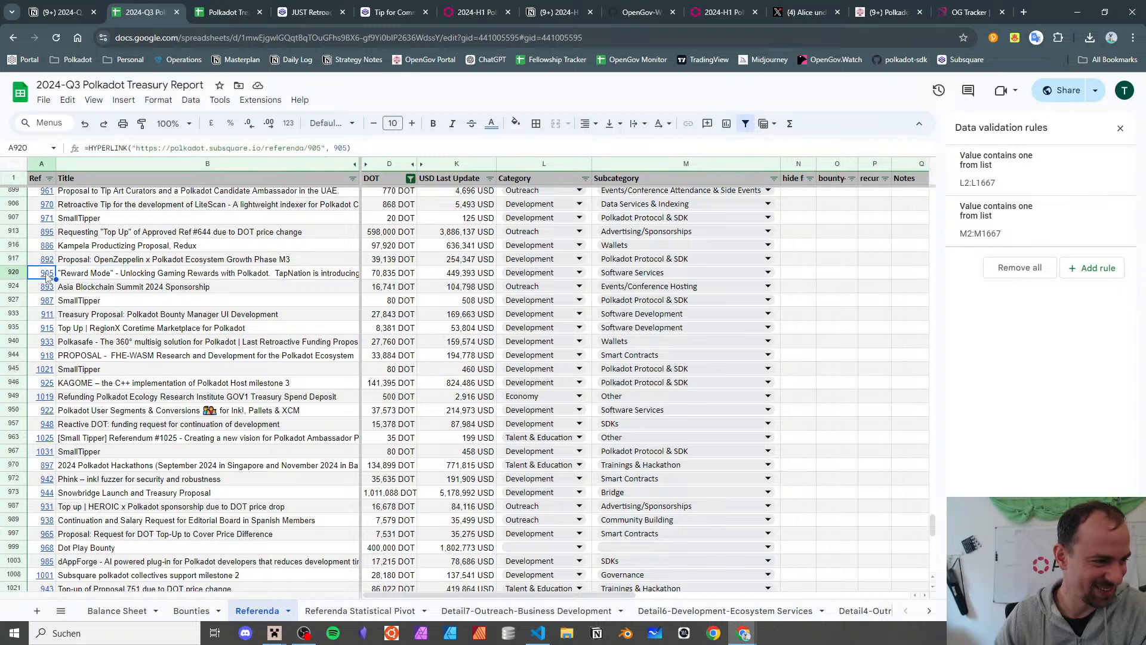
pyautogui.click(67, 298)
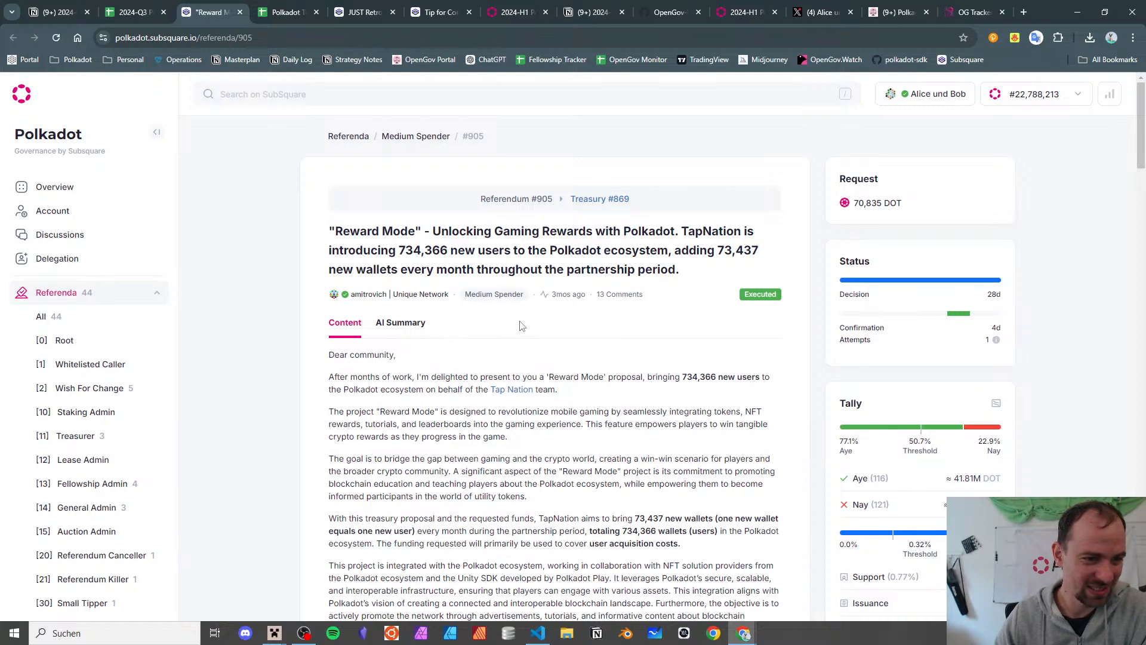
# - Visit the Tap Nation team's website for referendum 905, then close it
pyautogui.scroll(-3, 519, 326)
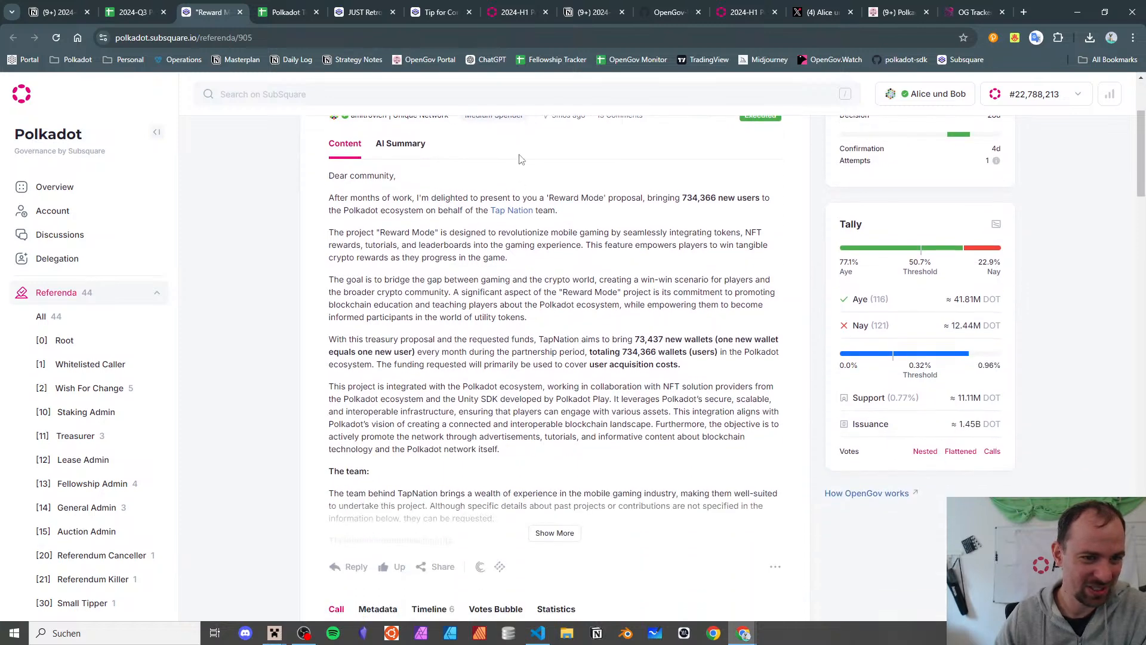
pyautogui.click(503, 213)
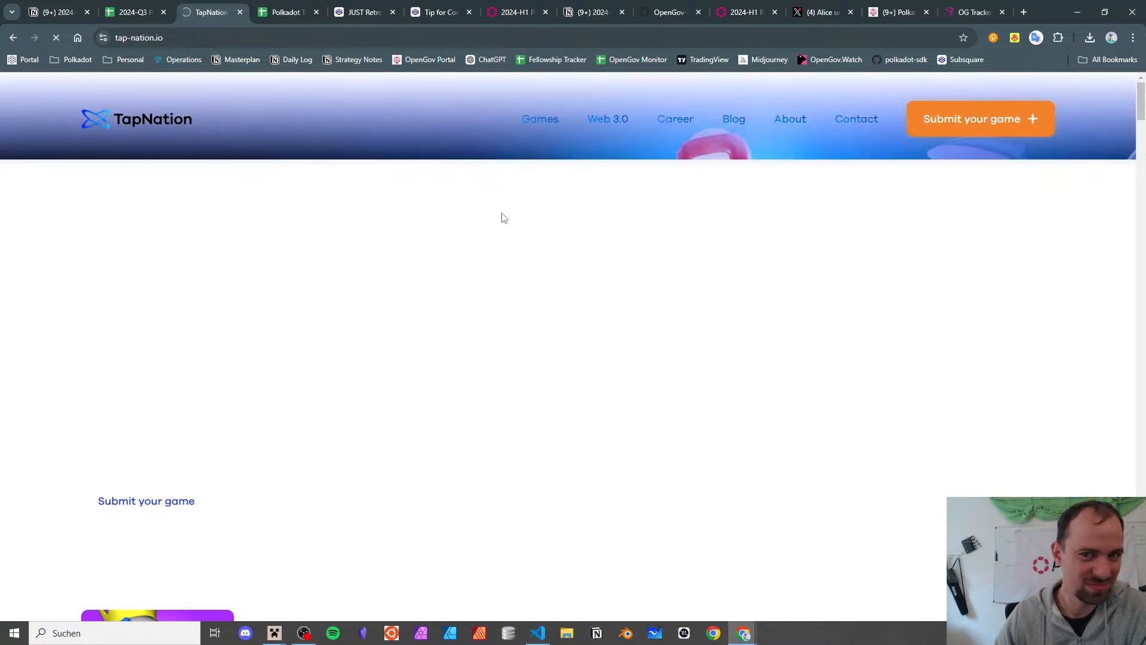
pyautogui.click(240, 12)
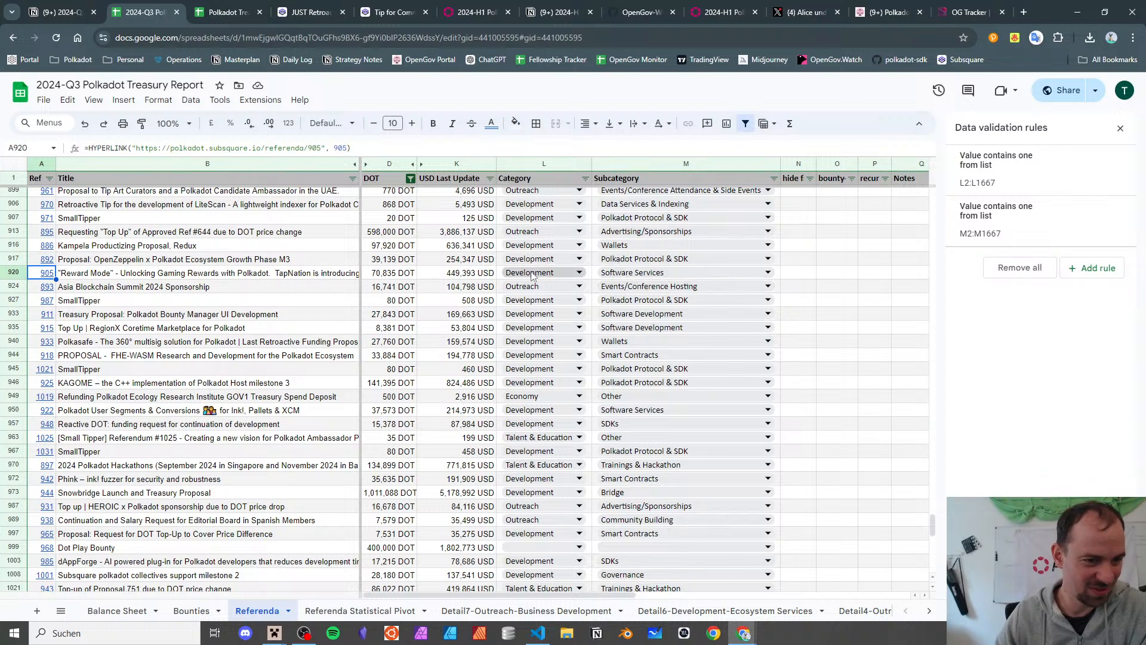
# - Check referendum 893, Asia Blockchain Summit 2024 Sponsorship, on Subsquare from cell A924
pyautogui.click(276, 278)
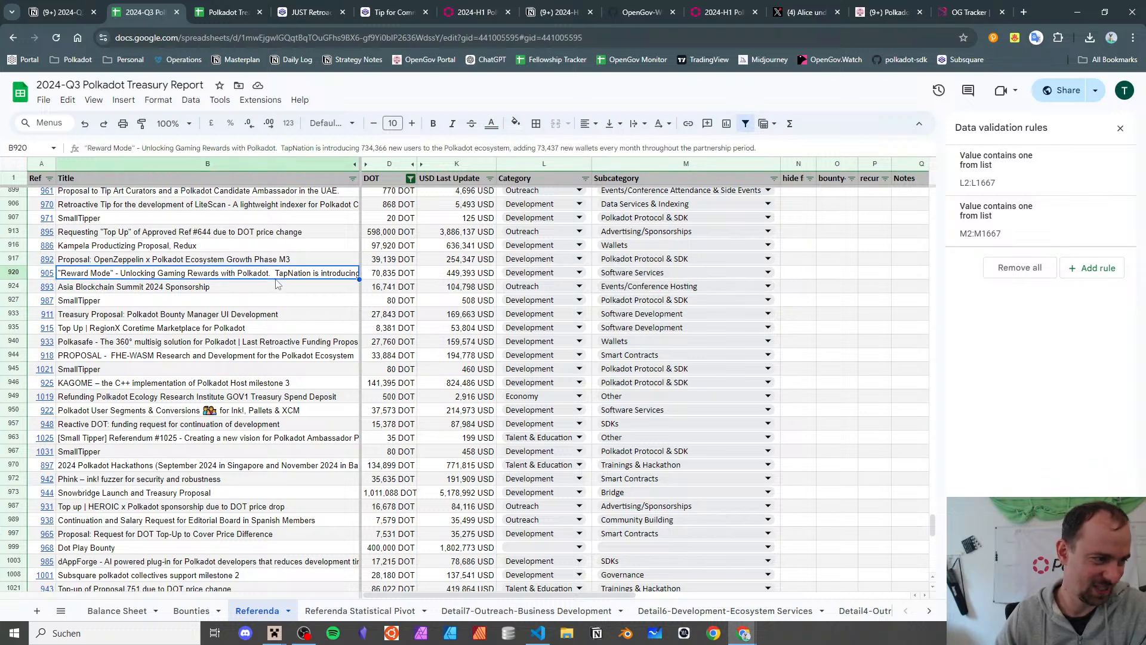
pyautogui.click(286, 289)
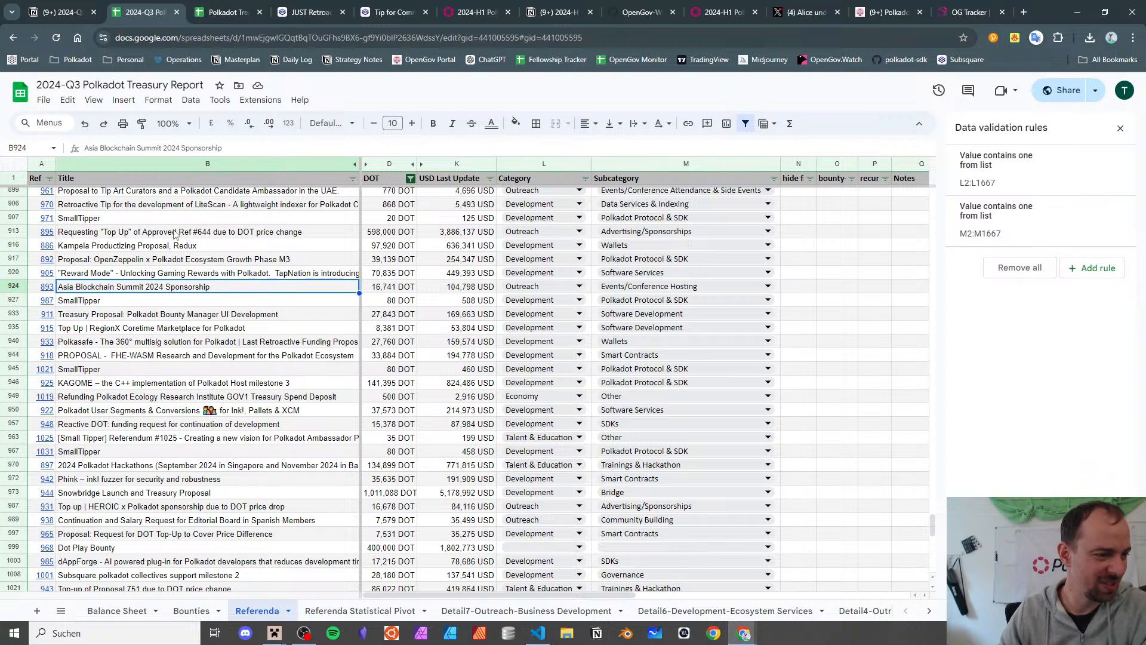
pyautogui.click(51, 289)
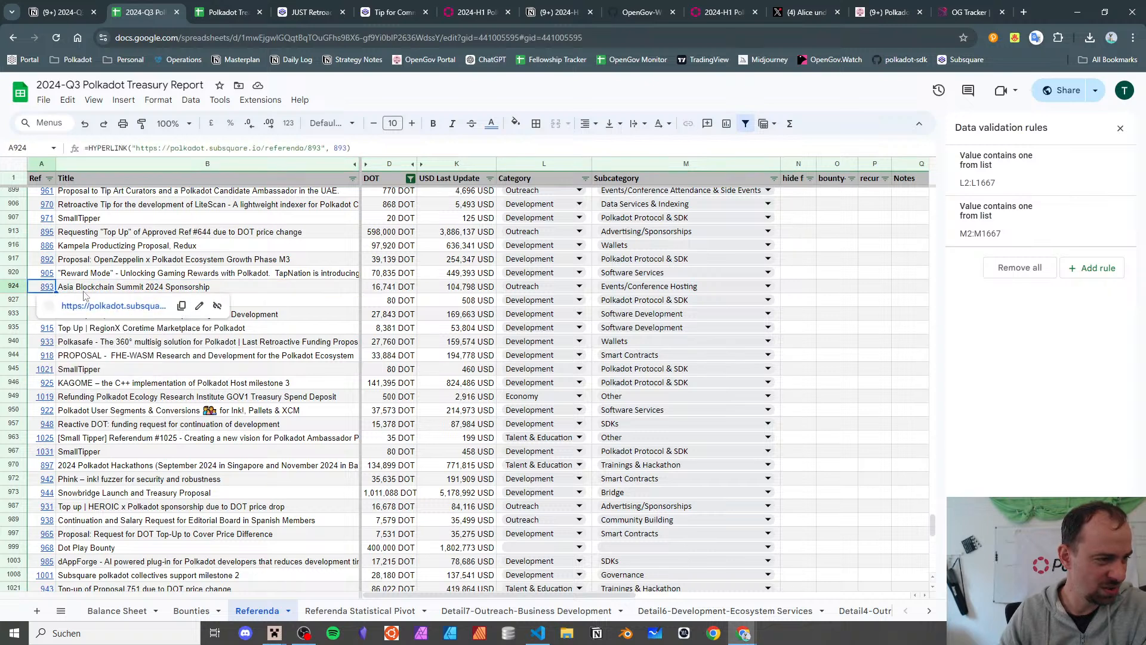
pyautogui.click(94, 306)
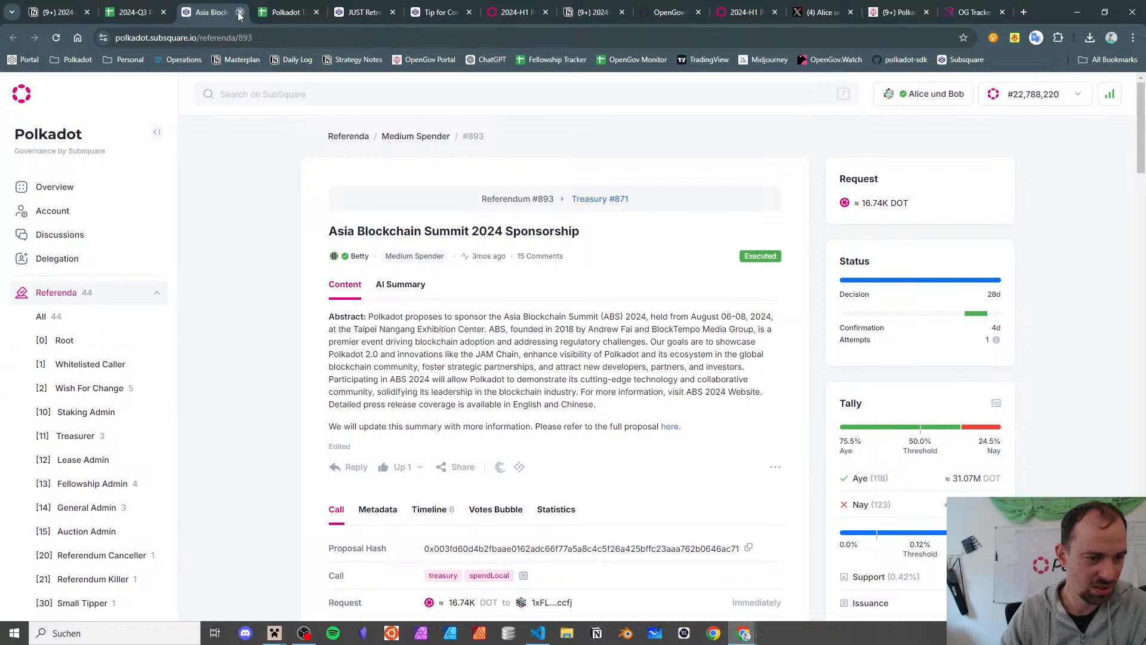
pyautogui.click(239, 13)
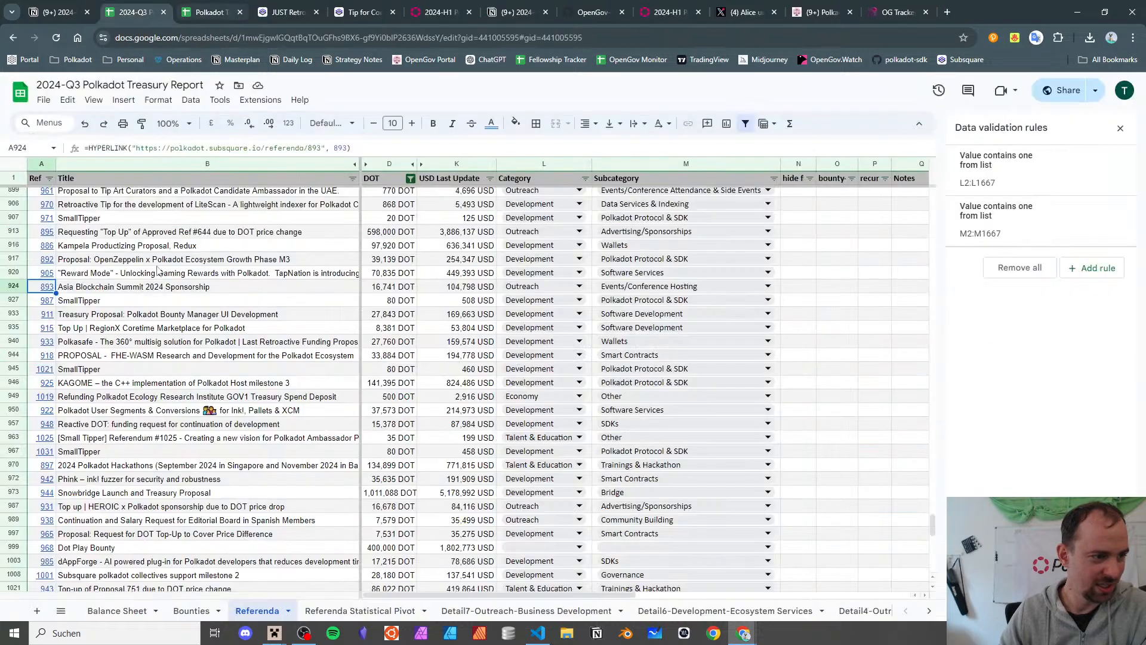
# - Set M924's subcategory to Events/Conference Attendance & Side Events
pyautogui.doubleClick(672, 290)
pyautogui.scroll(-6, 688, 341)
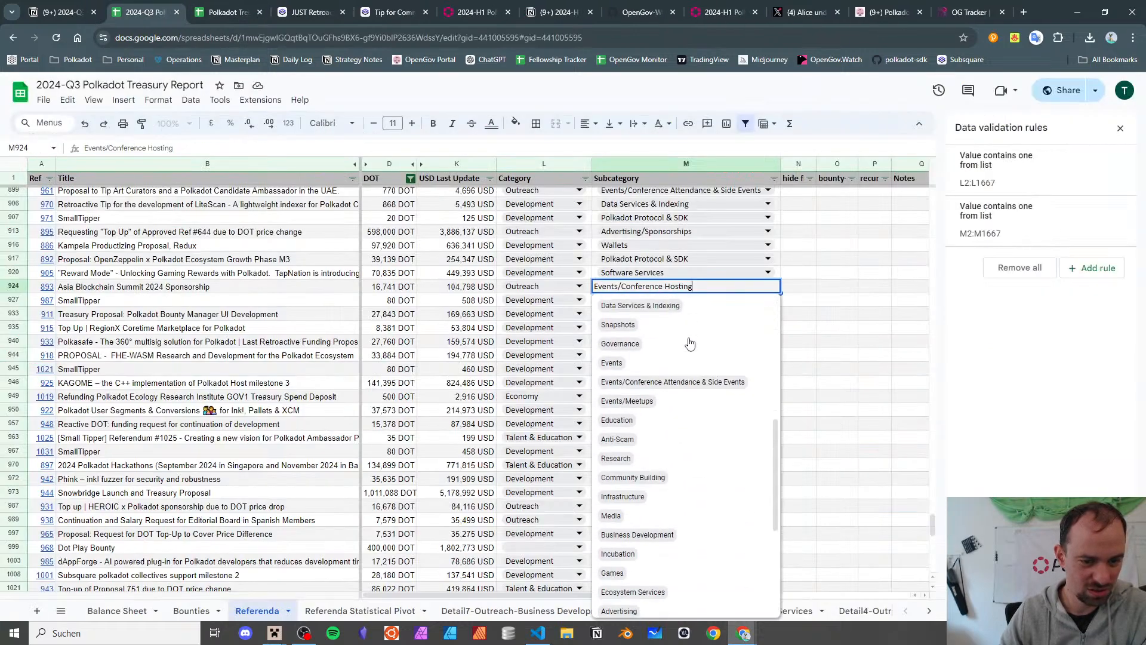
pyautogui.hotkey('ctrl', 'BackSpace')
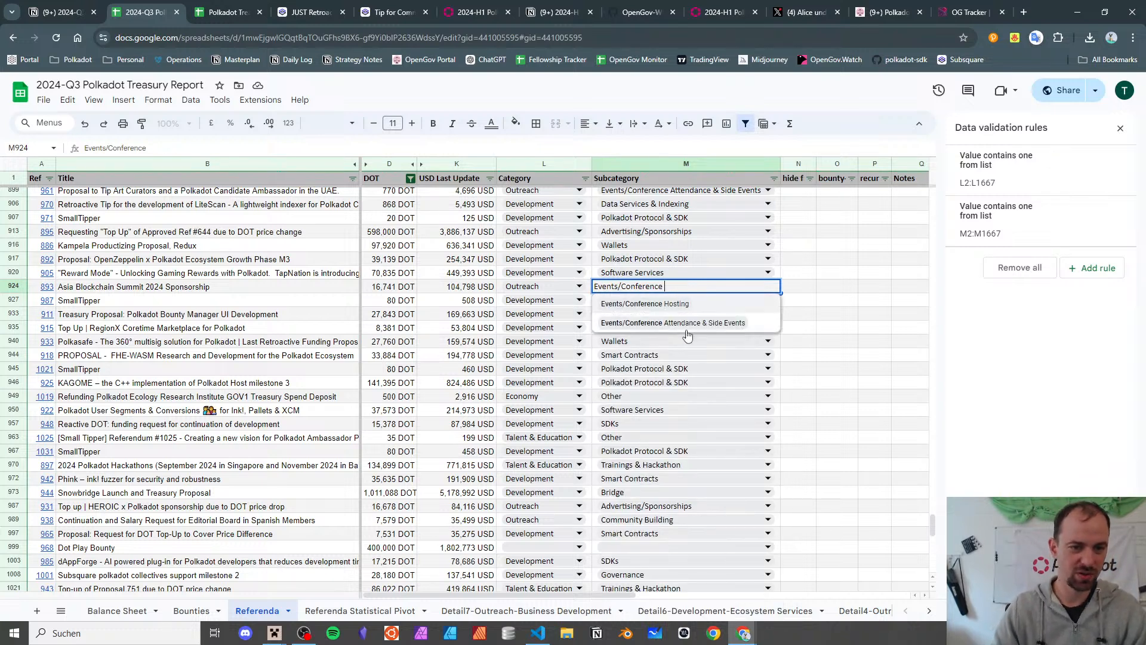
pyautogui.click(689, 323)
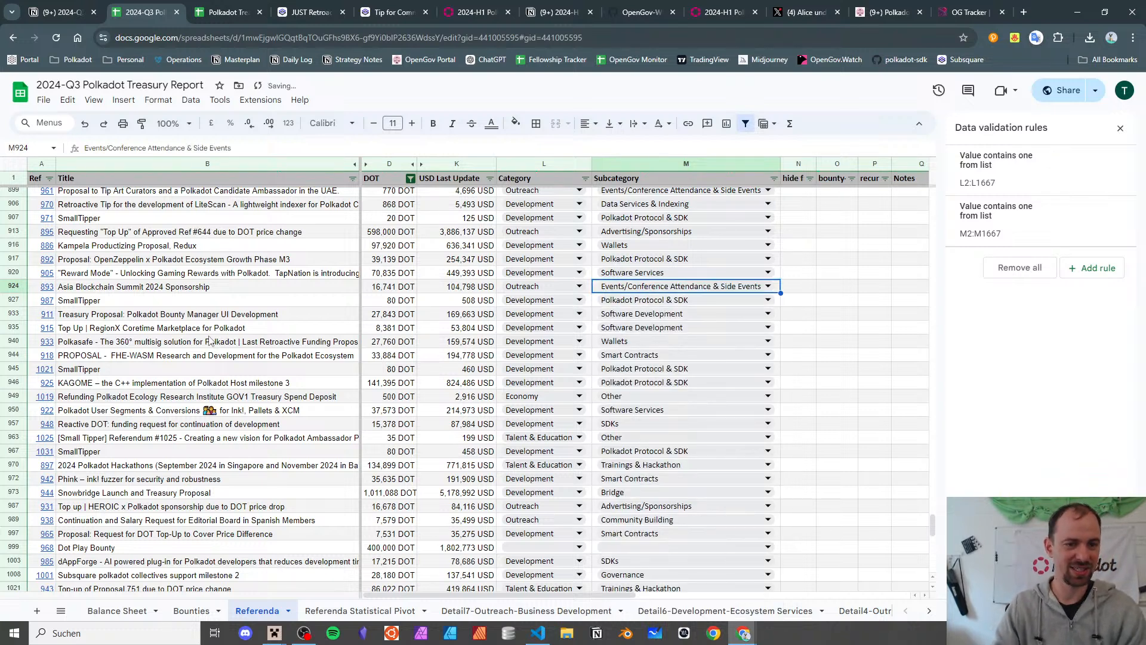
pyautogui.click(87, 291)
pyautogui.click(142, 301)
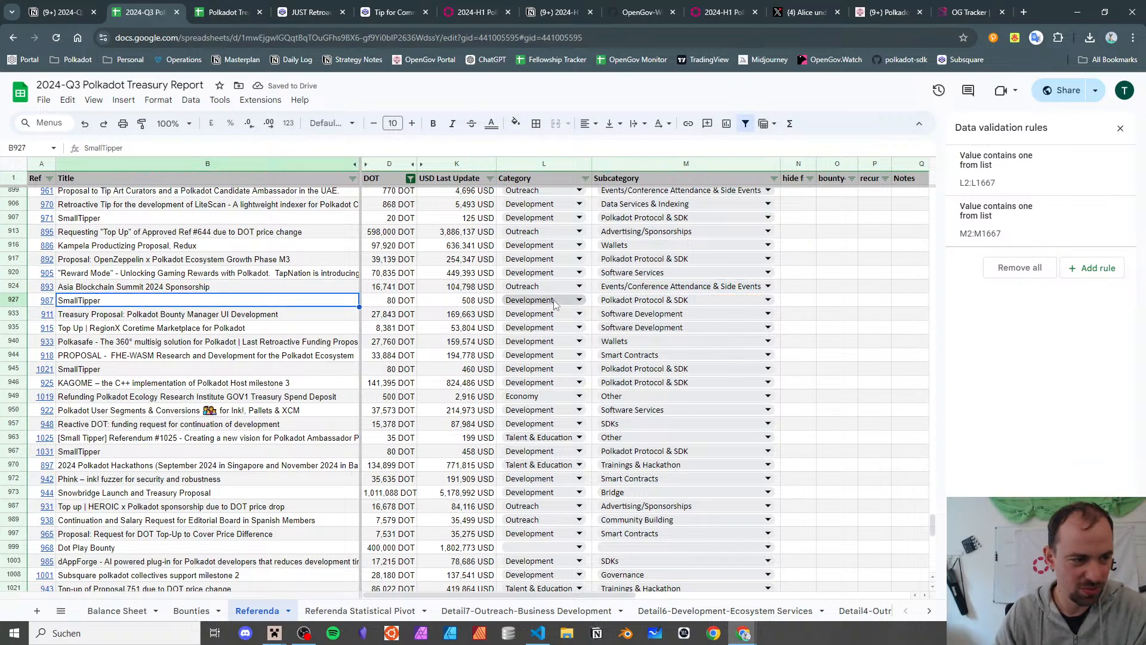
# - Change the Bounty Manager UI Development subcategory in M933 from Software Development to Governance
pyautogui.scroll(-15, 465, 370)
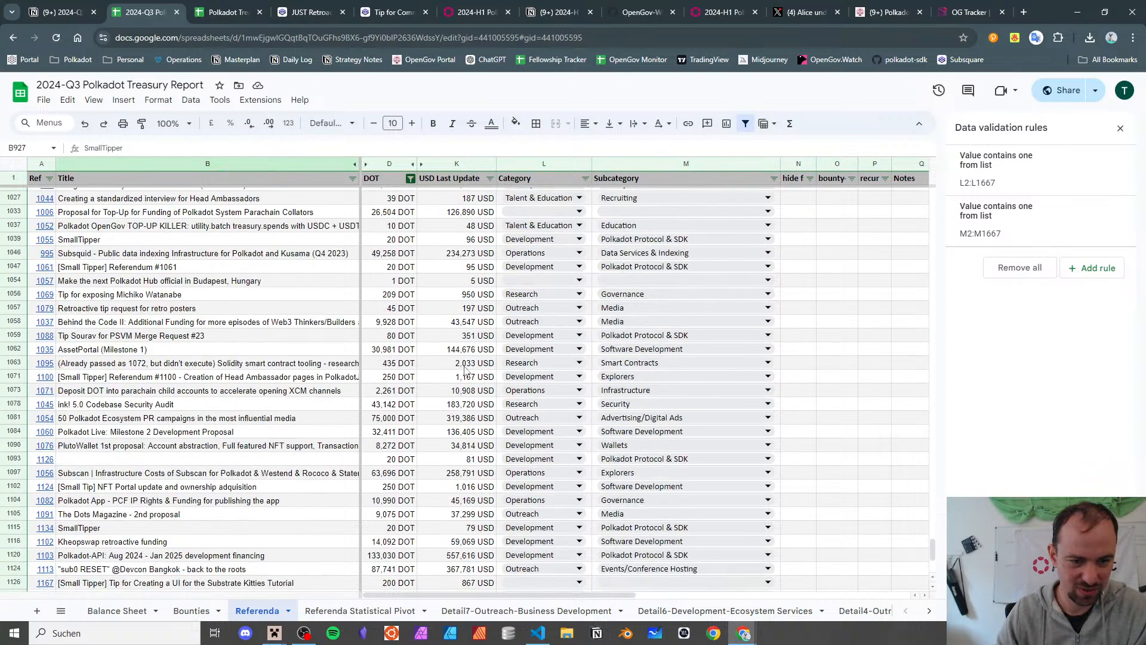
pyautogui.scroll(10, 222, 358)
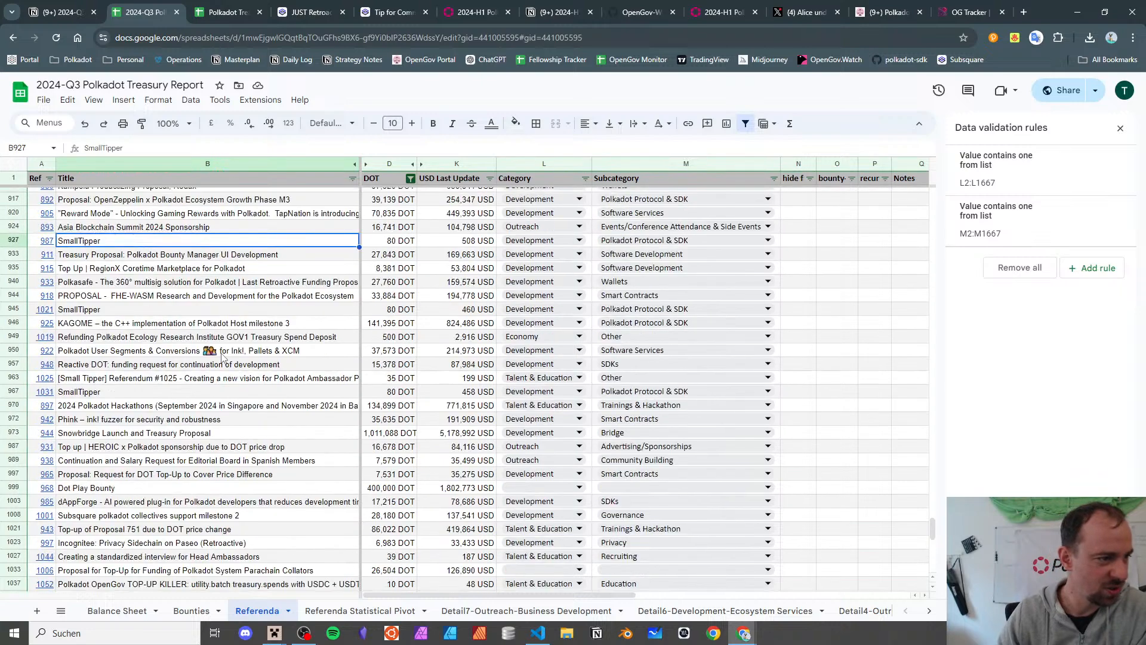
pyautogui.press('Down')
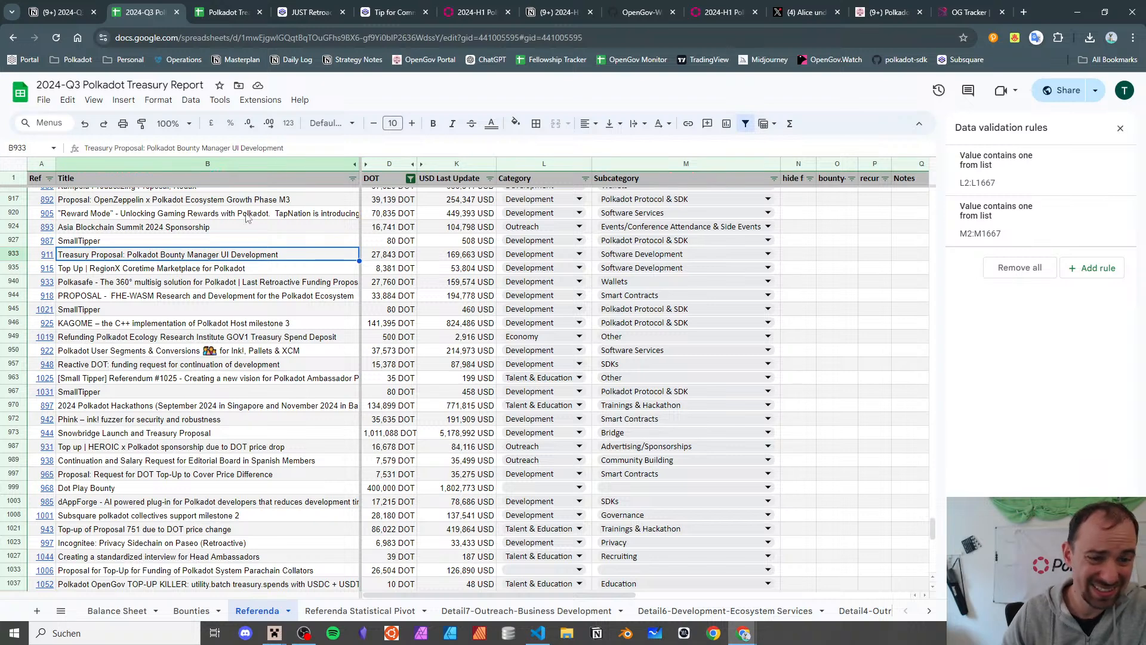
pyautogui.doubleClick(655, 254)
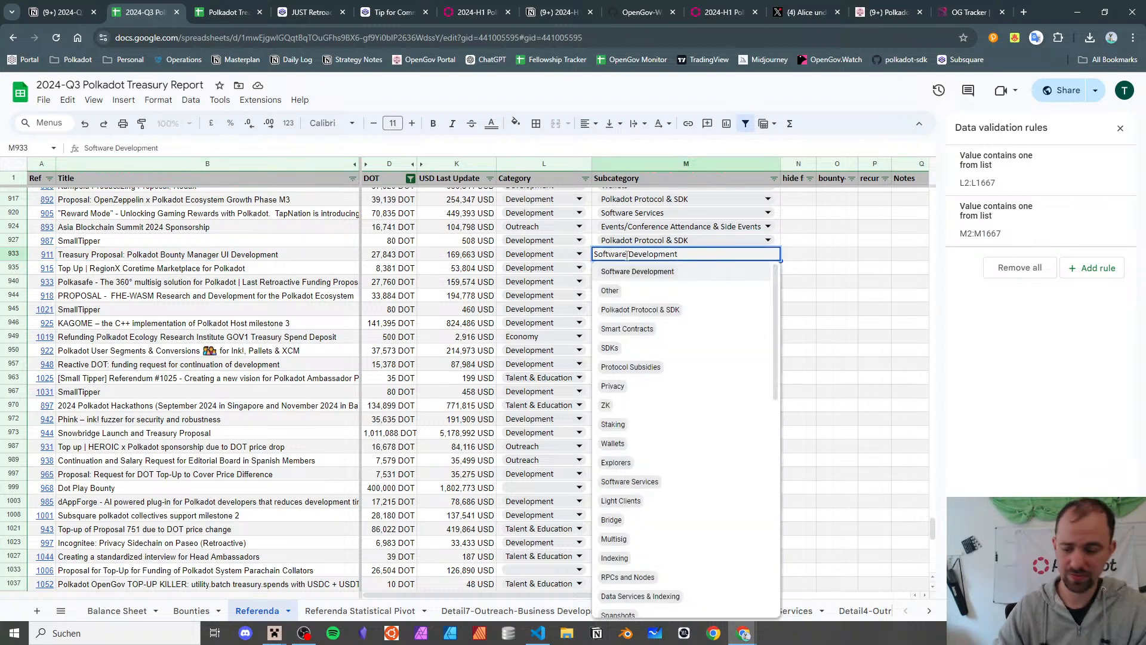
pyautogui.hotkey('ctrl', 'a')
pyautogui.press('BackSpace')
pyautogui.write('open')
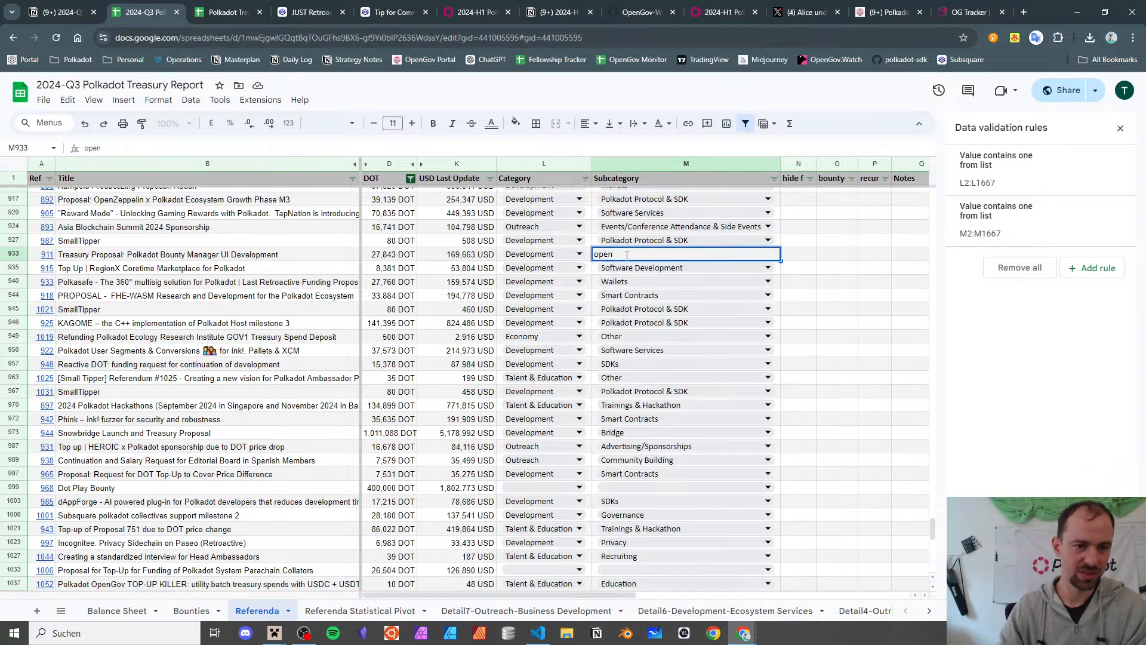
pyautogui.press('BackSpace')
pyautogui.press('BackSpace')
pyautogui.press('BackSpace')
pyautogui.press('BackSpace')
pyautogui.write('gov')
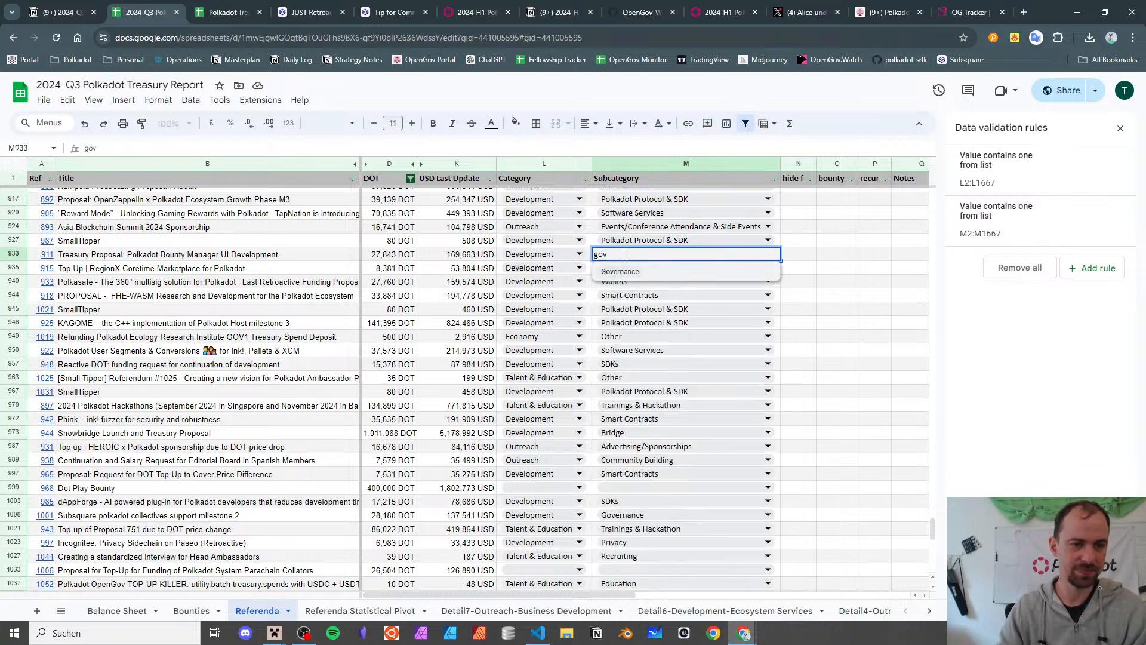
pyautogui.click(621, 272)
# - Open referendum 915, the RegionX Coretime Marketplace row, on Subsquare
pyautogui.click(224, 268)
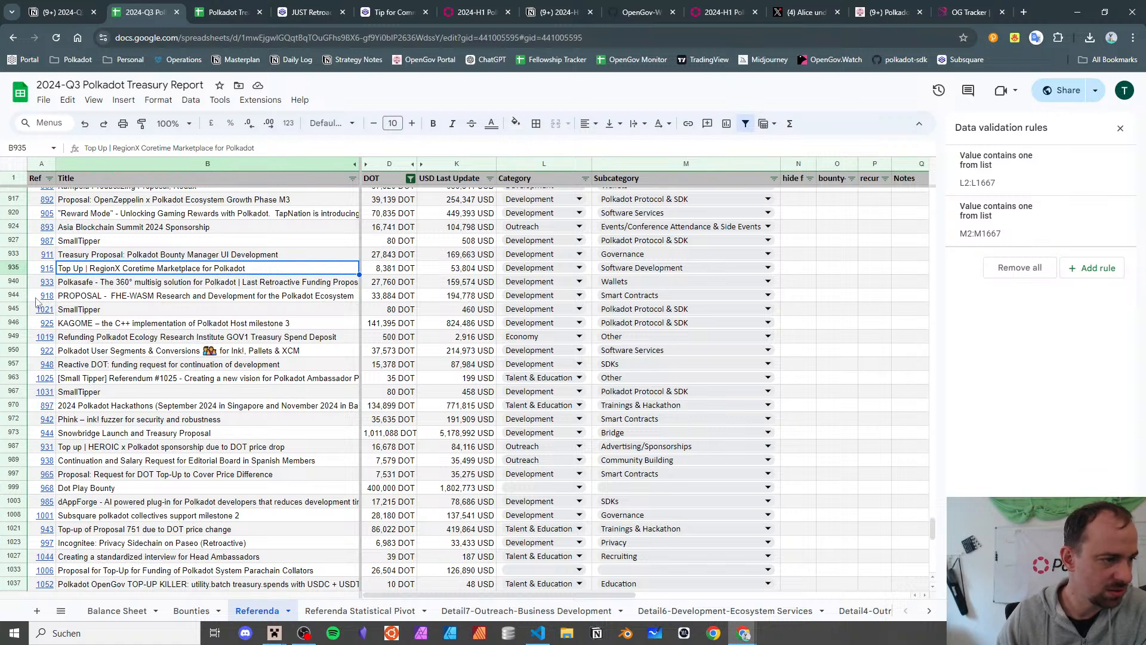
pyautogui.click(48, 270)
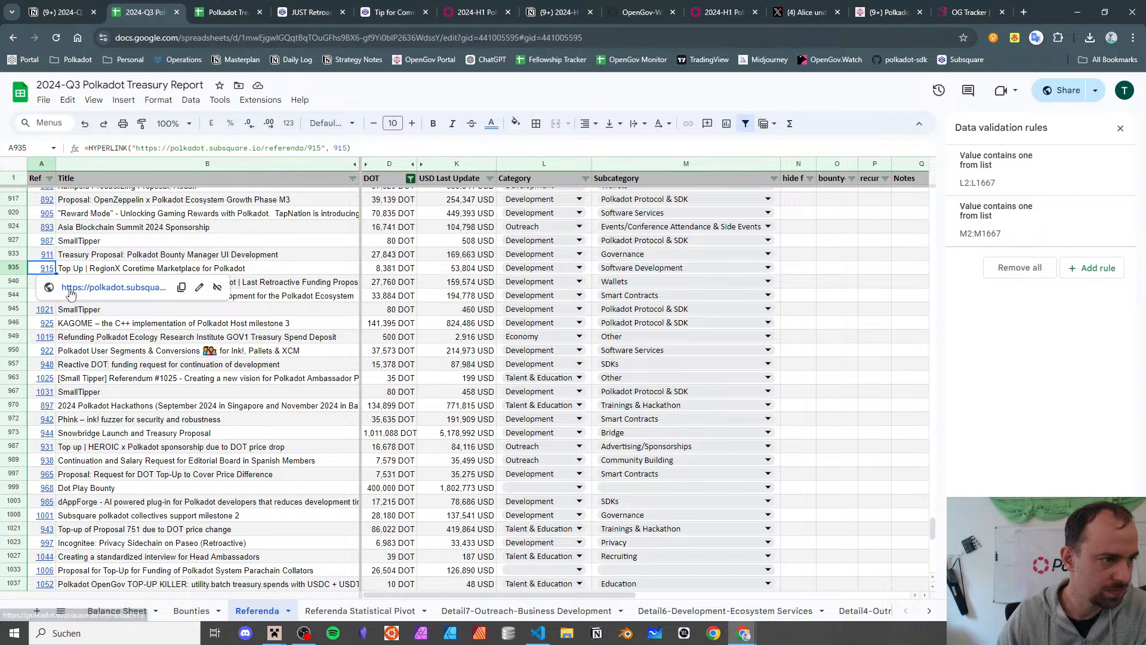
pyautogui.click(70, 289)
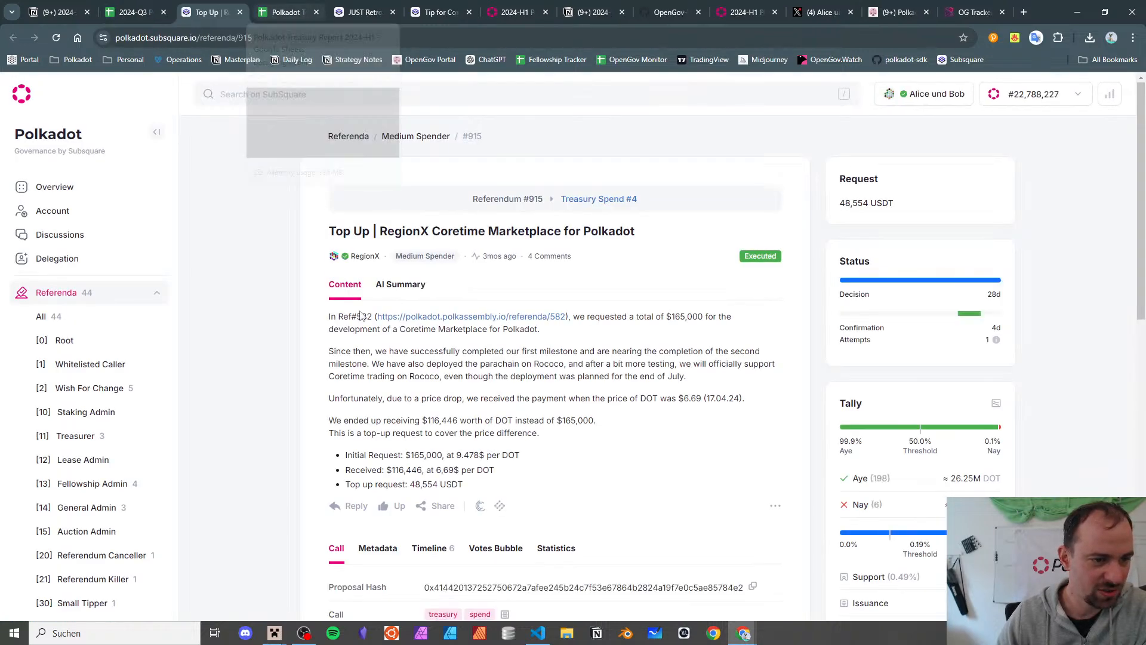
# - Compare with H1's RegionX referendum 582, keeping 915 as Development, Software Development
pyautogui.hotkey('ctrl', 'Tab')
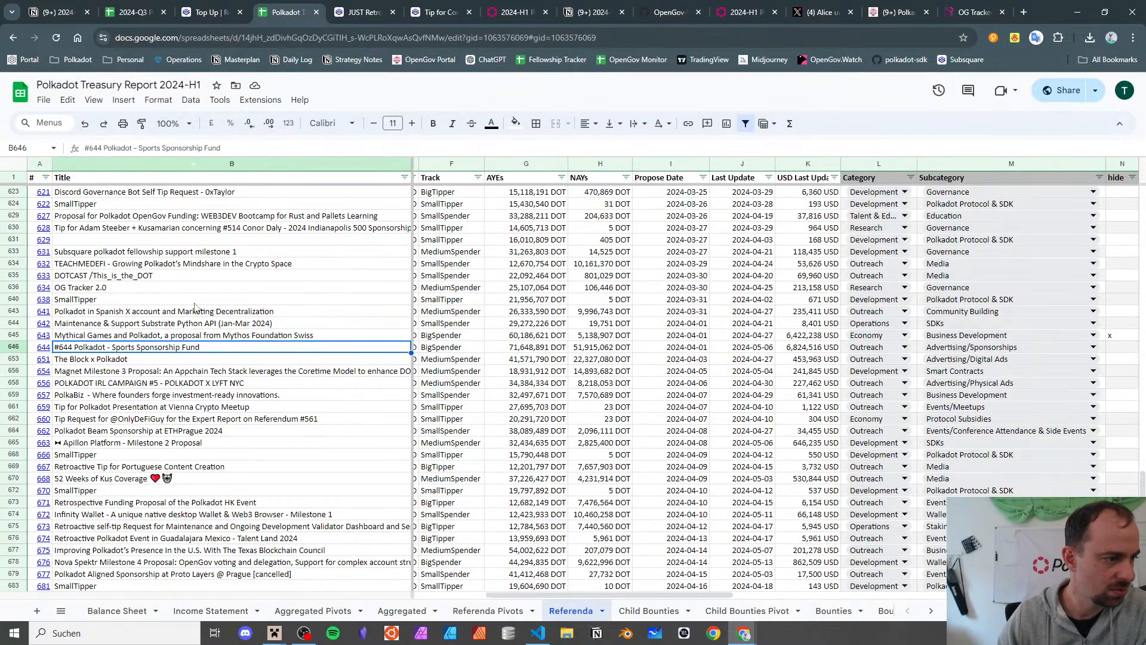
pyautogui.scroll(10, 87, 333)
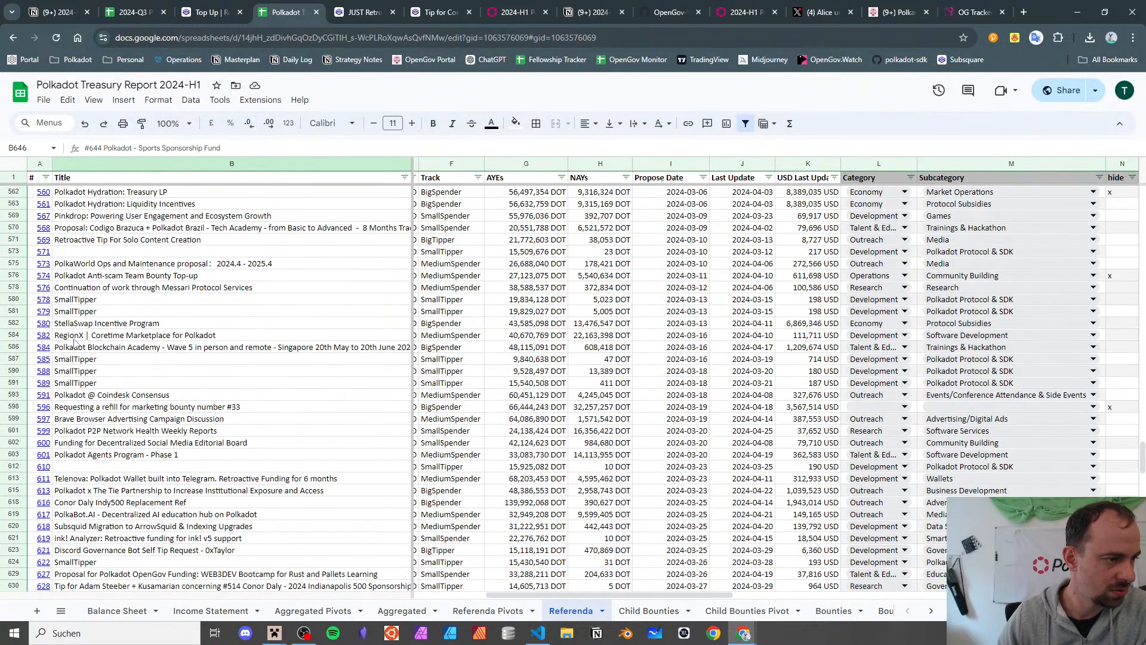
pyautogui.click(87, 334)
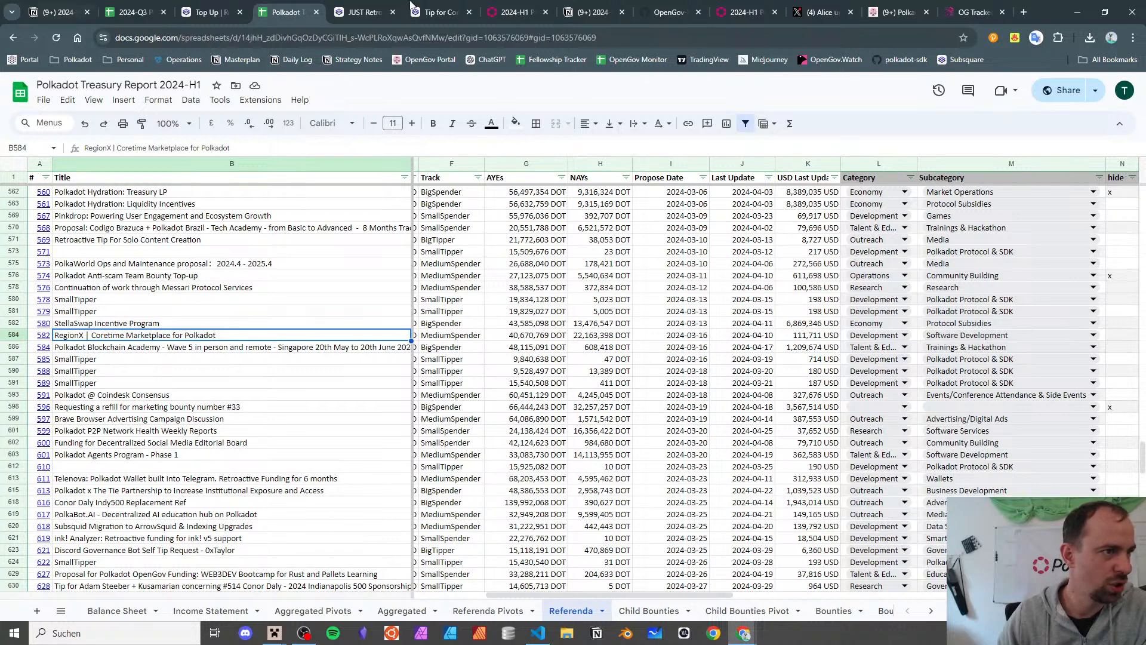
pyautogui.click(136, 12)
pyautogui.click(136, 286)
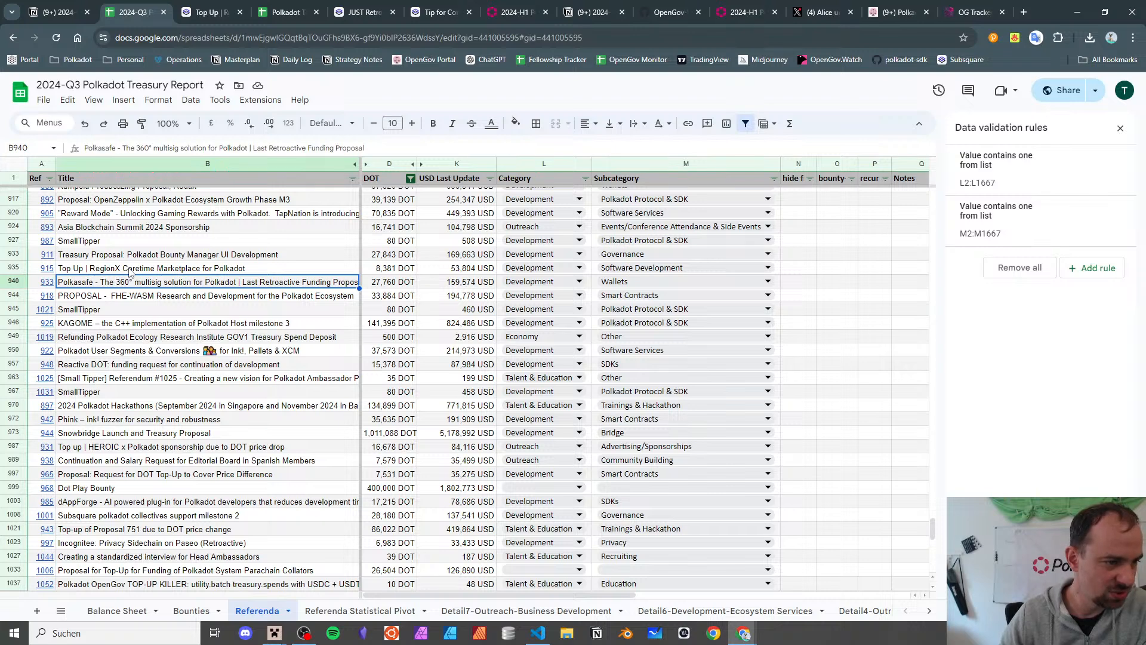
# - Move down to the FHE-WASM row and open referendum 918 on Subsquare
pyautogui.press('Down')
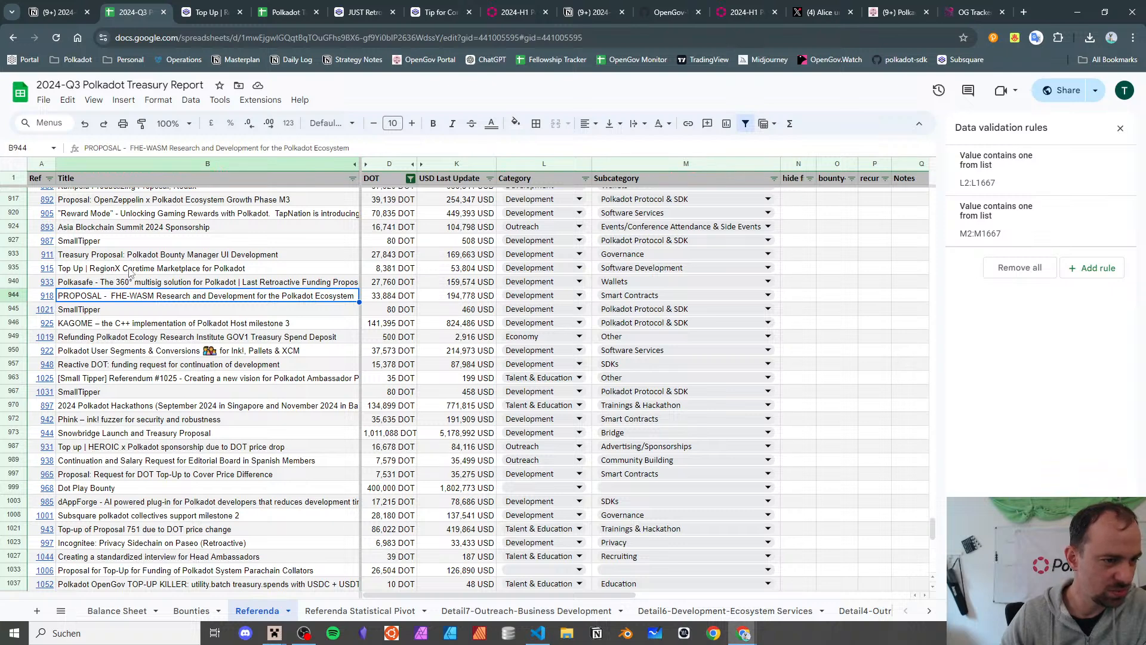
pyautogui.click(50, 299)
pyautogui.click(81, 321)
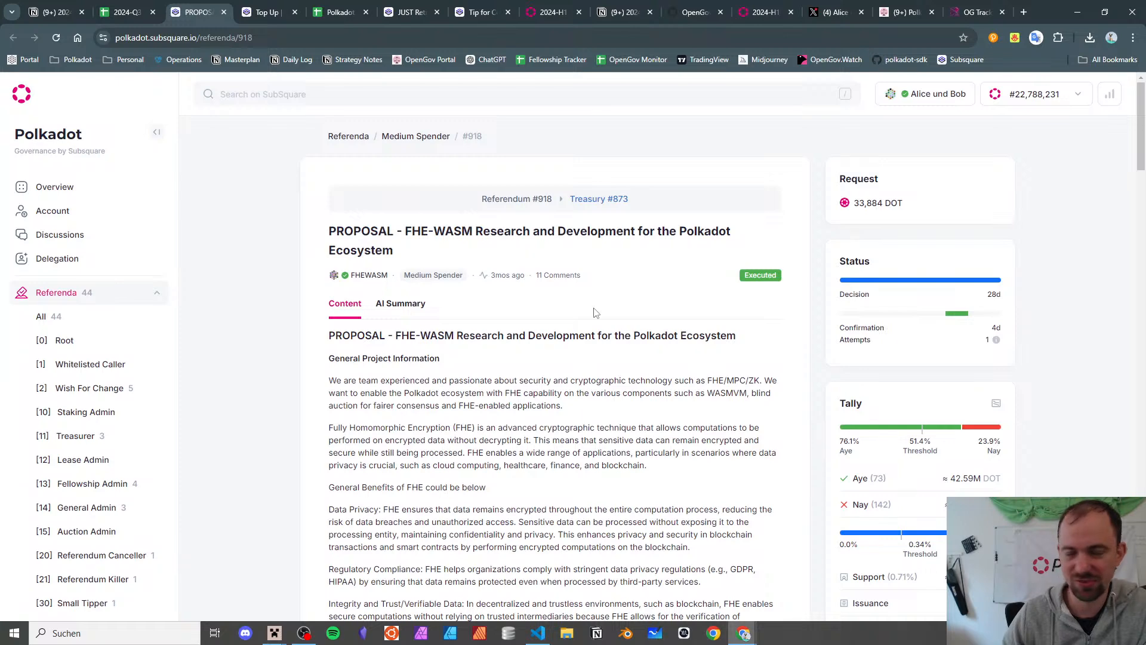
pyautogui.scroll(-3, 590, 297)
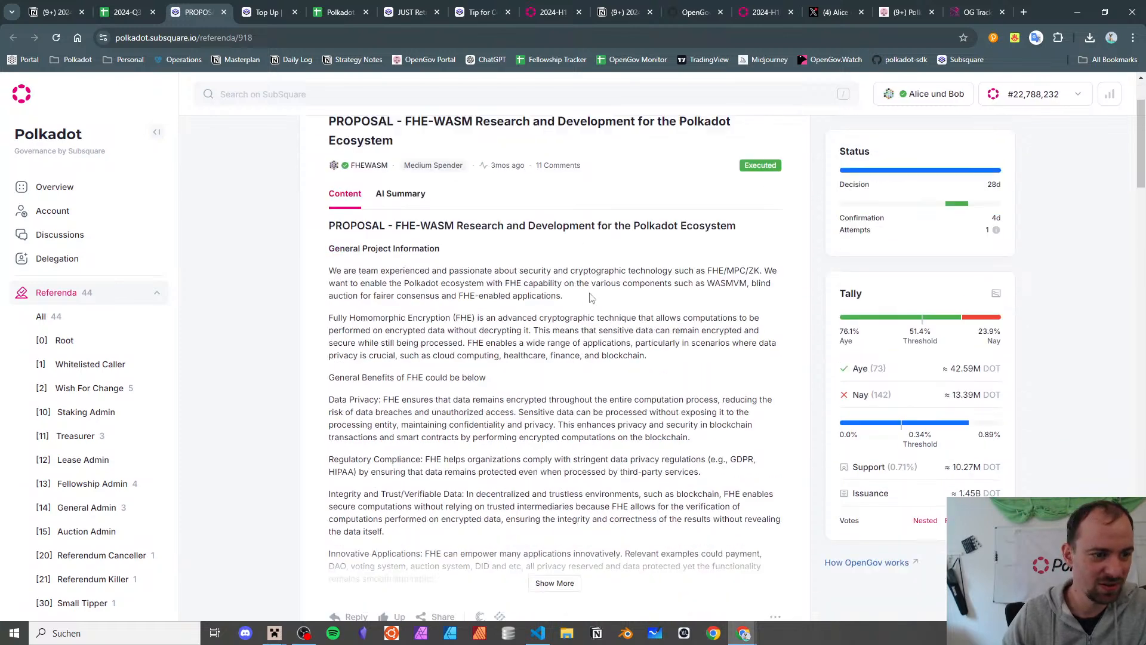
pyautogui.scroll(3, 593, 298)
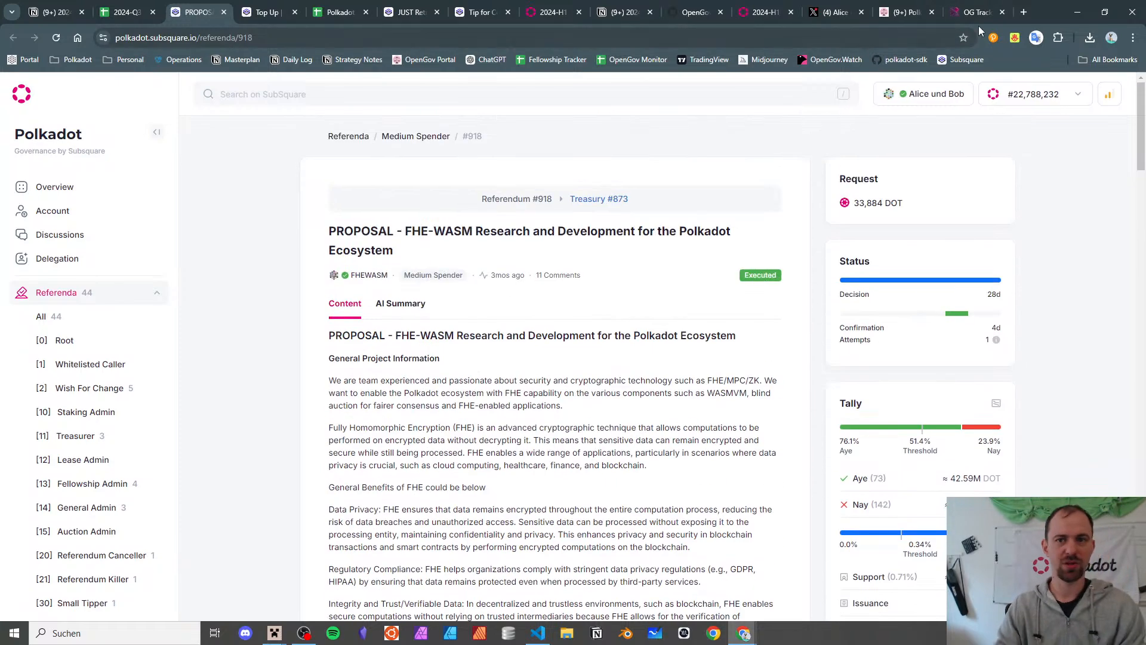
# - Load referendum 918 in OG Tracker and review its milestone progress, including Threshold-FHE
pyautogui.click(977, 12)
pyautogui.moveTo(253, 37); pyautogui.dragTo(601, 17)
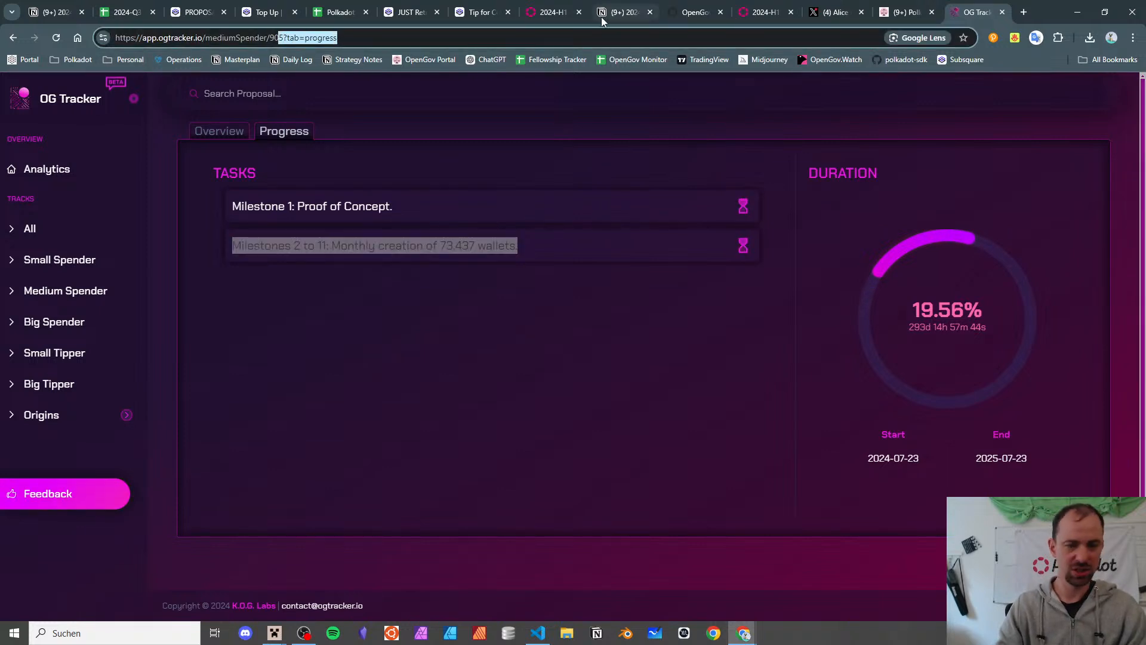
pyautogui.press('BackSpace')
pyautogui.press('BackSpace')
pyautogui.write('18')
pyautogui.press('Return')
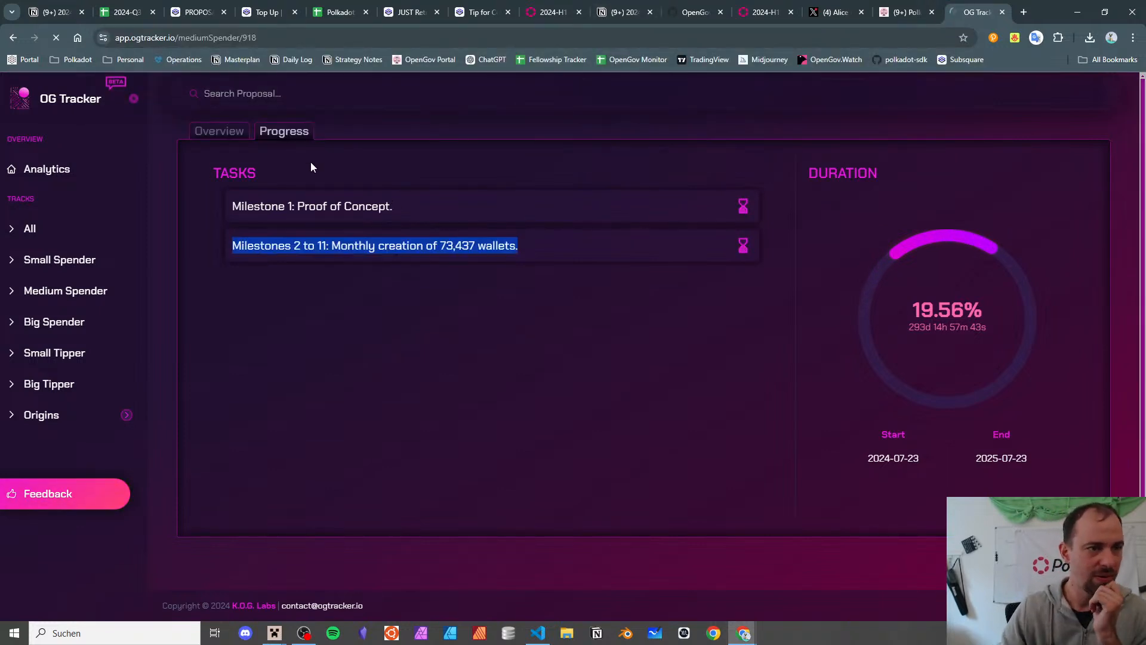
pyautogui.click(286, 133)
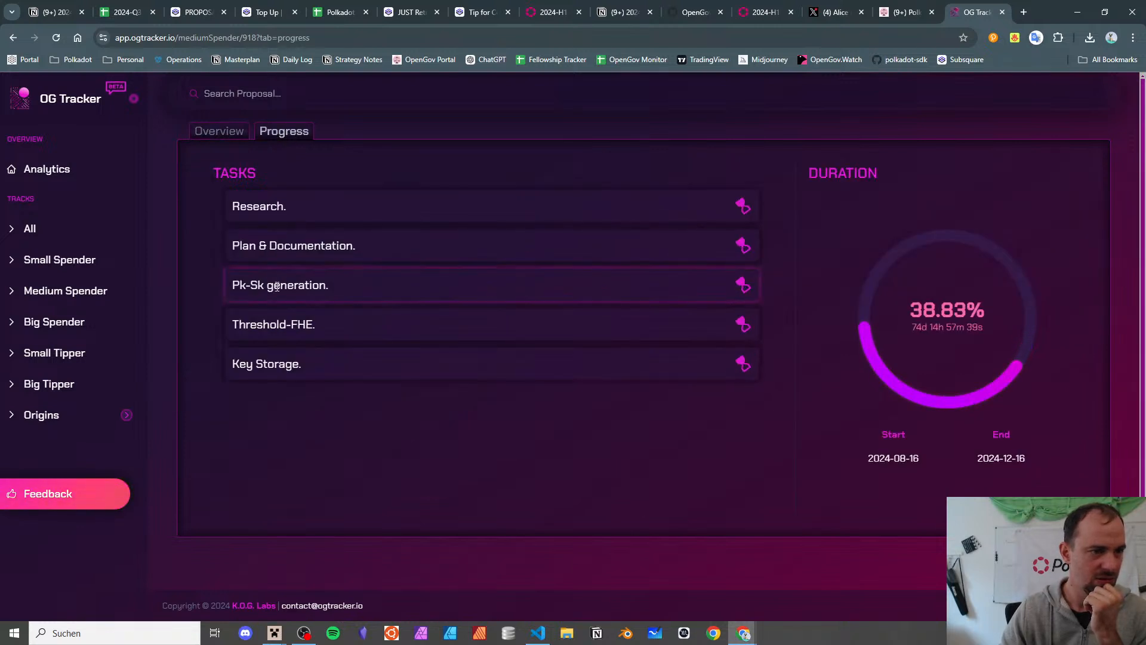
pyautogui.moveTo(270, 325); pyautogui.dragTo(410, 315)
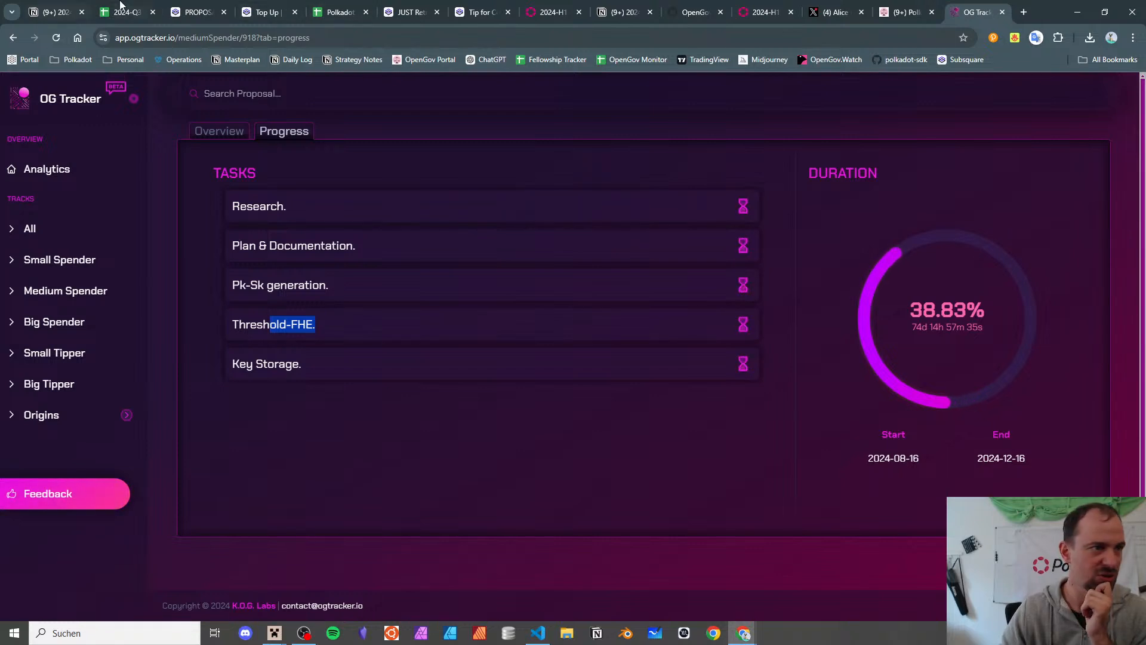
# - Skim the referendum 918 proposal again, then return to the 2024-Q3 treasury report
pyautogui.click(194, 12)
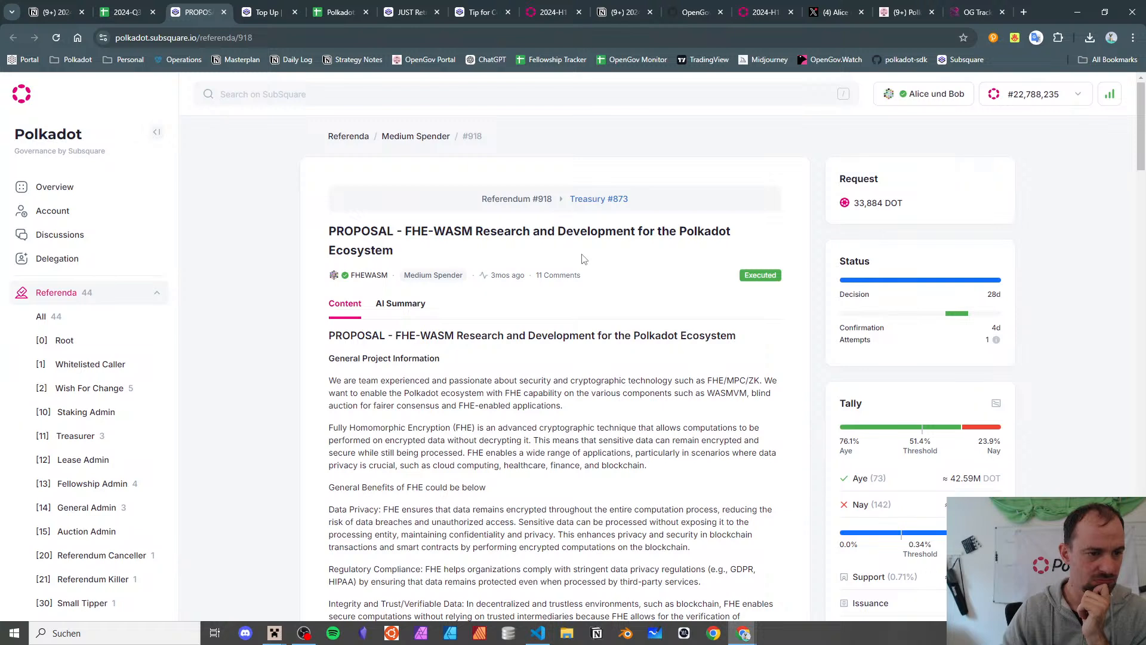
pyautogui.scroll(-1, 584, 258)
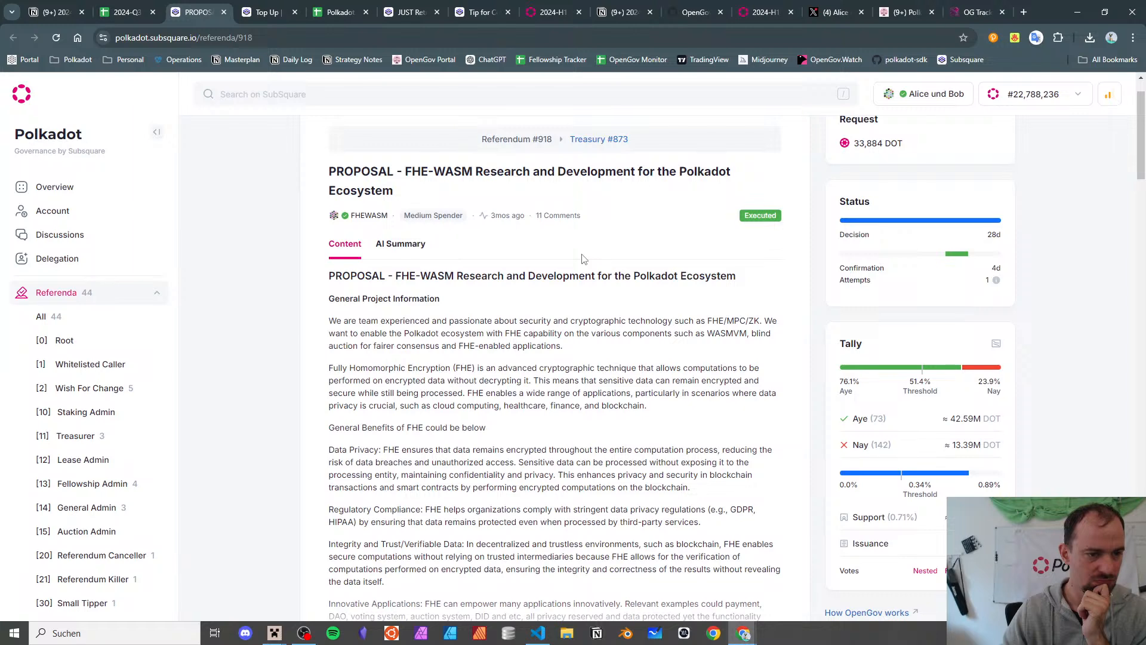
pyautogui.scroll(-3, 584, 257)
pyautogui.click(113, 6)
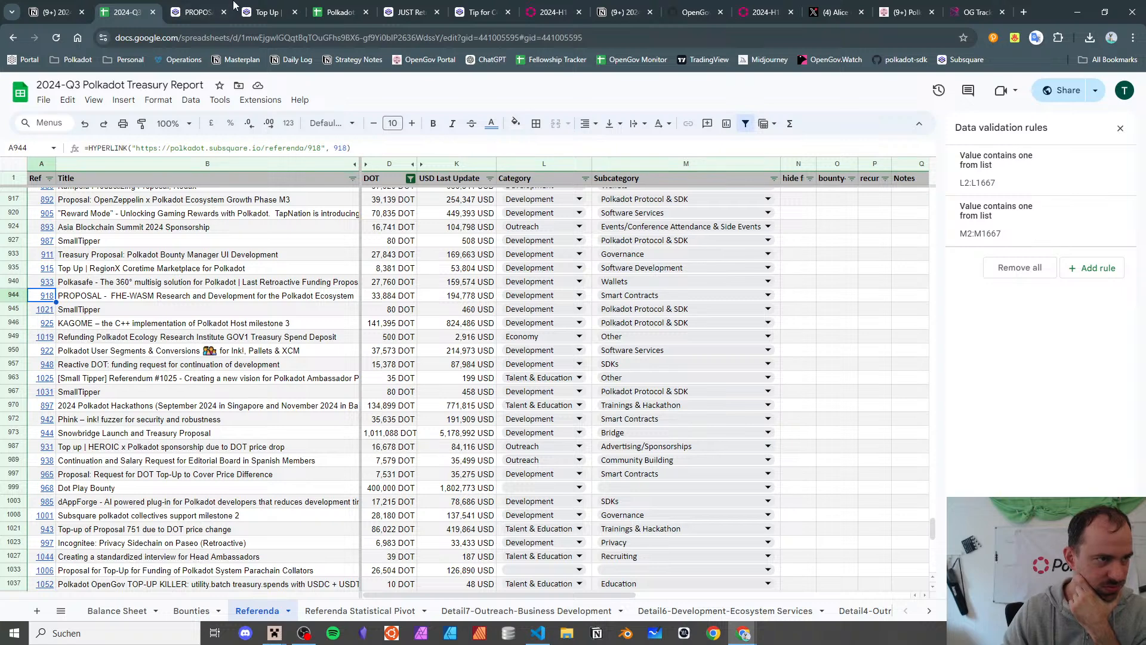
# - Expand referendum 918's full description and read the Fully Homomorphic Encryption passage
pyautogui.click(199, 7)
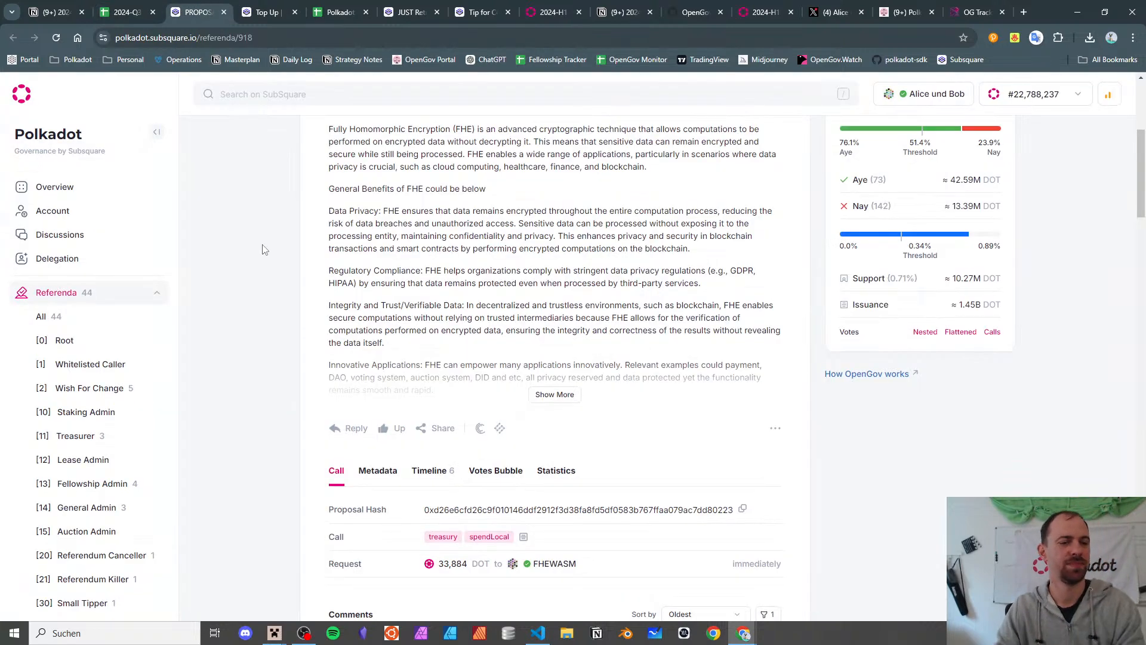
pyautogui.click(540, 394)
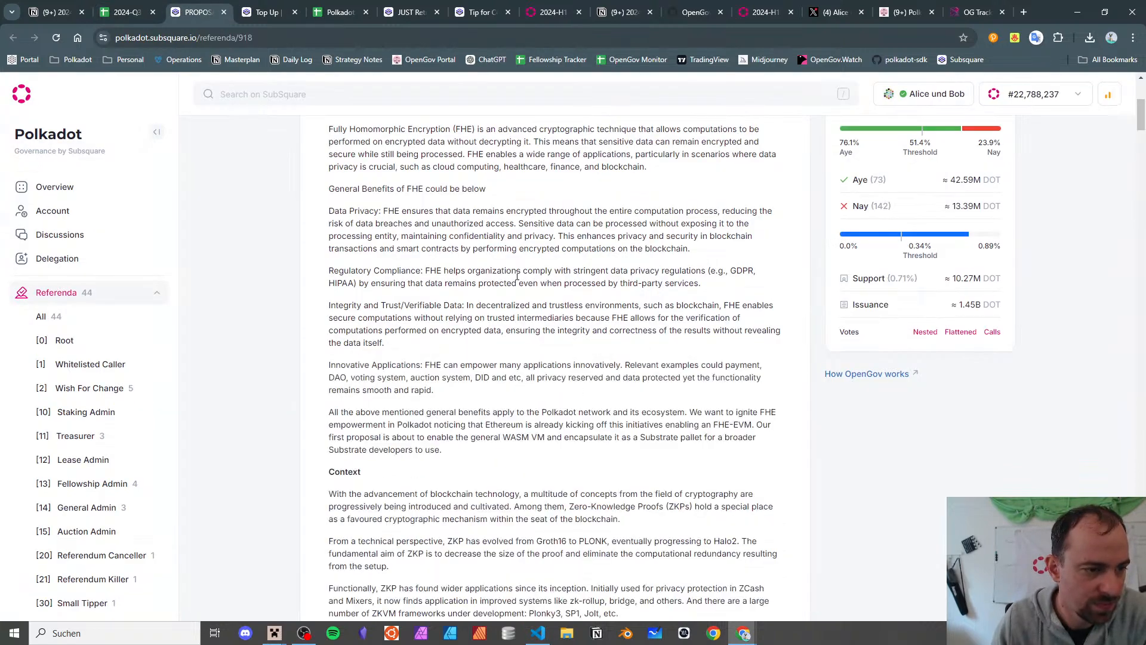
pyautogui.scroll(-12, 516, 278)
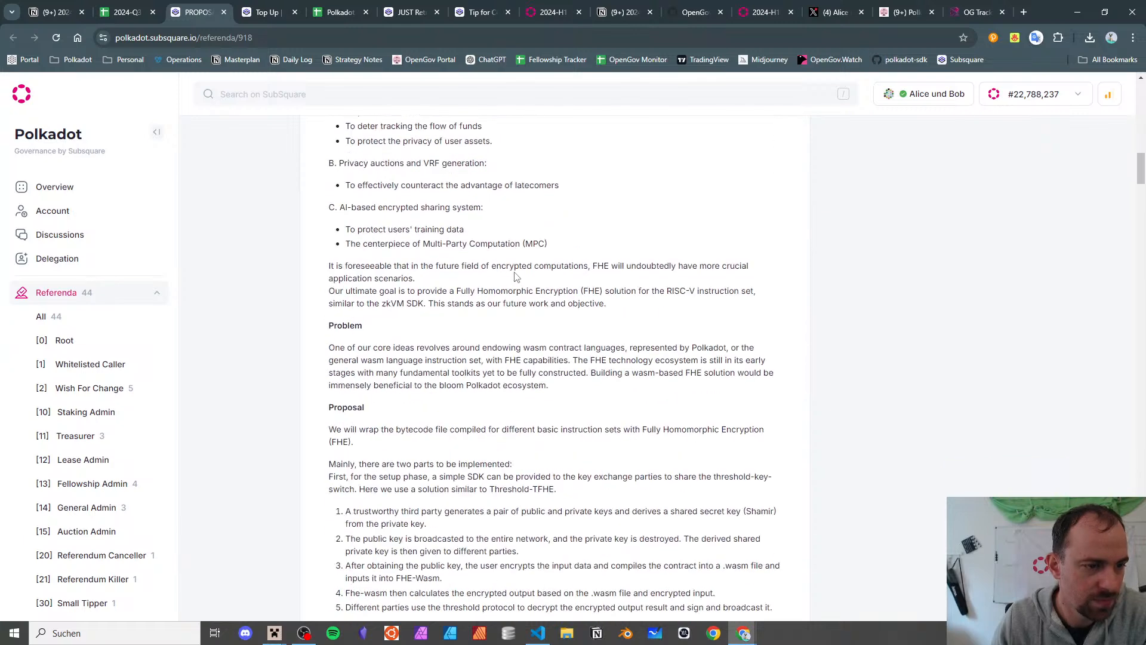
pyautogui.scroll(-4, 517, 278)
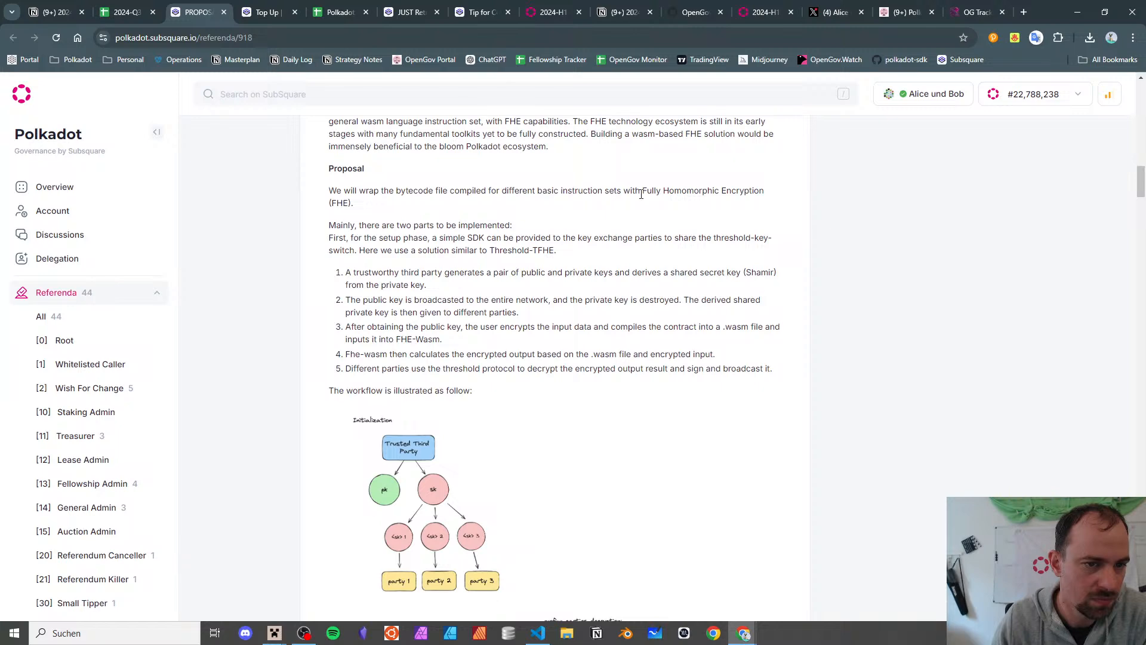
pyautogui.moveTo(640, 194); pyautogui.dragTo(656, 218)
pyautogui.click(552, 269)
# - Read through the milestone tables, then bring back the 2024-Q3 report spreadsheet
pyautogui.scroll(-7, 550, 268)
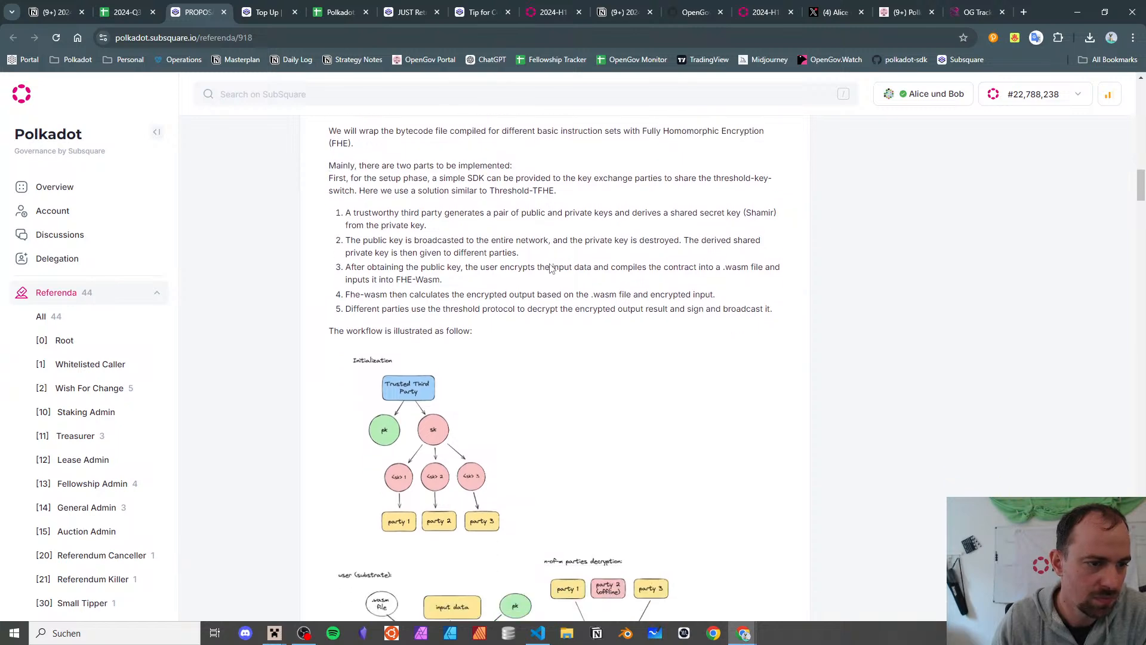
pyautogui.scroll(-15, 550, 268)
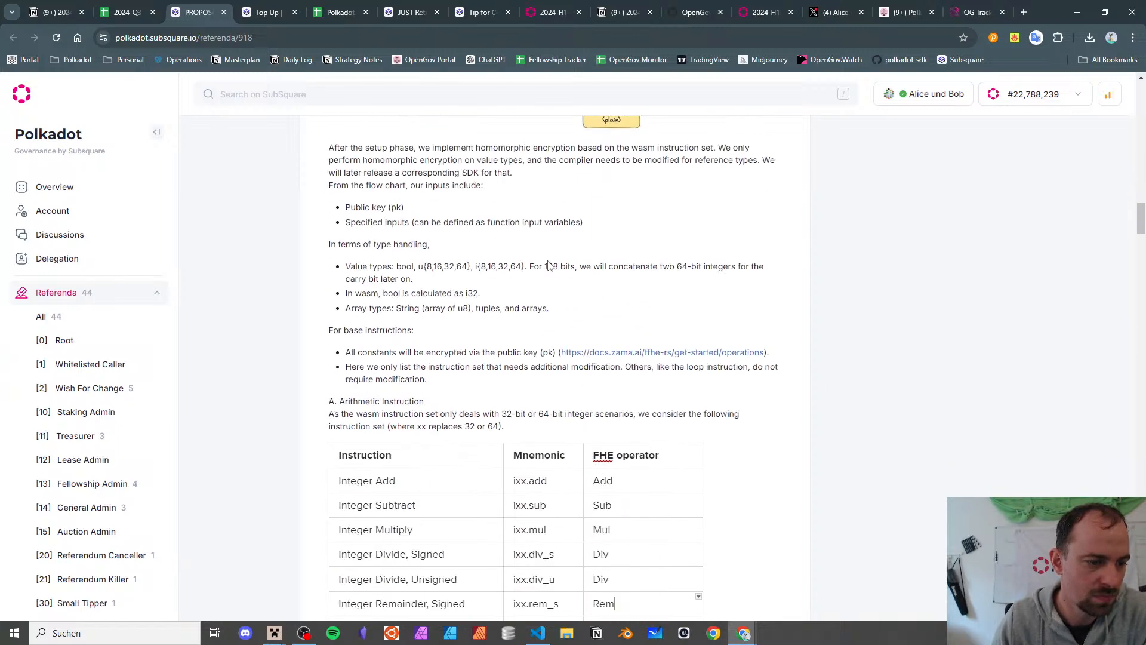
pyautogui.scroll(-6, 530, 254)
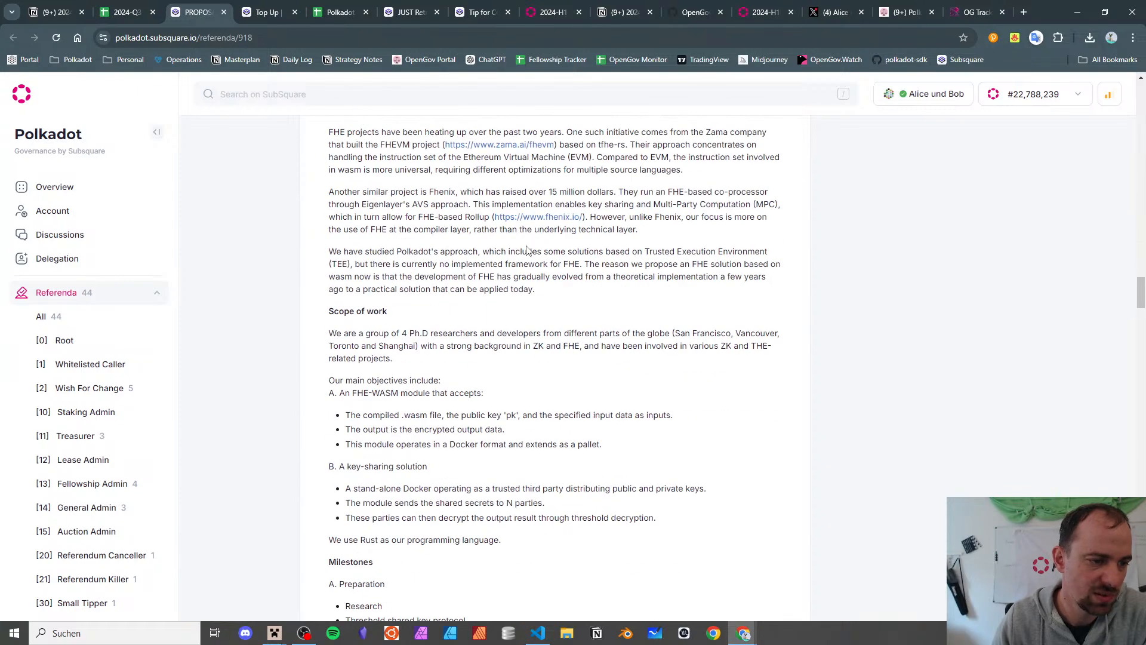
pyautogui.scroll(-8, 525, 248)
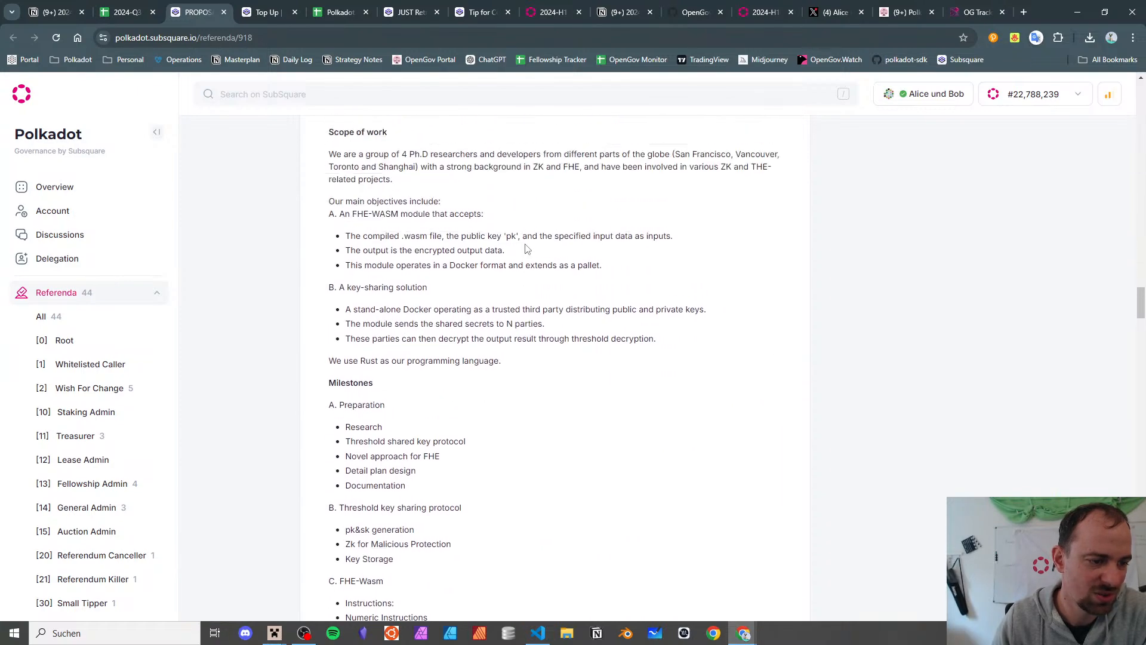
pyautogui.scroll(-12, 525, 248)
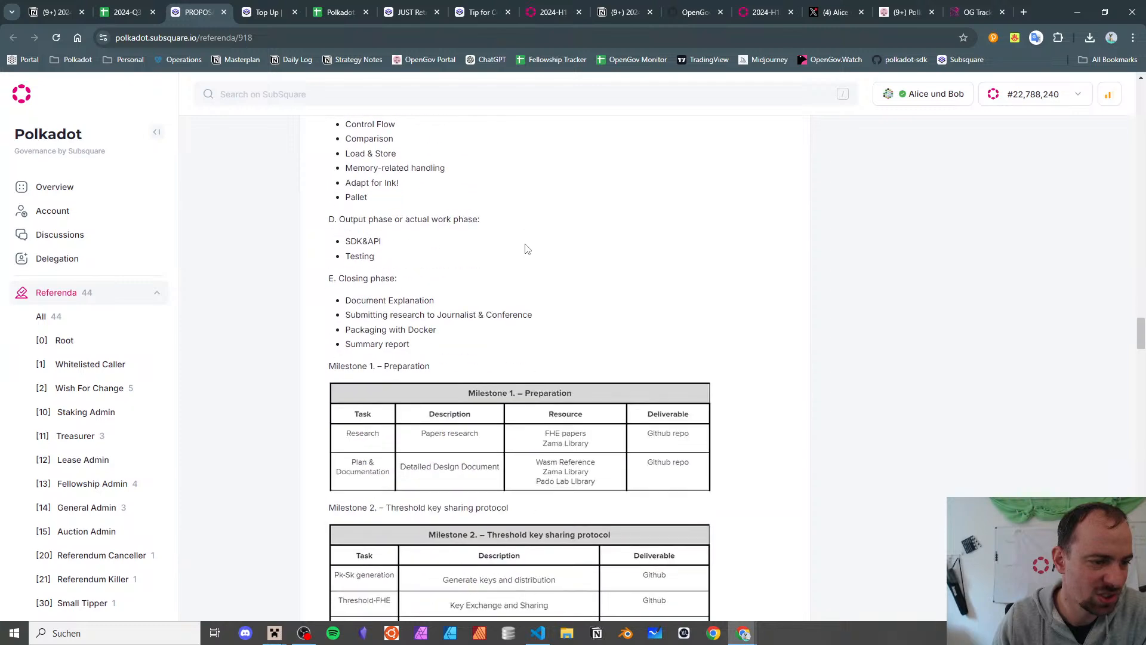
pyautogui.click(122, 12)
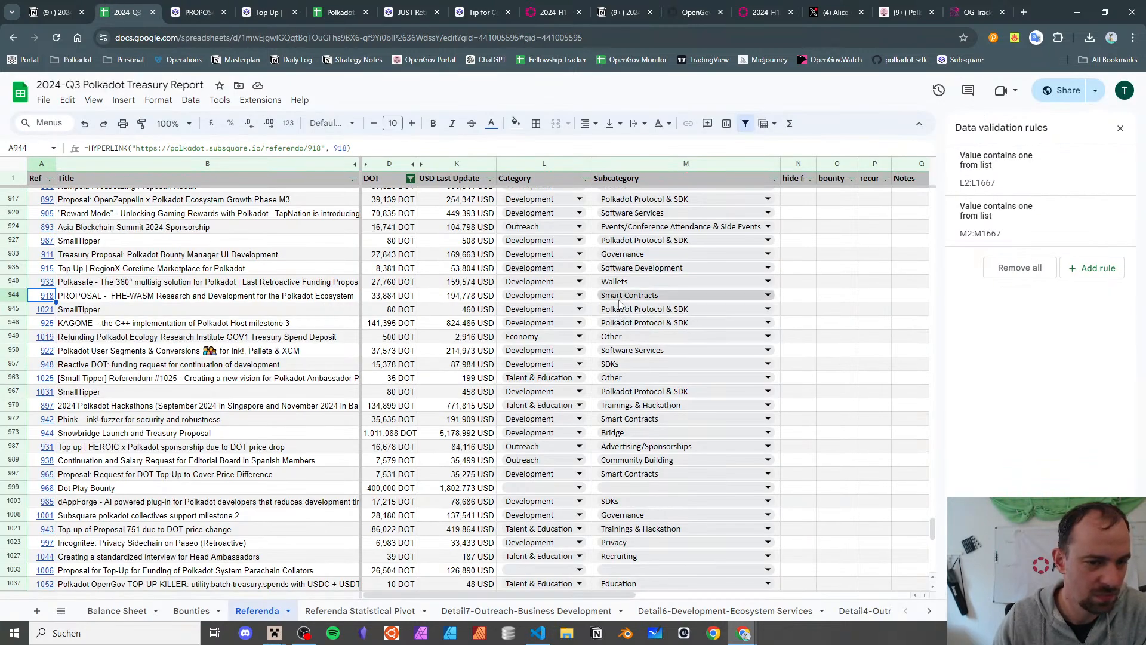
# - Check row 944's subcategory choices, keeping Smart Contracts, then reopen referendum 918 on Subsquare
pyautogui.moveTo(66, 290)
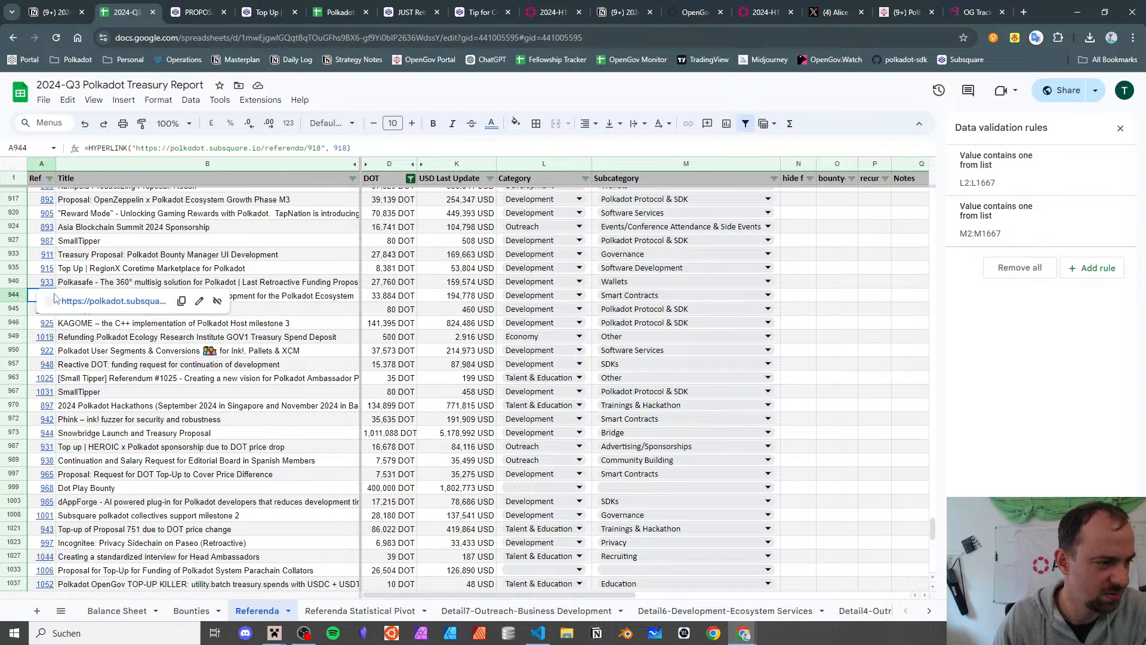
pyautogui.click(619, 297)
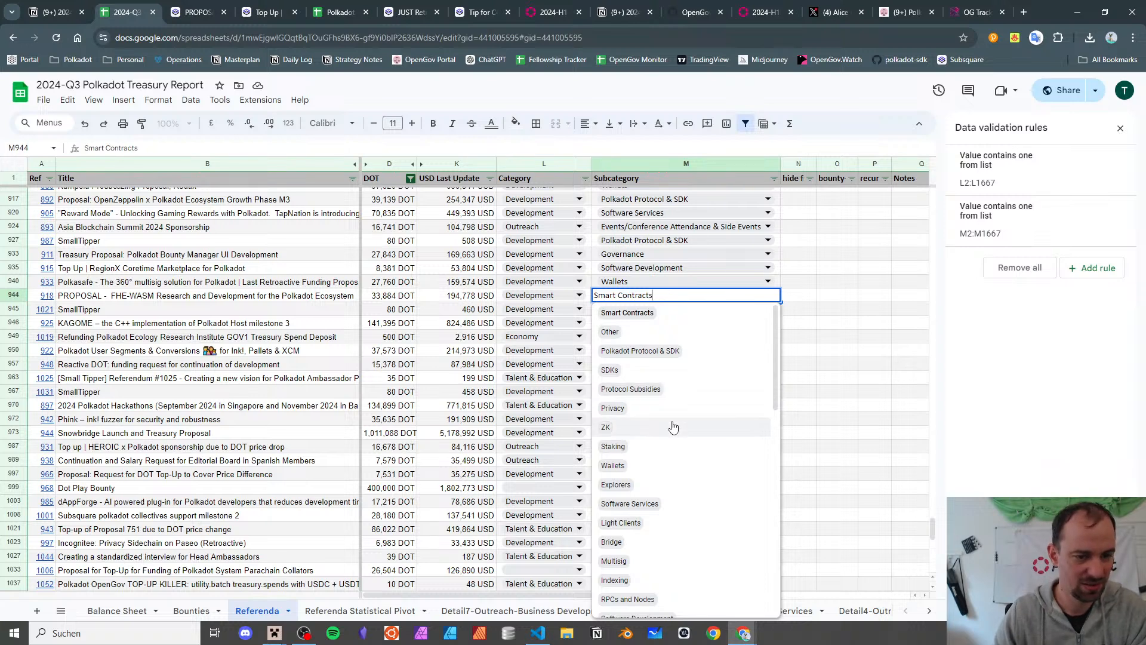
pyautogui.click(116, 298)
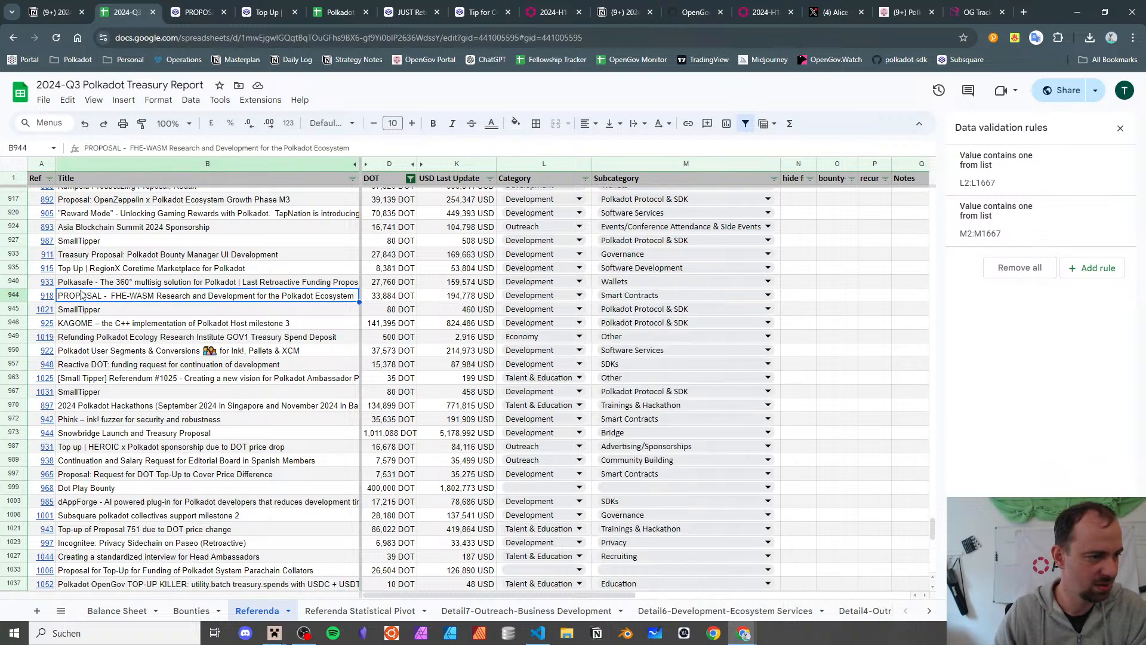
pyautogui.click(43, 301)
pyautogui.click(66, 320)
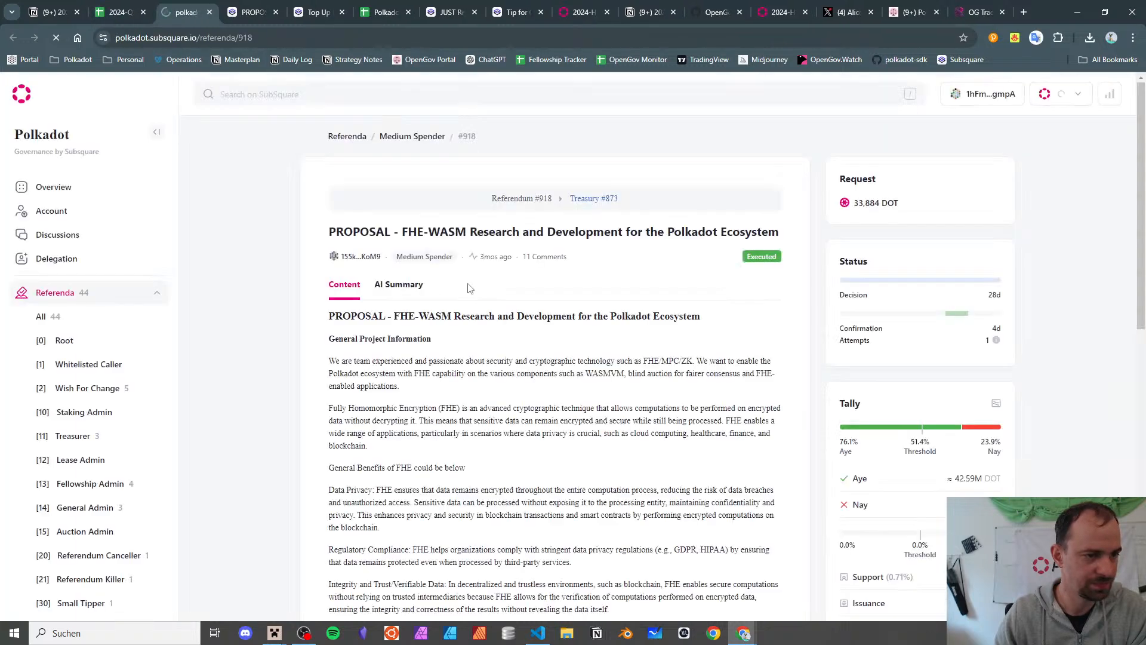
# - Read the FHE-WASM proposal, including Regulatory Compliance, and expand its full description
pyautogui.scroll(-2, 418, 251)
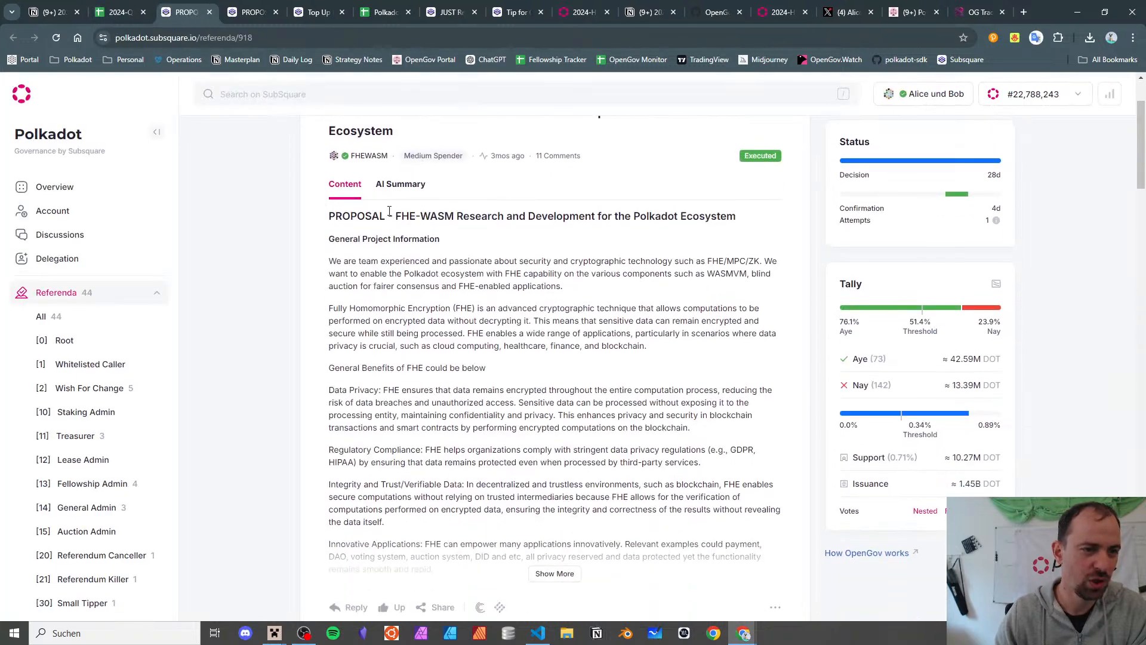
pyautogui.moveTo(403, 215); pyautogui.dragTo(430, 216)
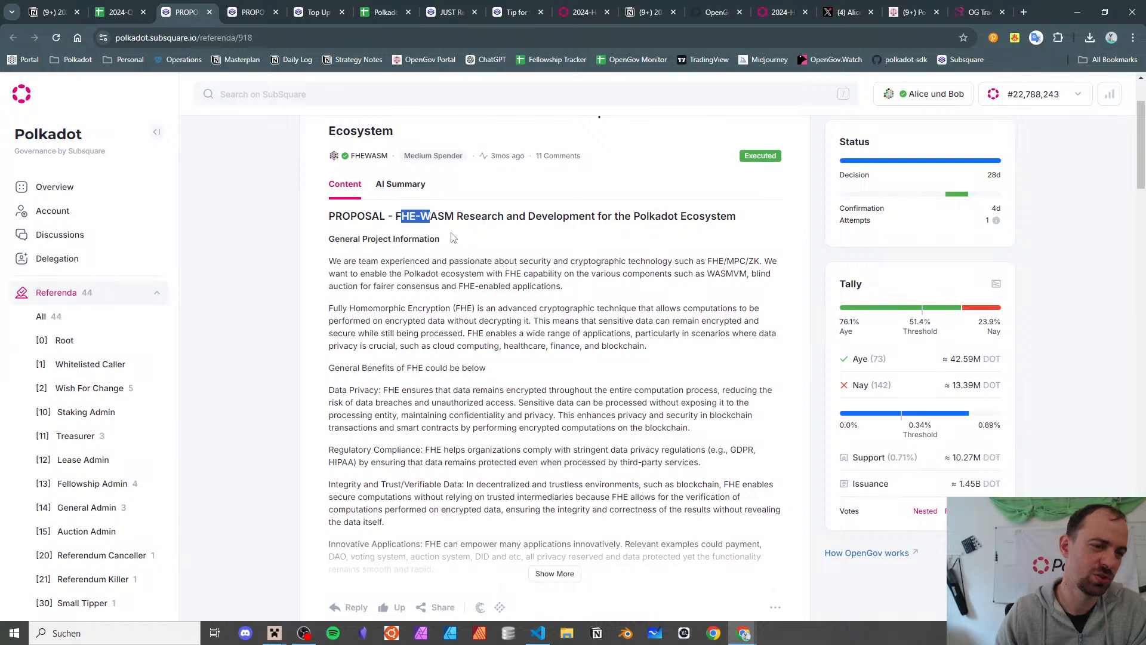
pyautogui.scroll(-2, 452, 238)
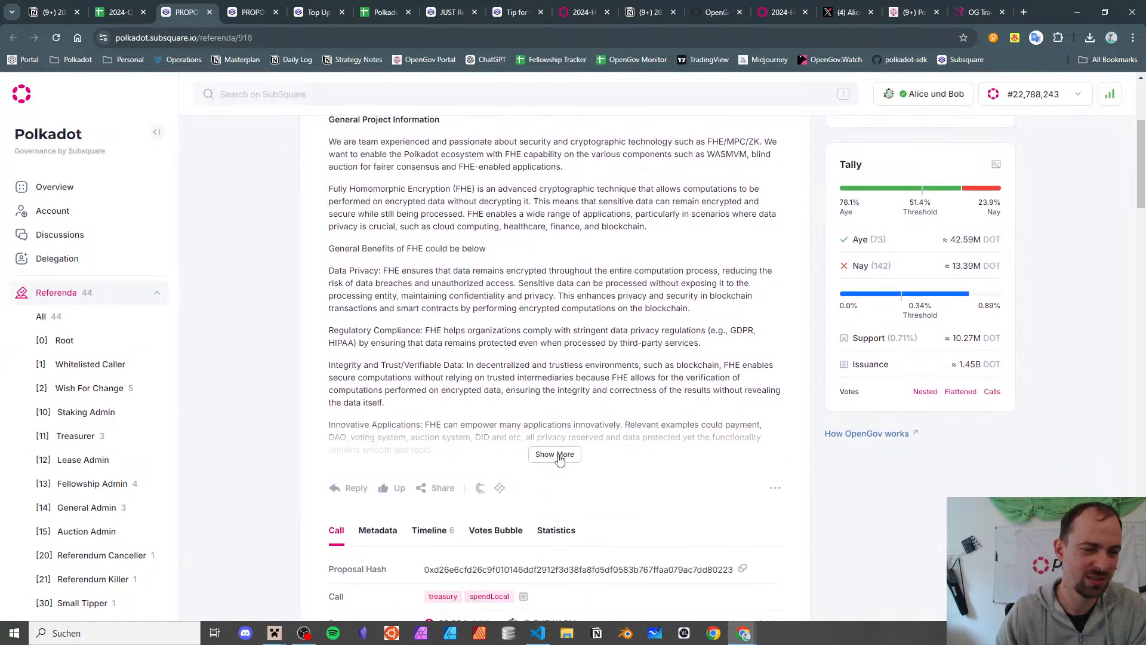
pyautogui.moveTo(544, 331); pyautogui.dragTo(541, 342)
pyautogui.click(540, 458)
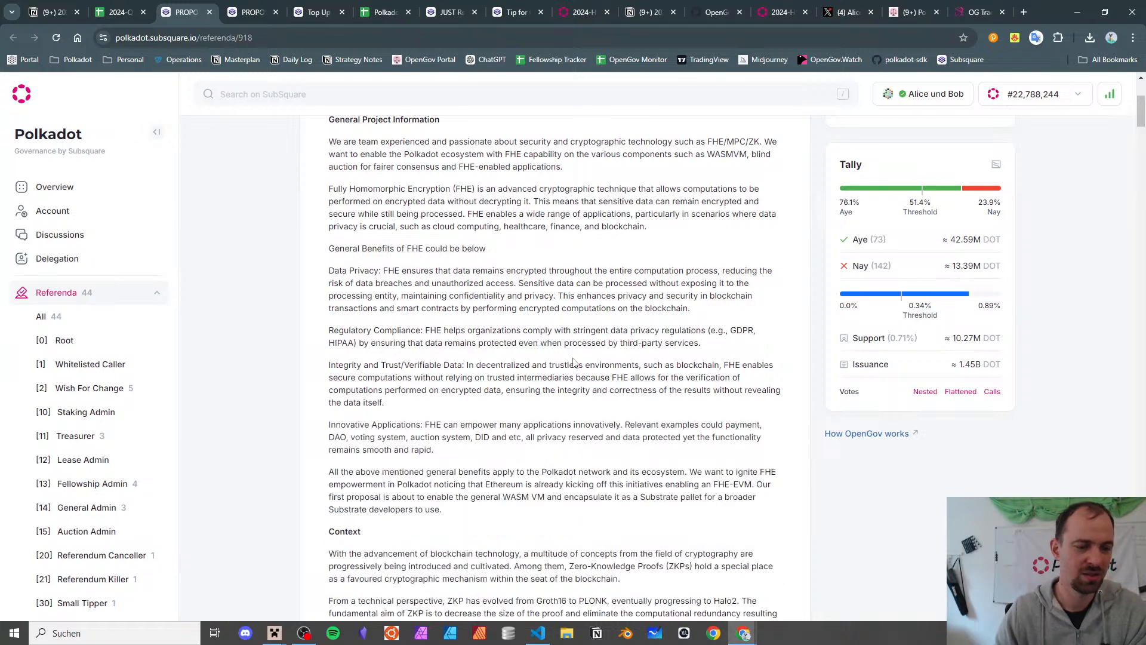
# - Search the proposal for 'pric' and 'privac', then reopen row 944's subcategory choices
pyautogui.hotkey('ctrl', 'f')
pyautogui.write('pric')
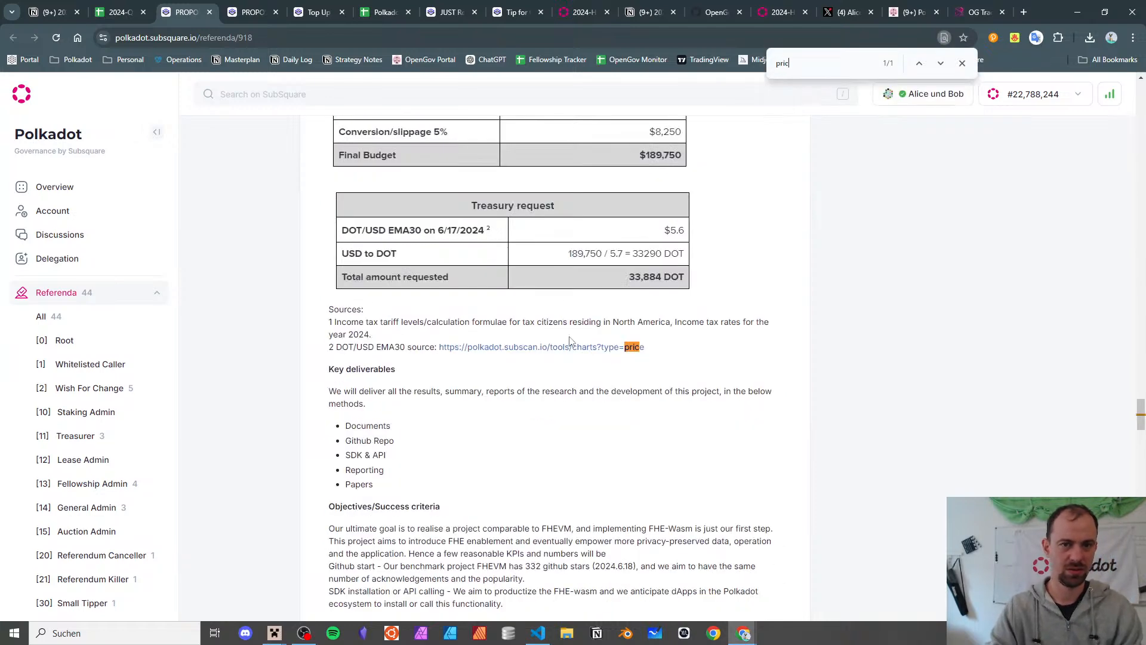
pyautogui.press('BackSpace')
pyautogui.write('vac')
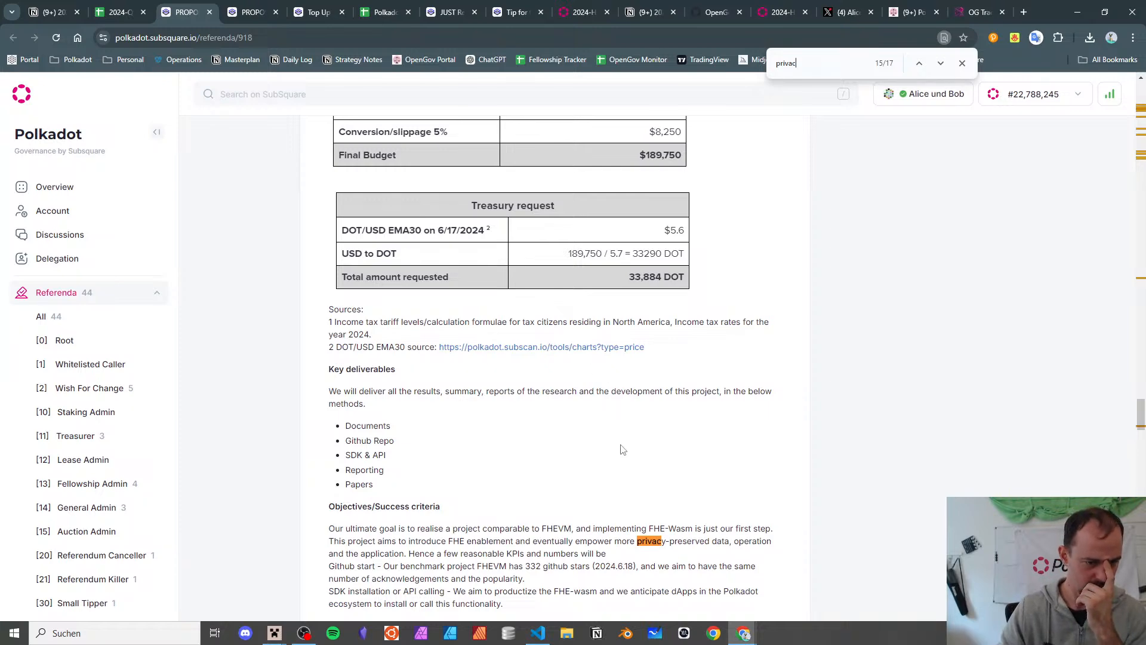
pyautogui.click(119, 12)
pyautogui.doubleClick(656, 295)
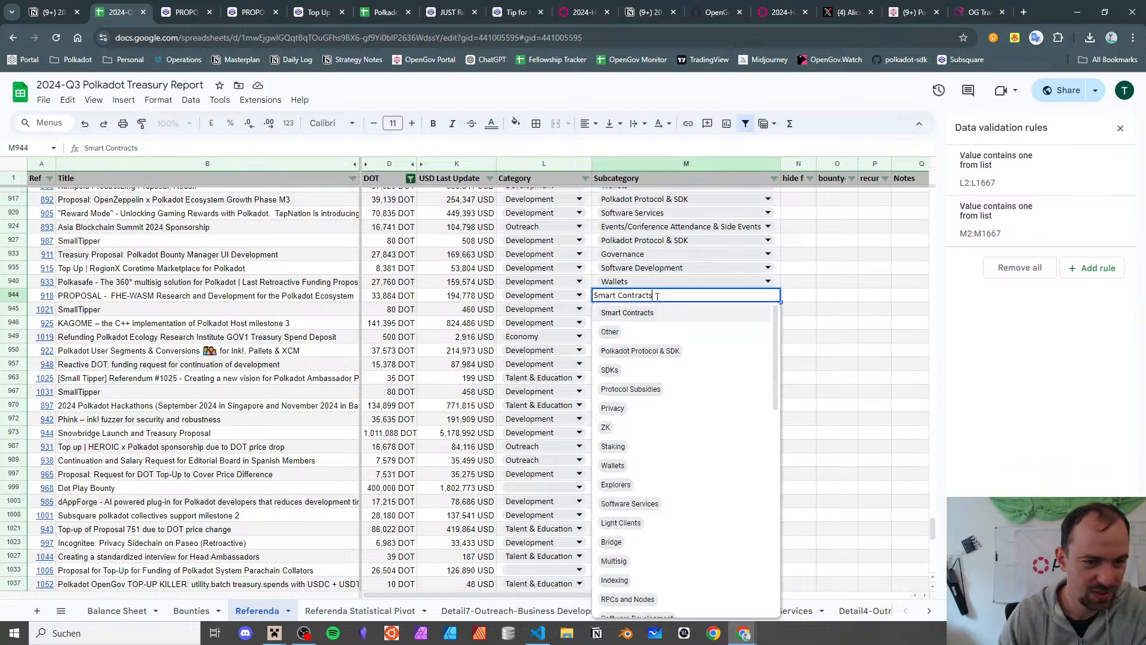
# - Set M944 to Privacy, then move down past rows 945-946 to referendum 1019's row
pyautogui.click(682, 410)
pyautogui.click(224, 309)
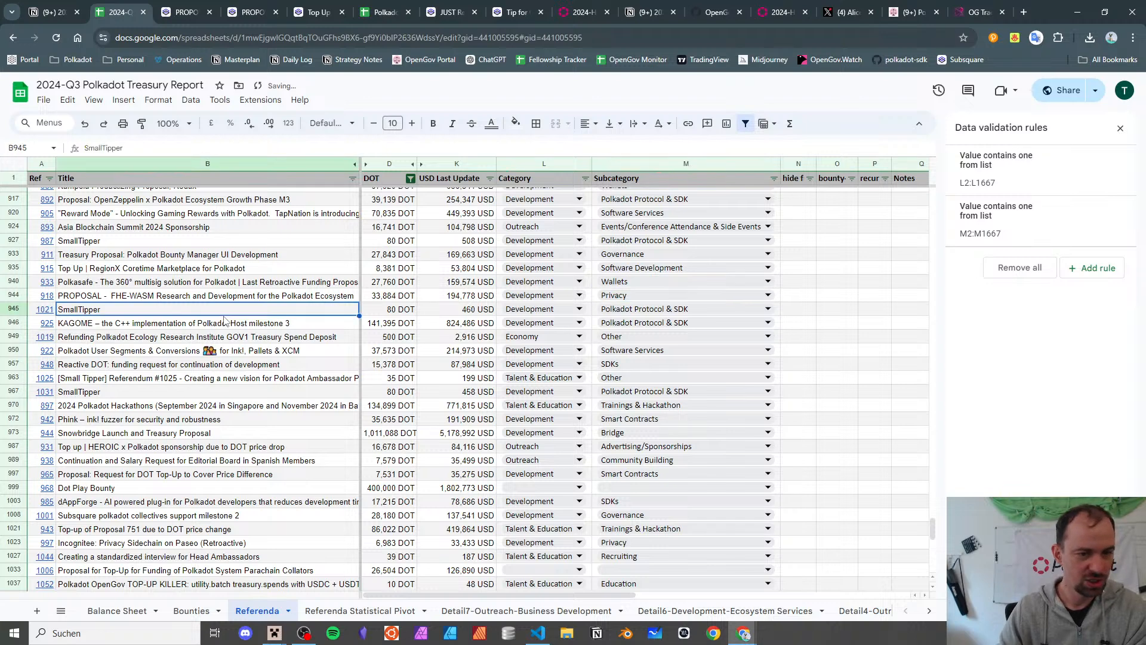
pyautogui.click(224, 321)
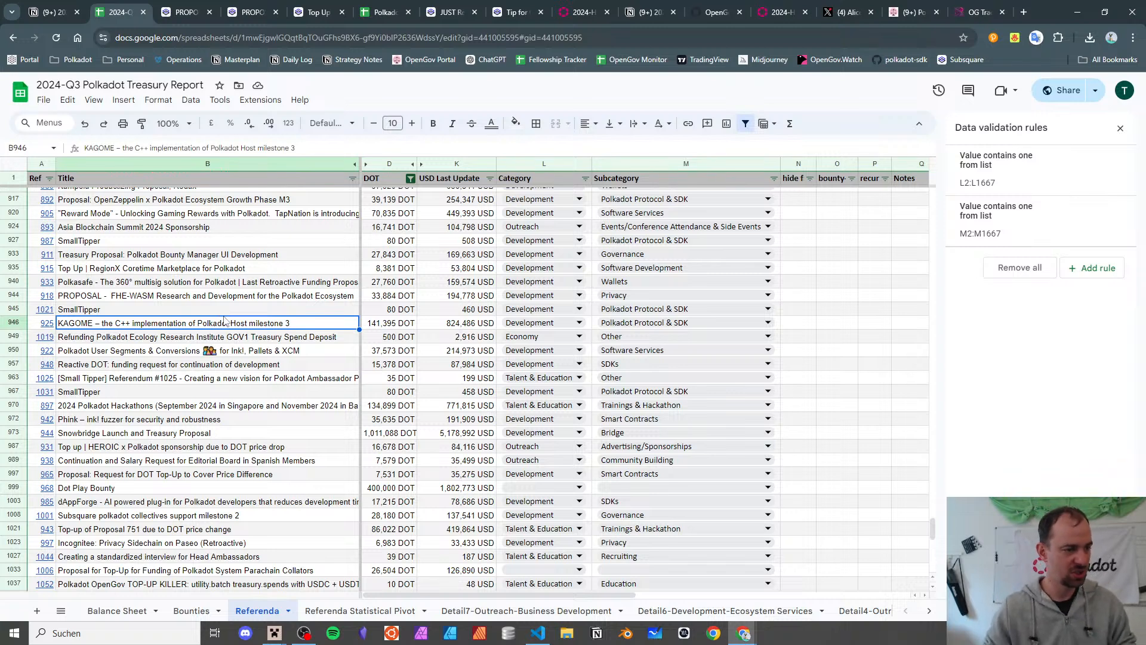
pyautogui.press('Down')
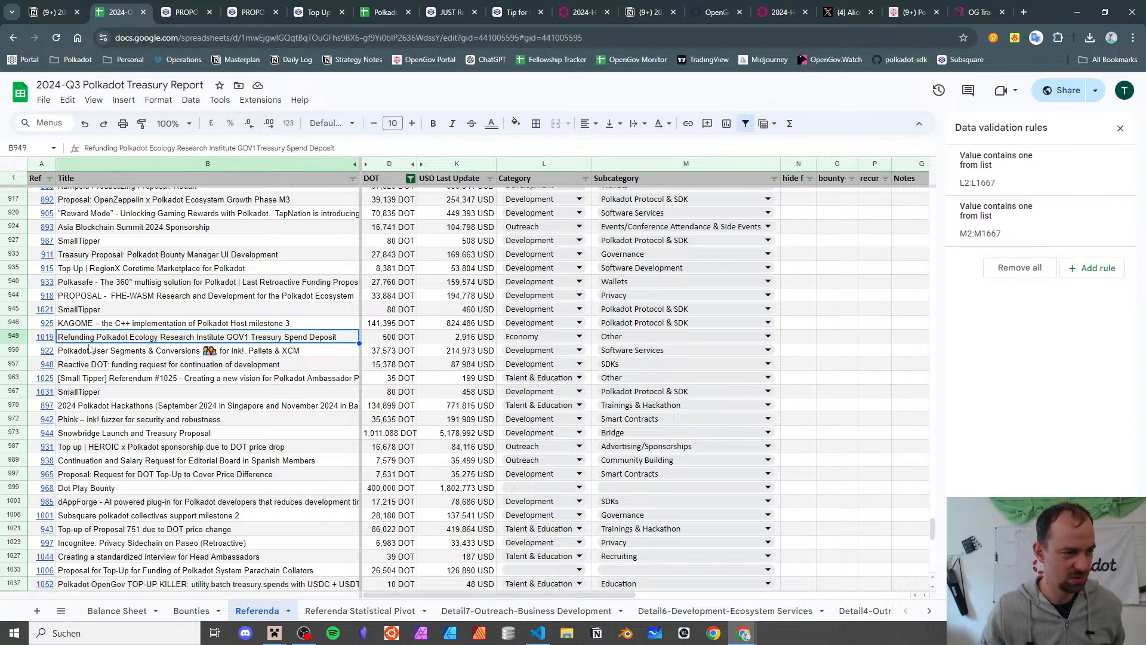
# - Open referendum 1019's refund request on Subsquare and follow its link to Polkassembly treasury proposal 452
pyautogui.click(50, 339)
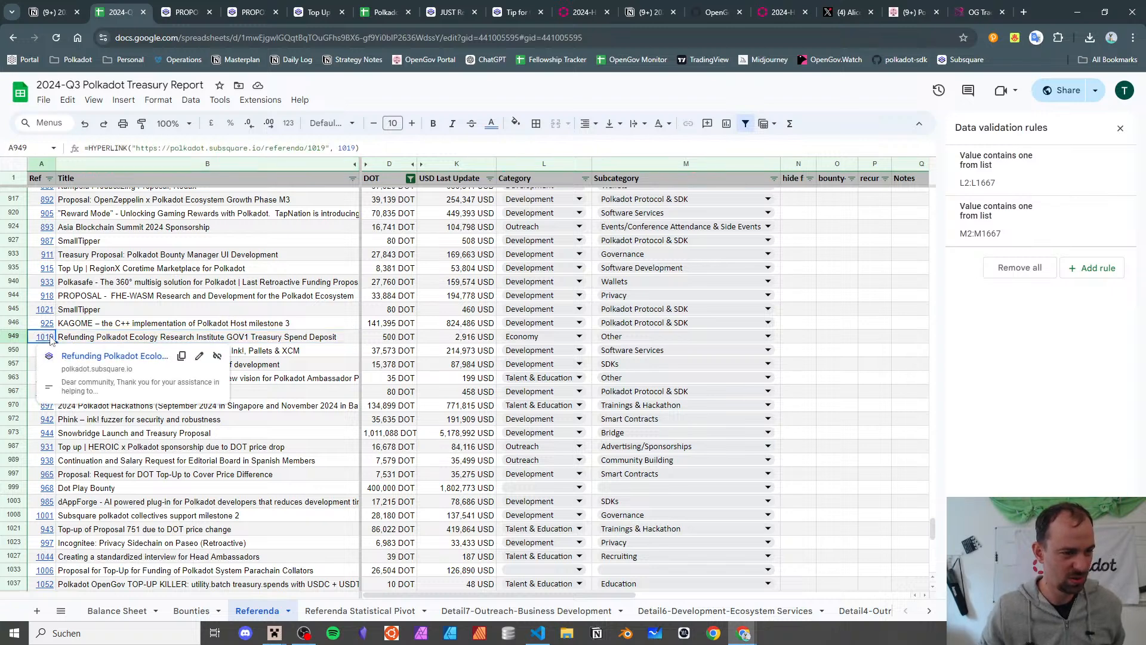
pyautogui.click(107, 356)
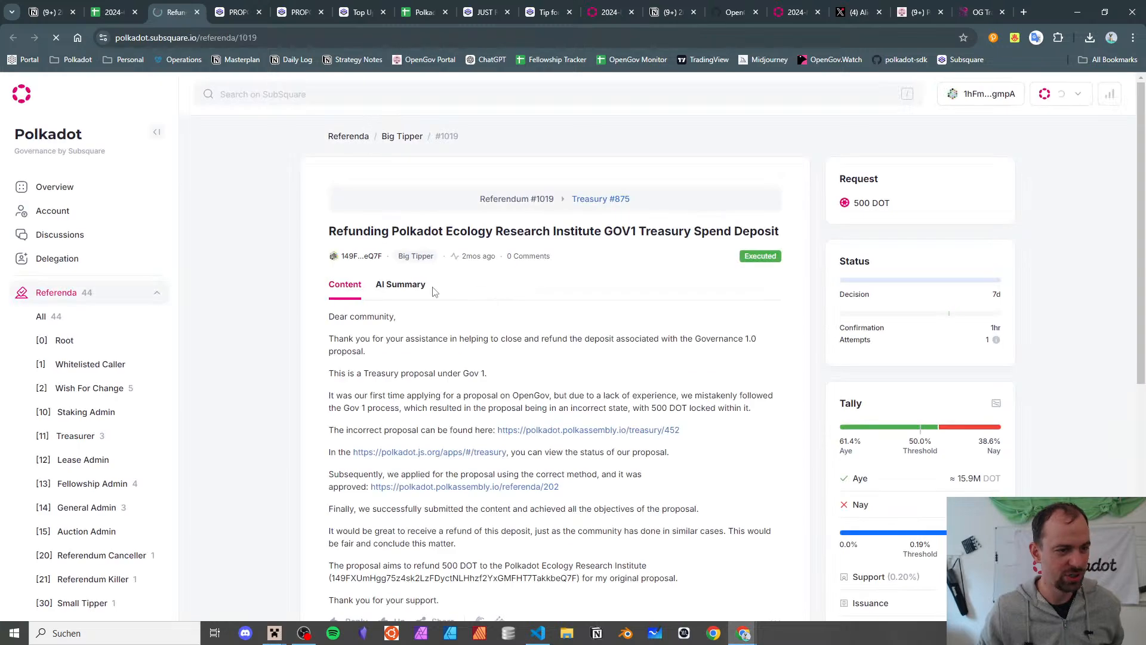
pyautogui.scroll(-1, 434, 291)
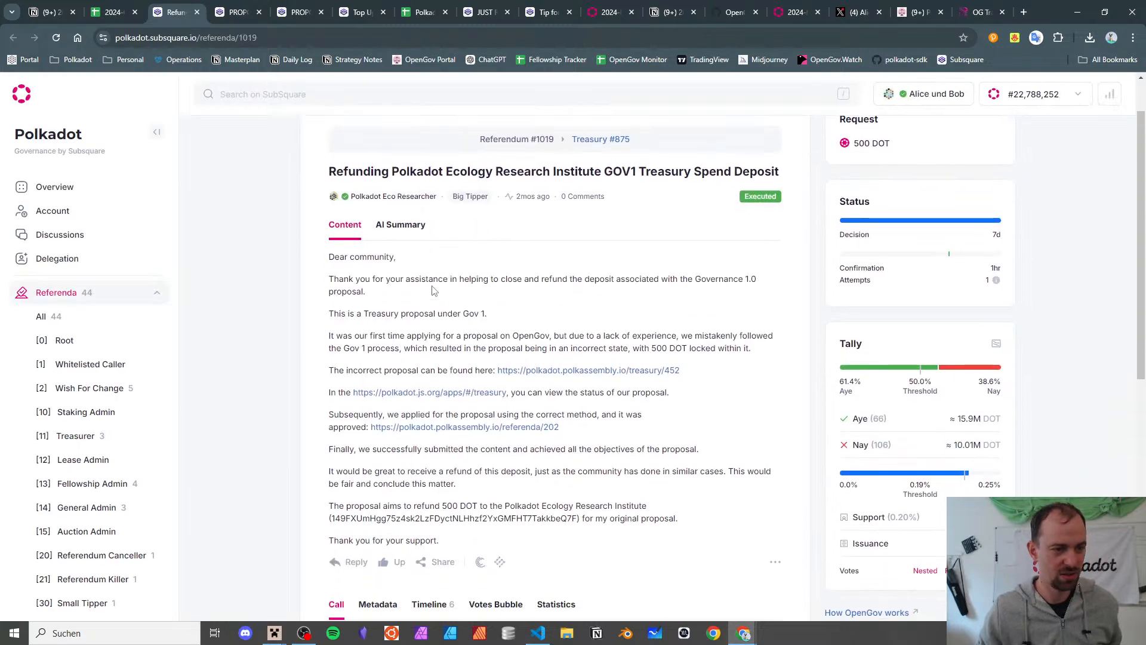
pyautogui.scroll(1, 434, 290)
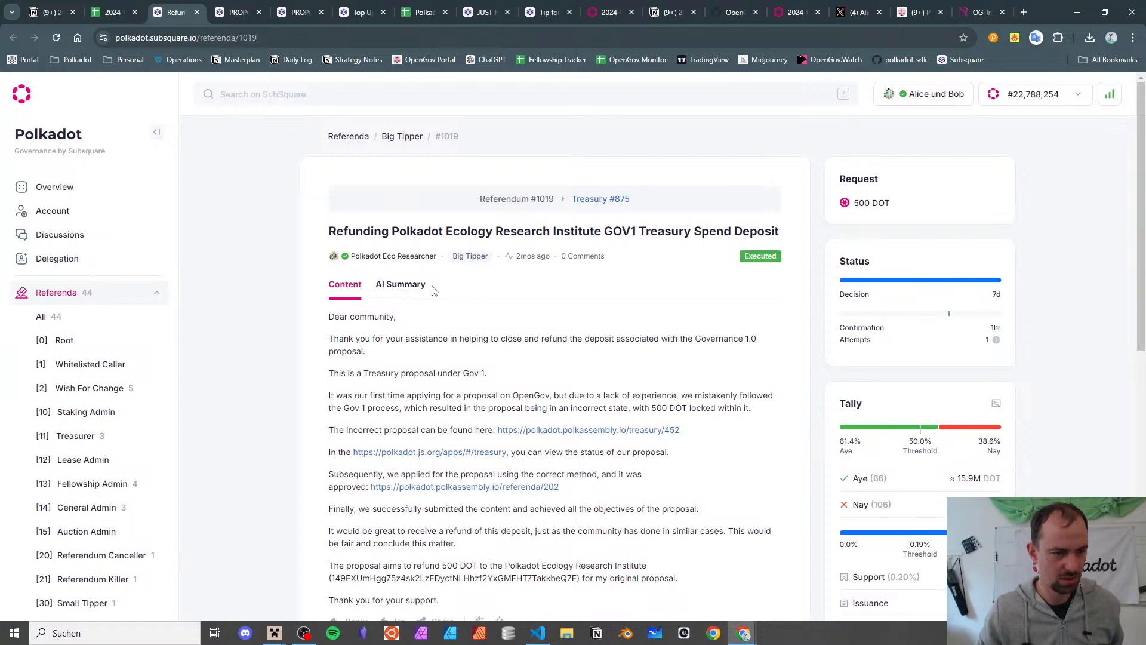
pyautogui.scroll(-2, 434, 291)
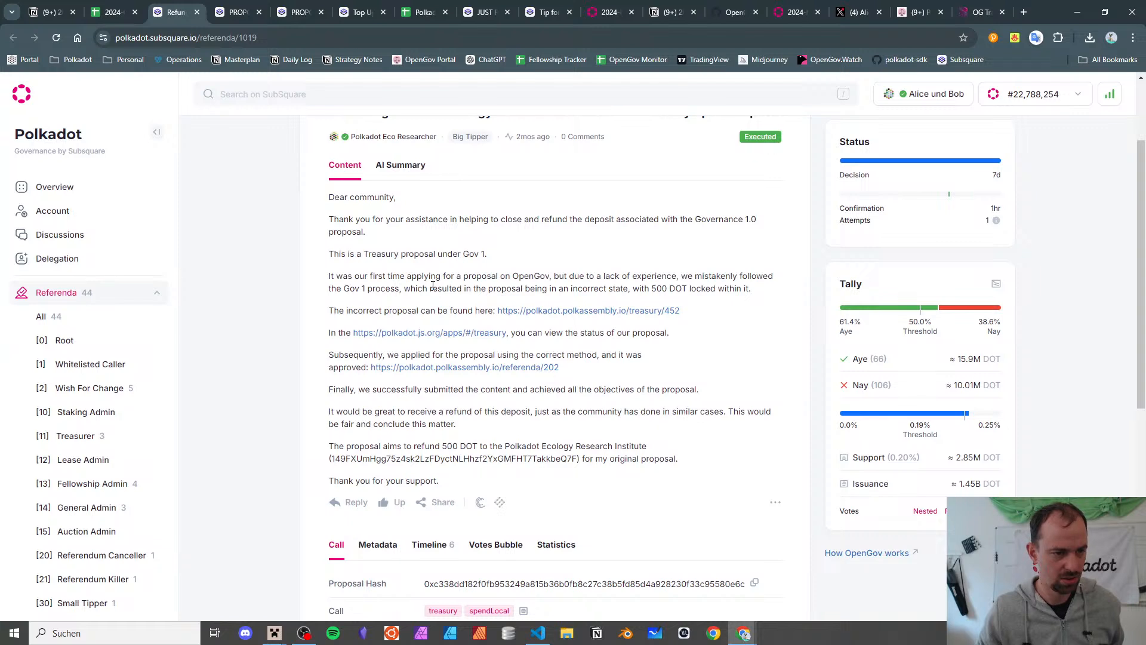
pyautogui.click(665, 313)
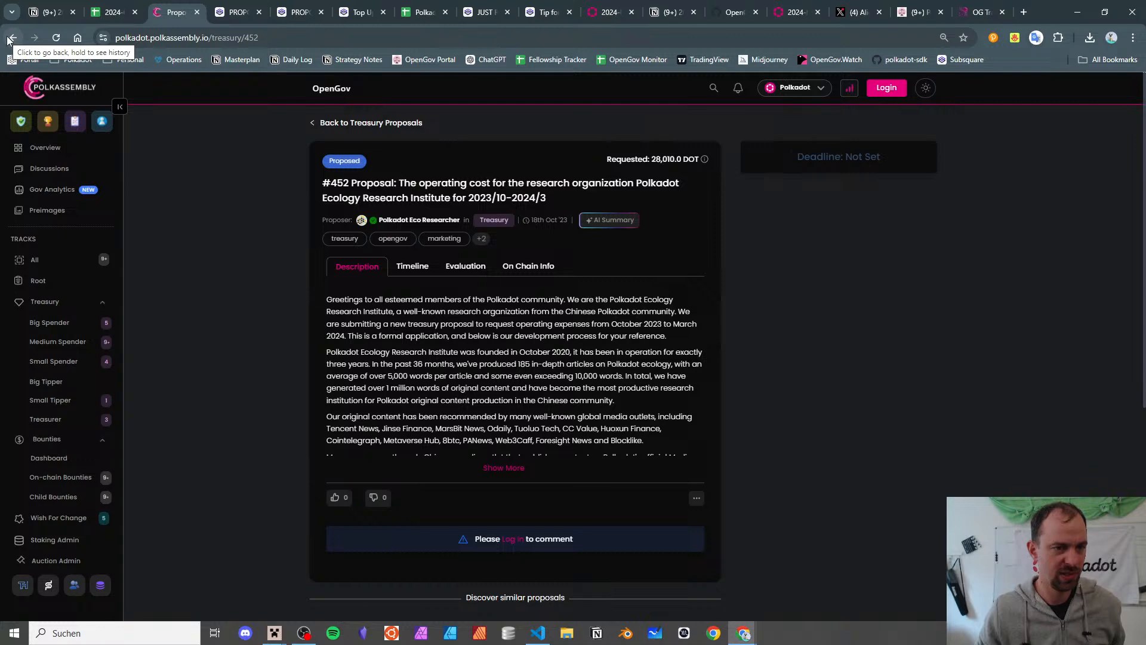
# - Search the 2024-H1 report for 'ecology' to find the original proposal, then return to 2024-Q3
pyautogui.click(10, 38)
pyautogui.click(423, 12)
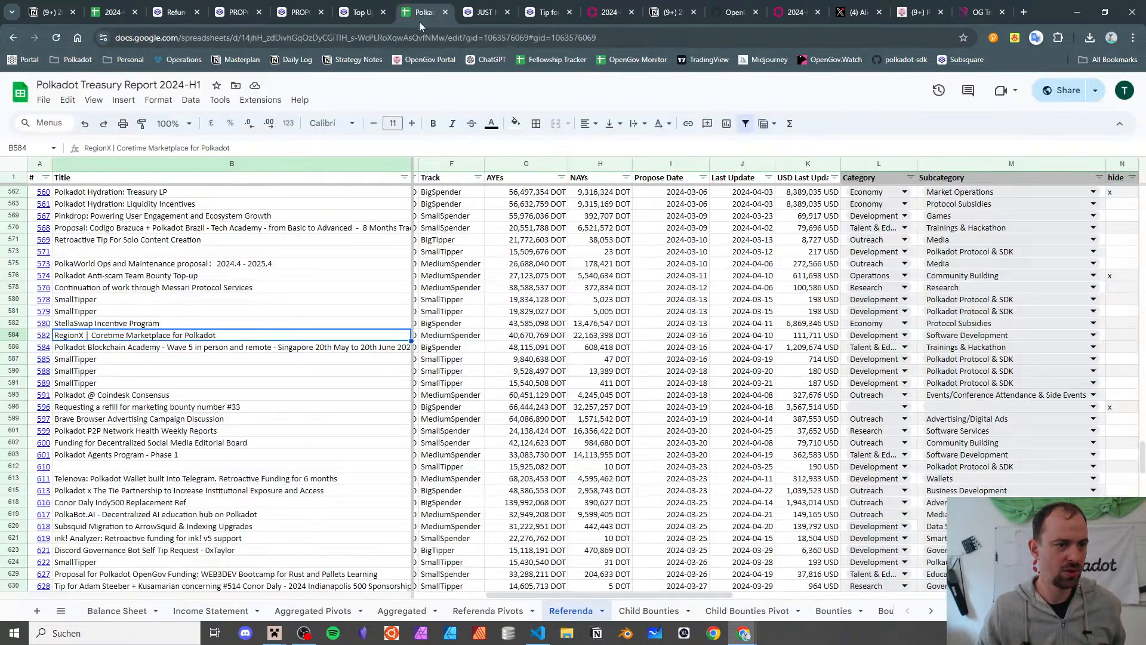
pyautogui.hotkey('ctrl', 'f')
pyautogui.write('e')
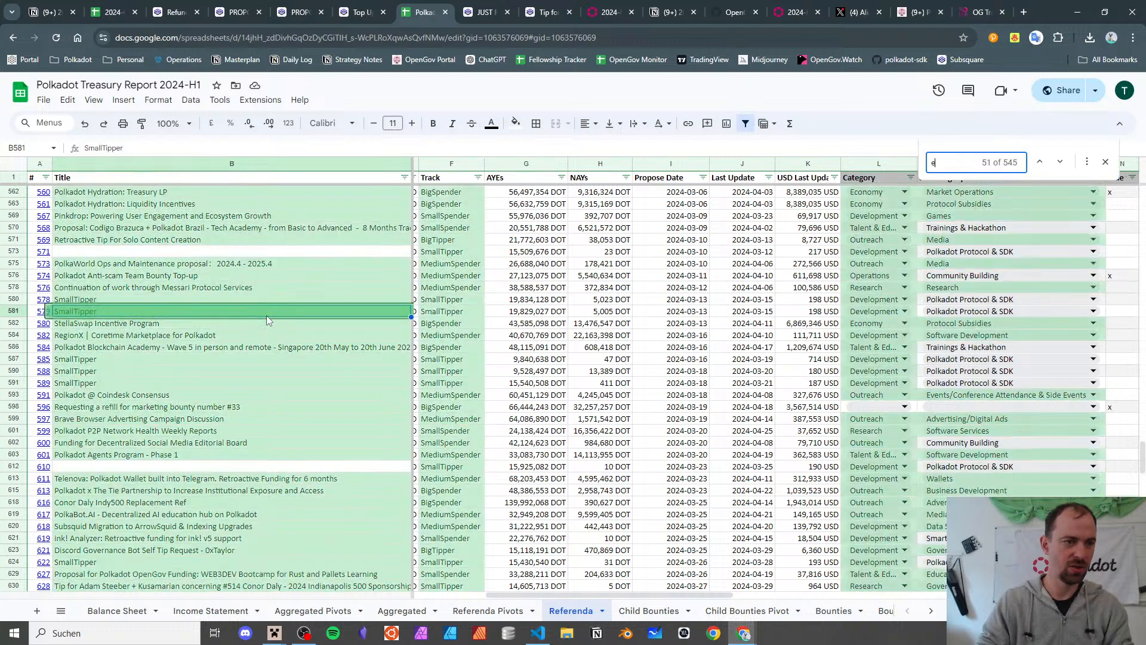
pyautogui.write('cology')
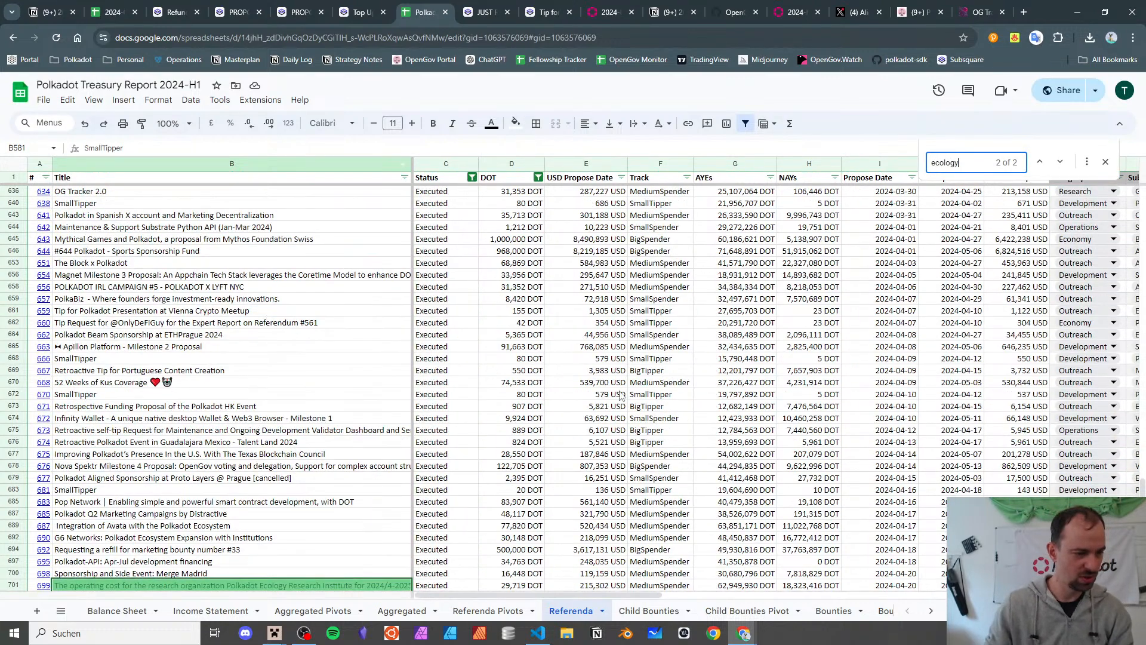
pyautogui.click(1041, 164)
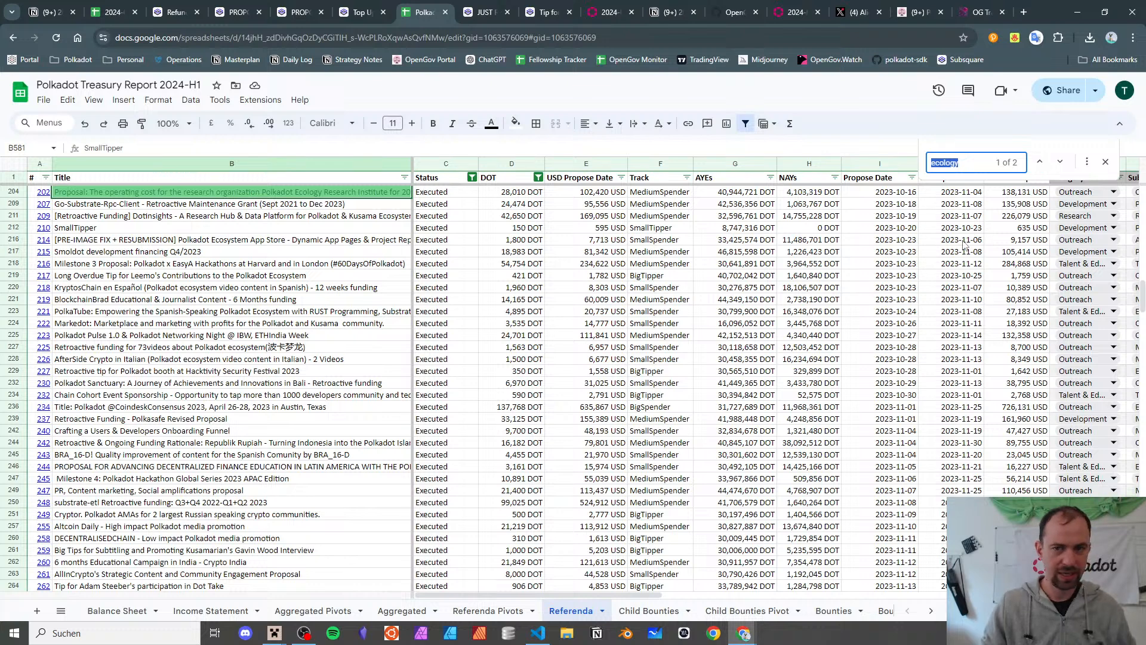
pyautogui.hscroll(3, 961, 239)
pyautogui.hscroll(-3, 962, 240)
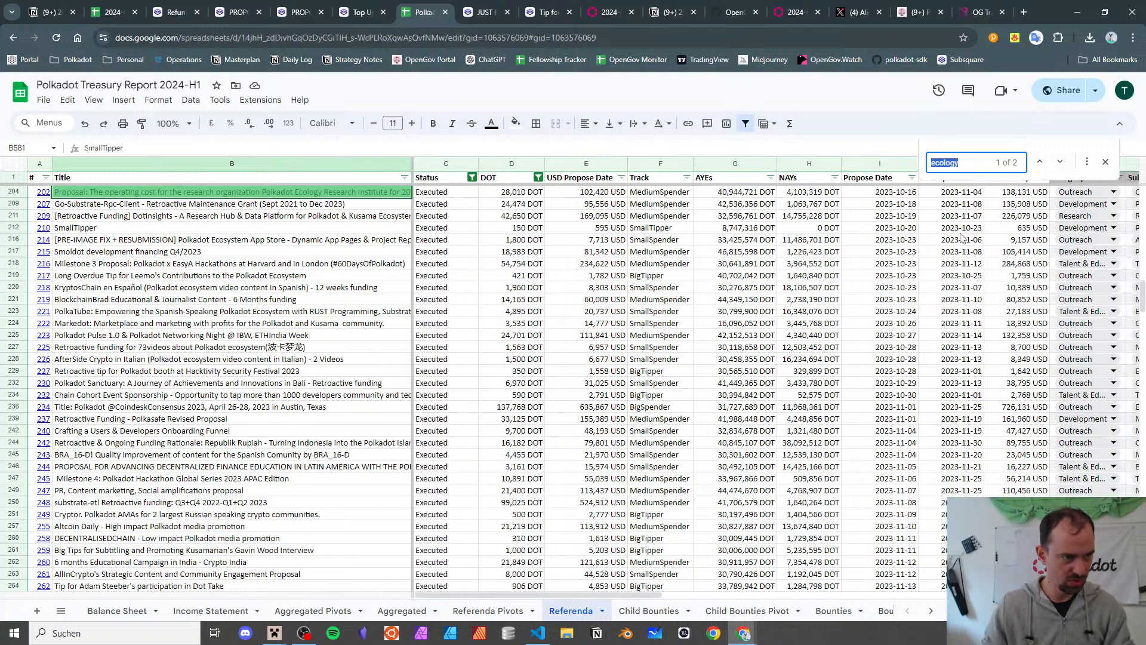
pyautogui.click(104, 11)
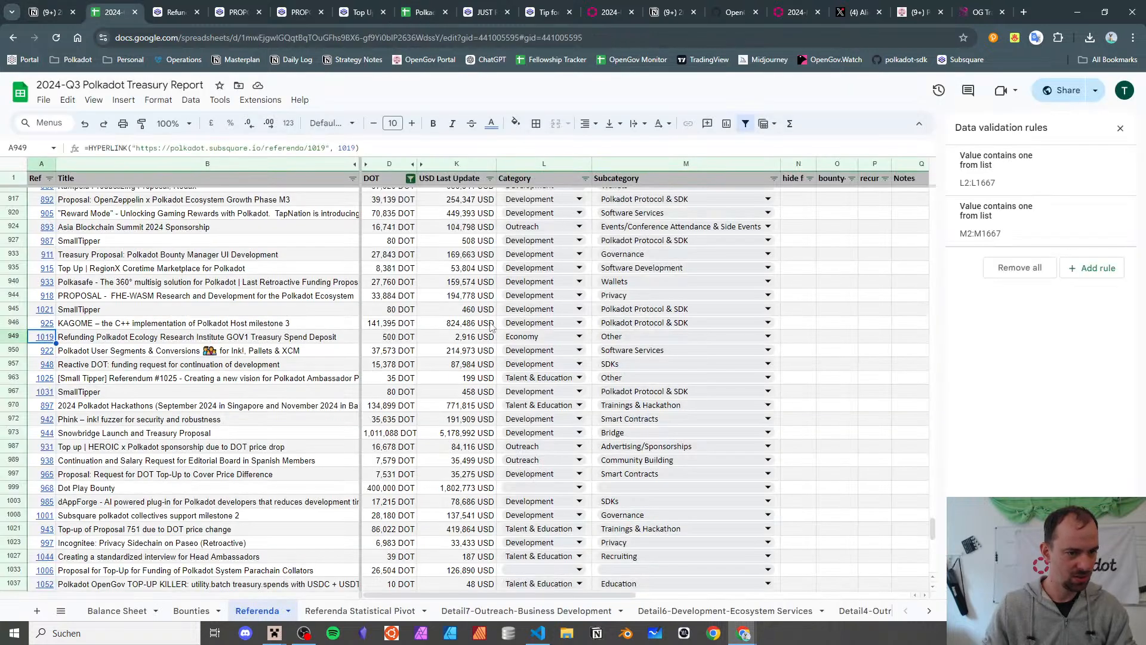
# - Set referendum 1019's category to Outreach and subcategory to Community Building
pyautogui.click(525, 336)
pyautogui.click(561, 395)
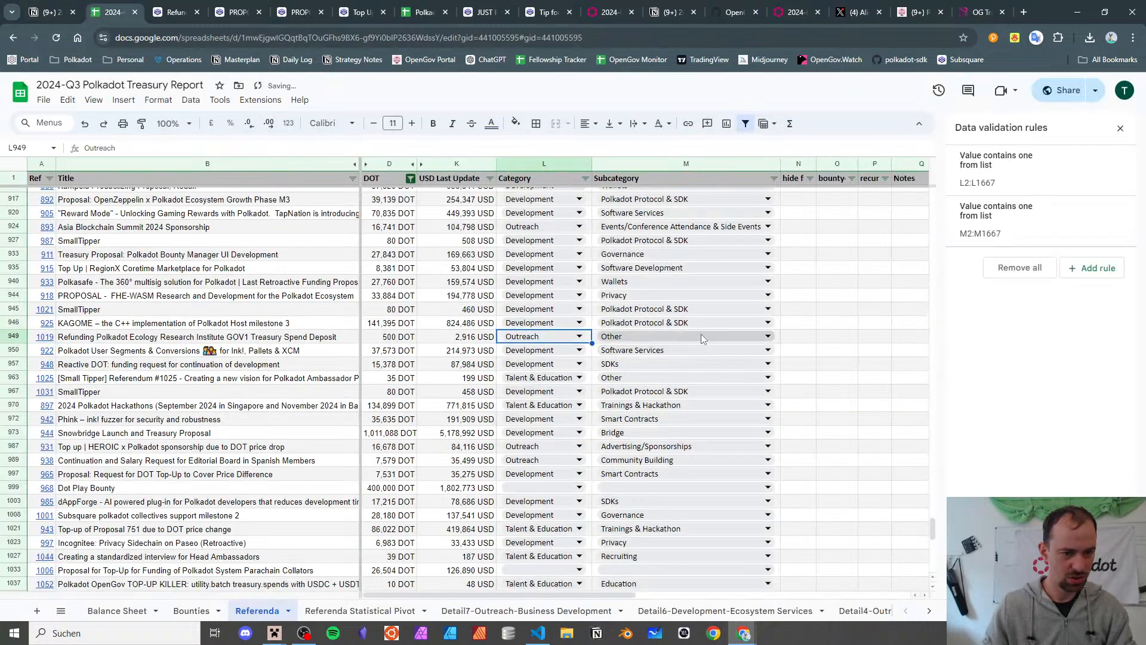
pyautogui.click(701, 336)
pyautogui.scroll(-3, 693, 412)
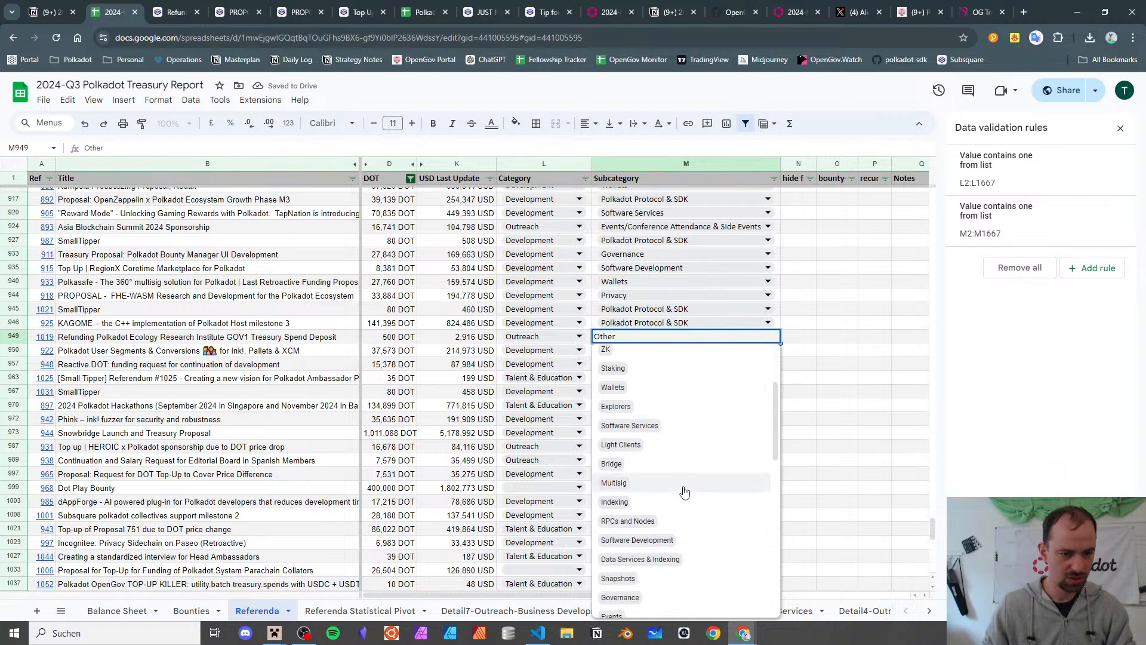
pyautogui.scroll(-2, 615, 466)
pyautogui.hotkey('ctrl', 'a')
pyautogui.press('BackSpace')
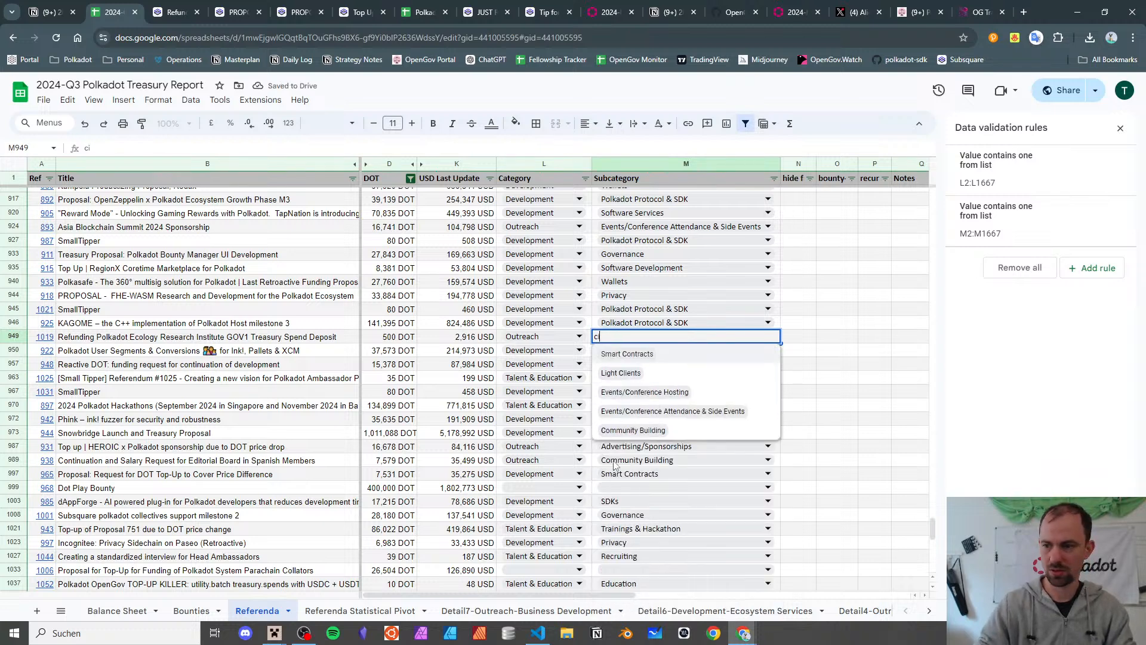
pyautogui.write('comm')
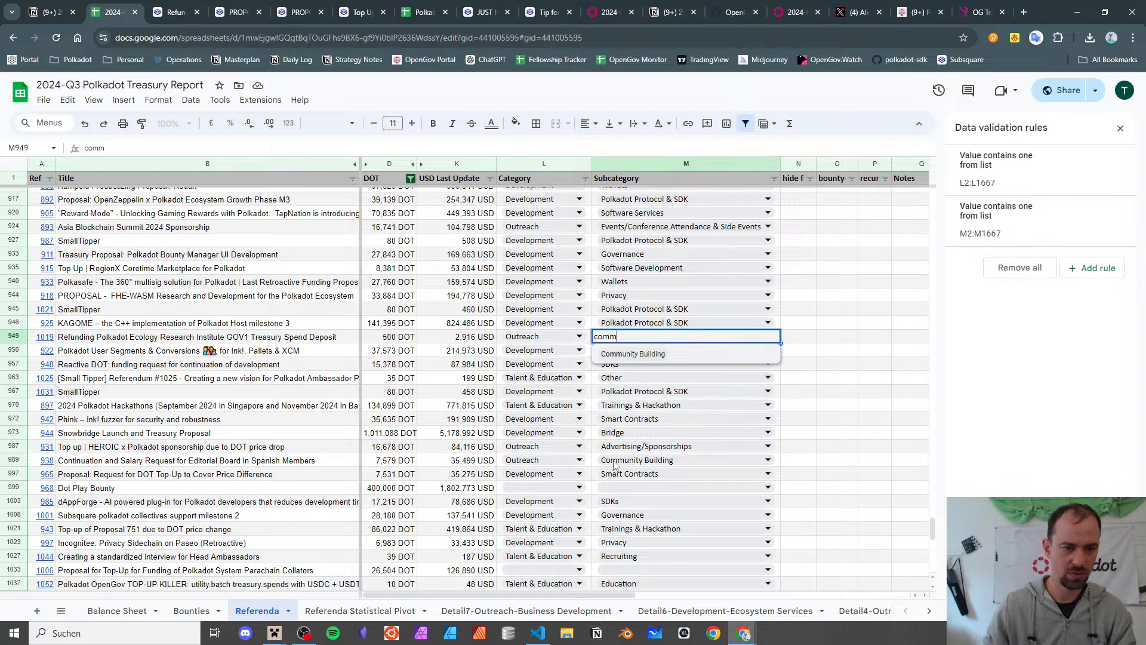
pyautogui.click(654, 354)
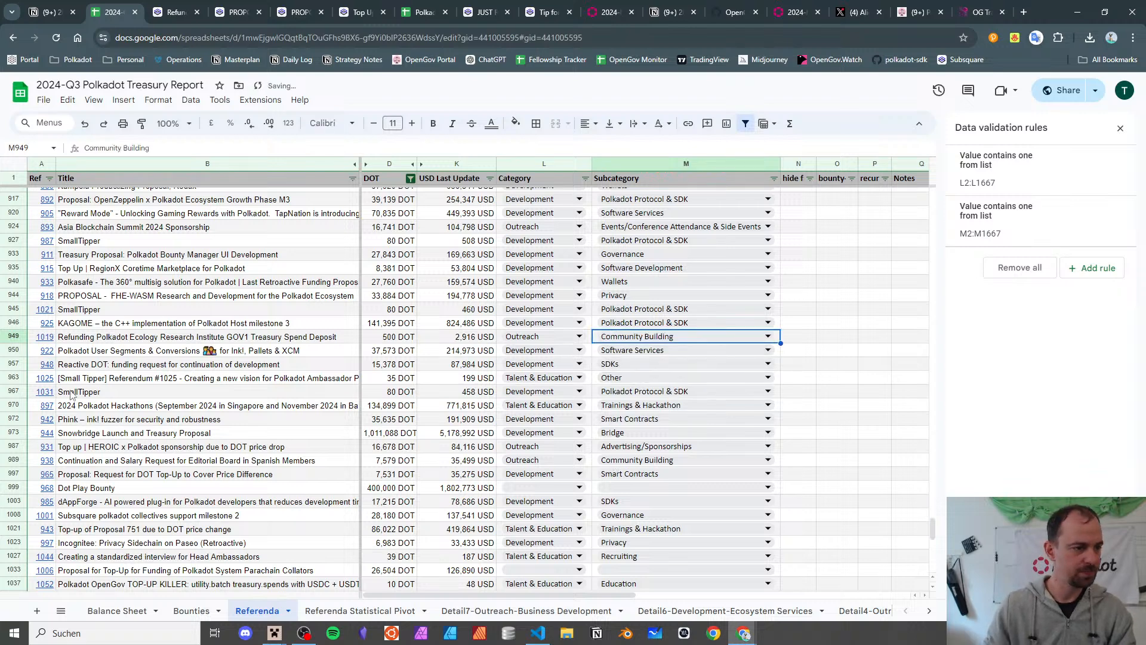
pyautogui.click(94, 337)
# - Close three finished reference tabs
pyautogui.click(197, 12)
pyautogui.click(196, 12)
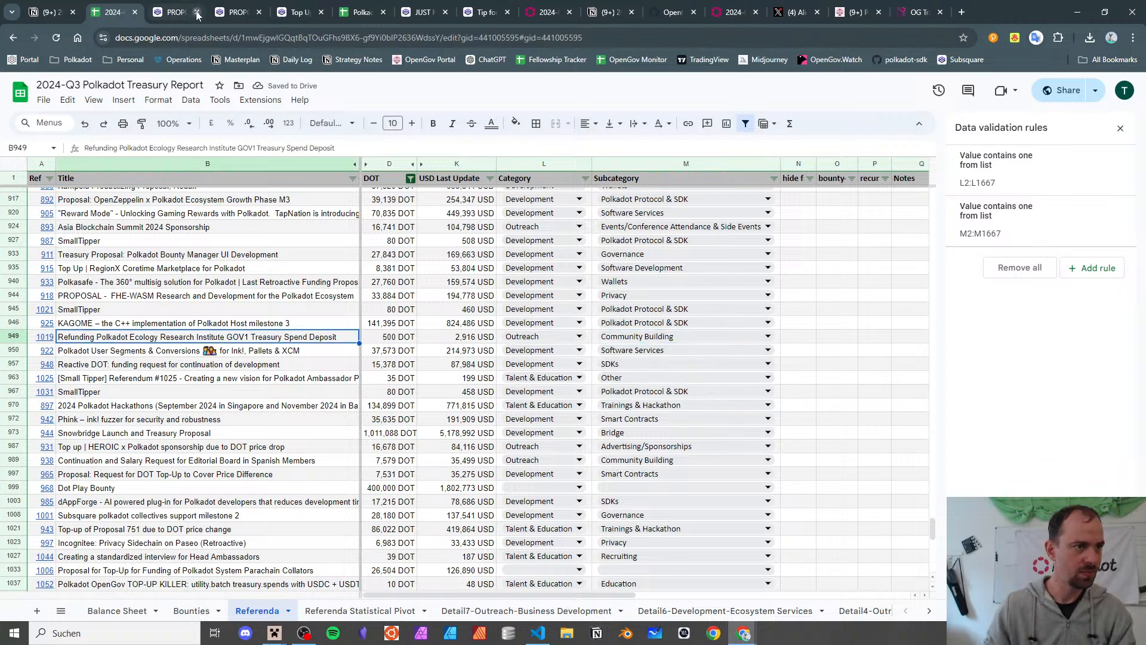
pyautogui.click(197, 12)
pyautogui.click(197, 12)
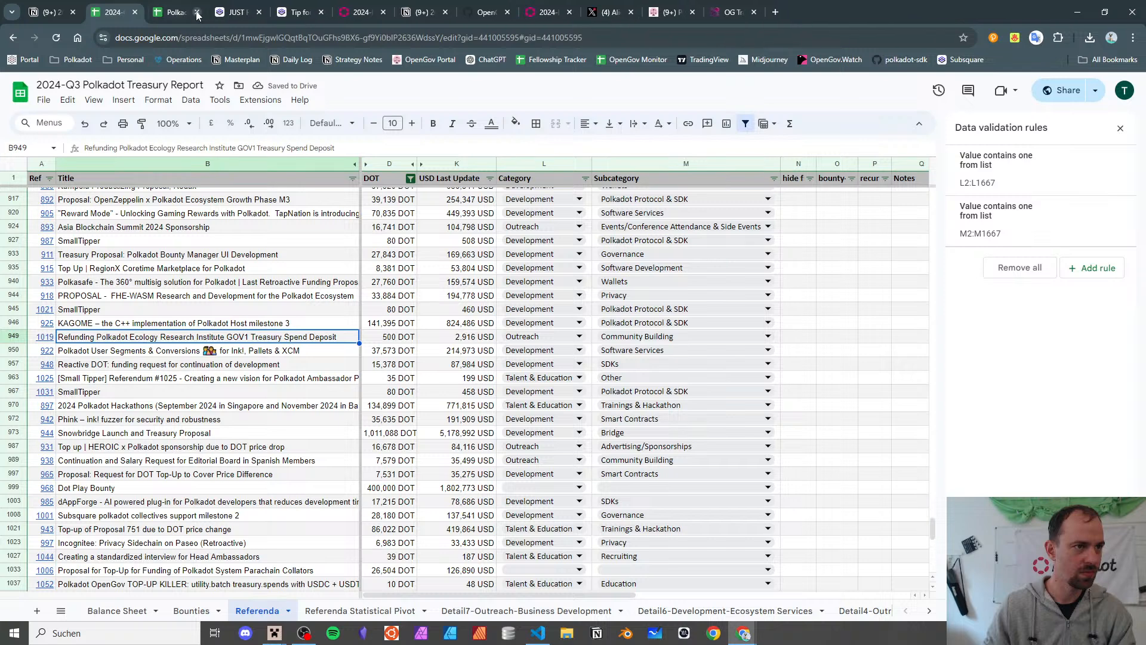
# - Close the JUST…, Tip fo… and 2024-… tabs and reselect row 949's title
pyautogui.click(258, 12)
pyautogui.click(258, 12)
pyautogui.click(258, 12)
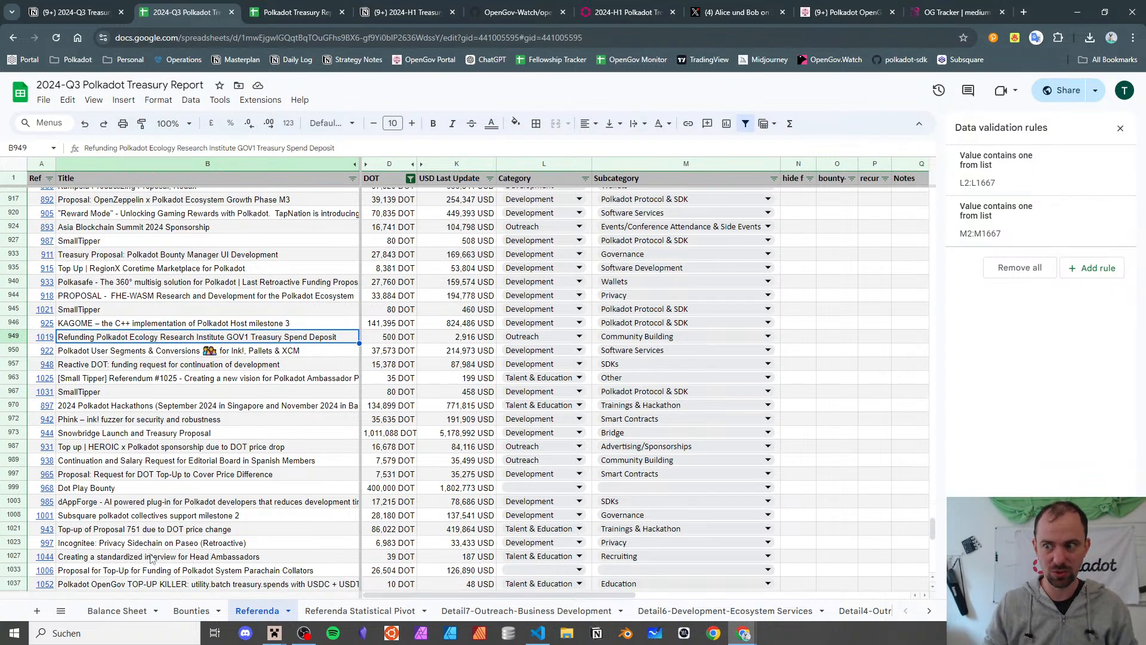
pyautogui.click(203, 352)
pyautogui.press('Up')
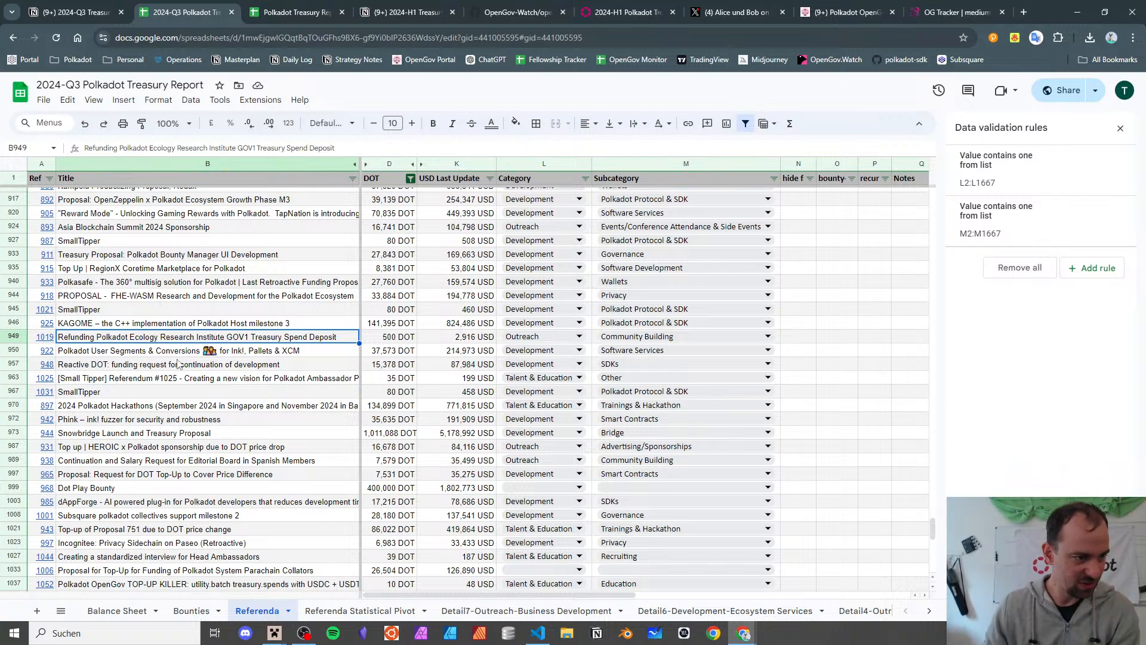
# - Open referendum 1019 on Subsquare from A949 and check its 500 DOT request
pyautogui.moveTo(33, 341)
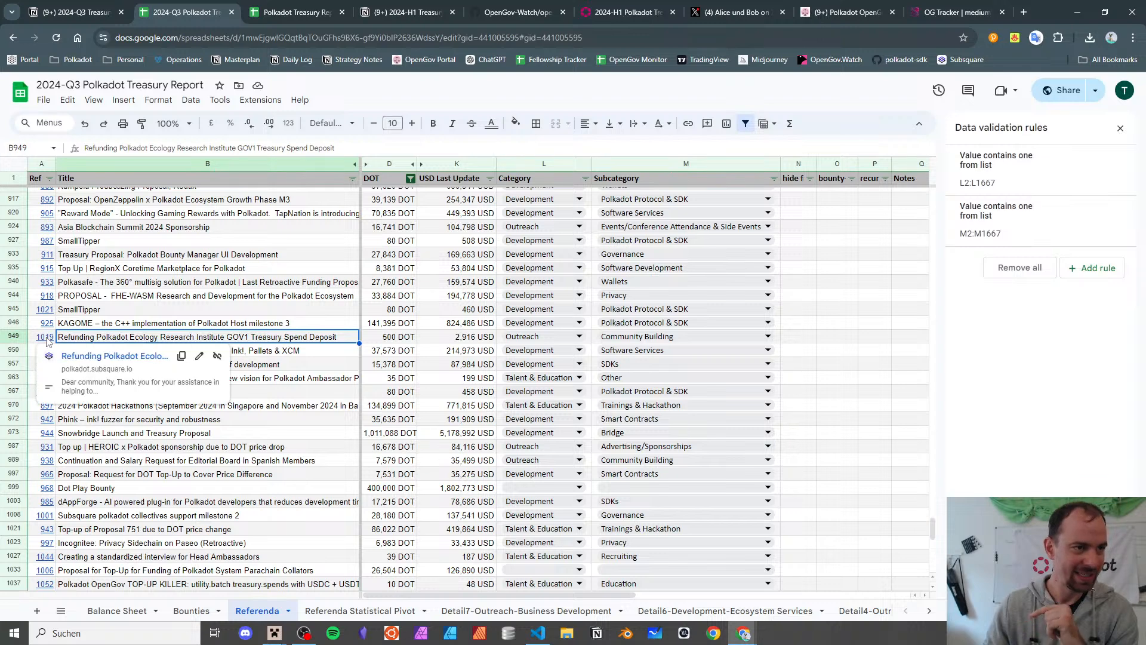
pyautogui.click(48, 341)
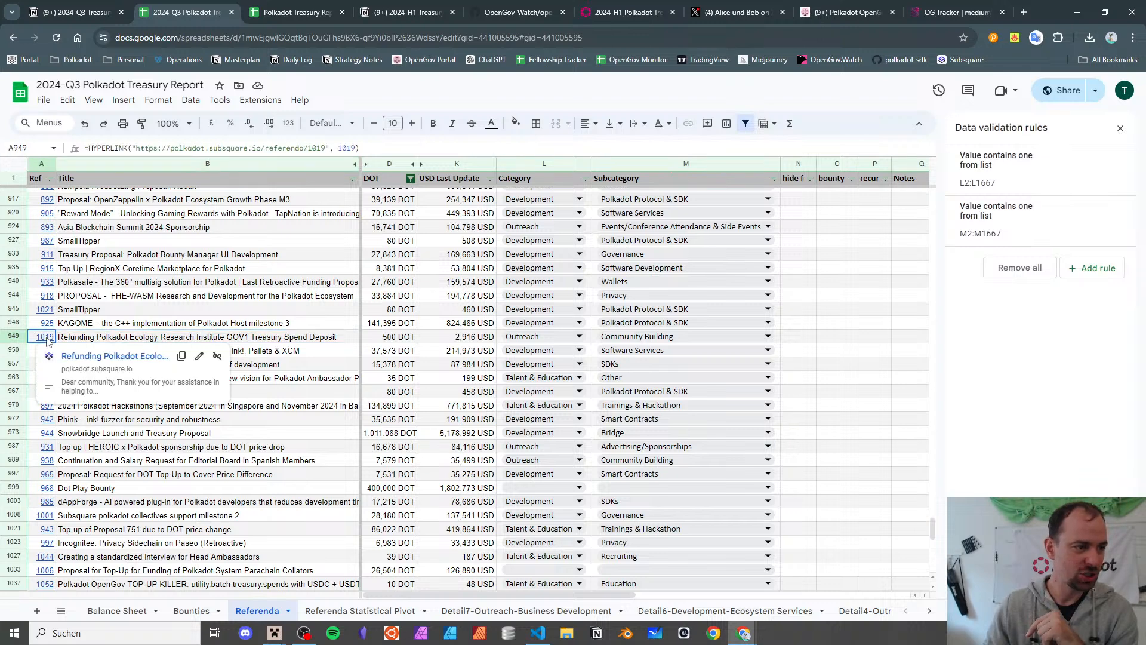
pyautogui.click(88, 356)
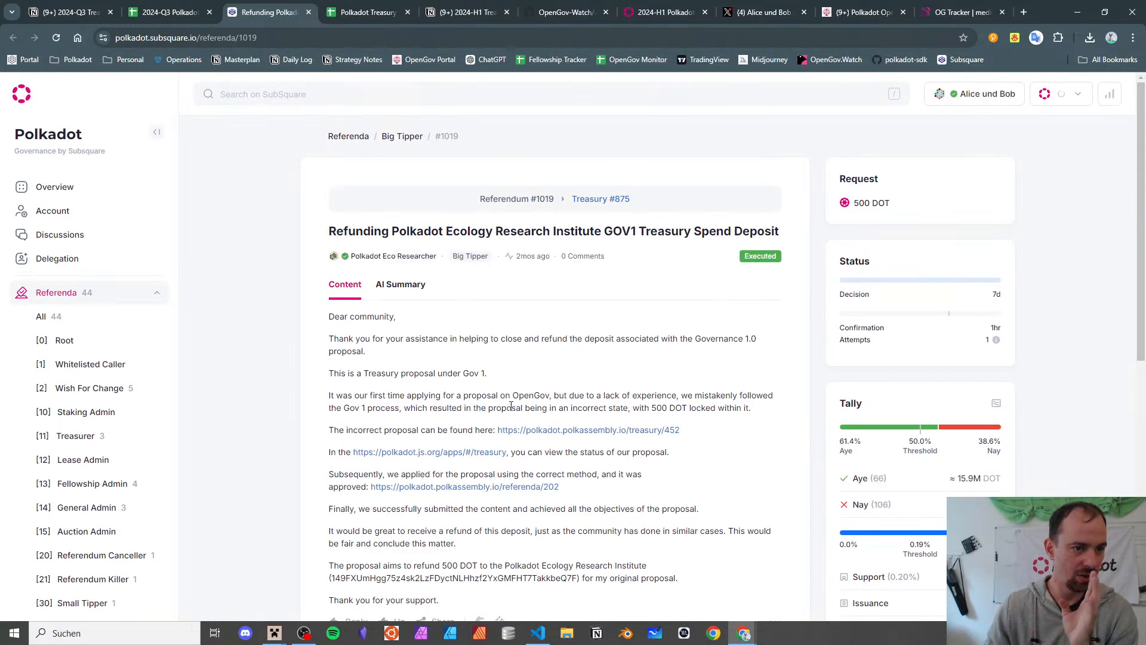
pyautogui.scroll(-1, 503, 388)
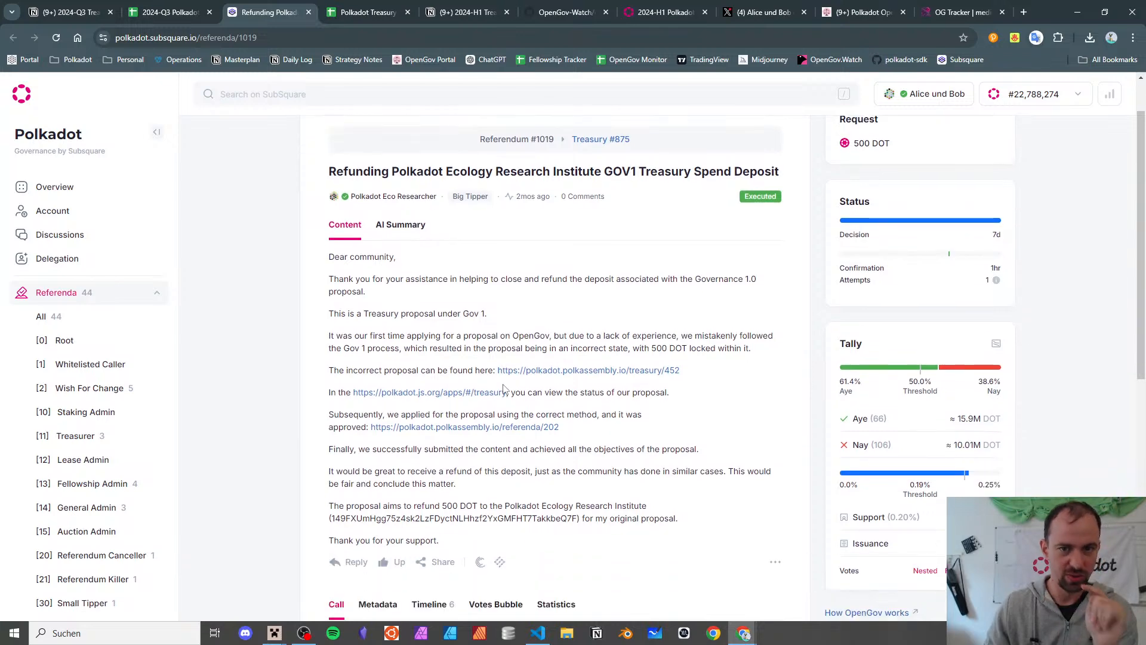
pyautogui.scroll(1, 503, 388)
pyautogui.moveTo(891, 203); pyautogui.dragTo(850, 203)
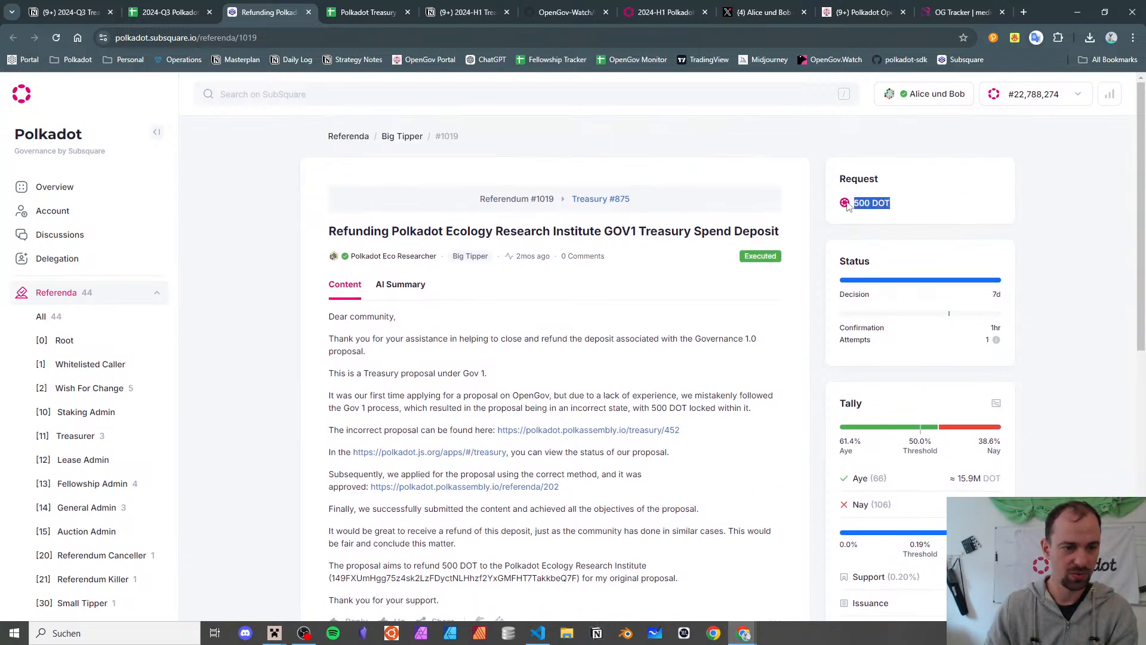
# - Read the refund paragraph for the Polkadot Ecology Research Institute, glancing back at the report sheet
pyautogui.scroll(-4, 699, 292)
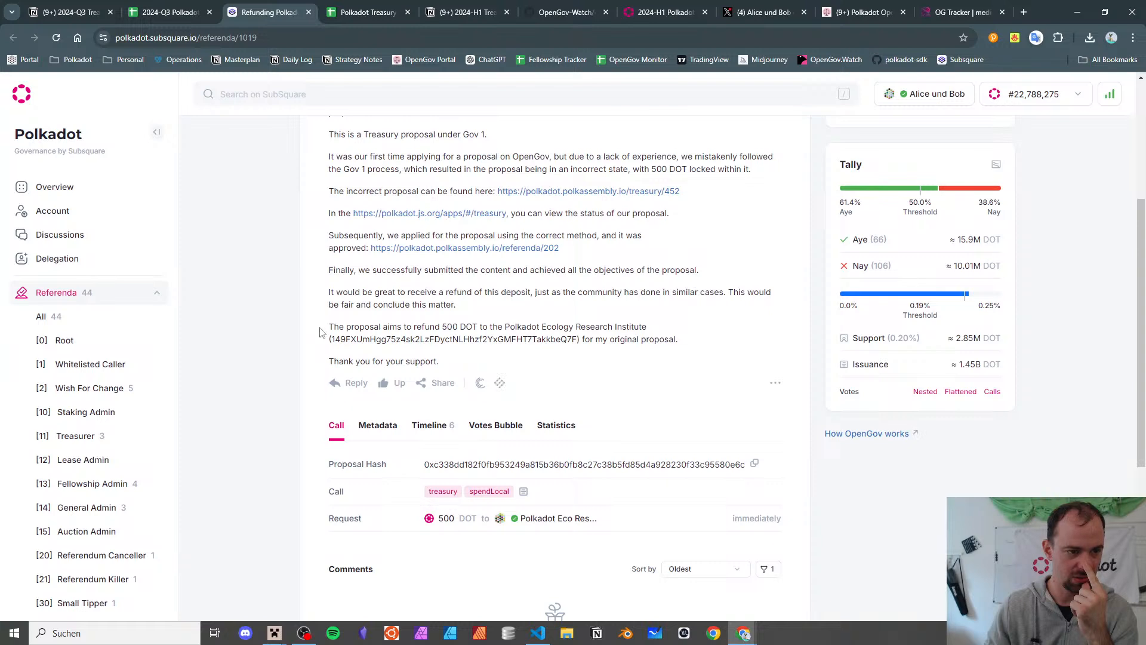
pyautogui.moveTo(376, 330); pyautogui.dragTo(516, 340)
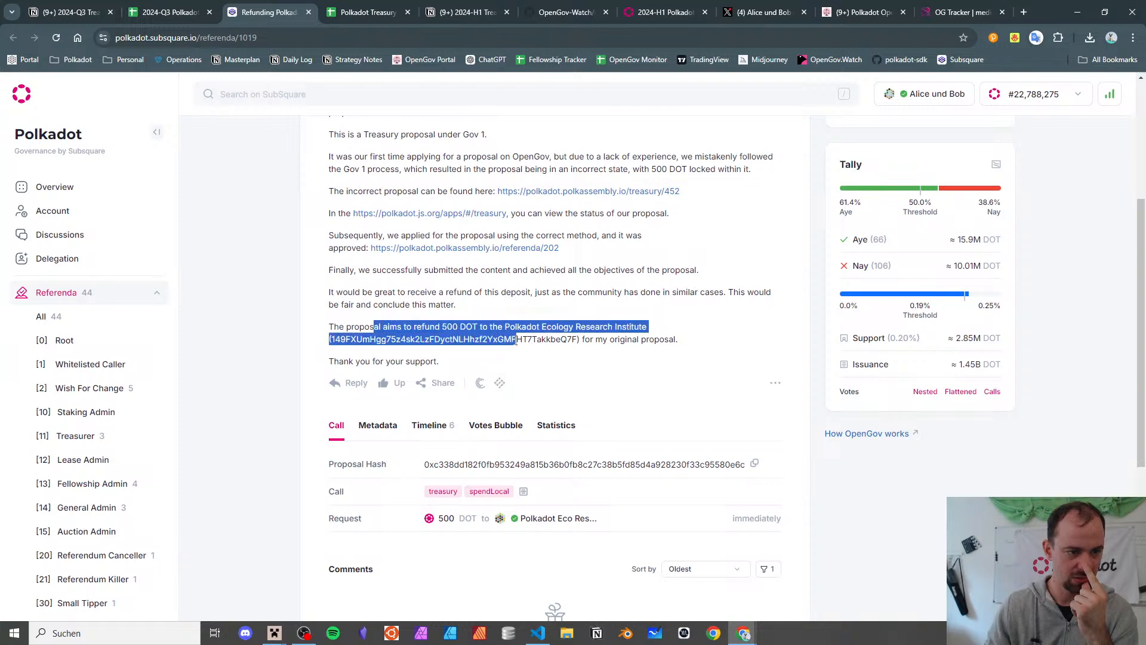
pyautogui.click(517, 340)
pyautogui.tripleClick(514, 339)
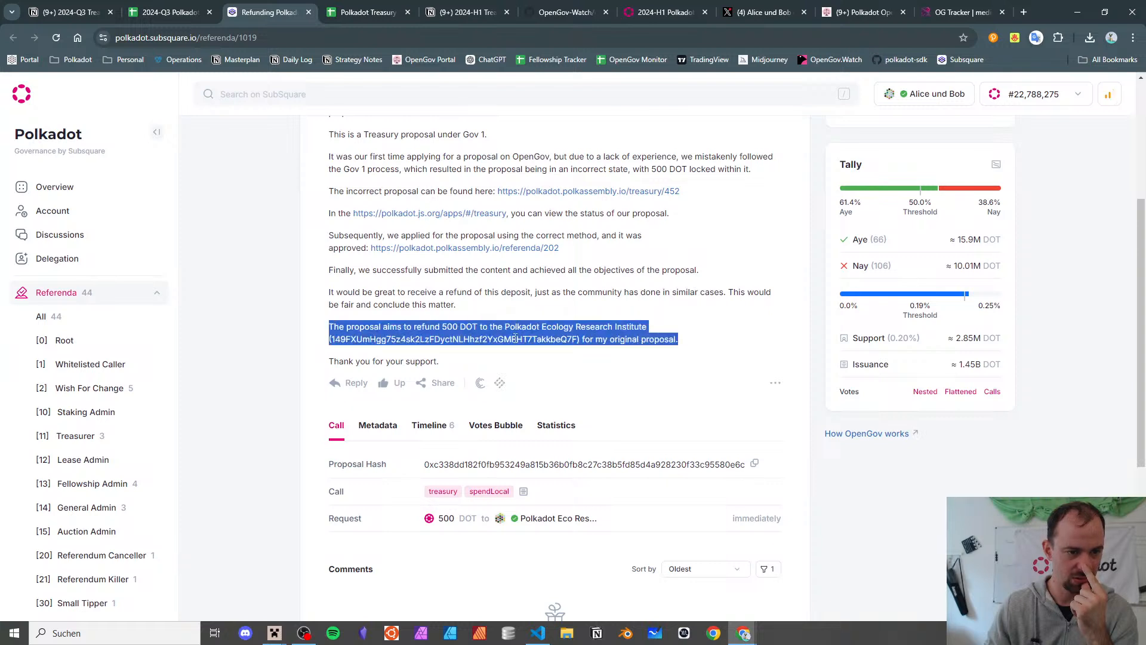
pyautogui.tripleClick(515, 338)
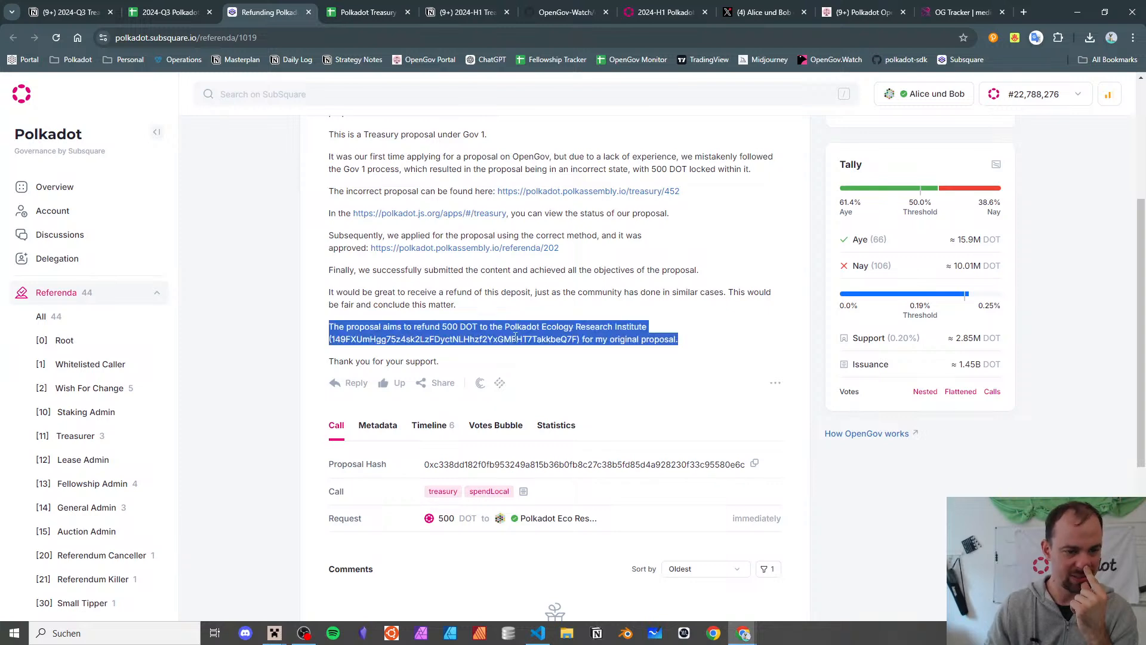
pyautogui.tripleClick(514, 338)
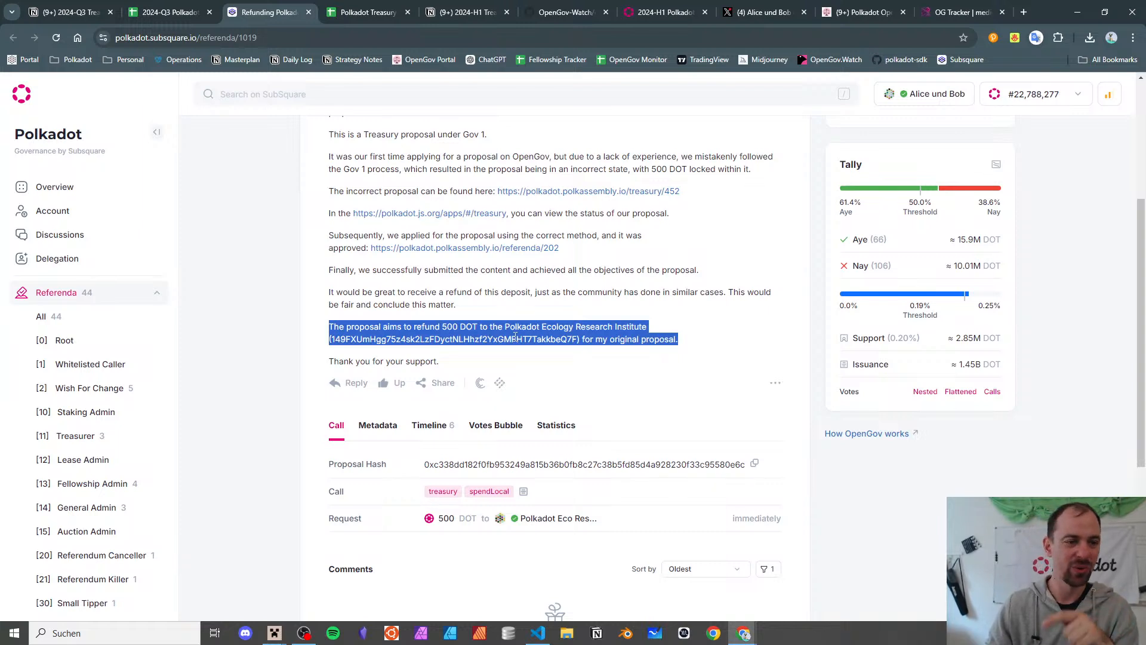
pyautogui.scroll(3, 527, 268)
pyautogui.scroll(2, 528, 268)
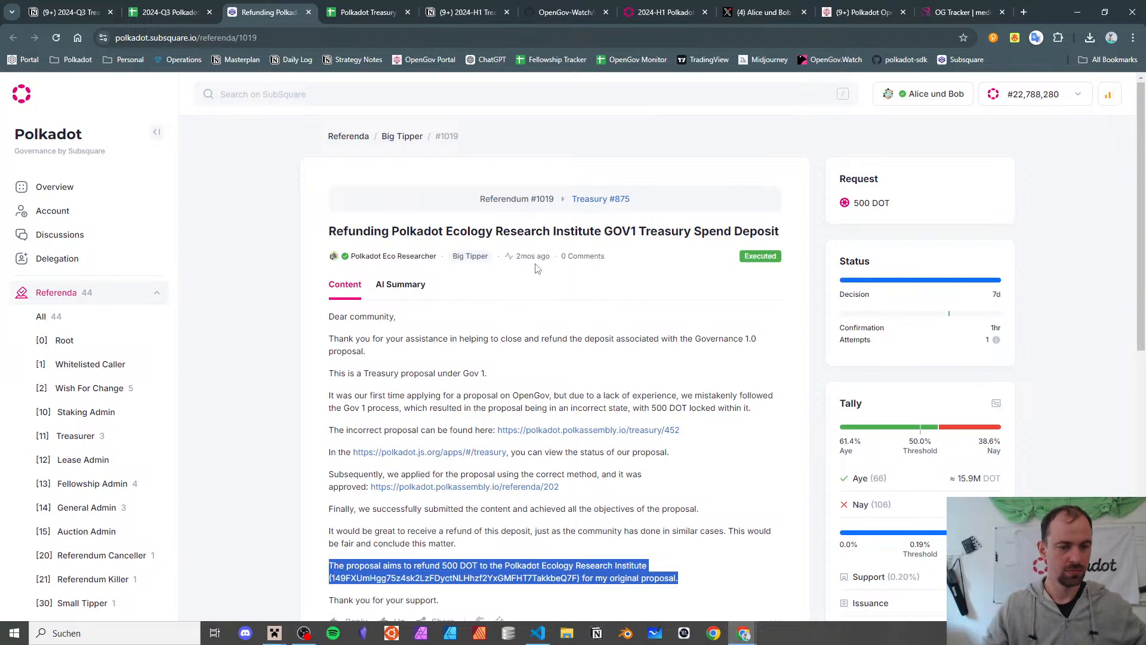
pyautogui.scroll(-2, 597, 358)
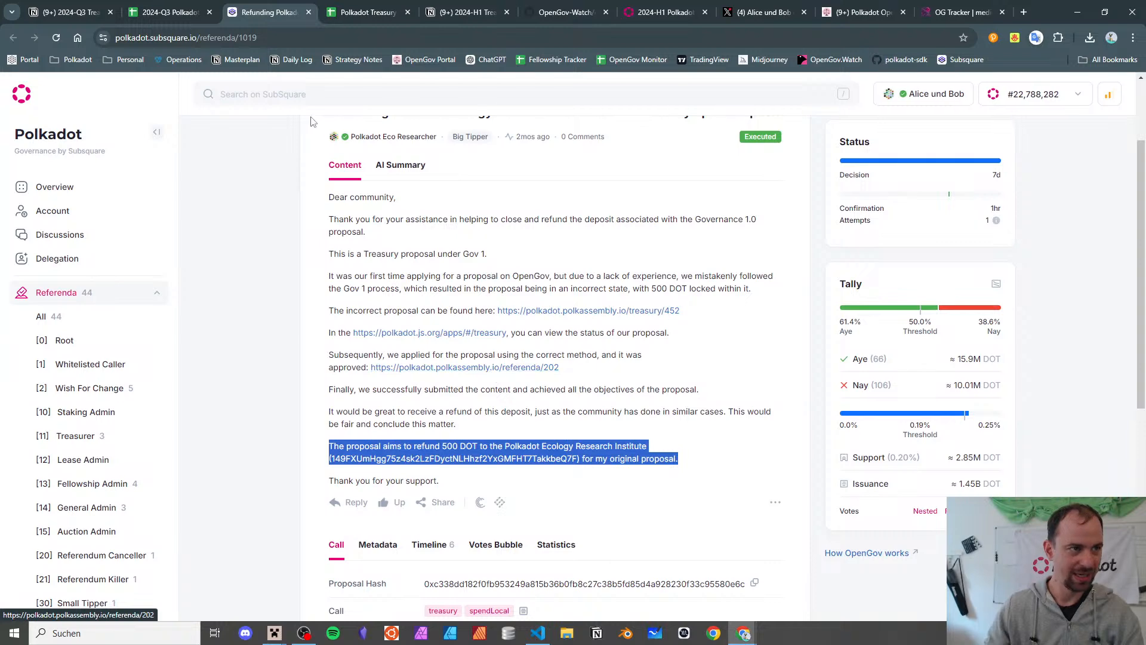
pyautogui.click(182, 13)
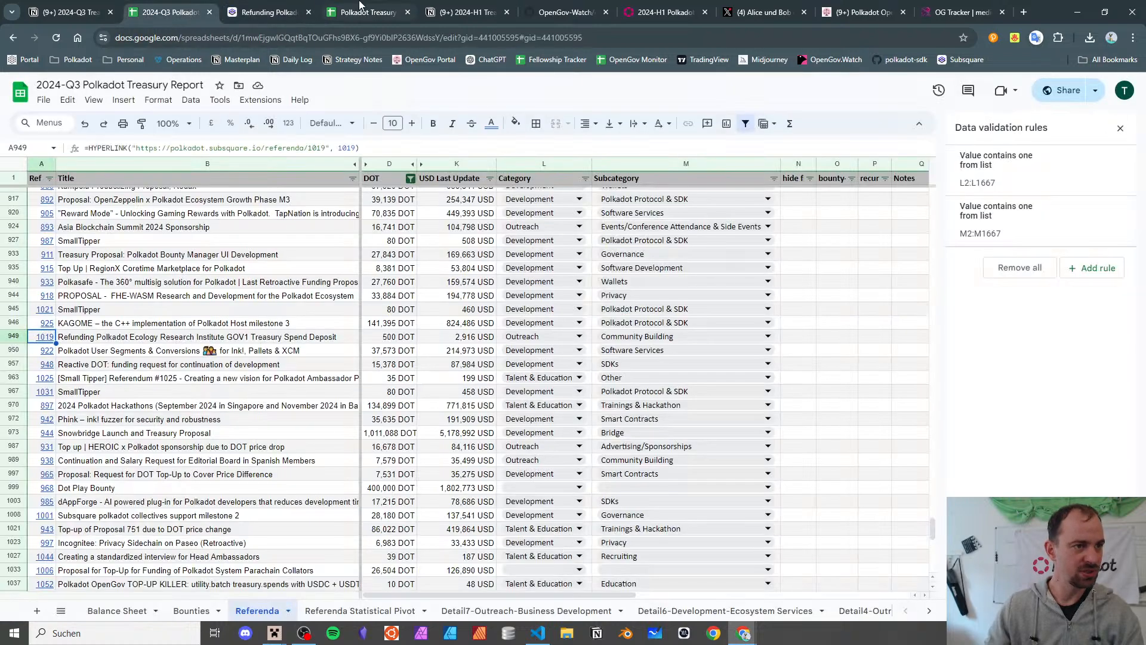
pyautogui.click(295, 7)
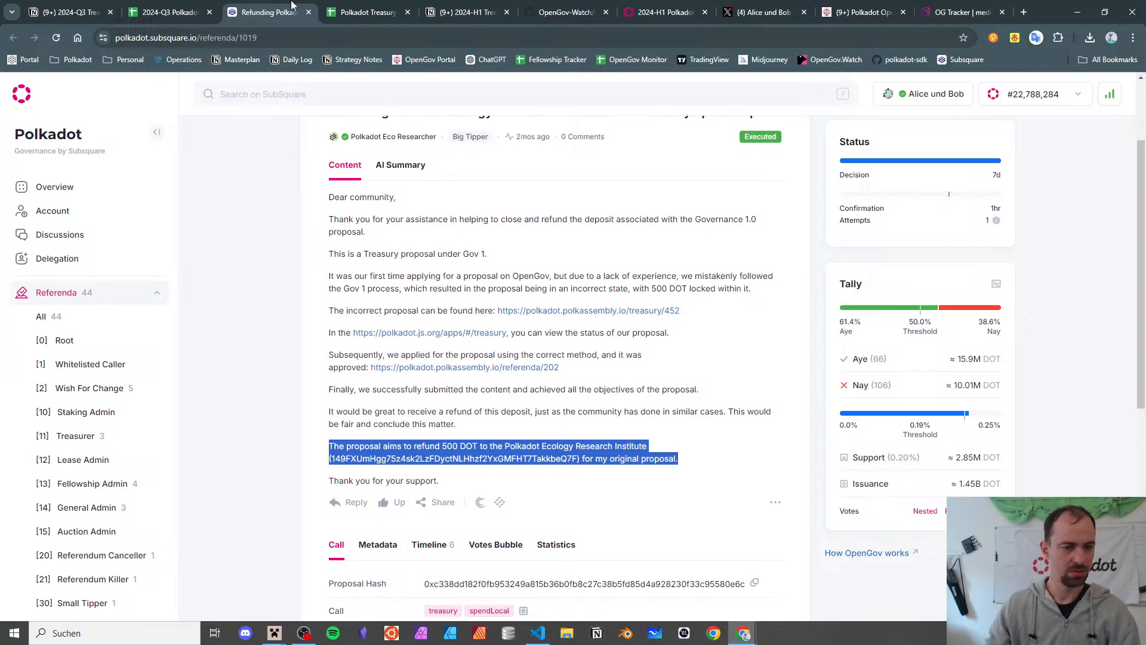
# - Open the treasury 452 proposal in its own tab and review its full description and timeline
pyautogui.middleClick(590, 311)
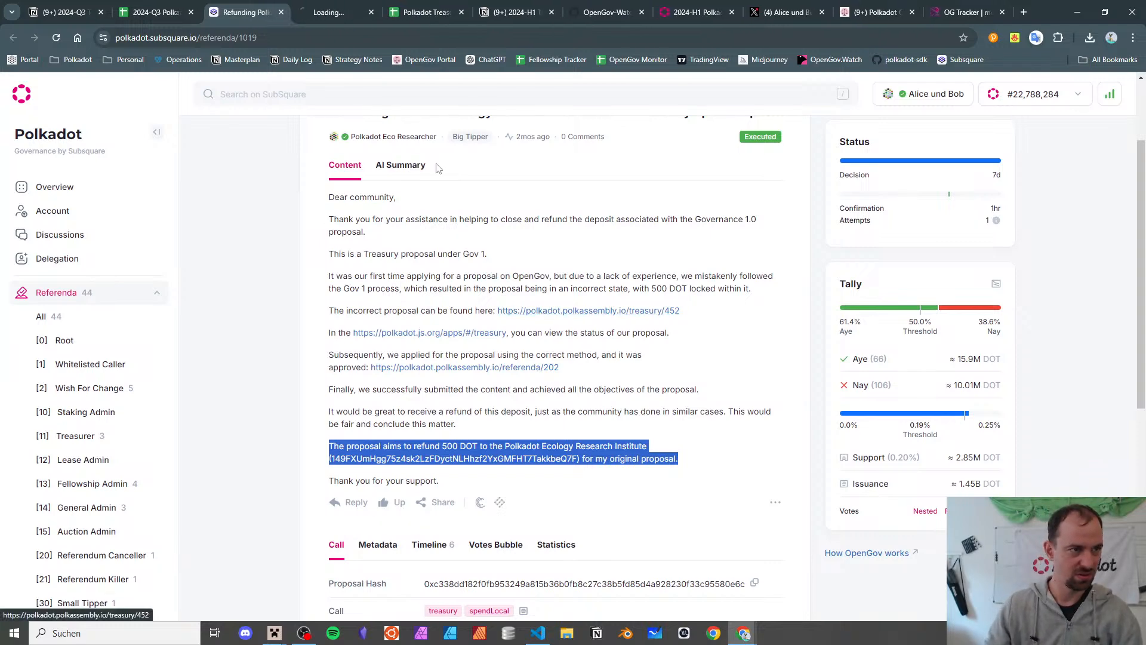
pyautogui.click(316, 9)
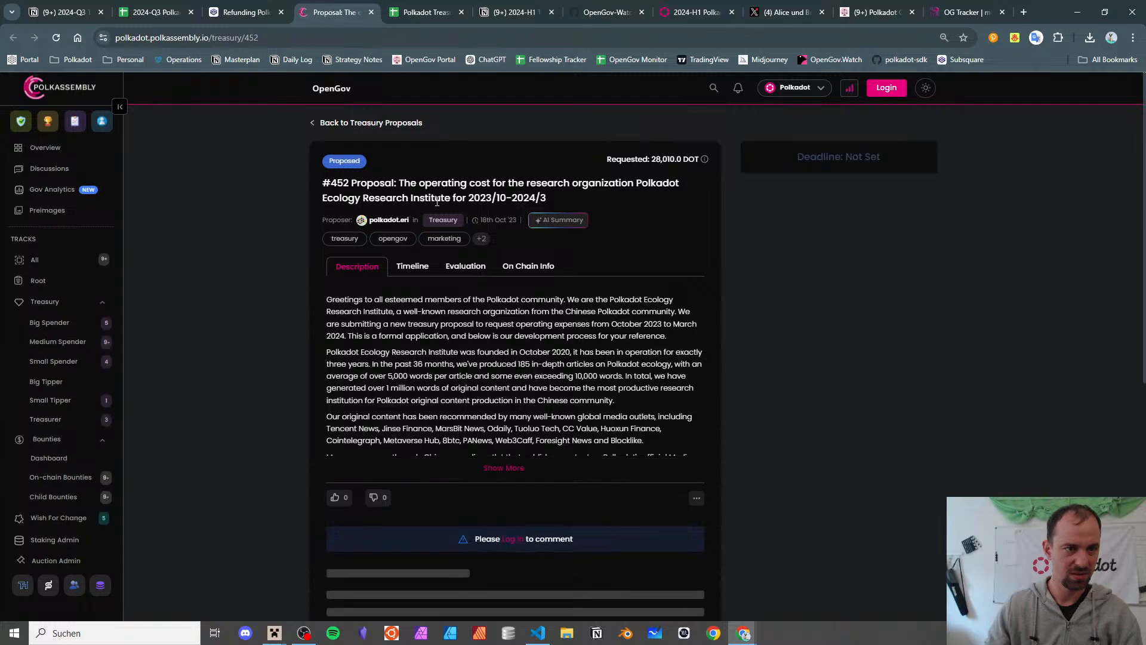
pyautogui.click(504, 468)
pyautogui.scroll(-10, 488, 371)
pyautogui.scroll(15, 489, 371)
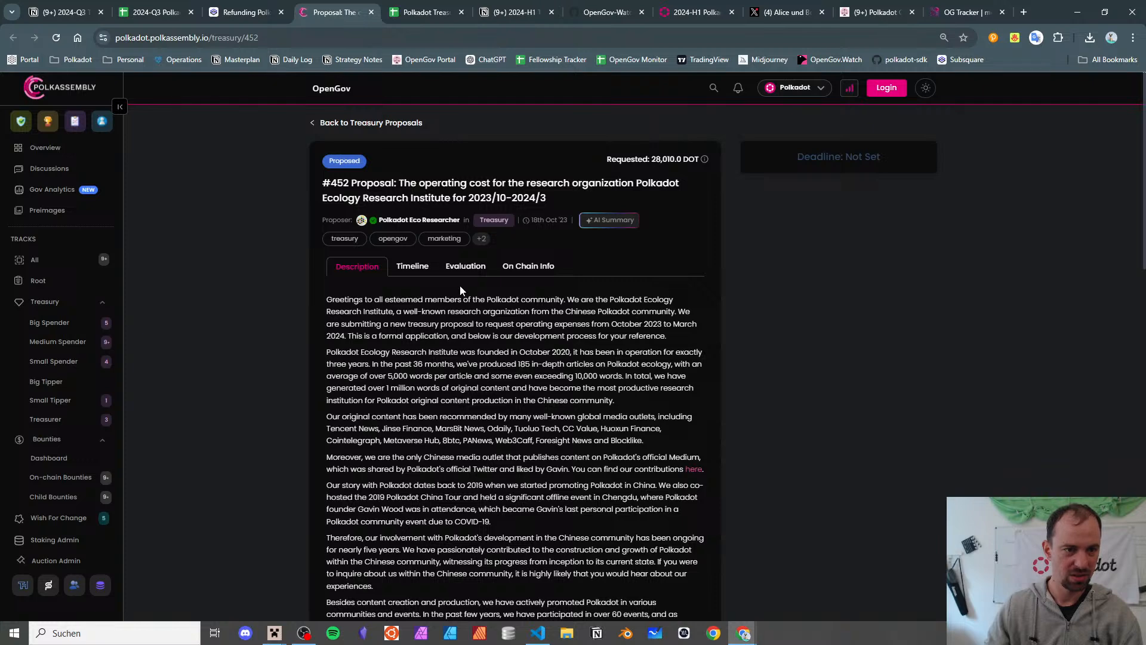
pyautogui.click(422, 269)
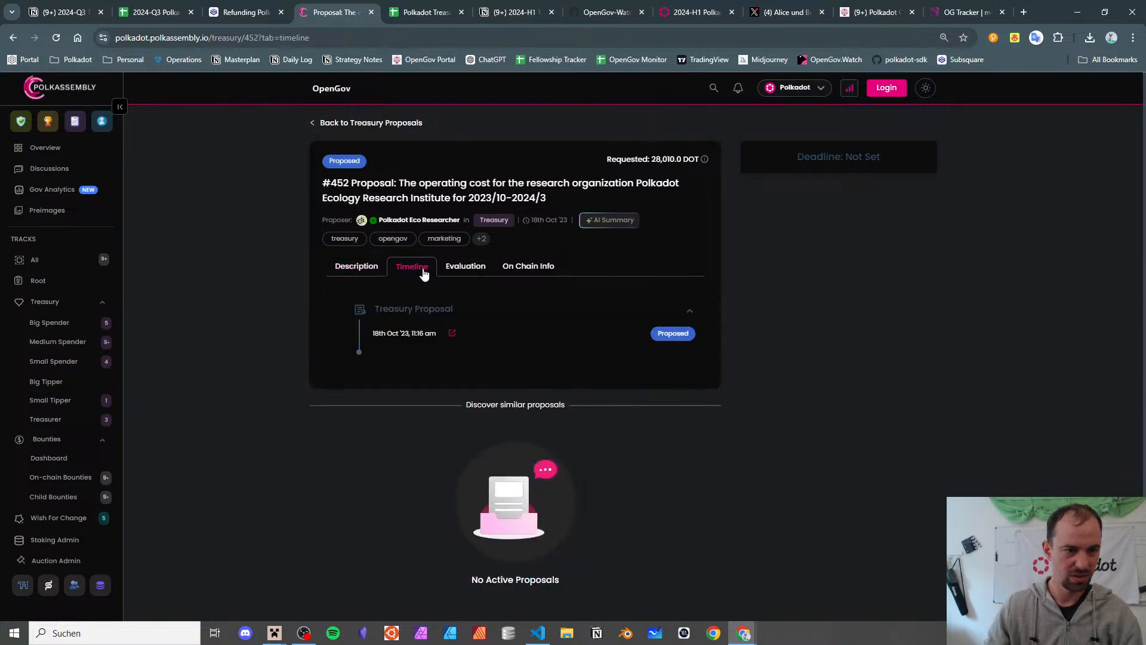
pyautogui.click(381, 269)
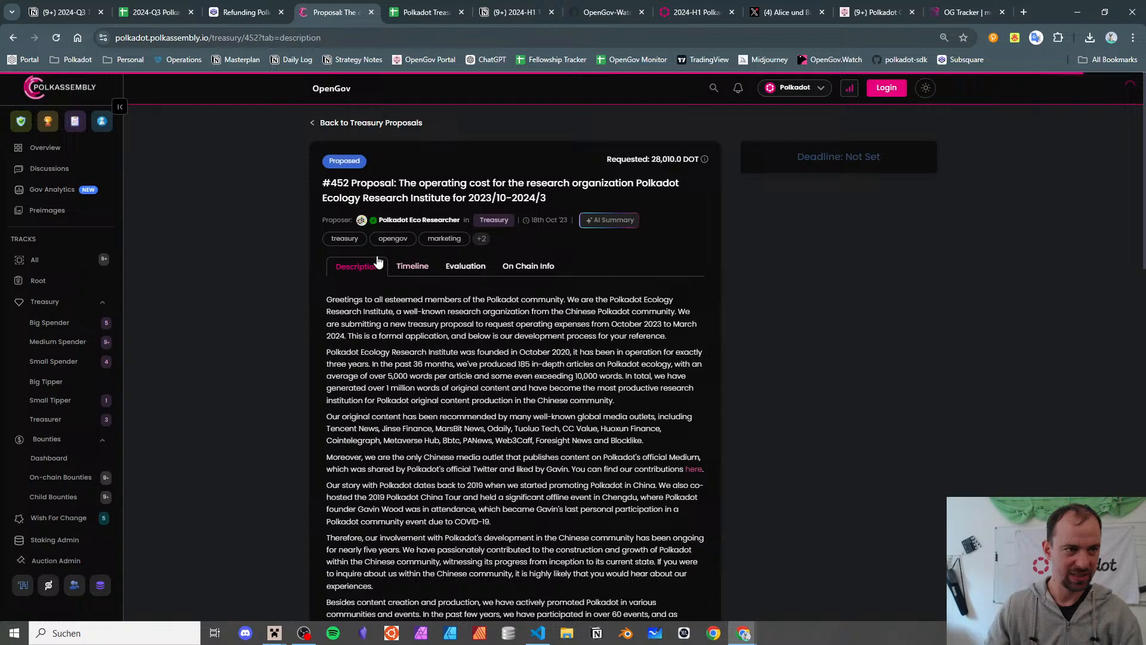
# - Load that proposal on Subsquare, then close it and return to the Ecology Research Institute referendum
pyautogui.doubleClick(179, 39)
pyautogui.write('subsquare')
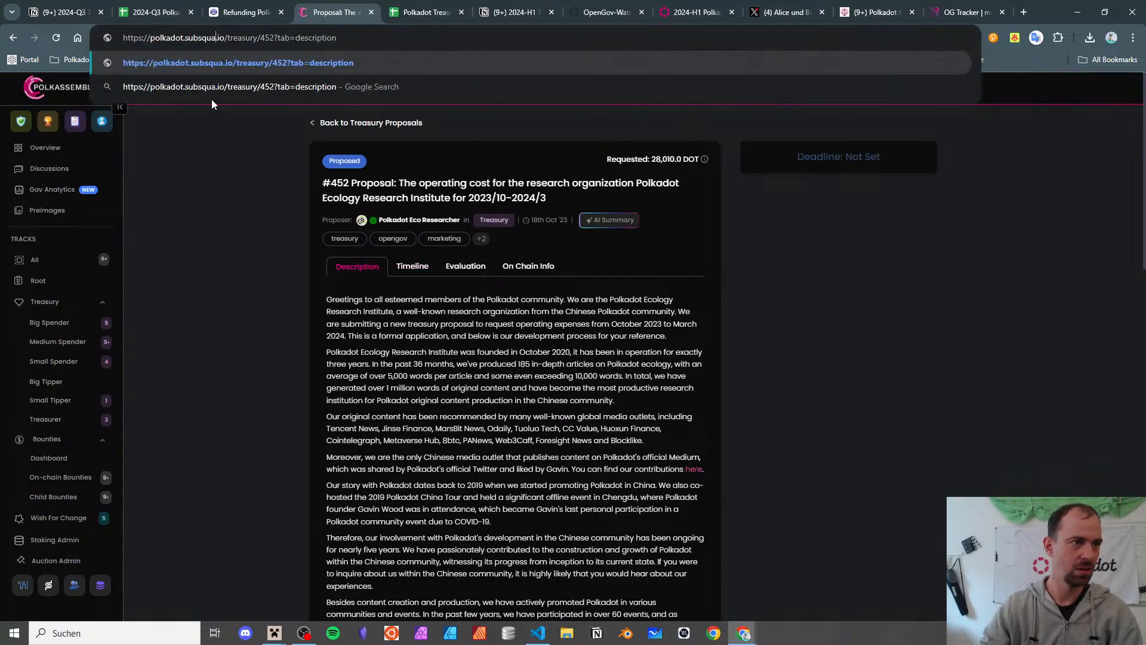
pyautogui.press('Return')
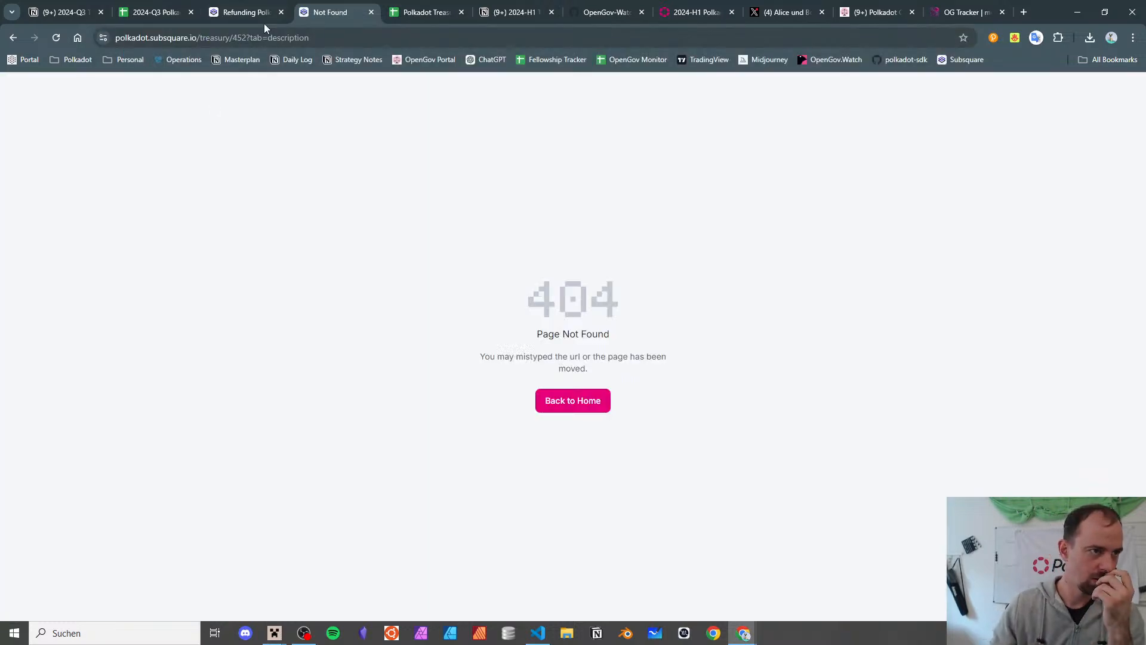
pyautogui.moveTo(200, 38); pyautogui.dragTo(601, 87)
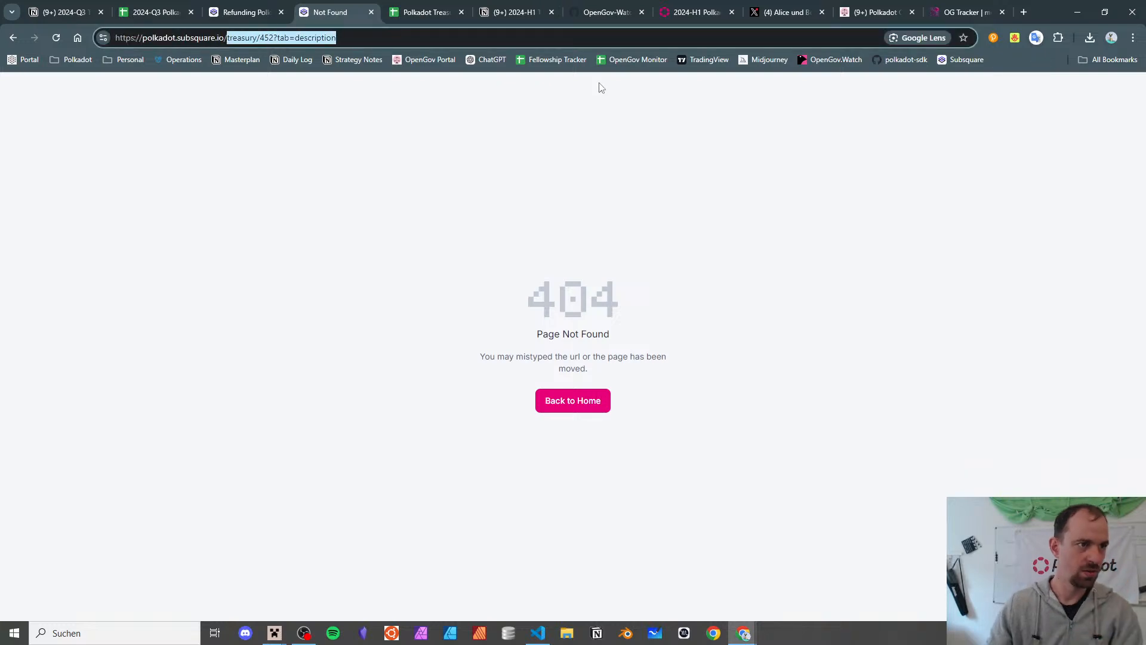
pyautogui.press('BackSpace')
pyautogui.press('Return')
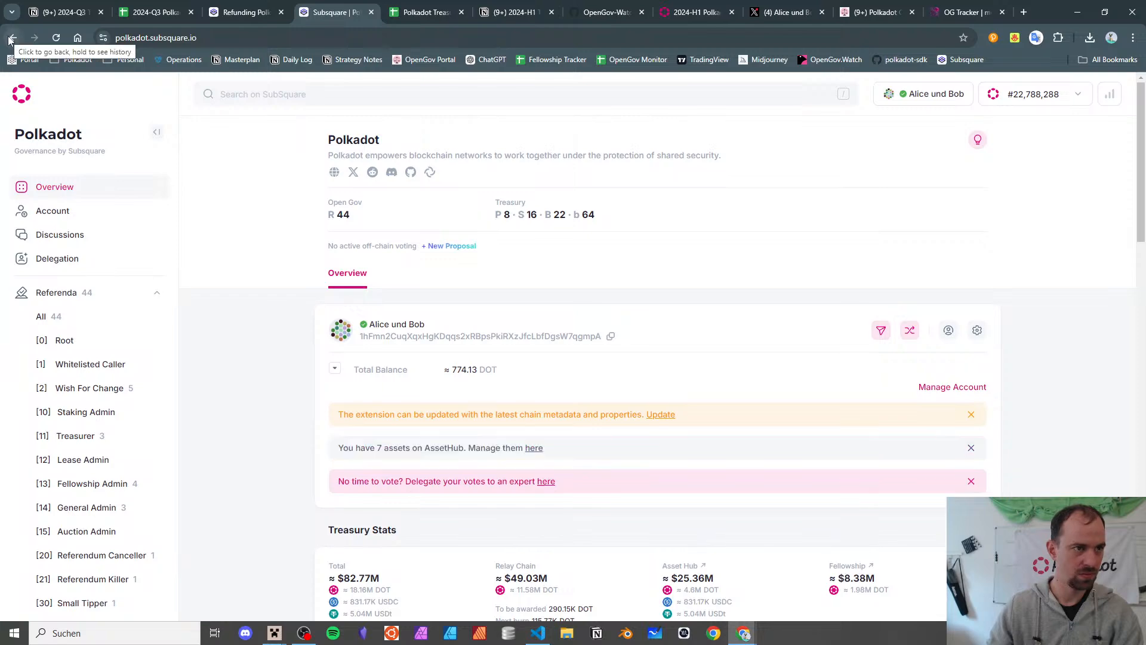
pyautogui.click(372, 12)
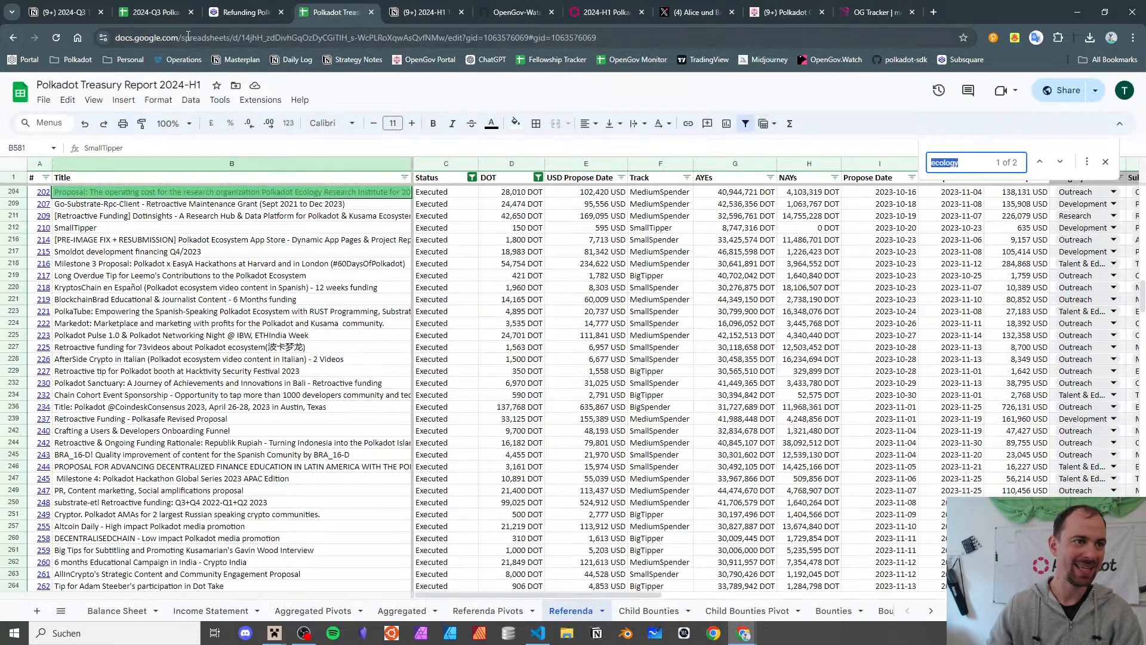
pyautogui.click(255, 11)
# - Back in the 2024-Q3 report, select referendum 1019's title on row 949
pyautogui.click(281, 12)
pyautogui.click(166, 11)
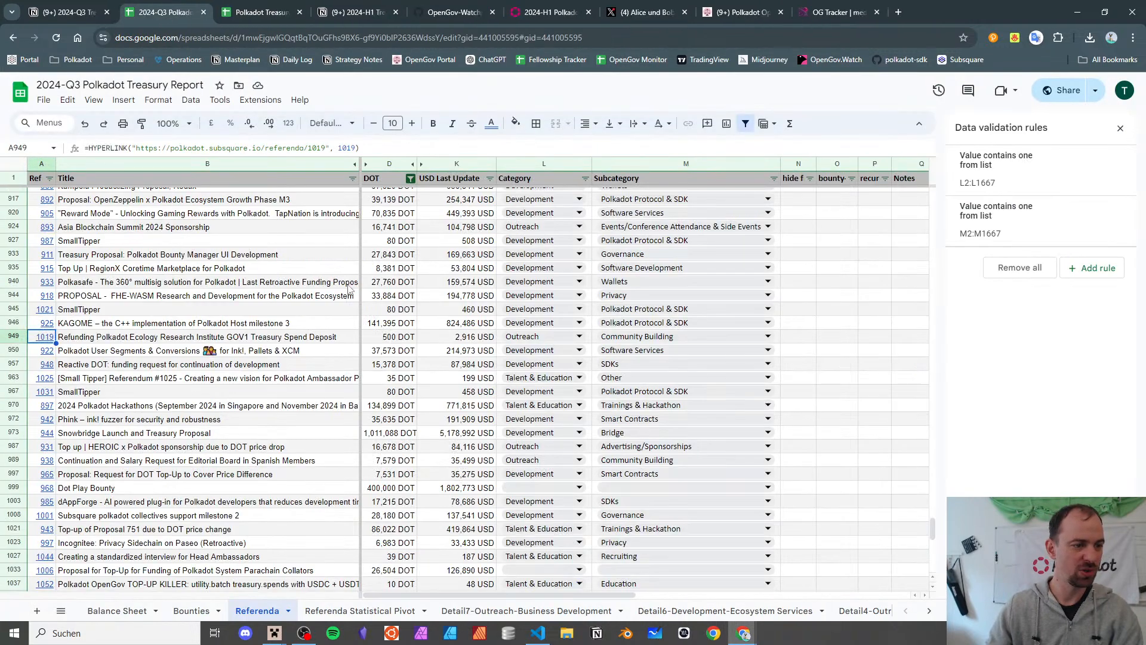
pyautogui.click(308, 340)
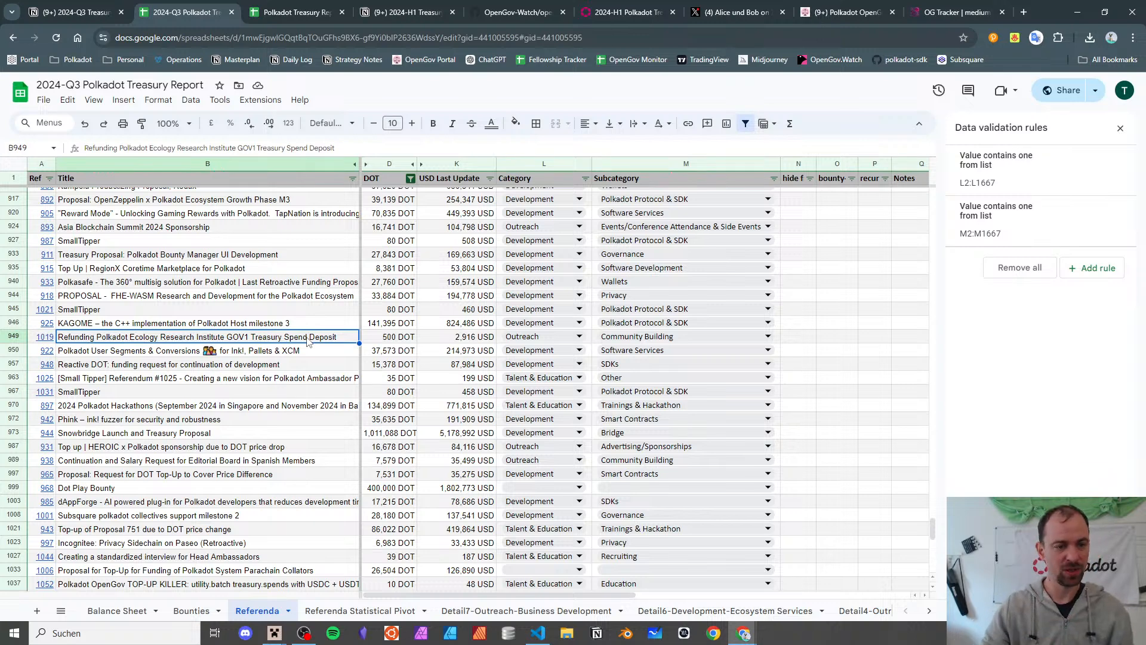
# - Change row 949 from Outreach / Community Building to Operations / Governance, then reveal referendum 922's link
pyautogui.press('Right')
pyautogui.press('Right')
pyautogui.press('Right')
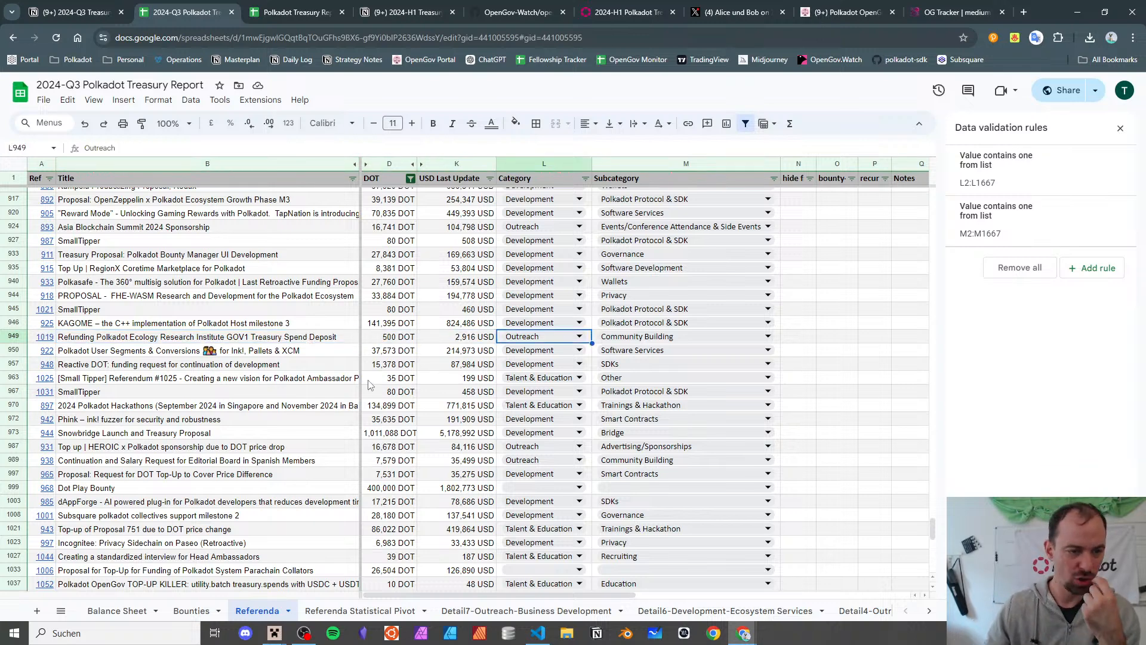
pyautogui.click(509, 339)
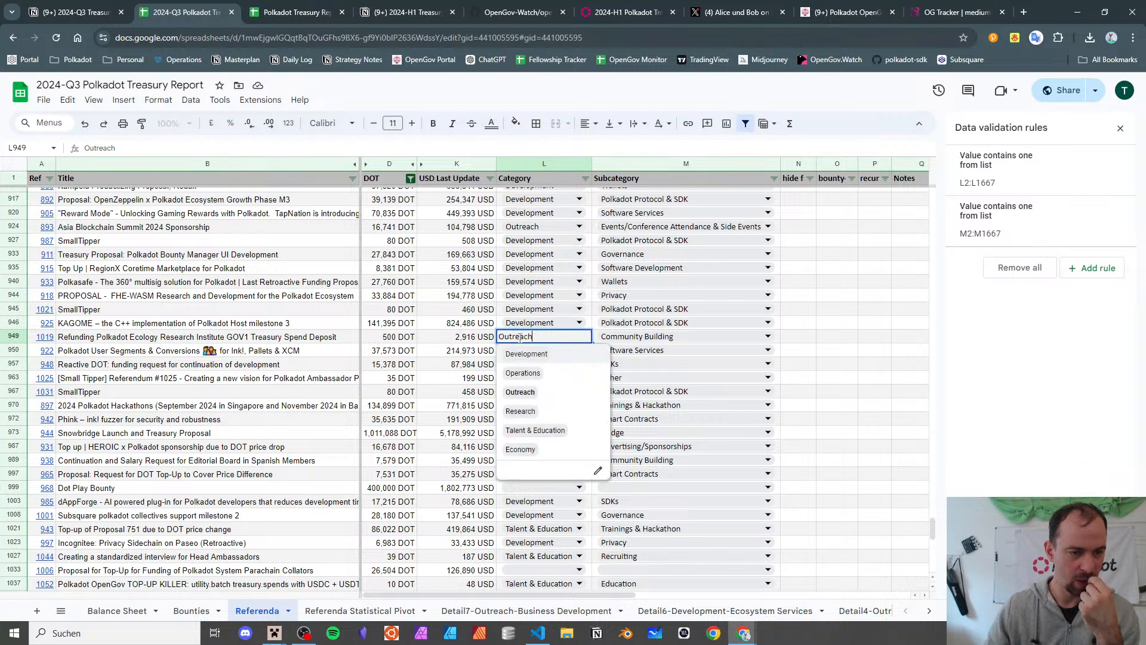
pyautogui.click(555, 375)
pyautogui.press('Right')
pyautogui.press('Return')
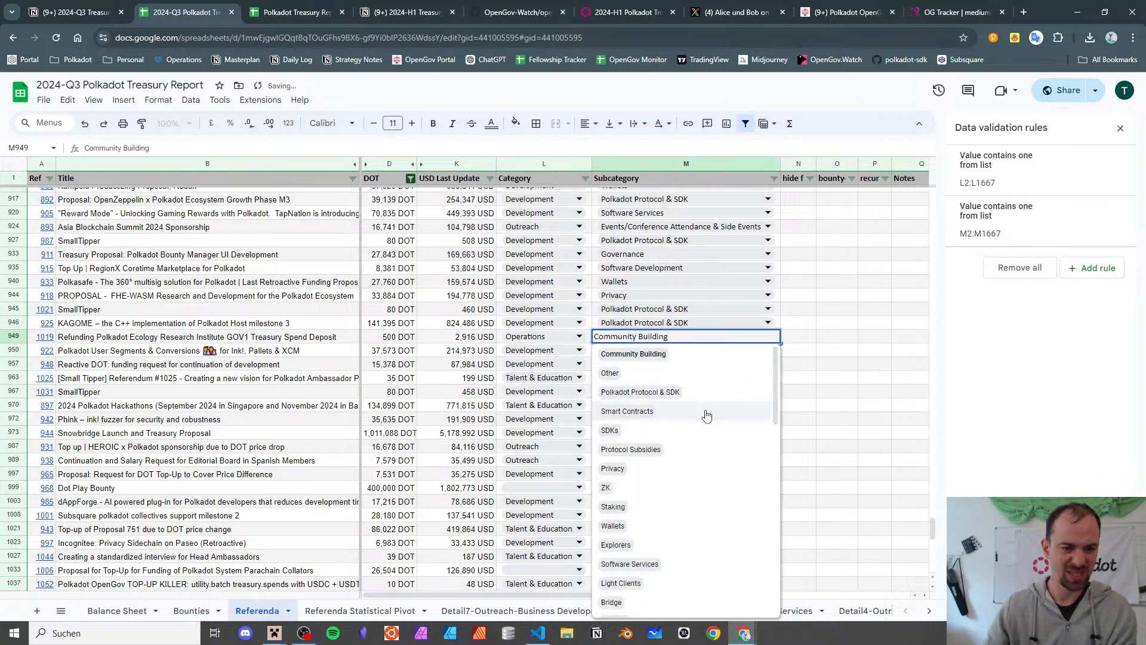
pyautogui.hotkey('ctrl', 'a')
pyautogui.write('gov')
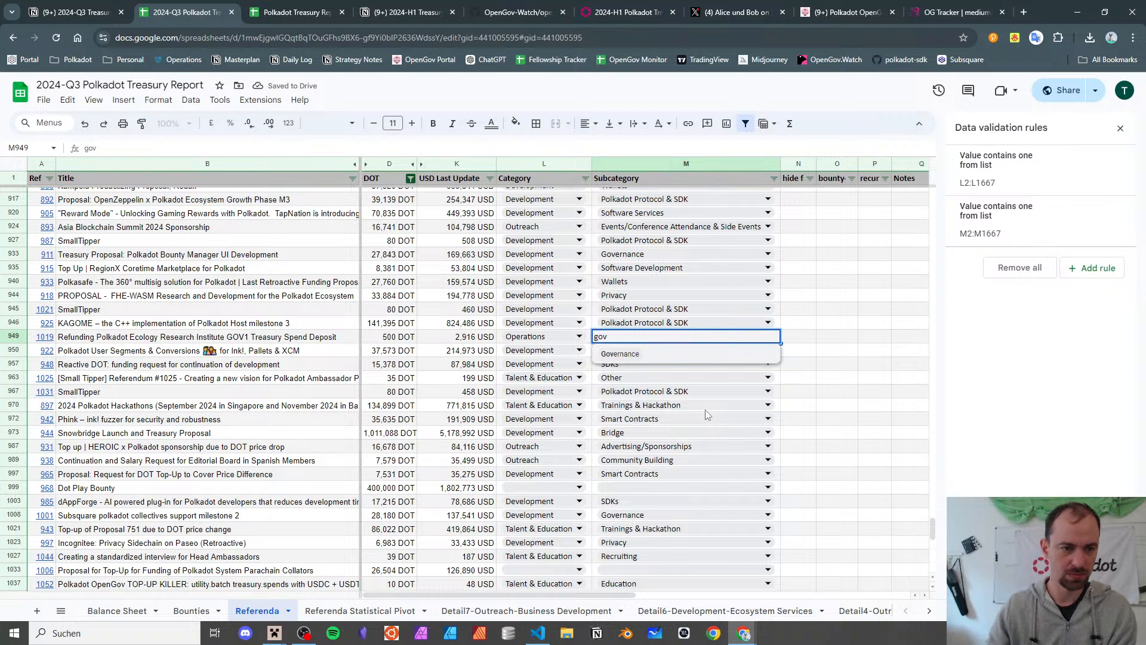
pyautogui.click(668, 355)
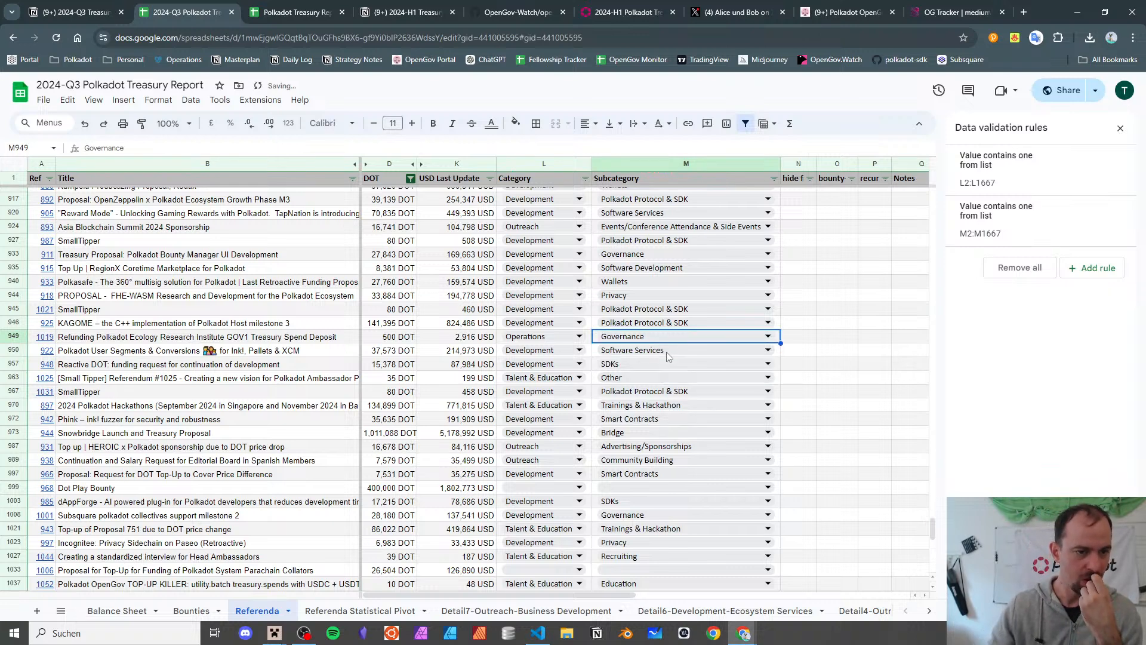
pyautogui.click(66, 357)
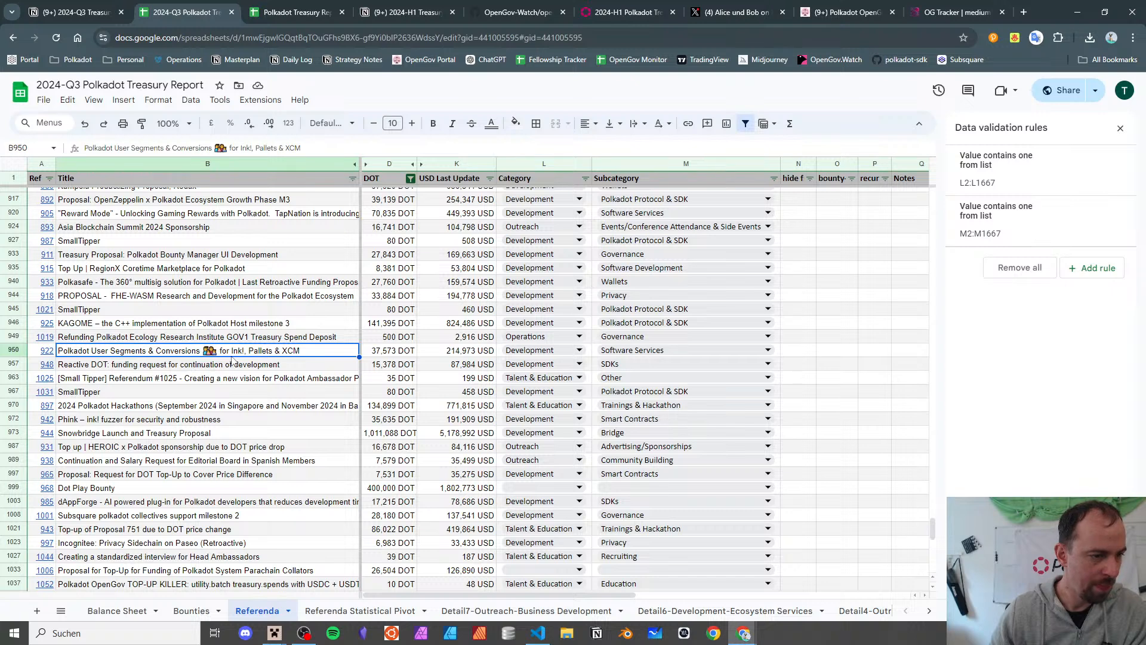
pyautogui.click(52, 352)
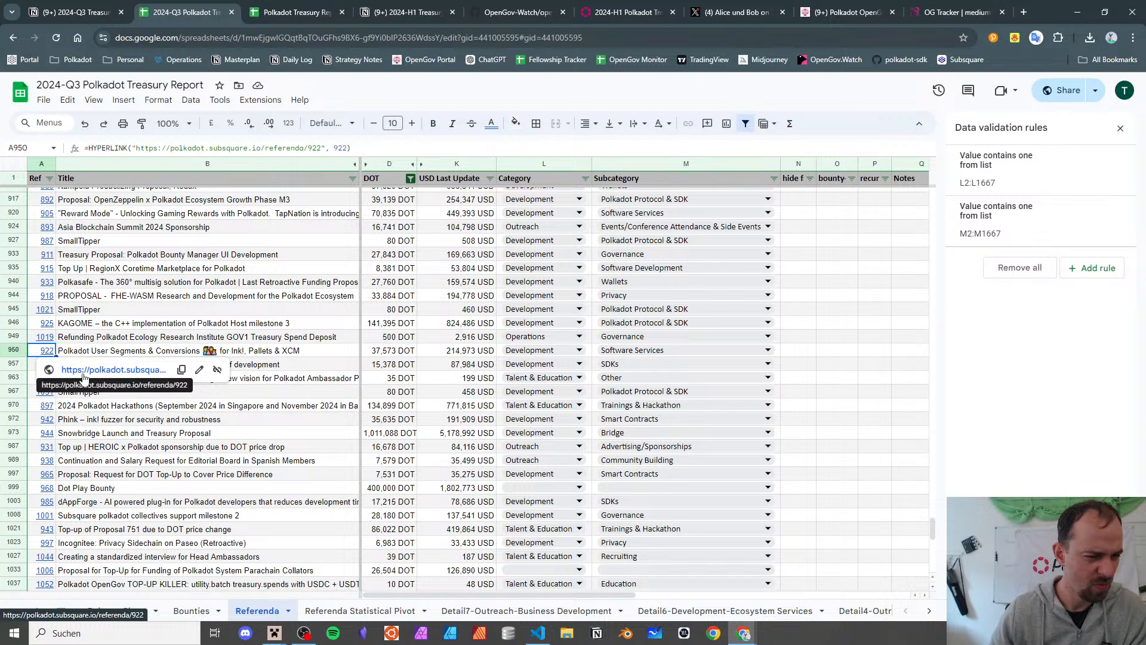
pyautogui.click(83, 370)
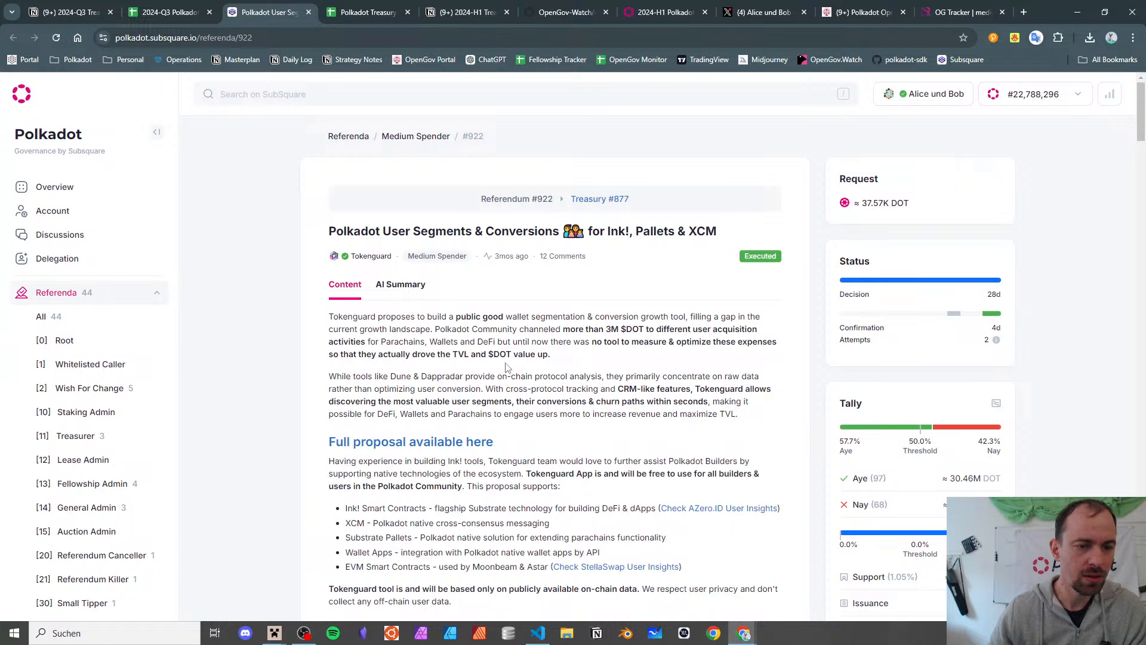
pyautogui.scroll(-2, 506, 367)
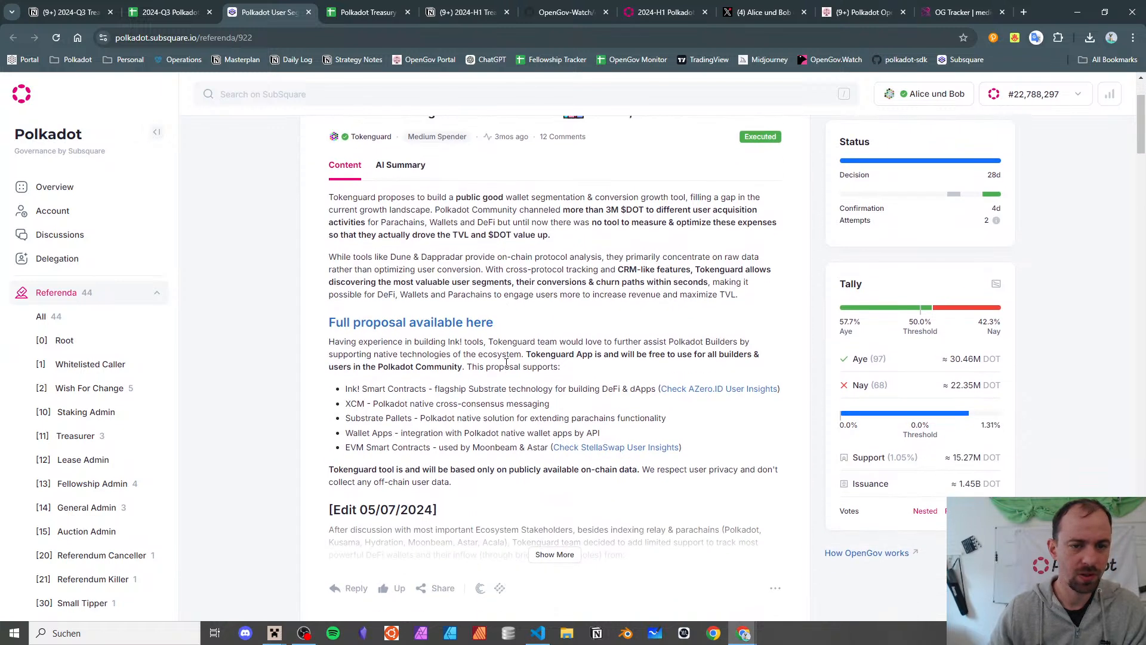
pyautogui.click(554, 554)
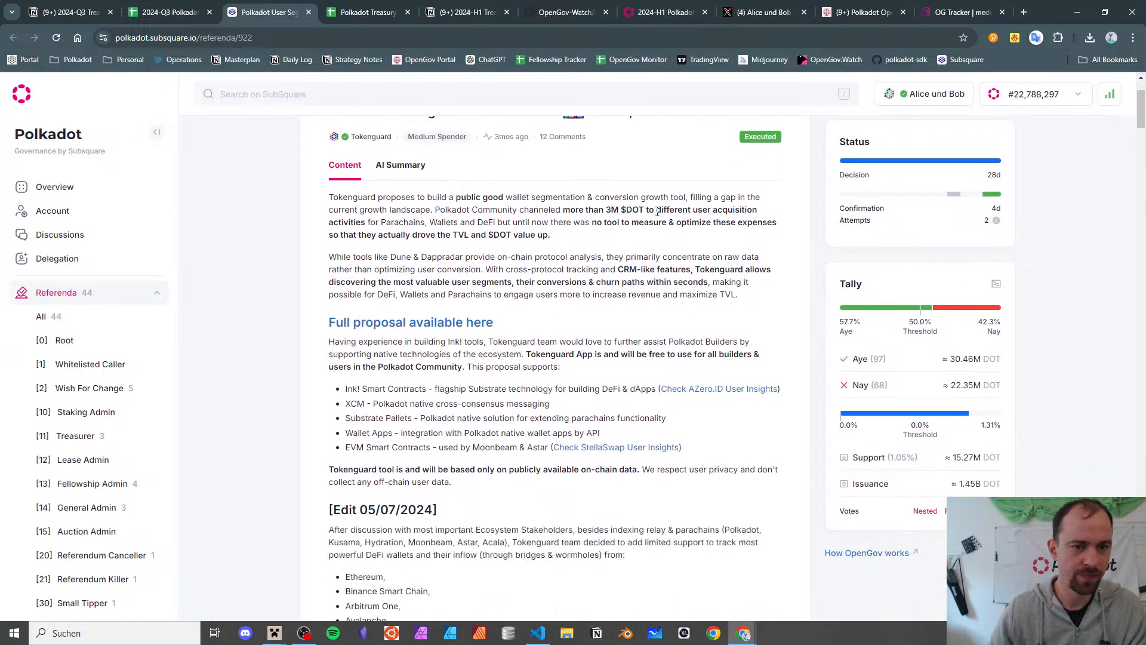
pyautogui.moveTo(659, 210); pyautogui.dragTo(658, 222)
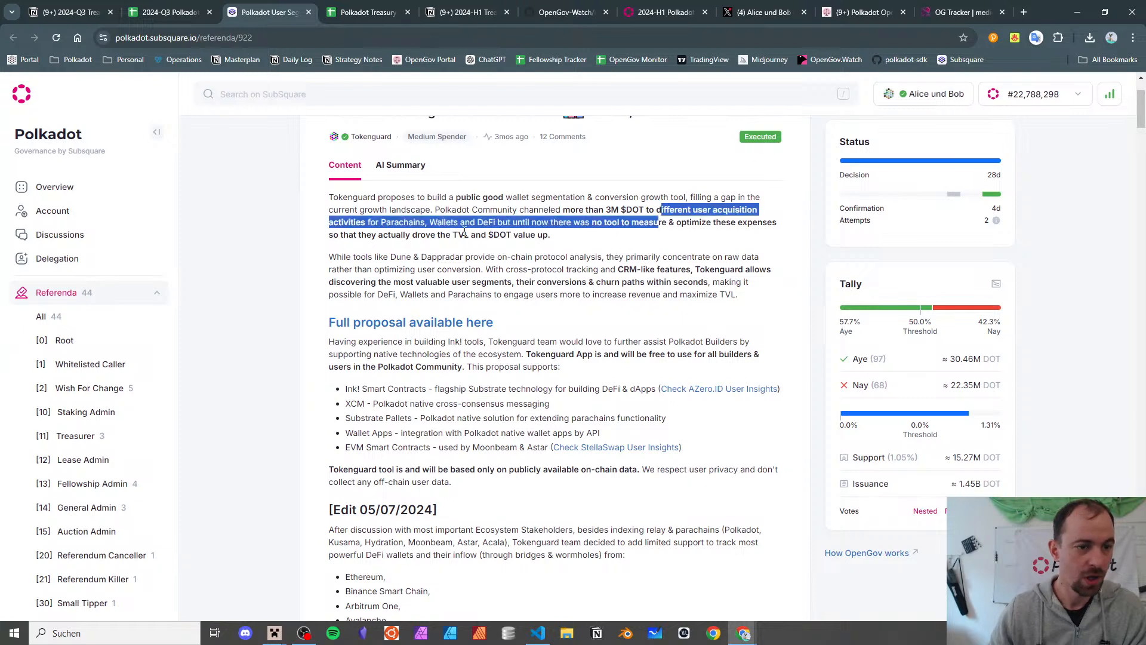
pyautogui.moveTo(494, 234); pyautogui.dragTo(563, 240)
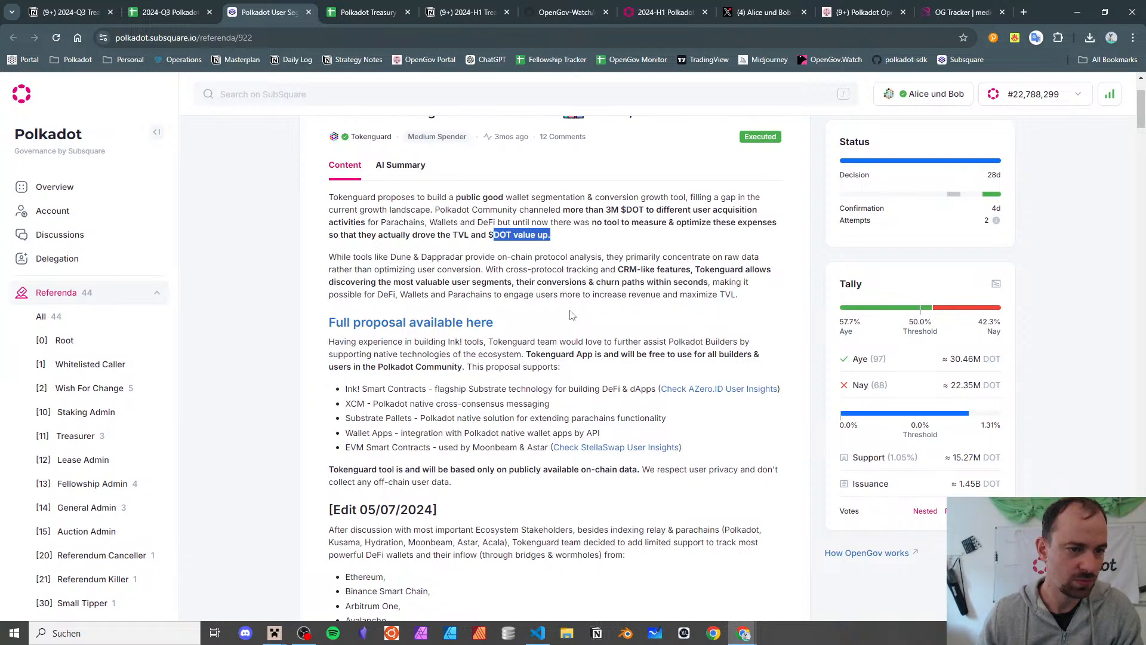
pyautogui.scroll(-1, 571, 315)
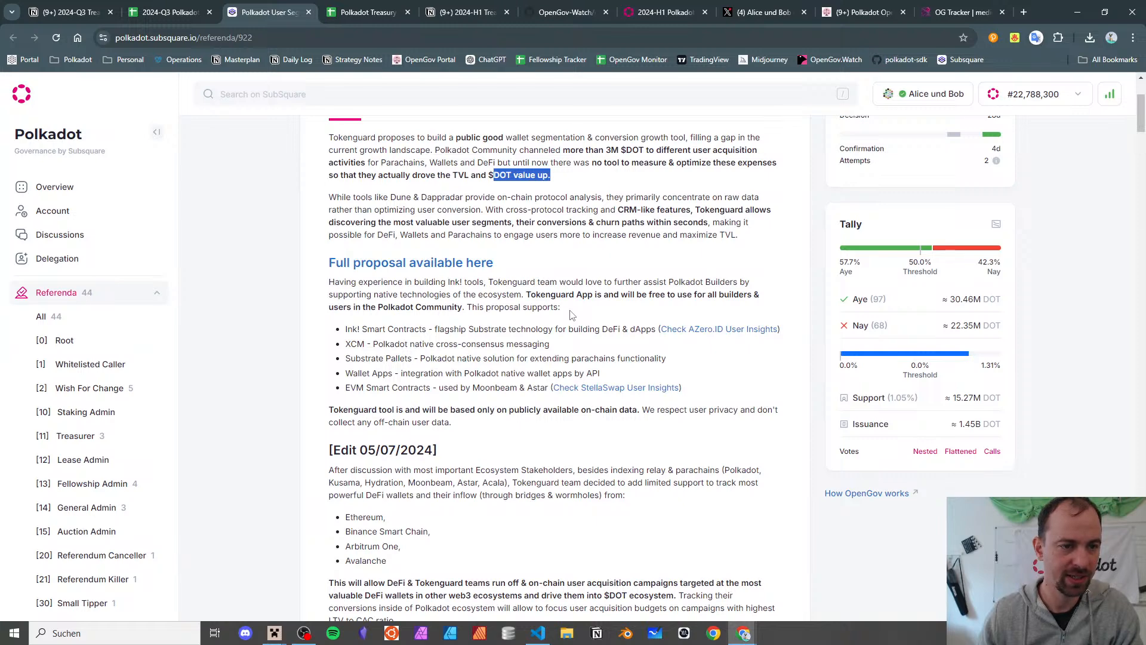
pyautogui.scroll(-1, 572, 316)
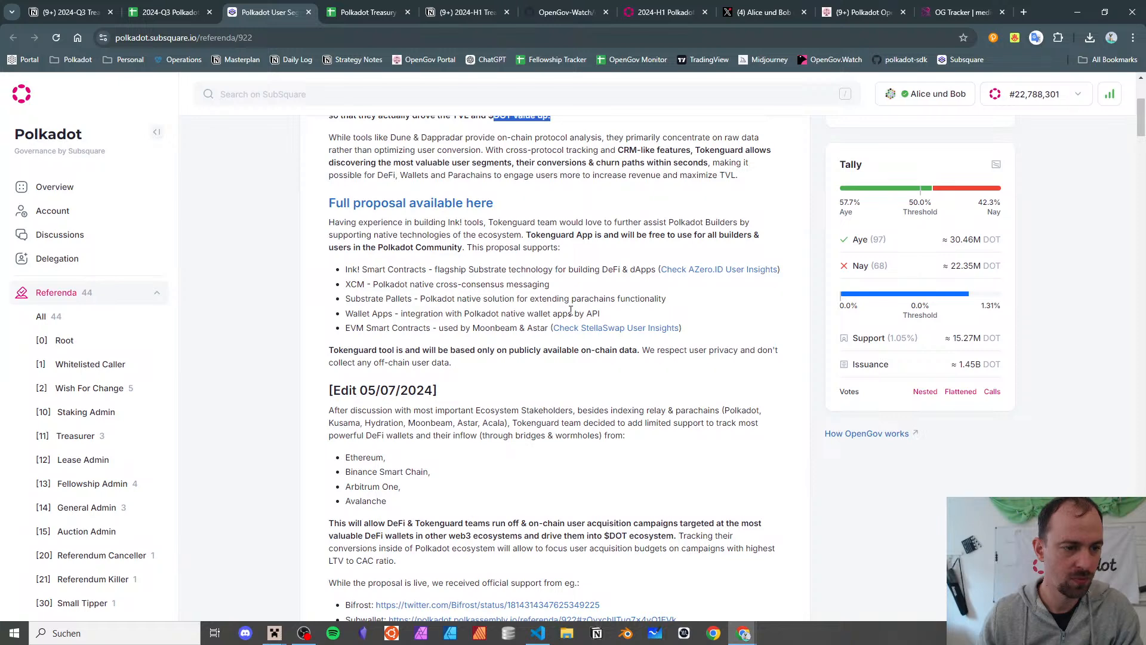
pyautogui.scroll(-3, 571, 311)
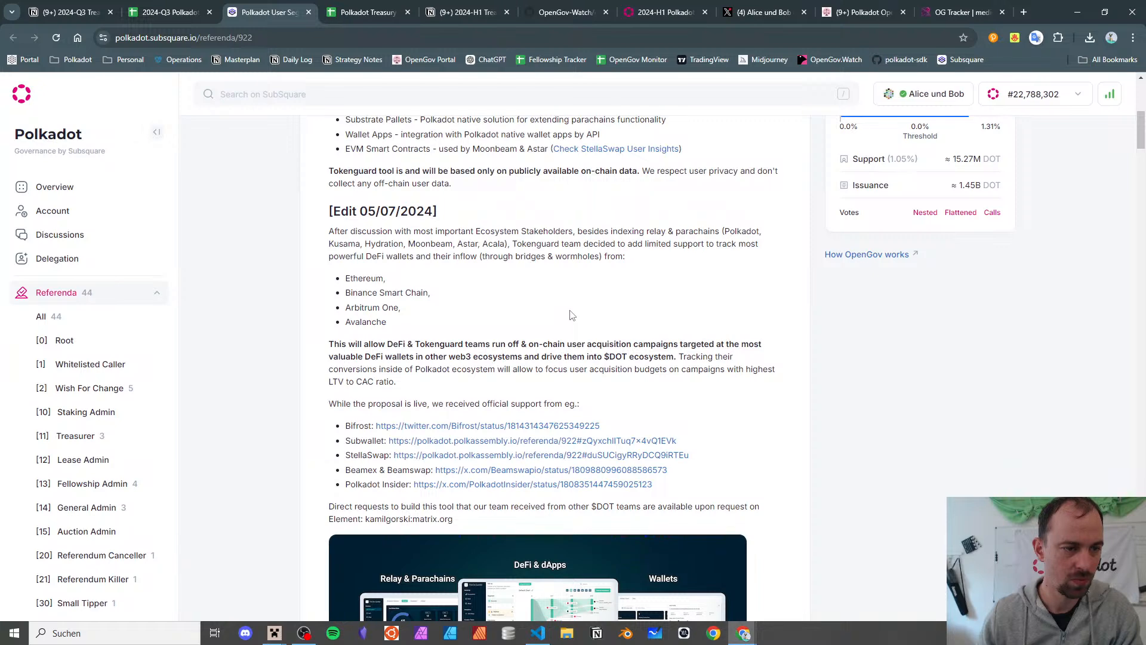
pyautogui.scroll(-5, 571, 315)
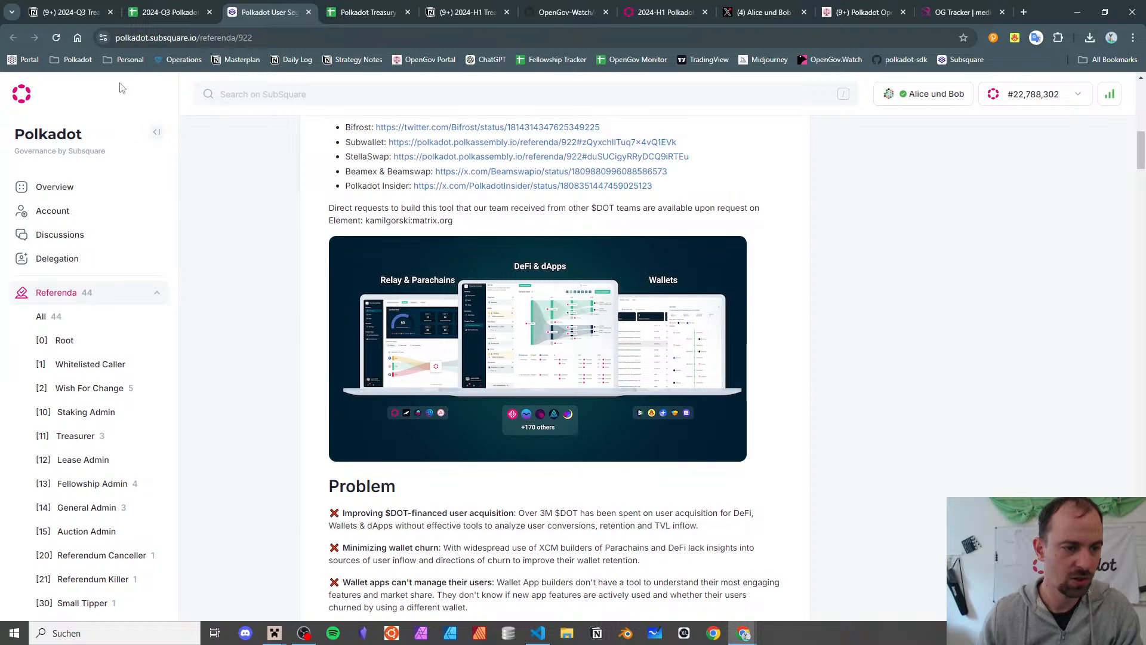
pyautogui.click(308, 12)
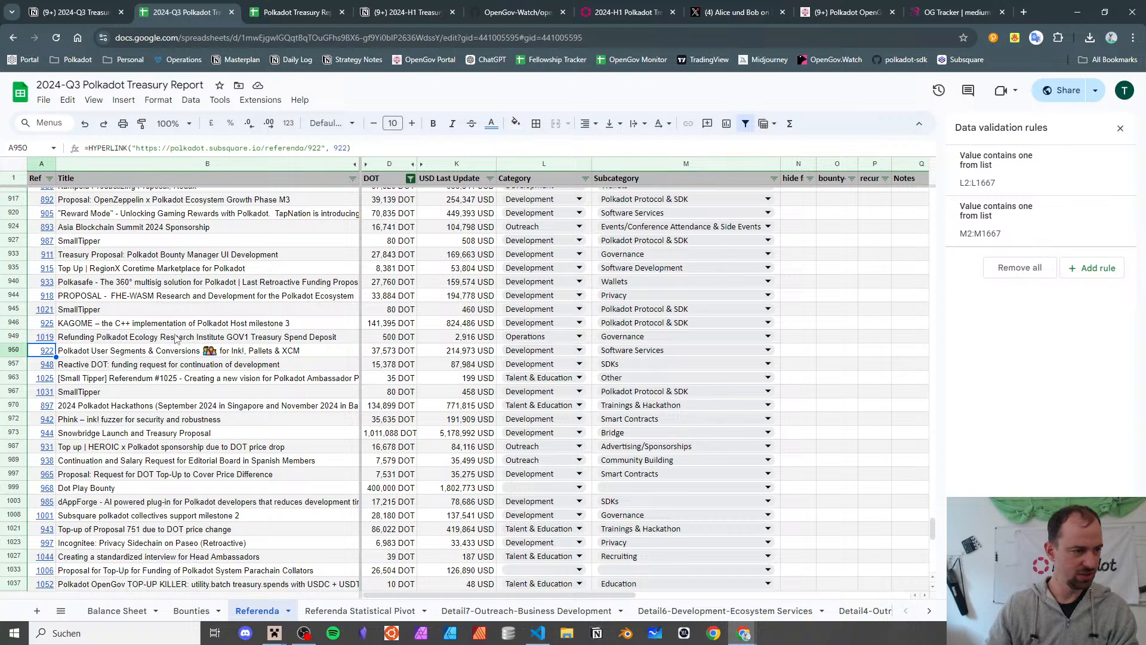
# - Reconfirm Software Services as referendum 922's subcategory and check its USD value in K950
pyautogui.click(189, 352)
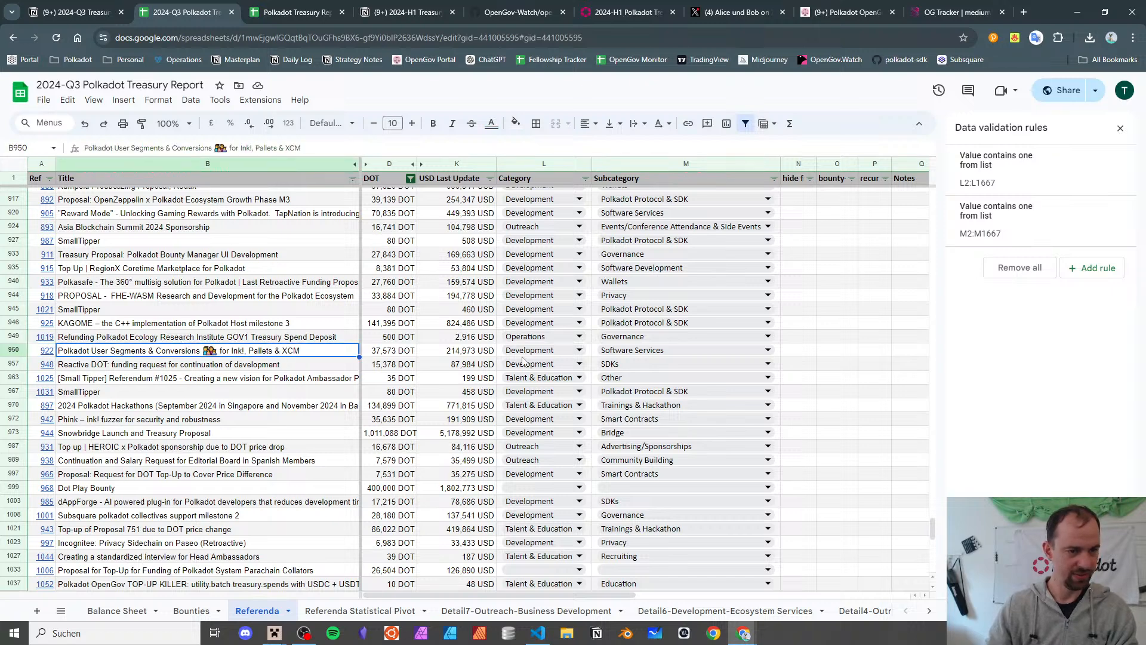
pyautogui.click(636, 350)
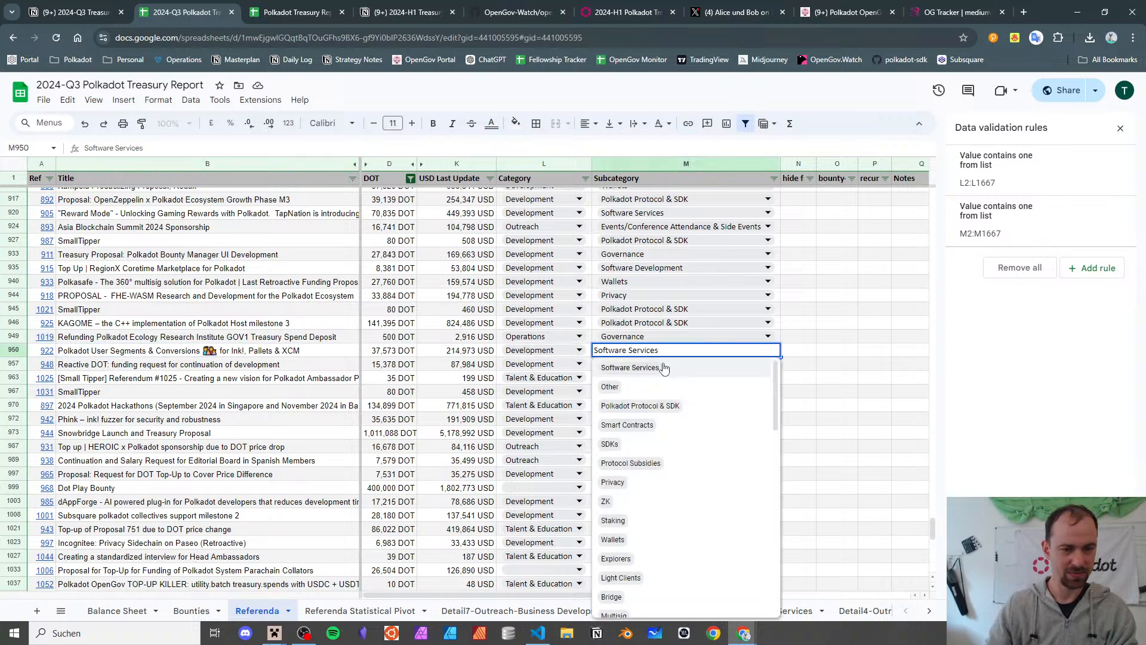
pyautogui.click(662, 368)
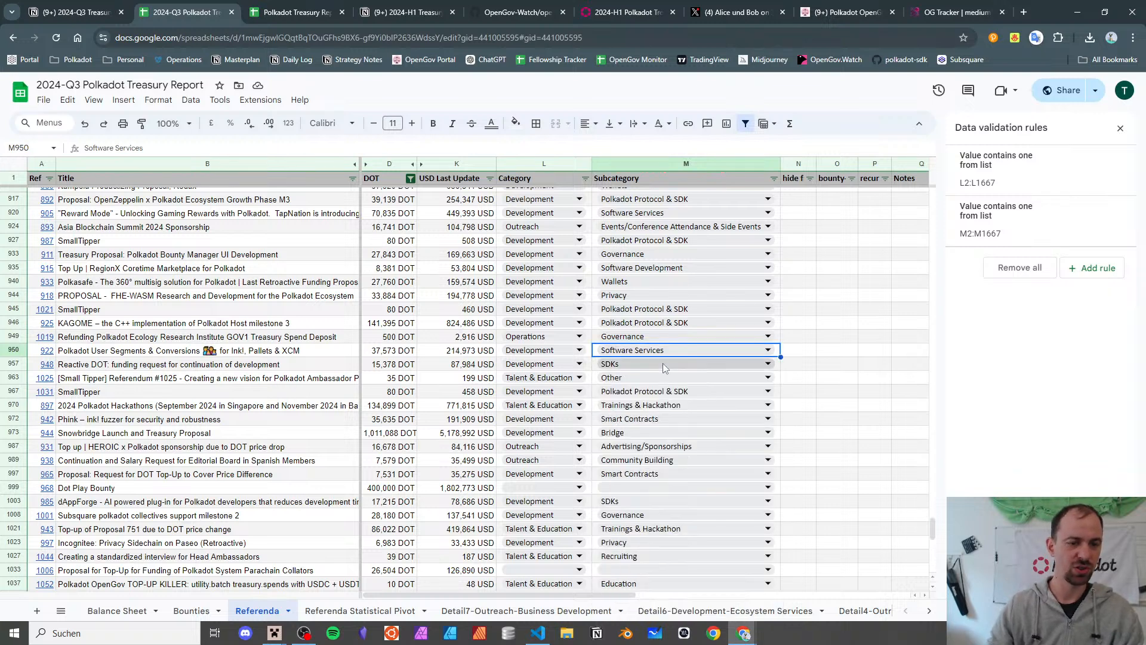
pyautogui.click(493, 354)
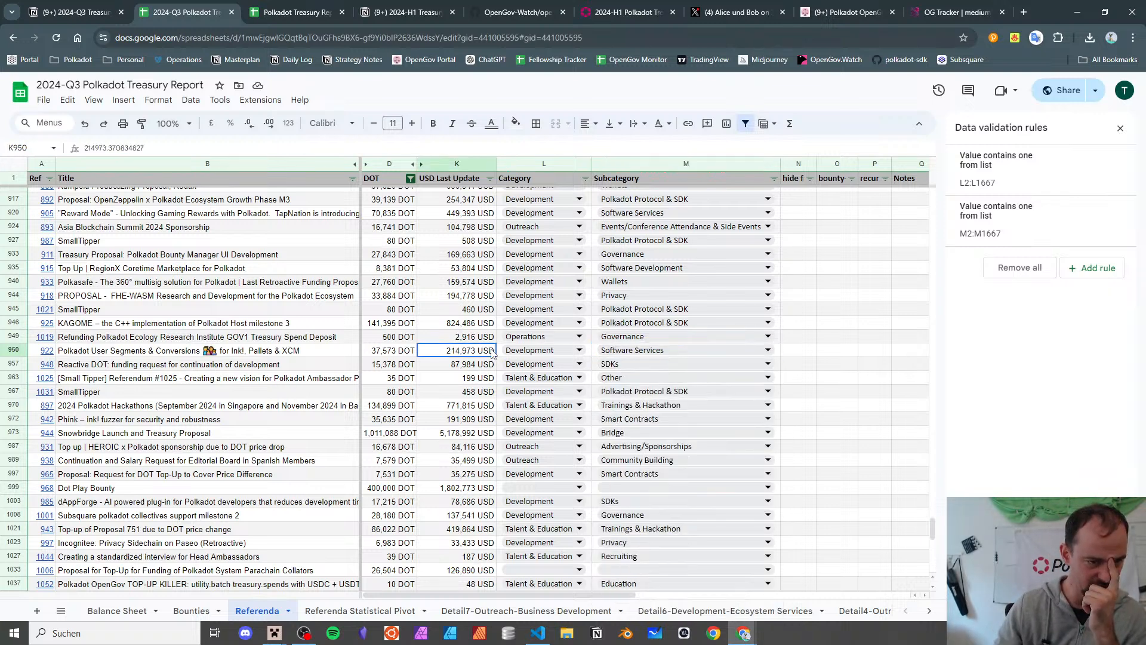
# - Glance at the 2024-H1 report, then open the Referenda Statistical Pivot sheet
pyautogui.click(267, 4)
pyautogui.click(212, 9)
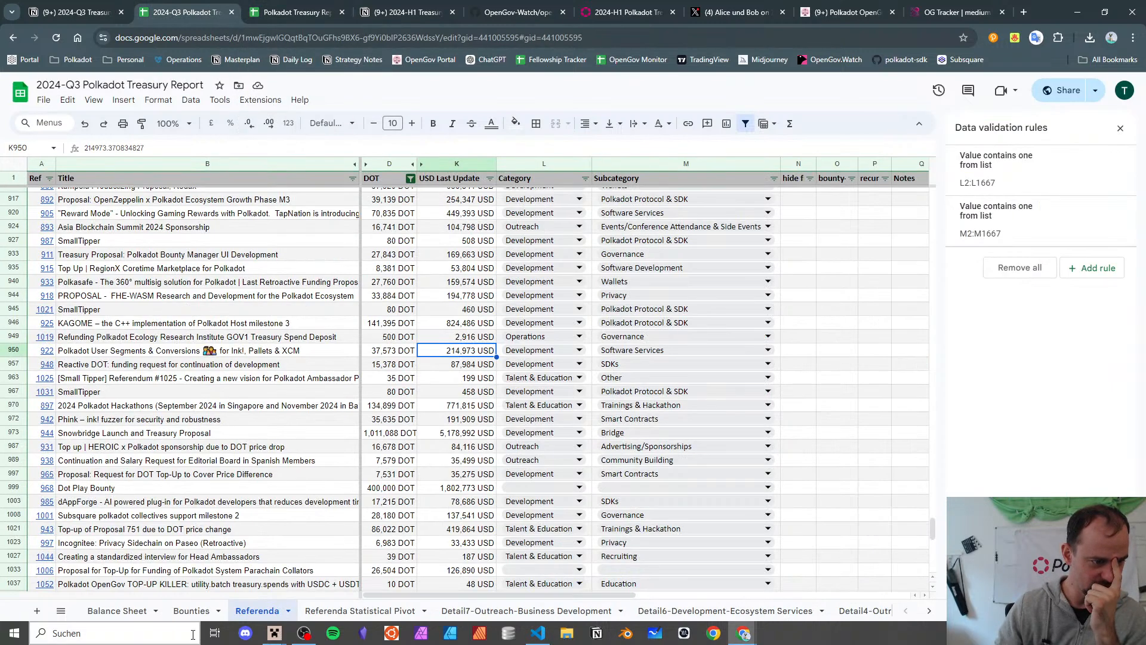
pyautogui.click(361, 610)
# - Search the pivot summary for 'data' subcategories
pyautogui.scroll(-5, 277, 441)
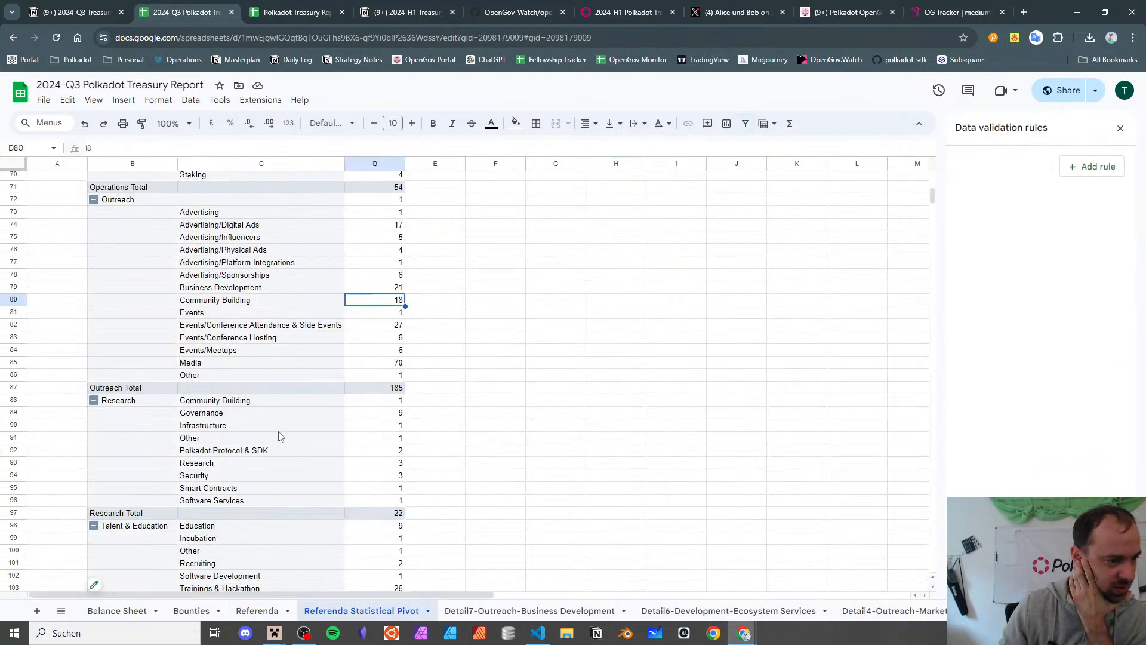
pyautogui.click(428, 364)
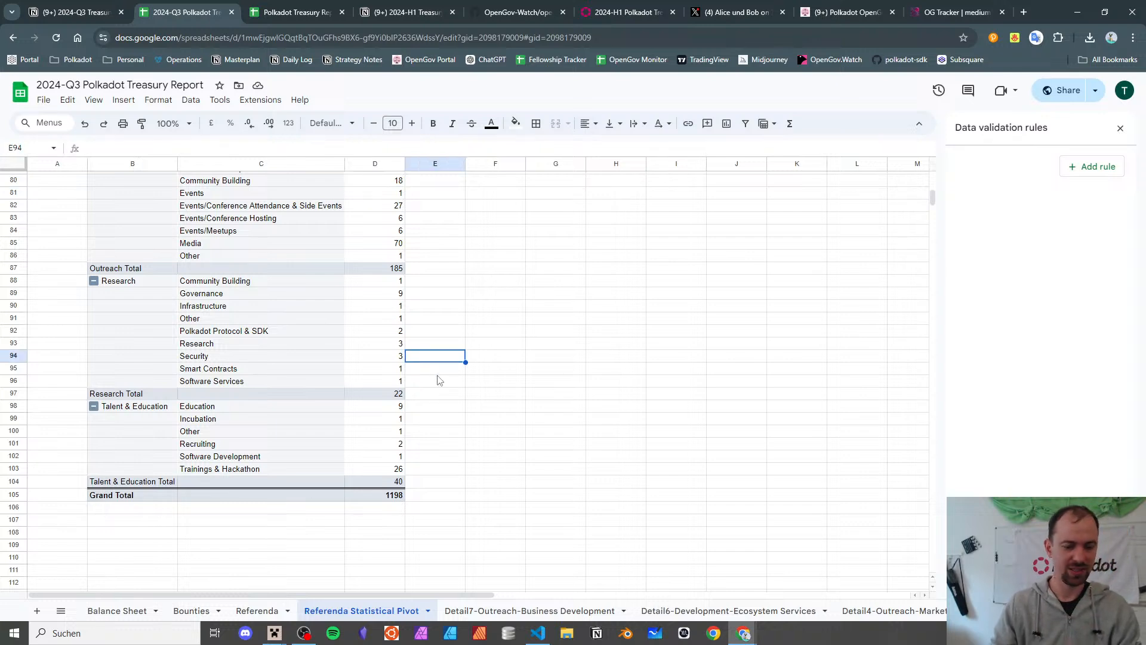
pyautogui.hotkey('ctrl', 'f')
pyautogui.write('data')
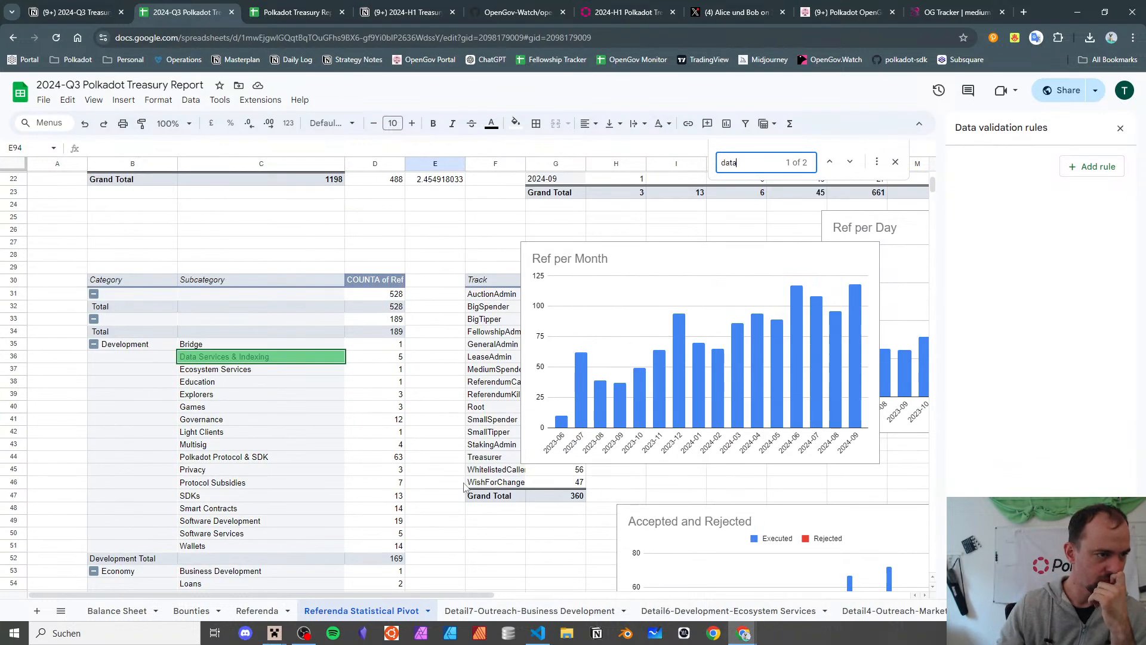
pyautogui.scroll(-7, 215, 361)
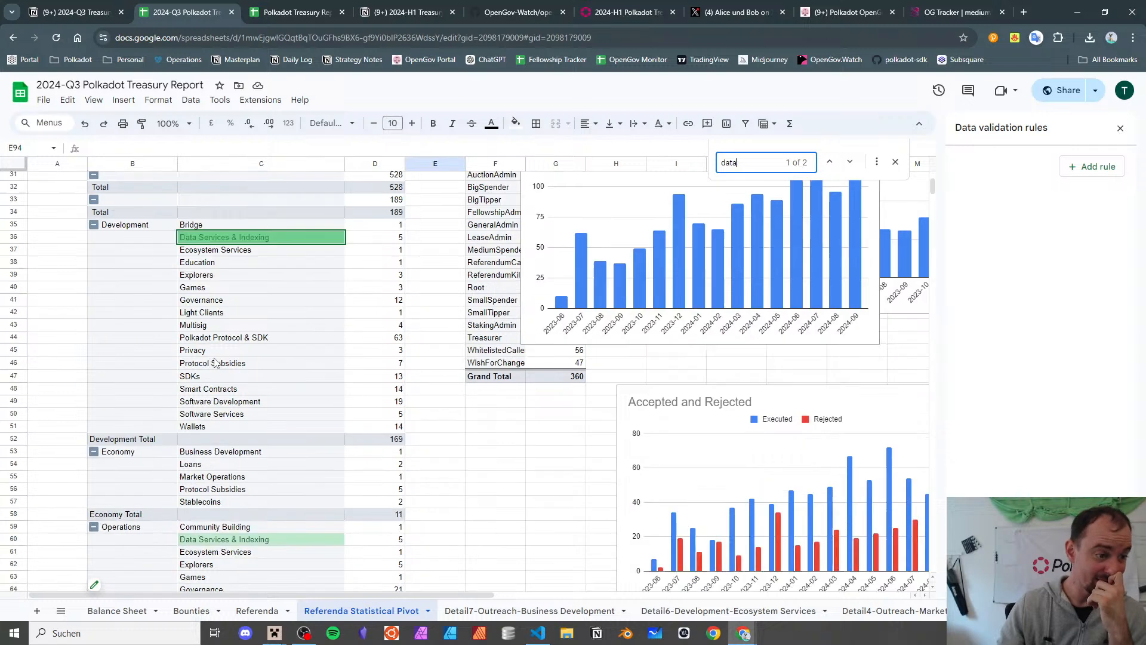
pyautogui.scroll(7, 215, 361)
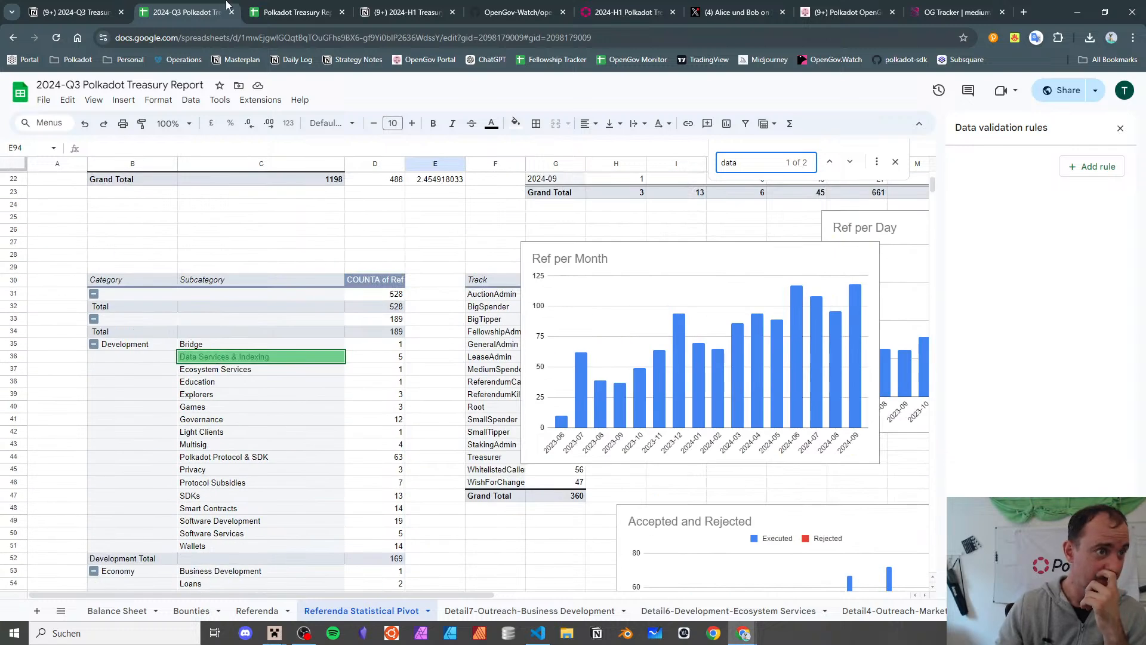
# - Switch back to the Referenda sheet, then over to the Notion treasury report notes
pyautogui.click(92, 5)
pyautogui.click(185, 12)
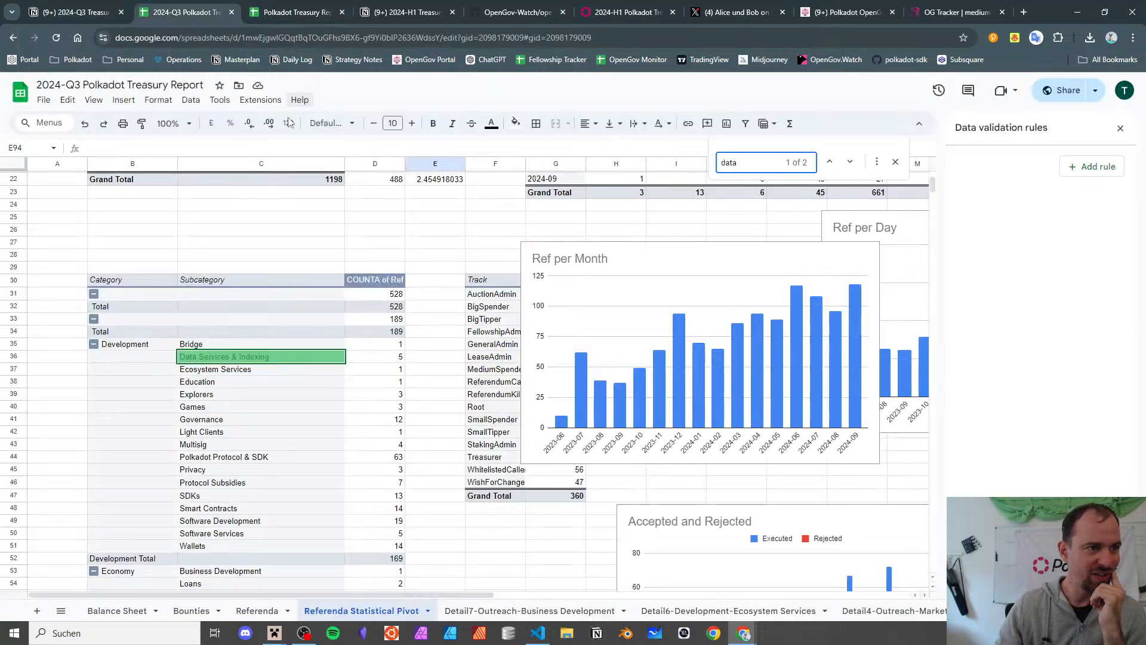
pyautogui.click(263, 610)
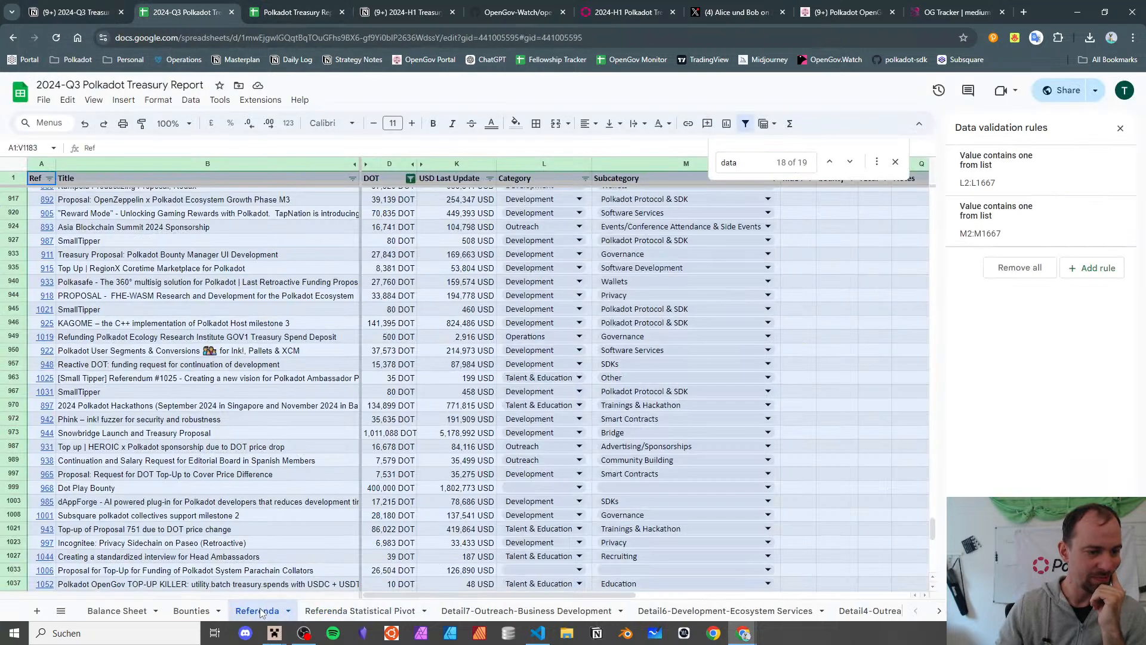
pyautogui.click(117, 6)
# - Add an indented 'explanations' bullet below '947 meme category?' under categories
pyautogui.scroll(-7, 497, 327)
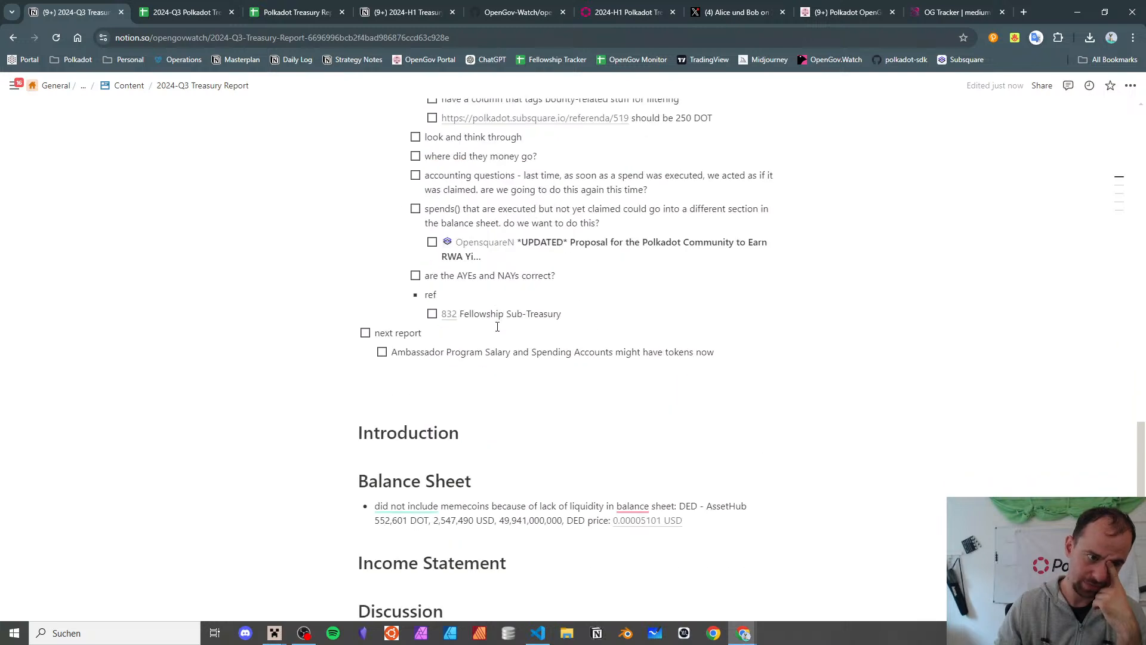
pyautogui.scroll(-5, 583, 356)
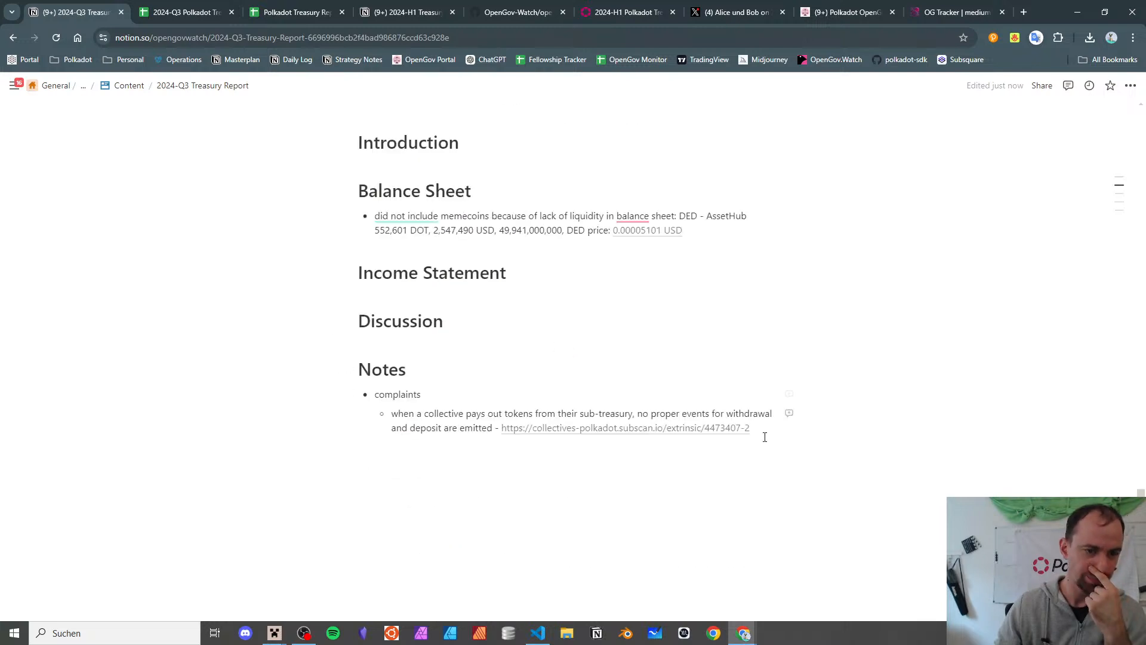
pyautogui.click(797, 431)
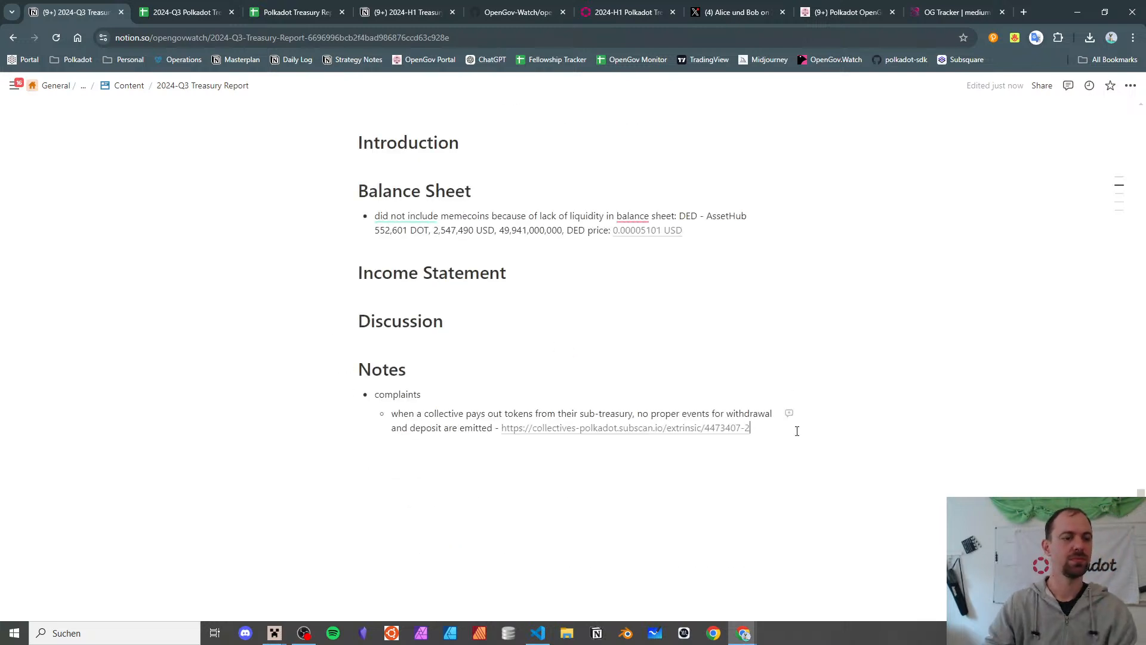
pyautogui.scroll(10, 723, 396)
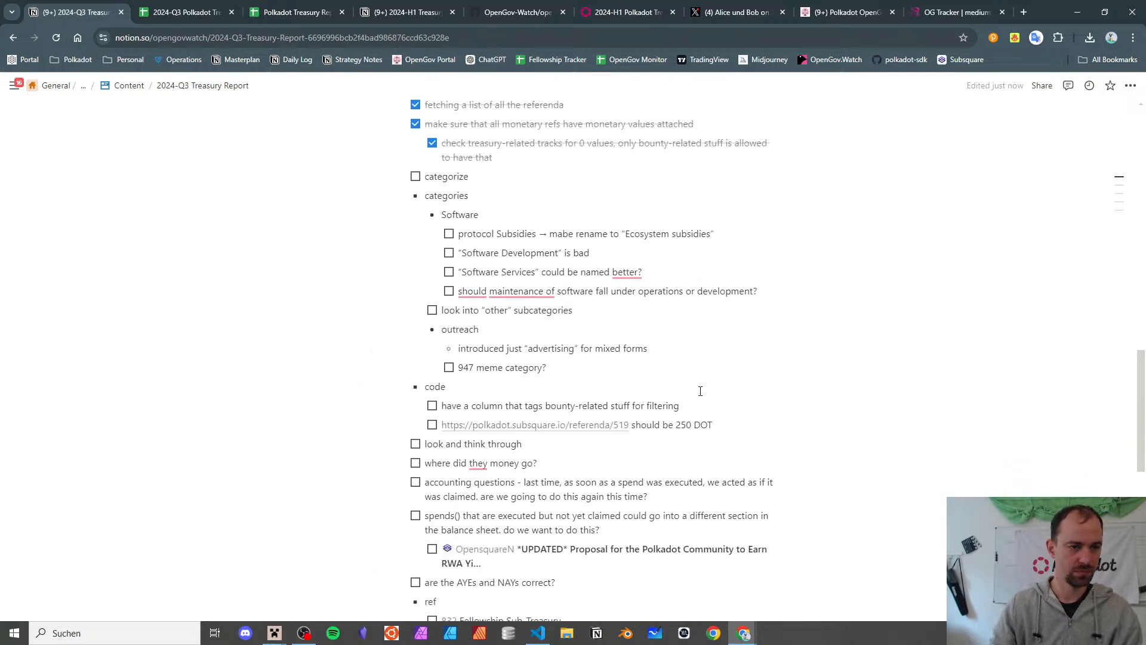
pyautogui.scroll(-1, 532, 387)
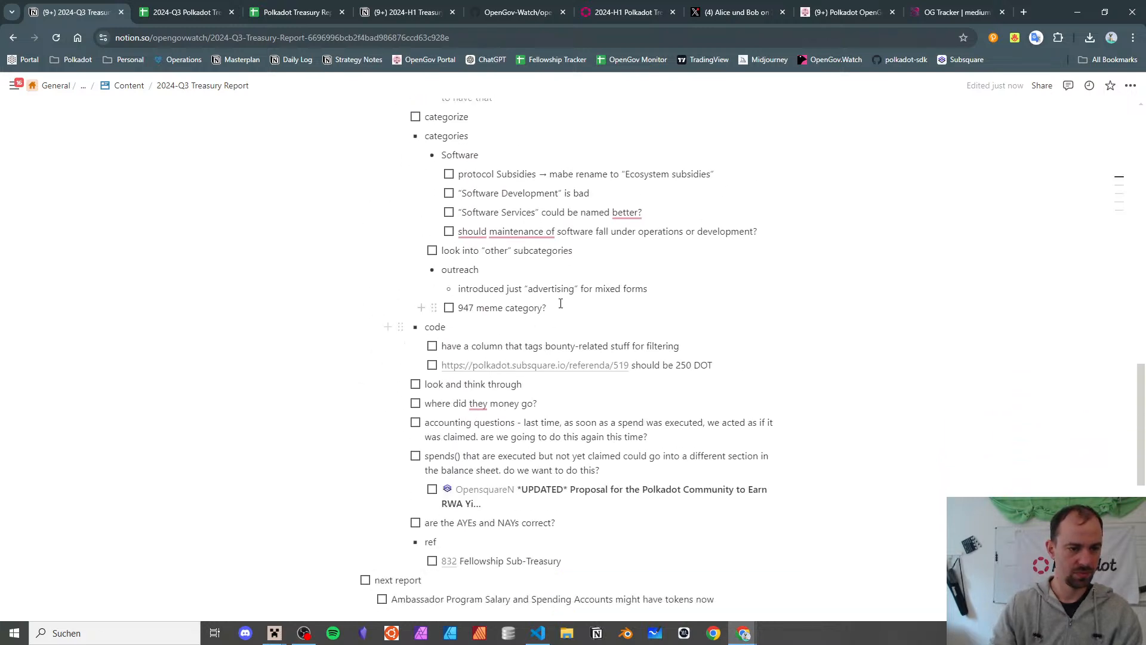
pyautogui.press('Return')
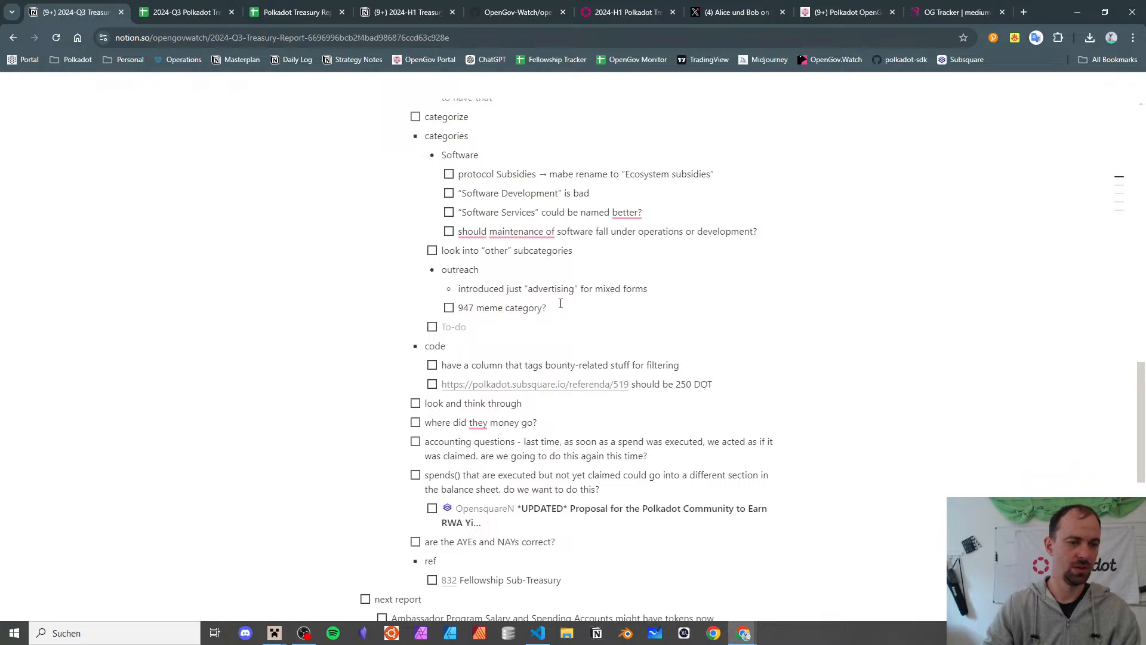
pyautogui.hotkey('shift', 'Tab')
pyautogui.hotkey('shift', 'Tab')
pyautogui.write('- c')
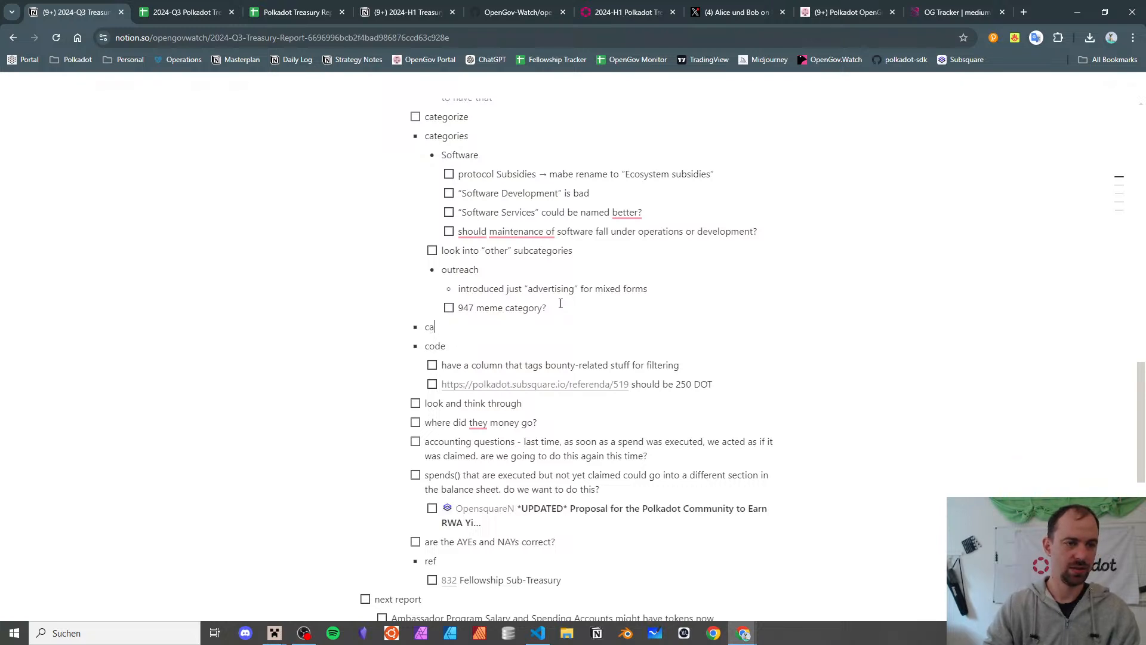
pyautogui.write('a')
pyautogui.press('BackSpace')
pyautogui.press('Tab')
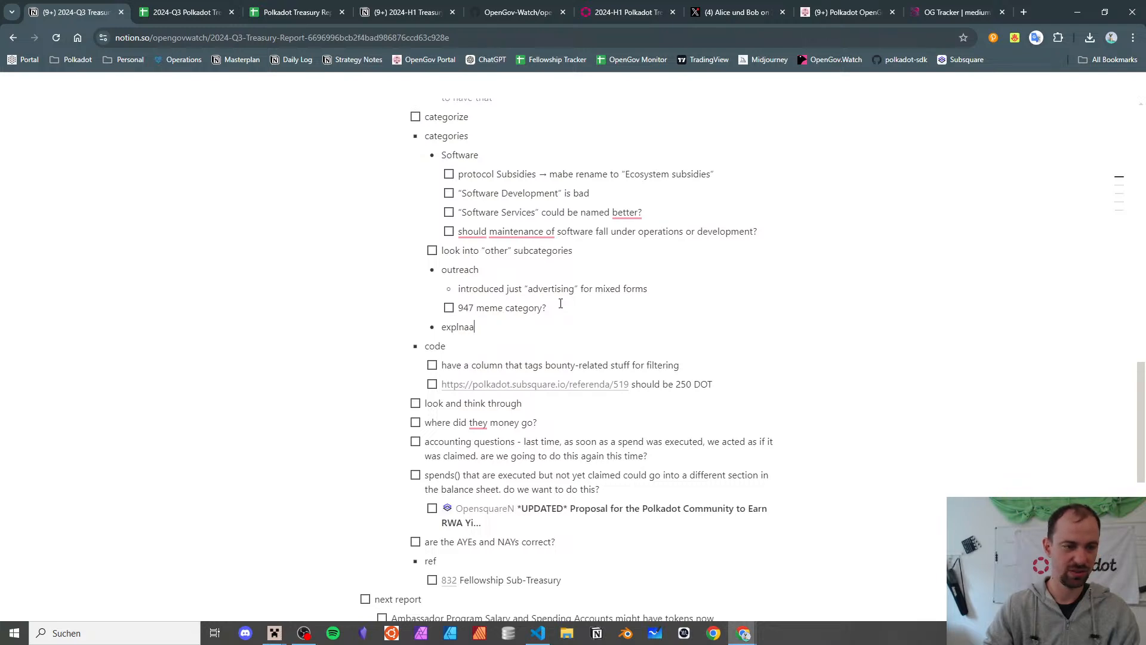
pyautogui.write('explanations')
# - Beneath it, add the sub-bullet 'data services if it belongs to a third party'
pyautogui.press('Return')
pyautogui.press('Tab')
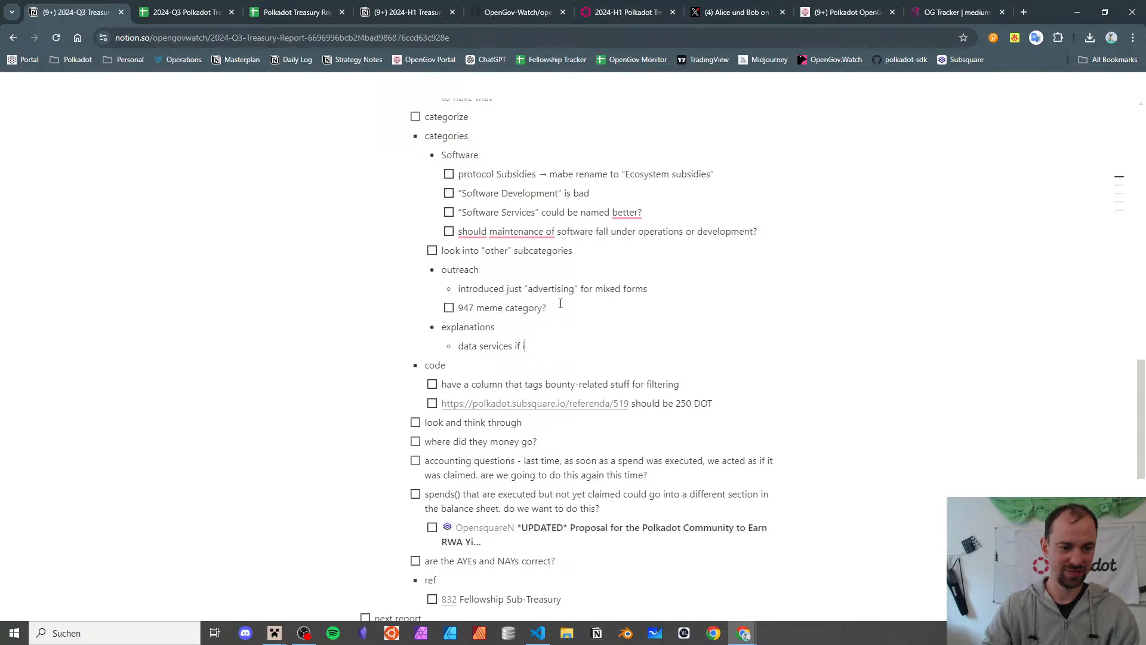
pyautogui.write('data services if it belongs to a third party')
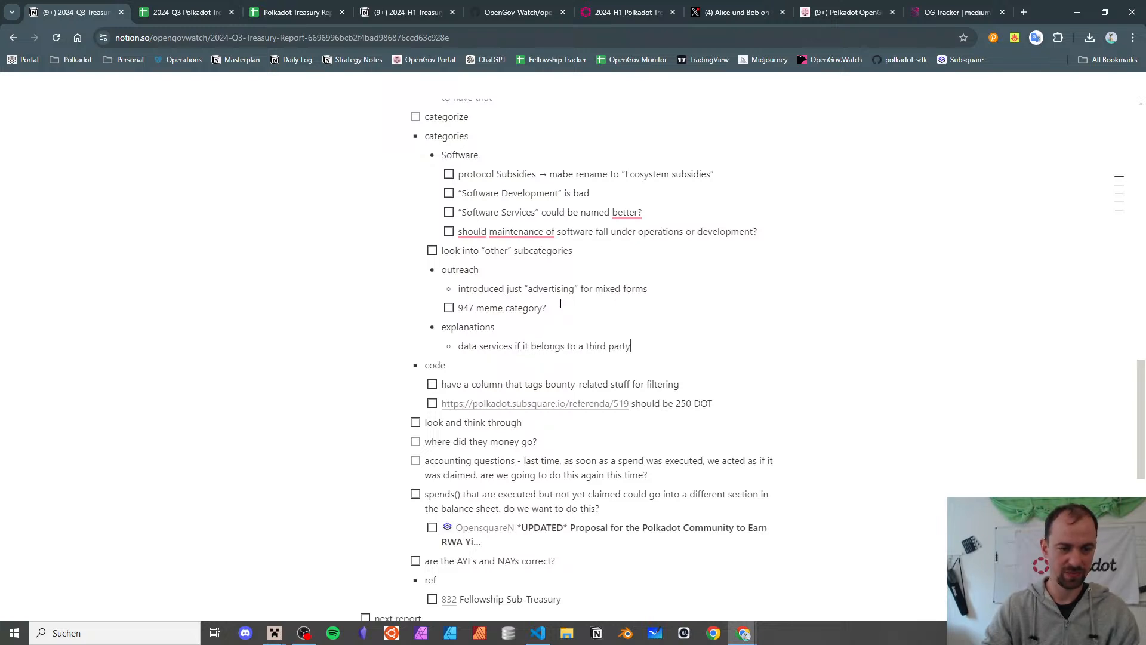
pyautogui.click(216, 6)
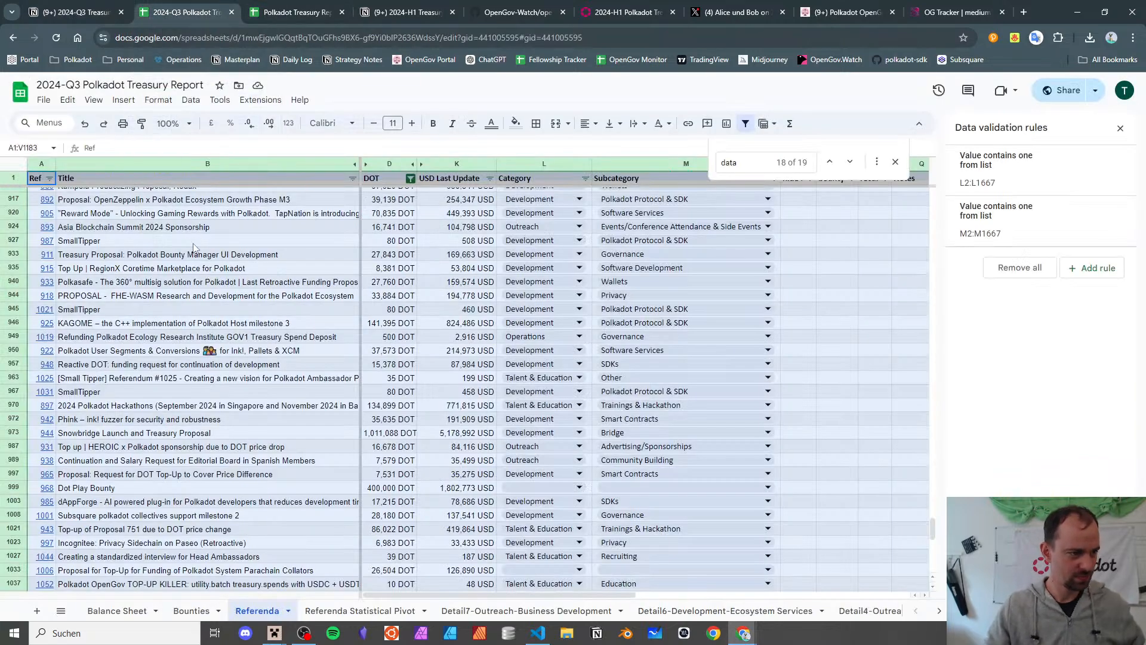
# - Scan the referendum titles down to Polkadot User Segments & Conversions and open referendum 922 on Subsquare
pyautogui.click(181, 309)
pyautogui.click(161, 344)
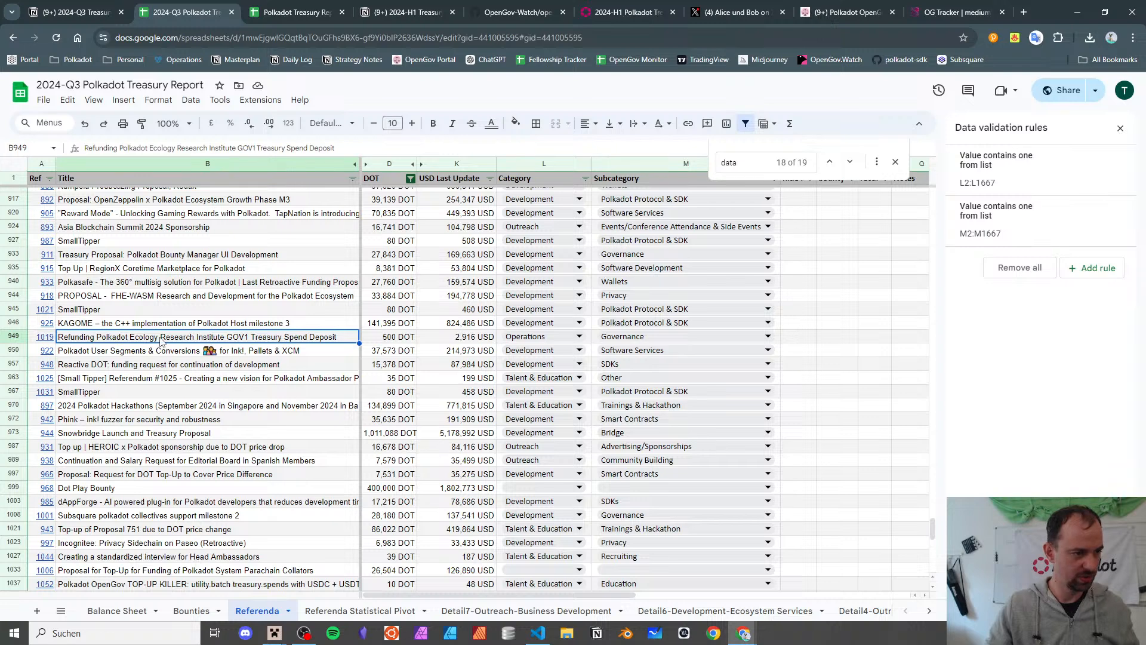
pyautogui.click(151, 406)
pyautogui.click(153, 421)
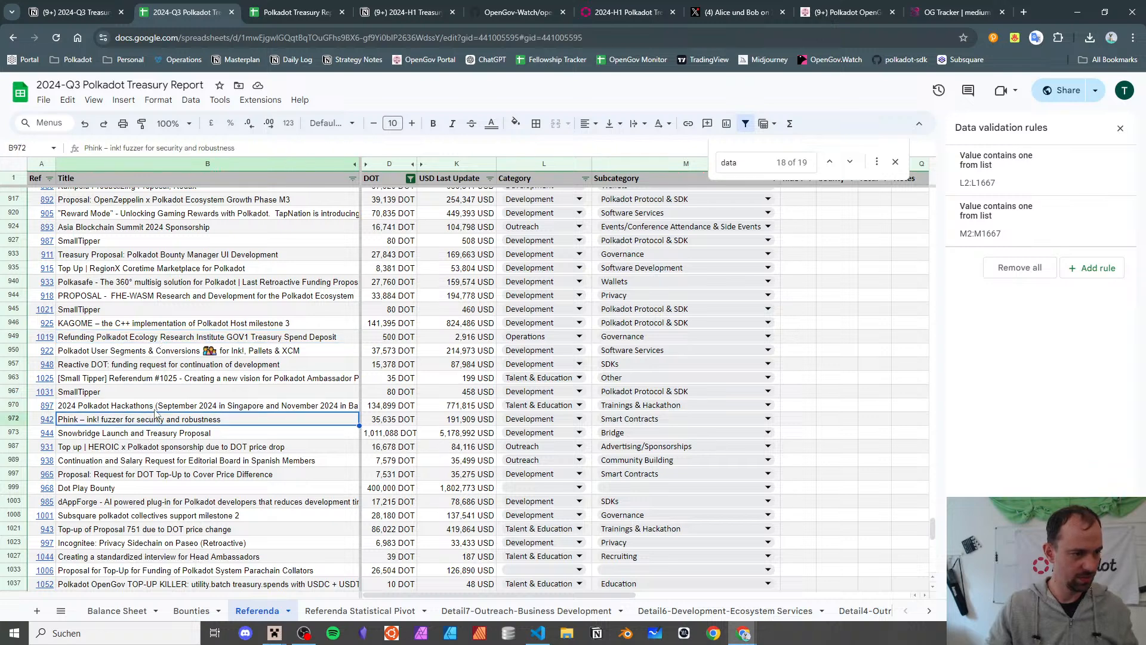
pyautogui.click(160, 394)
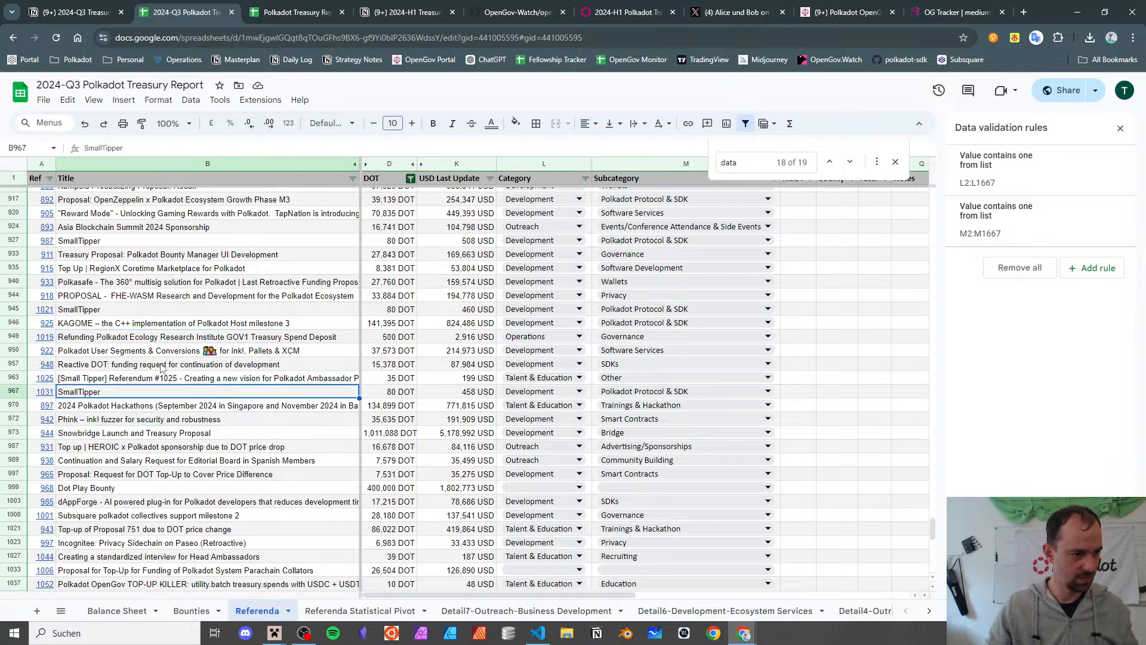
pyautogui.click(162, 366)
pyautogui.click(160, 352)
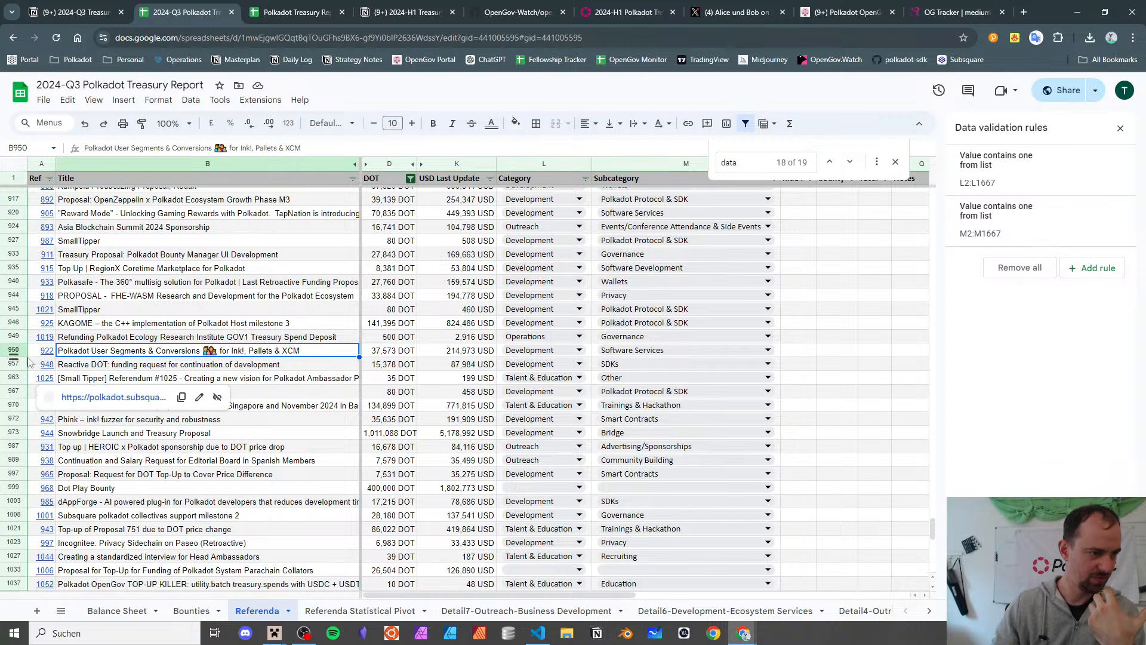
pyautogui.click(50, 351)
pyautogui.click(68, 370)
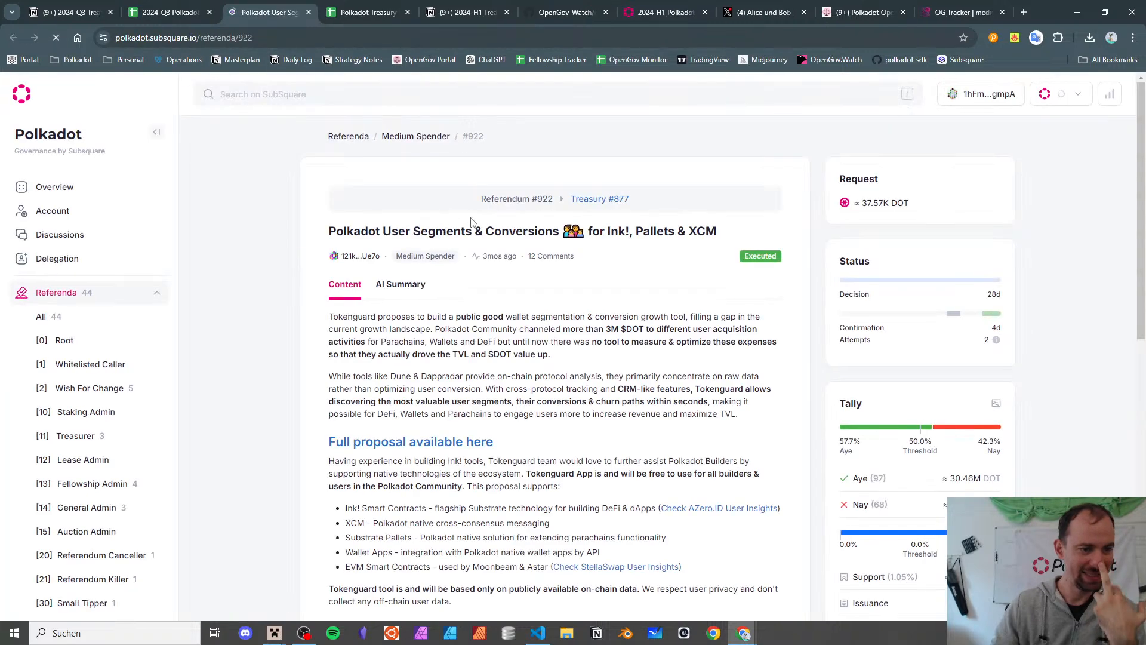
# - Expand and read referendum 922's Tokenguard proposal, then open its full Google Docs proposal
pyautogui.scroll(-6, 472, 223)
pyautogui.click(543, 315)
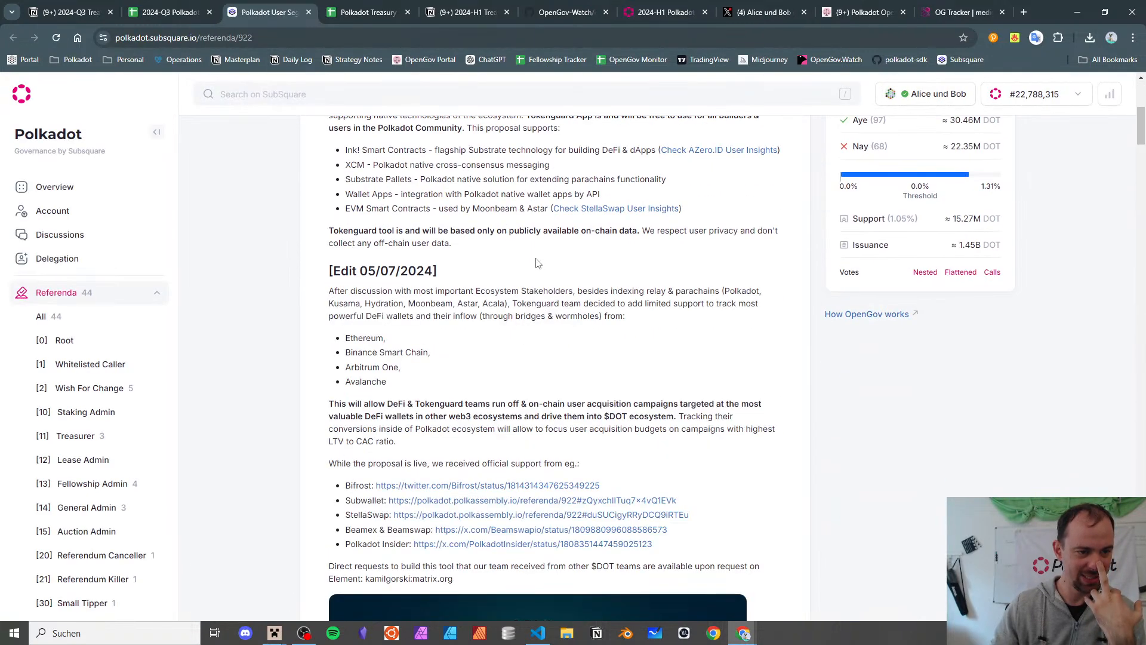
pyautogui.scroll(6, 537, 260)
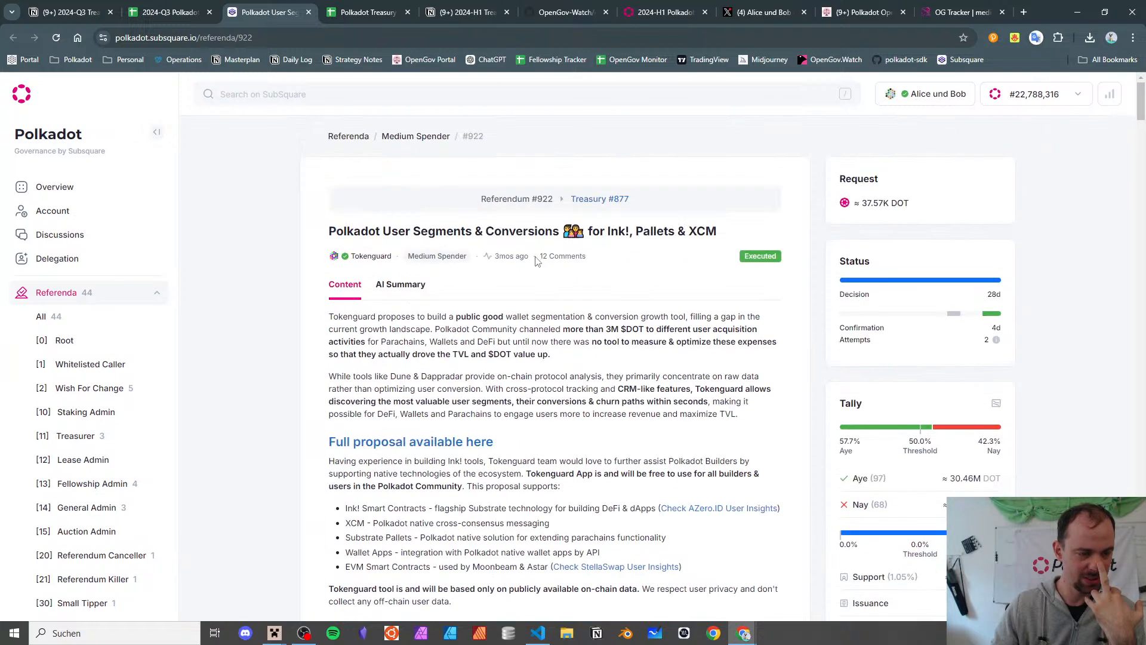
pyautogui.scroll(-2, 537, 261)
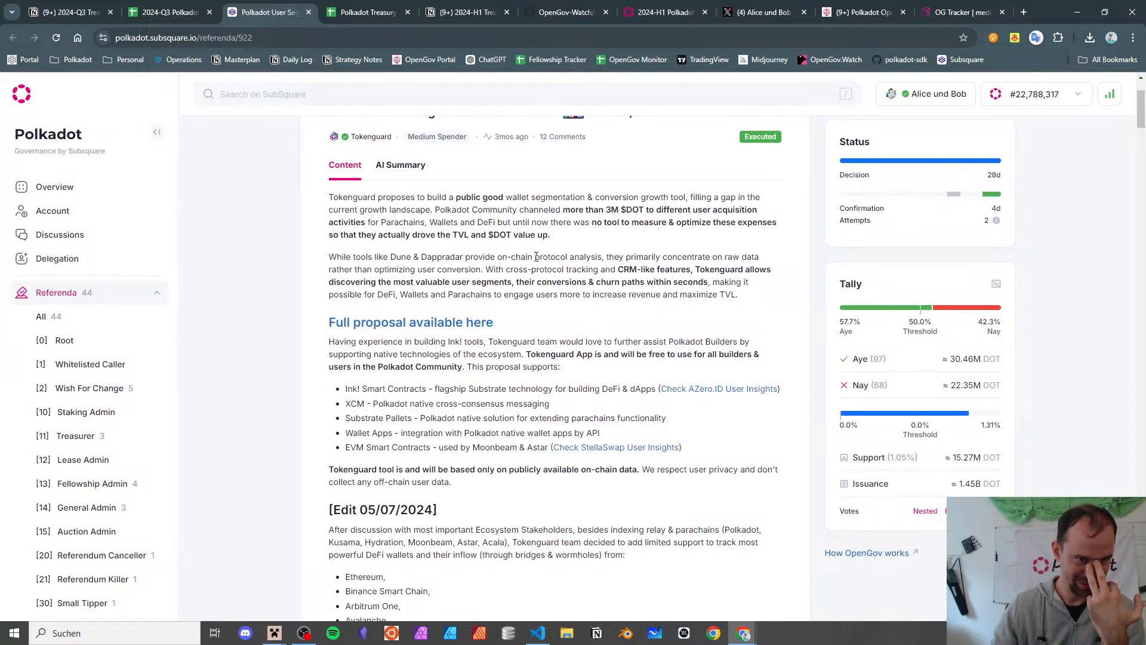
pyautogui.scroll(-10, 536, 256)
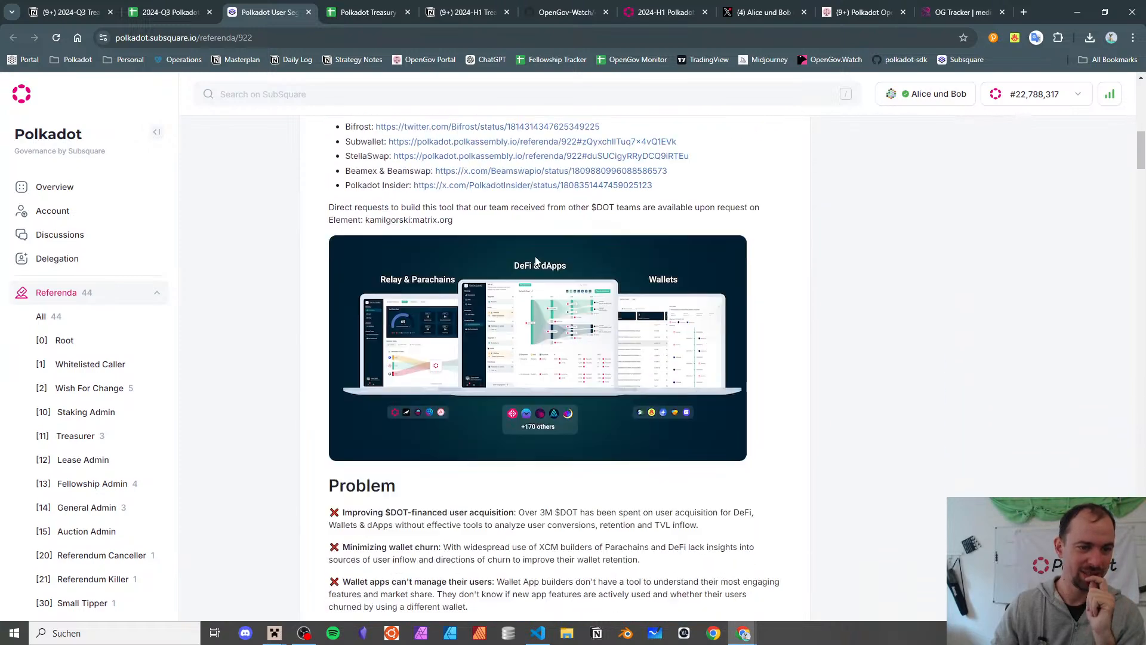
pyautogui.scroll(-15, 535, 260)
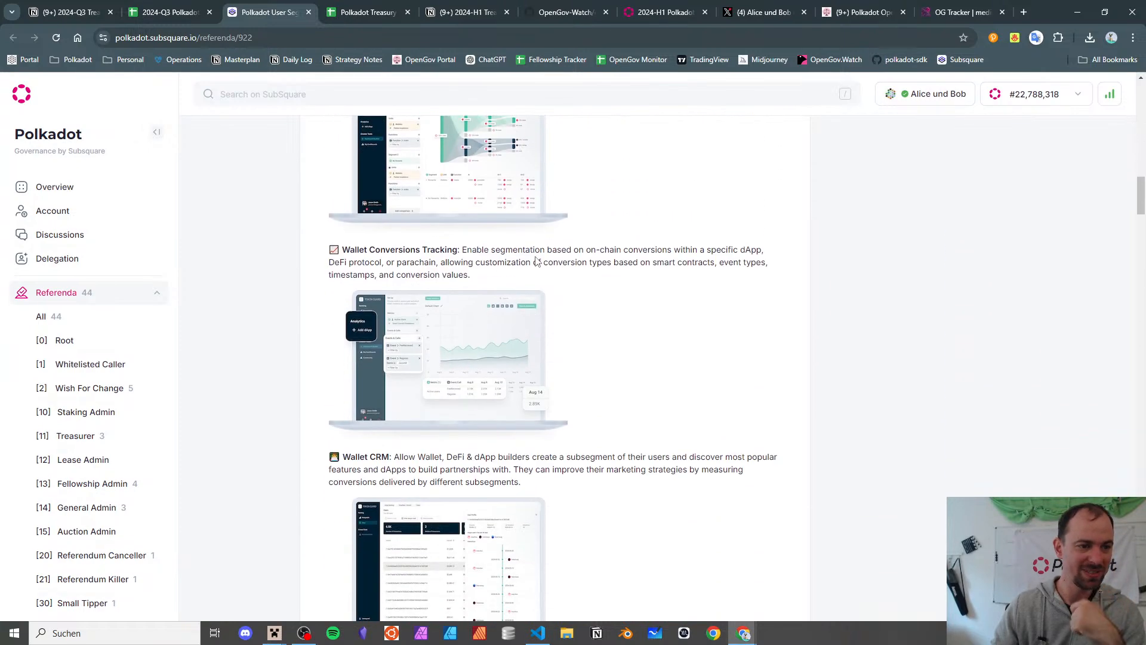
pyautogui.scroll(-10, 536, 262)
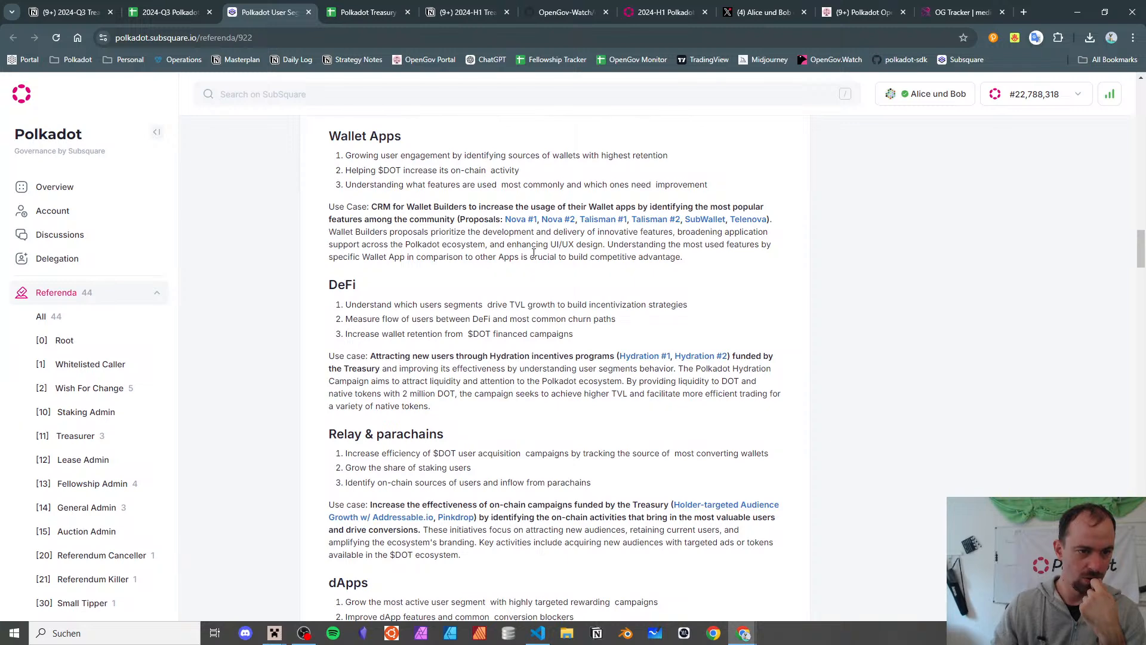
pyautogui.scroll(-10, 529, 242)
pyautogui.scroll(-4, 525, 243)
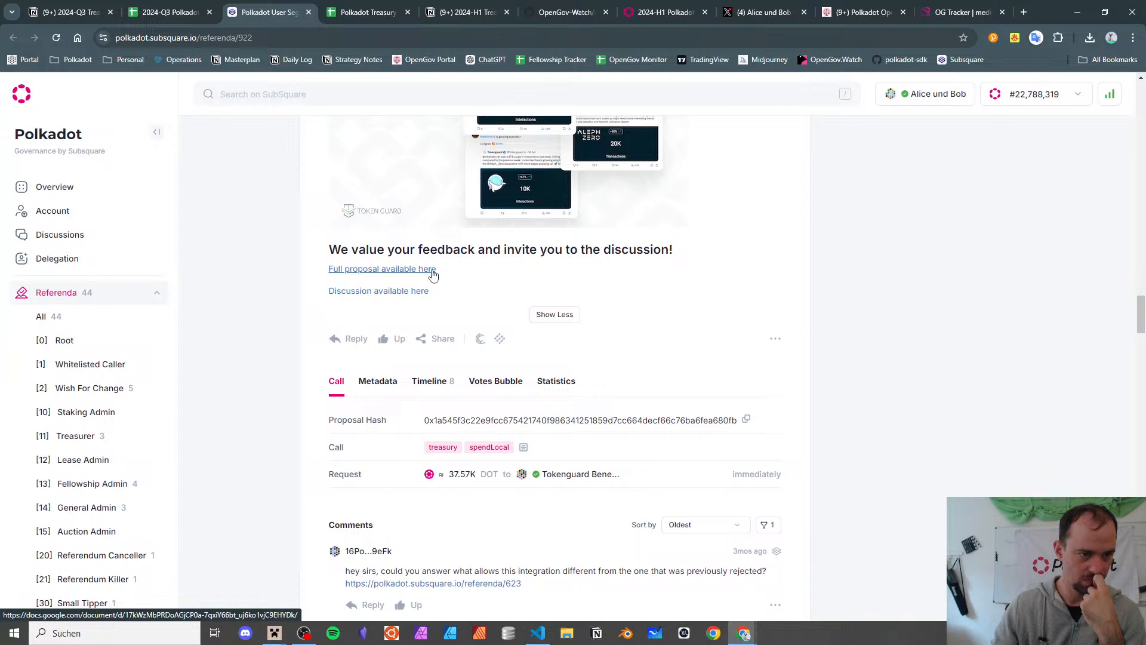
pyautogui.click(433, 273)
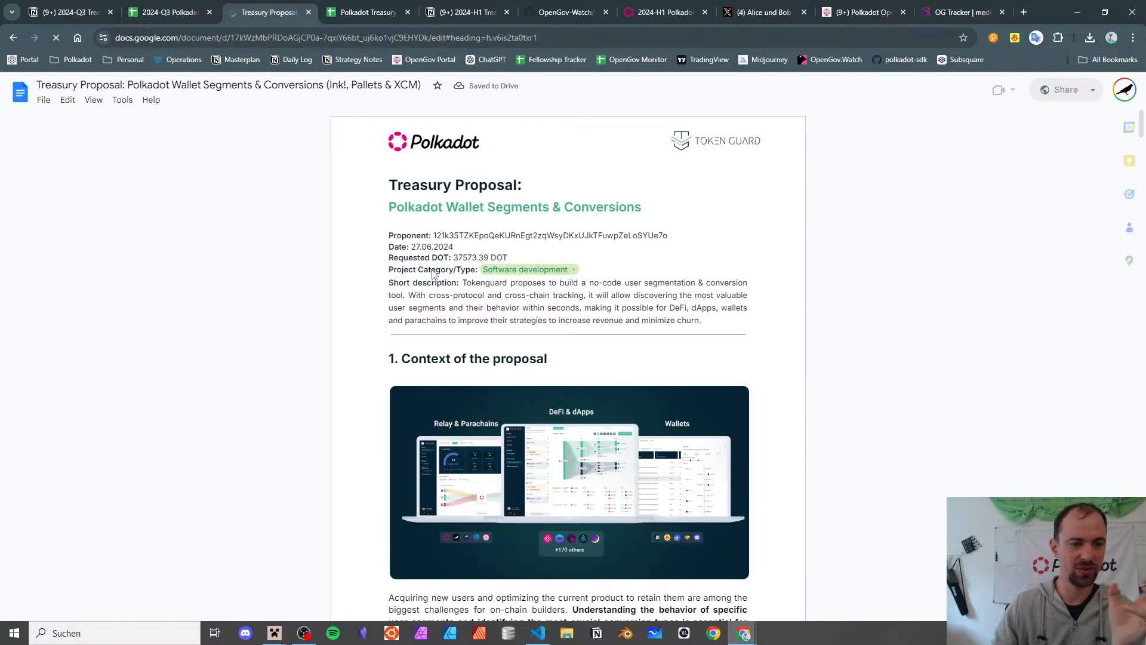
pyautogui.tripleClick(568, 322)
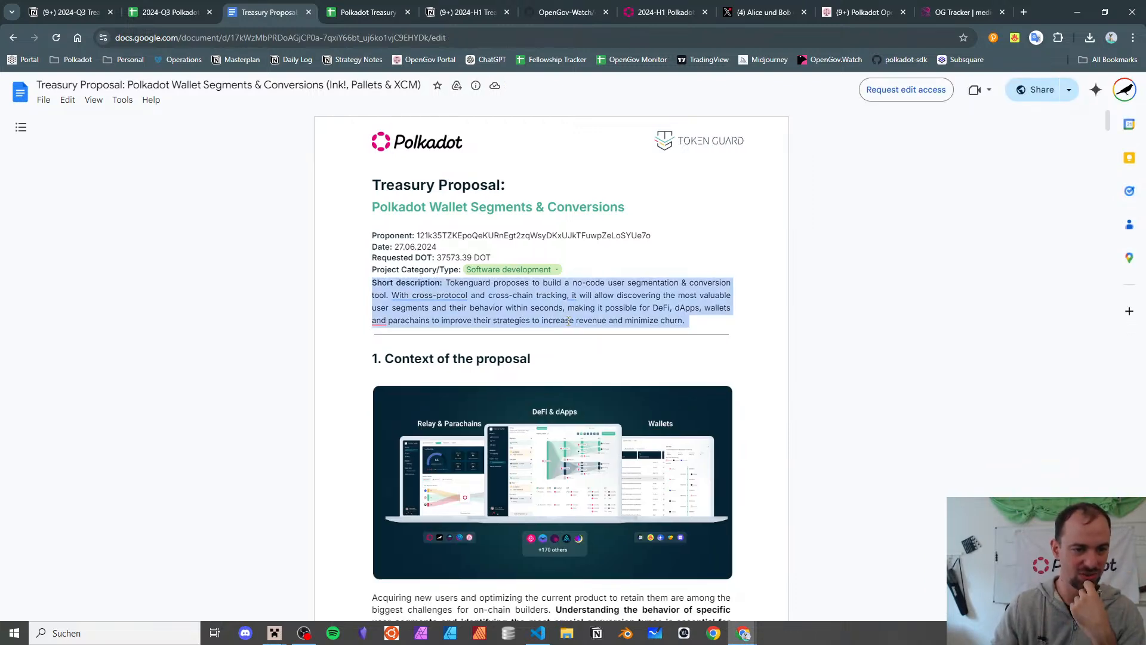
pyautogui.click(568, 314)
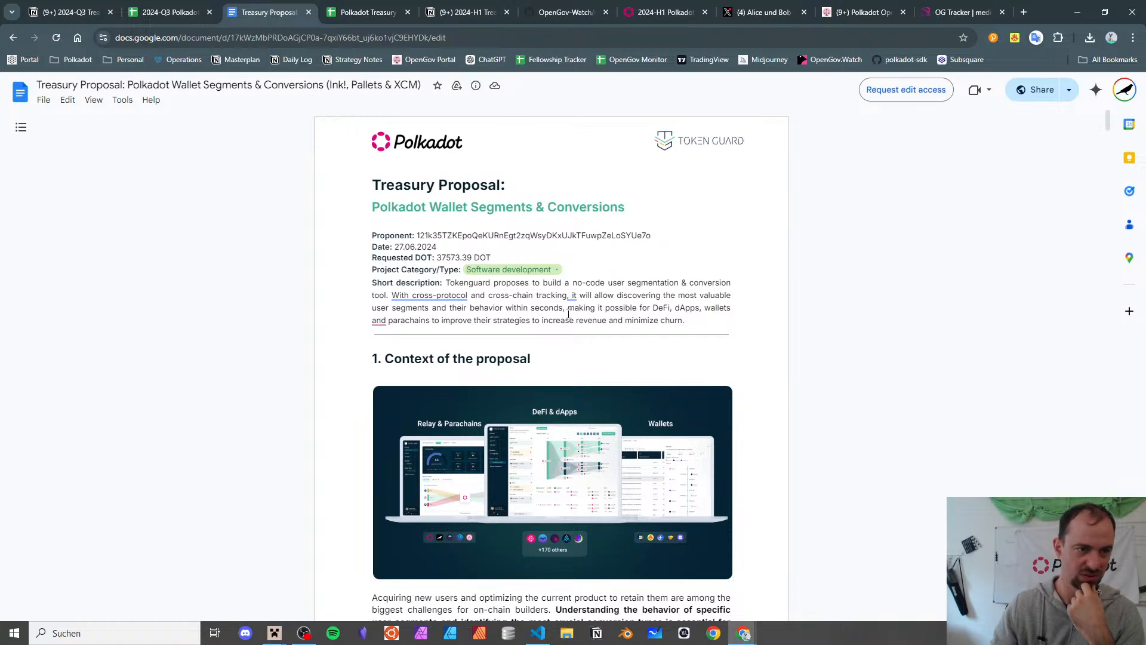
pyautogui.scroll(-20, 568, 313)
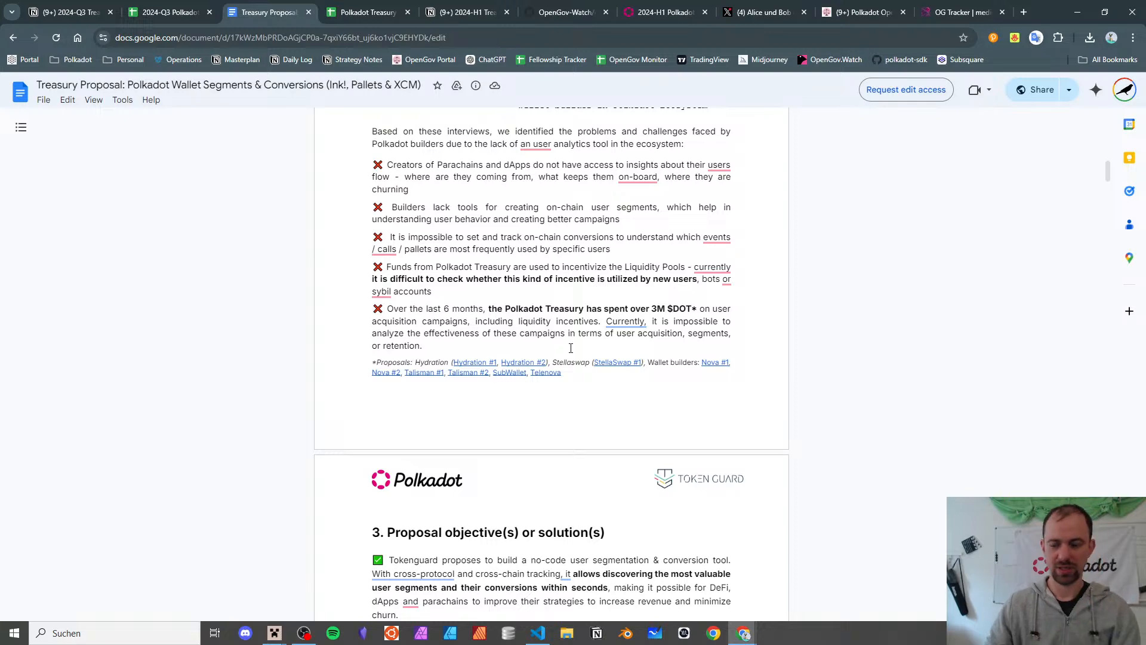
pyautogui.scroll(20, 571, 348)
pyautogui.scroll(1, 573, 337)
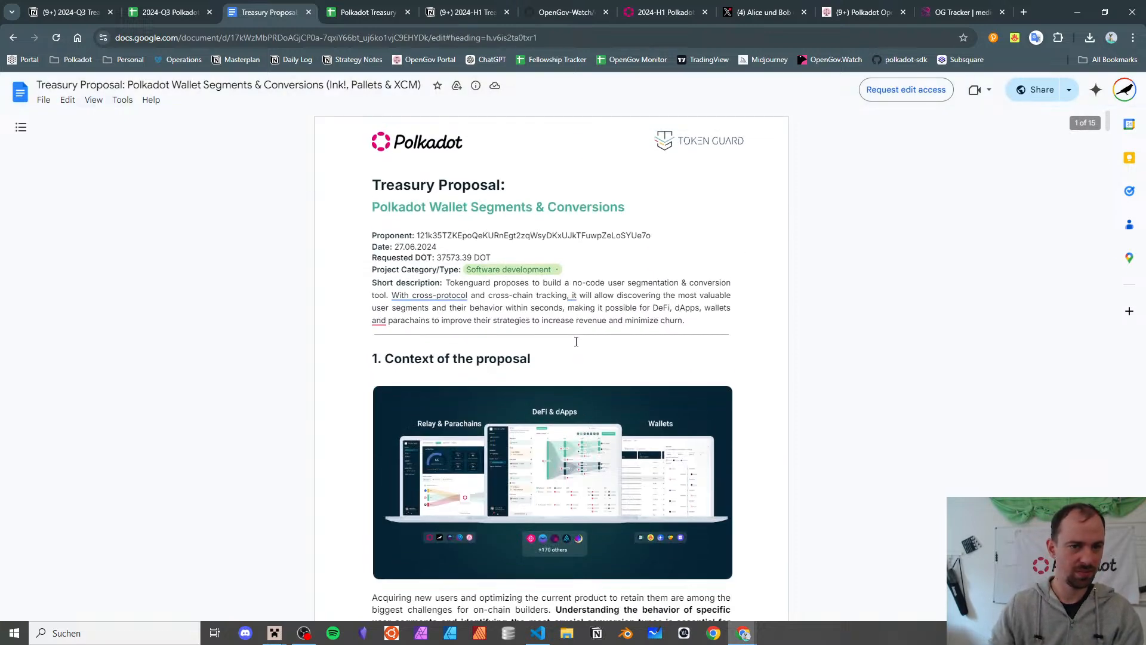
pyautogui.hotkey('ctrl', 't')
pyautogui.write('token ')
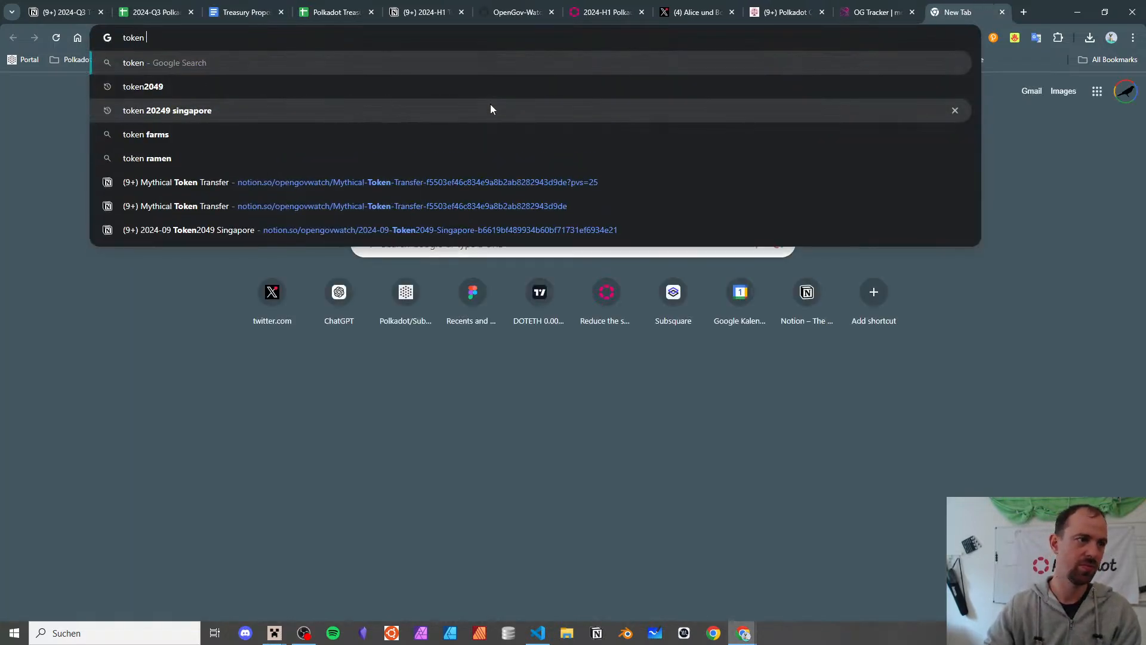
pyautogui.write('guard github')
# - Search 'token guard github', inspect civicteam's token-guard repository, then go back to OG Tracker
pyautogui.press('Return')
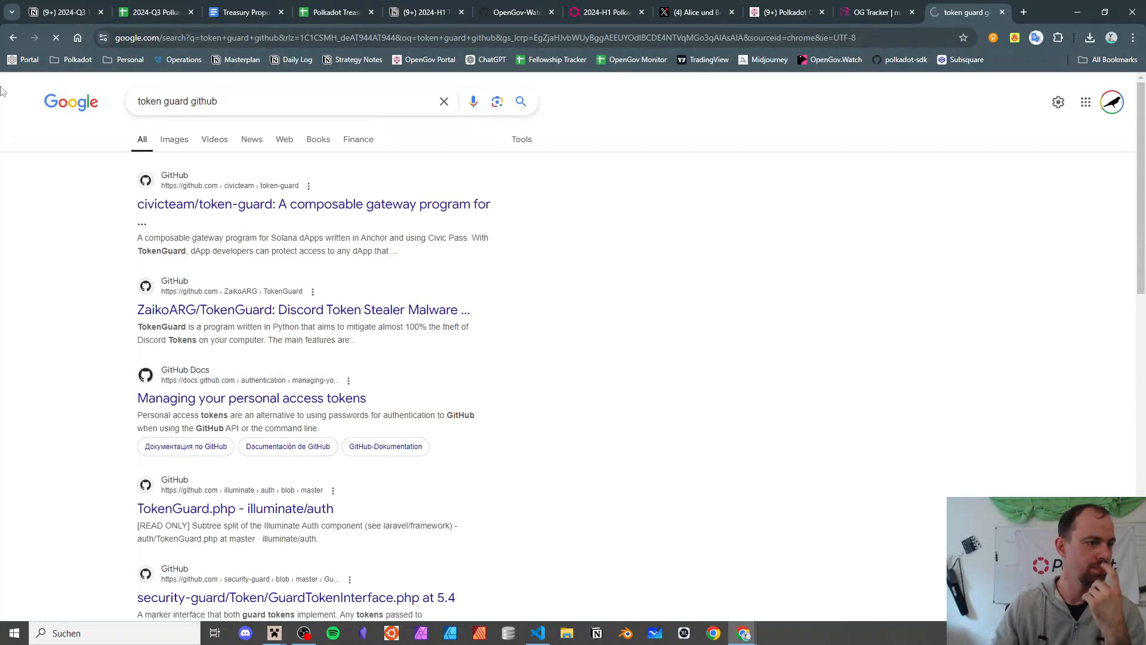
pyautogui.click(311, 210)
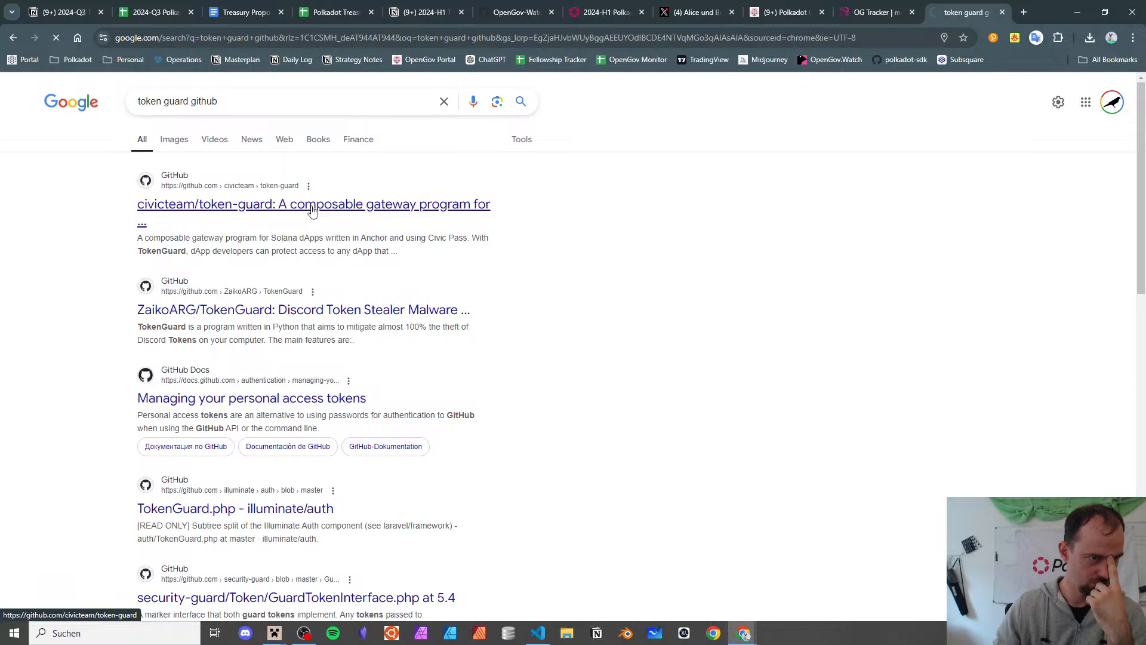
pyautogui.scroll(-8, 311, 209)
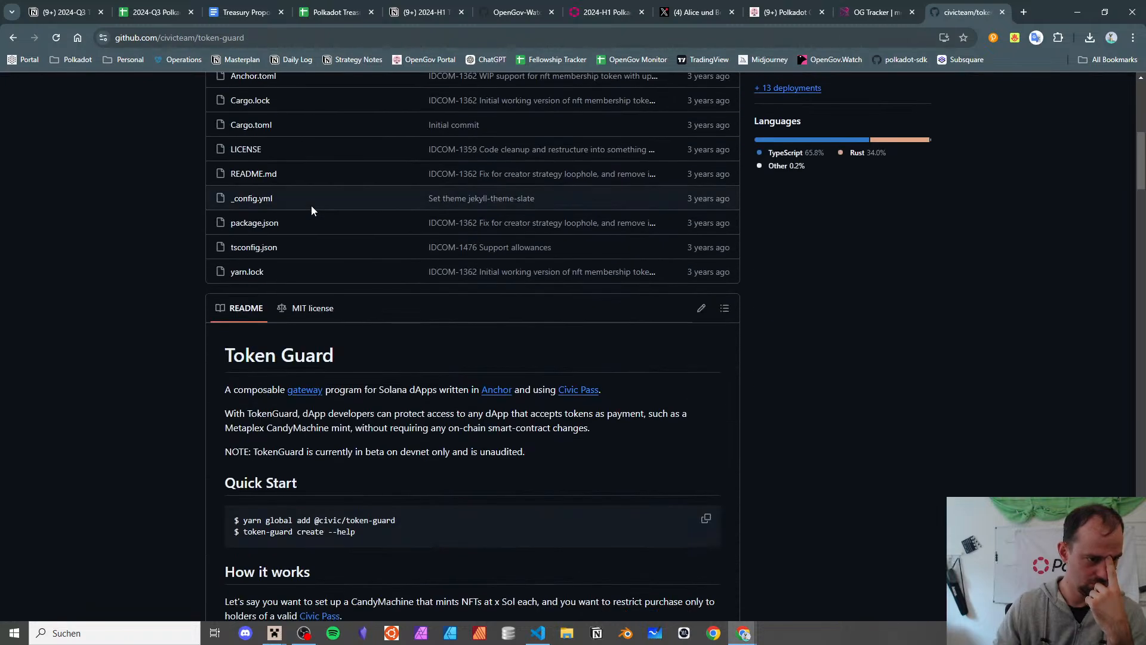
pyautogui.scroll(8, 311, 205)
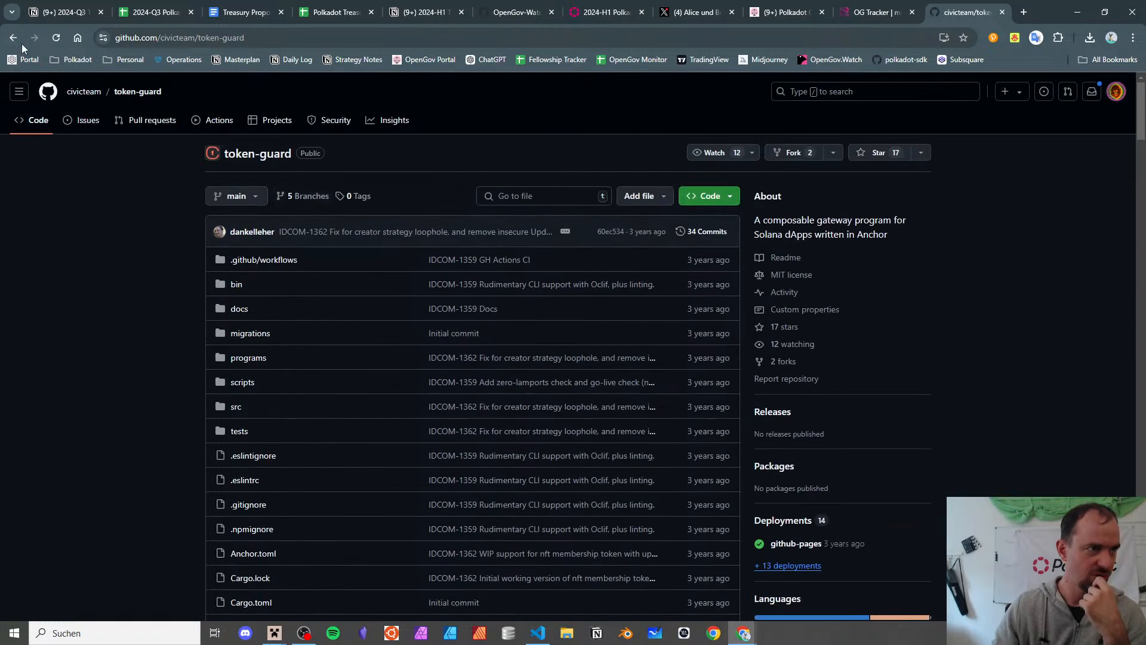
pyautogui.click(14, 38)
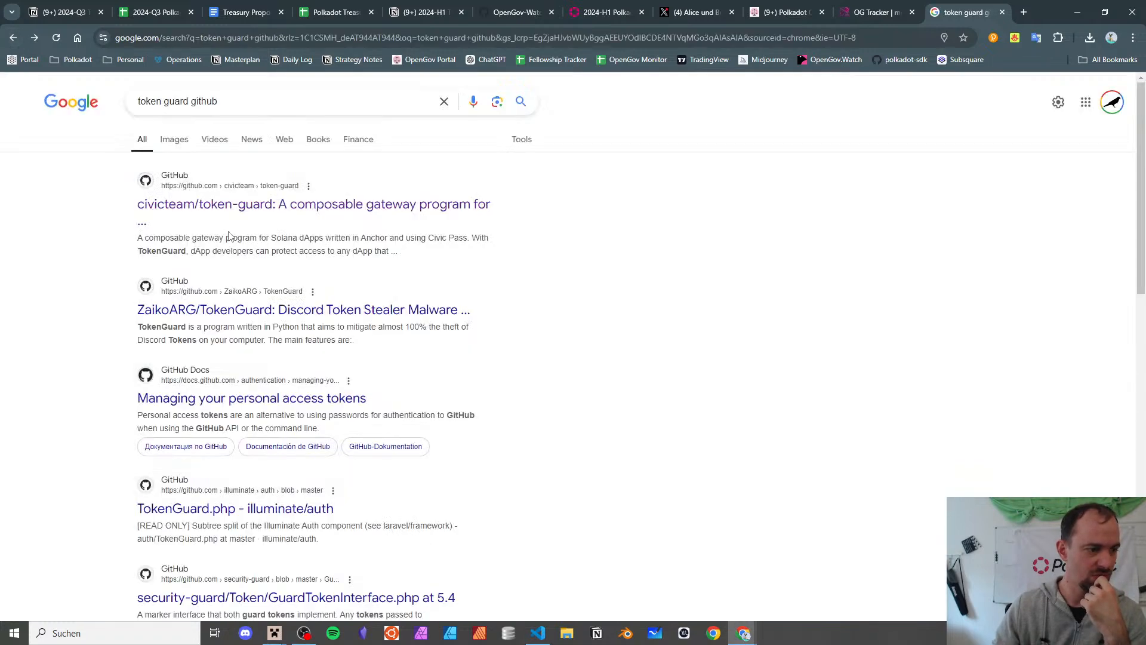
pyautogui.click(875, 12)
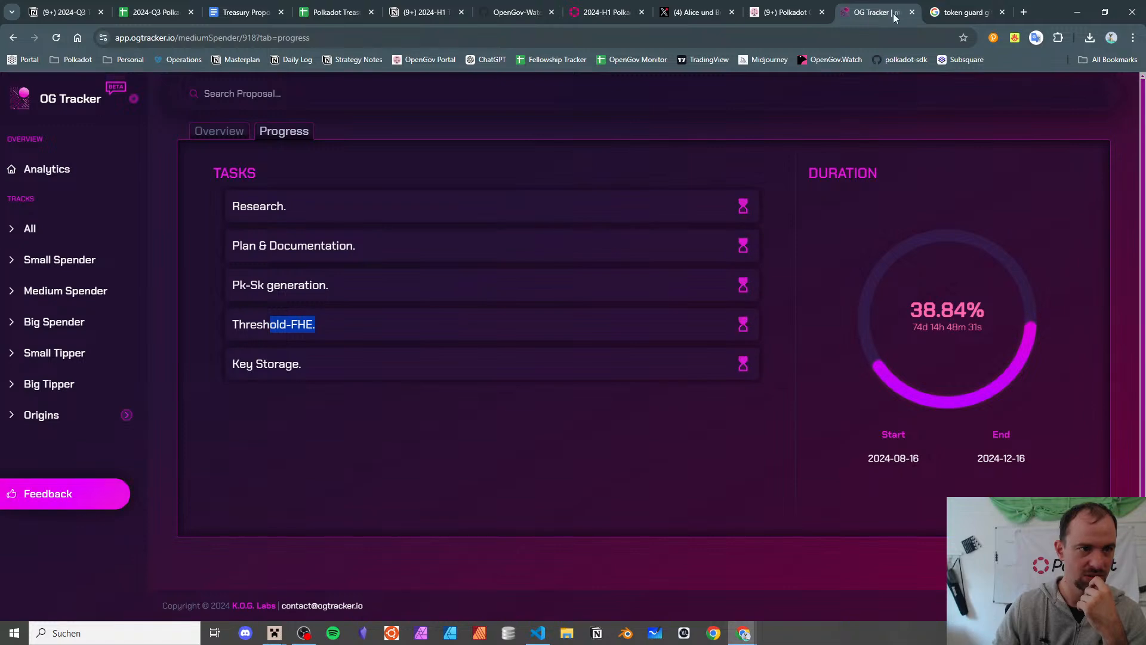
# - Load proposal #922 (mediumSpender/922) in OG Tracker and view its progress tasks and duration
pyautogui.click(184, 7)
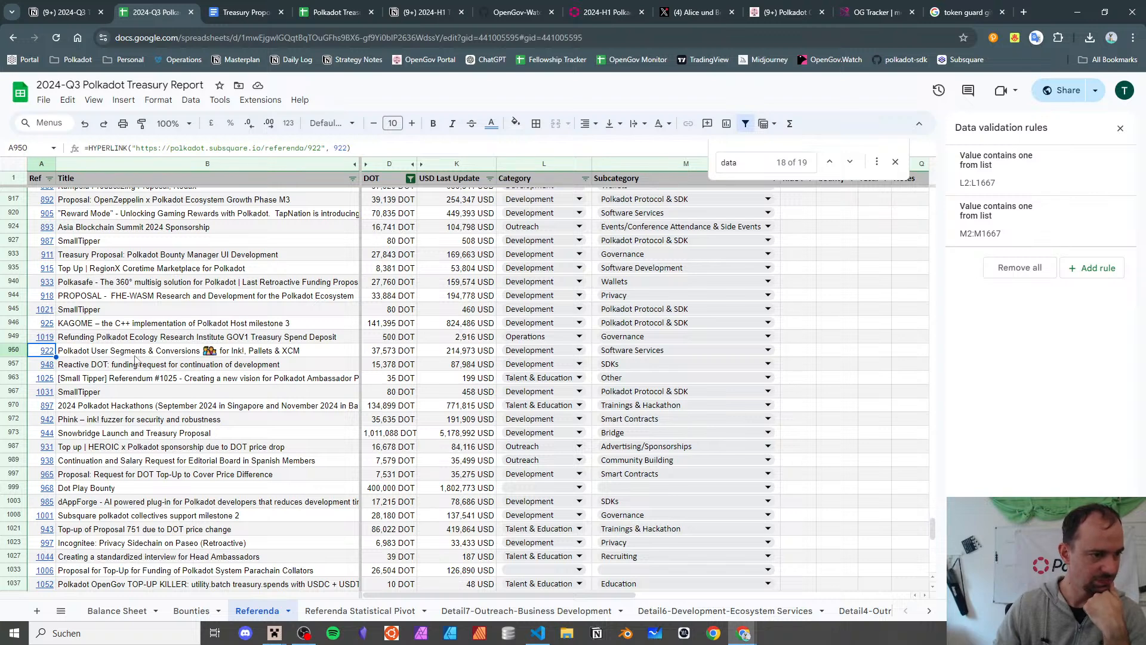
pyautogui.click(871, 12)
pyautogui.moveTo(250, 37); pyautogui.dragTo(596, 37)
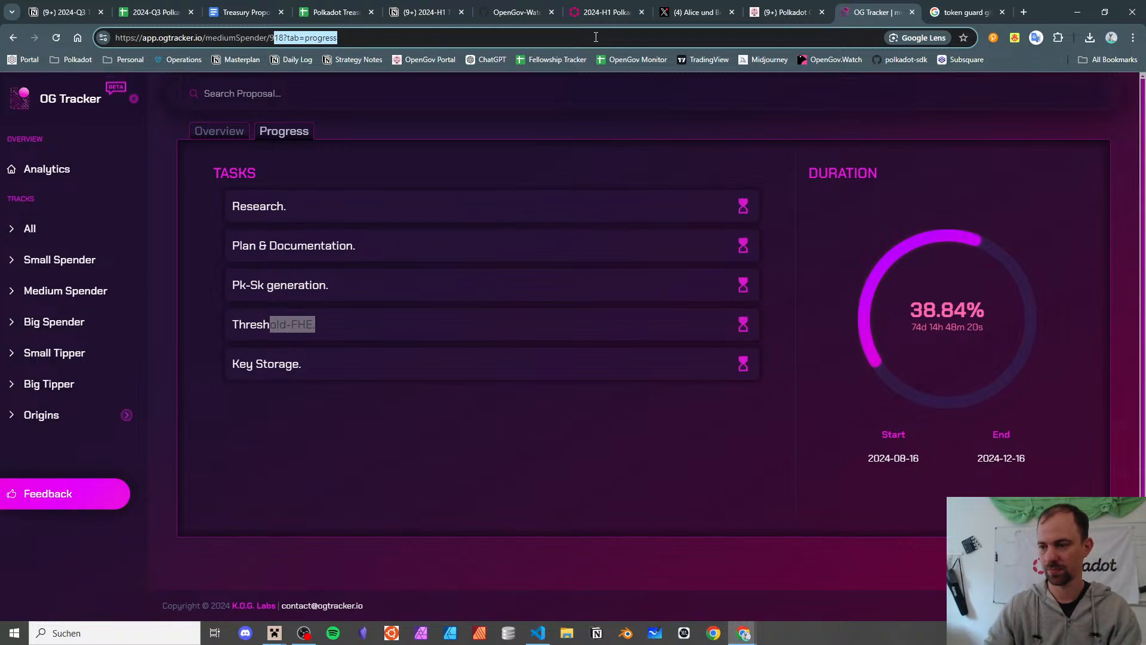
pyautogui.press('BackSpace')
pyautogui.write('22')
pyautogui.press('Return')
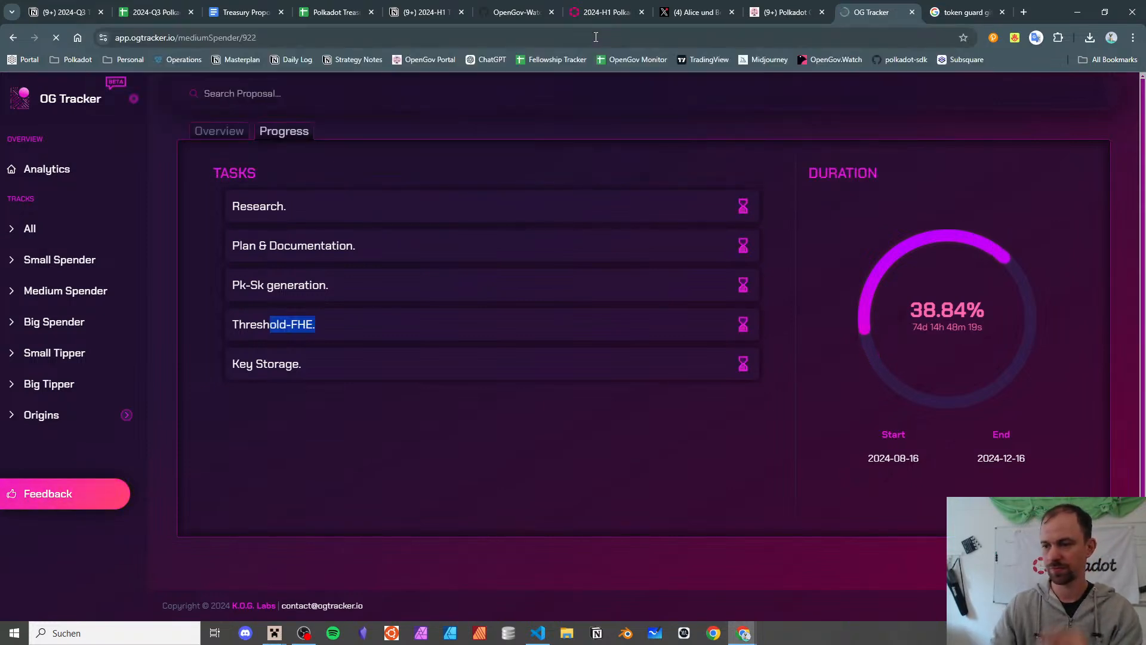
pyautogui.click(293, 132)
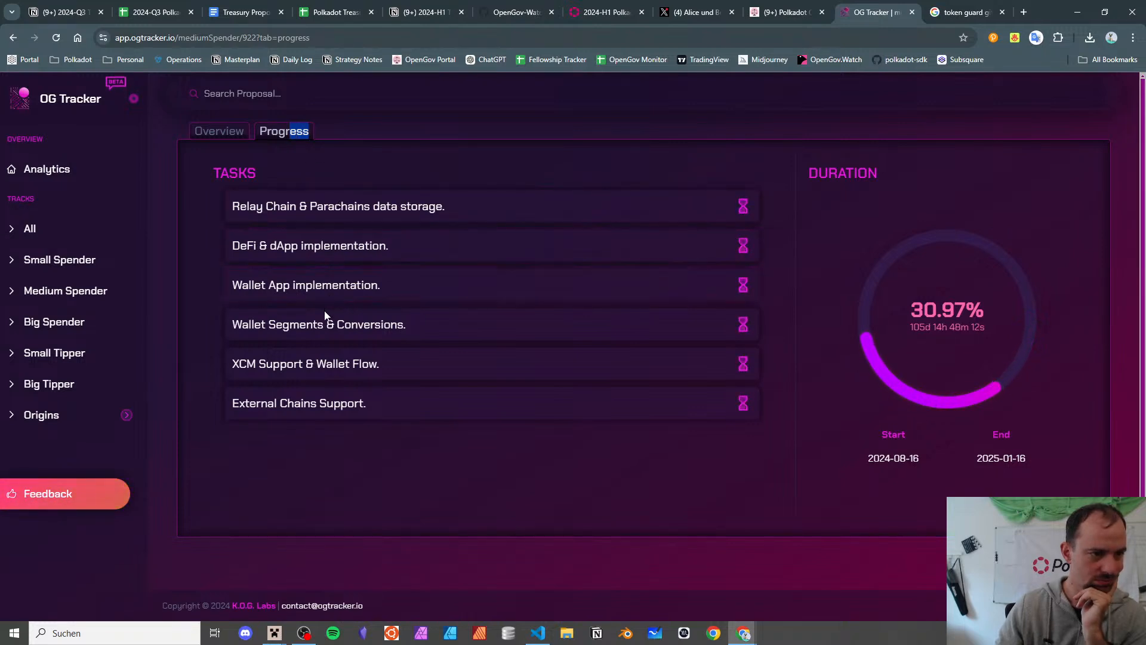
pyautogui.click(244, 12)
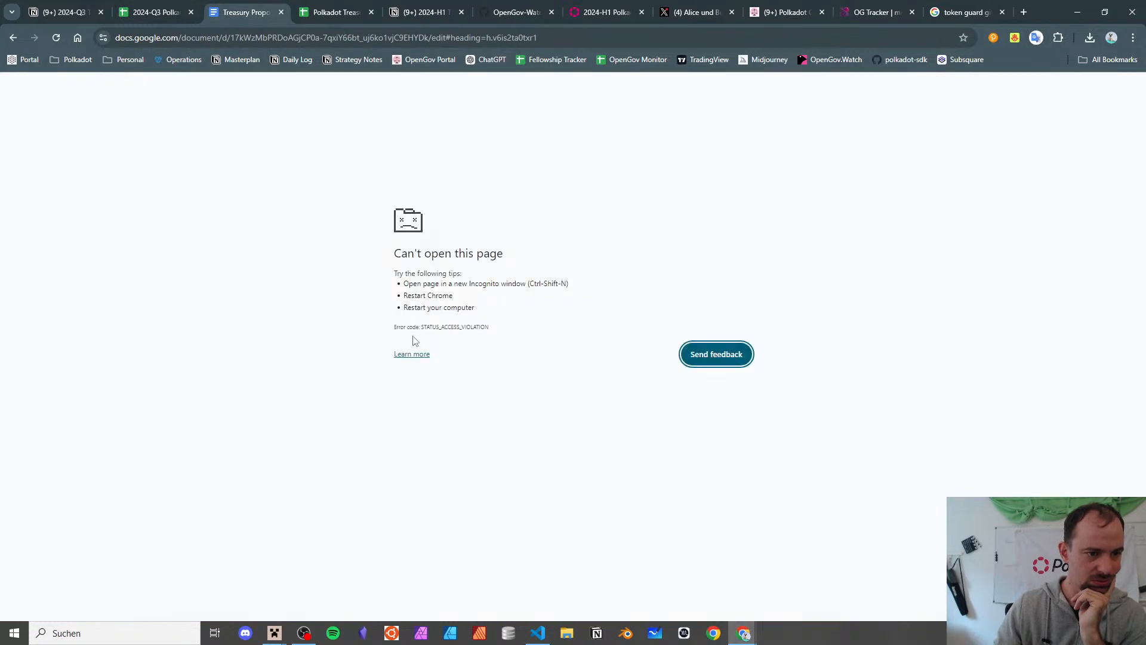
# - Reload the crashed Tokenguard proposal and read through its milestones, costs and team
pyautogui.click(710, 352)
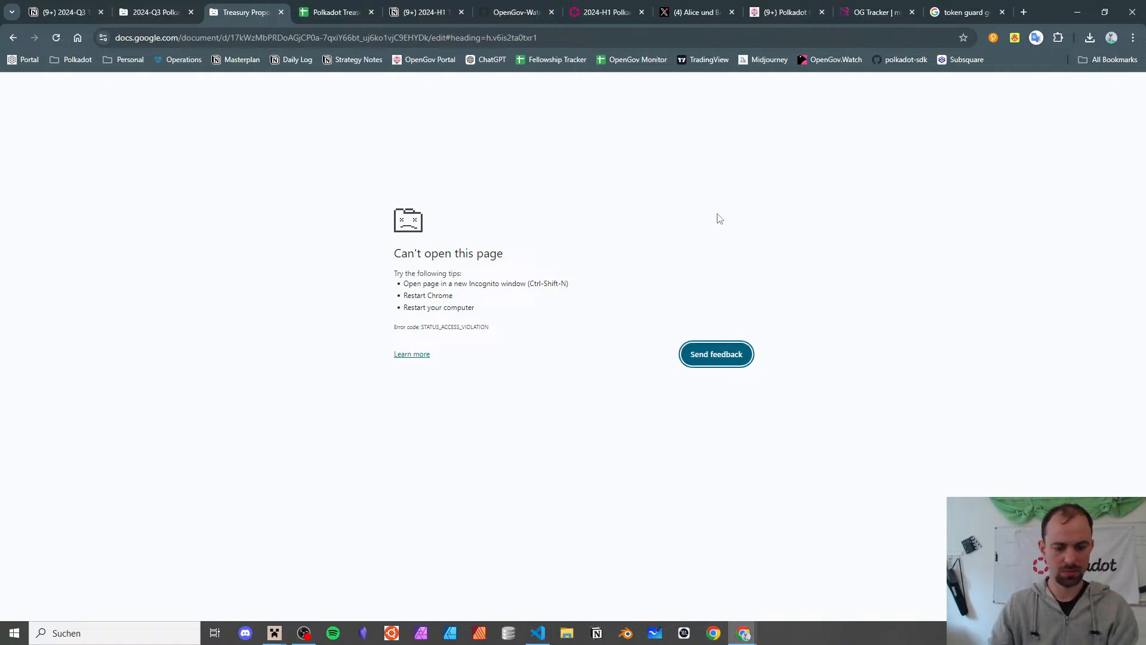
pyautogui.press('F5')
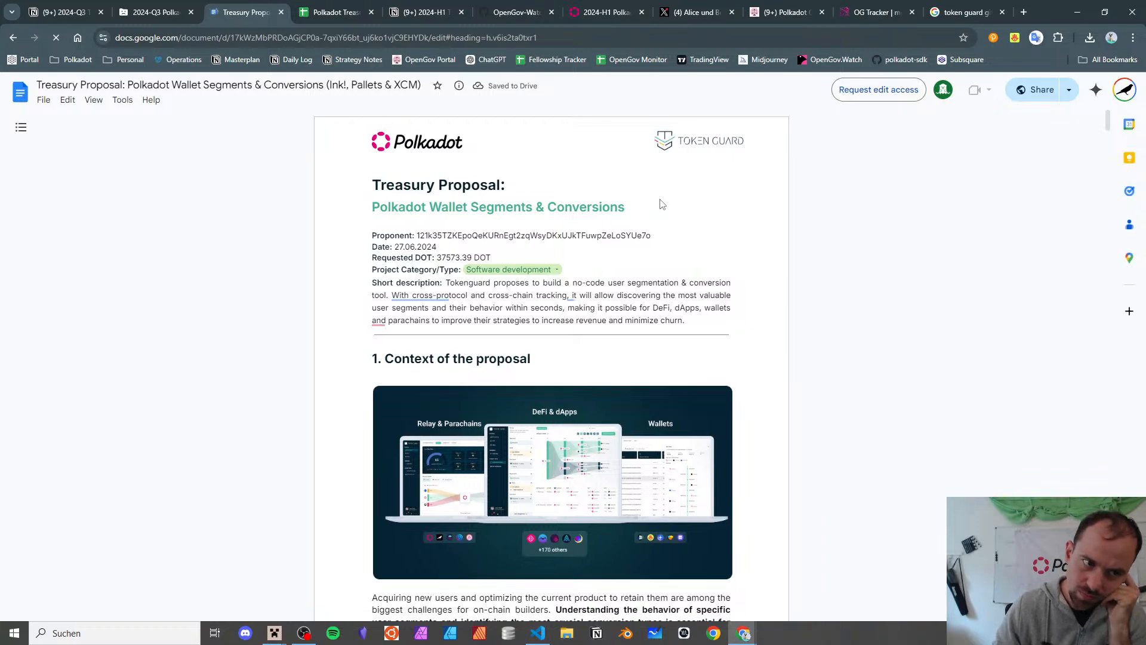
pyautogui.scroll(-8, 503, 337)
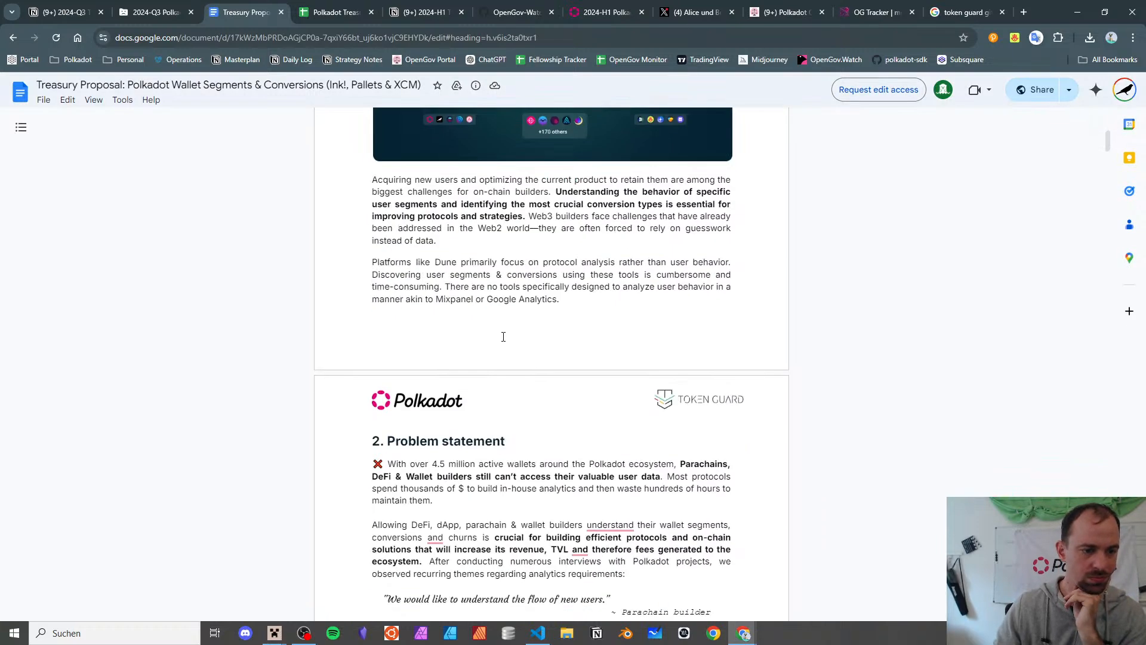
pyautogui.scroll(-12, 503, 337)
pyautogui.scroll(-4, 503, 337)
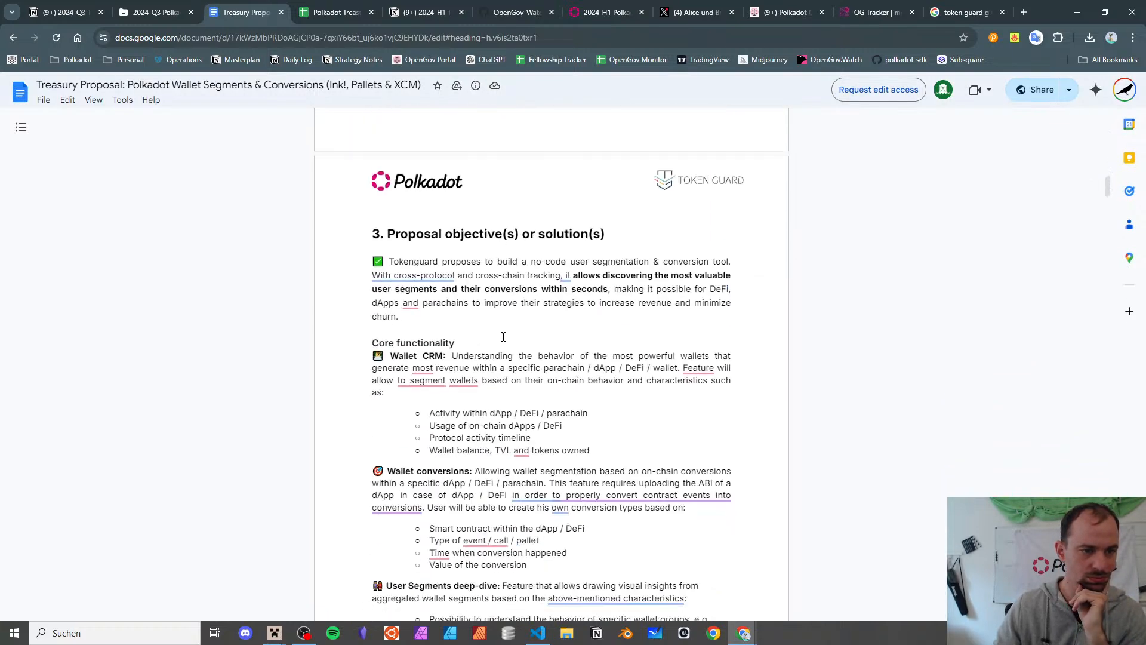
pyautogui.scroll(-4, 499, 331)
pyautogui.scroll(4, 497, 329)
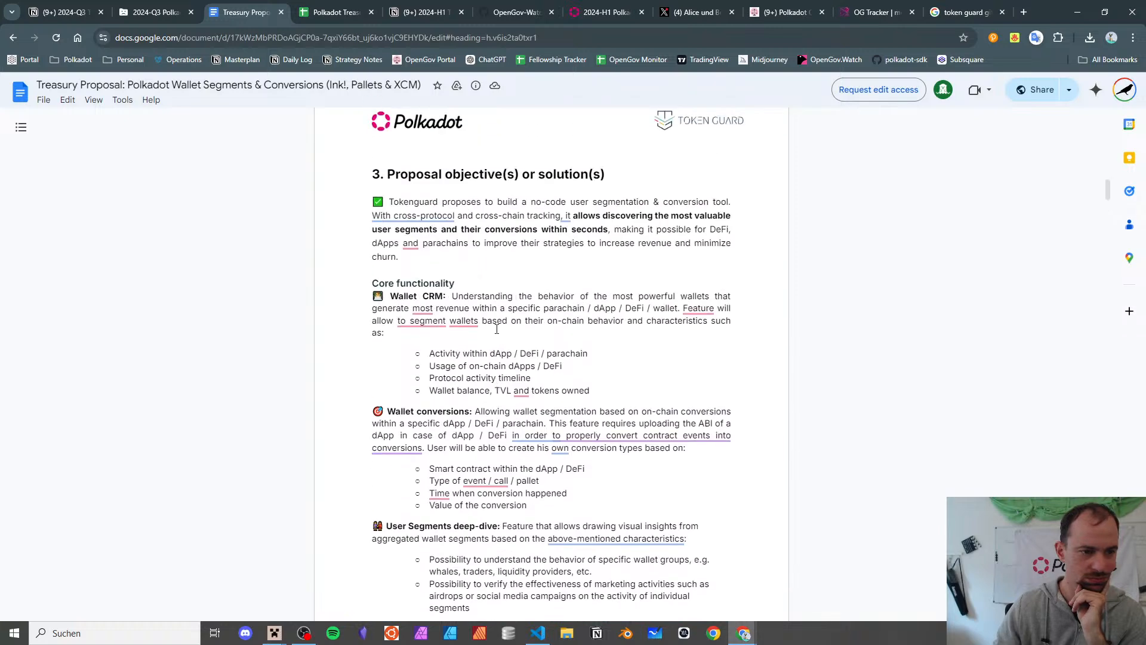
pyautogui.scroll(-10, 497, 329)
pyautogui.scroll(-2, 497, 329)
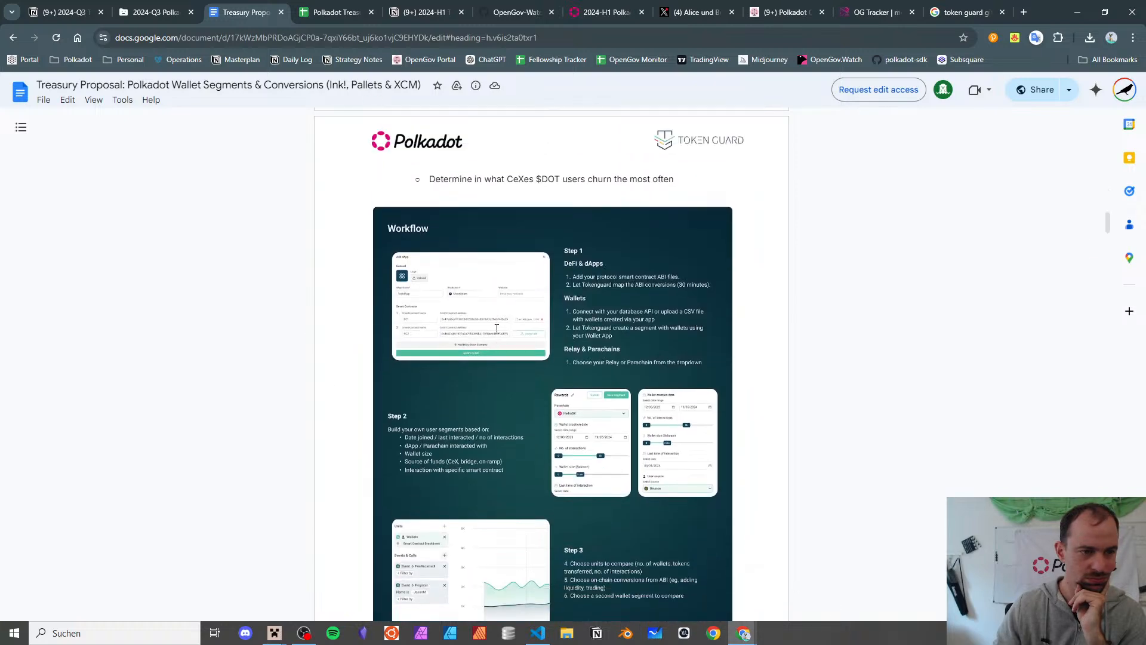
pyautogui.scroll(-8, 497, 329)
pyautogui.scroll(-5, 496, 329)
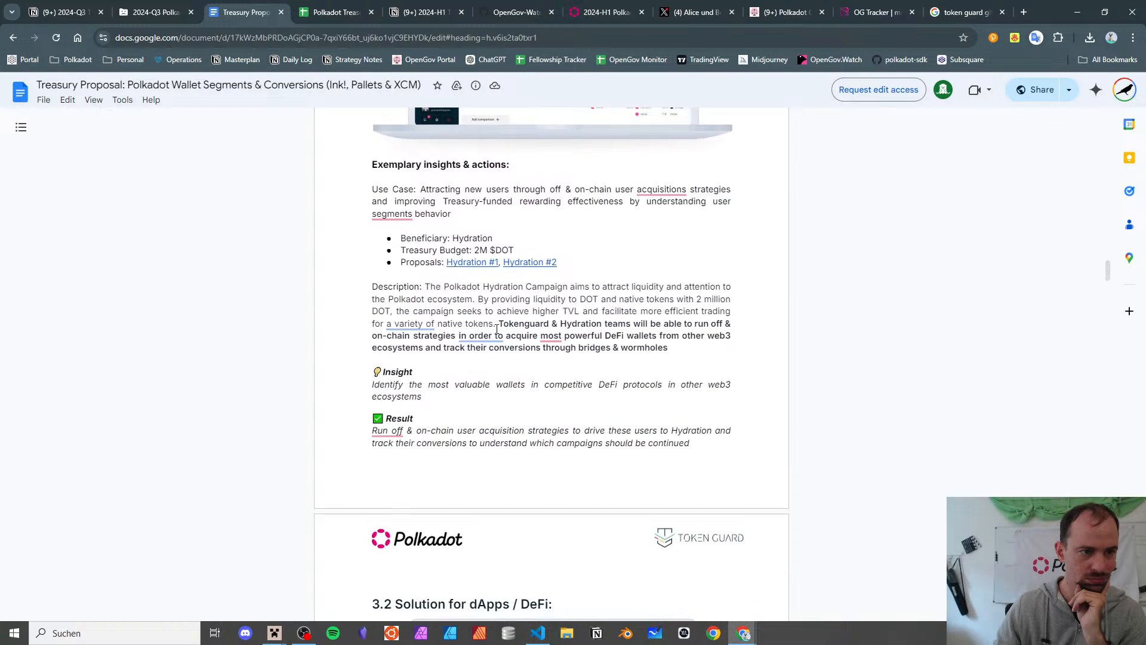
pyautogui.scroll(-20, 496, 329)
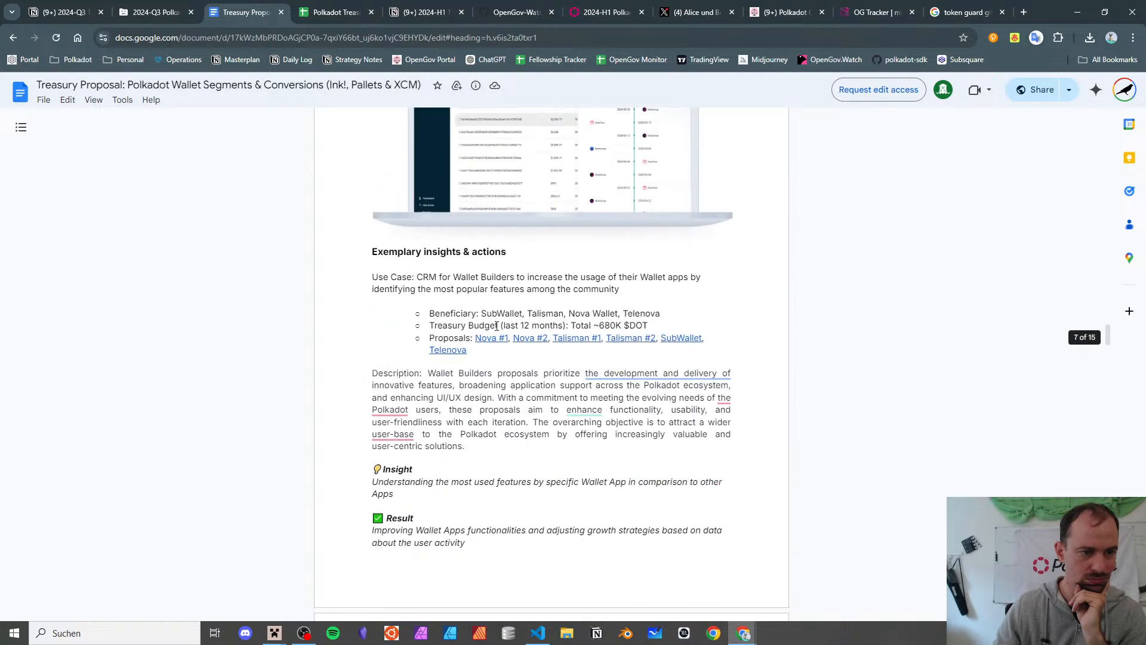
pyautogui.scroll(-20, 497, 326)
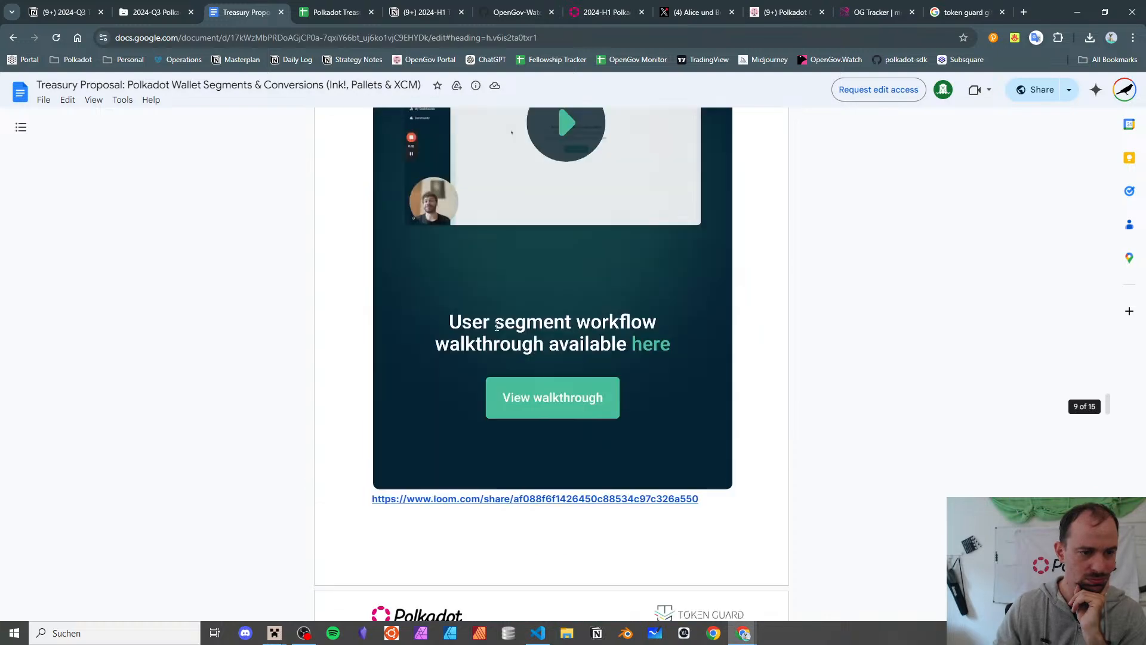
pyautogui.scroll(-15, 496, 326)
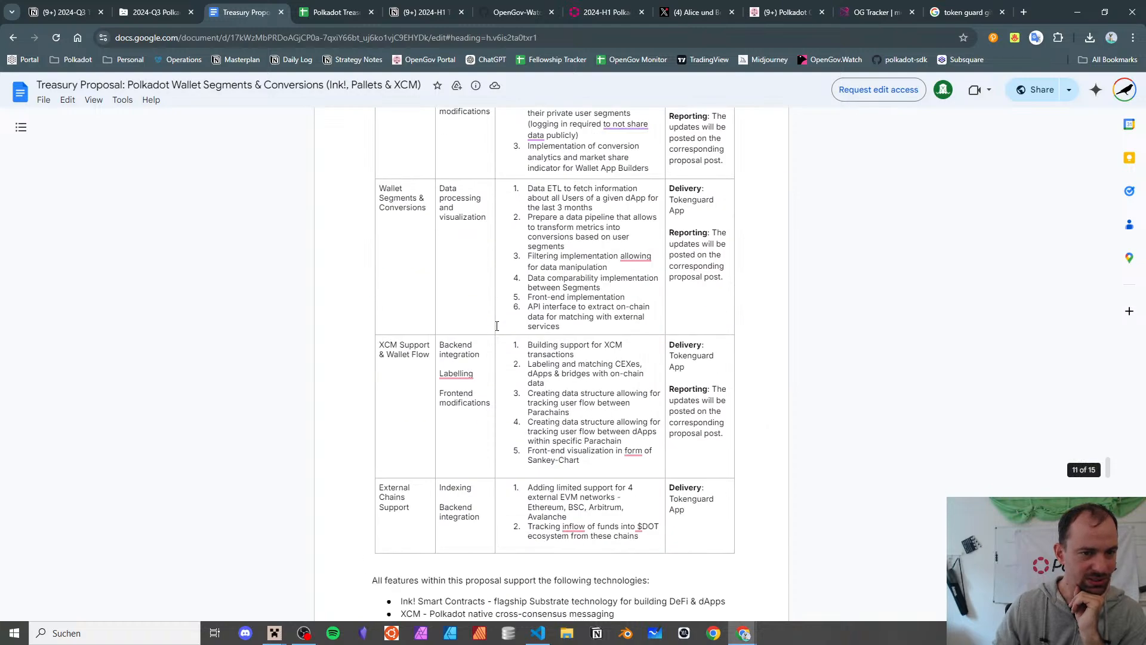
pyautogui.scroll(9, 497, 325)
pyautogui.scroll(3, 497, 326)
pyautogui.scroll(-2, 496, 326)
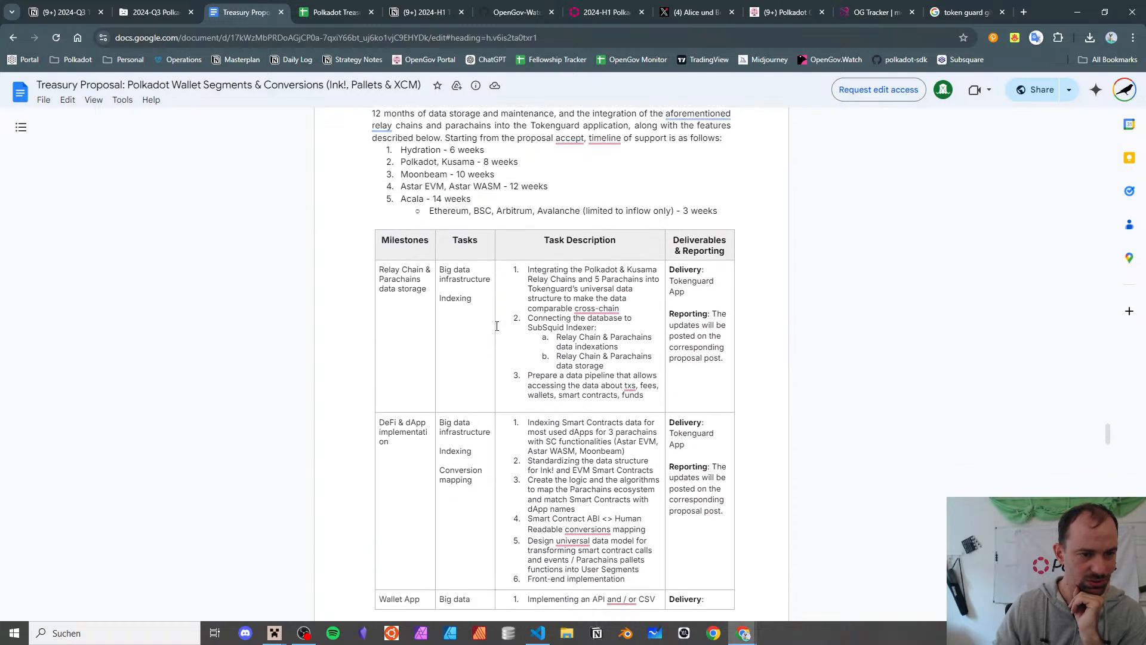
pyautogui.scroll(-20, 496, 326)
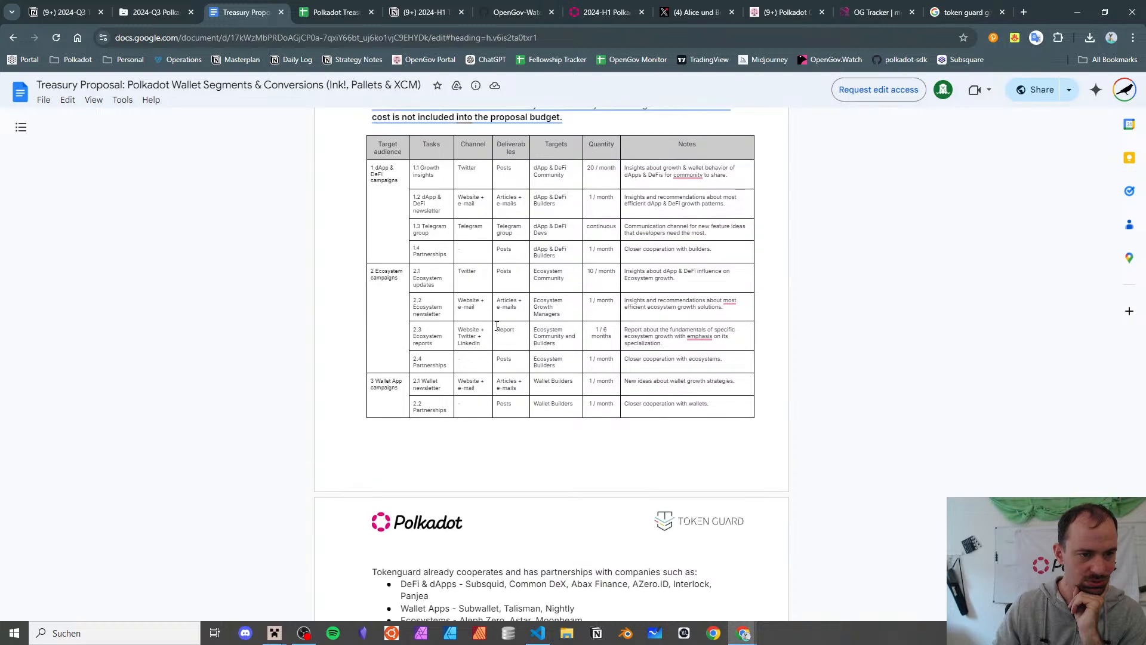
pyautogui.scroll(5, 497, 326)
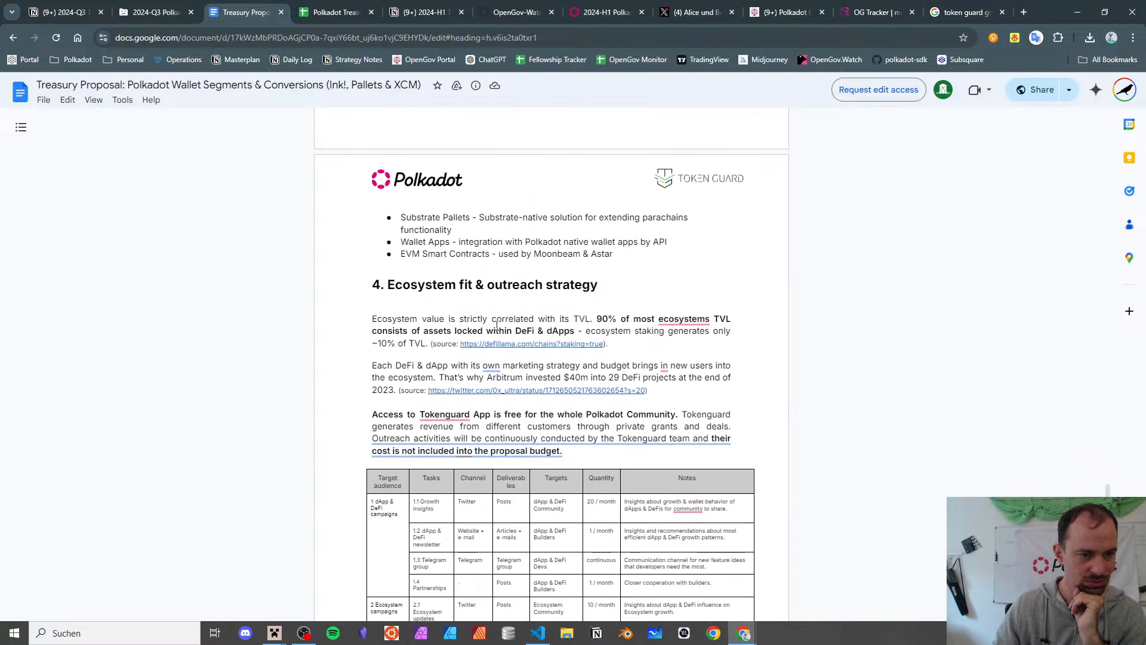
pyautogui.scroll(-15, 497, 326)
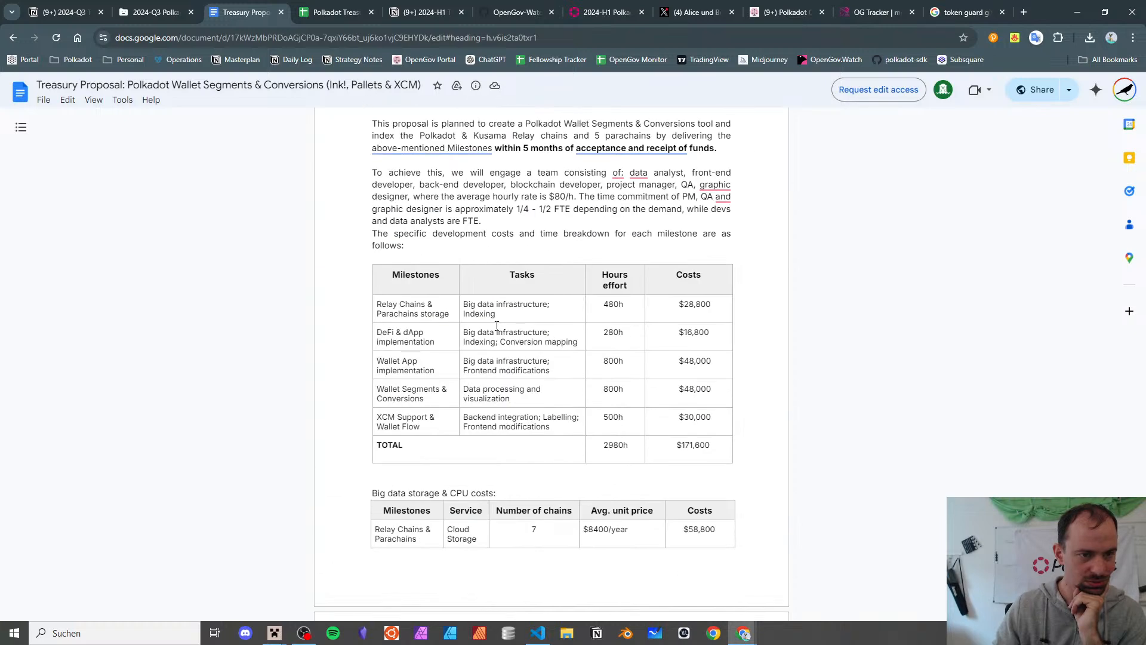
pyautogui.scroll(-8, 496, 326)
pyautogui.scroll(-2, 496, 326)
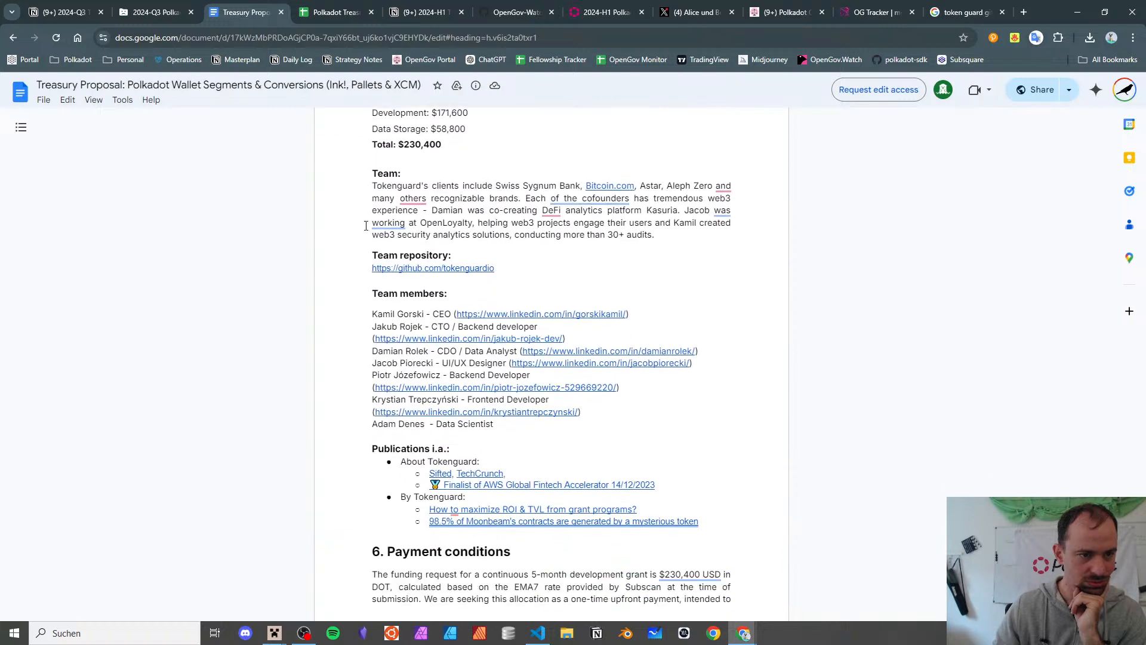
# - Open the github.com/tokenguardio team repository link in a new tab
pyautogui.click(433, 268)
pyautogui.click(433, 287)
pyautogui.click(236, 12)
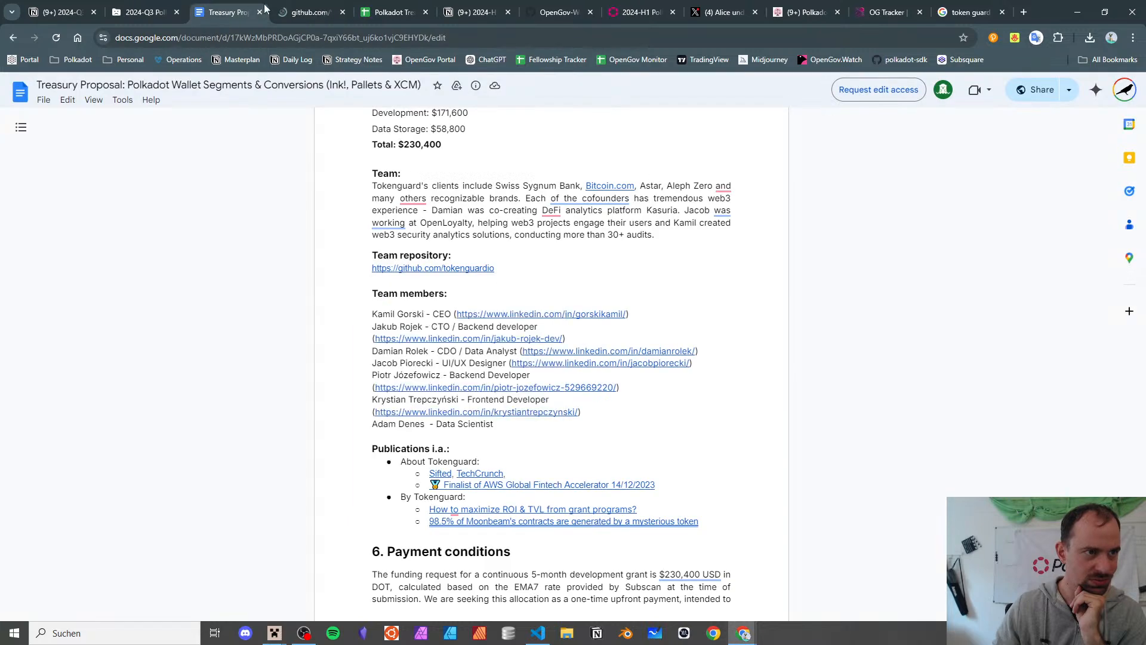
# - Switch to the tokenguardio GitHub page and list all 26 of its repositories
pyautogui.click(284, 7)
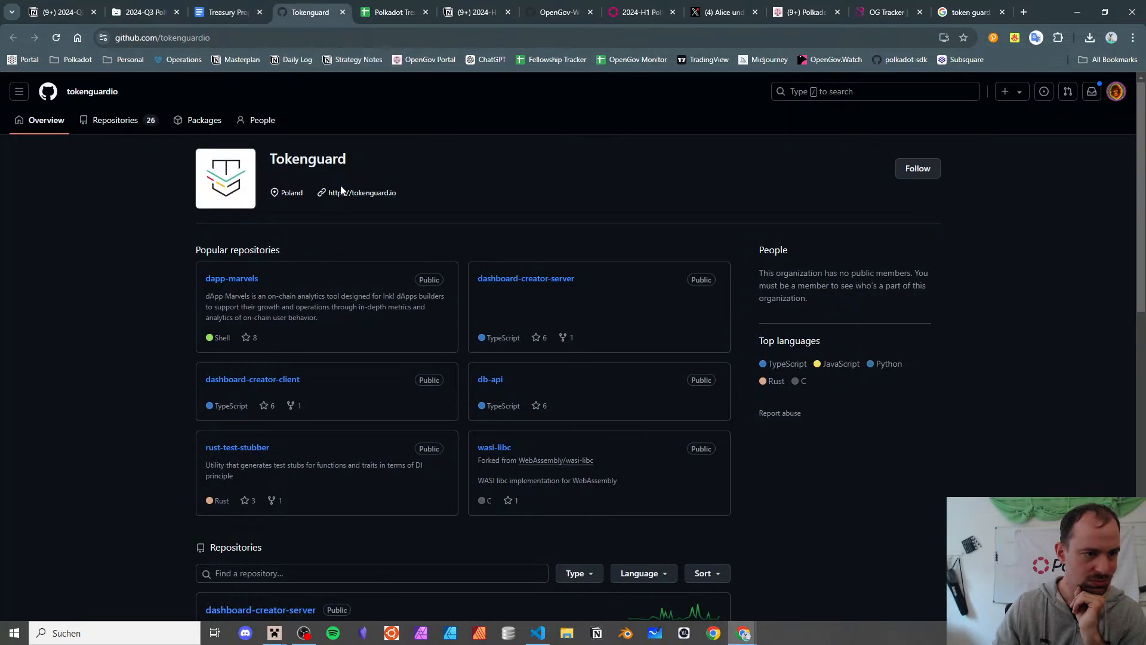
pyautogui.click(109, 120)
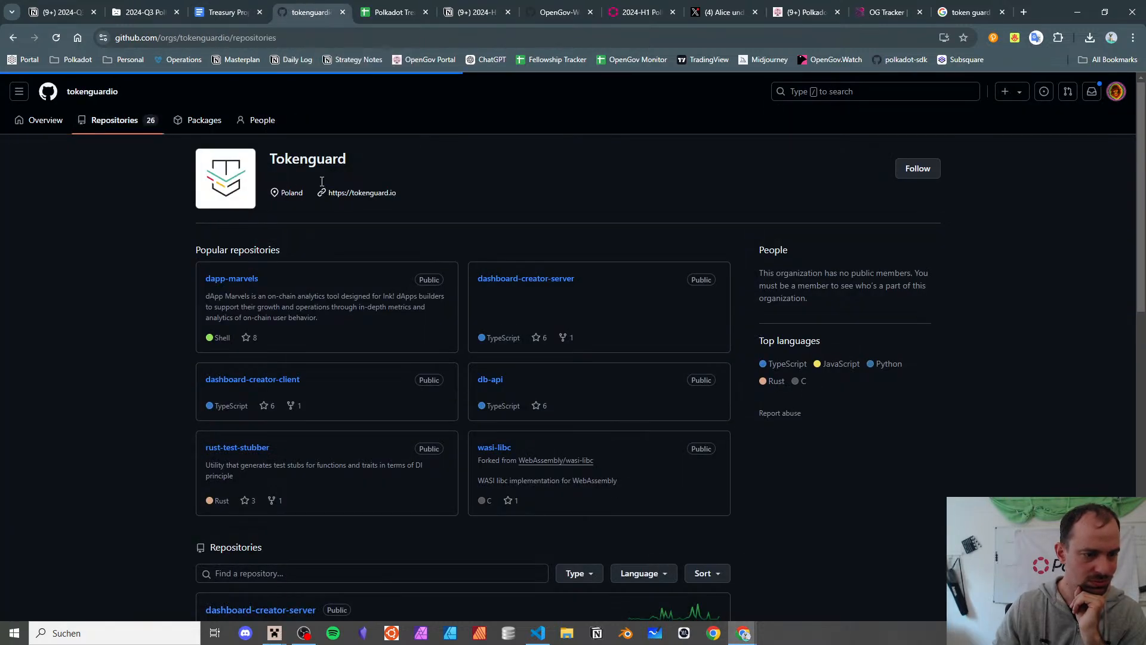
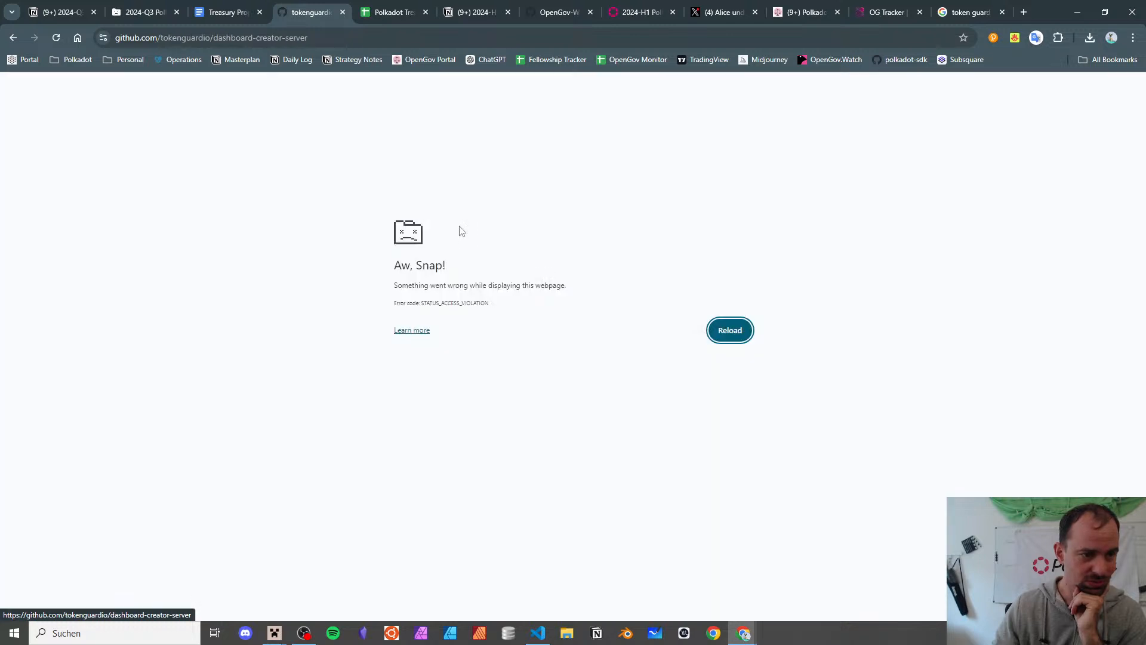
# - Reload the crashed dashboard-creator-server page and scroll through its README
pyautogui.click(57, 38)
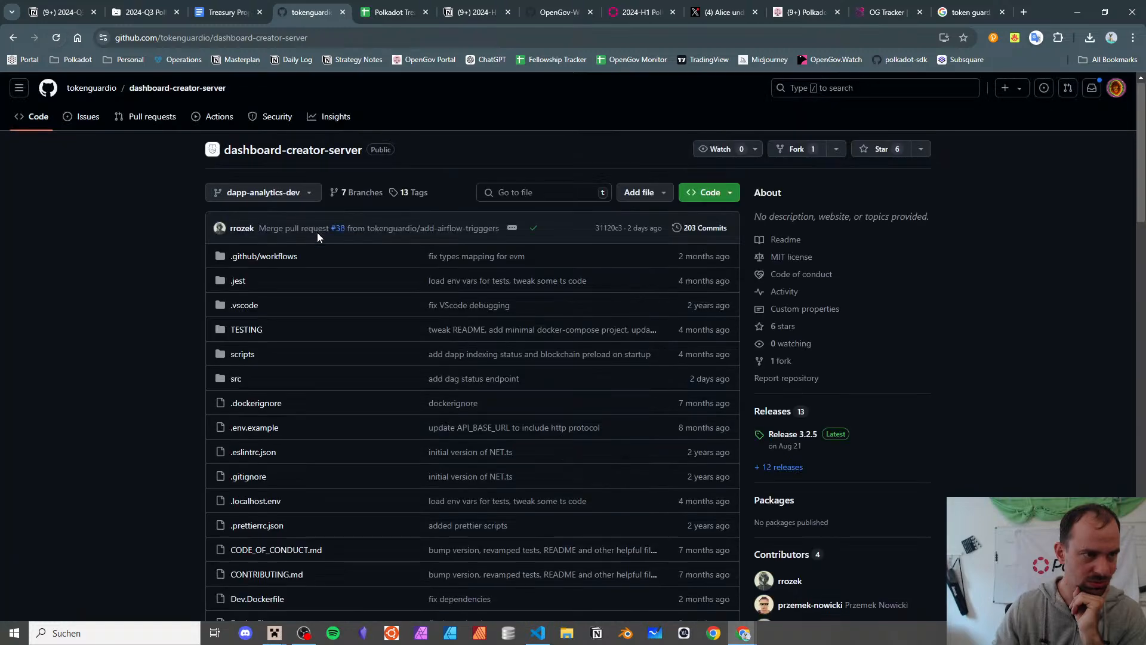
pyautogui.scroll(-8, 317, 235)
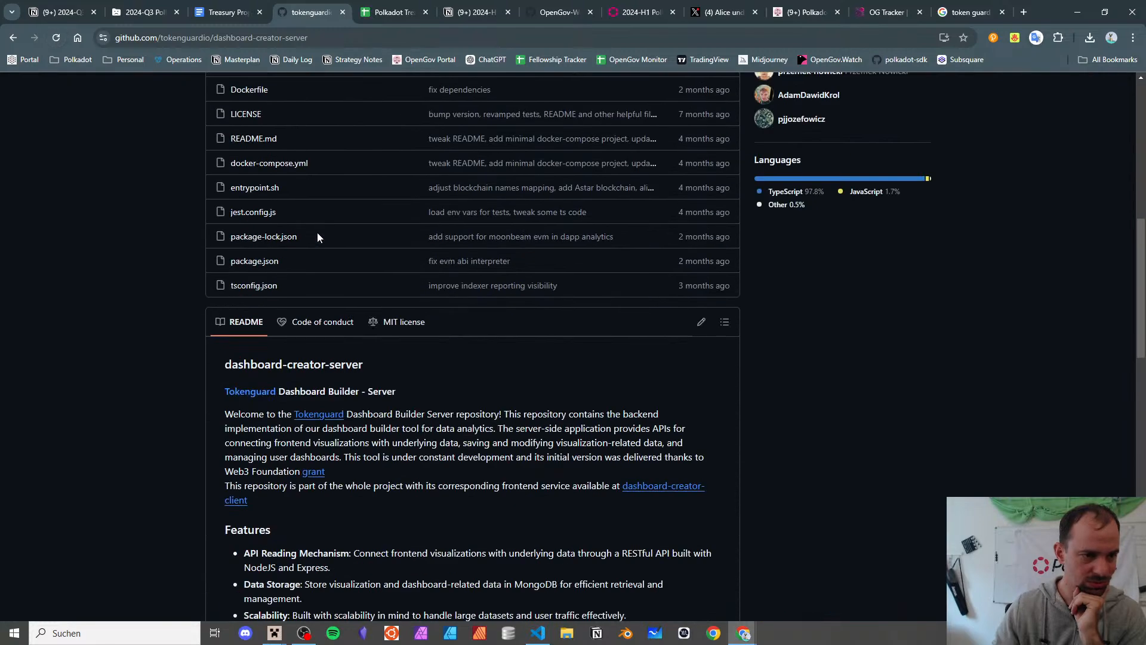
pyautogui.scroll(-10, 317, 236)
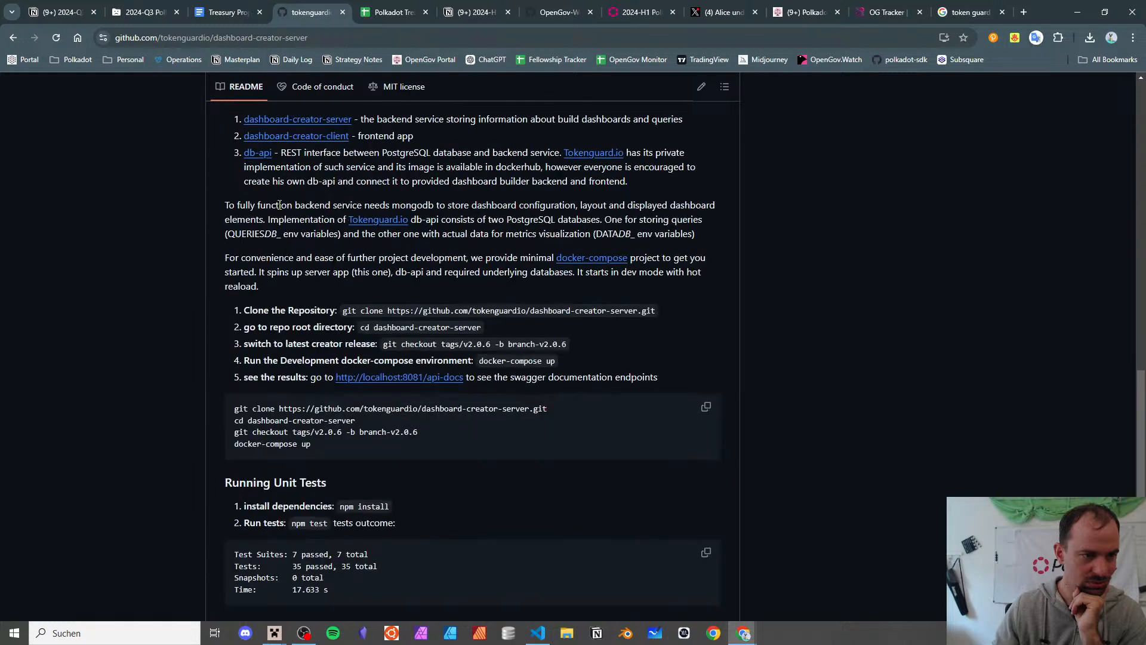
# - Open the tokenguardio organization's repositories and scroll down to the oldest one, tge
pyautogui.click(12, 38)
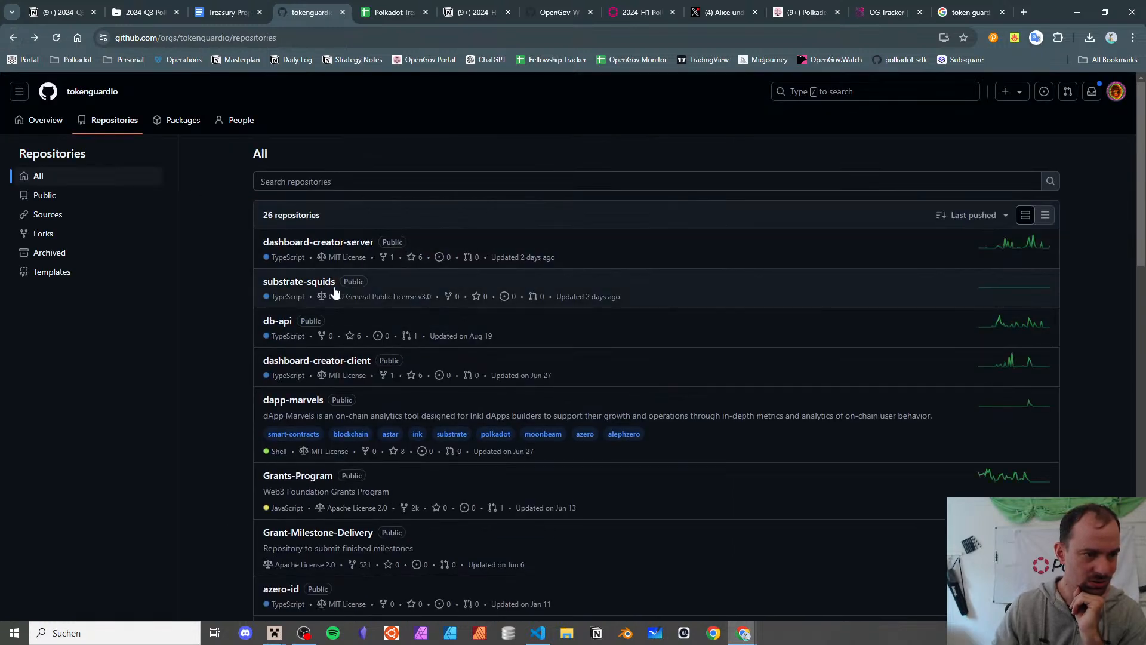
pyautogui.scroll(-3, 334, 289)
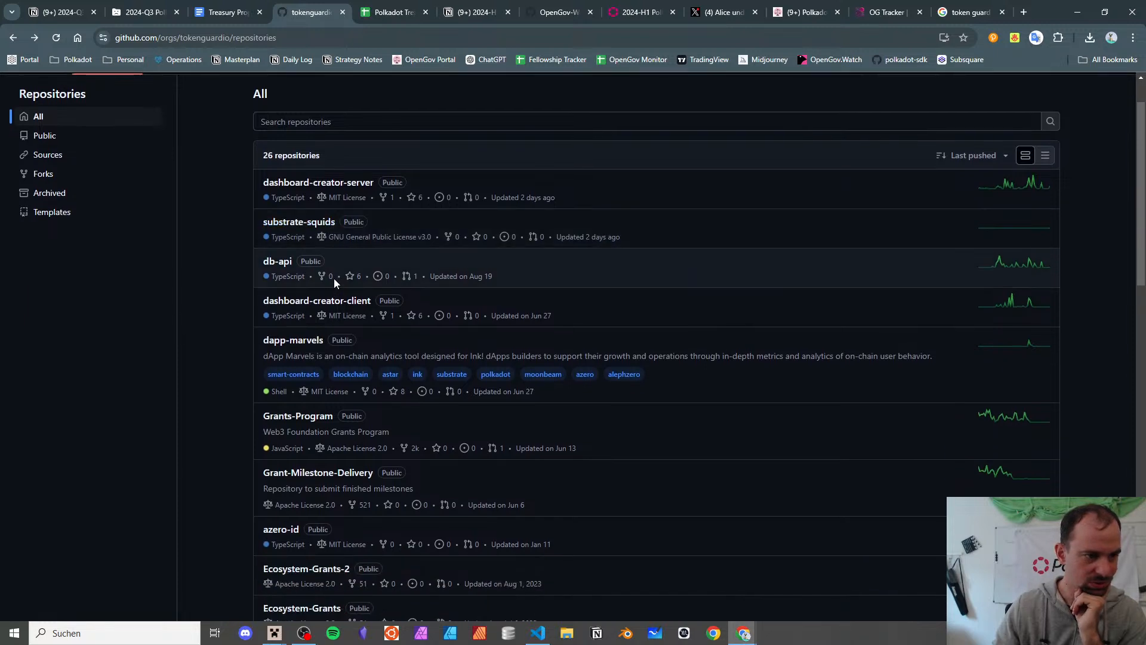
pyautogui.scroll(-1, 334, 278)
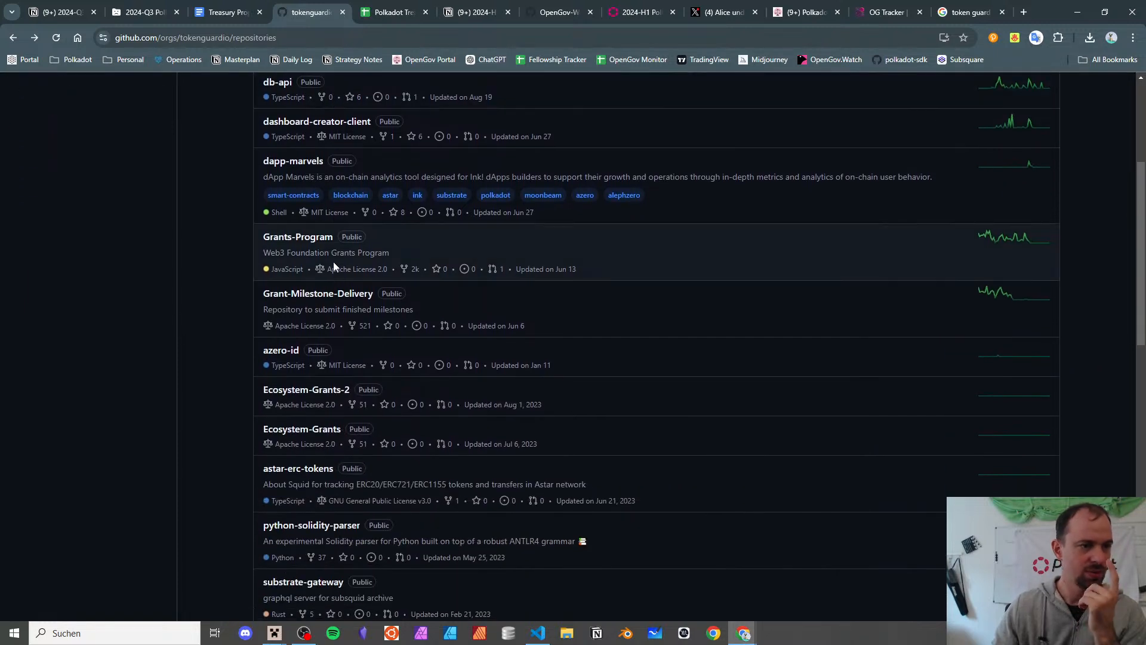
pyautogui.scroll(-2, 333, 264)
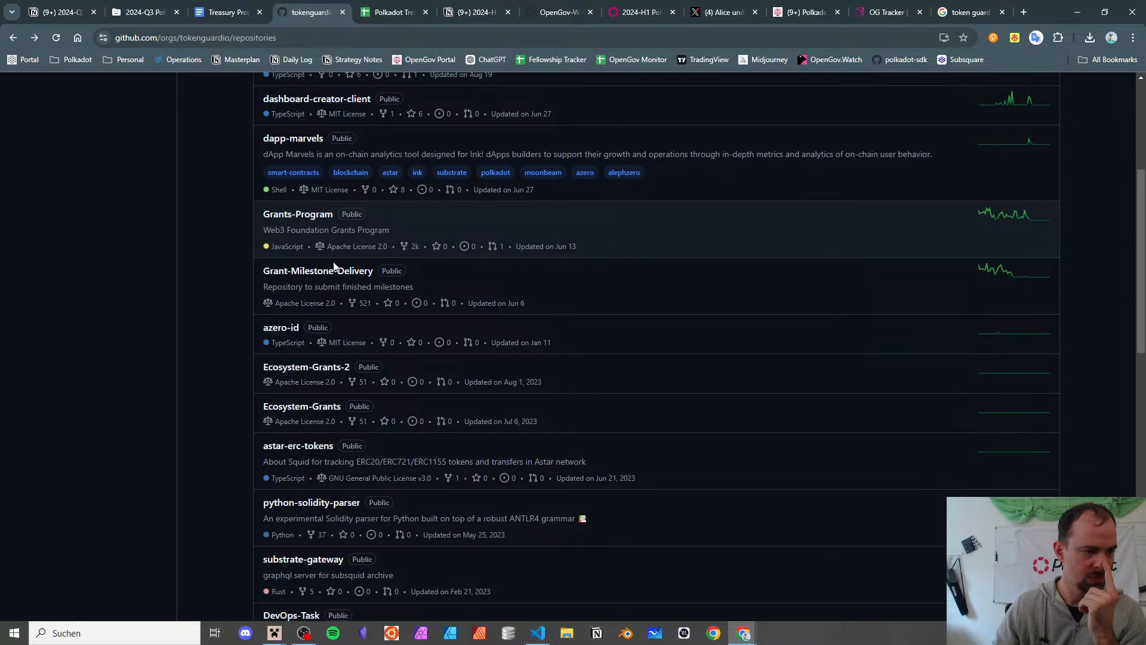
pyautogui.scroll(-2, 348, 239)
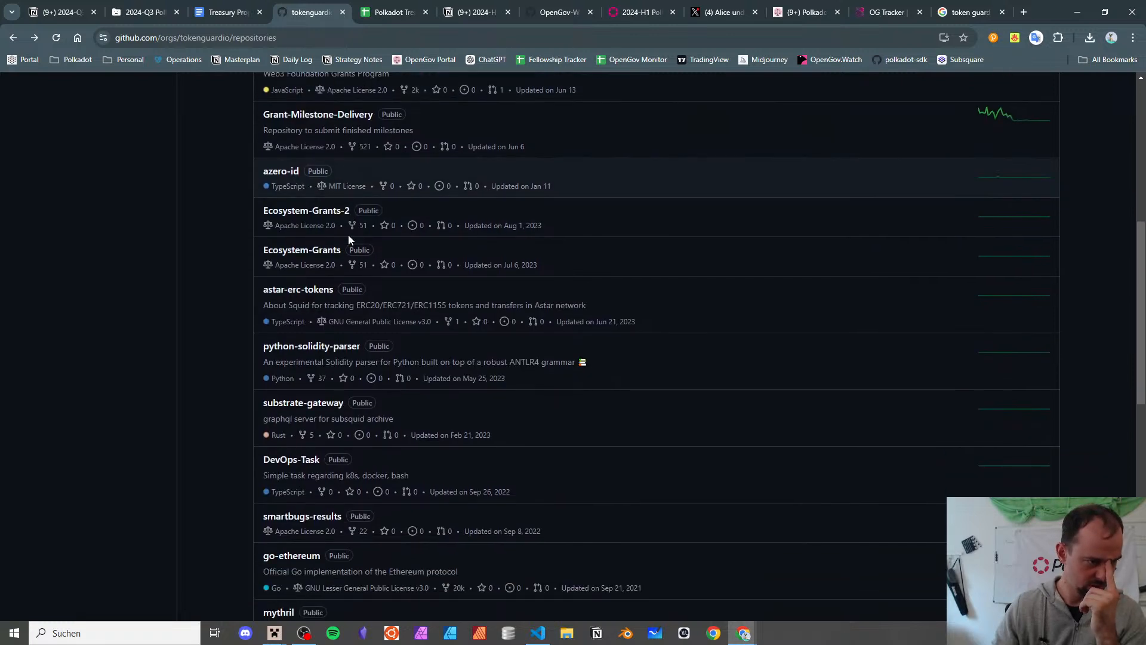
pyautogui.scroll(-3, 349, 238)
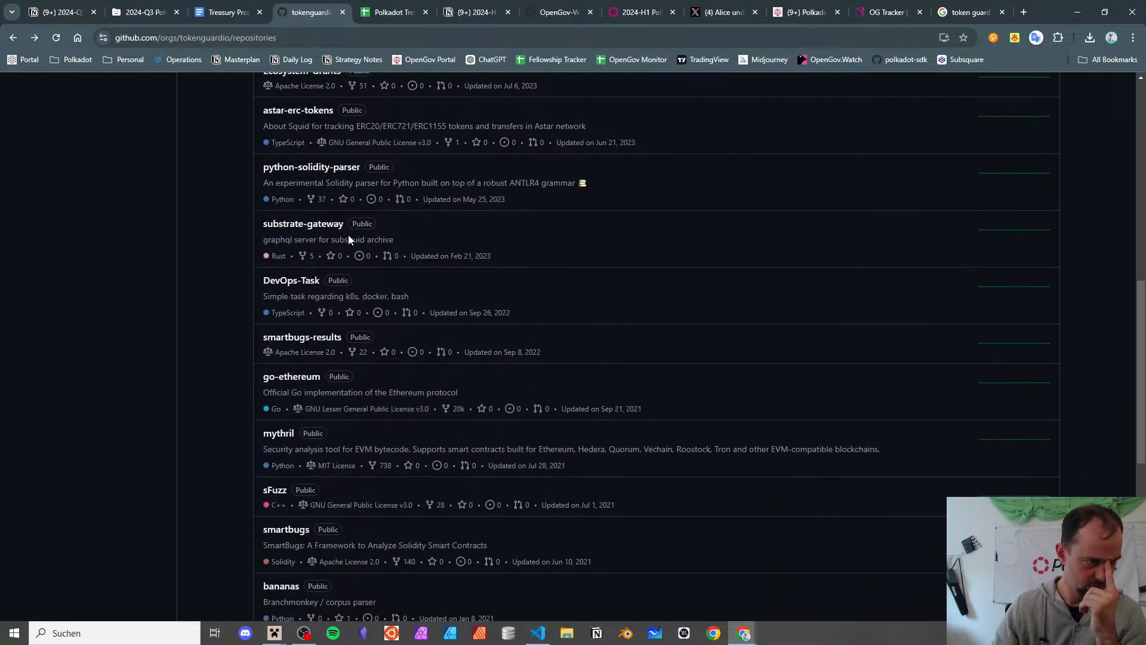
pyautogui.scroll(-1, 349, 234)
pyautogui.scroll(-2, 348, 235)
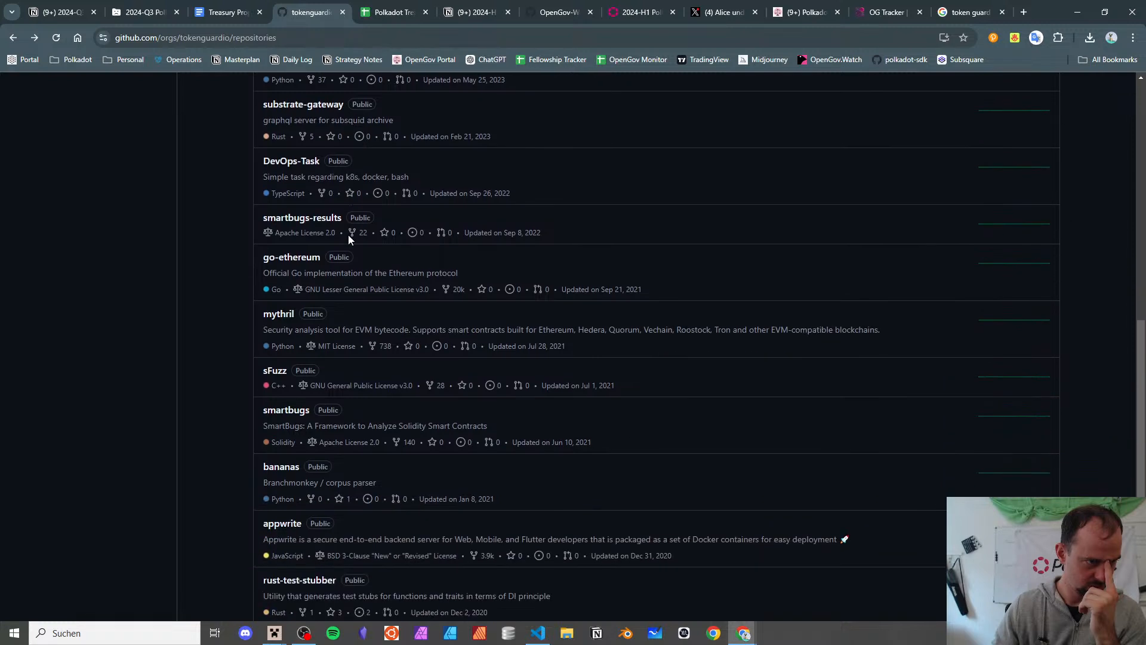
pyautogui.scroll(-4, 349, 235)
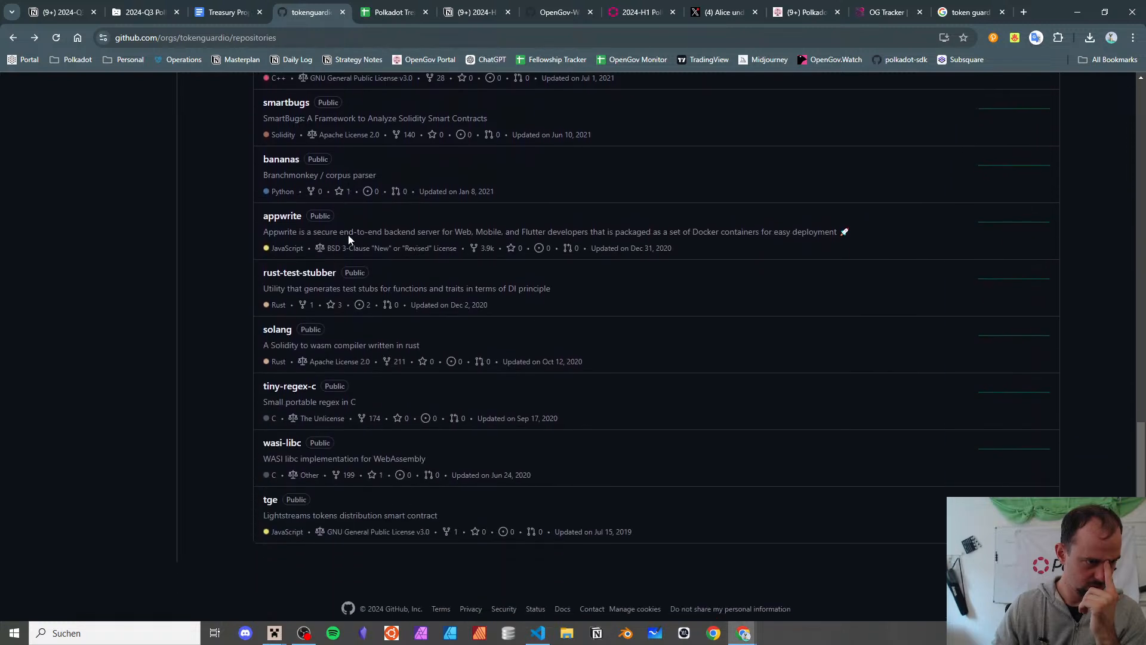
# - Reload the crashed 2024-Q3 report spreadsheet, then go back to the referendum 922 discussion
pyautogui.click(203, 12)
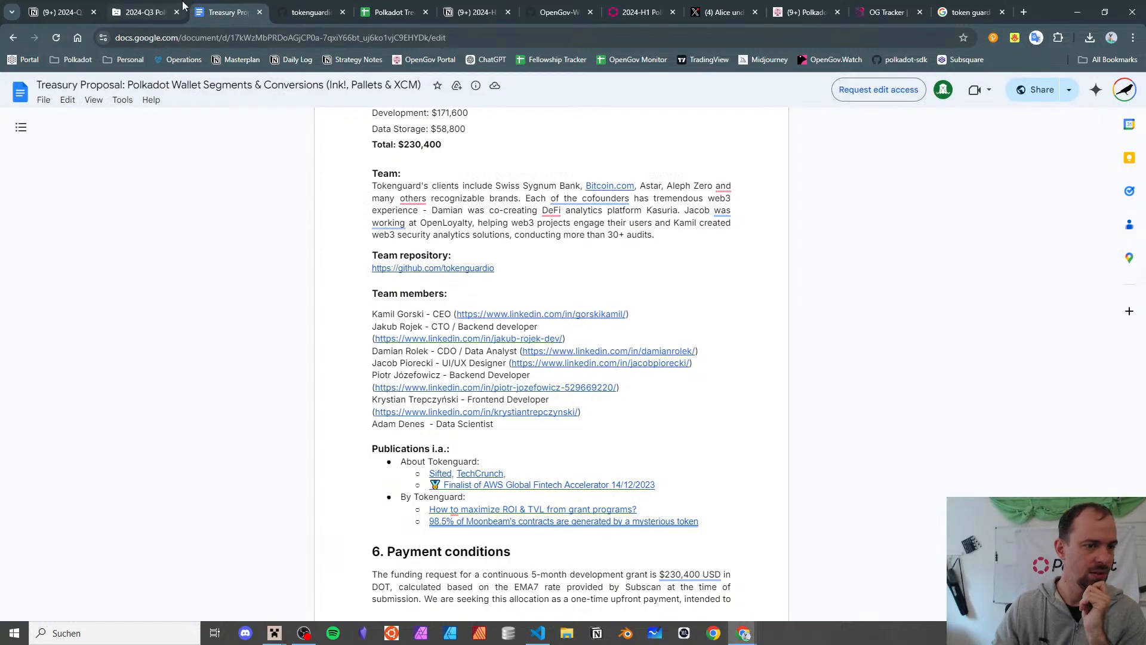
pyautogui.click(174, 9)
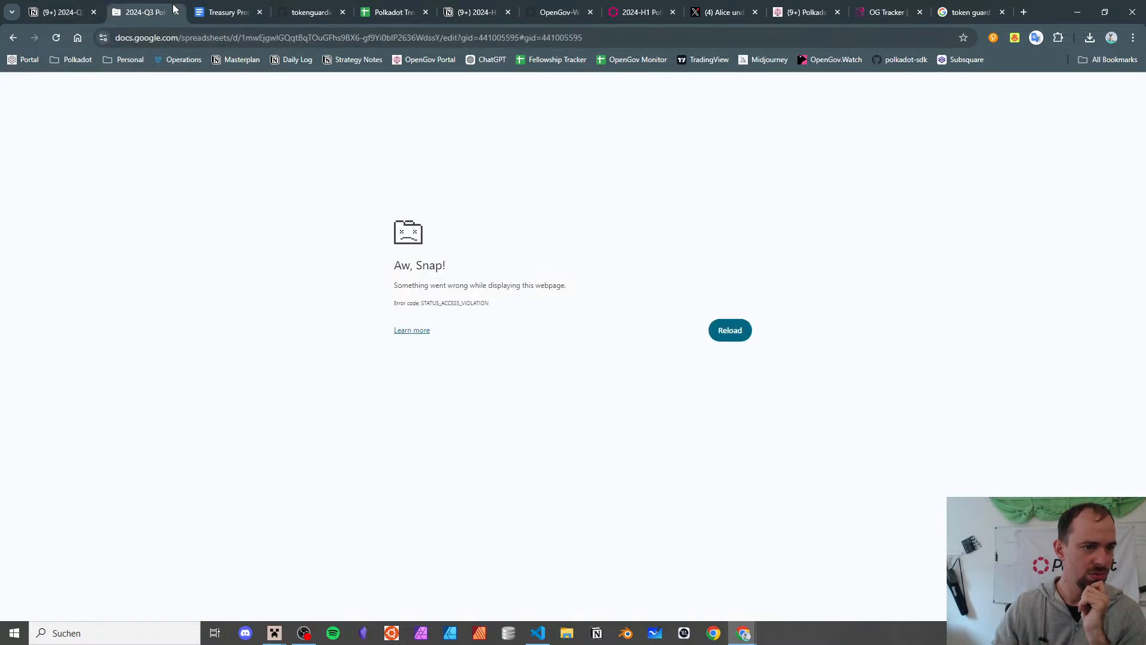
pyautogui.click(58, 37)
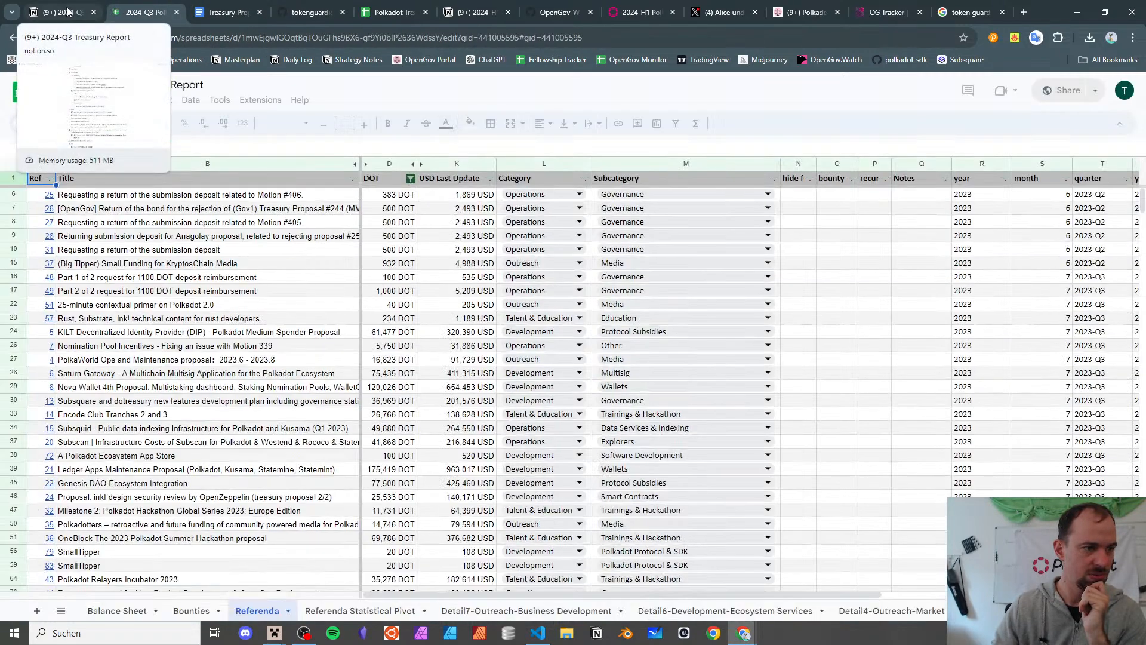
pyautogui.click(228, 12)
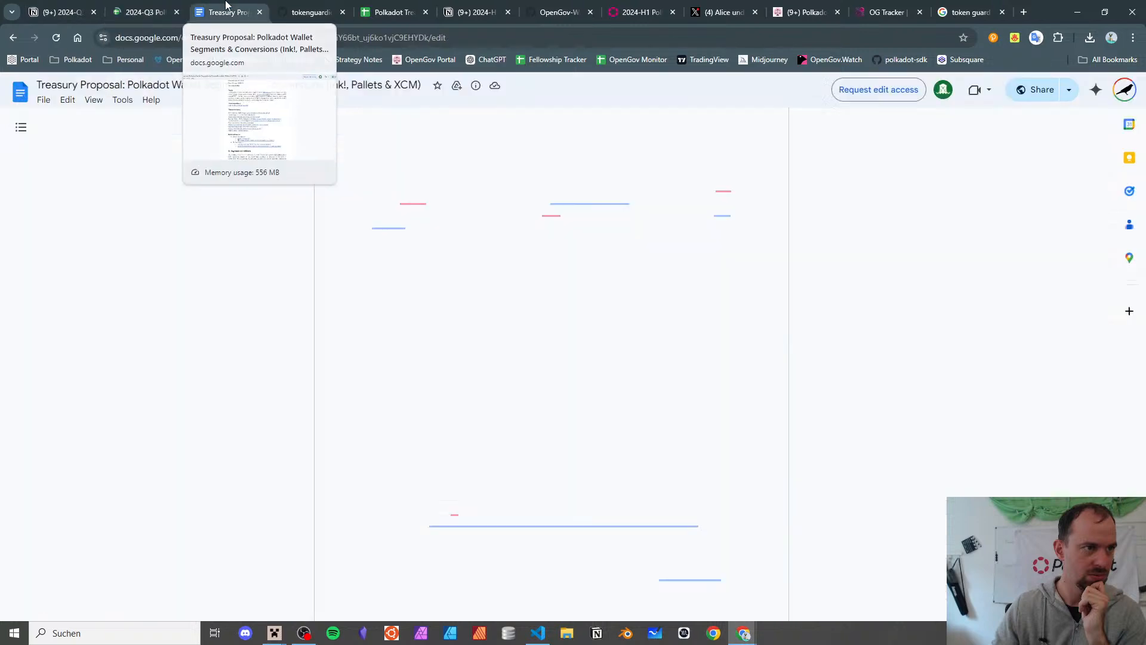
pyautogui.click(15, 39)
# - Open Tokenguard's Growth Index, dApp Dashboard, dApp CRM and Dashboard builder links in background tabs
pyautogui.scroll(-5, 691, 329)
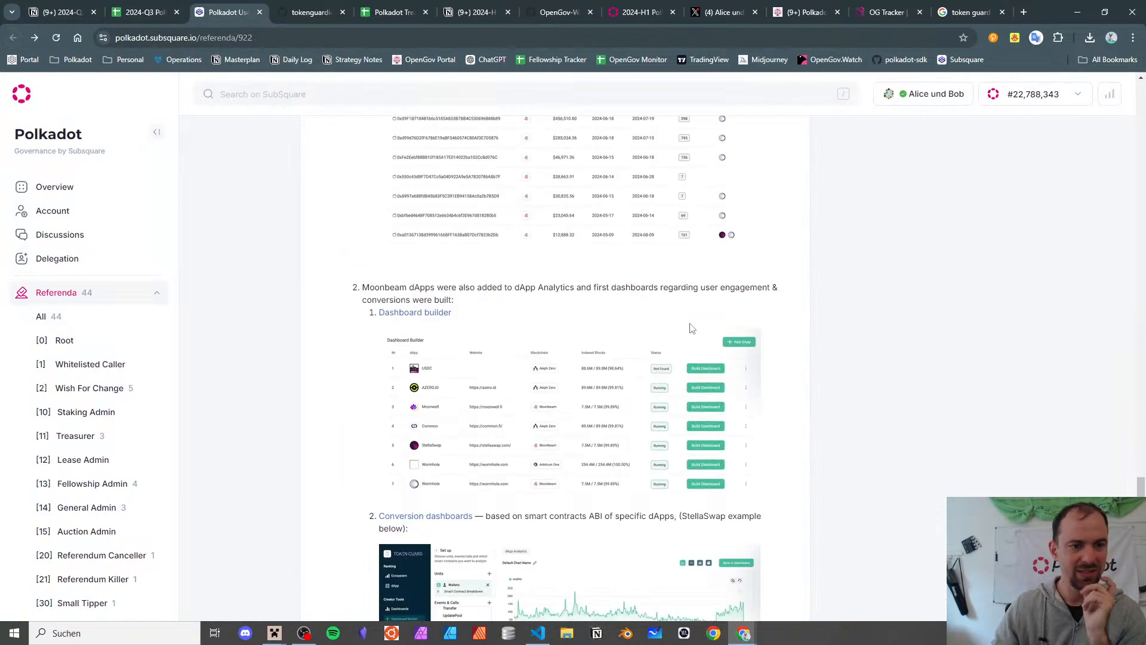
pyautogui.scroll(-15, 690, 328)
pyautogui.scroll(4, 686, 330)
pyautogui.scroll(-4, 686, 331)
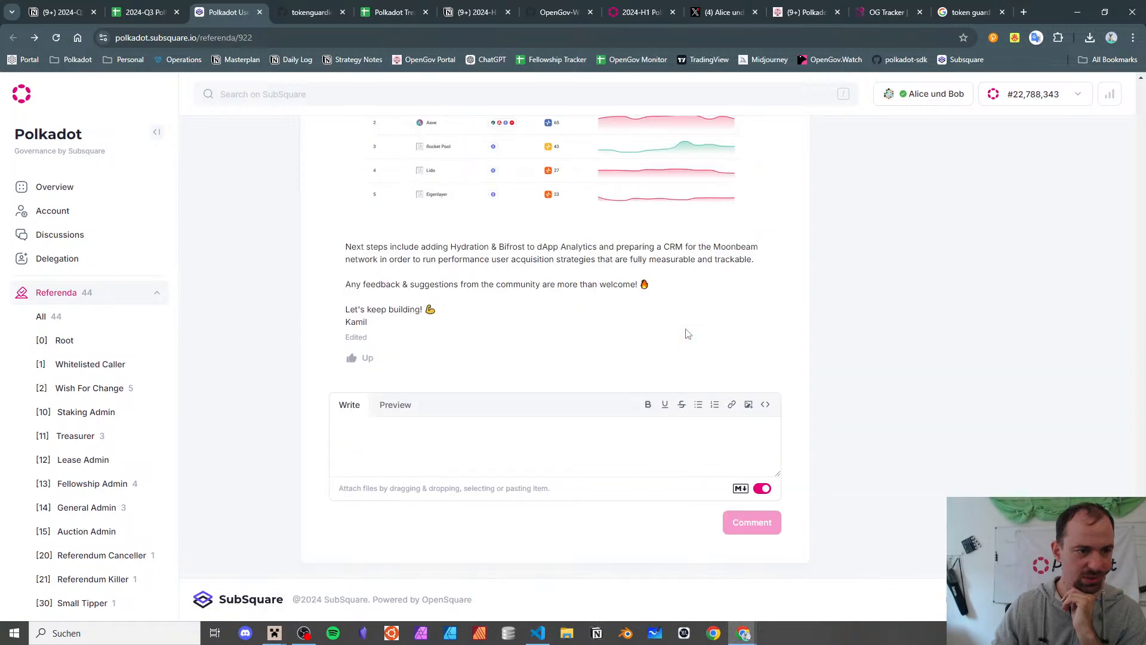
pyautogui.scroll(15, 686, 332)
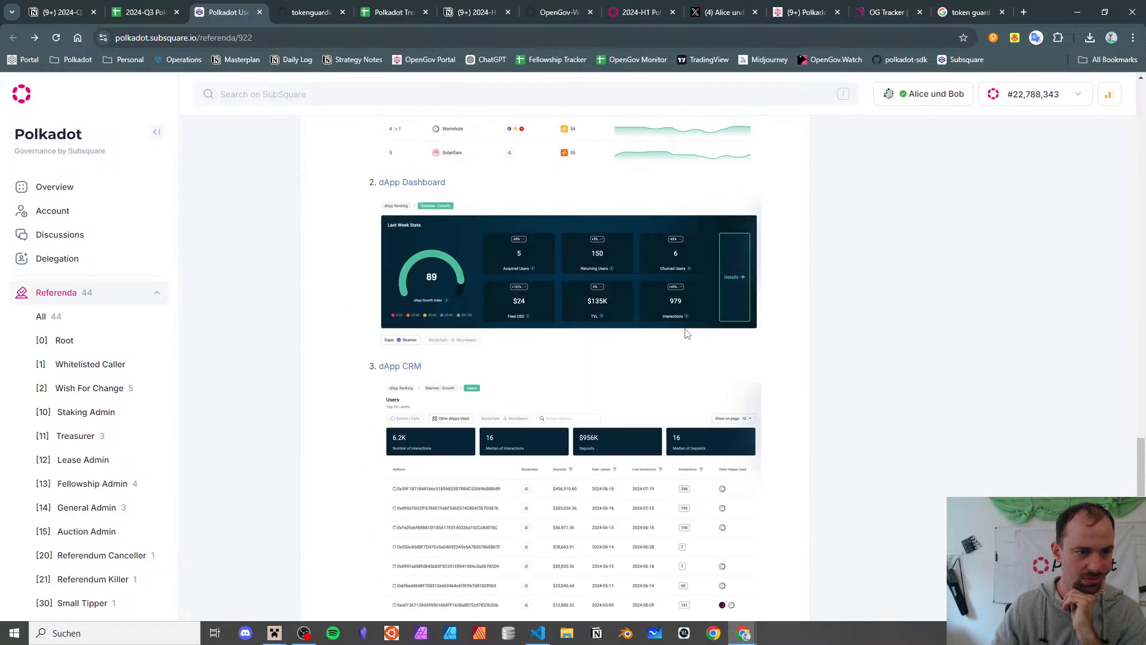
pyautogui.scroll(8, 687, 333)
pyautogui.scroll(-3, 521, 350)
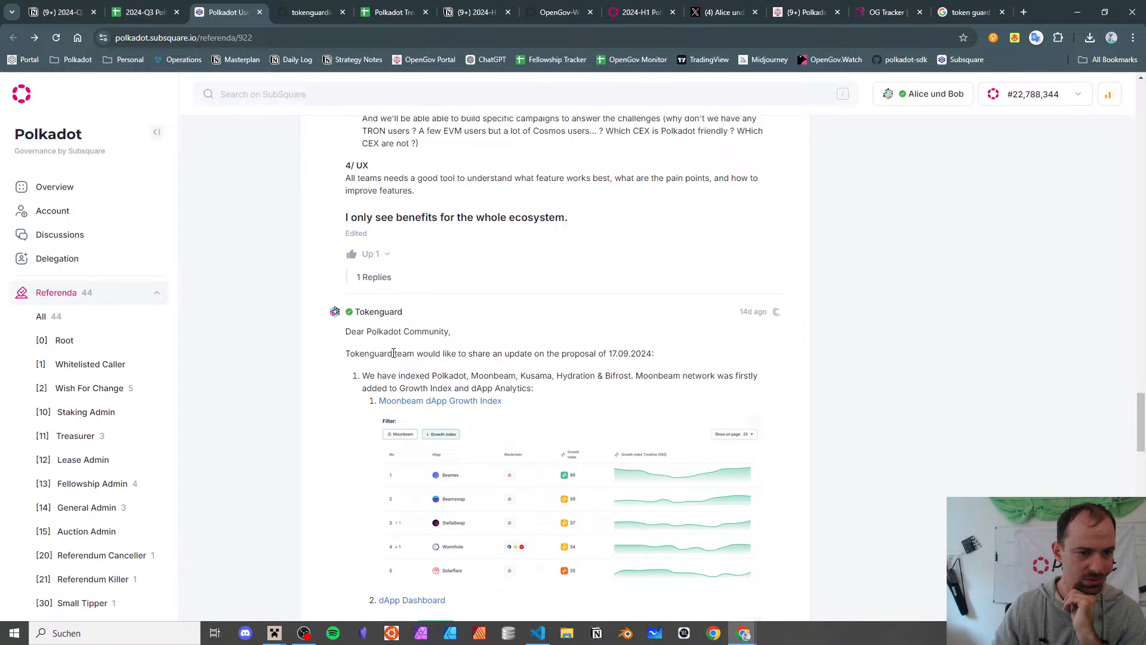
pyautogui.scroll(-1, 393, 353)
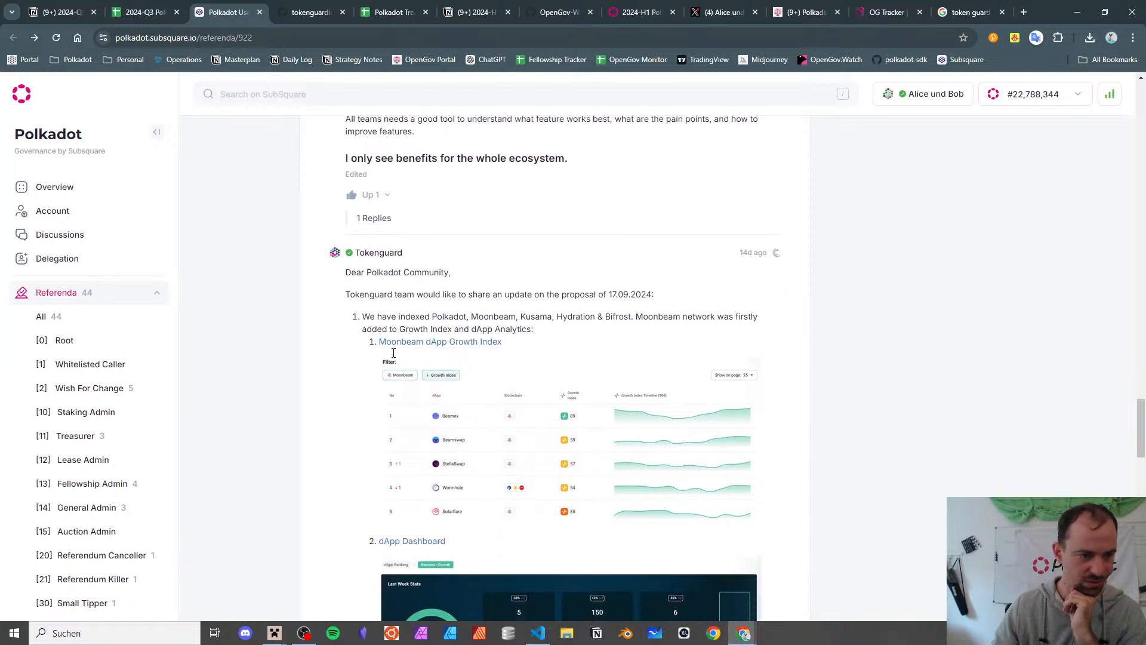
pyautogui.middleClick(419, 341)
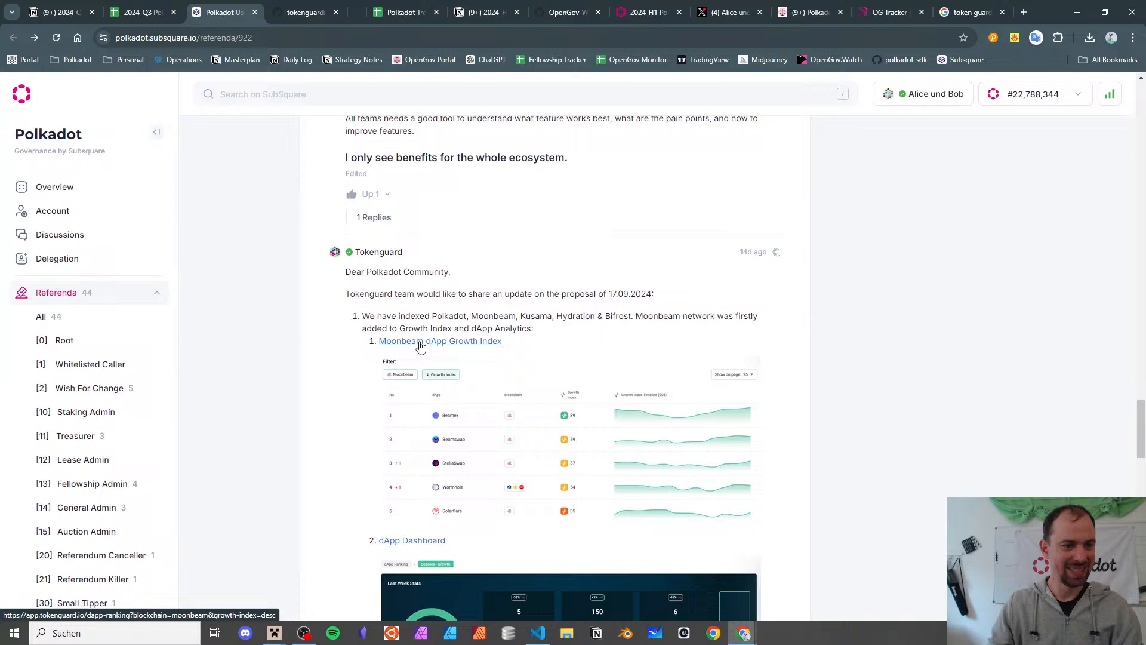
pyautogui.middleClick(417, 541)
pyautogui.scroll(-5, 408, 325)
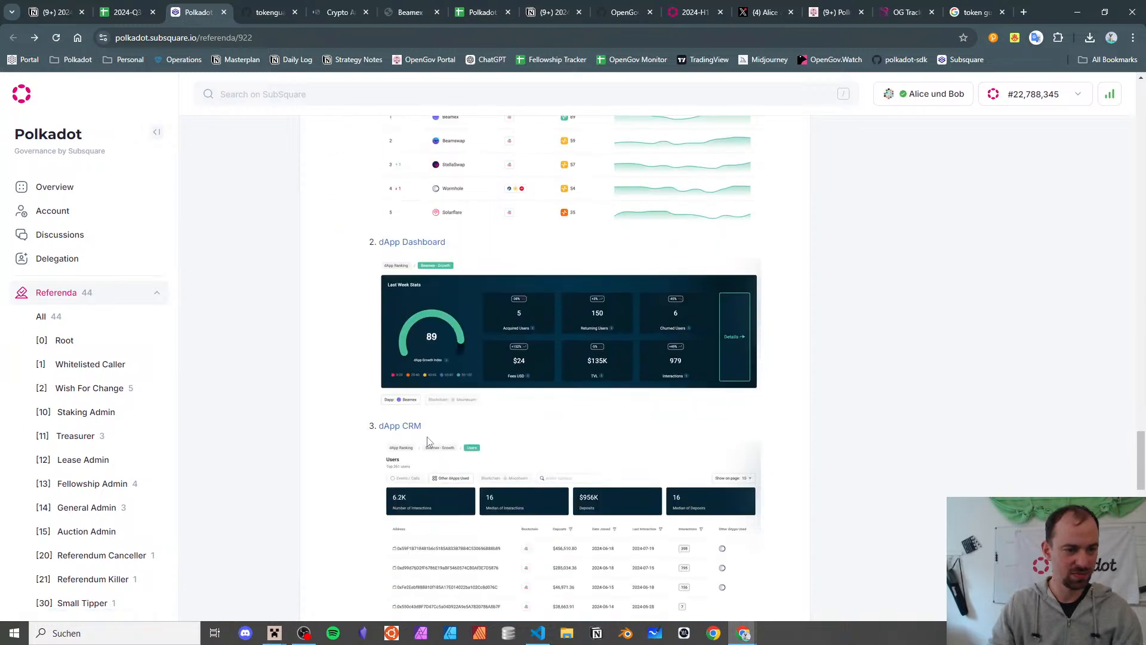
pyautogui.middleClick(404, 426)
pyautogui.scroll(-6, 412, 417)
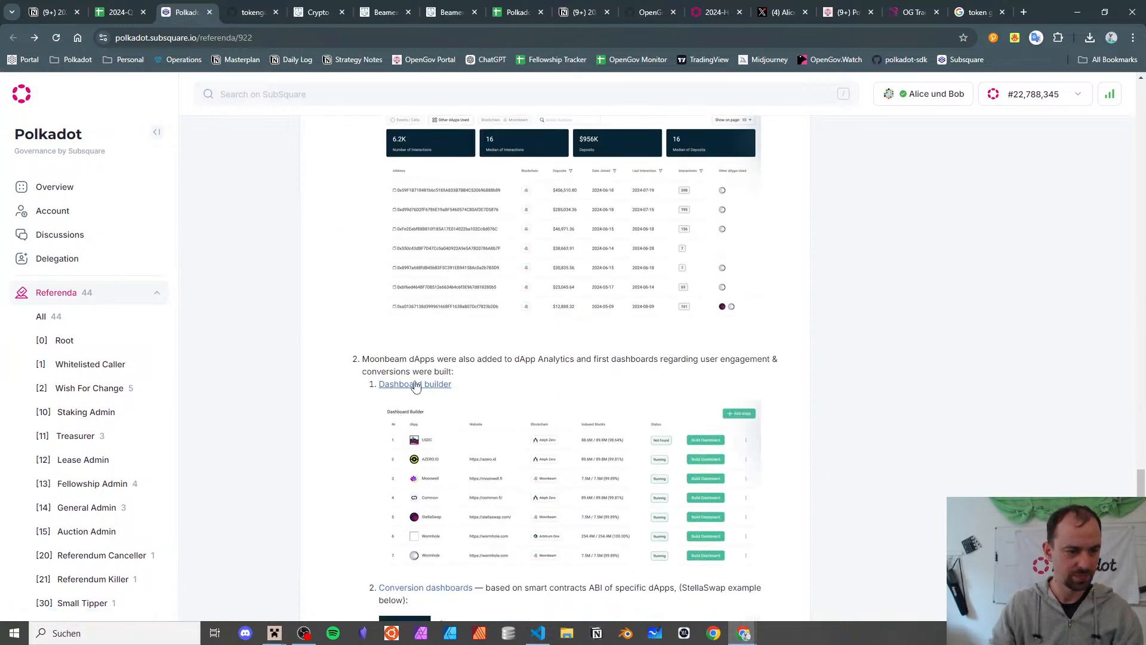
pyautogui.middleClick(416, 385)
pyautogui.click(250, 12)
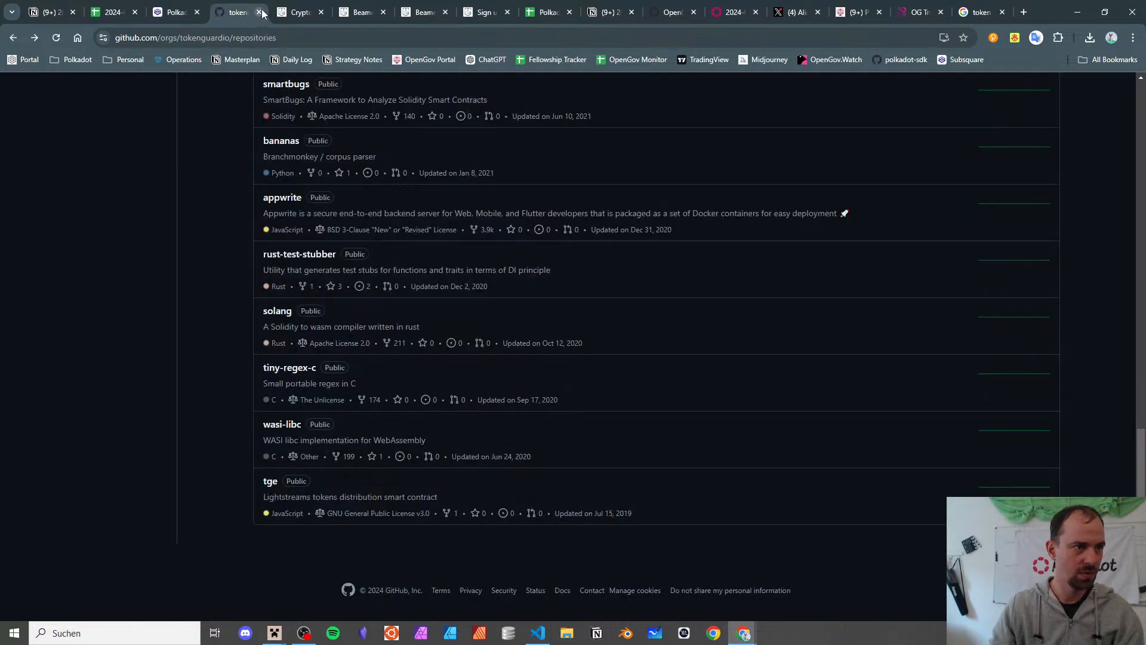
# - Close the GitHub, dApp ranking, both Beamex, sign-up and referendum 922 tabs
pyautogui.click(259, 12)
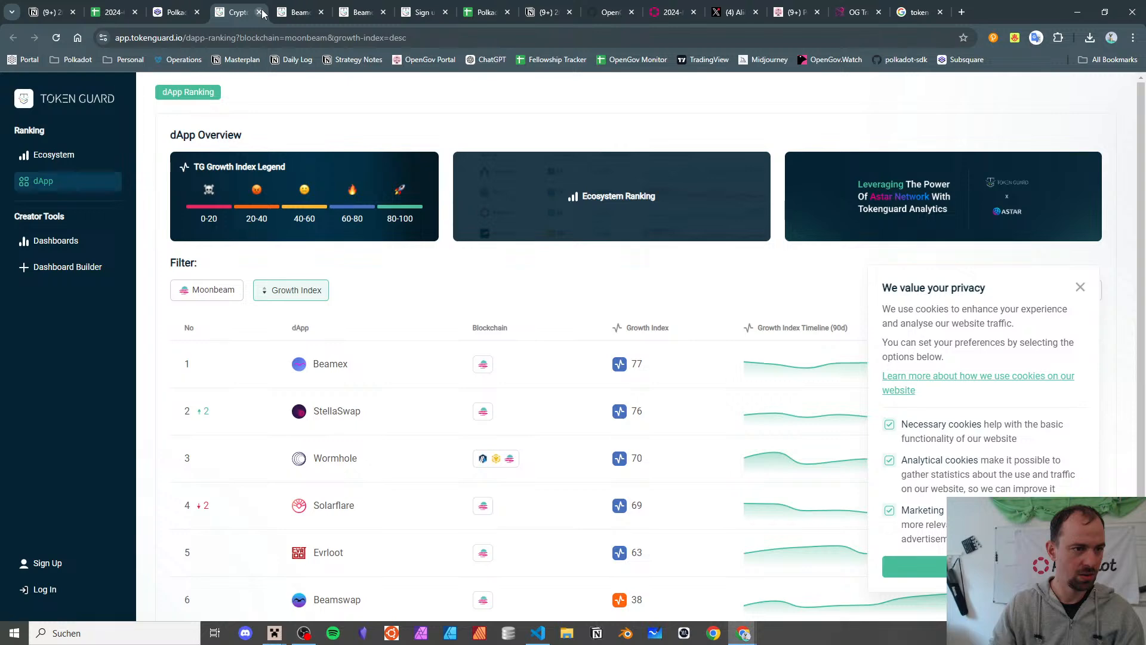
pyautogui.click(259, 11)
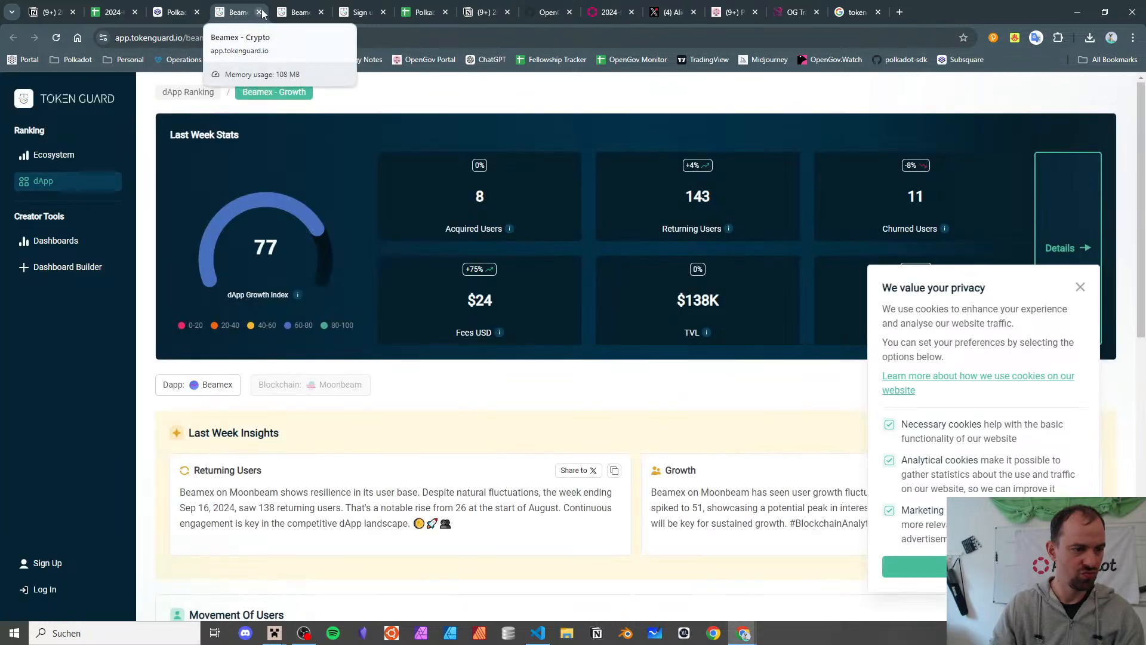
pyautogui.click(259, 12)
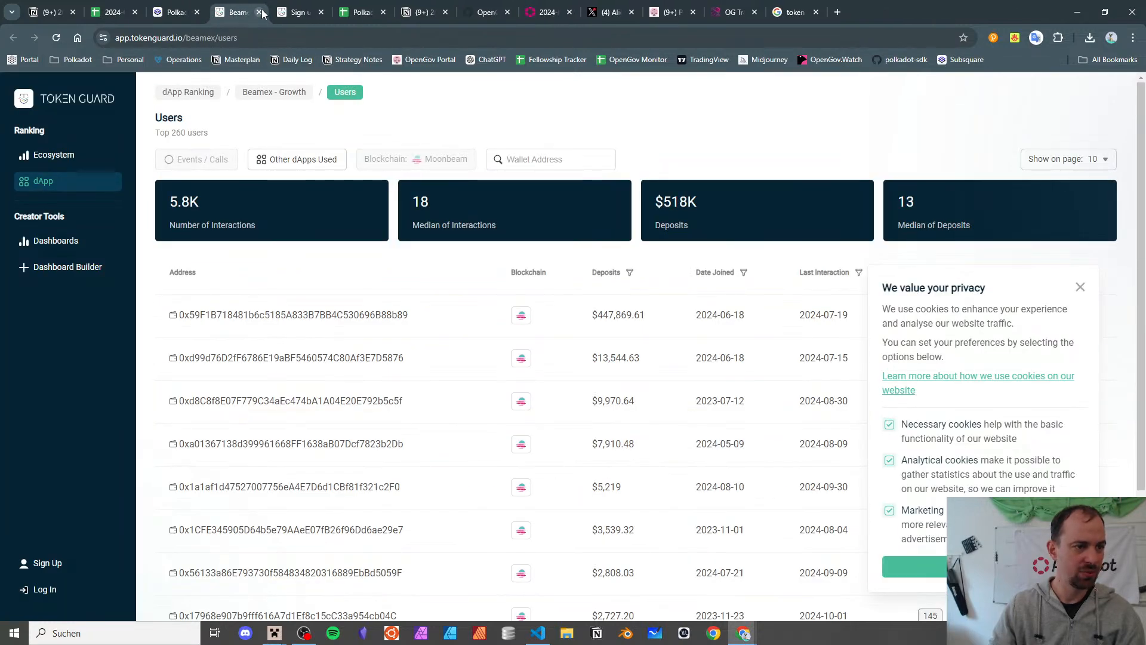
pyautogui.click(259, 12)
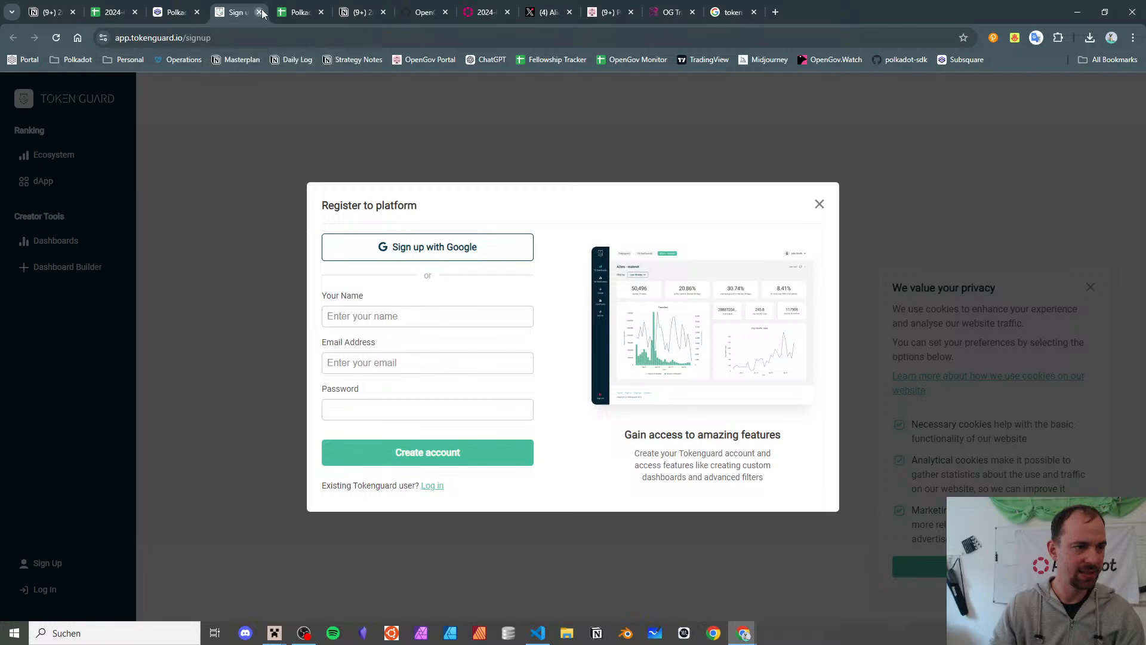
pyautogui.click(261, 12)
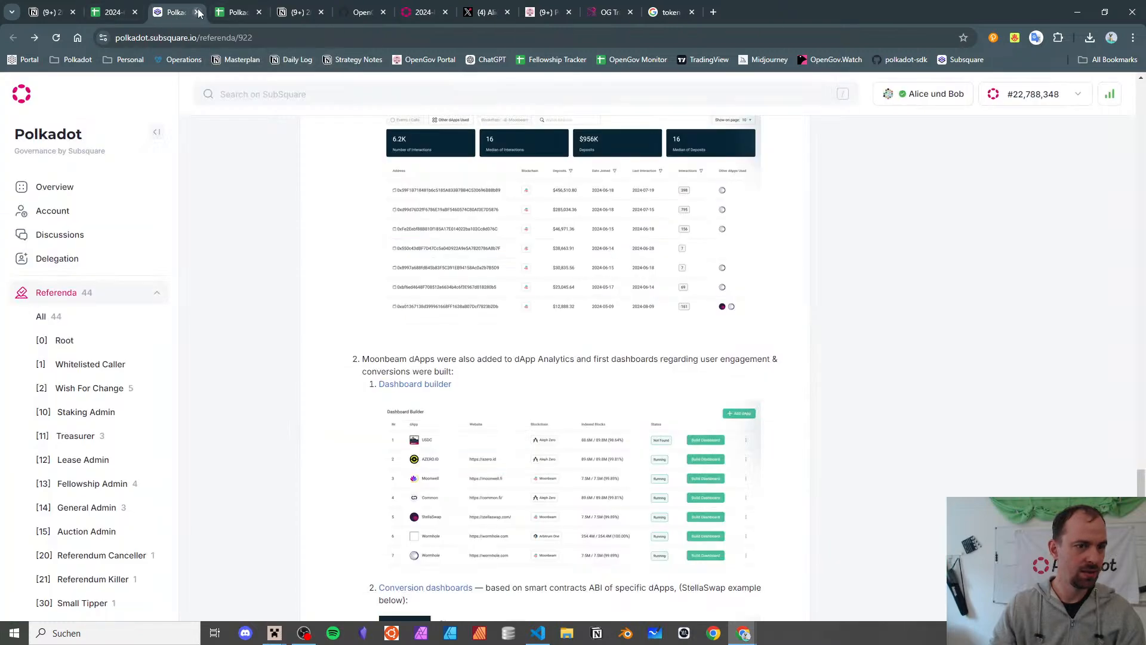
pyautogui.click(198, 12)
# - Search the 2024-Q3 report for 'ink' and scroll to the Polkadot User Segments & Conversions row
pyautogui.click(112, 8)
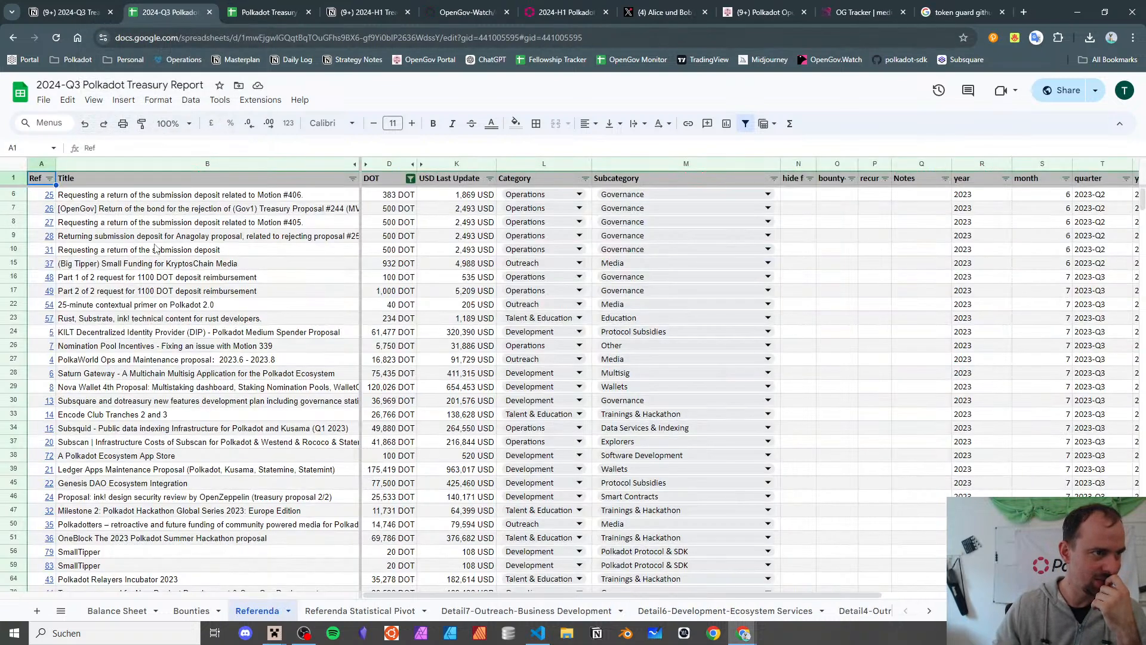
pyautogui.scroll(-20, 162, 276)
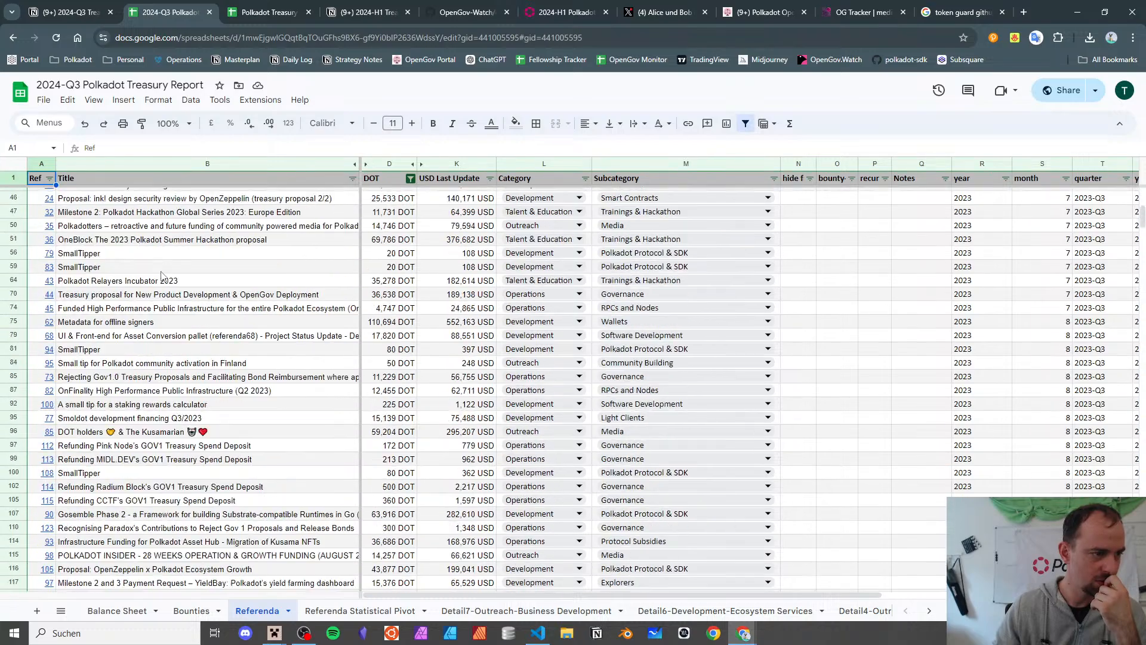
pyautogui.scroll(-11, 163, 276)
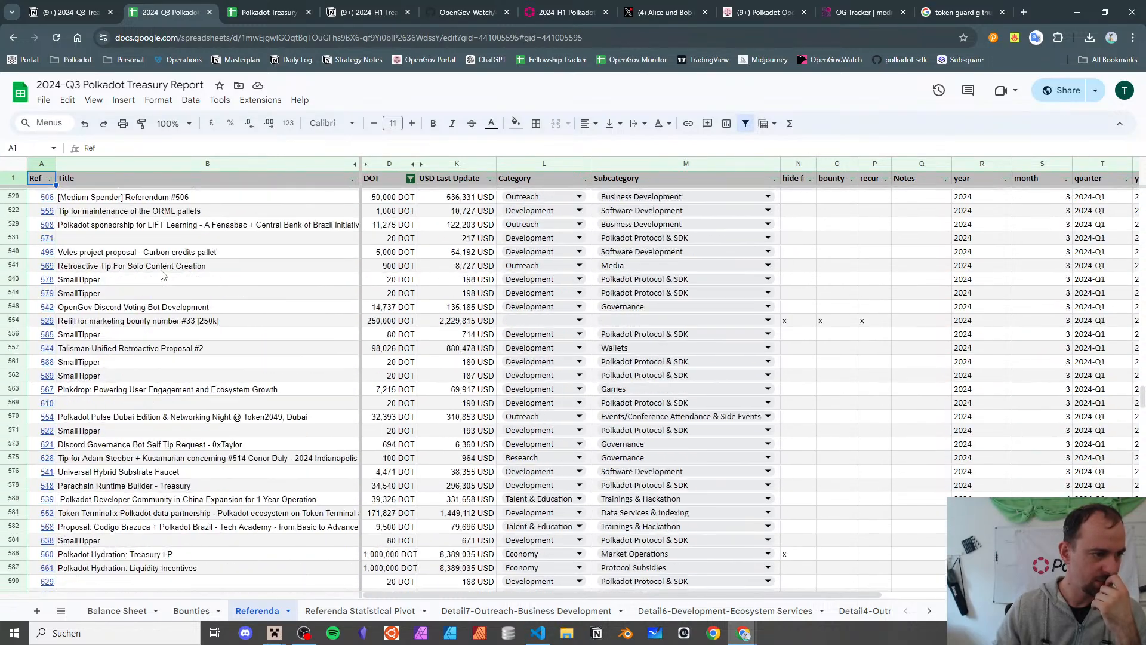
pyautogui.click(198, 320)
pyautogui.hotkey('ctrl', 'f')
pyautogui.write('ink')
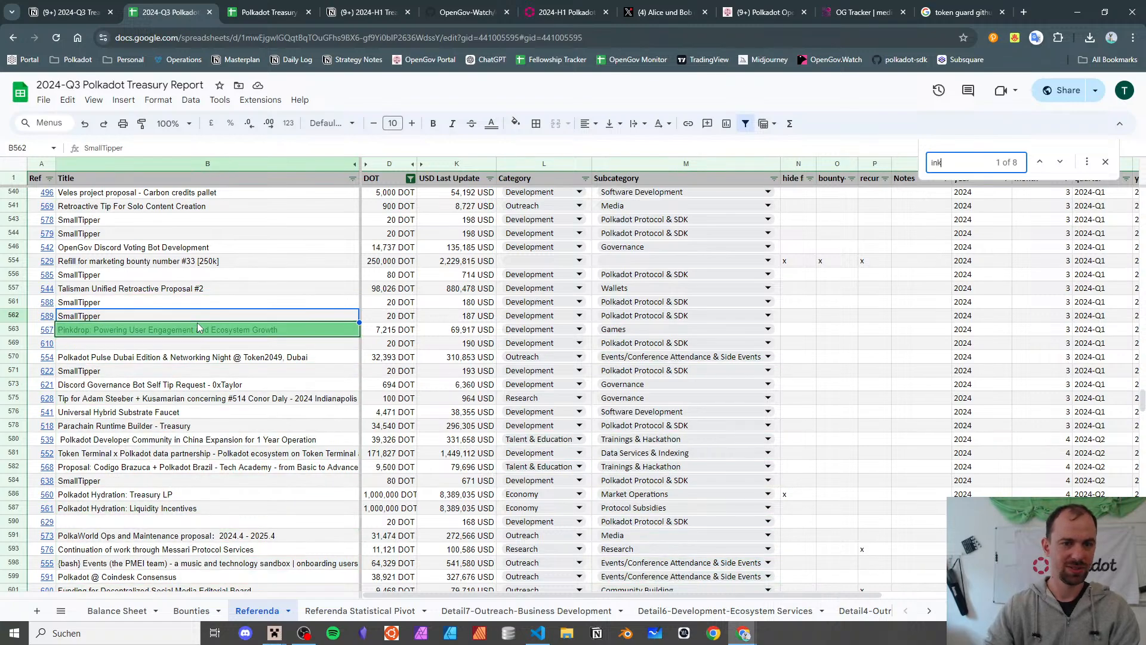
pyautogui.press('Return')
pyautogui.scroll(-10, 221, 352)
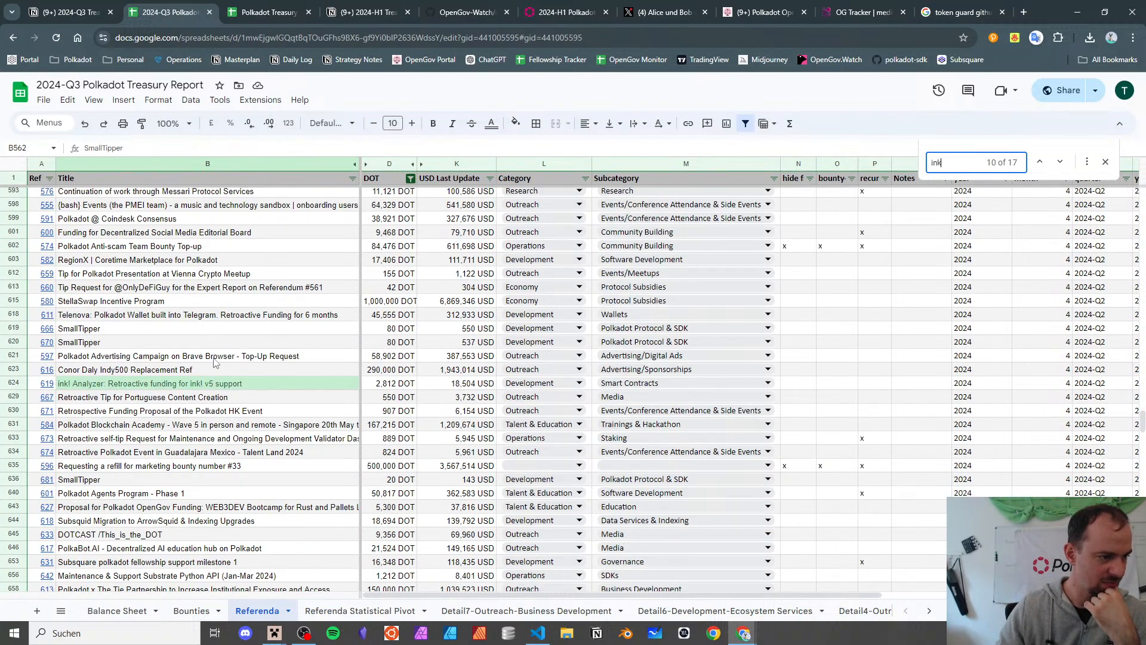
pyautogui.scroll(-2, 210, 358)
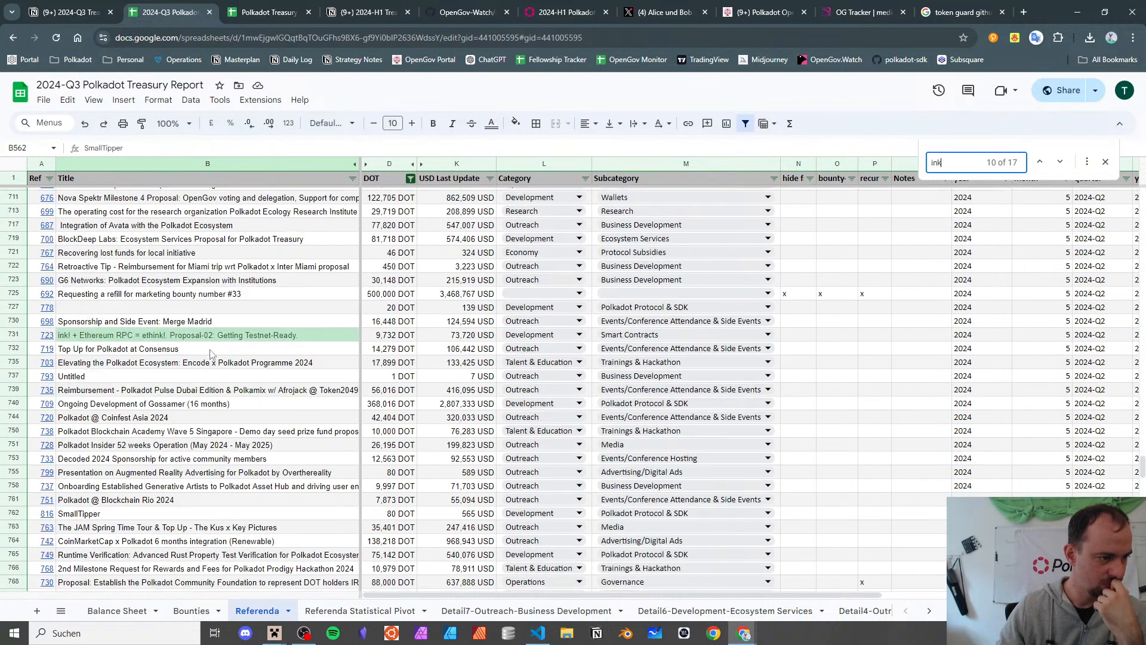
pyautogui.scroll(-20, 213, 335)
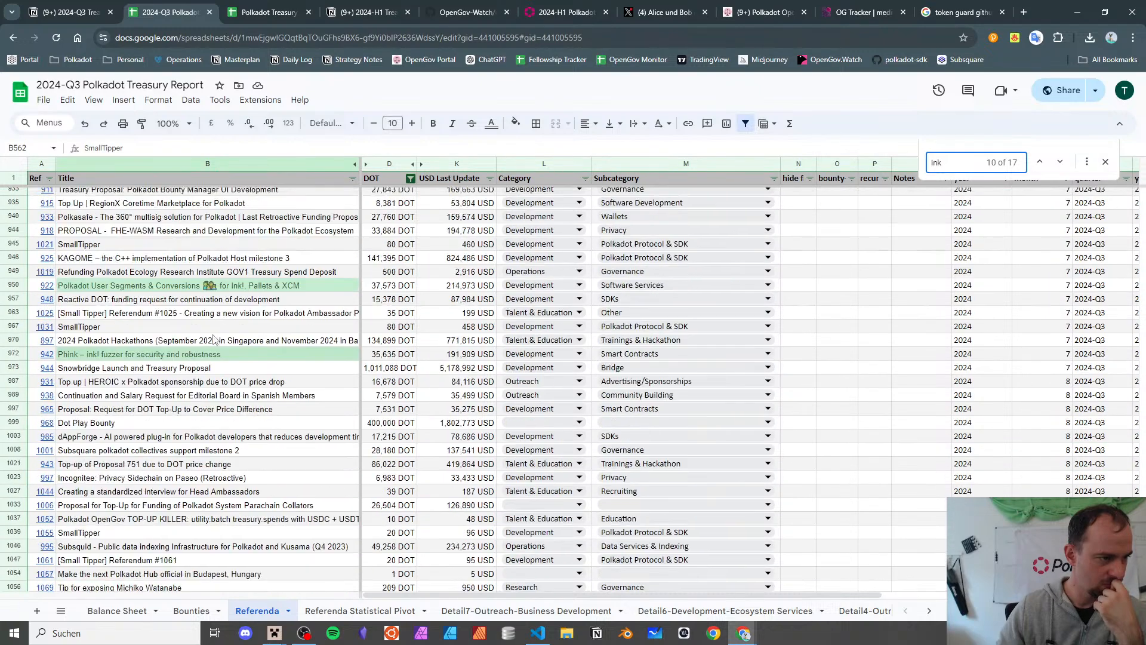
# - Change that row's subcategory from Software Services to Data Services & Indexing, then reveal referendum 948's link
pyautogui.click(128, 285)
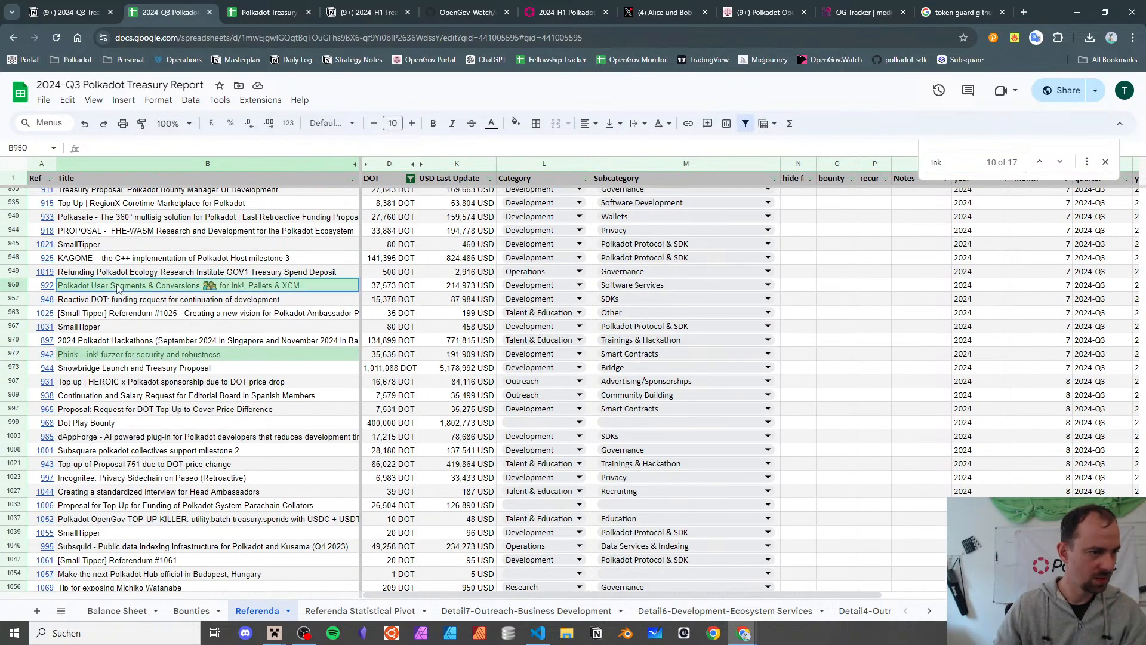
pyautogui.click(665, 284)
pyautogui.doubleClick(665, 284)
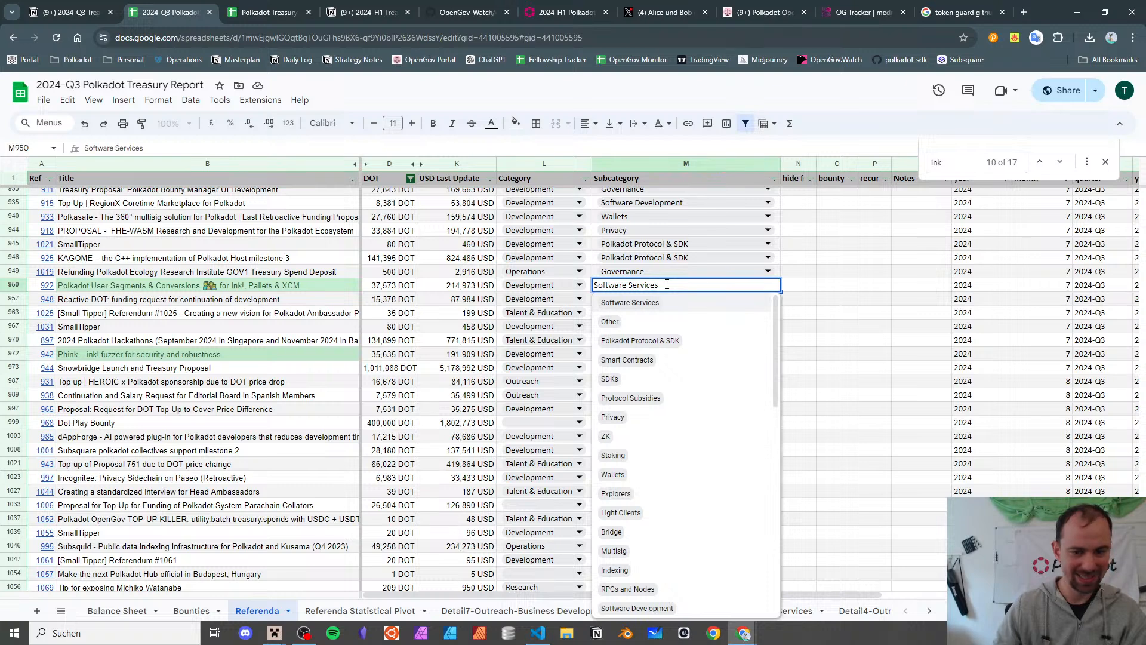
pyautogui.hotkey('ctrl', 'a')
pyautogui.write('data')
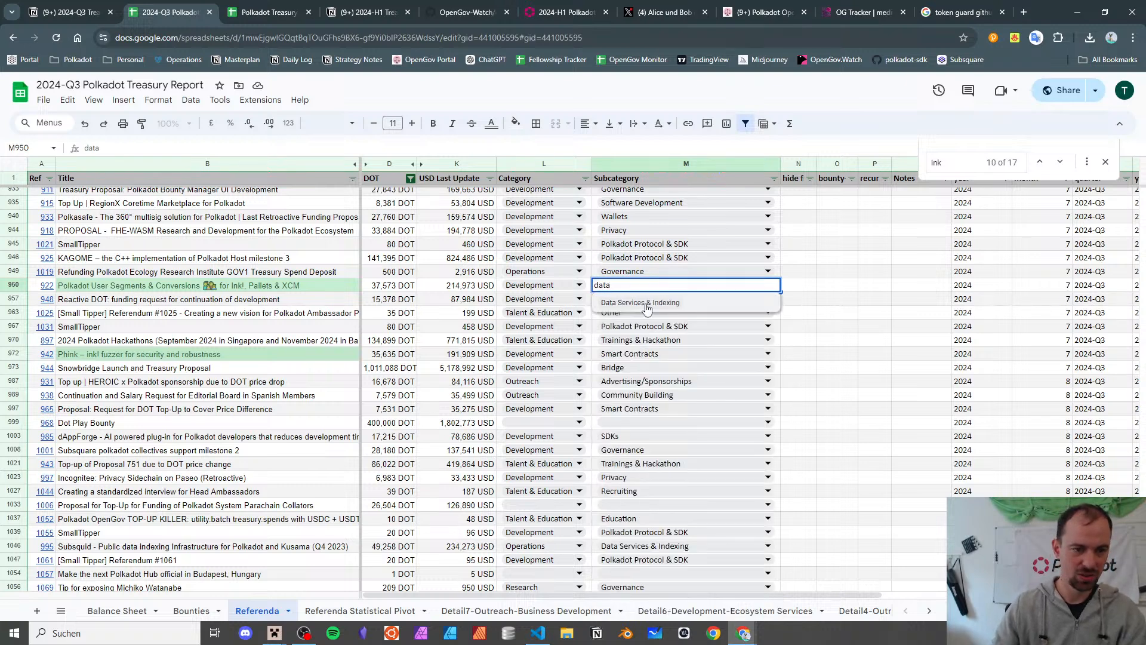
pyautogui.click(647, 303)
pyautogui.click(275, 299)
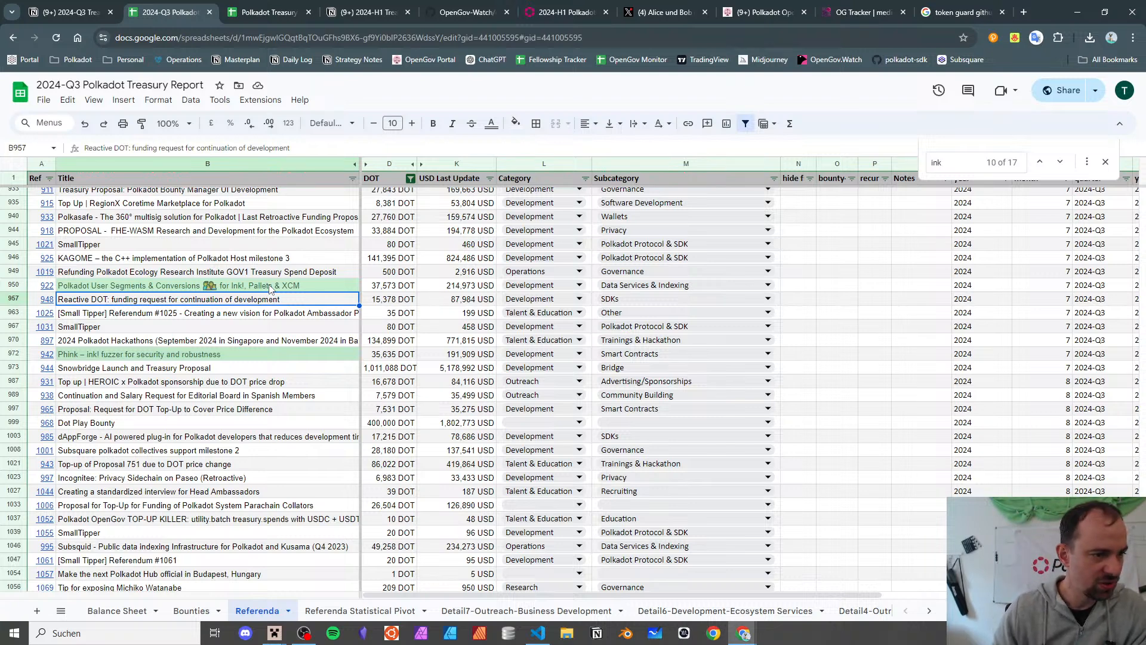
pyautogui.click(41, 302)
# - Open referendum 948 on Subsquare and read the fully expanded Reactive DOT proposal
pyautogui.click(78, 319)
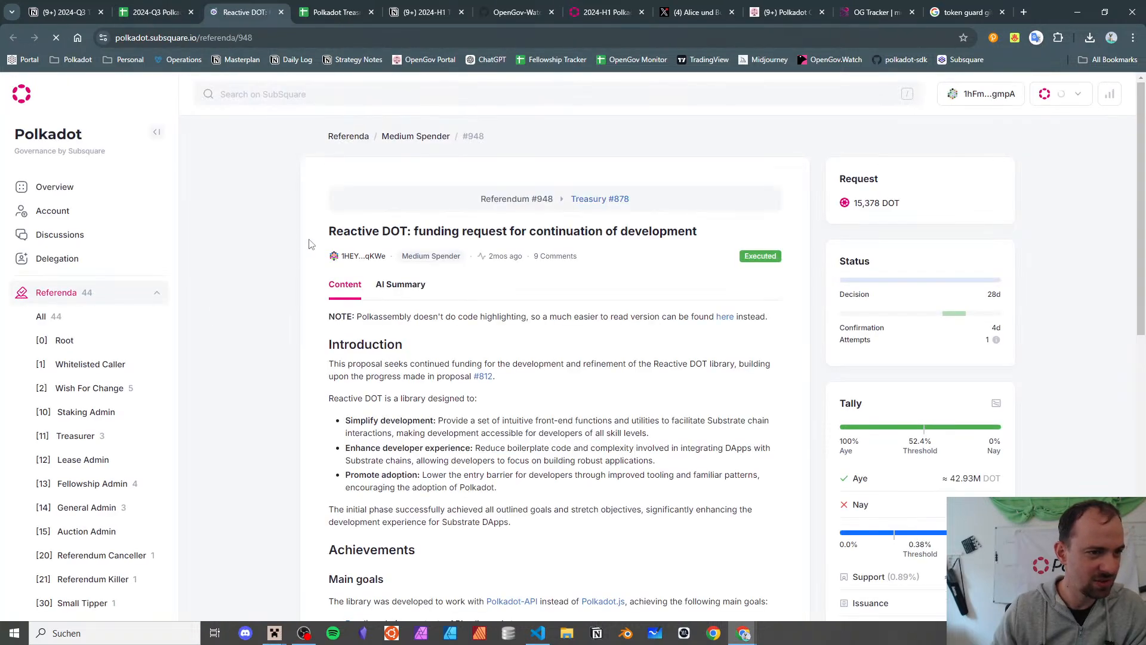
pyautogui.scroll(-2, 307, 239)
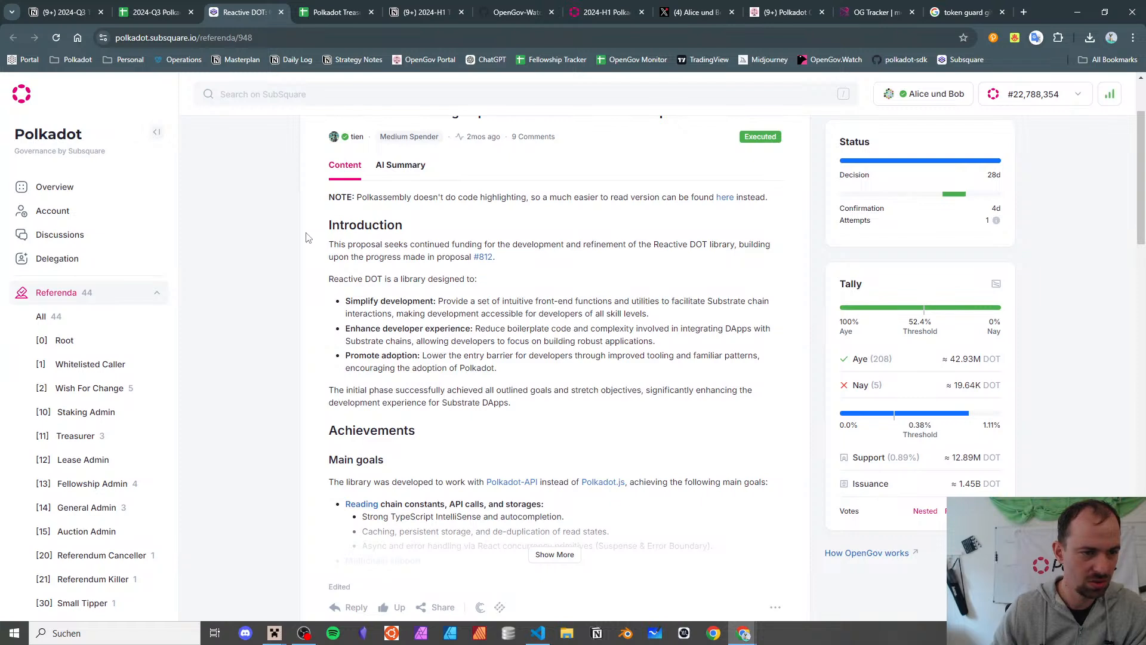
pyautogui.scroll(-4, 382, 261)
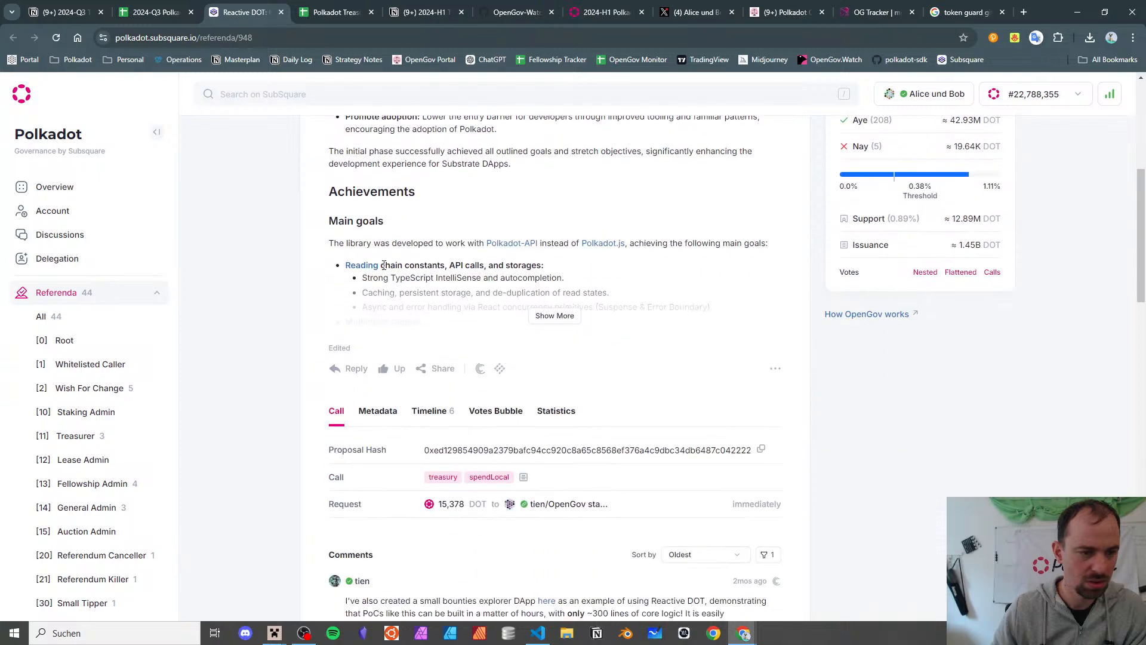
pyautogui.click(560, 317)
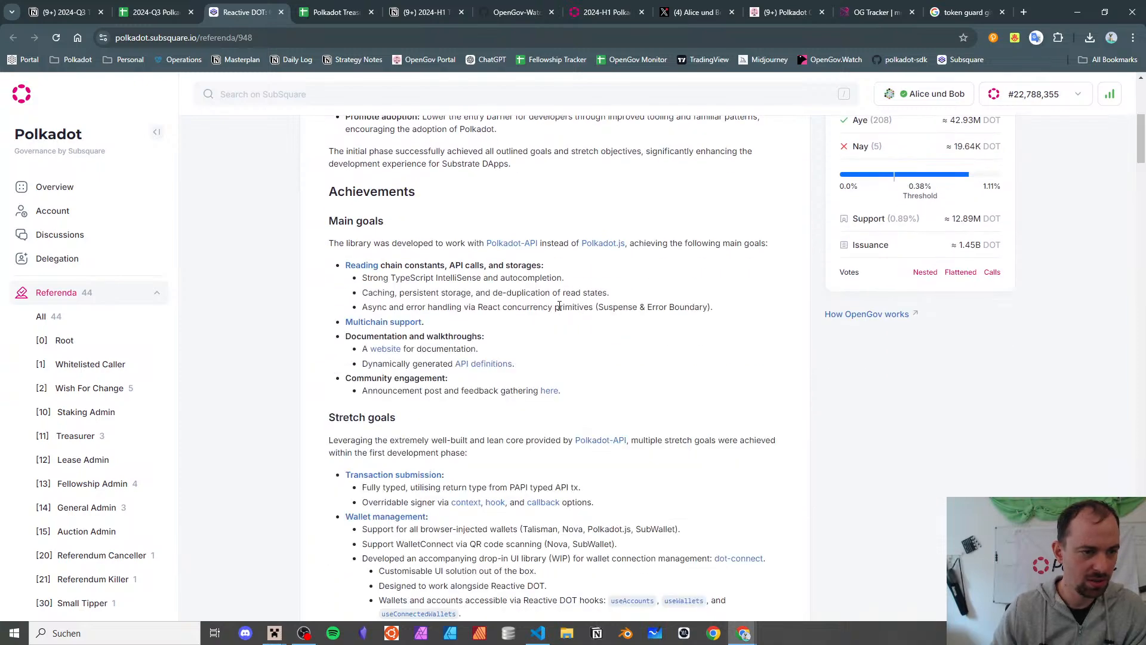
pyautogui.scroll(-15, 550, 273)
pyautogui.scroll(-20, 550, 273)
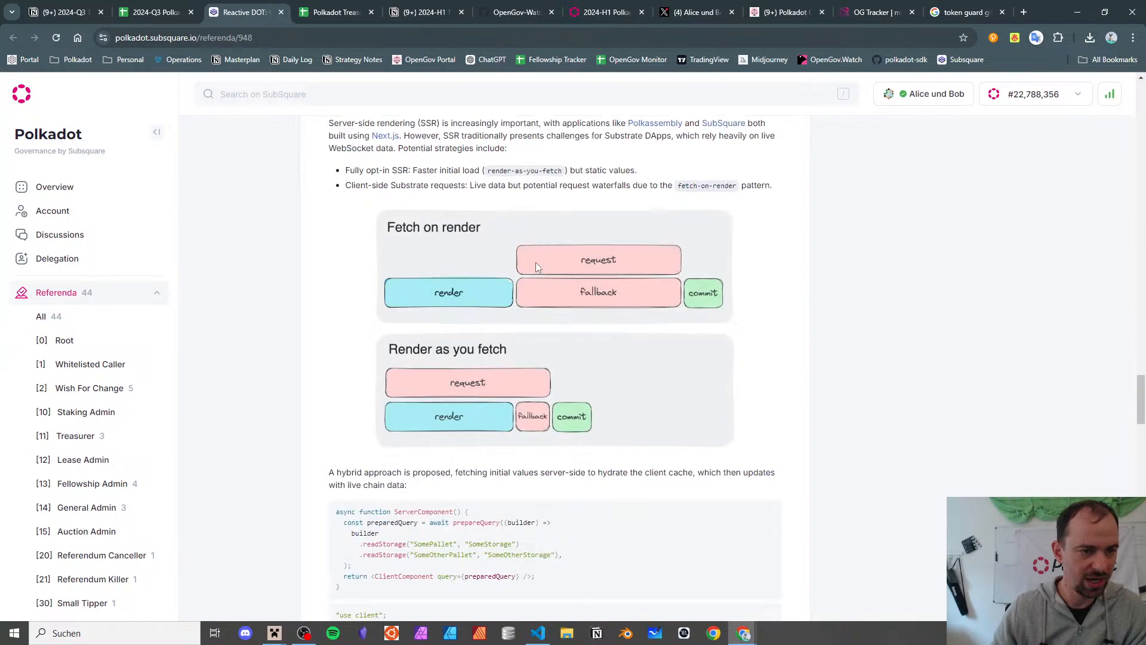
pyautogui.click(169, 11)
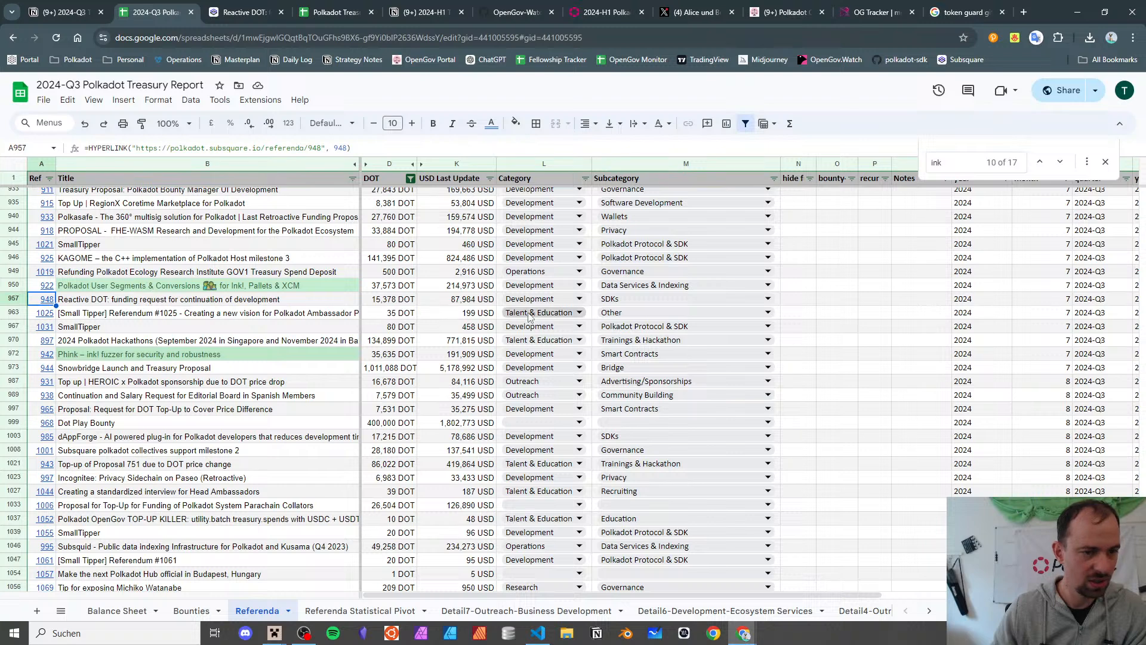
# - Recheck rows 950 and 957, keeping Reactive DOT as SDKs, and open referendum 1025 on Subsquare
pyautogui.click(148, 290)
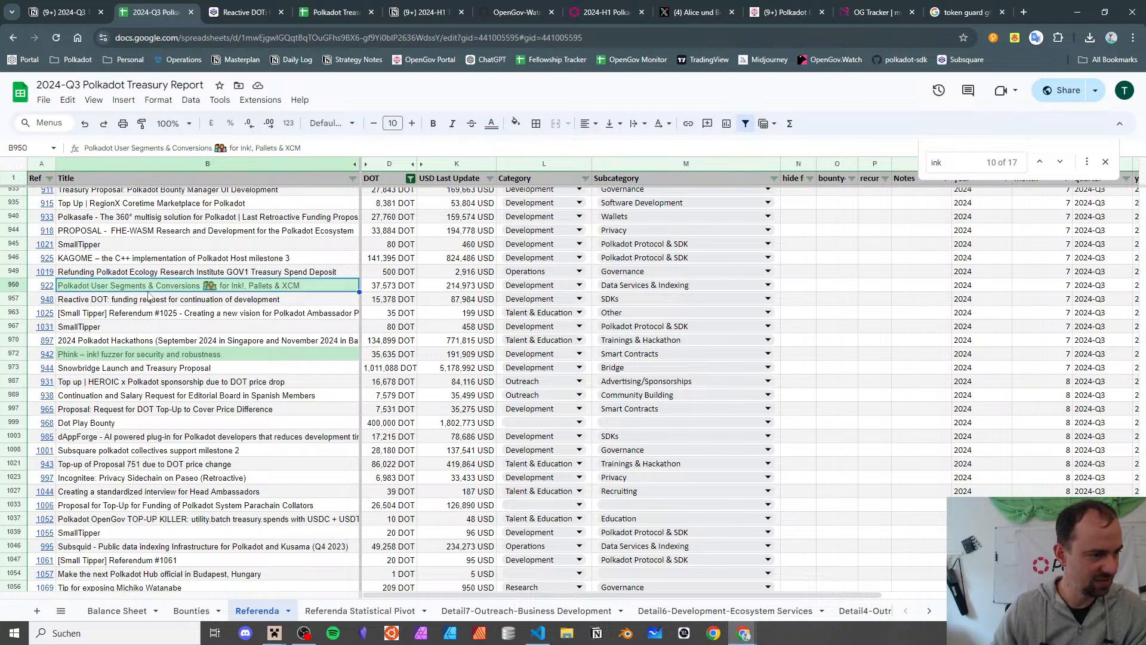
pyautogui.click(138, 300)
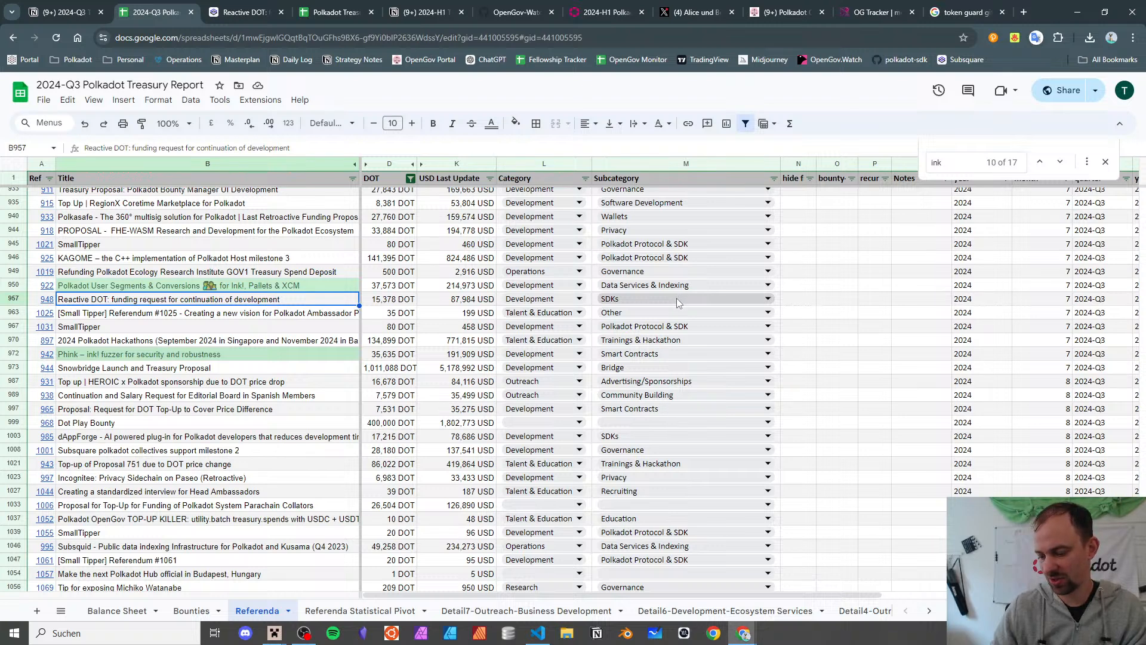
pyautogui.click(251, 313)
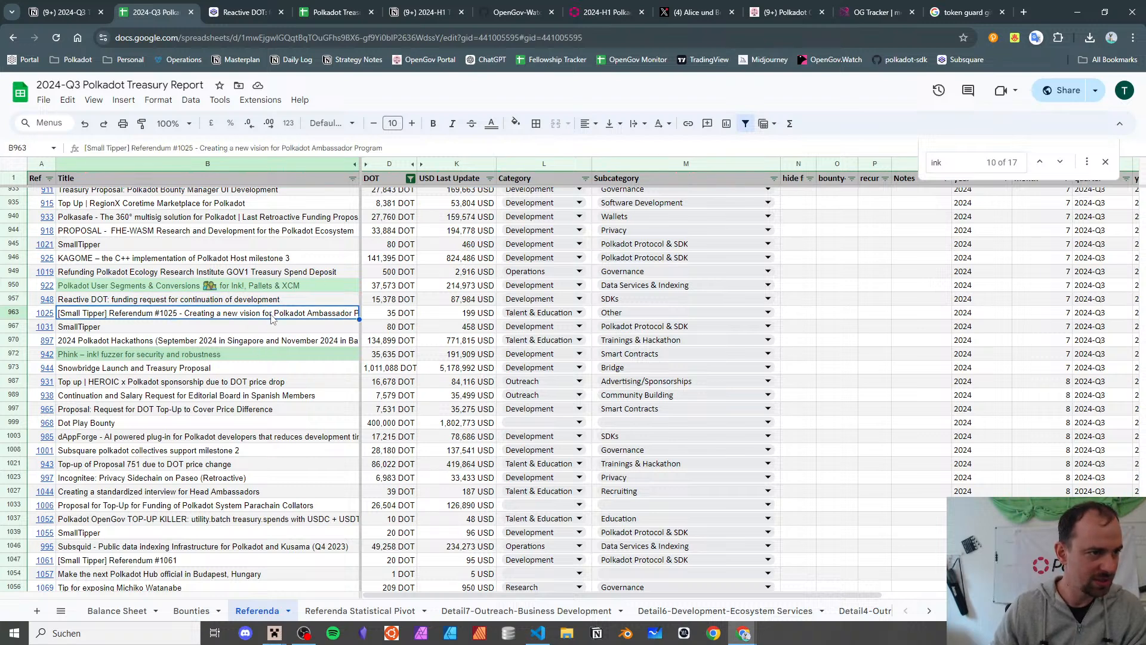
pyautogui.click(48, 308)
pyautogui.click(76, 334)
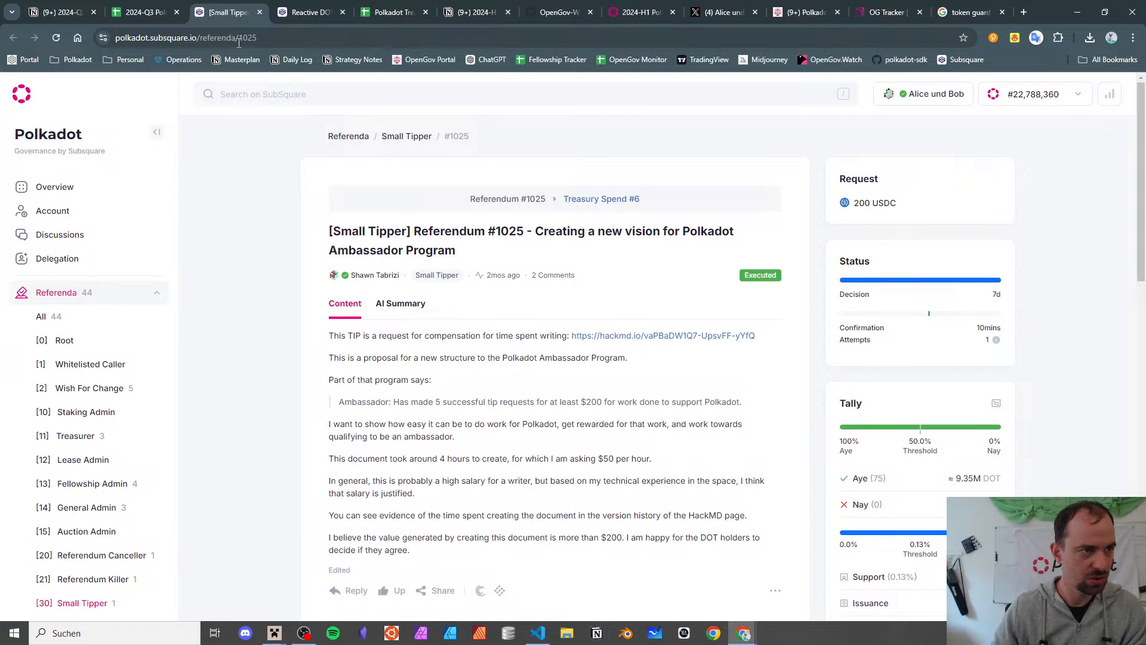
pyautogui.click(259, 12)
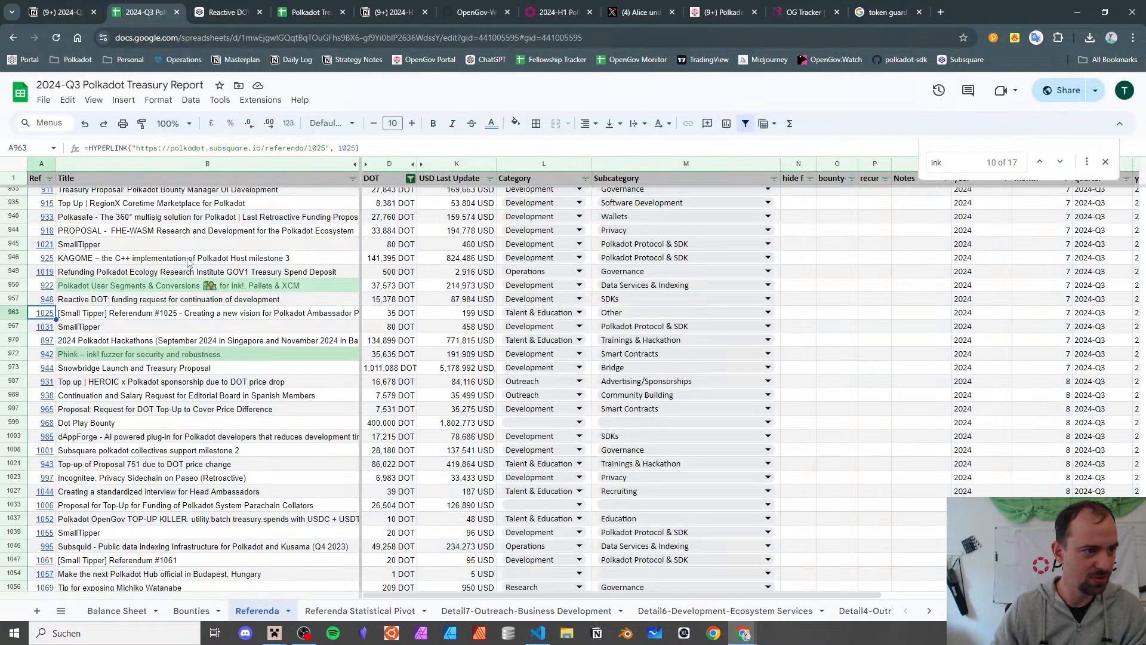
pyautogui.click(317, 311)
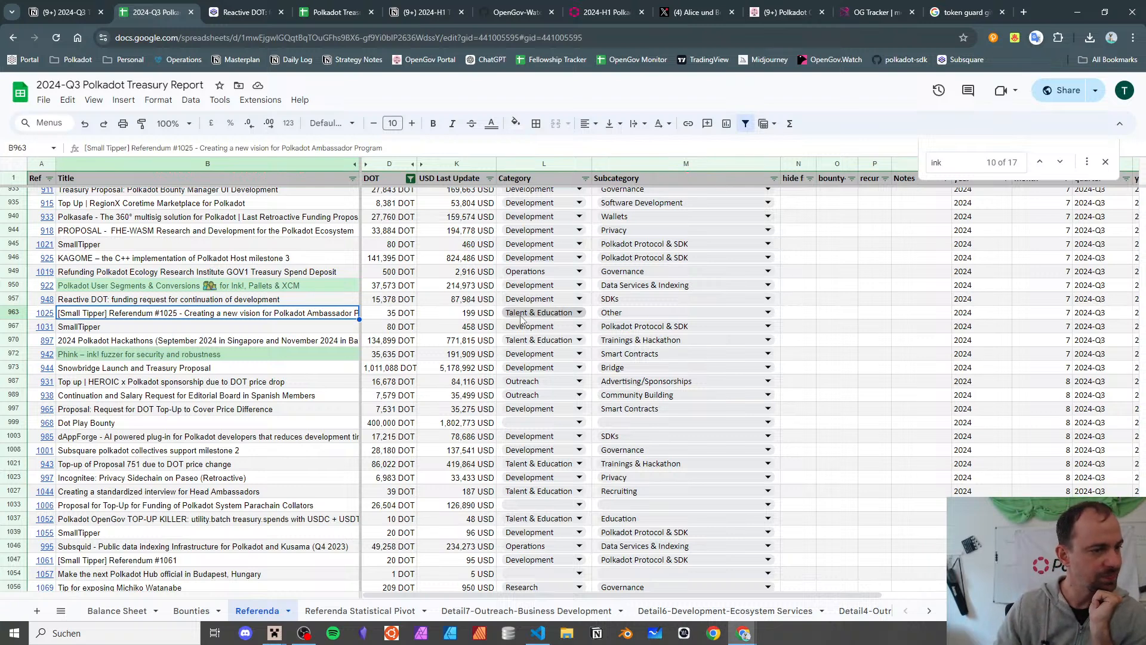
pyautogui.click(521, 315)
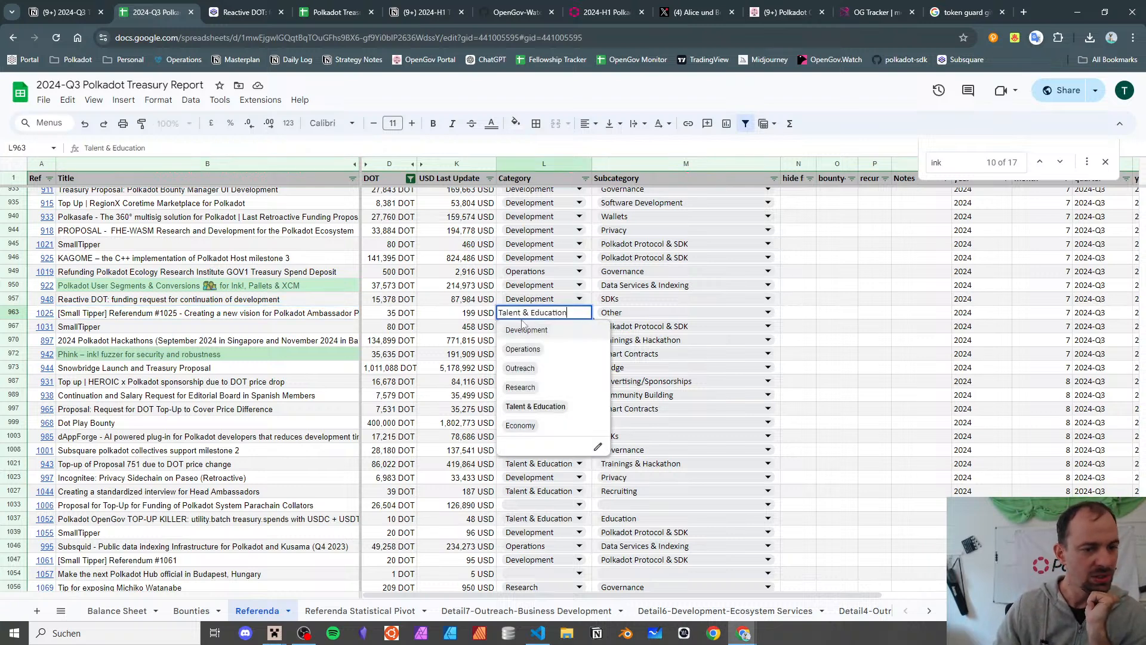
pyautogui.click(561, 389)
pyautogui.click(607, 316)
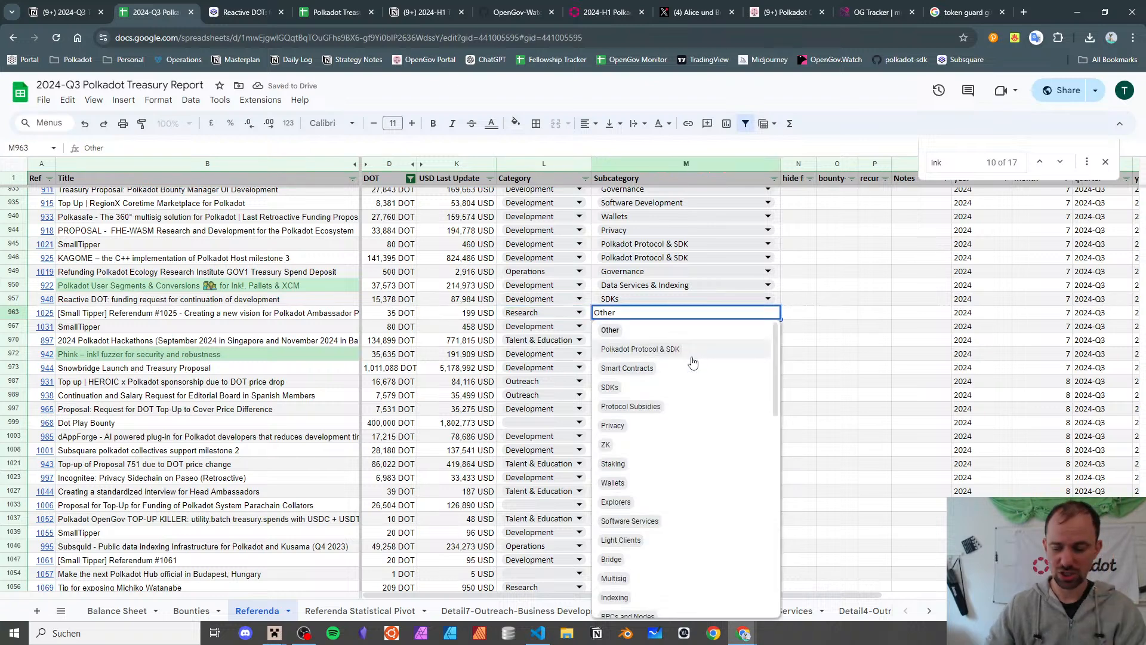
pyautogui.hotkey('ctrl', 'a')
pyautogui.write('gover')
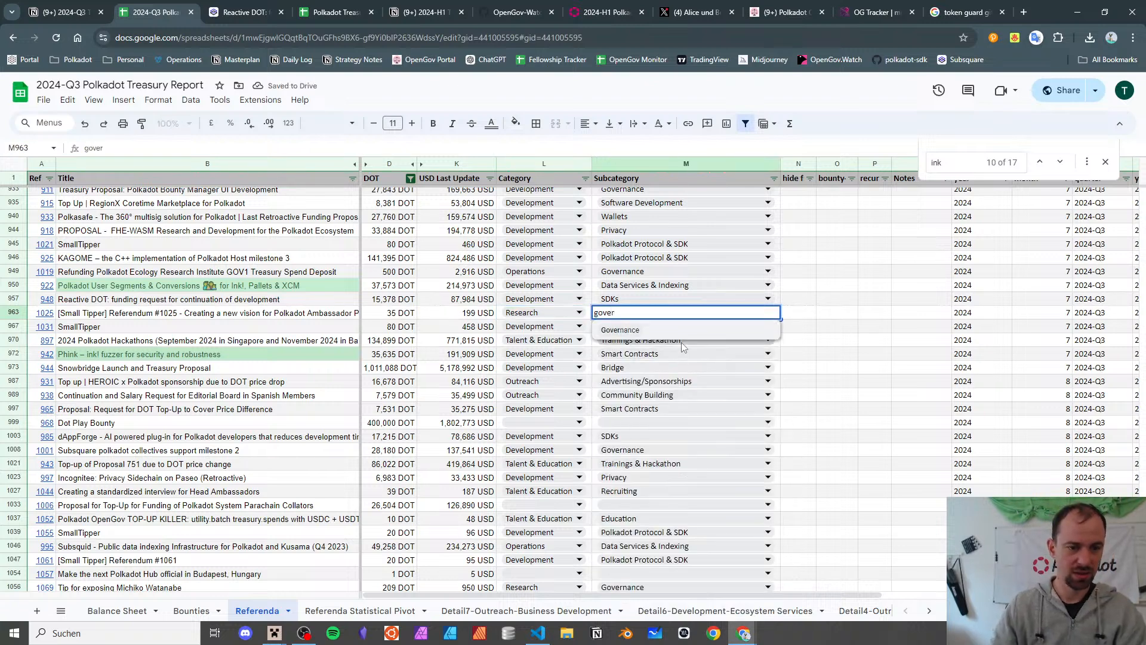
pyautogui.click(680, 331)
pyautogui.click(208, 317)
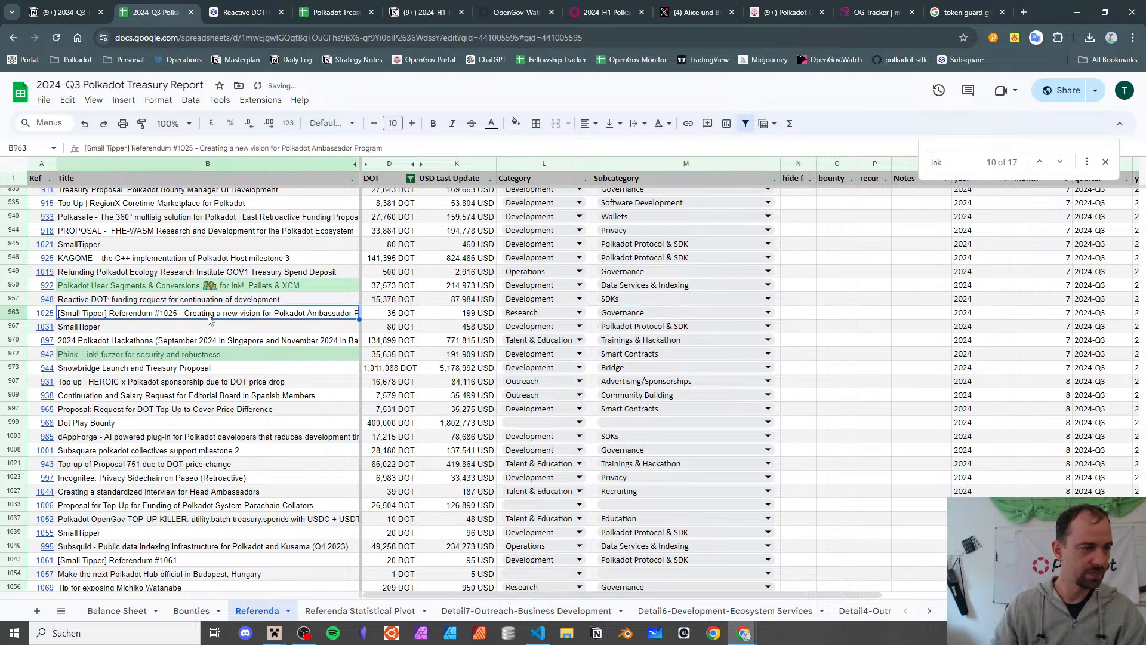
pyautogui.press('Down')
pyautogui.press('Down')
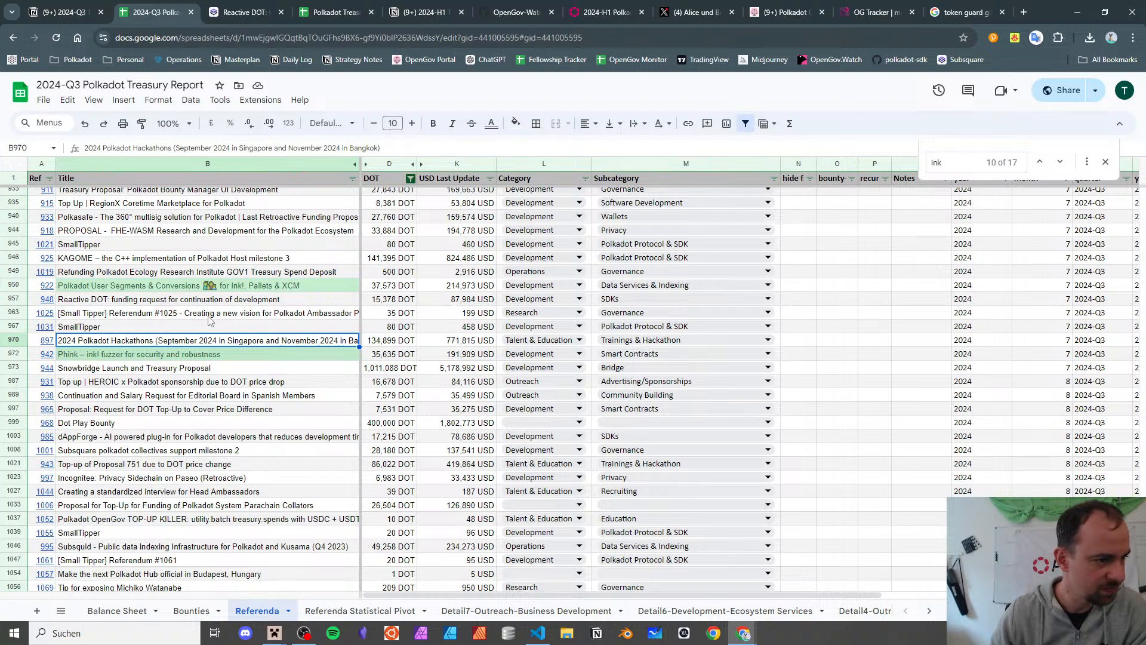
pyautogui.press('Down')
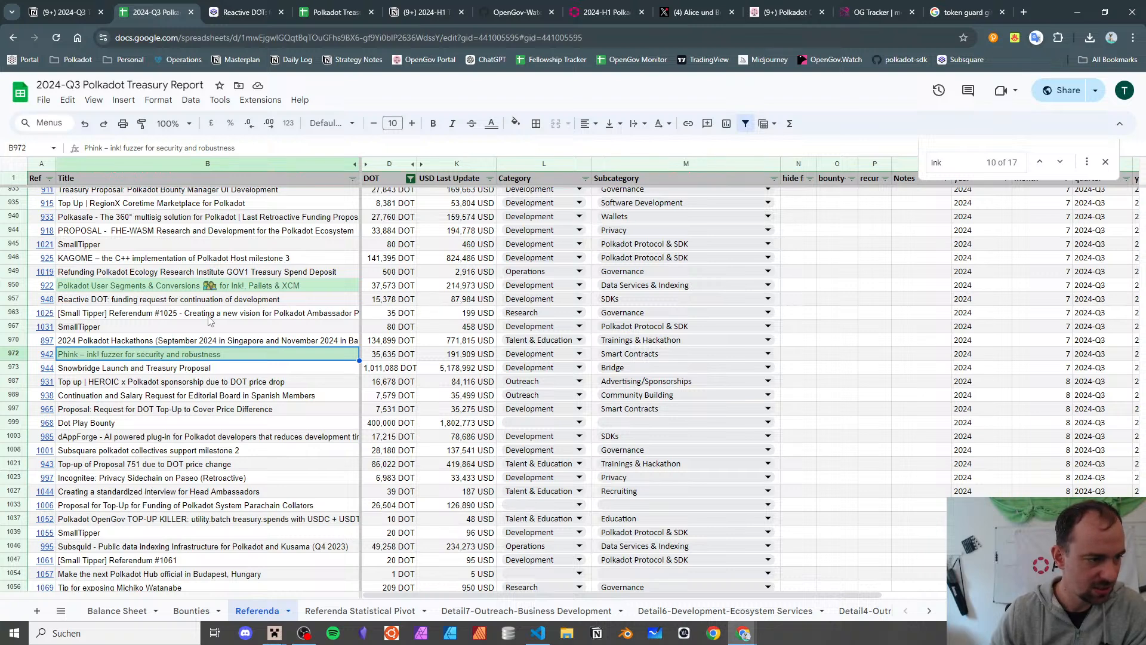
pyautogui.press('Down')
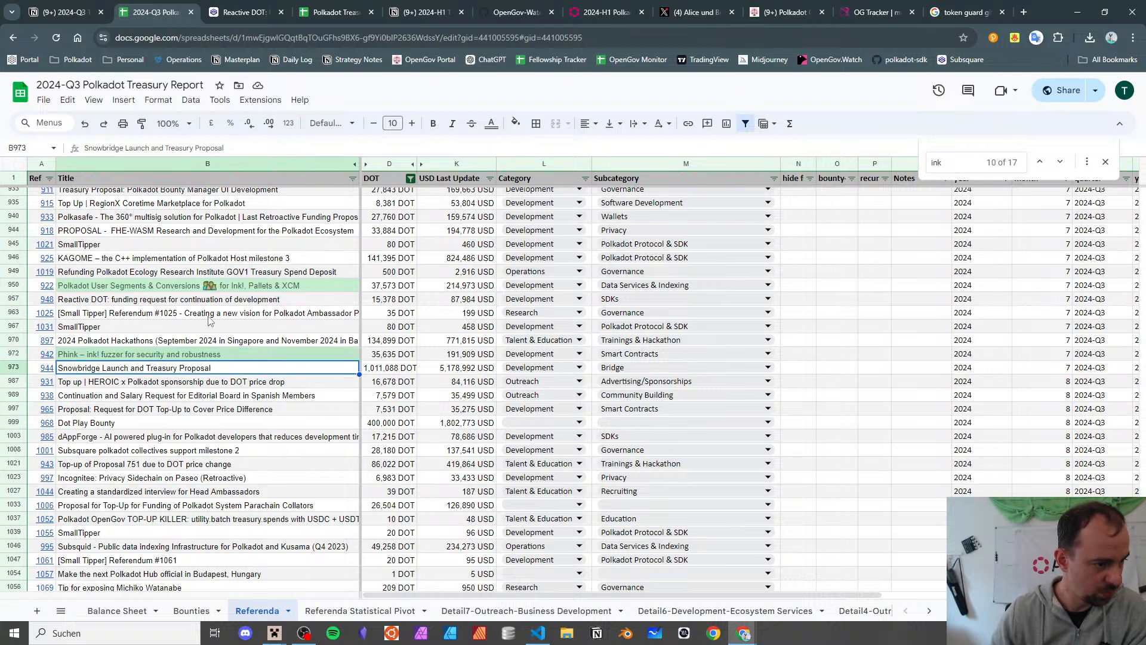
pyautogui.press('Down')
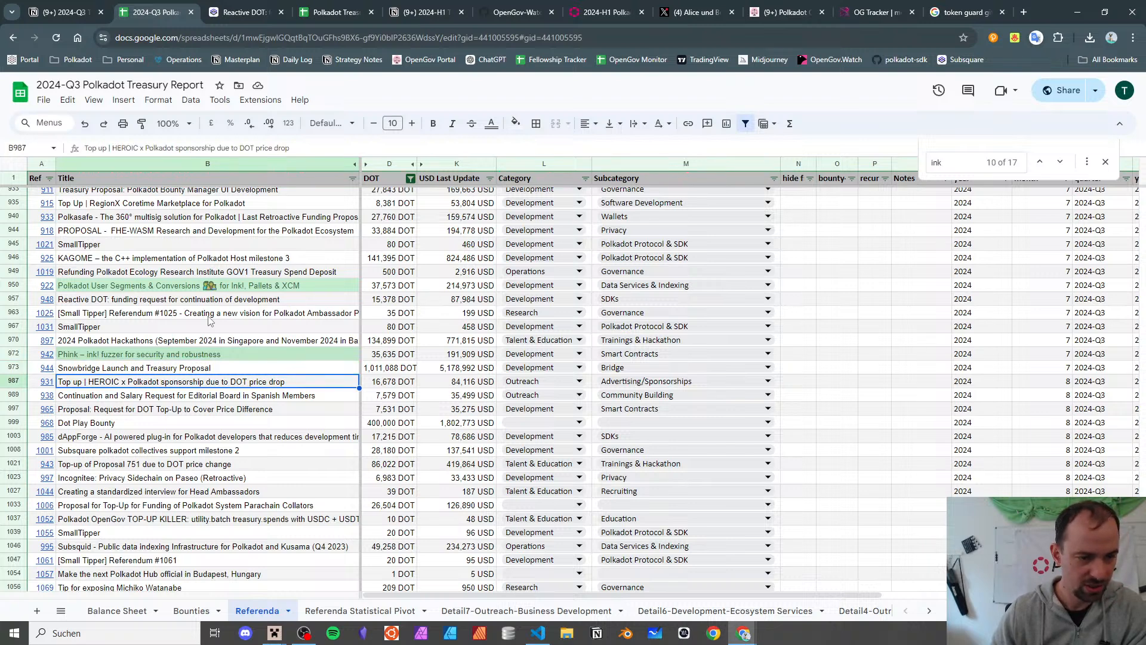
pyautogui.press('Down')
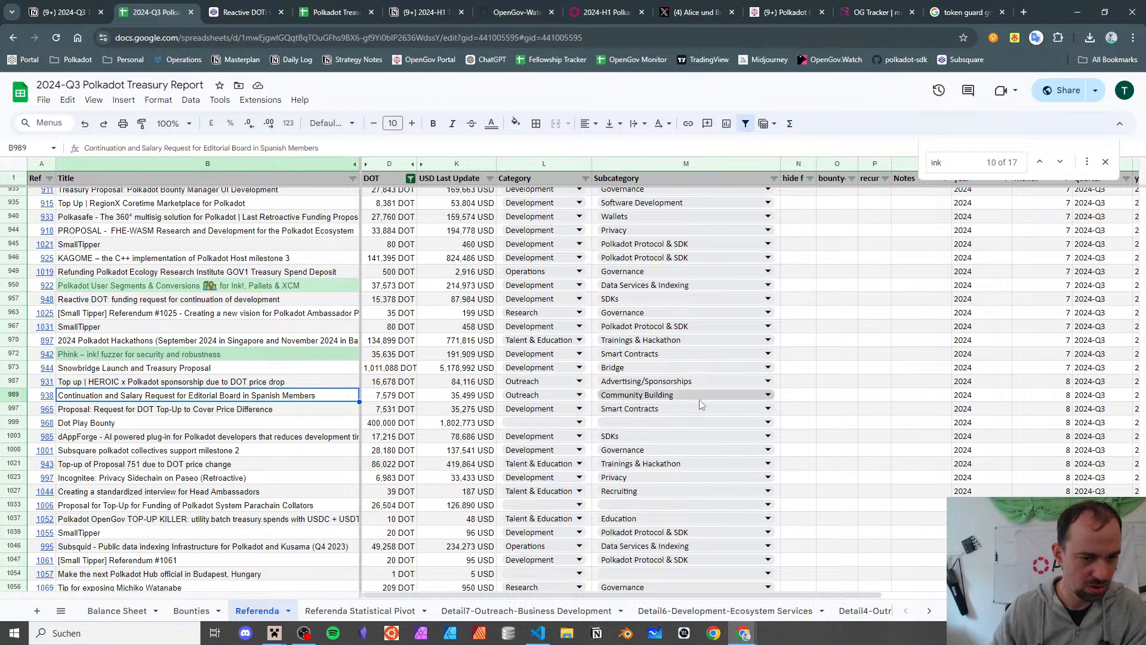
pyautogui.click(391, 610)
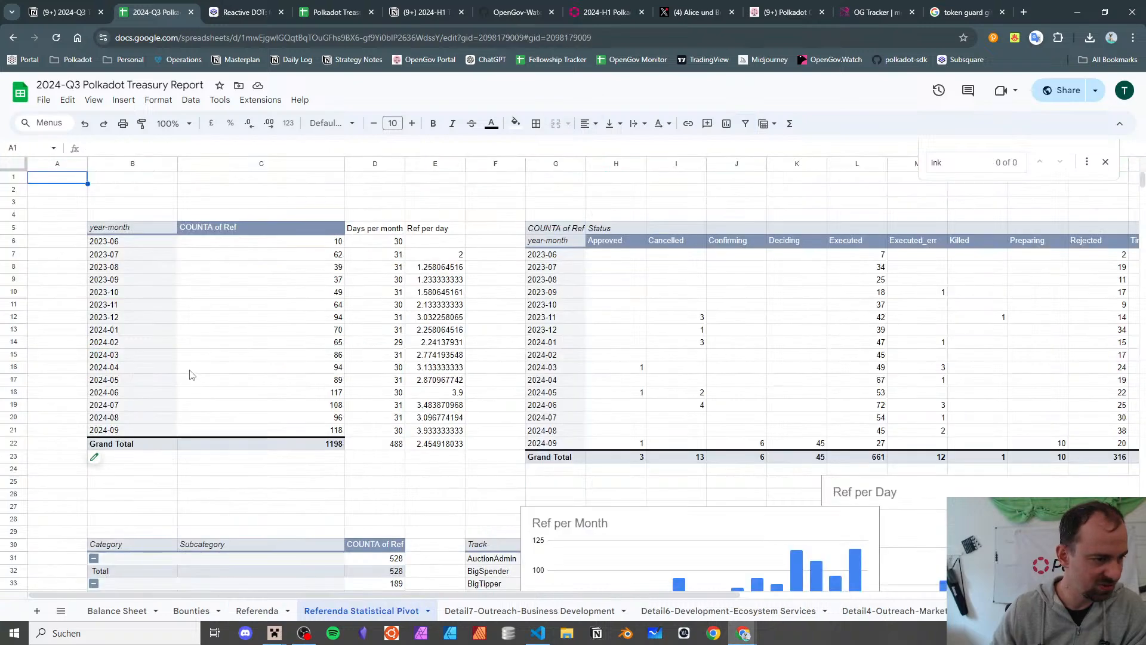
pyautogui.scroll(-9, 188, 376)
pyautogui.scroll(-3, 277, 413)
pyautogui.scroll(2, 276, 413)
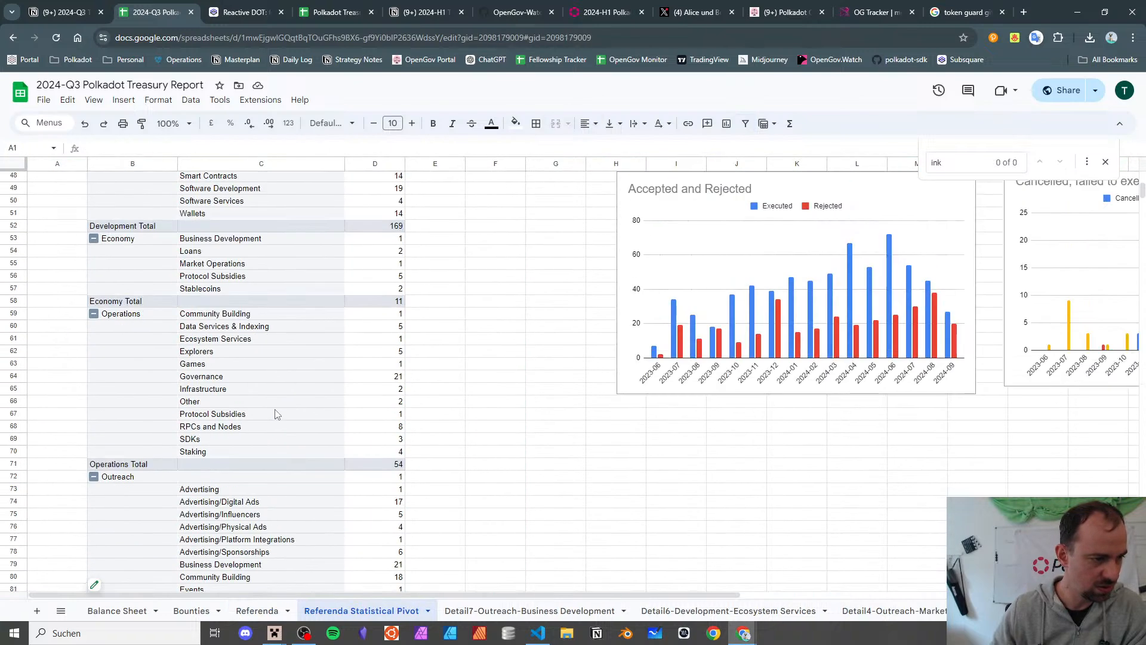
pyautogui.scroll(-4, 176, 326)
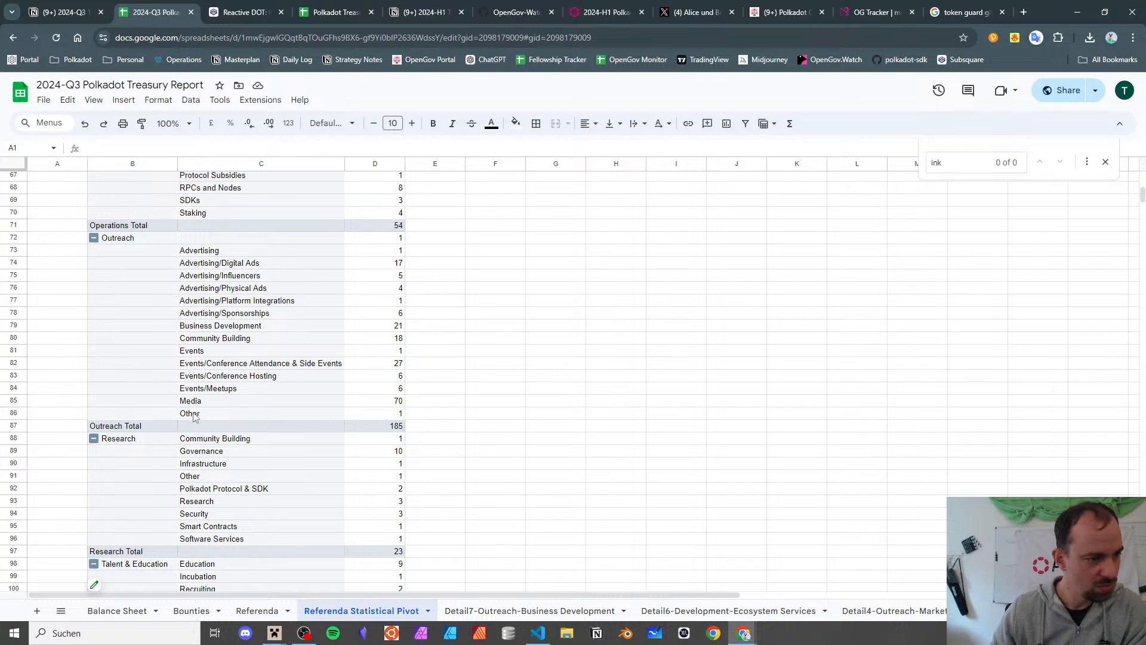
pyautogui.click(279, 615)
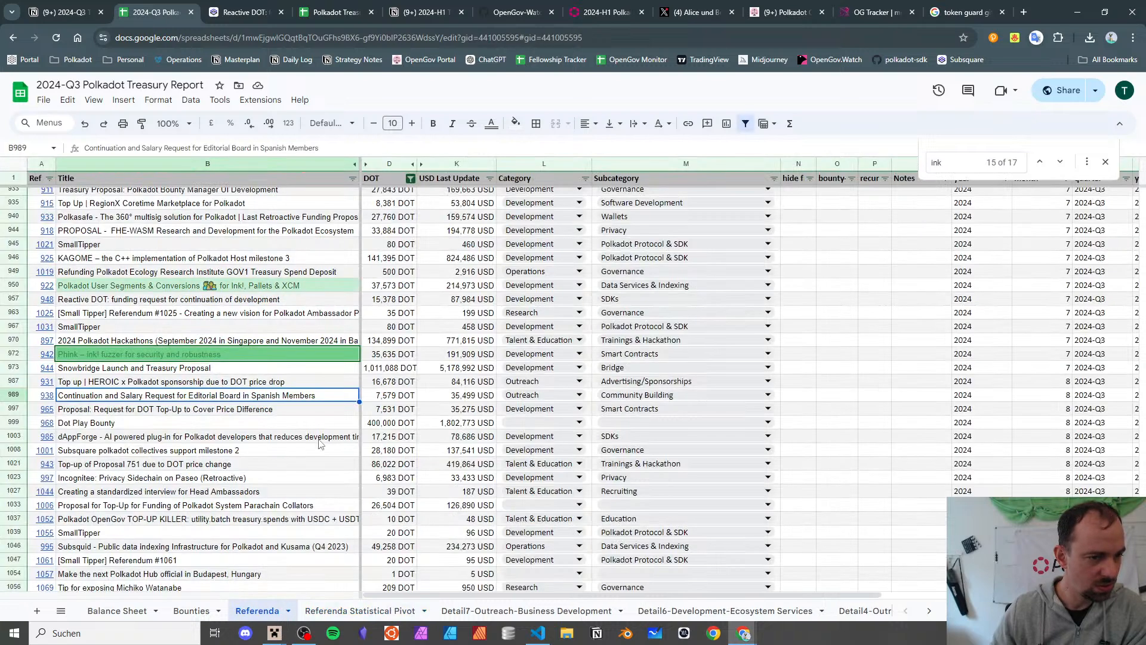
# - Close the 'ink' search and change referendum 938's subcategory from Community Building to Media
pyautogui.click(187, 383)
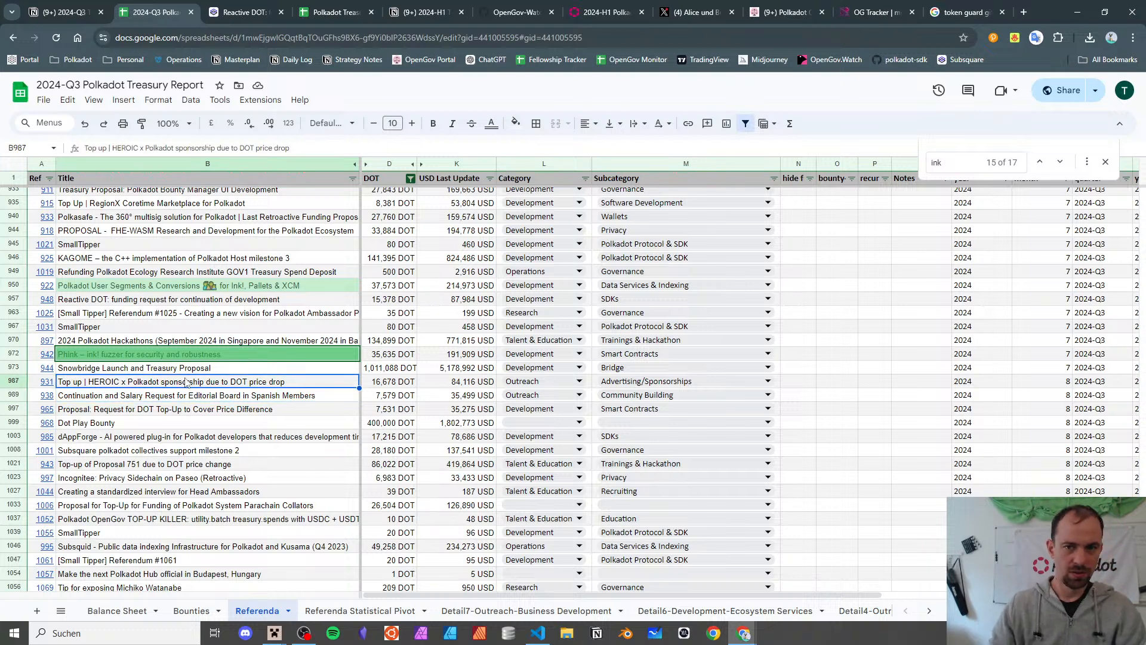
pyautogui.click(1105, 161)
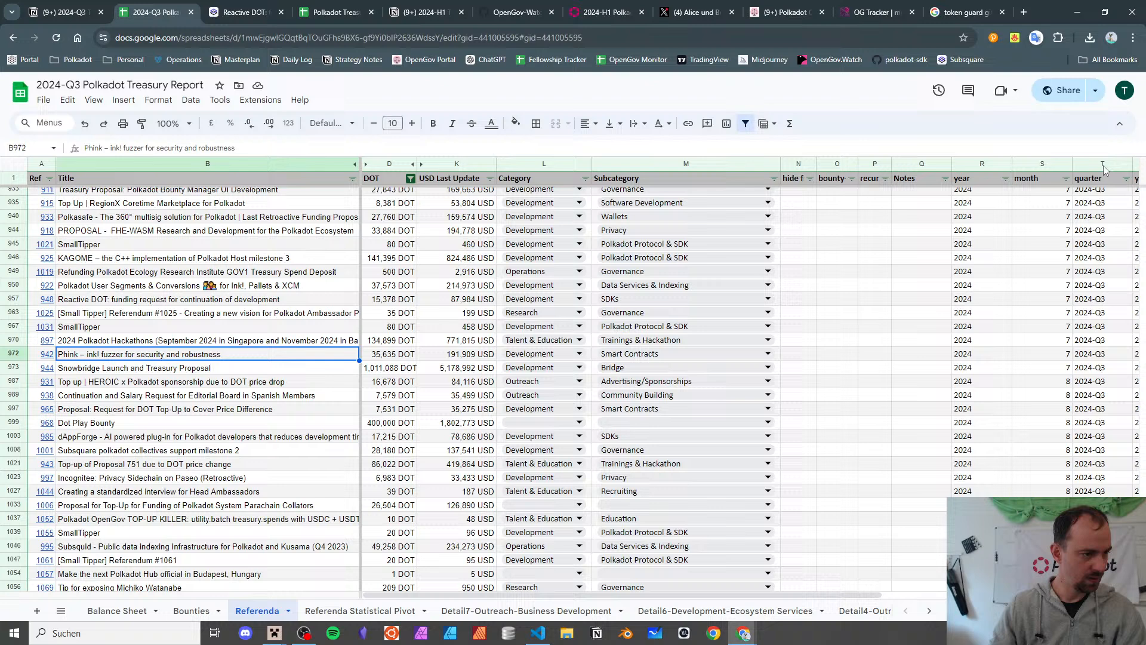
pyautogui.click(131, 398)
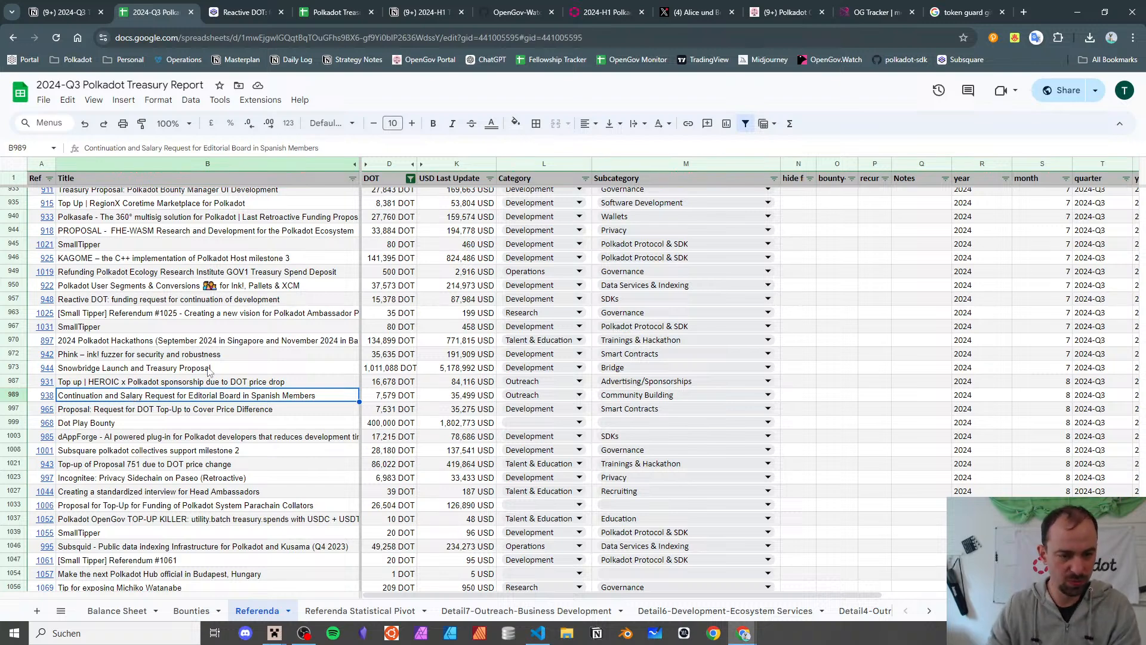
pyautogui.click(725, 396)
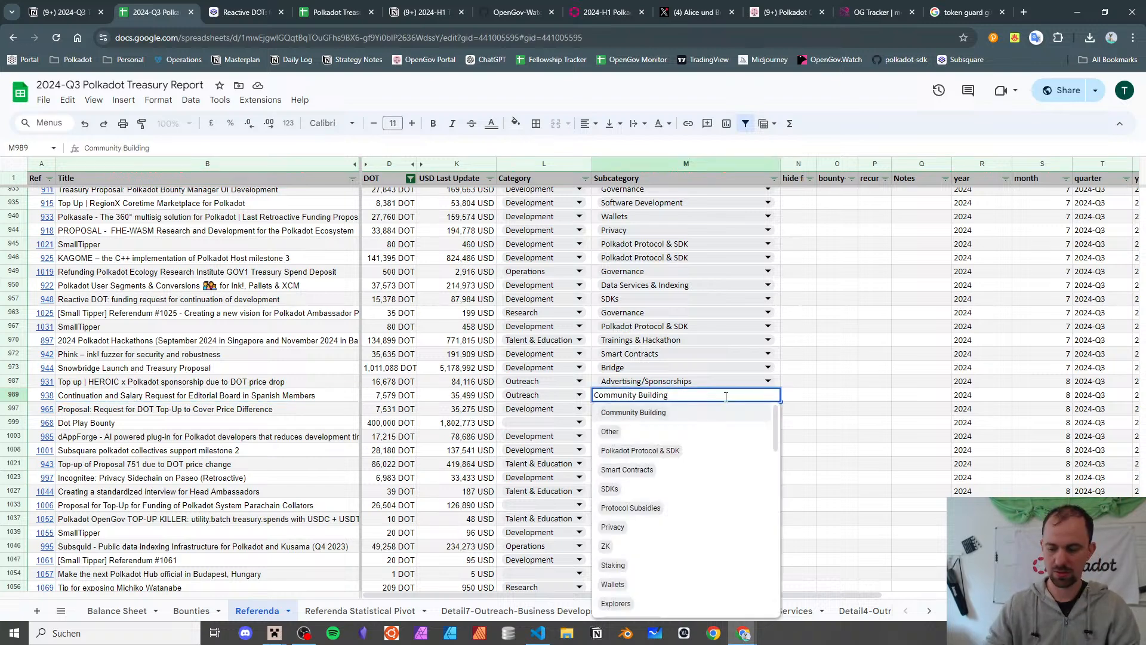
pyautogui.hotkey('ctrl', 'a')
pyautogui.write('media')
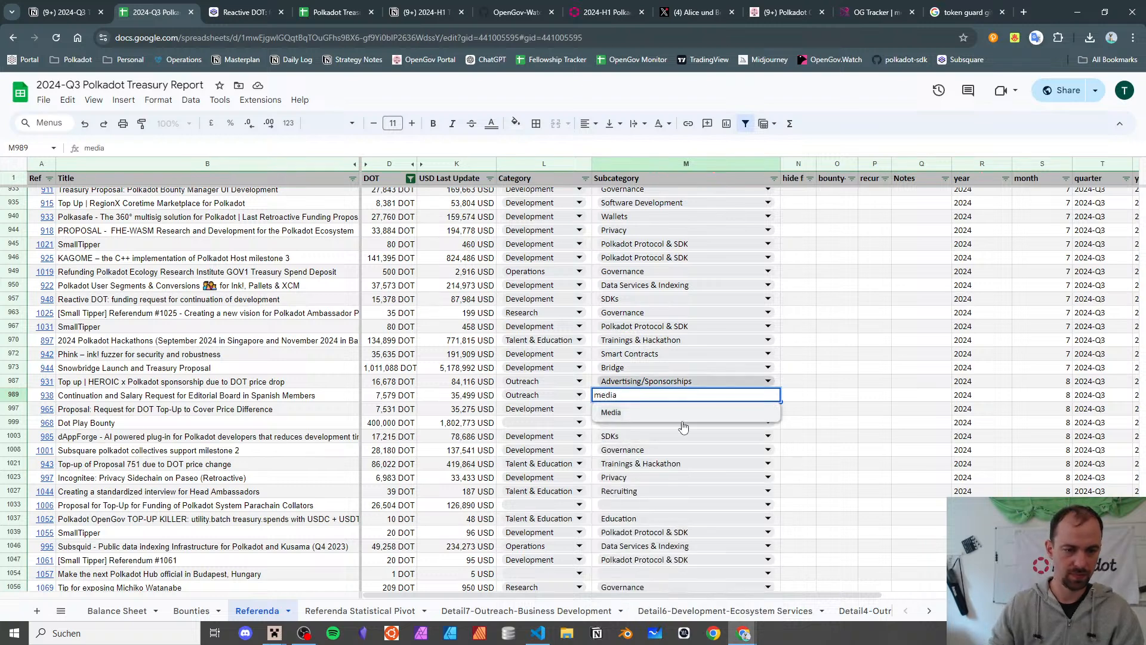
pyautogui.click(684, 413)
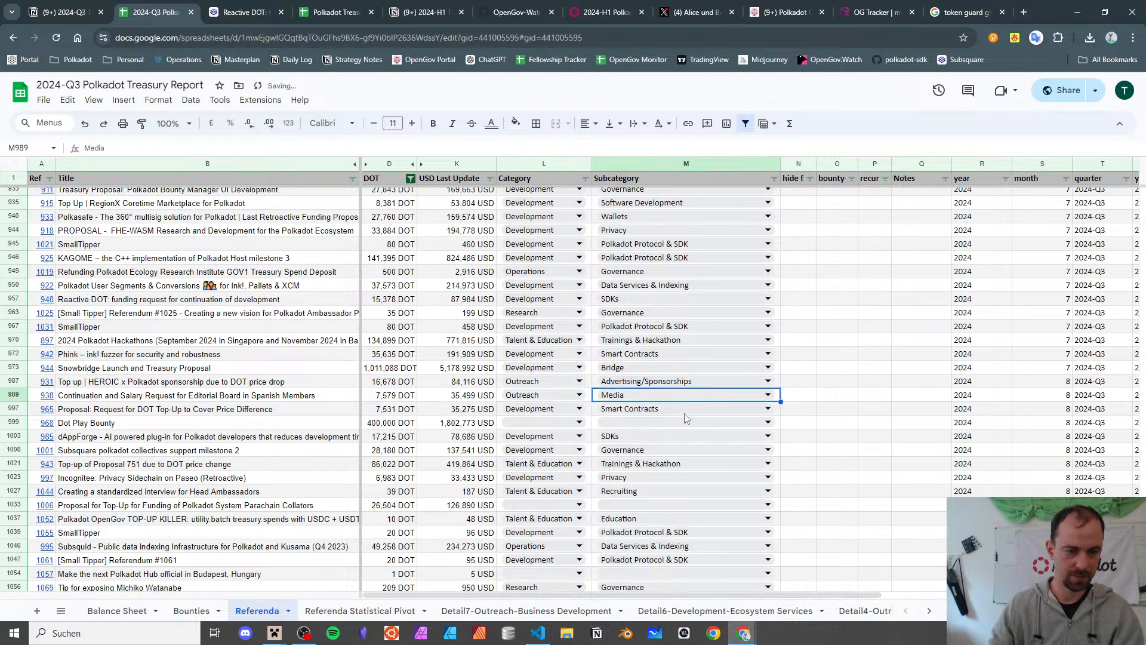
pyautogui.click(258, 401)
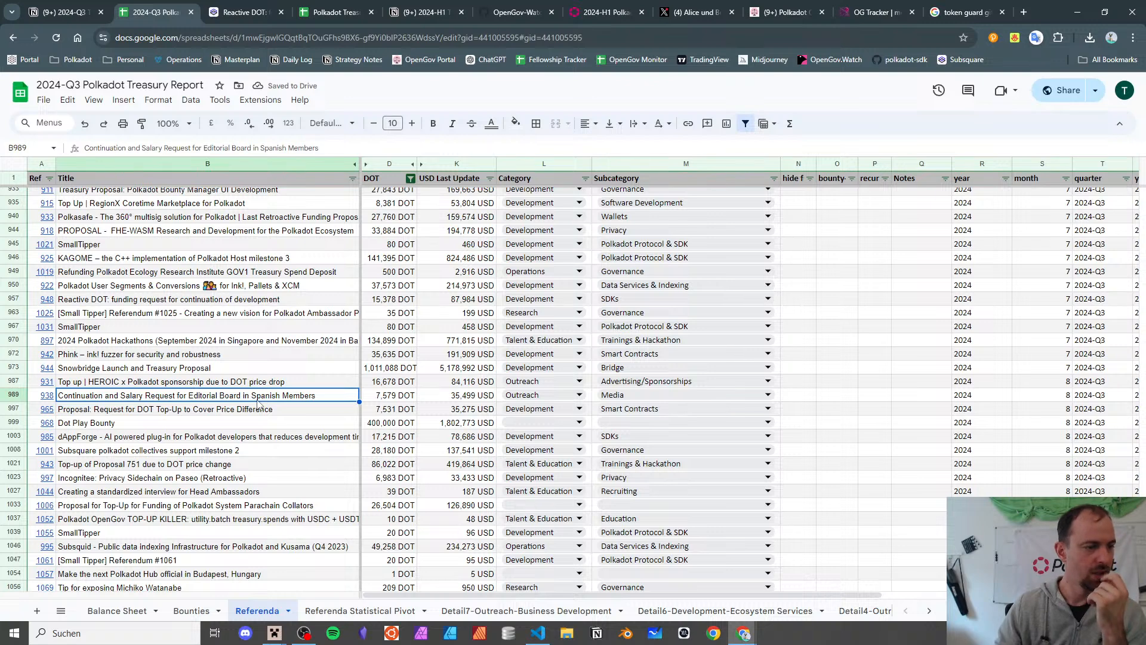
pyautogui.press('Down')
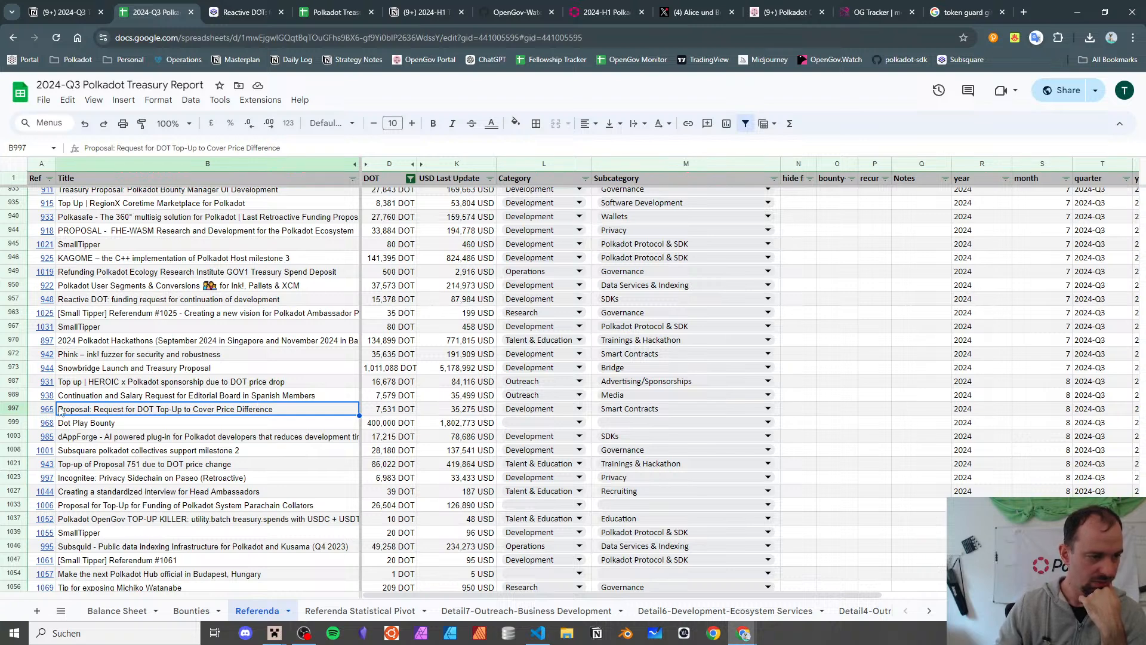
pyautogui.click(82, 435)
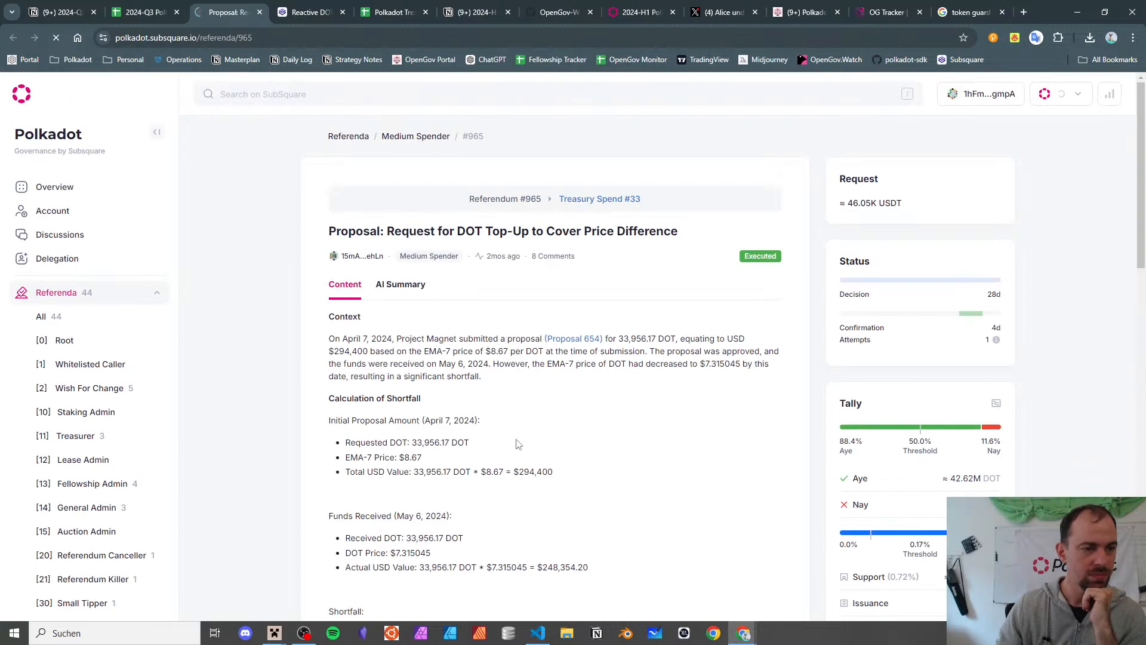
pyautogui.click(595, 344)
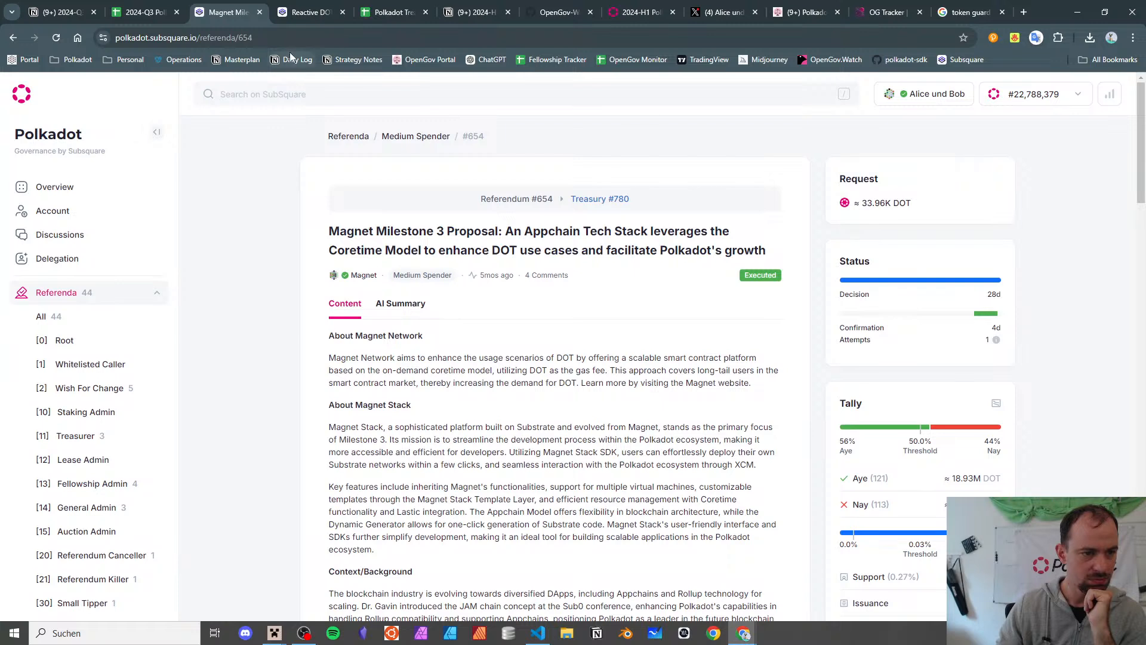
pyautogui.click(259, 11)
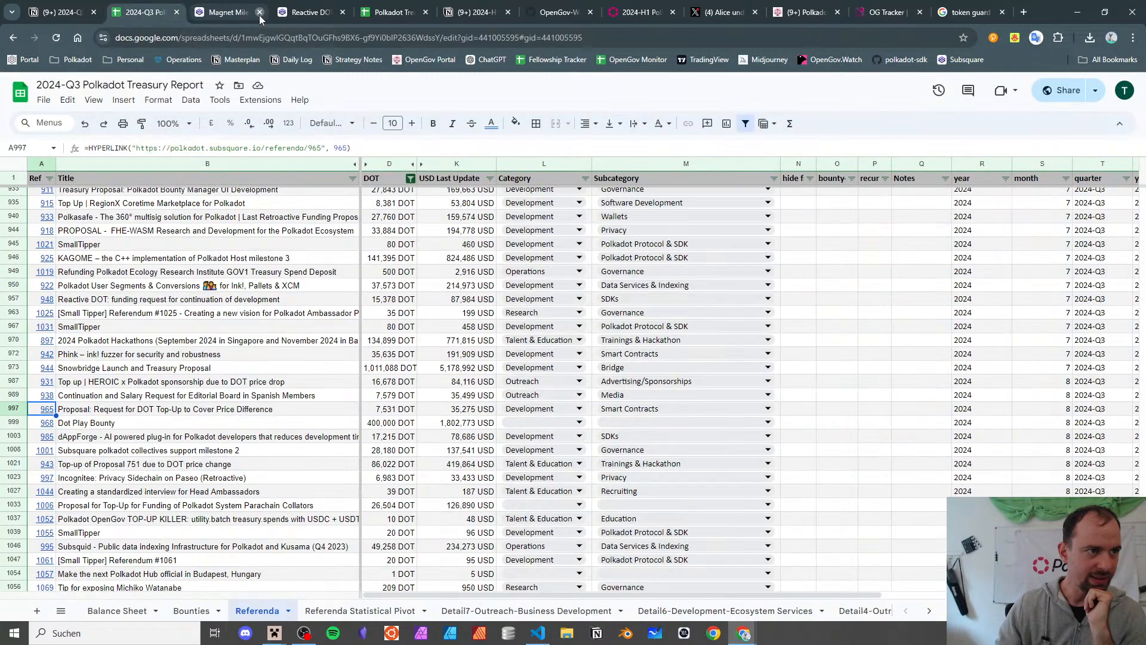
pyautogui.click(113, 411)
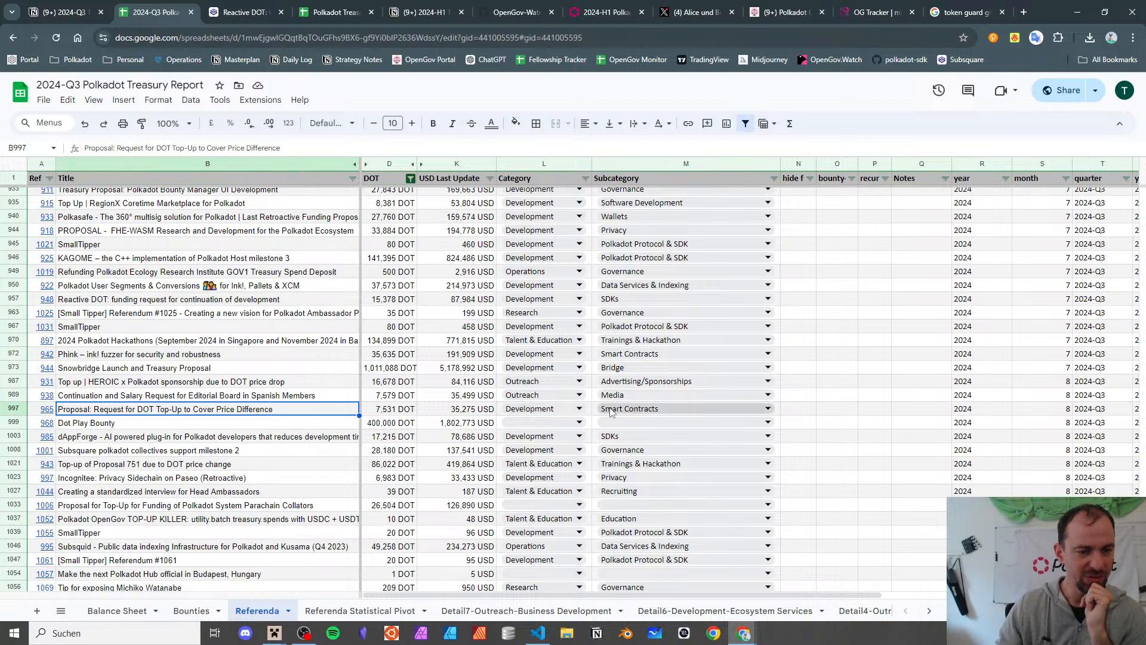
pyautogui.click(235, 428)
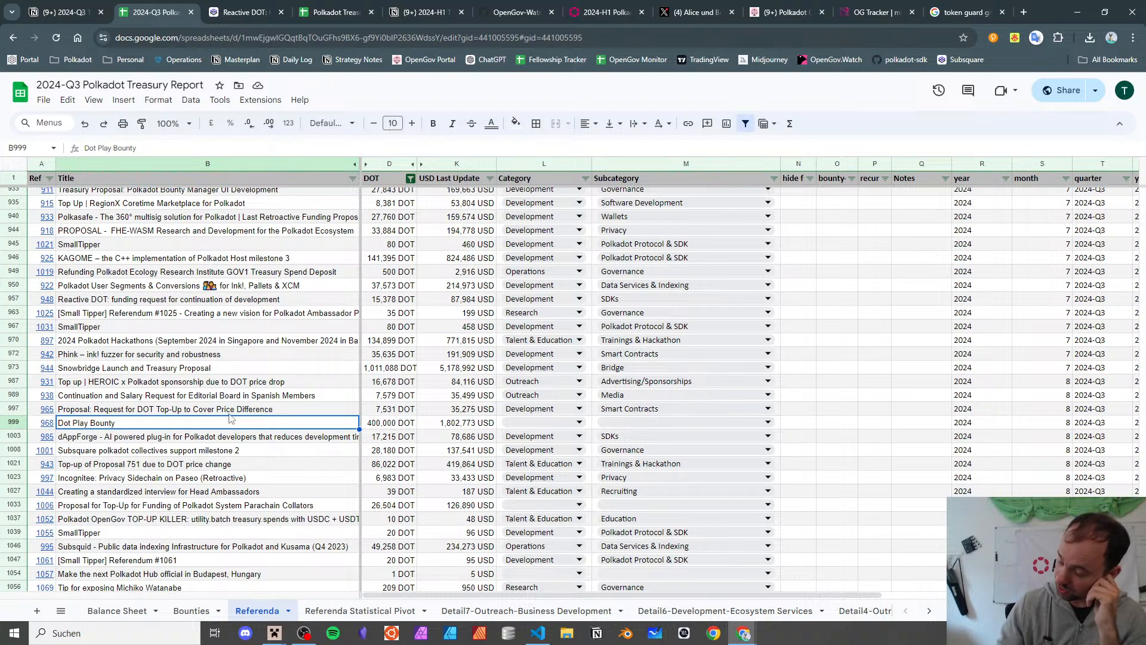
pyautogui.scroll(-1, 232, 415)
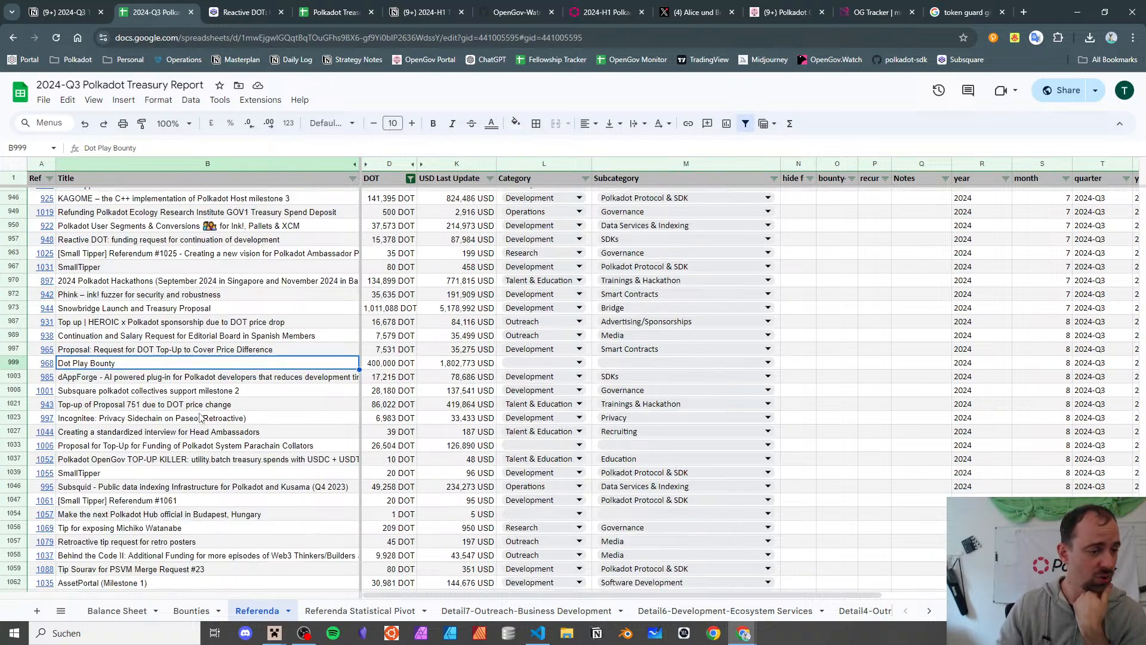
pyautogui.click(192, 383)
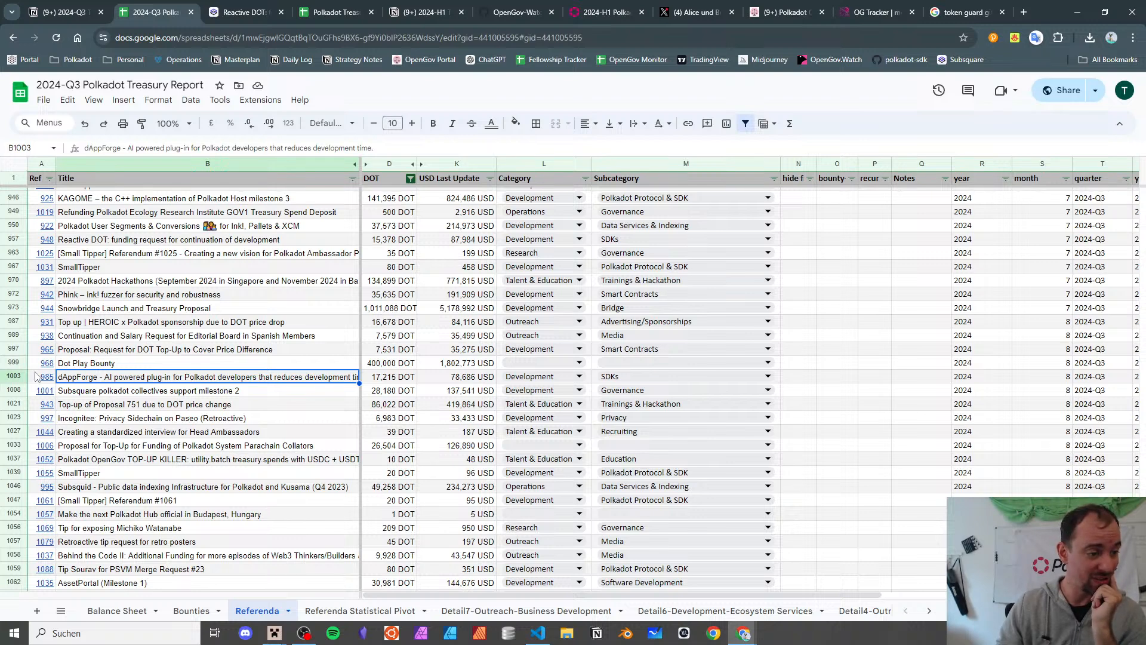
pyautogui.moveTo(48, 377)
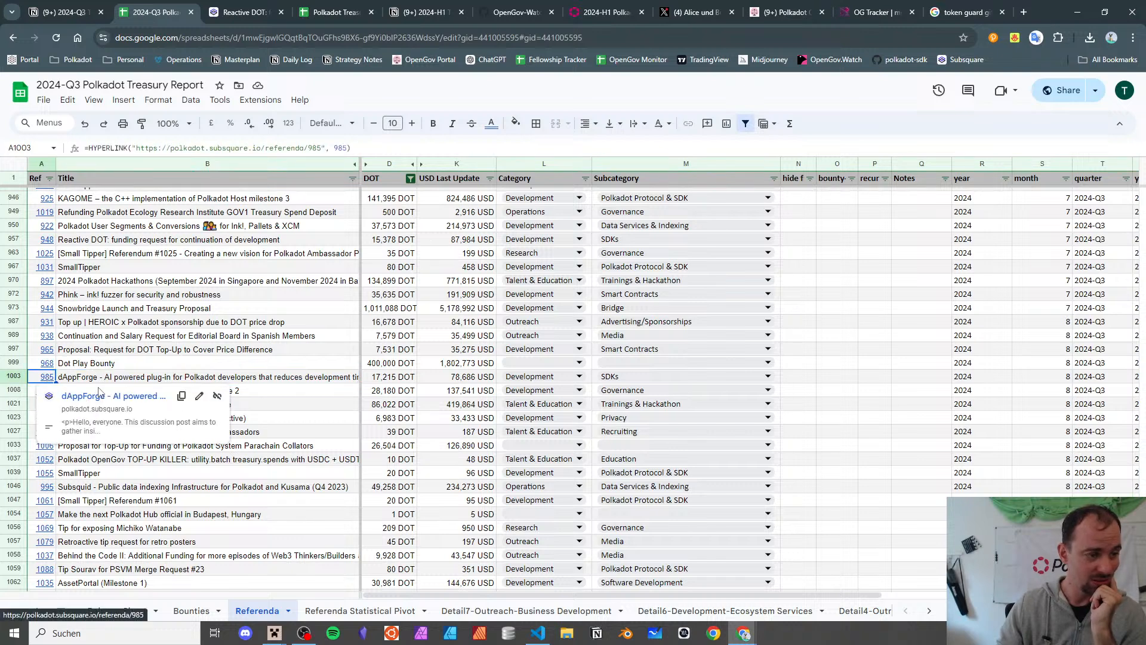
pyautogui.click(98, 396)
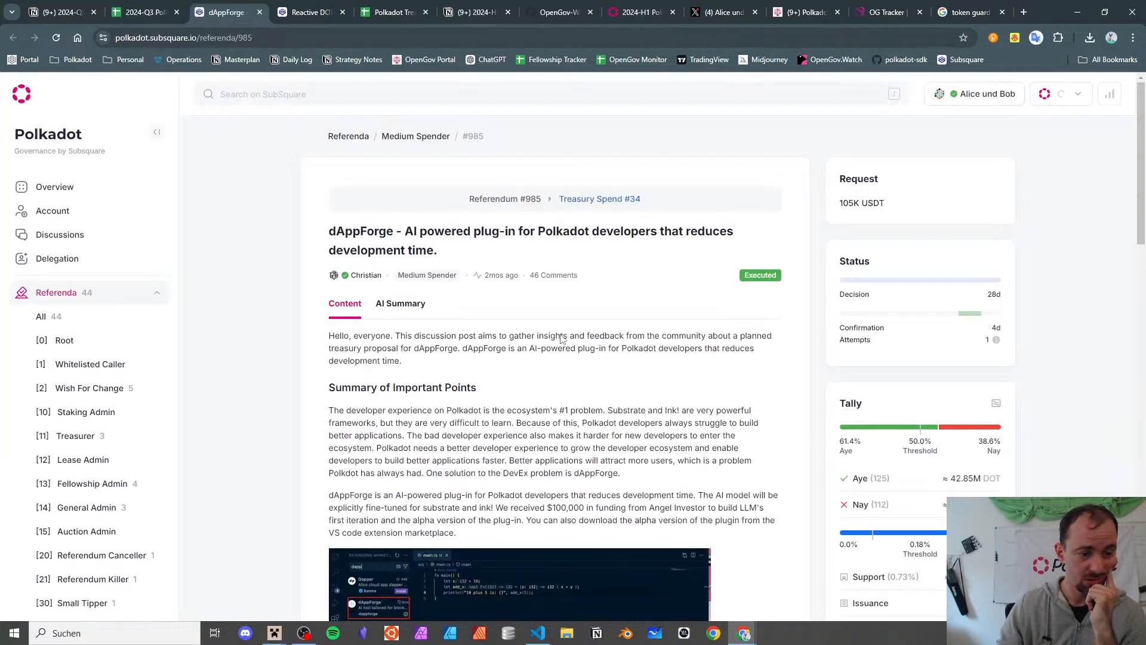
pyautogui.scroll(-5, 572, 286)
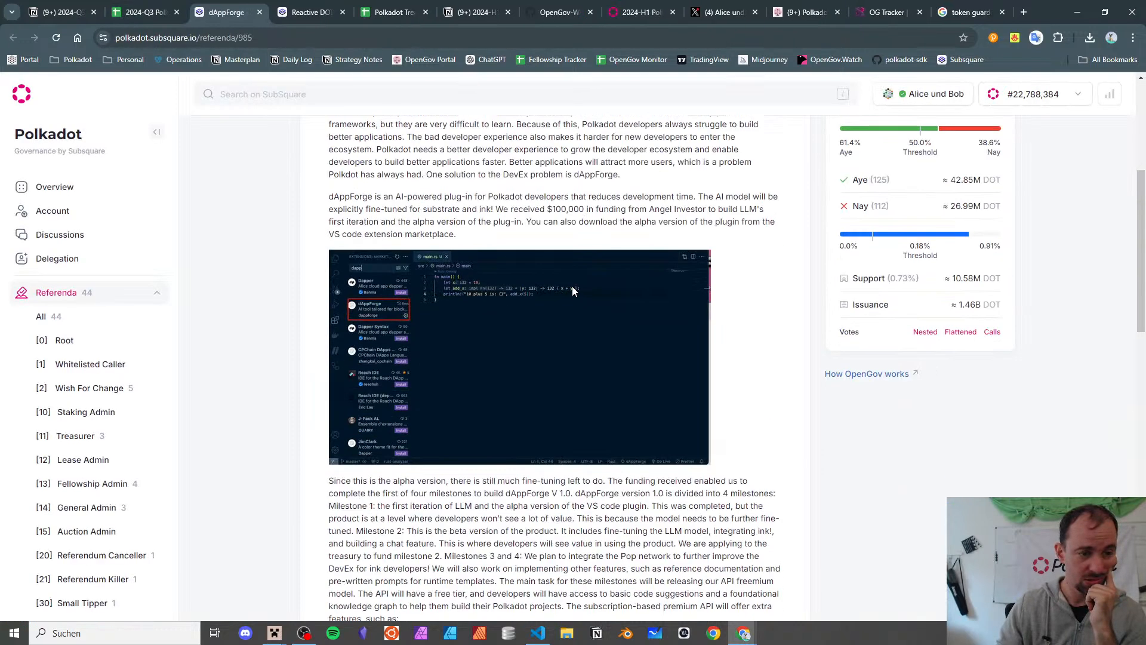
pyautogui.click(259, 12)
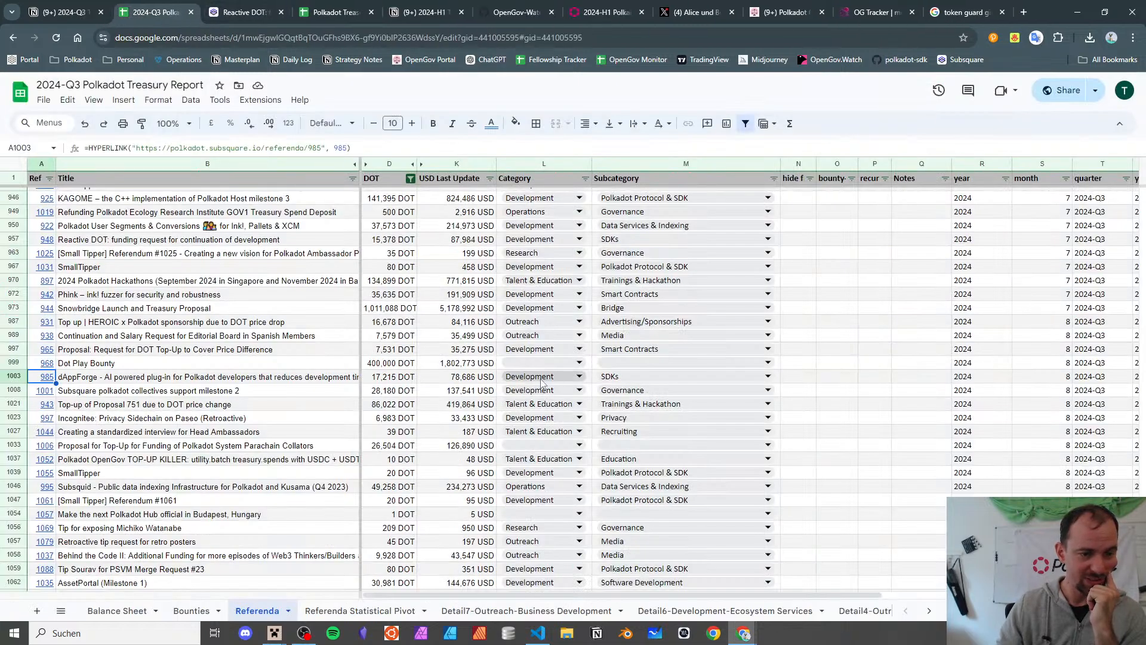
# - Look up the Development subcategory names, including Software Development, in the Referenda Statistical Pivot sheet
pyautogui.click(618, 378)
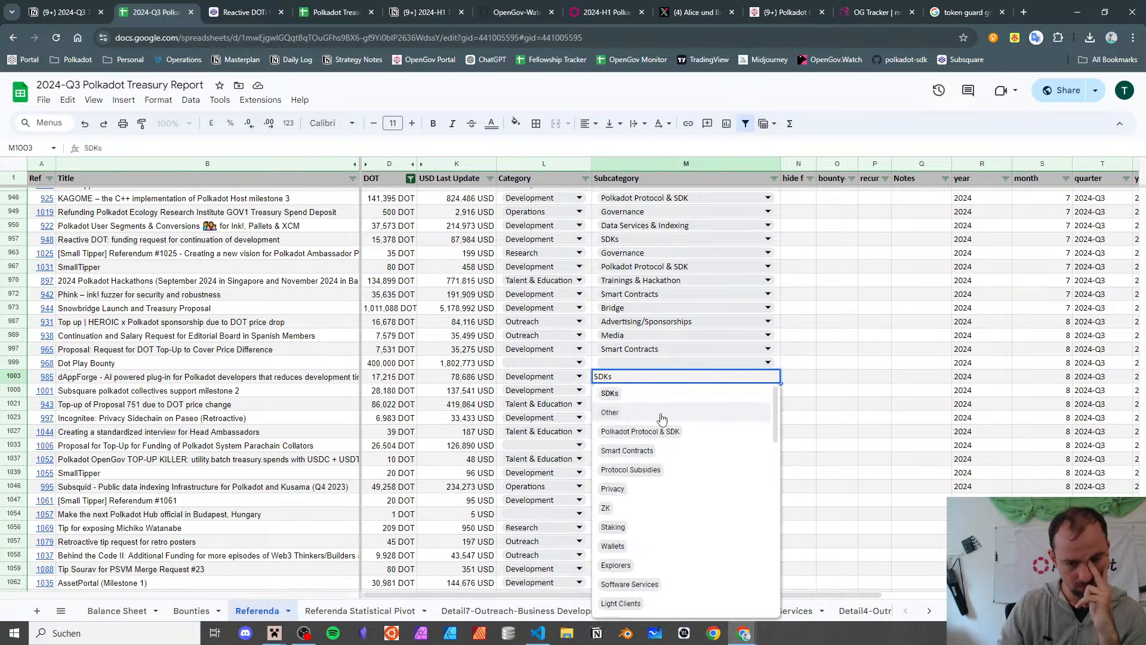
pyautogui.scroll(-1, 661, 419)
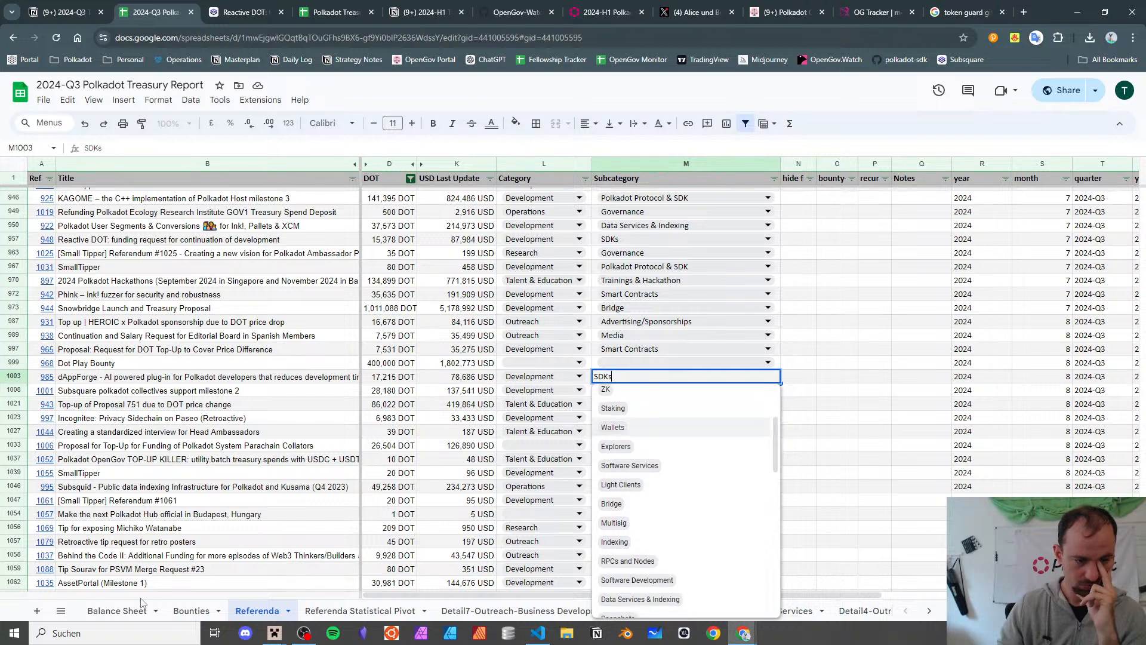
pyautogui.click(360, 610)
pyautogui.scroll(8, 215, 409)
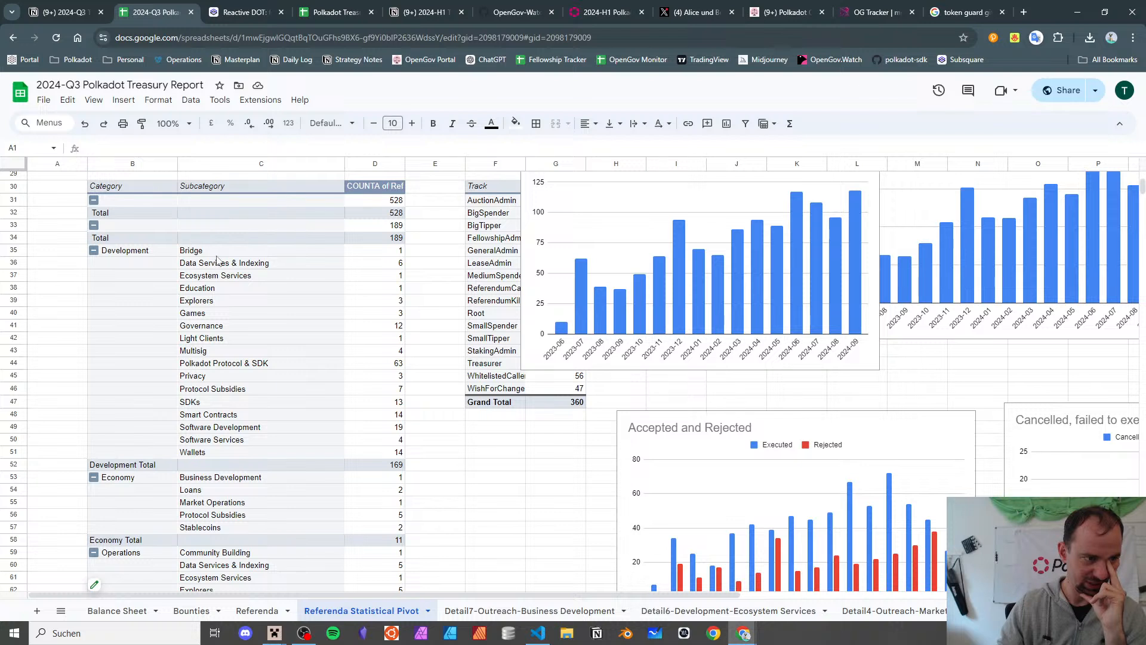
pyautogui.moveTo(218, 253); pyautogui.dragTo(214, 454)
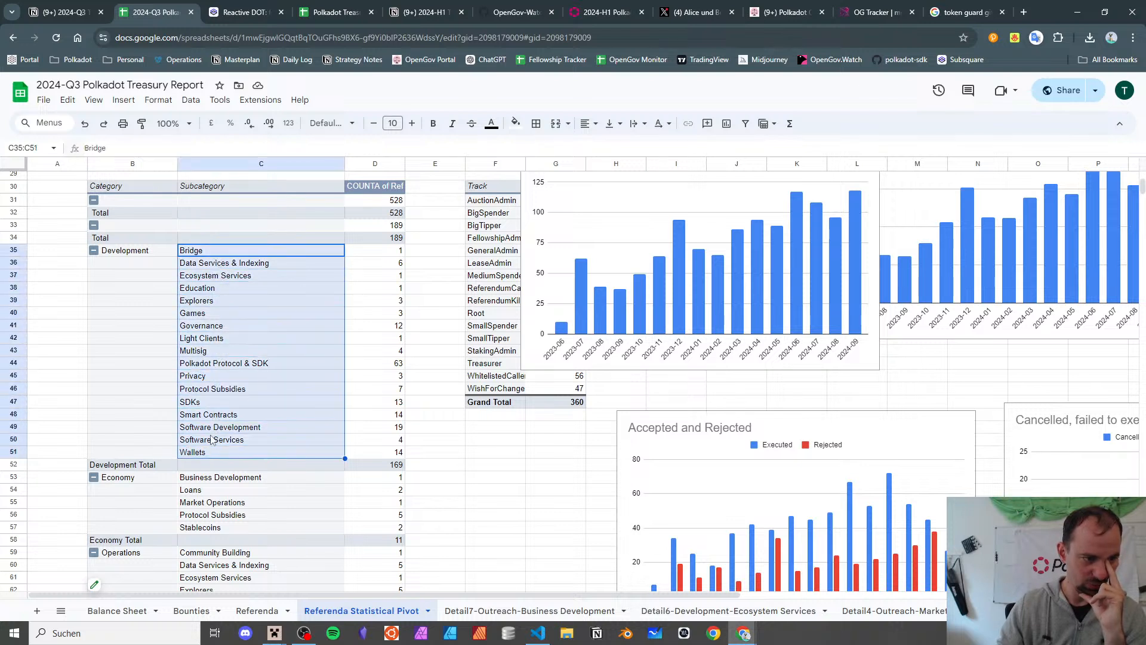
pyautogui.click(222, 429)
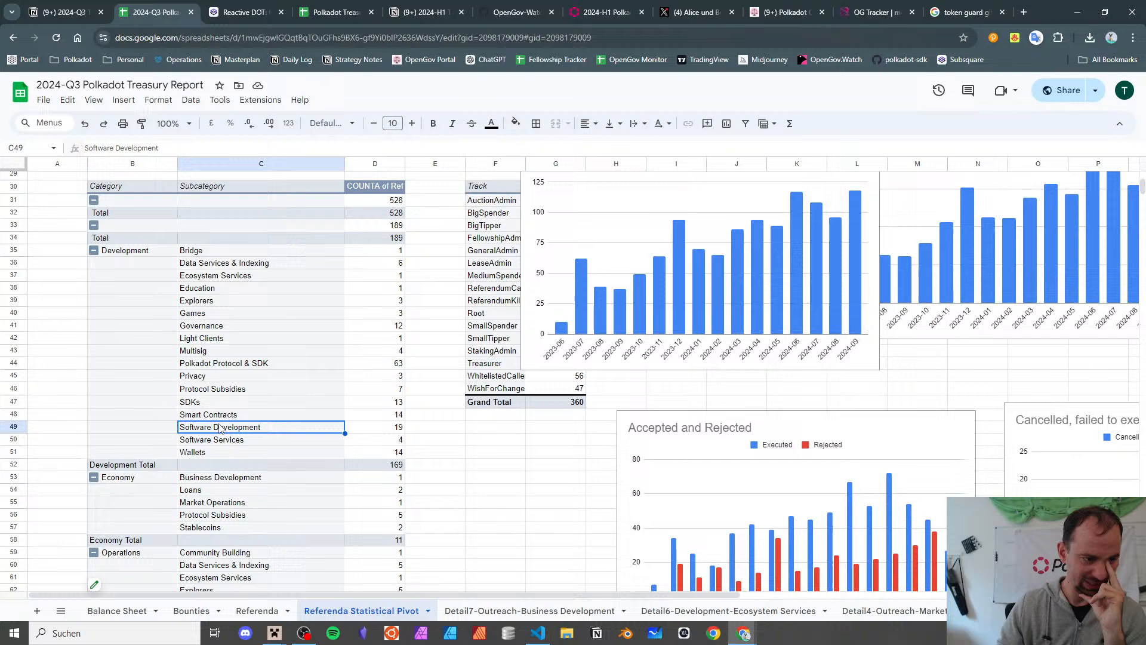
pyautogui.click(245, 610)
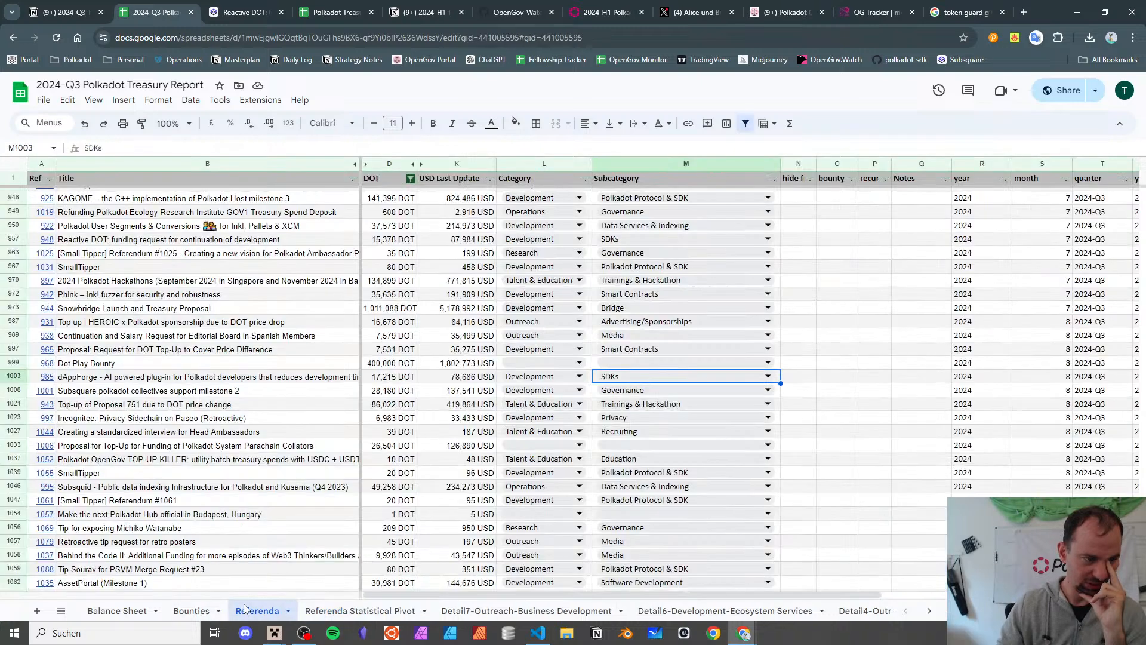
# - Set dAppForge's subcategory to Software Development, step down to the Proposal 751 top-up row, and reload the crashed page
pyautogui.doubleClick(618, 382)
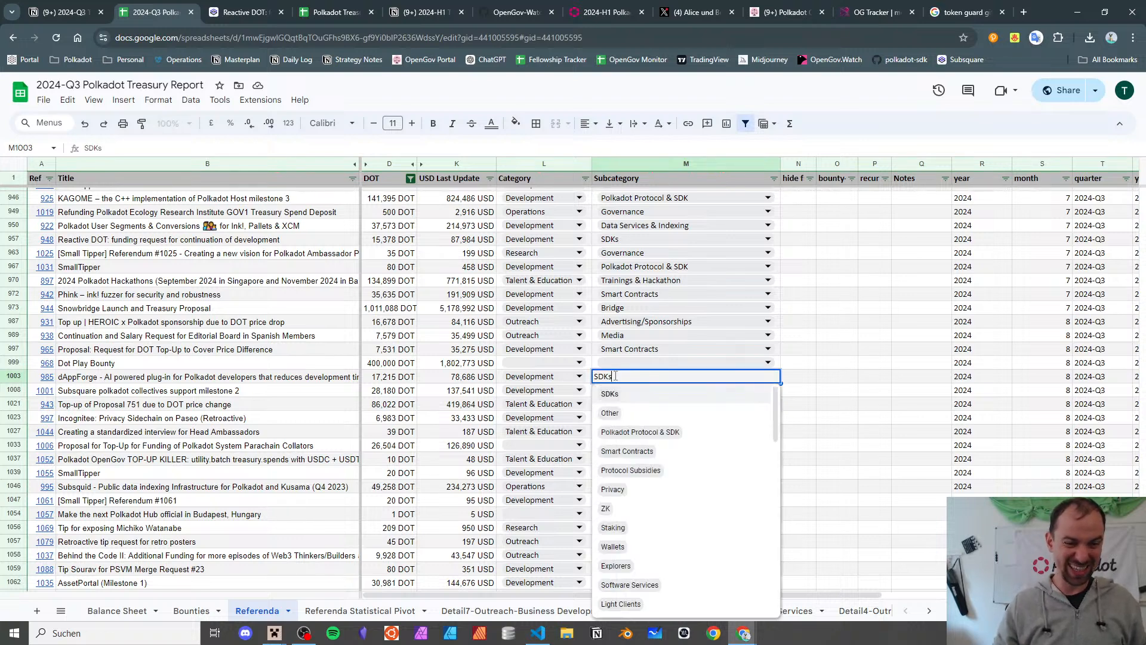
pyautogui.scroll(-3, 734, 519)
pyautogui.scroll(-2, 740, 478)
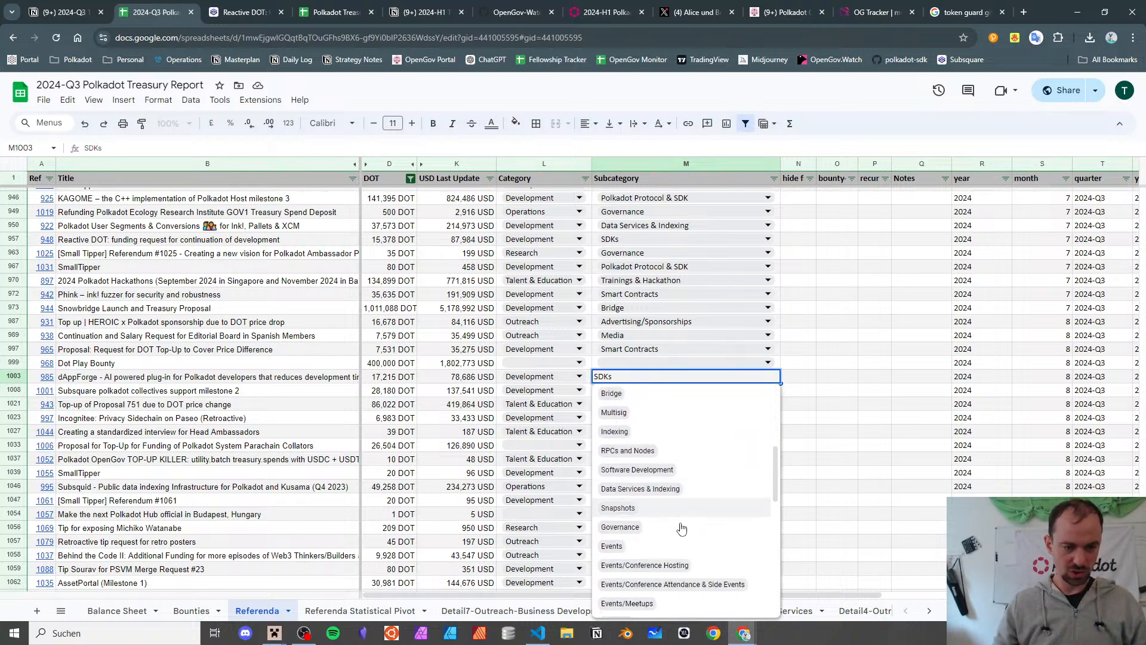
pyautogui.click(671, 469)
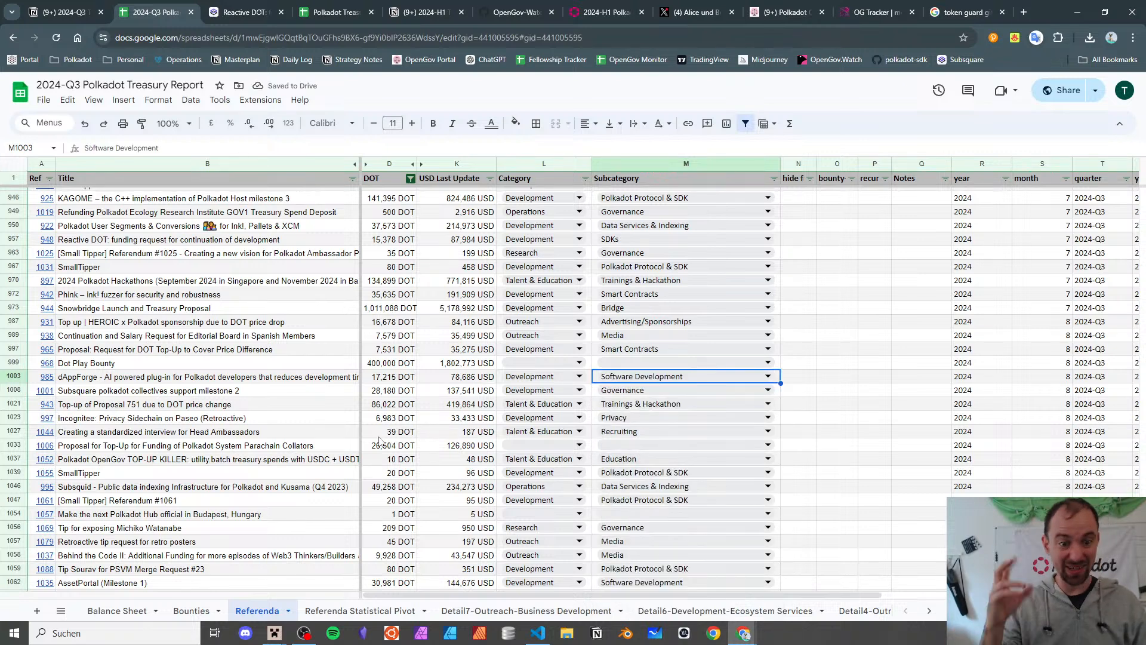
pyautogui.click(269, 391)
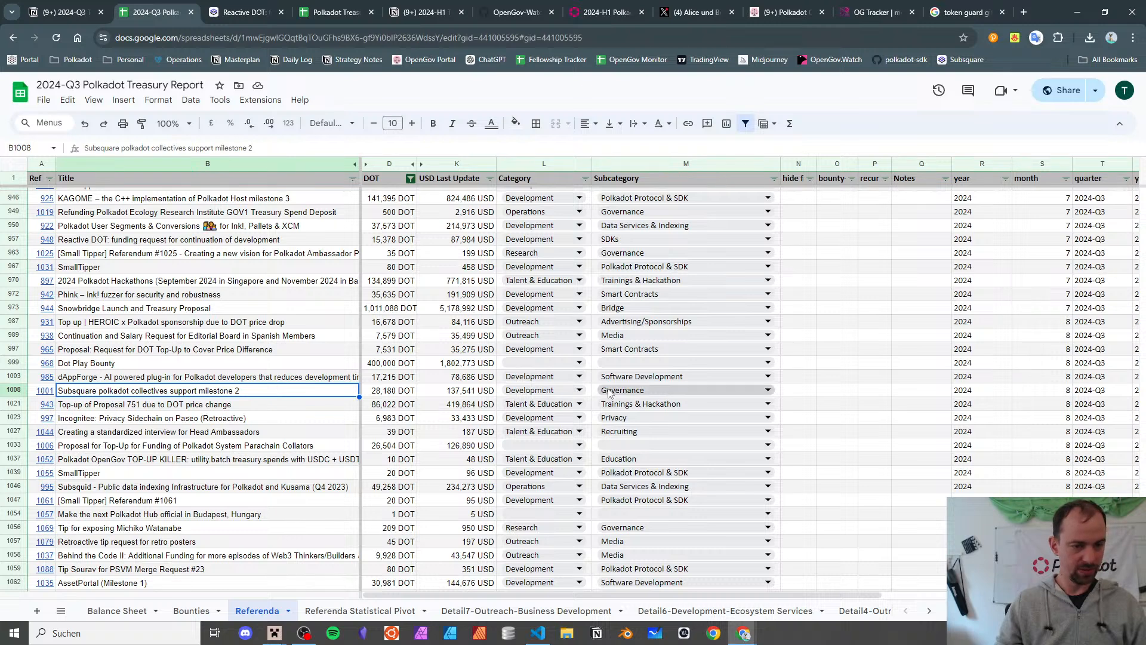
pyautogui.click(157, 406)
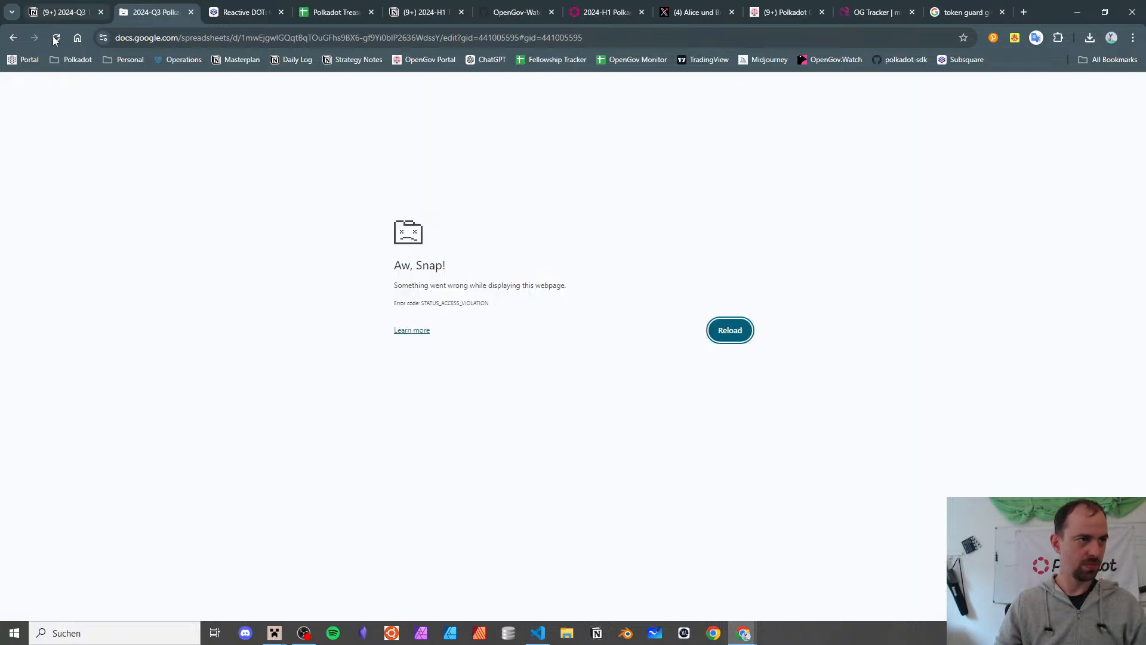
pyautogui.click(56, 37)
# - Check the Polkadot @ Blockchain Rio 2024 row's USD amount and subcategory in the 2024-H1 report
pyautogui.click(338, 10)
pyautogui.scroll(-20, 182, 375)
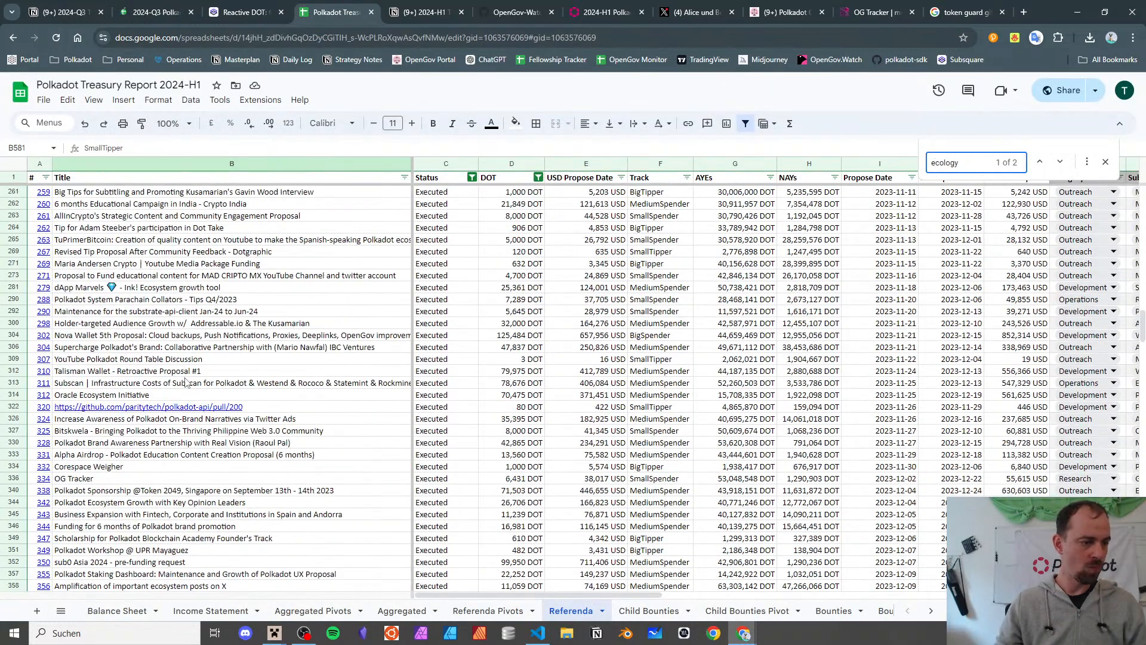
pyautogui.scroll(-15, 182, 375)
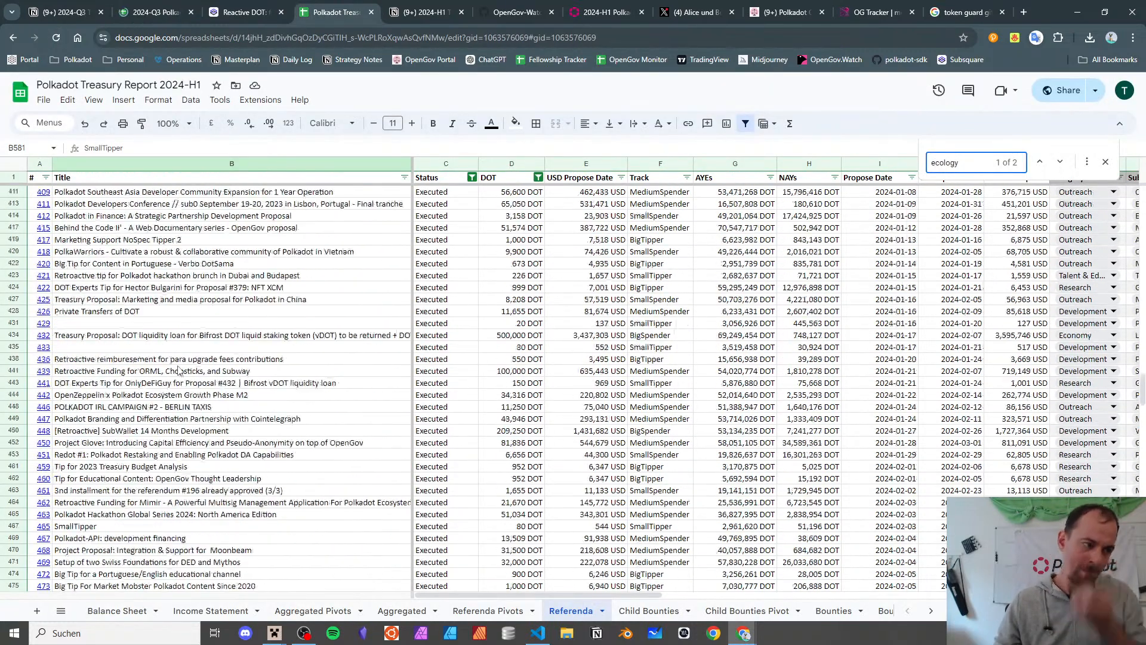
pyautogui.scroll(-15, 178, 368)
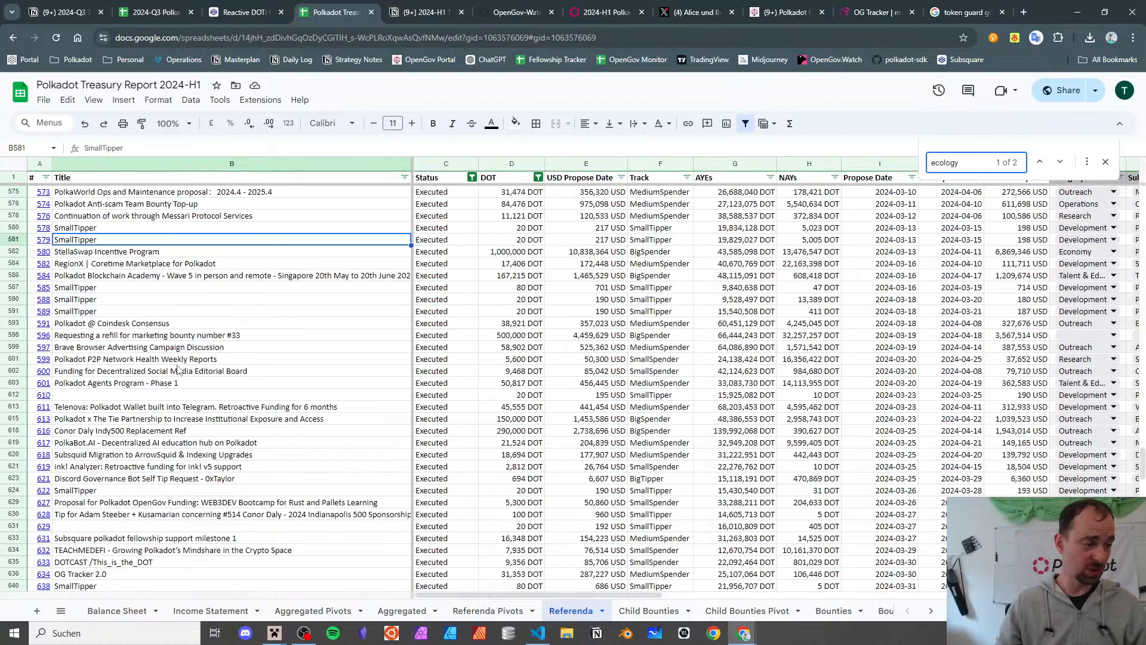
pyautogui.scroll(-10, 177, 366)
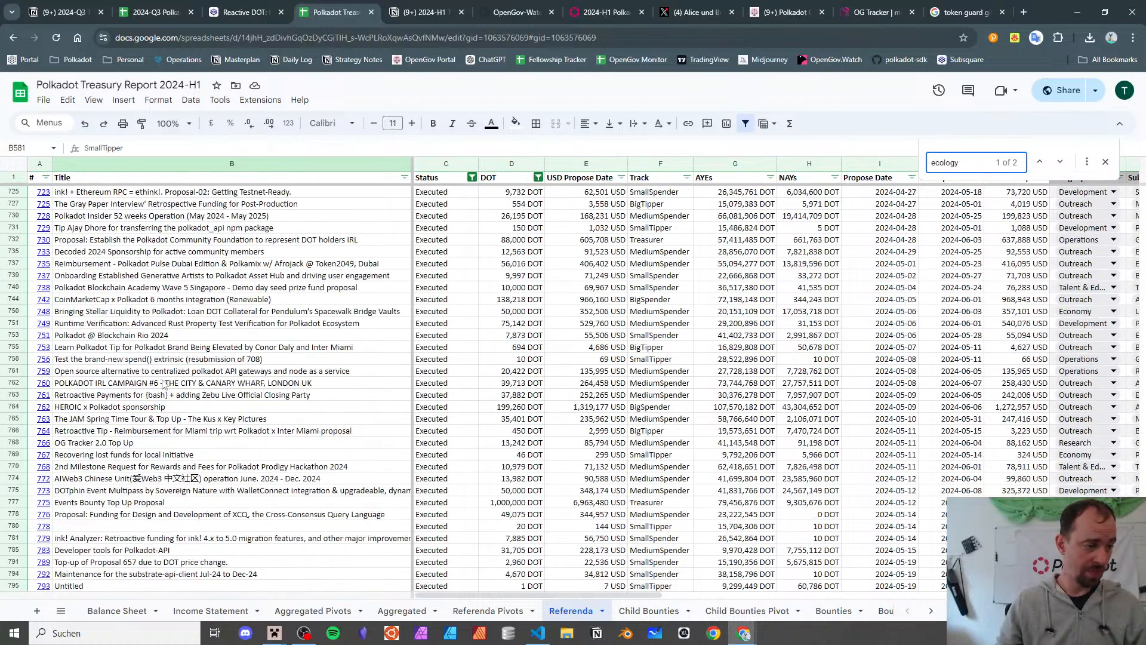
pyautogui.click(93, 337)
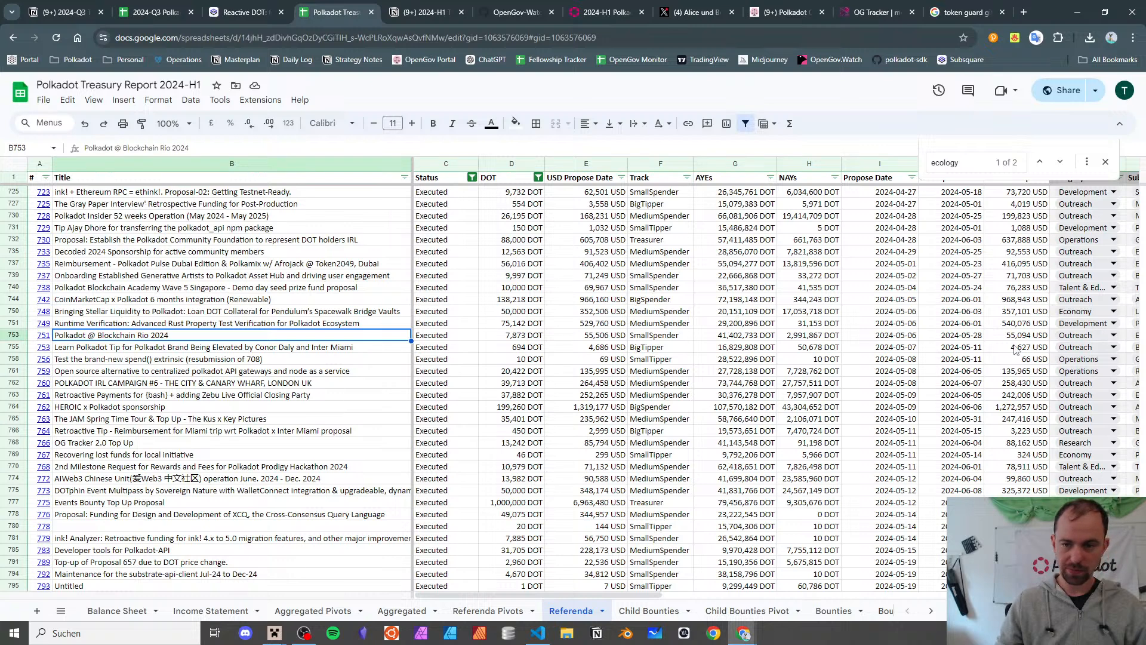
pyautogui.click(1016, 336)
pyautogui.press('Right')
pyautogui.press('Right')
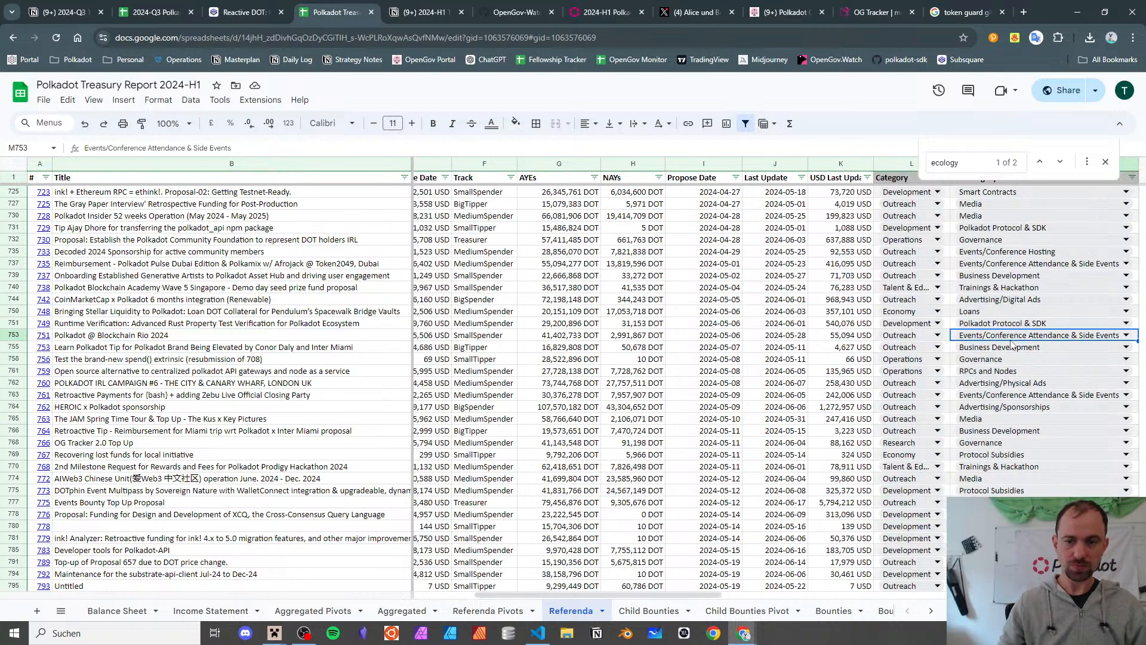
# - In the Q3 report, step through the Phink, Editorial Board, dAppForge and Proposal 751 top-up rows
pyautogui.click(186, 8)
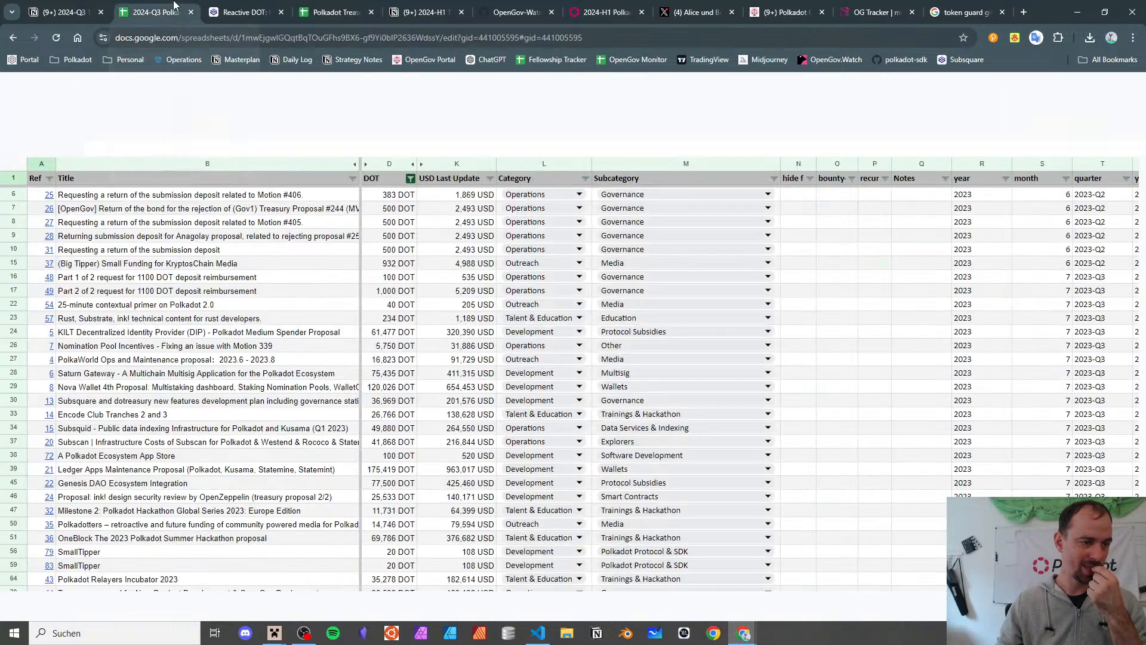
pyautogui.scroll(10, 186, 380)
pyautogui.scroll(-15, 186, 379)
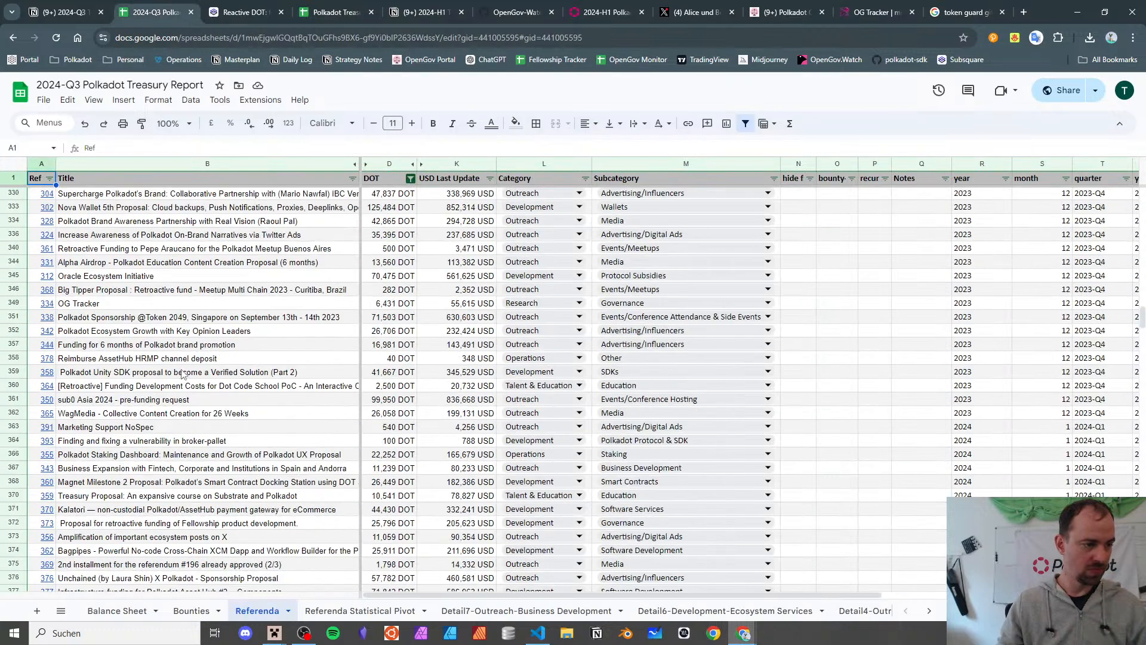
pyautogui.scroll(-8, 182, 374)
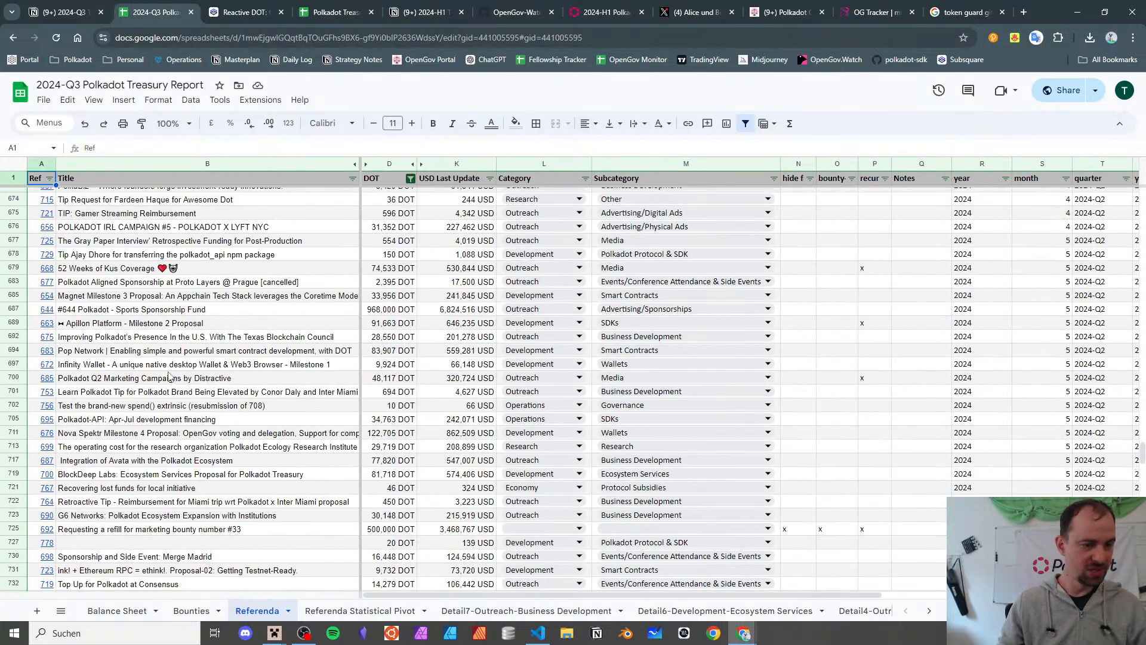
pyautogui.scroll(-15, 169, 373)
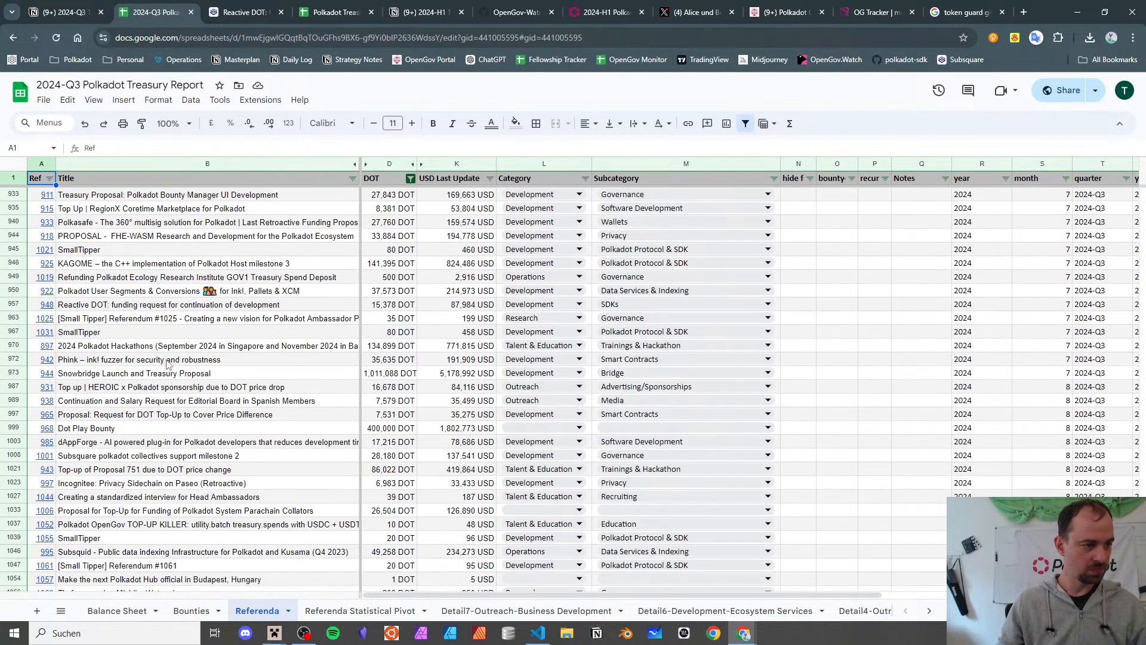
pyautogui.click(169, 361)
pyautogui.press('Down')
pyautogui.press('Down')
pyautogui.press('Down')
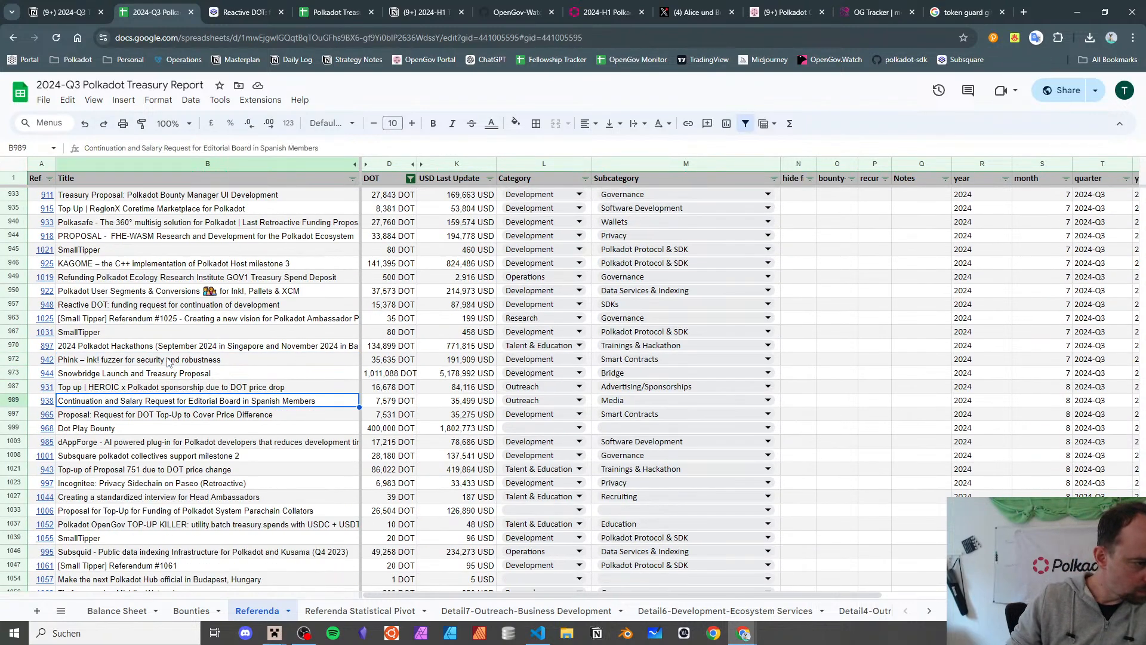
pyautogui.press('Down')
pyautogui.press('Down')
pyautogui.press('Down')
pyautogui.press('Down')
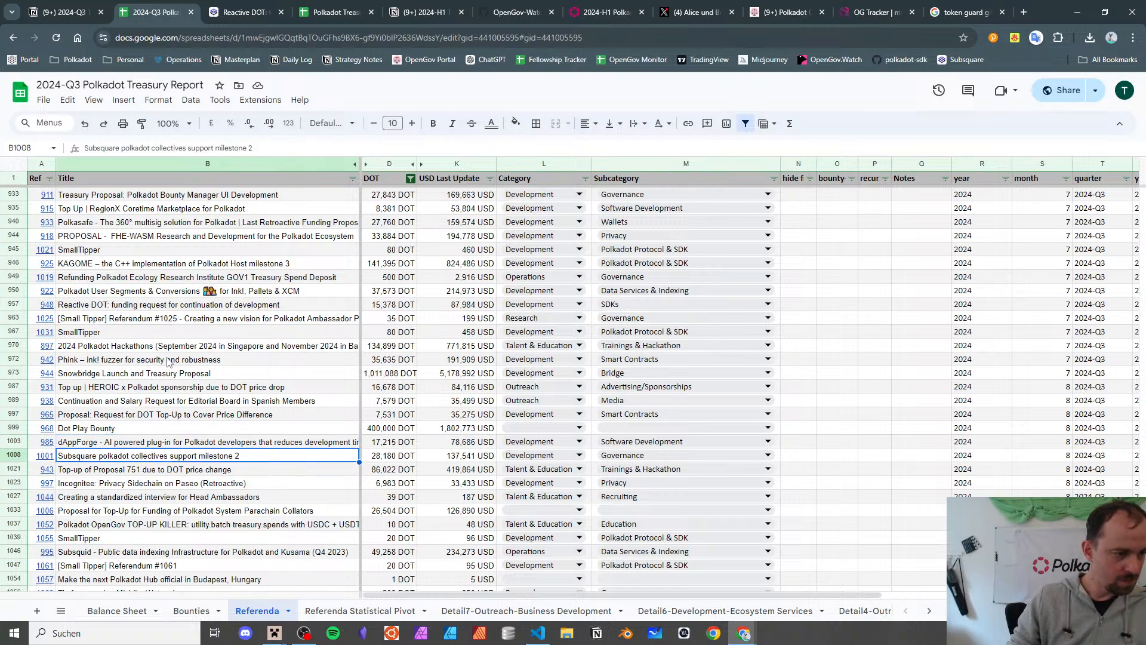
pyautogui.press('Down')
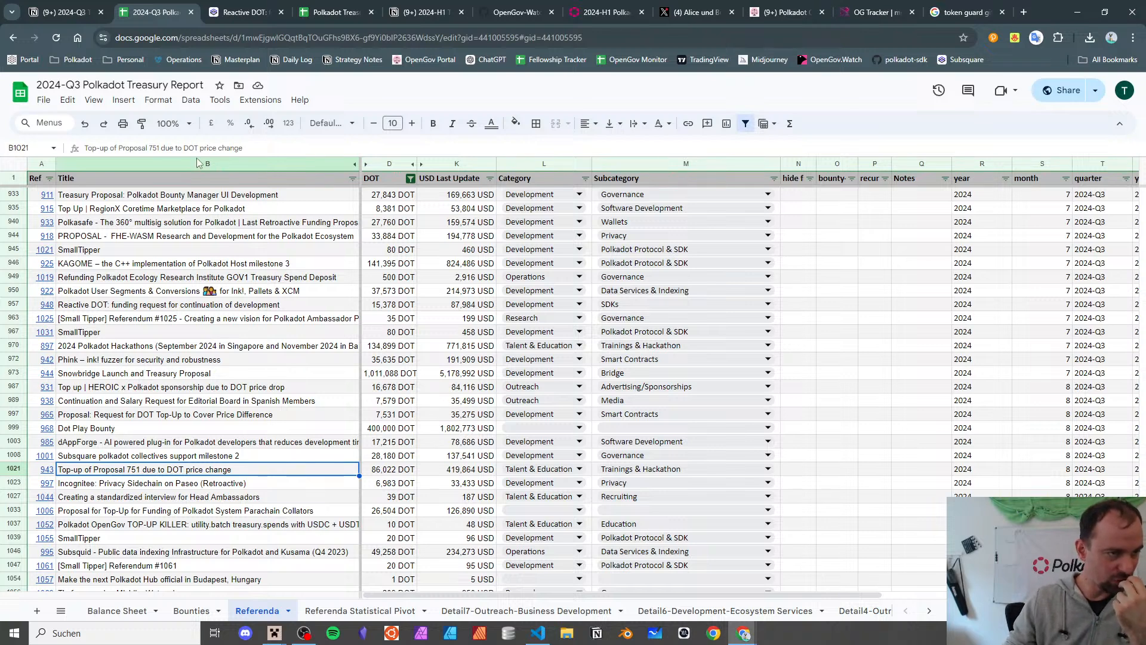
# - Close the Reactive DOT tab and open referendum 943's link from the Q3 report
pyautogui.click(274, 9)
pyautogui.click(281, 12)
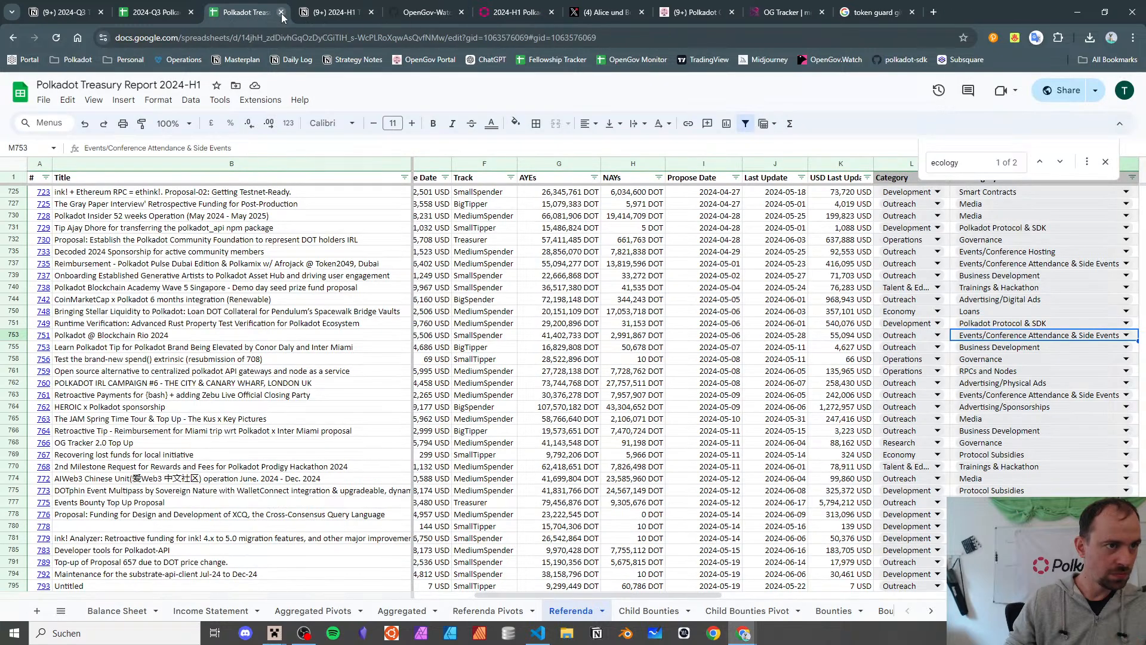
pyautogui.click(85, 337)
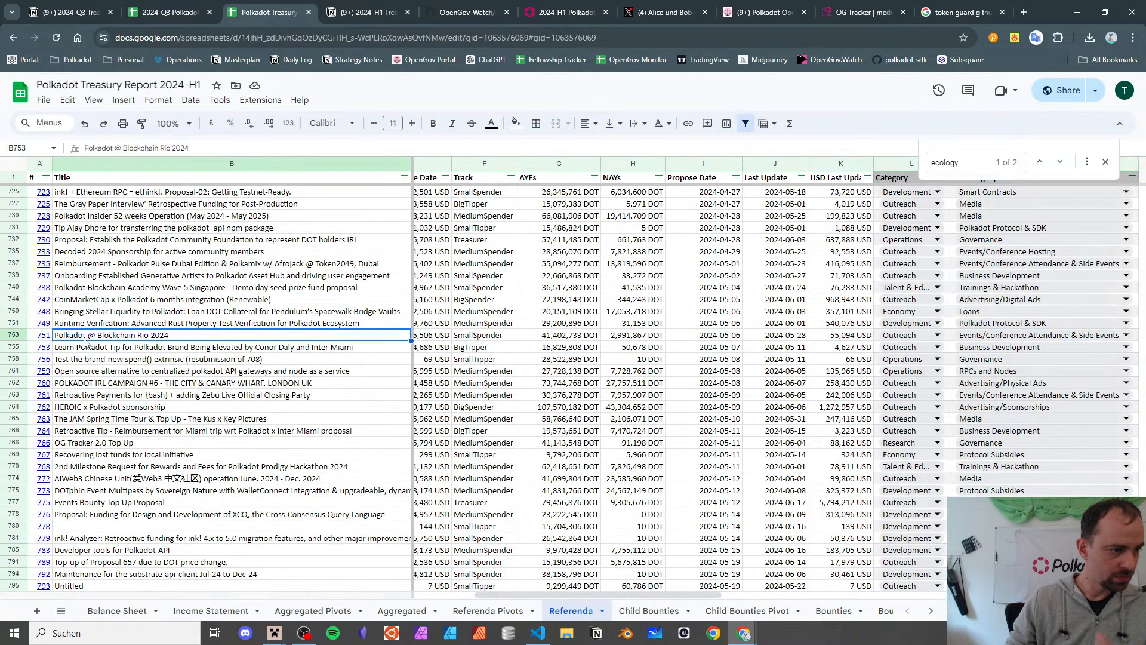
pyautogui.hotkey('ctrl', 'shift', 'Tab')
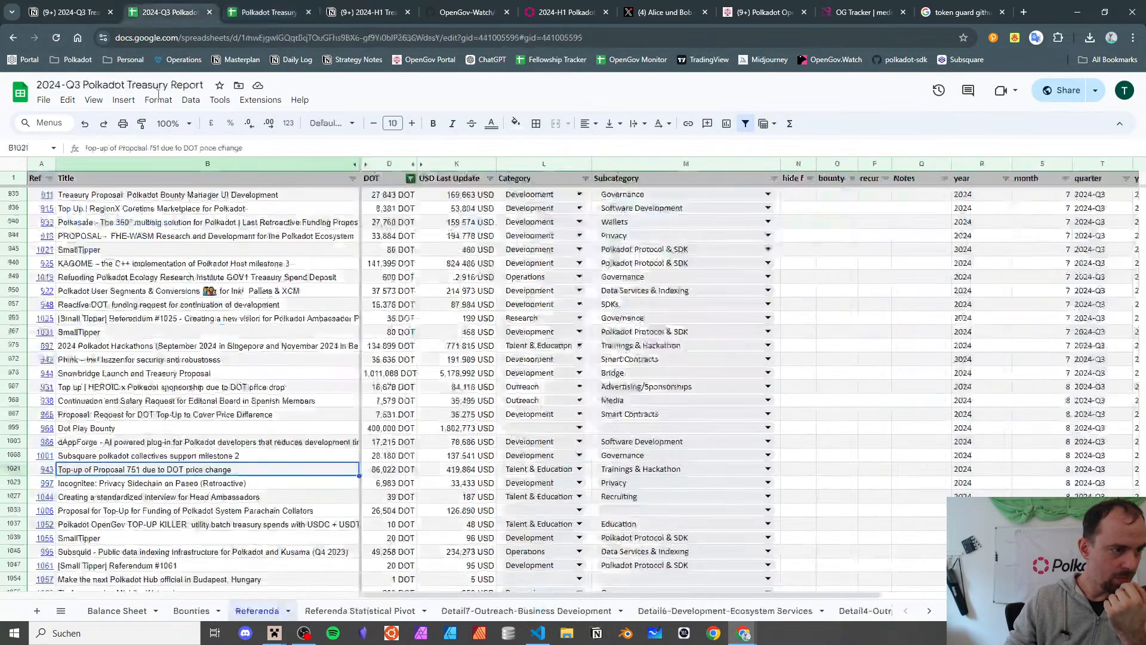
pyautogui.click(46, 469)
# - Open referendum 943 on Subsquare and read its Proposal #751 reference, DOT price and referenced referendum 584
pyautogui.click(88, 482)
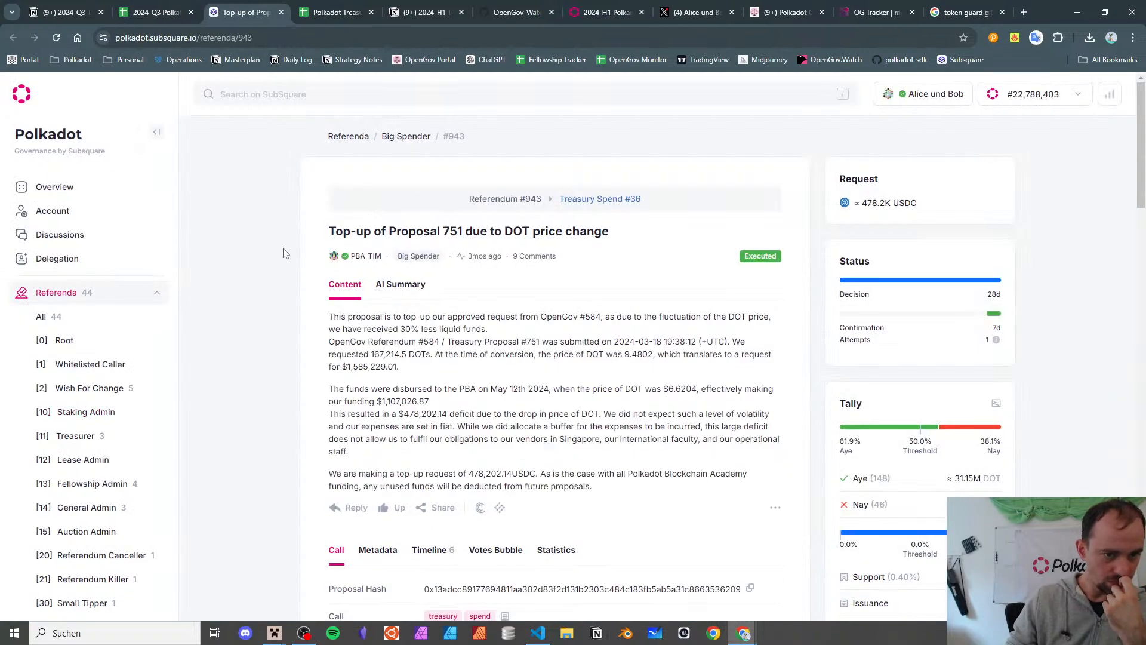
pyautogui.doubleClick(448, 317)
pyautogui.moveTo(494, 317); pyautogui.dragTo(531, 316)
pyautogui.click(536, 316)
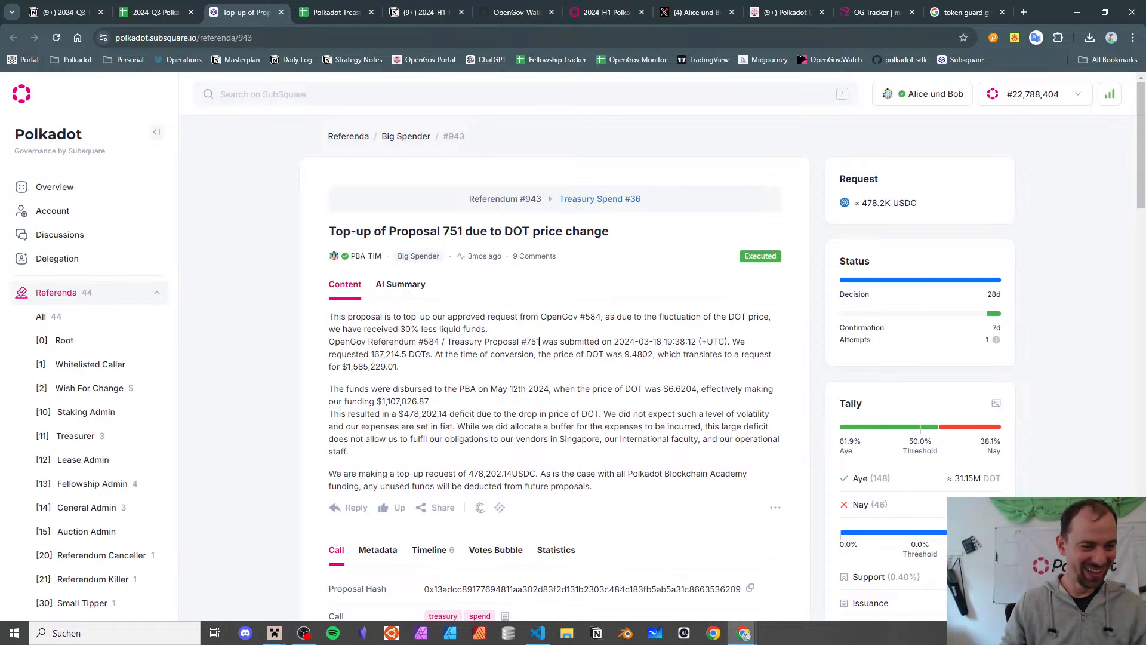
pyautogui.moveTo(447, 341); pyautogui.dragTo(576, 342)
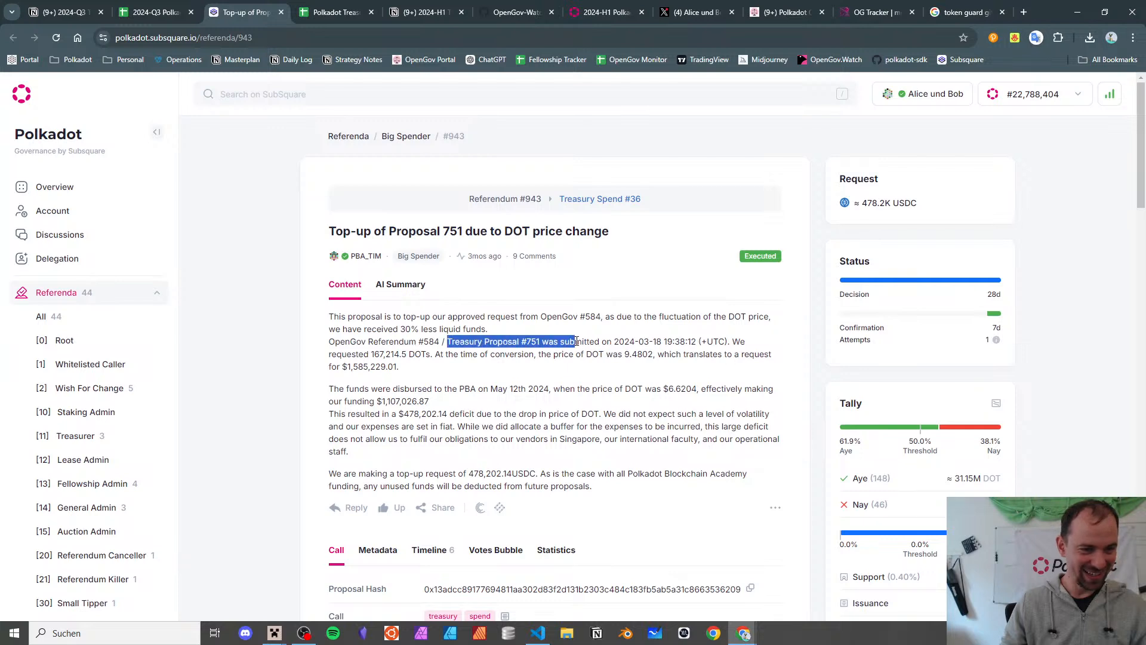
pyautogui.moveTo(426, 354); pyautogui.dragTo(629, 356)
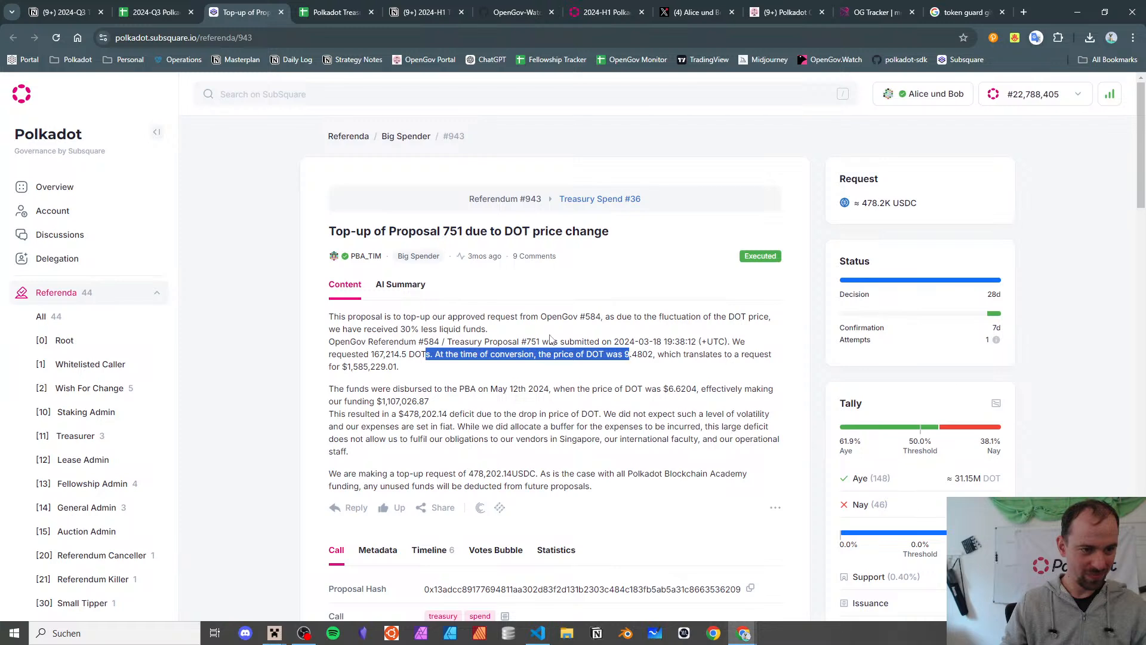
pyautogui.doubleClick(594, 316)
pyautogui.hotkey('ctrl', 'c')
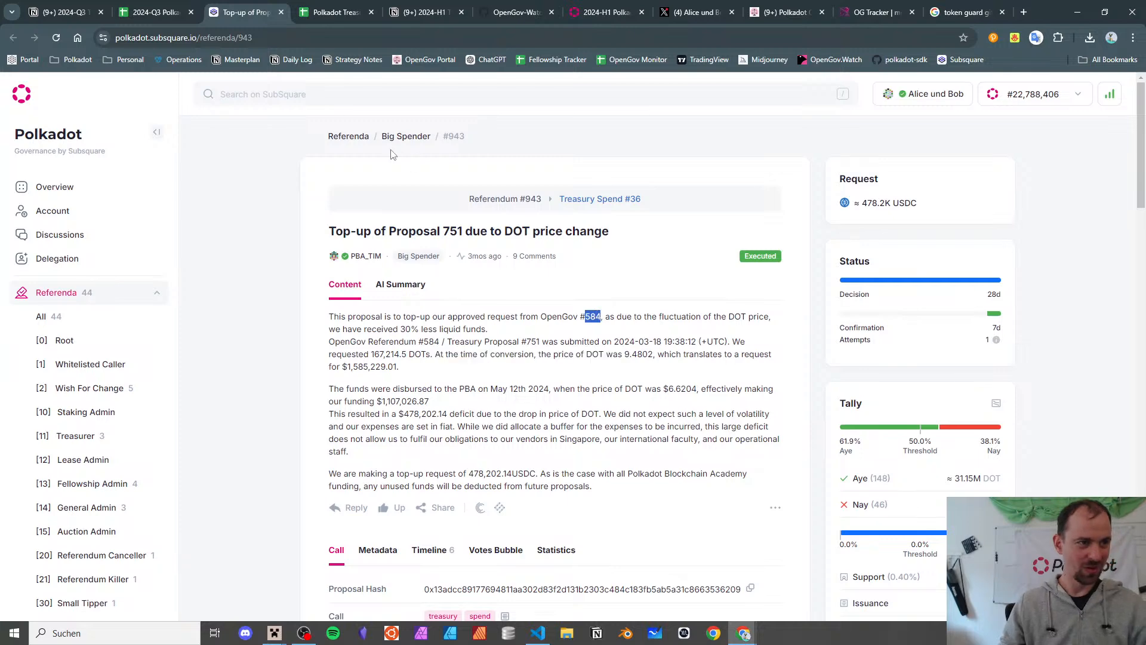
# - Point the address at referendum 584, then go back to 943 and switch to the Q3 report
pyautogui.doubleClick(245, 44)
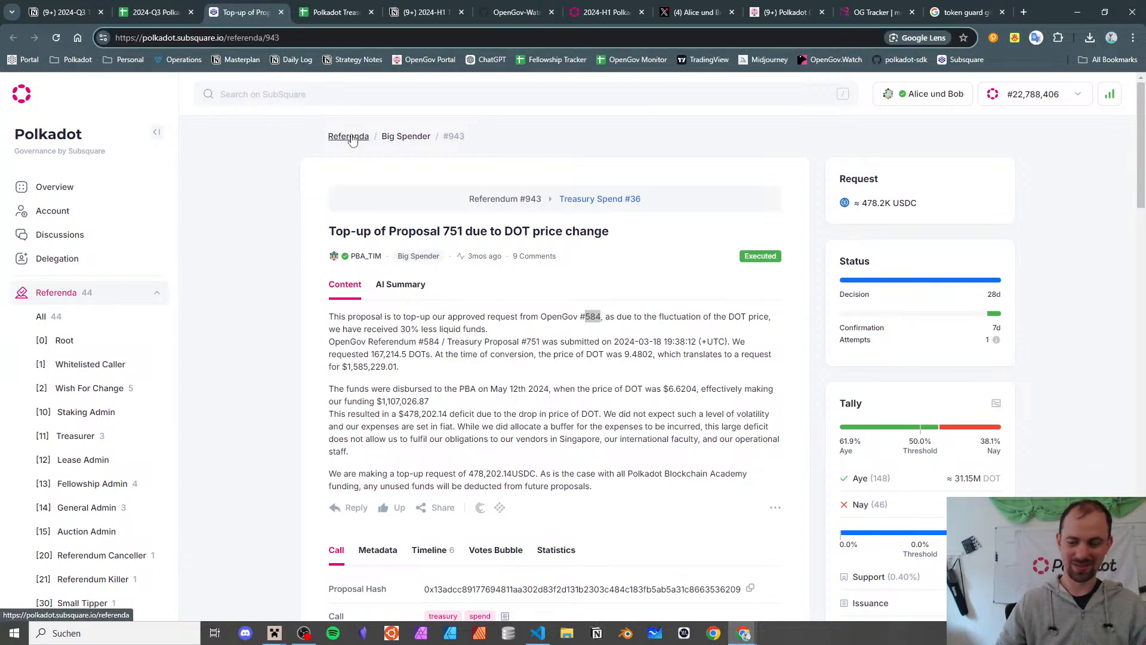
pyautogui.press('BackSpace')
pyautogui.hotkey('ctrl', 'v')
pyautogui.press('Return')
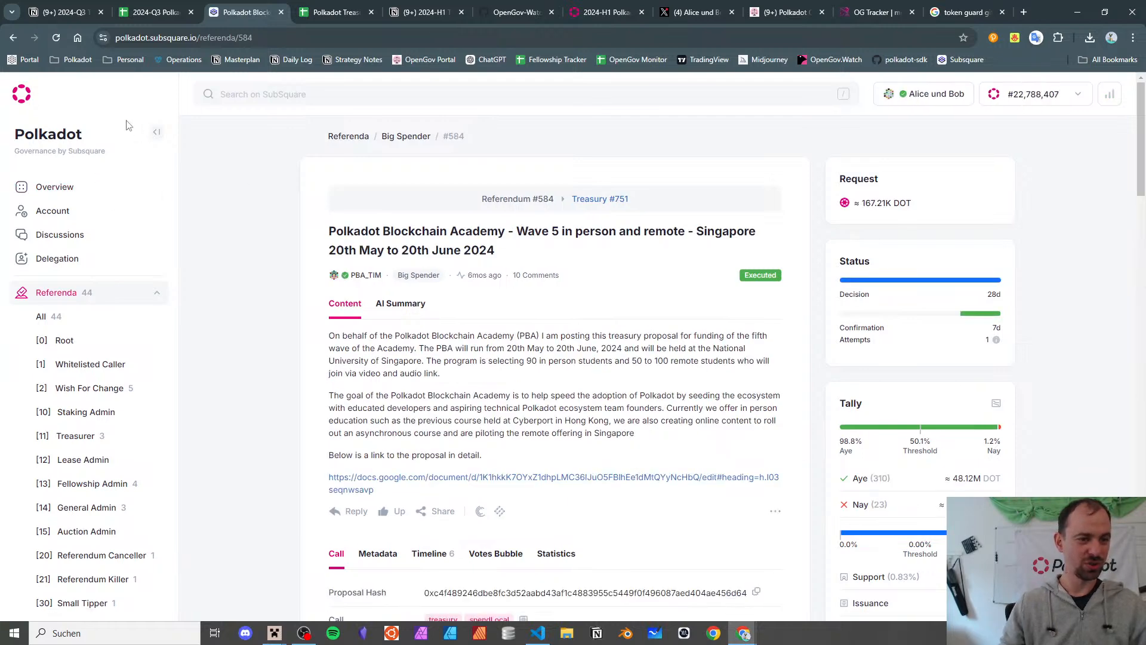
pyautogui.click(13, 38)
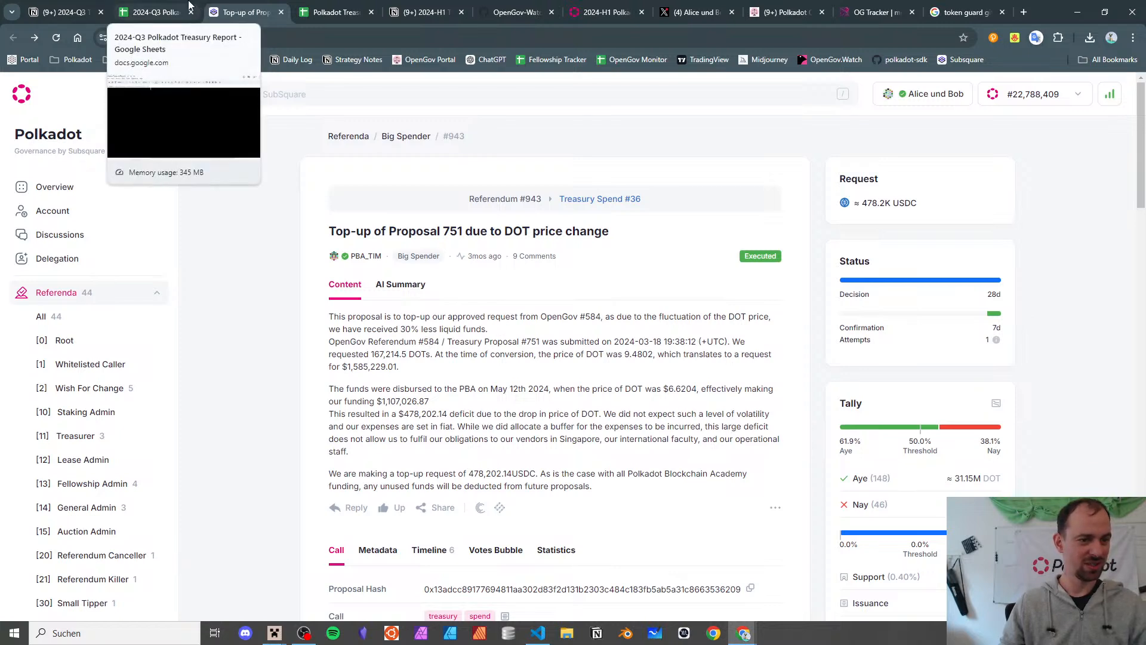
pyautogui.click(168, 3)
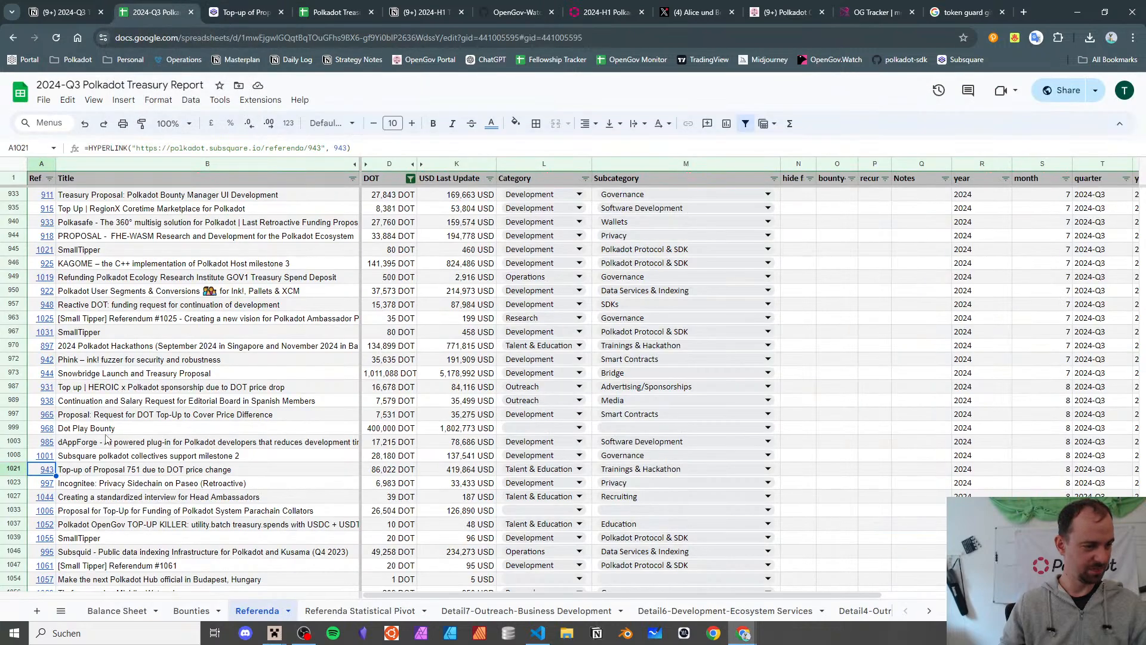
# - Load referendum 584 again, read its full title, Polkadot Blockchain Academy Wave 5, and return to the report
pyautogui.click(215, 5)
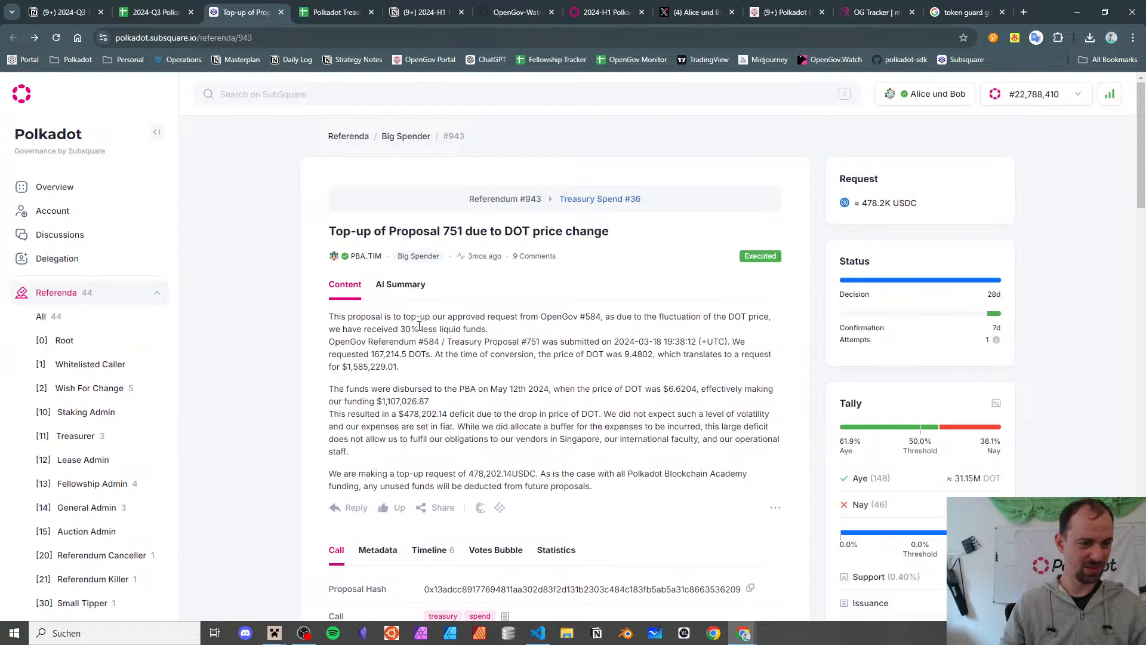
pyautogui.doubleClick(590, 315)
pyautogui.hotkey('ctrl', 'c')
pyautogui.click(263, 38)
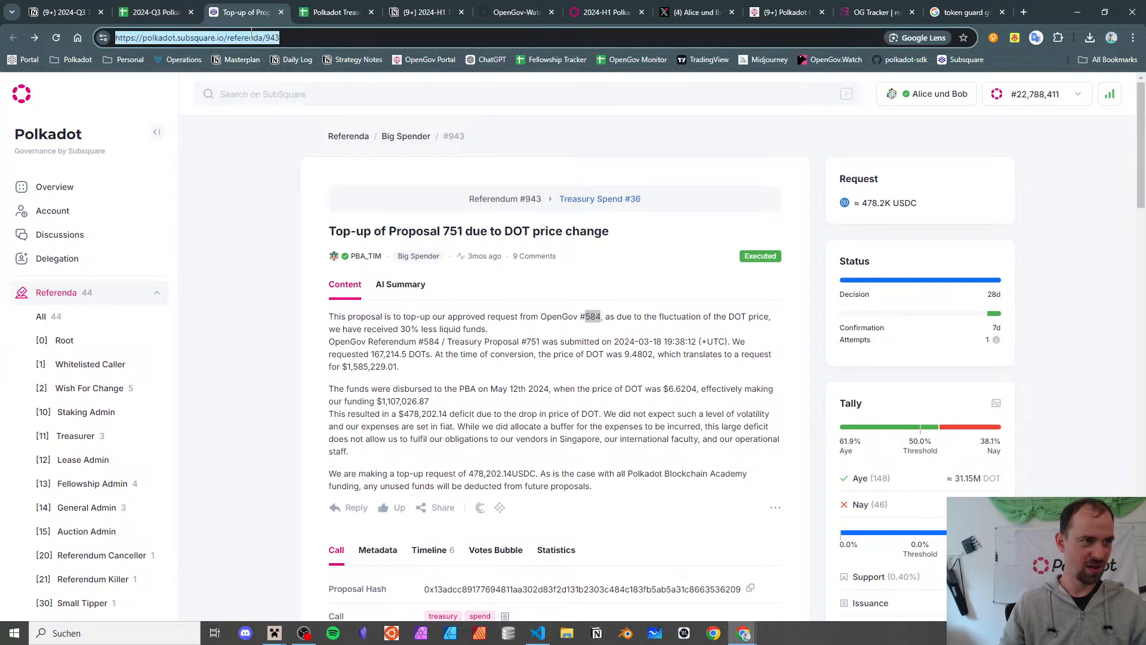
pyautogui.doubleClick(273, 38)
pyautogui.hotkey('ctrl', 'v')
pyautogui.press('Return')
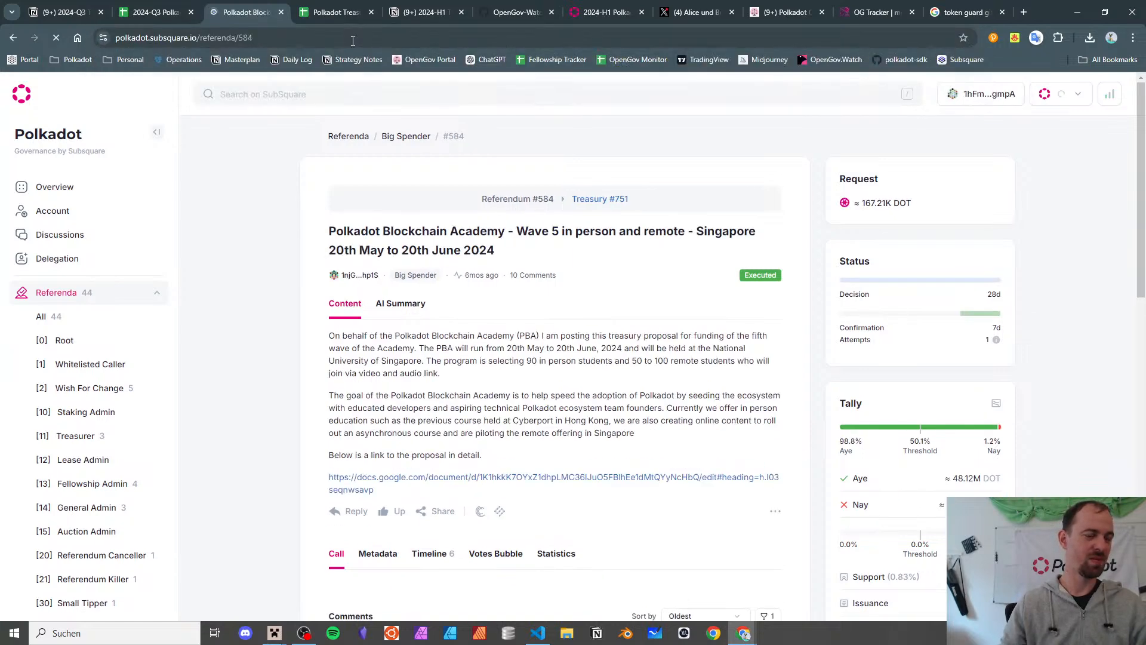
pyautogui.tripleClick(380, 233)
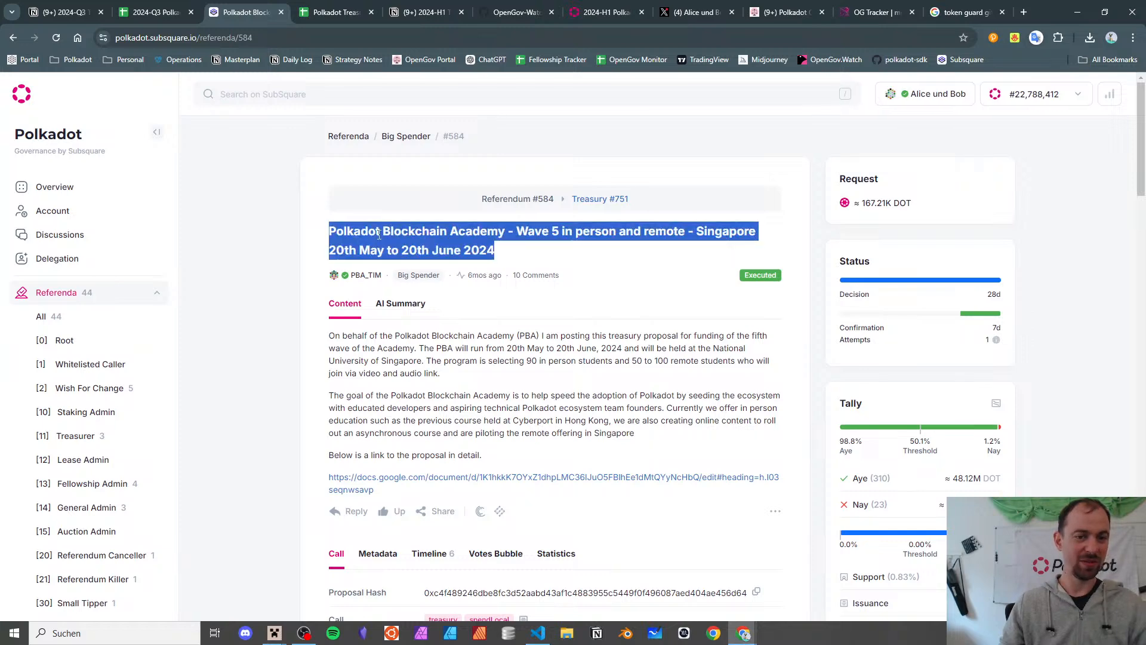
pyautogui.click(156, 12)
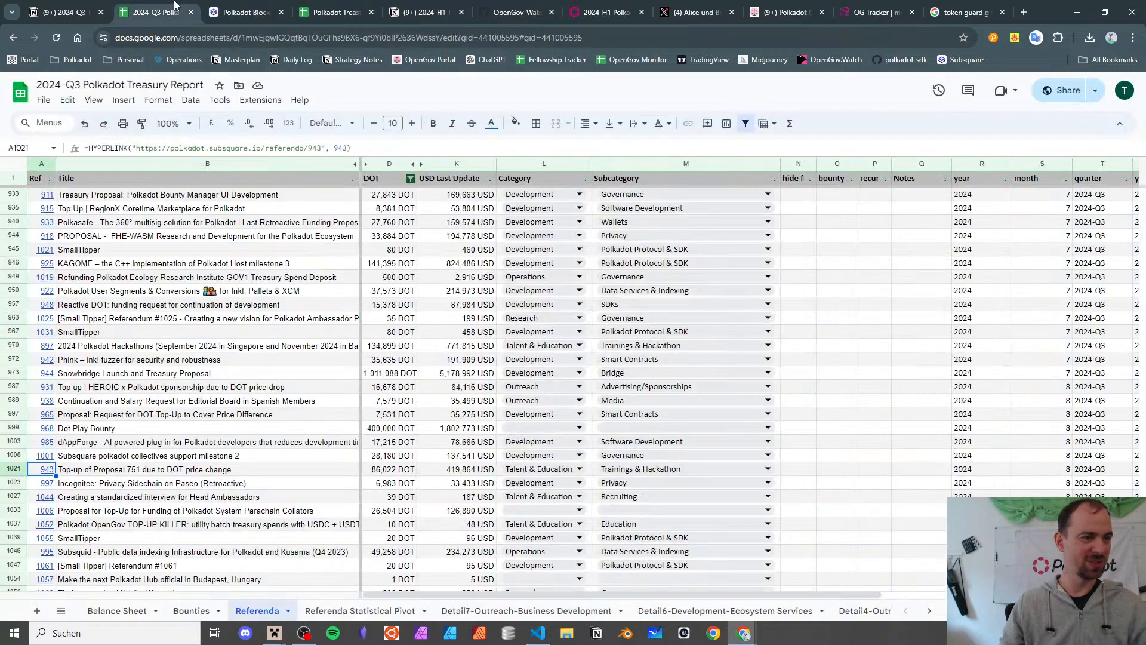
pyautogui.click(206, 471)
pyautogui.doubleClick(679, 469)
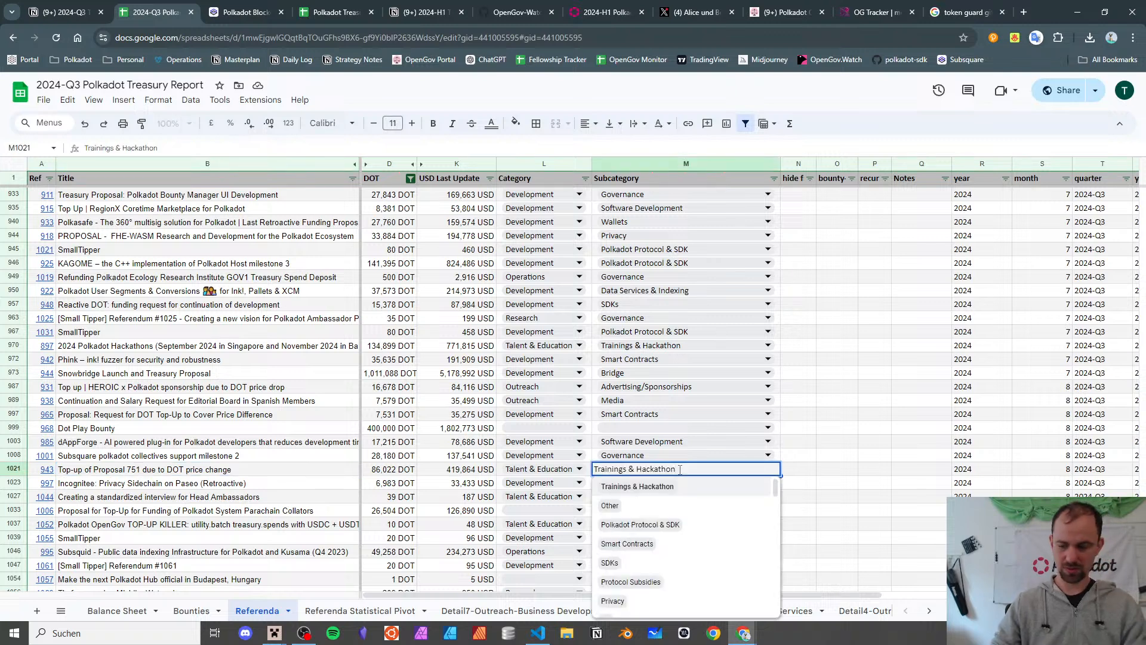
pyautogui.hotkey('ctrl', 'a')
pyautogui.write('ac')
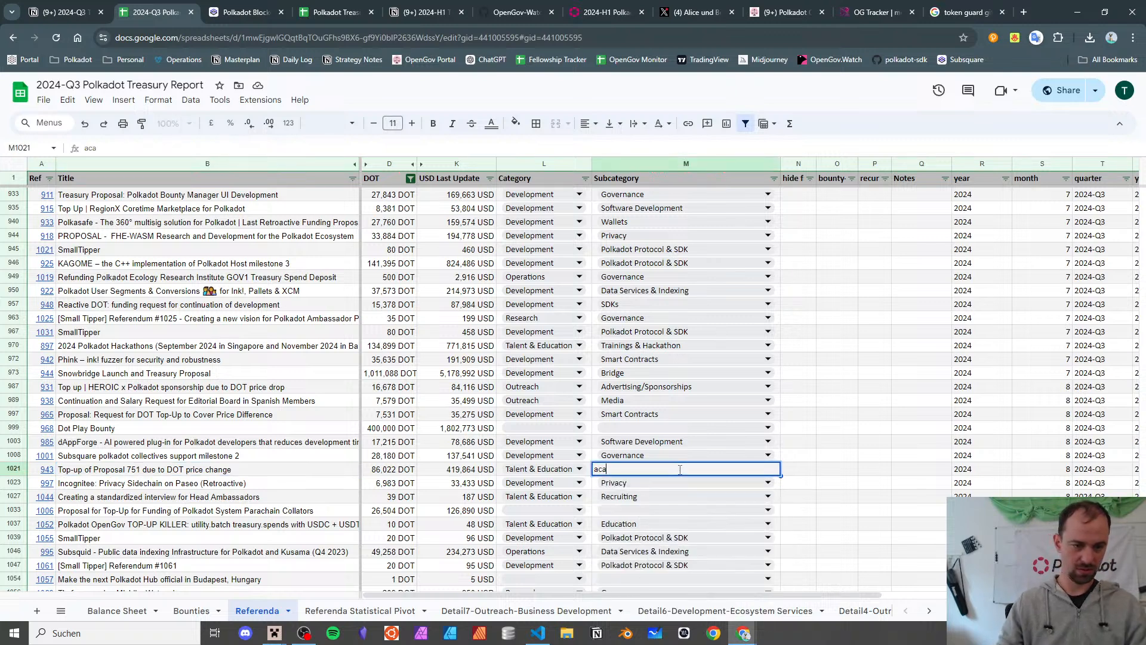
pyautogui.press('BackSpace')
pyautogui.press('BackSpace')
pyautogui.write('polk')
pyautogui.press('BackSpace')
pyautogui.press('BackSpace')
pyautogui.press('BackSpace')
pyautogui.press('BackSpace')
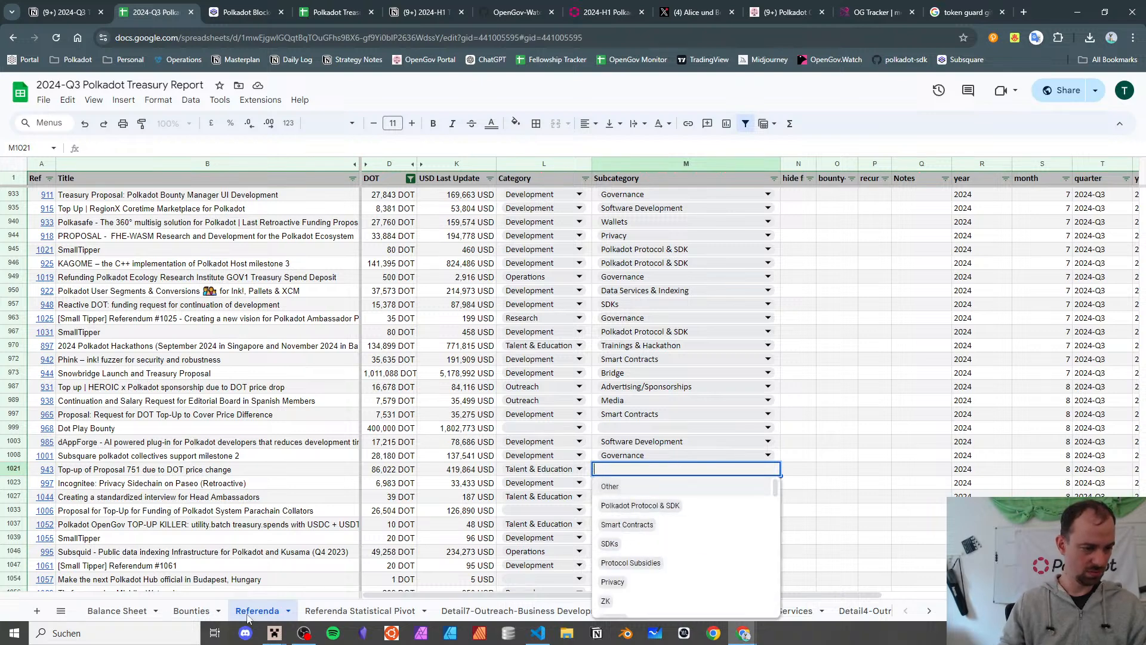
pyautogui.click(360, 611)
pyautogui.scroll(-8, 126, 344)
pyautogui.scroll(-10, 126, 343)
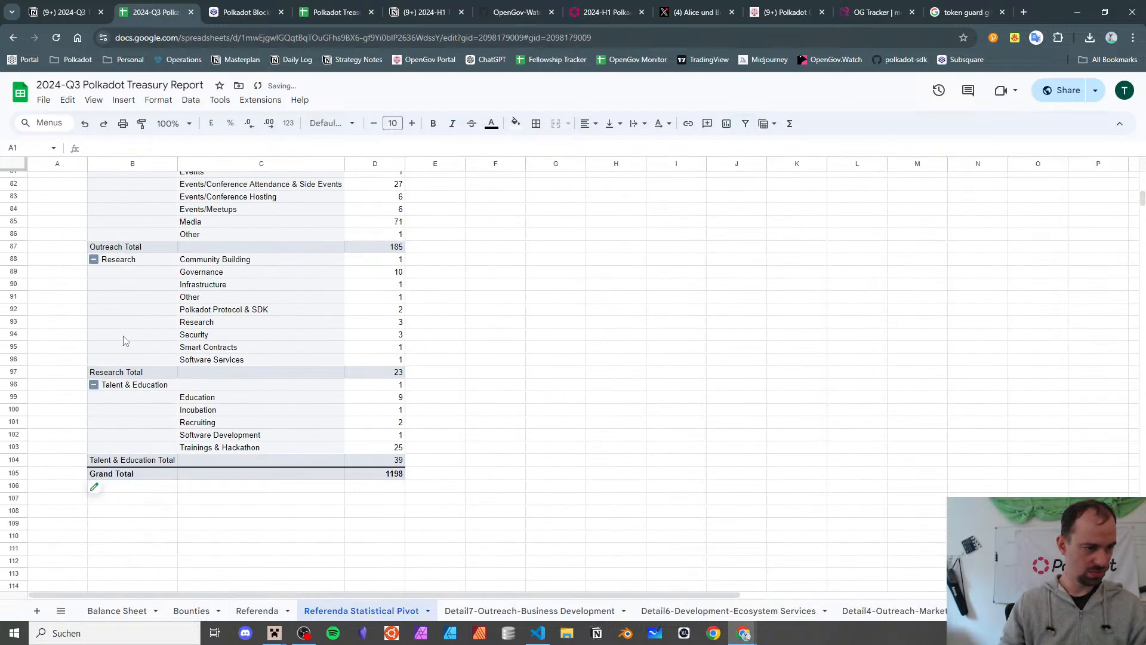
pyautogui.scroll(3, 250, 434)
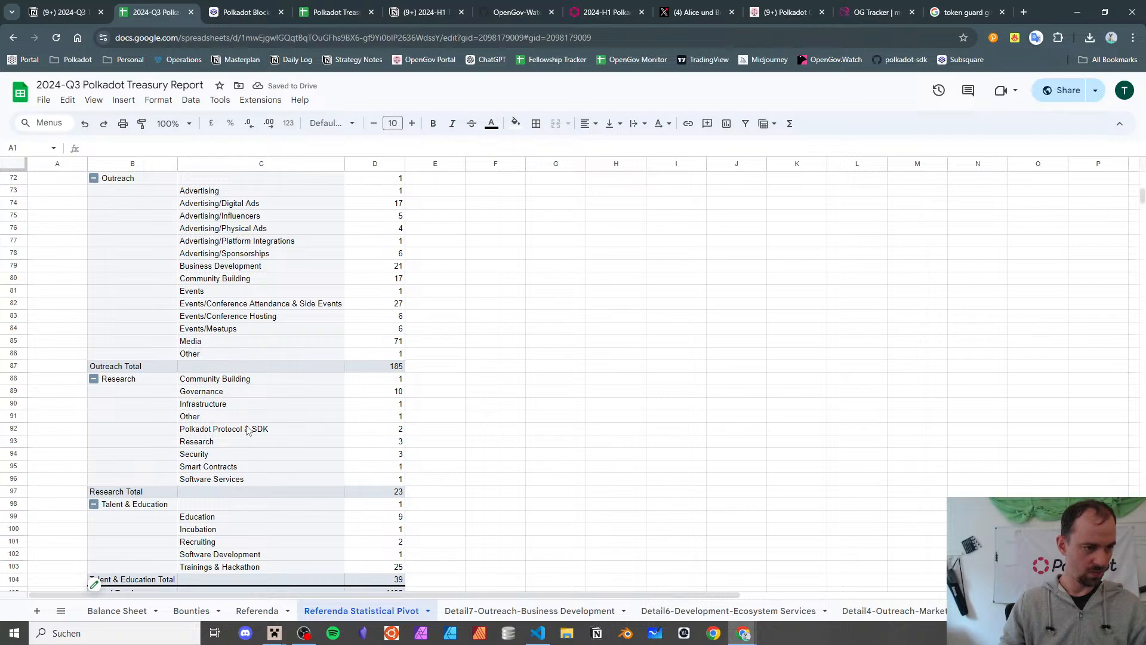
pyautogui.scroll(6, 248, 430)
pyautogui.scroll(-10, 182, 367)
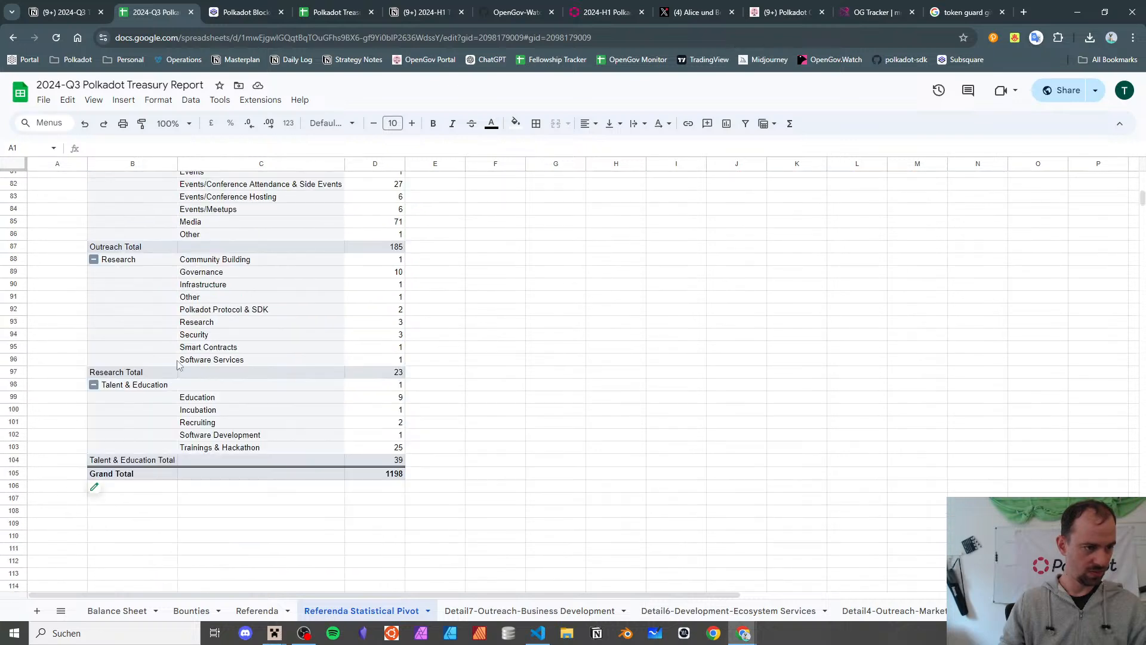
pyautogui.click(199, 397)
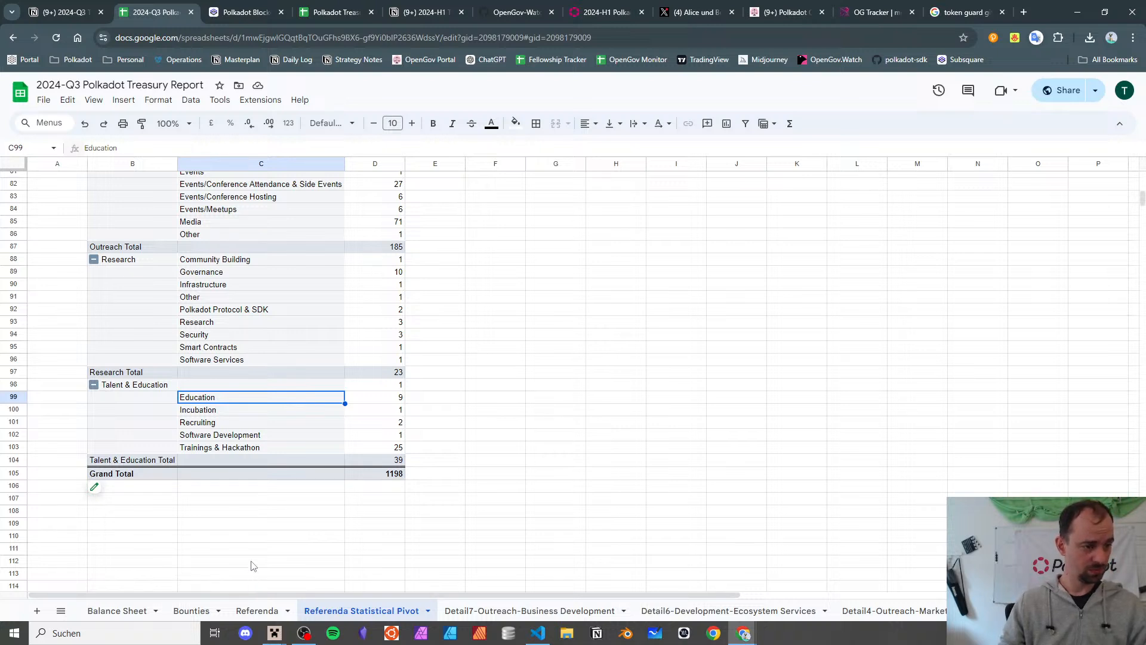
pyautogui.click(245, 611)
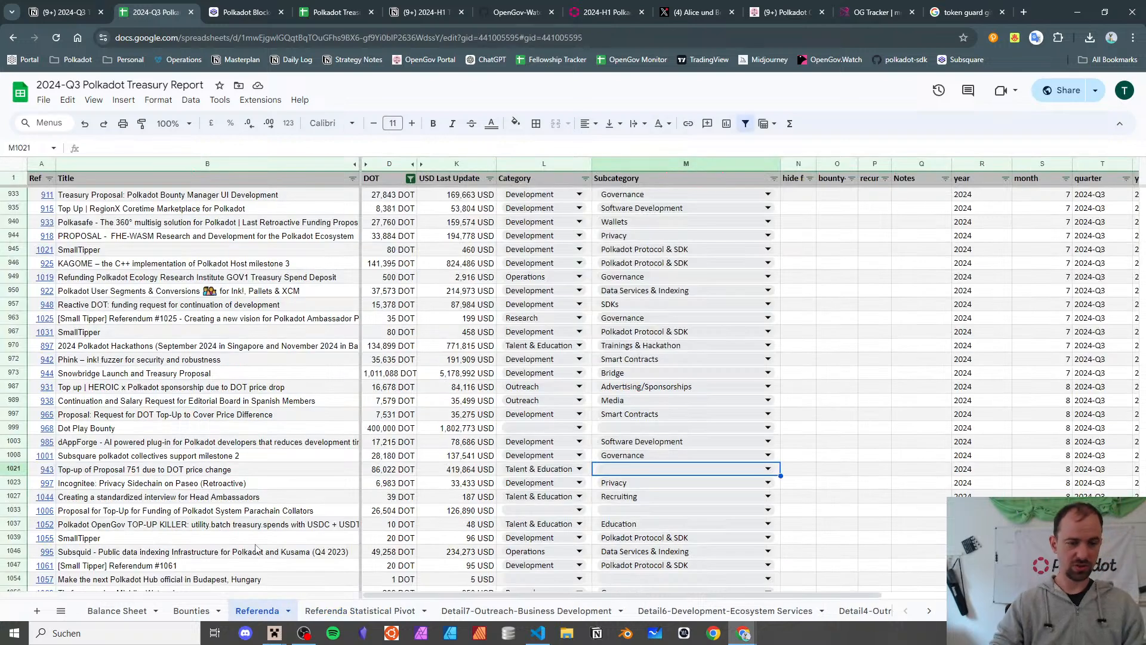
pyautogui.write('Trainings & Hackathon')
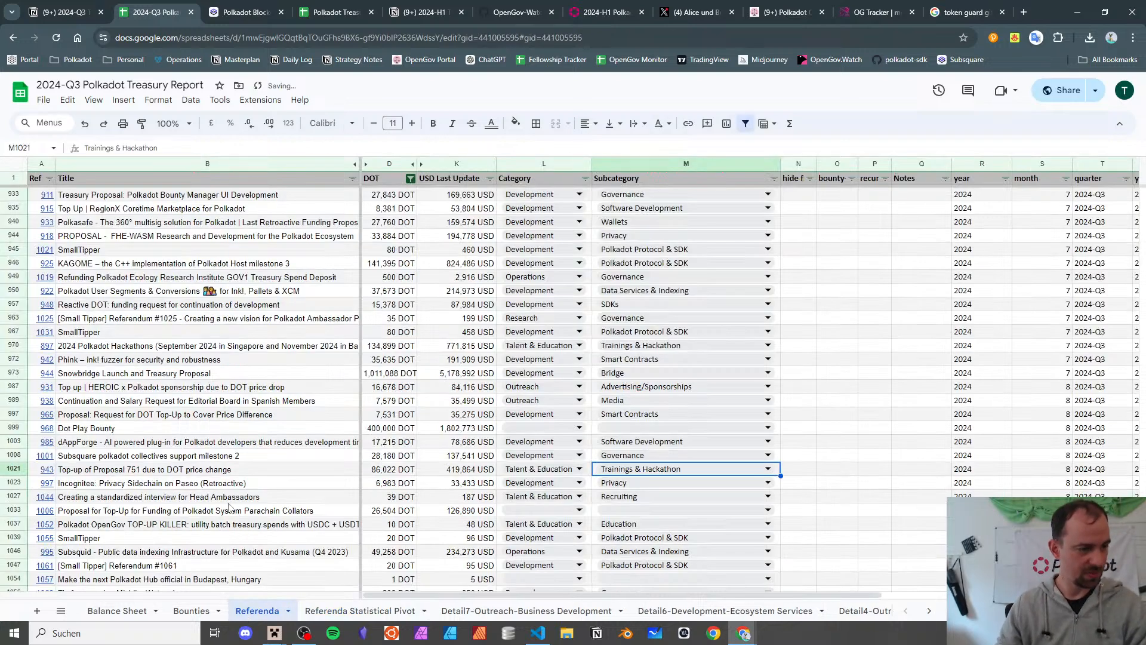
pyautogui.click(220, 468)
pyautogui.scroll(-2, 221, 466)
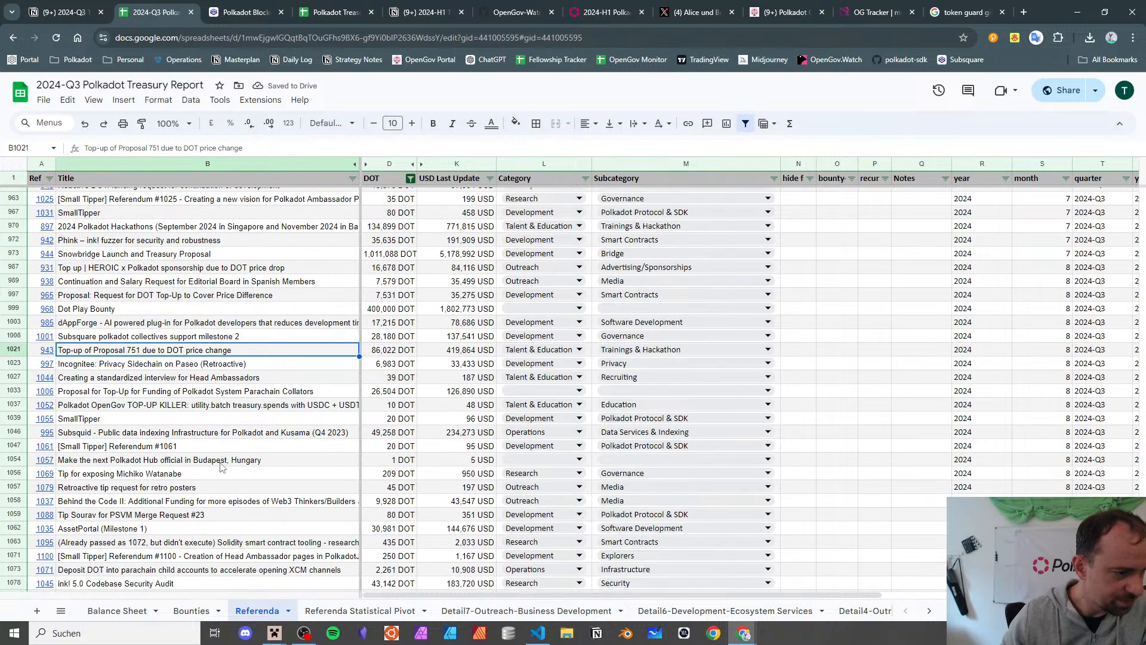
pyautogui.press('Down')
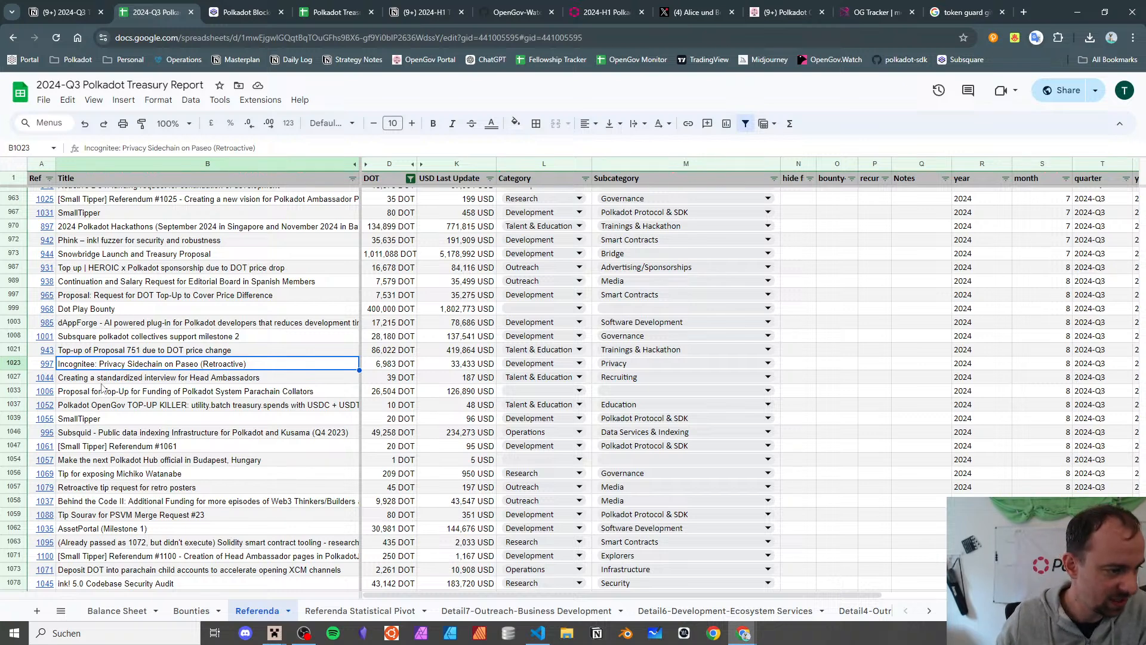
pyautogui.click(102, 382)
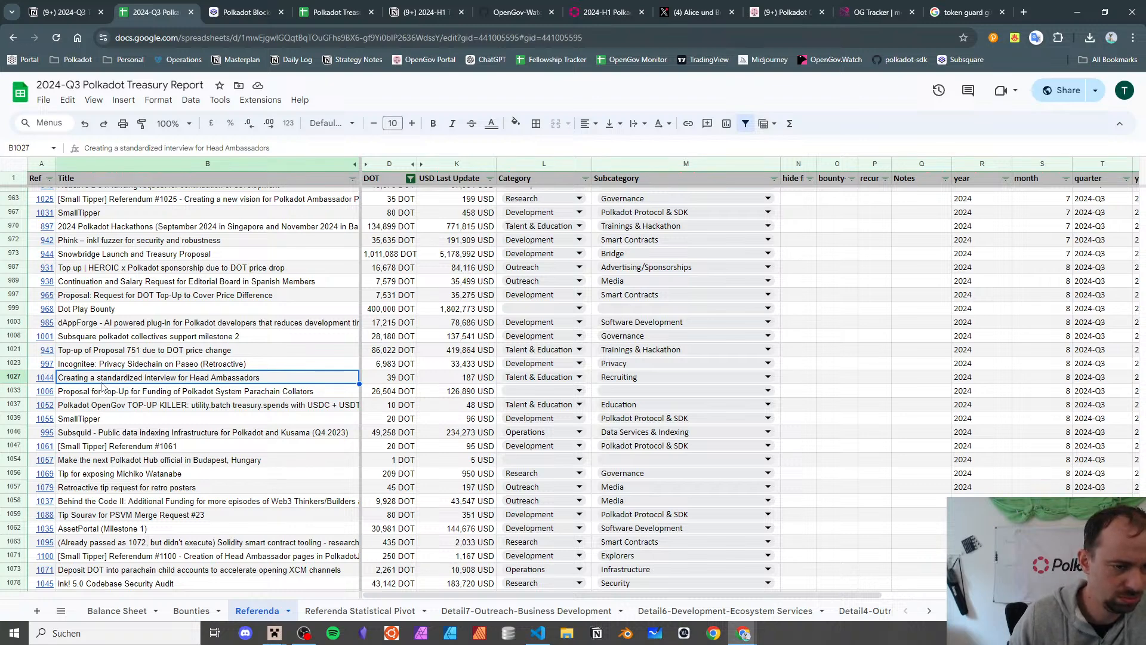
pyautogui.press('Down')
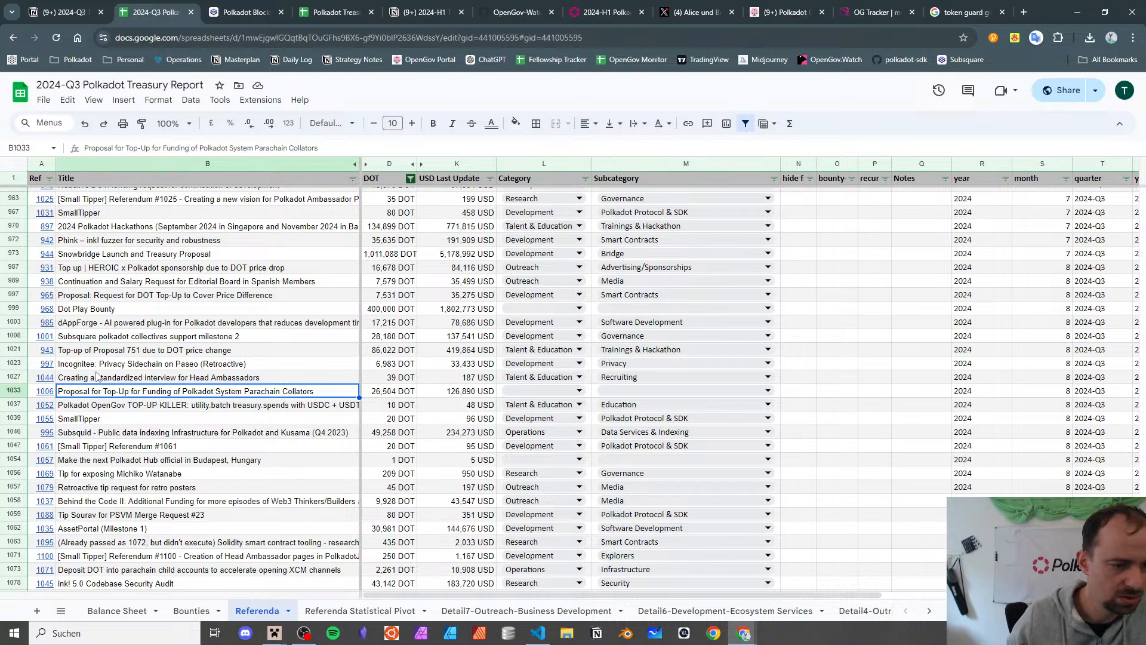
# - Read referendum #1006's collator funding page and linked proposal document, then open L1033's category list
pyautogui.click(46, 394)
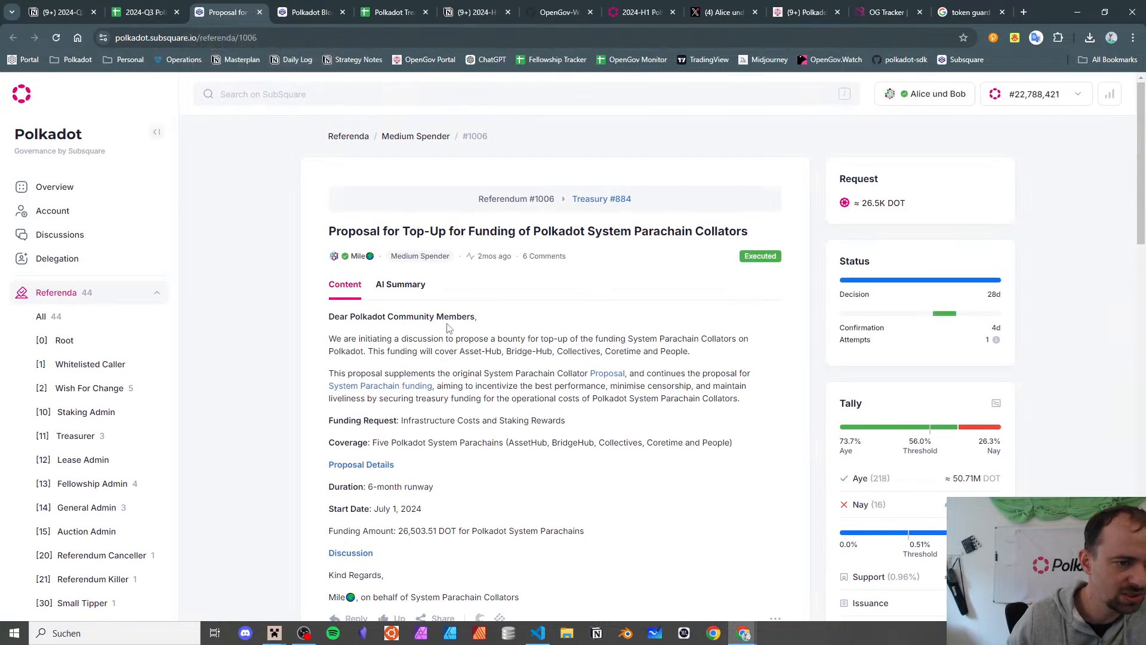
pyautogui.scroll(-7, 433, 281)
pyautogui.scroll(7, 434, 281)
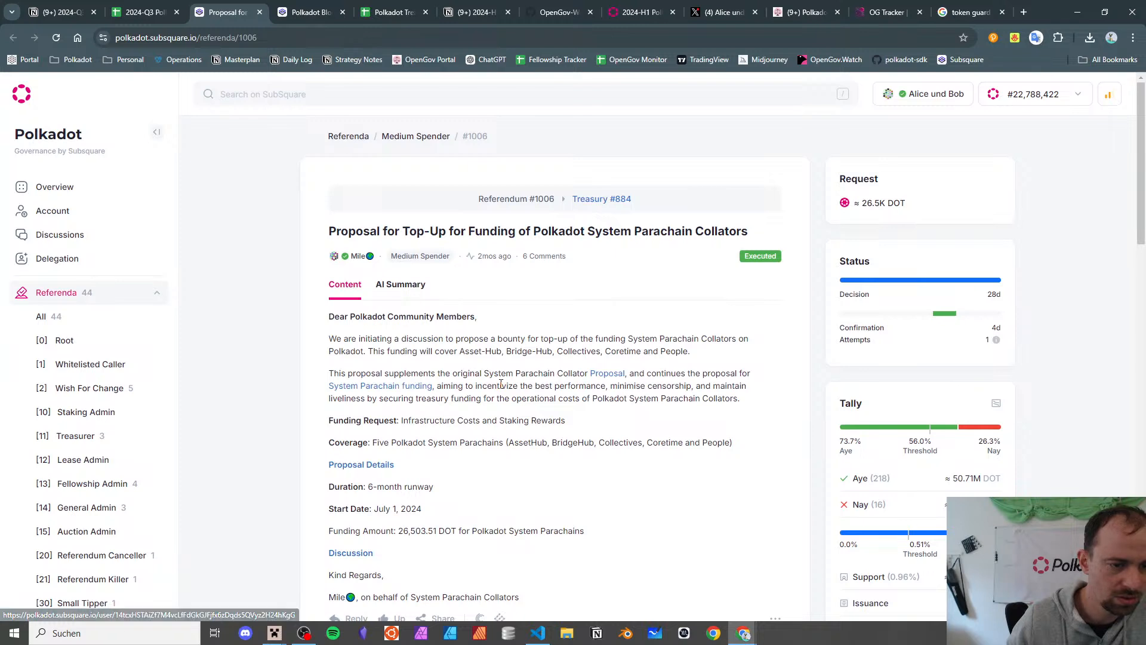
pyautogui.click(599, 378)
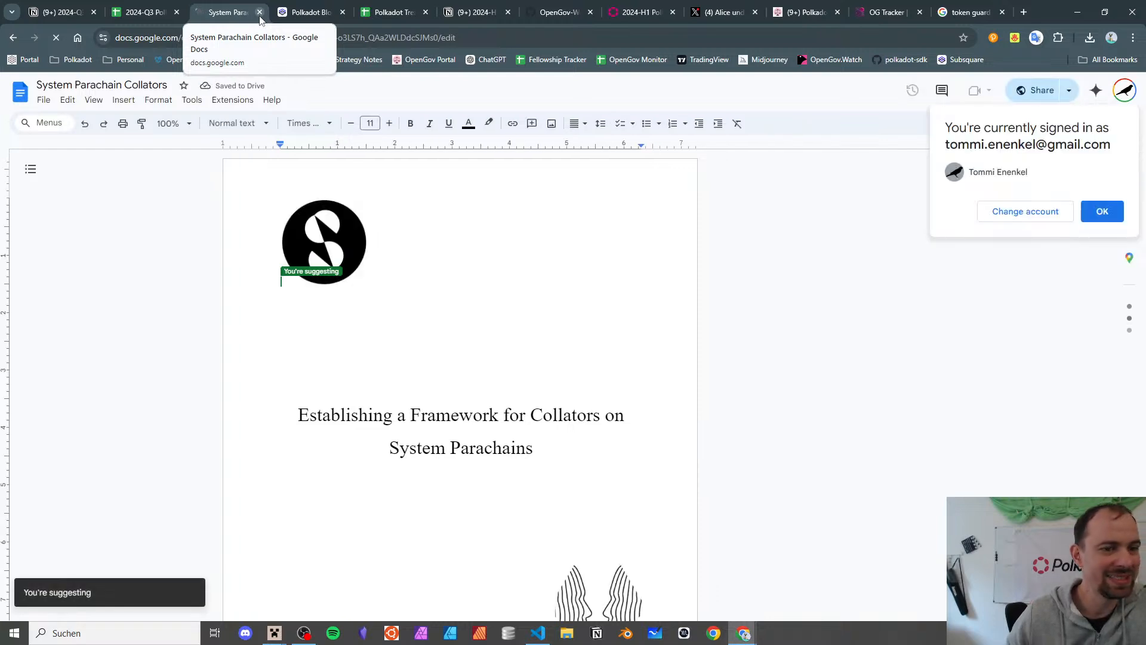
pyautogui.click(260, 17)
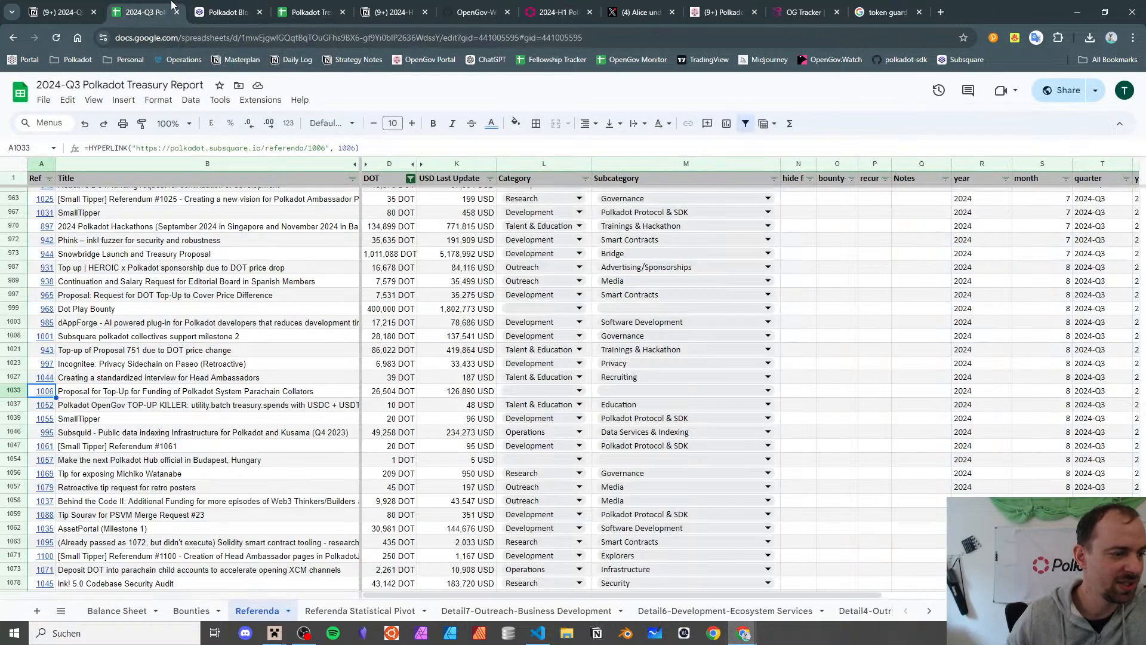
pyautogui.click(556, 389)
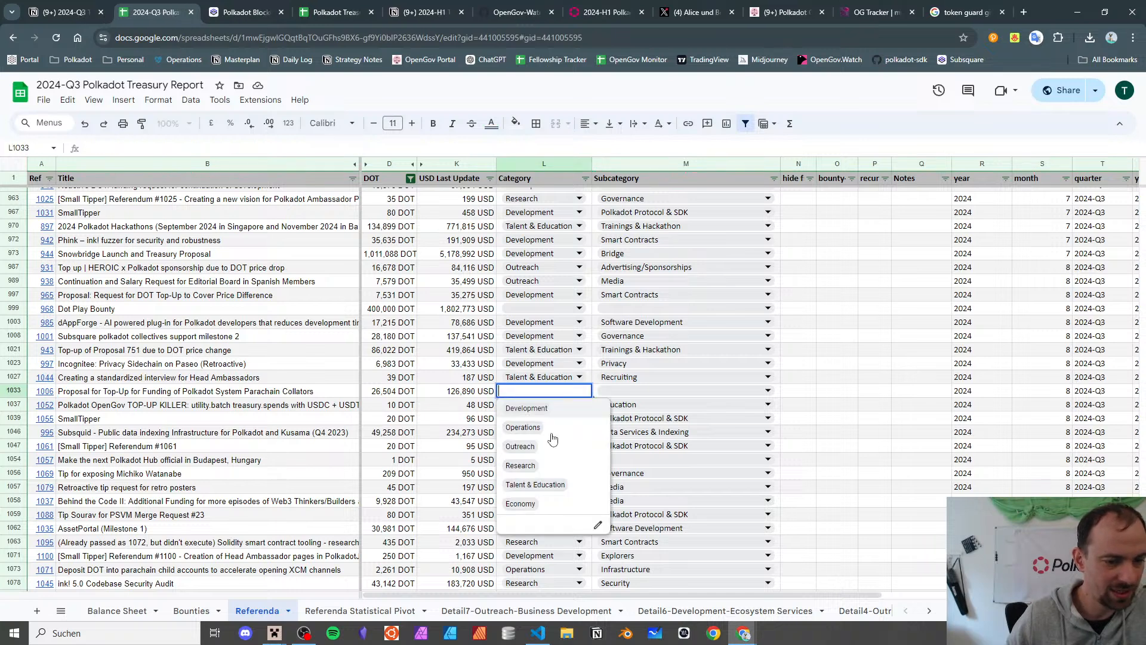
pyautogui.click(570, 401)
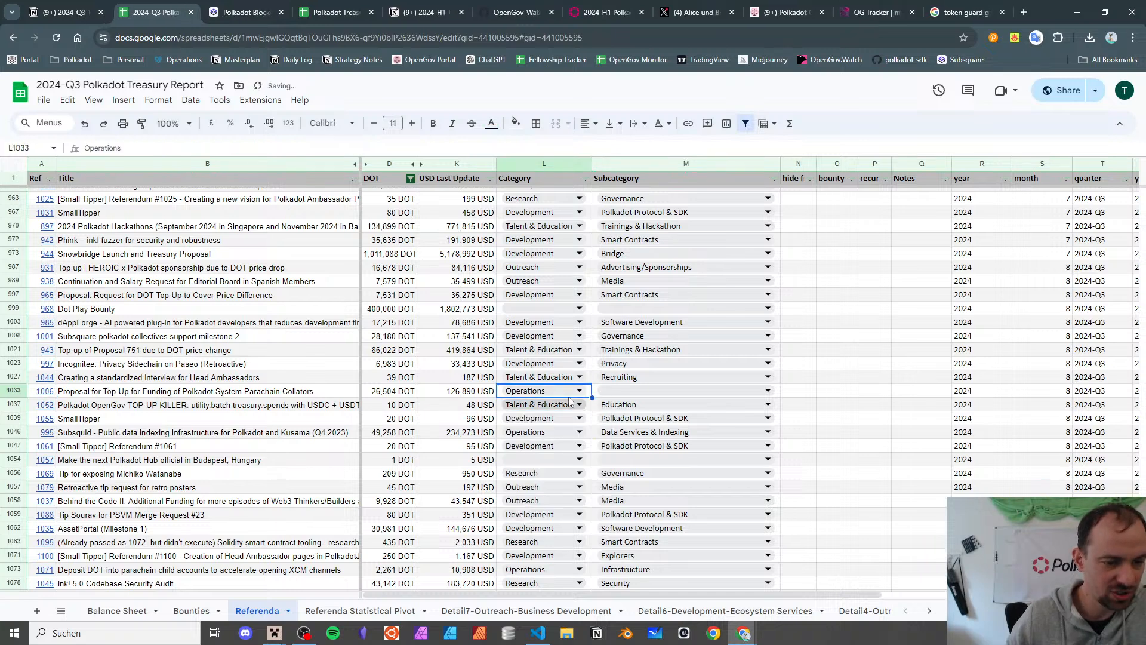
pyautogui.click(608, 389)
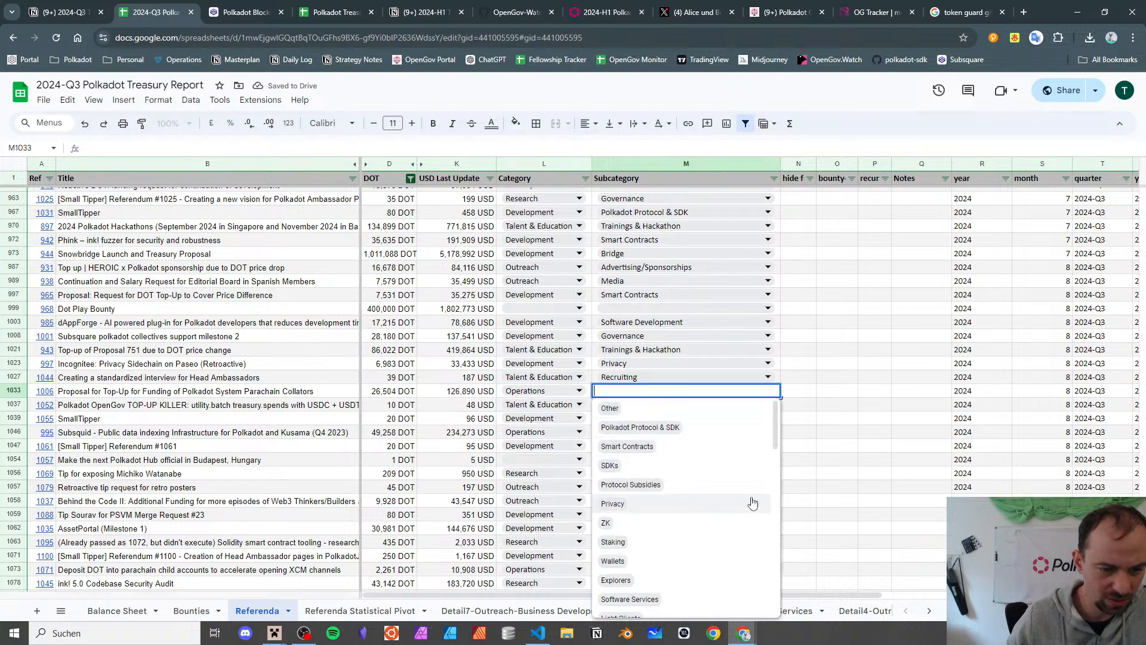
pyautogui.scroll(-3, 662, 458)
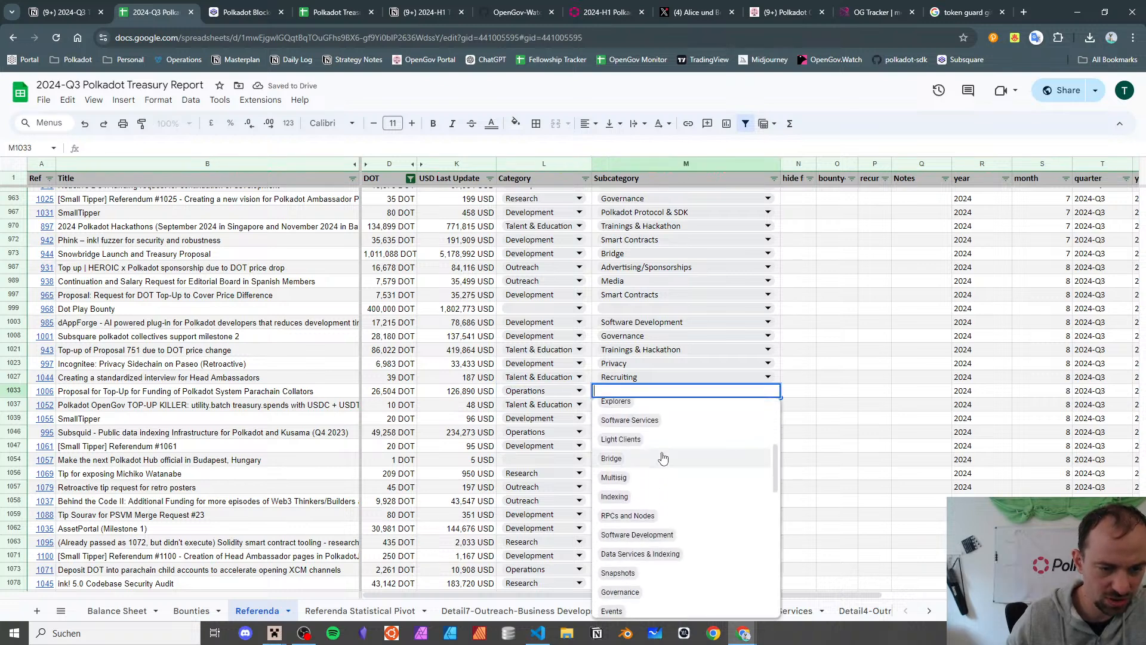
pyautogui.click(692, 515)
pyautogui.click(231, 394)
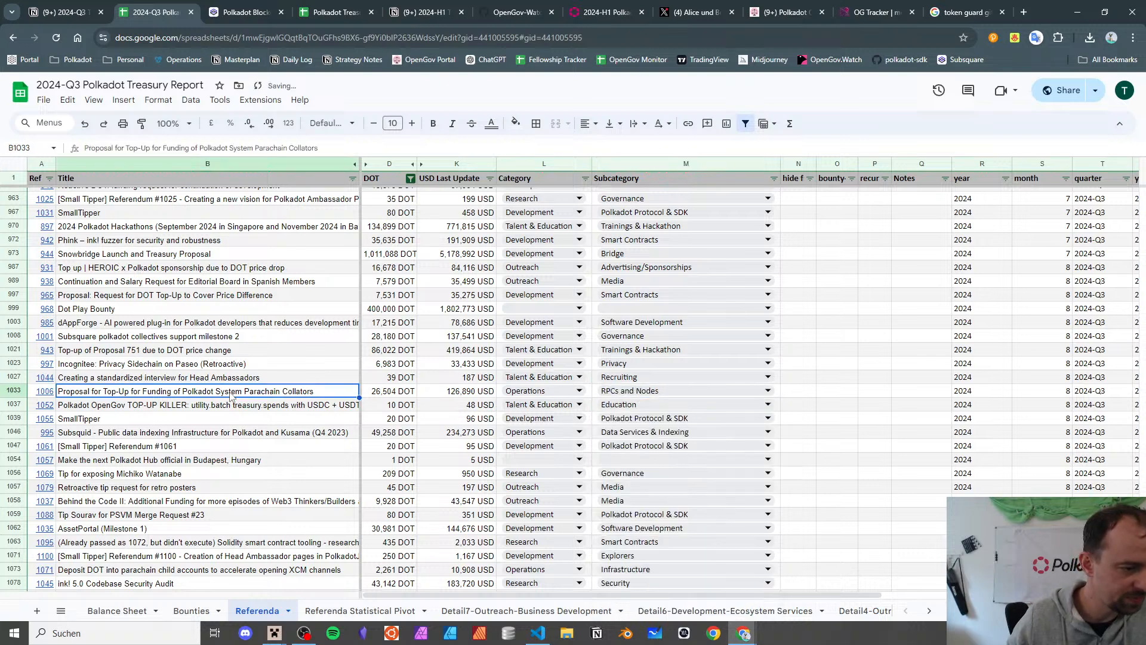
pyautogui.scroll(-1, 222, 385)
pyautogui.click(216, 349)
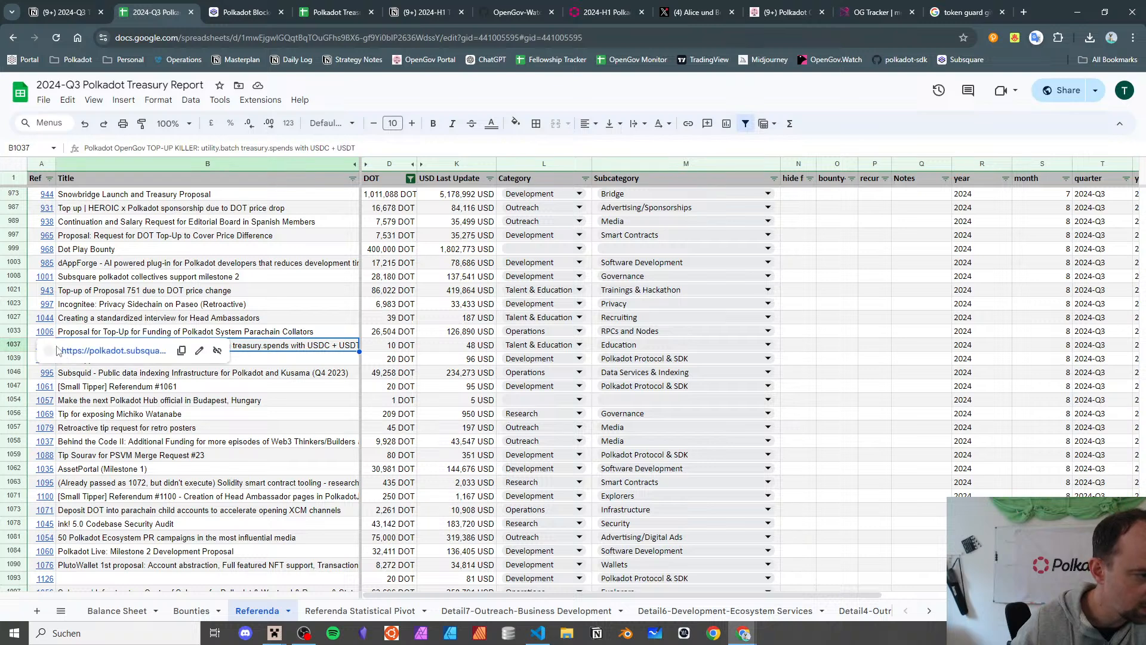
pyautogui.press('Up')
pyautogui.press('Up')
pyautogui.press('Down')
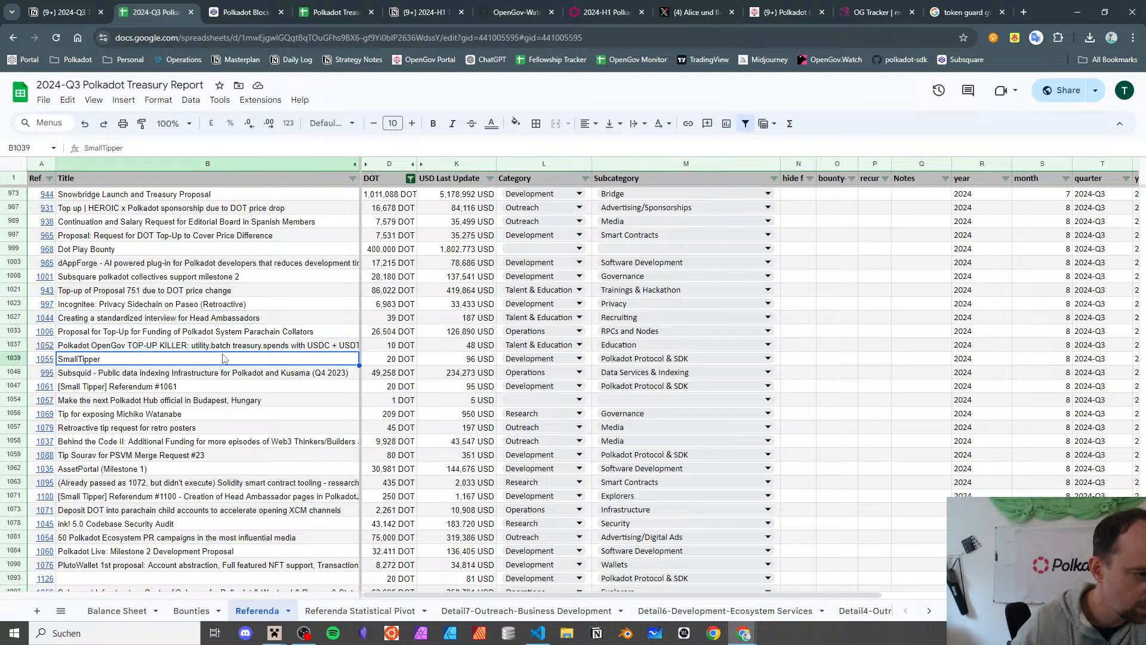
pyautogui.press('Down')
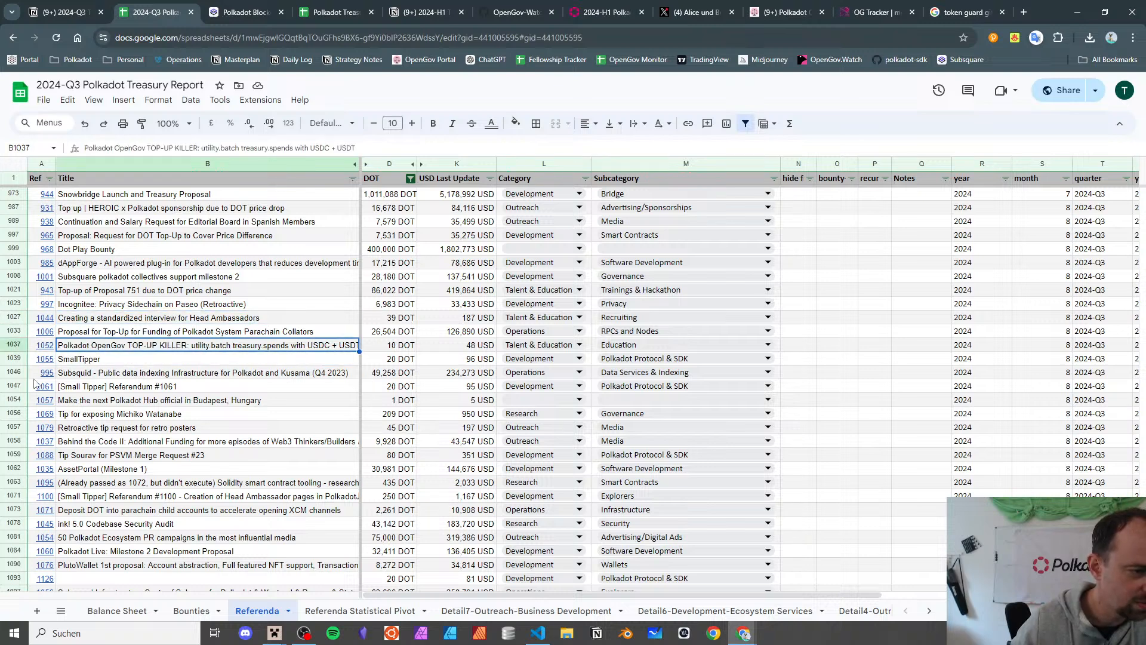
pyautogui.moveTo(52, 352)
pyautogui.click(84, 366)
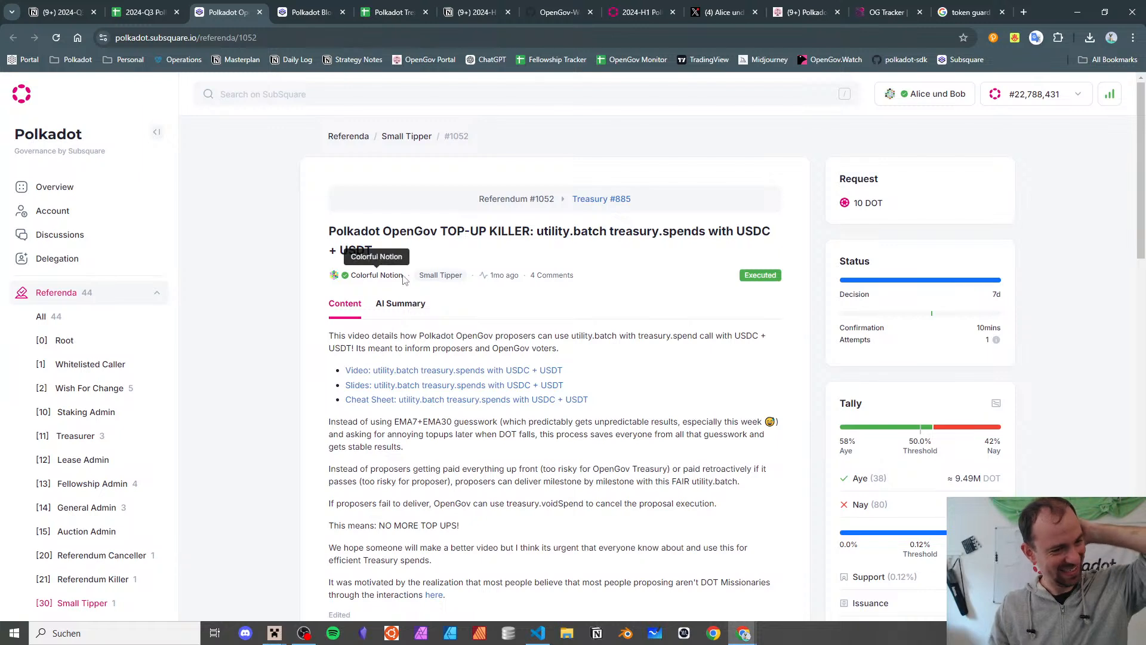
pyautogui.moveTo(850, 204); pyautogui.dragTo(905, 209)
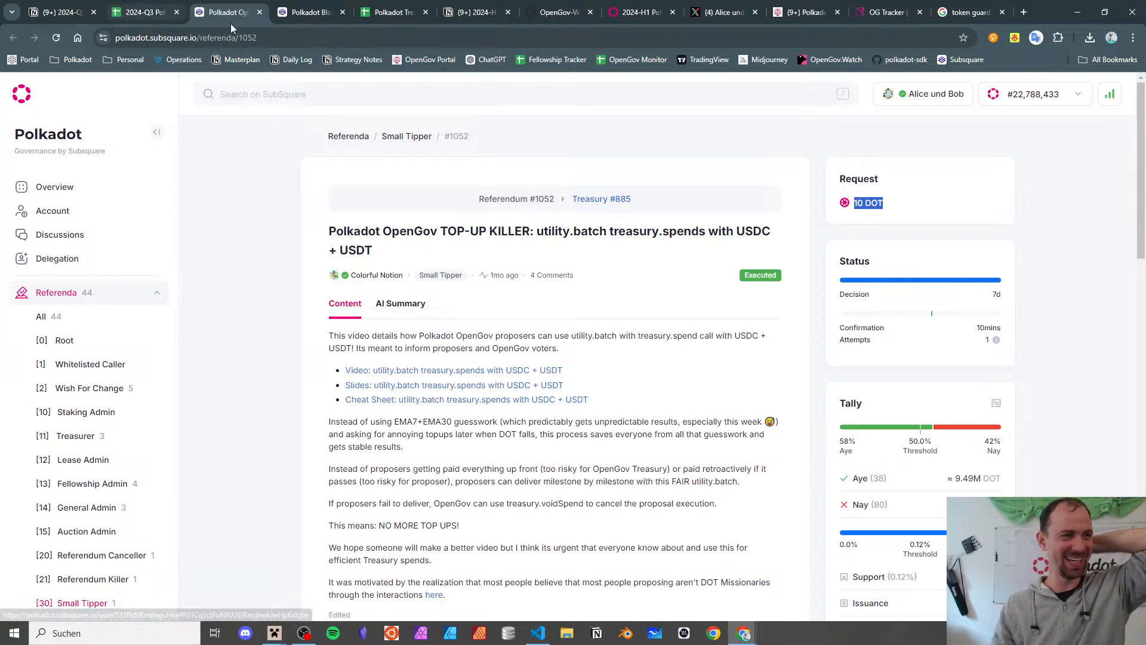
pyautogui.click(260, 11)
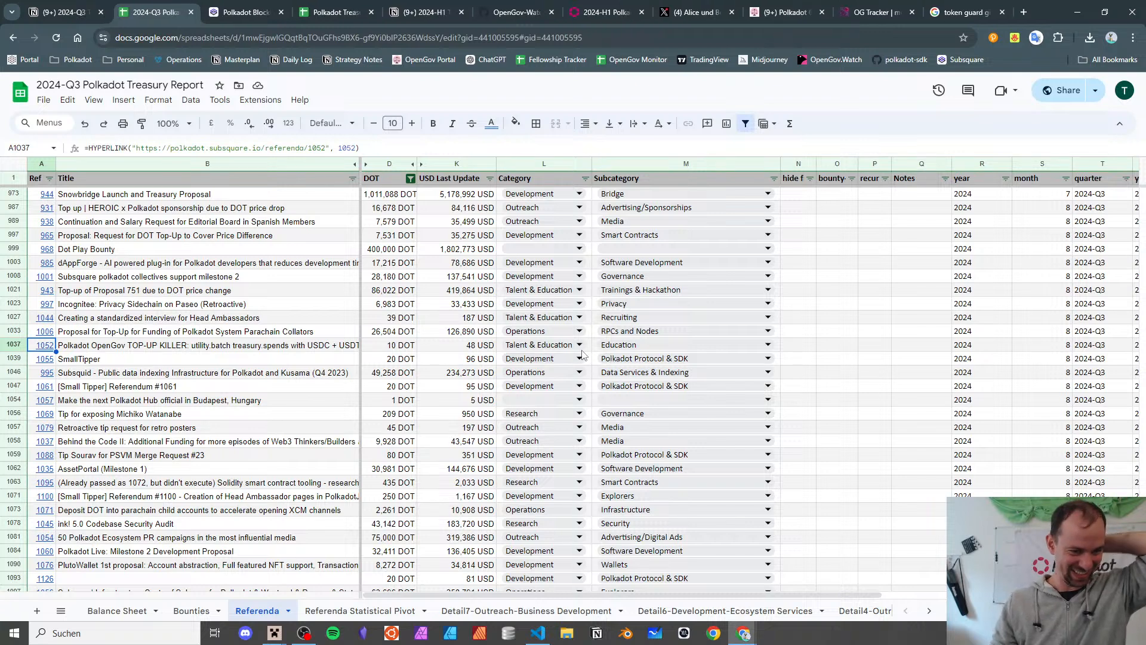
pyautogui.rightClick(242, 345)
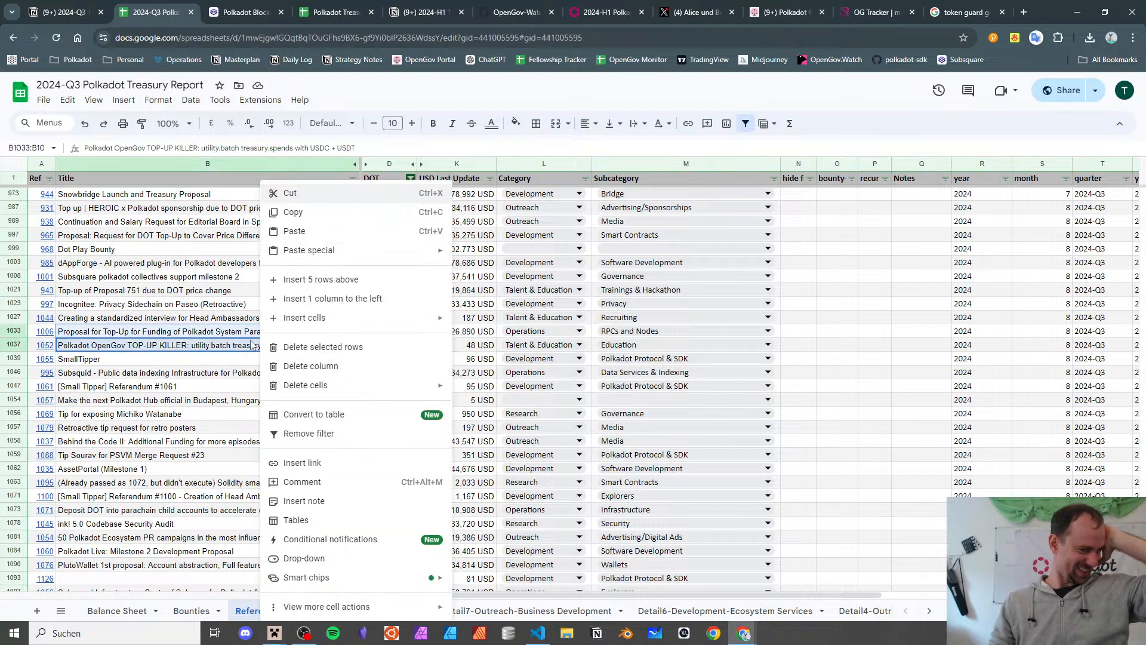
pyautogui.click(181, 351)
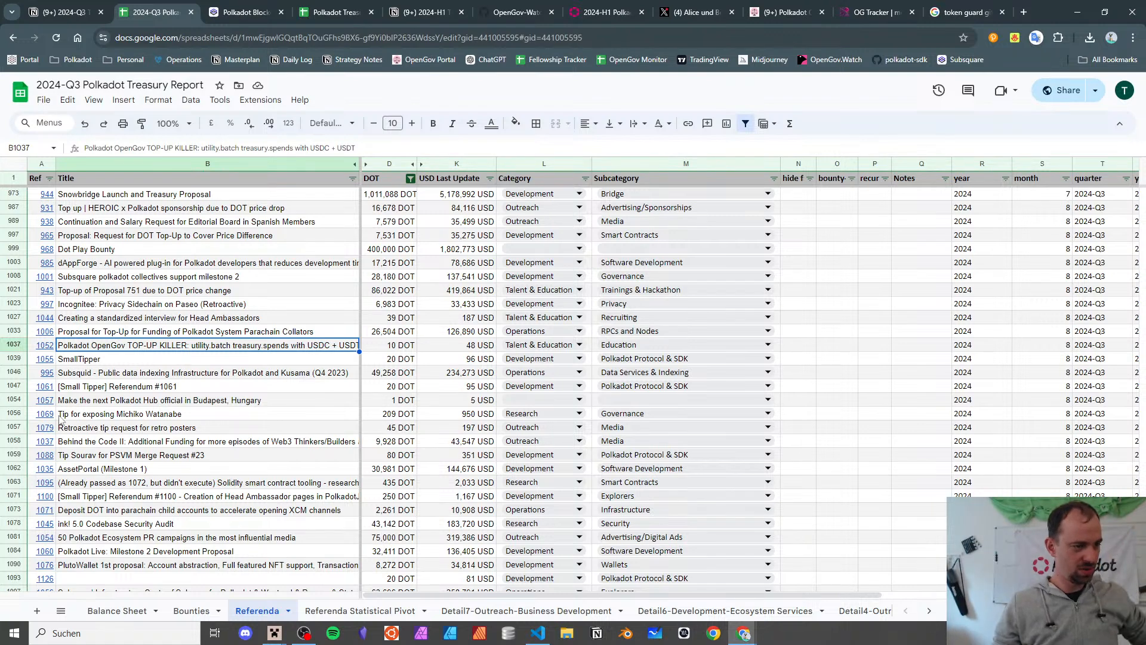
pyautogui.click(47, 400)
pyautogui.click(128, 422)
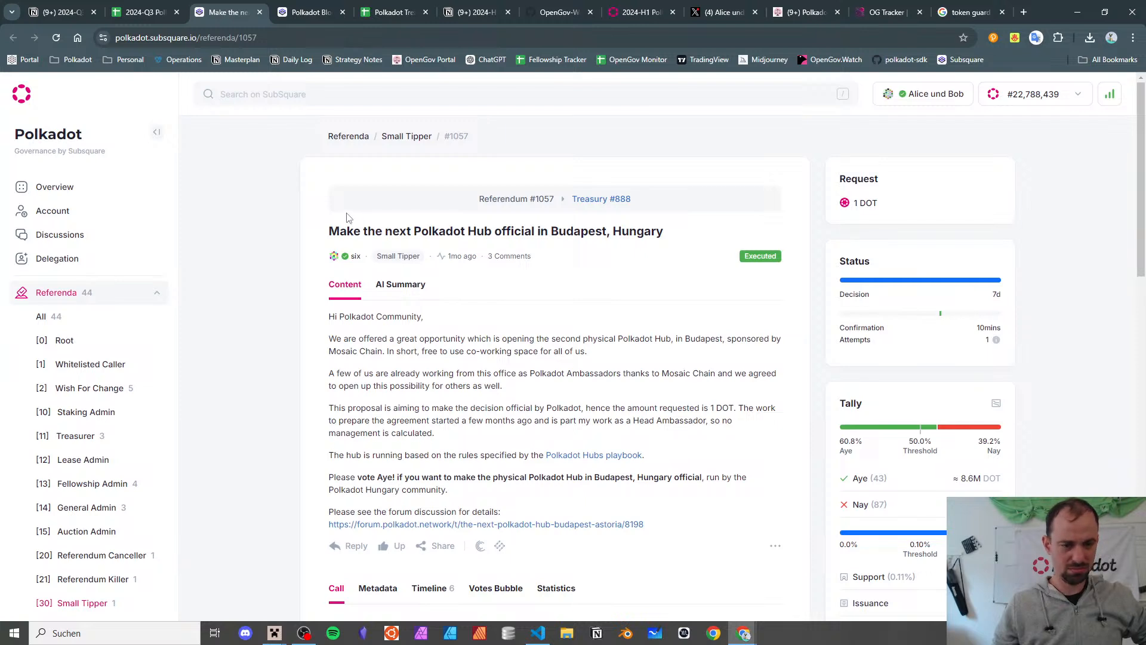
pyautogui.click(260, 12)
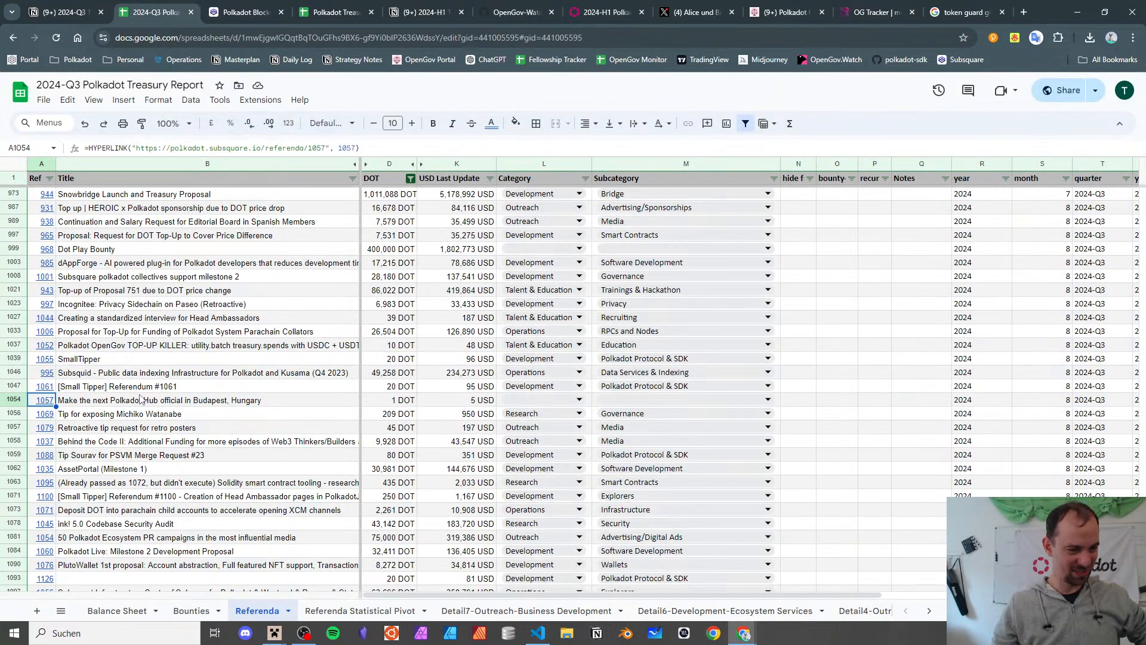
pyautogui.moveTo(45, 401)
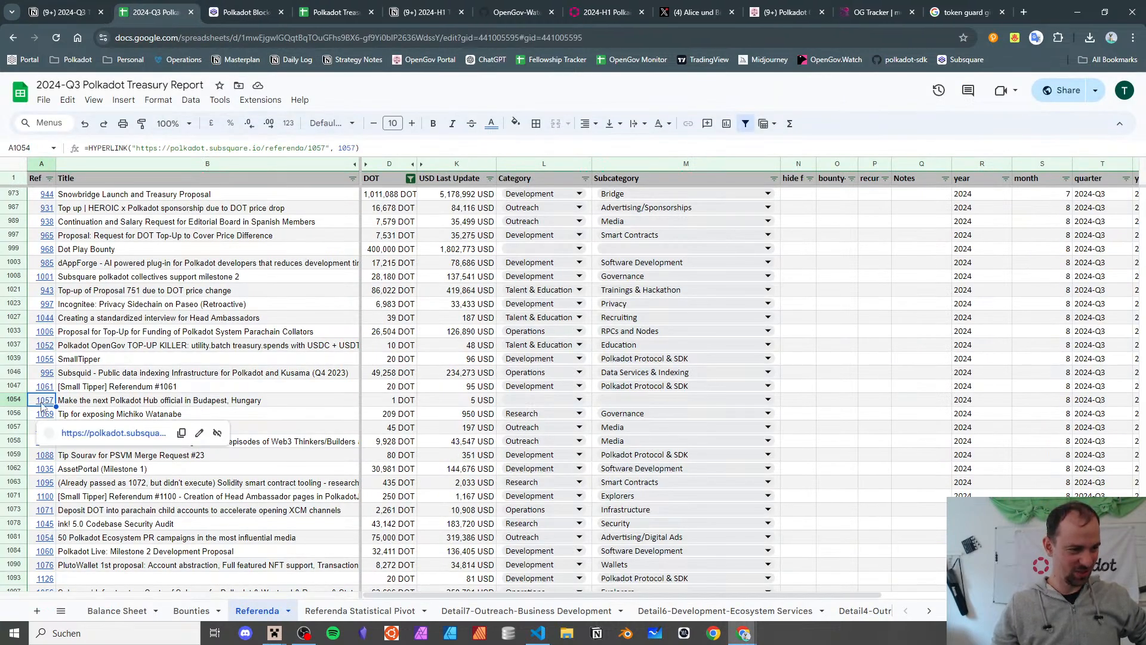
pyautogui.click(71, 429)
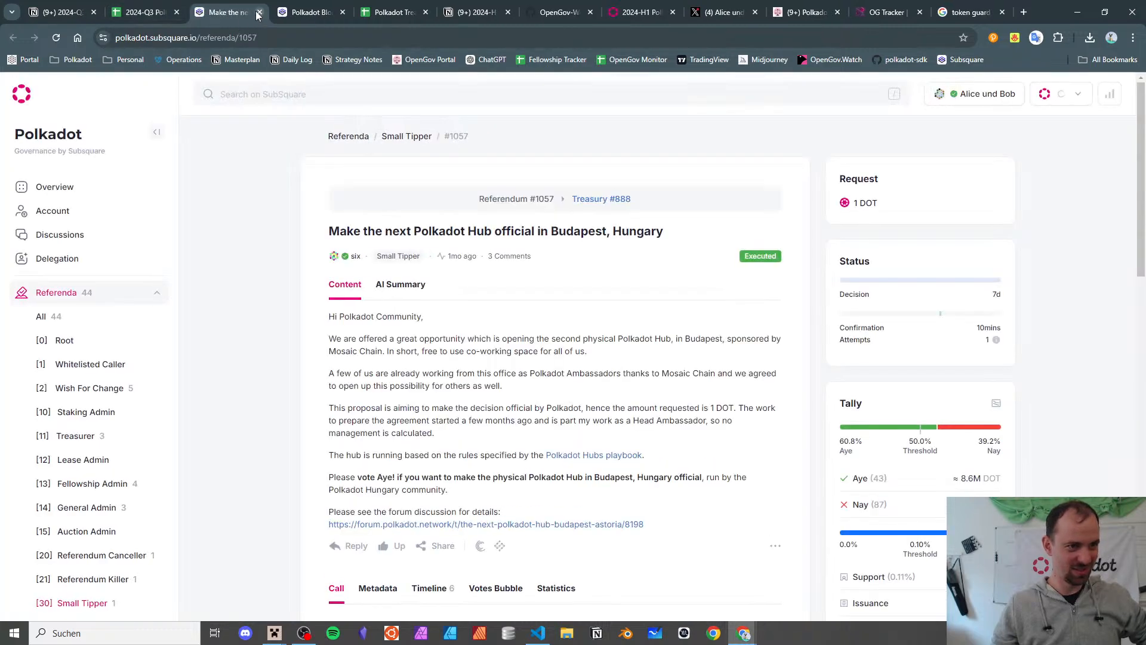
pyautogui.click(259, 12)
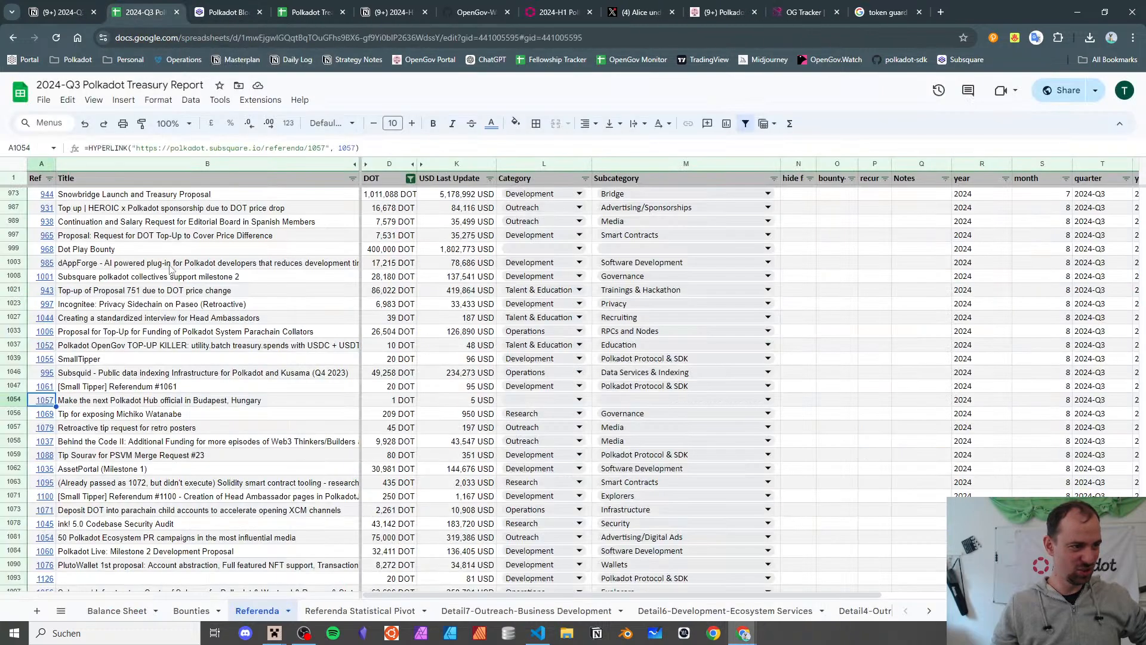
pyautogui.click(137, 401)
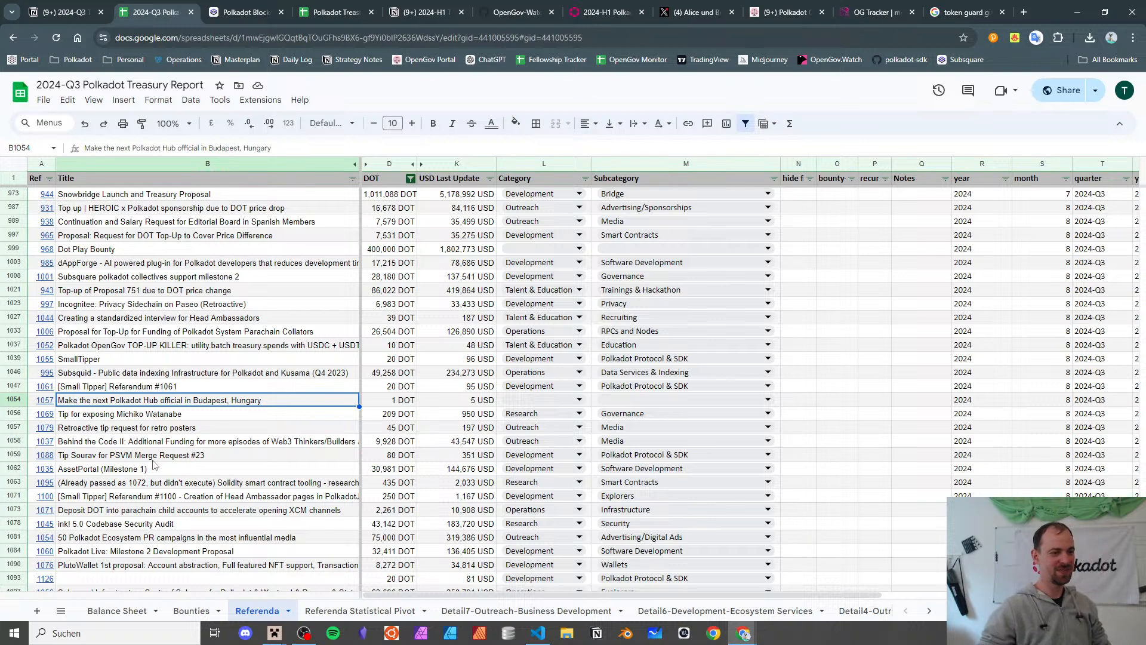
# - Set referendum 1057's category to Outreach with subcategory Events/Conference Hosting
pyautogui.press('Right')
pyautogui.press('Right')
pyautogui.press('Right')
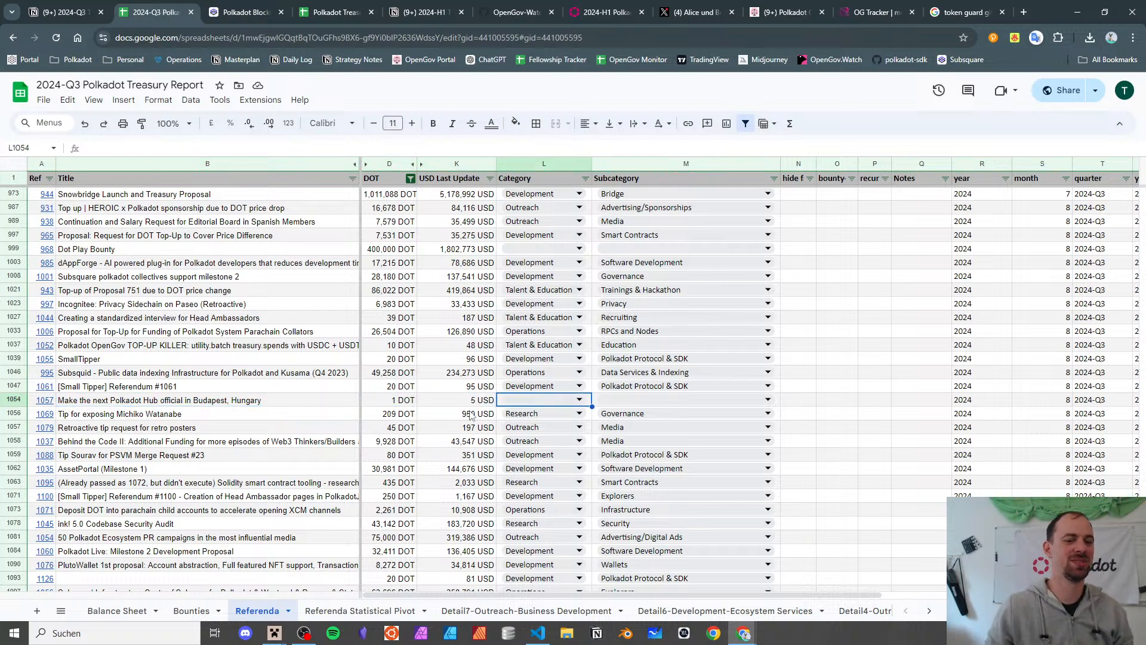
pyautogui.click(519, 400)
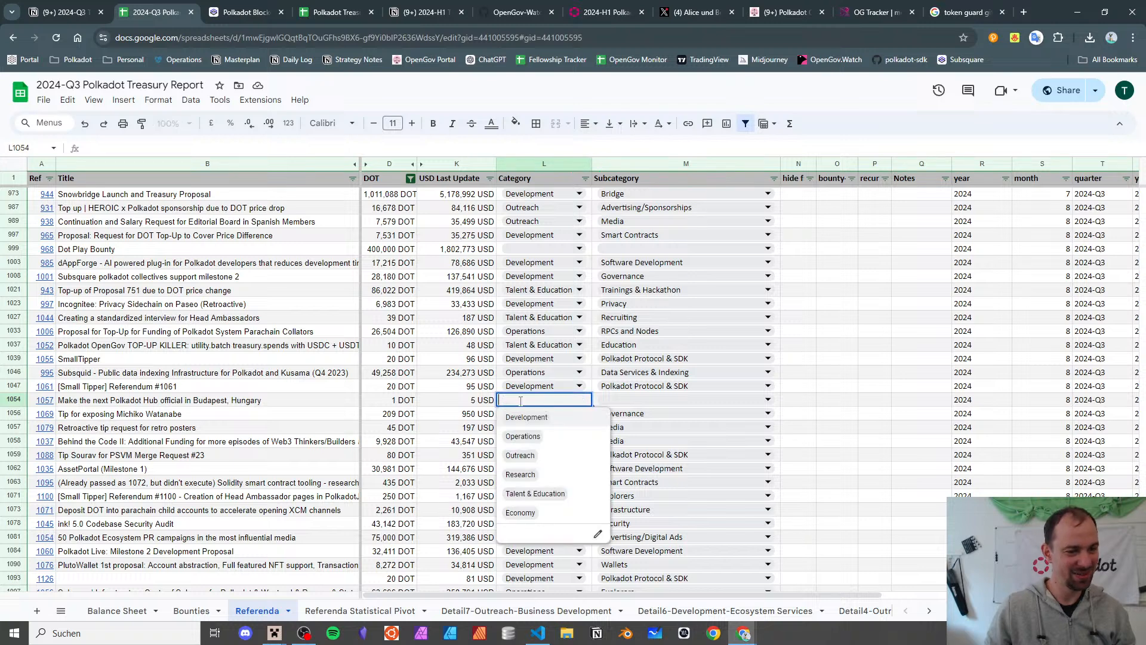
pyautogui.click(555, 456)
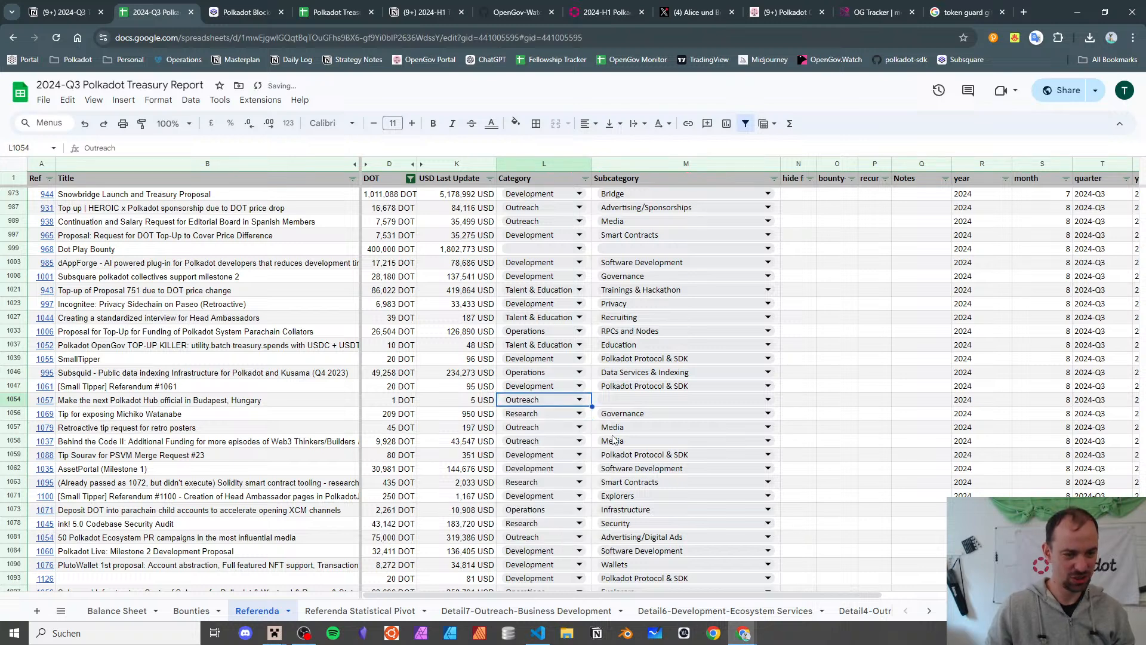
pyautogui.click(641, 401)
pyautogui.scroll(-3, 689, 455)
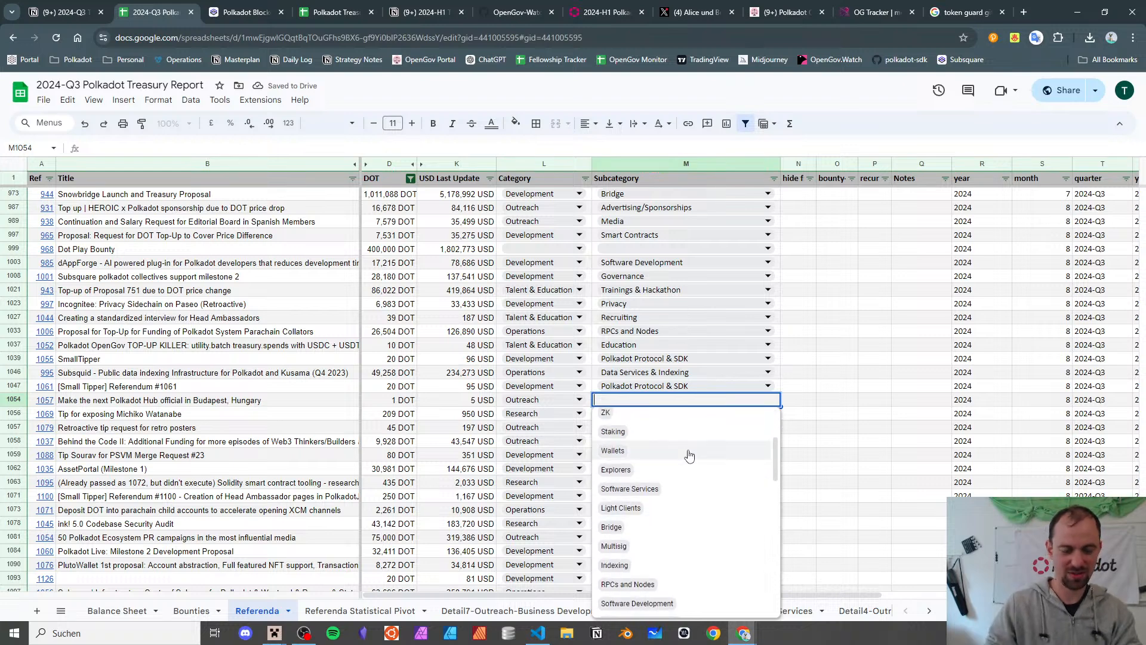
pyautogui.write('eve')
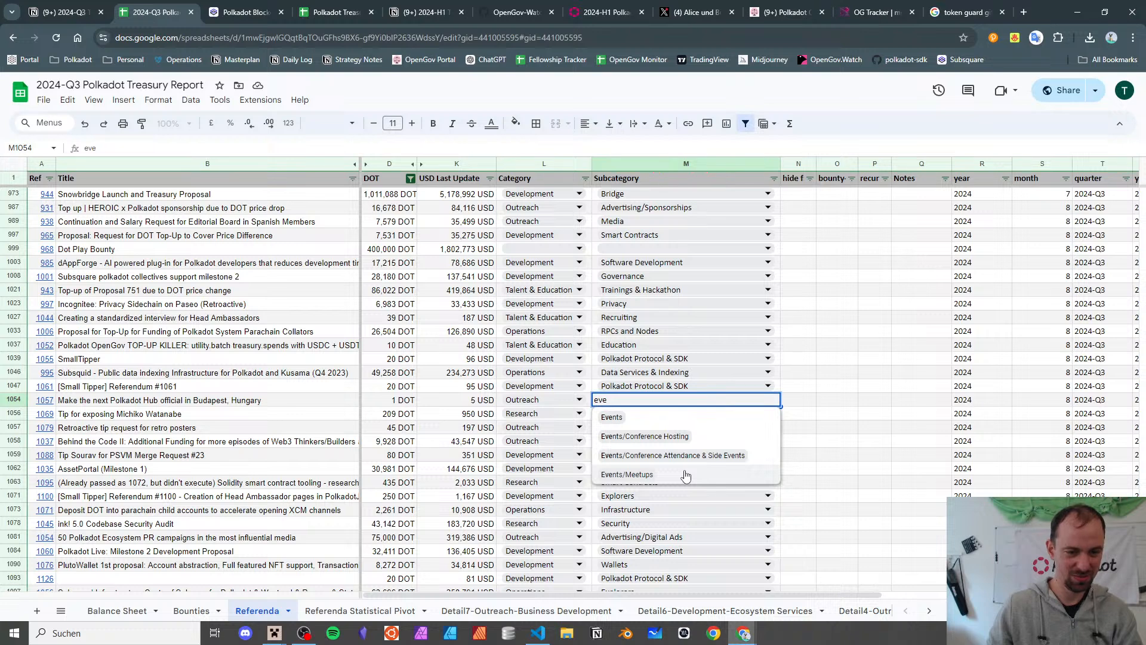
pyautogui.click(677, 444)
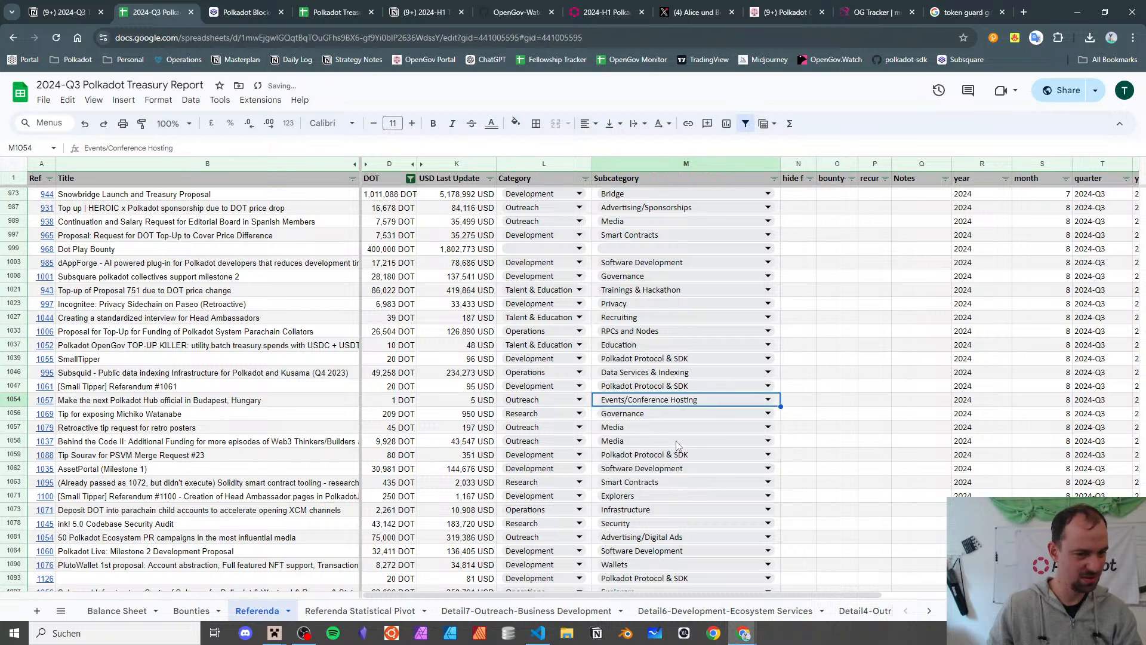
# - Recheck referendum 1057 on Subsquare, then change its subcategory to Community Building
pyautogui.click(35, 404)
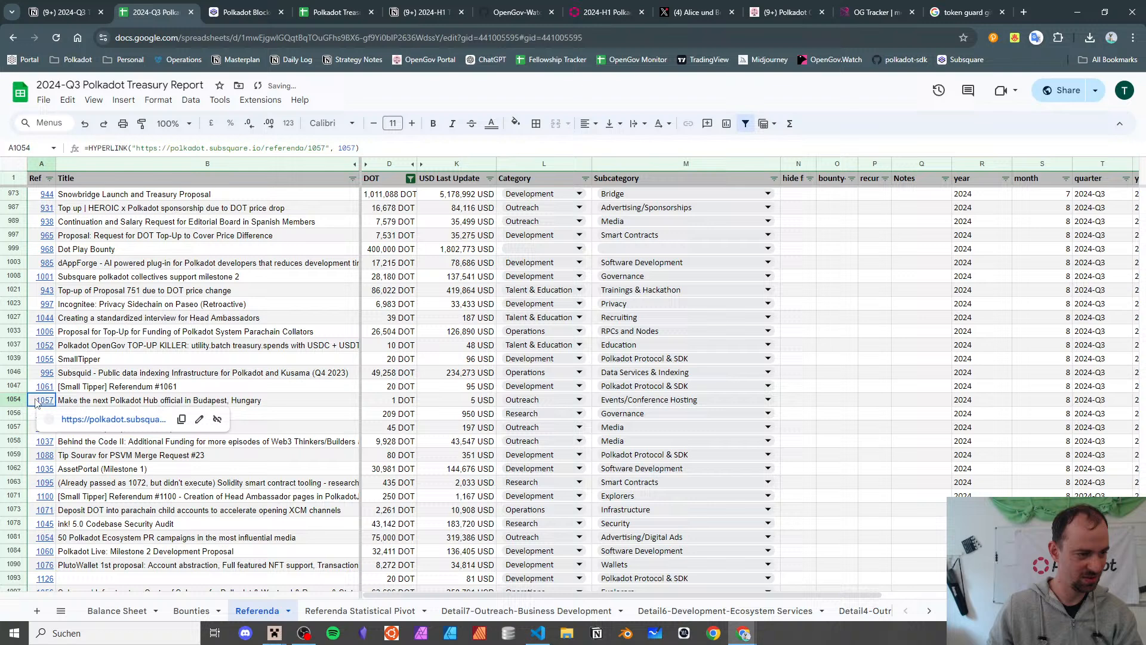
pyautogui.click(94, 420)
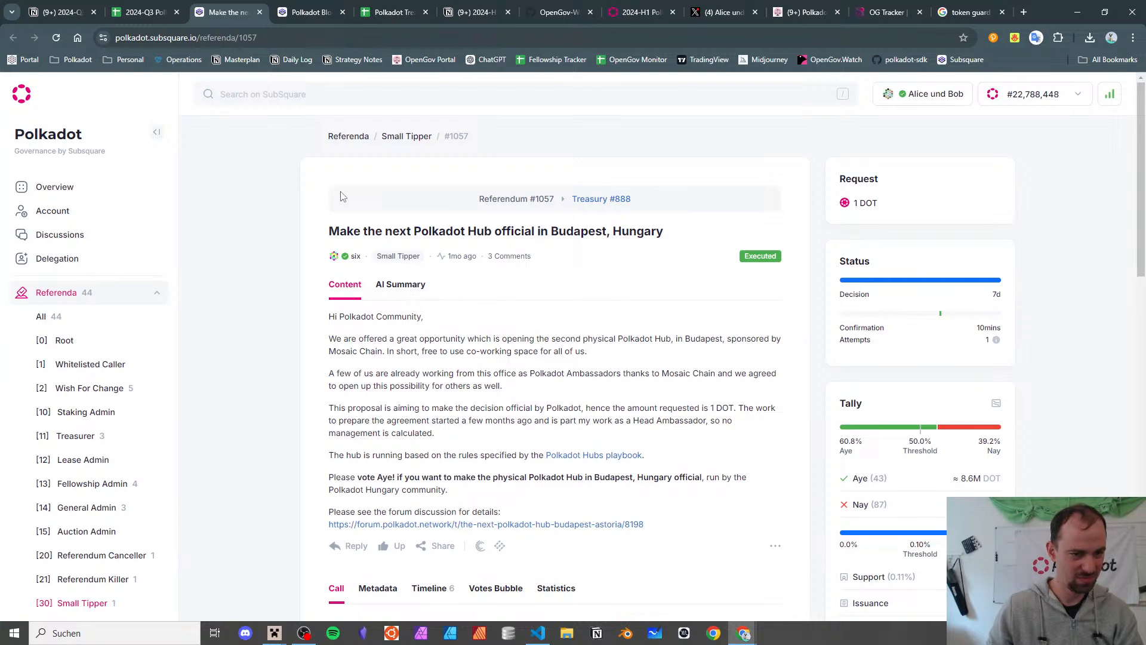
pyautogui.click(261, 16)
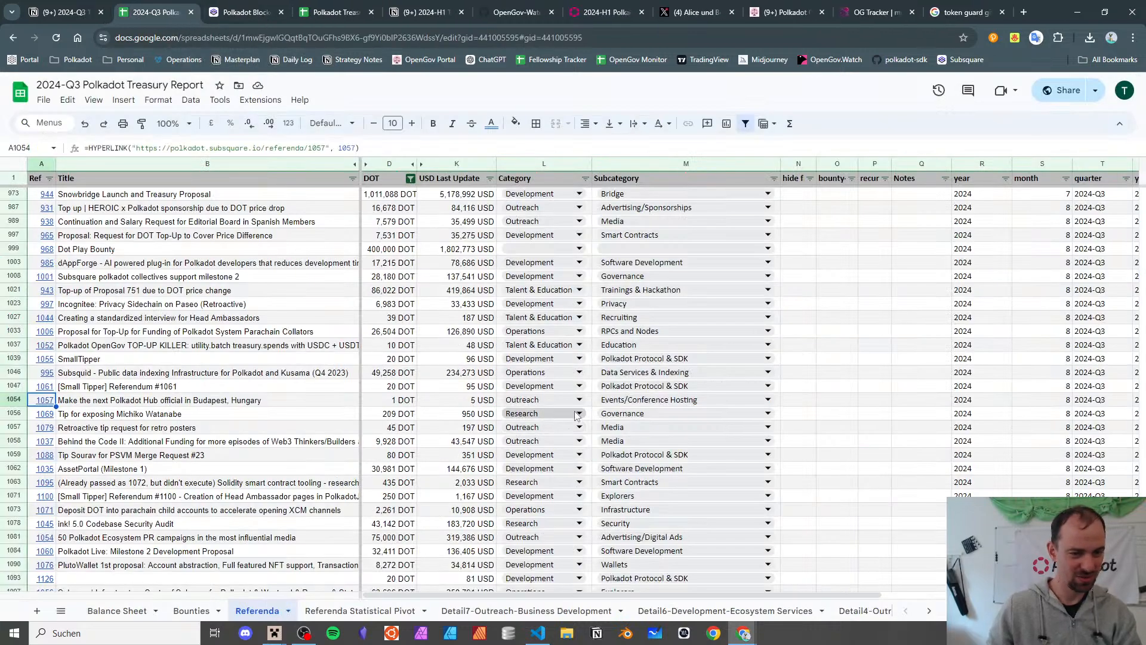
pyautogui.click(615, 403)
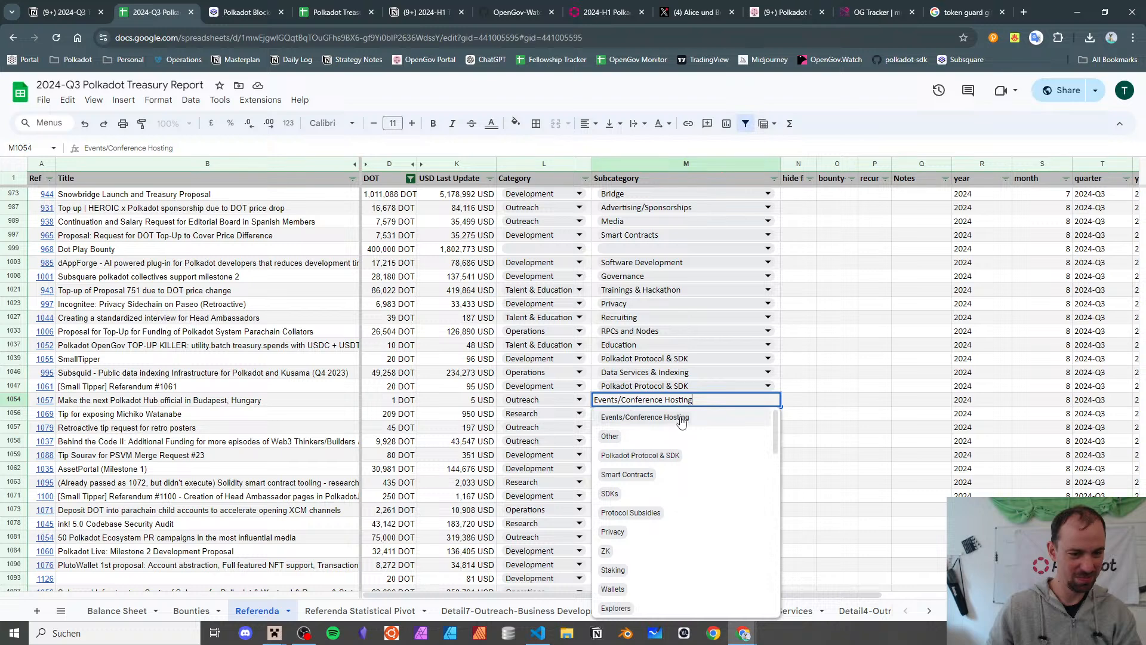
pyautogui.hotkey('ctrl', 'a')
pyautogui.write('comm')
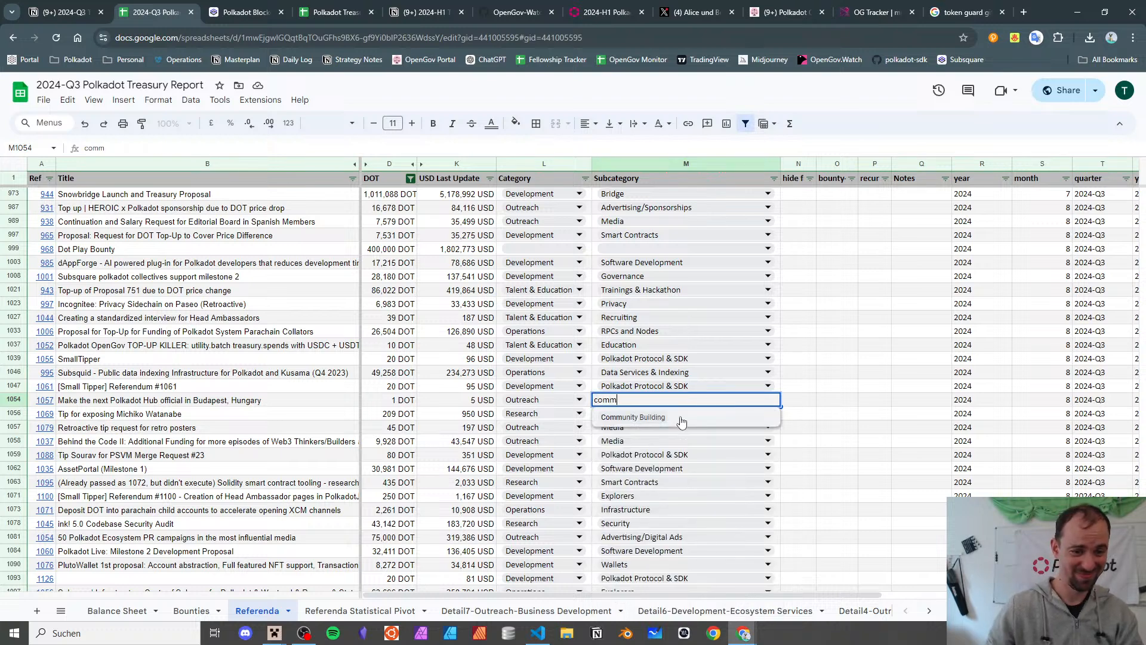
pyautogui.click(683, 418)
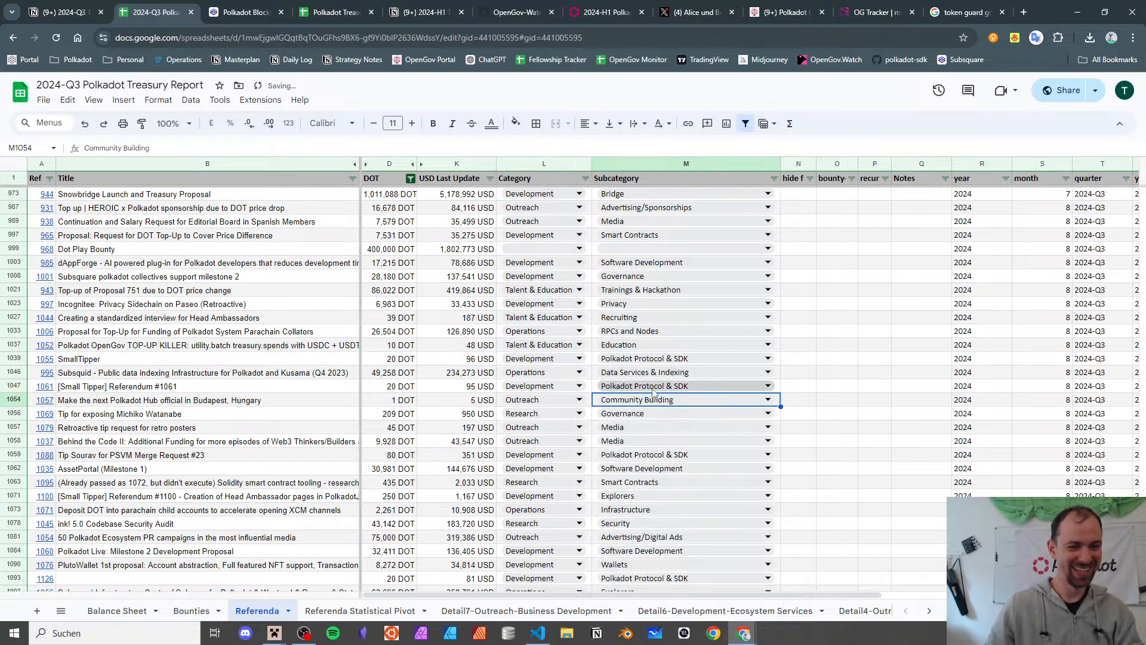
pyautogui.click(229, 403)
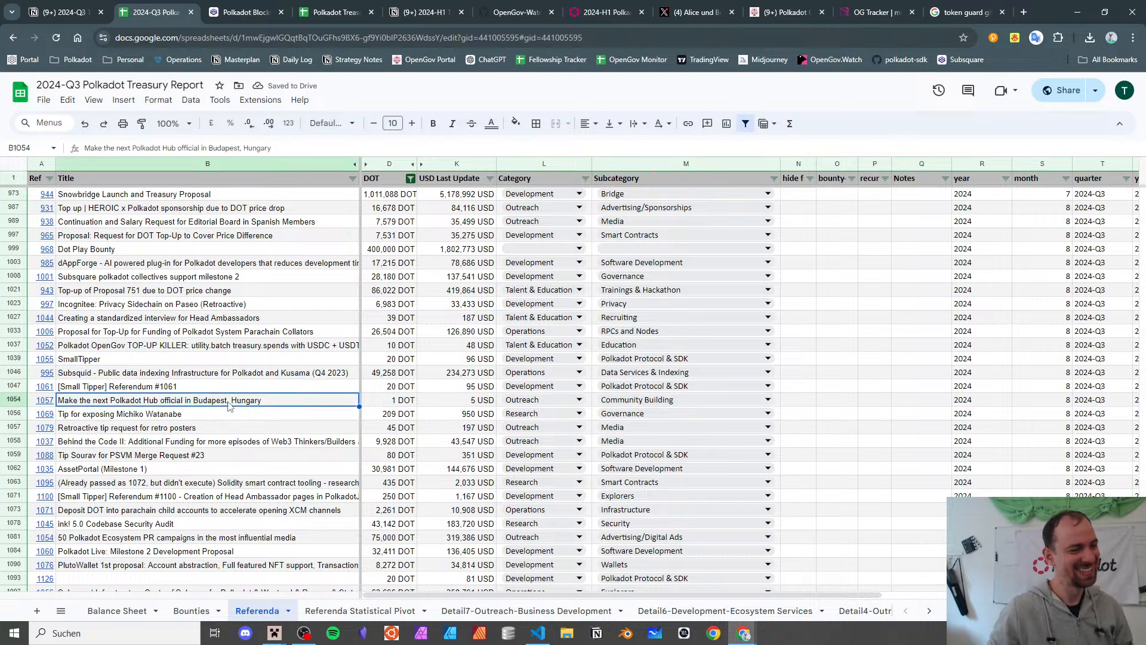
pyautogui.press('Down')
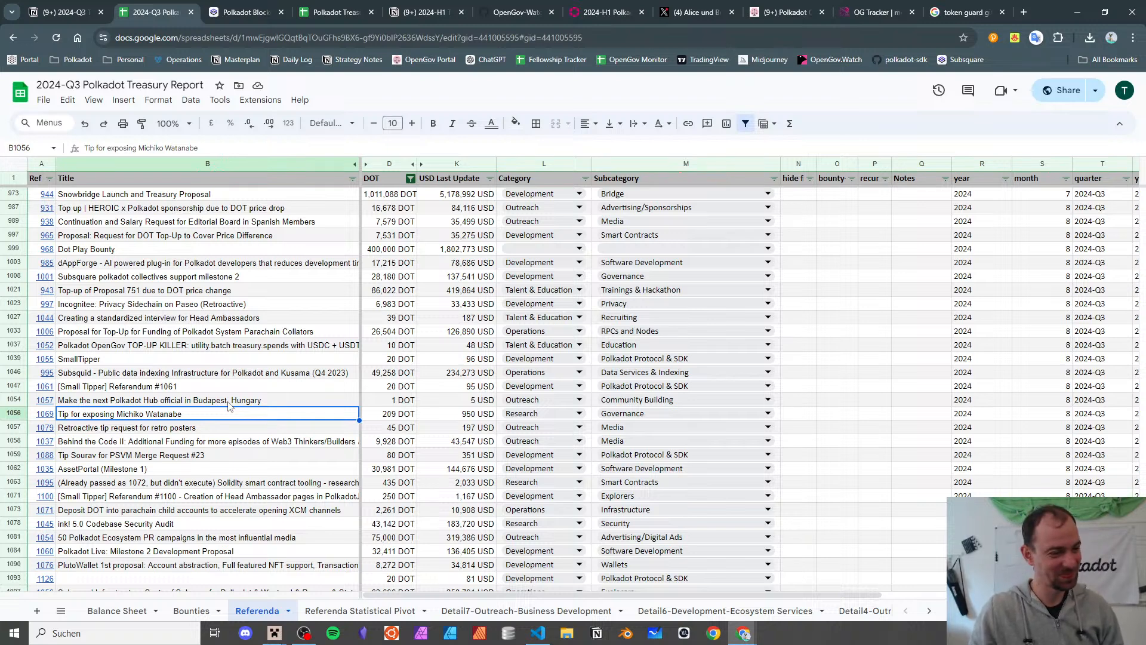
pyautogui.press('Right')
pyautogui.press('Right')
pyautogui.press('Right')
pyautogui.press('Right')
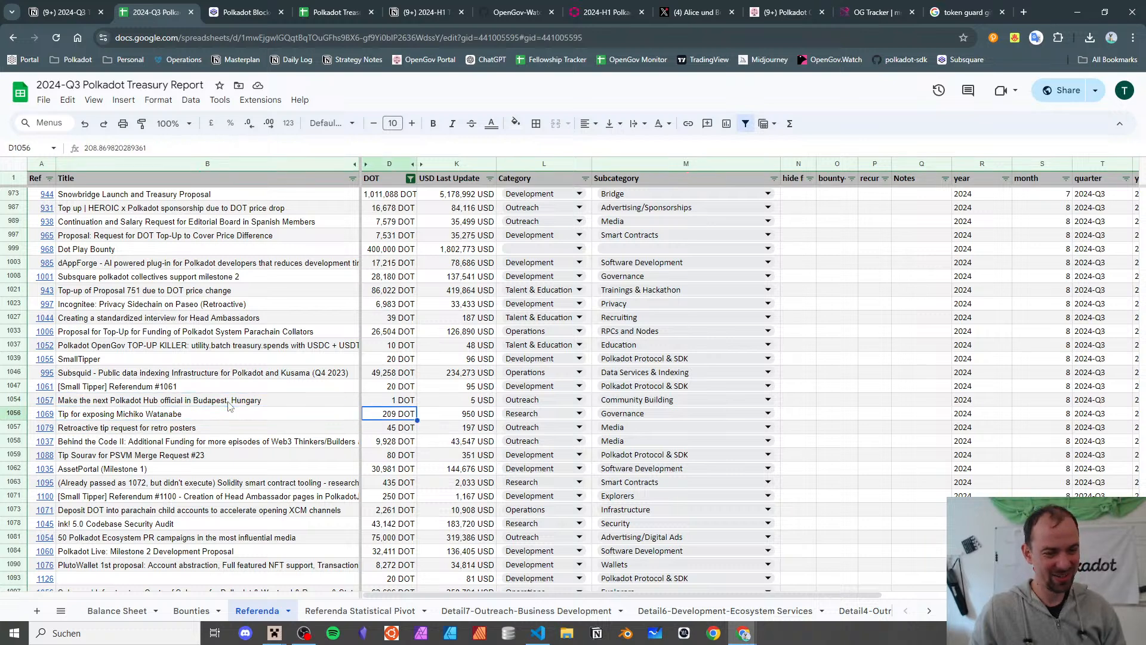
pyautogui.press('Left')
pyautogui.press('Left')
pyautogui.press('Left')
pyautogui.press('Left')
pyautogui.press('Left')
pyautogui.press('Right')
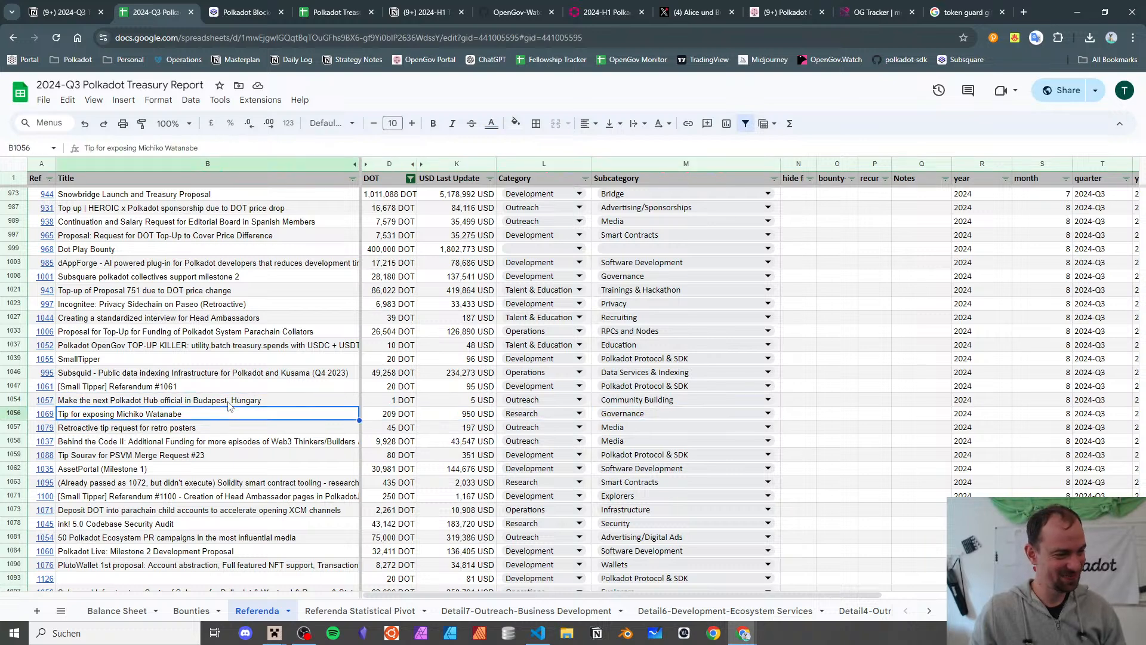
pyautogui.press('Down')
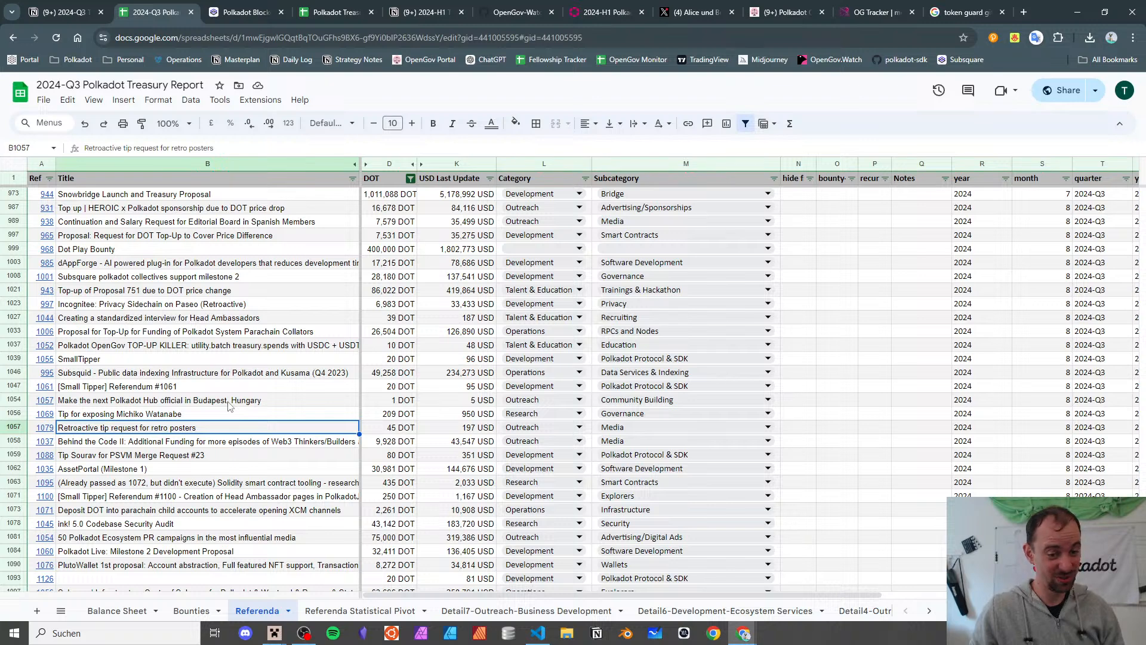
pyautogui.press('Right')
pyautogui.press('Right')
pyautogui.press('Right')
pyautogui.press('Right')
pyautogui.press('Left')
pyautogui.press('Left')
pyautogui.press('Left')
pyautogui.press('Left')
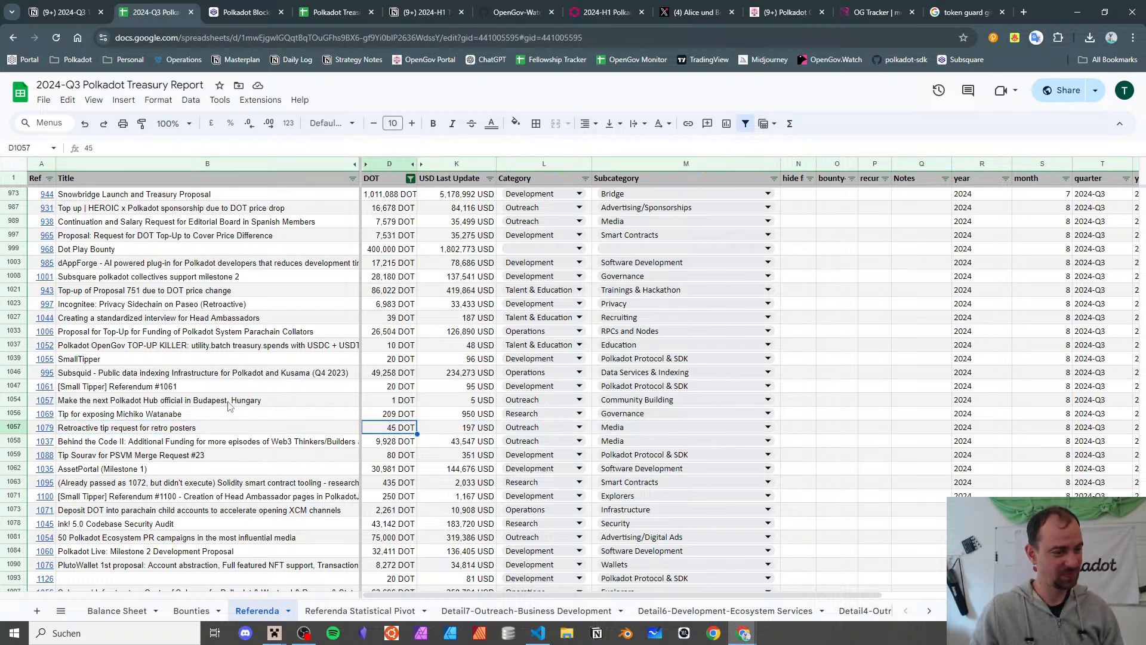
pyautogui.press('Down')
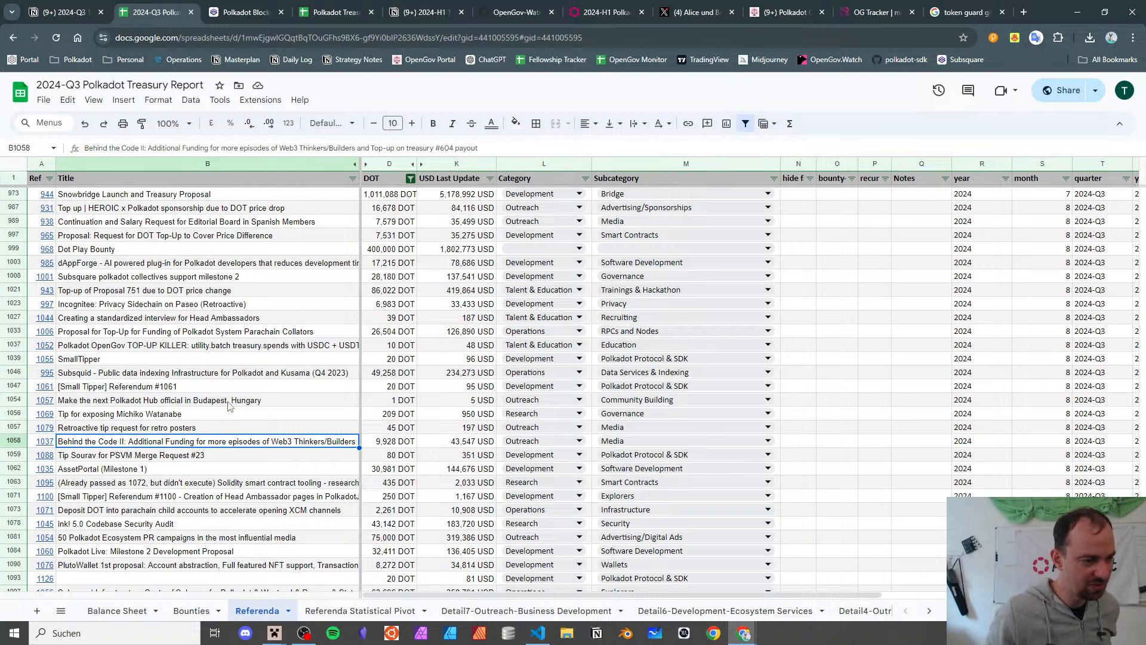
pyautogui.press('Down')
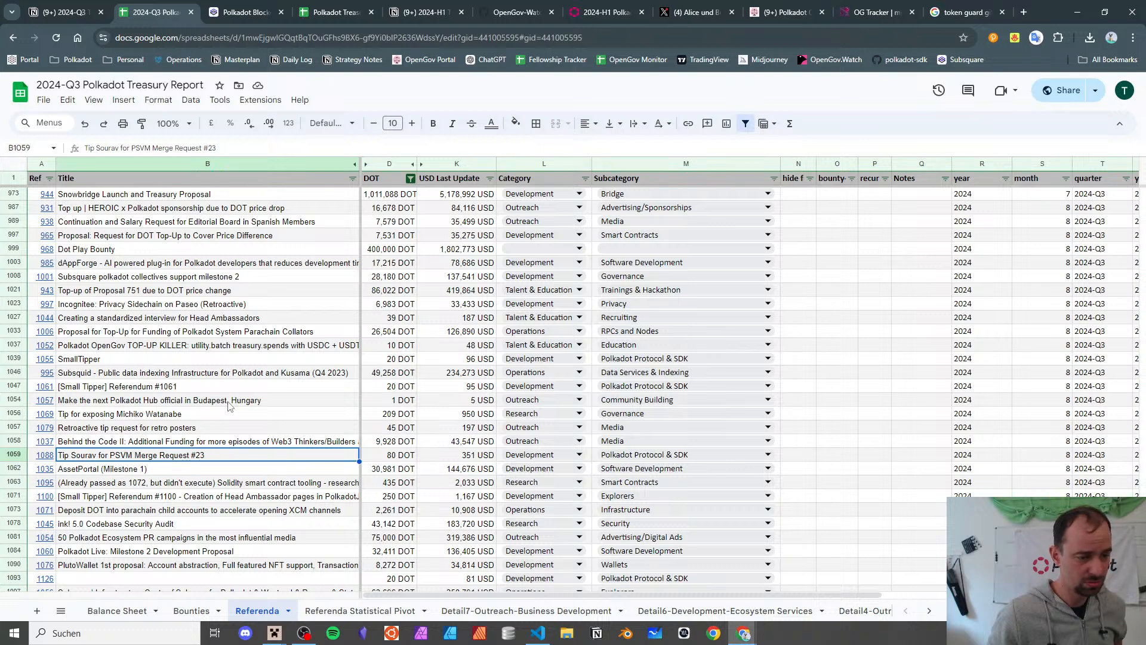
pyautogui.press('Down')
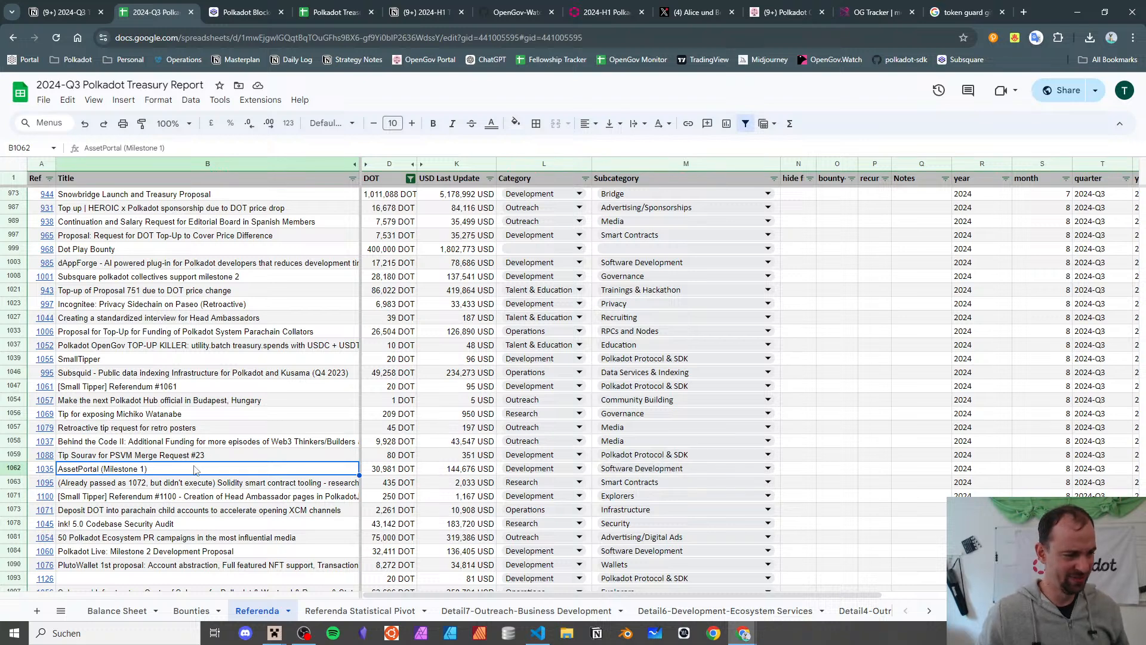
pyautogui.click(196, 484)
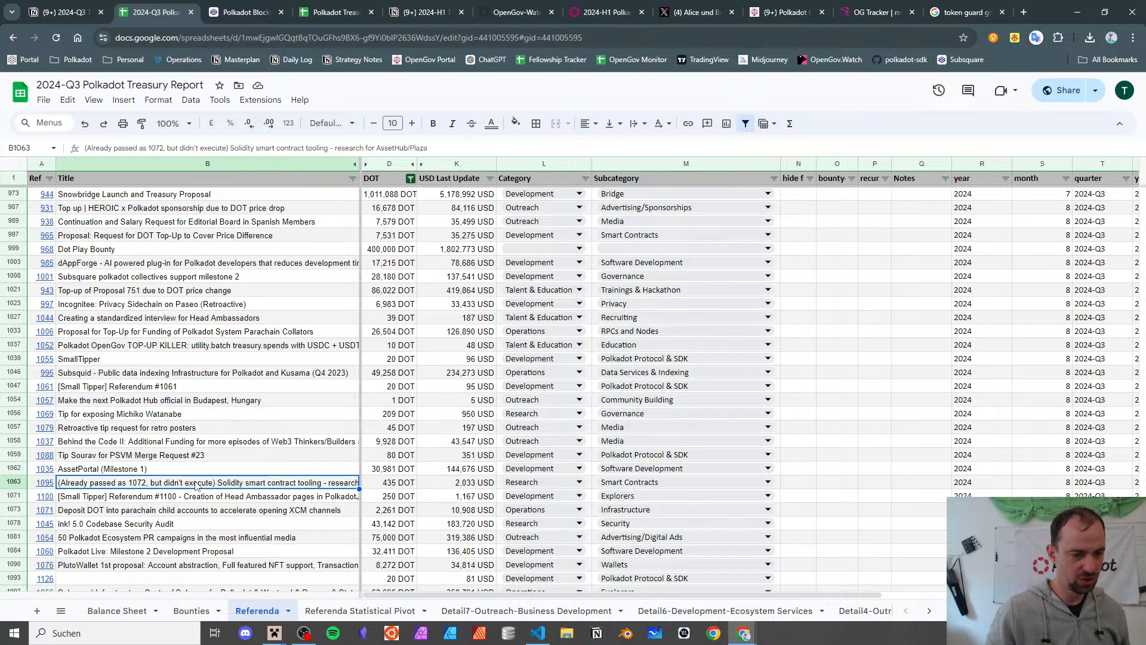
pyautogui.press('Down')
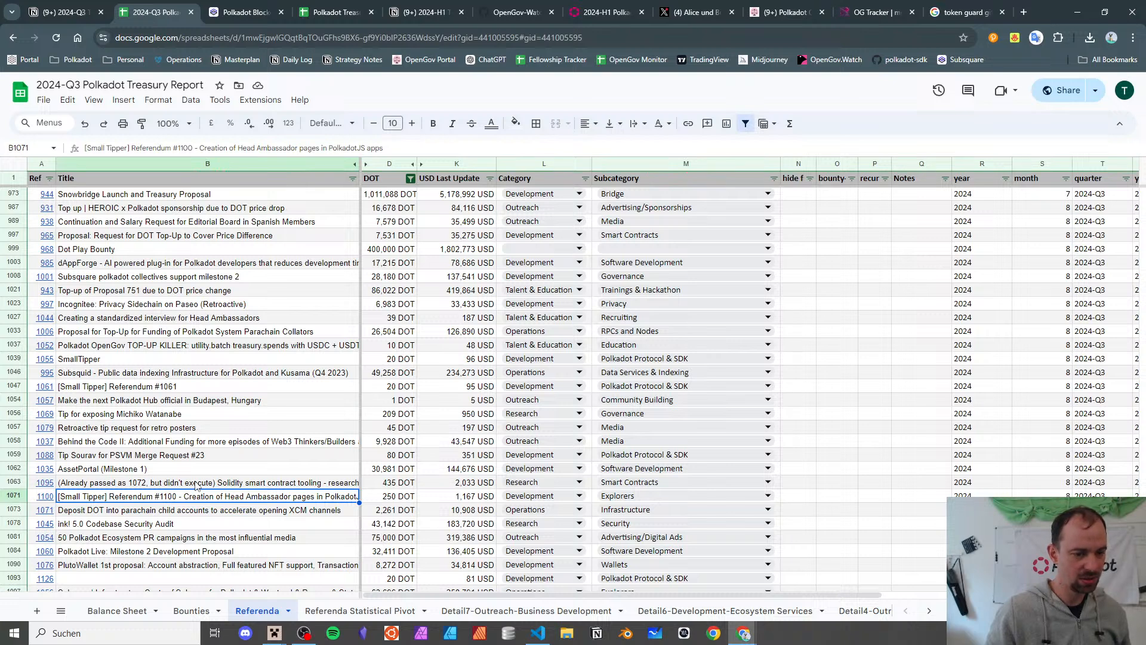
pyautogui.press('Down')
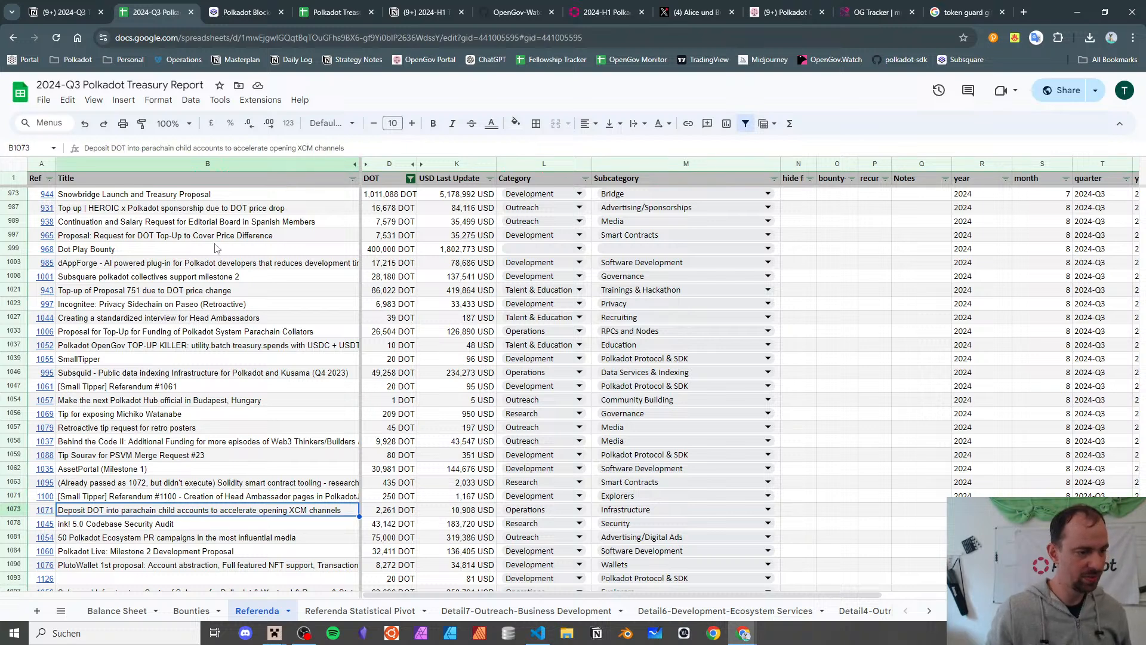
pyautogui.scroll(-2, 261, 356)
pyautogui.scroll(-1, 261, 357)
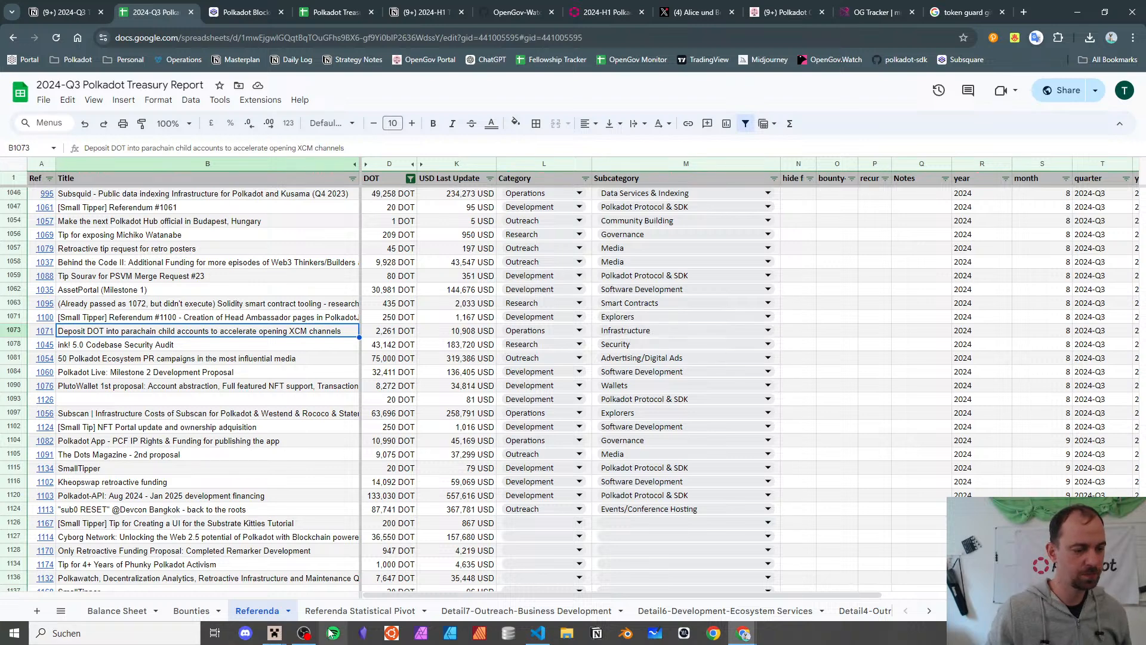
# - On the Referenda Statistical Pivot sheet, inspect the Outreach and Operations subcategory counts
pyautogui.click(346, 610)
pyautogui.scroll(5, 248, 382)
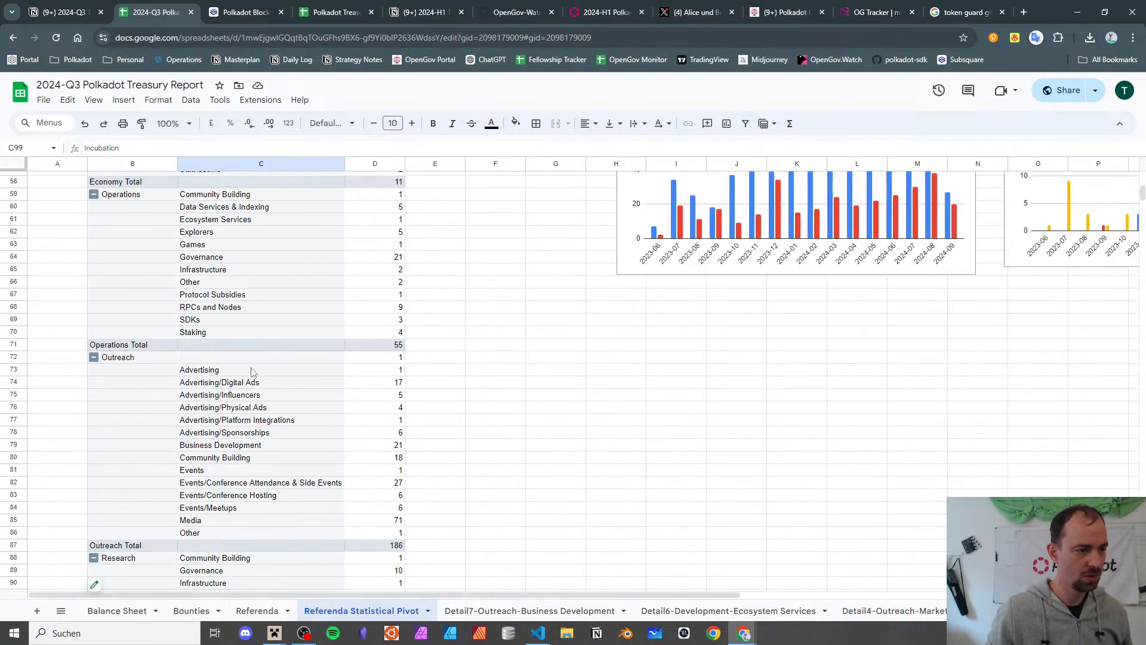
pyautogui.moveTo(255, 370); pyautogui.dragTo(273, 470)
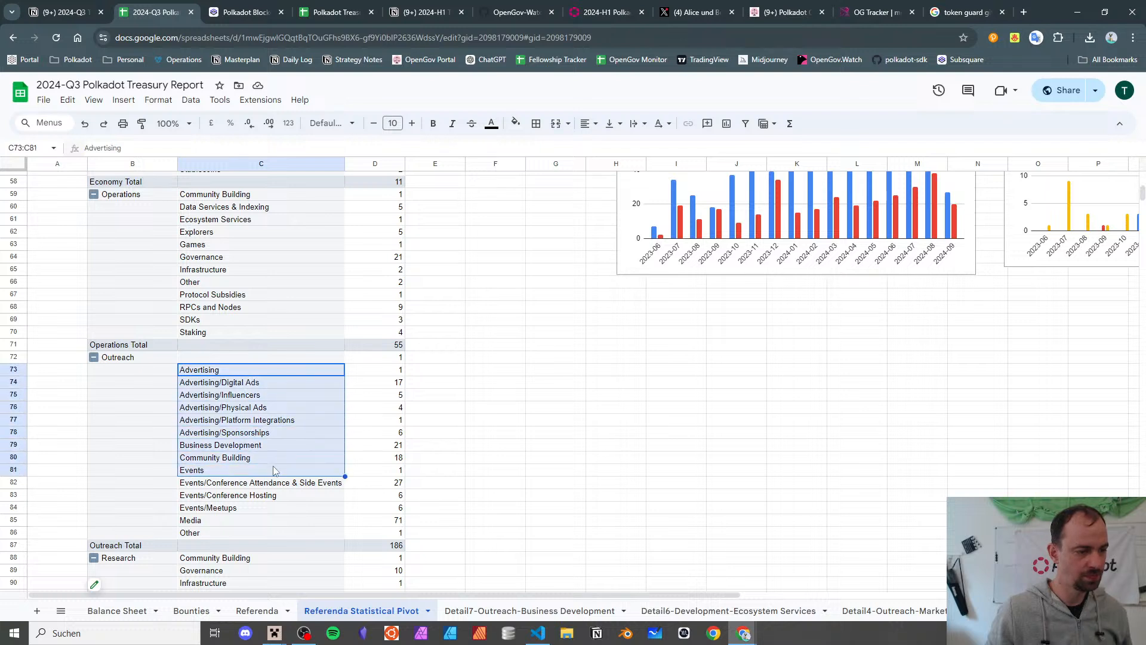
pyautogui.click(254, 520)
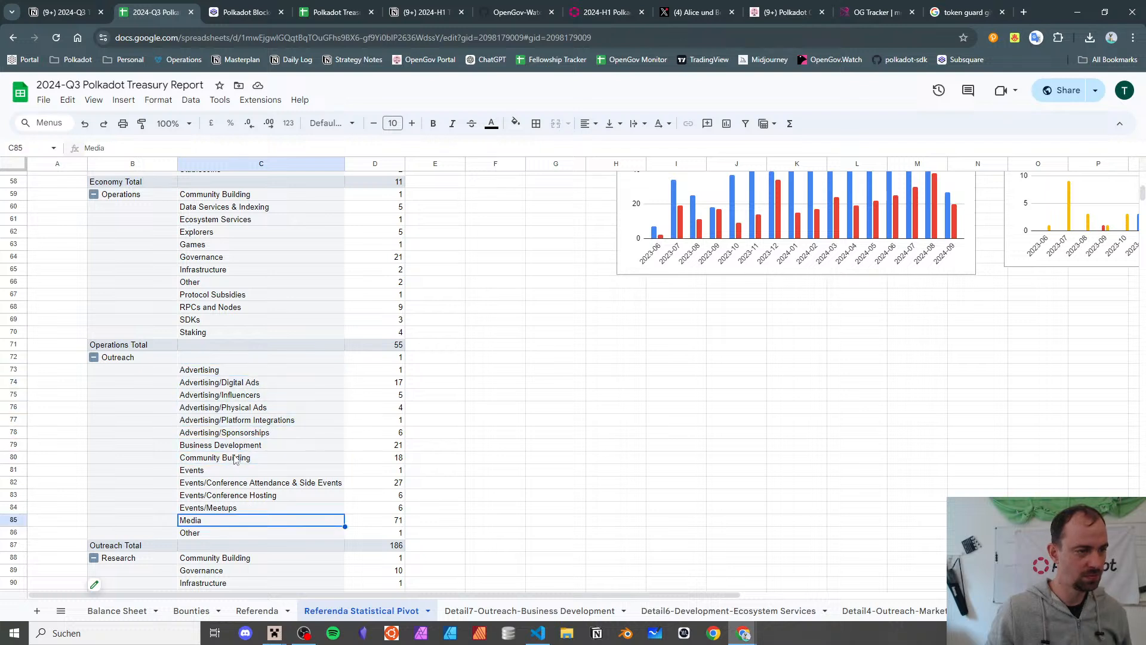
pyautogui.click(241, 221)
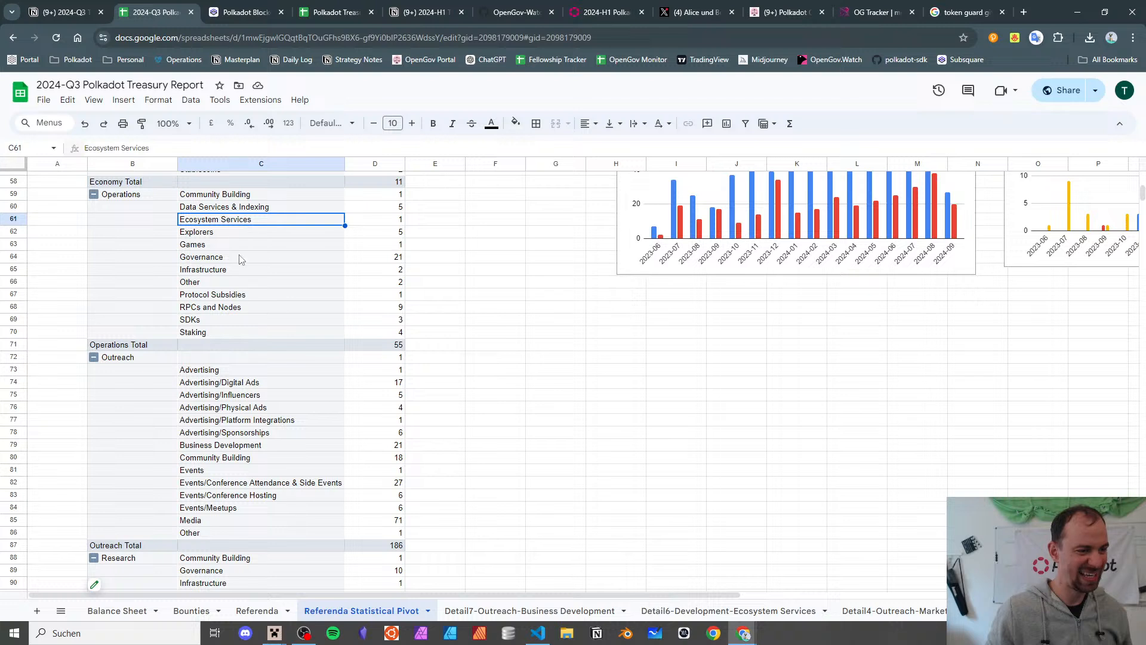
pyautogui.click(244, 295)
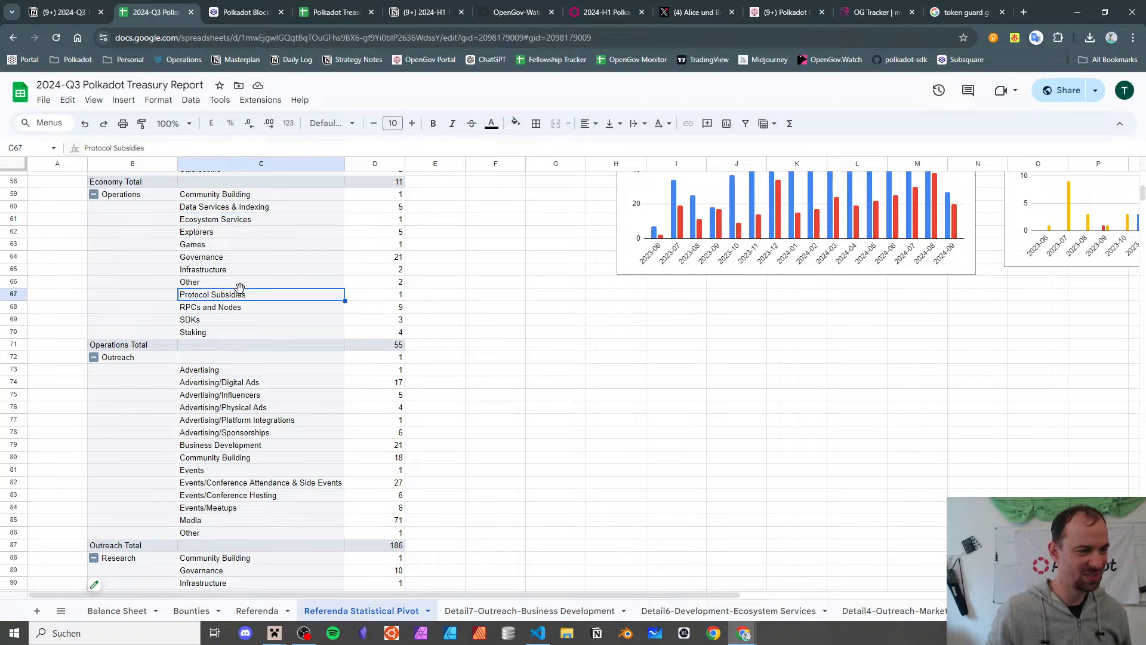
pyautogui.click(254, 233)
# - Compare the Deposit DOT row's Infrastructure subcategory with the pivot's Ecosystem Services entries
pyautogui.click(256, 225)
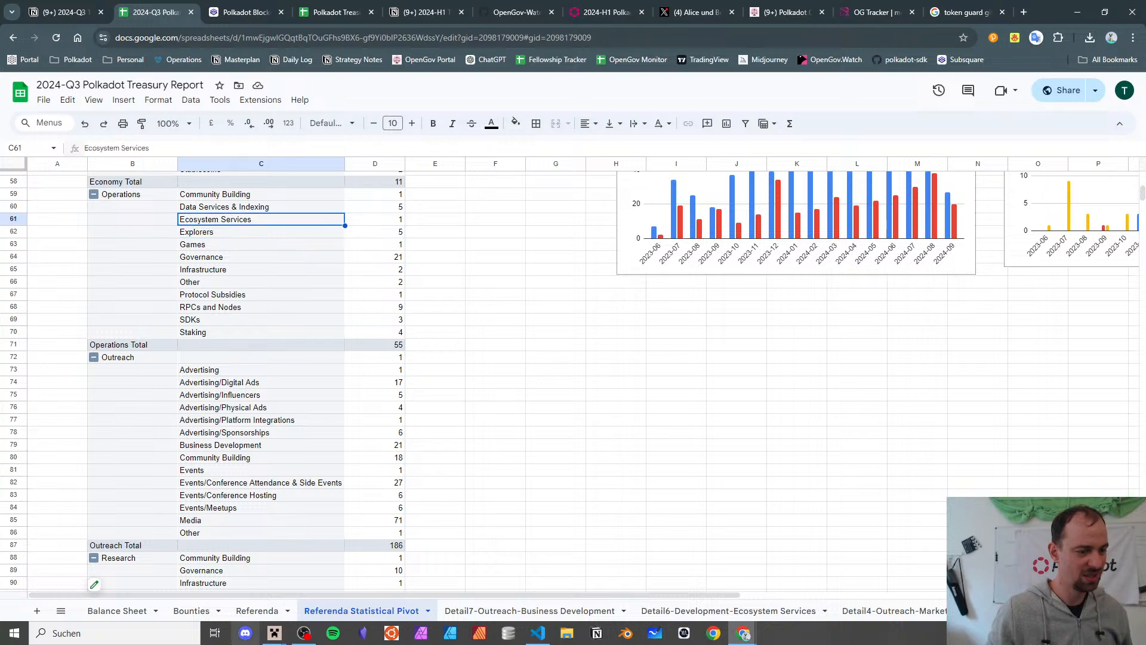
pyautogui.click(250, 612)
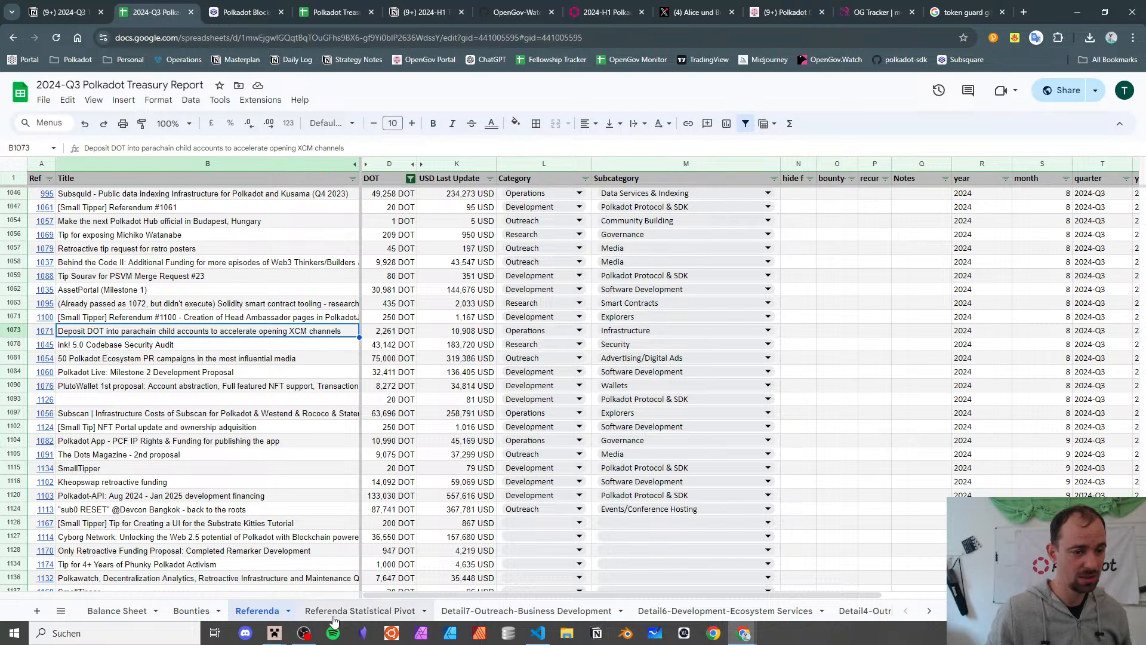
pyautogui.doubleClick(683, 331)
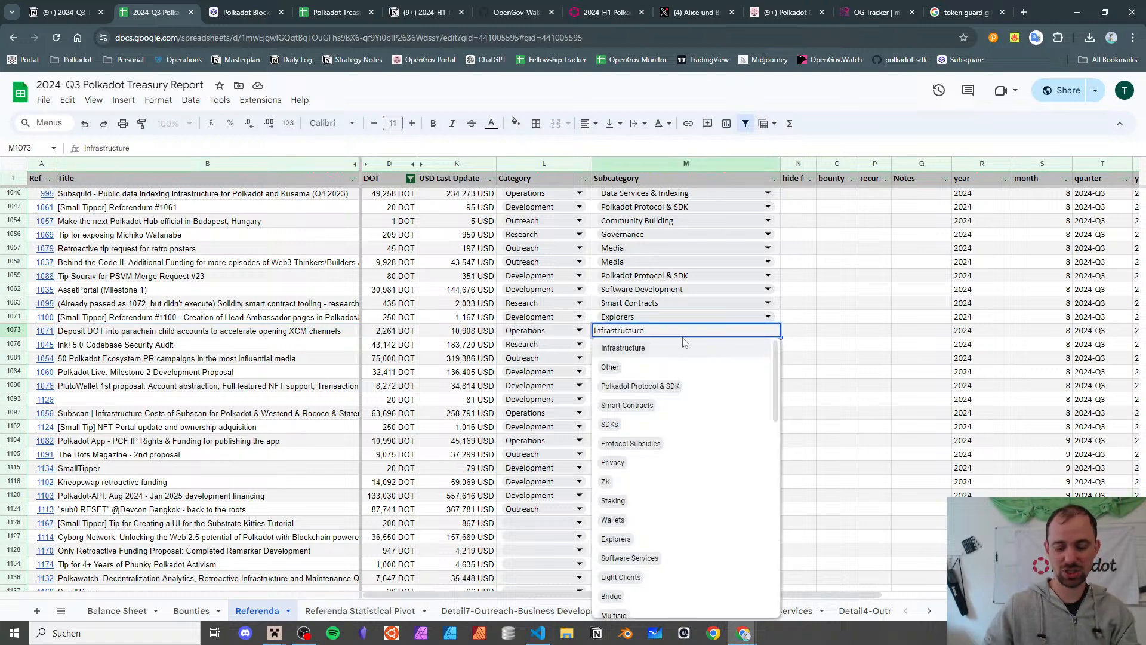
pyautogui.hotkey('ctrl', 'a')
pyautogui.click(684, 342)
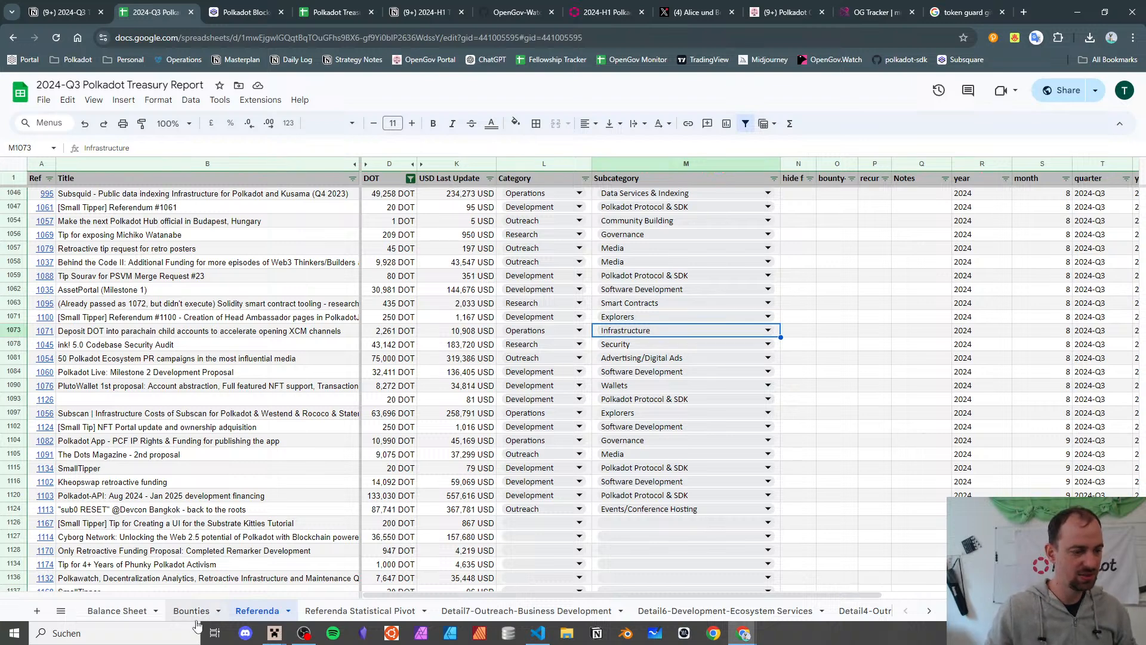
pyautogui.click(359, 610)
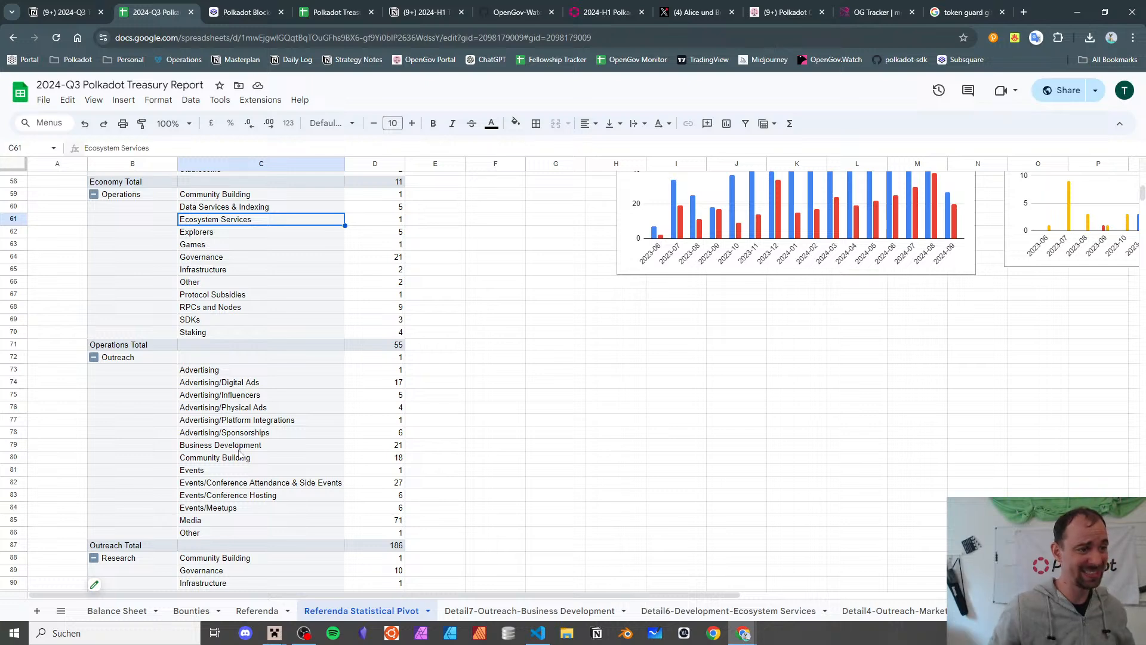
pyautogui.click(256, 610)
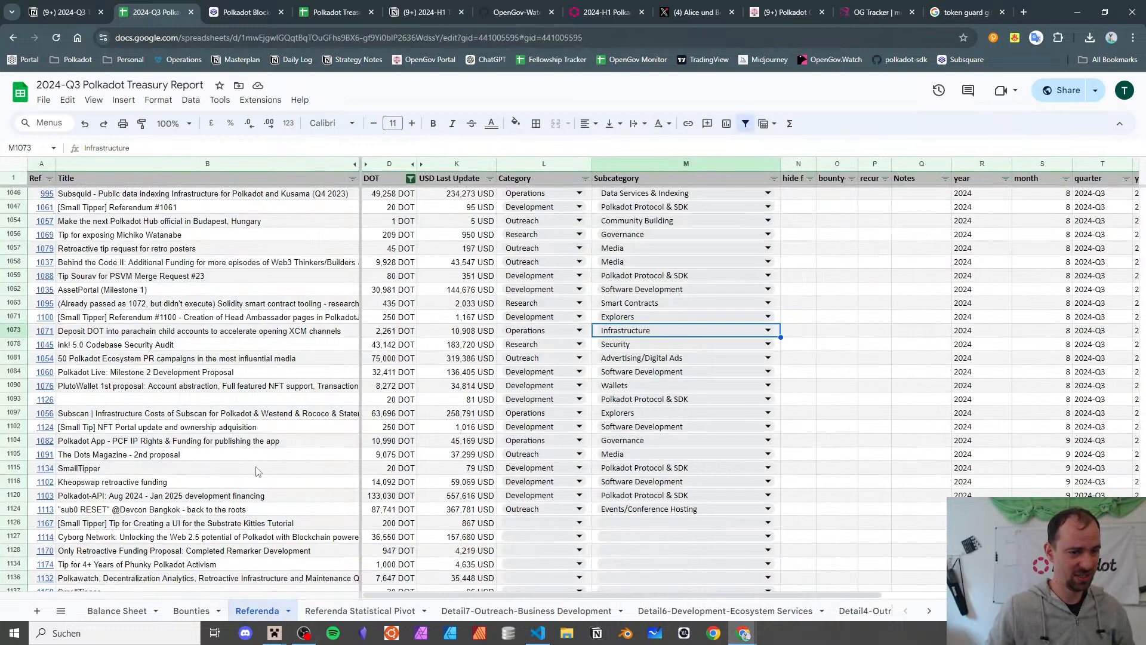
# - Change referendum 1071's subcategory from Infrastructure to Ecosystem Services
pyautogui.doubleClick(688, 334)
pyautogui.hotkey('ctrl', 'a')
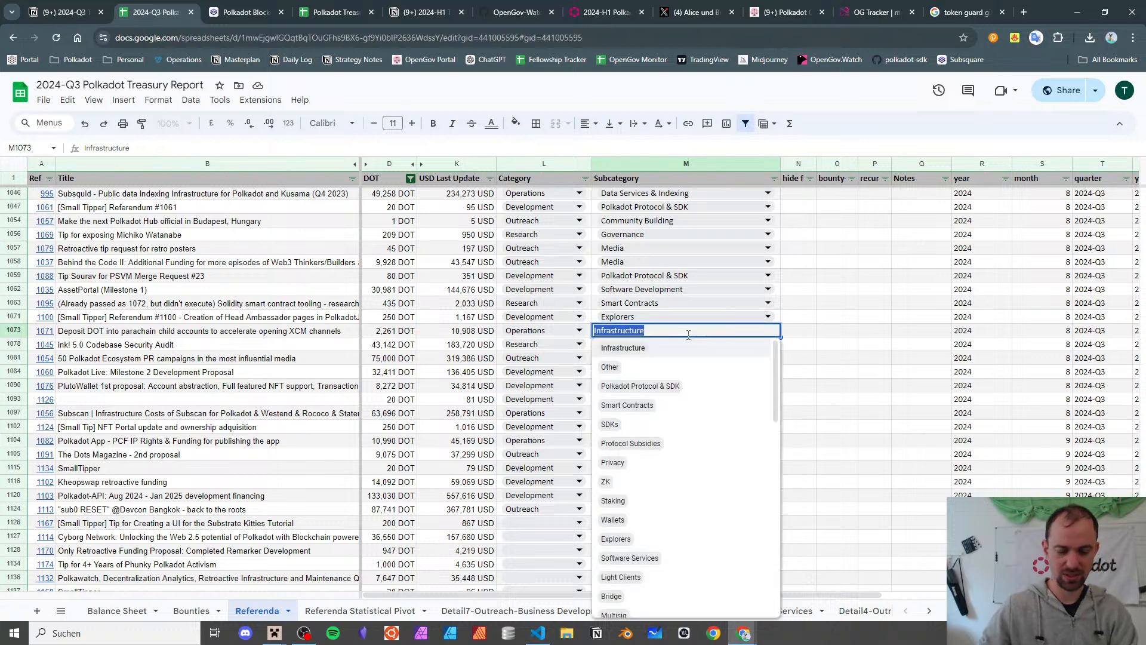
pyautogui.write('xcm')
pyautogui.press('BackSpace')
pyautogui.press('BackSpace')
pyautogui.press('BackSpace')
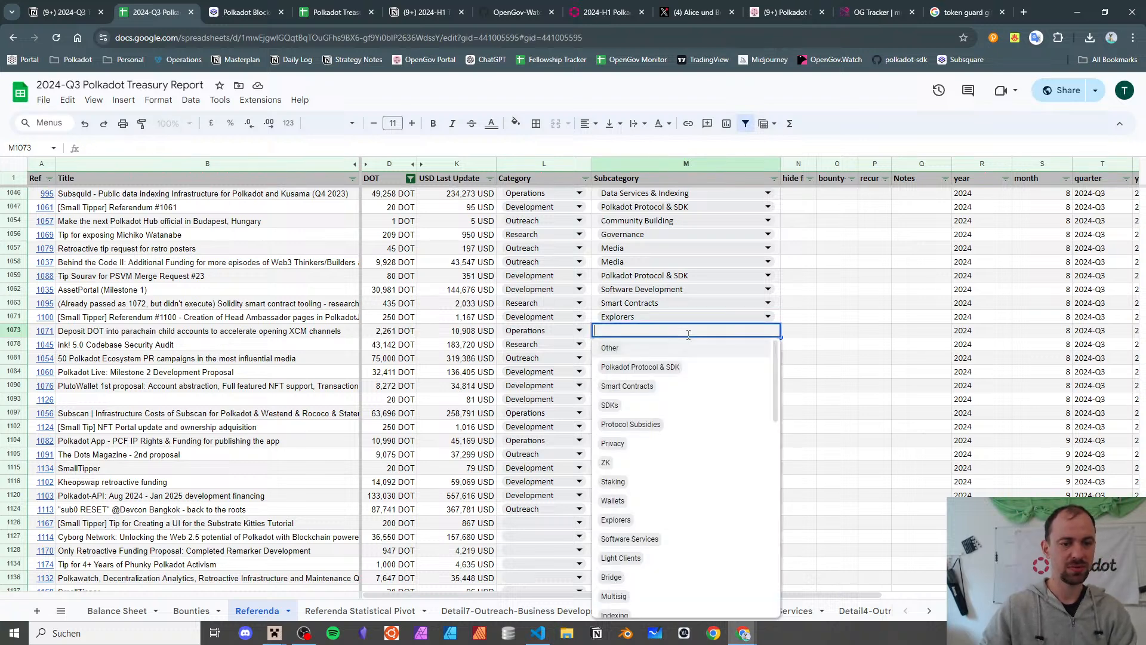
pyautogui.write('eco')
pyautogui.click(690, 347)
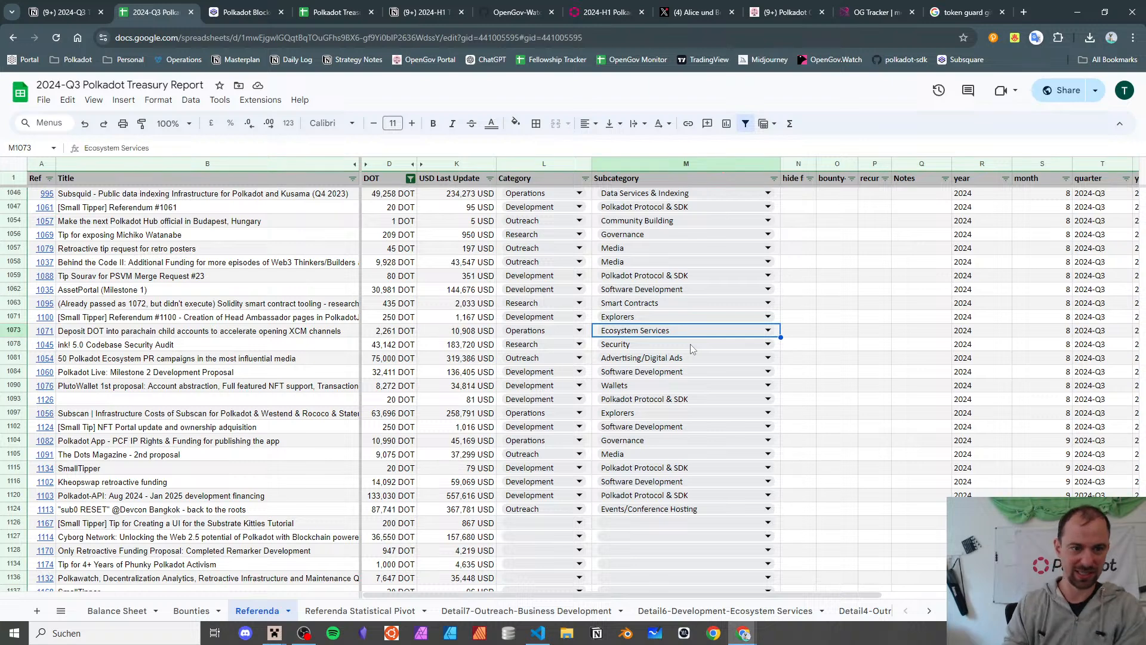
pyautogui.click(279, 335)
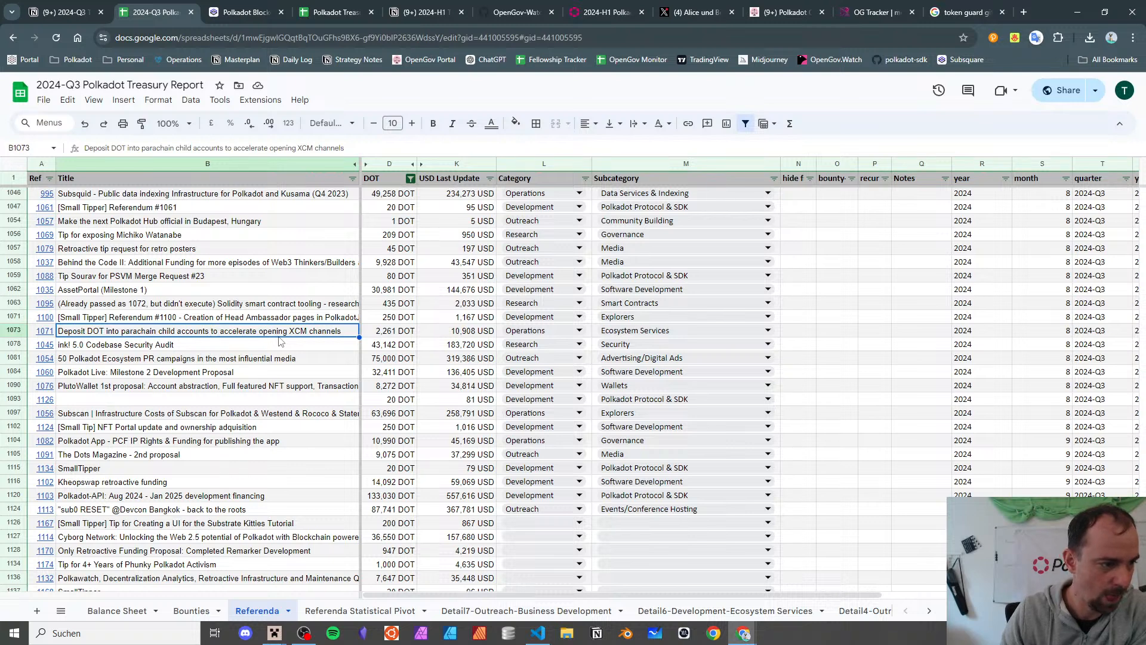
pyautogui.click(280, 341)
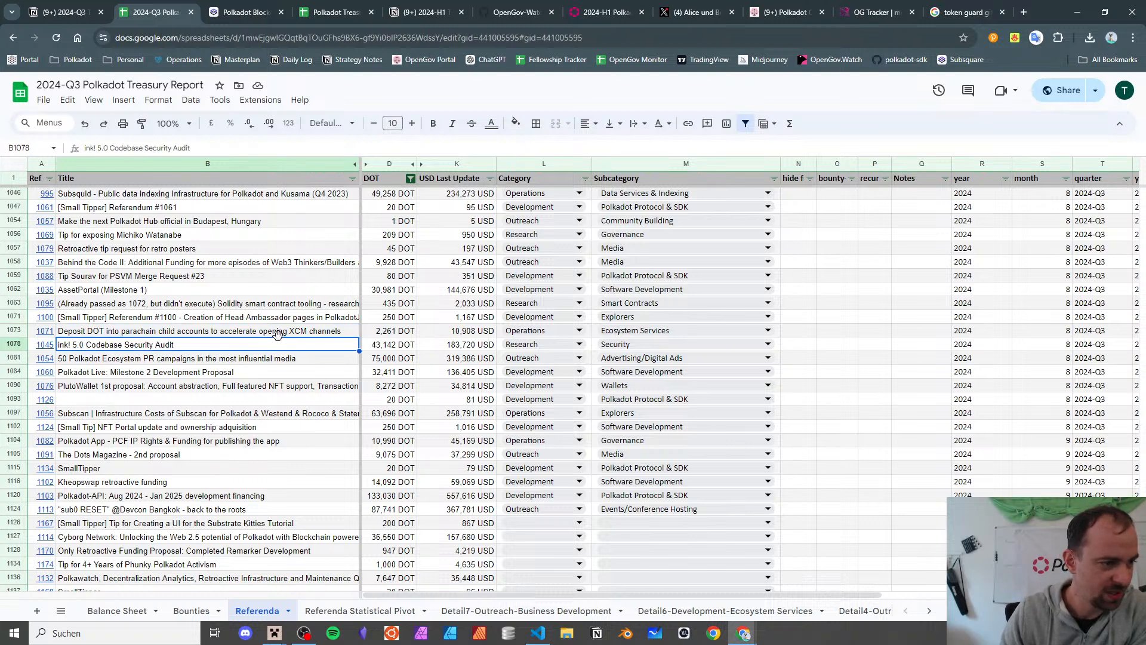
pyautogui.press('Down')
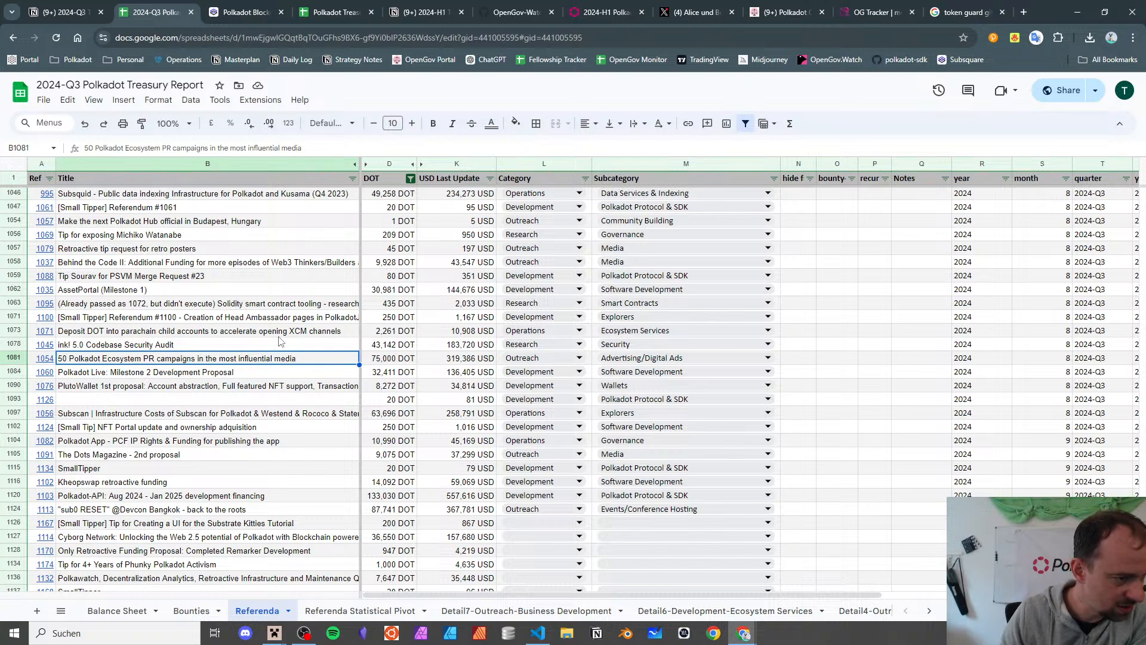
pyautogui.press('Down')
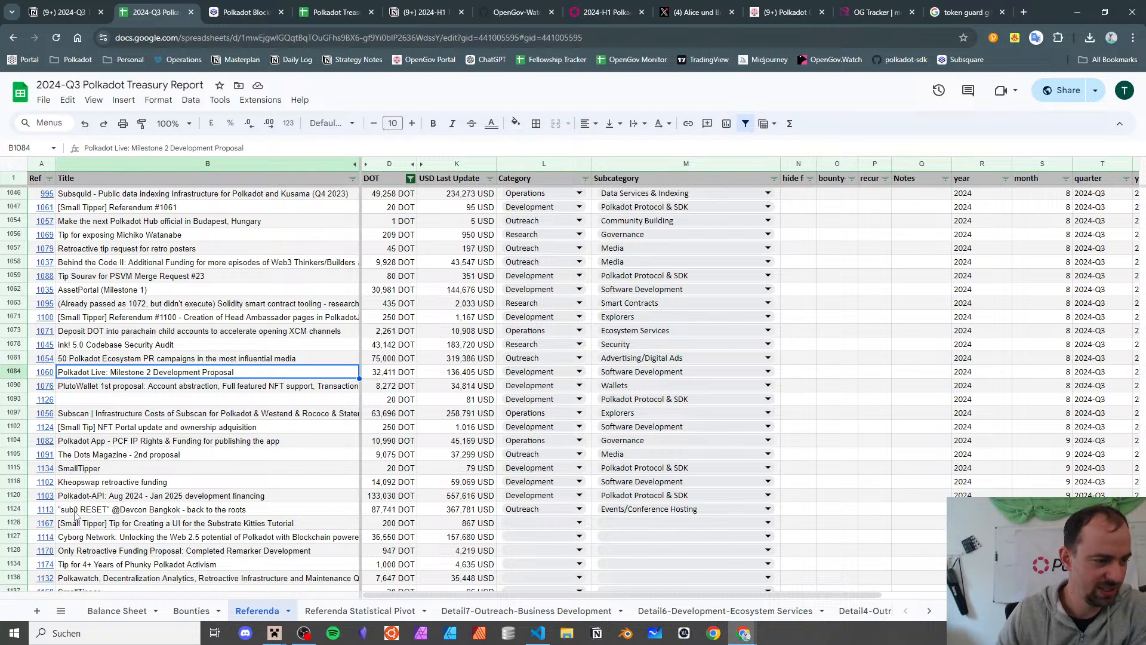
pyautogui.click(44, 375)
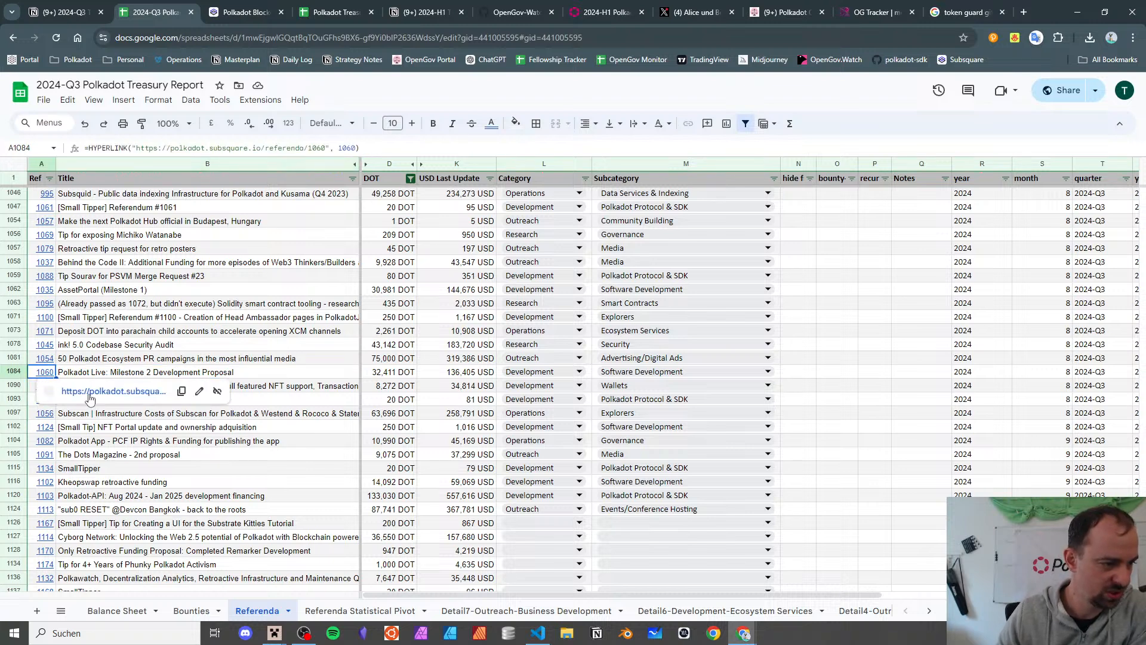
pyautogui.click(127, 394)
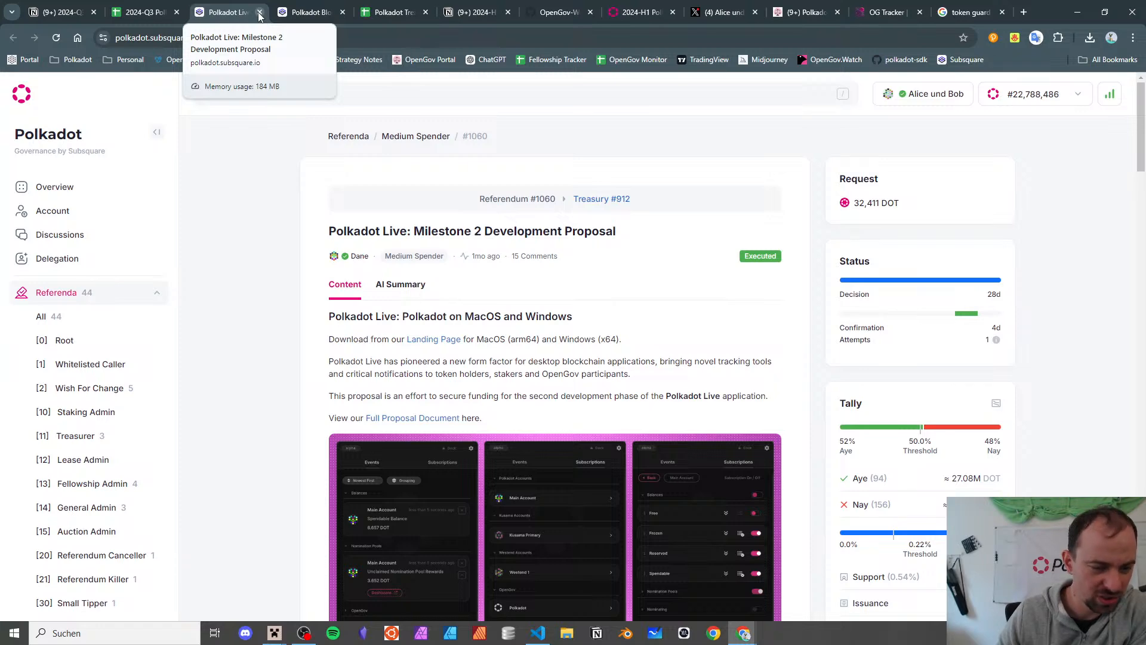
pyautogui.click(259, 13)
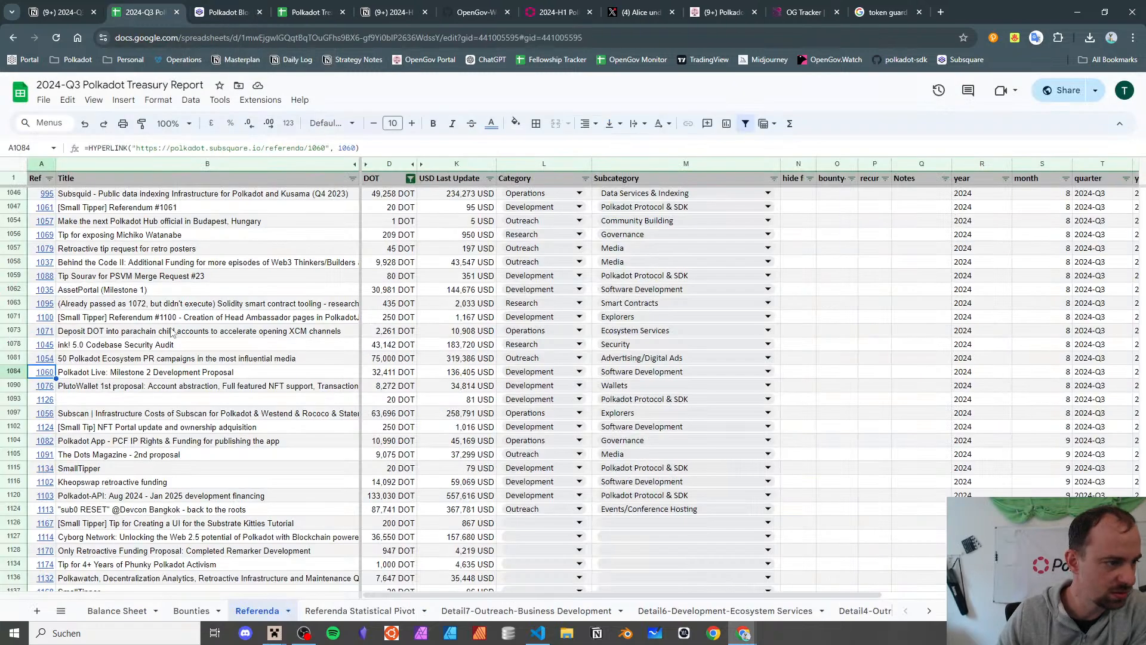
pyautogui.click(185, 372)
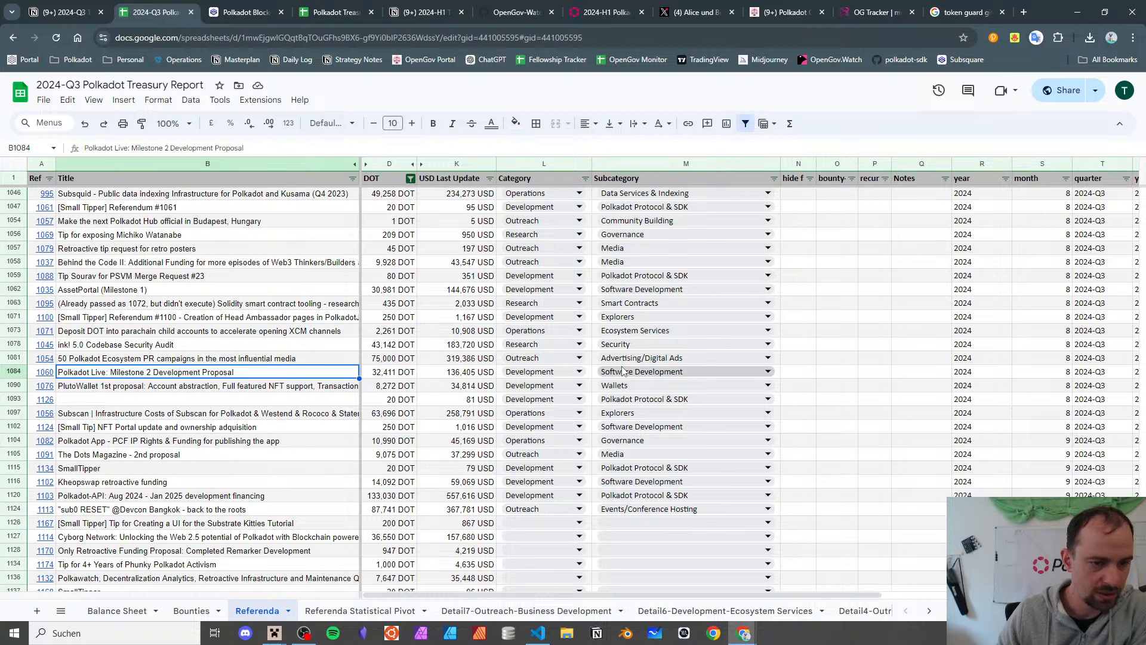
pyautogui.press('Left')
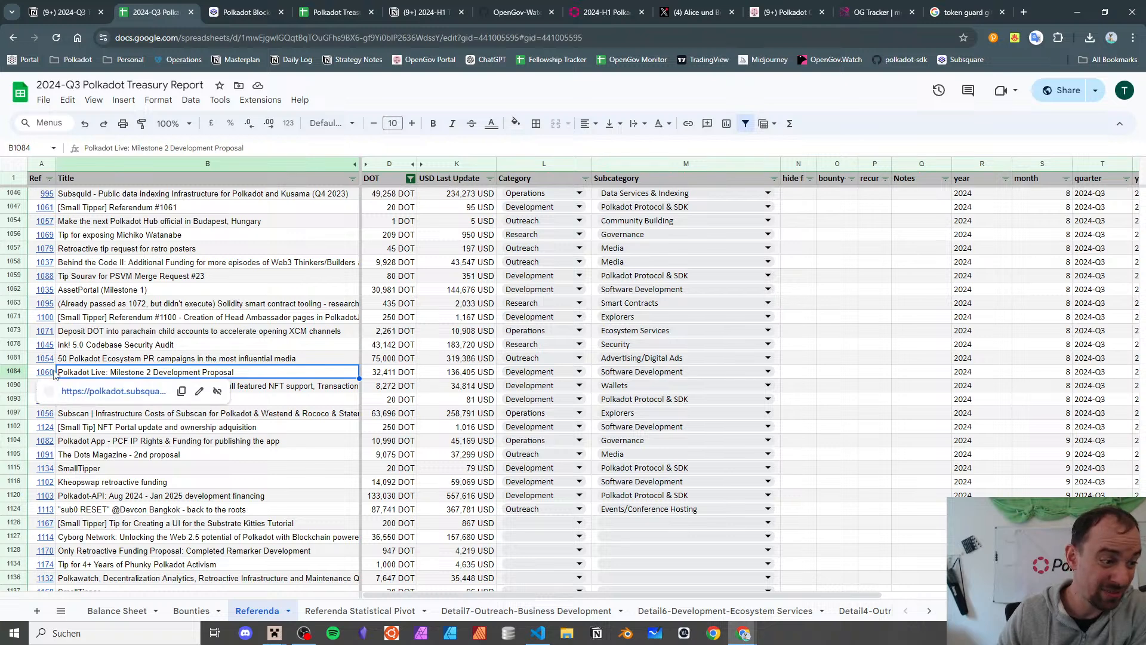
pyautogui.hotkey('alt', 'Return')
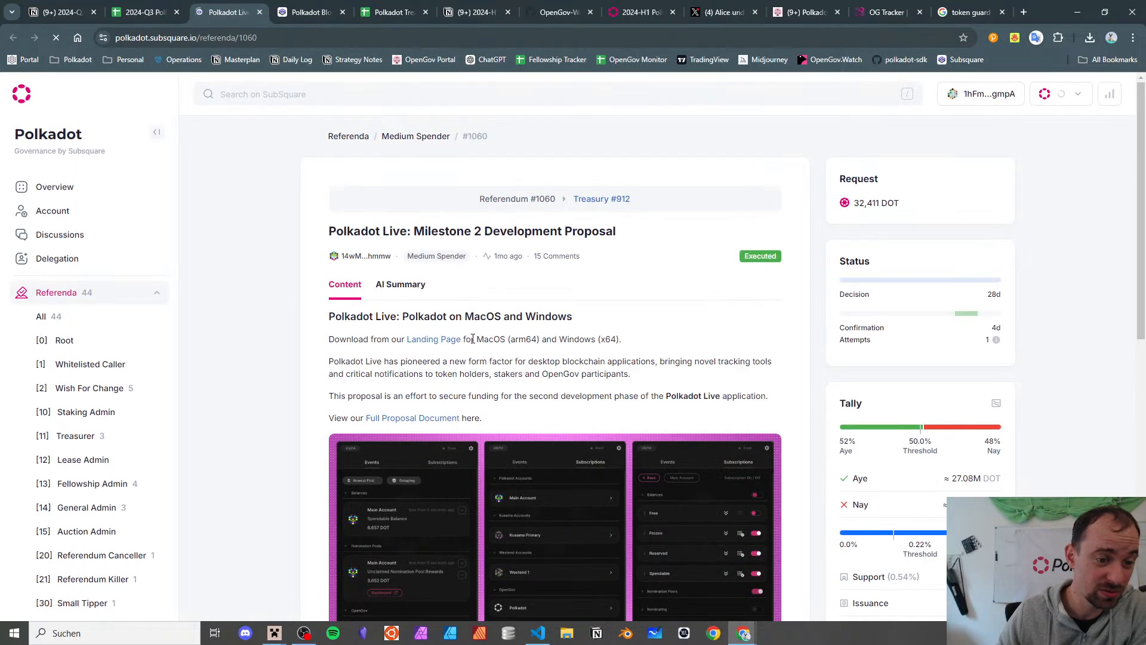
pyautogui.scroll(1, 471, 341)
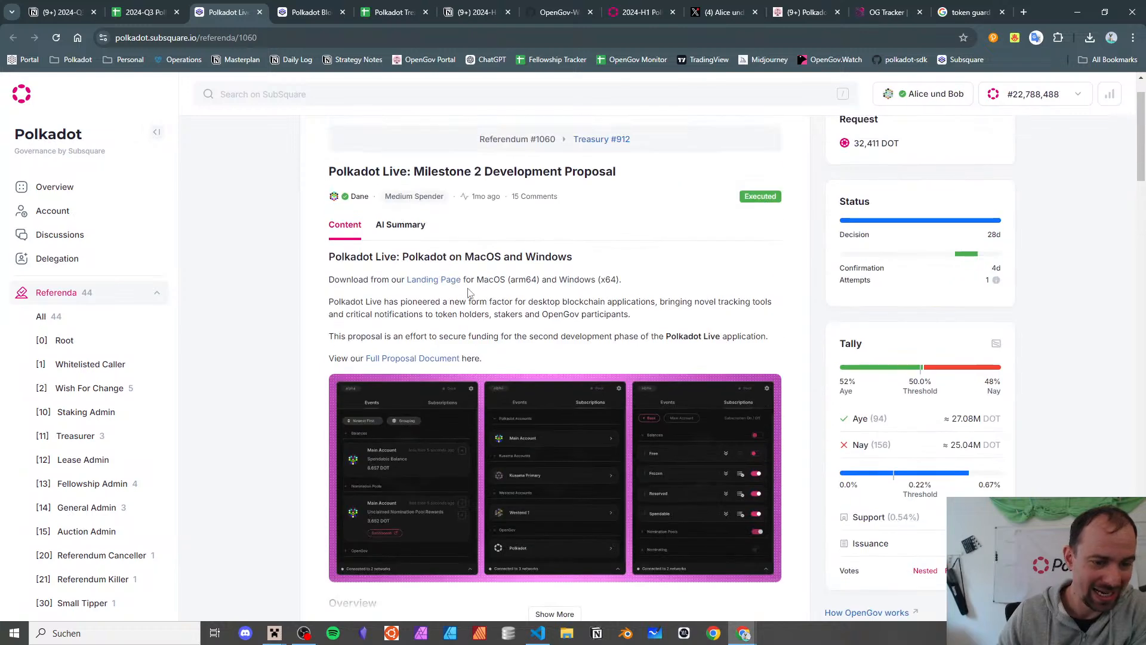
# - Change referendum 1060's subcategory from Software Development to Explorers
pyautogui.click(260, 12)
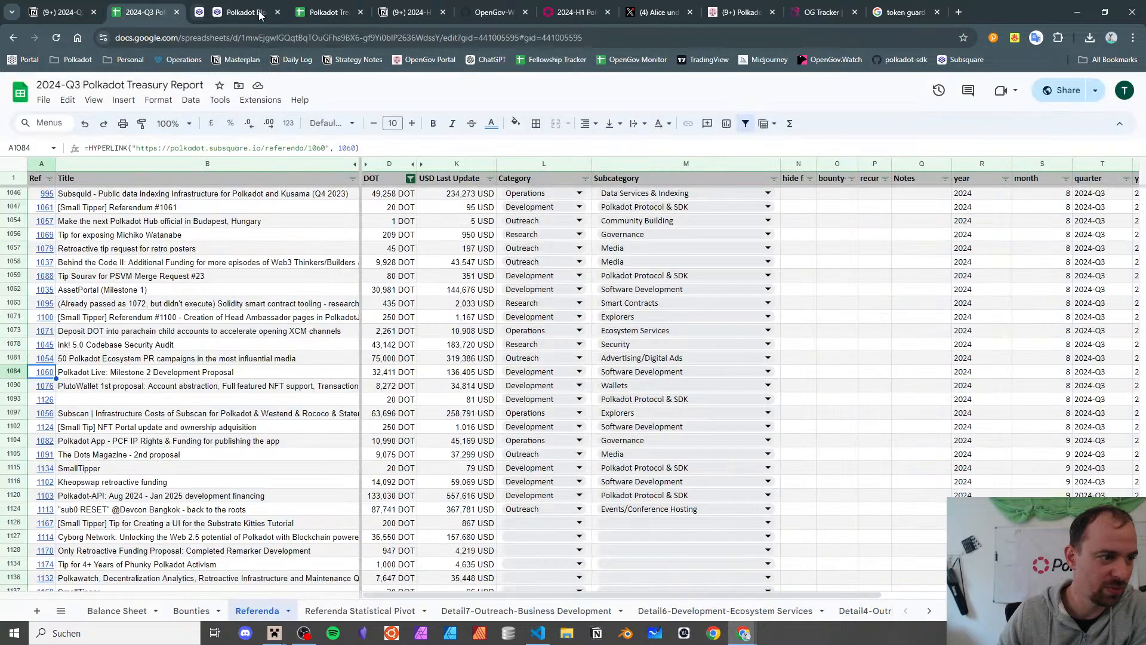
pyautogui.click(625, 372)
pyautogui.press('Return')
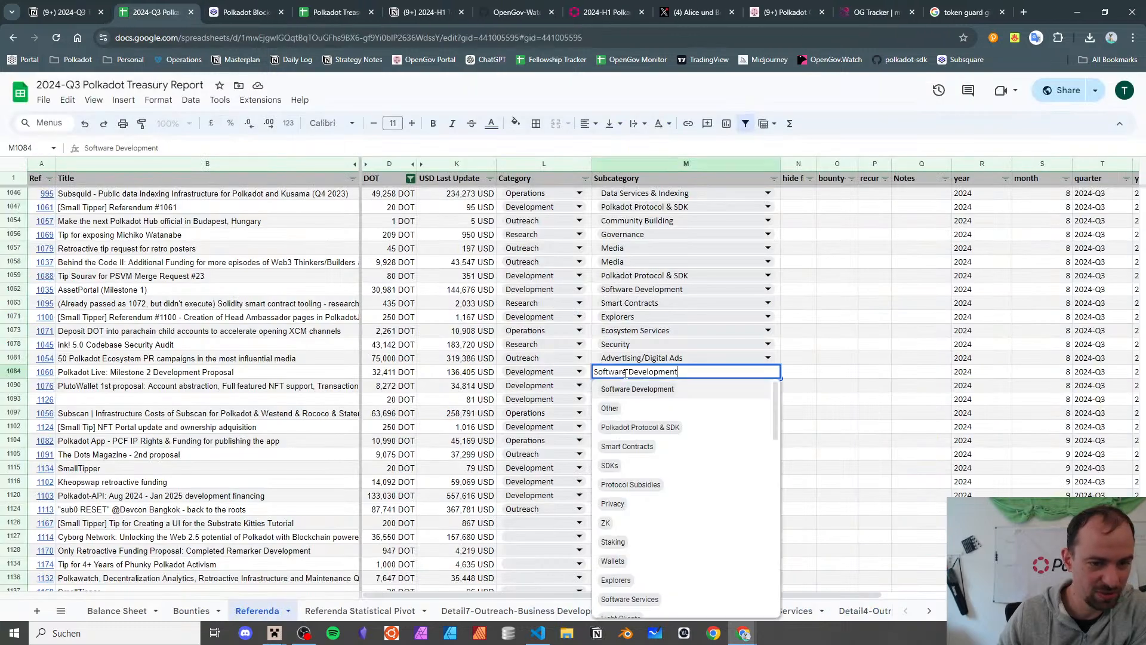
pyautogui.hotkey('ctrl', 'a')
pyautogui.write('exp')
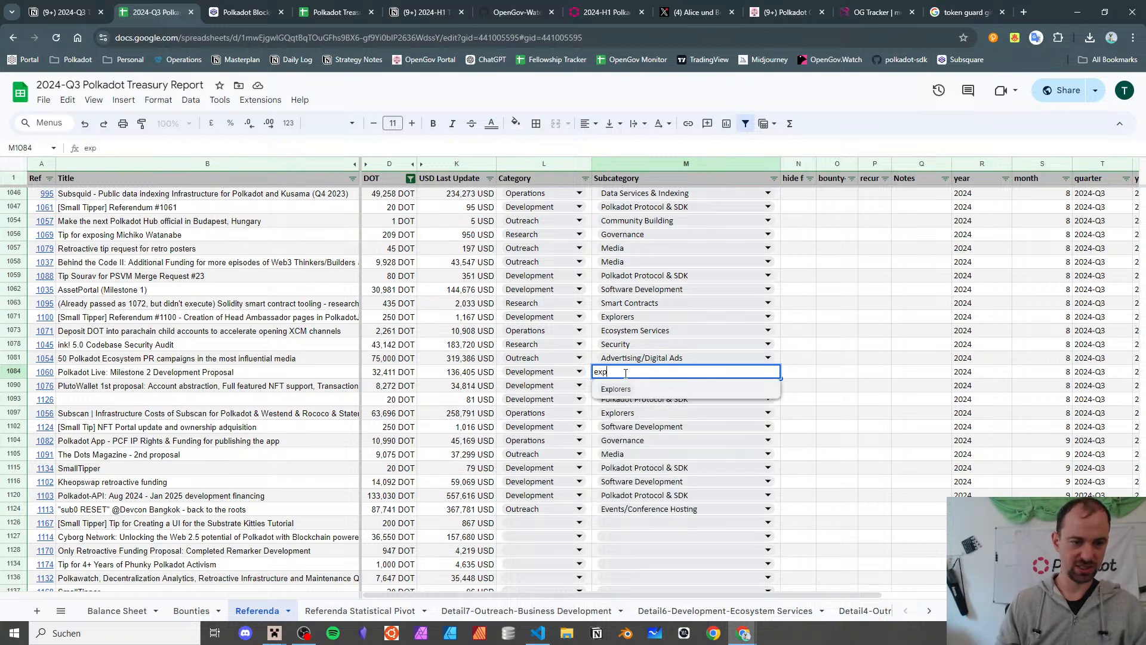
pyautogui.click(650, 394)
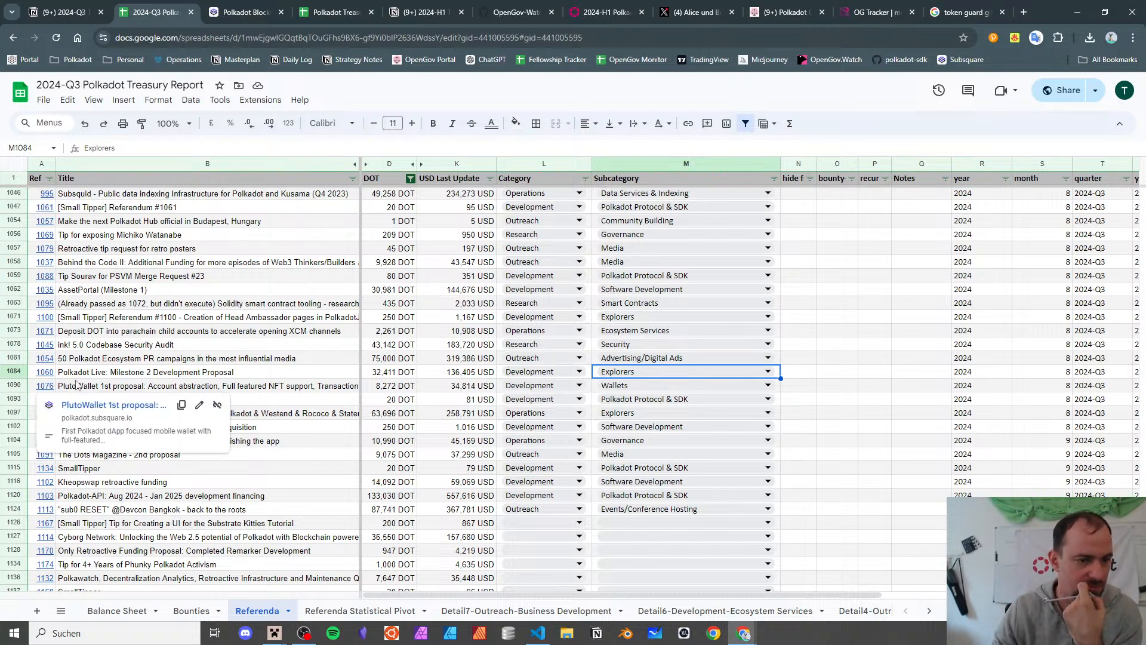
# - Review the Polkadot Live, PlutoWallet, Subscan and NFT Portal tip rows, including 1060's USD amount
pyautogui.click(242, 374)
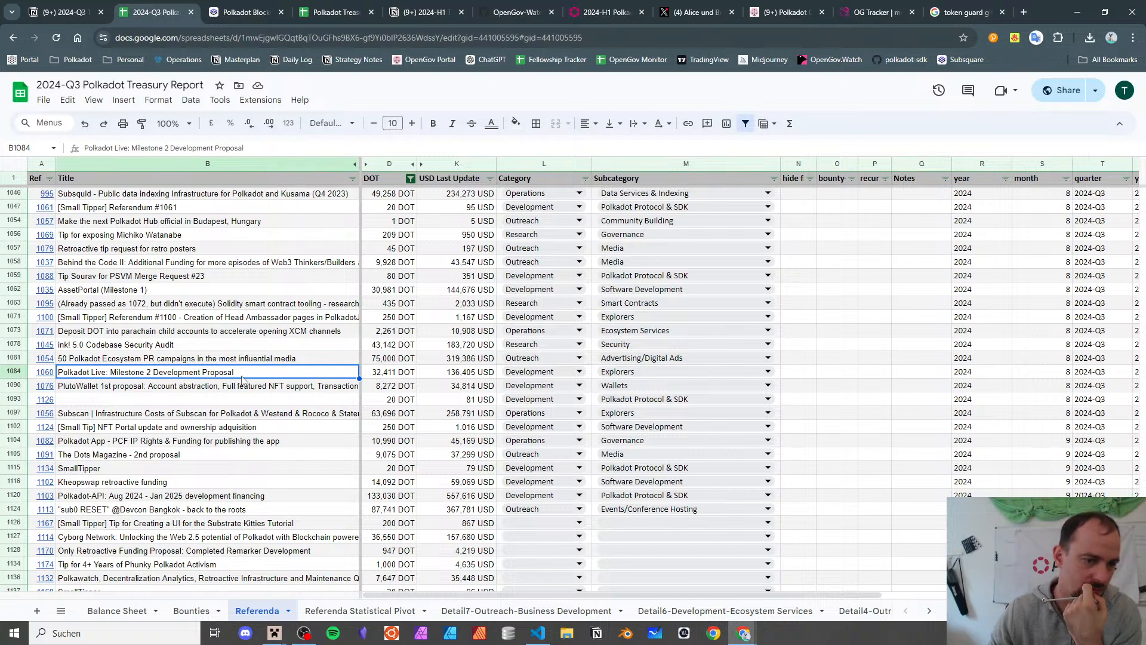
pyautogui.click(471, 376)
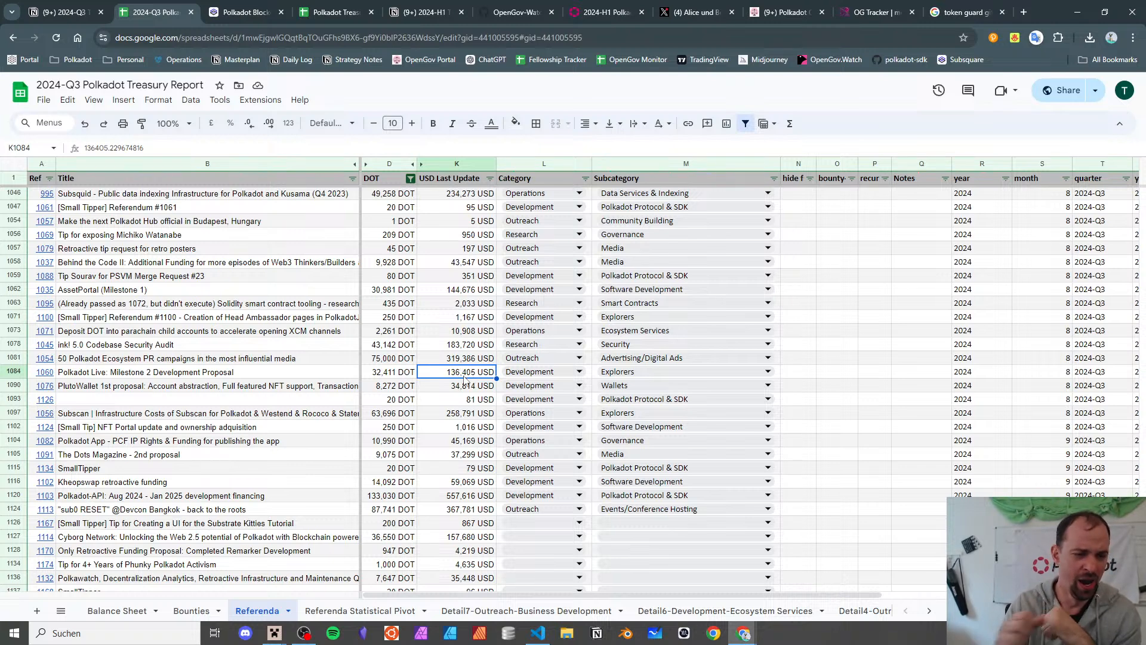
pyautogui.click(220, 387)
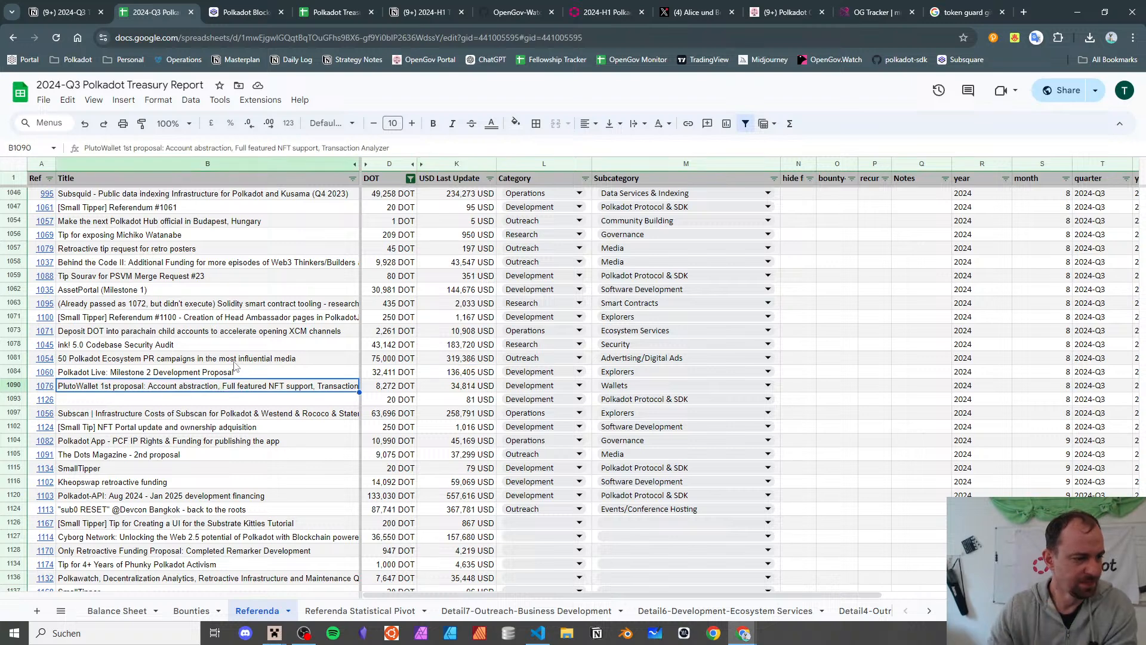
pyautogui.scroll(-1, 241, 366)
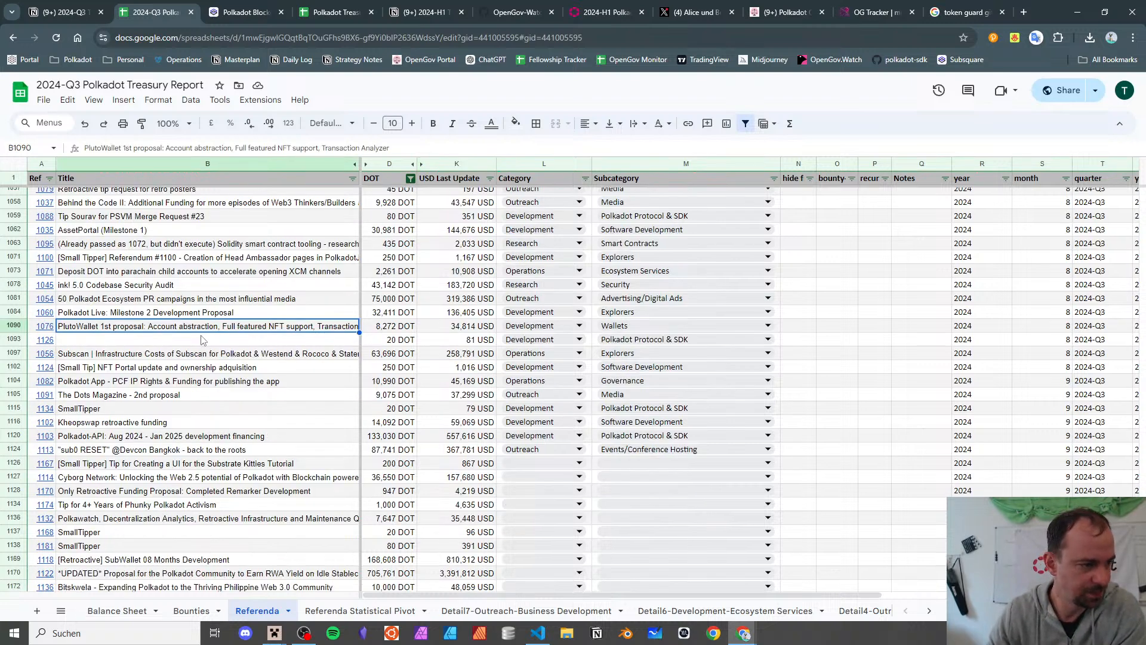
pyautogui.click(323, 355)
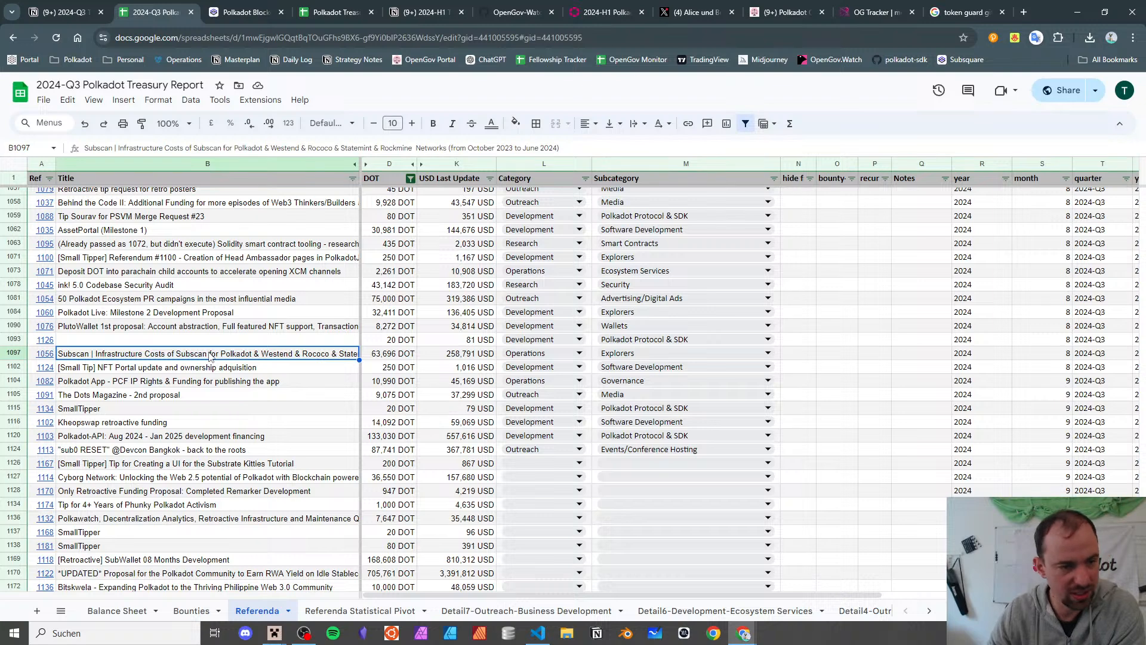
pyautogui.click(180, 368)
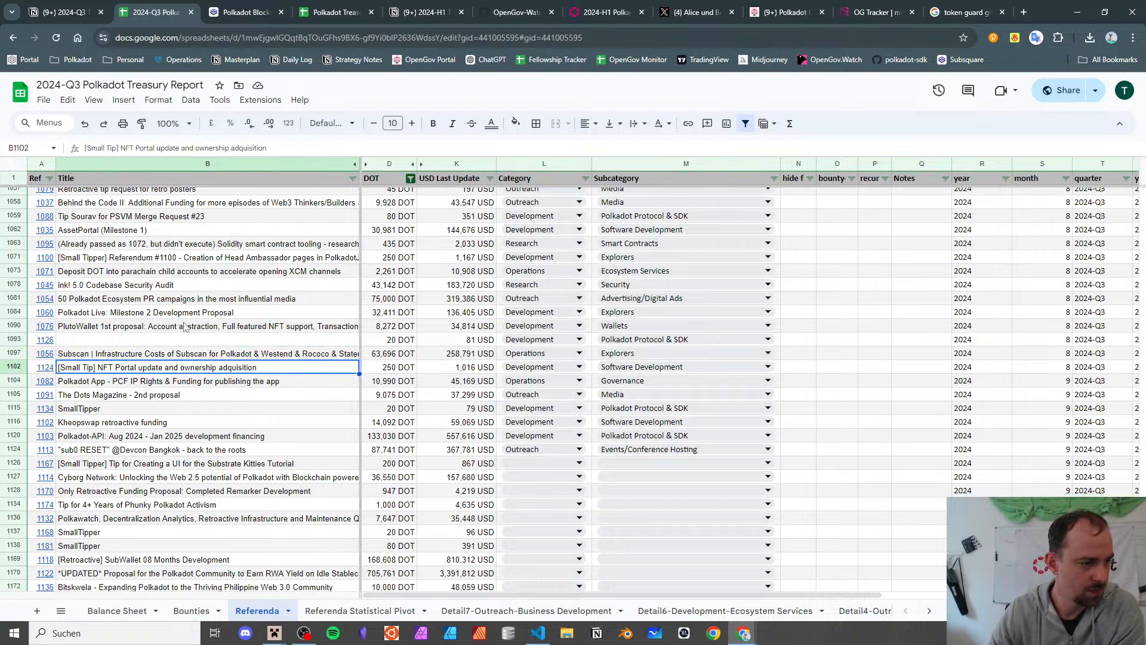
pyautogui.click(197, 353)
pyautogui.click(54, 354)
pyautogui.click(87, 373)
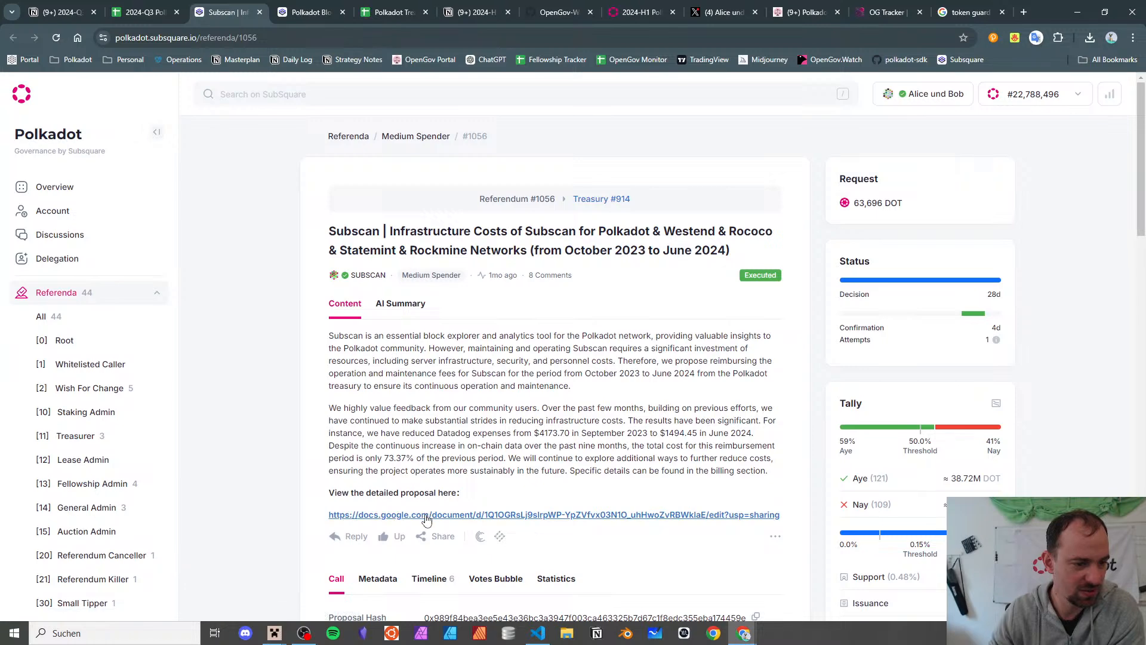
pyautogui.click(424, 515)
pyautogui.scroll(-15, 544, 247)
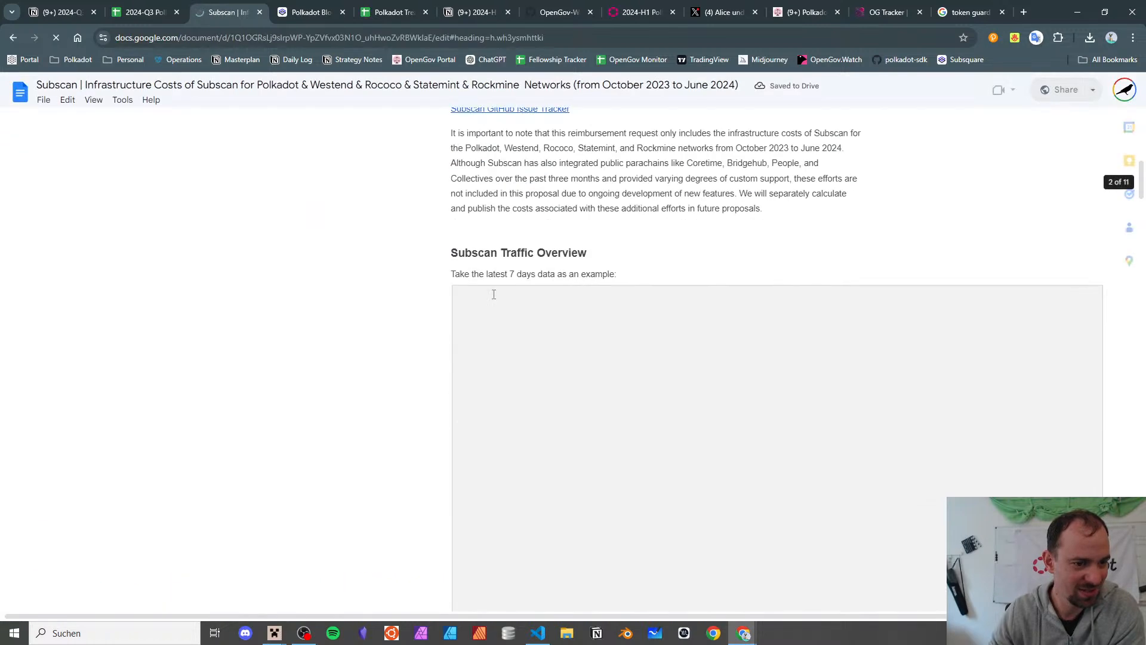
pyautogui.scroll(-15, 544, 248)
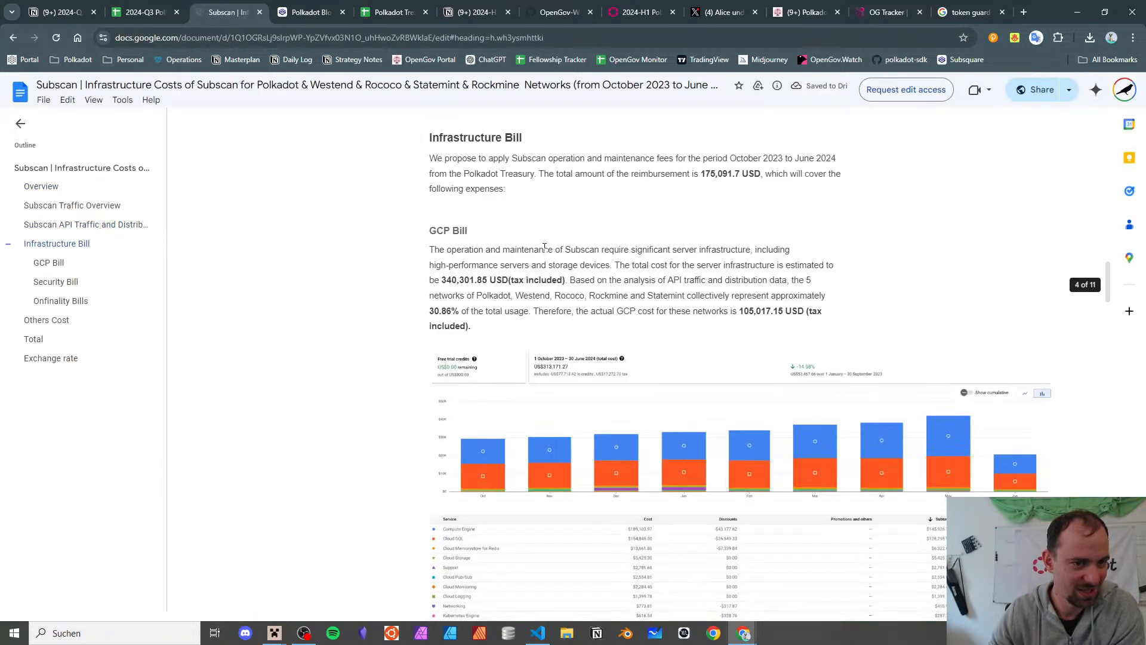
pyautogui.scroll(-15, 544, 248)
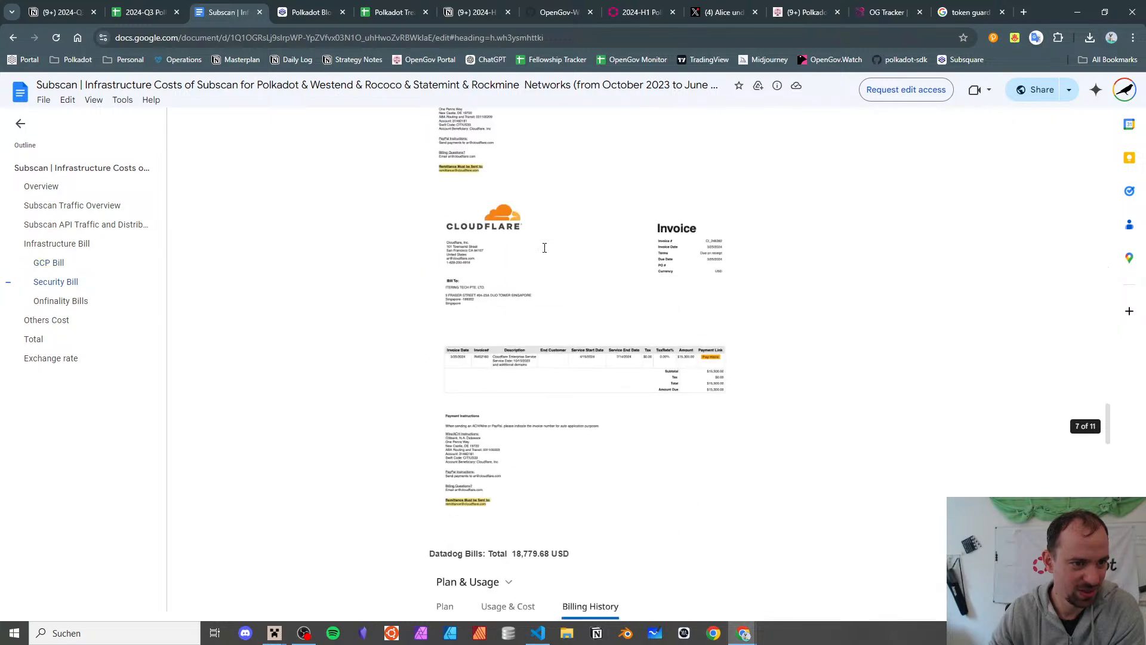
pyautogui.scroll(-15, 544, 248)
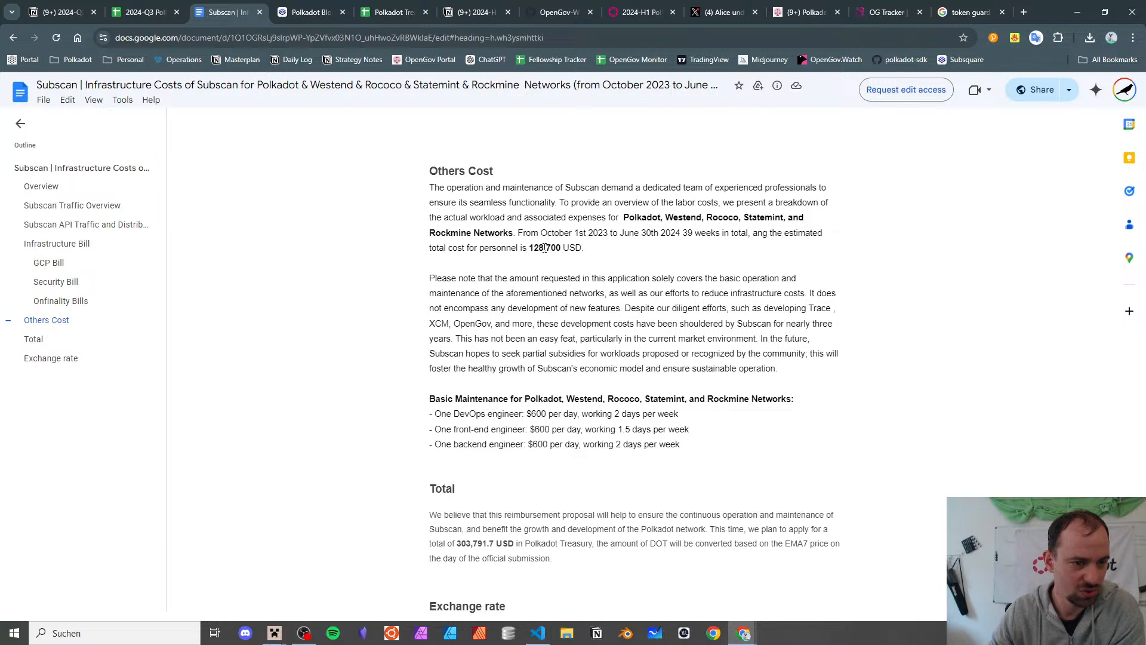
pyautogui.scroll(-4, 544, 248)
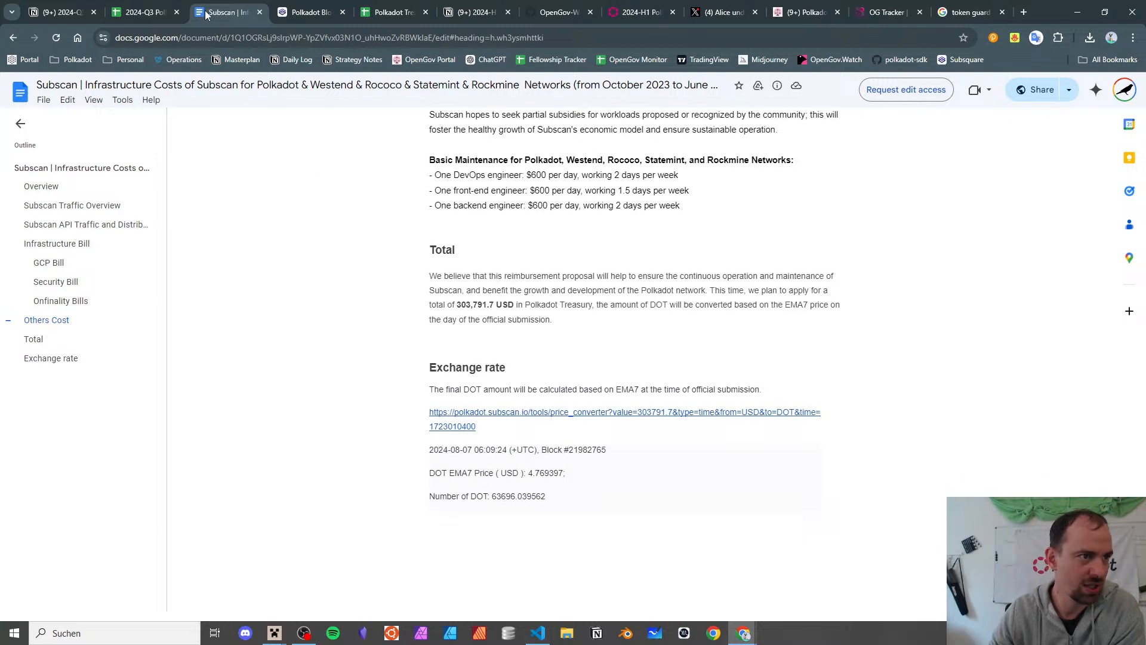
pyautogui.click(260, 12)
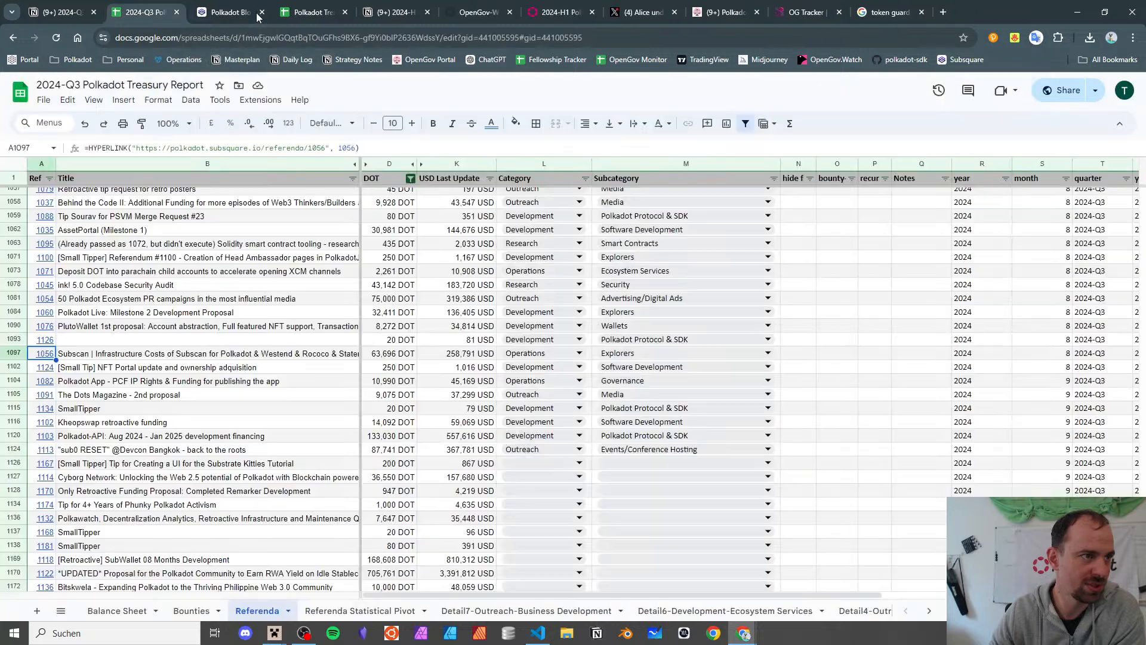
pyautogui.click(119, 359)
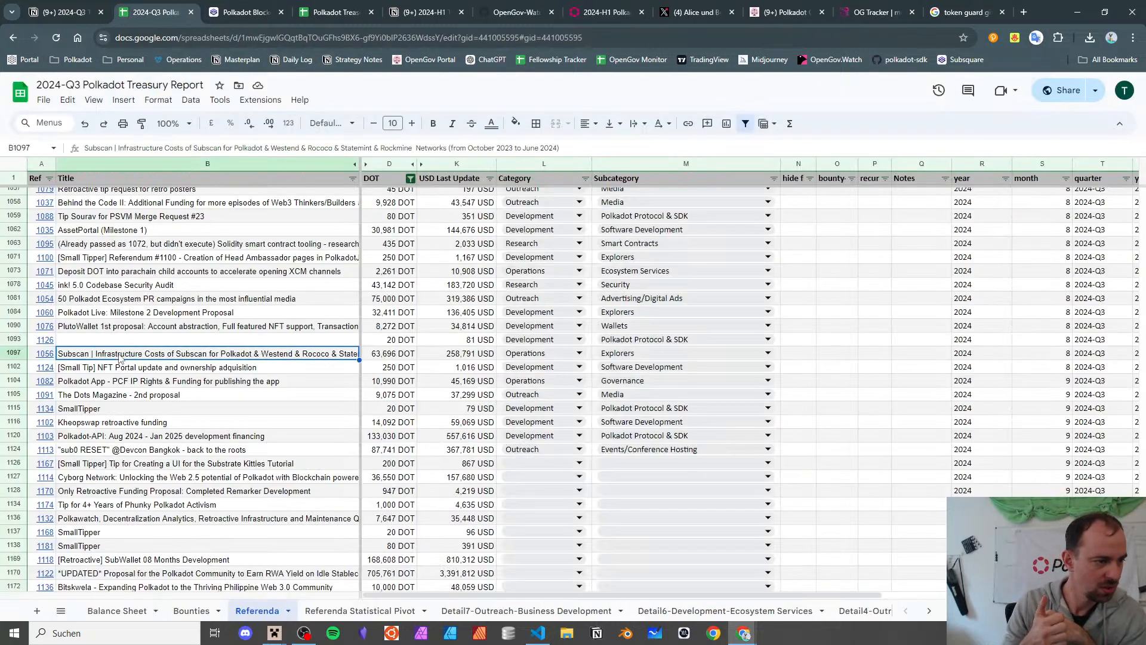
pyautogui.press('Down')
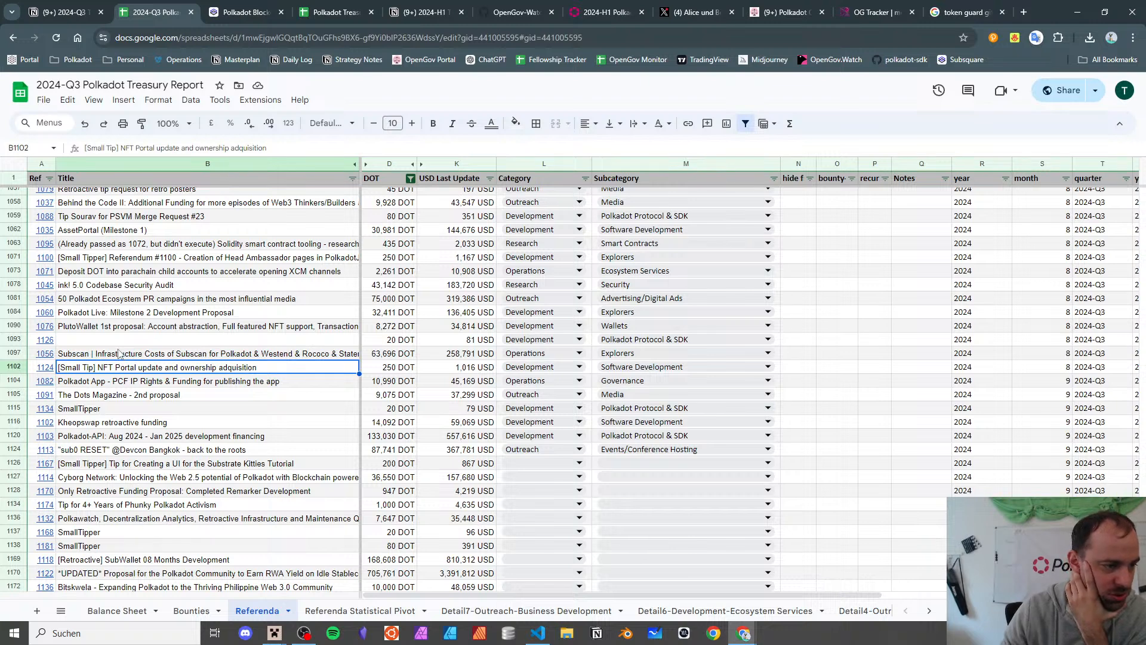
pyautogui.click(41, 368)
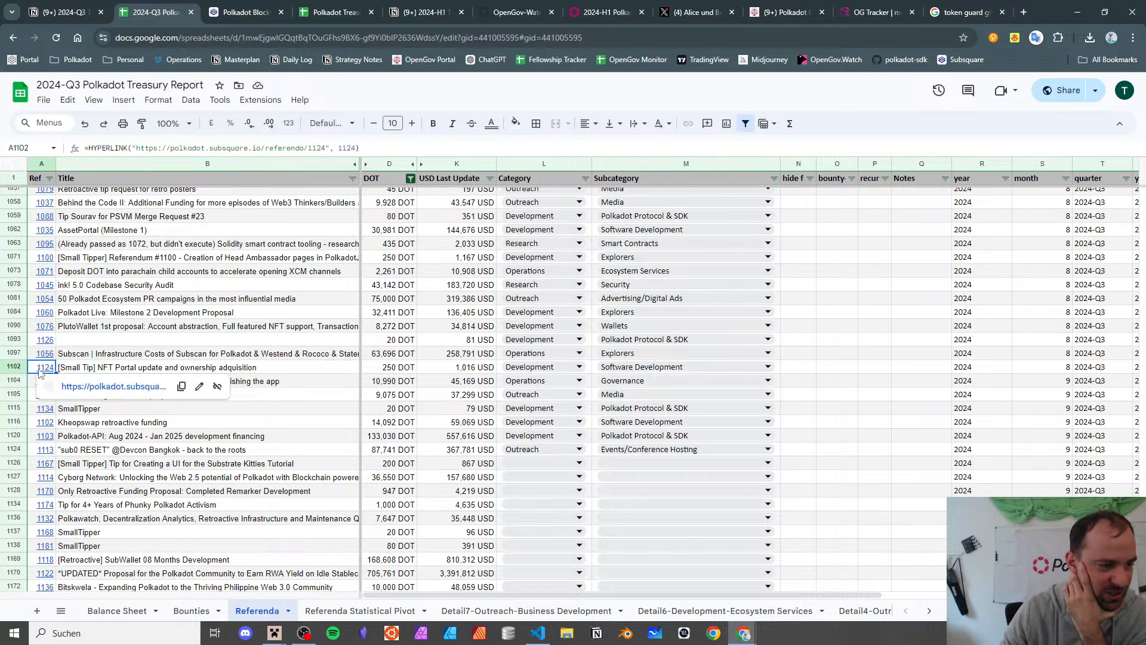
pyautogui.click(103, 389)
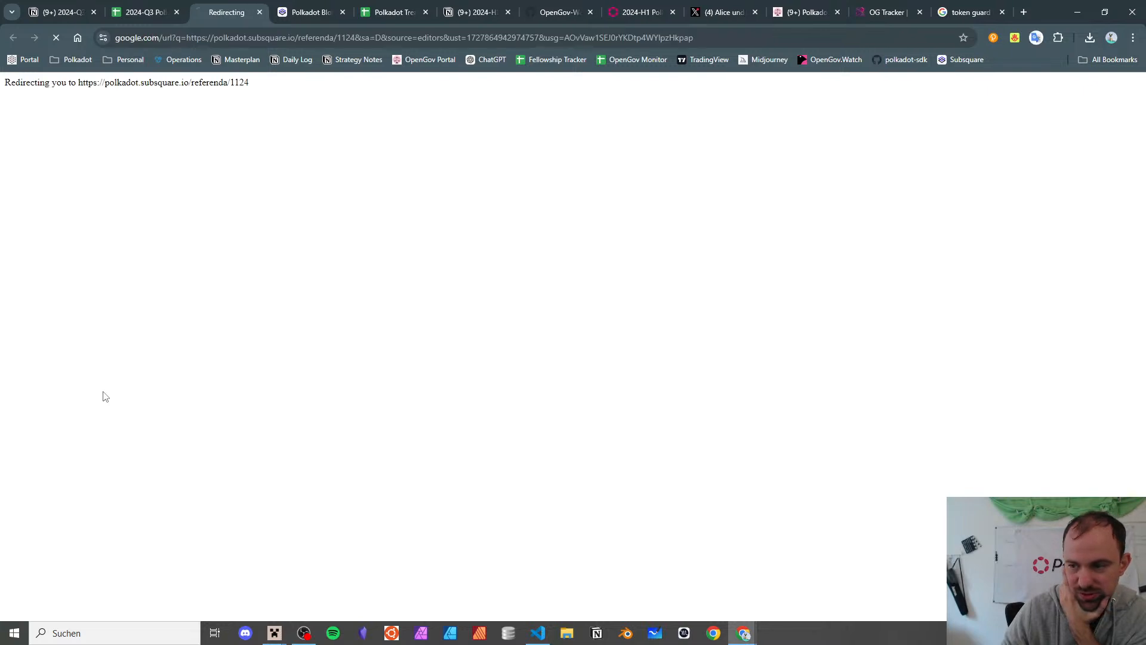
pyautogui.scroll(-4, 283, 195)
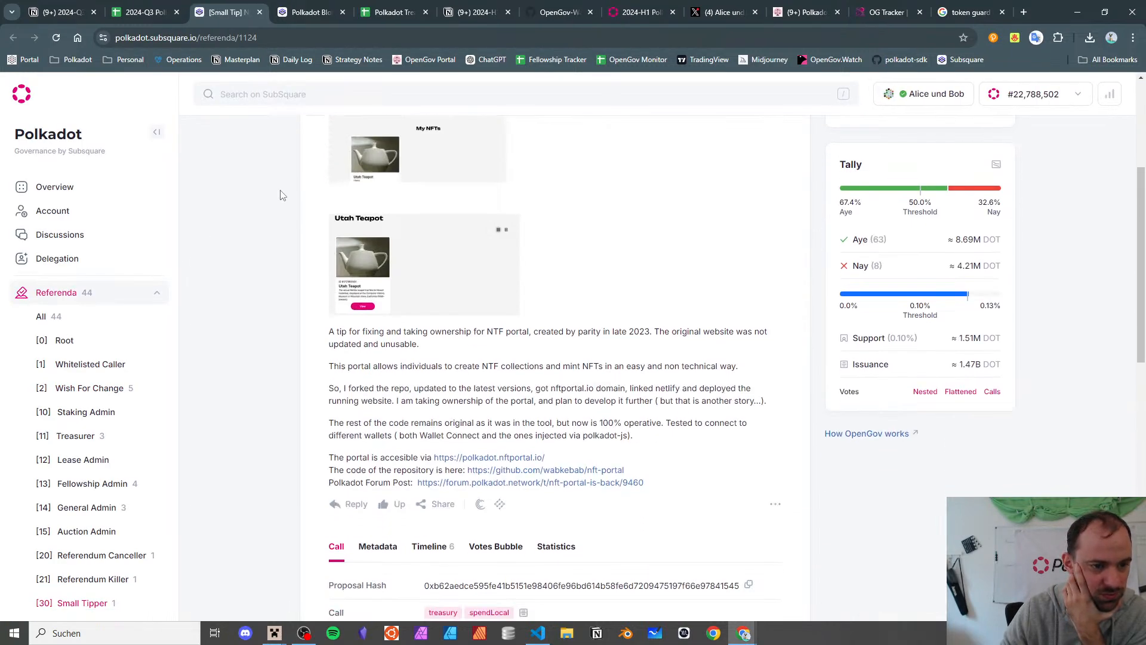
pyautogui.scroll(1, 282, 195)
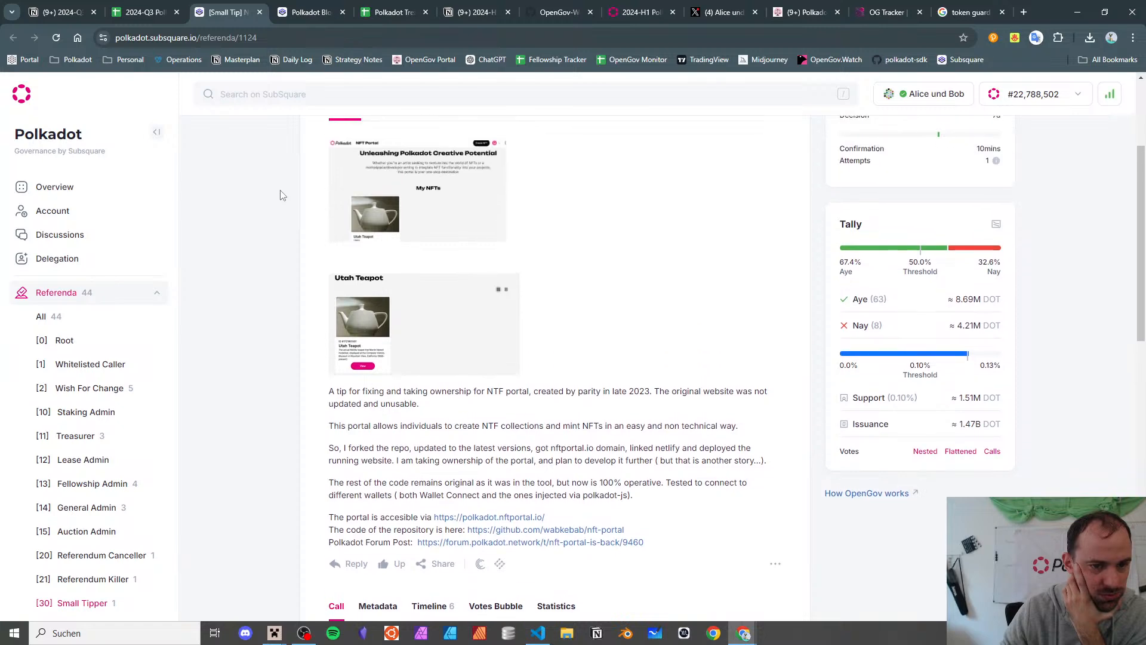
pyautogui.click(259, 12)
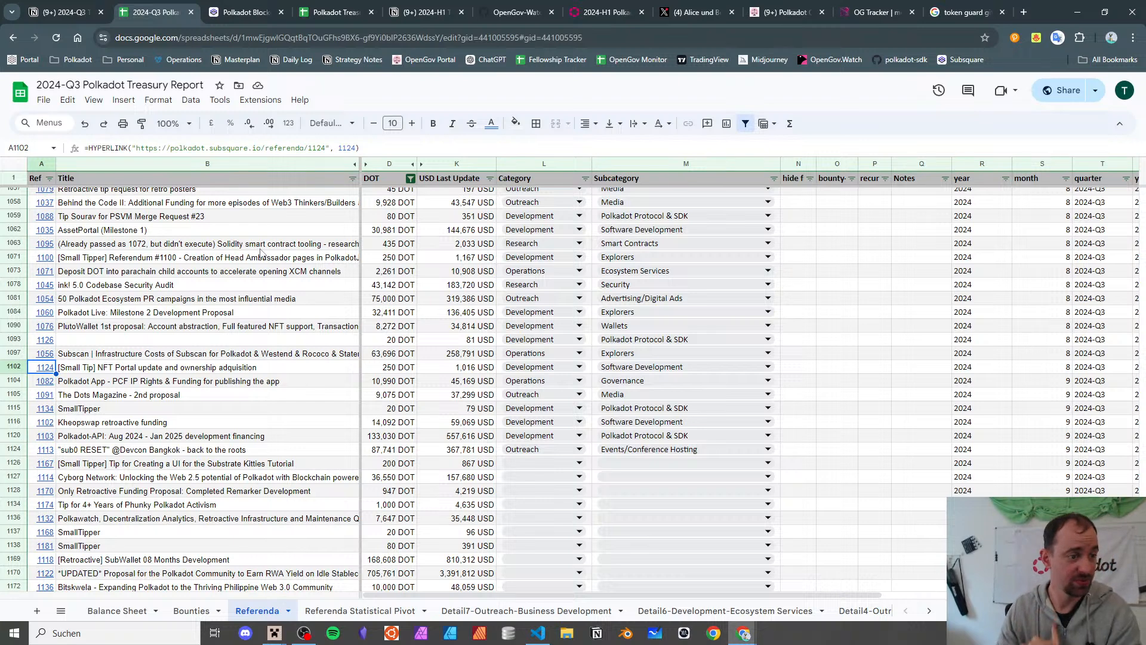
pyautogui.press('Down')
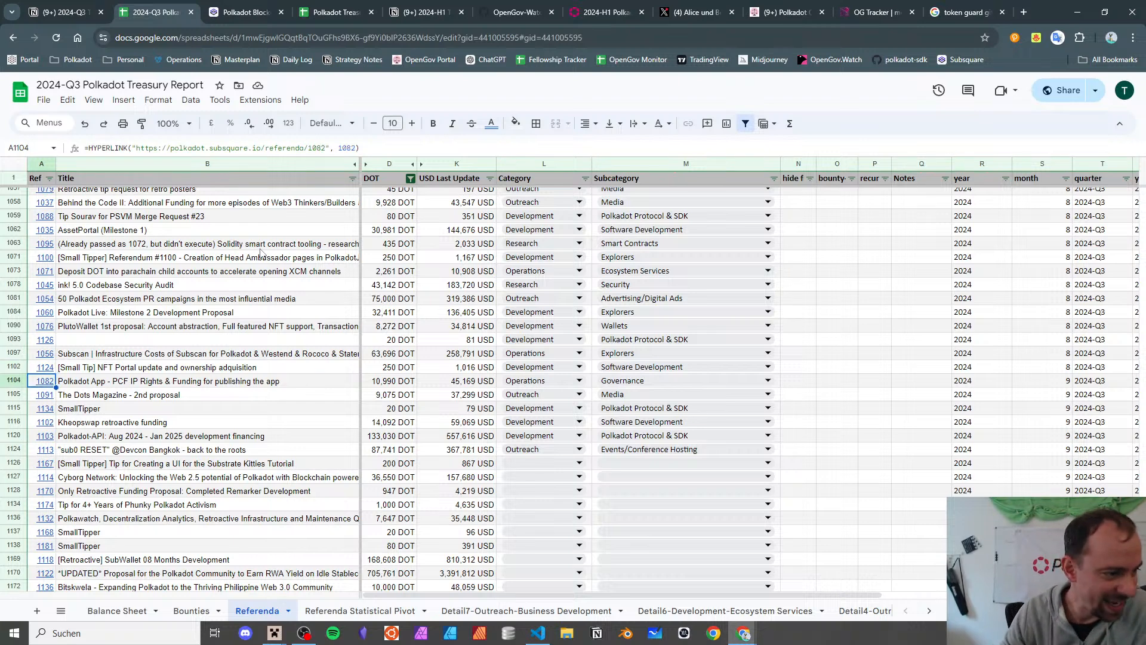
pyautogui.press('Right')
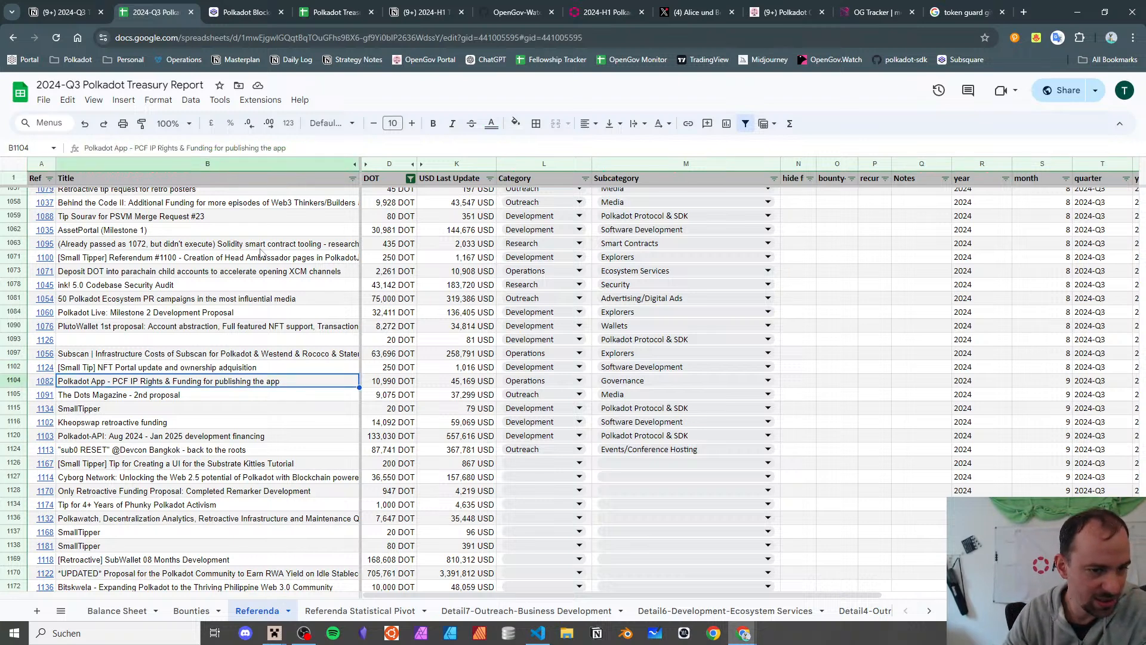
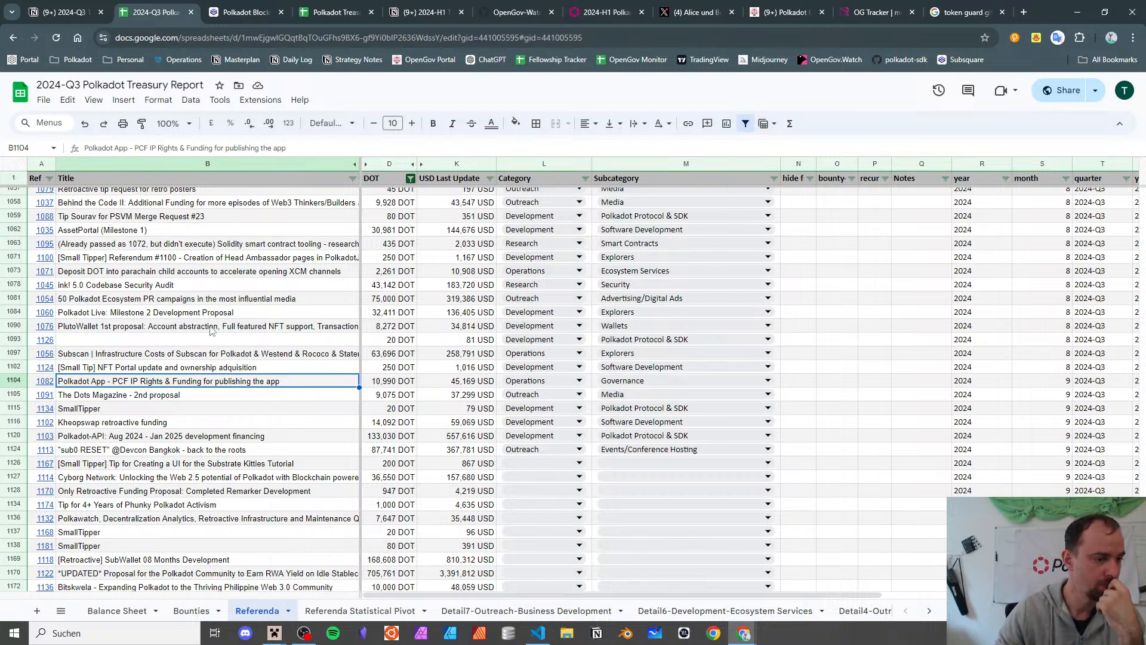
# - Open referendum 1082 on Subsquare and follow its Full proposal link to the Google Doc
pyautogui.click(45, 383)
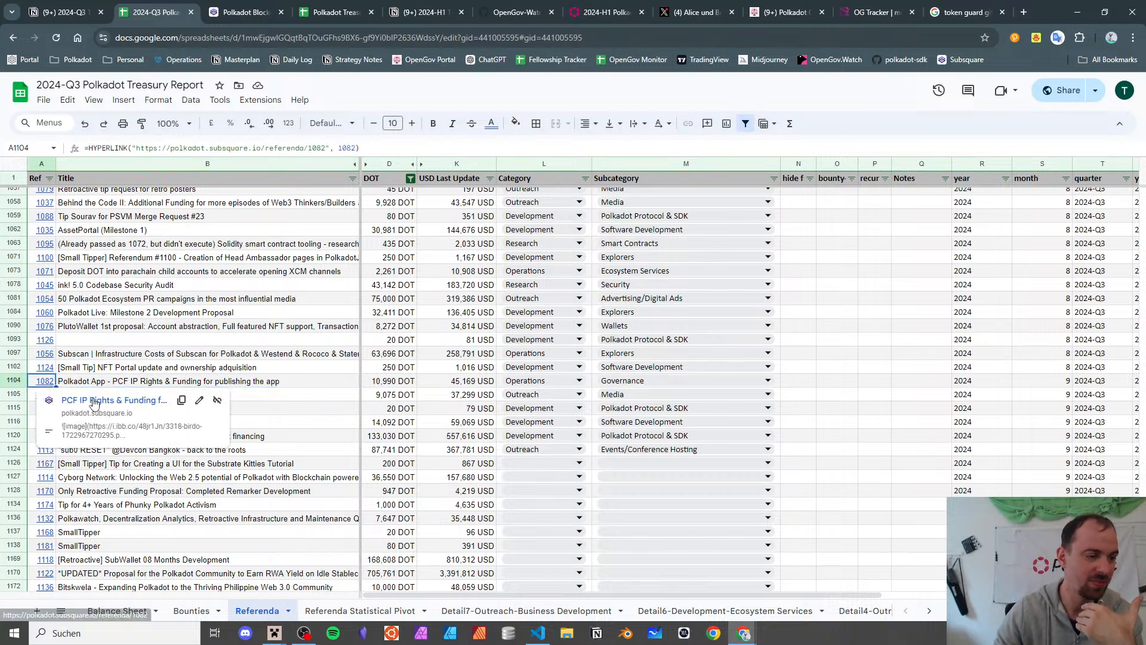
pyautogui.click(73, 398)
pyautogui.scroll(-10, 440, 273)
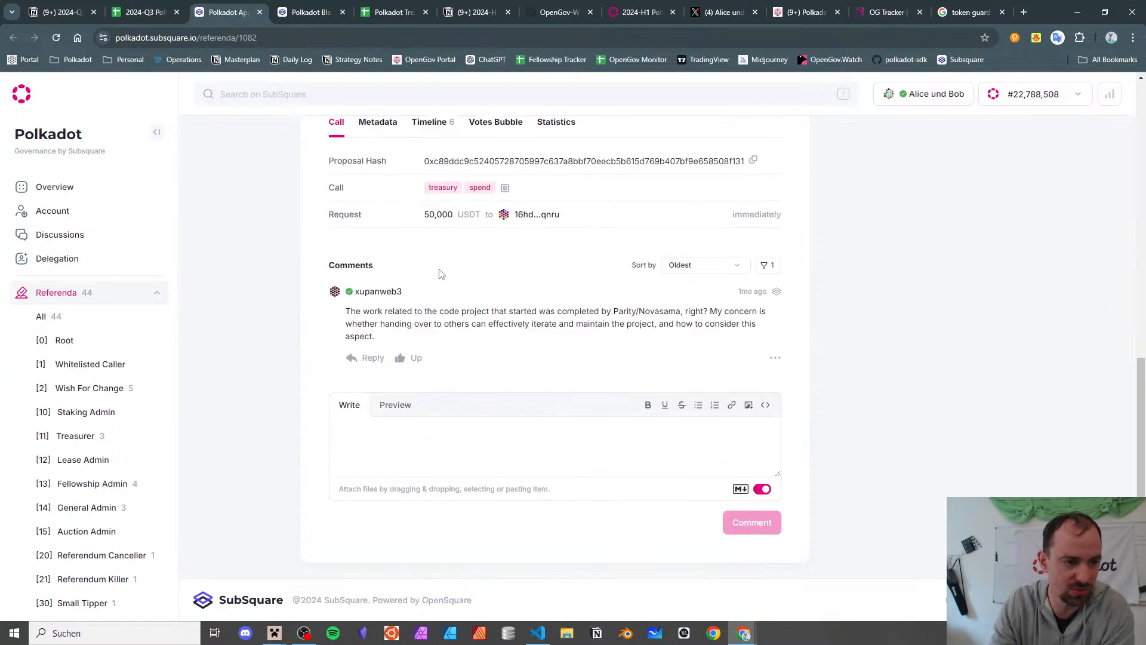
pyautogui.scroll(5, 525, 379)
pyautogui.click(545, 356)
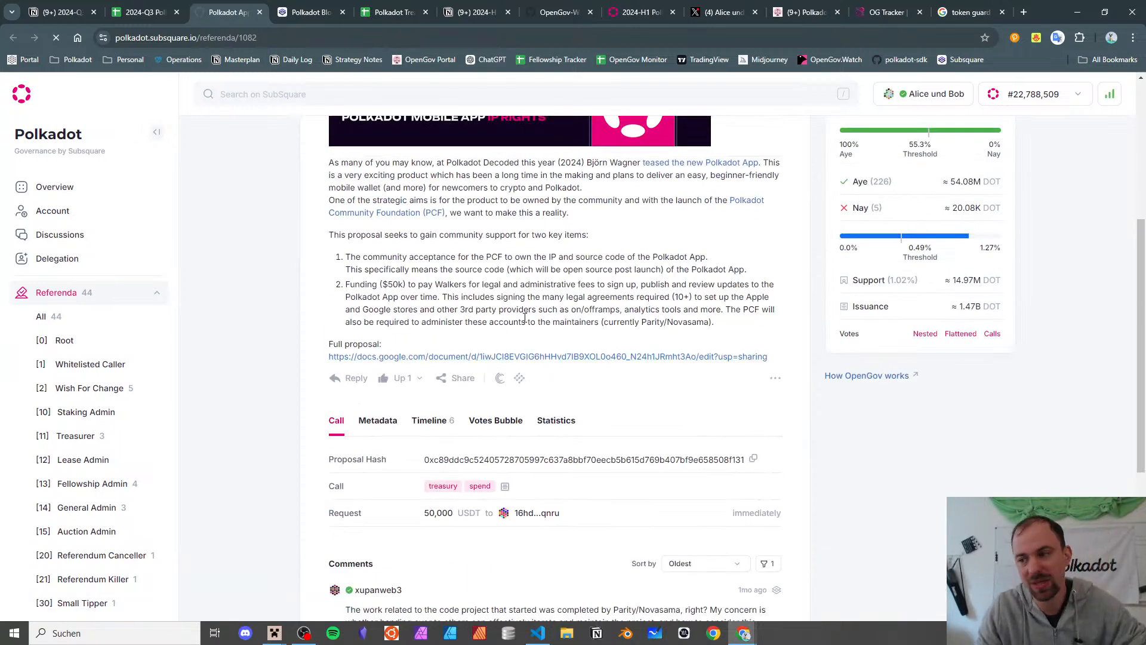
pyautogui.scroll(-5, 531, 346)
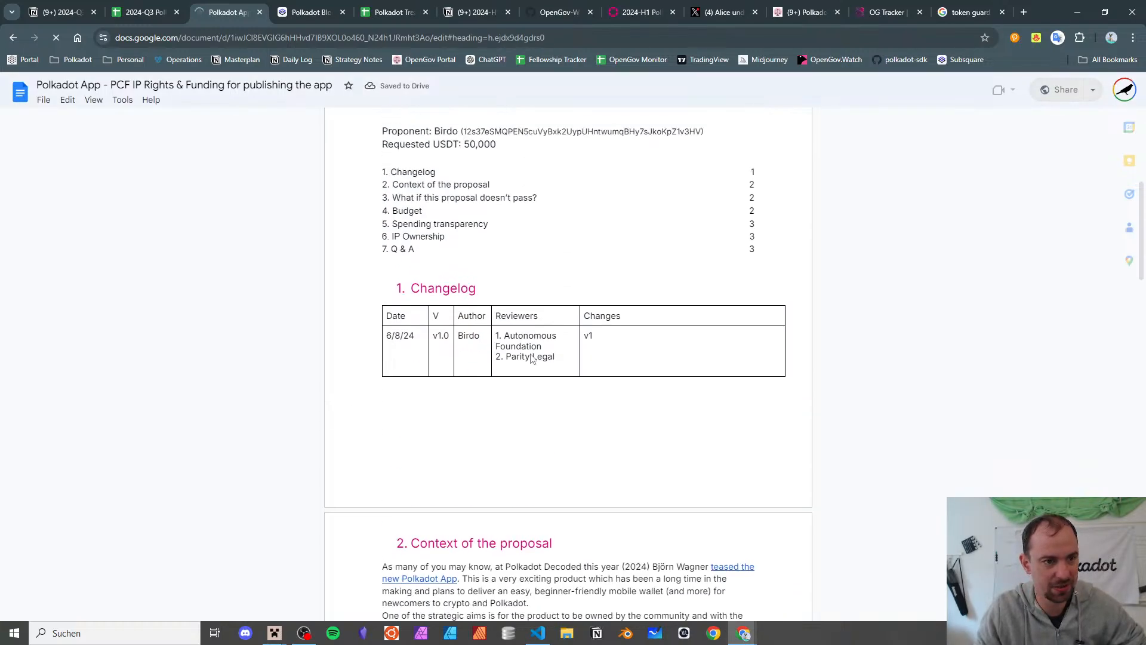
# - Read the Polkadot App doc's Budget, Spending transparency and IP Ownership sections, then close it
pyautogui.scroll(-13, 525, 353)
pyautogui.scroll(1, 515, 341)
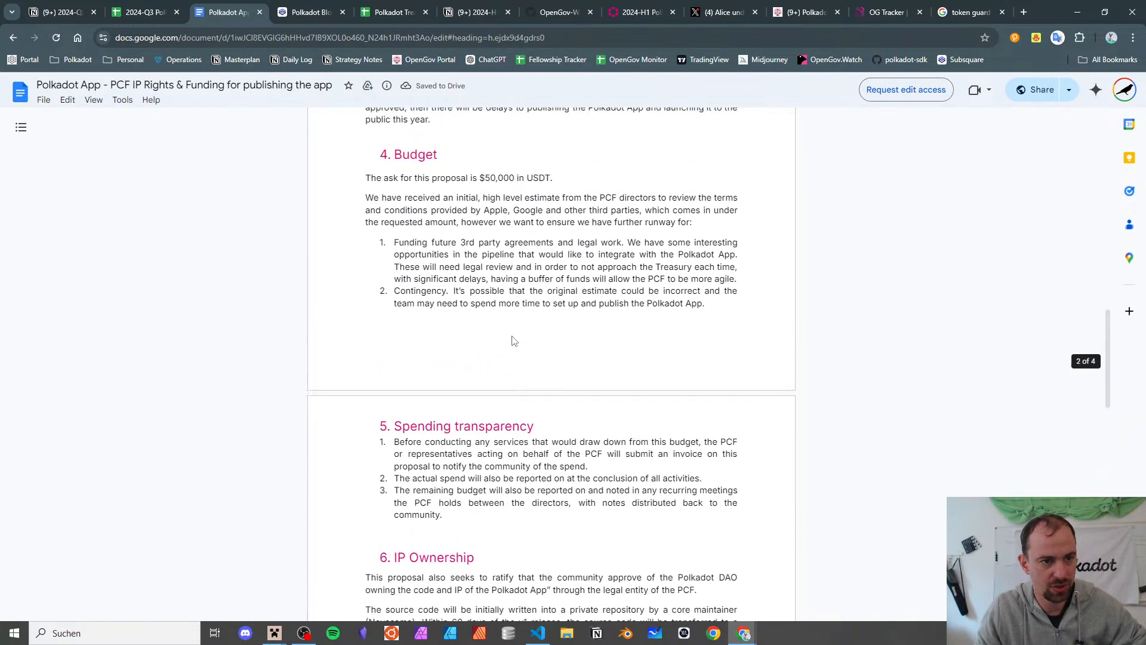
pyautogui.scroll(-1, 514, 341)
pyautogui.scroll(-4, 513, 339)
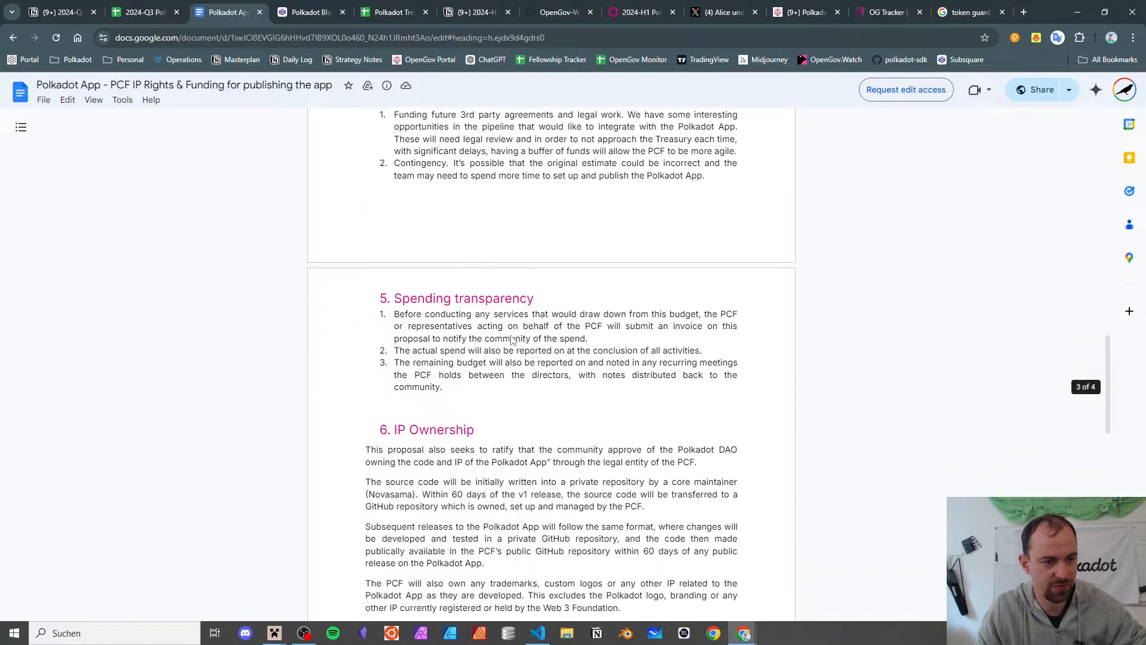
pyautogui.scroll(4, 511, 338)
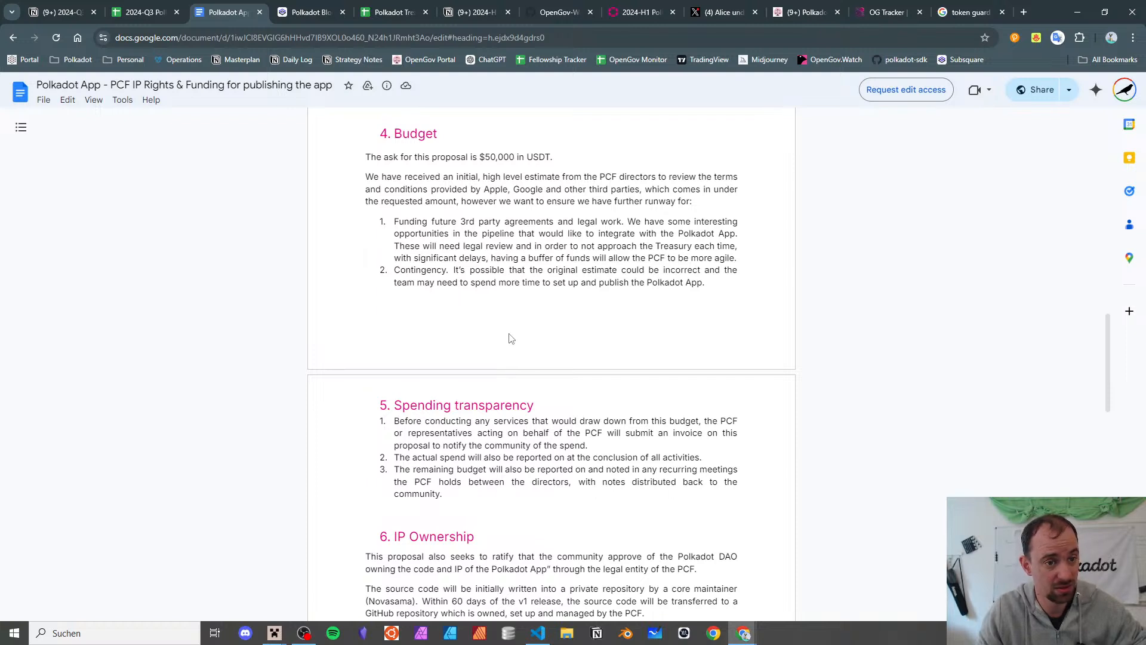
pyautogui.scroll(-6, 511, 338)
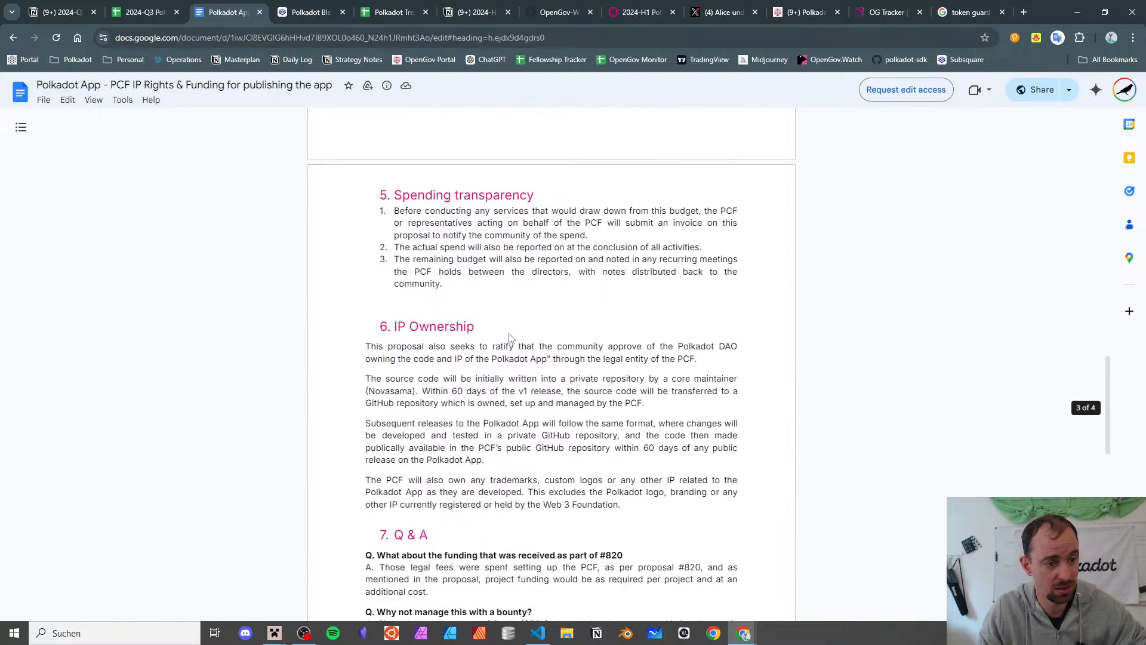
pyautogui.scroll(-4, 508, 335)
pyautogui.scroll(9, 507, 334)
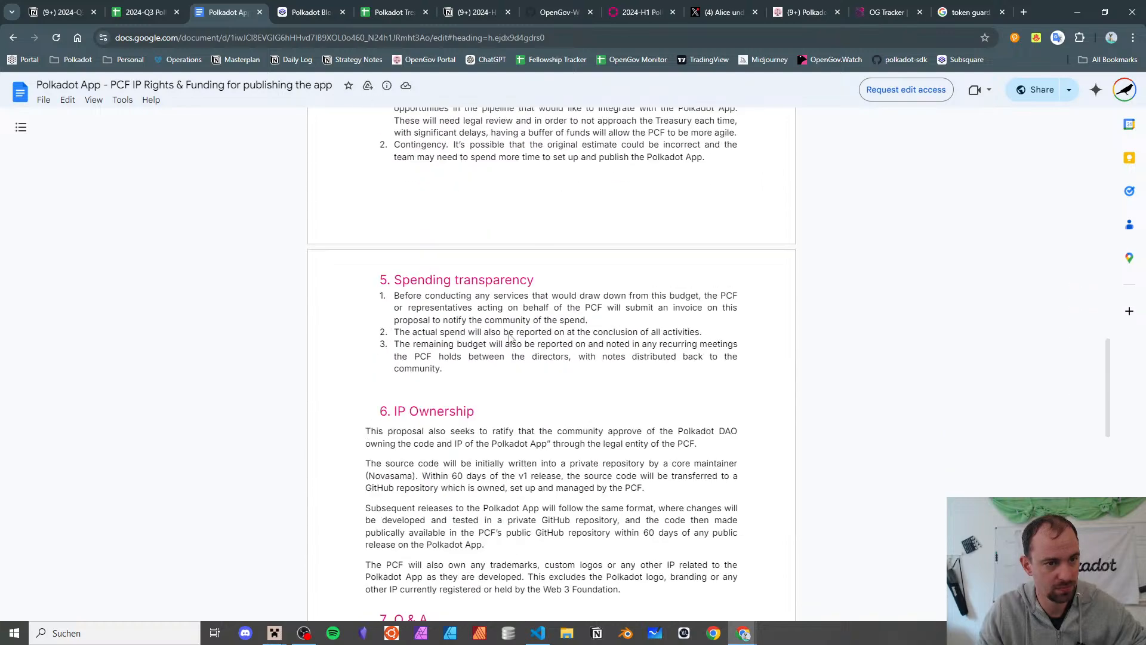
pyautogui.scroll(-17, 501, 332)
pyautogui.scroll(20, 501, 330)
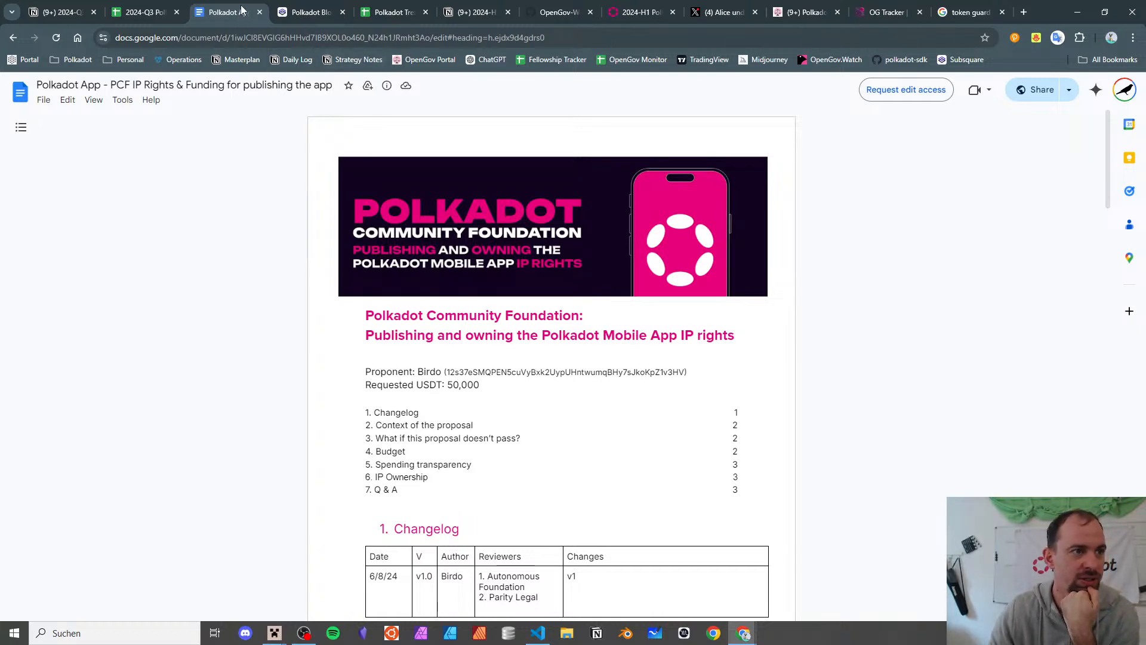
pyautogui.click(259, 12)
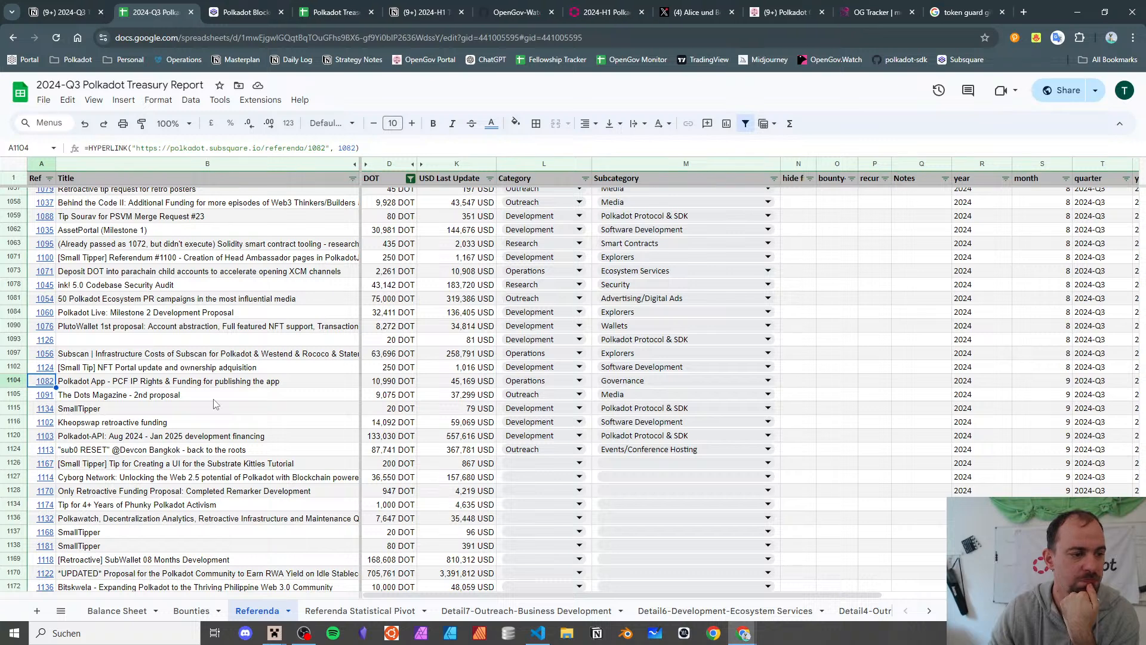
# - Add Legal as a new Subcategory dropdown option and apply it to all matching cells
pyautogui.click(223, 385)
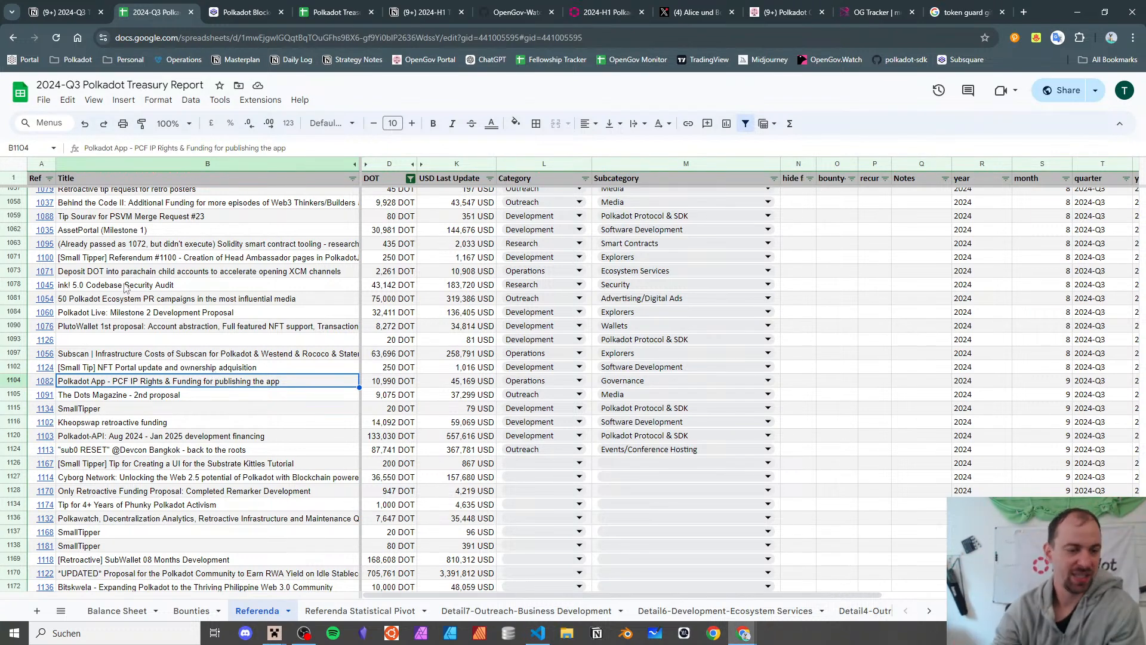
pyautogui.click(629, 382)
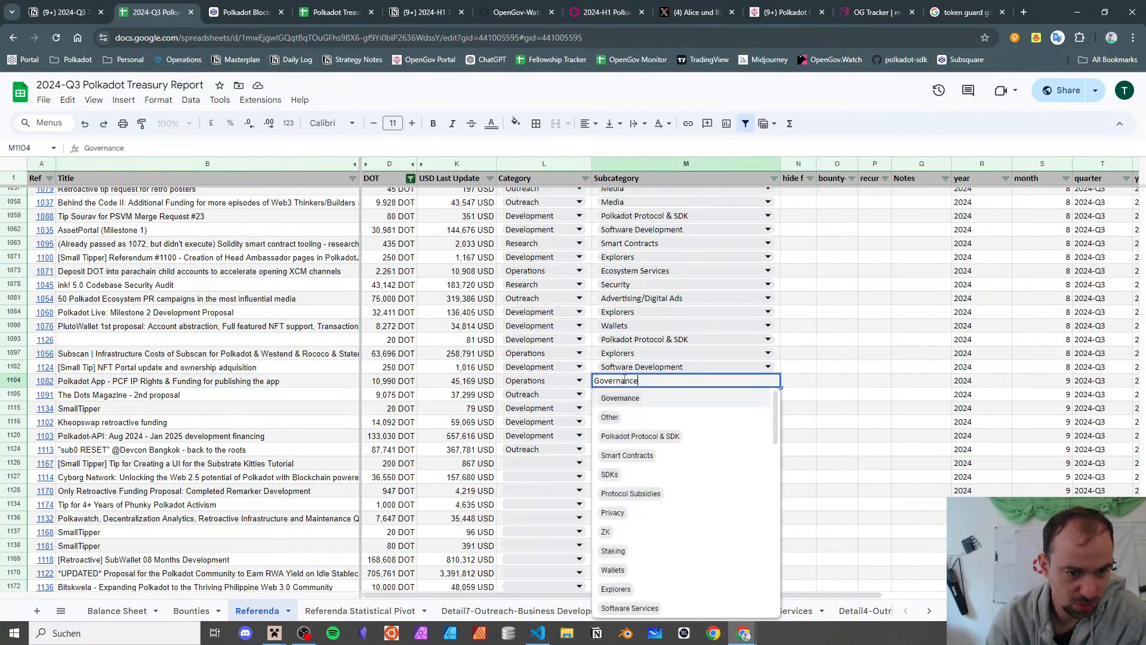
pyautogui.scroll(-12, 632, 470)
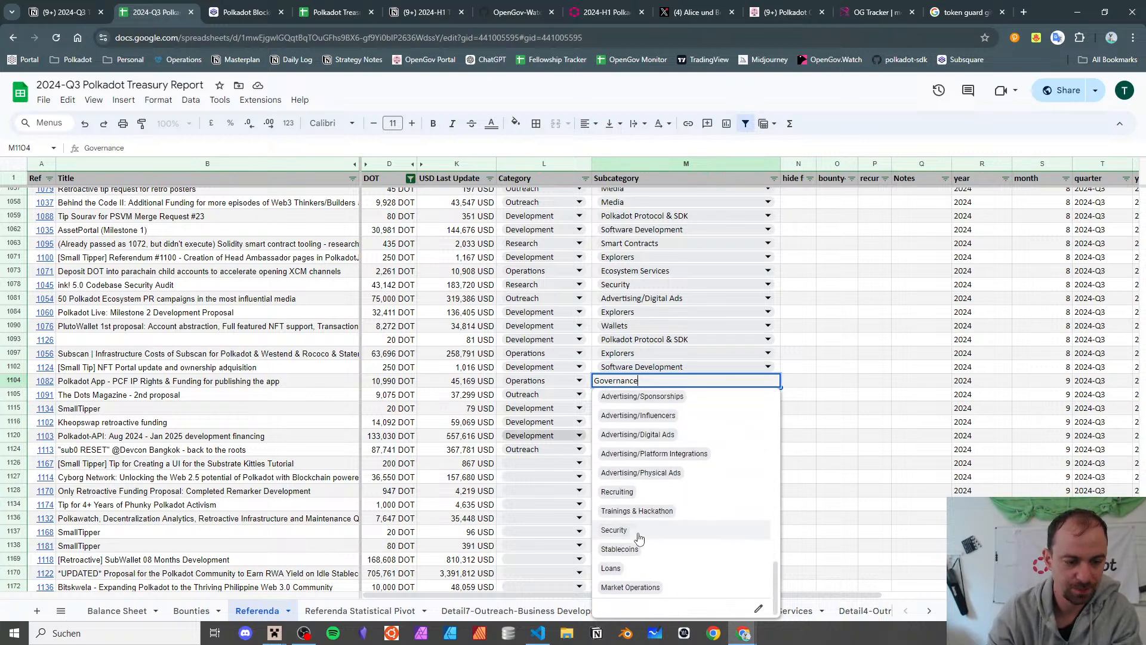
pyautogui.click(758, 609)
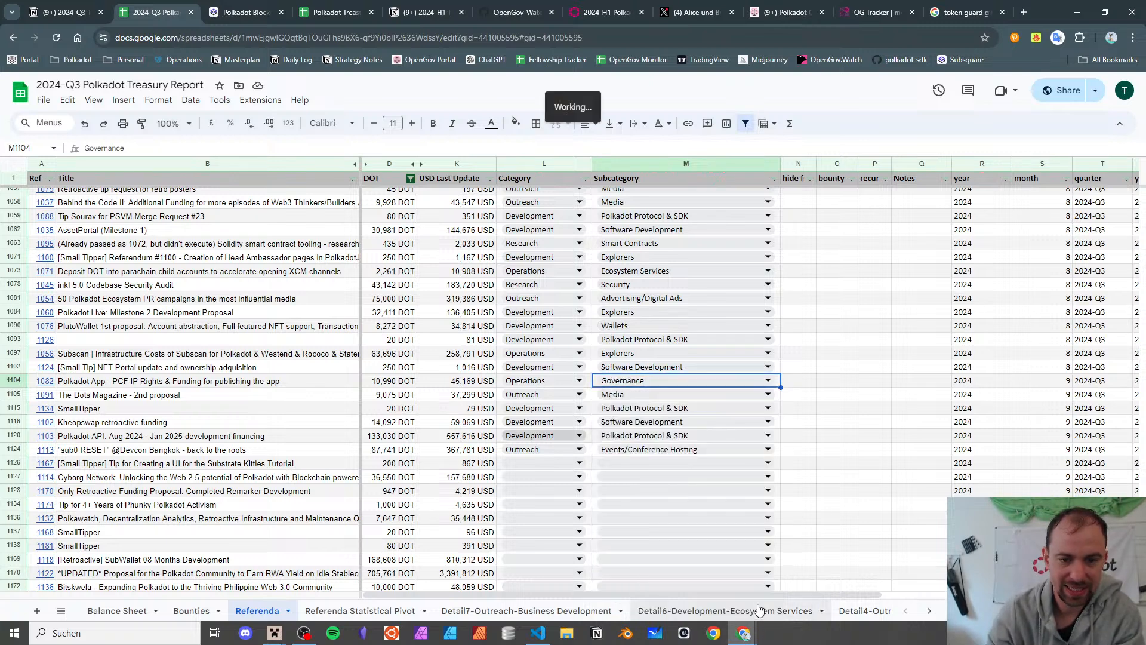
pyautogui.scroll(-15, 1044, 298)
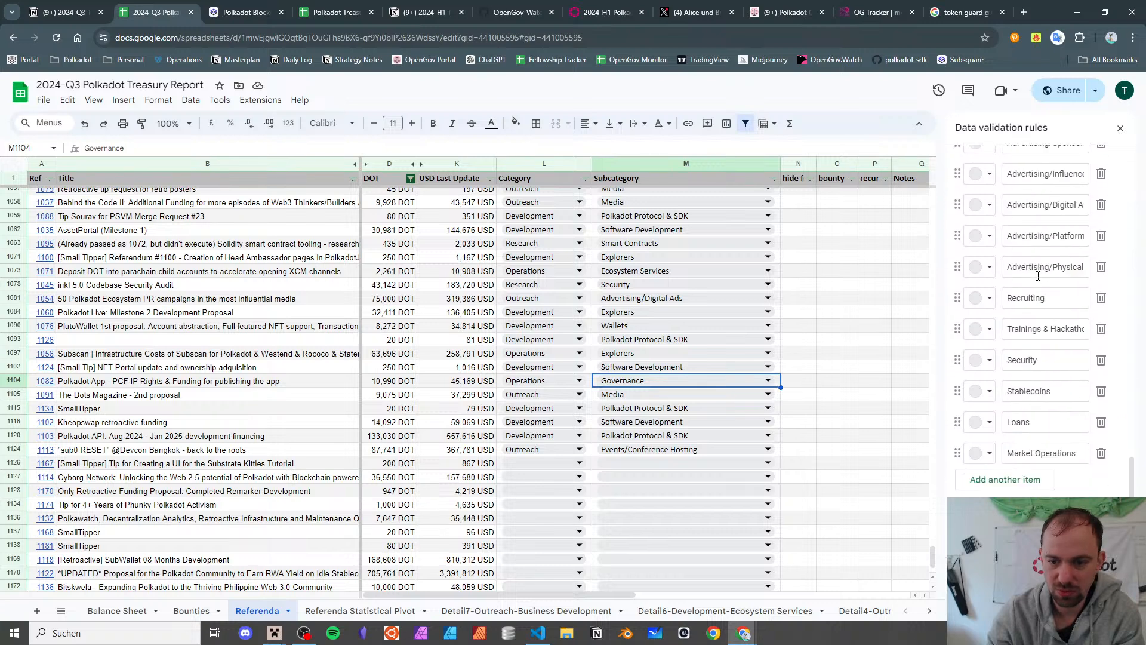
pyautogui.click(1005, 480)
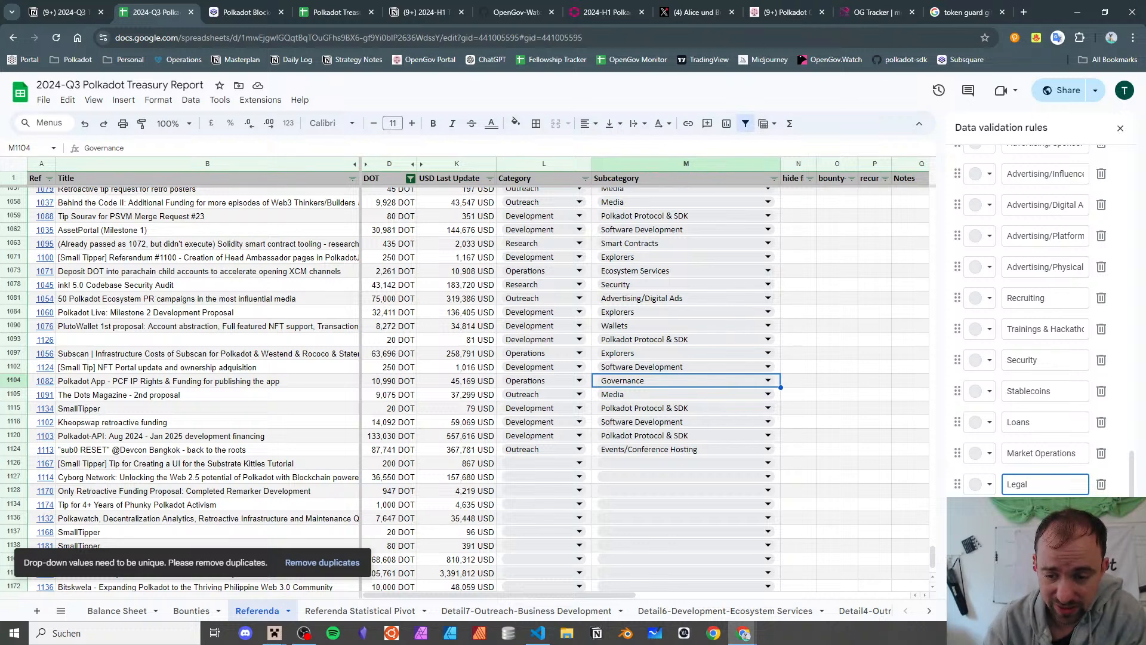
pyautogui.click(1106, 601)
pyautogui.click(698, 386)
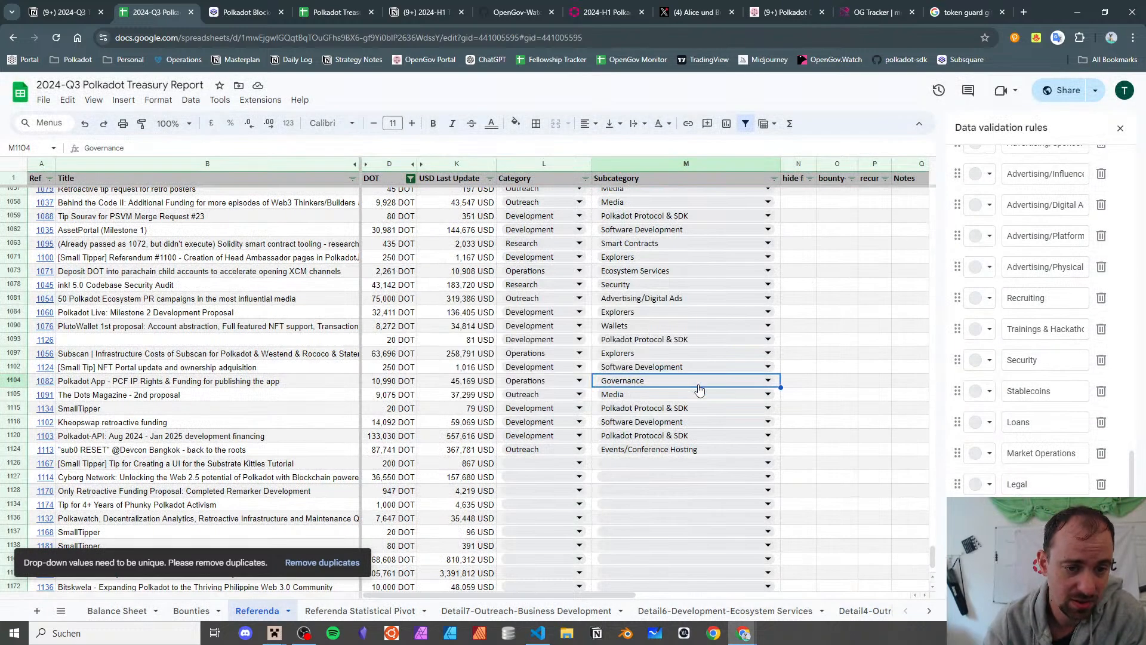
# - Set referendum 1082's subcategory to Legal, then move to The Dots Magazine row
pyautogui.doubleClick(626, 385)
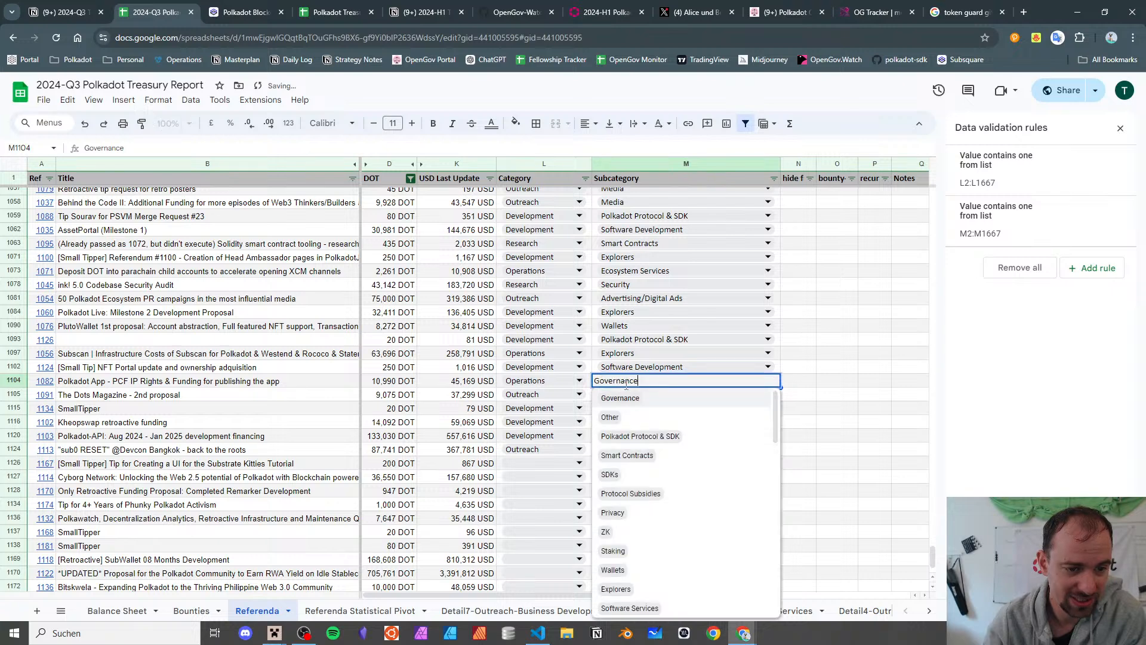
pyautogui.scroll(-5, 632, 507)
pyautogui.click(634, 597)
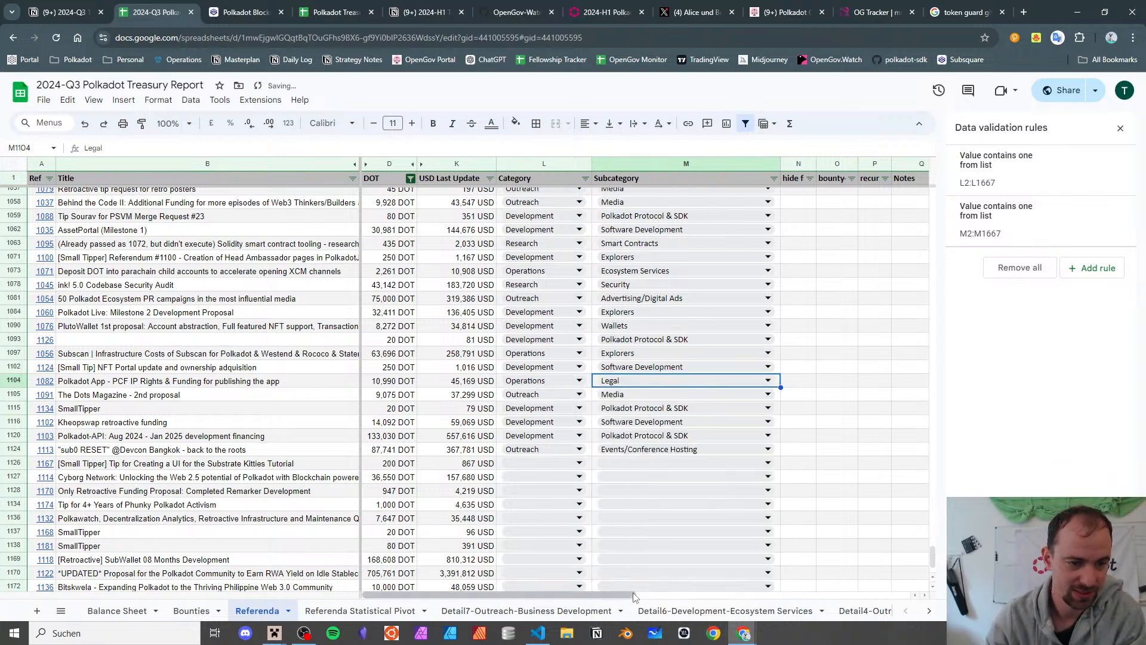
pyautogui.click(152, 399)
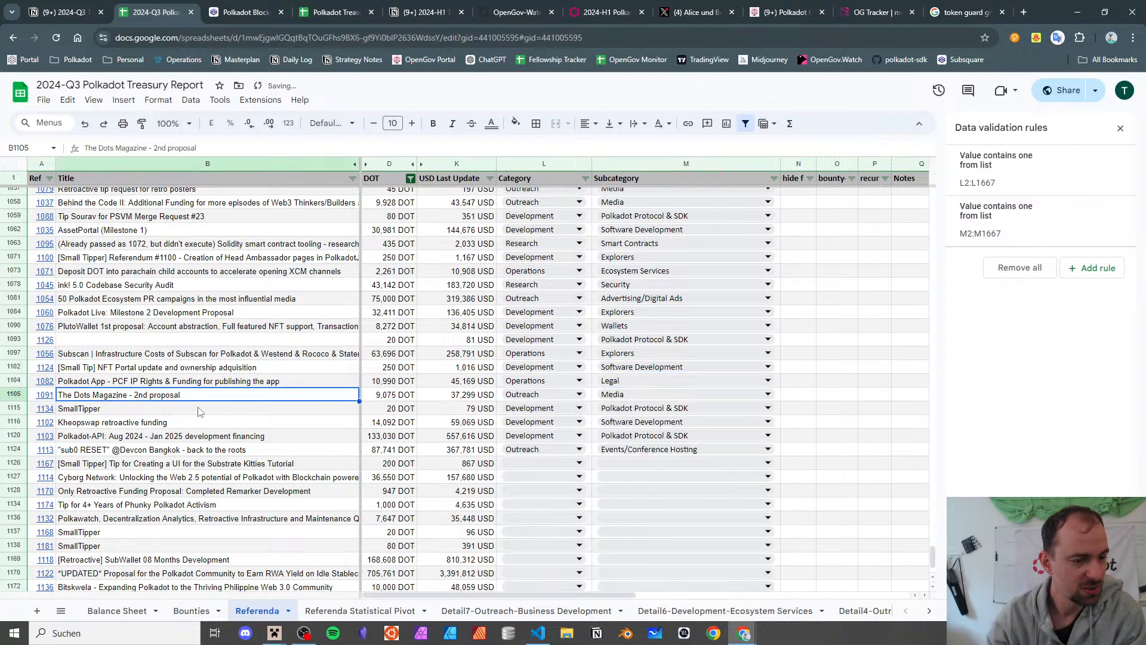
pyautogui.click(199, 411)
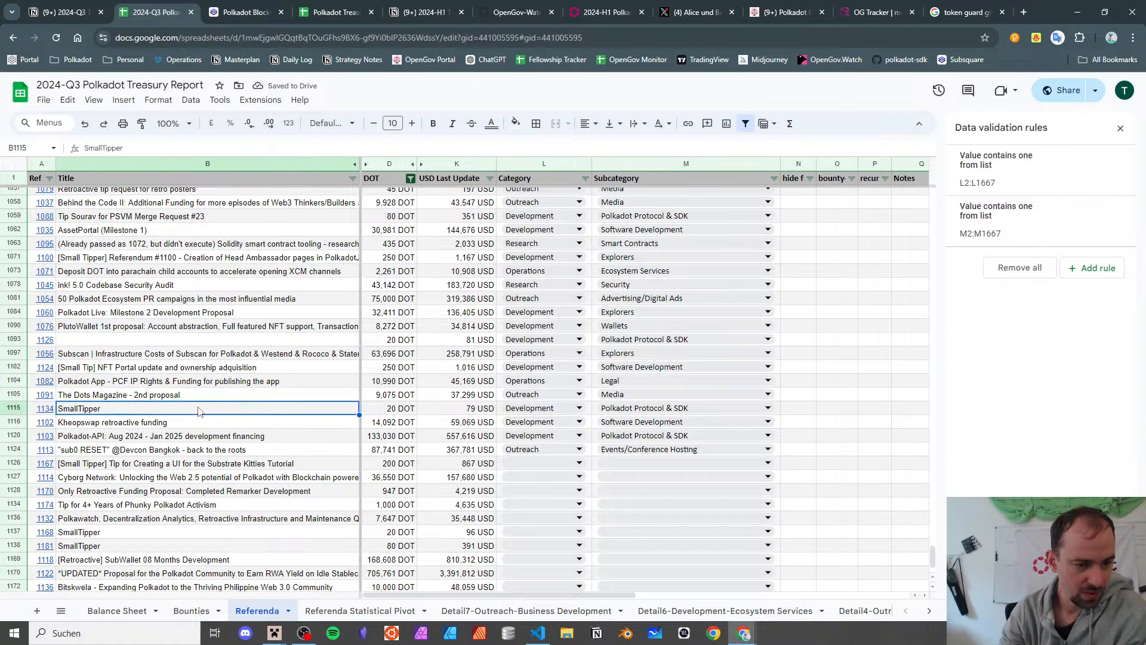
pyautogui.press('Up')
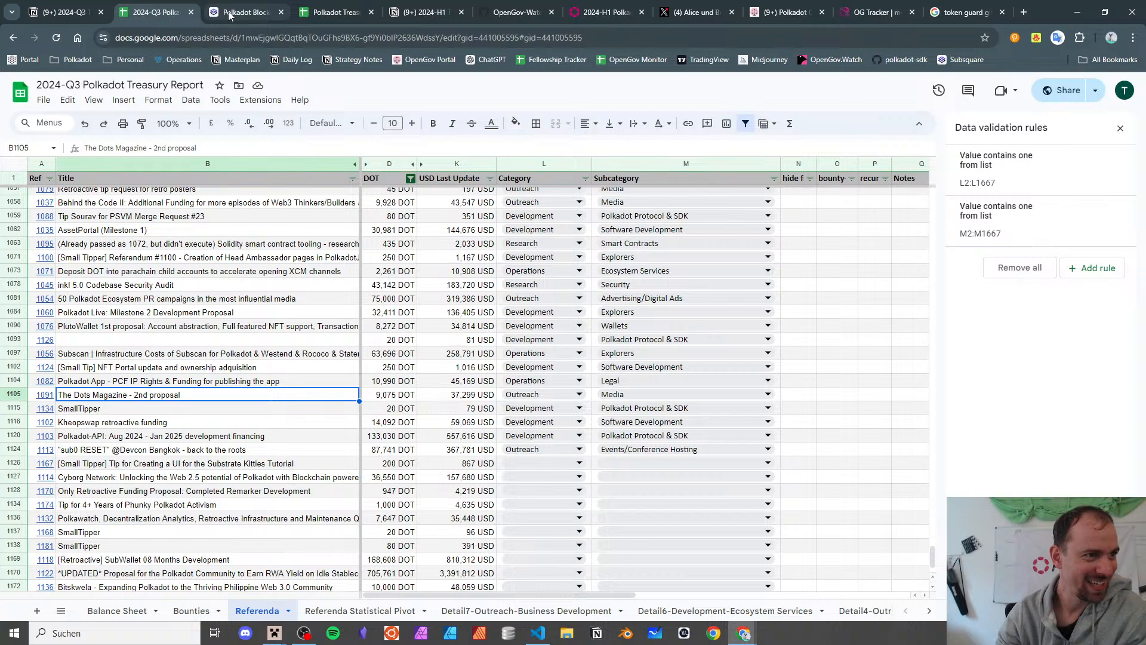
# - Append ', 1091' after 947 in the Notion meme-category note, then return to the spreadsheet
pyautogui.click(62, 12)
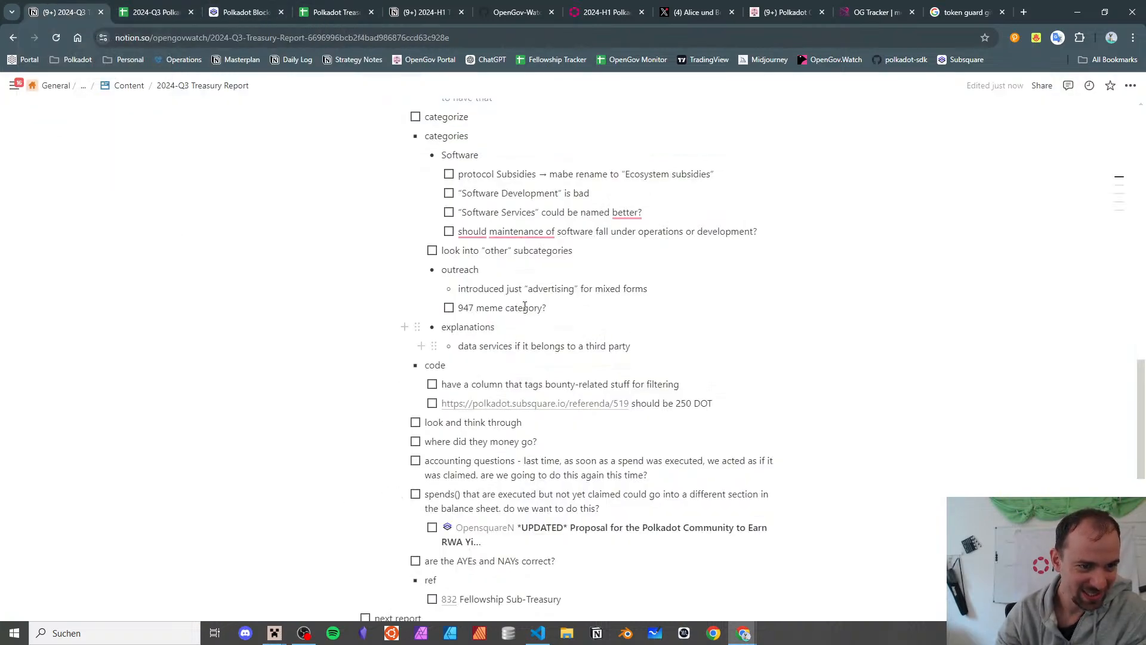
pyautogui.click(475, 308)
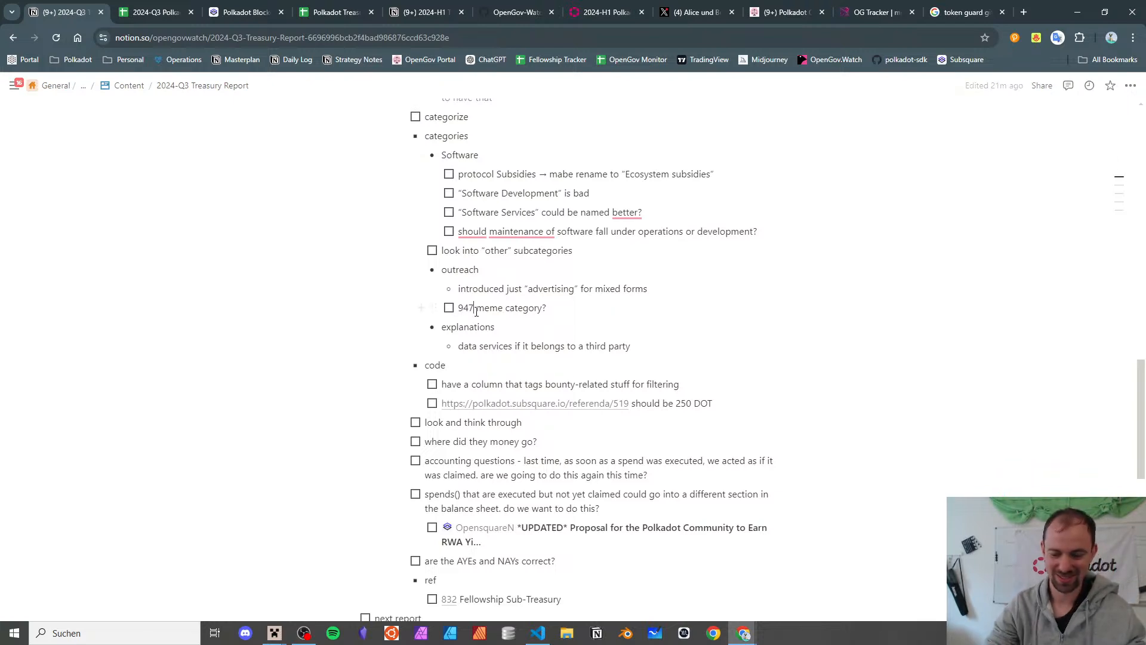
pyautogui.write(', 1091')
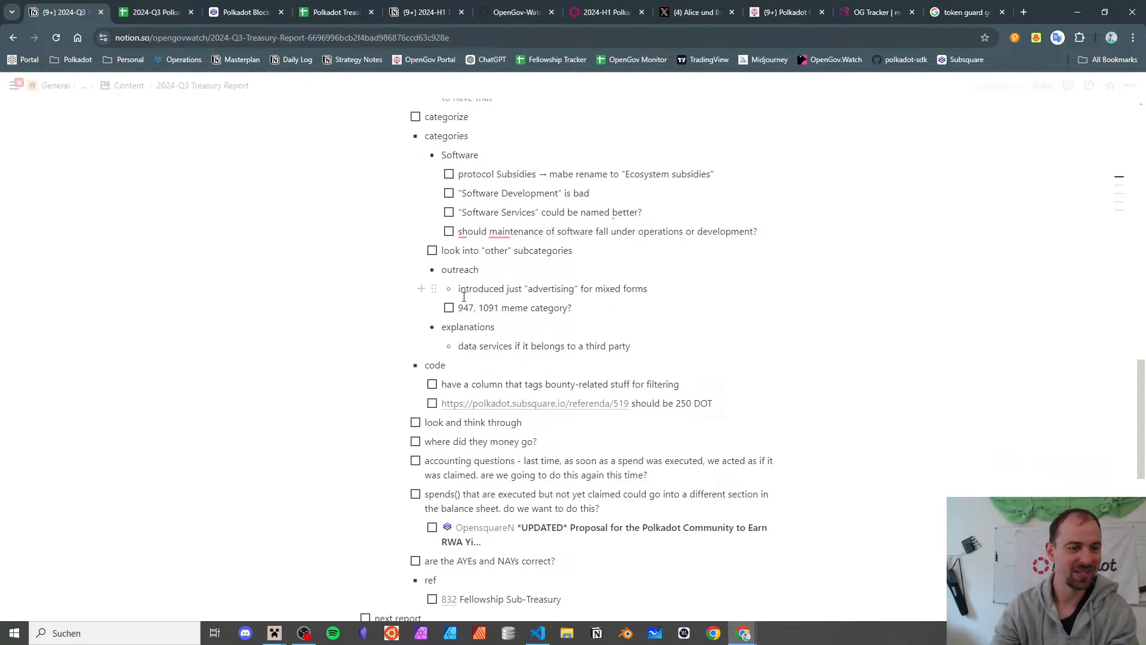
pyautogui.click(152, 8)
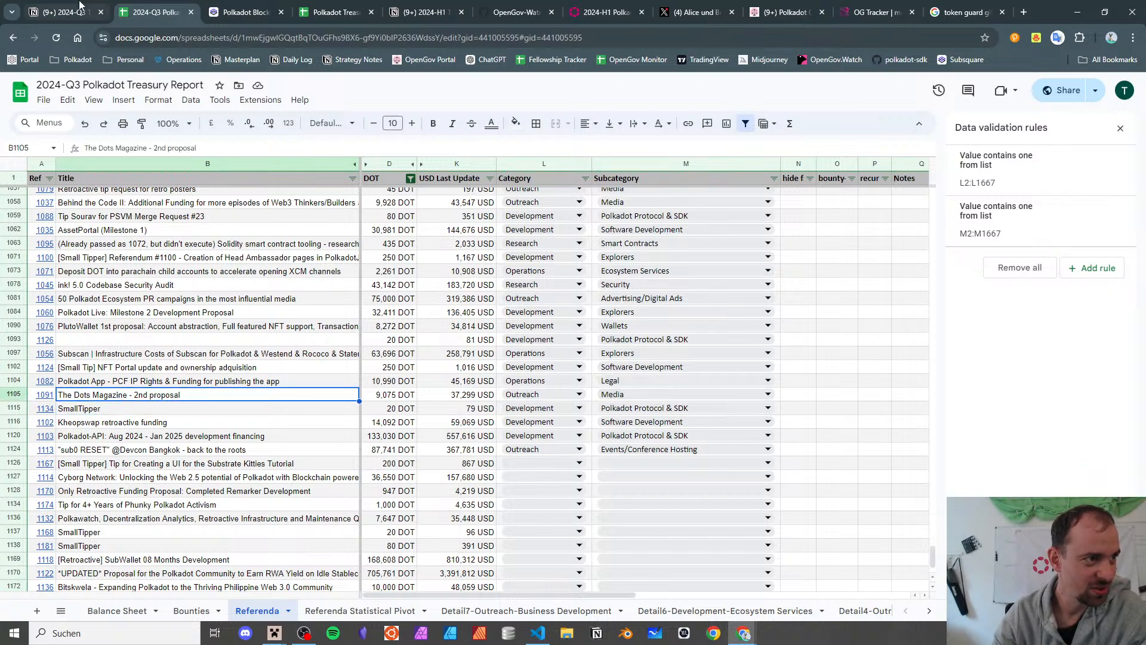
# - Keep Polkadot-API as Polkadot Protocol & SDK, then view the Referenda Statistical Pivot sheet
pyautogui.click(125, 409)
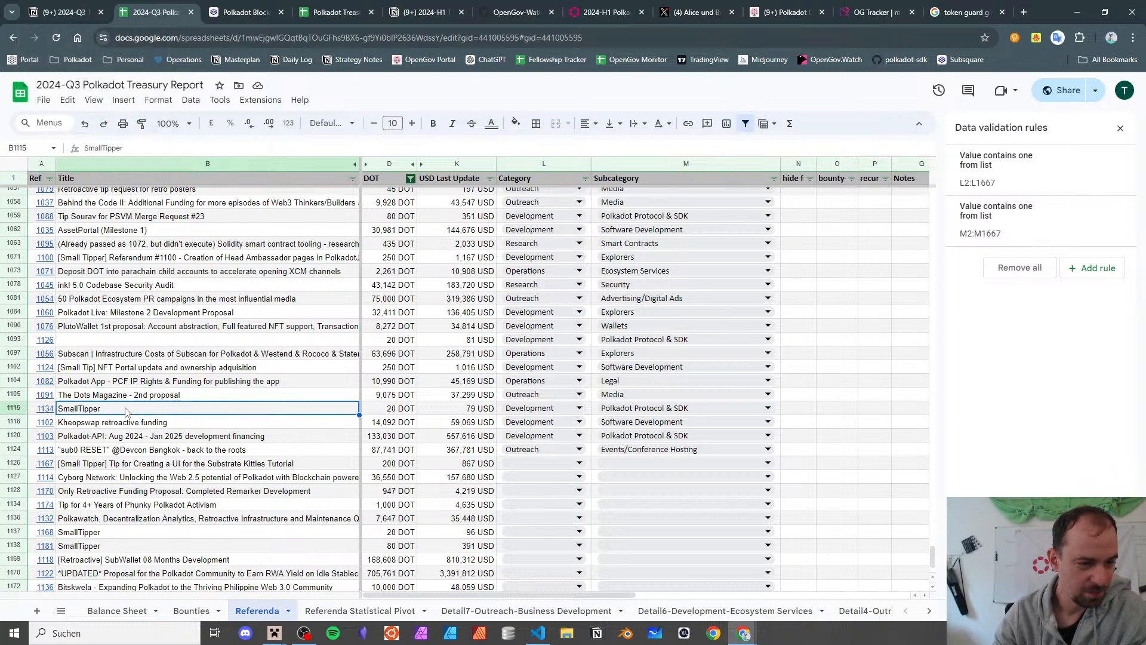
pyautogui.press('Down')
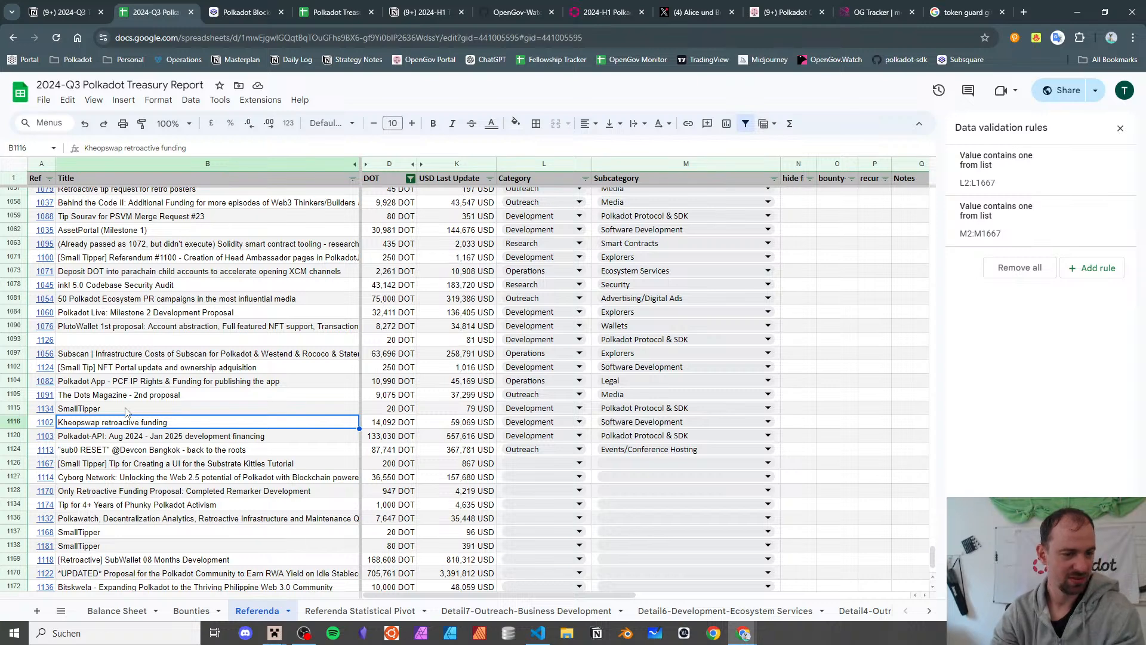
pyautogui.press('Down')
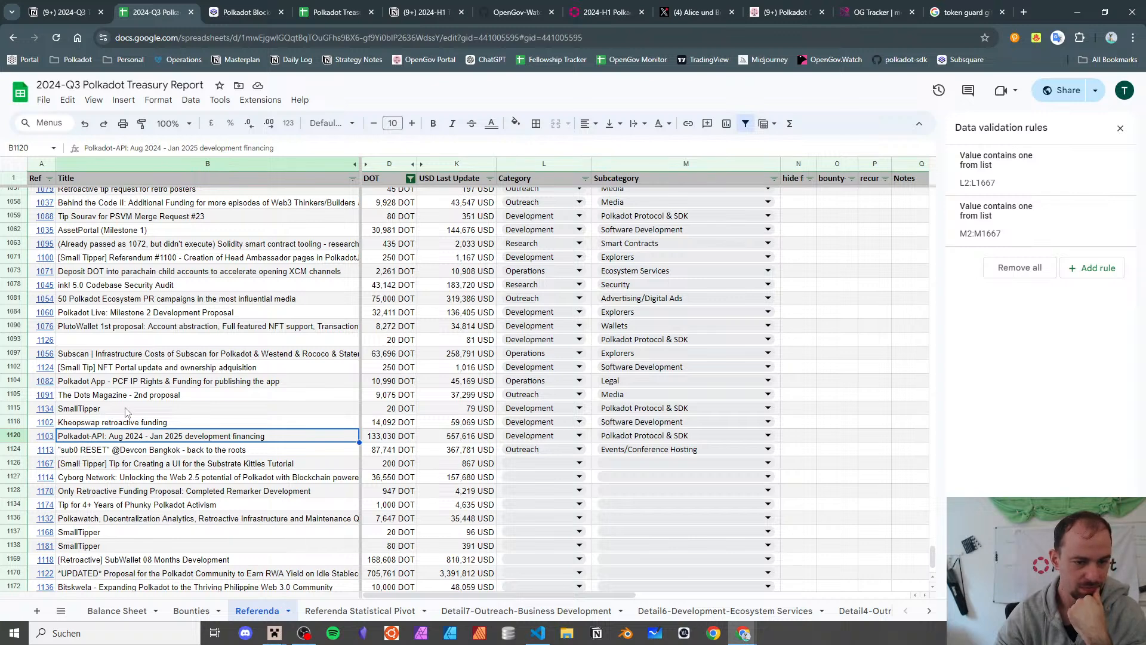
pyautogui.doubleClick(644, 436)
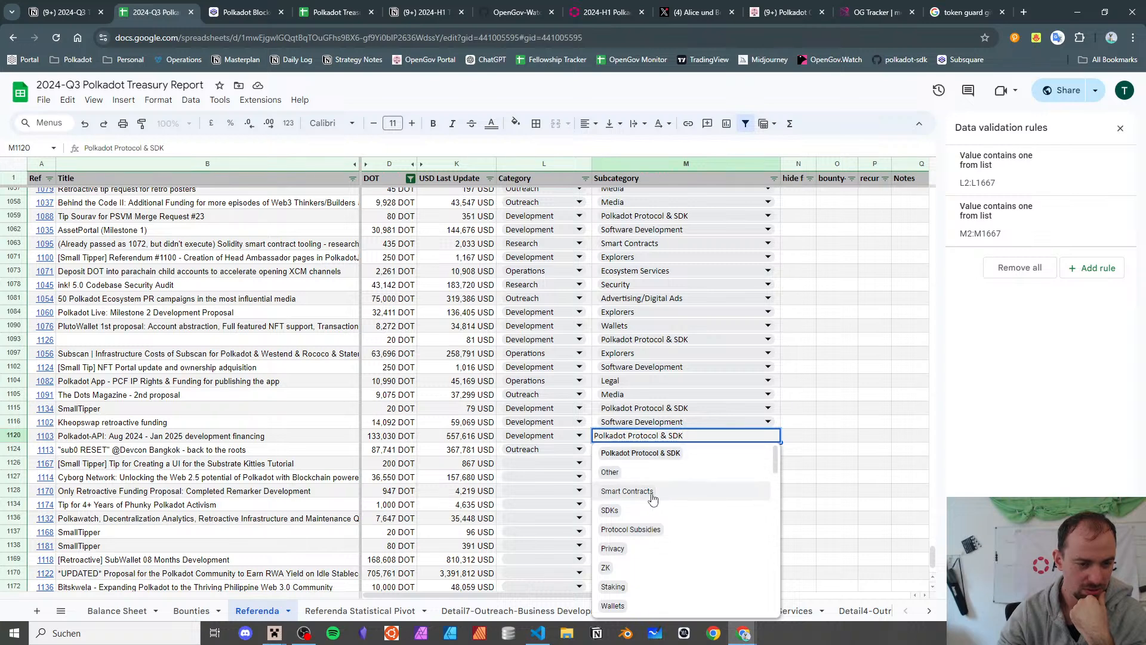
pyautogui.click(666, 453)
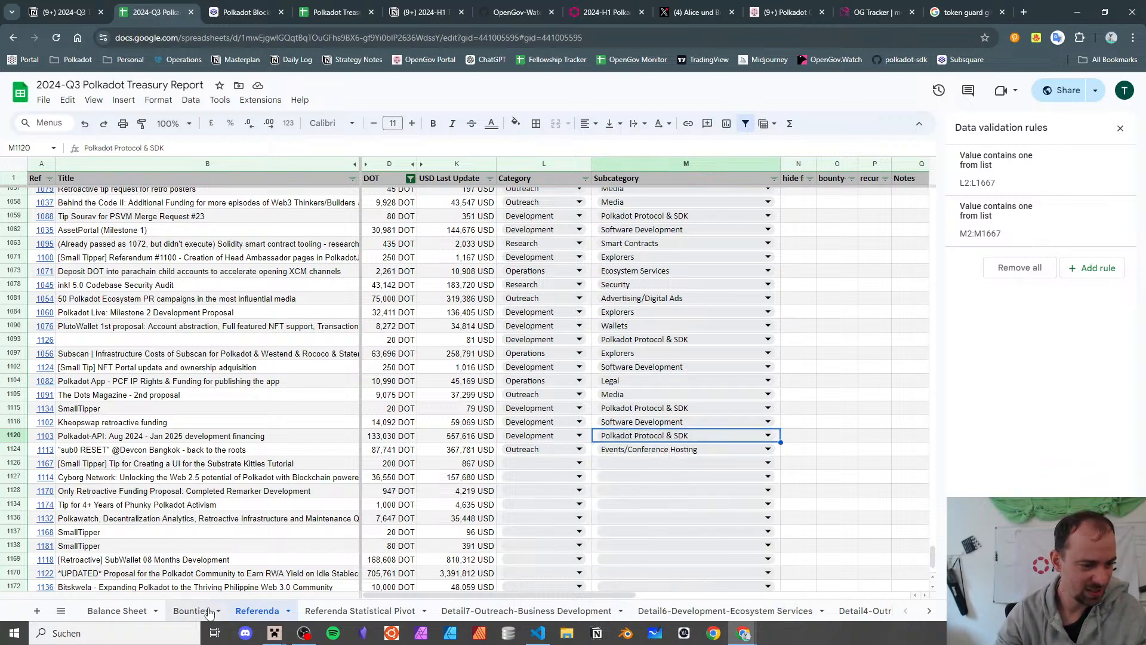
pyautogui.click(359, 610)
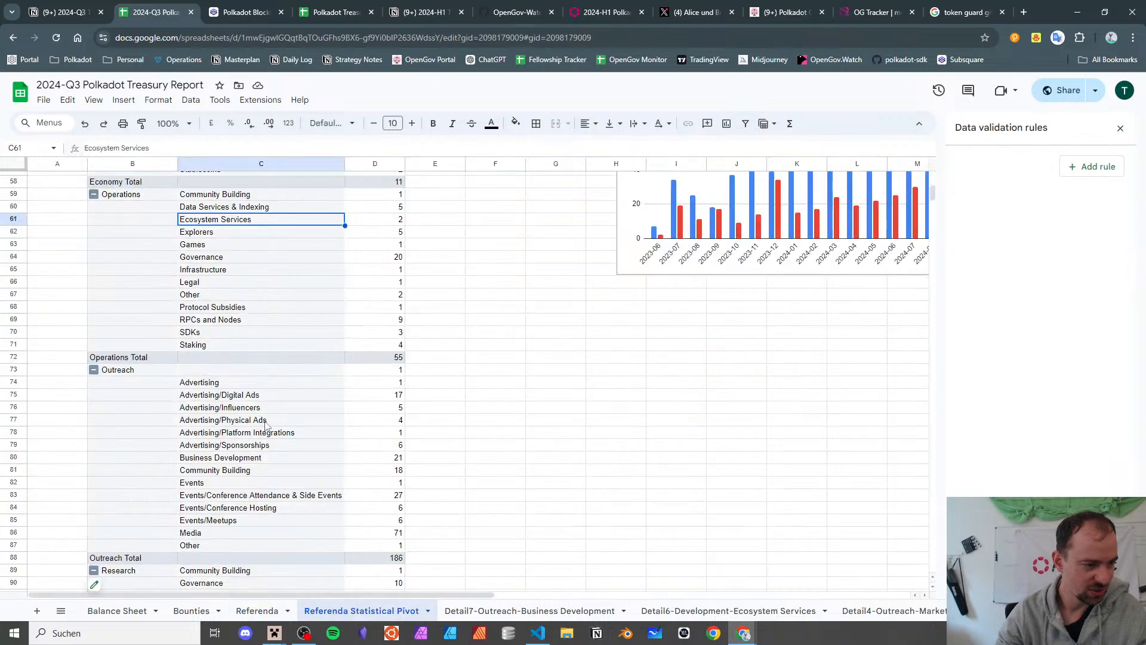
# - Drill into the 12 Development SDKs referenda in a detail sheet with a widened Title column
pyautogui.click(203, 332)
pyautogui.scroll(3, 377, 345)
pyautogui.scroll(3, 376, 344)
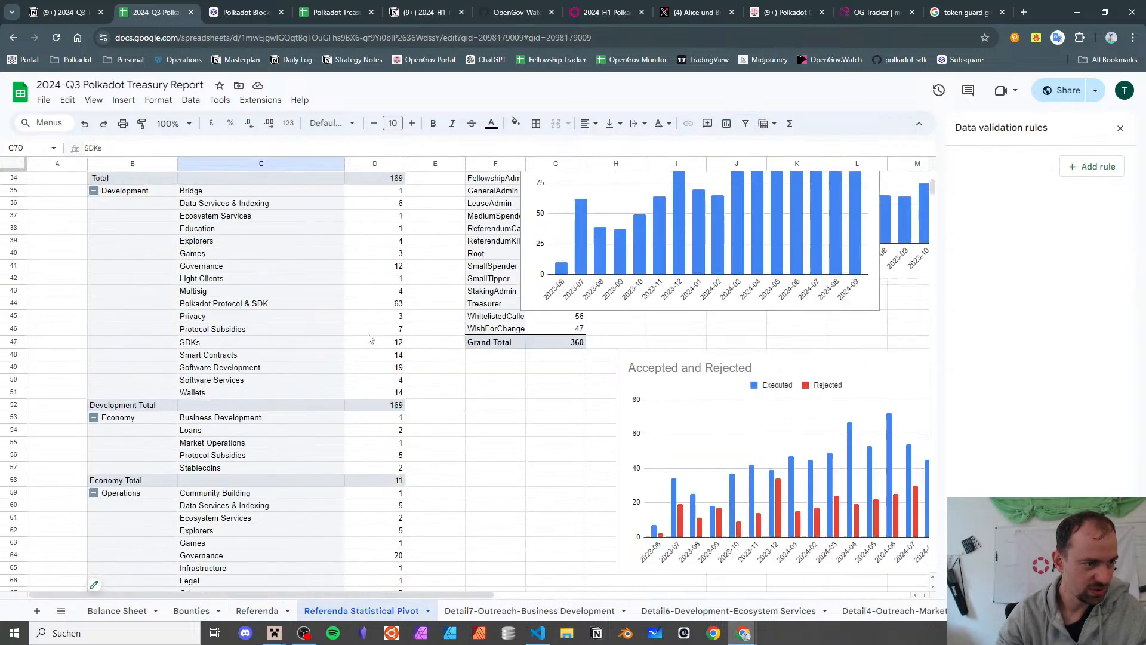
pyautogui.doubleClick(400, 345)
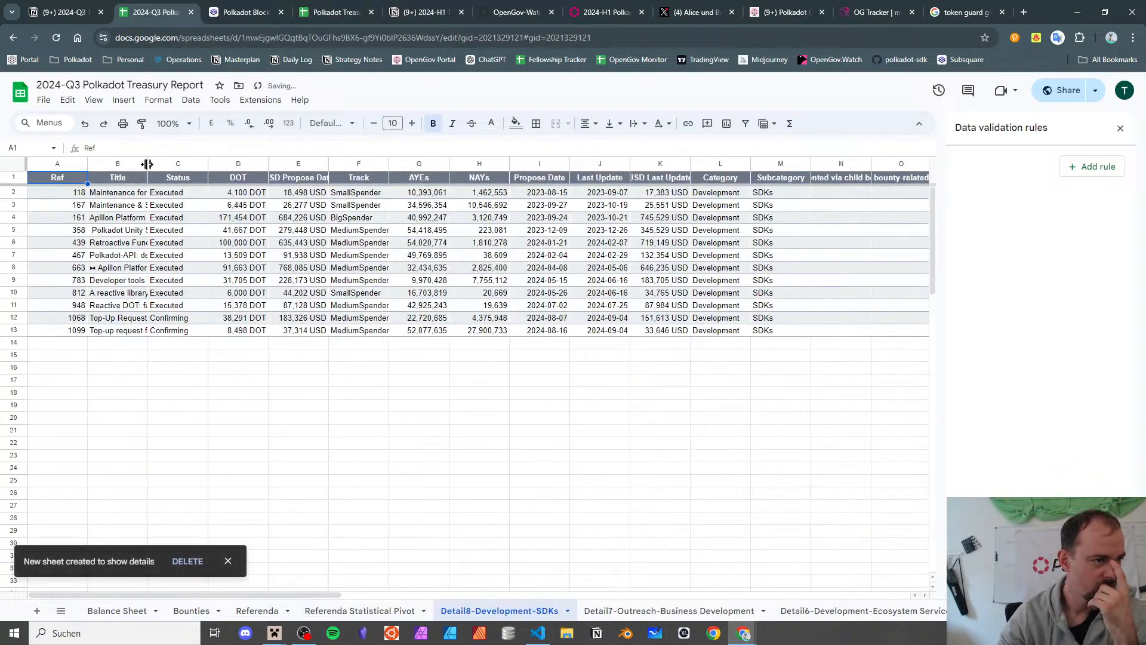
pyautogui.doubleClick(147, 164)
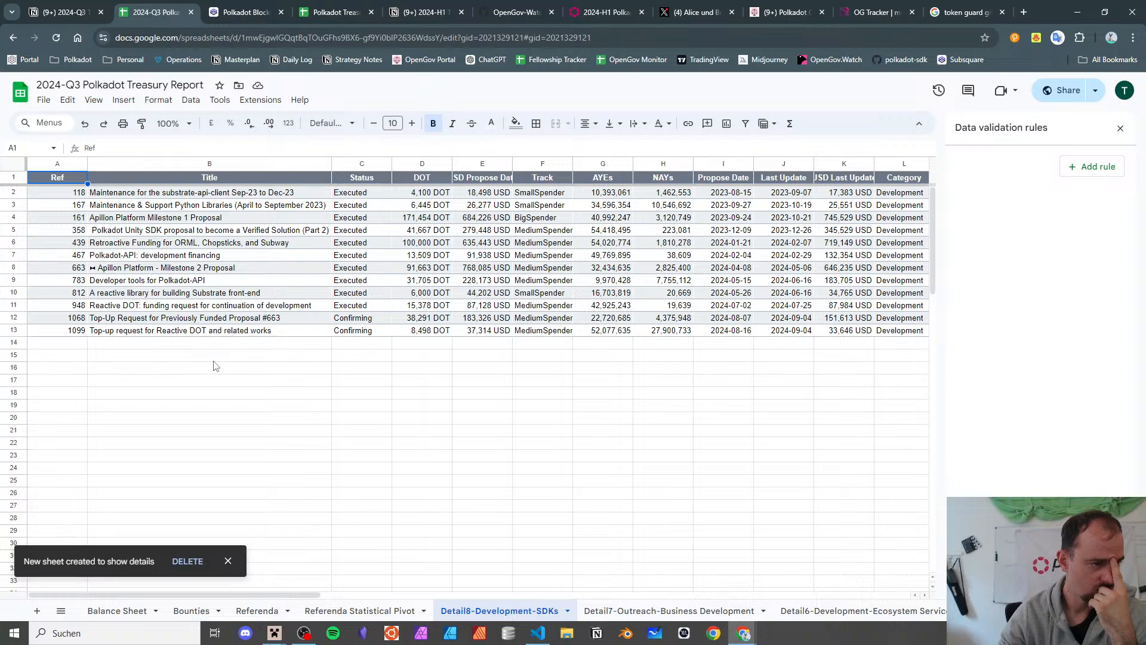
# - Delete the Detail8-Development-SDKs sheet and return to the Referenda sheet
pyautogui.click(566, 610)
pyautogui.click(478, 404)
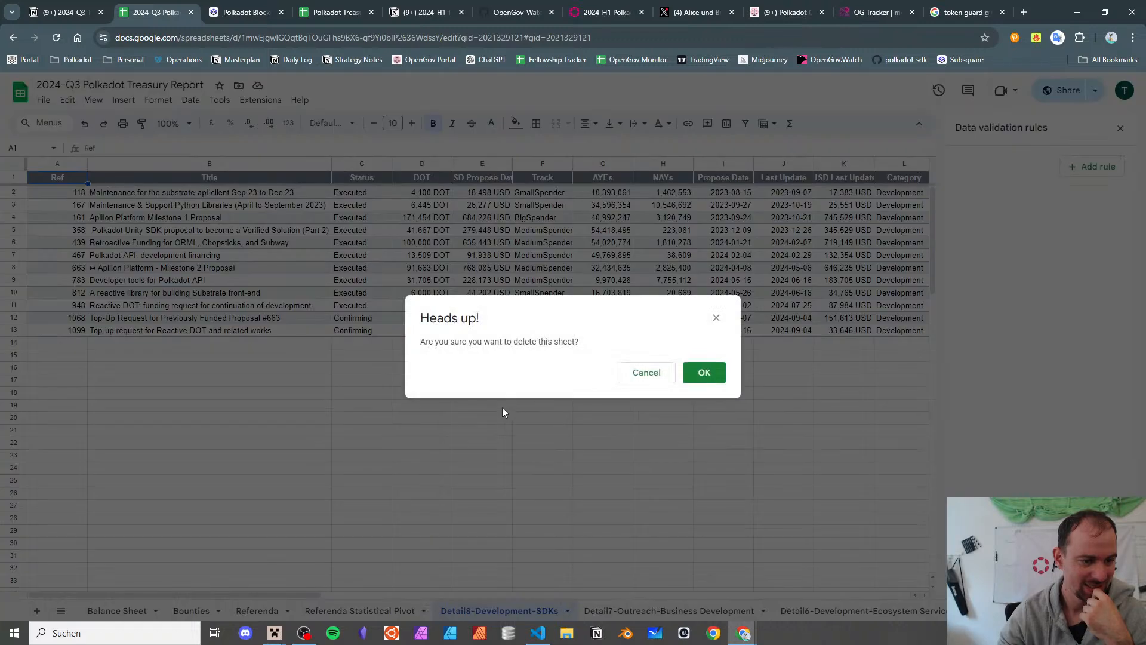
pyautogui.click(721, 379)
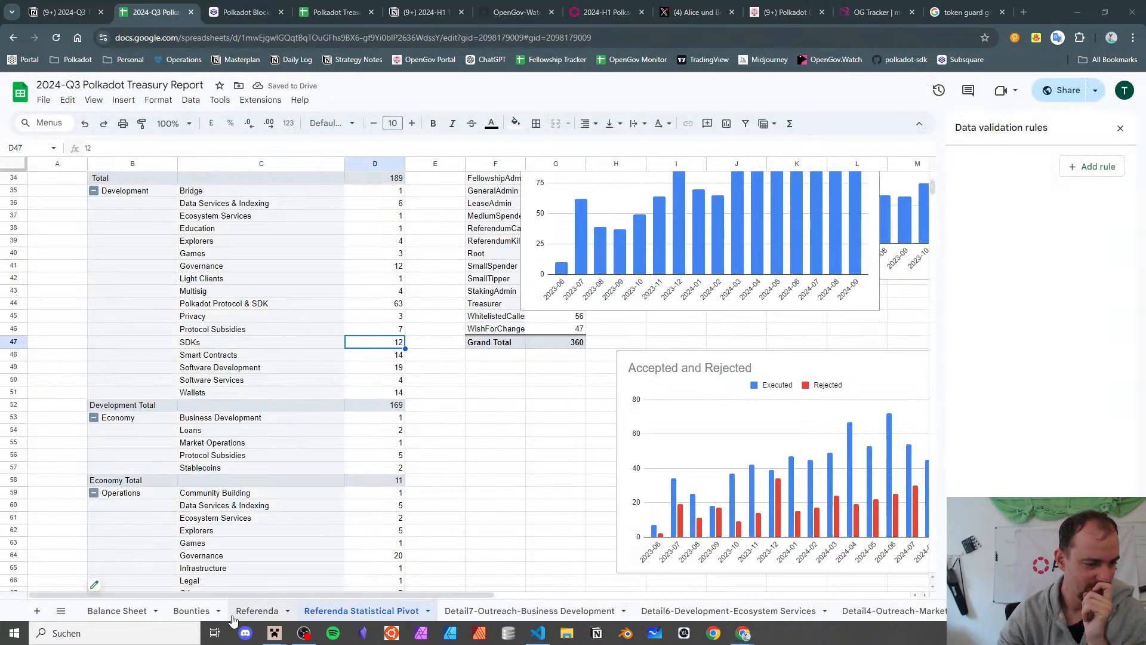
pyautogui.click(263, 611)
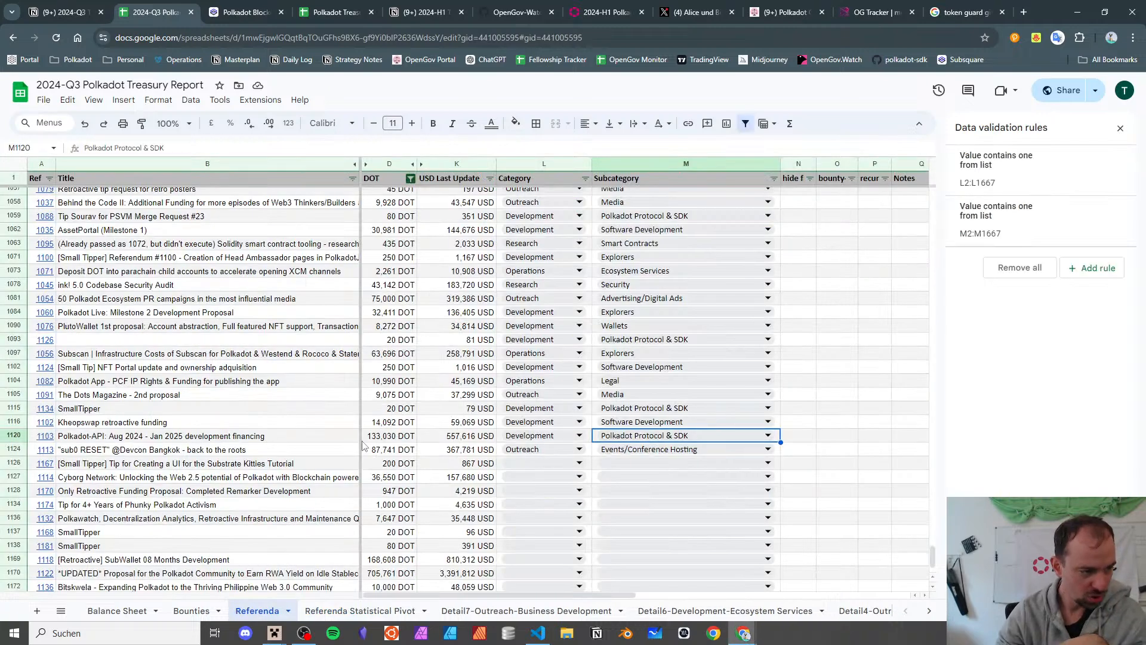
# - Set referendum 1103's subcategory to SDKs
pyautogui.doubleClick(614, 436)
pyautogui.scroll(-3, 687, 525)
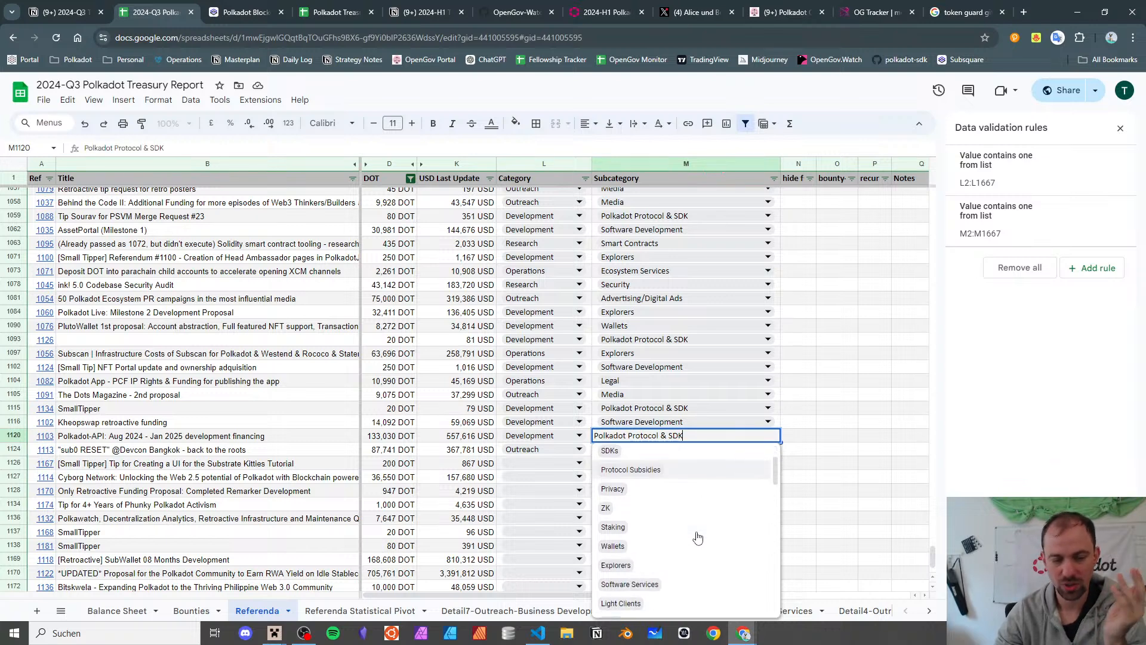
pyautogui.scroll(3, 687, 537)
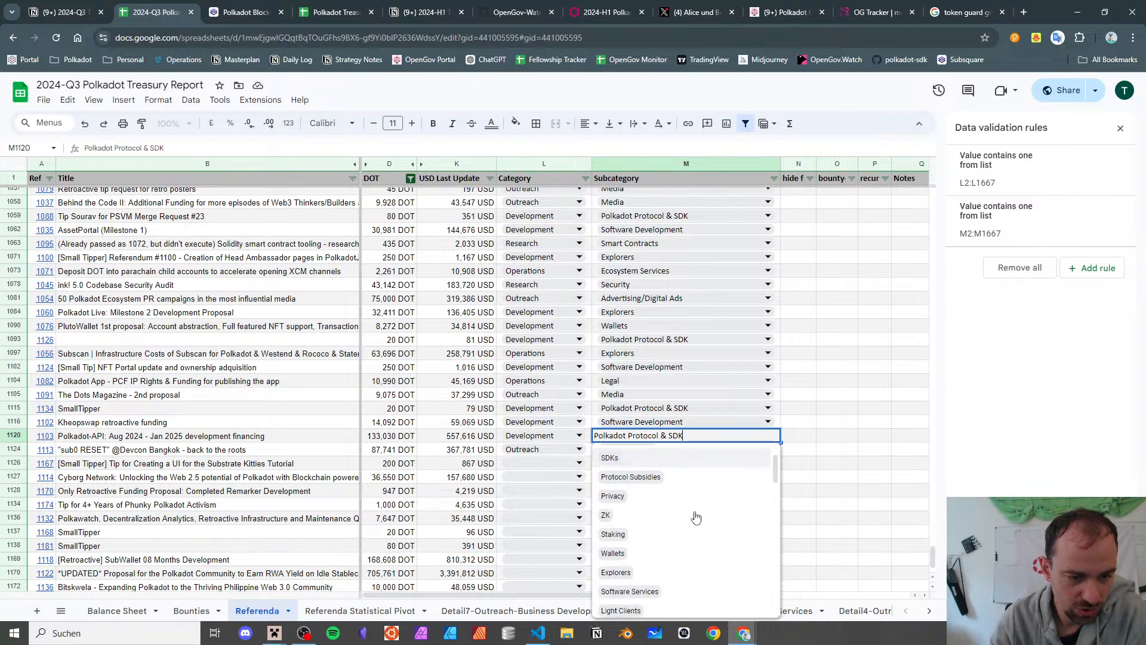
pyautogui.click(632, 509)
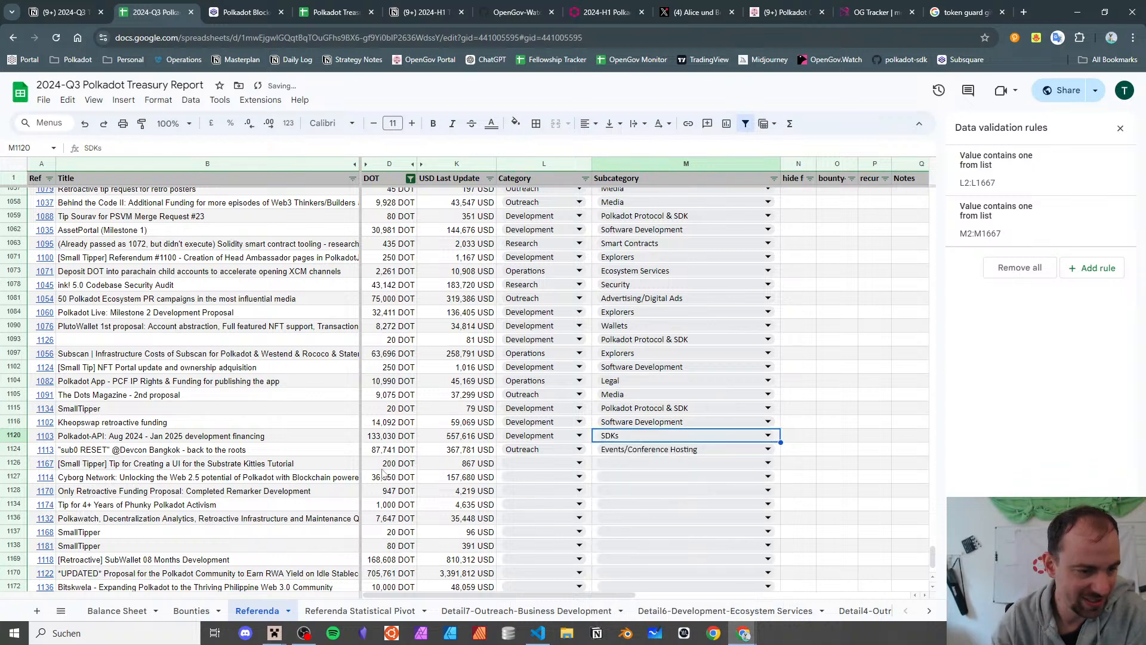
# - Classify referendum 1167 as Development / Software Development
pyautogui.click(206, 452)
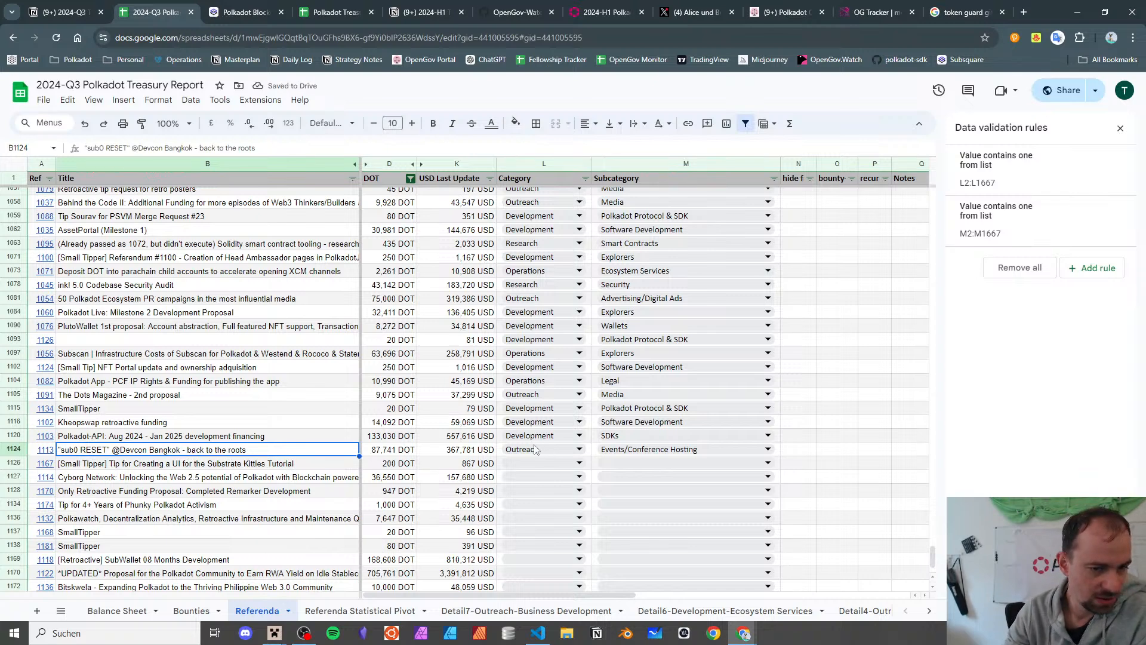
pyautogui.scroll(-2, 537, 444)
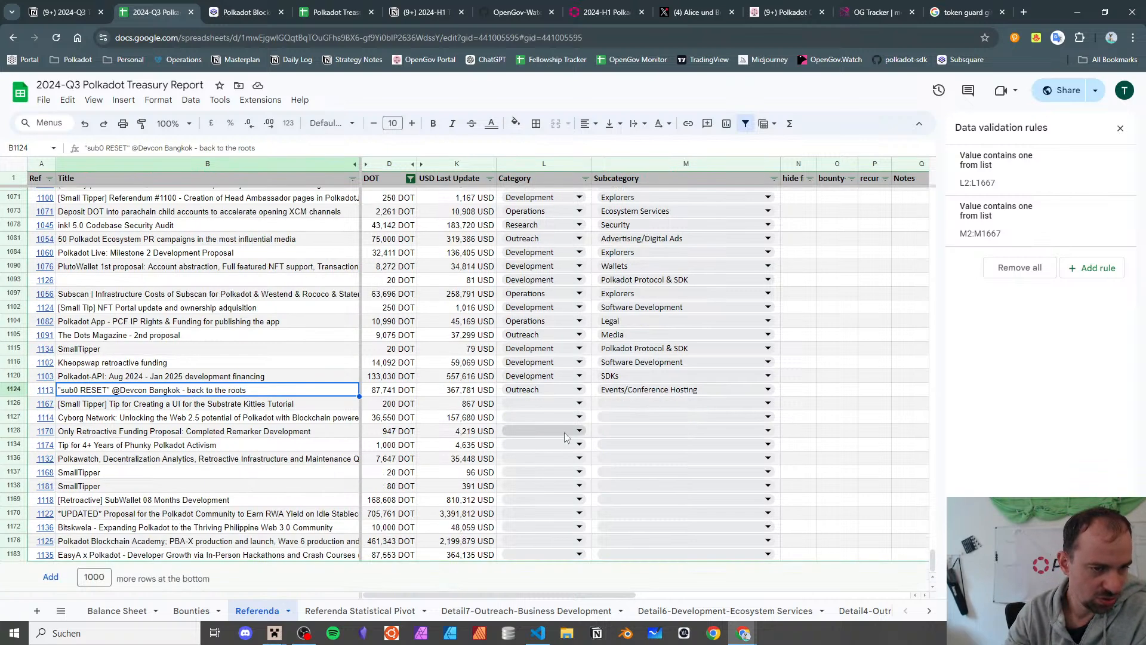
pyautogui.click(200, 406)
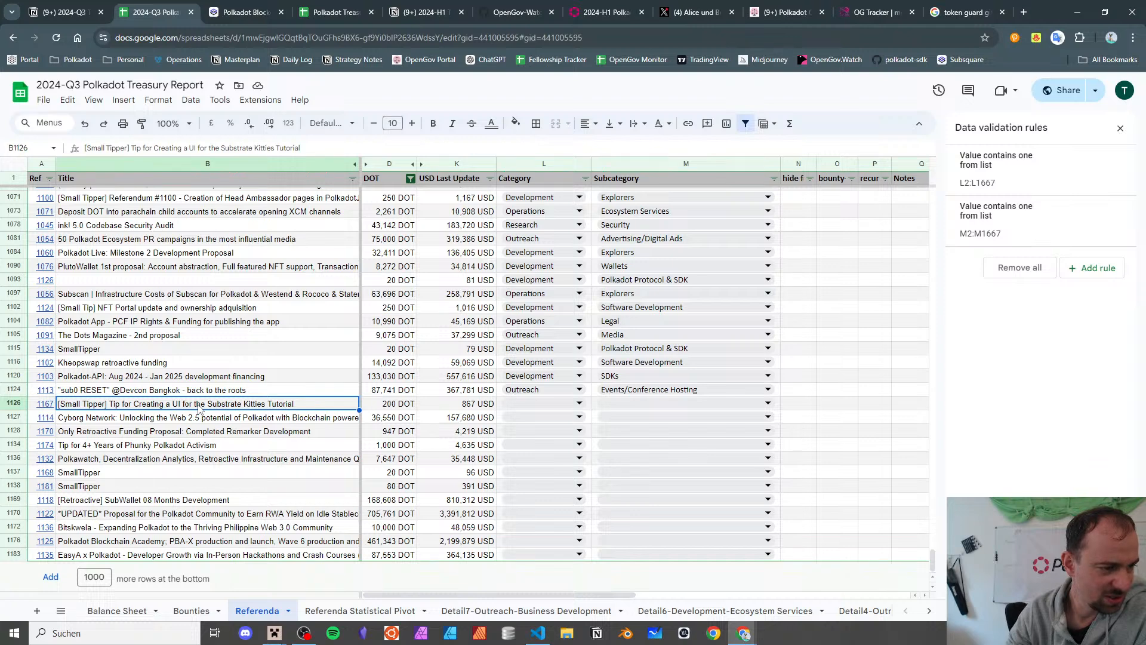
pyautogui.click(536, 404)
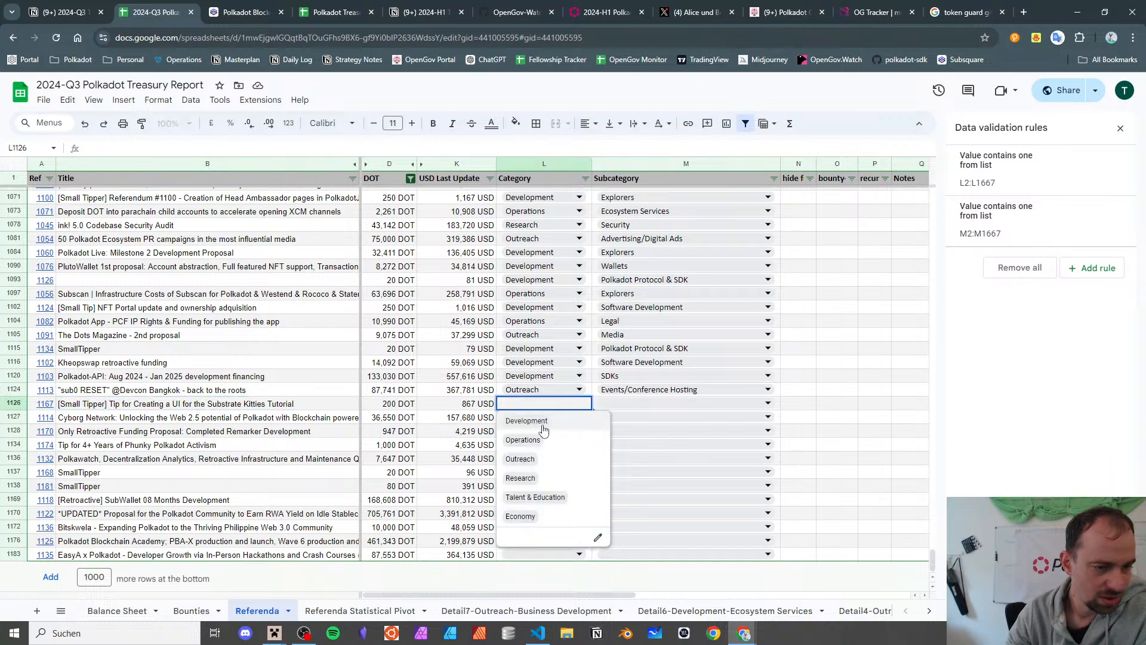
pyautogui.click(543, 430)
pyautogui.click(647, 405)
pyautogui.scroll(-5, 672, 523)
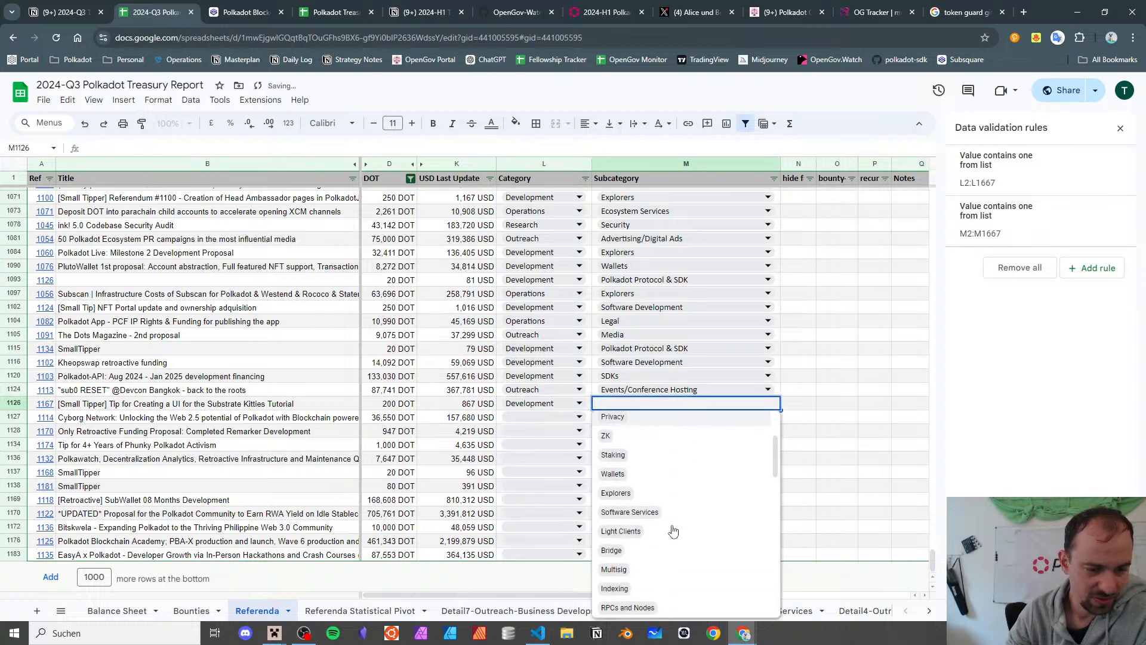
pyautogui.scroll(-3, 674, 519)
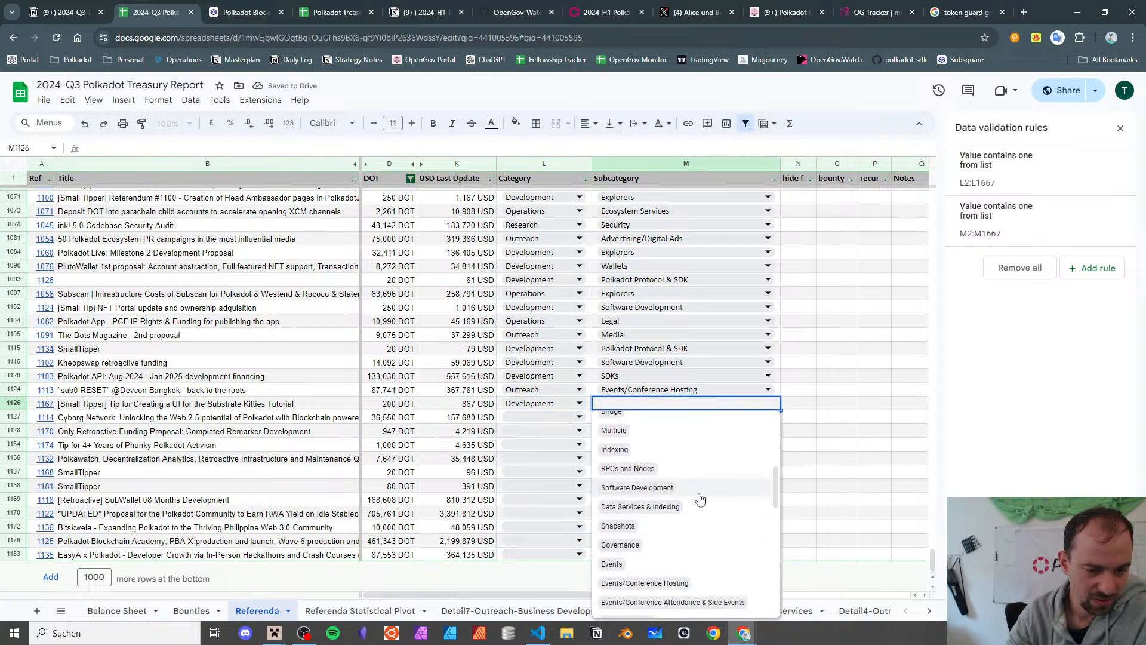
pyautogui.click(700, 495)
# - Open the Cyborg Network referendum 1114's Subsquare page from its link
pyautogui.click(84, 418)
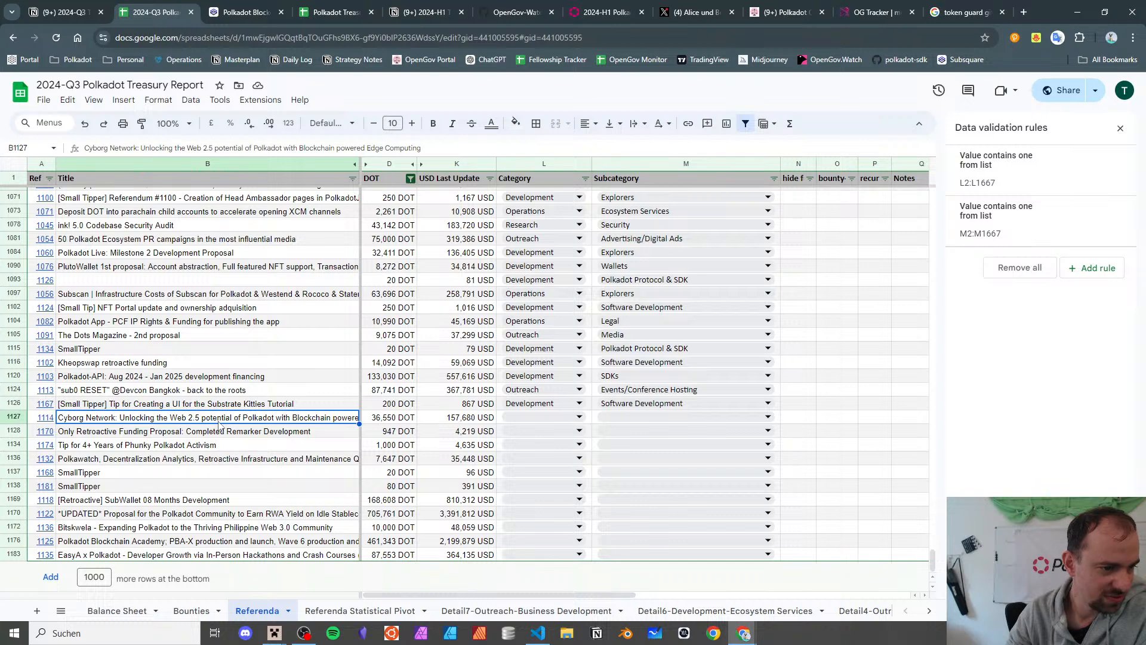
pyautogui.click(45, 421)
pyautogui.click(76, 435)
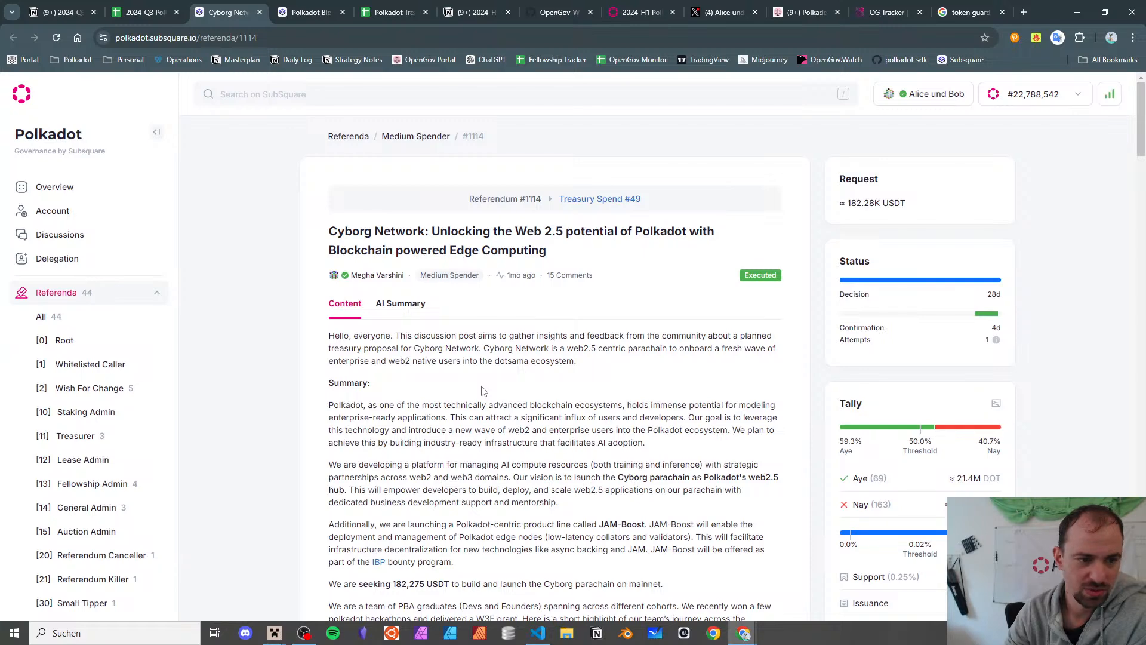
# - Review the Aye and Nay voters in referendum 1114's nested votes breakdown
pyautogui.scroll(-2, 483, 391)
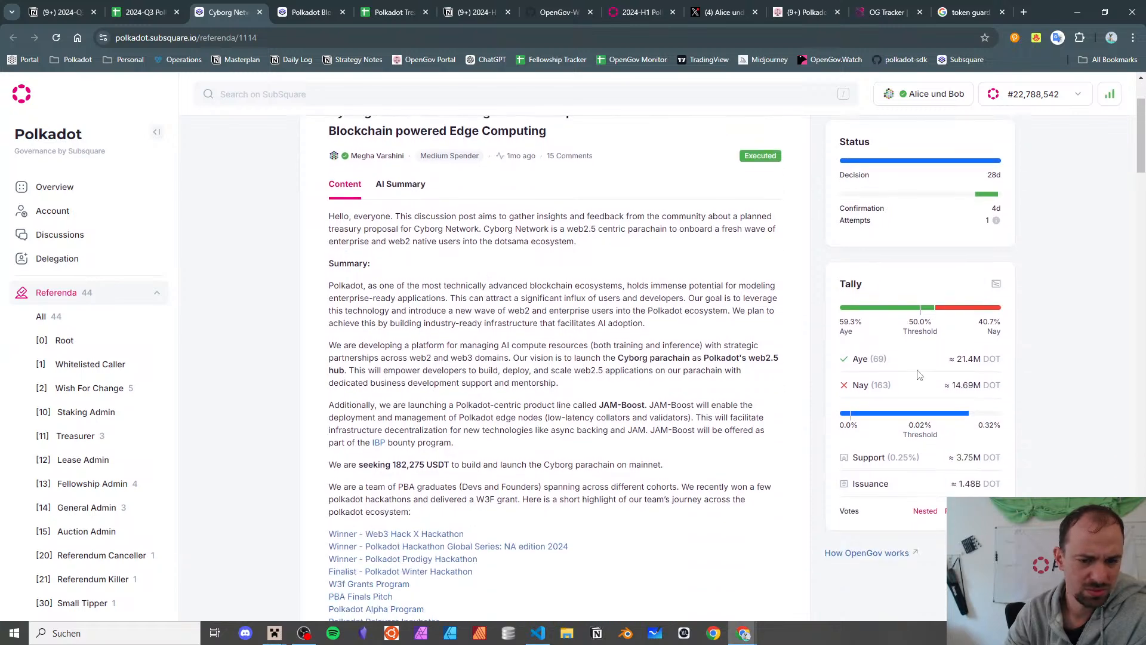
pyautogui.click(929, 510)
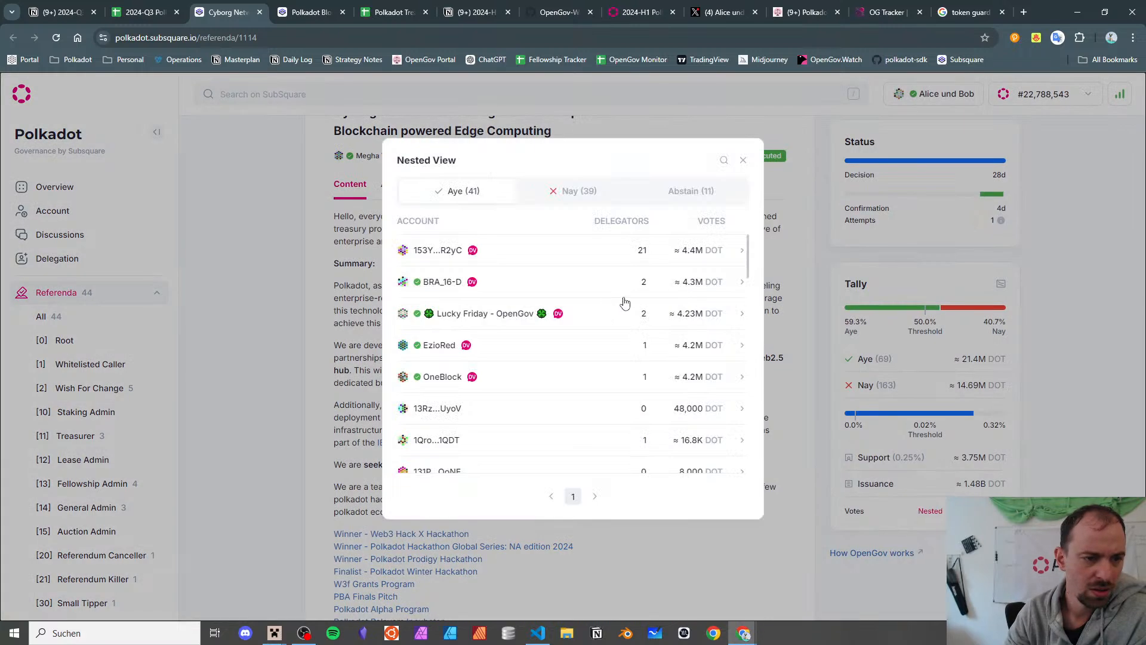
pyautogui.click(602, 192)
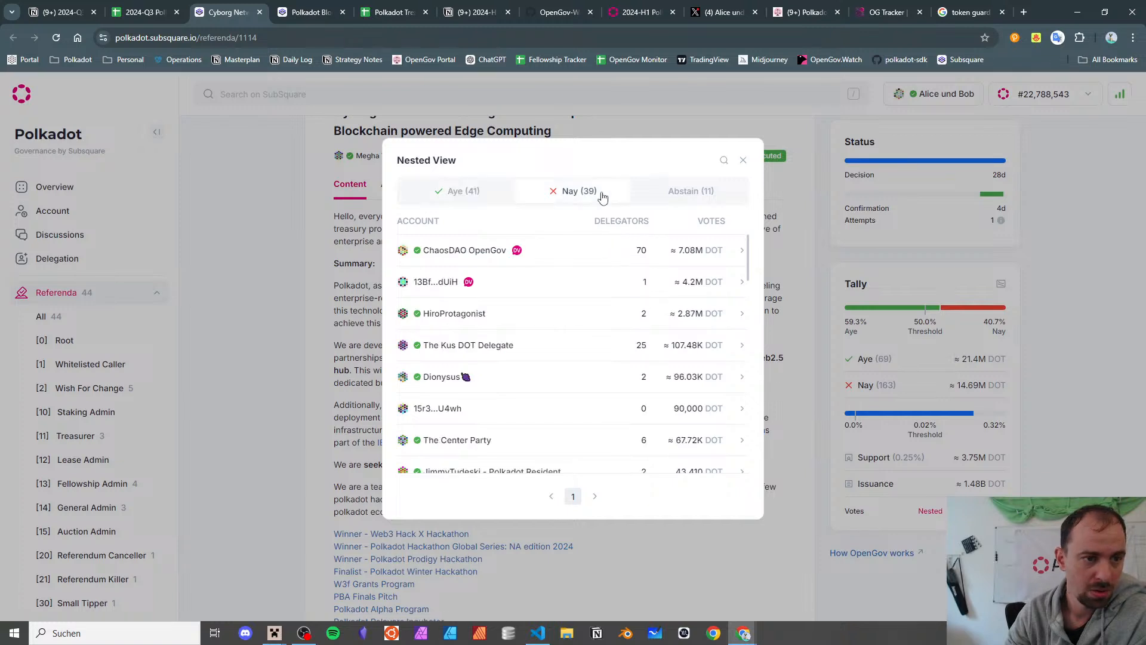
pyautogui.click(495, 193)
pyautogui.click(594, 198)
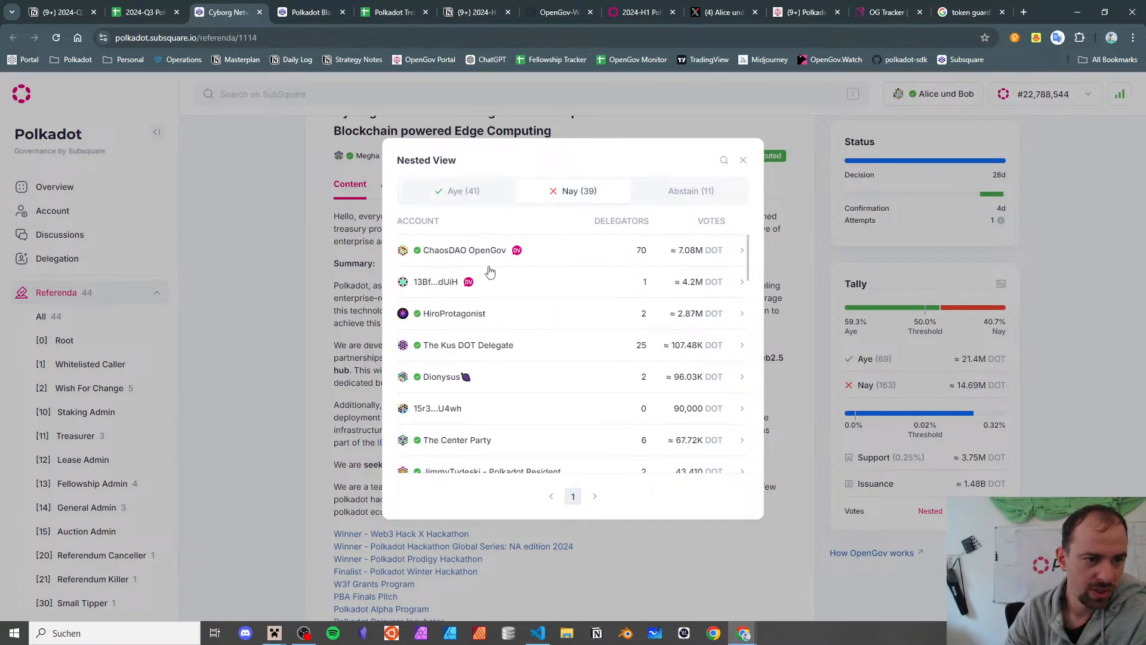
pyautogui.click(285, 260)
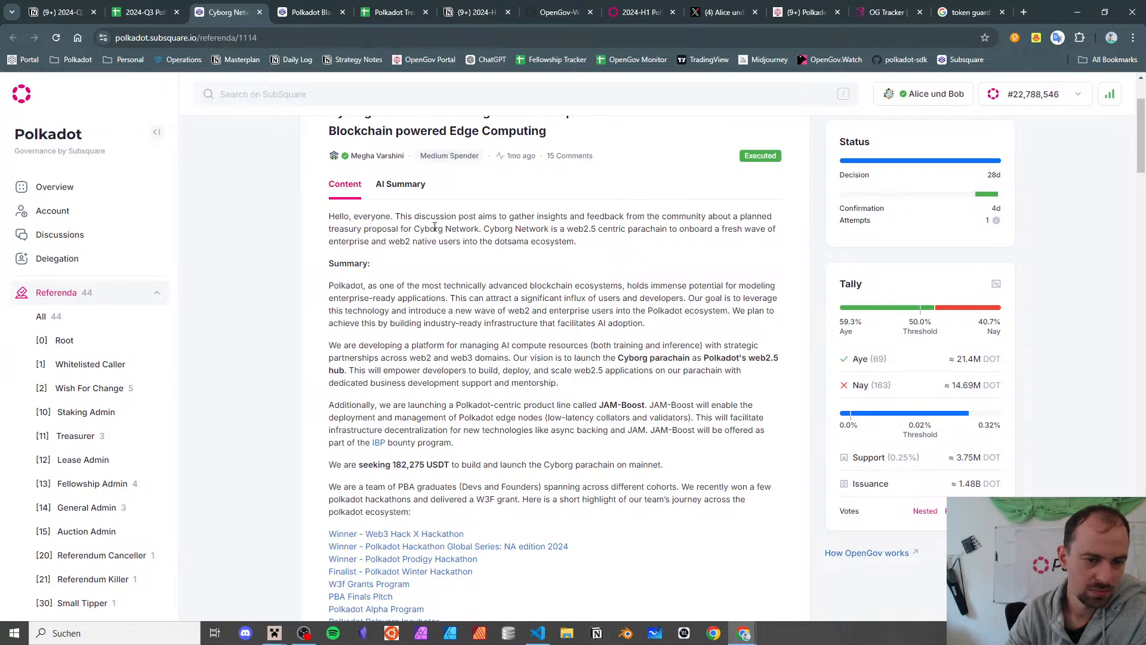
# - Open the Web3 Hack X, Global Series and Prodigy hackathon links in background tabs
pyautogui.scroll(-3, 435, 227)
pyautogui.scroll(-2, 435, 227)
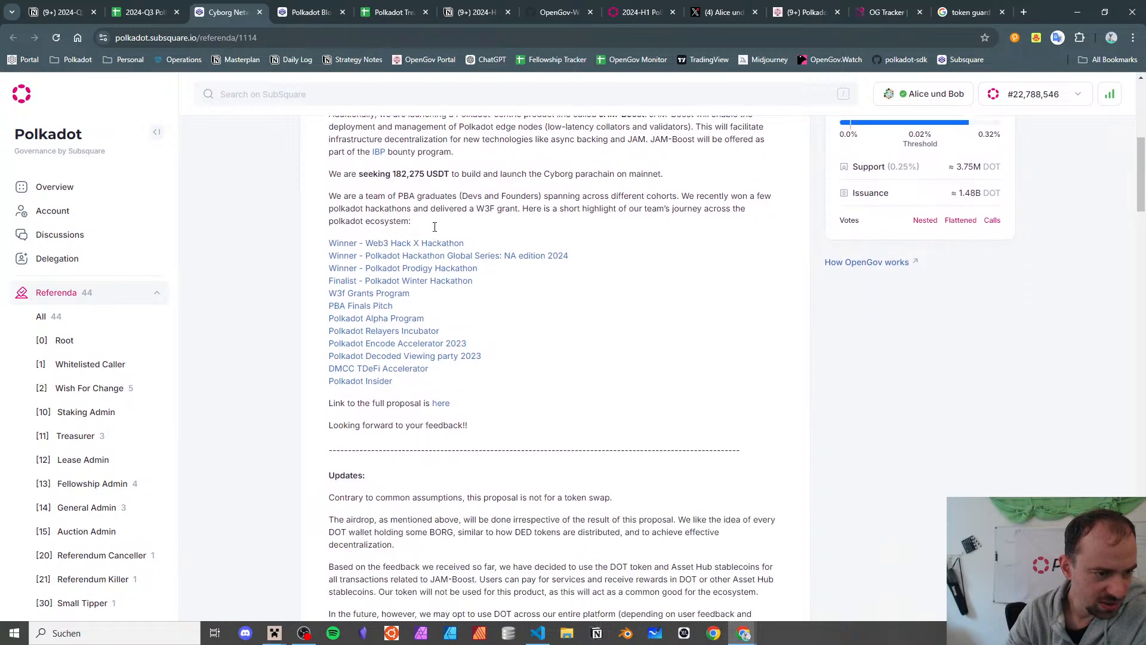
pyautogui.scroll(-2, 434, 226)
pyautogui.scroll(4, 435, 227)
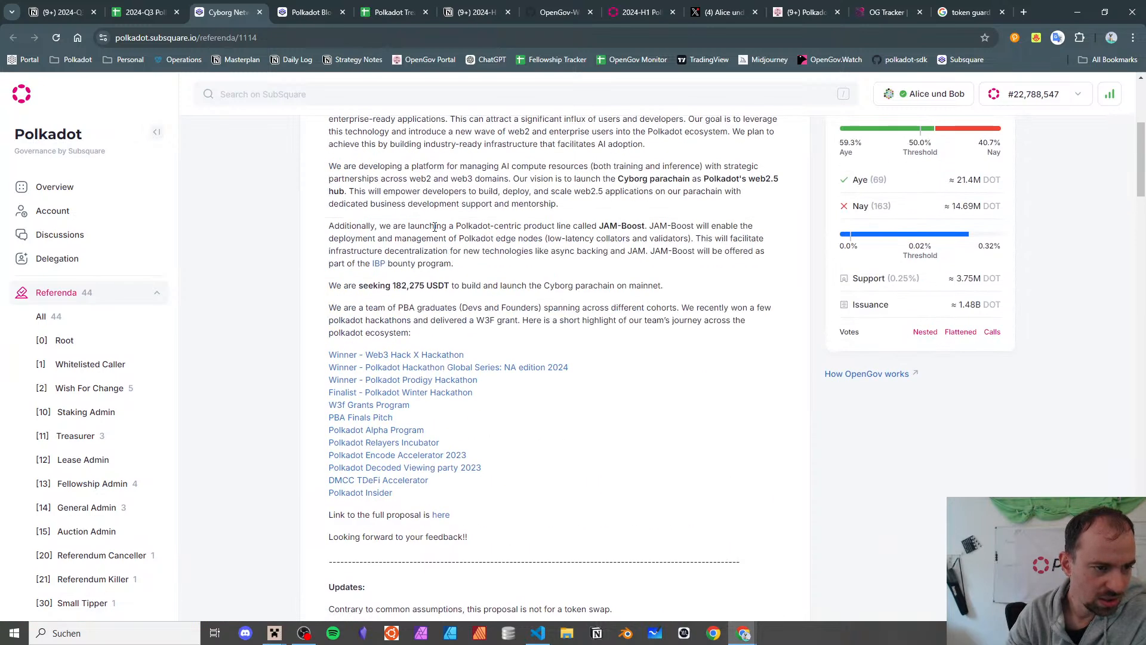
pyautogui.scroll(1, 434, 227)
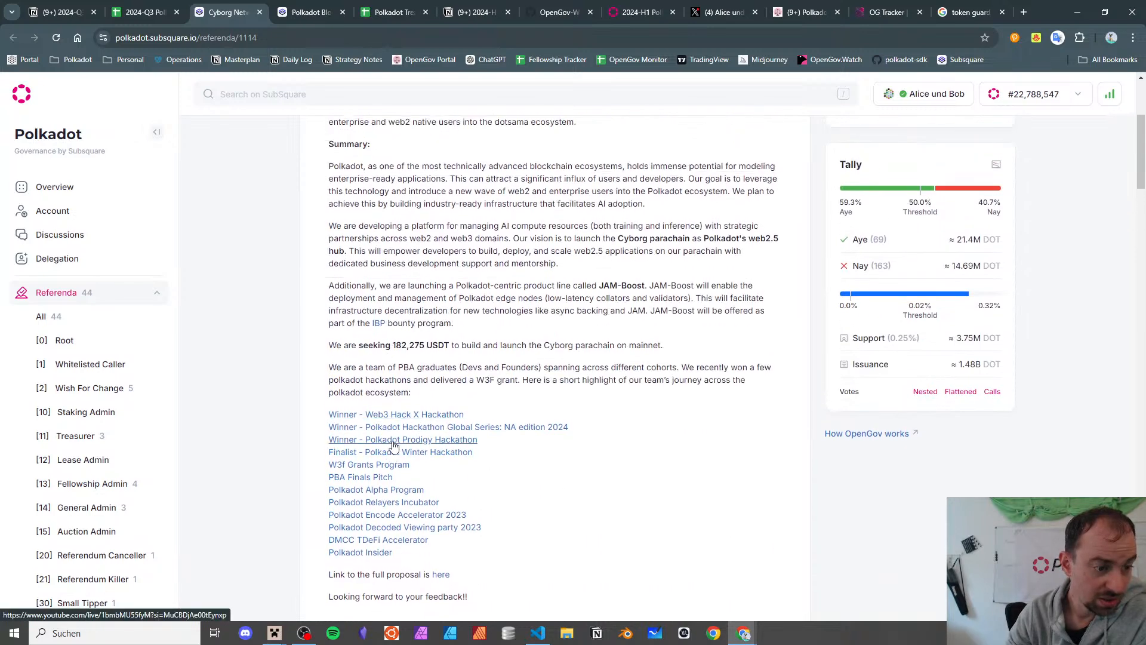
pyautogui.scroll(-1, 396, 442)
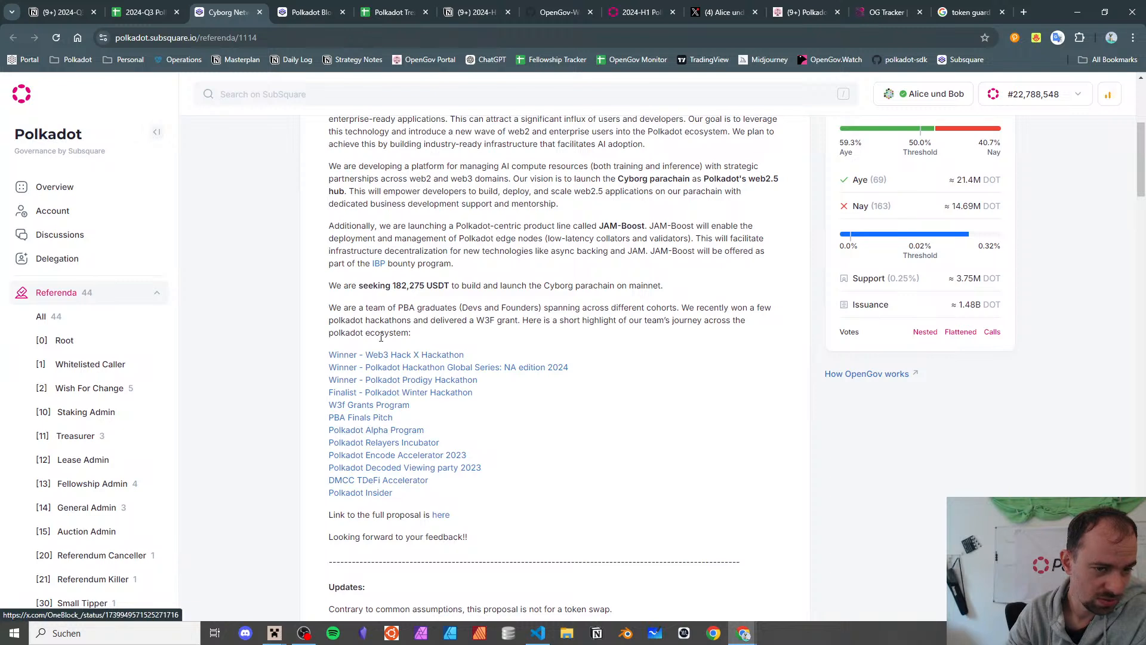
pyautogui.moveTo(389, 311); pyautogui.dragTo(520, 308)
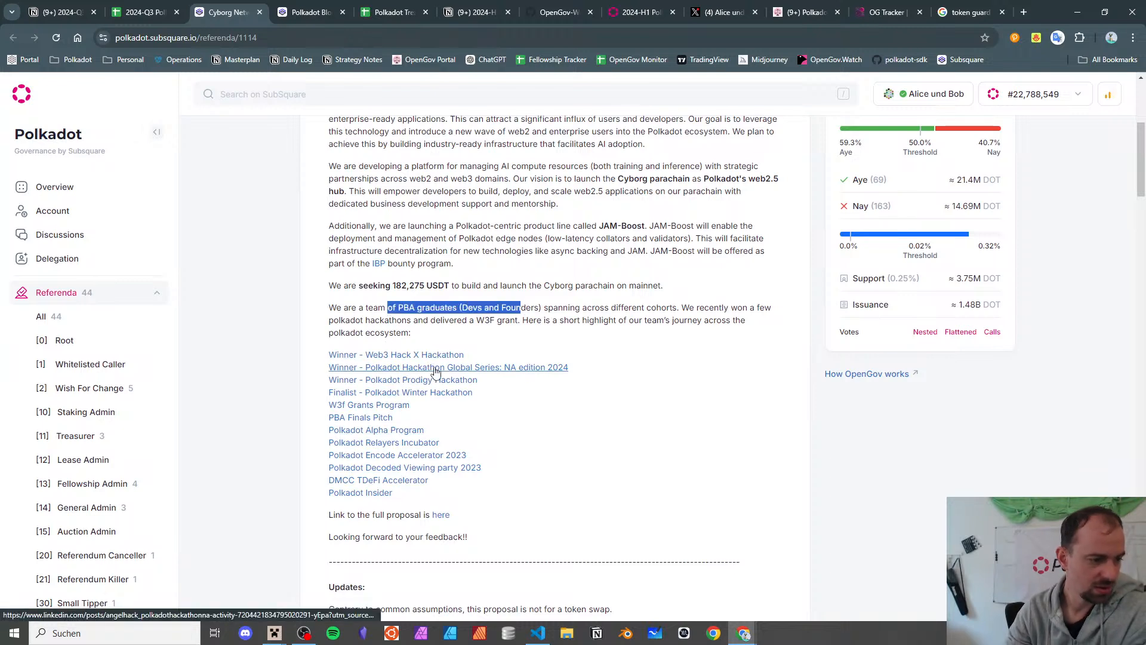
pyautogui.middleClick(436, 360)
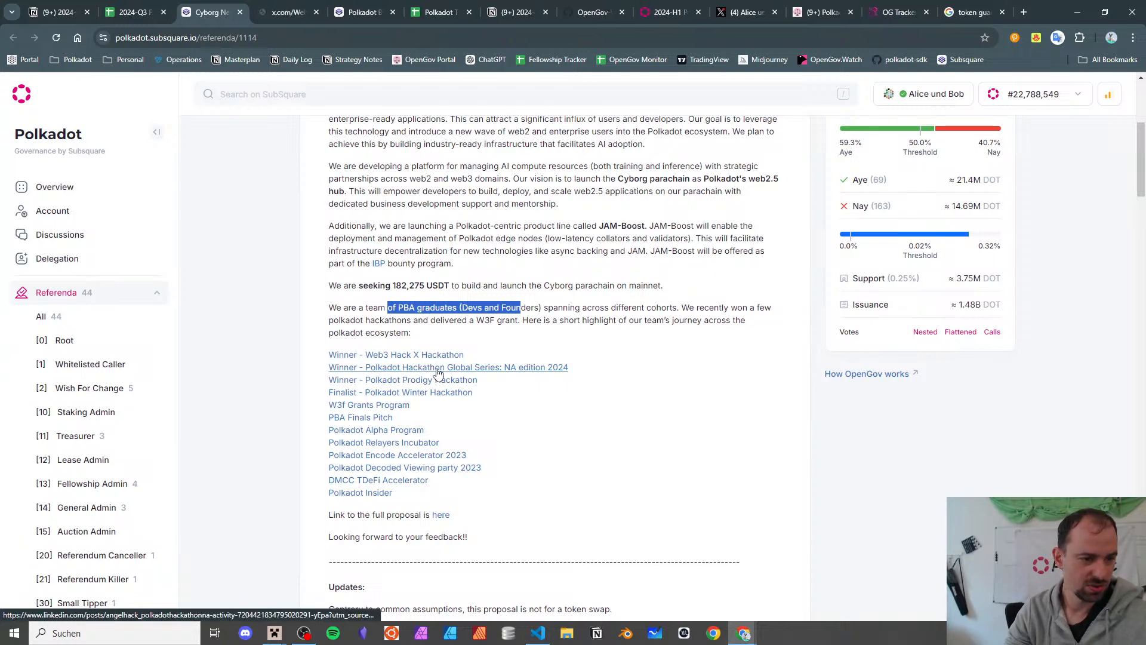
pyautogui.middleClick(437, 369)
pyautogui.middleClick(438, 383)
# - Open the Winter Hackathon finalist link, then view and close the Web3 Hack X winners post
pyautogui.middleClick(440, 395)
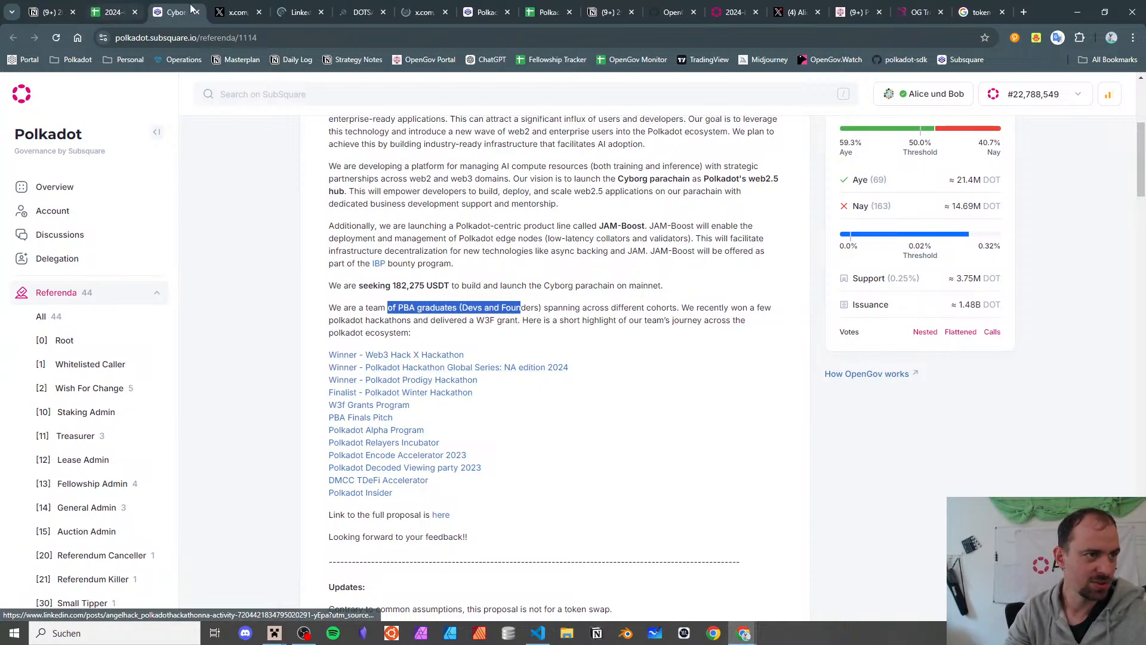
pyautogui.click(242, 12)
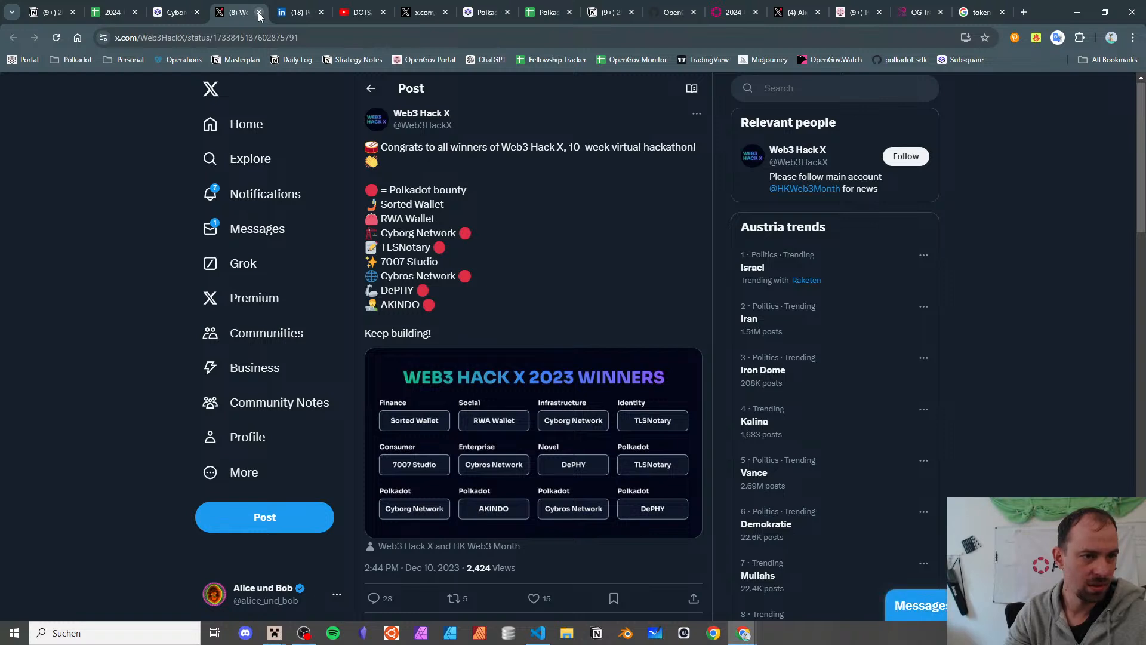
pyautogui.click(258, 12)
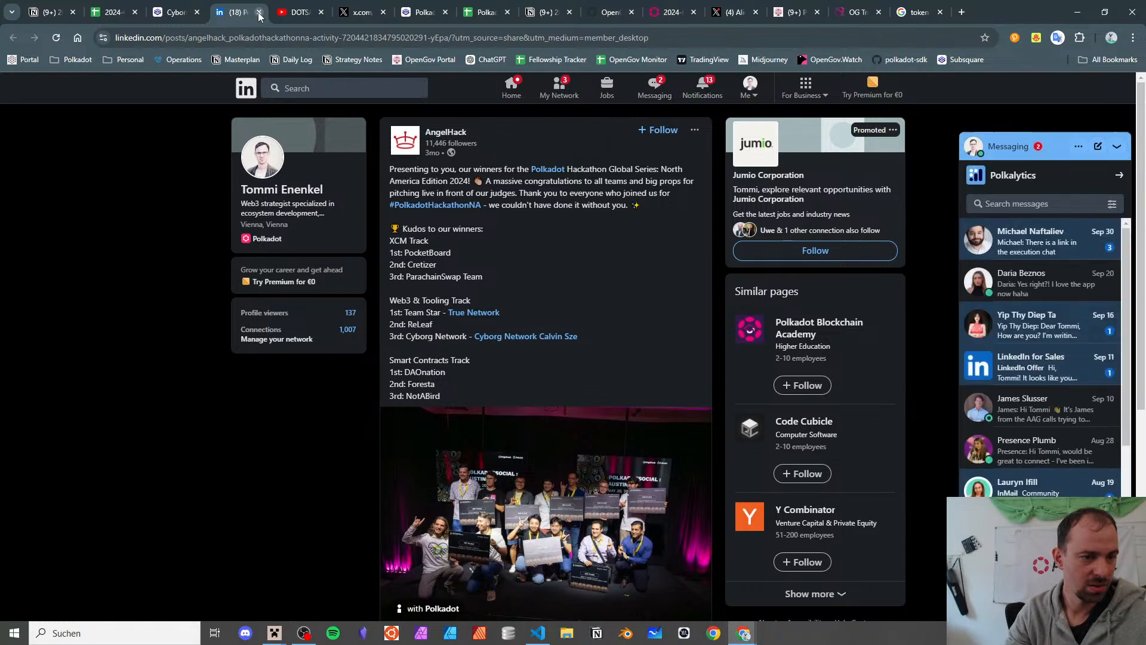
# - Check the developer's profile and Cyborg Network LinkedIn pages, then close them and the DOTSAMA Sofia stream
pyautogui.middleClick(575, 341)
pyautogui.click(488, 338)
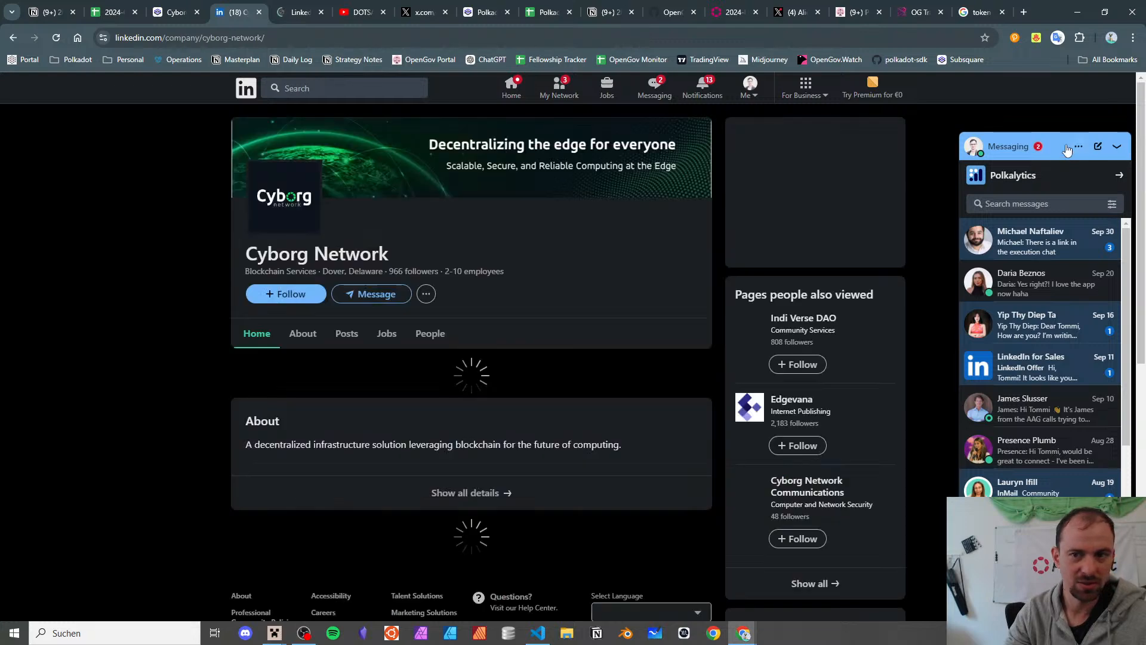
pyautogui.click(1116, 146)
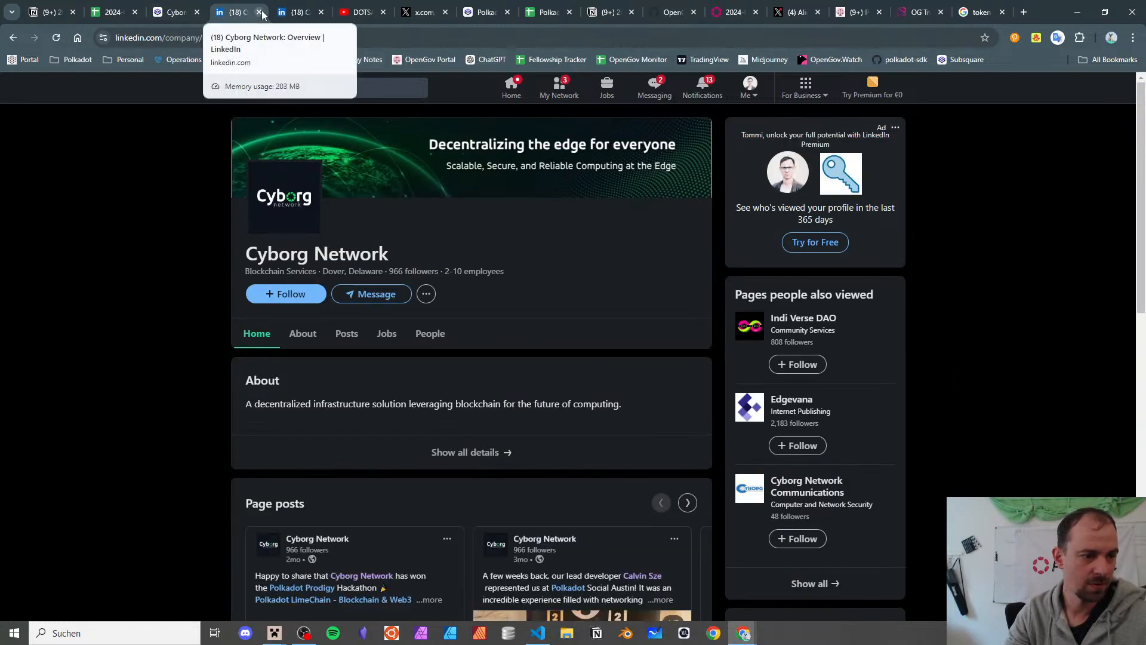
pyautogui.click(259, 11)
pyautogui.click(259, 12)
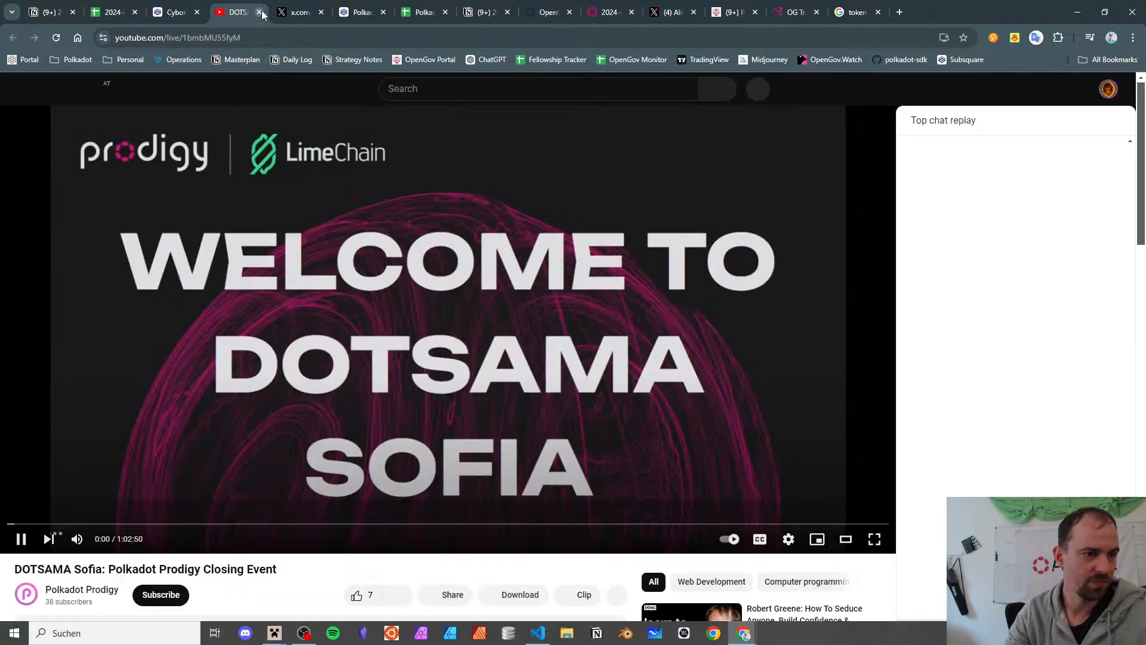
pyautogui.click(173, 6)
pyautogui.click(245, 12)
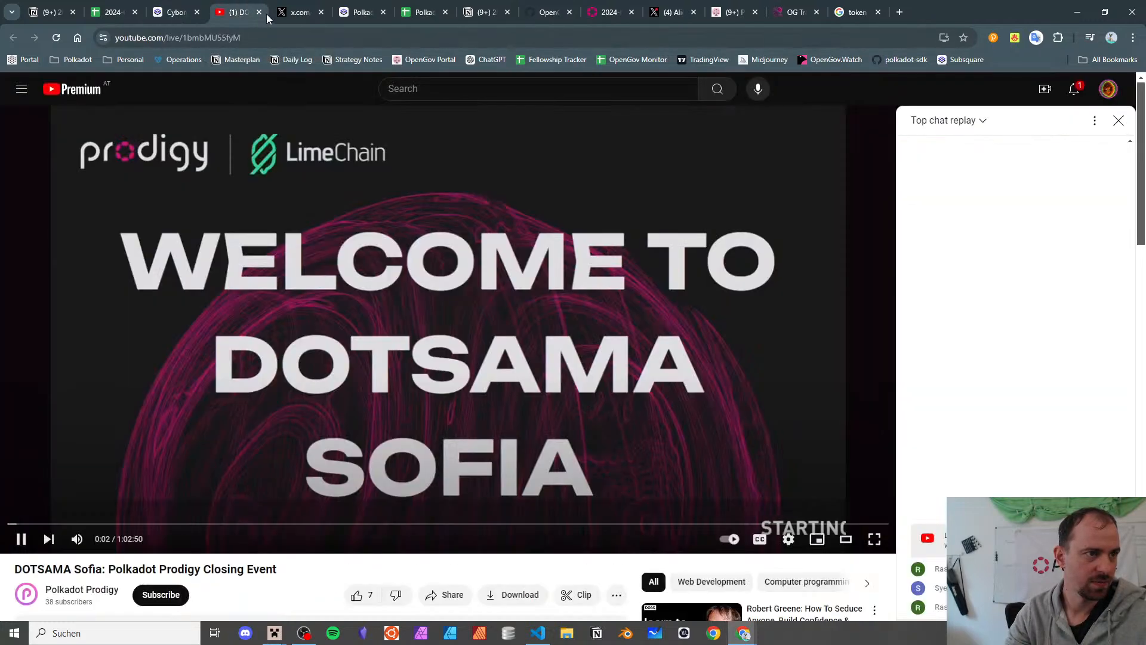
pyautogui.click(259, 12)
pyautogui.click(206, 7)
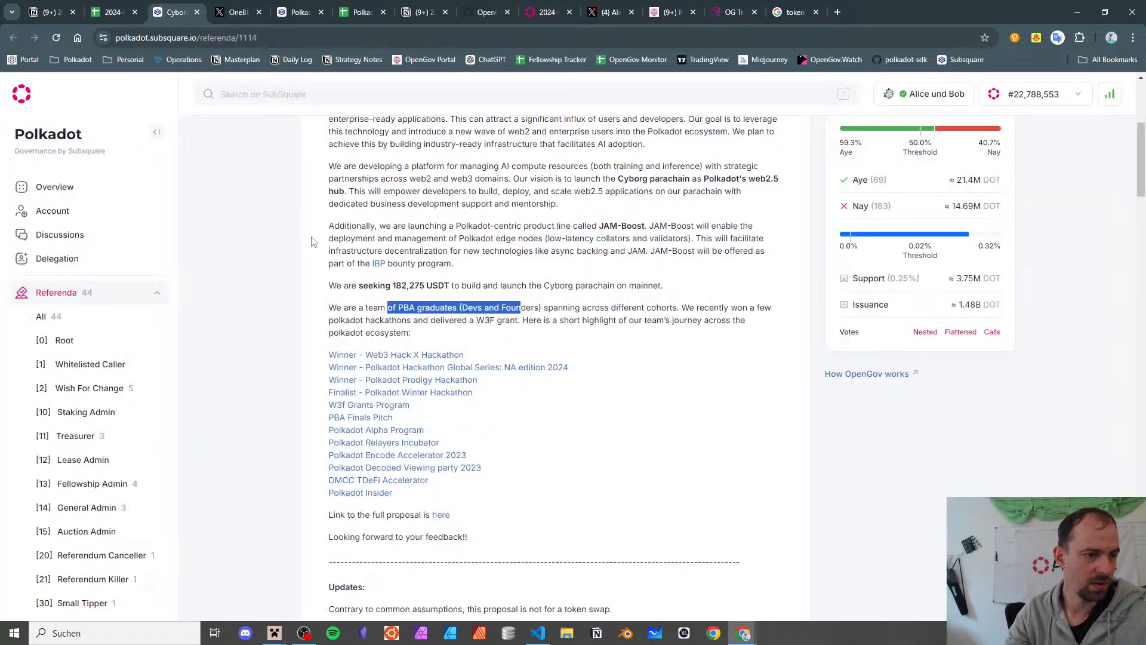
pyautogui.scroll(-4, 333, 250)
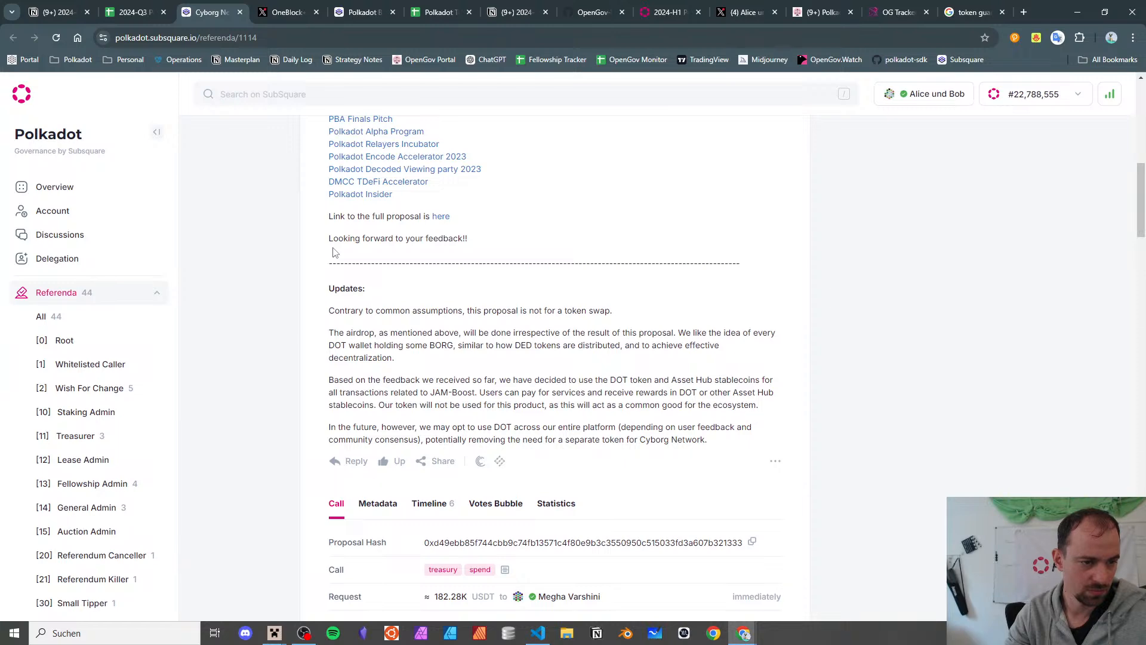
pyautogui.scroll(8, 333, 252)
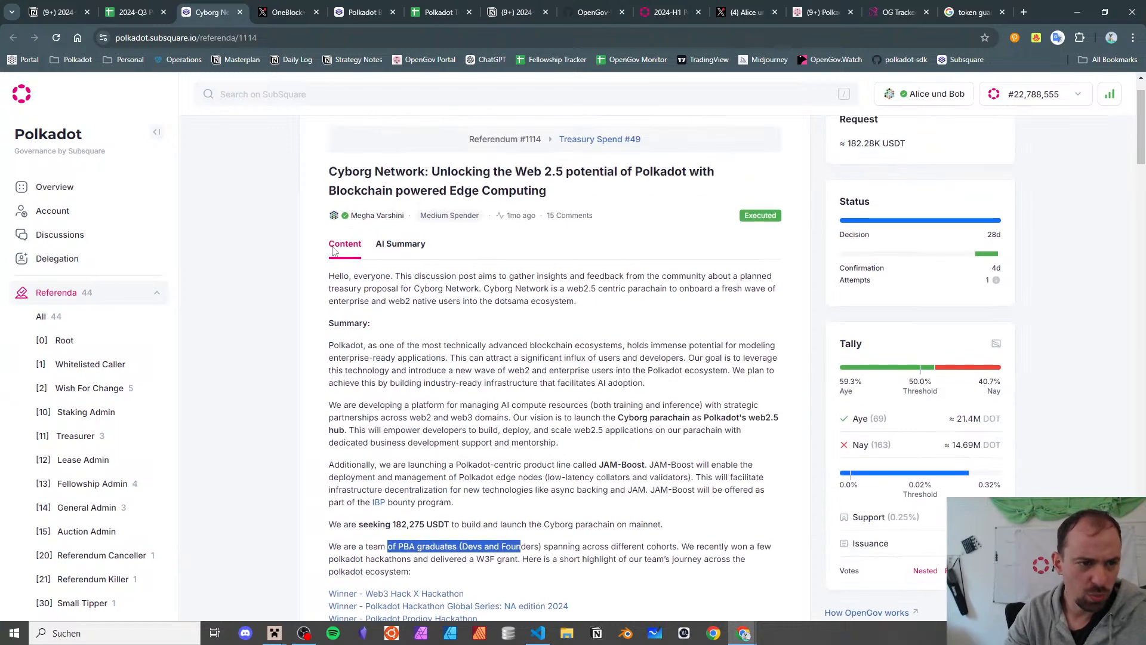
pyautogui.scroll(2, 333, 252)
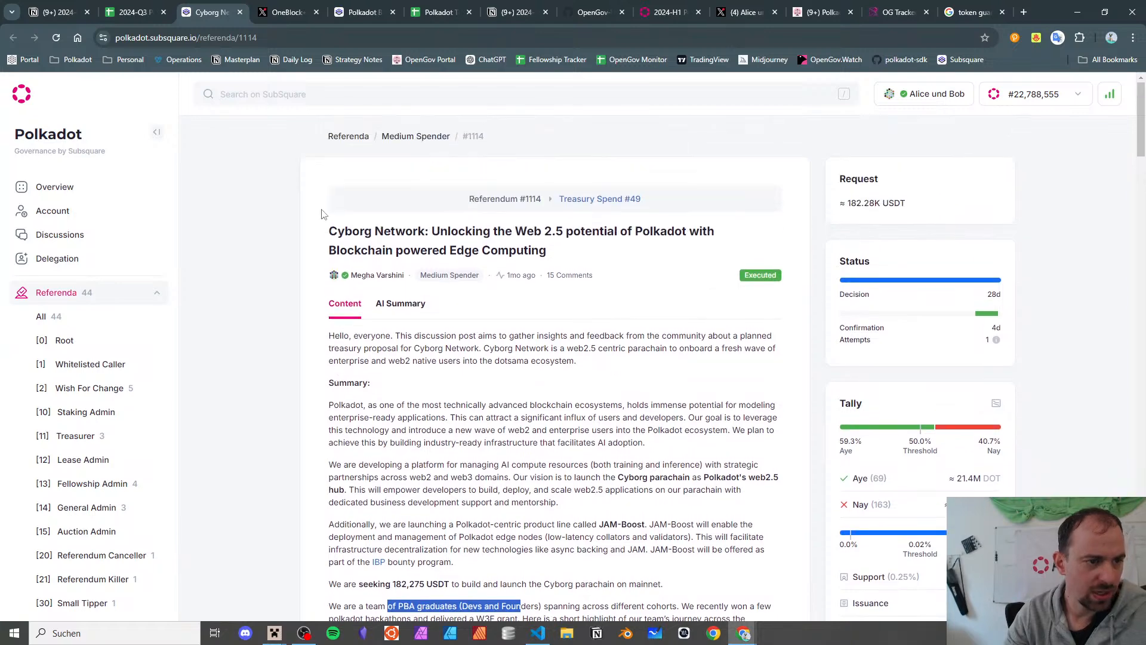
pyautogui.click(238, 12)
# - Classify the Cyborg Network row as Development / Protocol Subsidies, then bring up referendum 1170's link
pyautogui.click(118, 7)
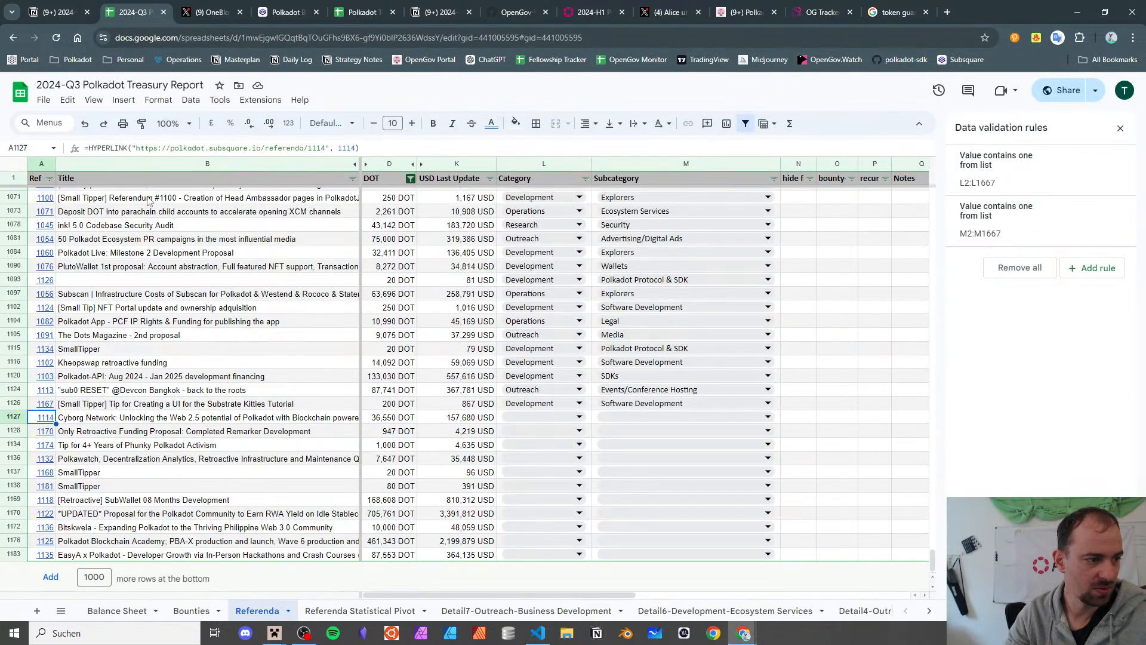
pyautogui.click(523, 418)
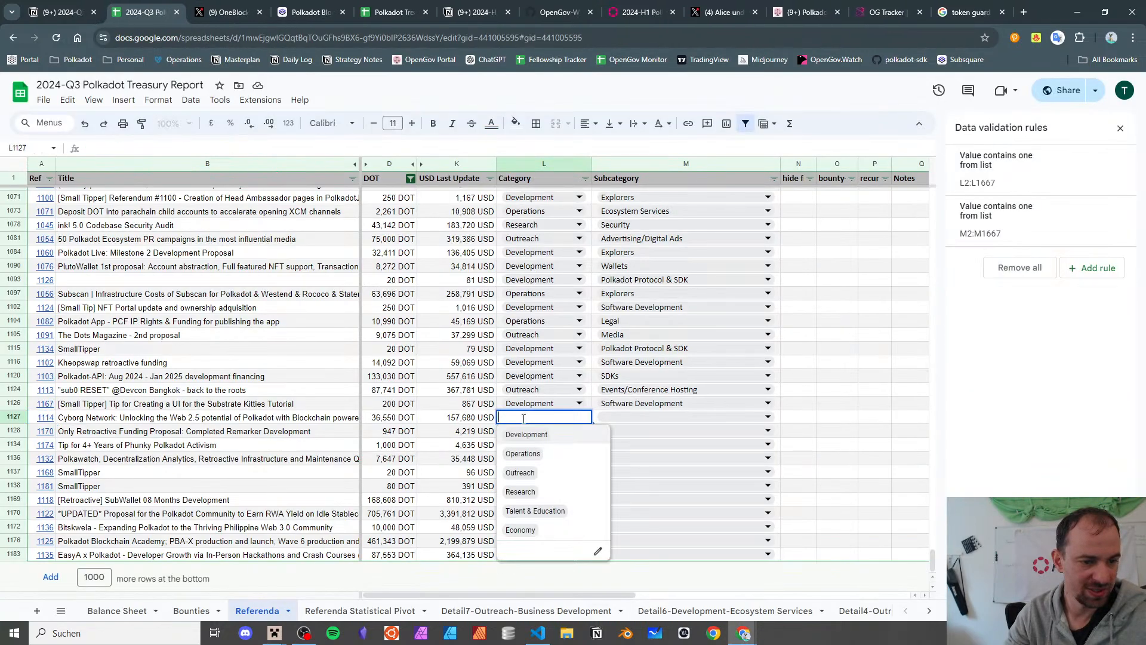
pyautogui.click(554, 441)
pyautogui.click(648, 421)
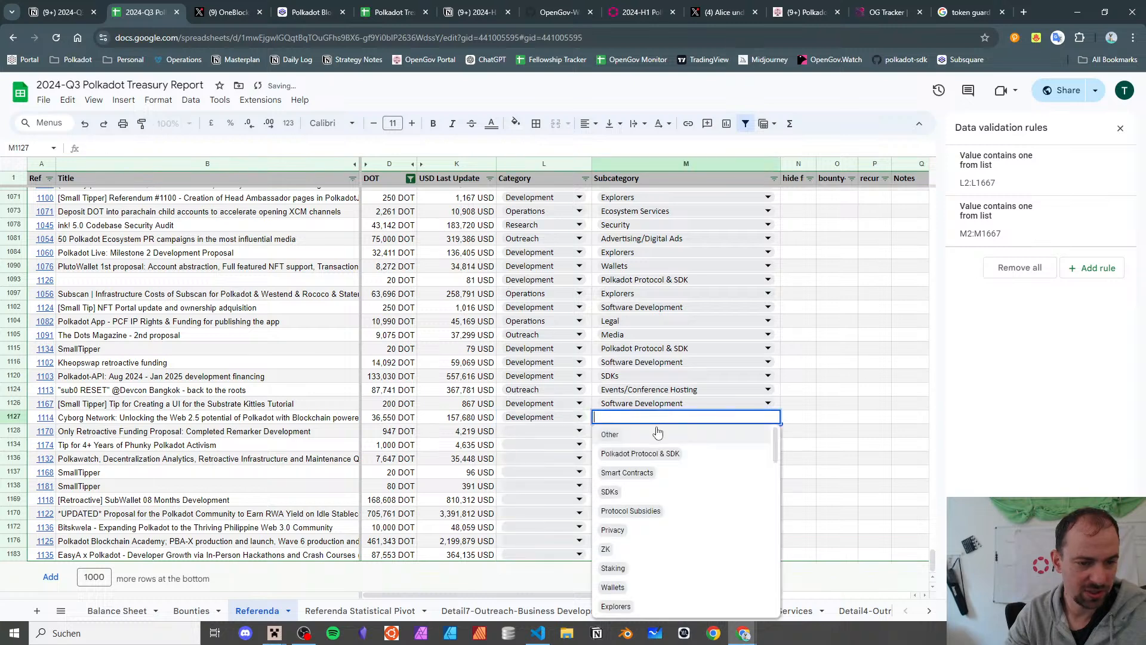
pyautogui.click(687, 509)
pyautogui.click(241, 434)
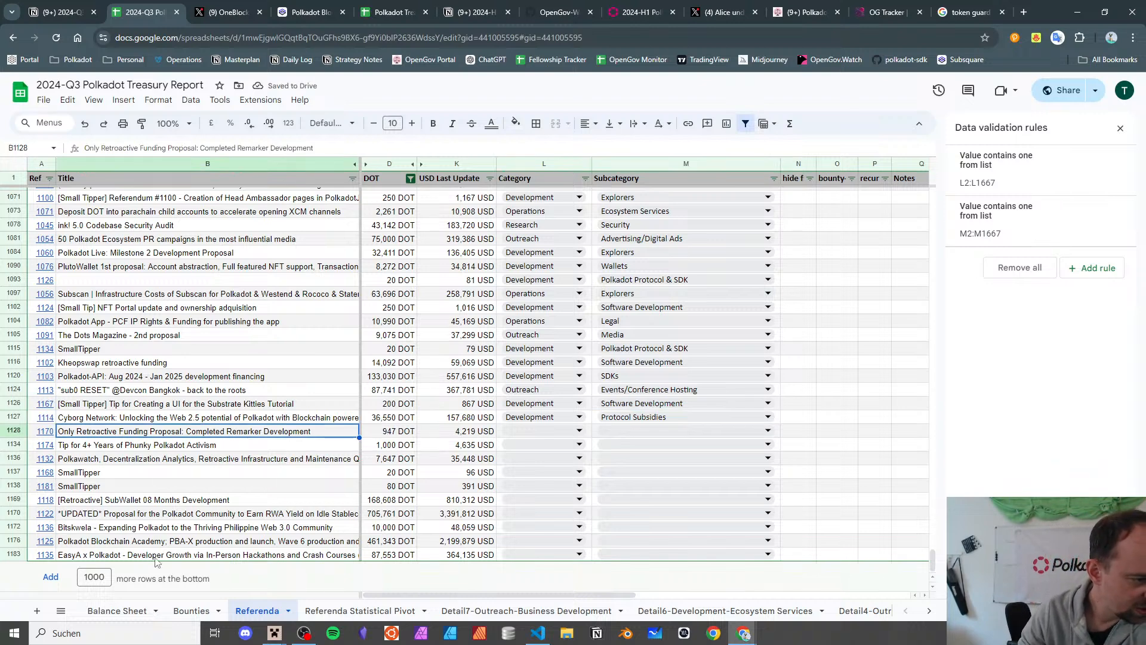
pyautogui.click(43, 431)
# - Open referendum 1170 on Subsquare and read the Remarker marketplace description
pyautogui.click(113, 457)
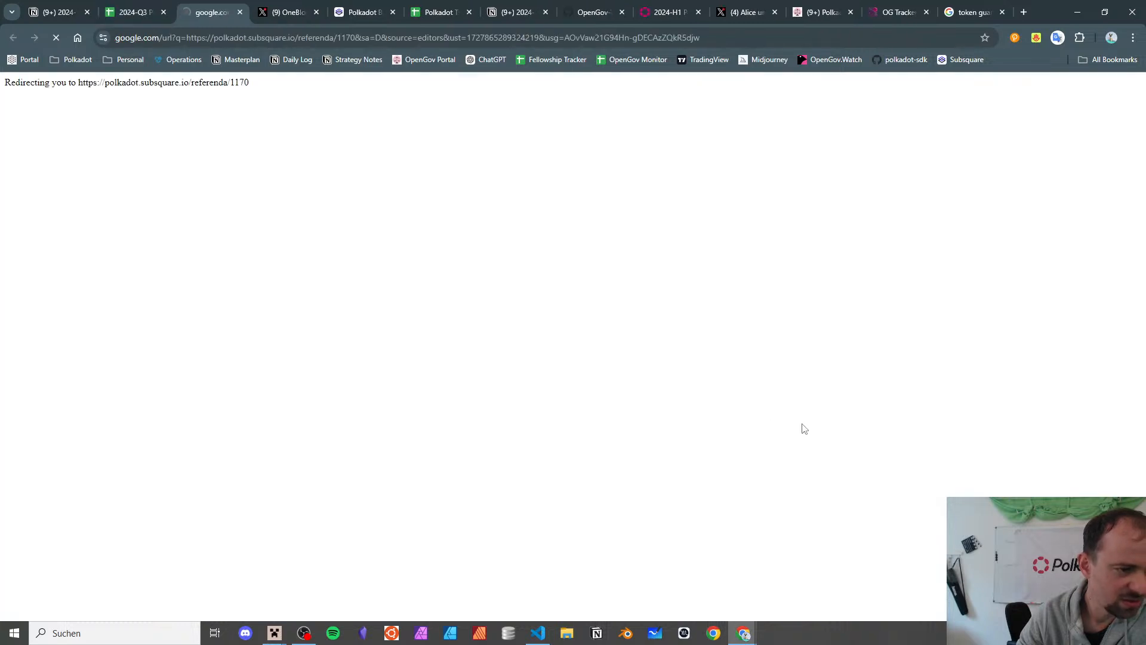
pyautogui.scroll(-3, 746, 317)
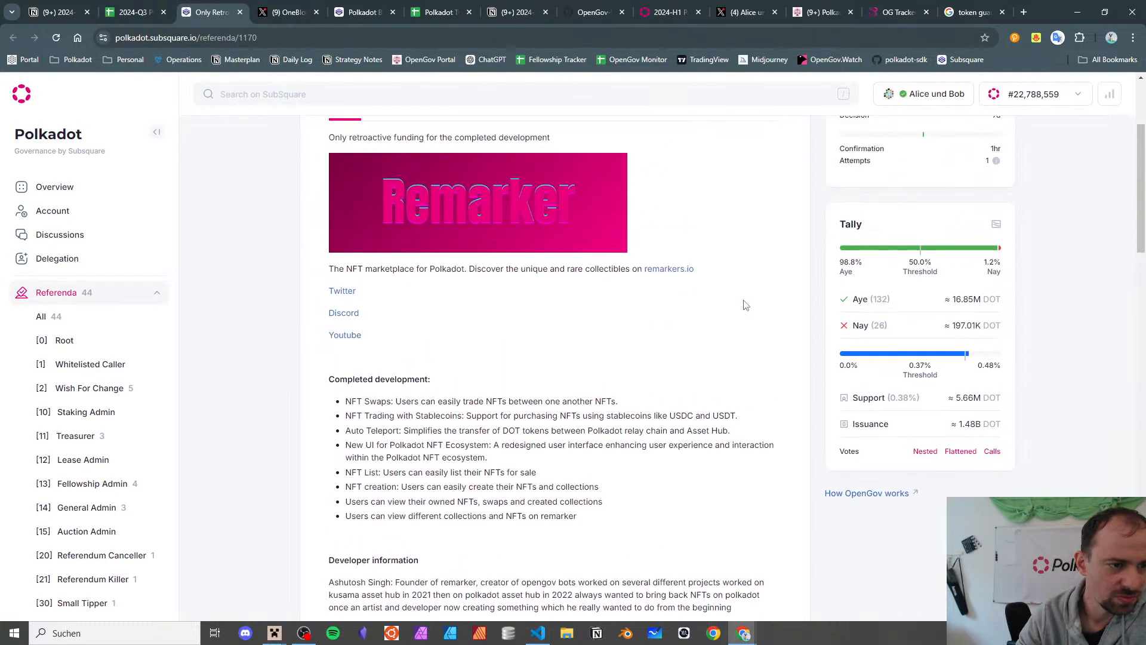
pyautogui.tripleClick(412, 268)
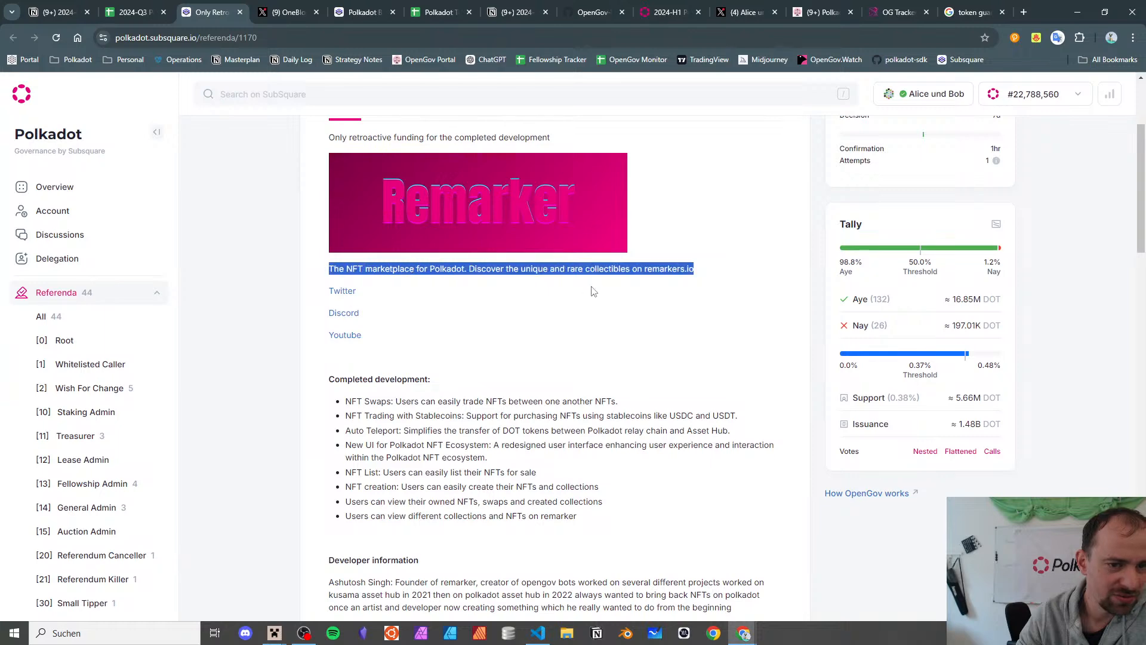
pyautogui.click(593, 289)
# - Open the remarkers.io link from the proposal in a new tab
pyautogui.rightClick(655, 276)
pyautogui.click(695, 286)
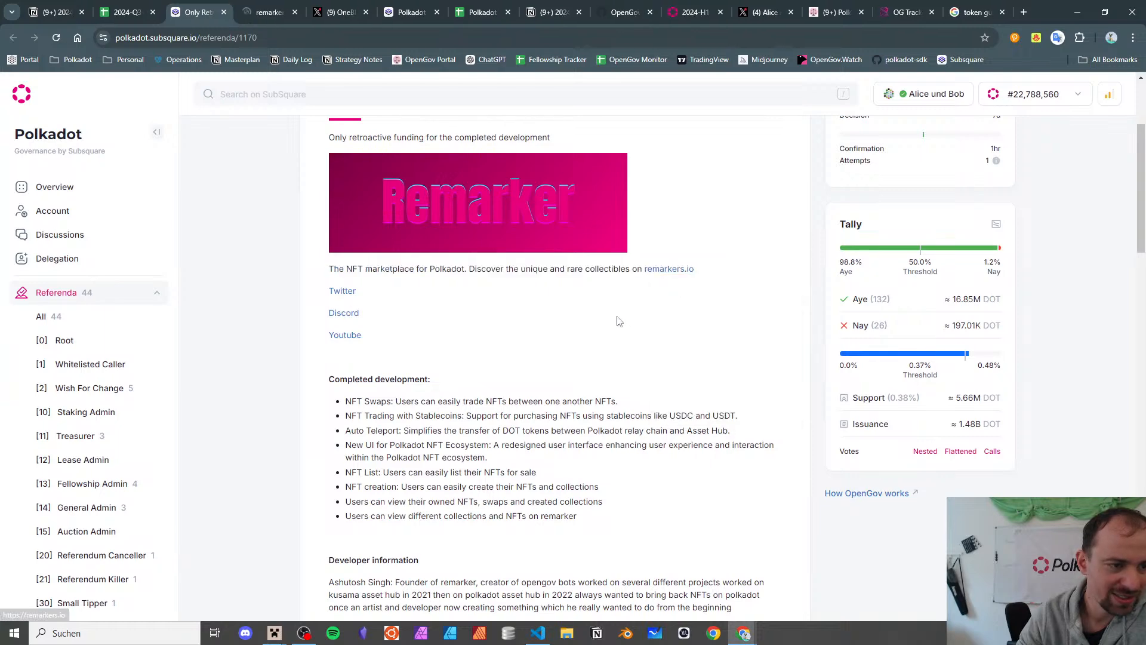
pyautogui.scroll(3, 614, 320)
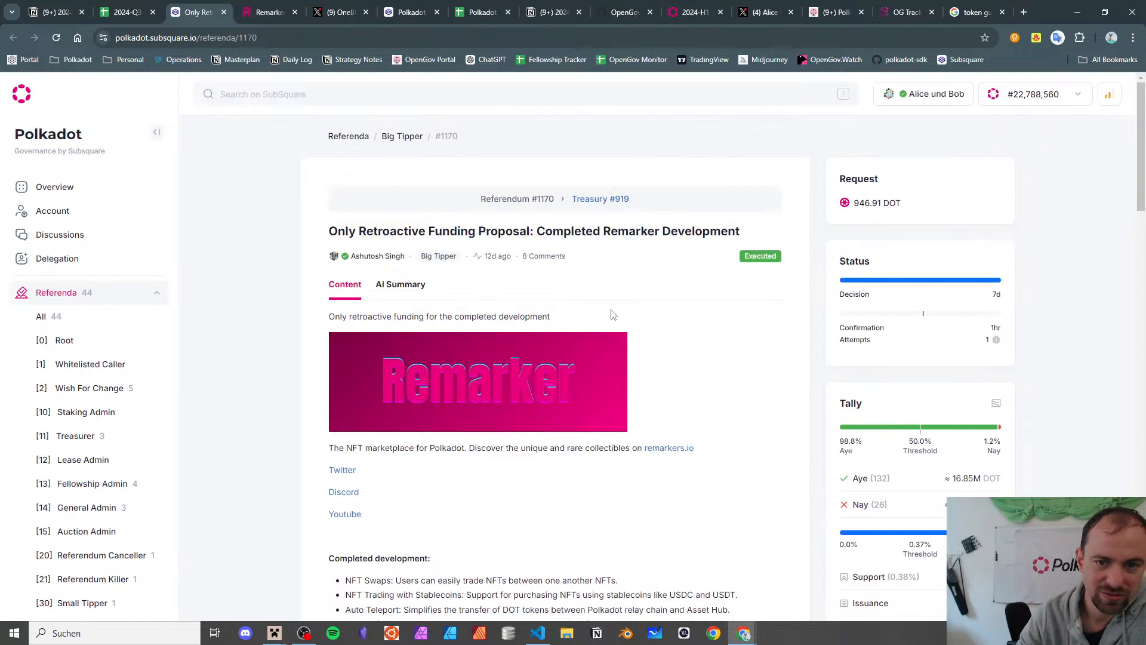
pyautogui.scroll(-1, 612, 314)
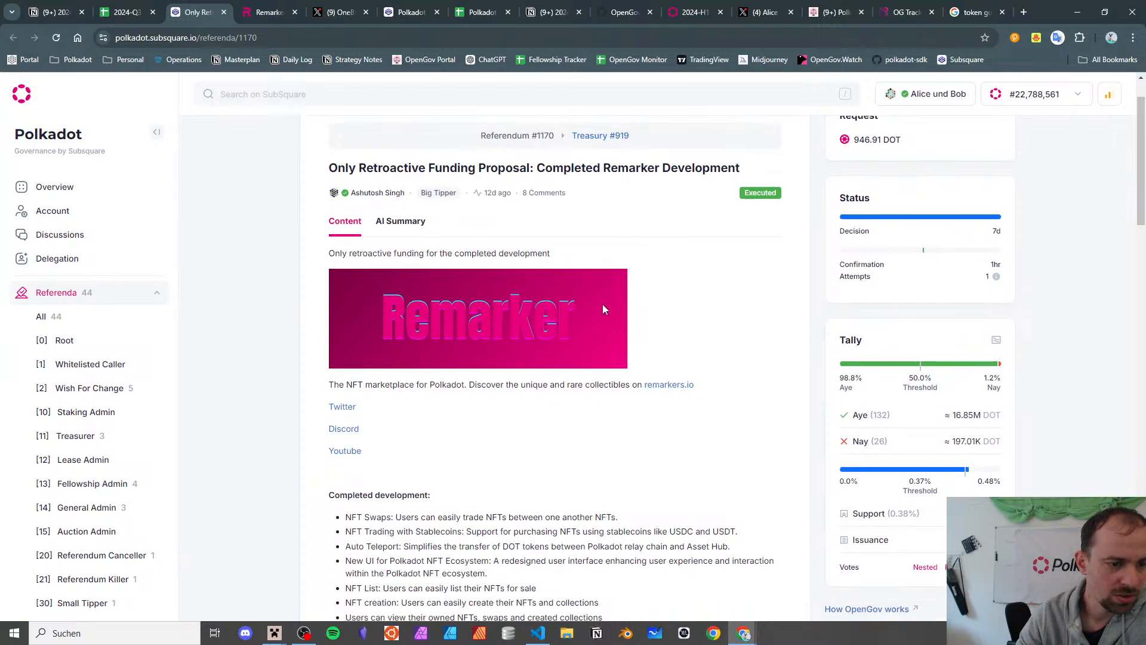
pyautogui.scroll(-4, 603, 308)
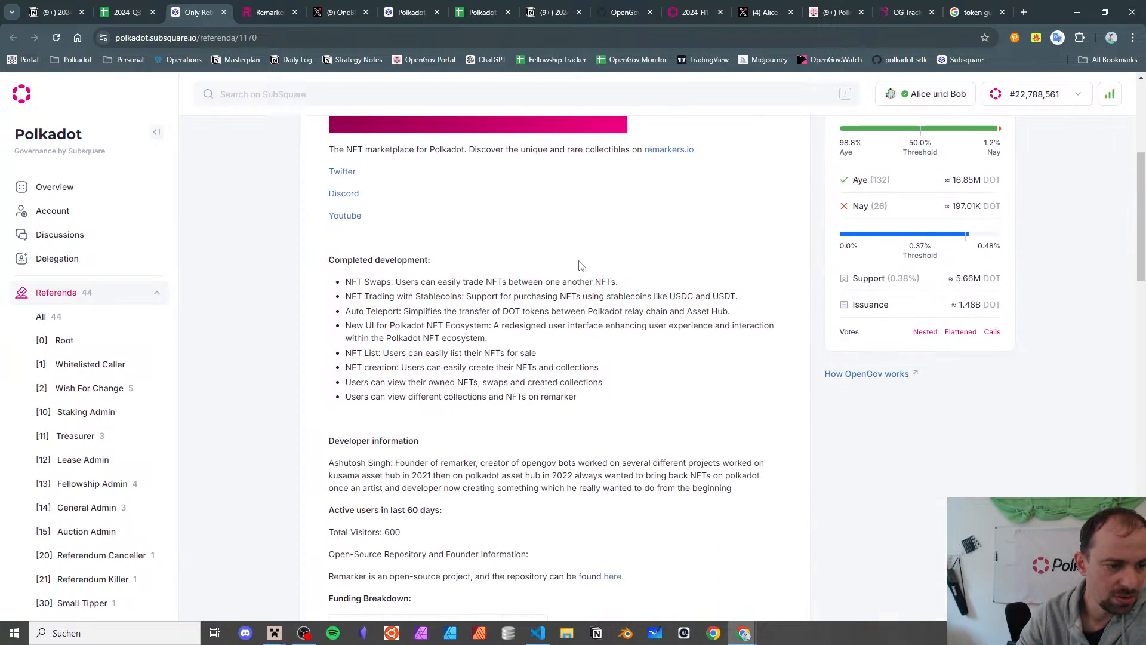
# - View the Remarker site, then close referendum 1170 and return to the treasury report spreadsheet
pyautogui.click(254, 11)
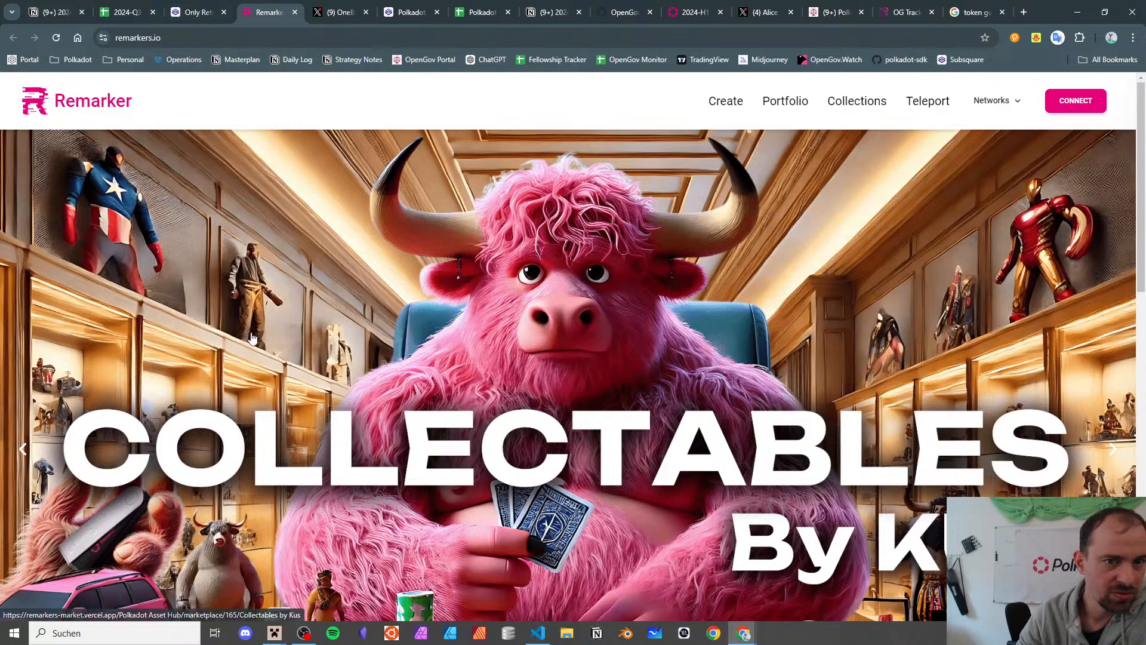
pyautogui.scroll(-7, 271, 294)
pyautogui.scroll(7, 272, 294)
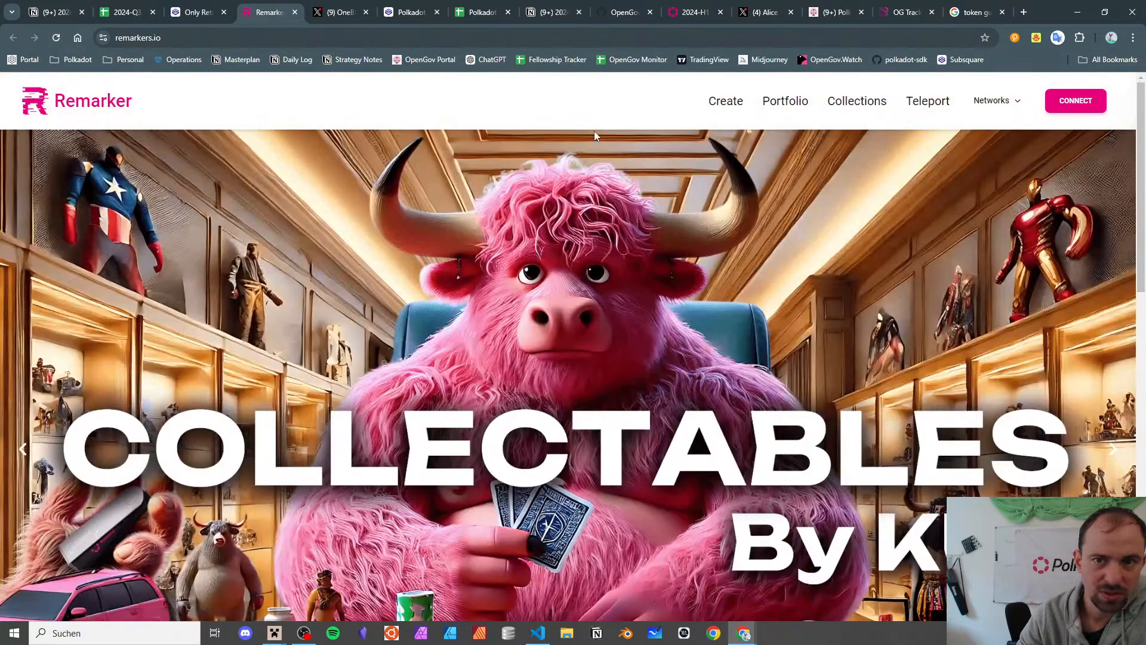
pyautogui.click(206, 13)
pyautogui.click(223, 13)
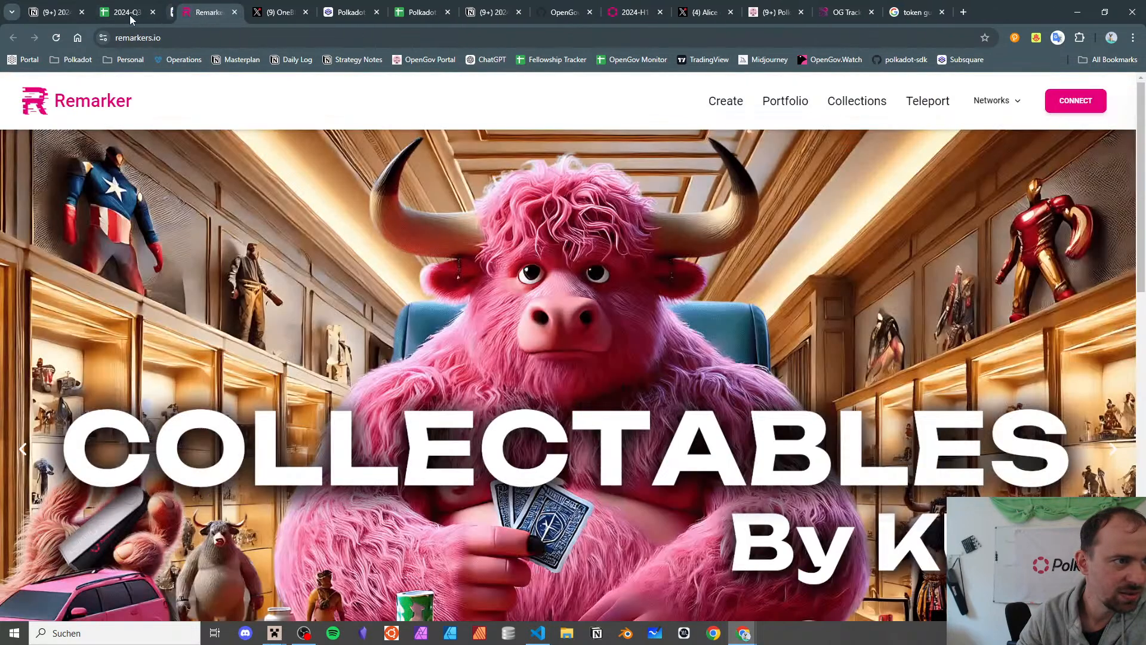
pyautogui.click(130, 15)
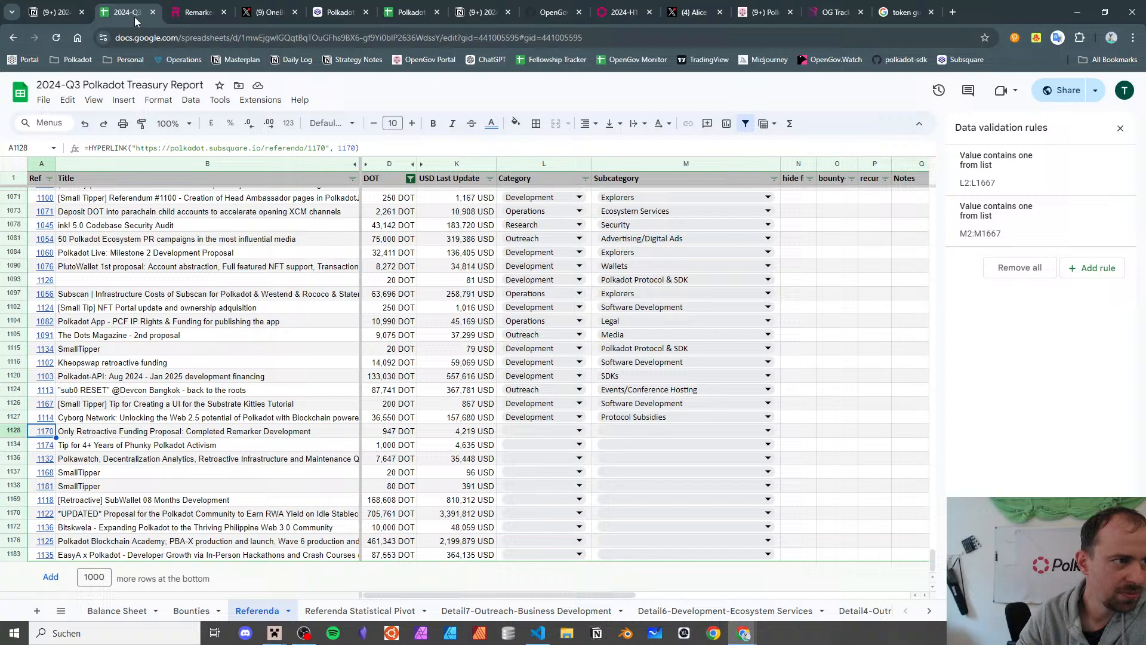
# - Set the Remarker row's category in L1128 to Development
pyautogui.click(287, 435)
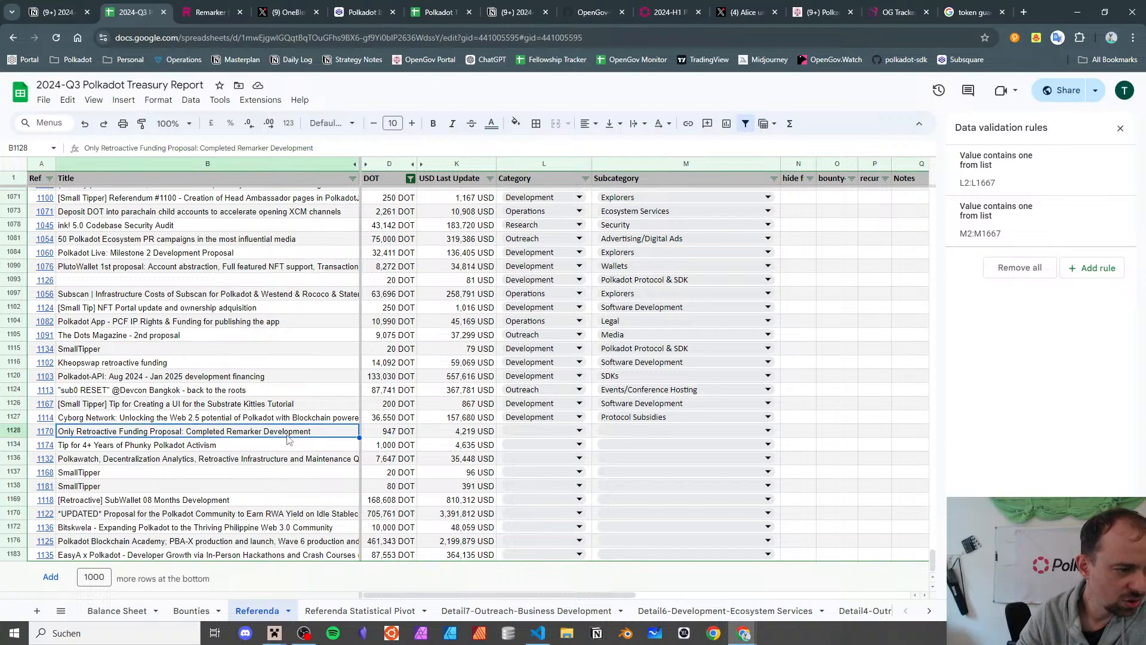
pyautogui.click(549, 430)
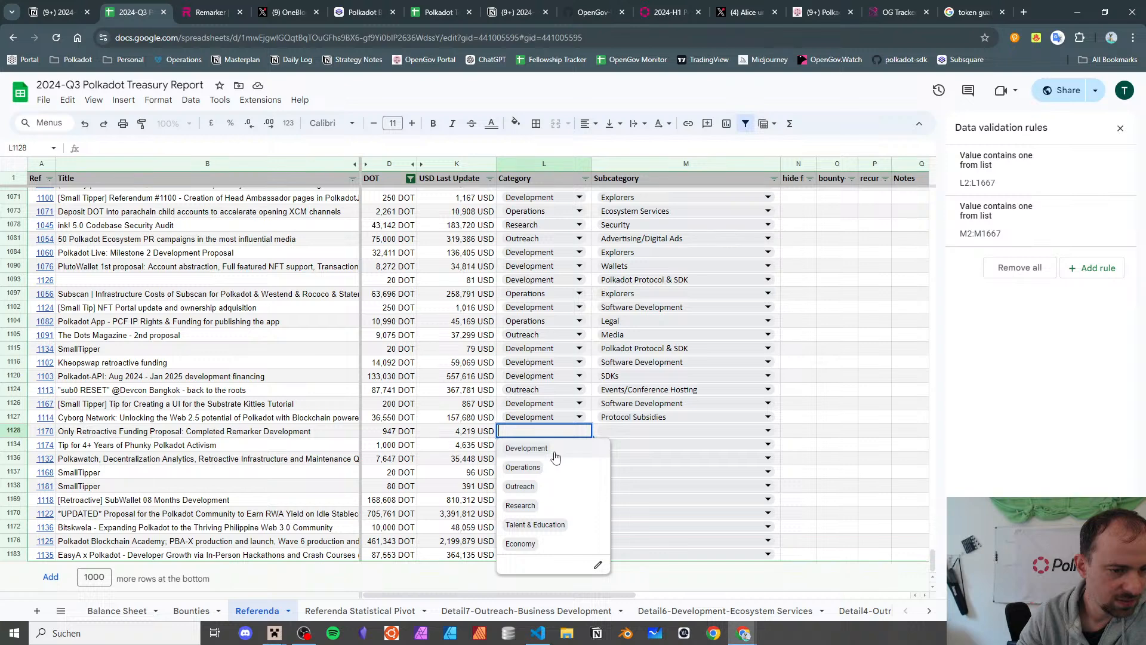
pyautogui.click(554, 454)
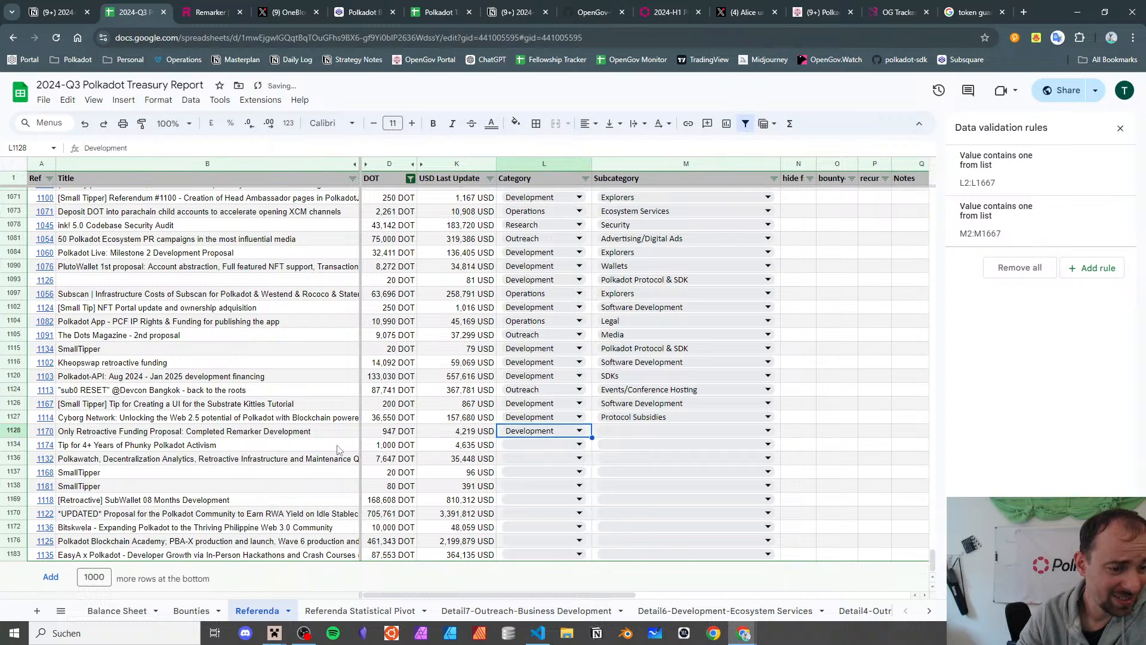
# - Bring up the link preview for referendum 1170 in A1128
pyautogui.click(191, 445)
pyautogui.click(60, 433)
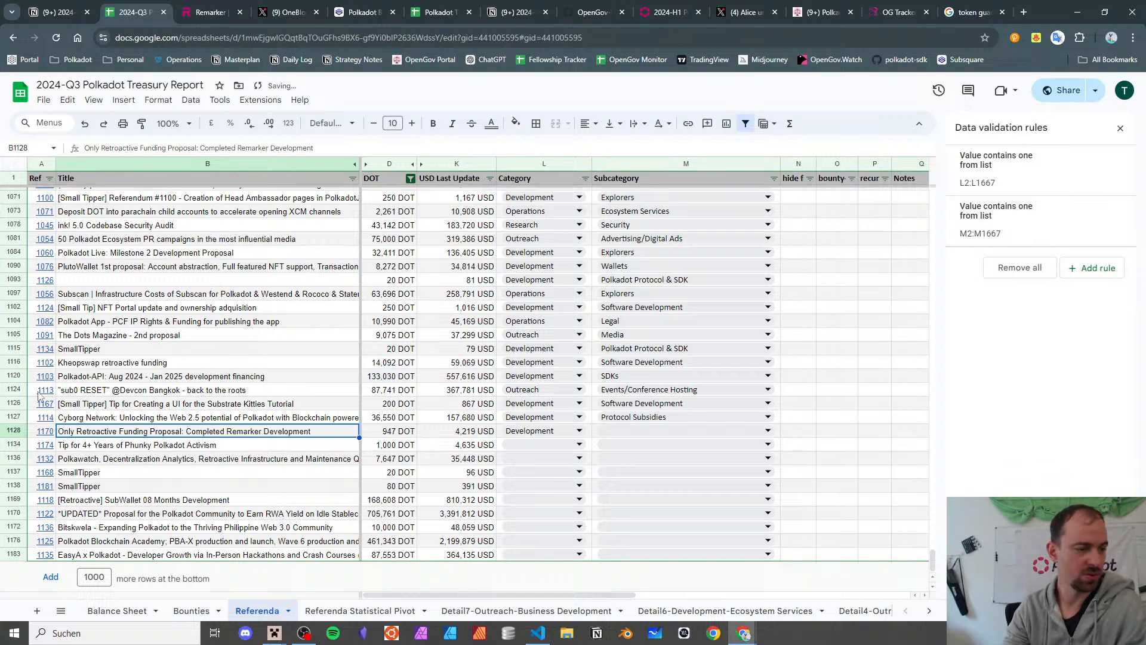
pyautogui.click(52, 431)
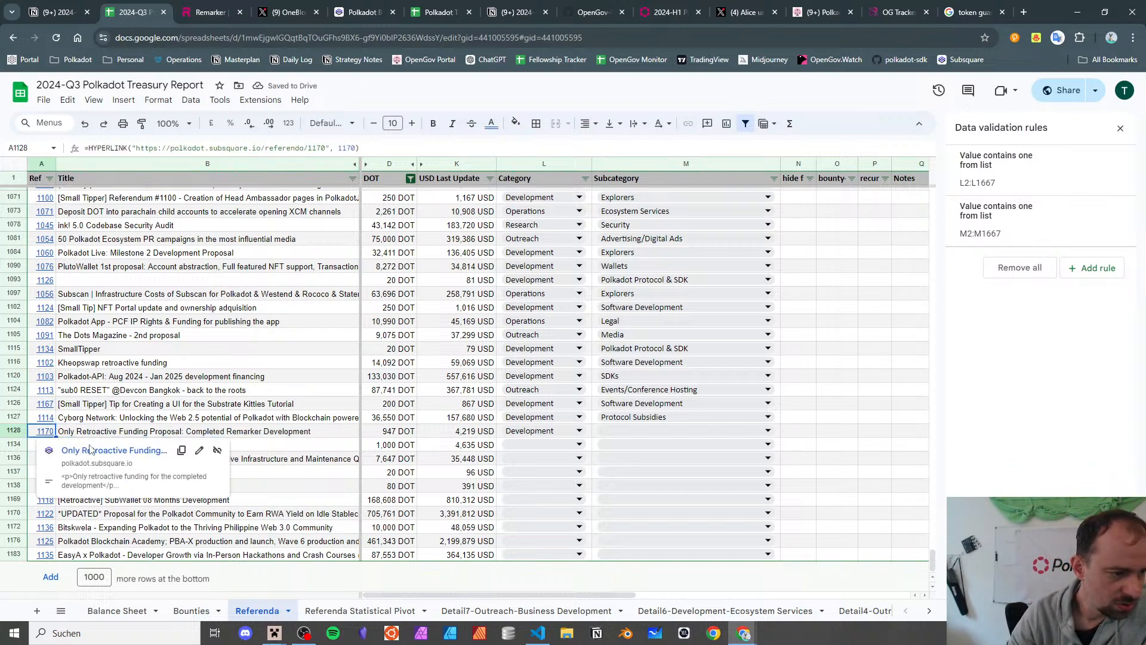
# - Reopen referendum 1170, review its developer information and Funding Breakdown, then return to remarkers.io
pyautogui.click(92, 452)
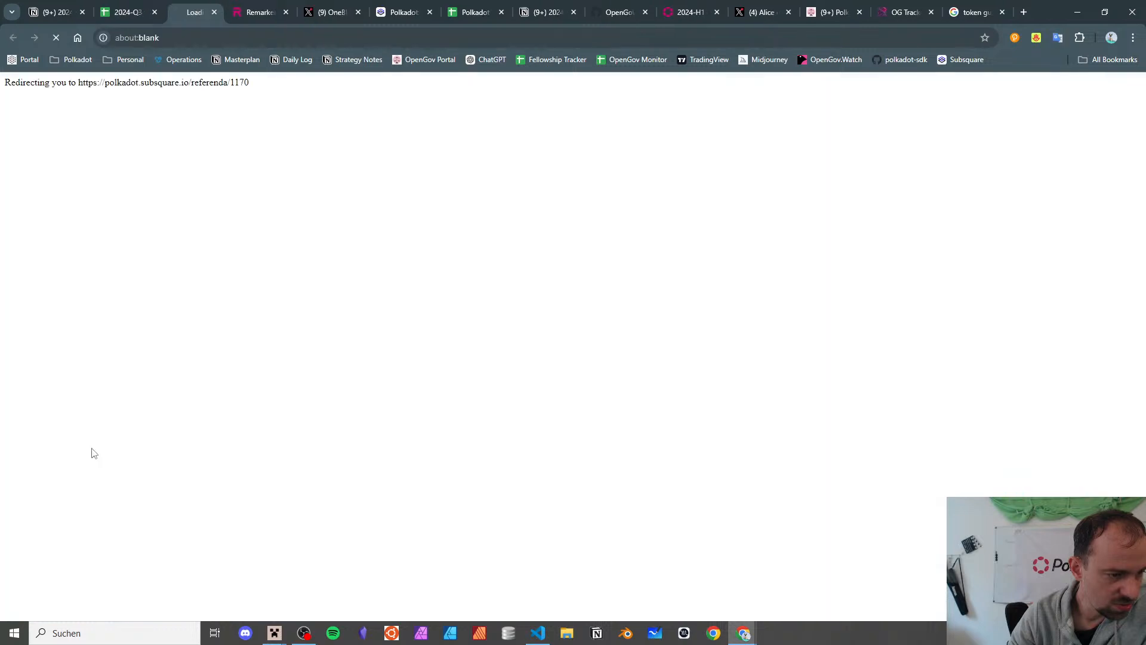
pyautogui.scroll(-10, 526, 150)
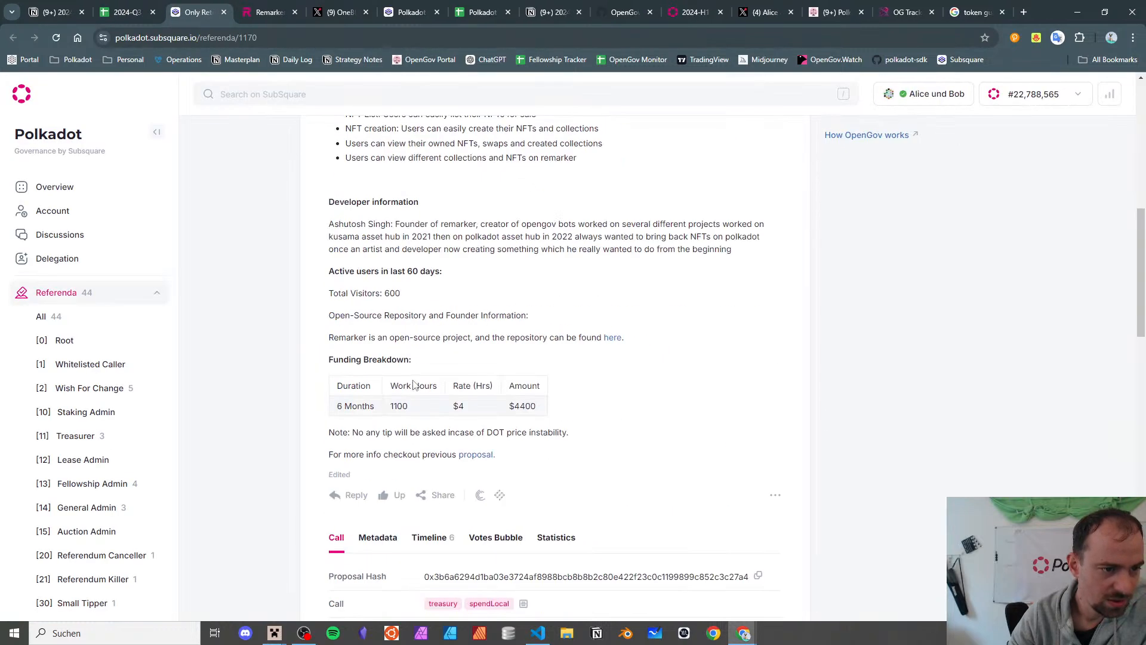
pyautogui.scroll(4, 409, 370)
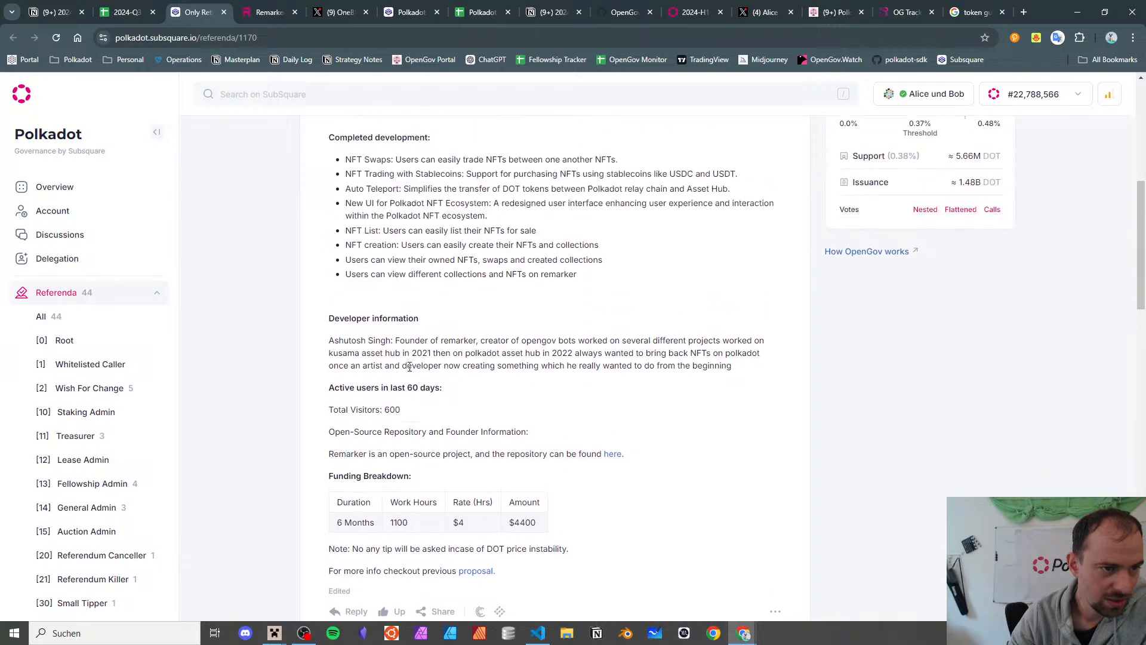
pyautogui.scroll(-5, 409, 366)
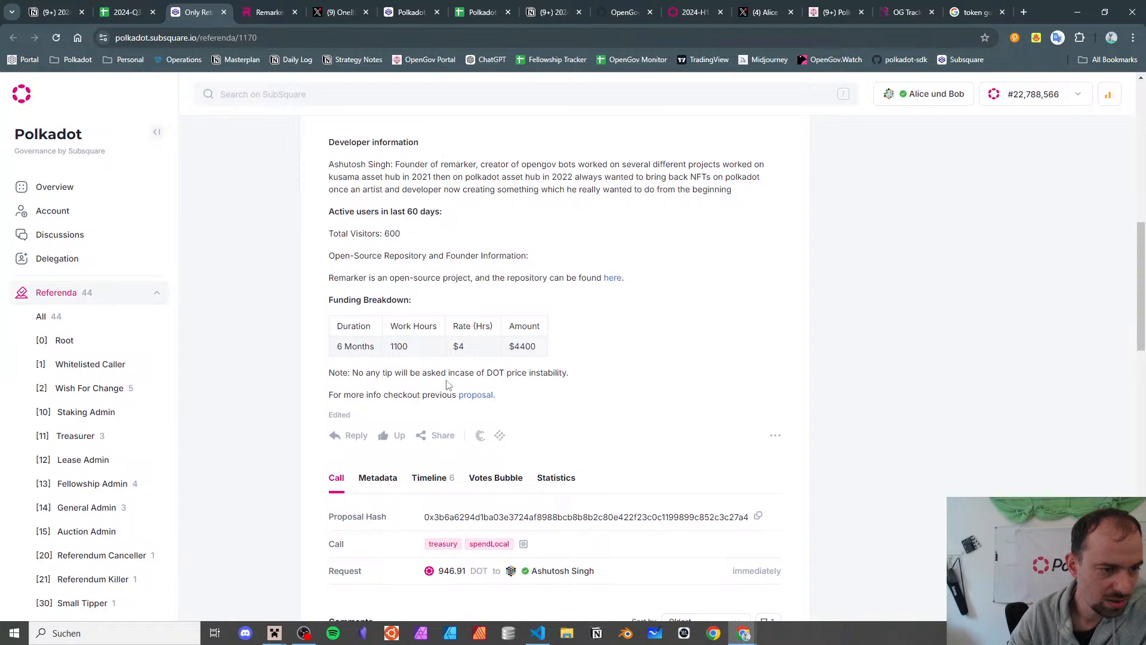
pyautogui.scroll(2, 462, 394)
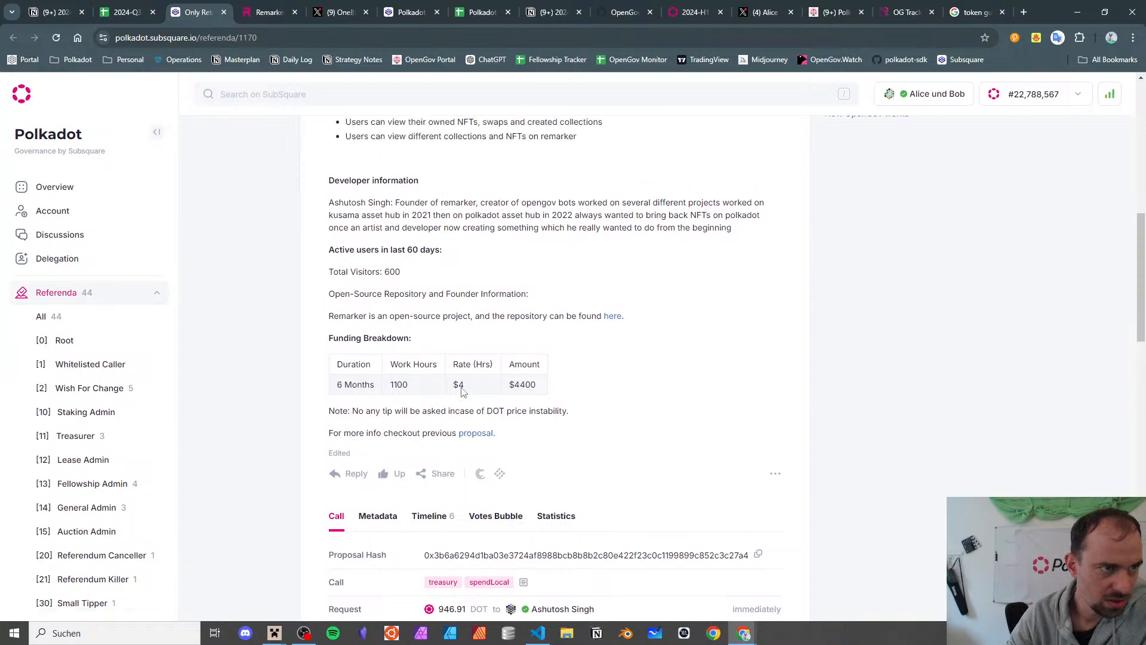
pyautogui.scroll(10, 461, 391)
pyautogui.click(269, 12)
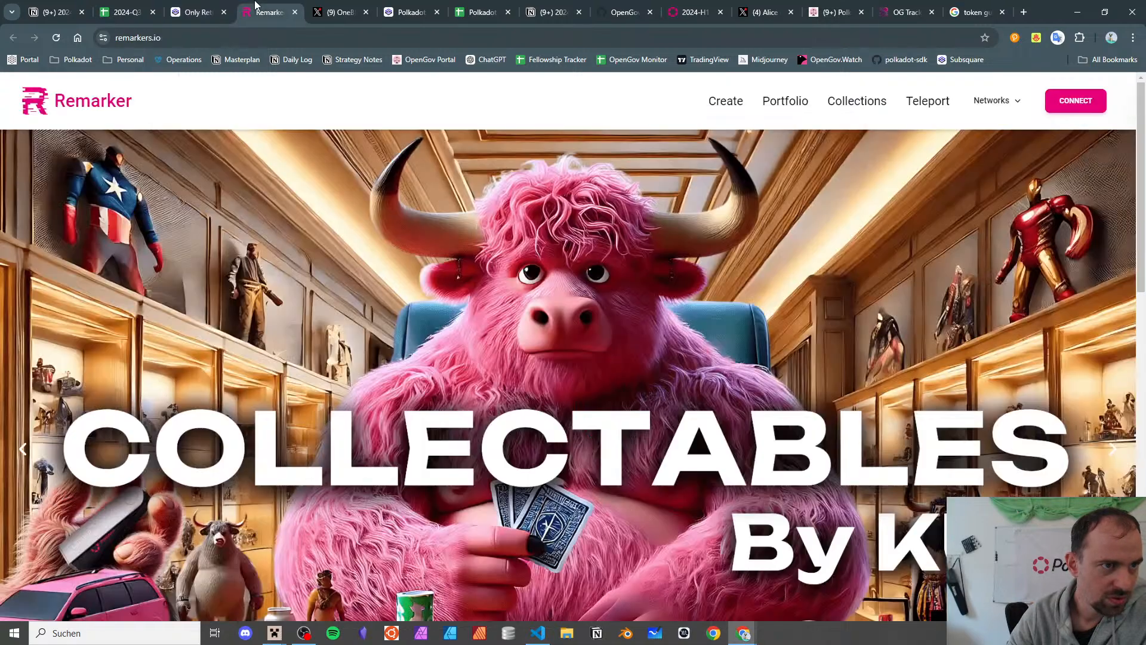
# - Browse remarkers.io through to Remarker's X profile at x.com/Remarker_io
pyautogui.click(606, 239)
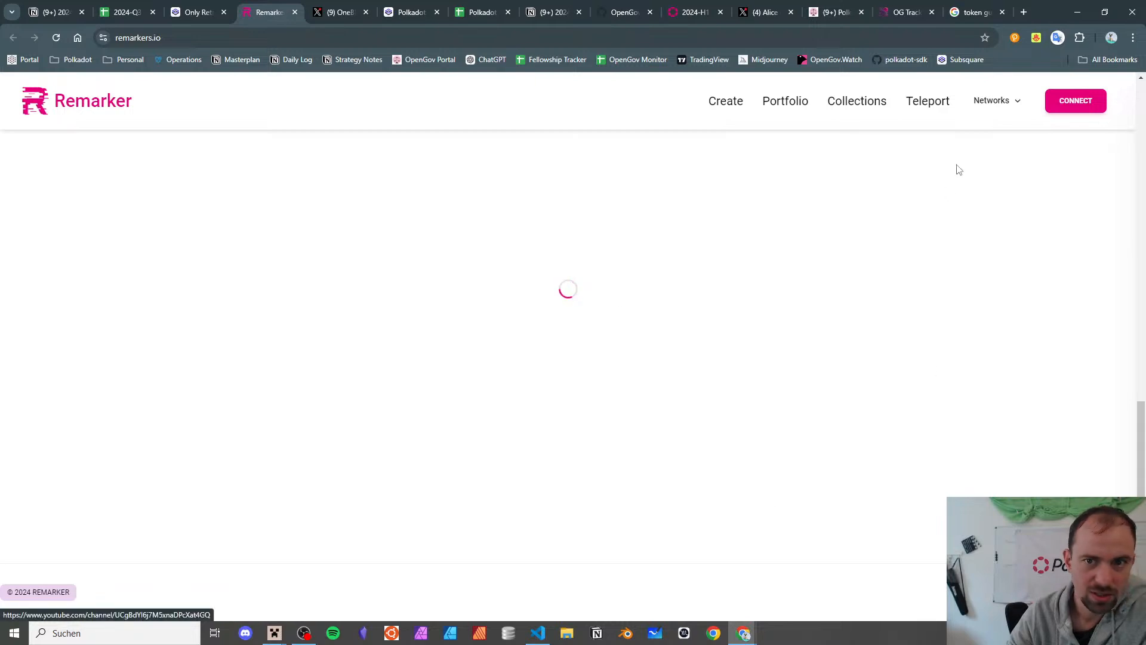
pyautogui.moveTo(1011, 107)
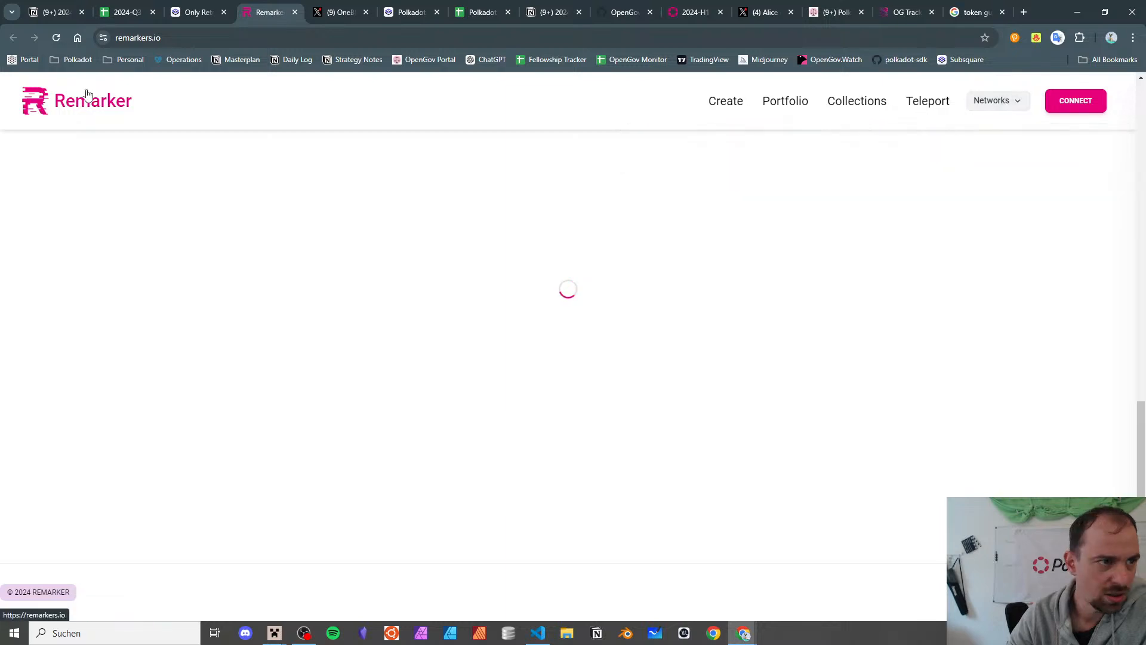
pyautogui.click(206, 12)
pyautogui.click(271, 12)
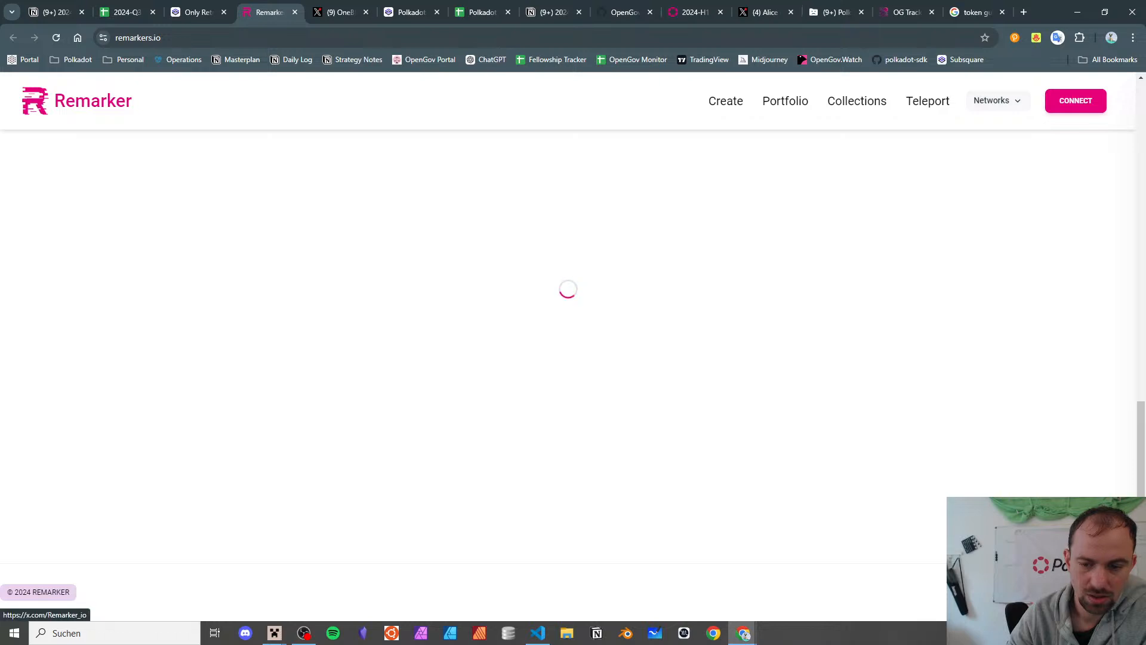
pyautogui.click(457, 357)
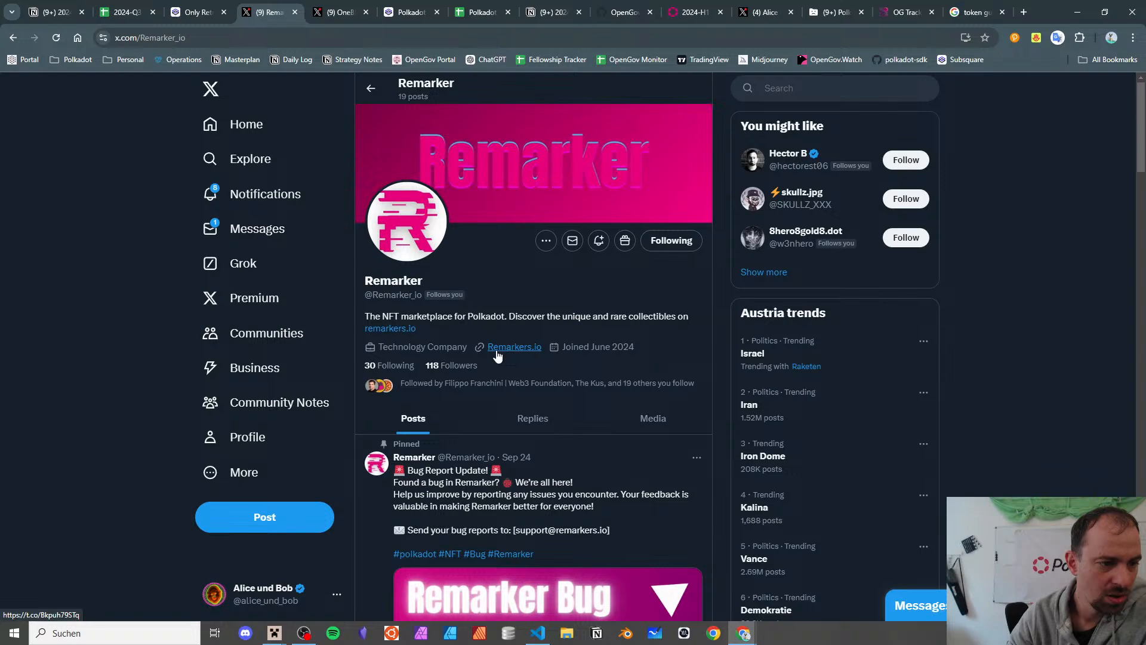
# - Close the Remarker X profile and scroll the referendum 1170 proposal on Subsquare
pyautogui.click(295, 12)
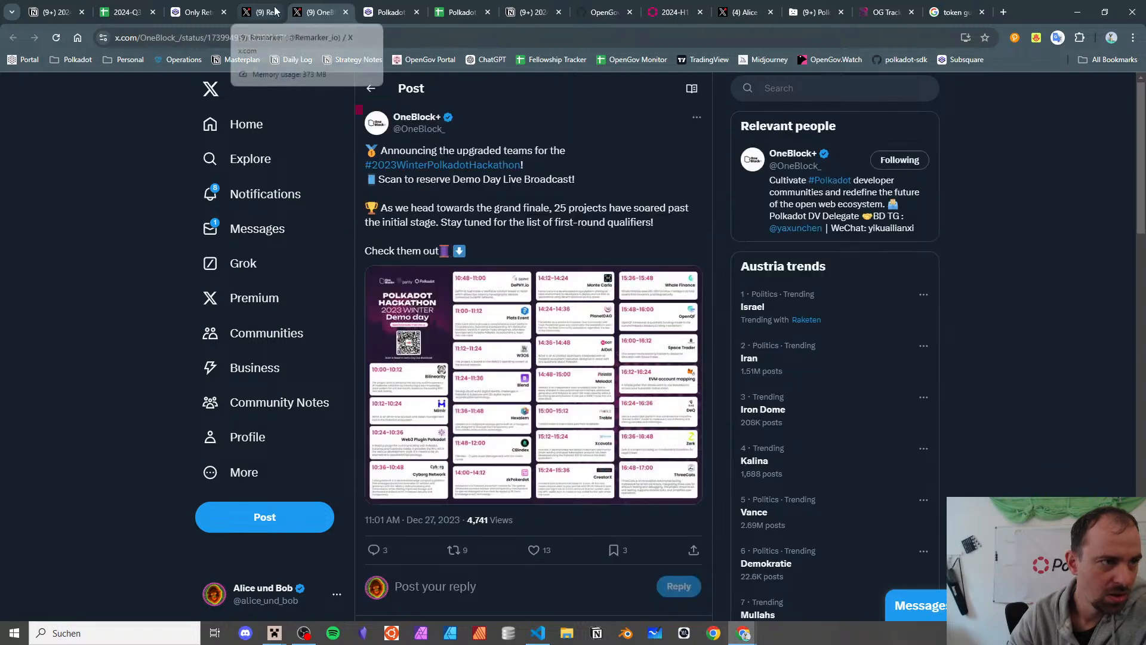
pyautogui.click(206, 12)
pyautogui.scroll(-5, 423, 256)
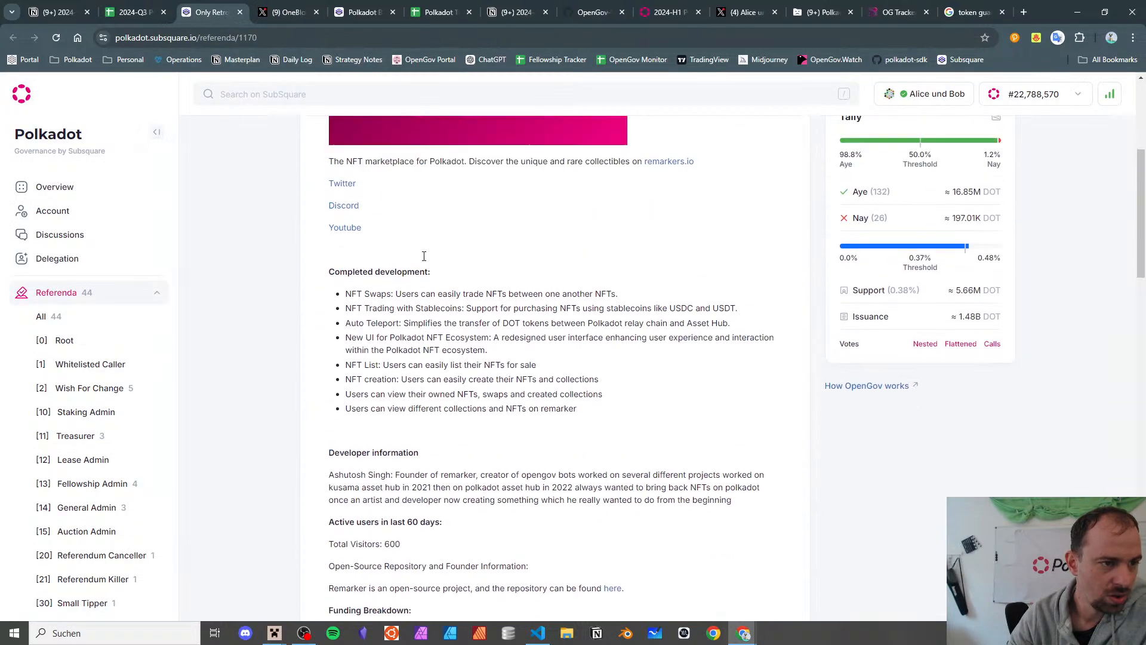
pyautogui.scroll(2, 423, 256)
pyautogui.scroll(-5, 423, 256)
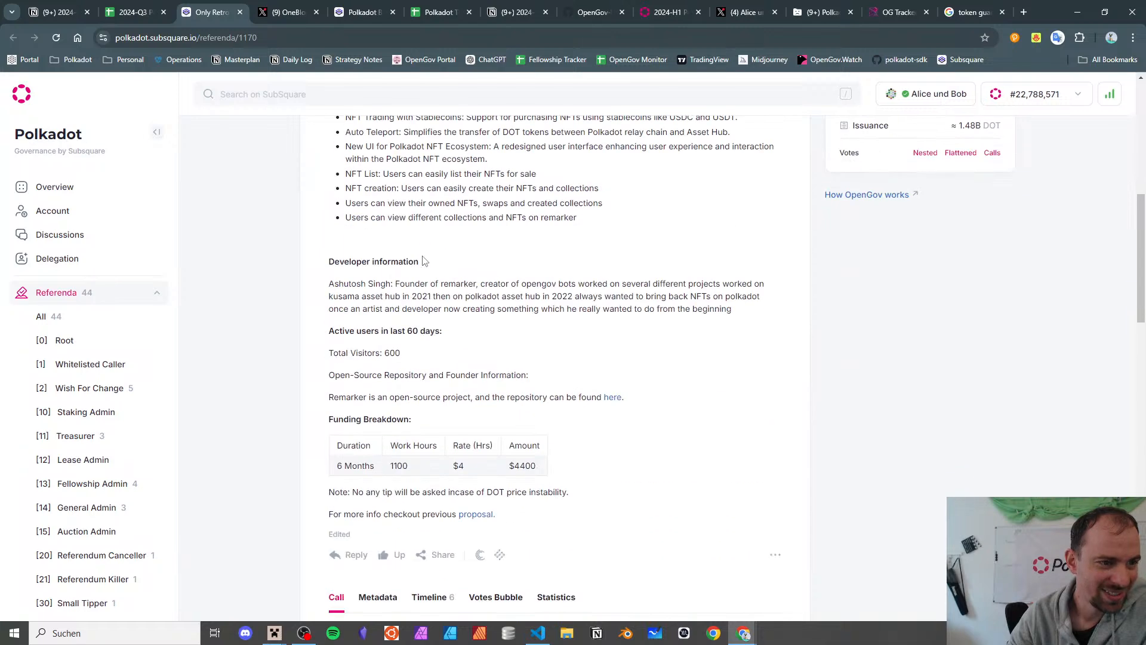
pyautogui.scroll(-1, 424, 434)
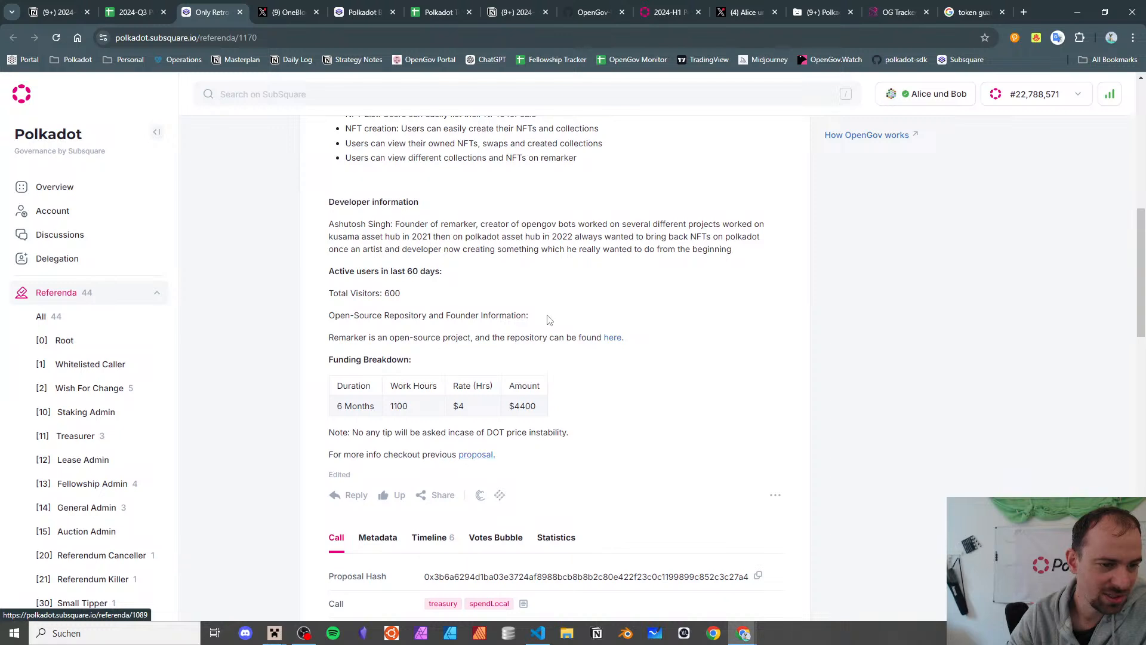
# - Inspect the Remarkers-market repository's vite-project folder on GitHub, then return to the 2024-Q3 spreadsheet
pyautogui.click(611, 343)
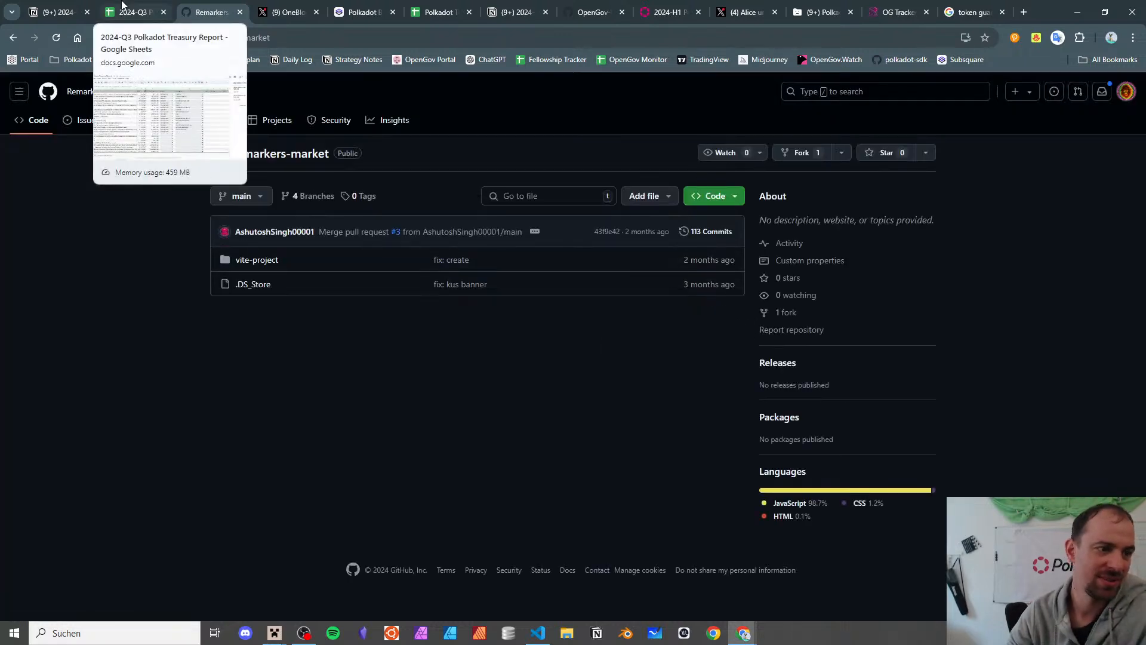
pyautogui.click(255, 260)
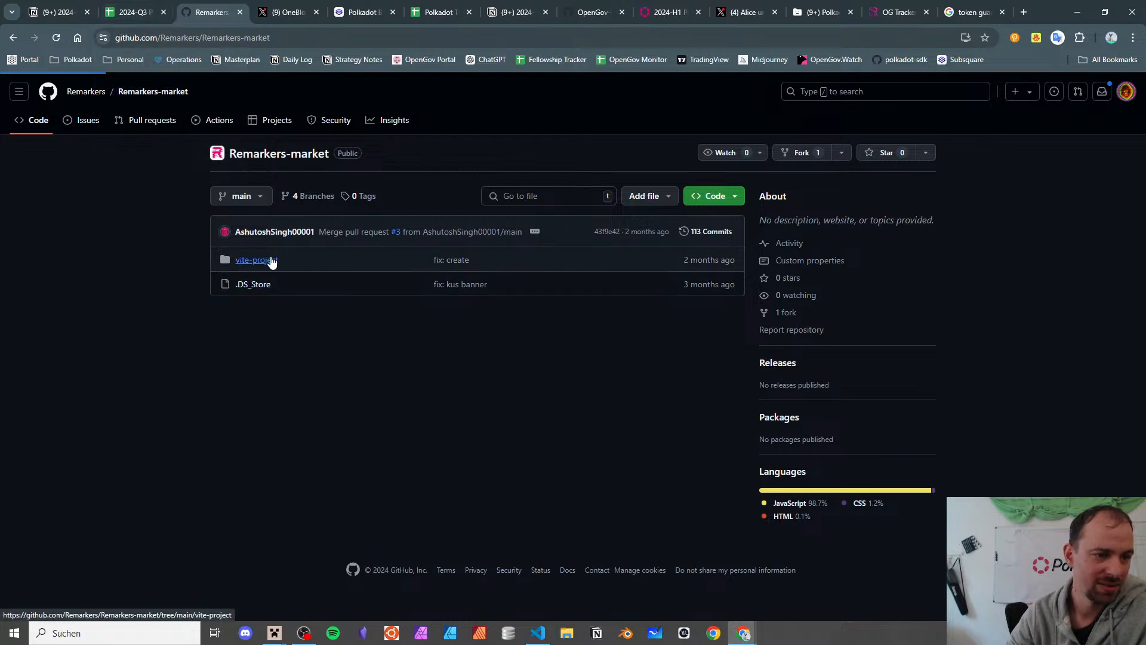
pyautogui.click(240, 12)
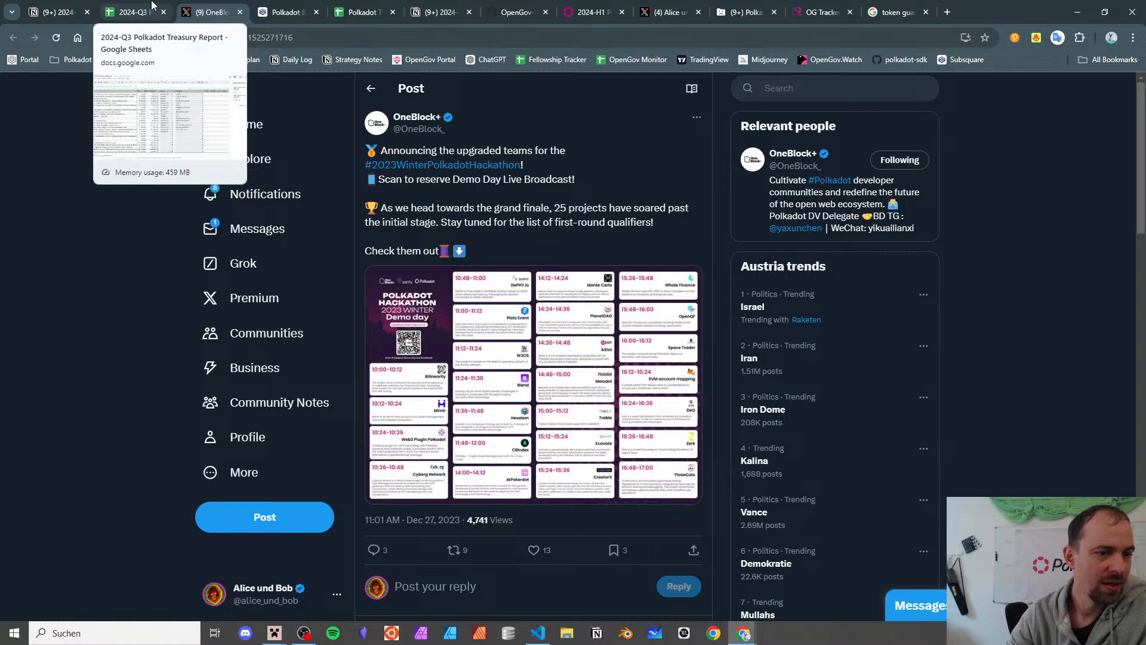
pyautogui.click(150, 8)
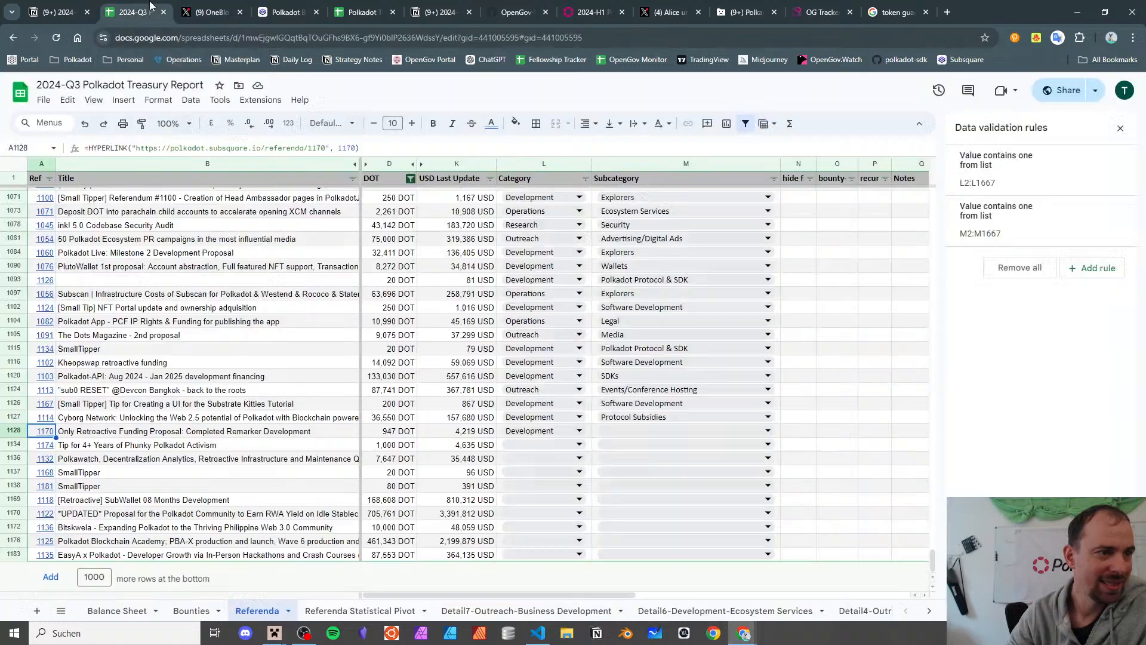
# - Set proposal 1170's subcategory in M1128 to Protocol Subsidies
pyautogui.click(156, 436)
pyautogui.moveTo(49, 434)
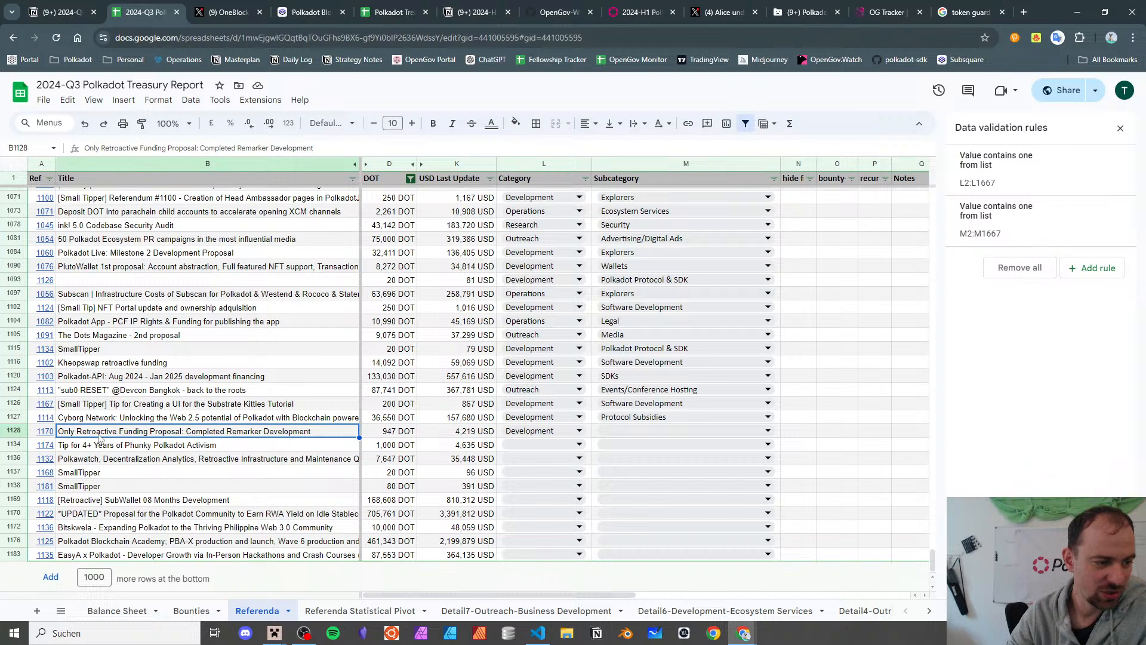
pyautogui.click(624, 432)
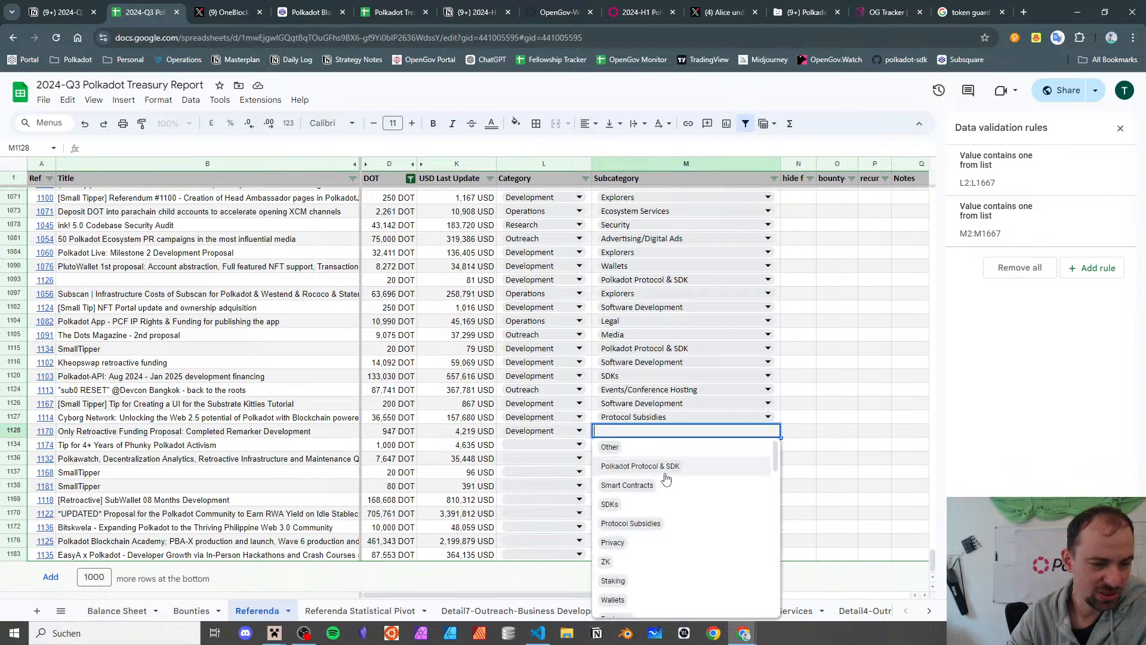
pyautogui.scroll(-2, 665, 478)
pyautogui.scroll(2, 665, 478)
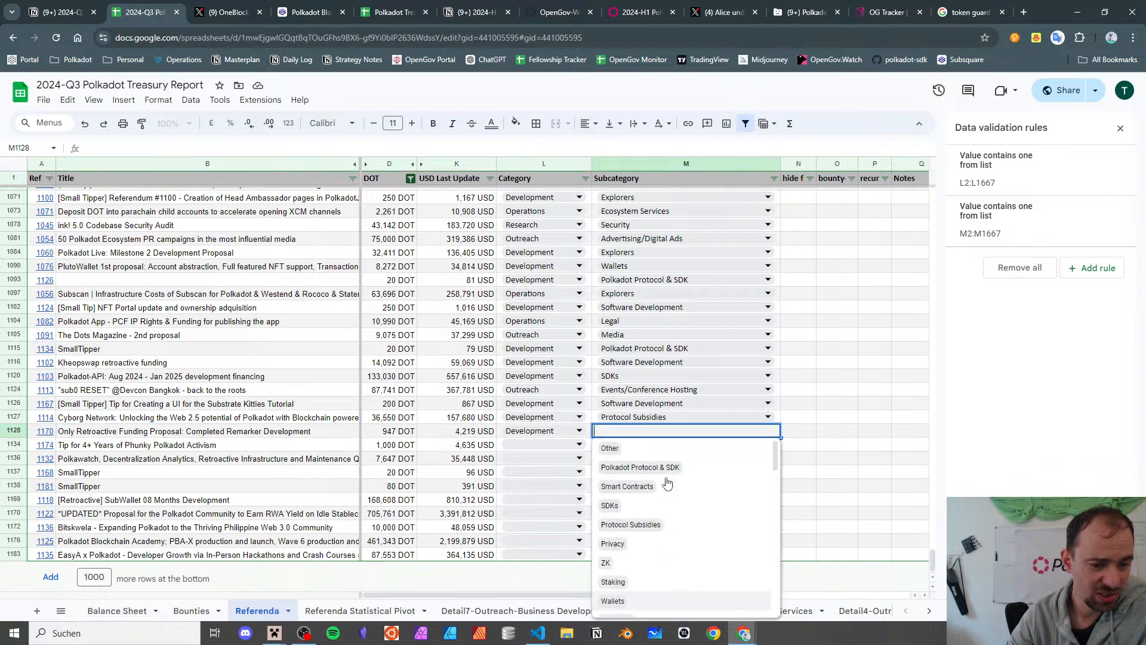
pyautogui.click(669, 524)
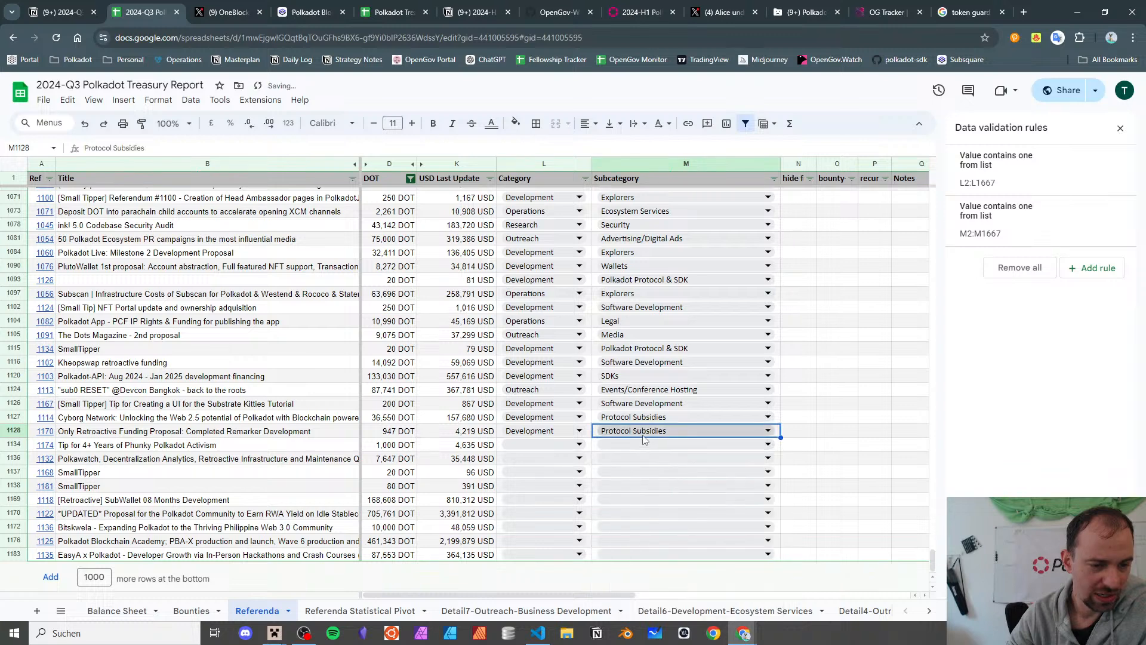
# - Set the Phunky Polkadot tip's category in L1134 to Outreach and browse its subcategory options
pyautogui.click(212, 447)
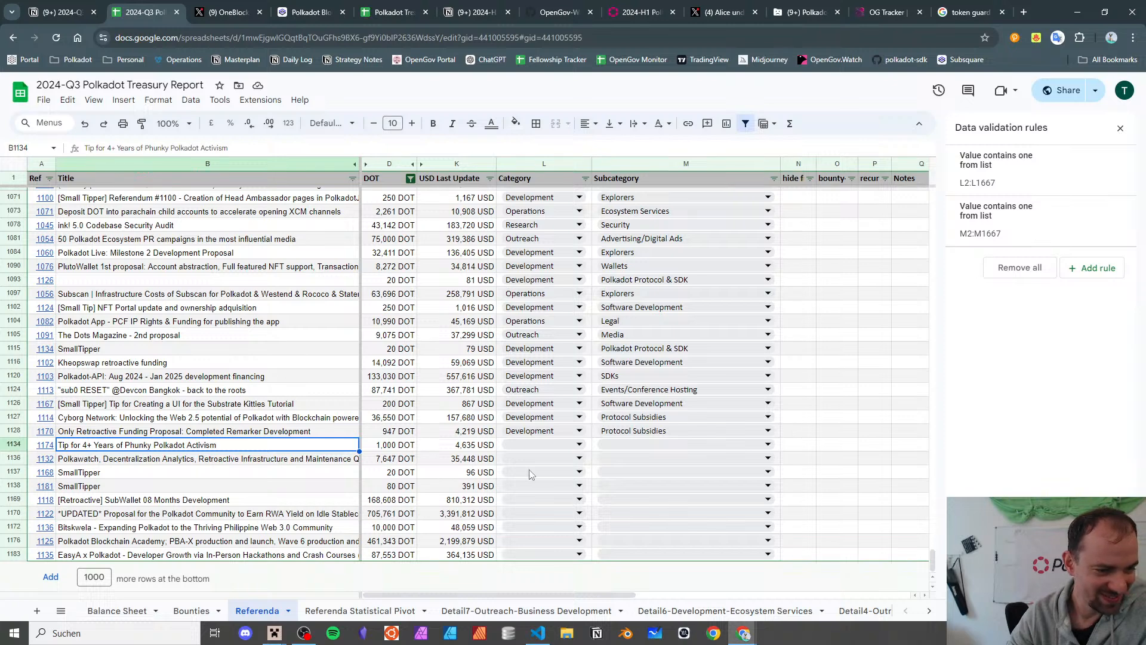
pyautogui.click(551, 444)
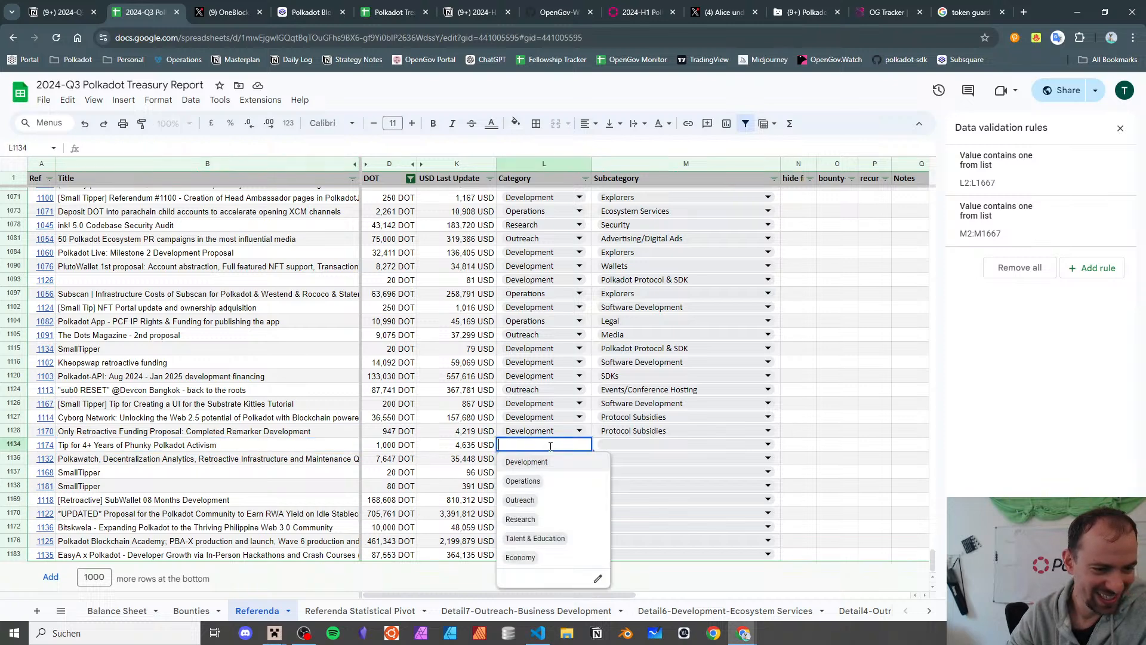
pyautogui.click(556, 510)
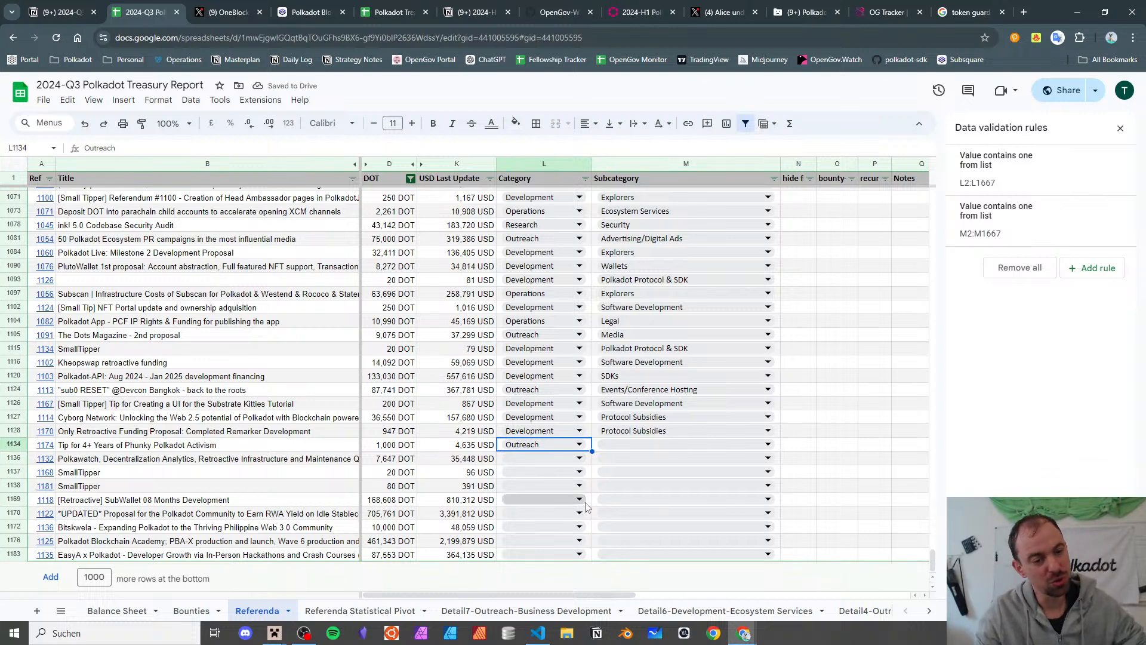
pyautogui.click(634, 447)
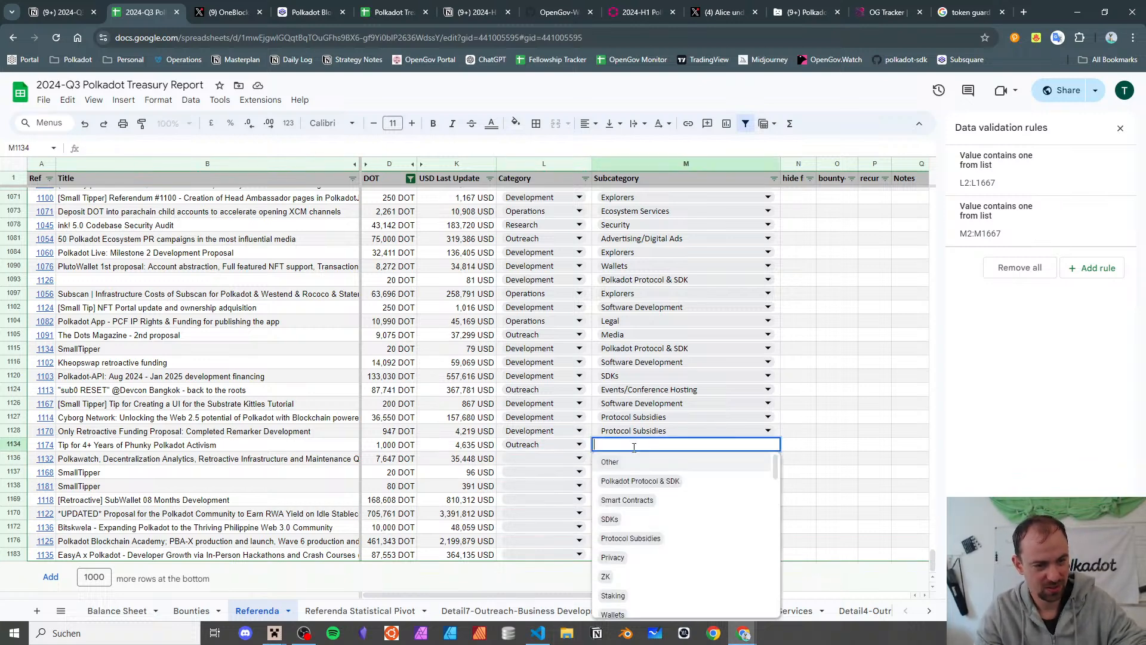
pyautogui.scroll(-1, 686, 554)
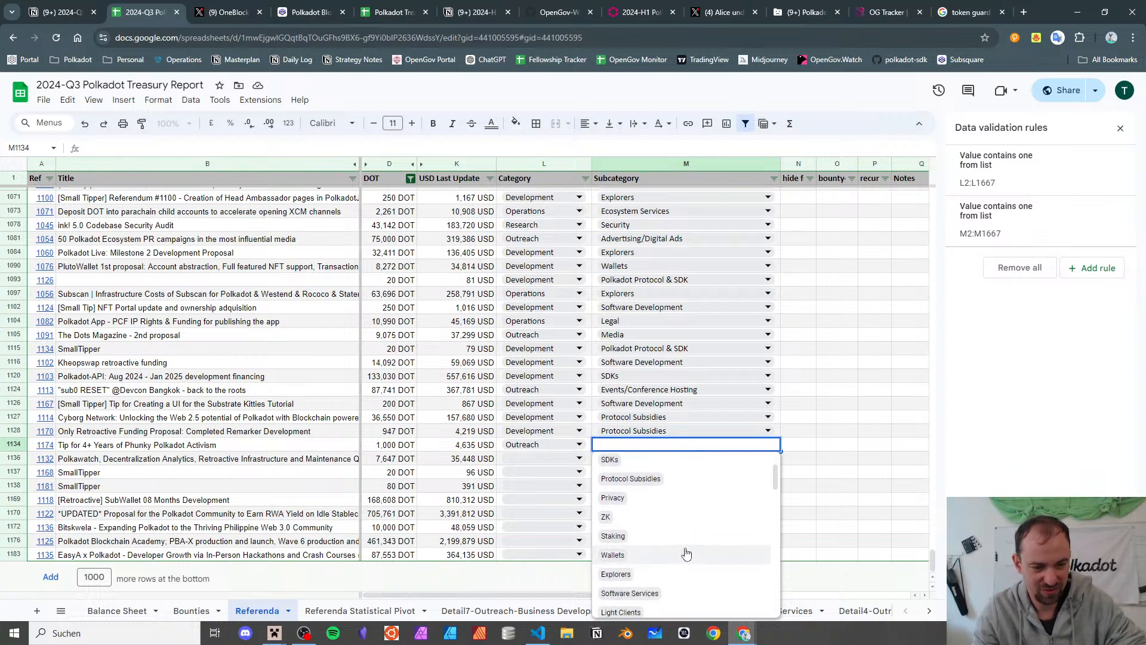
pyautogui.scroll(-1, 685, 546)
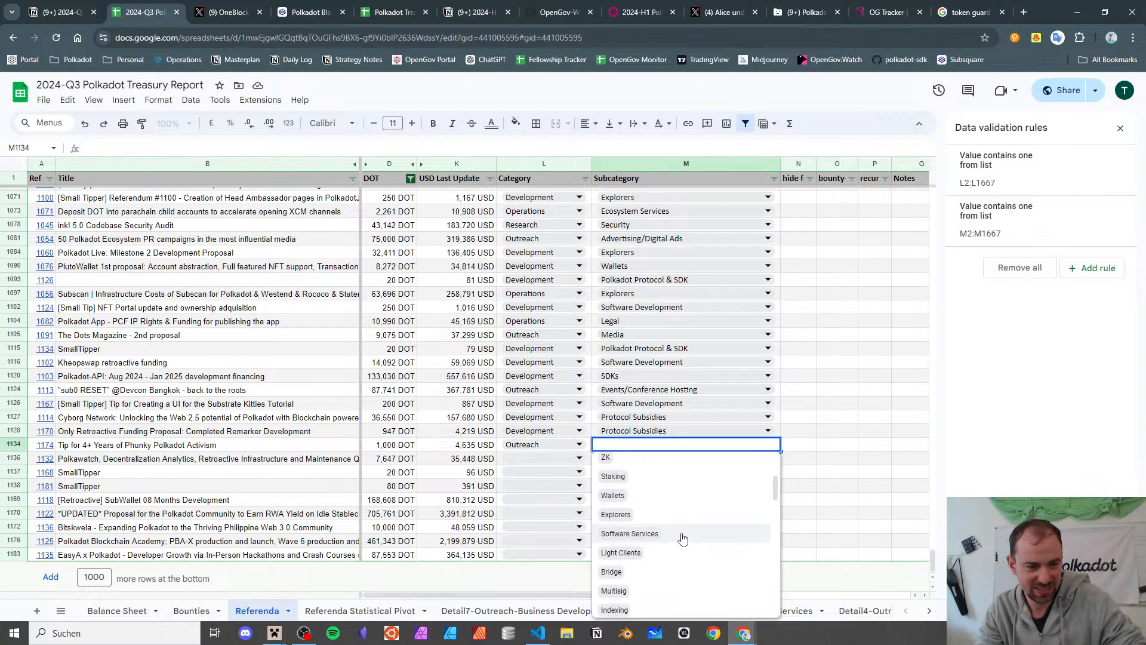
pyautogui.scroll(-2, 682, 539)
pyautogui.click(326, 607)
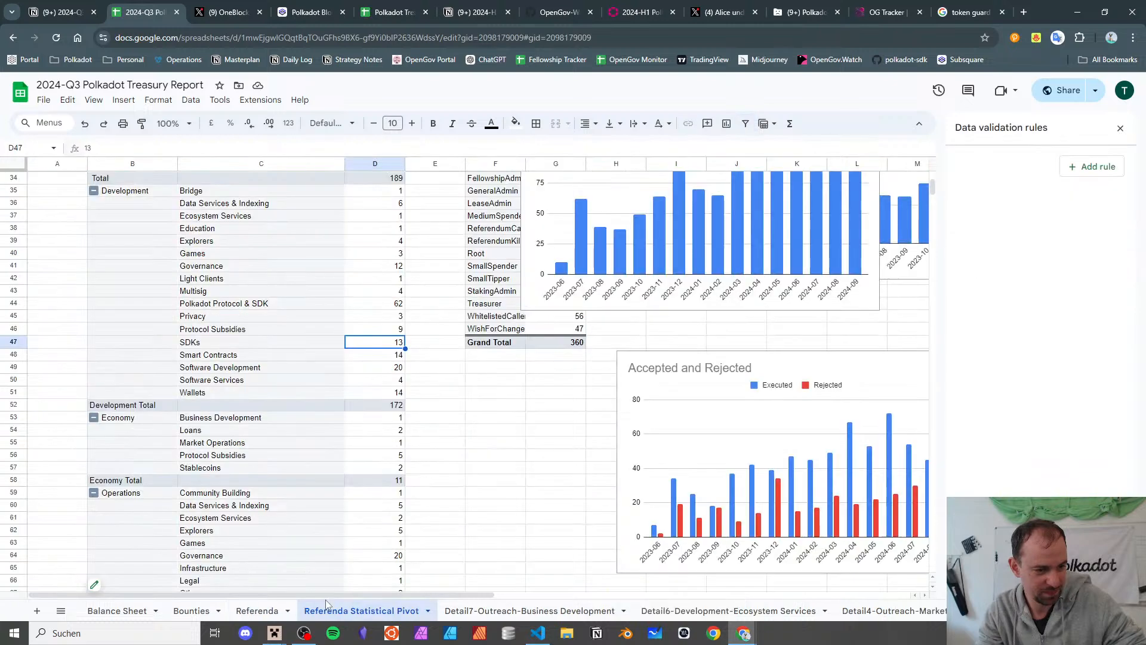
pyautogui.scroll(-6, 310, 466)
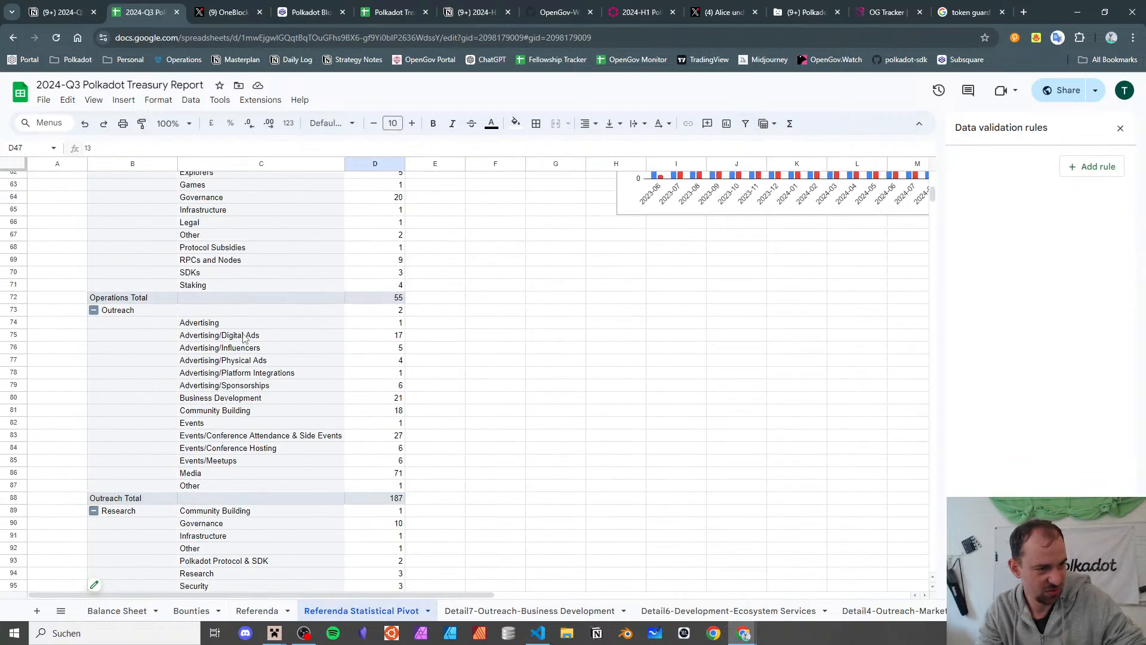
pyautogui.moveTo(243, 339); pyautogui.dragTo(249, 422)
pyautogui.click(249, 412)
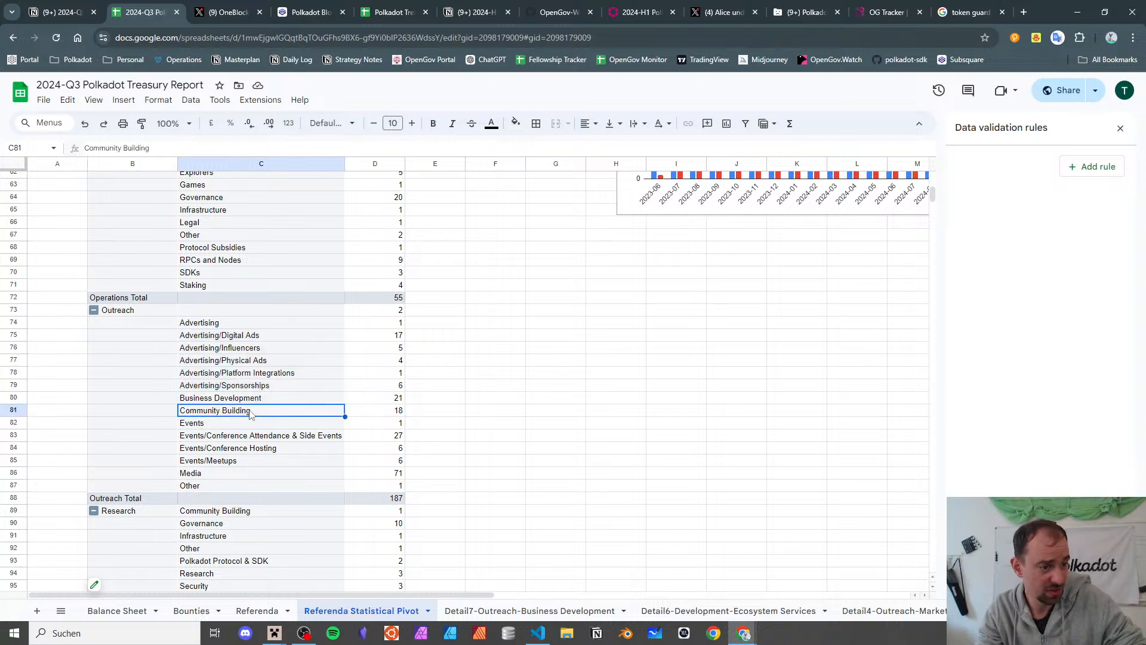
pyautogui.click(249, 399)
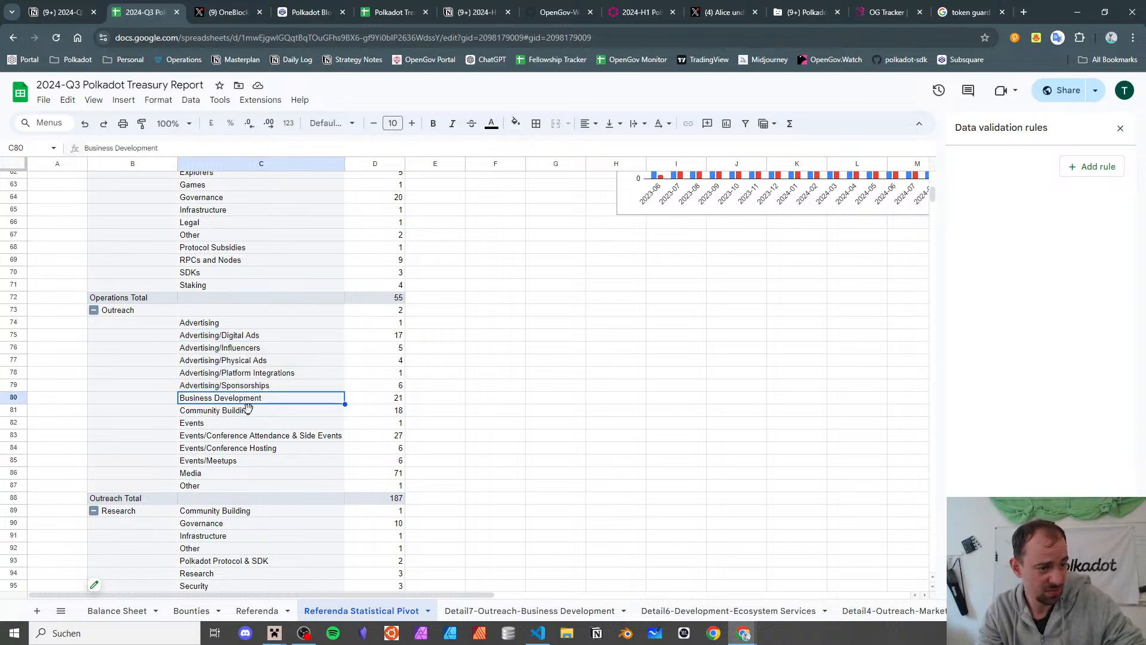
pyautogui.click(248, 410)
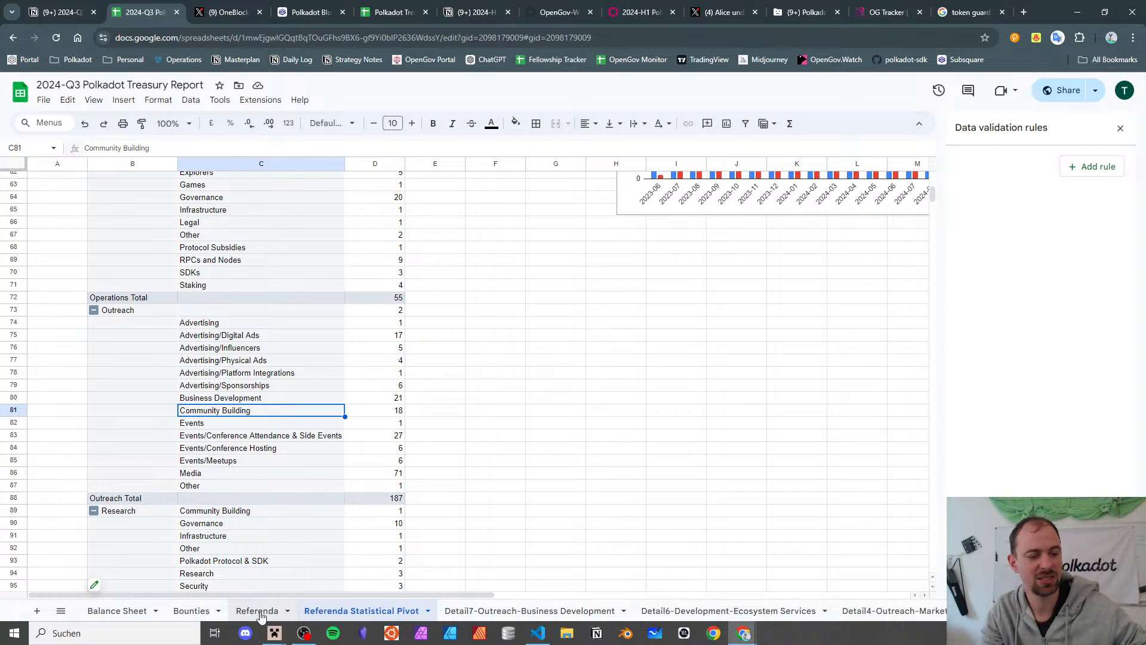
pyautogui.click(418, 8)
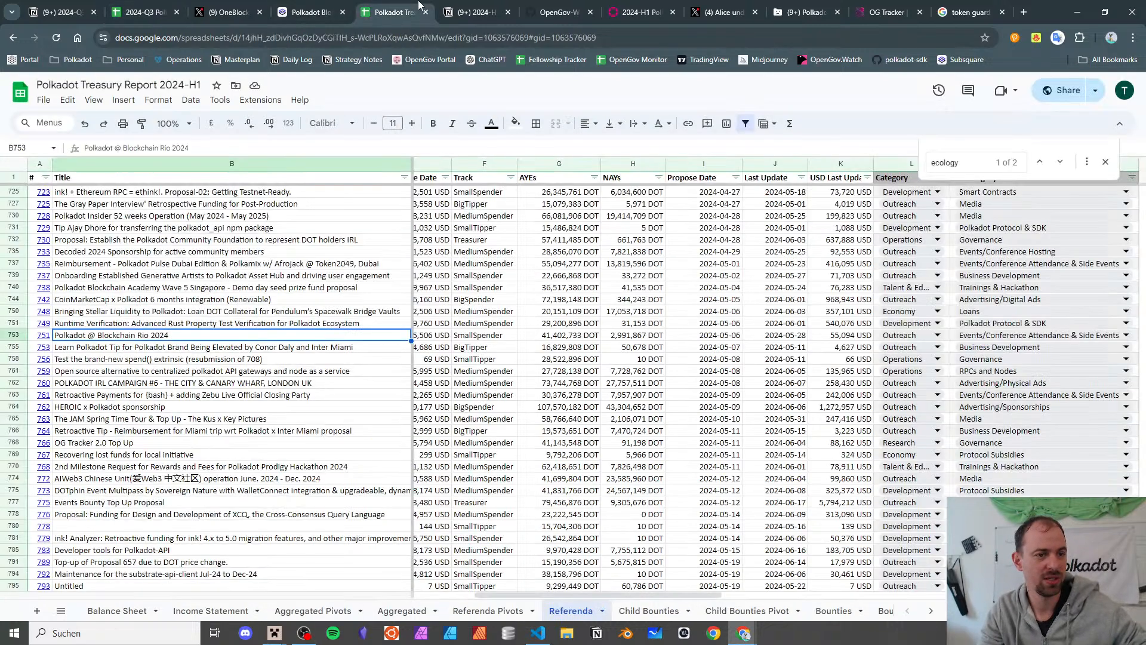
pyautogui.click(128, 9)
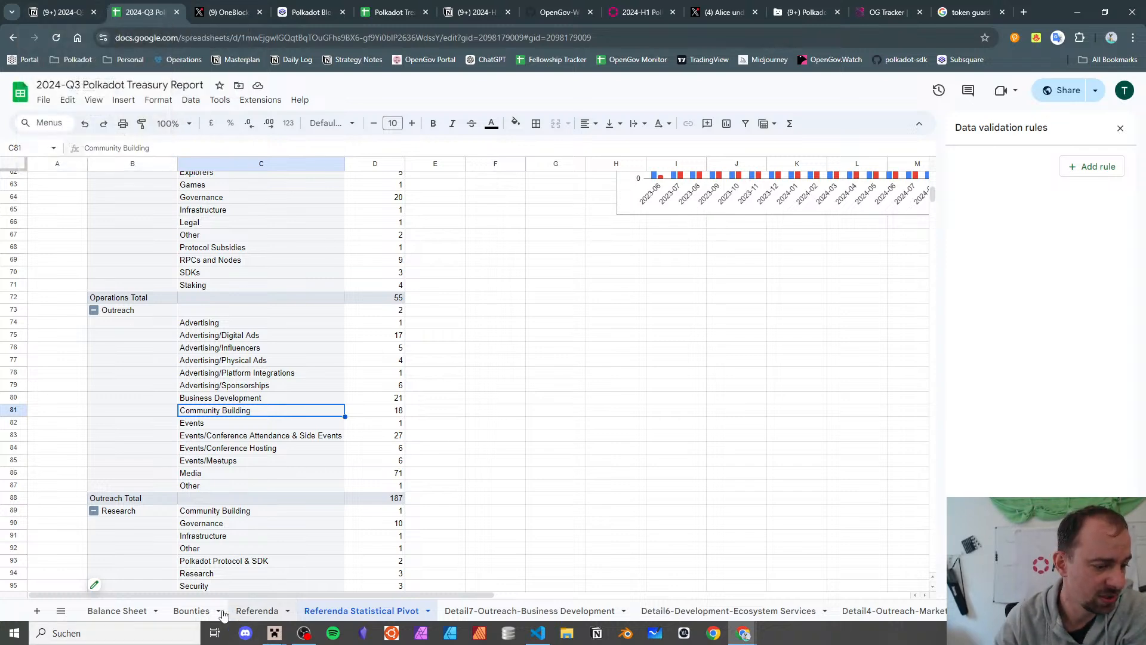
# - Give the Phunky Polkadot tip the subcategory Community Building
pyautogui.click(254, 611)
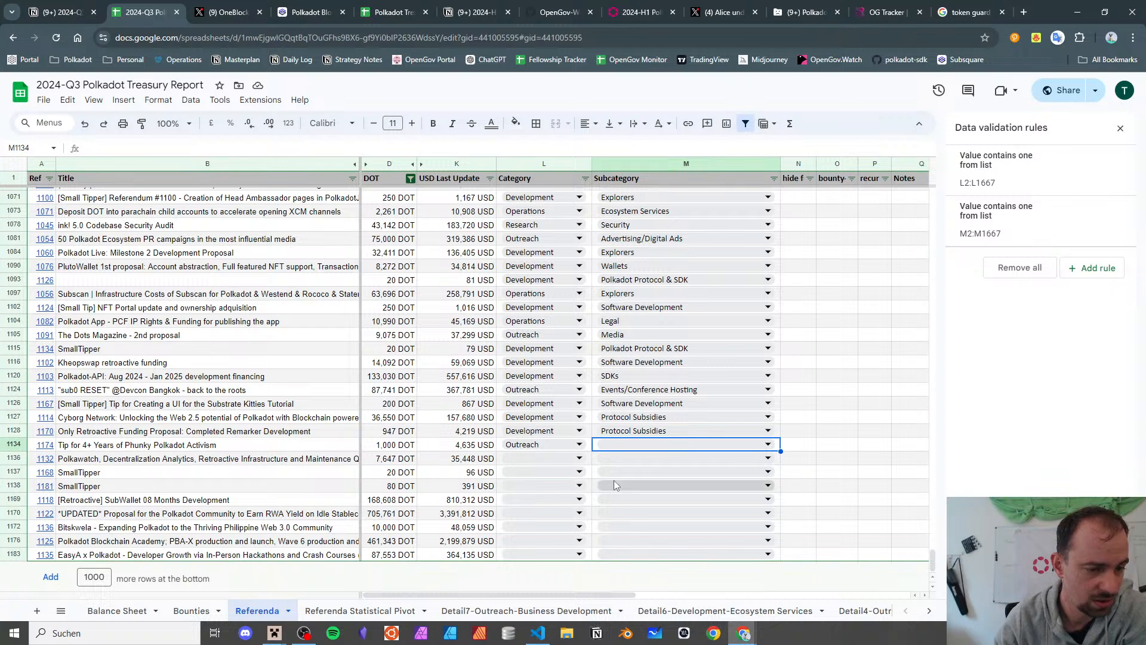
pyautogui.click(629, 441)
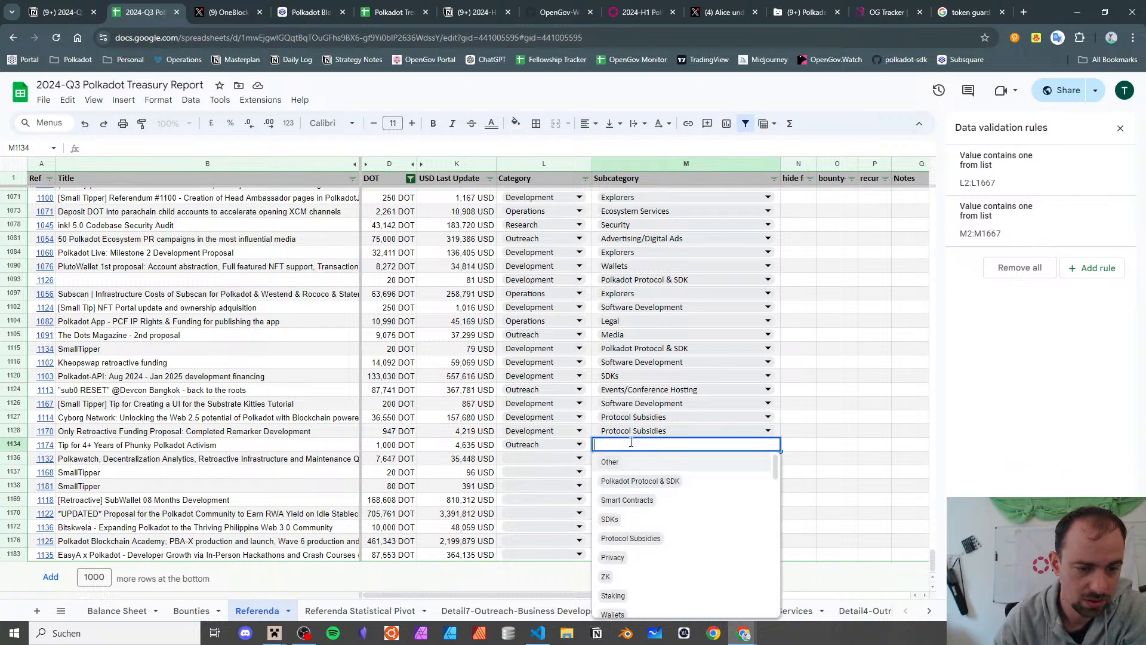
pyautogui.write('commun')
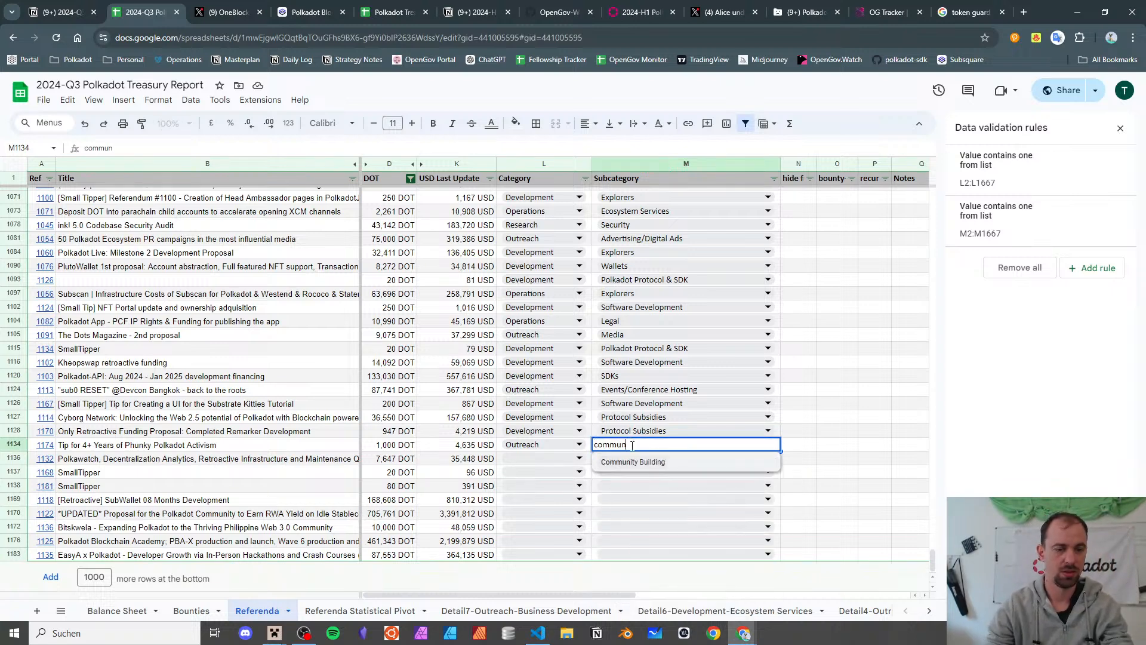
pyautogui.click(641, 469)
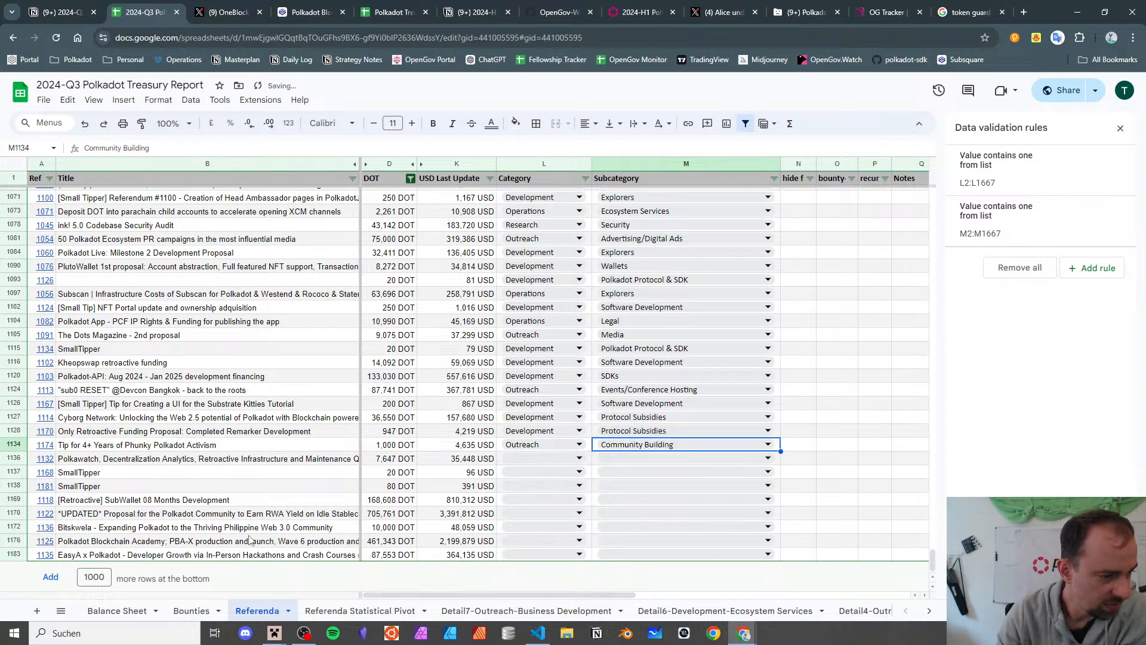
# - Categorise the Polkawatch row as Operations / Data Services & Indexing
pyautogui.click(140, 463)
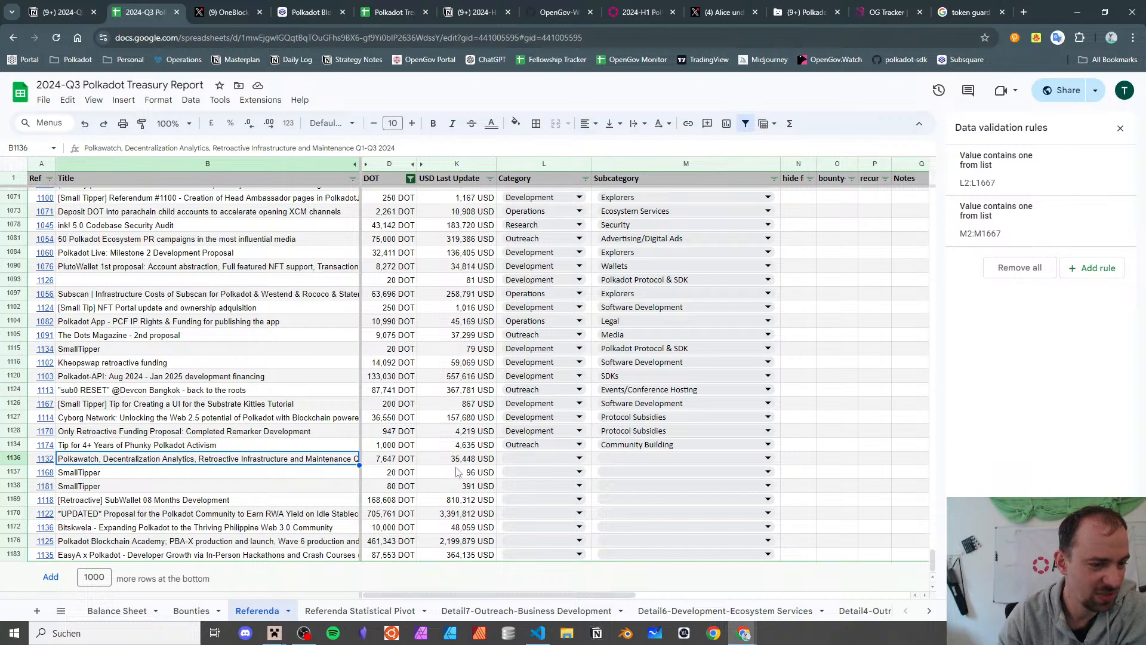
pyautogui.click(528, 456)
pyautogui.click(528, 456)
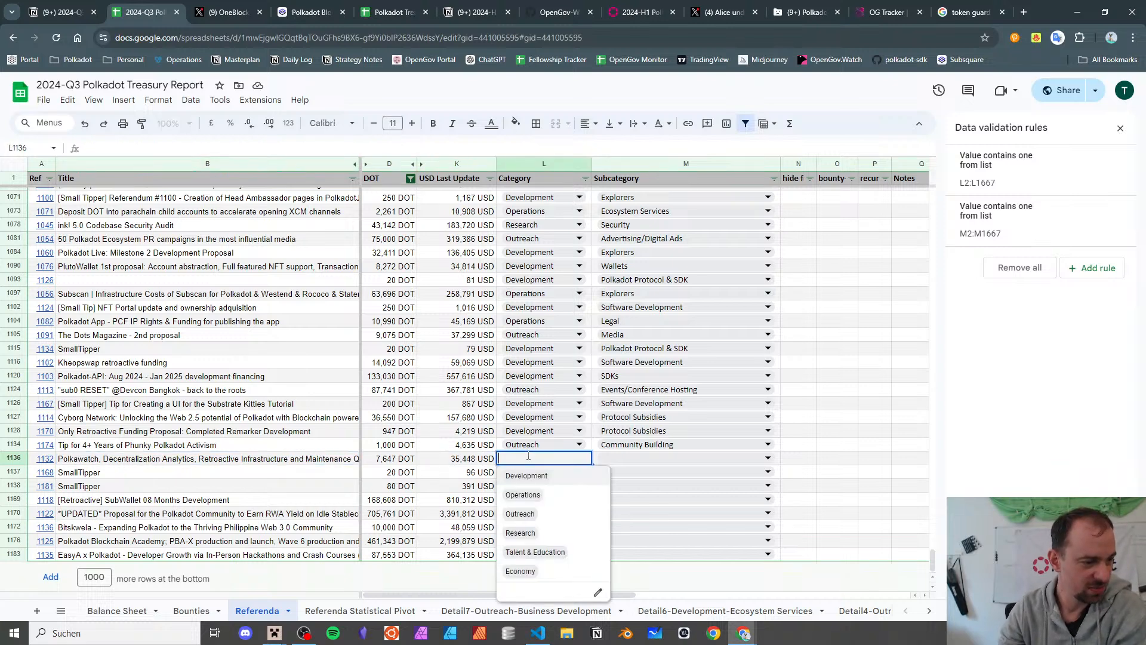
pyautogui.click(564, 503)
pyautogui.click(603, 459)
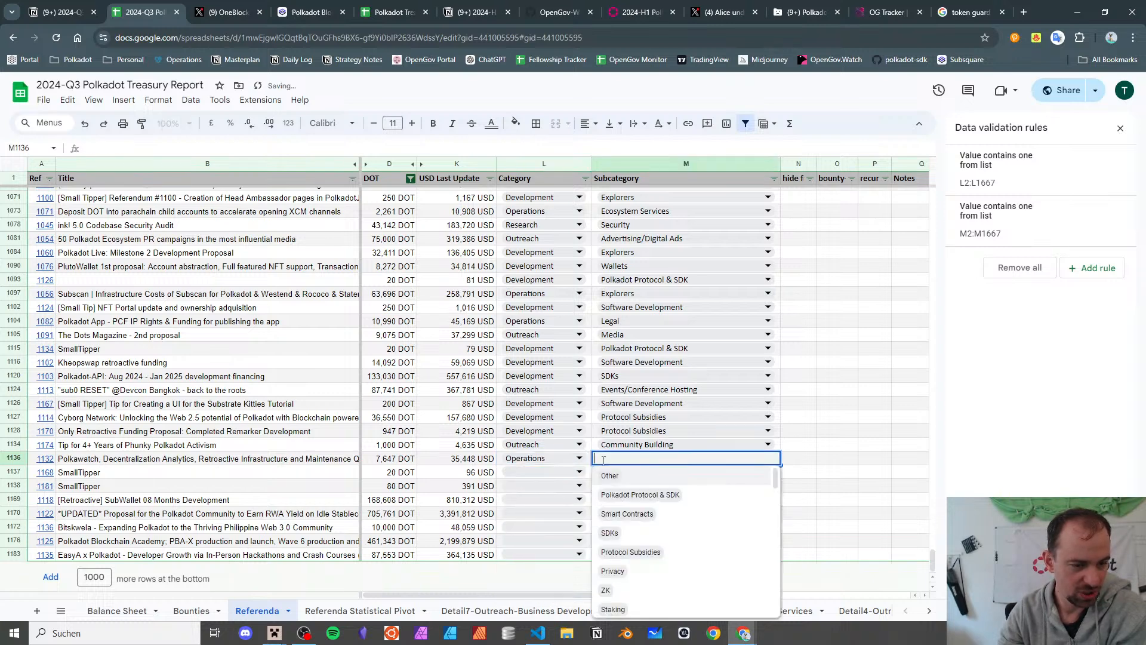
pyautogui.write('data')
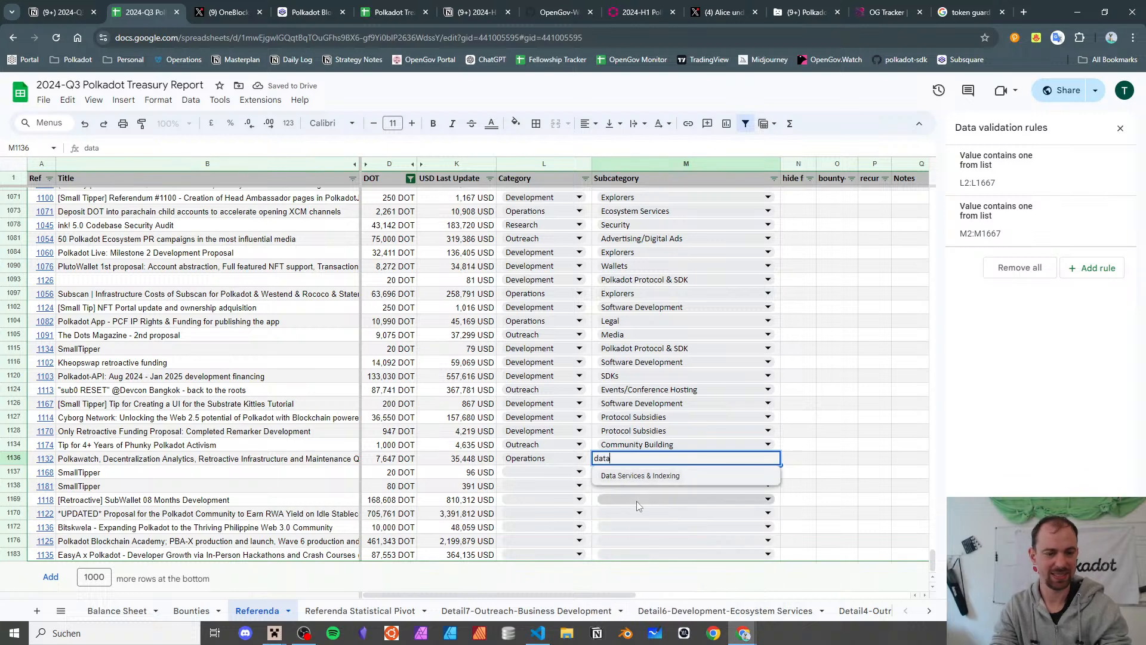
pyautogui.click(642, 476)
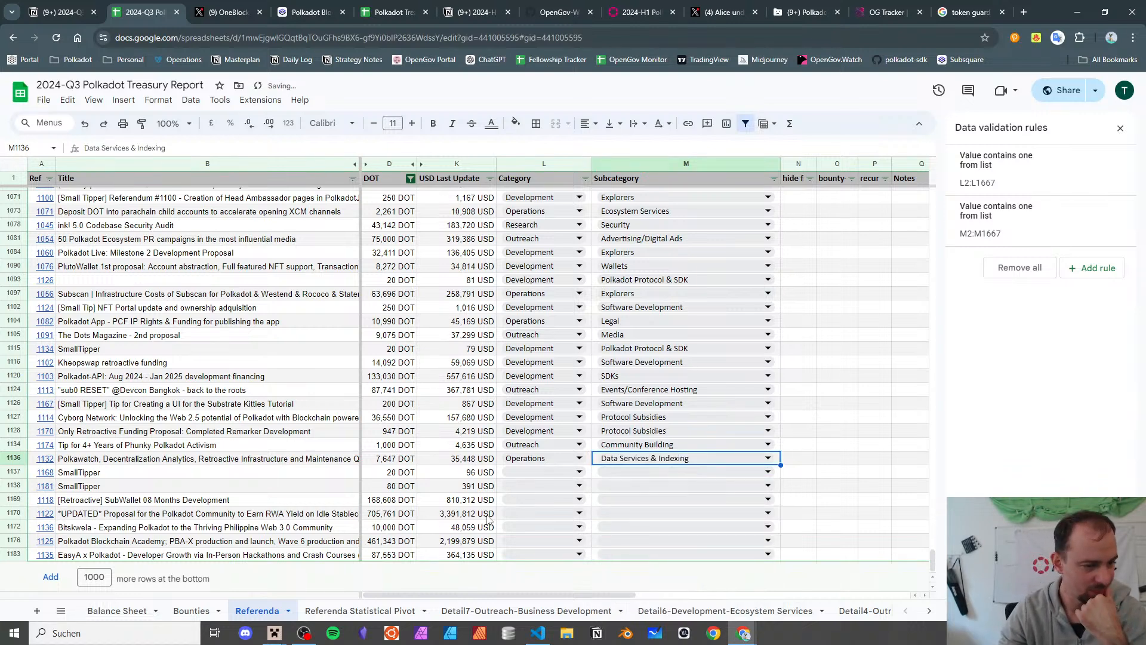
# - Copy the Development / Polkadot Protocol & SDK pair onto both SmallTipper tip rows
pyautogui.click(470, 476)
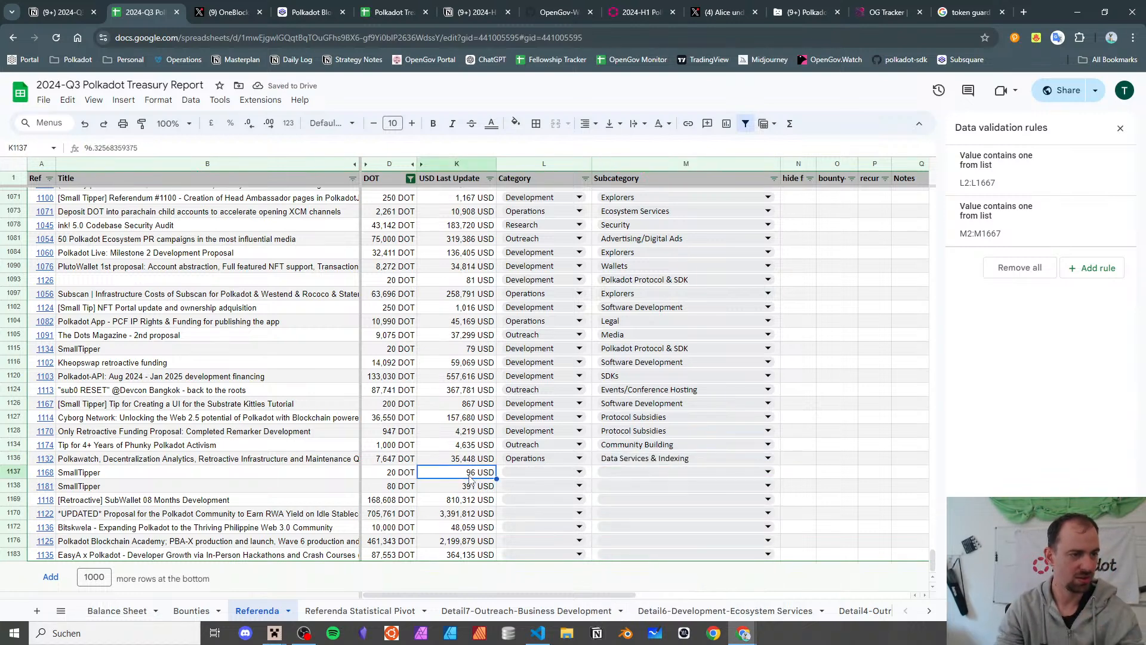
pyautogui.press('Up')
pyautogui.press('Up')
pyautogui.press('Up')
pyautogui.press('Up')
pyautogui.press('Up')
pyautogui.press('Up')
pyautogui.press('Up')
pyautogui.press('Up')
pyautogui.press('Up')
pyautogui.press('Up')
pyautogui.press('Up')
pyautogui.press('Up')
pyautogui.press('Up')
pyautogui.press('Up')
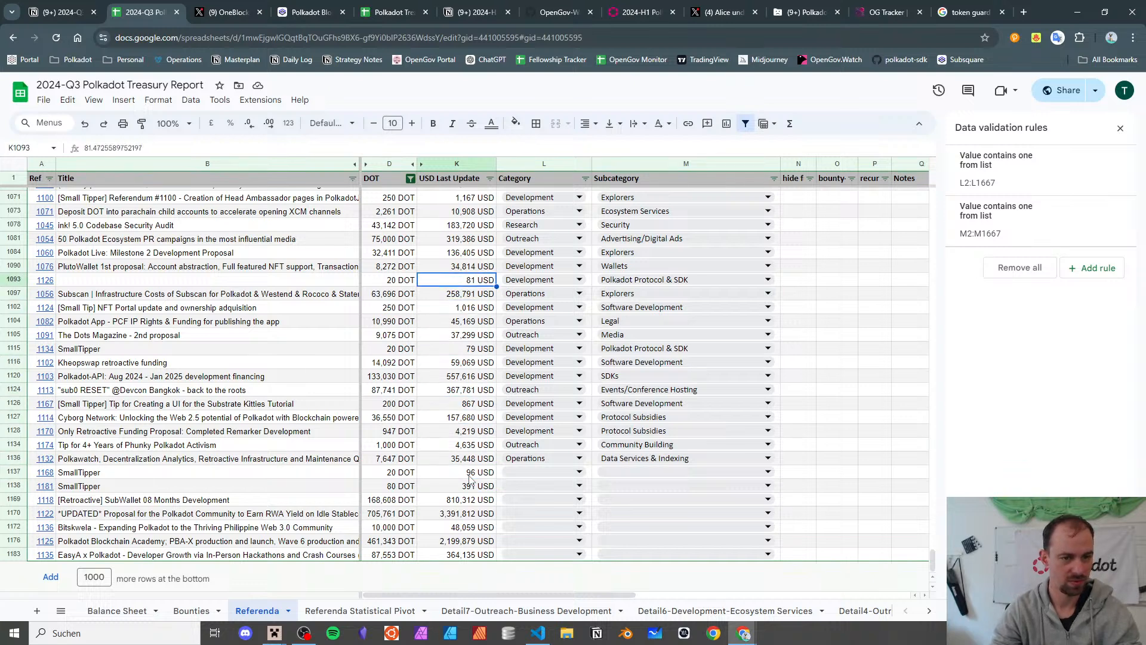
pyautogui.press('Right')
pyautogui.hotkey('shift', 'Right')
pyautogui.hotkey('ctrl', 'c')
pyautogui.press('Down')
pyautogui.press('Down')
pyautogui.press('Down')
pyautogui.press('Down')
pyautogui.press('Down')
pyautogui.press('Down')
pyautogui.press('Down')
pyautogui.press('Down')
pyautogui.press('Down')
pyautogui.press('Down')
pyautogui.press('Down')
pyautogui.press('Down')
pyautogui.press('Down')
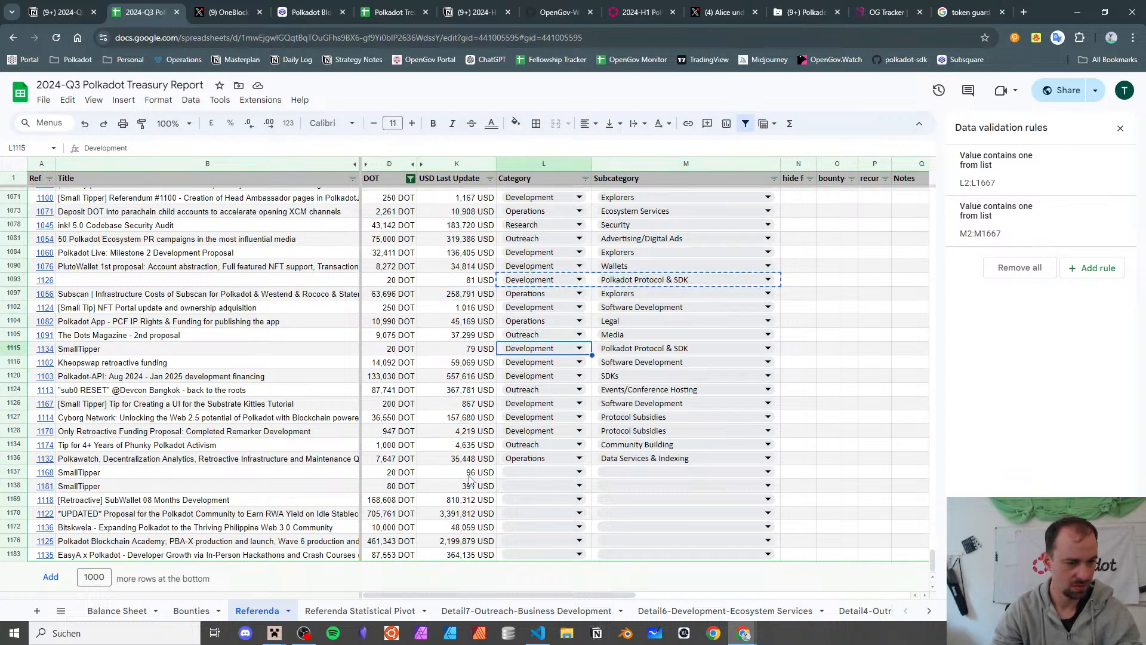
pyautogui.press('Down')
pyautogui.hotkey('shift', 'Right')
pyautogui.hotkey('ctrl', 'v')
pyautogui.press('Down')
pyautogui.hotkey('shift', 'Right')
pyautogui.hotkey('ctrl', 'v')
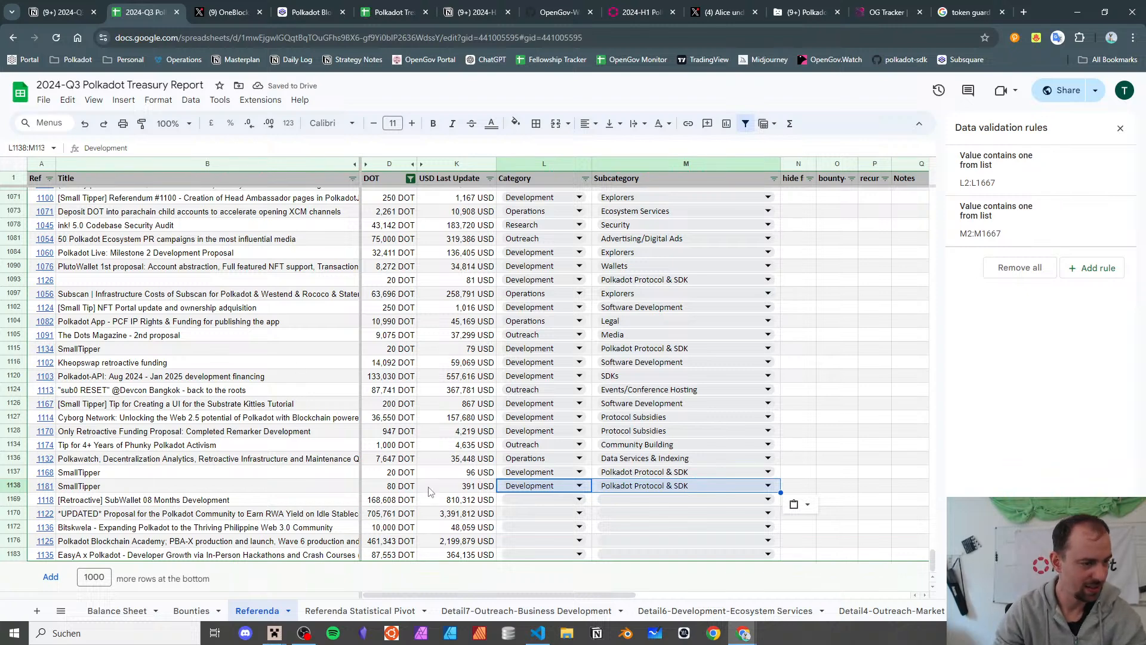
# - Set the SubWallet row's category to Development with a Wallets subcategory
pyautogui.press('Down')
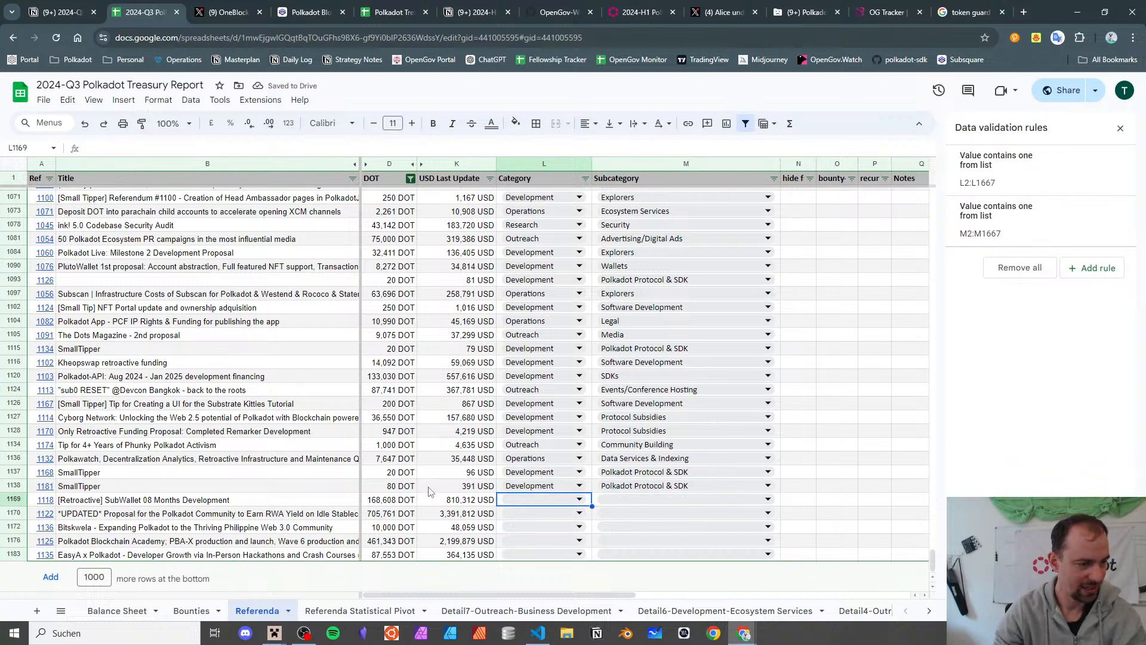
pyautogui.doubleClick(521, 496)
pyautogui.click(524, 518)
pyautogui.doubleClick(624, 498)
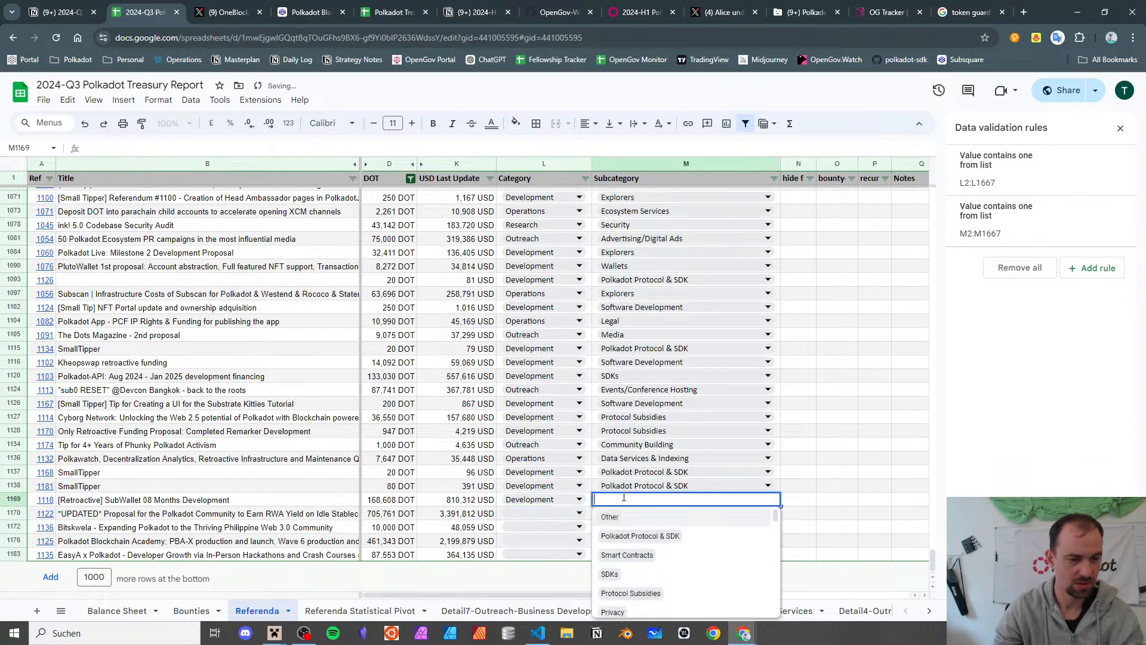
pyautogui.write('Wallets')
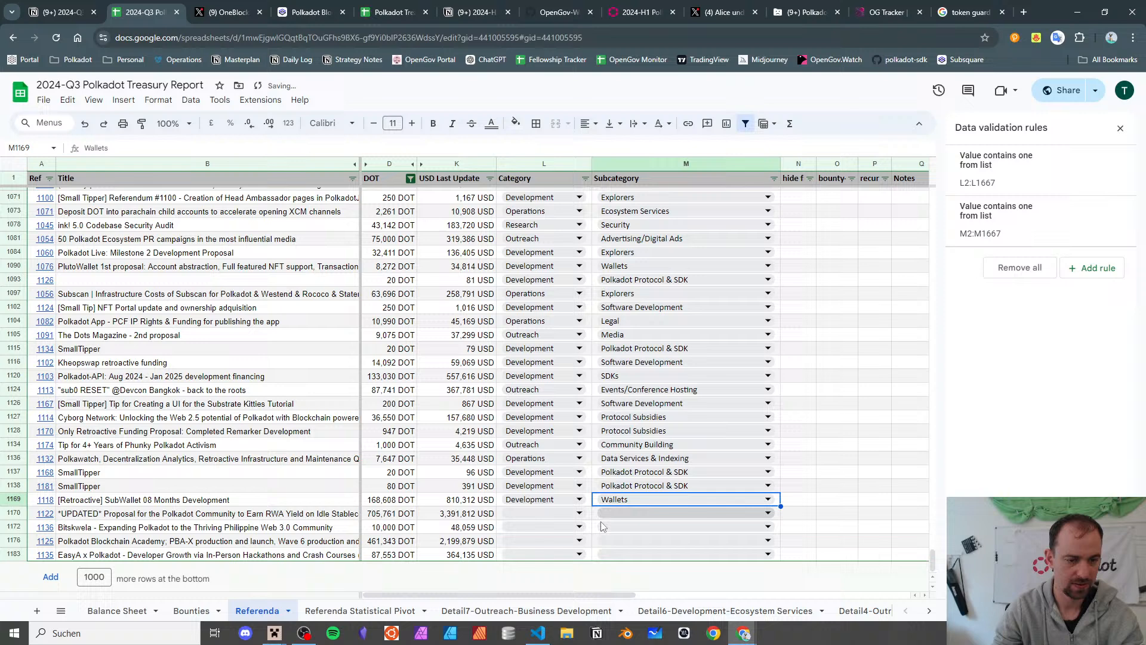
# - Flag referendum 1122's row with x in N1170 and reveal its link
pyautogui.click(430, 514)
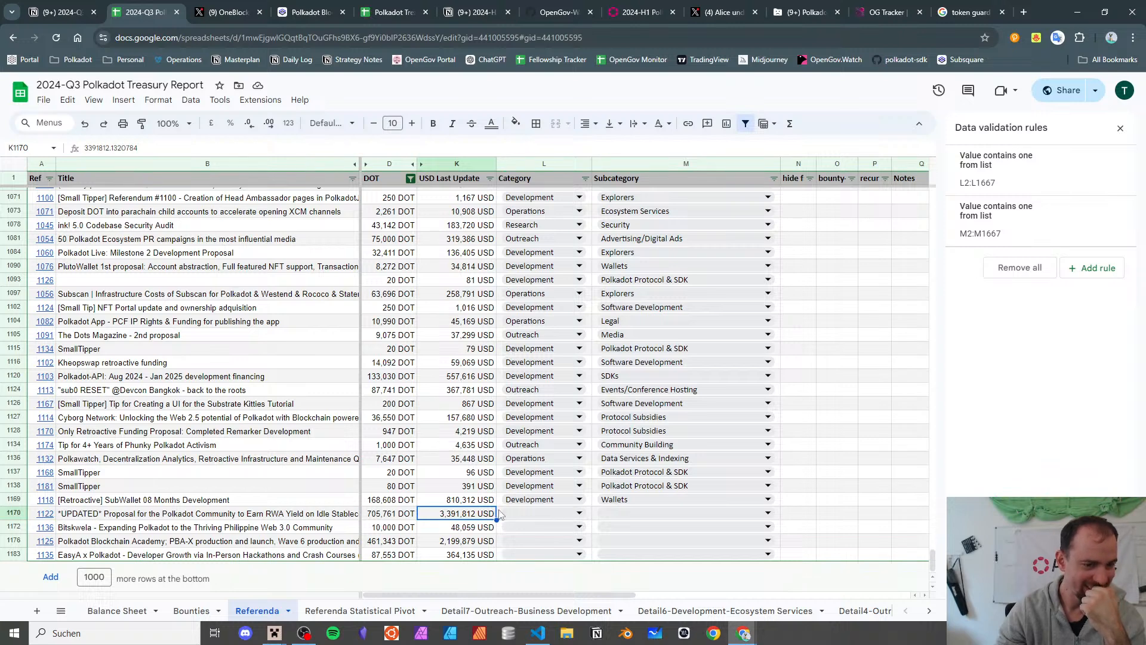
pyautogui.click(798, 517)
pyautogui.write('x')
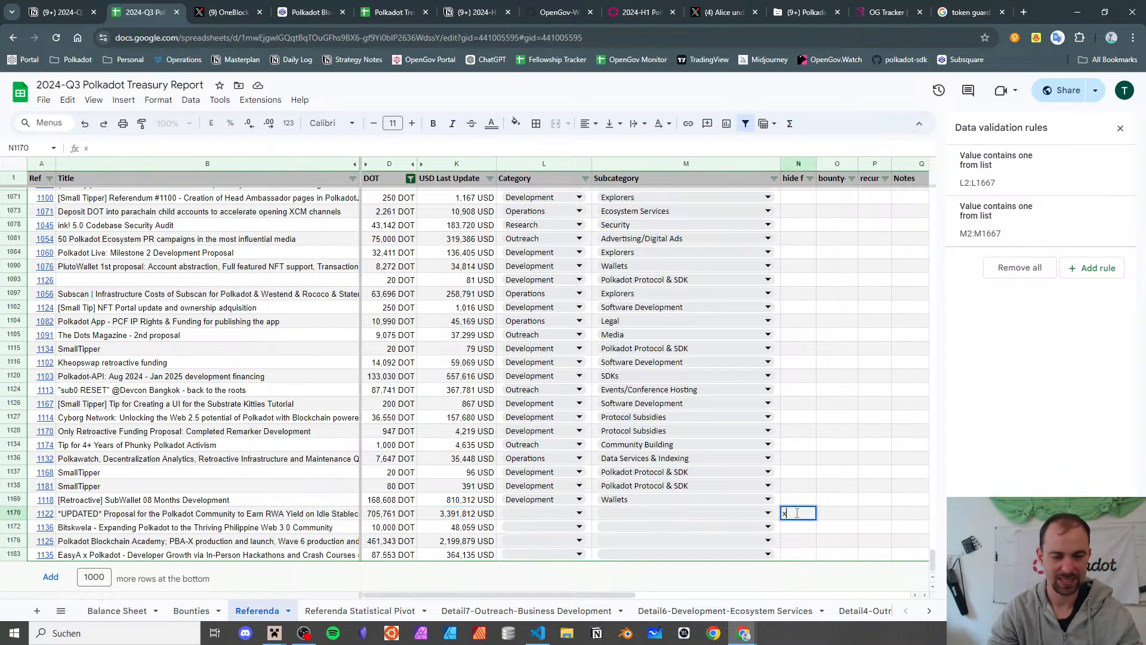
pyautogui.press('Tab')
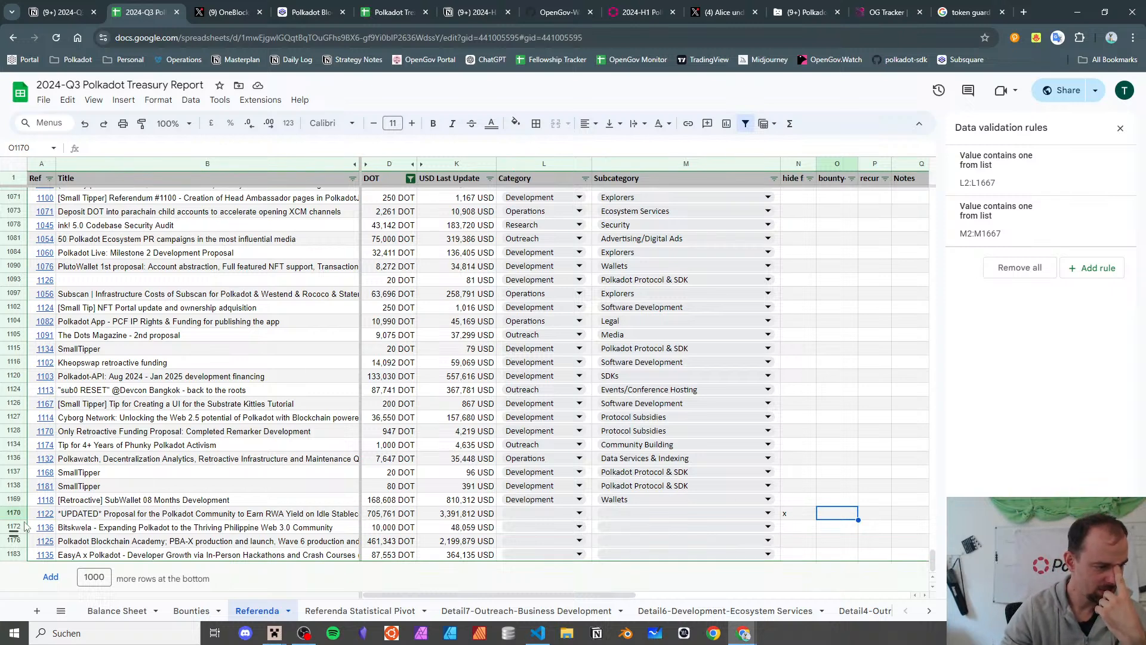
pyautogui.click(47, 515)
# - Open referendum 1122 on Subsquare and review its timeline of events
pyautogui.click(95, 531)
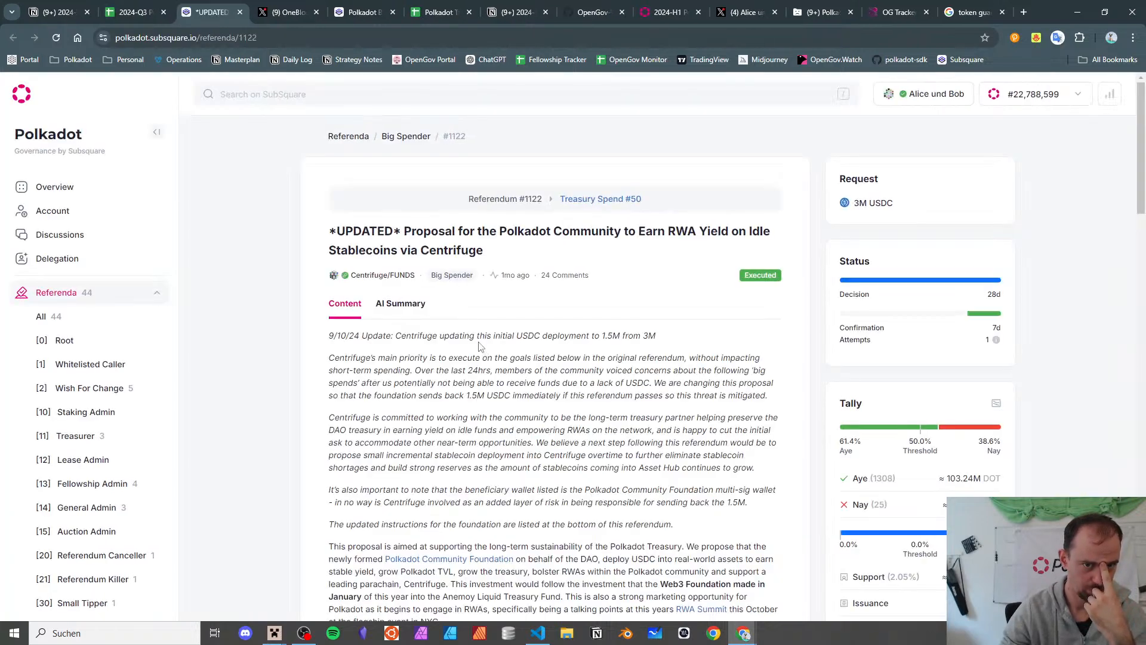
pyautogui.scroll(-9, 528, 268)
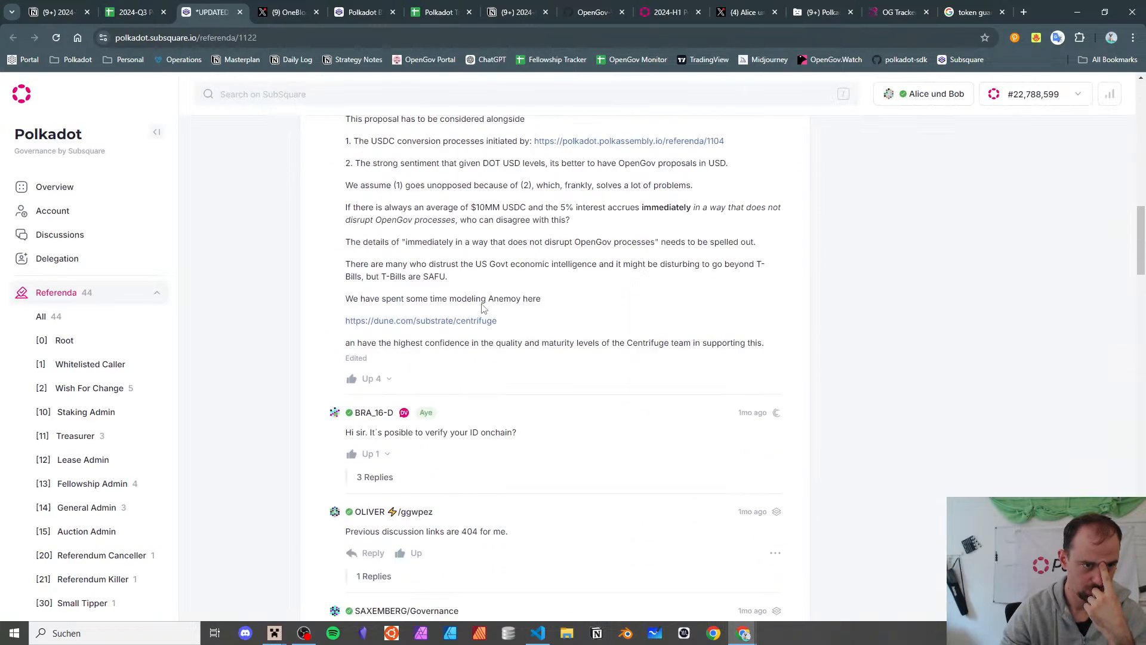
pyautogui.scroll(6, 481, 227)
pyautogui.scroll(3, 474, 248)
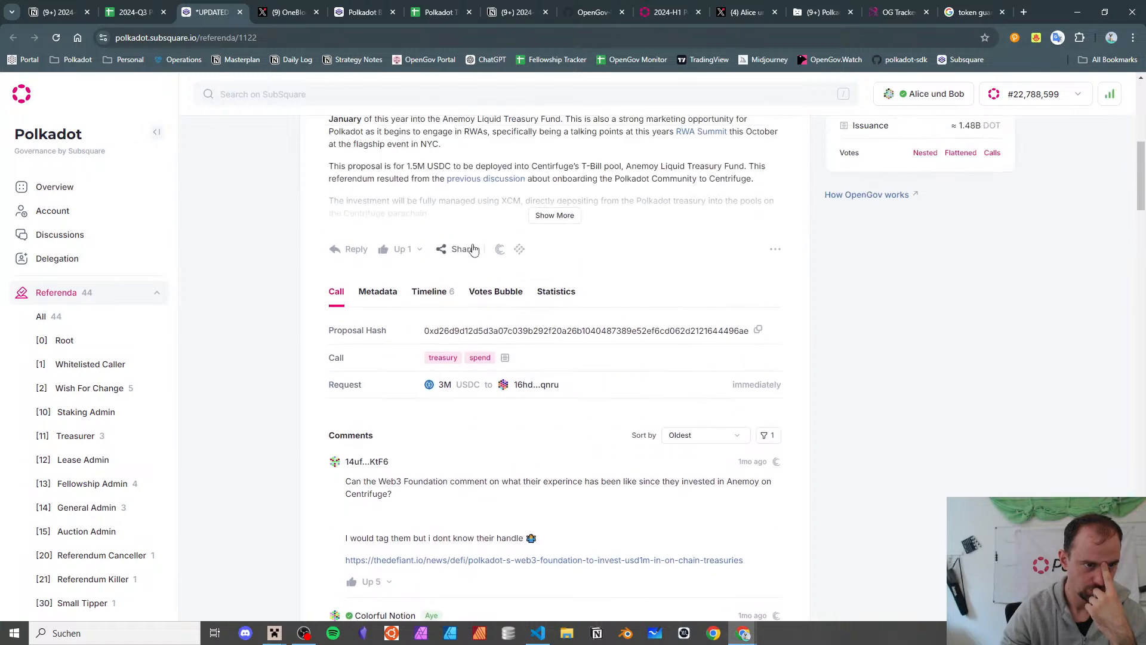
pyautogui.click(453, 303)
pyautogui.scroll(-7, 453, 303)
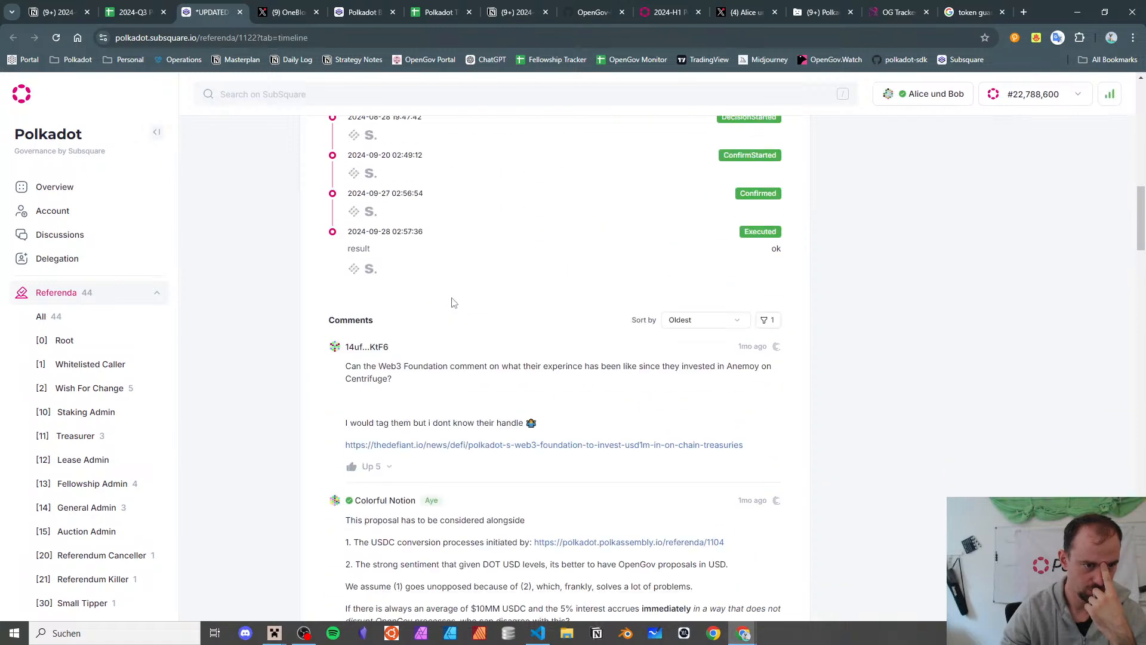
pyautogui.scroll(10, 451, 302)
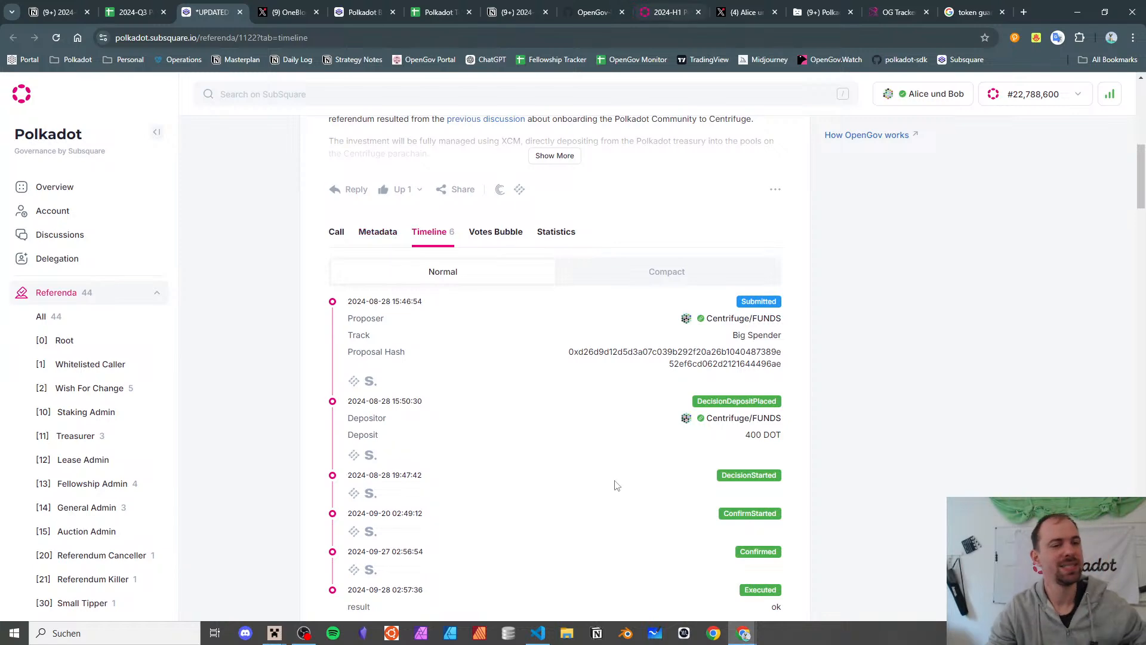
pyautogui.scroll(5, 614, 483)
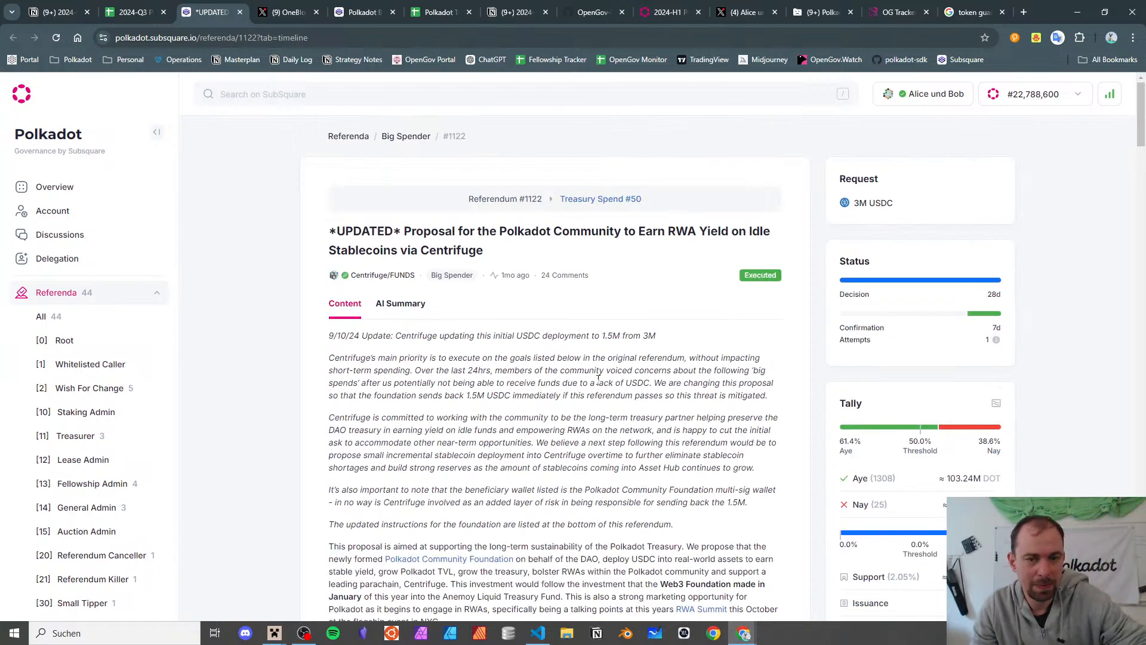
# - Confirm Treasury Spend #50 is Paid, then go back to the referendum and its URL
pyautogui.click(606, 199)
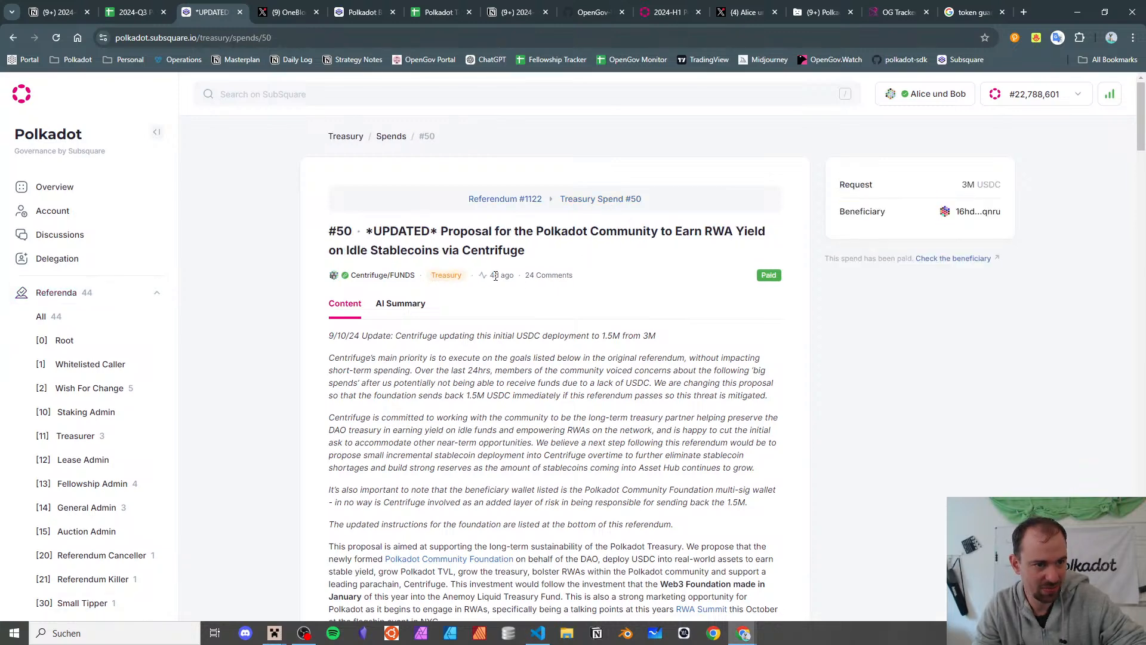
pyautogui.scroll(-15, 495, 275)
pyautogui.scroll(15, 496, 280)
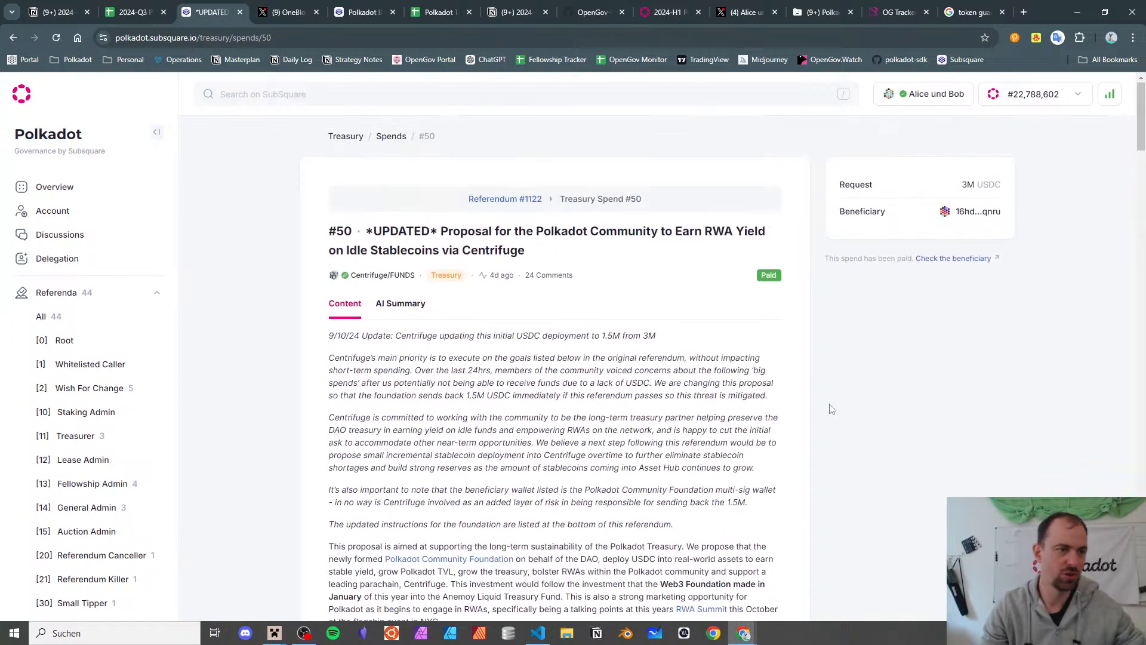
pyautogui.click(13, 38)
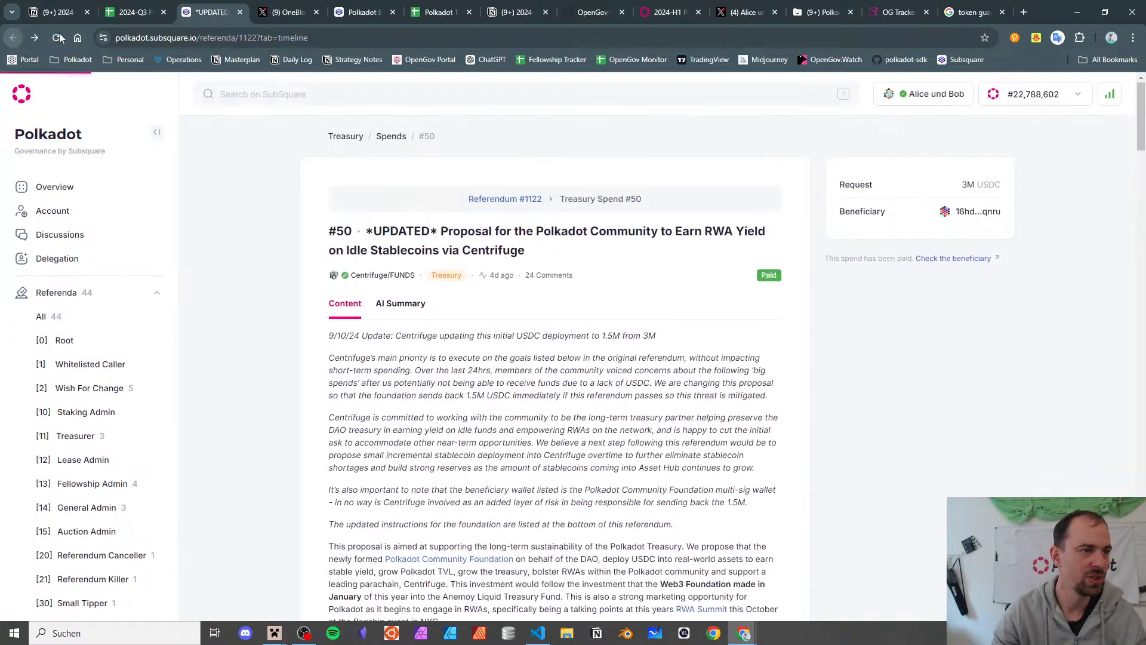
pyautogui.click(122, 38)
pyautogui.hotkey('ctrl', 'c')
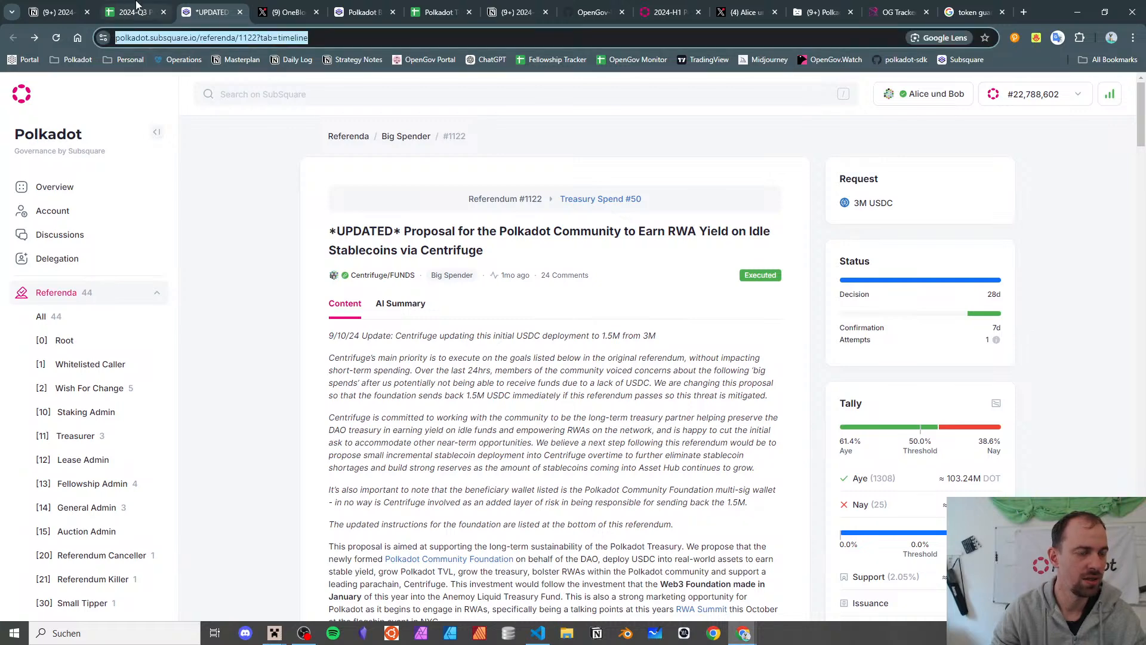
pyautogui.click(127, 7)
# - Add a Notion to-do mentioning the referendum 1122 page
pyautogui.click(42, 7)
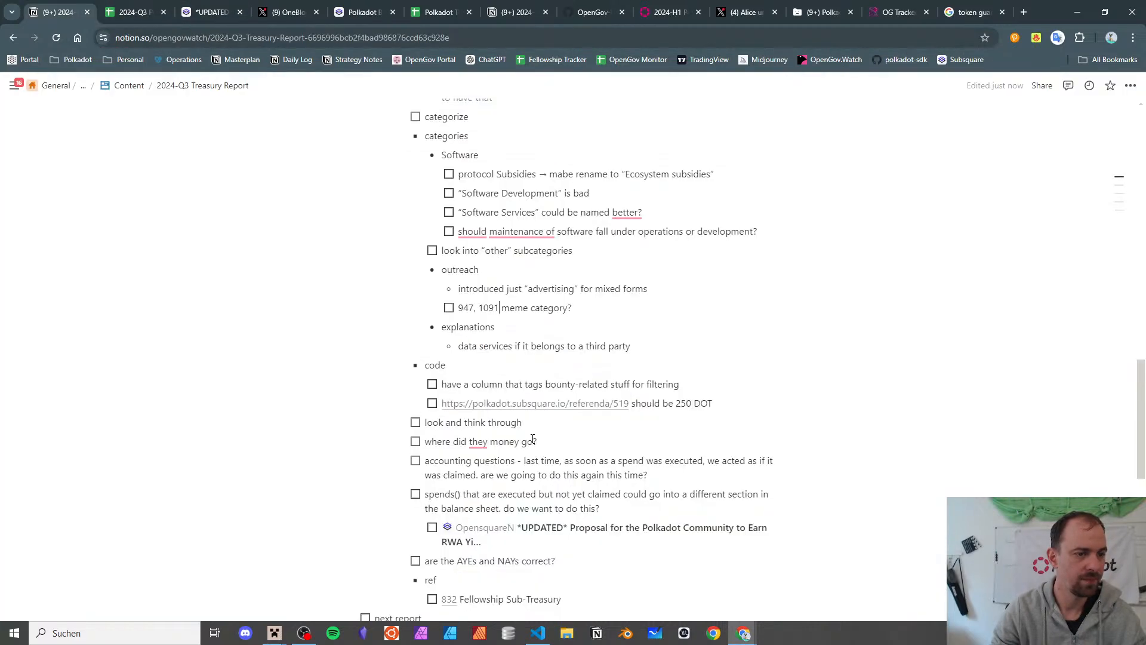
pyautogui.scroll(3, 532, 422)
pyautogui.scroll(-3, 671, 398)
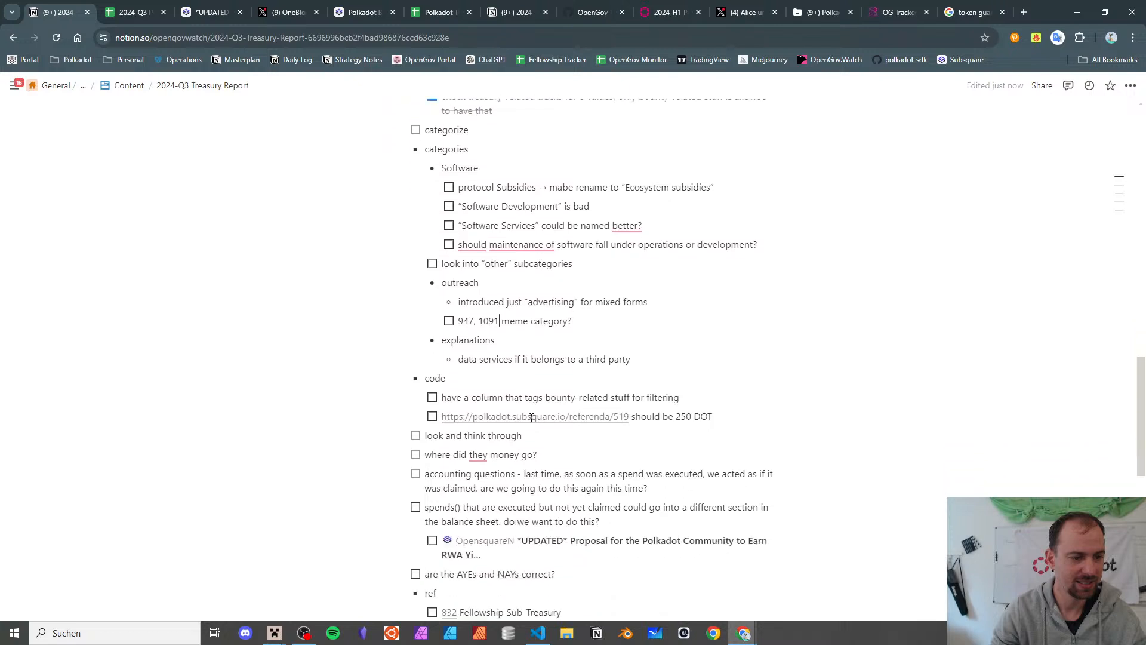
pyautogui.scroll(6, 509, 303)
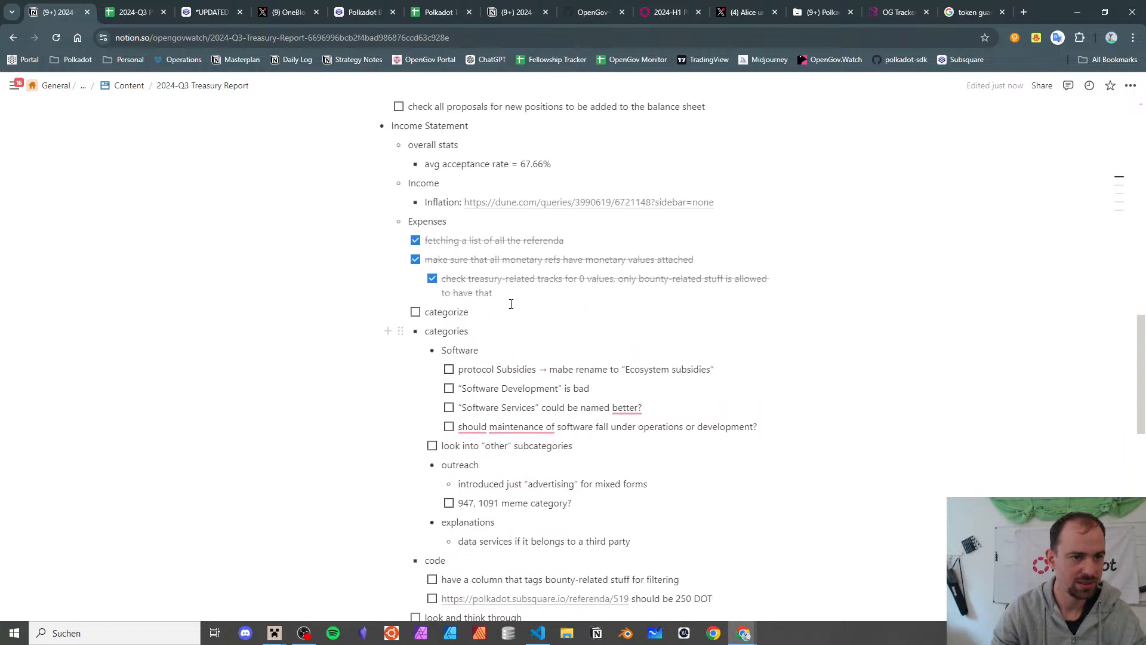
pyautogui.scroll(1, 509, 303)
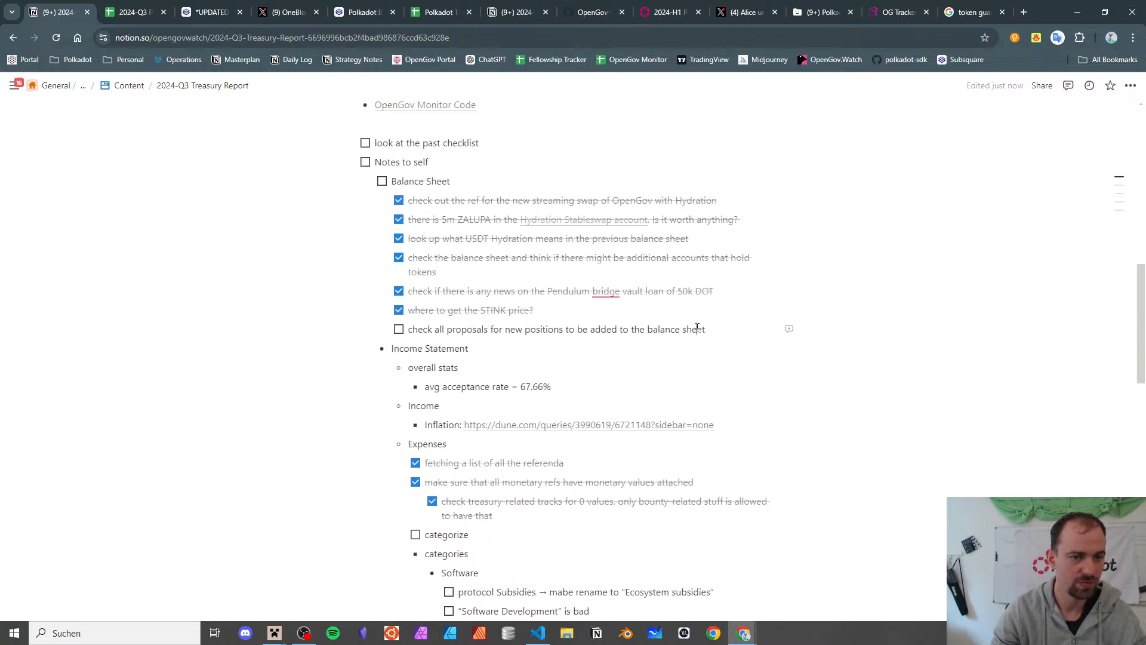
pyautogui.press('Return')
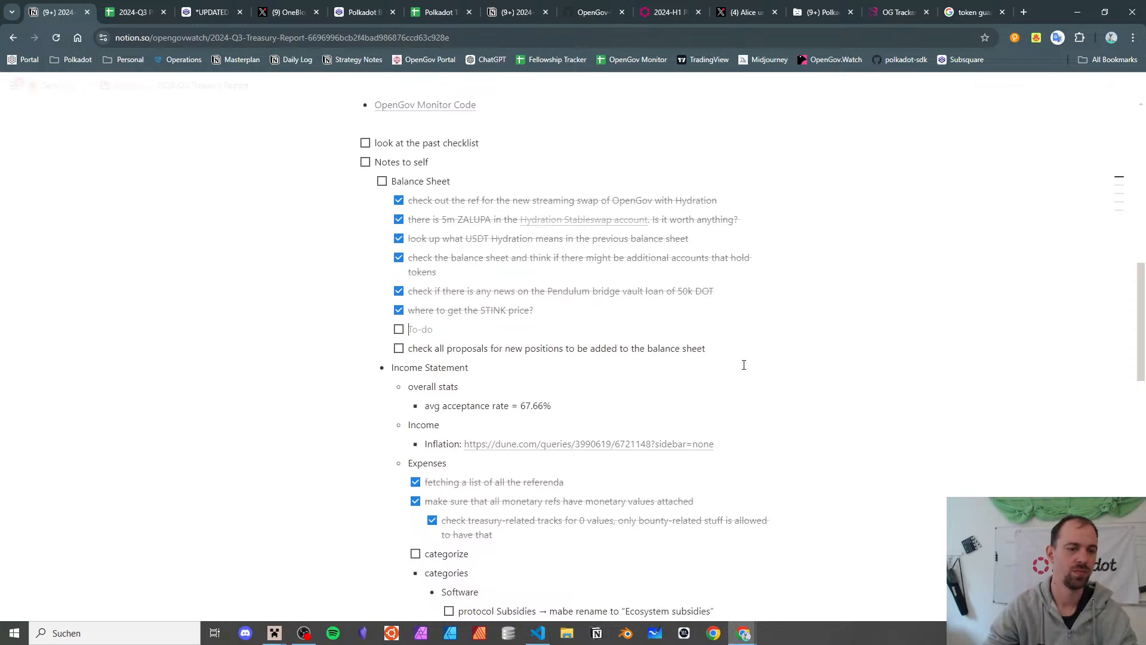
pyautogui.hotkey('ctrl', 'v')
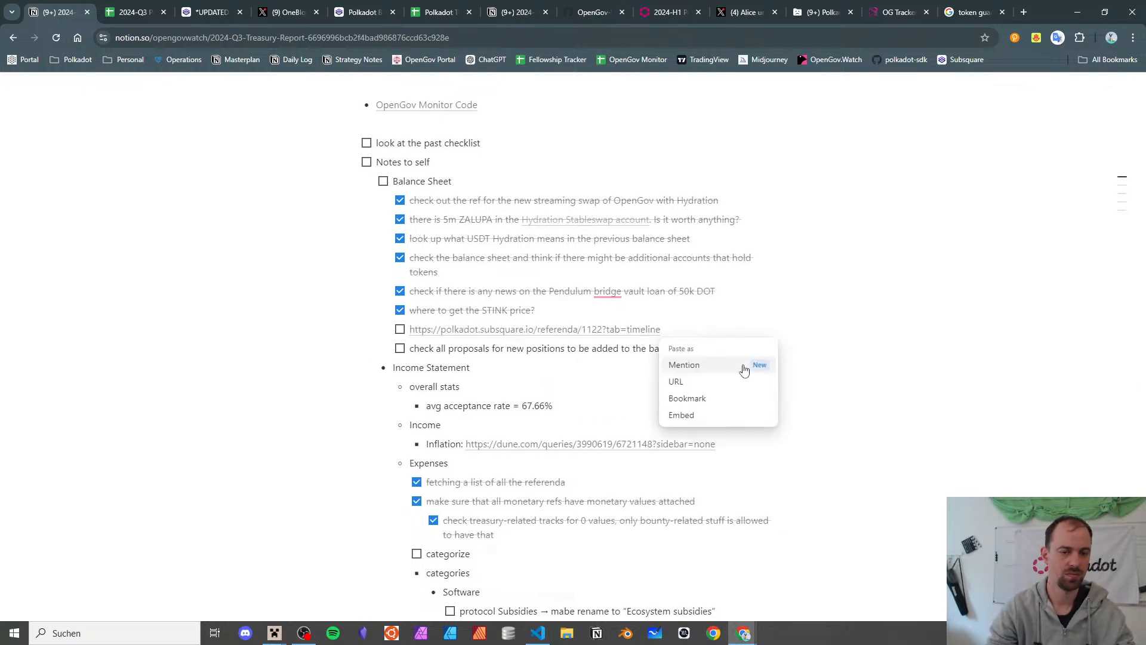
pyautogui.press('Escape')
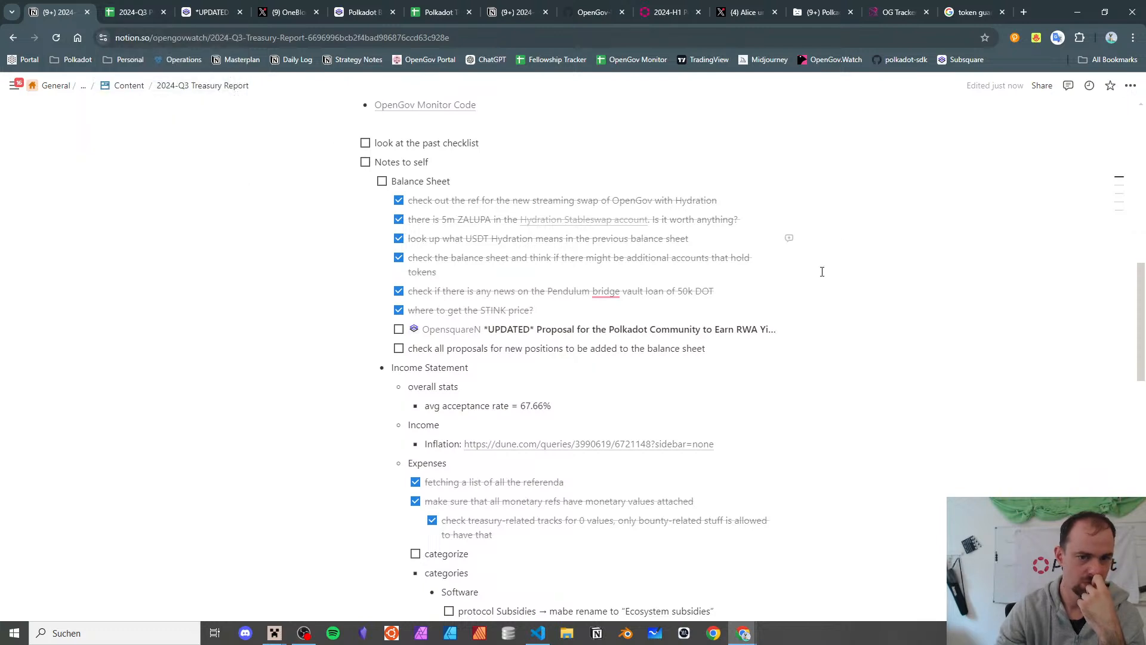
# - Add the indented sub-task 'check if they did the half payback' under it
pyautogui.press('Return')
pyautogui.press('Tab')
pyautogui.write('ch')
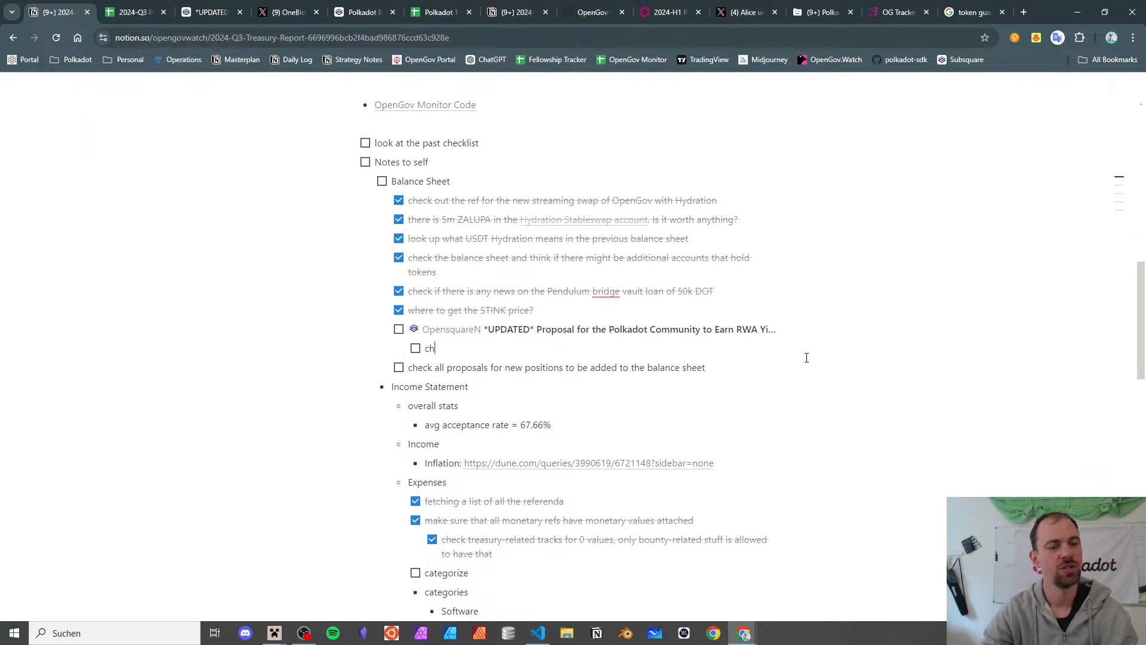
pyautogui.write('eck if they did the half payback')
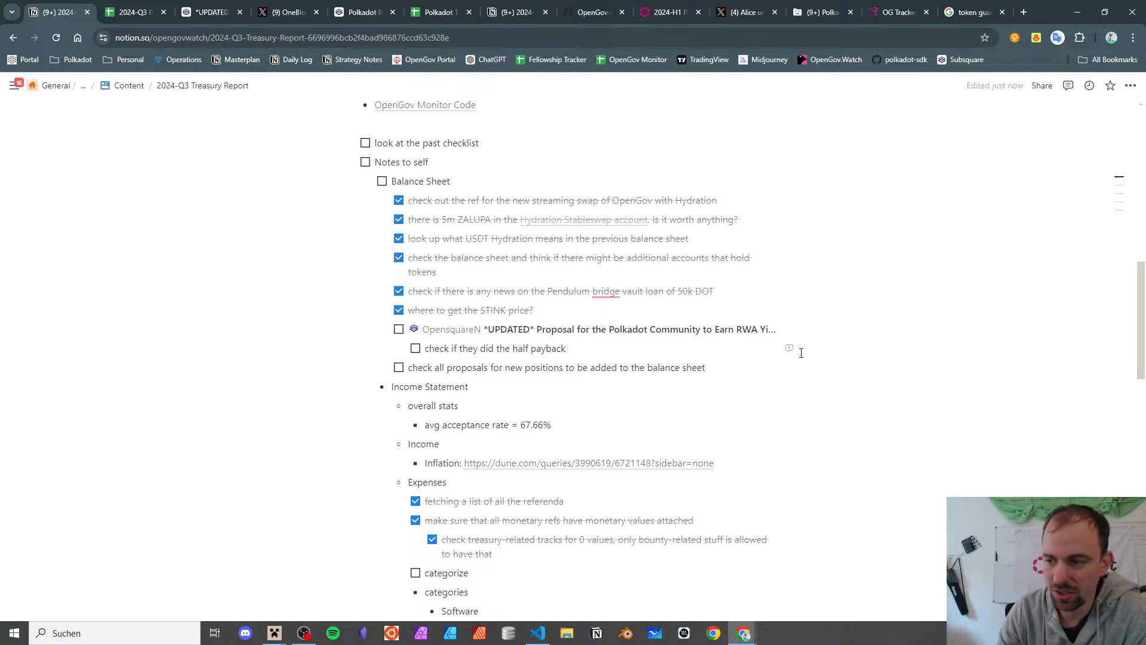
pyautogui.click(116, 4)
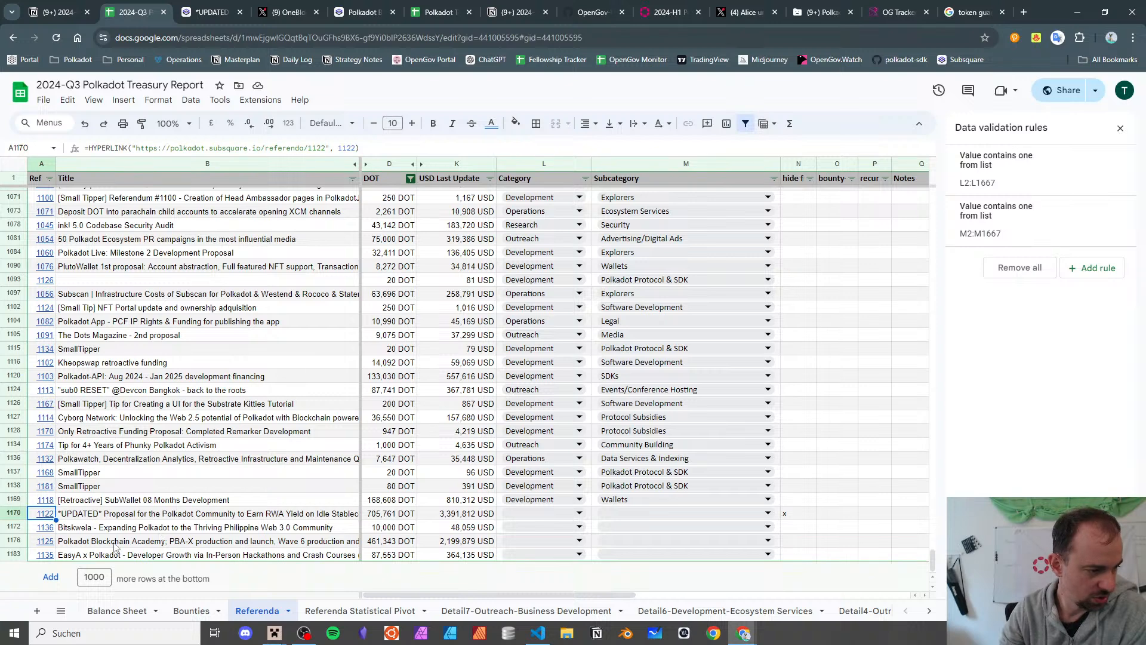
# - Set L1170:M1170 to Economy / Market Operations, then open referendum 1136 on Subsquare
pyautogui.click(538, 516)
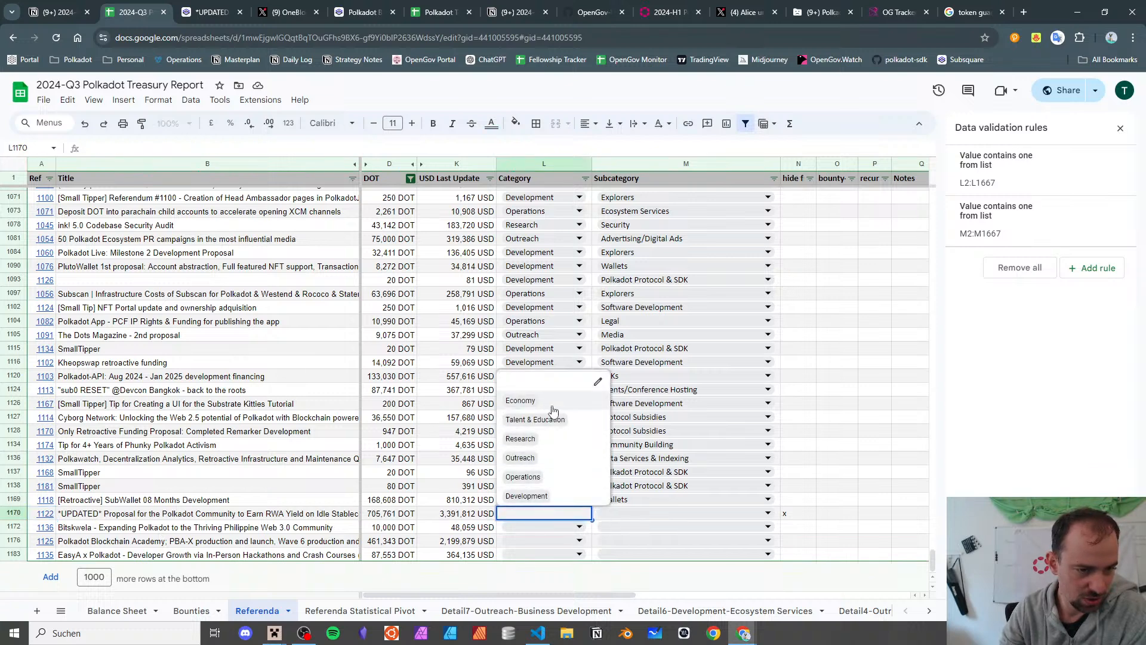
pyautogui.click(532, 398)
pyautogui.click(621, 514)
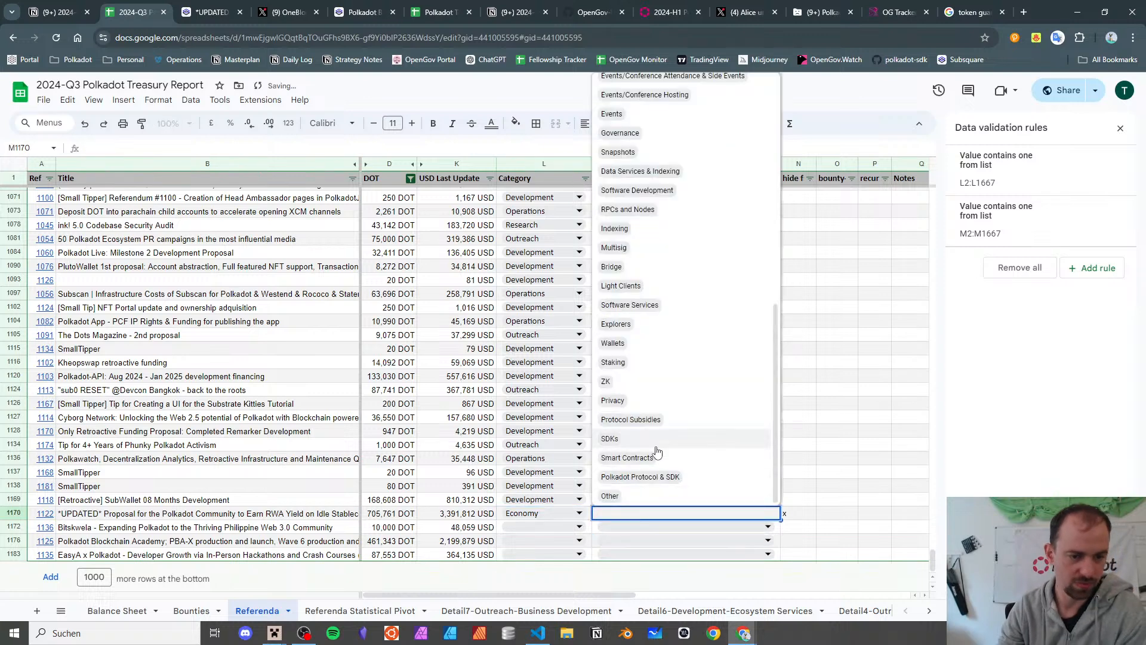
pyautogui.write('market')
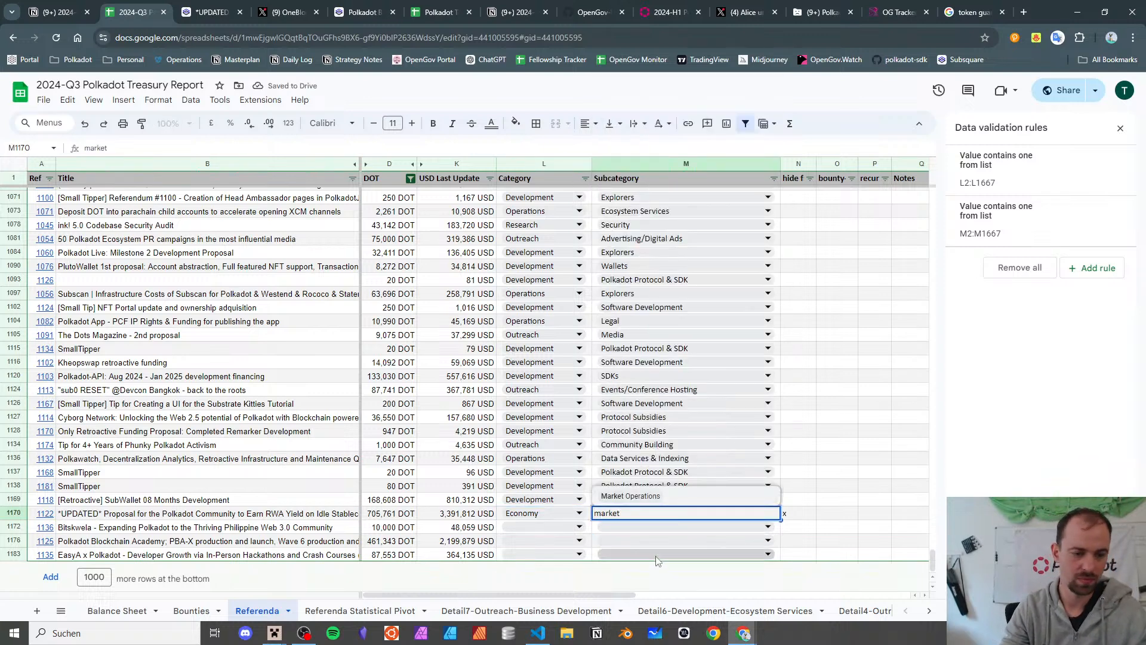
pyautogui.click(668, 496)
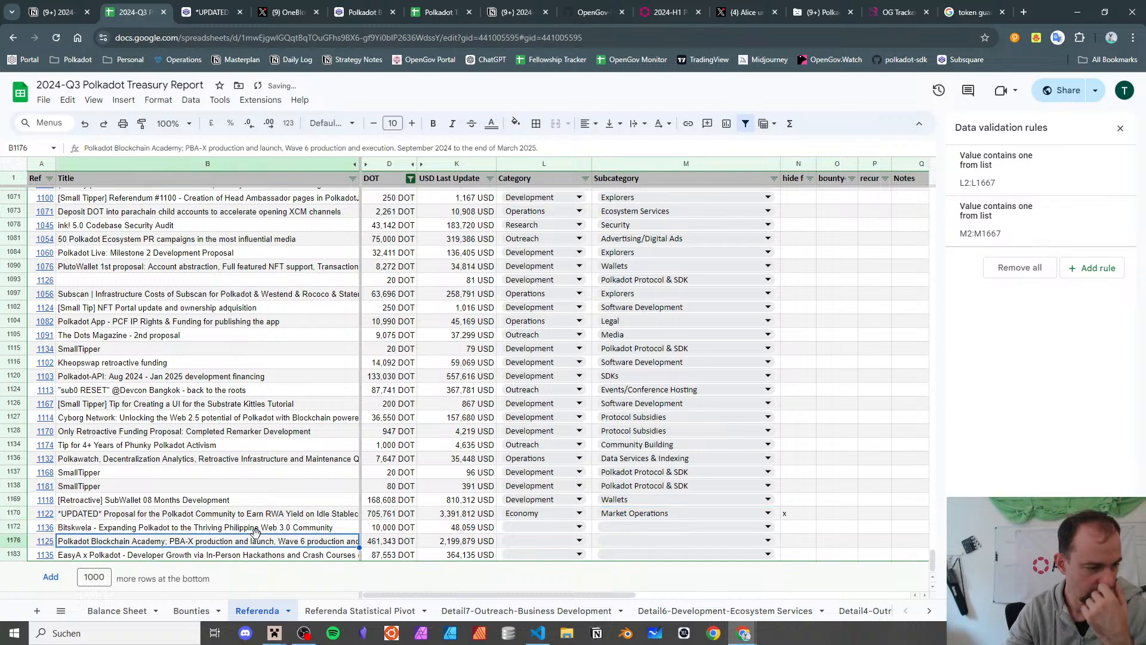
pyautogui.click(181, 528)
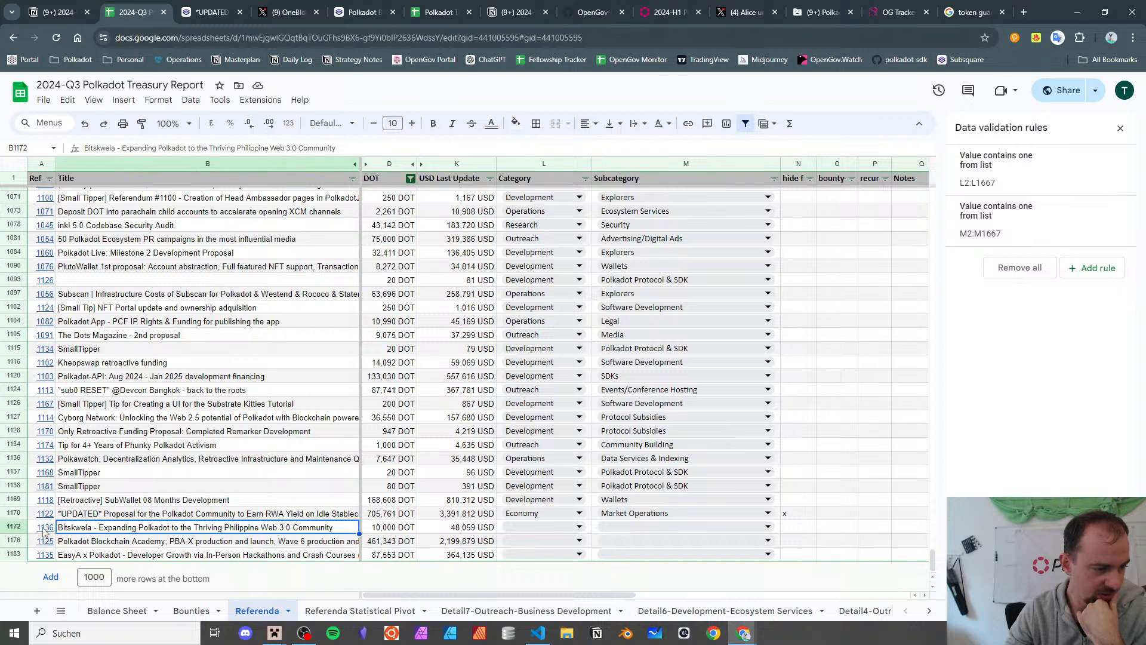
pyautogui.click(75, 555)
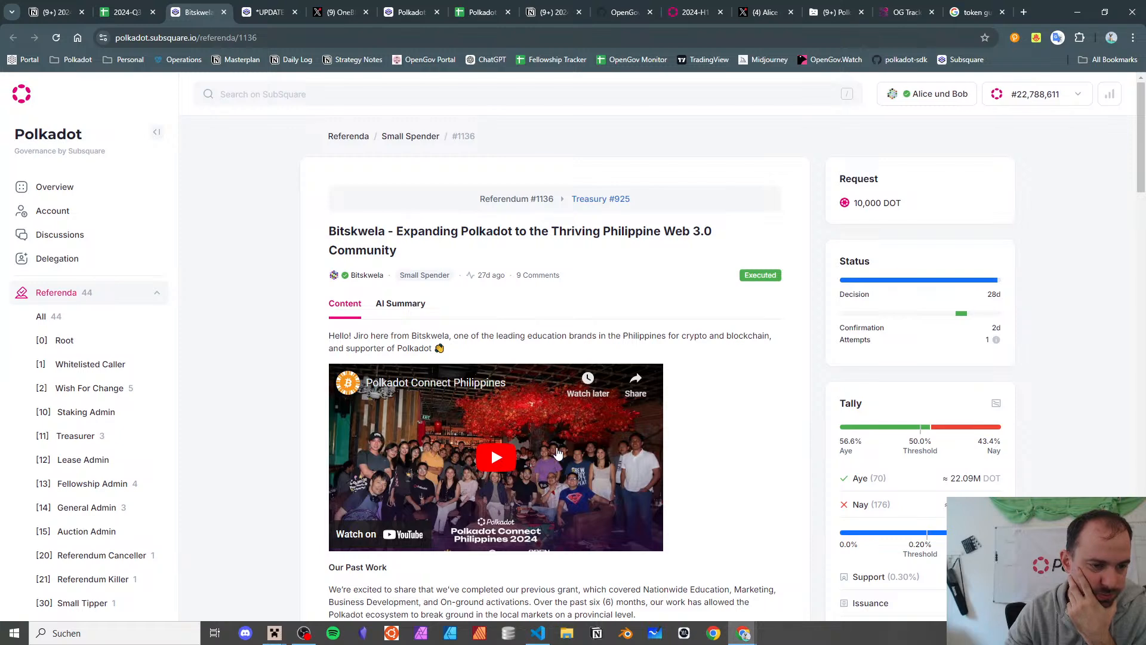
# - Expand Bitskwela's #1136 proposal and read its ten planned initiatives targeting 7,500,000+ reach in the Philippines
pyautogui.scroll(-8, 527, 443)
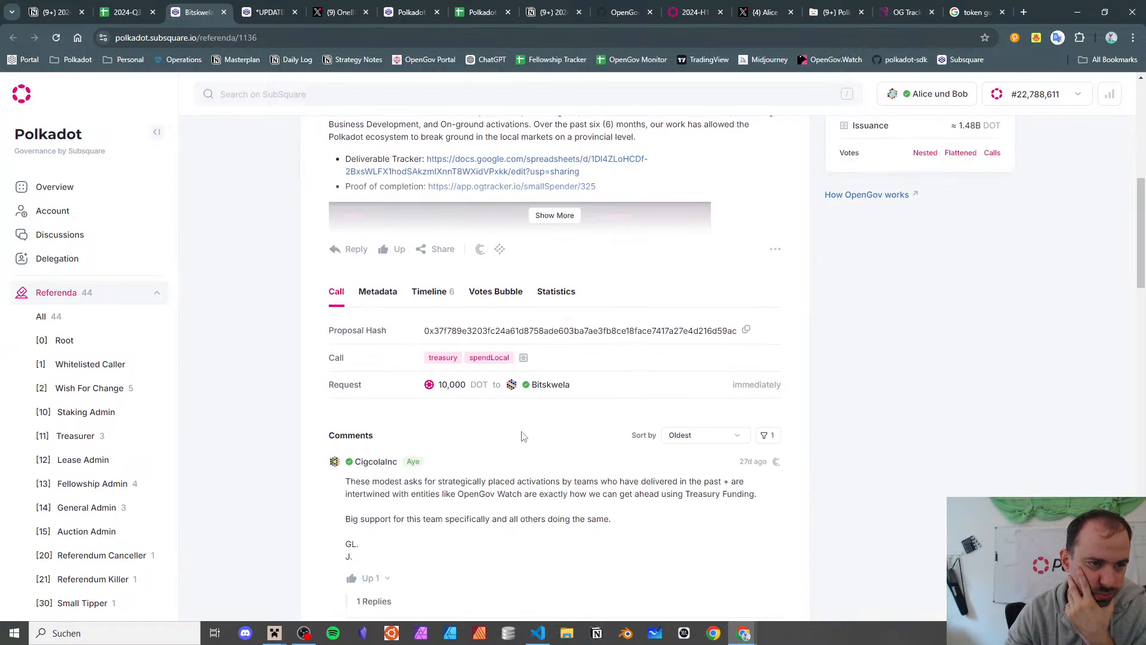
pyautogui.scroll(3, 531, 442)
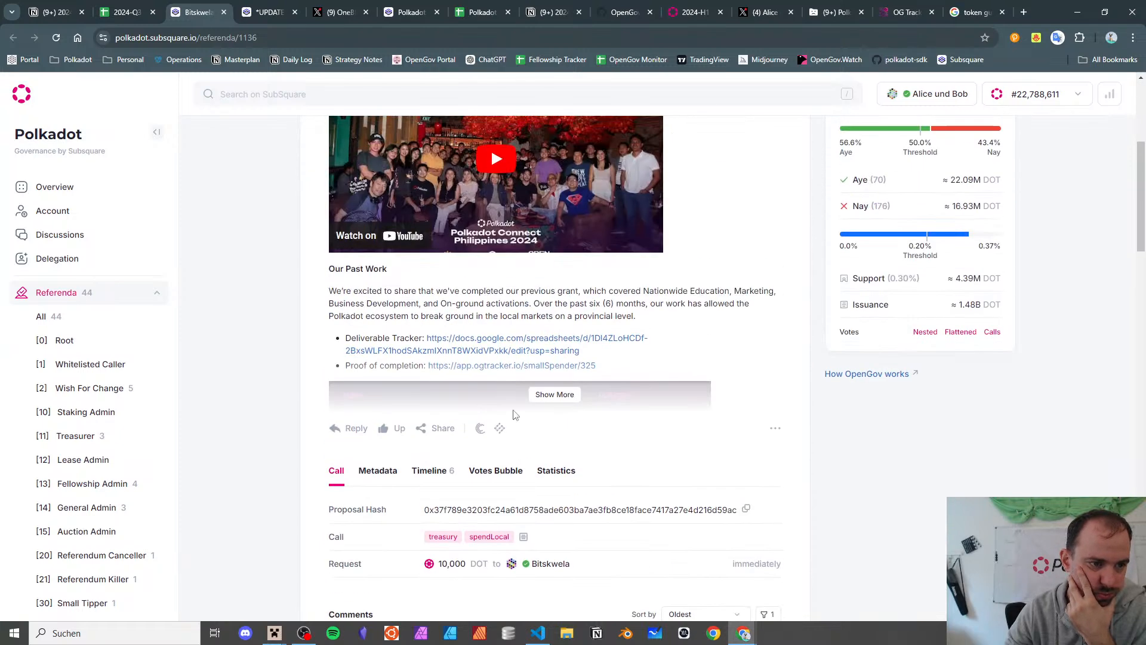
pyautogui.click(553, 396)
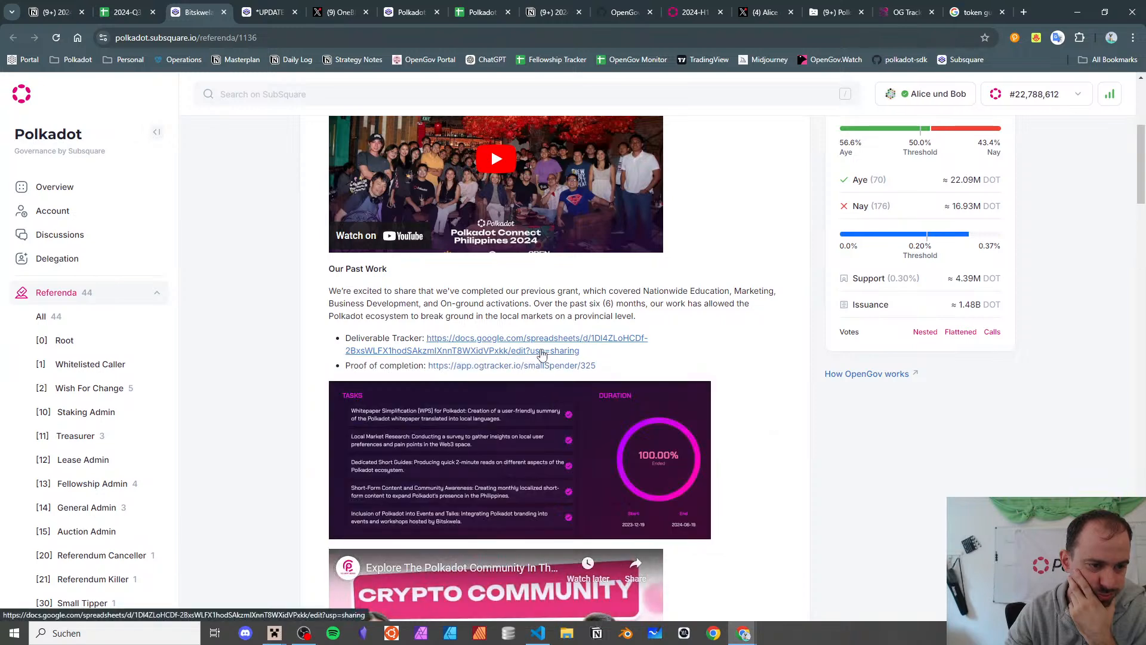
pyautogui.scroll(-5, 542, 355)
pyautogui.scroll(4, 531, 345)
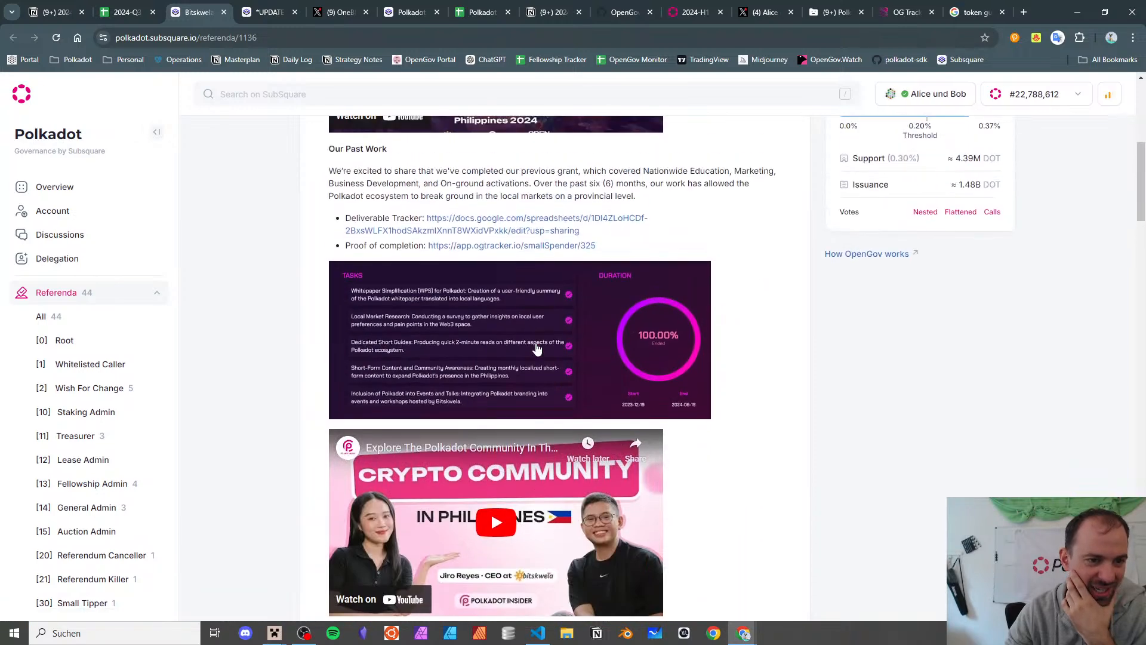
pyautogui.scroll(1, 531, 341)
pyautogui.scroll(-2, 514, 298)
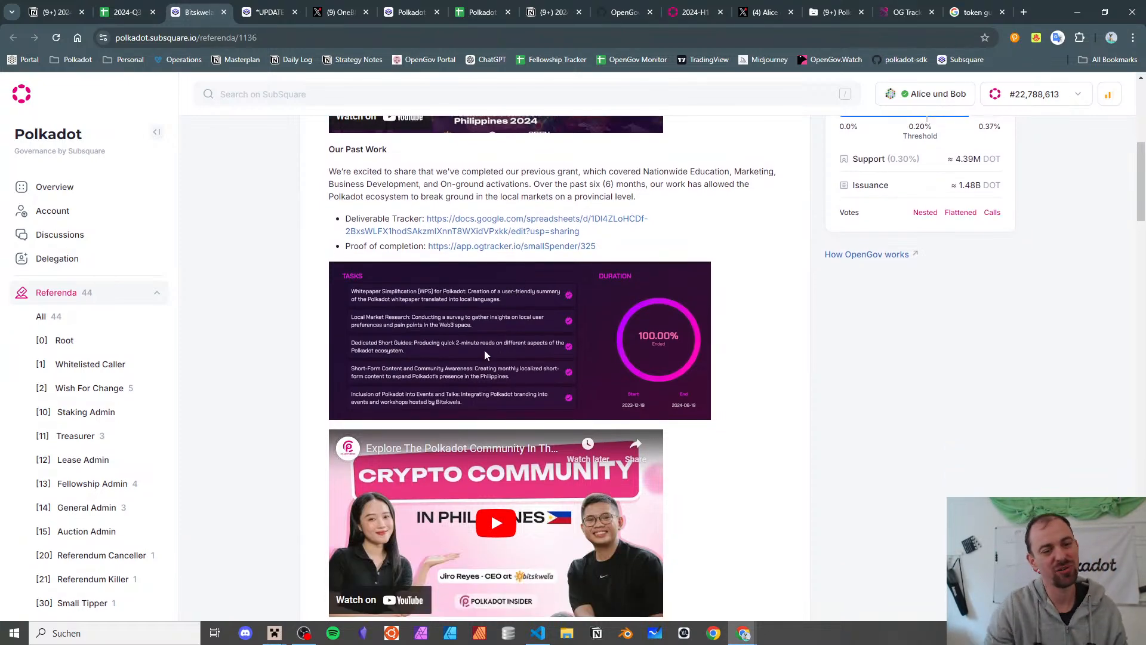
pyautogui.scroll(-4, 395, 323)
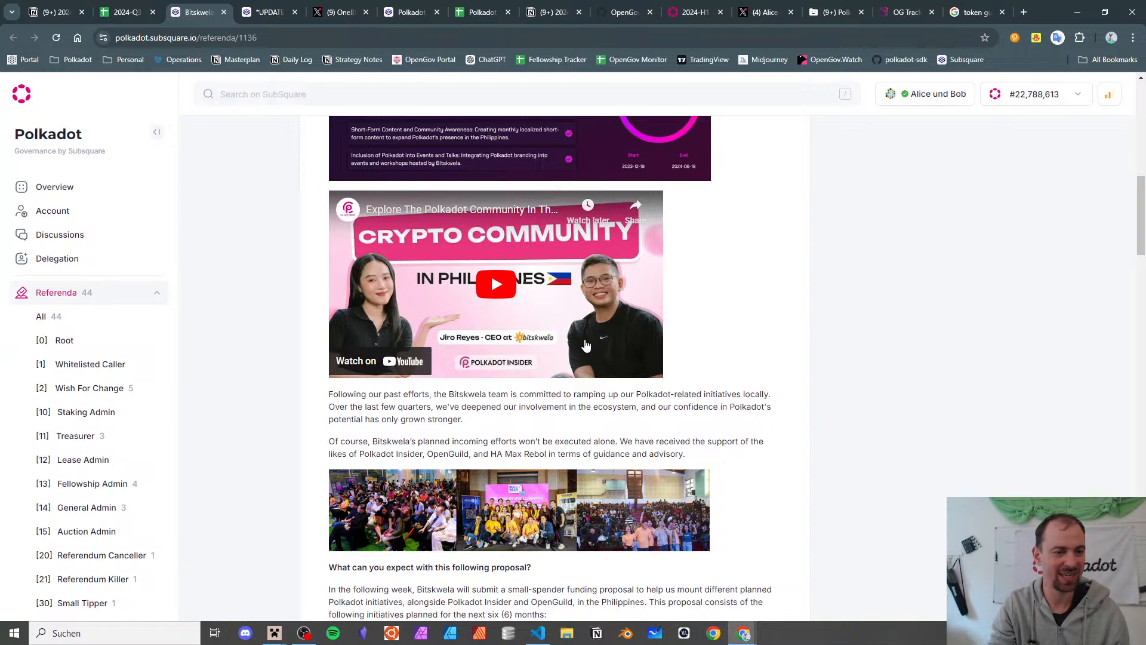
pyautogui.scroll(-12, 629, 325)
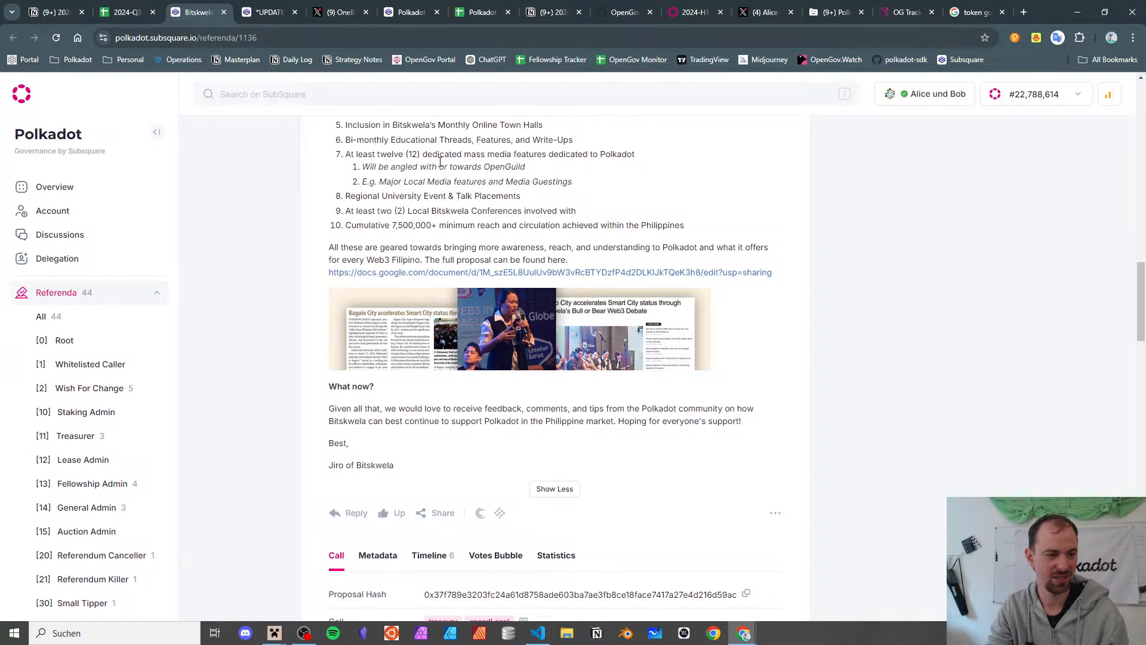
# - Set referendum 1136's category to Outreach and subcategory to Community Building
pyautogui.click(224, 12)
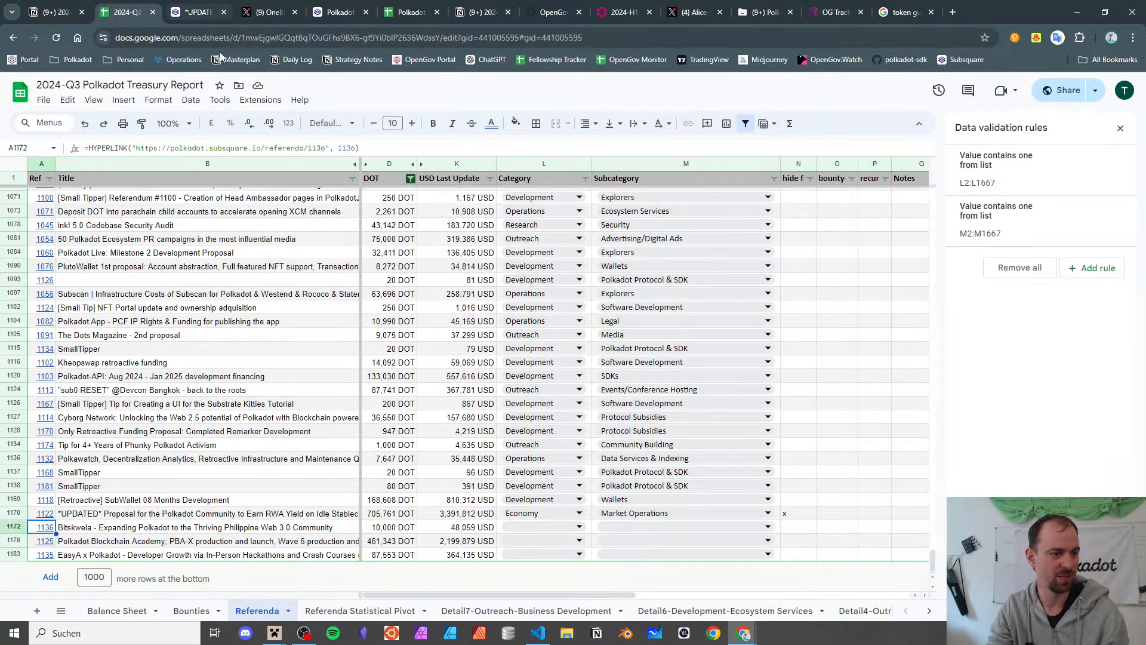
pyautogui.click(513, 527)
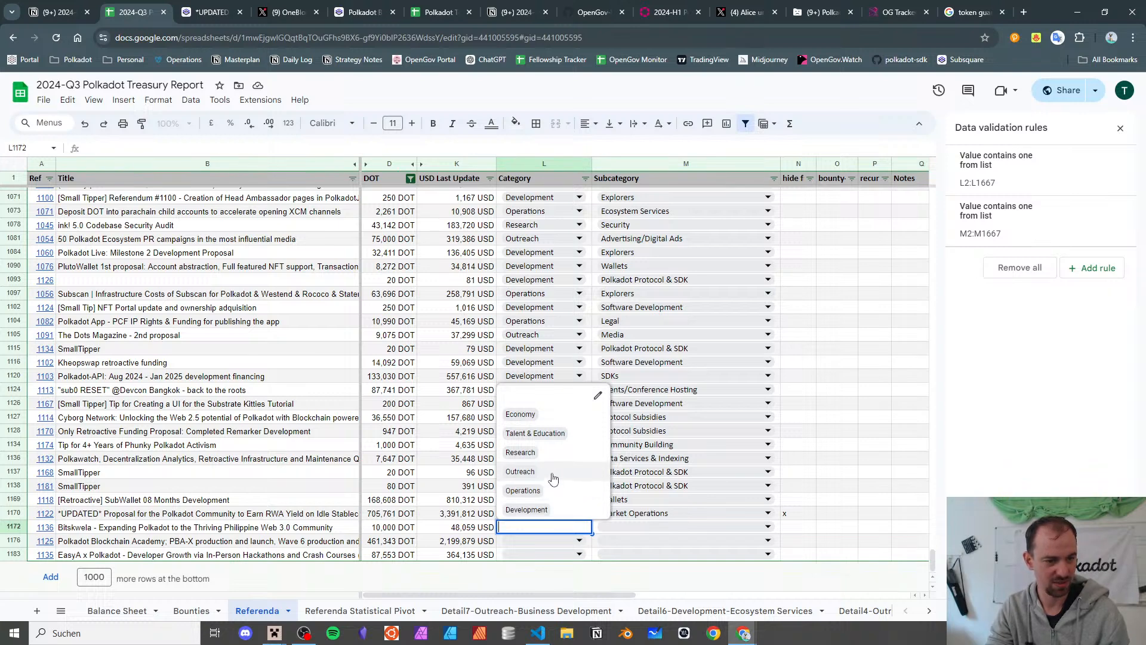
pyautogui.click(552, 477)
pyautogui.click(619, 525)
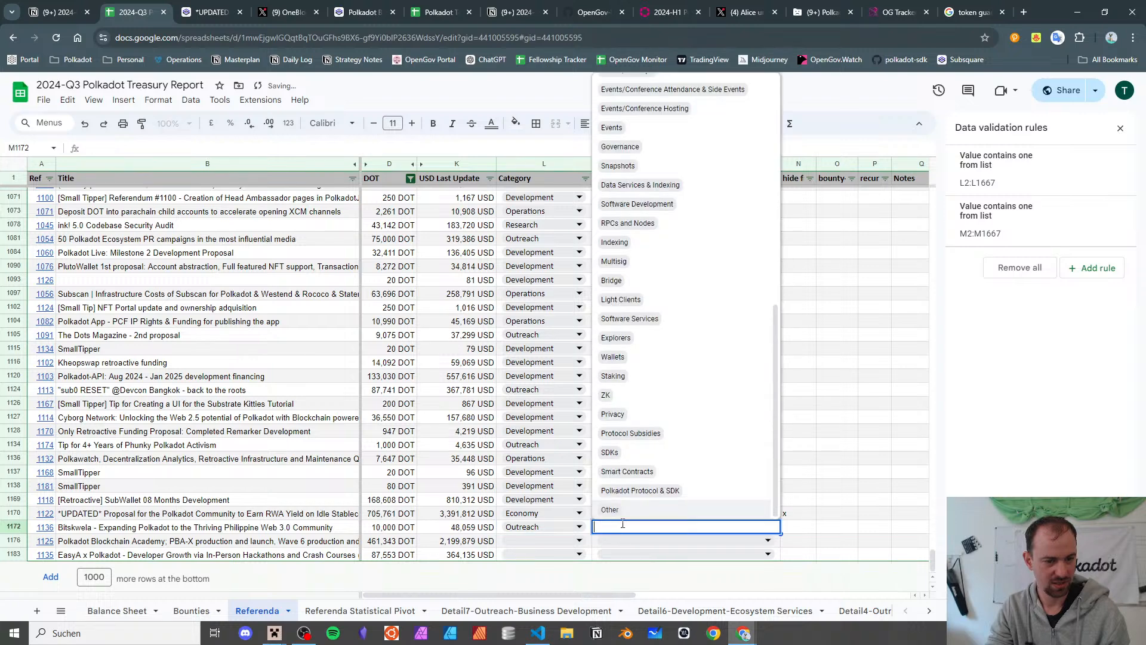
pyautogui.scroll(4, 655, 339)
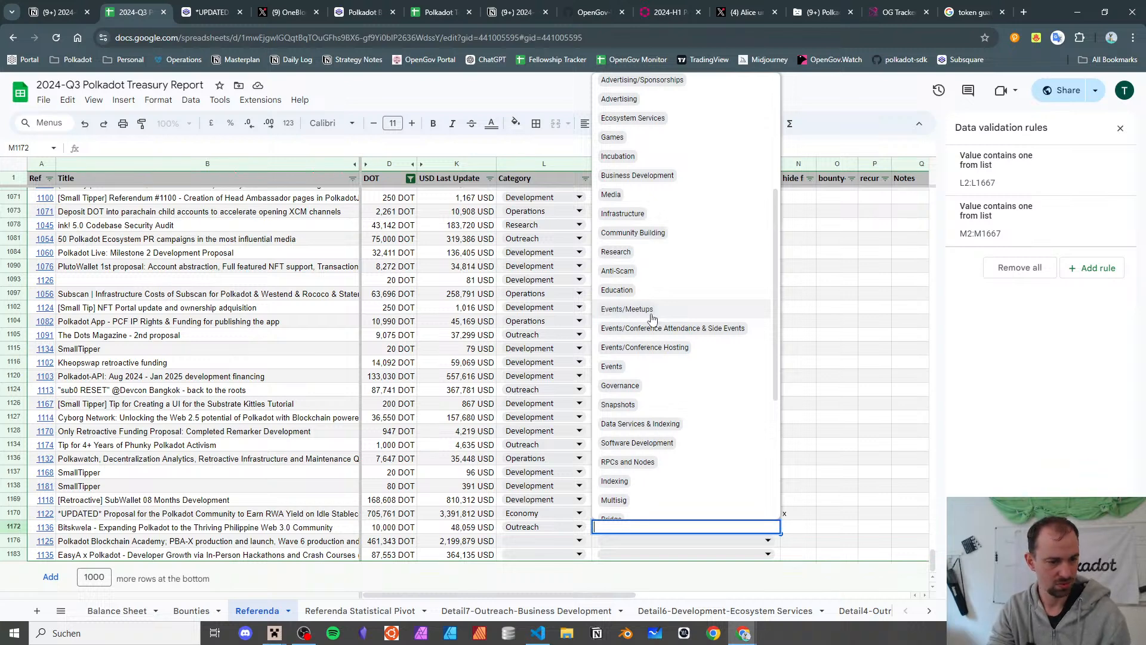
pyautogui.write('comm')
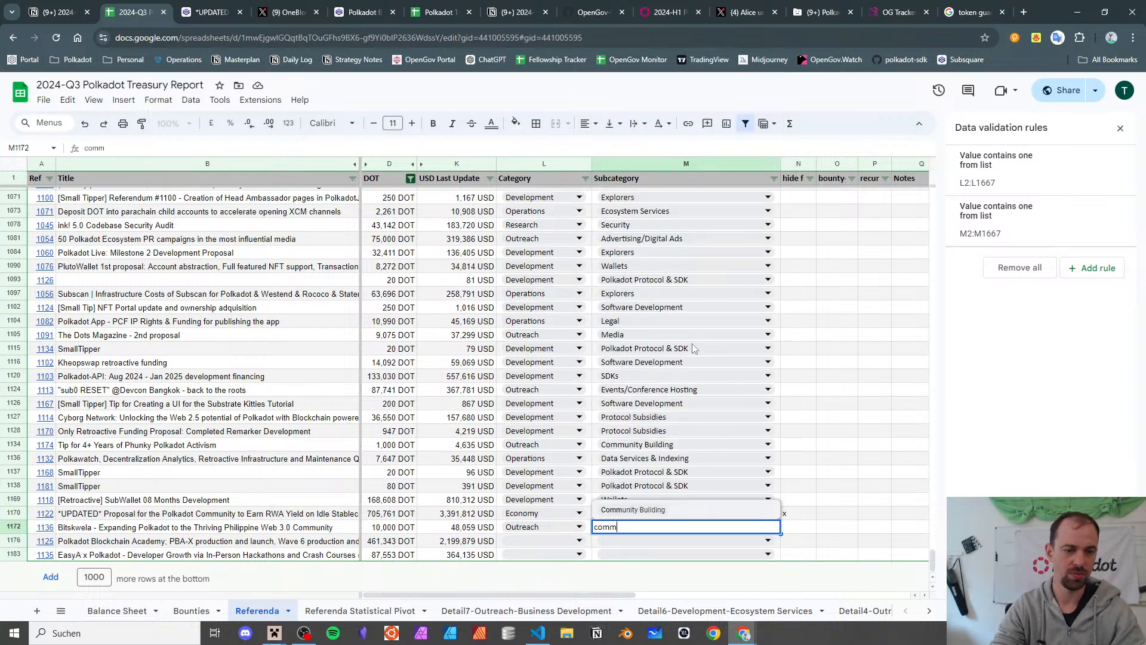
pyautogui.click(627, 509)
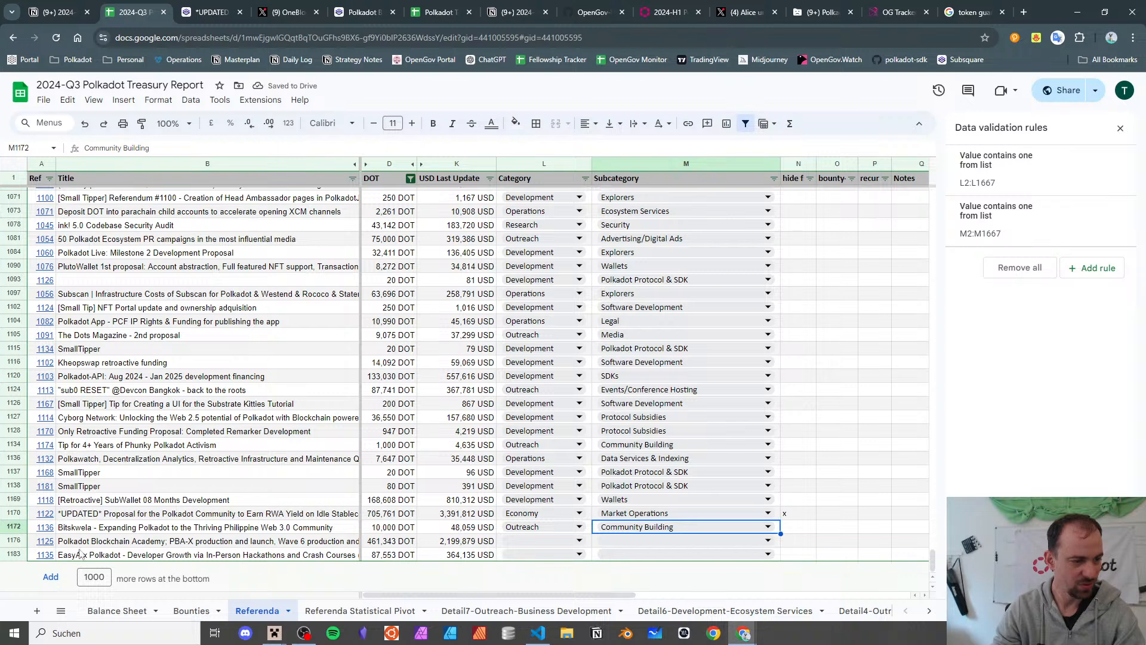
# - Categorise the Polkadot Blockchain Academy referendum as Talent & Education / Trainings & Hackathon
pyautogui.click(166, 539)
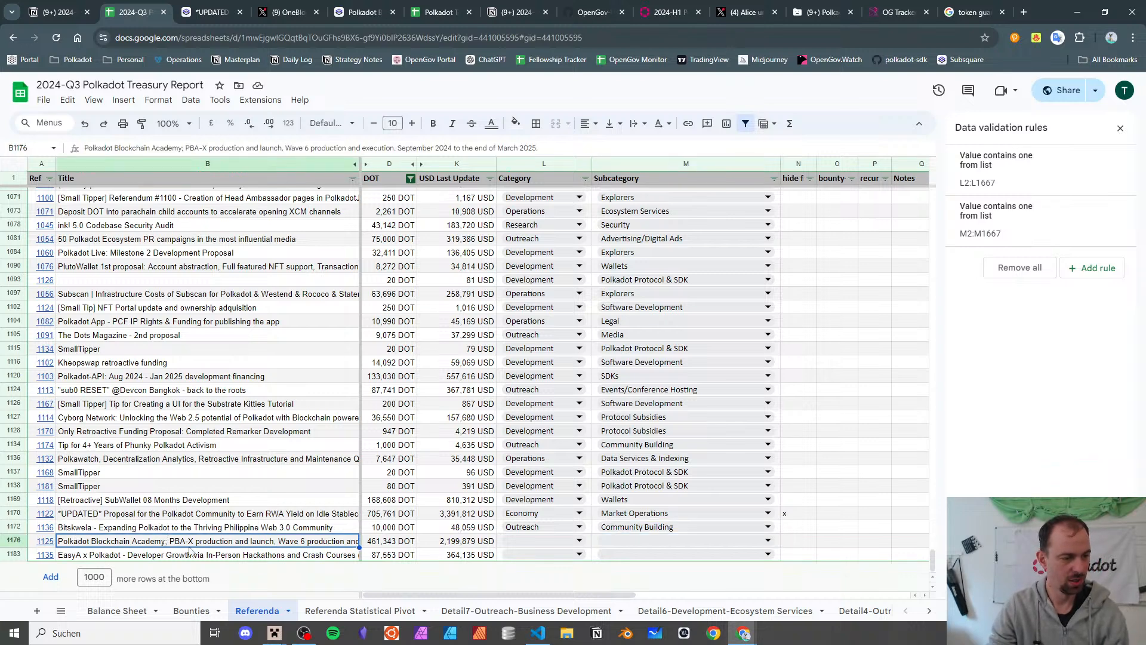
pyautogui.click(577, 541)
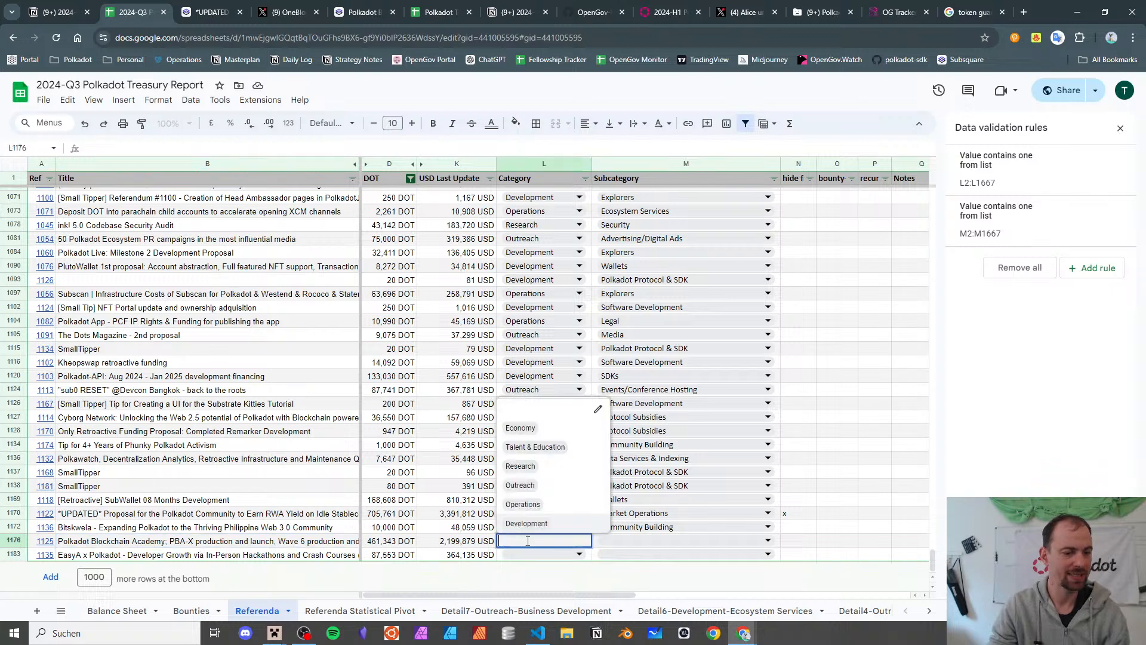
pyautogui.click(535, 447)
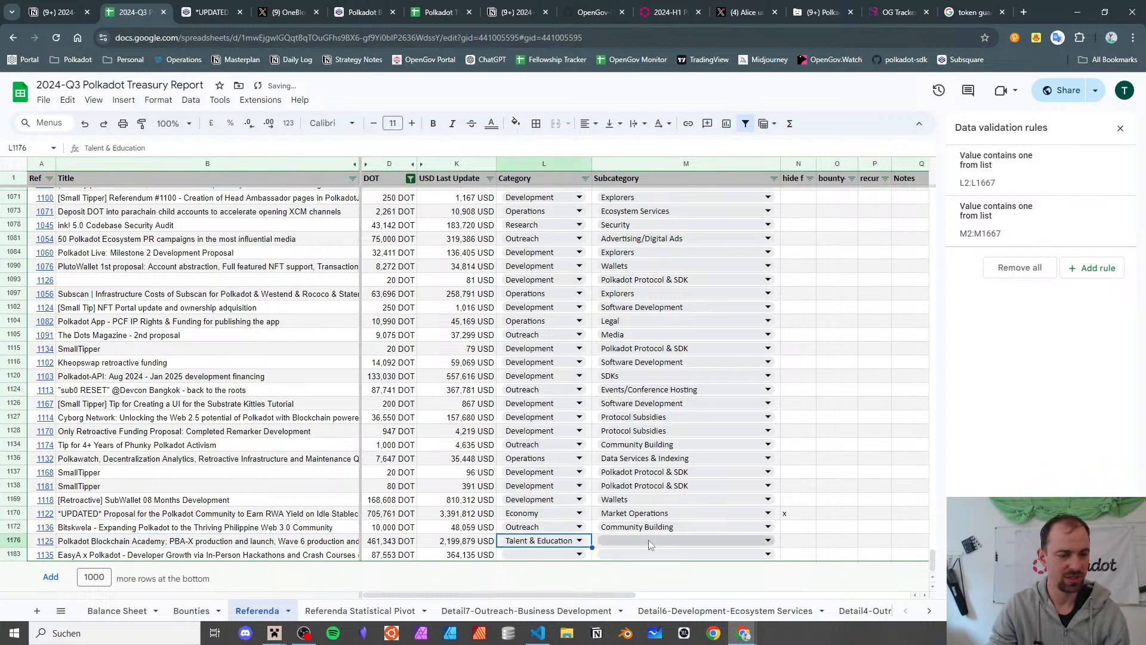
pyautogui.click(648, 540)
pyautogui.write('talen')
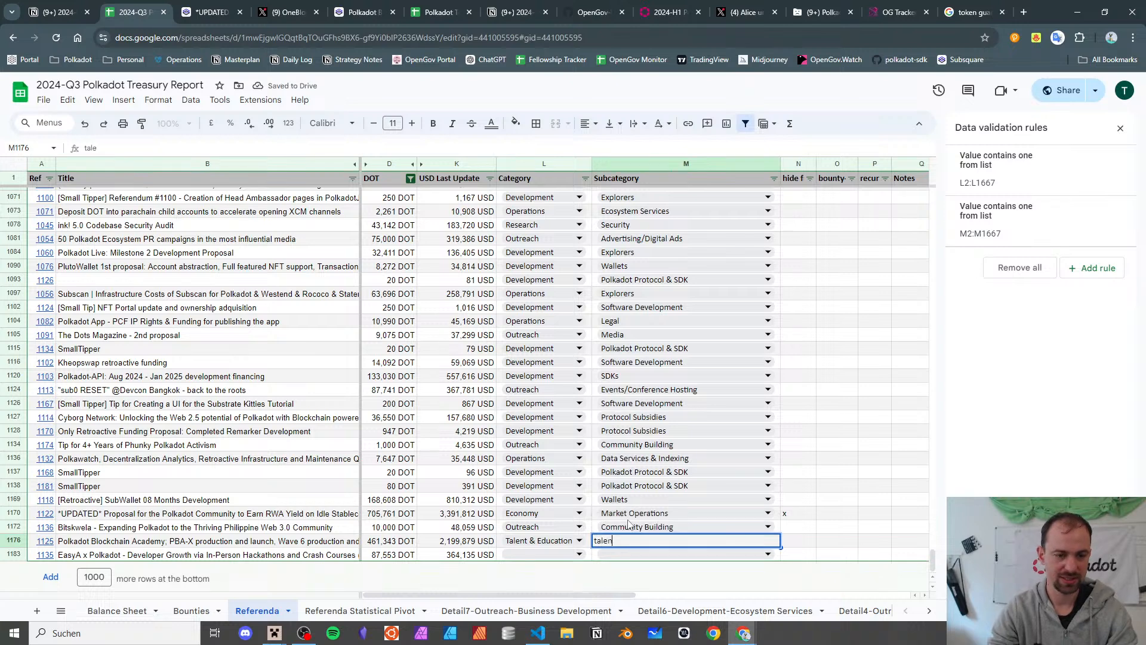
pyautogui.press('BackSpace')
pyautogui.press('BackSpace')
pyautogui.press('BackSpace')
pyautogui.press('BackSpace')
pyautogui.write('edu')
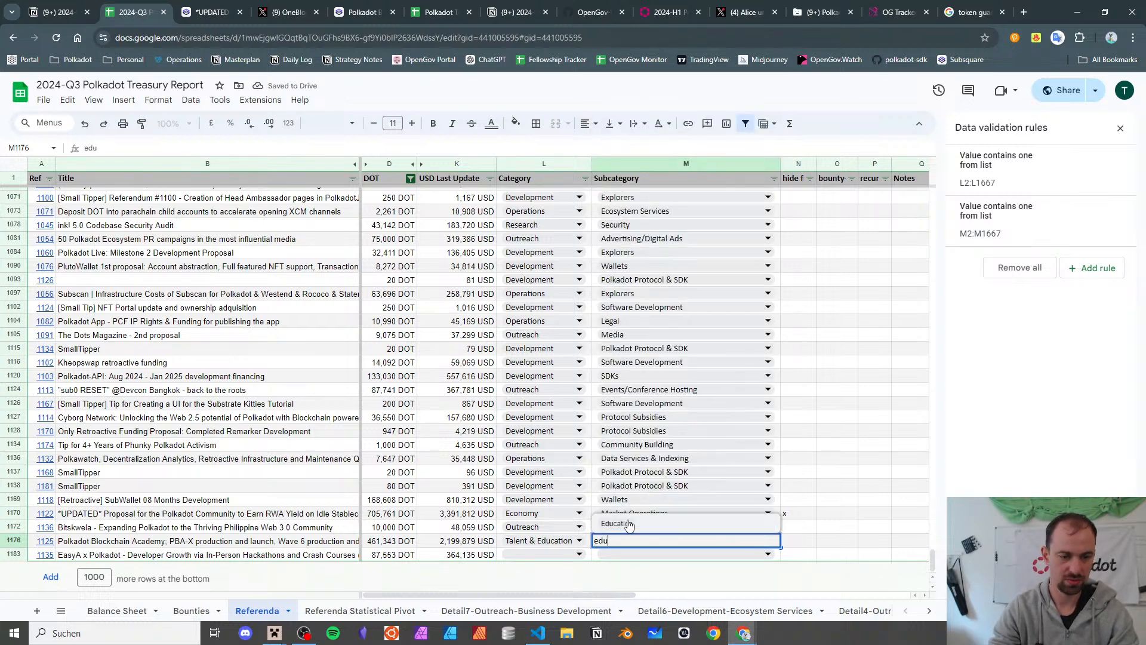
pyautogui.press('BackSpace')
pyautogui.press('BackSpace')
pyautogui.press('BackSpace')
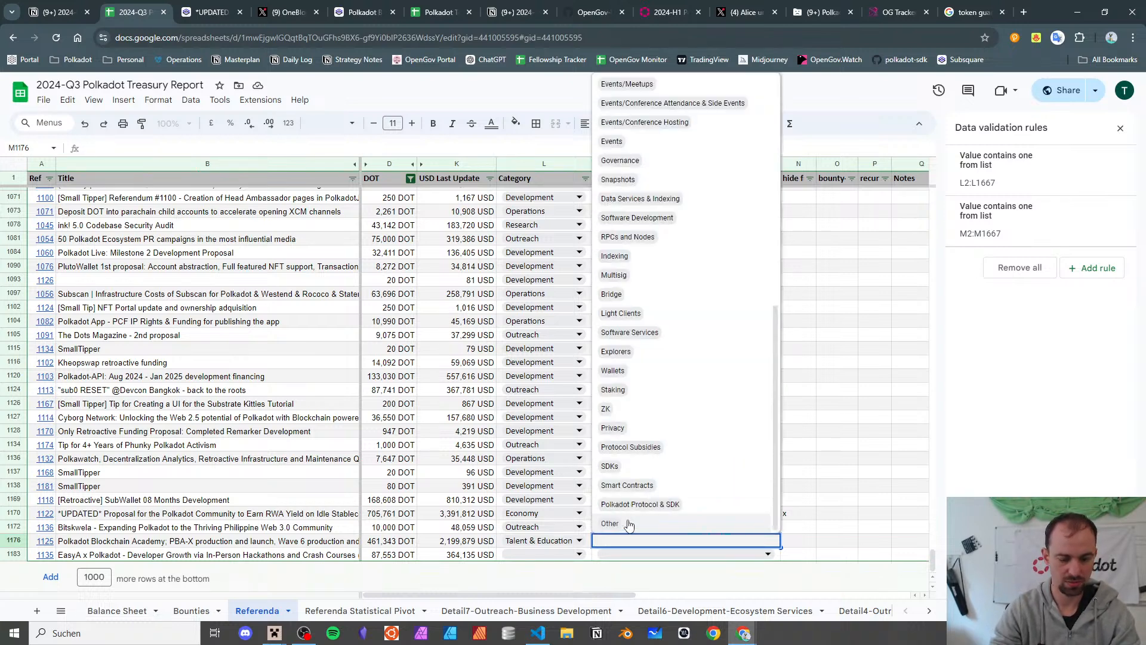
pyautogui.write('tra')
pyautogui.click(628, 524)
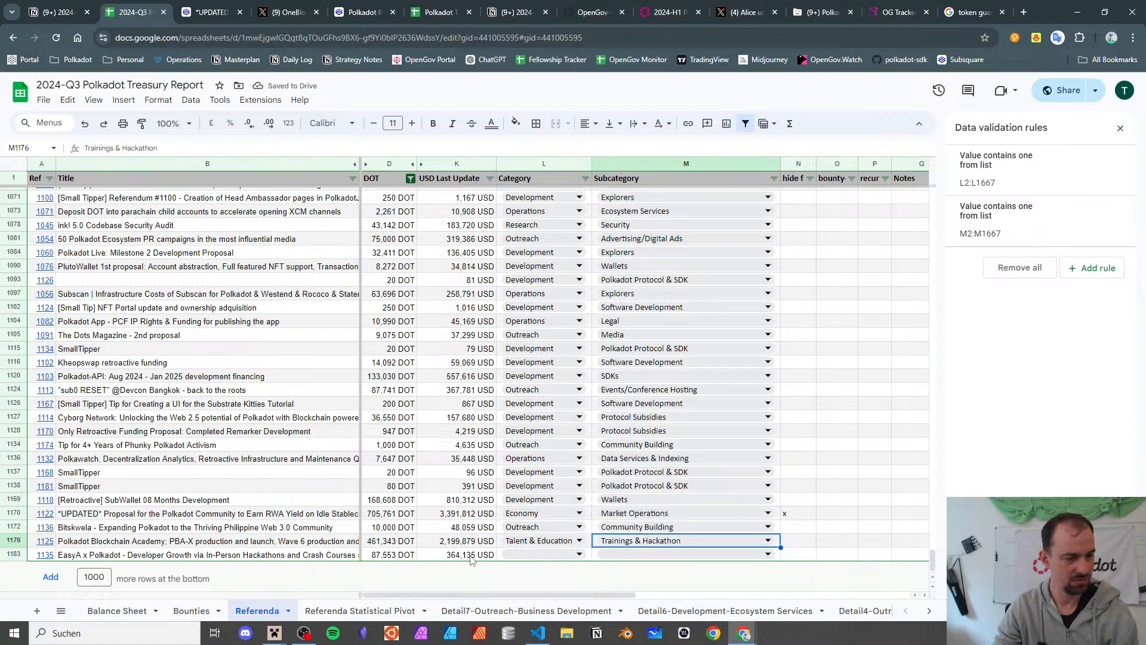
# - Copy the Talent & Education / Trainings & Hackathon pair onto the EasyA row 1183
pyautogui.click(208, 557)
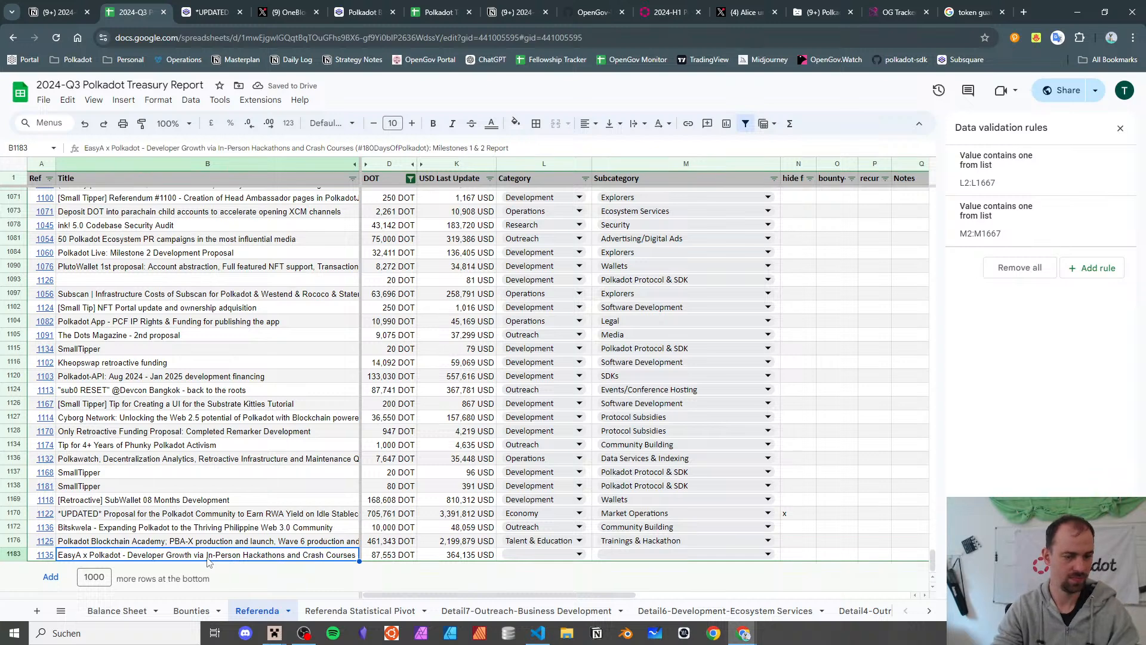
pyautogui.press('Right')
pyautogui.press('Right')
pyautogui.press('Right')
pyautogui.press('Up')
pyautogui.hotkey('shift', 'Right')
pyautogui.hotkey('ctrl', 'c')
pyautogui.press('Down')
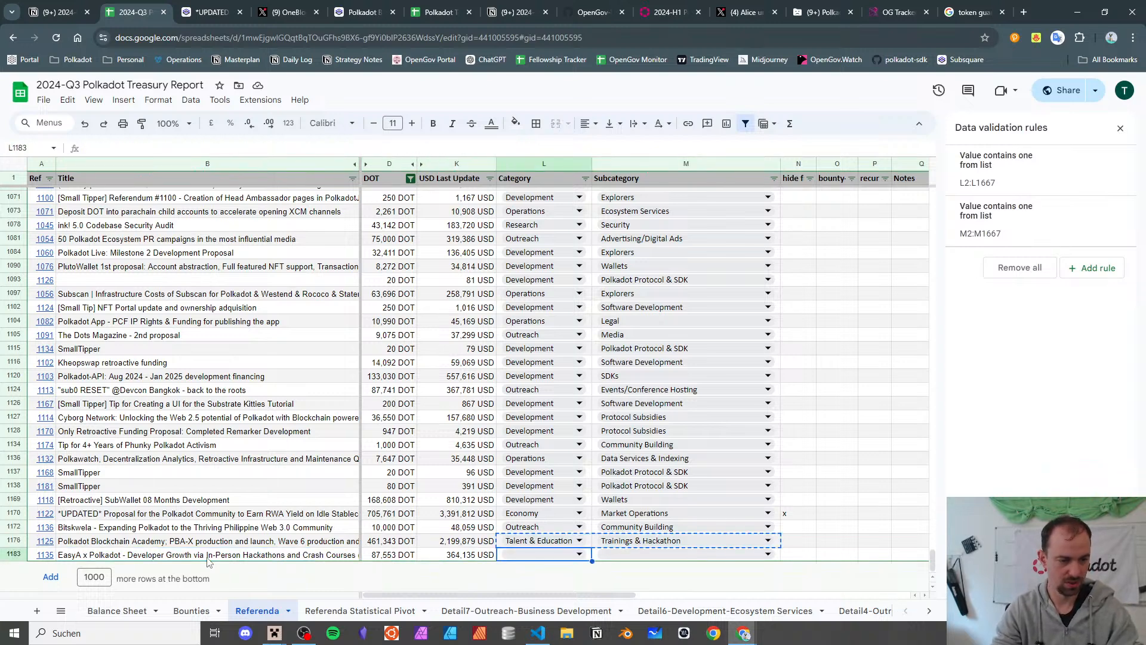
pyautogui.hotkey('ctrl', 'v')
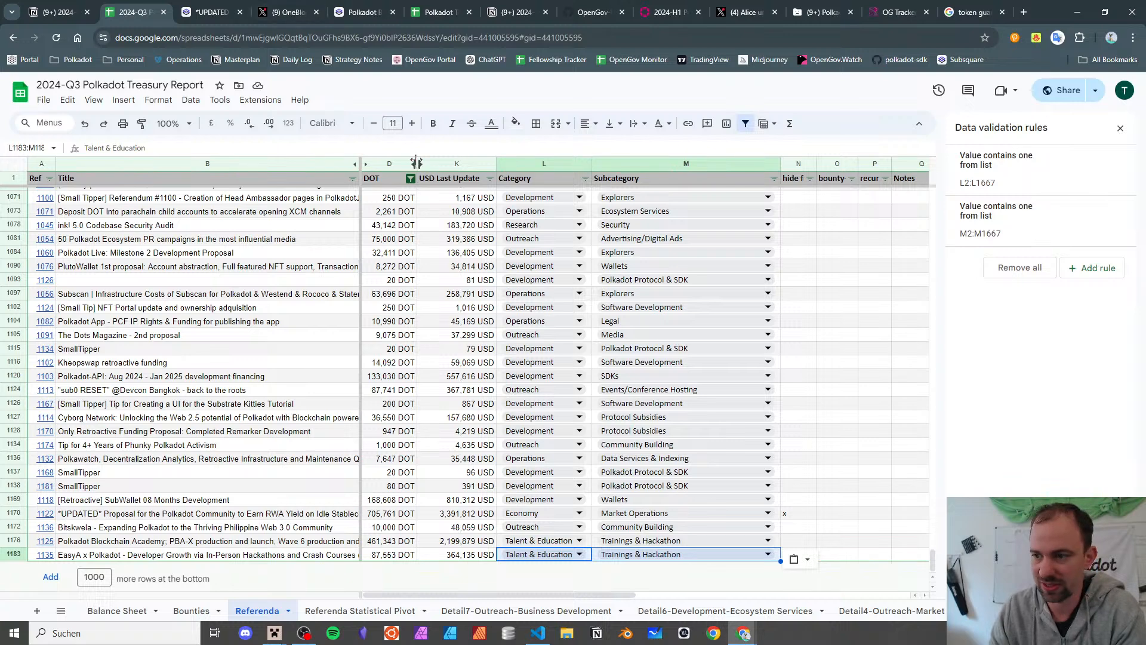
pyautogui.moveTo(427, 10)
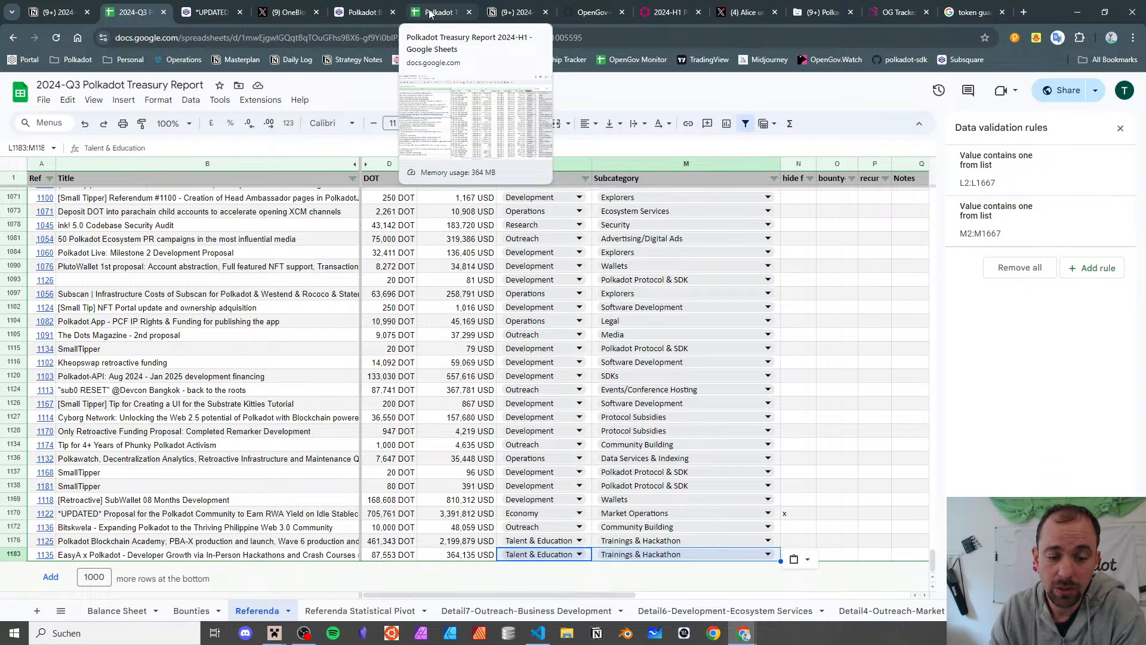
# - Check the H1 report's Referenda Pivots sheet, then close three unneeded browser tabs
pyautogui.click(429, 13)
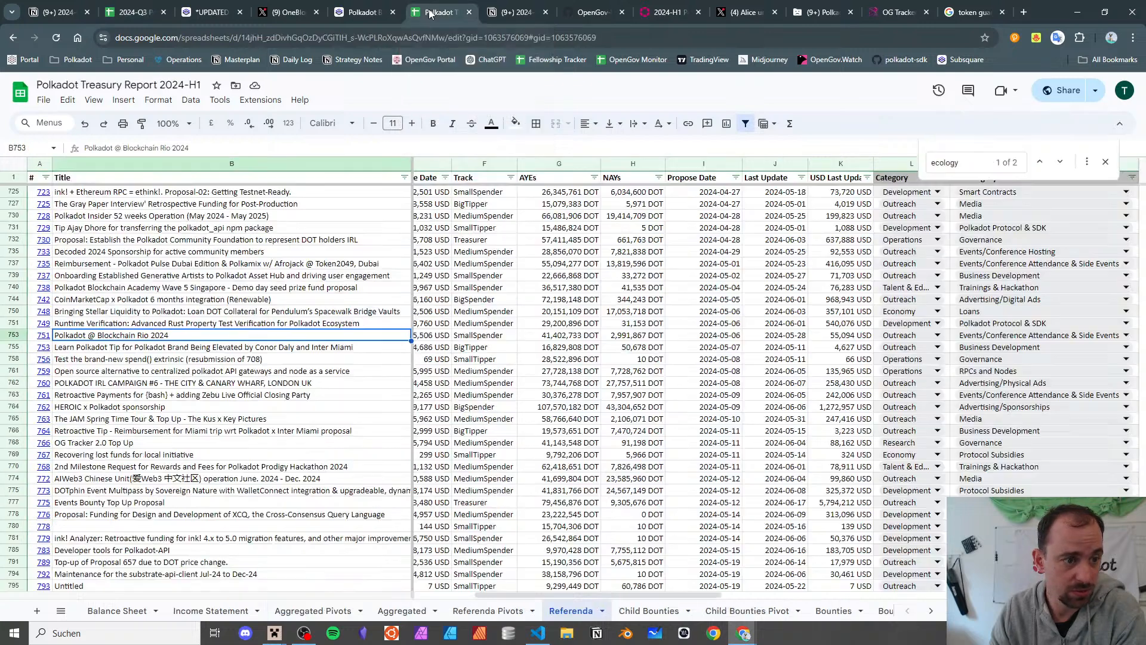
pyautogui.click(484, 612)
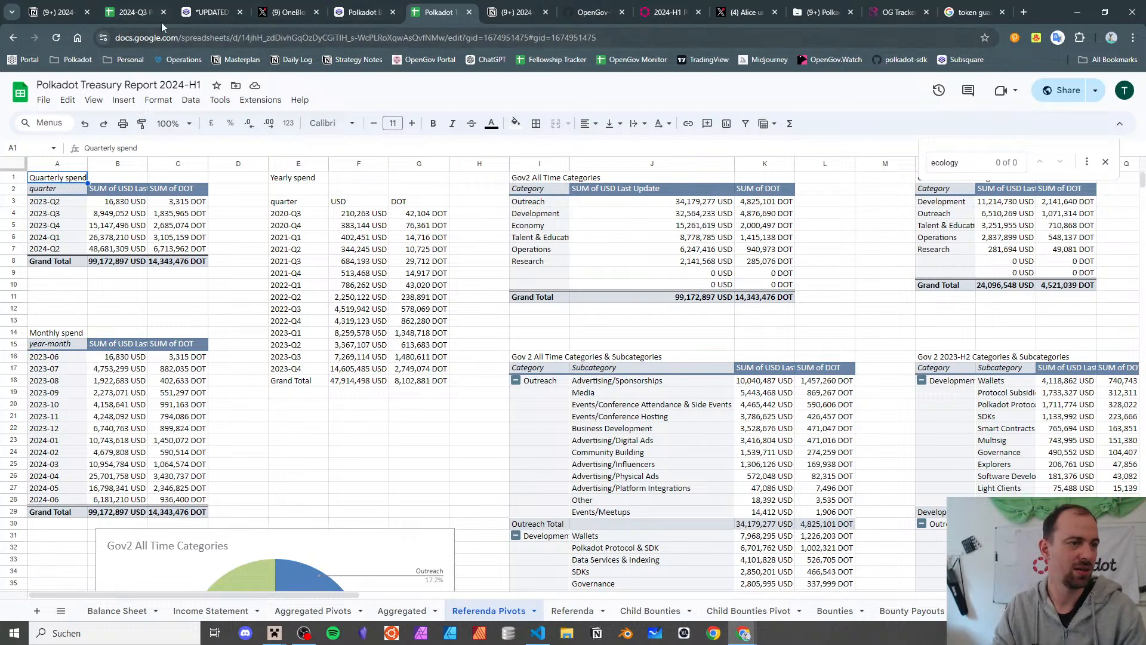
pyautogui.click(239, 12)
pyautogui.click(240, 12)
pyautogui.click(240, 12)
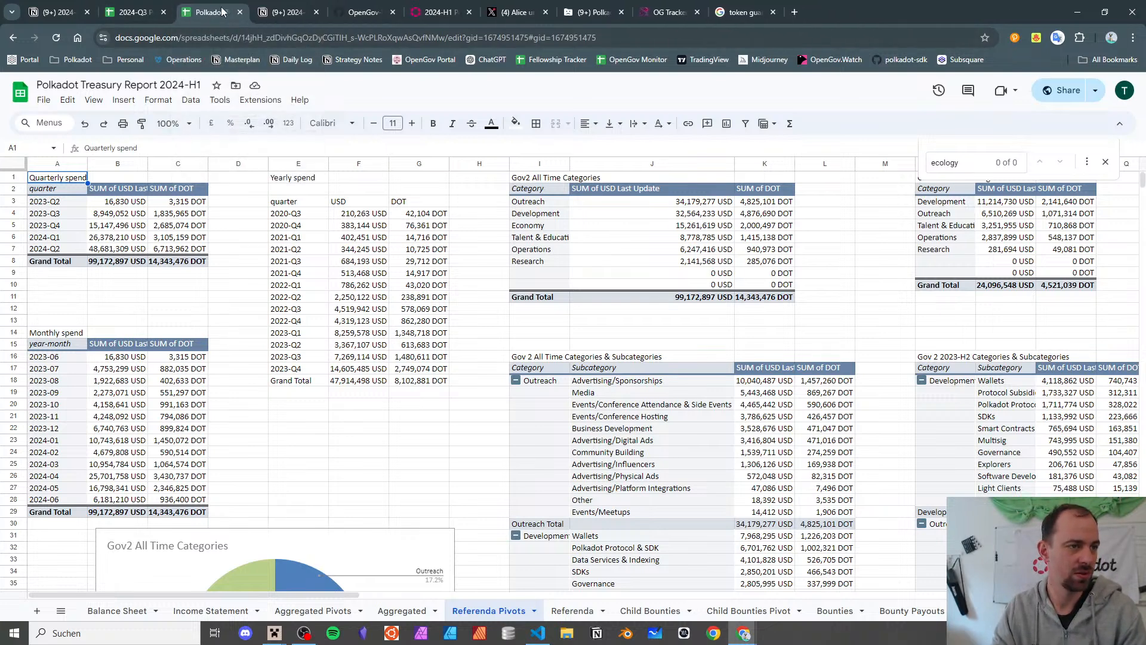
pyautogui.click(134, 12)
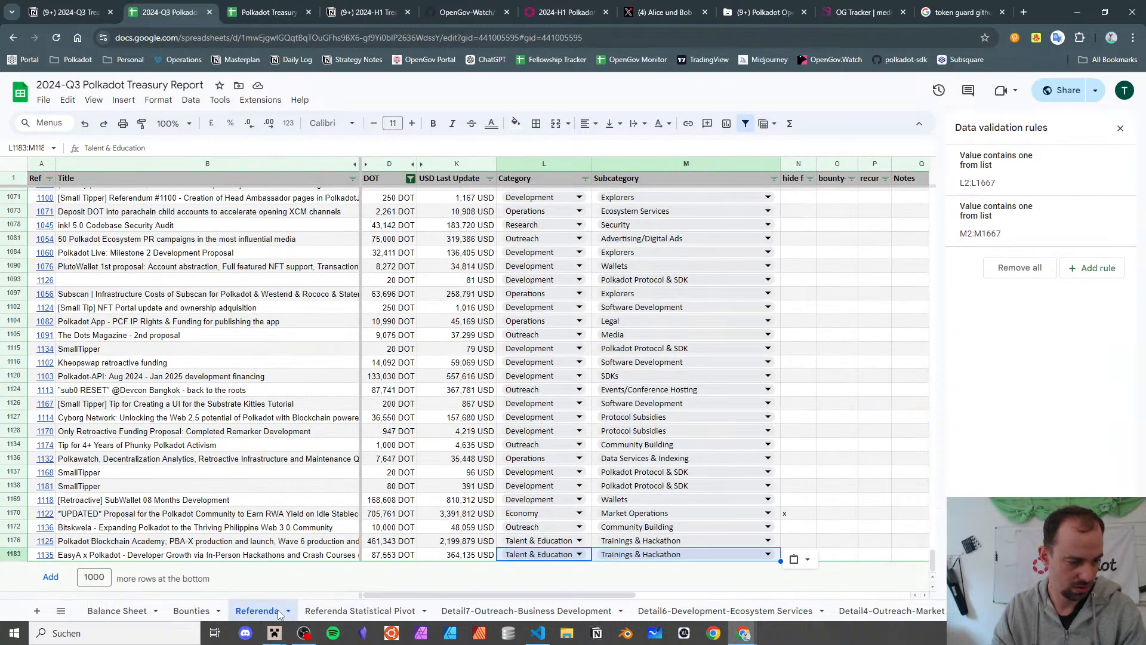
# - Rename the Referenda Statistical Pivot sheet to 'Referenda Pivot Statistics'
pyautogui.click(321, 613)
pyautogui.doubleClick(320, 612)
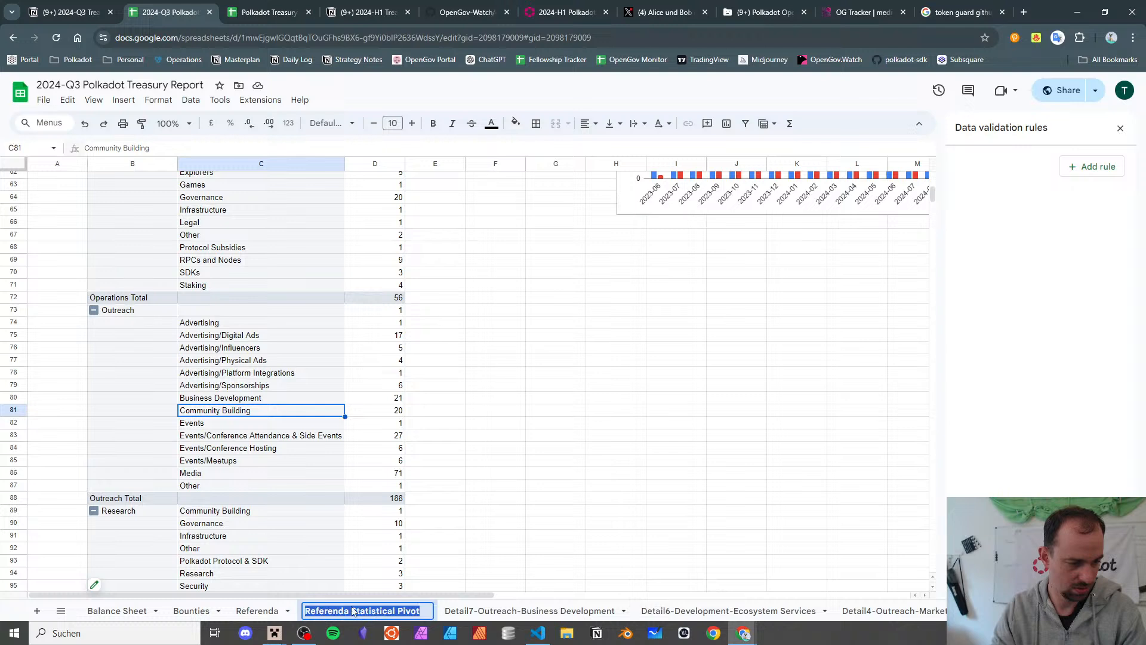
pyautogui.doubleClick(376, 611)
pyautogui.press('BackSpace')
pyautogui.write('Statistics')
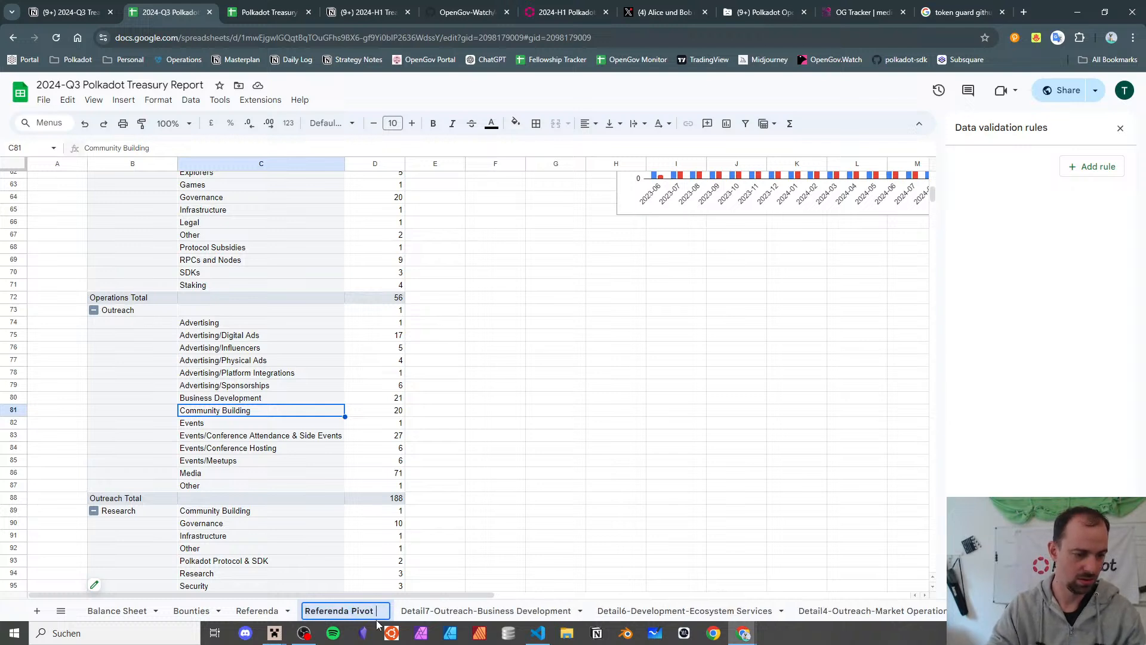
pyautogui.press('Return')
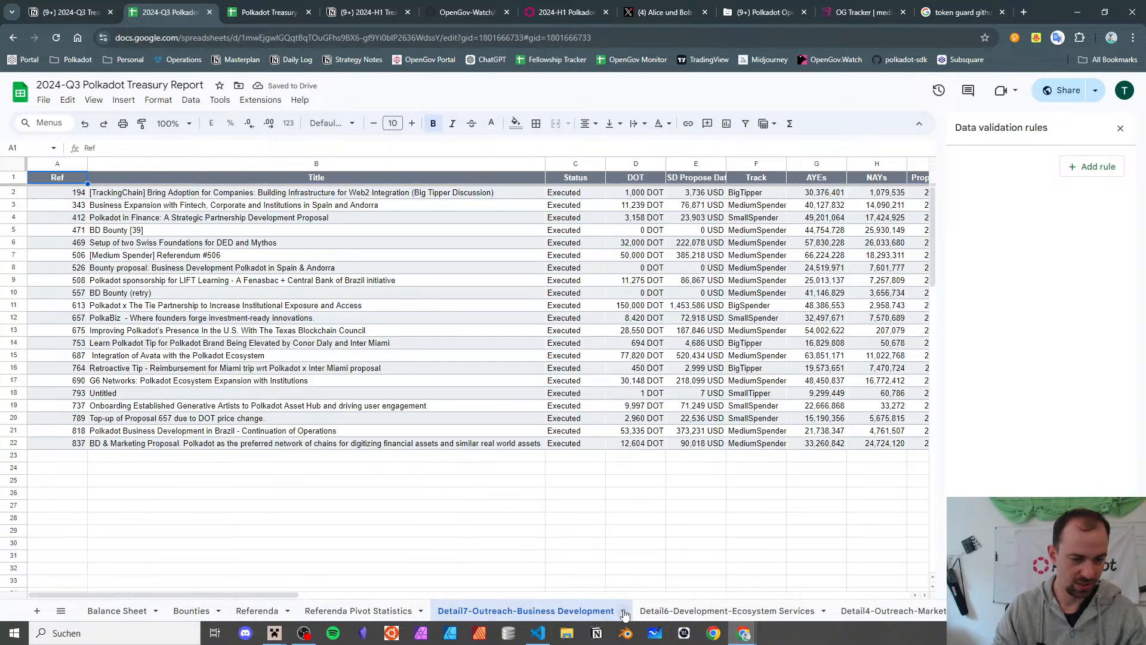
# - Delete the Detail7-Outreach-Business Development and Detail6-Development-Ecosystem Services sheets
pyautogui.click(615, 611)
pyautogui.click(623, 612)
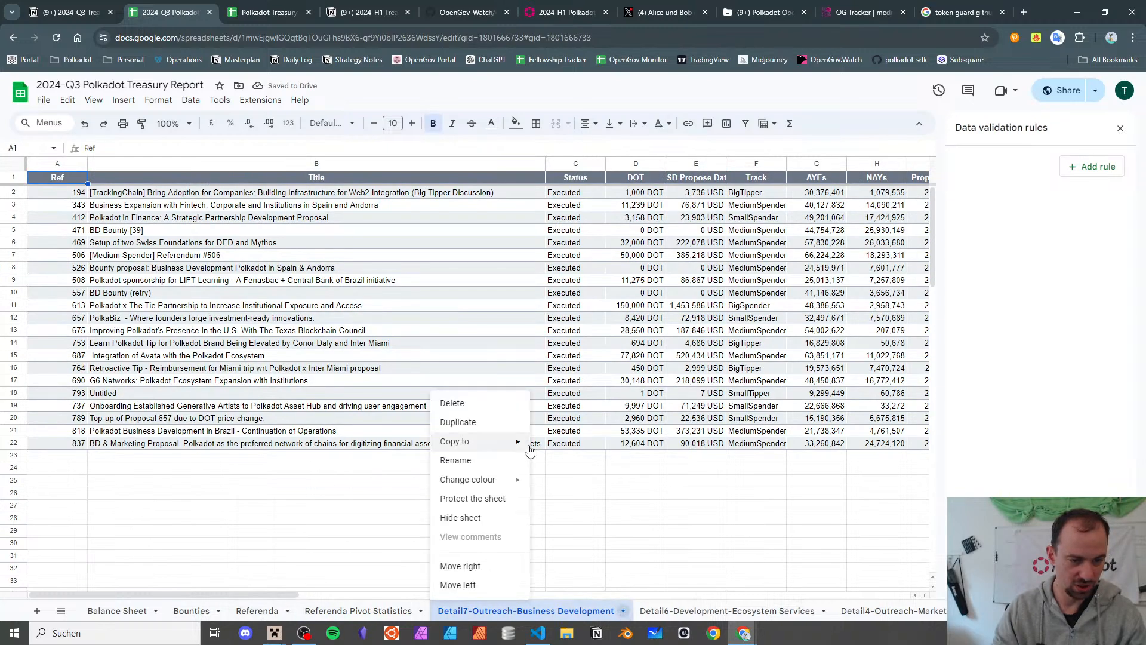
pyautogui.click(518, 403)
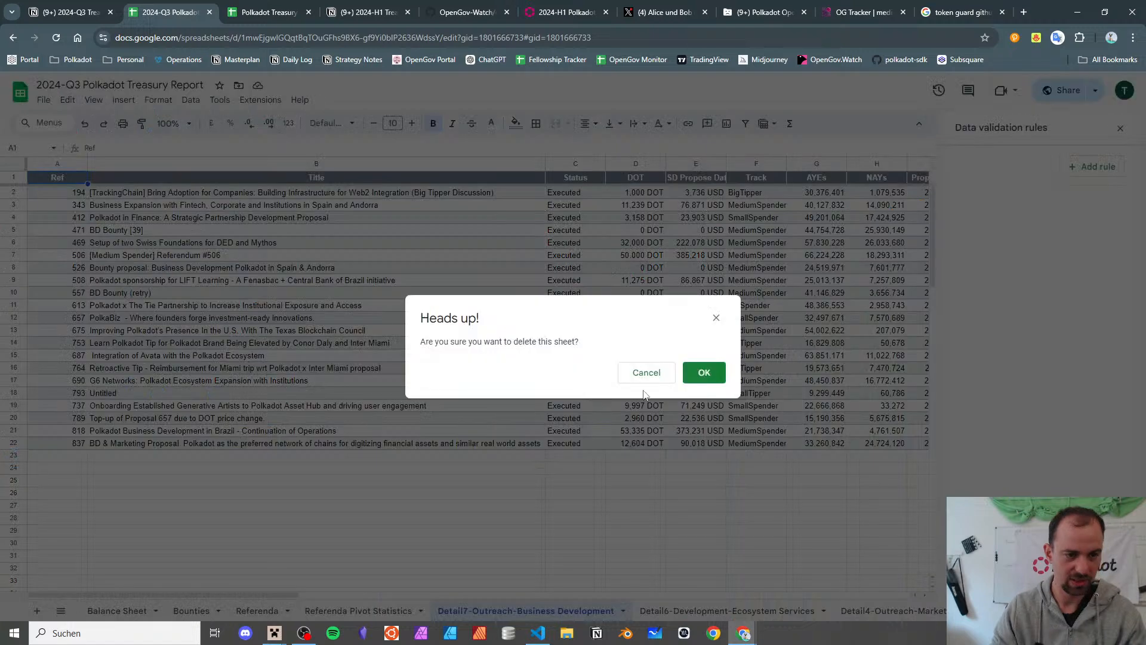
pyautogui.click(705, 375)
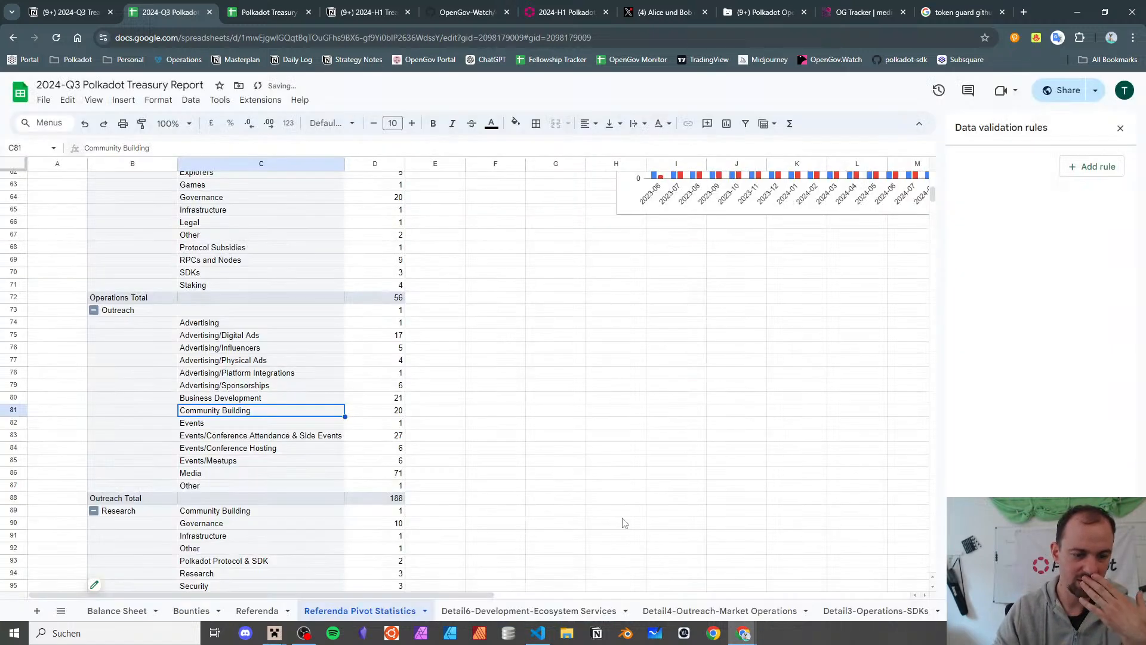
pyautogui.click(623, 614)
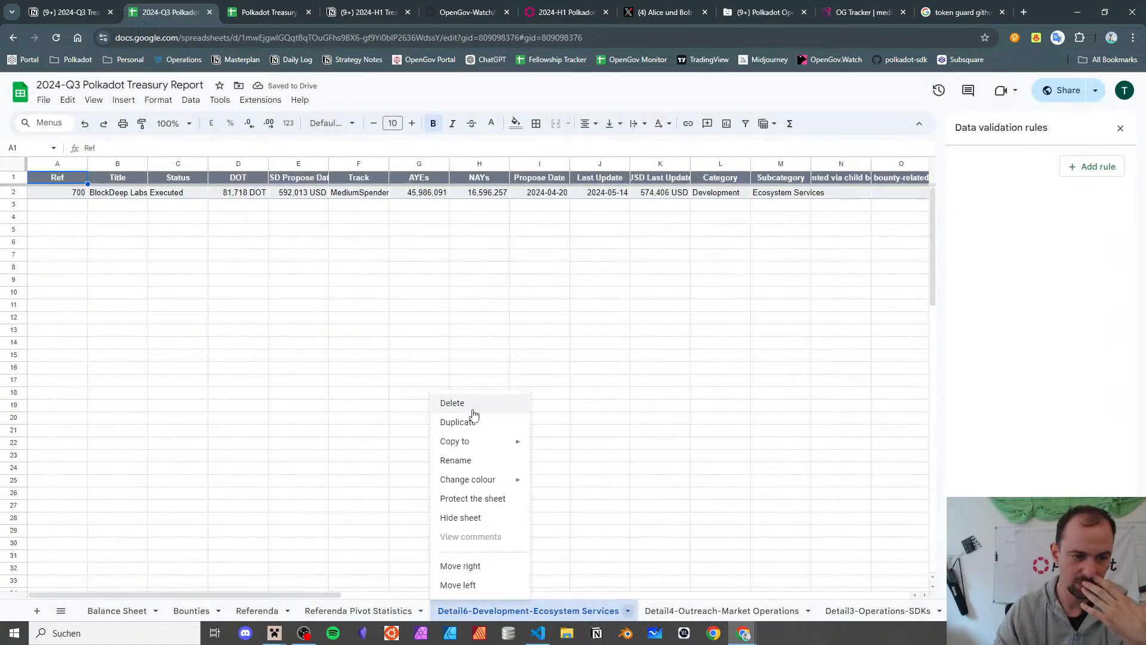
pyautogui.click(472, 403)
pyautogui.click(703, 373)
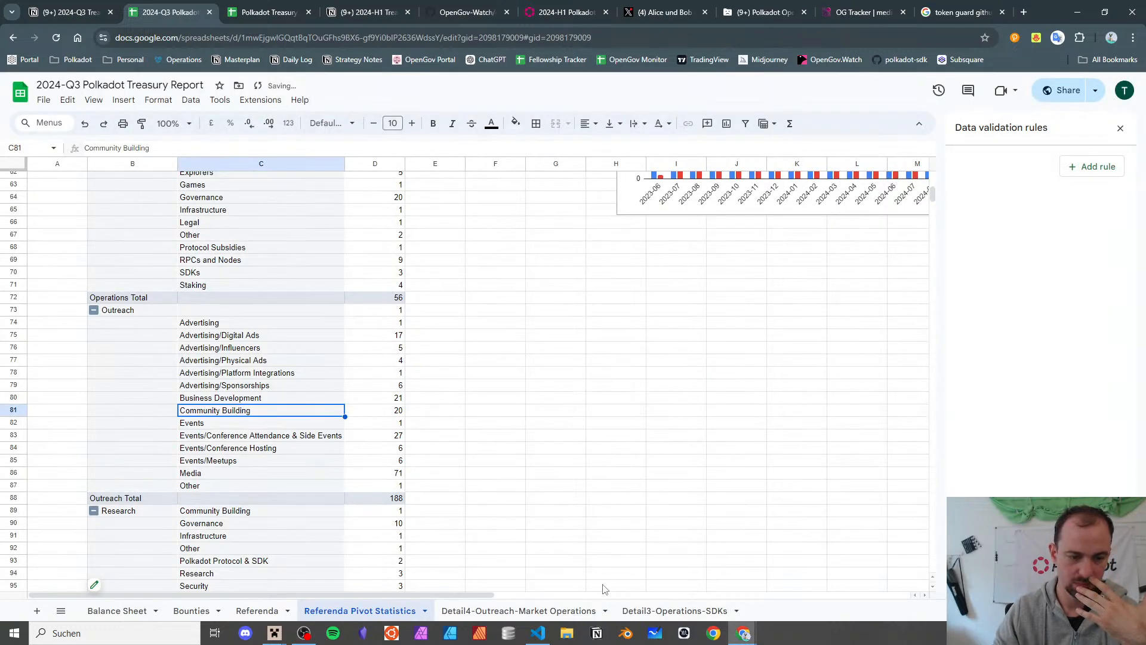
# - Delete the Detail4-Outreach-Market Operations and Detail3-Operations-SDKs sheets, then show the Referenda sheet
pyautogui.click(603, 610)
pyautogui.click(607, 612)
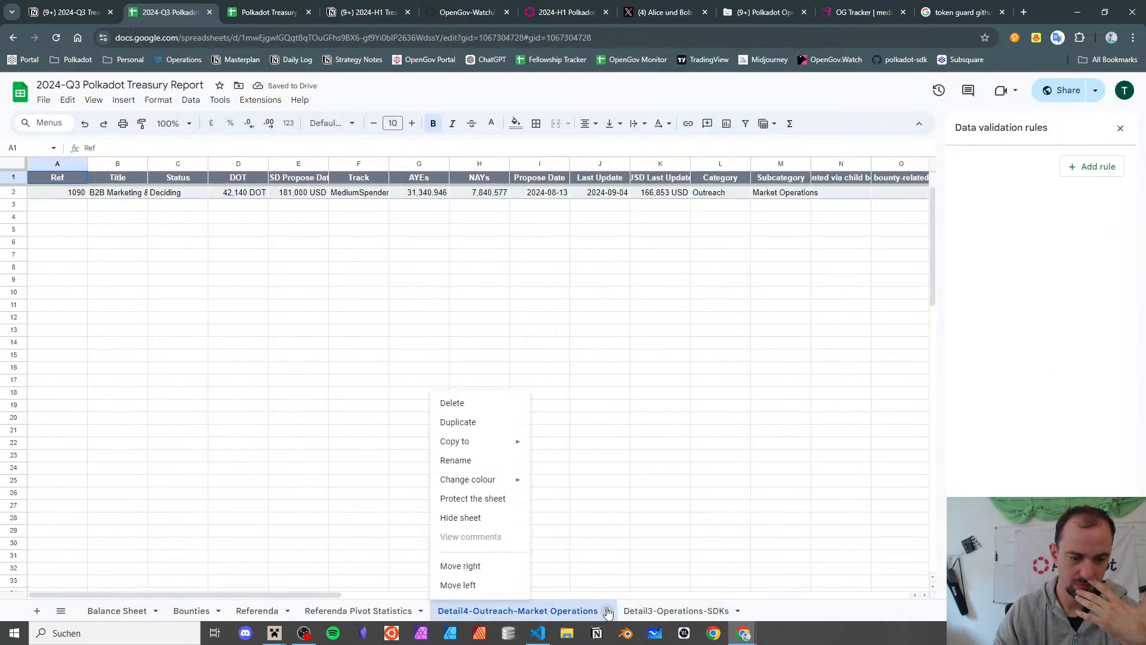
pyautogui.click(468, 402)
pyautogui.click(700, 376)
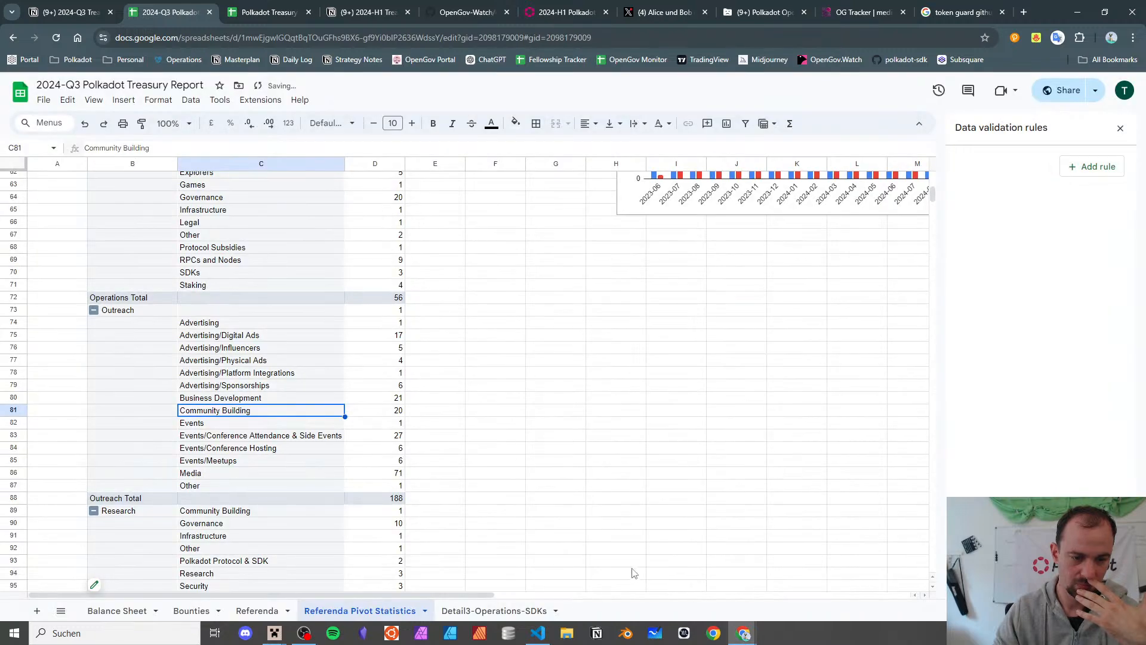
pyautogui.click(555, 610)
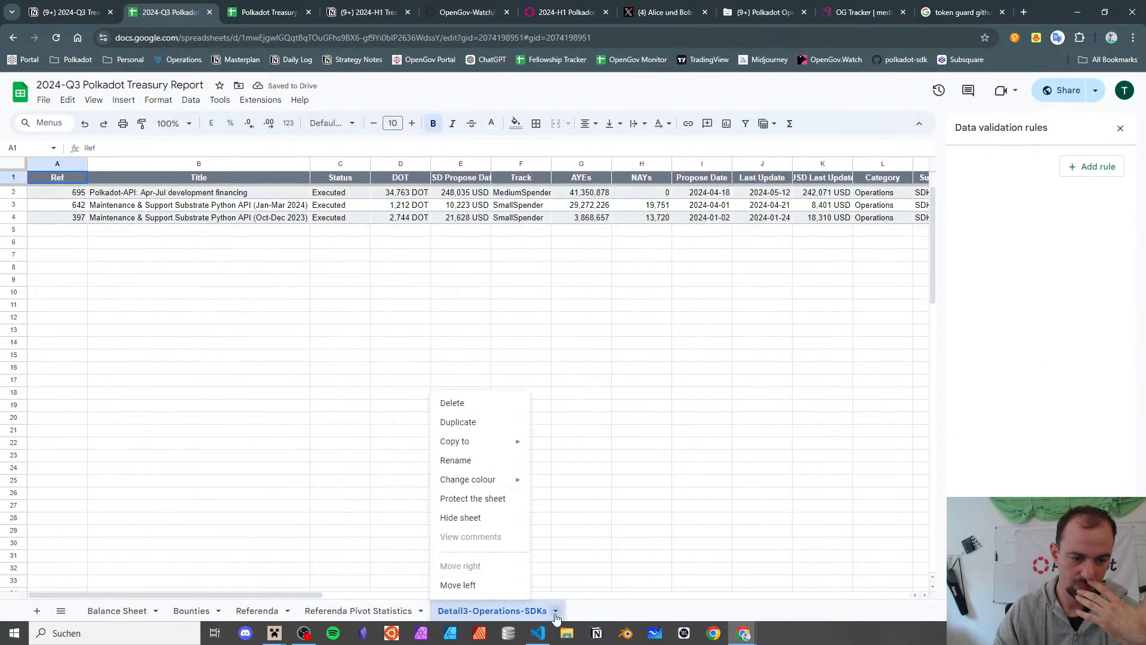
pyautogui.click(468, 403)
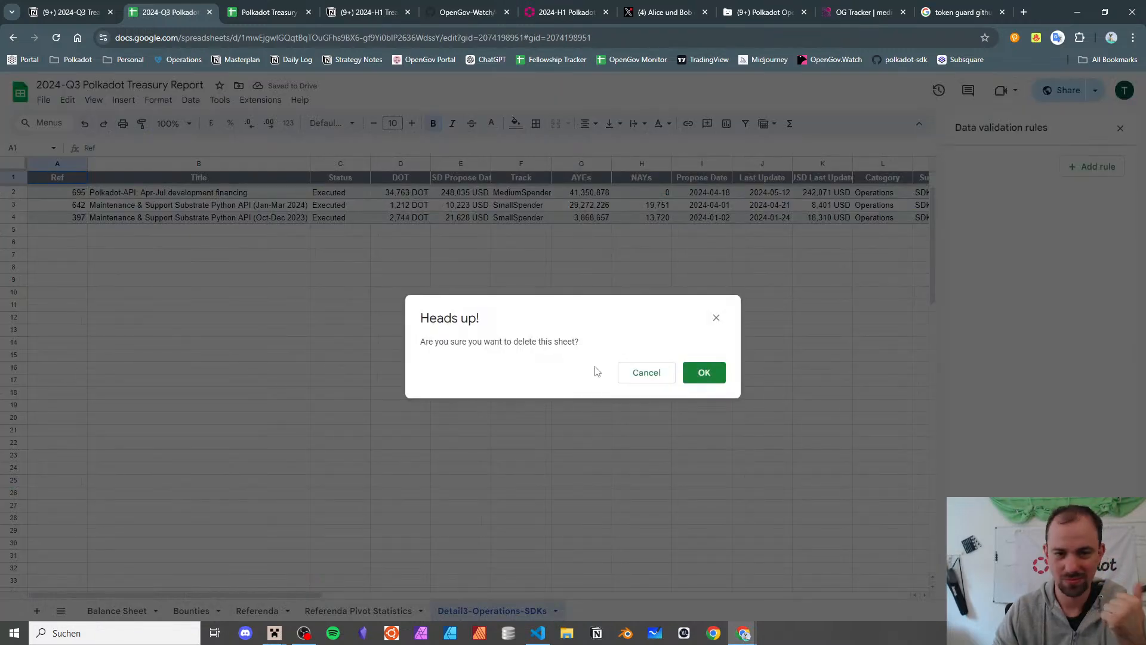
pyautogui.click(719, 375)
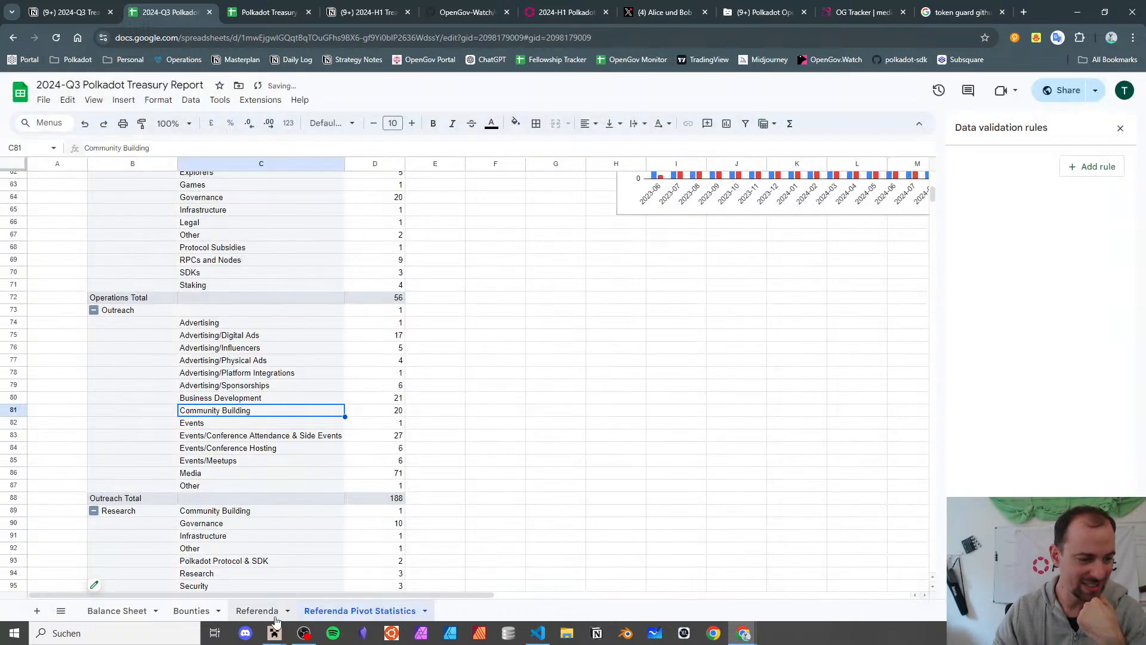
pyautogui.click(256, 610)
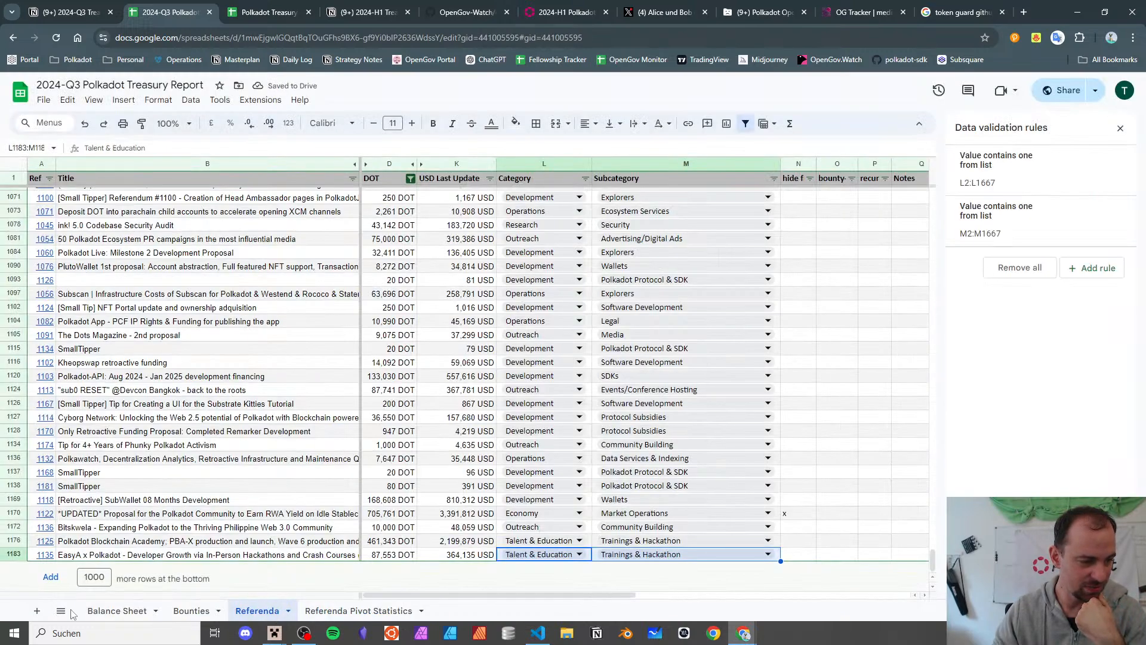
# - Add a new blank sheet named 'Referenda Pivot'
pyautogui.click(37, 610)
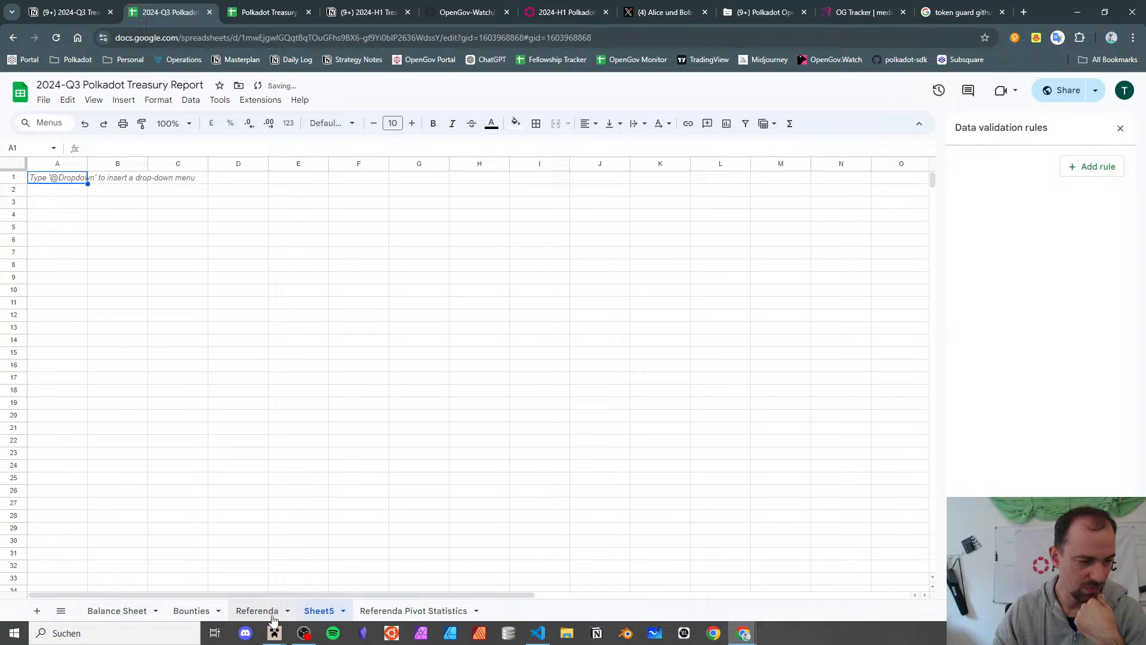
pyautogui.doubleClick(327, 614)
pyautogui.write('Refe')
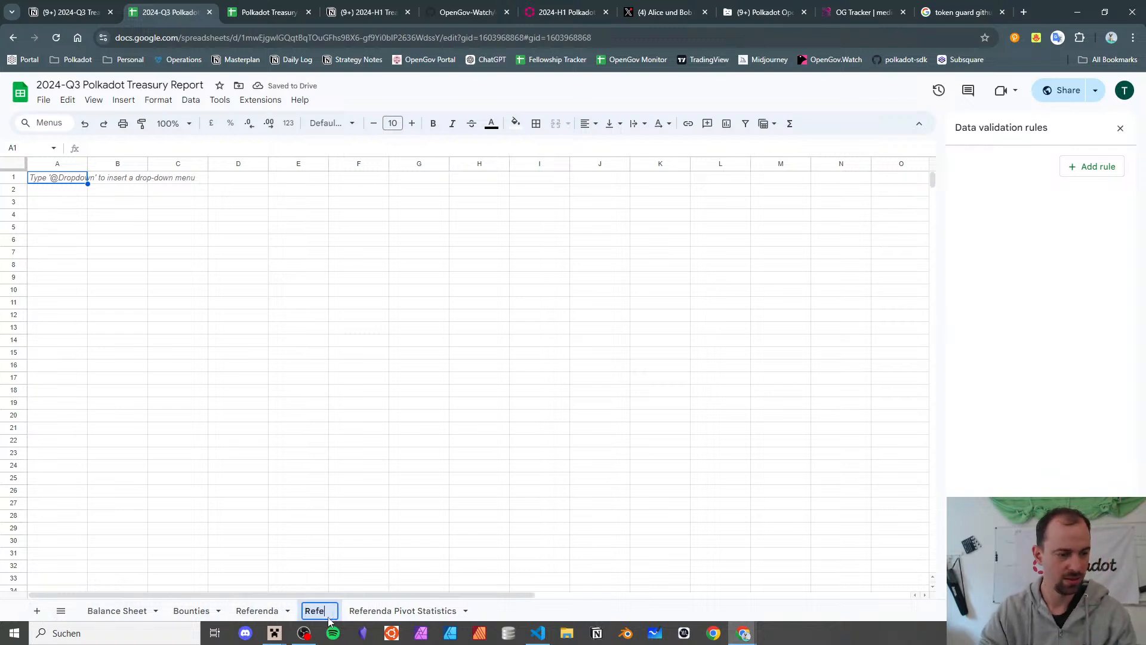
pyautogui.write('renda Pivot')
pyautogui.press('Return')
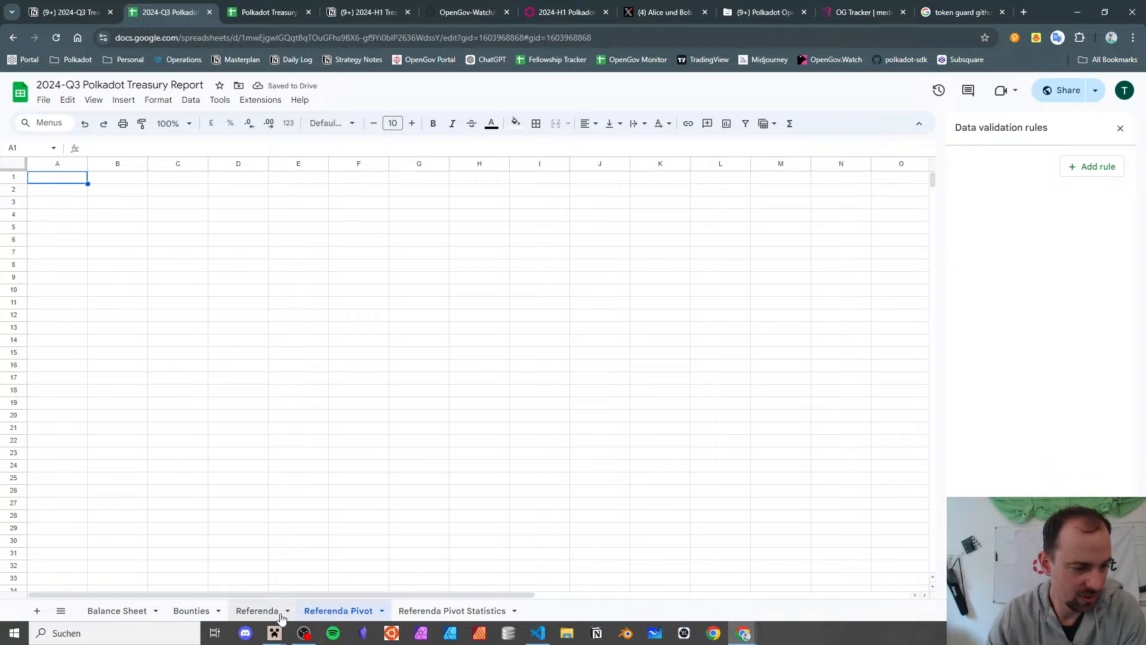
# - Review the H1 pivot layout and Referenda row 1170, then return to Referenda Pivot
pyautogui.click(240, 7)
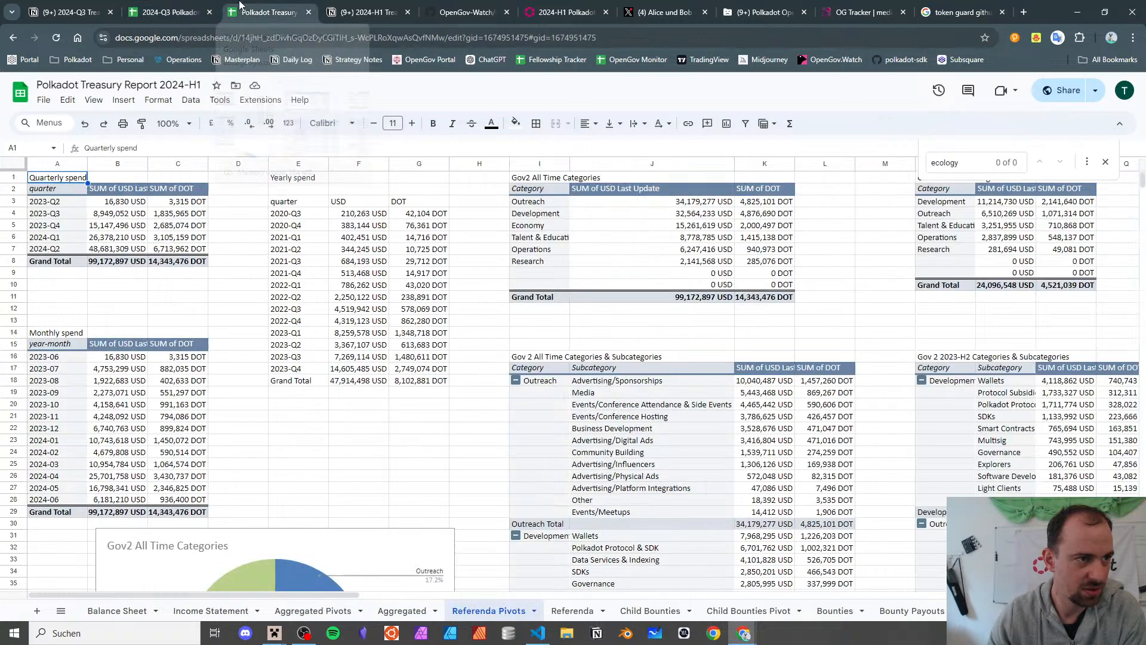
pyautogui.click(170, 12)
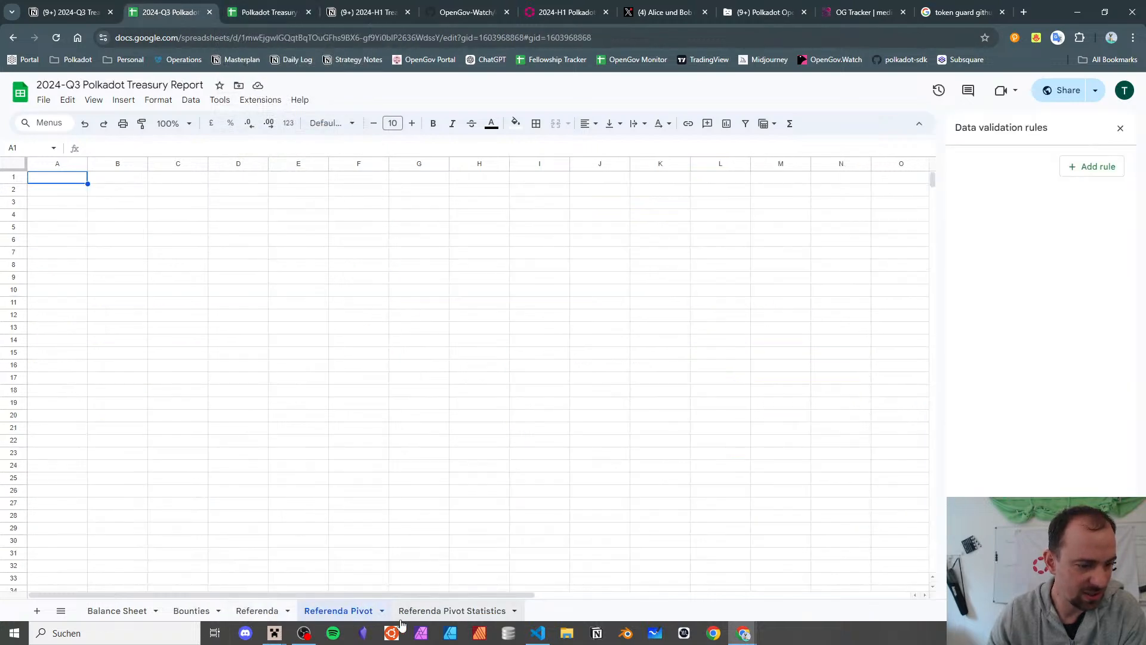
pyautogui.click(267, 613)
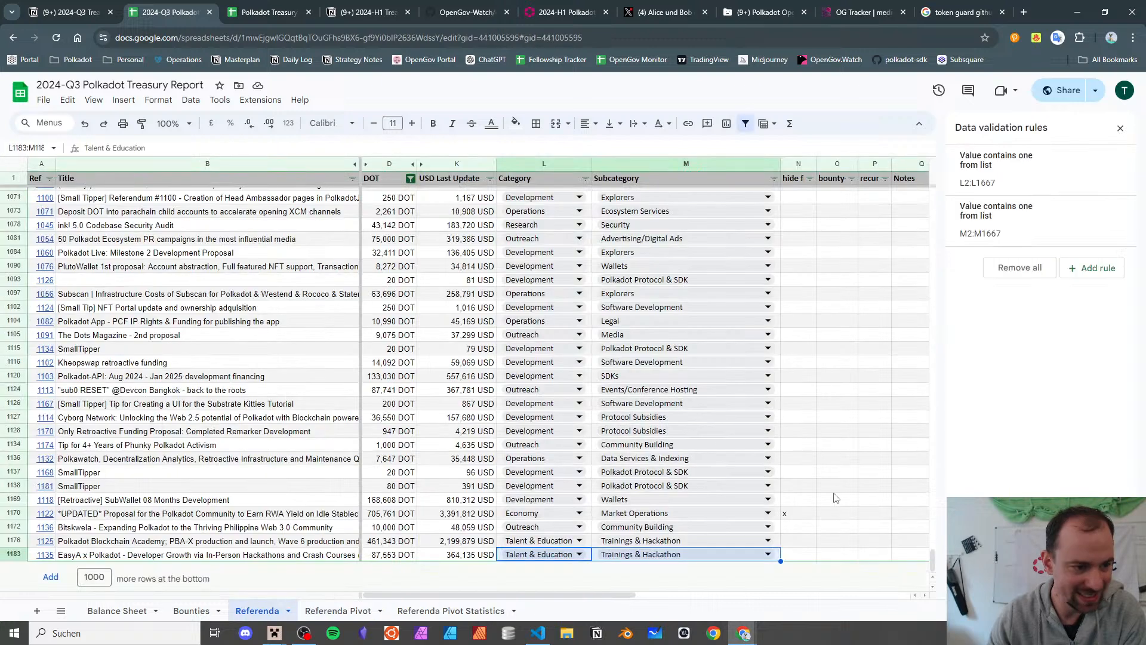
pyautogui.moveTo(800, 513); pyautogui.dragTo(246, 523)
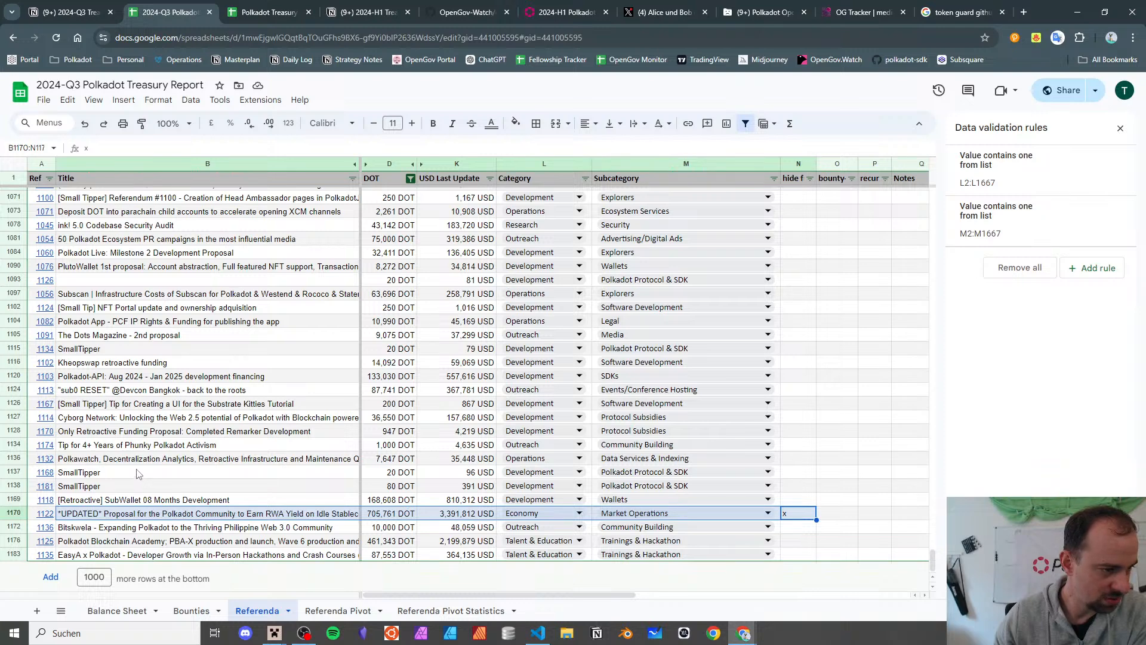
pyautogui.scroll(3, 137, 474)
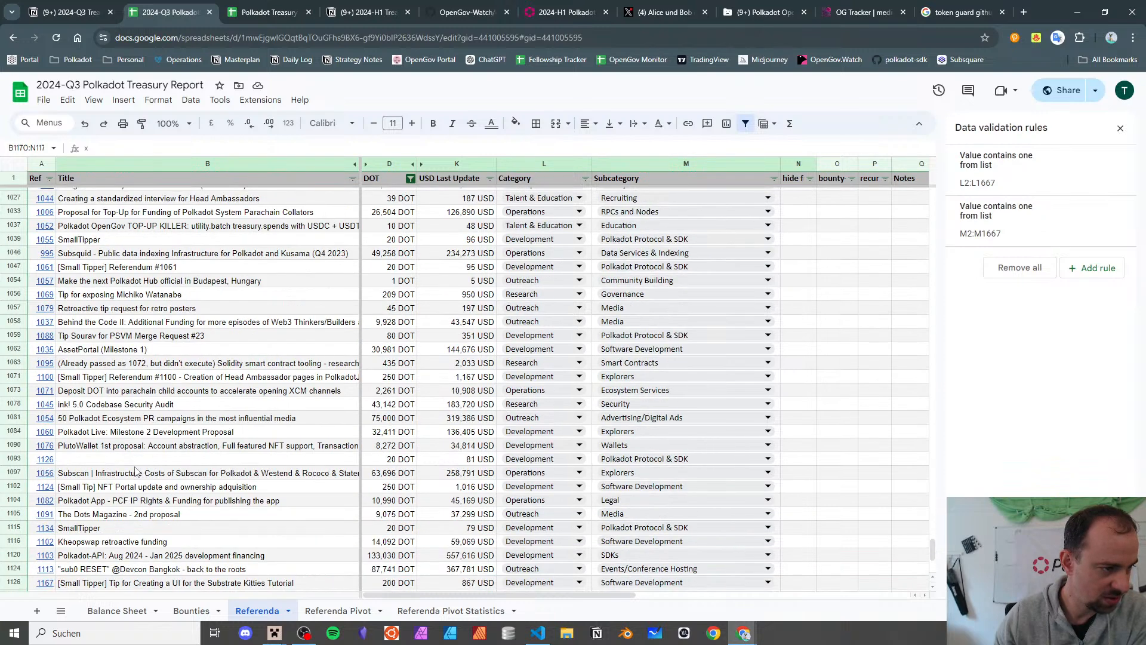
pyautogui.scroll(1, 135, 472)
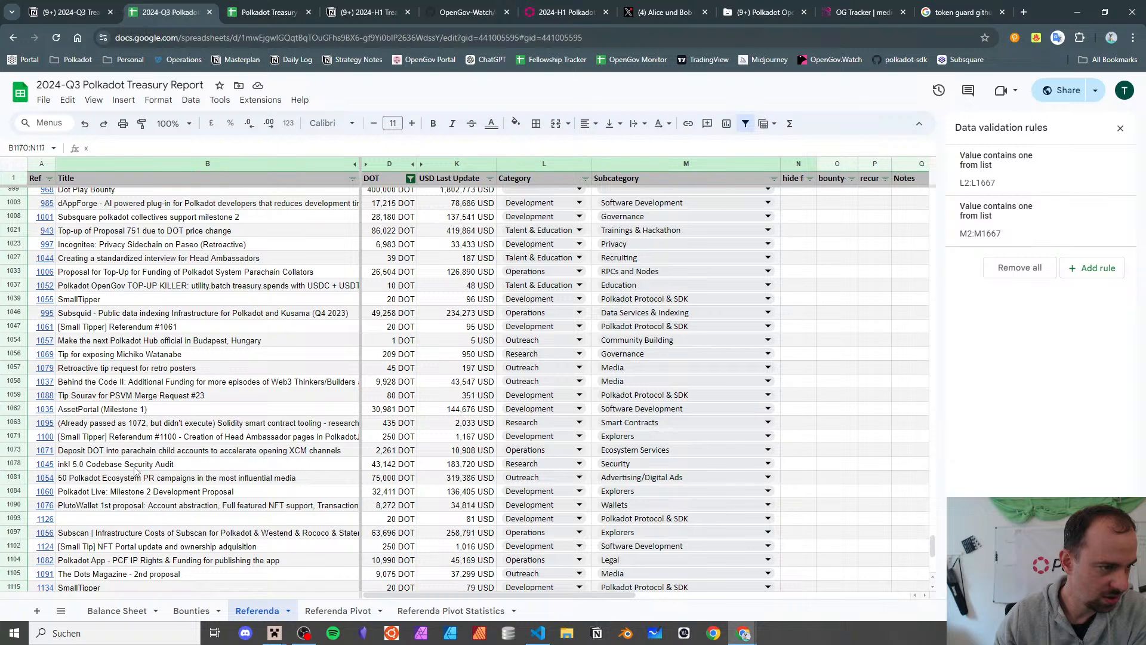
pyautogui.scroll(-5, 132, 468)
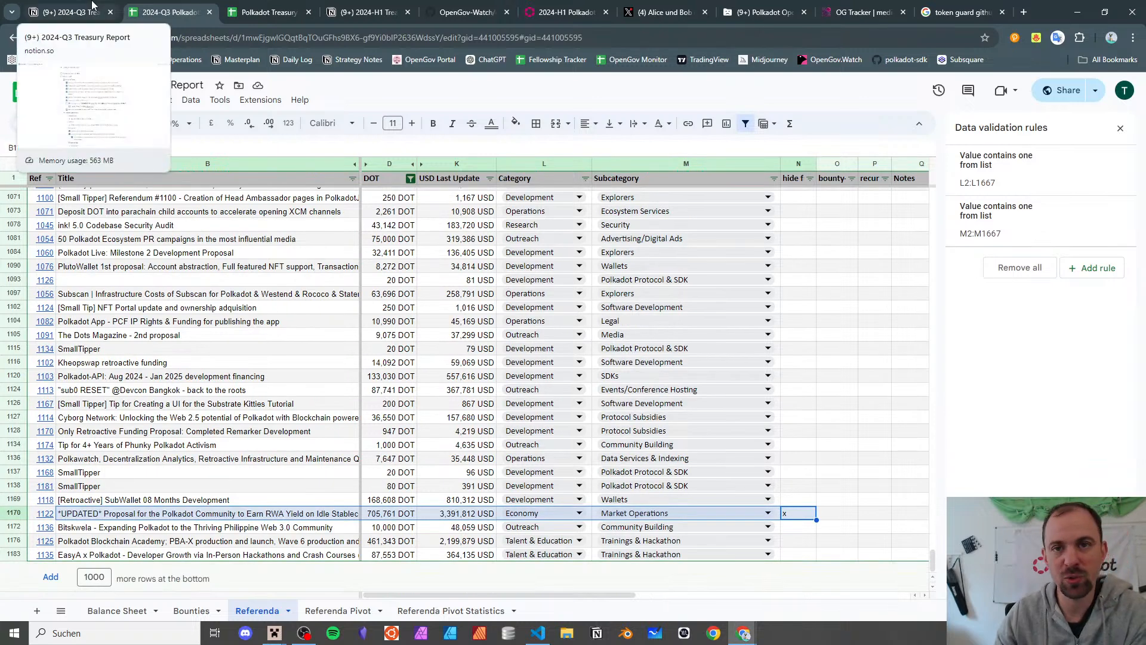
pyautogui.click(329, 614)
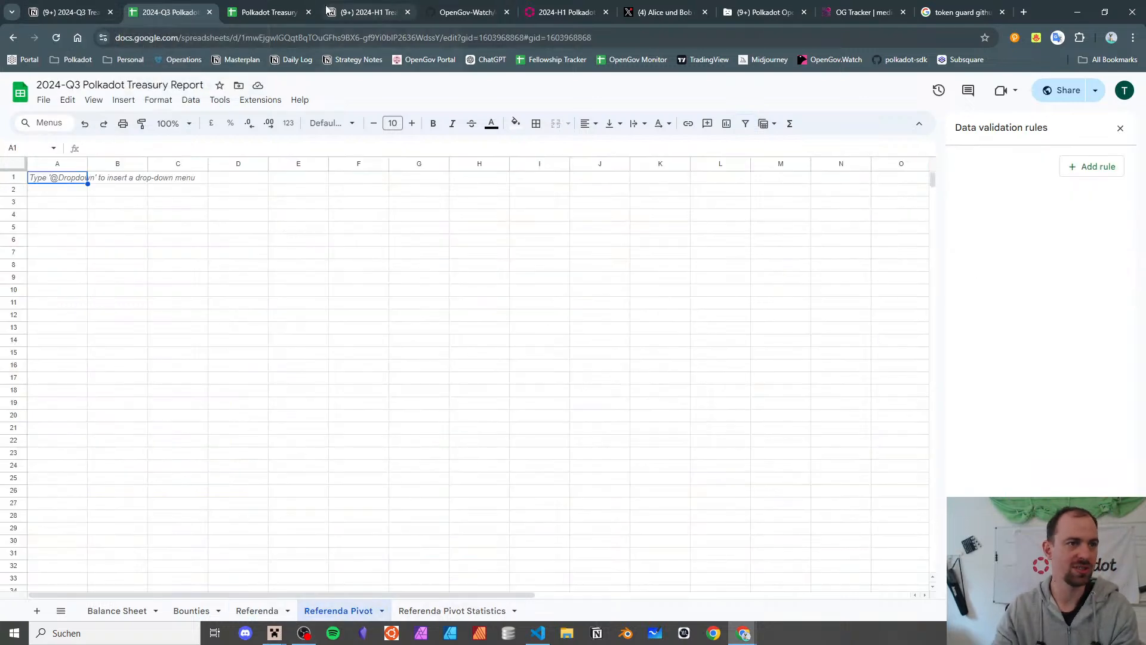
pyautogui.moveTo(292, 6); pyautogui.dragTo(292, 0)
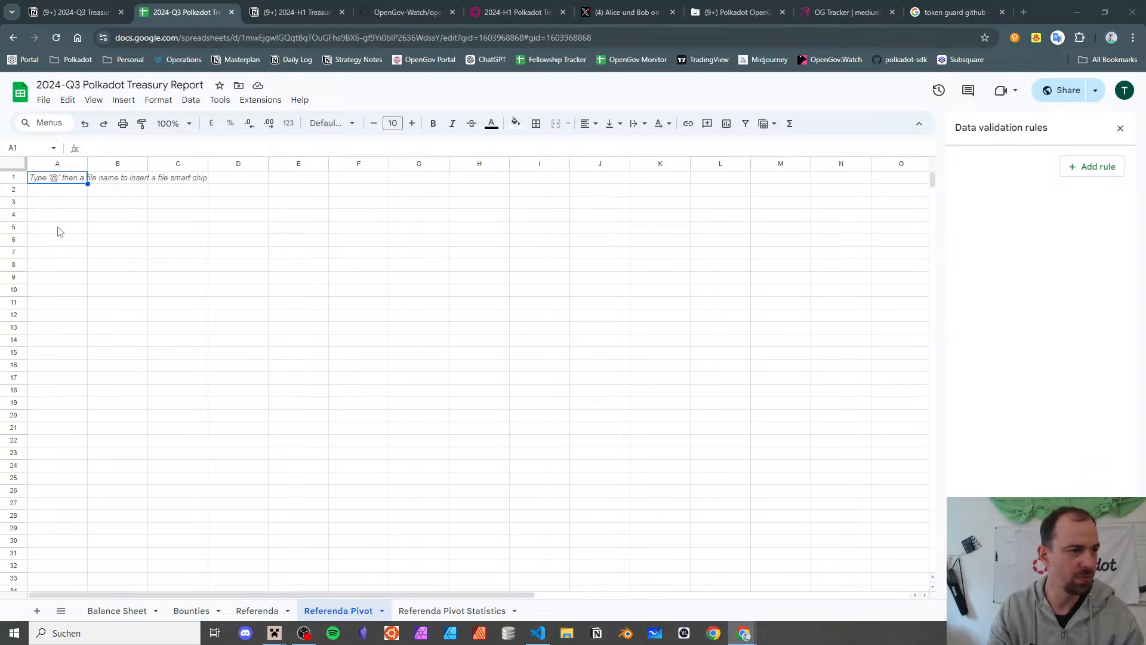
# - Enter the heading 'Quaterly spend' in cell A1, leaving A2 empty
pyautogui.click(48, 181)
pyautogui.write('Quater')
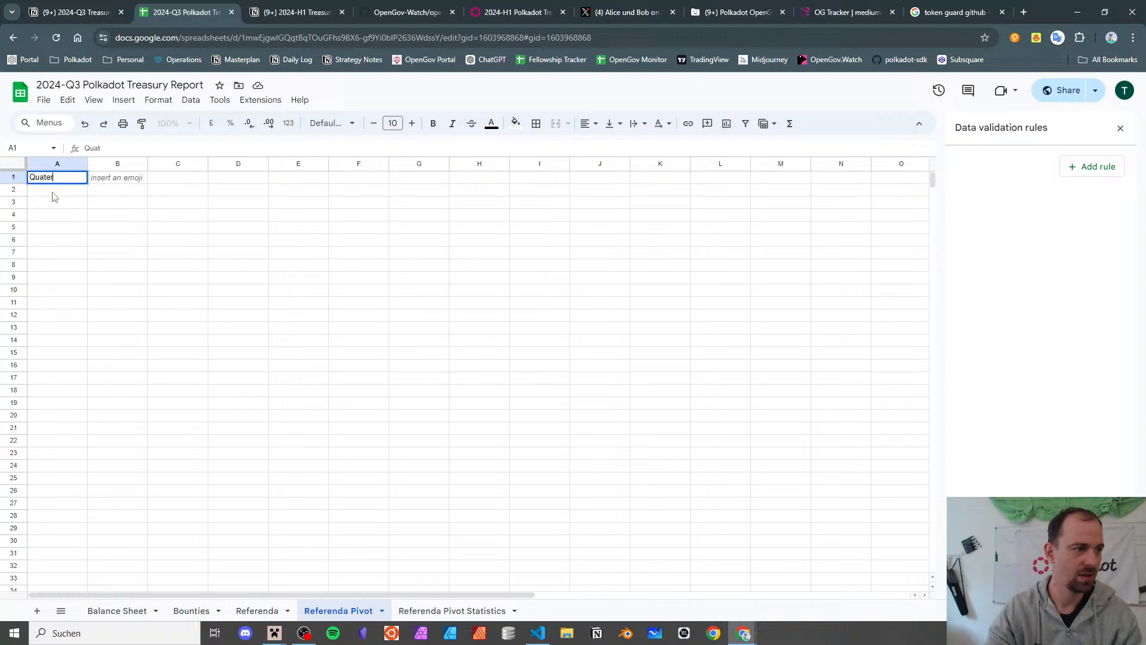
pyautogui.write('ly spend')
pyautogui.press('Return')
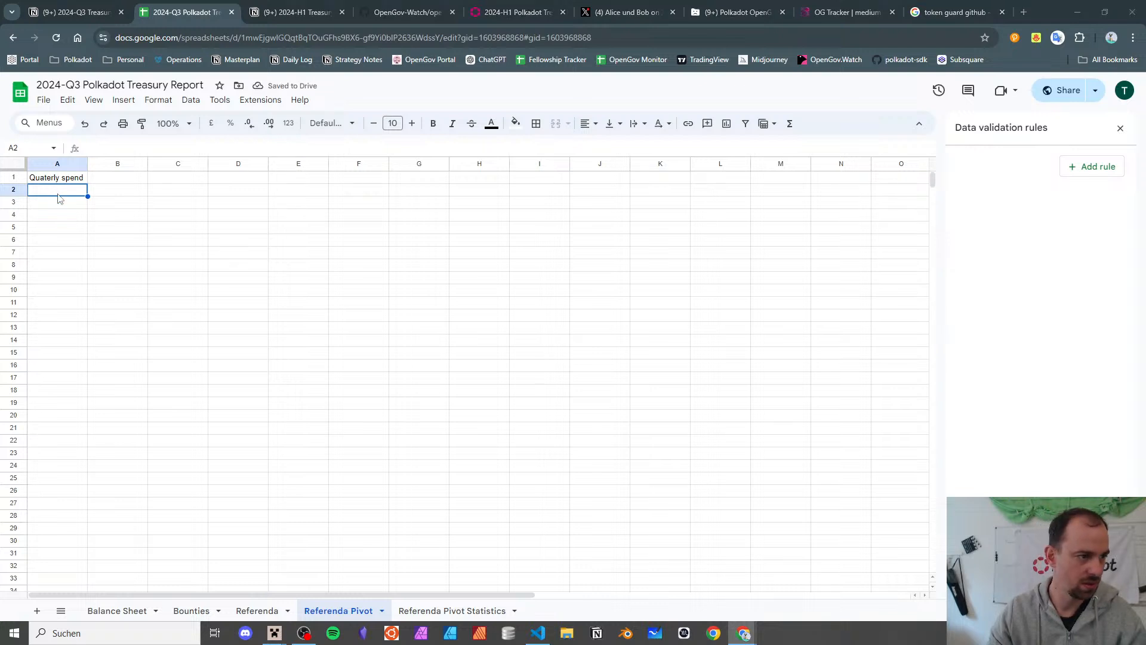
pyautogui.write('quarter')
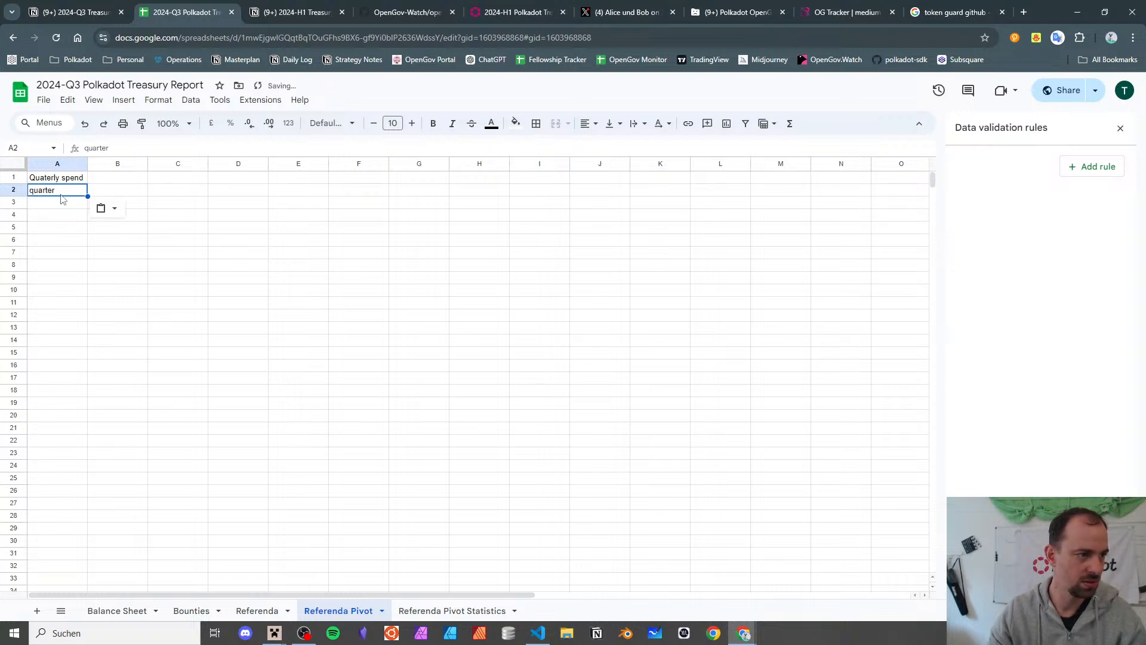
pyautogui.press('Delete')
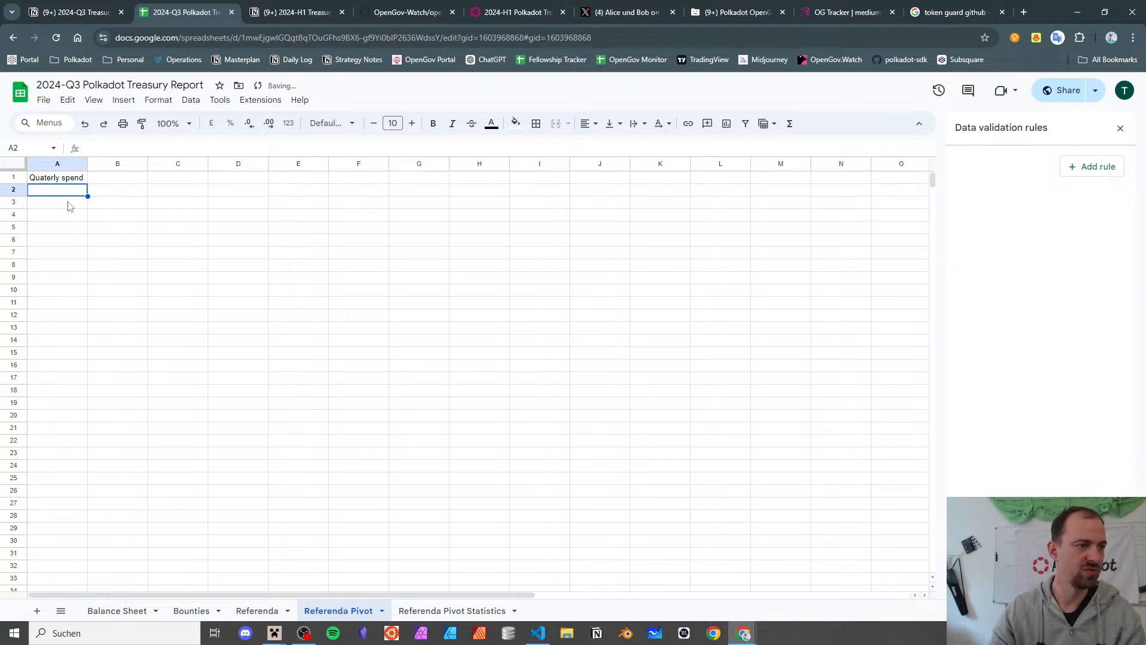
# - Start a new pivot table with source range Referenda!A1:V1188
pyautogui.click(123, 100)
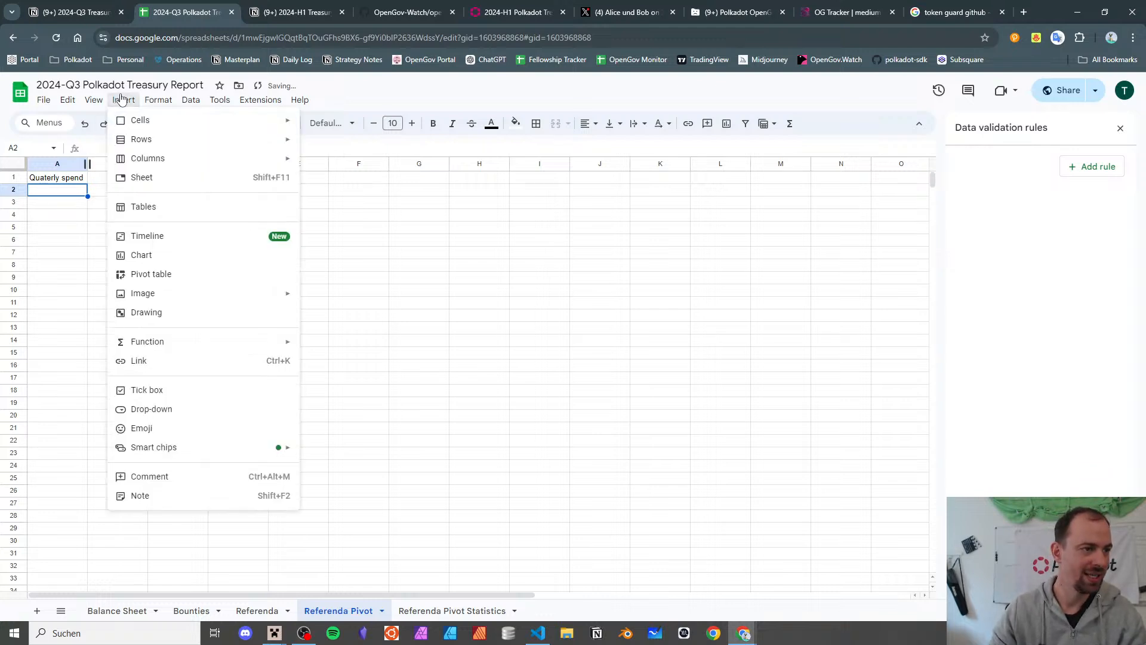
pyautogui.click(209, 276)
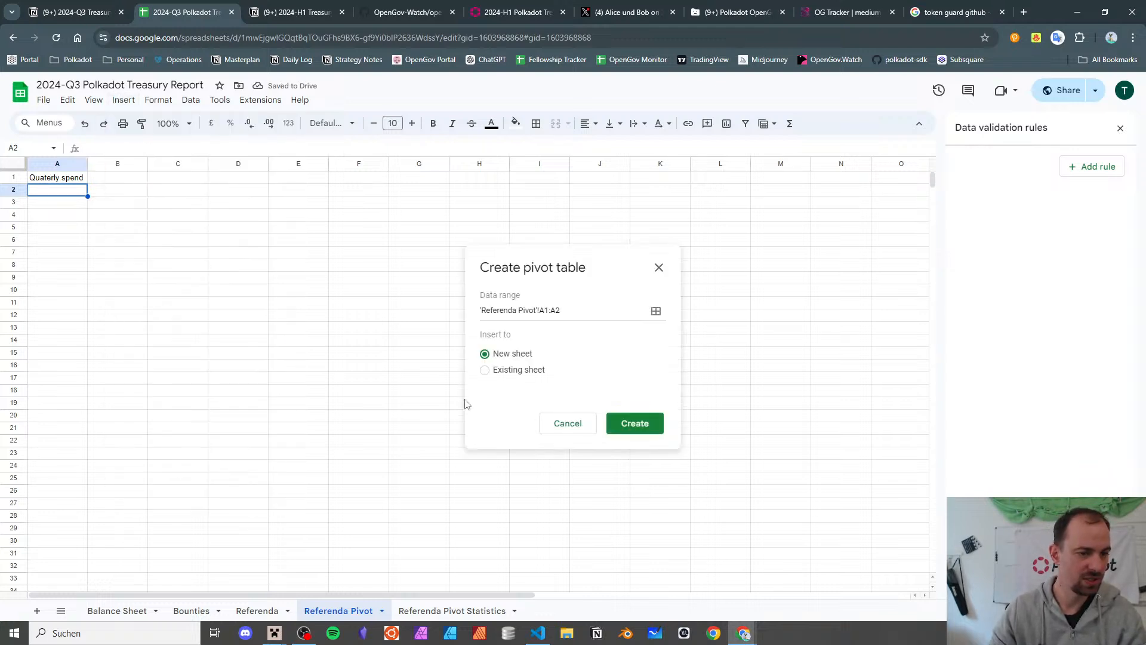
pyautogui.click(258, 611)
pyautogui.hotkey('ctrl', 'a')
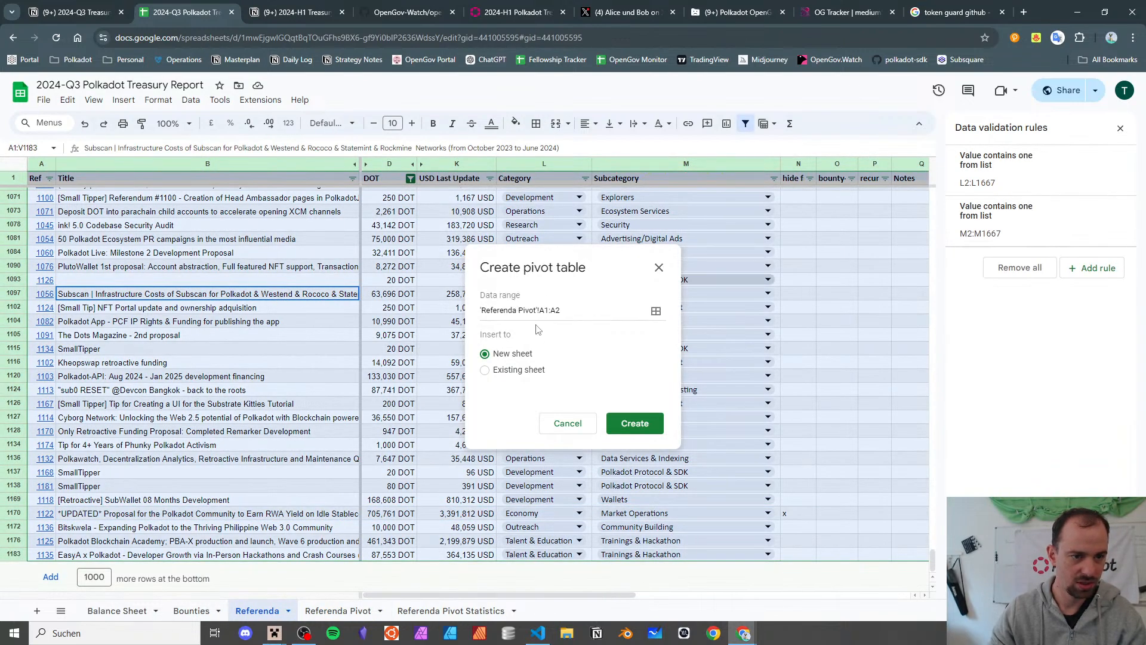
pyautogui.click(655, 311)
pyautogui.click(303, 317)
pyautogui.hotkey('ctrl', 'a')
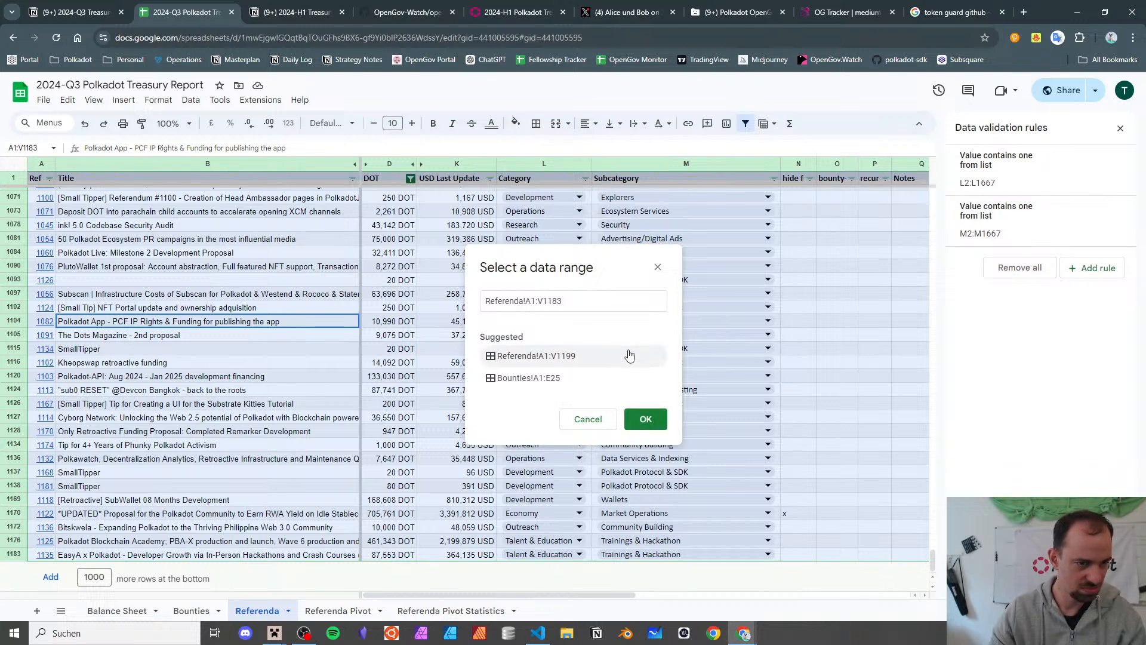
pyautogui.click(570, 304)
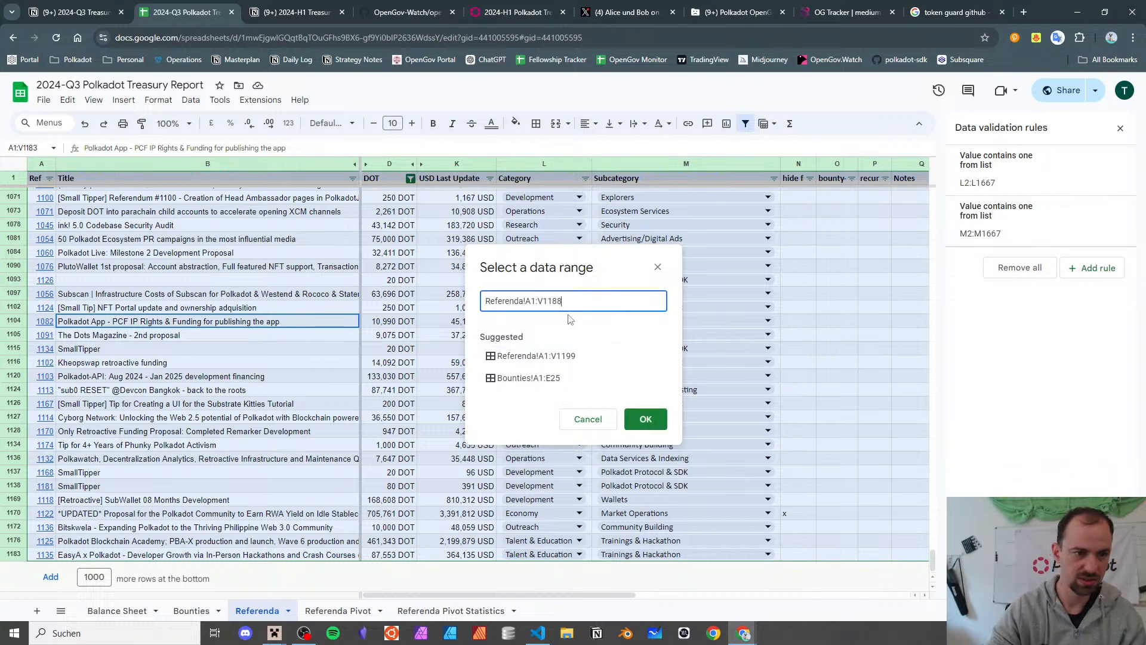
pyautogui.click(638, 421)
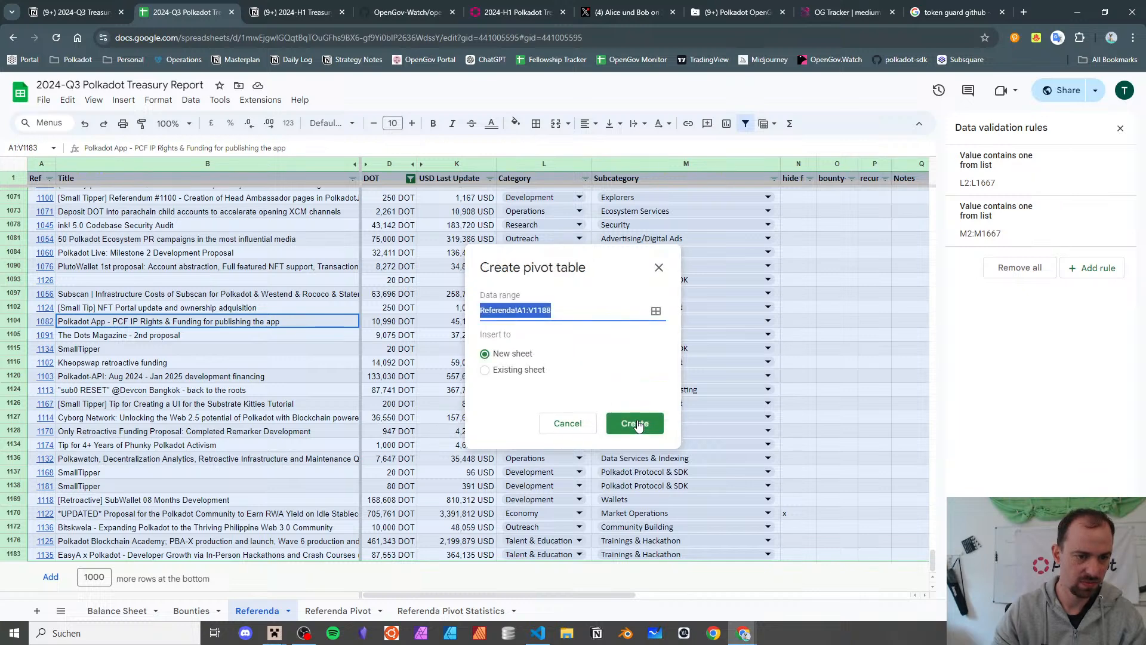
# - Place the pivot on the existing sheet at 'Referenda Pivot'!A2
pyautogui.click(505, 374)
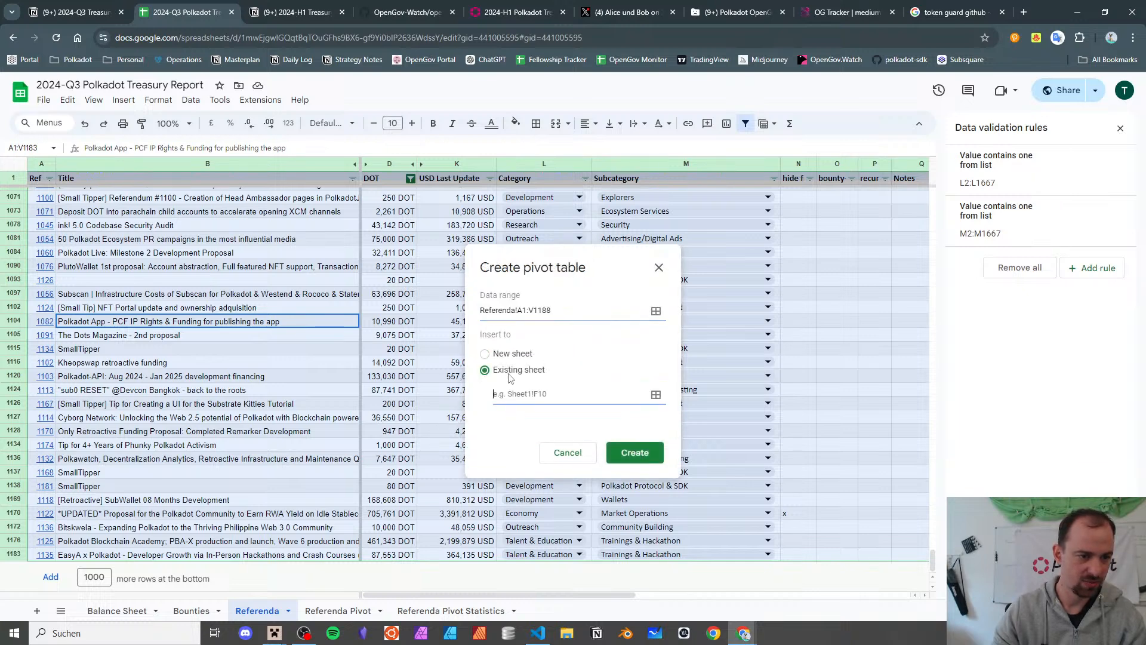
pyautogui.click(335, 613)
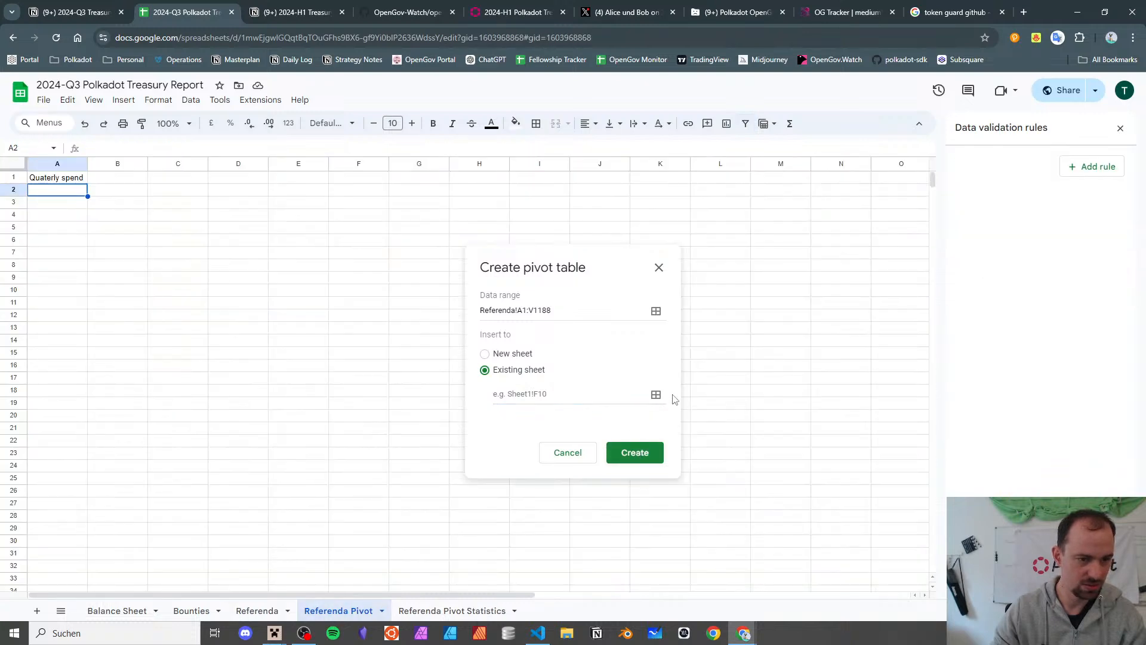
pyautogui.click(656, 394)
pyautogui.click(68, 191)
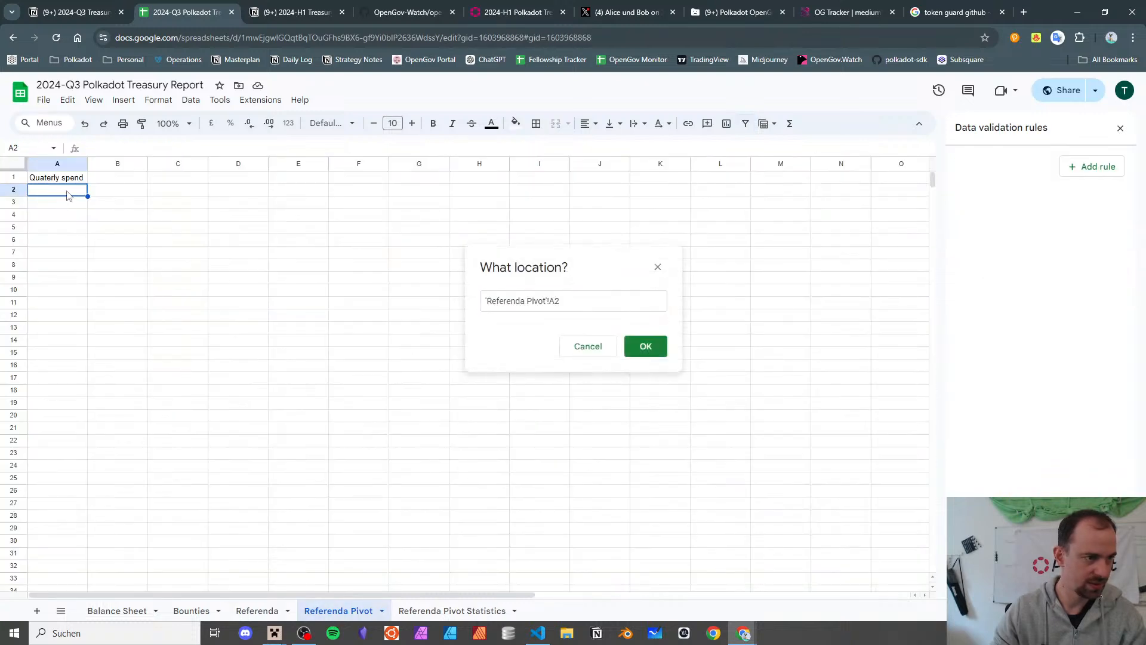
pyautogui.click(661, 352)
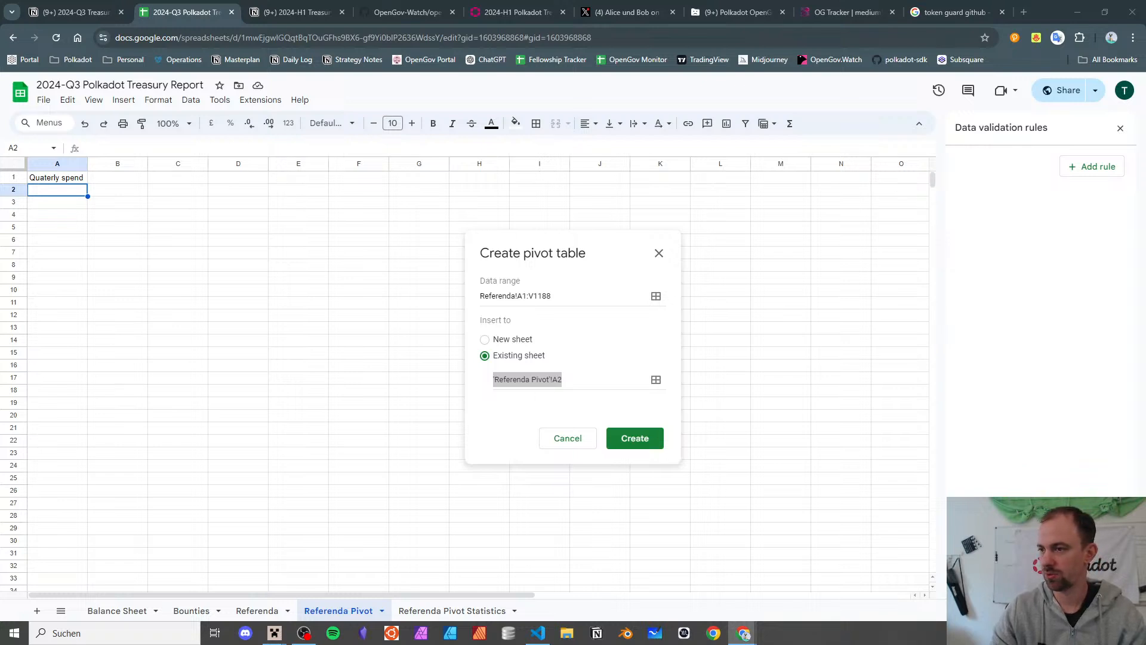
# - Create the pivot with quarter as rows and SUM of USD Last Update and DOT as values
pyautogui.click(626, 447)
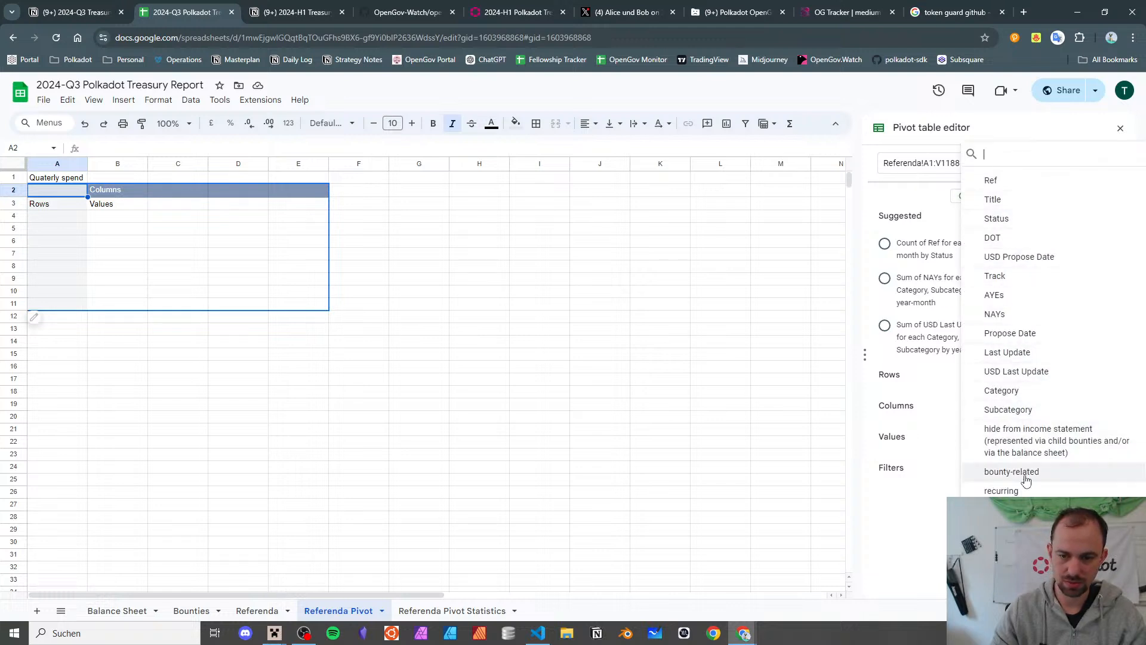
pyautogui.click(1003, 548)
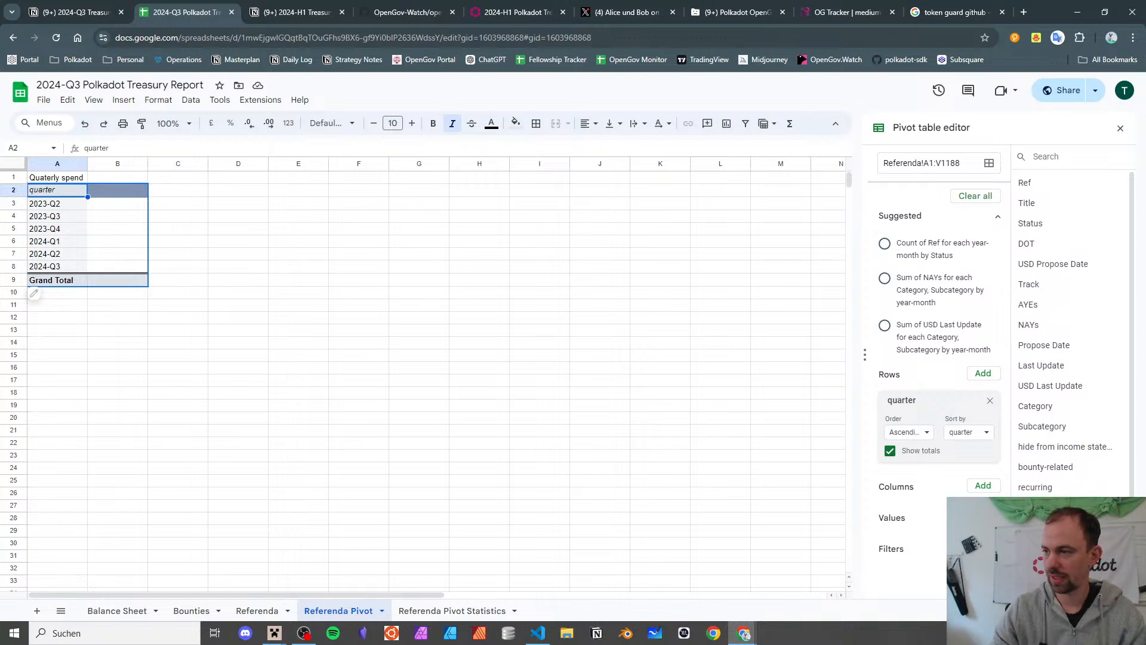
pyautogui.click(983, 517)
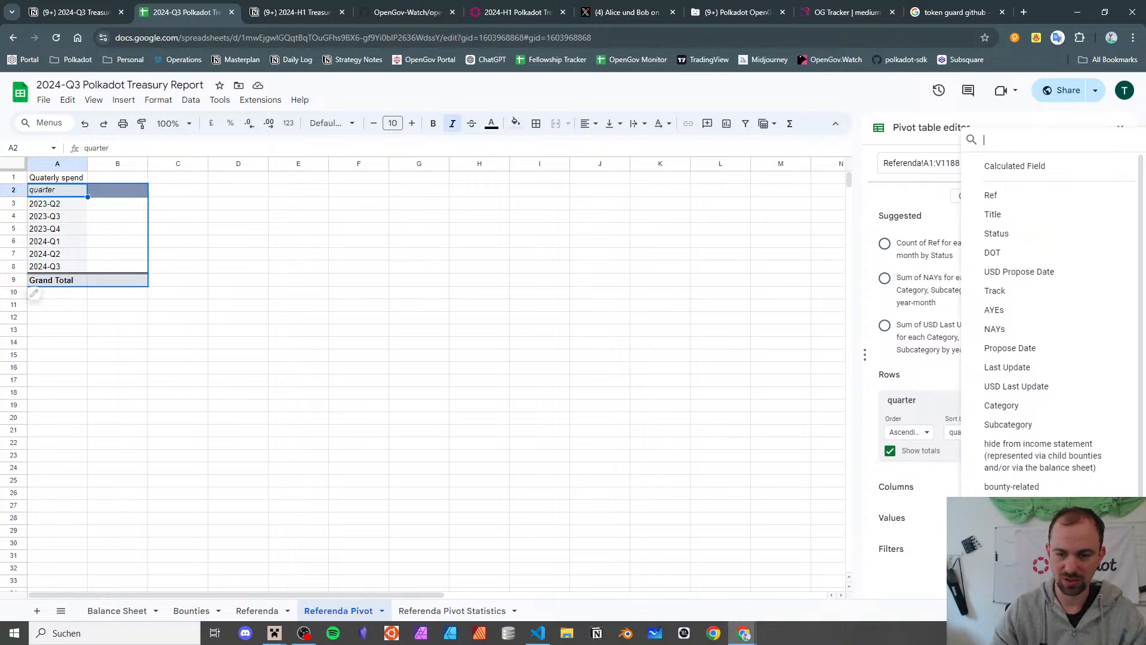
pyautogui.click(1026, 390)
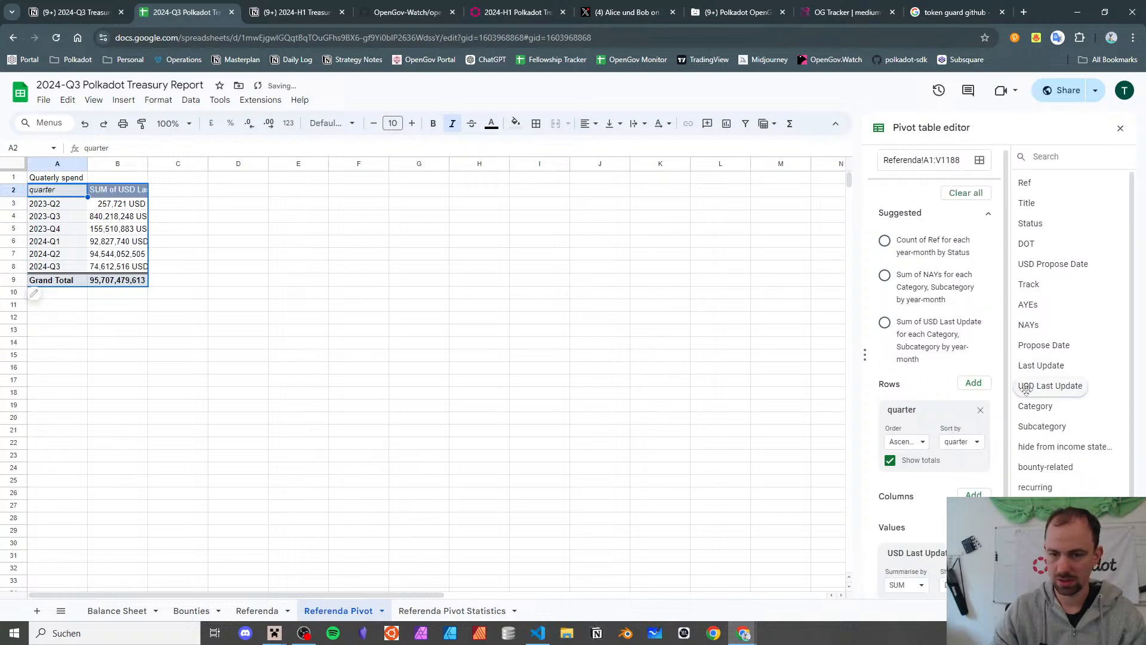
pyautogui.scroll(-1, 1042, 439)
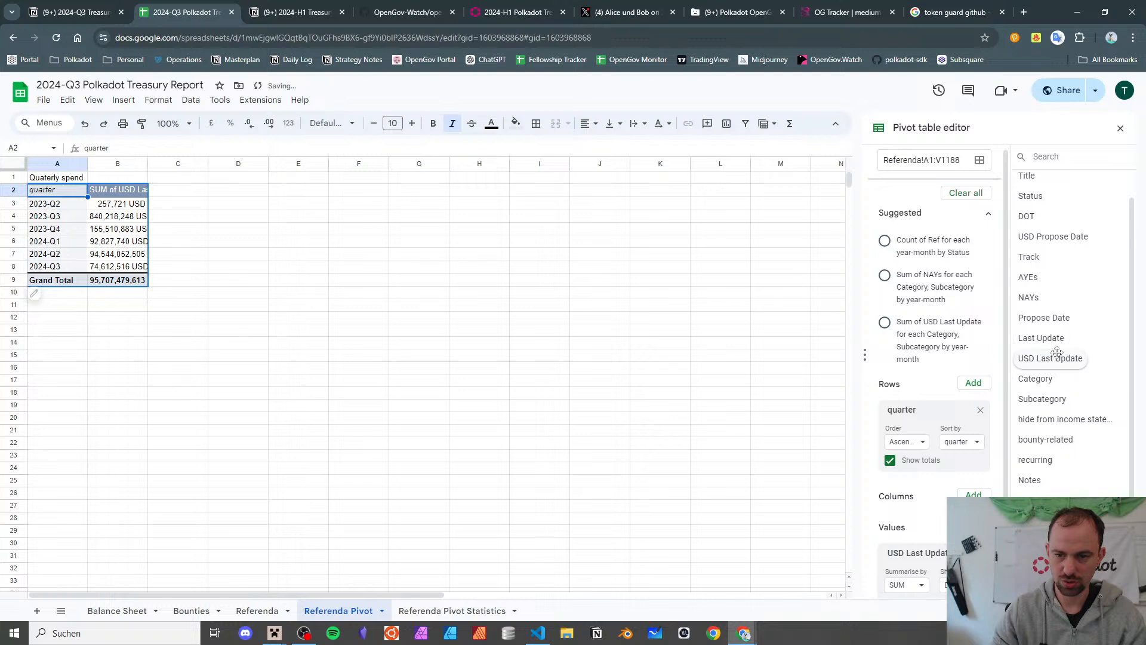
pyautogui.scroll(-1, 945, 392)
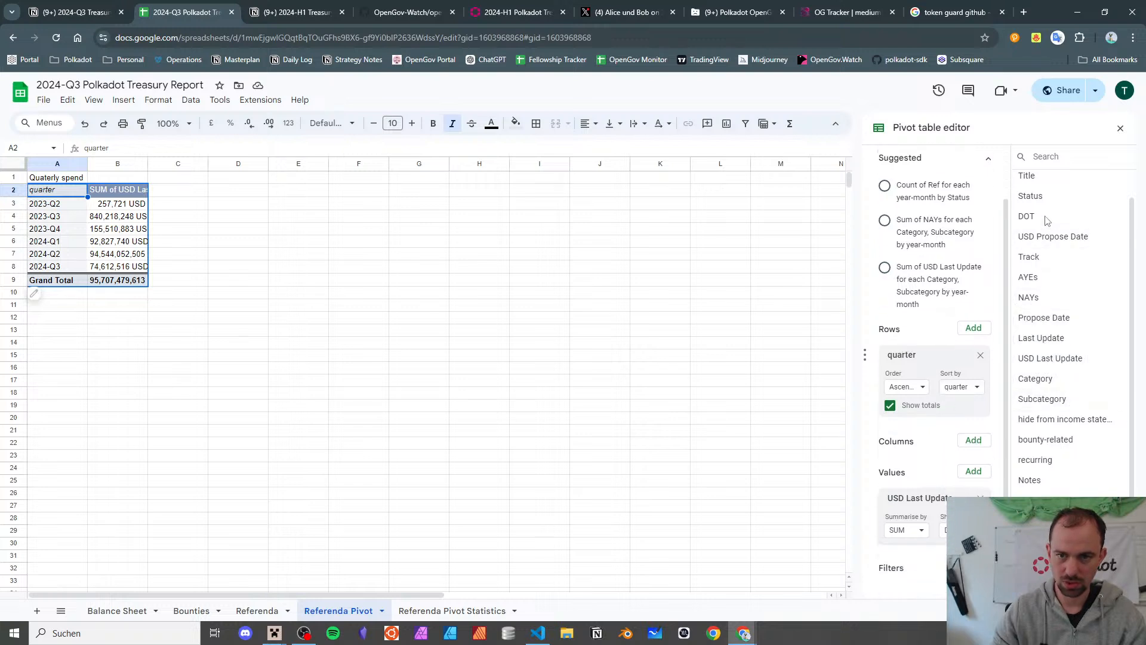
pyautogui.moveTo(1025, 216); pyautogui.dragTo(901, 554)
pyautogui.scroll(-1, 901, 554)
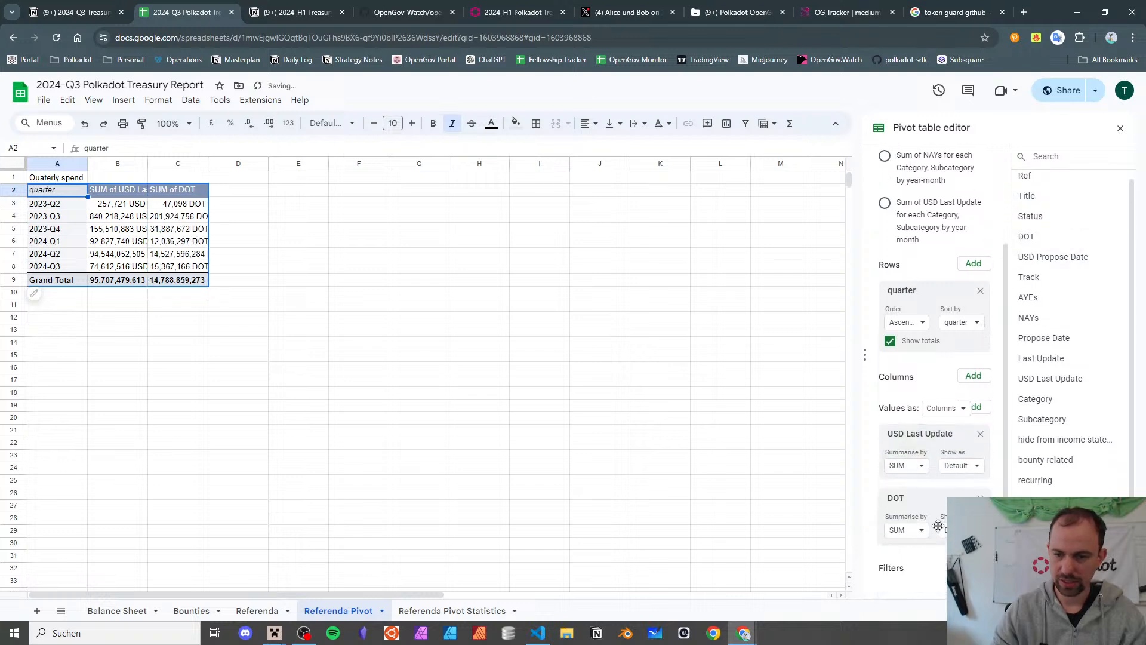
pyautogui.scroll(-5, 818, 507)
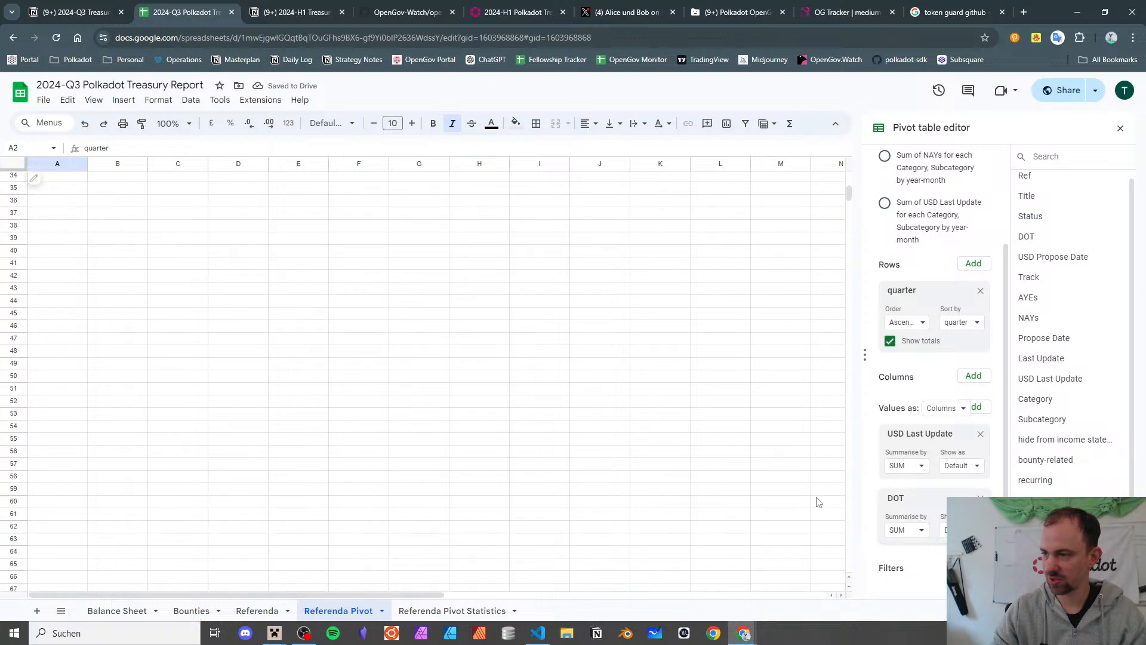
pyautogui.scroll(5, 447, 384)
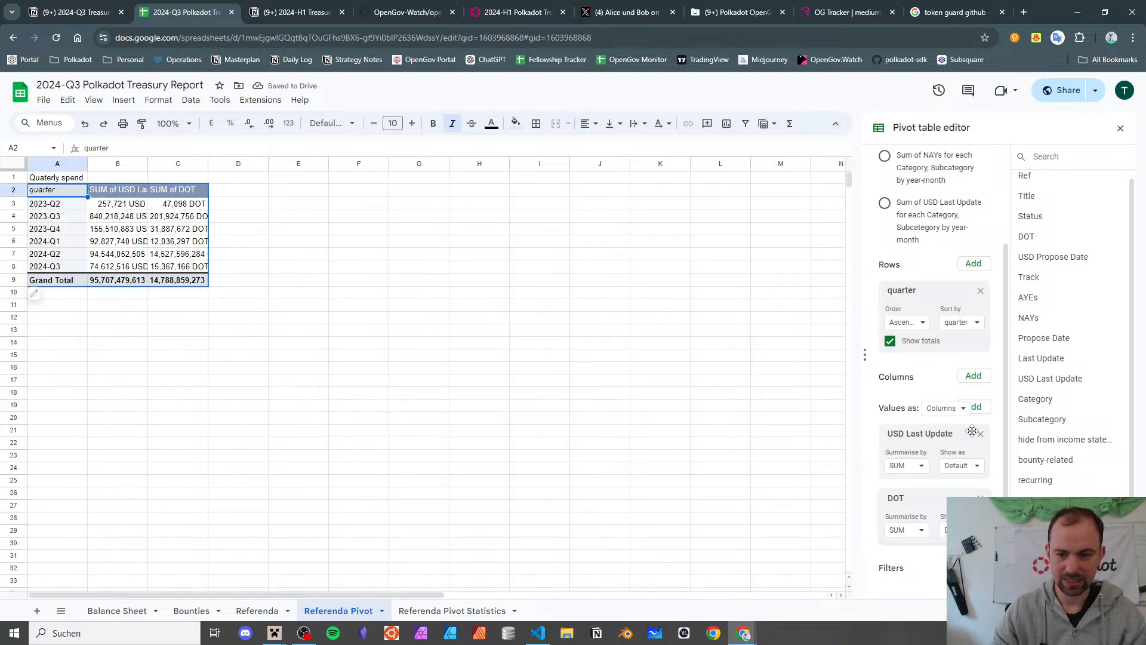
pyautogui.click(973, 566)
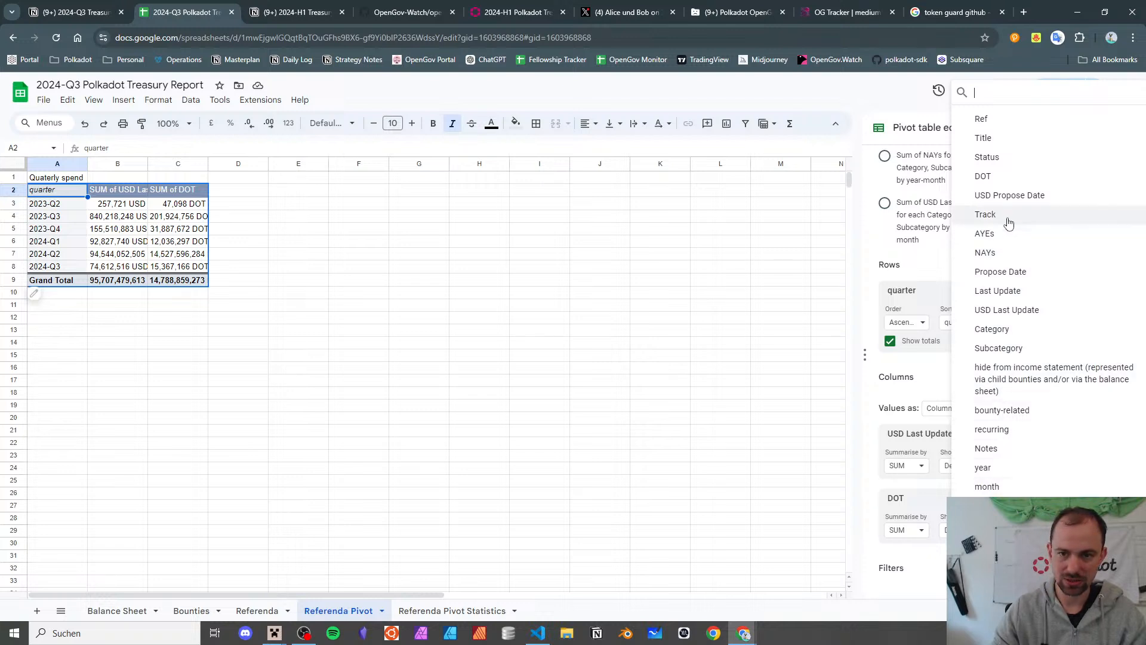
# - Add a Status filter to the pivot limited to a single status
pyautogui.click(987, 157)
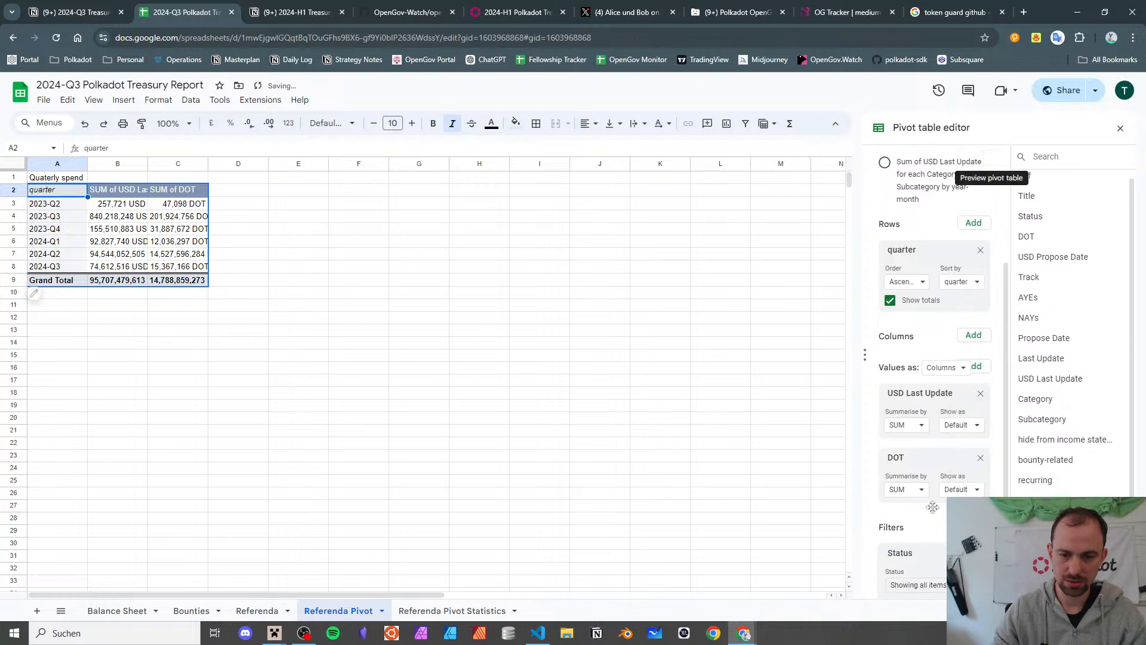
pyautogui.click(918, 561)
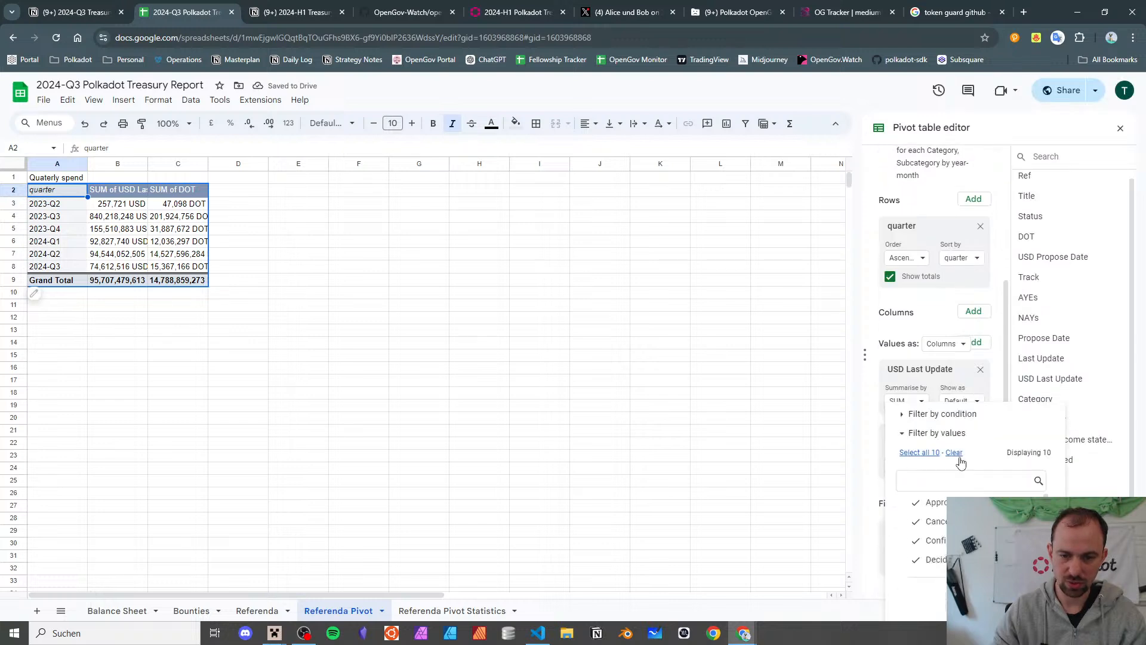
pyautogui.scroll(3, 931, 531)
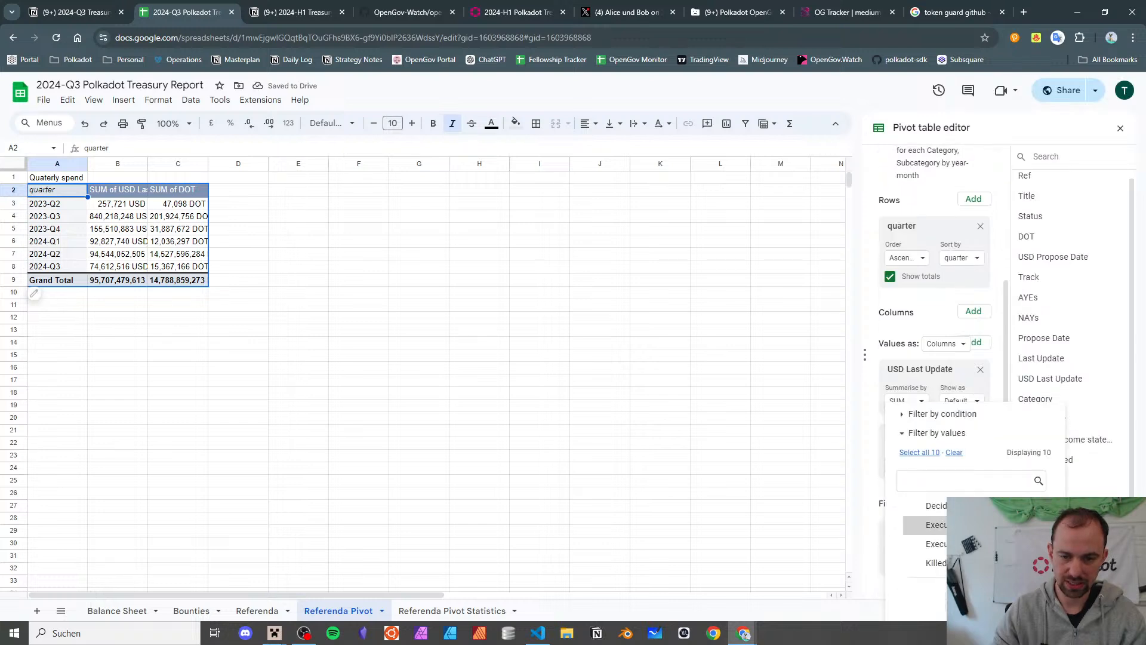
pyautogui.click(1024, 601)
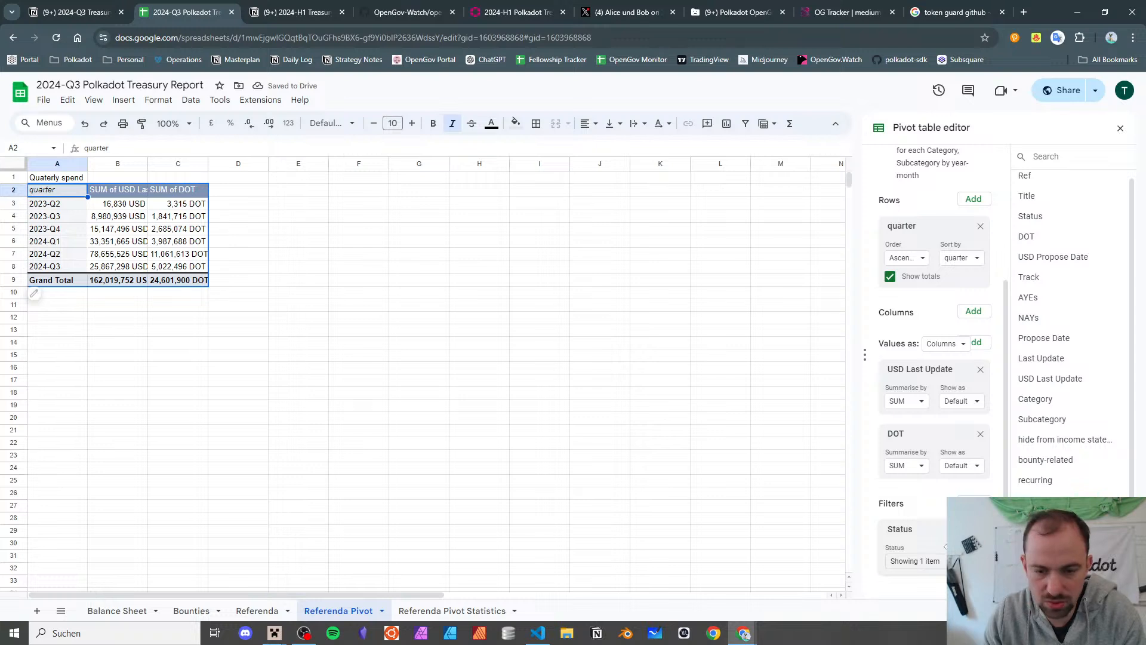
# - Add a hide-from-income-statement filter showing only (Blanks)
pyautogui.click(974, 503)
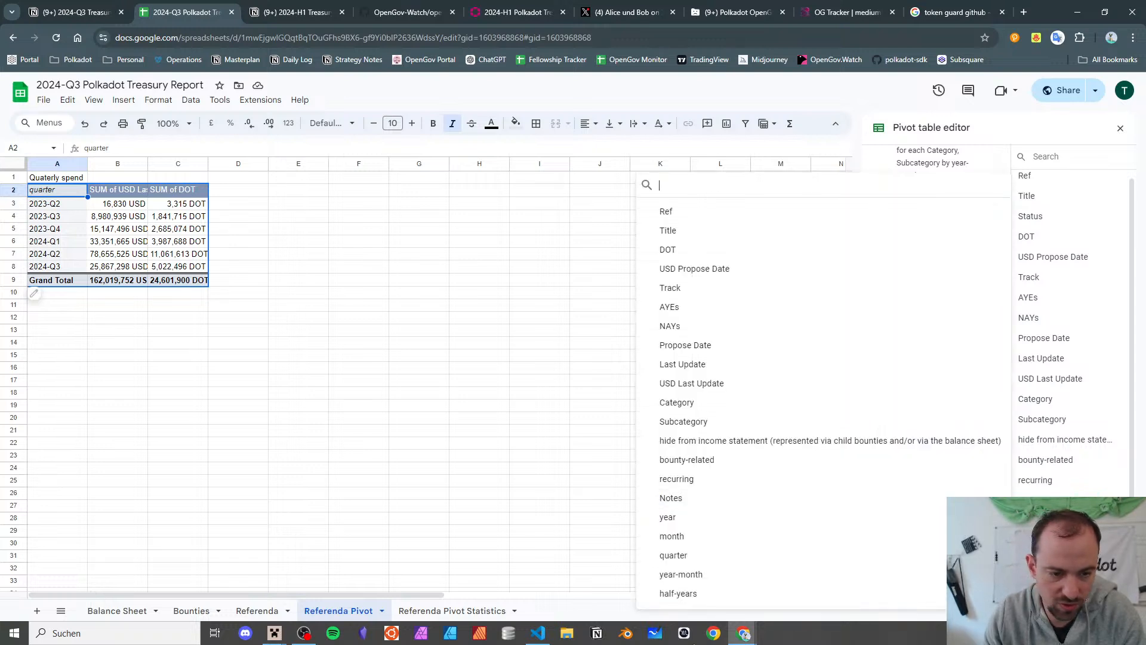
pyautogui.click(682, 445)
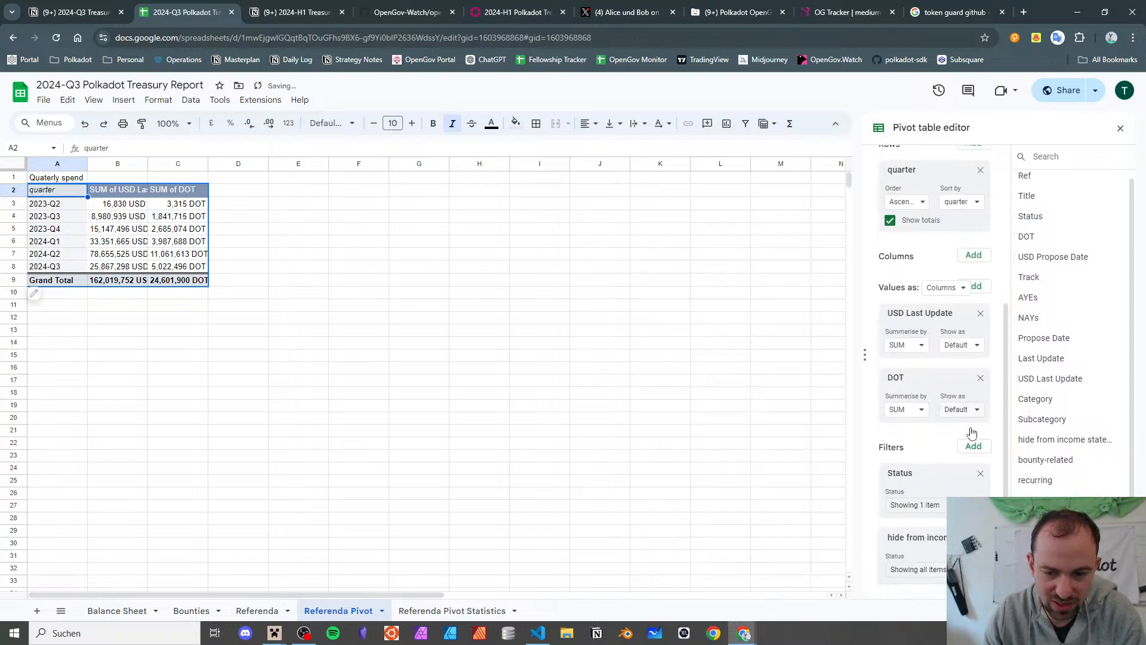
pyautogui.scroll(-1, 973, 435)
pyautogui.click(941, 567)
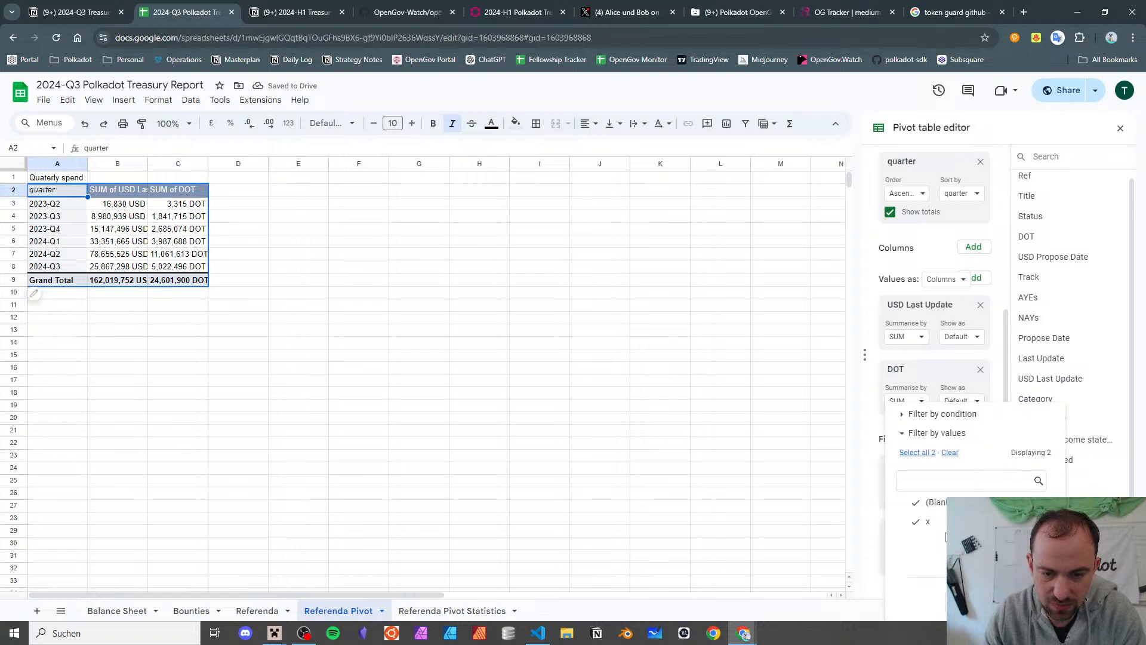
pyautogui.click(937, 502)
pyautogui.click(931, 522)
pyautogui.click(955, 504)
pyautogui.click(1023, 601)
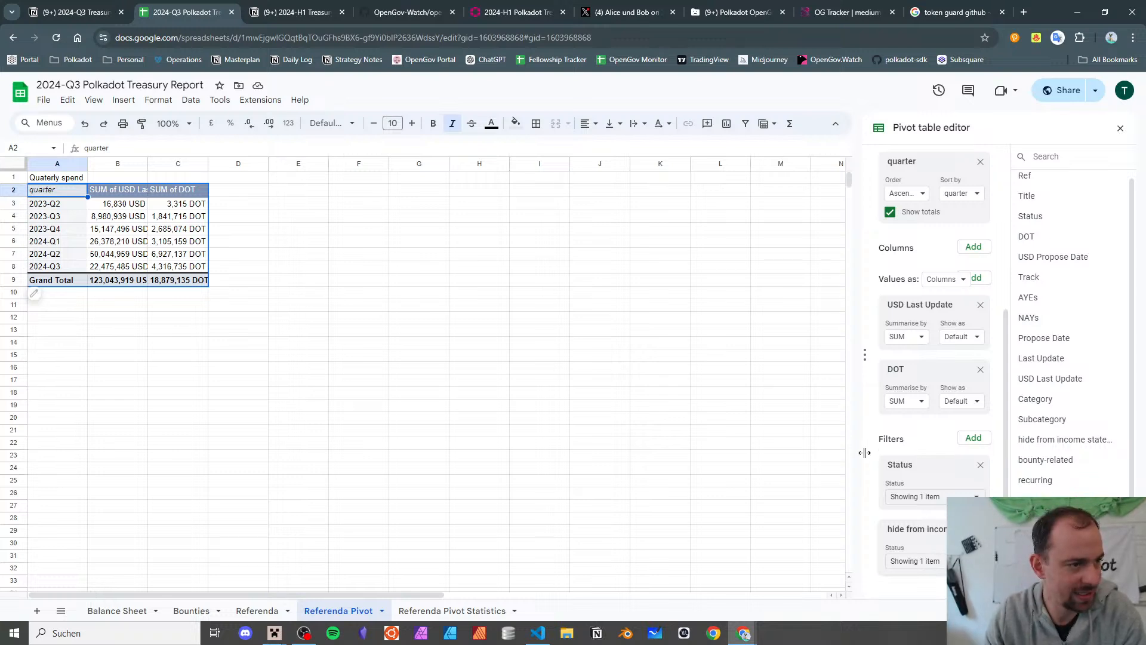
# - Add a quarter filter excluding 2023-Q2, giving totals of 123,027,089 USD and 18,875,820 DOT
pyautogui.click(973, 440)
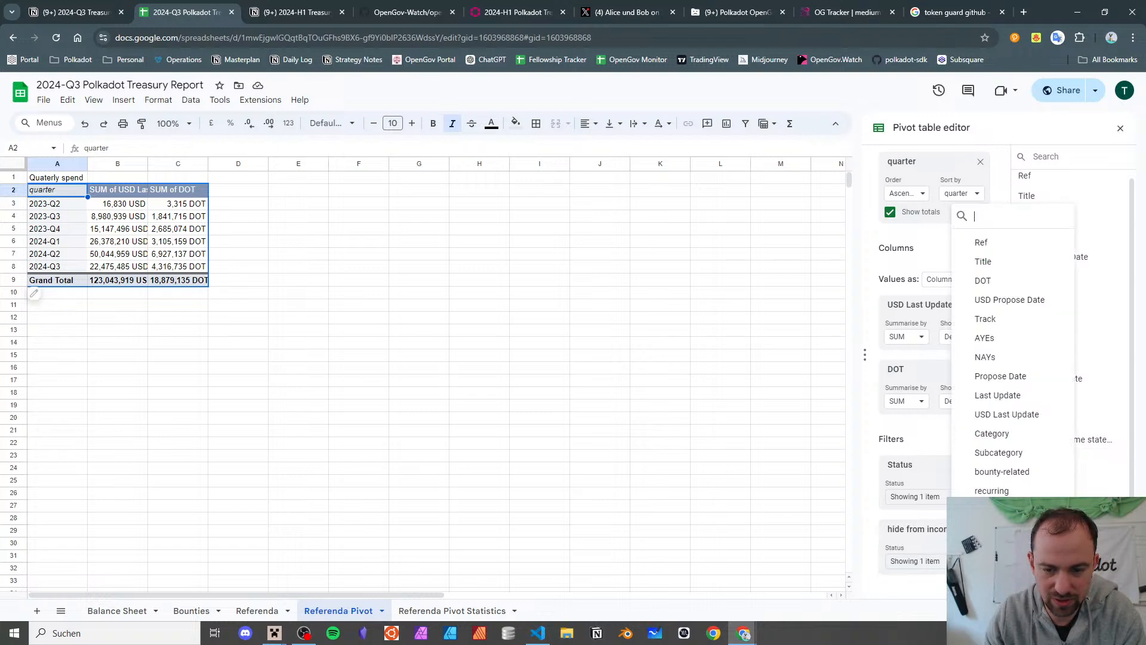
pyautogui.click(987, 509)
pyautogui.scroll(-1, 918, 484)
pyautogui.click(935, 561)
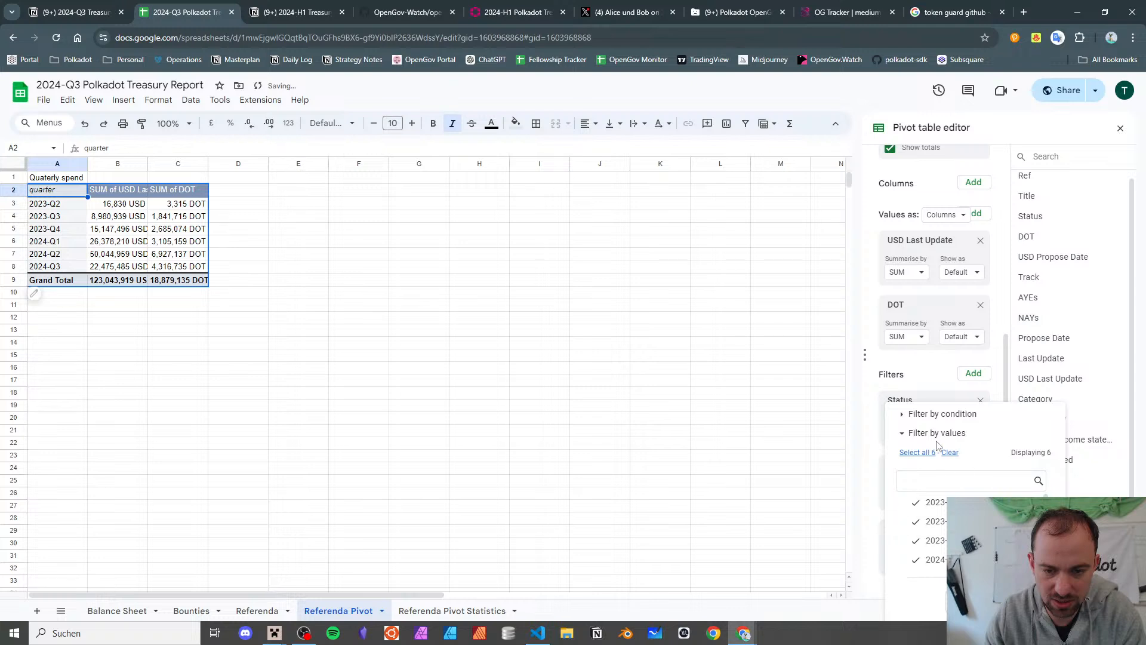
pyautogui.click(932, 503)
pyautogui.click(1025, 601)
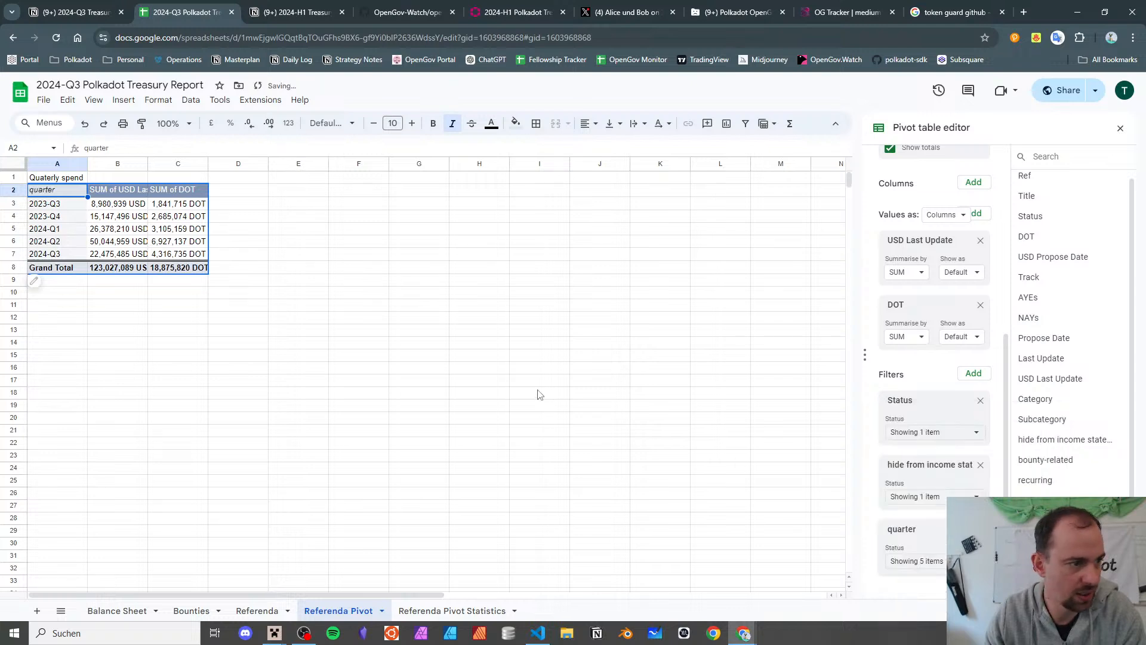
pyautogui.click(539, 393)
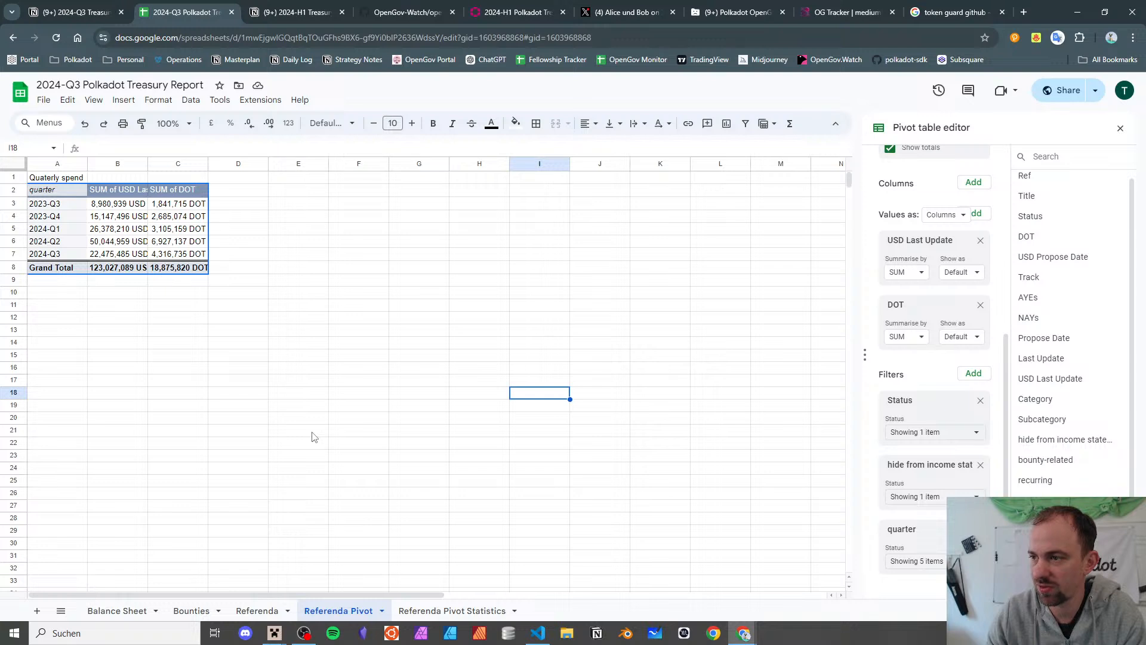
pyautogui.click(249, 319)
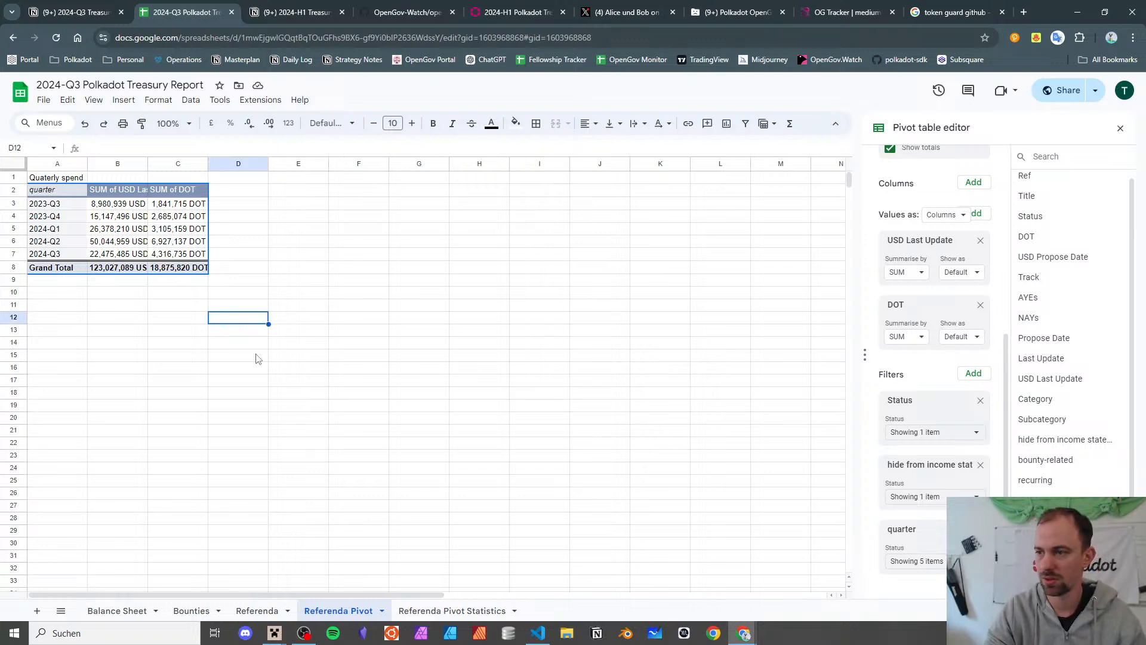
pyautogui.hotkey('ctrl', 'z')
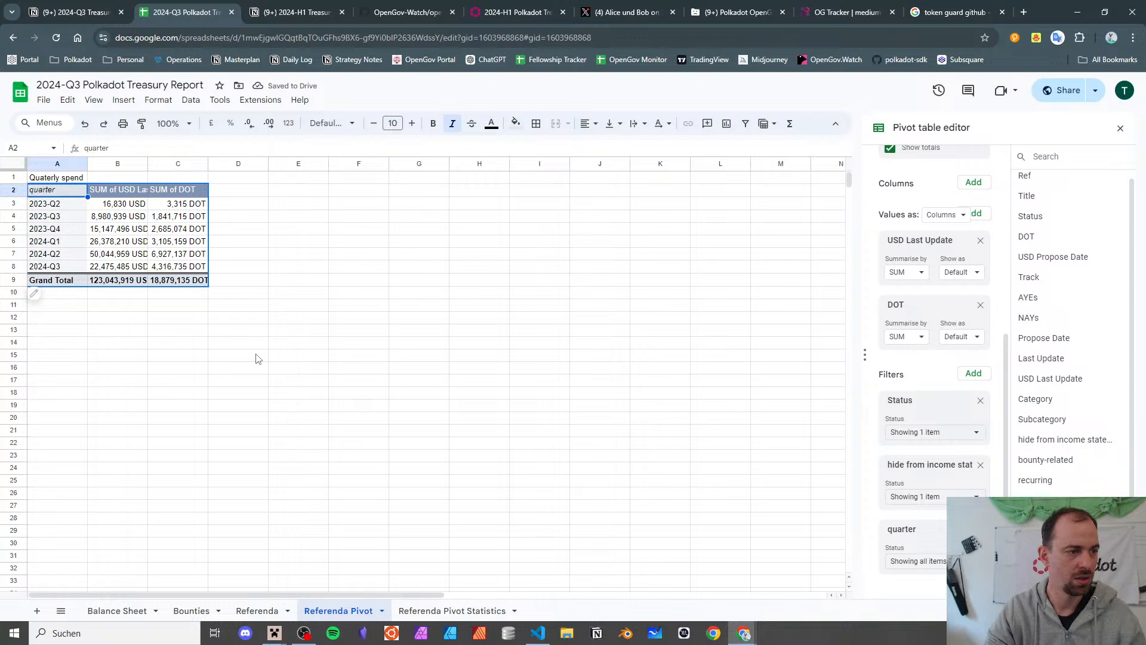
pyautogui.hotkey('ctrl', 'y')
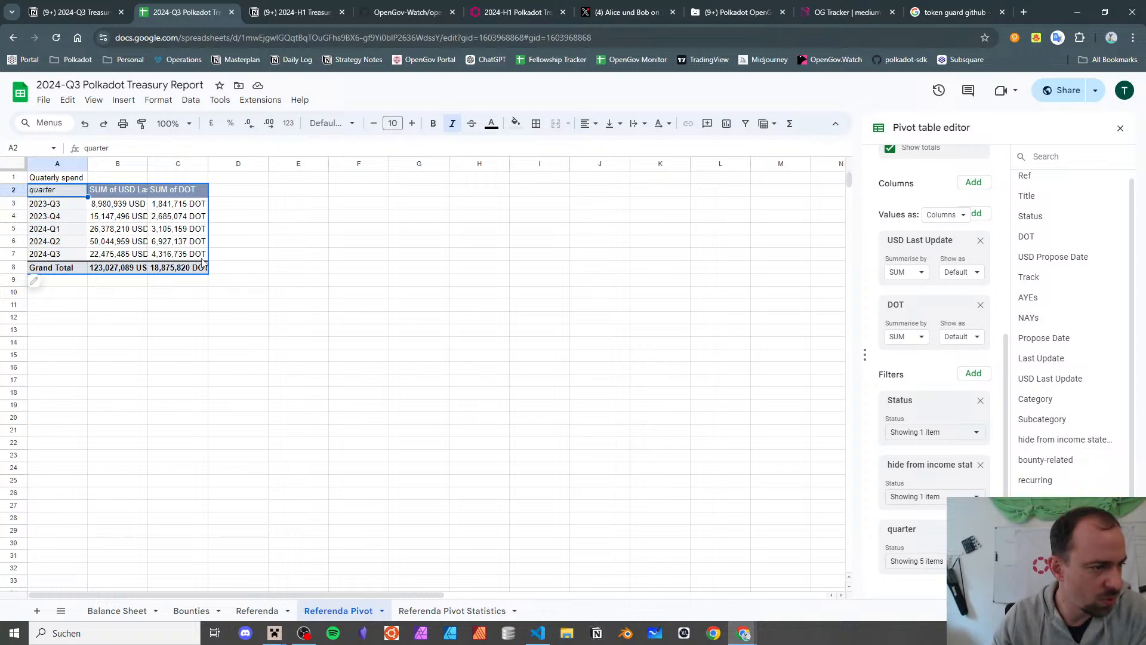
pyautogui.click(188, 244)
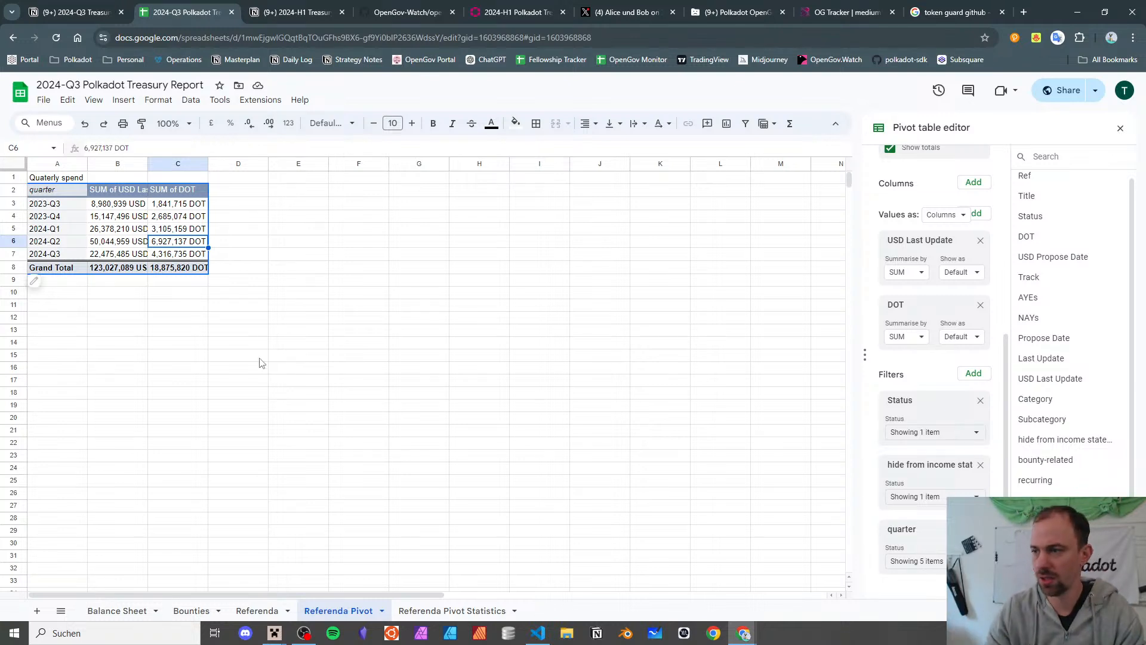
# - Auto-fit pivot columns B and C to show the full USD and DOT headers and values
pyautogui.click(108, 243)
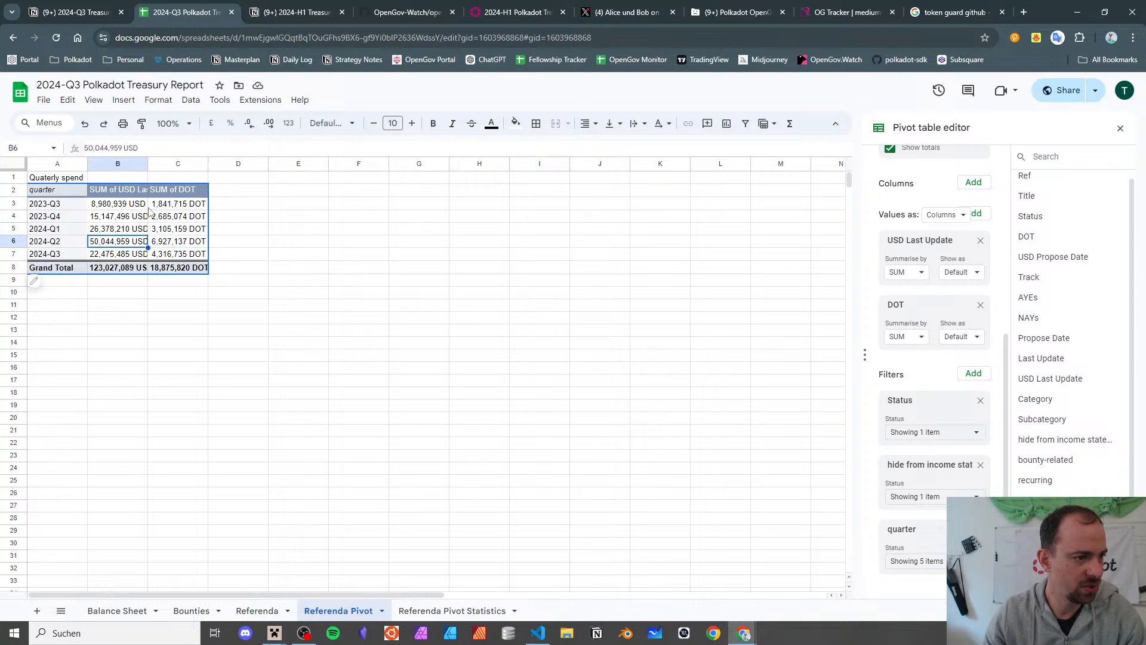
pyautogui.doubleClick(148, 164)
pyautogui.doubleClick(244, 164)
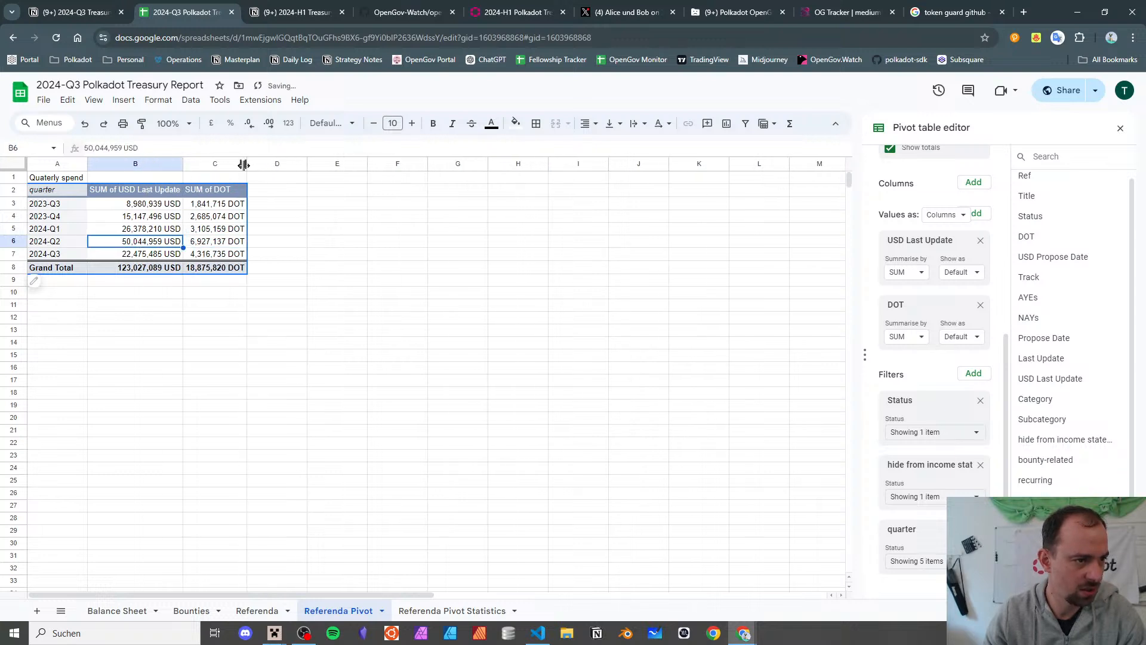
pyautogui.click(413, 293)
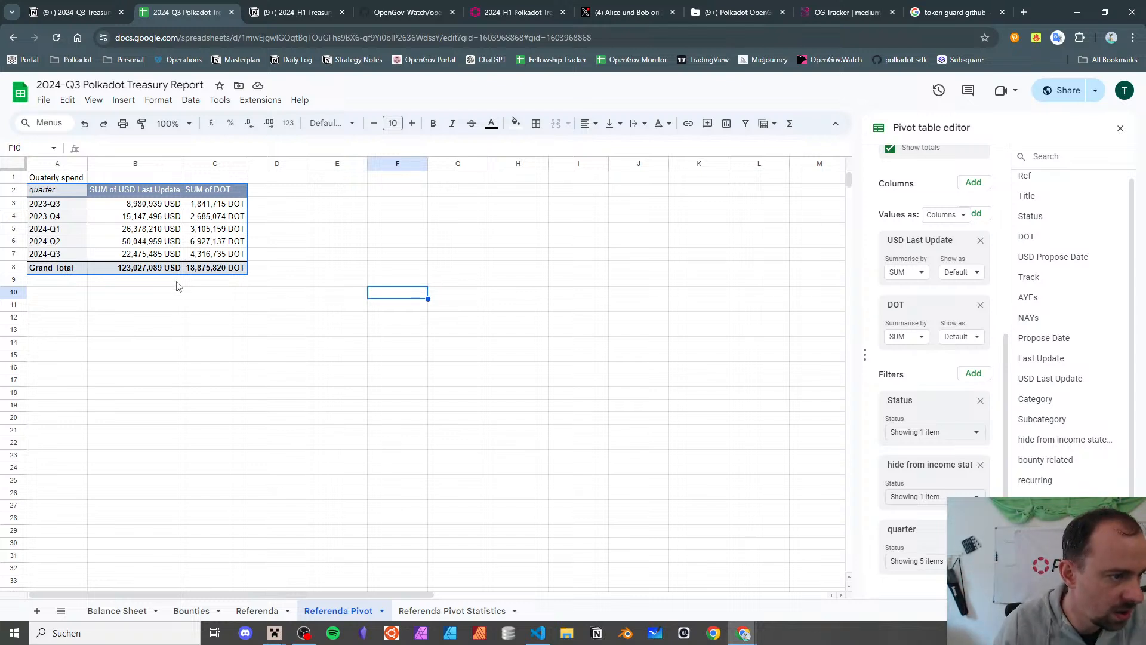
# - Check the 2024-Q2 and 2024-Q3 sums: 2024-Q3 is 22,475,485 USD and 4,316,735 DOT
pyautogui.click(188, 257)
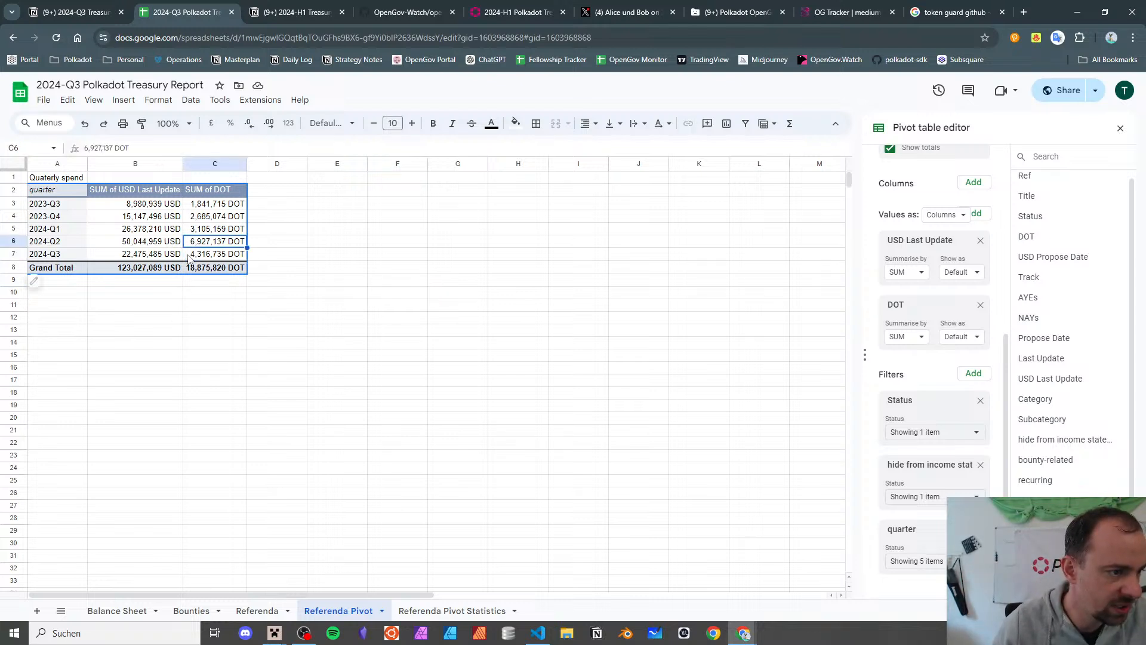
pyautogui.press('Up')
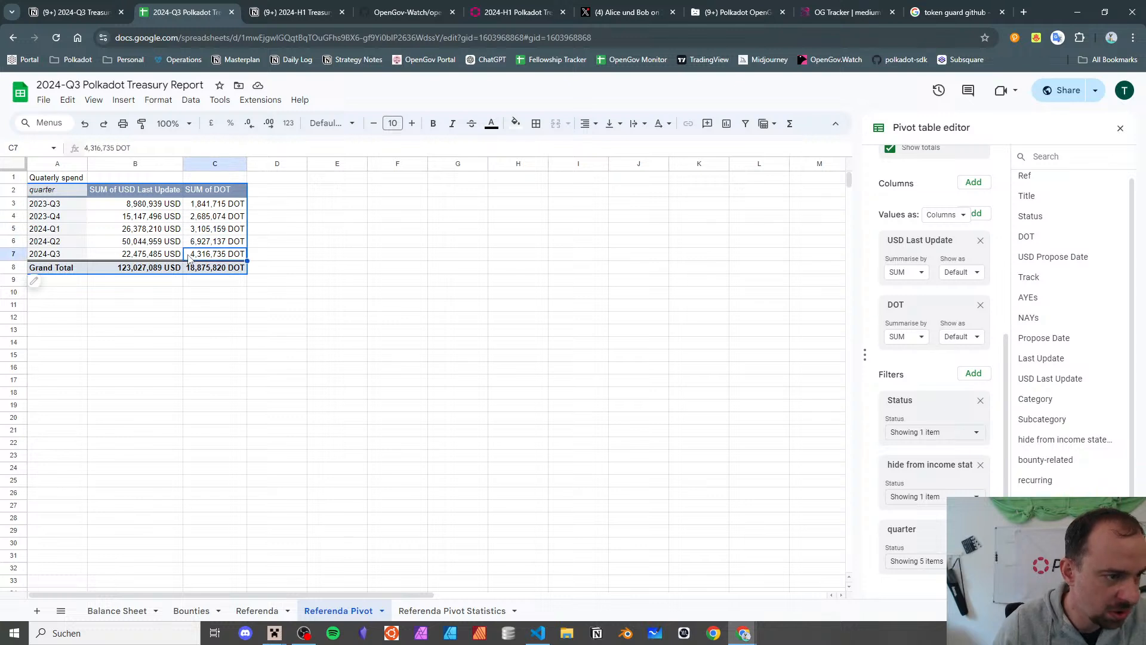
pyautogui.press('Down')
pyautogui.press('Left')
pyautogui.press('Right')
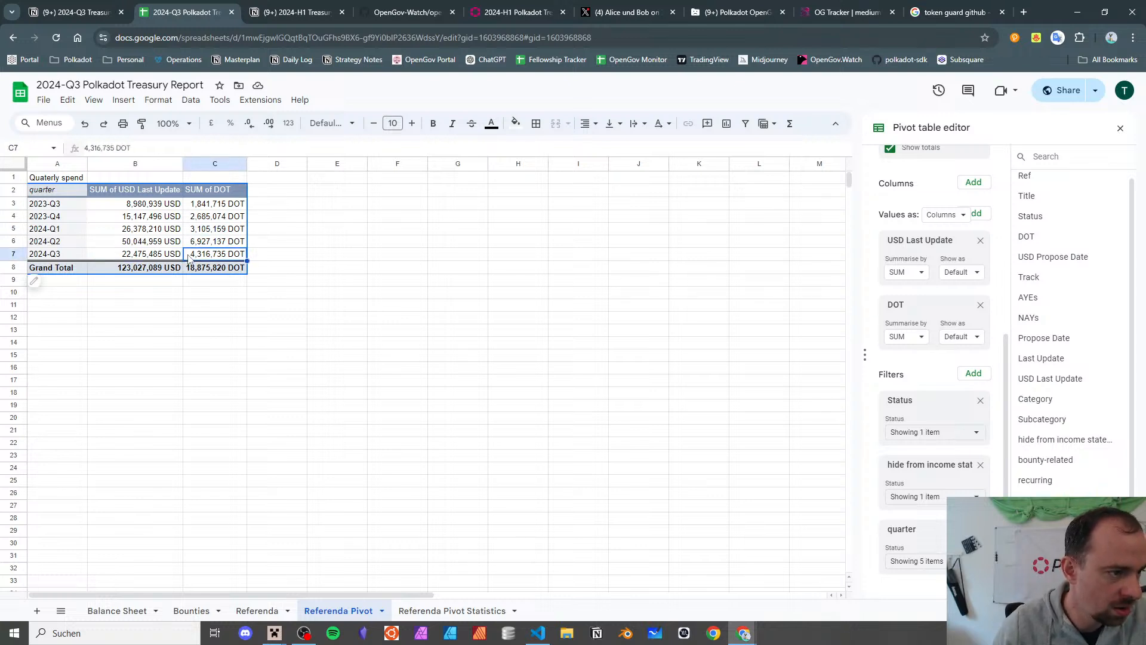
pyautogui.press('Up')
pyautogui.press('Down')
pyautogui.press('Left')
pyautogui.press('Up')
pyautogui.press('Down')
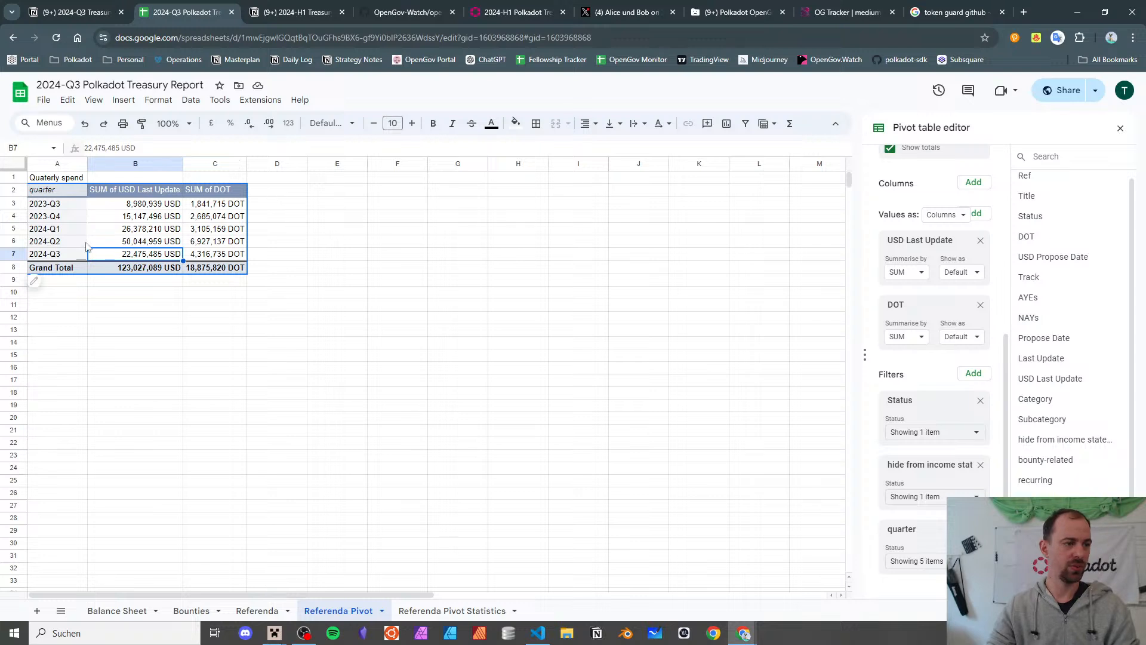
# - Enter the heading 'Monthly spend' in cell A12 below the quarterly pivot
pyautogui.click(59, 194)
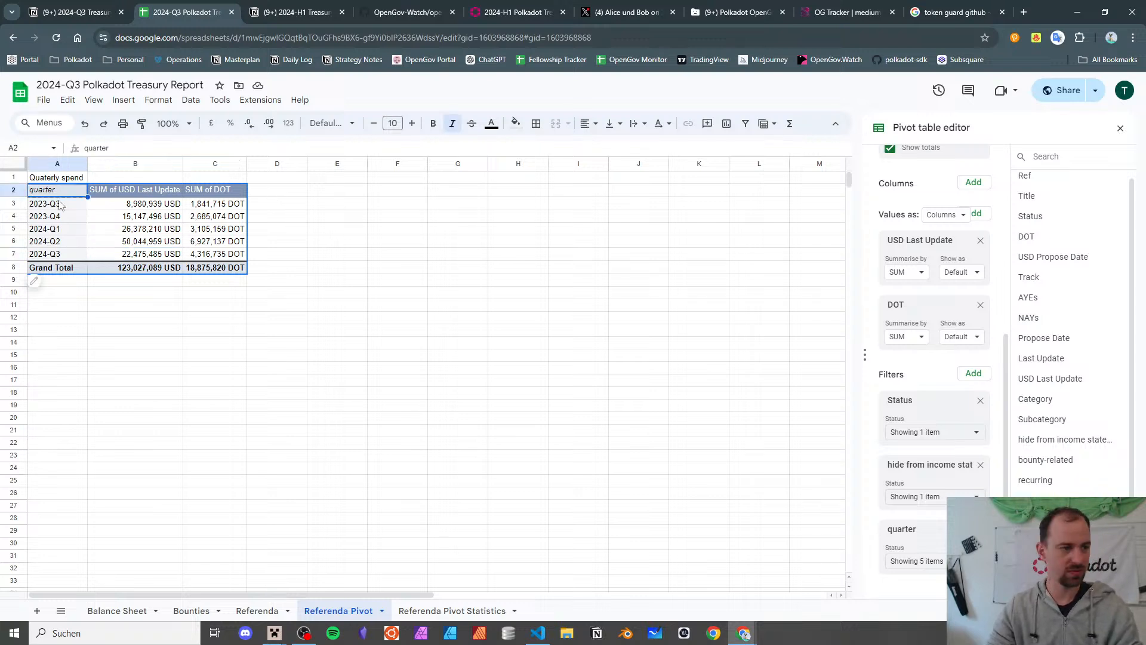
pyautogui.click(76, 318)
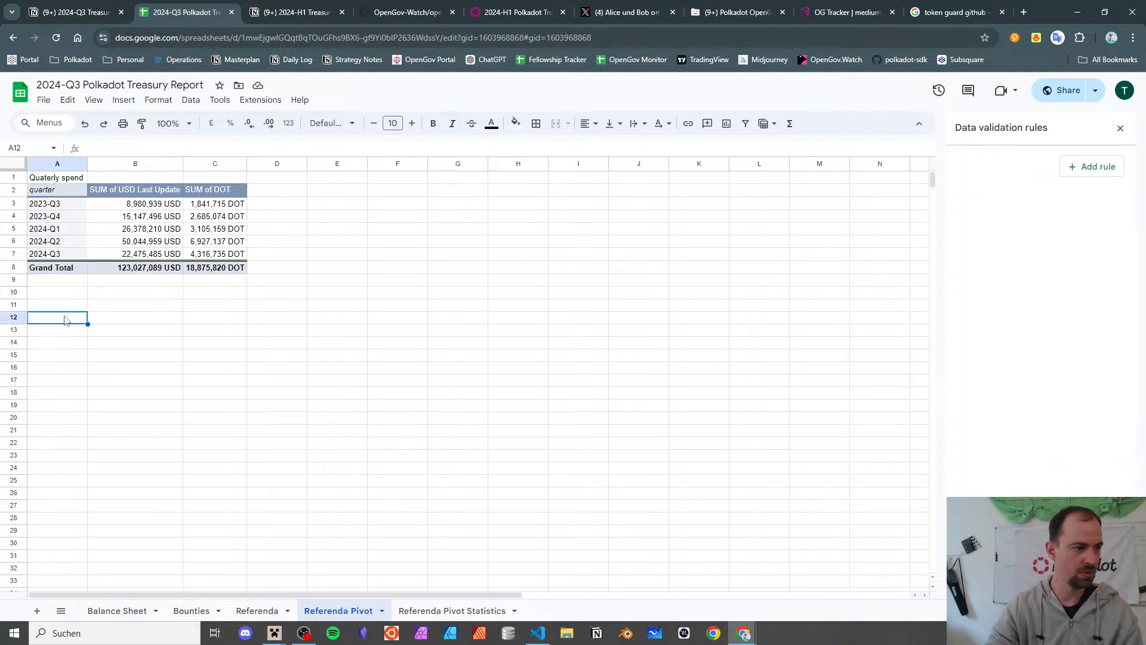
pyautogui.write('Monthly spend')
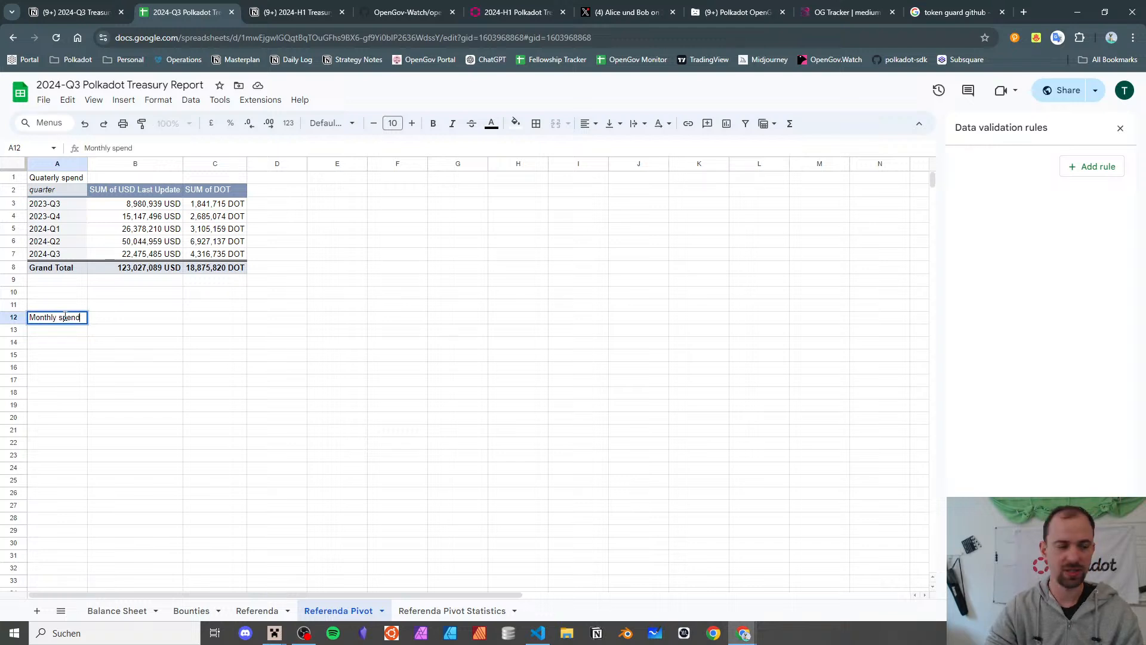
pyautogui.press('Return')
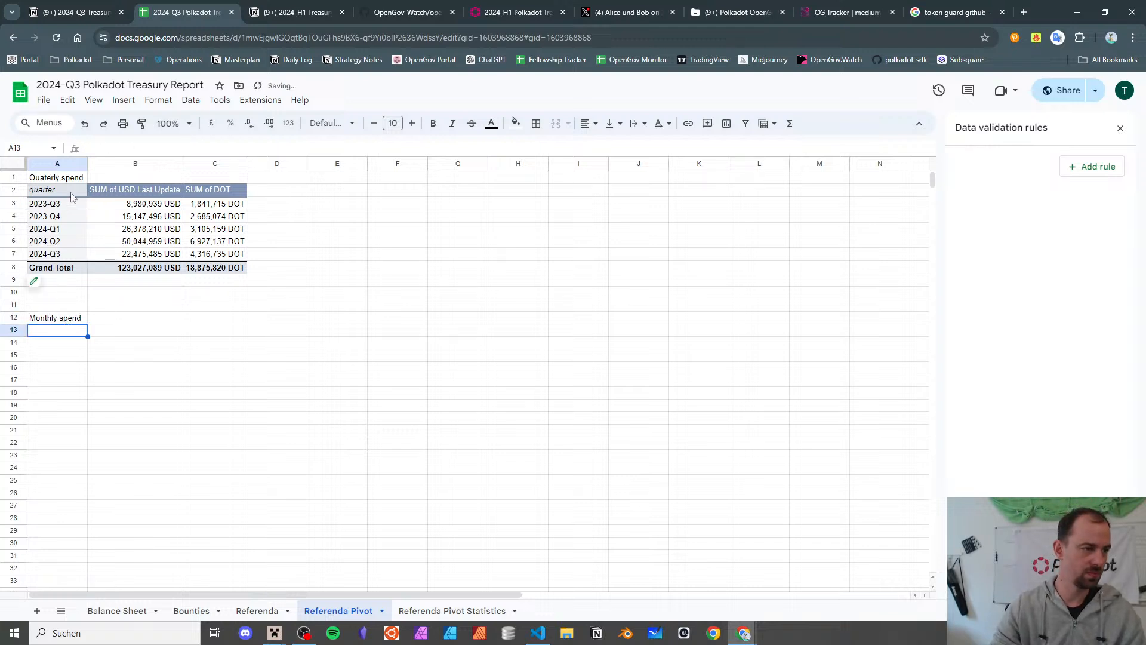
# - Paste a copy of the quarterly pivot table into cell A13
pyautogui.click(73, 196)
pyautogui.click(69, 330)
pyautogui.write('quarter\tSUM of USD Last Update\tSUM of DOT 2023-Q3\t8,980,939 USD\t1,841,715 DOT 2023-Q4\t15,147,496 USD\t2,685,074 DOT 2024-Q1\t26,378,210 USD\t3,105,159 DOT 2024-Q2\t50,044,959 USD\t6,927,137 DOT 2024-Q3\t22,475,485 USD\t4,316,735 DOT Grand Total\t123,027,089 USD\t18,875,820 DOT')
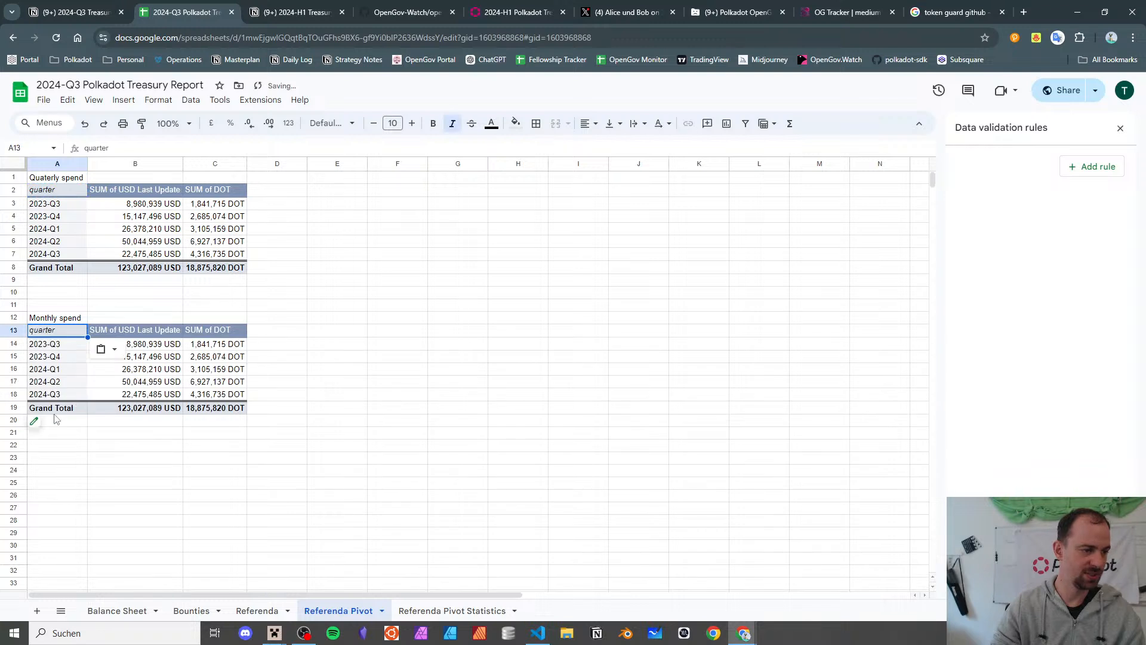
# - Remove the quarter rows from the copied pivot, leaving only total USD and DOT sums
pyautogui.click(38, 426)
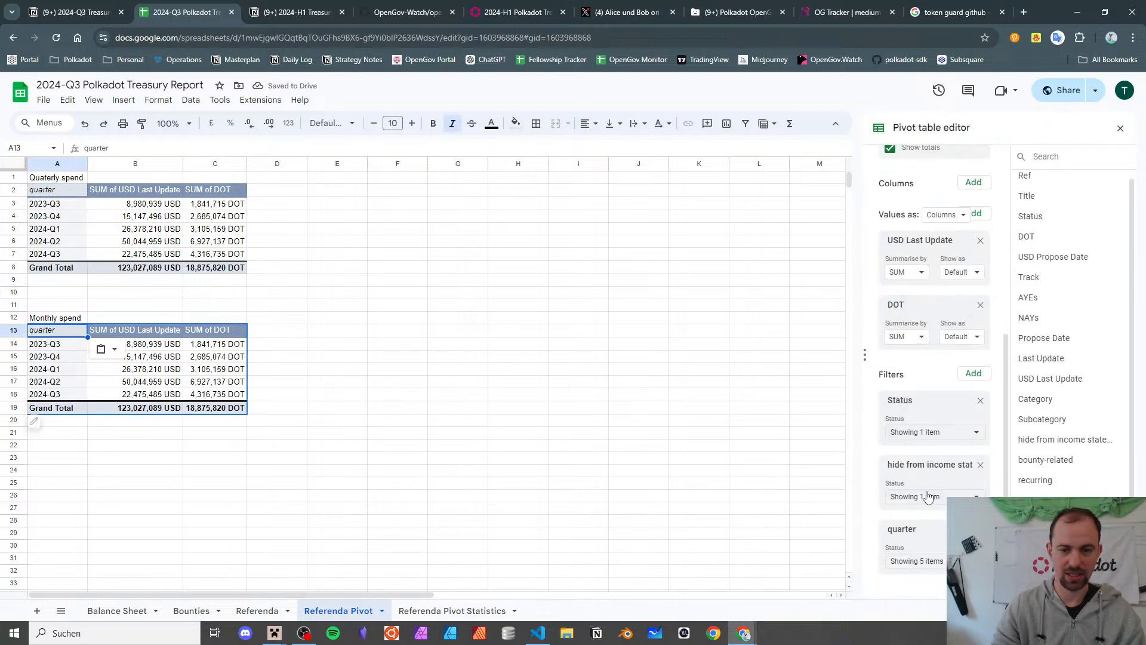
pyautogui.click(980, 529)
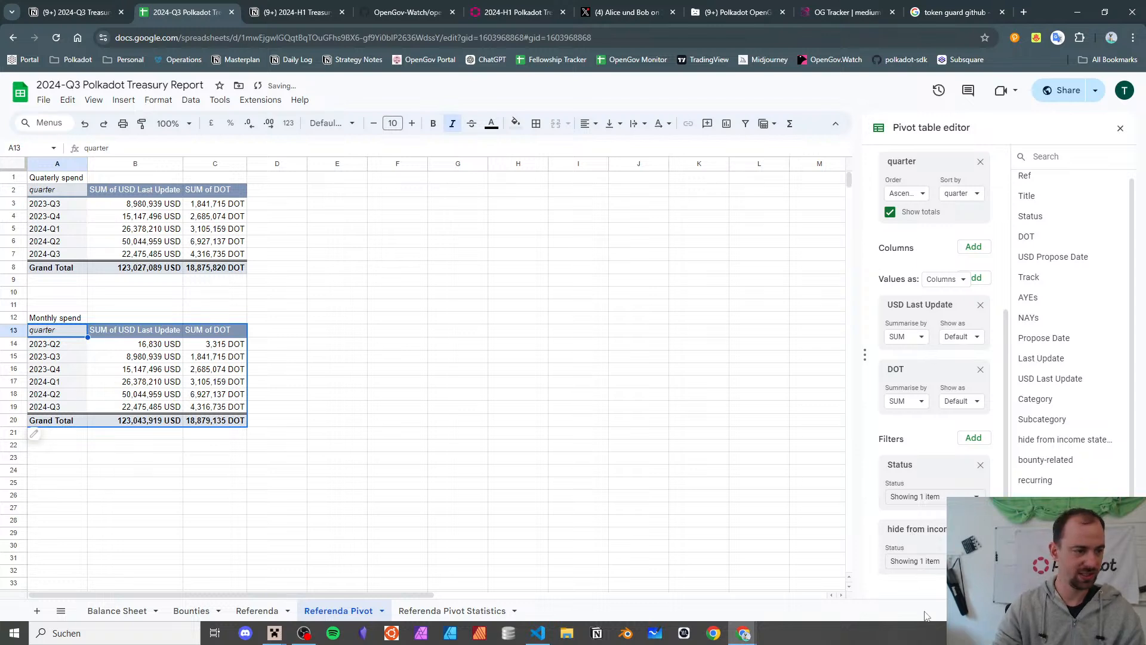
pyautogui.click(490, 537)
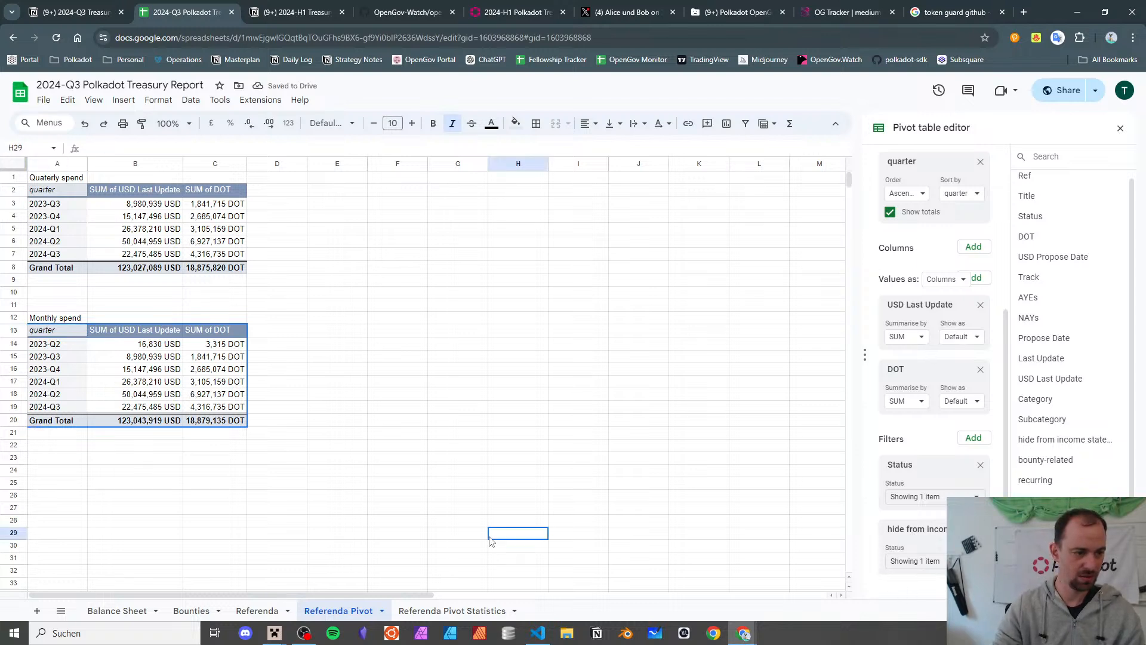
pyautogui.hotkey('ctrl', 'z')
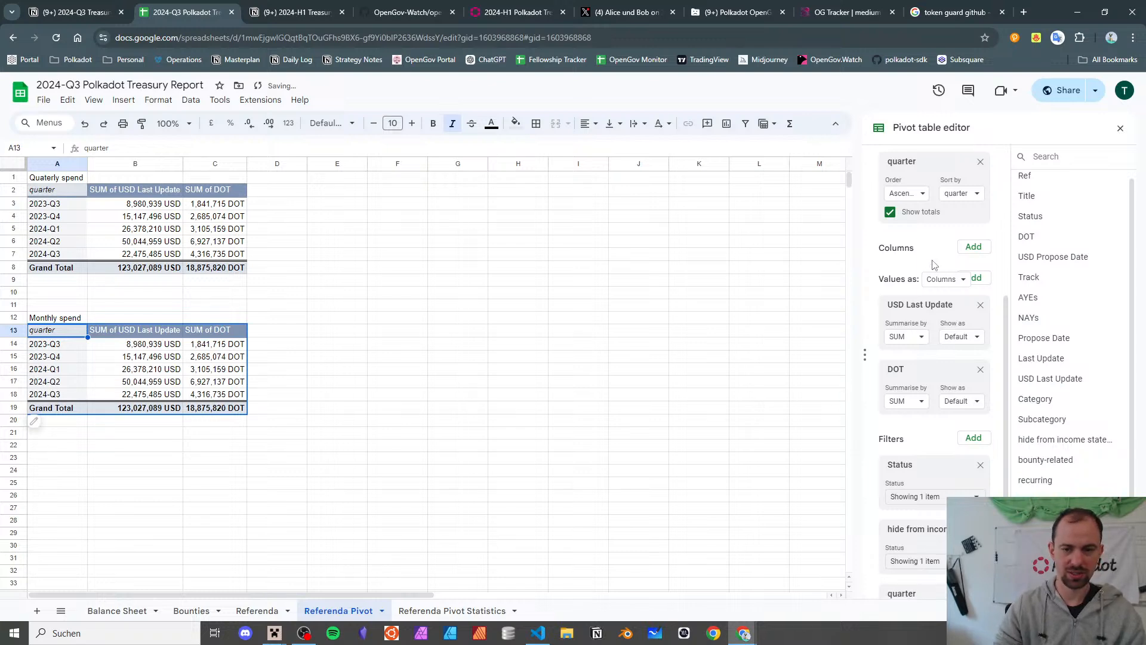
pyautogui.scroll(6, 934, 265)
pyautogui.scroll(-4, 934, 265)
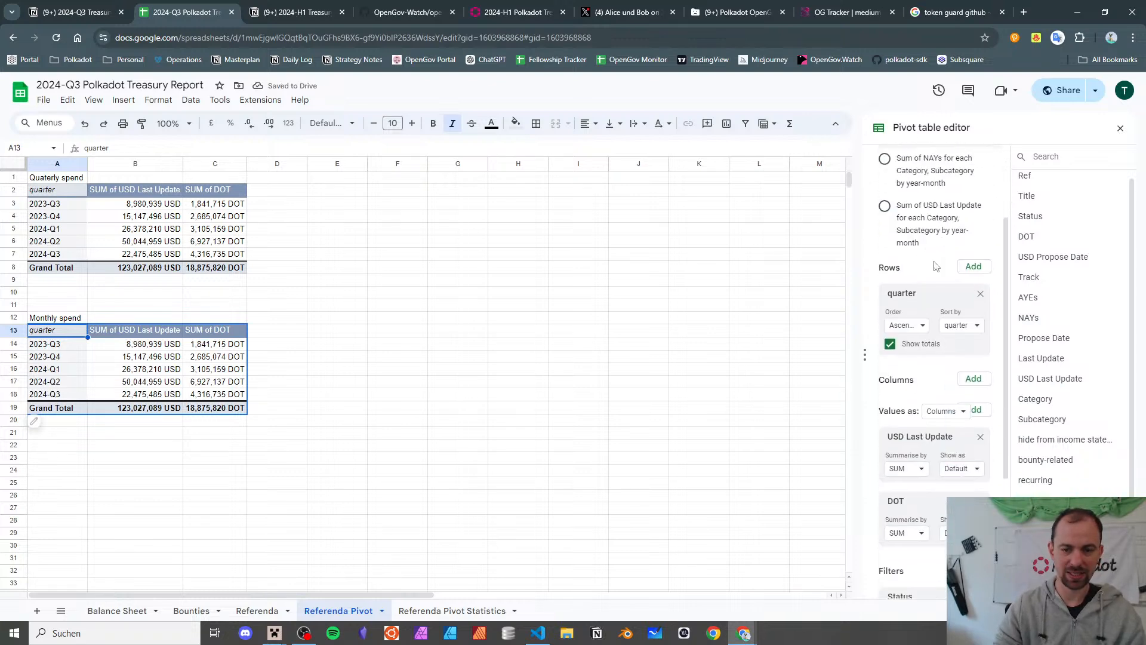
pyautogui.click(980, 293)
# - Group the copied pivot's rows by year-month, then select the 2024-07 to 2024-09 USD and DOT sums
pyautogui.click(979, 268)
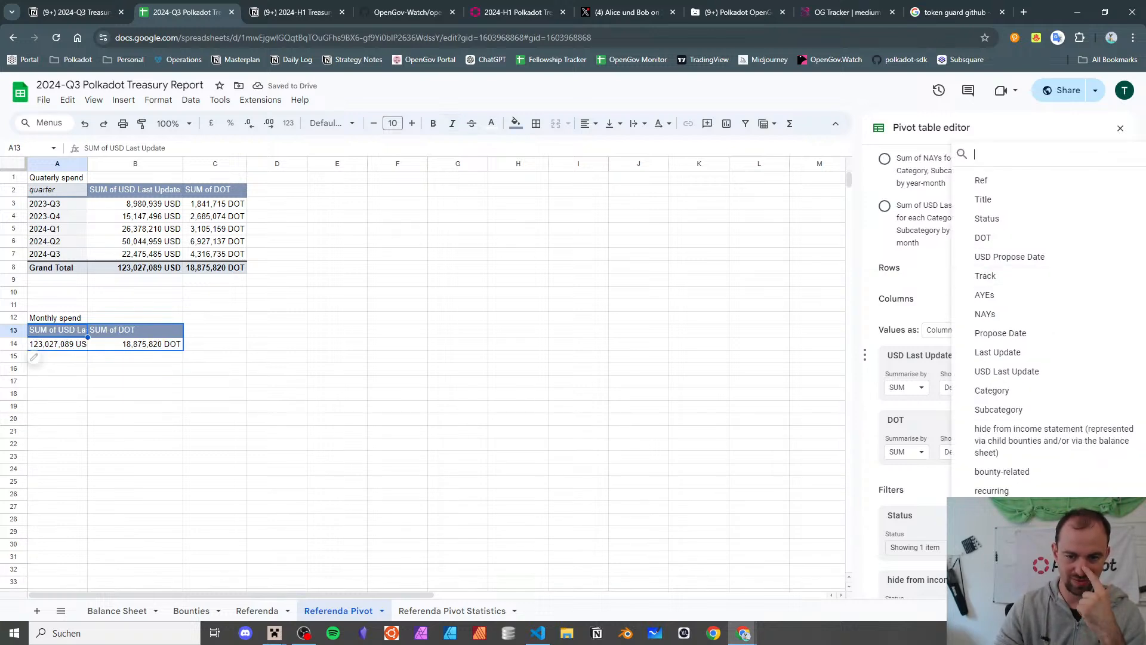
pyautogui.click(996, 561)
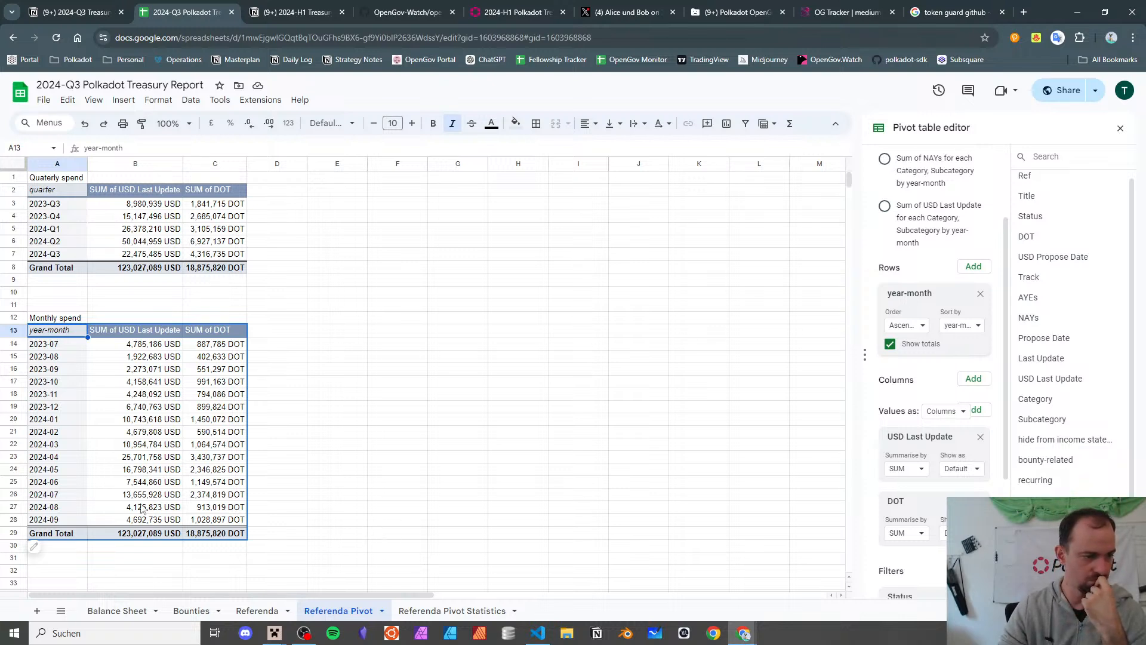
pyautogui.moveTo(138, 494); pyautogui.dragTo(206, 521)
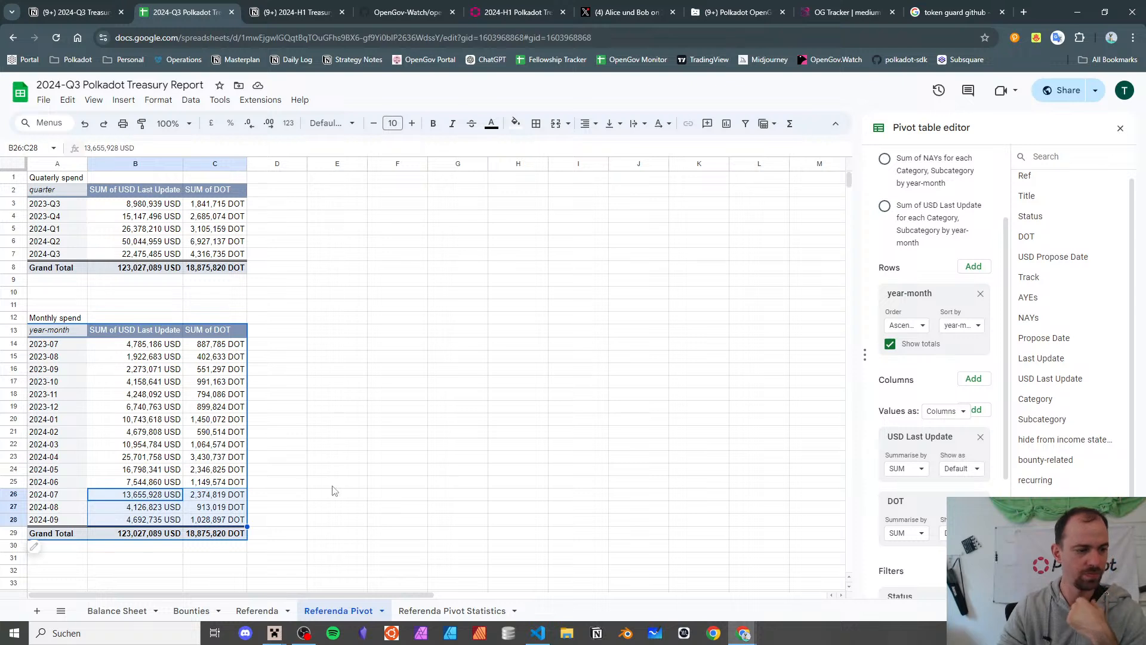
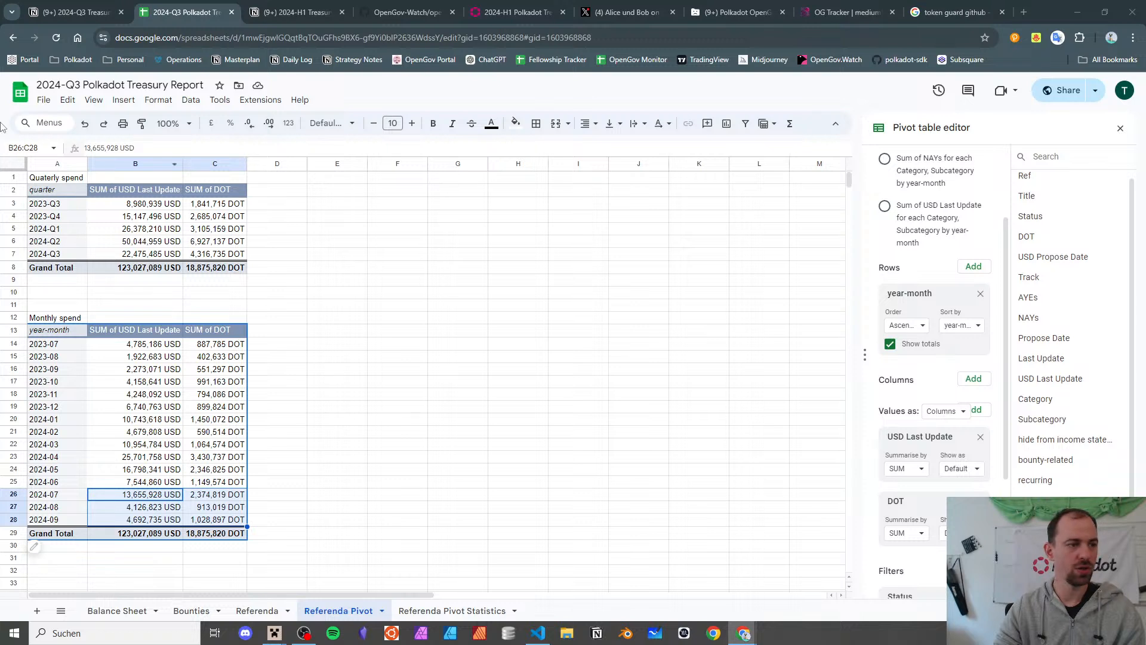
# - Title E1 'Gov2 All Time Categories' and paste a copy of the quarterly pivot table into E2
pyautogui.click(53, 181)
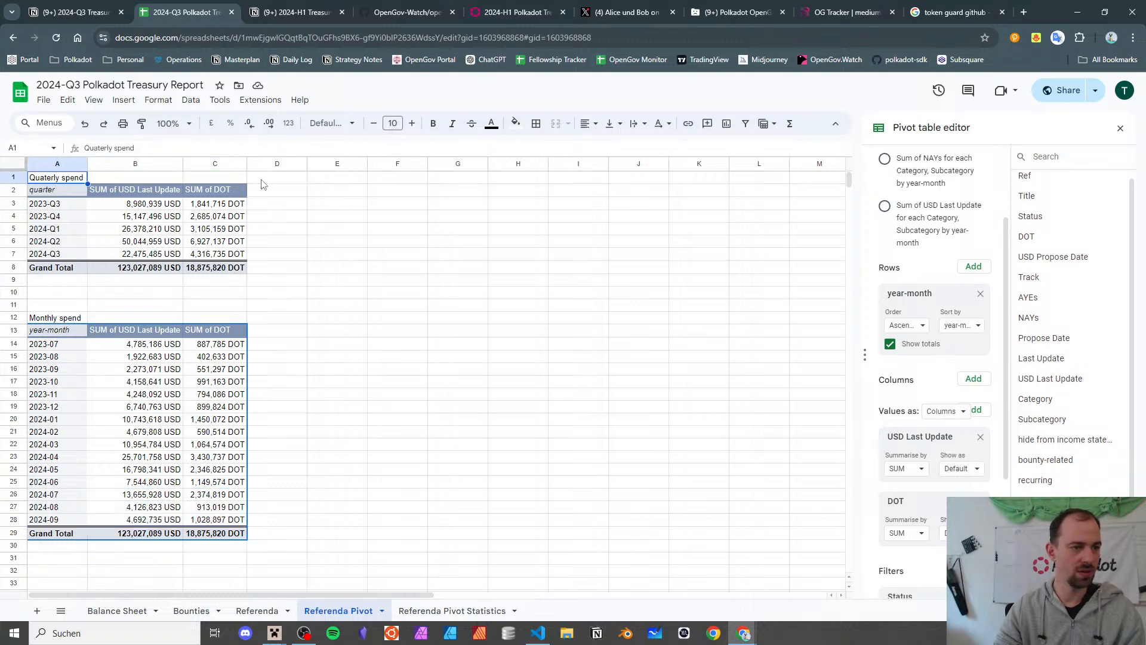
pyautogui.hotkey('ctrl', 'c')
pyautogui.click(336, 178)
pyautogui.write('Gov')
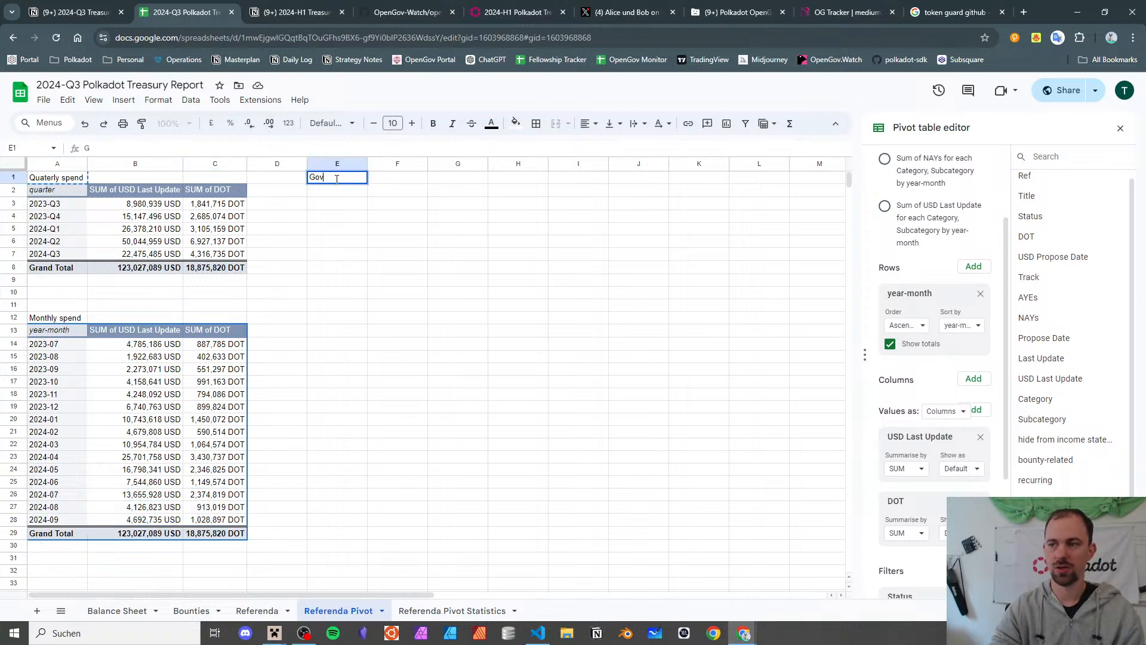
pyautogui.write(' 2')
pyautogui.write('2 All')
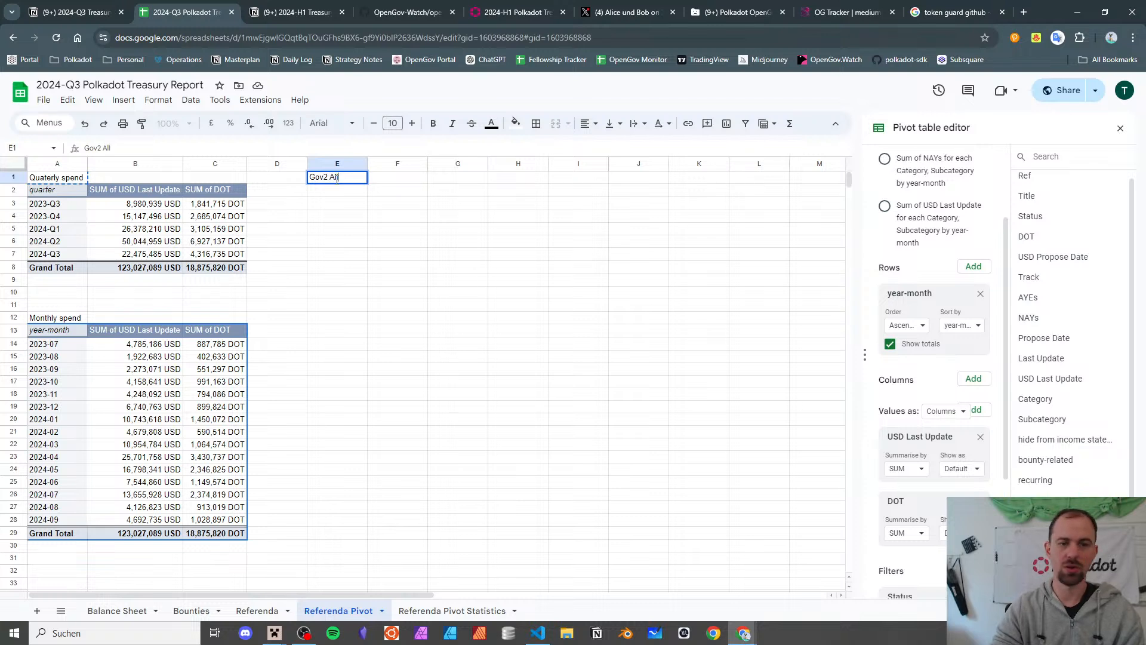
pyautogui.write(' Time Categories')
pyautogui.press('Return')
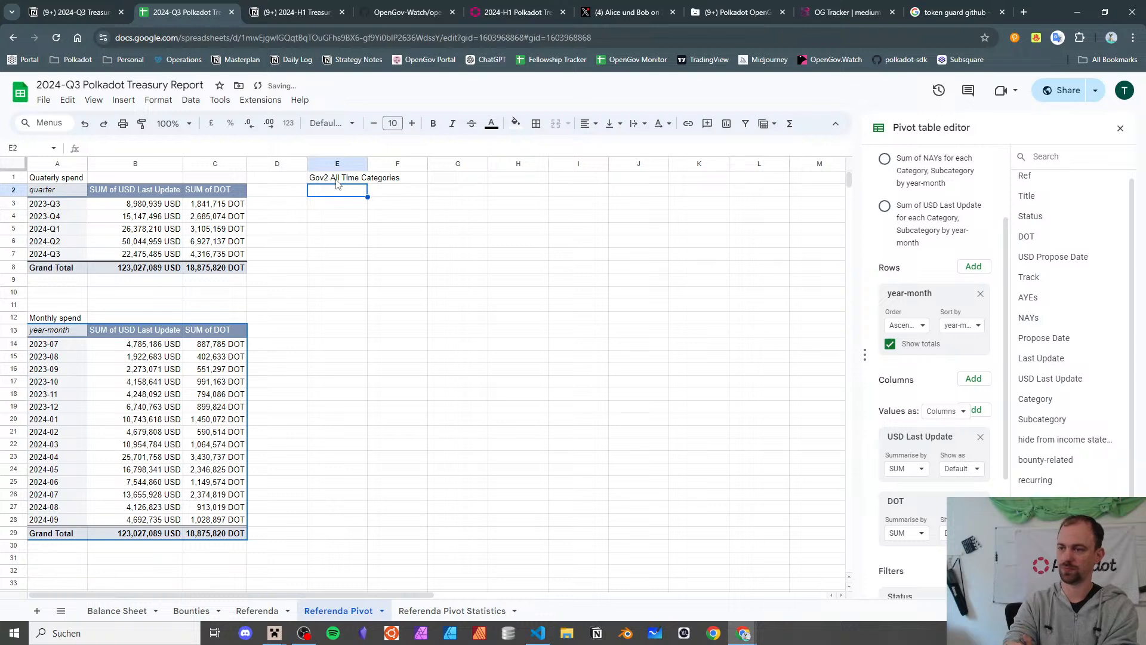
pyautogui.press('Home')
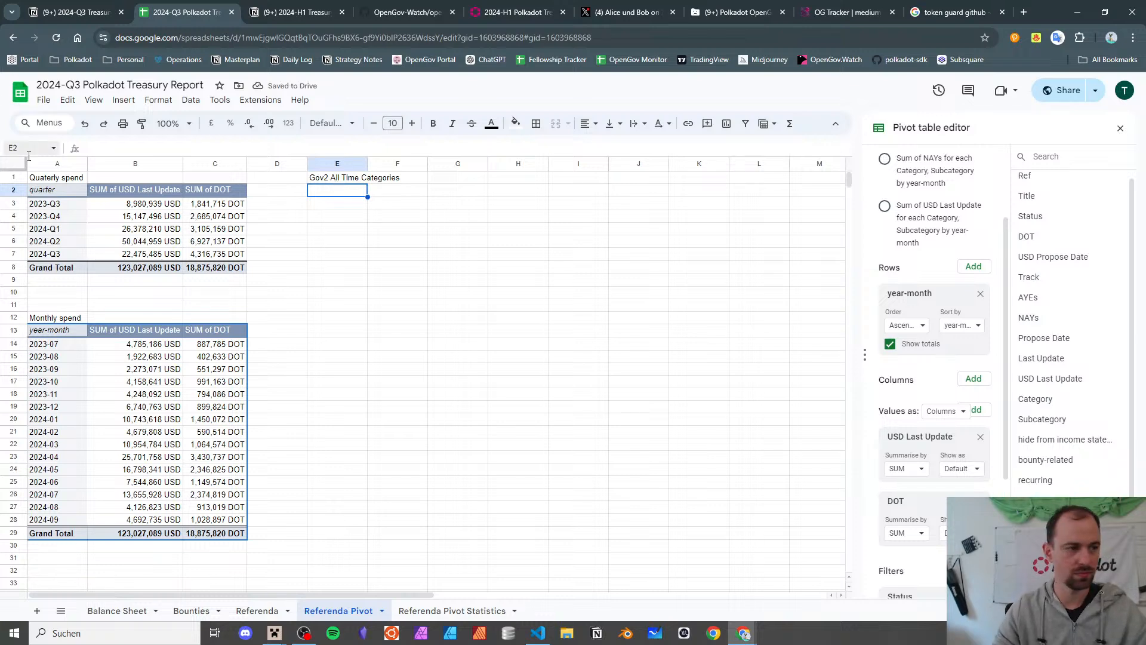
pyautogui.click(360, 196)
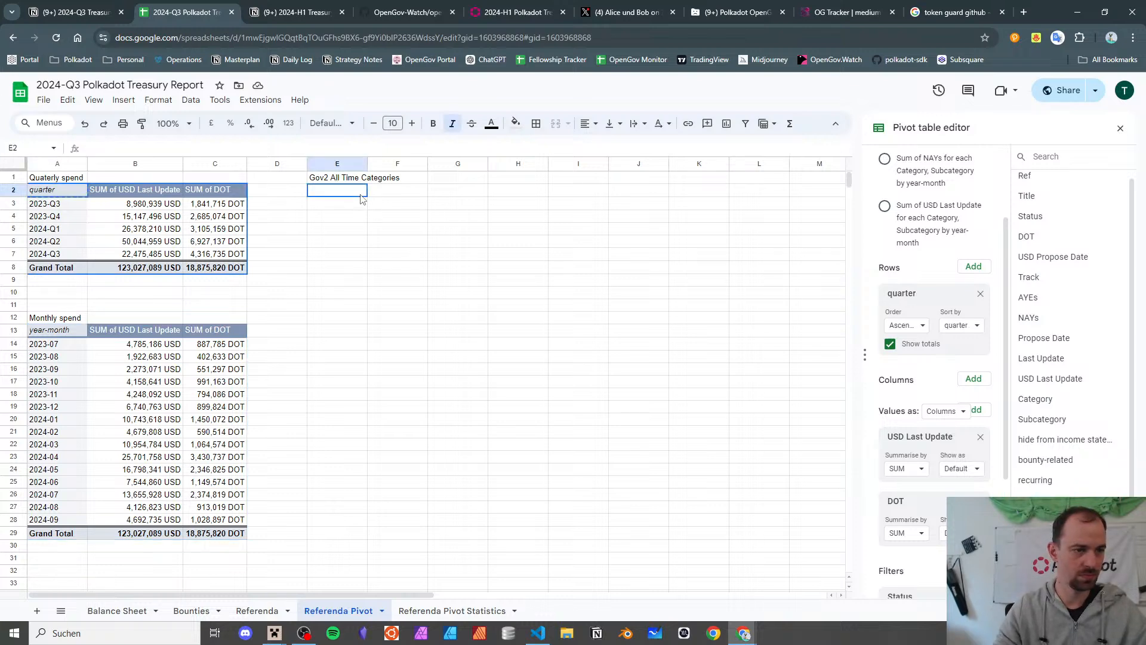
pyautogui.hotkey('ctrl', 'v')
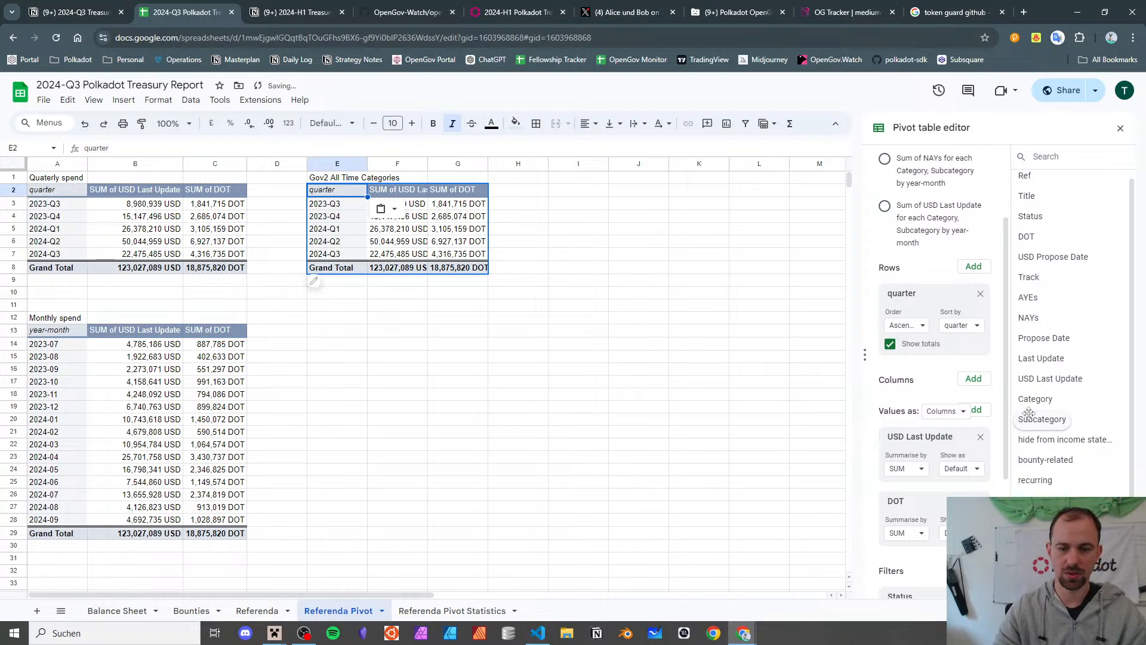
# - Replace the copied pivot's quarter rows with Category, then select the blank-category 1,802,773 USD total
pyautogui.click(979, 293)
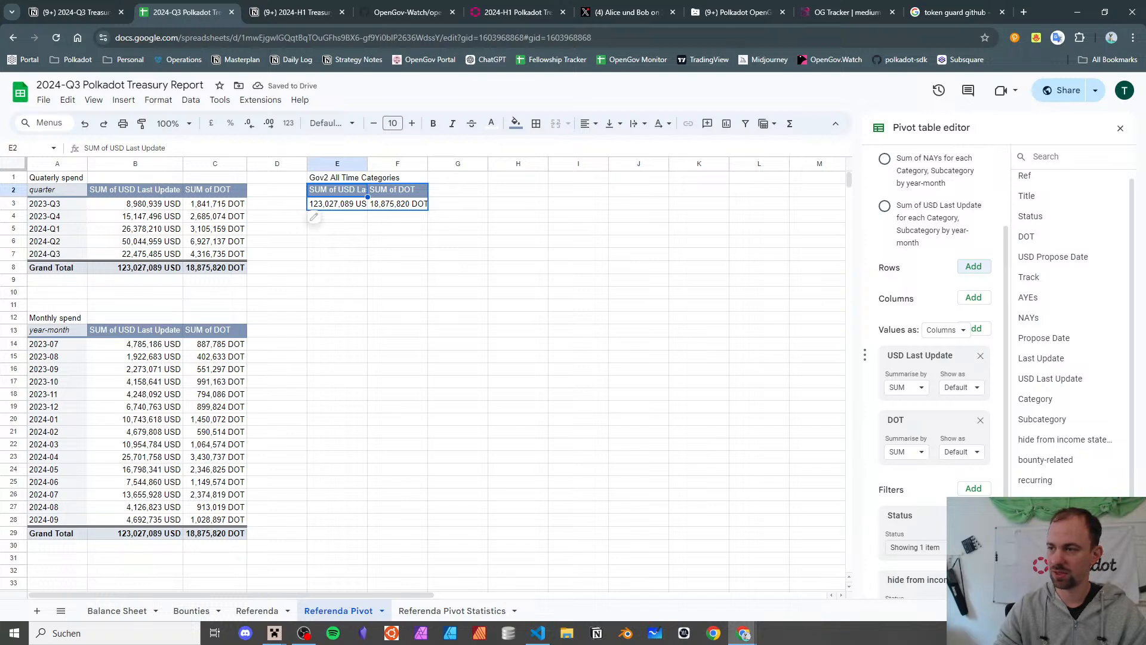
pyautogui.click(973, 267)
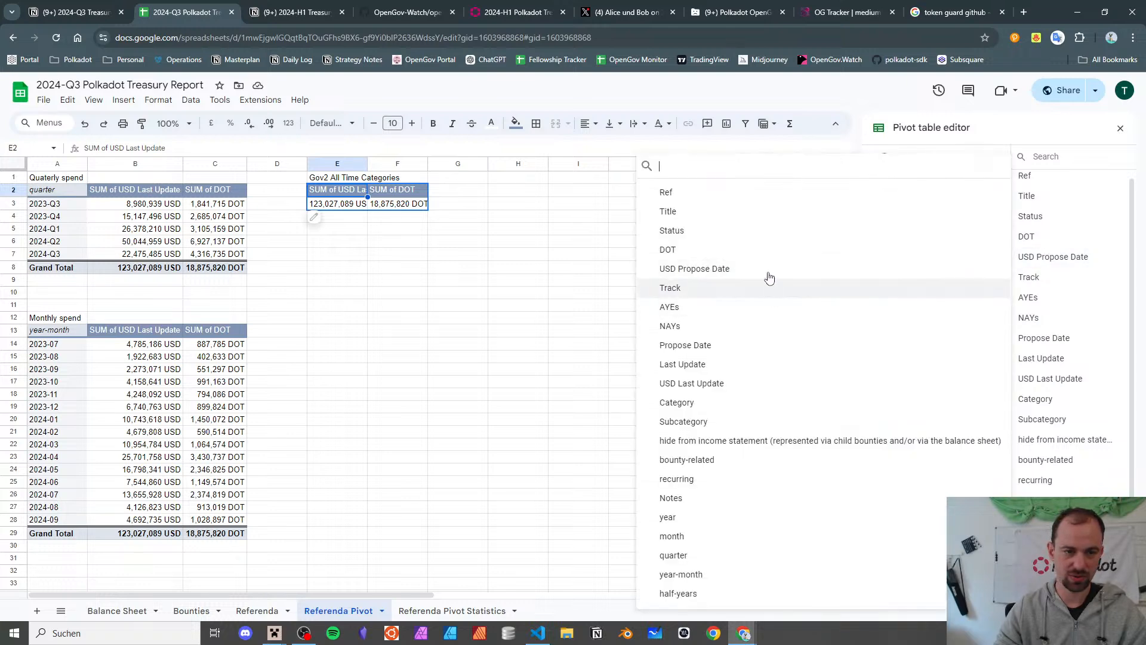
pyautogui.click(742, 411)
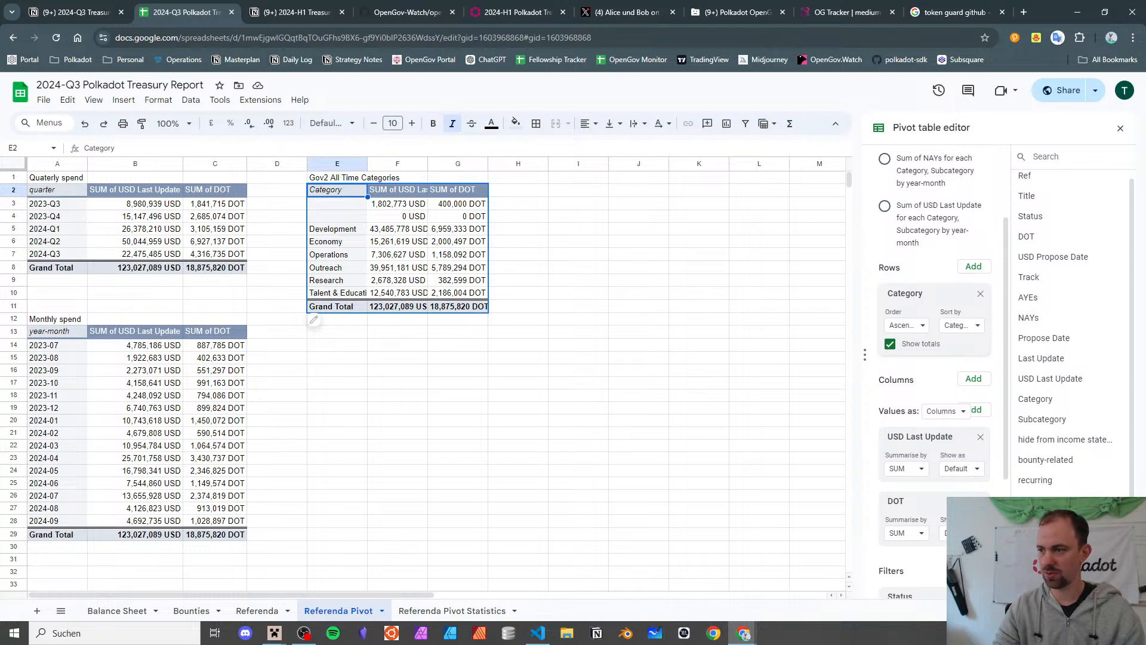
pyautogui.click(549, 310)
pyautogui.click(398, 205)
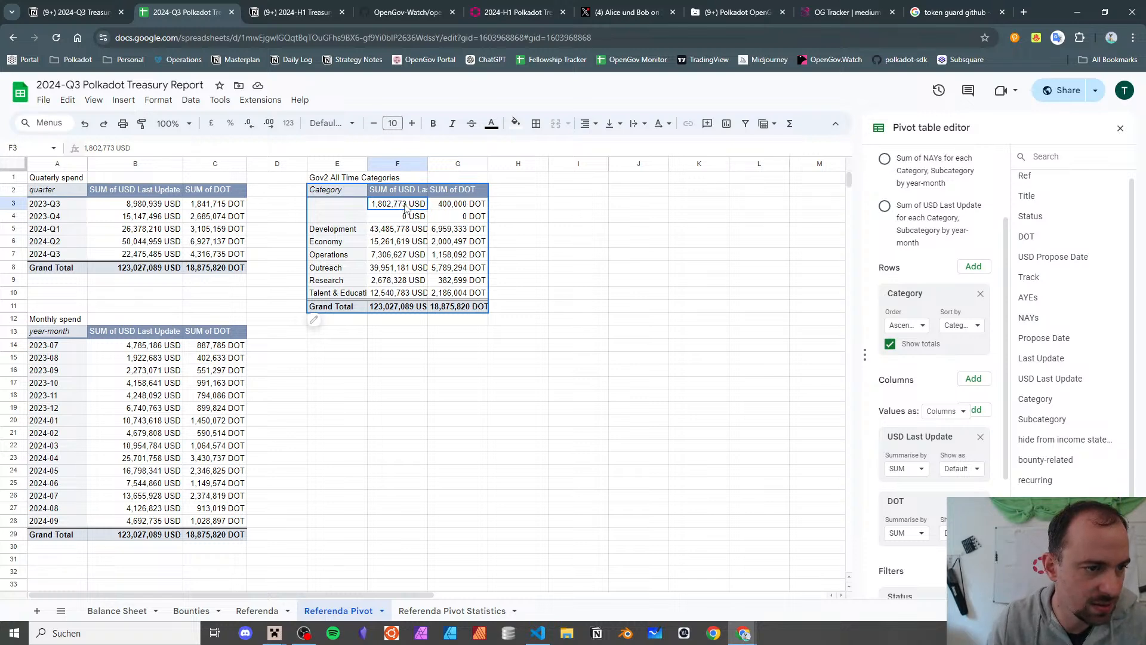
# - Drill into the 1,802,773 USD uncategorised total, tracing it to referendum 968, Dot Play Bounty
pyautogui.doubleClick(404, 207)
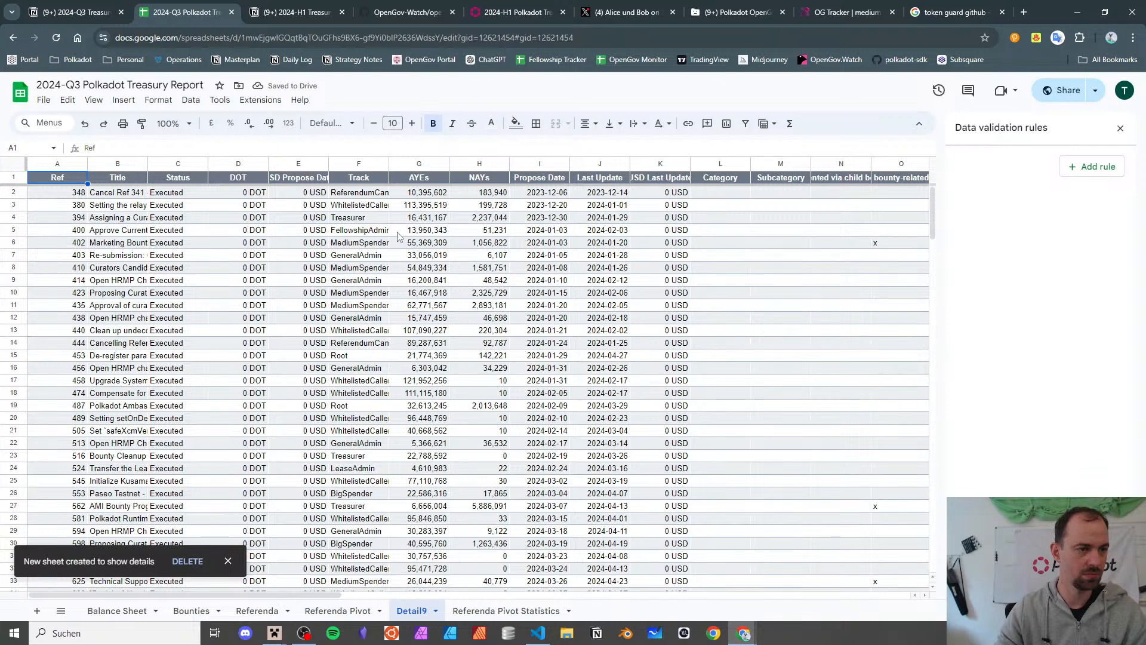
pyautogui.scroll(-20, 399, 236)
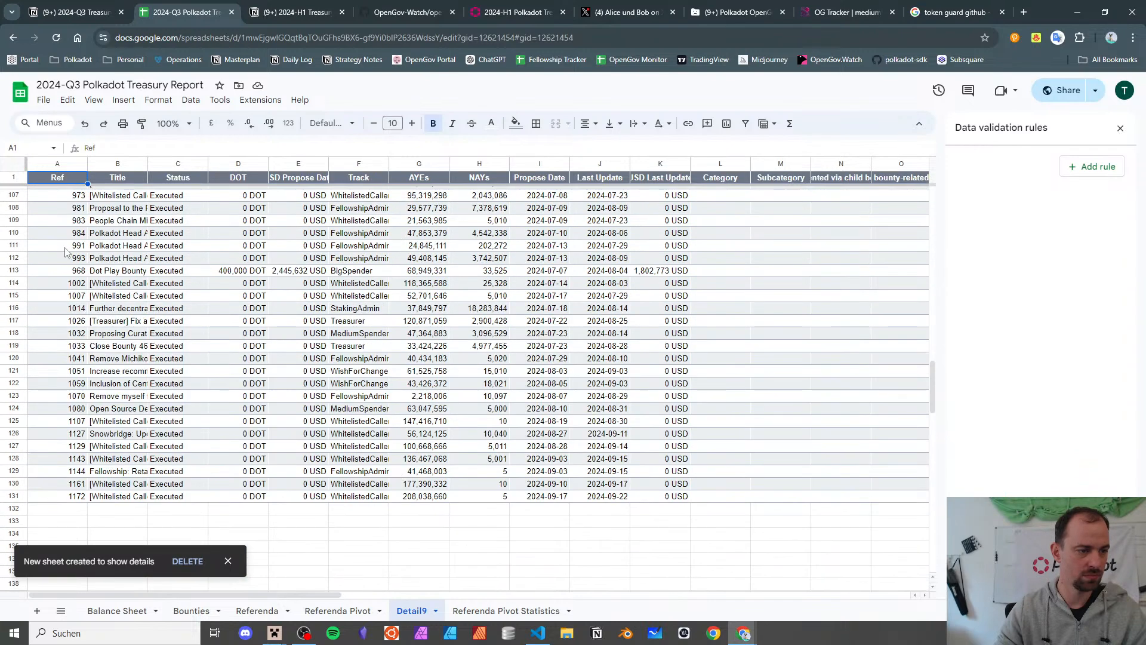
pyautogui.click(101, 272)
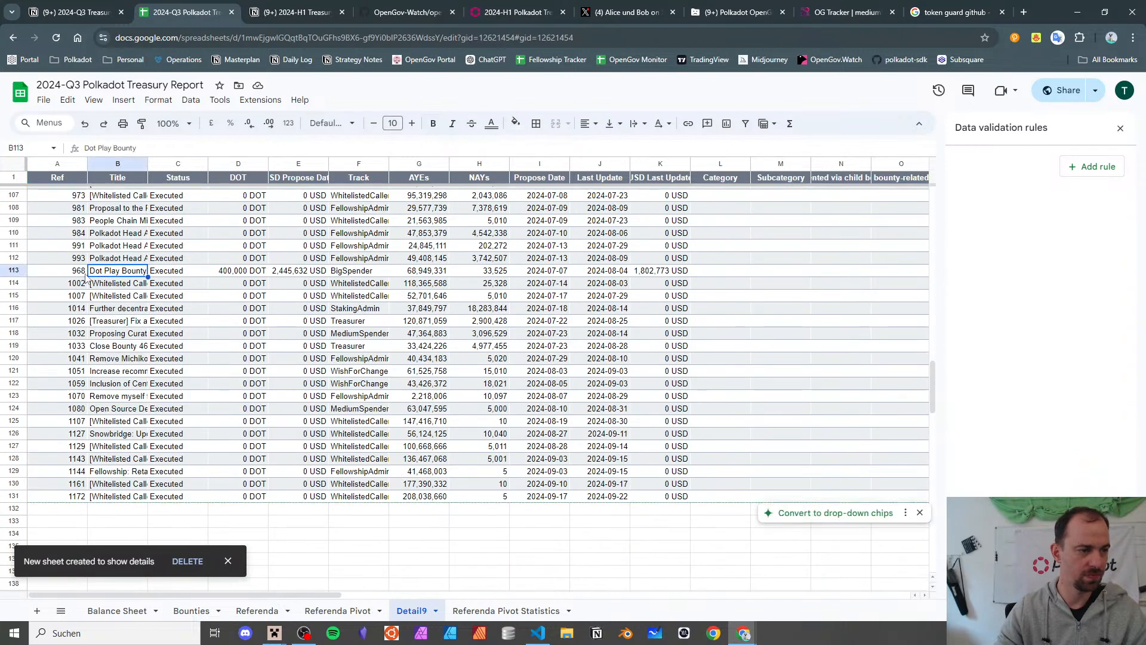
pyautogui.click(85, 276)
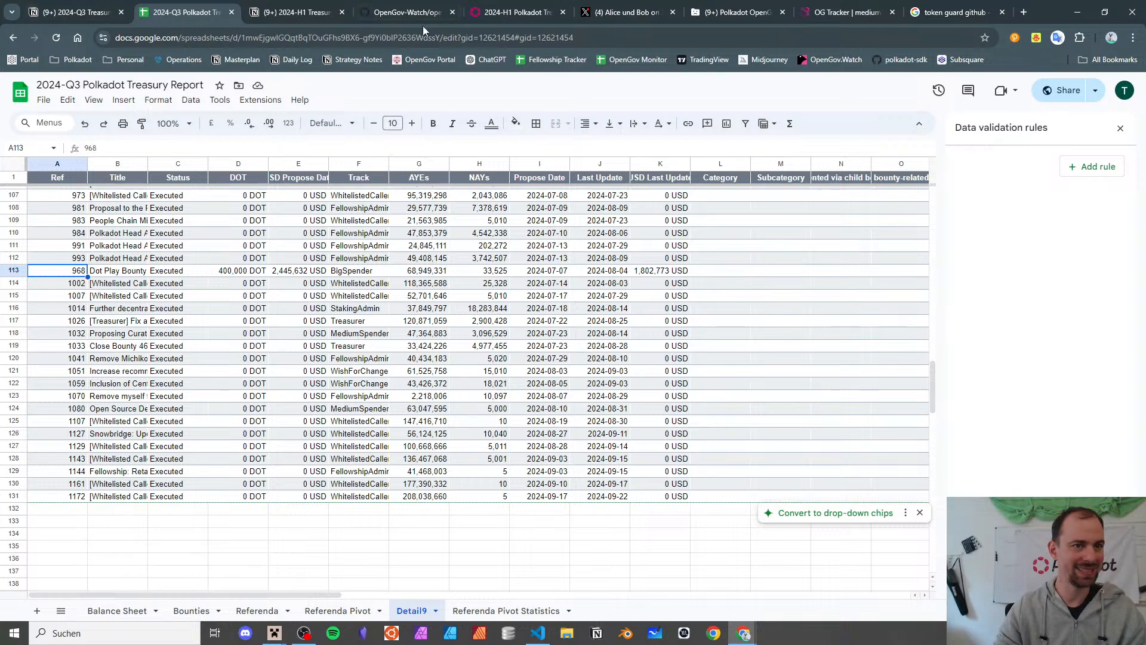
pyautogui.click(256, 610)
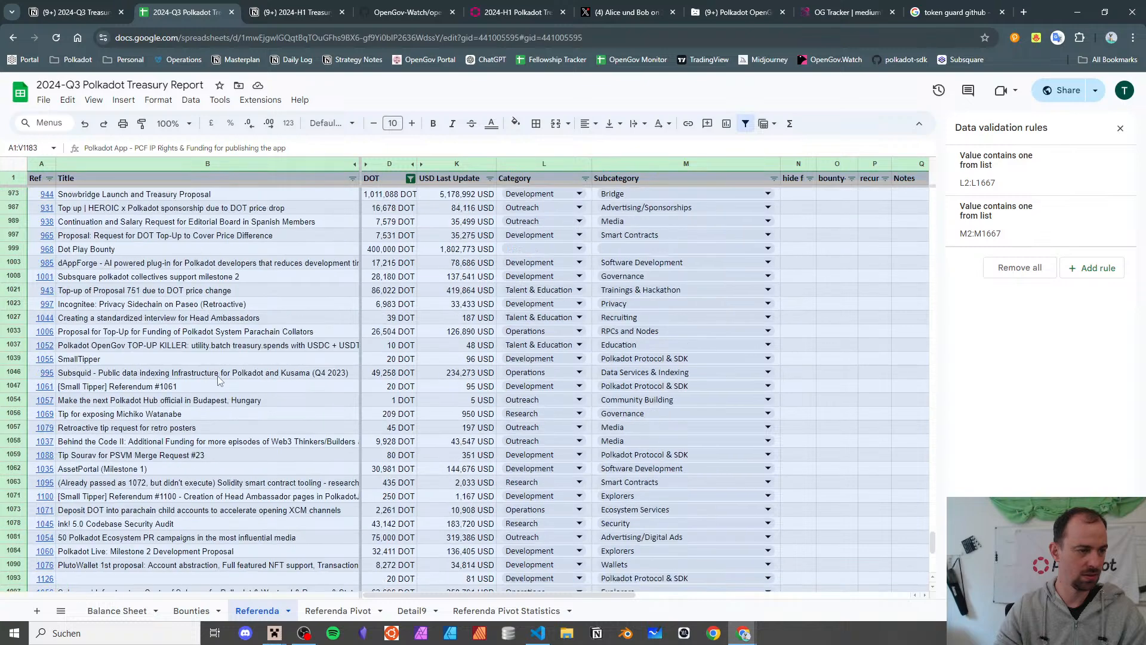
# - Locate the Dot Play Bounty referendum row in the Referenda sheet
pyautogui.scroll(2, 218, 380)
pyautogui.click(212, 342)
pyautogui.scroll(1, 211, 328)
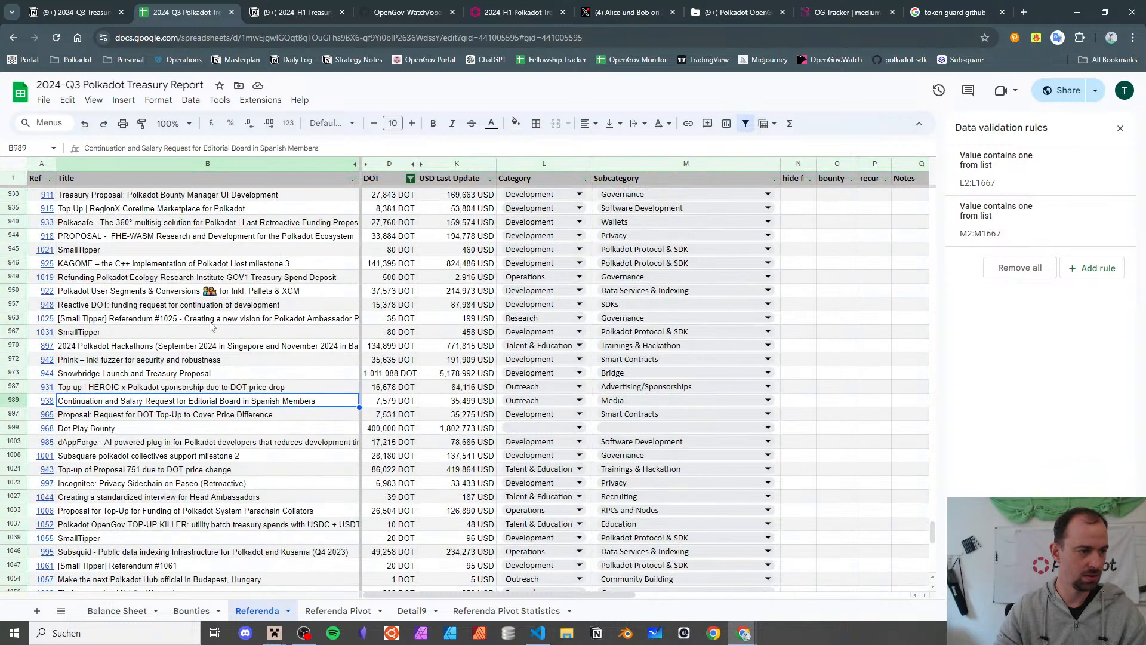
pyautogui.scroll(1, 210, 325)
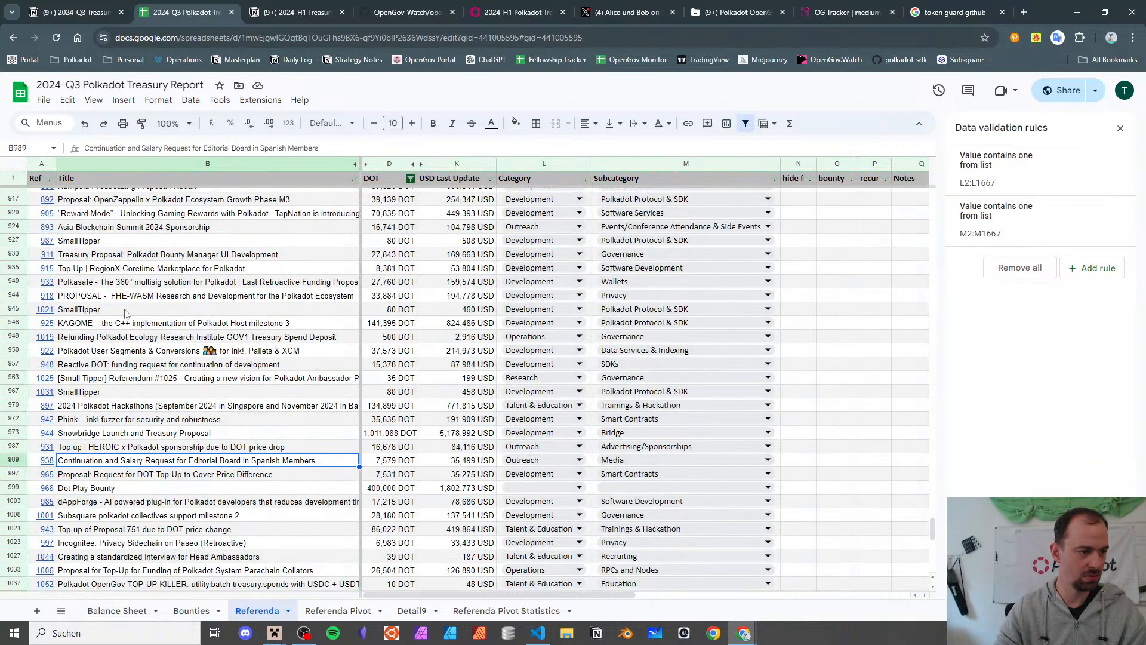
pyautogui.click(49, 178)
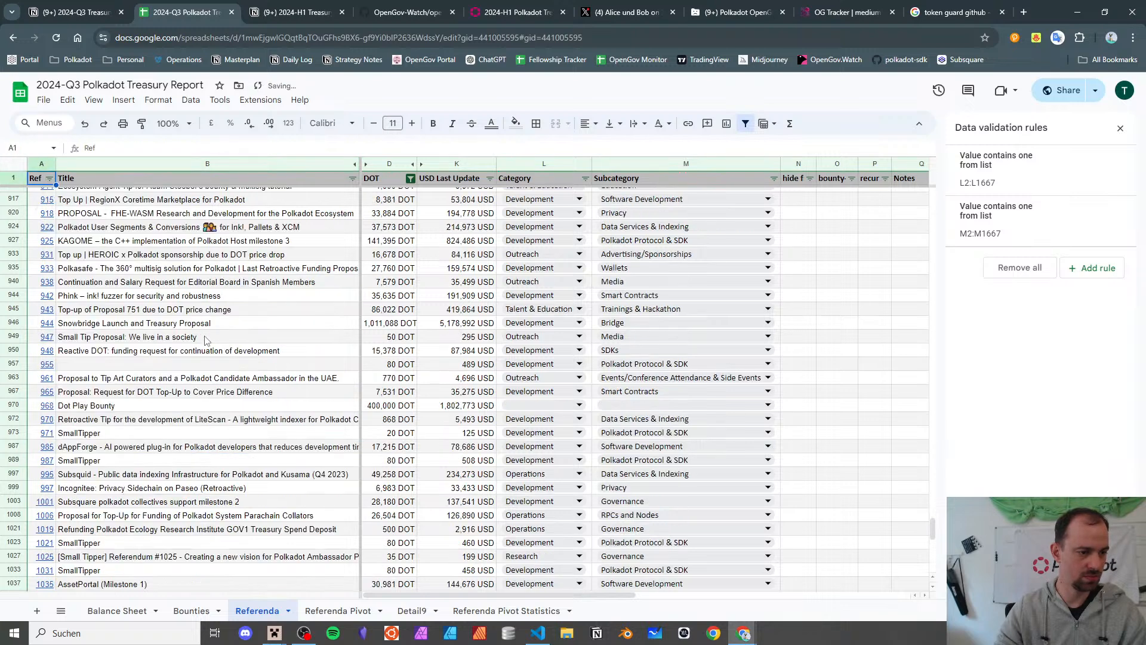
pyautogui.click(90, 459)
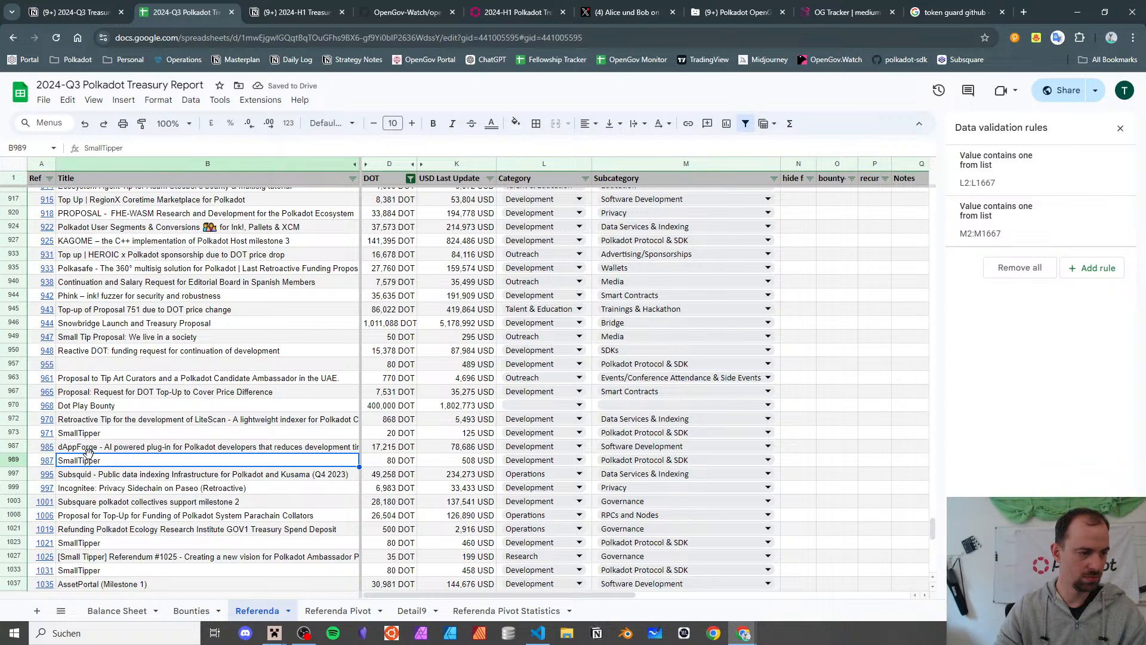
pyautogui.click(91, 407)
# - Mark Dot Play Bounty with x in its hide-from-income-statement and bounty-related columns
pyautogui.press('Right')
pyautogui.press('Right')
pyautogui.press('Right')
pyautogui.press('Right')
pyautogui.press('Right')
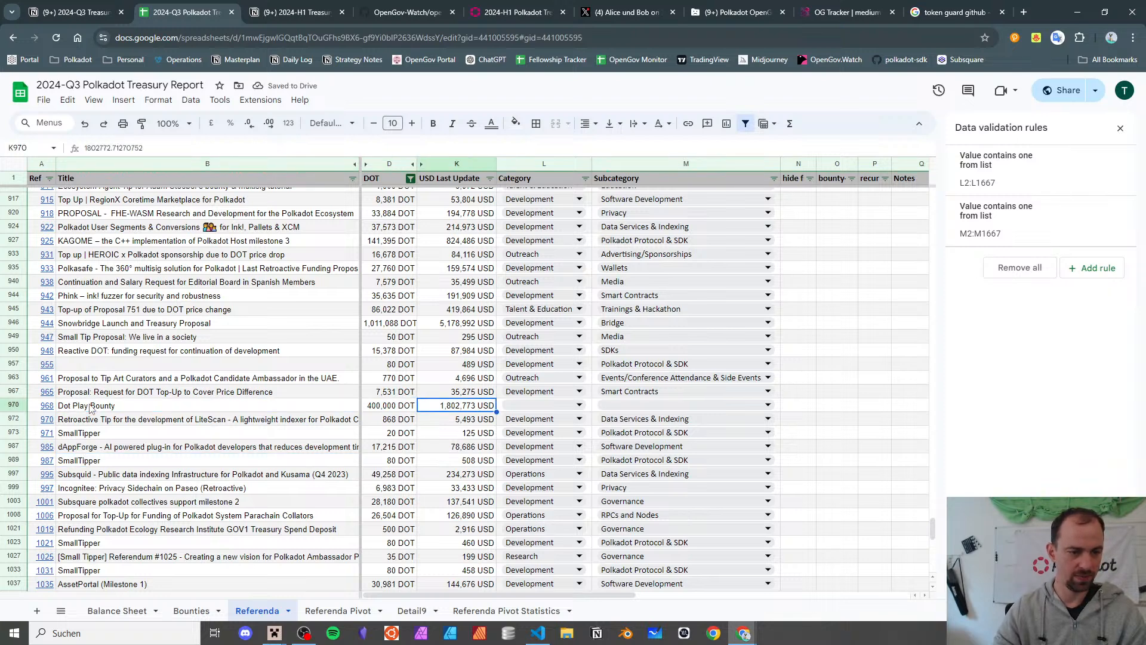
pyautogui.write('x')
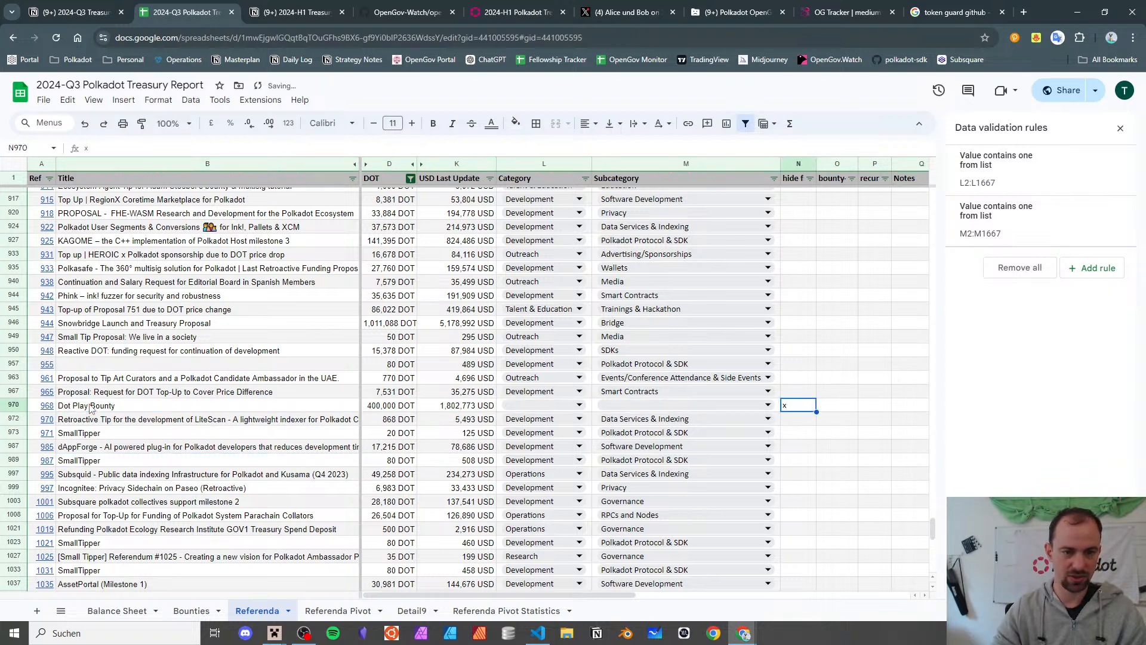
pyautogui.press('Tab')
pyautogui.write('x')
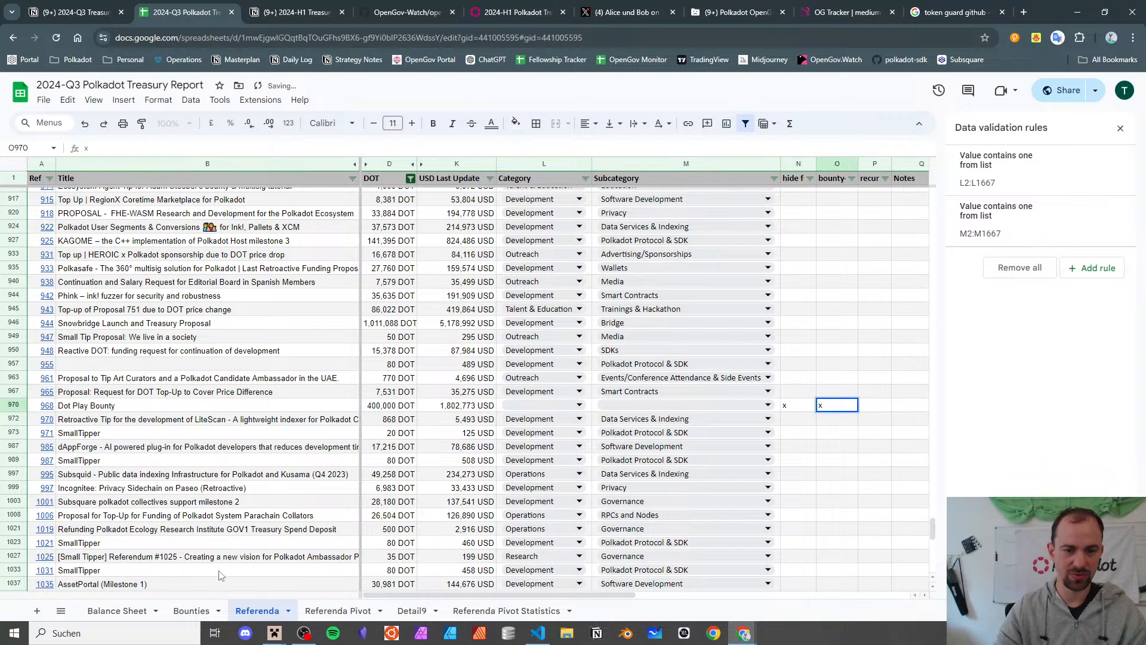
pyautogui.click(865, 364)
pyautogui.scroll(15, 857, 376)
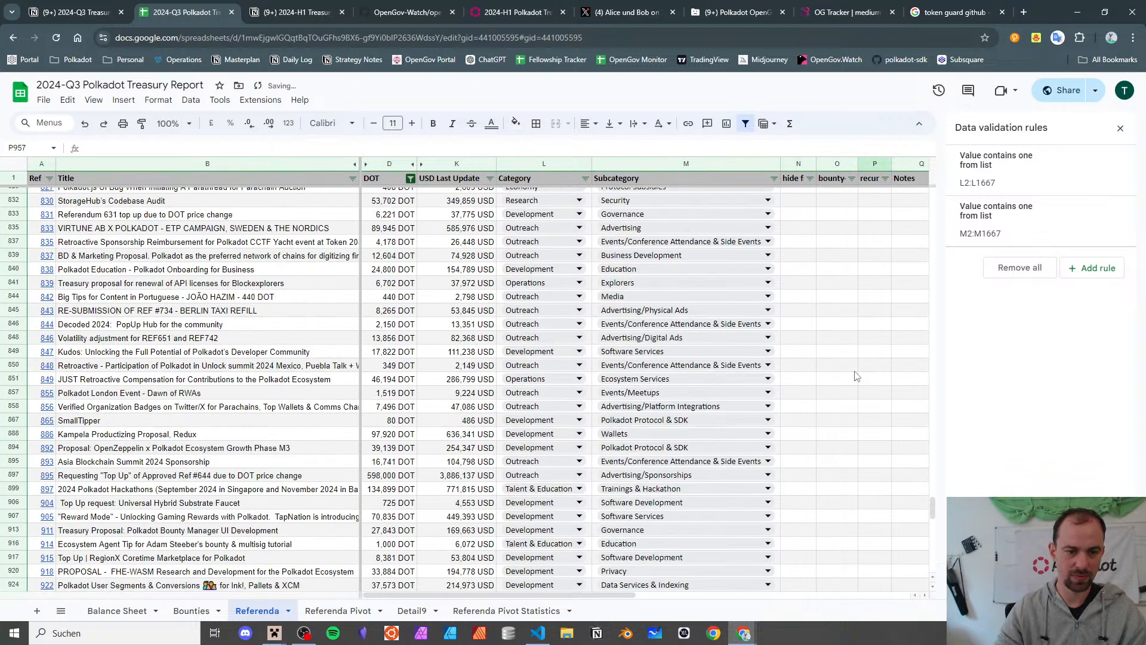
pyautogui.scroll(-20, 856, 376)
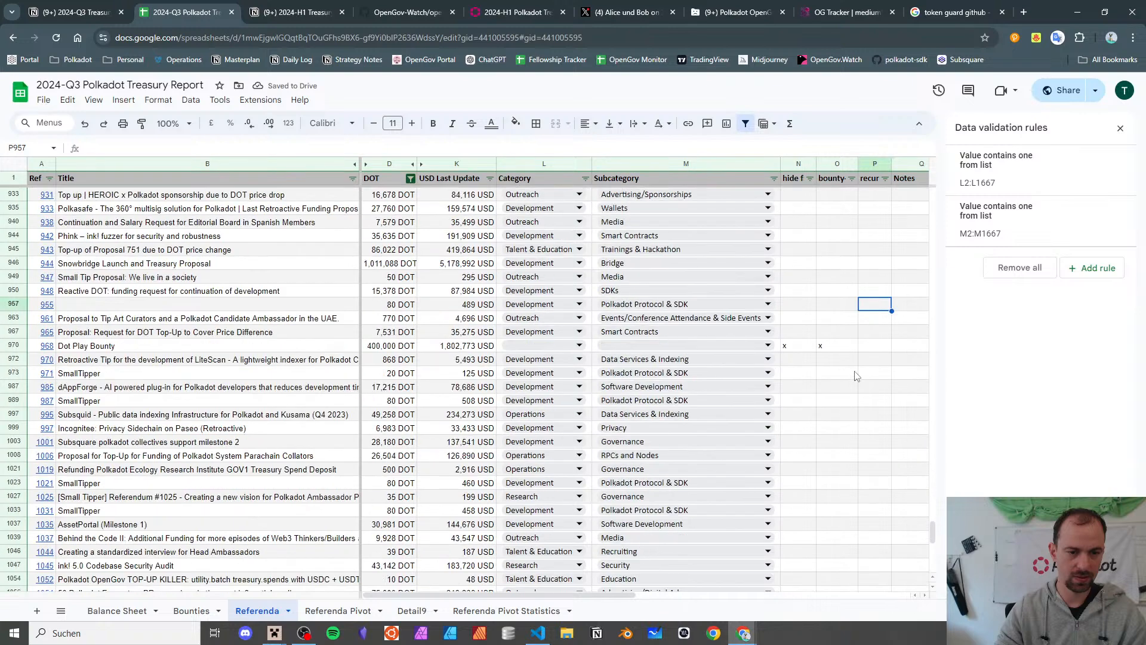
pyautogui.scroll(-3, 857, 376)
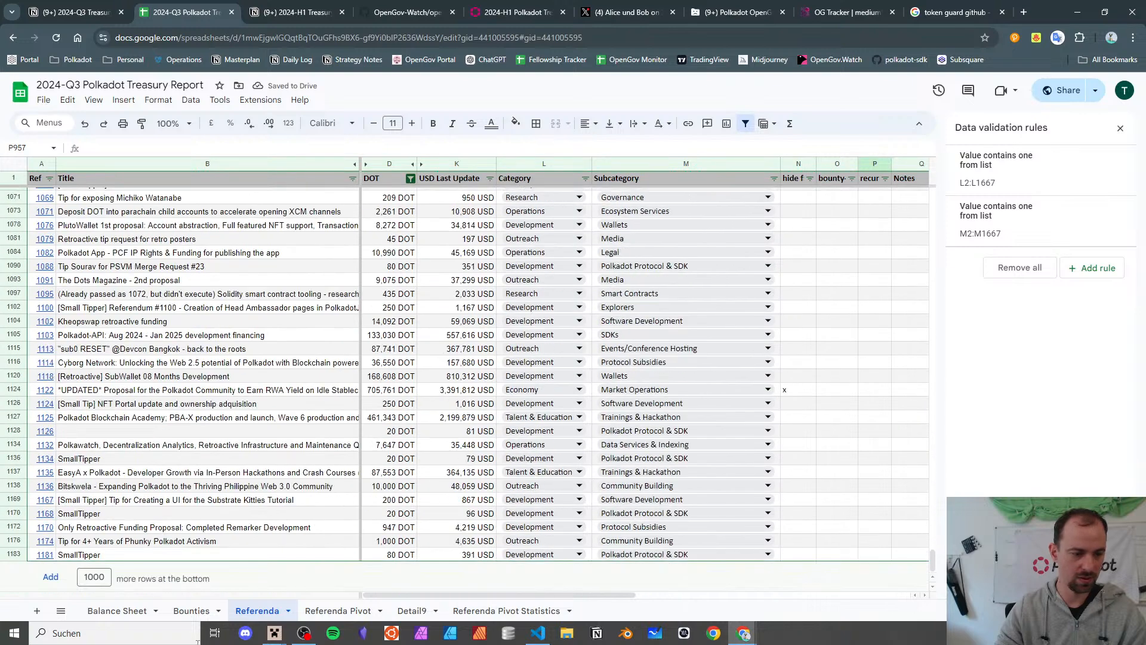
pyautogui.click(336, 611)
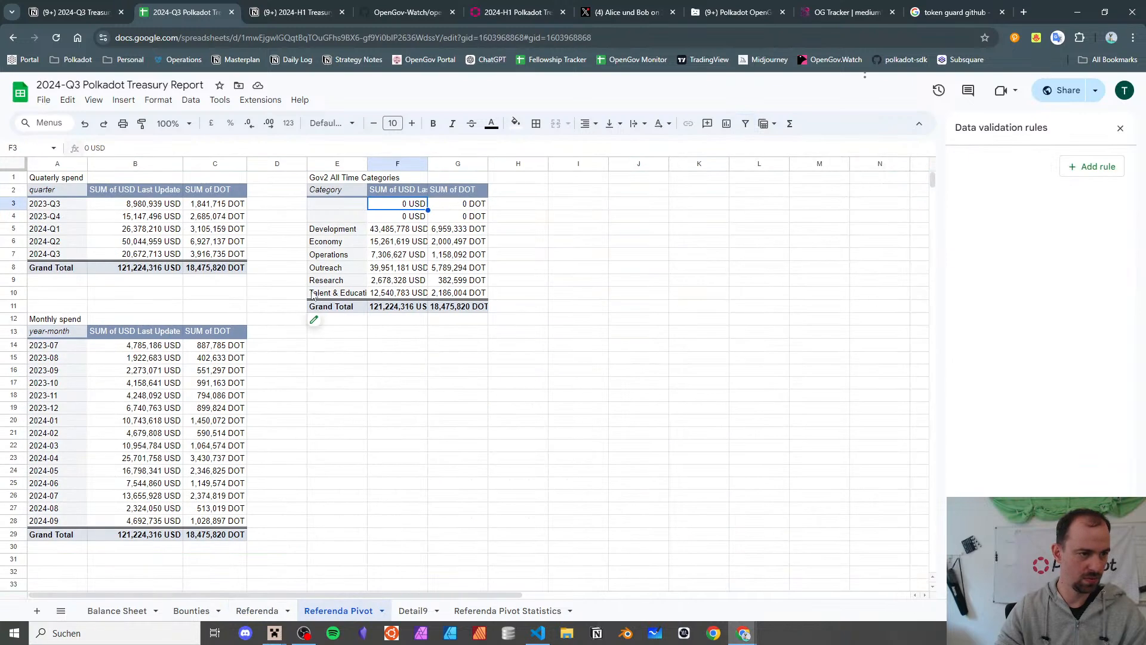
# - Check the now-empty category row, then title E13 'Gov2 All Time Categories & Subcategories'
pyautogui.click(326, 380)
pyautogui.click(394, 210)
pyautogui.click(355, 209)
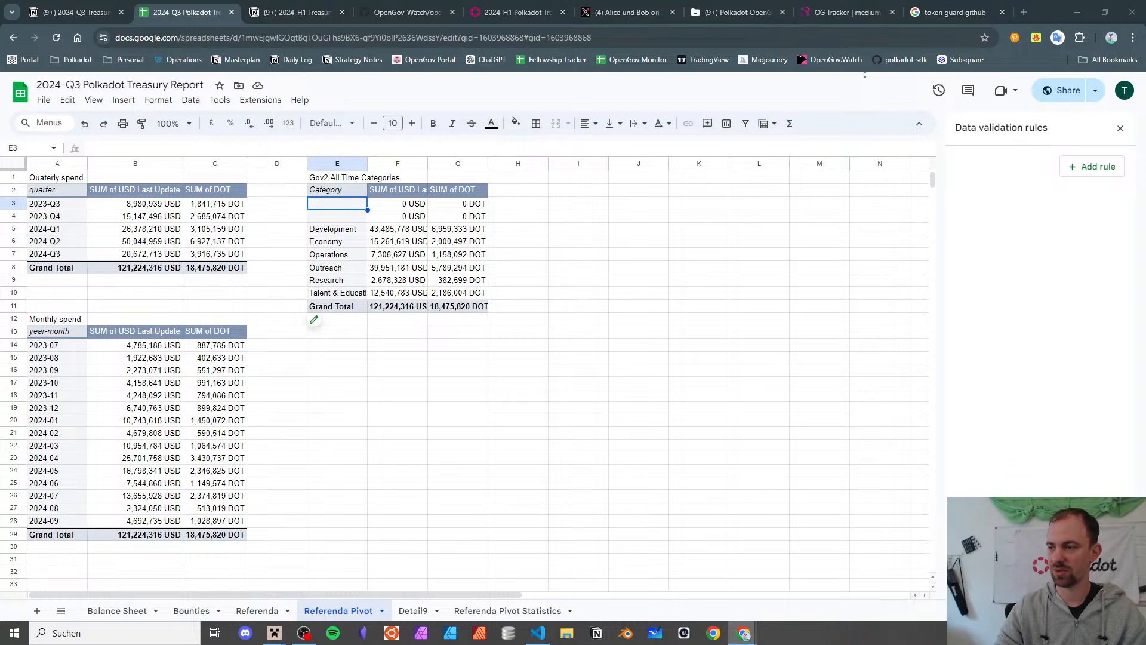
pyautogui.click(348, 179)
pyautogui.hotkey('ctrl', 'c')
pyautogui.click(330, 332)
pyautogui.hotkey('ctrl', 'v')
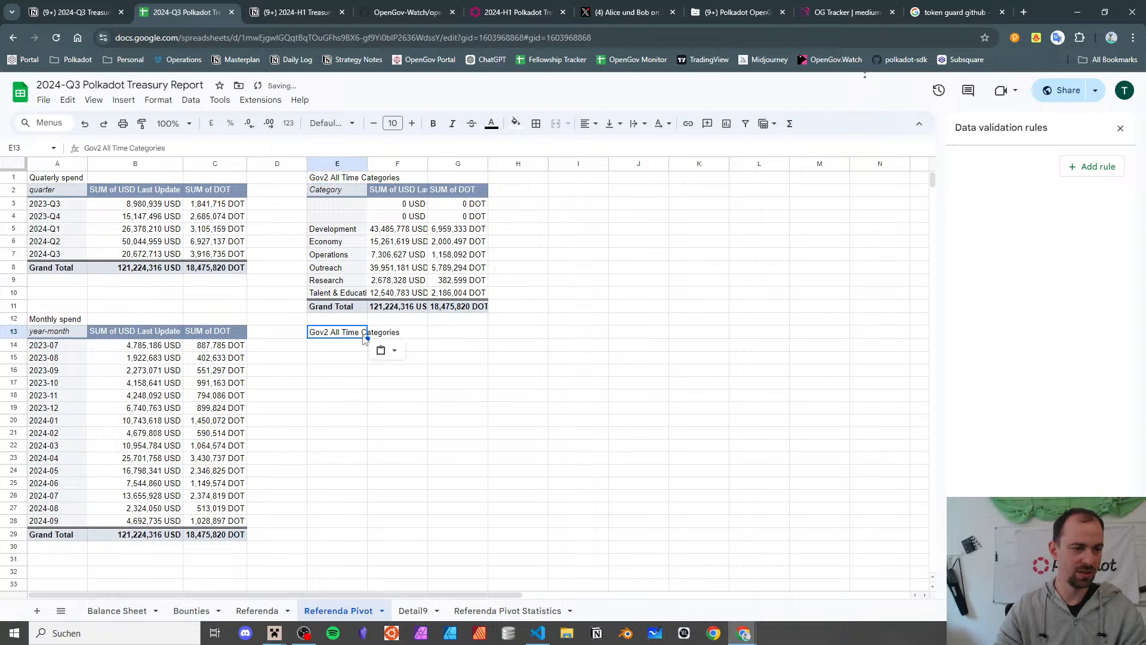
pyautogui.doubleClick(363, 336)
pyautogui.write('& S')
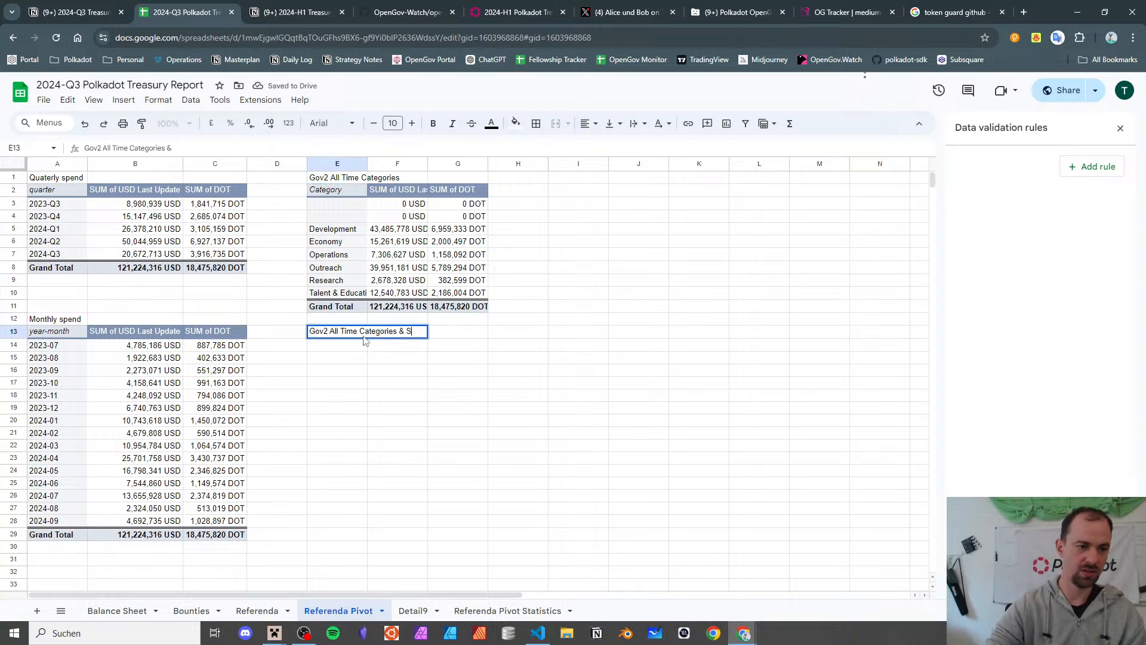
pyautogui.write('ubcategories')
pyautogui.press('Return')
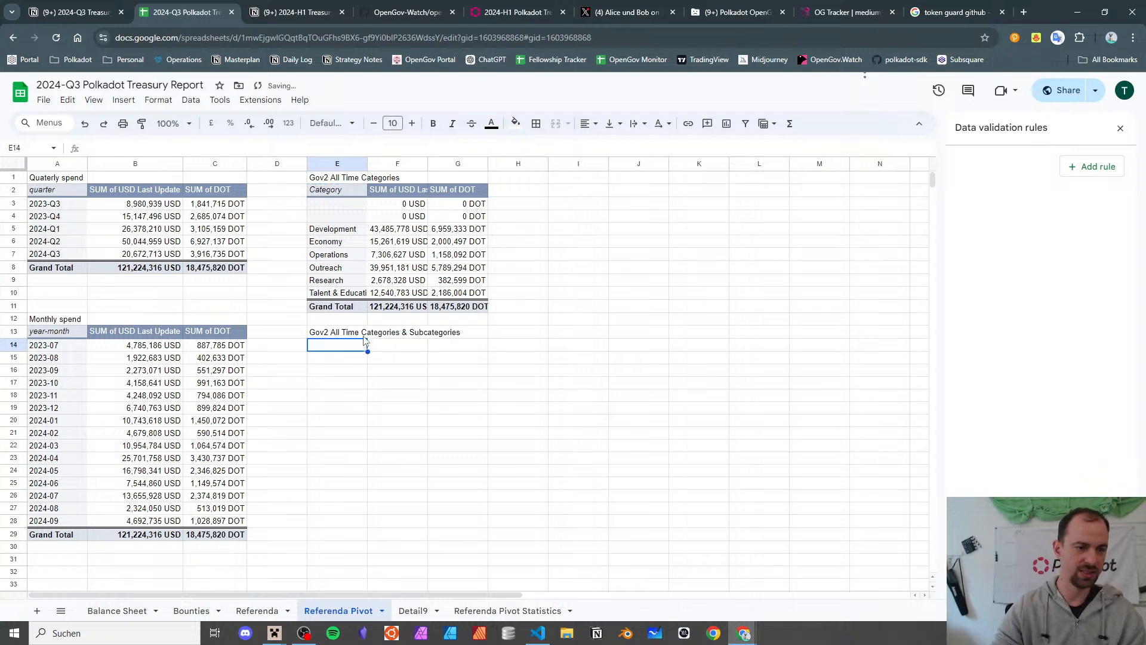
# - Paste a copy of the category pivot table into E14
pyautogui.click(342, 187)
pyautogui.hotkey('ctrl', 'c')
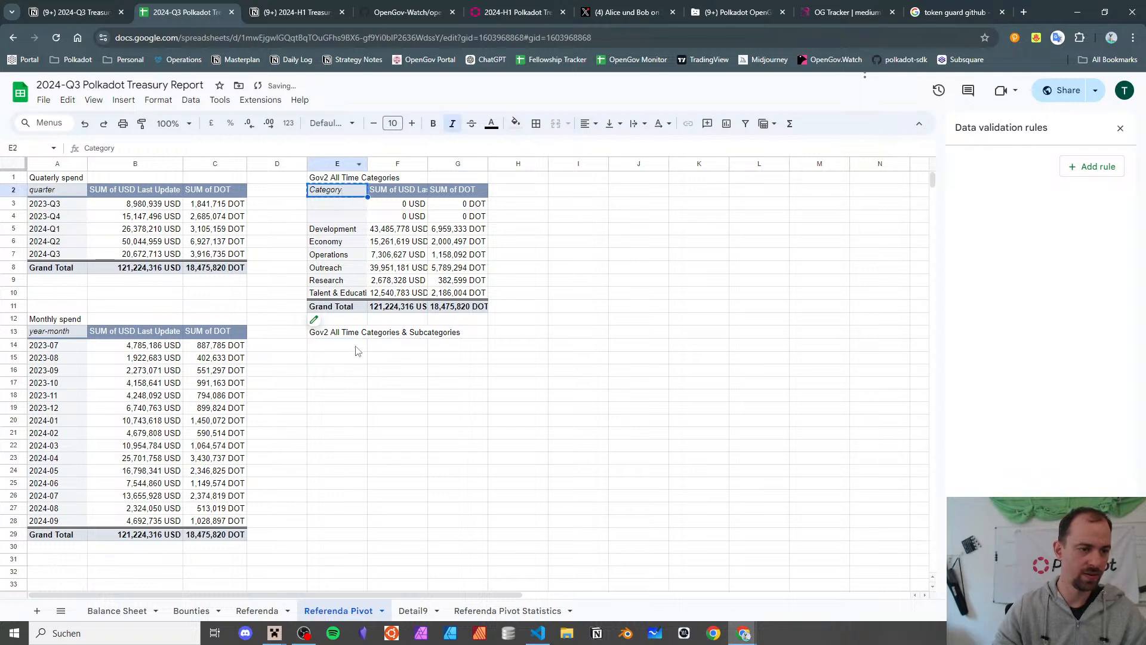
pyautogui.click(355, 347)
pyautogui.hotkey('ctrl', 'v')
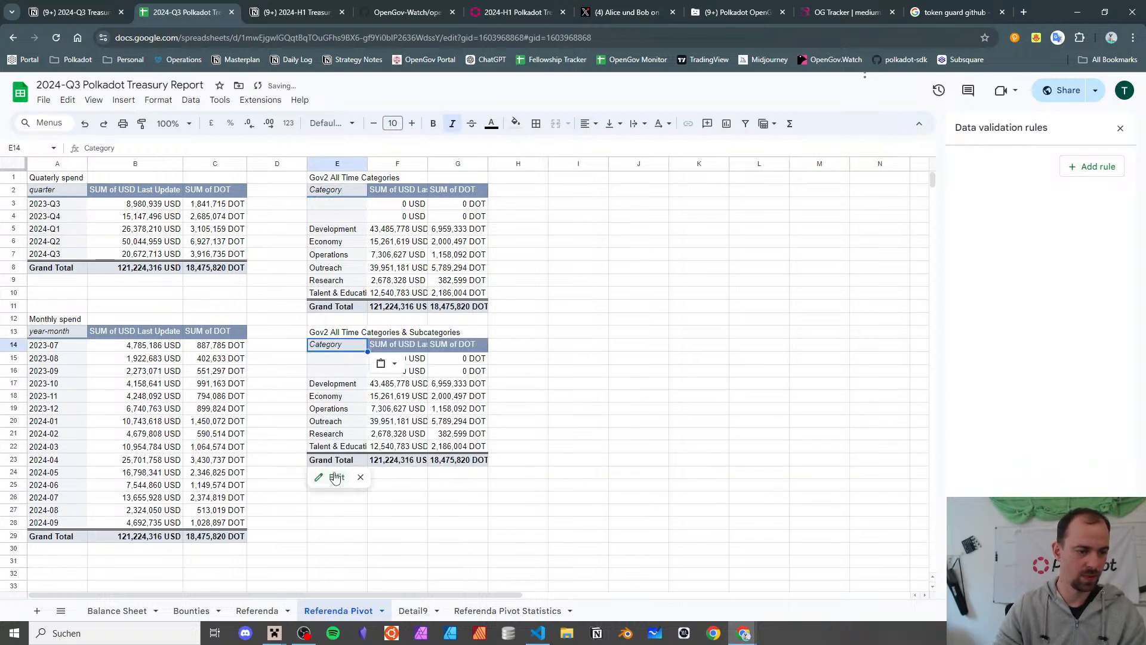
# - Add Subcategory as a second row grouping in the copied pivot
pyautogui.click(334, 476)
pyautogui.scroll(-2, 937, 358)
pyautogui.click(978, 270)
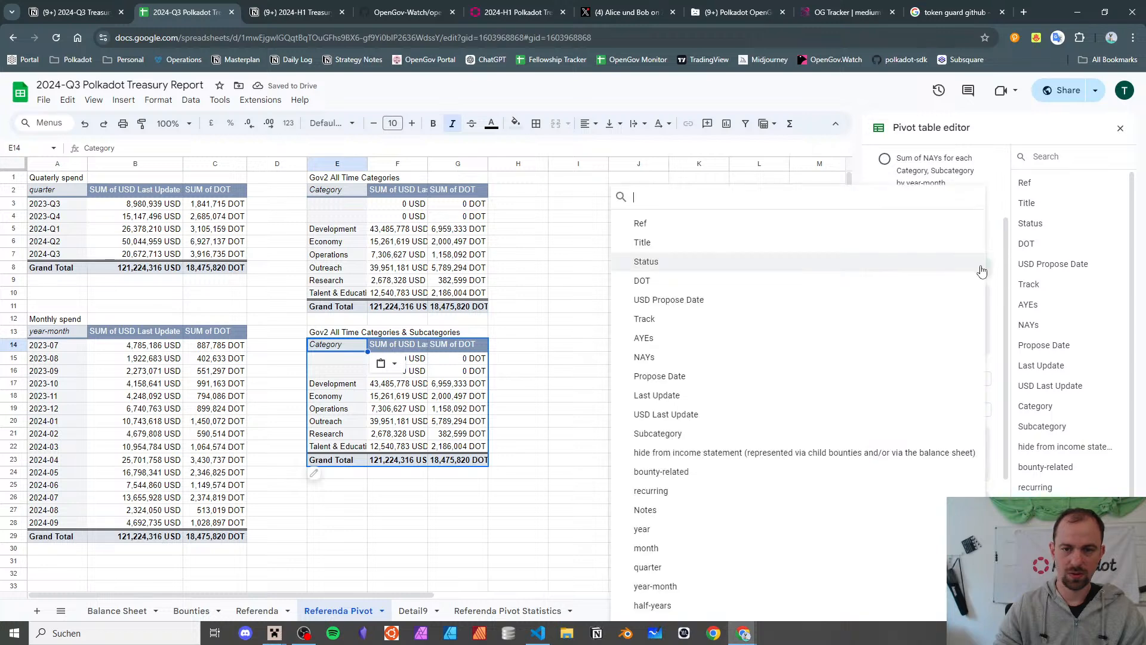
pyautogui.click(782, 434)
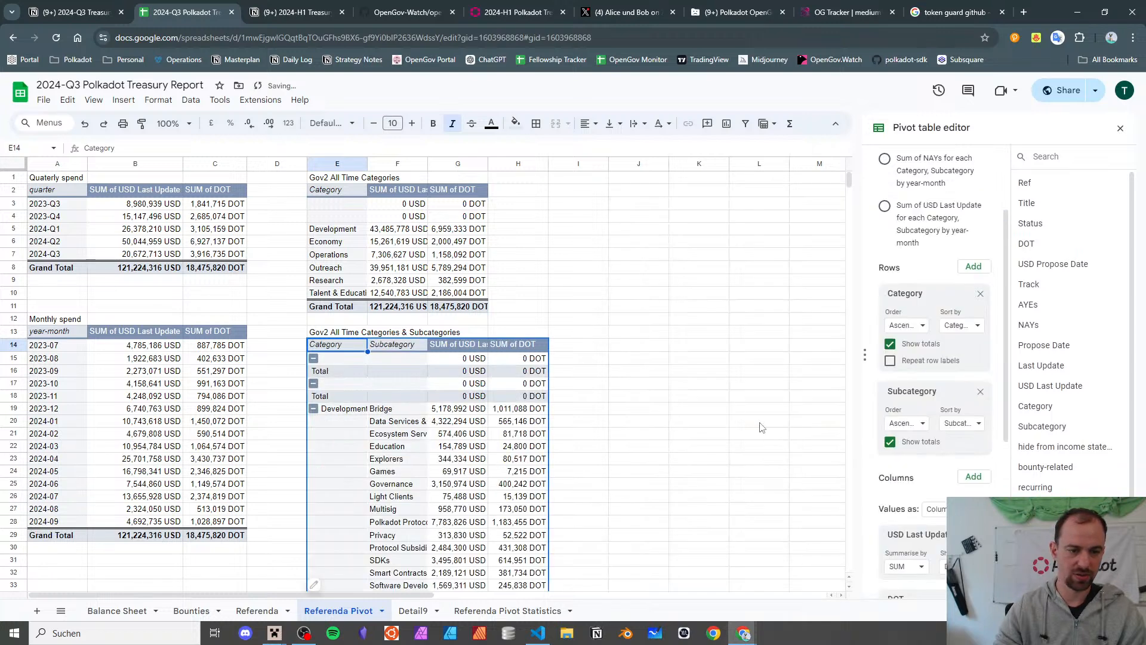
pyautogui.scroll(-3, 495, 332)
pyautogui.scroll(-8, 495, 332)
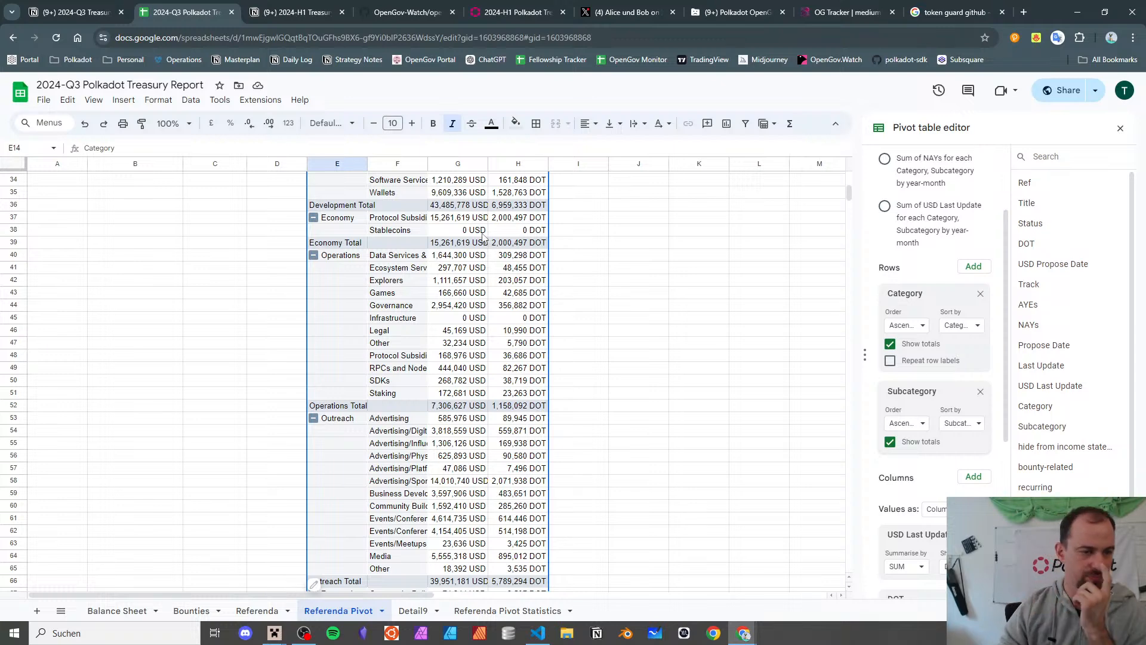
pyautogui.scroll(-6, 482, 235)
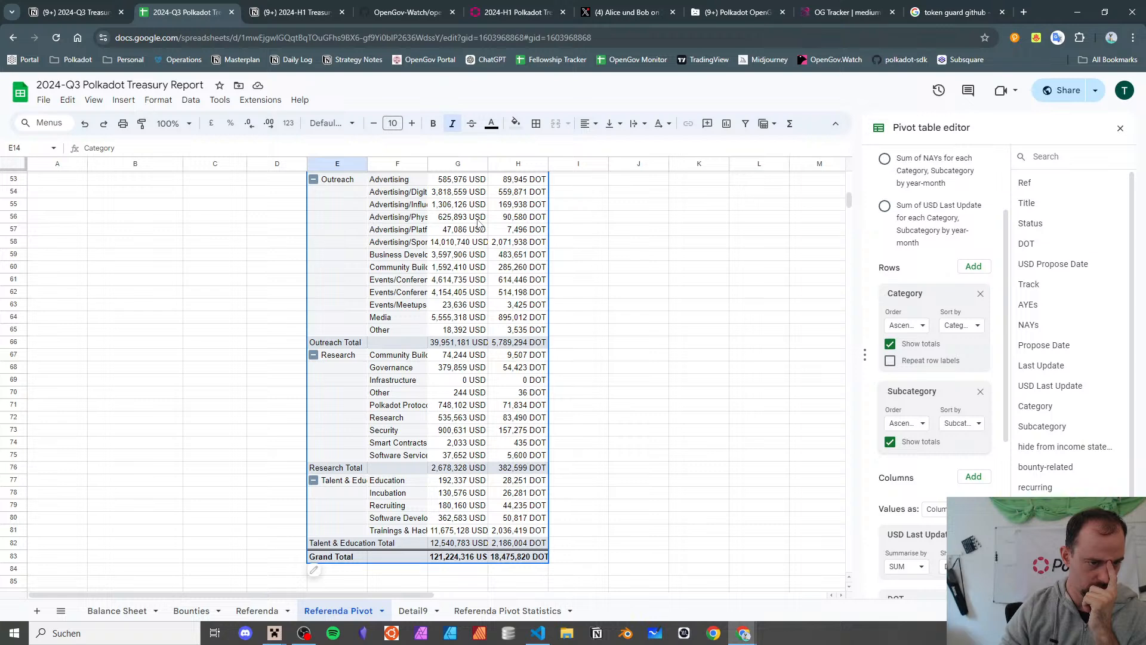
pyautogui.scroll(15, 484, 246)
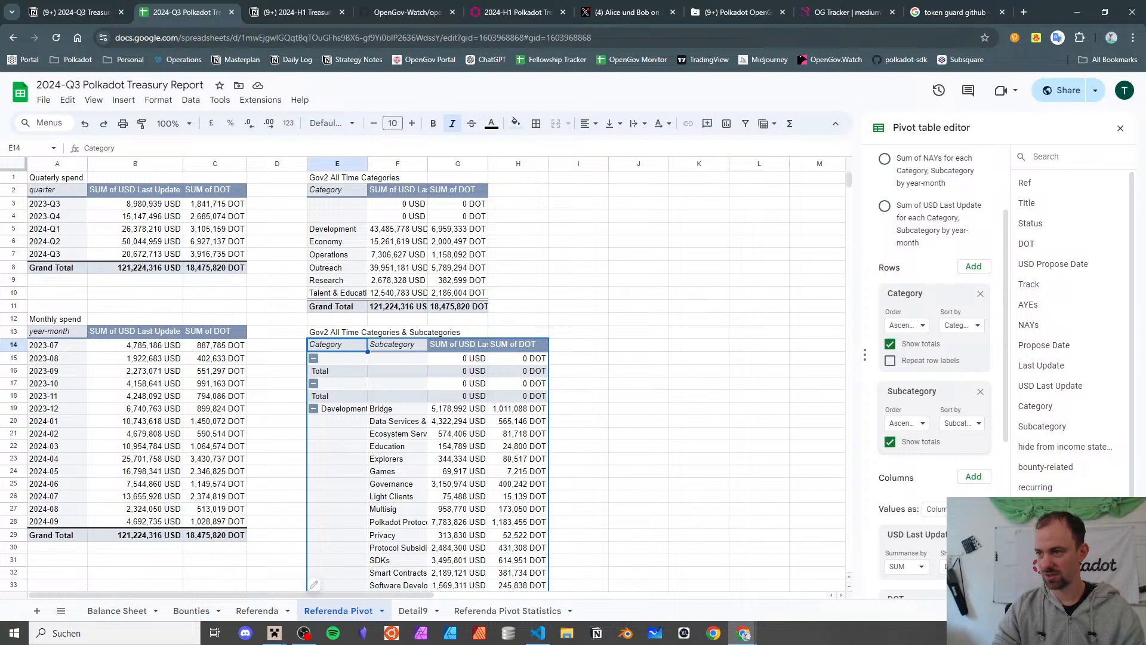
# - Bring the 2024-H1 Treasury Report window onscreen full-size and view its Child Bounties sheets
pyautogui.moveTo(1145, 102); pyautogui.dragTo(592, 104)
pyautogui.doubleClick(592, 102)
pyautogui.hscroll(-15, 495, 249)
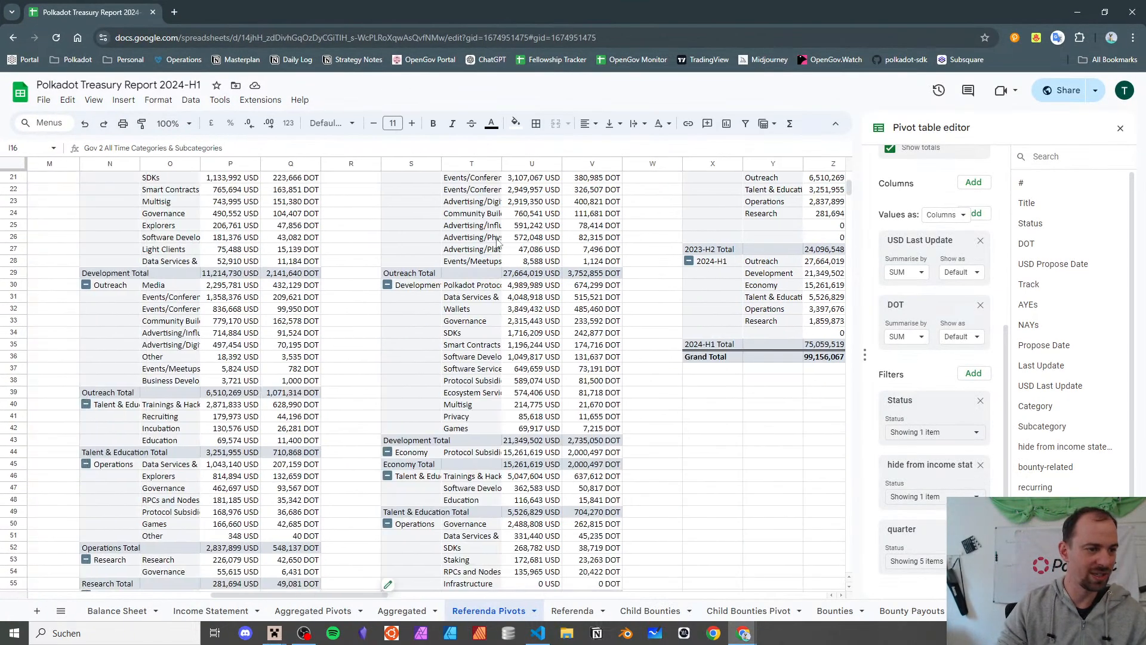
pyautogui.scroll(5, 495, 358)
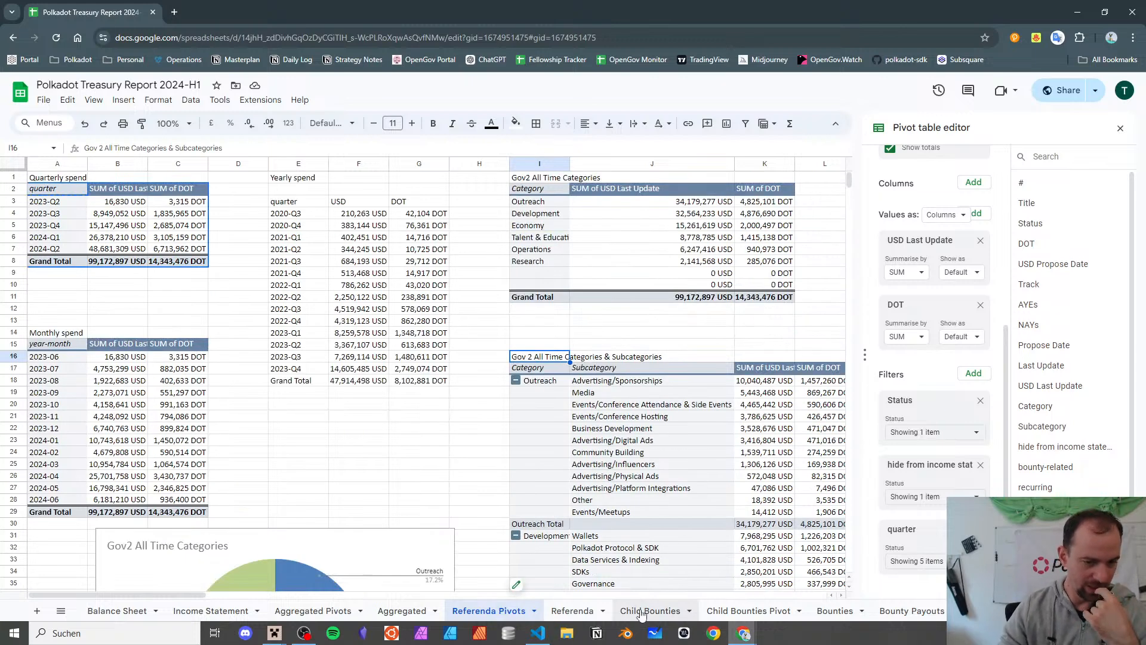
pyautogui.click(661, 617)
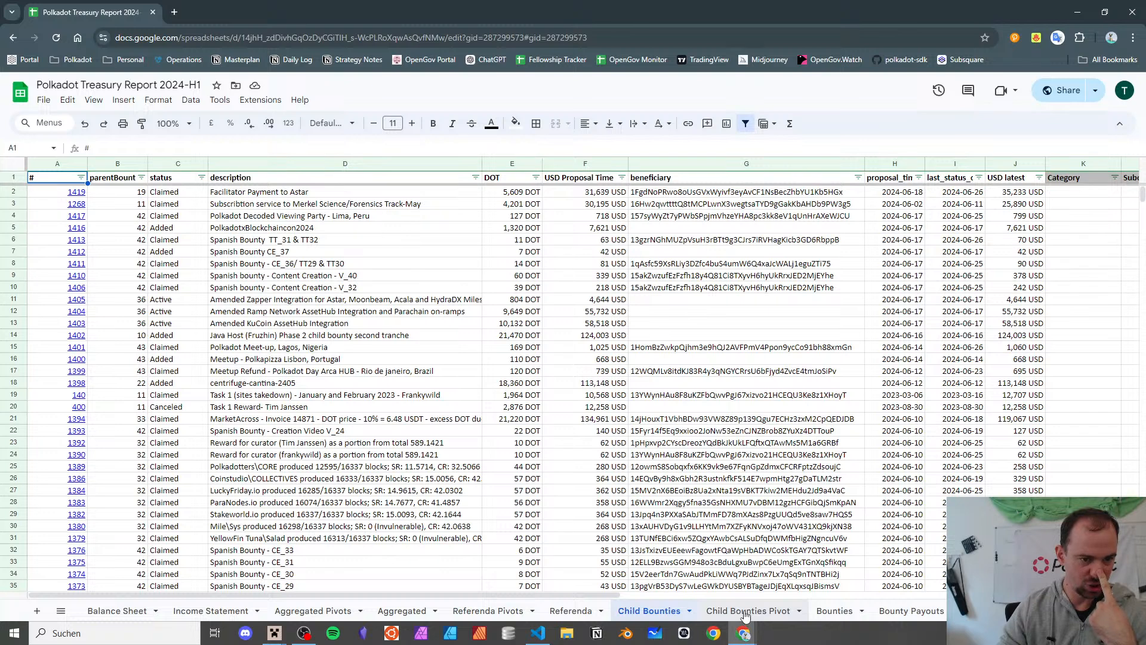
pyautogui.click(743, 613)
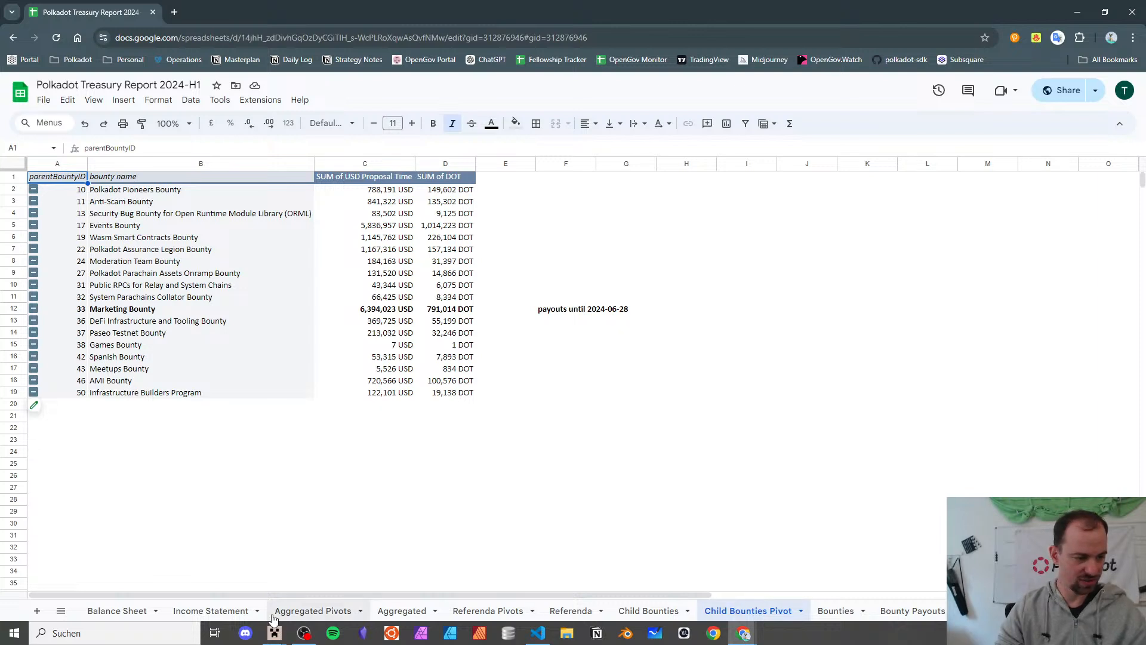
# - Review the Aggregated Pivots and Aggregated data sheets, then move the report into the other browser window
pyautogui.click(303, 614)
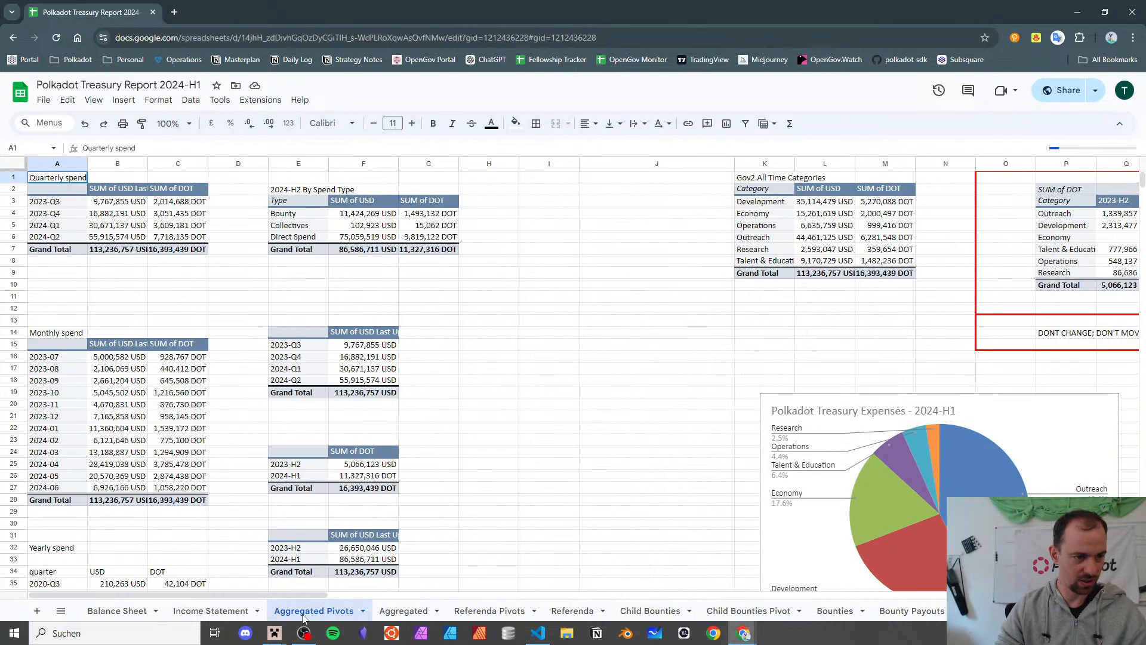
pyautogui.click(406, 615)
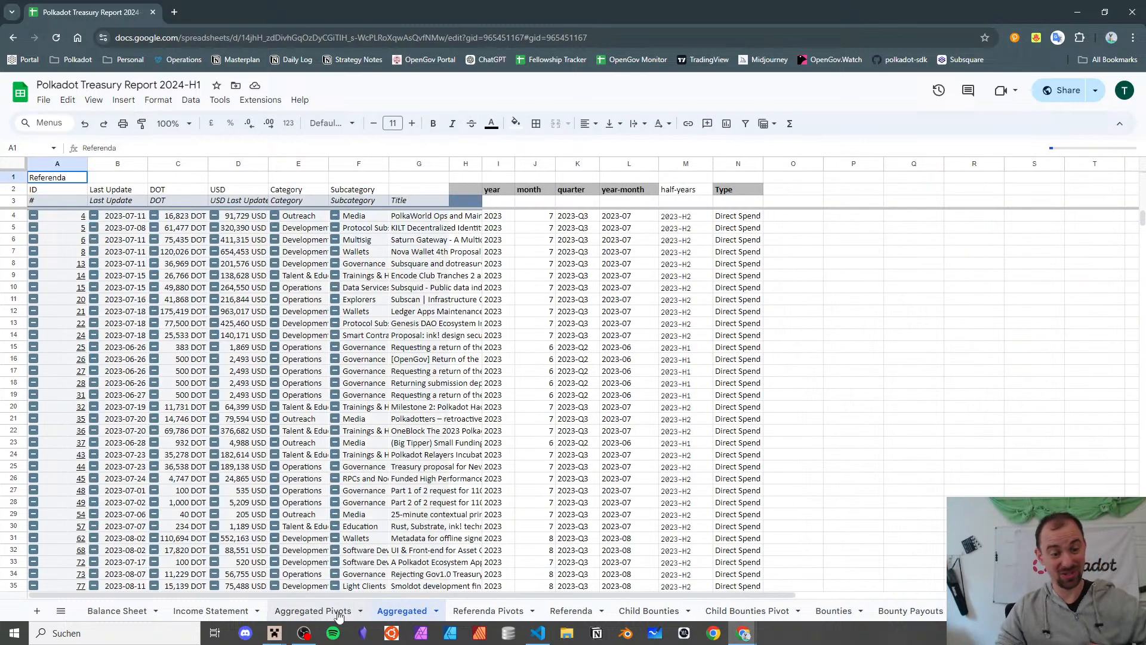
pyautogui.scroll(-20, 314, 408)
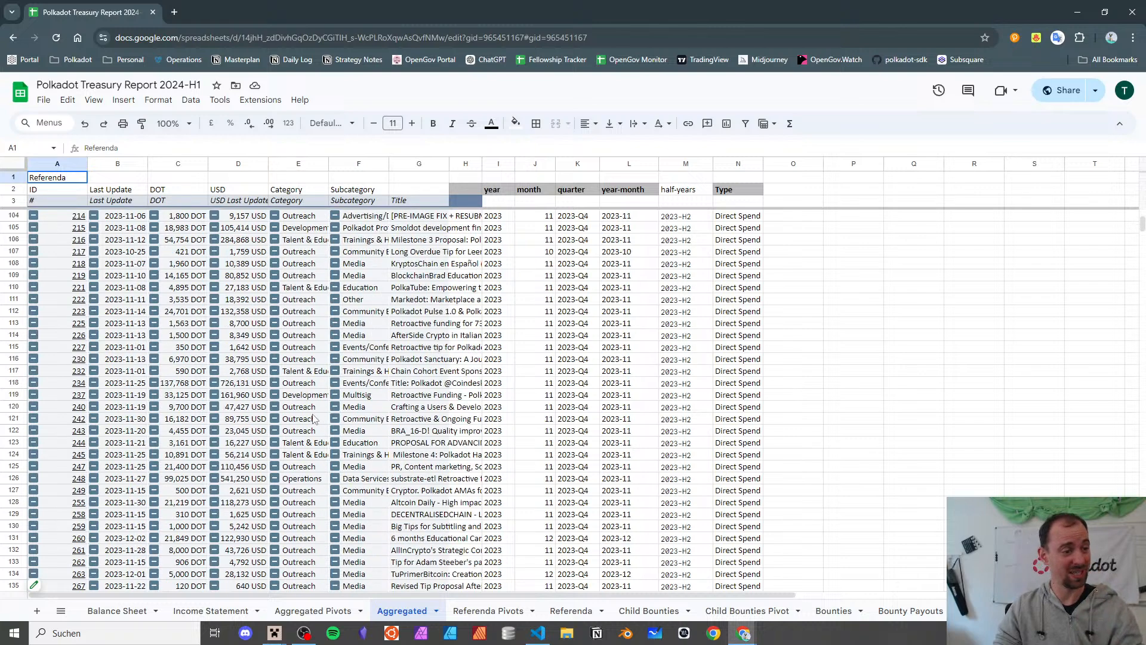
pyautogui.scroll(-20, 315, 408)
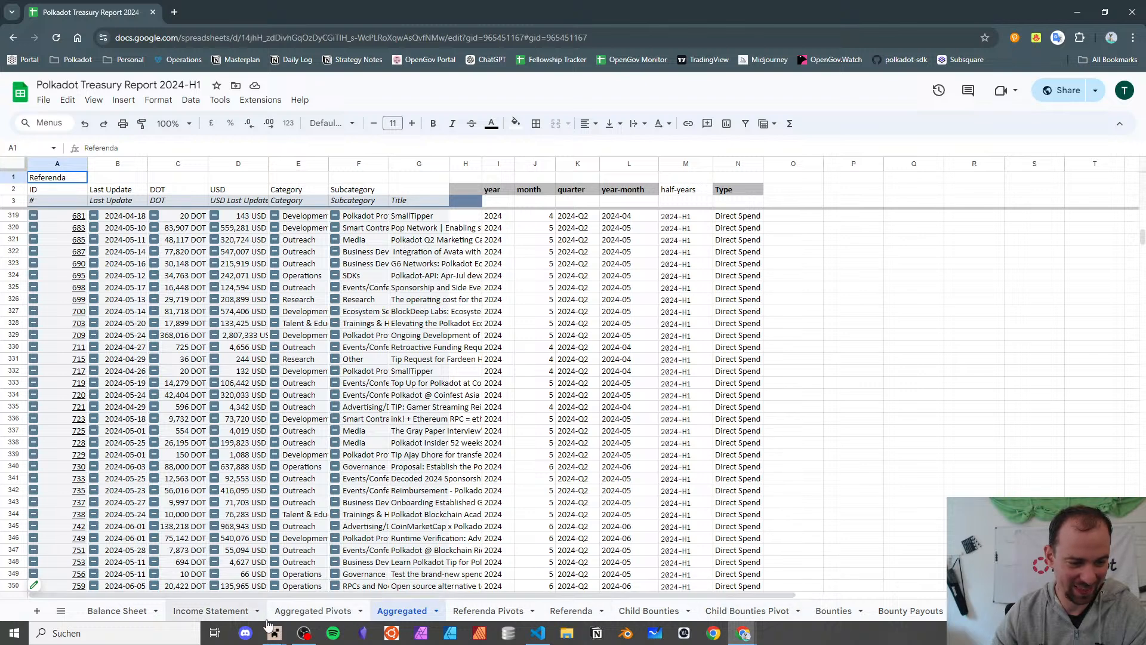
pyautogui.click(294, 611)
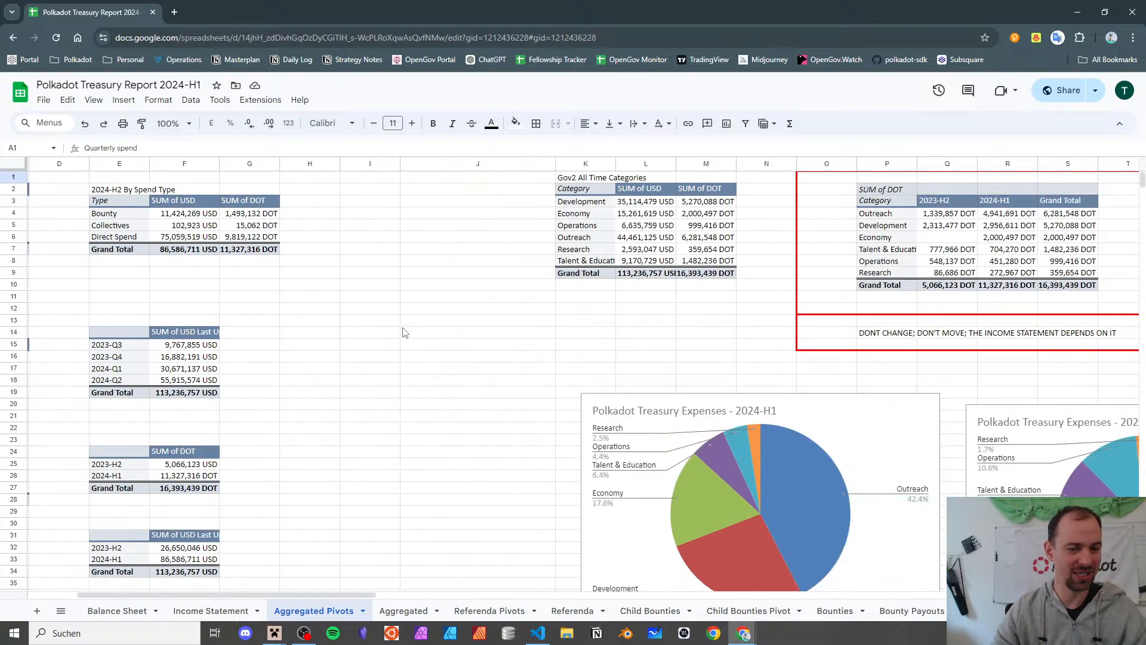
pyautogui.scroll(-5, 400, 328)
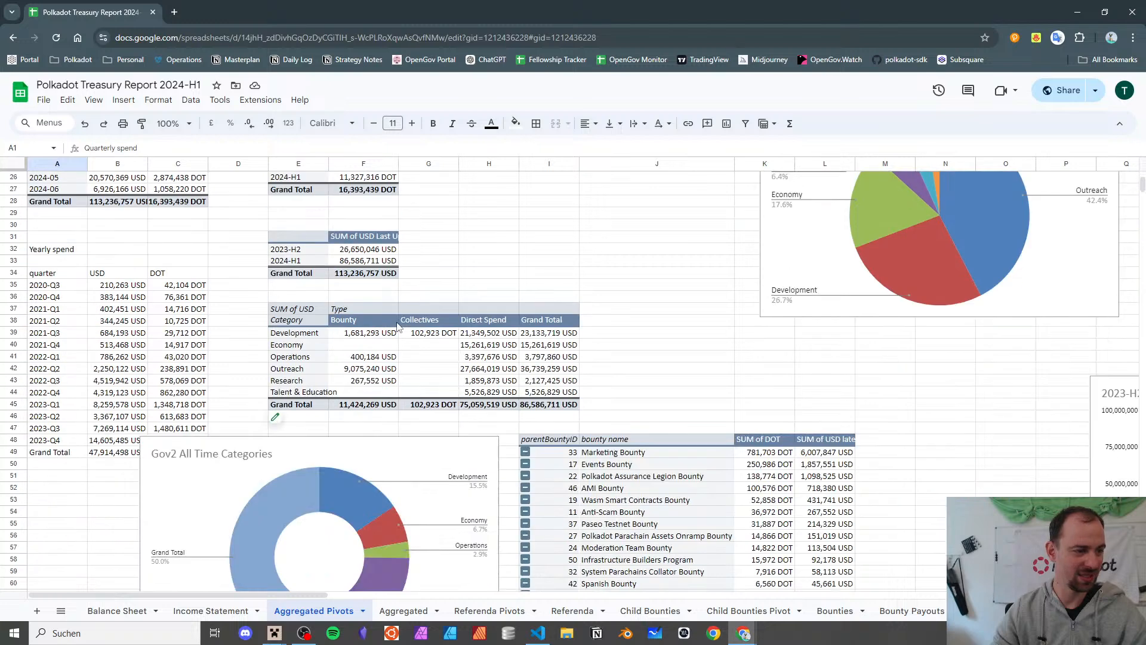
pyautogui.scroll(5, 395, 537)
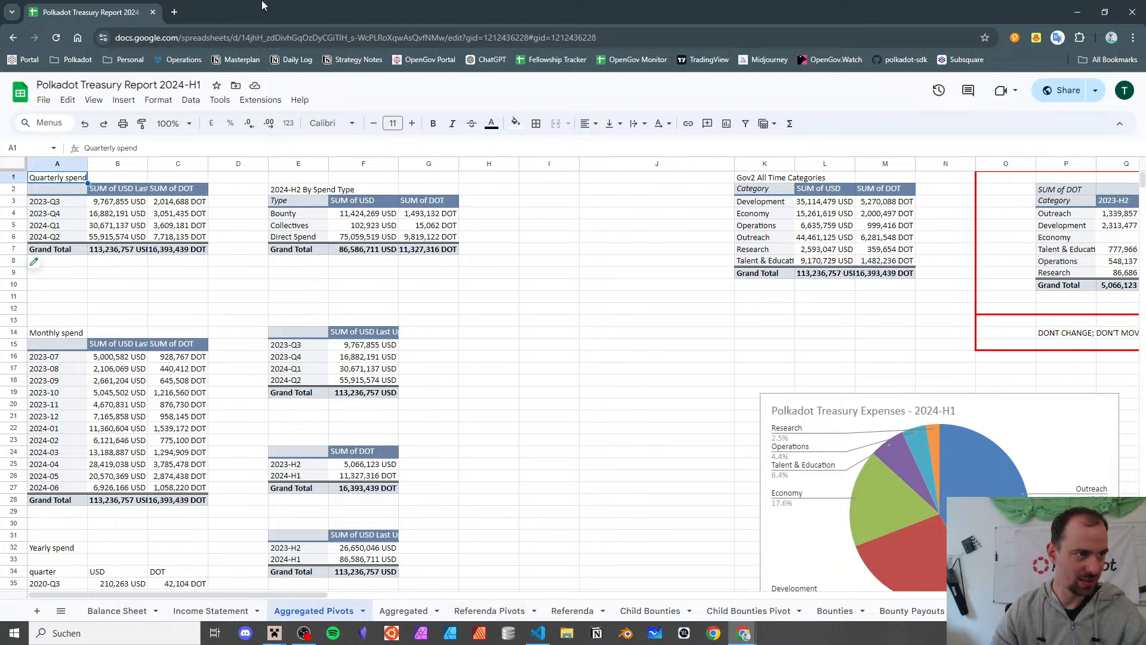
pyautogui.moveTo(117, 7); pyautogui.dragTo(298, 7)
pyautogui.click(191, 9)
# - Select empty cell D26 and dismiss the subcategory pivot's floating Edit control
pyautogui.scroll(-8, 602, 454)
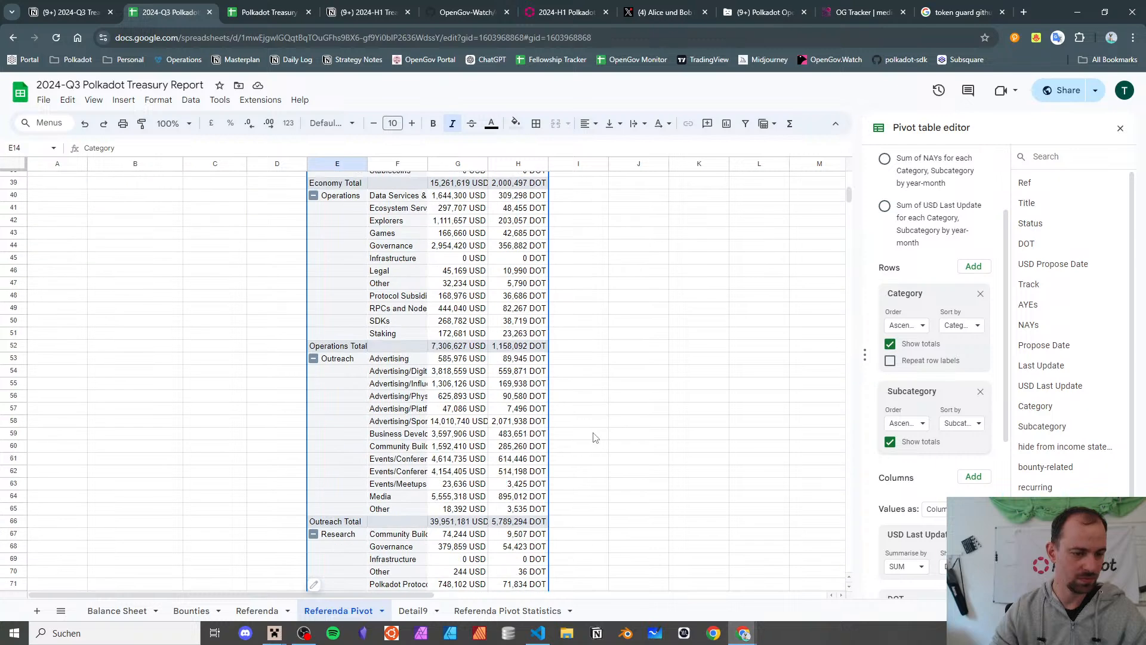
pyautogui.click(595, 424)
pyautogui.scroll(8, 594, 428)
pyautogui.click(266, 501)
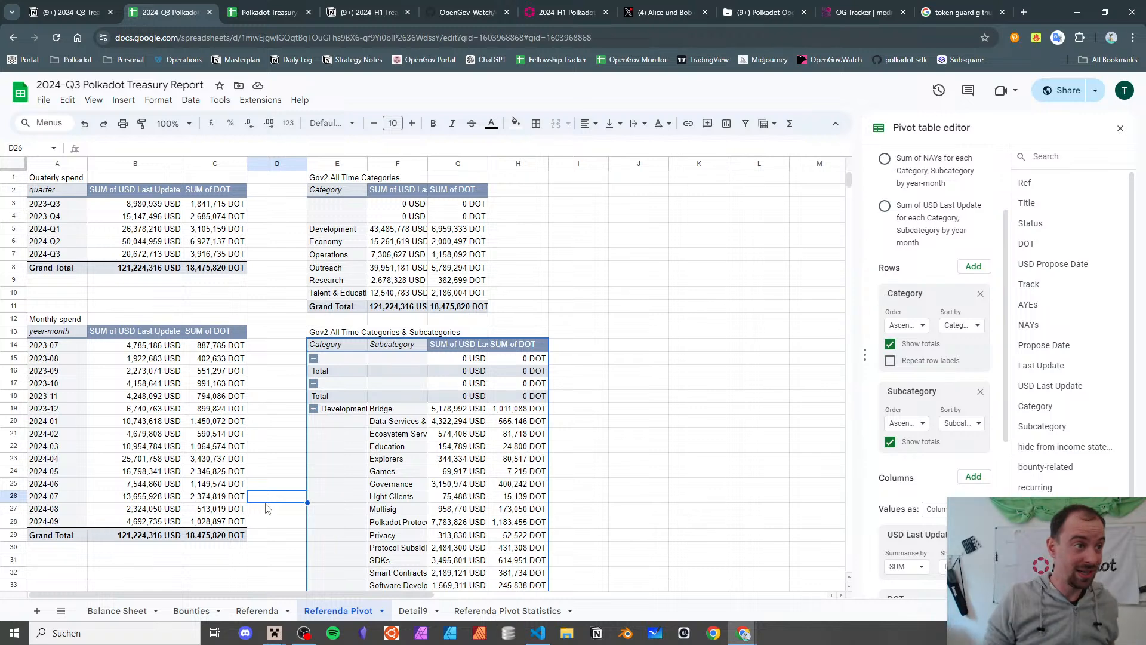
pyautogui.moveTo(358, 333)
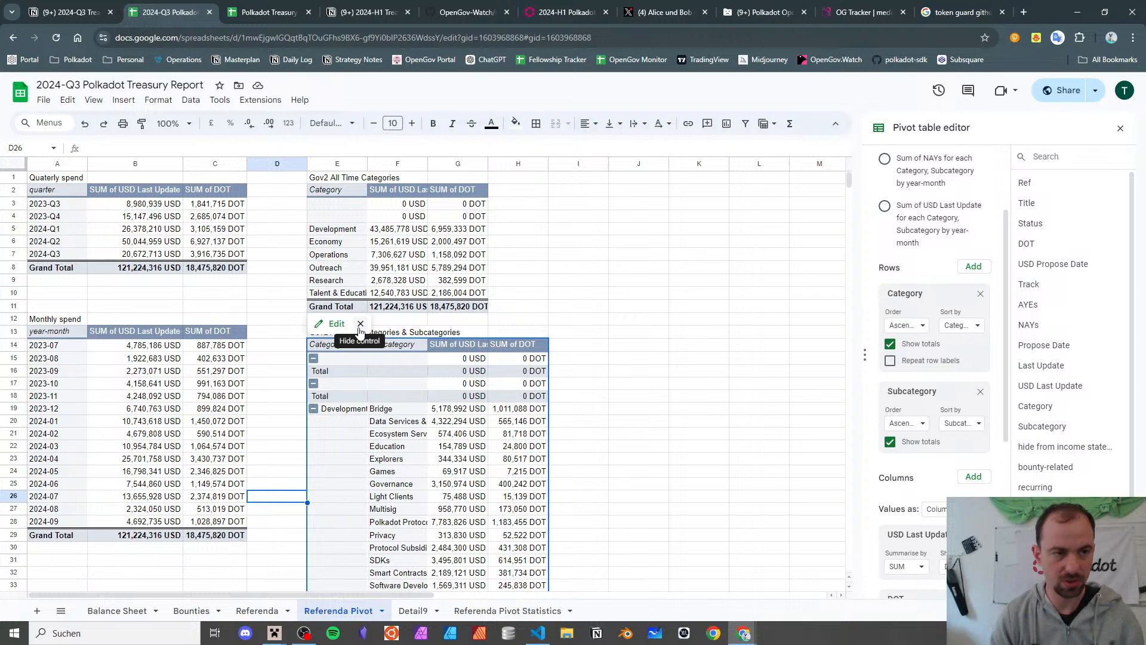
pyautogui.click(360, 324)
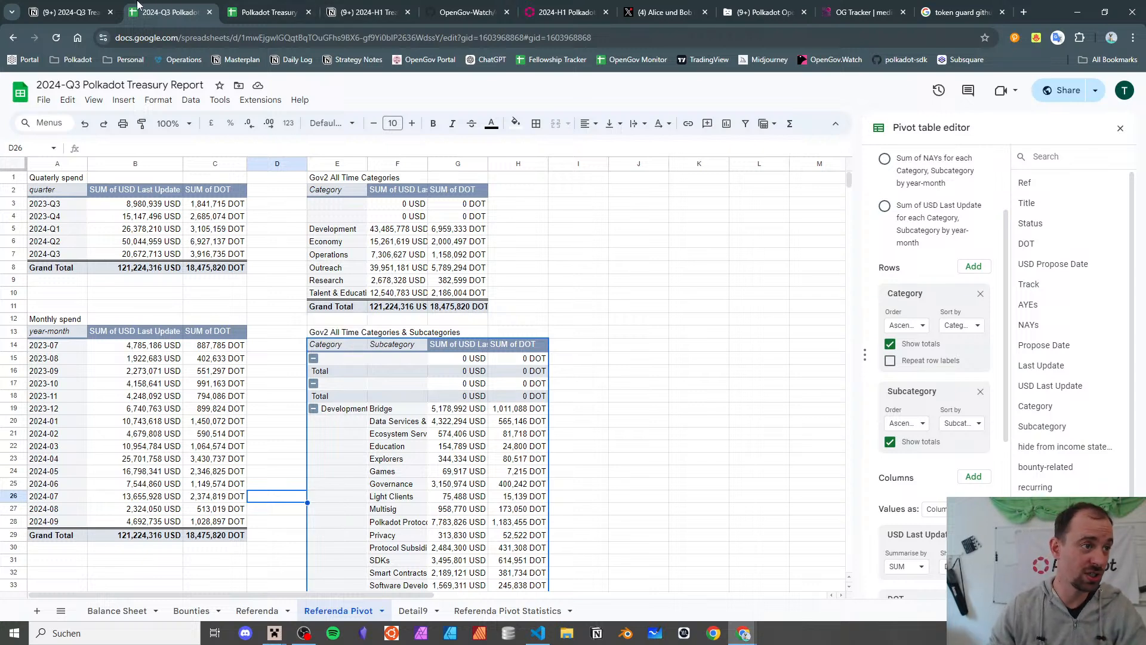
# - In Notion, add a to-do below the 250 DOT item about reviewing spend_local timing logic
pyautogui.click(71, 12)
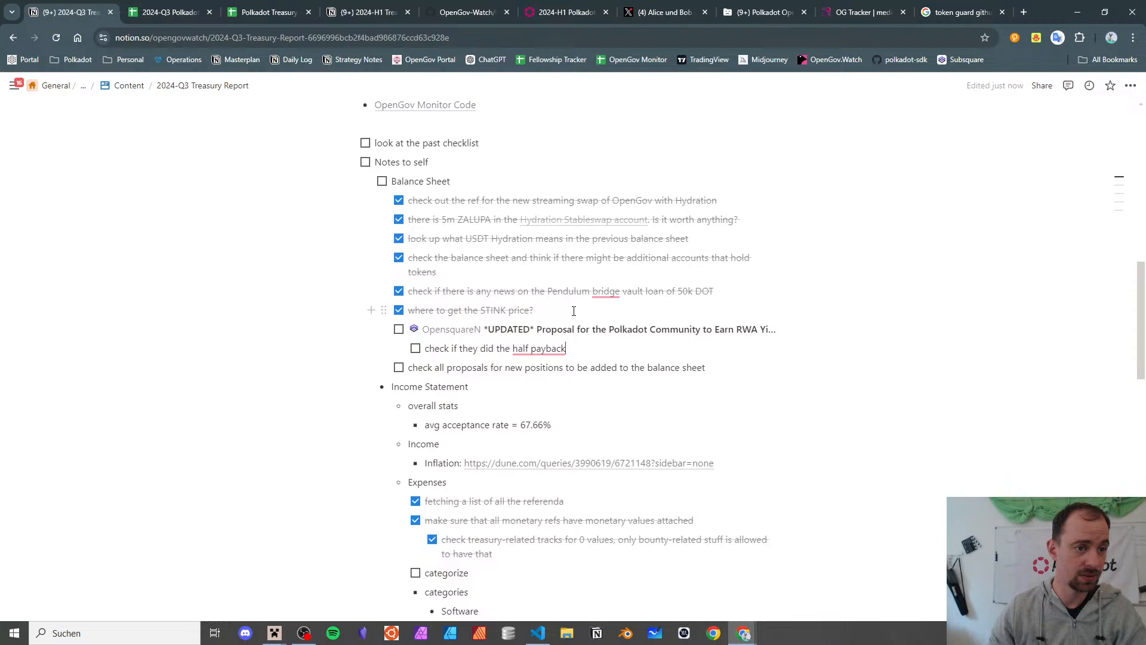
pyautogui.scroll(3, 576, 311)
pyautogui.scroll(-10, 567, 304)
pyautogui.scroll(-1, 564, 302)
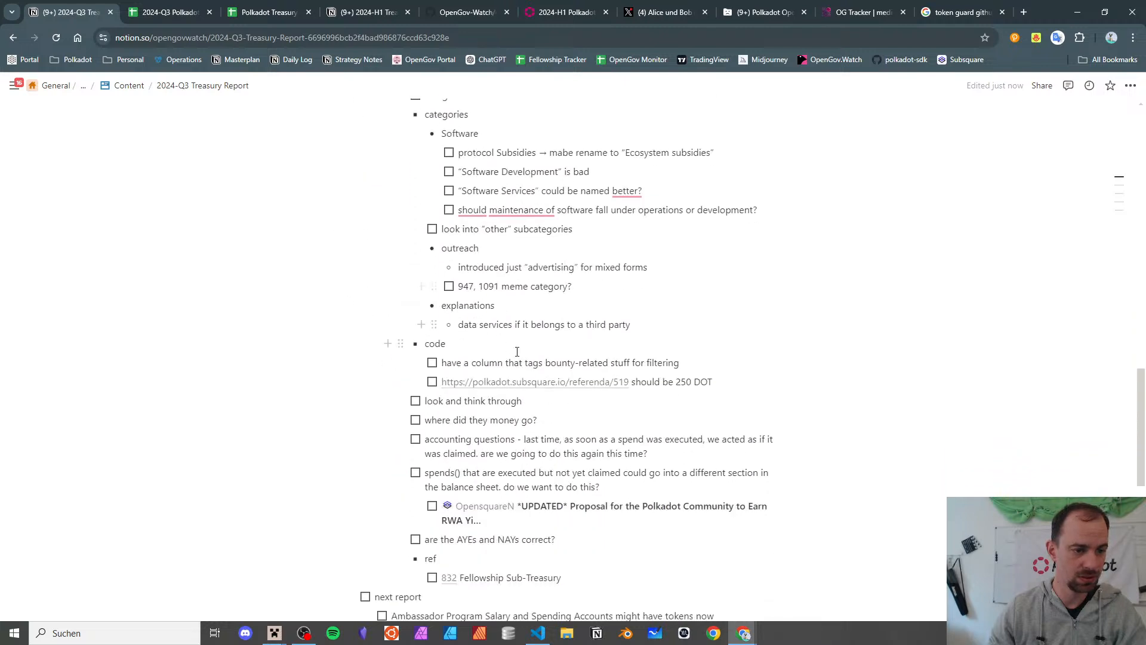
pyautogui.click(734, 377)
pyautogui.press('Return')
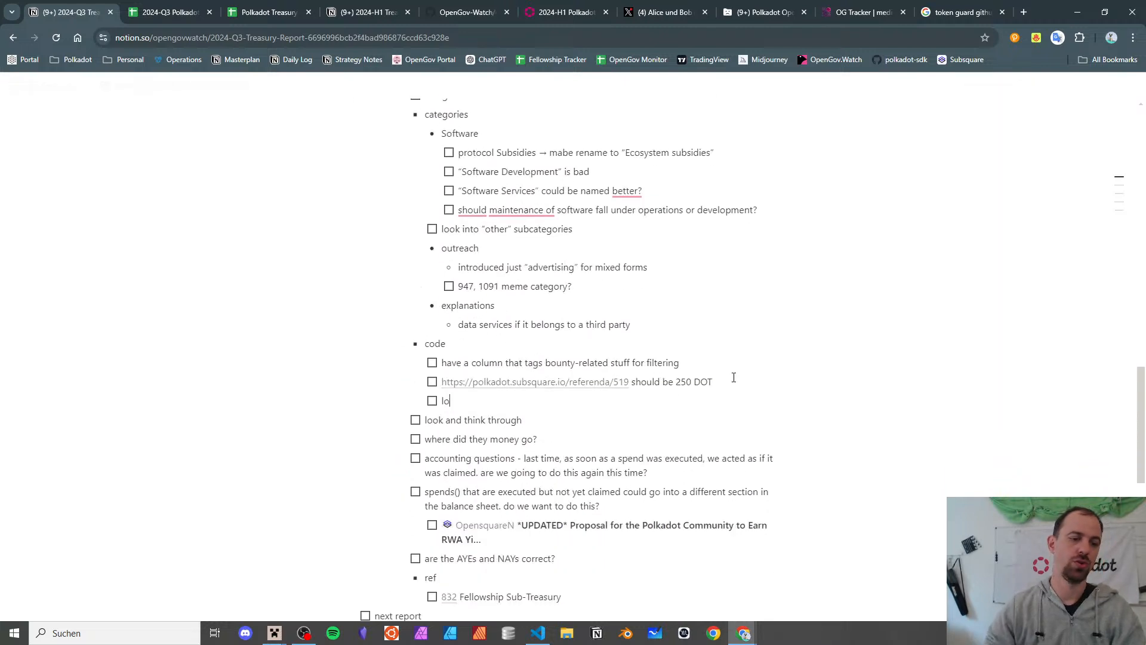
pyautogui.write('look into the spend_local logic')
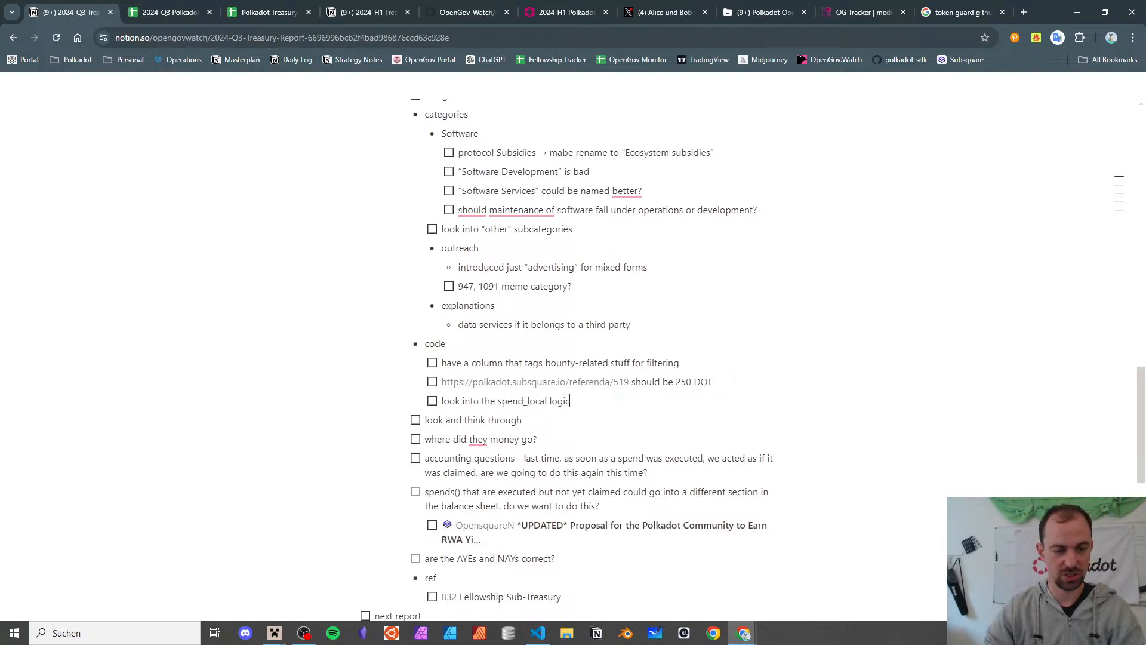
pyautogui.write(' and see if ')
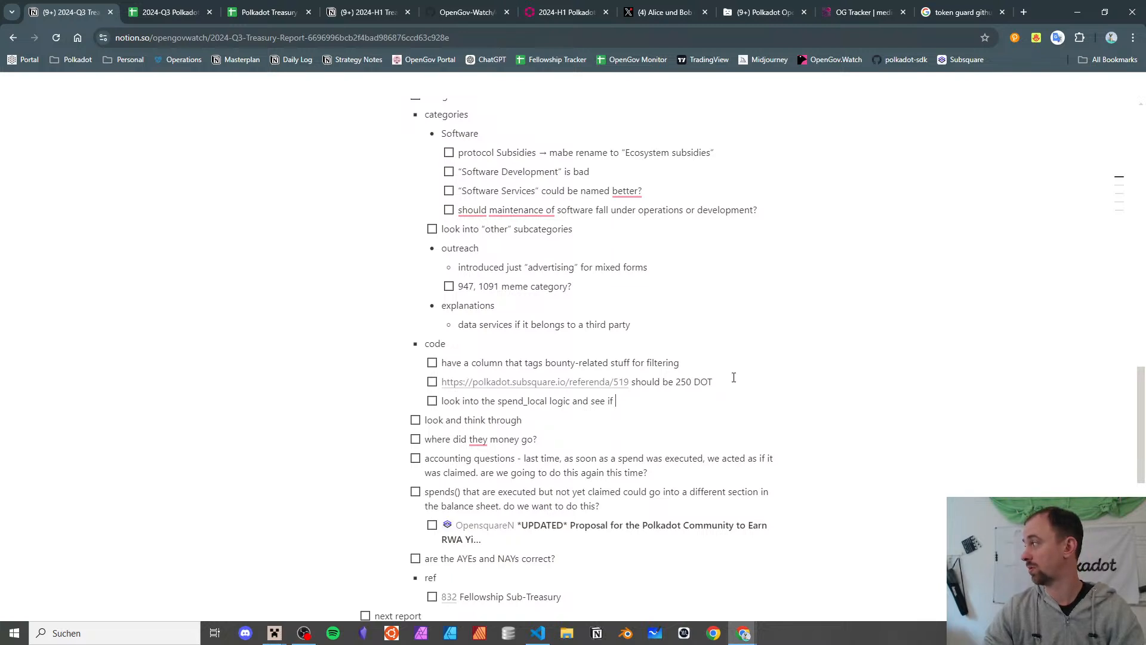
pyautogui.write('we can ')
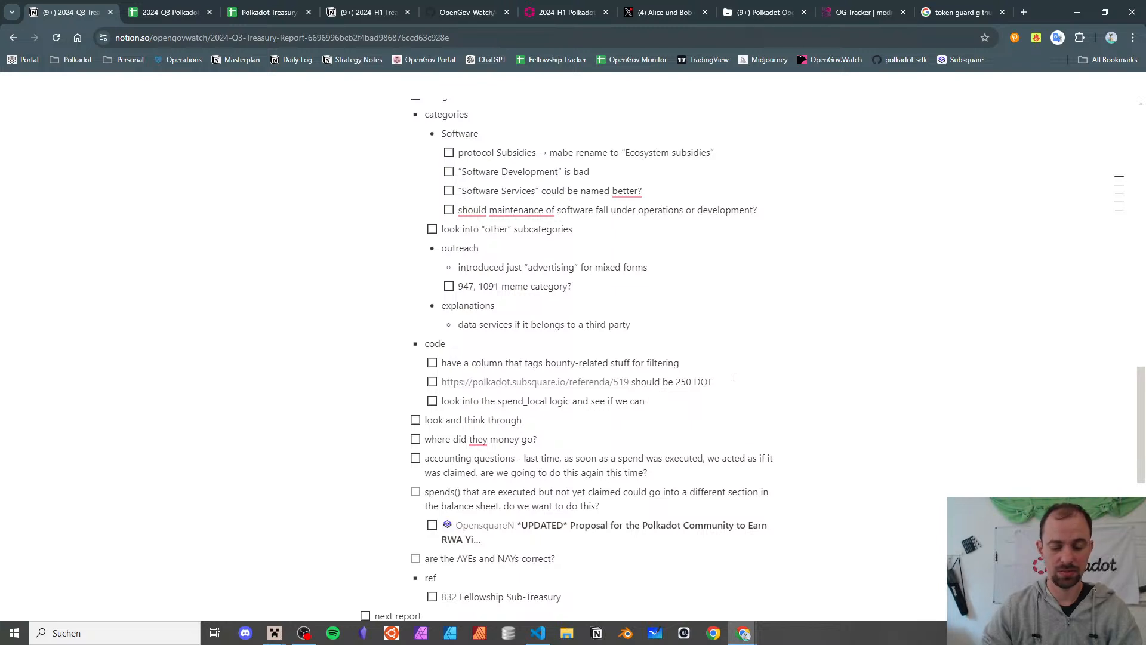
pyautogui.write('better')
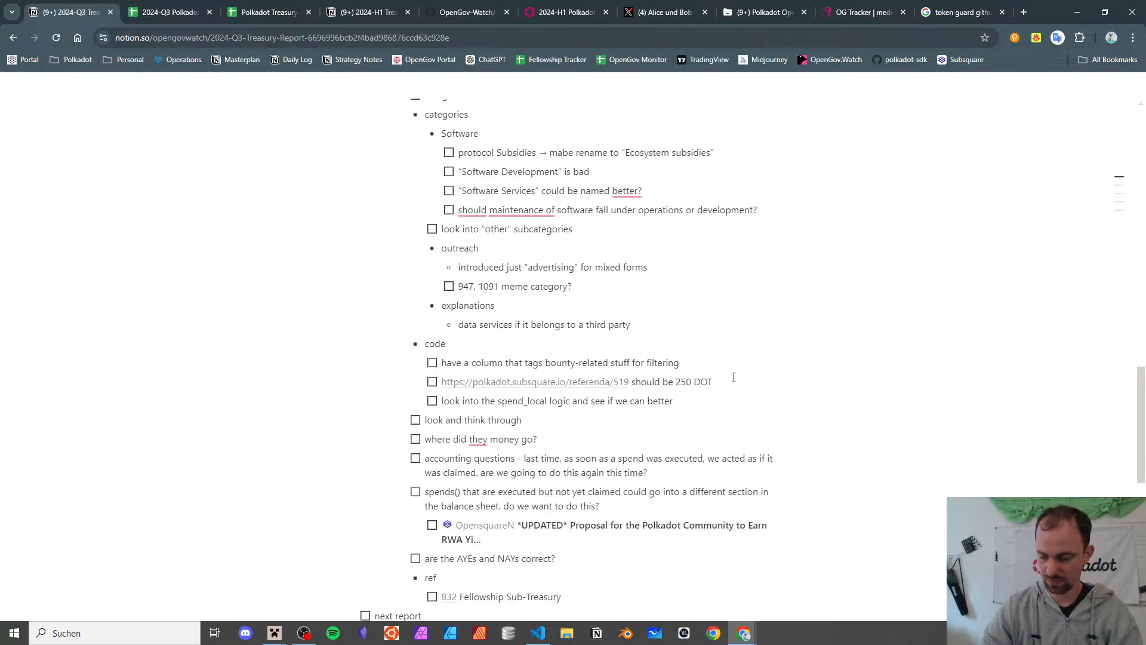
pyautogui.write(' assign')
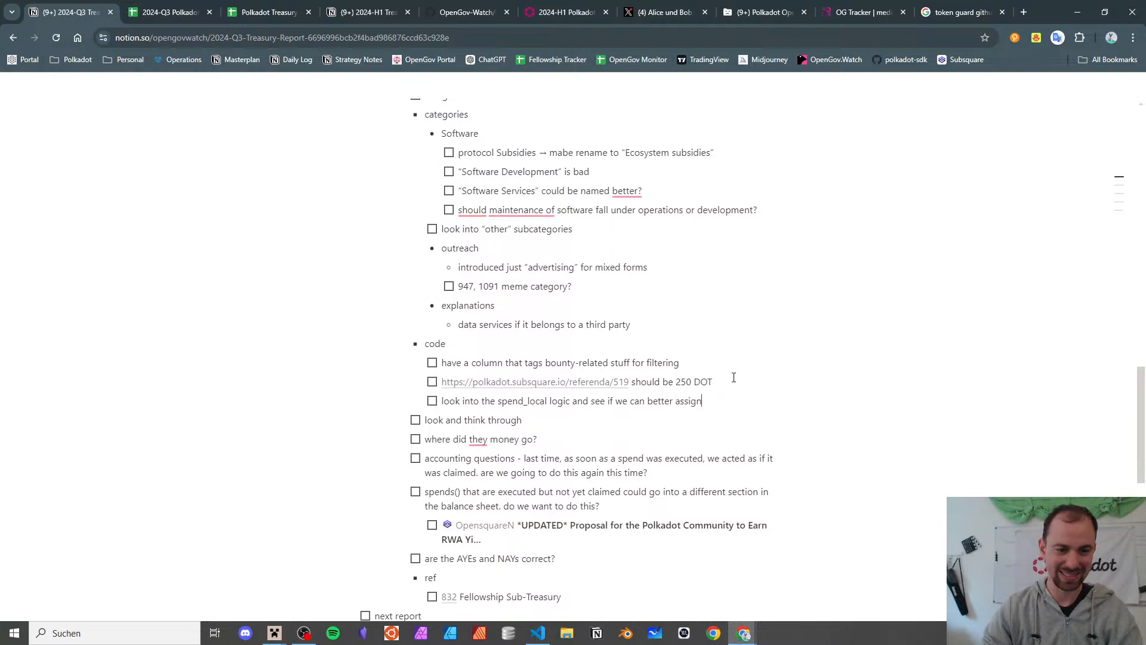
pyautogui.write(' the times when ')
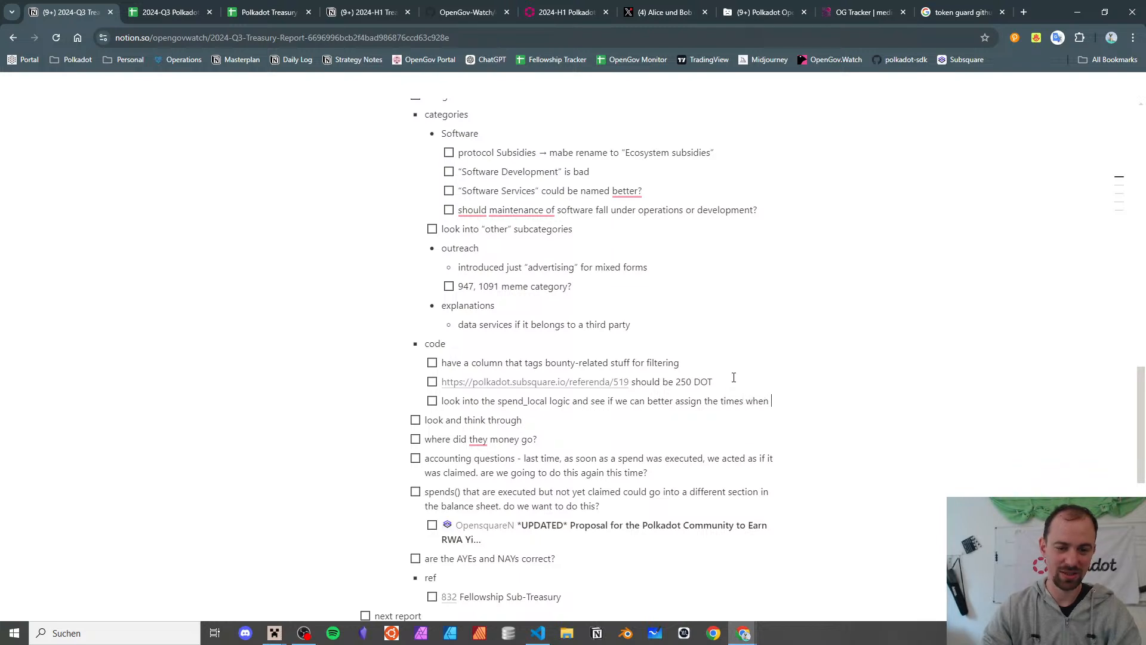
pyautogui.write('it is meant to be spent')
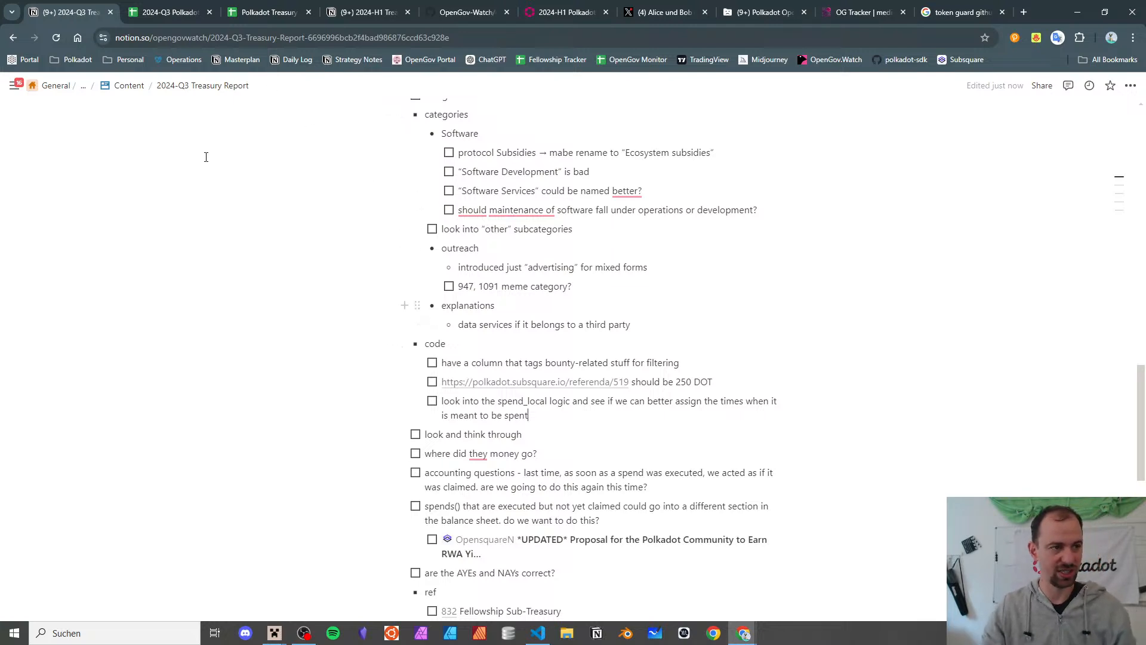
pyautogui.click(167, 7)
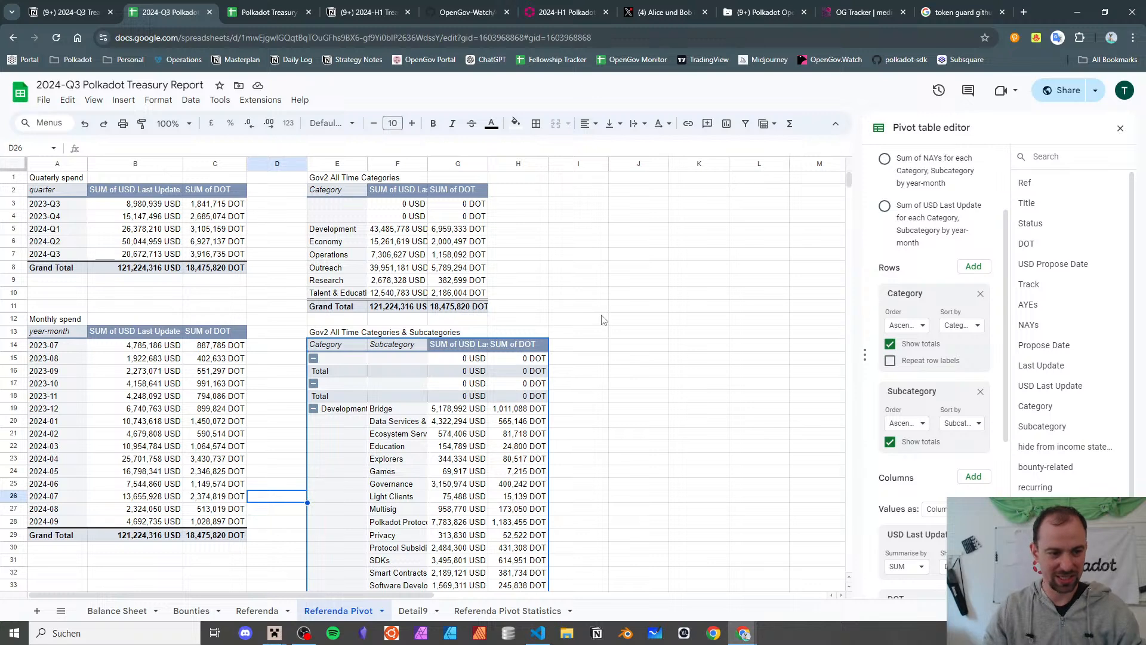
pyautogui.scroll(-2, 603, 314)
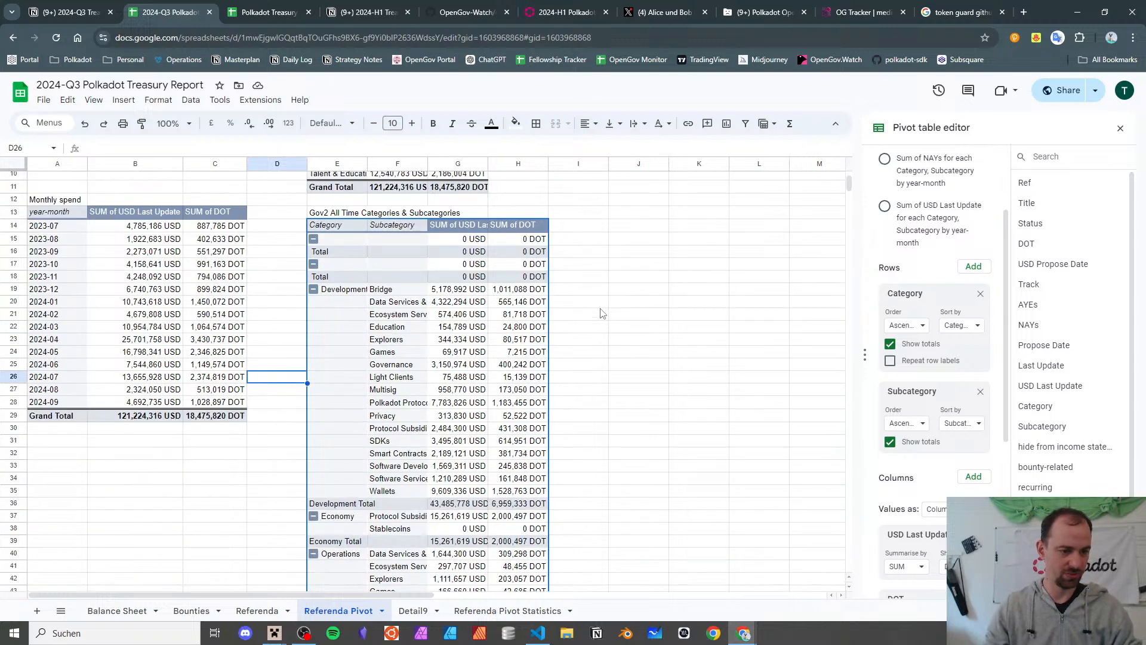
pyautogui.scroll(-8, 602, 315)
pyautogui.scroll(8, 603, 315)
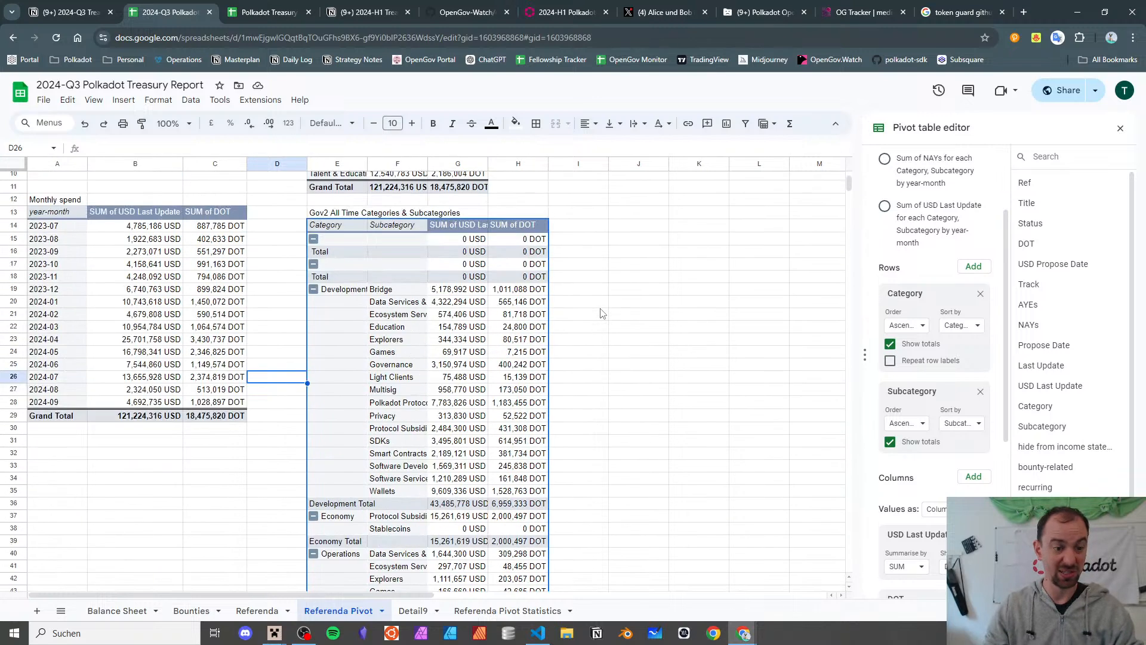